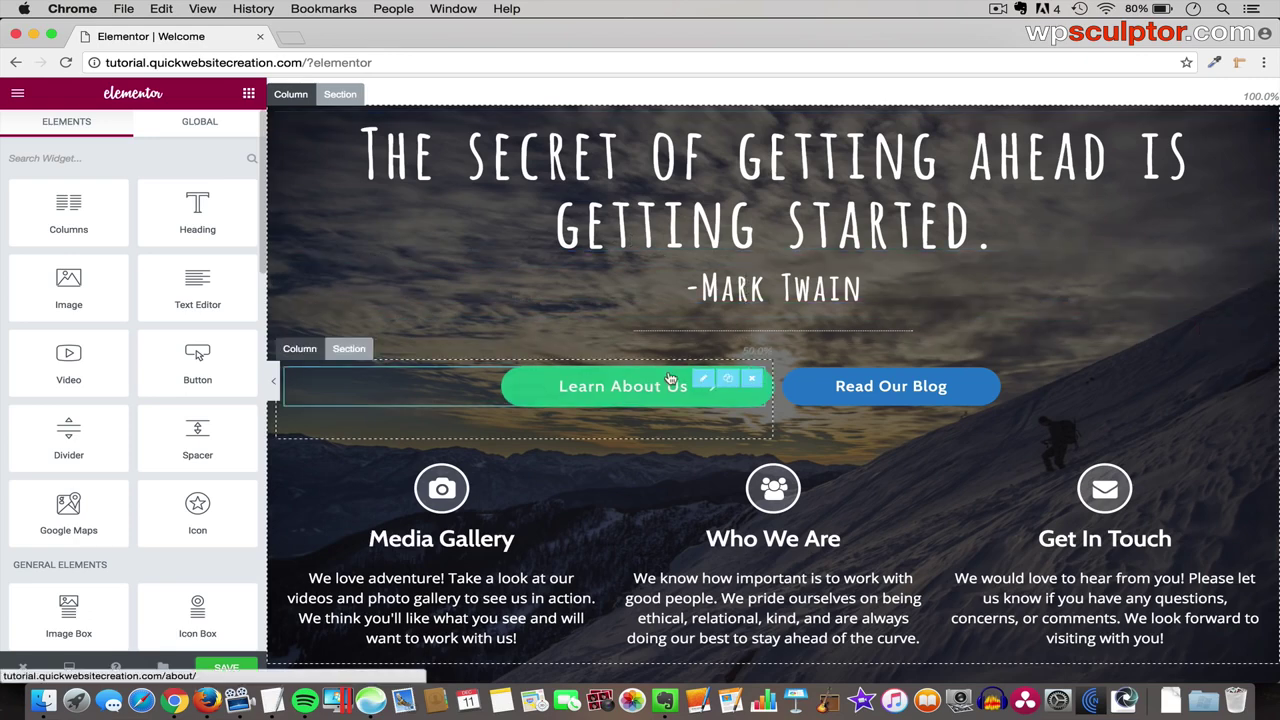
- Add an empty two-column section at the bottom of the page
scroll(832, 400, down, 2)
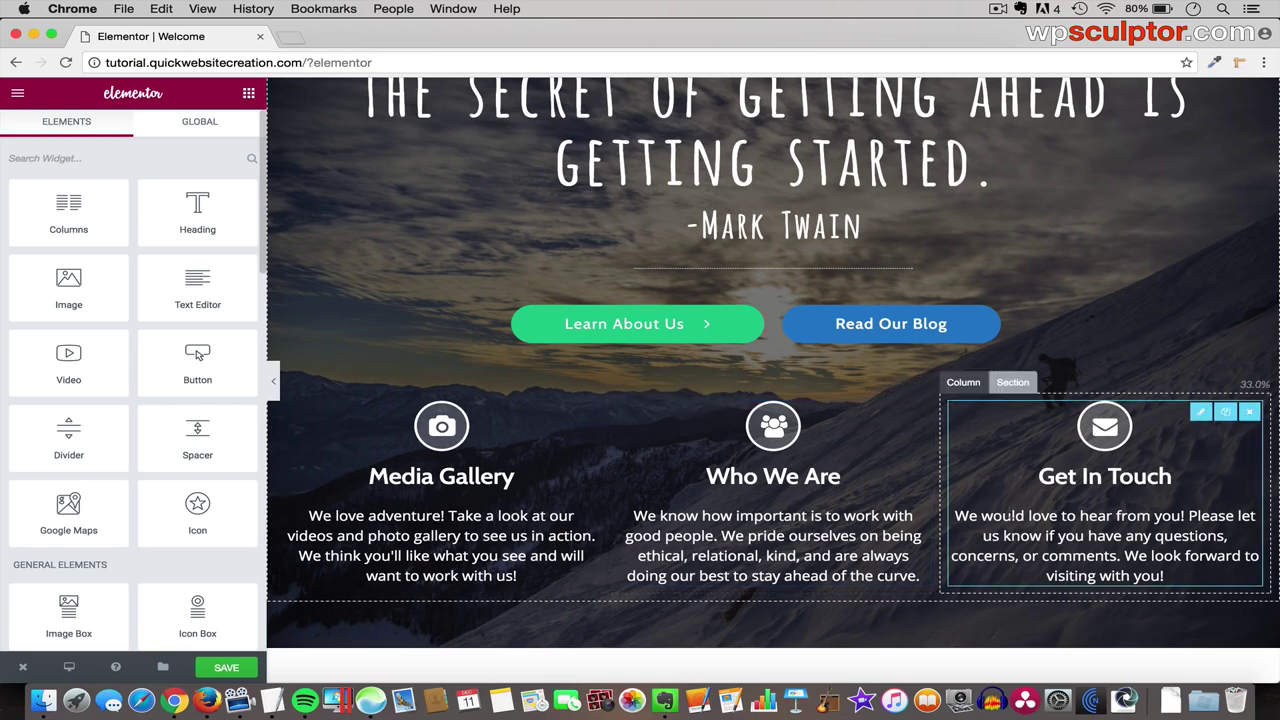
scroll(1005, 550, down, 3)
scroll(1005, 550, down, 2)
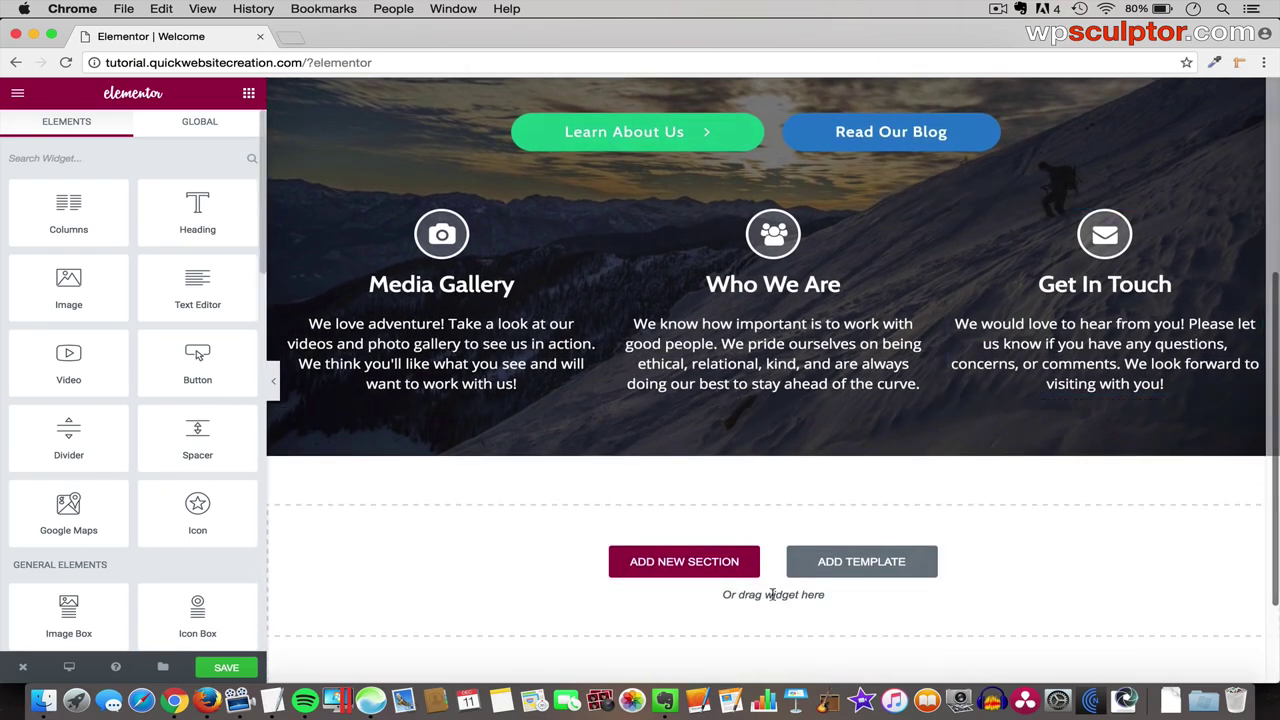
click(690, 562)
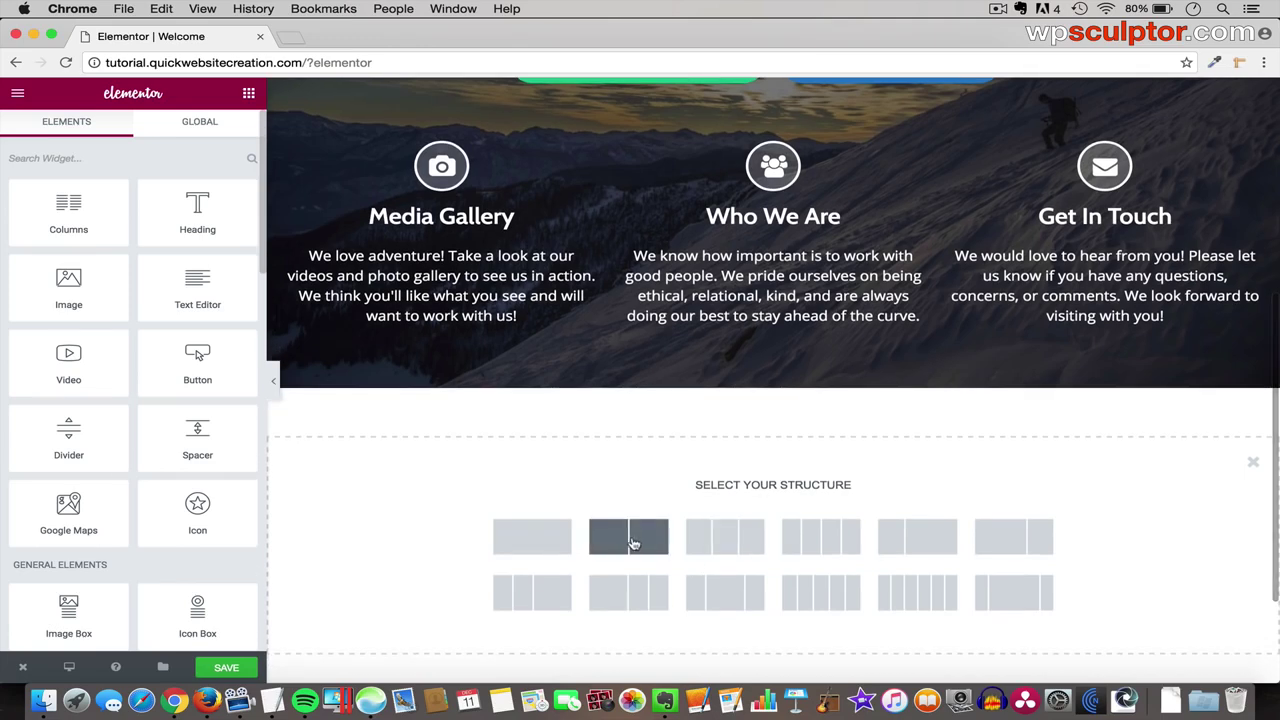
click(650, 538)
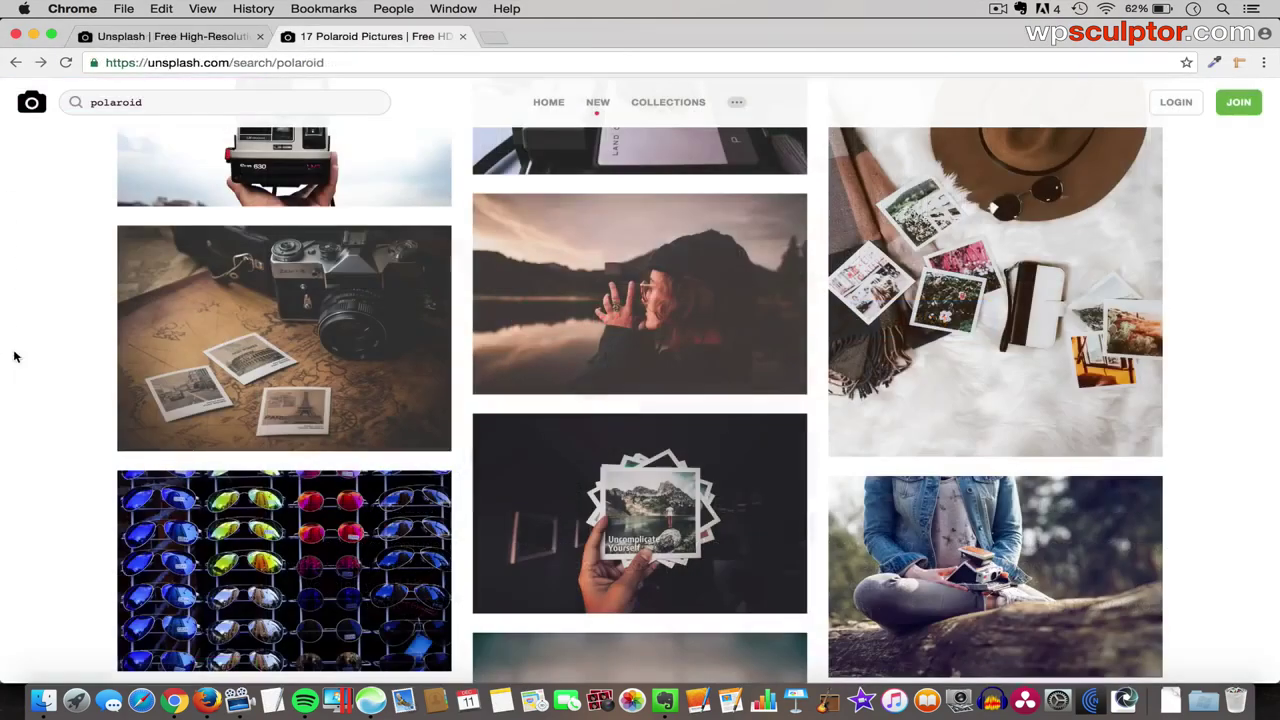
- View the camera photo enlarged at 1280x960, then close it
click(288, 342)
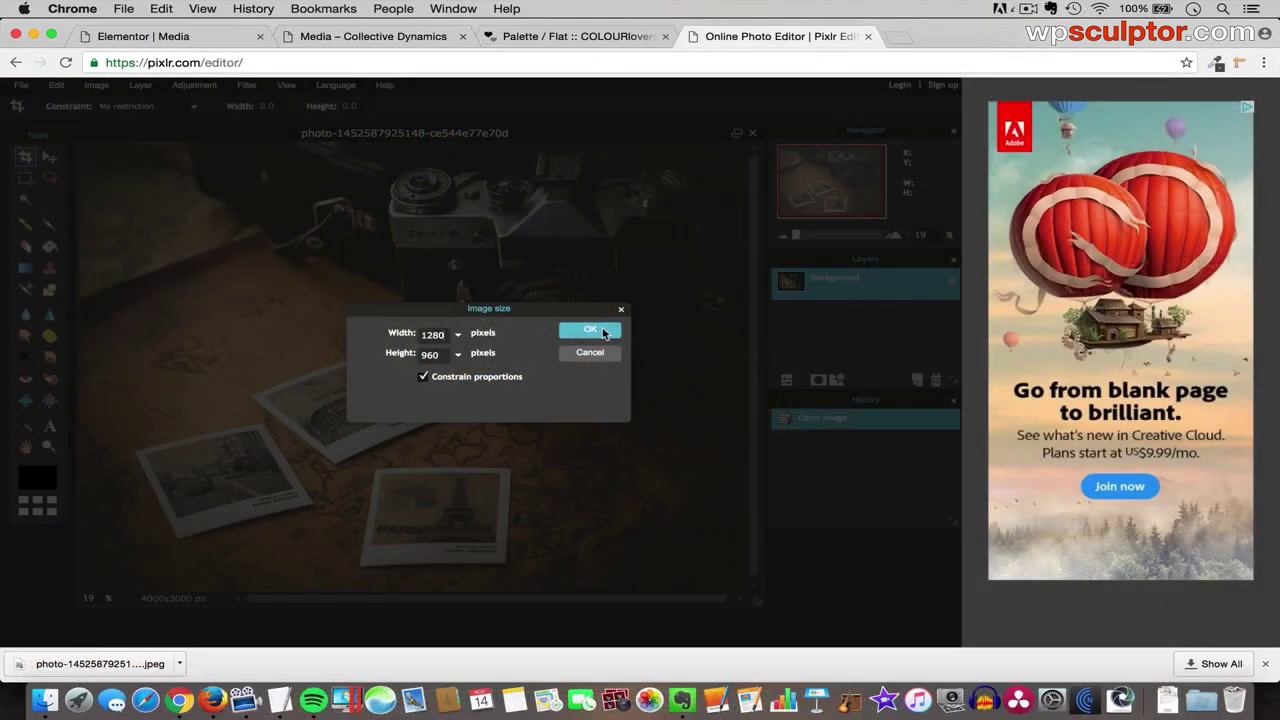
click(590, 331)
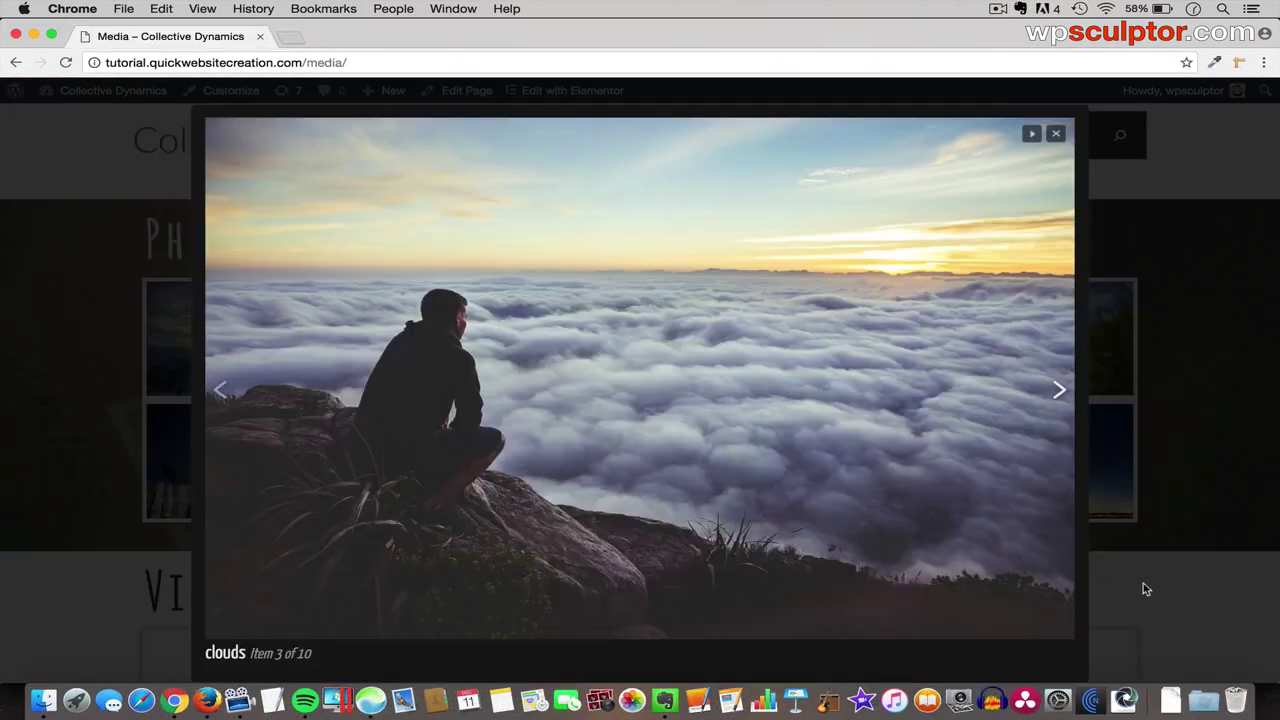
click(1143, 584)
- Set the icon box icon to building and the heading font to Amatica SC
scroll(1153, 595, down, 5)
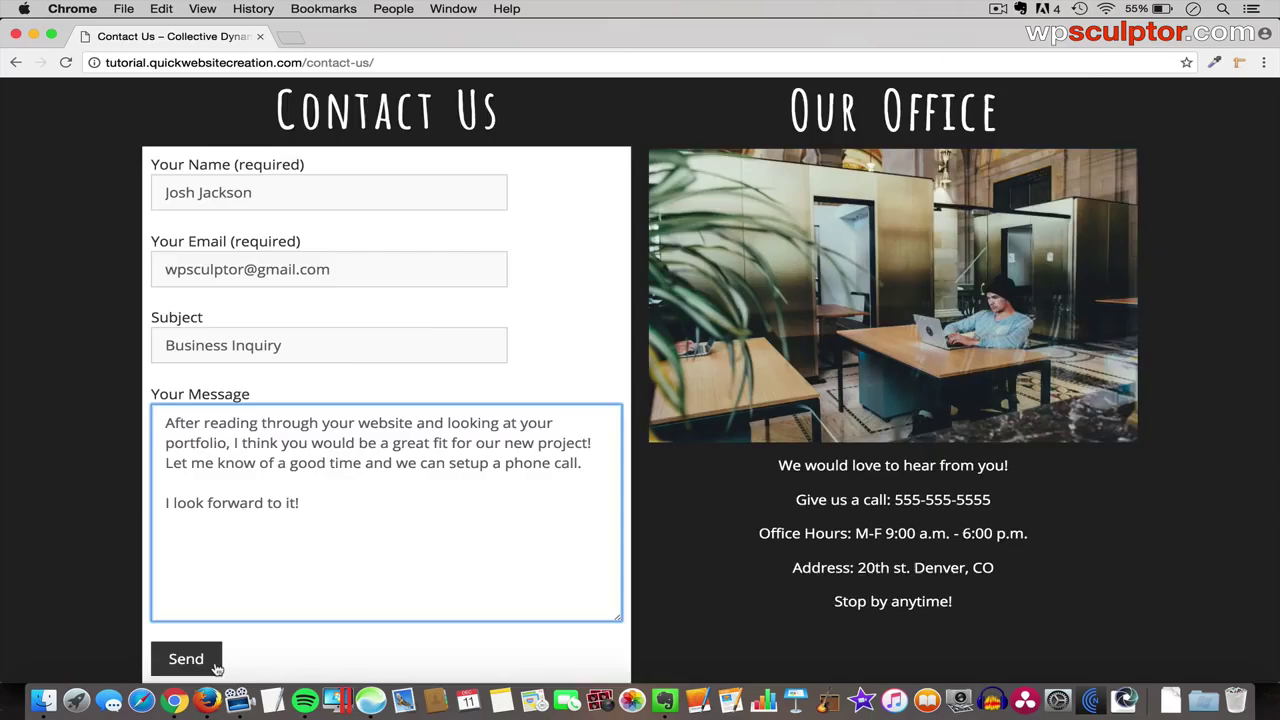
scroll(216, 668, down, 5)
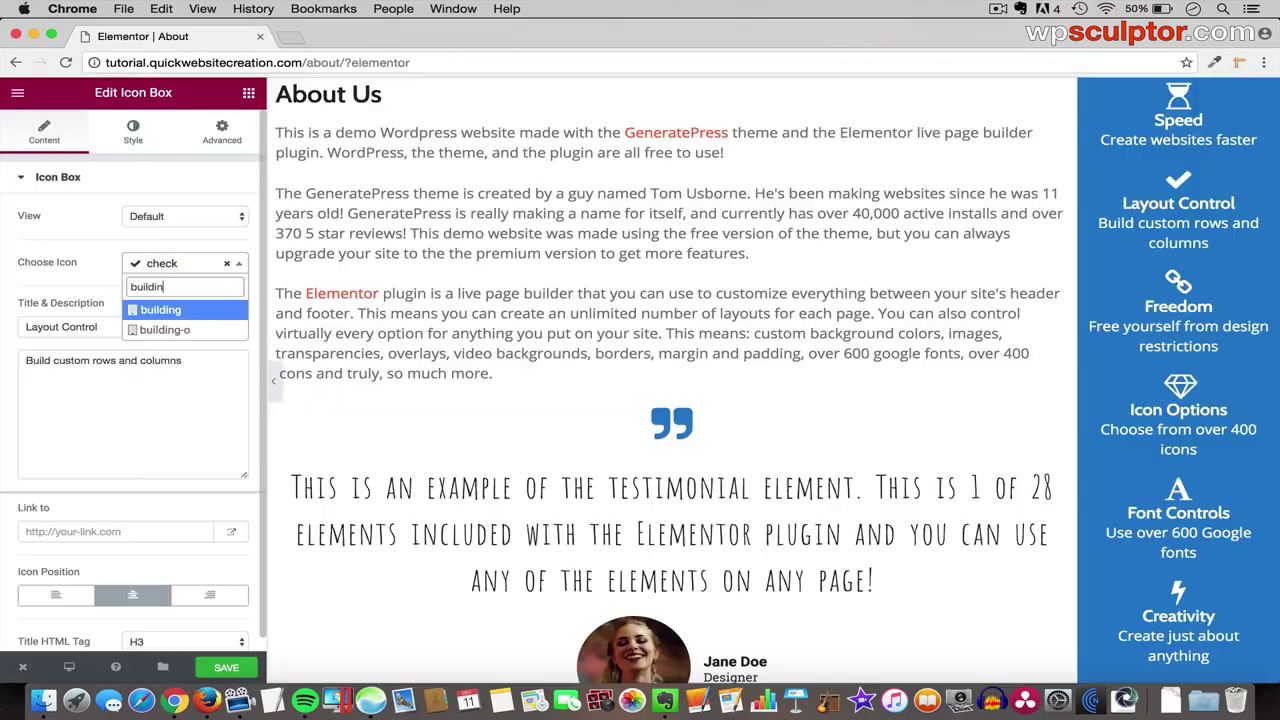
click(130, 306)
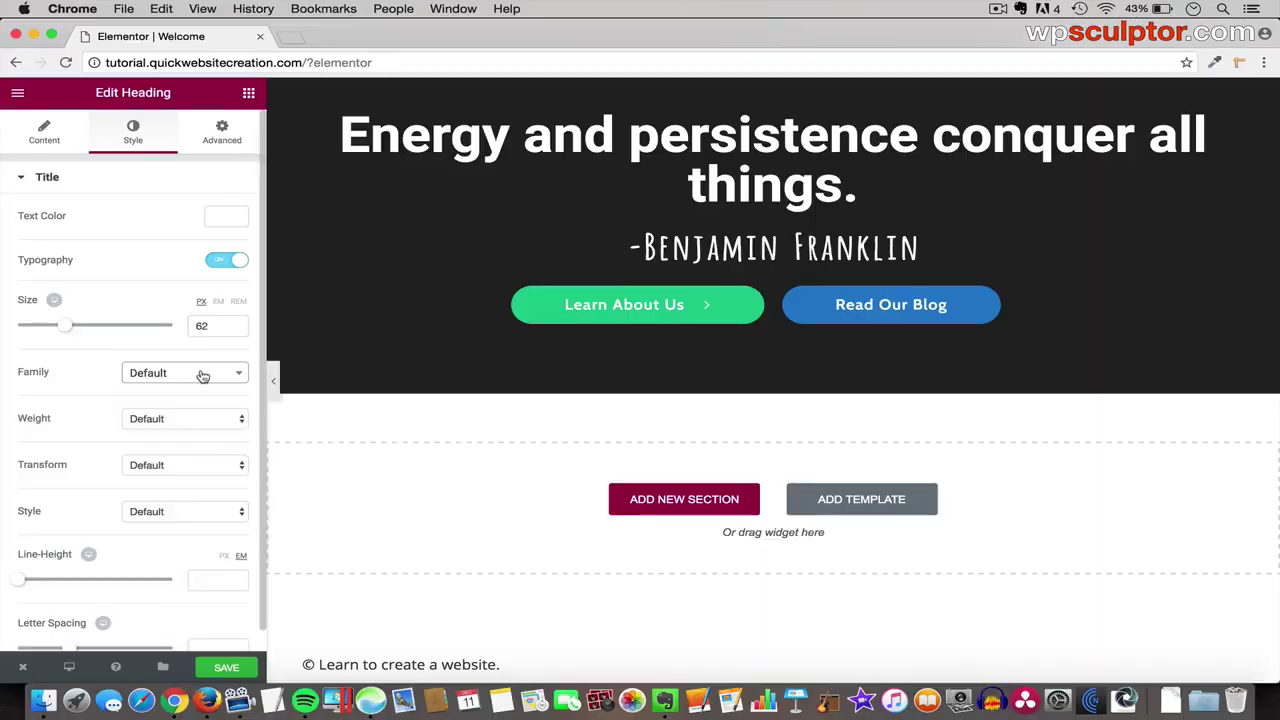
click(200, 372)
text(amatica)
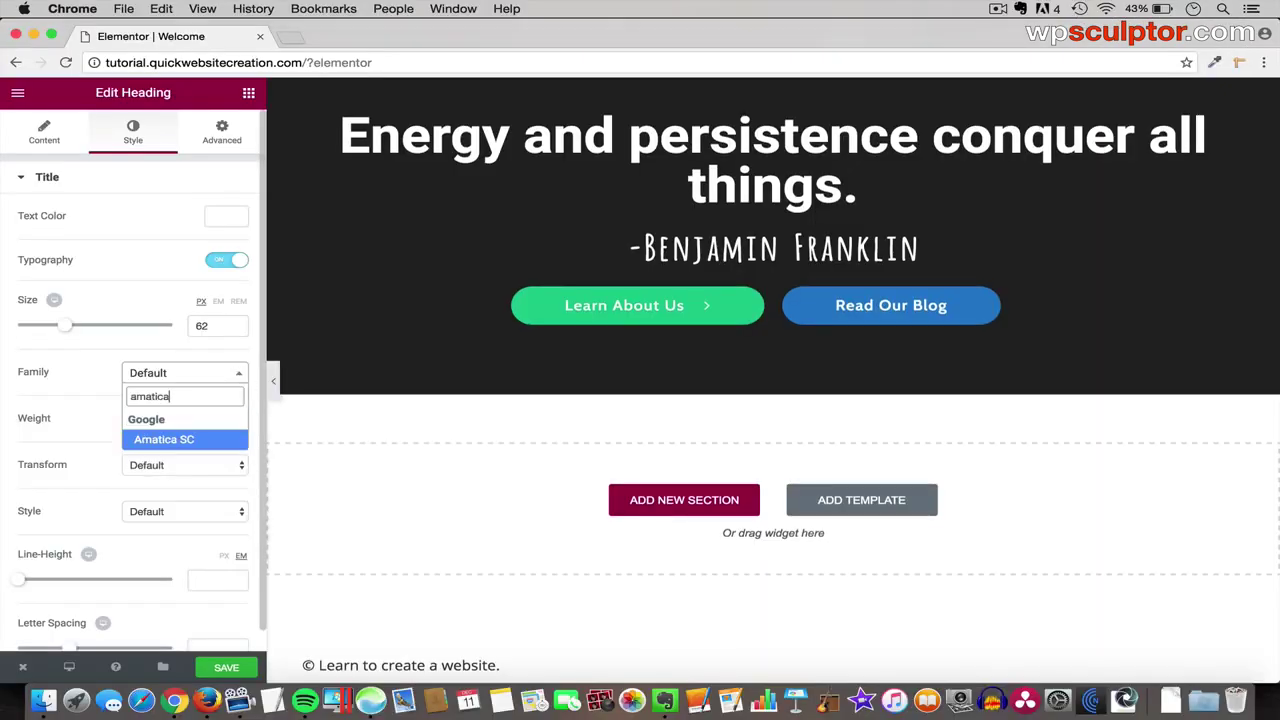
click(211, 444)
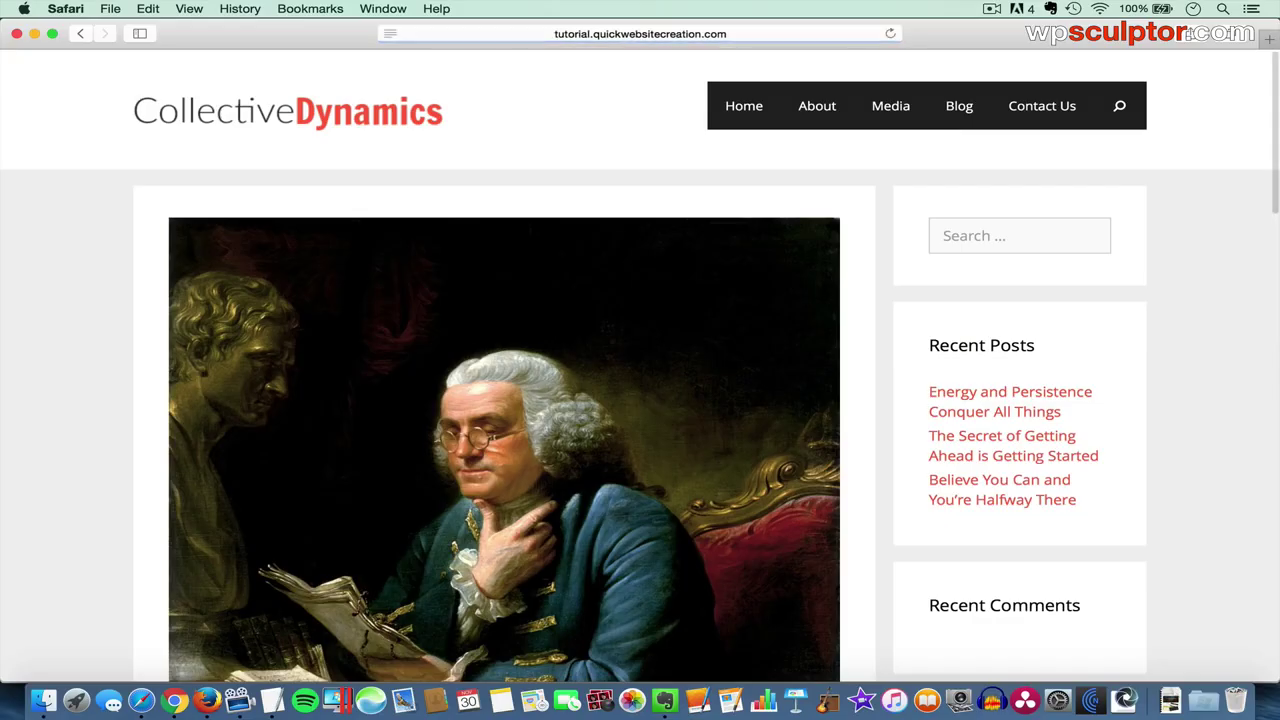
- Turn off comments on the post and preview the page at mobile size
scroll(500, 360, down, 15)
scroll(389, 346, down, 8)
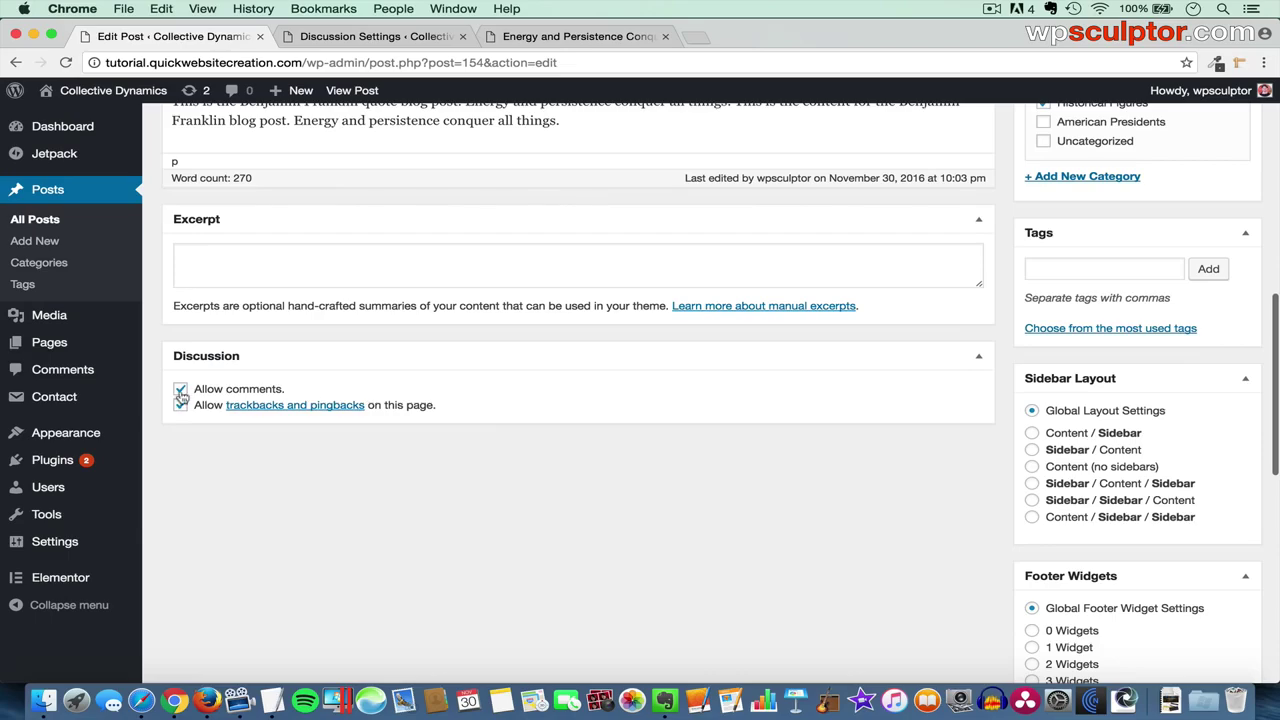
click(180, 389)
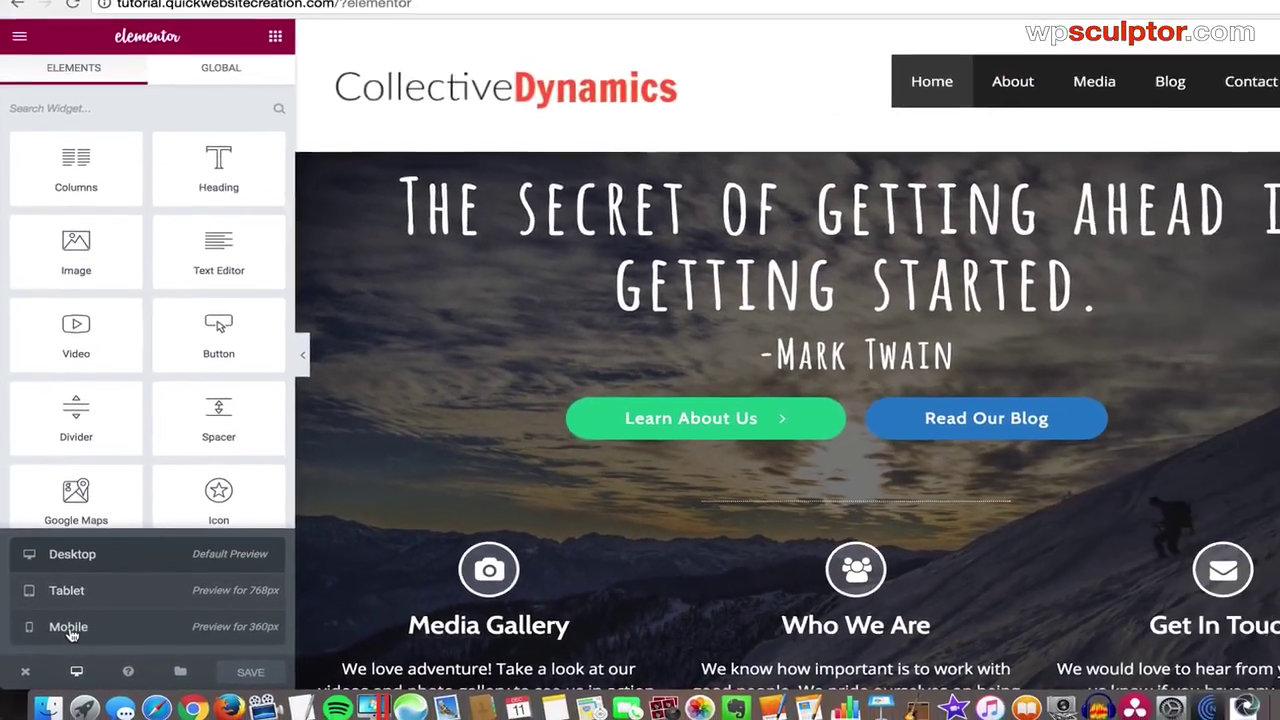
click(72, 634)
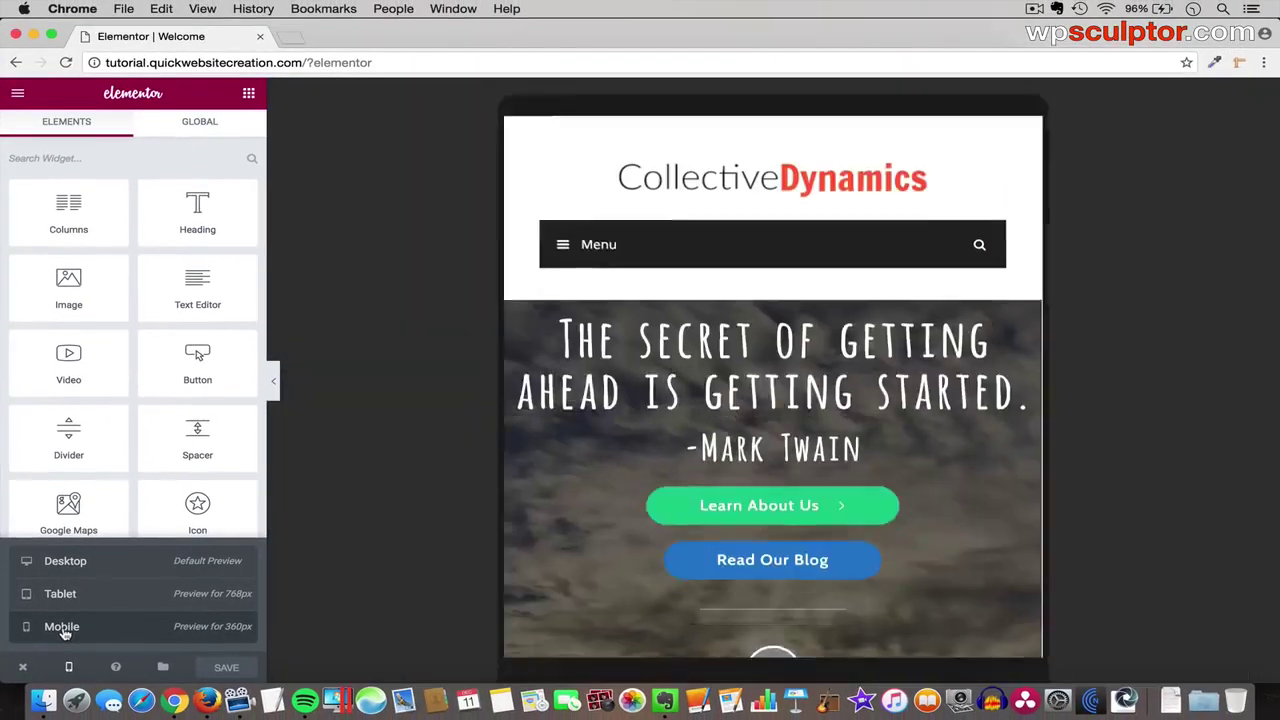
- Drag the Icon Box widget into the left column of the new section
scroll(769, 500, down, 1)
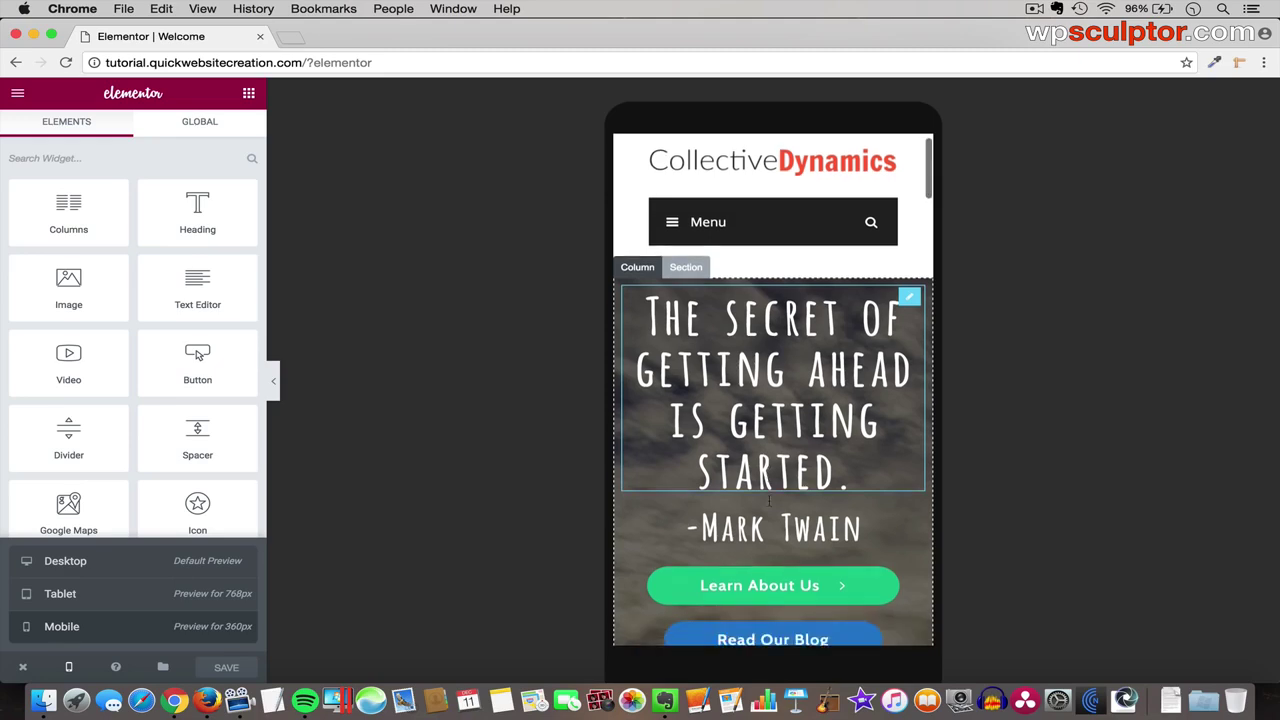
scroll(769, 500, down, 12)
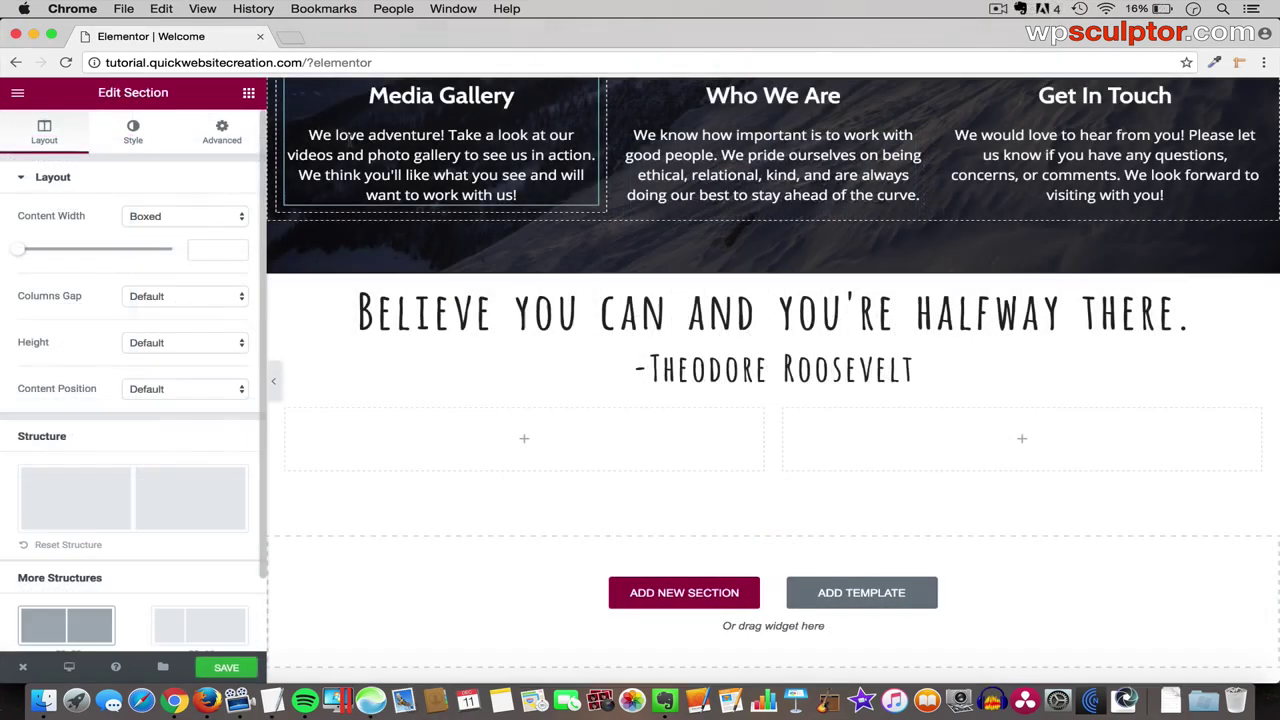
click(248, 93)
scroll(197, 355, down, 5)
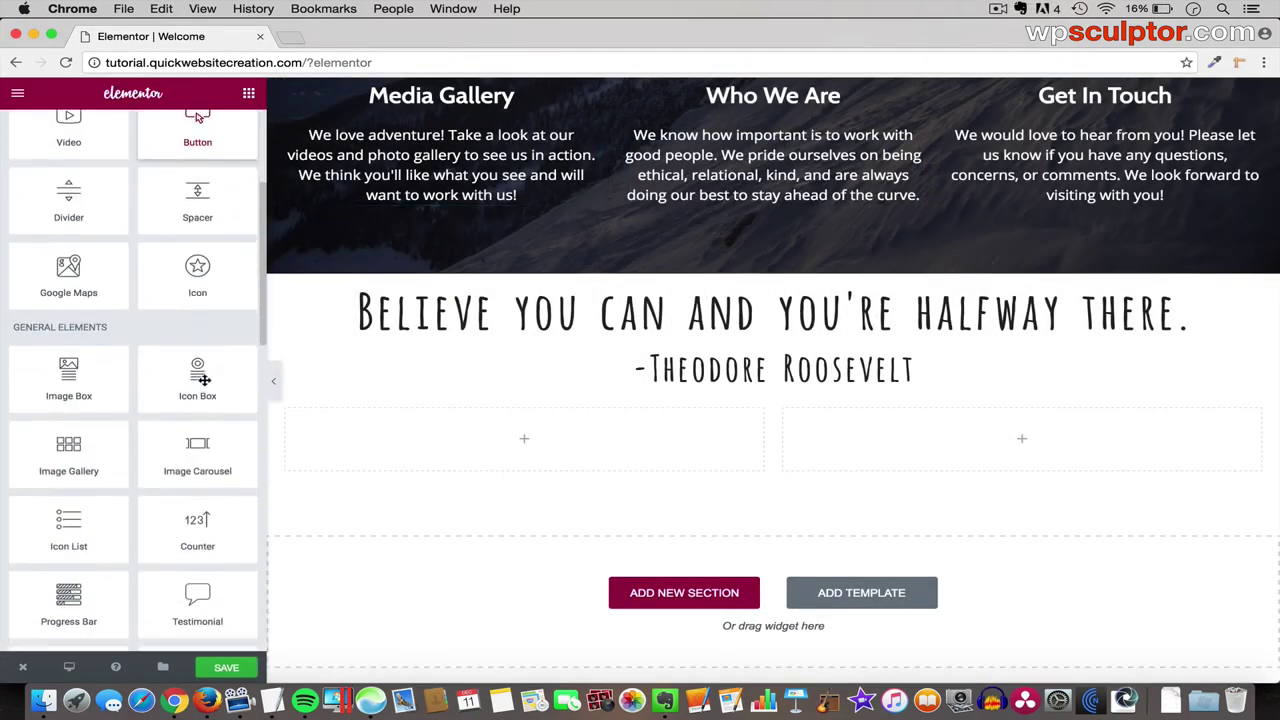
drag(197, 375, 400, 432)
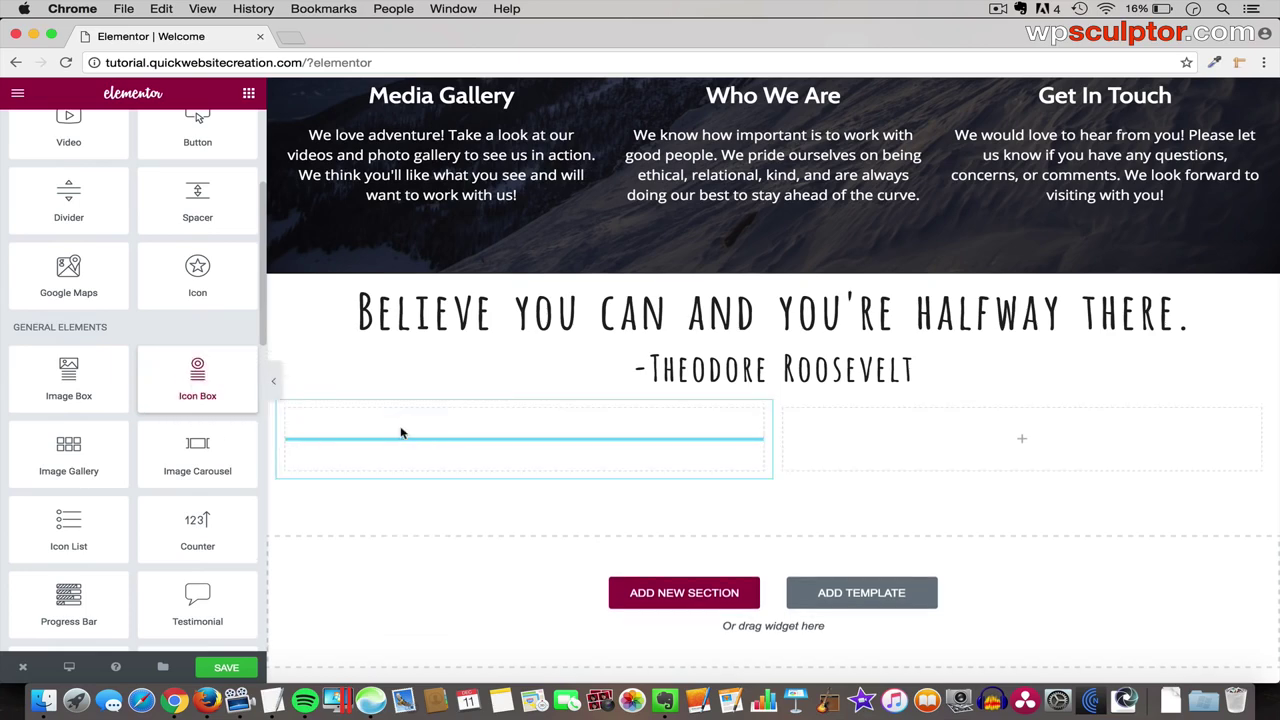
- Place the icon left of the heading and make it the trophy icon
click(62, 599)
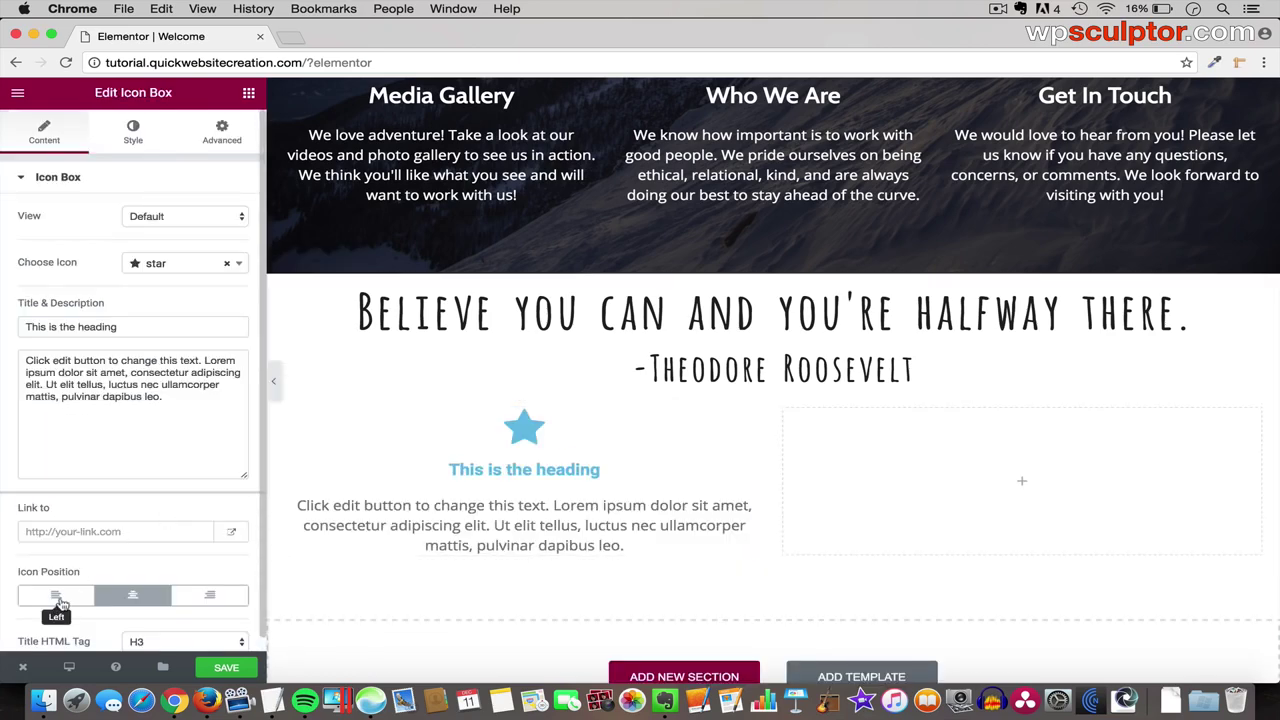
click(183, 264)
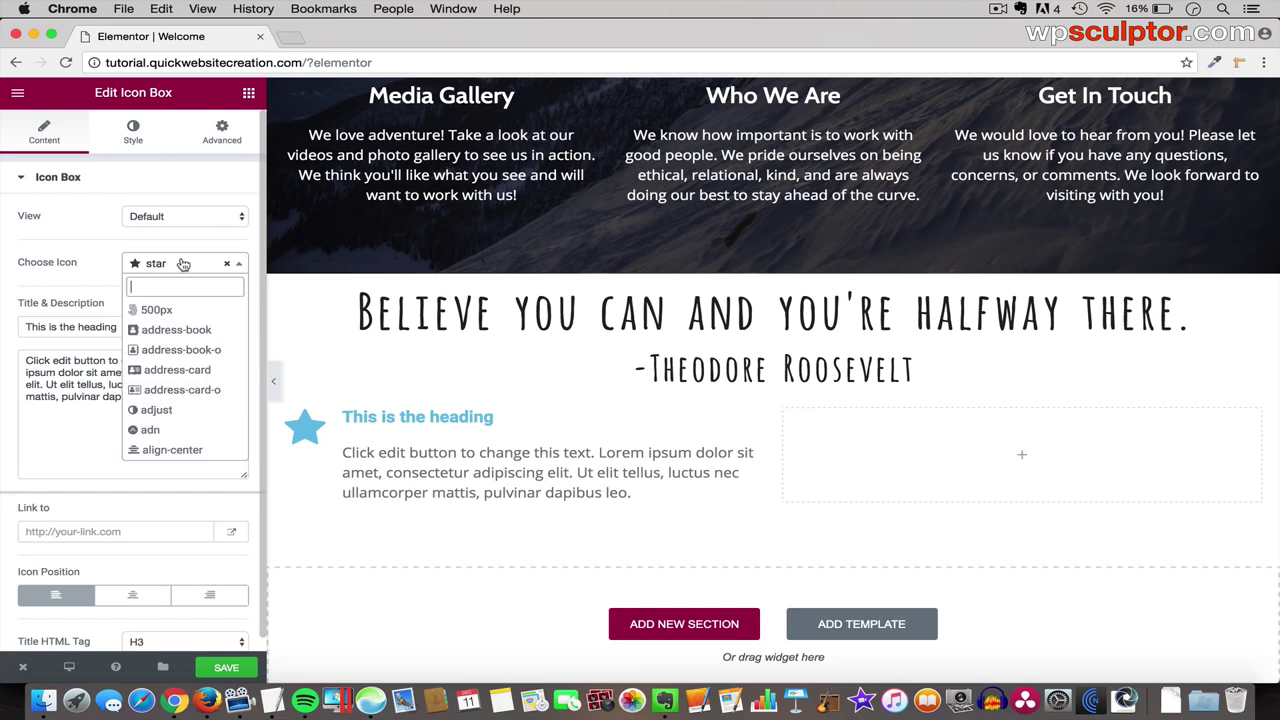
text(troph)
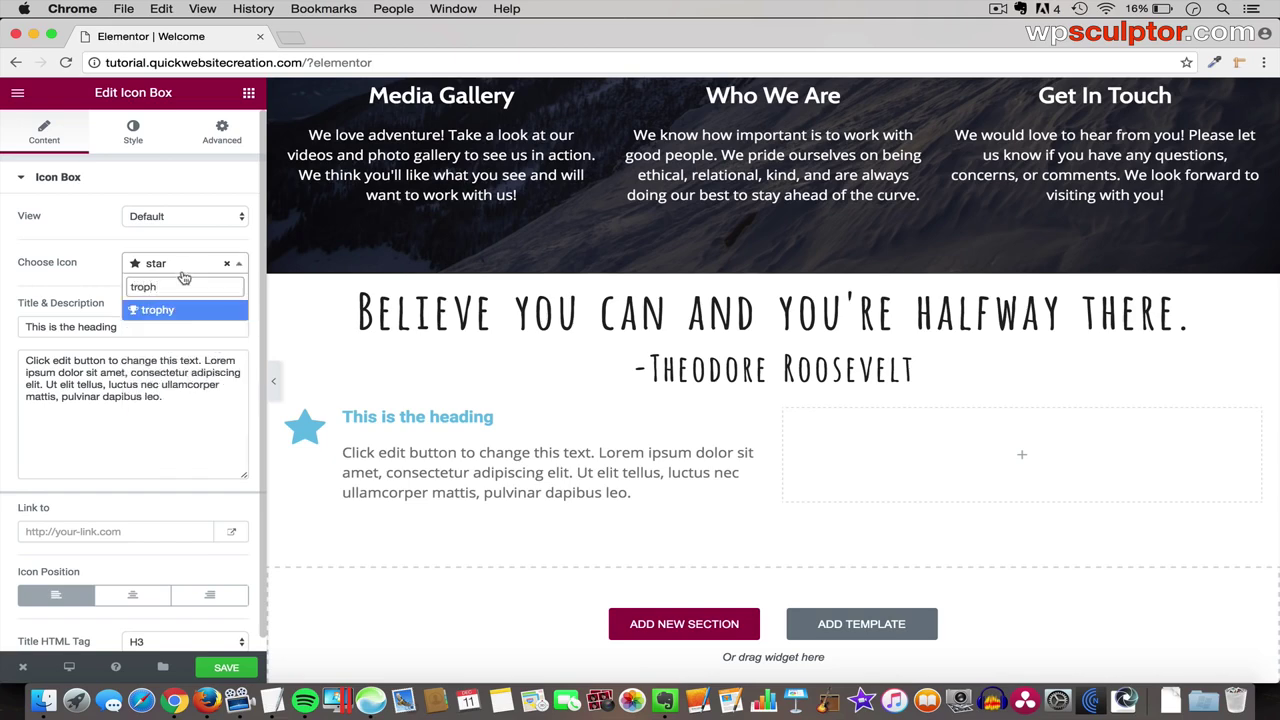
click(180, 312)
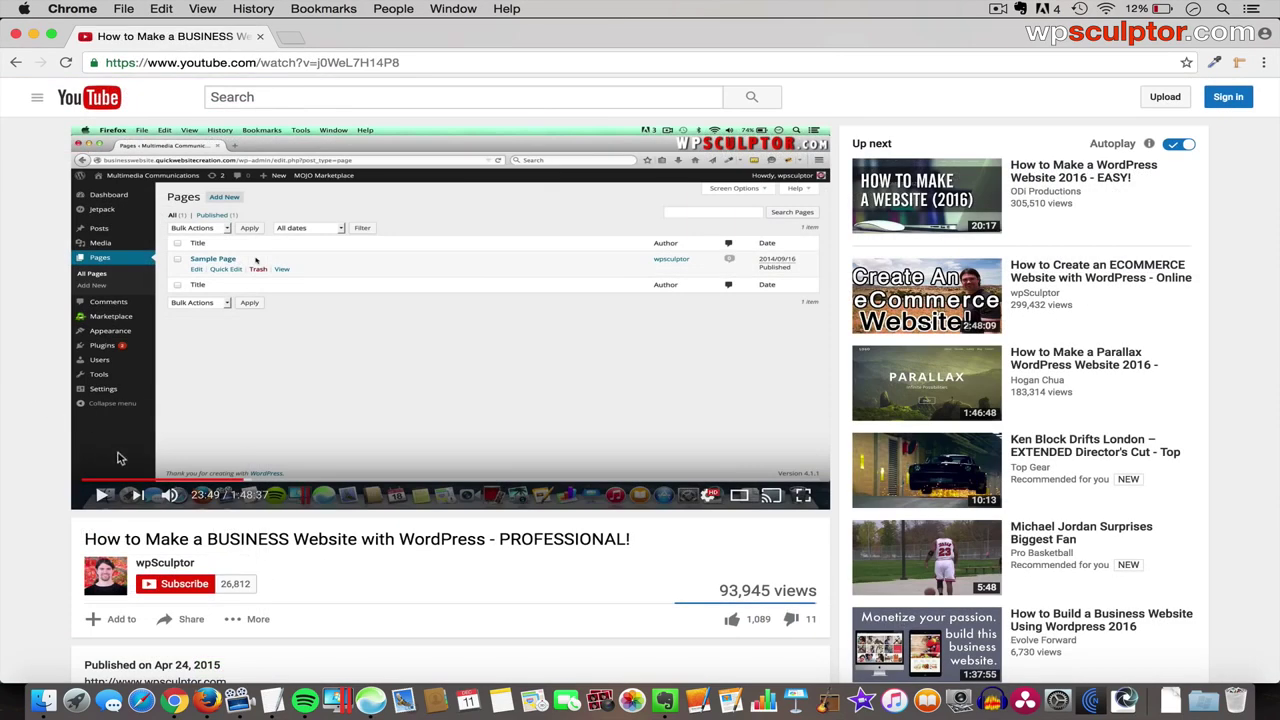
- Expand the video description with Show More and scroll to the timestamped contents
scroll(315, 595, down, 3)
scroll(315, 595, down, 2)
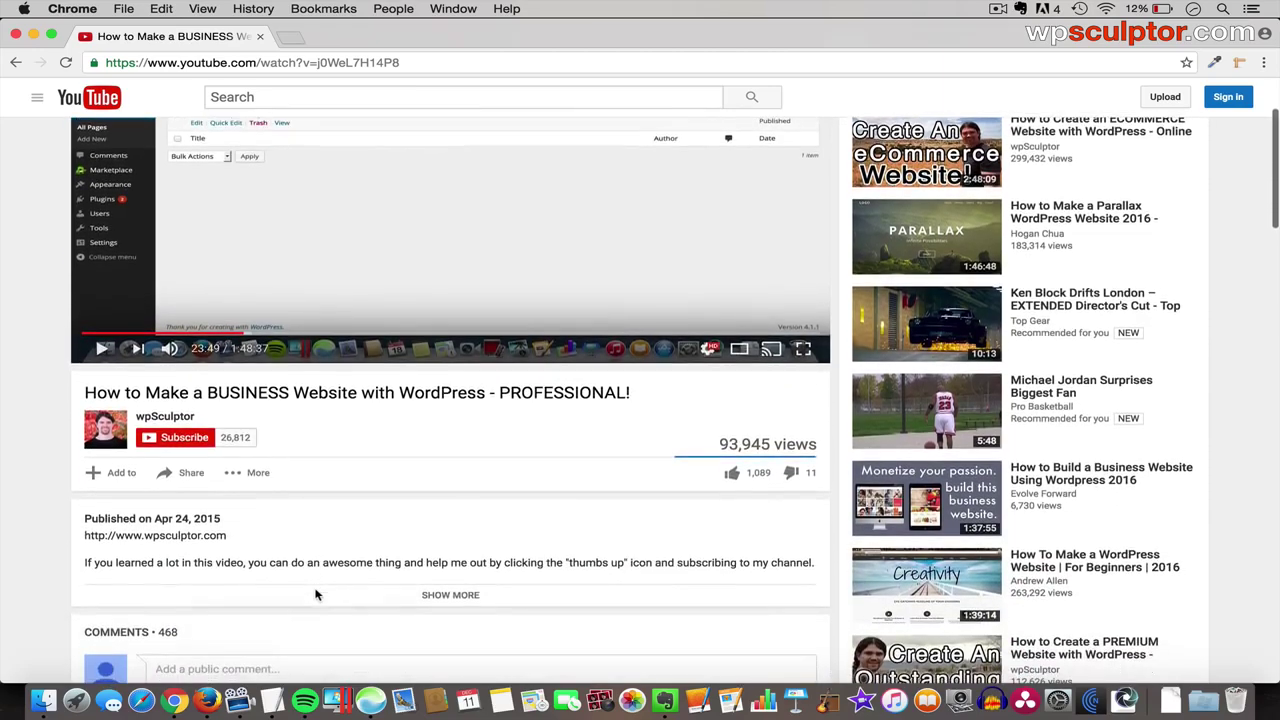
click(450, 596)
scroll(455, 600, down, 10)
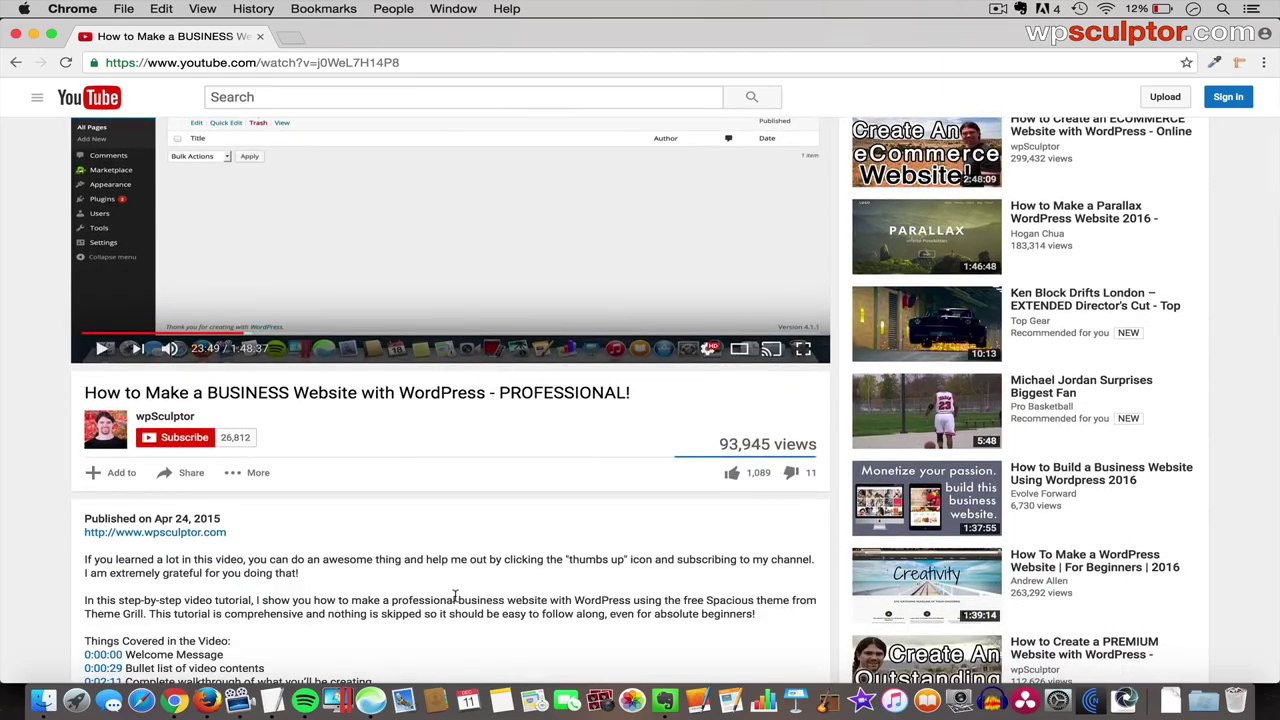
scroll(455, 600, down, 1)
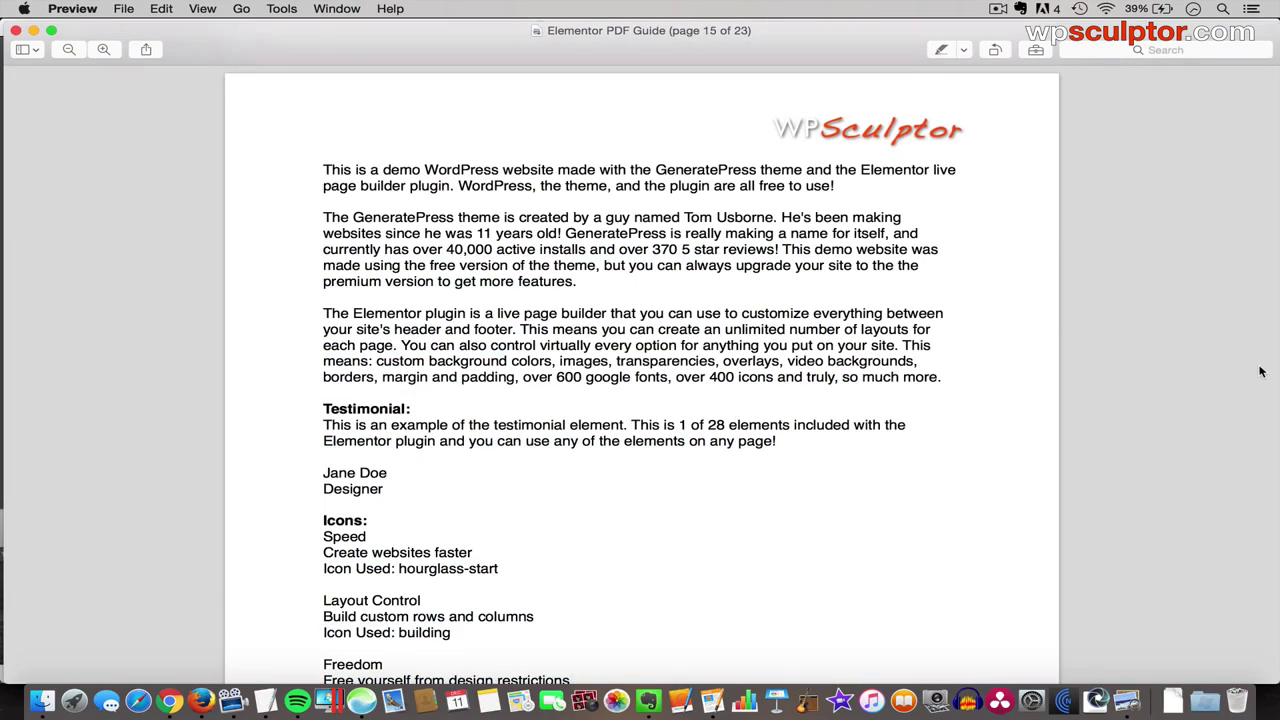
- Scroll to page 15 and select the testimonial paragraph, bringing up its context menu
scroll(1260, 372, down, 5)
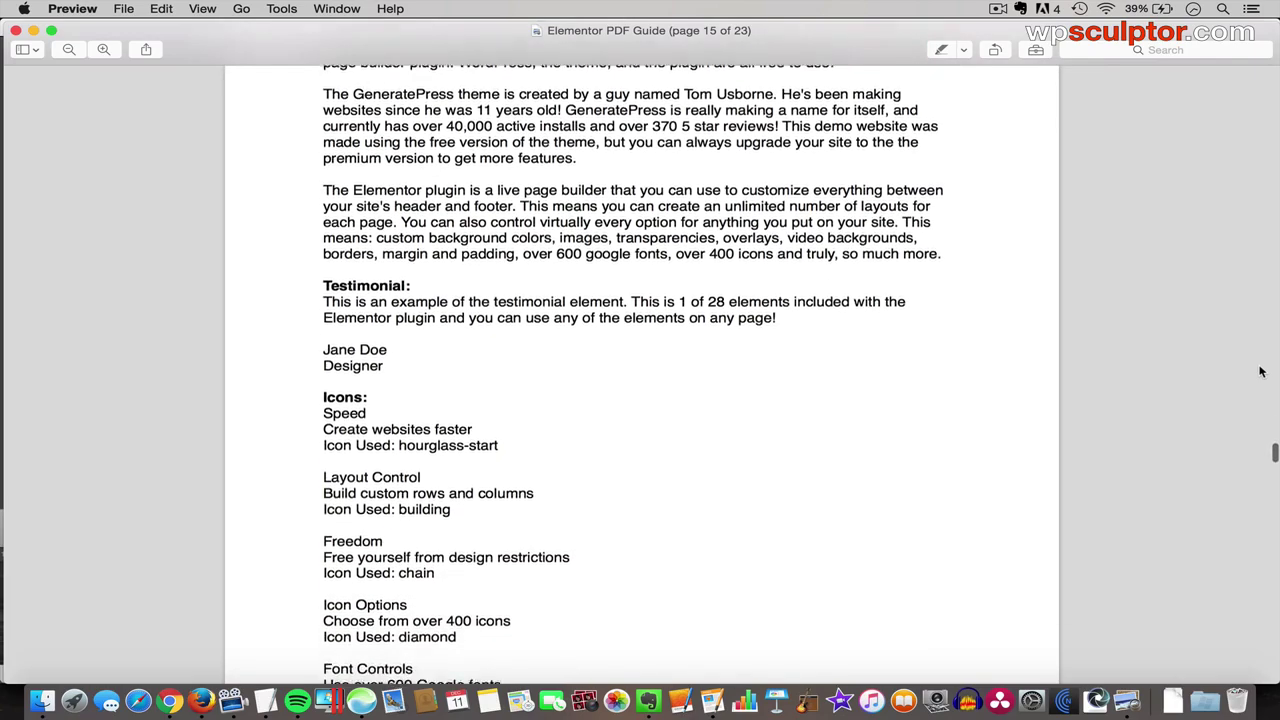
scroll(1260, 372, down, 5)
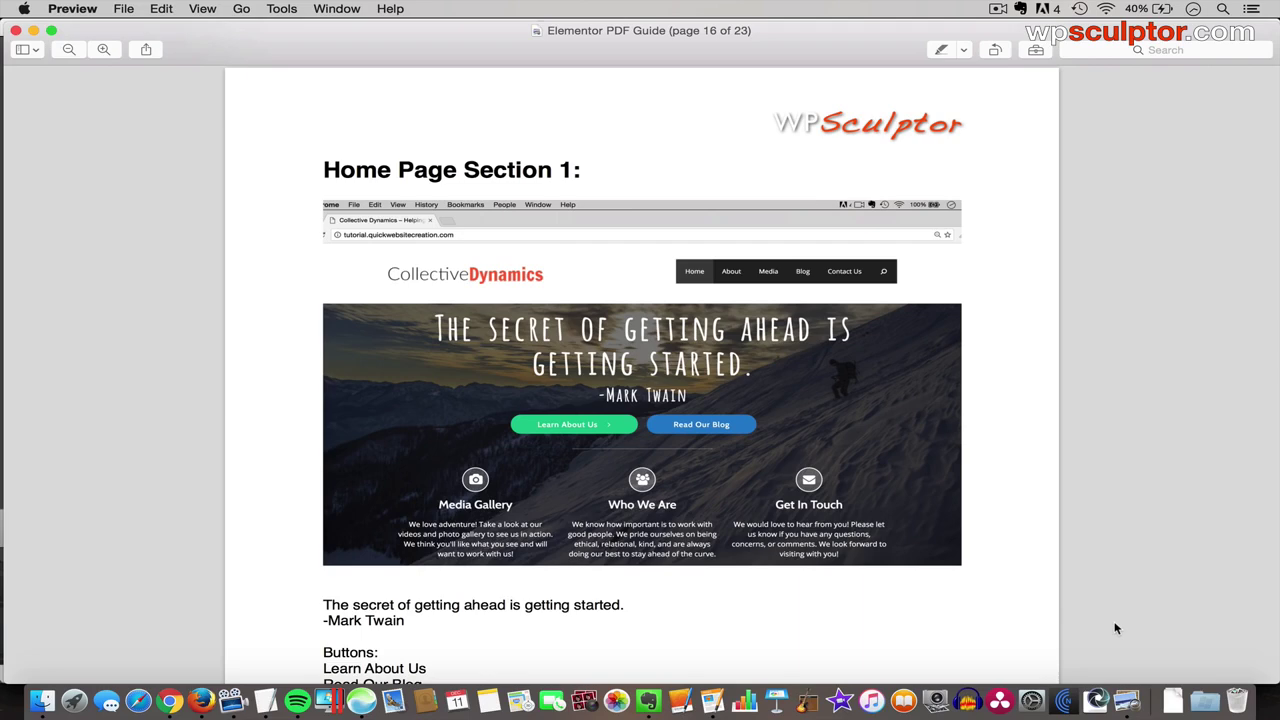
scroll(1116, 628, down, 7)
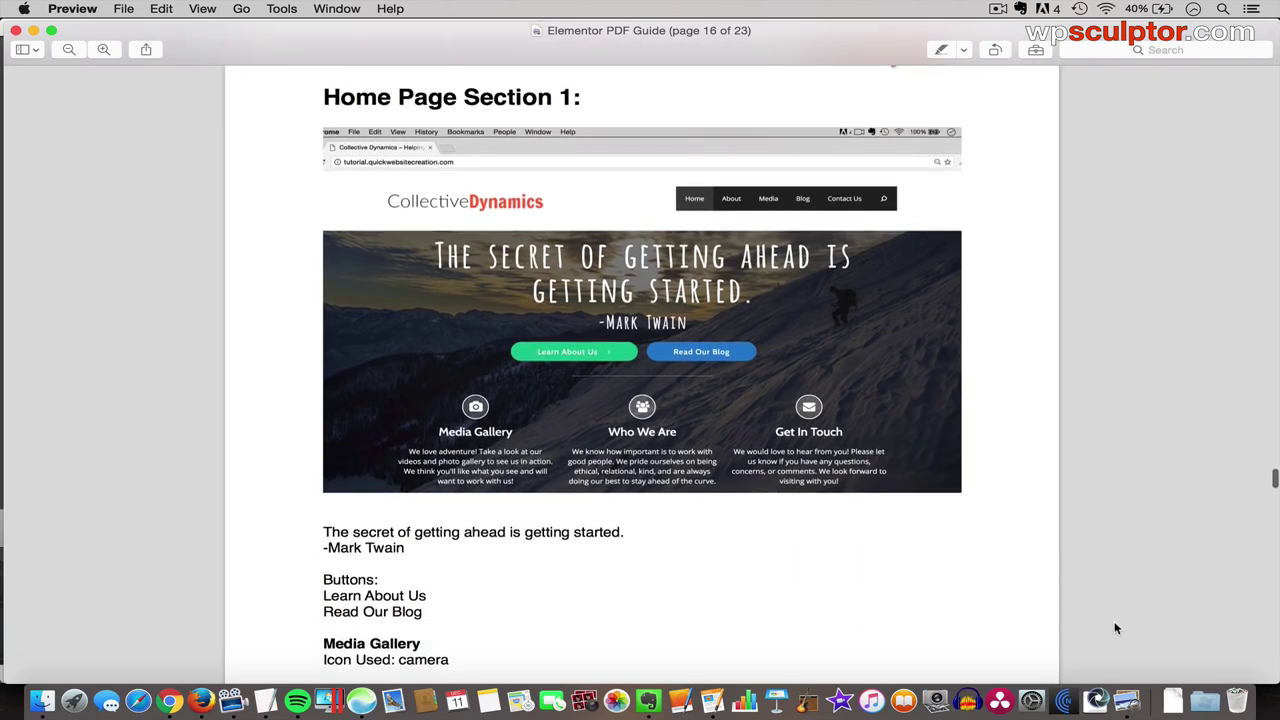
scroll(1116, 628, down, 8)
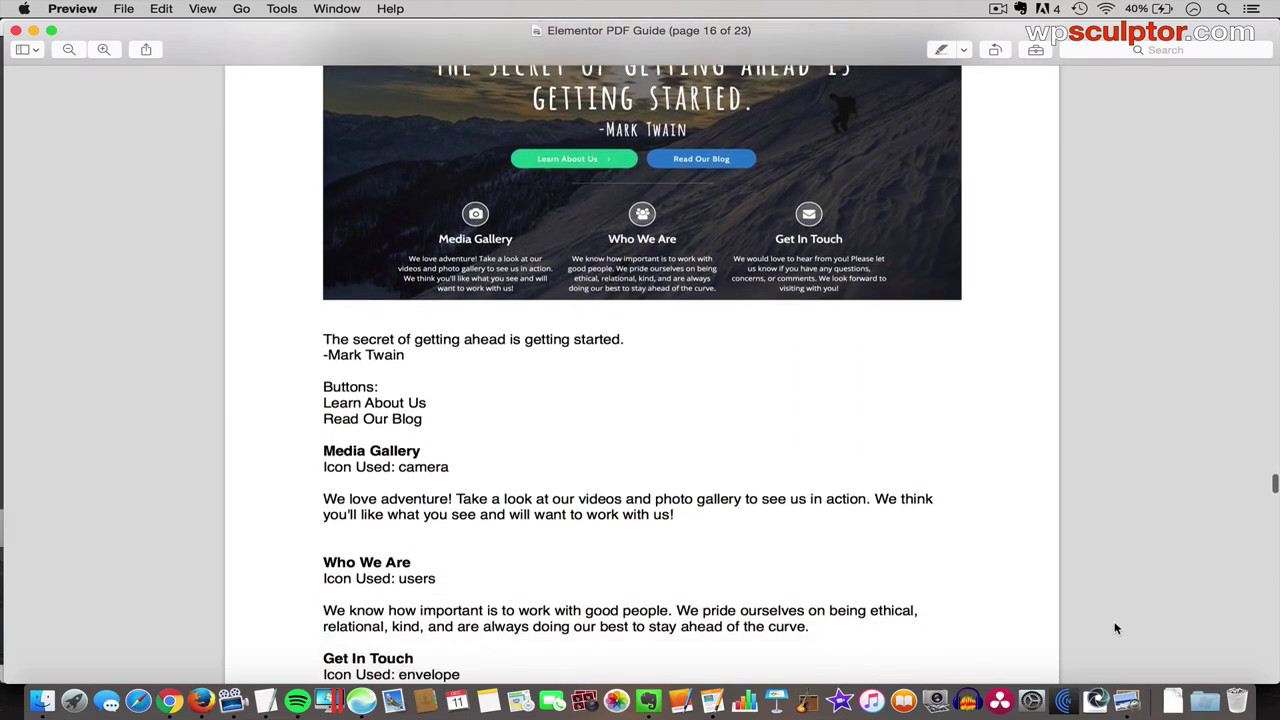
scroll(1116, 628, down, 1)
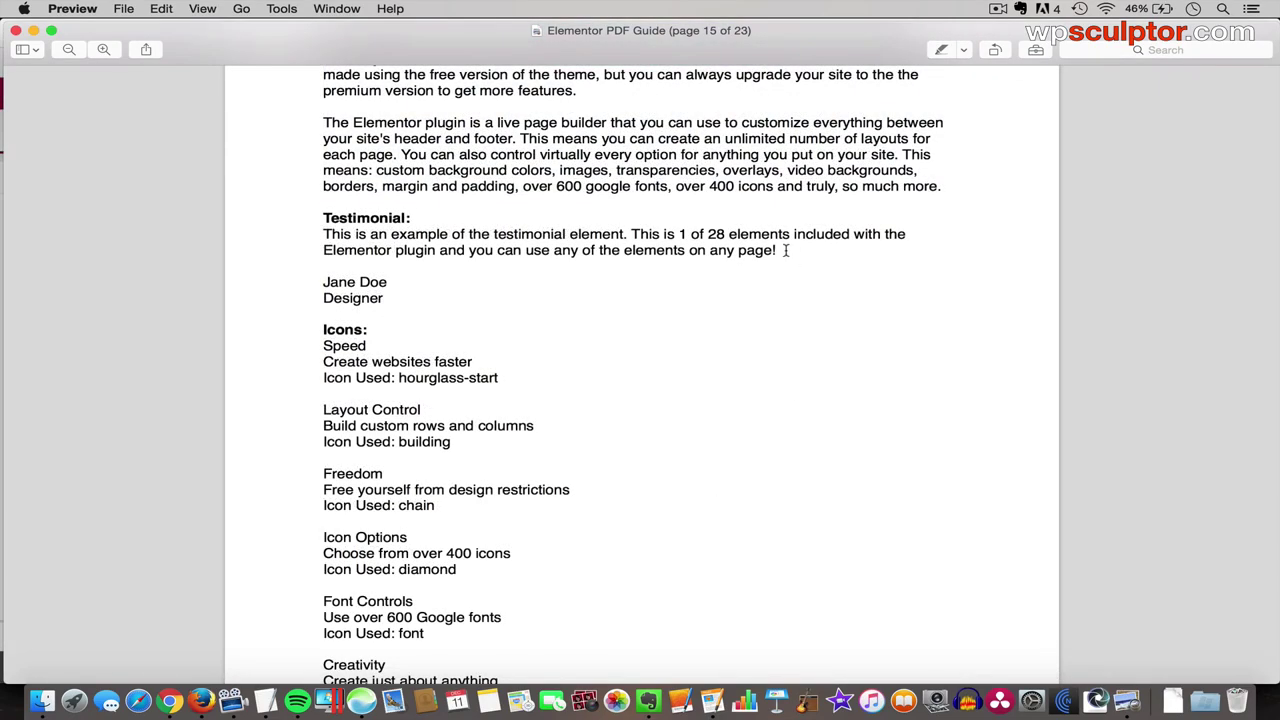
drag(782, 250, 325, 232)
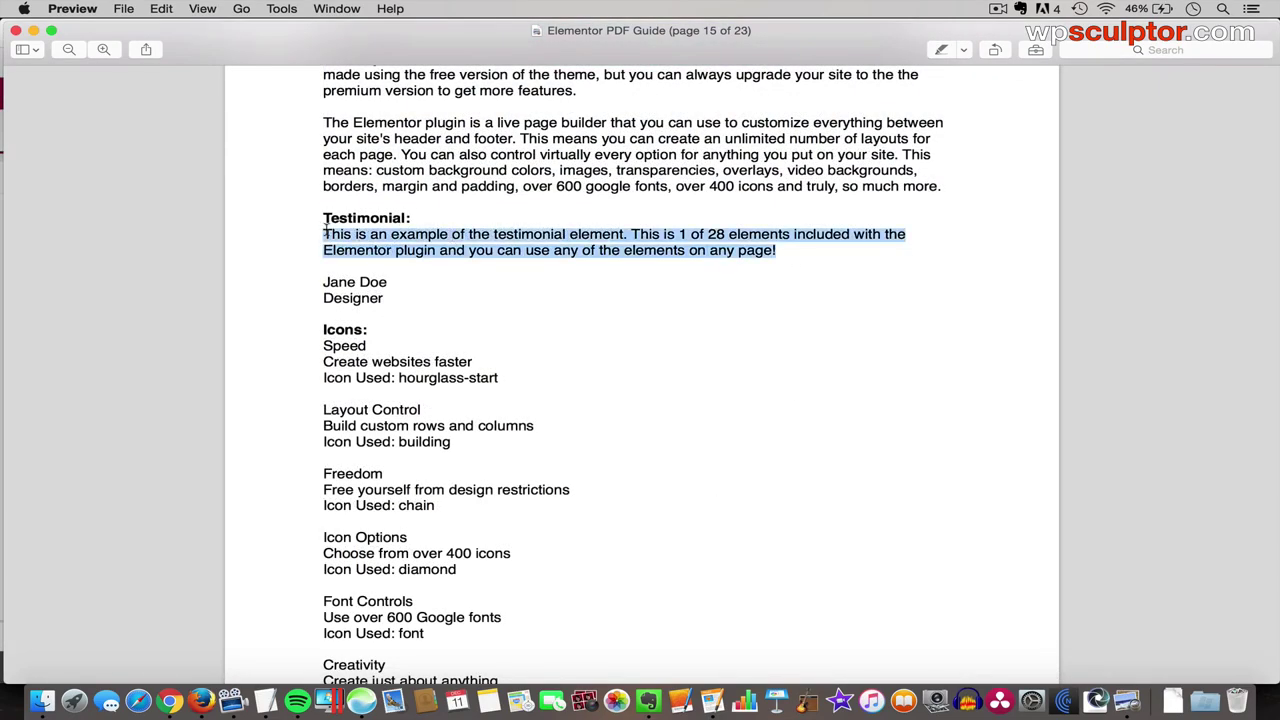
right_click(385, 251)
- Copy the testimonial text from the PDF and paste it into the testimonial Content field
click(412, 296)
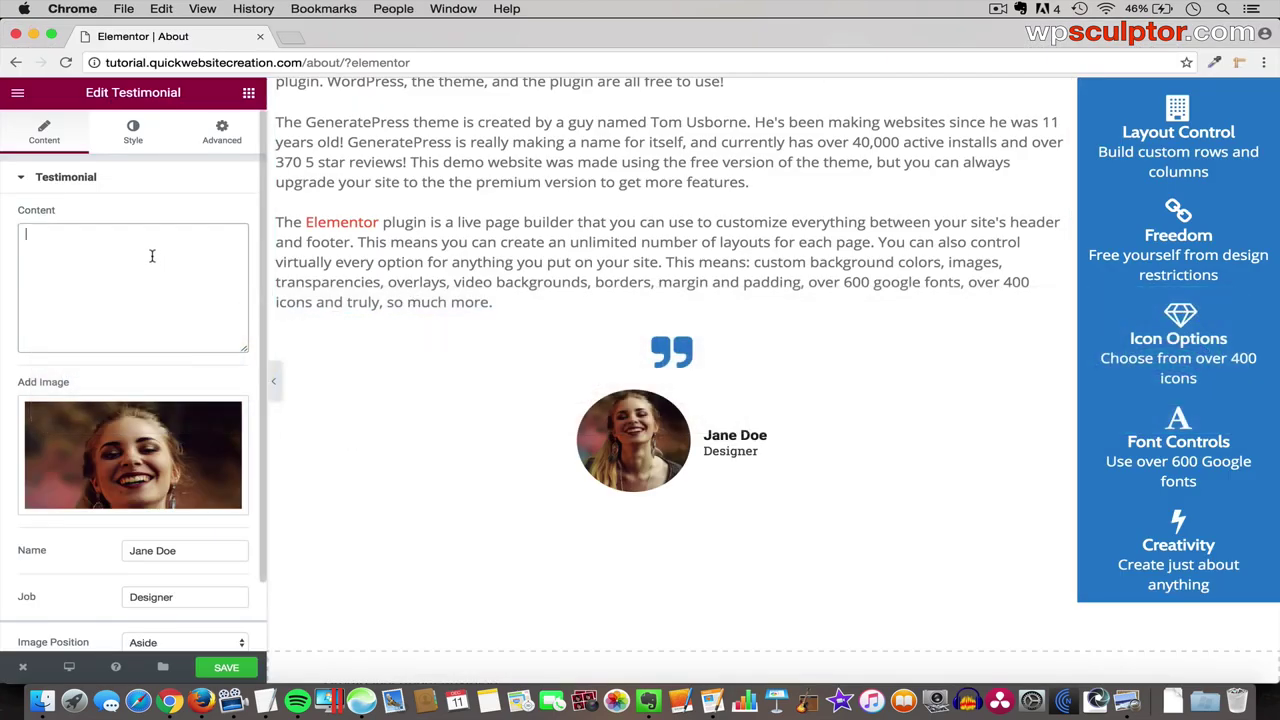
right_click(152, 256)
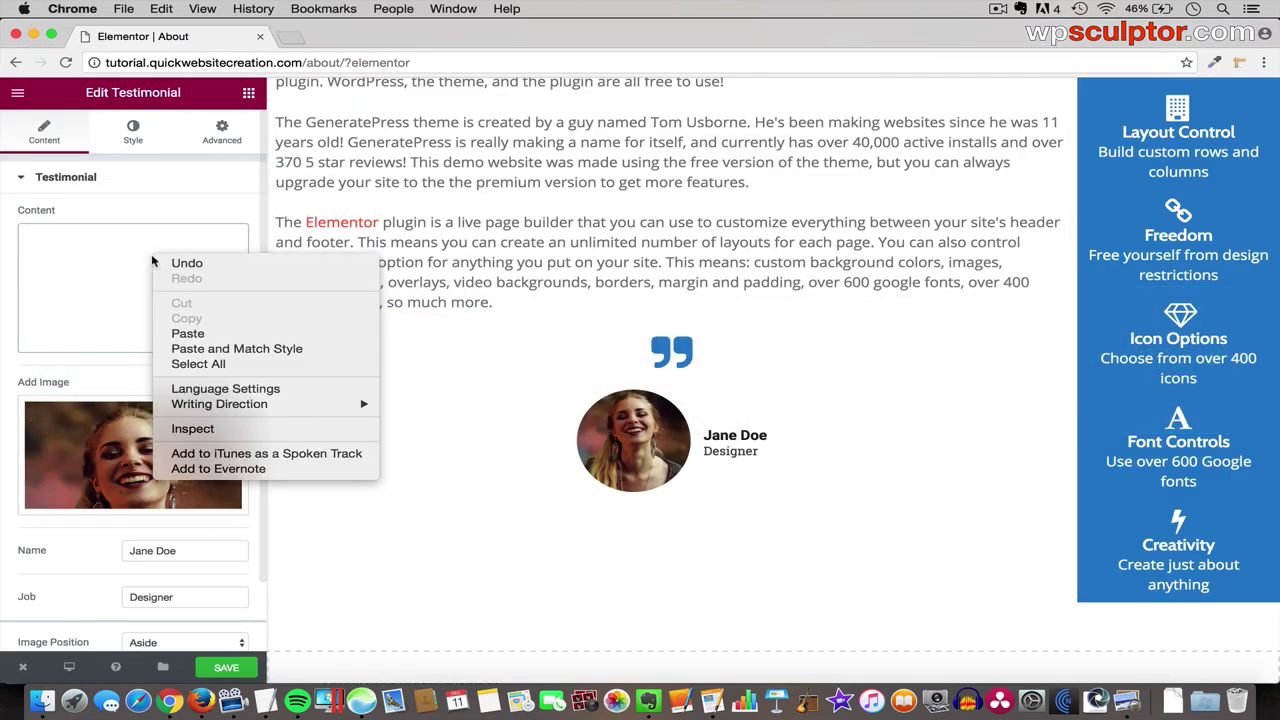
click(186, 335)
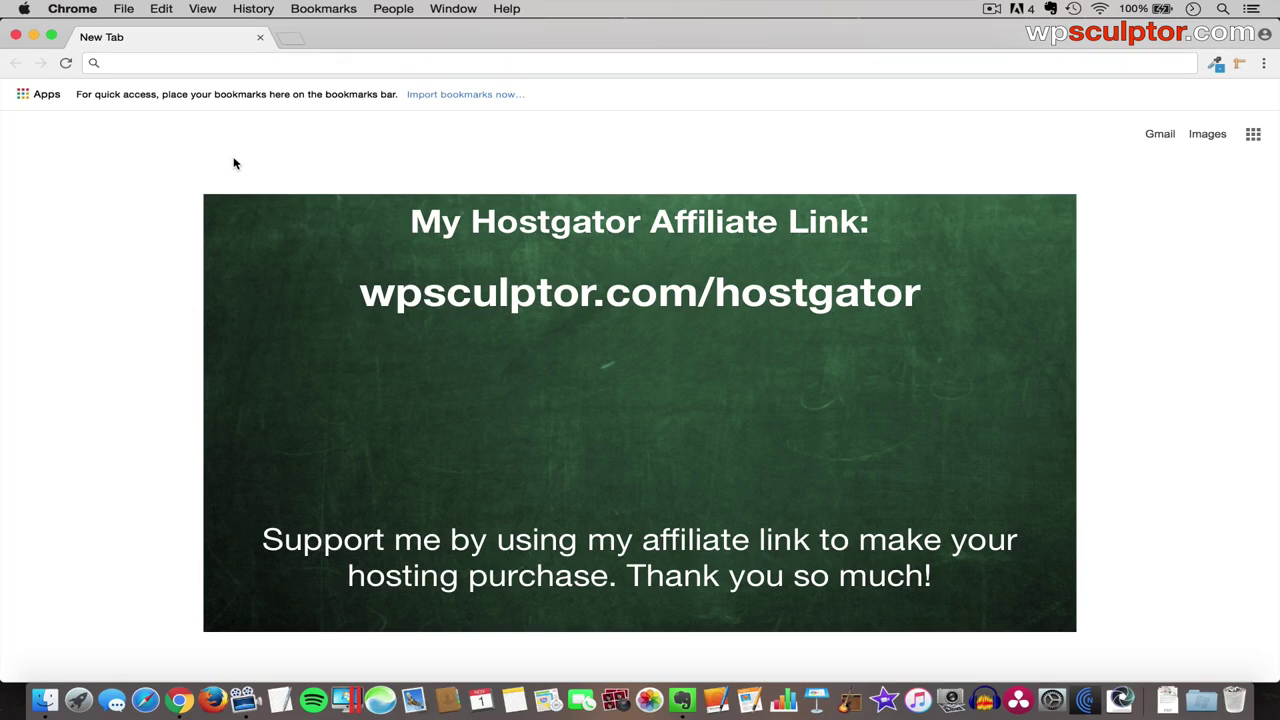
- Load the affiliate link wpsculptor.com/hostgator in Chrome
click(211, 60)
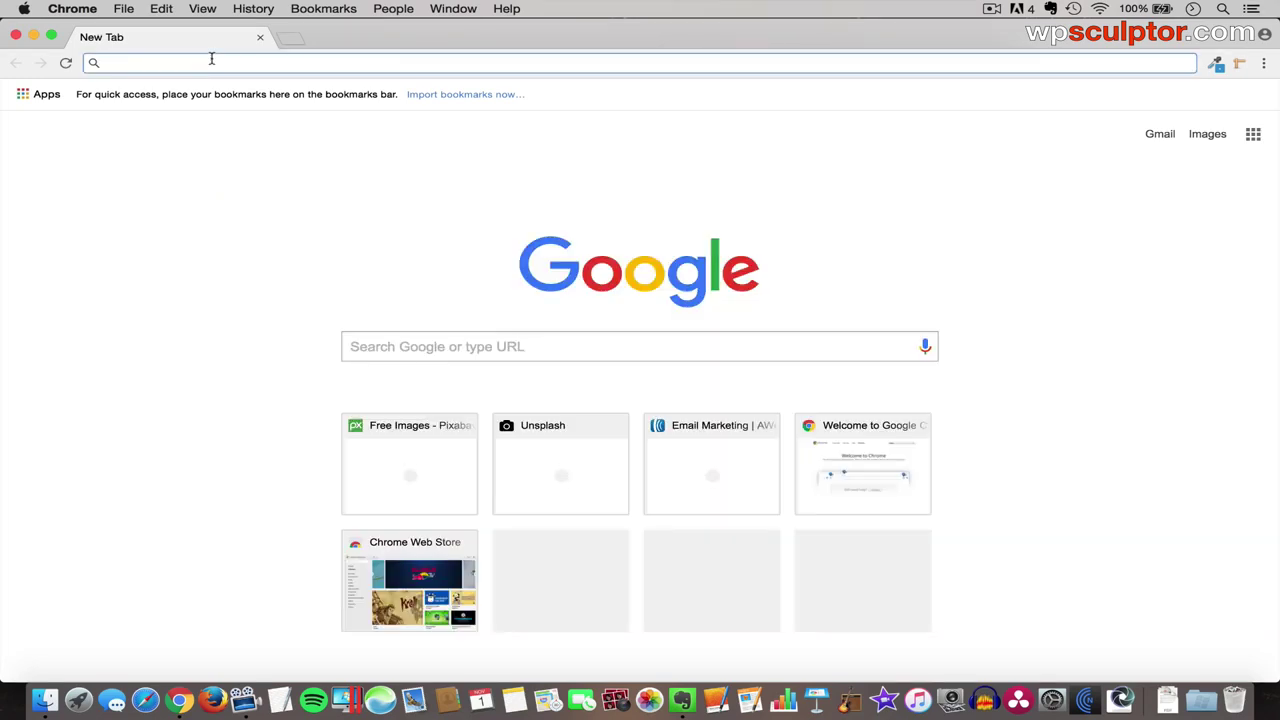
text(wpsculptor.com)
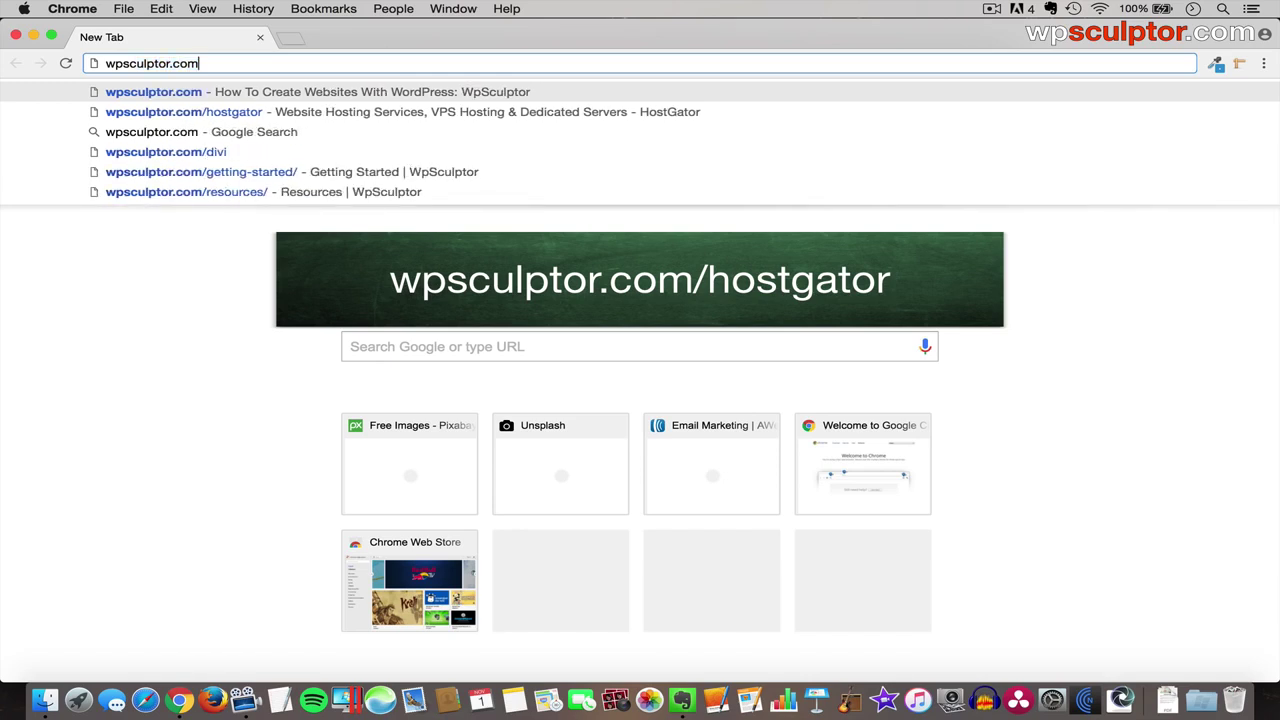
text(/hostgator)
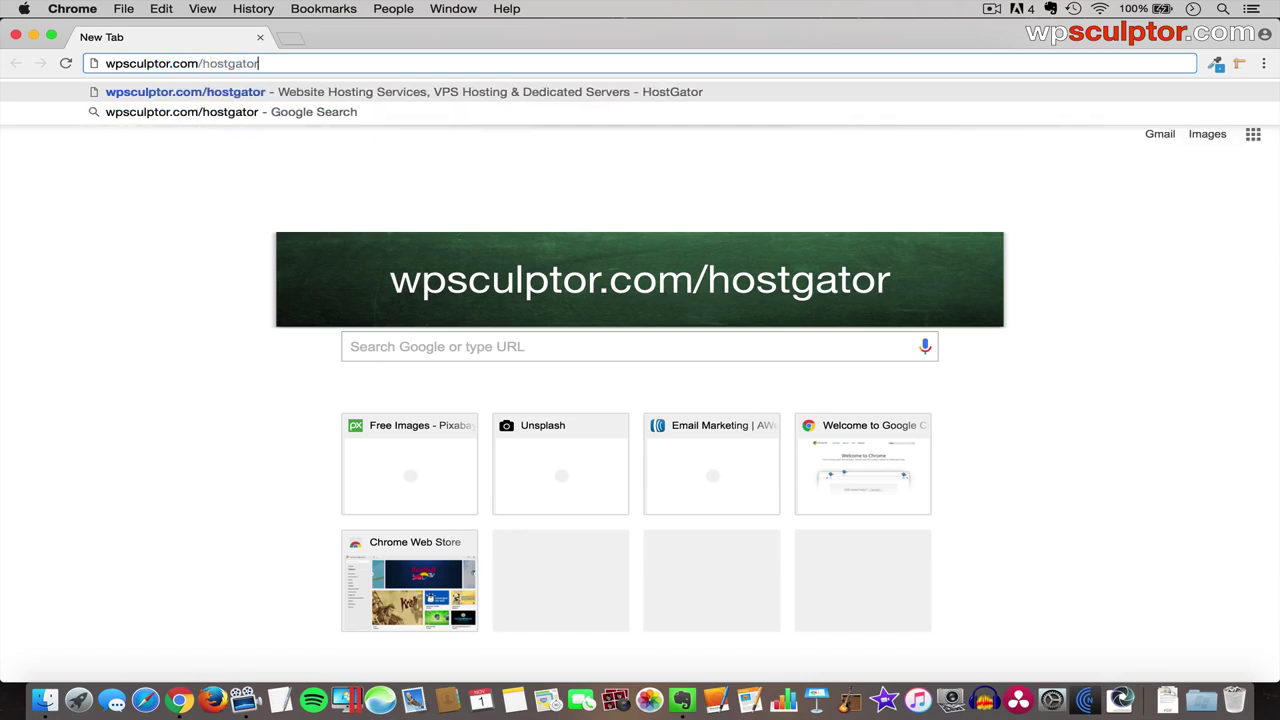
key(Return)
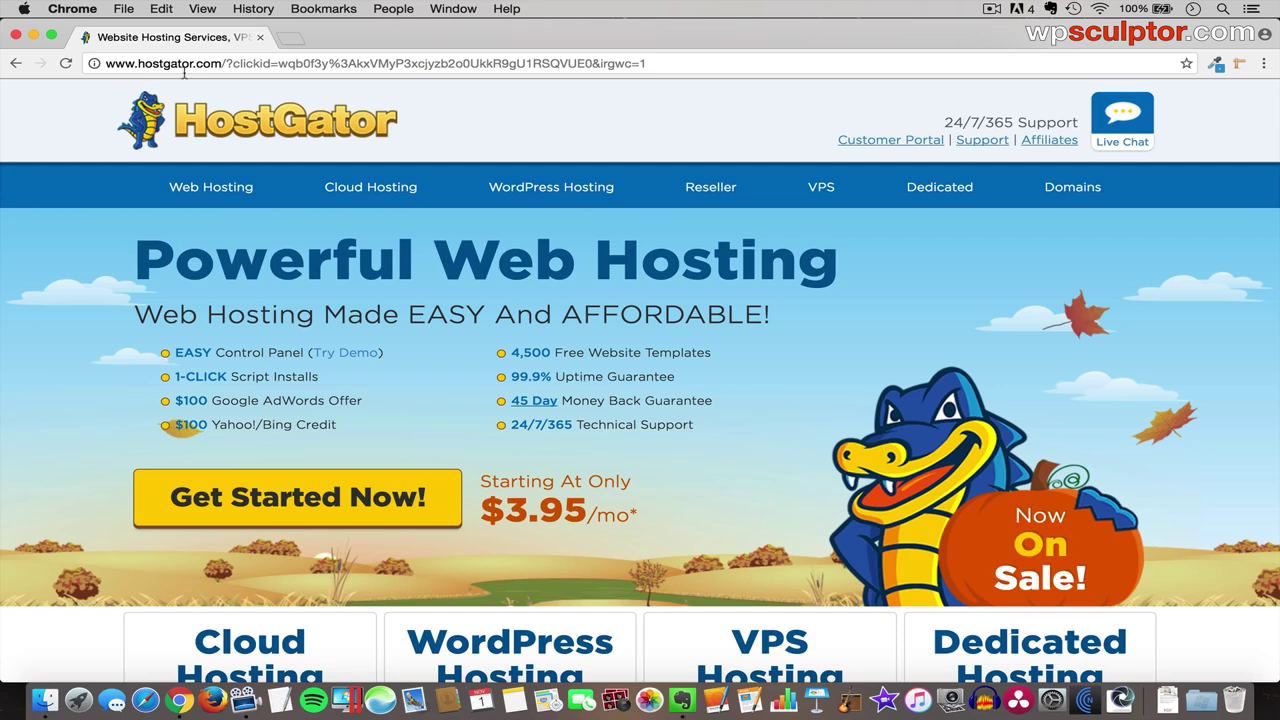
- Go to the Web Hosting plans and sign up for the Hatchling plan
click(220, 195)
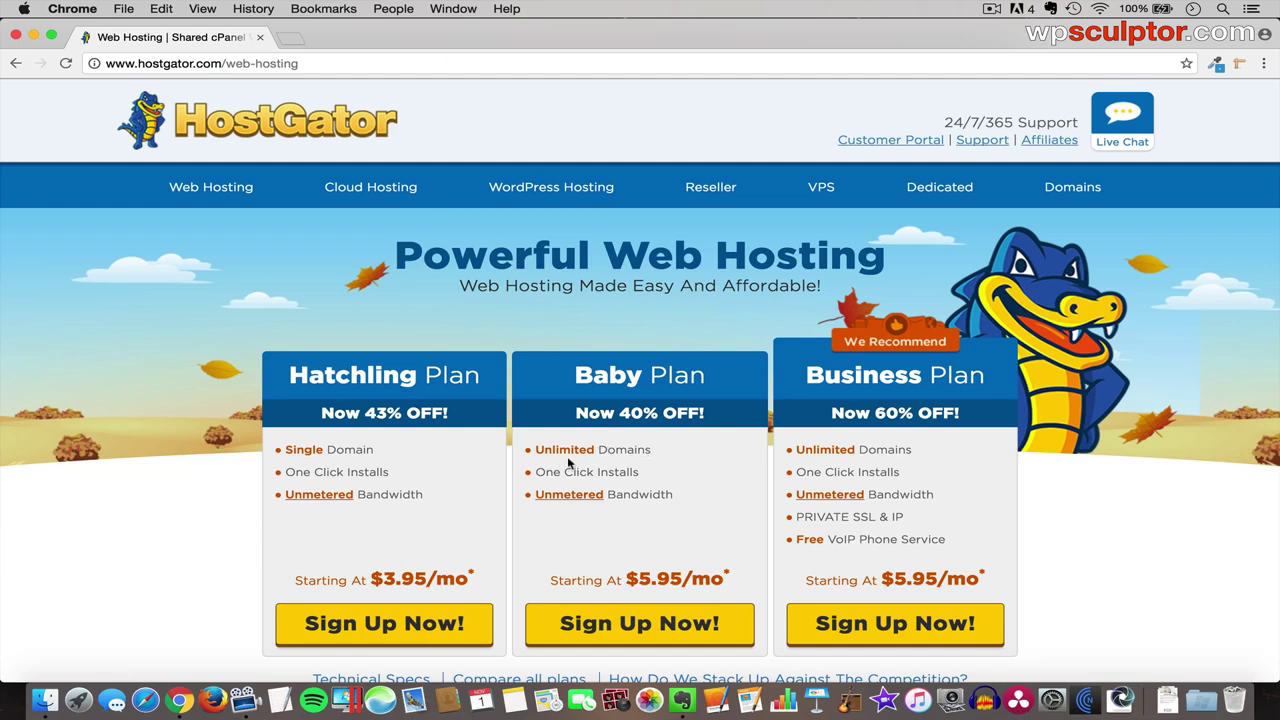
click(390, 630)
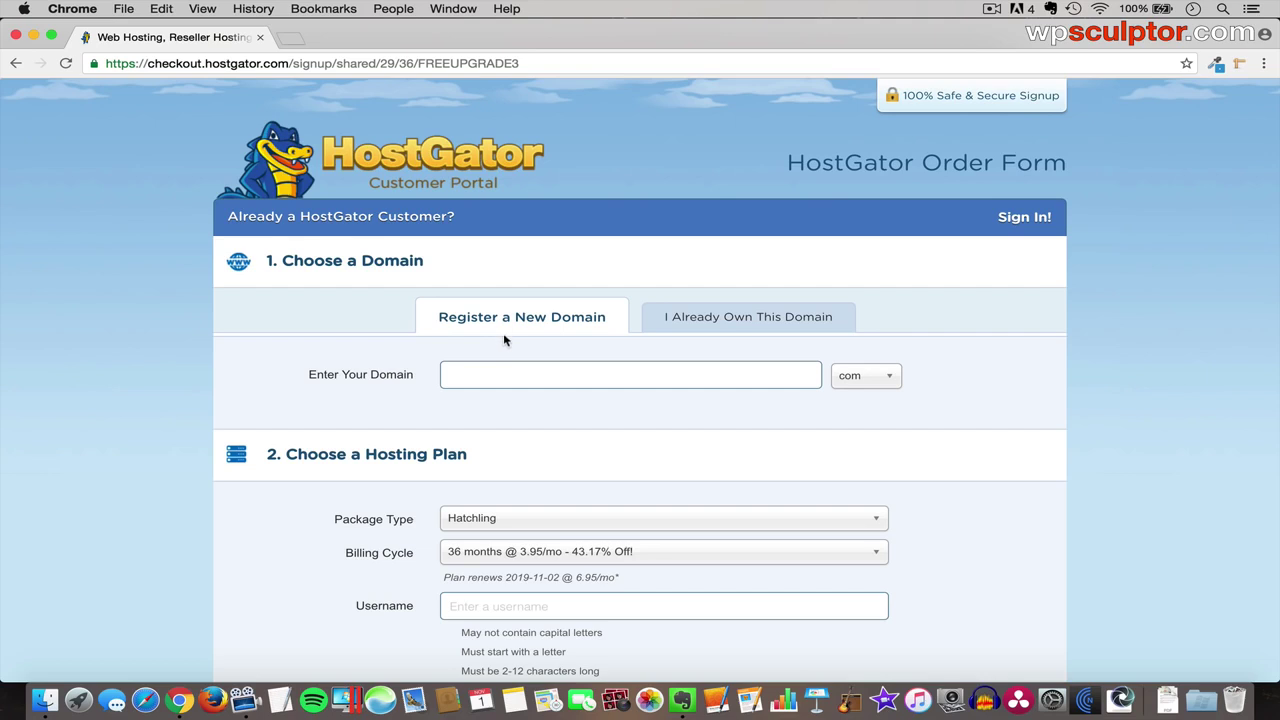
- Search for collectivedynamics.com as a new domain to register
click(744, 319)
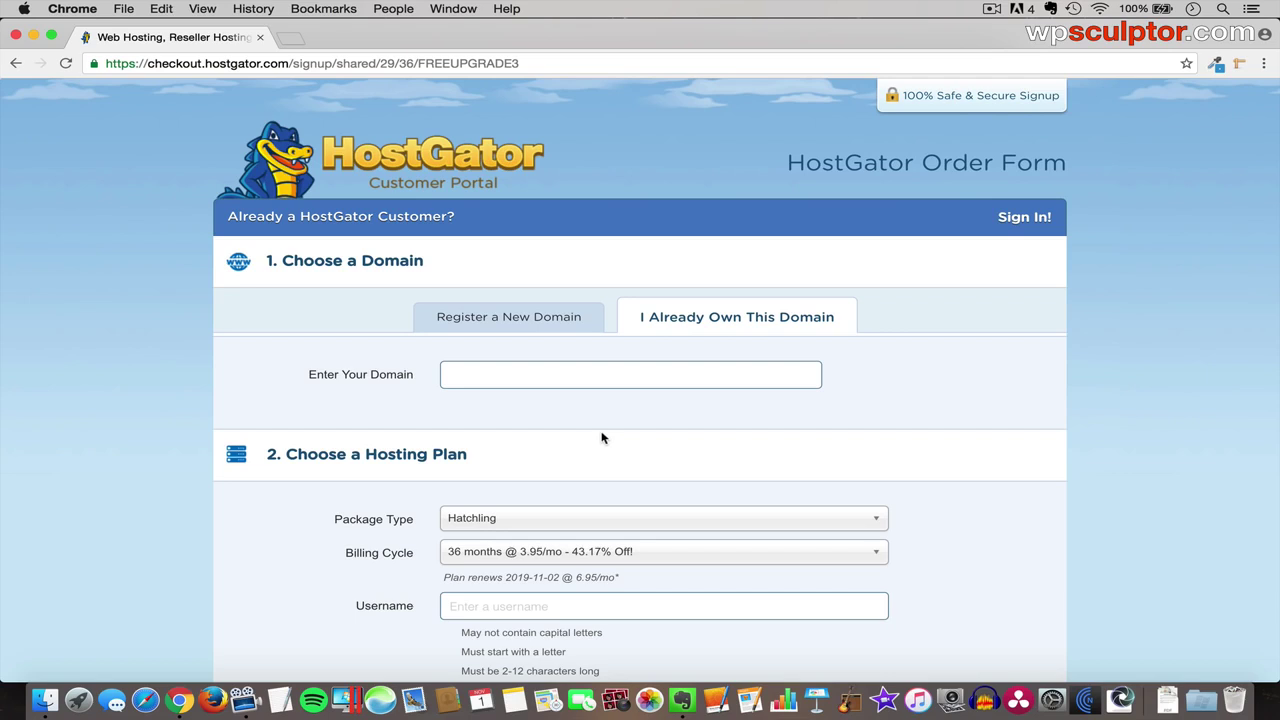
click(500, 323)
click(497, 378)
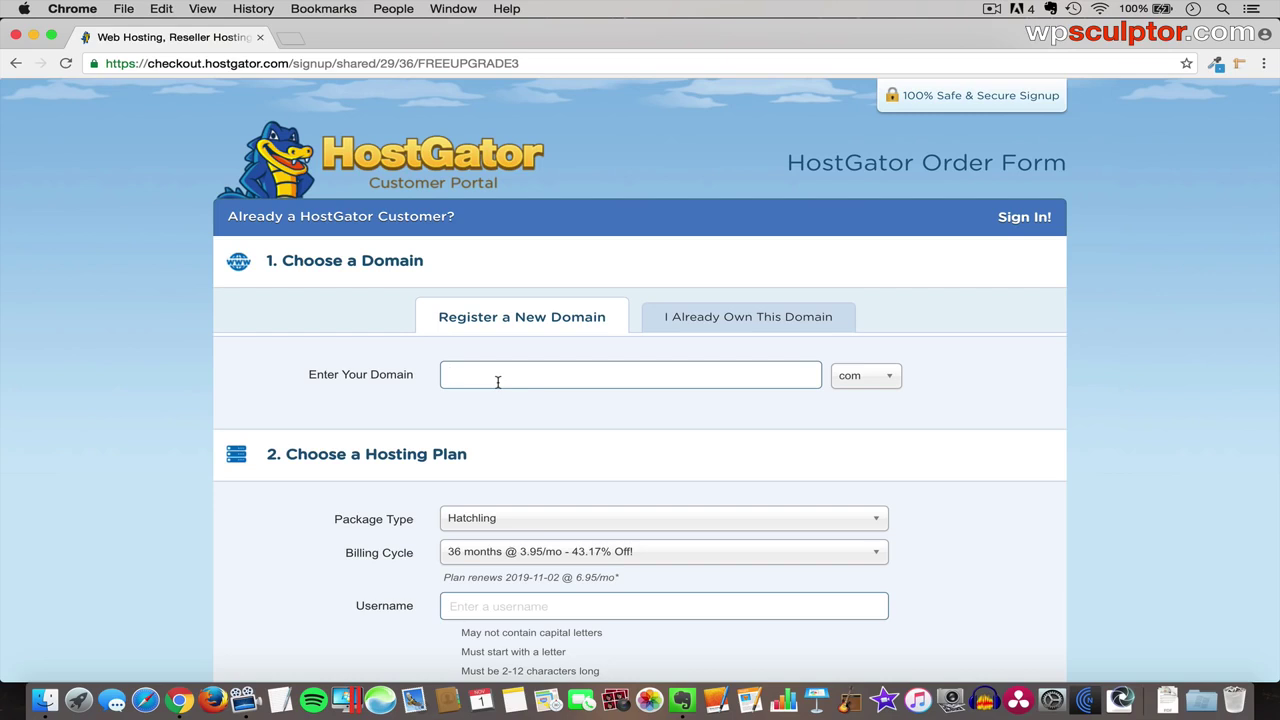
text(collectivedynamics)
click(842, 386)
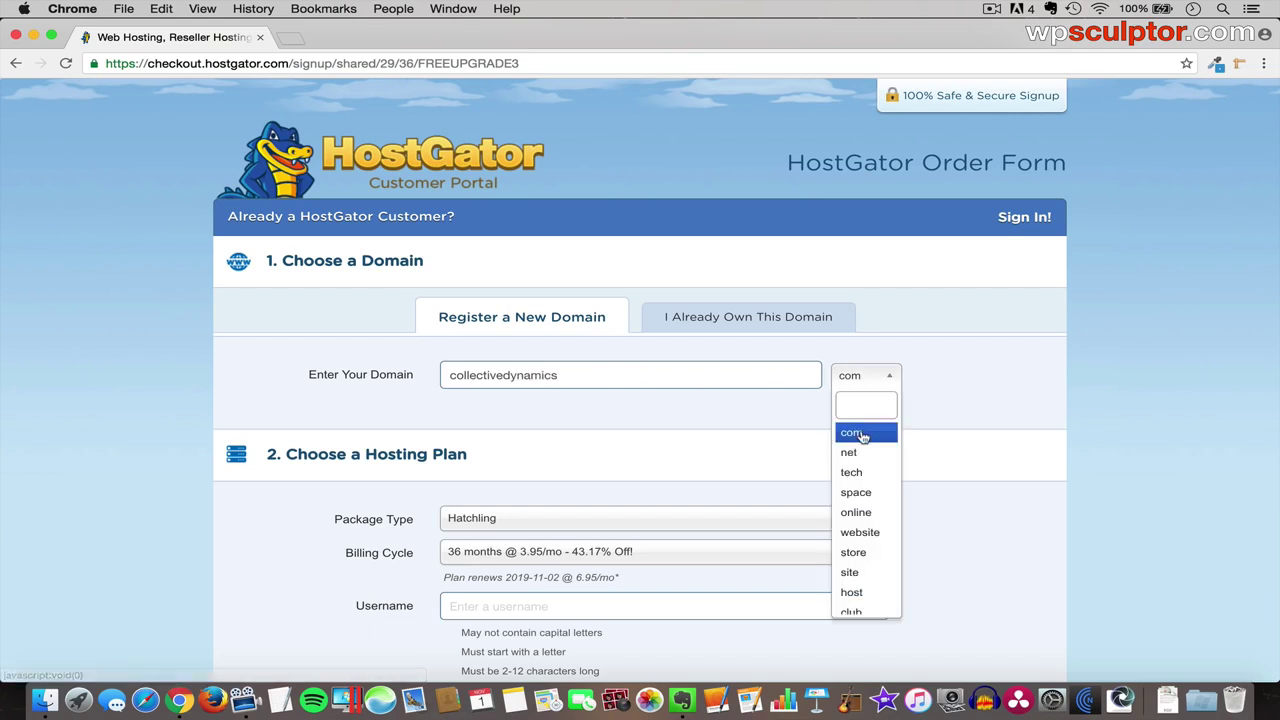
click(860, 436)
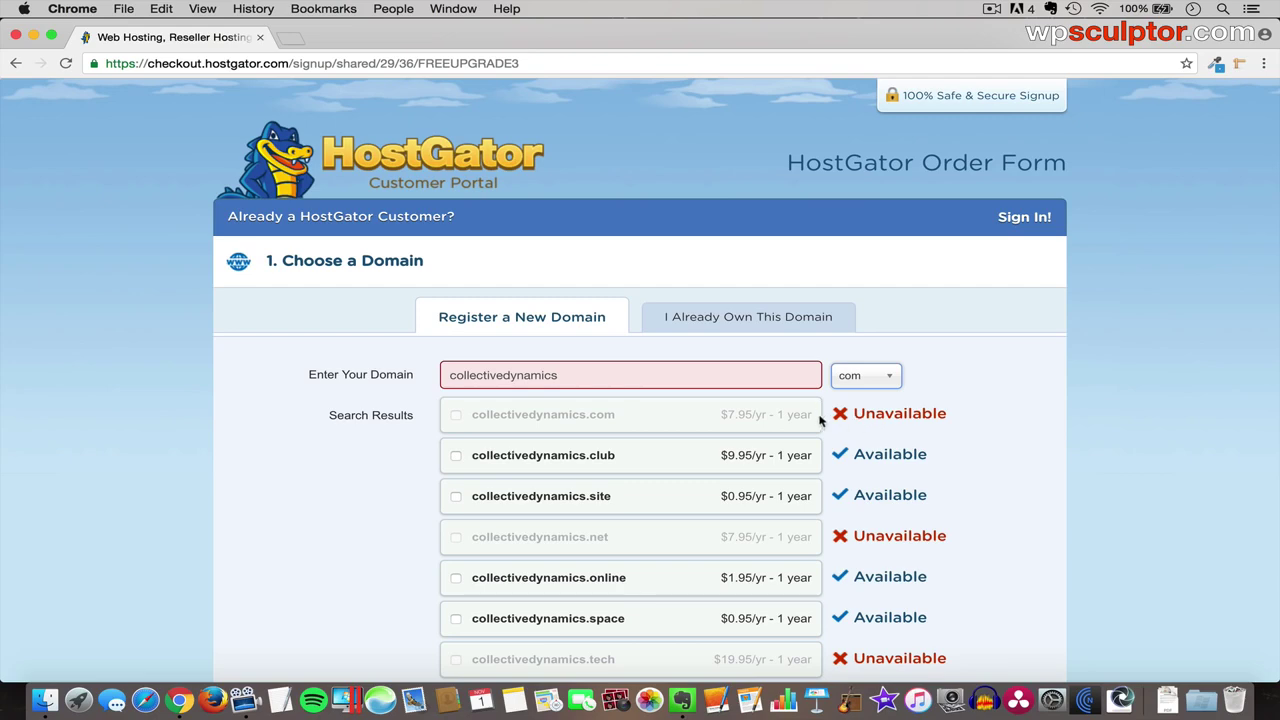
- Insert 'group' to make collectivegroupdynamics.com and add it as the primary domain
scroll(733, 430, down, 3)
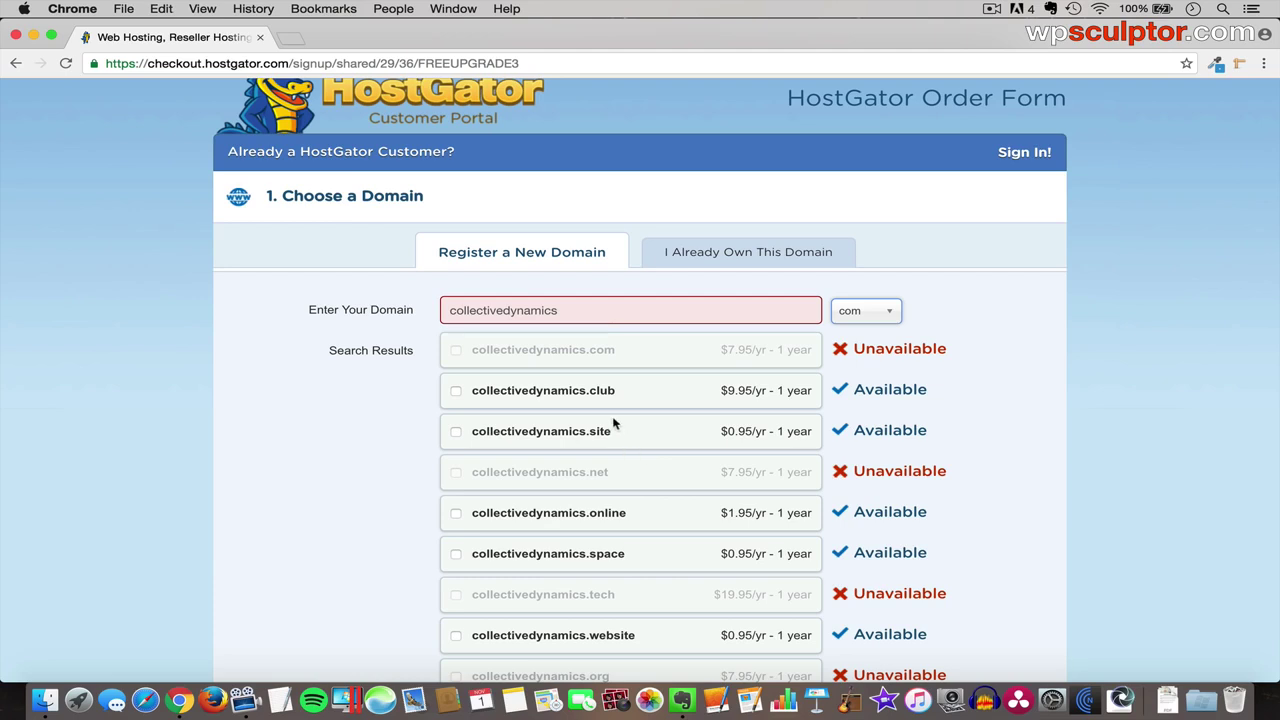
click(503, 311)
text(group)
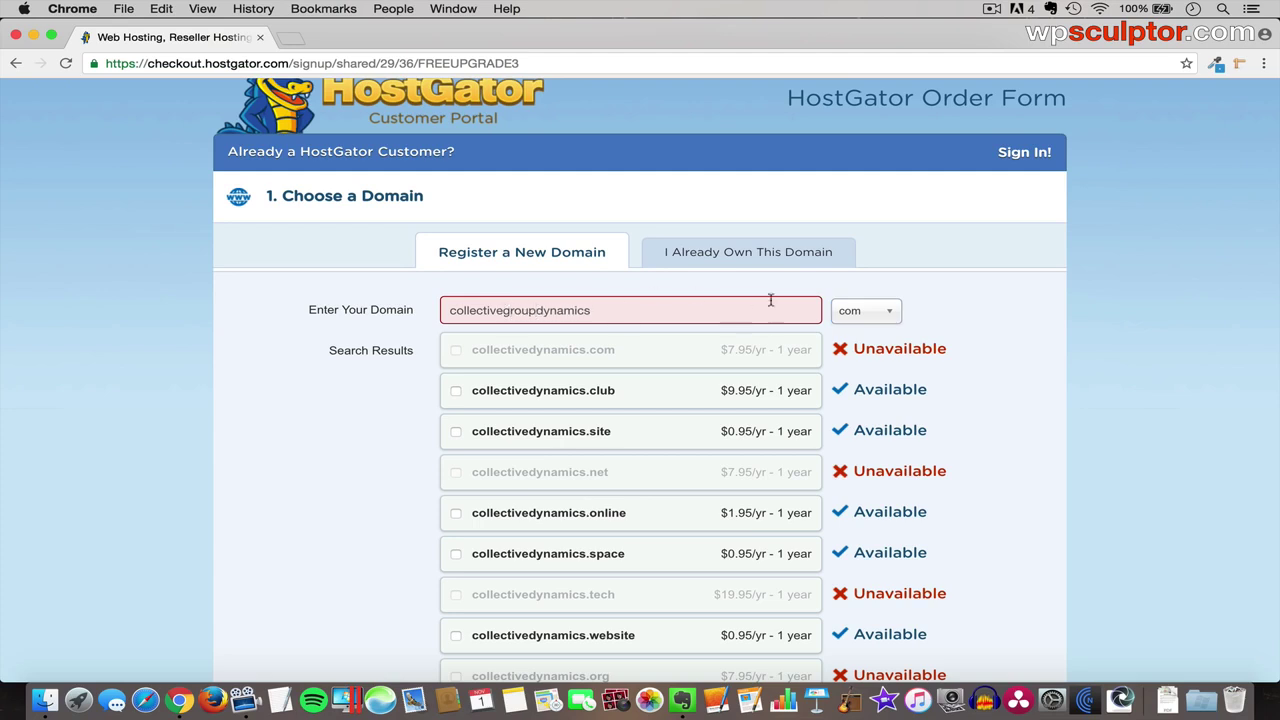
click(857, 311)
click(863, 370)
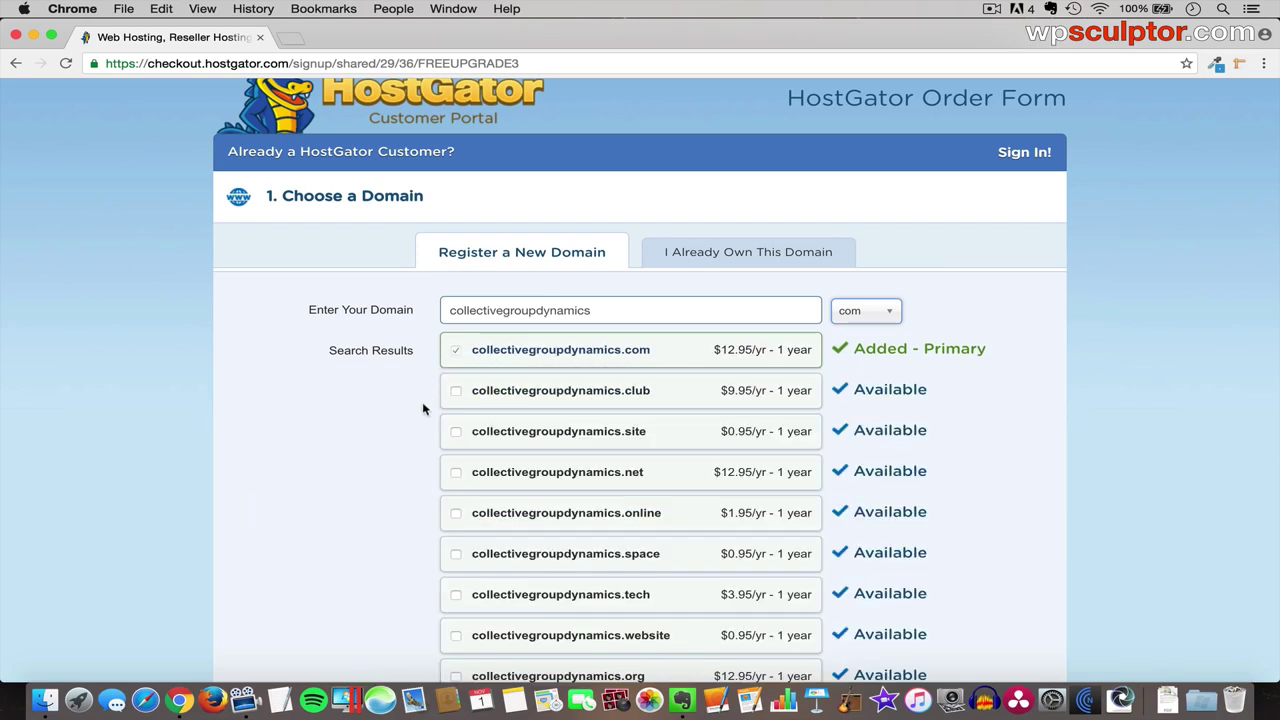
scroll(423, 409, down, 5)
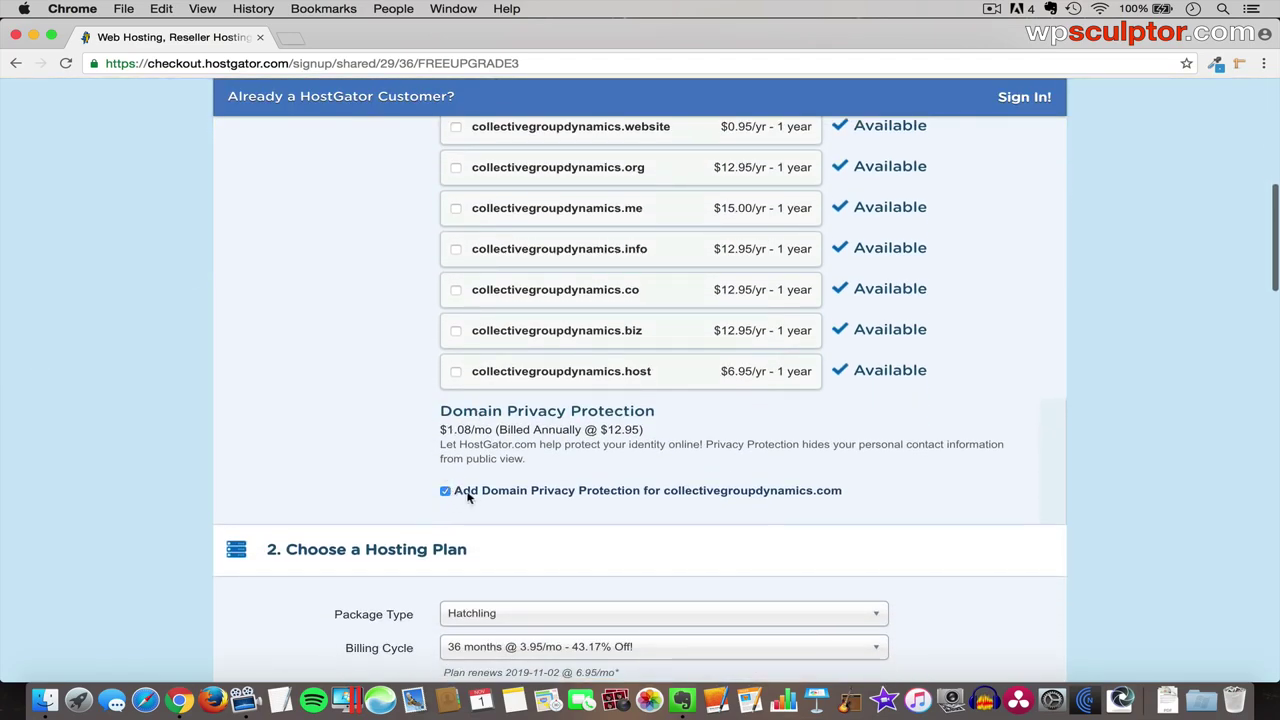
- Decline domain privacy protection and keep the 36-month billing cycle at 3.95/mo
click(445, 491)
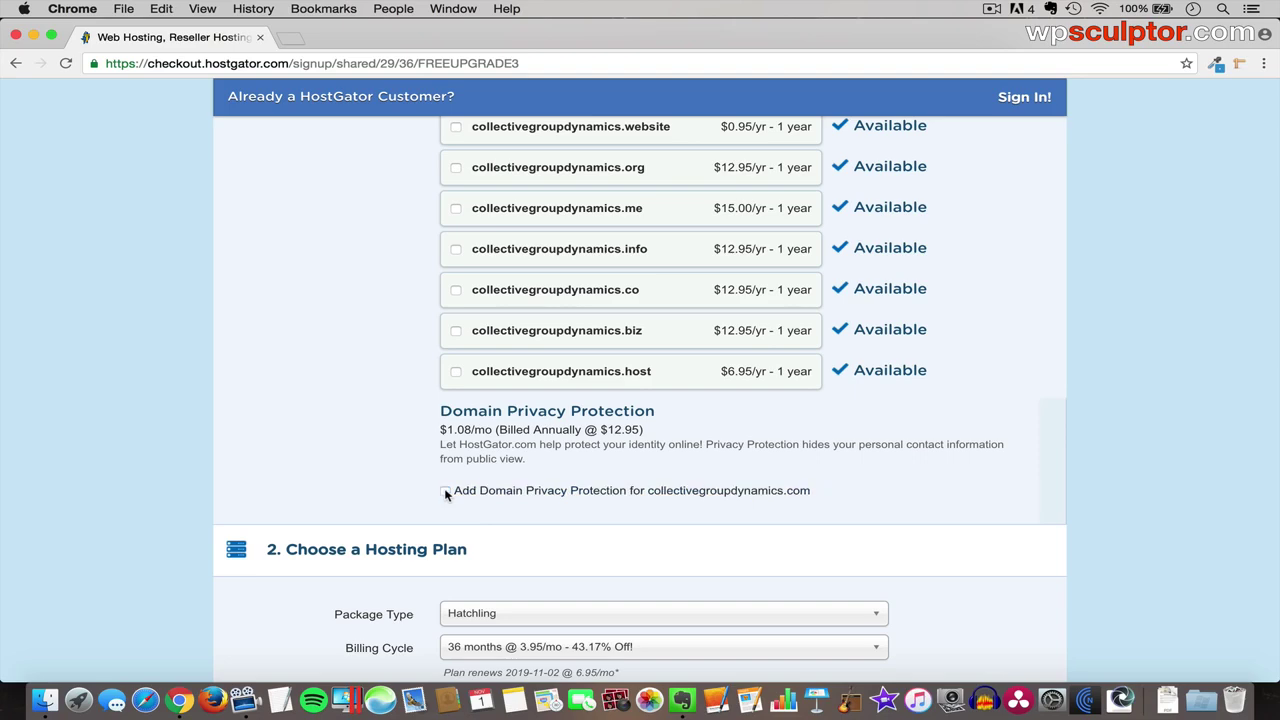
scroll(487, 527, down, 8)
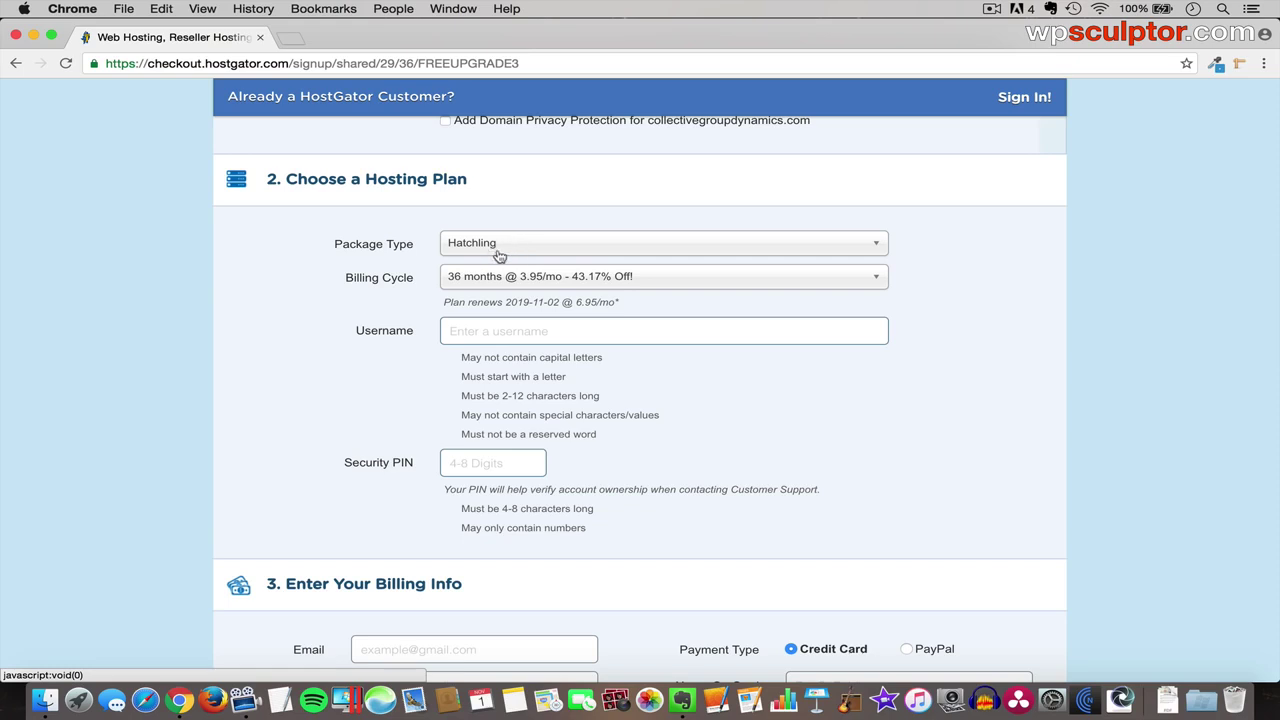
click(502, 278)
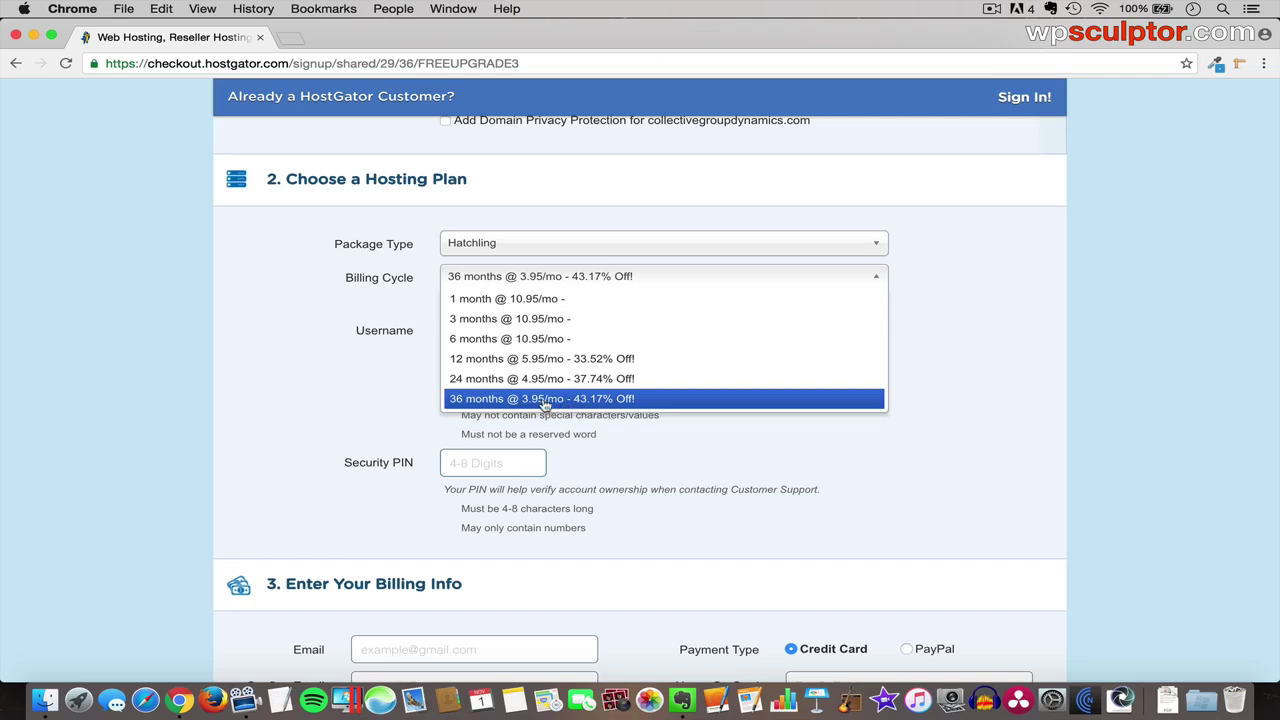
click(541, 399)
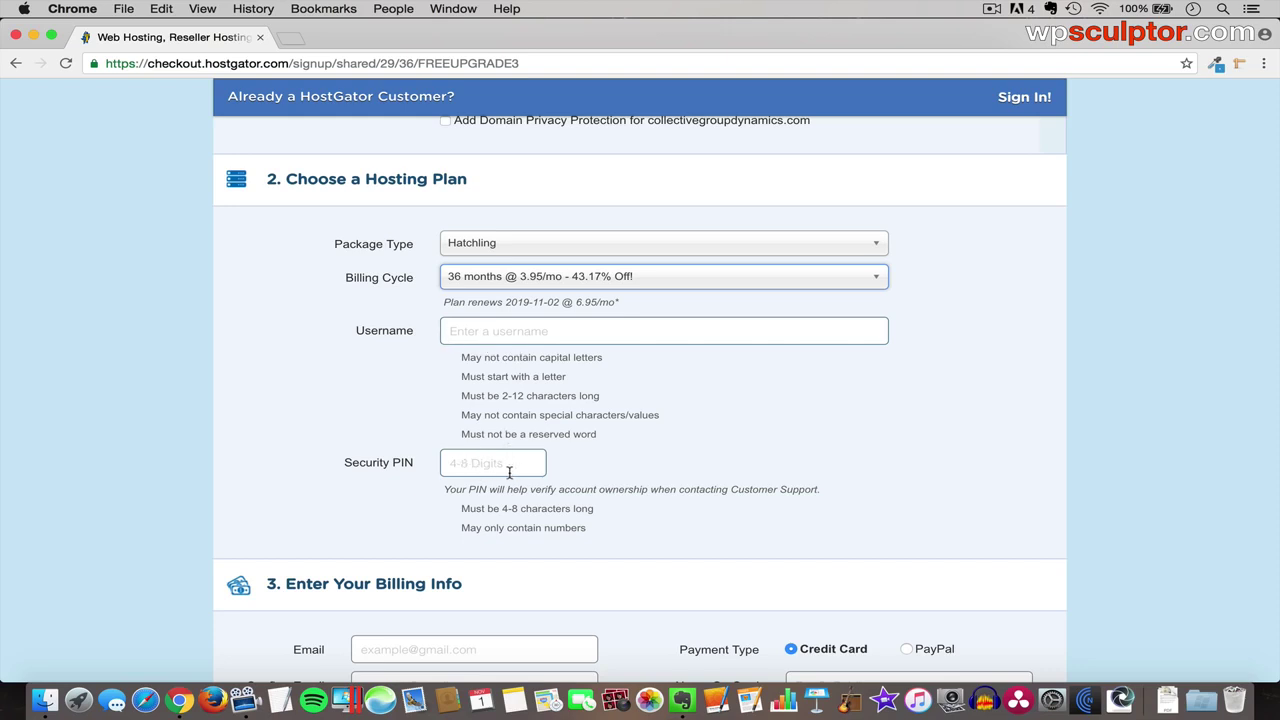
scroll(509, 472, down, 7)
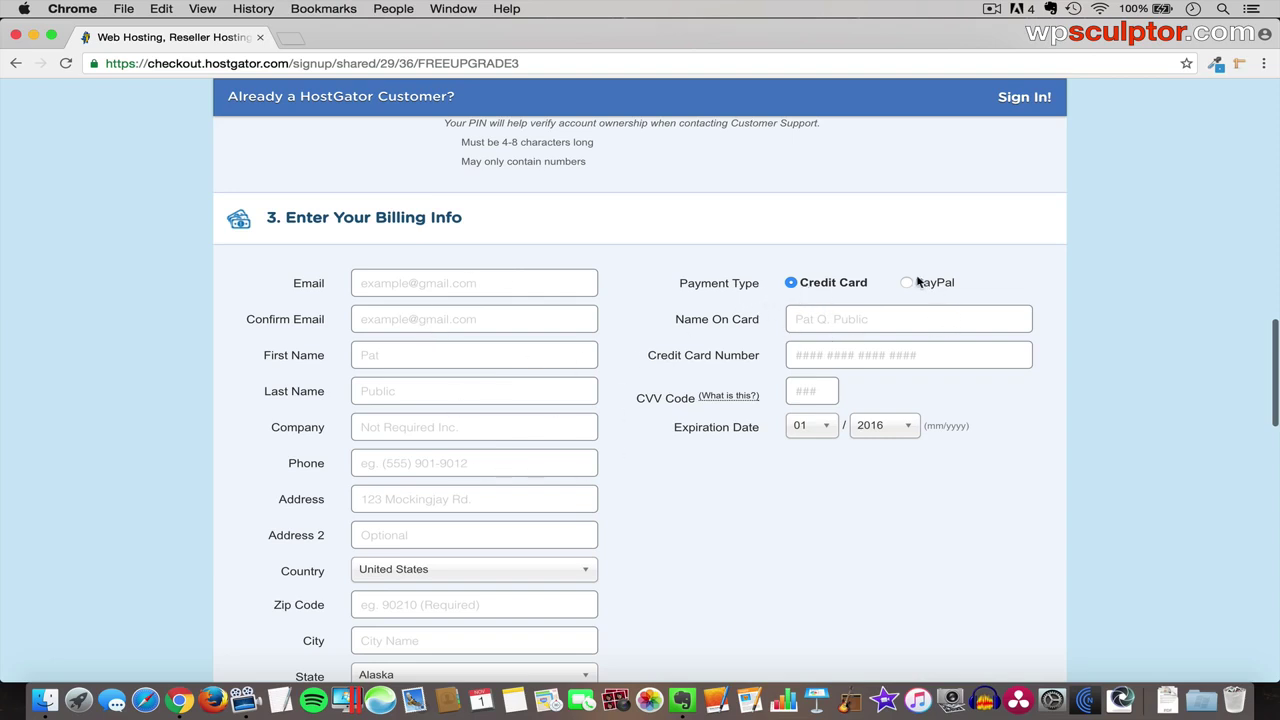
- Uncheck the HackAlert and CodeGuard Site Backup add-ons
scroll(797, 443, down, 4)
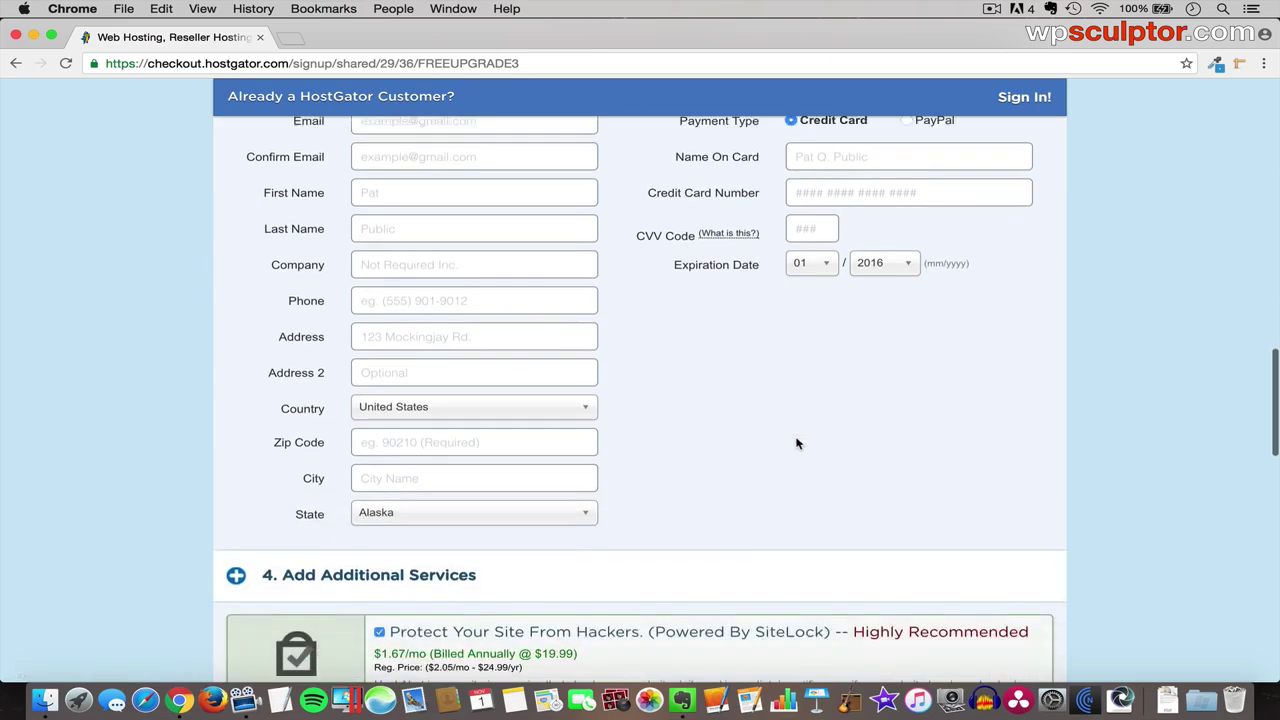
scroll(797, 443, down, 5)
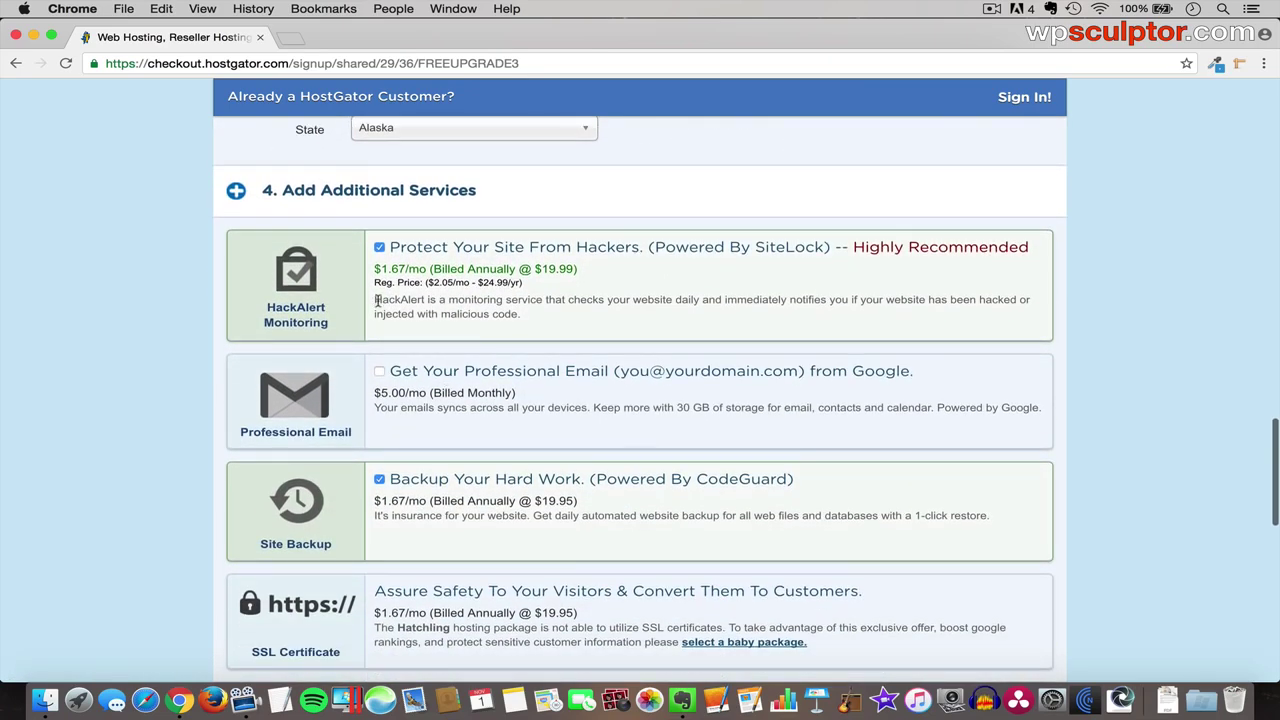
click(380, 248)
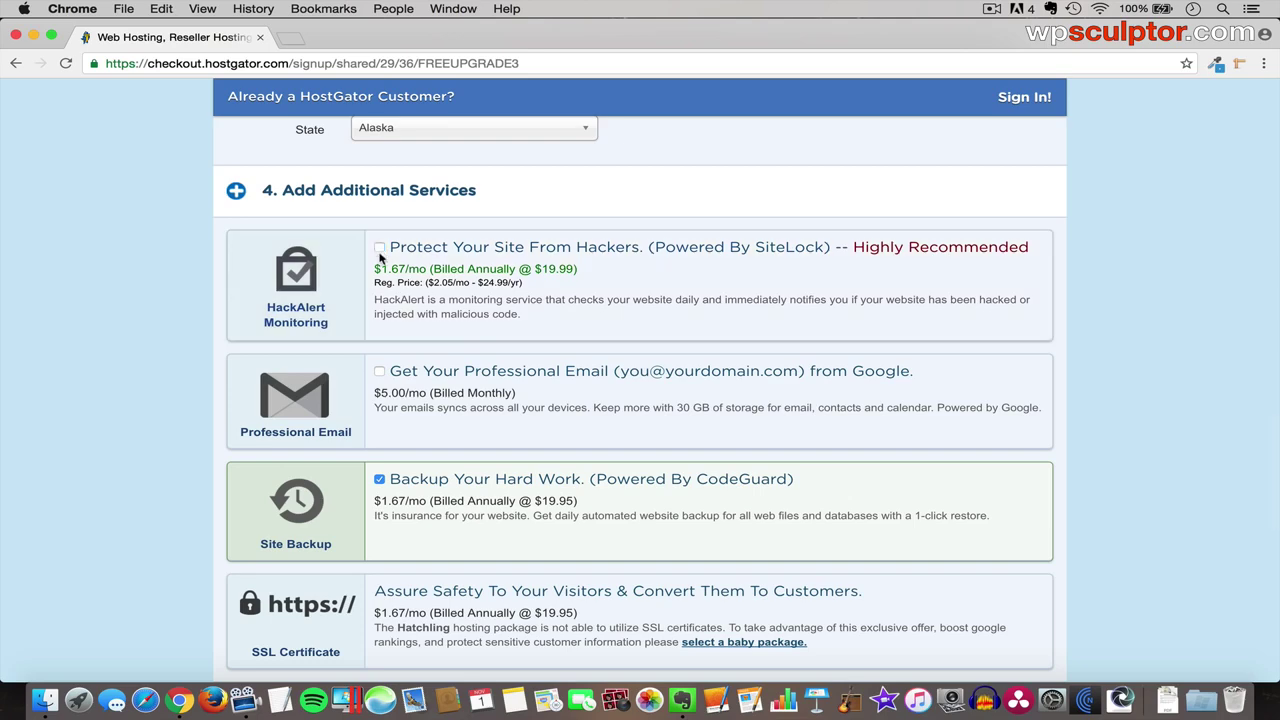
click(380, 480)
scroll(397, 512, down, 2)
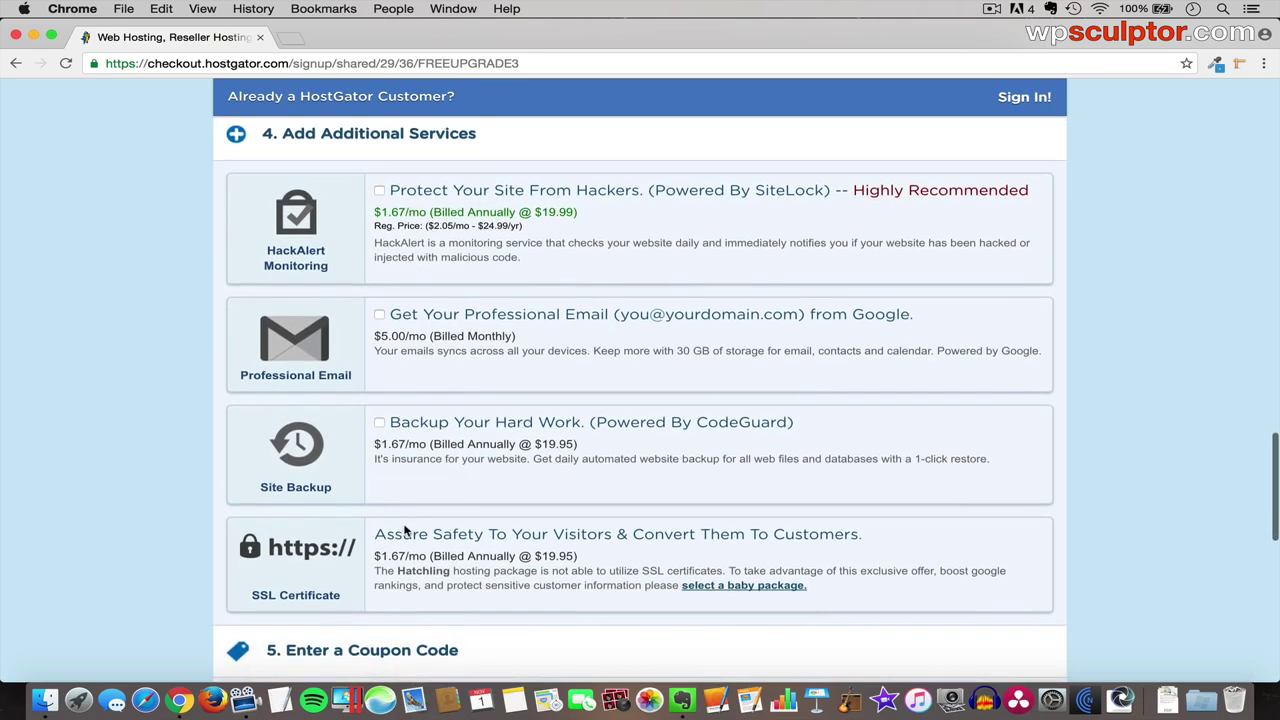
scroll(405, 530, down, 7)
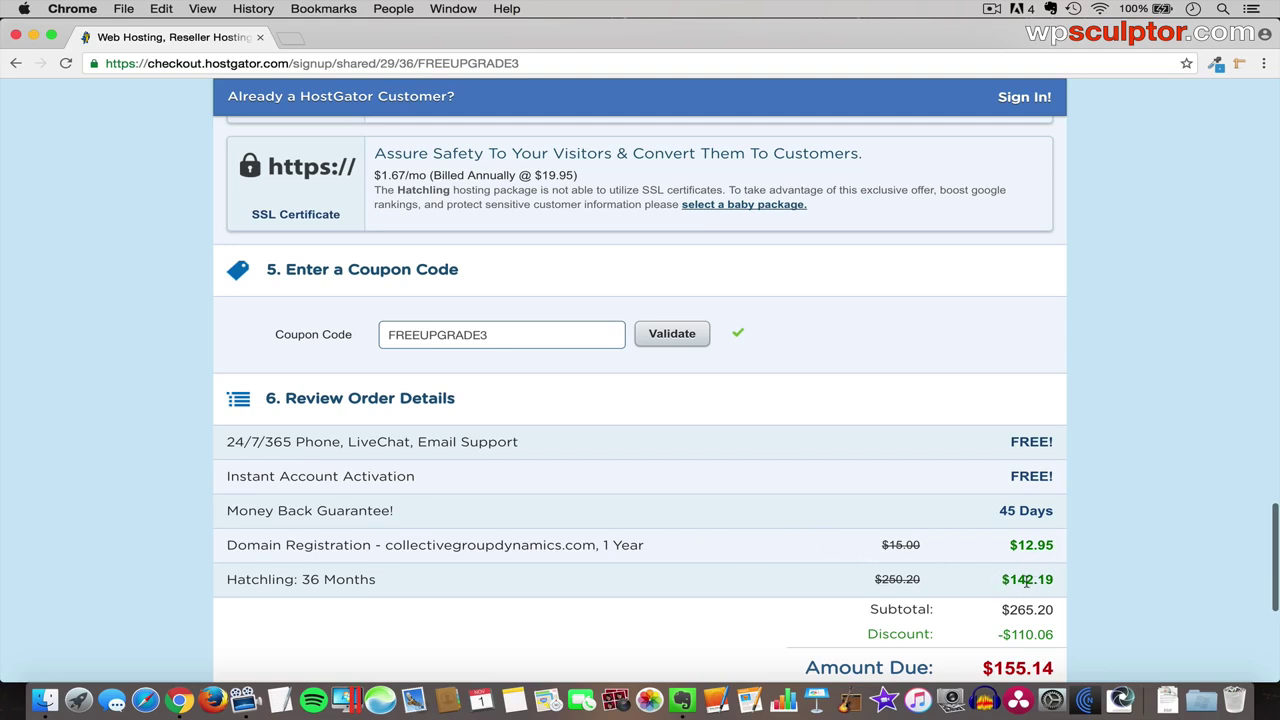
double_click(451, 334)
key(BackSpace)
text(wpsculptor30)
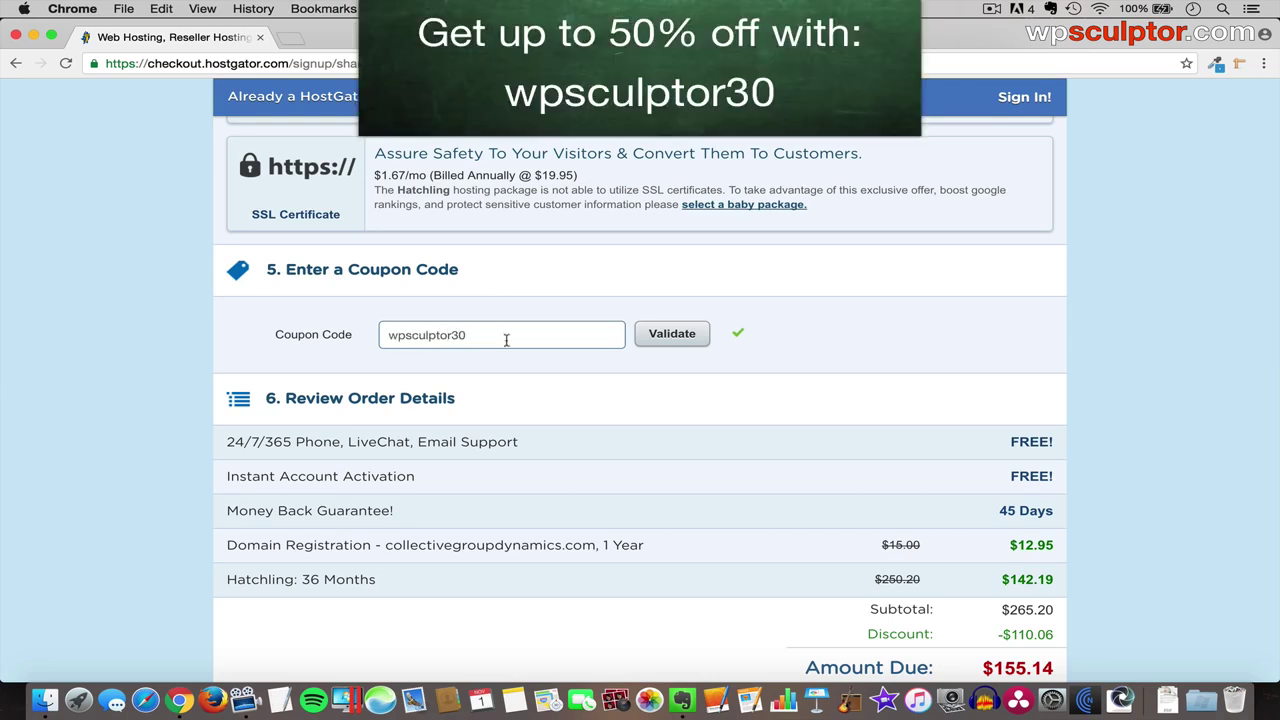
click(658, 341)
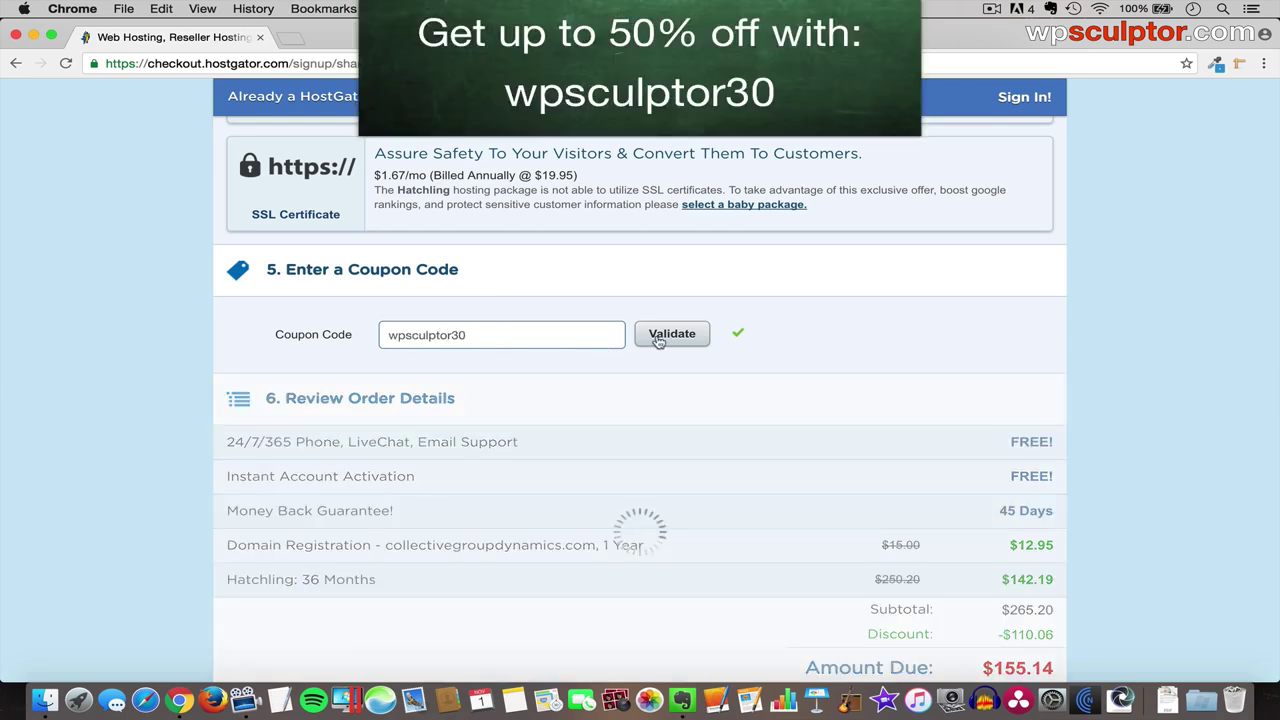
scroll(657, 341, up, 5)
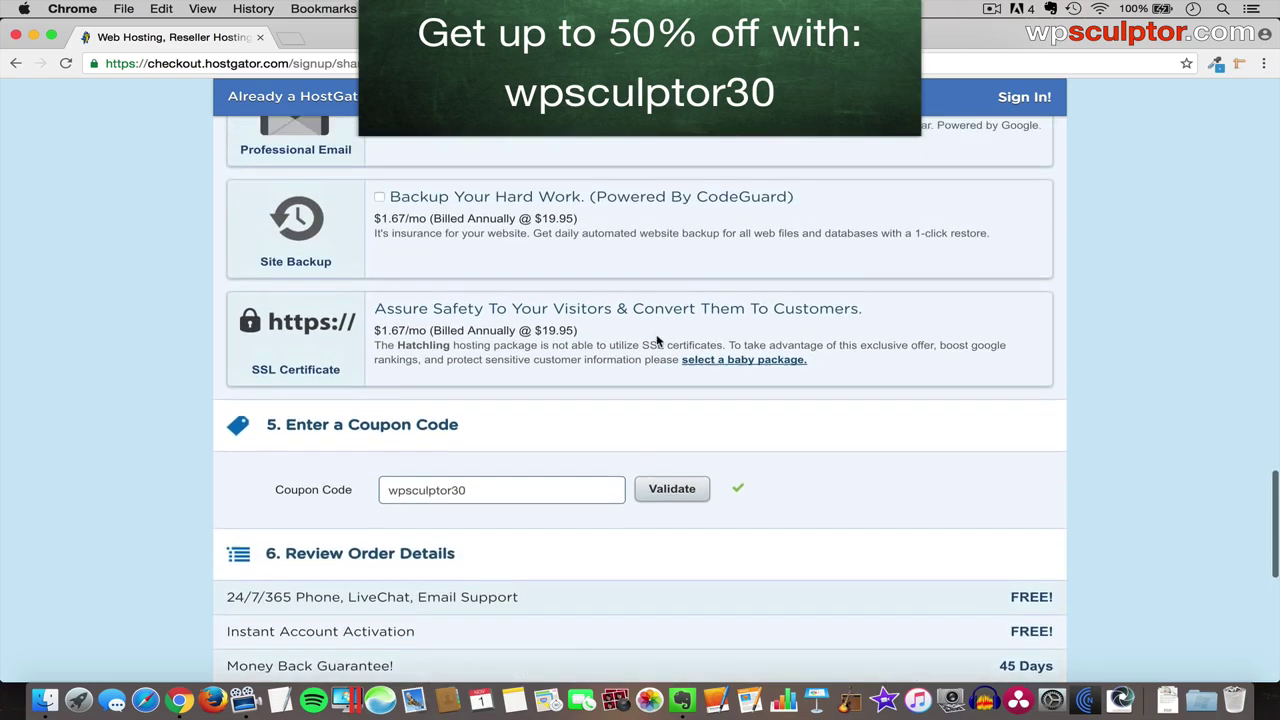
scroll(657, 341, up, 2)
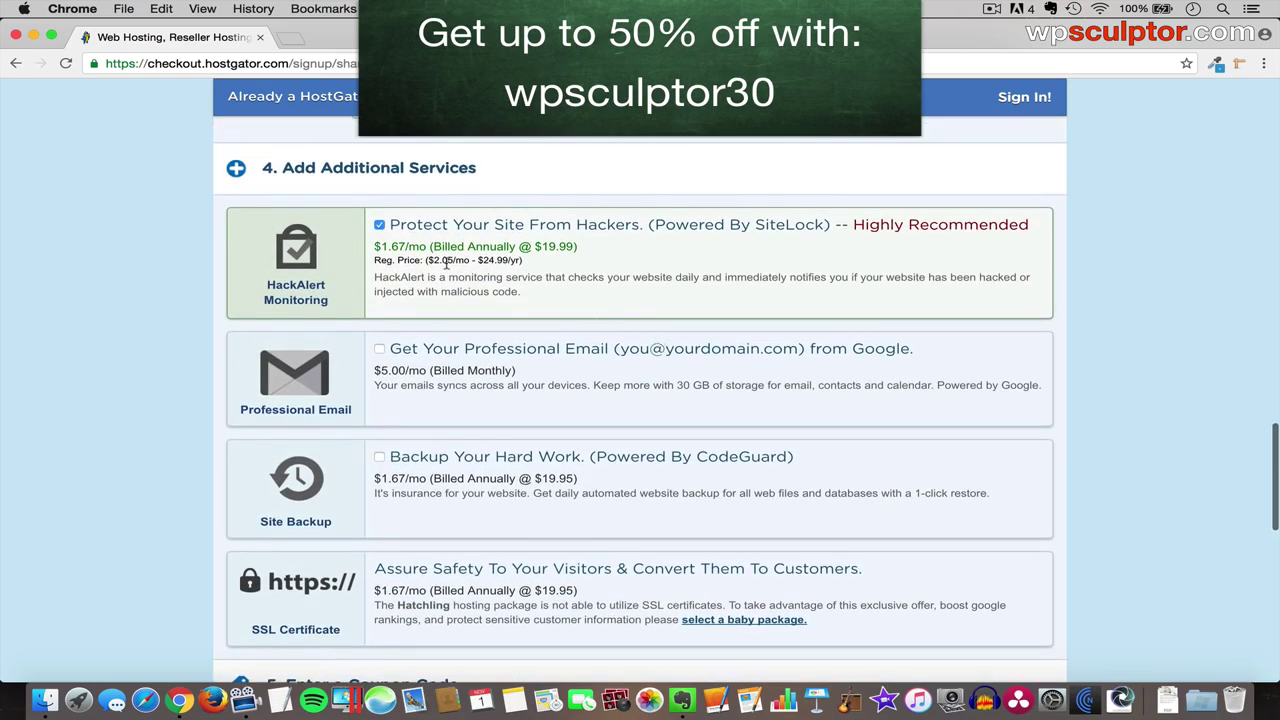
click(380, 226)
scroll(486, 444, down, 10)
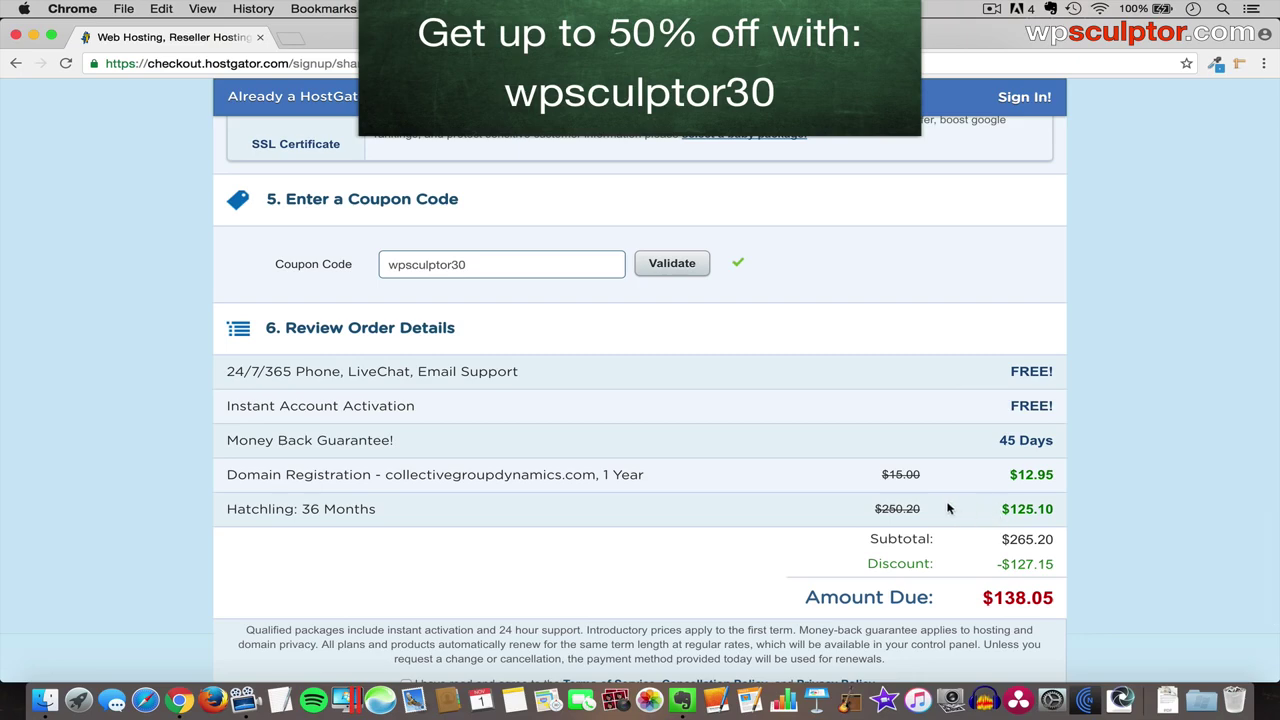
scroll(791, 476, up, 10)
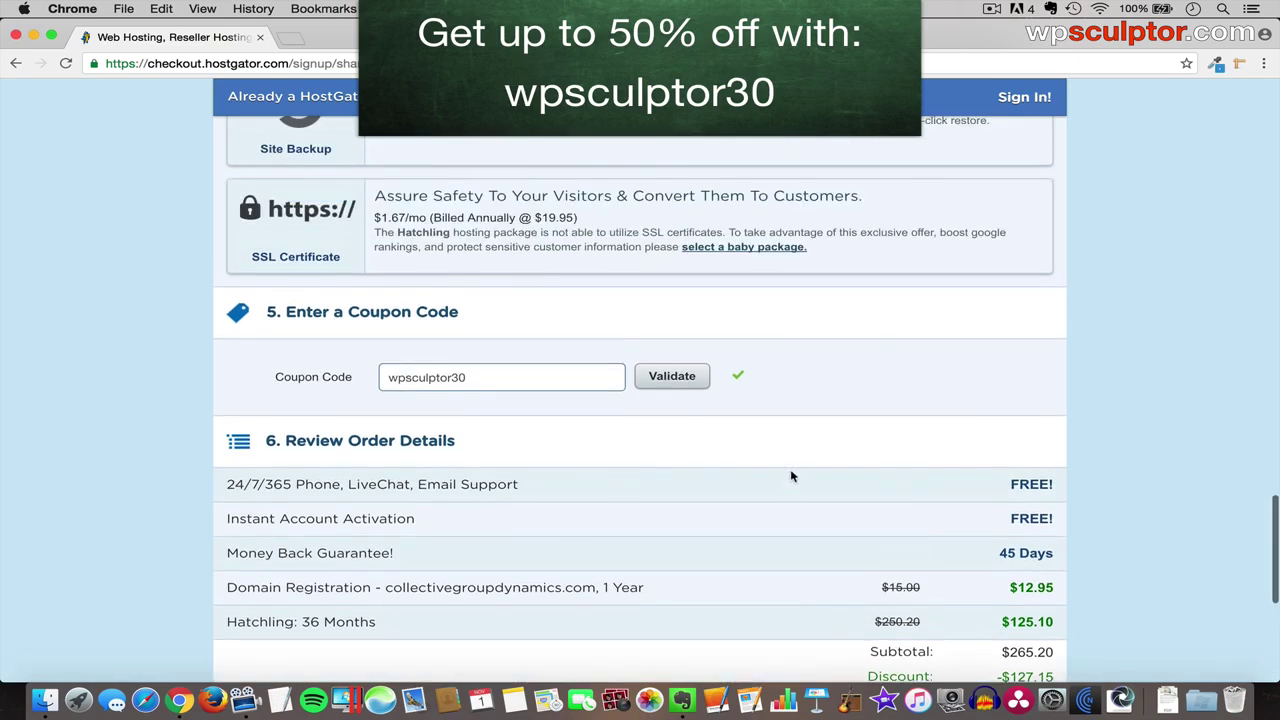
scroll(791, 476, up, 10)
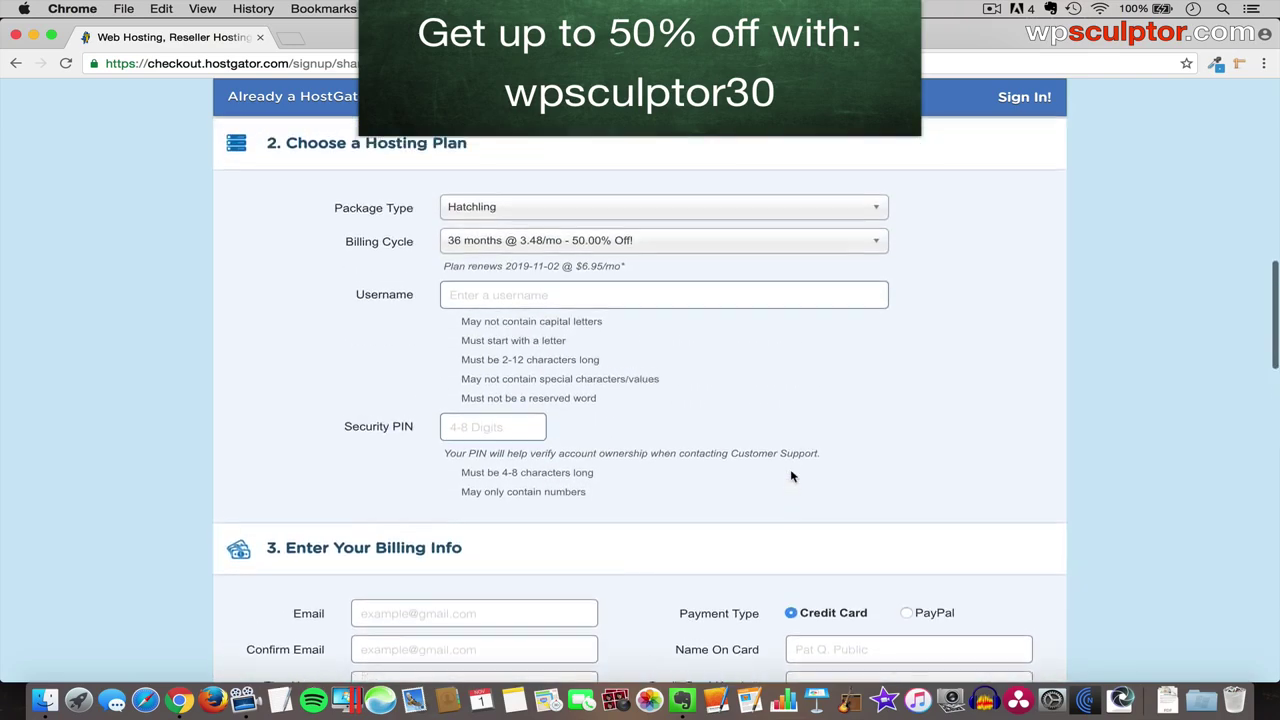
- Switch the Hatchling plan's billing cycle to 1 month
click(527, 349)
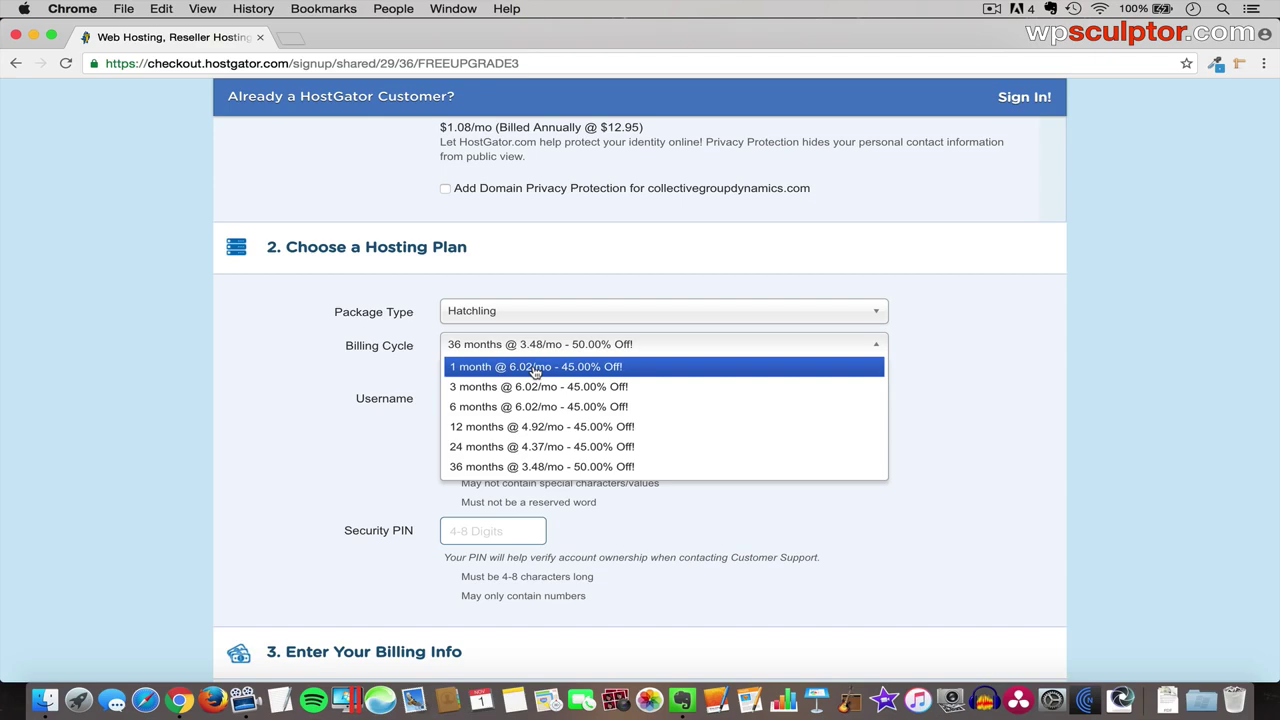
click(532, 369)
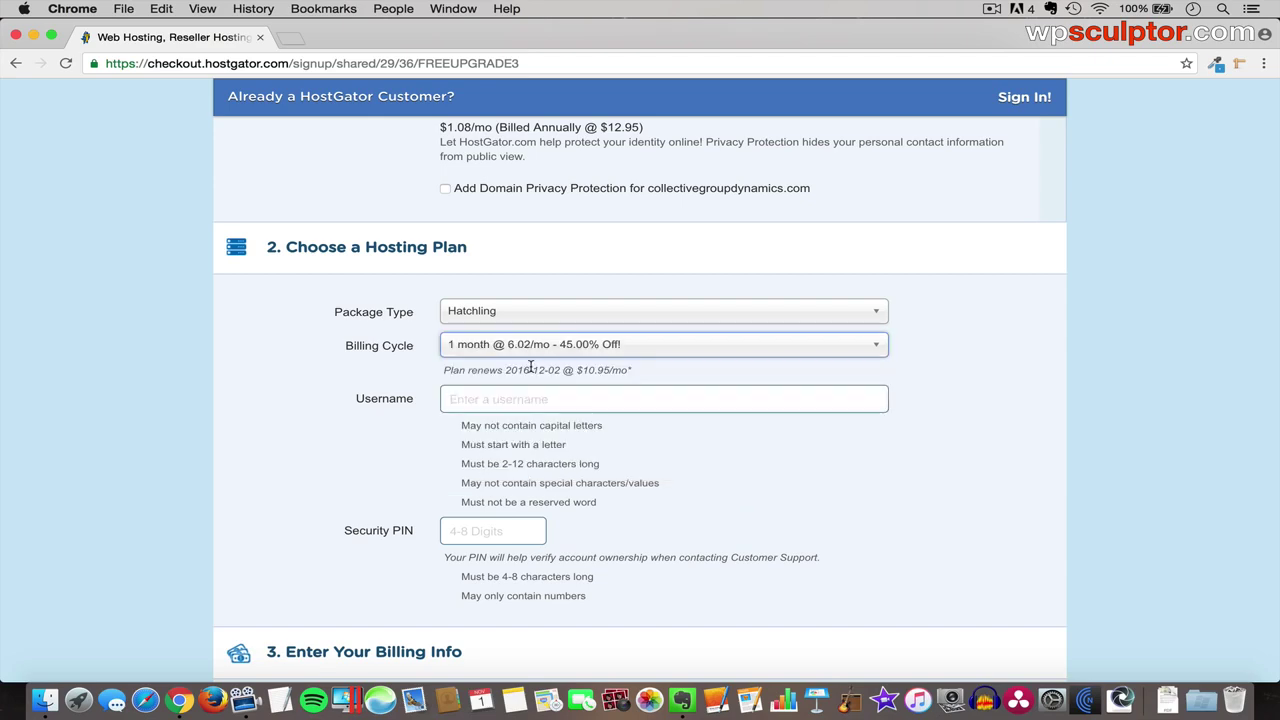
scroll(533, 425, down, 5)
scroll(540, 480, down, 9)
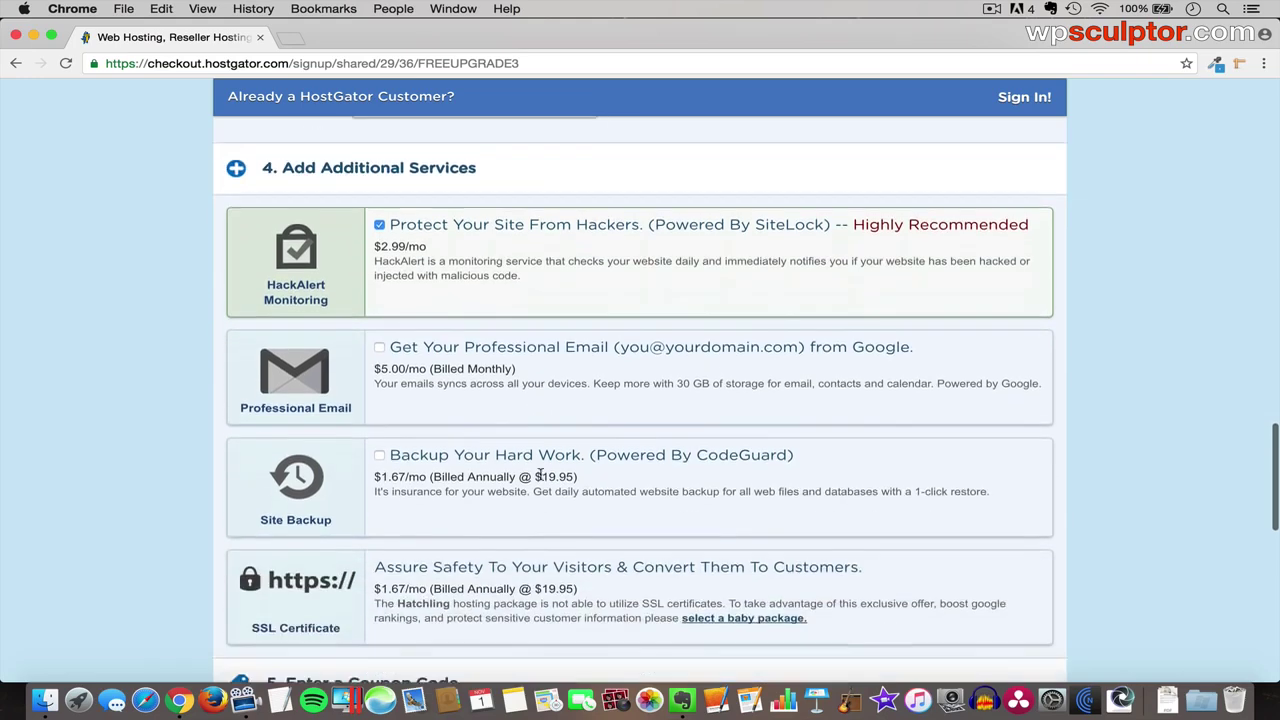
scroll(496, 450, down, 2)
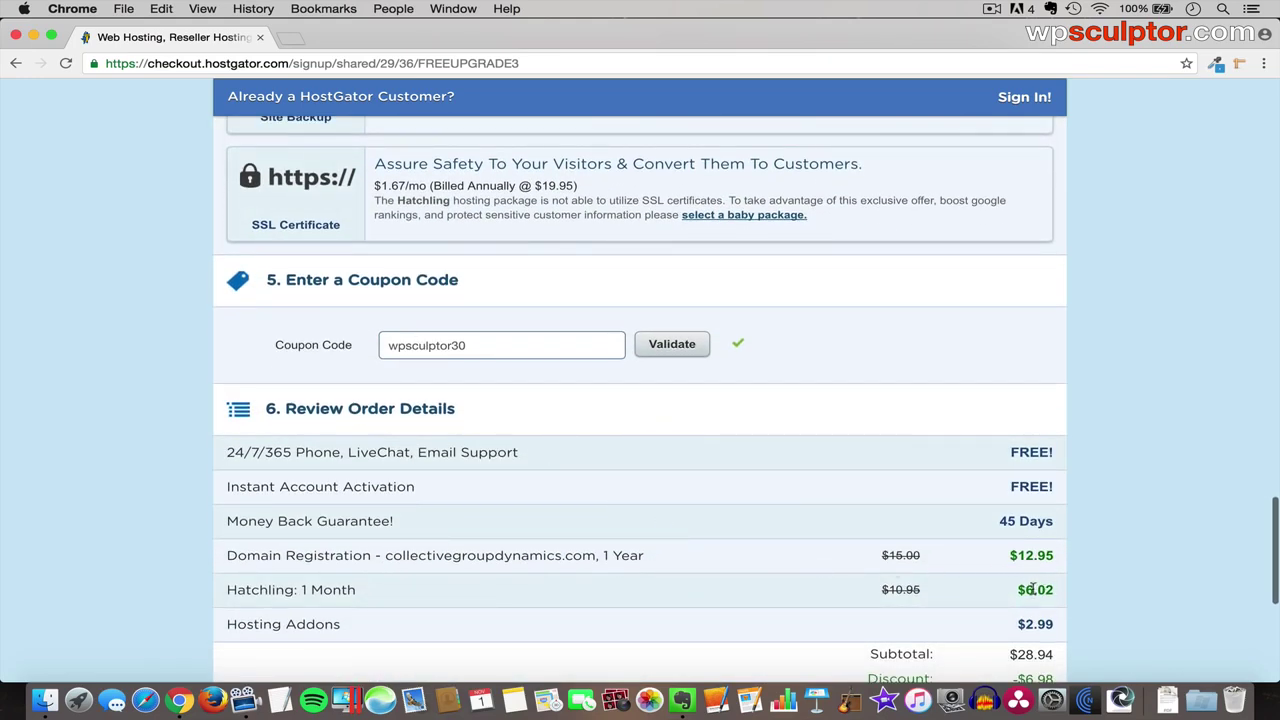
- Change the coupon code to wpsculptor1cent and validate it
click(477, 342)
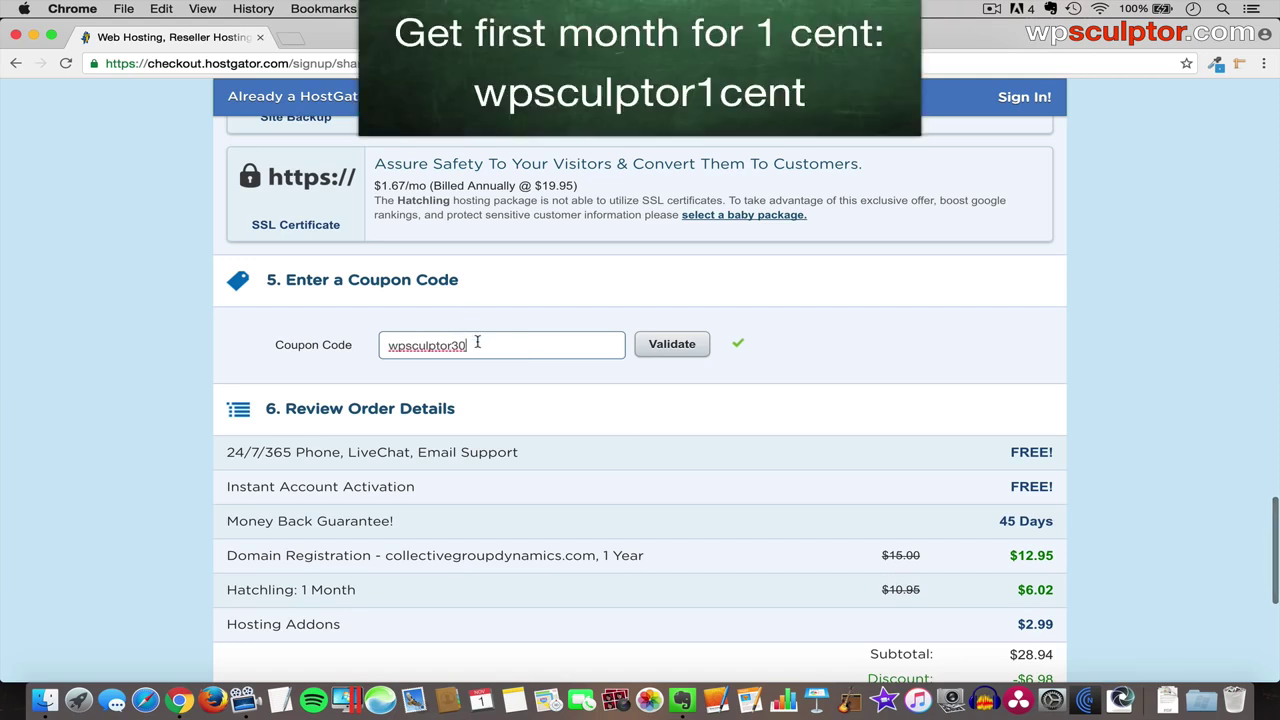
key(BackSpace)
key(BackSpace)
text(1cen)
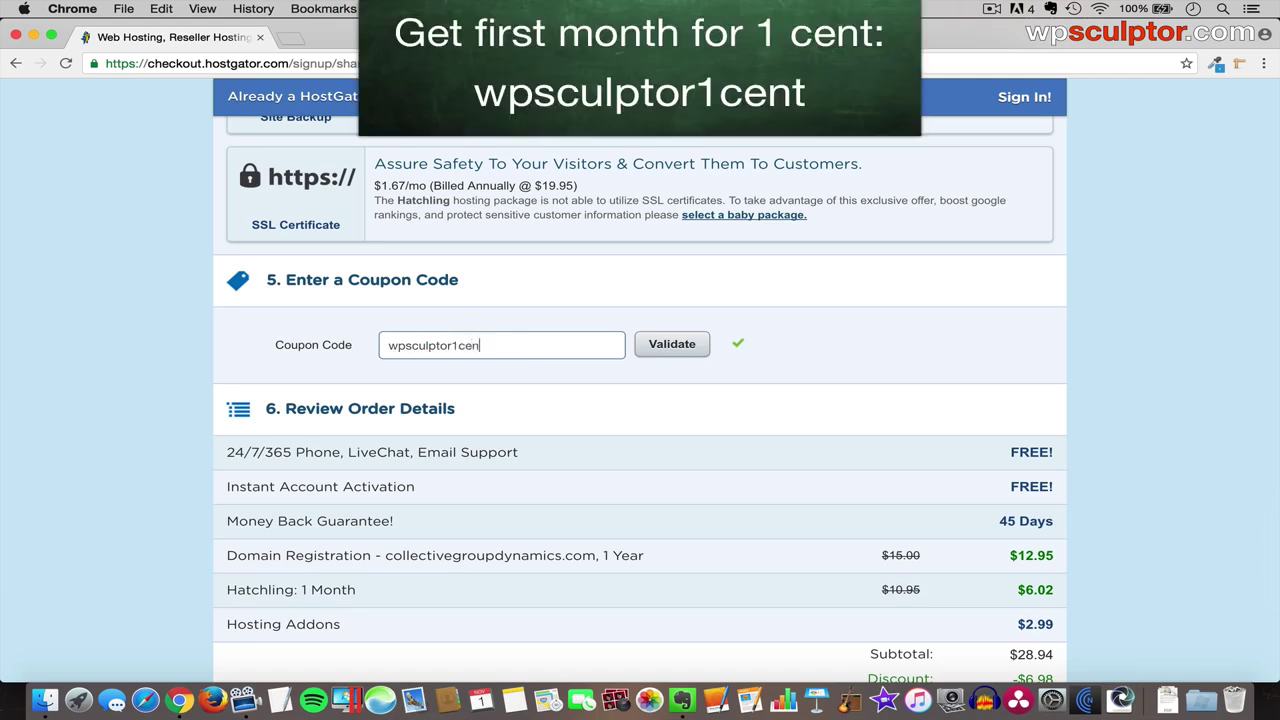
text(t)
click(661, 352)
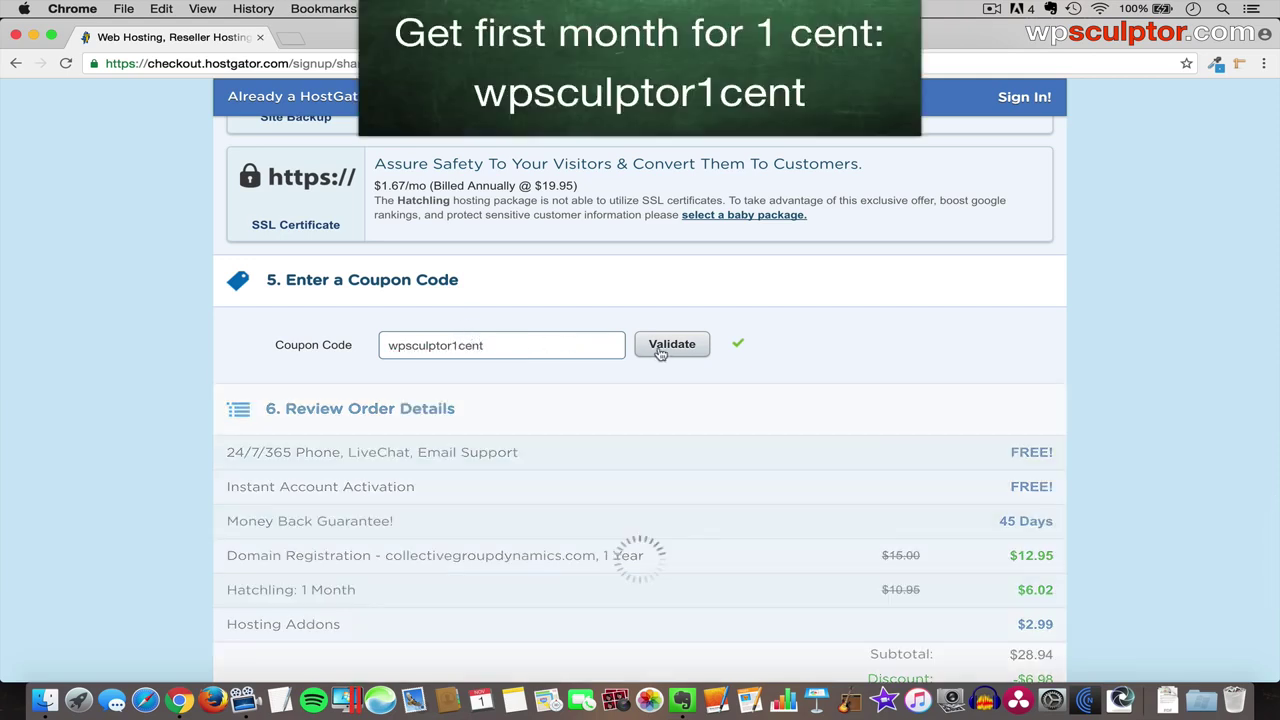
- Untick the HackAlert monitoring add-on
scroll(628, 320, up, 5)
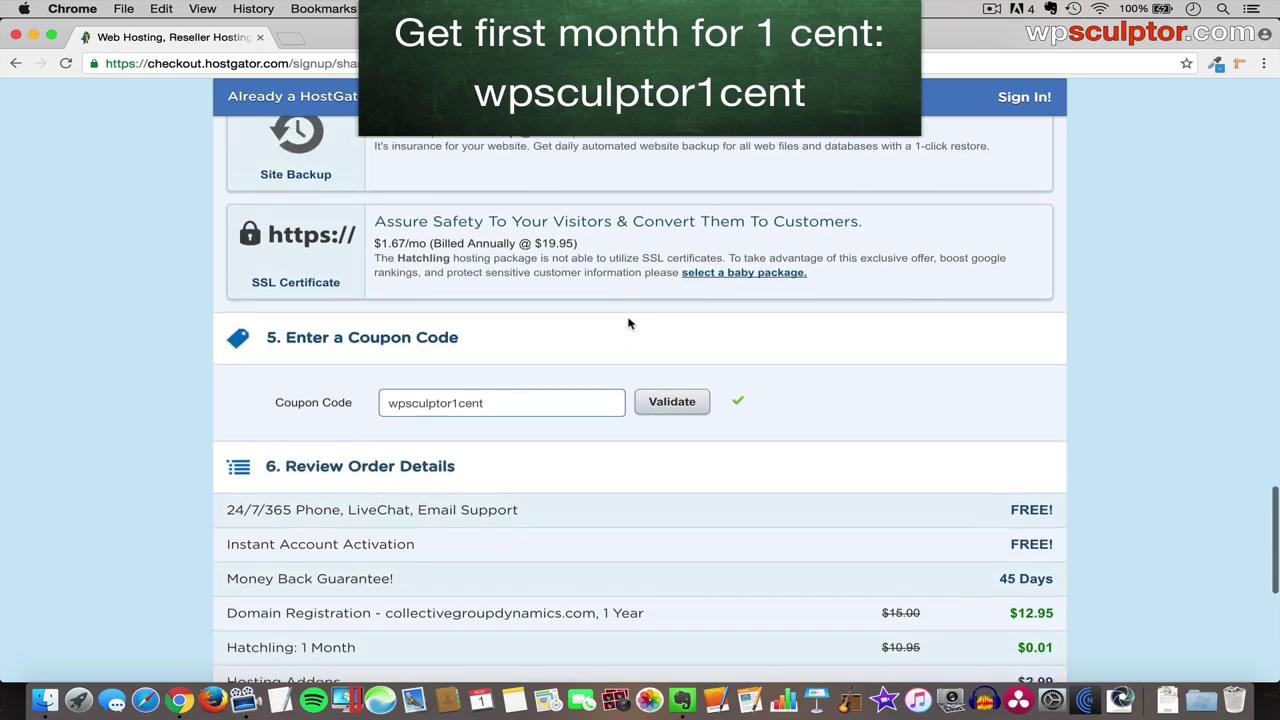
scroll(628, 318, up, 3)
click(379, 200)
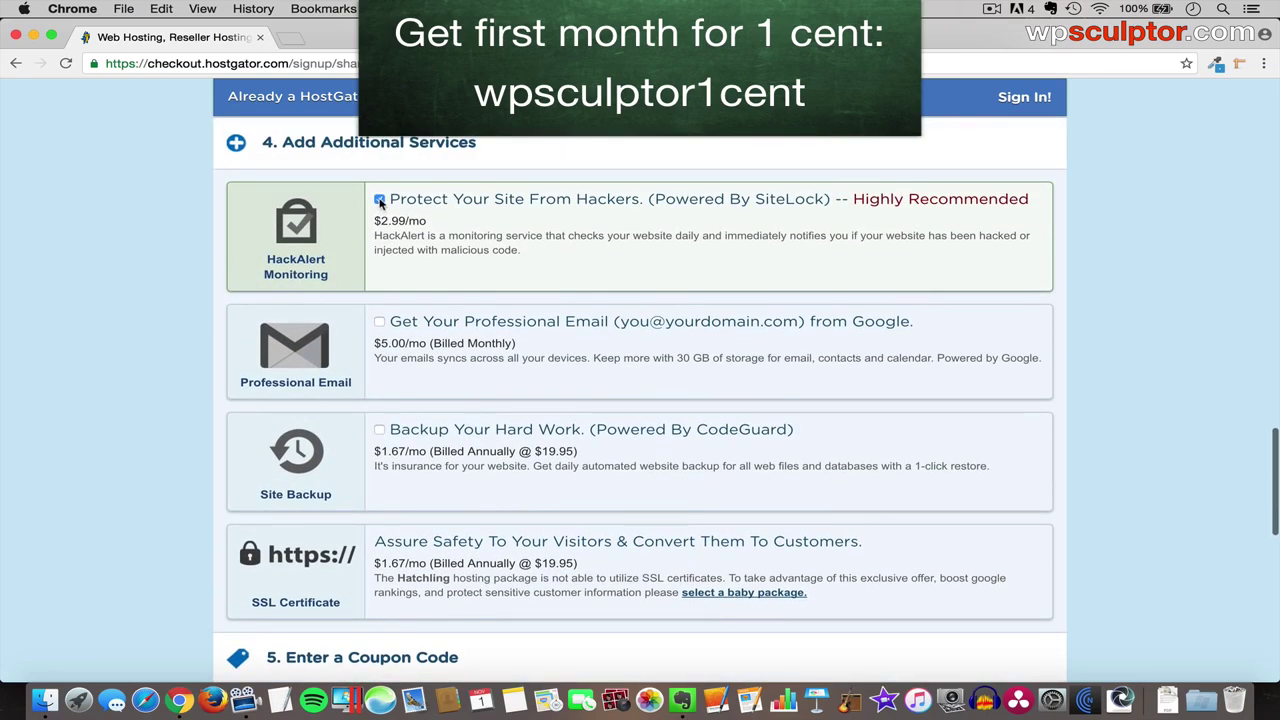
click(379, 200)
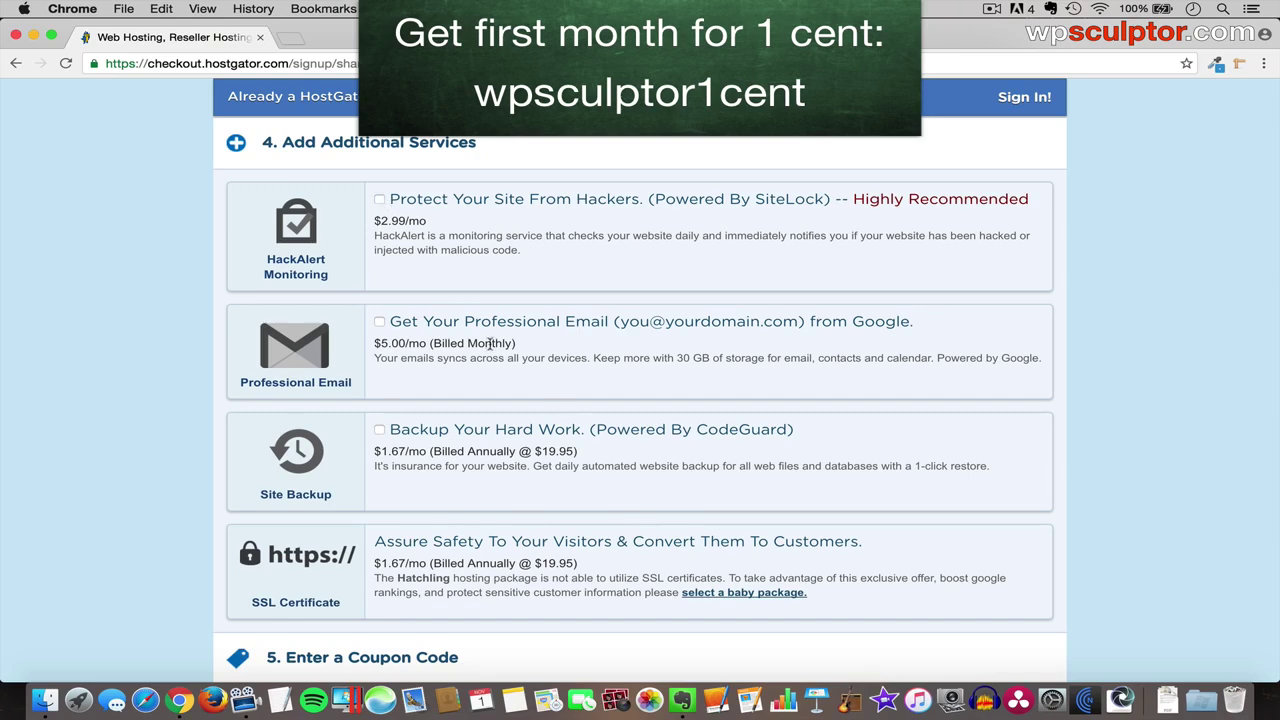
scroll(491, 345, down, 10)
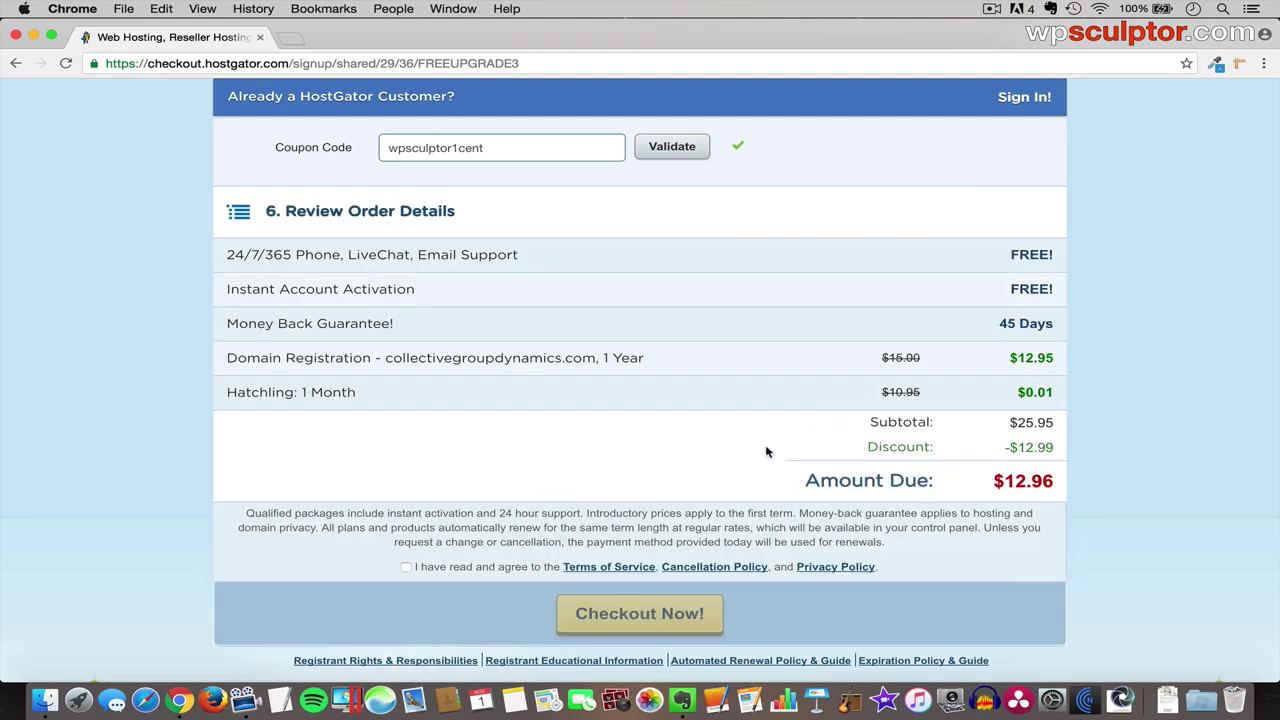
- Accept the terms to check out, then follow the HostGator account email's Control Panel link
click(406, 568)
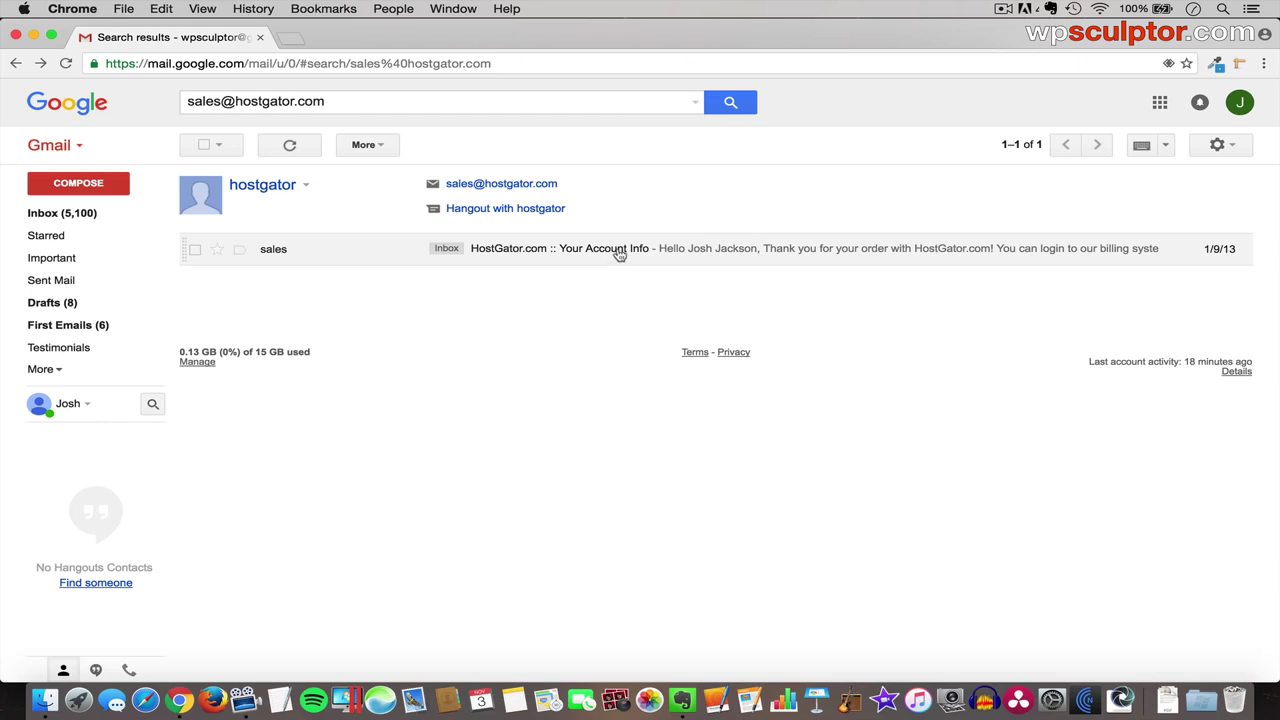
click(619, 255)
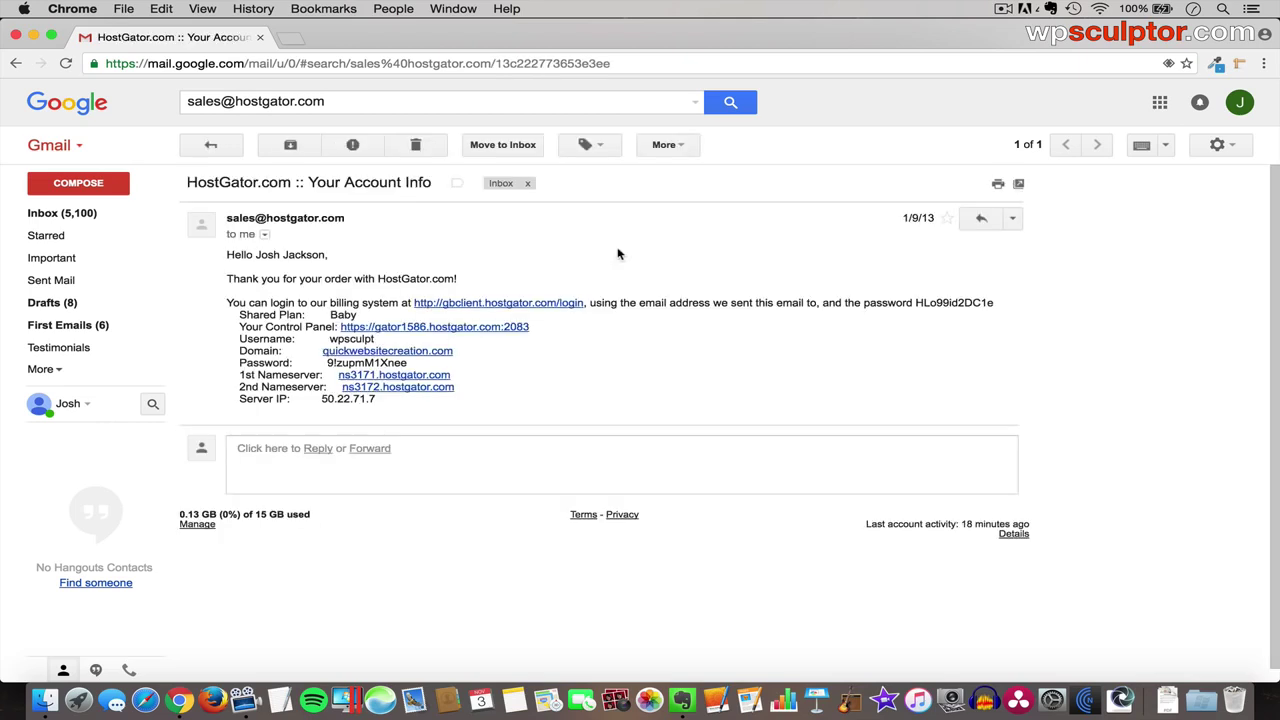
click(420, 330)
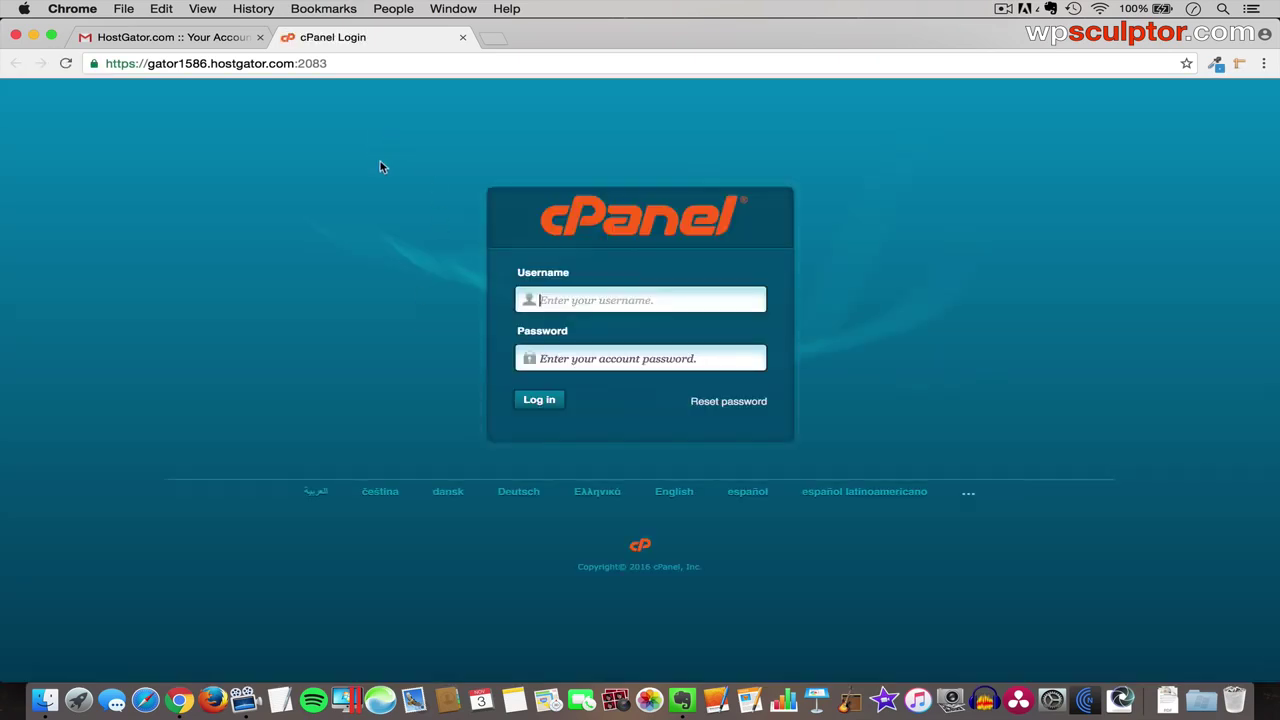
- Log in to cPanel with the account username and the password copied from the HostGator email
click(157, 40)
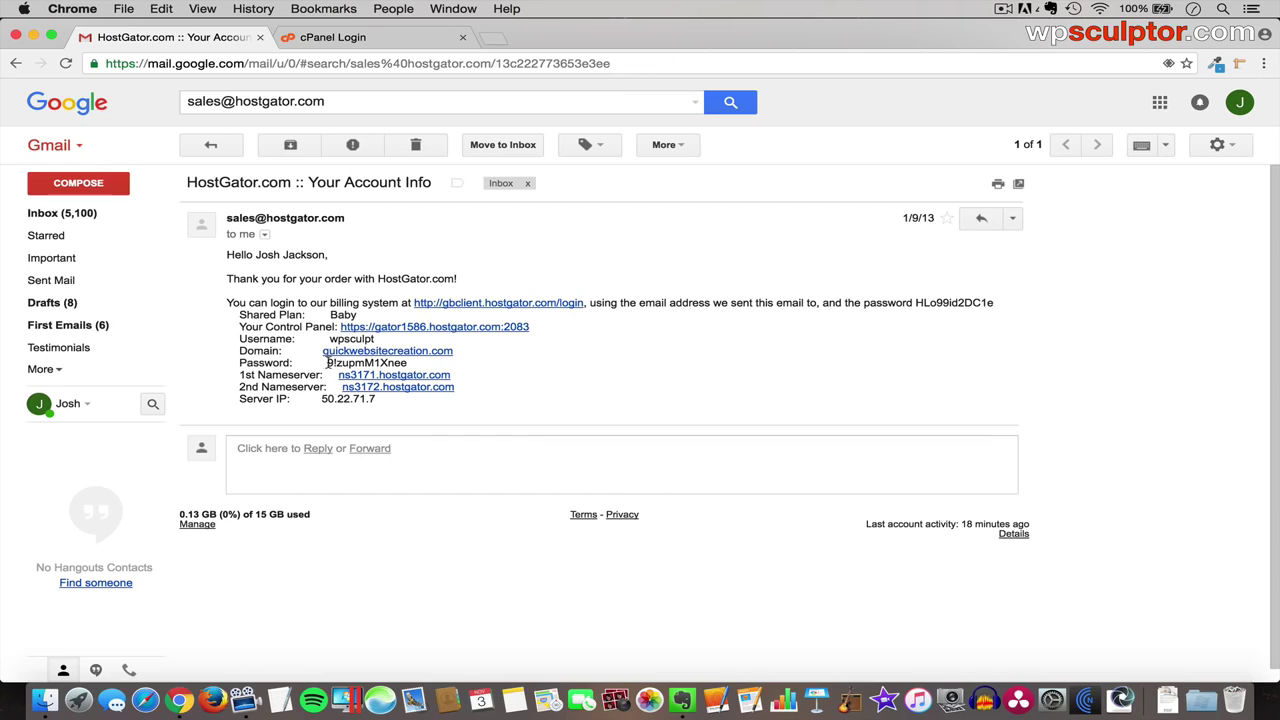
drag(329, 364, 408, 365)
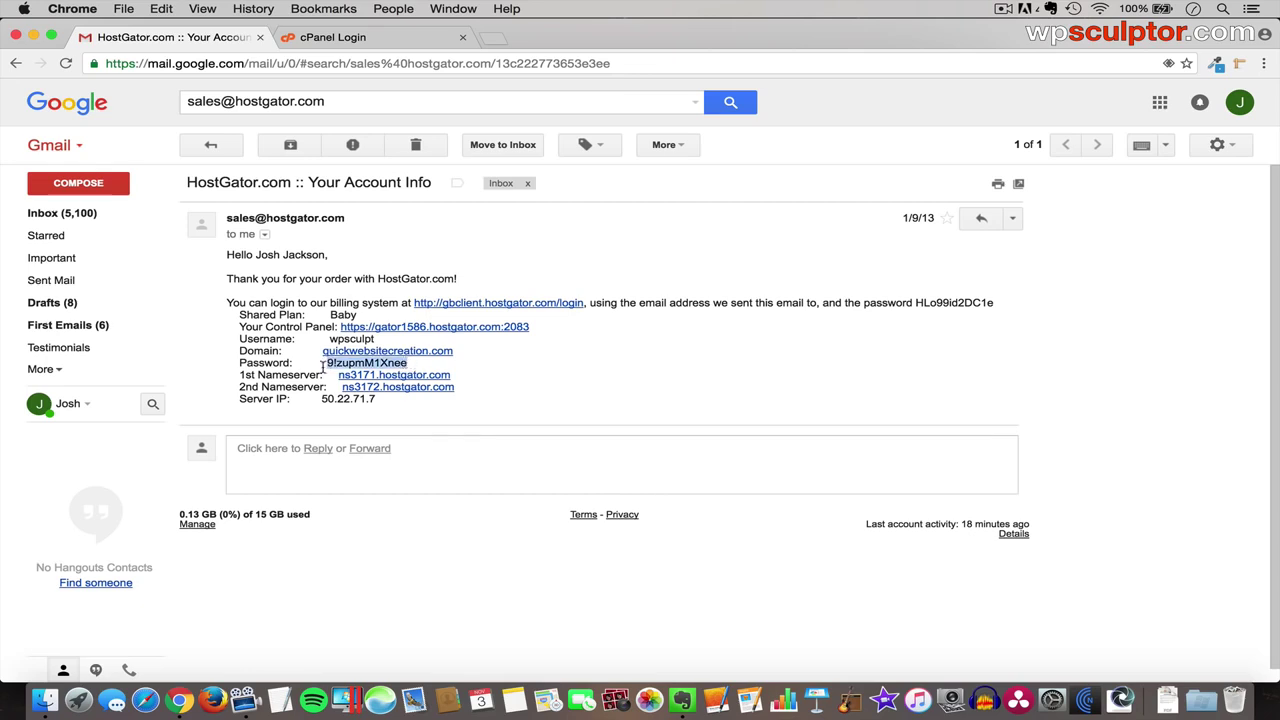
click(365, 40)
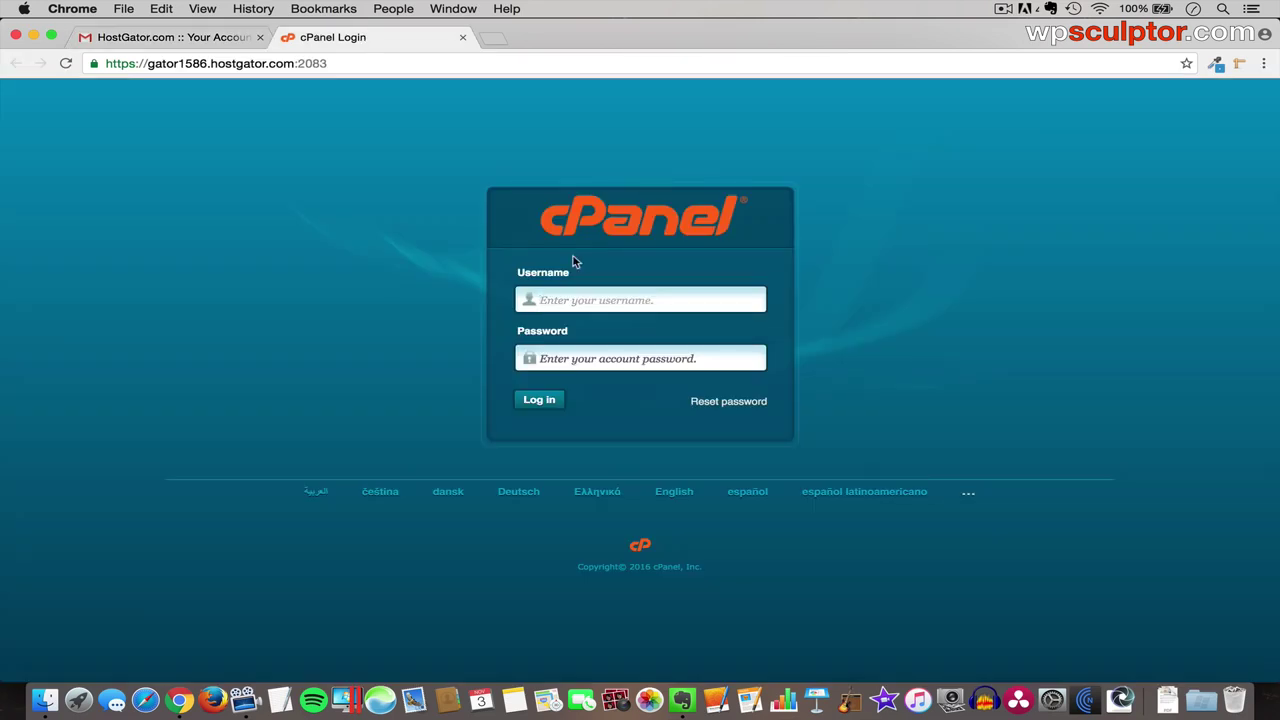
text(wpsculpt)
key(Tab)
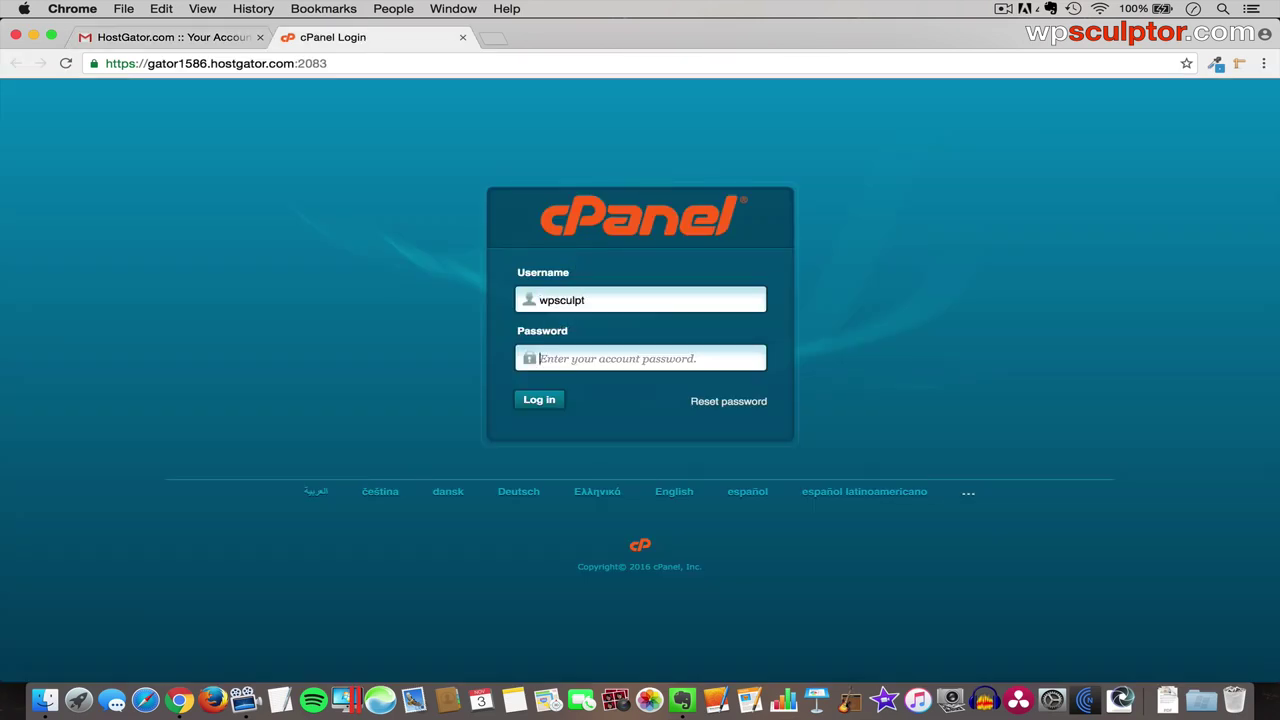
text(•••••••••)
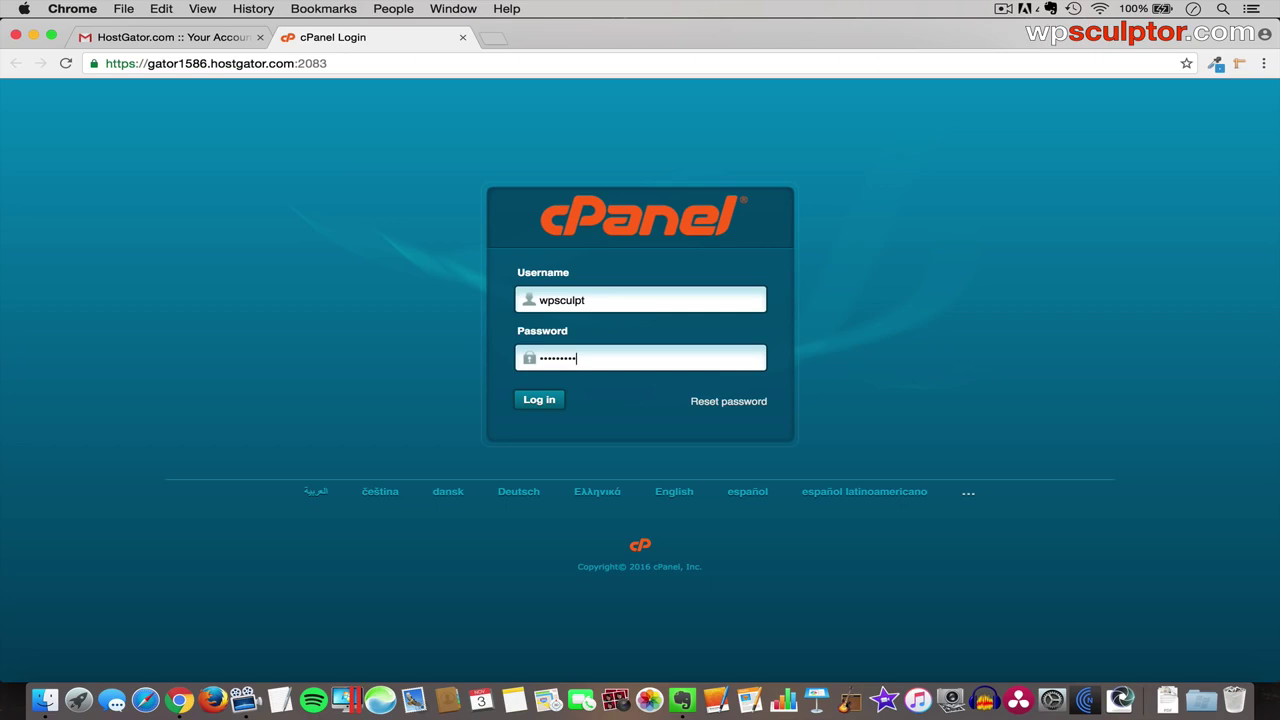
click(551, 405)
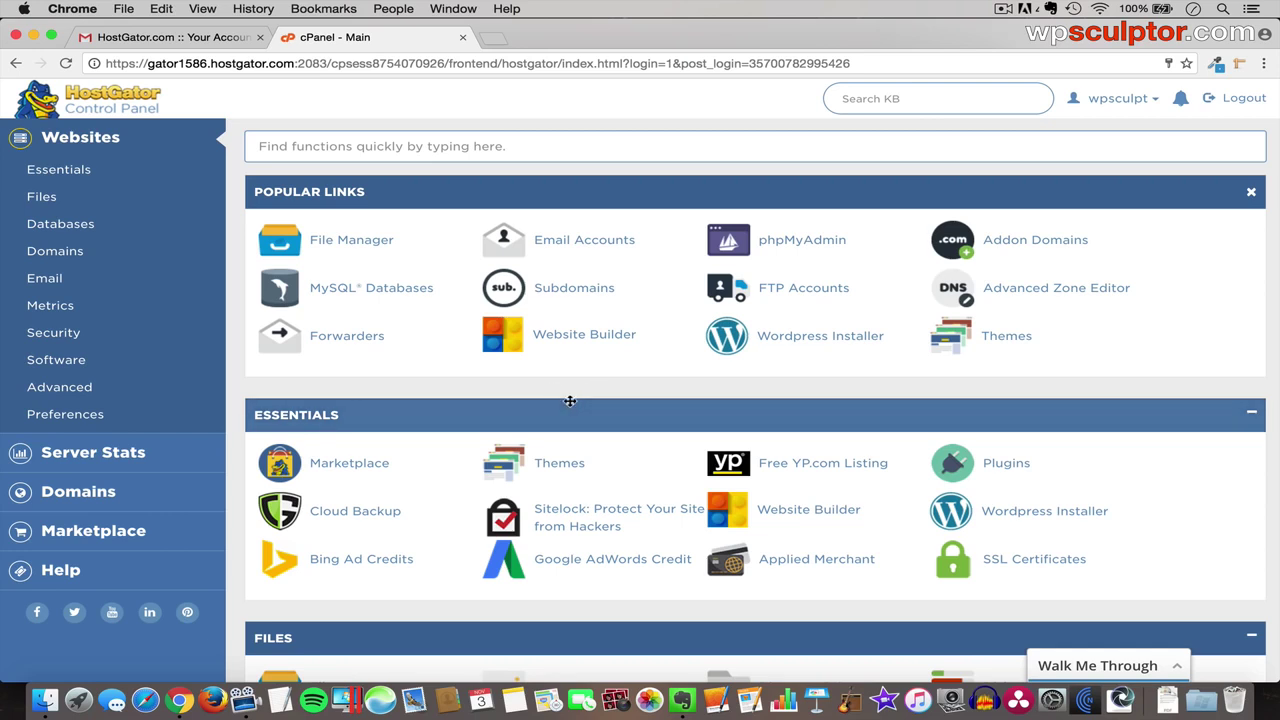
- Start a one-click WordPress install on the domain tutorial.quickwebsitecreation.com
scroll(572, 402, down, 5)
scroll(573, 403, down, 15)
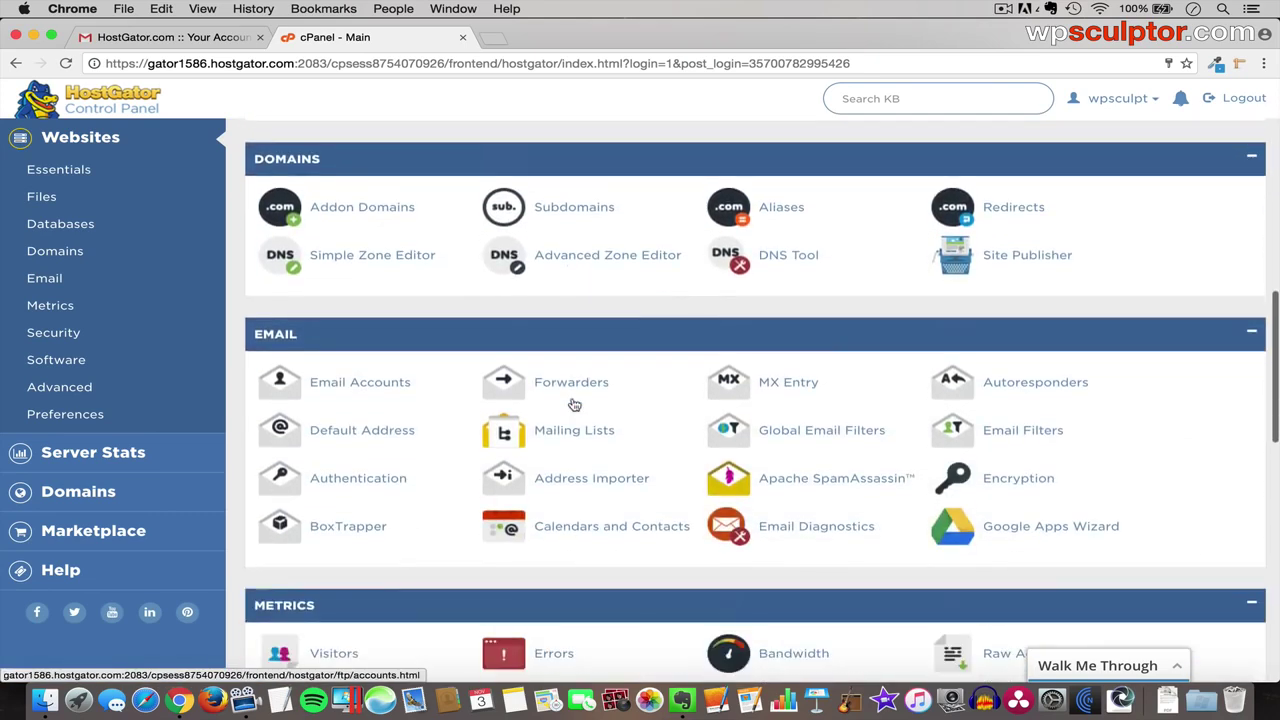
scroll(573, 403, down, 2)
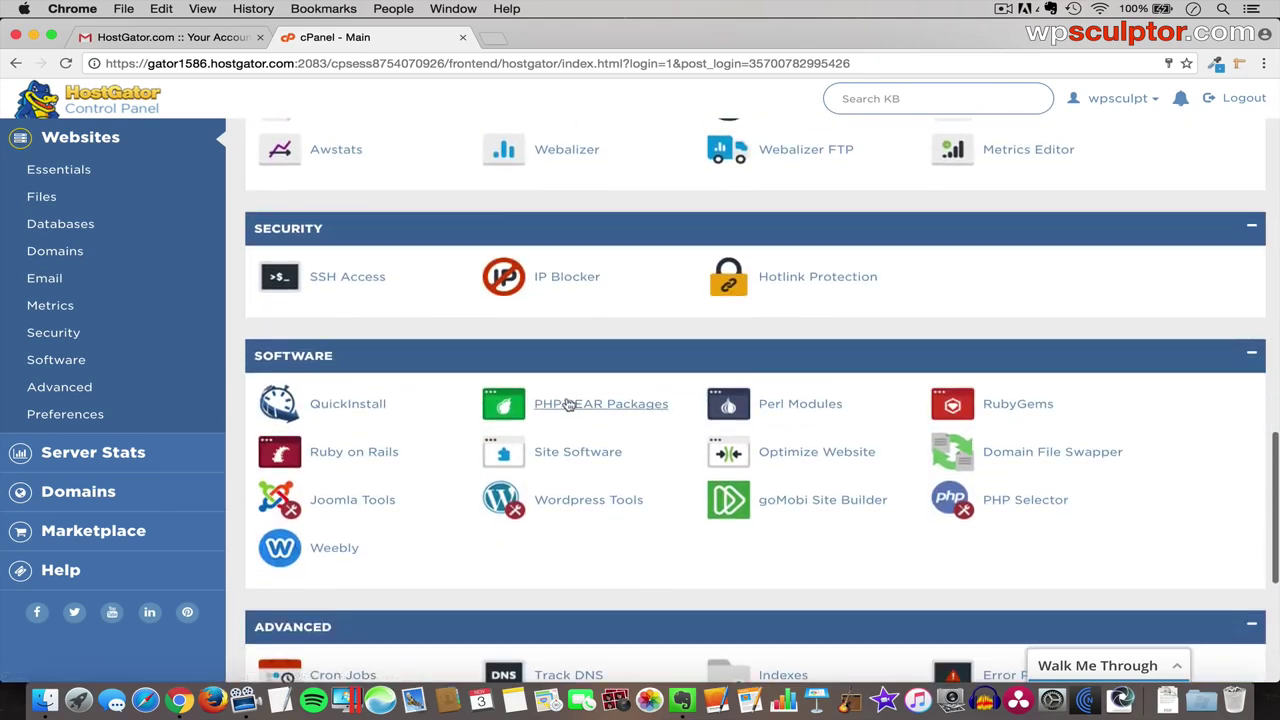
click(344, 408)
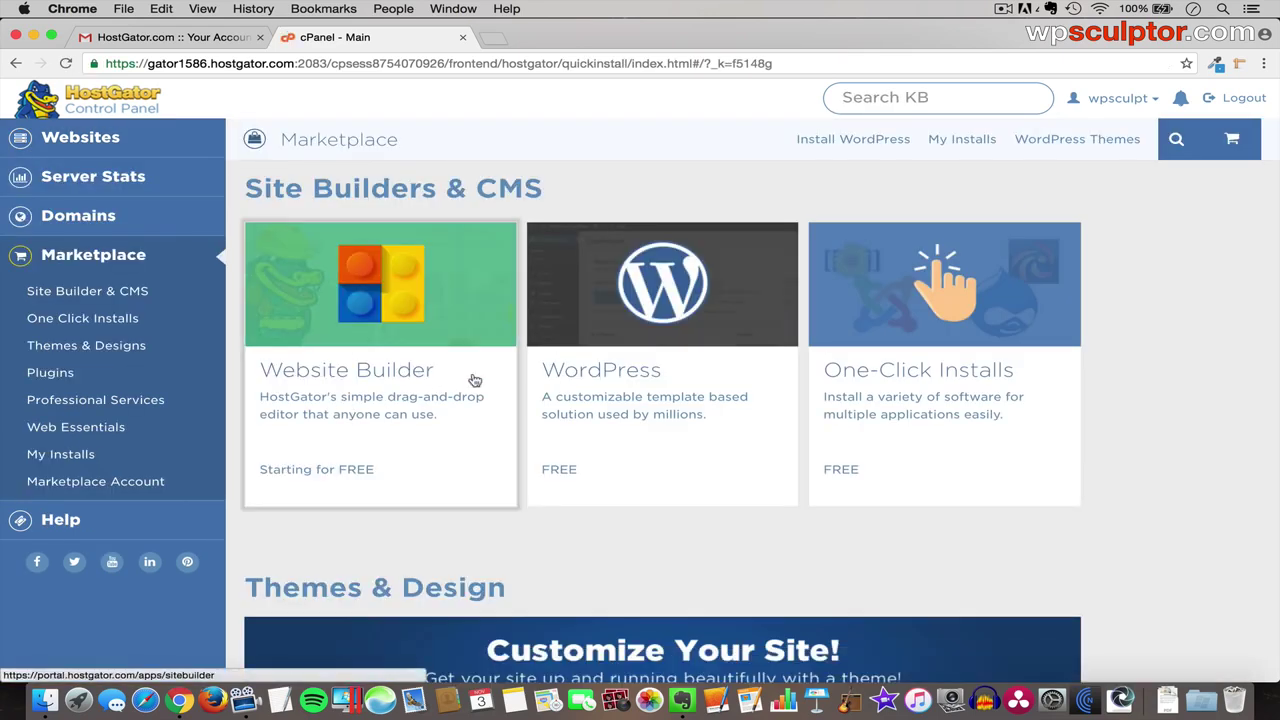
click(632, 371)
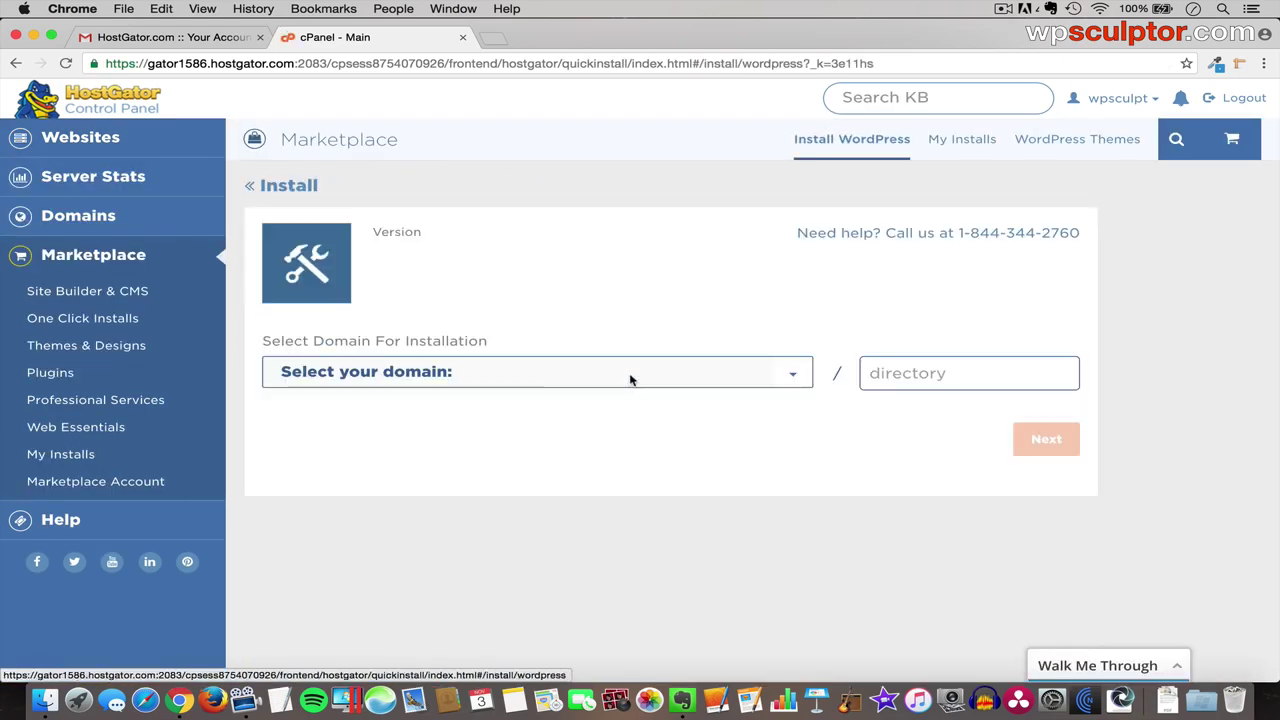
click(422, 371)
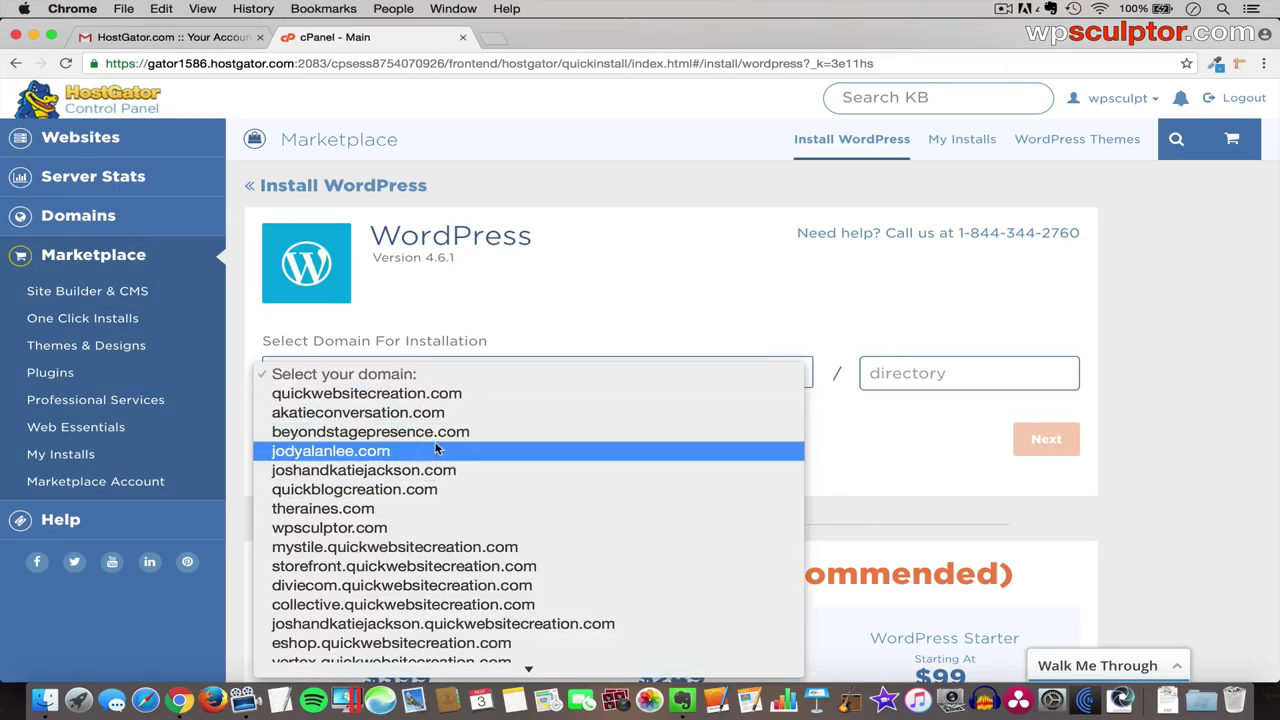
scroll(438, 474, down, 10)
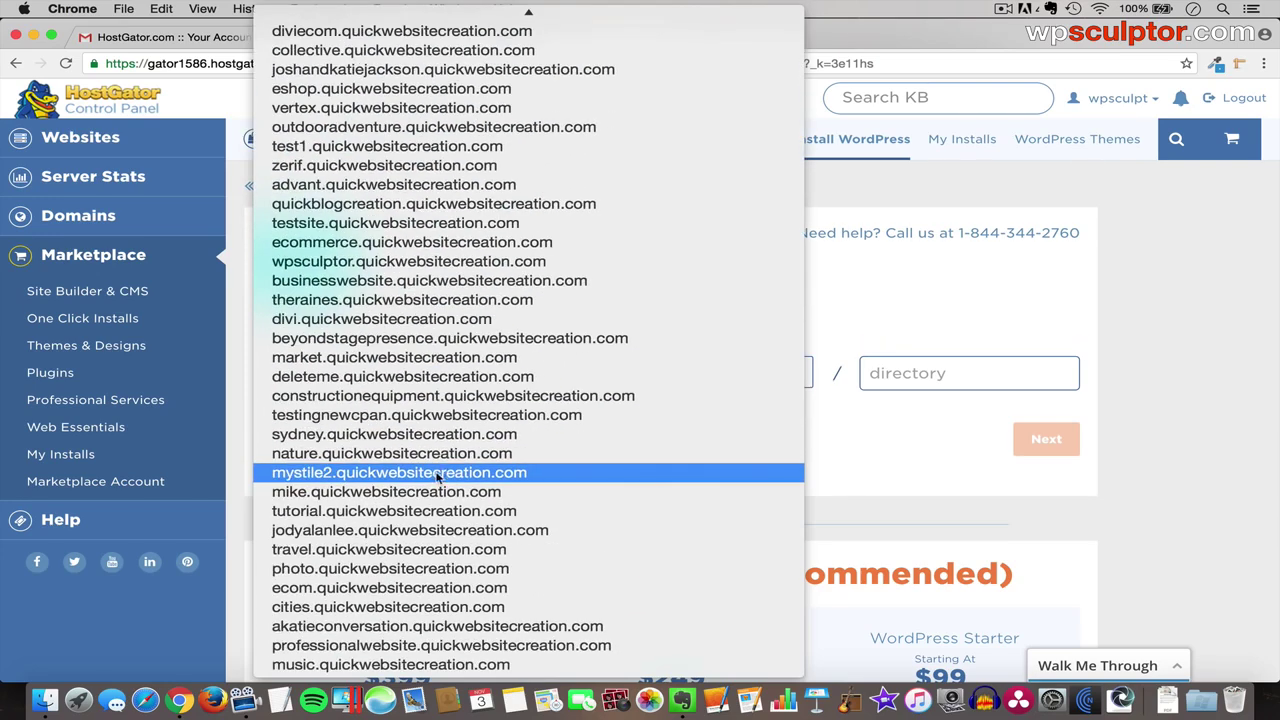
click(445, 511)
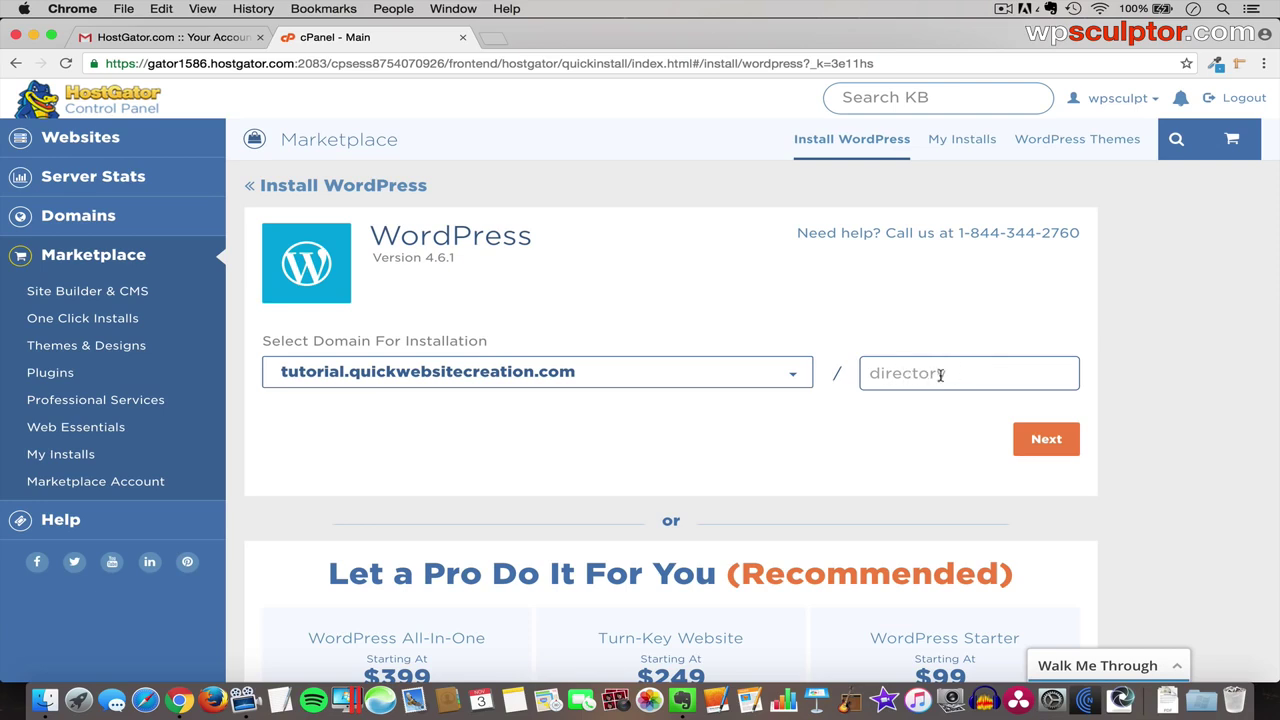
click(1043, 446)
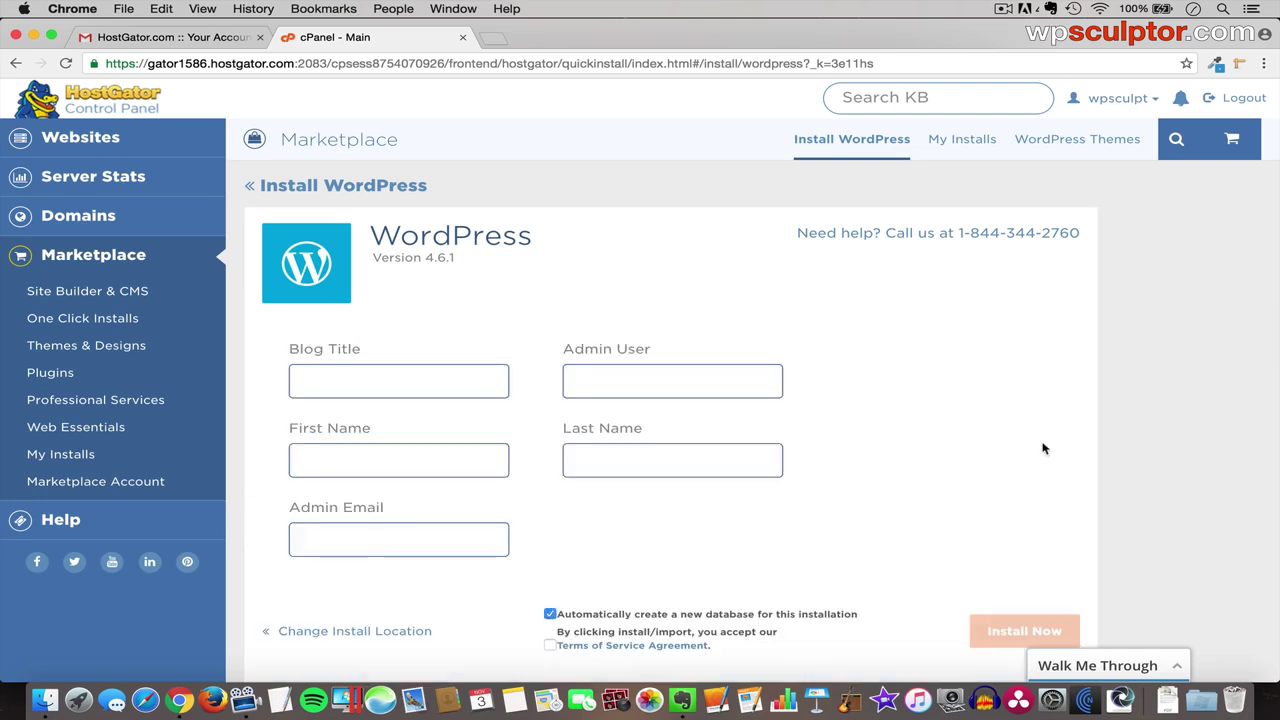
- Enter blog title 'Collective Dynamics', the admin username, the admin's first and last name, and email
click(431, 382)
text(Collectvi)
key(BackSpace)
key(BackSpace)
text(iv)
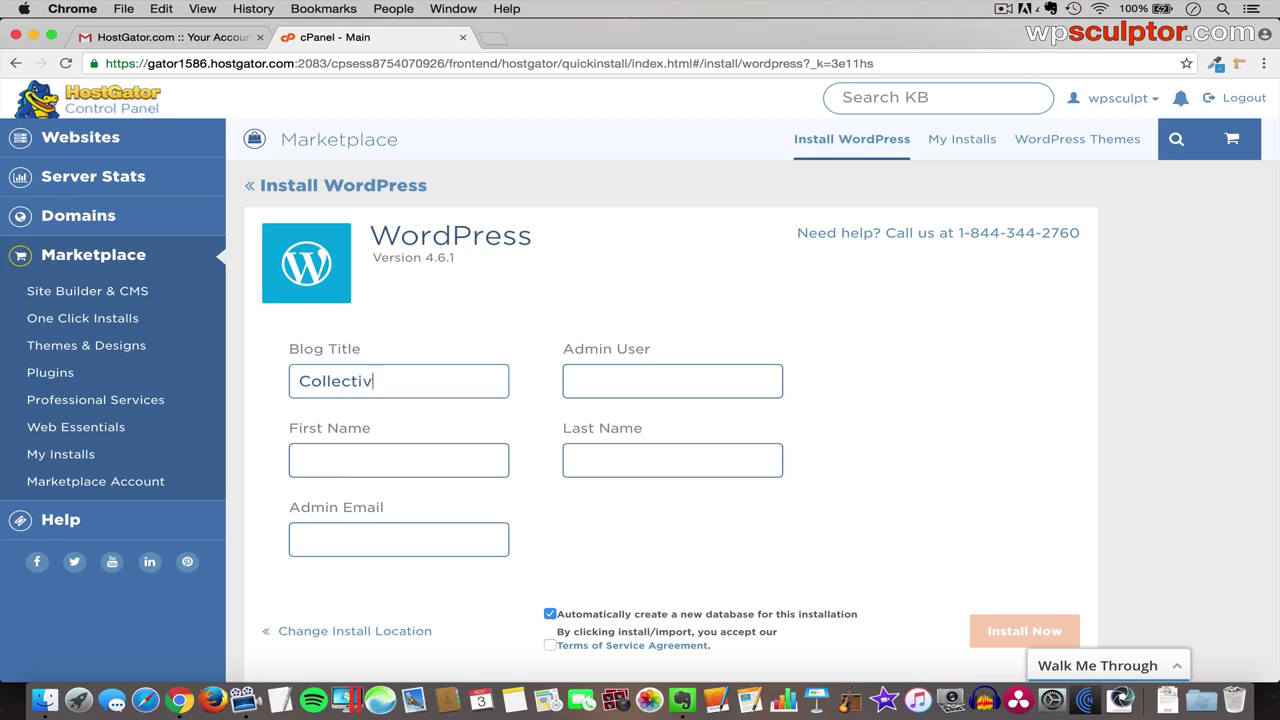
text(e Dynamics)
click(572, 381)
text(wpsculptor)
key(Tab)
key(Tab)
key(Tab)
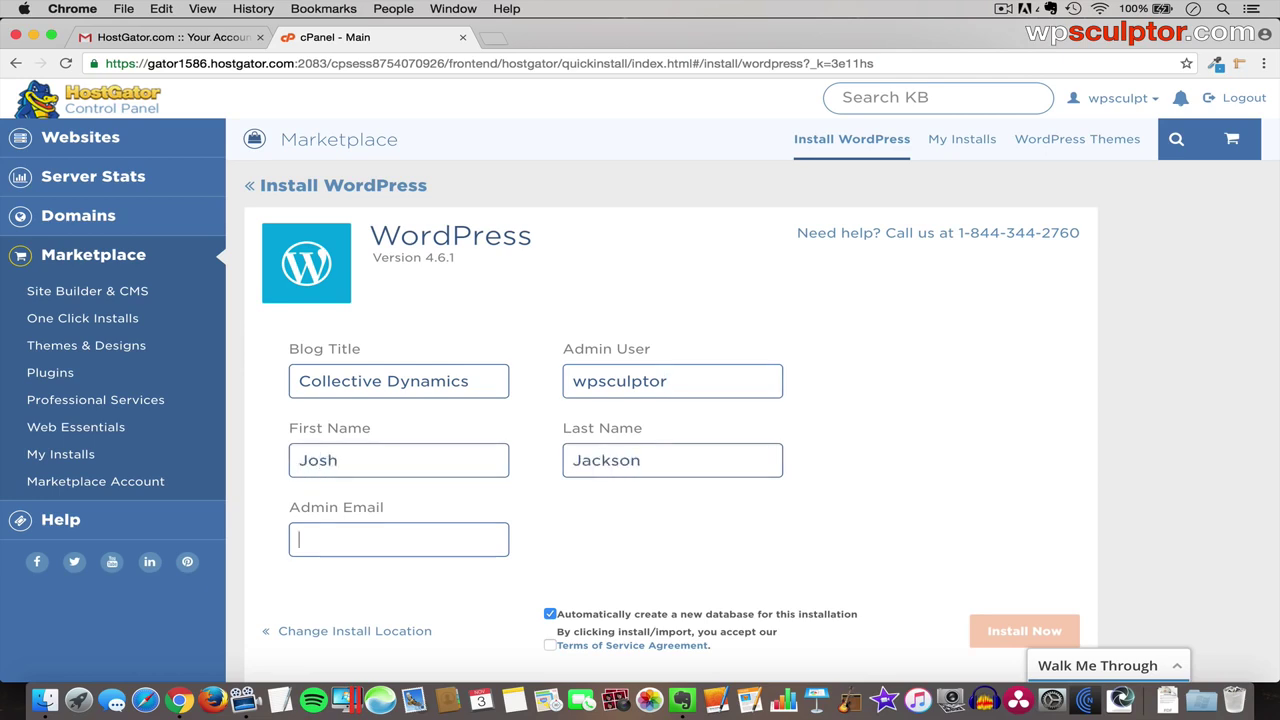
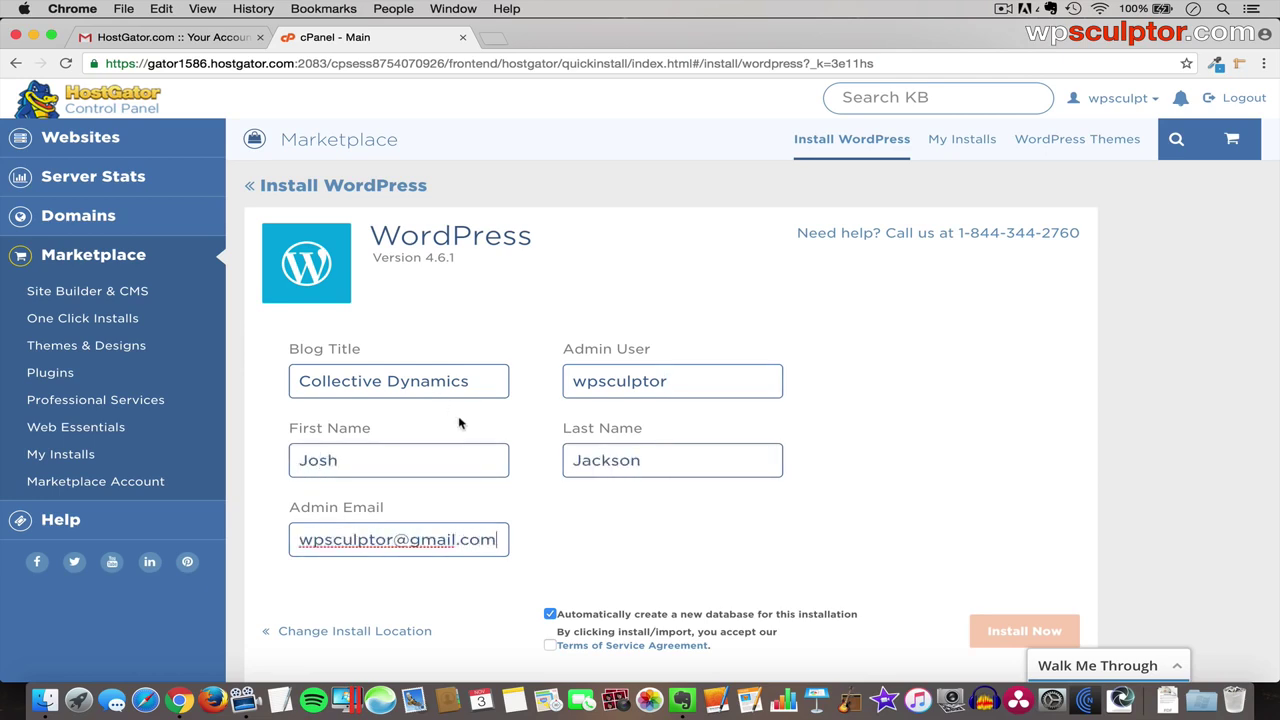
- Accept the Terms of Service and start the WordPress installation
scroll(523, 506, down, 2)
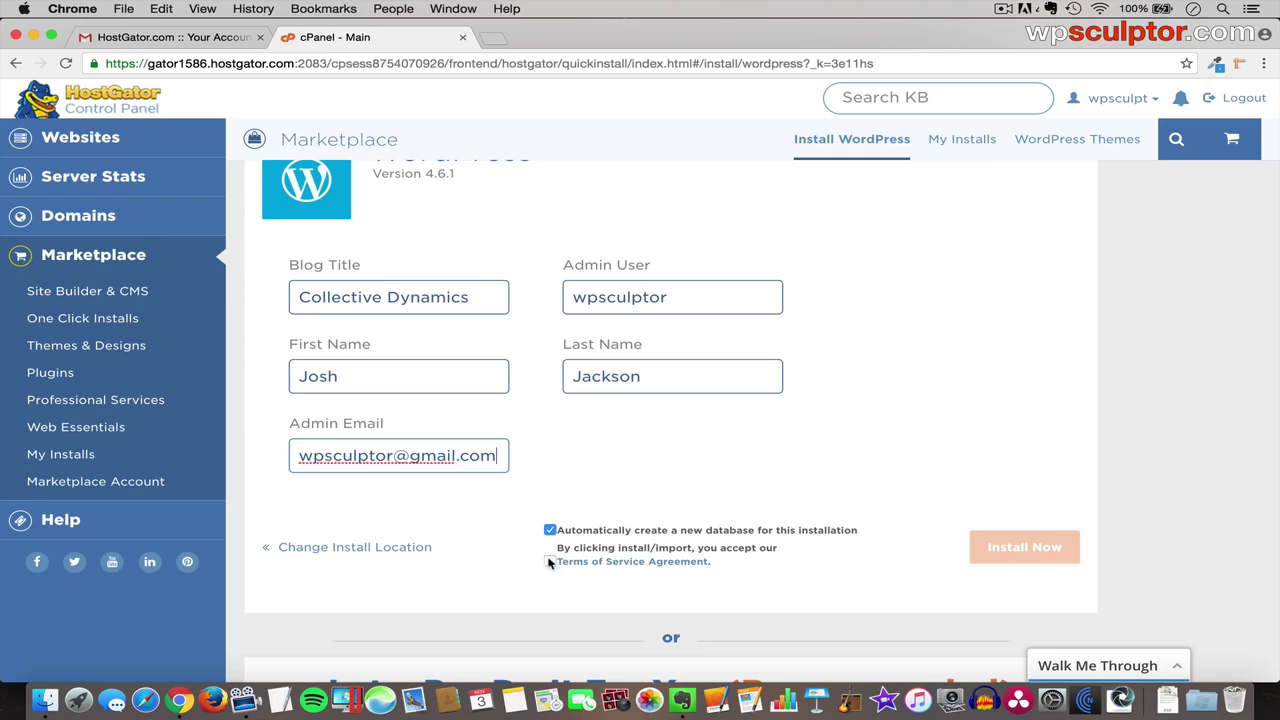
click(550, 562)
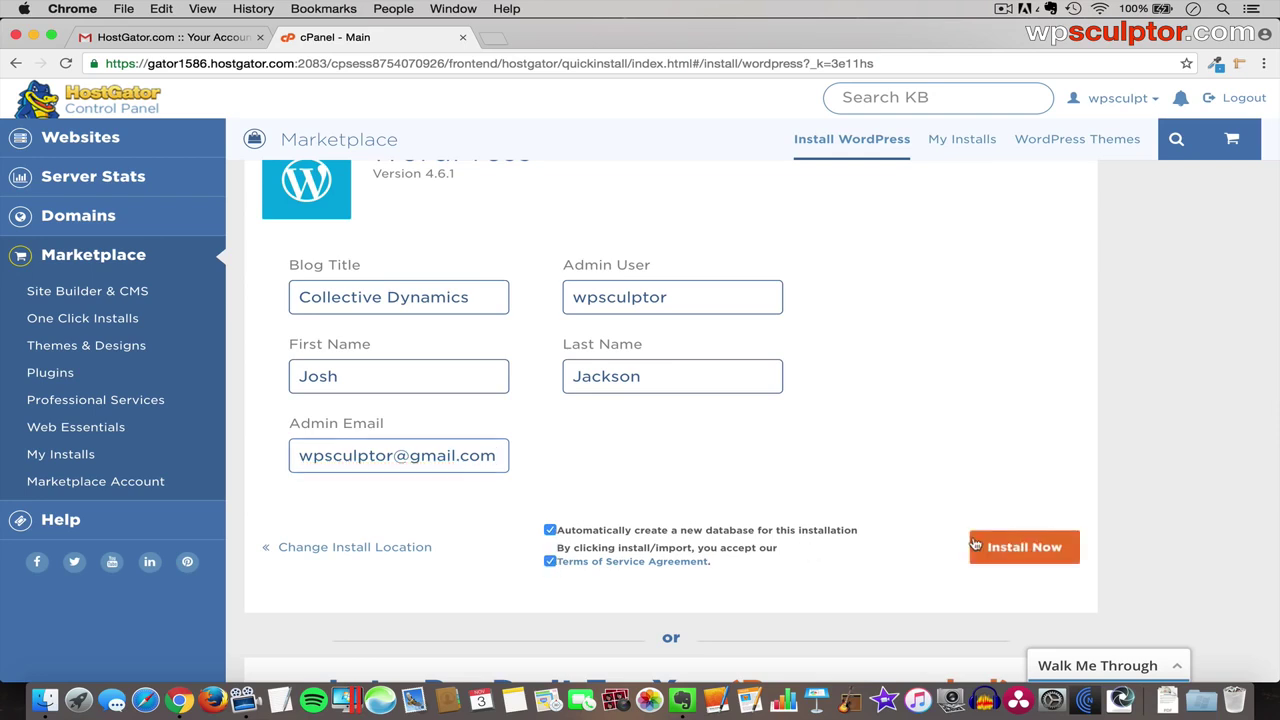
click(1010, 547)
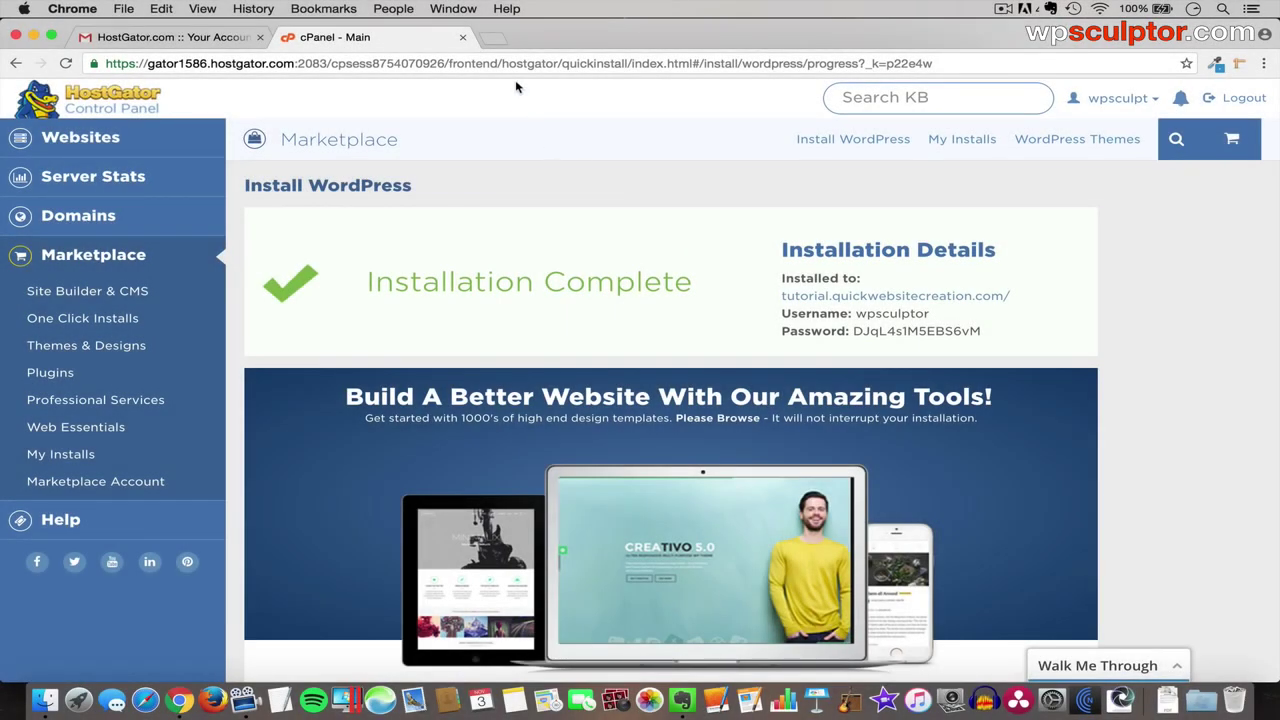
- Load tutorial.quickwebsitecreation.com/wp-admin in a new tab to reach the site login
click(491, 38)
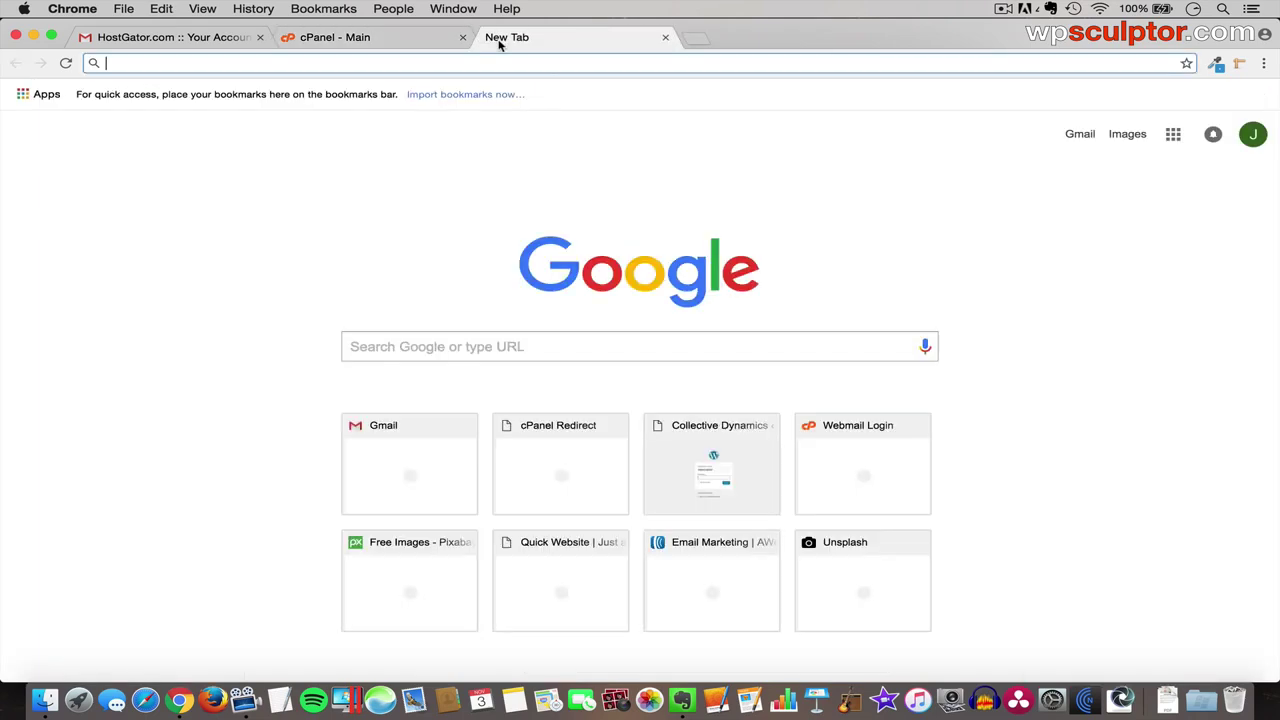
text(tutorial.qui)
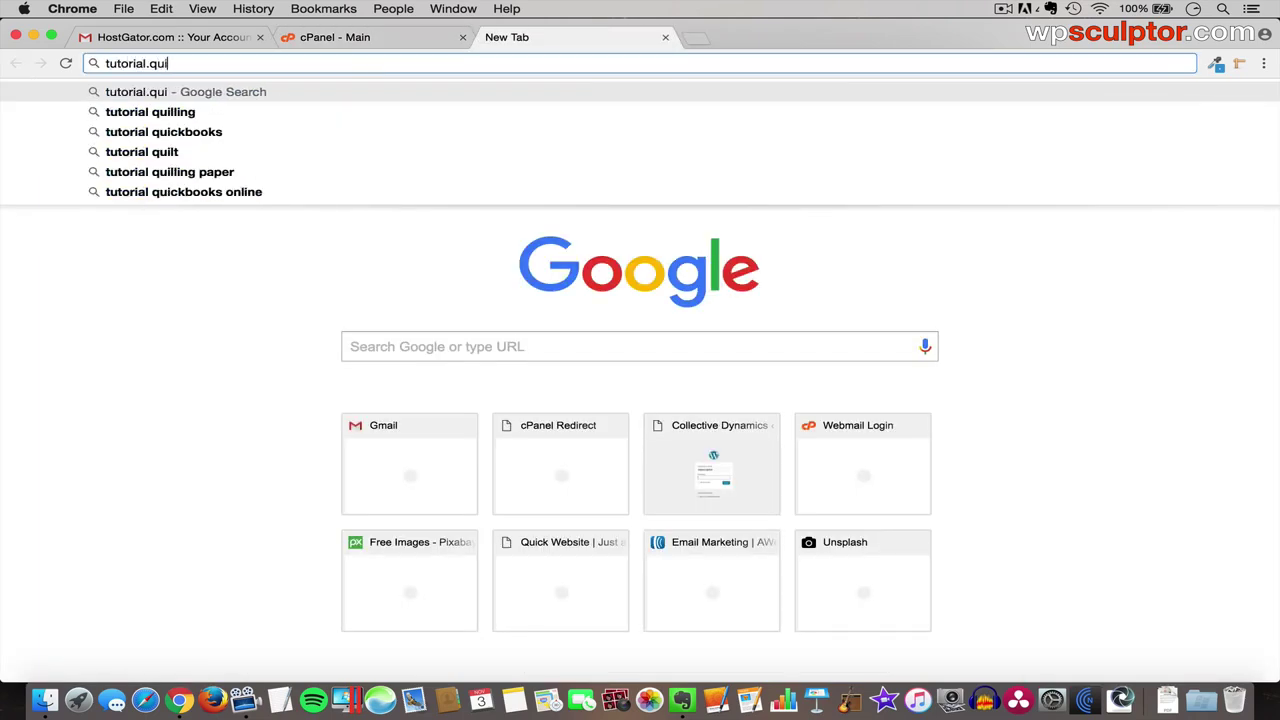
text(ckwebsitecreation.com)
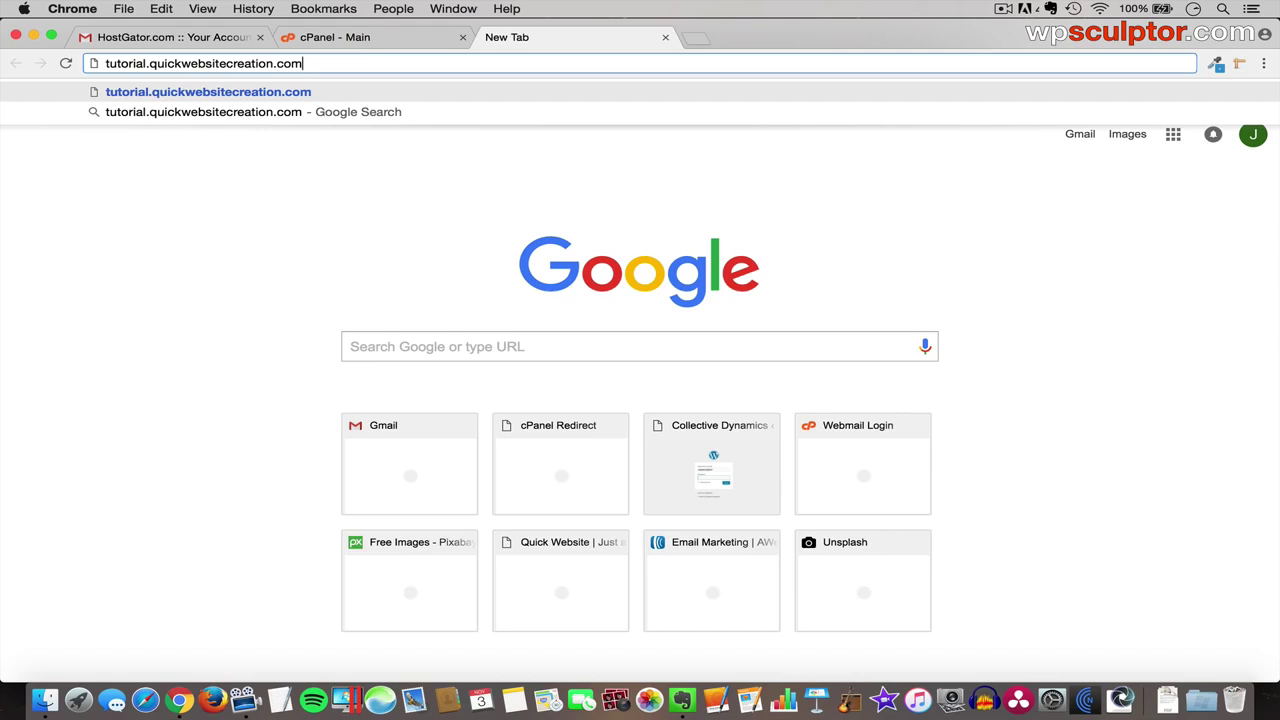
key(Return)
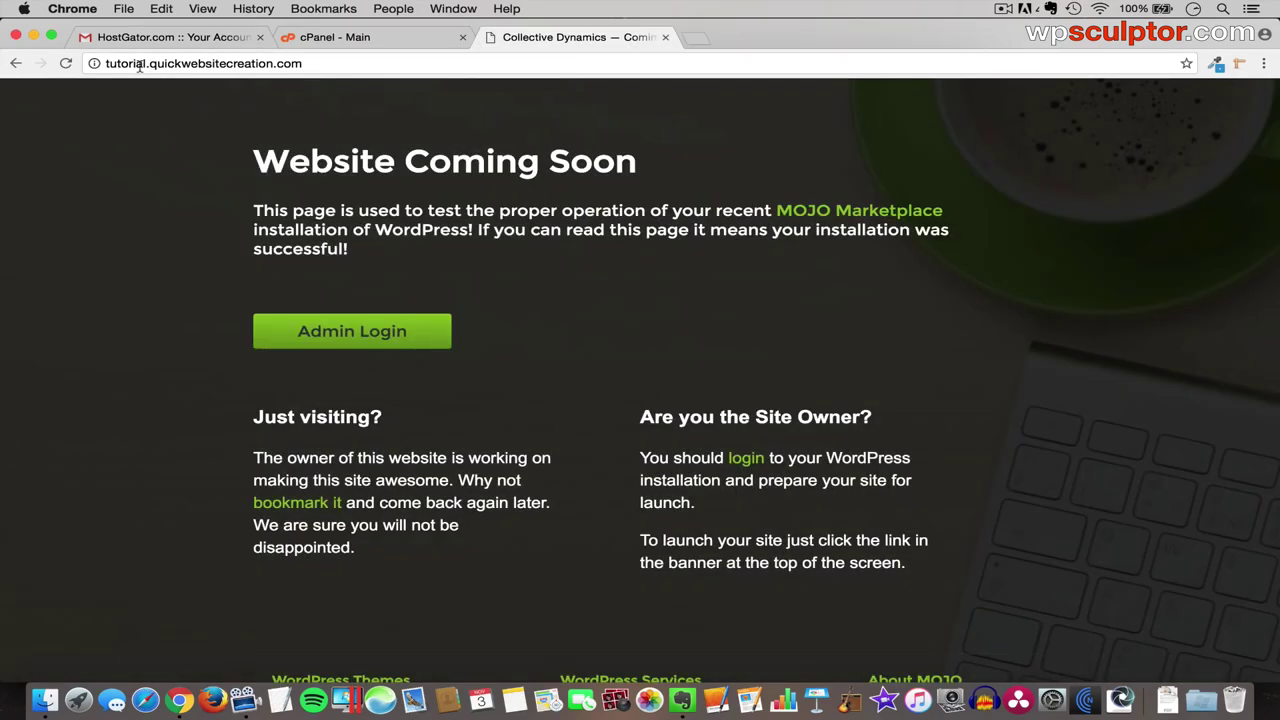
click(318, 68)
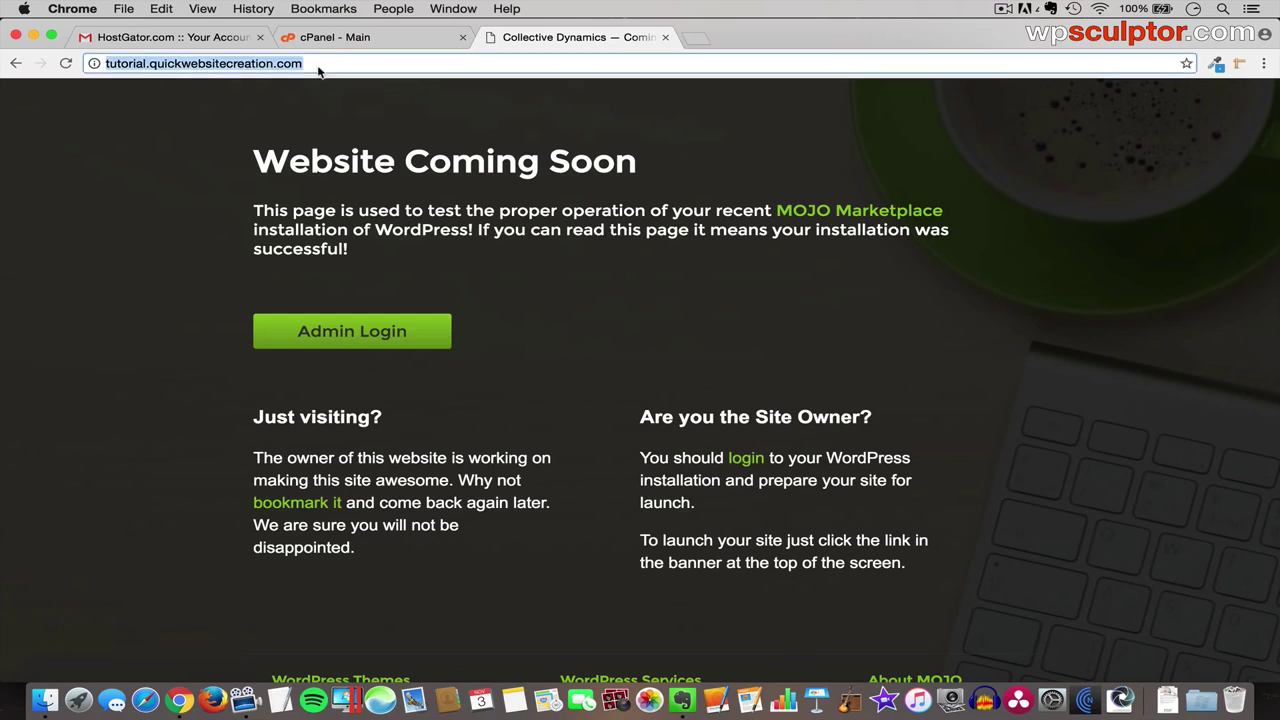
key(Right)
text(/wp-)
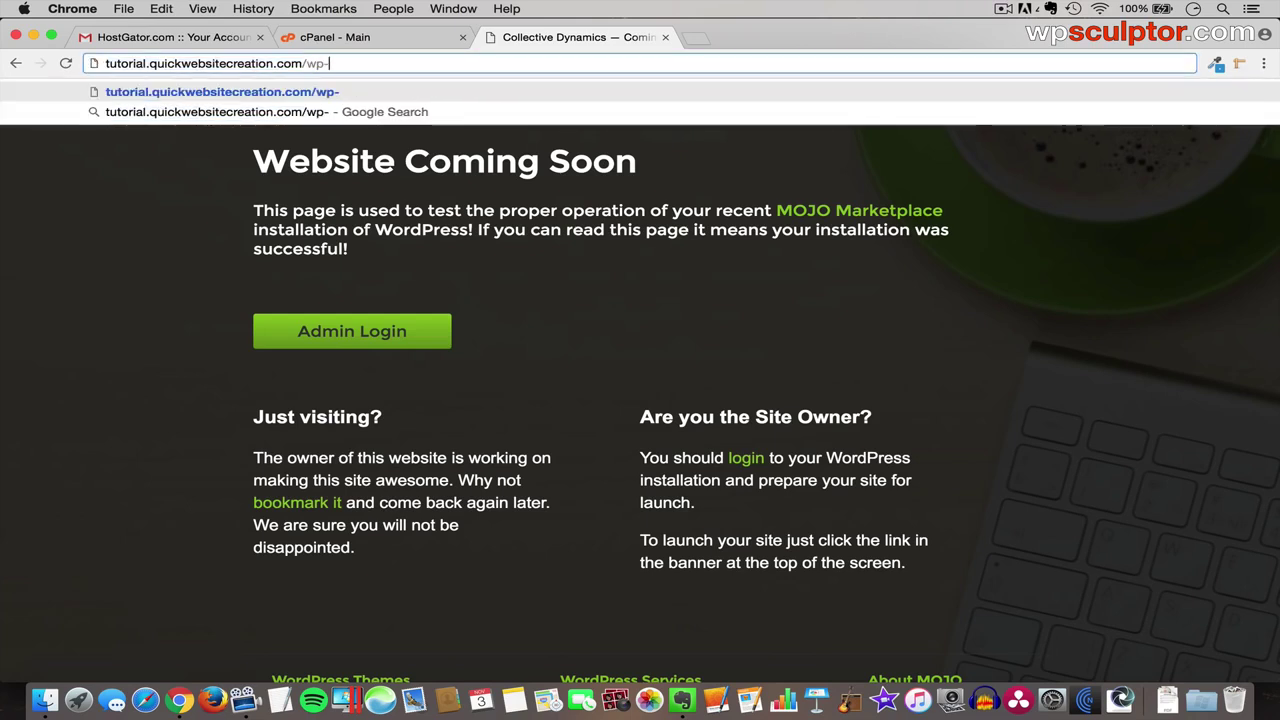
text(admin)
key(Return)
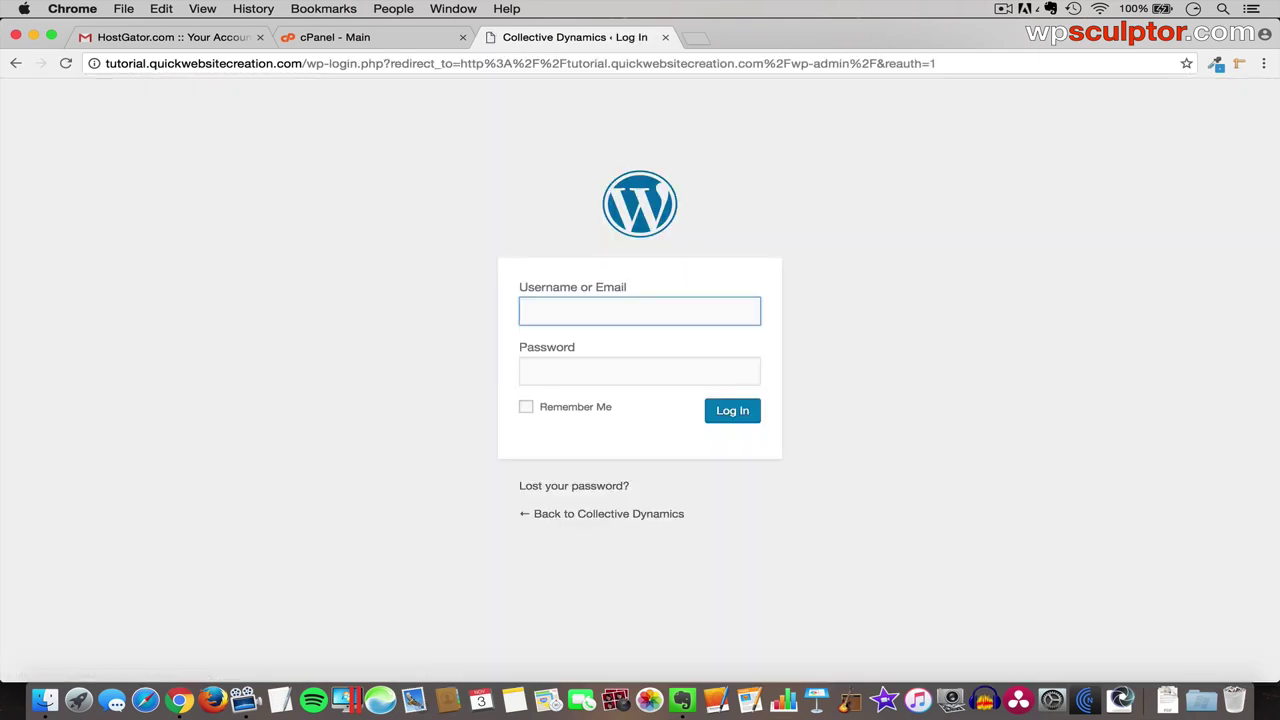
- Sign in with the admin username and the generated password copied from cPanel
click(333, 40)
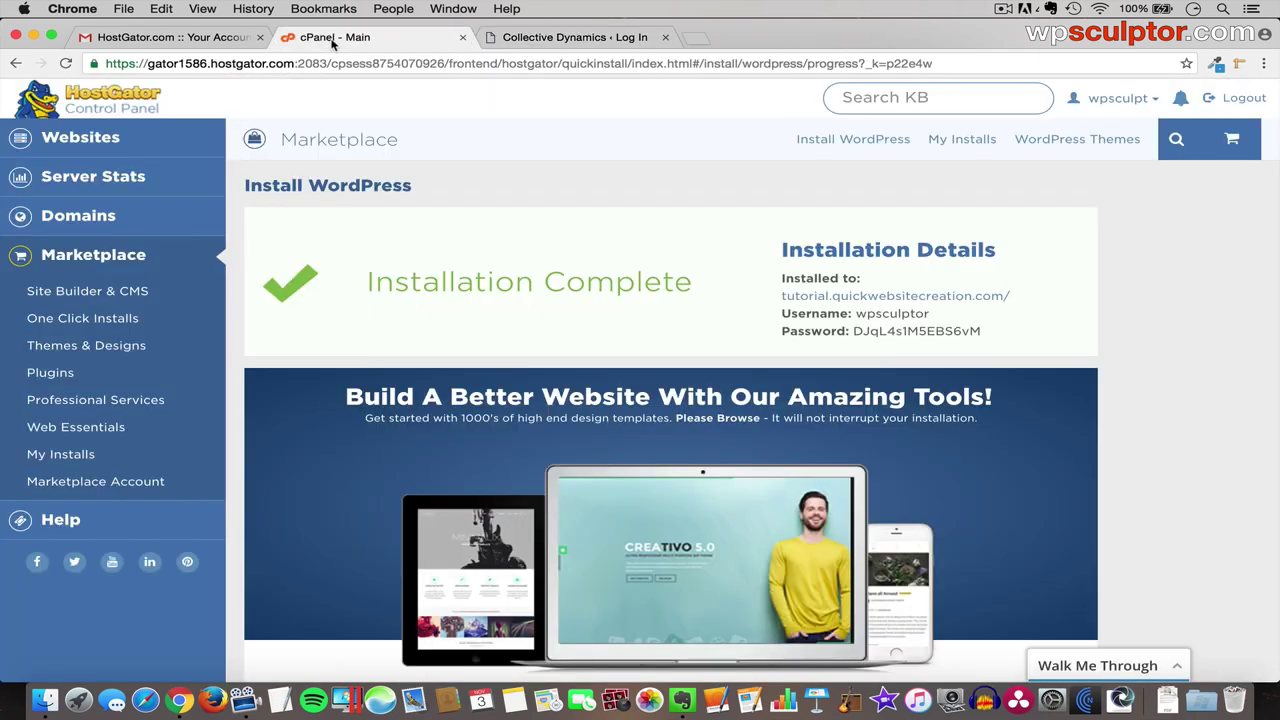
double_click(905, 331)
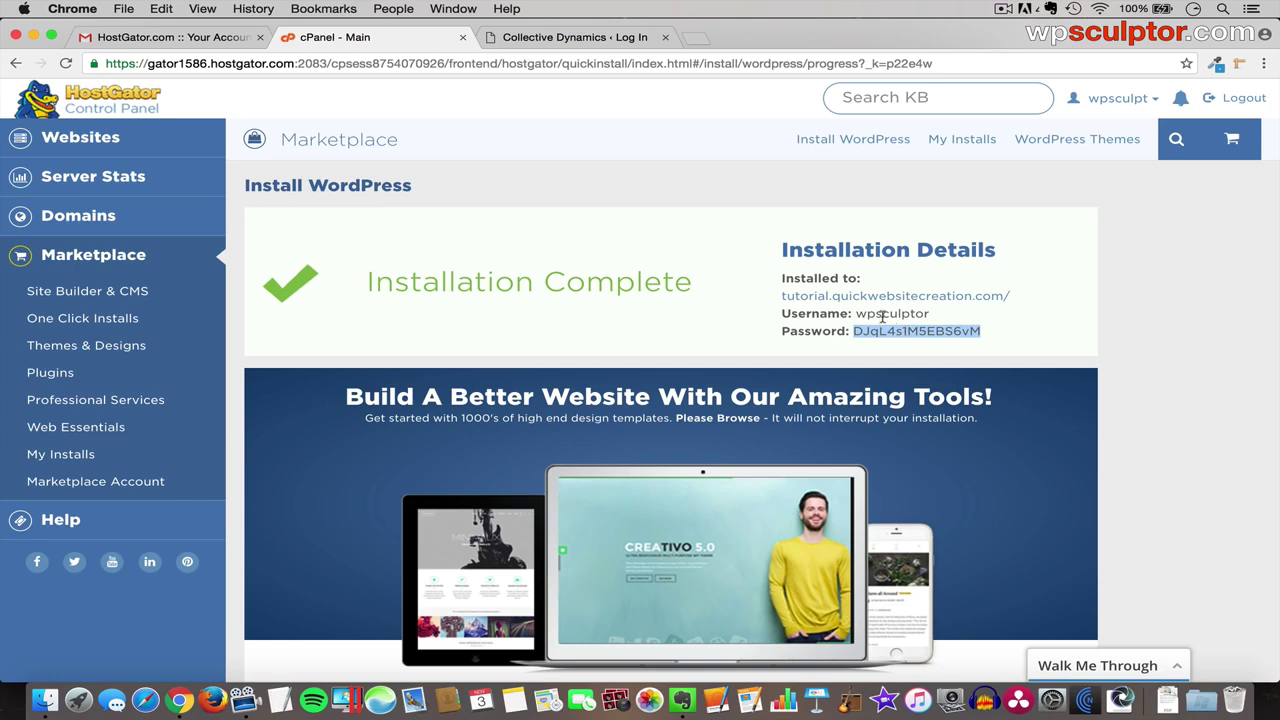
key(super+c)
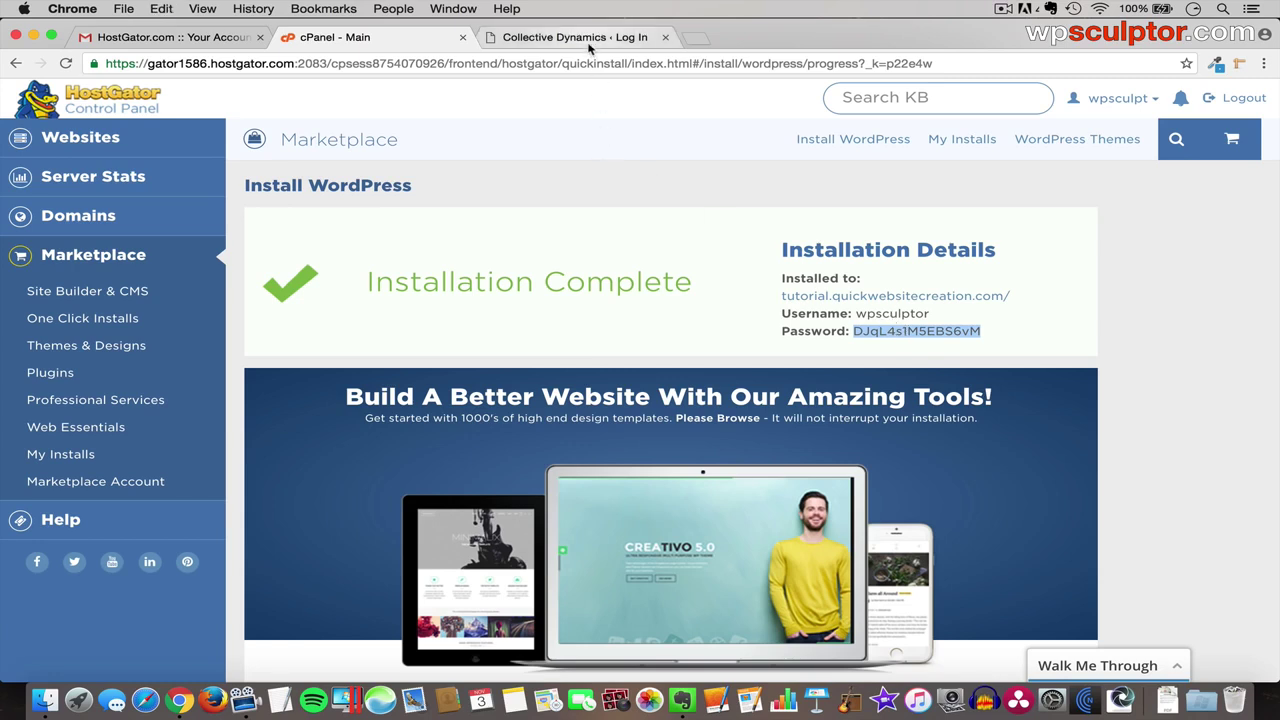
click(592, 40)
text(wpscu)
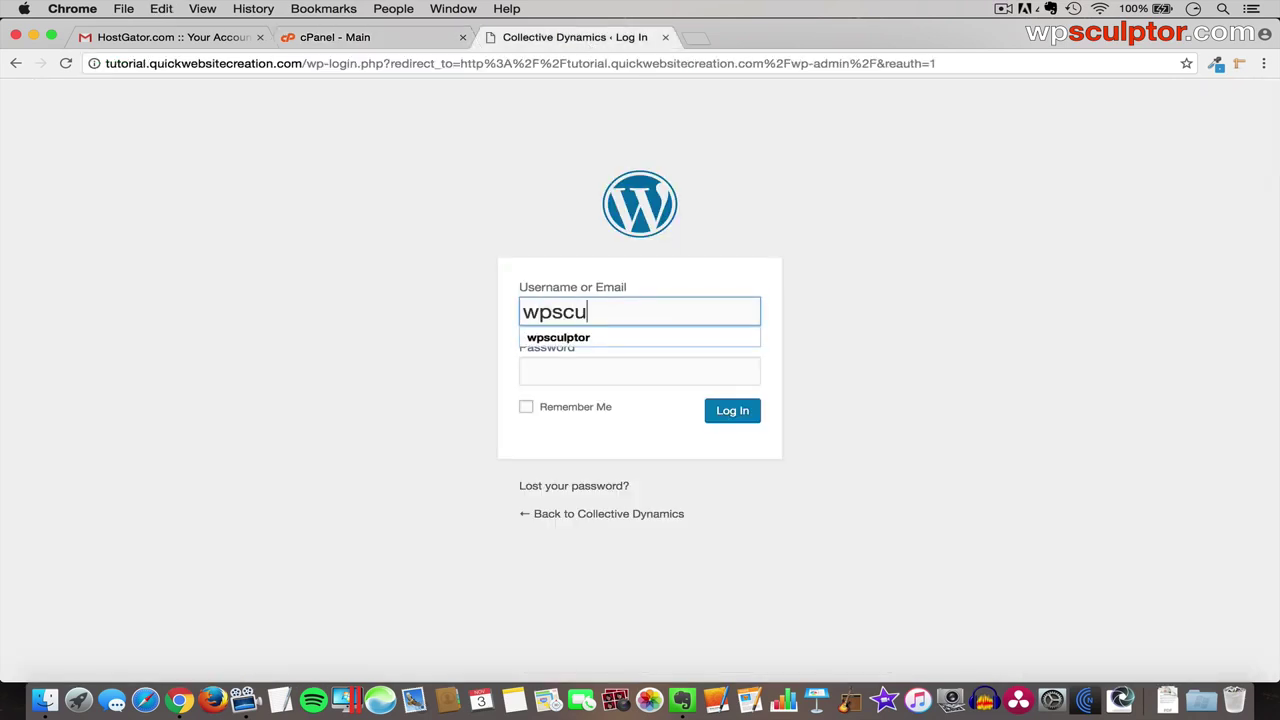
key(Down)
key(Tab)
key(super+v)
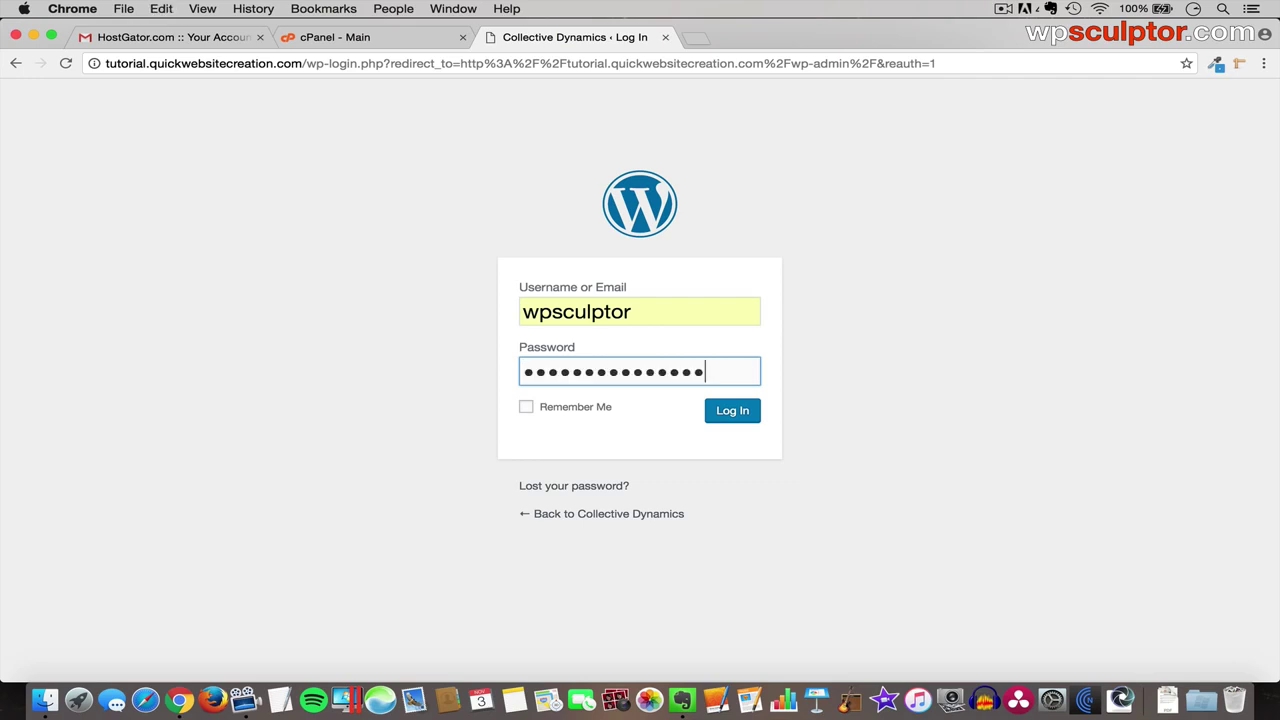
click(731, 418)
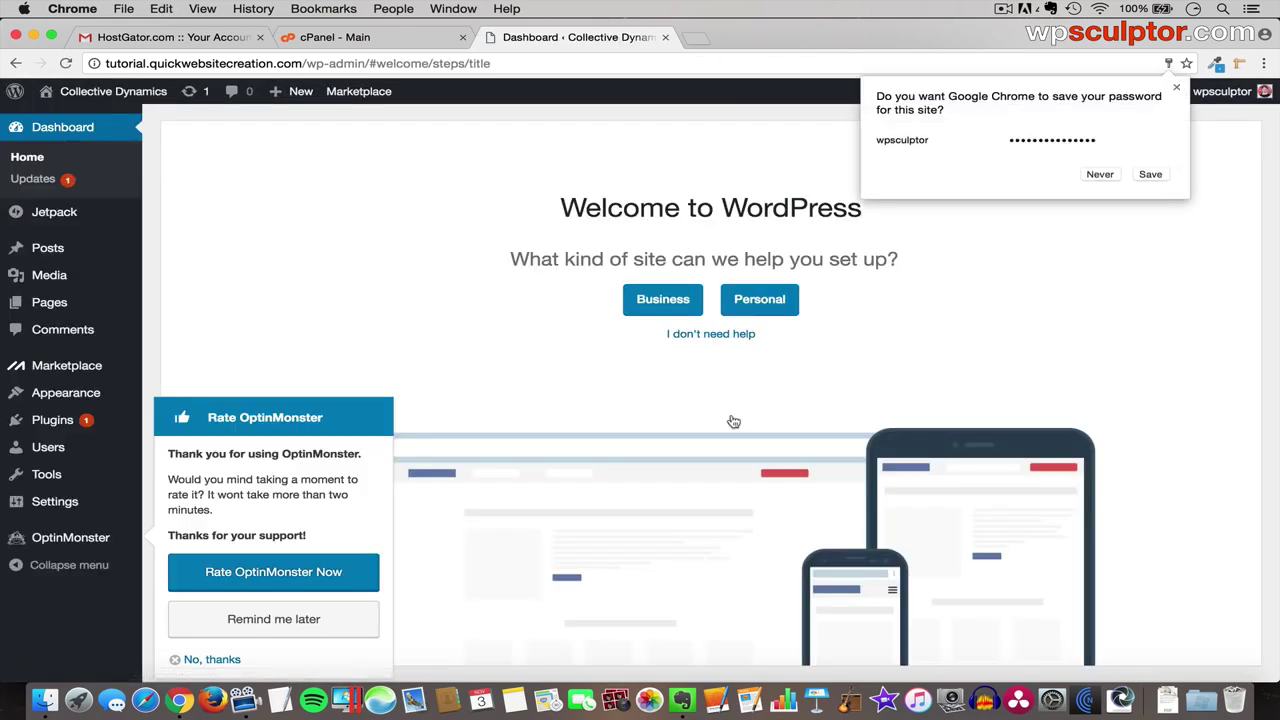
- Dismiss the password-save, OptinMonster and welcome prompts, then take the site out of Coming Soon
click(1096, 178)
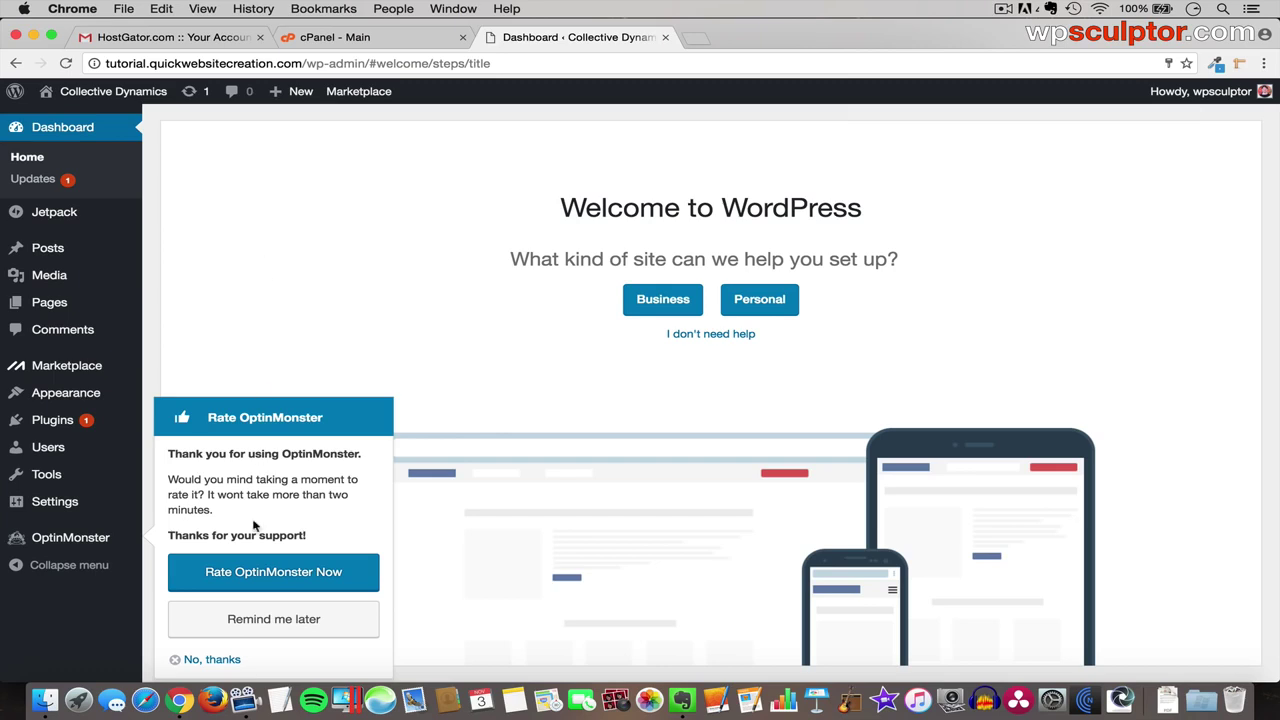
click(210, 660)
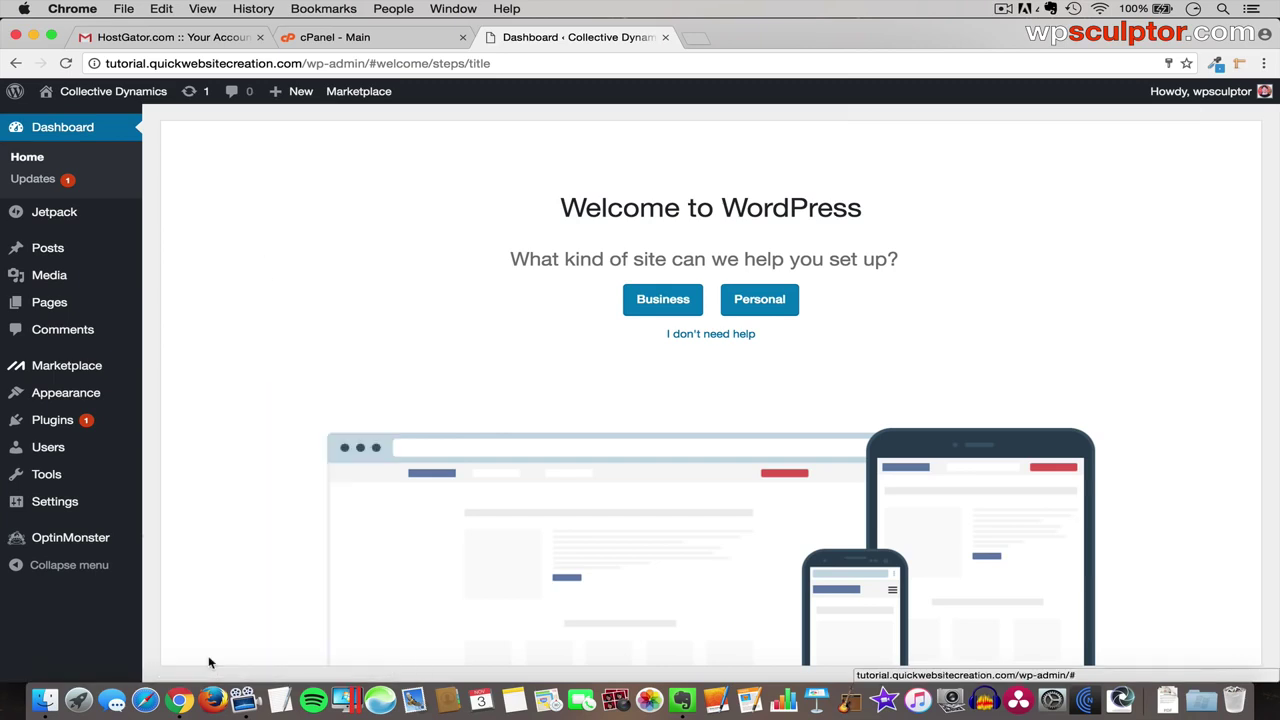
click(722, 336)
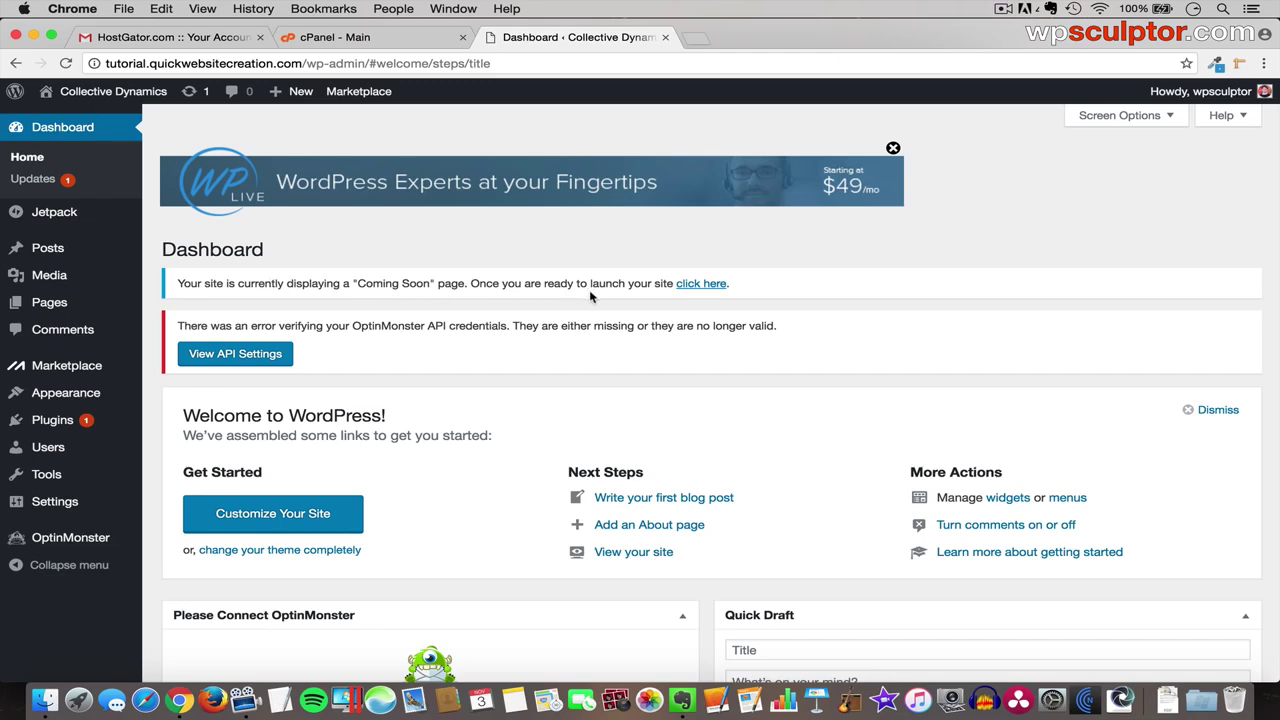
click(703, 285)
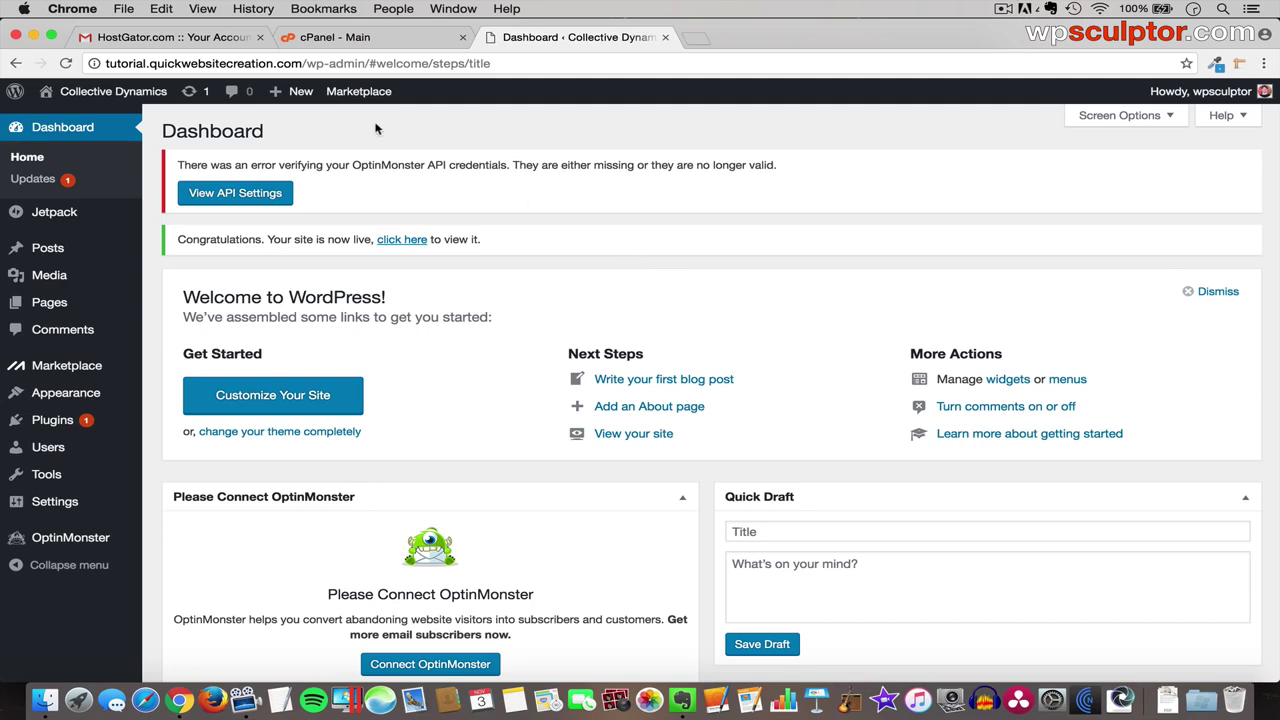
mouse_move(130, 97)
- View the live site's front page, then return to the dashboard
click(102, 97)
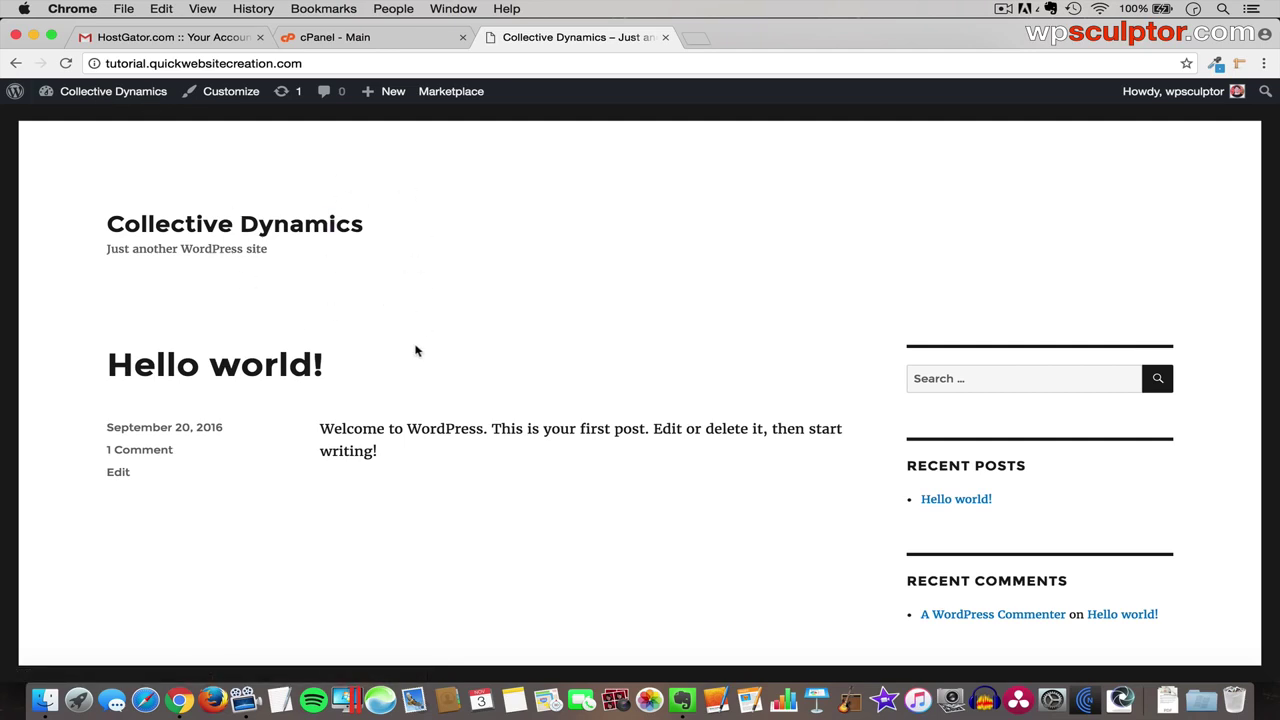
scroll(627, 447, down, 1)
scroll(627, 447, up, 1)
click(116, 96)
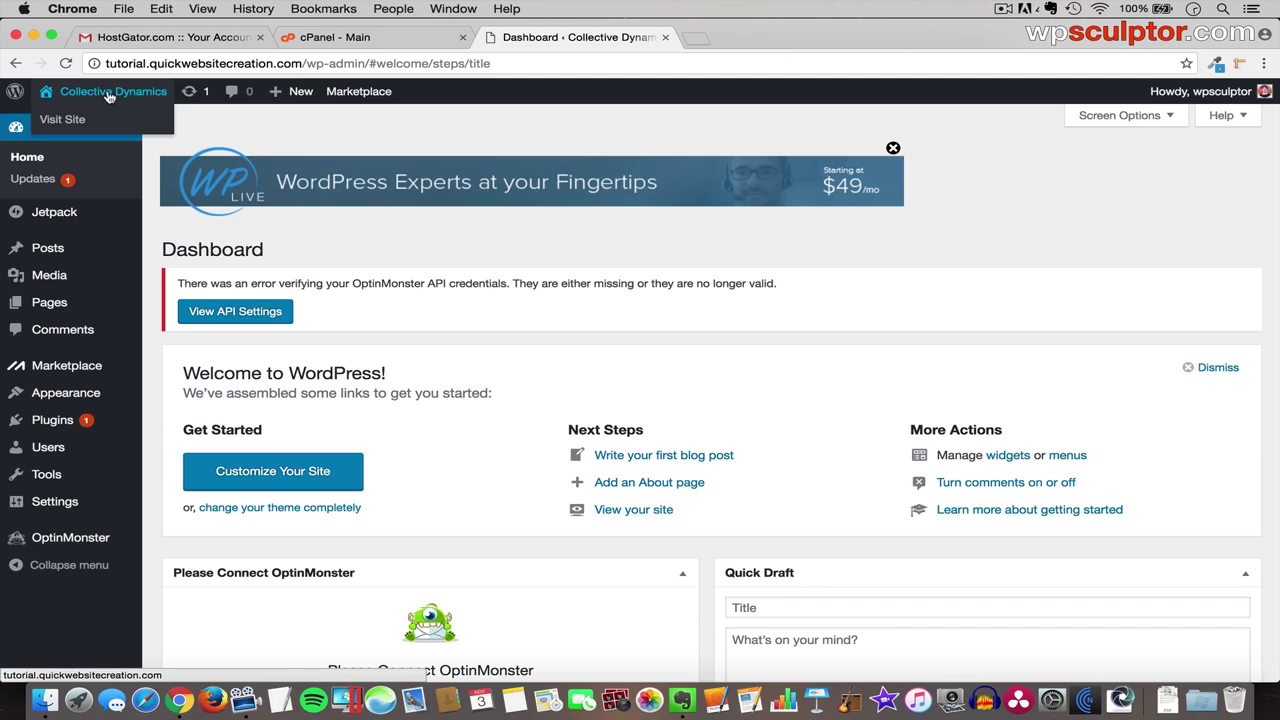
- Open the live site in its own tab and switch between it and the dashboard
right_click(110, 96)
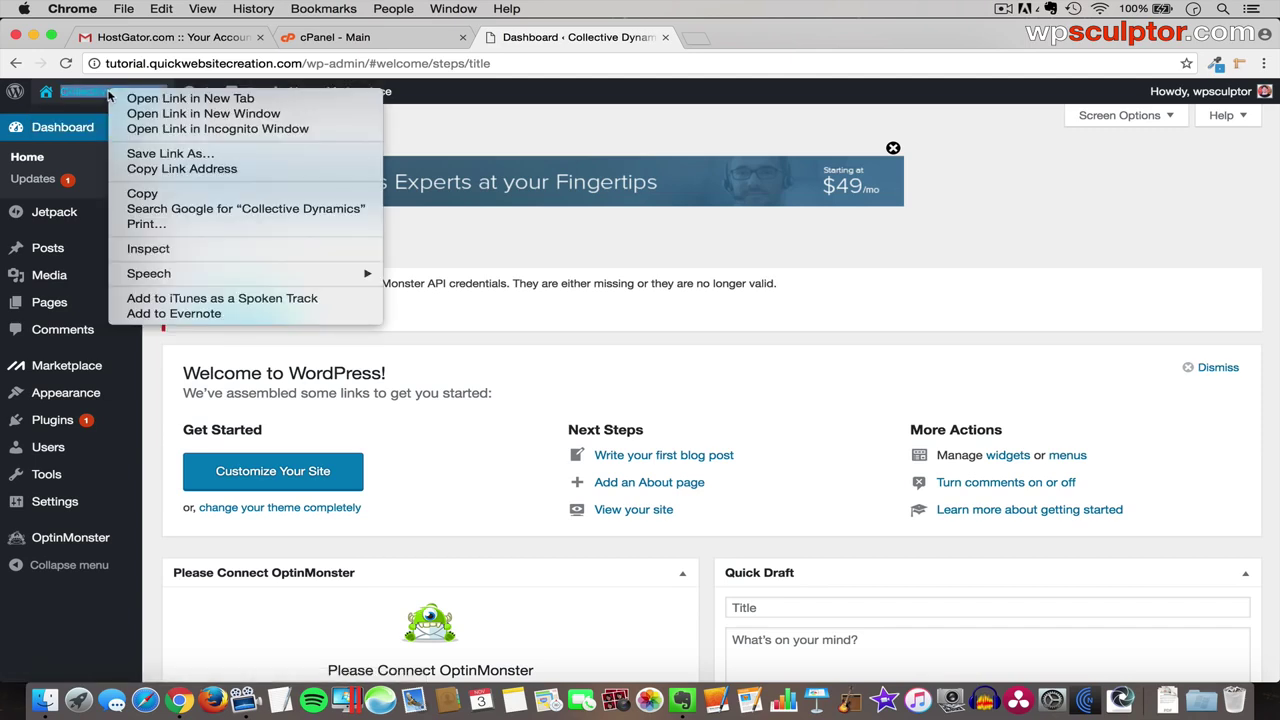
click(149, 100)
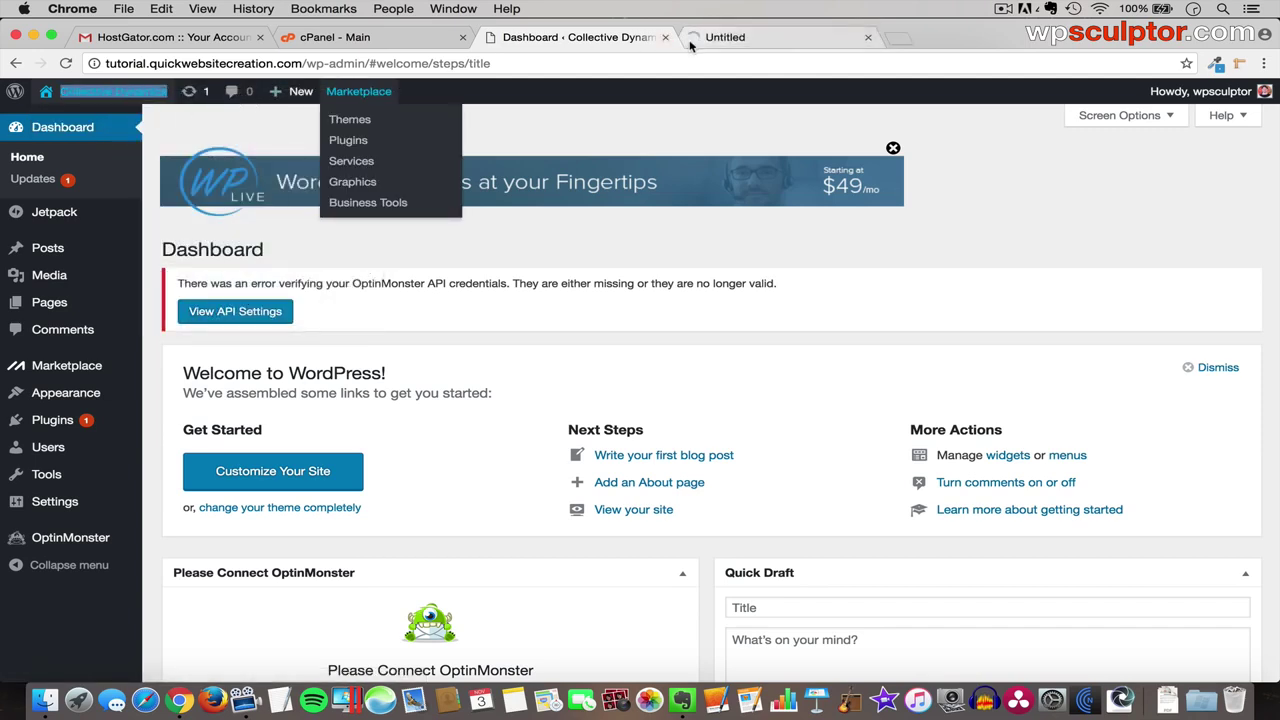
click(727, 38)
click(623, 38)
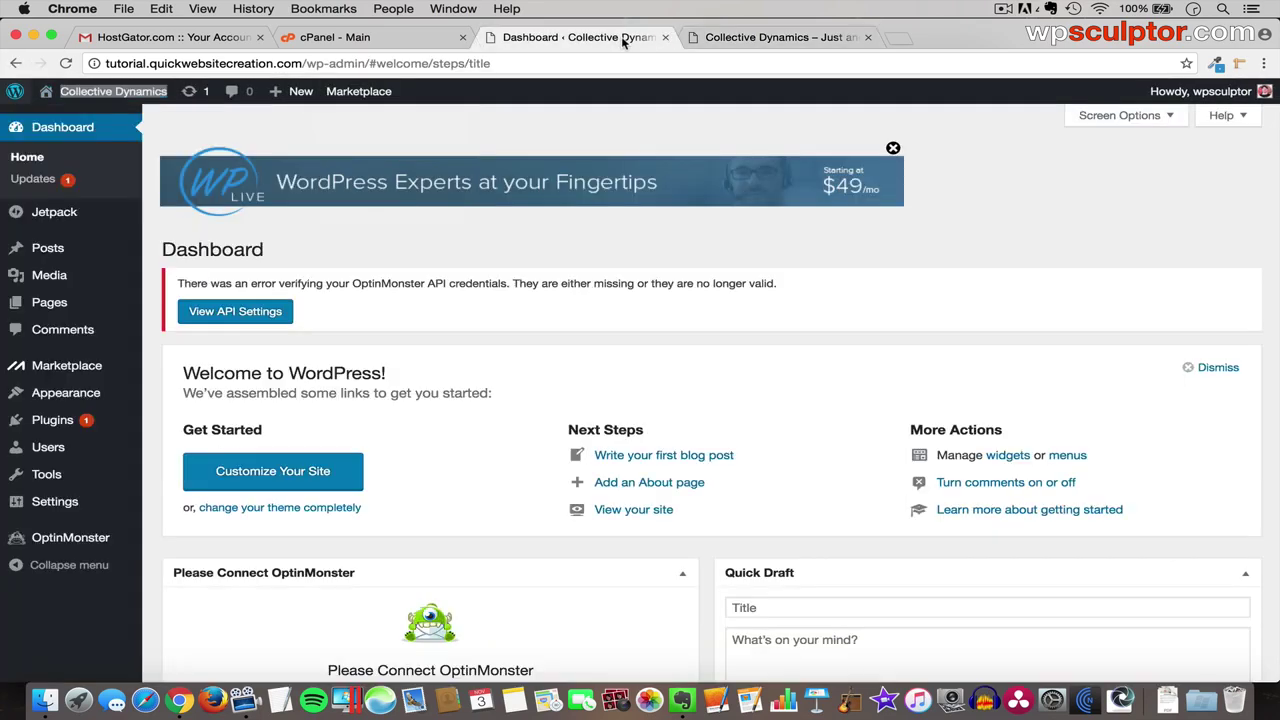
click(787, 40)
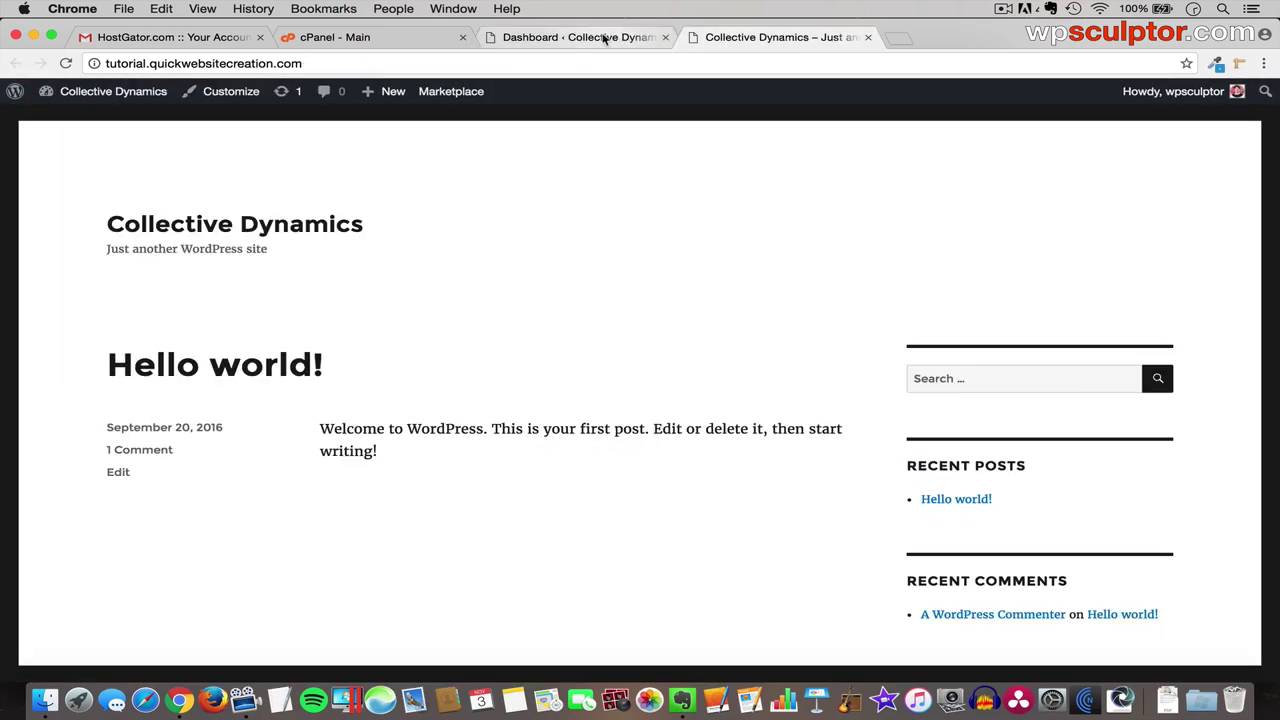
click(604, 38)
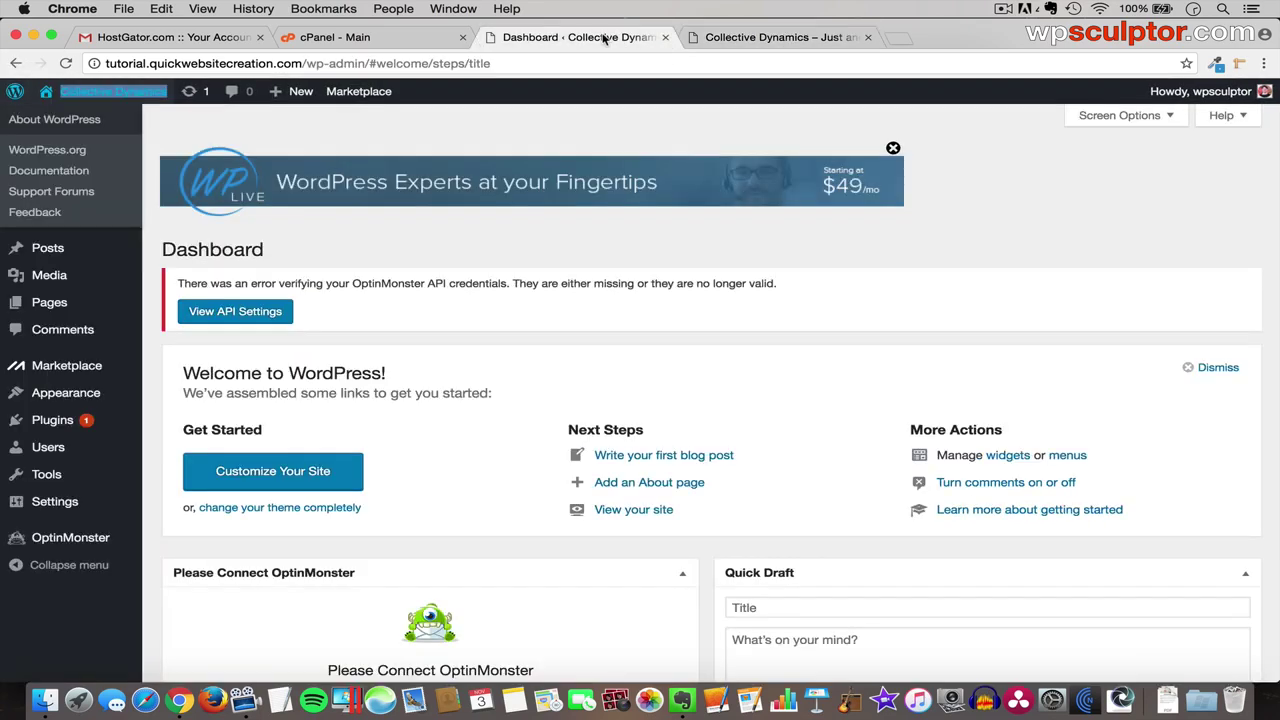
click(752, 41)
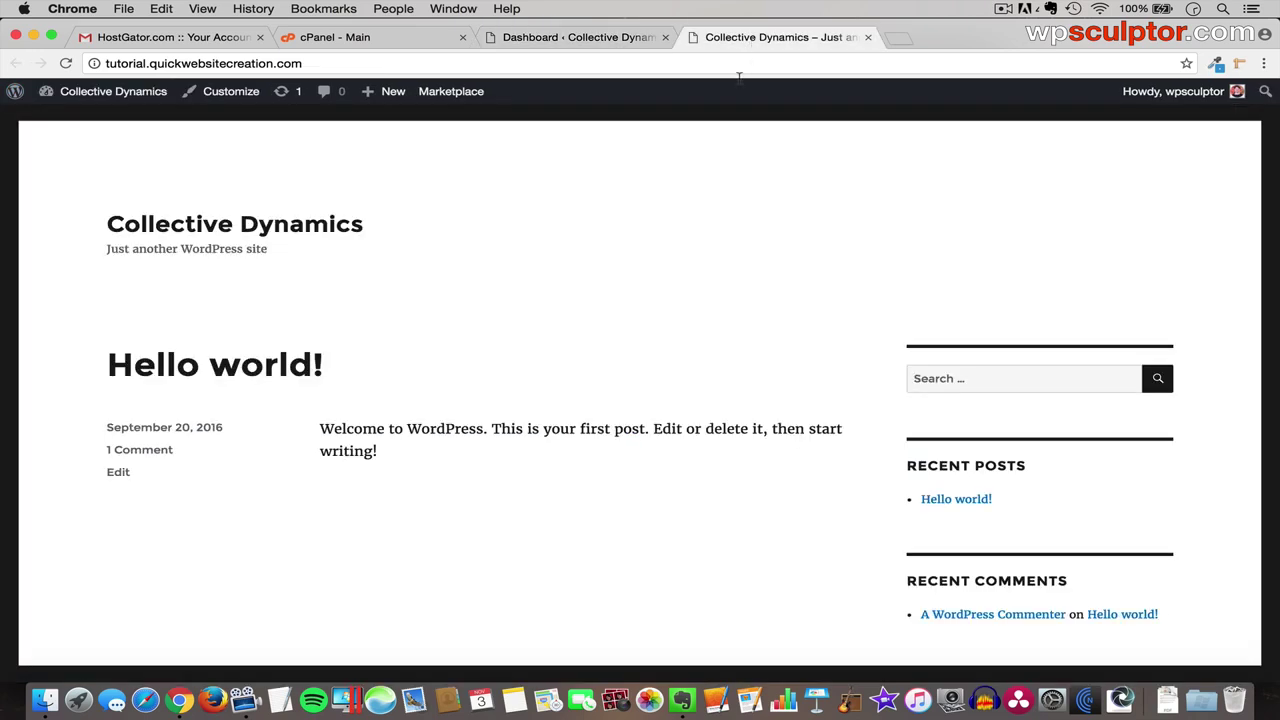
- Return to the admin dashboard and bring up the Howdy account menu
mouse_move(133, 108)
click(590, 38)
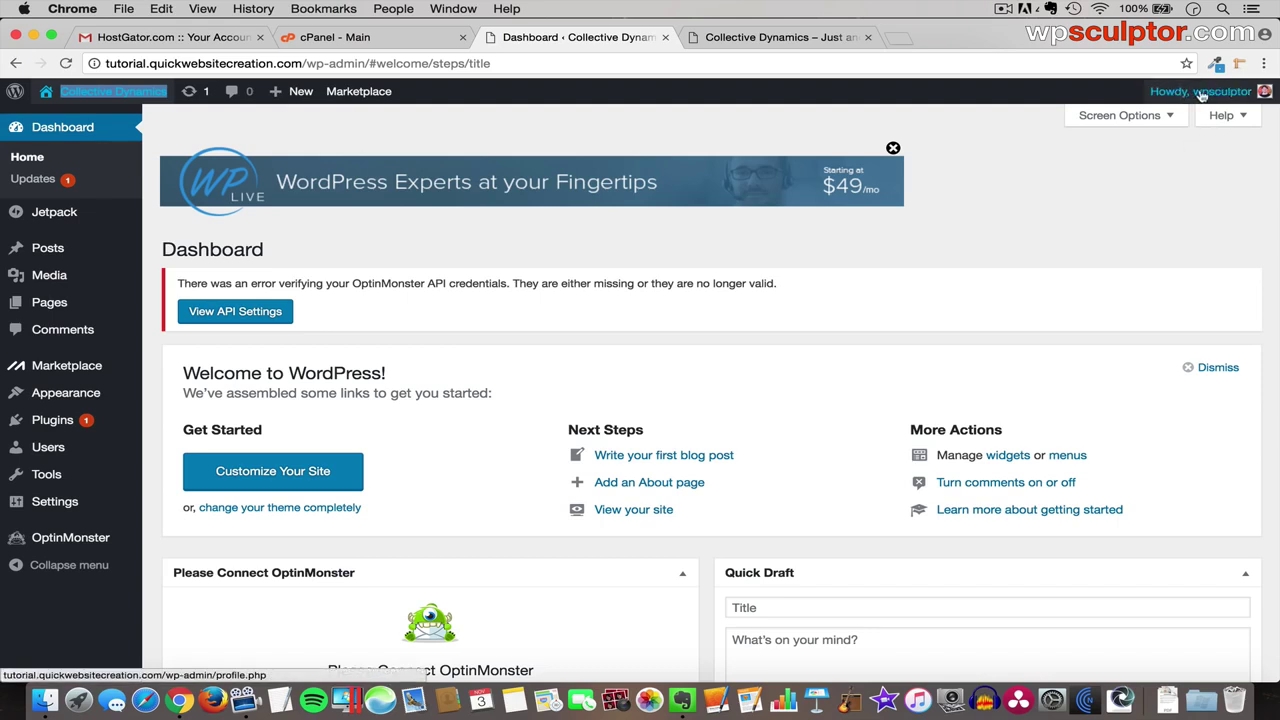
mouse_move(1214, 94)
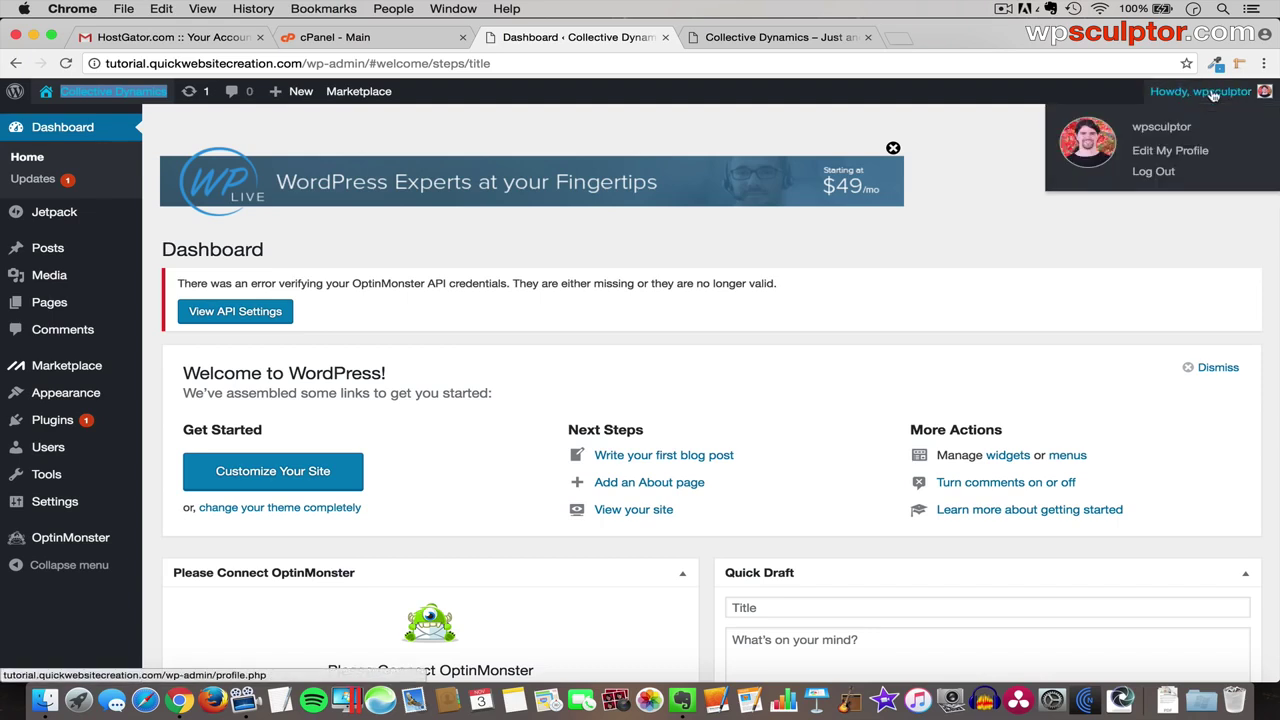
- Log out, check the front page, then sign back in with the saved admin username
click(1163, 172)
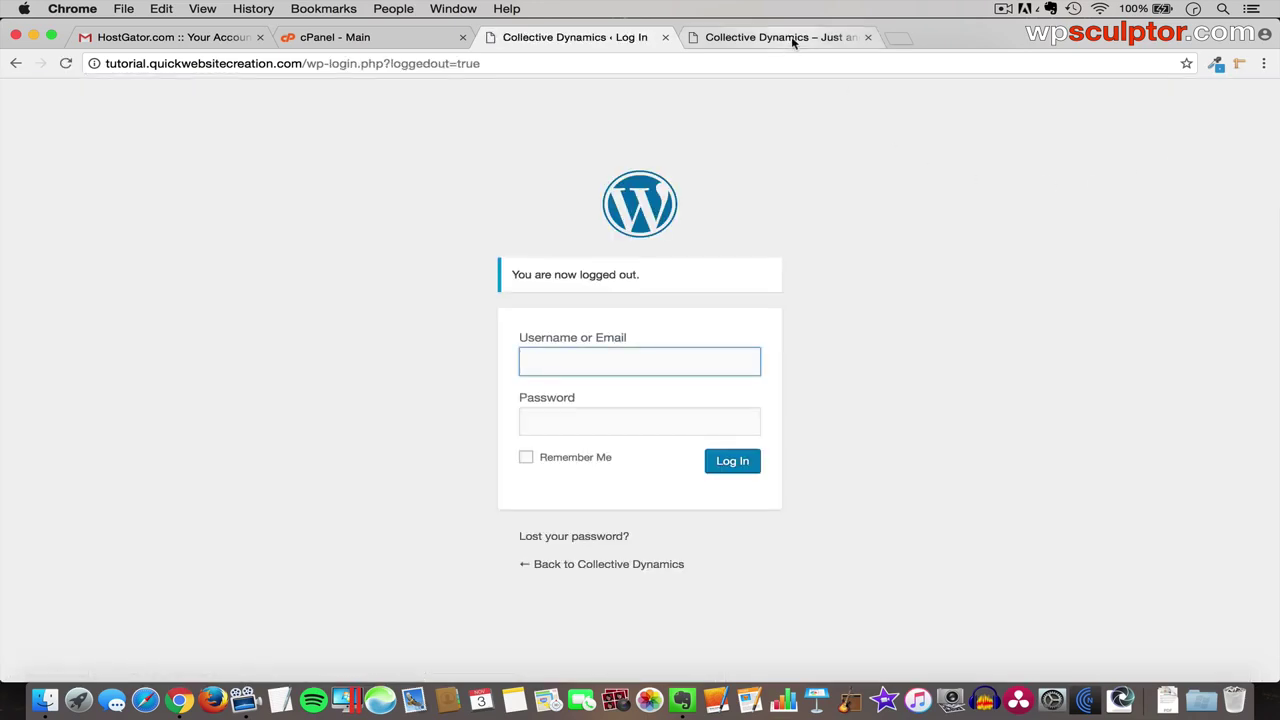
click(791, 36)
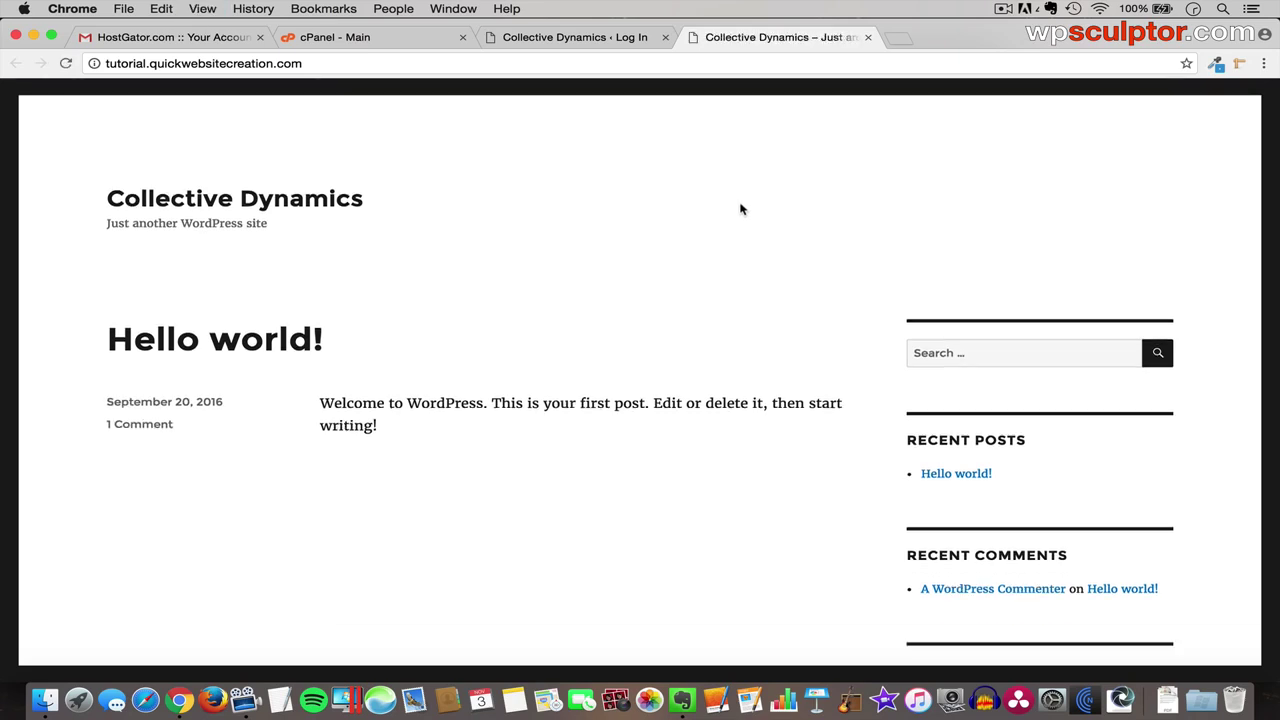
click(601, 44)
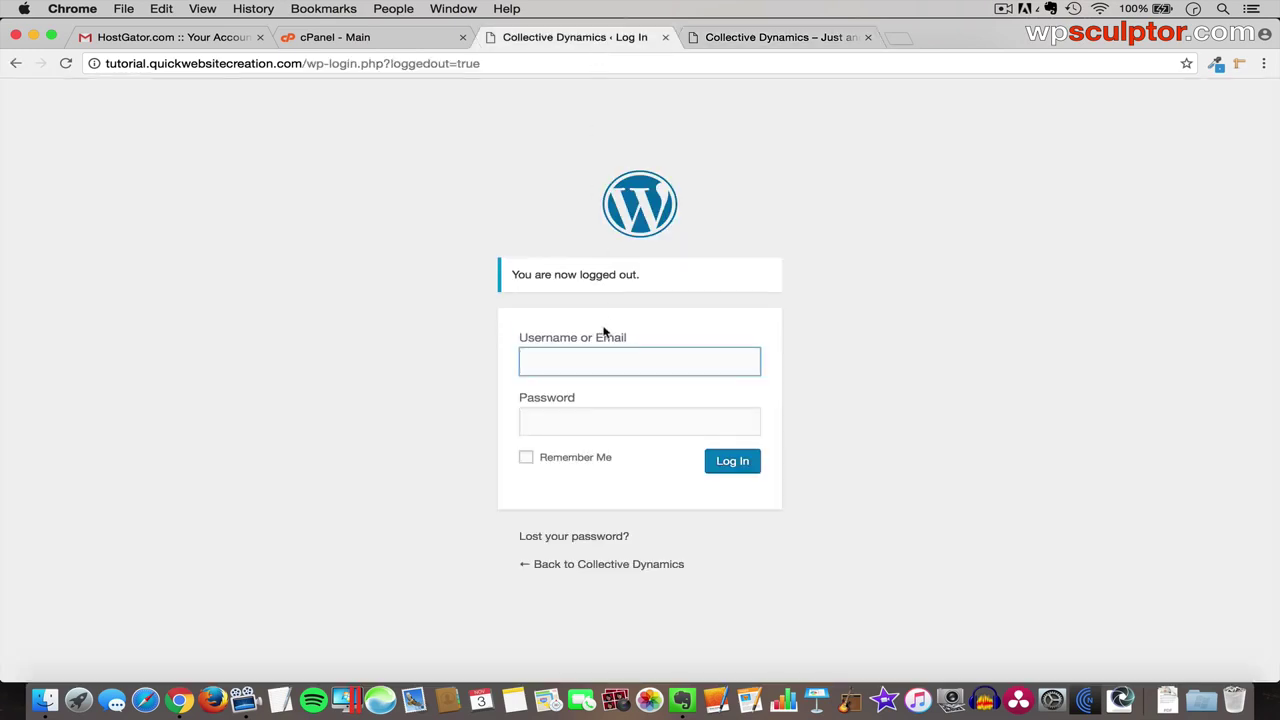
text(wps)
key(Down)
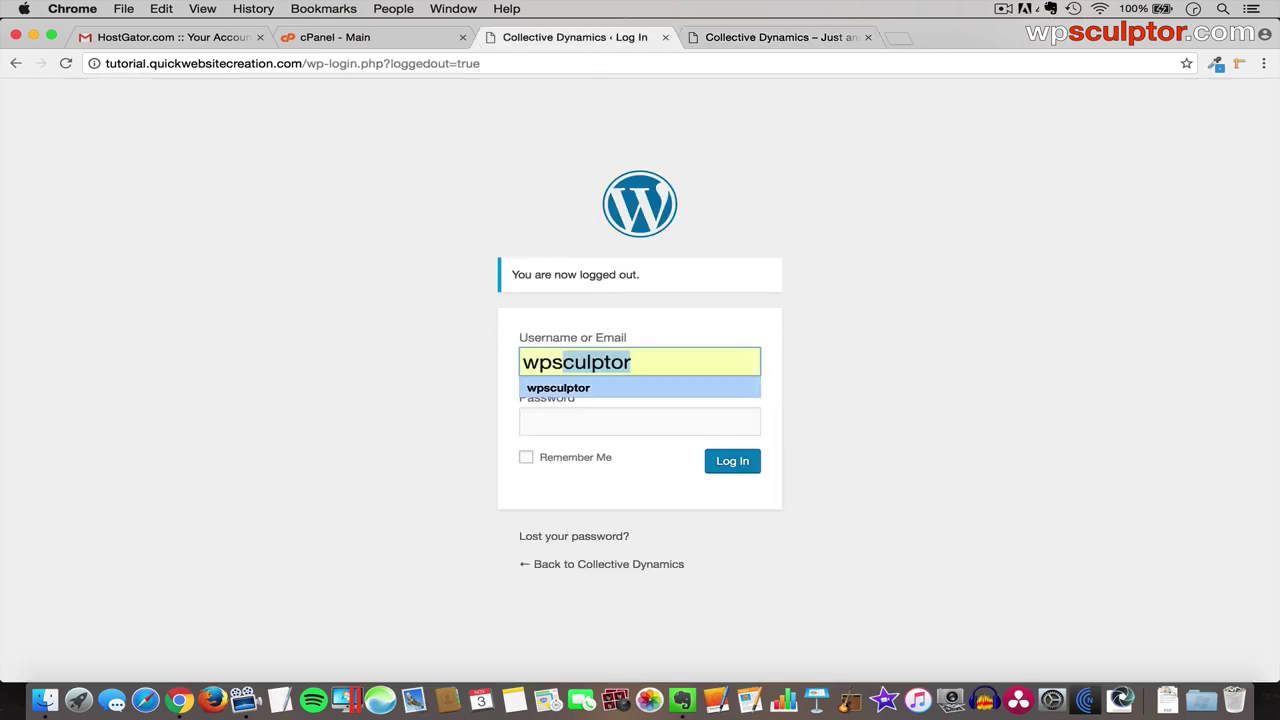
key(Tab)
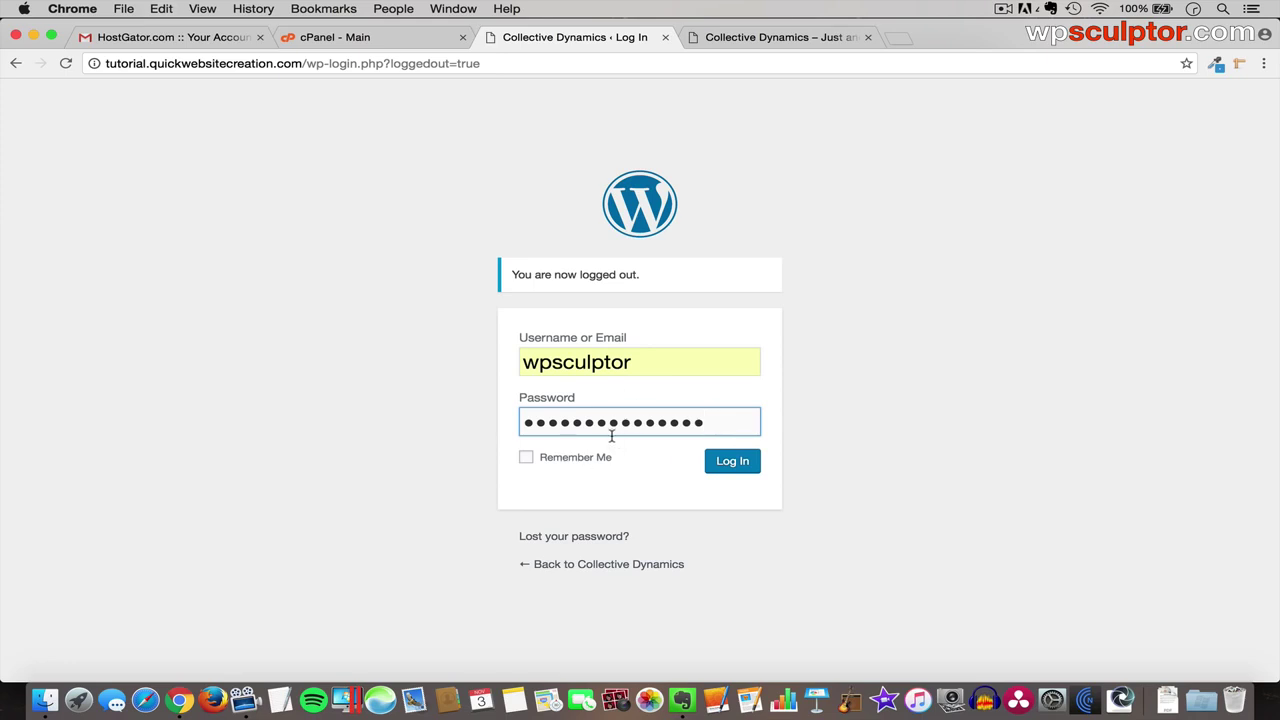
click(731, 466)
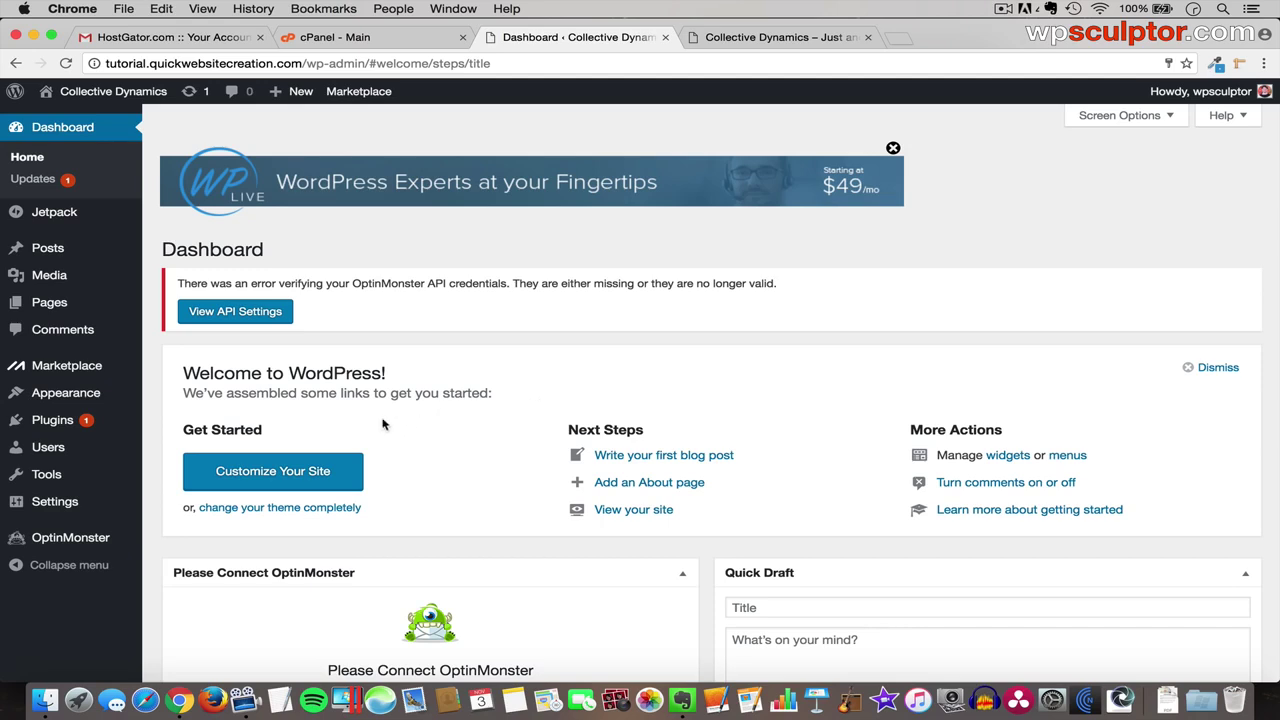
mouse_move(72, 452)
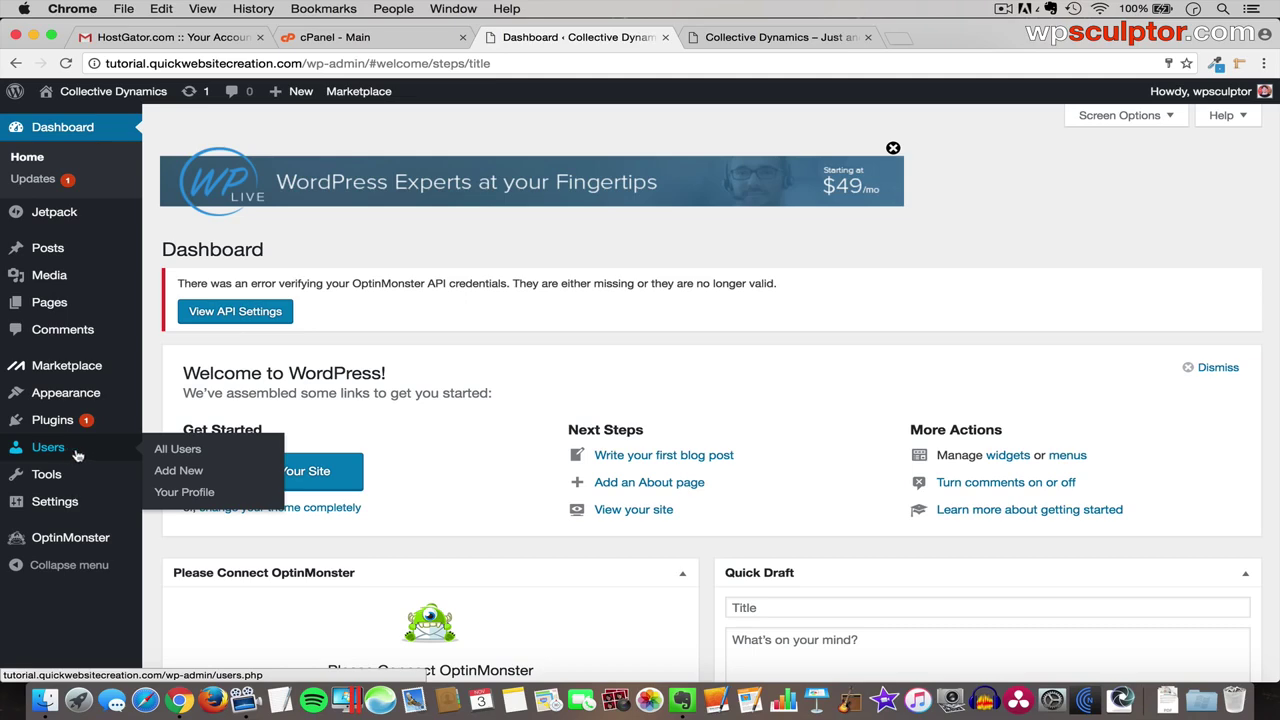
- Open the admin user's profile from All Users and scroll down to Account Management
click(180, 455)
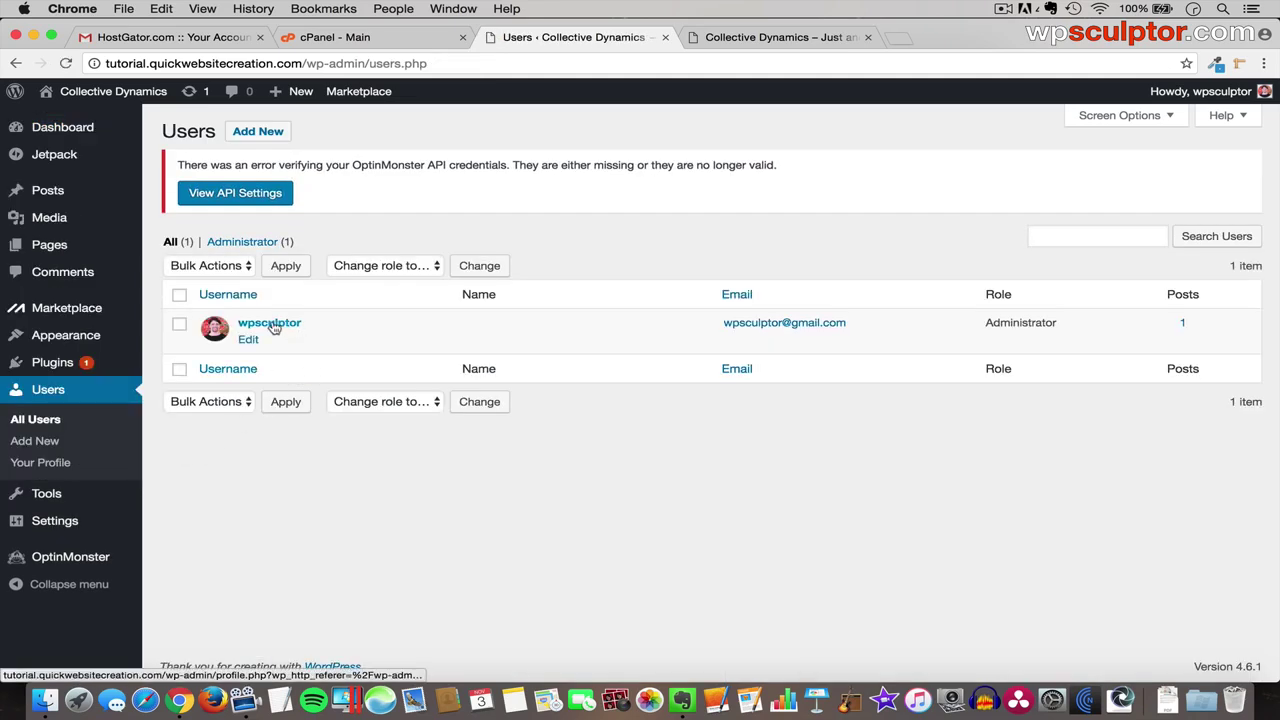
click(270, 323)
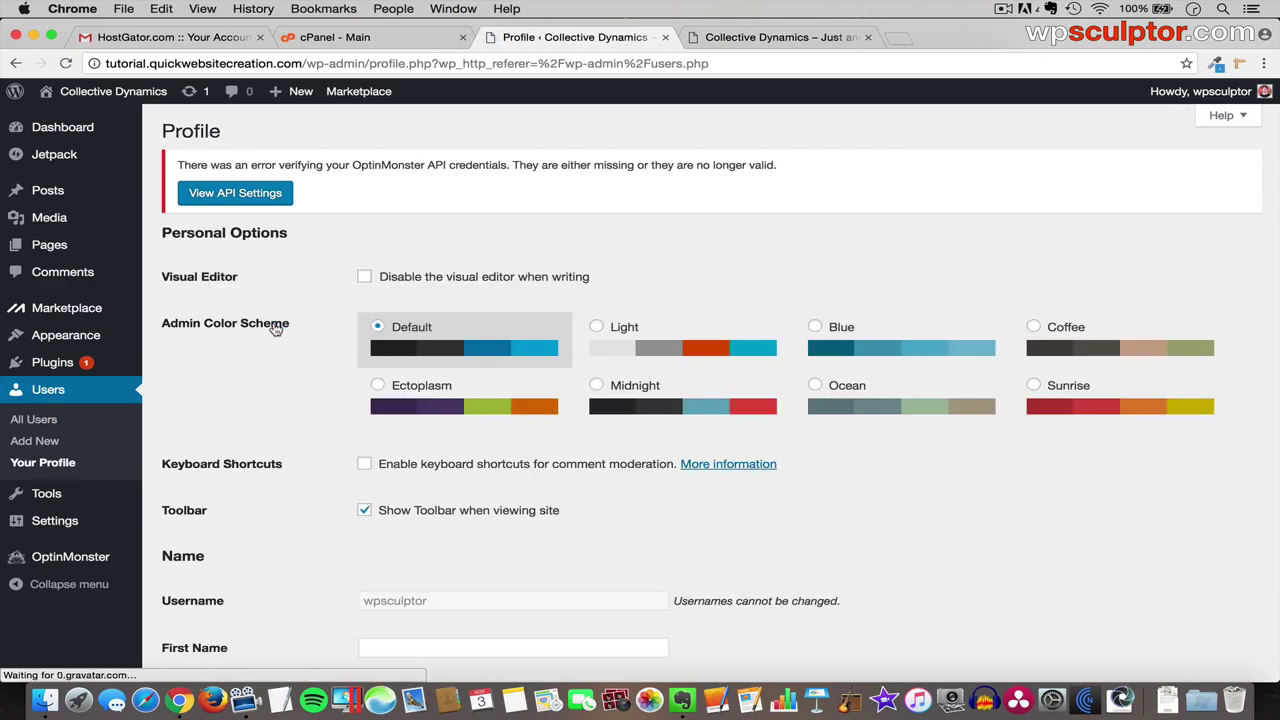
scroll(303, 452, down, 5)
scroll(303, 450, down, 10)
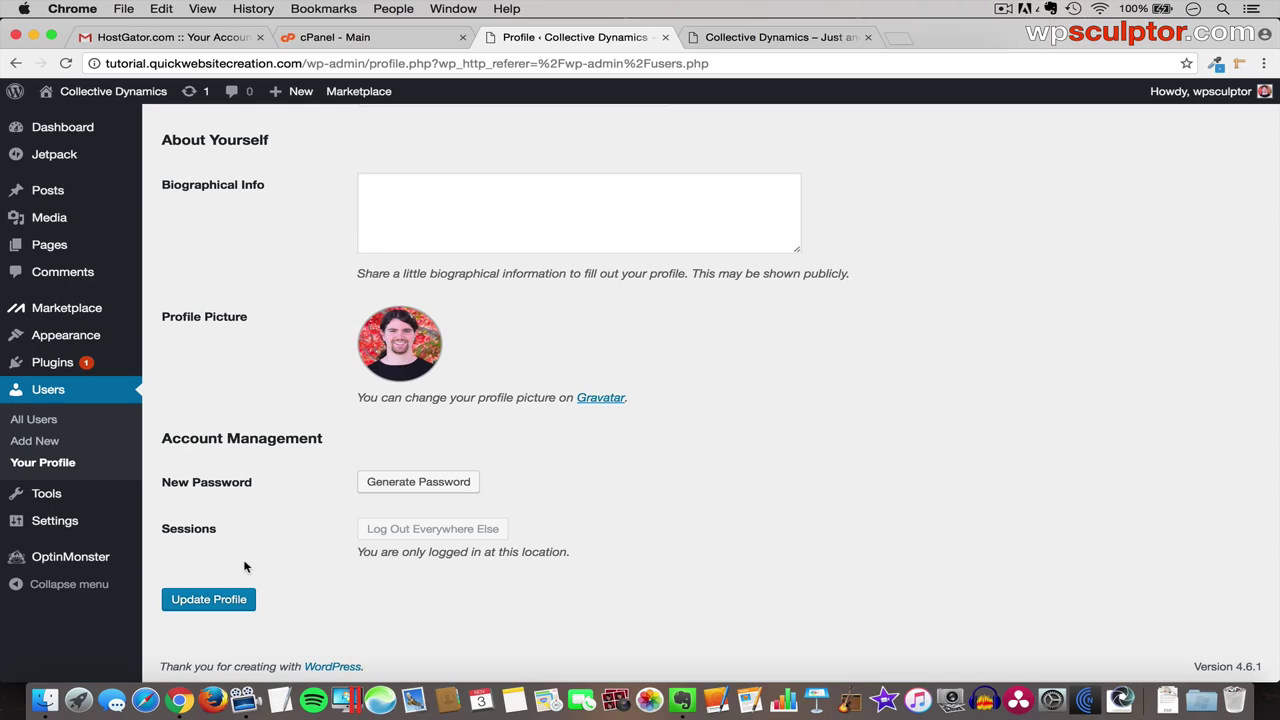
- Switch permalinks to the Post name structure (/%postname%/) and save the change
mouse_move(75, 524)
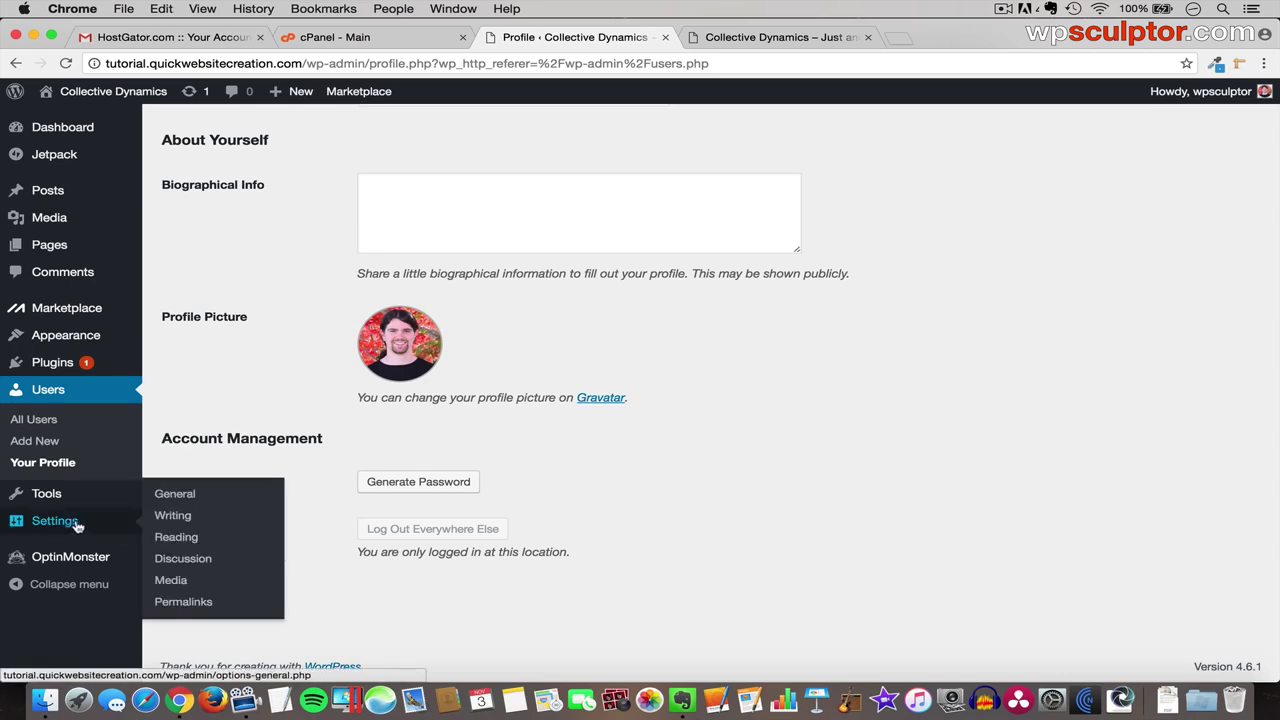
click(186, 608)
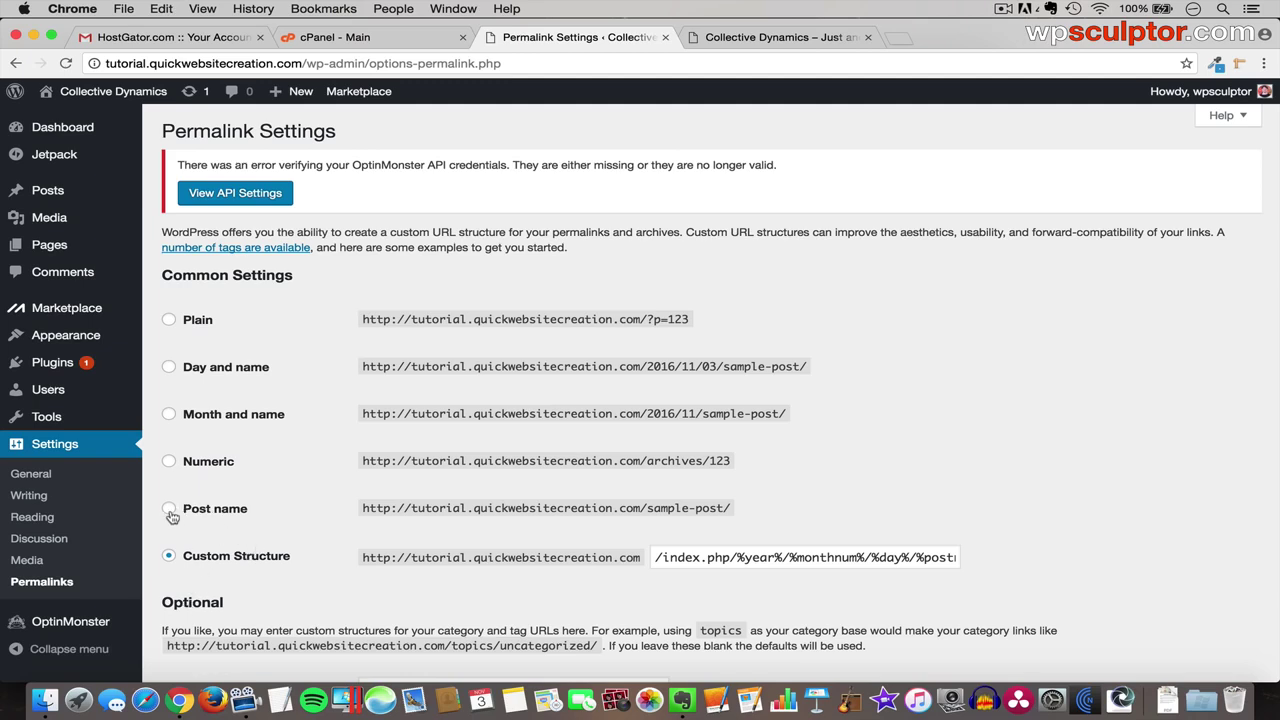
click(169, 510)
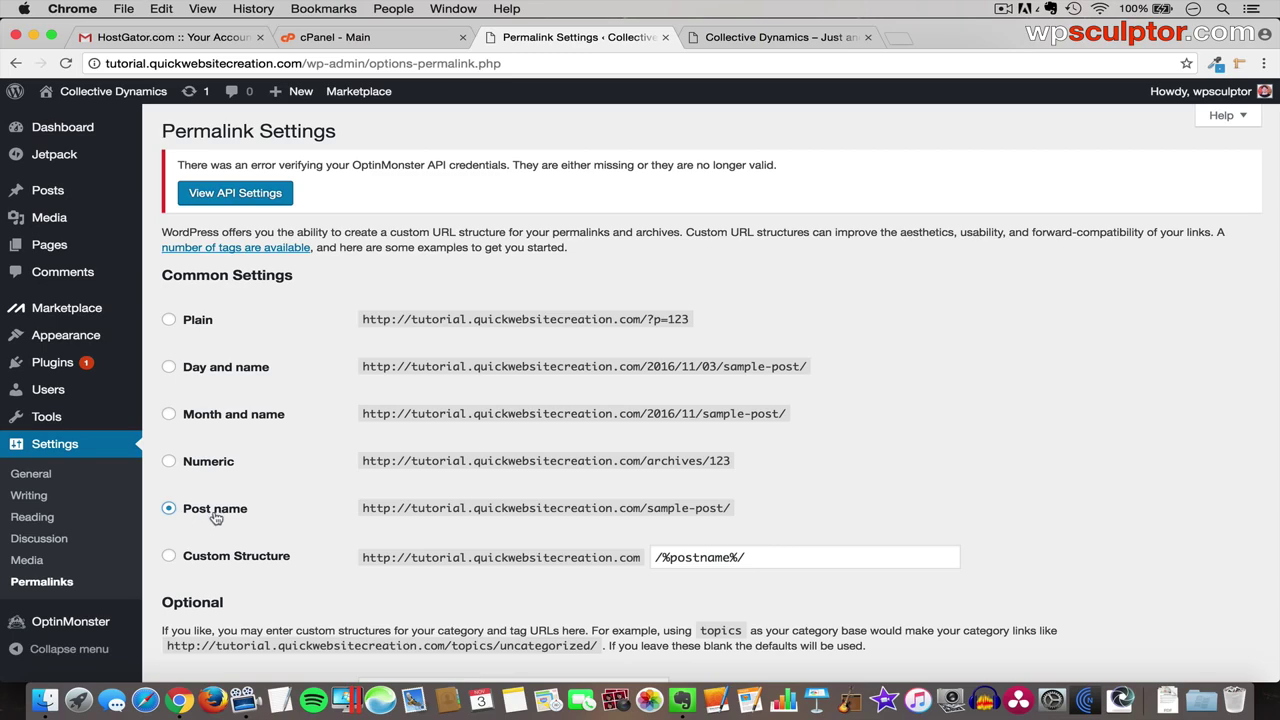
scroll(226, 555, down, 4)
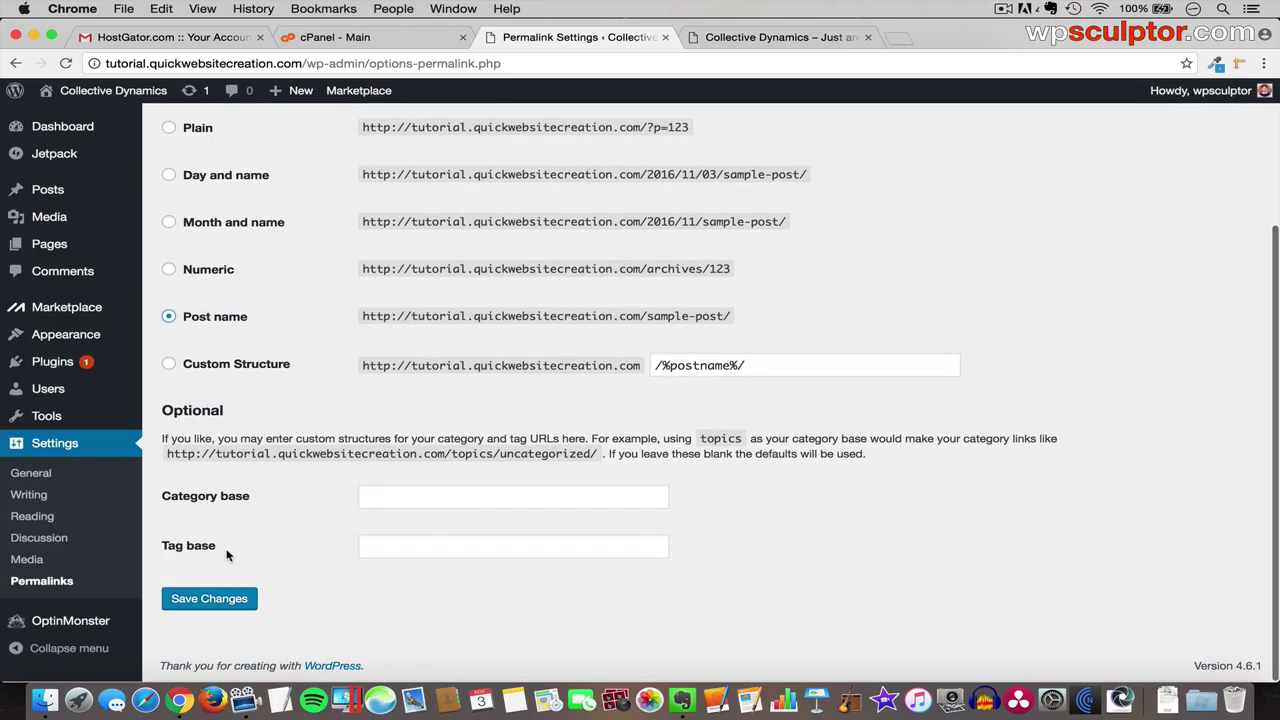
click(212, 600)
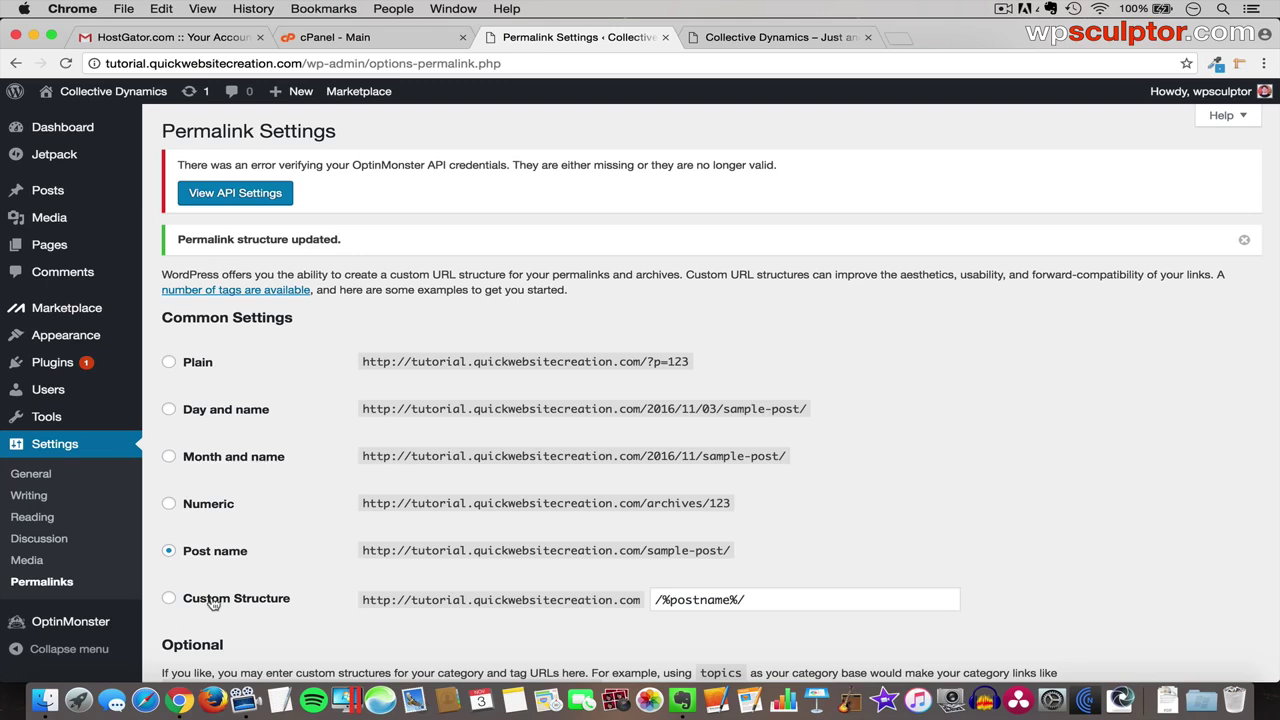
- From Installed Plugins, deactivate MOJO Marketplace and then OptinMonster API
mouse_move(105, 363)
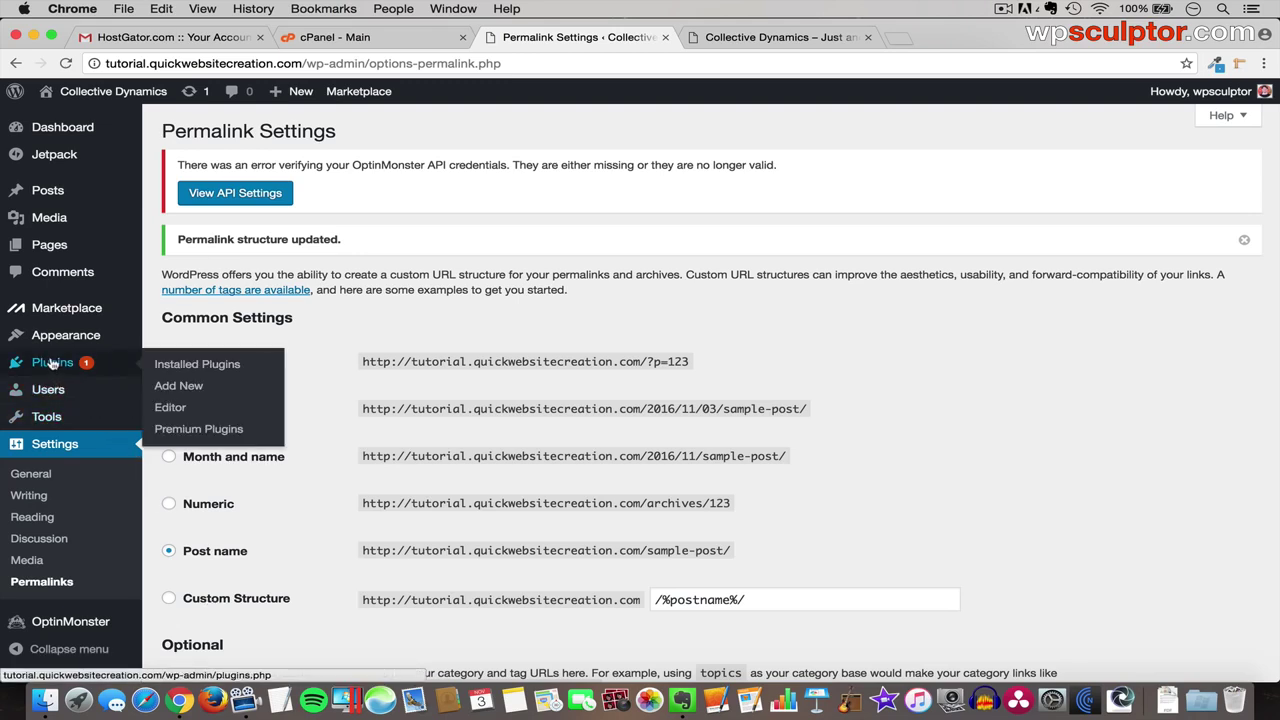
click(184, 372)
scroll(325, 437, down, 3)
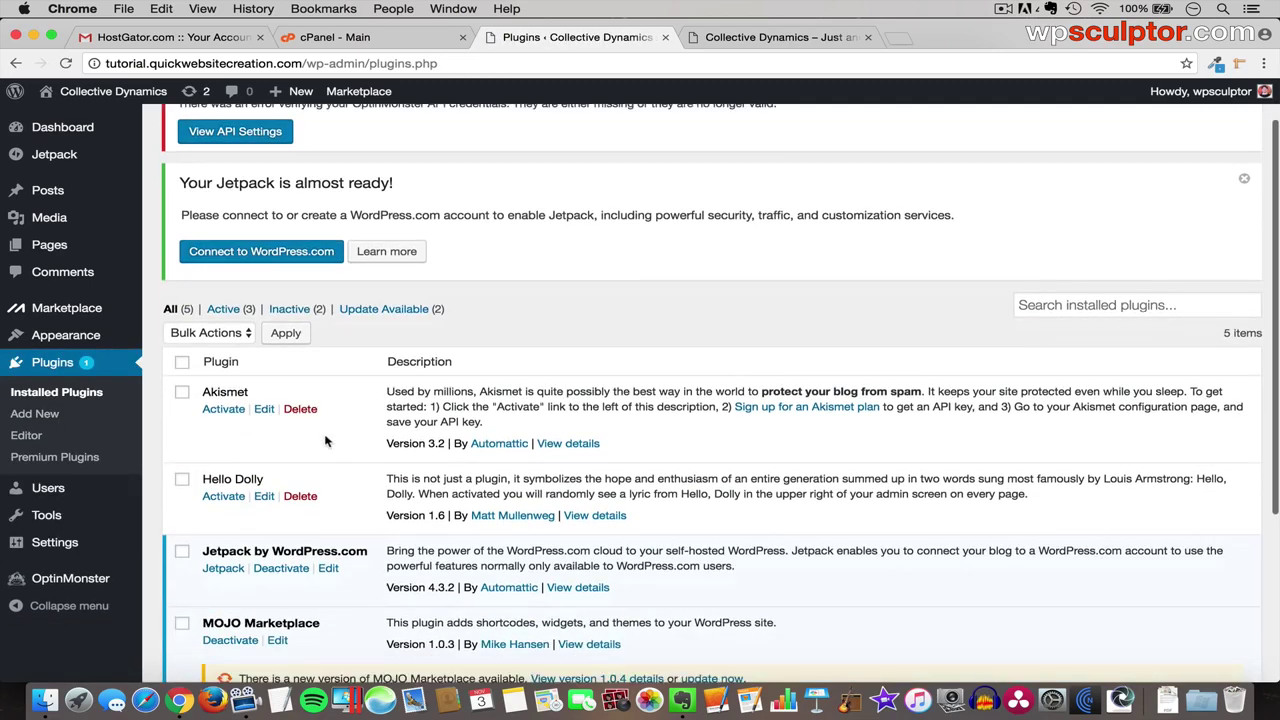
scroll(325, 437, down, 2)
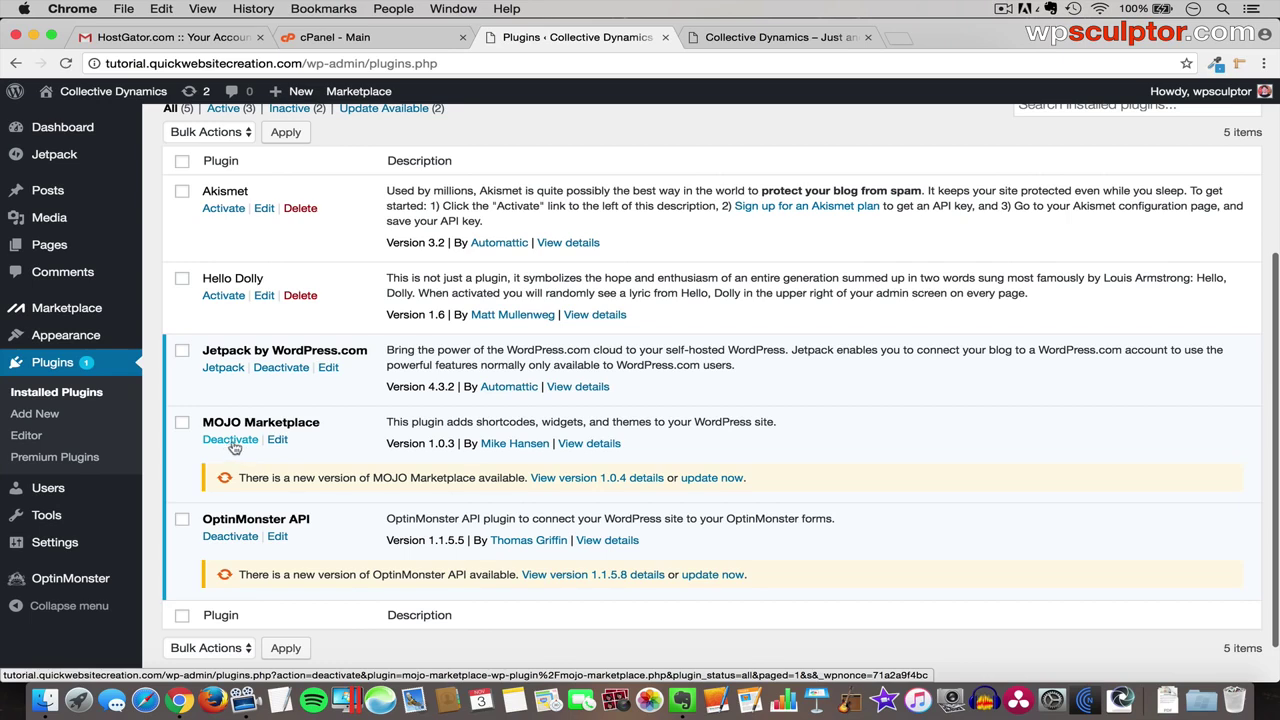
click(232, 443)
scroll(236, 446, down, 6)
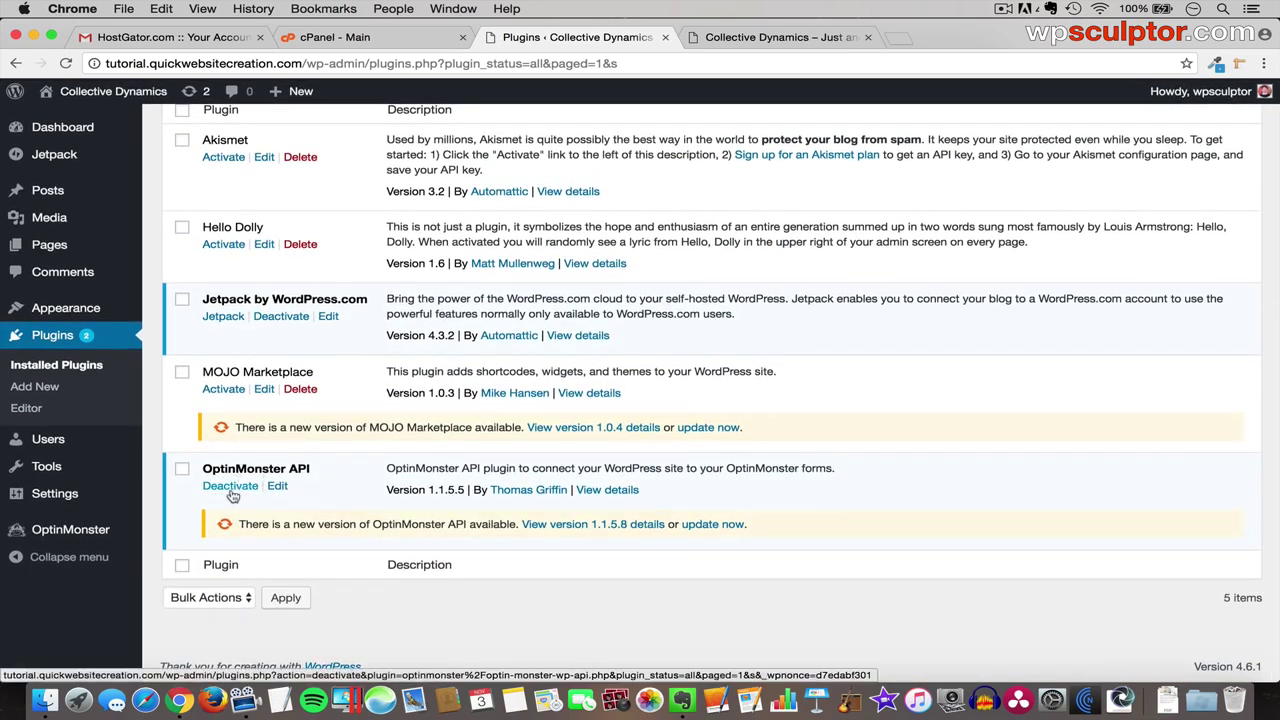
click(232, 486)
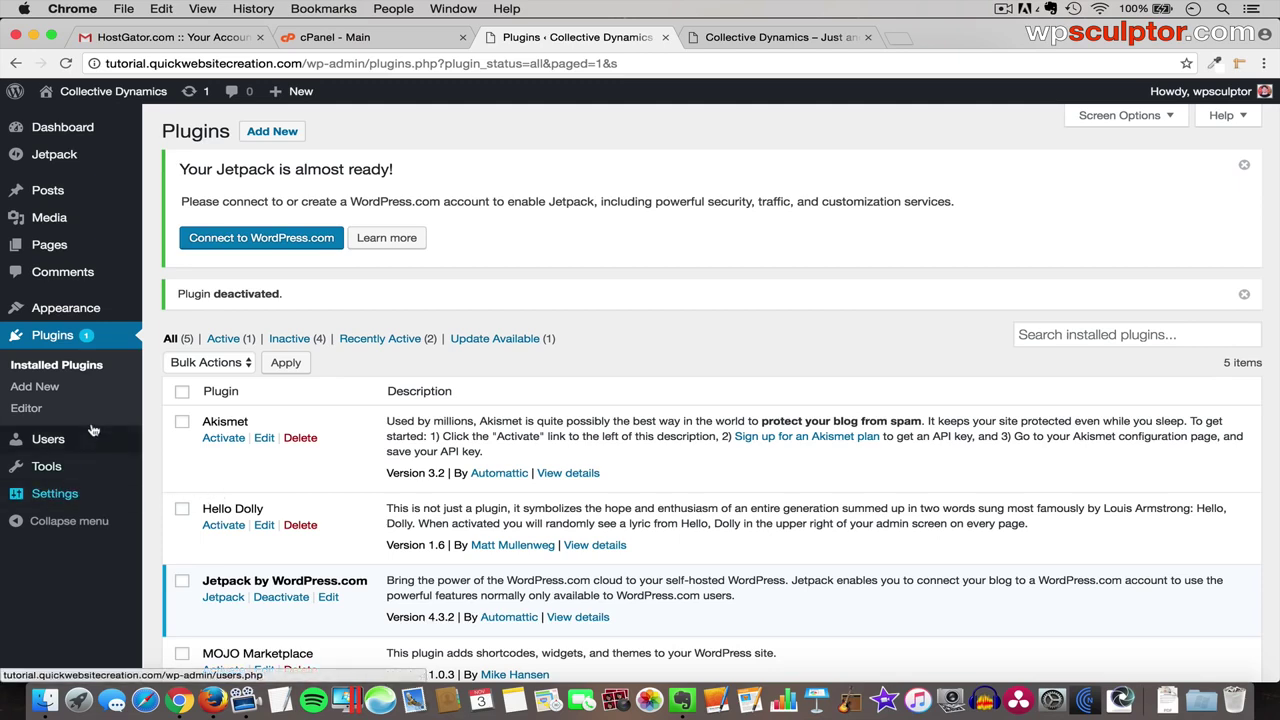
- Search the theme directory for 'generate press', then install and activate GeneratePress
mouse_move(82, 311)
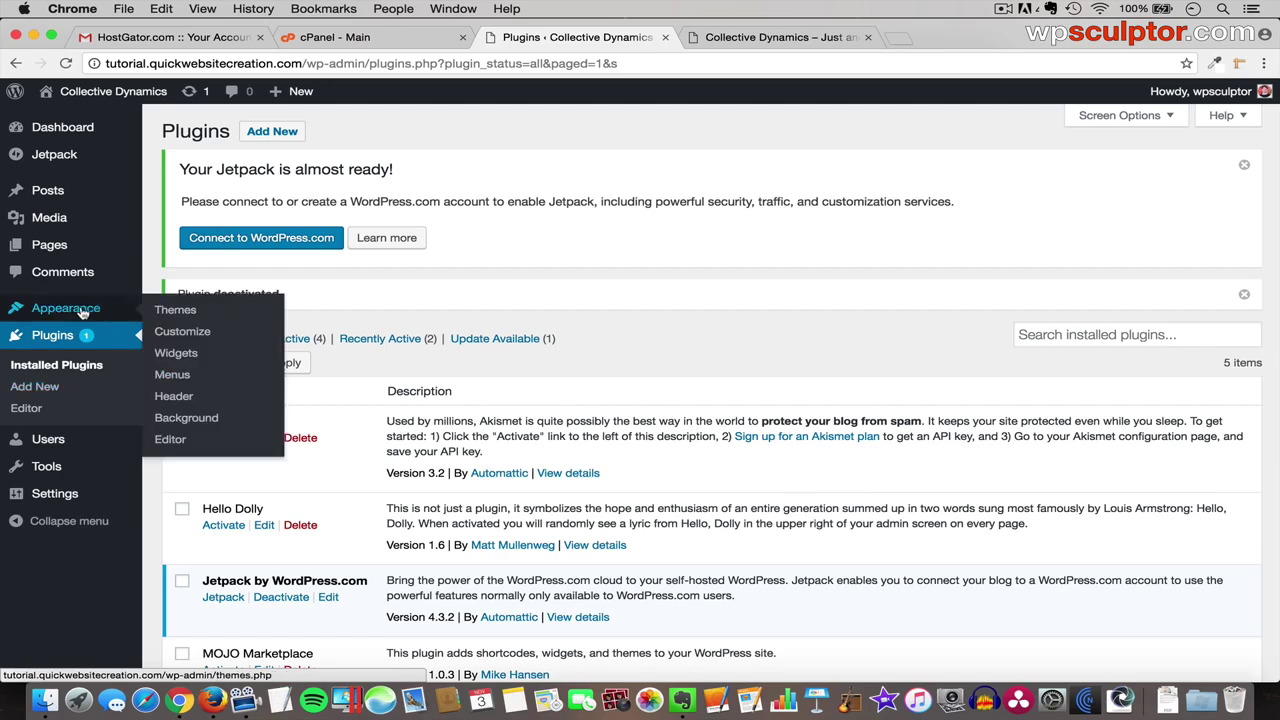
click(177, 311)
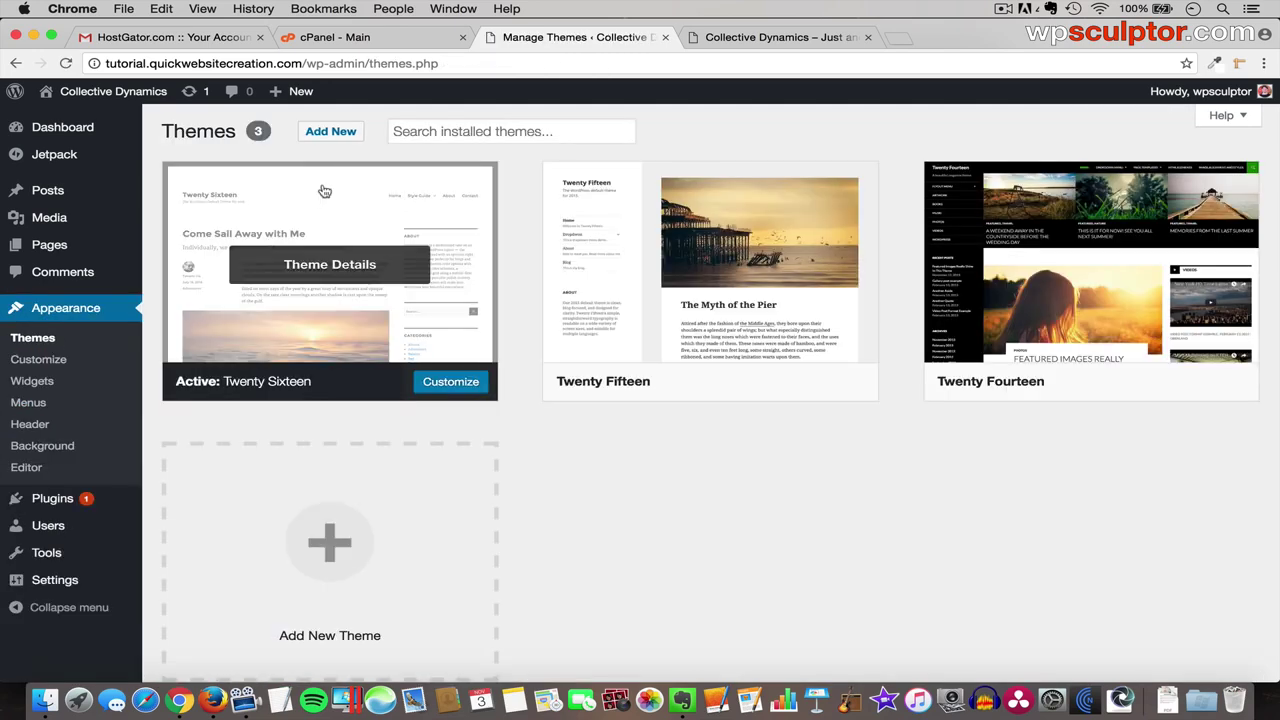
click(325, 132)
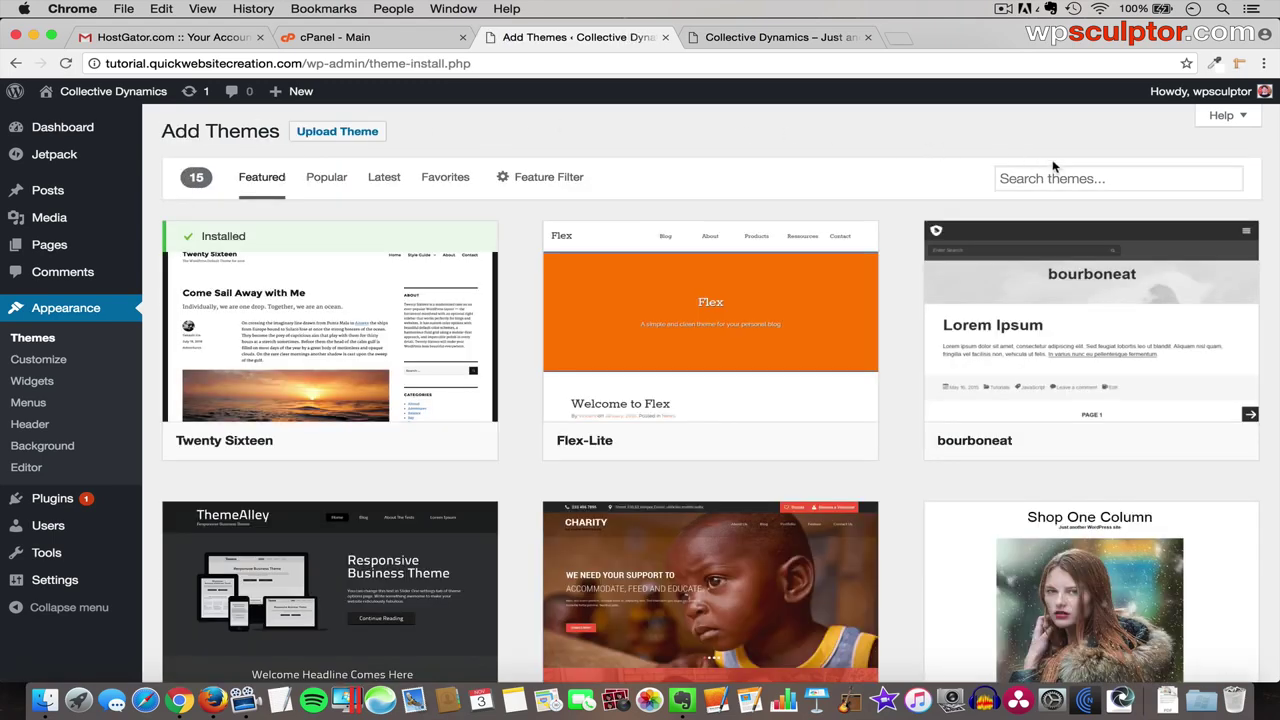
click(1039, 183)
text(generate press)
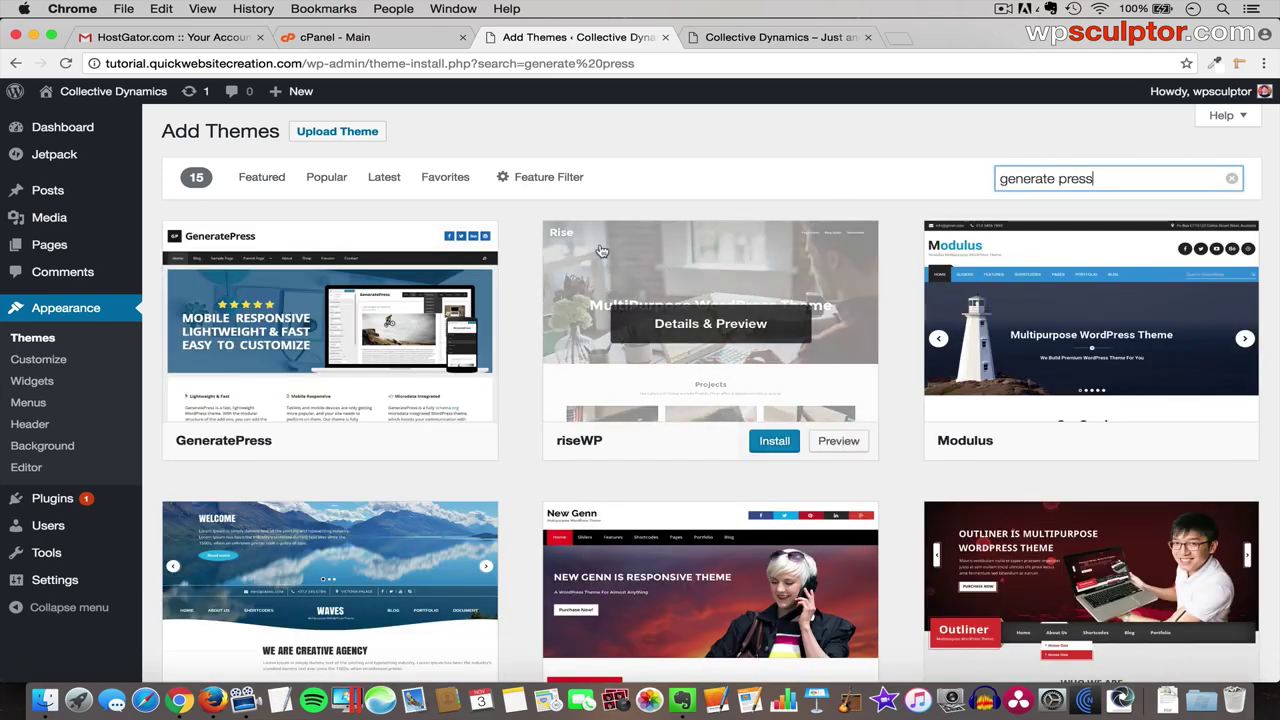
mouse_move(372, 332)
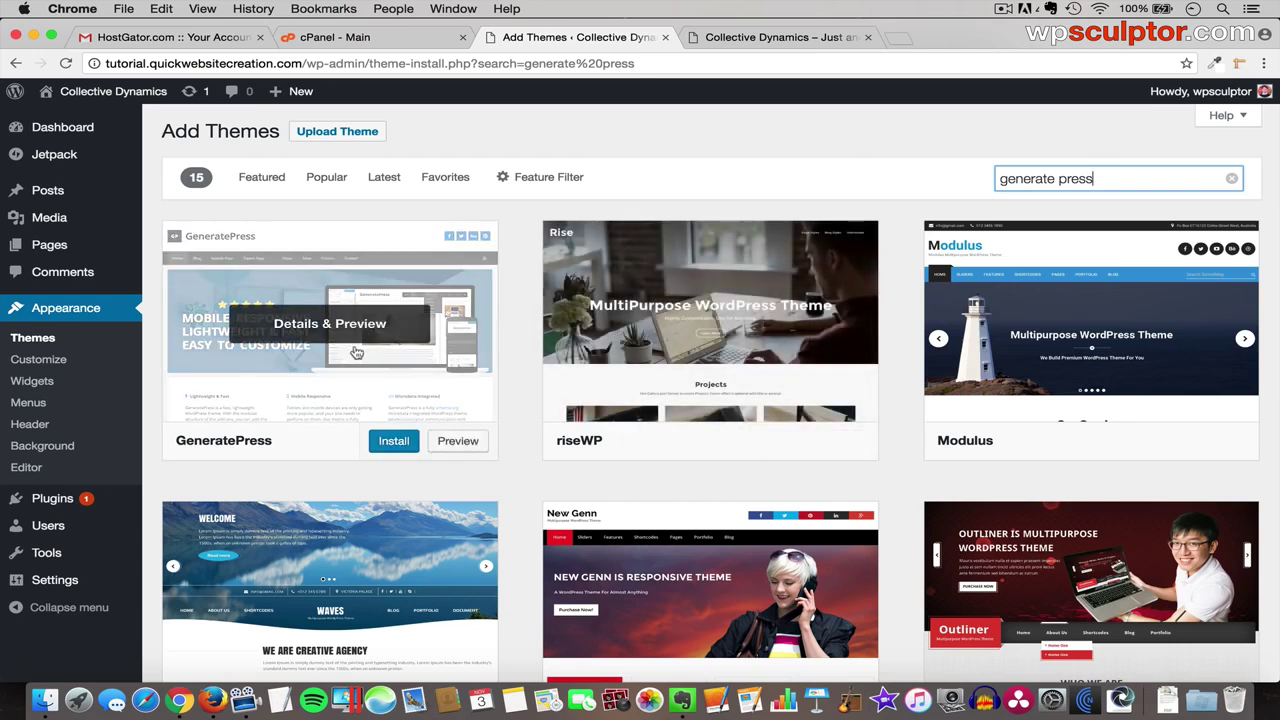
click(392, 442)
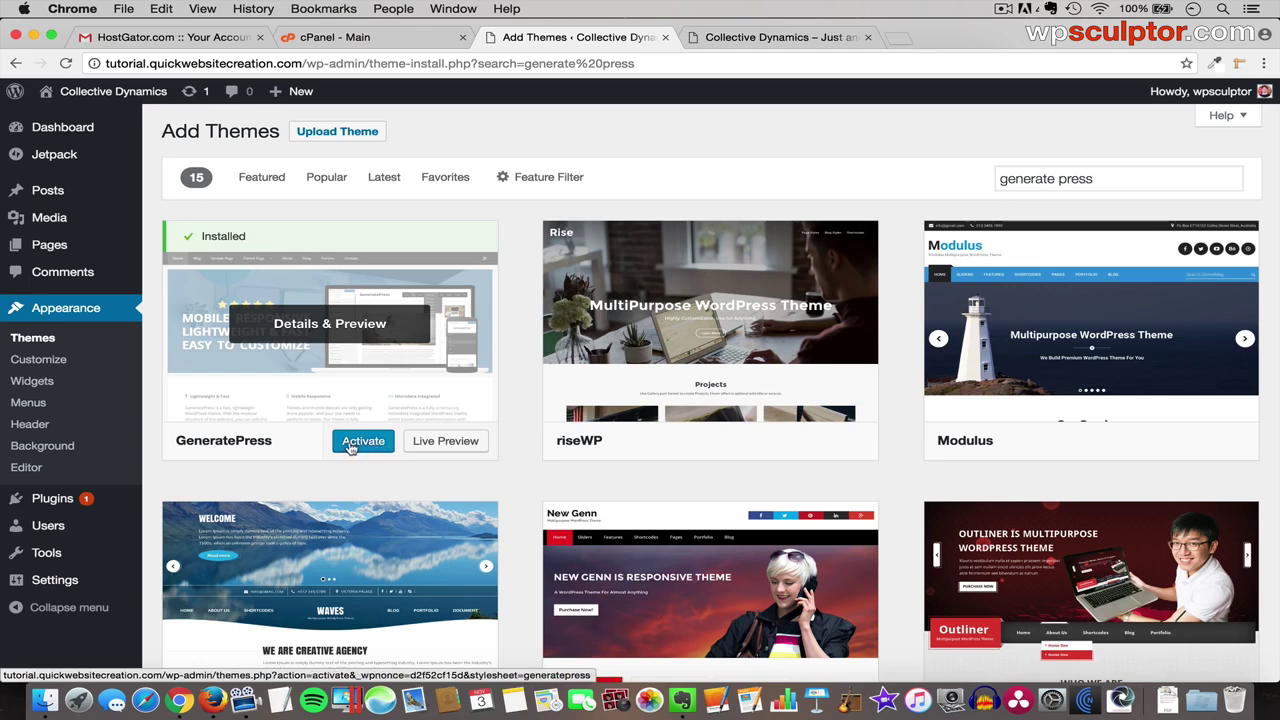
click(369, 447)
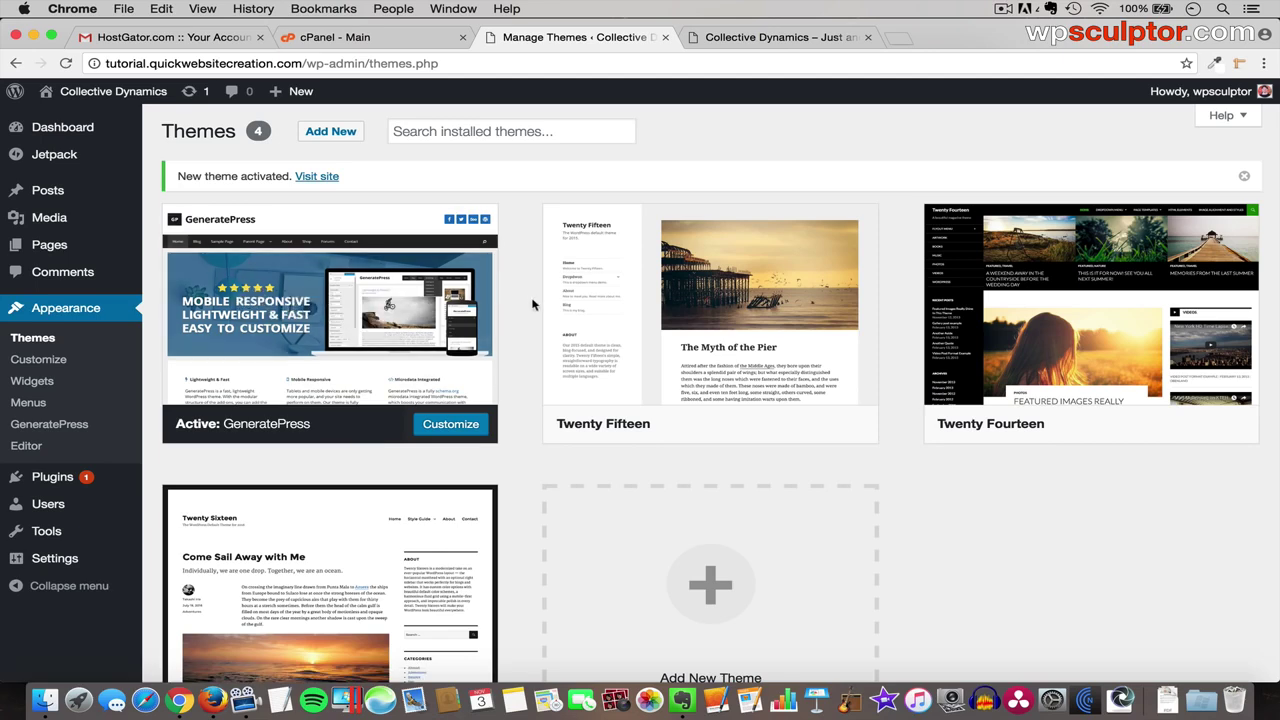
- Switch to the Collective Dynamics front-page tab and reload it with Cmd+R
click(744, 44)
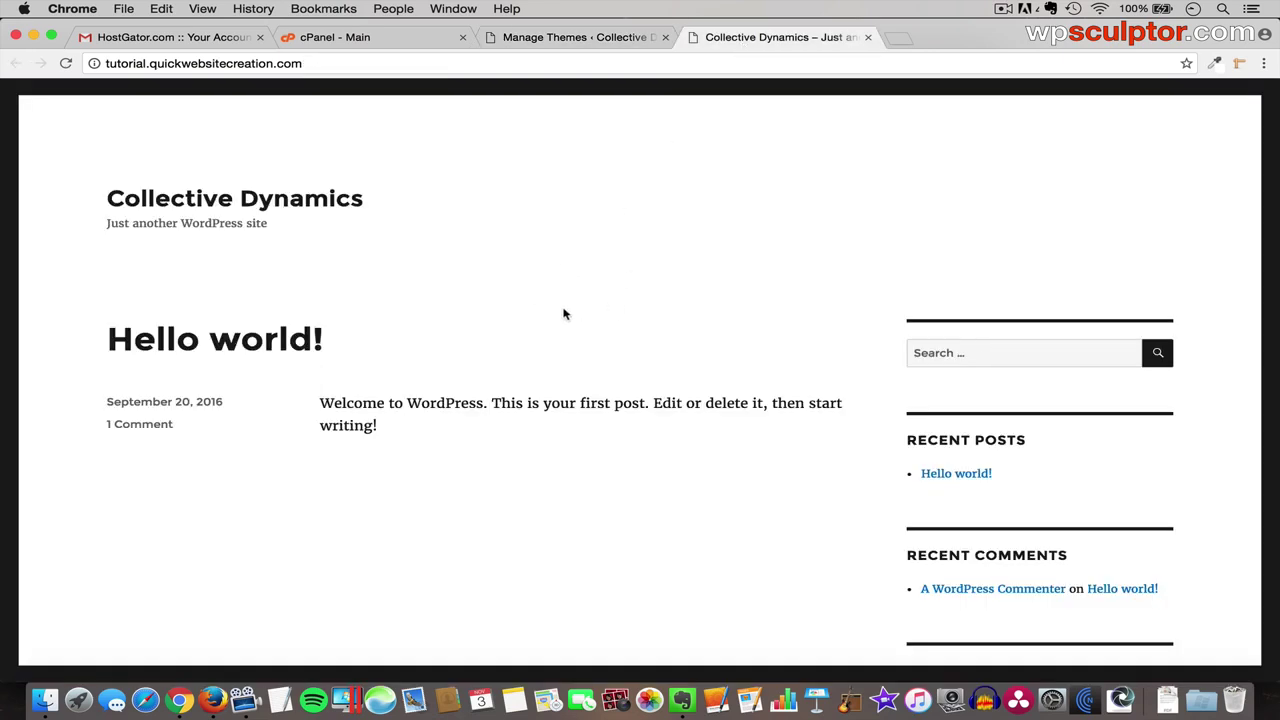
key(super+r)
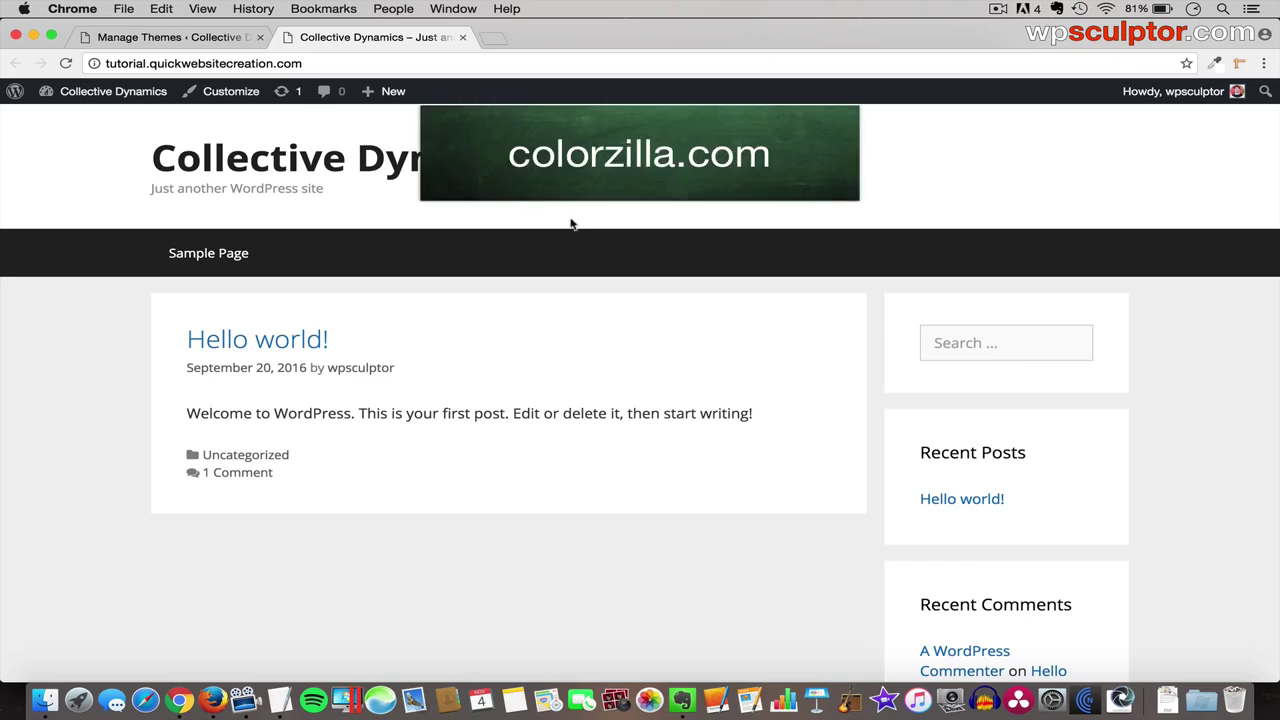
- Open colorzilla.com in a new tab and go to the ColorZilla for Chrome page
click(492, 40)
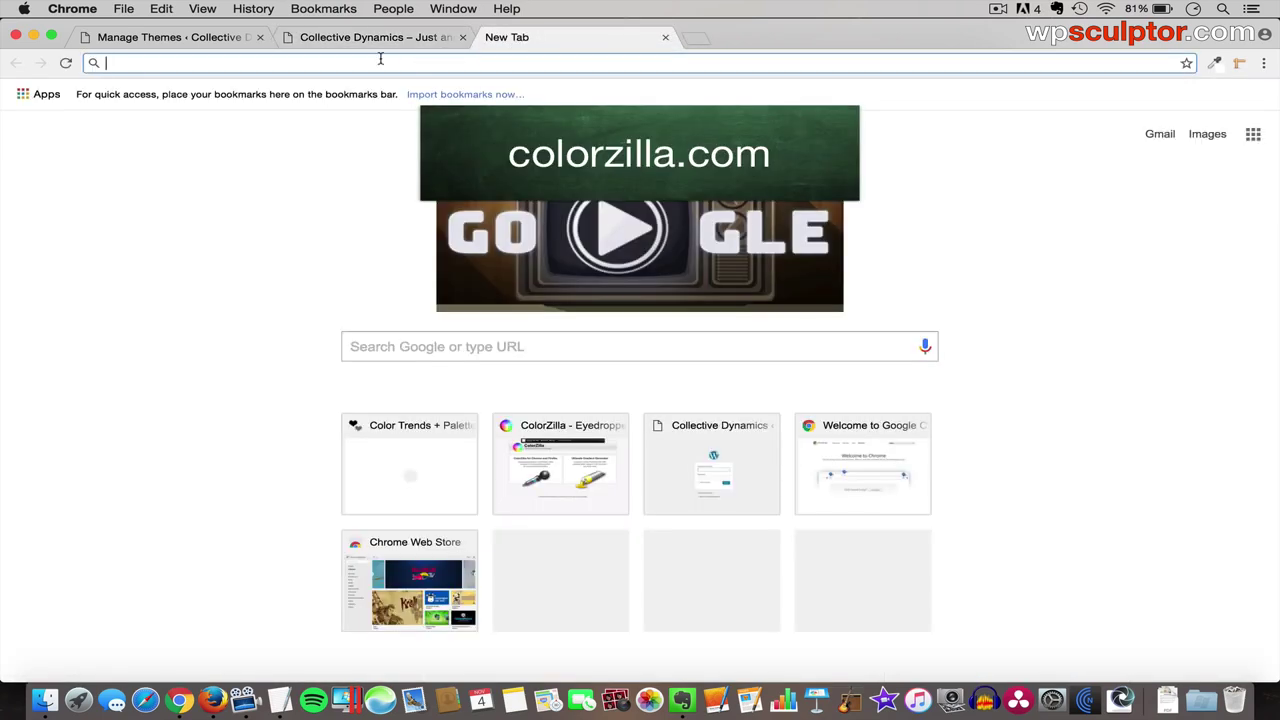
text(colorzilla.com)
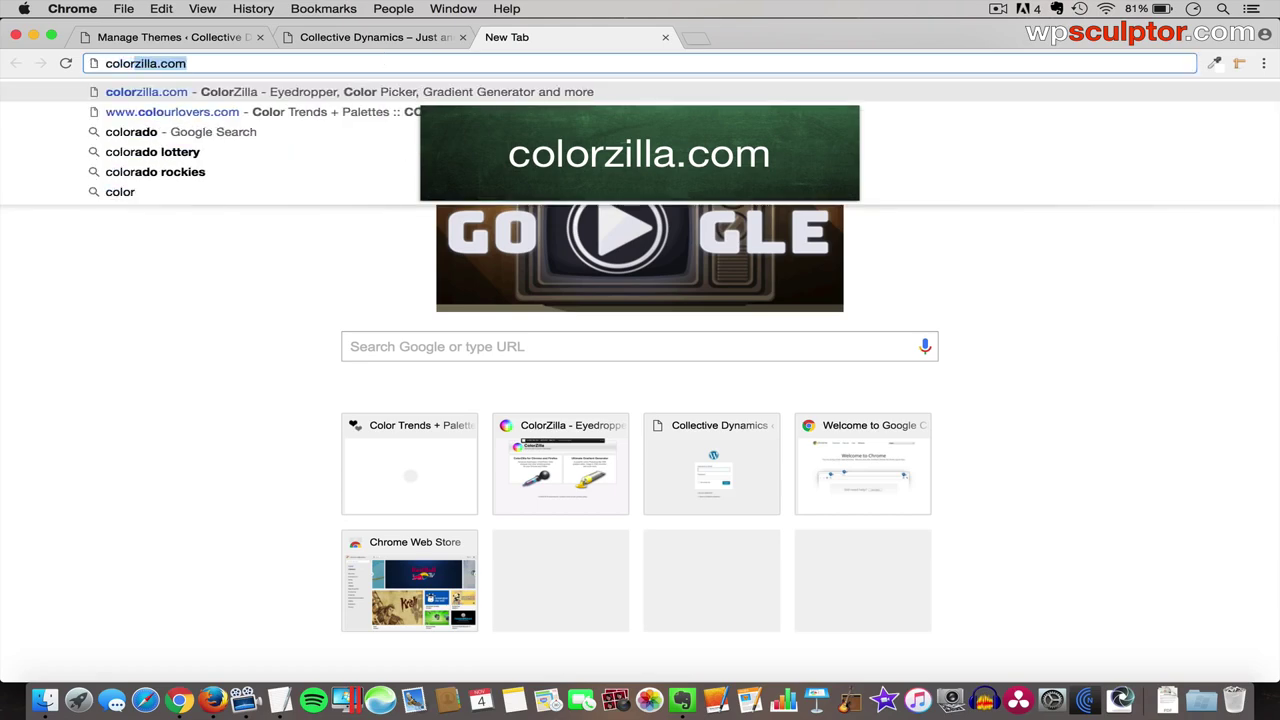
key(Return)
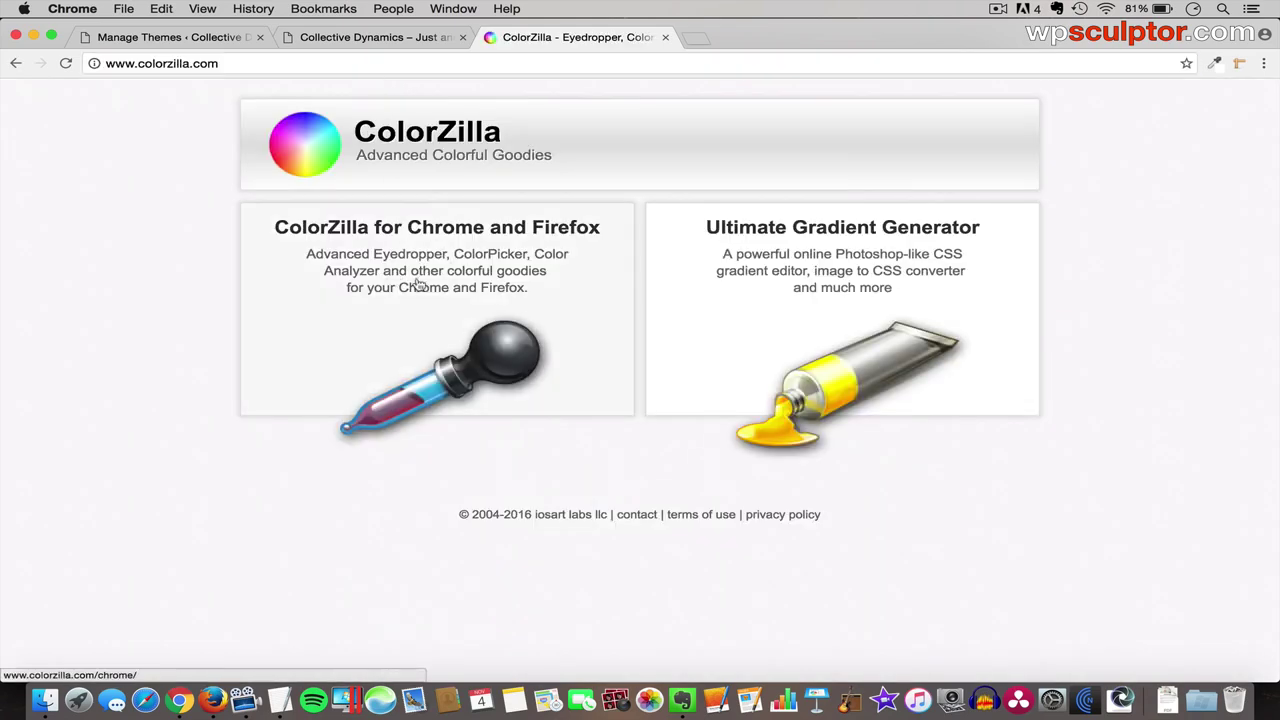
click(442, 291)
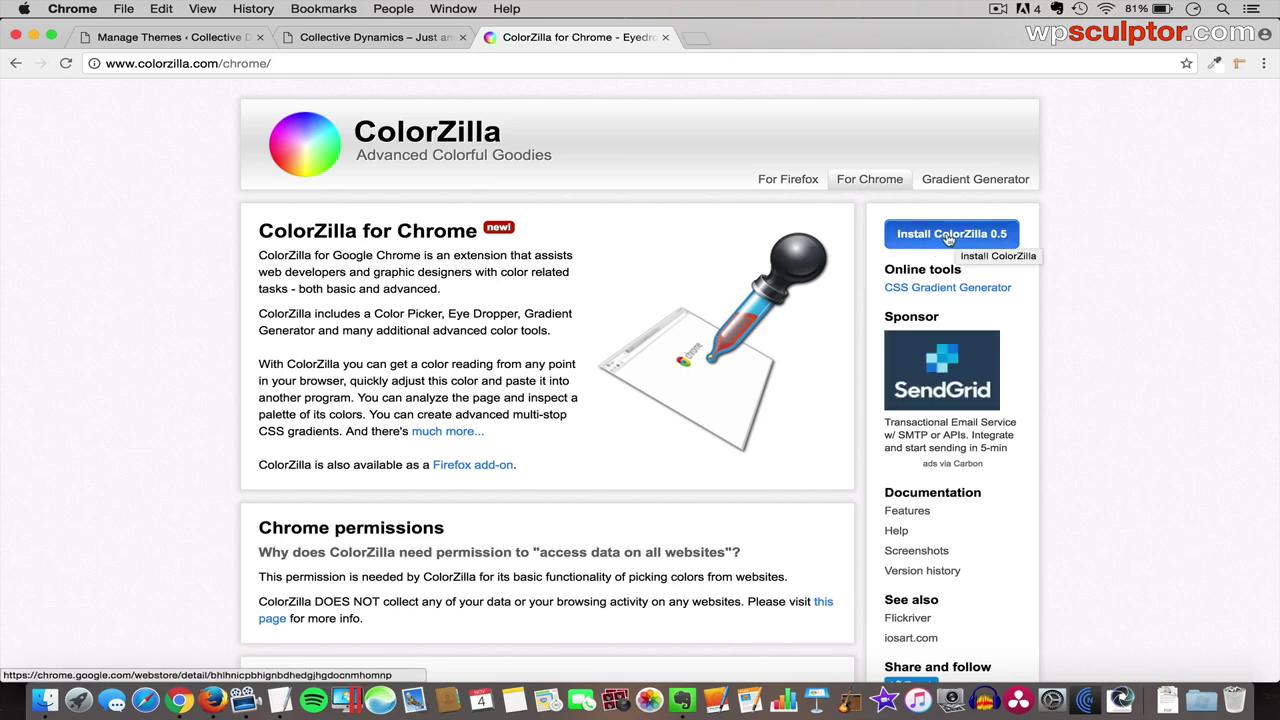
- Sample the page's header grey with ColorZilla's Pick Color From Page, then open a blank tab
click(1214, 63)
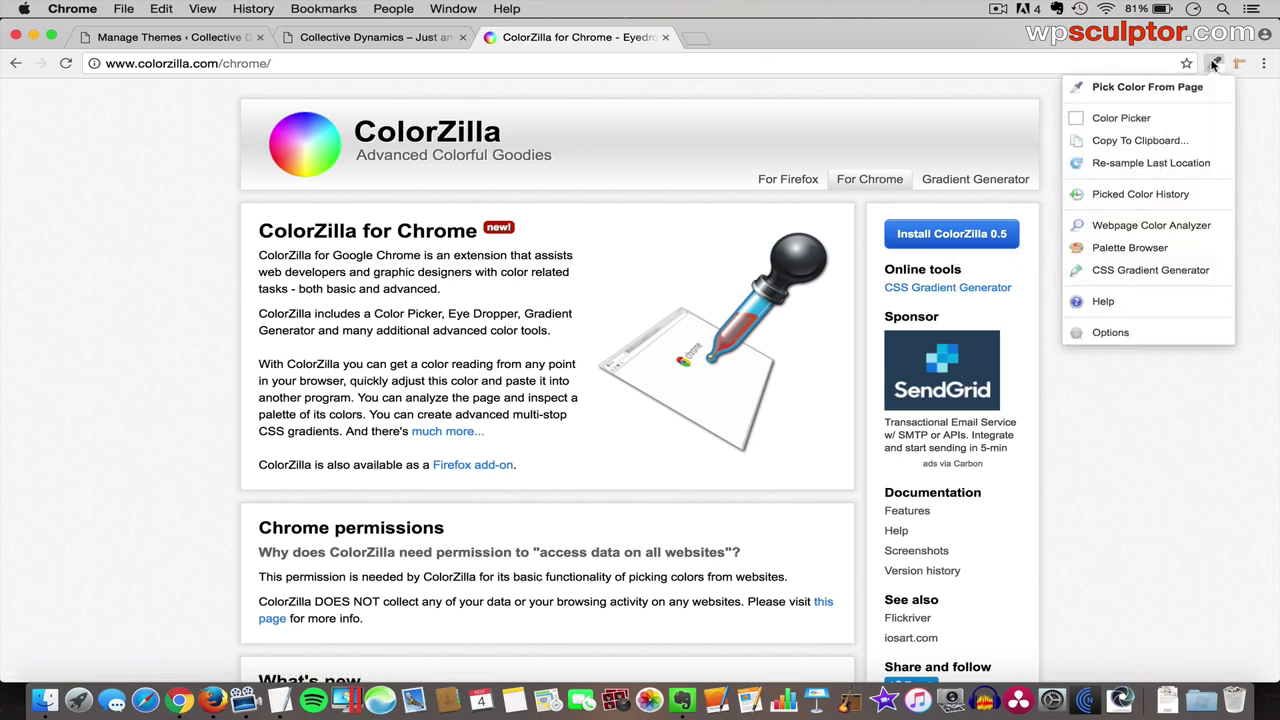
click(1171, 87)
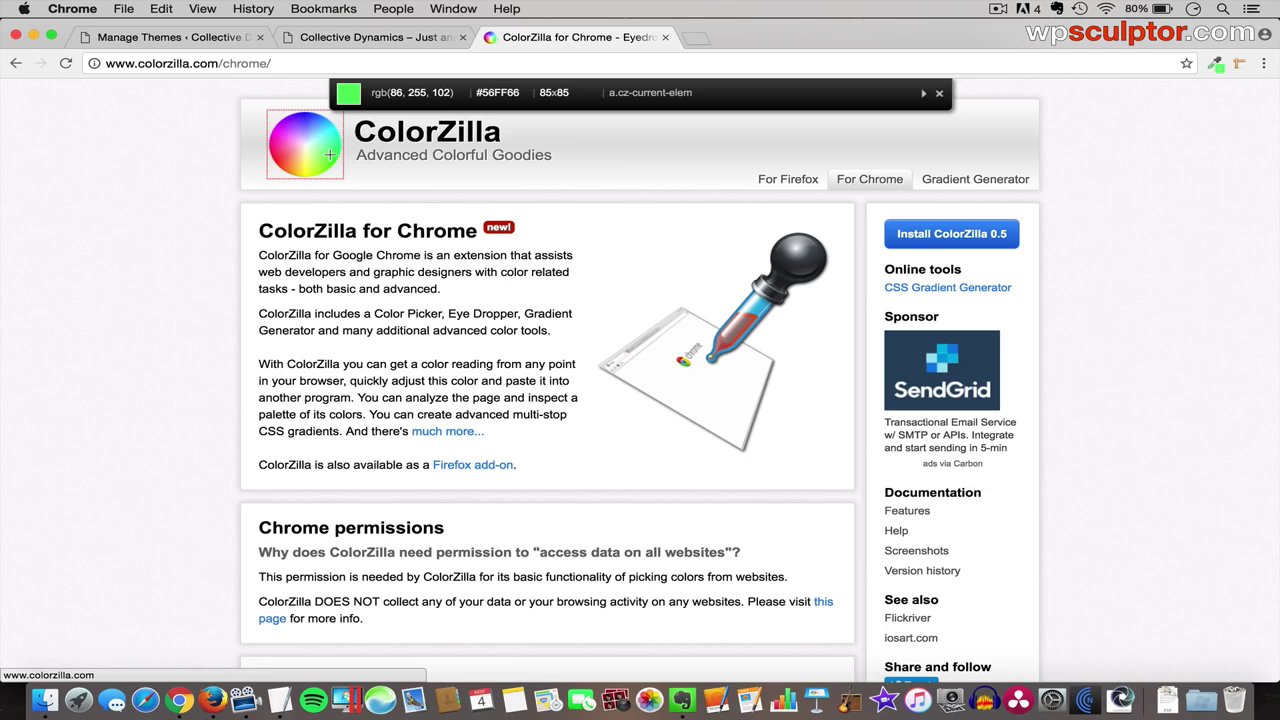
click(940, 95)
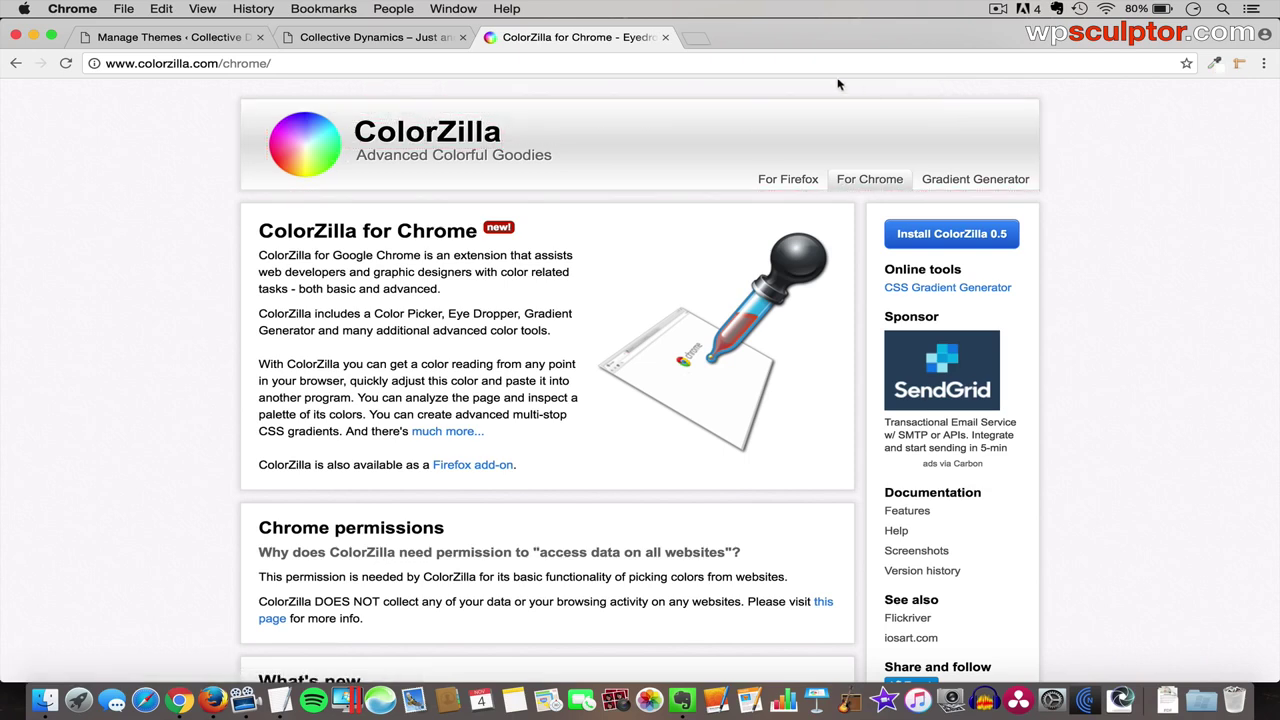
click(697, 38)
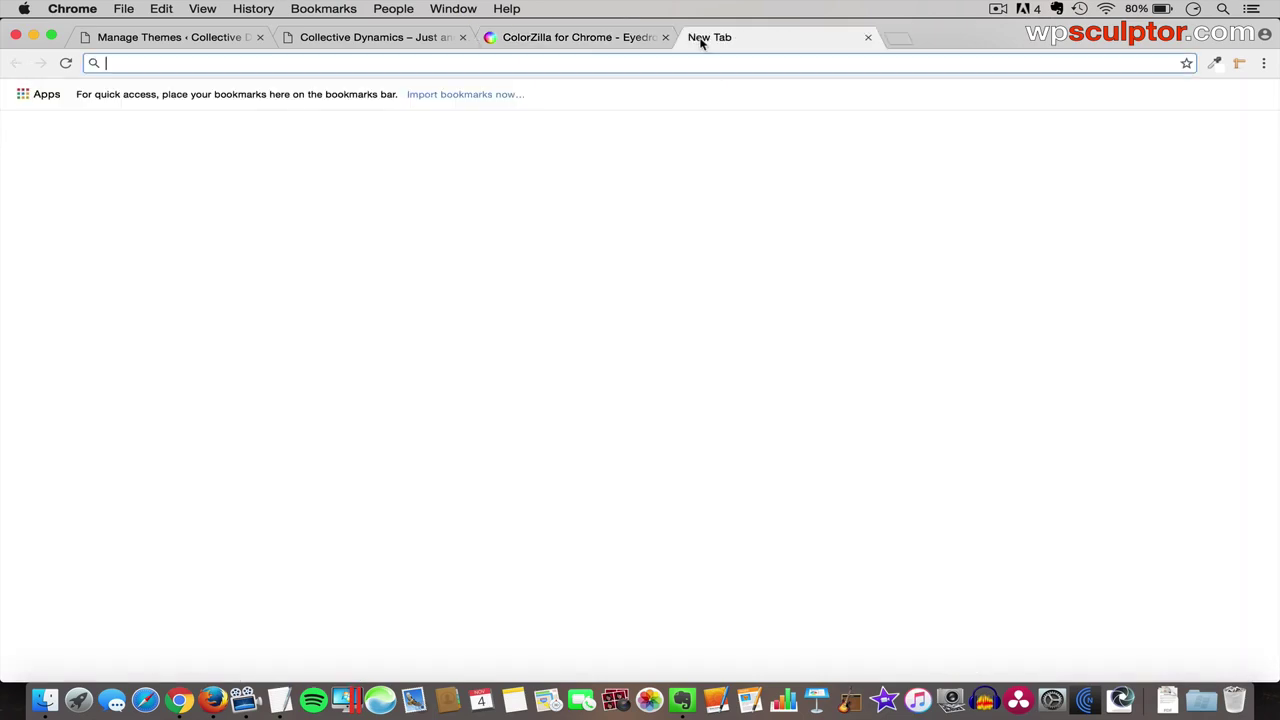
- Load wpsculptor.com and sample the orange-red #FF5200 from its logo with ColorZilla
text(wpsculptor.com)
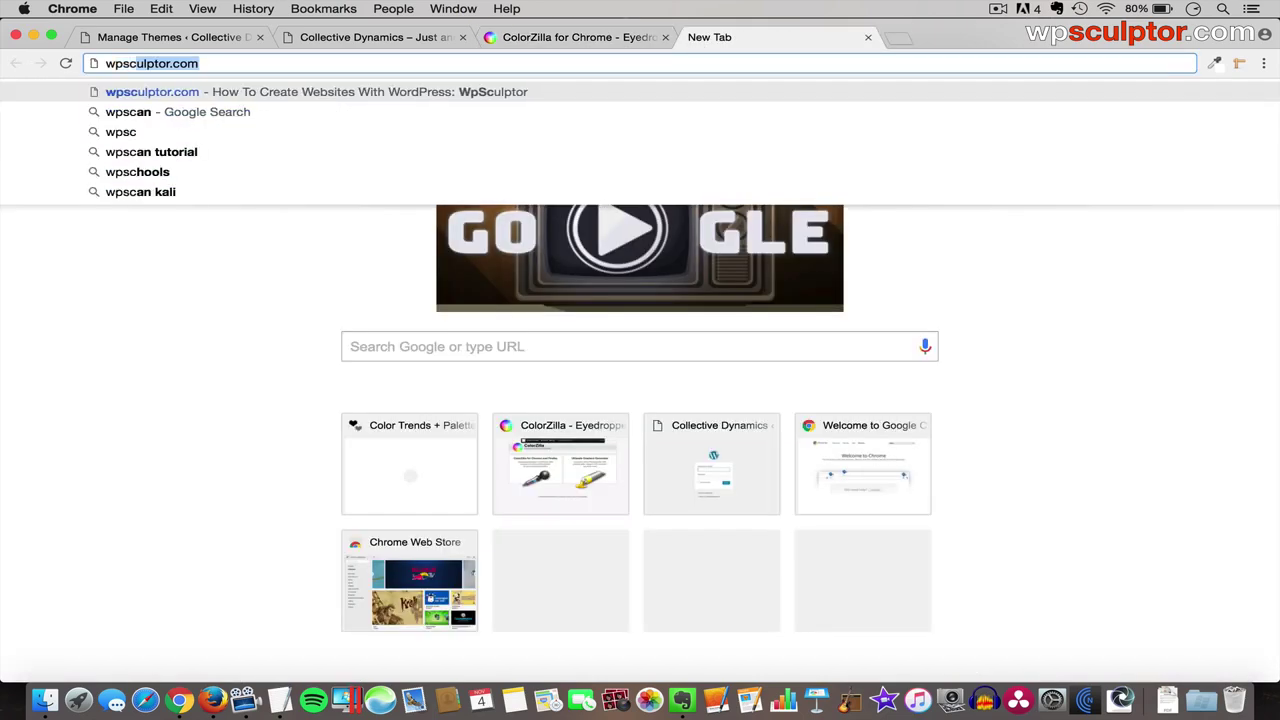
key(Return)
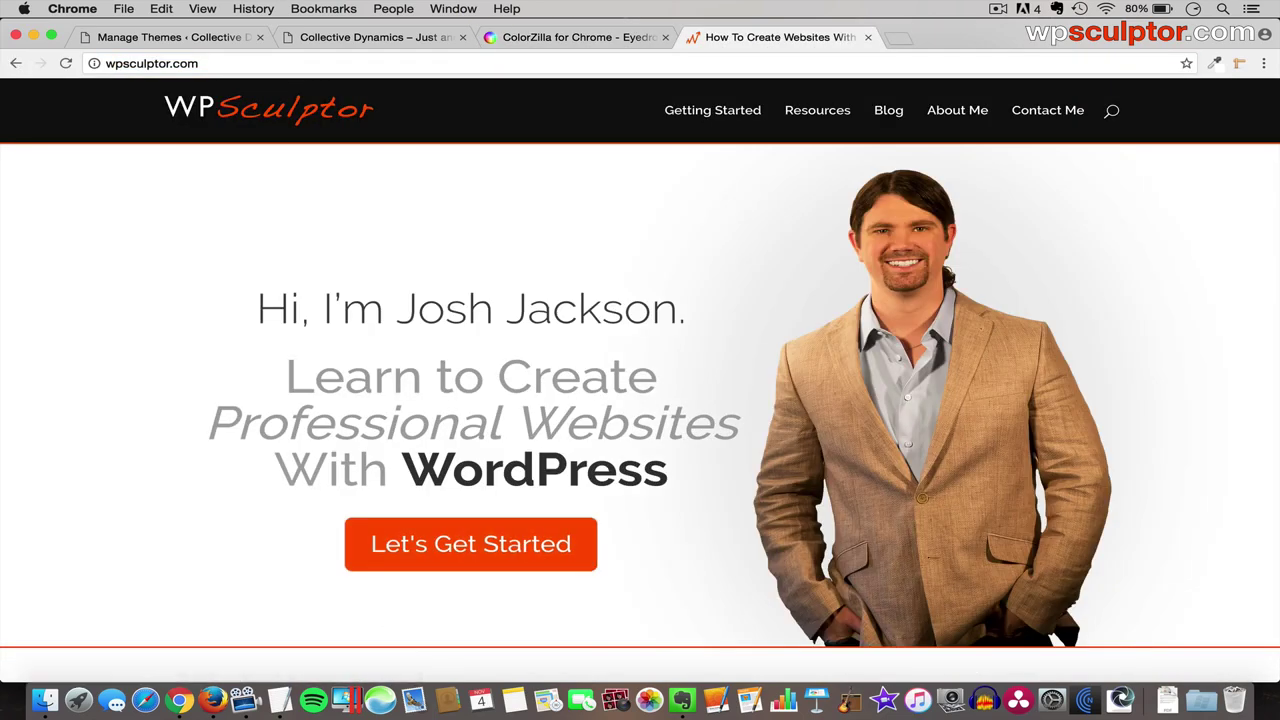
click(1218, 63)
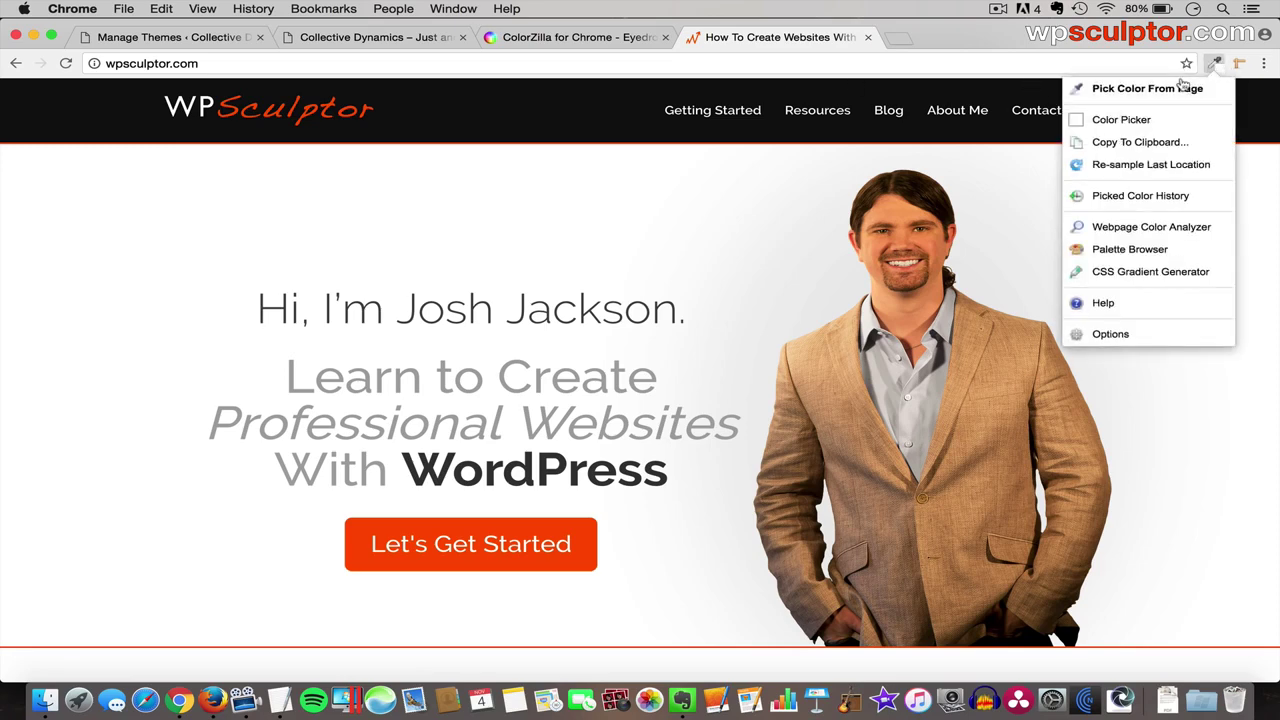
click(1172, 90)
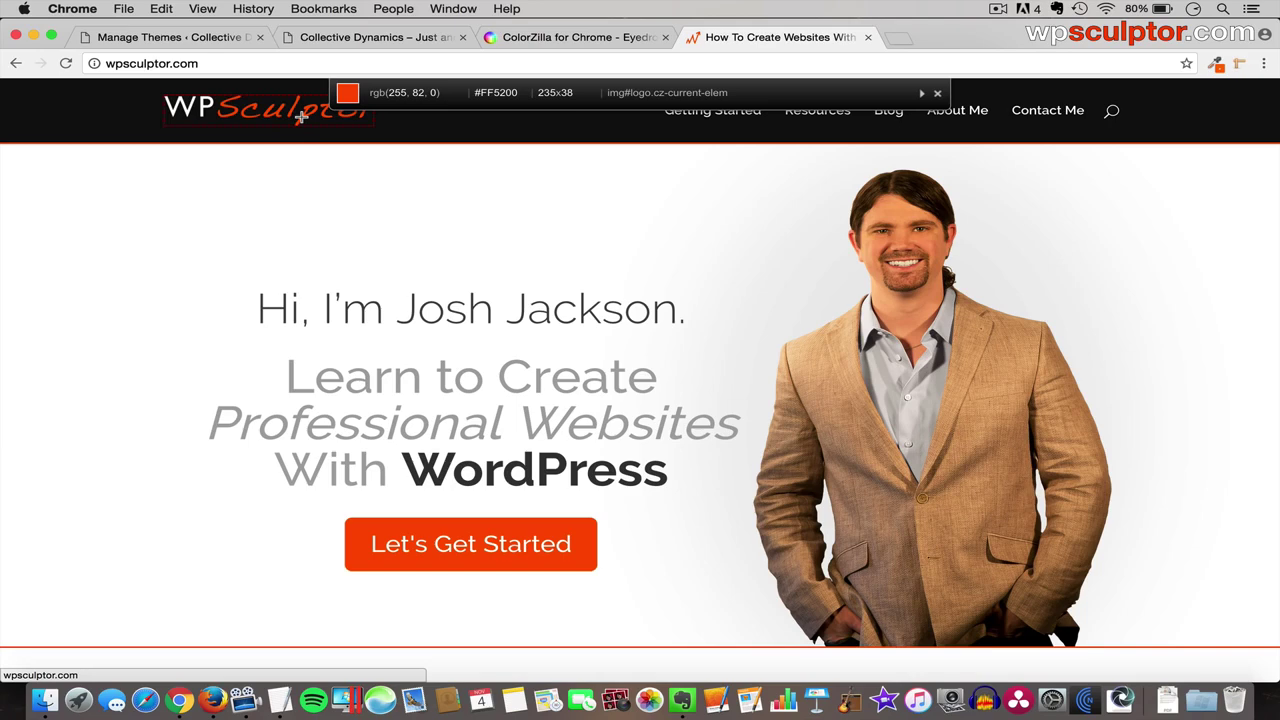
click(300, 116)
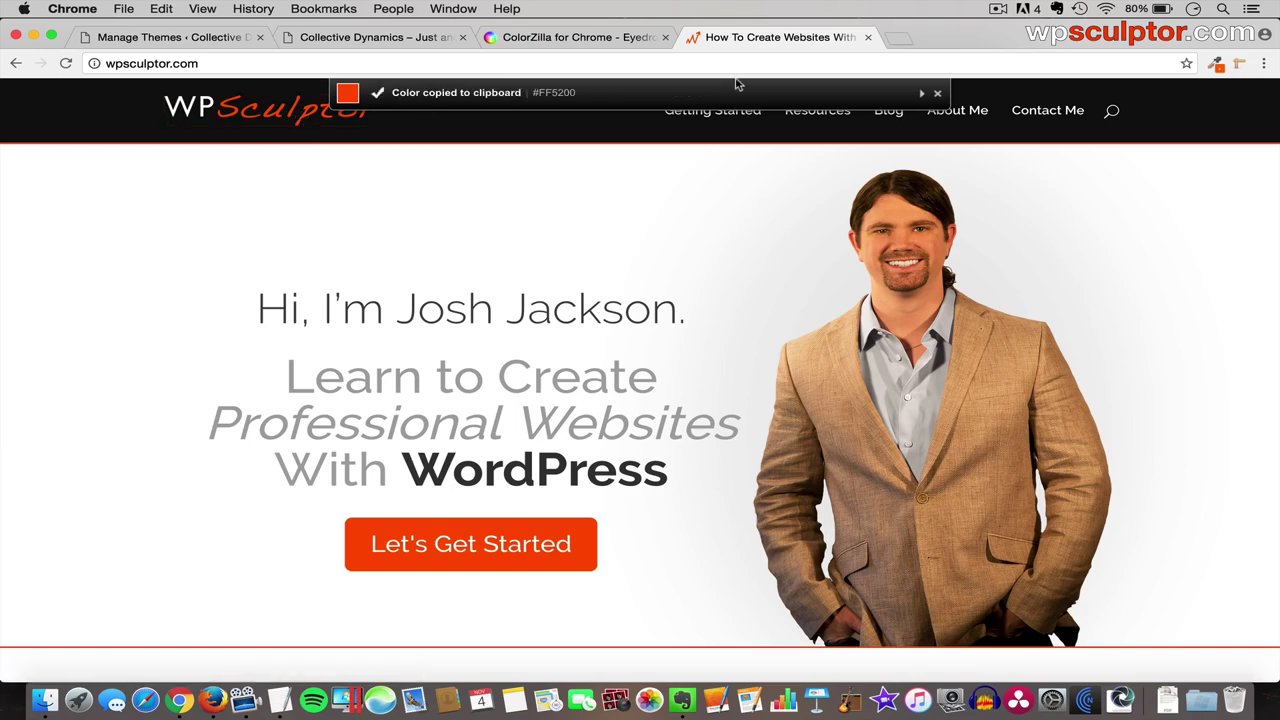
- Inspect the sampled orange in ColorZilla's Color Picker, try a shade, and cancel
click(1216, 65)
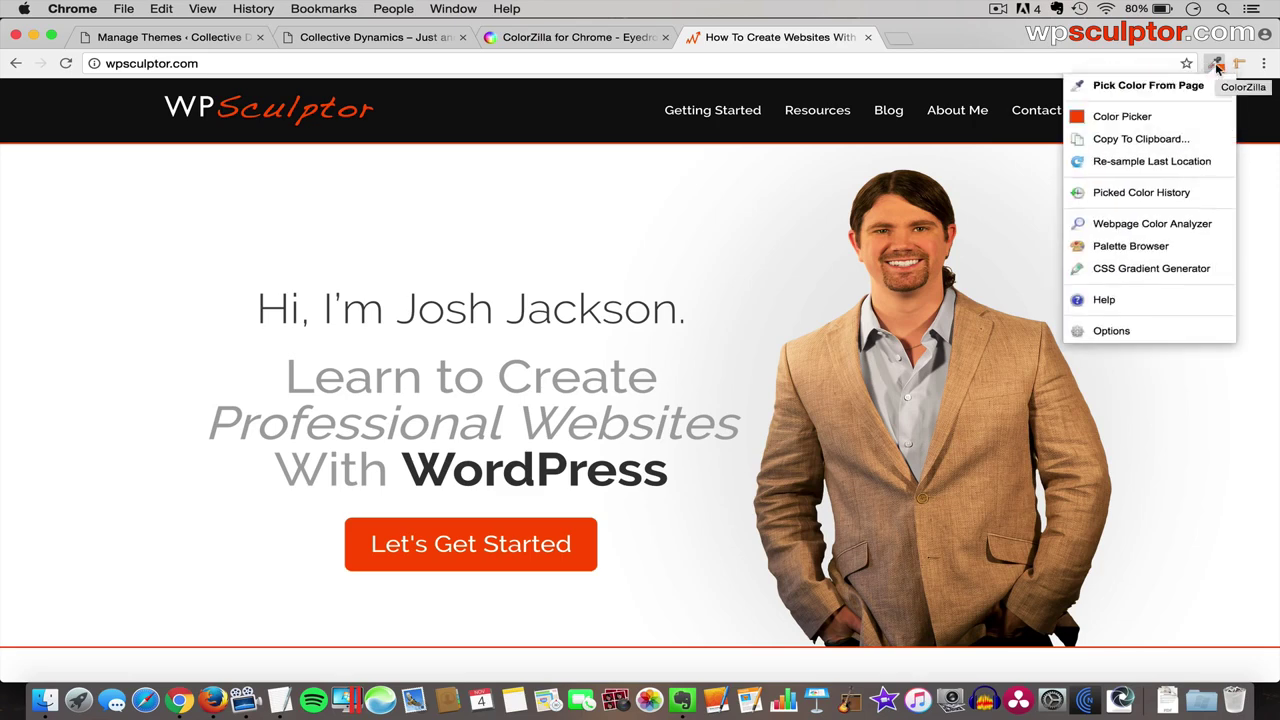
click(1136, 118)
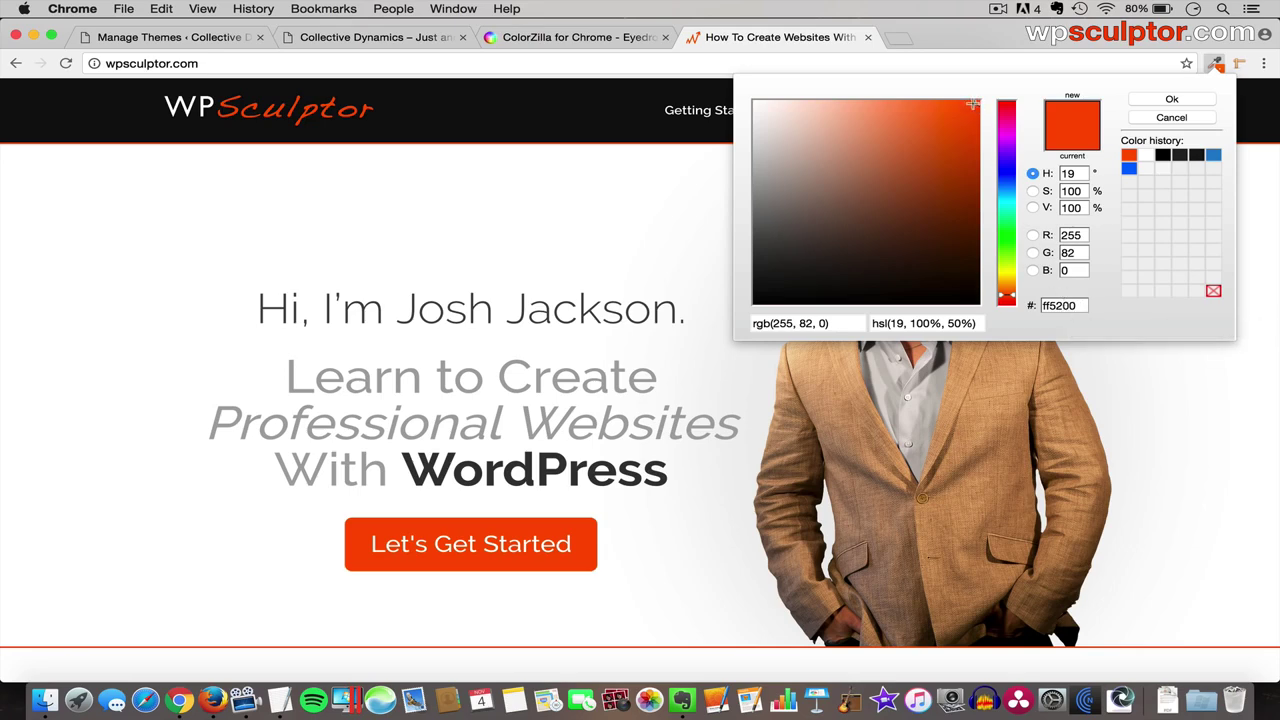
click(974, 101)
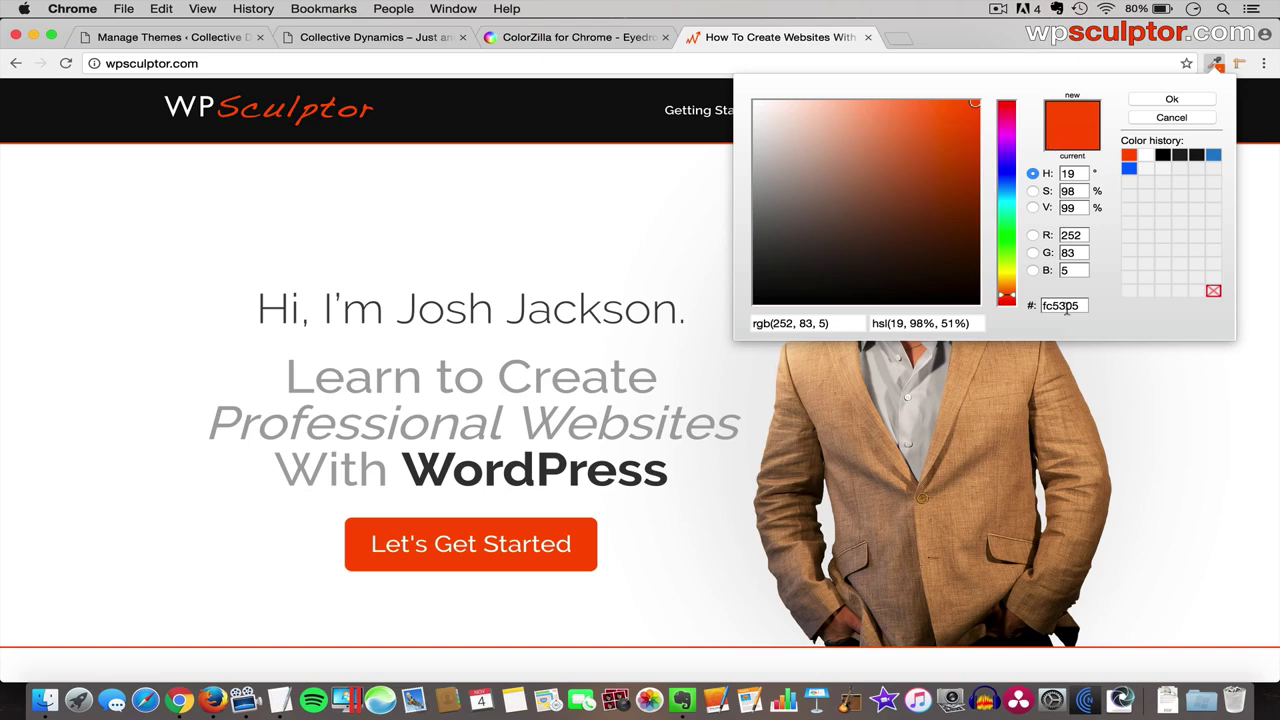
click(1166, 118)
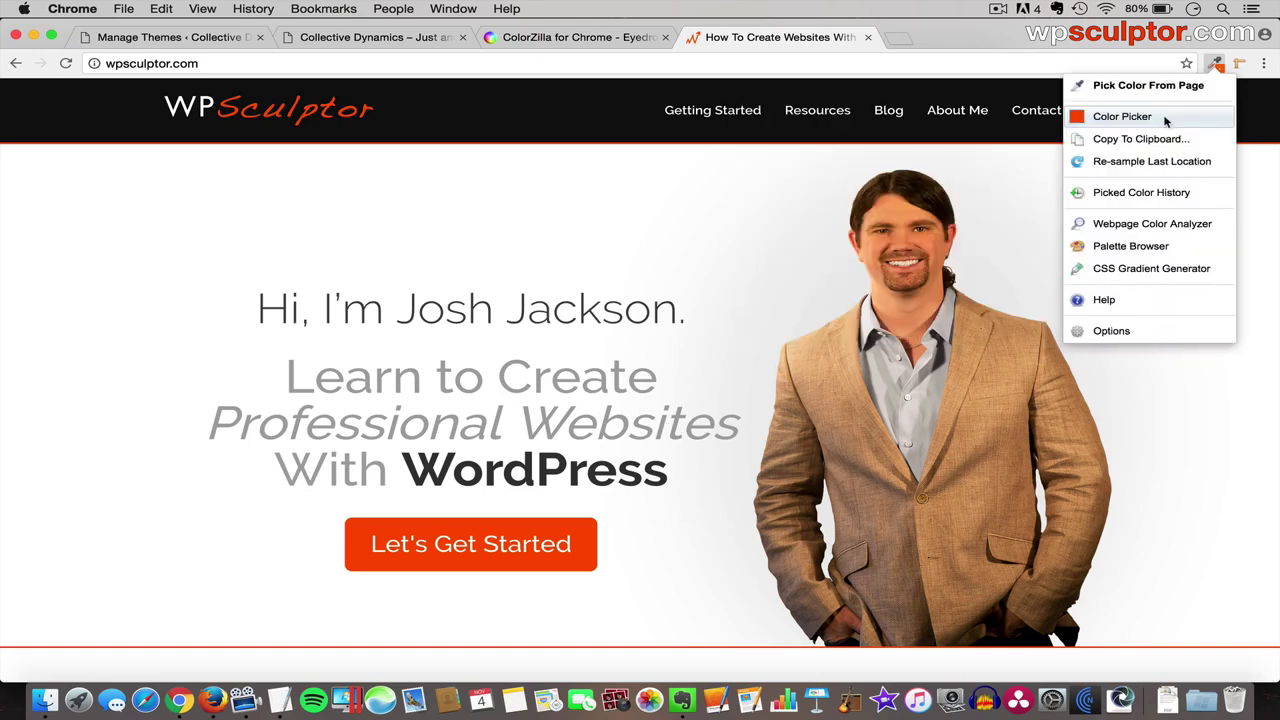
- Dismiss the ColorZilla tools and scroll through the wpsculptor.com page
click(1216, 64)
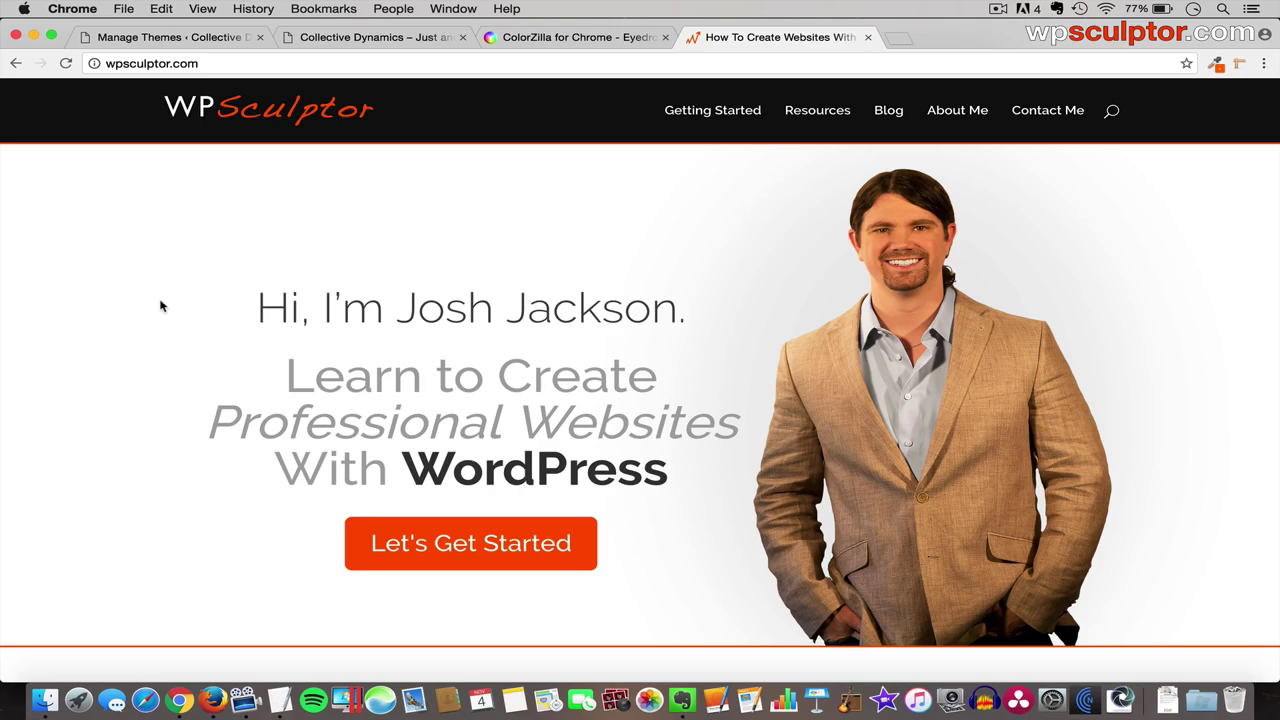
scroll(476, 345, down, 5)
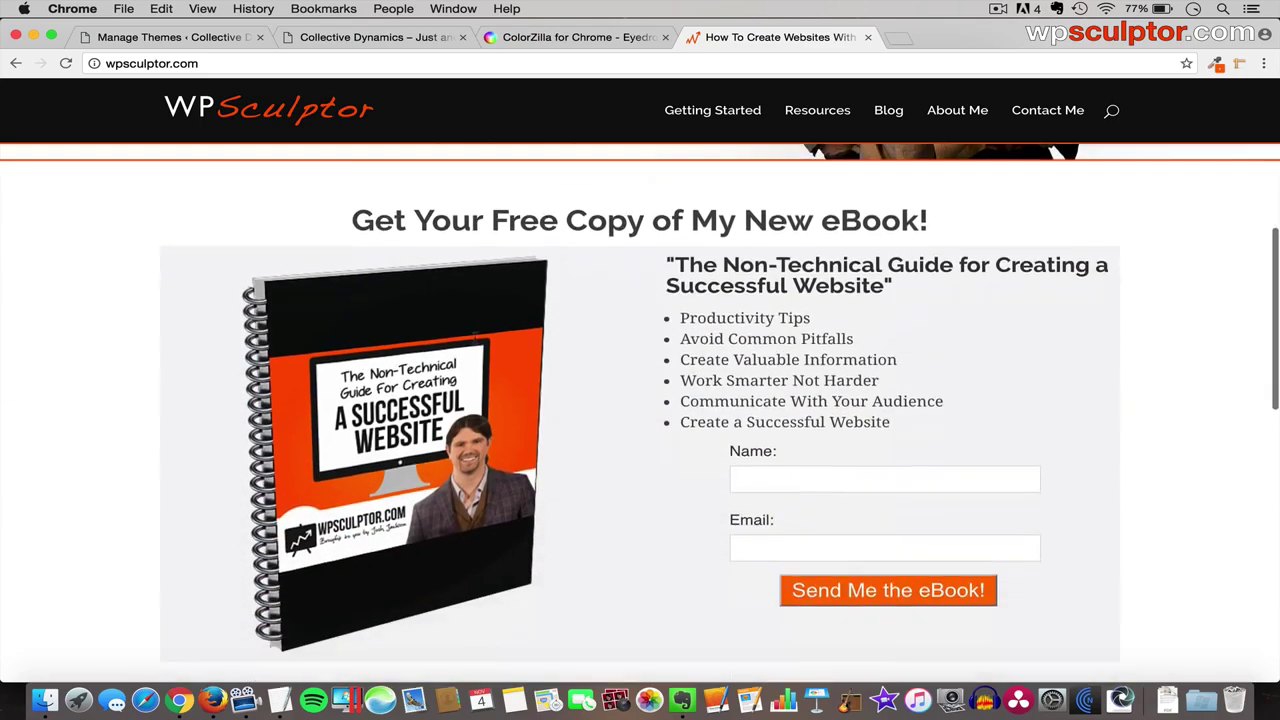
scroll(474, 337, down, 4)
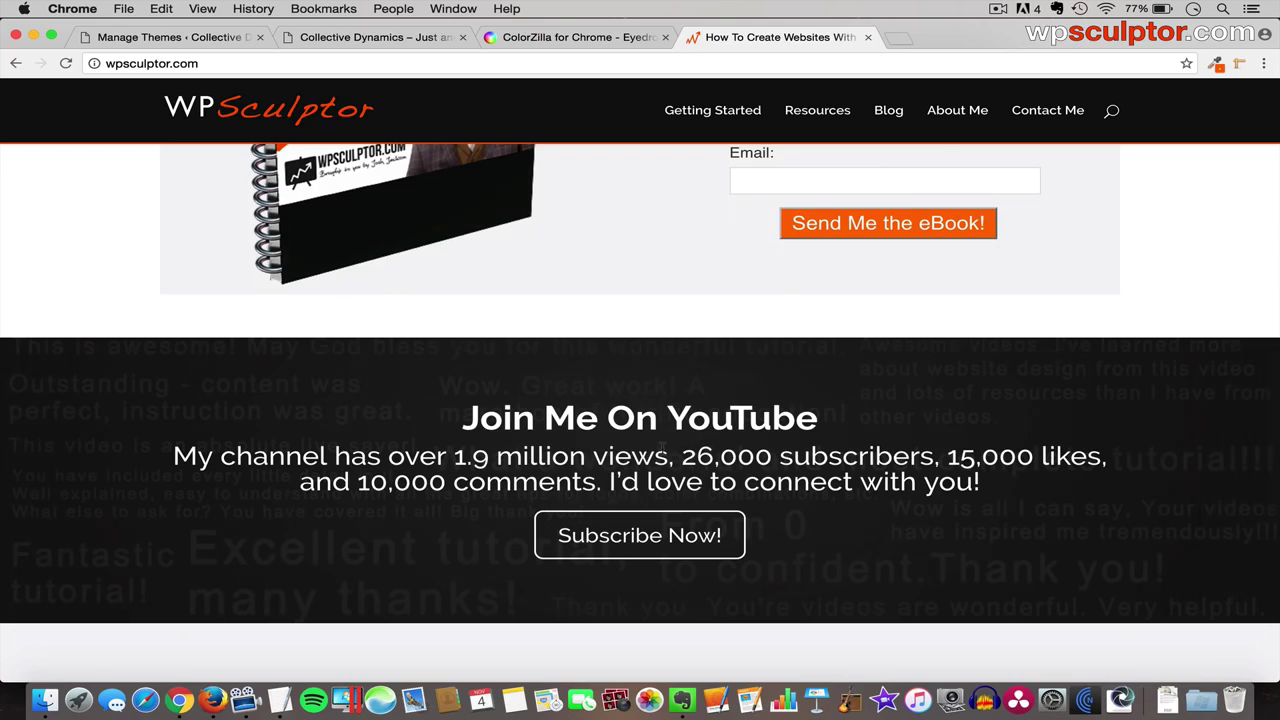
scroll(662, 449, up, 5)
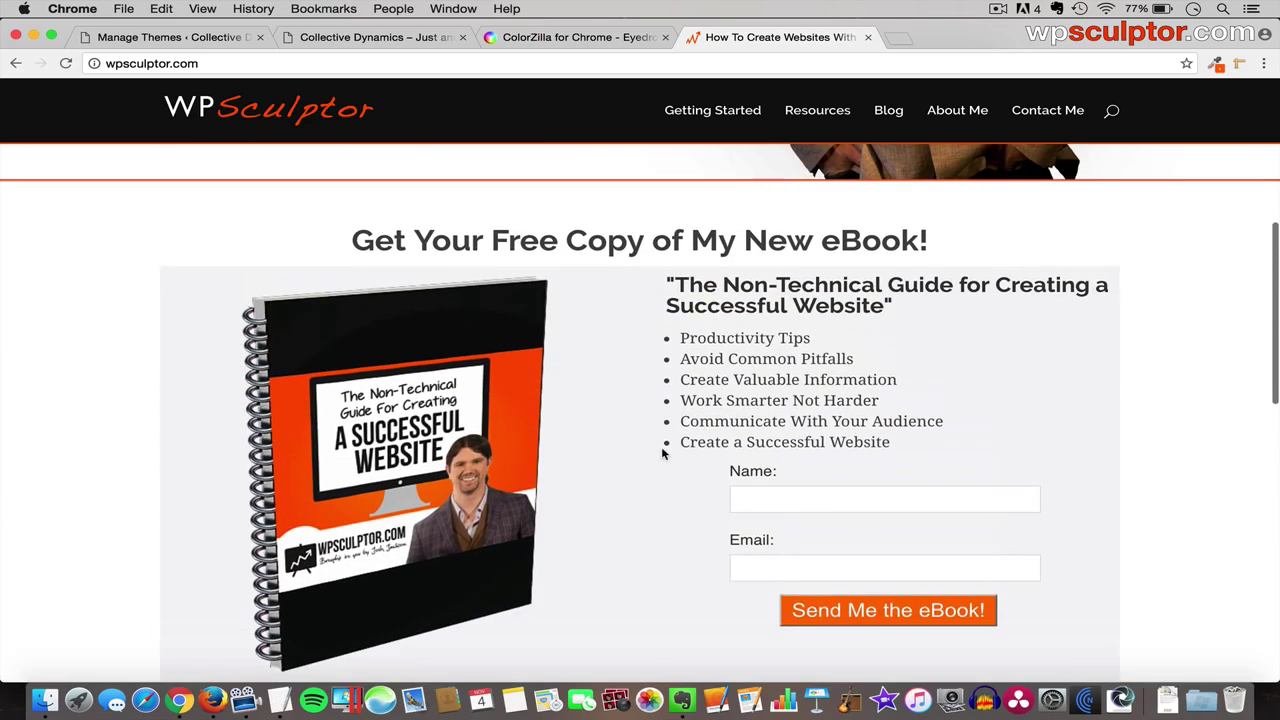
scroll(662, 452, down, 2)
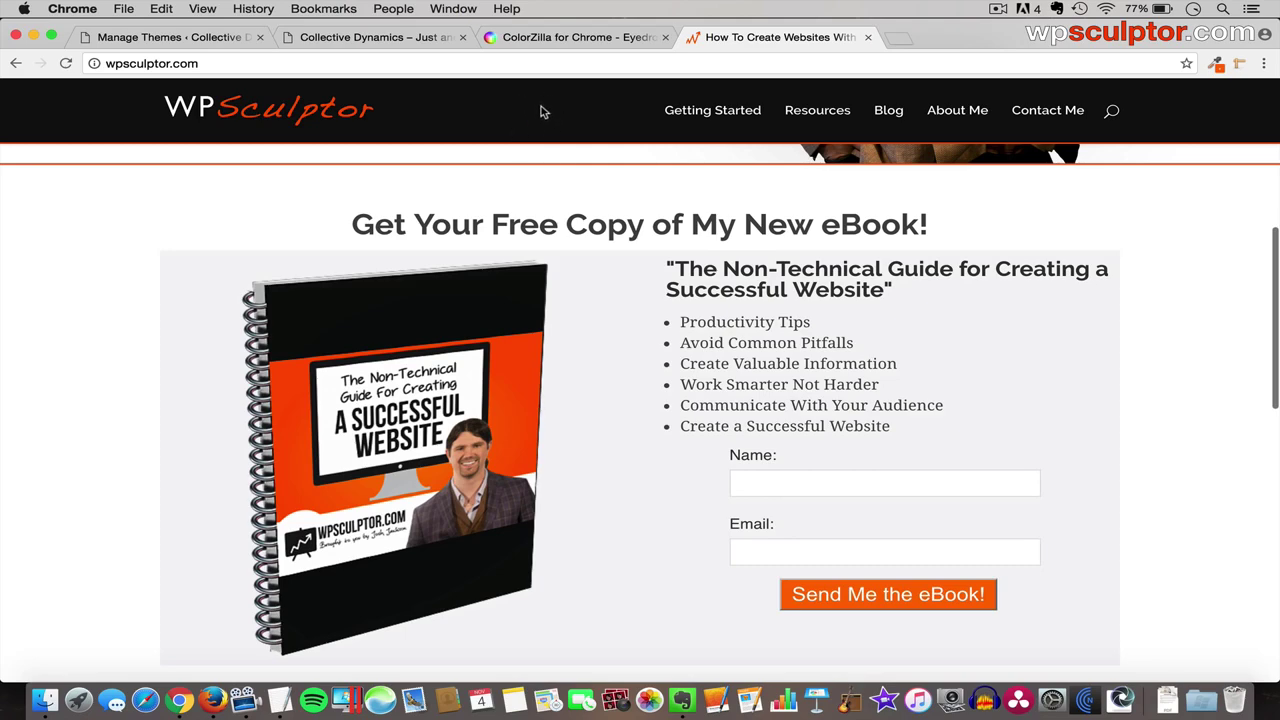
scroll(209, 263, up, 5)
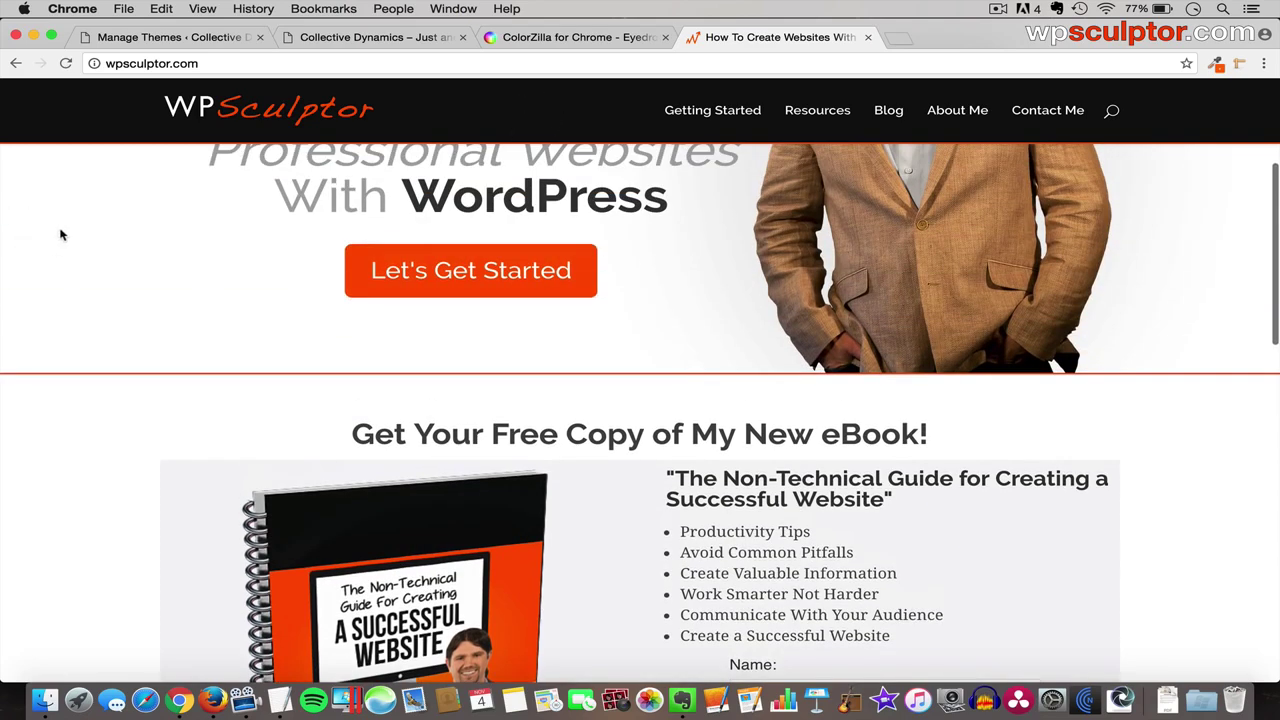
scroll(100, 420, down, 7)
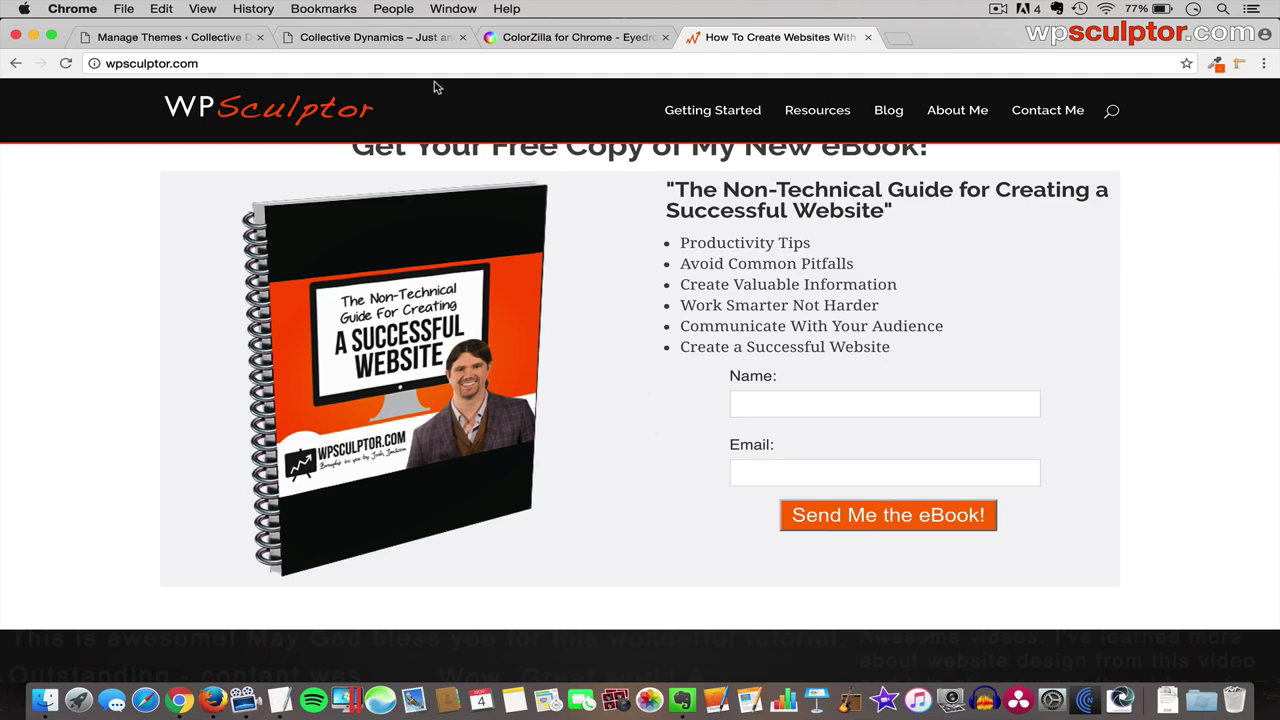
- Close the ColorZilla and WPSculptor tabs, keeping the WordPress tabs, and start a new tab
click(395, 40)
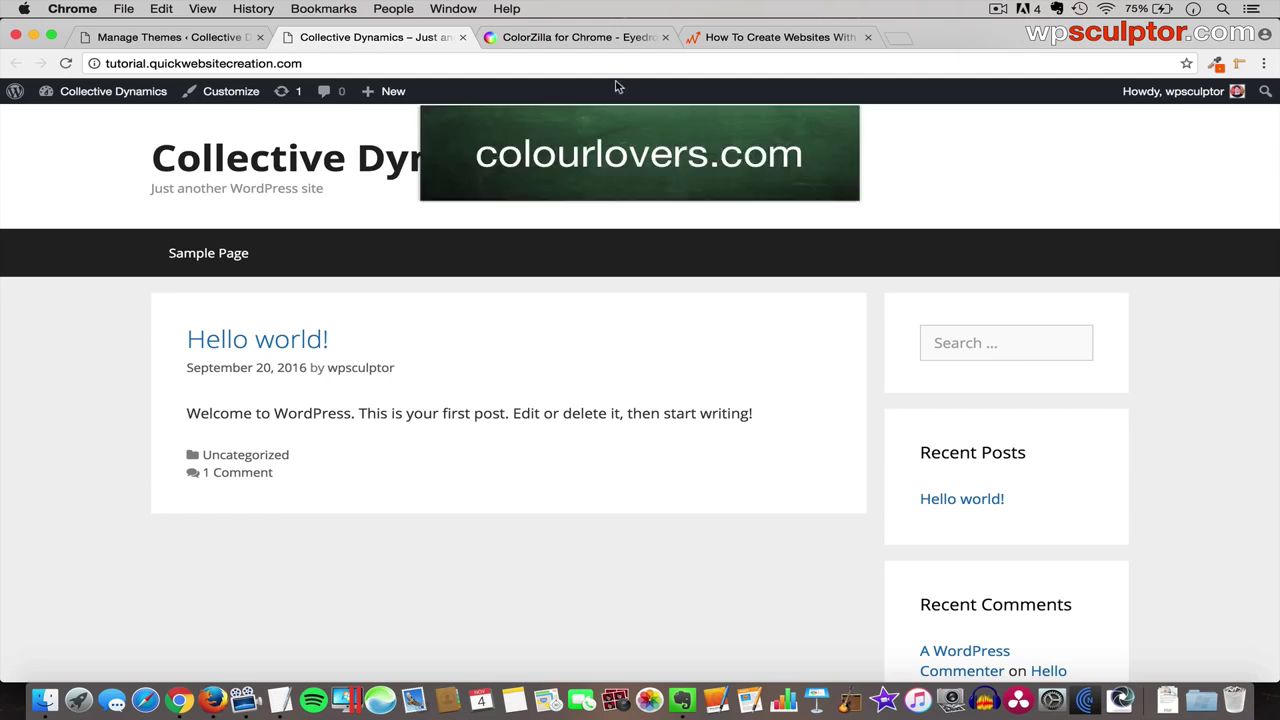
click(664, 38)
click(663, 38)
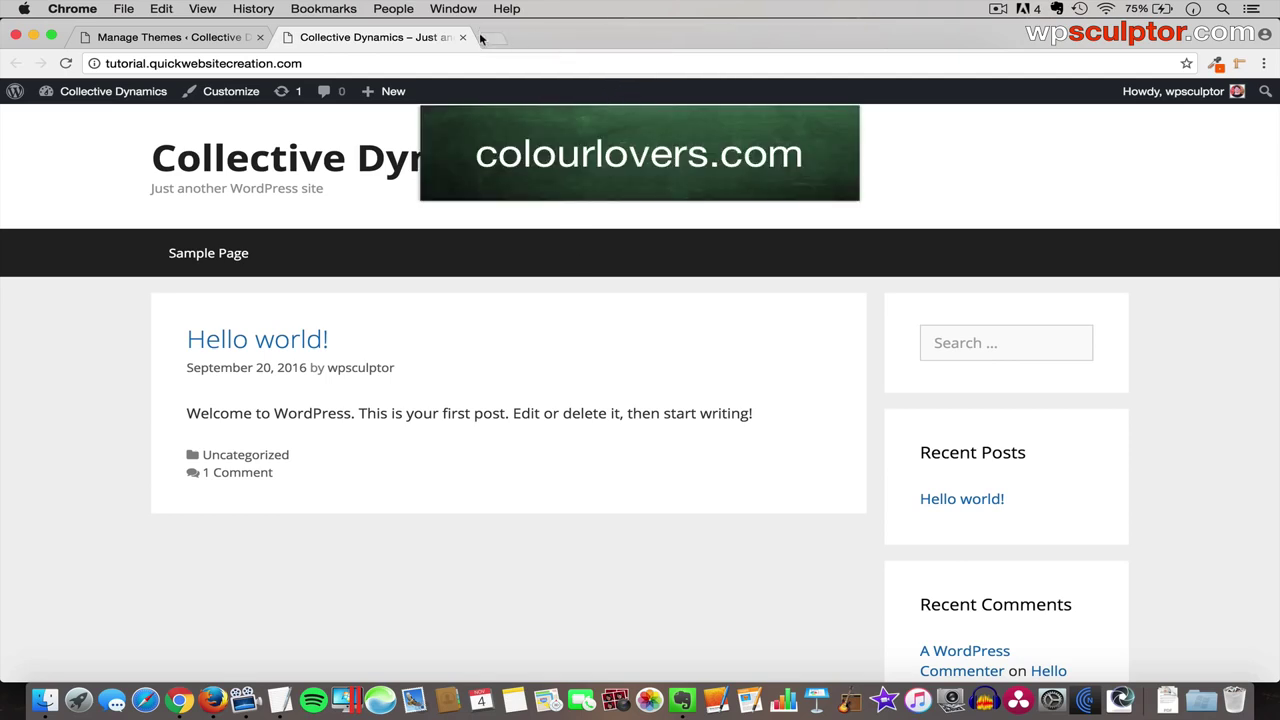
click(491, 40)
- Go to COLOURlovers and browse its Palettes page
text(colourlovers.com)
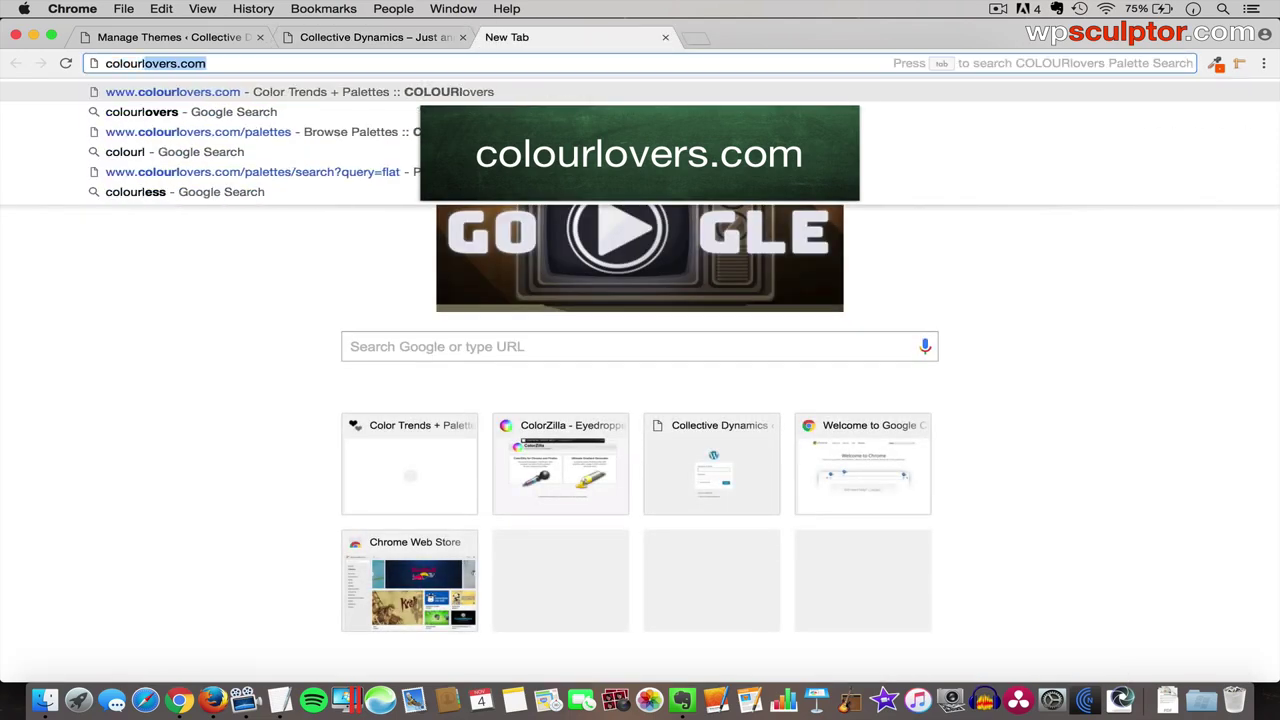
key(Return)
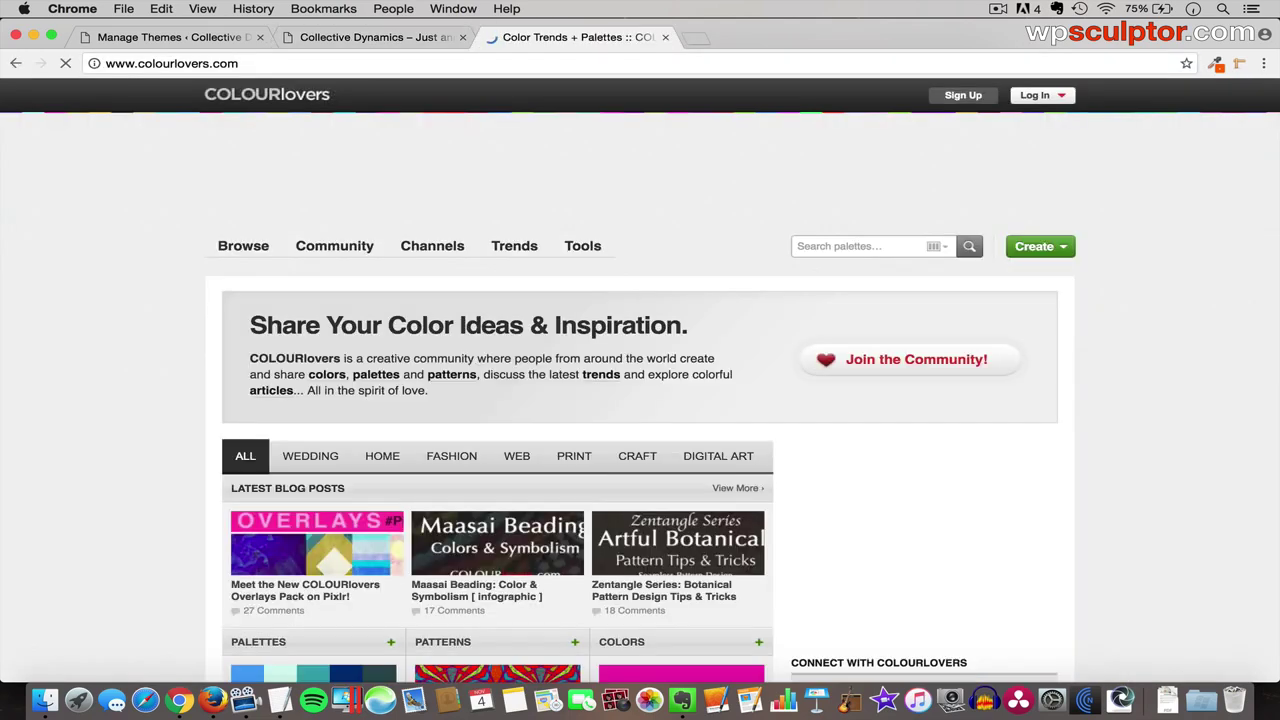
mouse_move(244, 248)
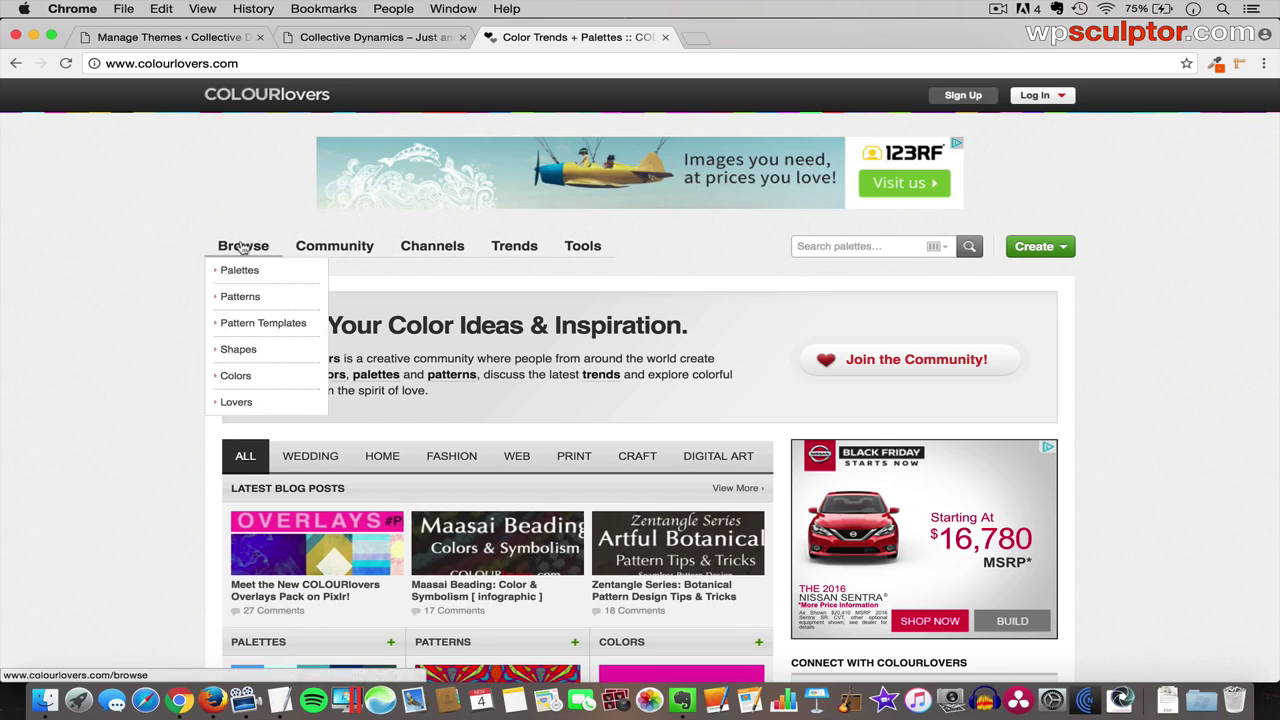
click(238, 272)
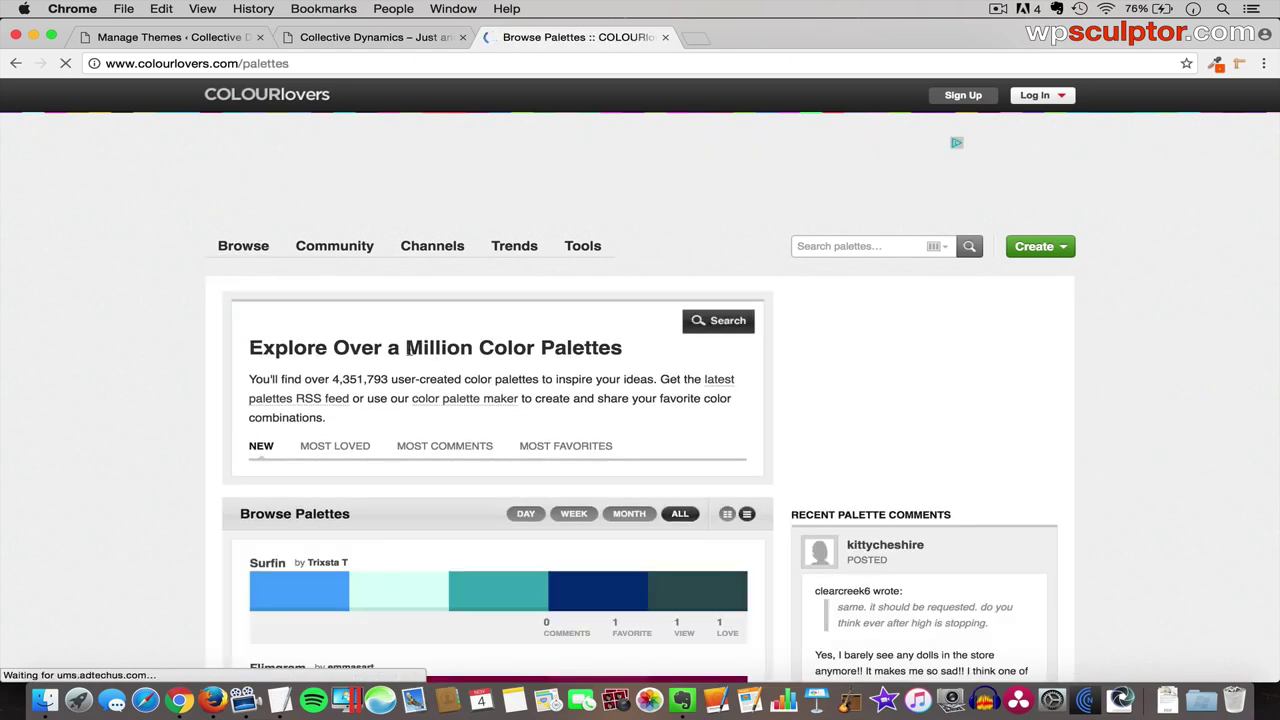
scroll(463, 418, down, 1)
scroll(463, 418, down, 7)
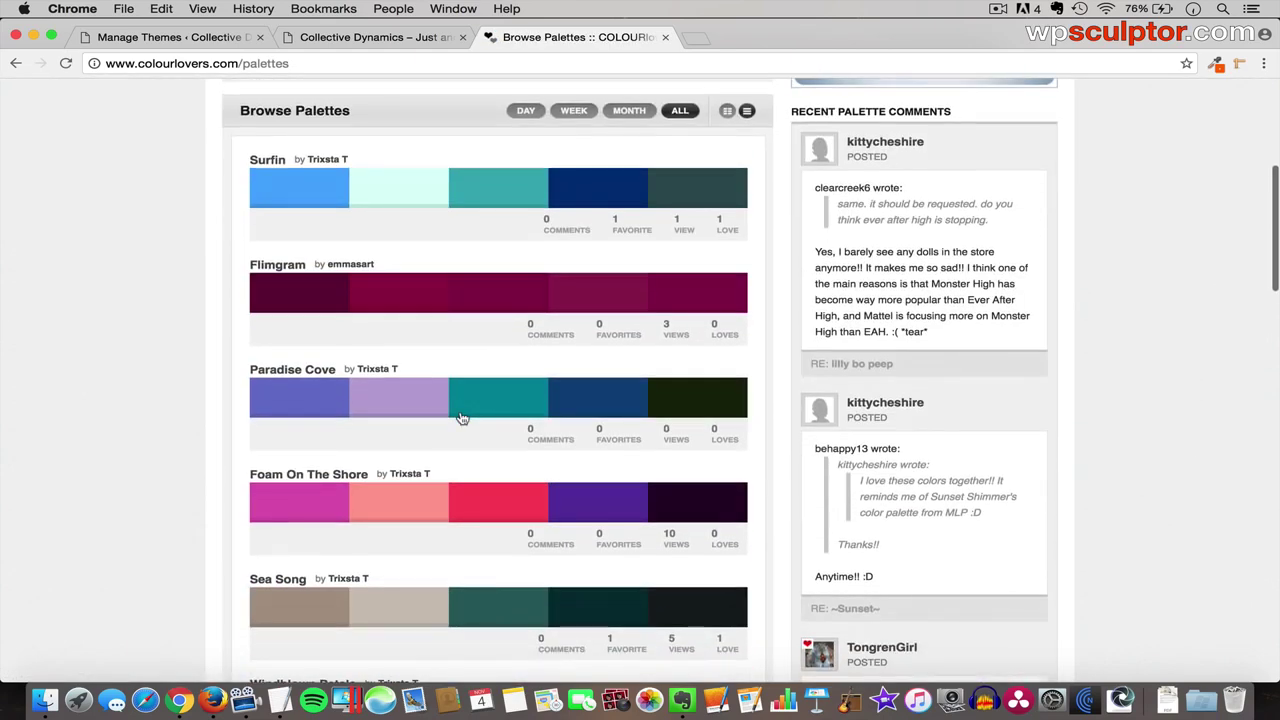
scroll(462, 418, down, 6)
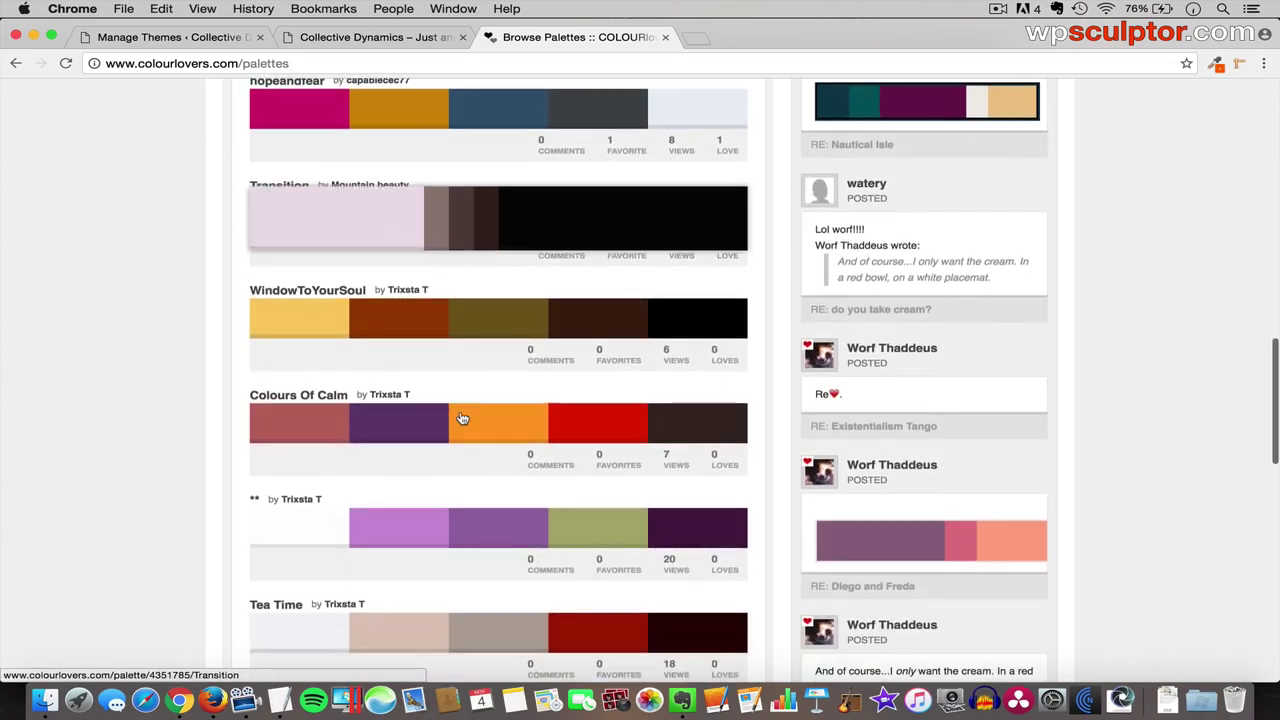
scroll(463, 418, down, 1)
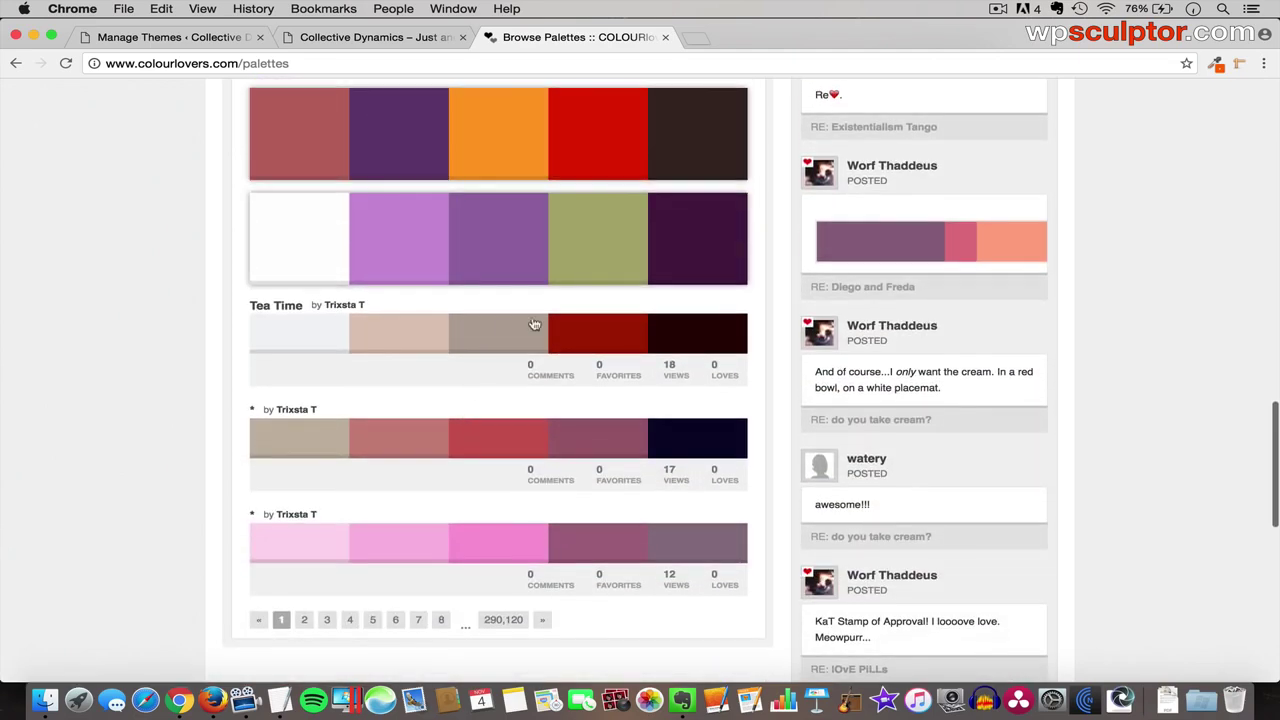
scroll(733, 289, up, 14)
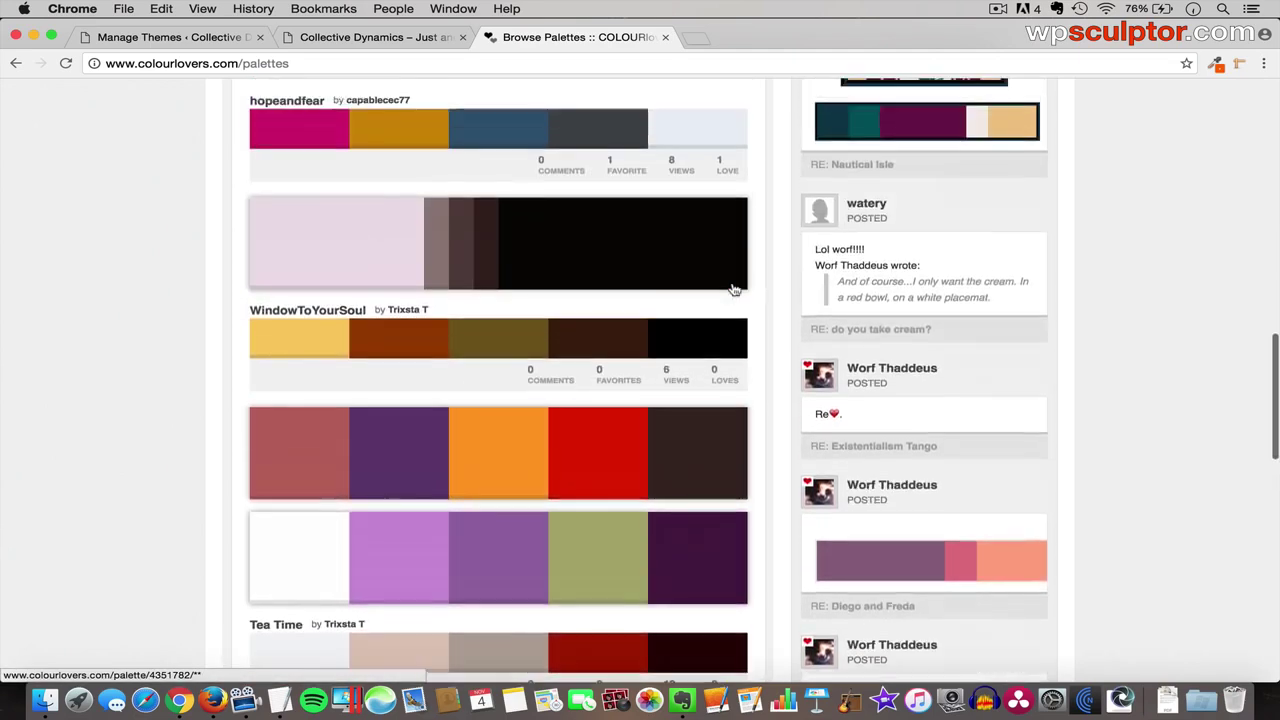
scroll(733, 289, up, 4)
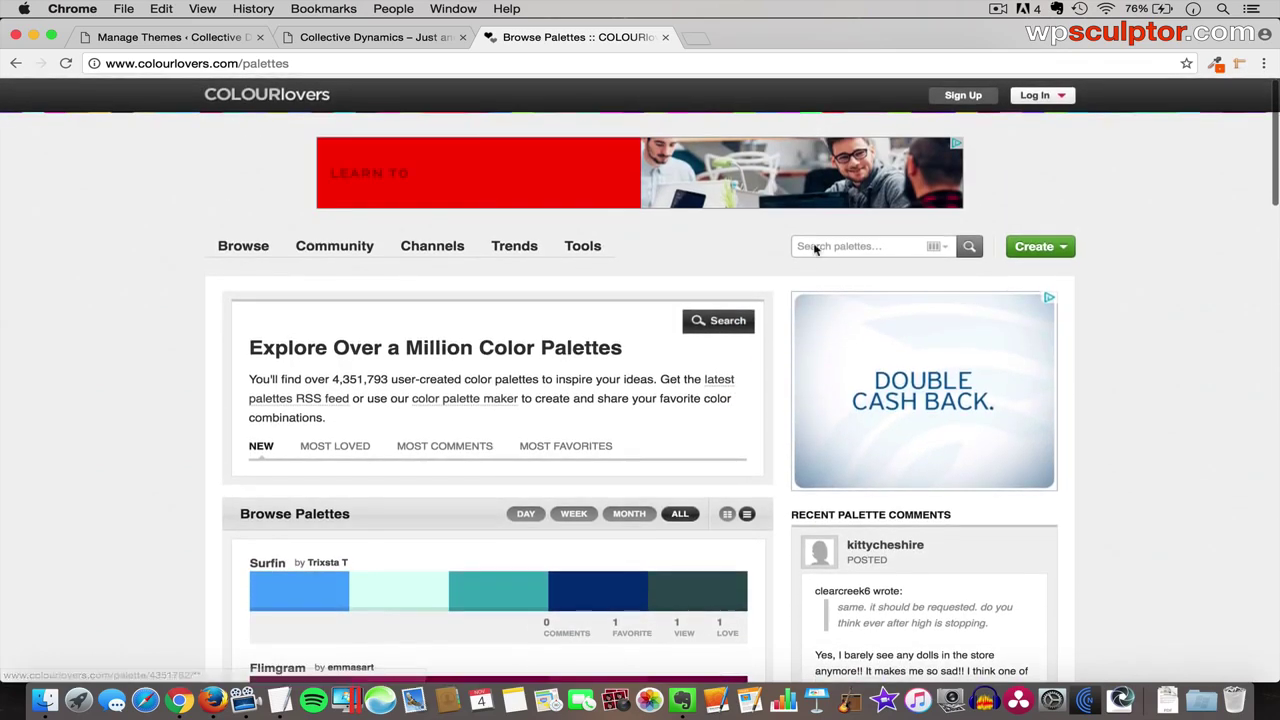
- Search the palettes for 'flat' and view the results
click(835, 243)
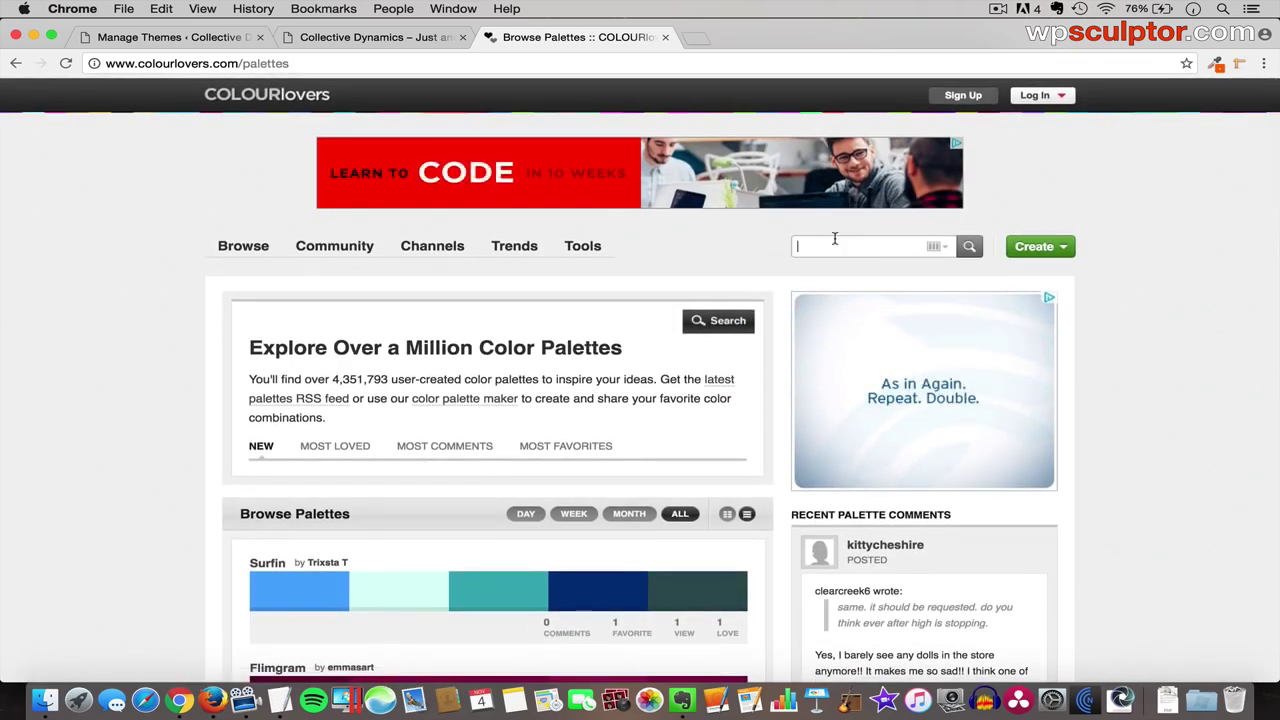
text(flat)
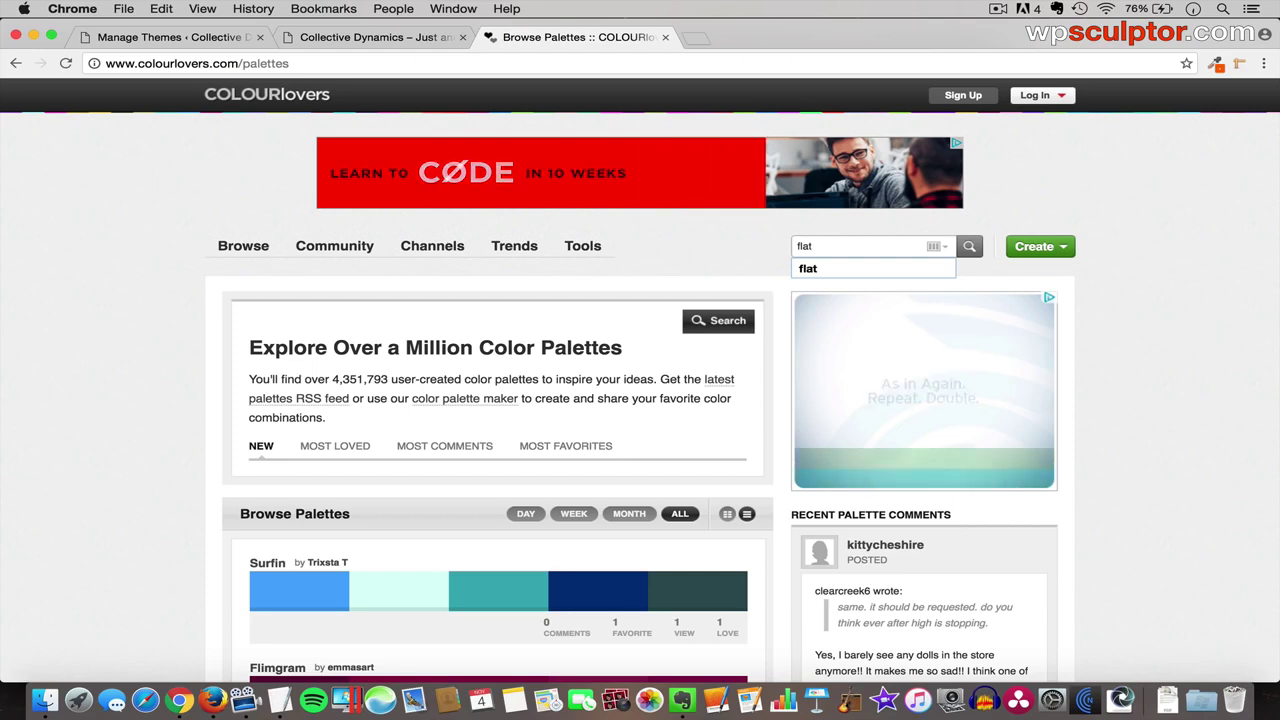
key(Return)
scroll(642, 423, down, 8)
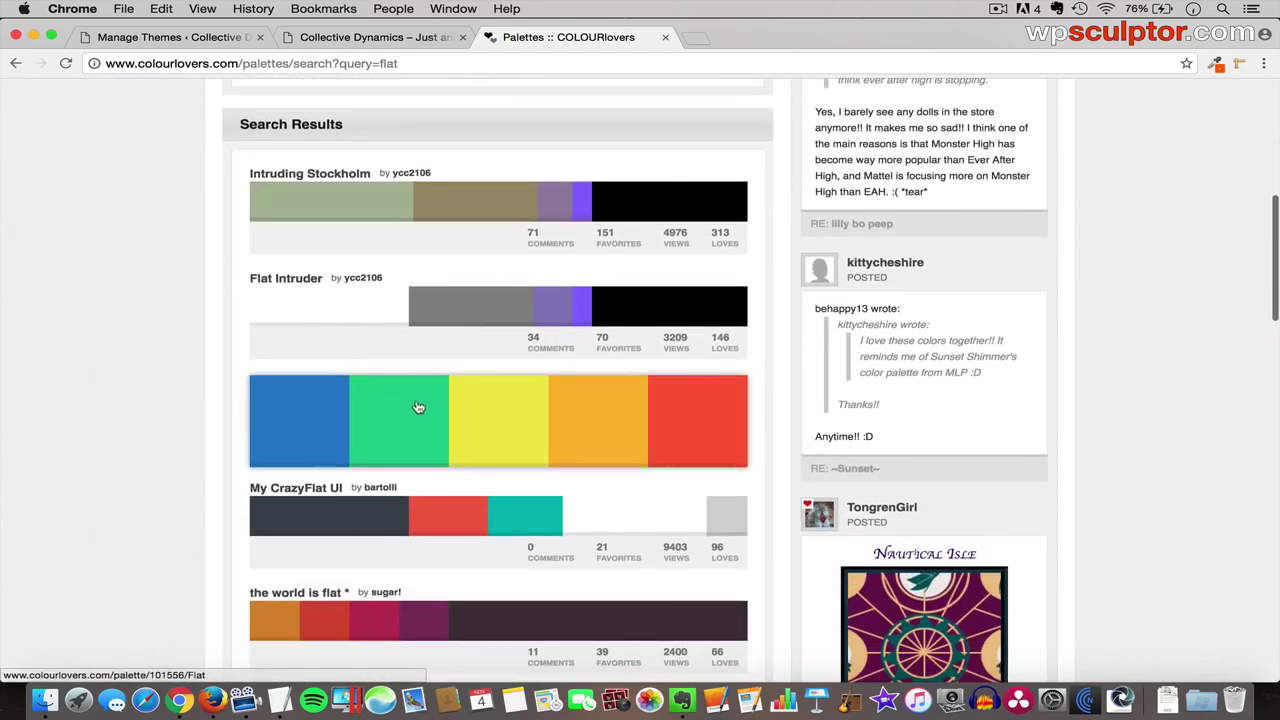
- View the Flat palette's colours (2C82C9, 2CC990, FC6042…), then open a fresh tab
click(421, 404)
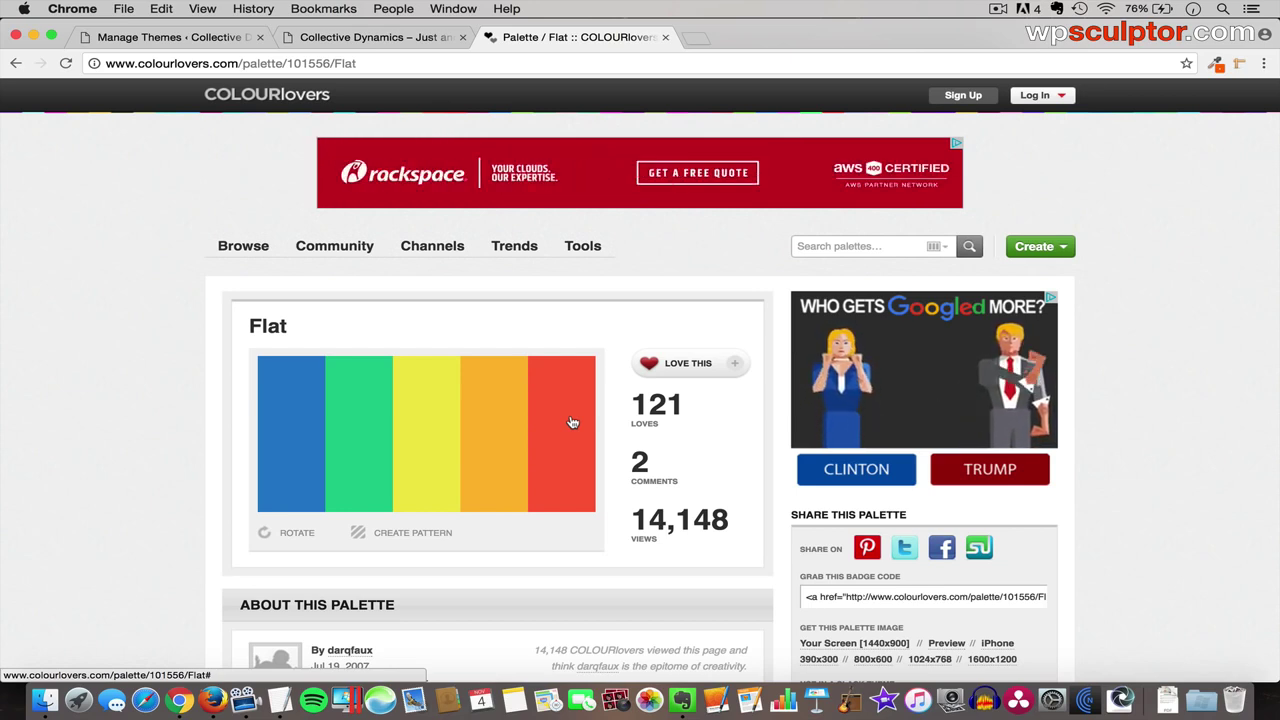
scroll(518, 540, down, 10)
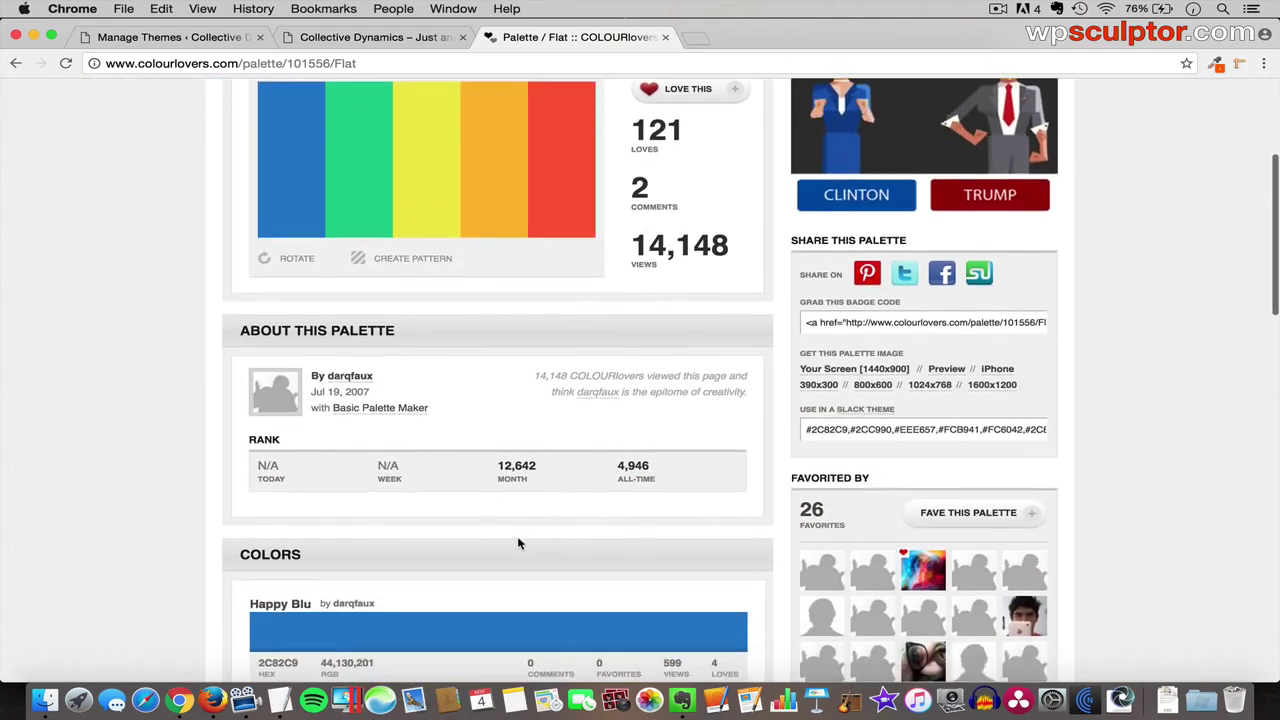
scroll(518, 544, down, 5)
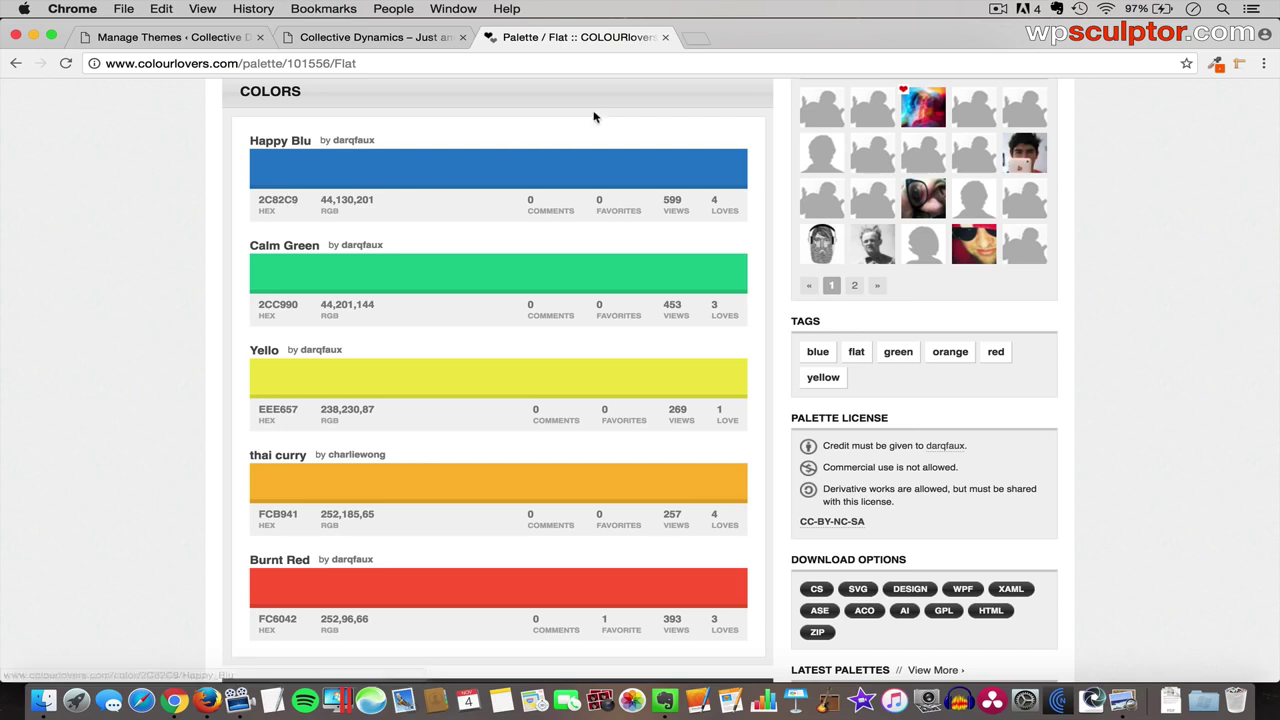
click(694, 37)
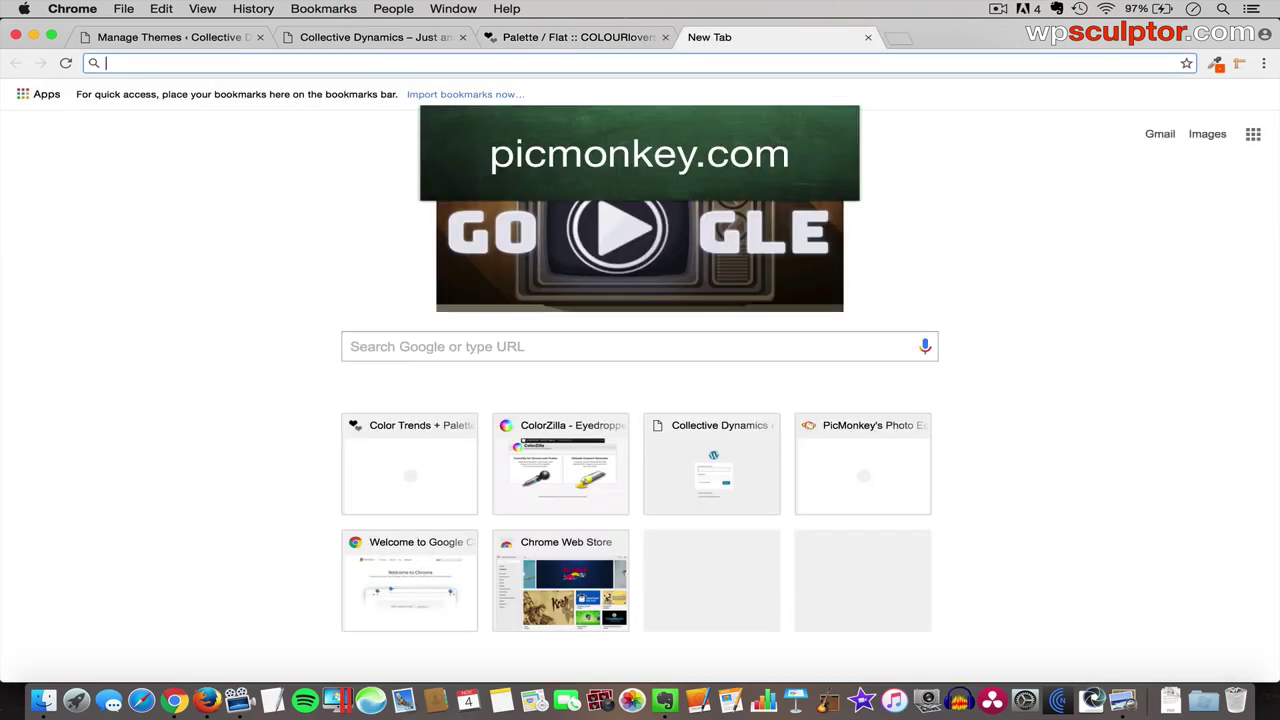
- Go to picmonkey.com and create a custom-size blank canvas 350 px wide by 70 px high
text(pic)
key(Return)
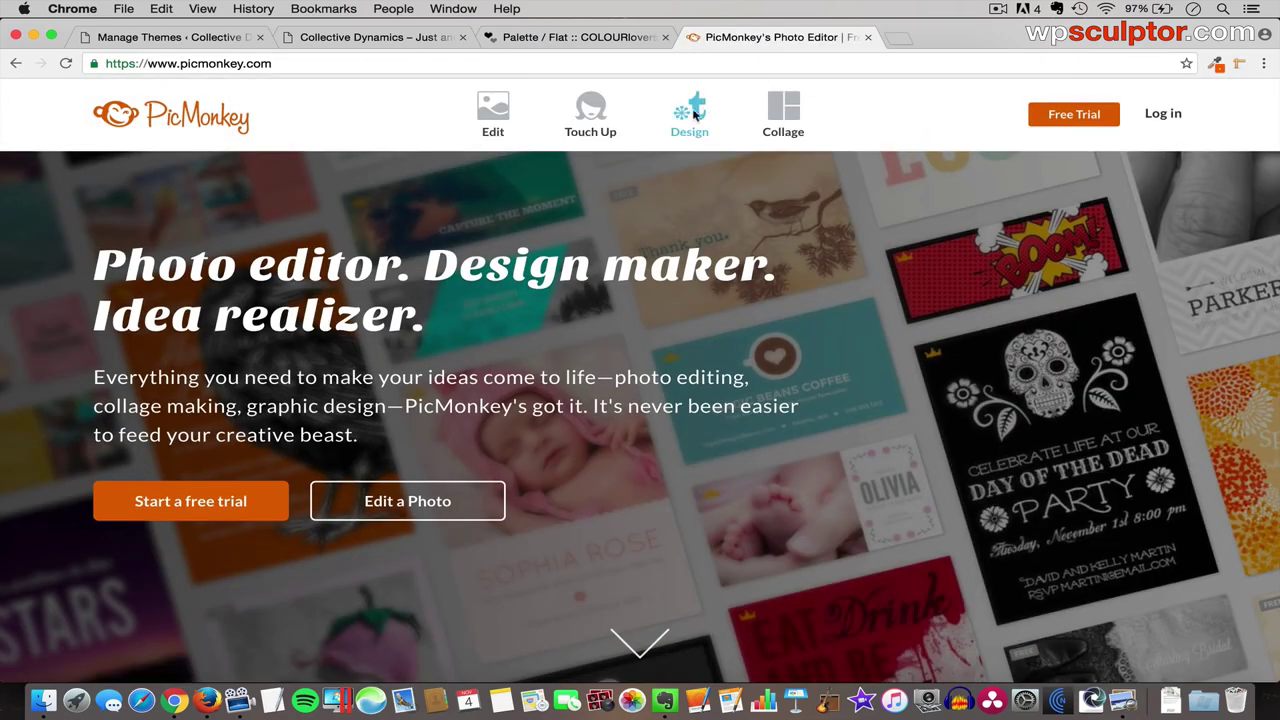
mouse_move(689, 112)
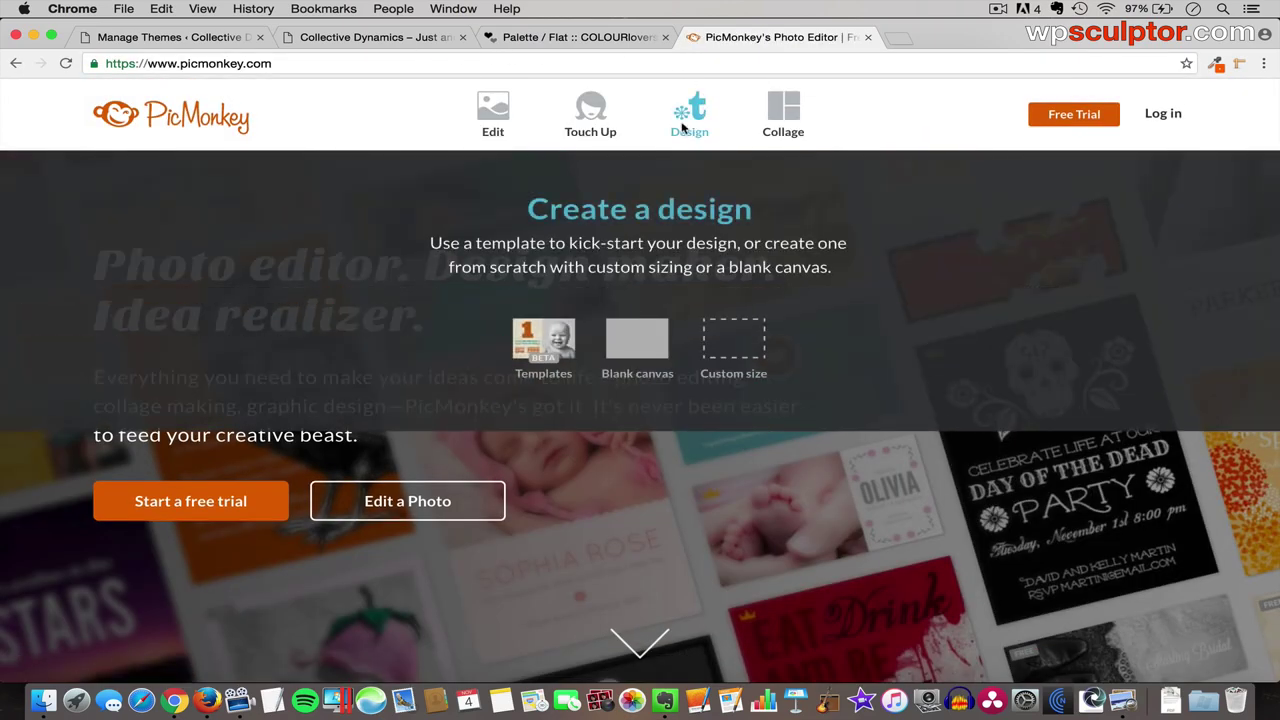
click(727, 347)
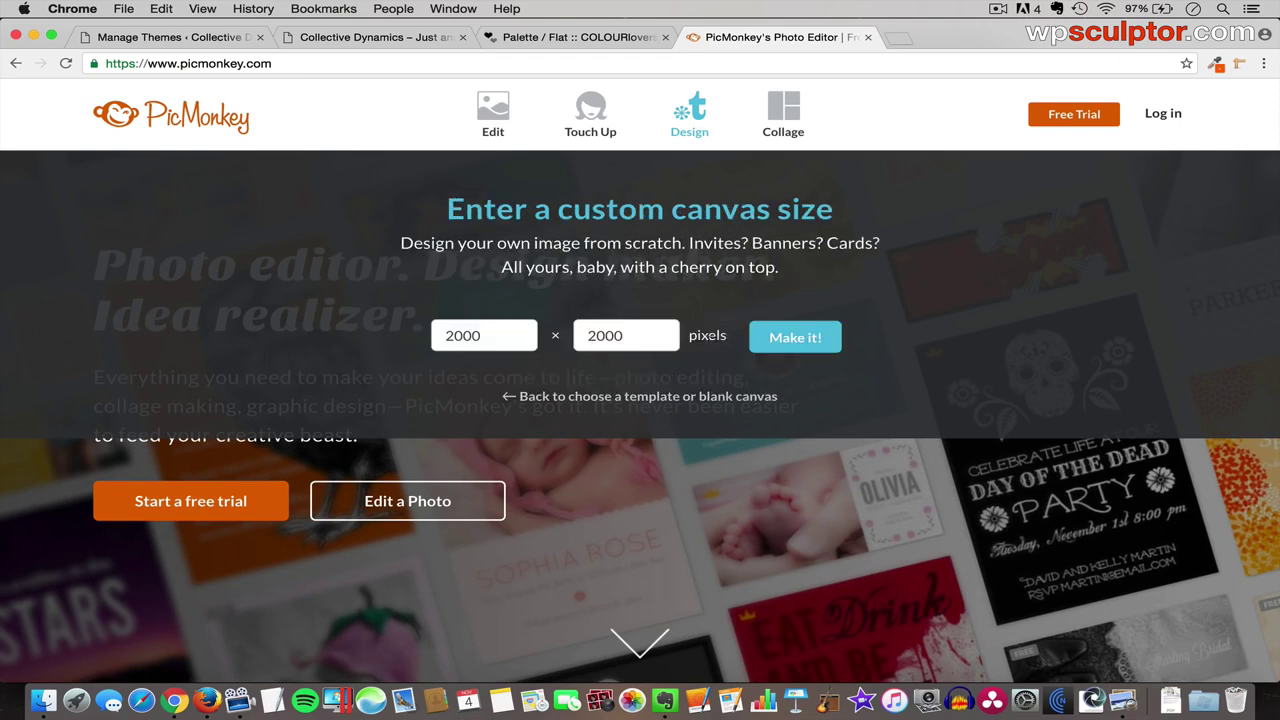
double_click(451, 336)
text(350)
double_click(593, 335)
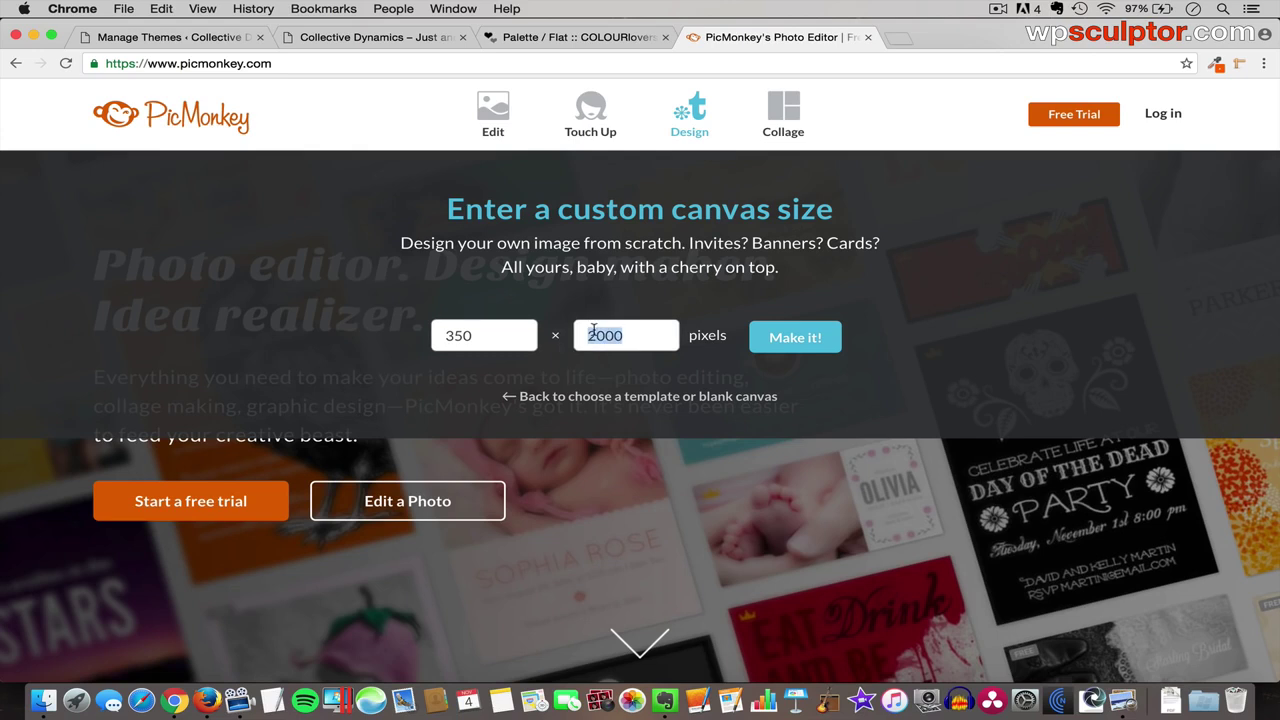
text(70)
click(794, 339)
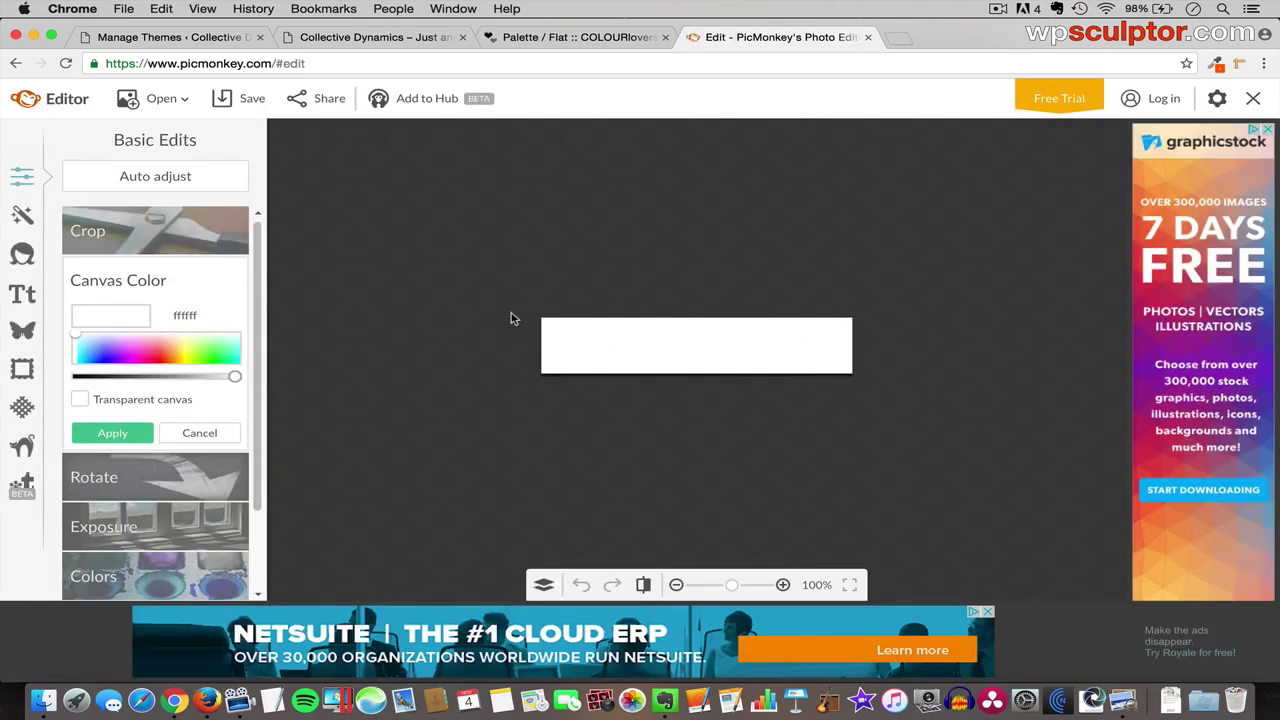
- Add a text box at the canvas's top-left and type Collective
click(23, 295)
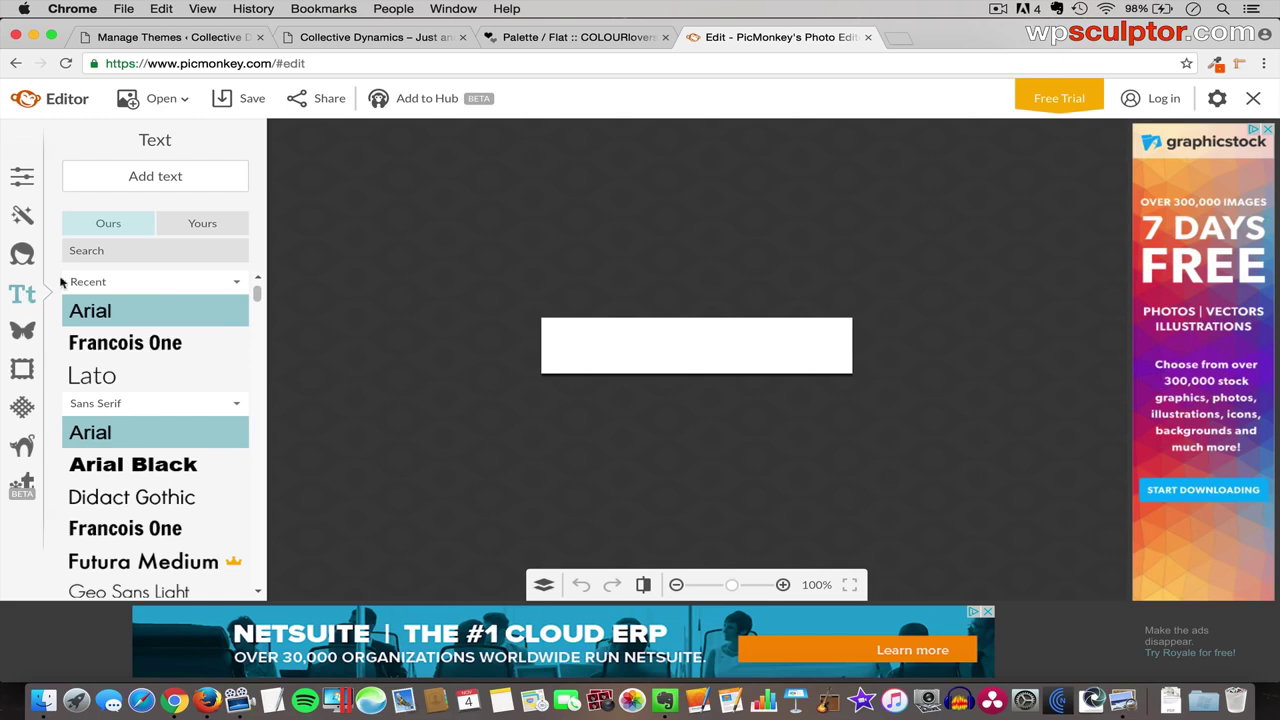
click(153, 177)
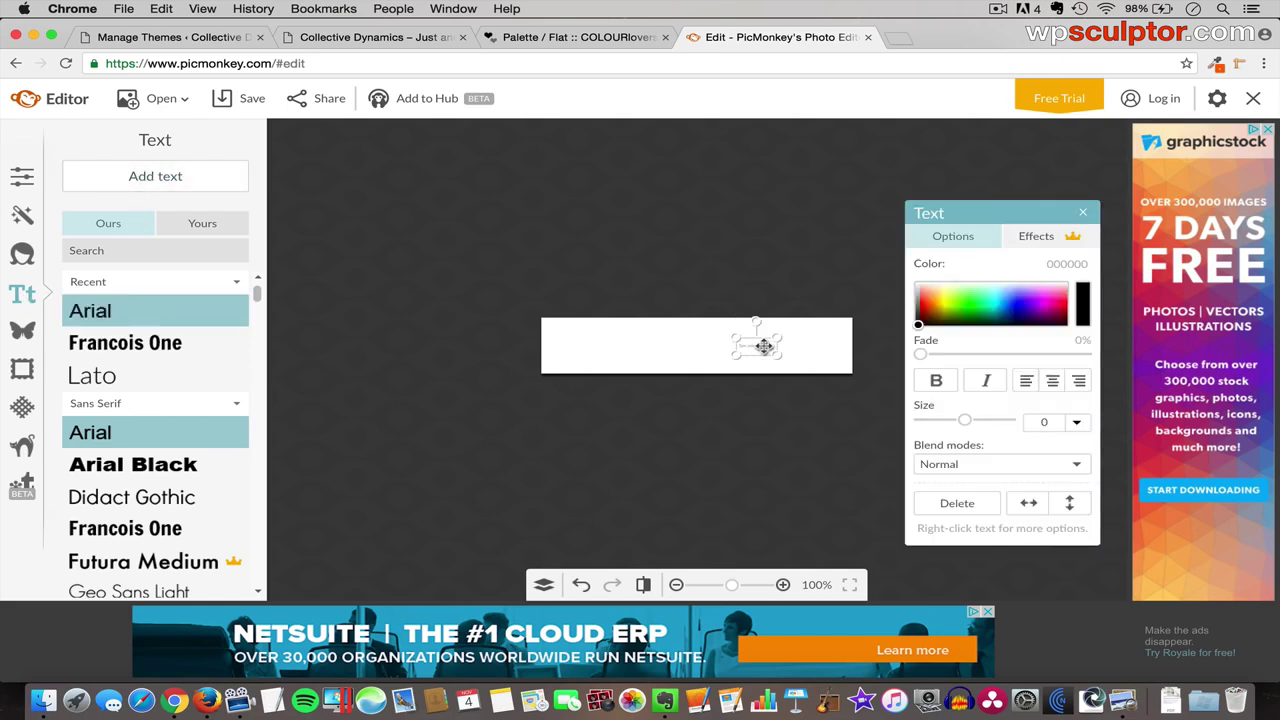
drag(763, 346, 720, 381)
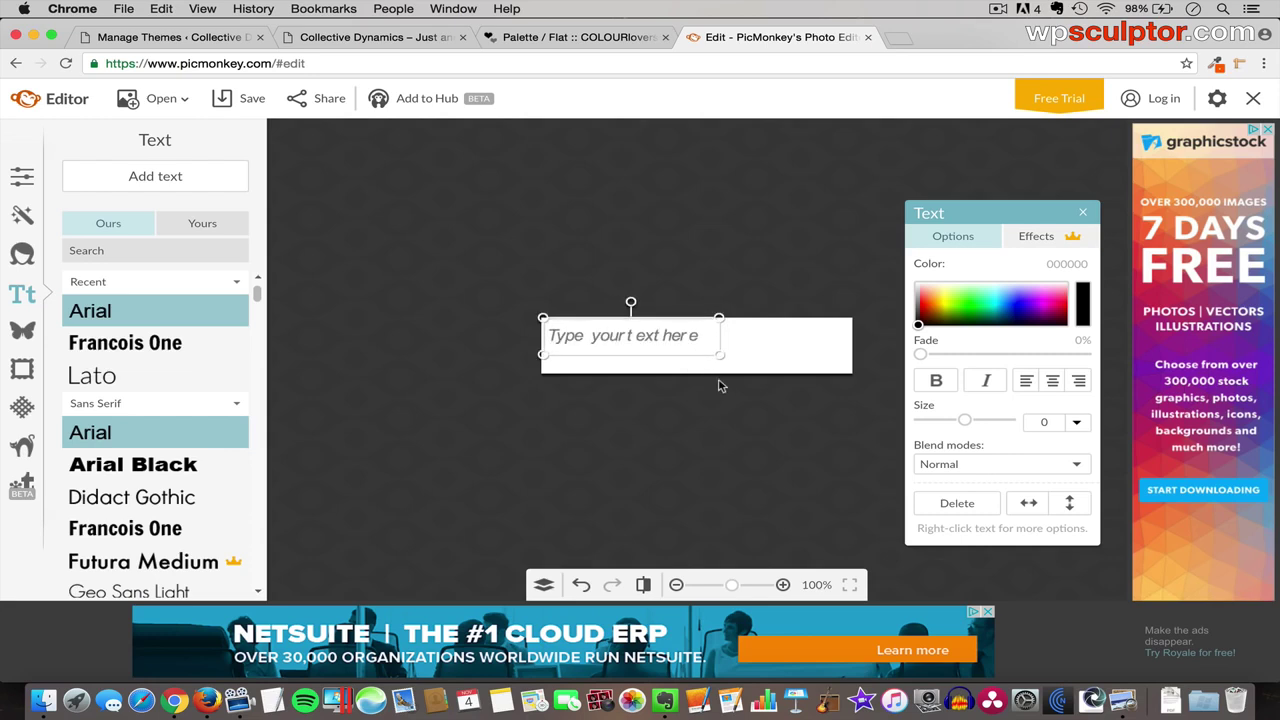
click(615, 336)
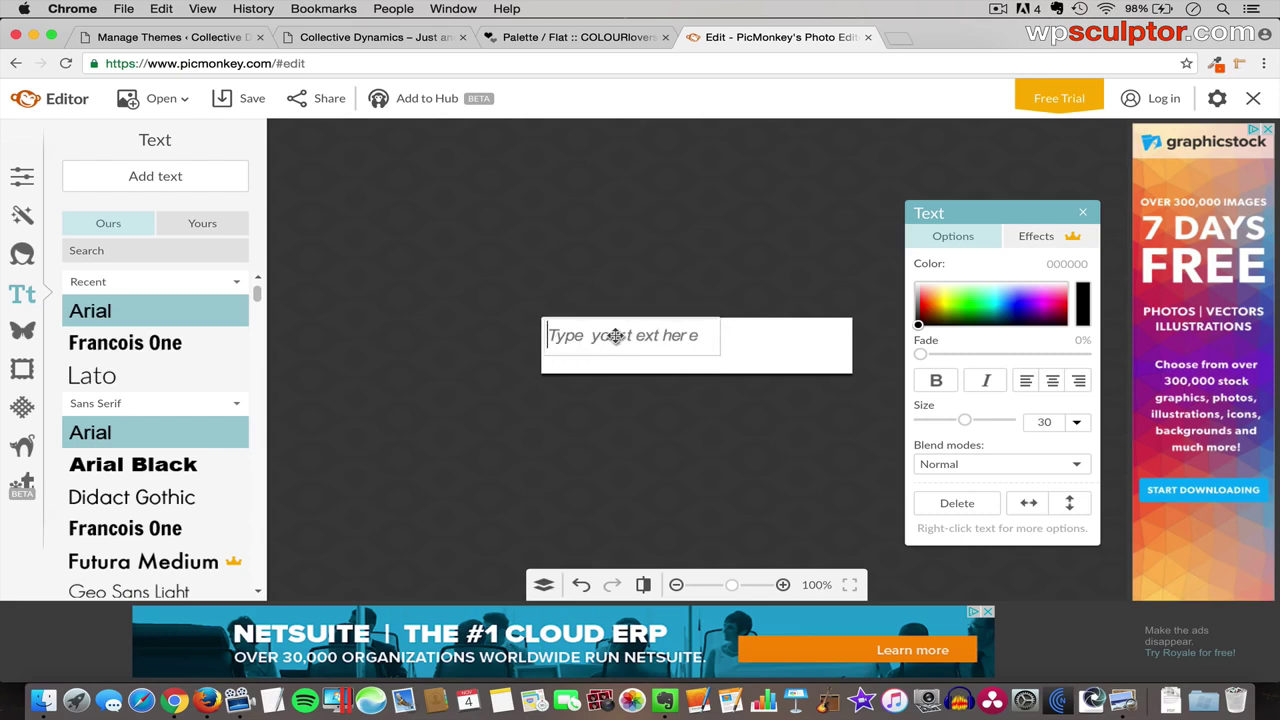
text(Collective)
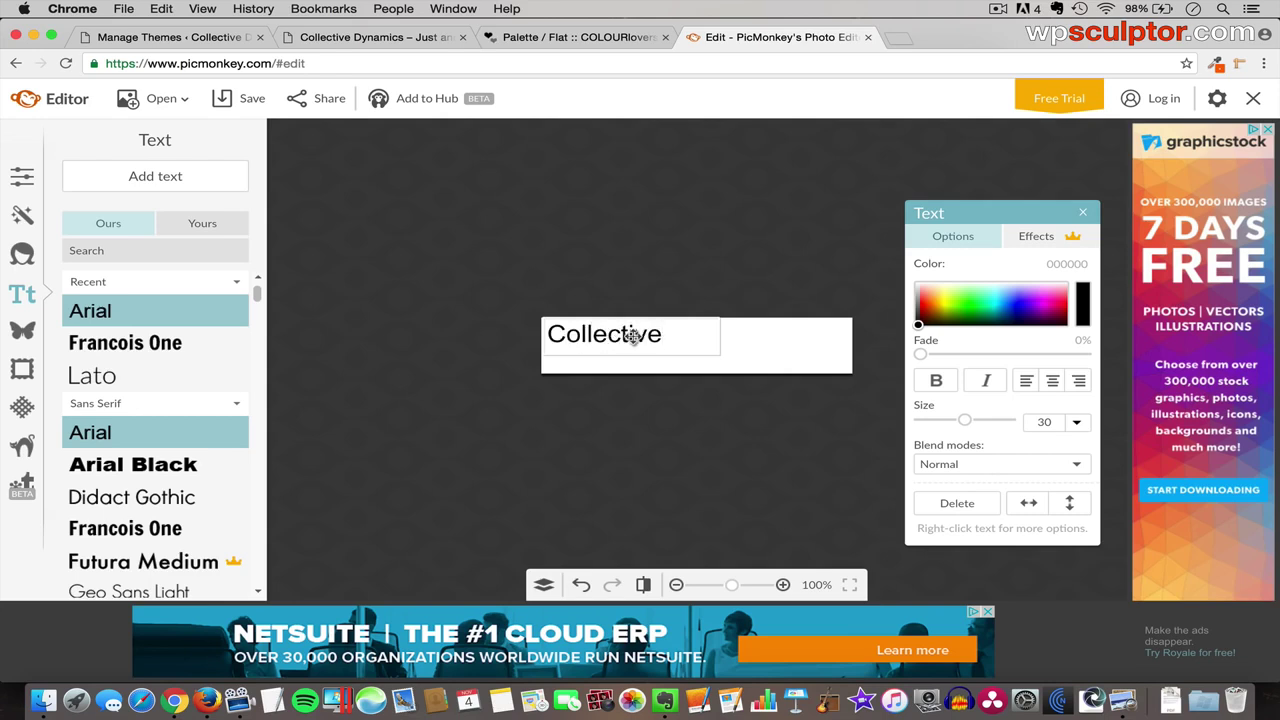
- Set Collective in Lato at size 43 and nudge it slightly lower
double_click(617, 338)
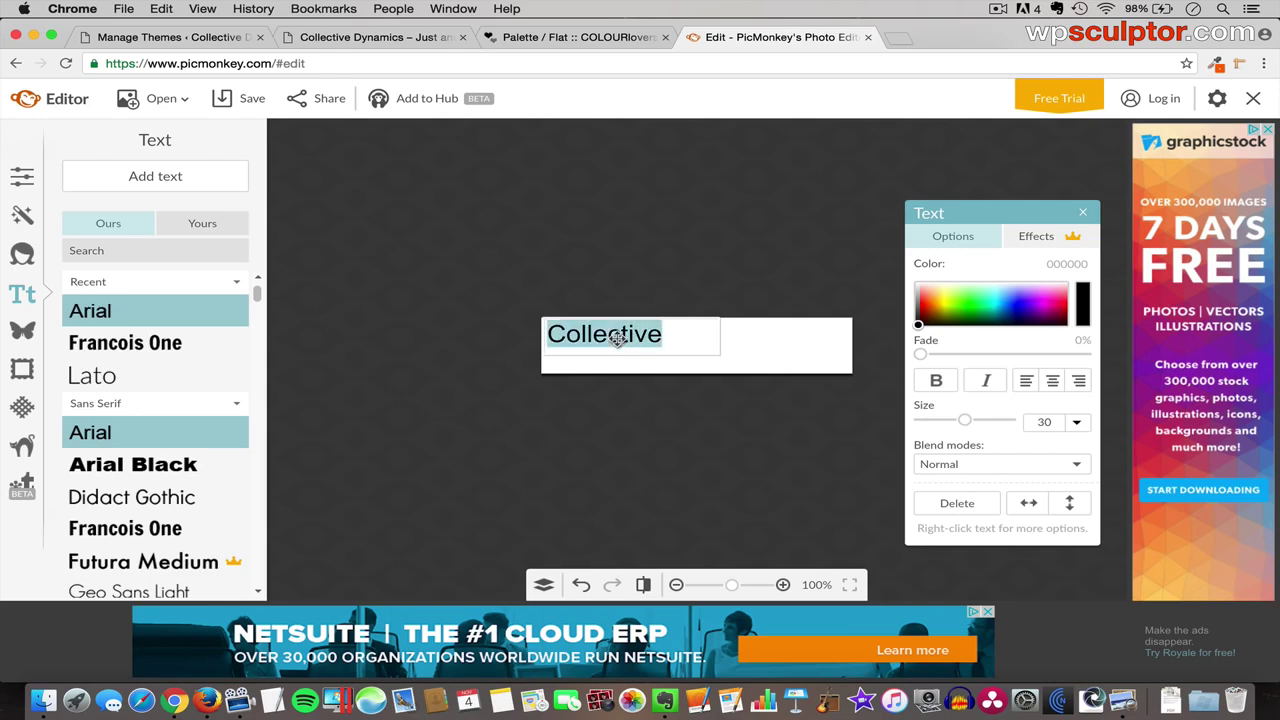
drag(257, 289, 257, 312)
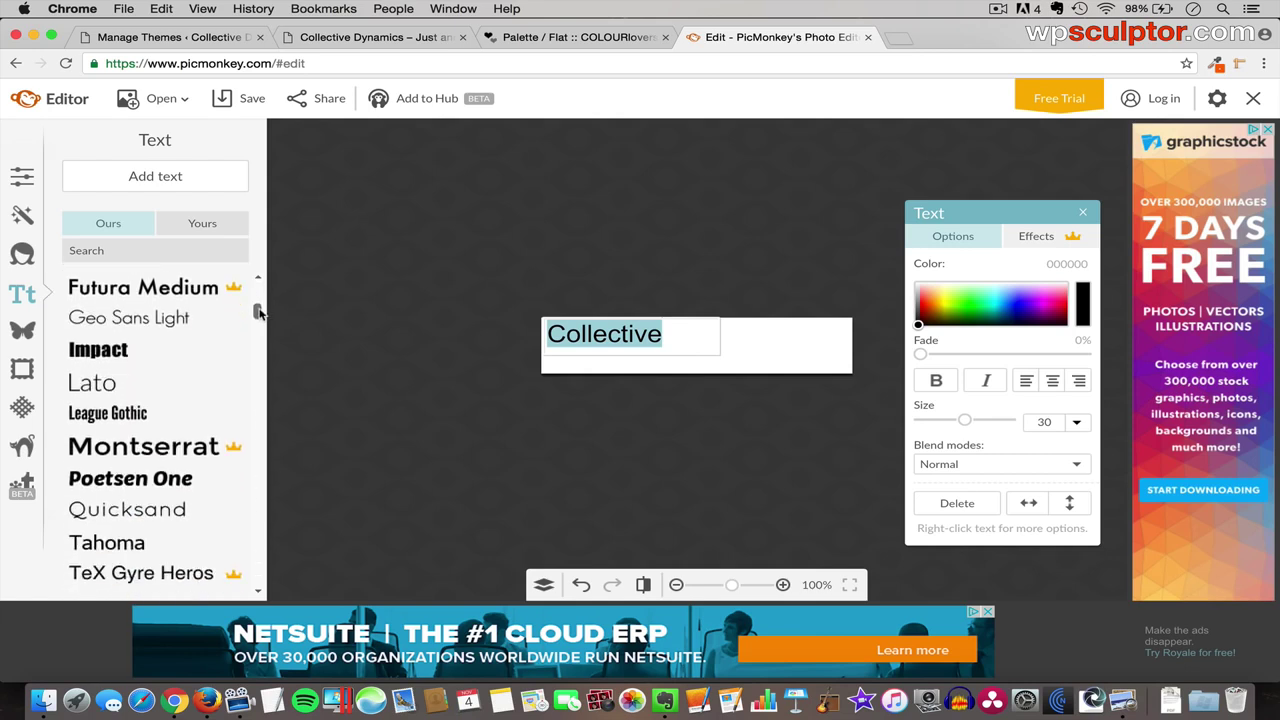
click(129, 388)
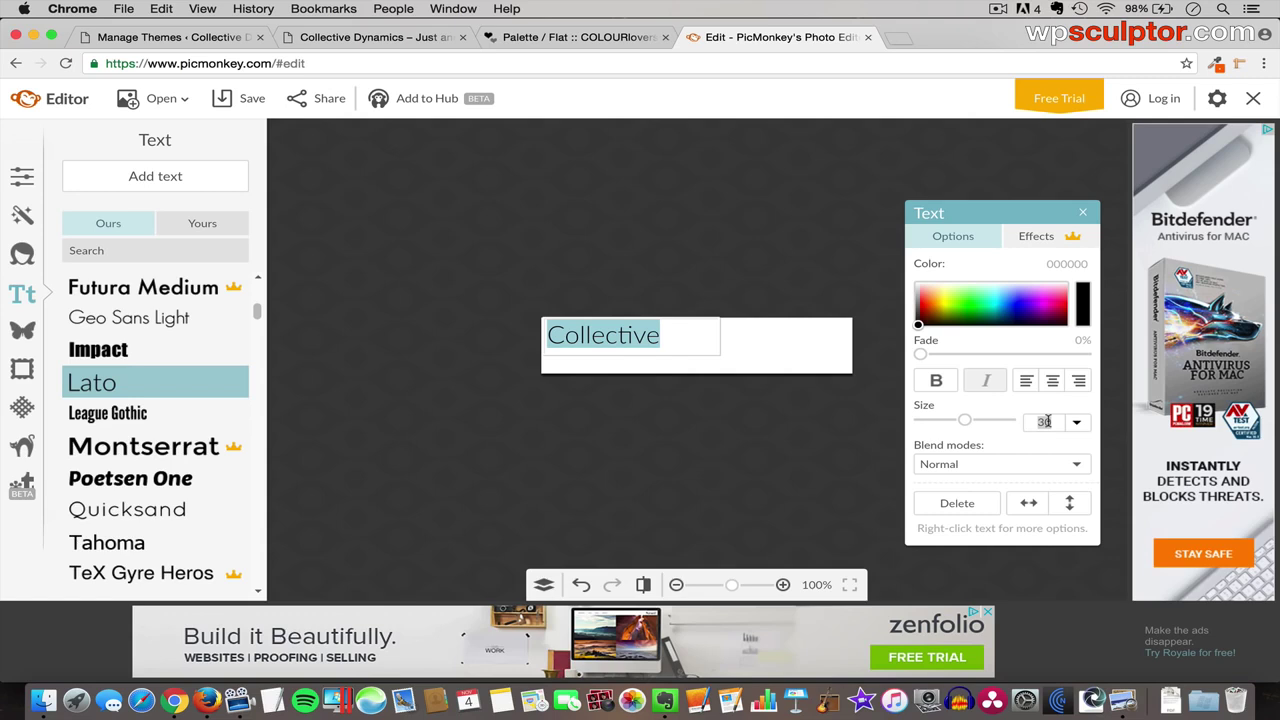
click(1044, 421)
text(43)
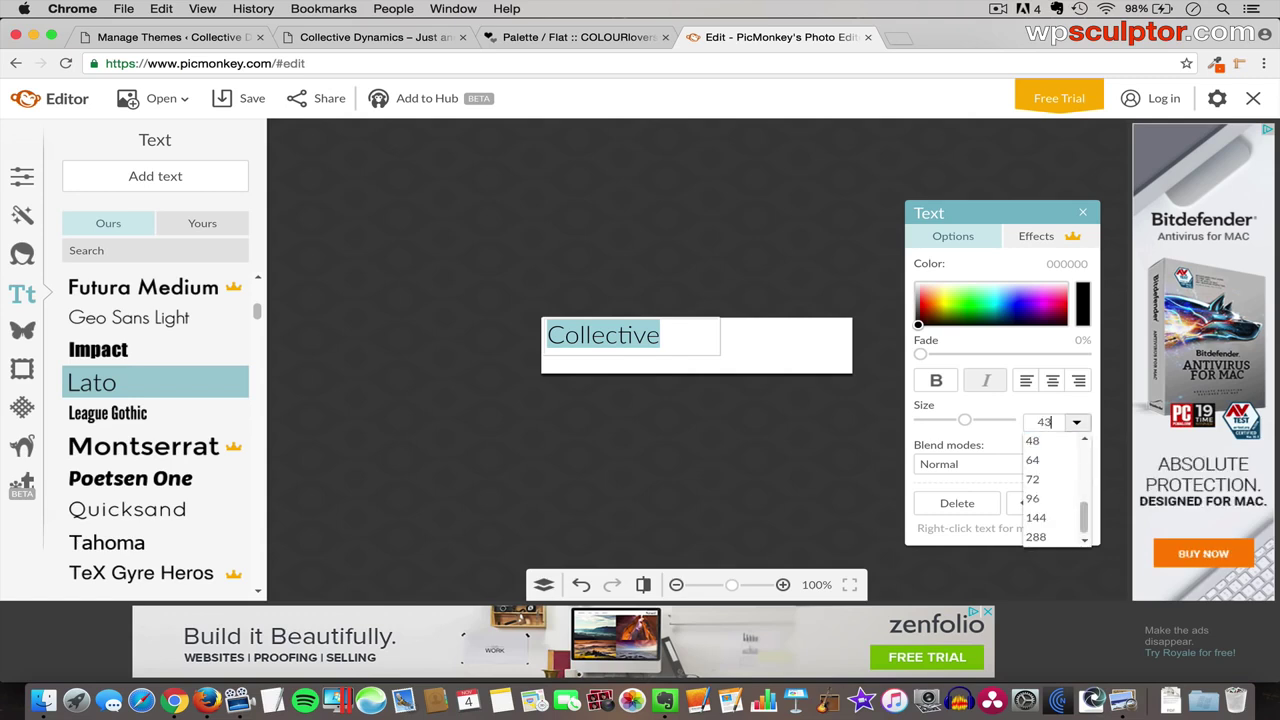
key(Return)
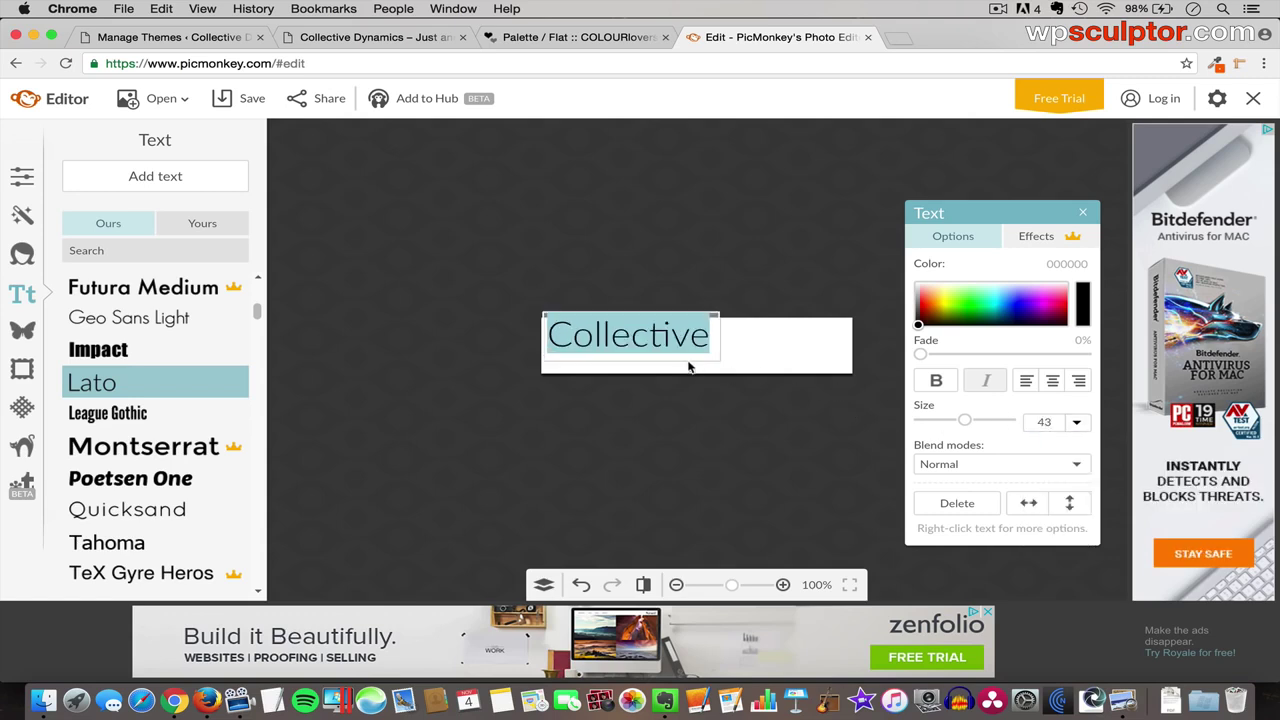
click(663, 237)
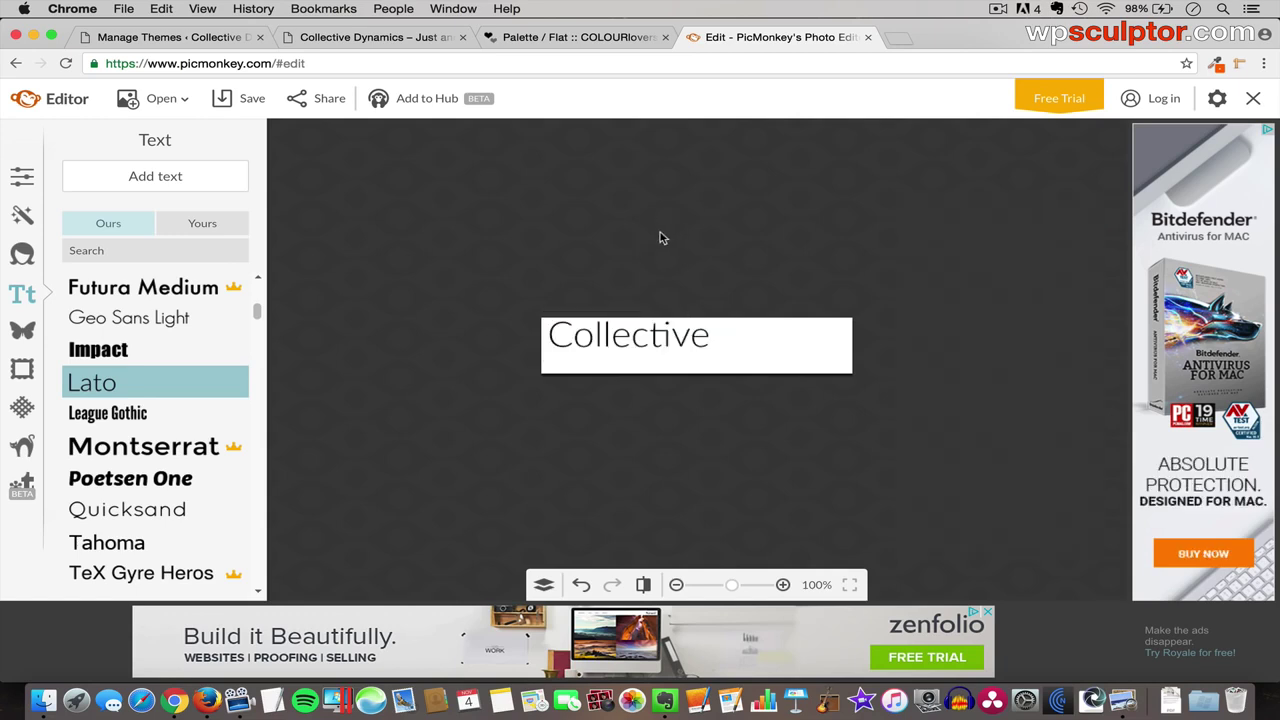
click(635, 340)
drag(635, 340, 632, 346)
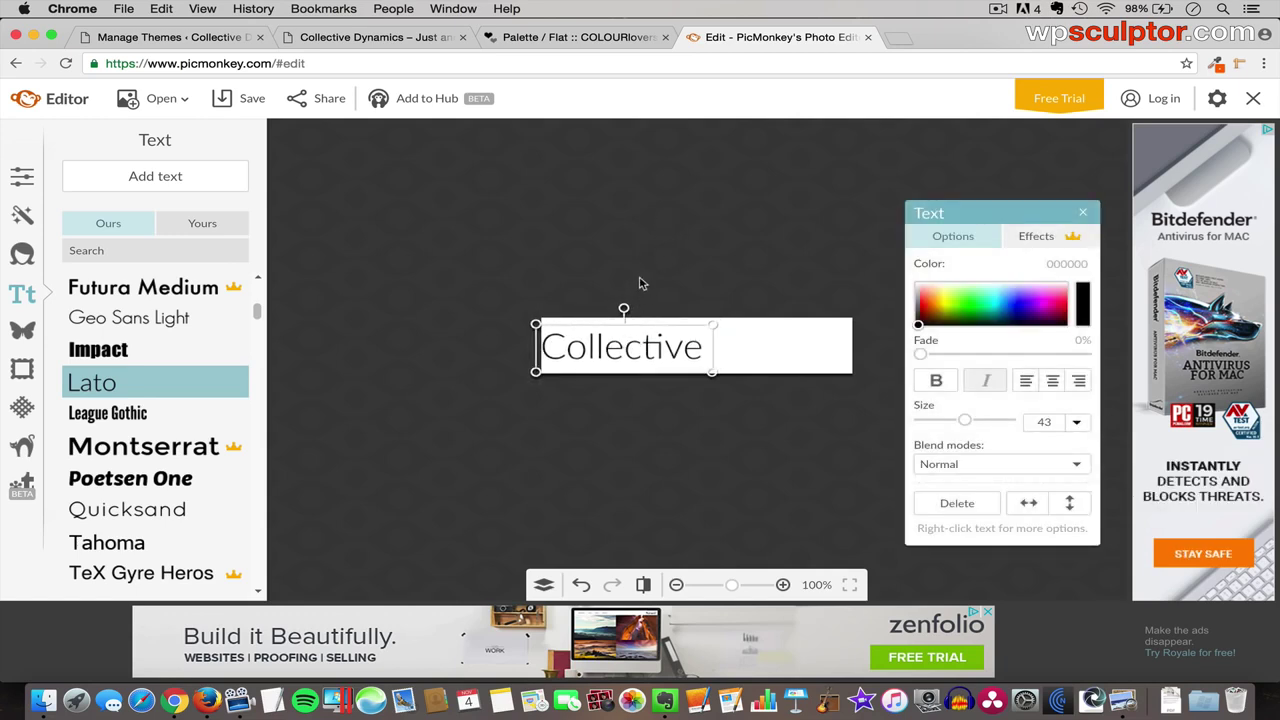
click(514, 248)
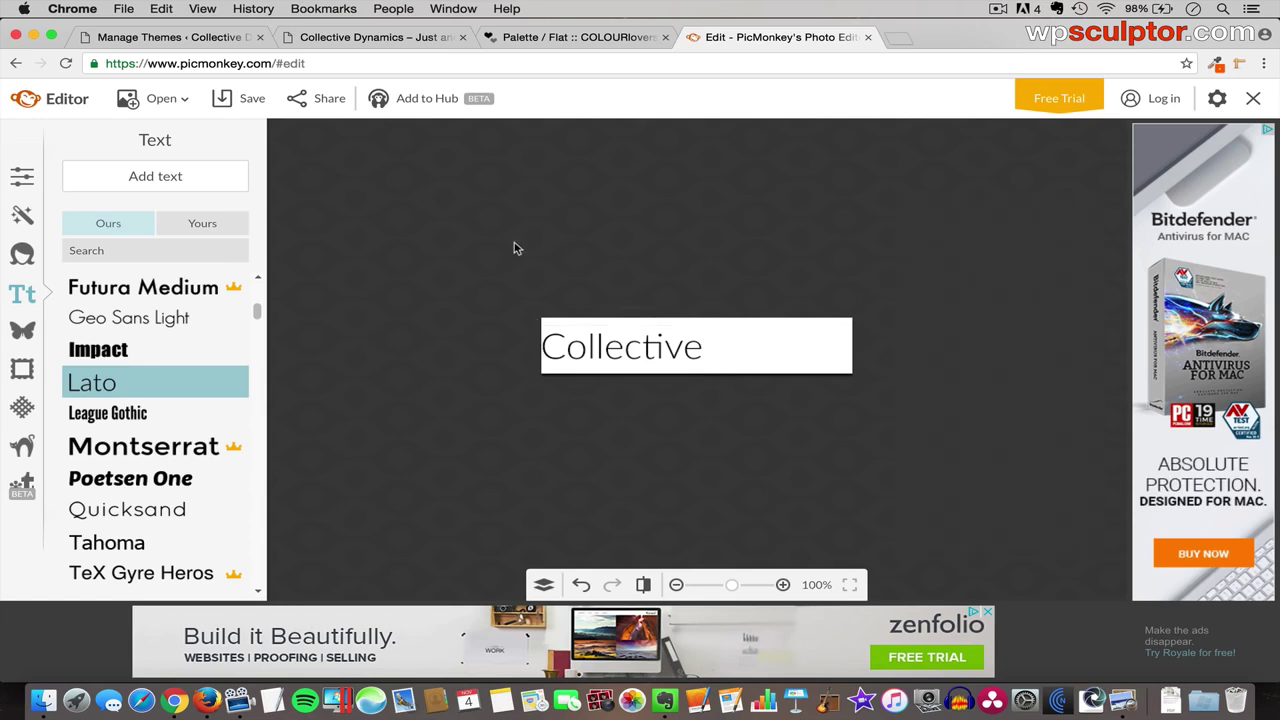
click(162, 177)
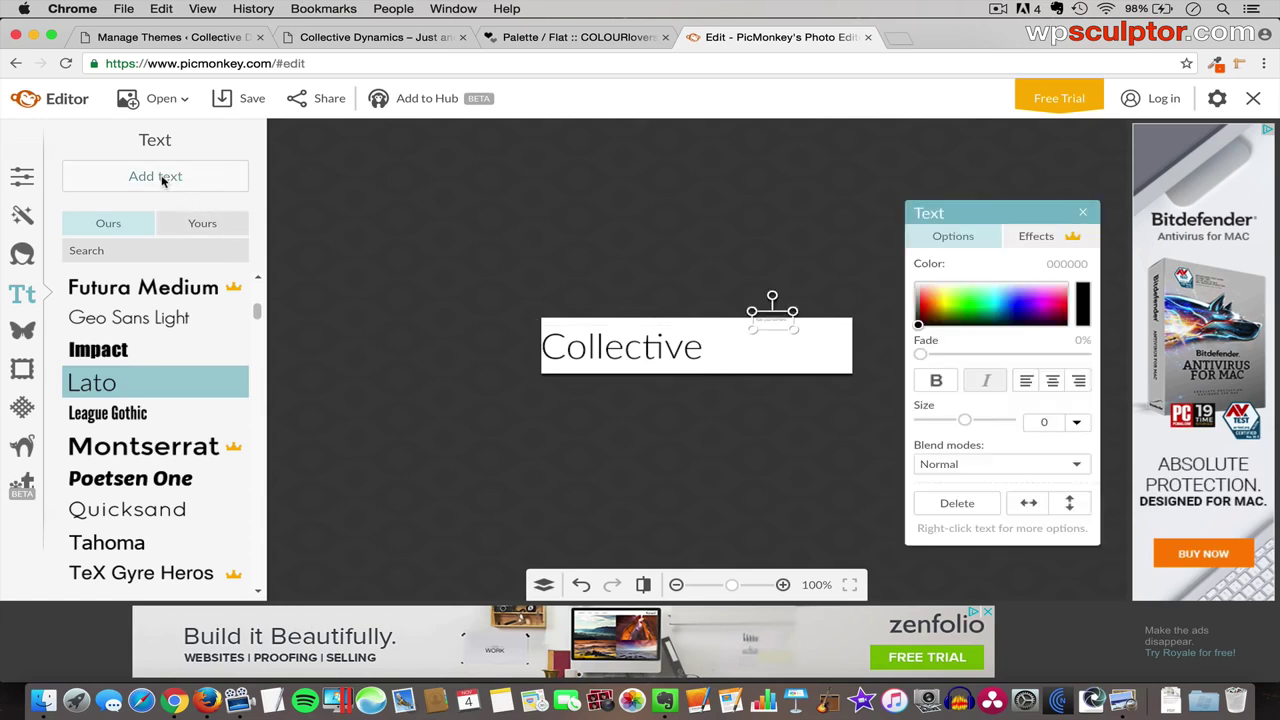
- Type Dynamics in the new text box and set it in Francois One at size 43
drag(767, 320, 887, 374)
double_click(788, 343)
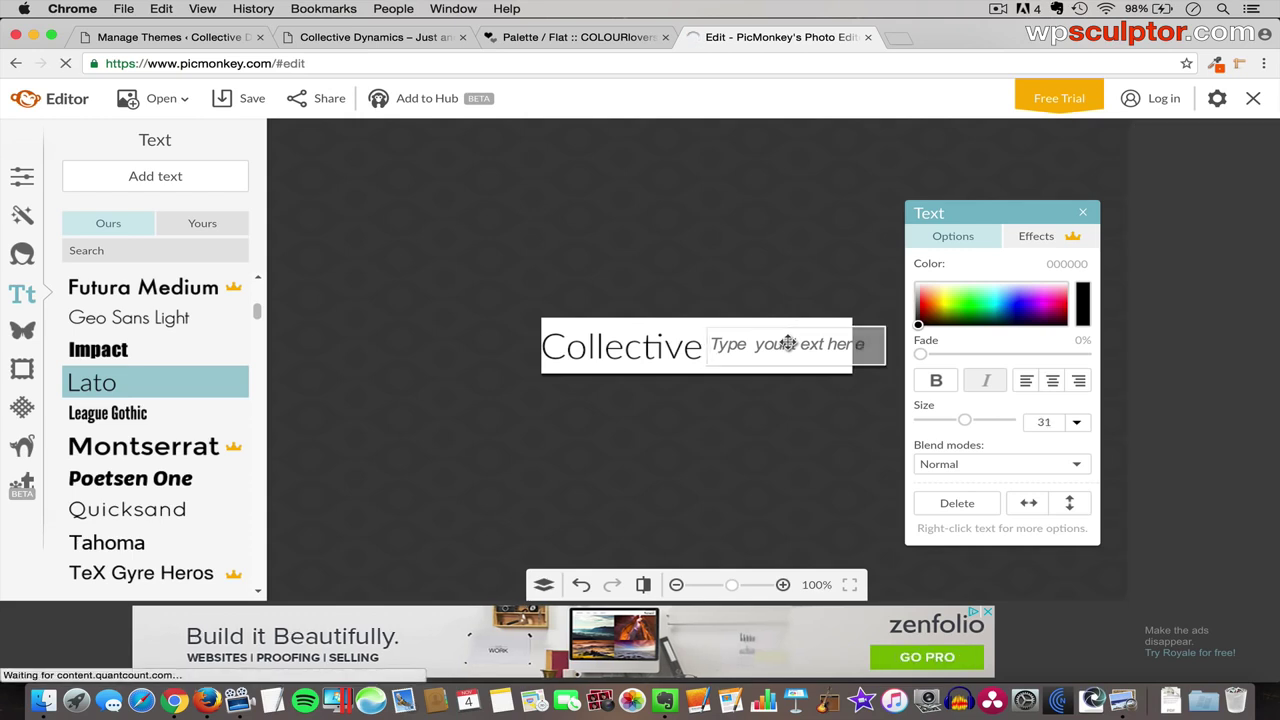
text(D)
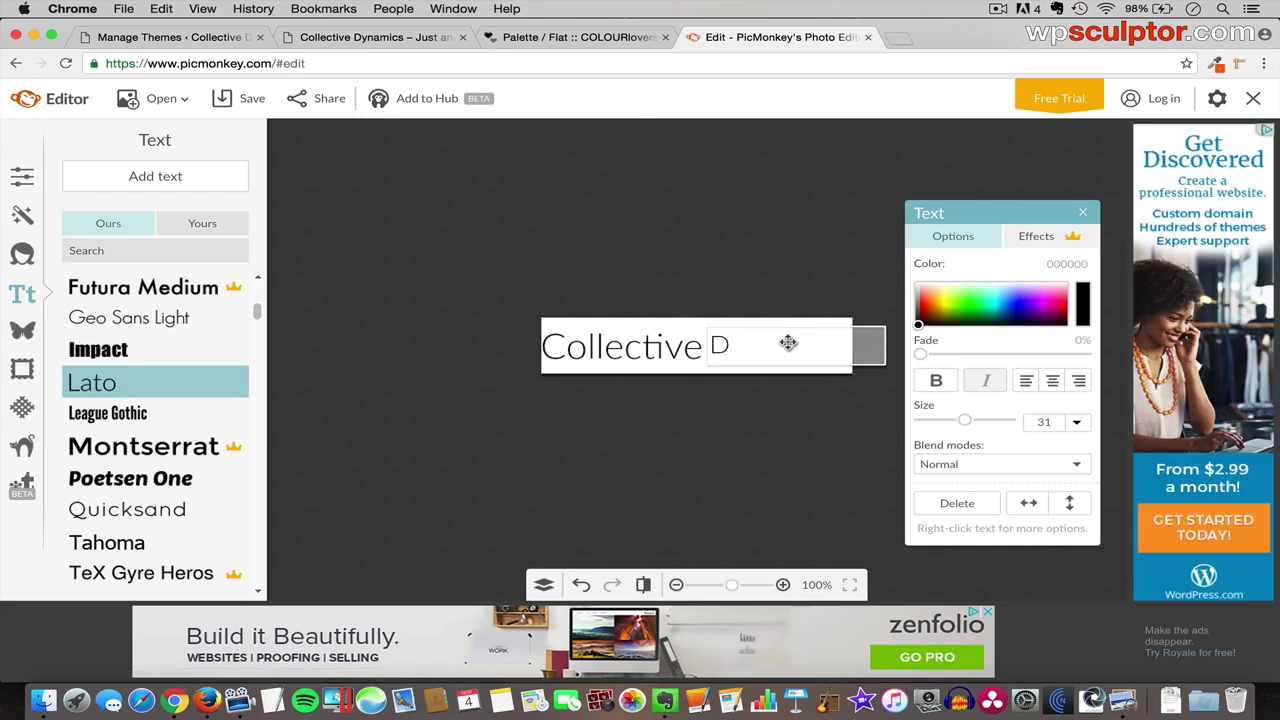
text(ynamics)
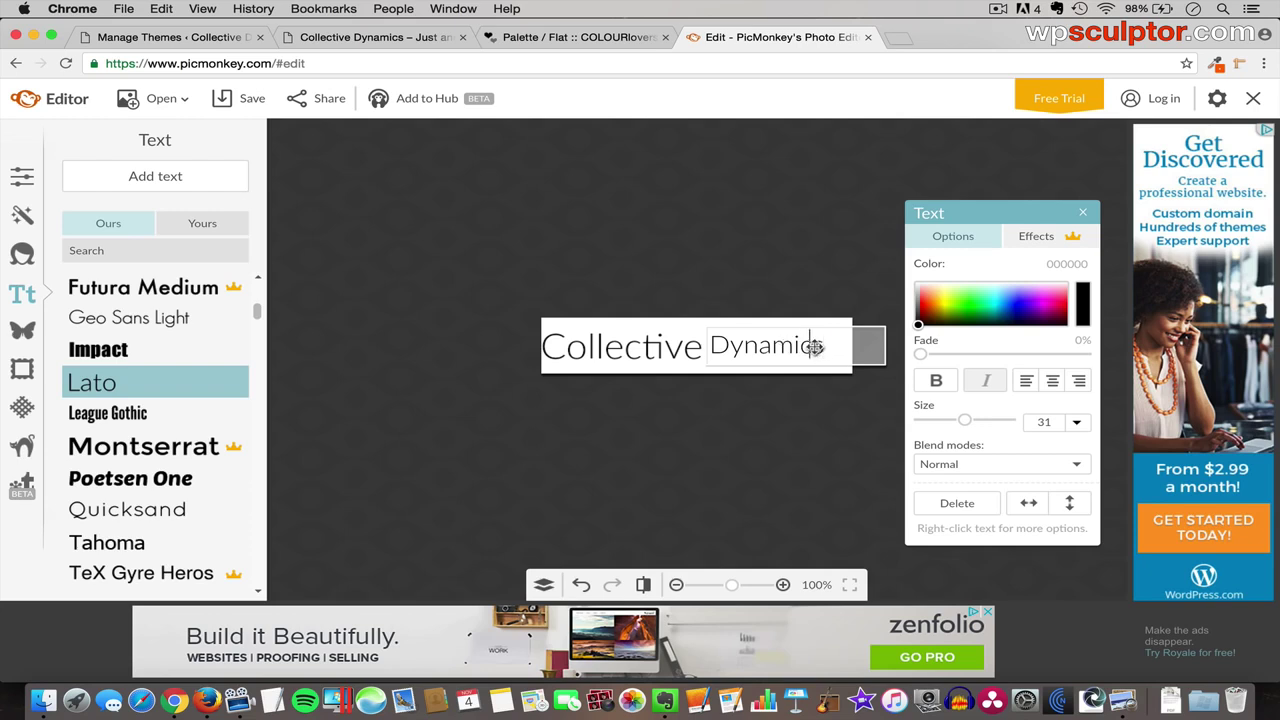
double_click(815, 346)
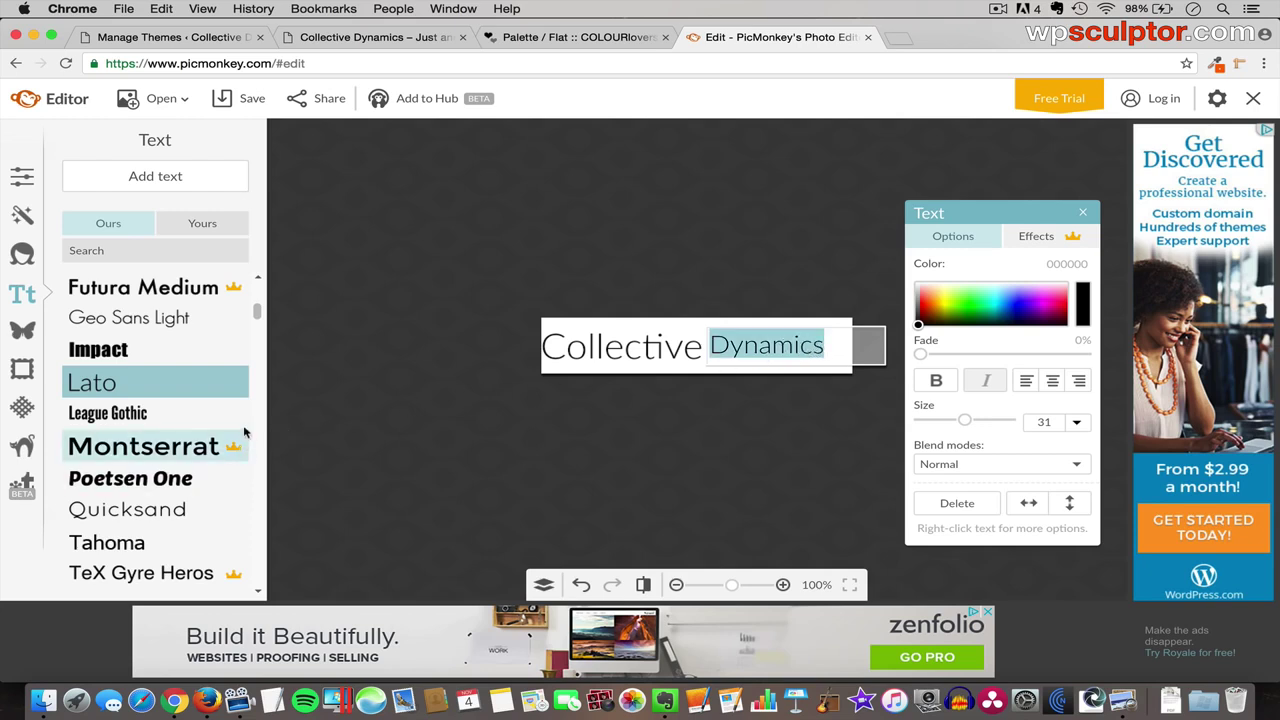
drag(256, 311, 255, 306)
click(160, 316)
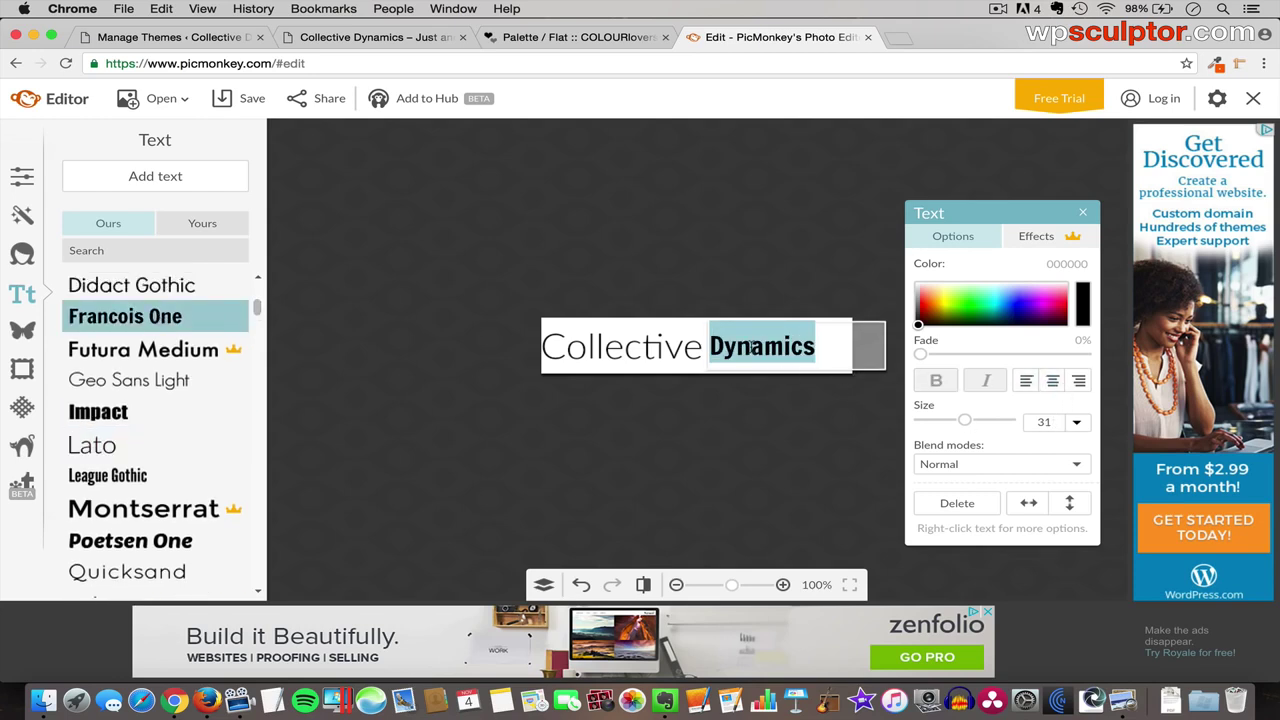
double_click(1047, 421)
text(43)
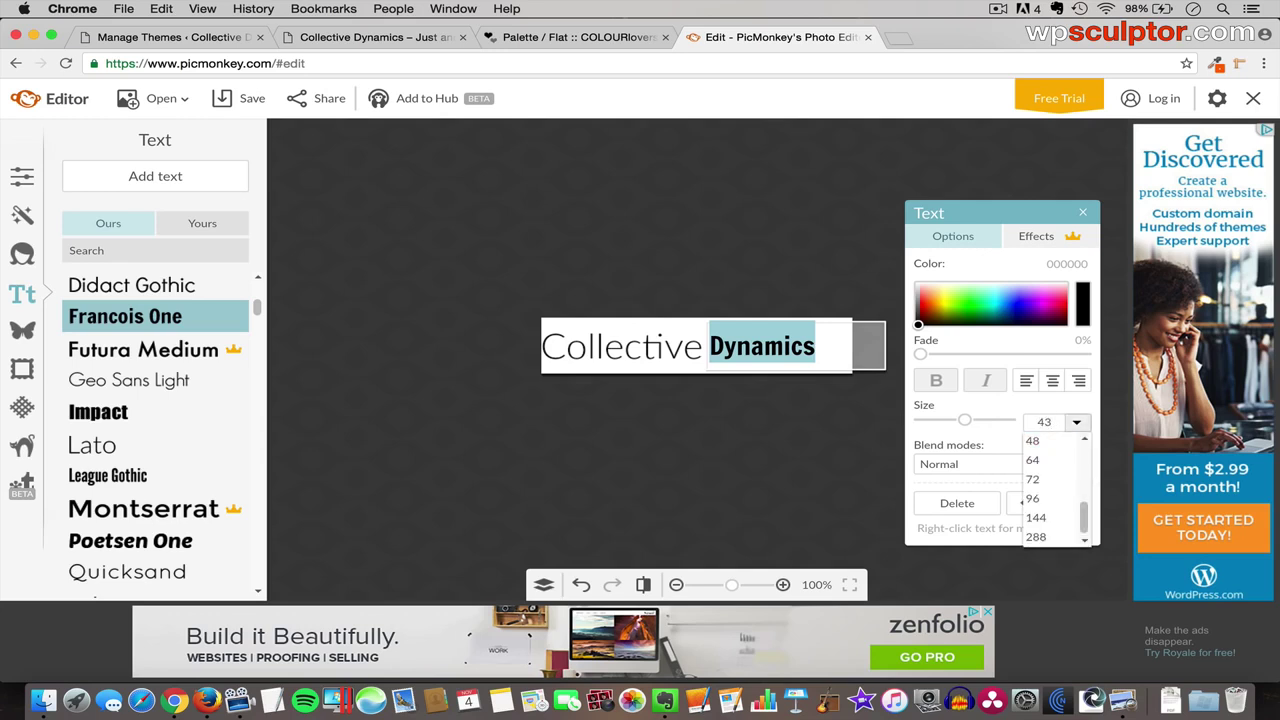
key(Return)
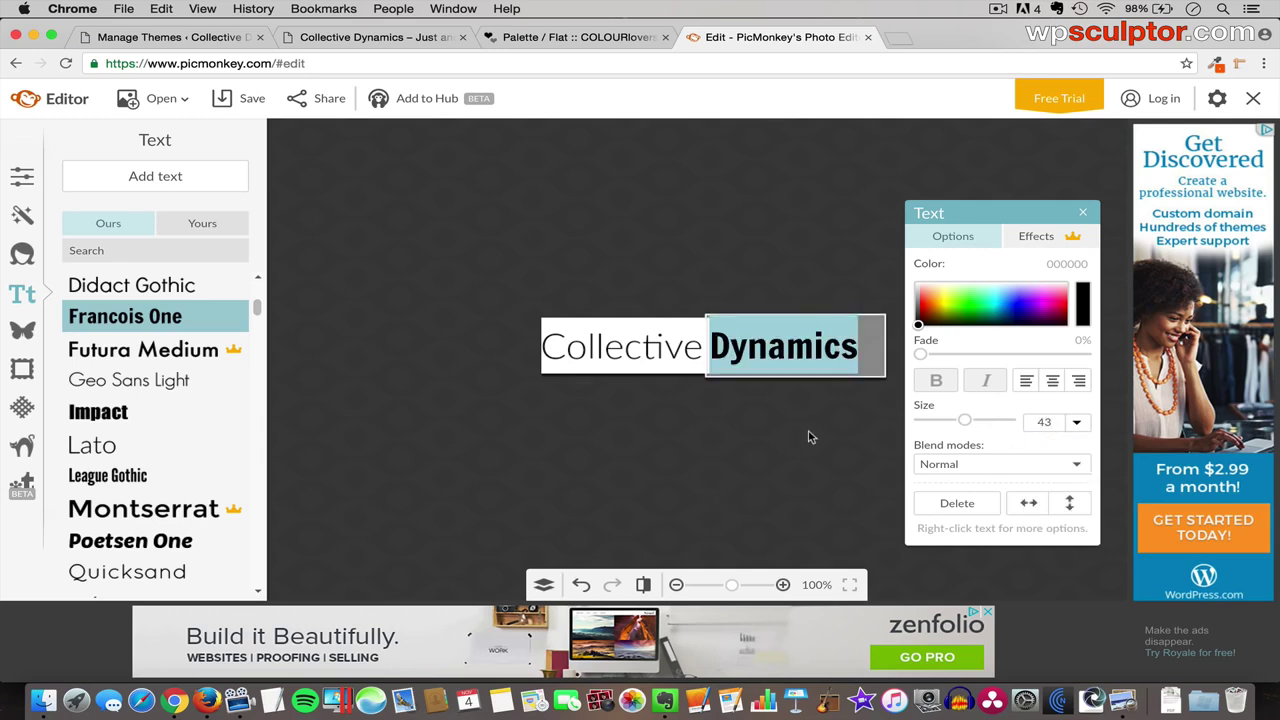
- Nudge Dynamics up against Collective, then return to the COLOURlovers Flat palette tab
click(775, 437)
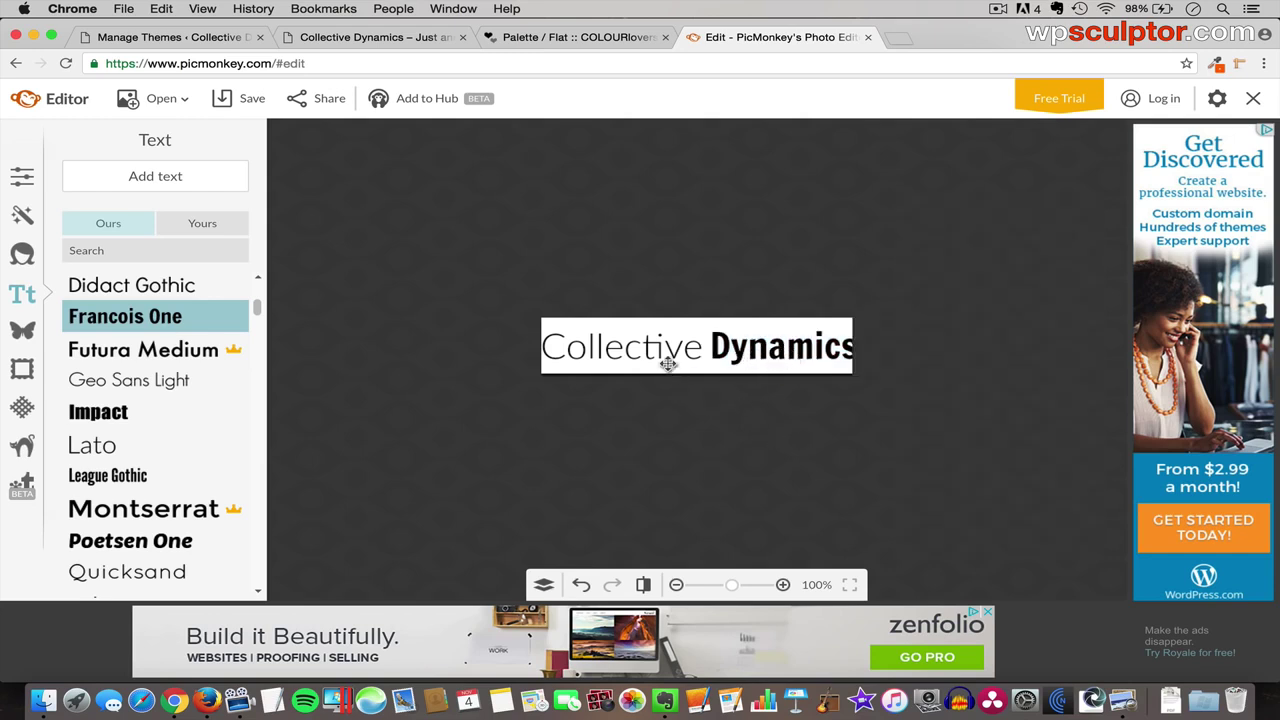
click(798, 348)
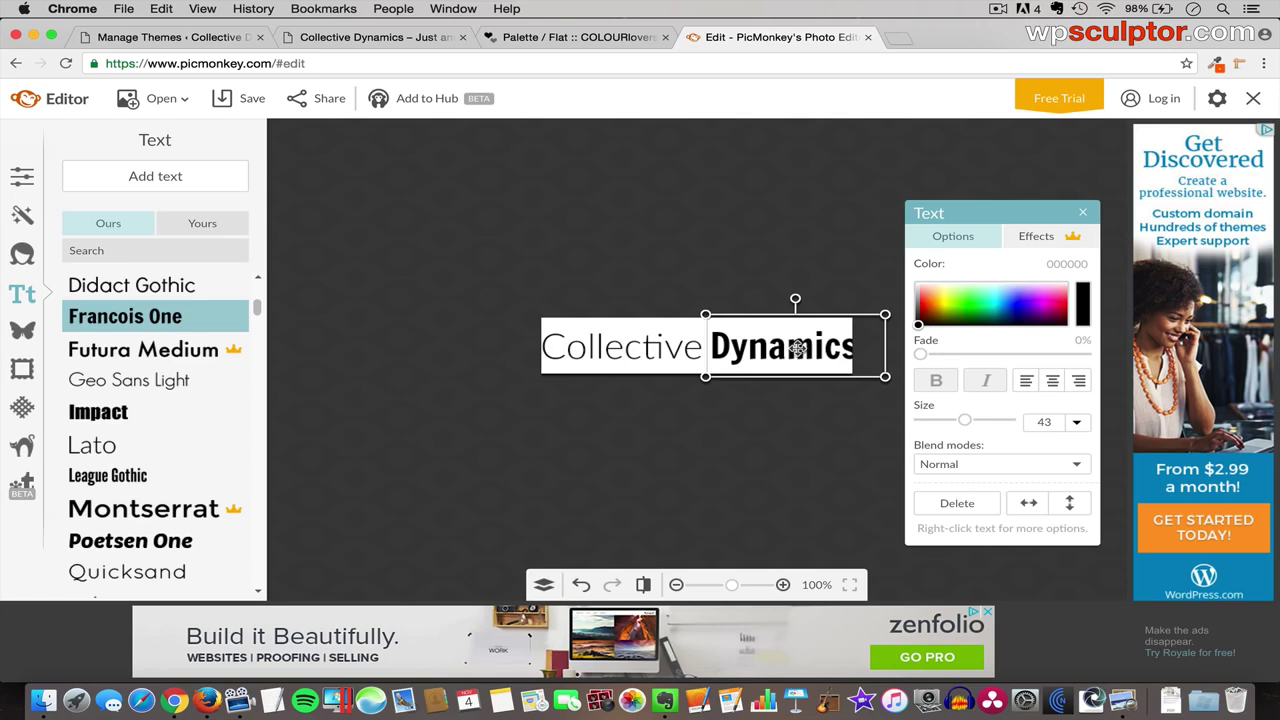
drag(798, 348, 791, 350)
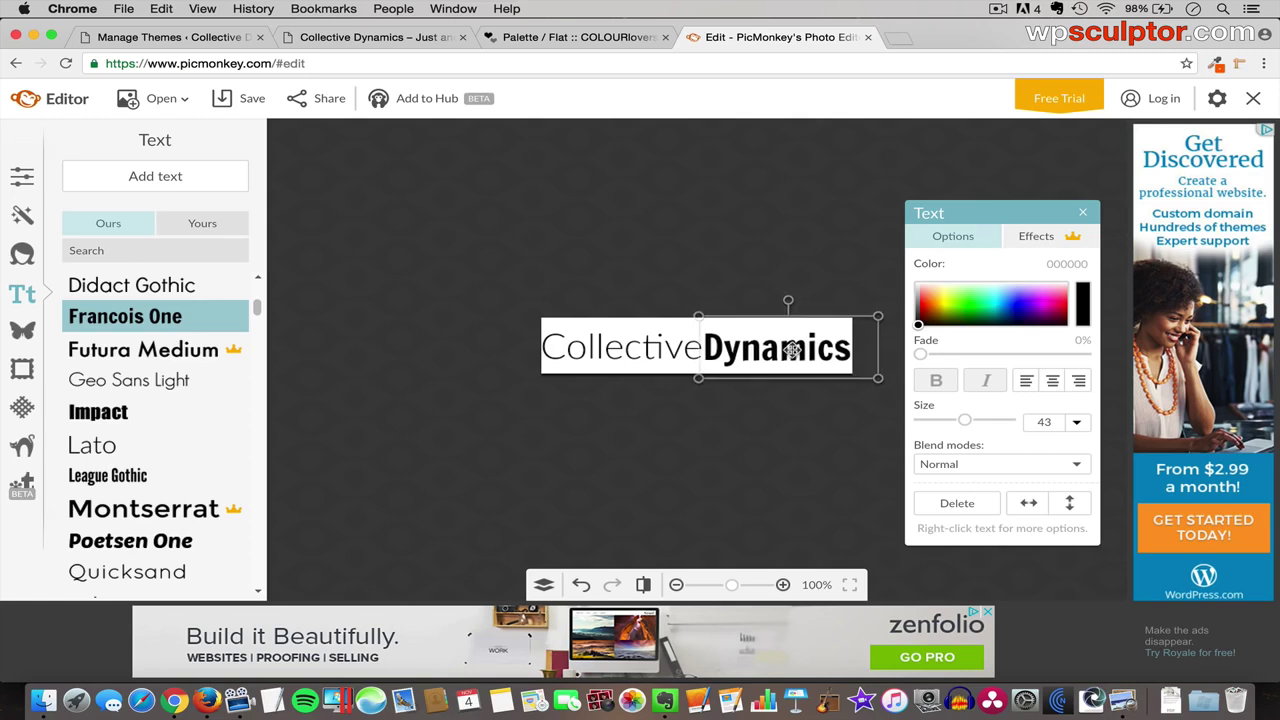
click(730, 418)
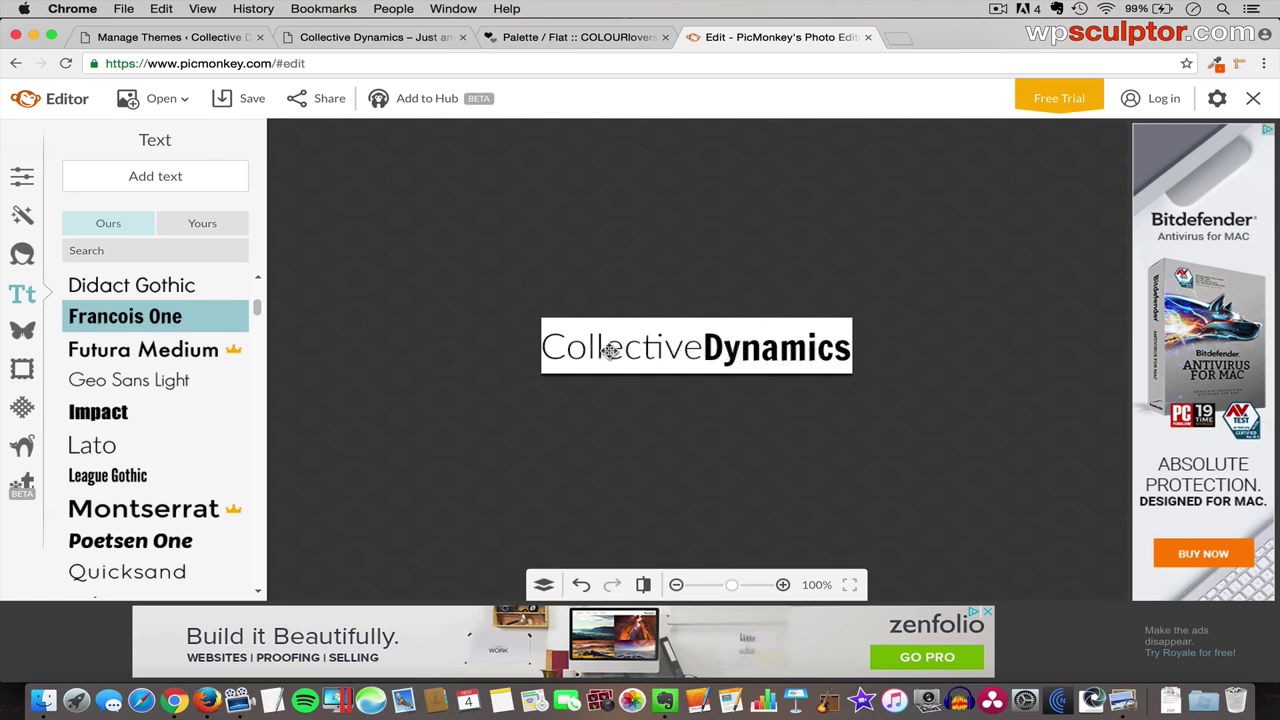
click(610, 349)
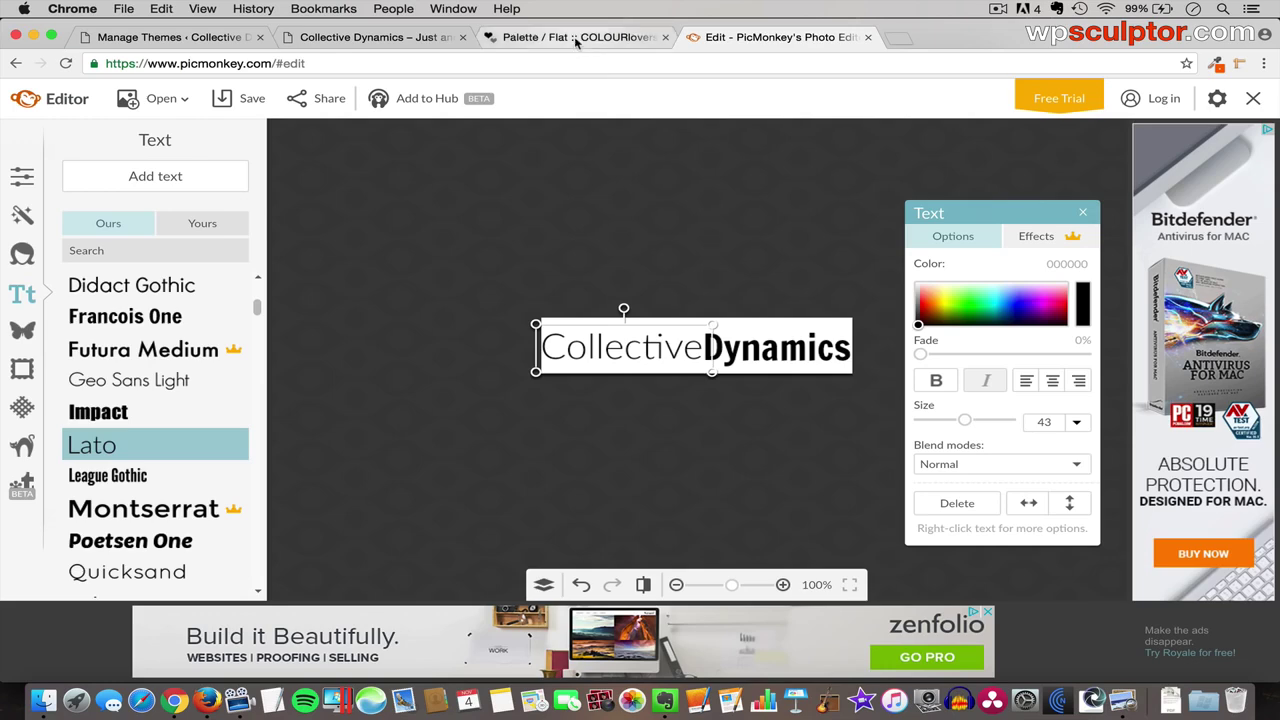
click(574, 36)
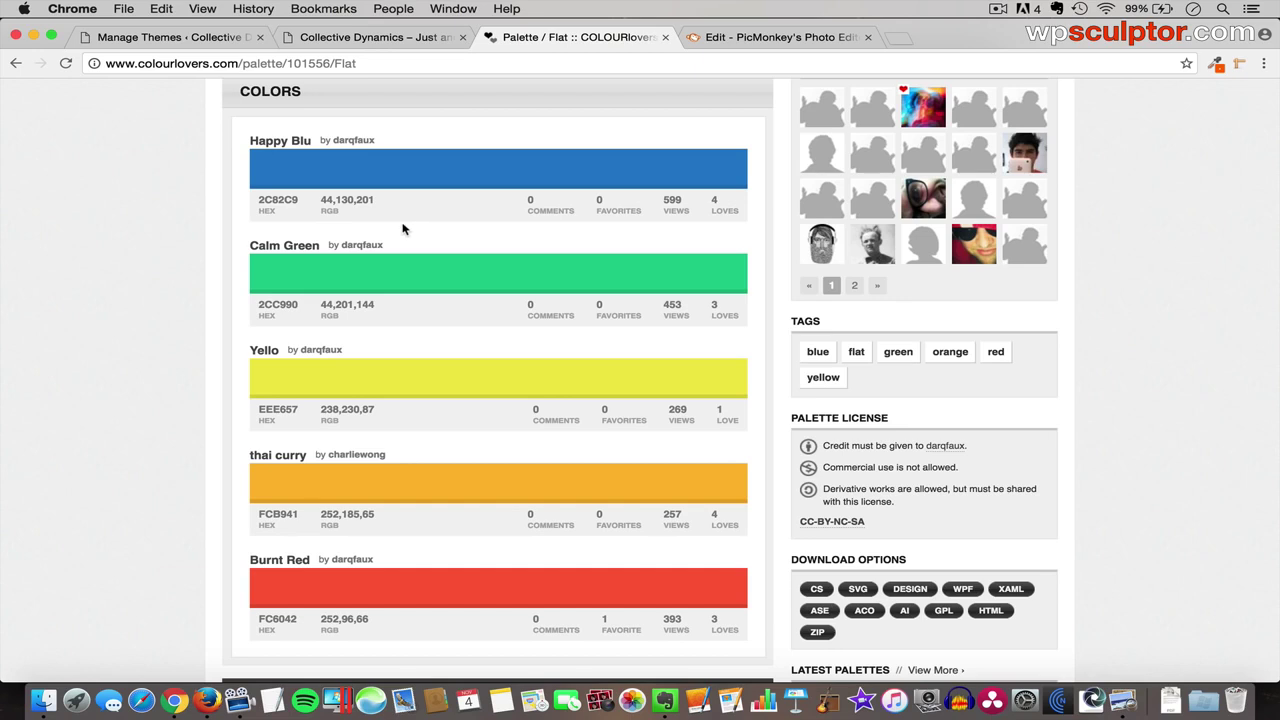
- Copy the Collective Dynamics nav bar's dark grey #222222 with ColorZilla, then return to PicMonkey
click(418, 38)
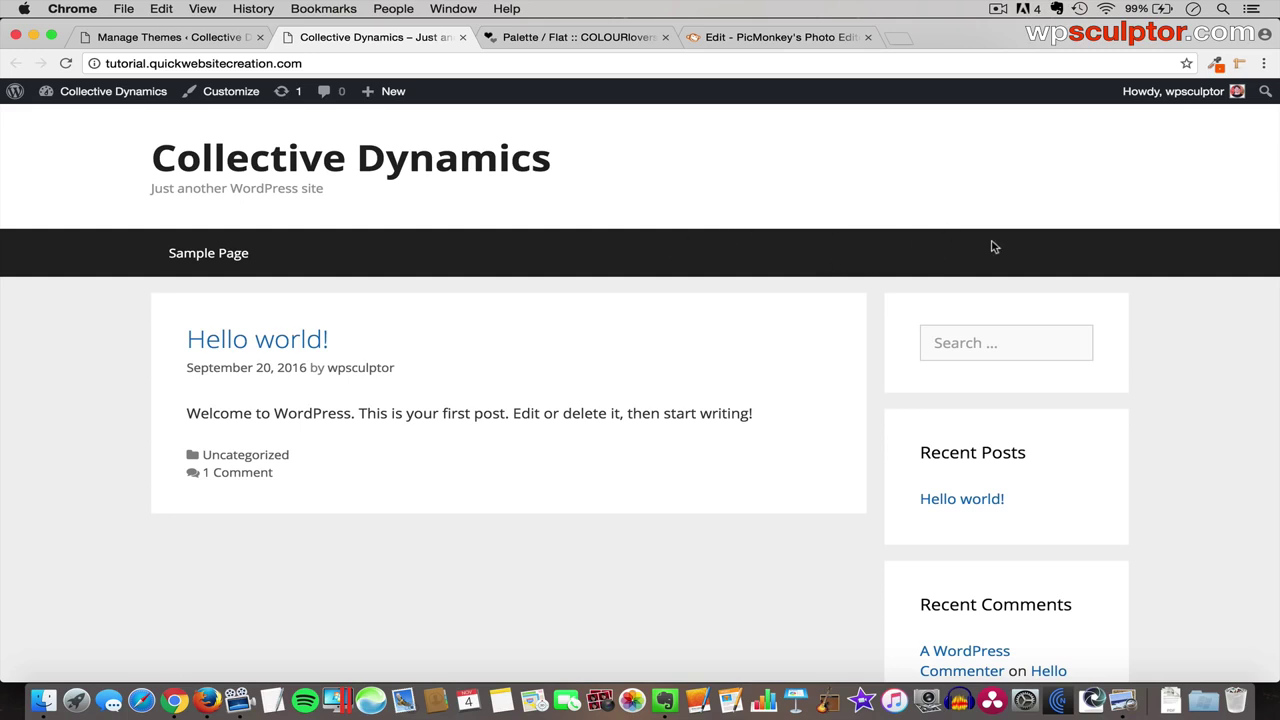
click(1217, 64)
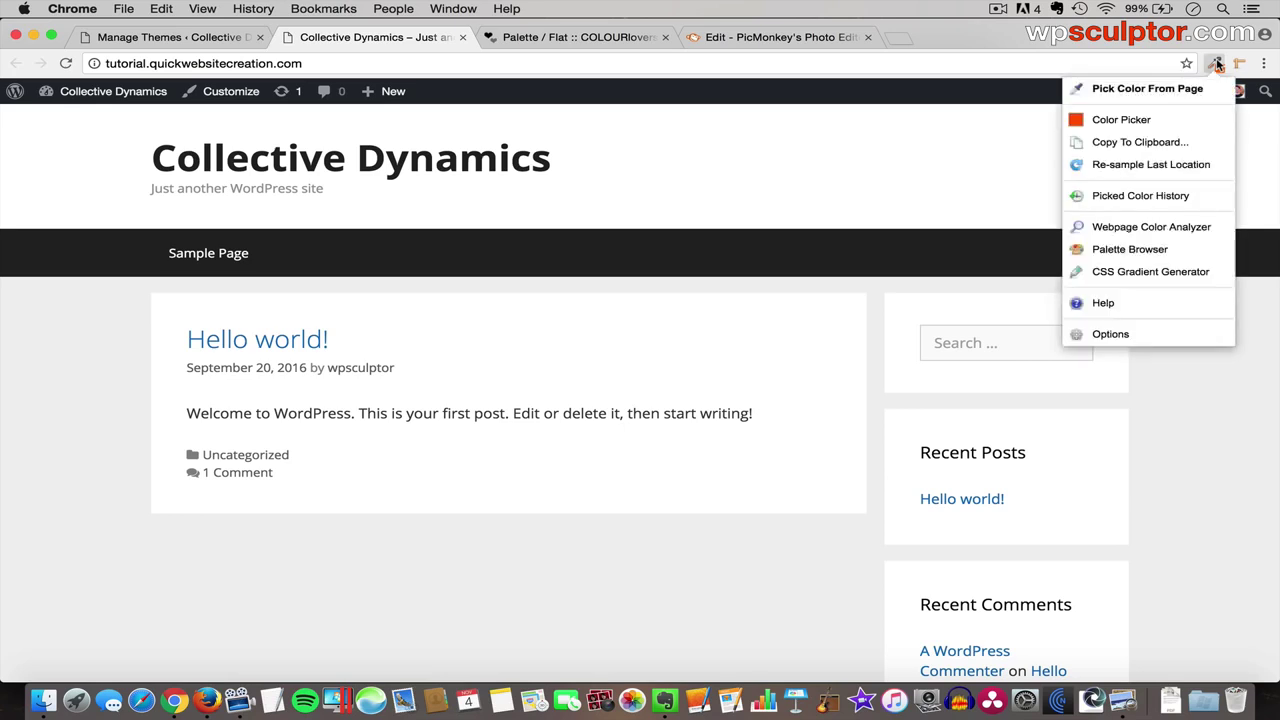
click(1127, 92)
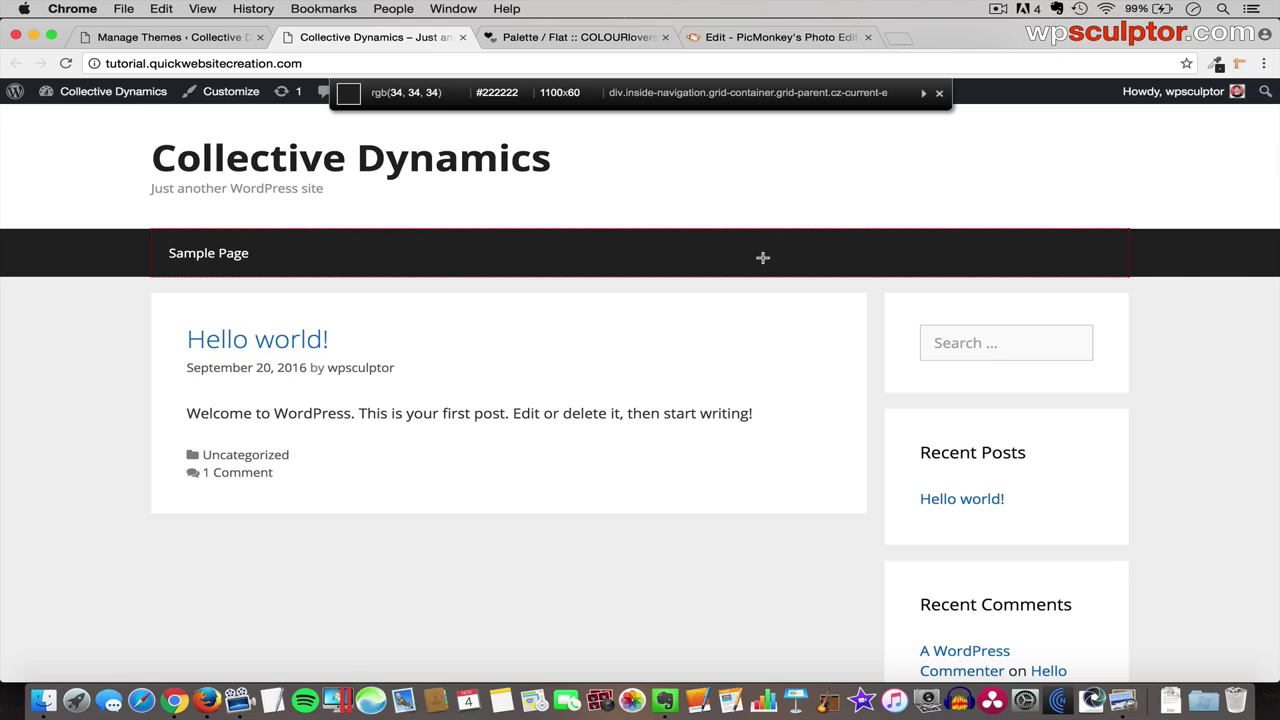
click(762, 256)
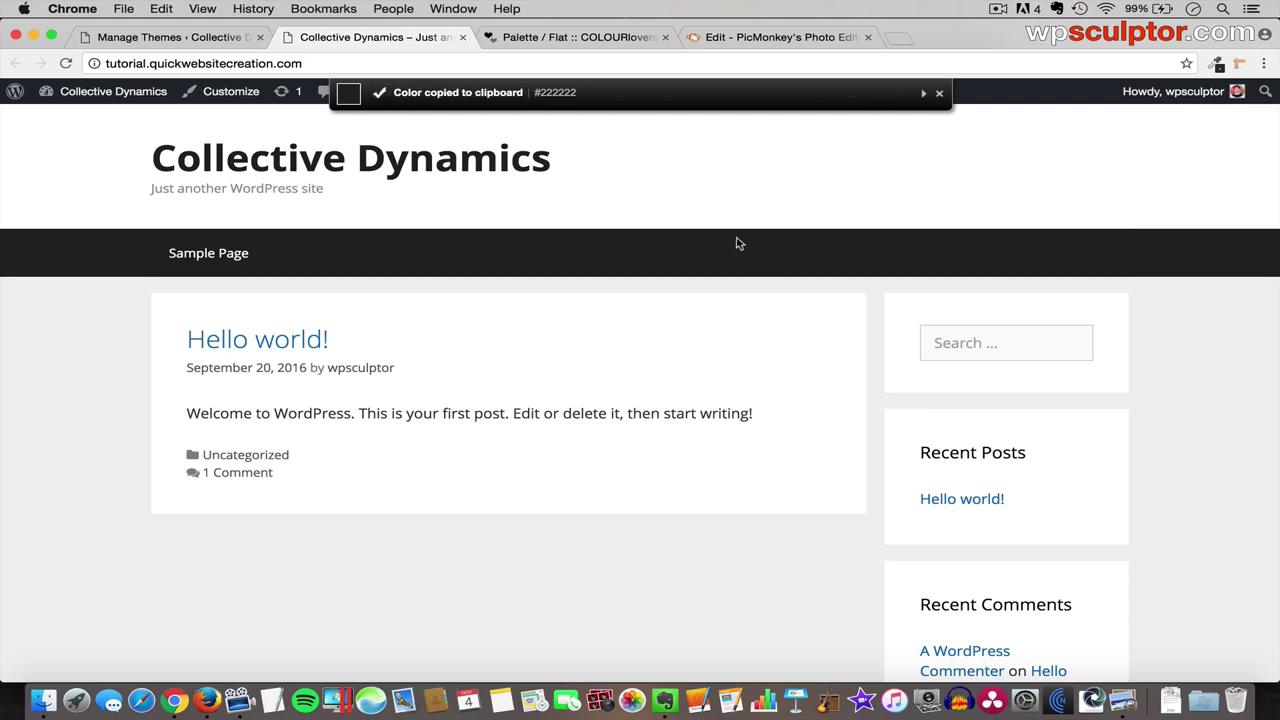
click(733, 38)
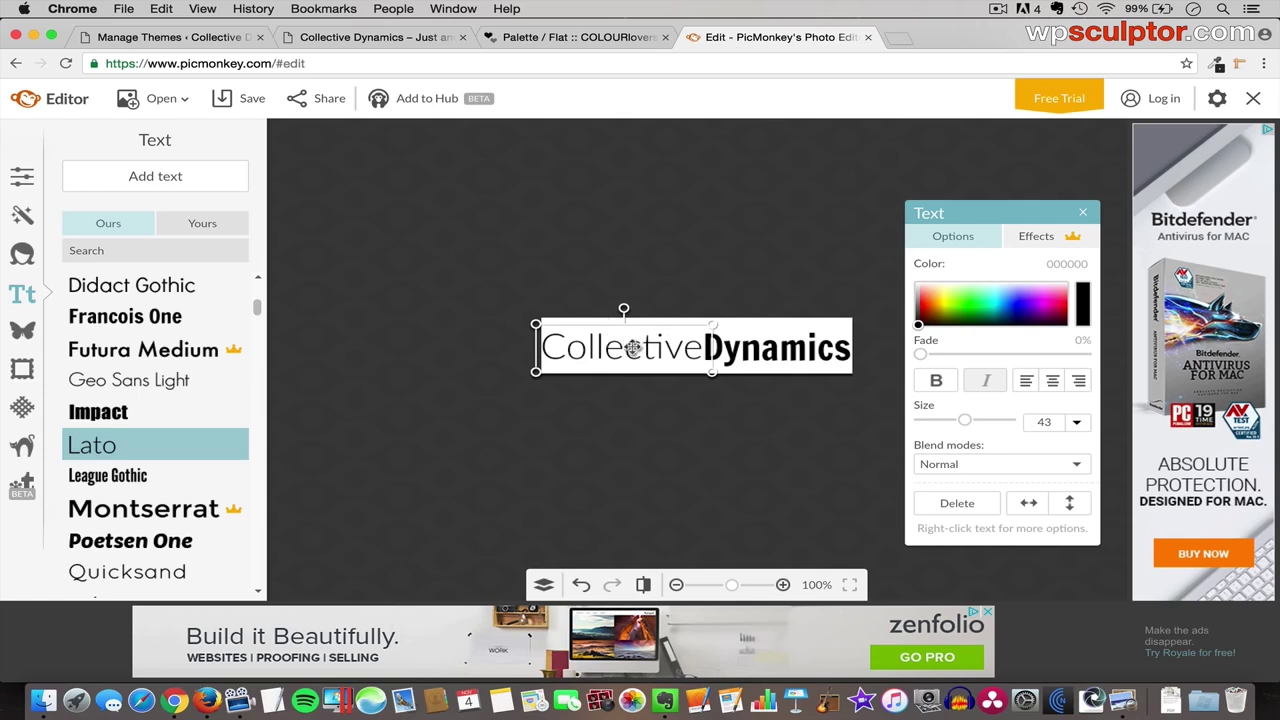
- Colour the word Collective dark grey 222222
click(662, 348)
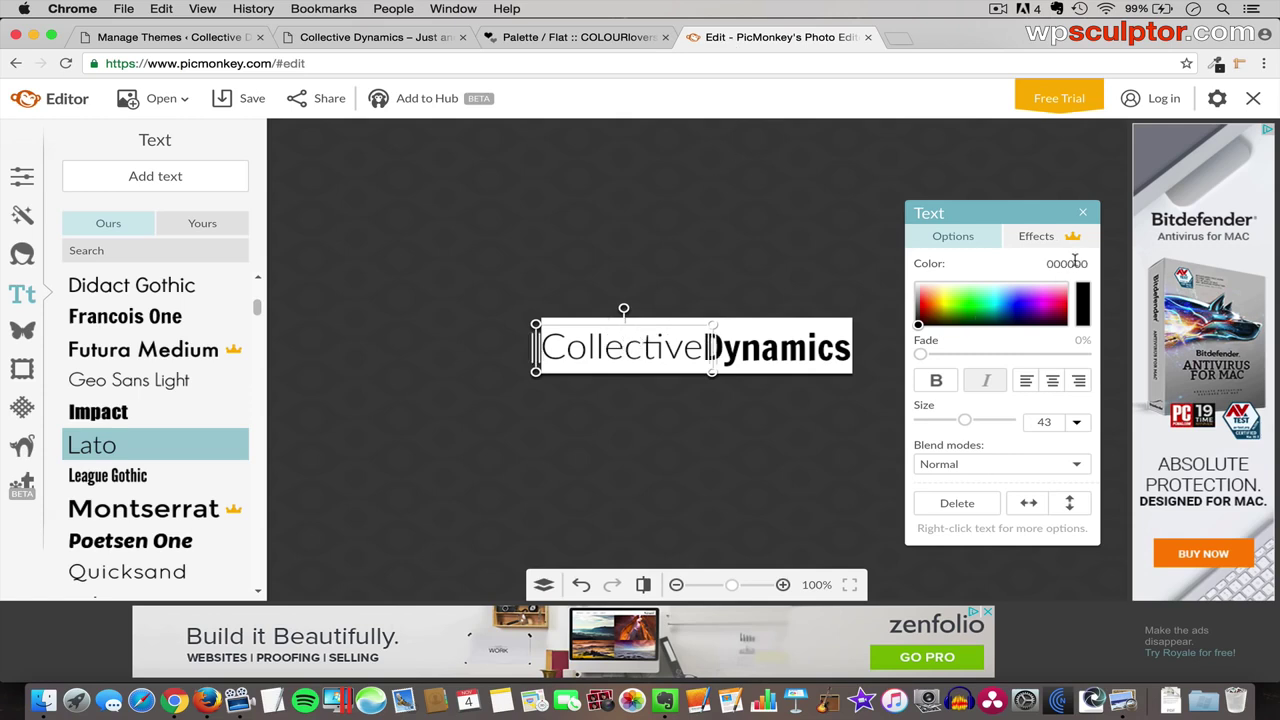
click(1067, 262)
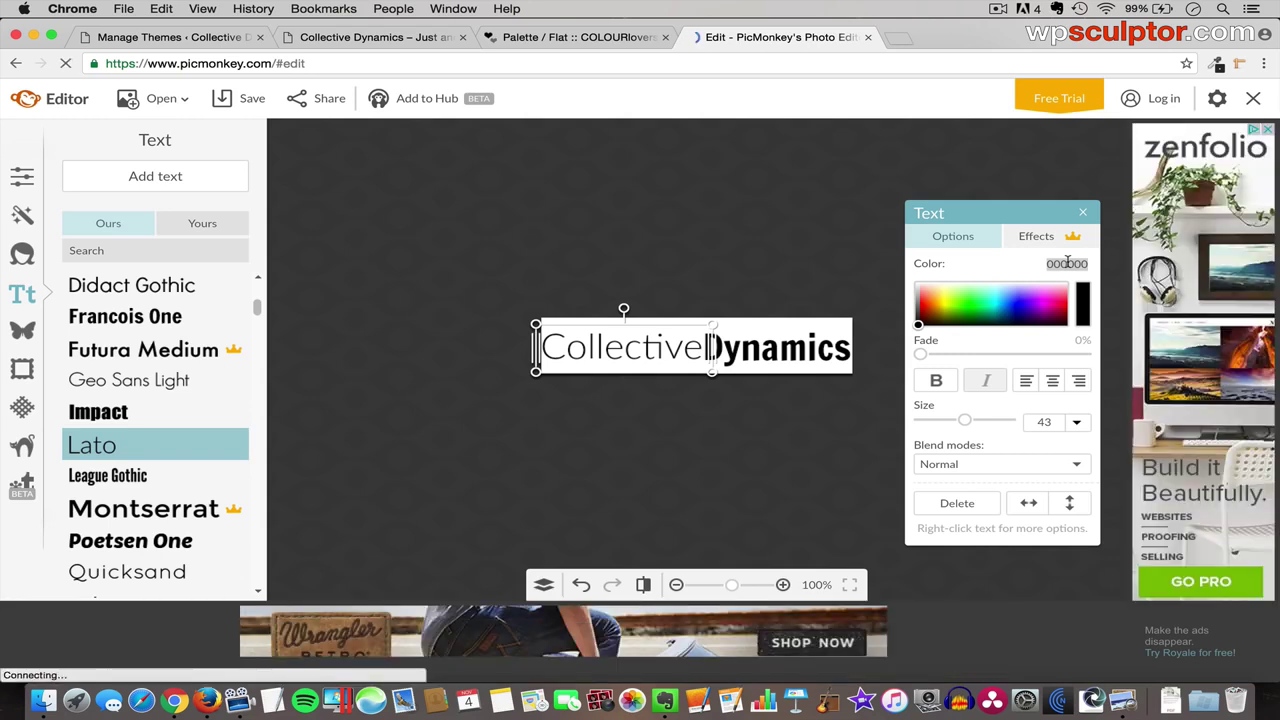
text(222222)
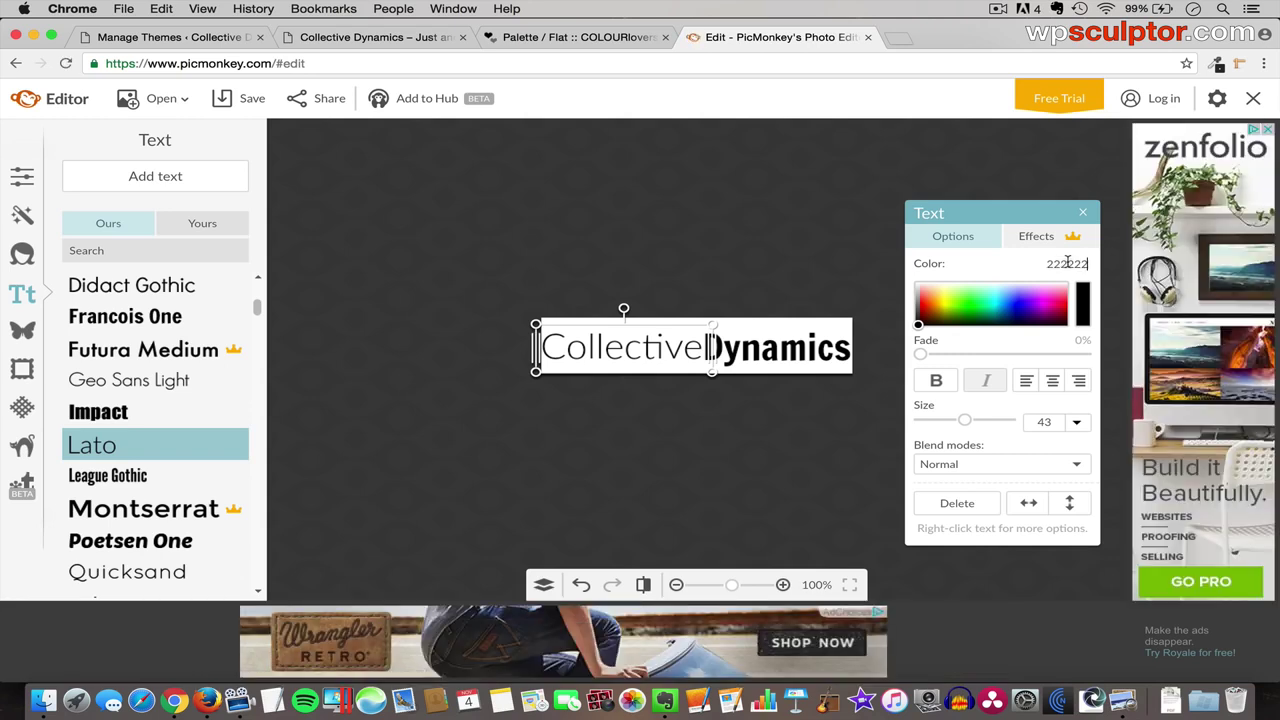
key(Return)
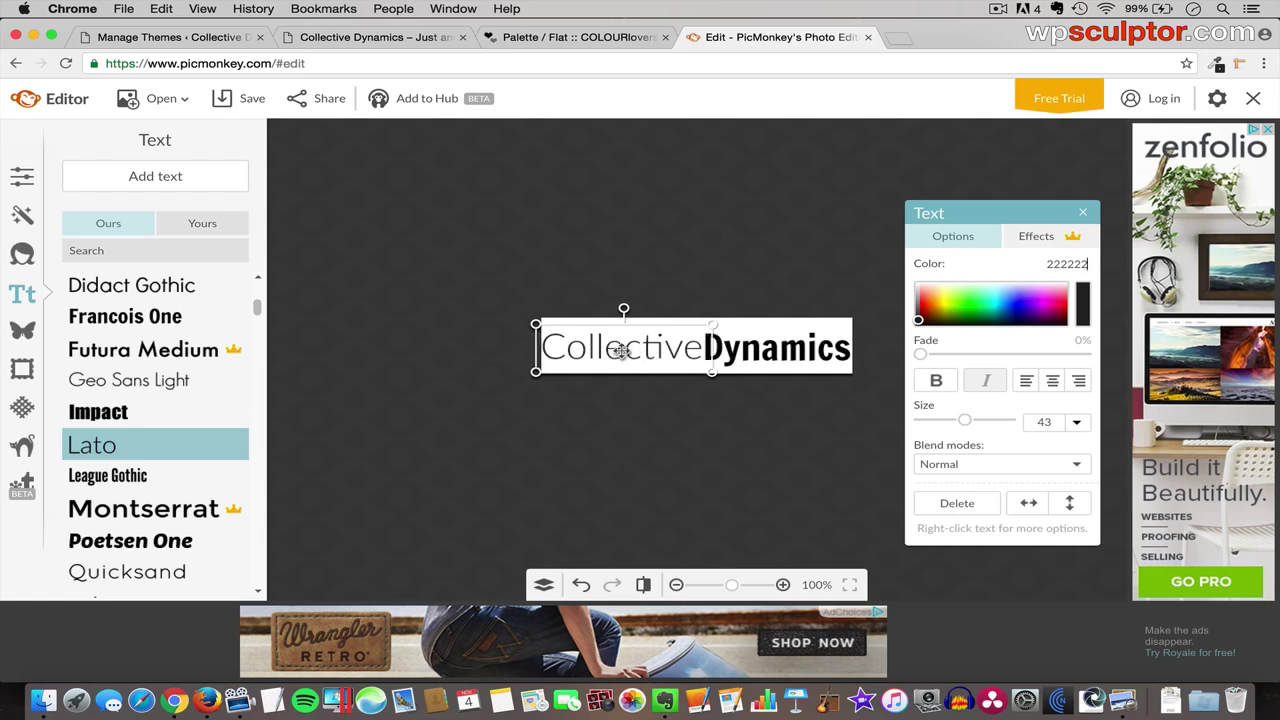
- Colour Dynamics Burnt Red by pasting FC6042 copied from the COLOURlovers palette
click(808, 350)
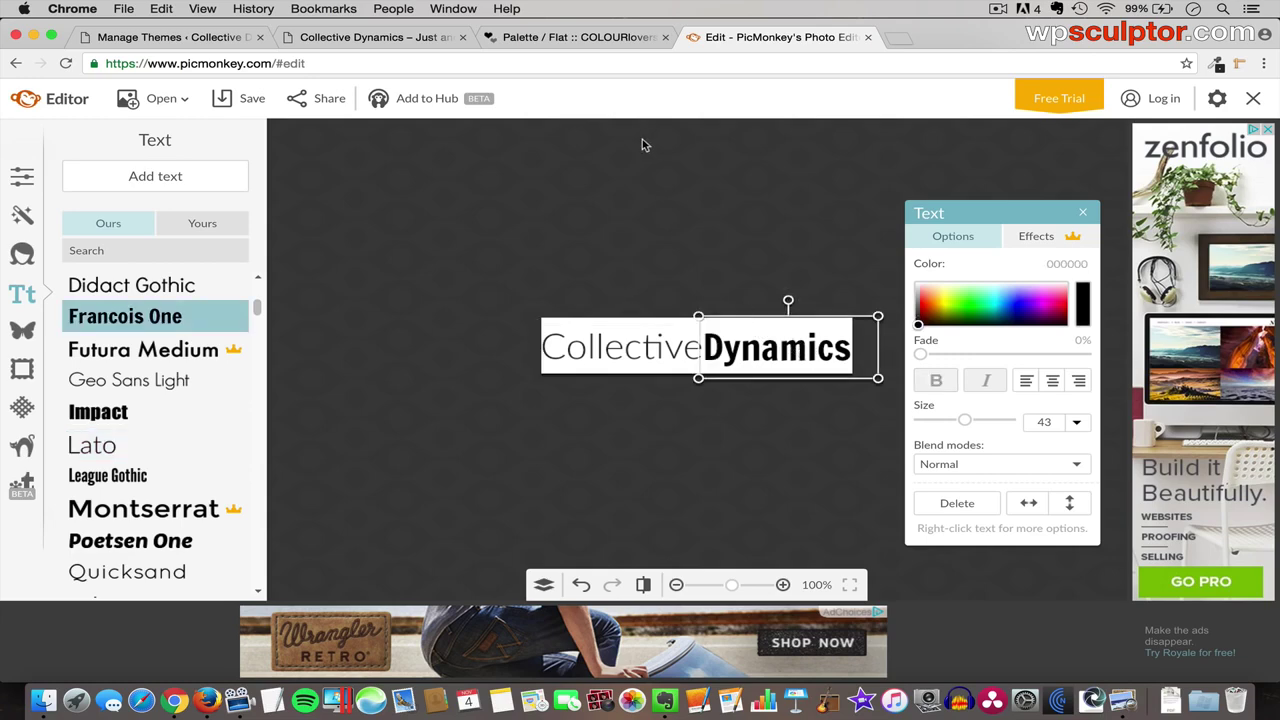
click(585, 37)
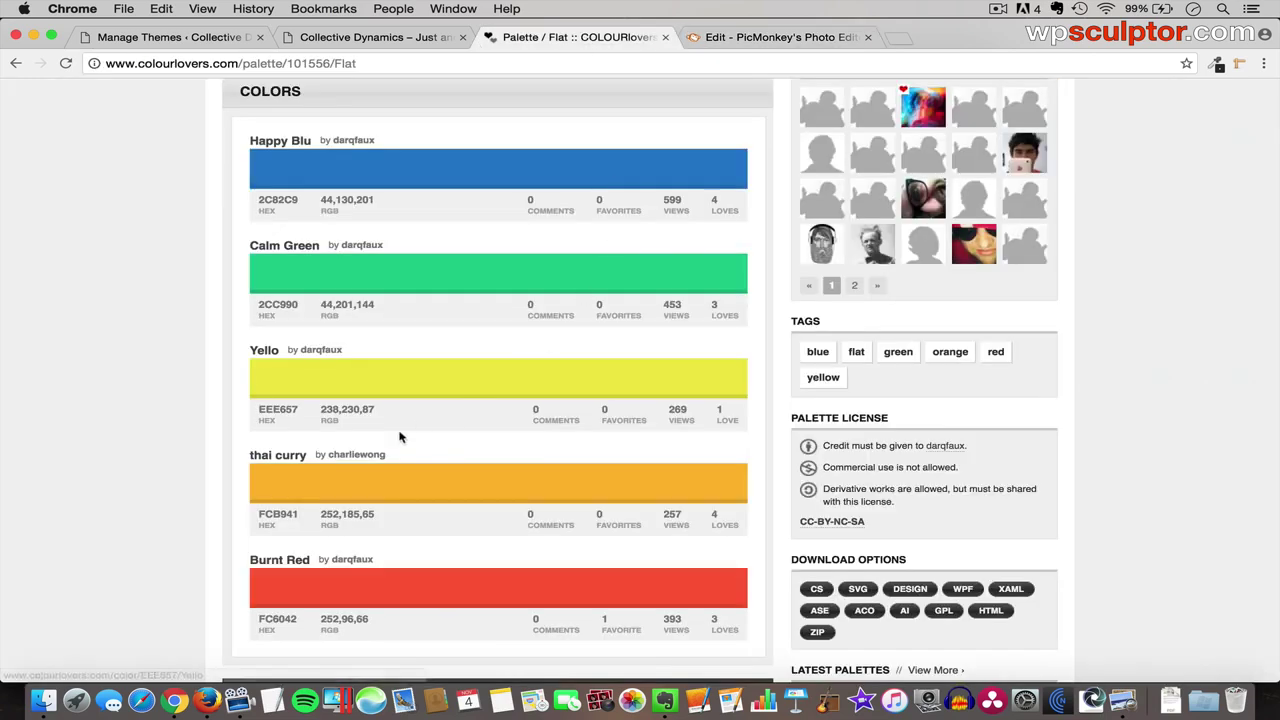
double_click(275, 620)
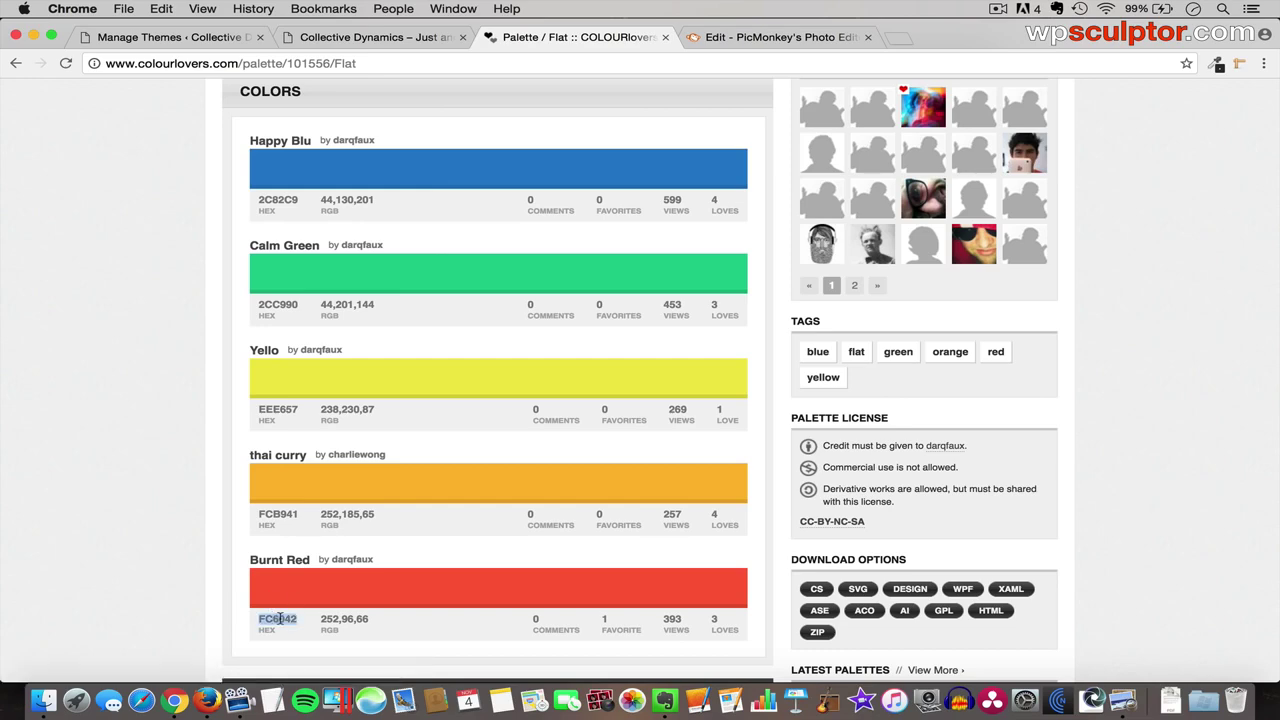
click(740, 38)
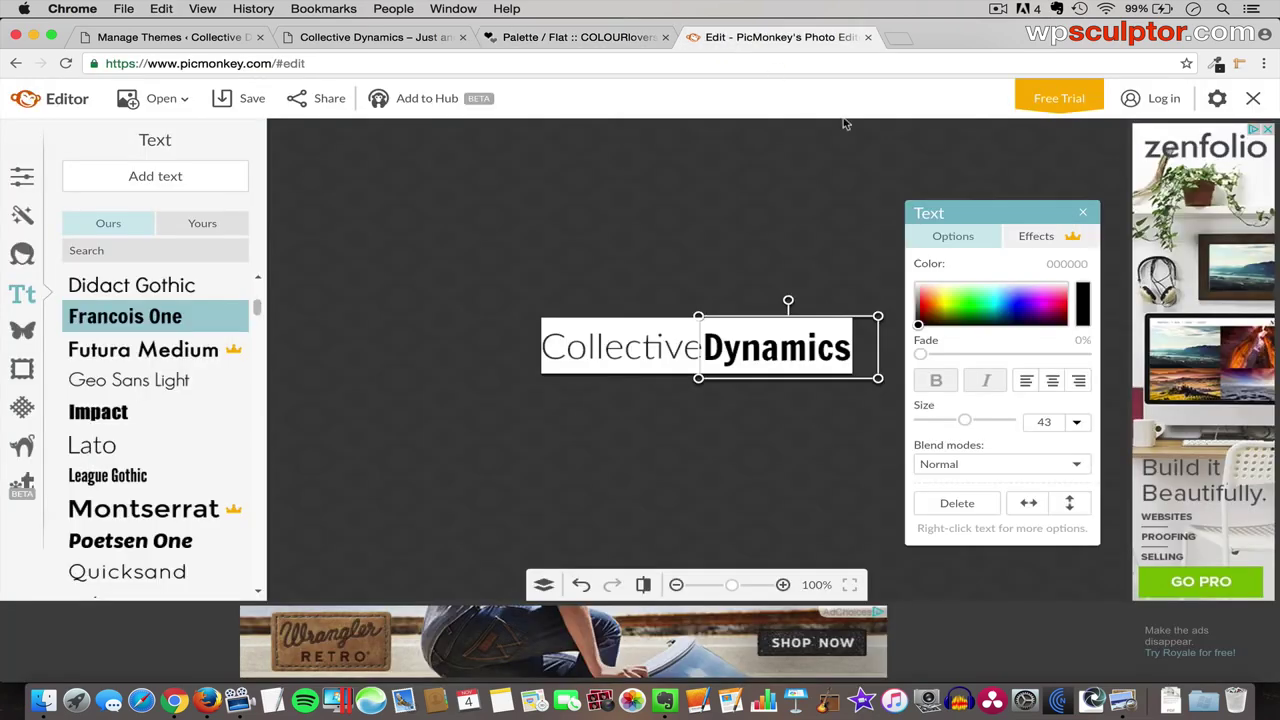
click(1068, 264)
key(super+v)
key(Return)
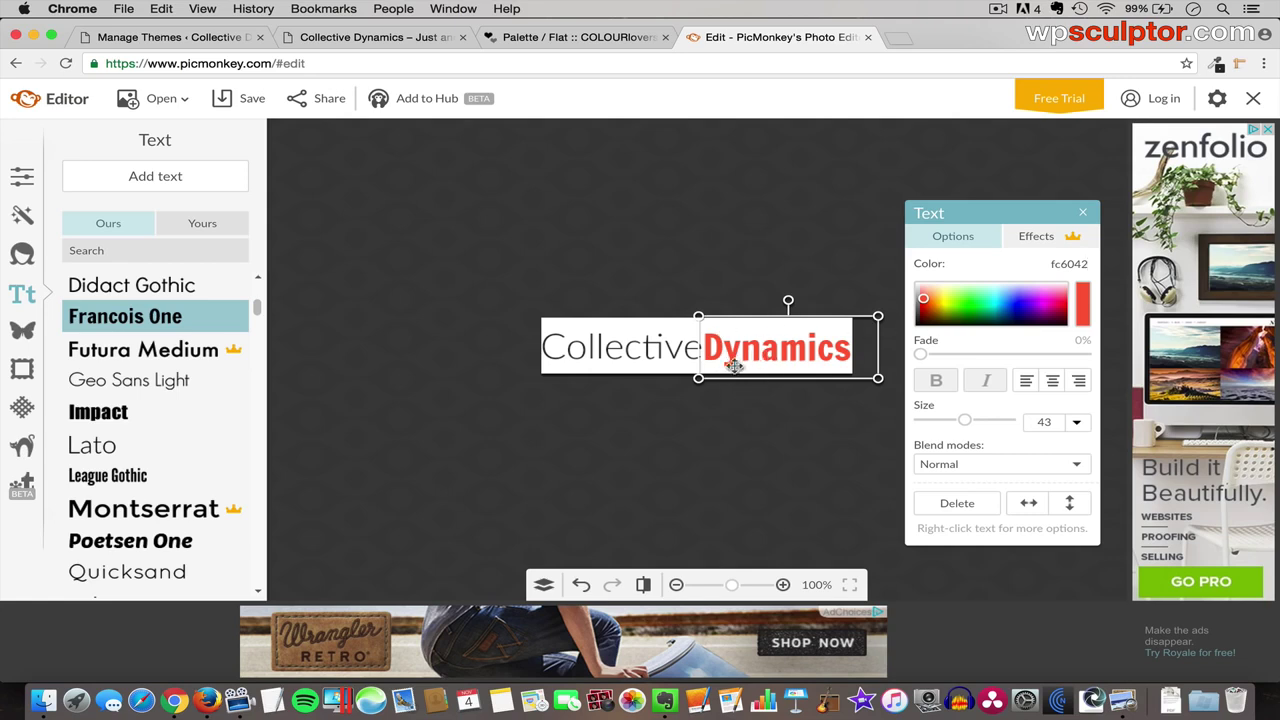
click(708, 451)
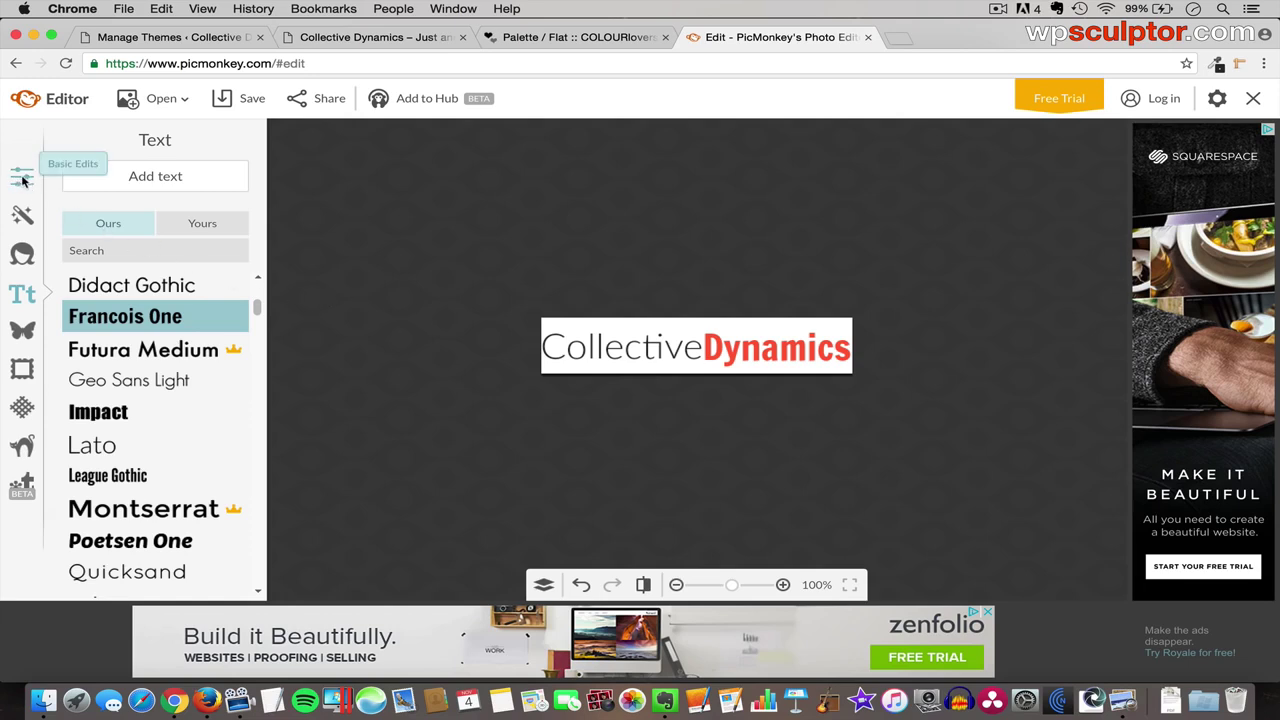
- Make the logo's canvas background transparent
click(22, 178)
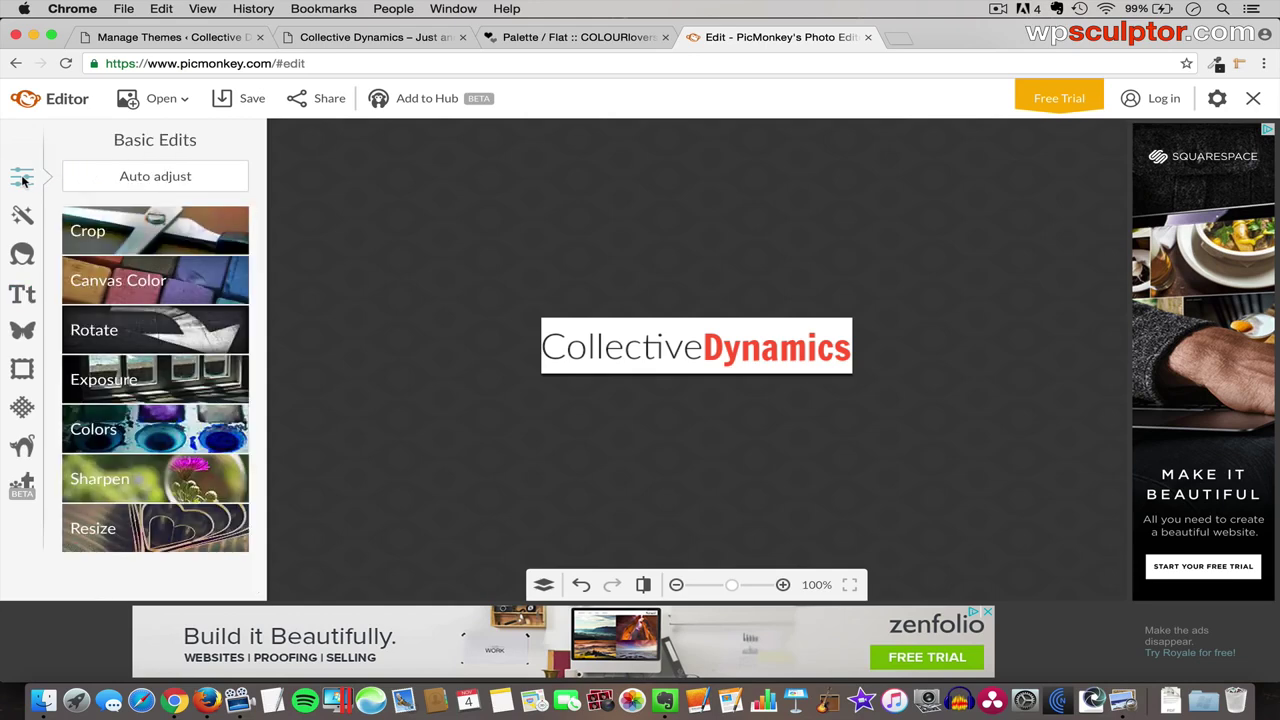
click(134, 284)
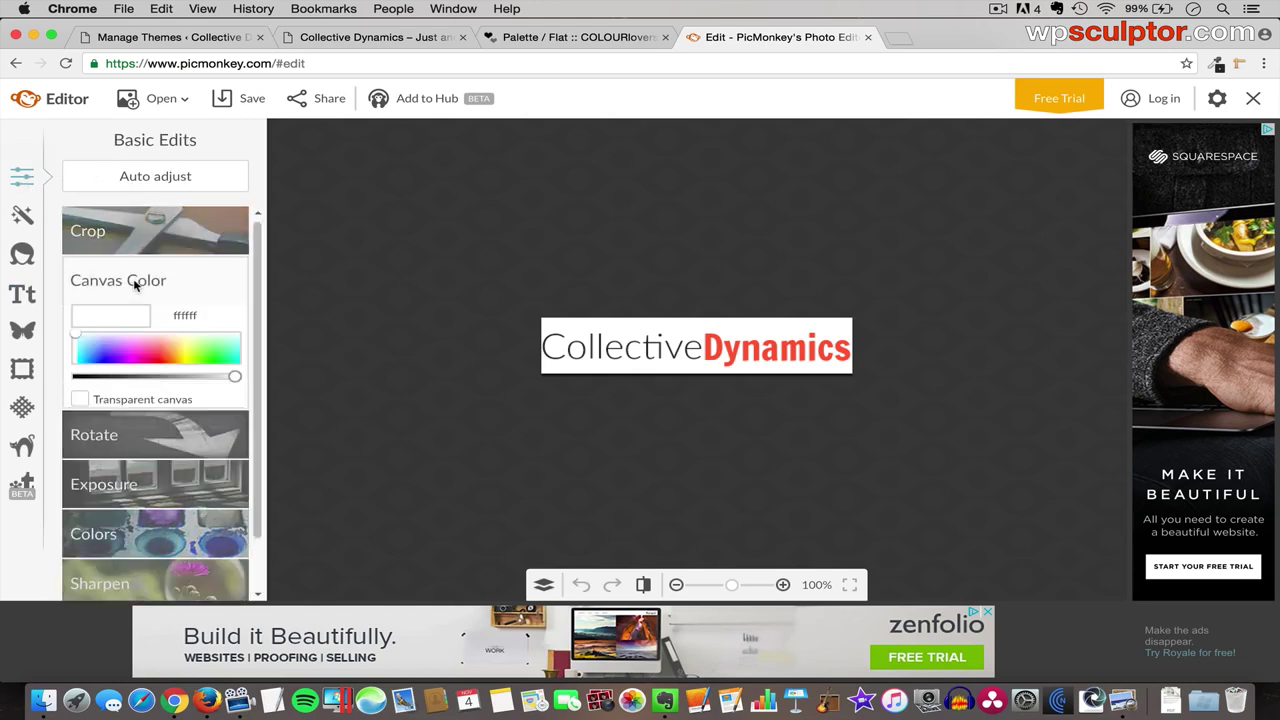
click(80, 399)
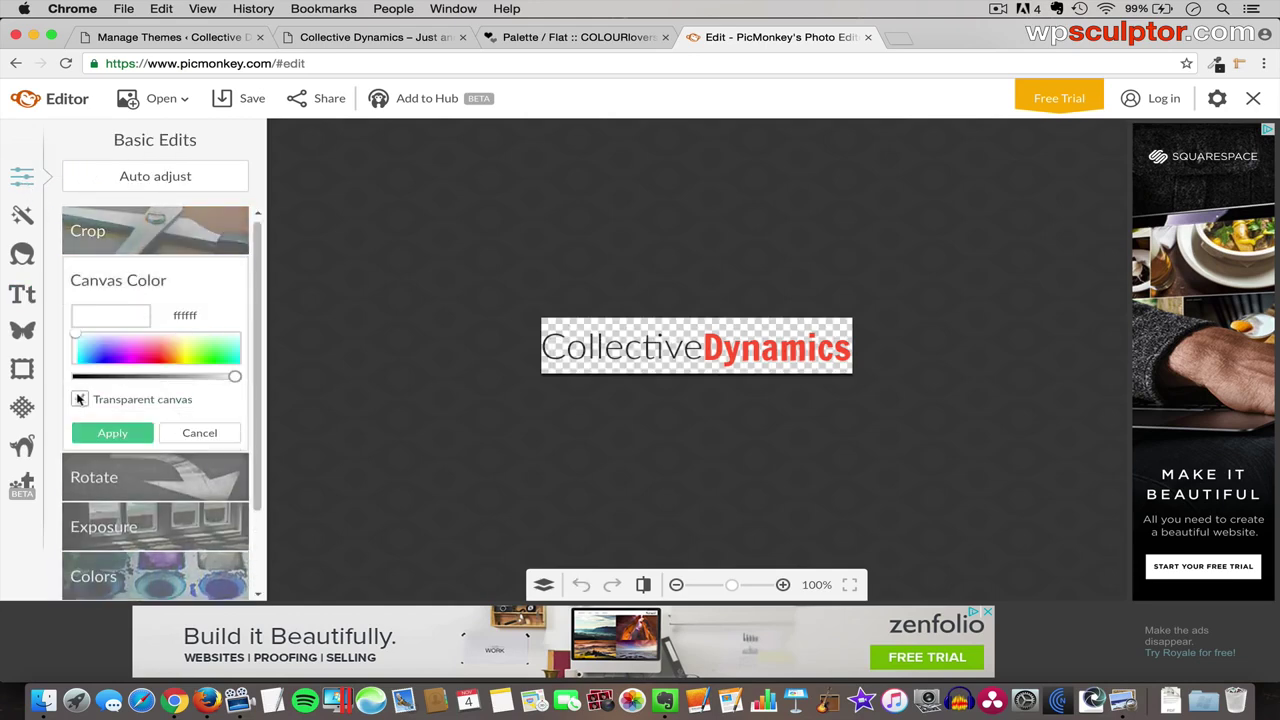
click(107, 433)
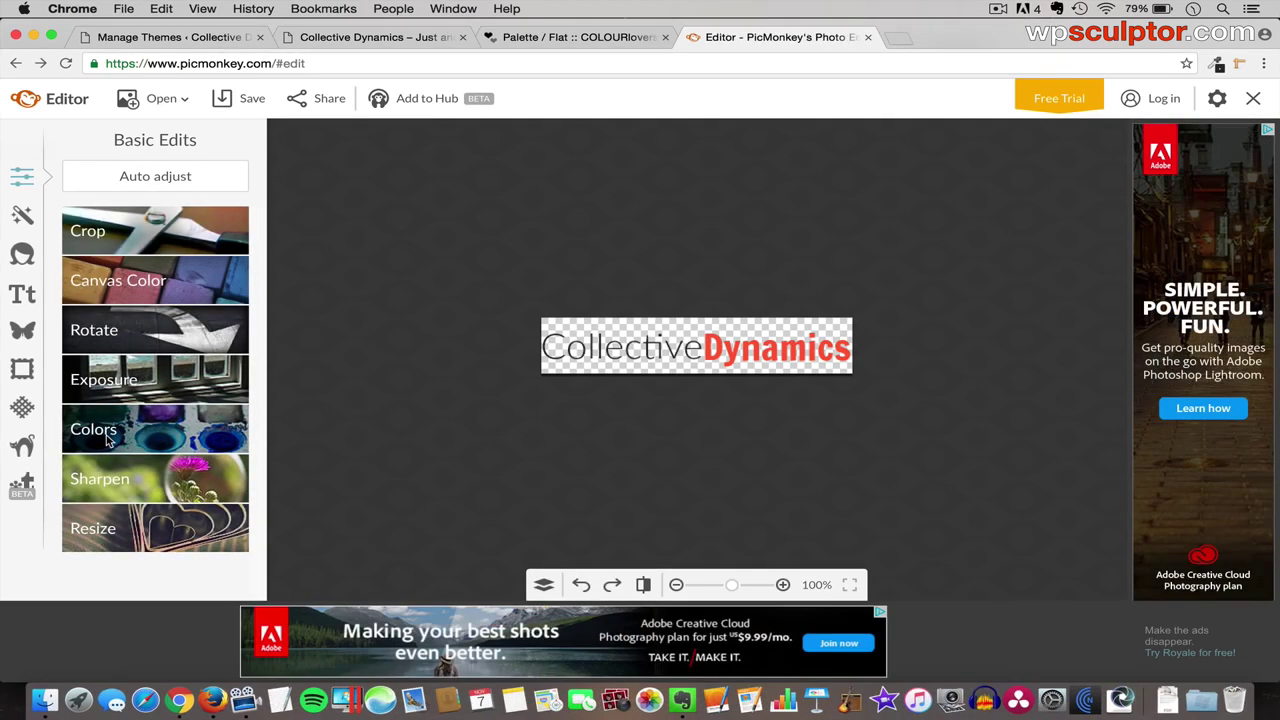
- Save the logo to the computer as logo.png
click(252, 102)
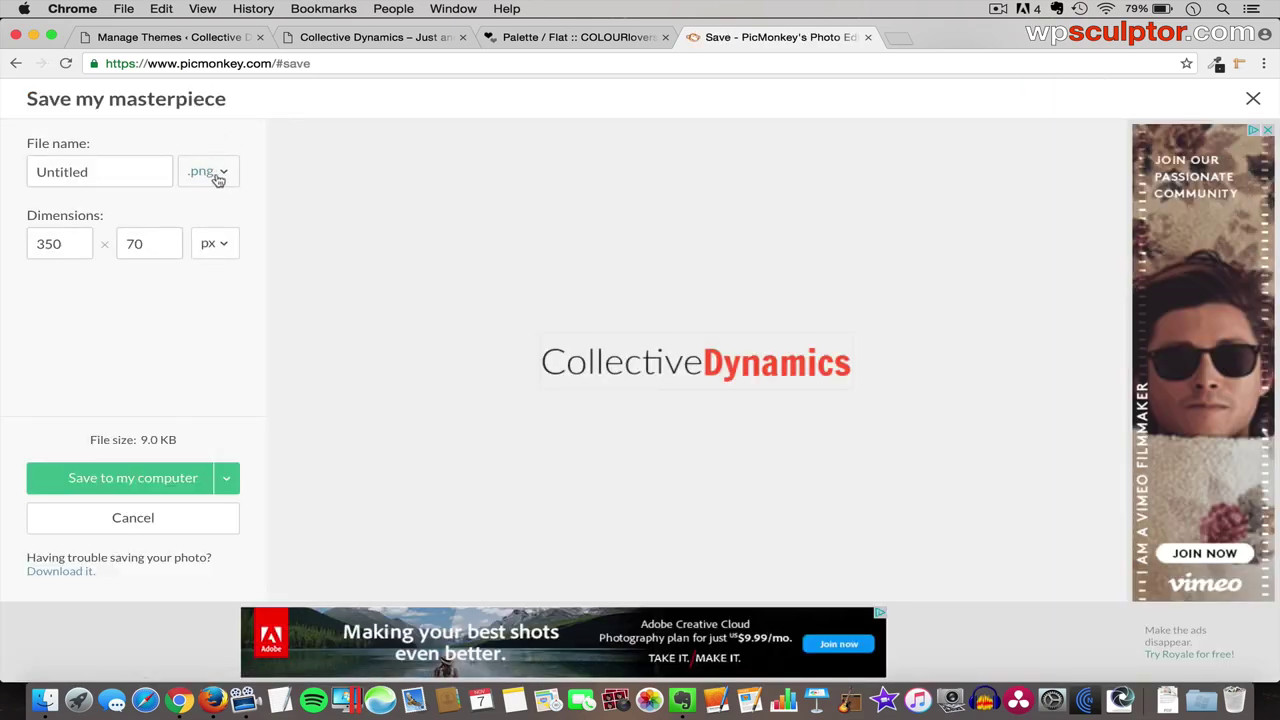
click(116, 170)
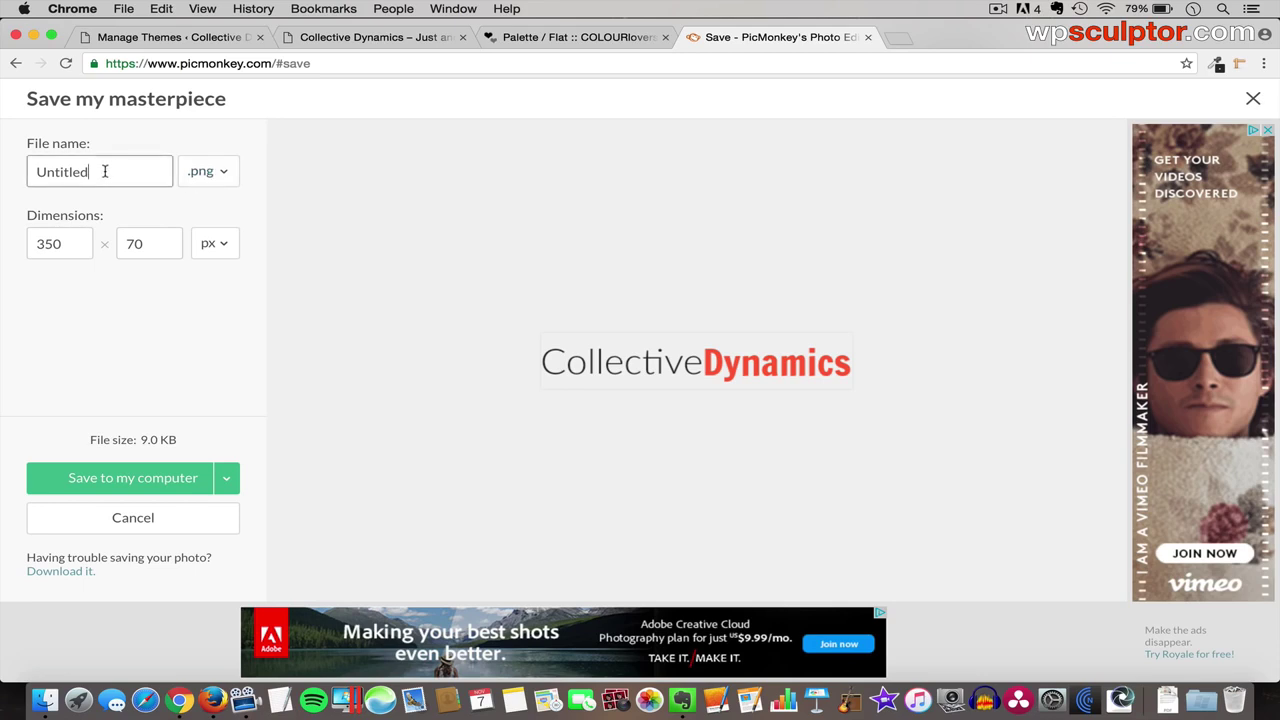
double_click(104, 171)
text(logo)
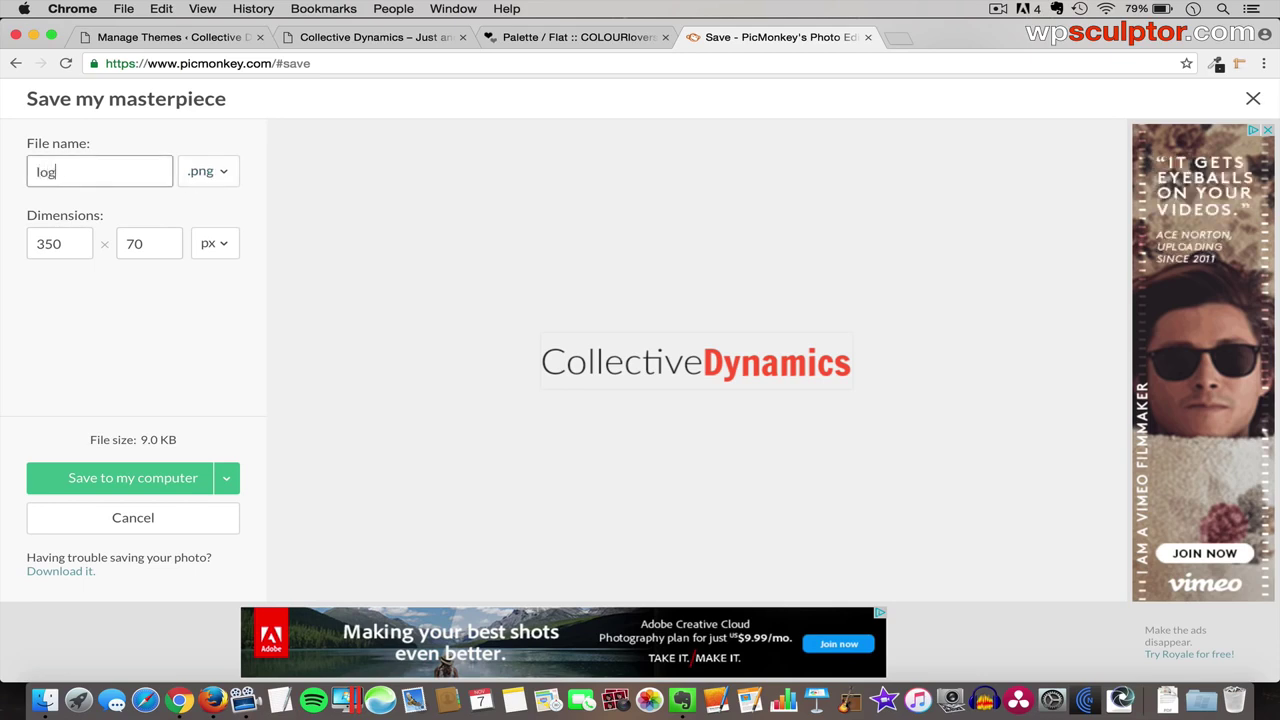
click(143, 480)
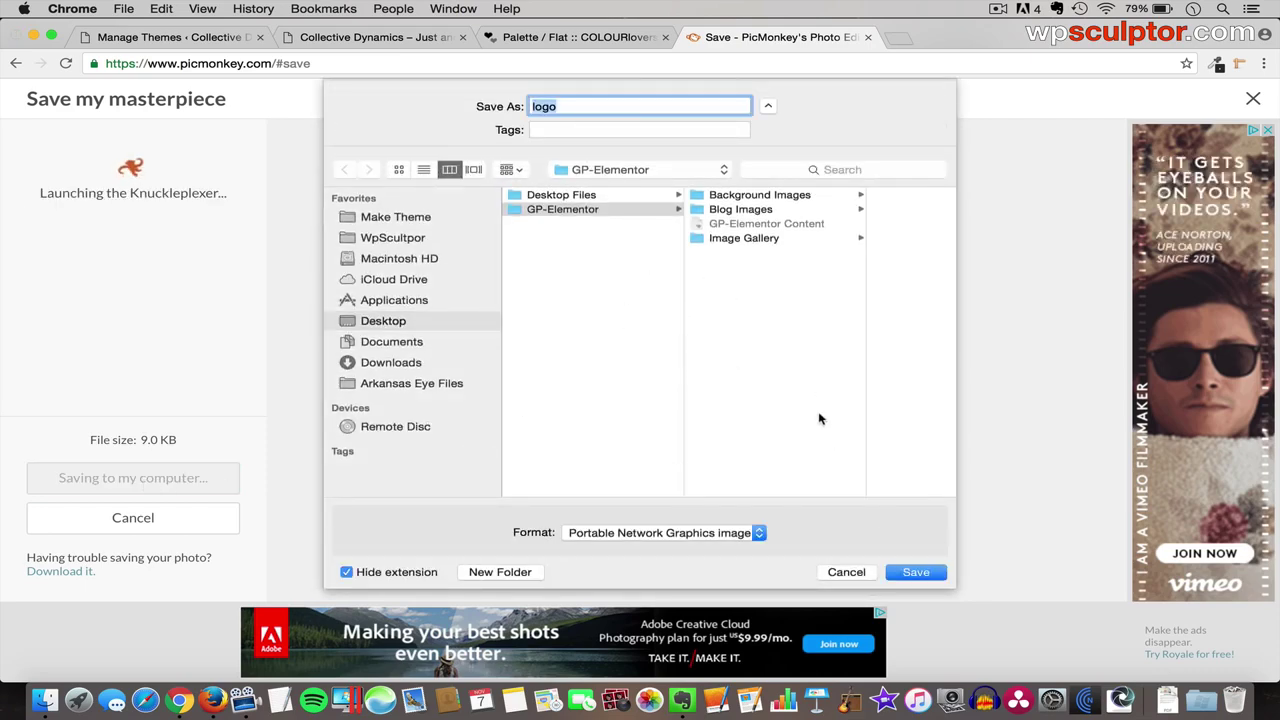
click(916, 572)
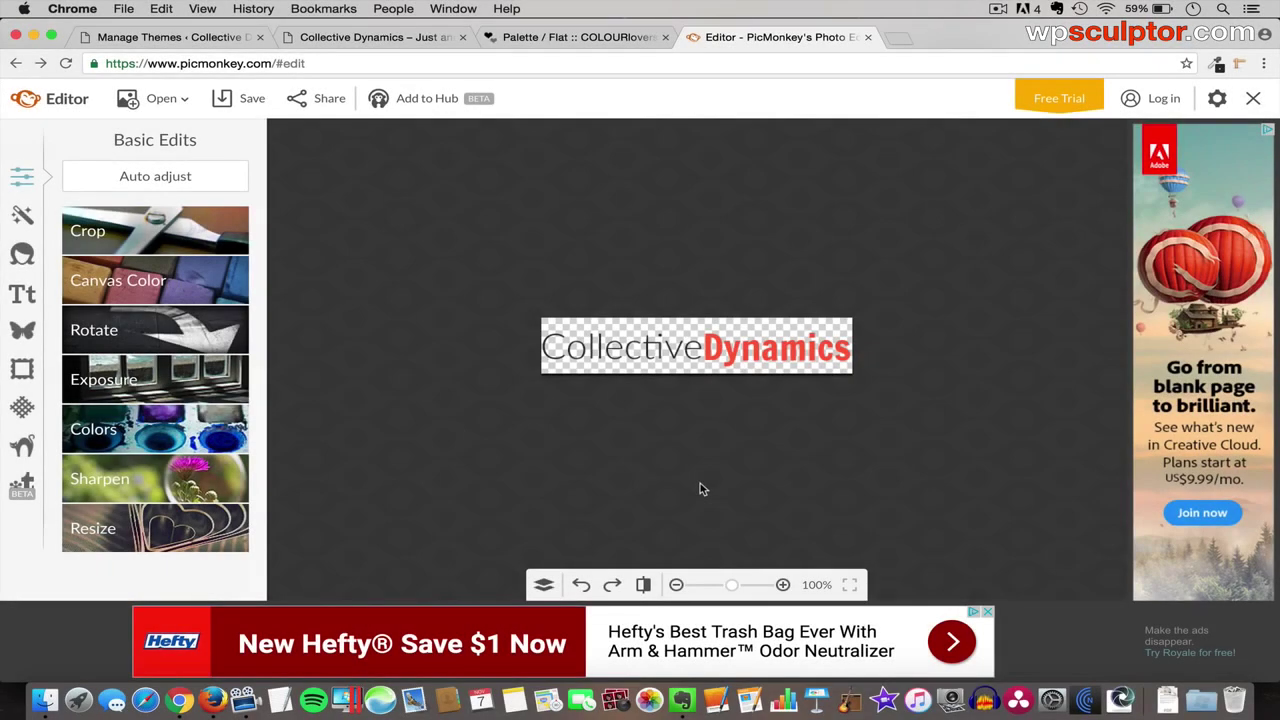
- Open the GeneratePress Customizer for Collective Dynamics, toggling the sidebar to preview full width
click(183, 40)
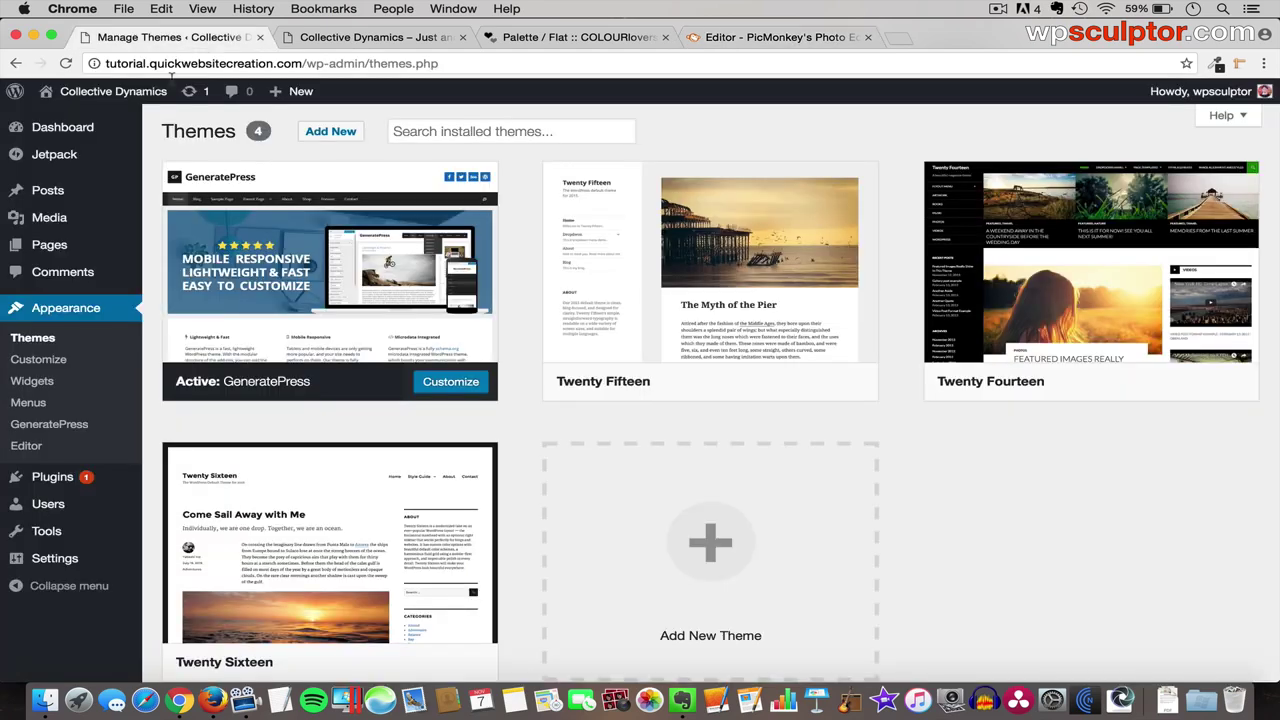
click(46, 362)
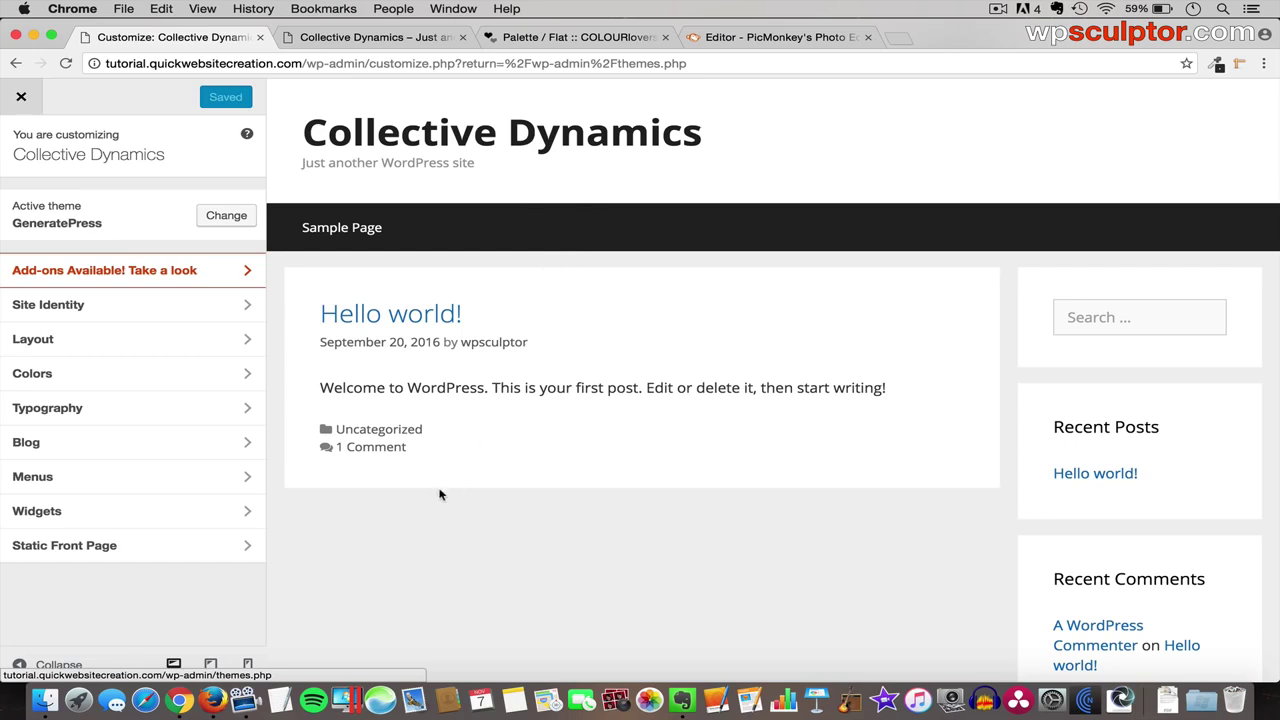
click(58, 665)
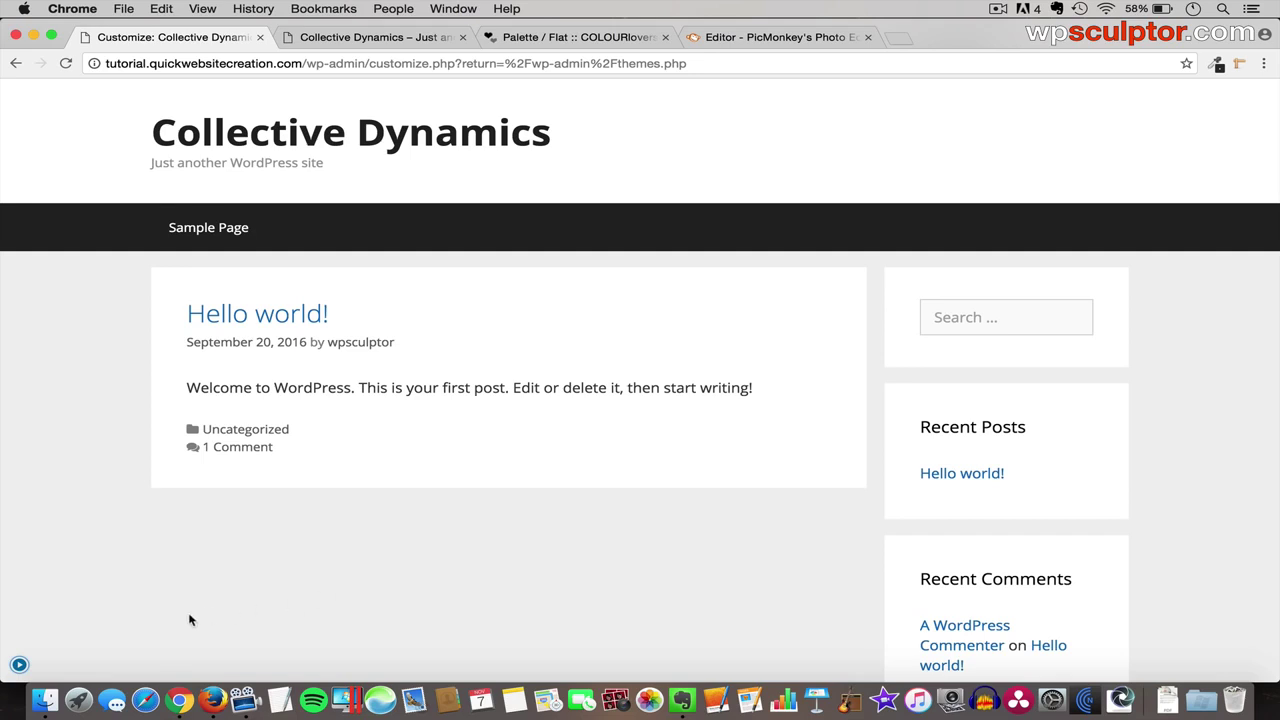
click(19, 664)
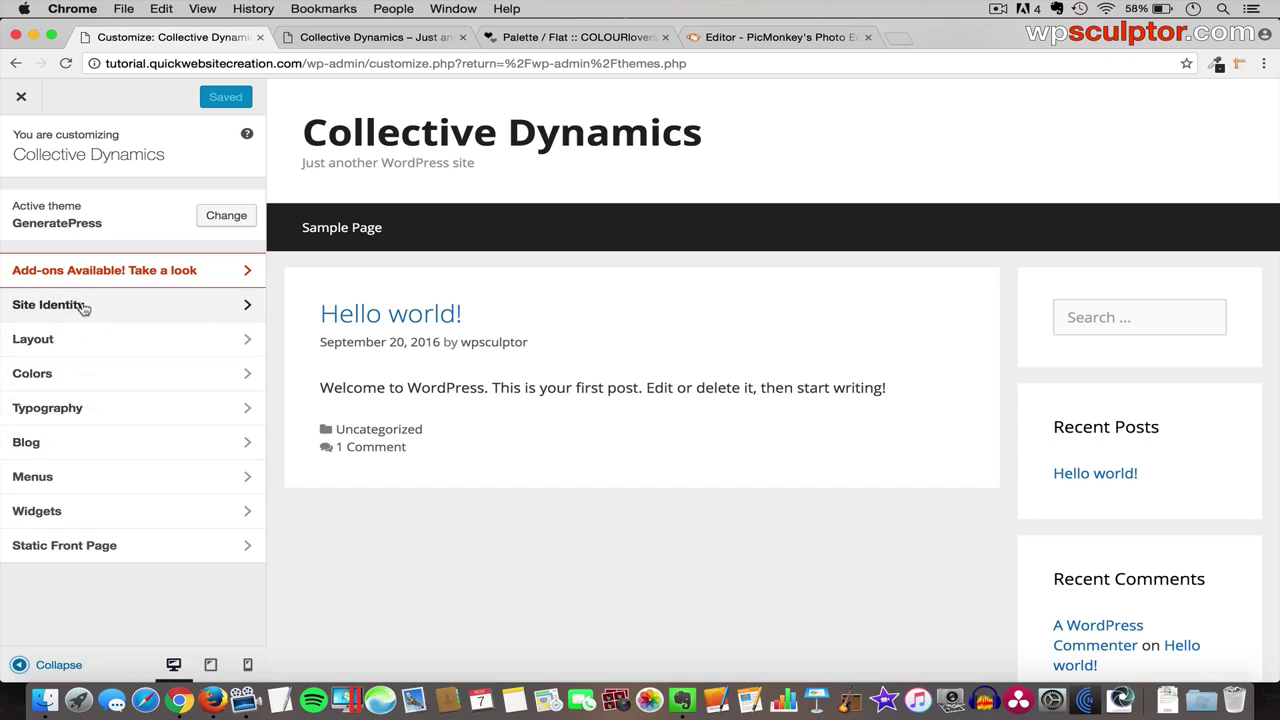
- In Site Identity, change the tagline to 'Helping teams and organizations excel.'
click(119, 306)
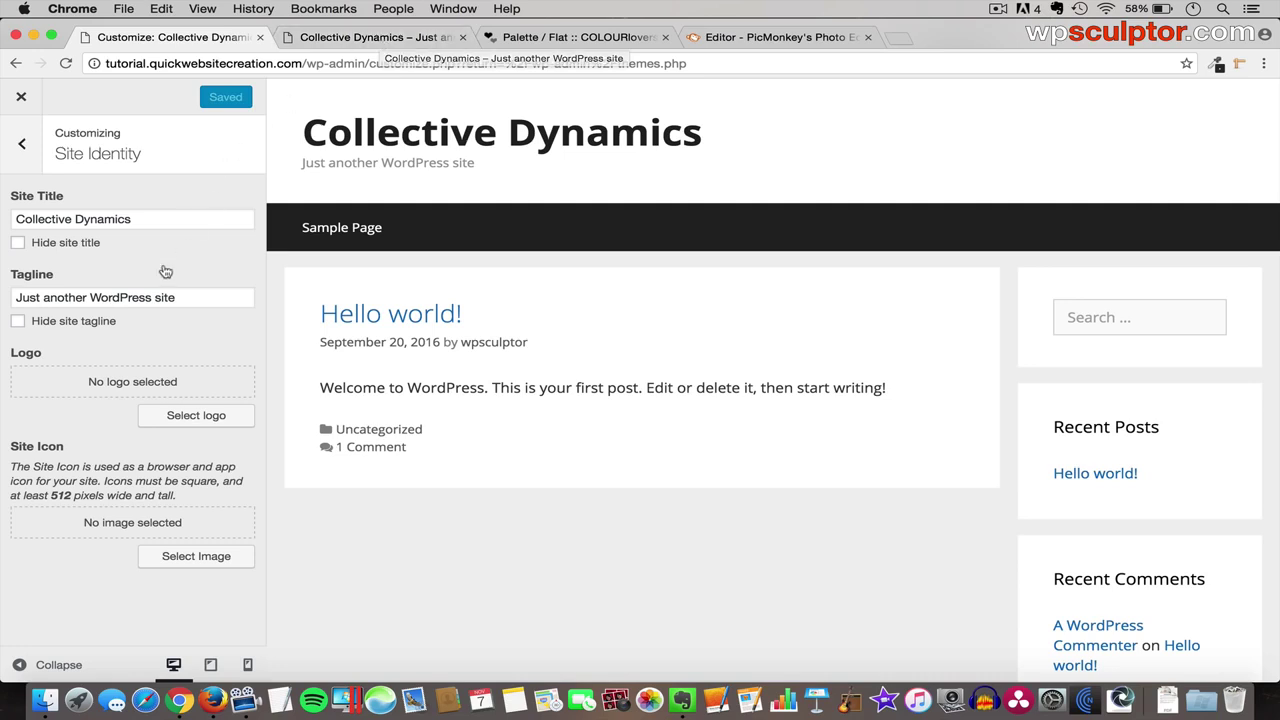
click(151, 297)
key(super+a)
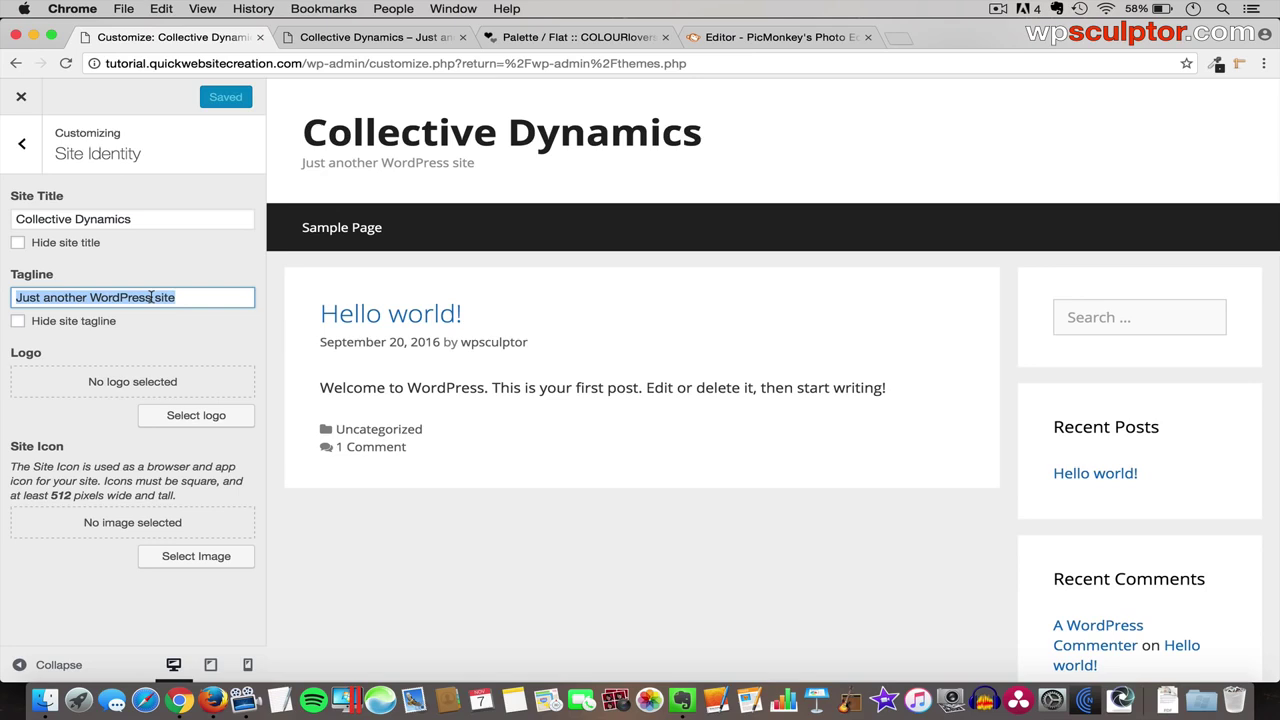
text(Helping teams and organ)
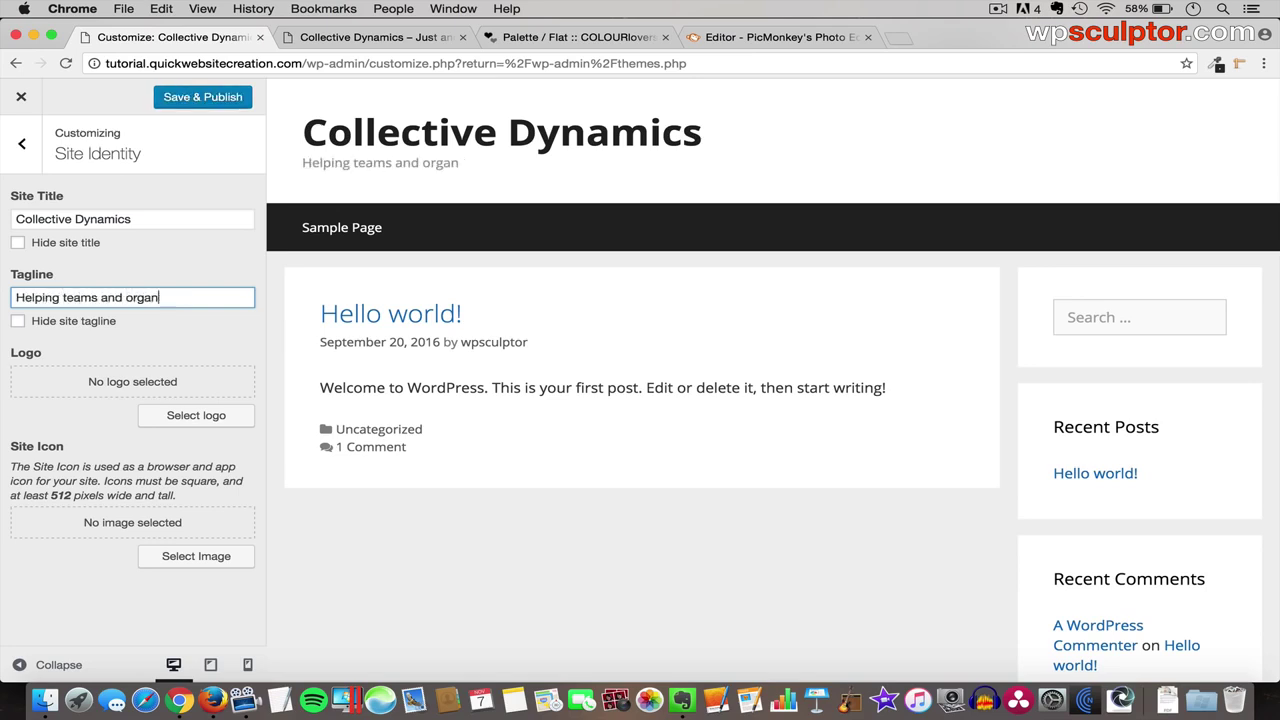
text(izations excel.)
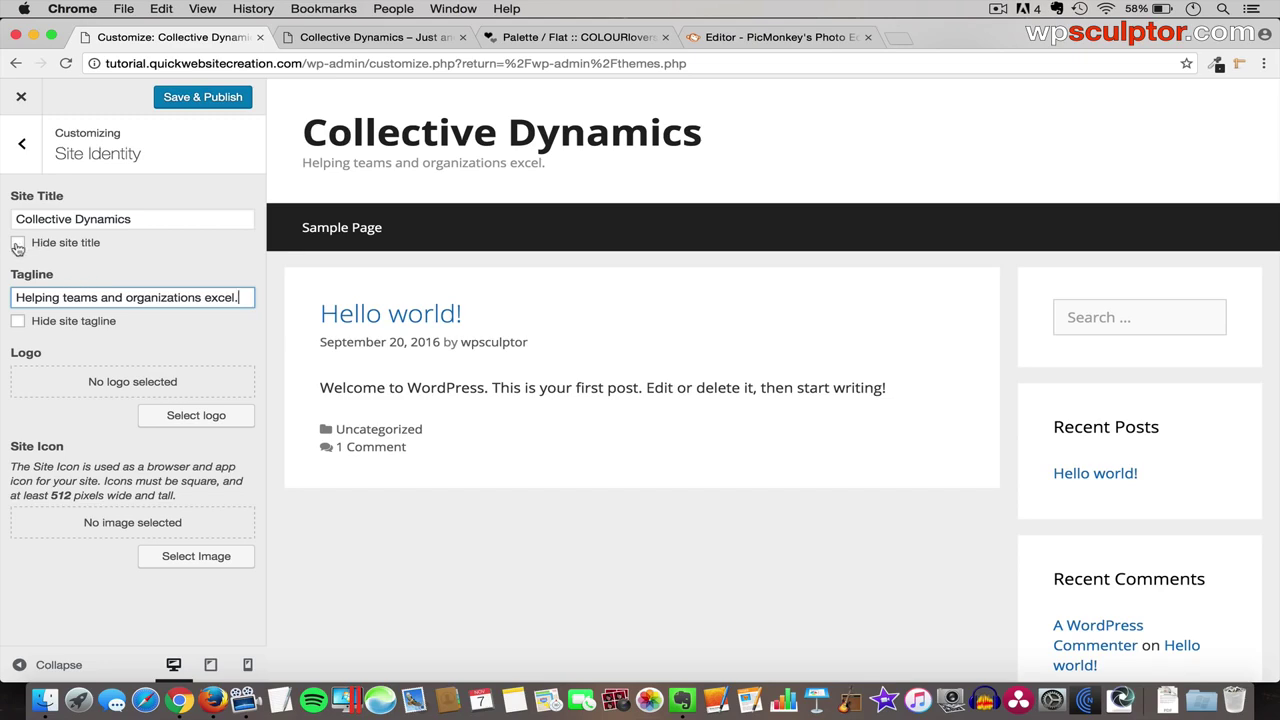
- Hide the site title and tagline, then begin selecting a logo
click(17, 245)
click(18, 321)
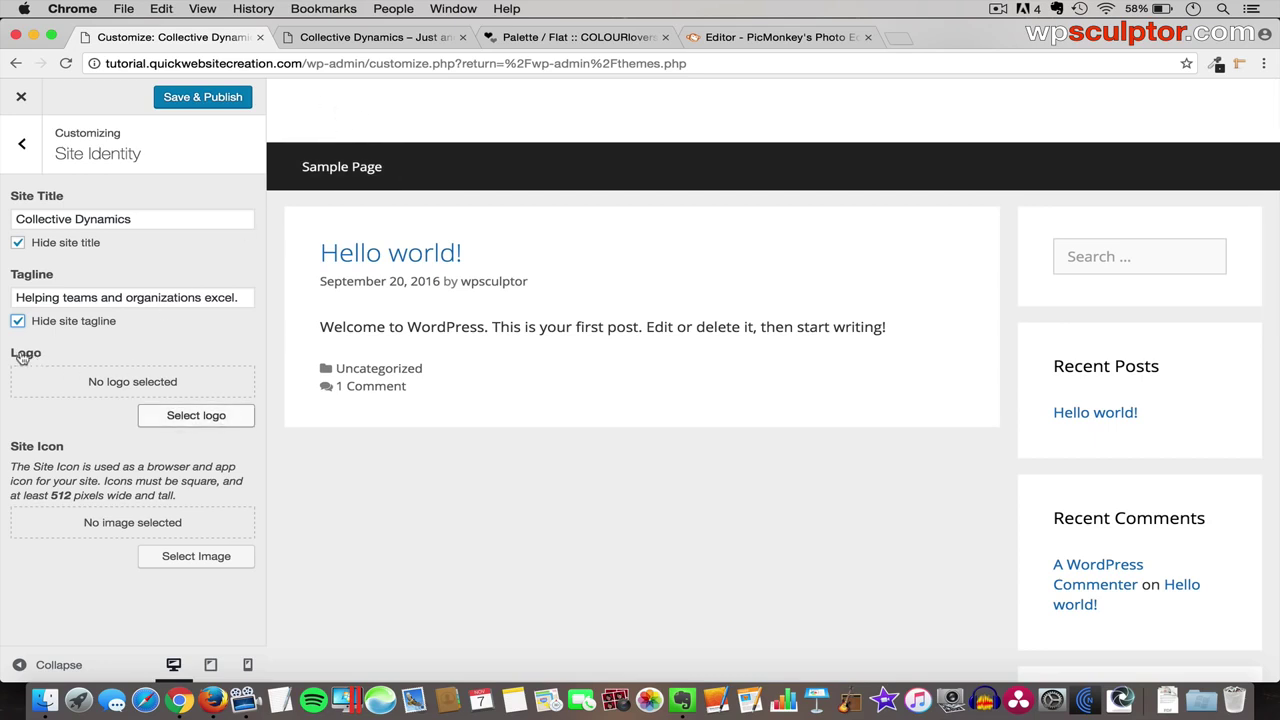
click(200, 418)
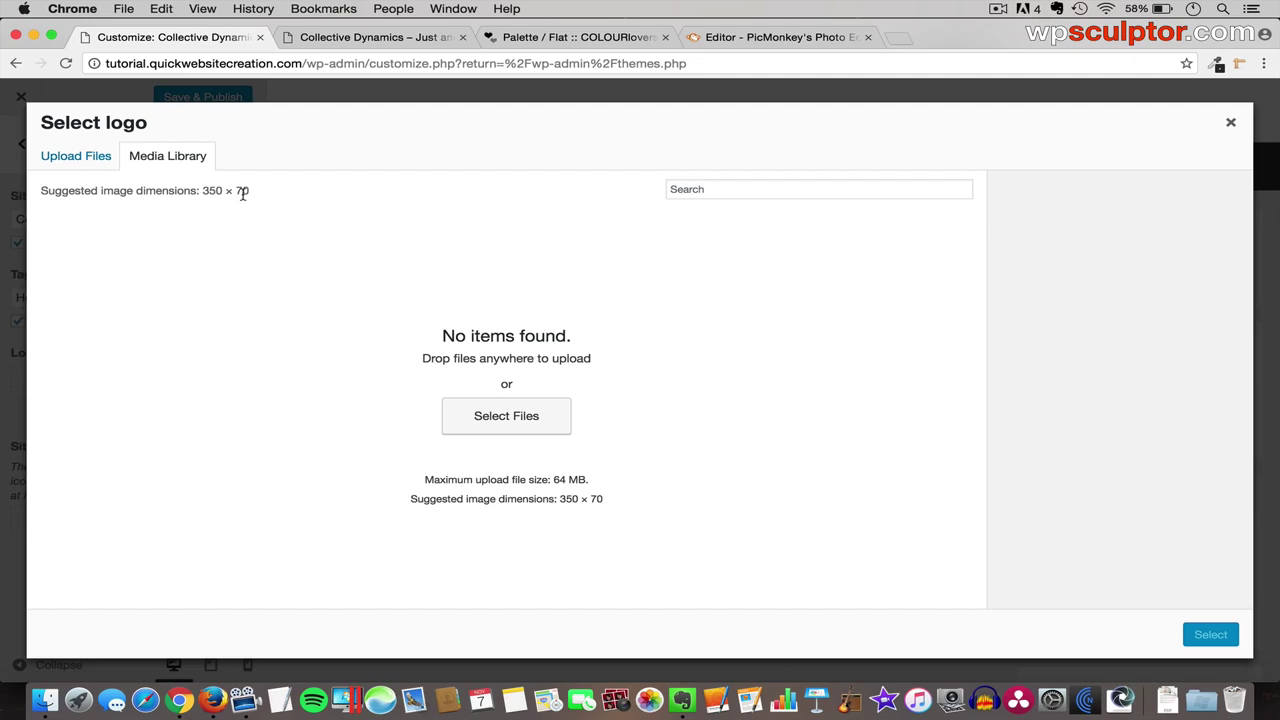
- Upload logo.png and set it as the site logo without cropping
click(75, 164)
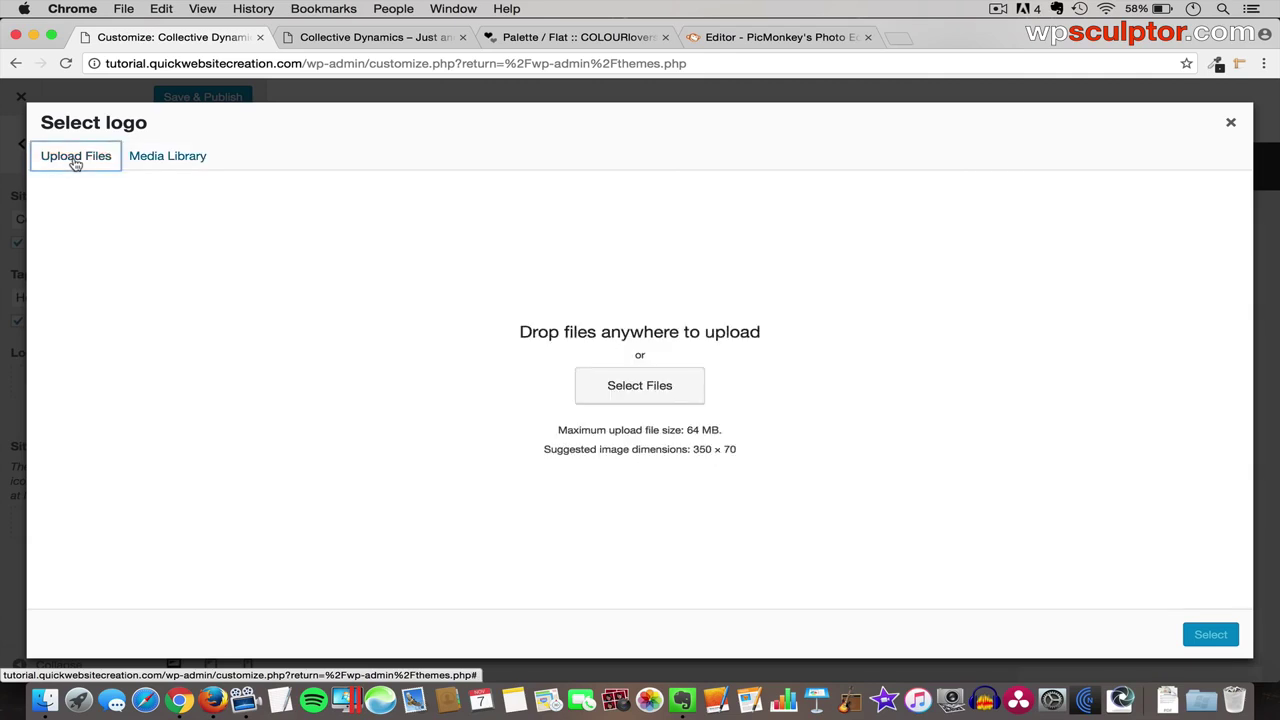
click(647, 394)
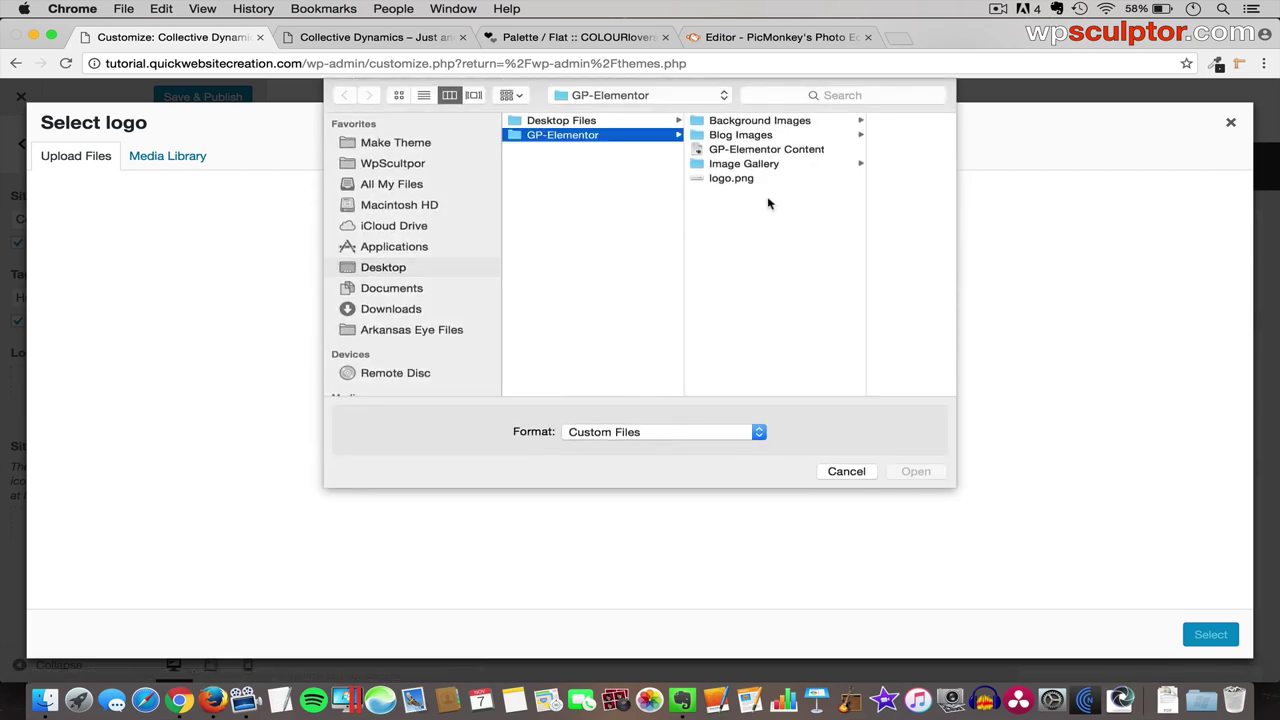
click(740, 180)
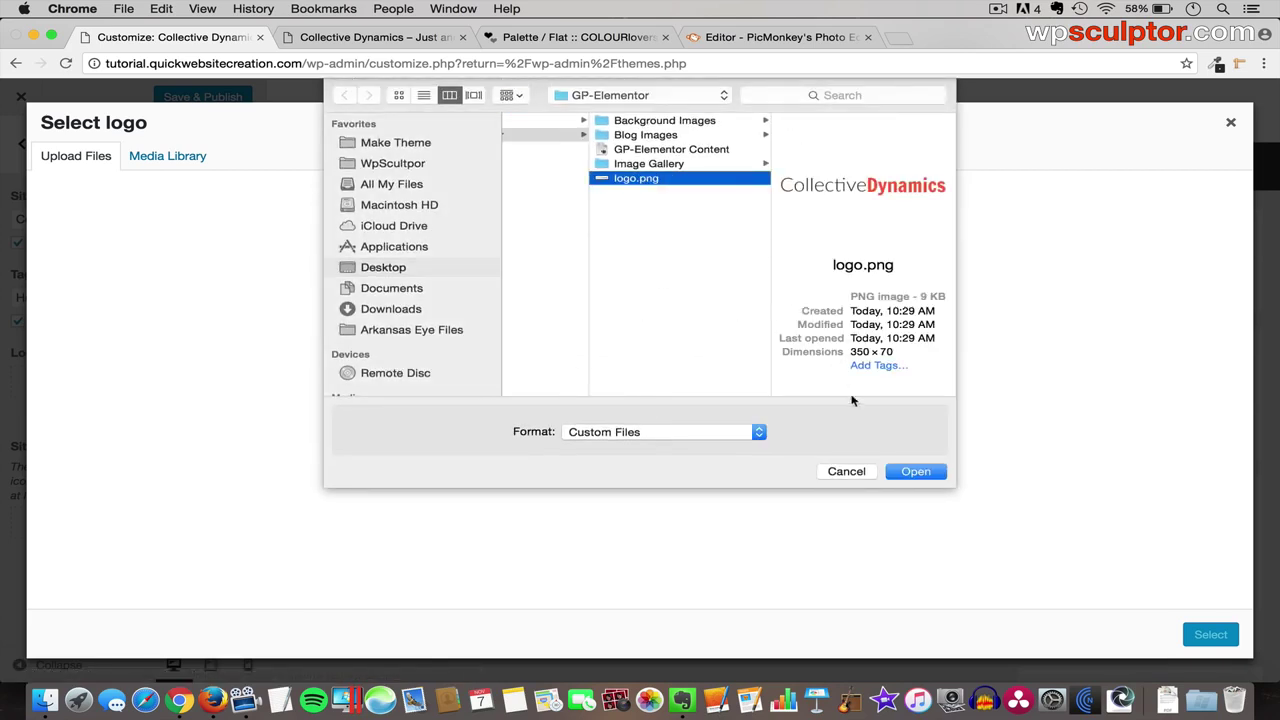
click(916, 472)
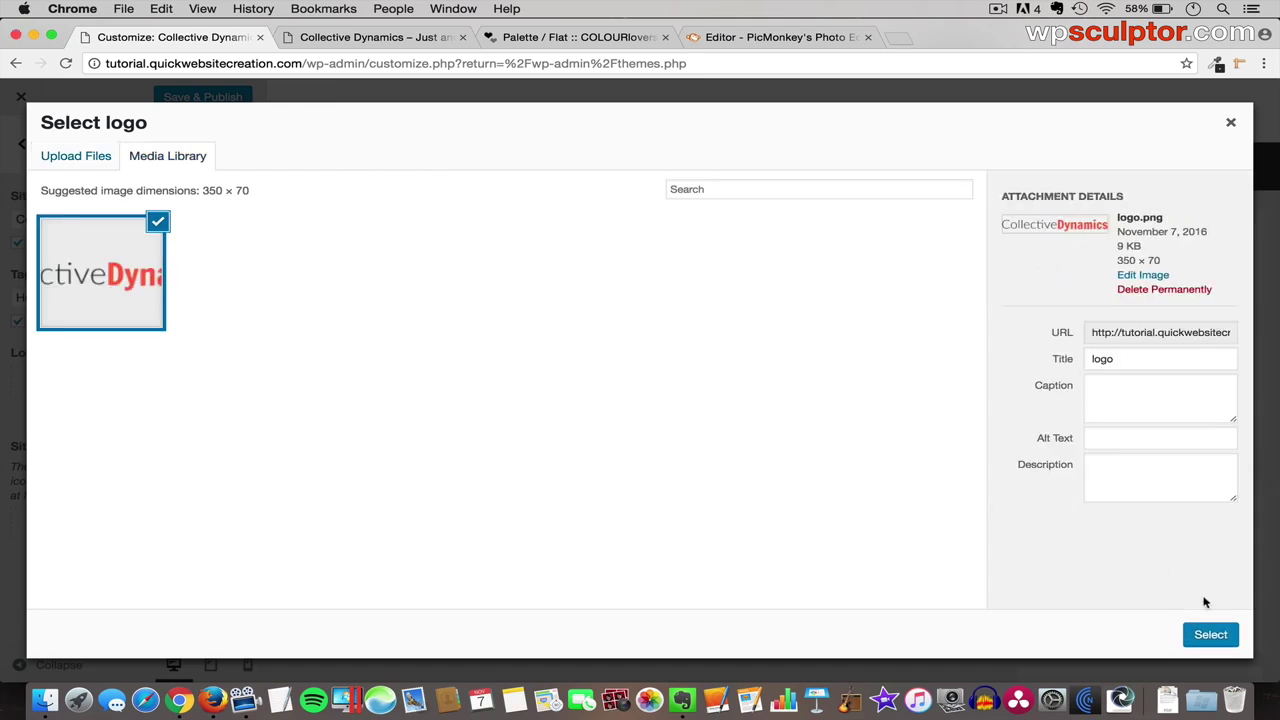
click(1210, 634)
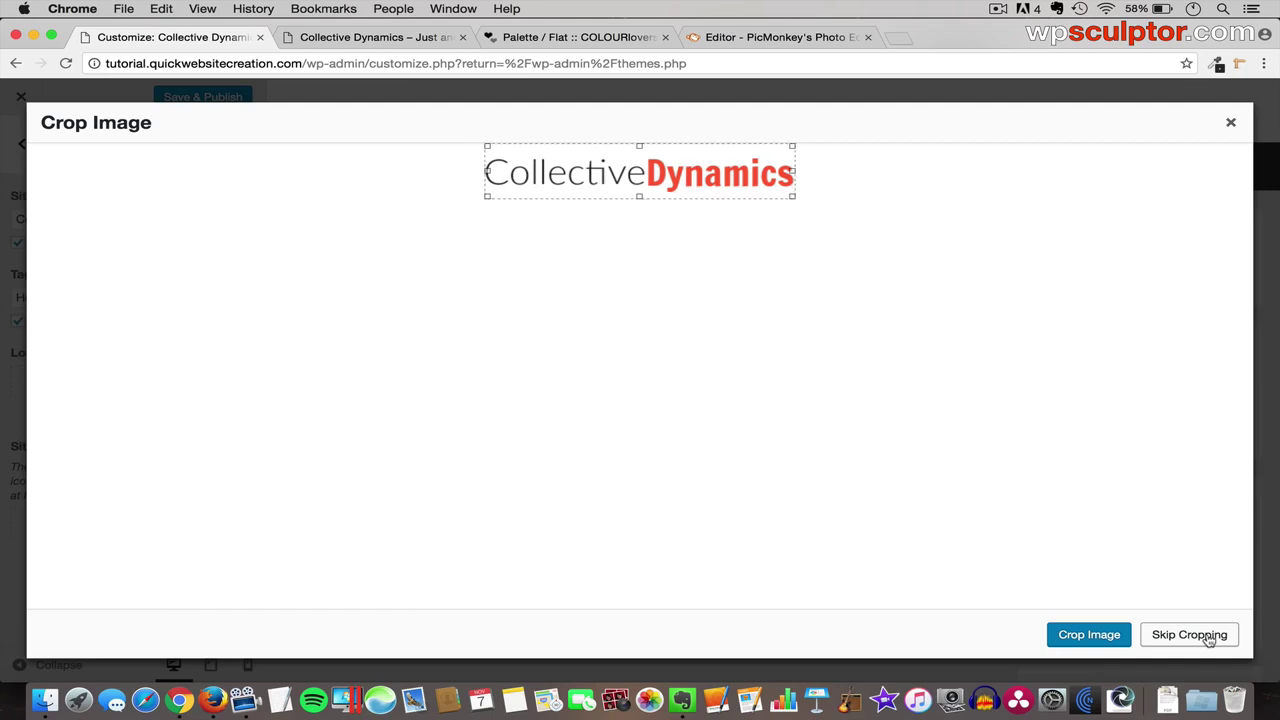
click(1209, 636)
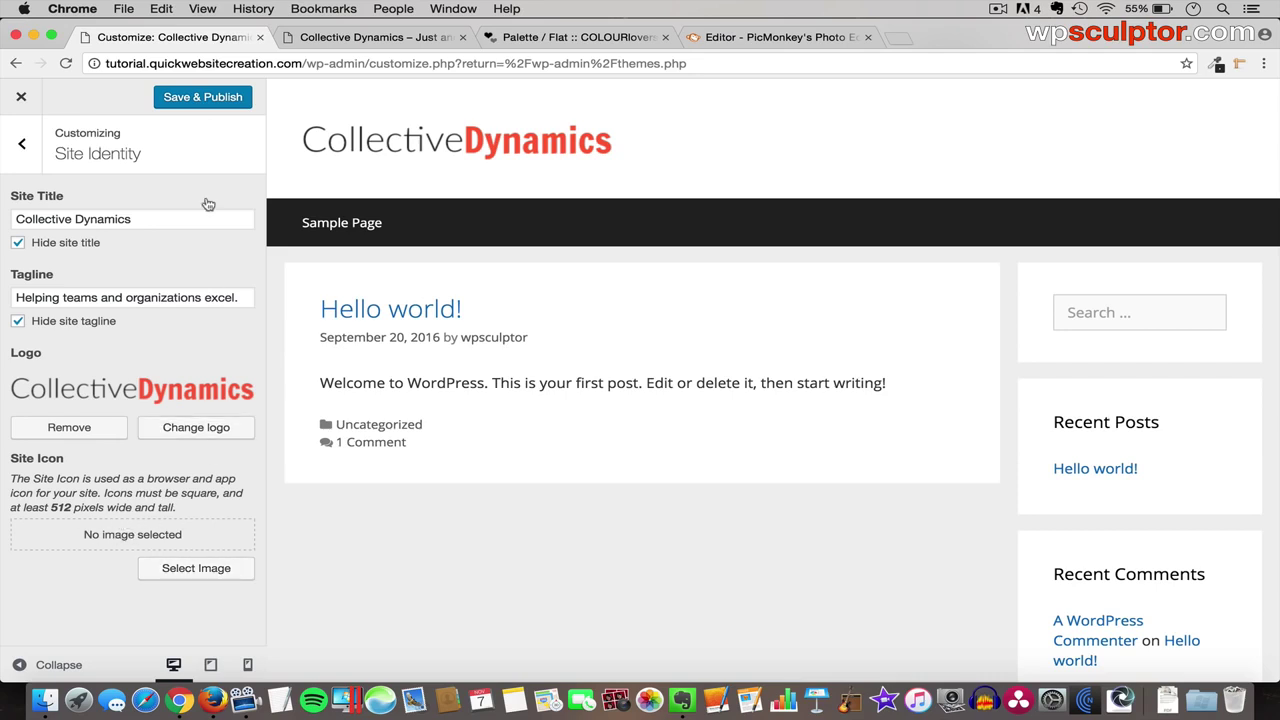
- Publish the changes and reload the live site
click(193, 104)
click(390, 38)
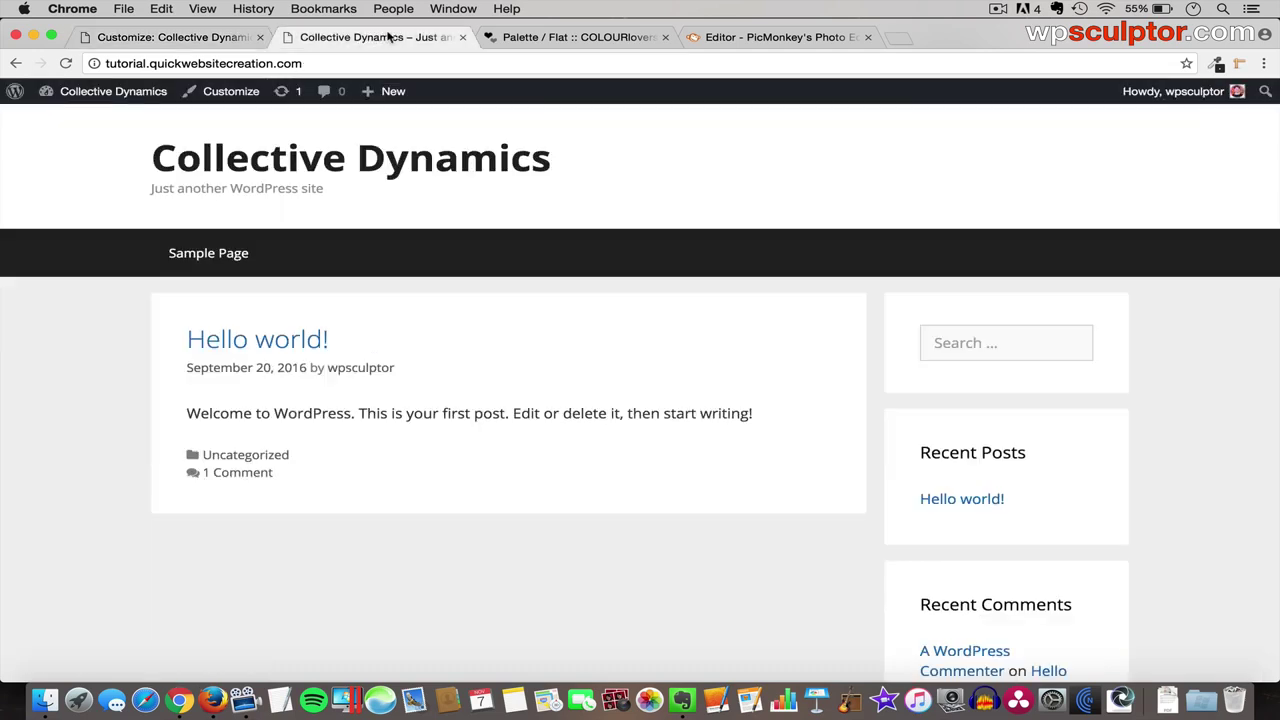
key(super+r)
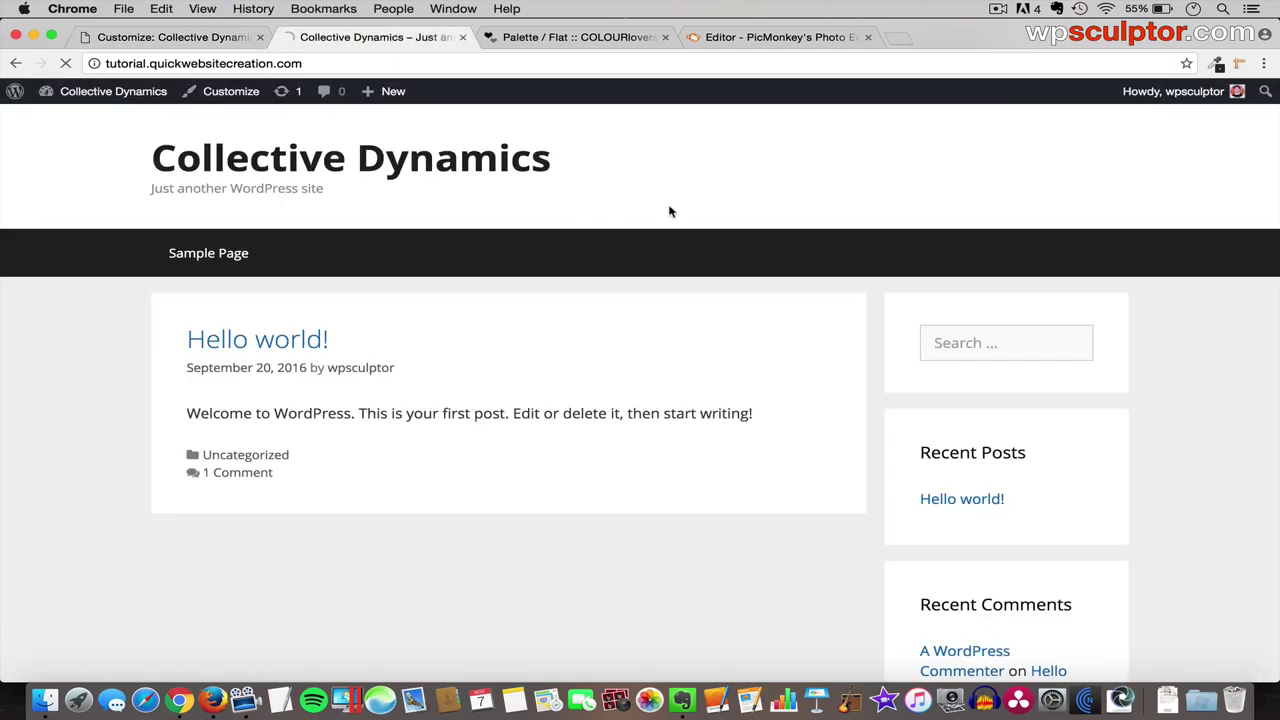
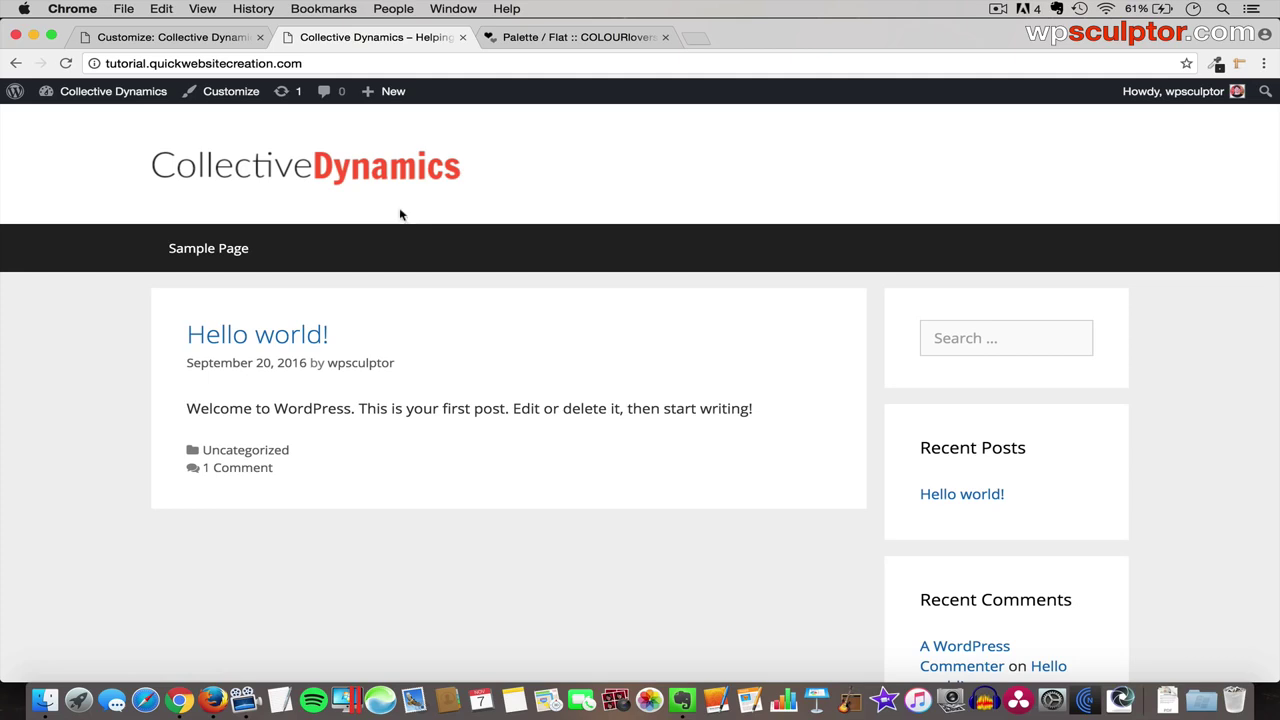
- Close the Customizer and go to Pages > All Pages in the admin
click(165, 37)
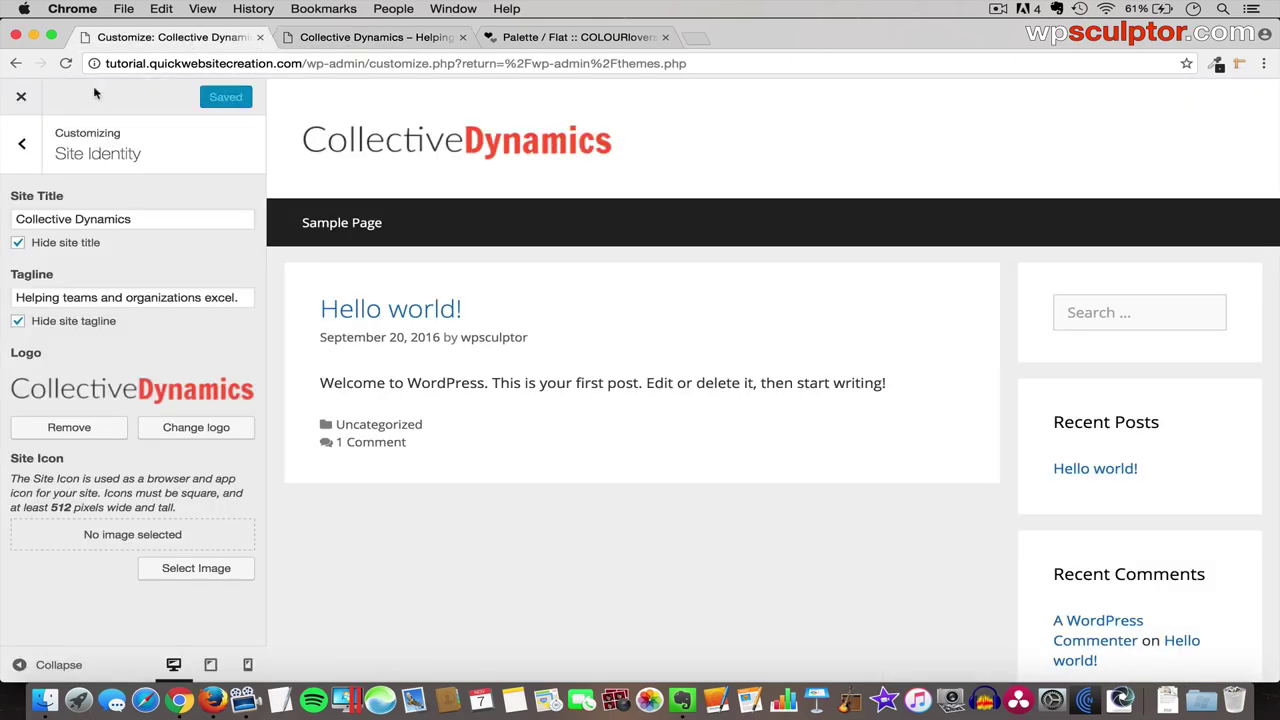
click(17, 98)
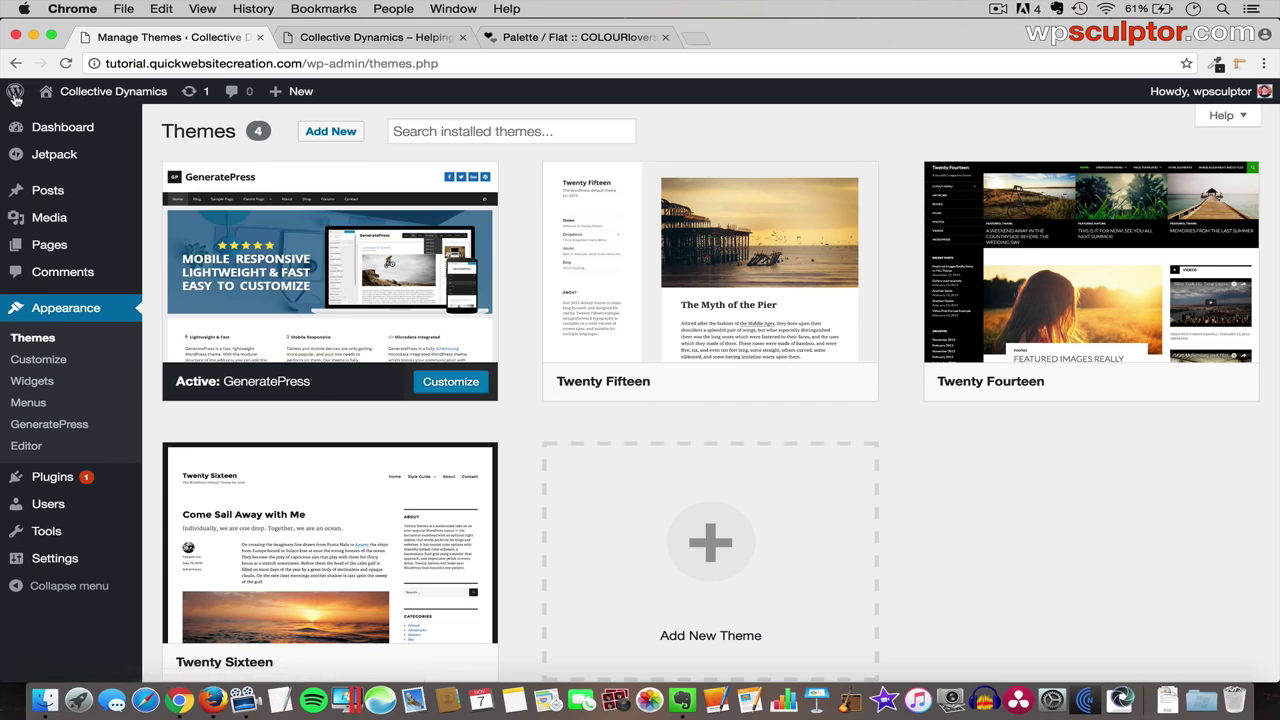
mouse_move(60, 245)
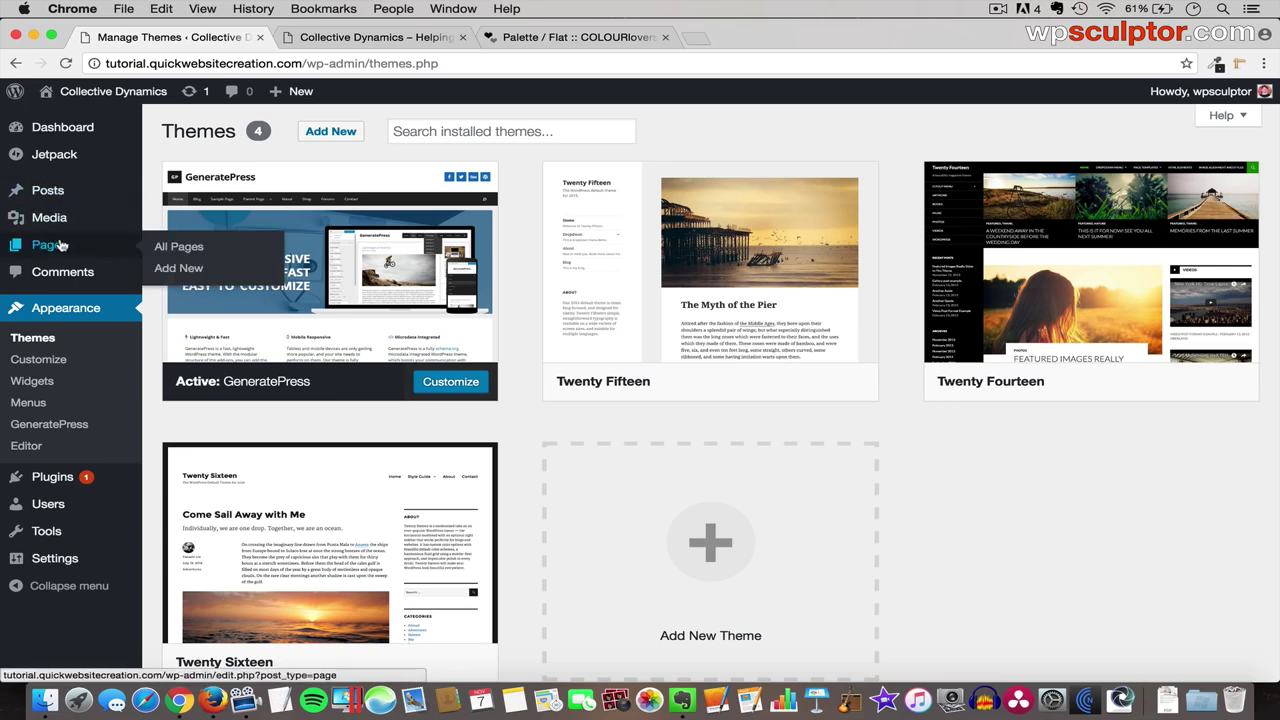
click(189, 248)
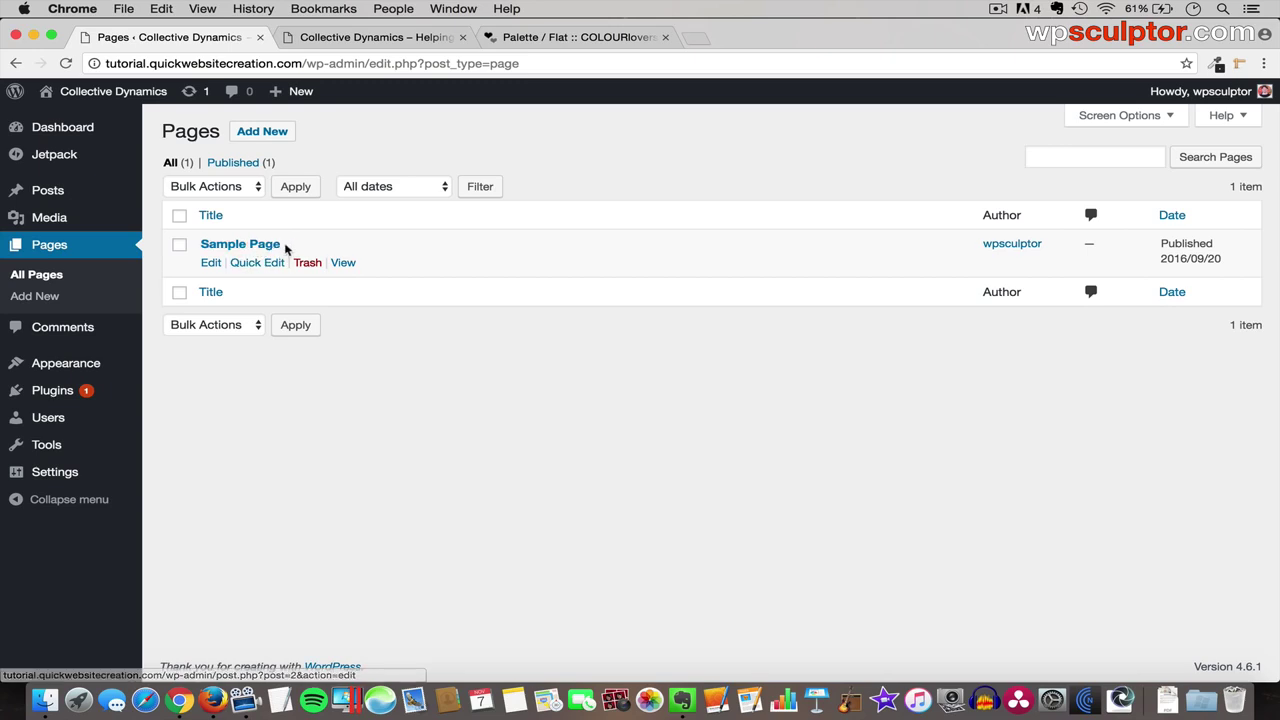
- Check the live site, then move the Sample Page to the Trash
key(ctrl+Tab)
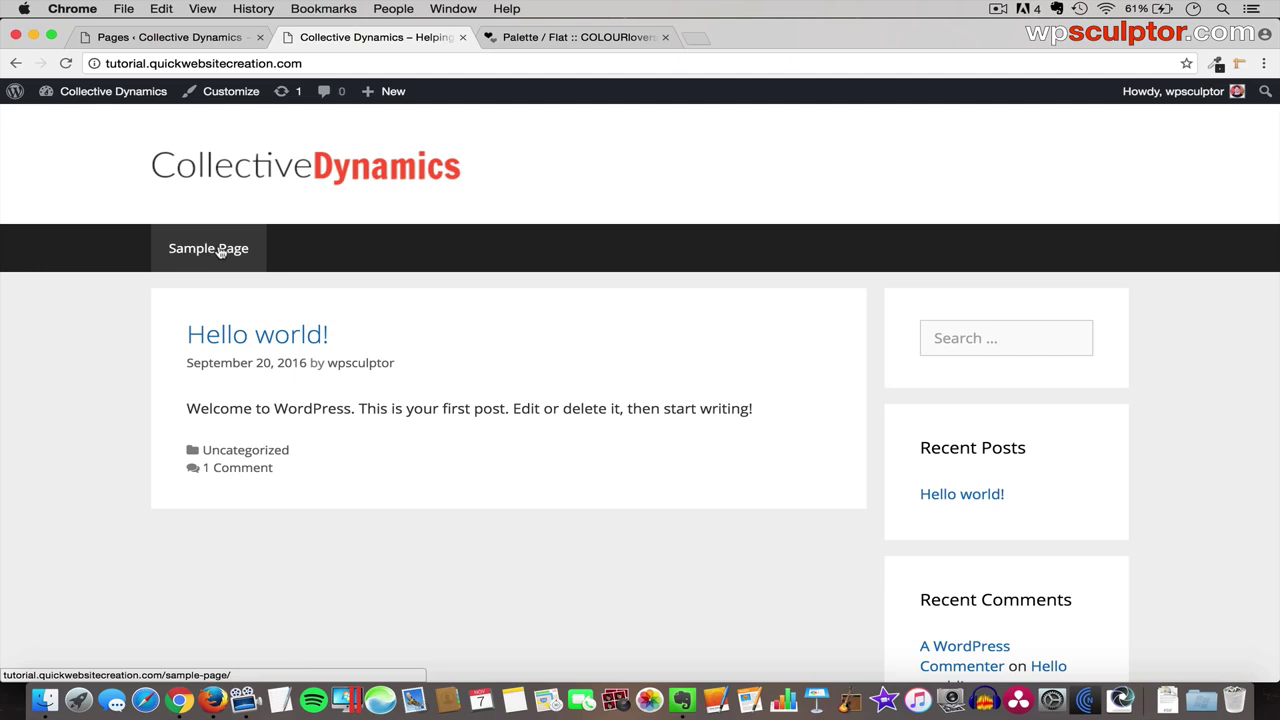
click(198, 38)
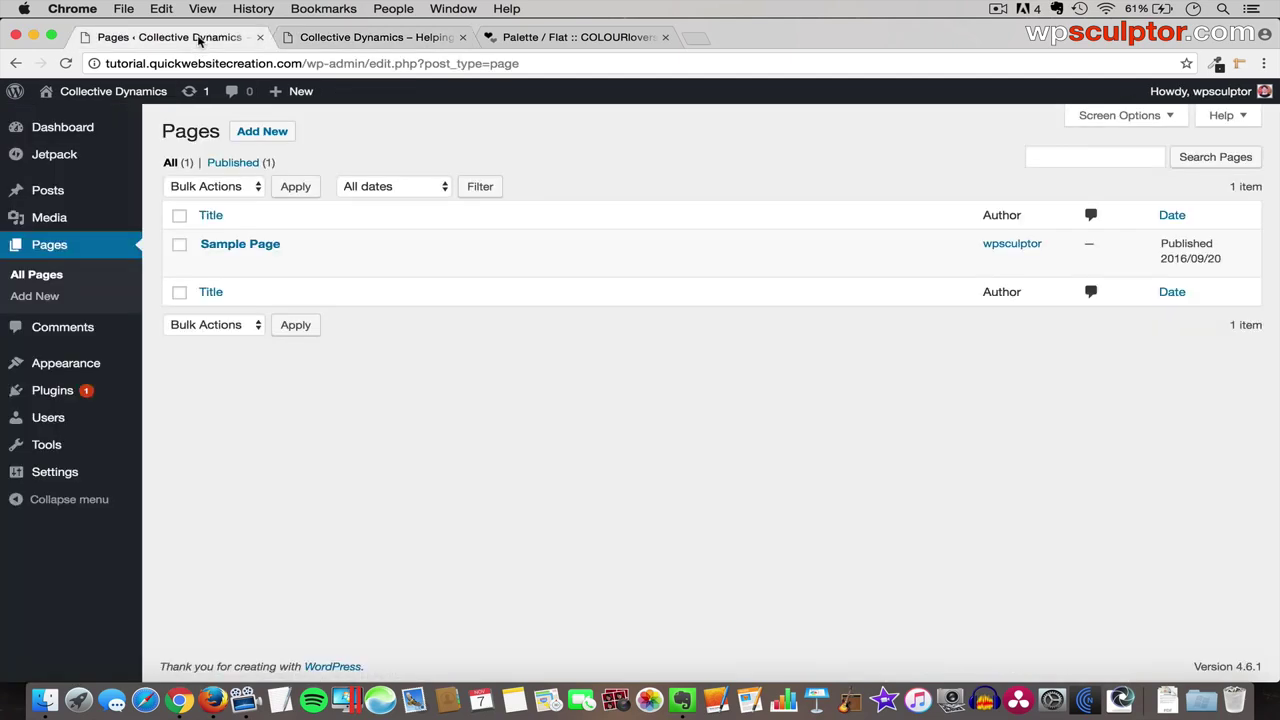
mouse_move(278, 234)
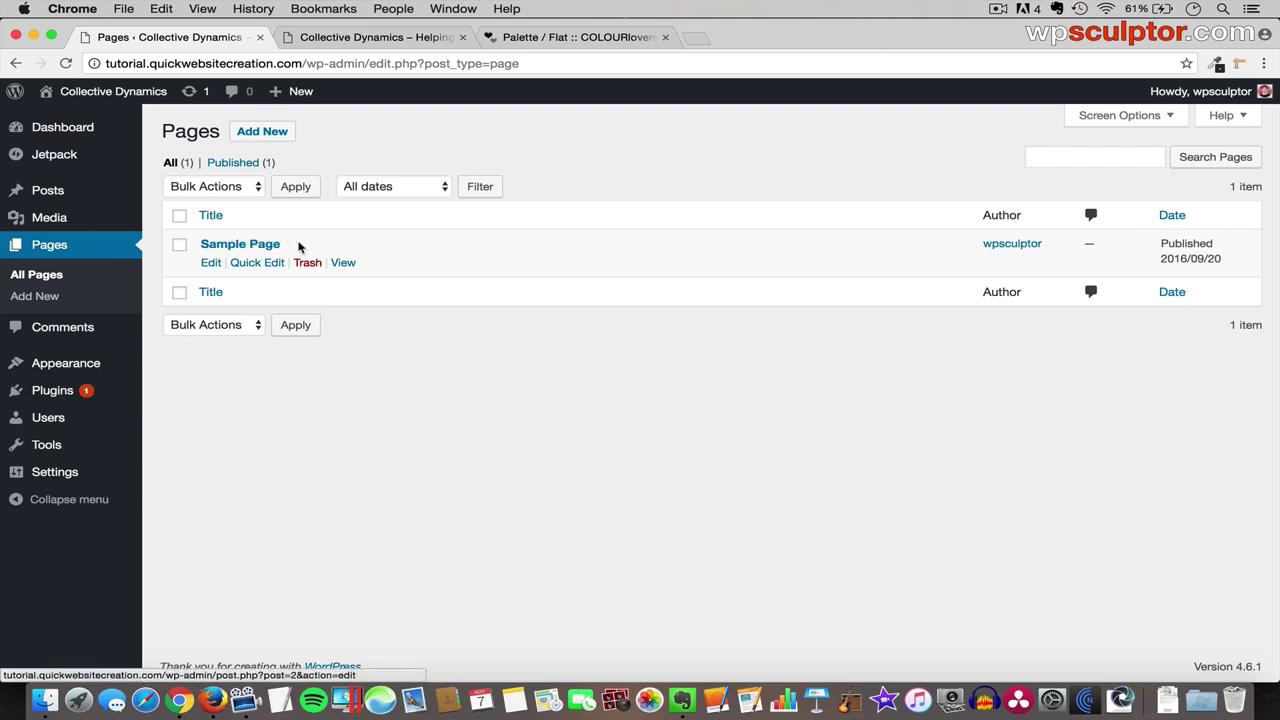
click(308, 264)
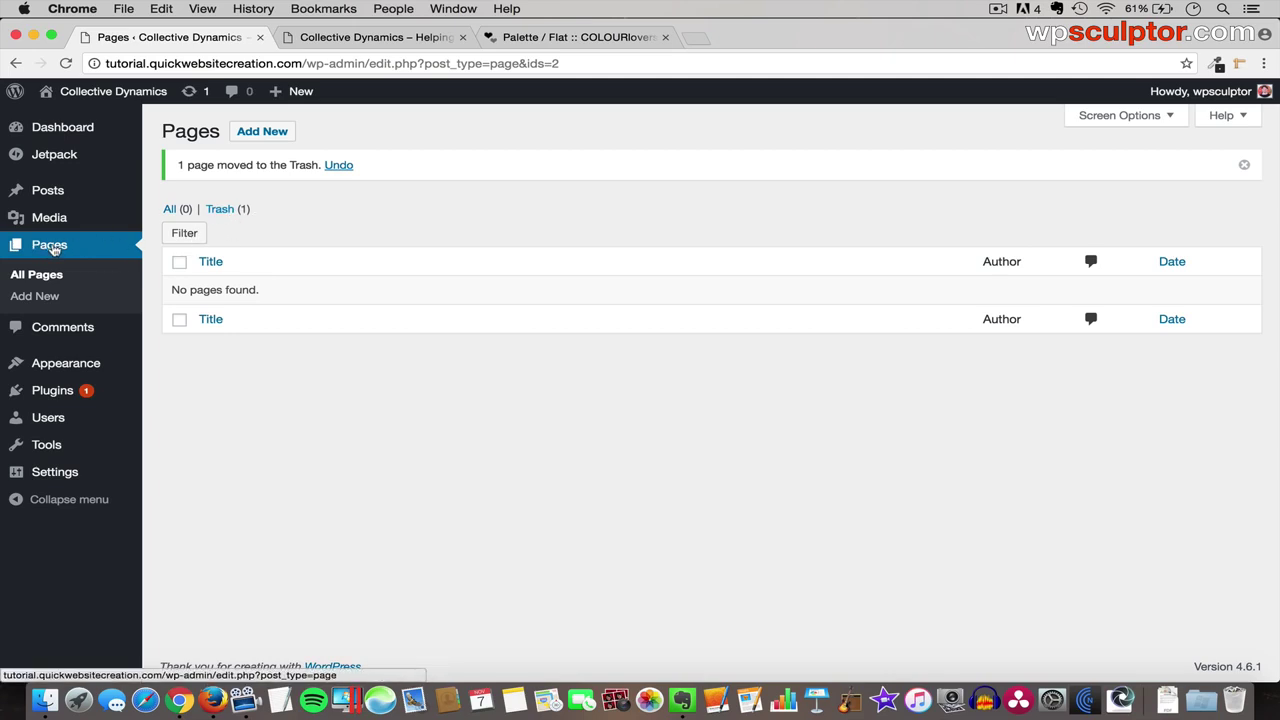
- Create and publish the Welcome, Media and About pages
click(262, 132)
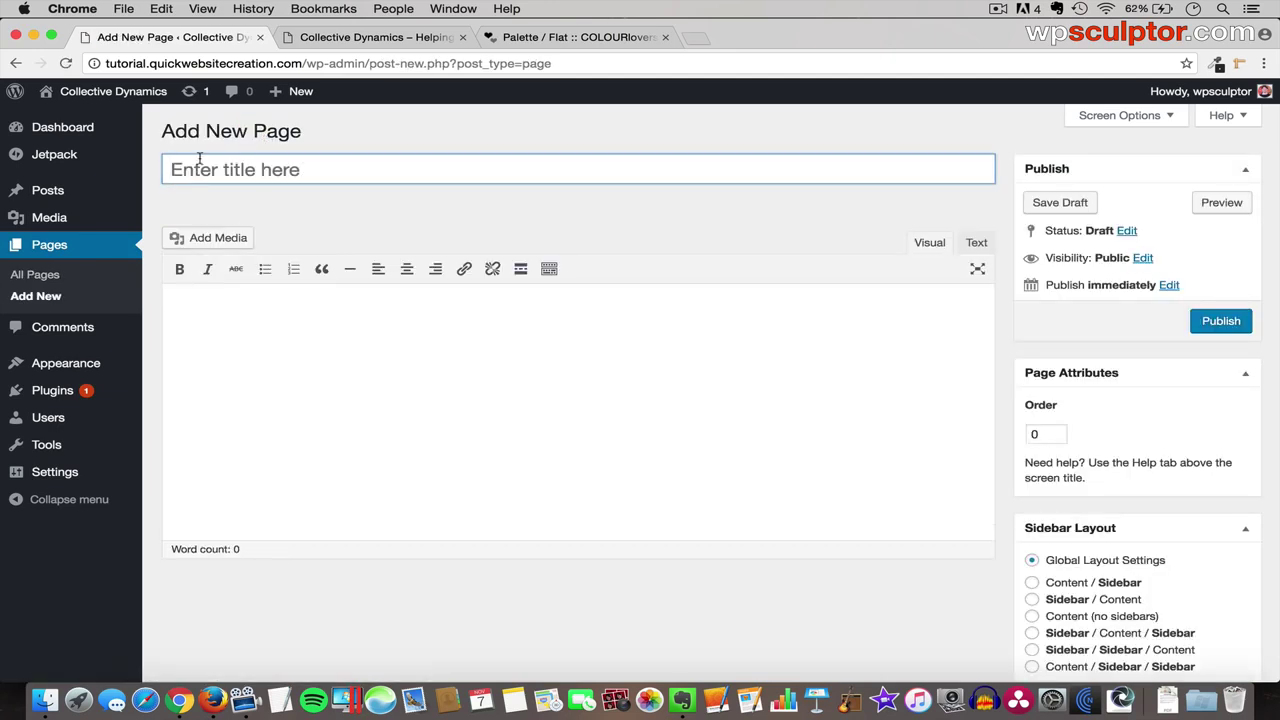
click(362, 157)
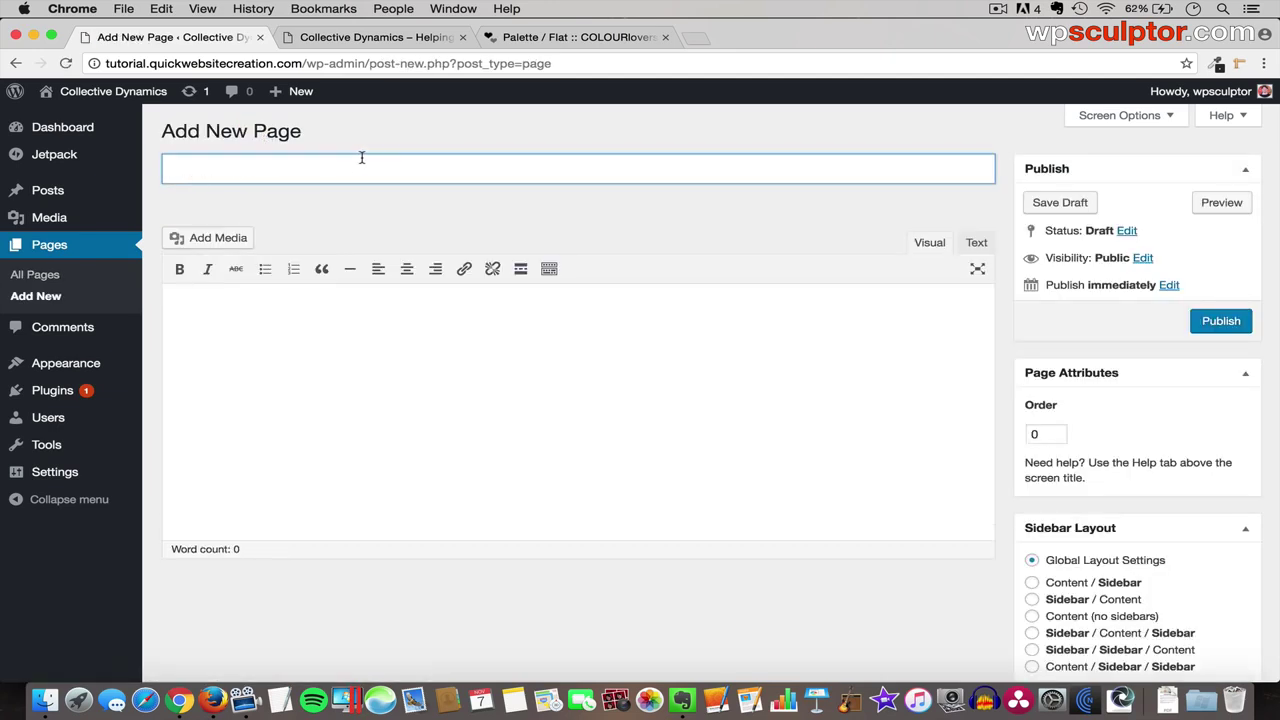
text(Welcome)
click(1221, 323)
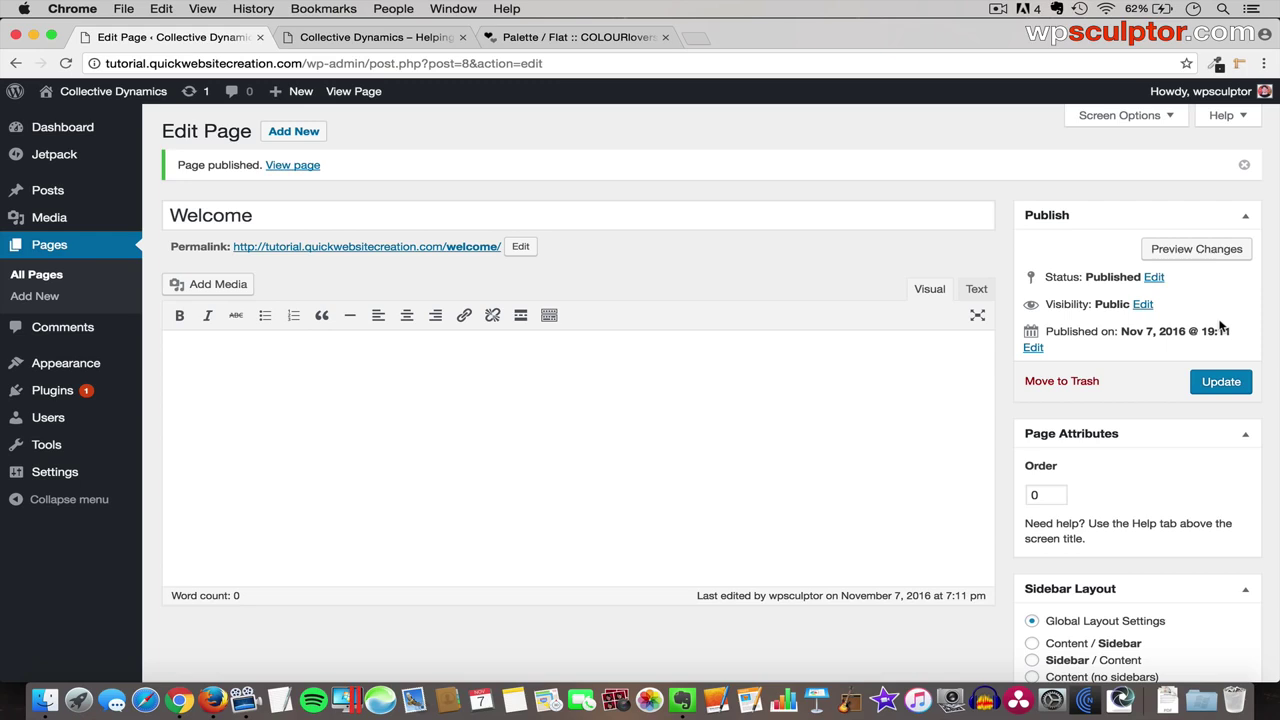
click(304, 136)
click(297, 171)
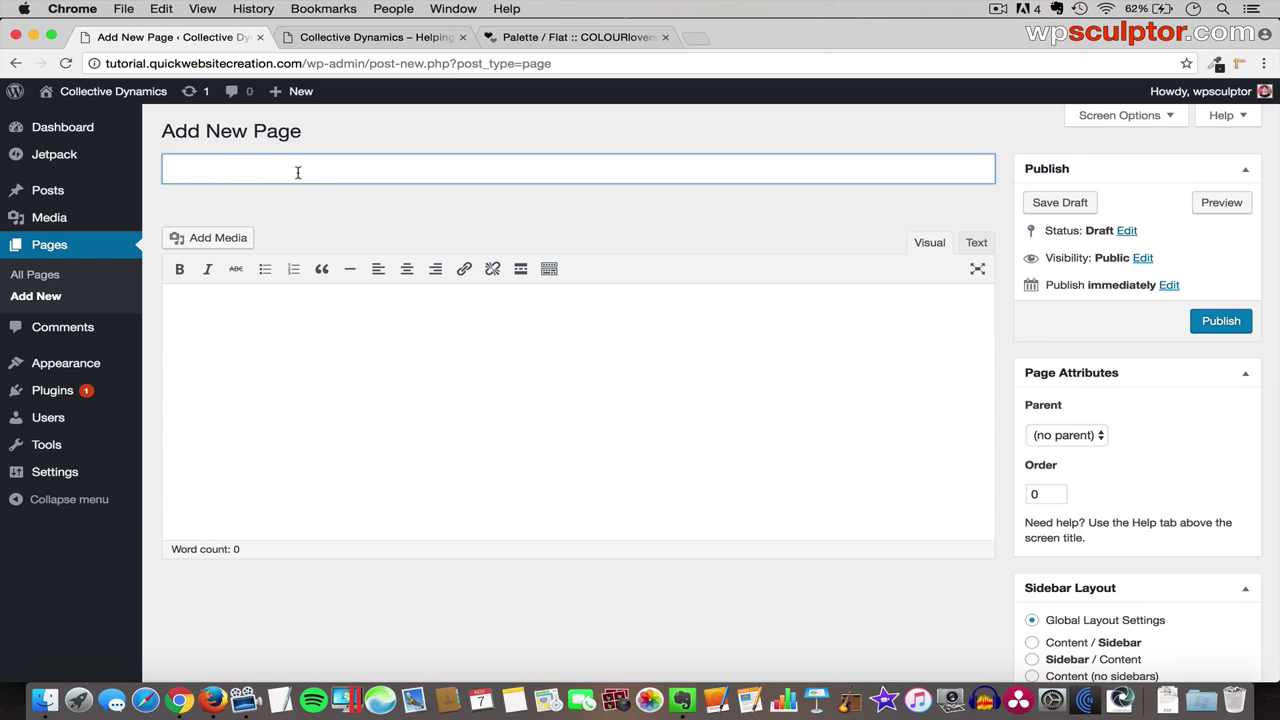
text(Media)
click(1221, 321)
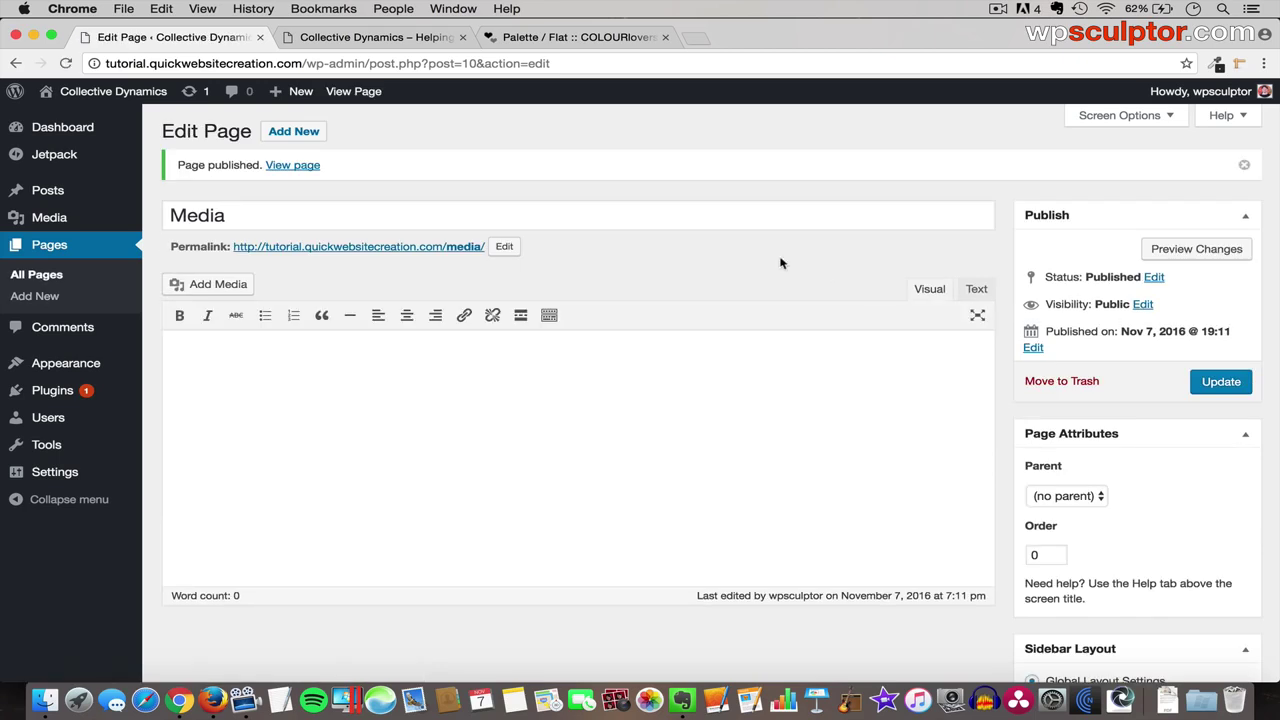
click(296, 131)
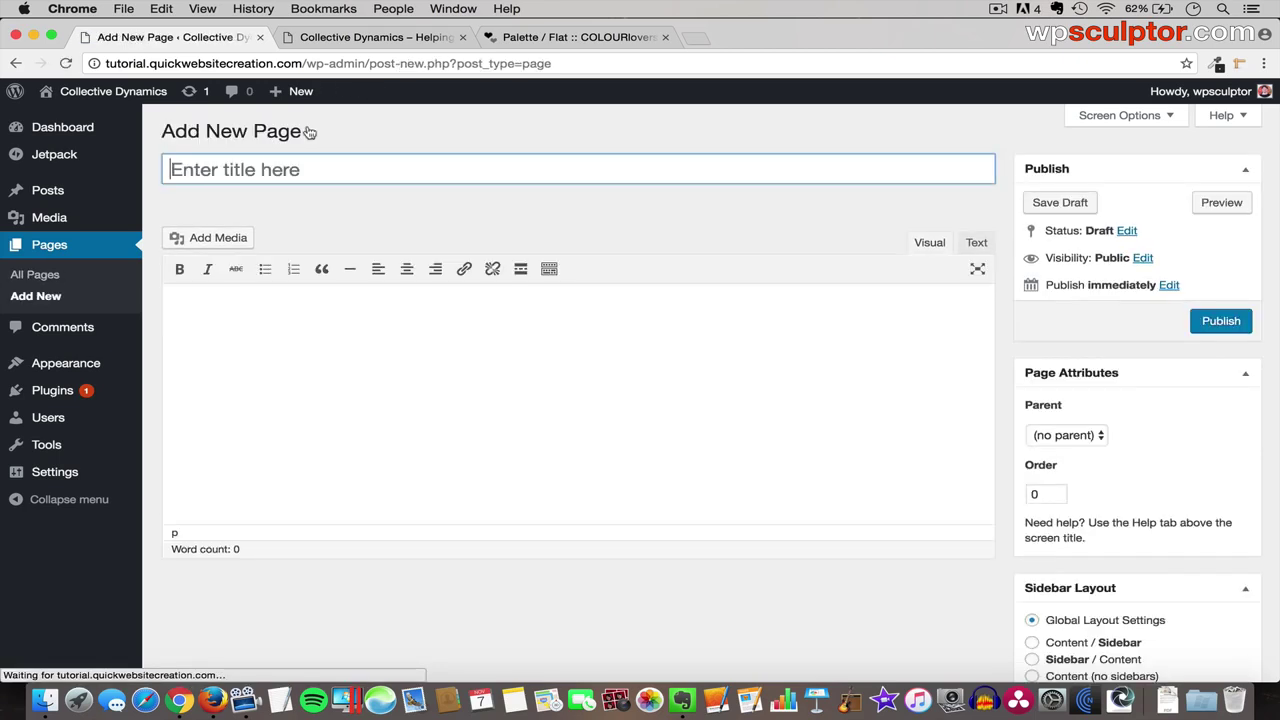
text(About)
click(1222, 317)
- Create and publish the Blog, Contact Us and Introduction to Elementor pages, then view all pages
click(300, 133)
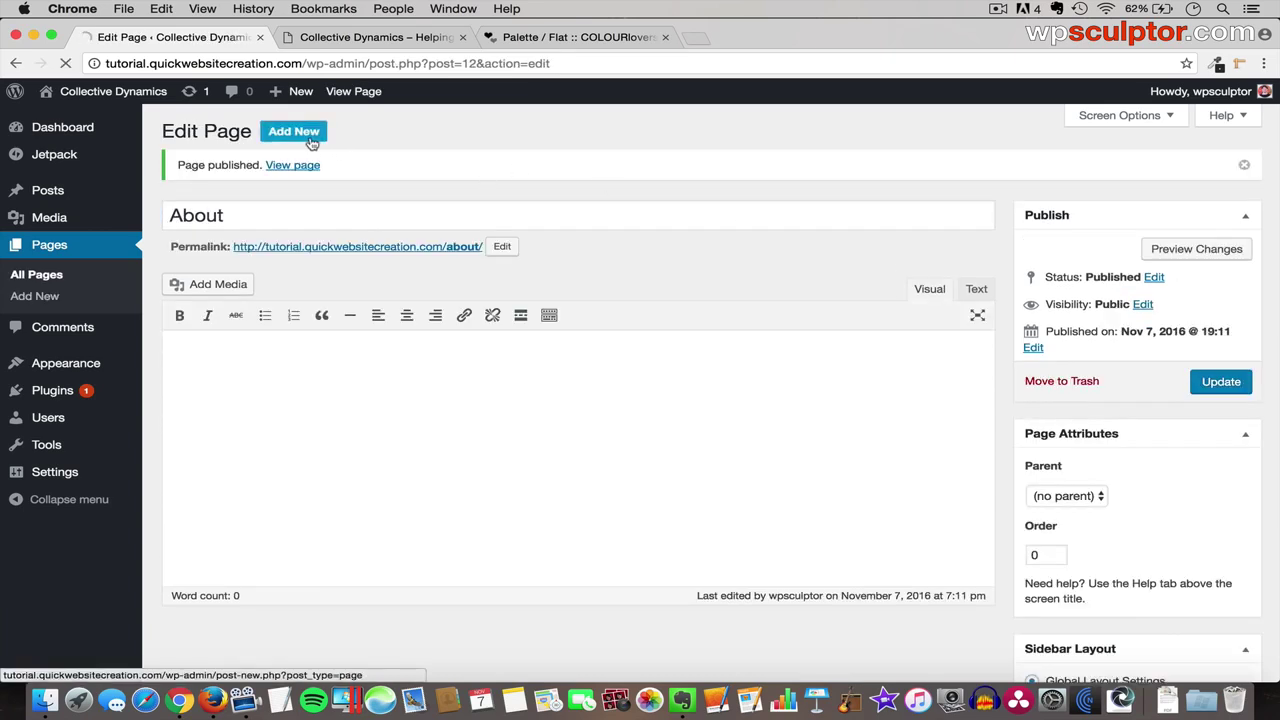
text(Blog)
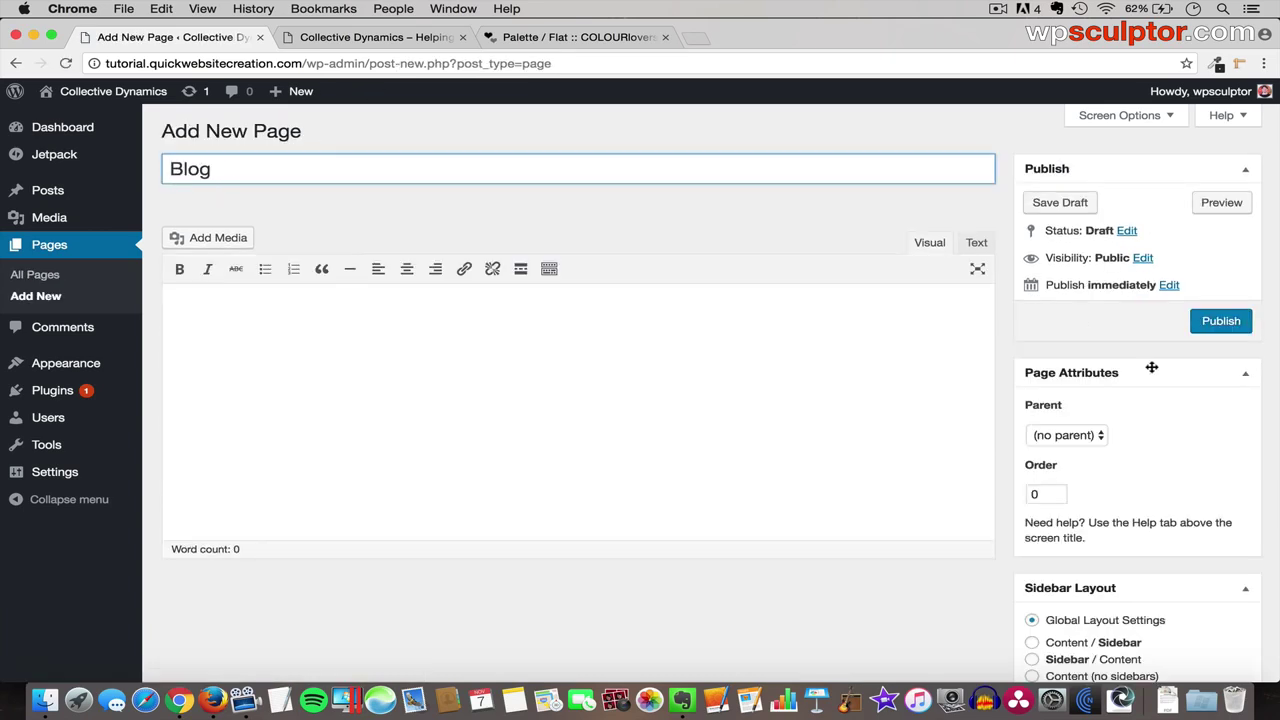
click(1221, 320)
click(300, 133)
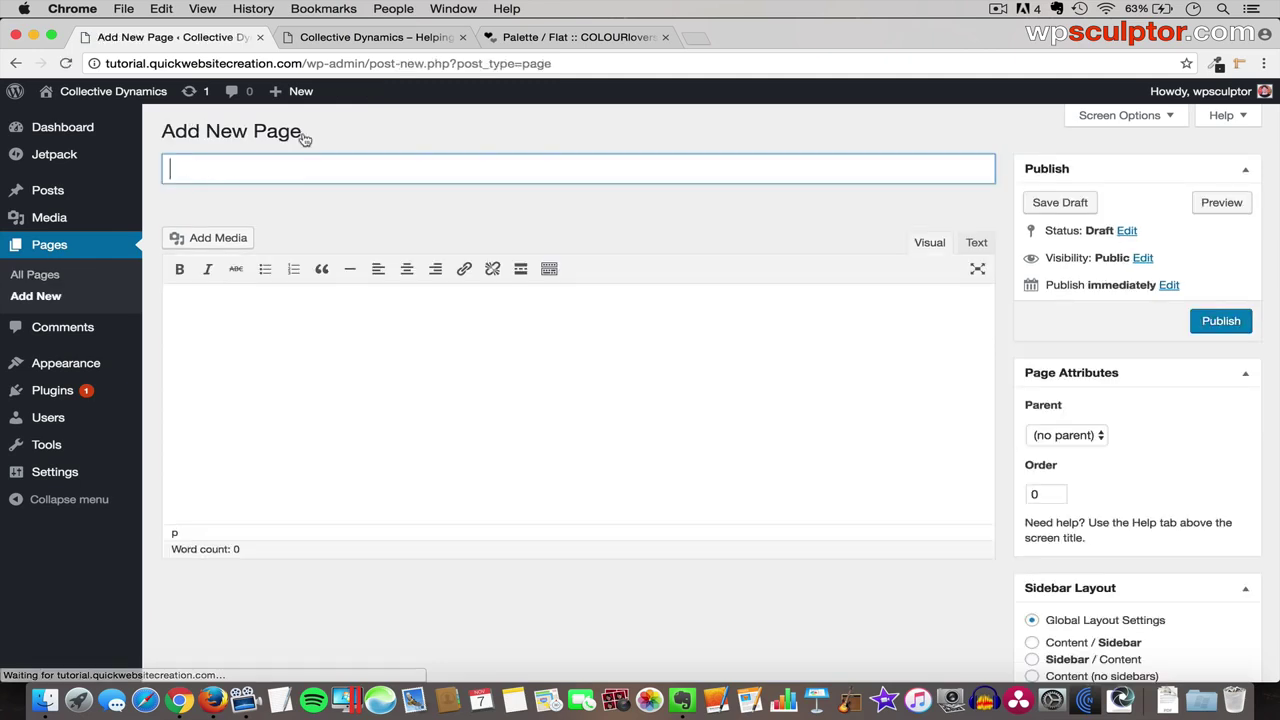
text(Contact Us)
click(1221, 318)
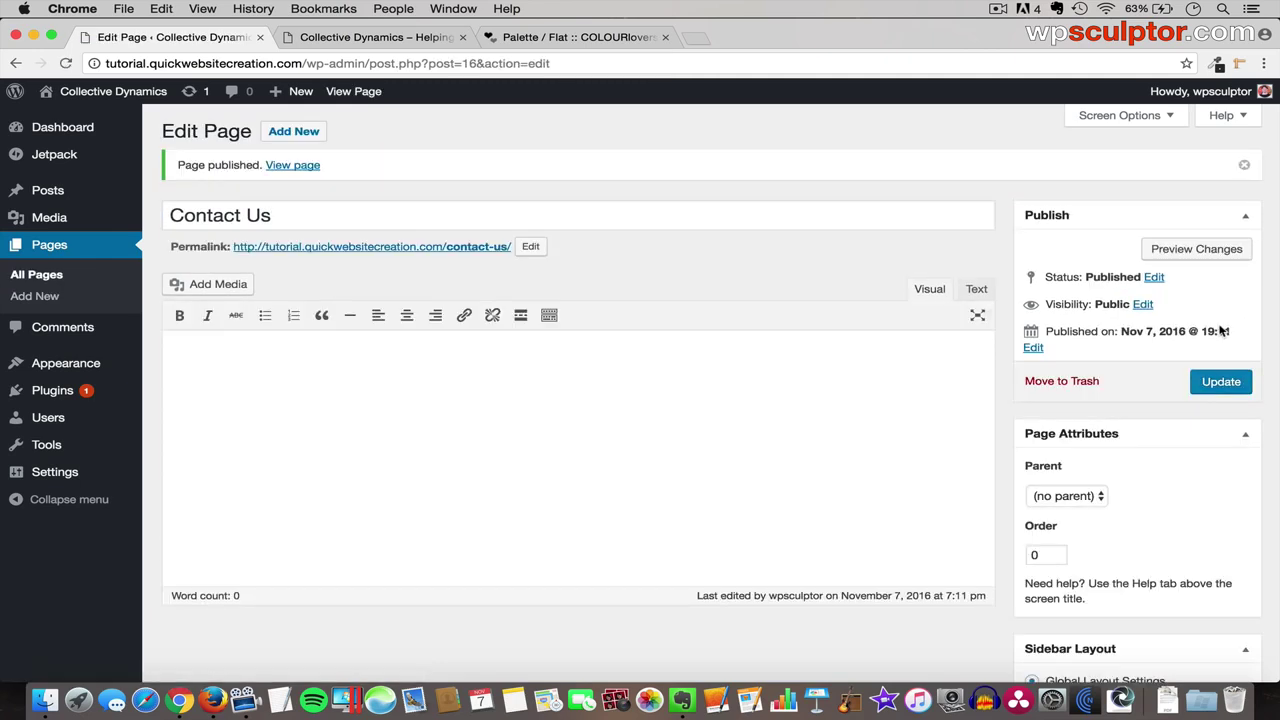
click(288, 132)
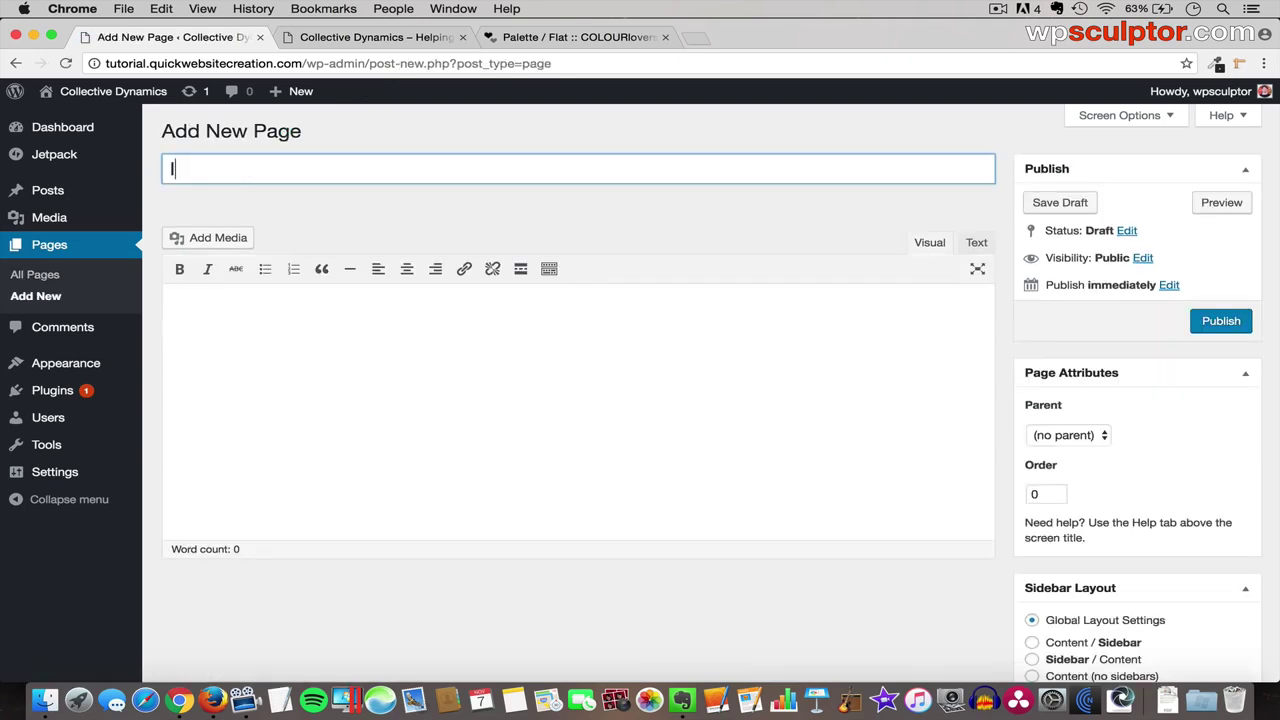
text(Introduction to)
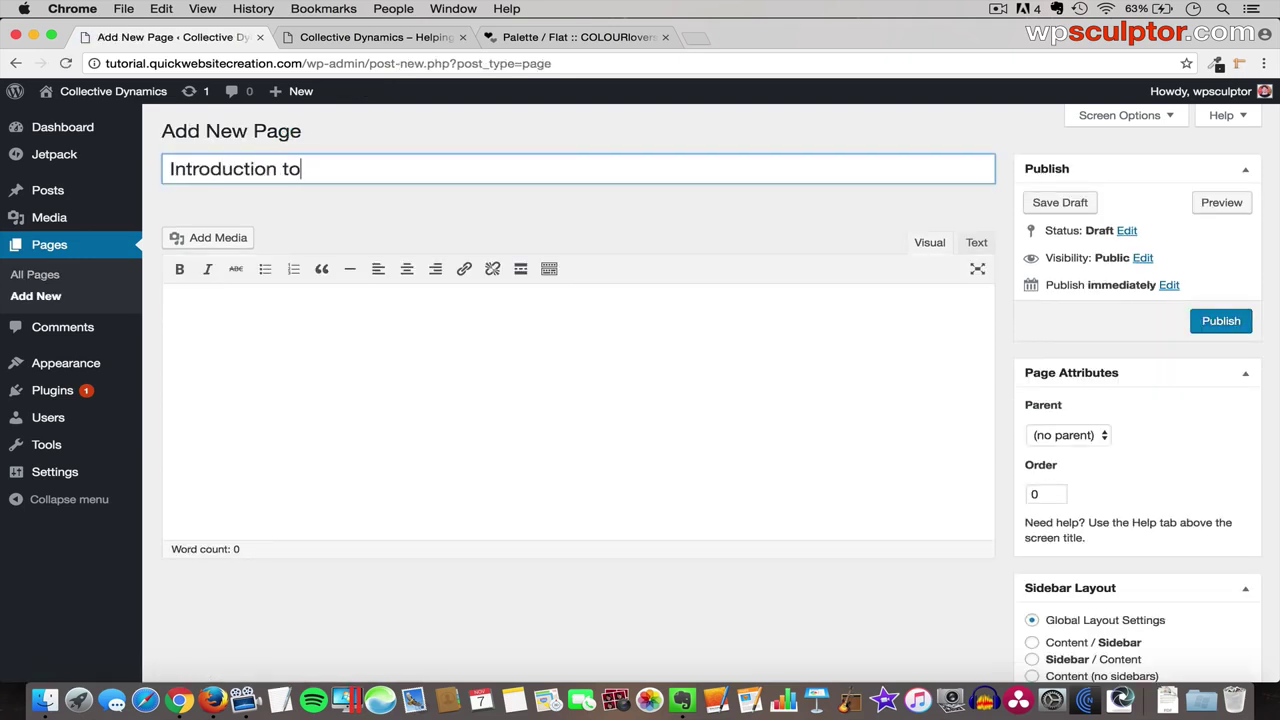
text( Elementor)
click(1224, 327)
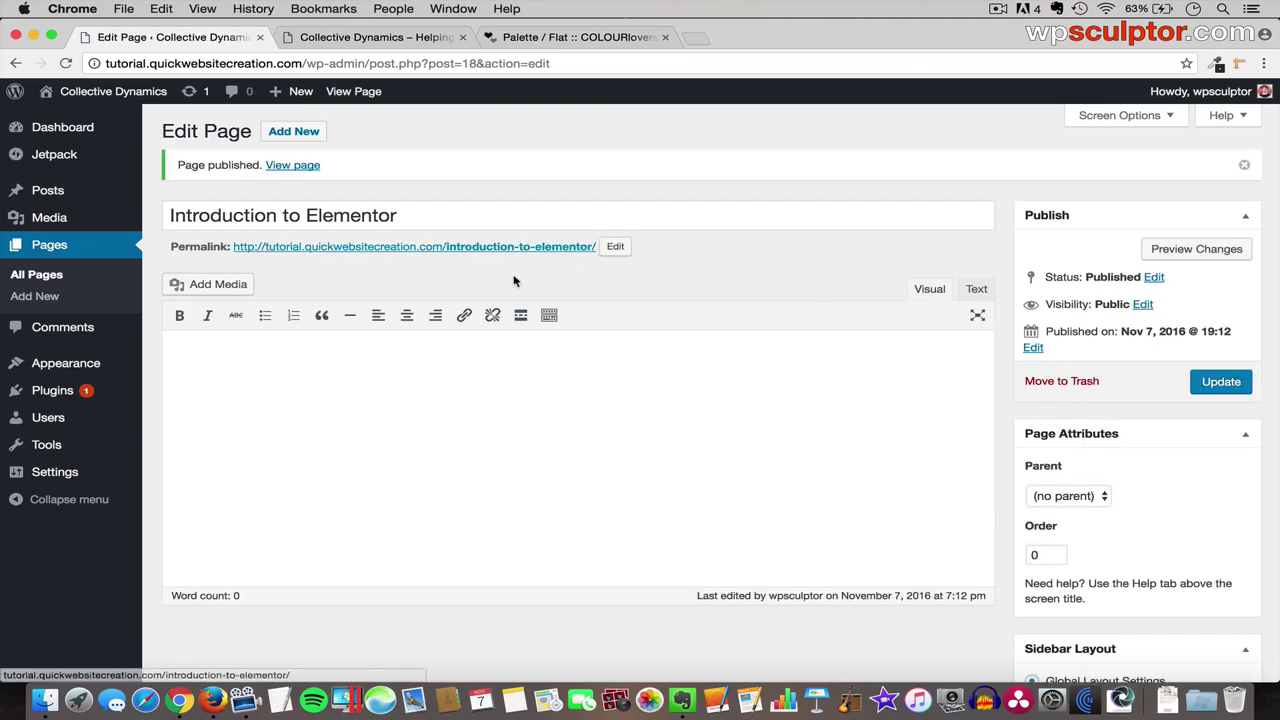
click(47, 277)
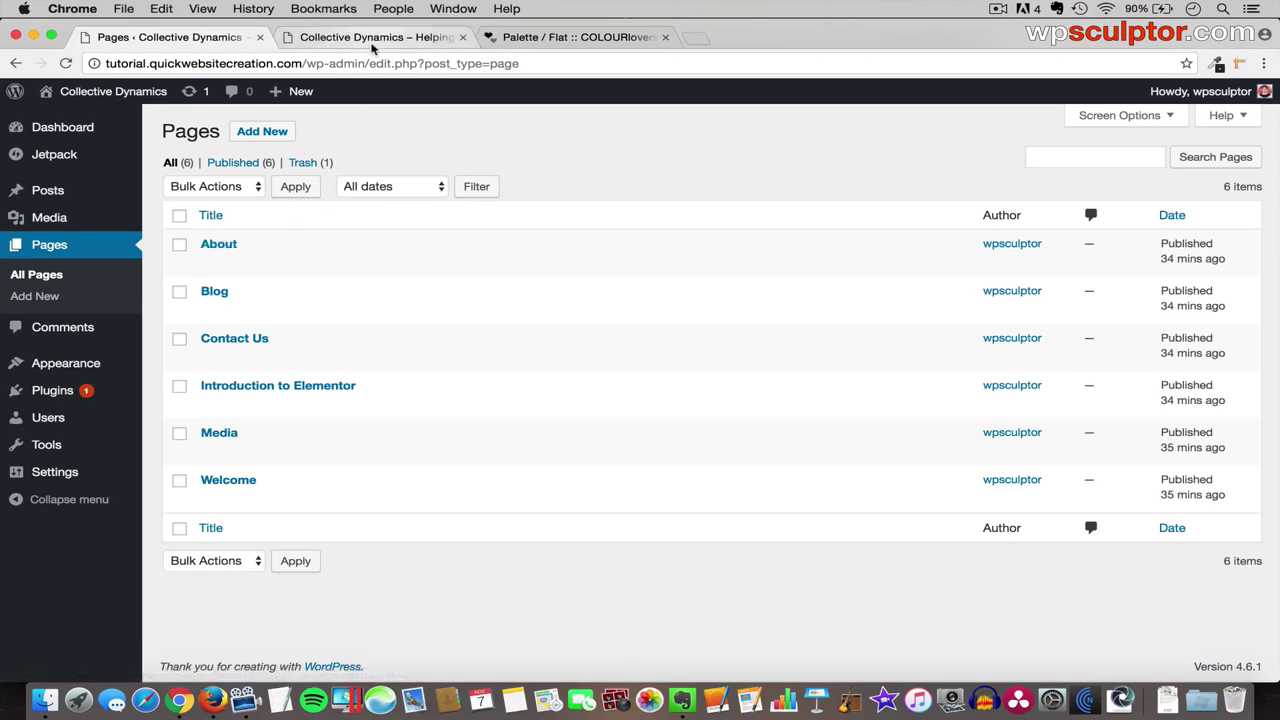
click(371, 40)
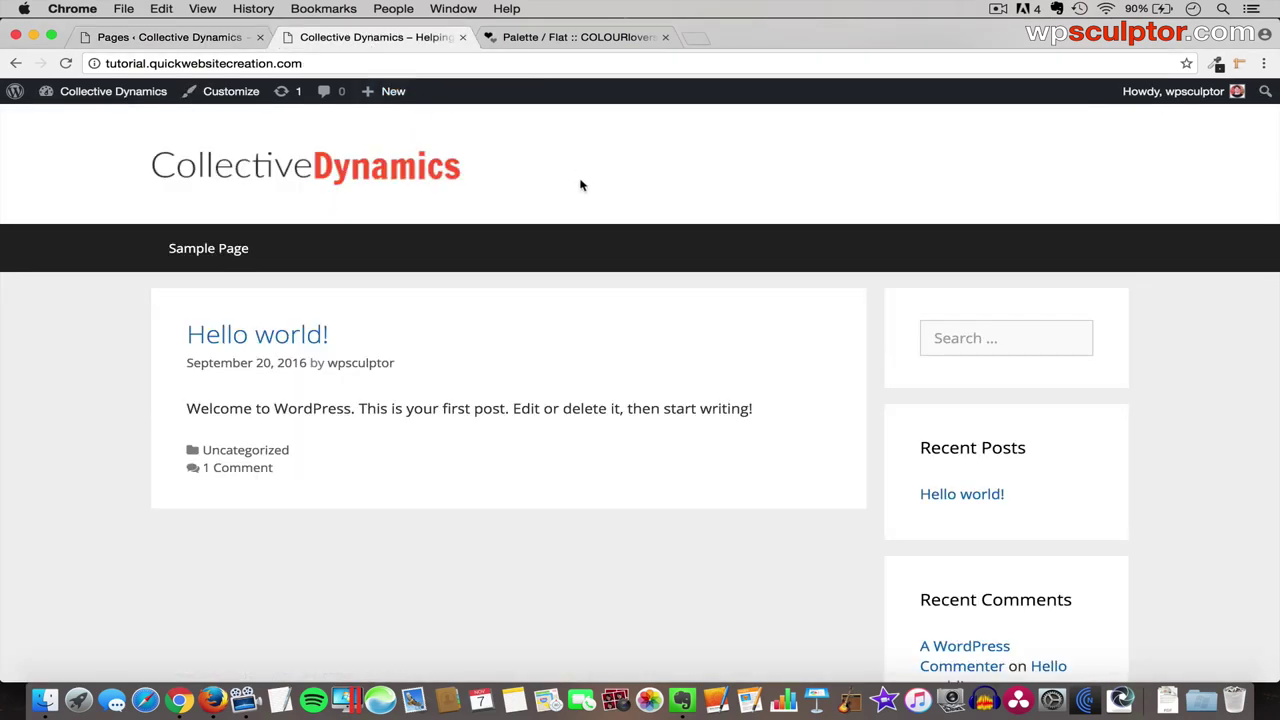
key(super+r)
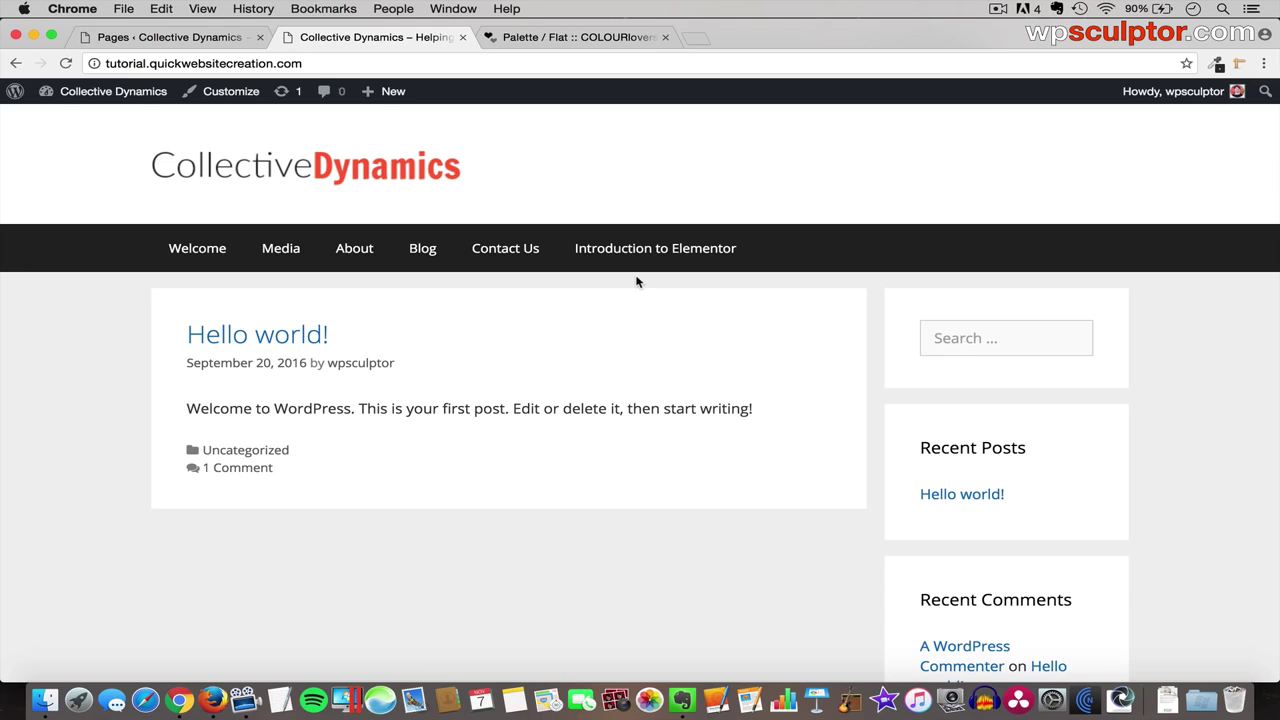
click(195, 38)
mouse_move(40, 363)
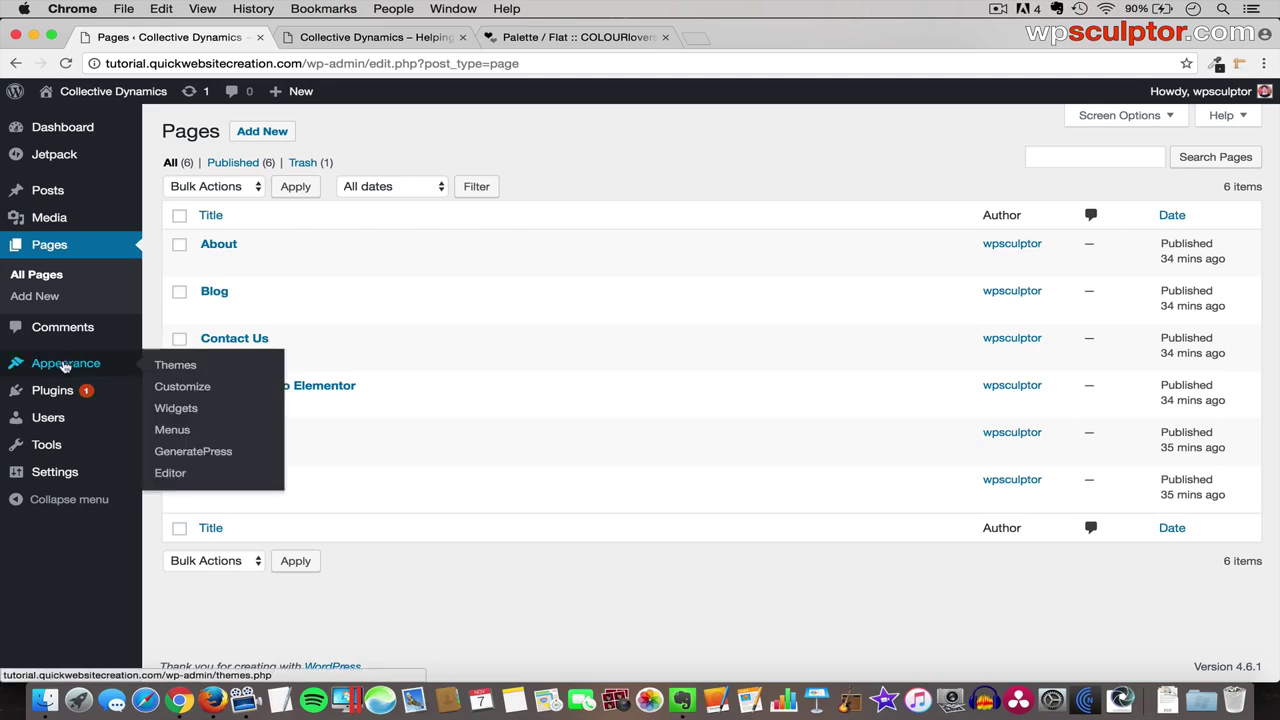
- In Appearance > Menus, create a new menu named 'Main Navigation Menu'
click(174, 430)
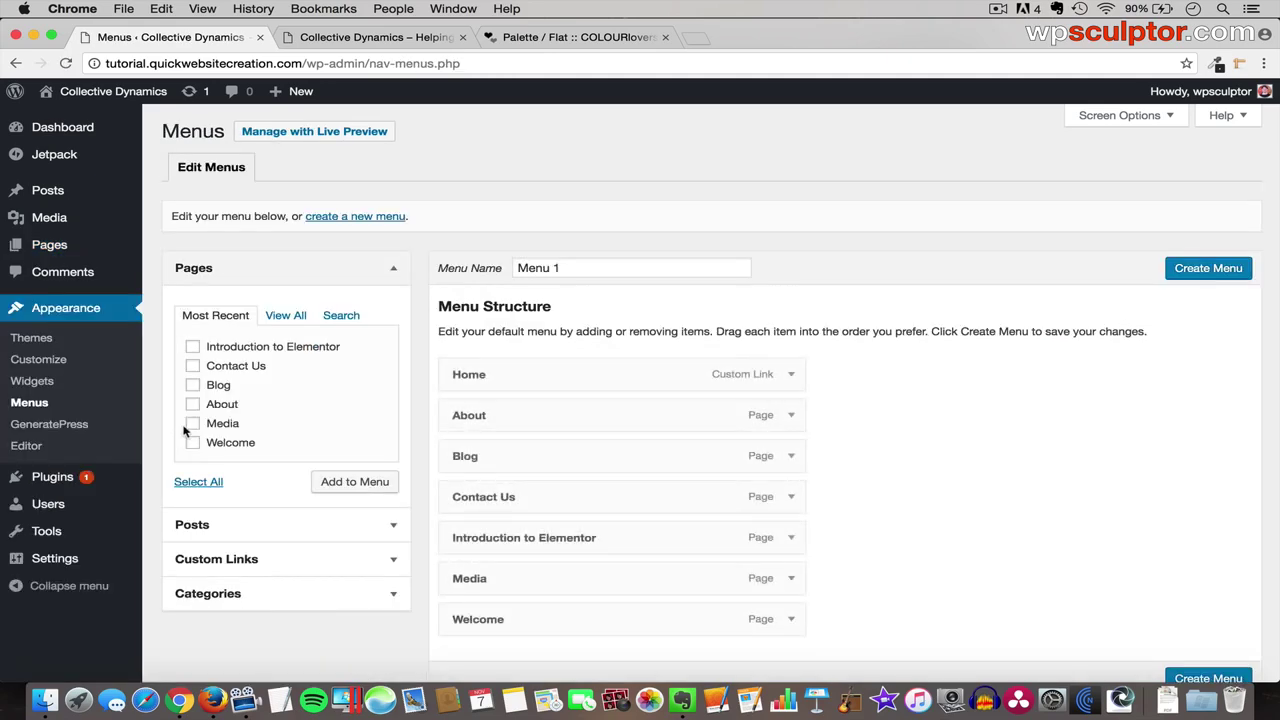
click(1122, 117)
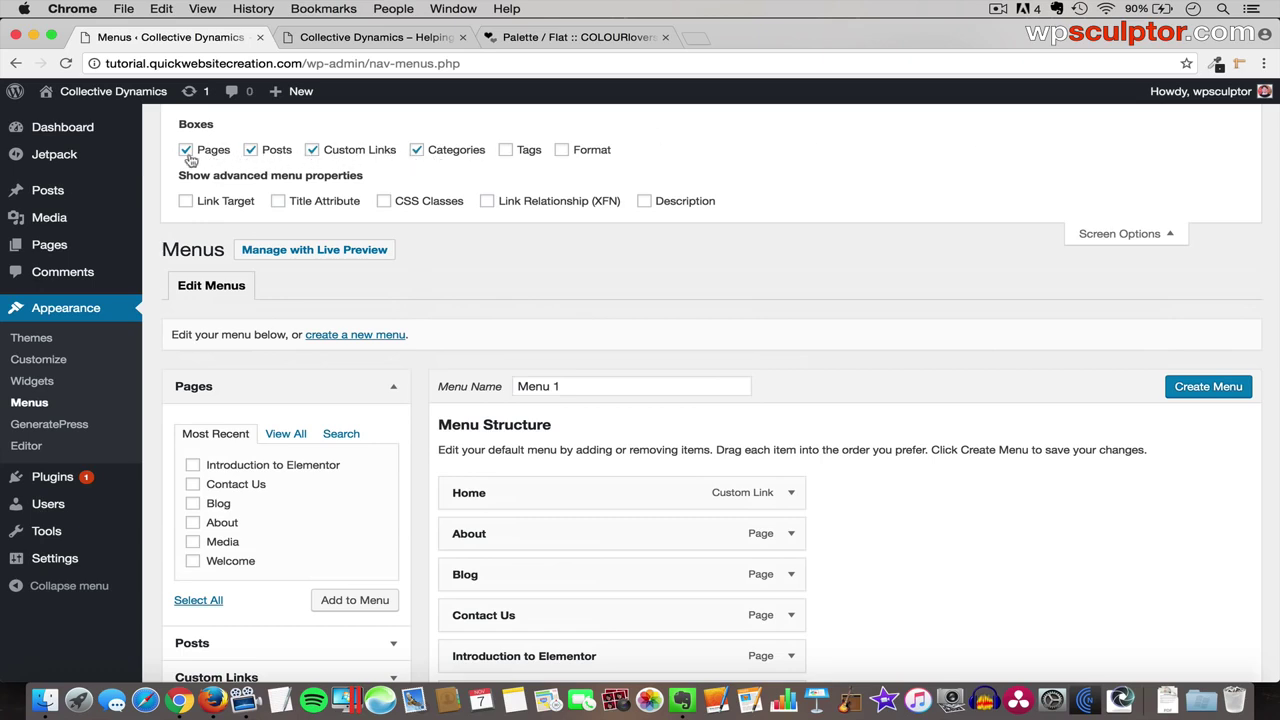
click(1124, 234)
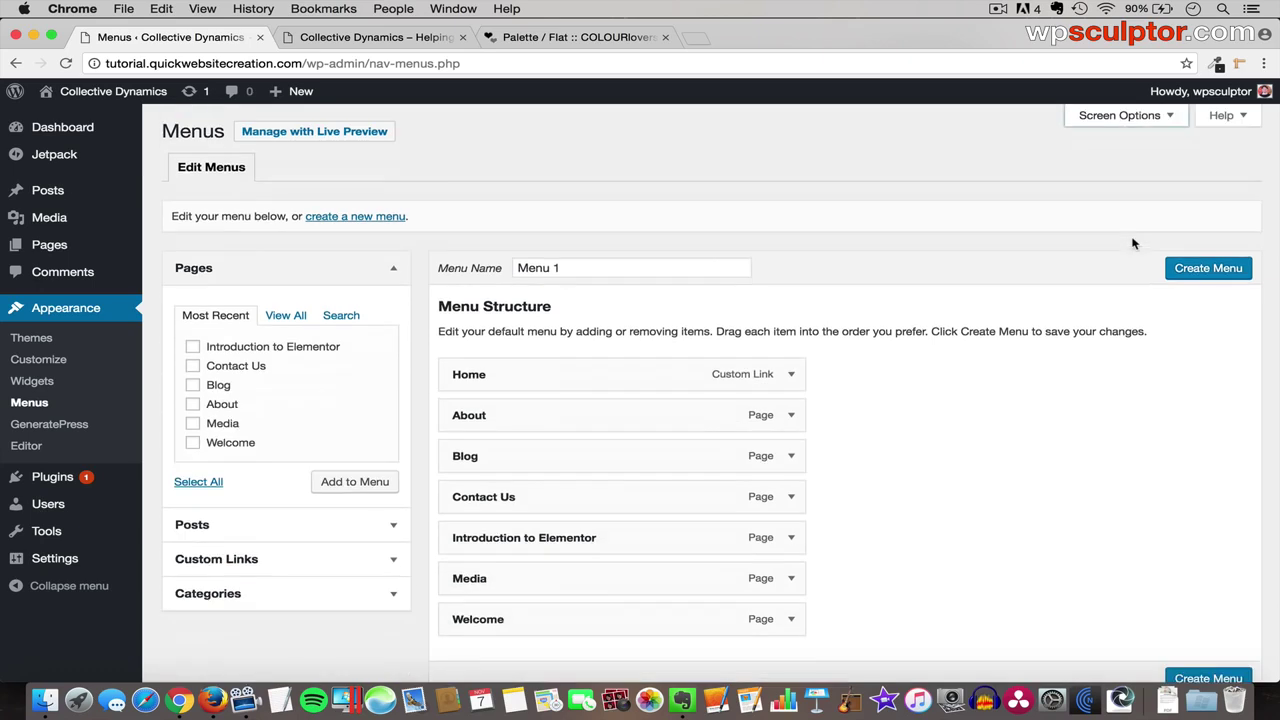
click(378, 222)
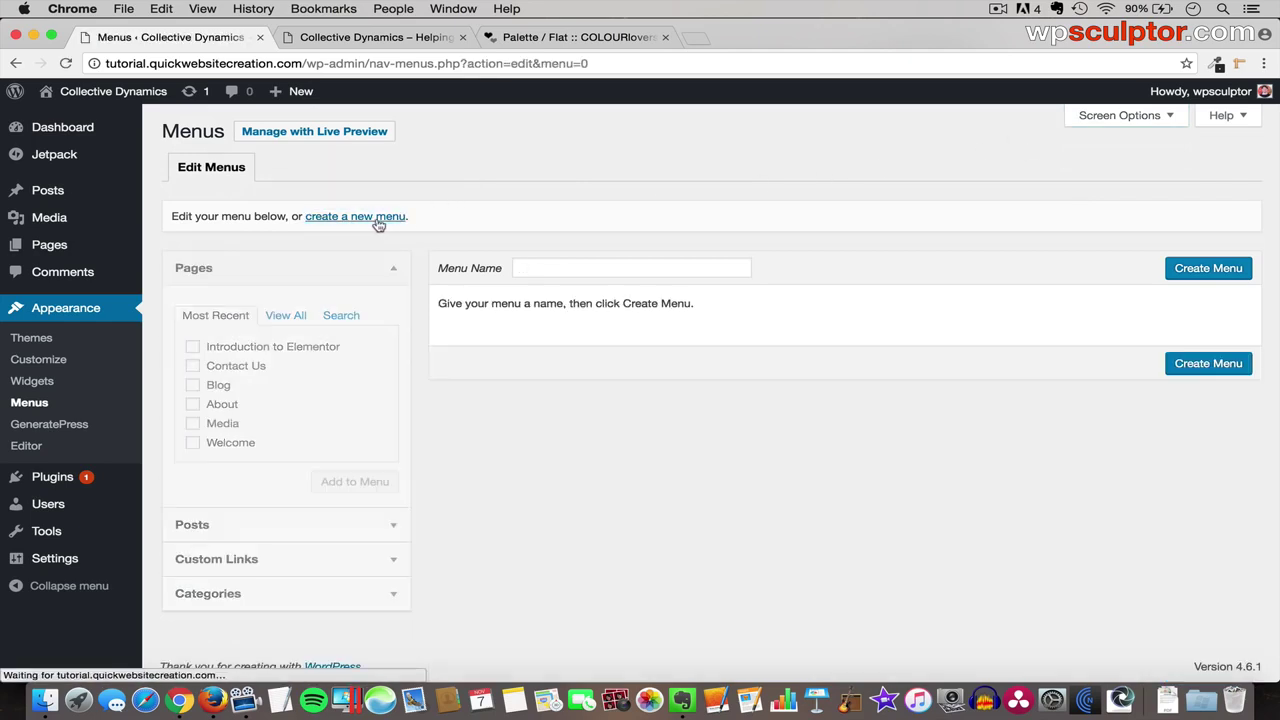
click(577, 270)
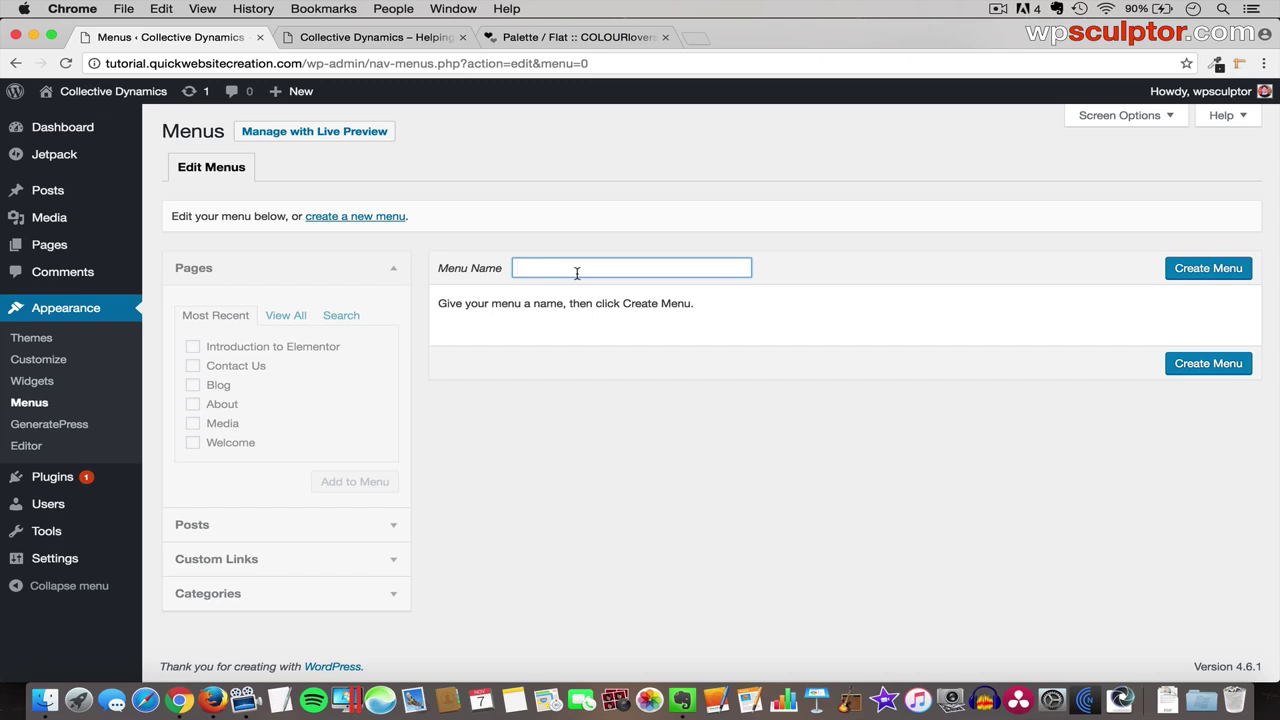
text(Mai)
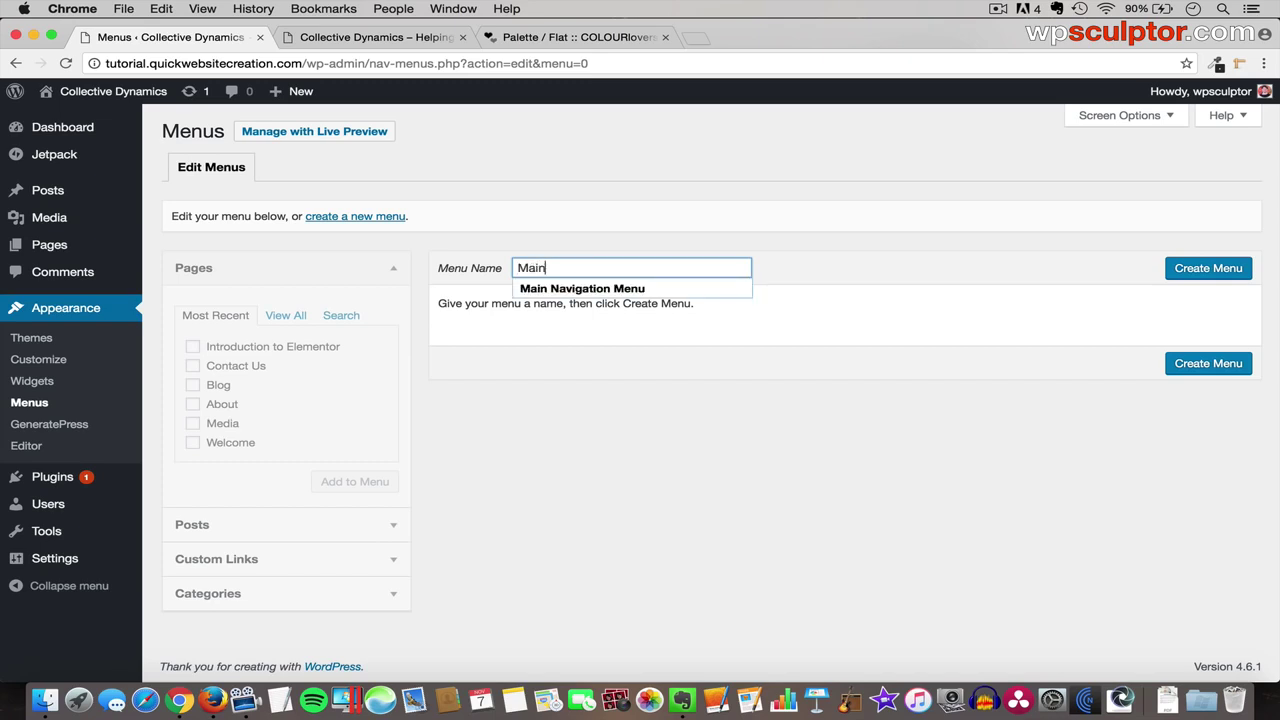
text(n)
key(Down)
key(Return)
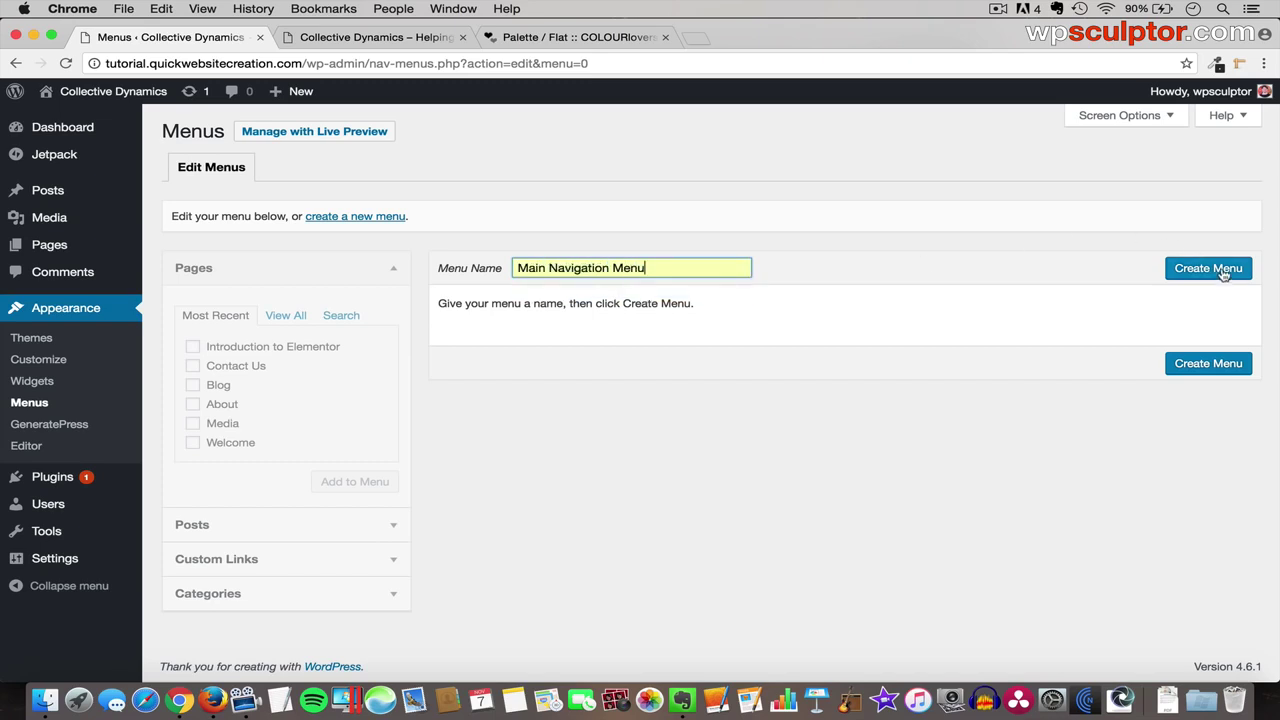
click(1215, 275)
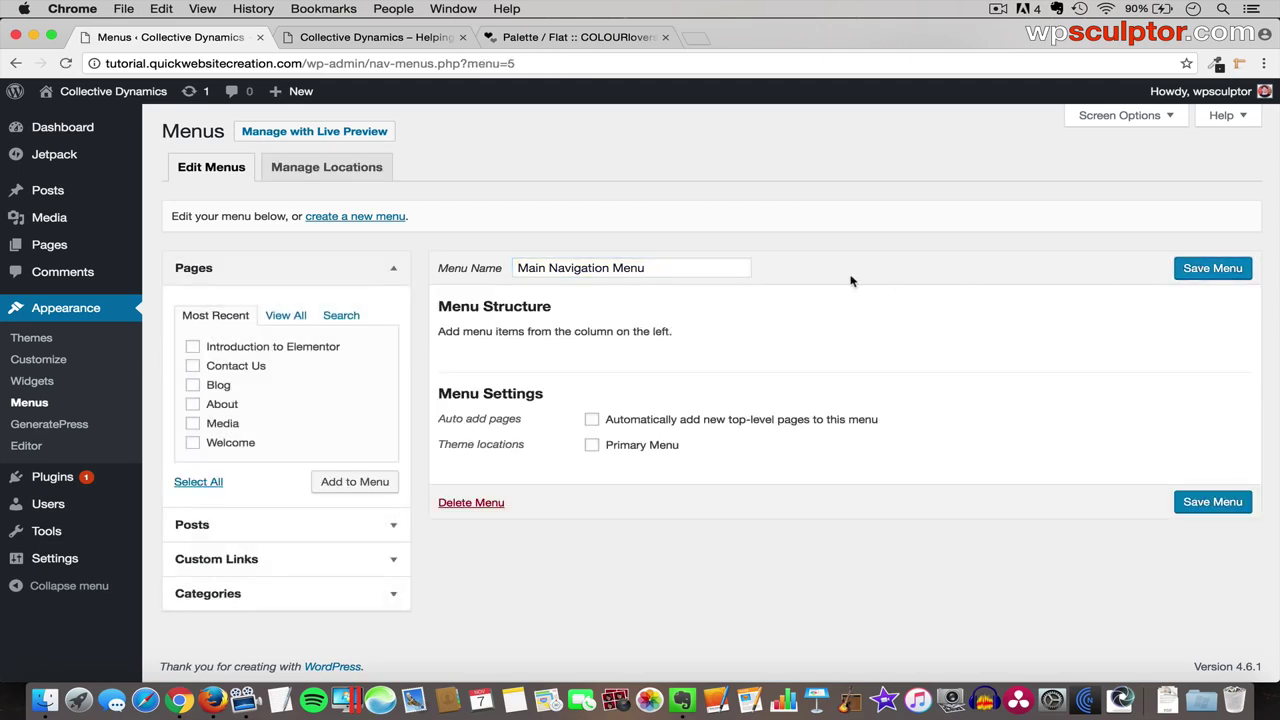
- Add all six pages to Main Navigation Menu
click(251, 267)
click(251, 267)
click(286, 316)
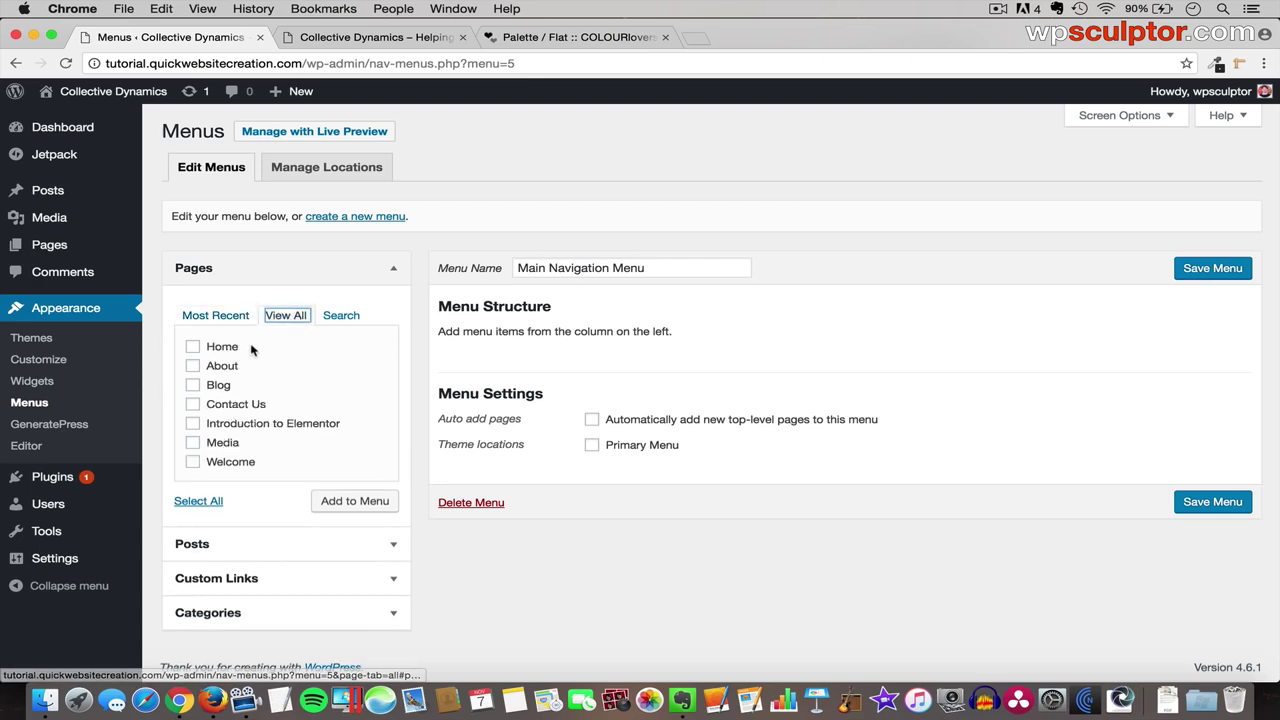
click(220, 318)
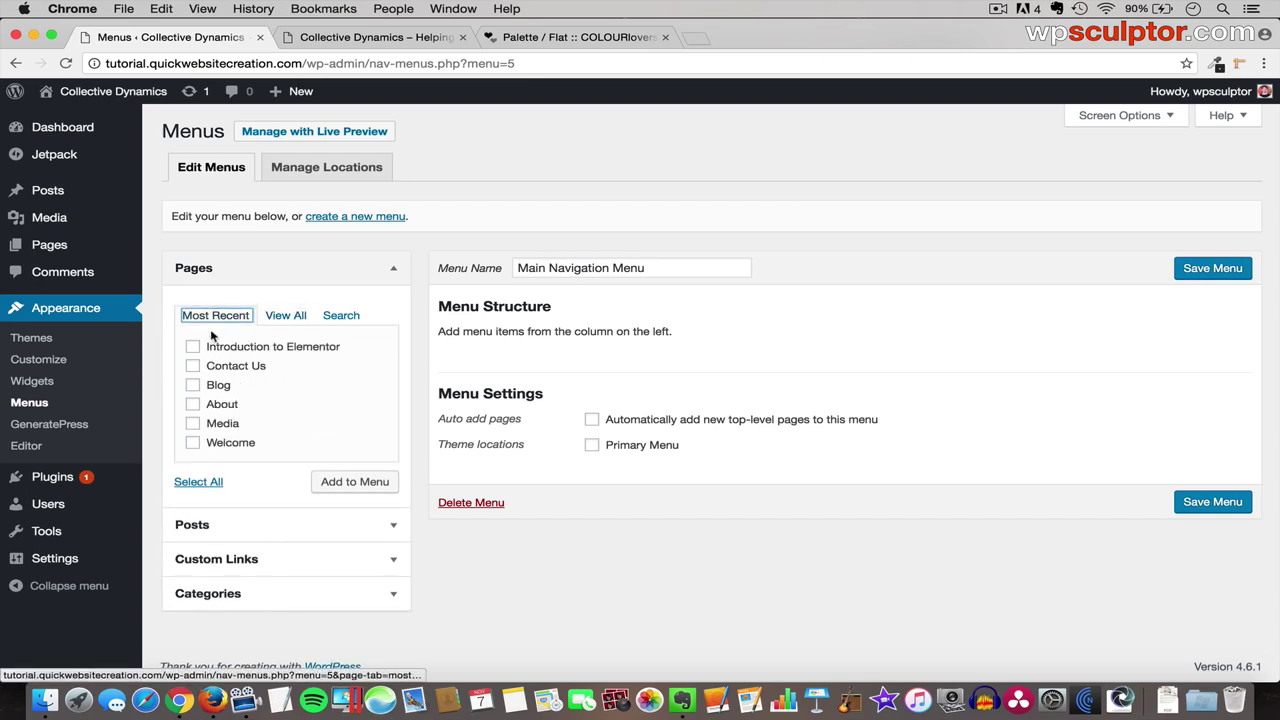
click(193, 347)
click(193, 366)
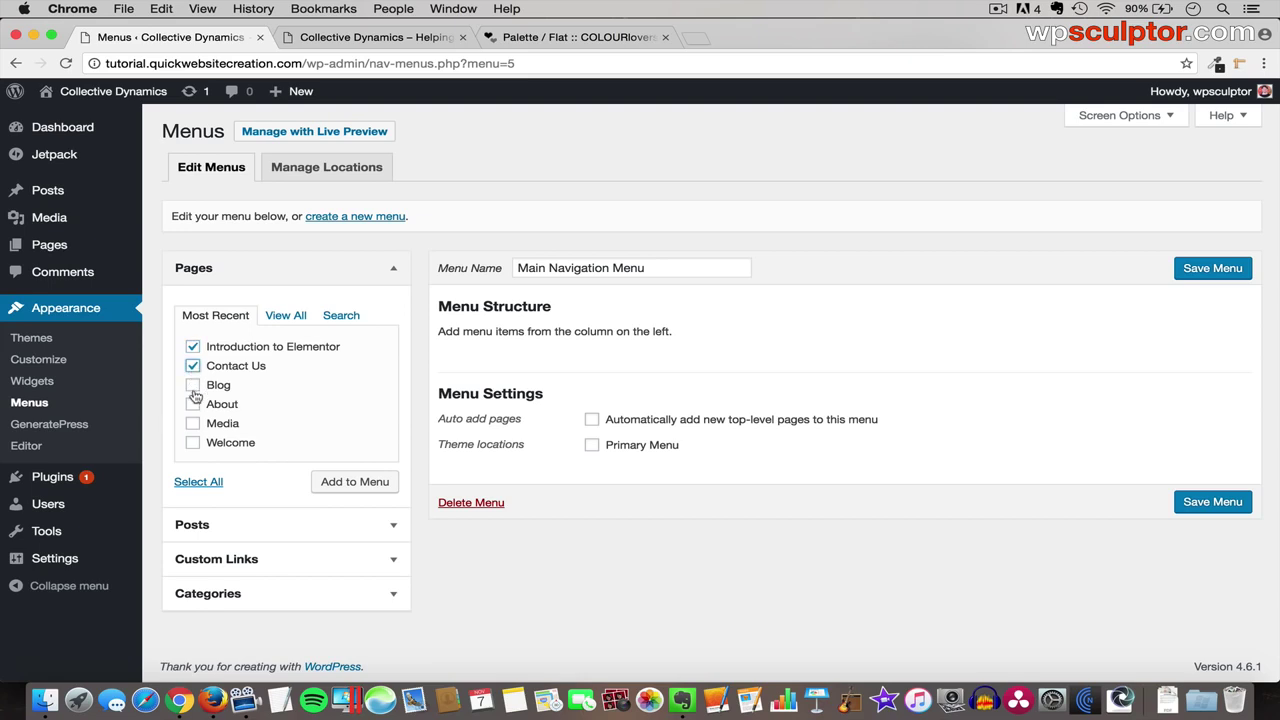
click(193, 386)
click(193, 404)
click(193, 424)
click(193, 443)
click(358, 483)
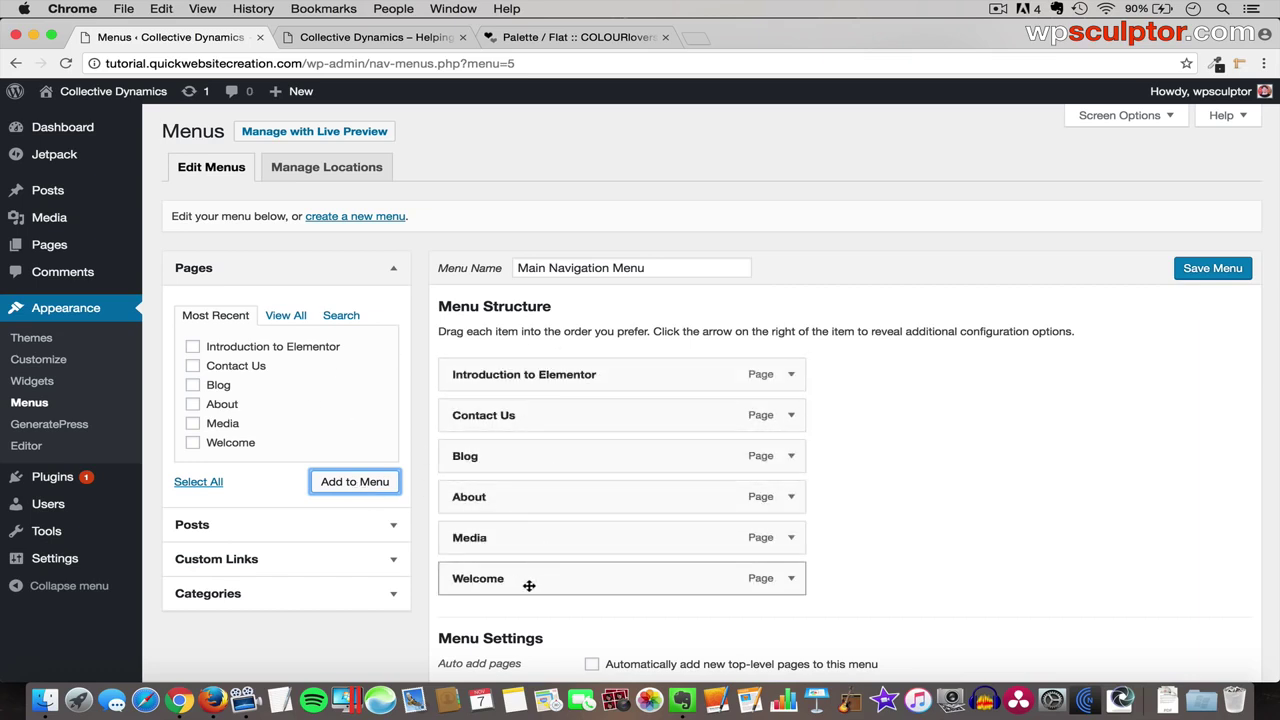
- Order items Welcome, About, Media, Blog, Contact Us, Introduction to Elementor; set Primary Menu and save
drag(529, 585, 526, 374)
drag(487, 540, 486, 393)
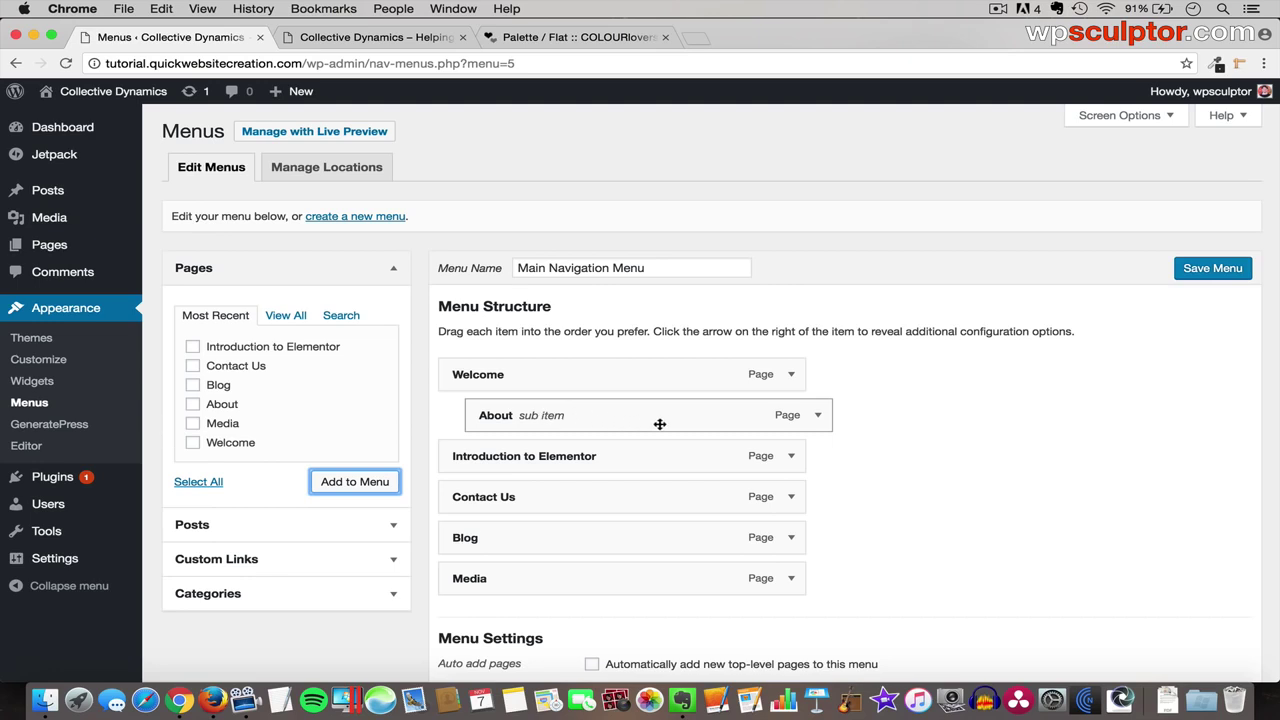
drag(660, 424, 636, 425)
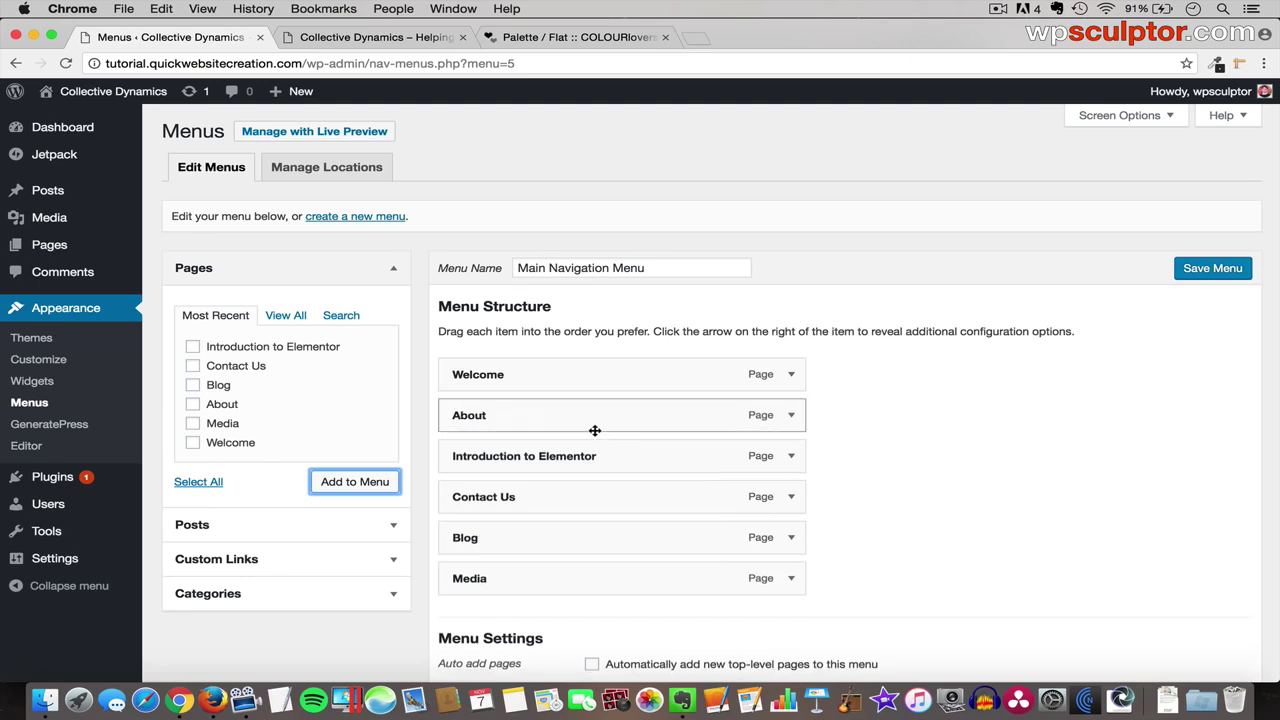
drag(551, 577, 551, 451)
drag(509, 580, 504, 495)
drag(505, 578, 501, 533)
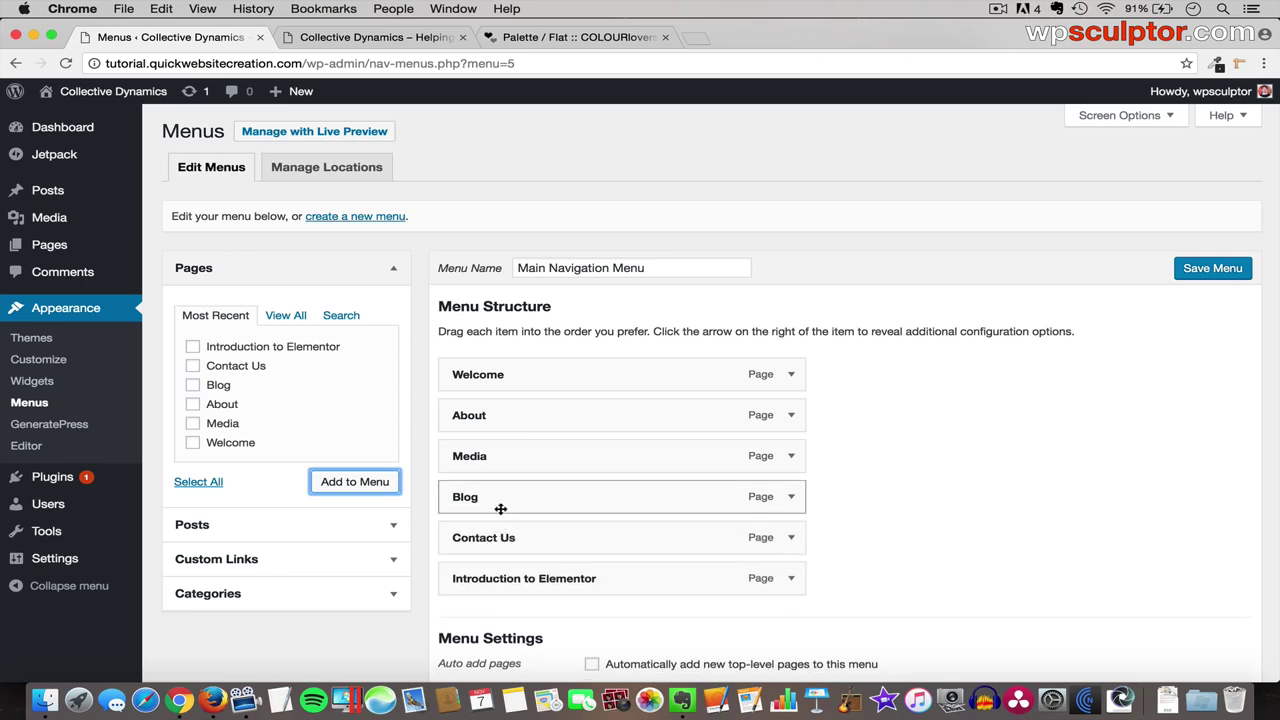
scroll(838, 507, down, 3)
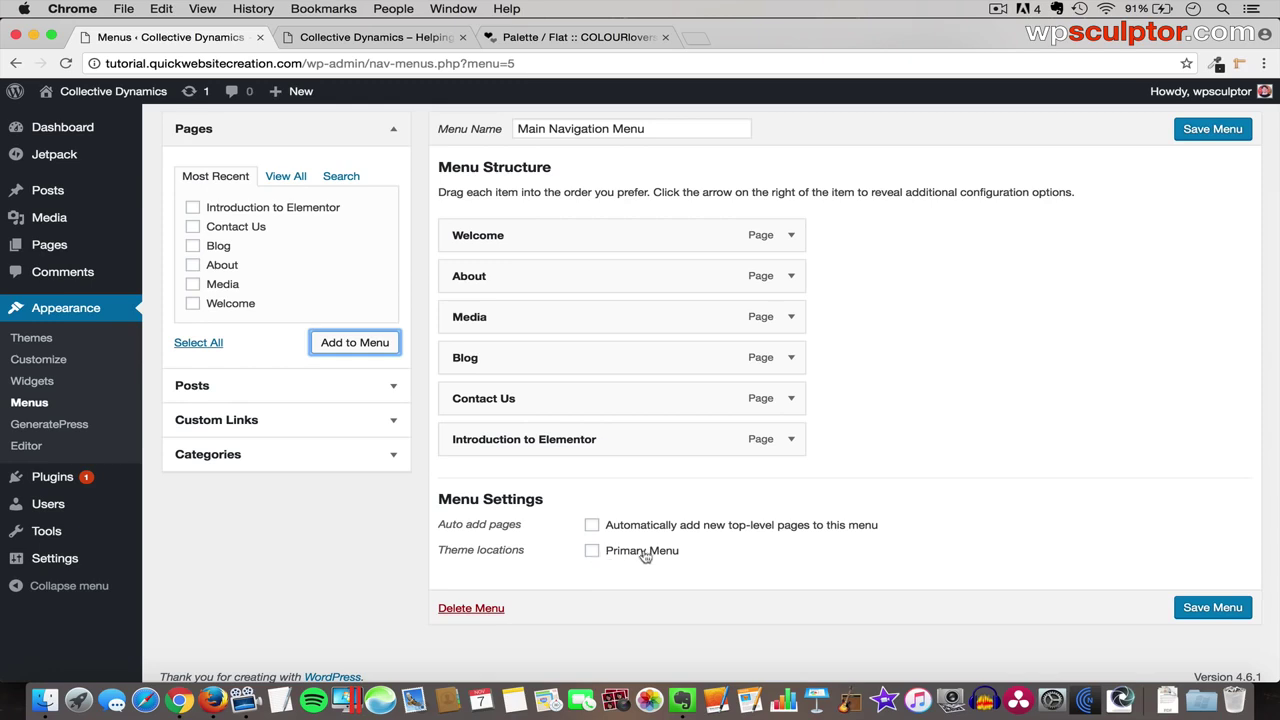
click(592, 552)
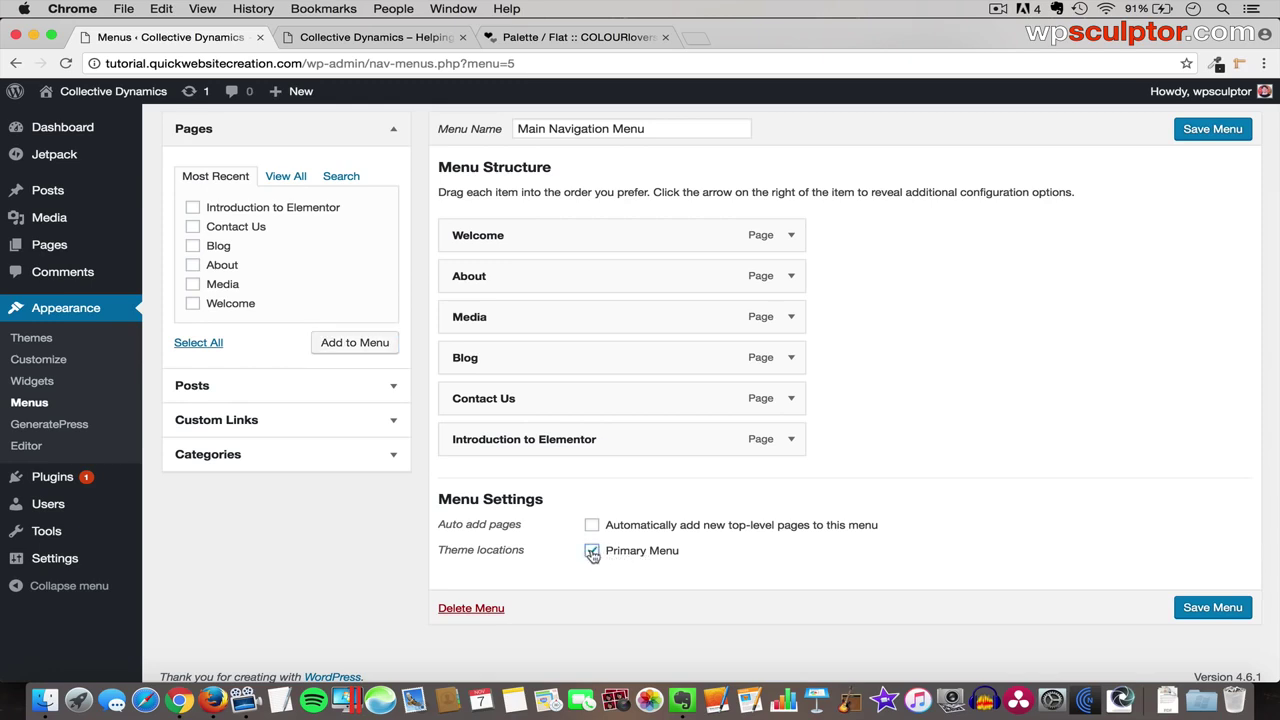
click(1212, 608)
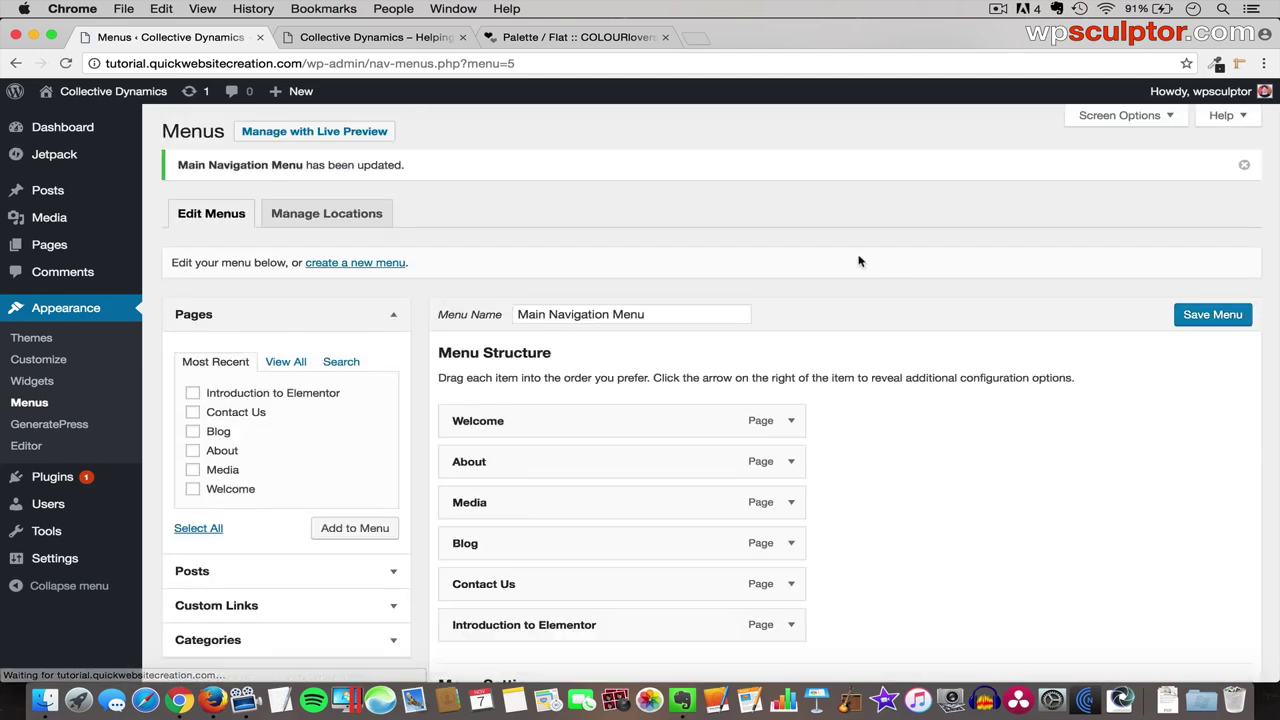
click(375, 37)
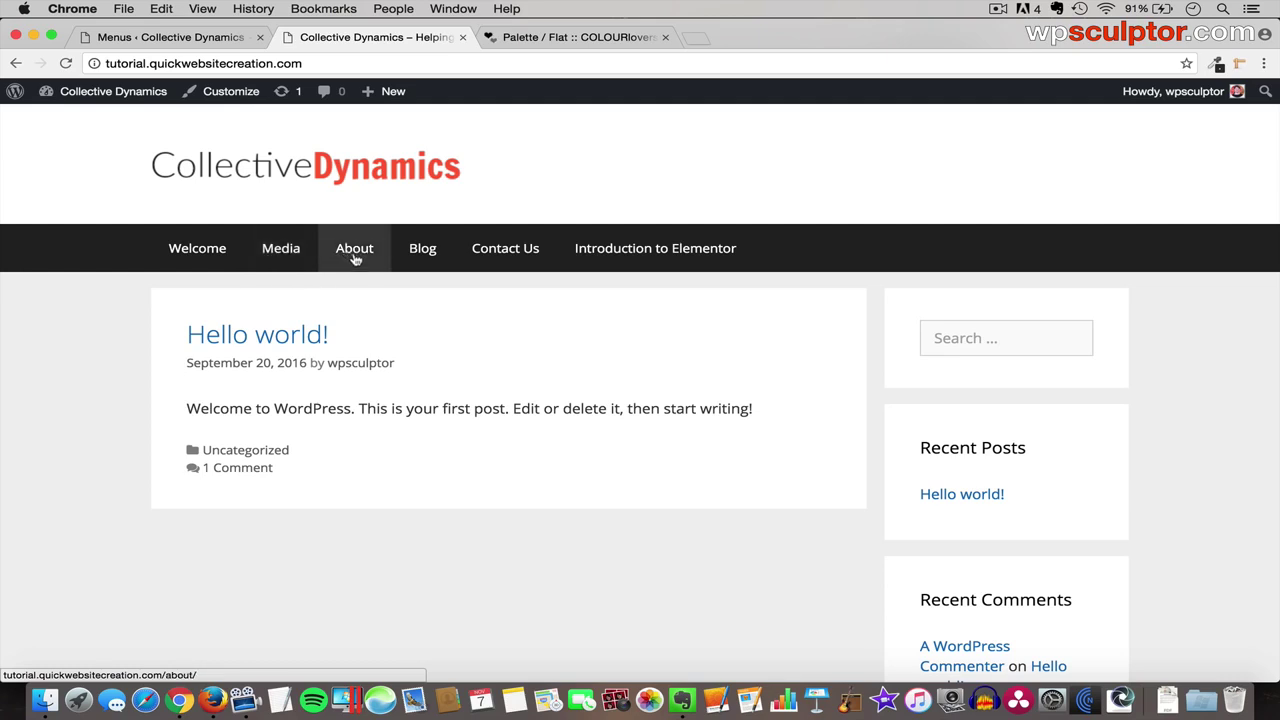
click(281, 268)
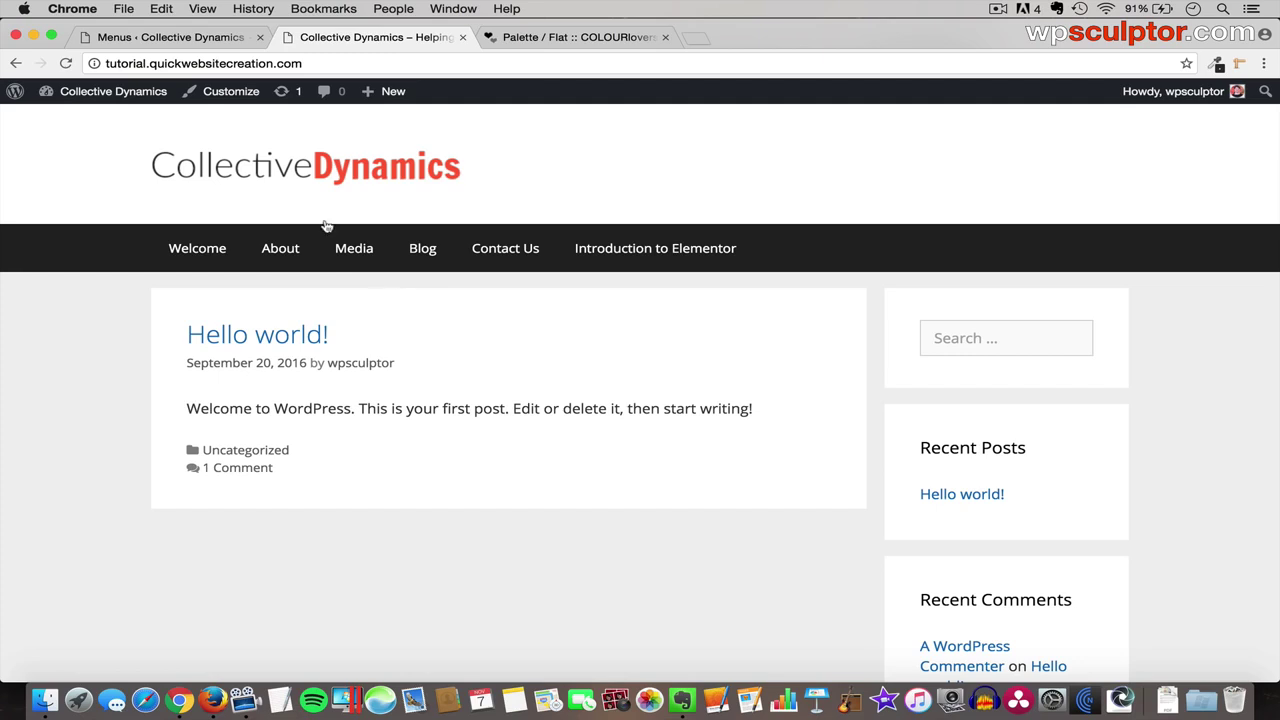
click(170, 37)
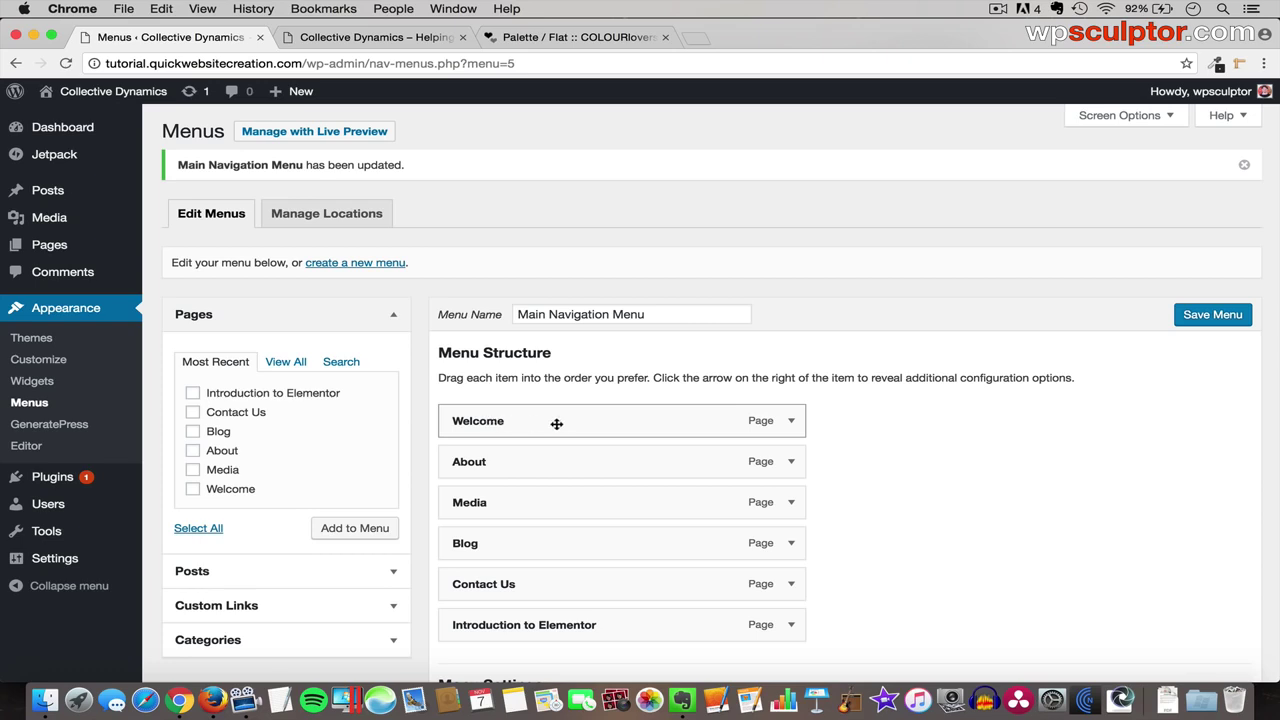
- Rename the Welcome menu item to 'Home', save, and refresh the live site
click(791, 420)
double_click(506, 473)
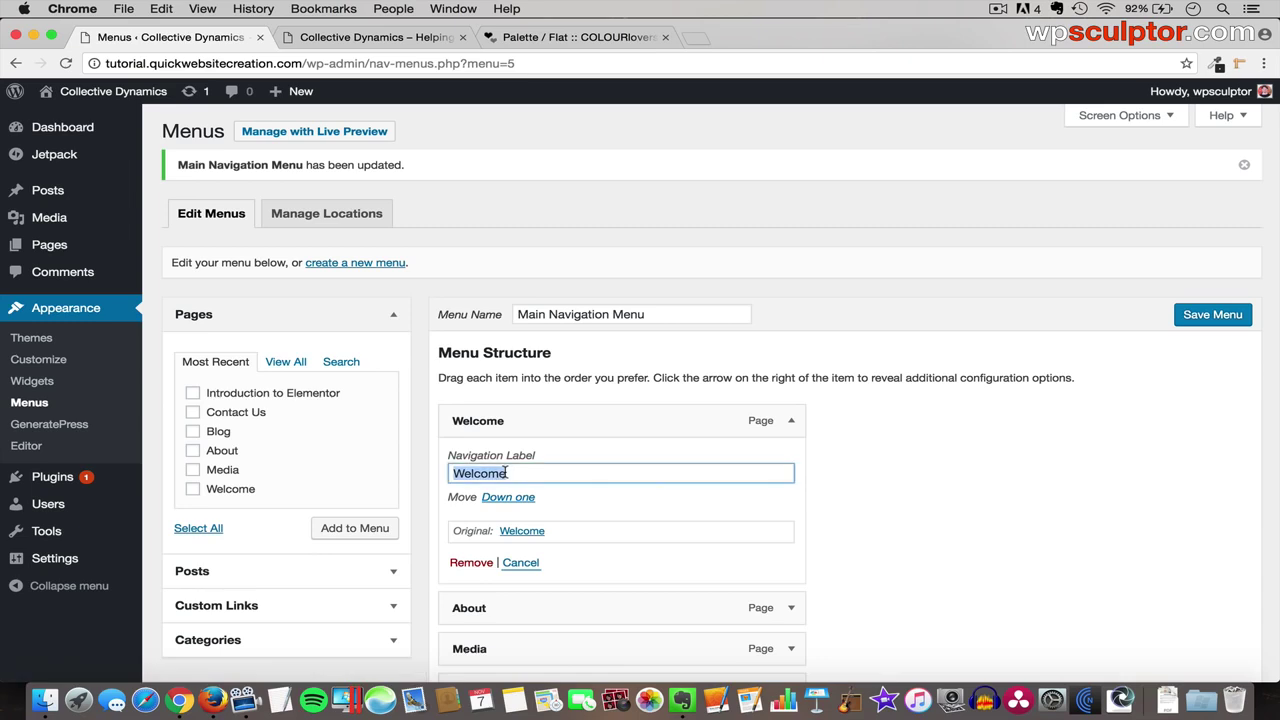
text(Home)
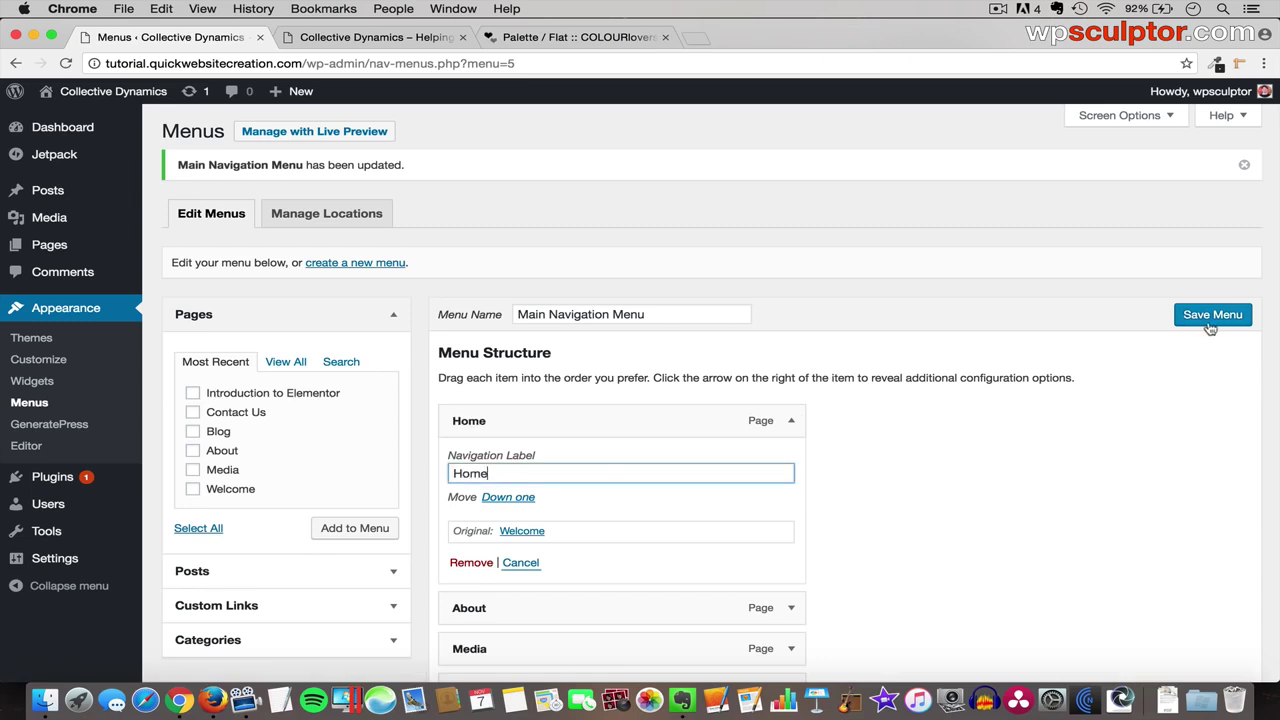
click(1212, 316)
click(393, 42)
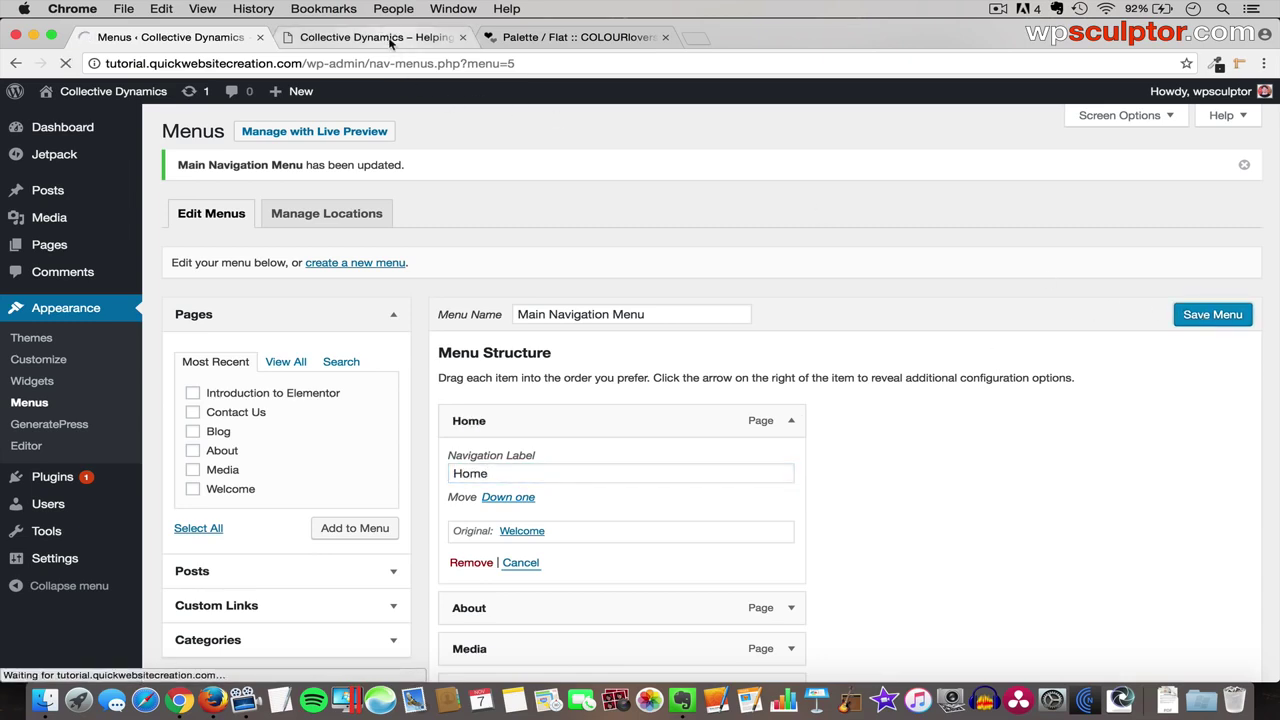
key(super+r)
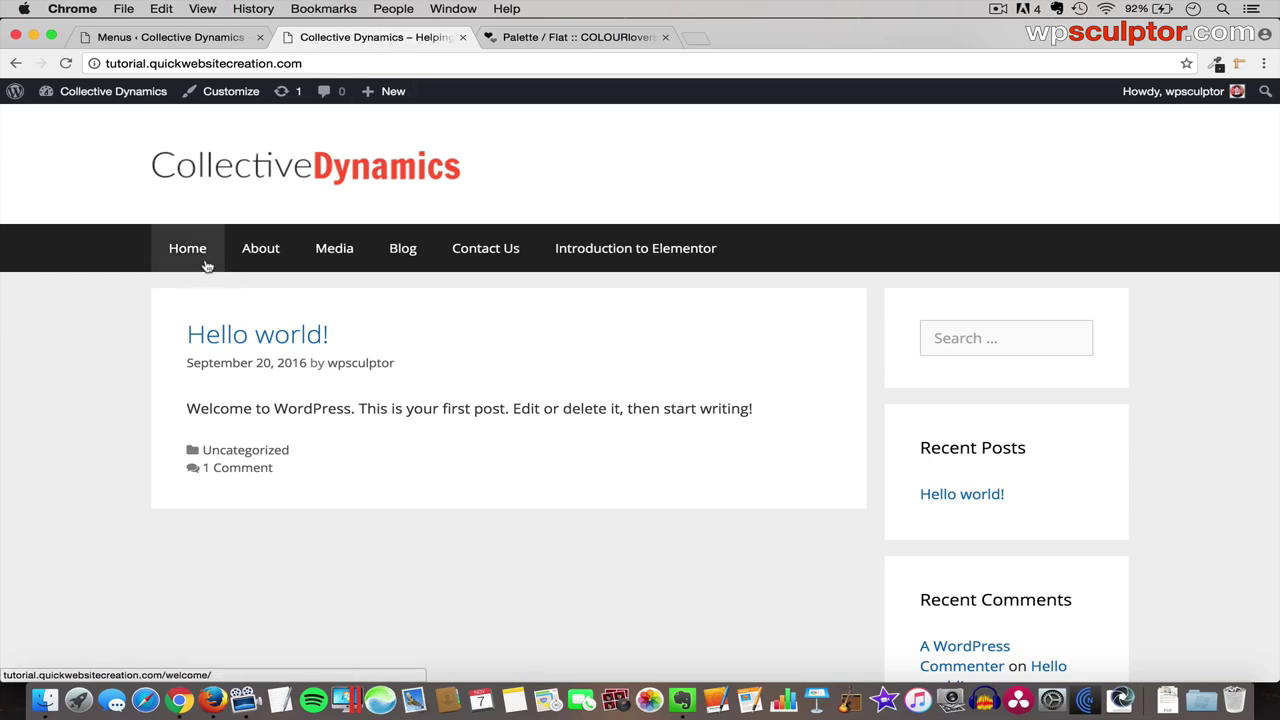
- Nest About and Media under Home, save, and preview the dropdown on the site
click(189, 44)
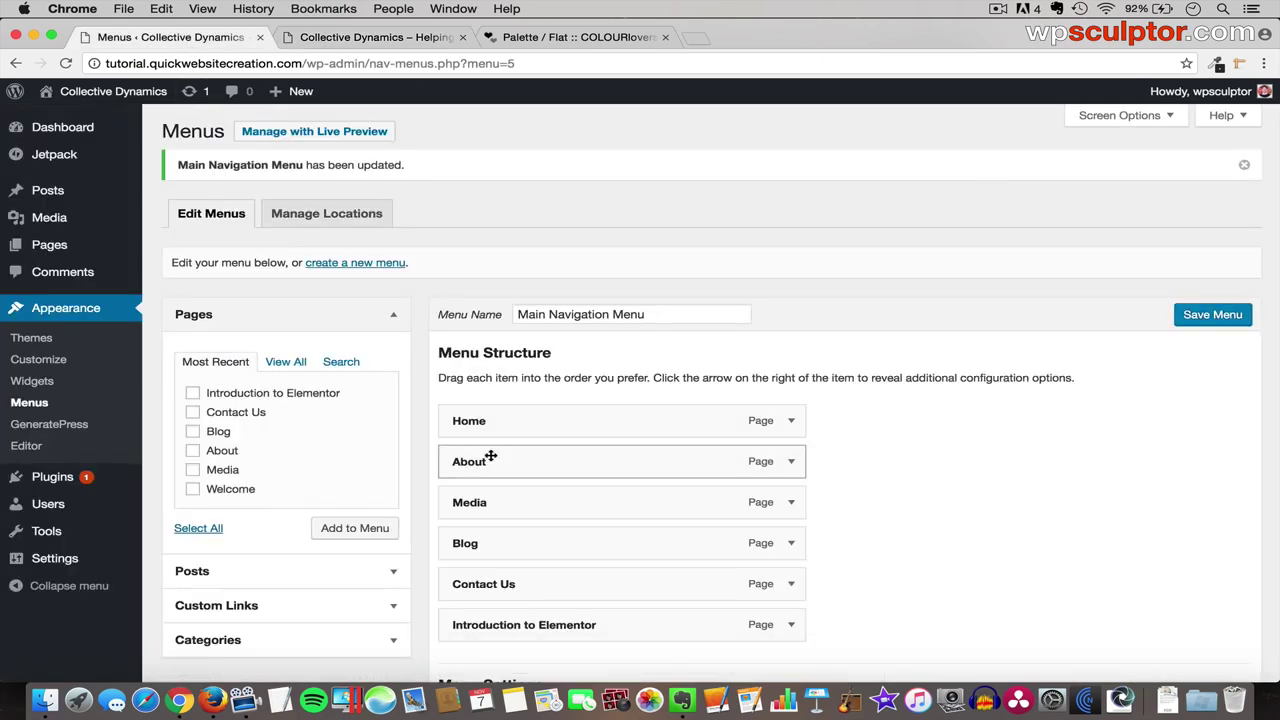
drag(491, 456, 528, 458)
mouse_move(503, 503)
mouse_down()
mouse_move(534, 506)
mouse_move(512, 503)
mouse_up()
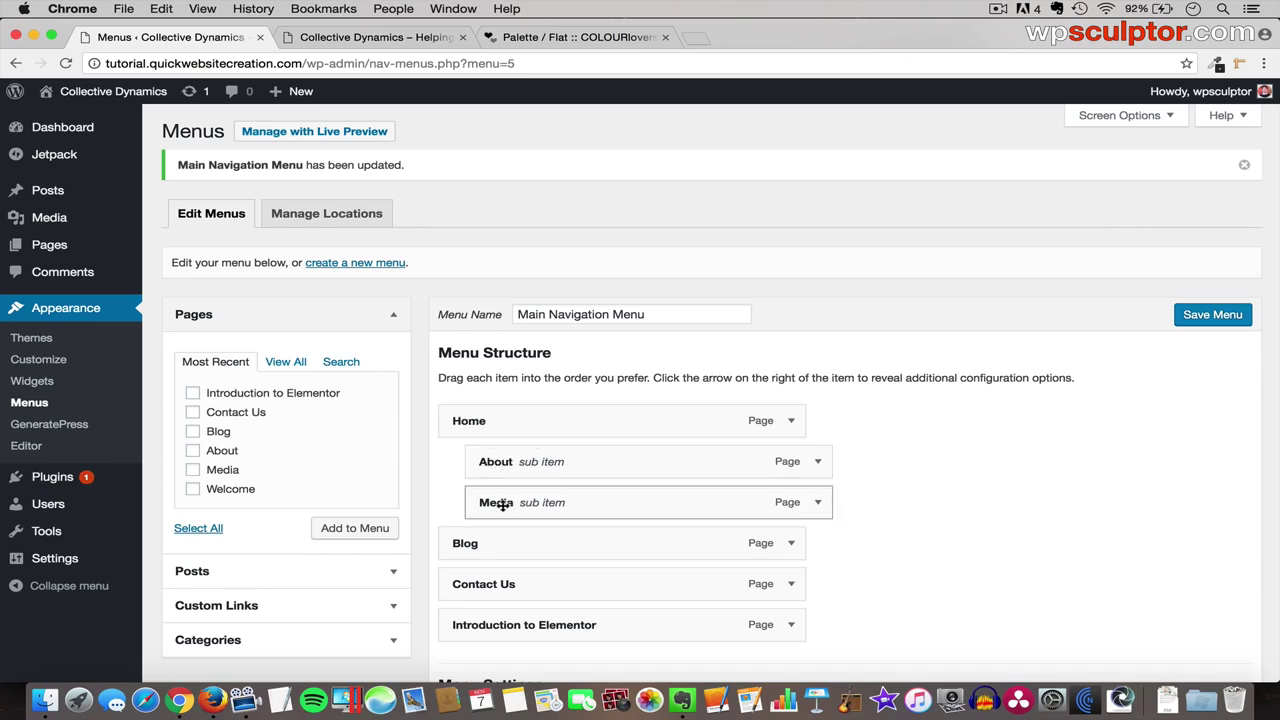
click(1210, 315)
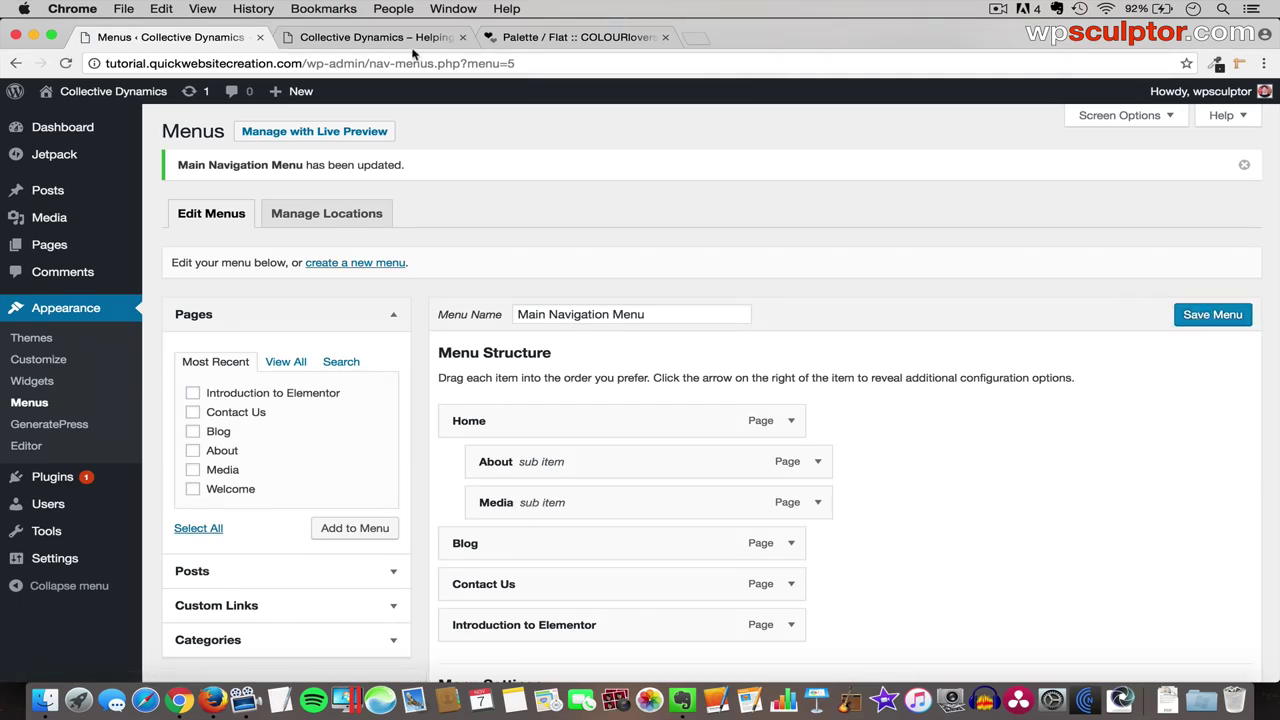
click(380, 37)
key(super+r)
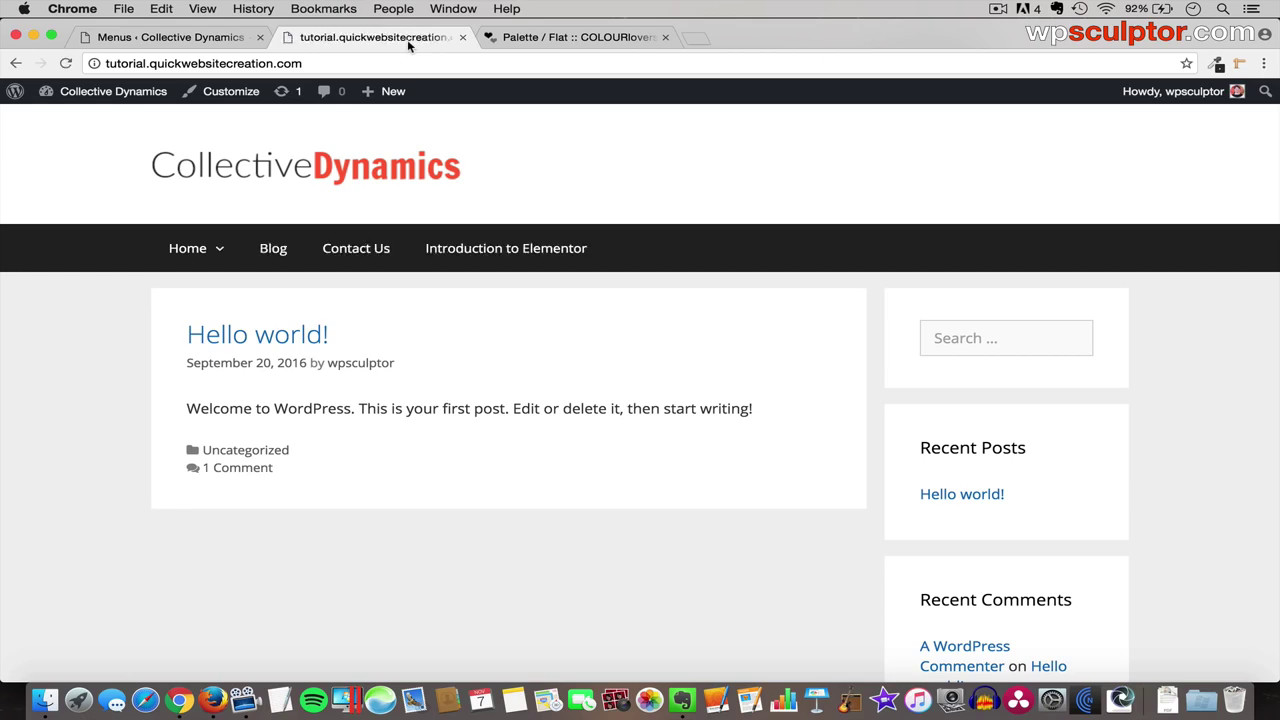
mouse_move(200, 250)
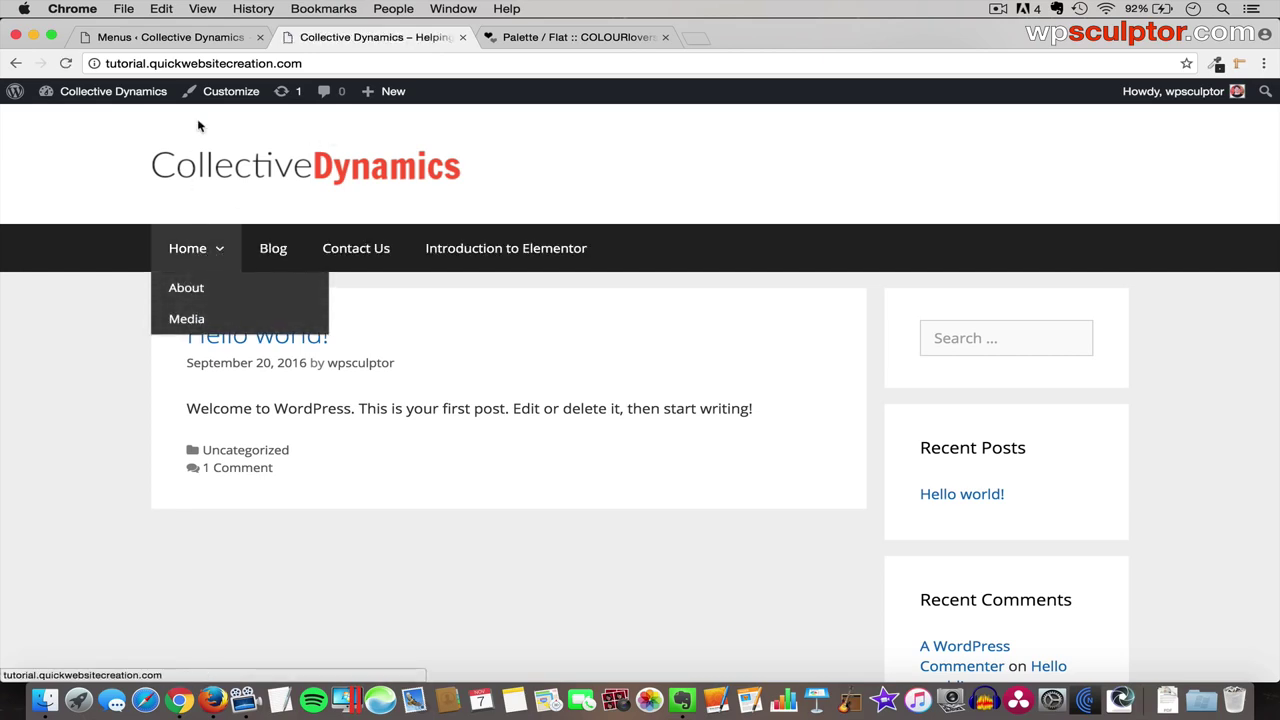
- Move About out from under Home and Media out from under About
click(190, 37)
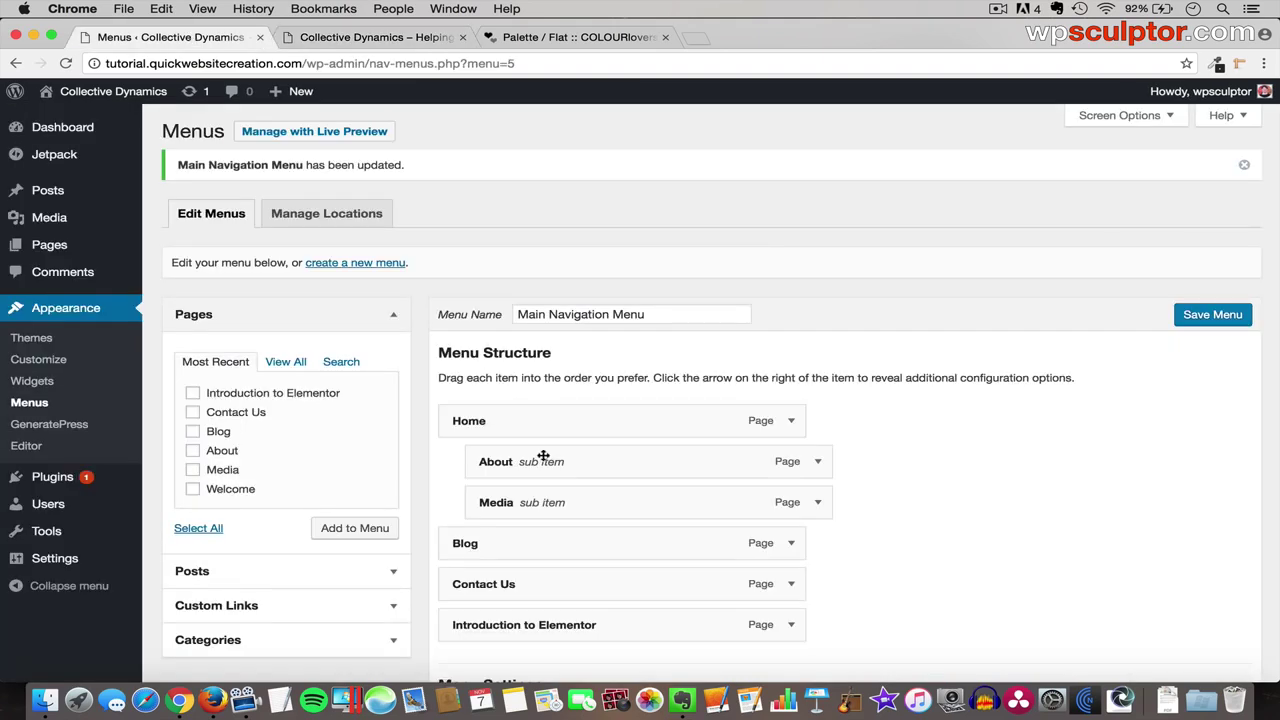
drag(543, 455, 479, 463)
drag(598, 466, 651, 458)
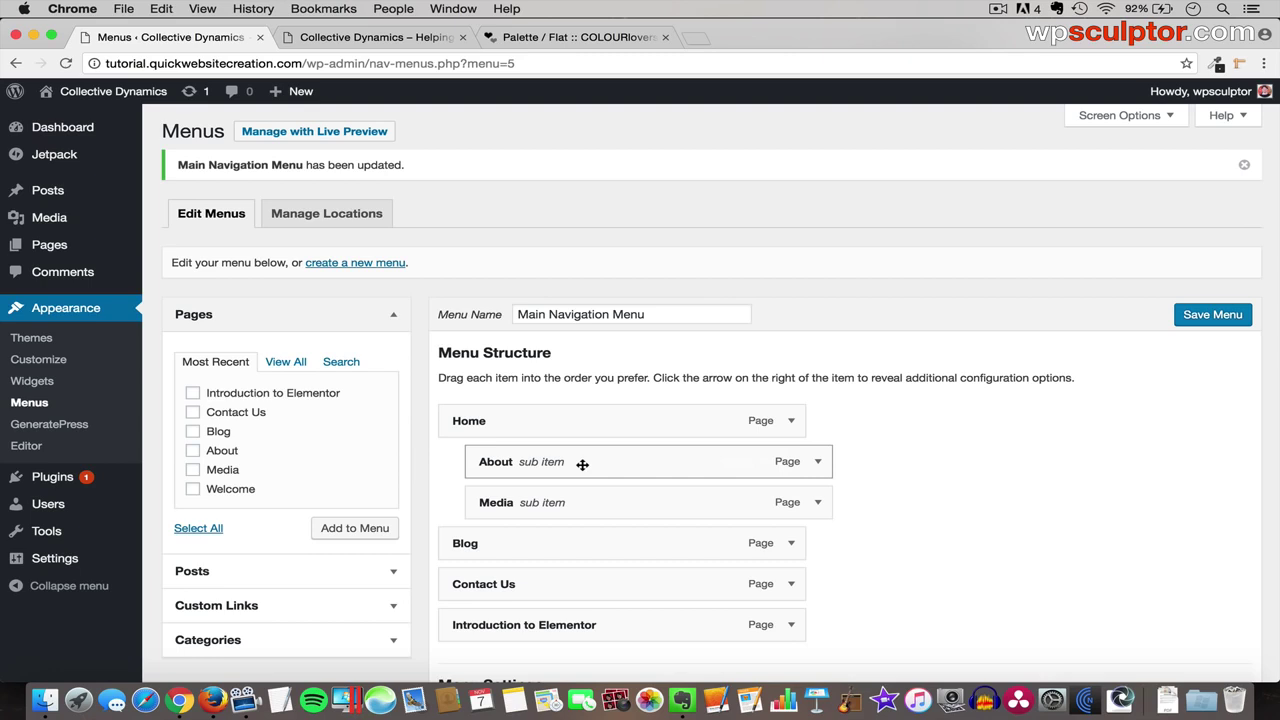
click(817, 461)
scroll(818, 469, down, 1)
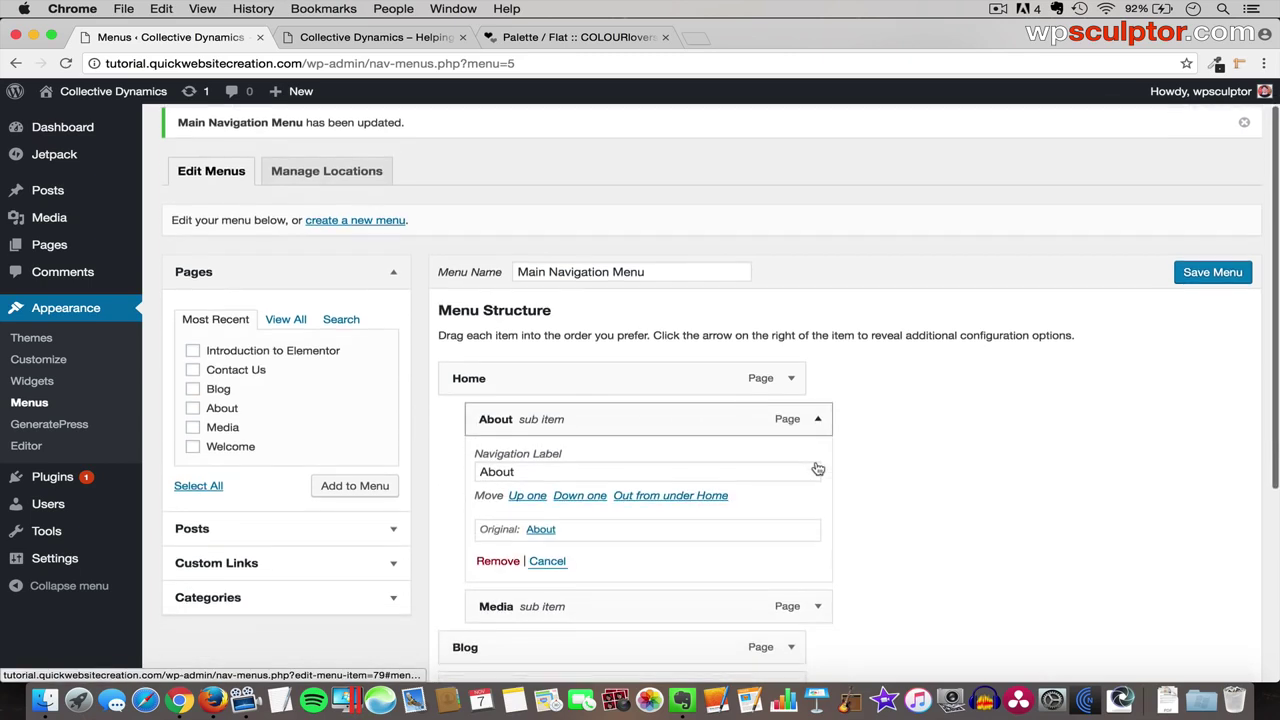
click(690, 496)
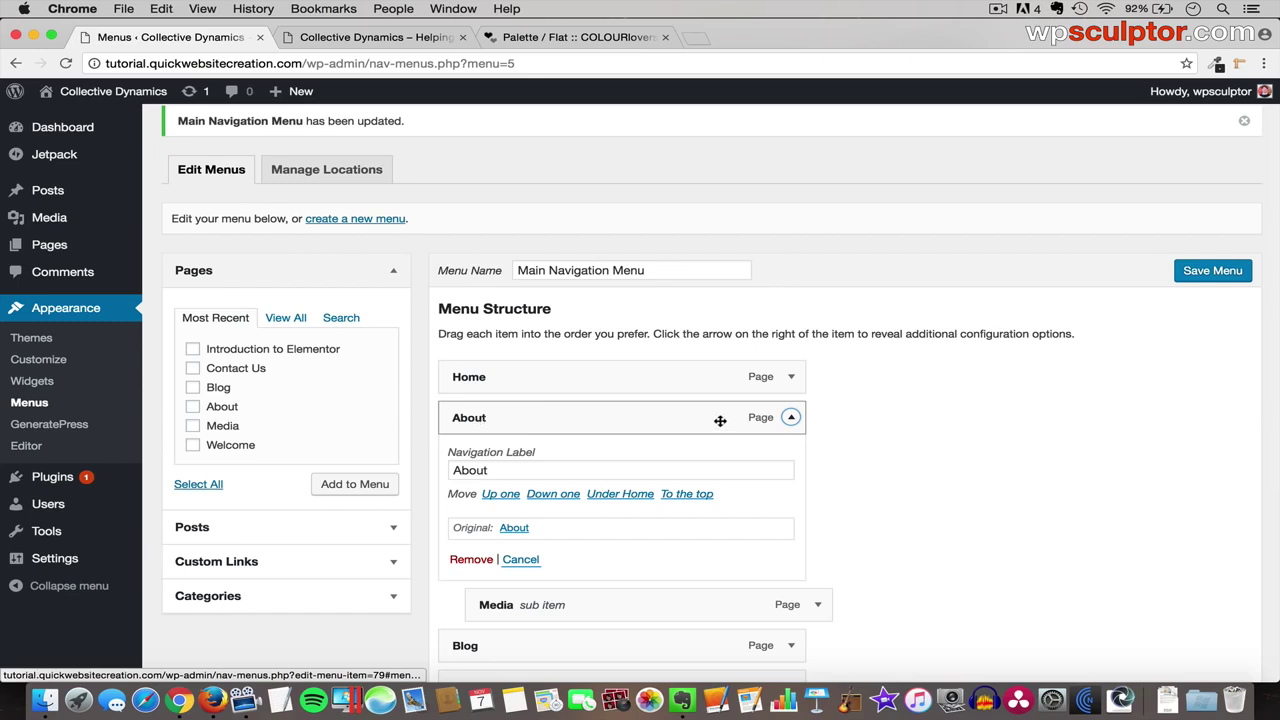
click(790, 418)
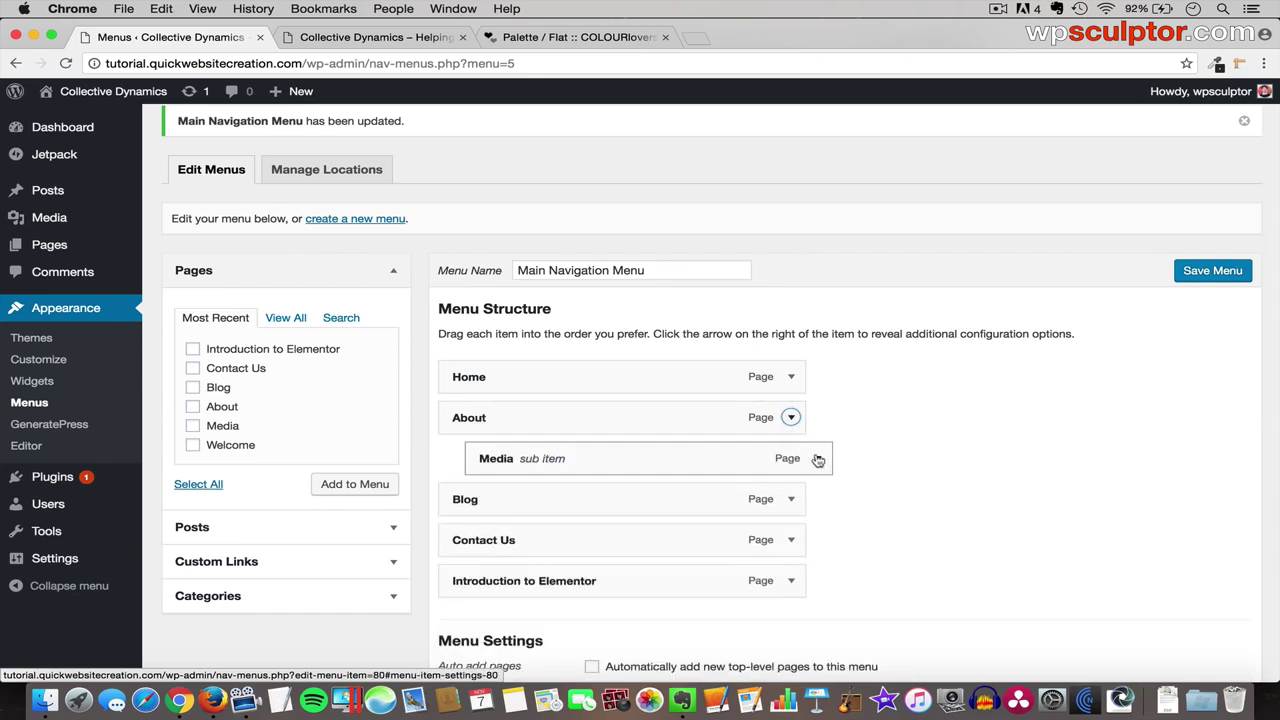
click(818, 459)
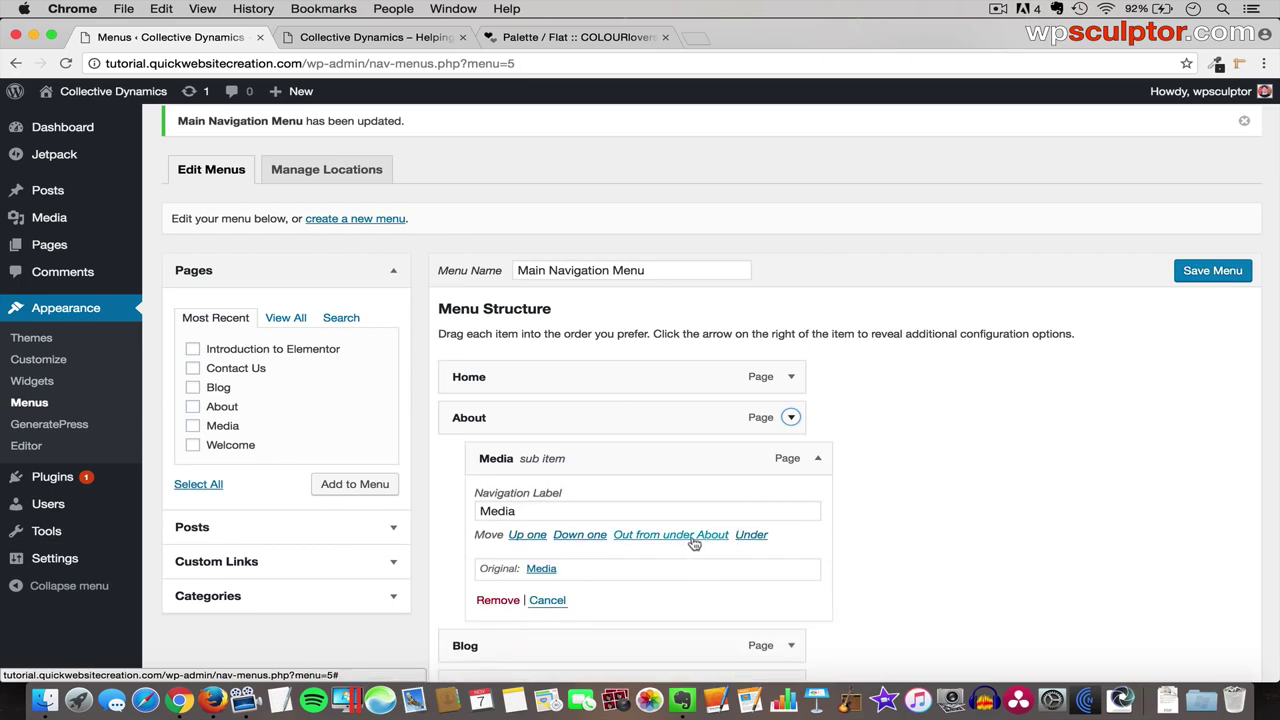
click(692, 538)
click(791, 458)
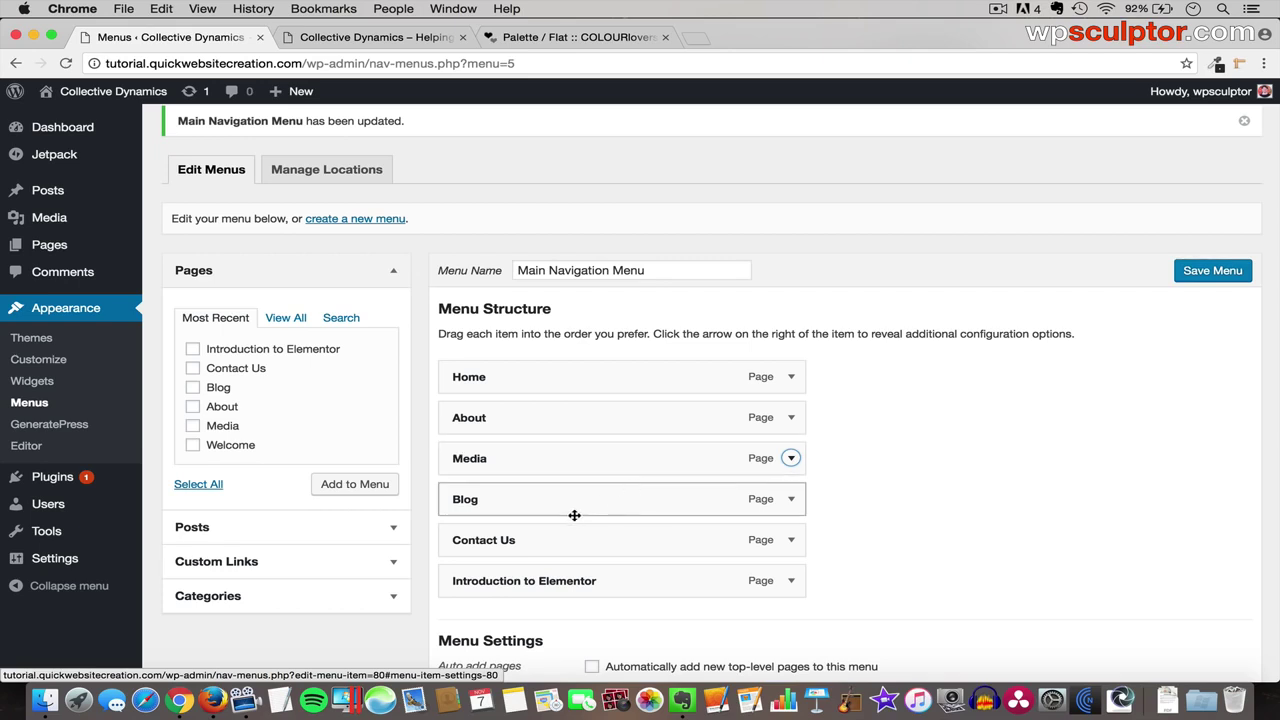
- Fill the Custom Links URL with the Google address copied from a new Google tab
click(270, 563)
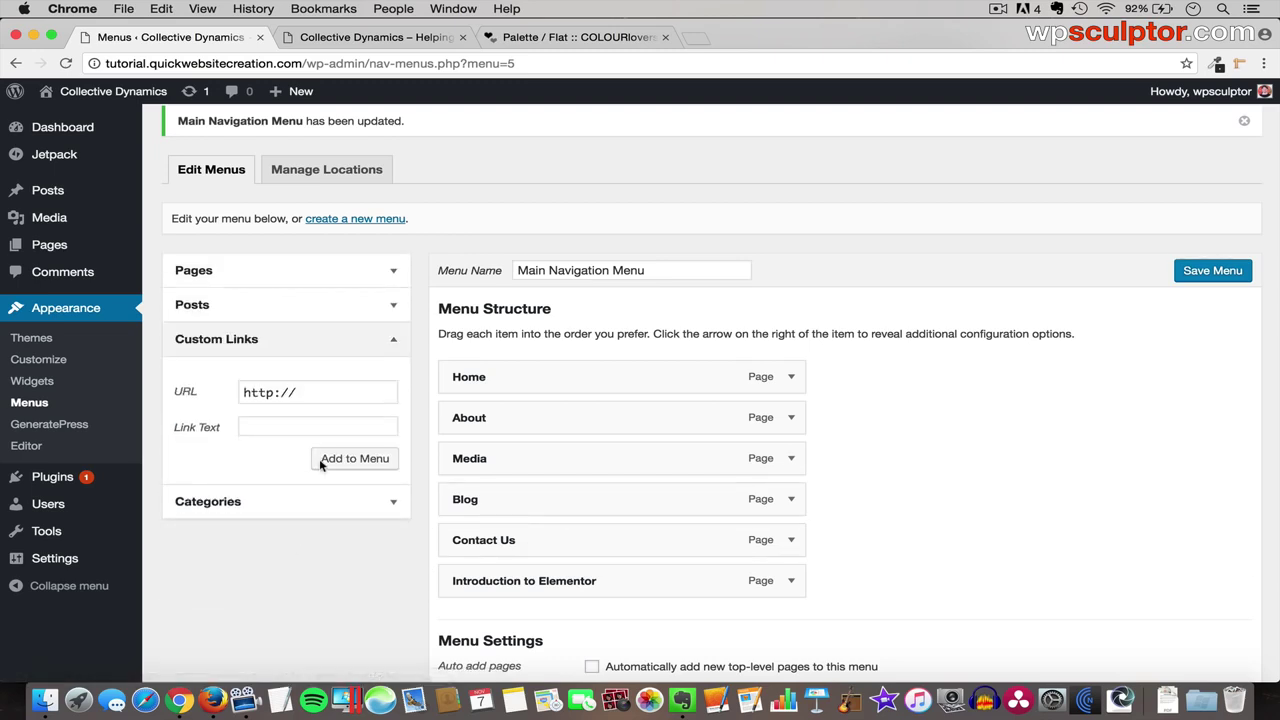
drag(287, 392, 227, 387)
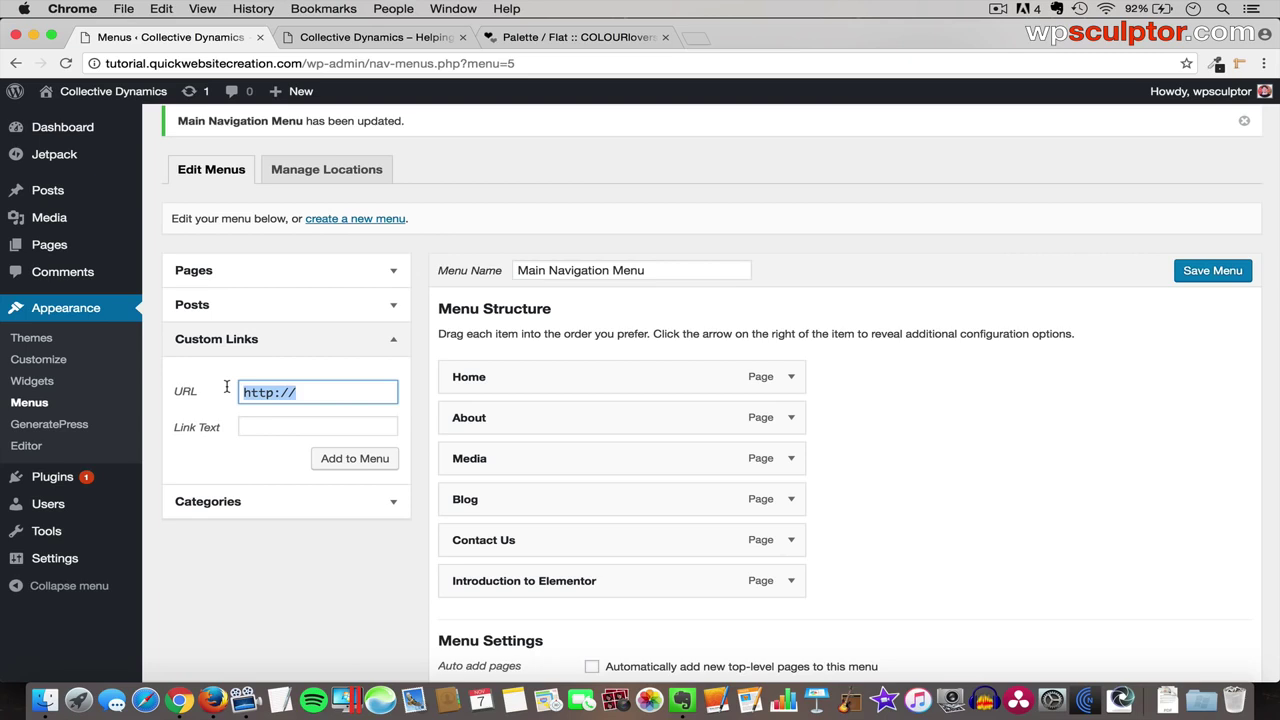
key(BackSpace)
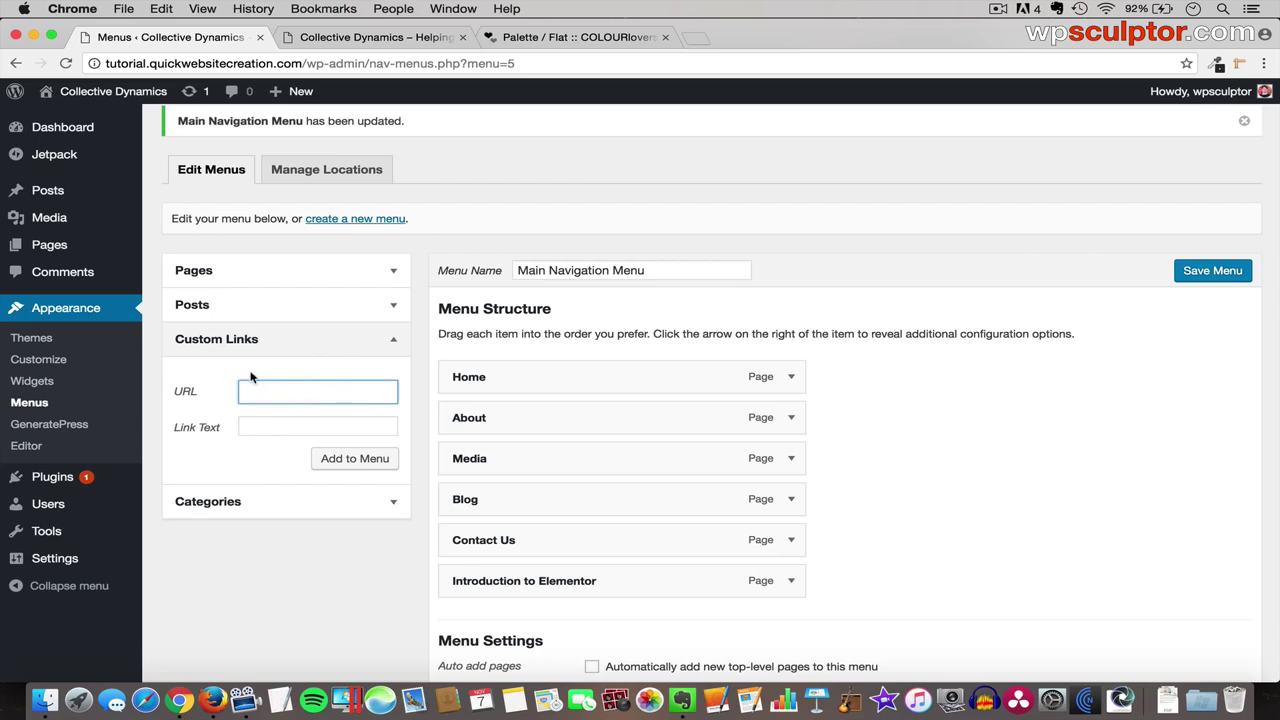
click(704, 37)
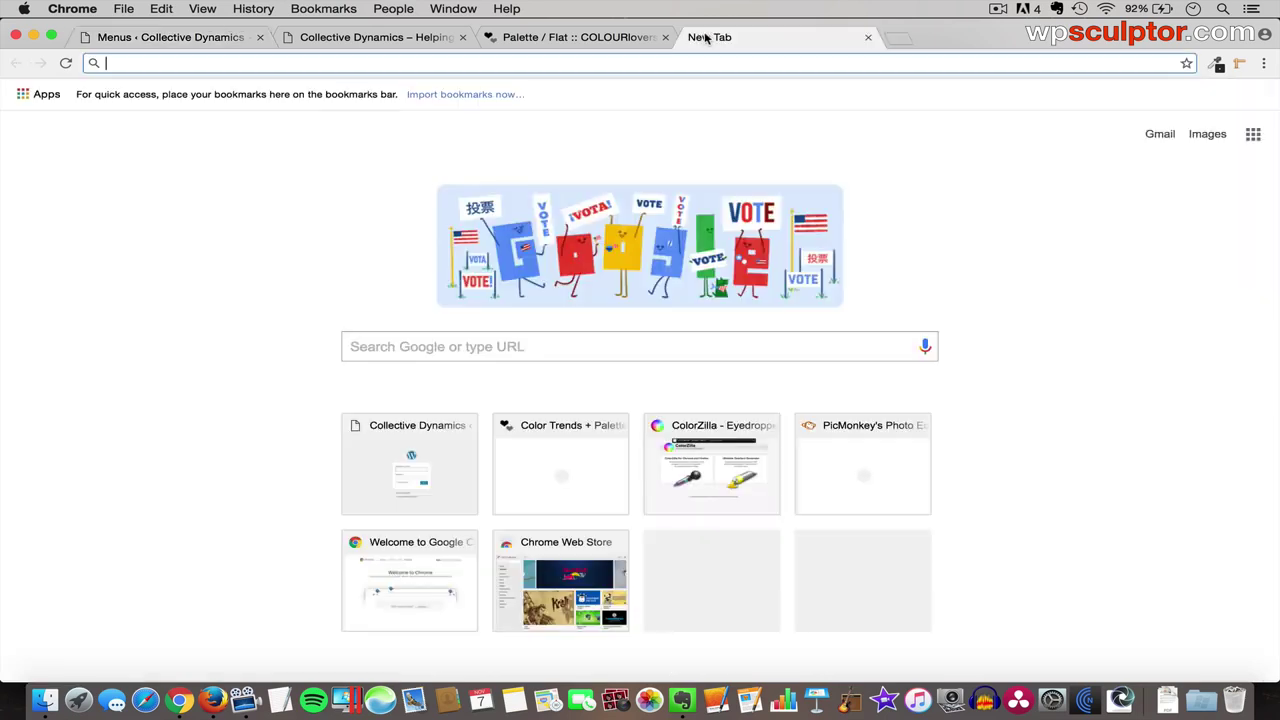
text(google.com)
key(Return)
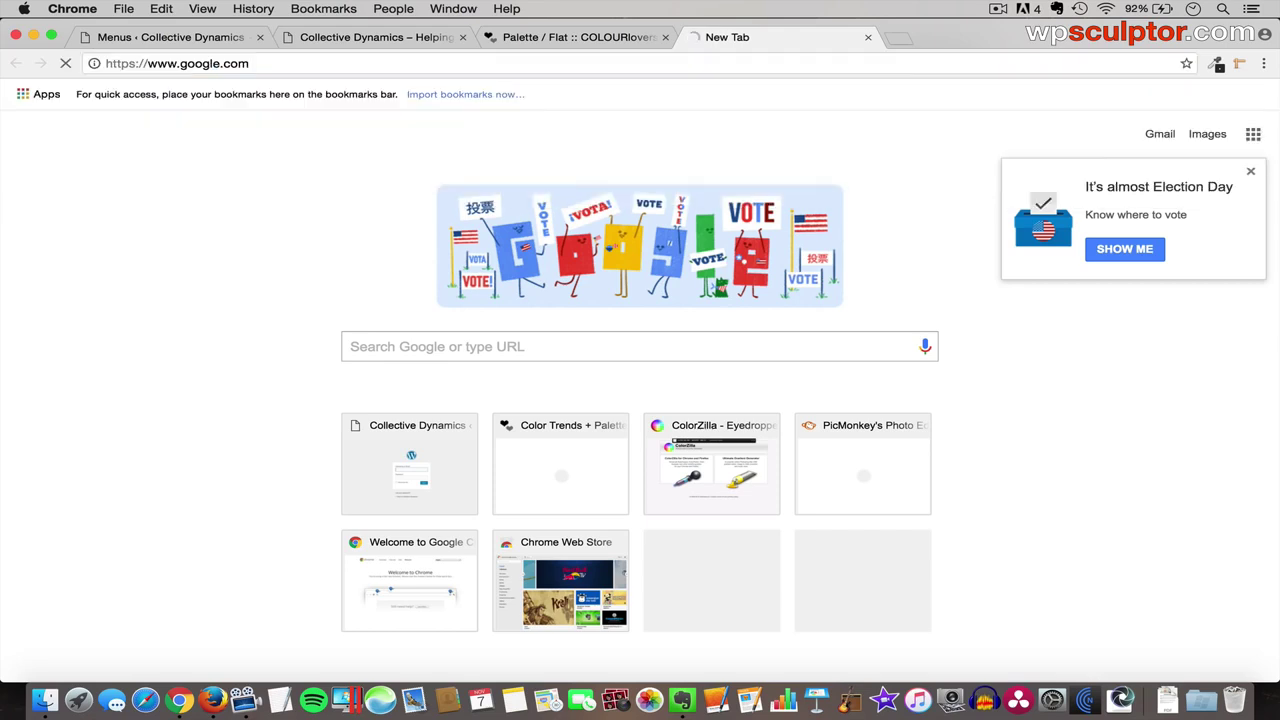
click(240, 66)
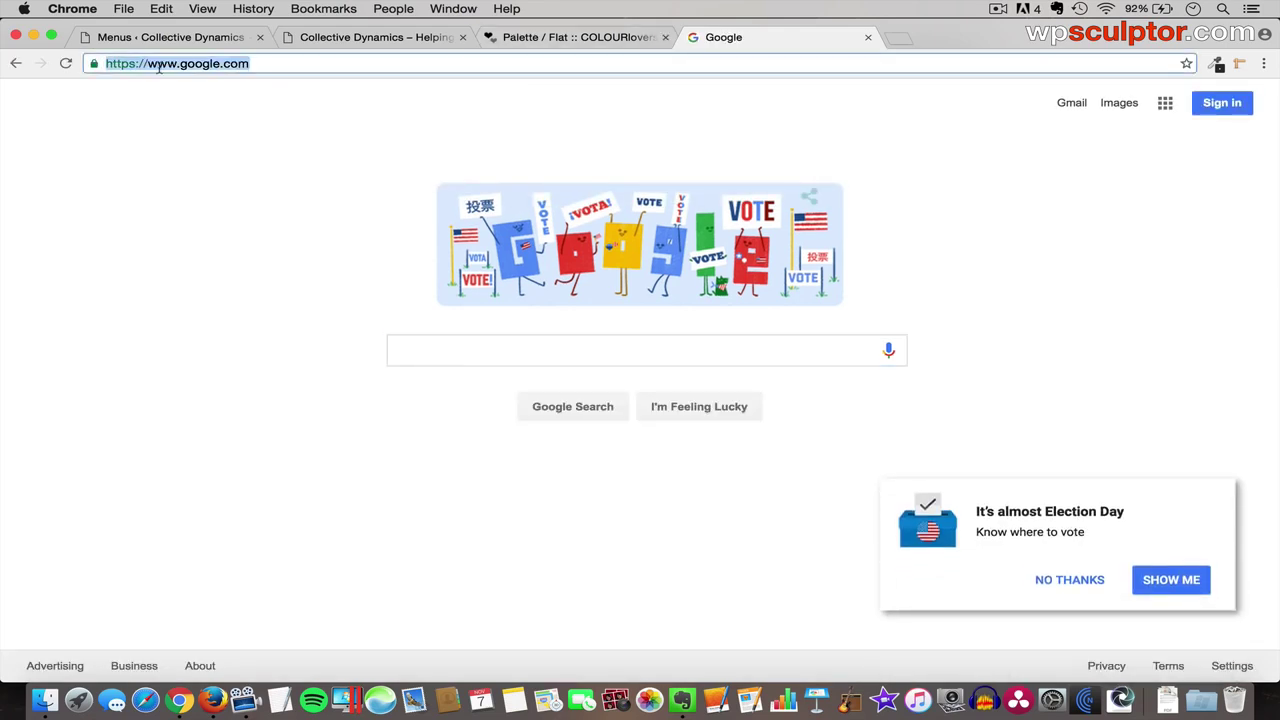
right_click(182, 68)
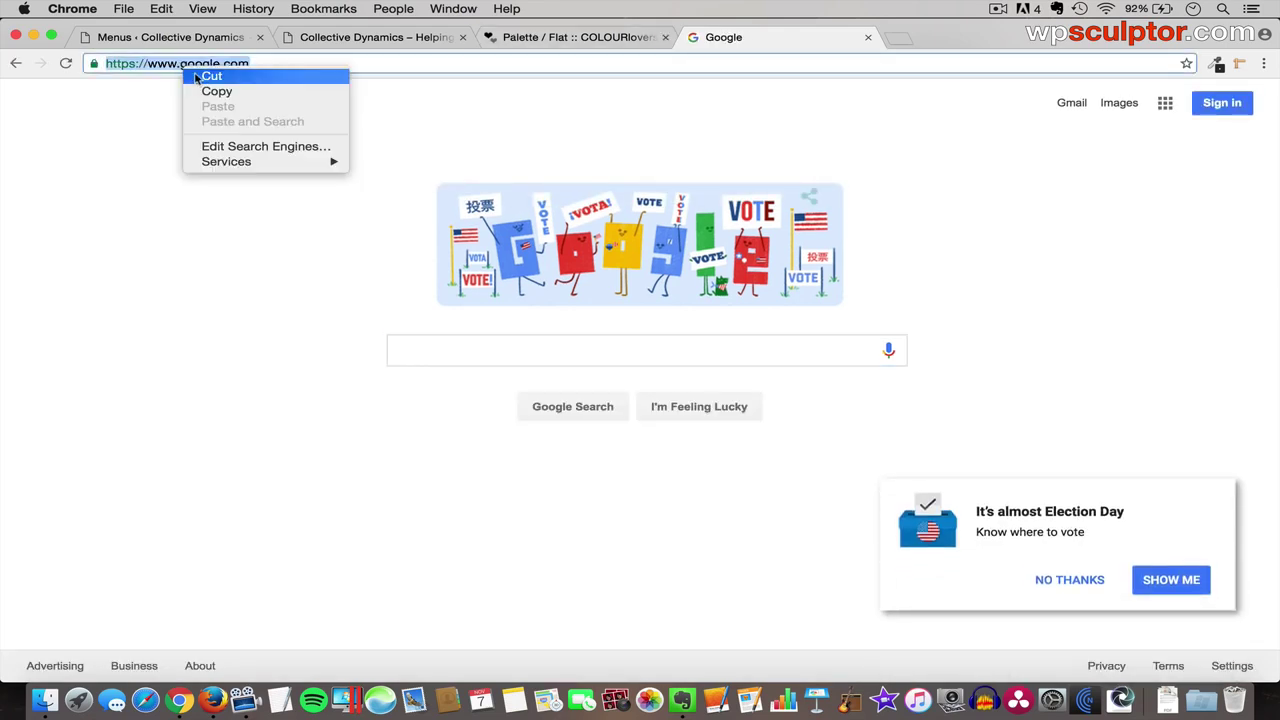
click(206, 89)
click(152, 40)
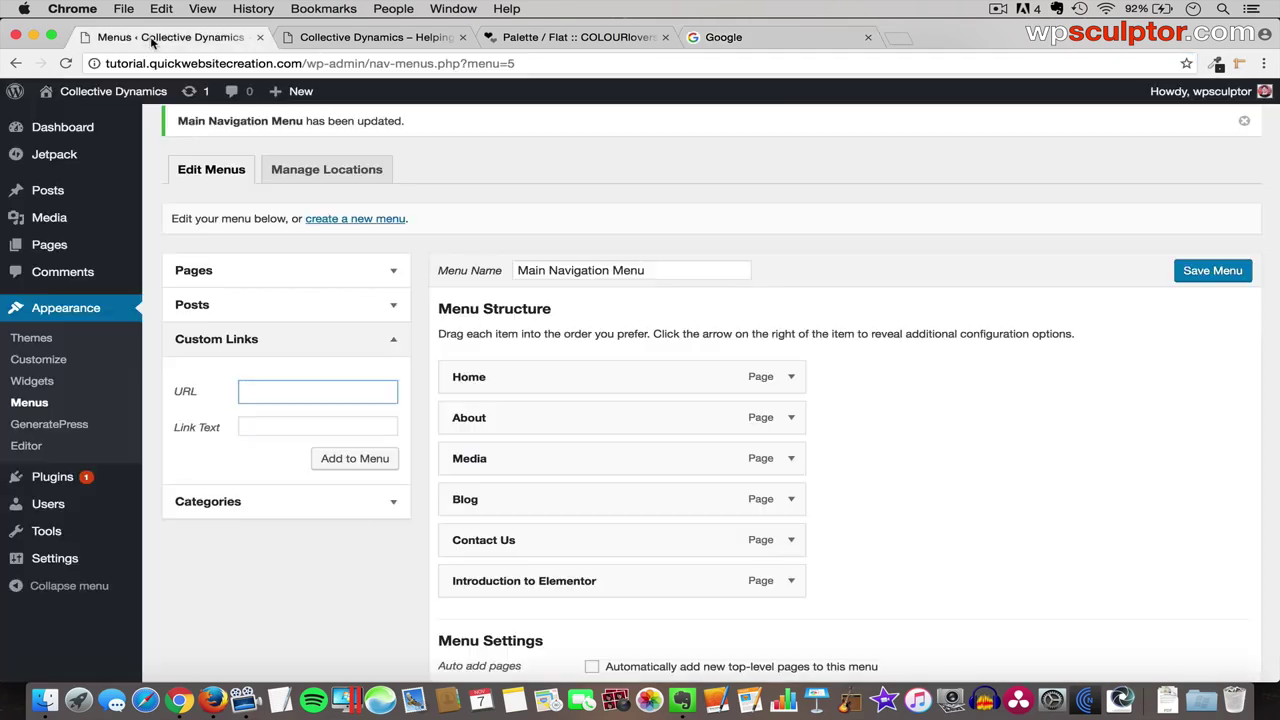
key(super+v)
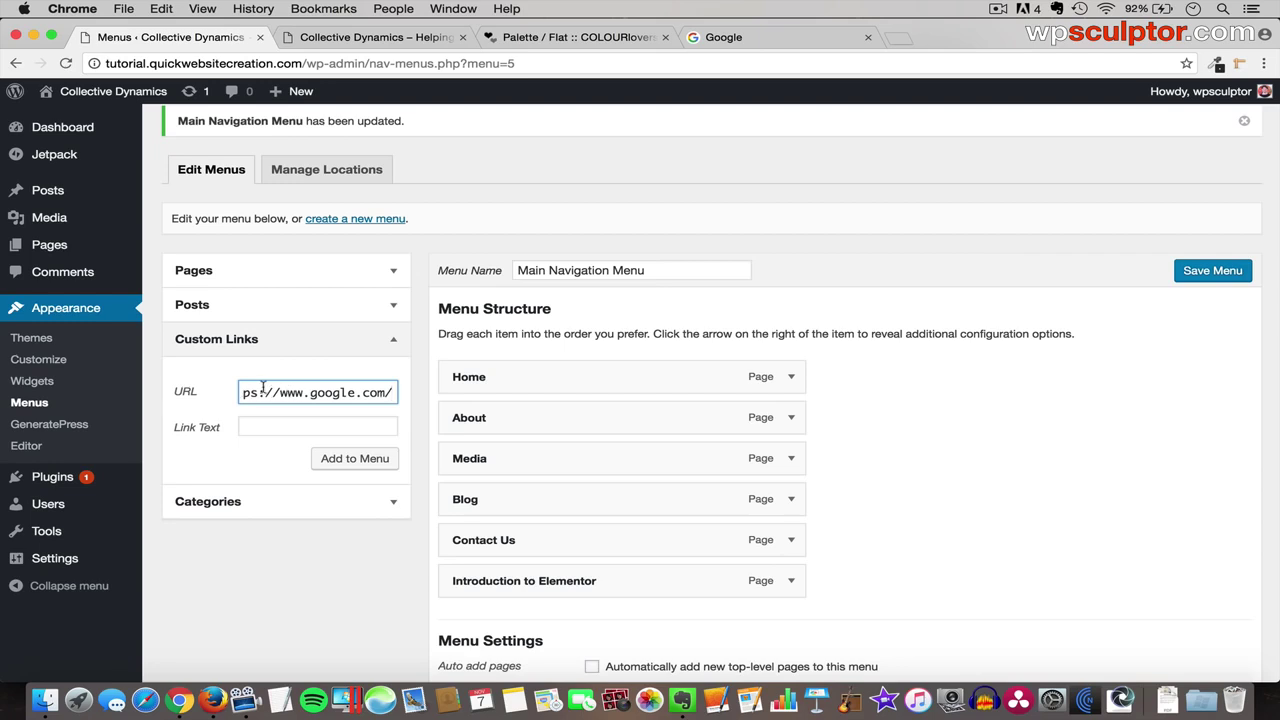
- Label the custom link 'View Google', add it to the menu and save
click(267, 424)
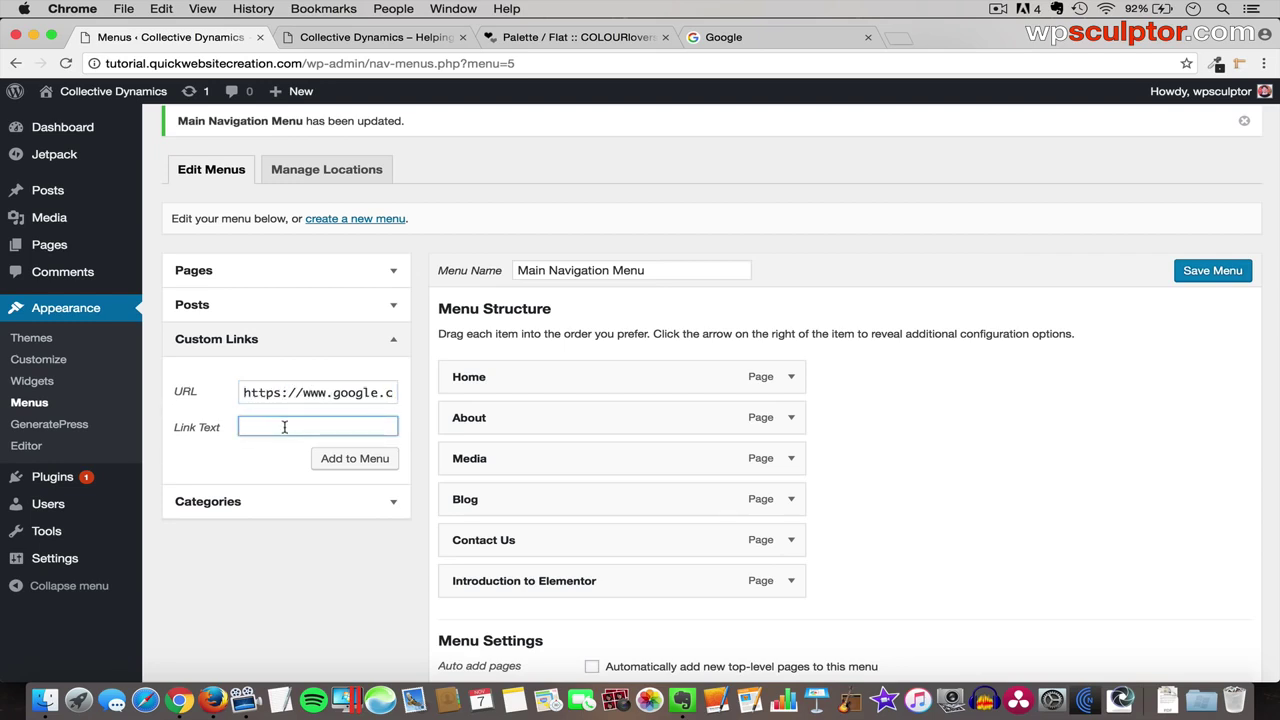
text(View Google)
click(357, 462)
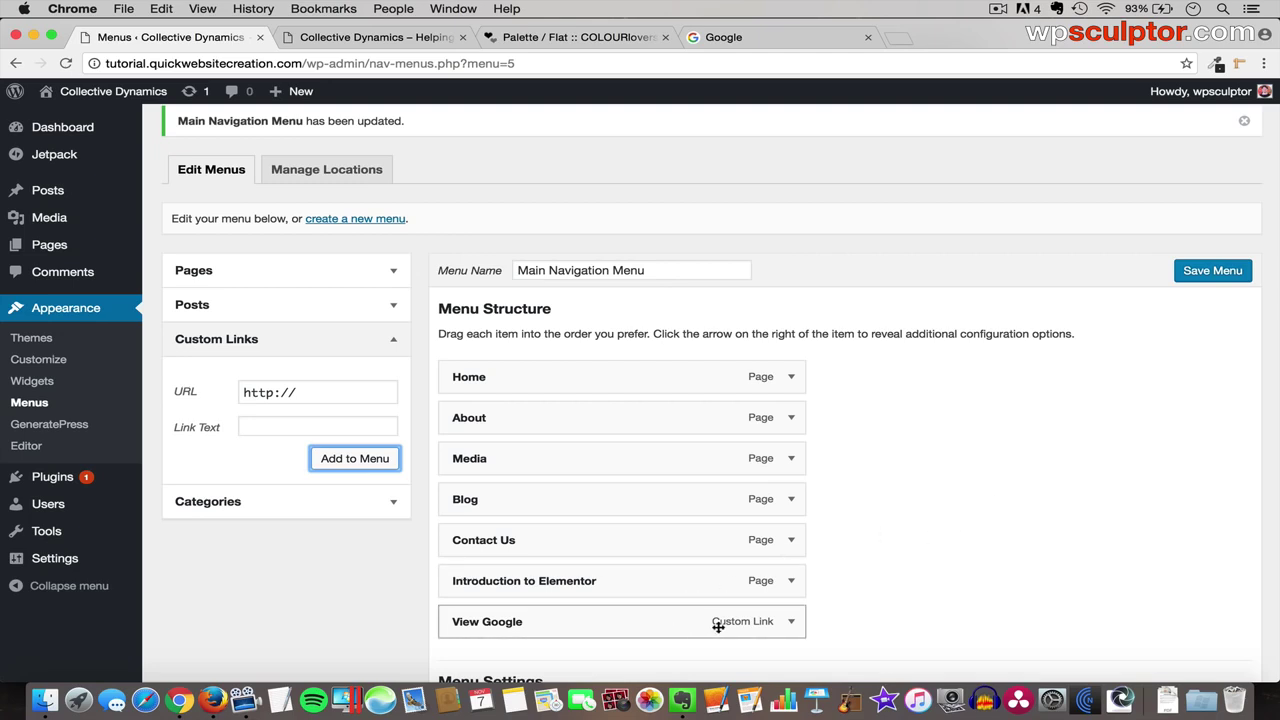
click(1211, 273)
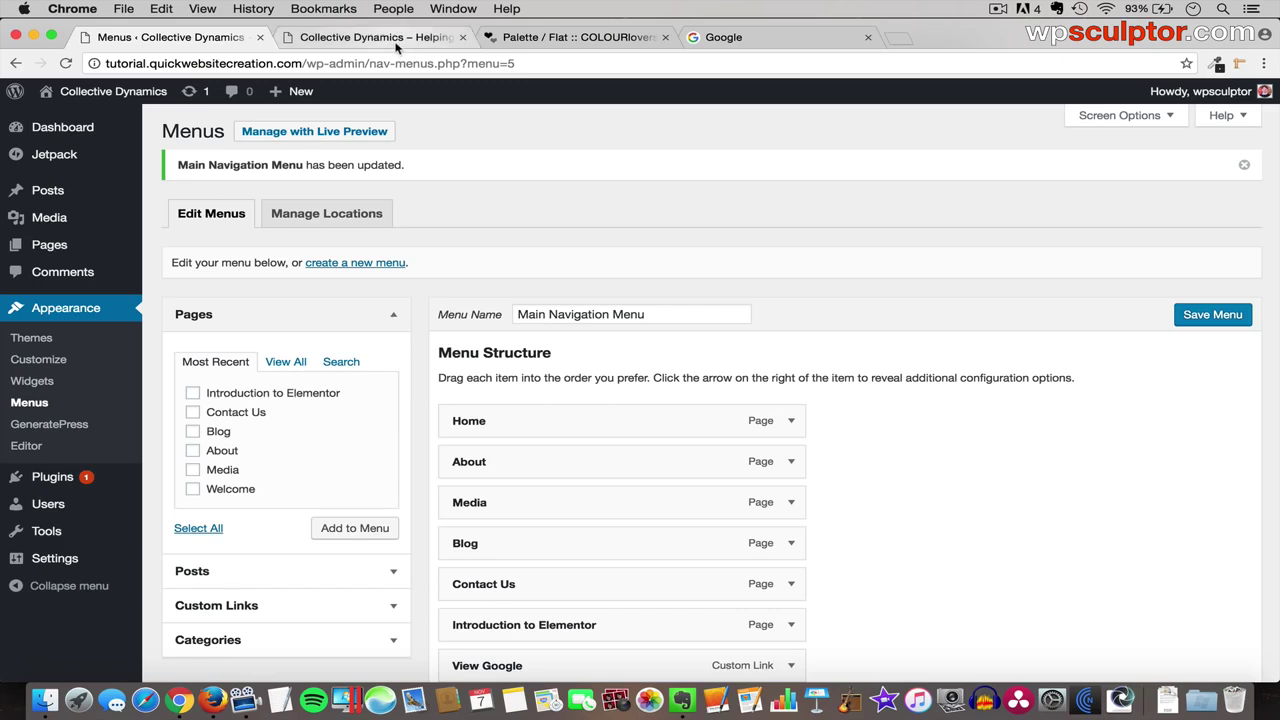
- Reload the live site and test the View Google link, then go back
click(398, 44)
key(super+r)
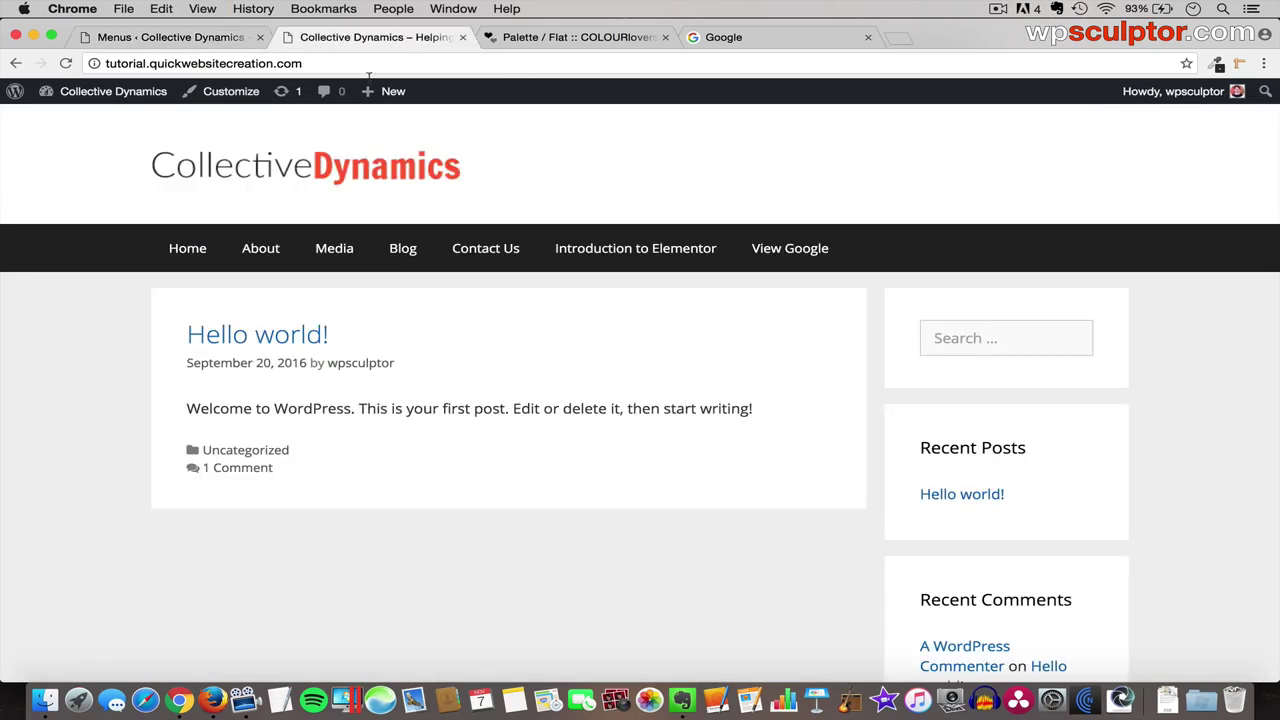
click(812, 252)
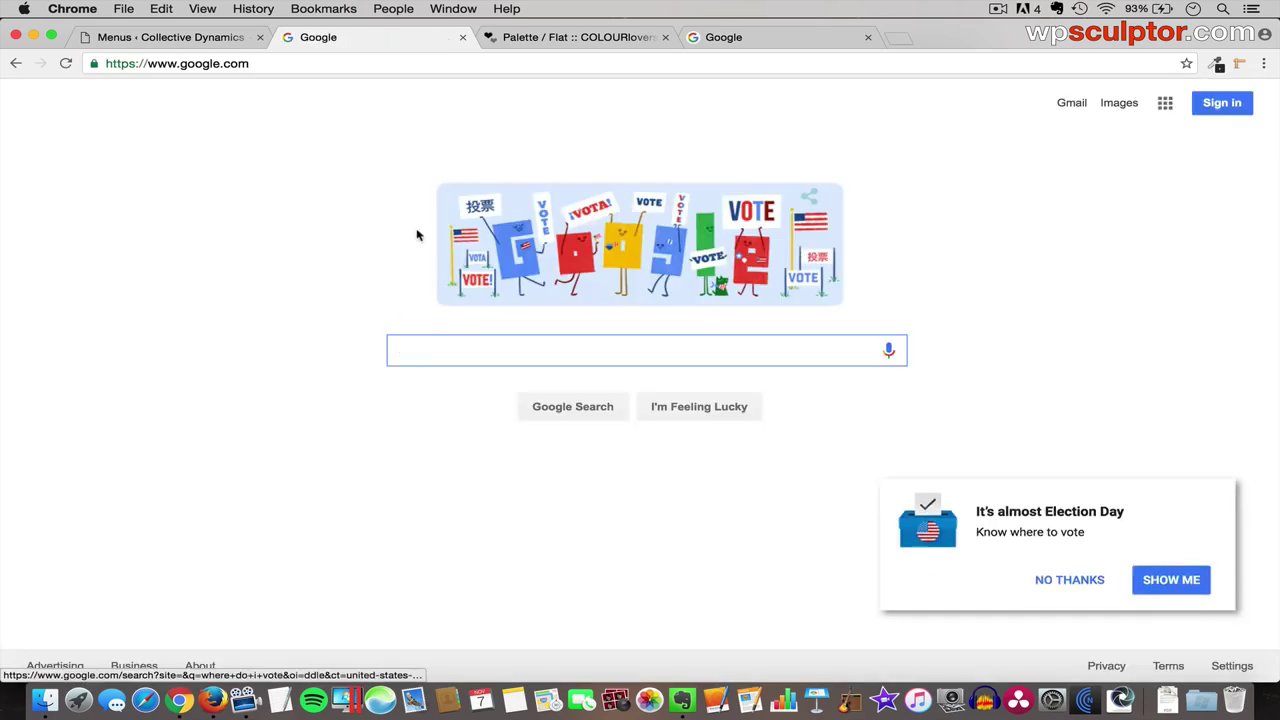
click(14, 65)
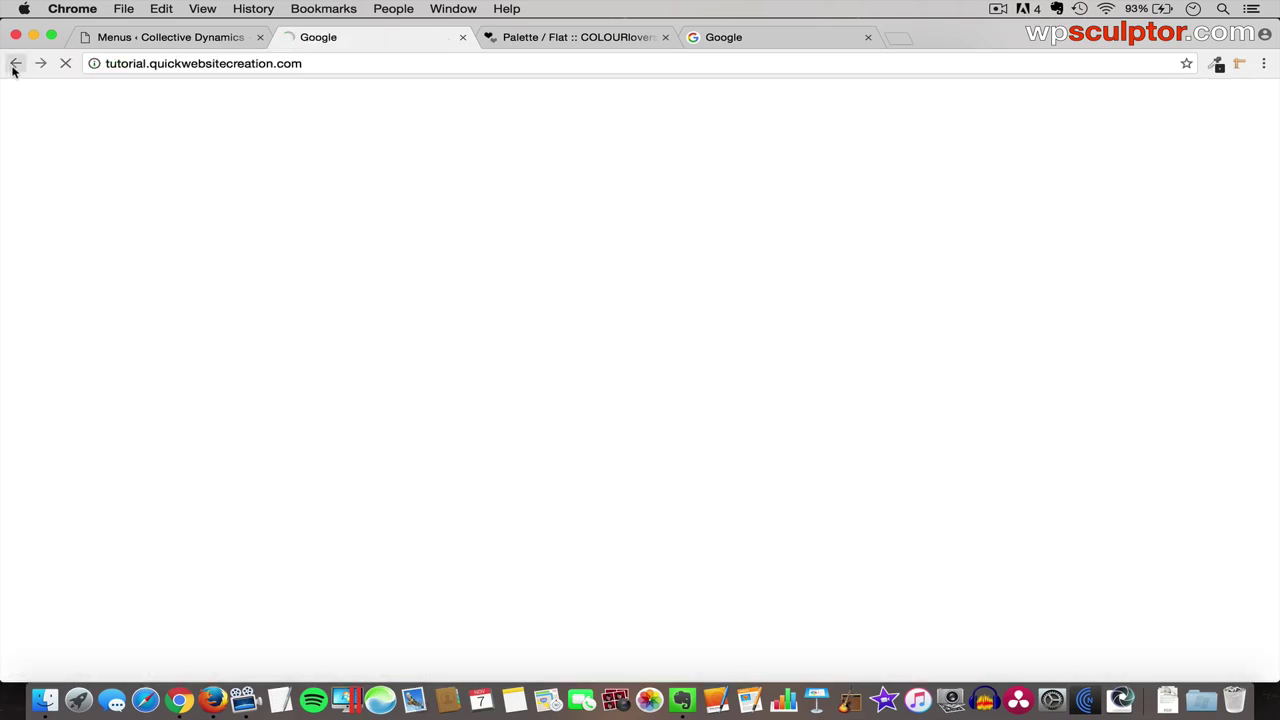
- Remove the View Google item from Main Navigation Menu and save the menu
click(165, 38)
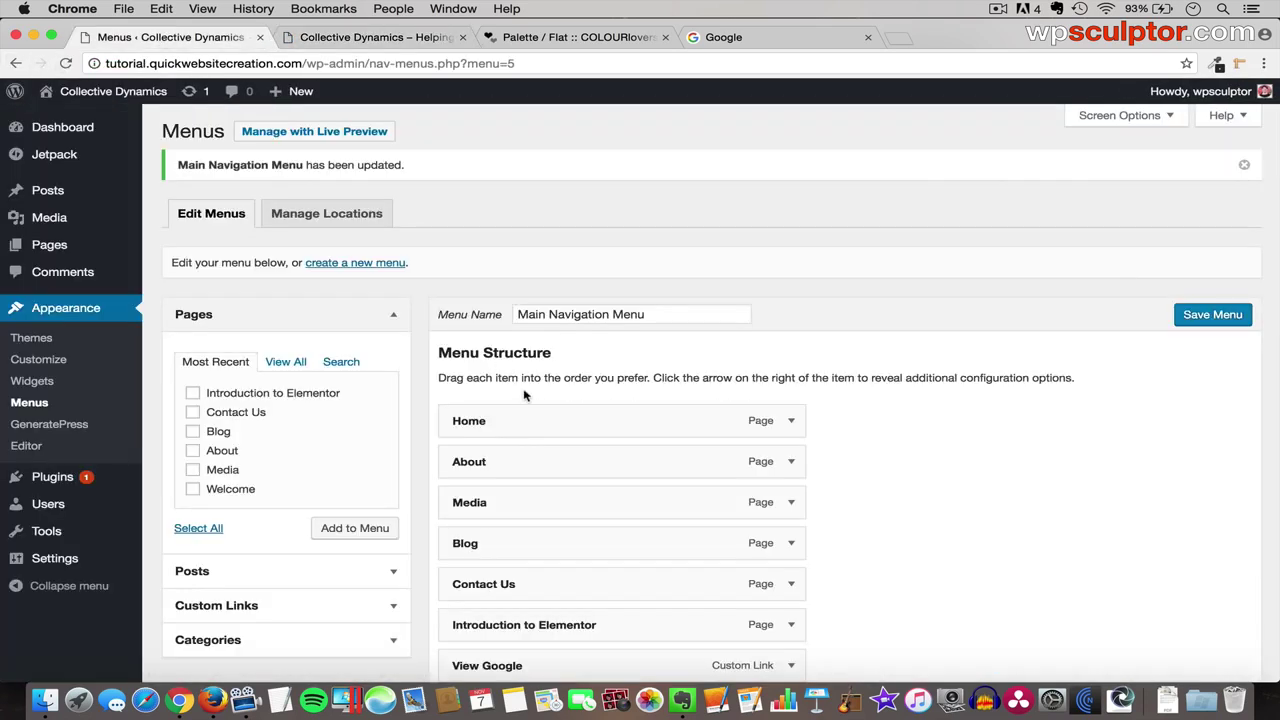
scroll(525, 395, down, 3)
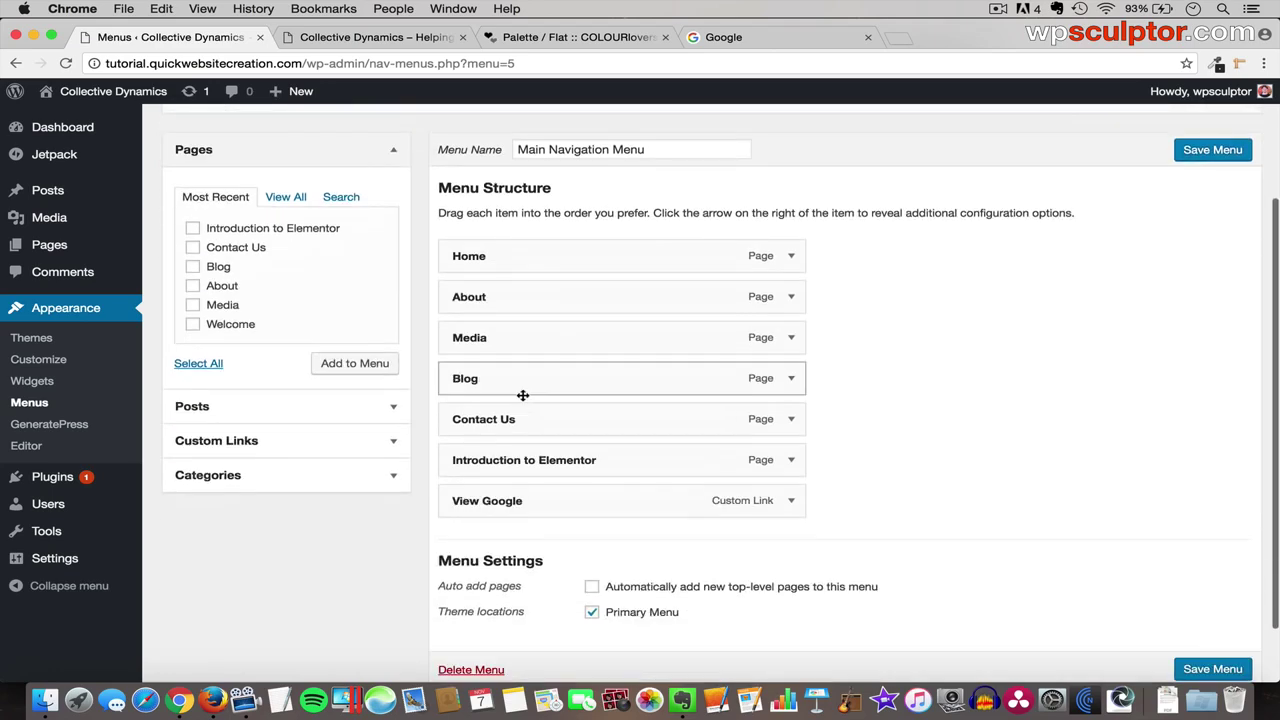
click(791, 502)
scroll(792, 510, down, 3)
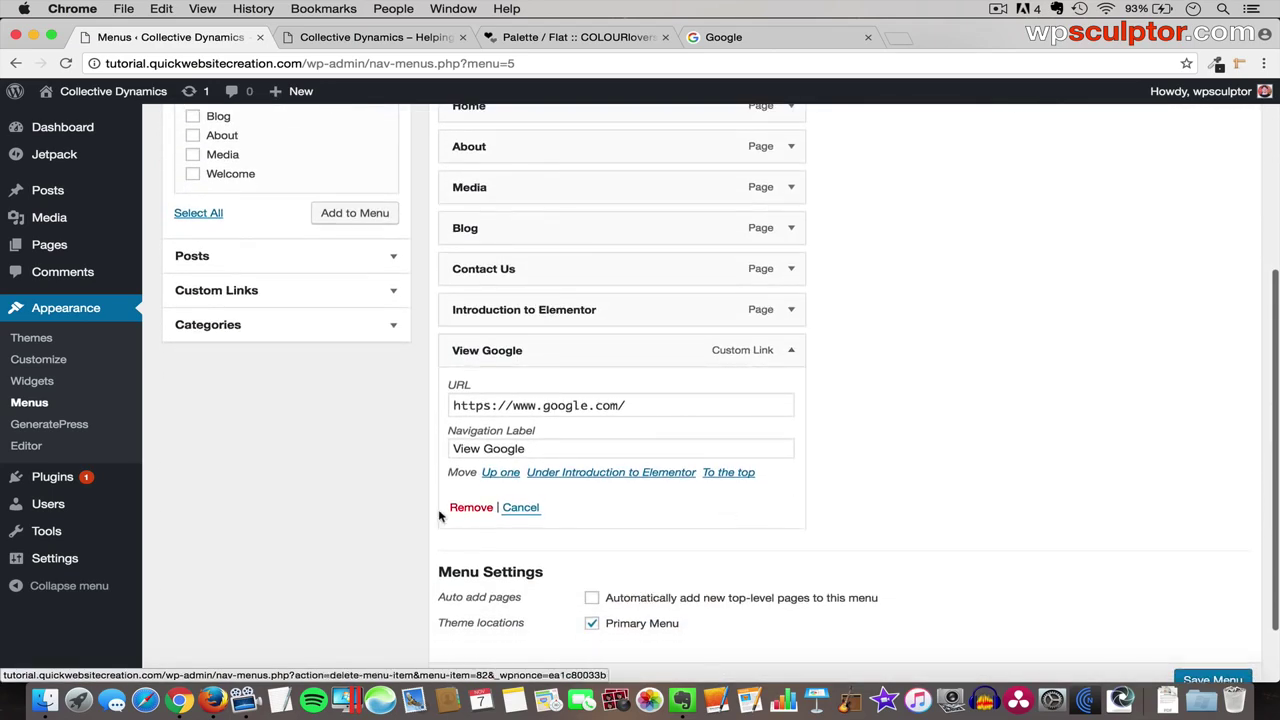
click(472, 508)
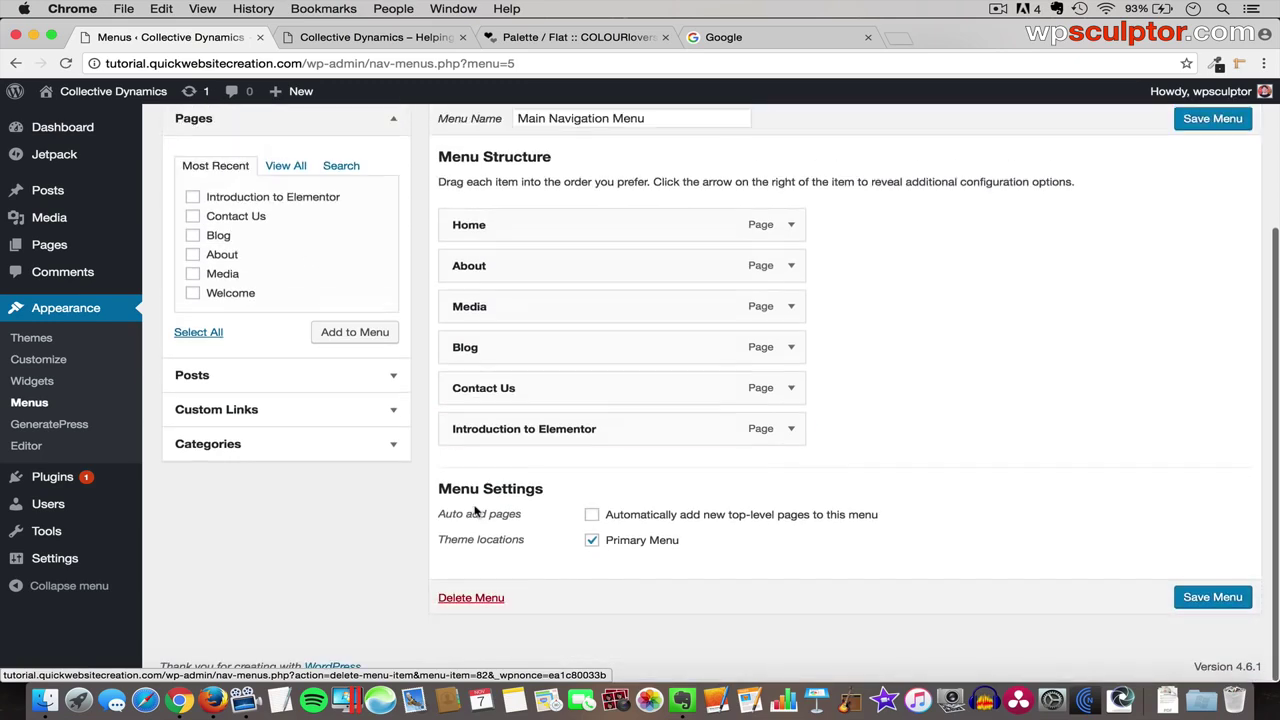
click(1238, 598)
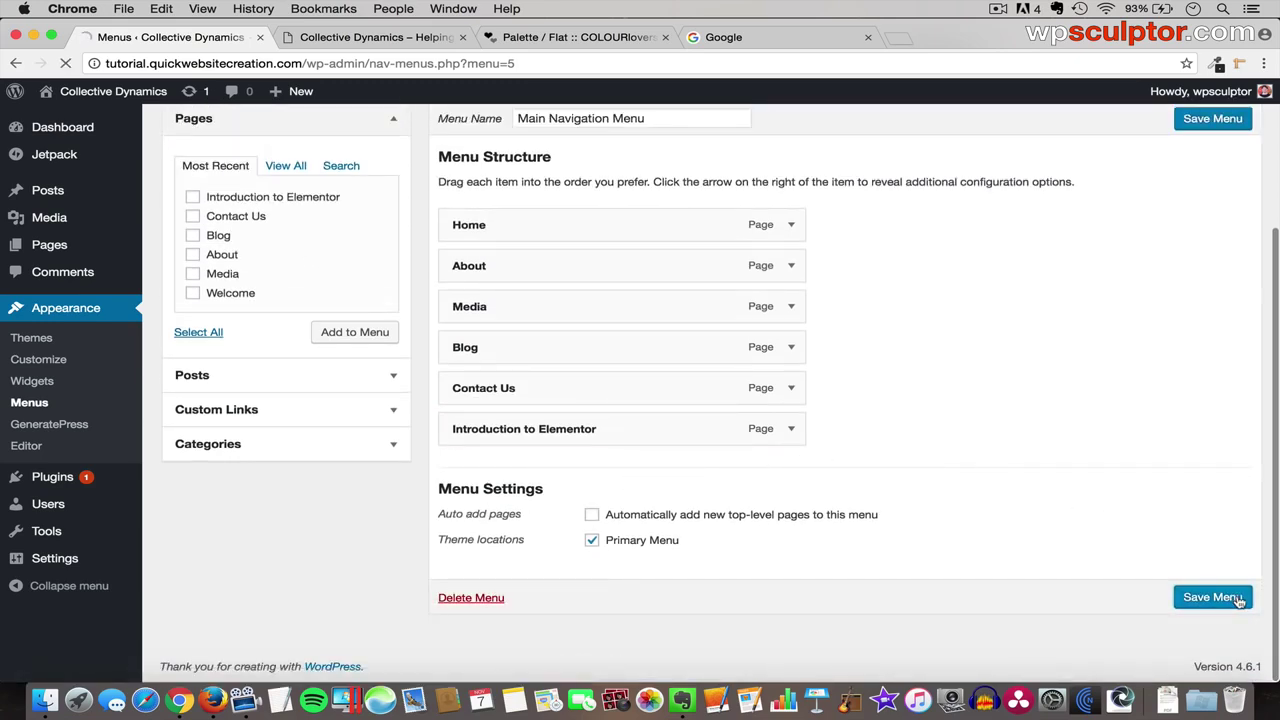
click(407, 37)
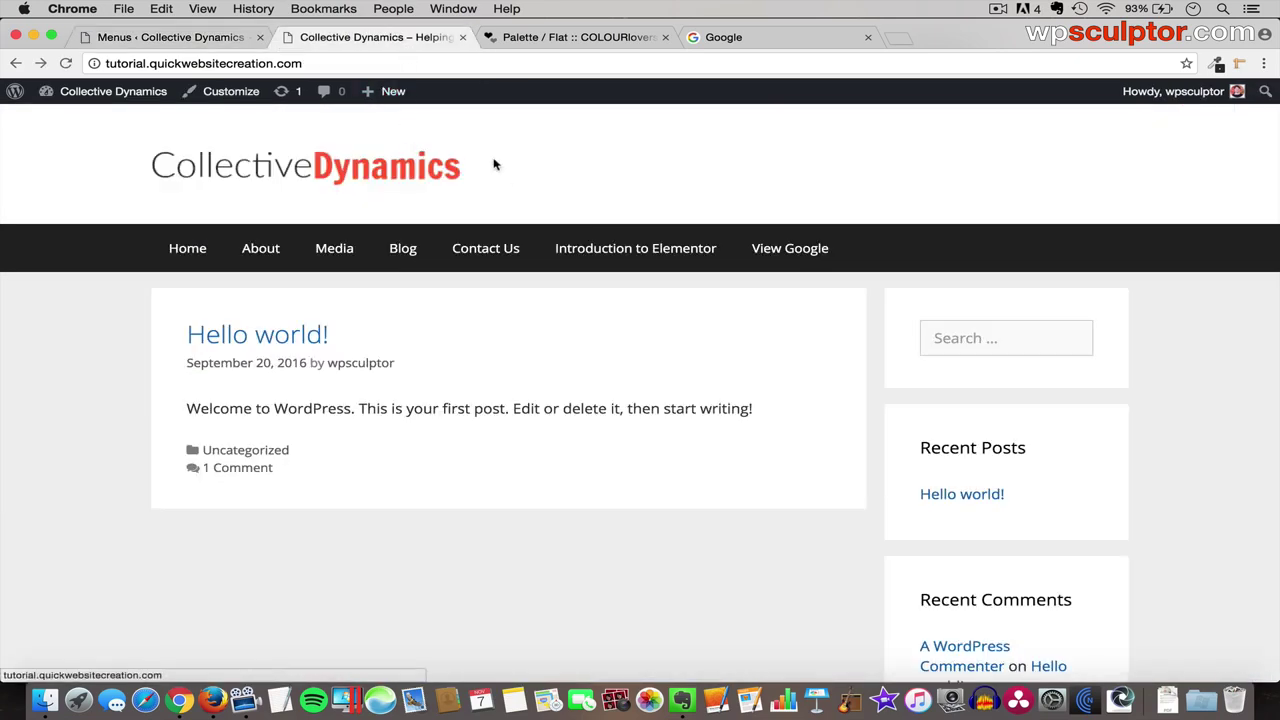
- Reload the live site to confirm View Google is gone, then return to Menus
key(super+r)
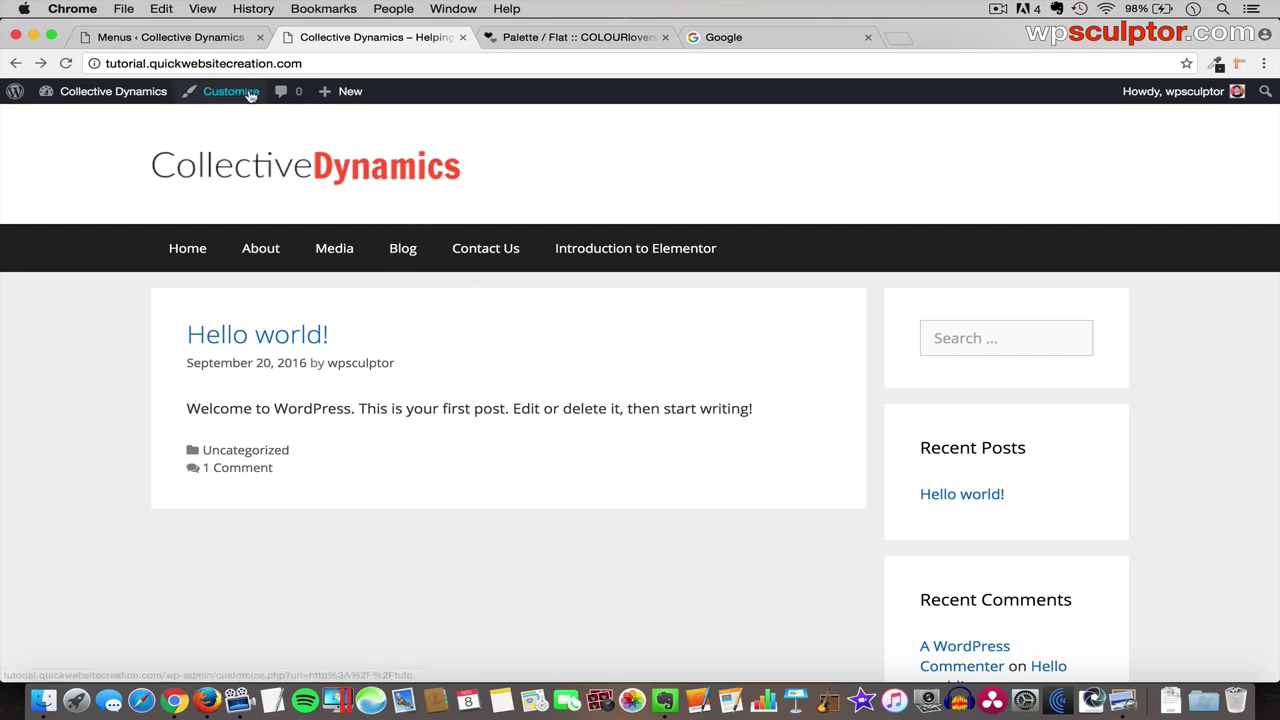
click(210, 42)
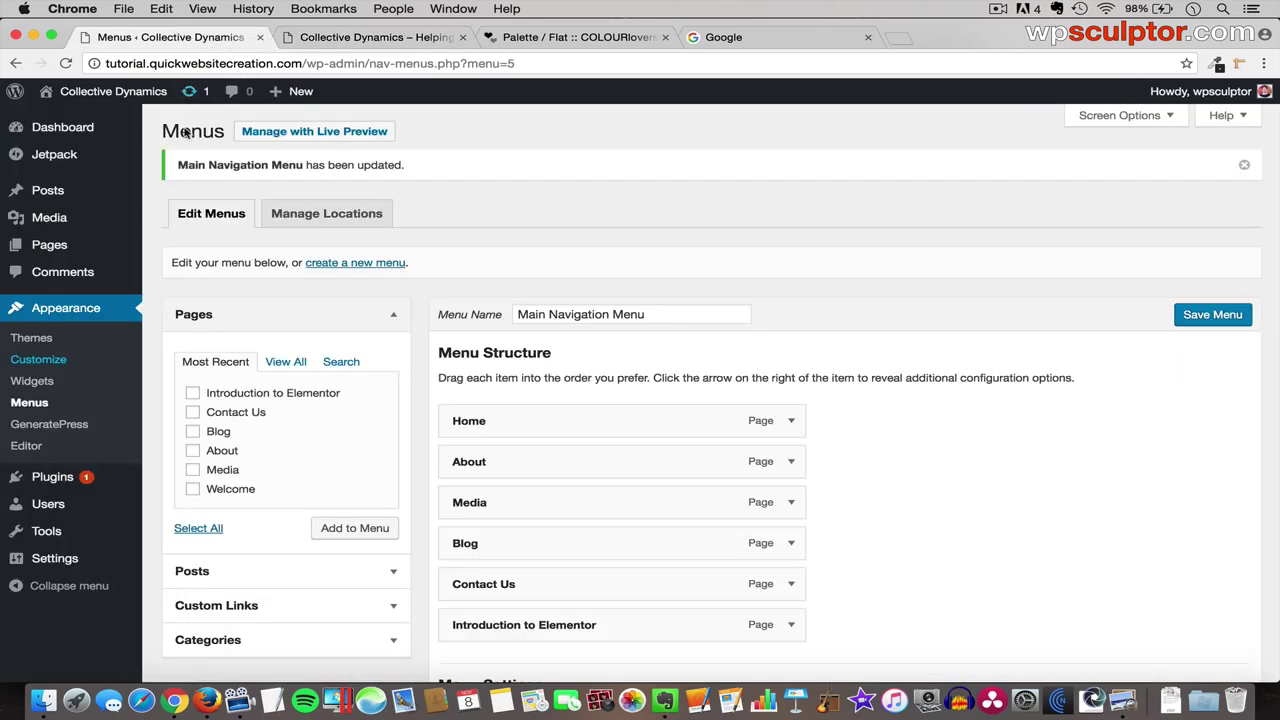
- In the Customizer's Static Front Page, choose Welcome as front page and Blog as posts page, then Save & Publish
click(48, 362)
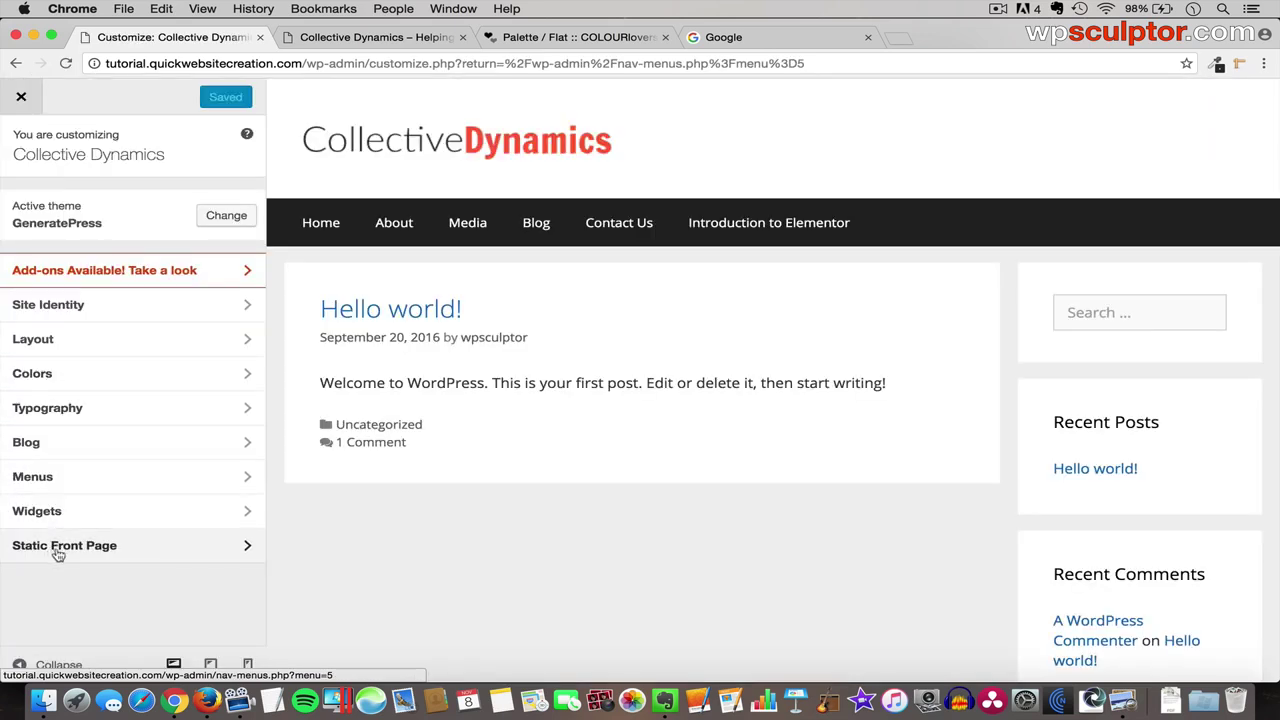
click(118, 548)
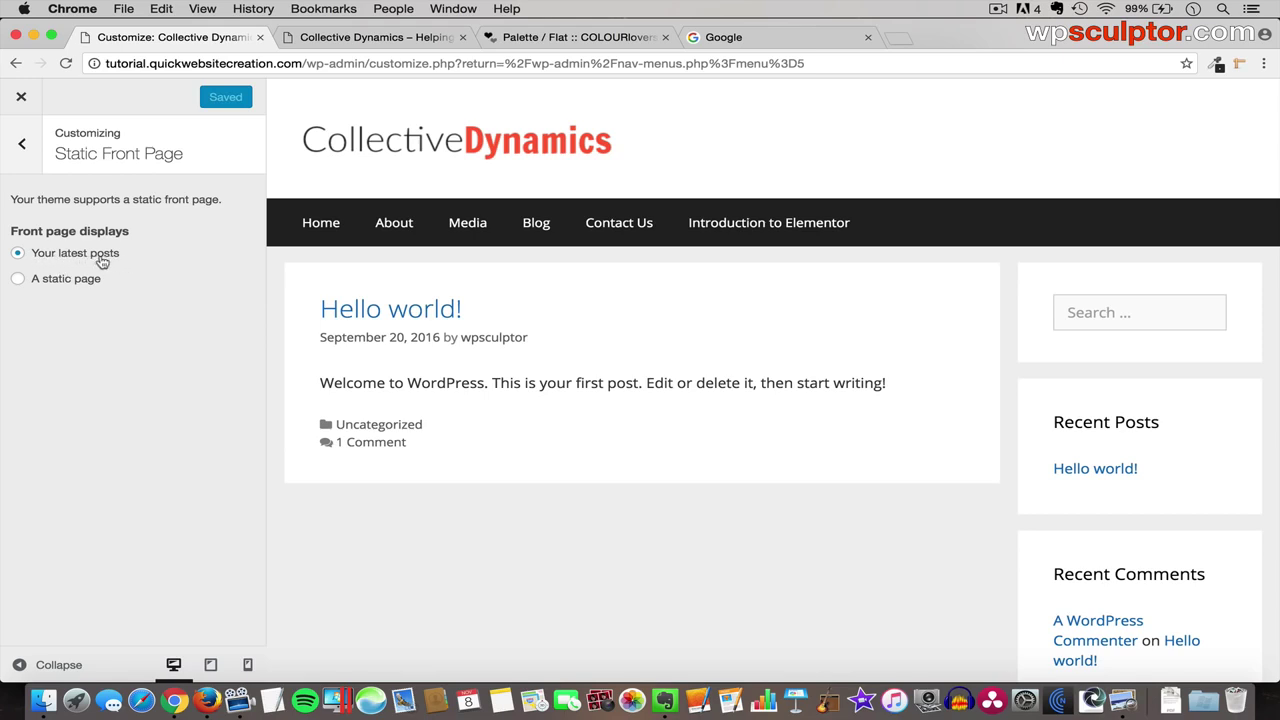
click(19, 283)
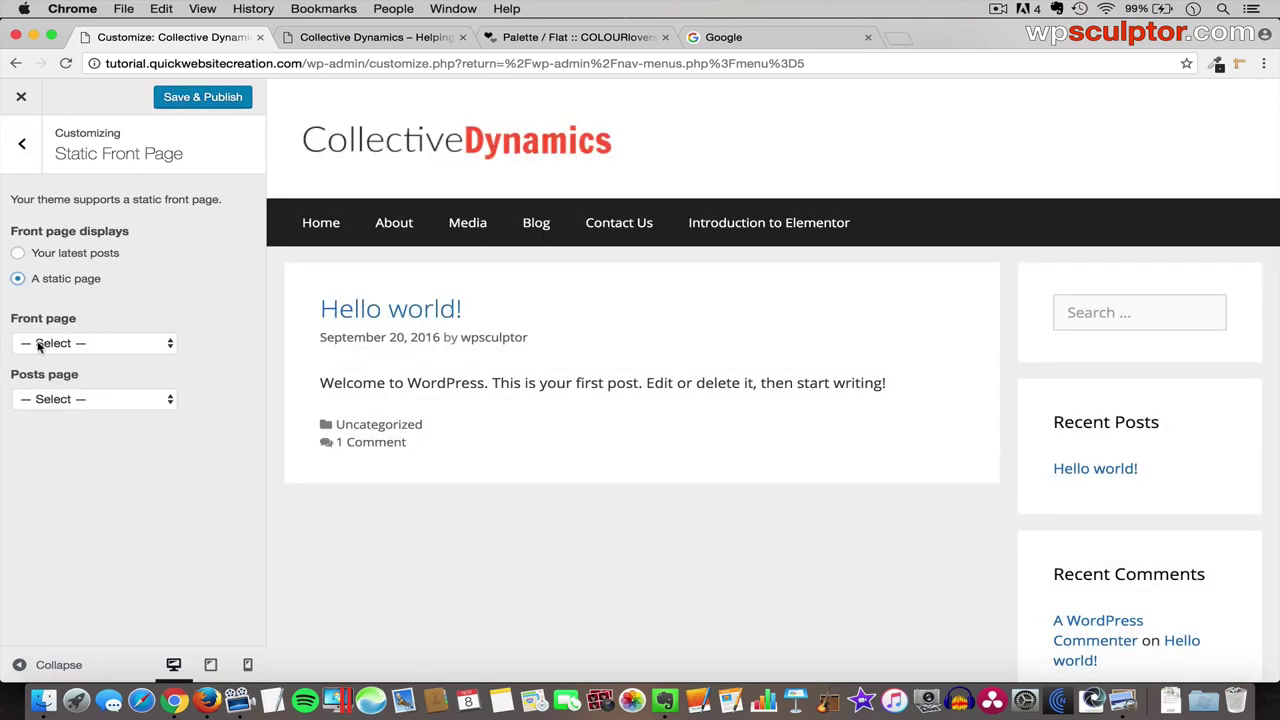
click(97, 349)
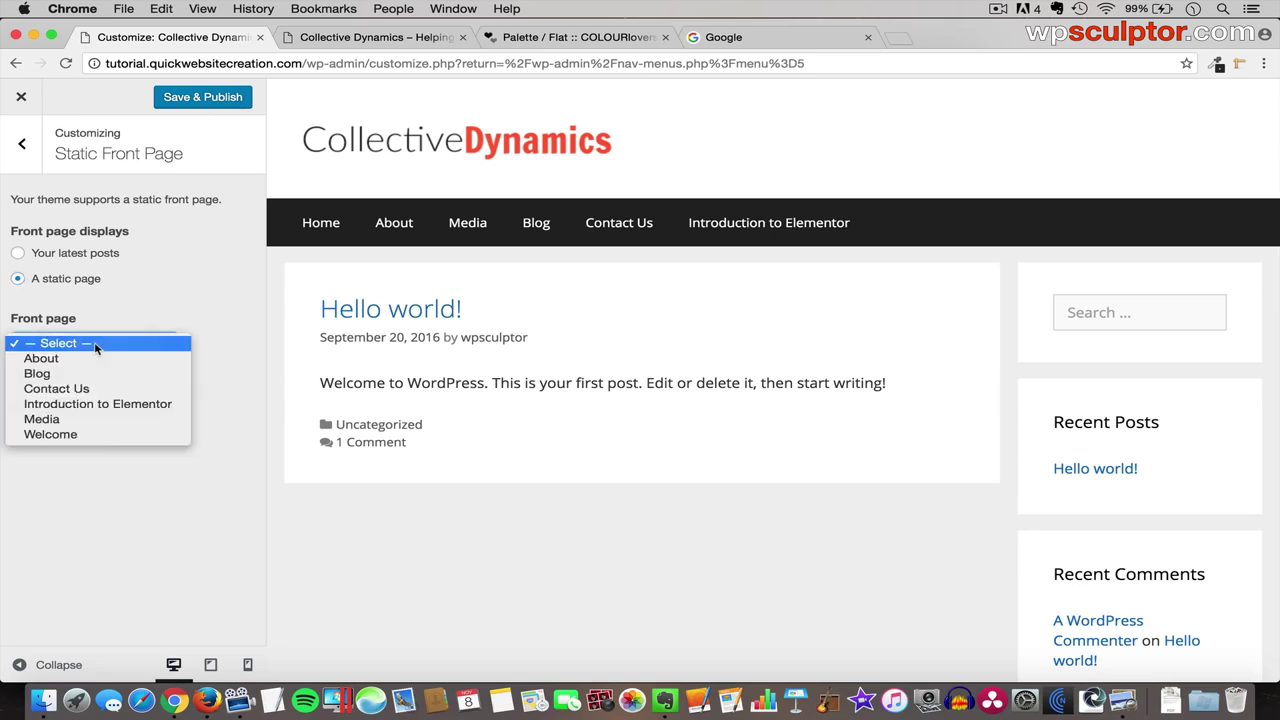
click(70, 437)
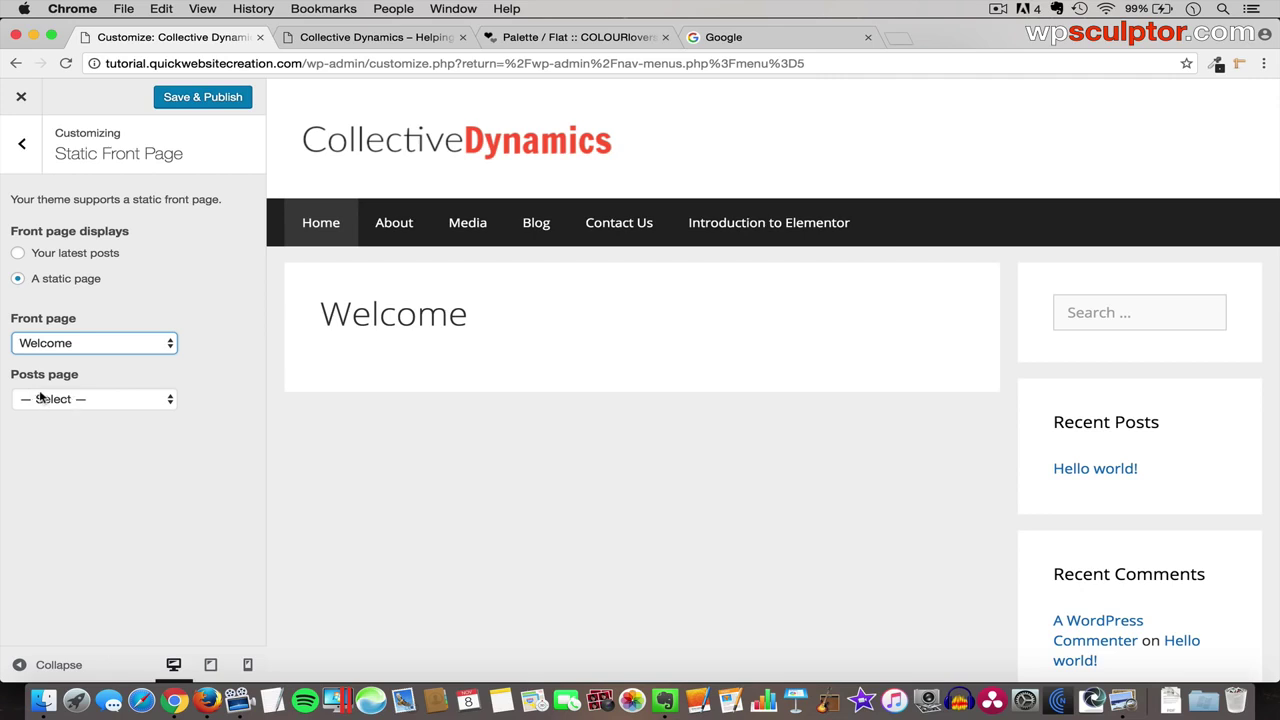
click(99, 400)
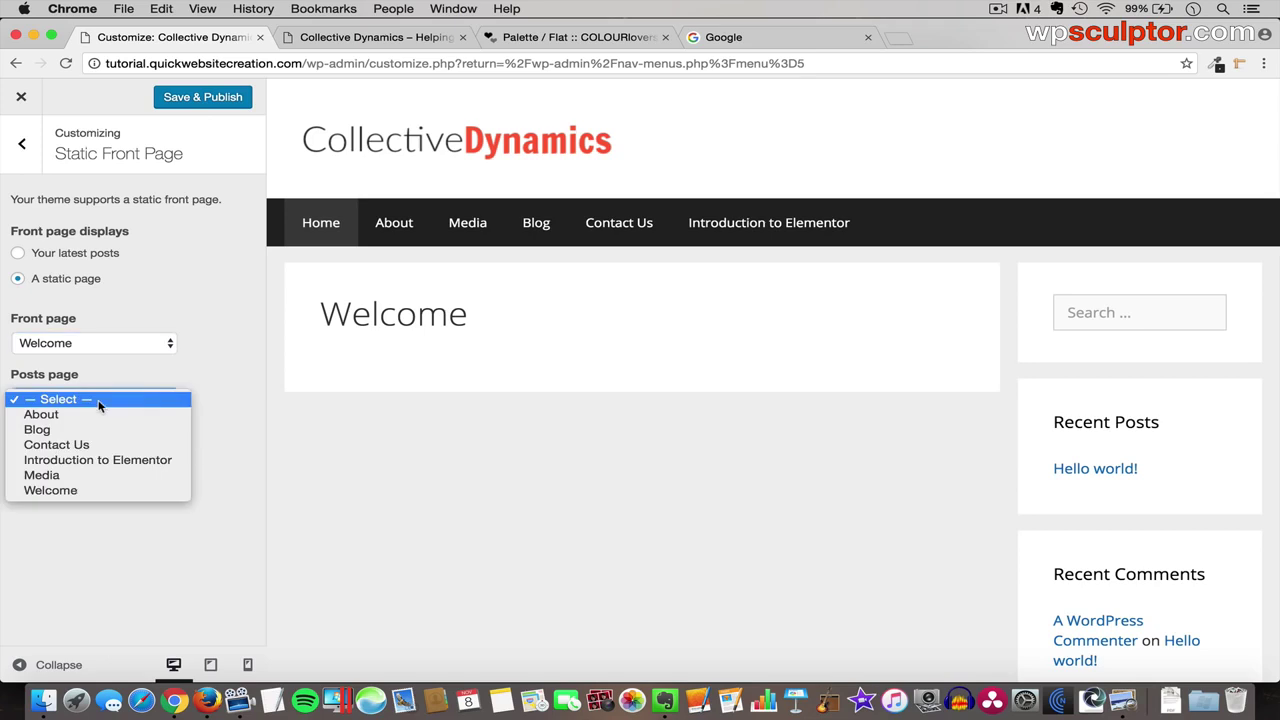
click(56, 430)
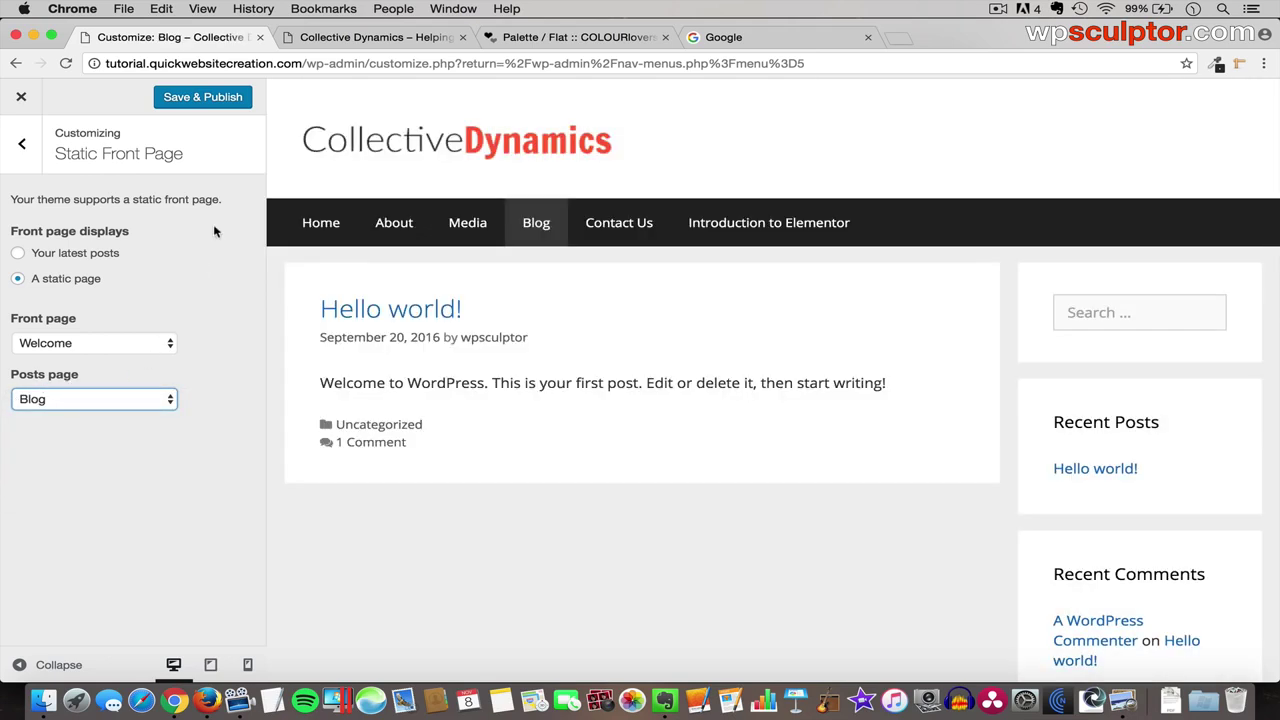
click(213, 101)
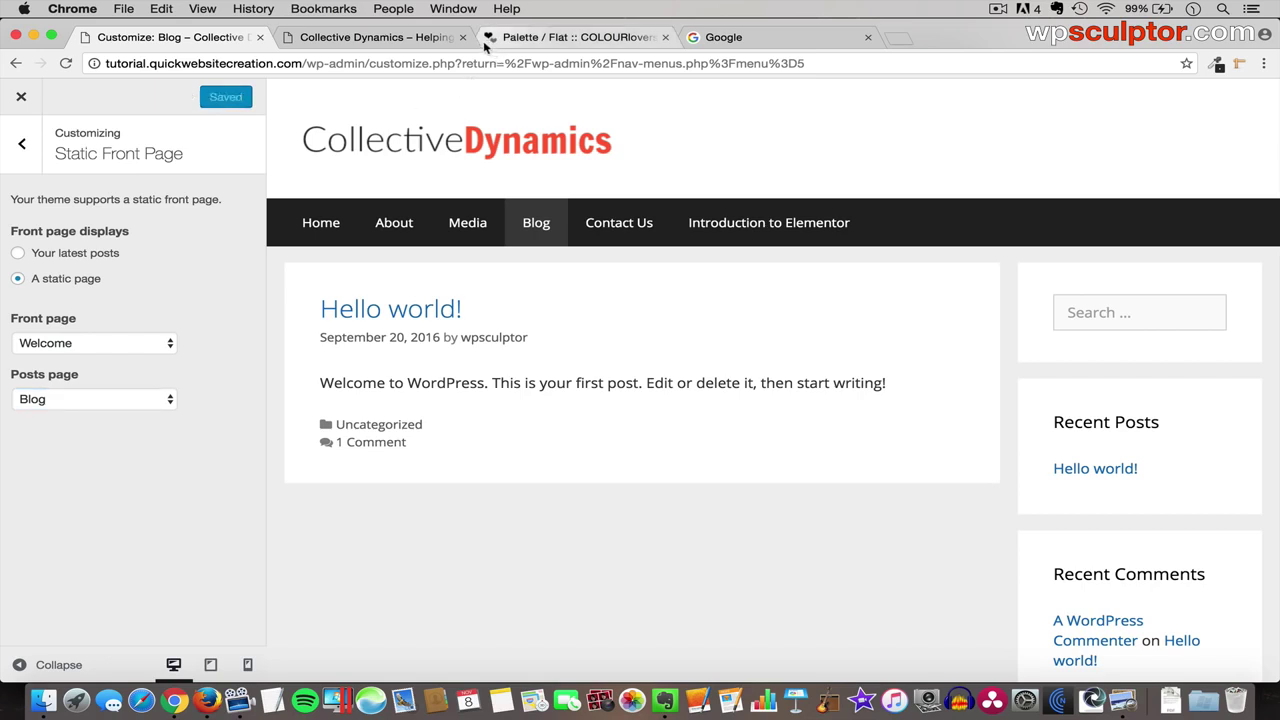
- Reload the live site to confirm the Welcome homepage, then return to the main Customizer list
click(400, 37)
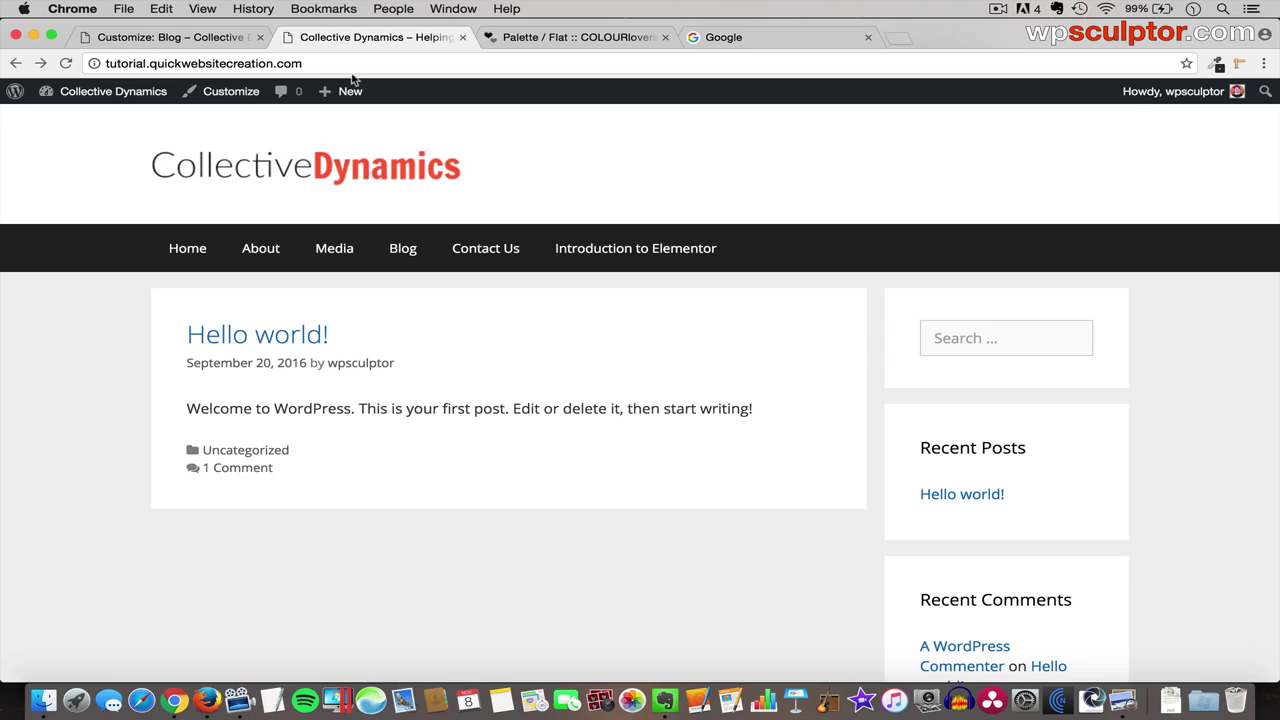
key(super+r)
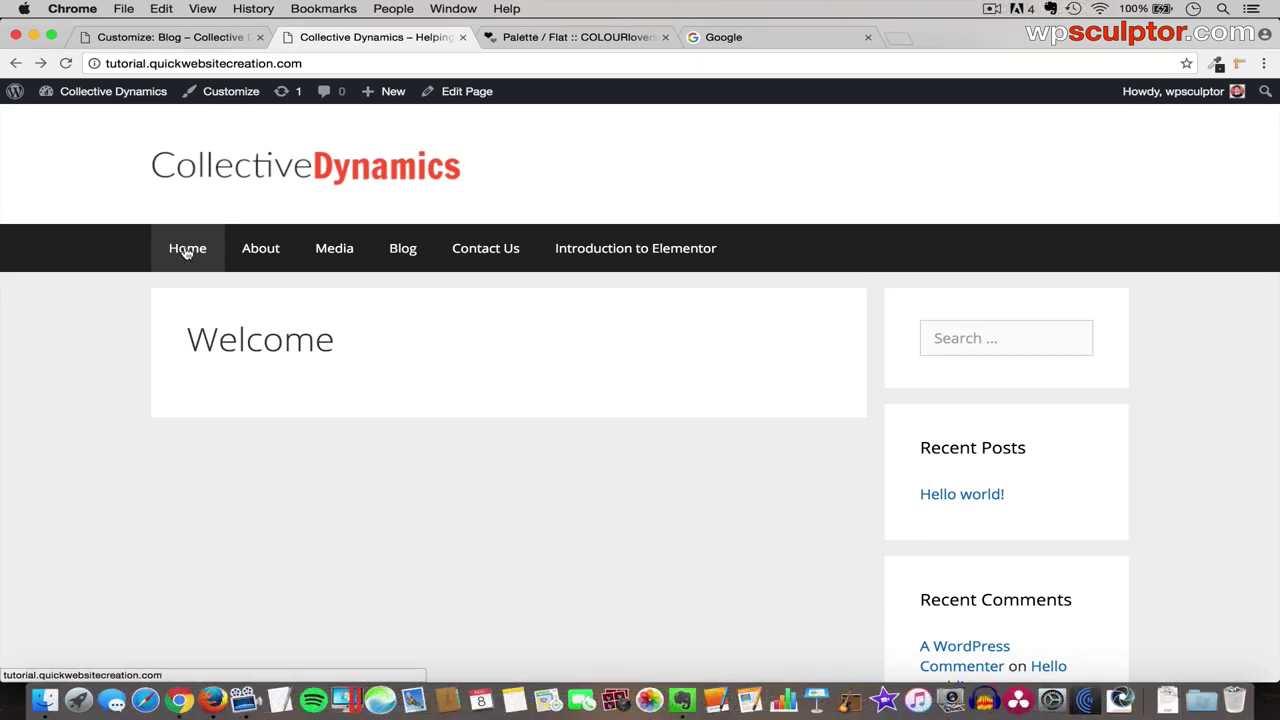
click(172, 44)
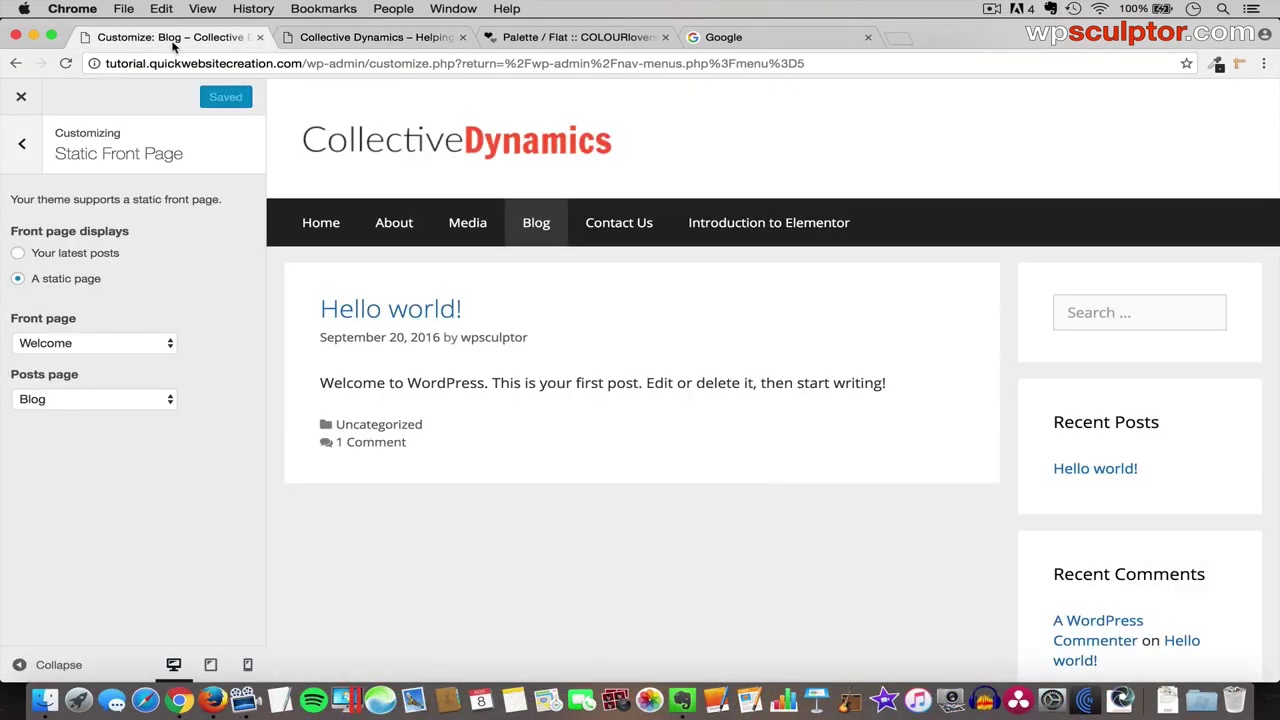
click(22, 146)
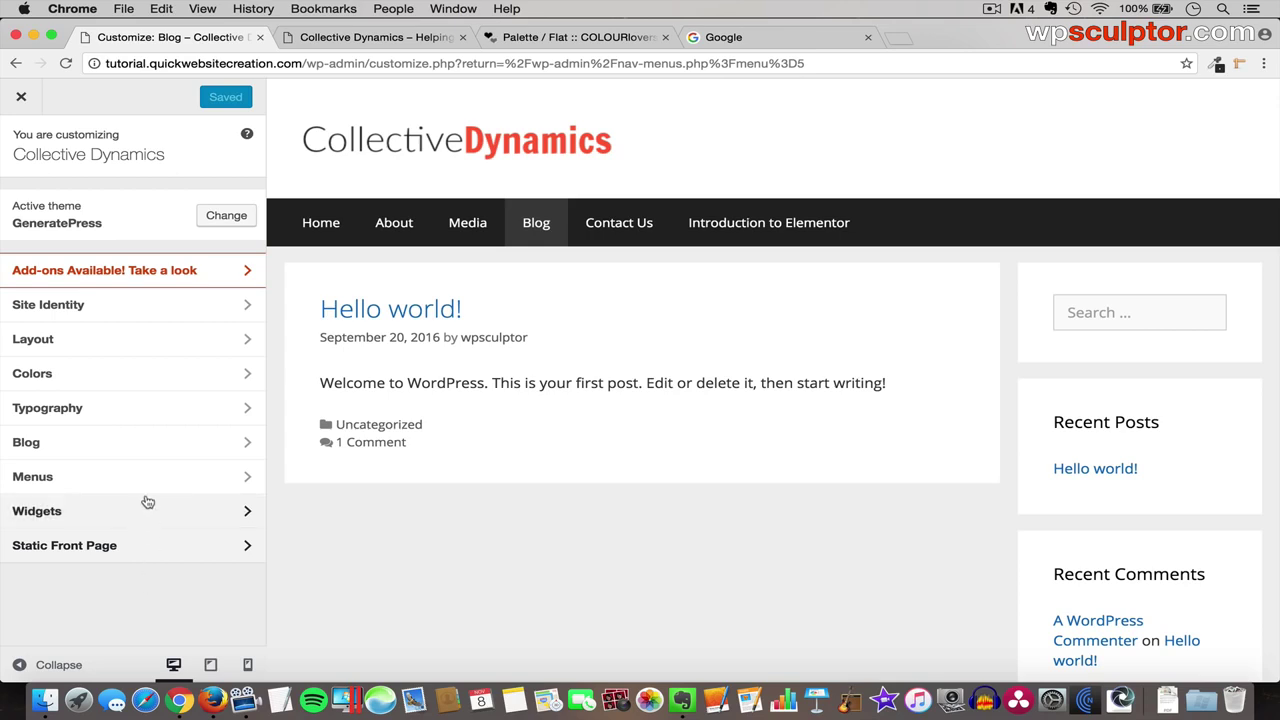
- Set the Layout > Container width to 1100 px after previewing a narrower width
click(128, 341)
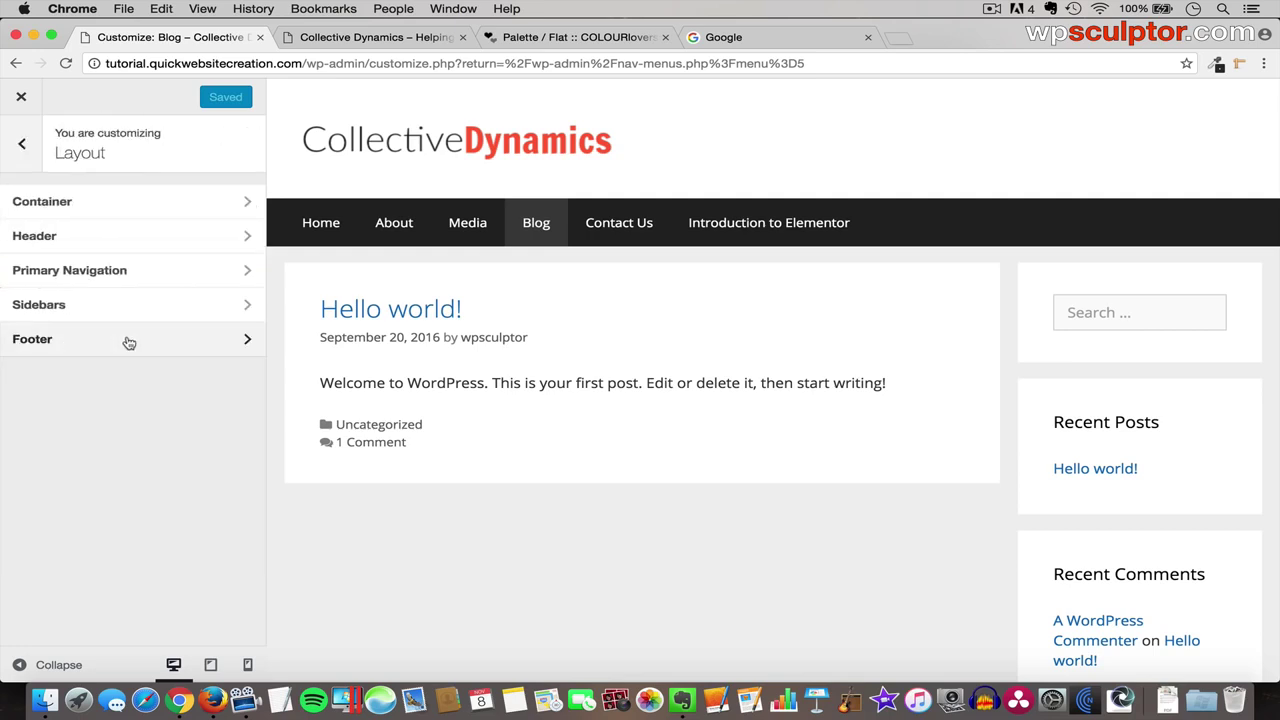
click(114, 205)
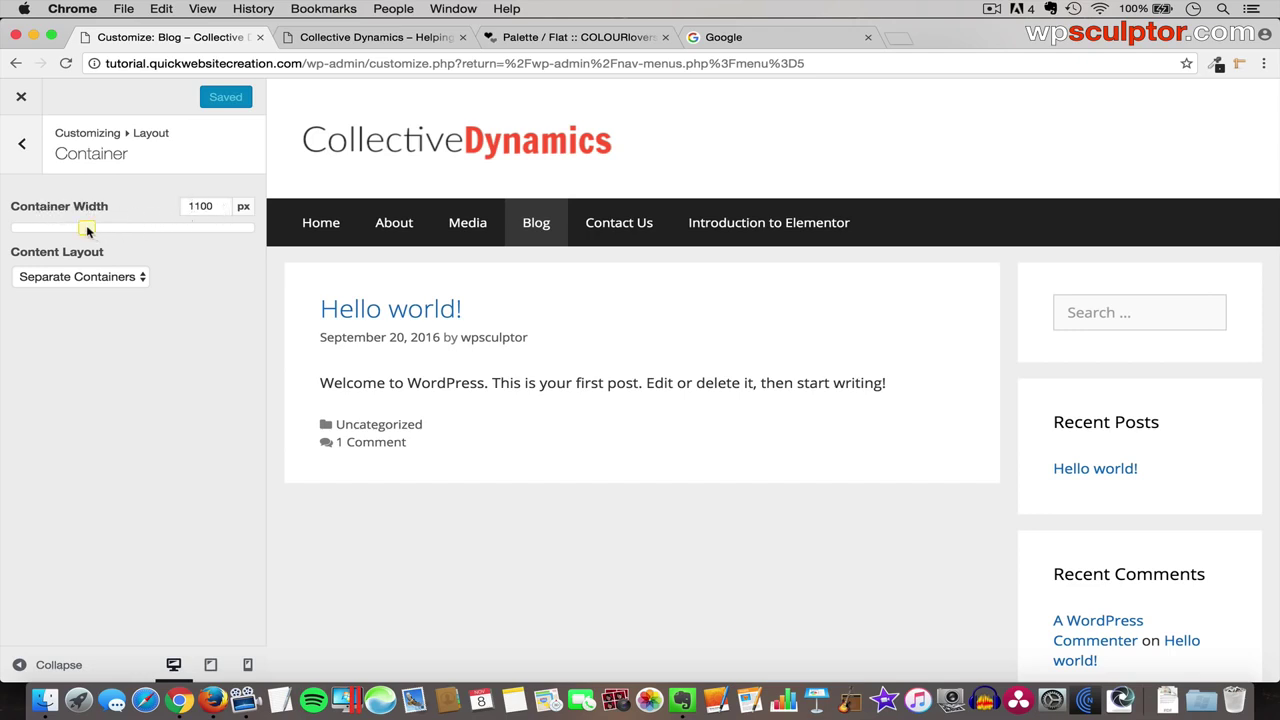
drag(87, 230, 39, 229)
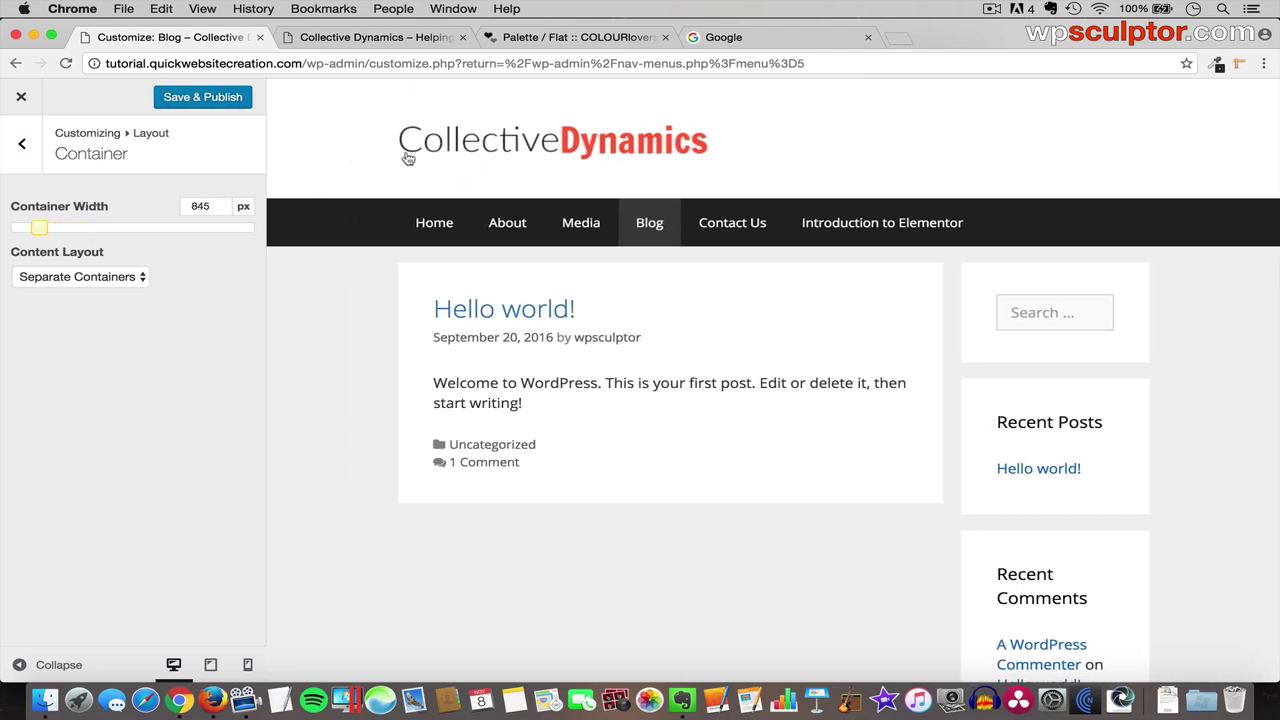
click(45, 664)
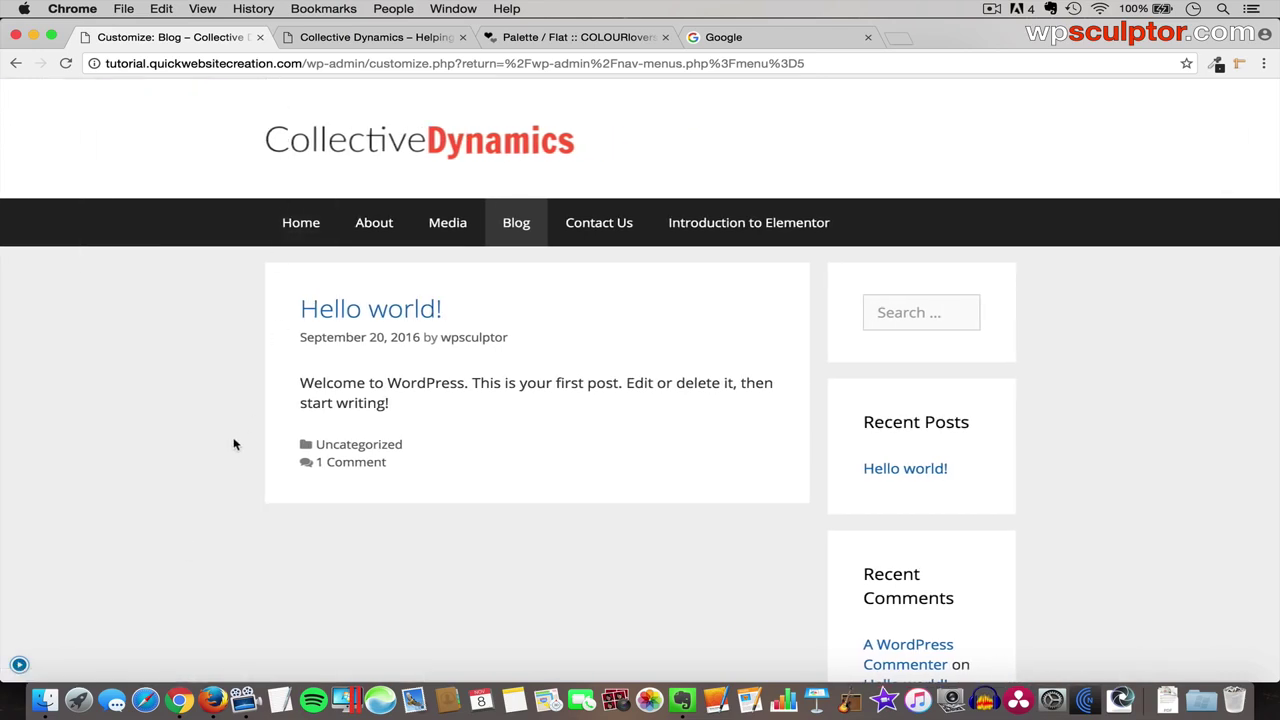
click(19, 665)
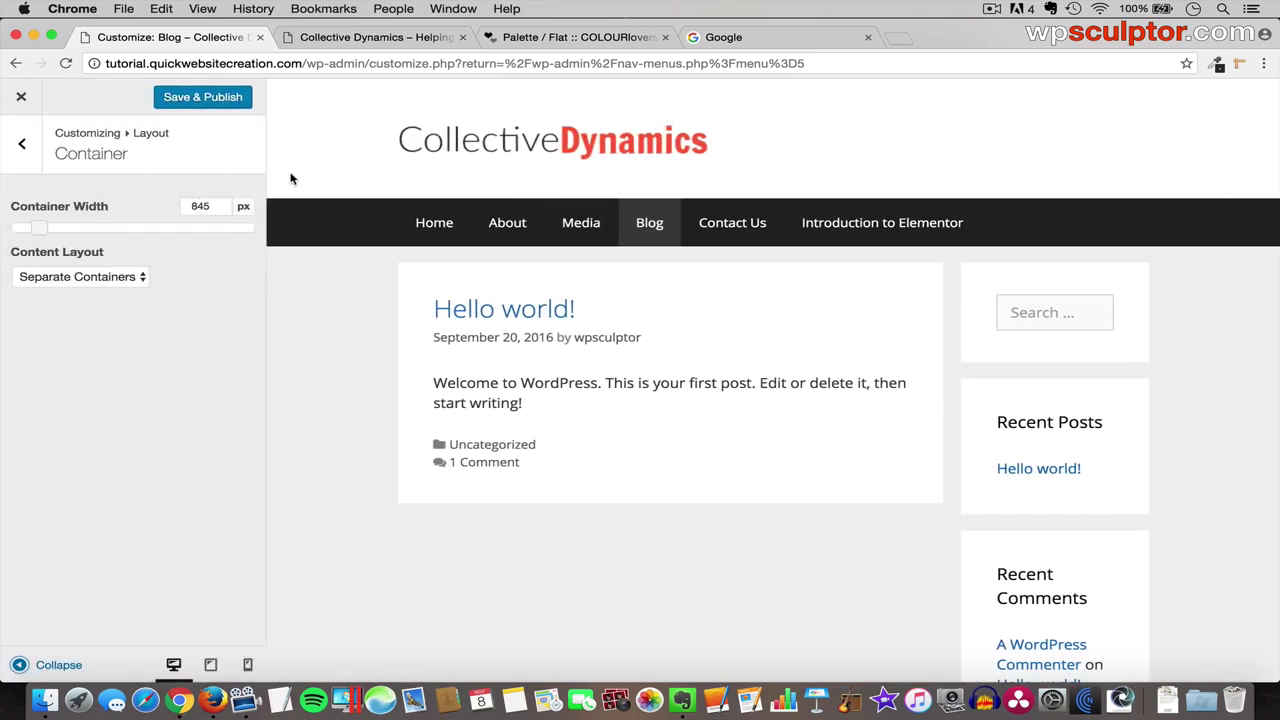
double_click(201, 203)
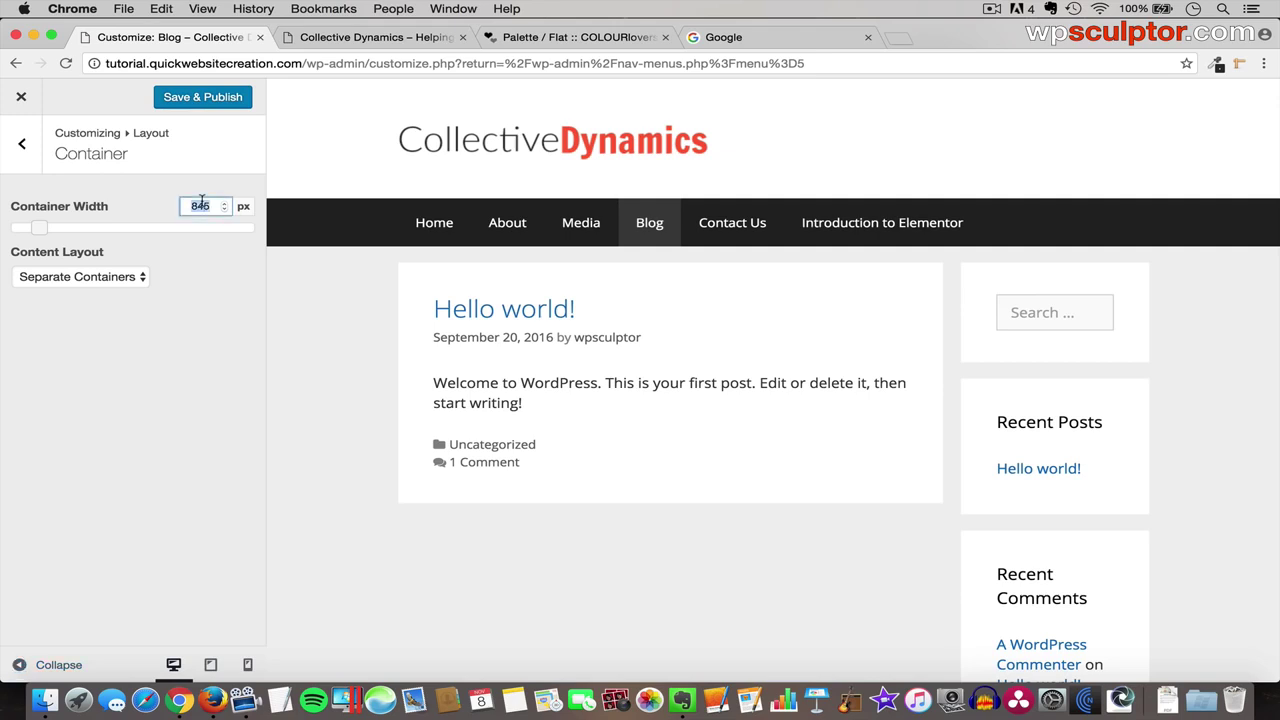
text(1100)
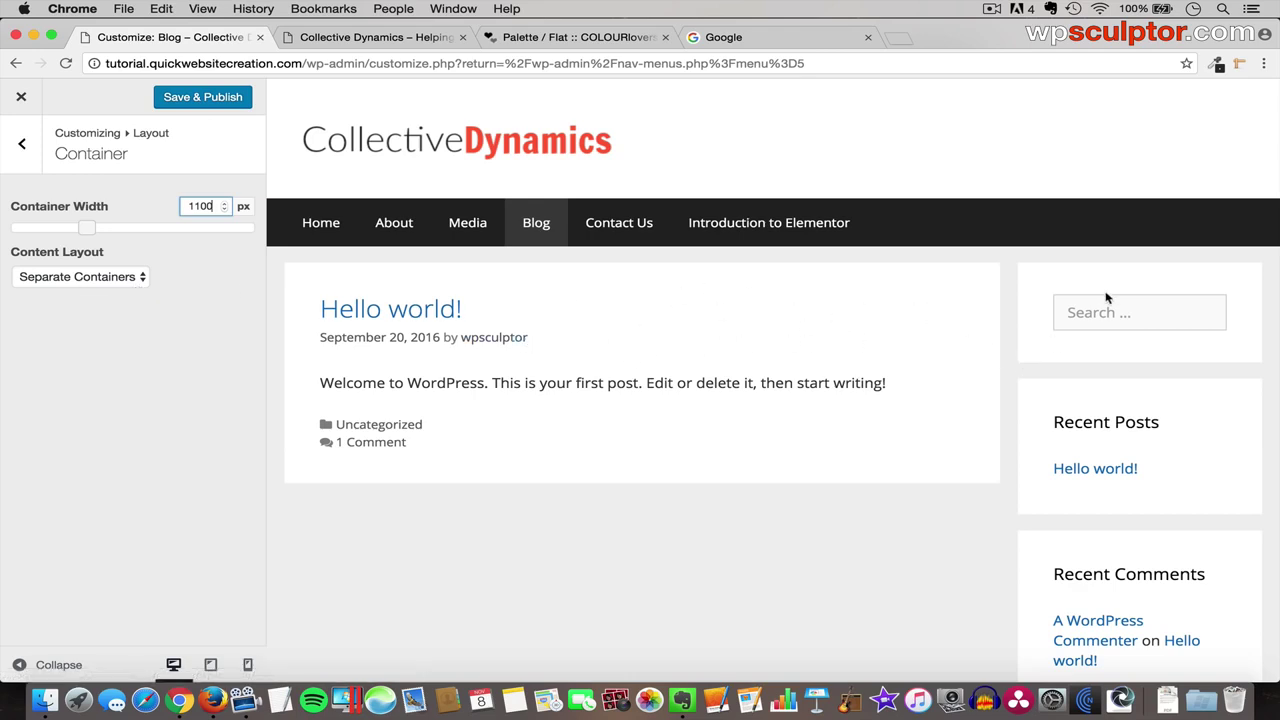
- Try the One Container content layout, then revert to Separate Containers
scroll(1115, 510, down, 2)
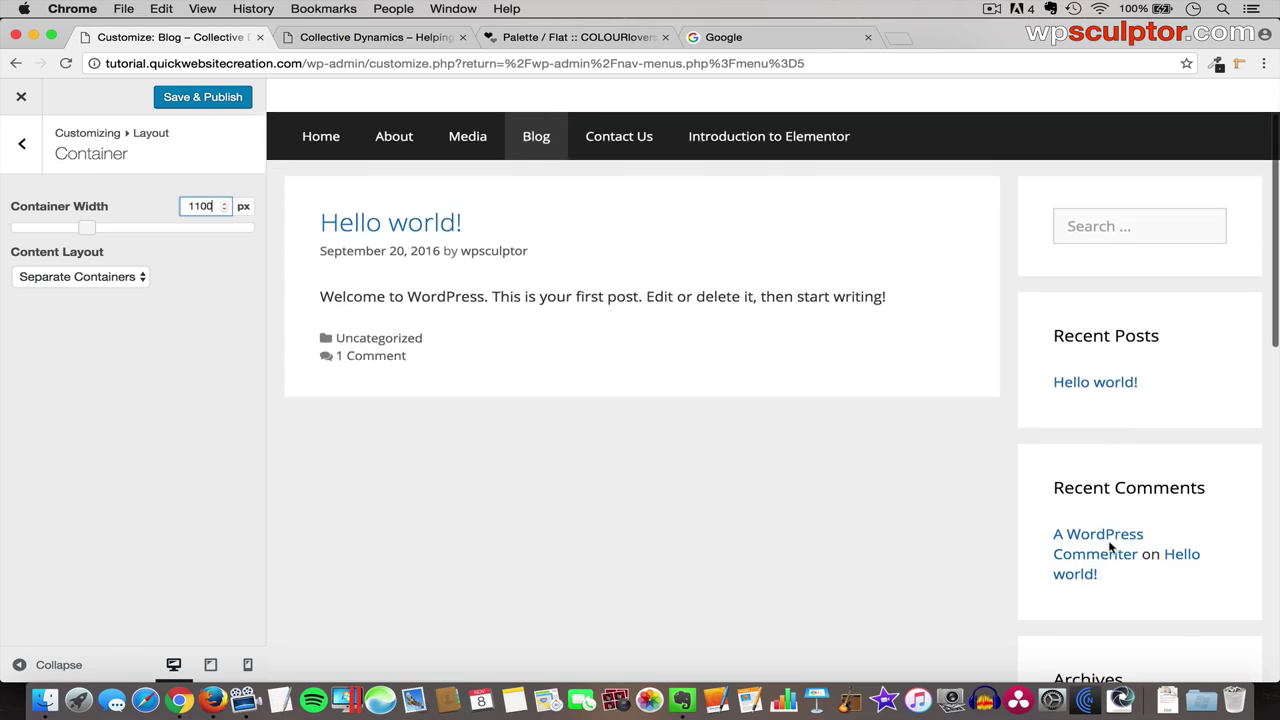
click(86, 277)
click(84, 290)
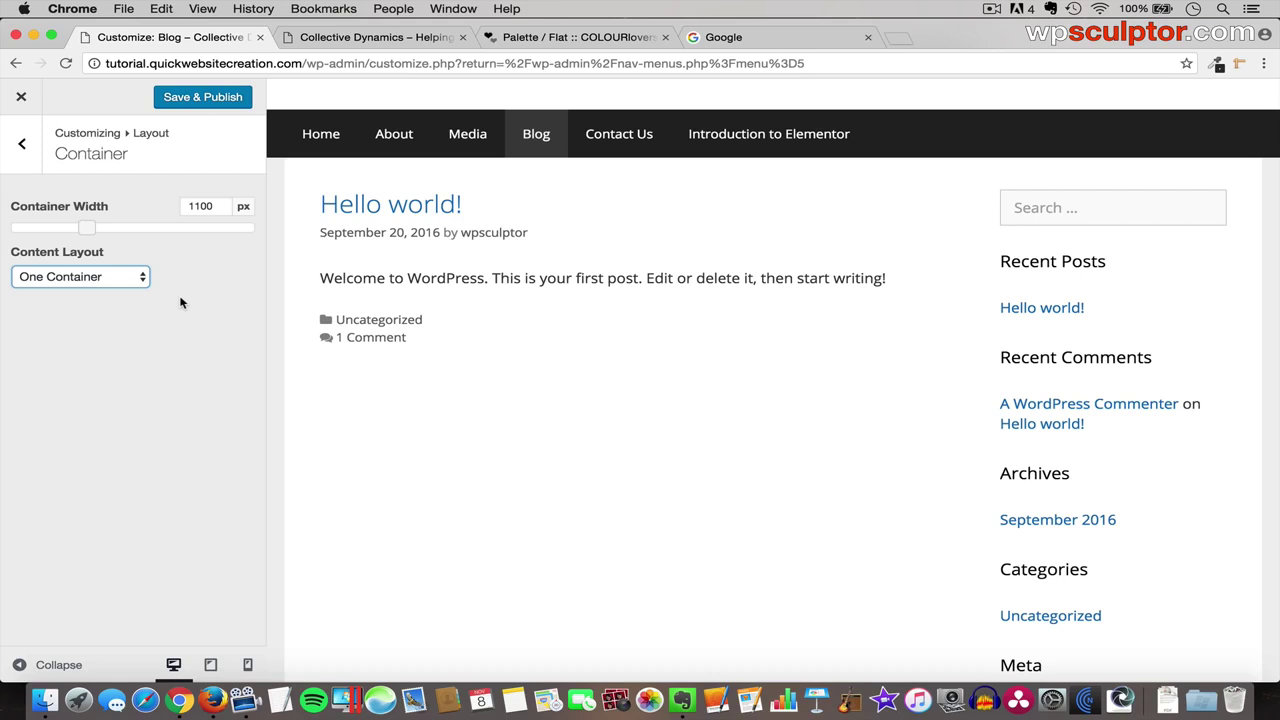
click(120, 279)
click(115, 263)
click(23, 147)
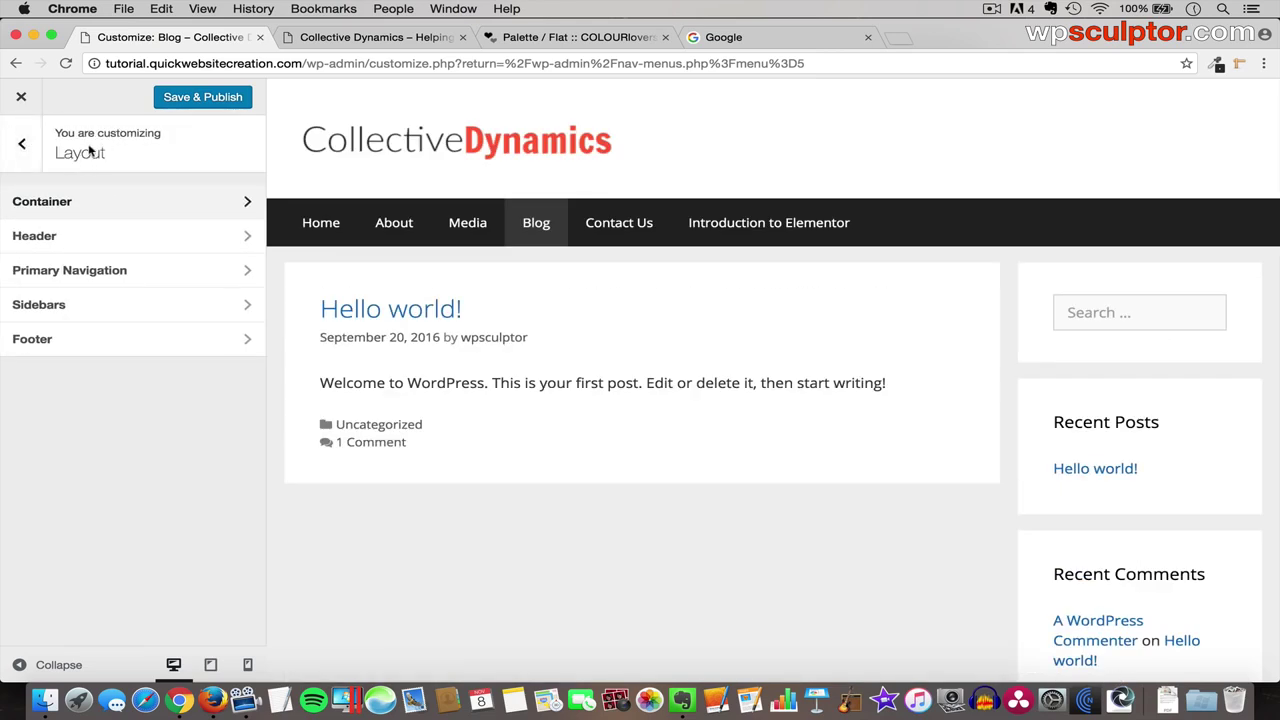
- Preview a Contained header width, then set the header width back to Full
click(76, 237)
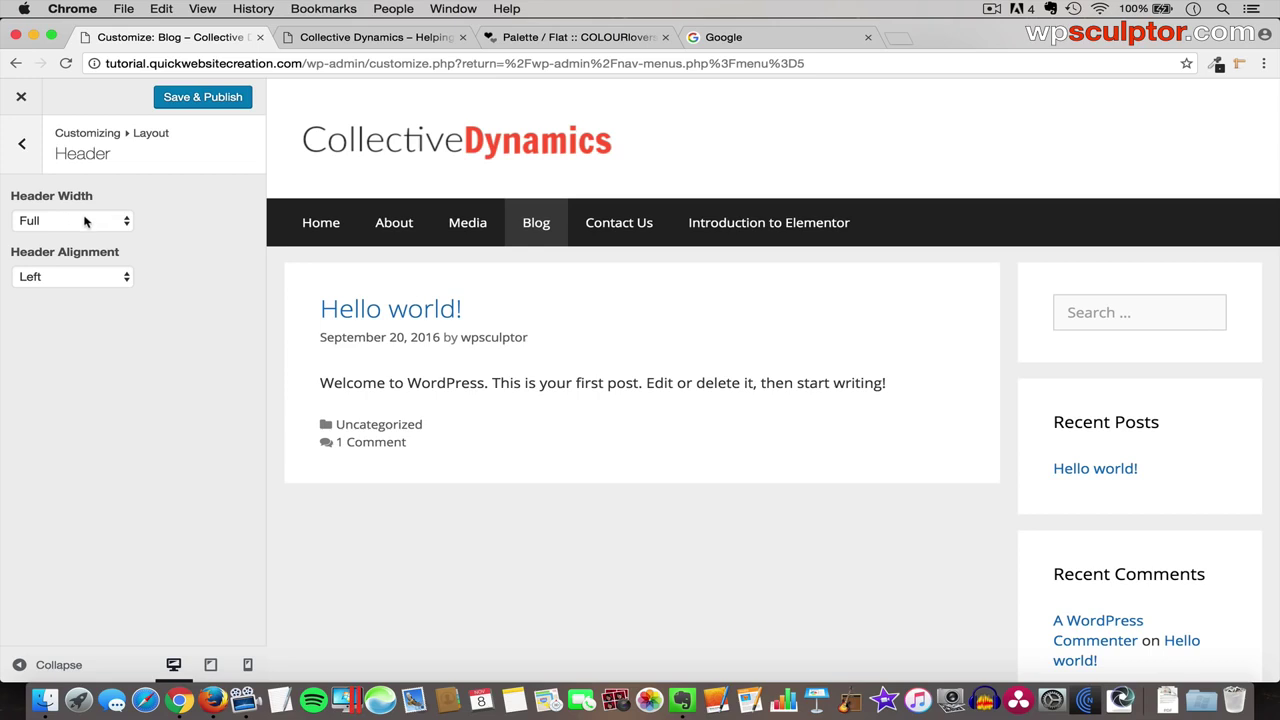
click(77, 222)
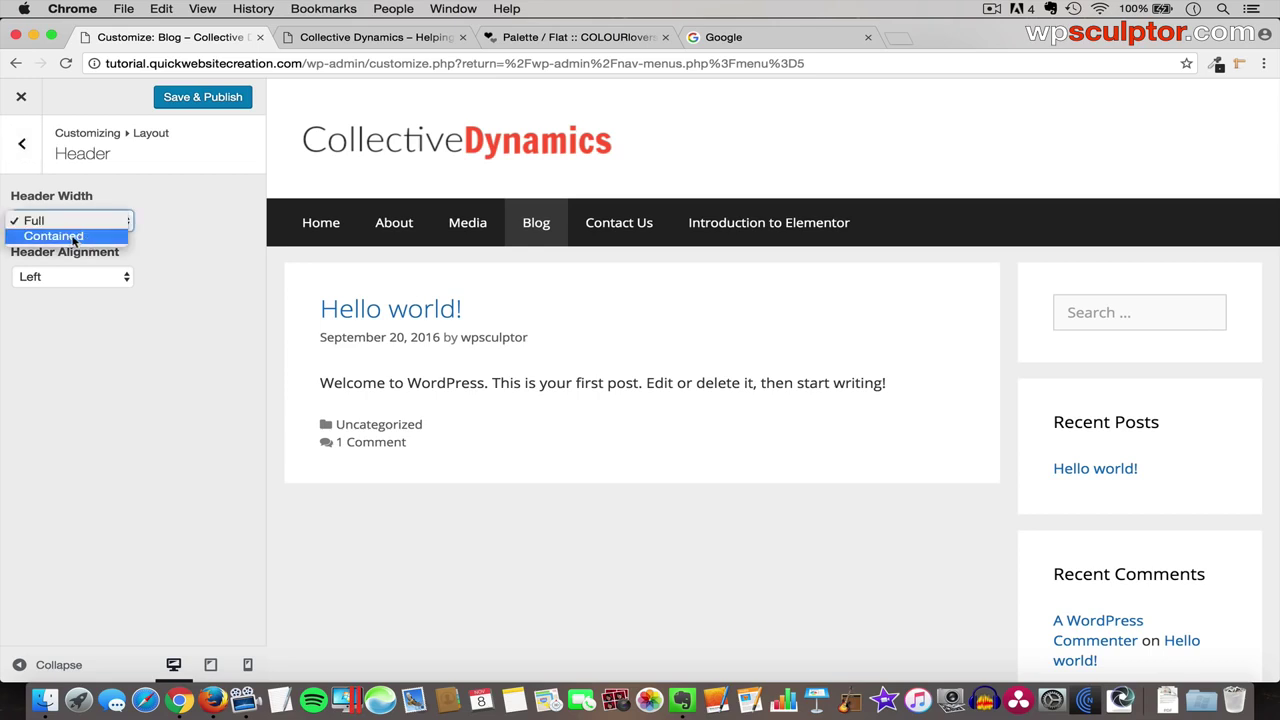
click(83, 237)
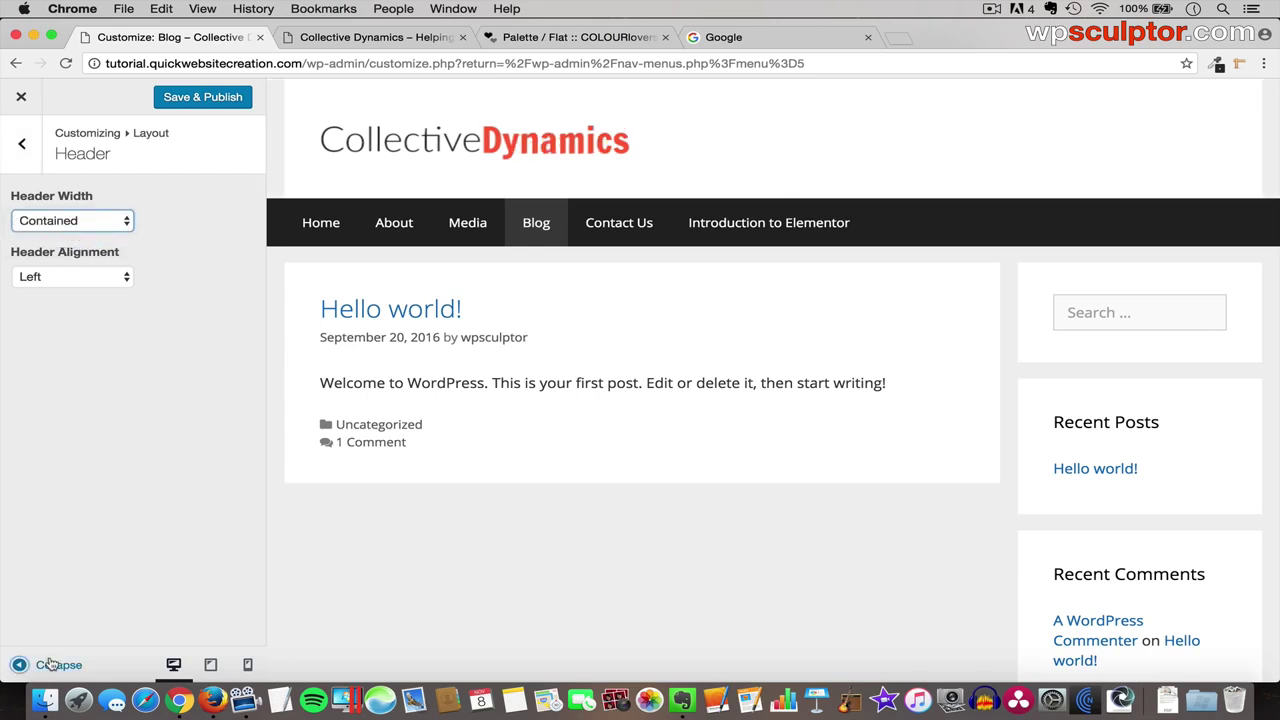
click(50, 664)
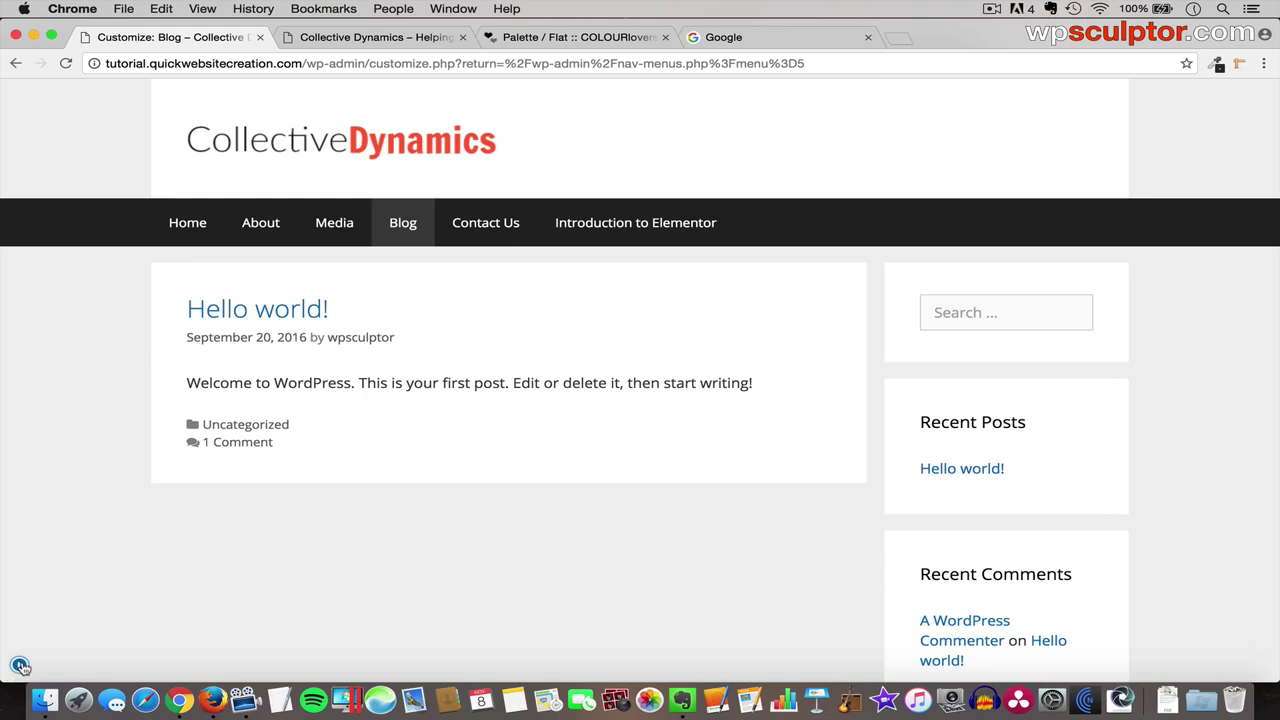
click(19, 664)
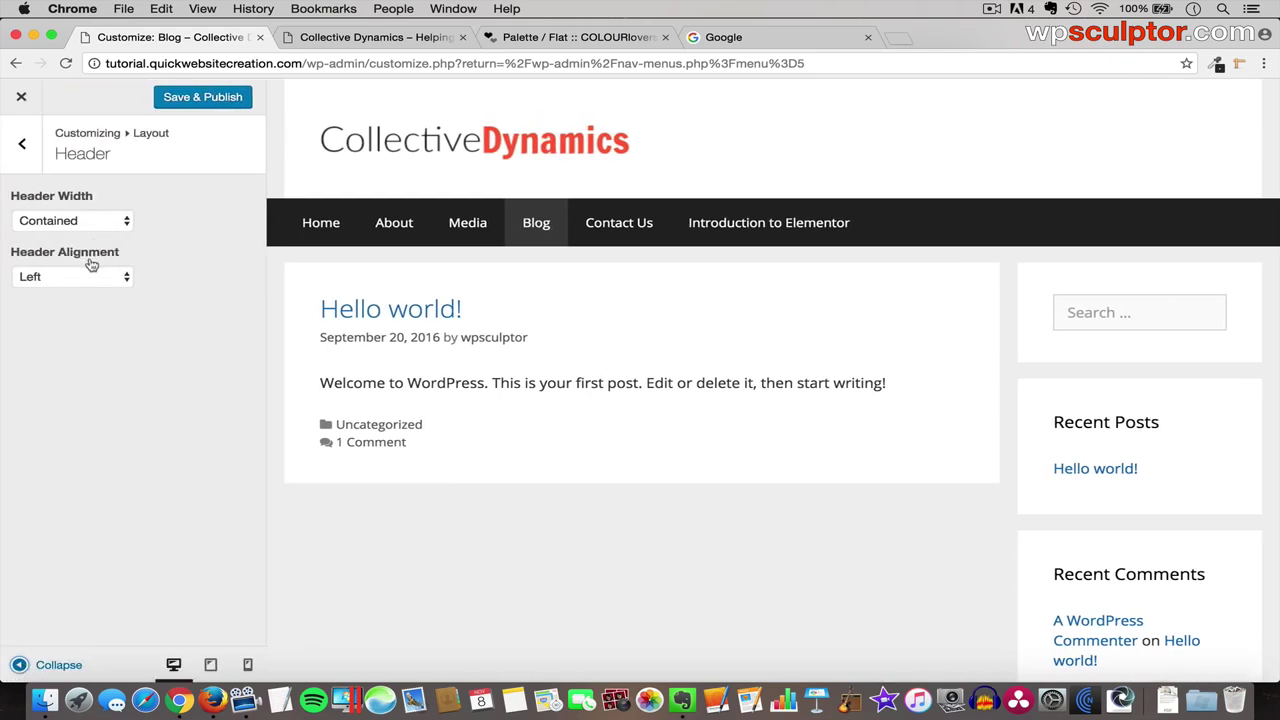
click(84, 222)
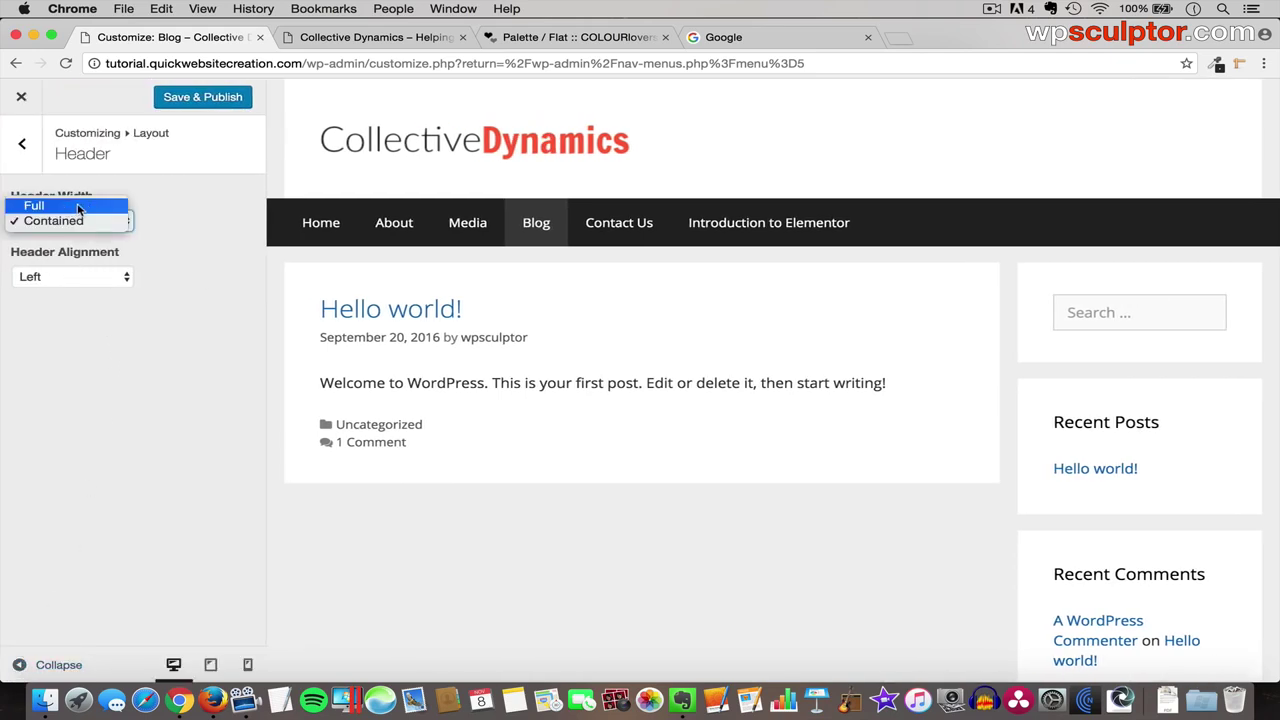
click(80, 207)
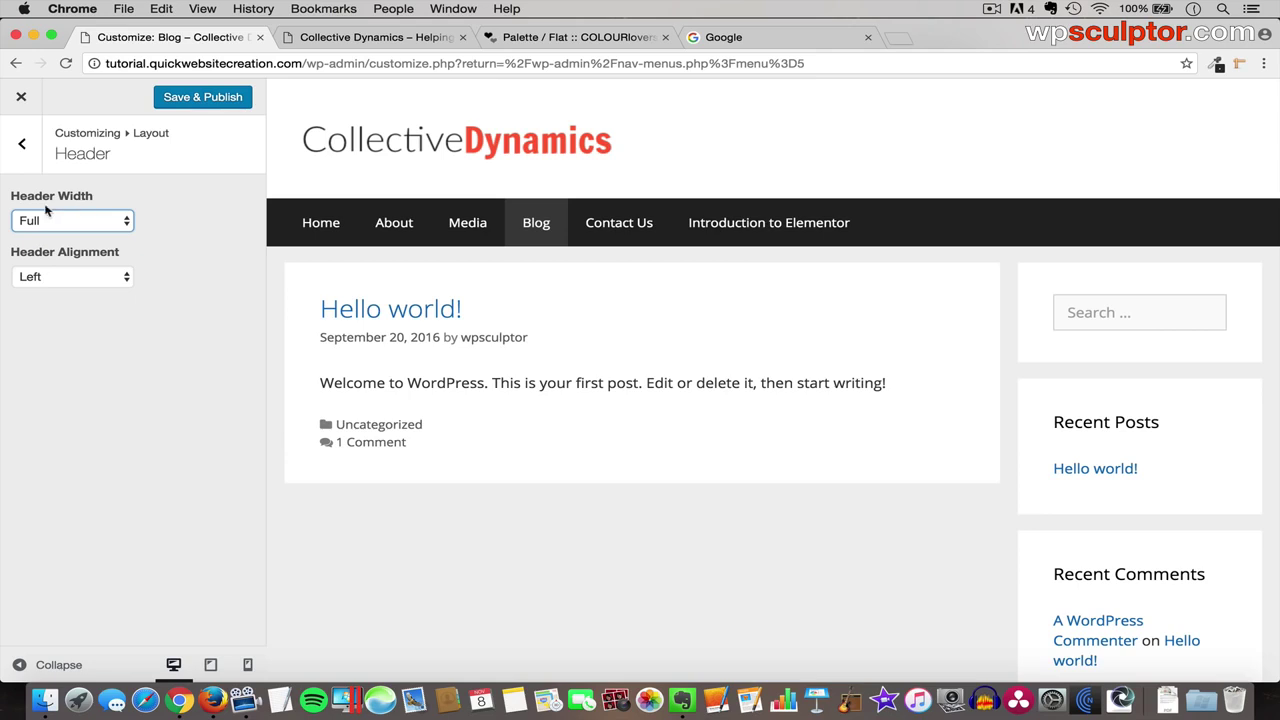
- Try Center header alignment, then settle on Left alignment
click(71, 277)
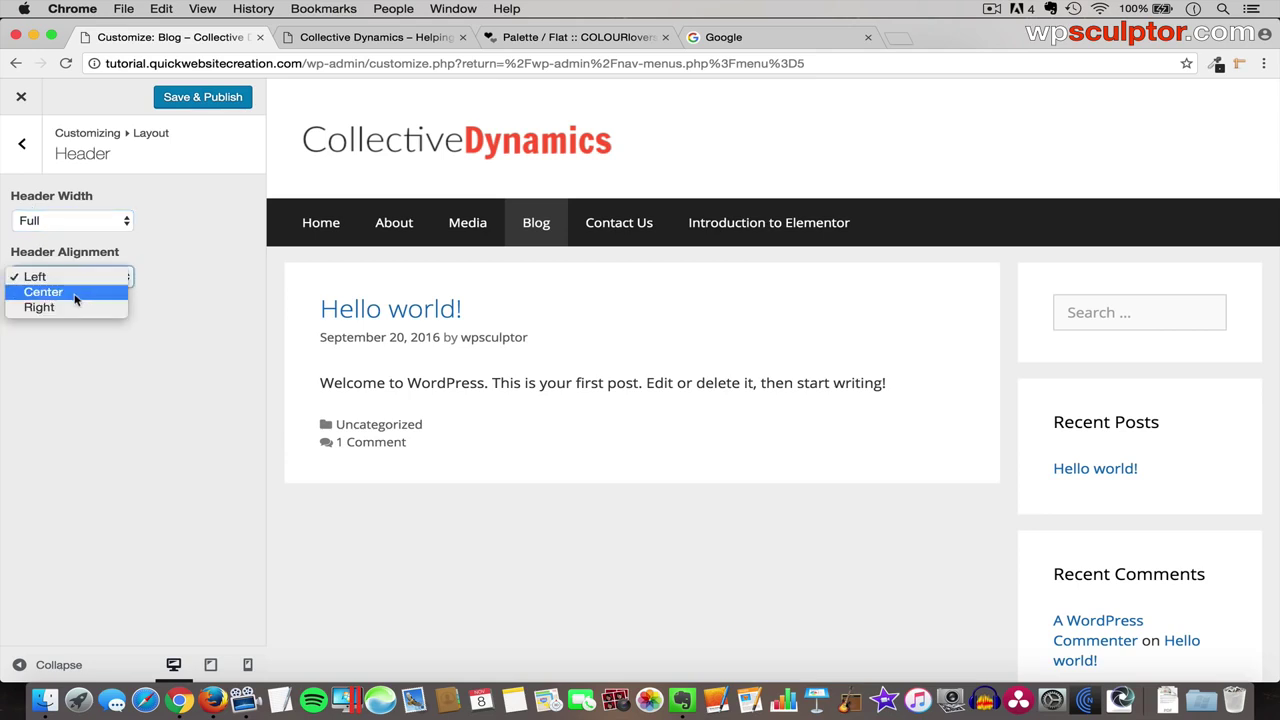
click(74, 297)
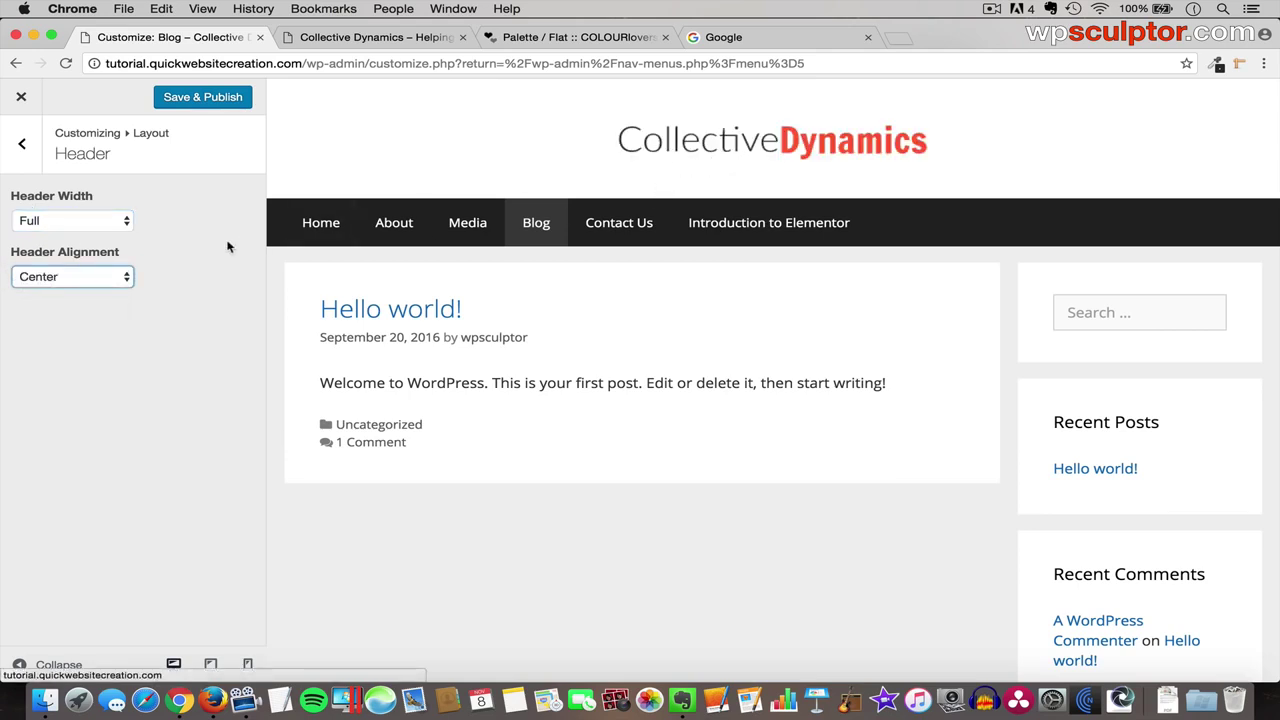
click(103, 277)
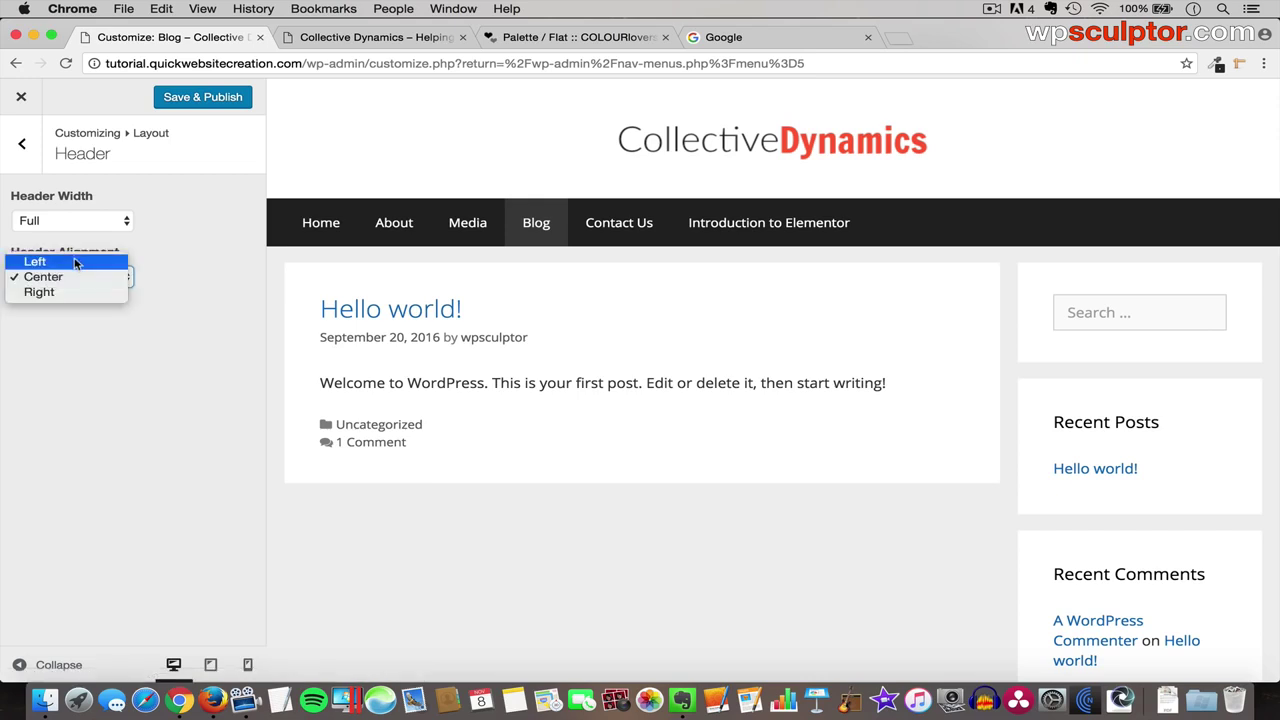
click(76, 263)
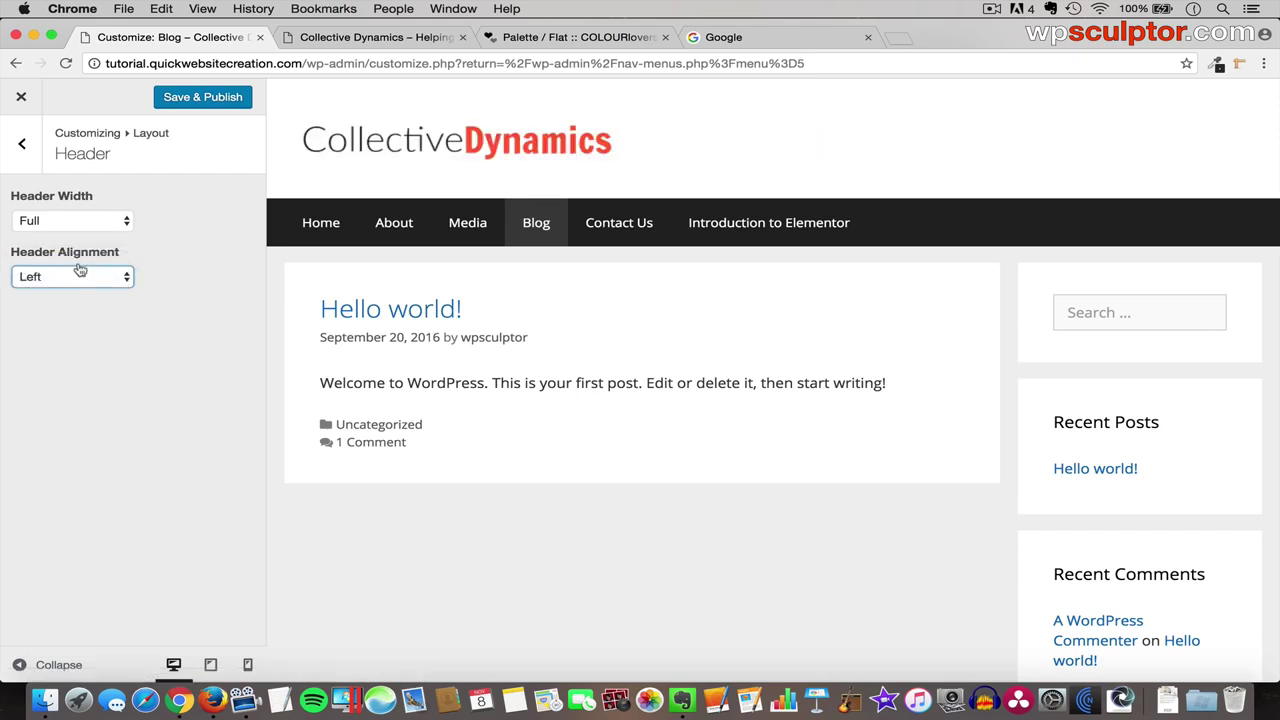
click(24, 152)
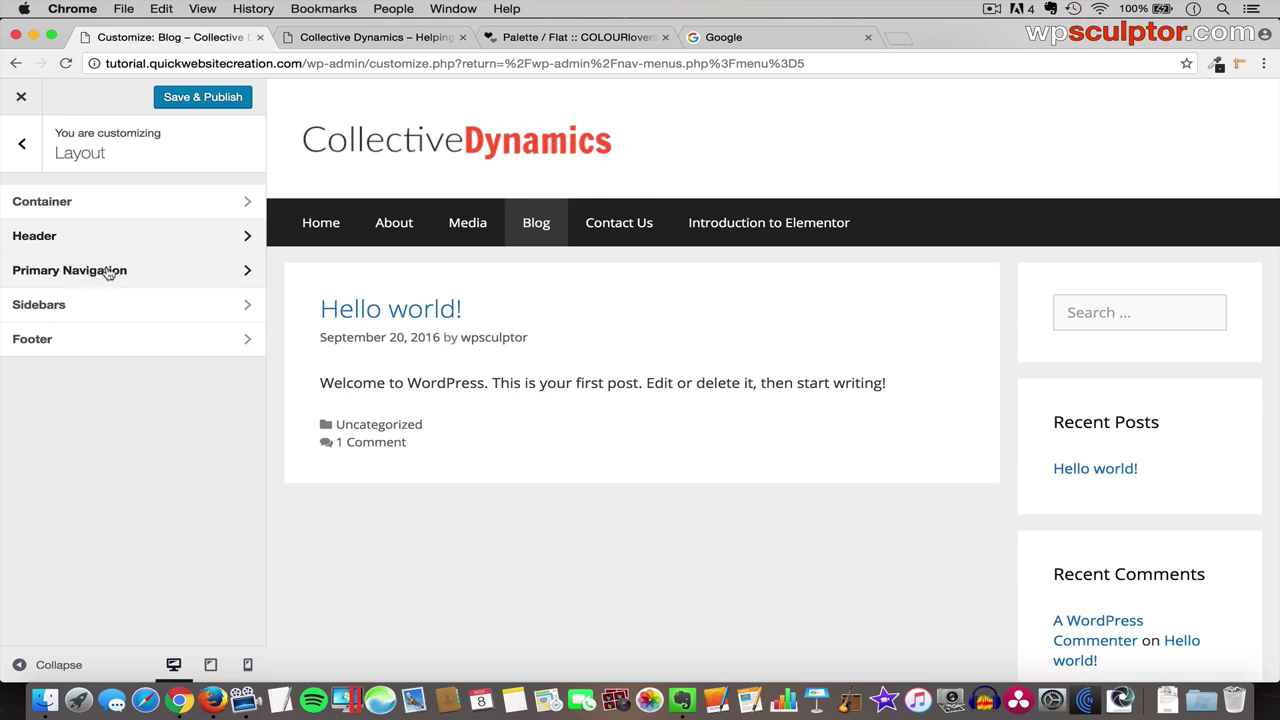
- Try placing the primary navigation above the header and set its width to Contained
click(108, 272)
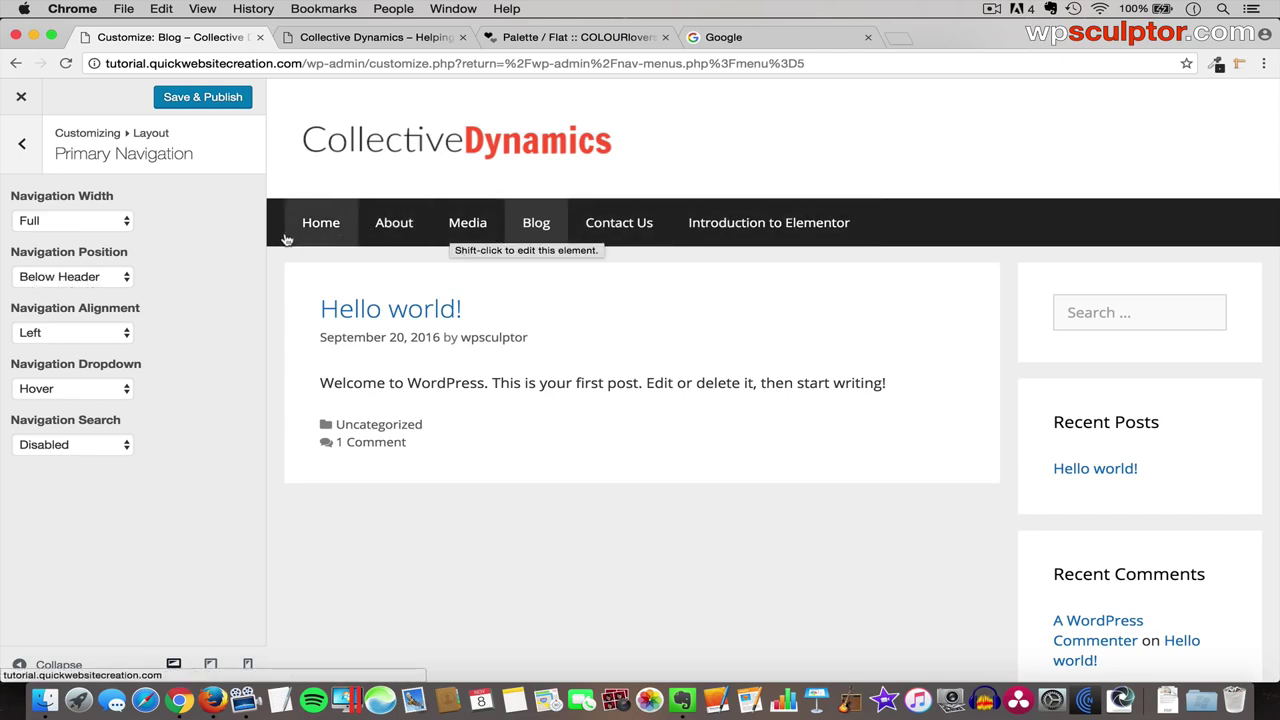
click(90, 277)
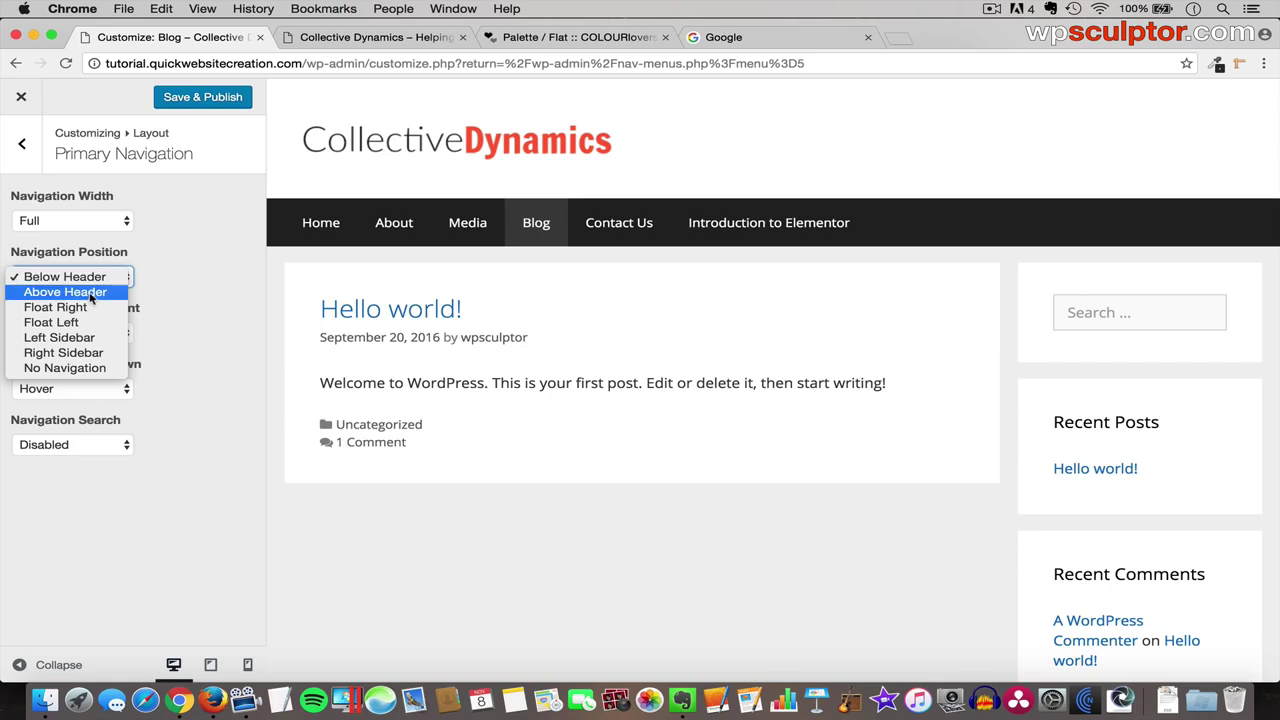
click(90, 293)
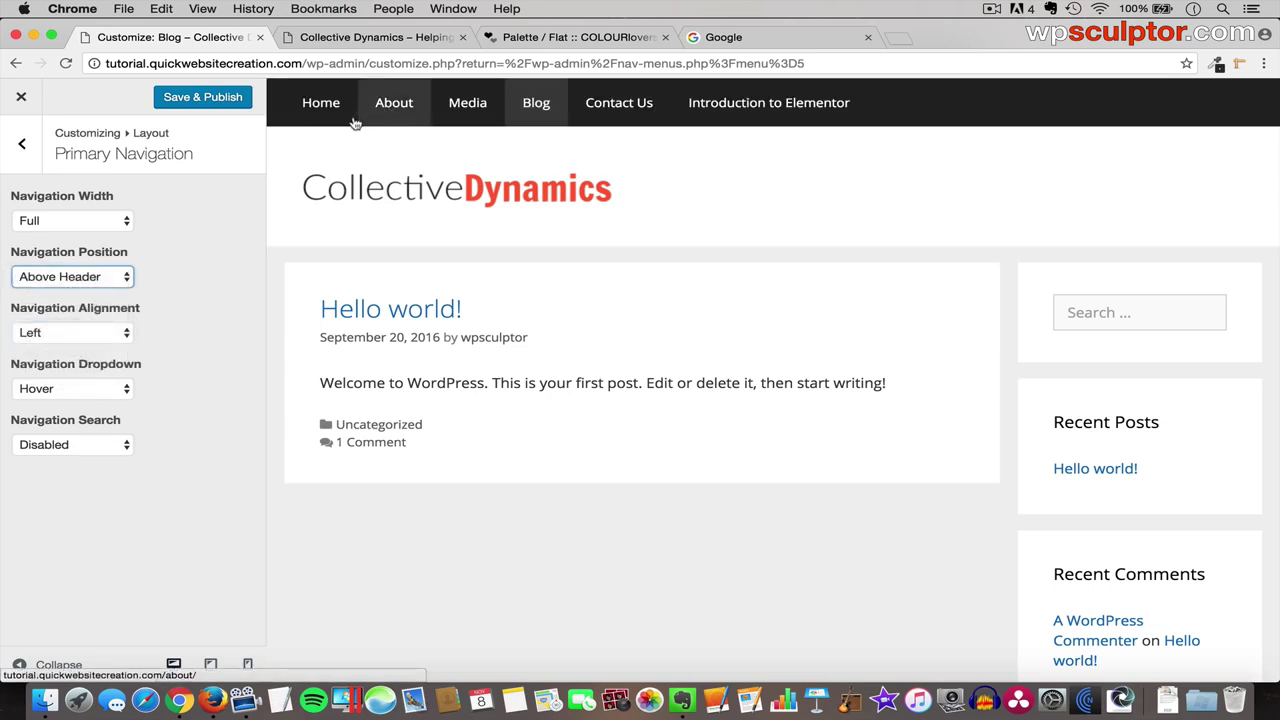
click(70, 279)
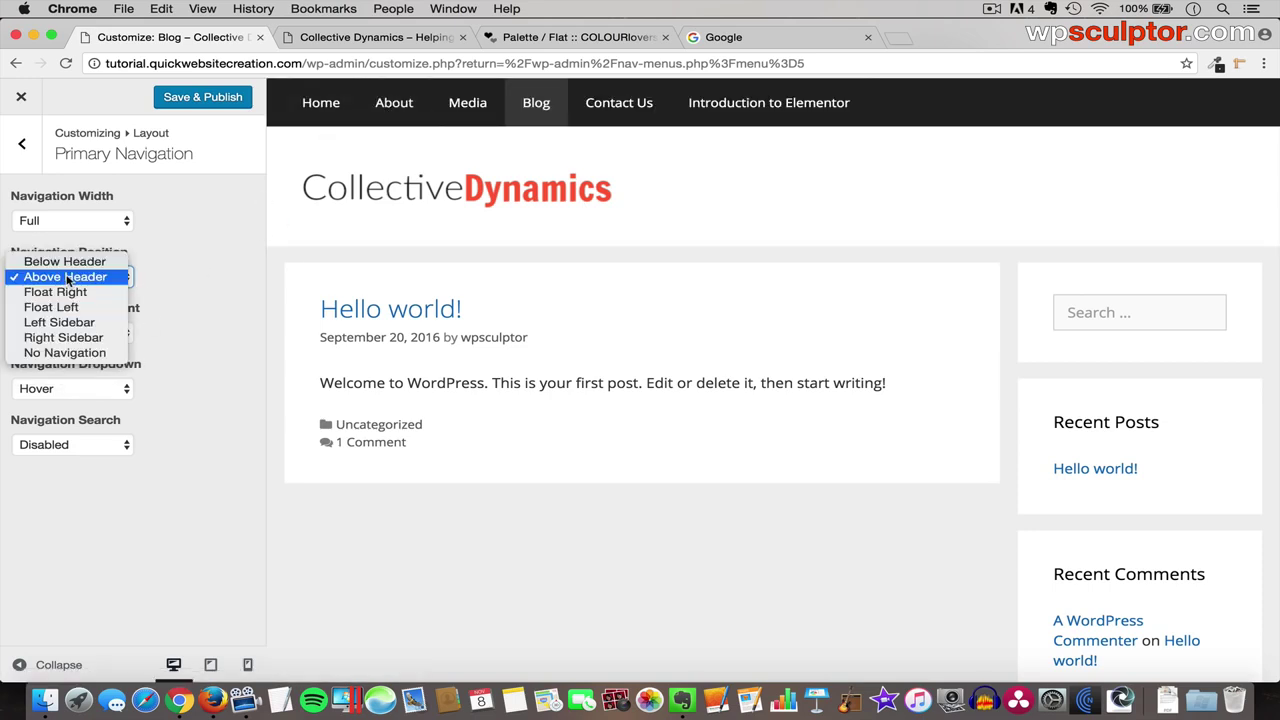
click(68, 277)
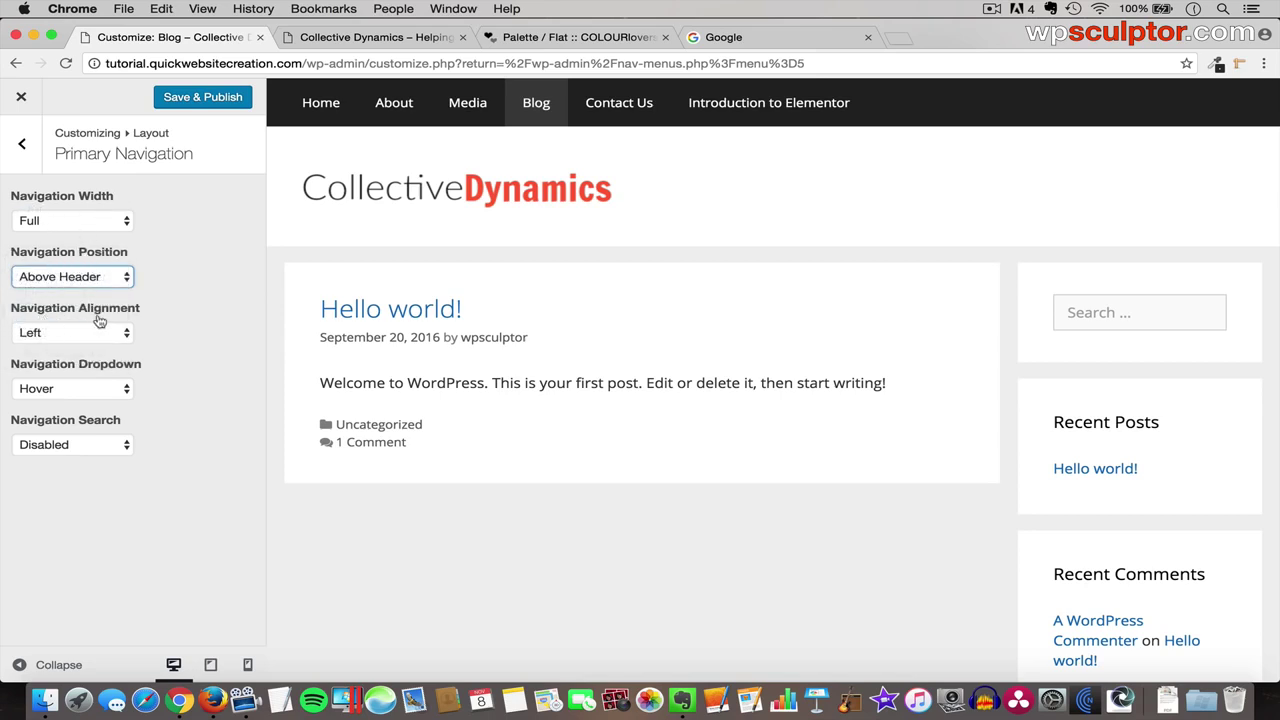
click(76, 221)
click(82, 237)
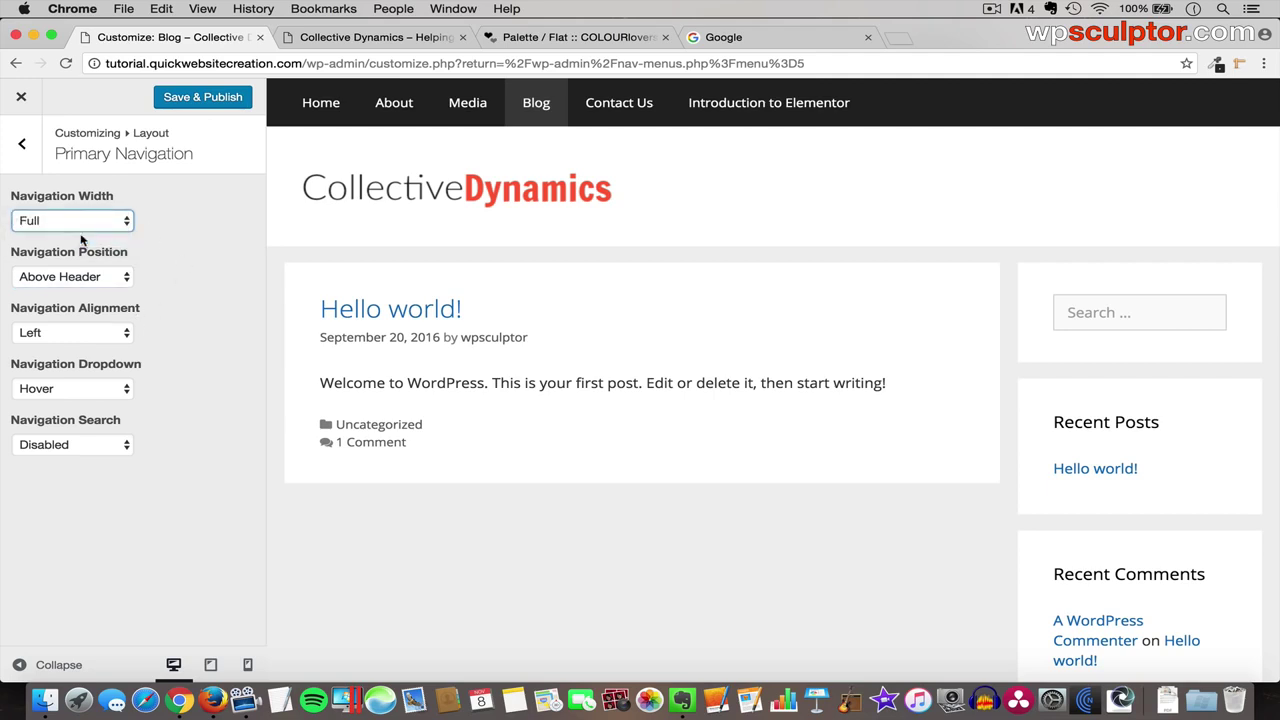
click(30, 664)
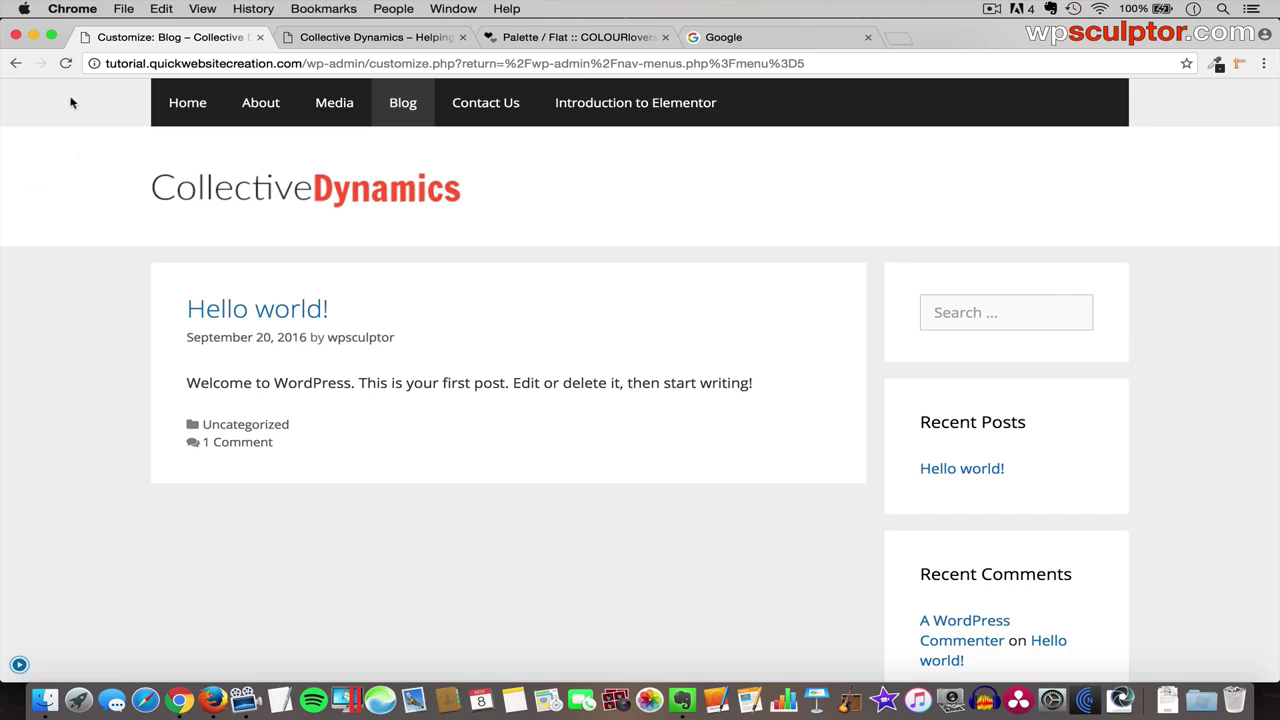
click(19, 664)
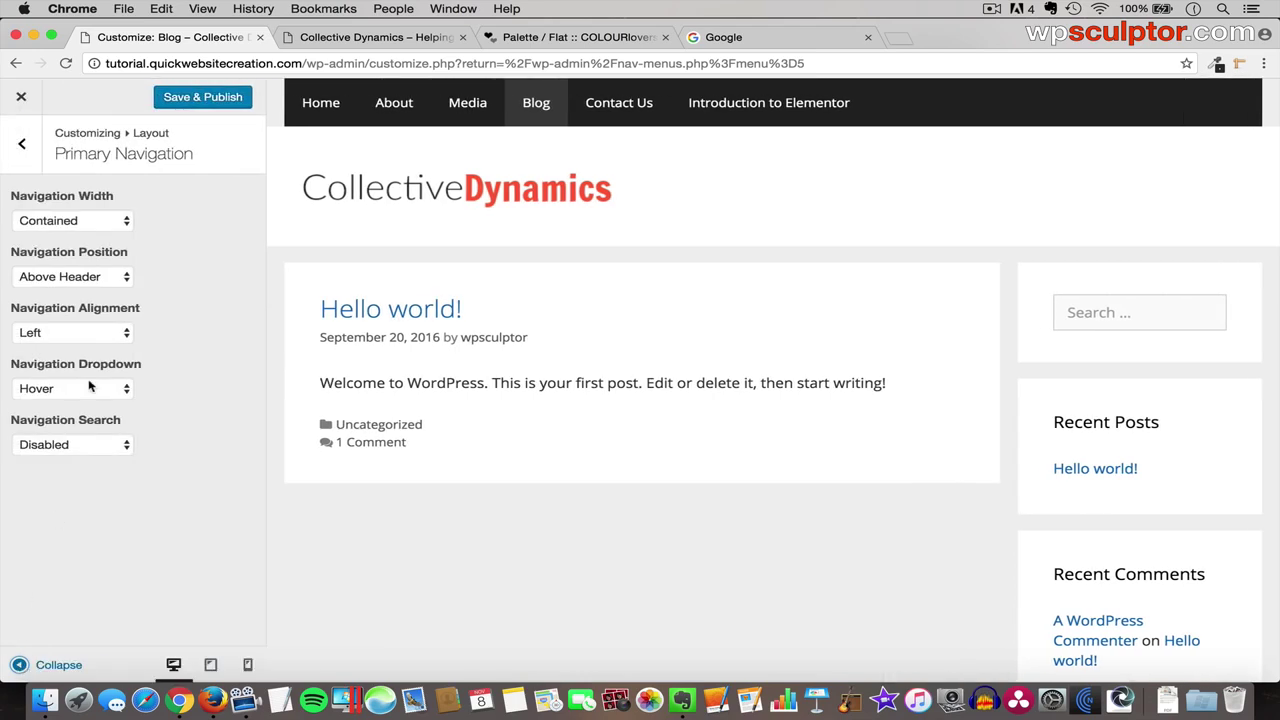
- Align the menu items Right and set the navigation position to Float Right beside the logo
click(77, 335)
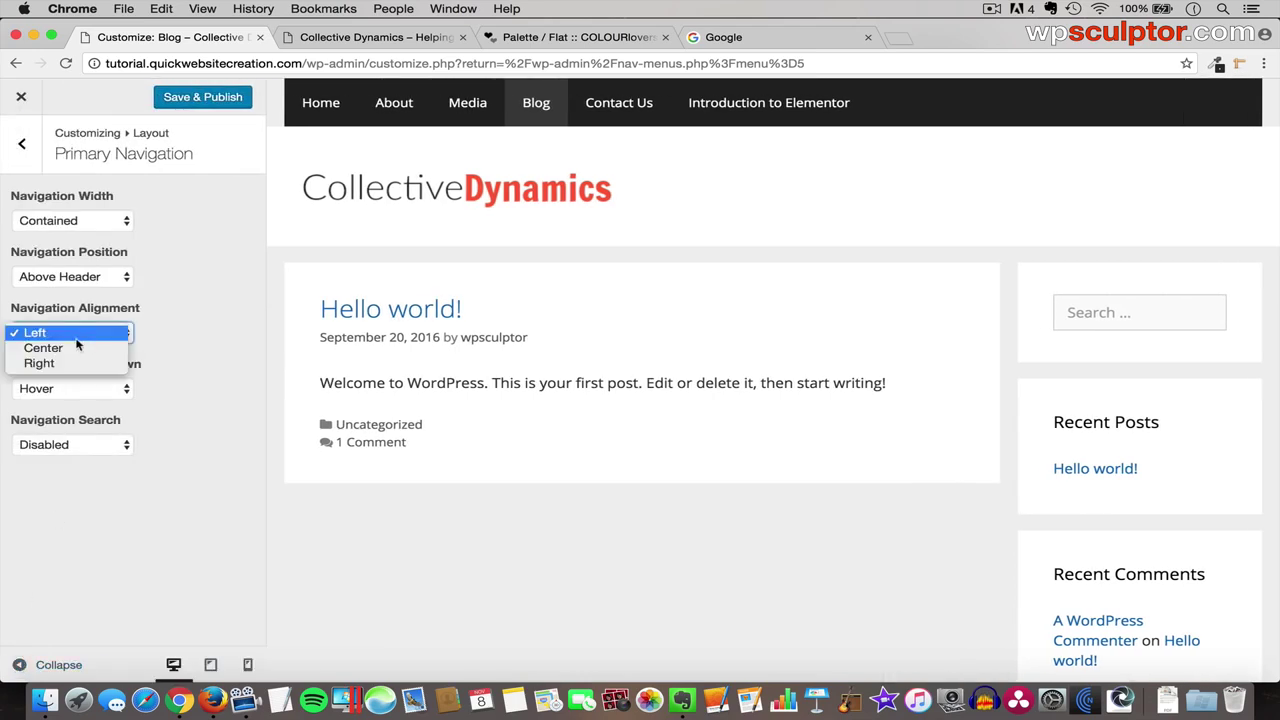
click(77, 347)
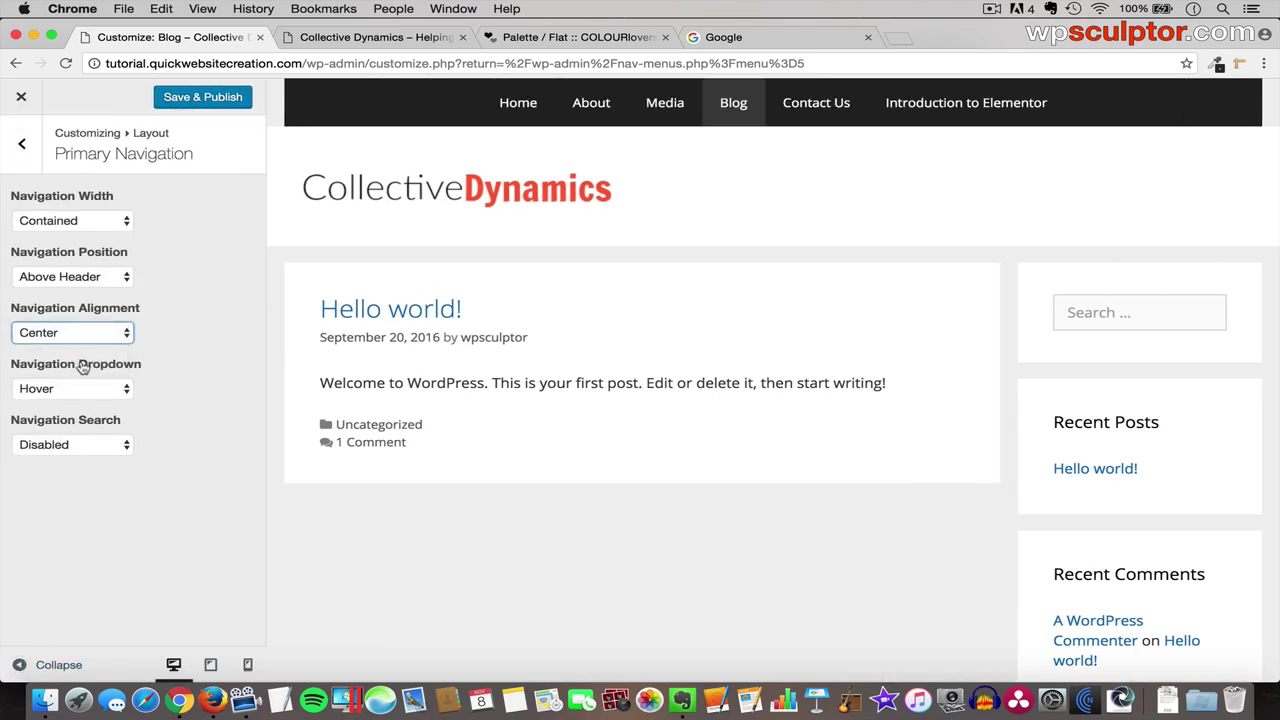
click(80, 337)
click(82, 348)
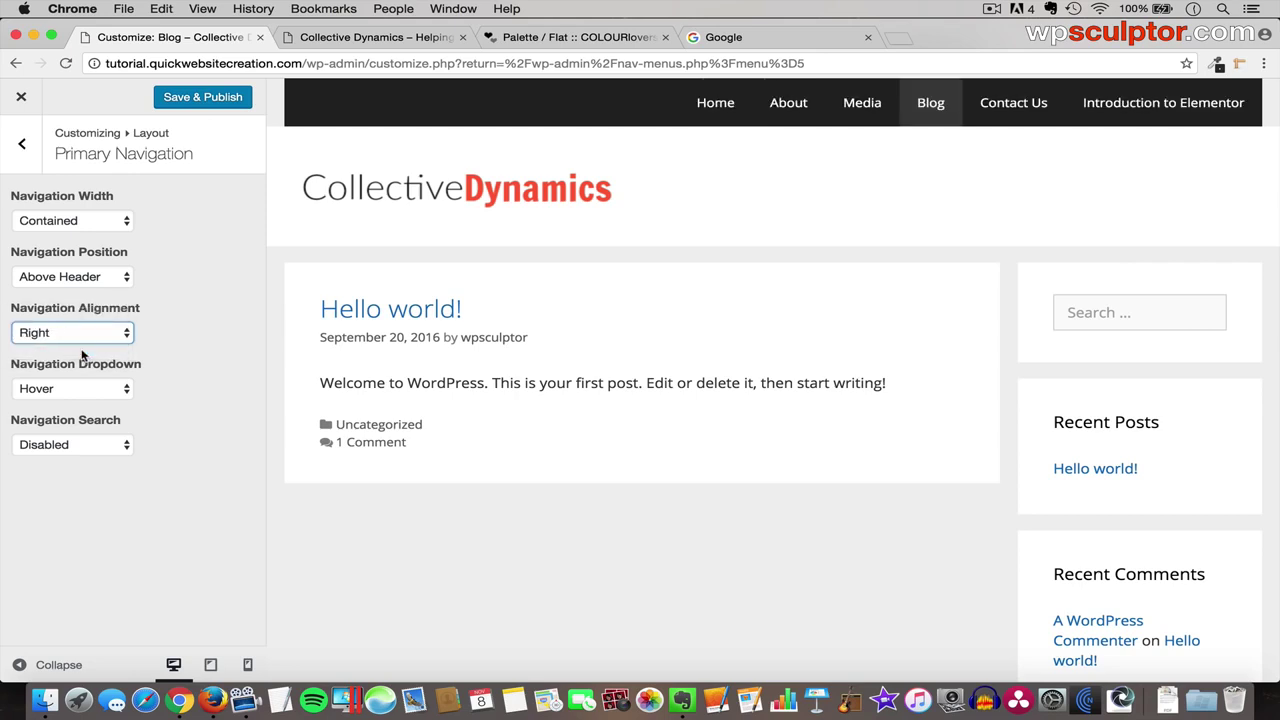
click(68, 280)
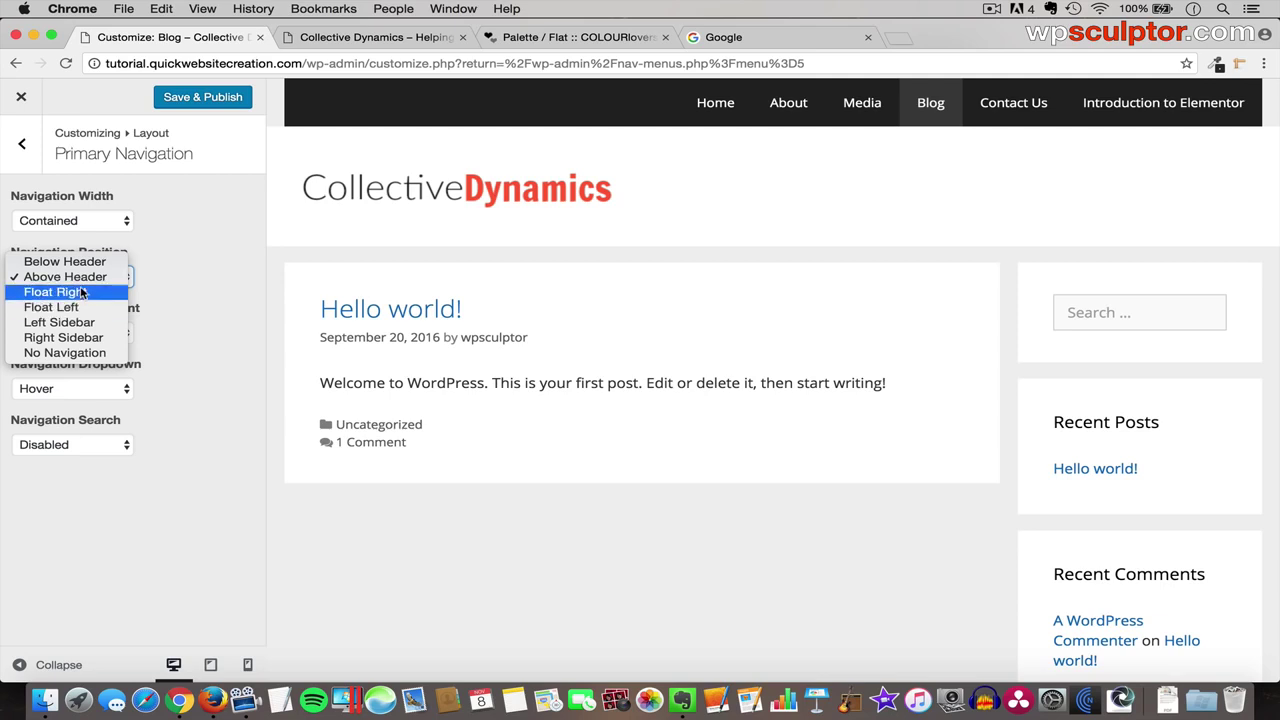
click(83, 292)
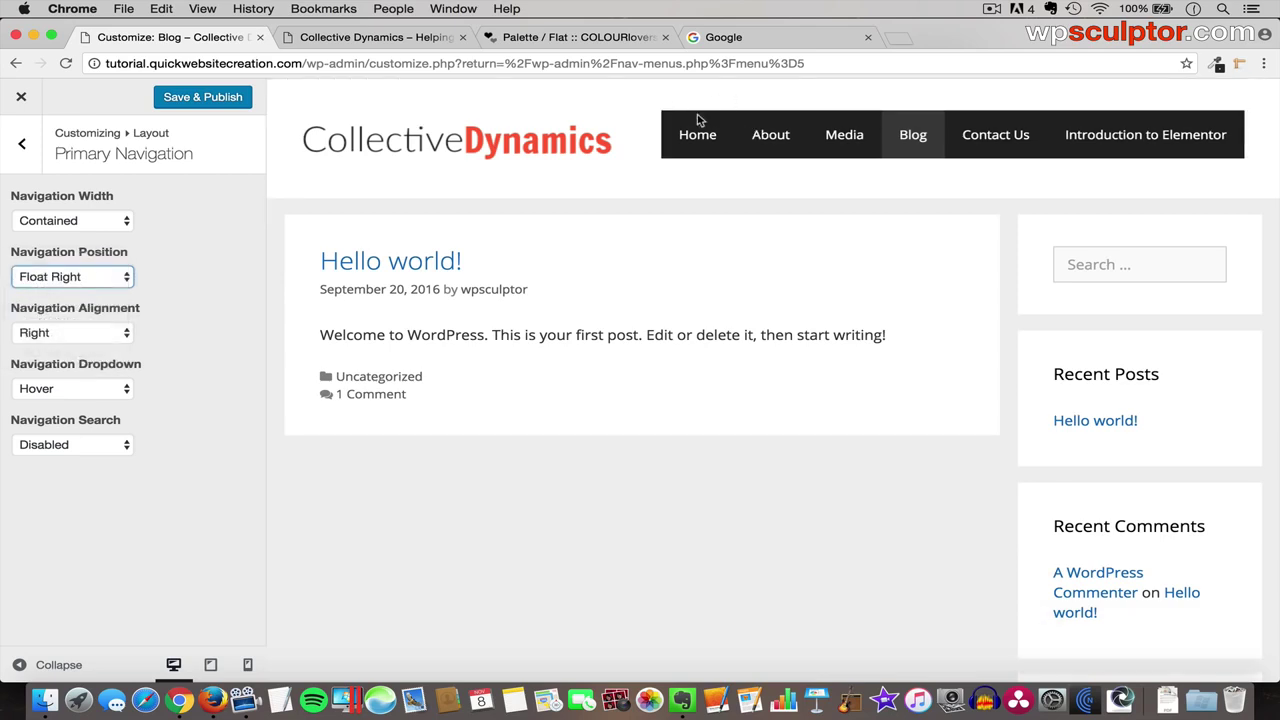
click(62, 666)
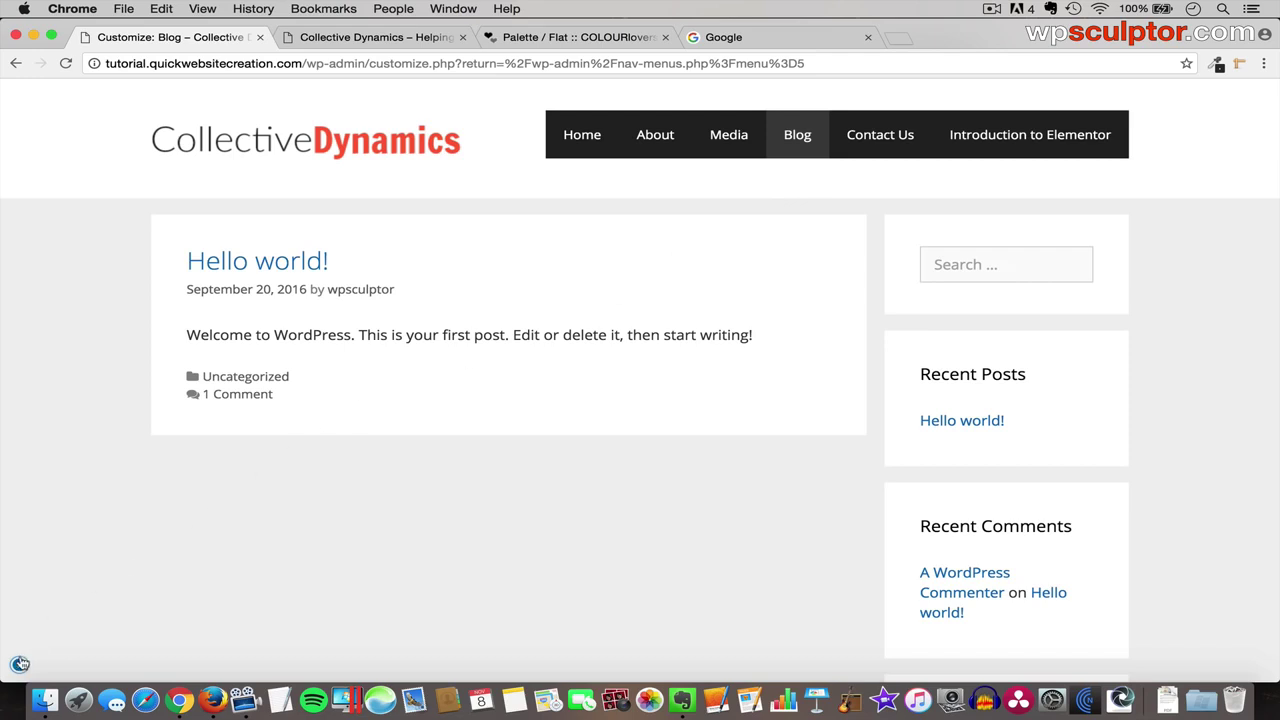
click(19, 664)
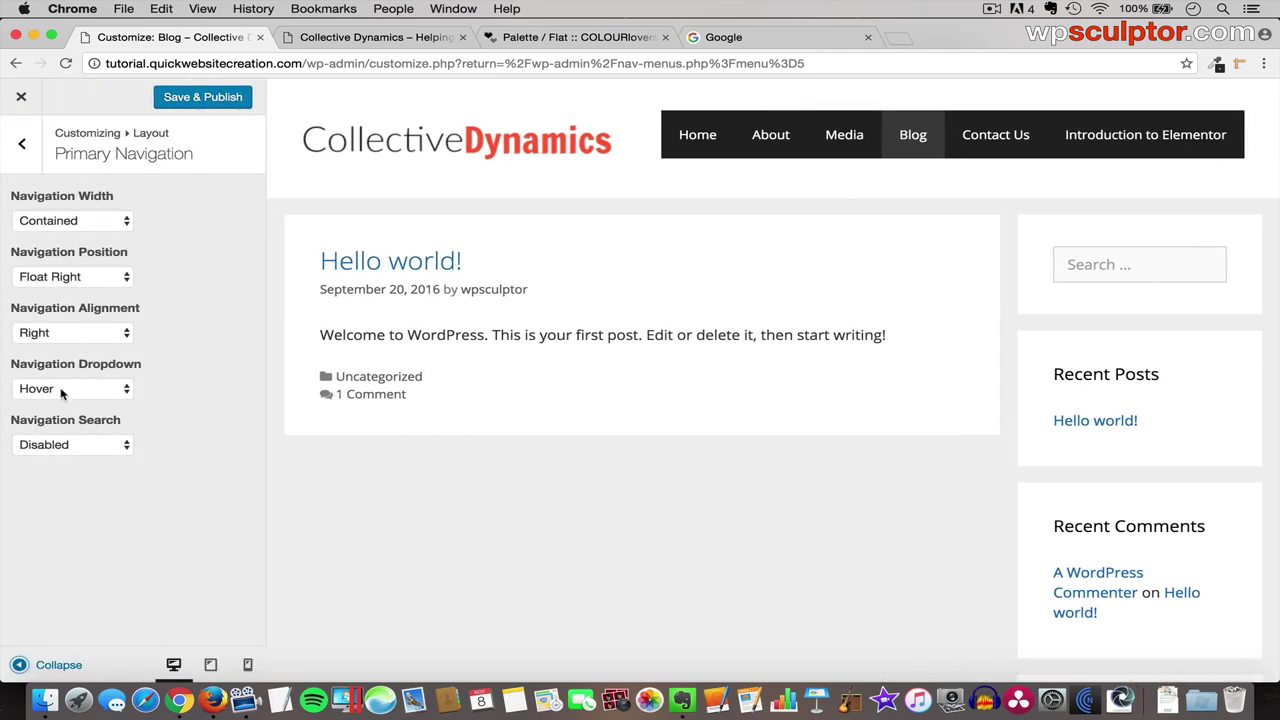
- Enable search in the primary navigation and preview the page
click(56, 446)
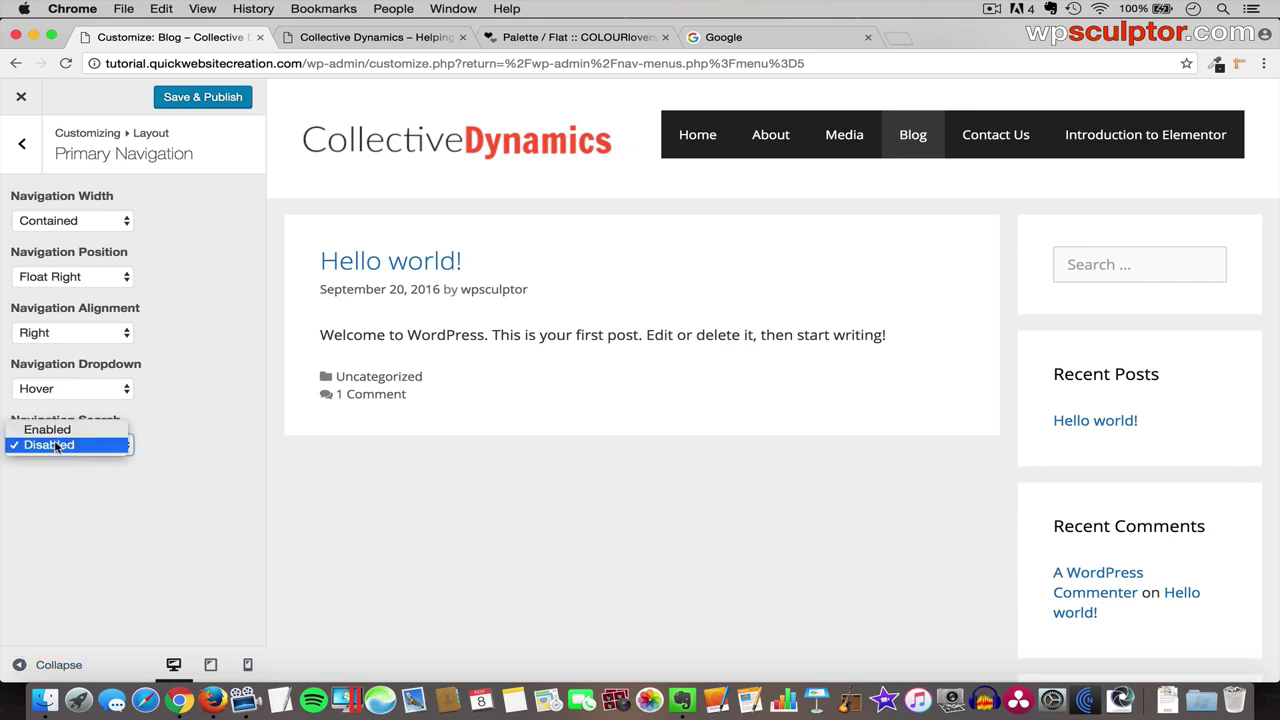
click(56, 430)
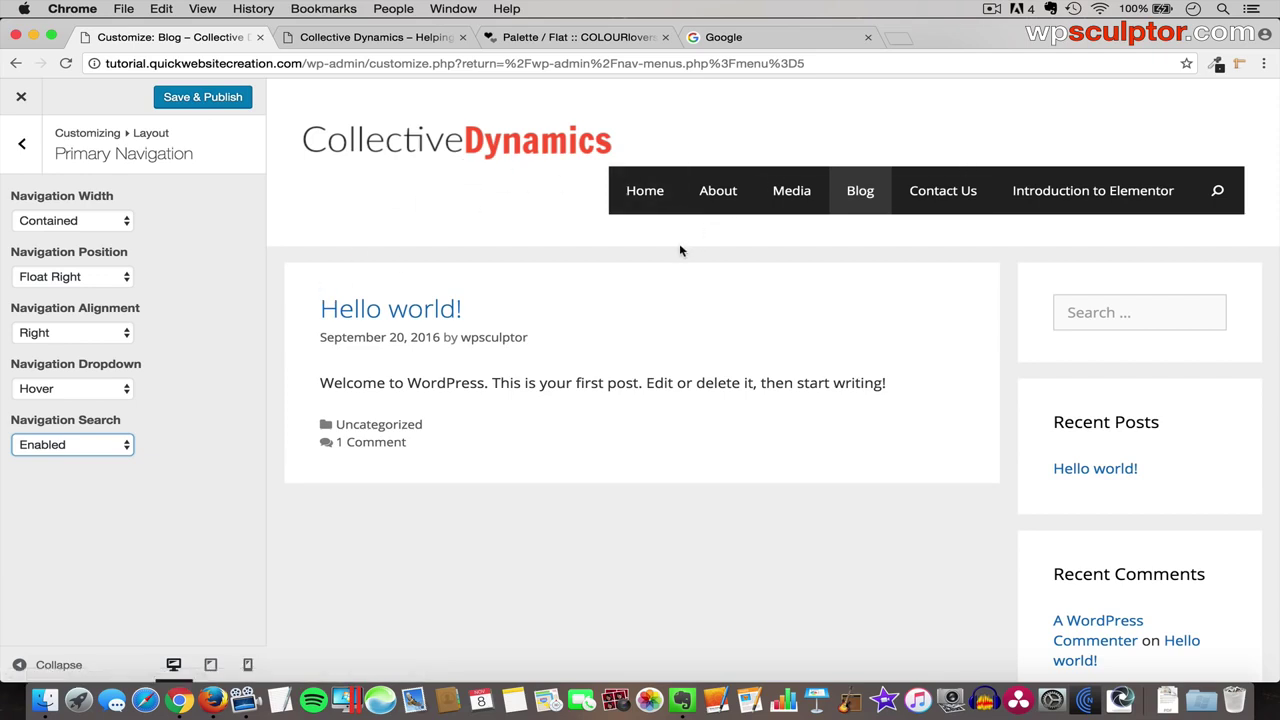
click(55, 662)
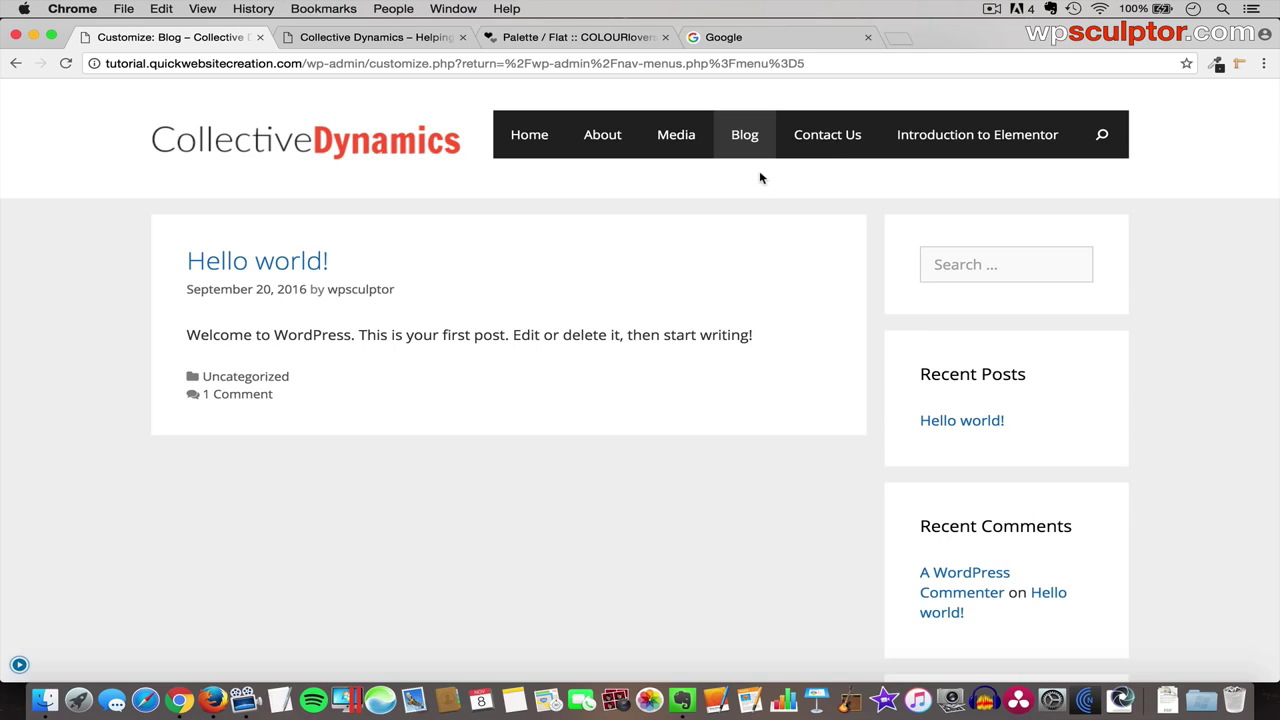
click(19, 663)
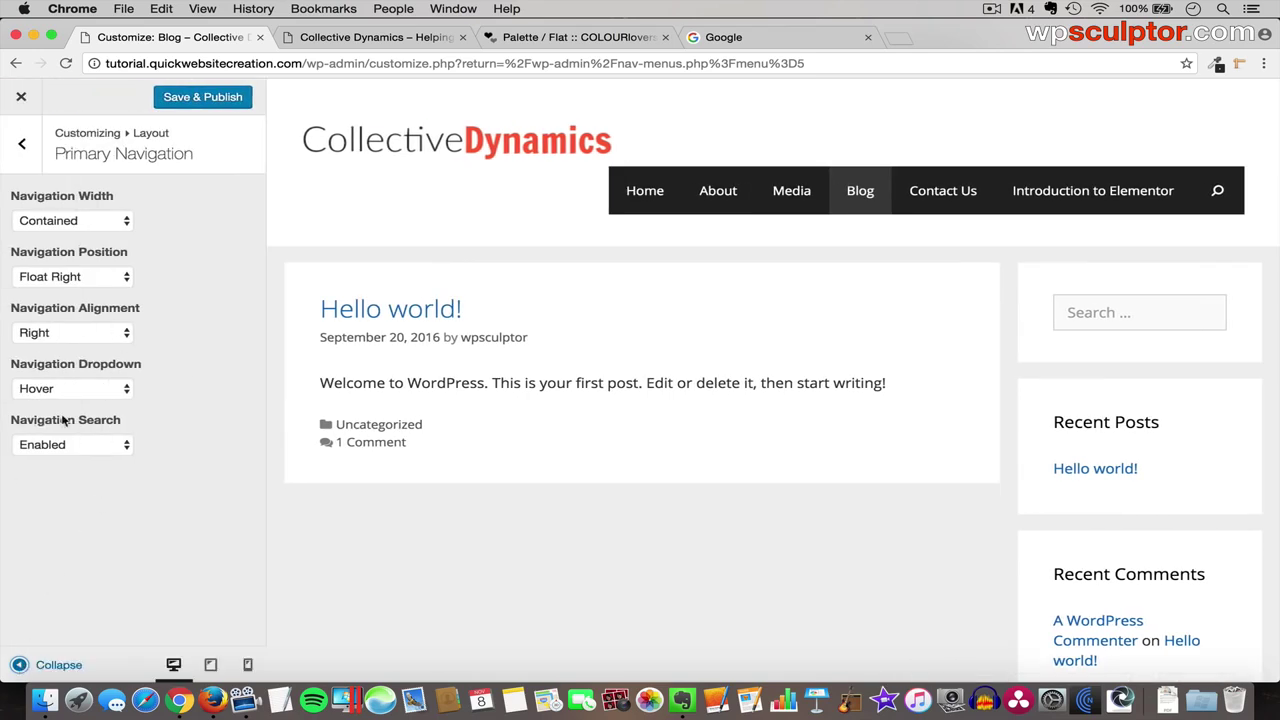
click(24, 145)
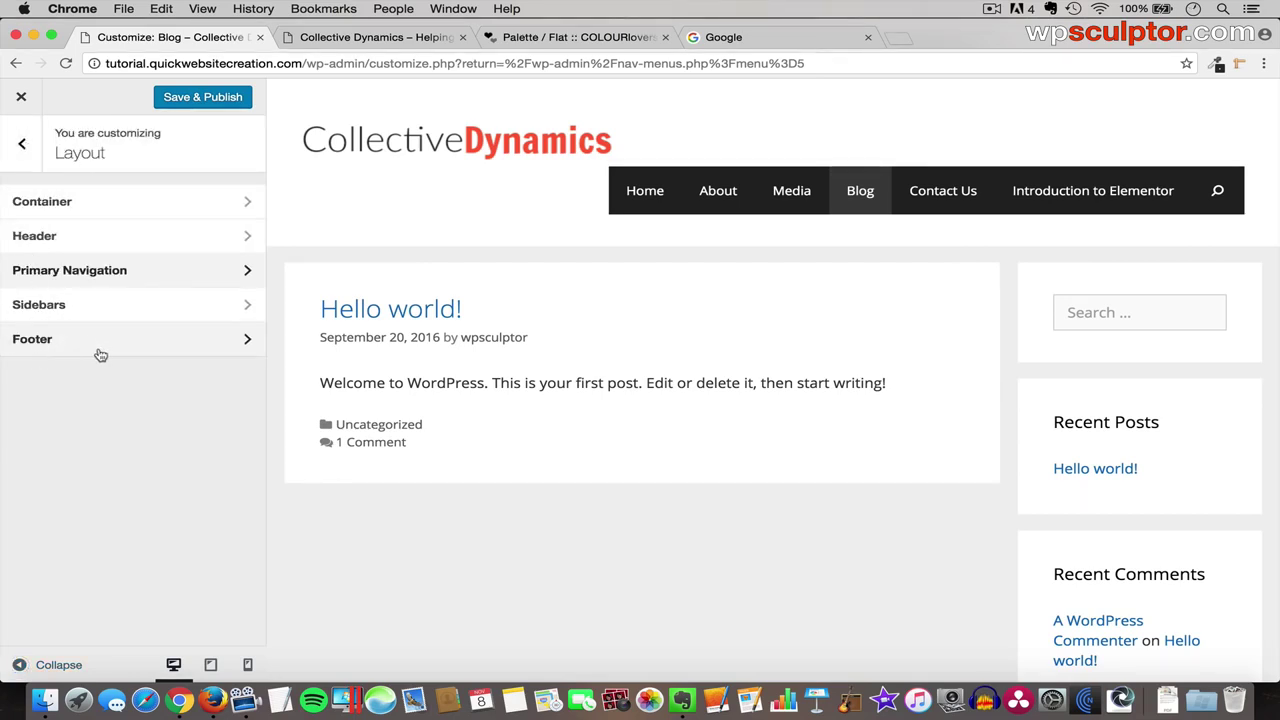
- Try blue and green page backgrounds, then reset Background Color to its default #efefef
click(22, 145)
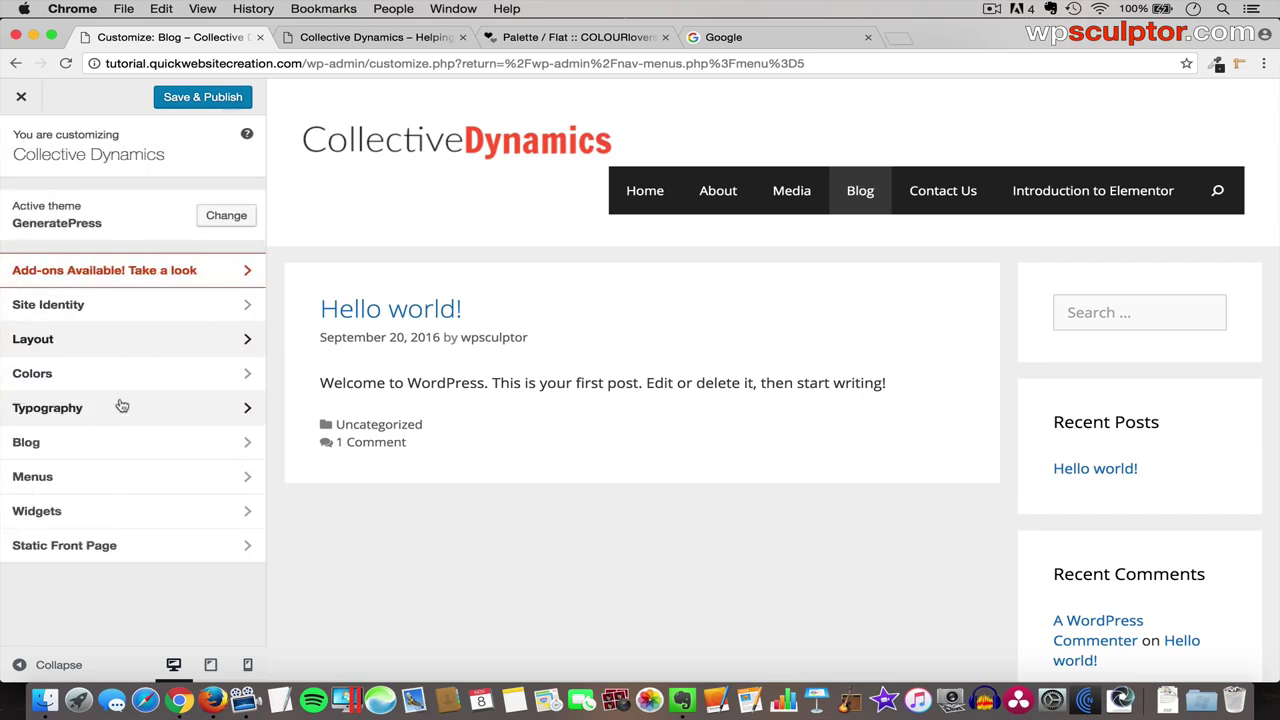
click(166, 380)
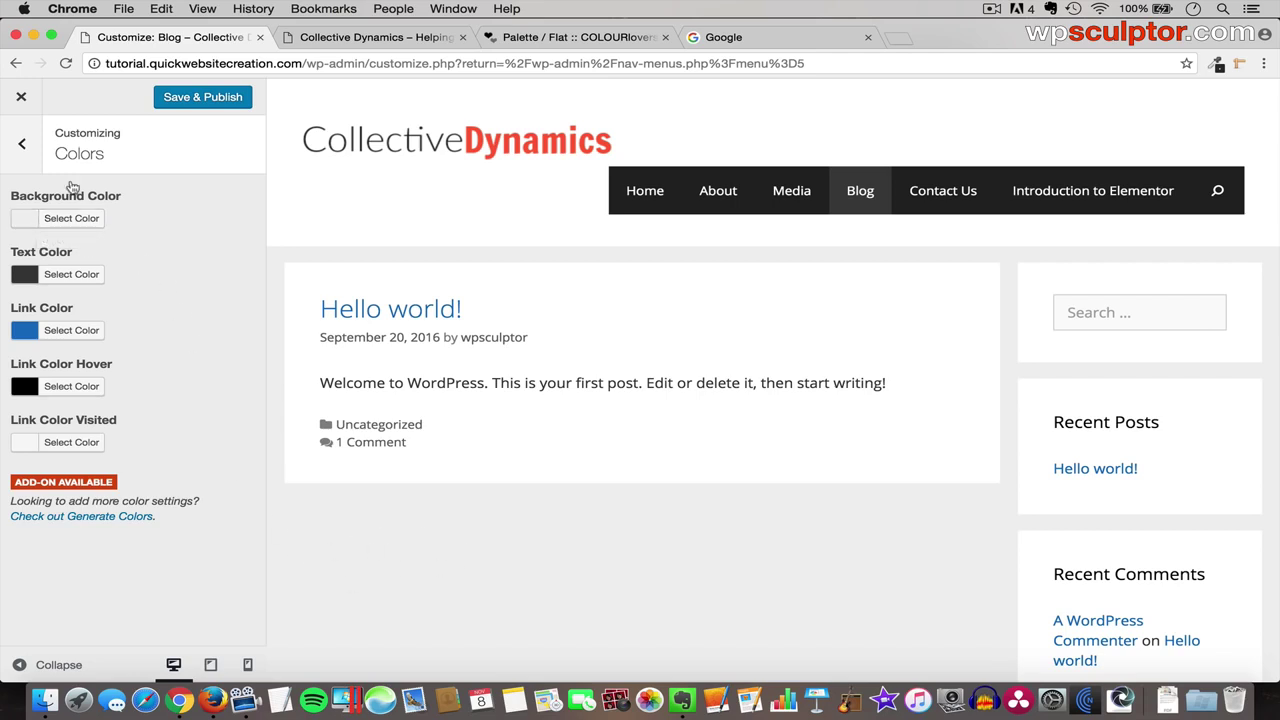
click(77, 220)
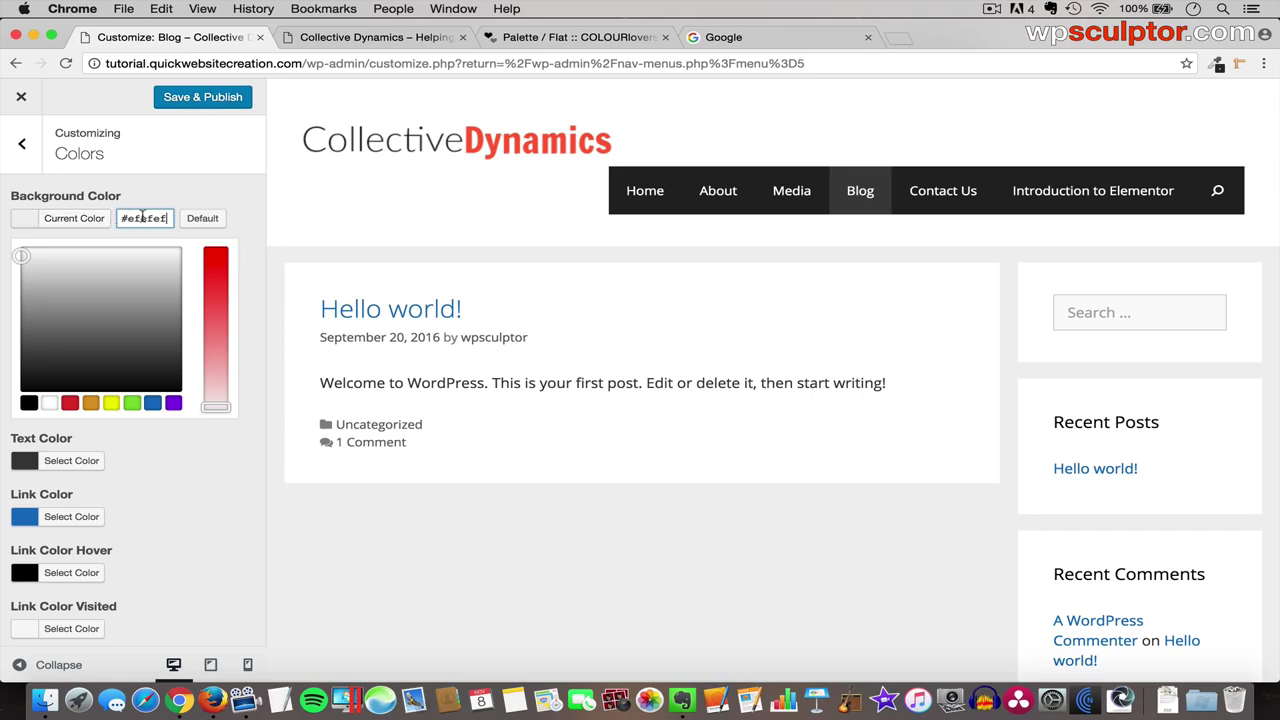
click(153, 403)
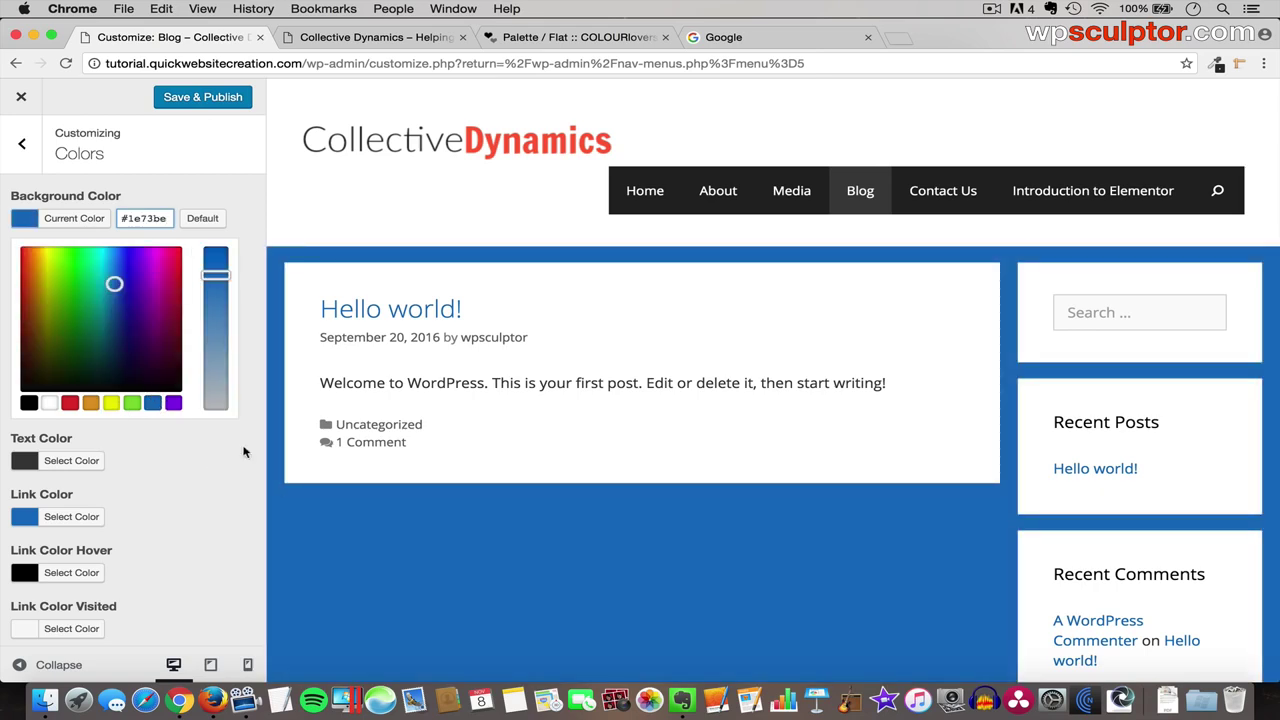
mouse_move(114, 286)
mouse_down()
mouse_move(57, 280)
mouse_move(78, 281)
mouse_move(106, 317)
mouse_move(103, 294)
mouse_move(88, 311)
mouse_move(100, 300)
mouse_up()
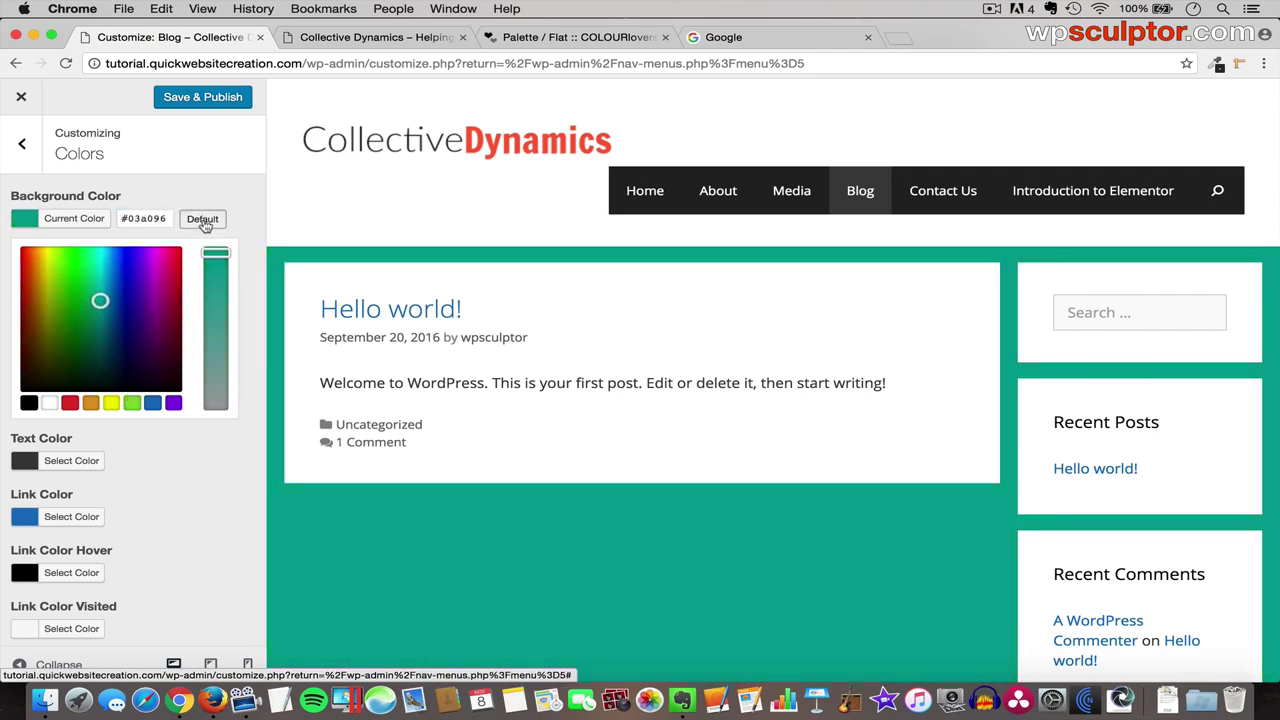
click(203, 220)
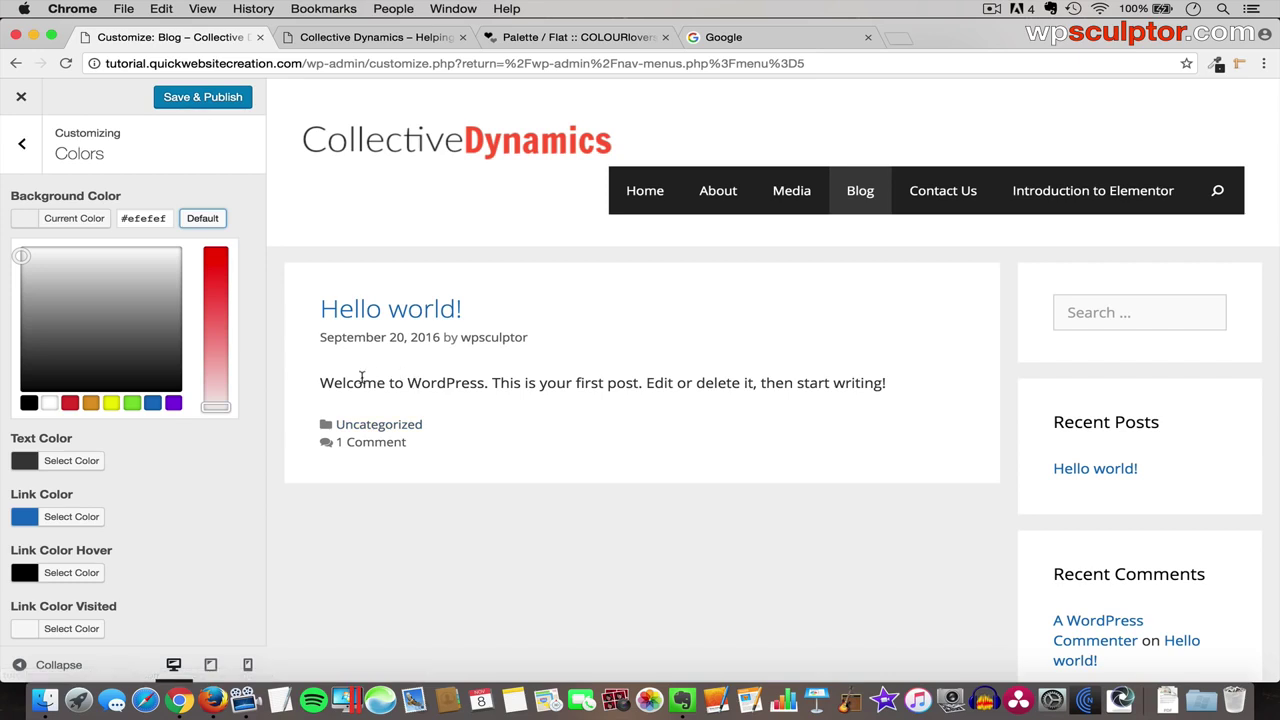
- Highlight and clear some post text in the preview, then scroll down the colour settings
drag(362, 383, 540, 383)
click(594, 427)
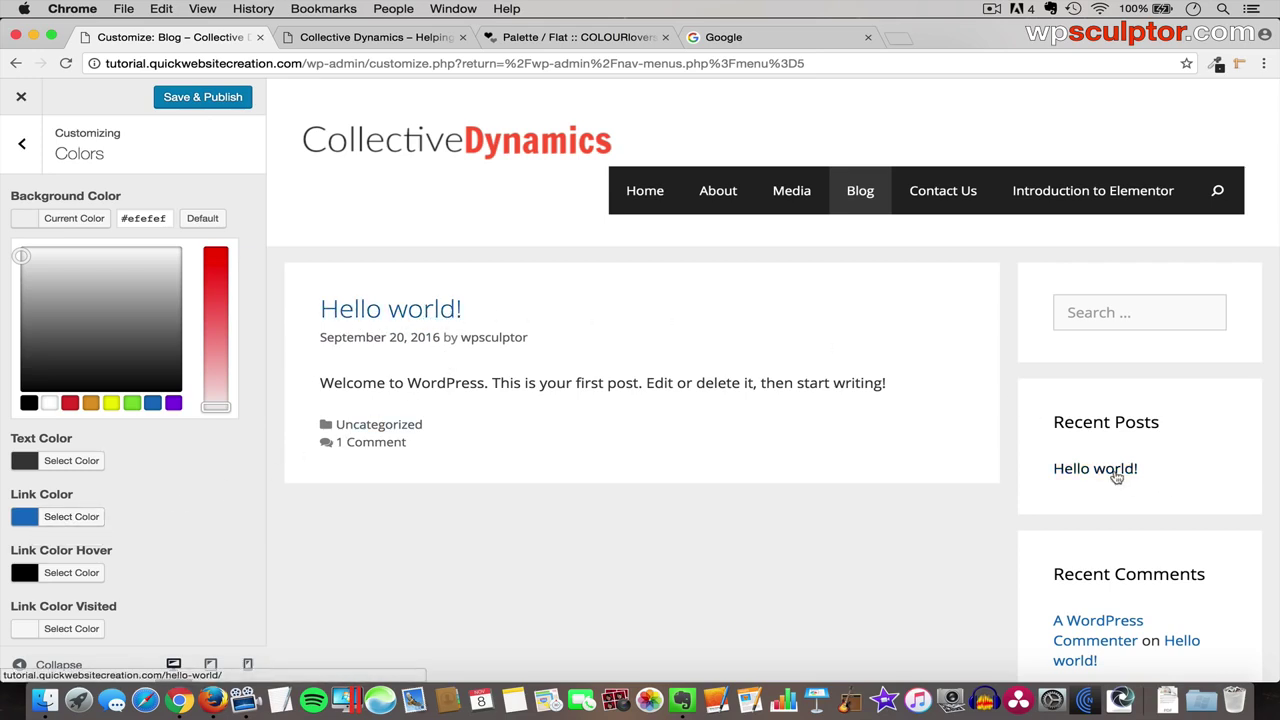
scroll(1105, 572, down, 2)
scroll(1105, 580, down, 2)
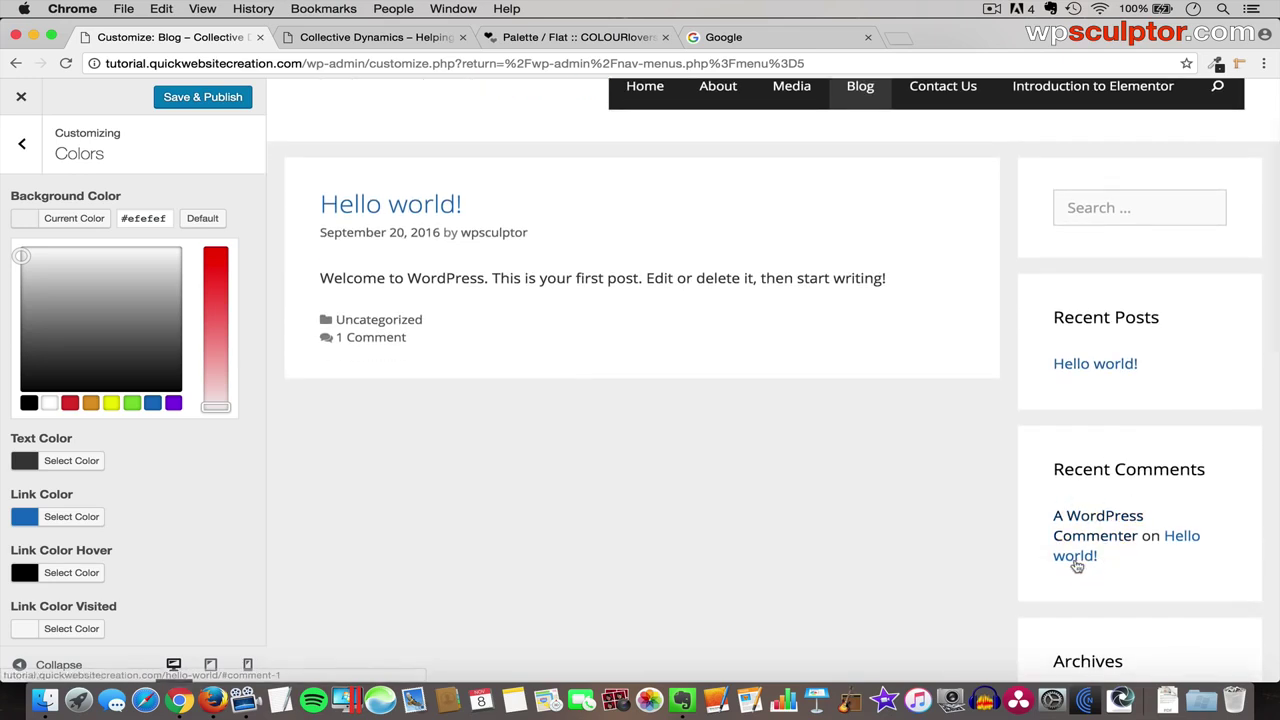
- Copy Burnt Red FC6042 from the COLOURlovers Flat palette into Link Color
click(68, 517)
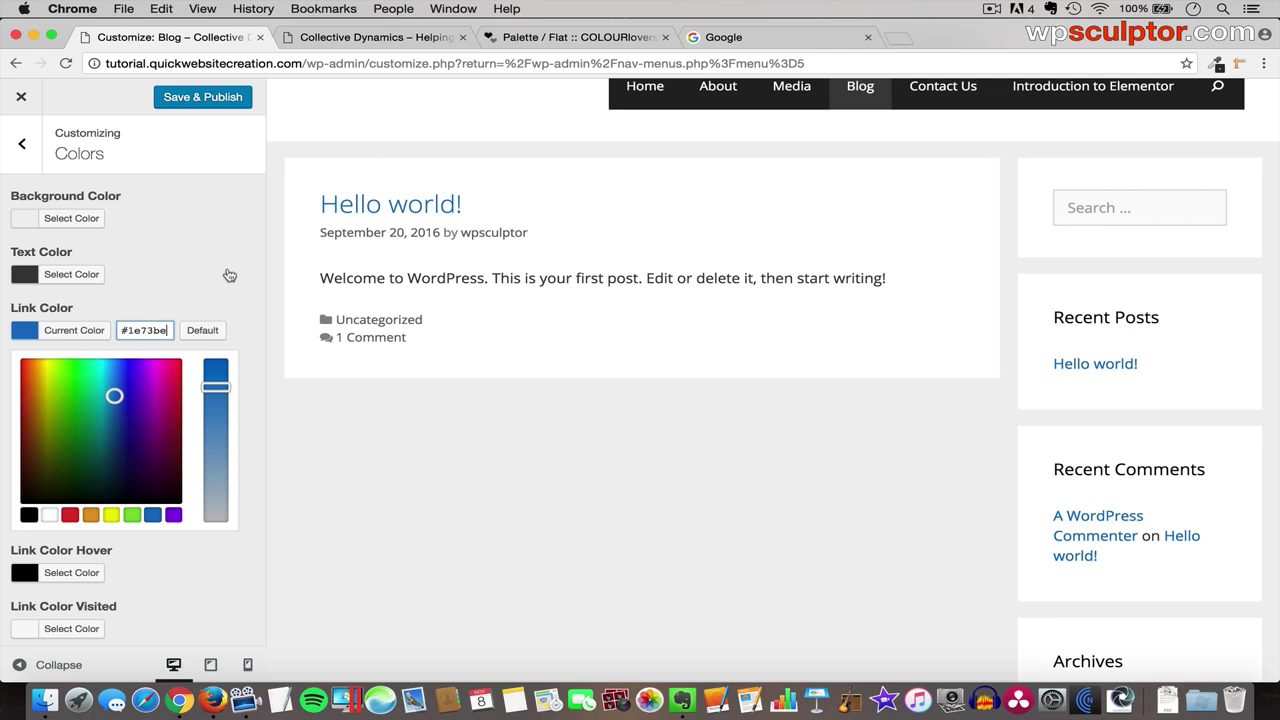
click(560, 40)
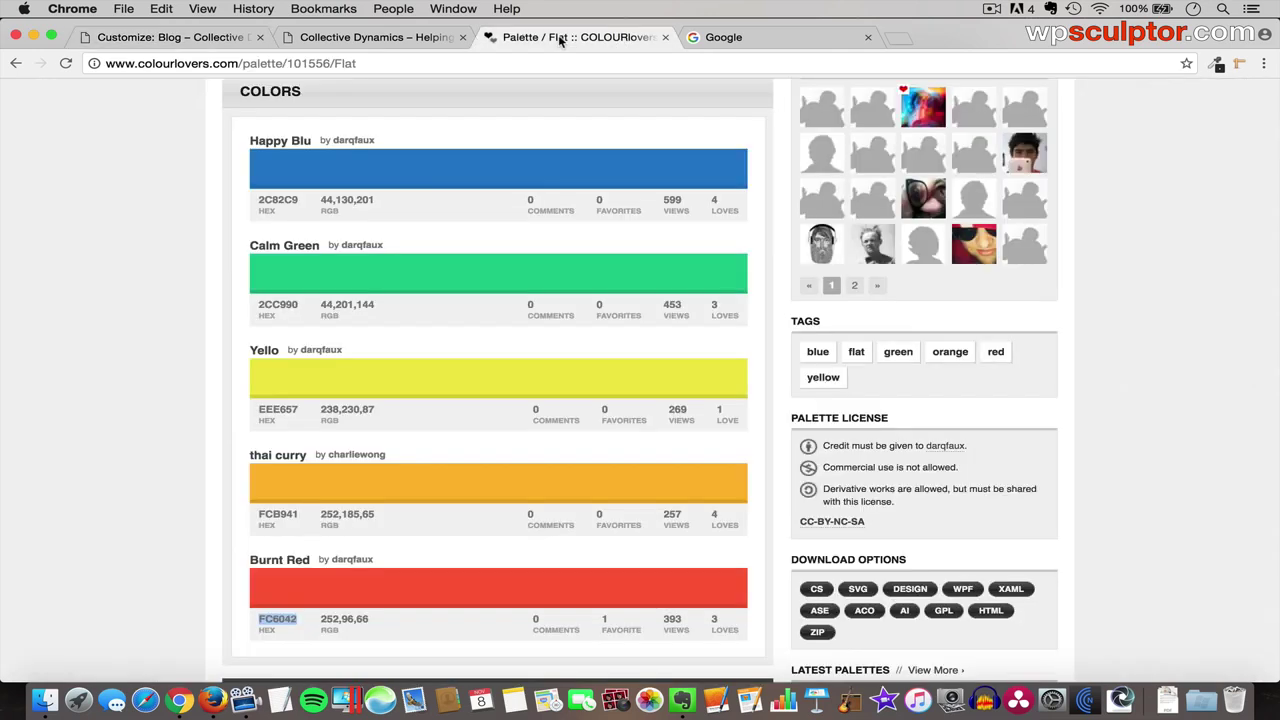
double_click(278, 618)
click(170, 38)
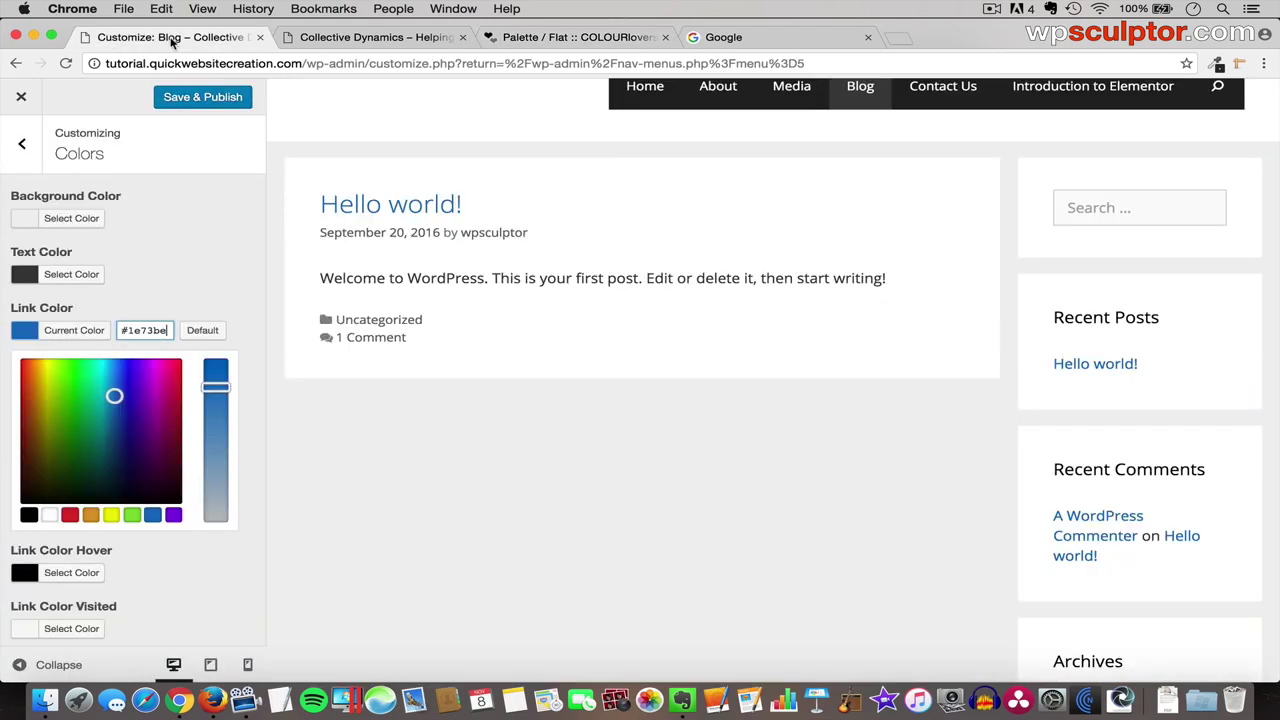
double_click(153, 335)
key(BackSpace)
text(fc6042)
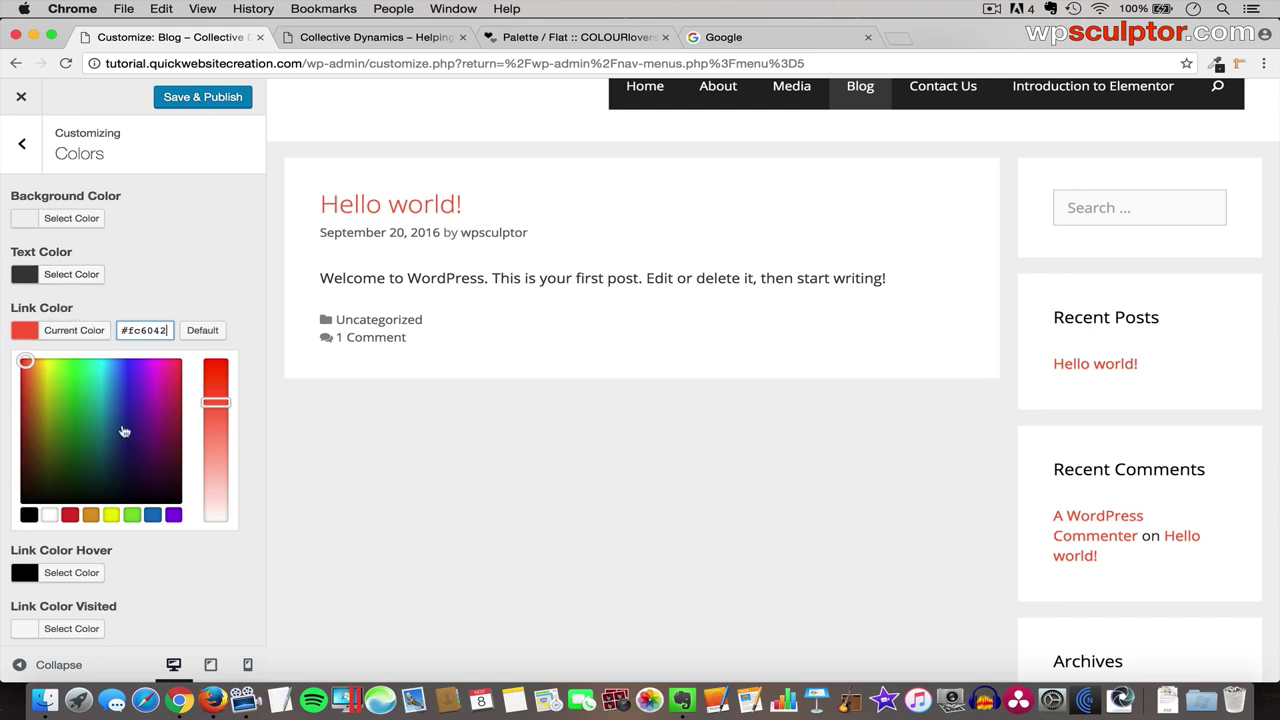
- Paste the same #fc6042 into Link Color Visited
scroll(127, 445, down, 3)
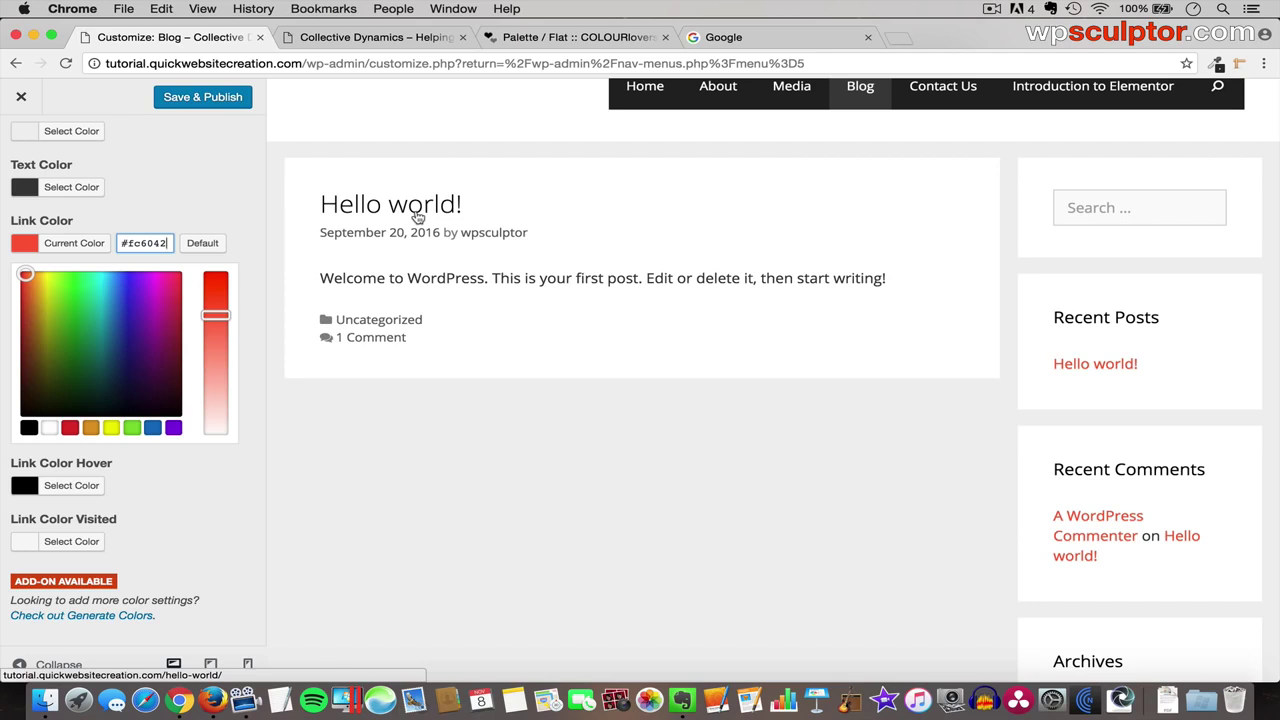
click(82, 546)
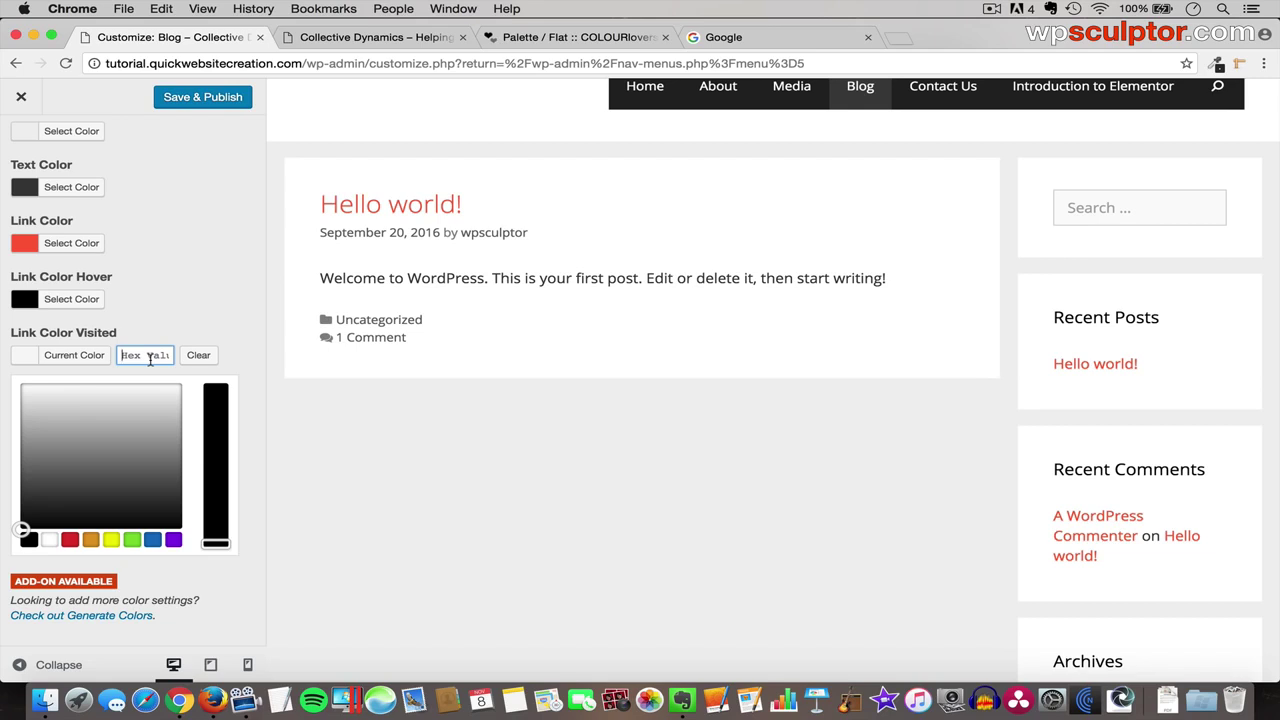
text(#fc6042)
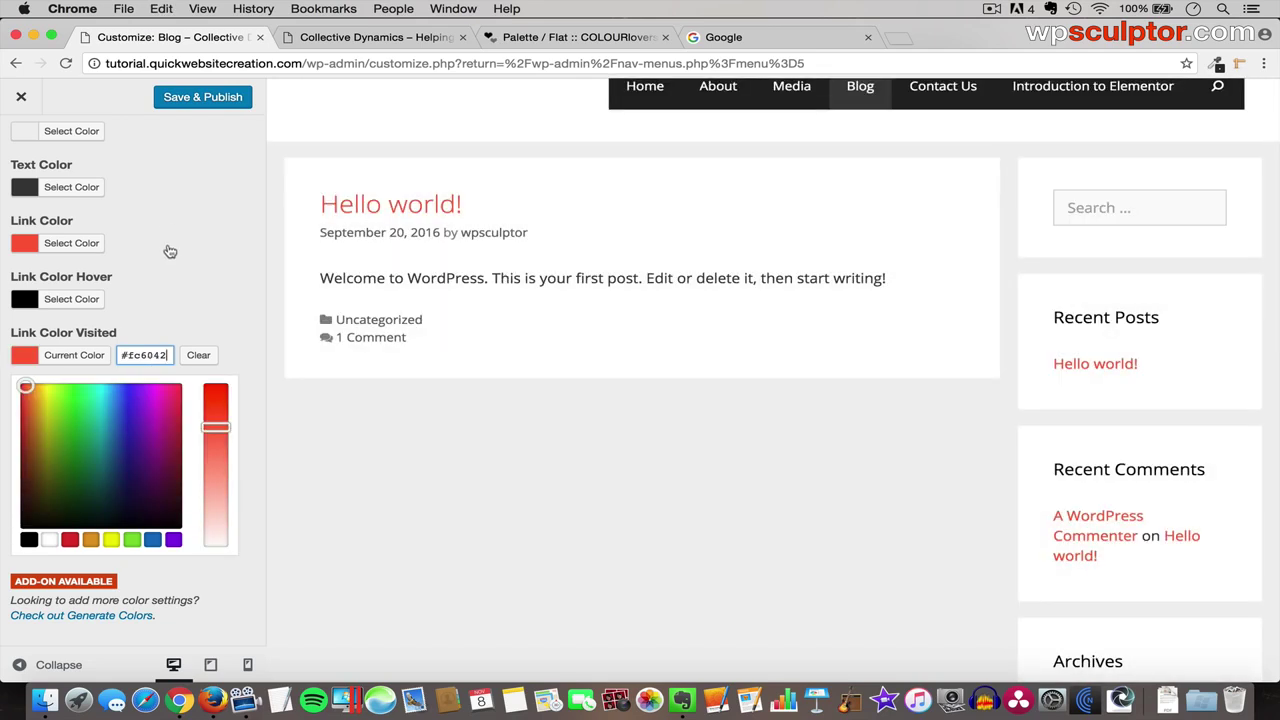
scroll(145, 226, up, 3)
click(27, 152)
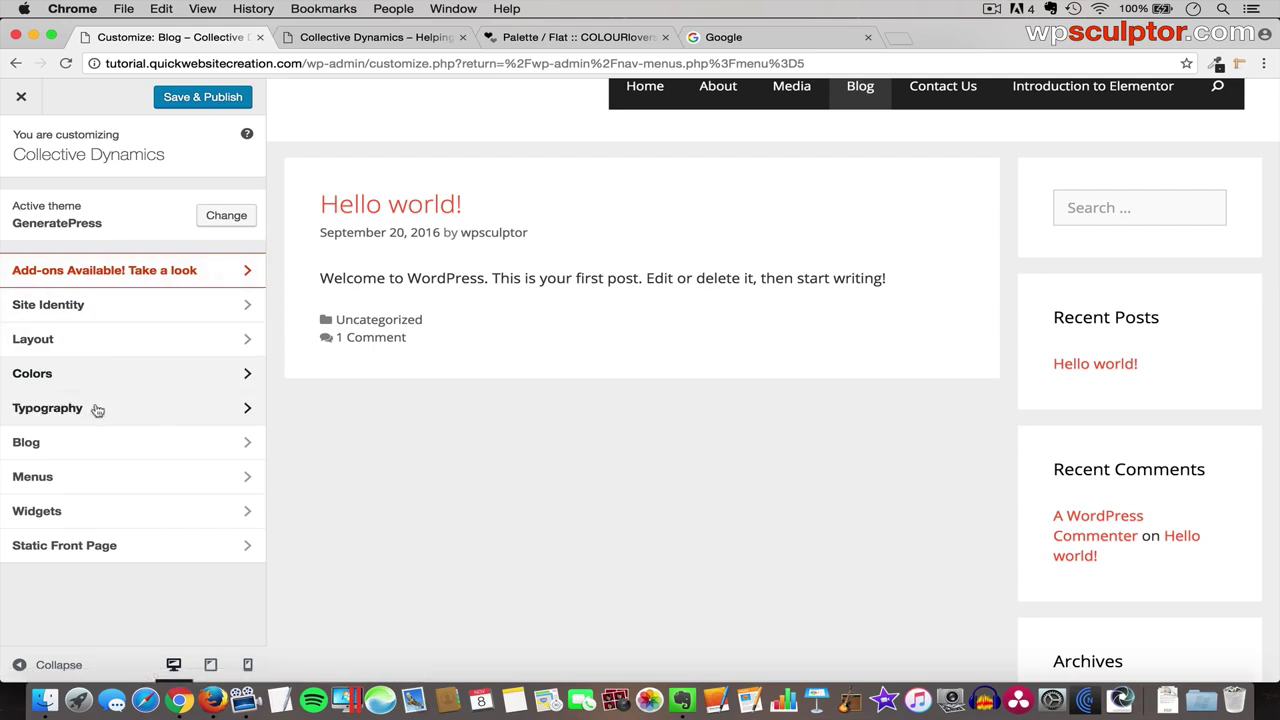
- Browse the Typography settings and try Oswald as the body font
click(128, 410)
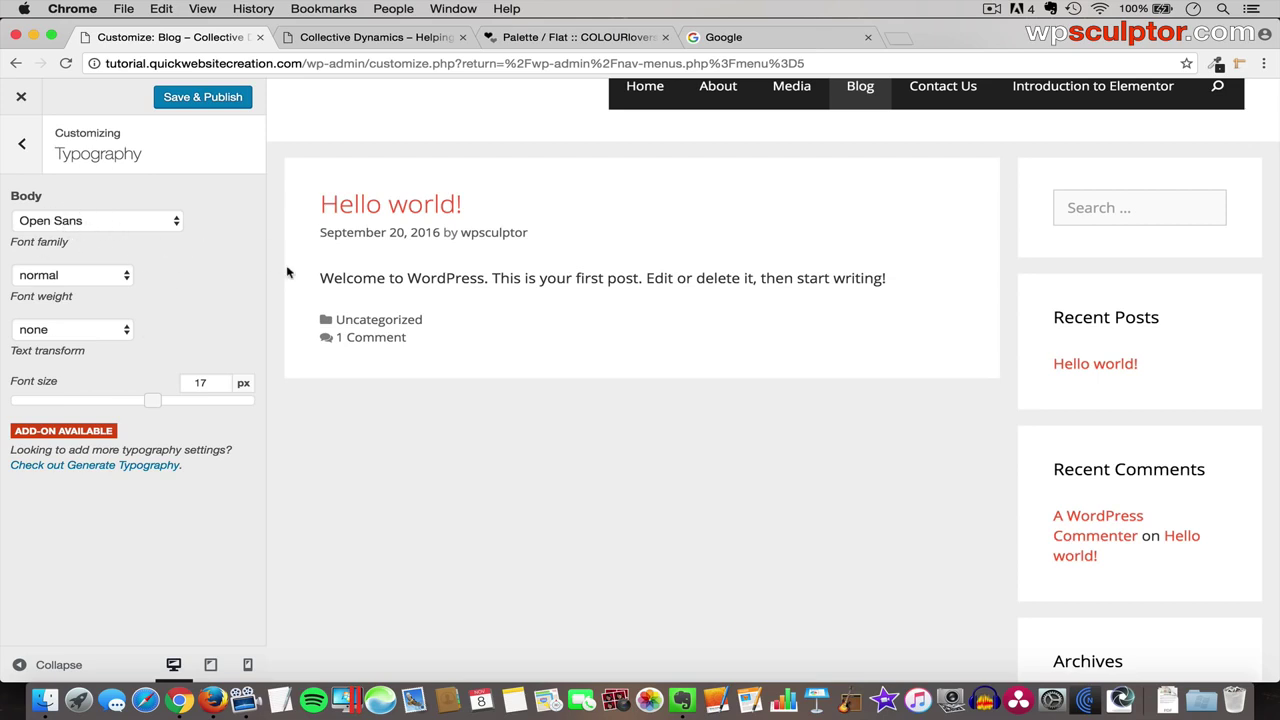
scroll(286, 271, up, 2)
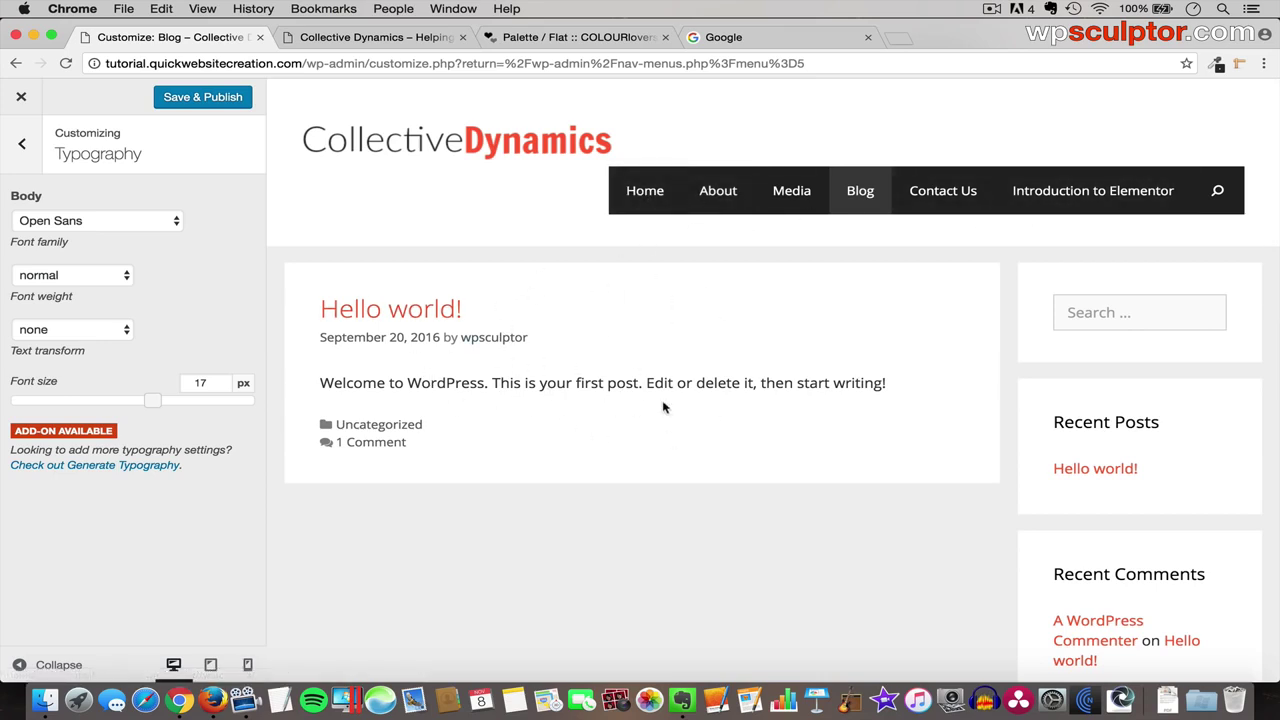
scroll(863, 437, down, 3)
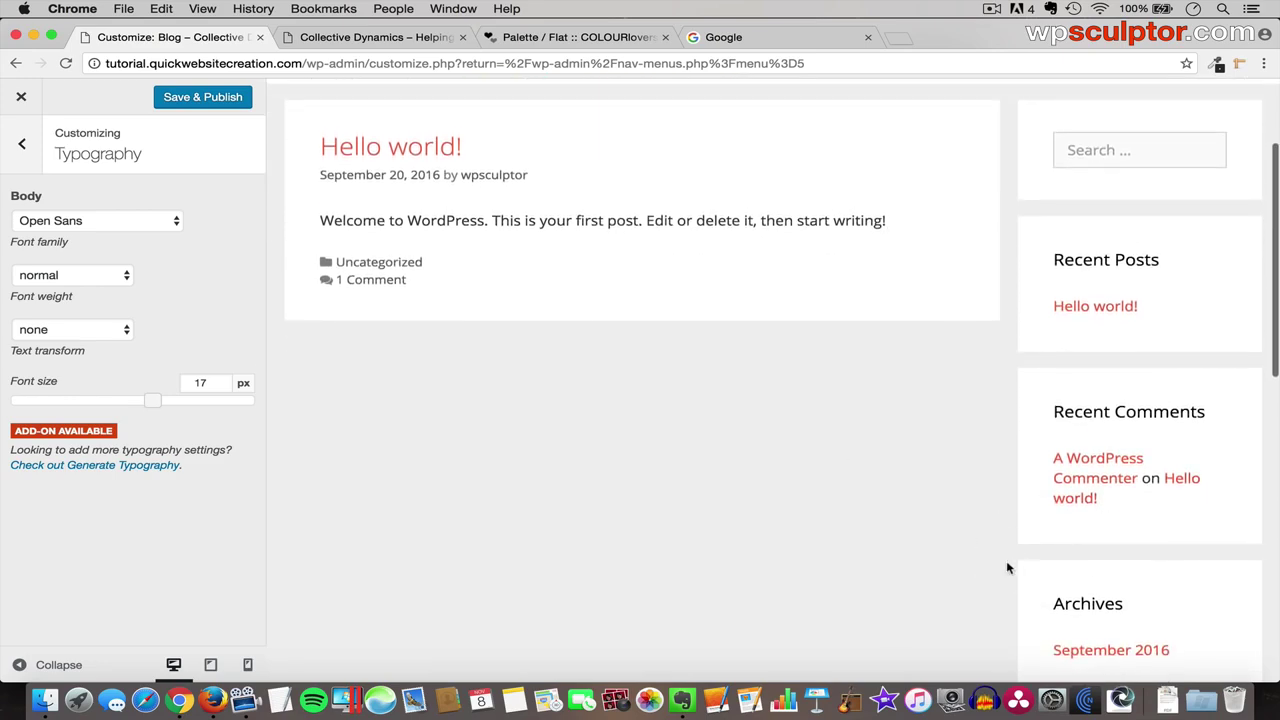
scroll(837, 606, down, 10)
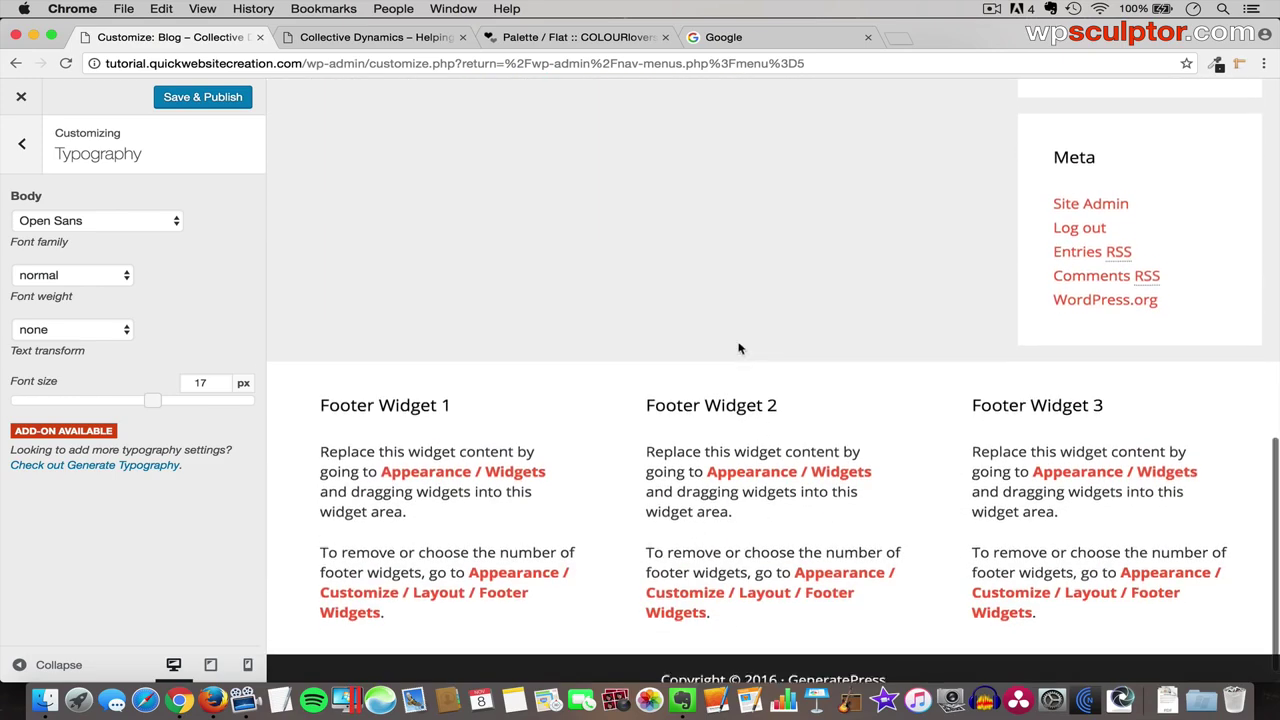
scroll(739, 348, up, 15)
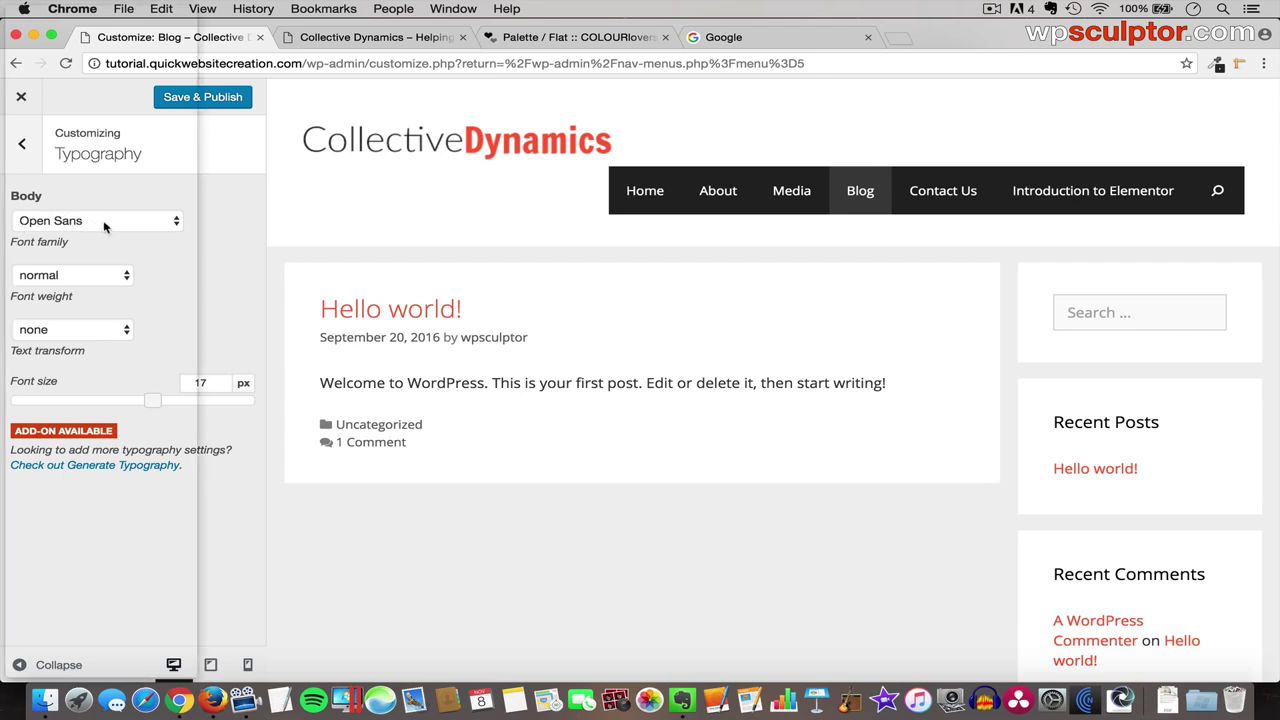
click(93, 222)
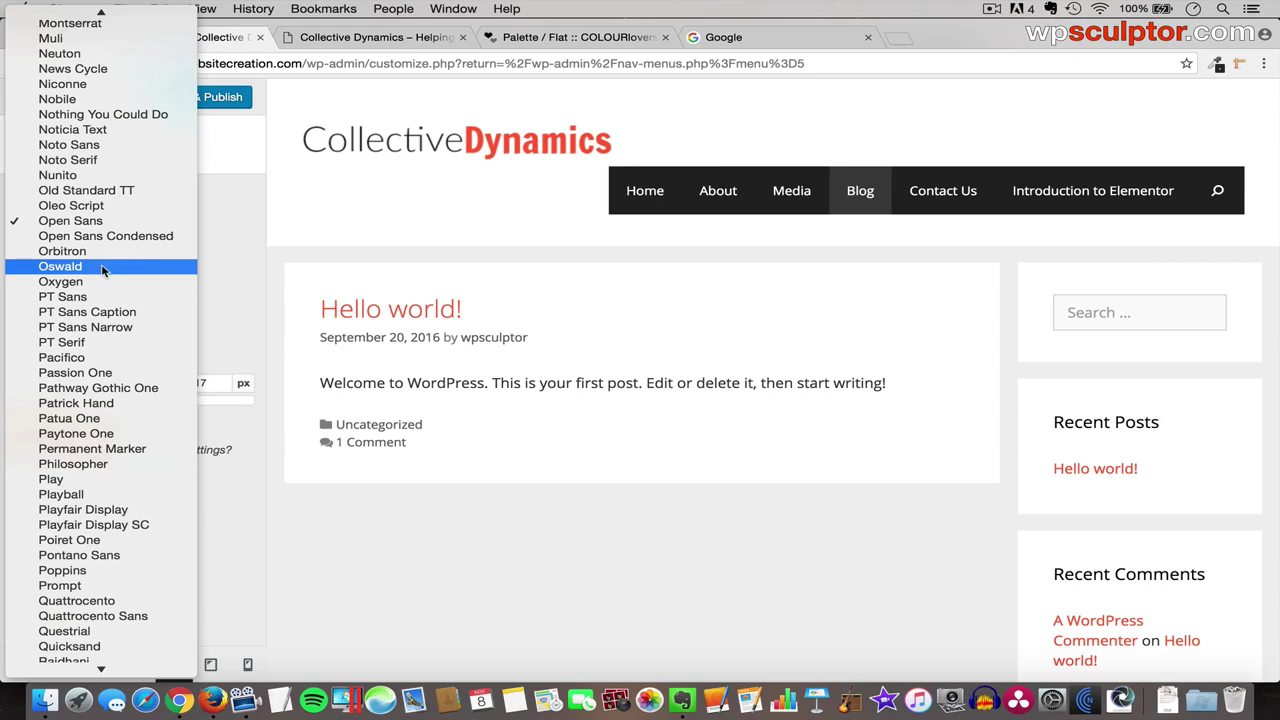
key(Escape)
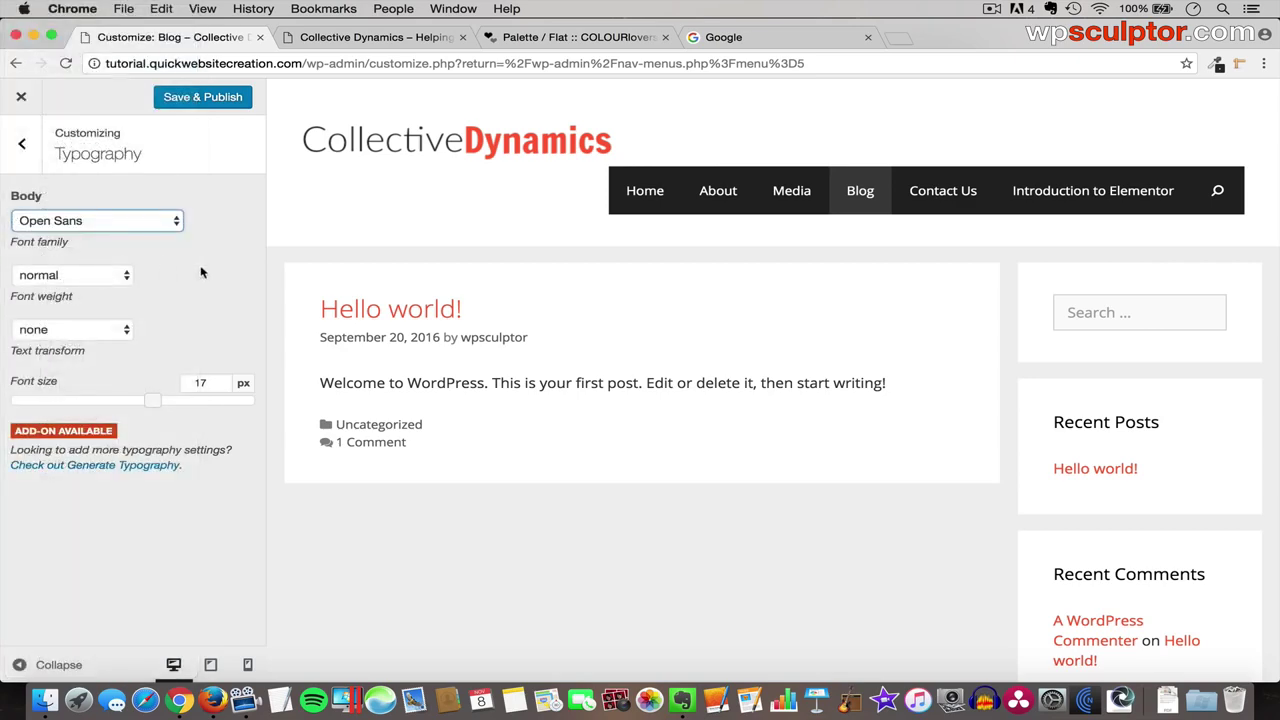
key(Down)
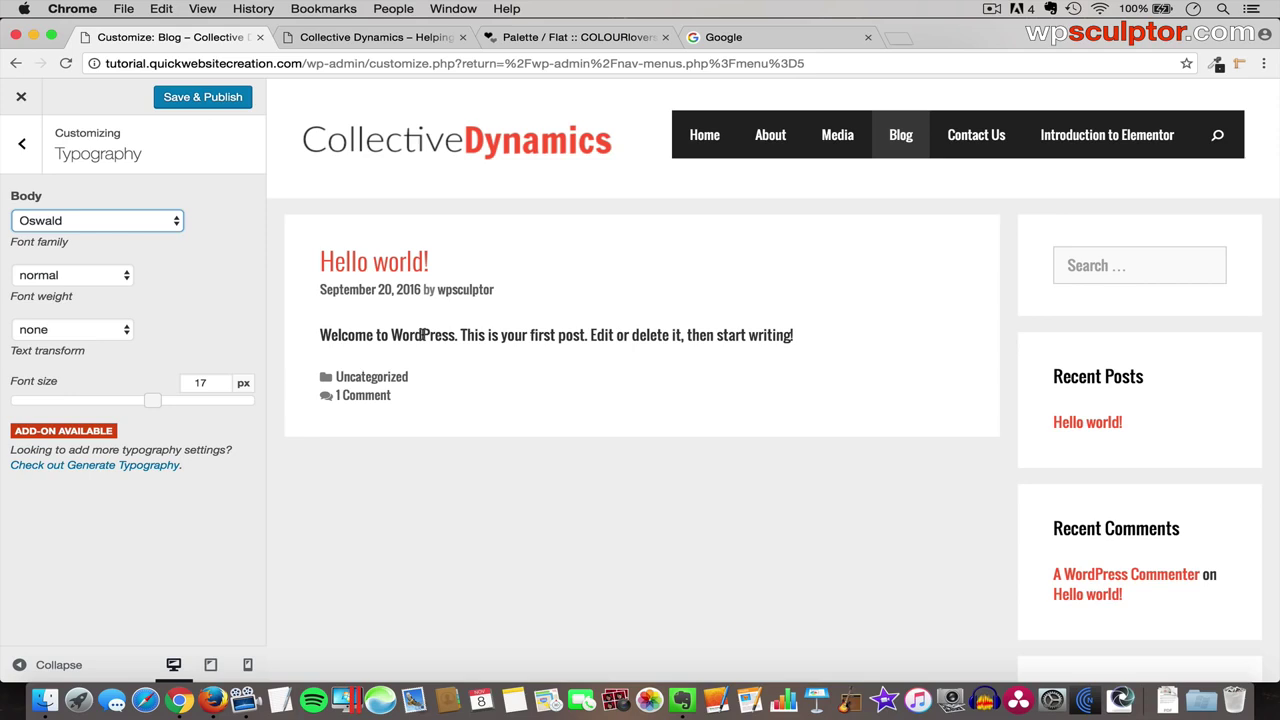
- Switch the body font back to Open Sans and Save & Publish
click(110, 220)
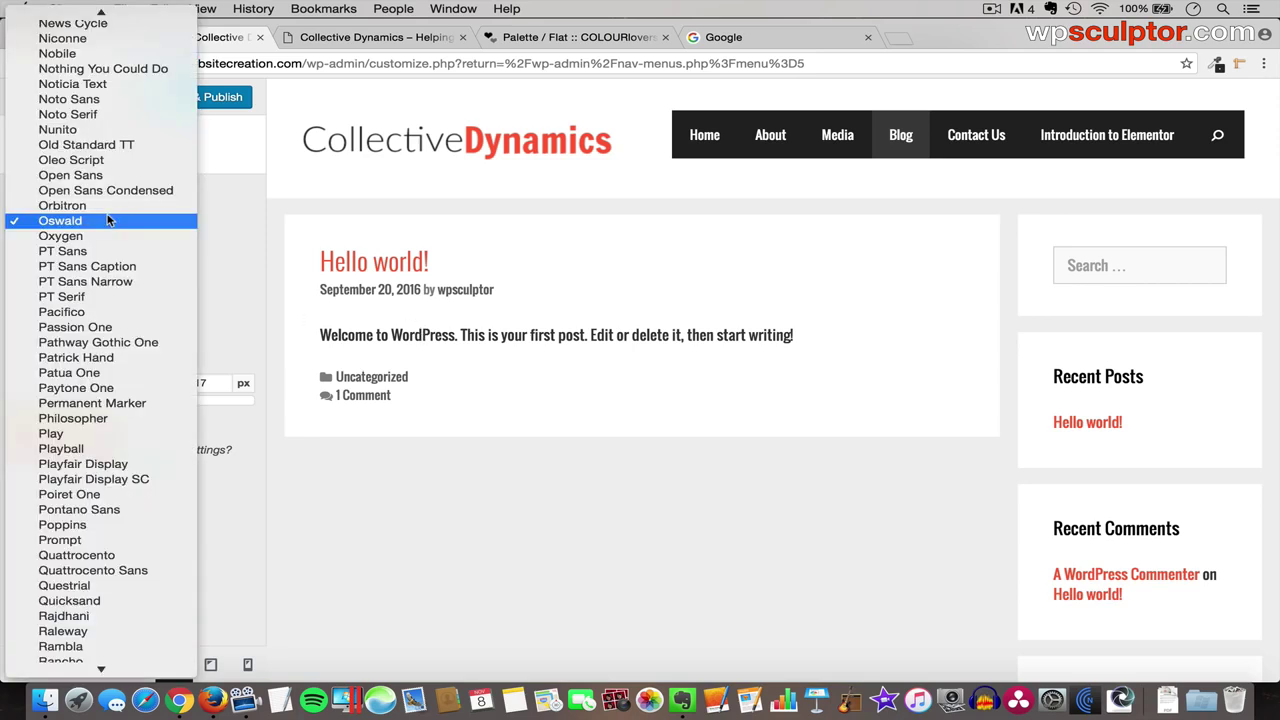
click(45, 220)
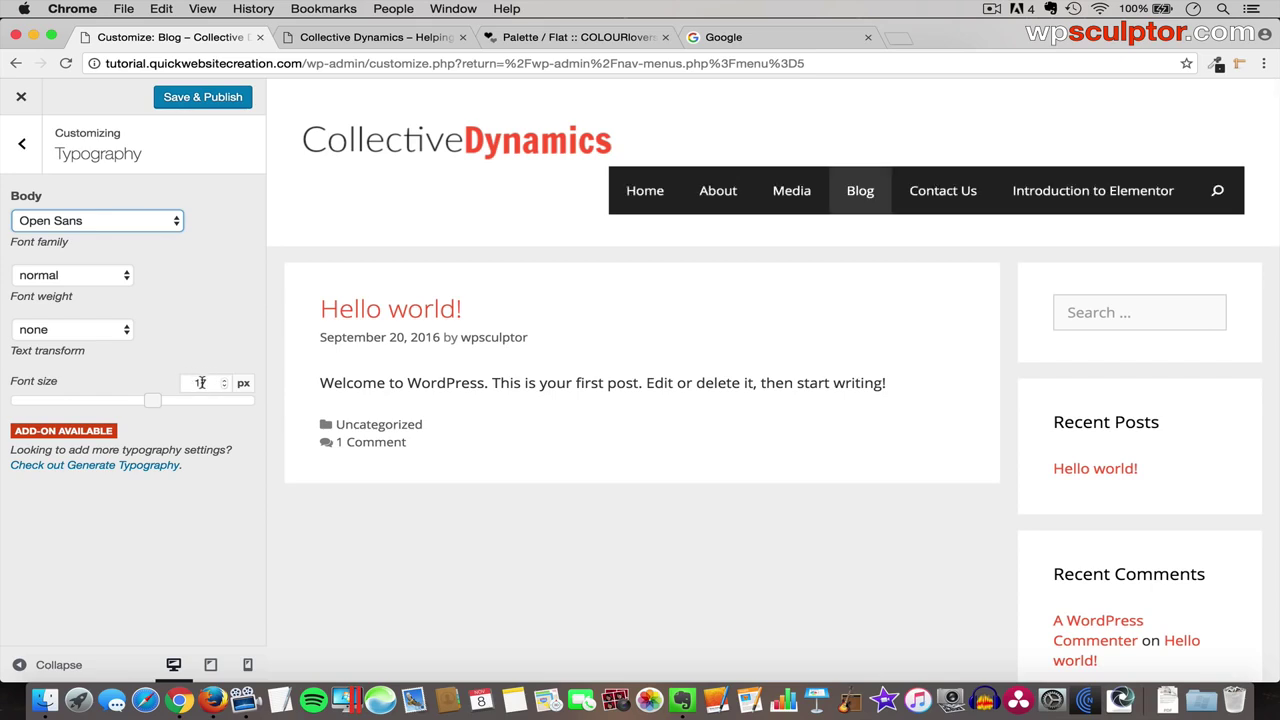
click(203, 97)
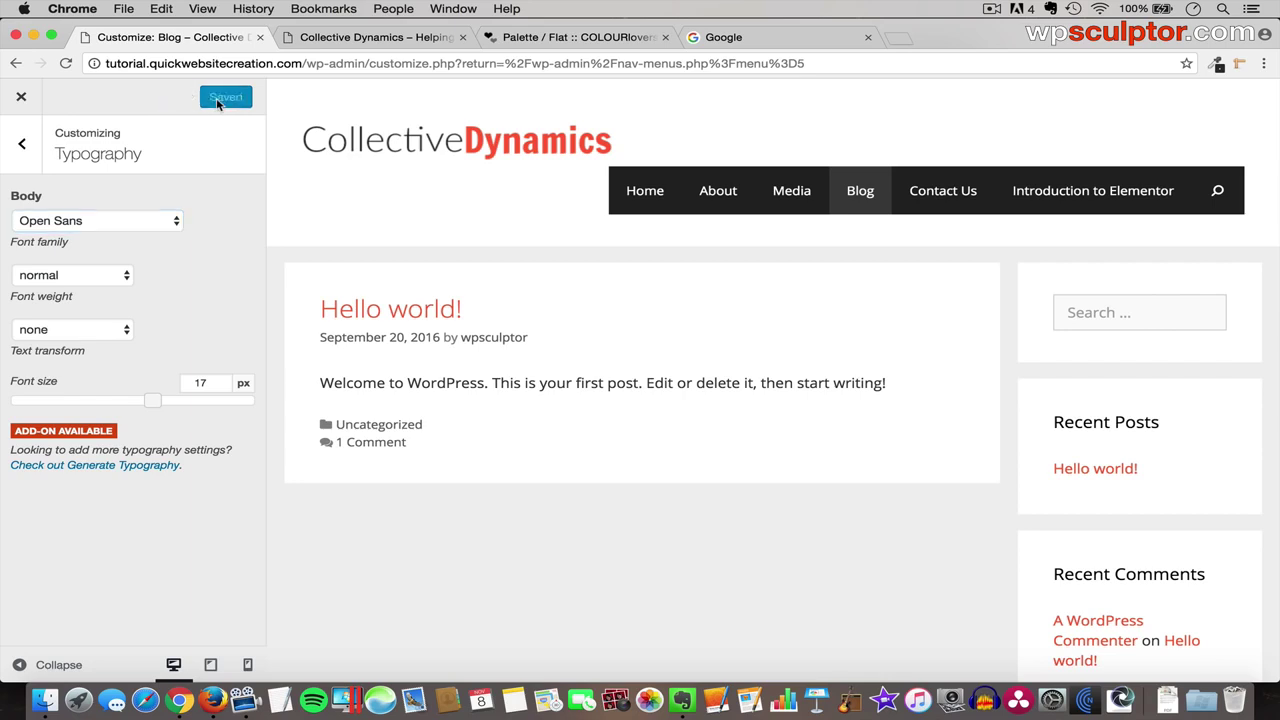
- Reload the live site to check the published design, then close the Customizer
click(355, 40)
key(super+r)
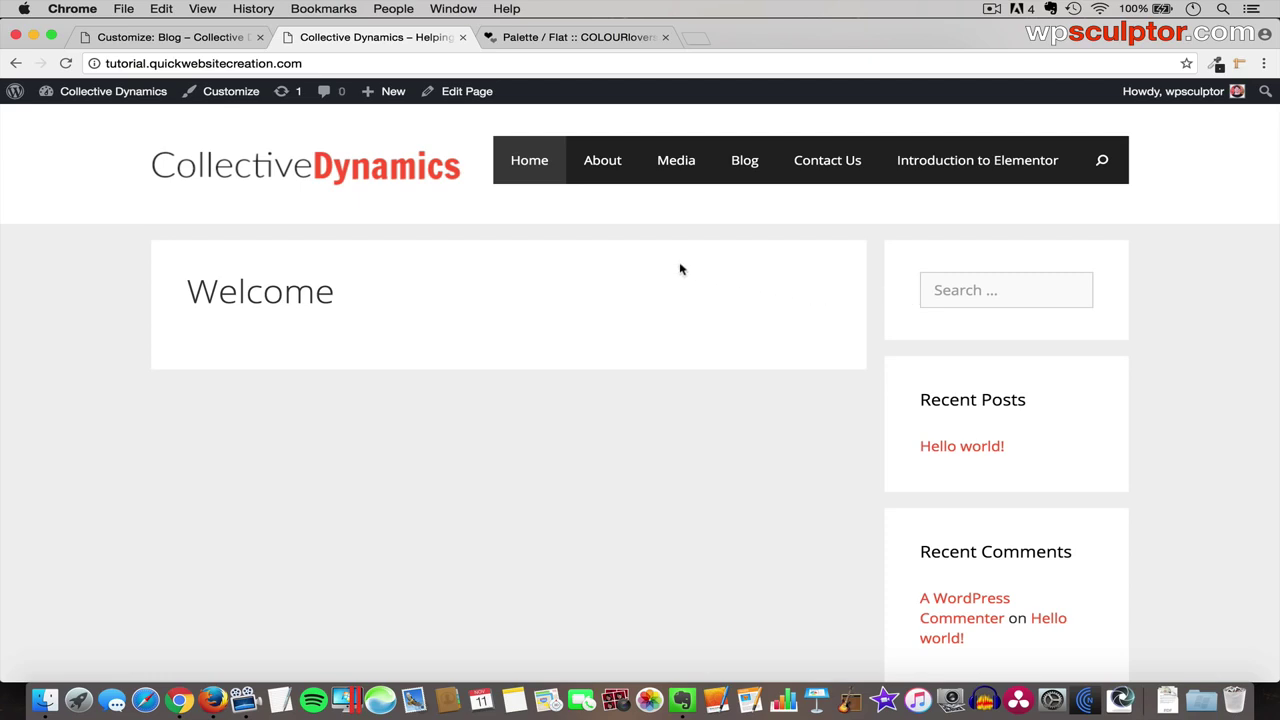
click(196, 37)
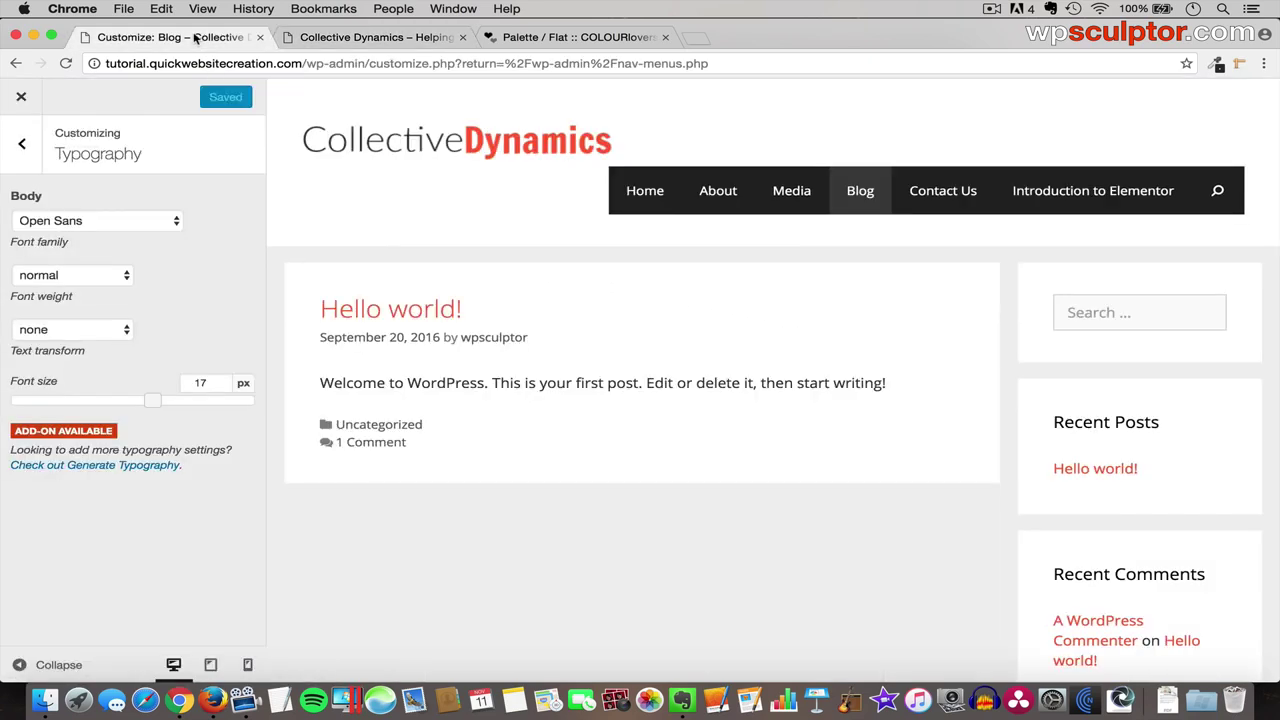
click(22, 97)
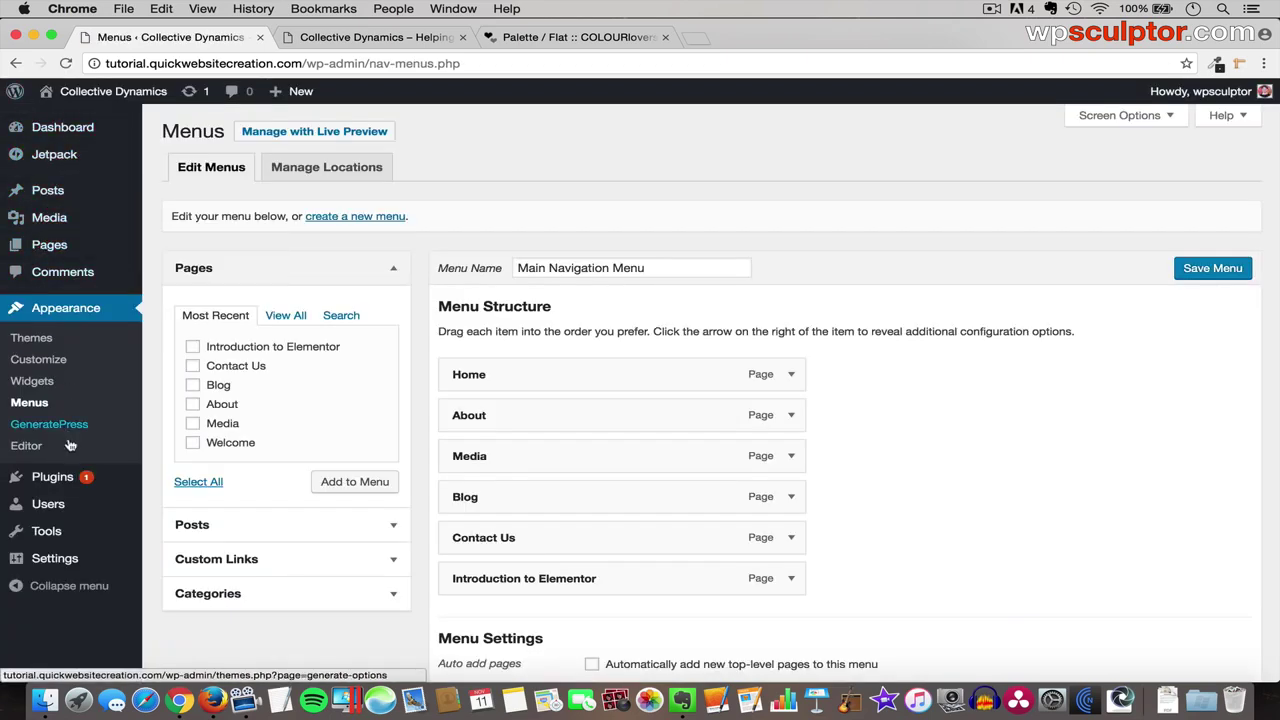
- Search Add Plugins for 'Elementor', then install and activate Elementor Page Builder
mouse_move(55, 486)
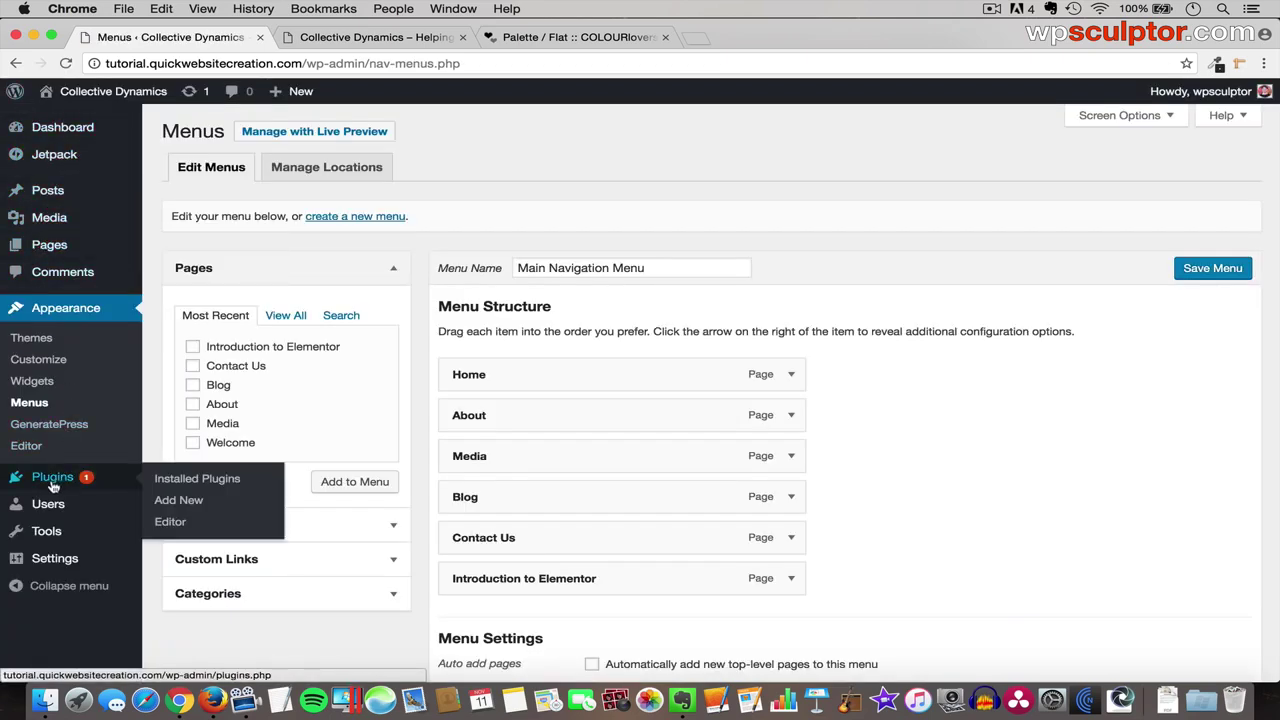
click(183, 503)
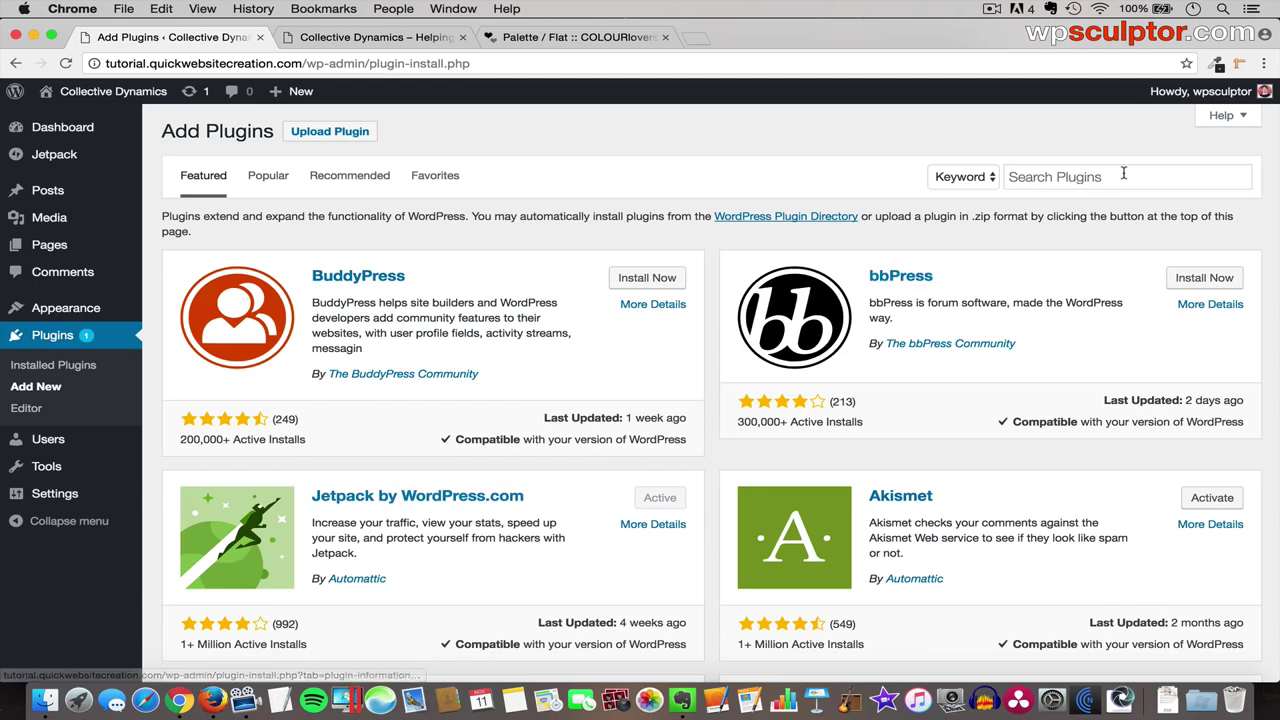
click(1097, 178)
text(Elementor)
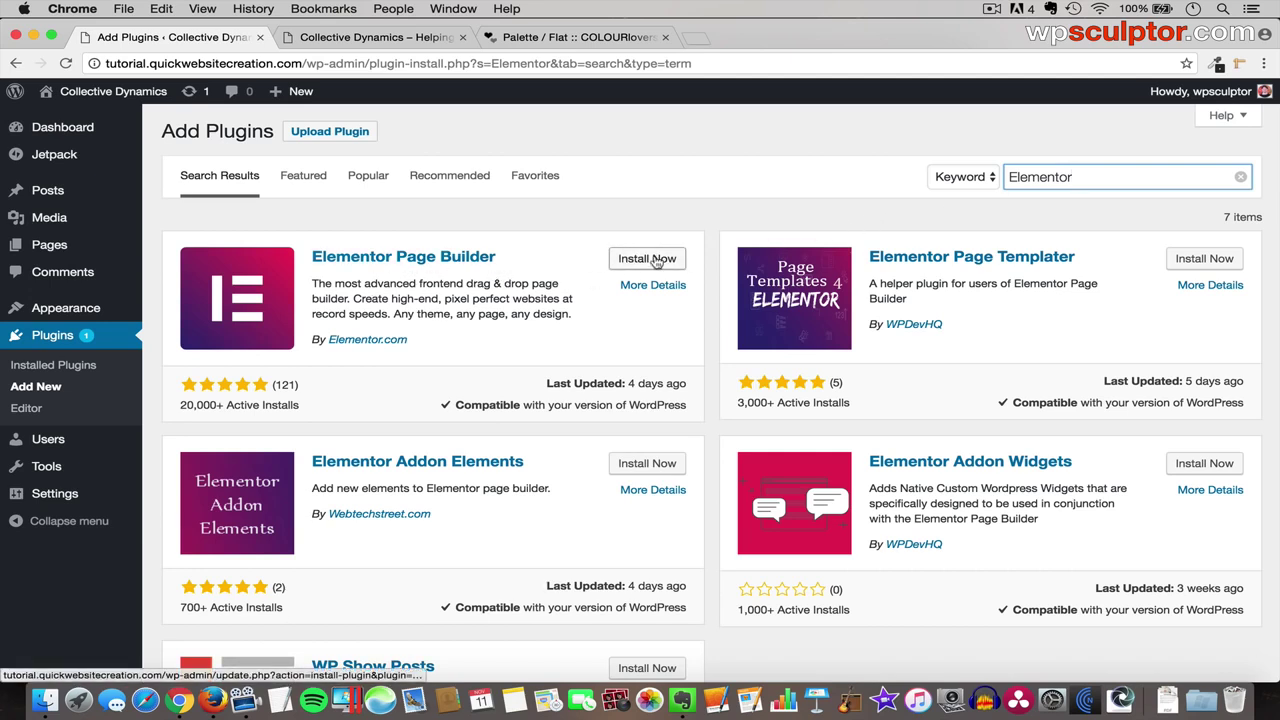
click(654, 264)
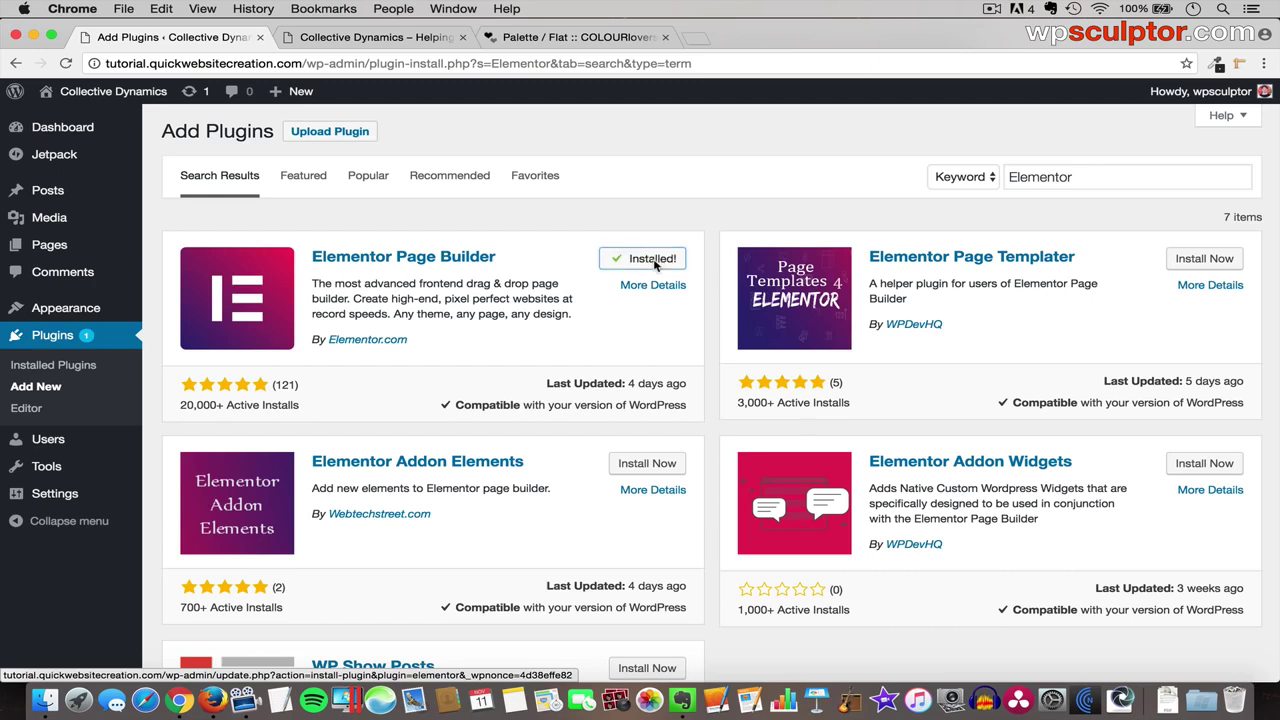
click(656, 260)
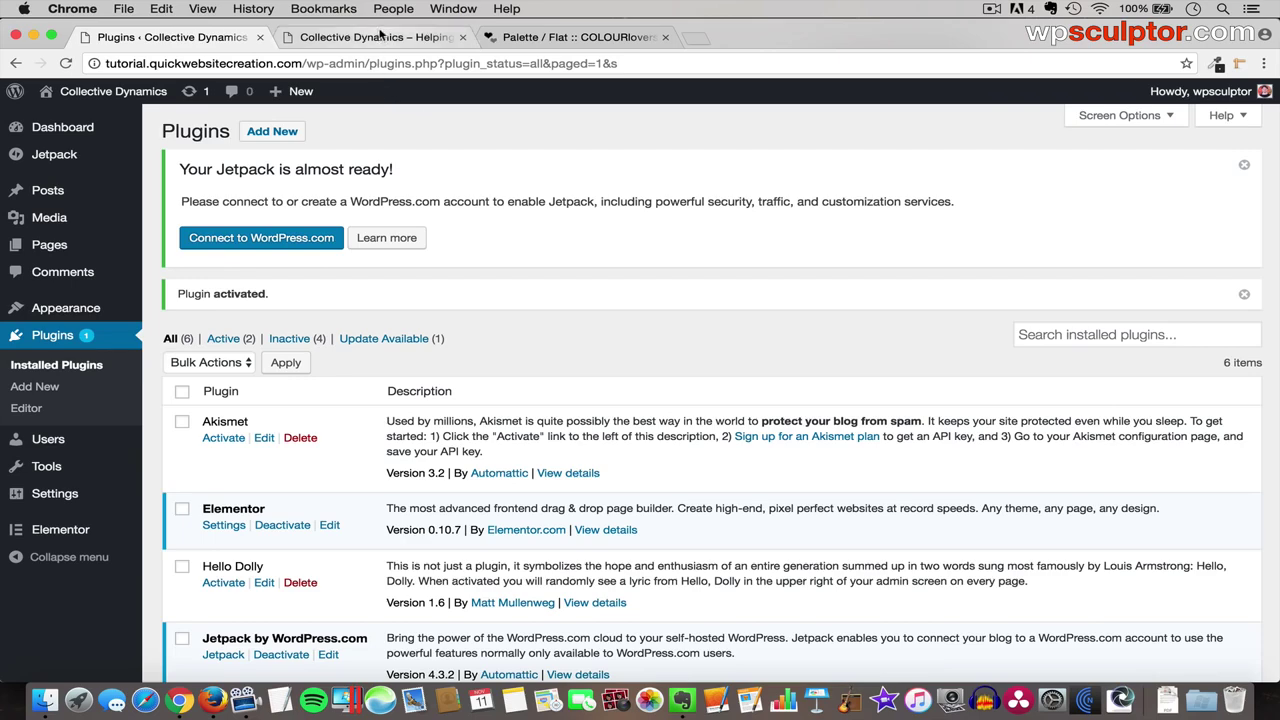
- Go to the second Chrome tab to view the Collective Dynamics front end
click(378, 37)
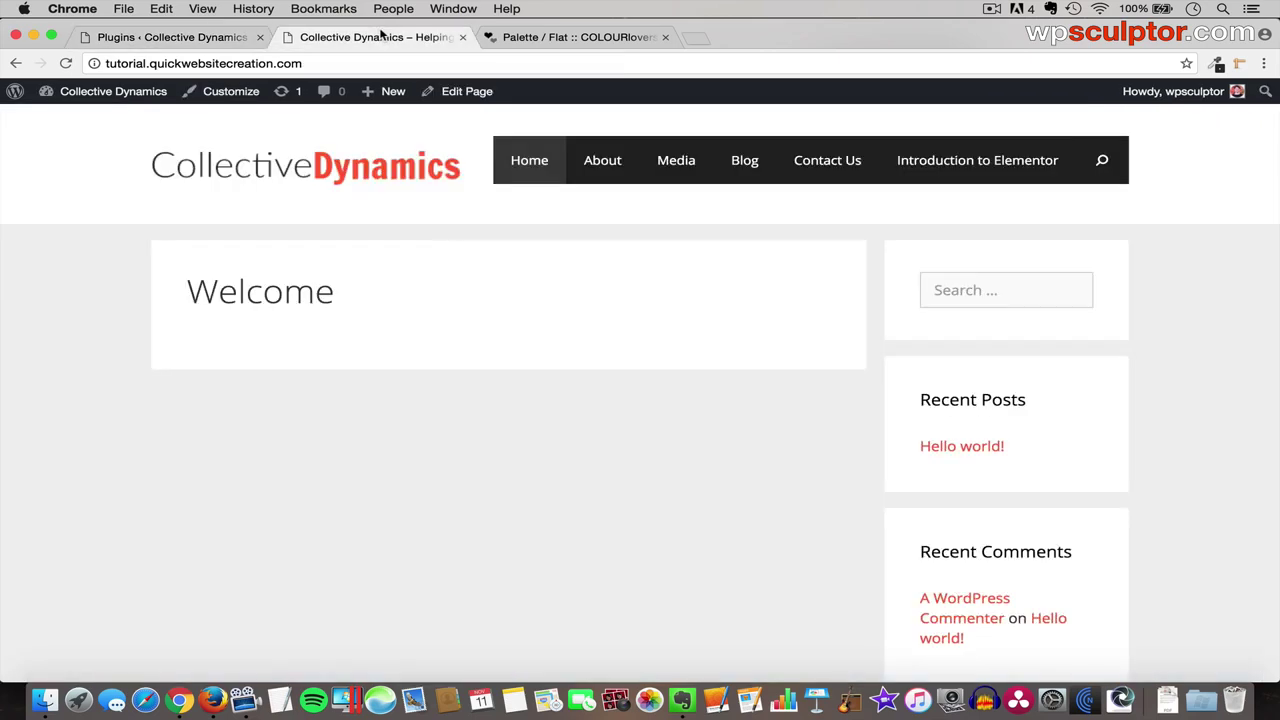
- Open the Introduction to Elementor page's Edit Page screen from Pages > All Pages
click(972, 164)
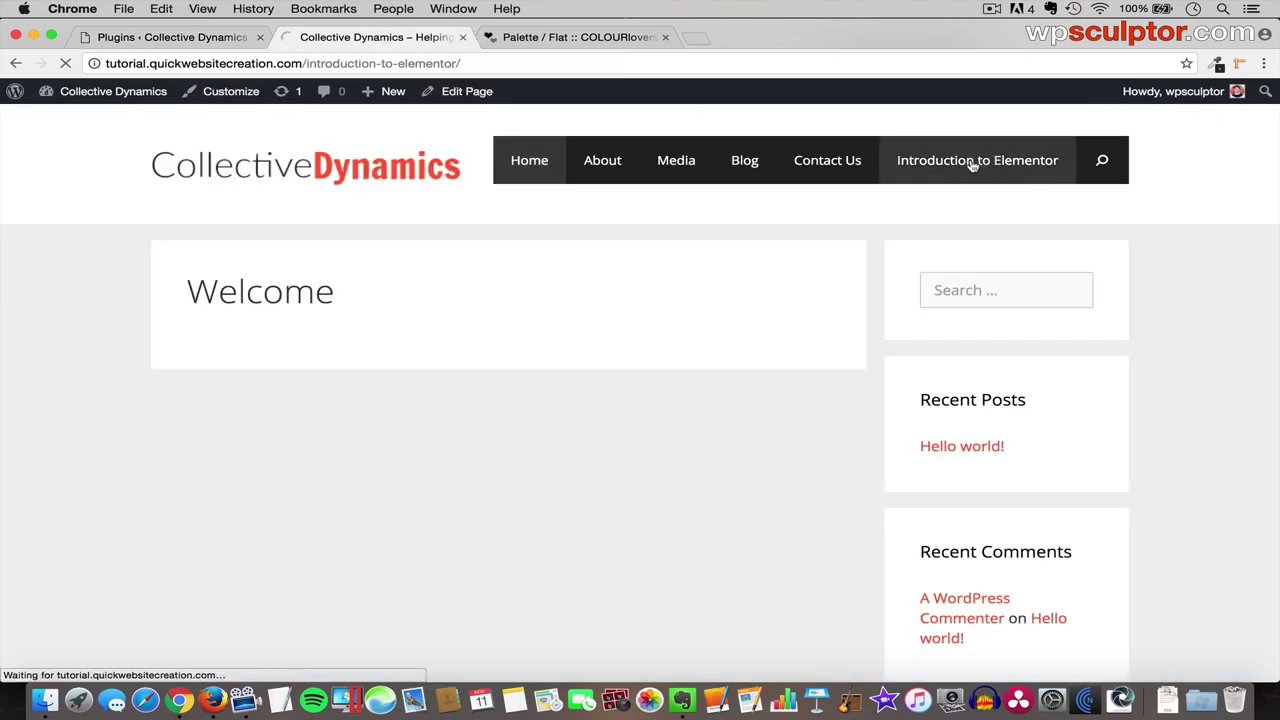
click(193, 42)
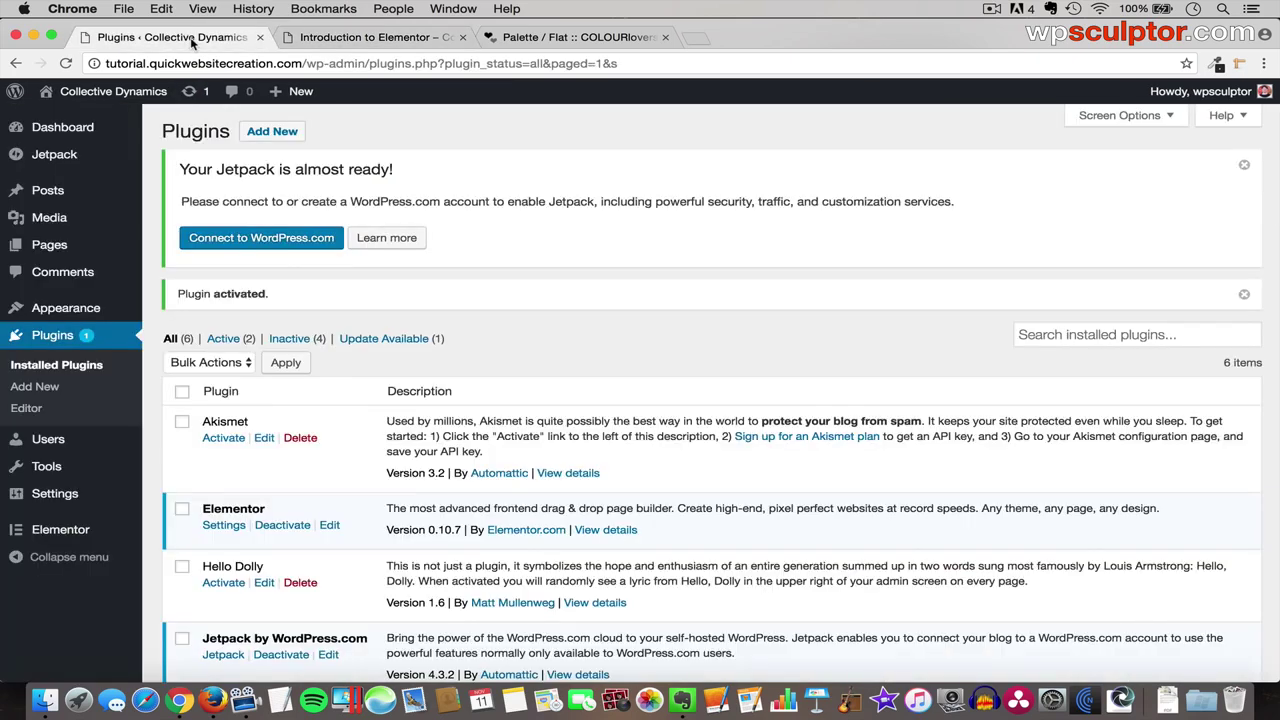
mouse_move(85, 248)
click(175, 247)
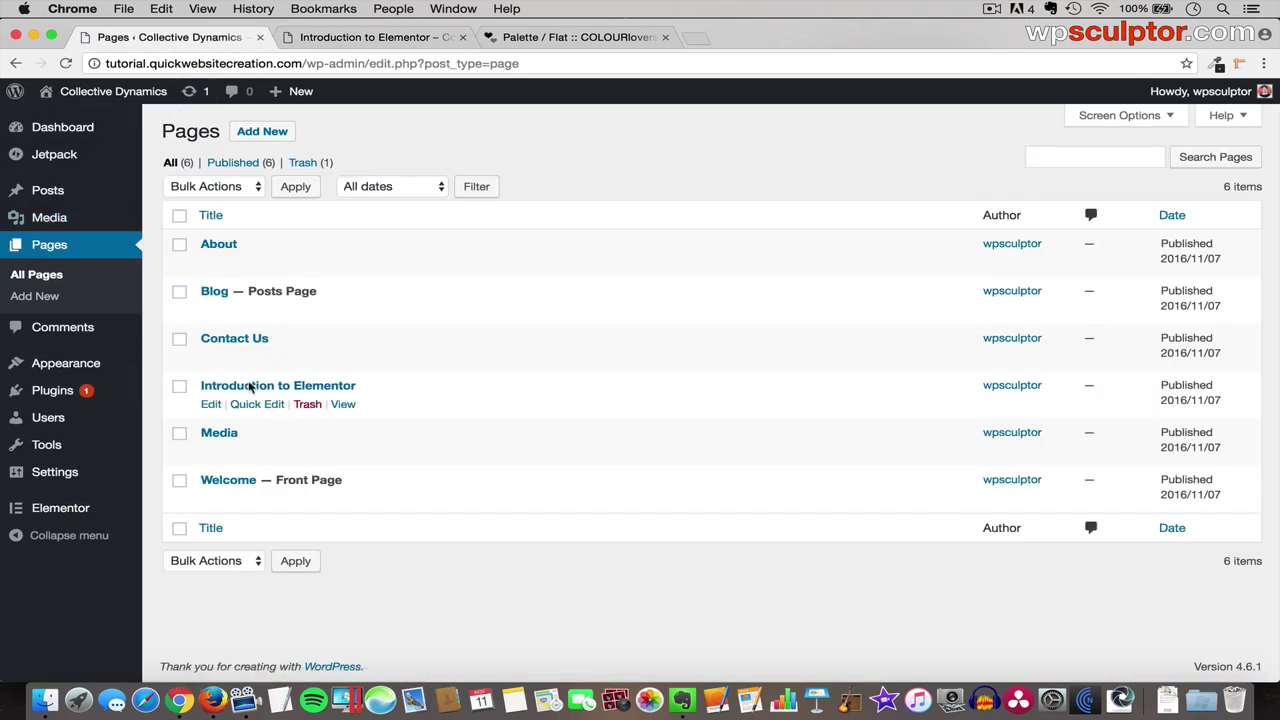
click(282, 389)
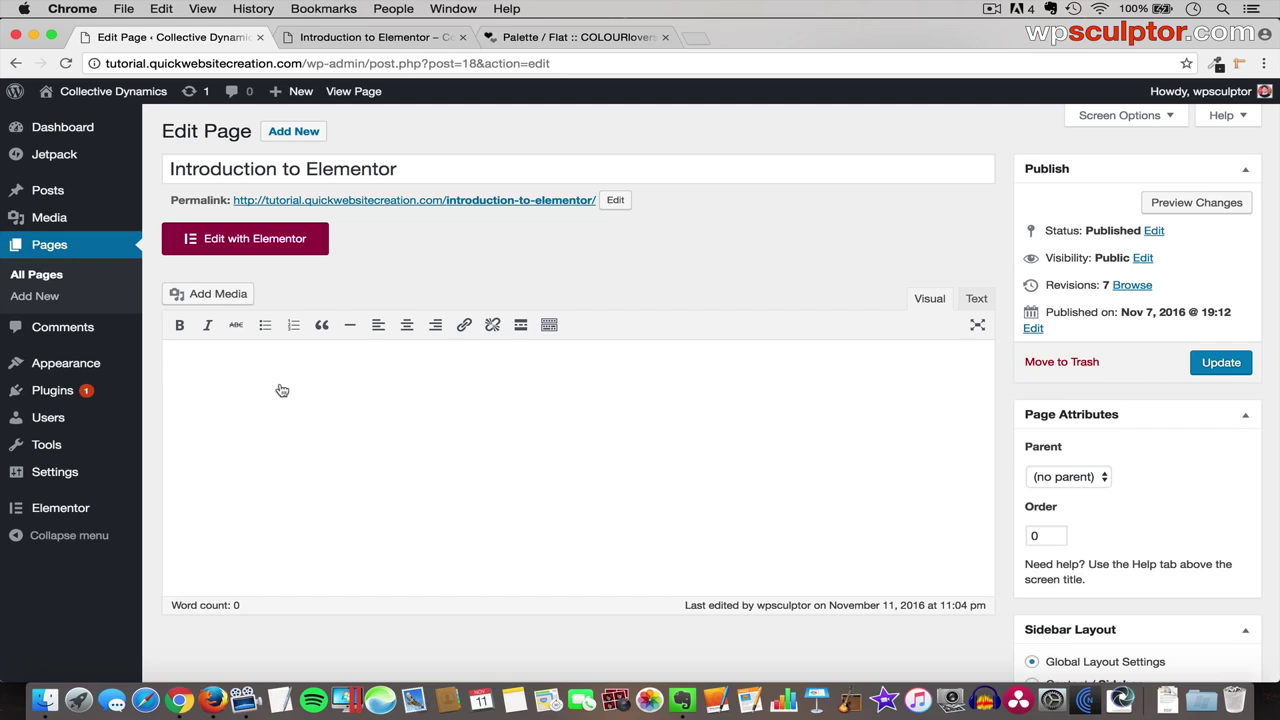
- Launch the Elementor editor for the Introduction to Elementor page and let it load
click(260, 242)
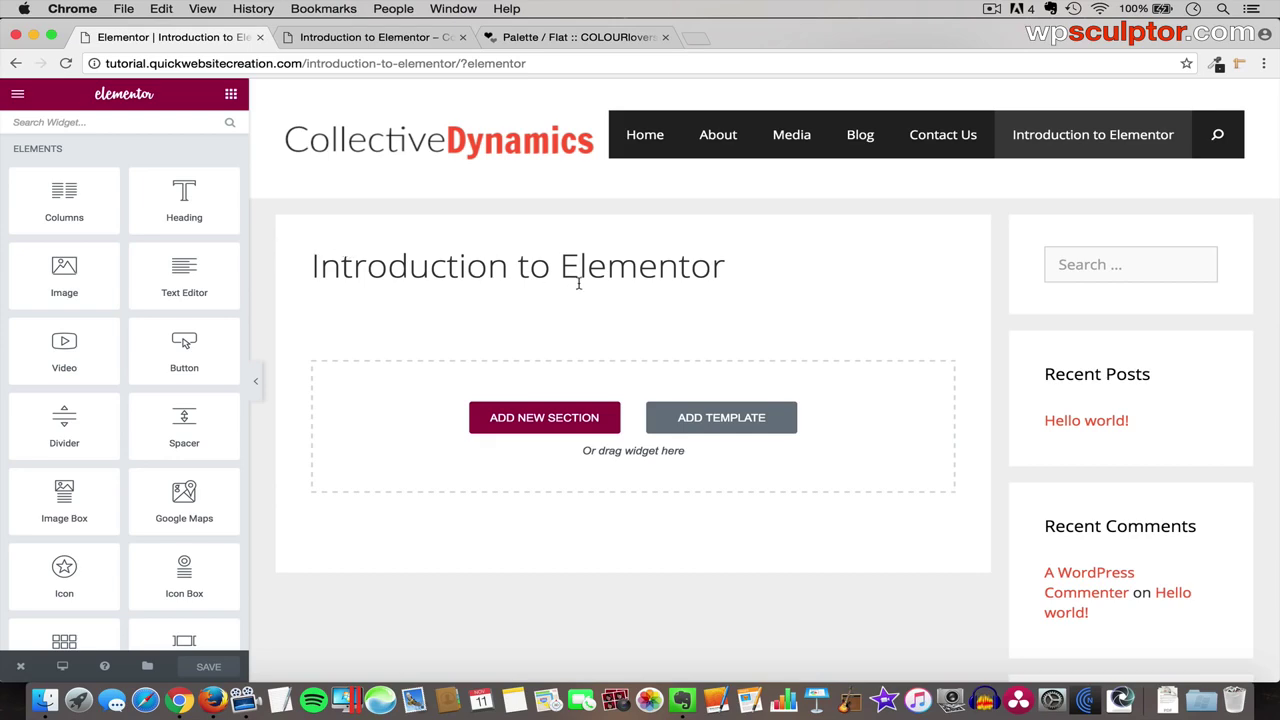
scroll(575, 418, down, 10)
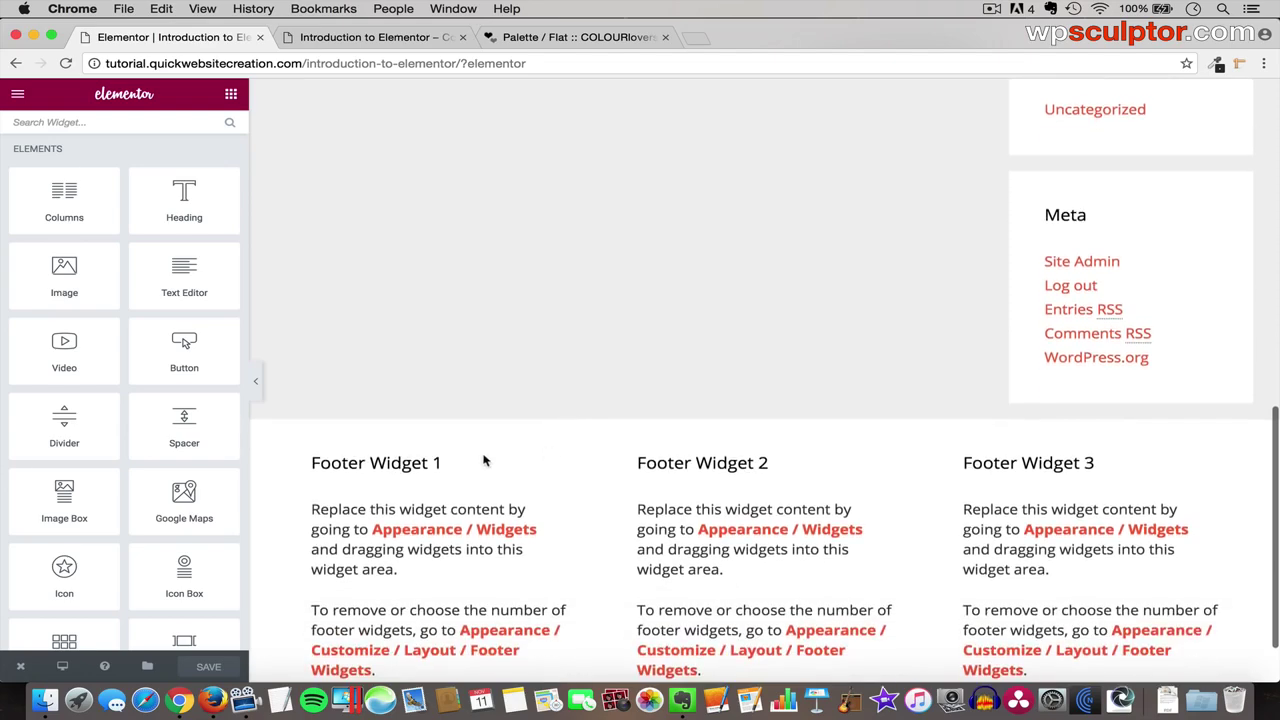
scroll(608, 209, up, 10)
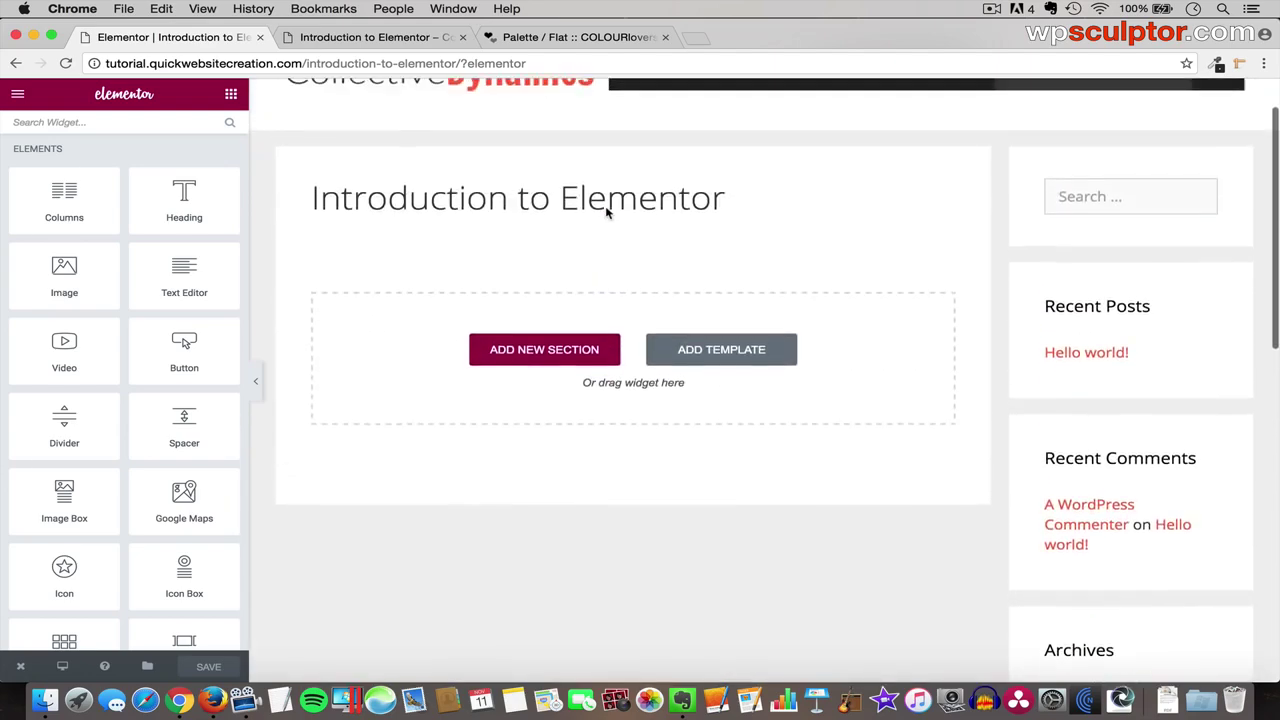
scroll(606, 210, up, 2)
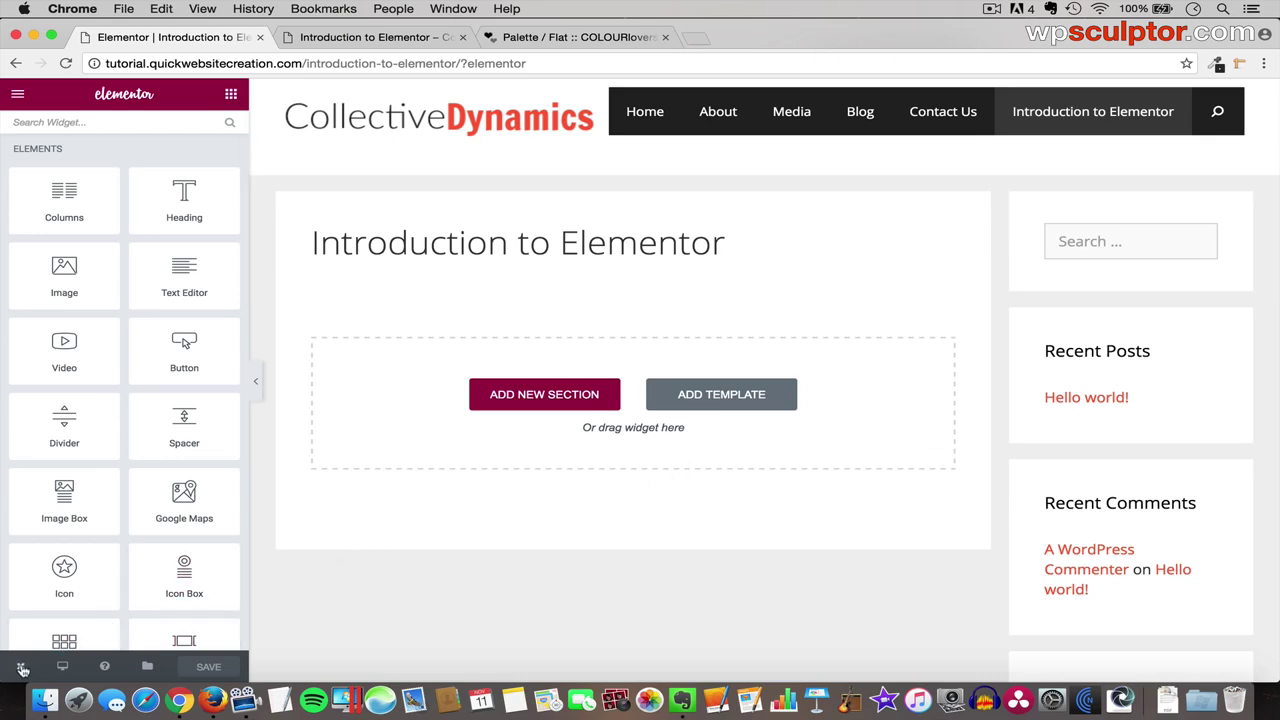
- Exit Elementor via Go to Dashboard and review Screen Options and the page settings boxes
mouse_move(22, 668)
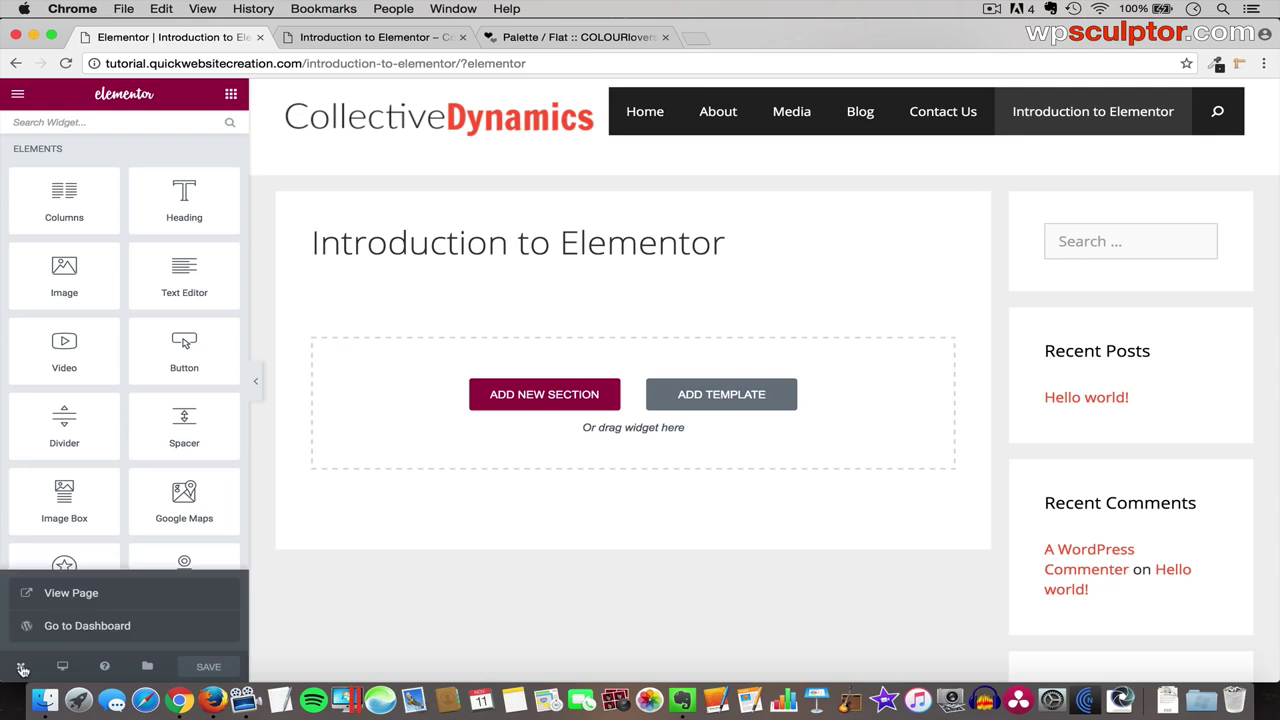
click(82, 626)
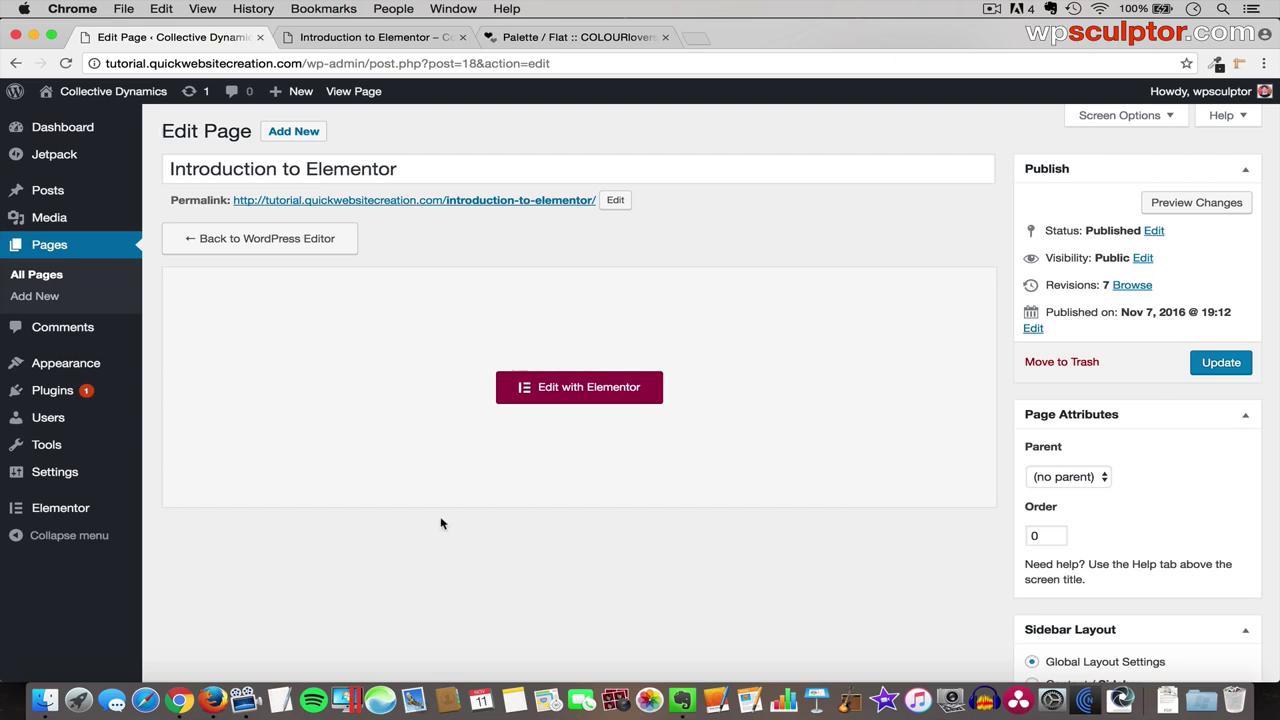
click(1105, 115)
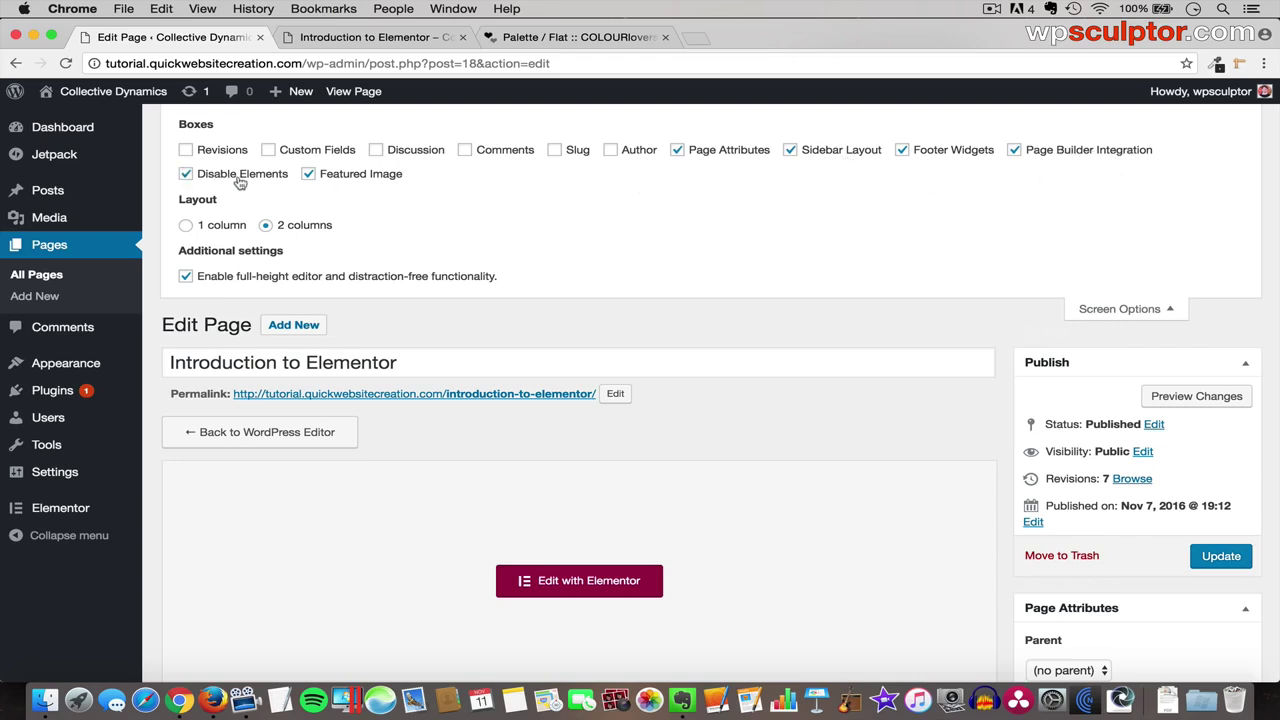
click(1160, 311)
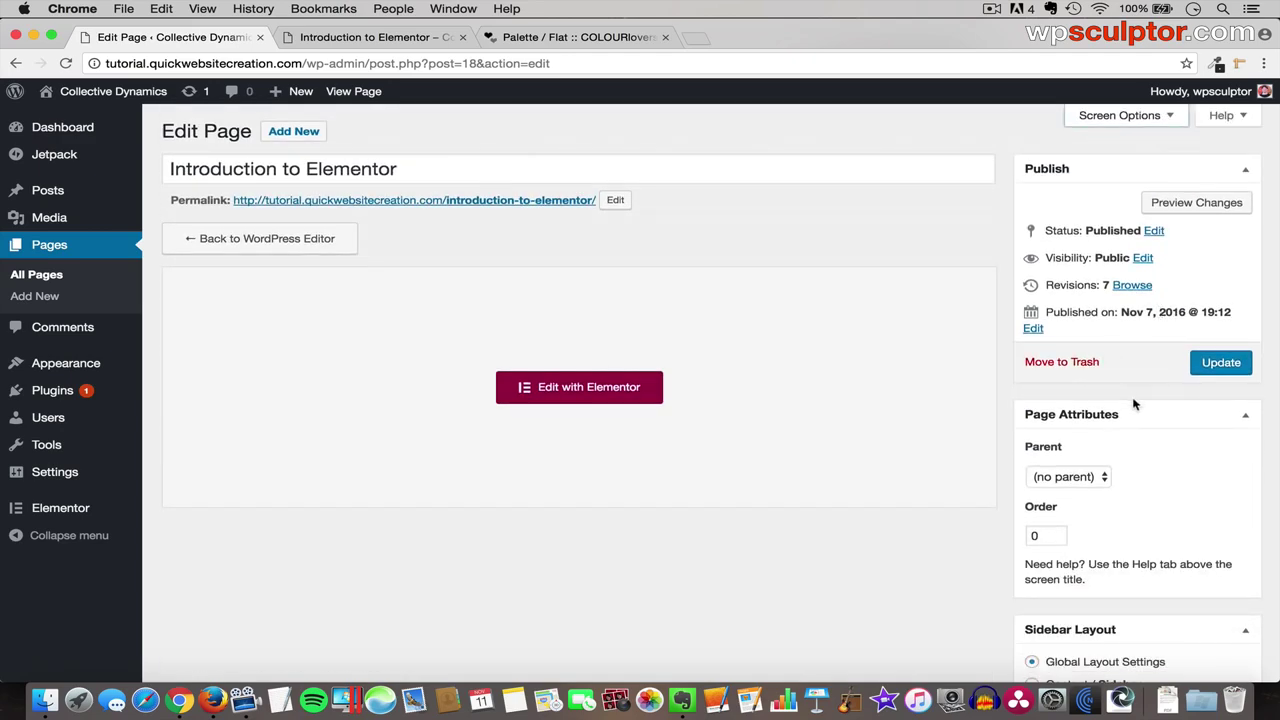
scroll(1135, 403, down, 3)
scroll(1133, 405, down, 2)
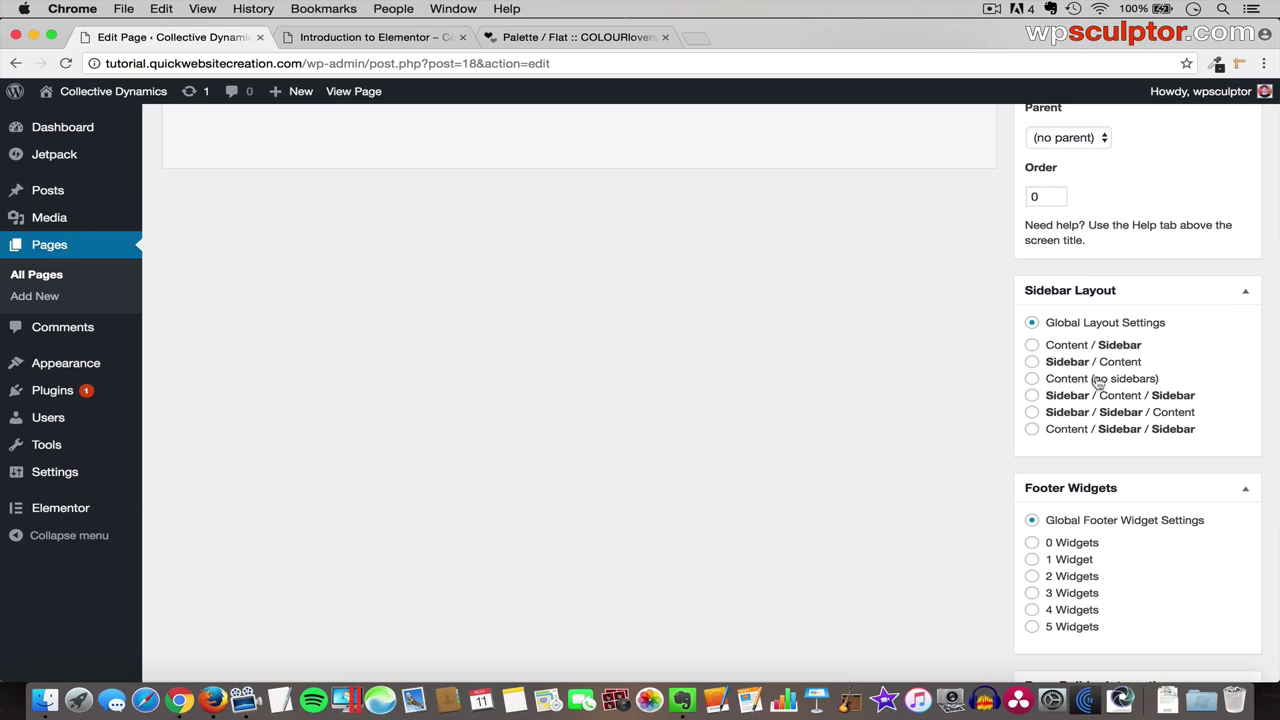
- Set Content (no sidebars), enable Full Width Content, disable Content Title, then Update the page
click(1032, 380)
scroll(984, 450, down, 4)
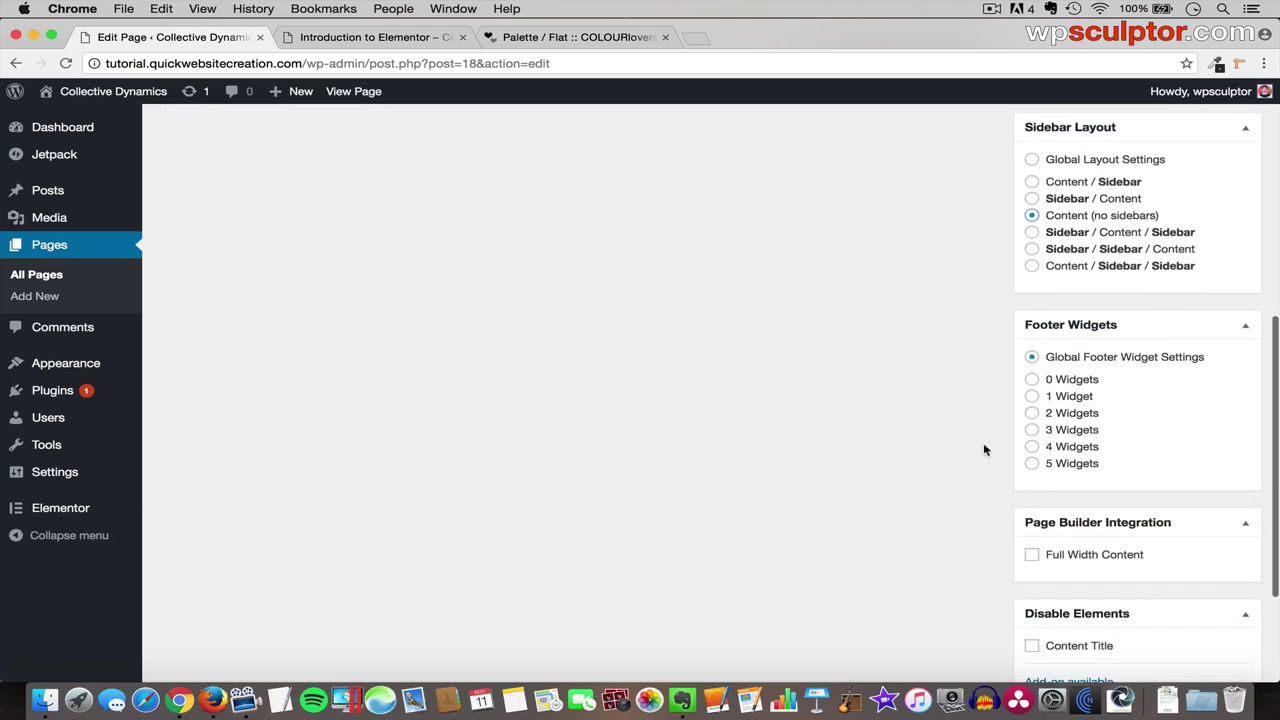
scroll(984, 450, down, 3)
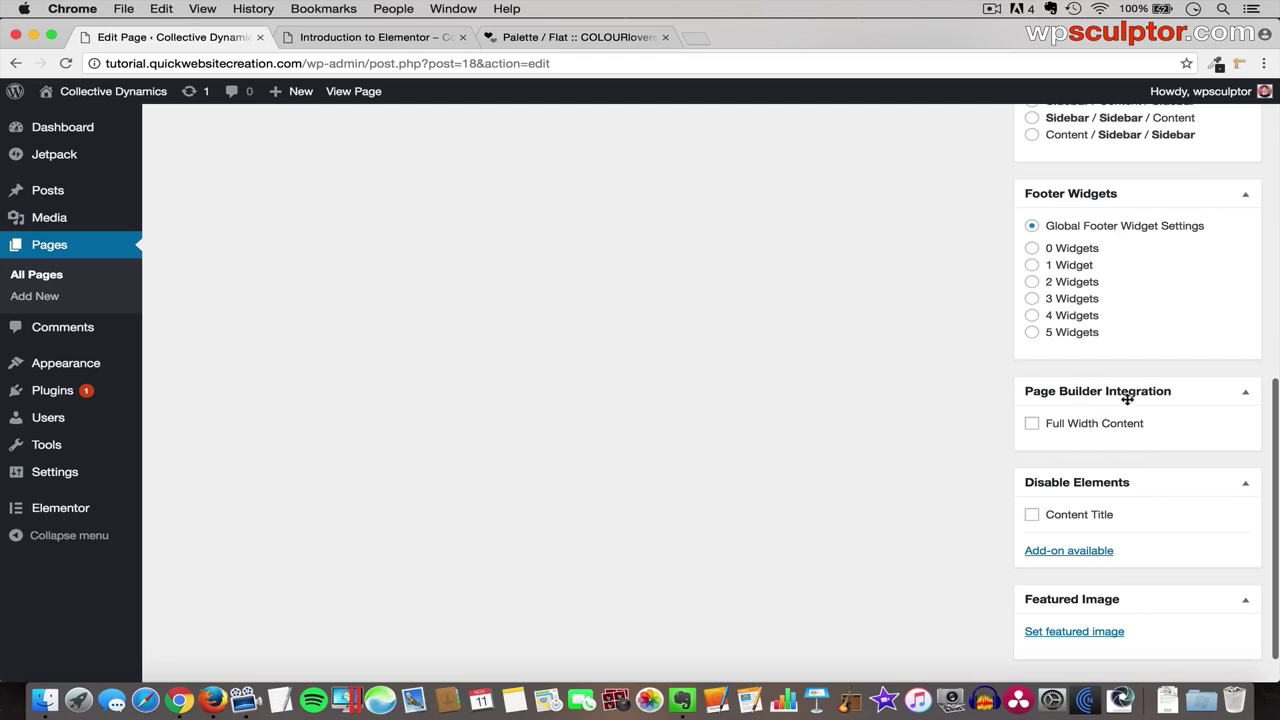
click(1032, 425)
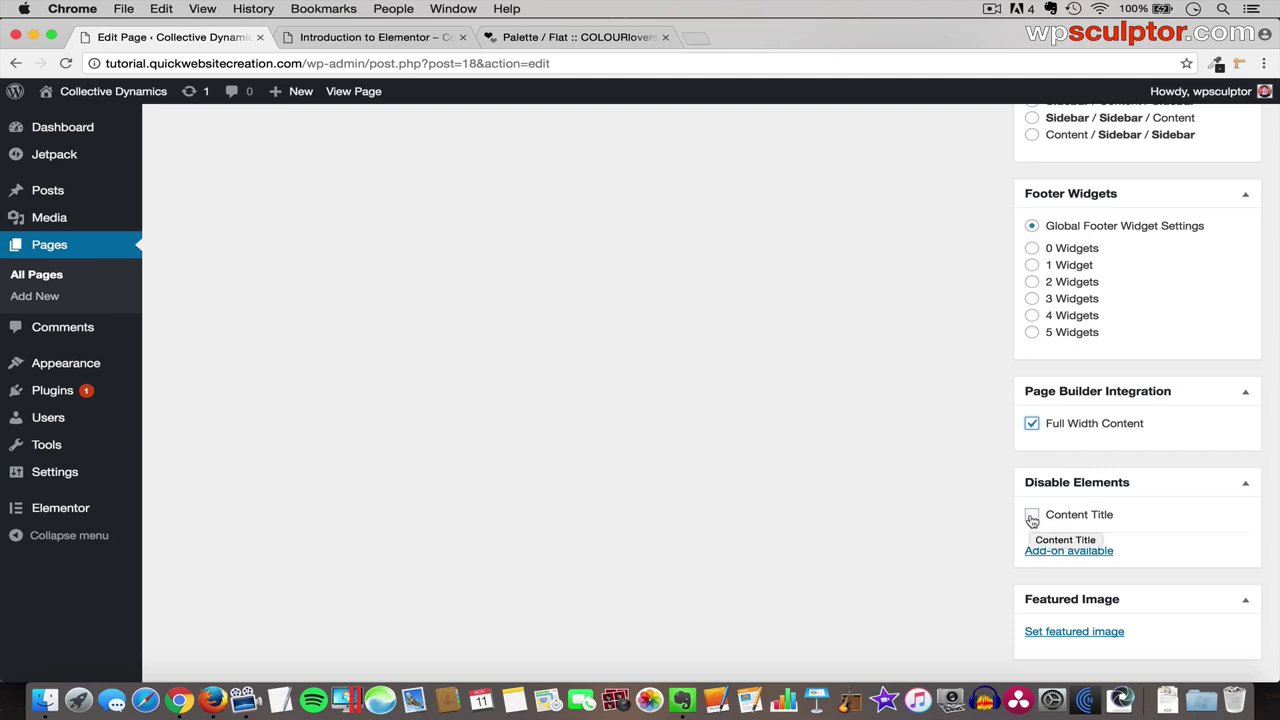
click(1032, 518)
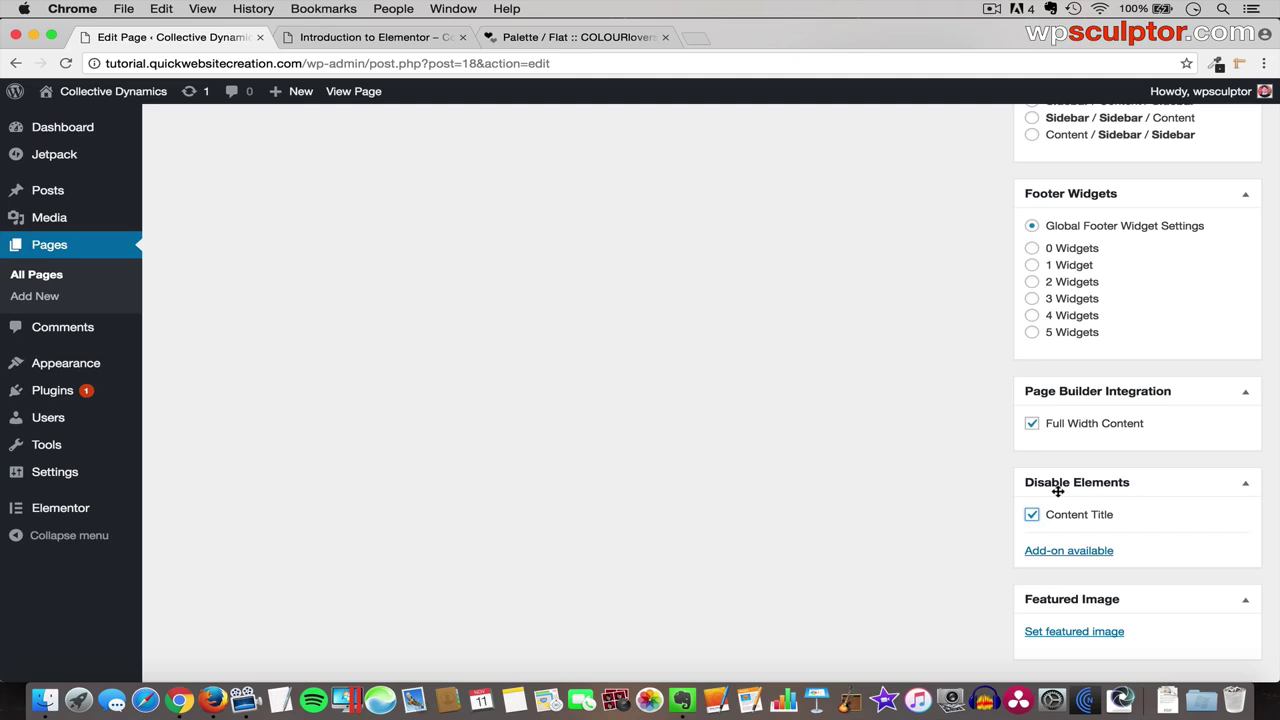
scroll(1058, 490, up, 15)
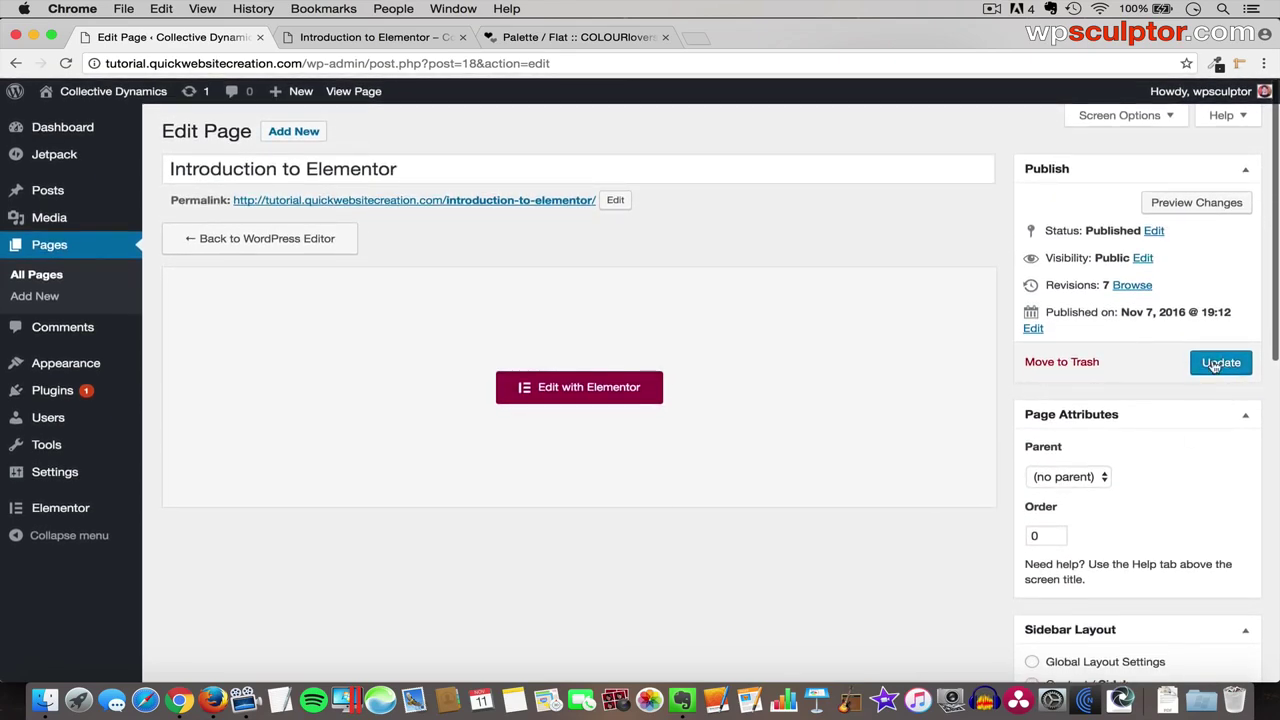
click(1214, 365)
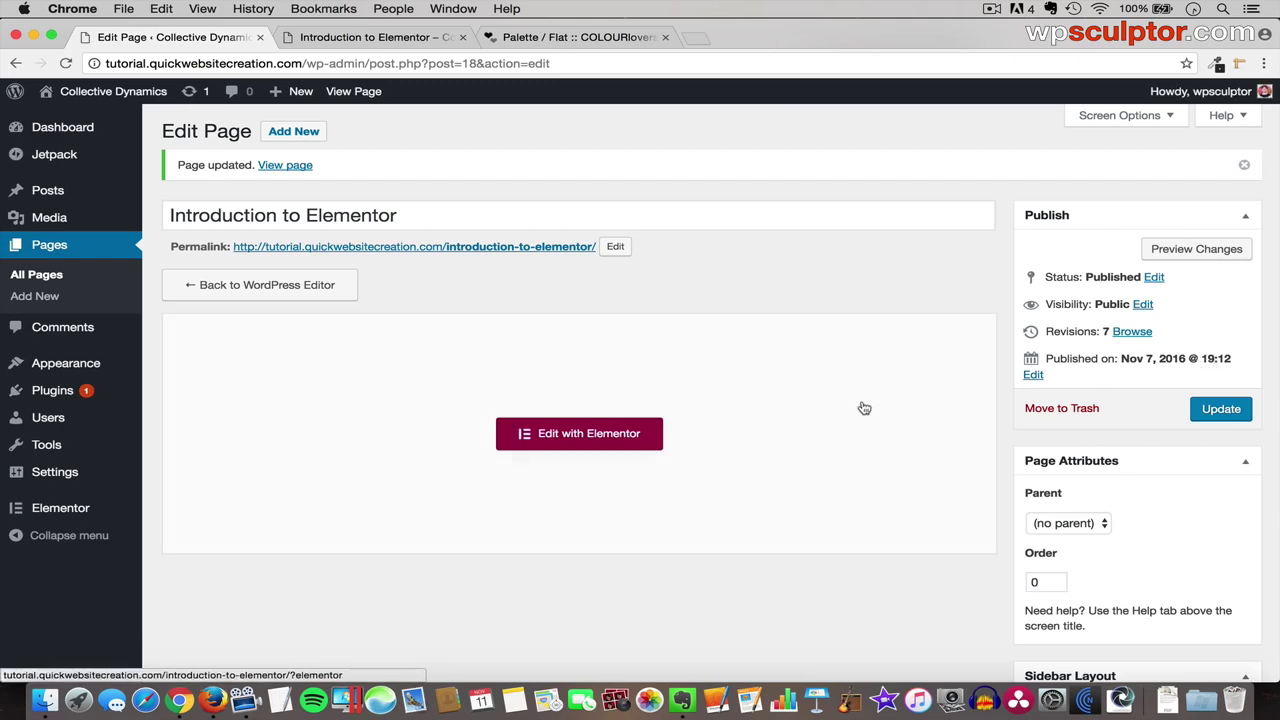
- Reopen the page in Elementor and add a section with two equal 50% columns
click(597, 441)
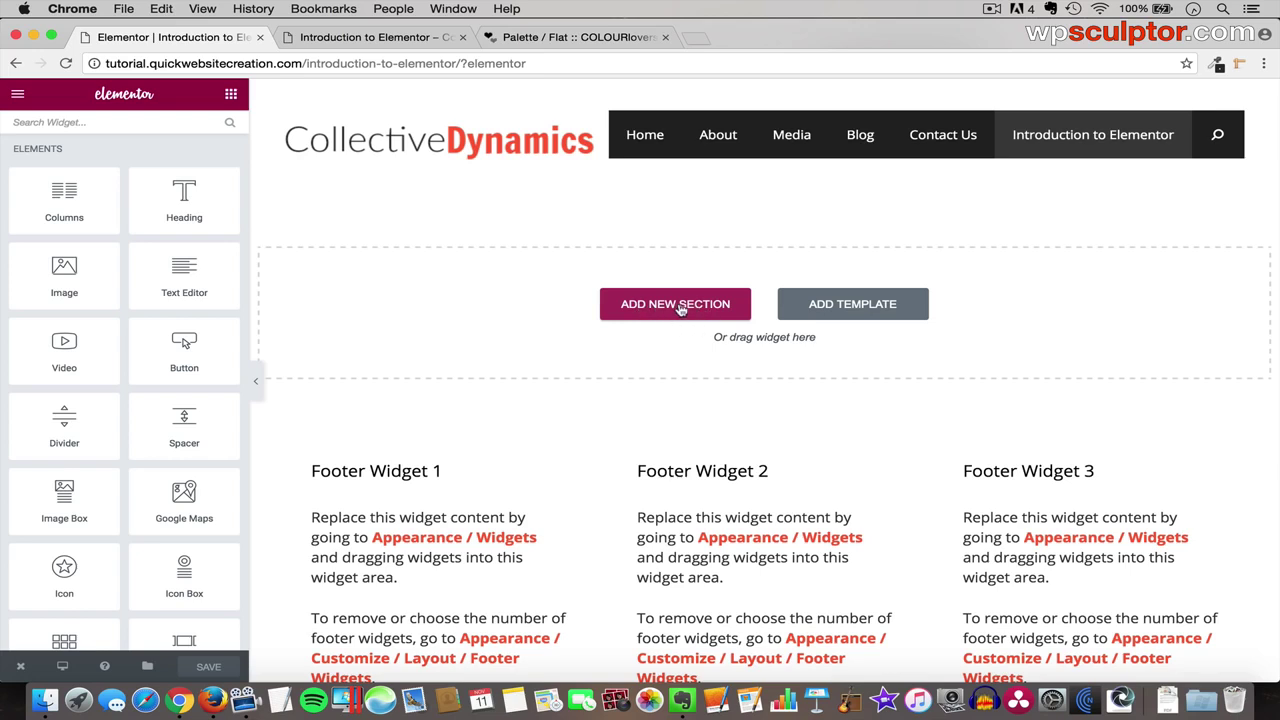
click(679, 309)
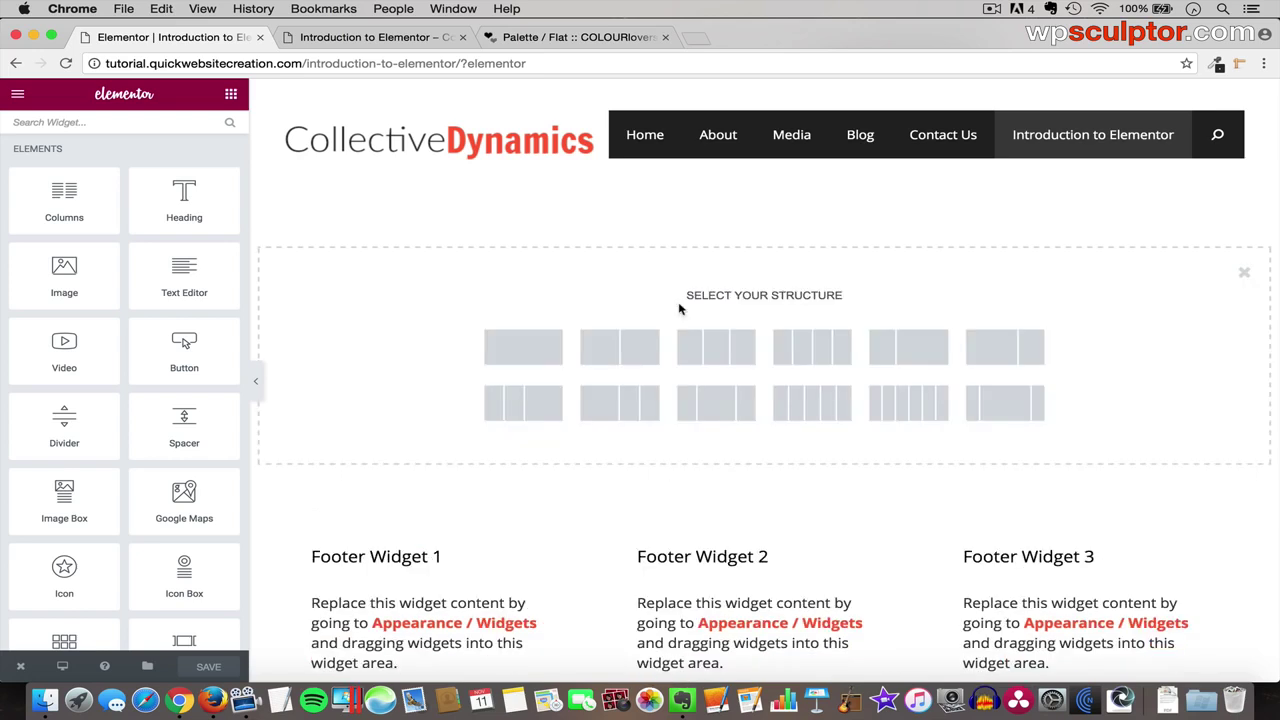
click(628, 353)
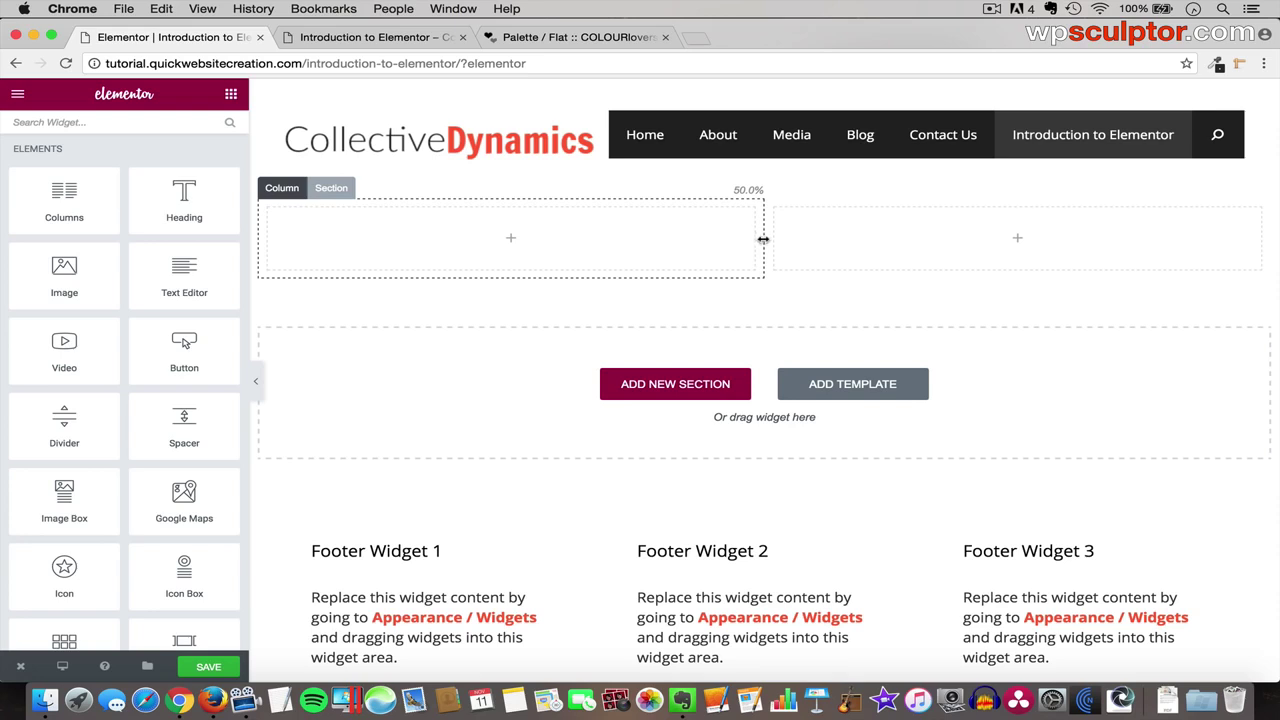
- Duplicate the left column into three columns, resizing them to about 23% and 30%
drag(763, 223, 681, 260)
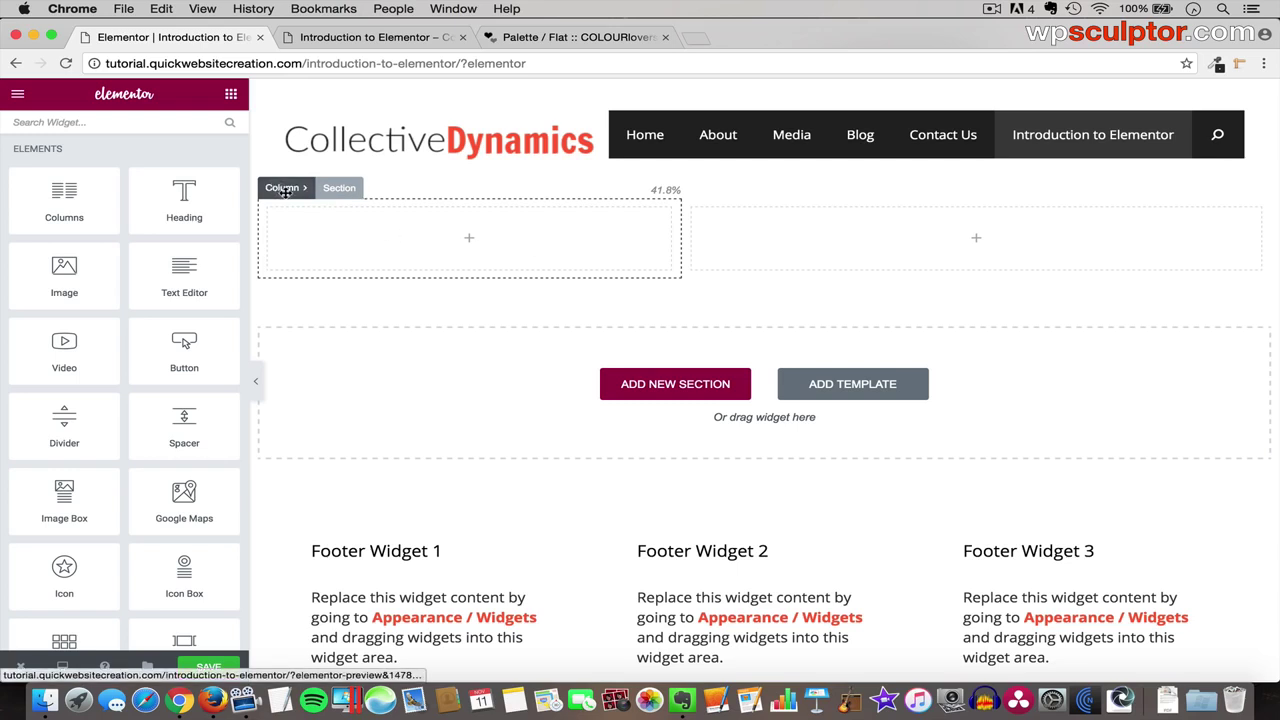
click(280, 188)
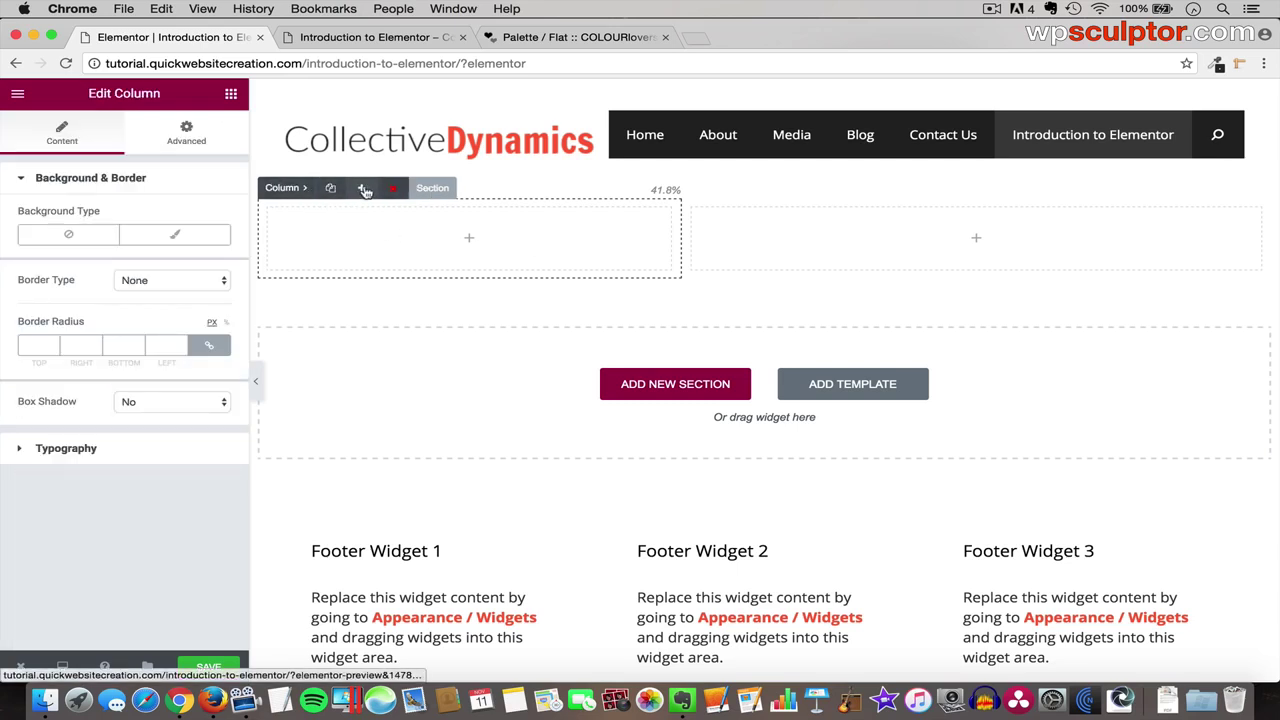
click(362, 190)
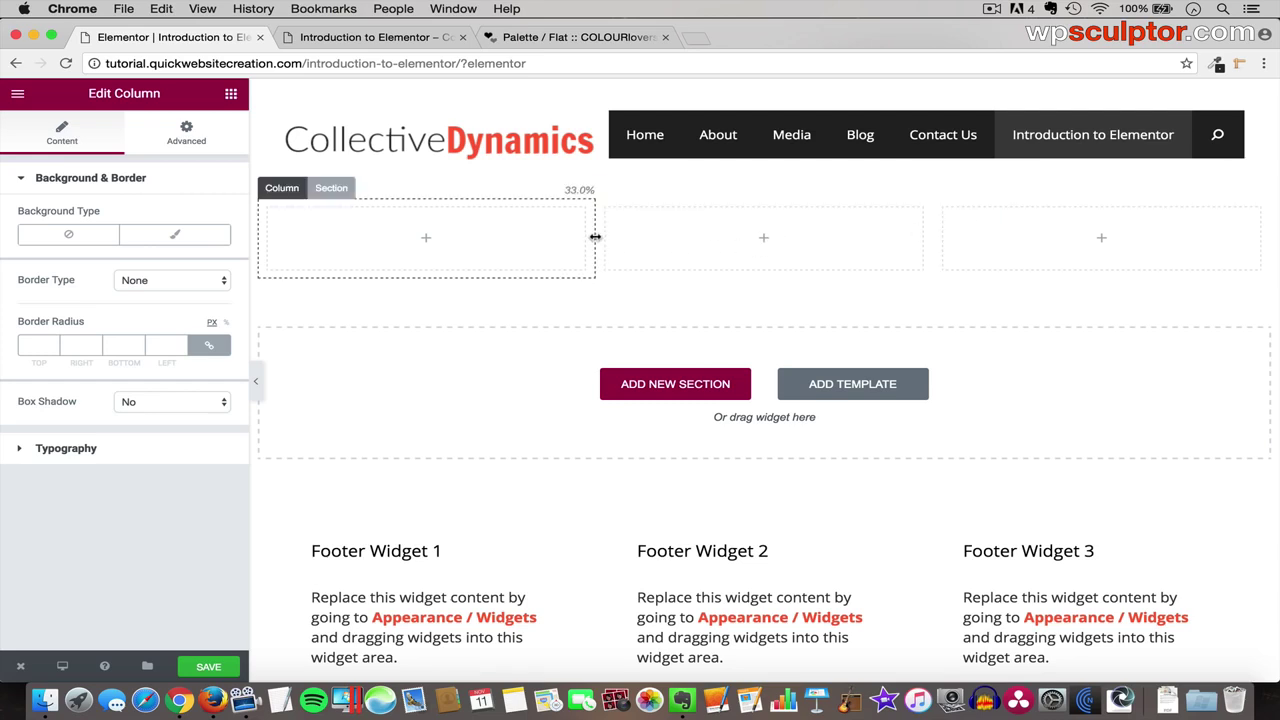
drag(595, 237, 449, 238)
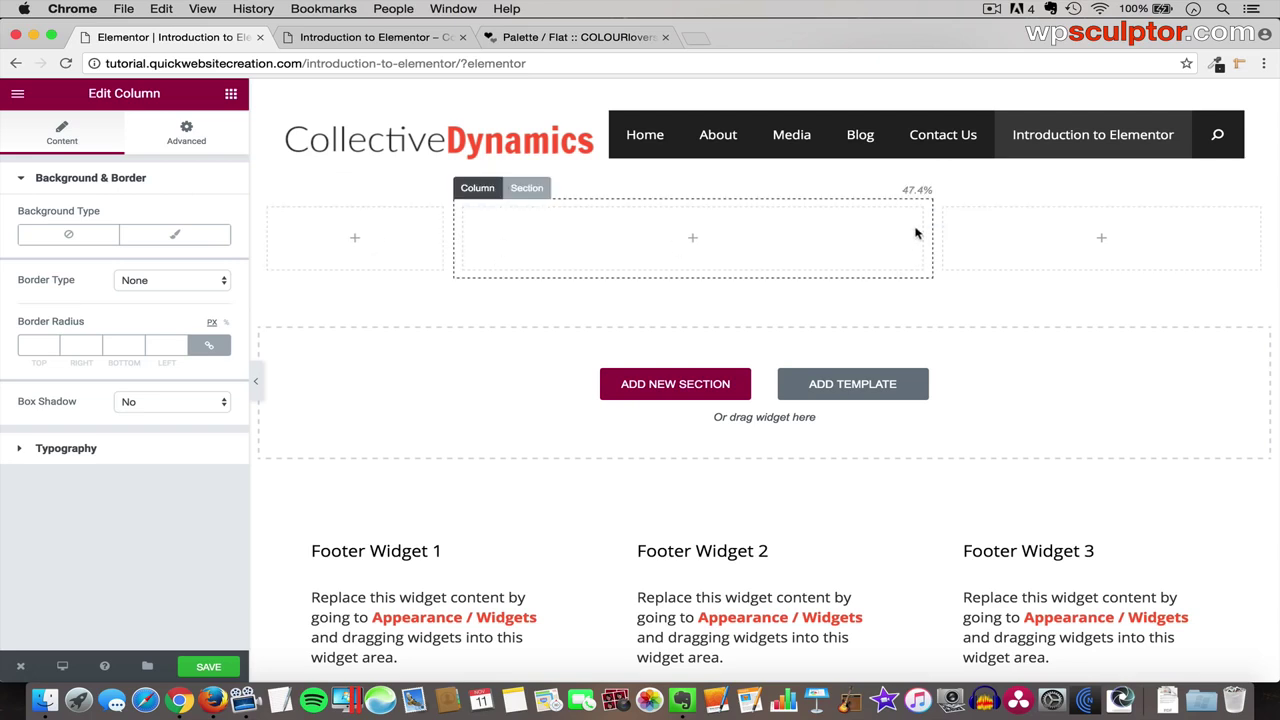
drag(931, 230, 757, 233)
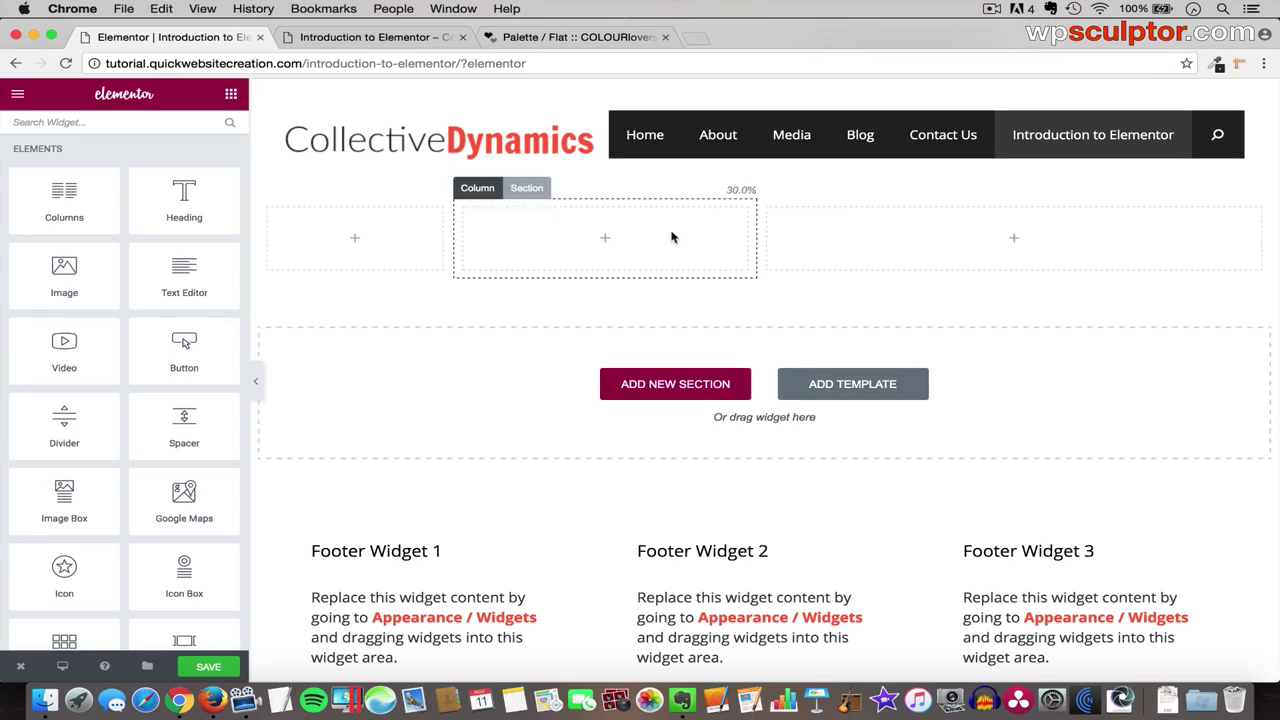
- Delete the middle and left columns, leaving one full-width column
click(471, 188)
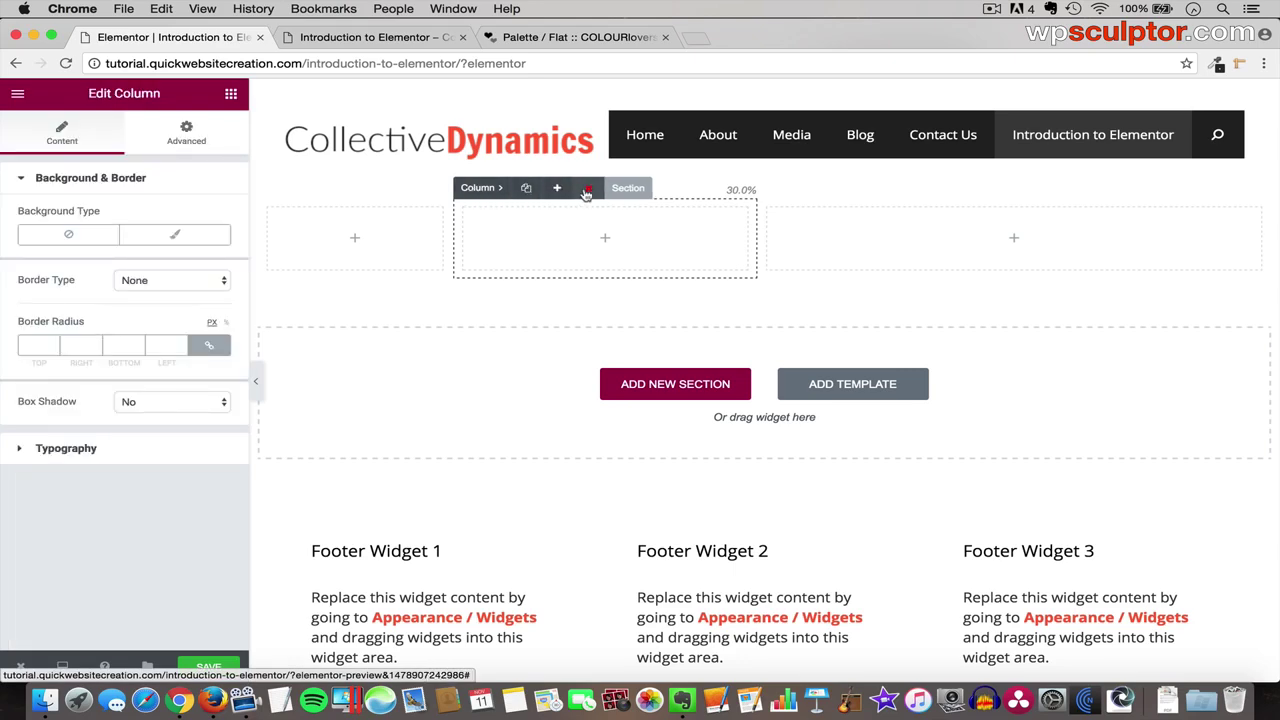
click(588, 191)
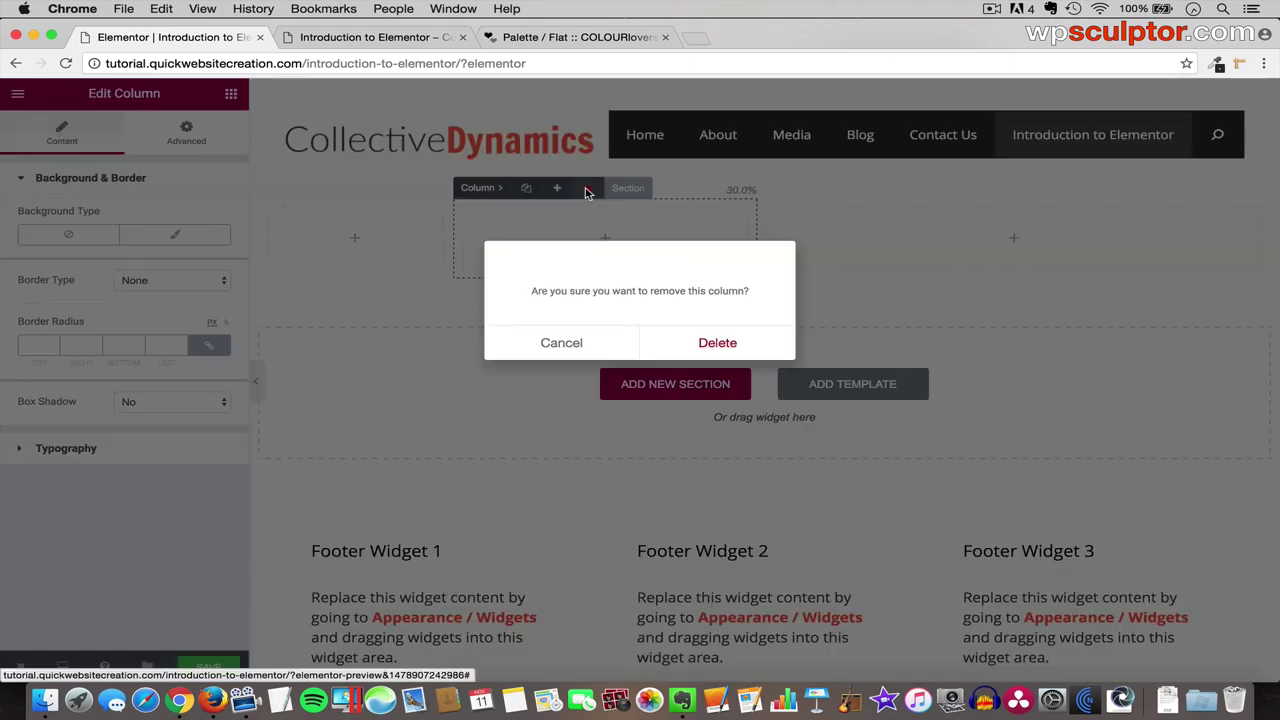
click(717, 343)
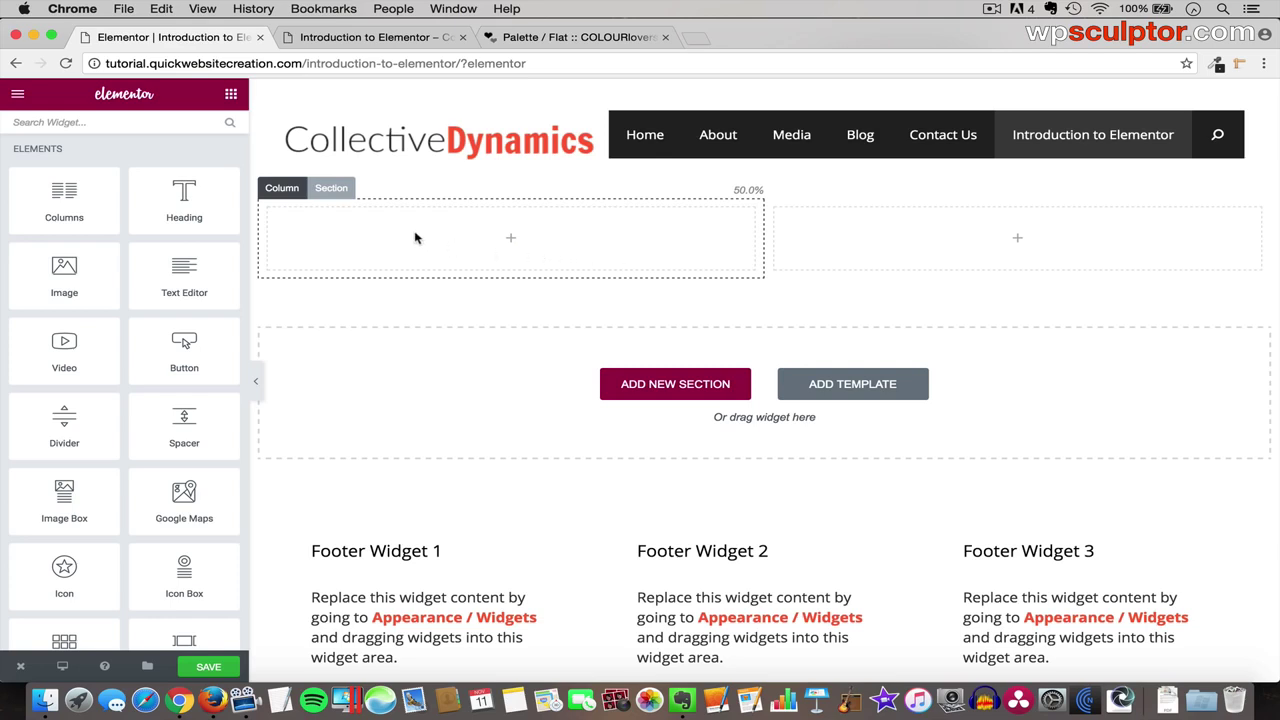
click(285, 189)
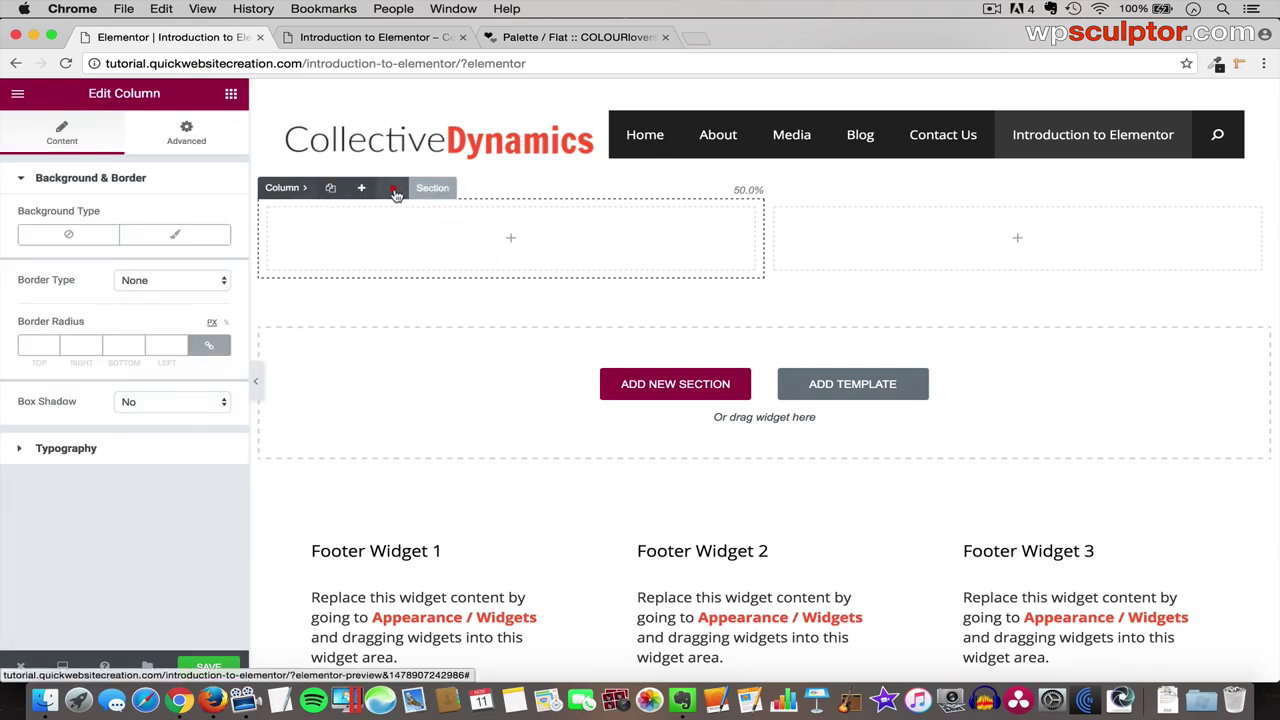
click(395, 191)
click(729, 343)
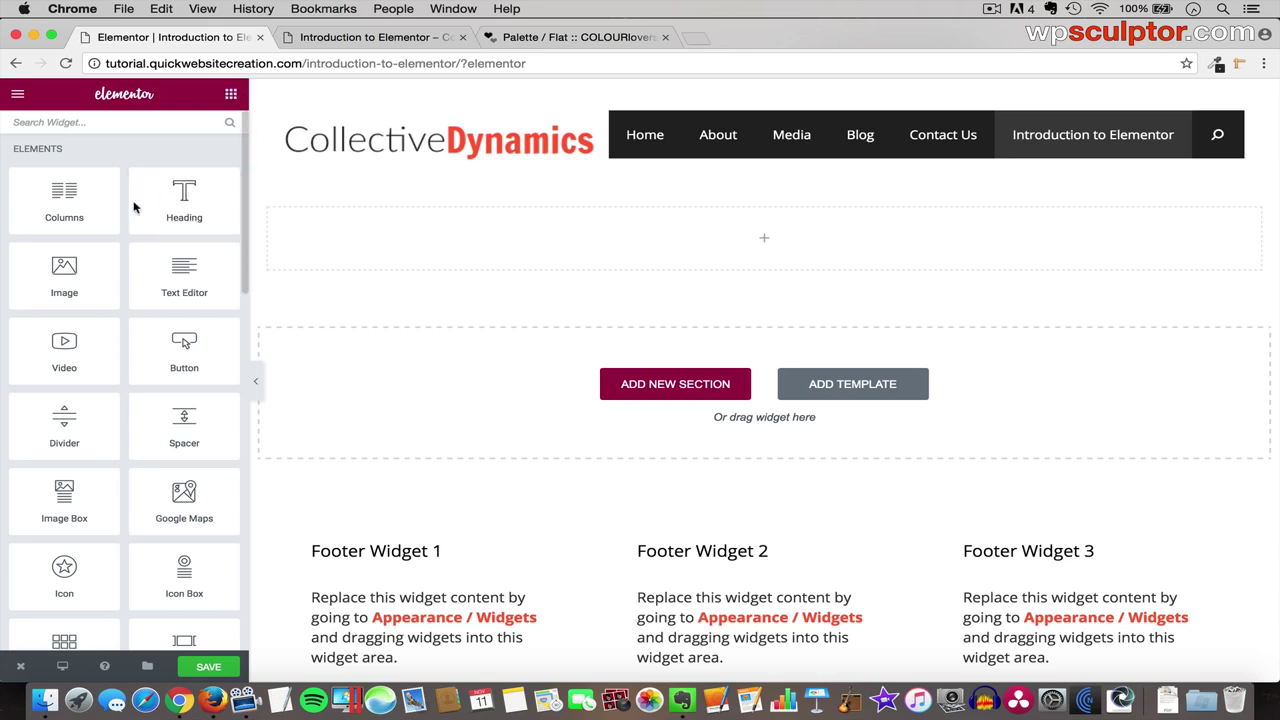
- Drag a Heading widget from the Elements panel into the empty full-width column
scroll(127, 340, down, 15)
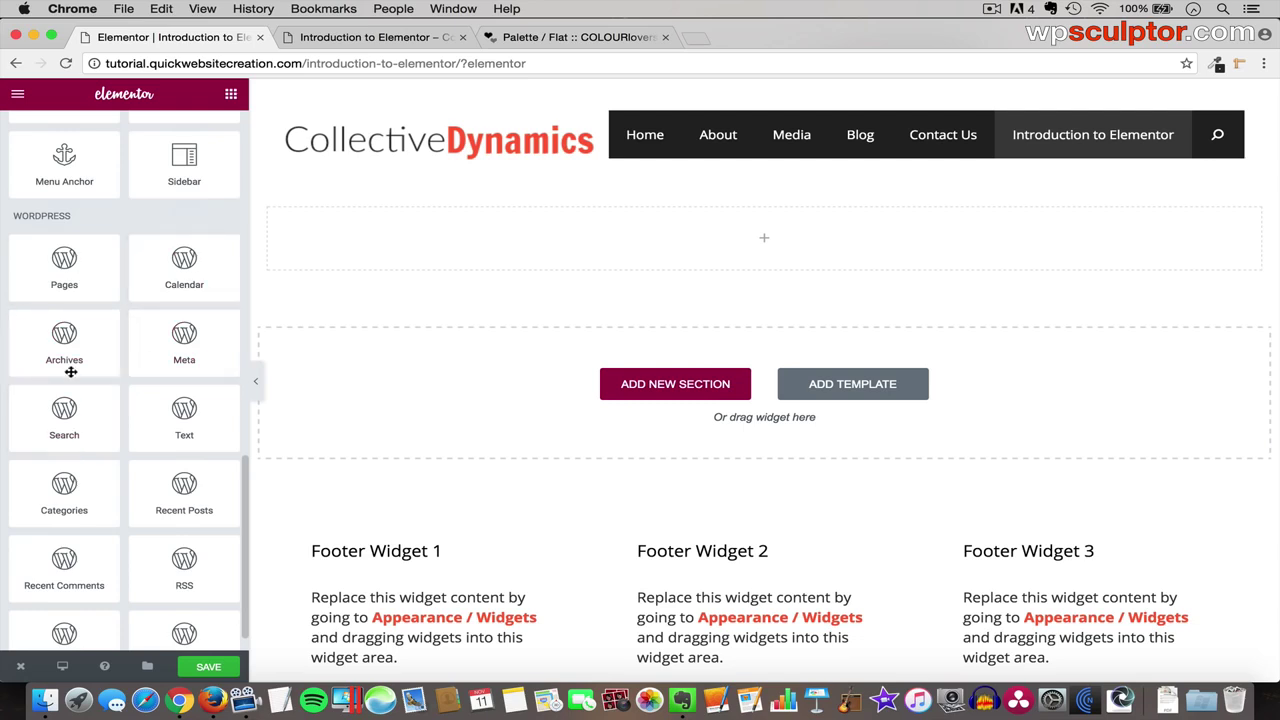
scroll(131, 446, down, 1)
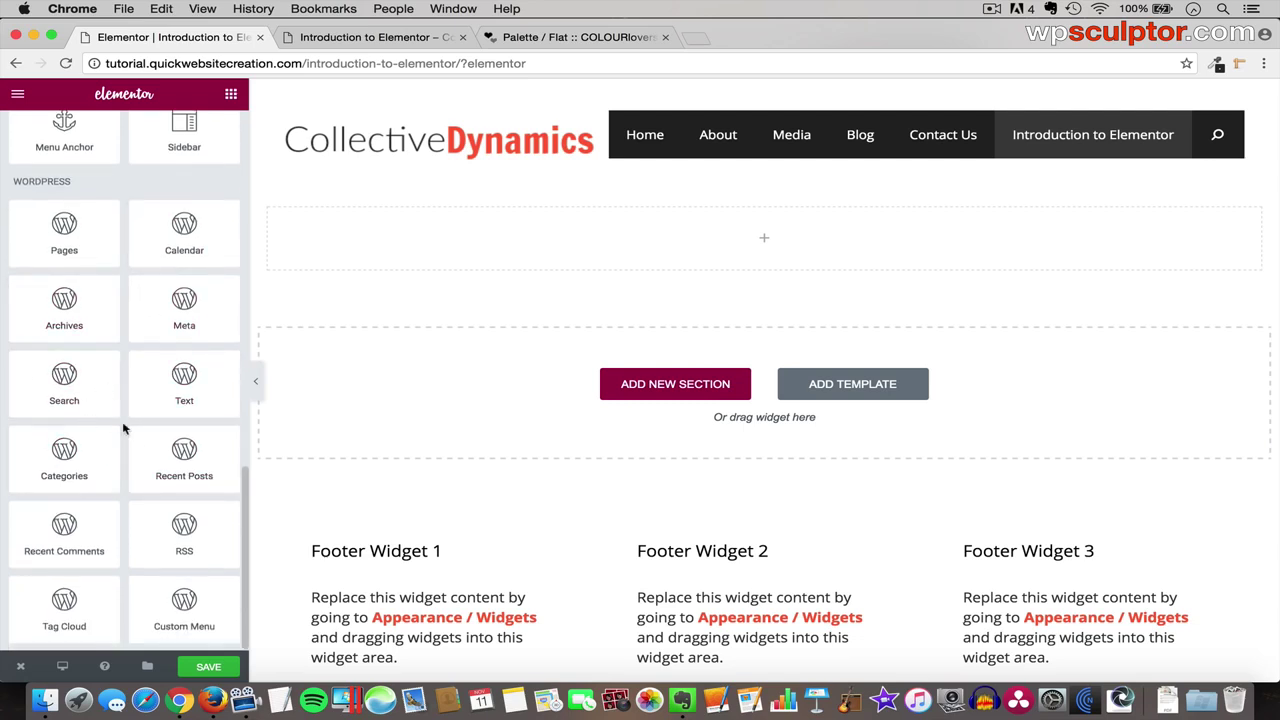
scroll(143, 309, up, 1)
scroll(143, 309, up, 15)
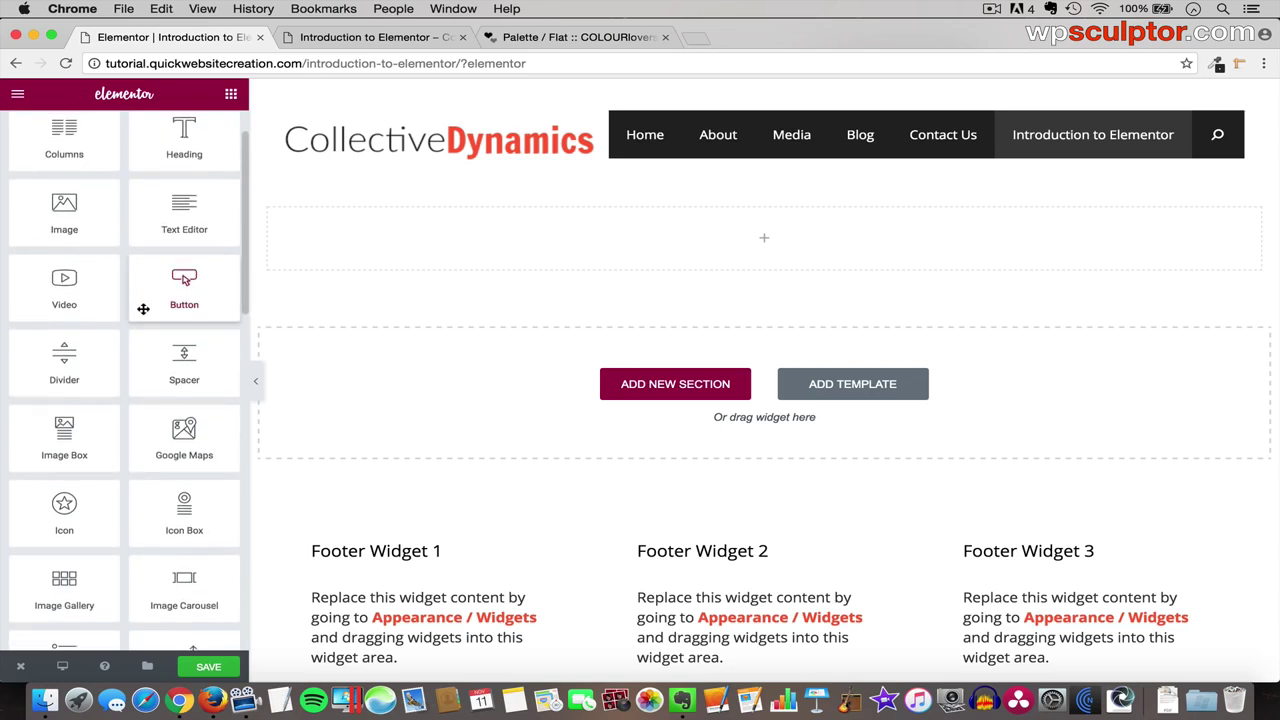
scroll(143, 309, up, 2)
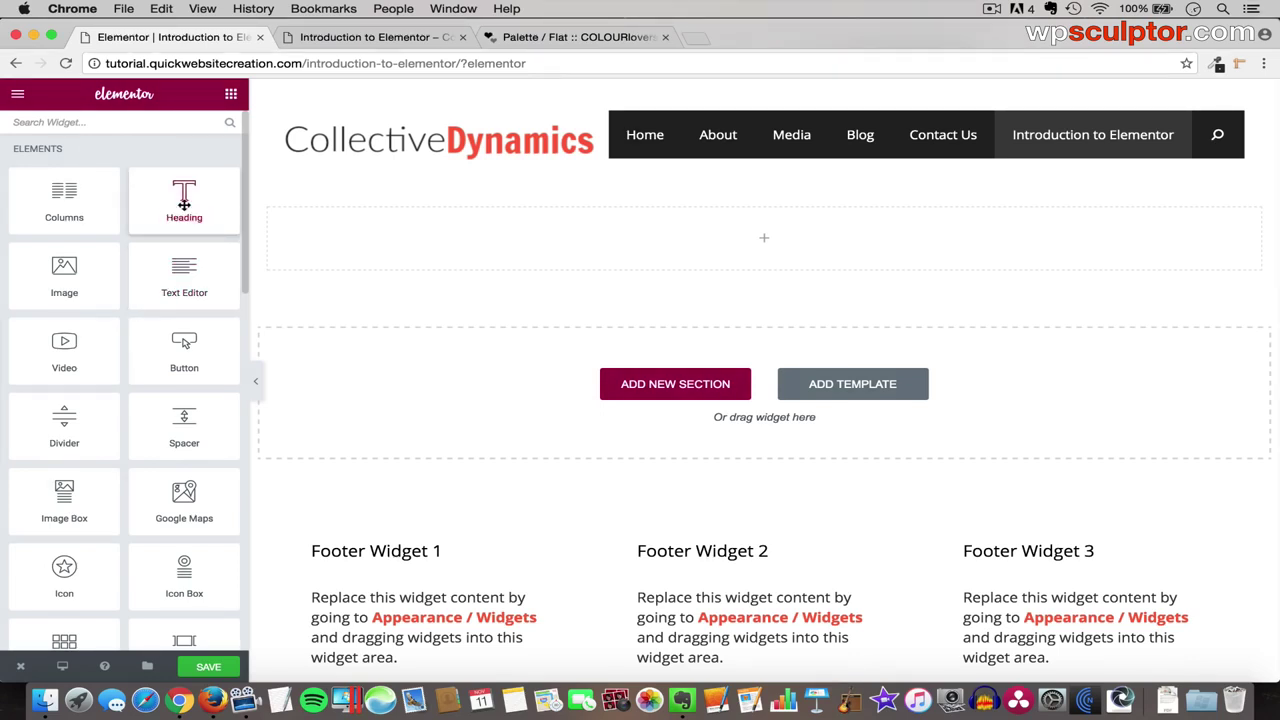
drag(177, 193, 587, 229)
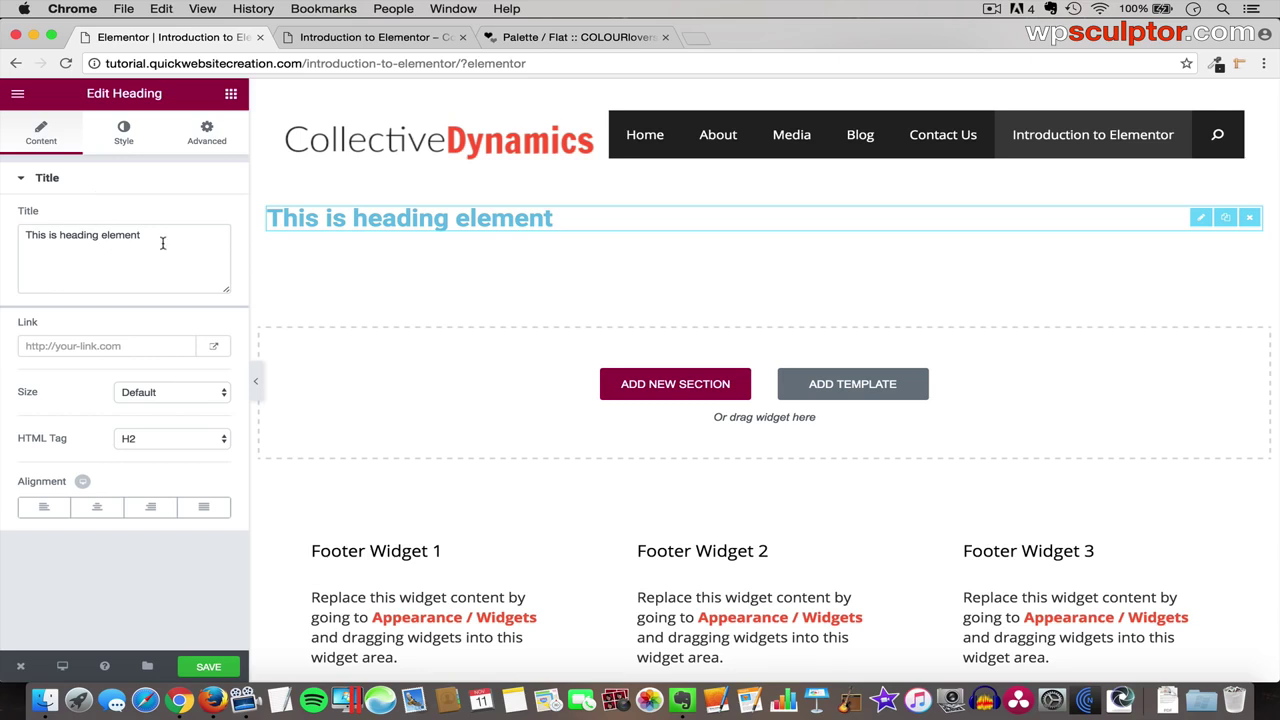
- Set the heading's Style typography to Custom, leaving font family and weight on Default
drag(148, 238, 24, 233)
click(112, 261)
click(126, 135)
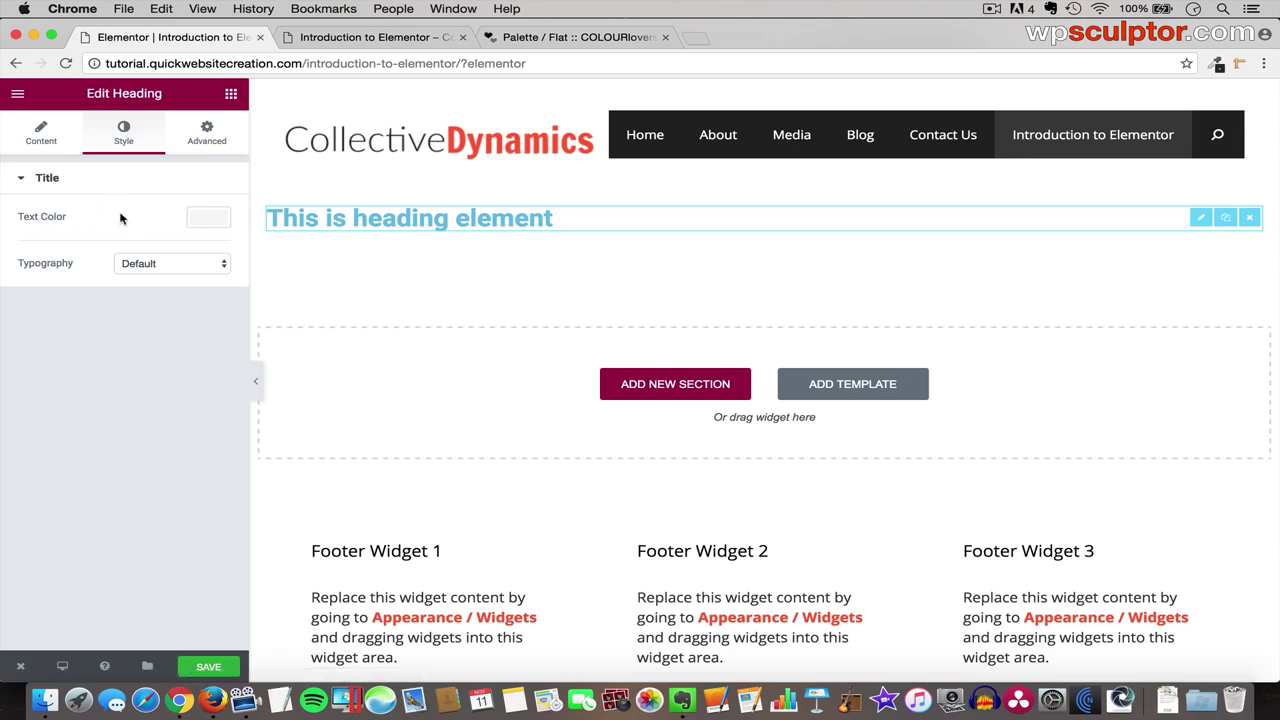
click(169, 265)
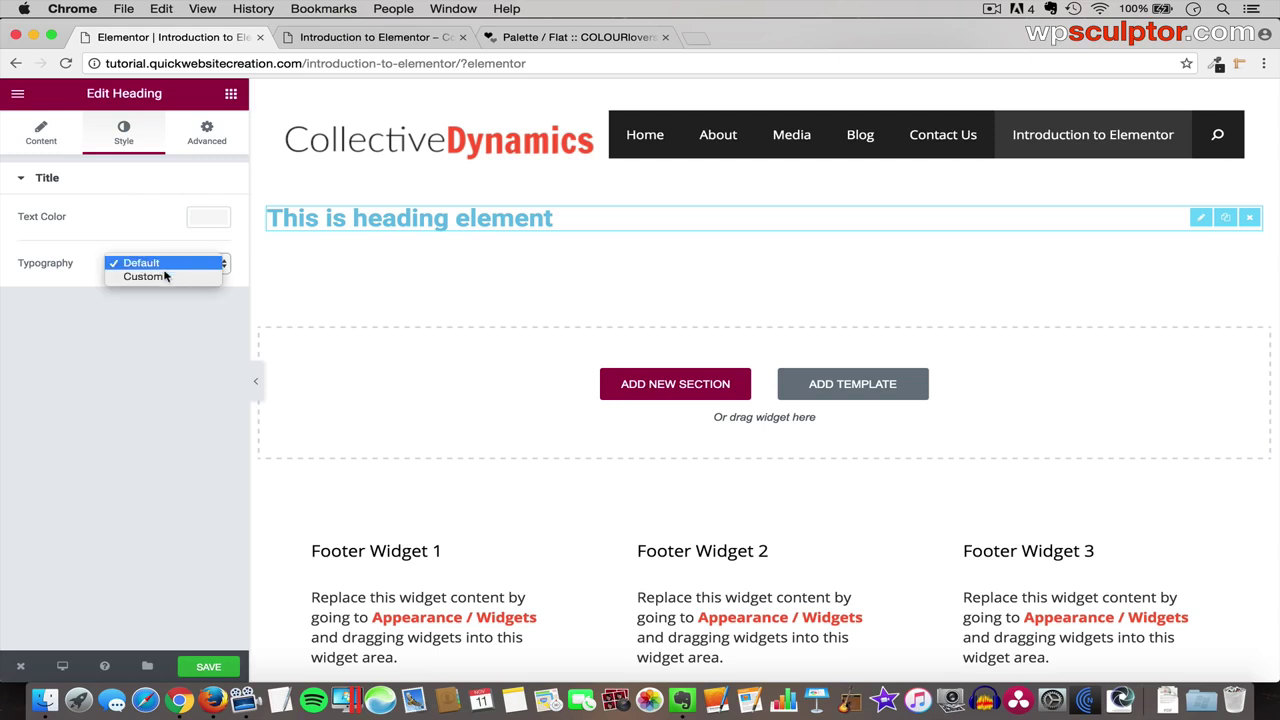
click(158, 275)
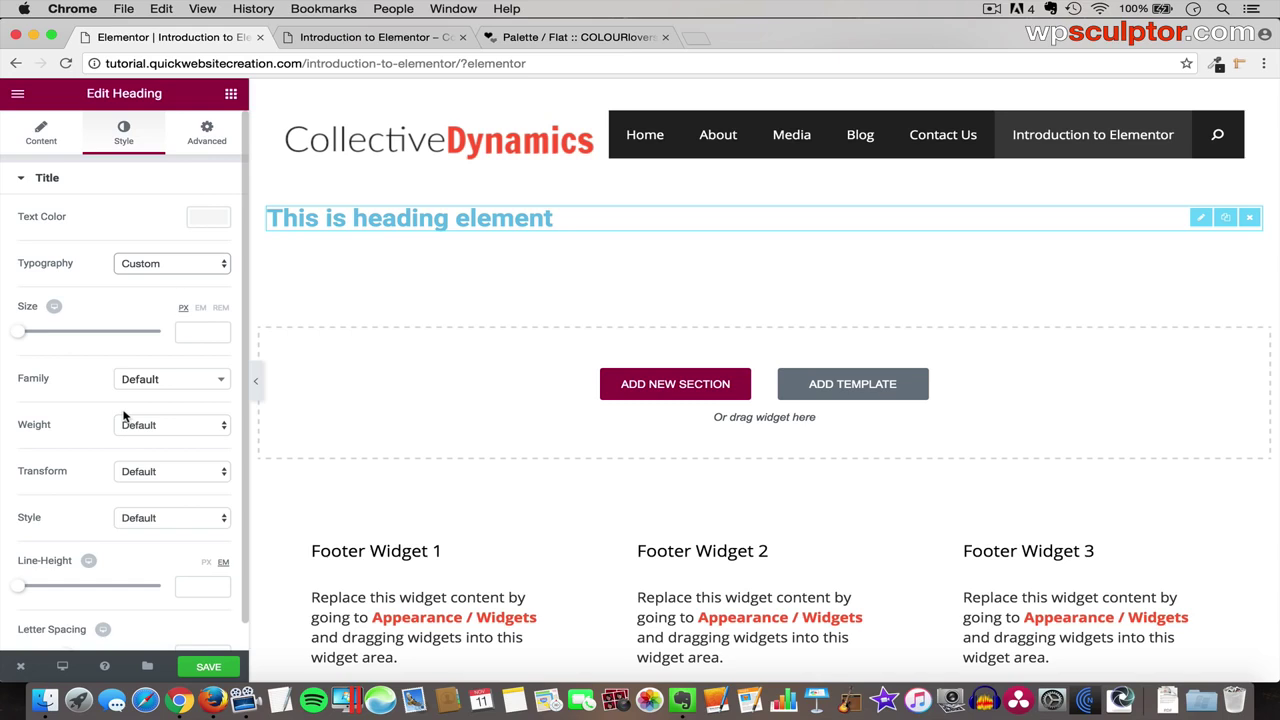
click(184, 381)
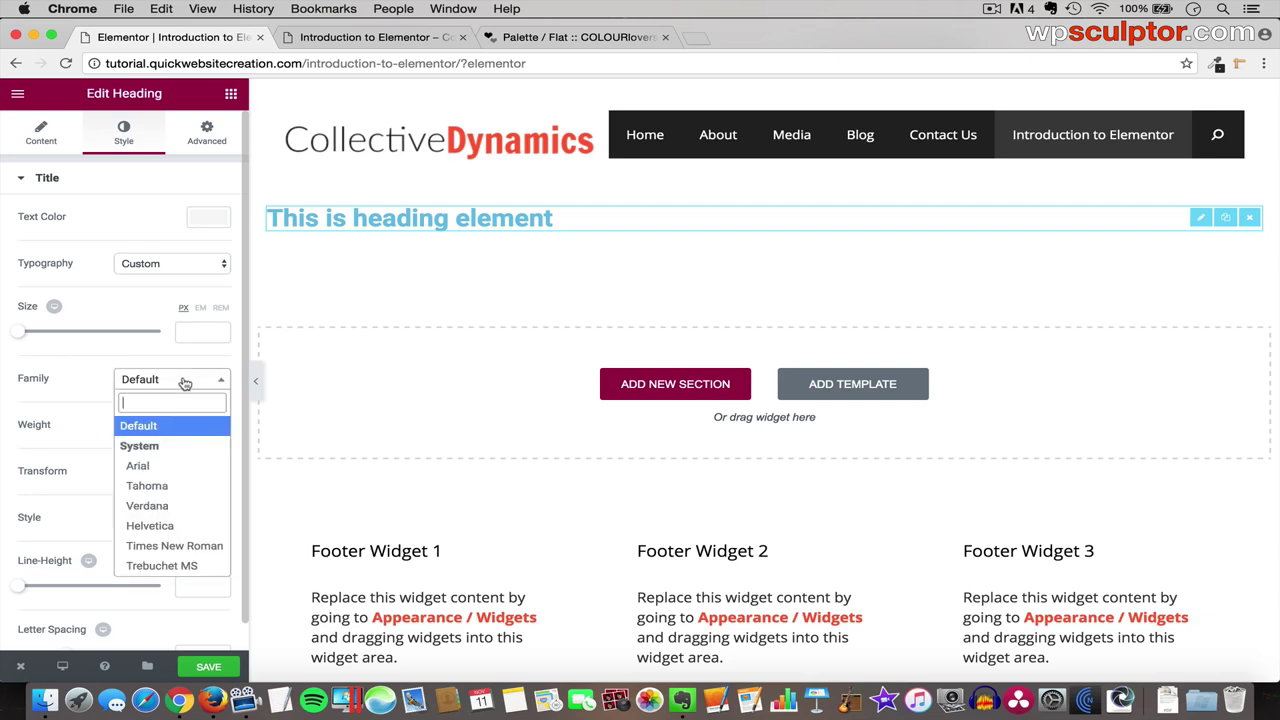
scroll(180, 484, down, 12)
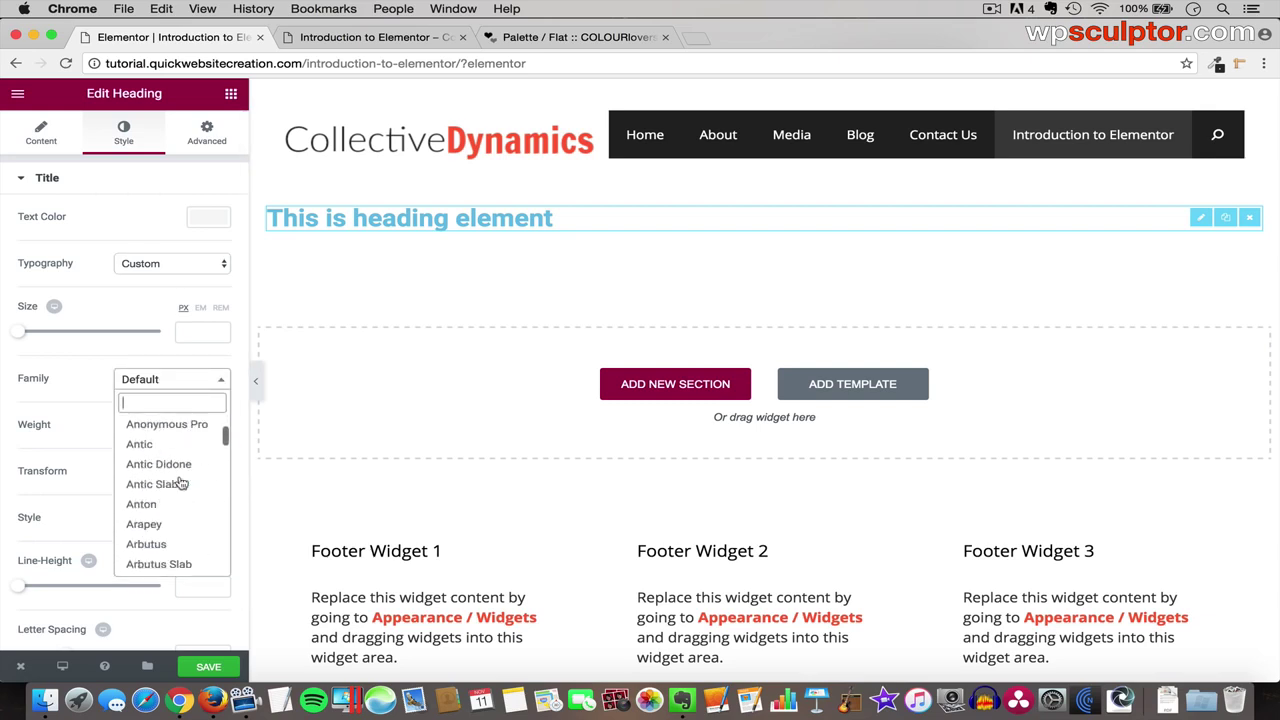
scroll(178, 480, up, 6)
click(85, 390)
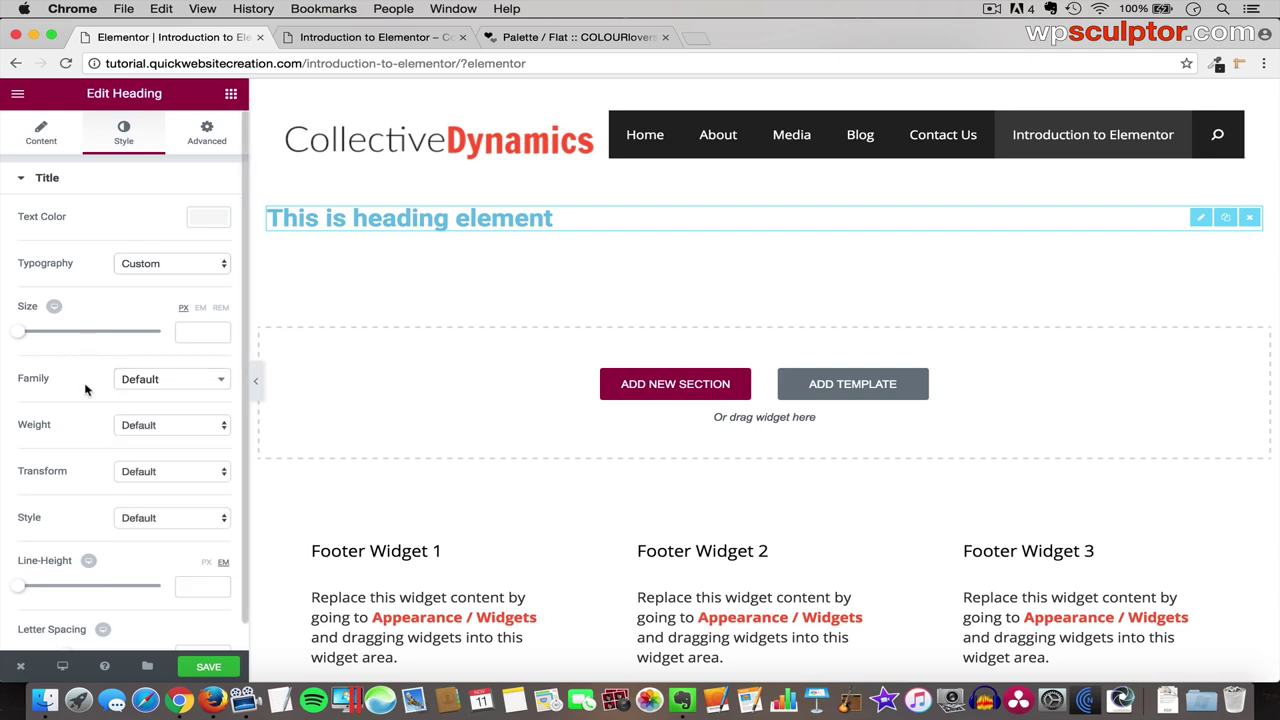
click(168, 432)
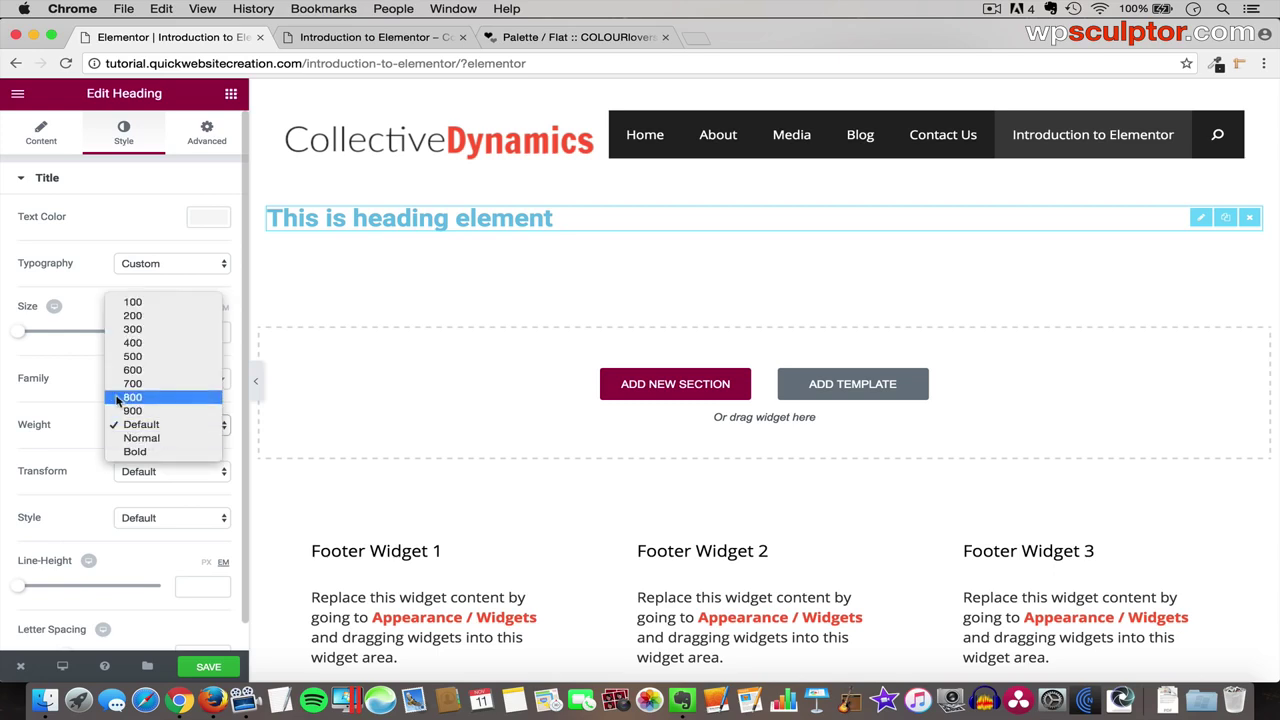
click(68, 460)
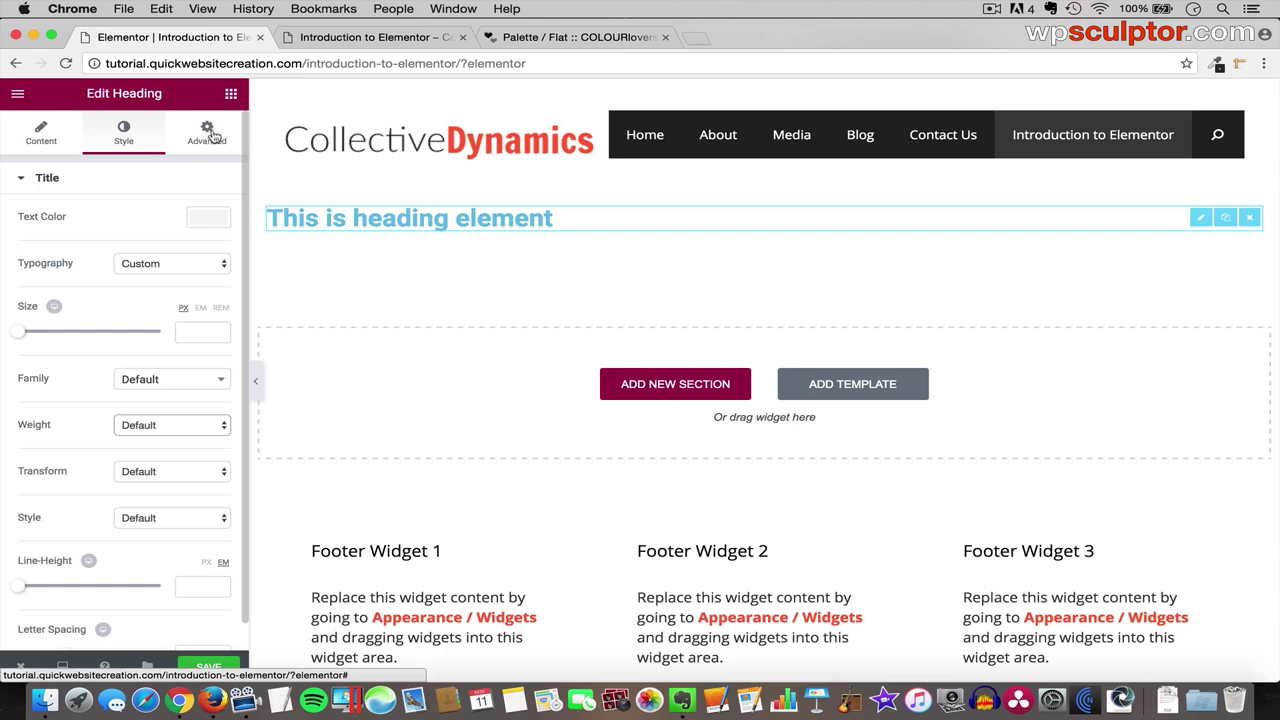
- Replace the heading title with 'Intro to Elementor' and set its alignment, centre then left
click(42, 135)
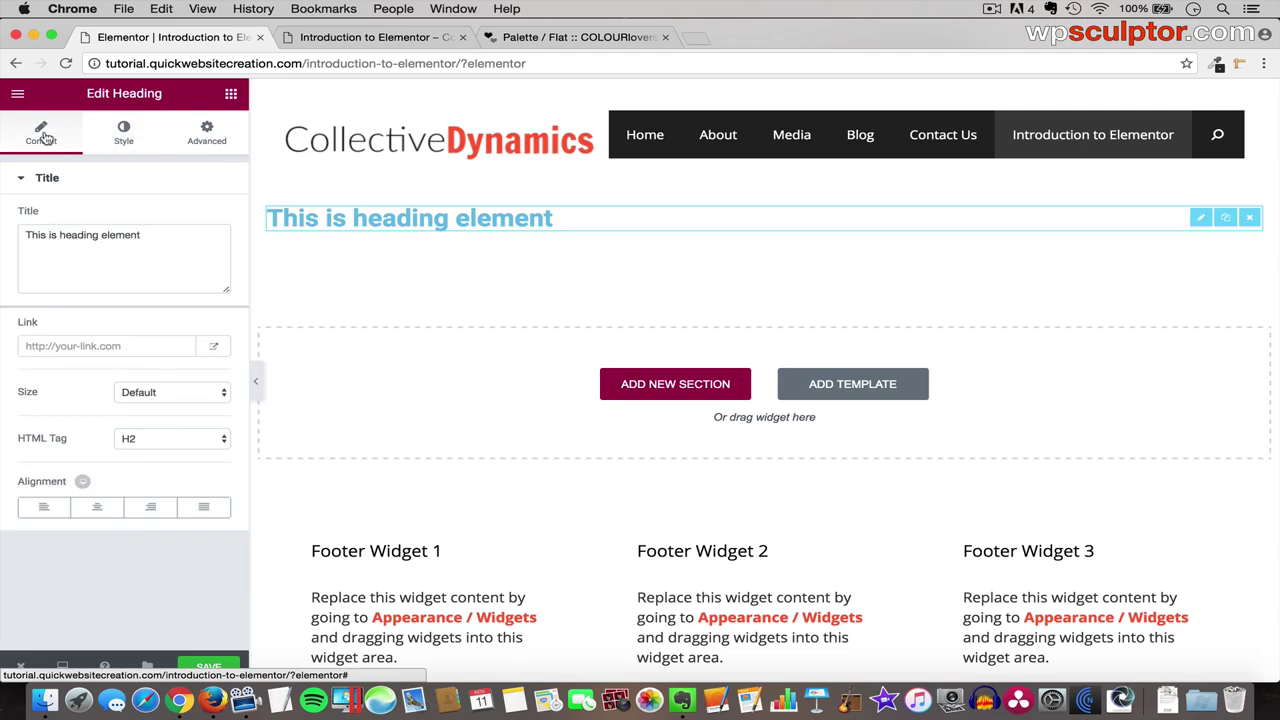
drag(166, 238, 20, 240)
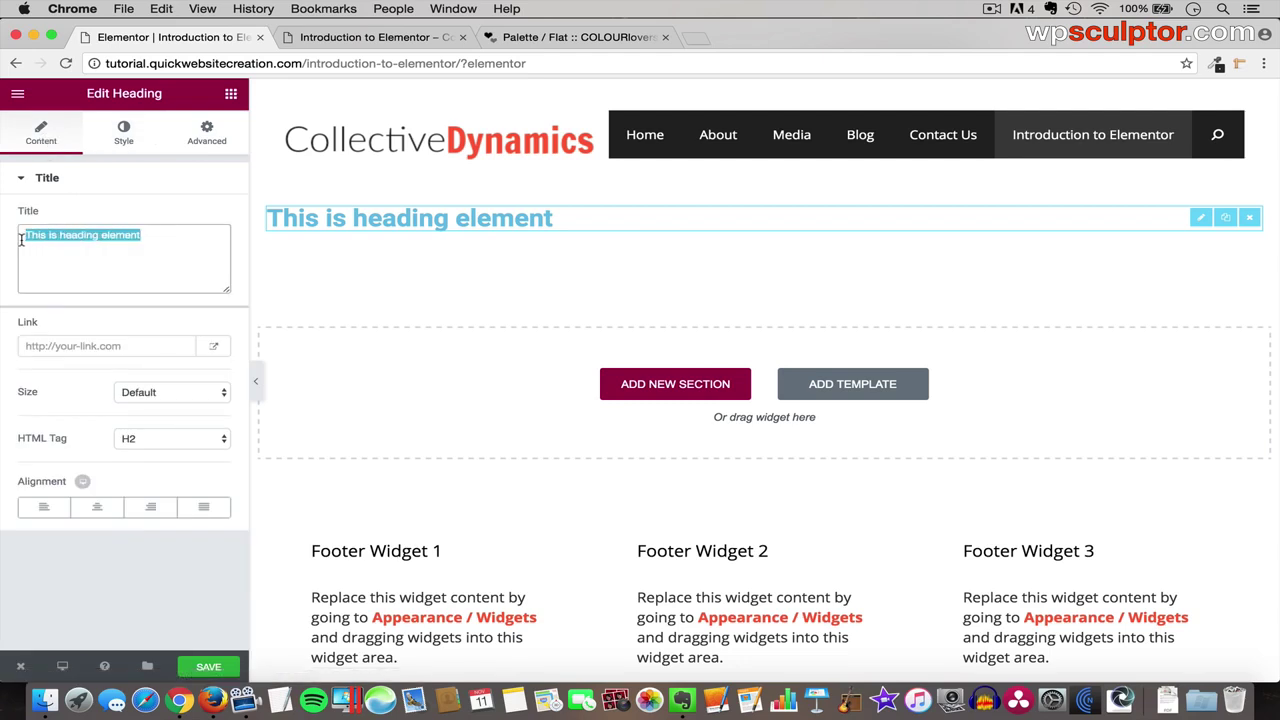
key(BackSpace)
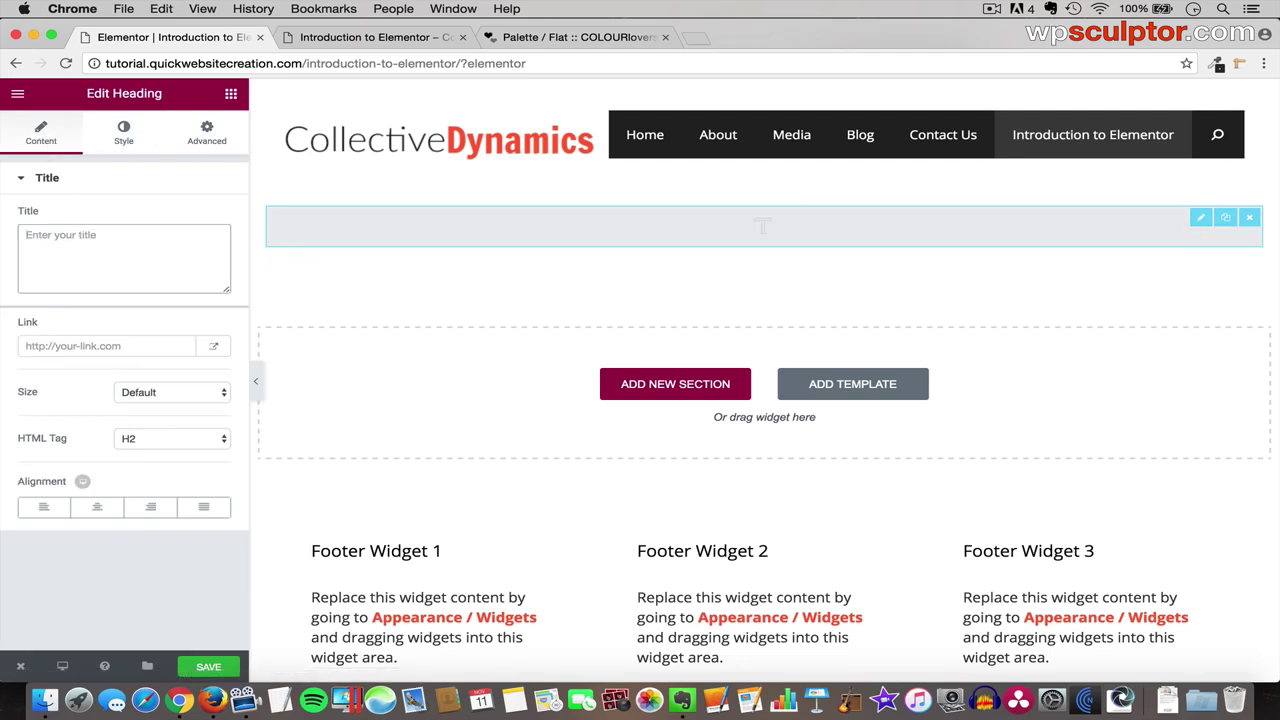
text(Intro to e)
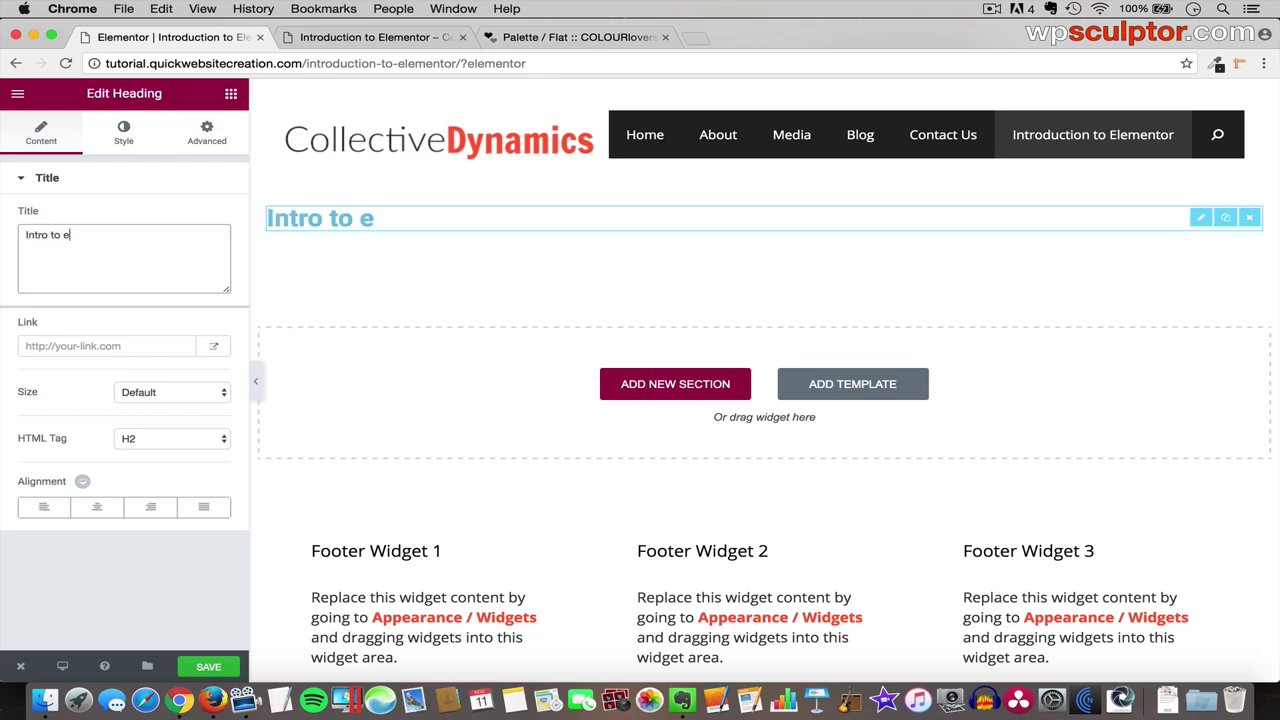
key(BackSpace)
text(Elementor)
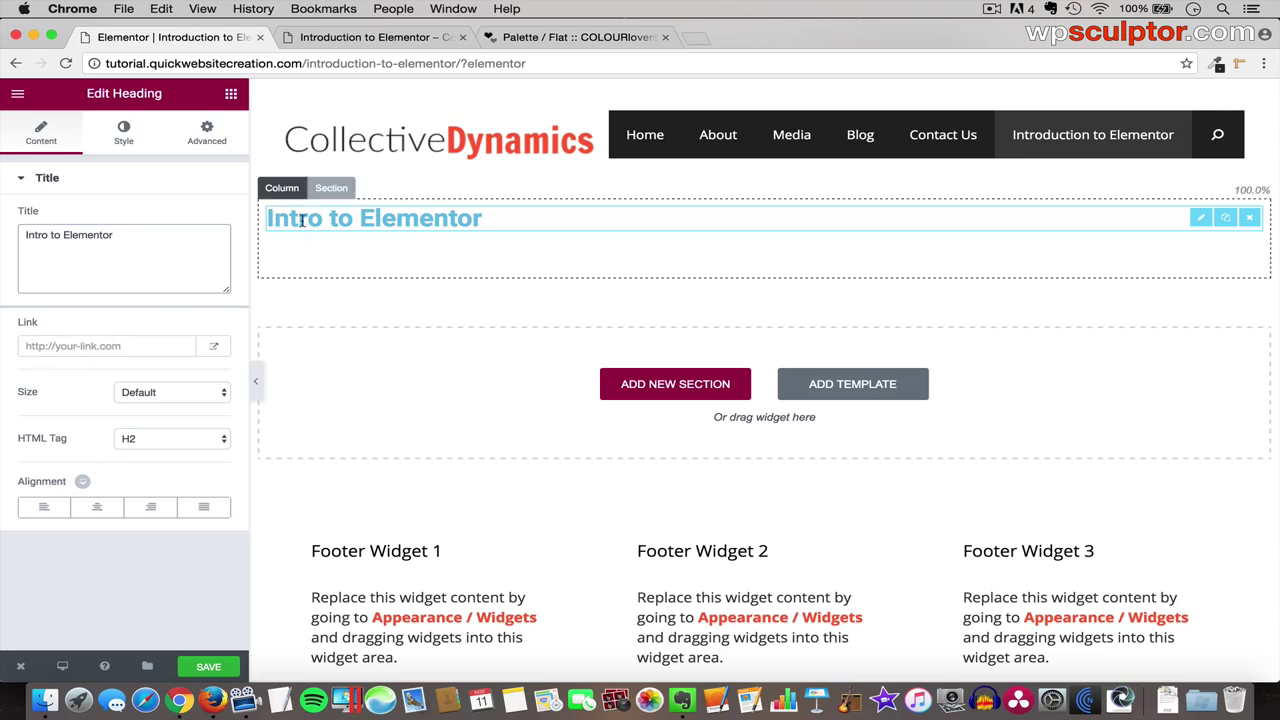
click(93, 507)
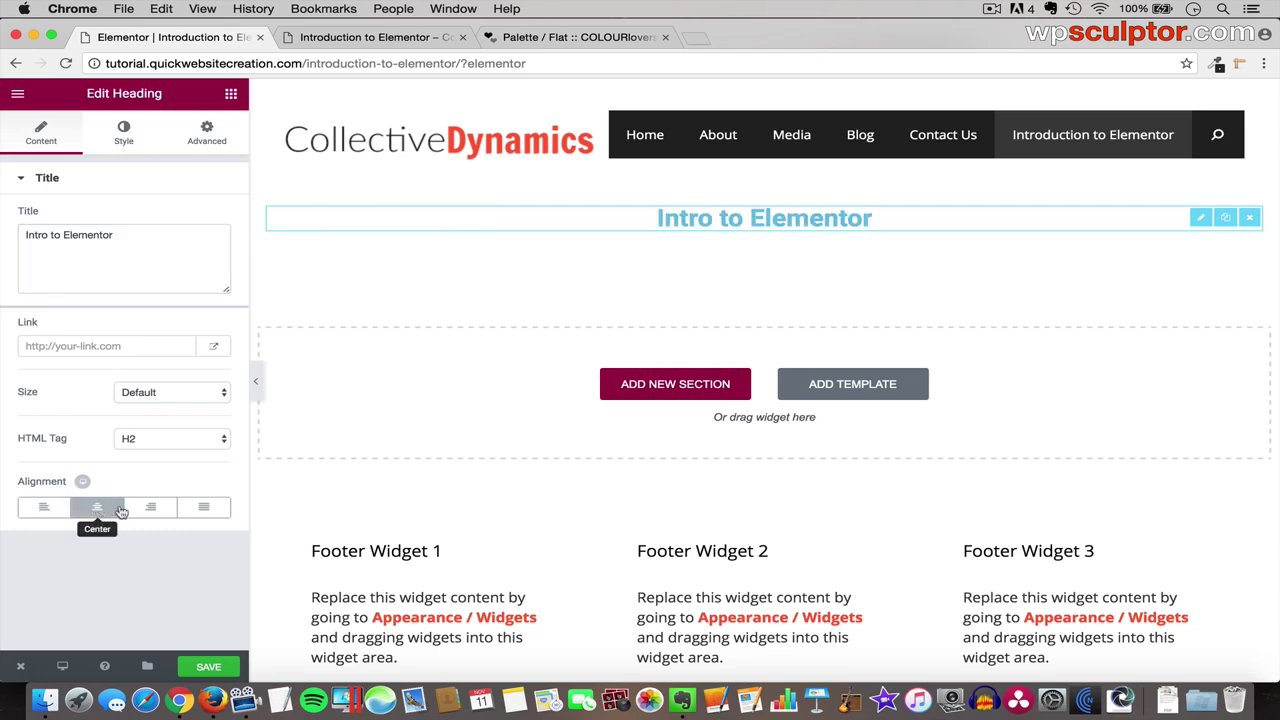
click(42, 507)
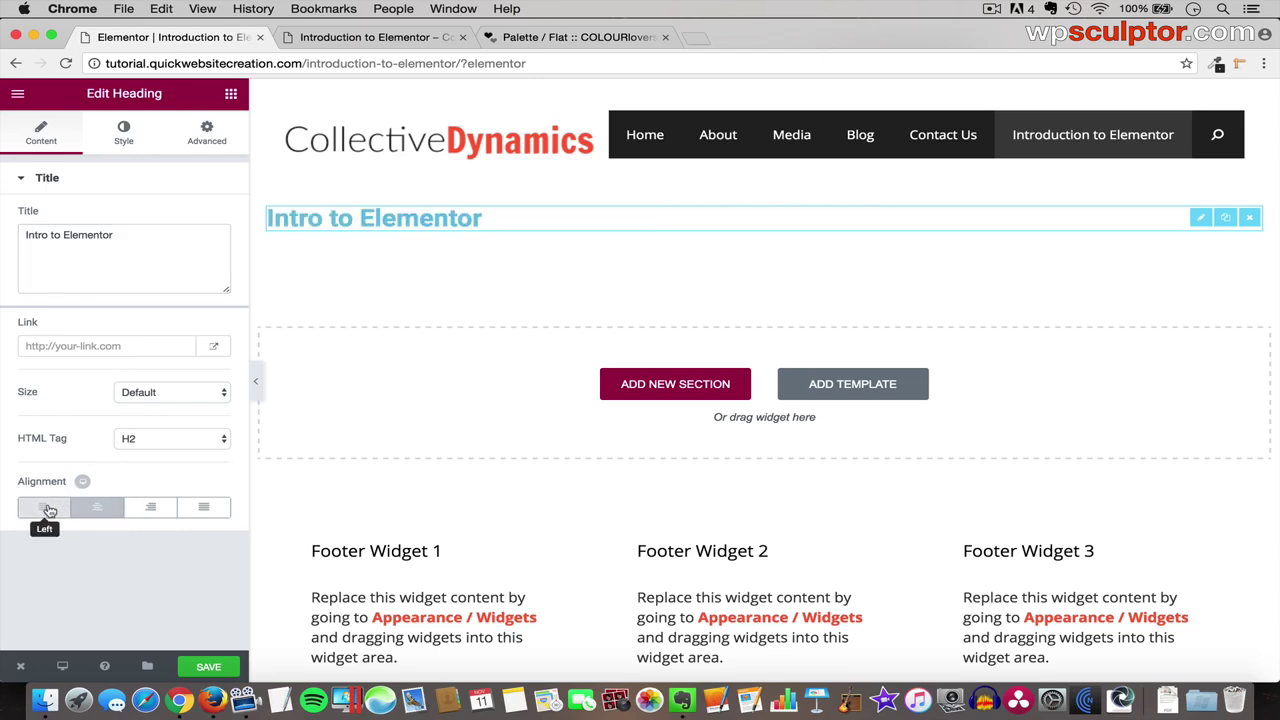
- Set the heading's text colour to the light-green preset #61ce70
click(123, 137)
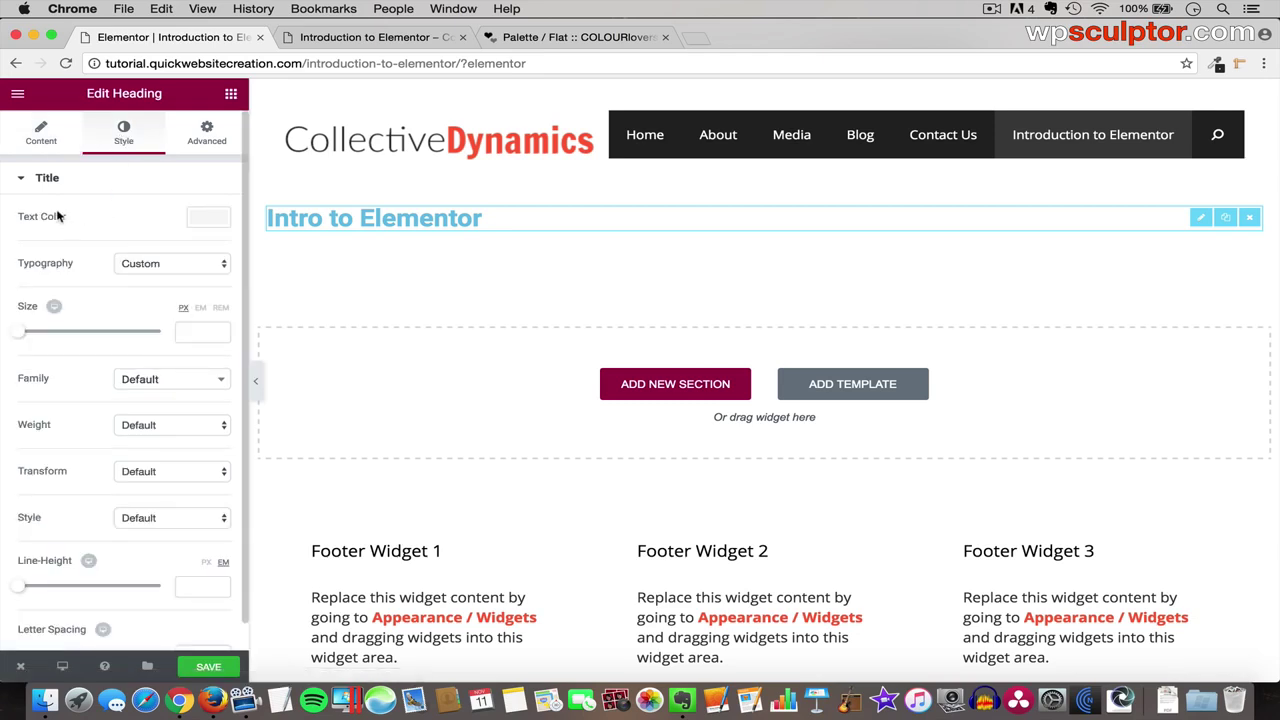
click(210, 221)
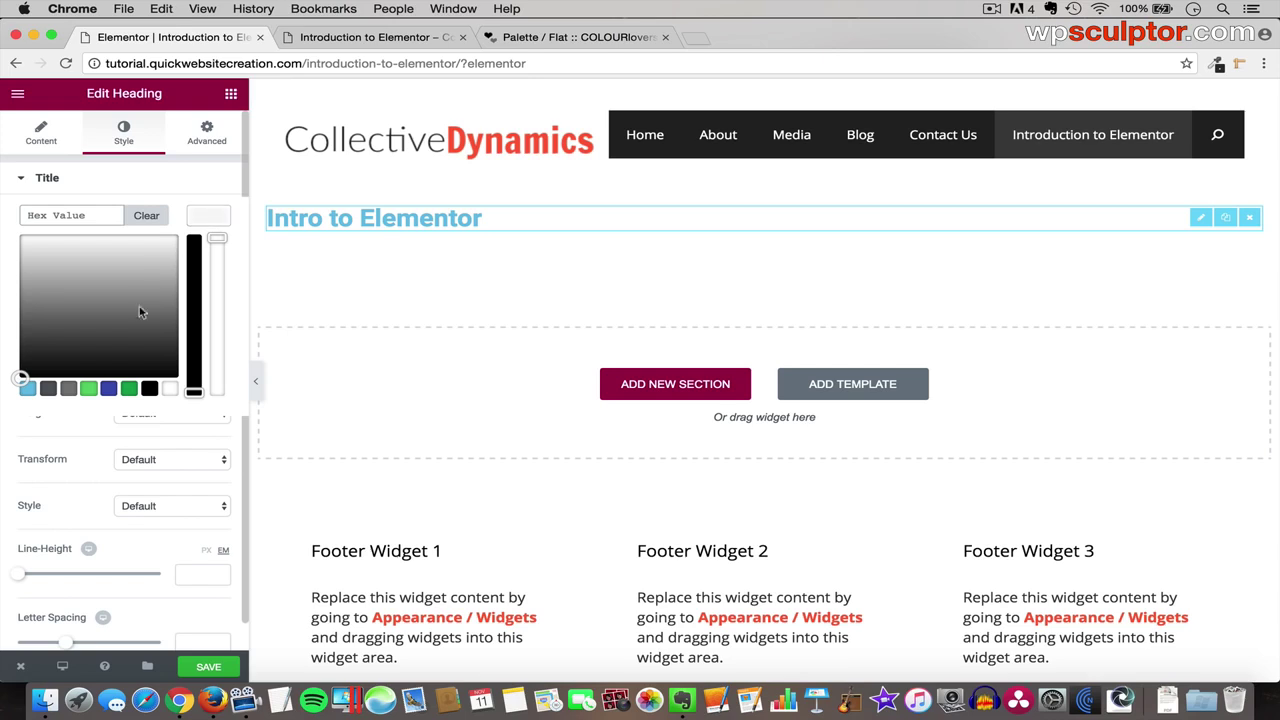
click(89, 390)
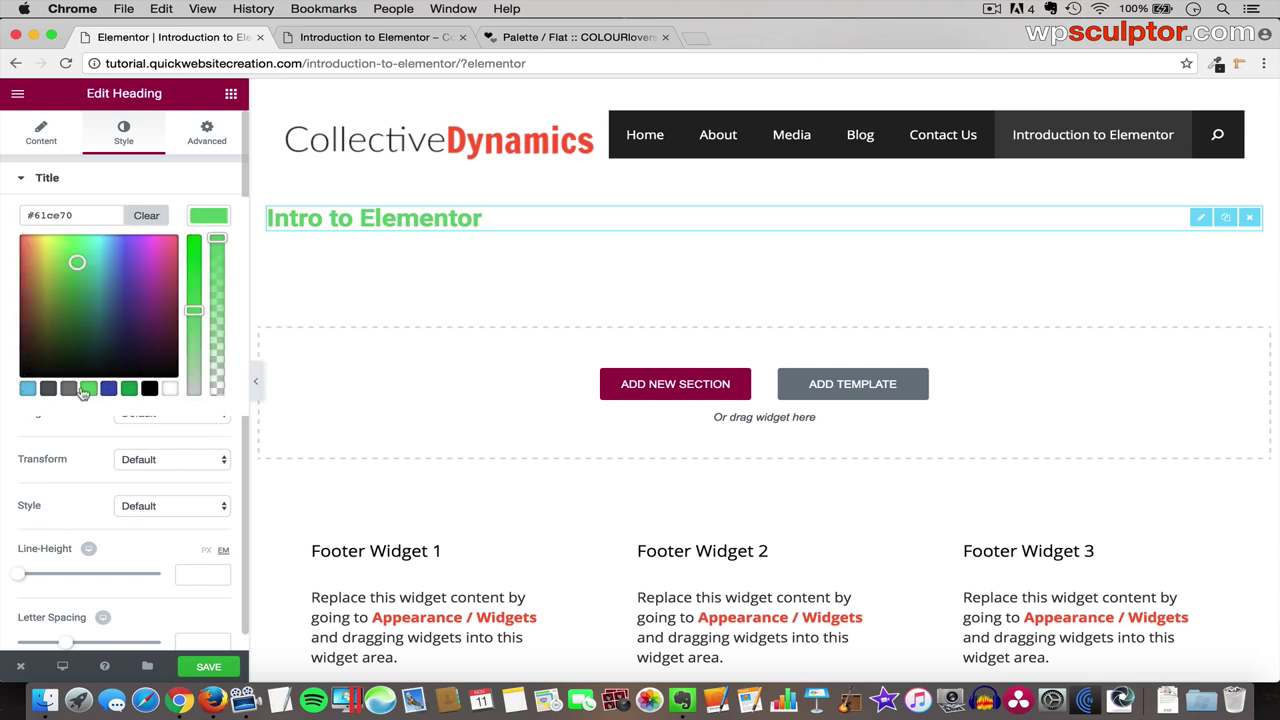
mouse_move(76, 262)
mouse_down()
mouse_move(51, 294)
mouse_move(114, 300)
mouse_move(46, 291)
mouse_move(86, 291)
mouse_up()
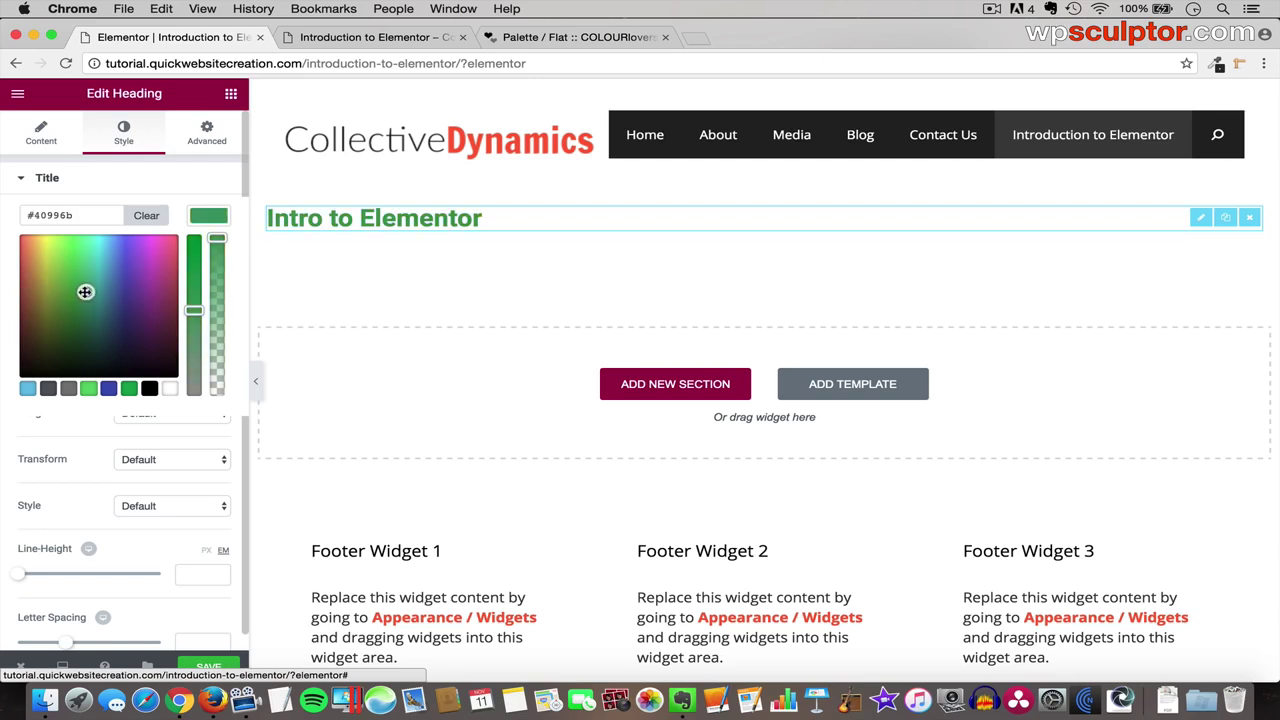
double_click(53, 217)
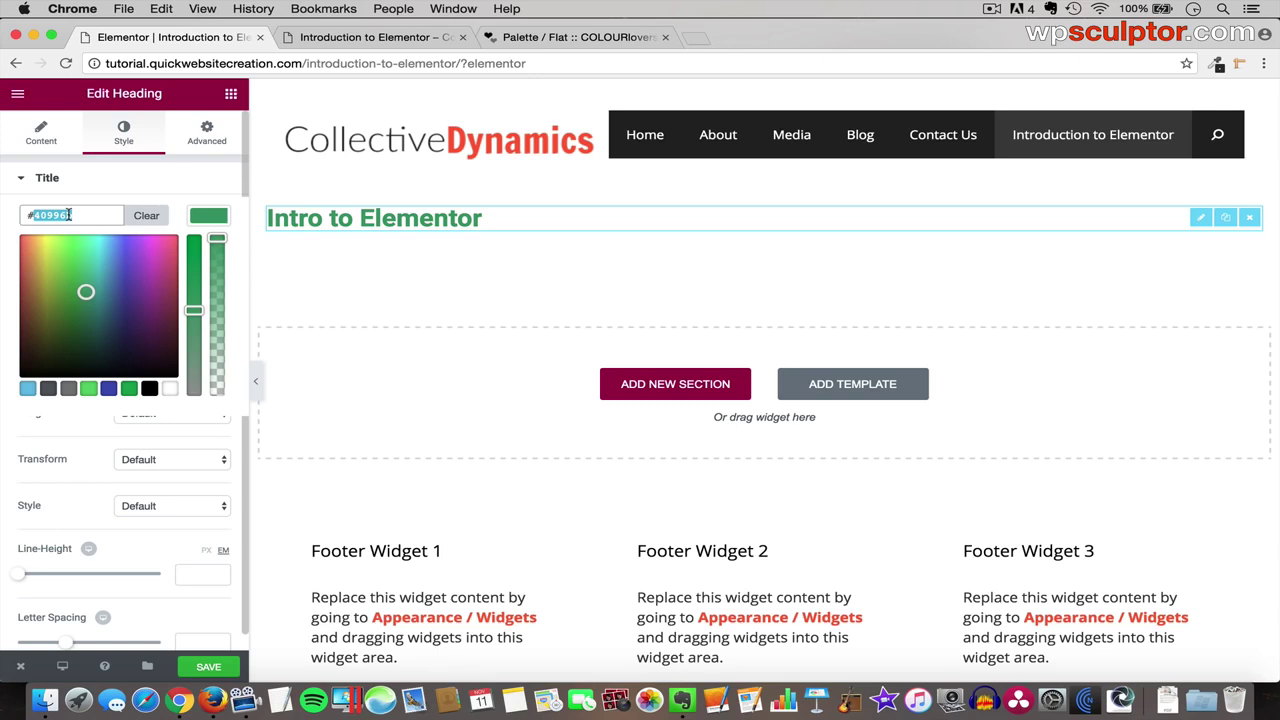
click(89, 392)
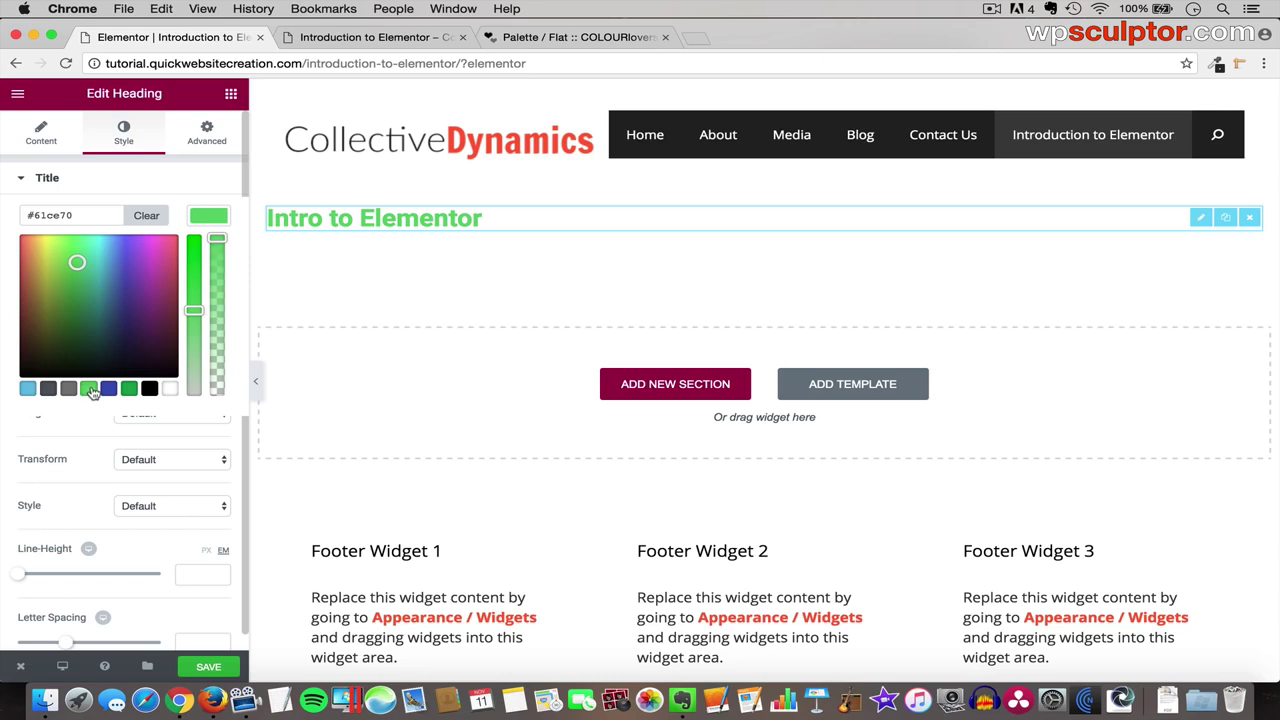
click(209, 222)
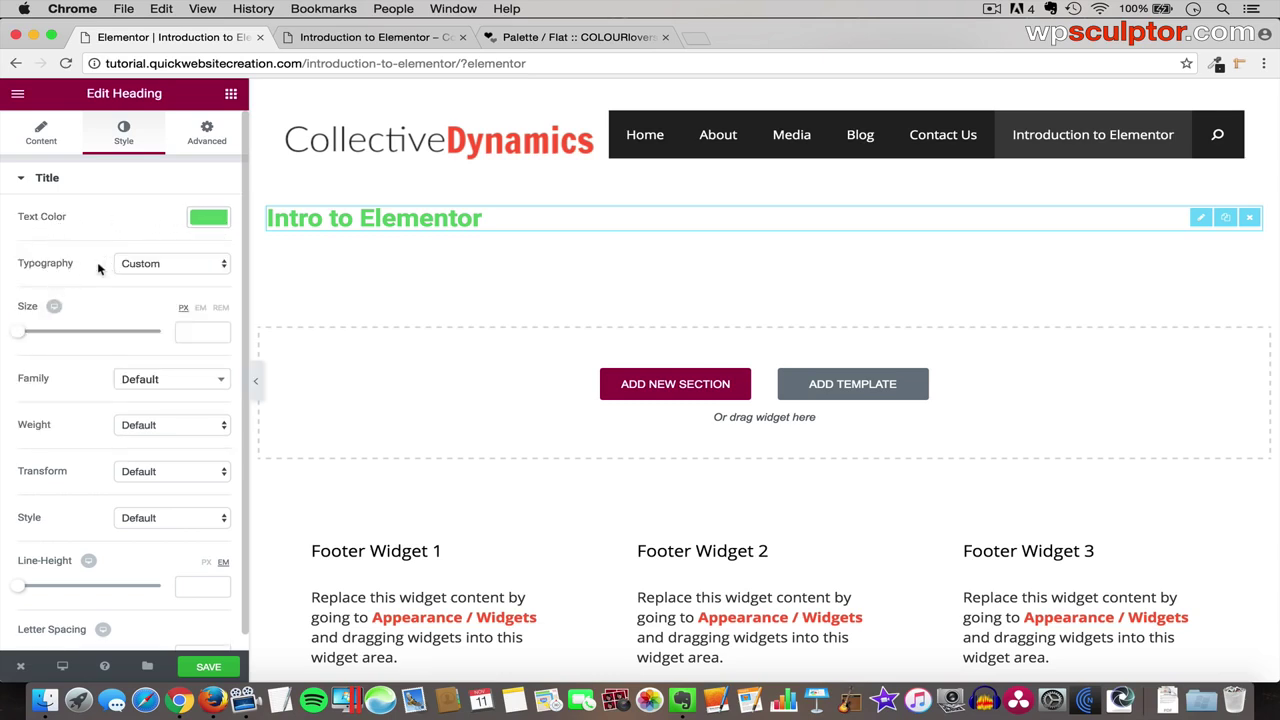
- Give the 'Intro to Elementor' heading custom typography: Cabin font family, size 38 px
click(166, 265)
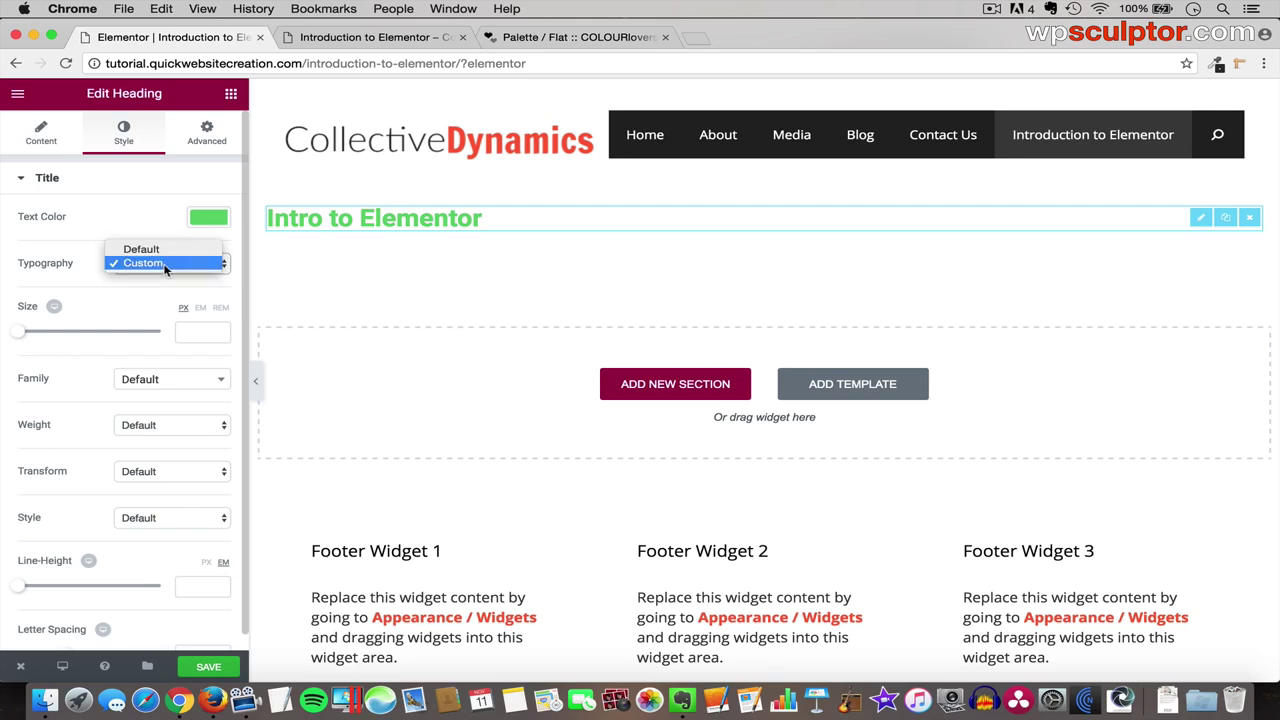
click(158, 262)
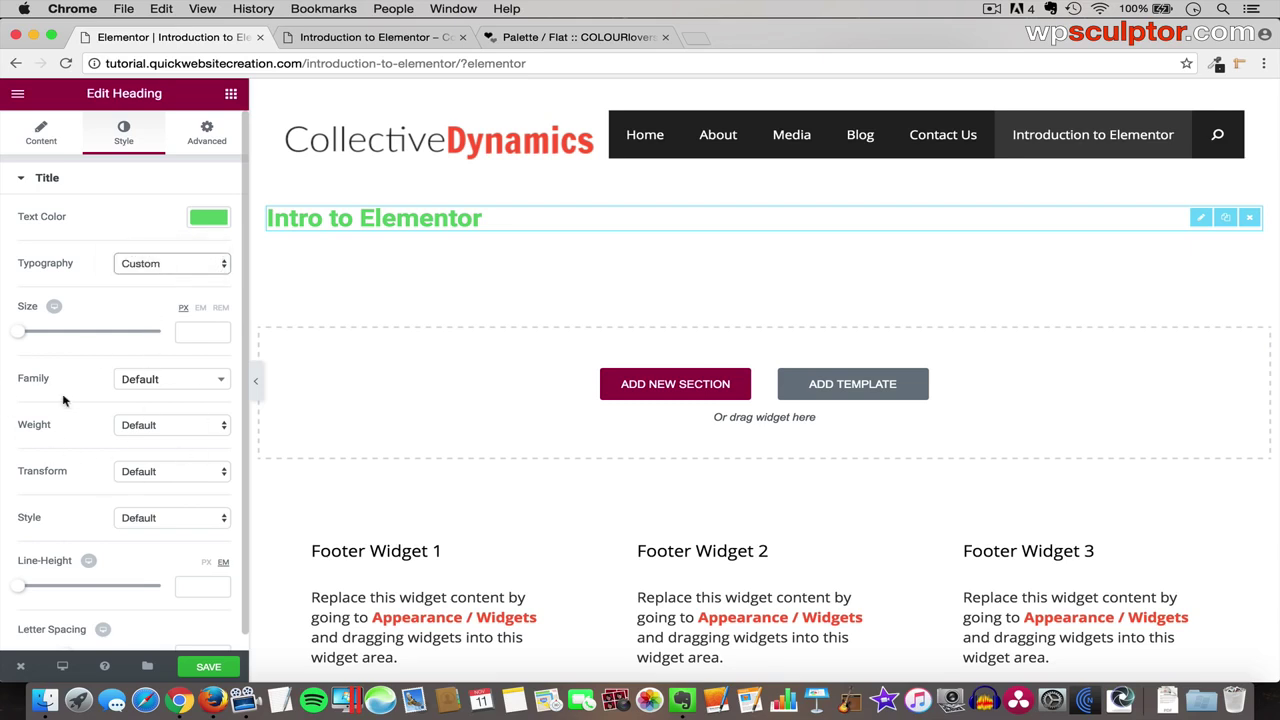
click(186, 380)
scroll(166, 524, down, 10)
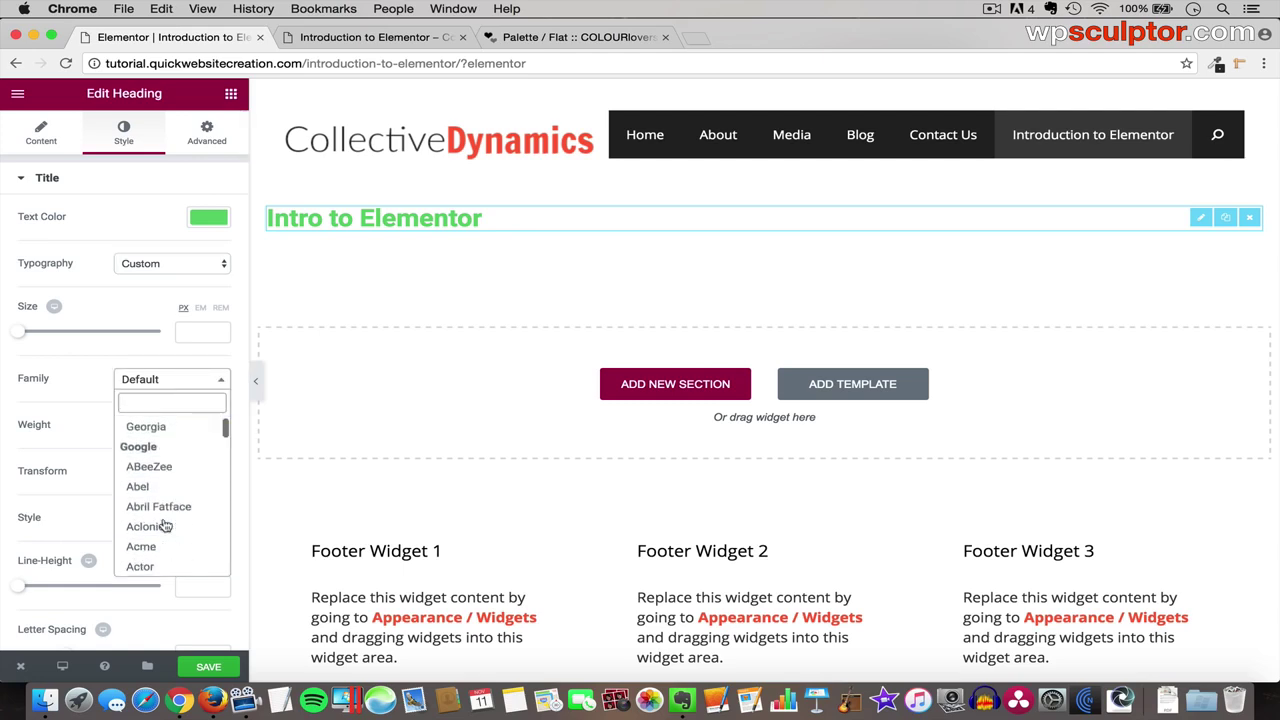
scroll(166, 525, down, 5)
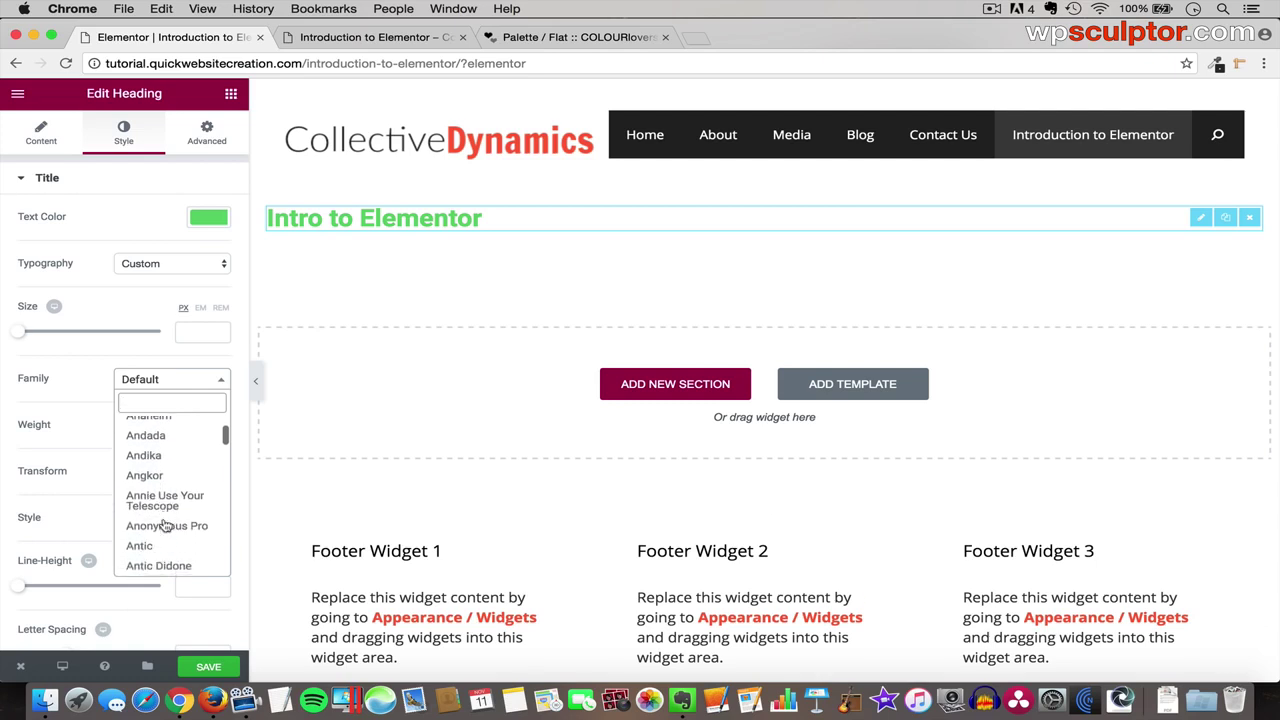
scroll(166, 525, up, 10)
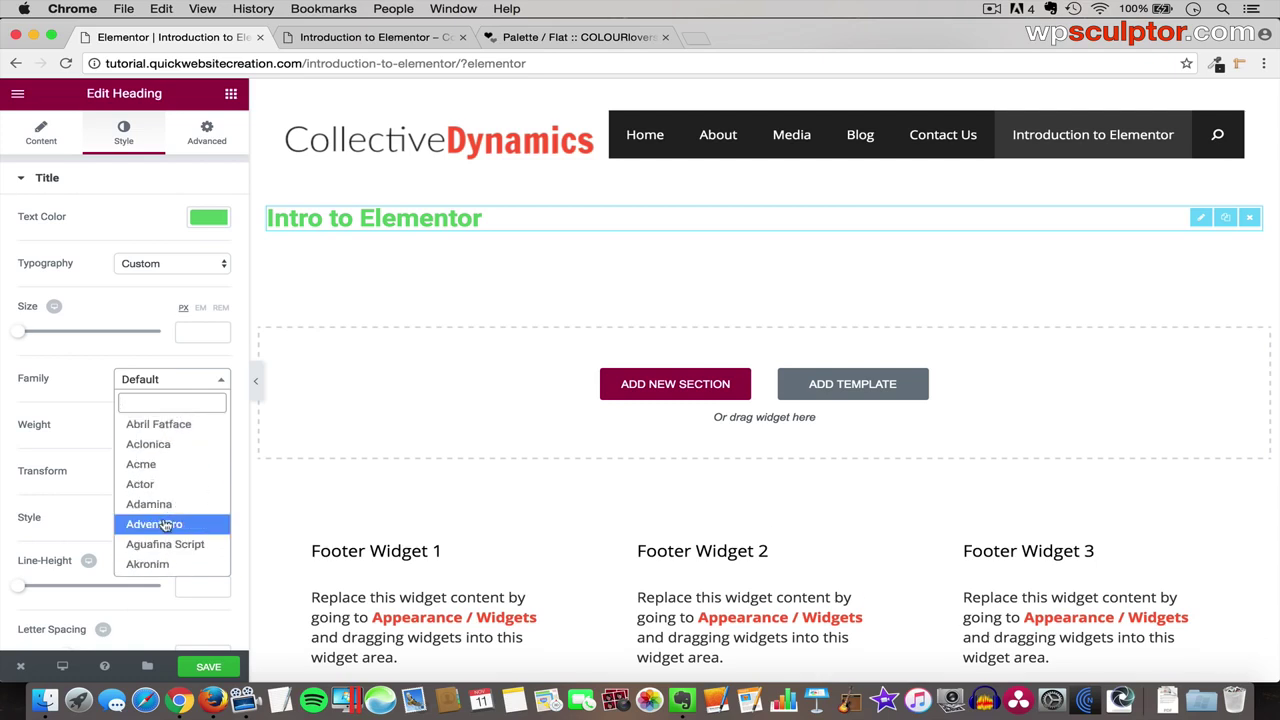
text(cabin)
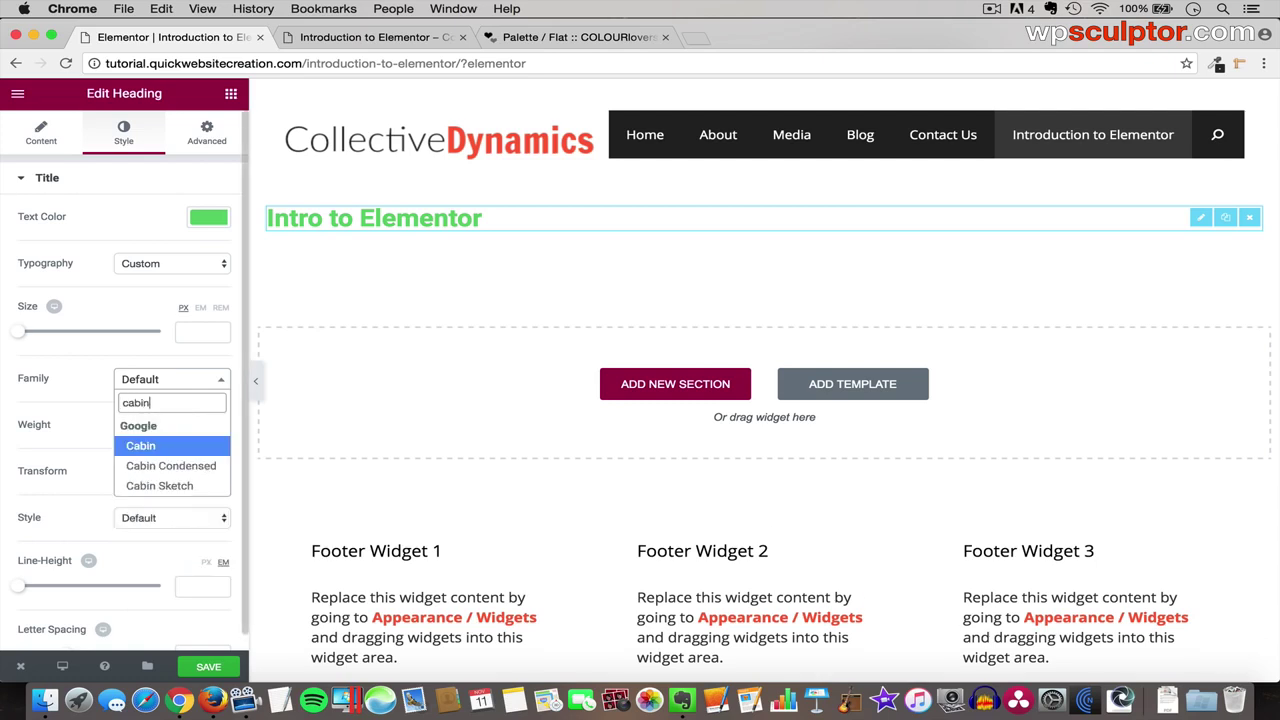
click(158, 446)
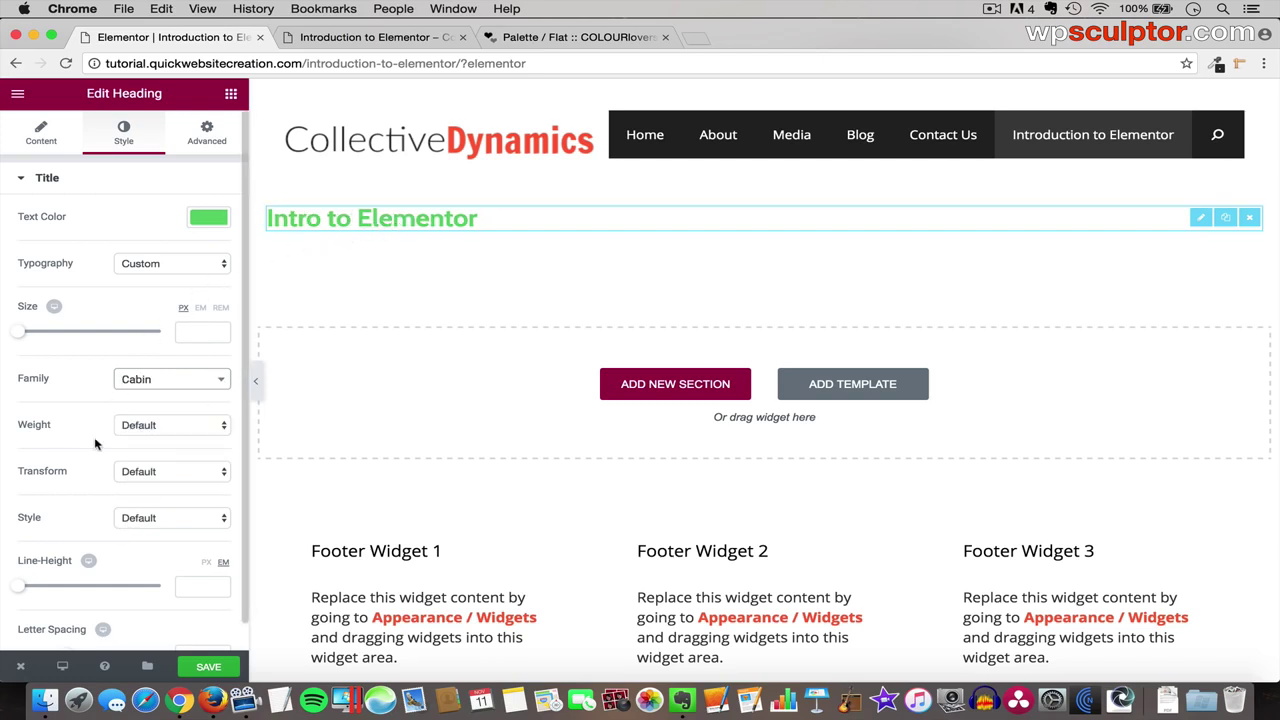
scroll(94, 443, down, 1)
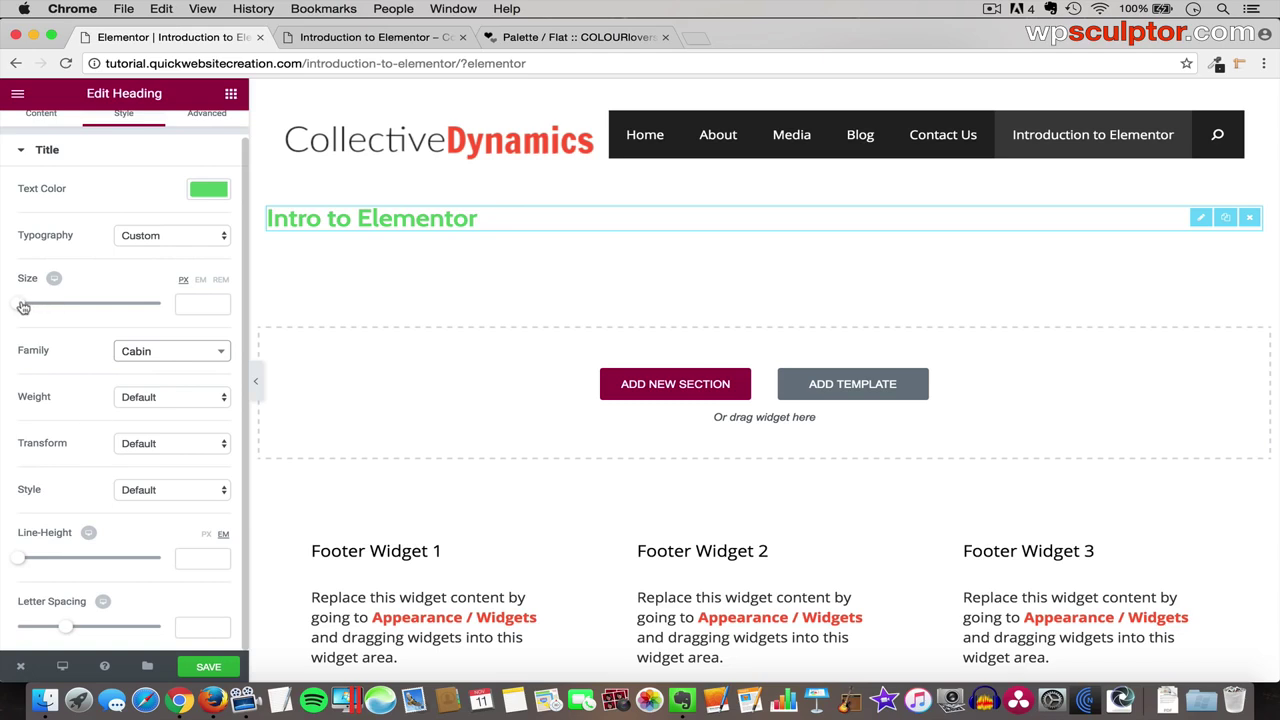
drag(20, 305, 52, 306)
double_click(193, 303)
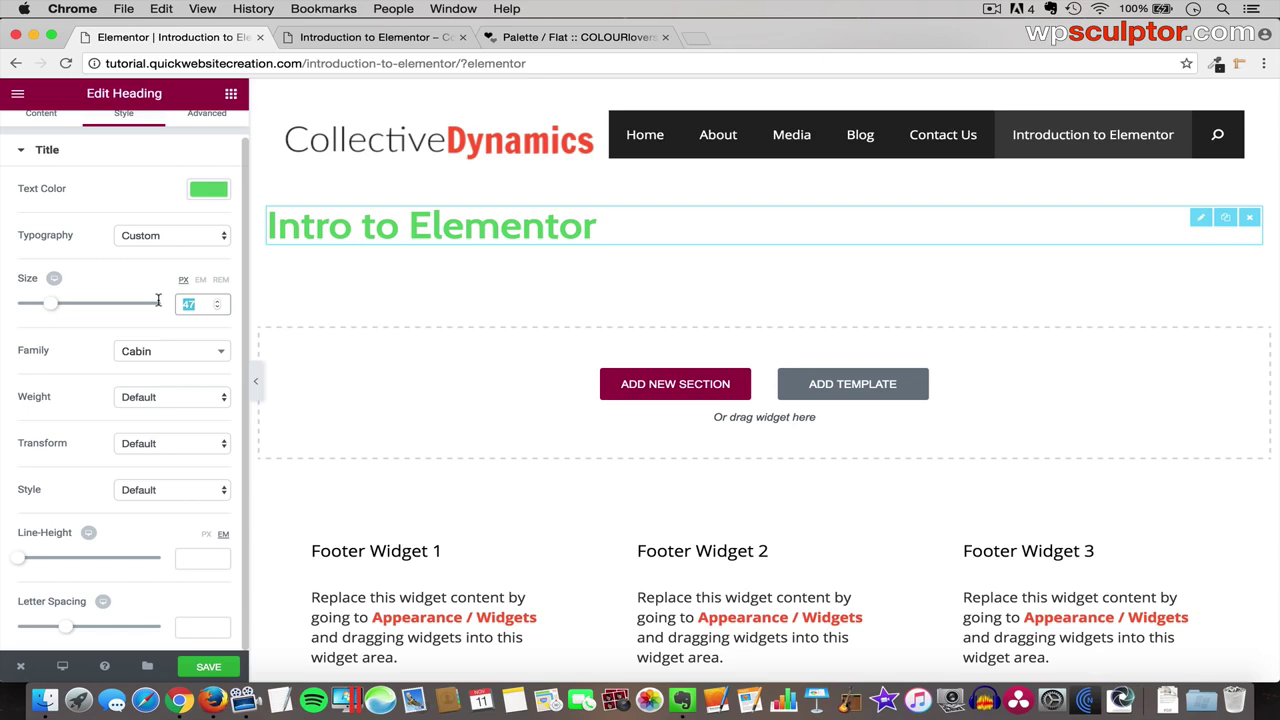
text(38)
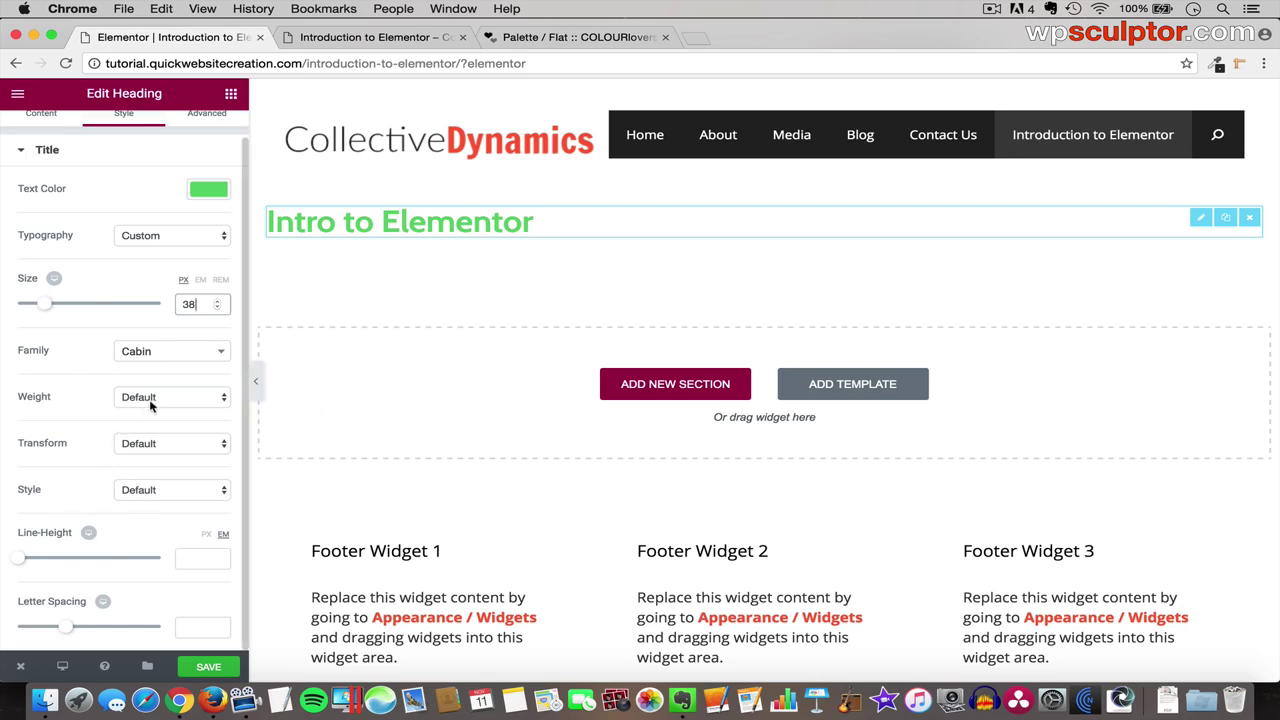
- Preview the page, return to the editor, and save the green 38 px Cabin heading
click(257, 378)
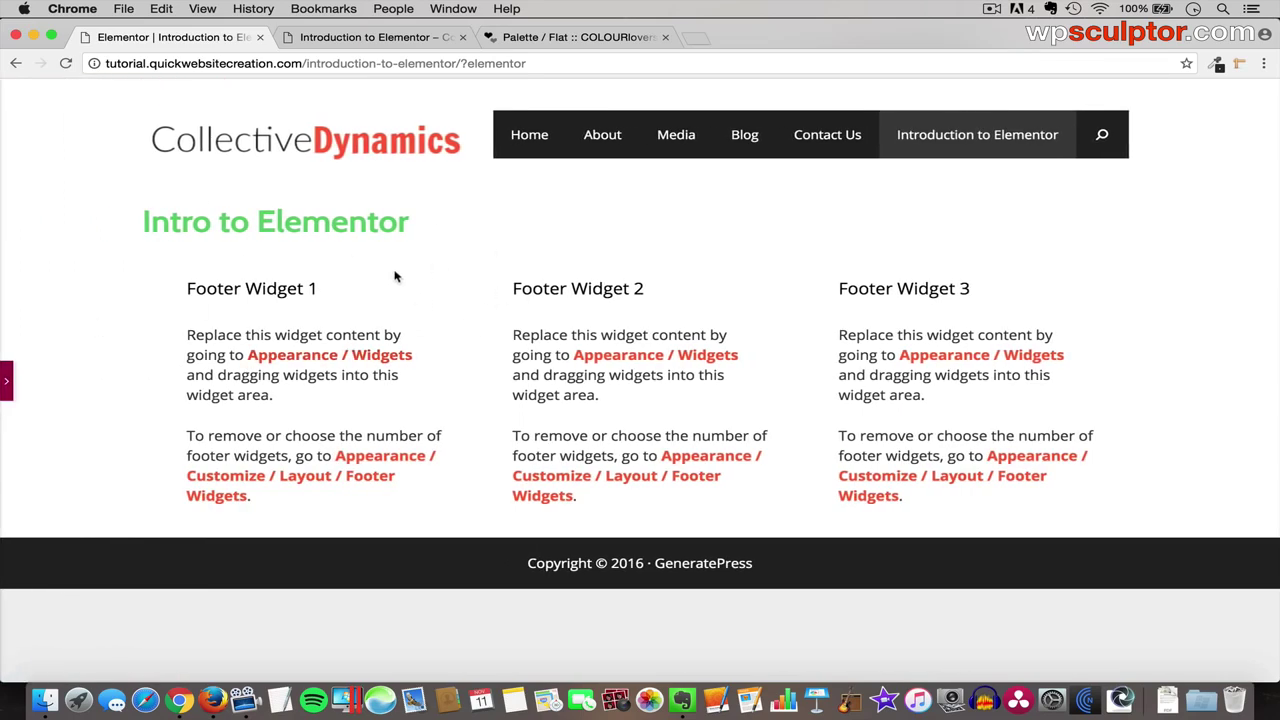
click(7, 383)
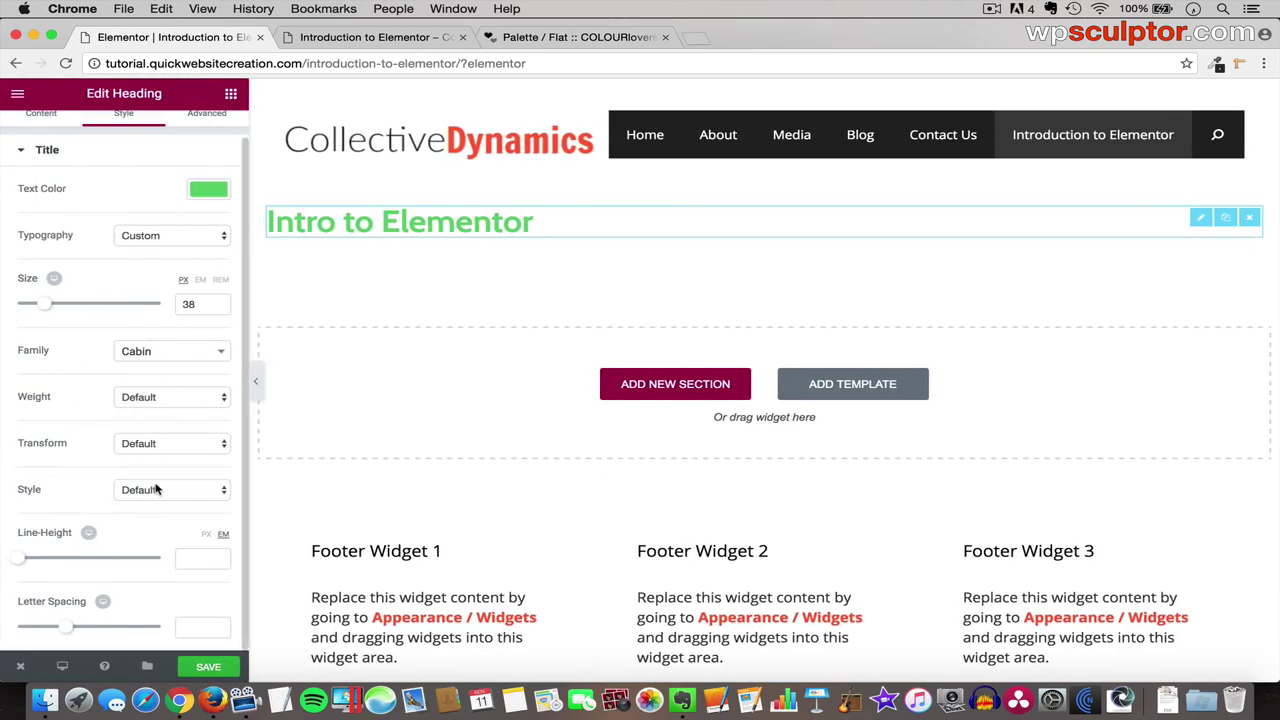
click(208, 668)
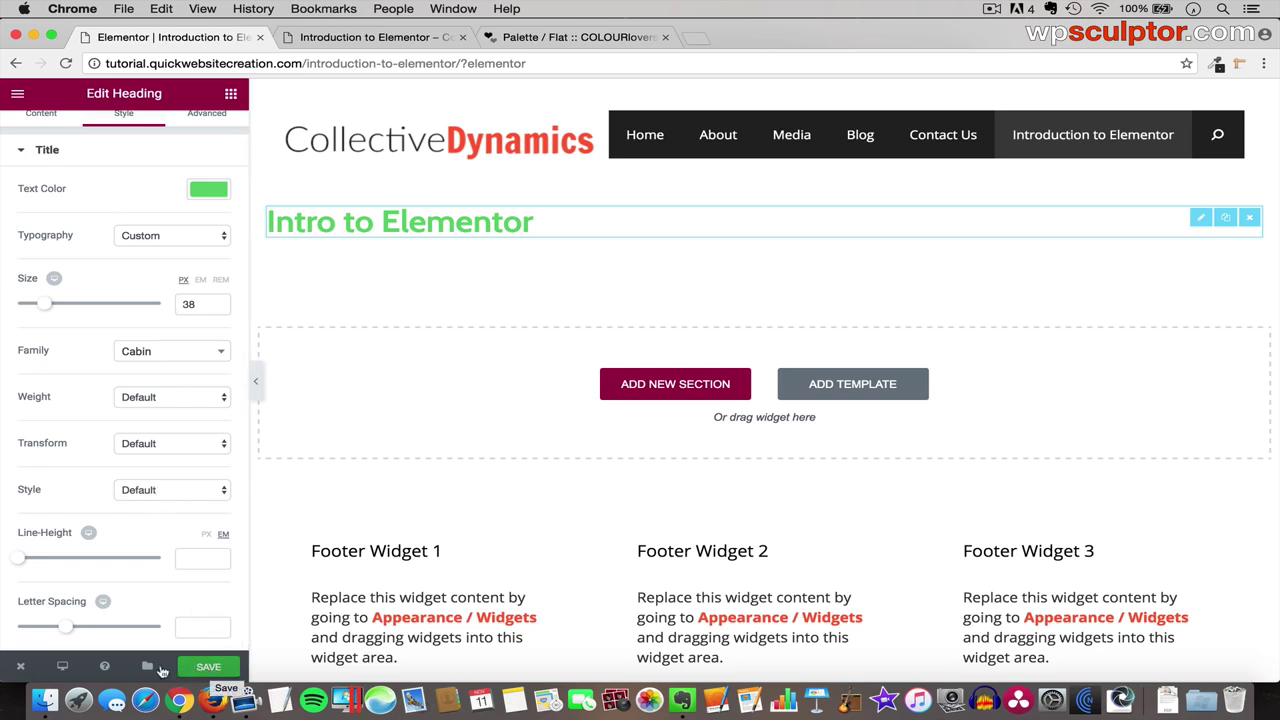
click(22, 668)
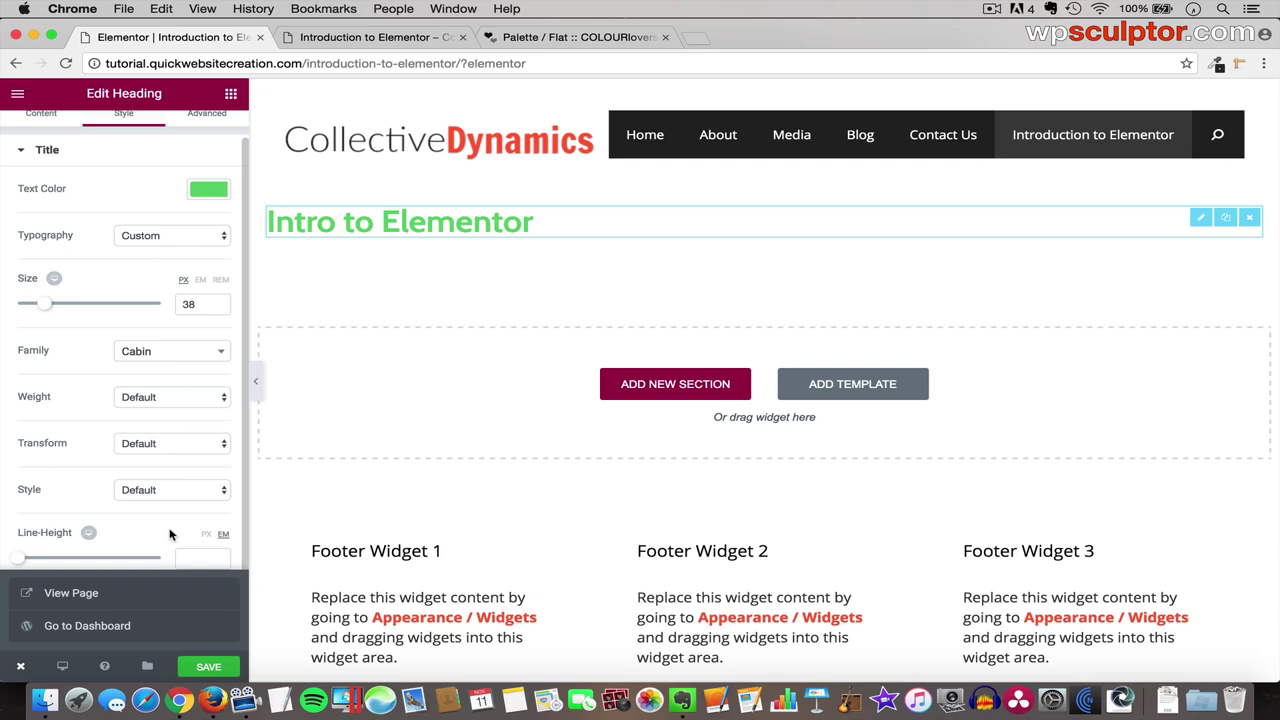
click(208, 667)
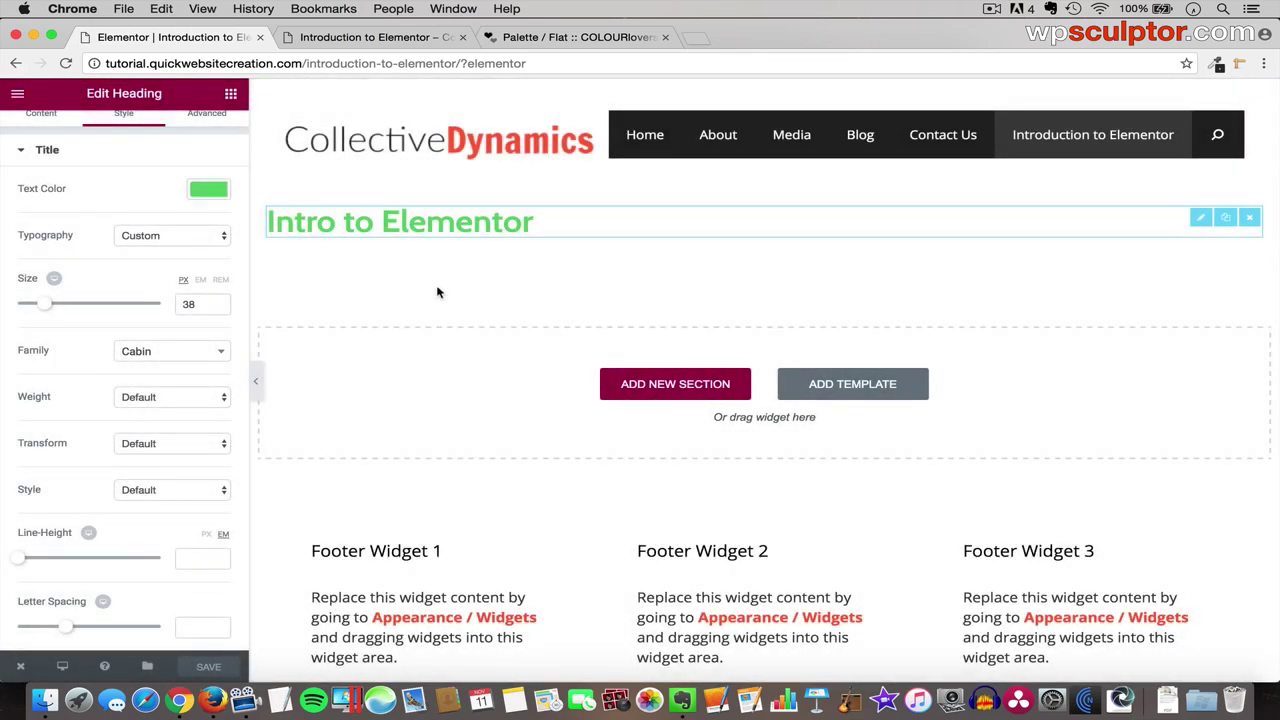
click(372, 38)
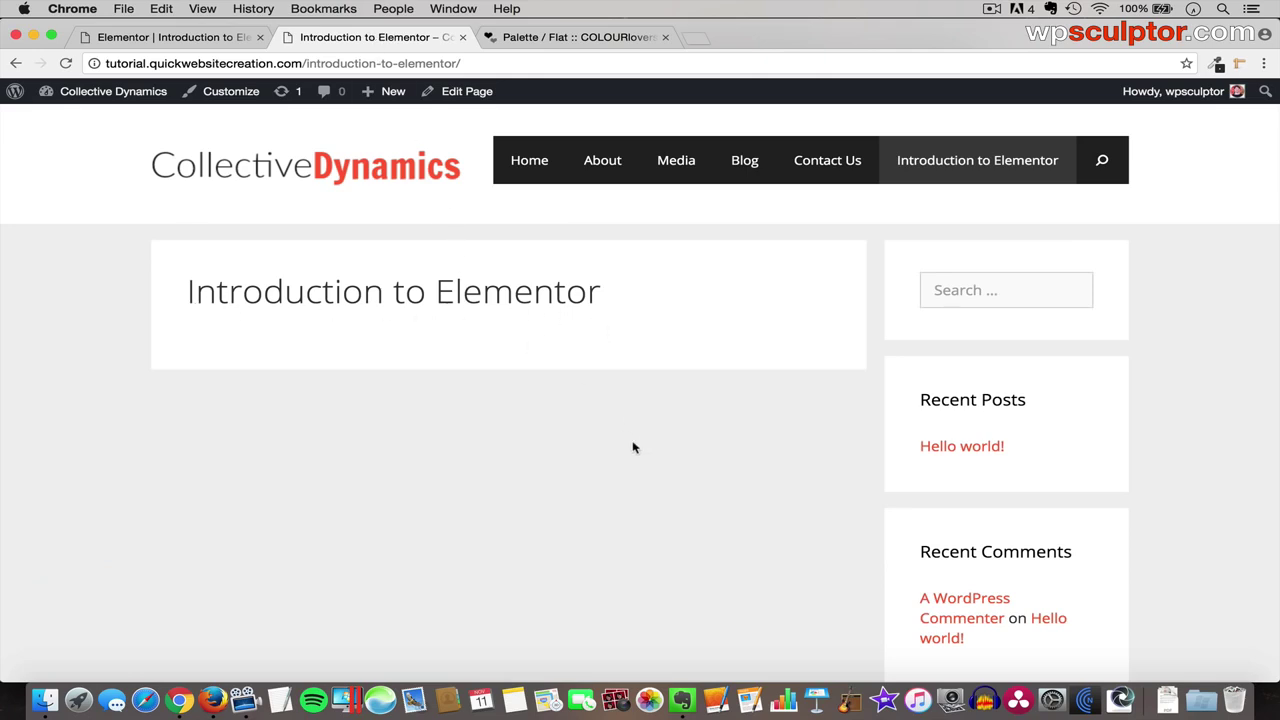
key(super+r)
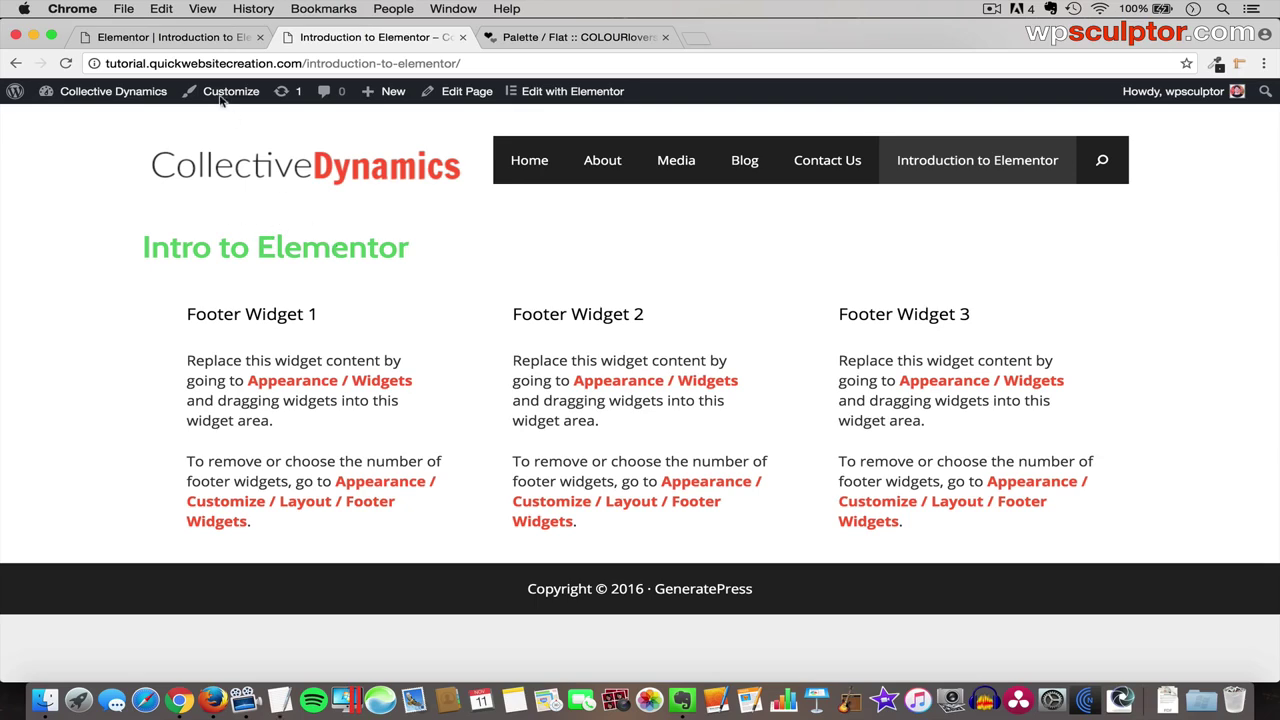
click(172, 37)
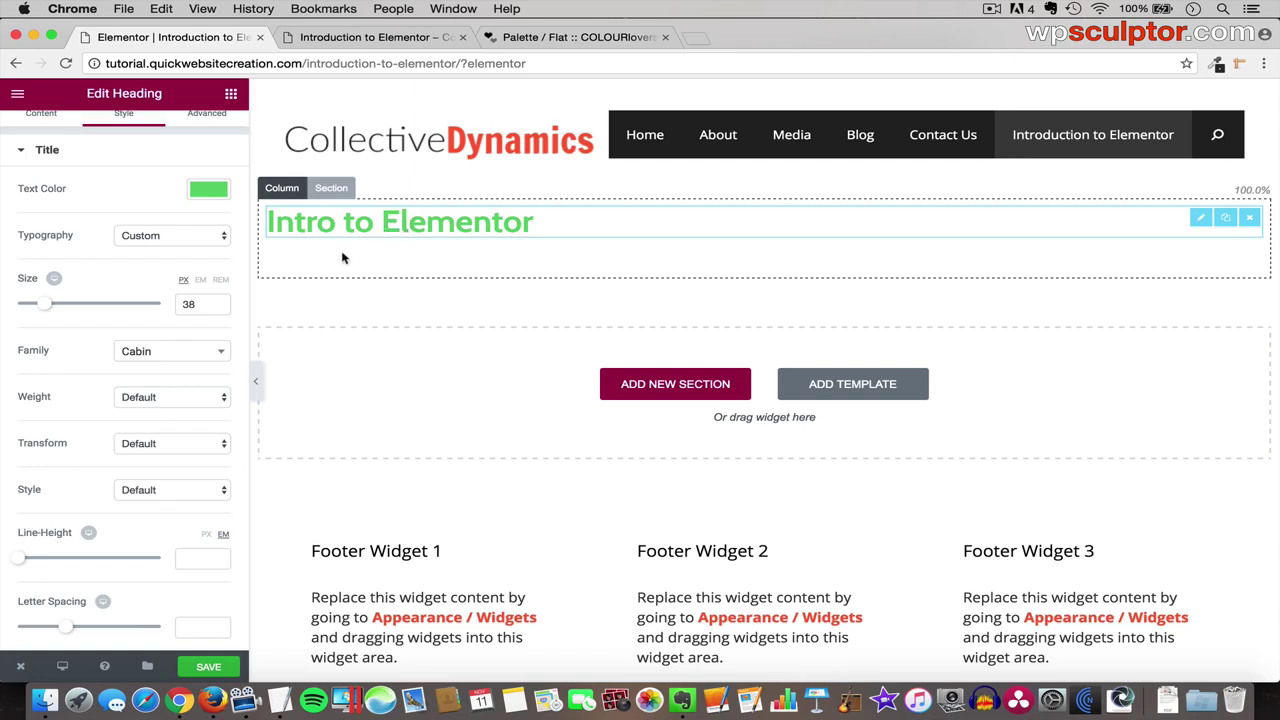
- Place a Text Editor widget below the heading and replace its placeholder with the pasted site-description paragraphs
click(230, 96)
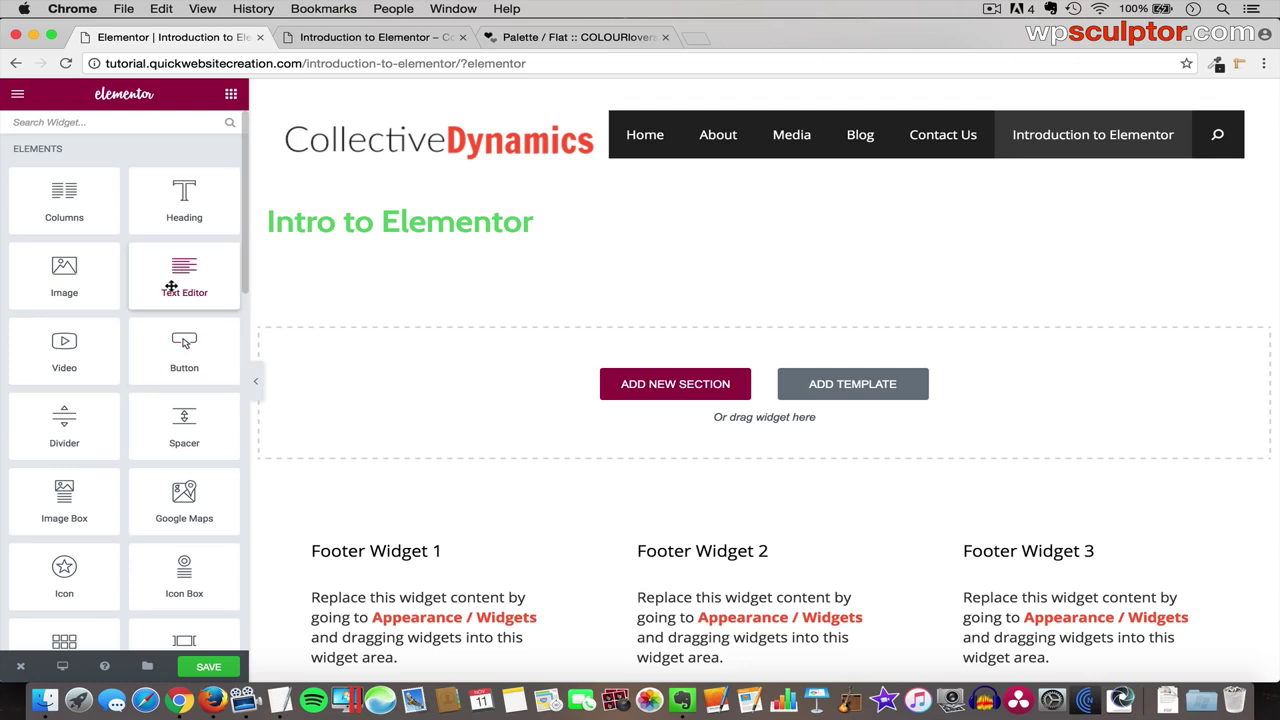
drag(183, 277, 406, 240)
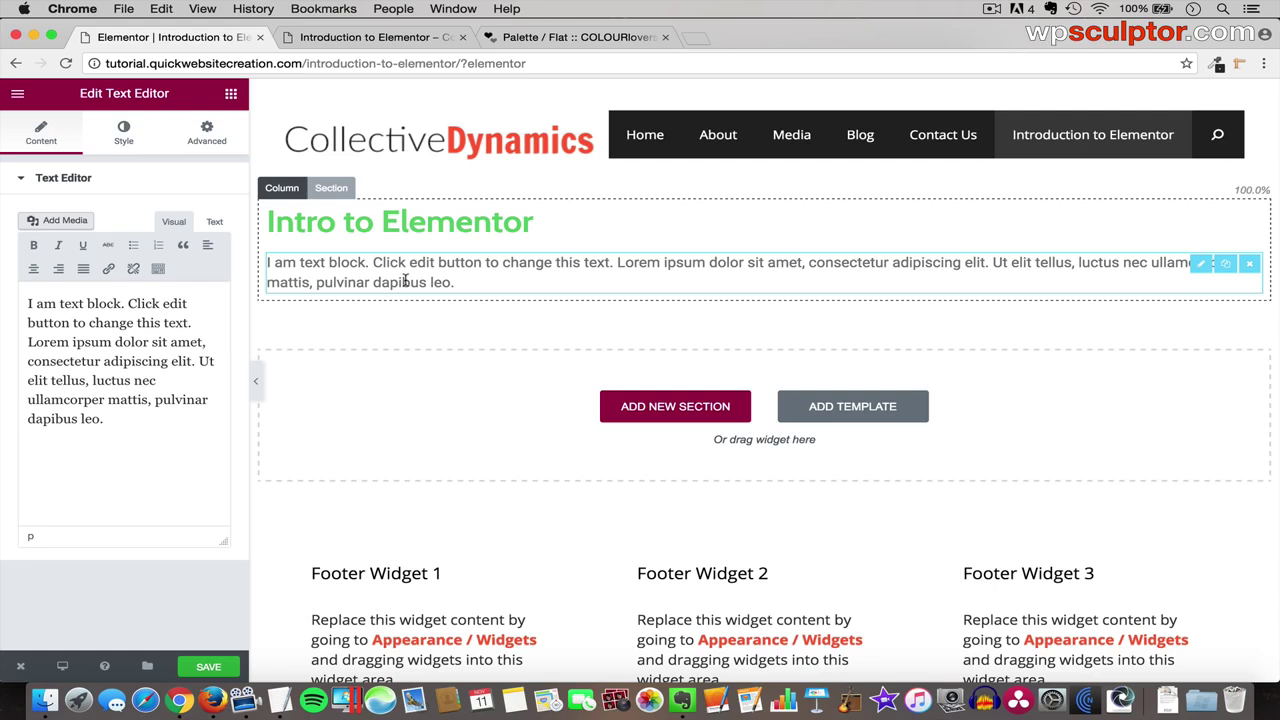
drag(176, 432, 27, 296)
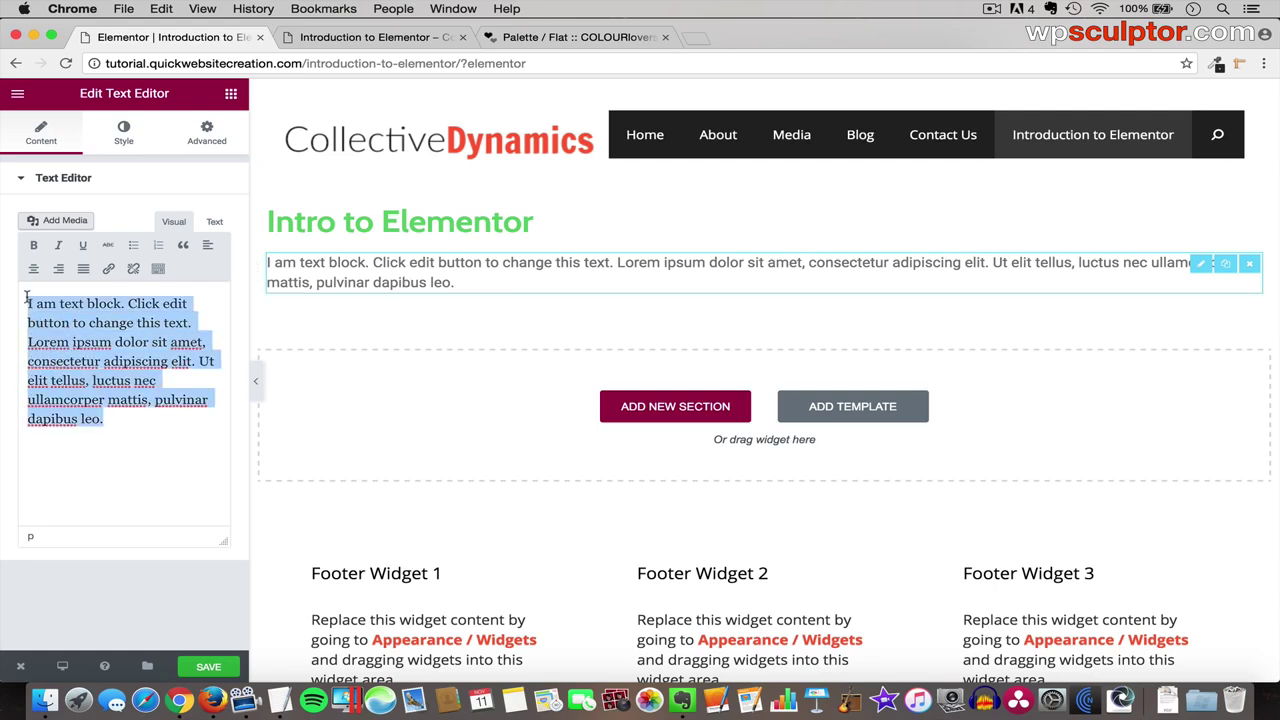
key(BackSpace)
key(super+Tab)
key(super+Tab)
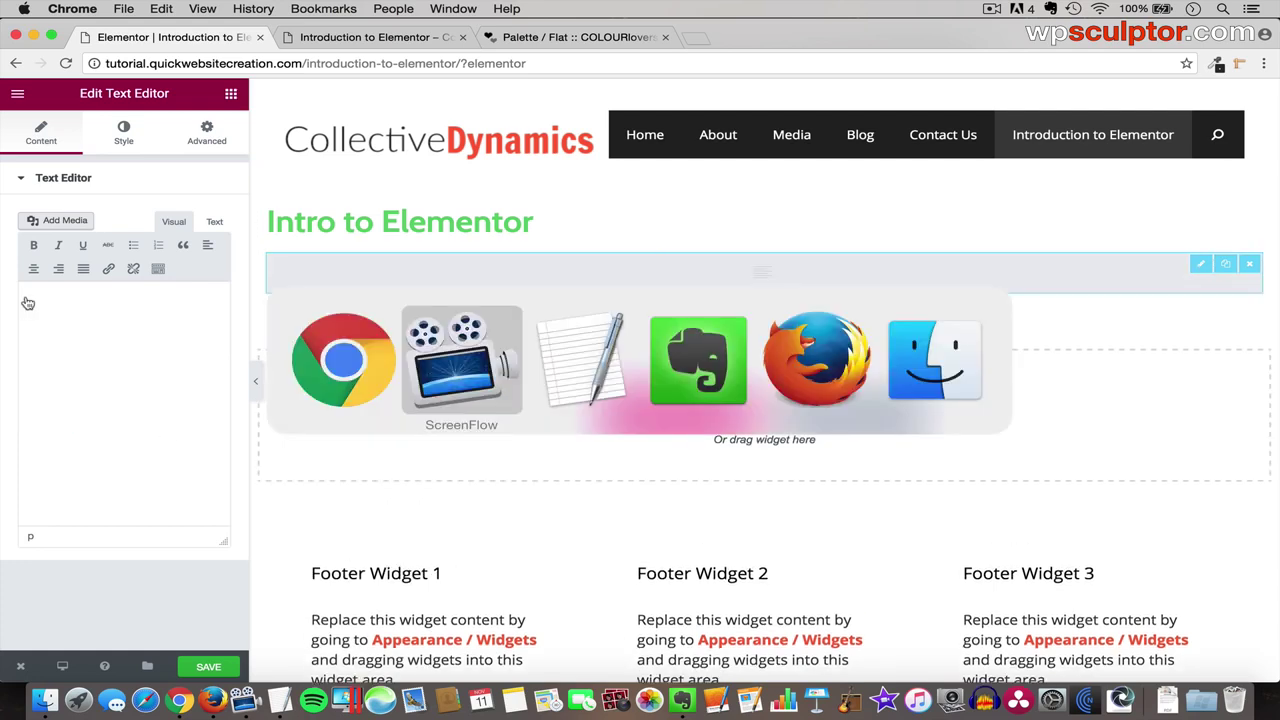
click(27, 300)
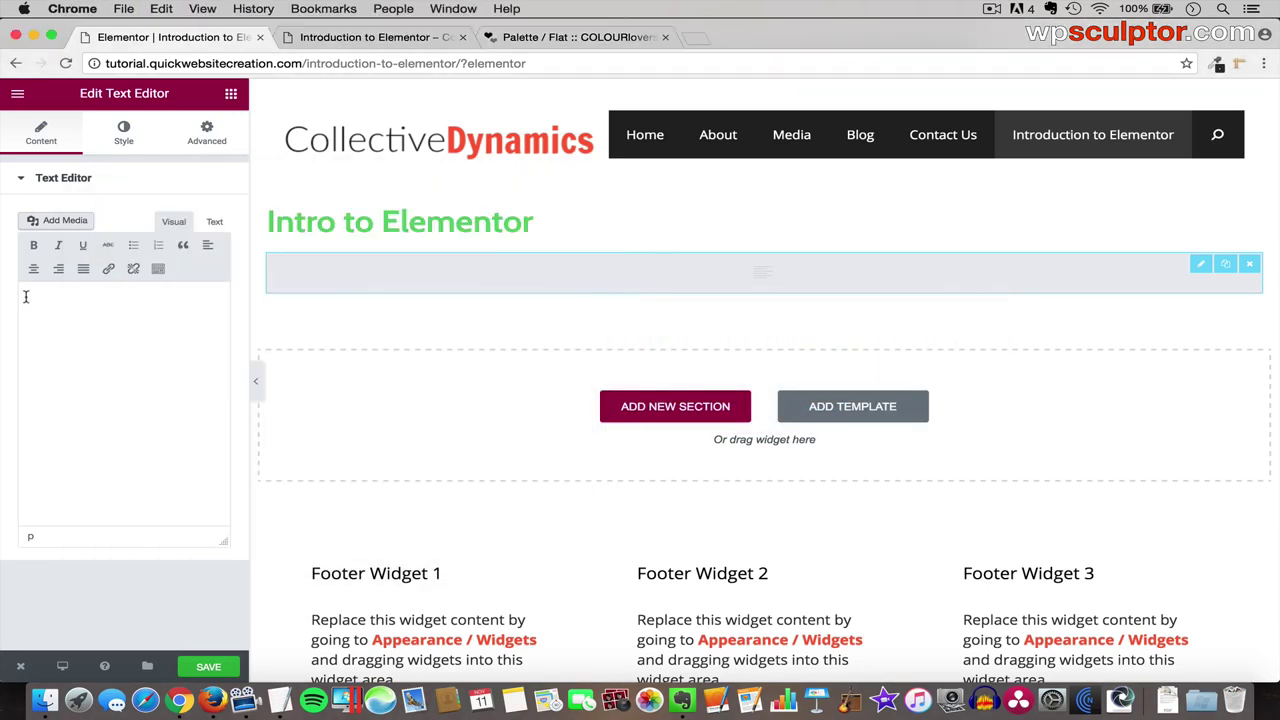
text(This is a demo Wordpress website made with the GeneratePress theme and the Elementor live page builder plugin. WordPress, the theme, plugin are all free to use!  The GeneratePress theme is created by a guy named Tom Usborne. He's been making websites since he was 11 years old! GeneratePress is really making a name for itself, and currently has over 40,000 active installs and over 370 5 star reviews! This demo website was made using the free version of the theme, but you can always upgrade your site to the the premium version to get more features.  The Elementor plugin is a live page builder that you can use to customize everything between your site's header and footer. This means you can create an unlimited number of layouts for each page. You can also control virtually every option for anything you put on your site. This means: custom background colors, images, transparencies, overlays, video backgrounds, borders, margin and padding, over 600 google fonts, over 400 icons and truly, so much more.)
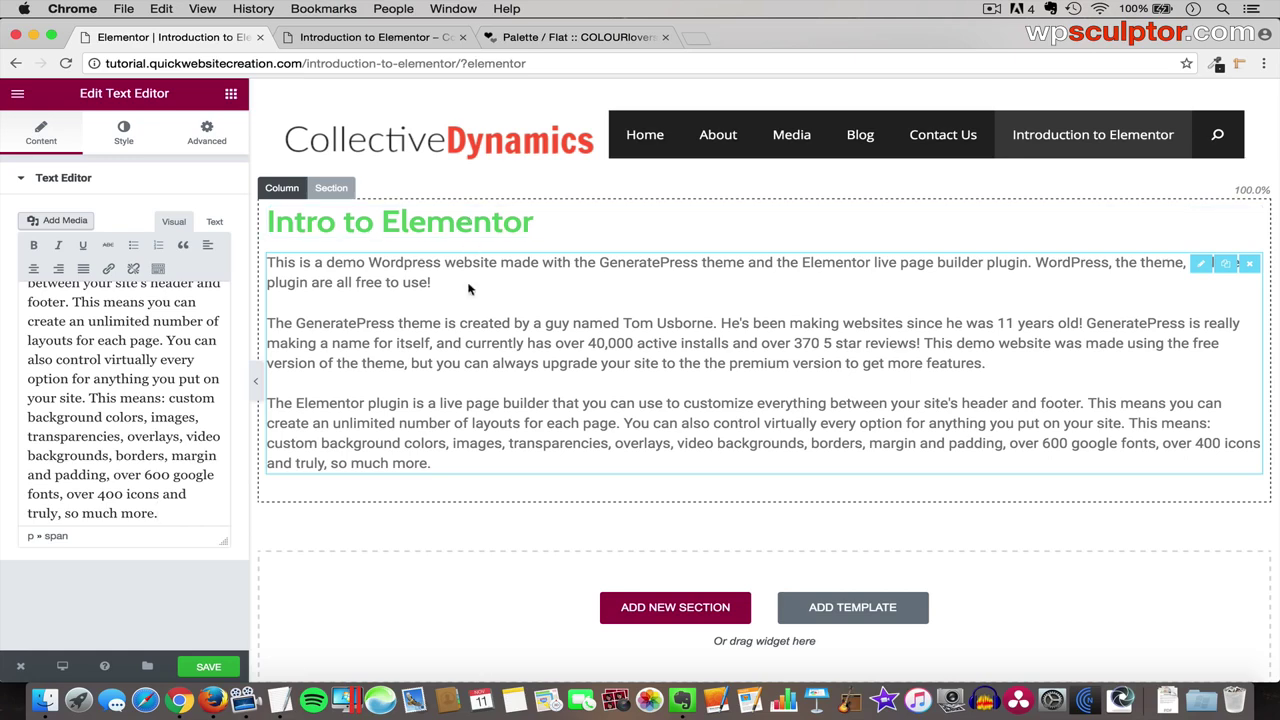
- Open the Edit Section settings for the section holding the Intro to Elementor text
click(340, 188)
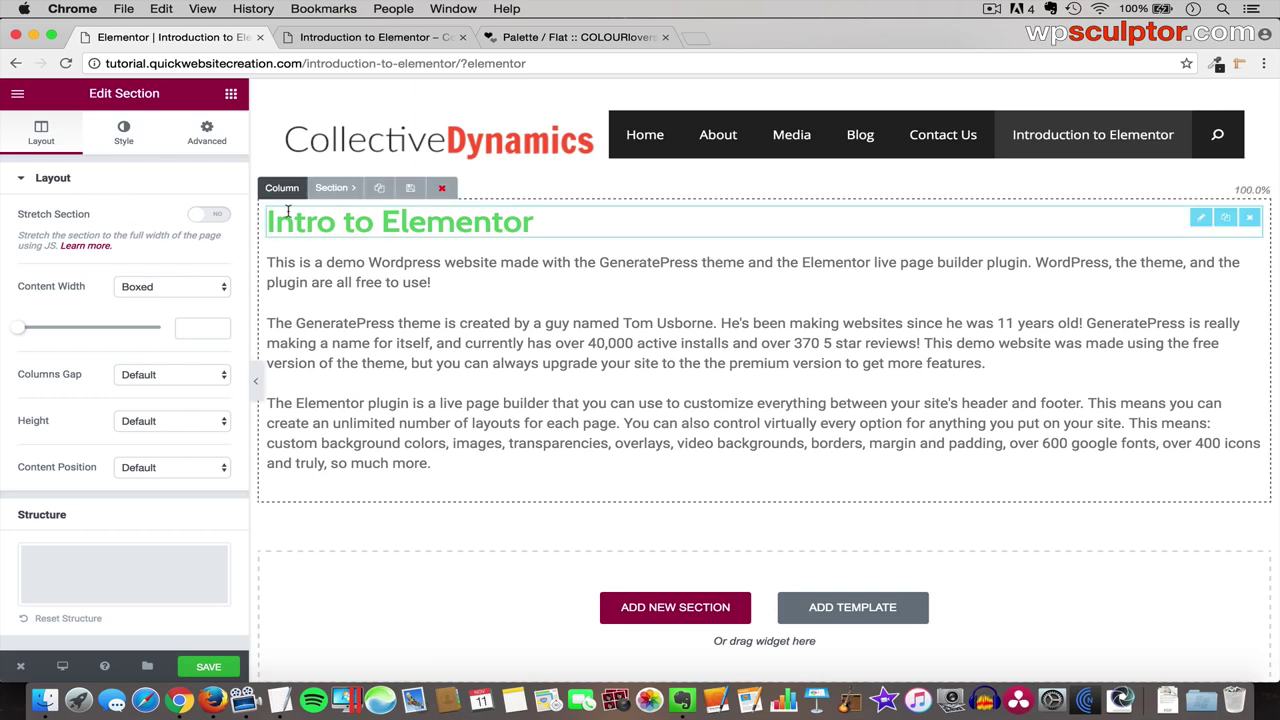
- Give the section a Classic light grey background colour, #f4f4f4
click(123, 135)
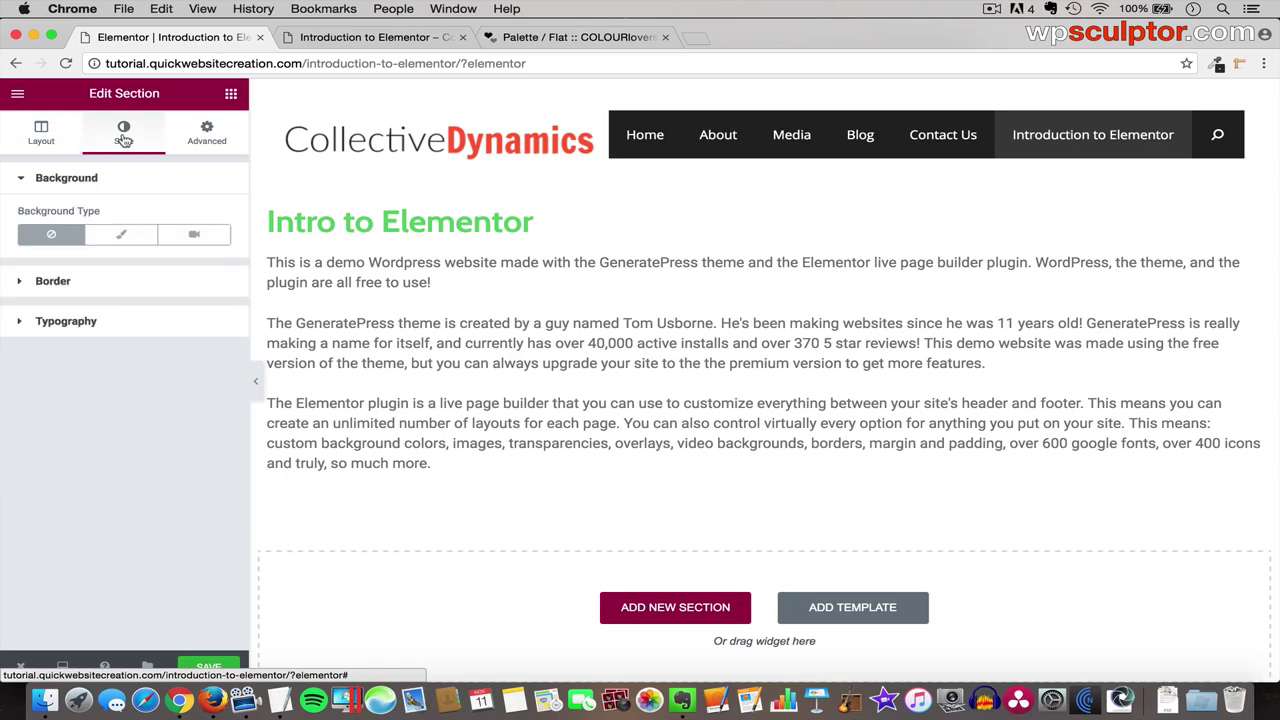
click(127, 238)
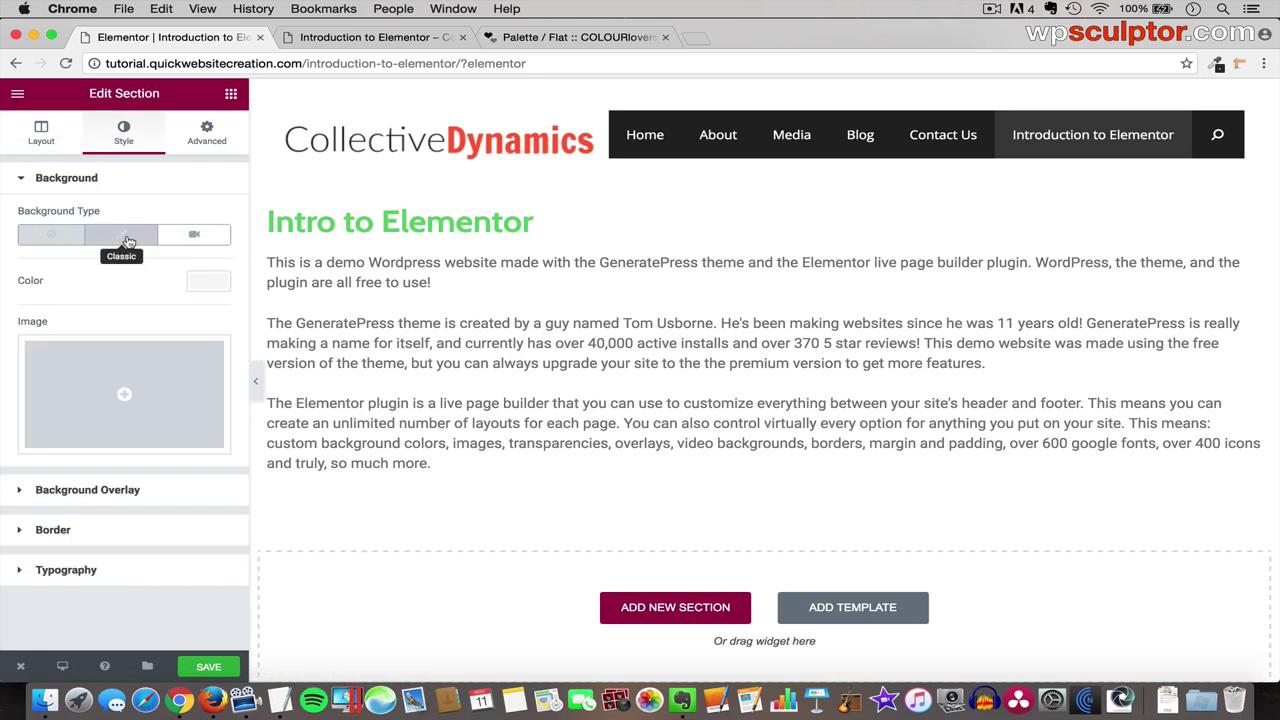
click(208, 282)
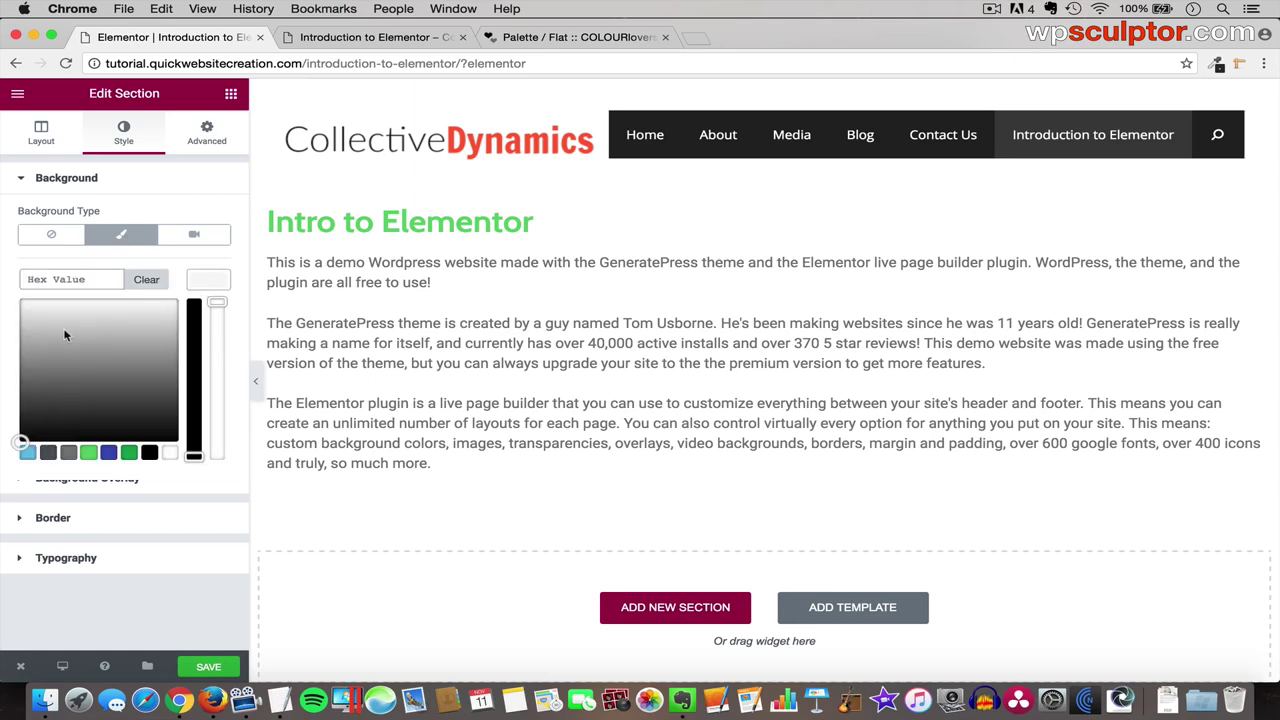
drag(24, 327, 8, 307)
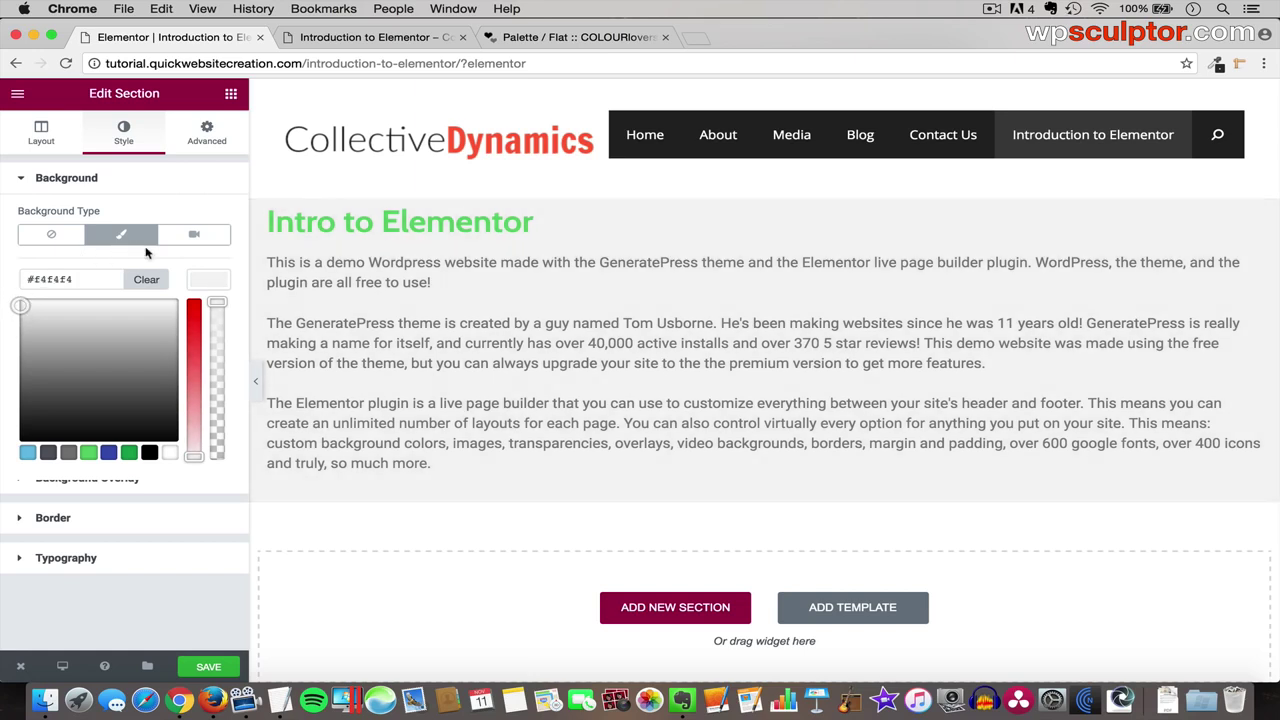
click(43, 142)
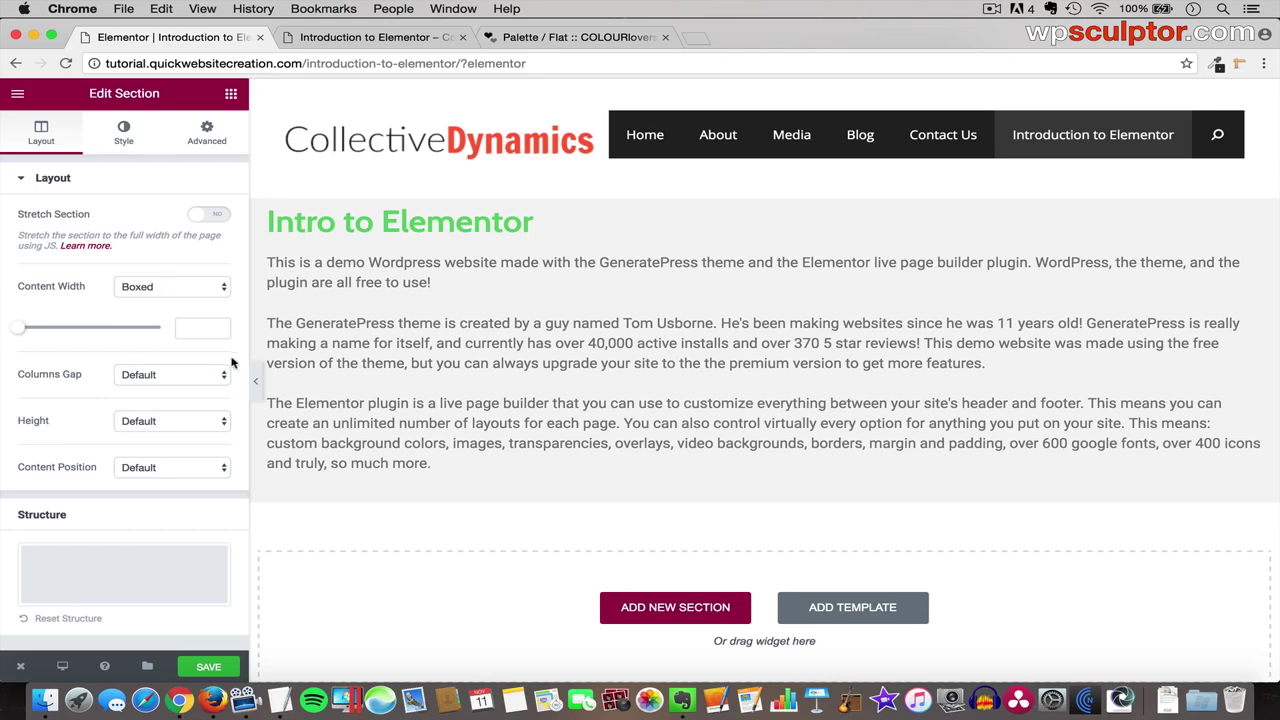
- Preview the grey section full-screen, then save the page
click(254, 390)
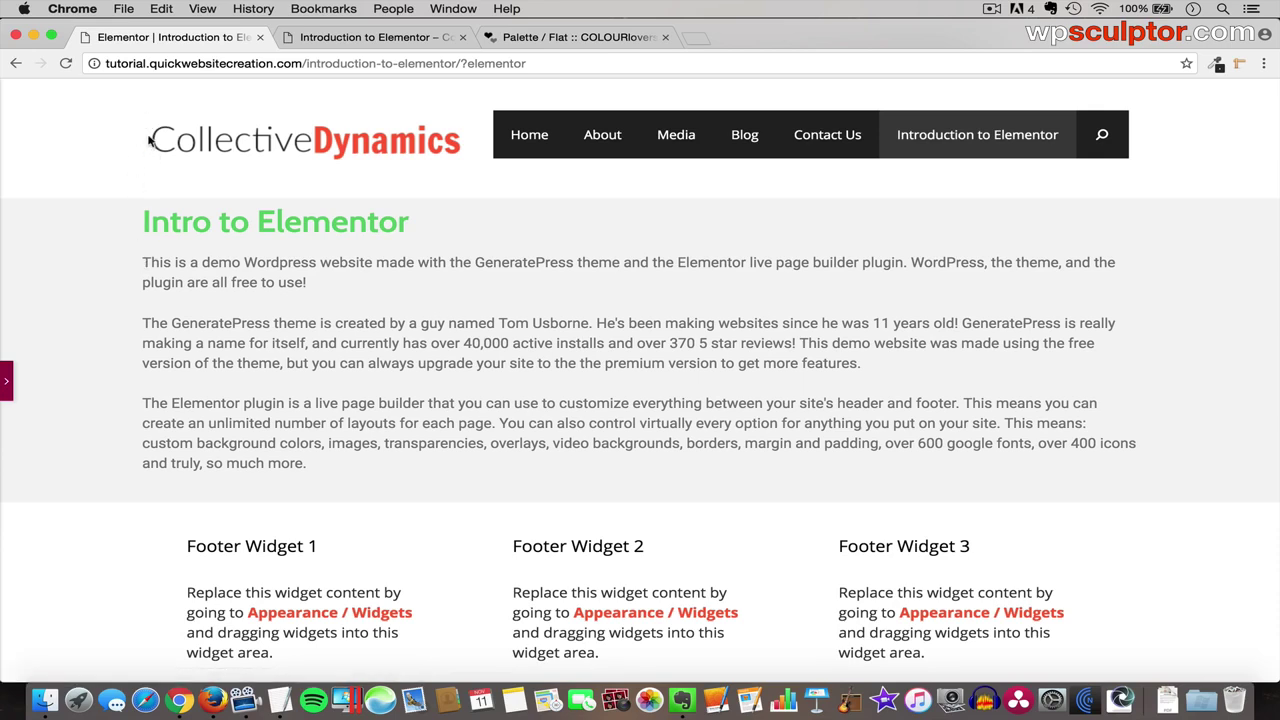
click(7, 380)
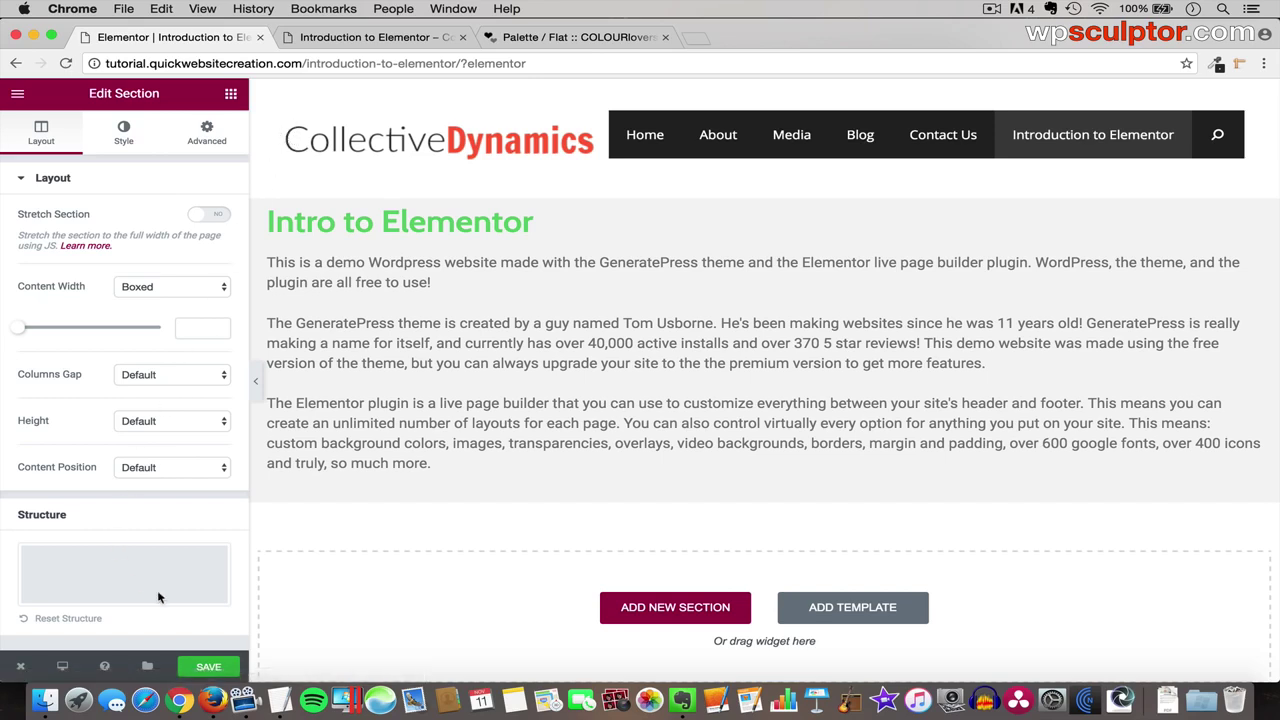
click(203, 668)
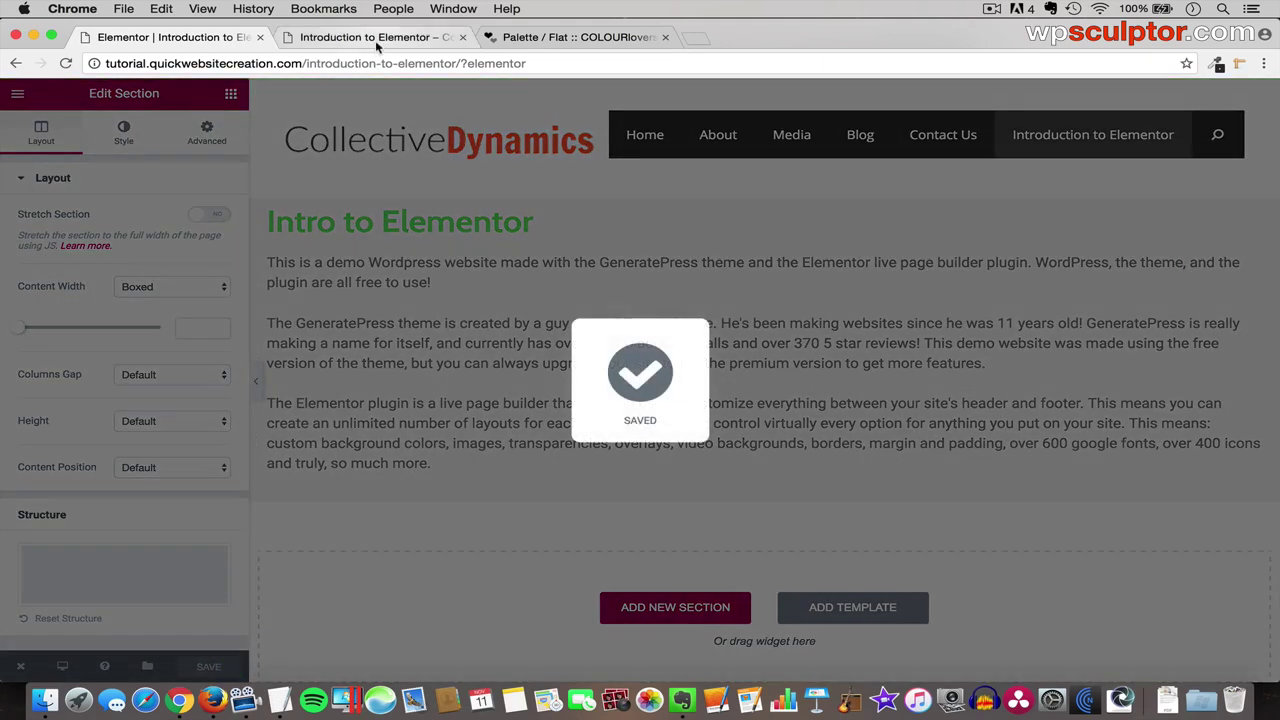
- Reload the live page to confirm the grey section, then exit to the Edit Page screen
click(376, 40)
key(super+r)
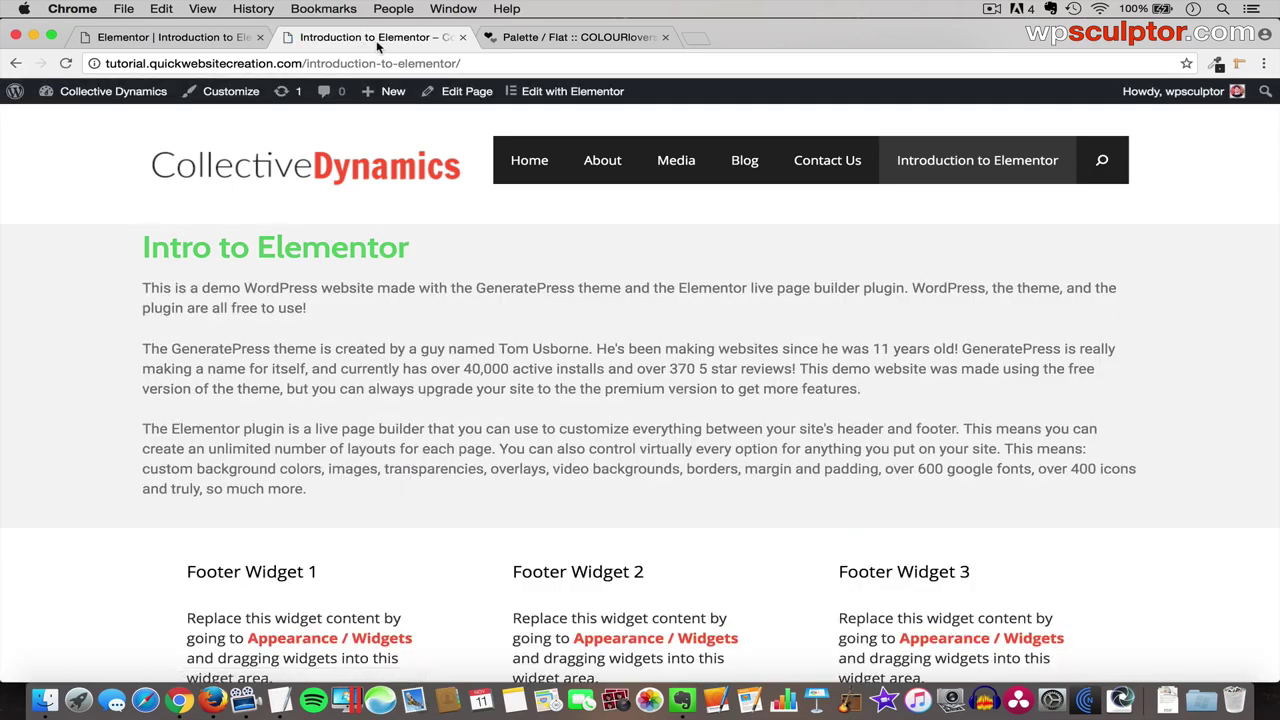
click(170, 37)
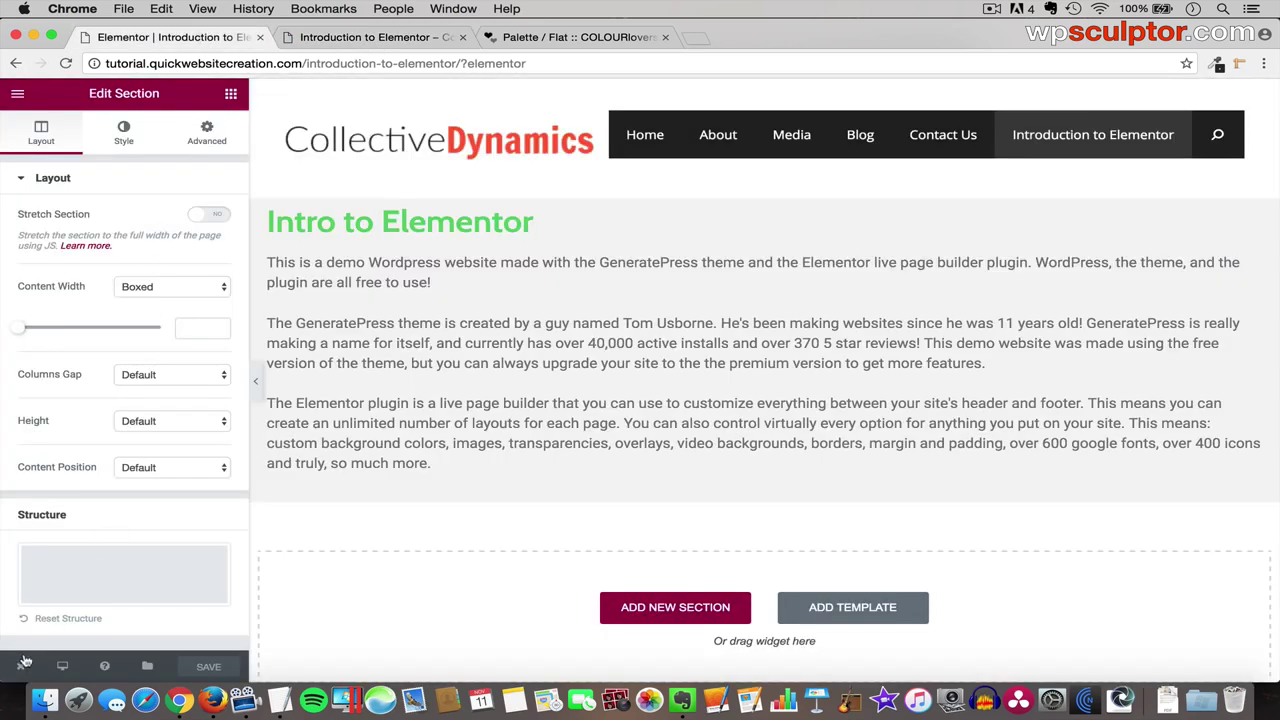
mouse_move(24, 662)
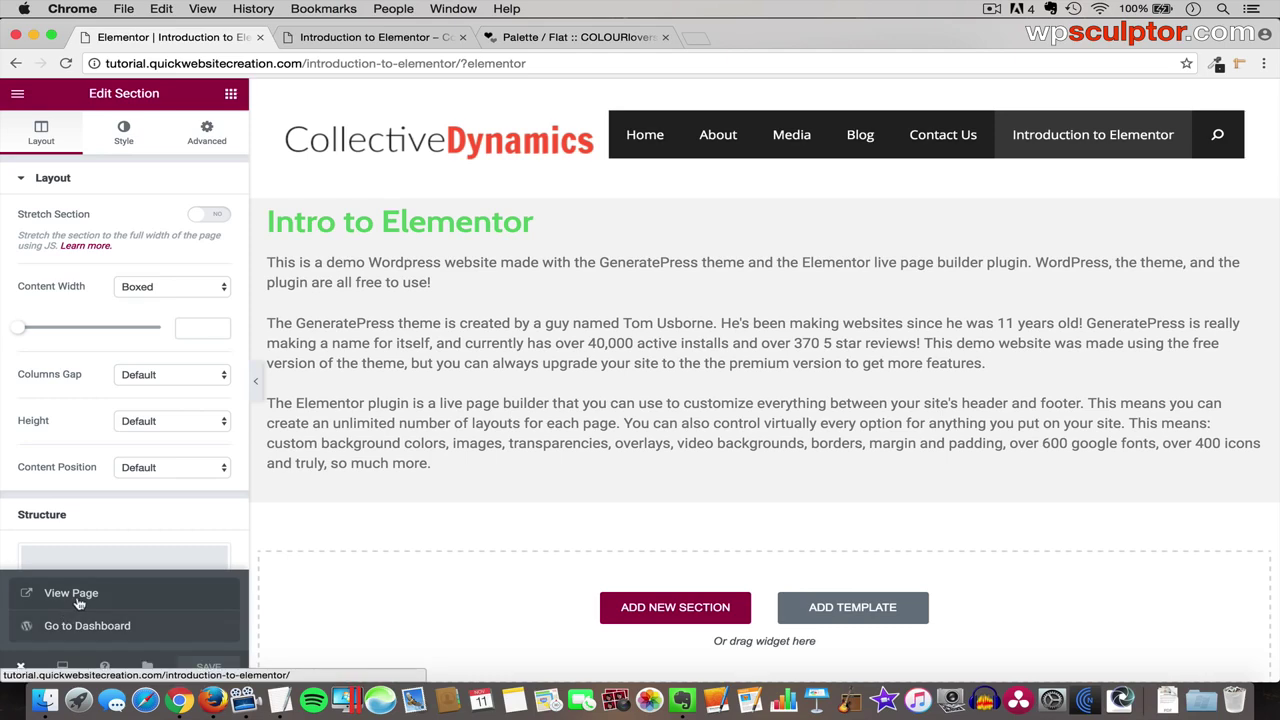
click(106, 628)
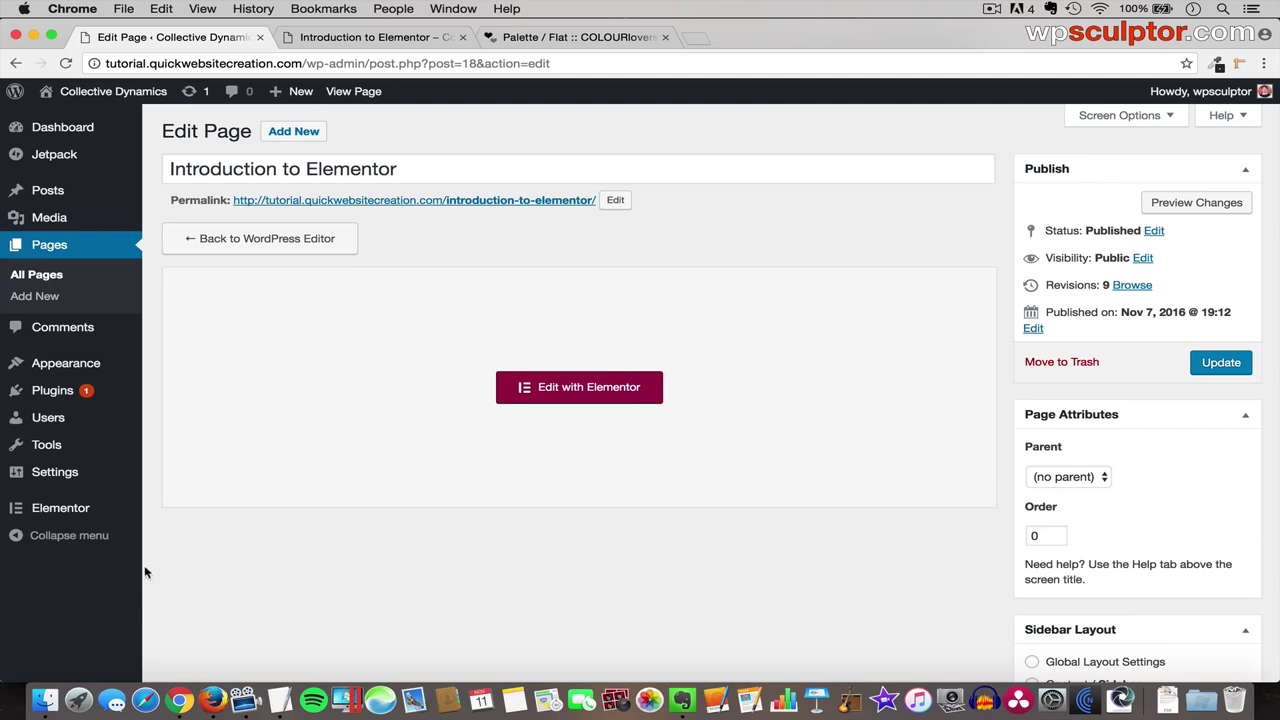
- Check the 1140 px Content Width in Elementor Settings, then go to Appearance > Customize
mouse_move(84, 512)
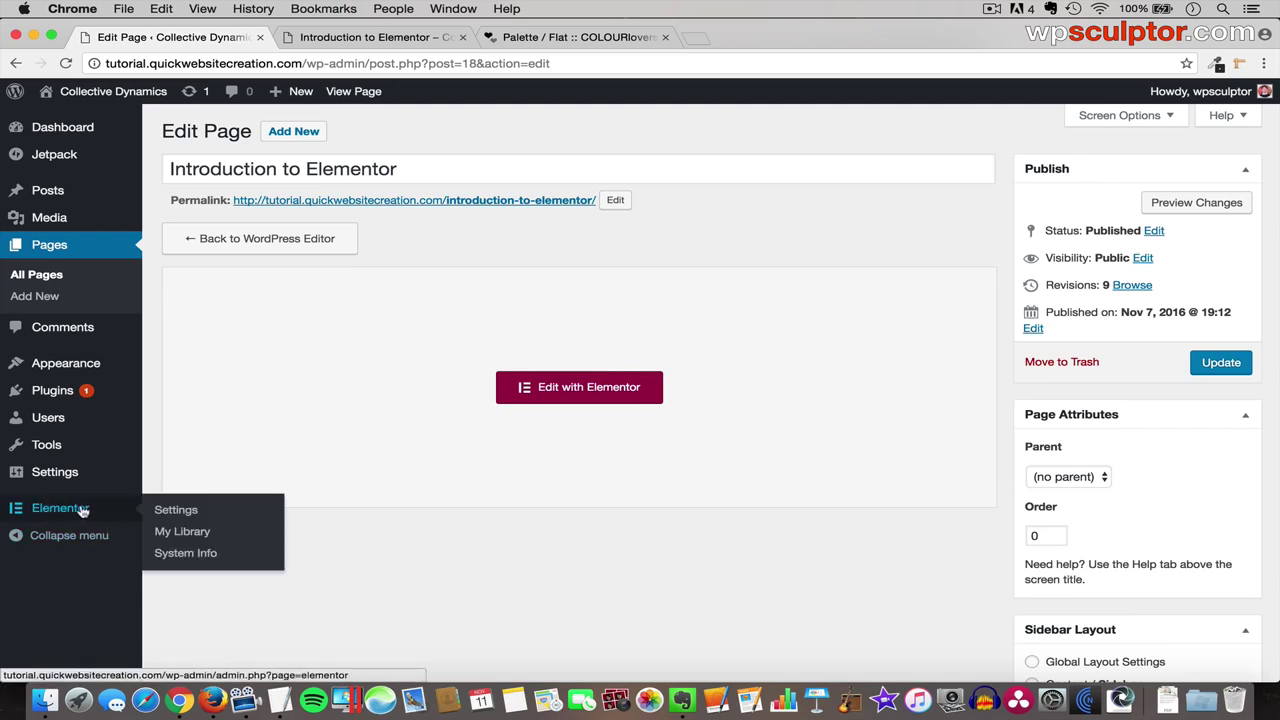
click(183, 511)
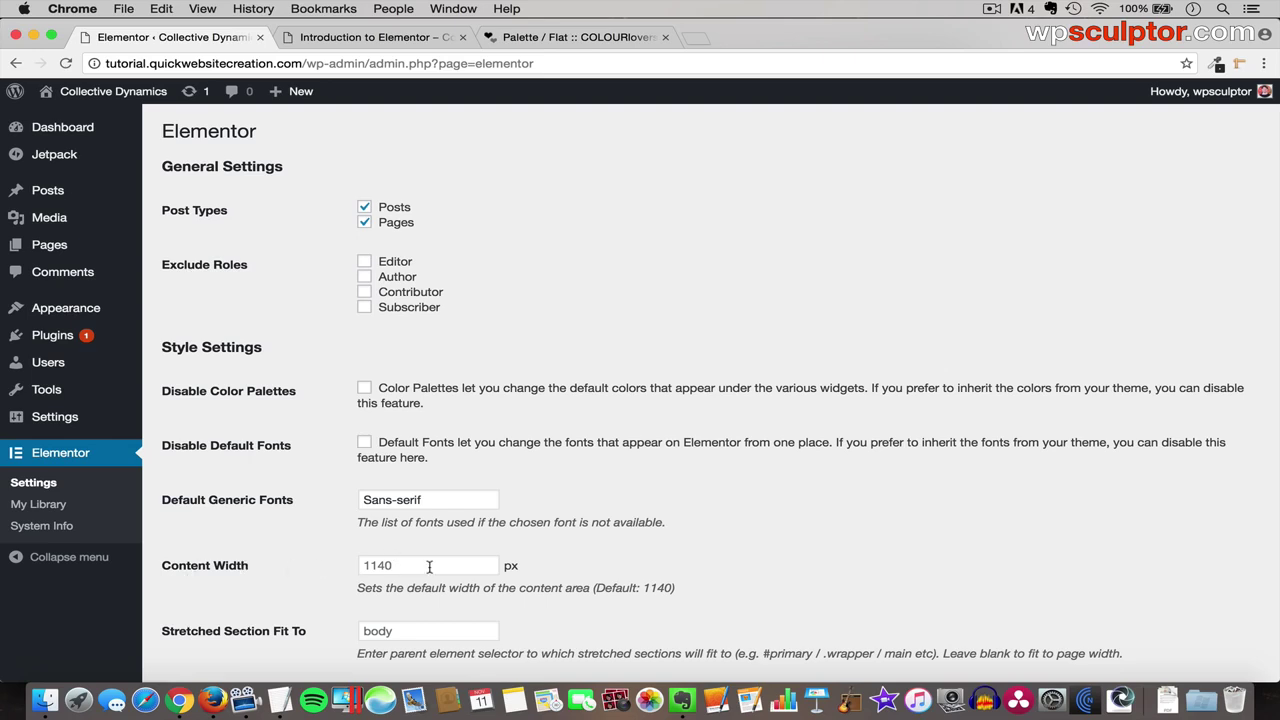
click(369, 566)
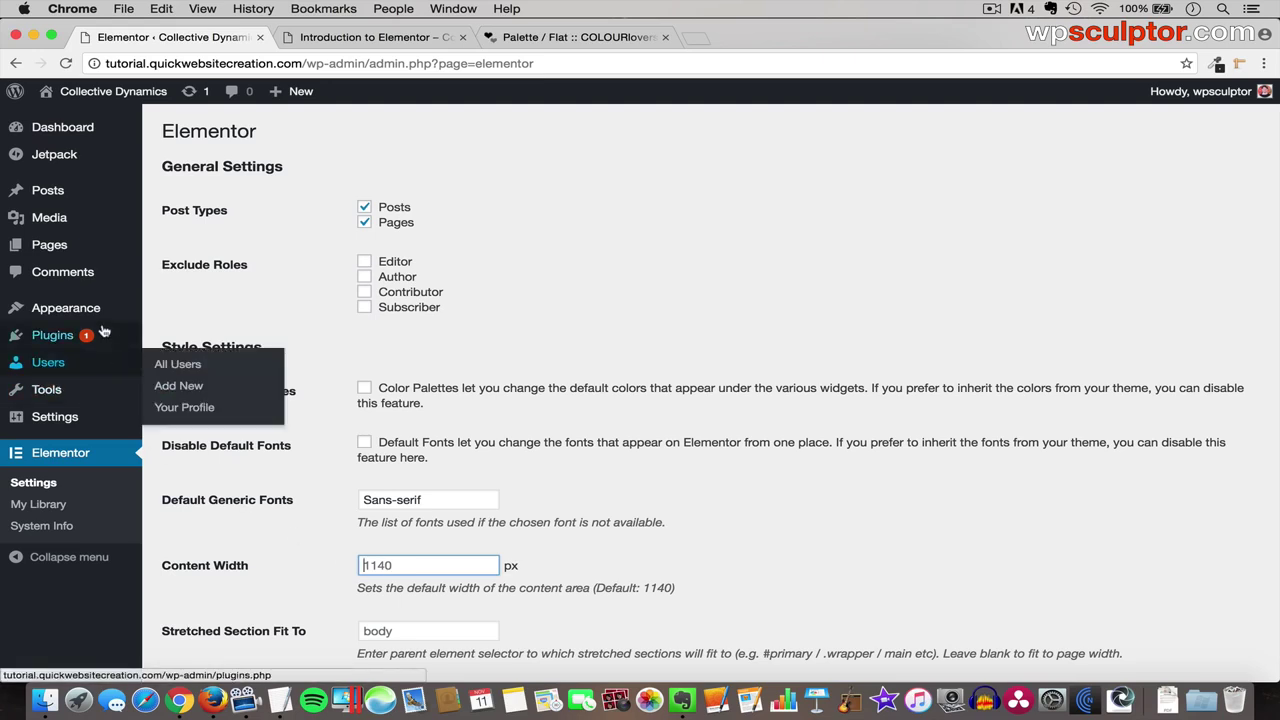
mouse_move(100, 308)
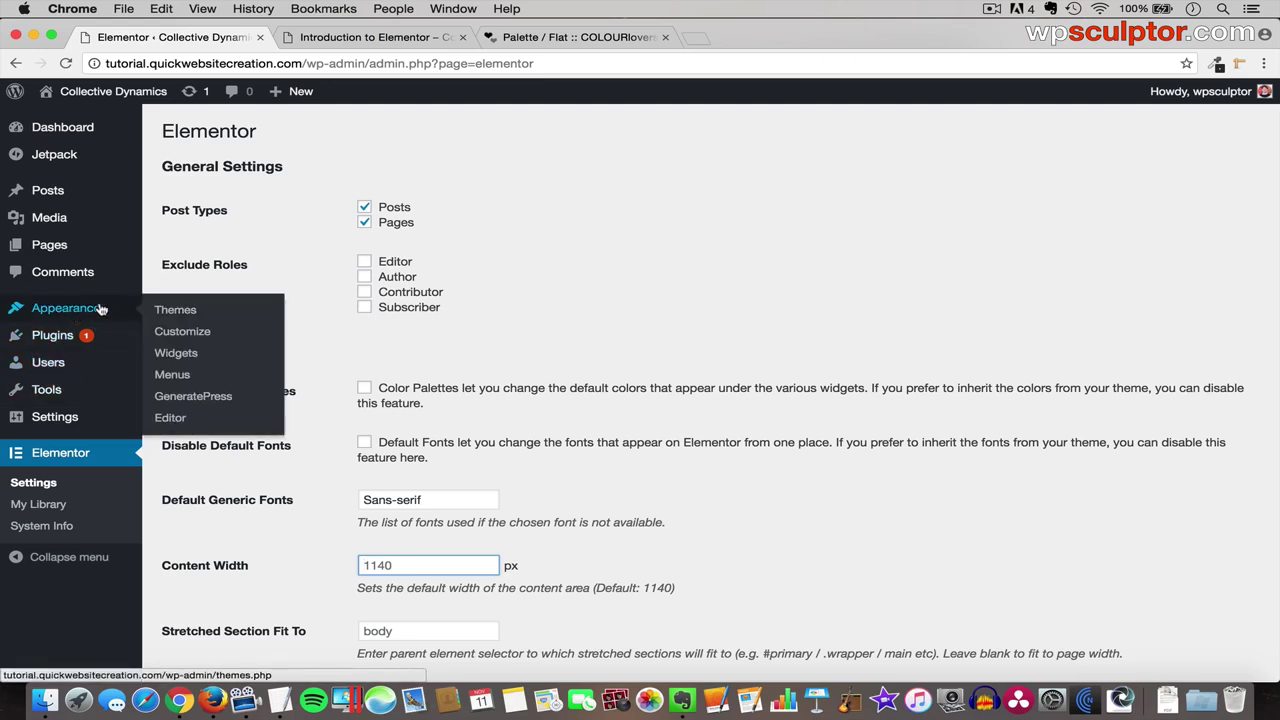
click(190, 331)
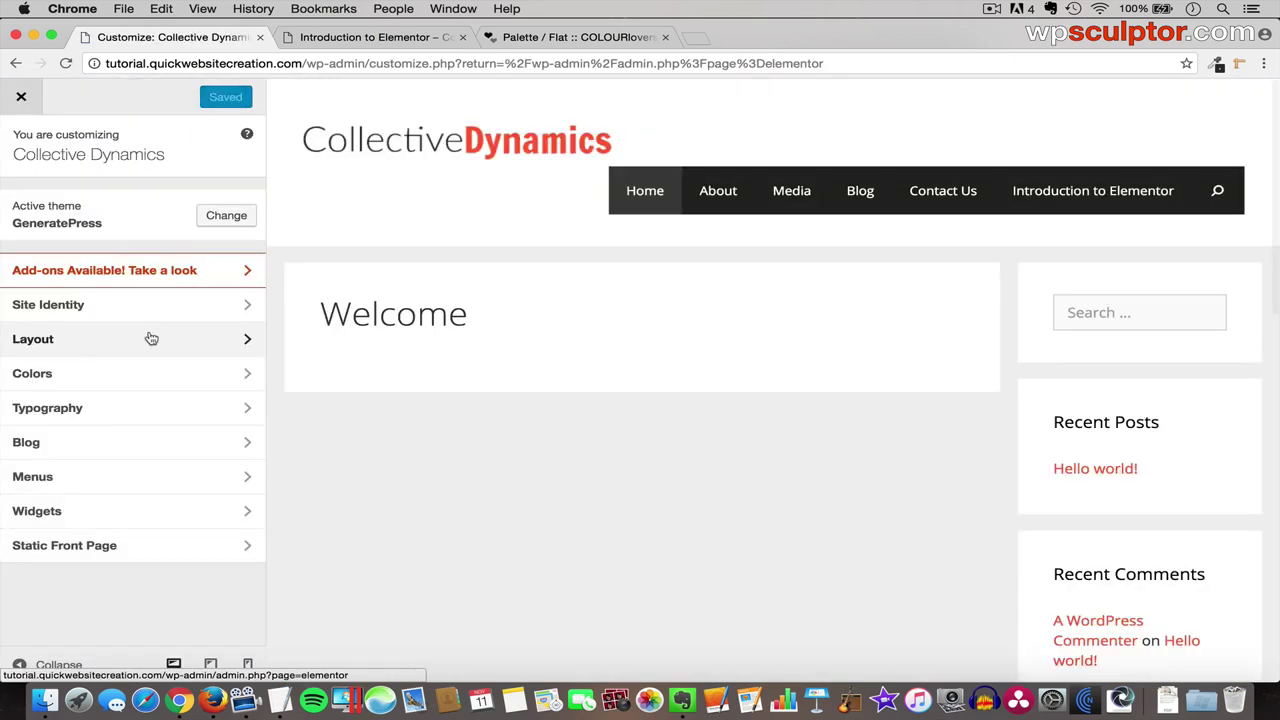
- Change the theme's Layout > Container width from 1100 to 1140 px and publish
click(149, 337)
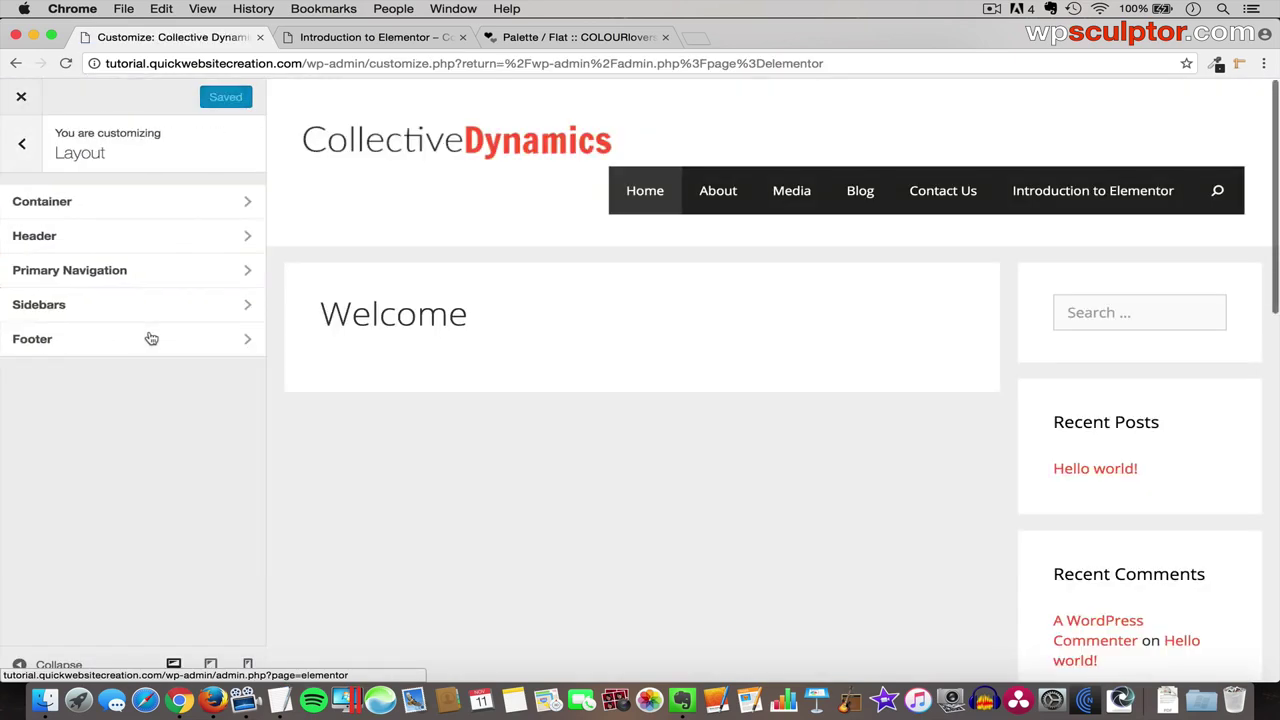
click(158, 208)
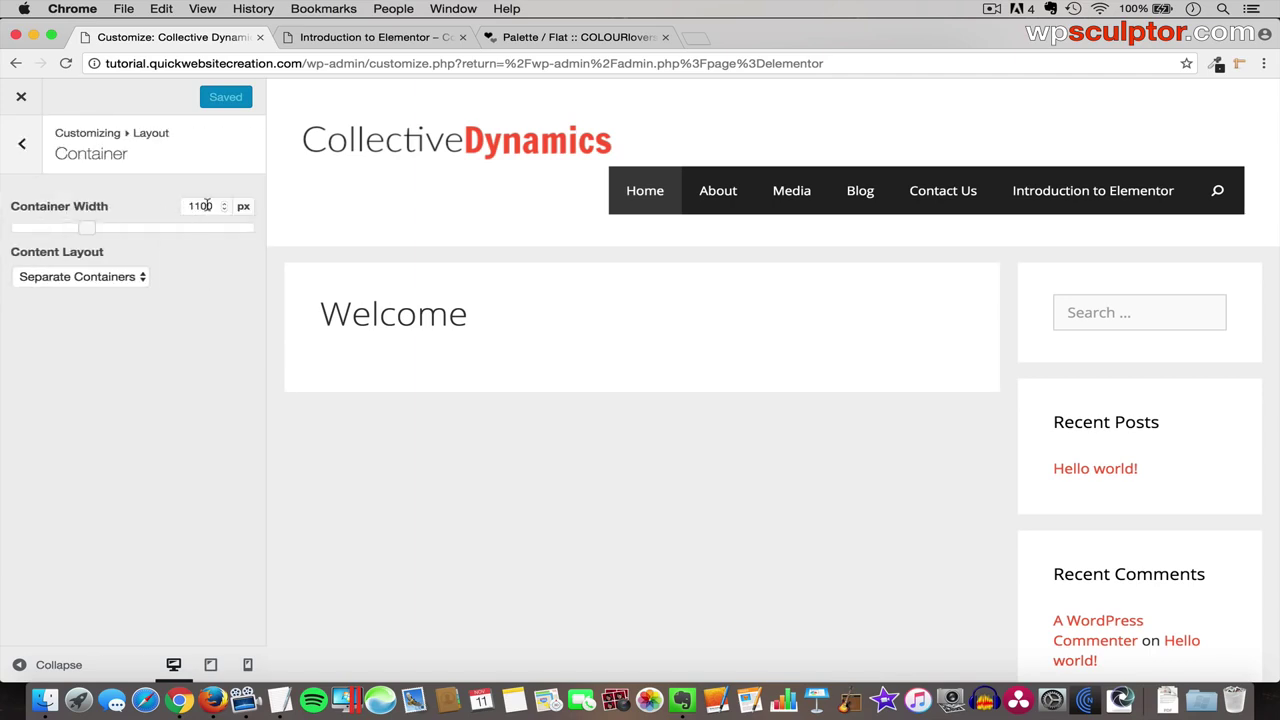
click(211, 205)
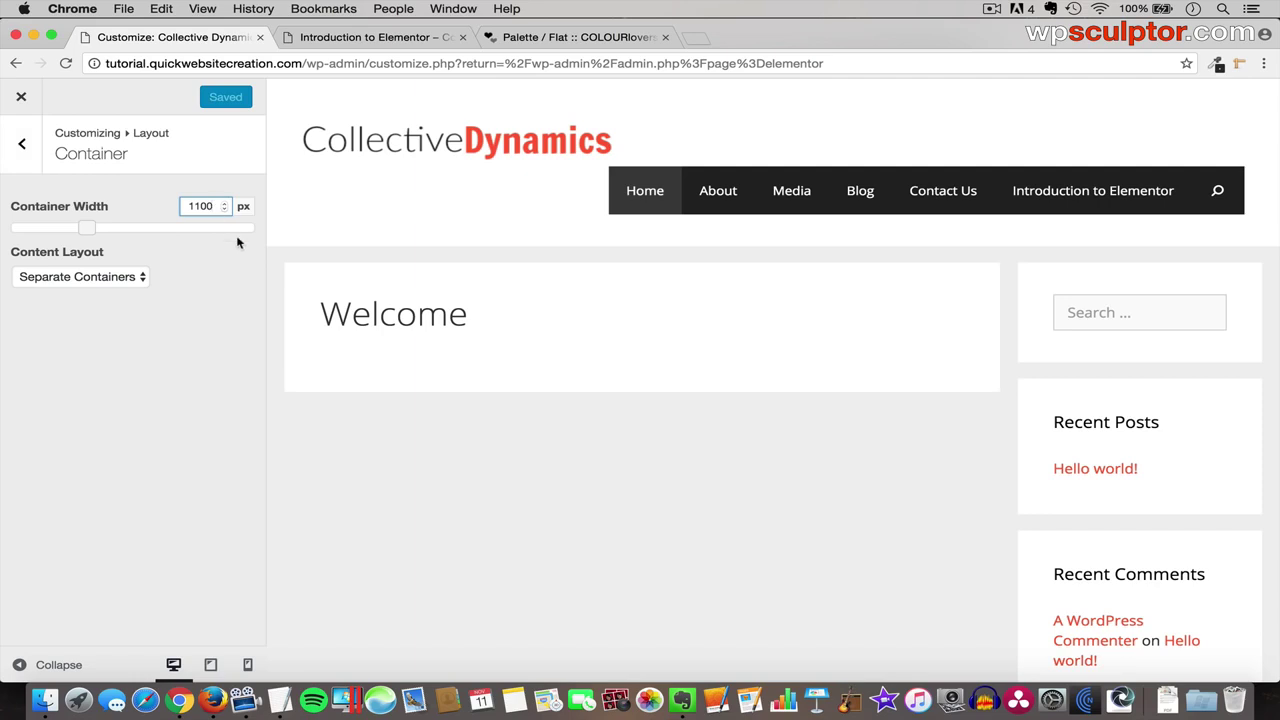
key(BackSpace)
key(BackSpace)
text(40)
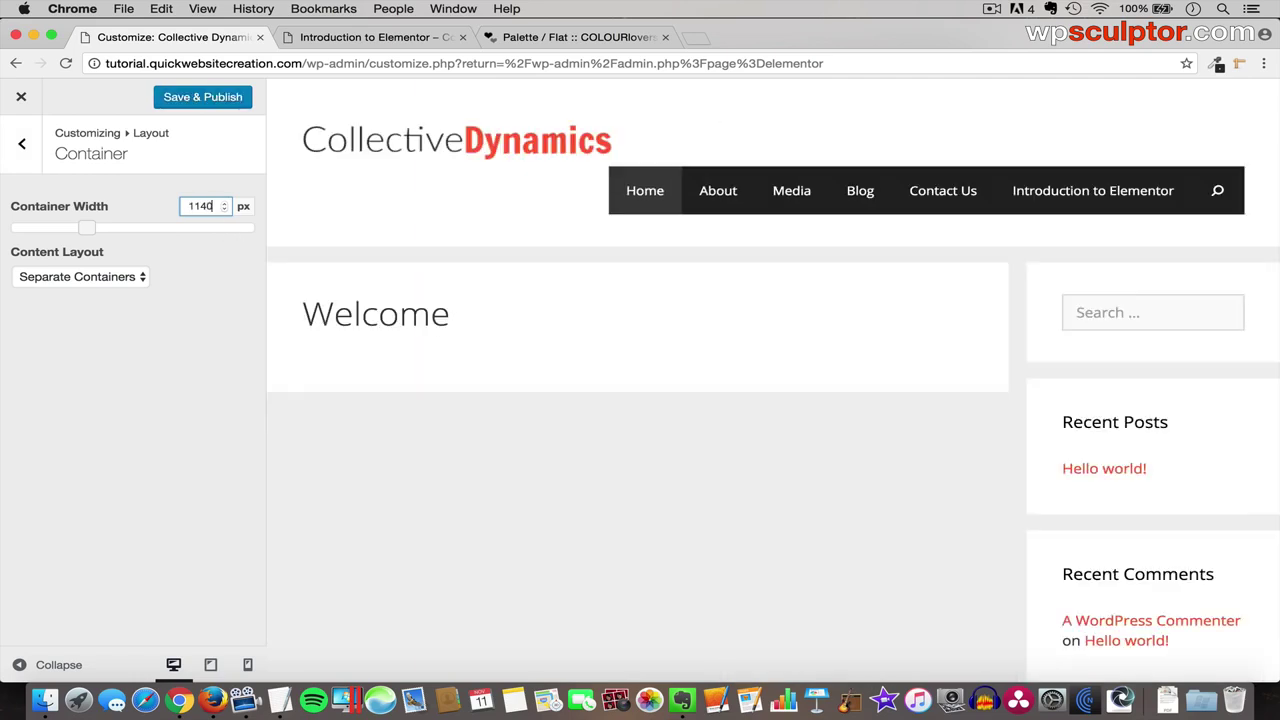
click(224, 99)
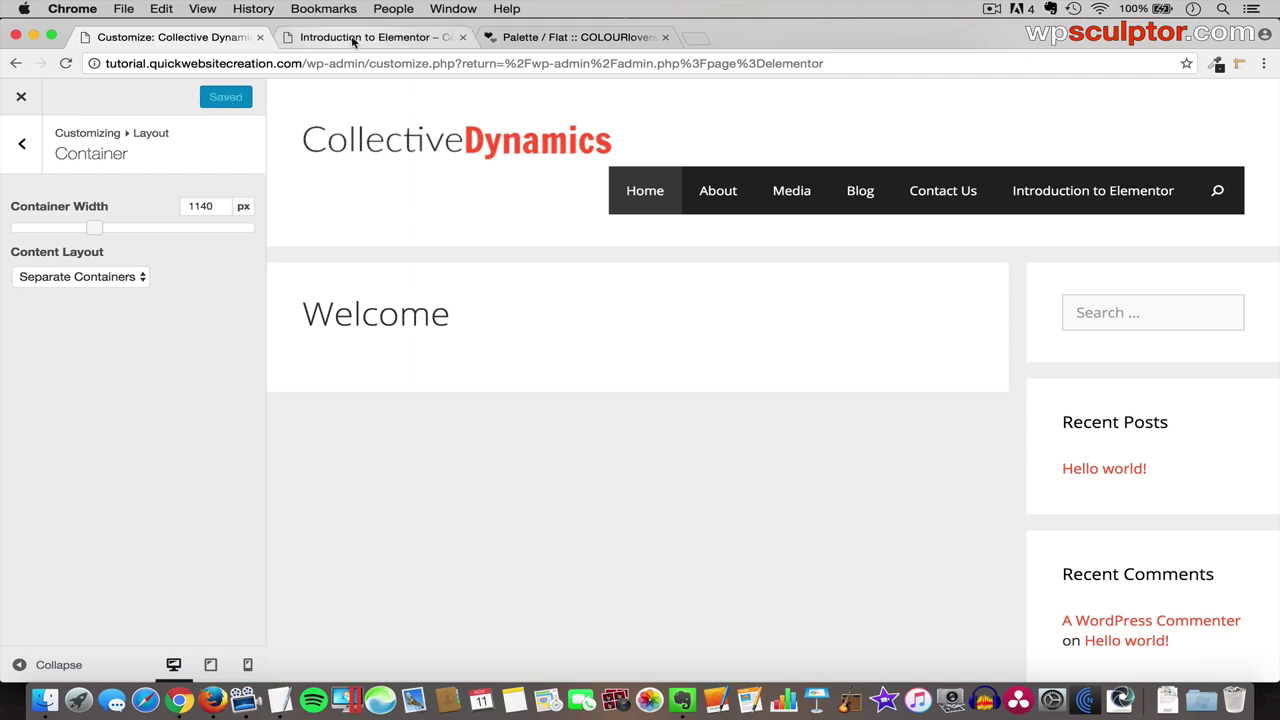
- Reload the live page to check the wider layout, then close the Customizer
click(352, 38)
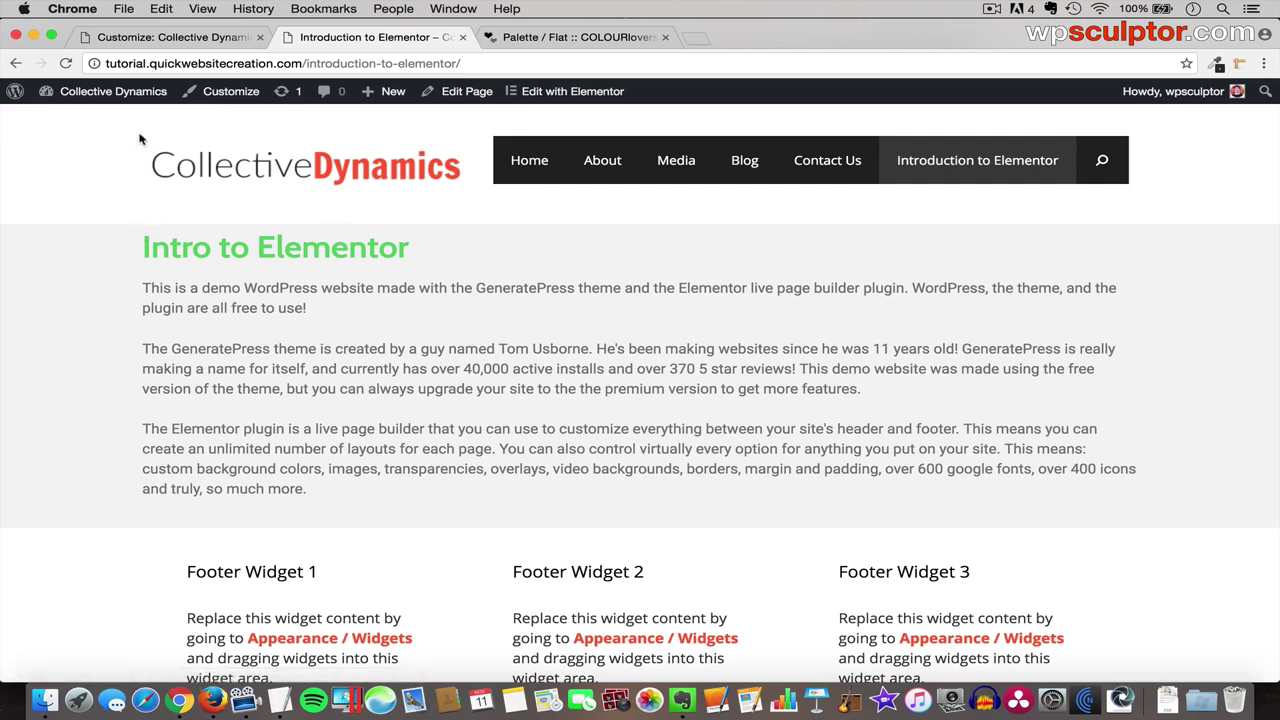
key(super+r)
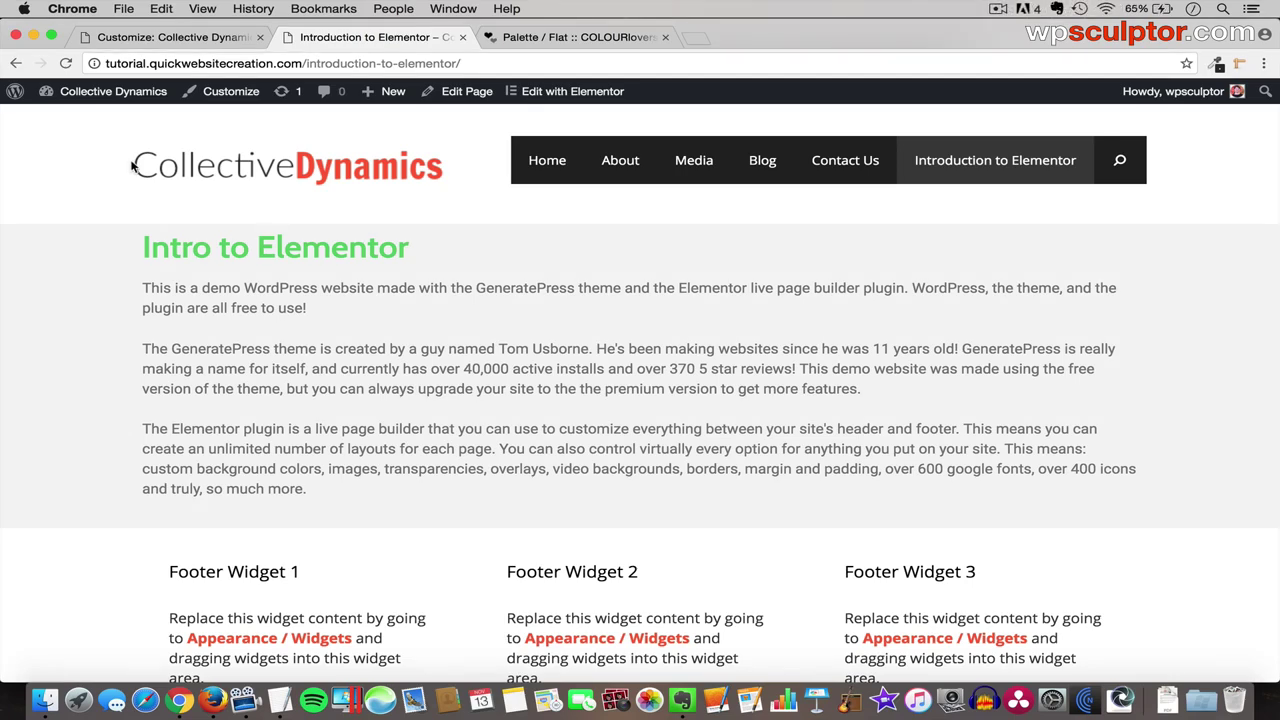
click(149, 41)
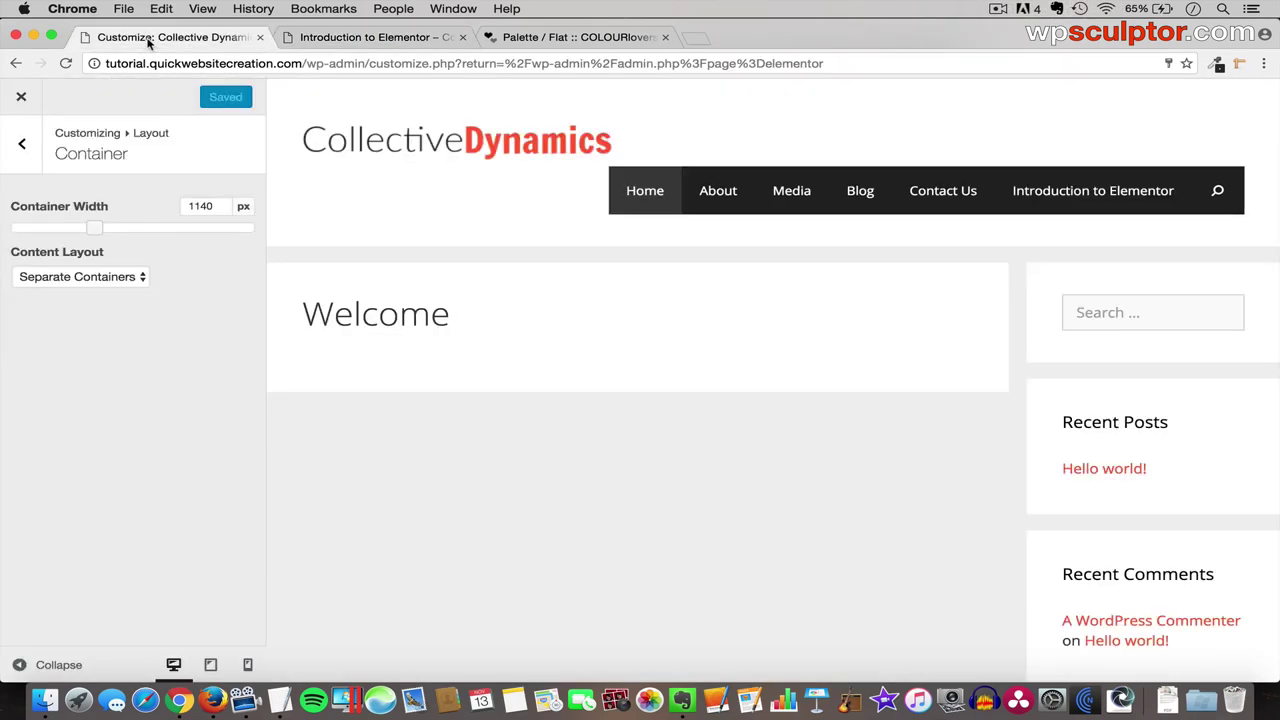
click(23, 99)
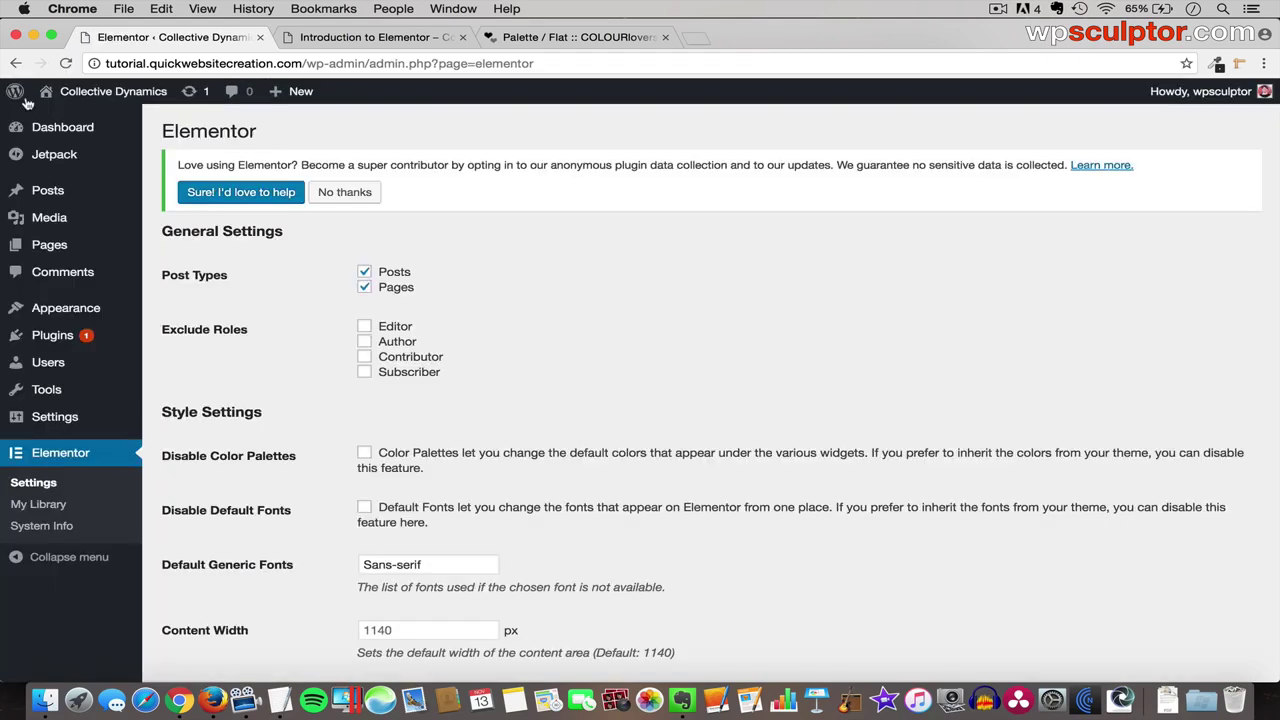
mouse_move(60, 245)
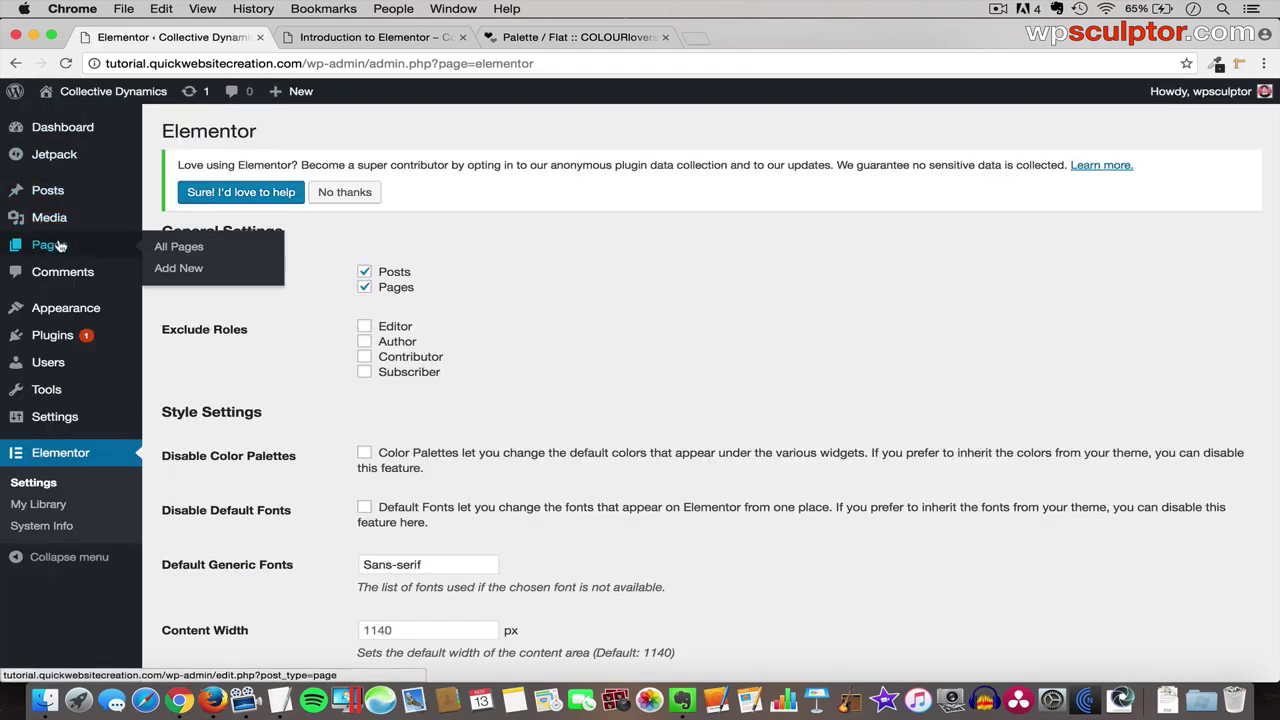
click(185, 252)
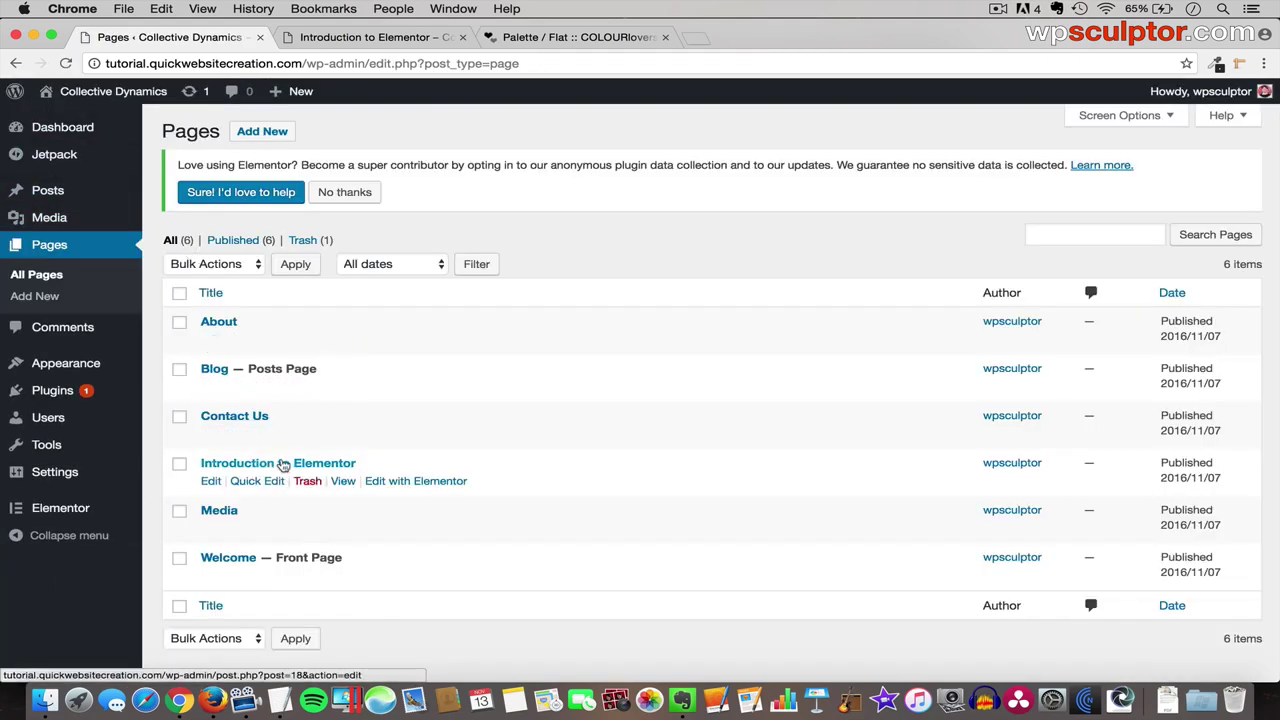
click(285, 464)
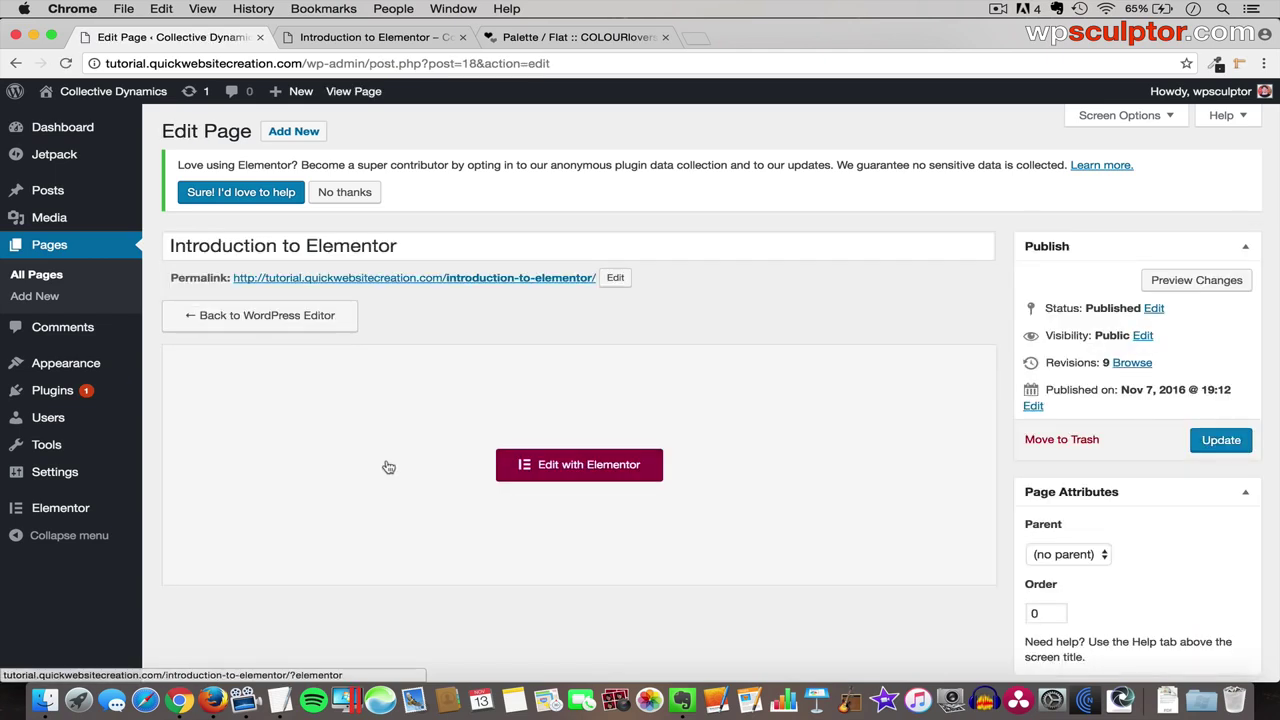
click(584, 470)
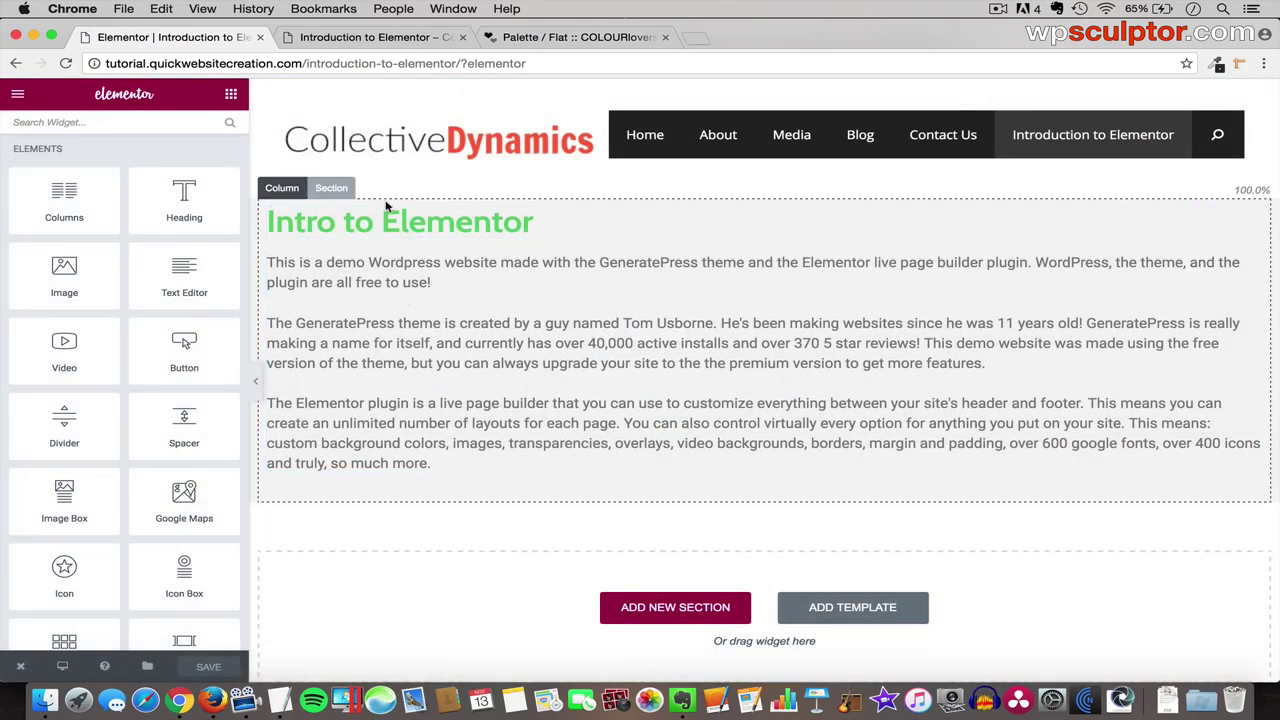
click(326, 188)
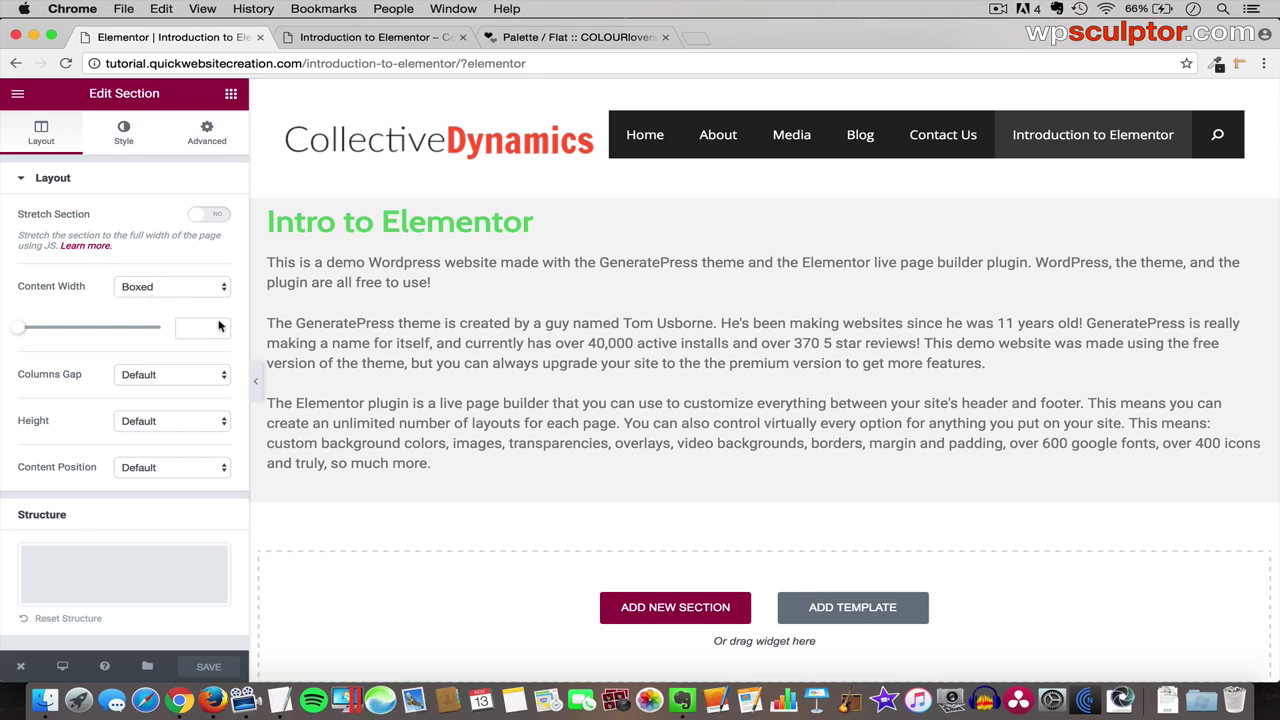
click(257, 385)
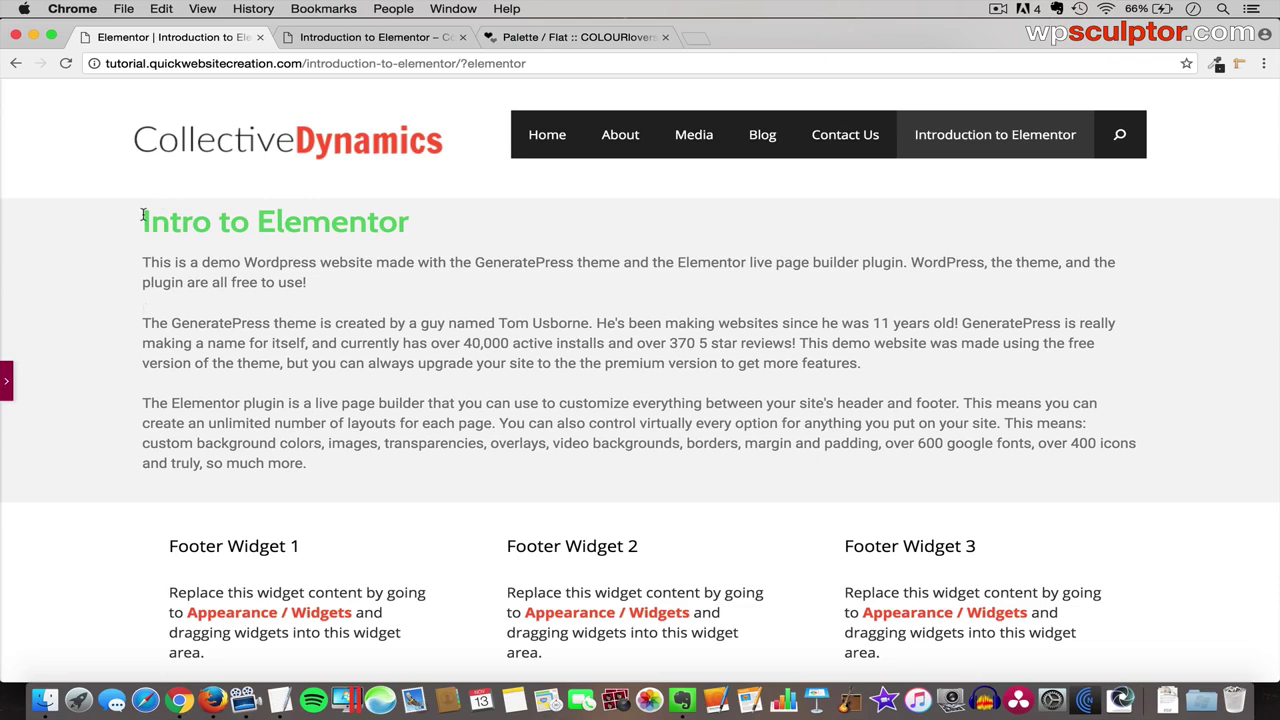
click(6, 383)
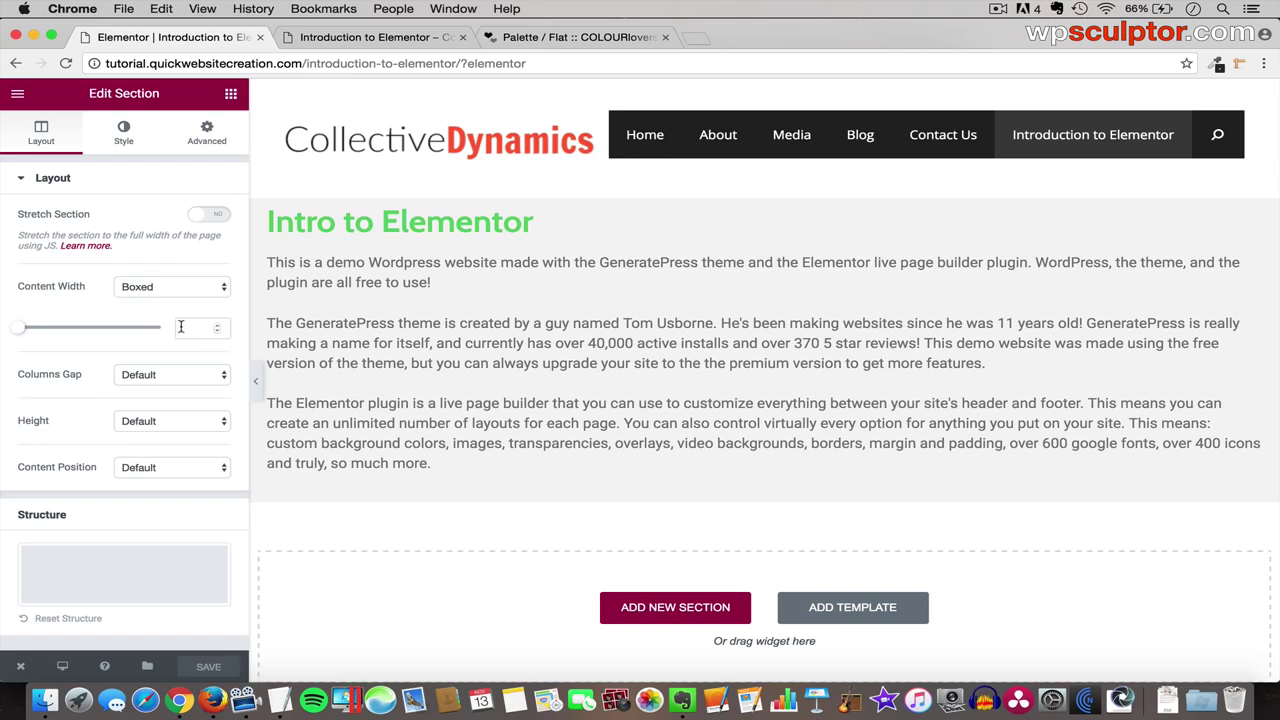
- Narrow the section's Content Width to about 930 and preview the boxed layout
drag(21, 331, 77, 336)
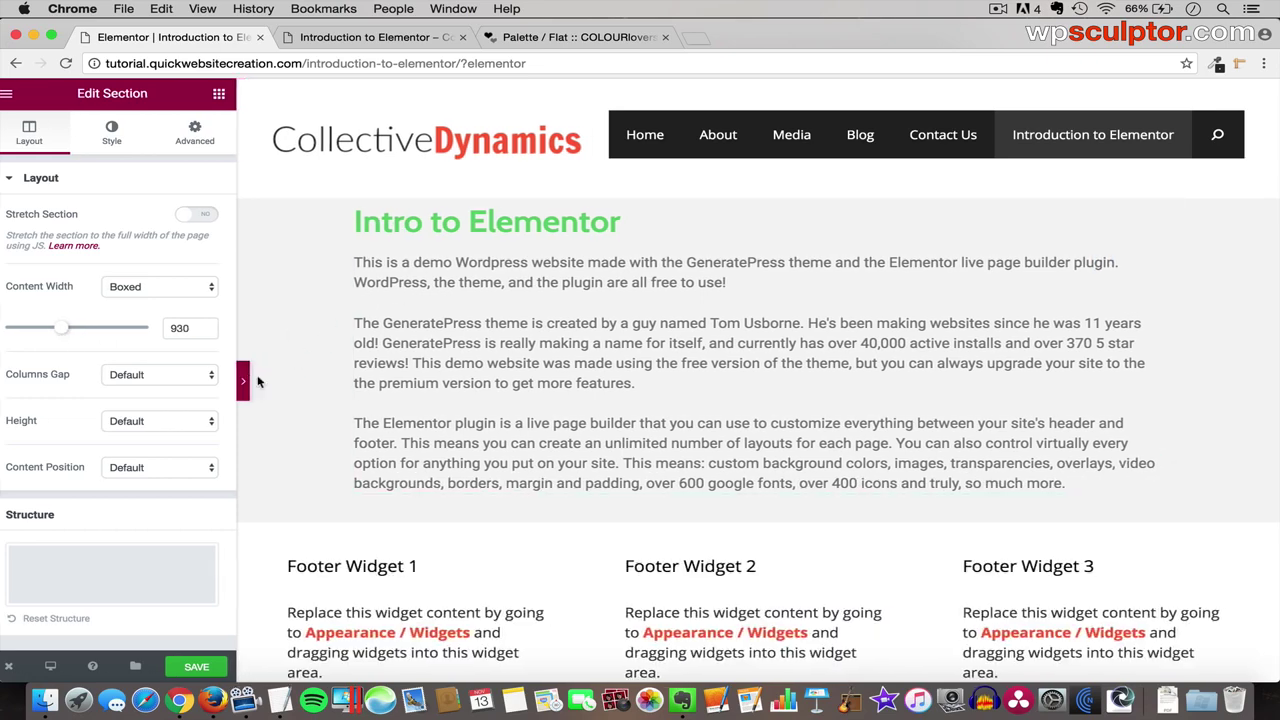
click(257, 381)
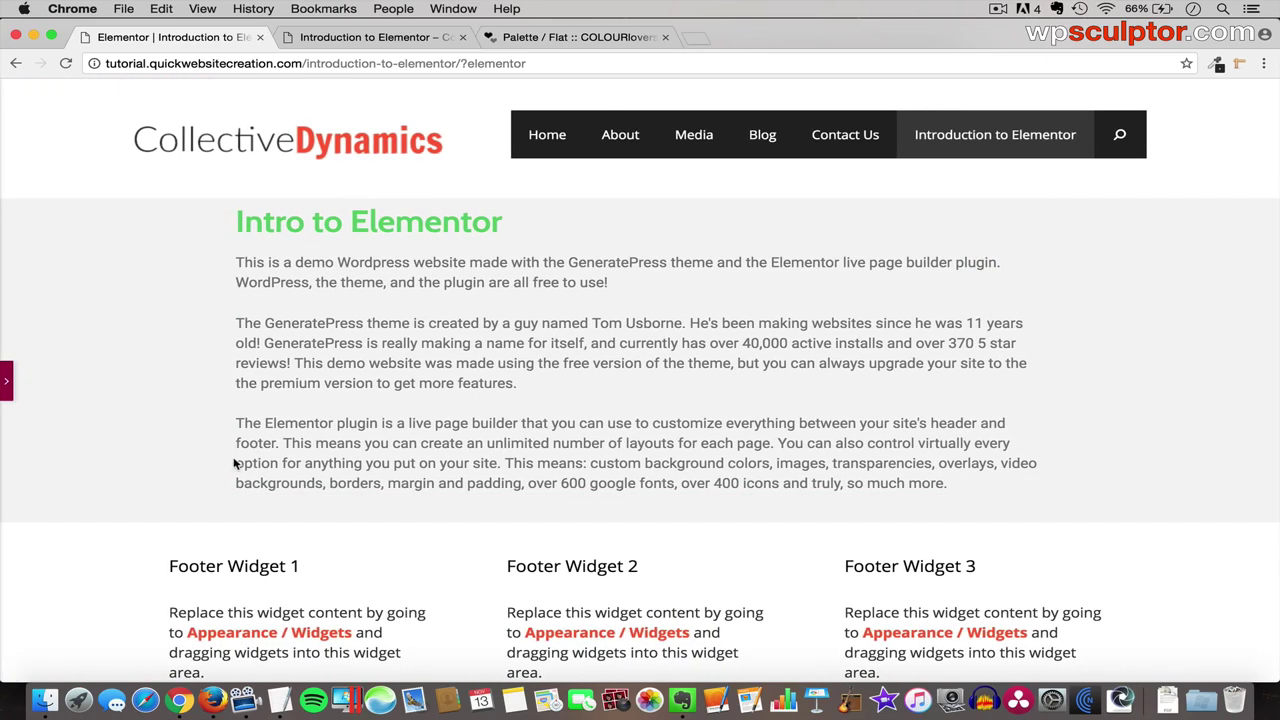
click(6, 378)
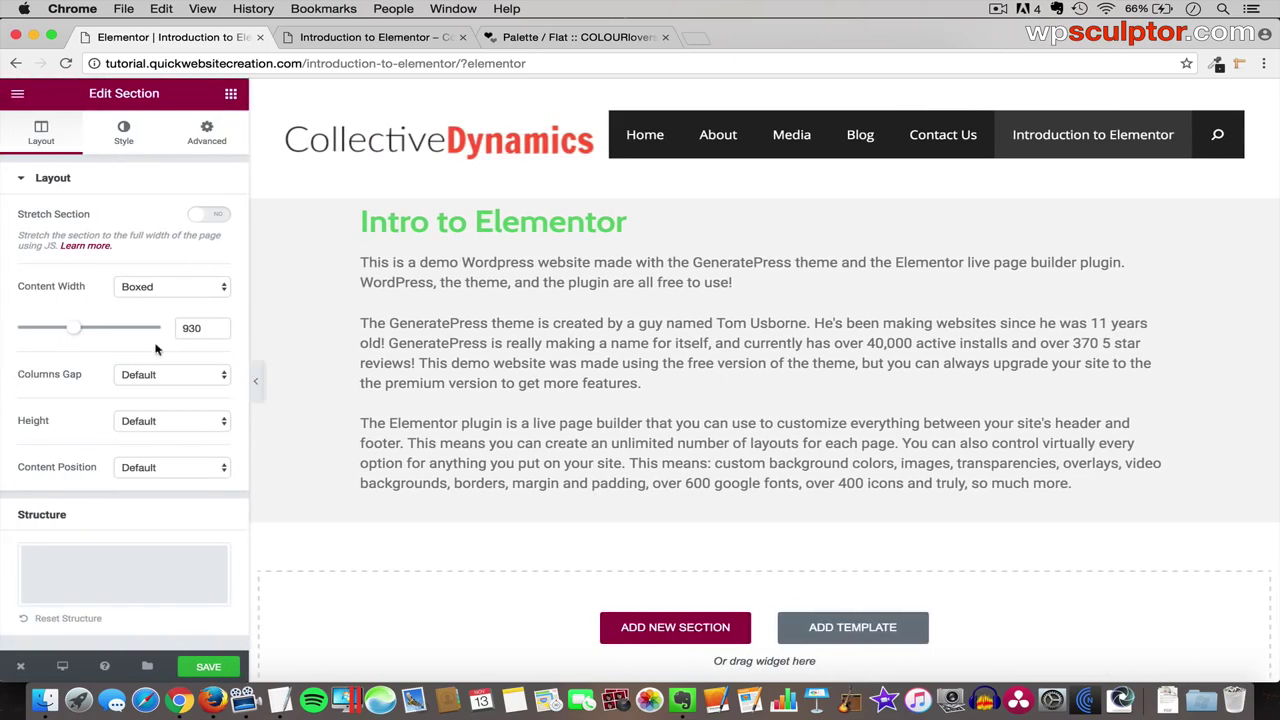
click(257, 381)
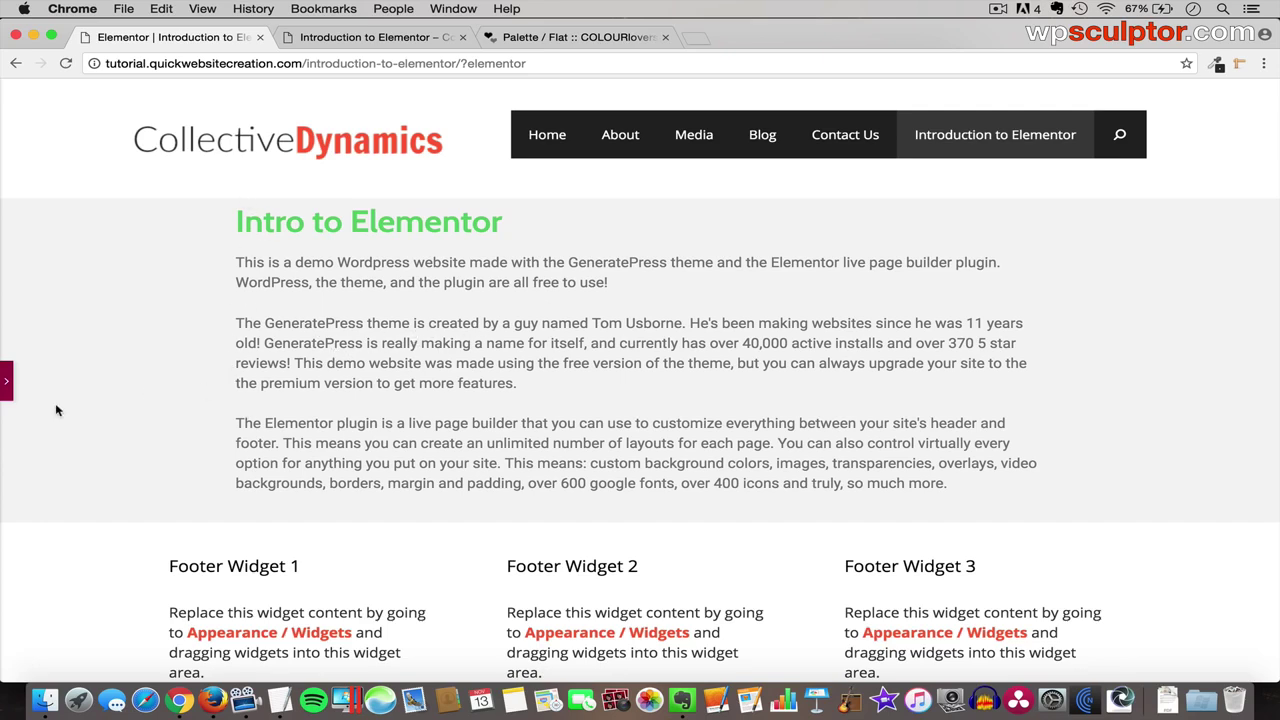
- Clear the section's custom Content Width value and preview the result
click(5, 382)
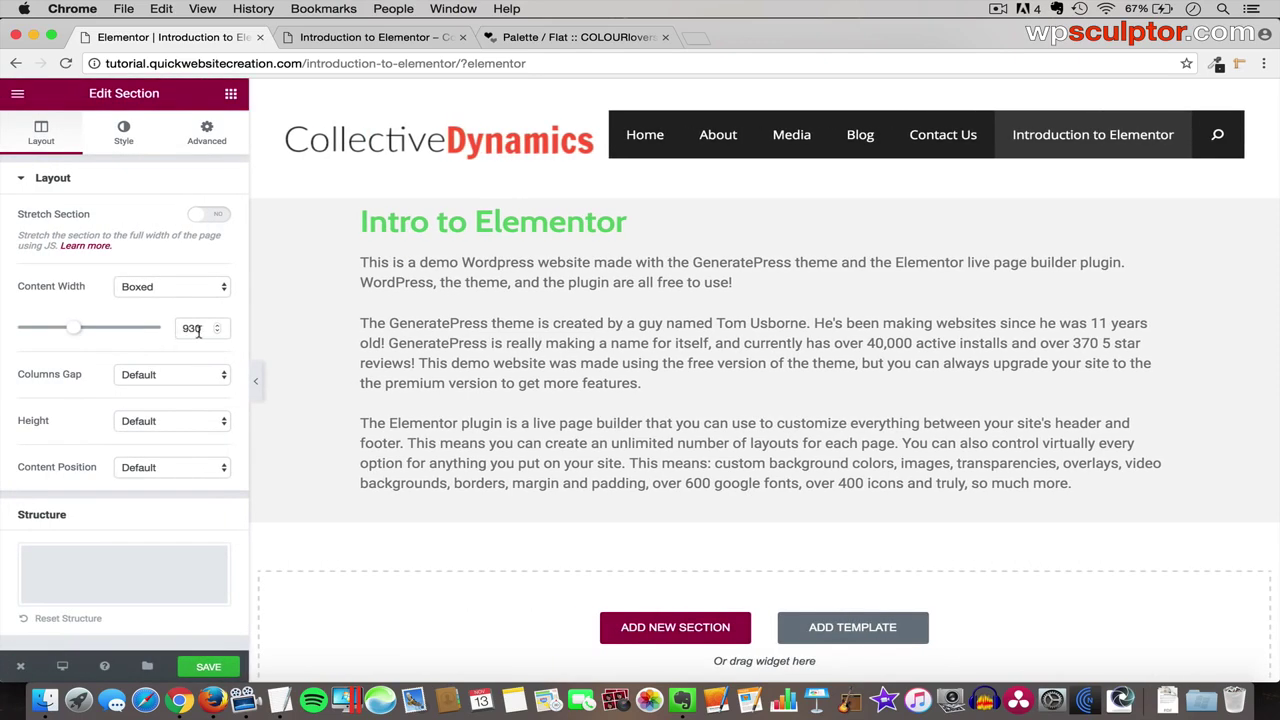
double_click(191, 329)
key(BackSpace)
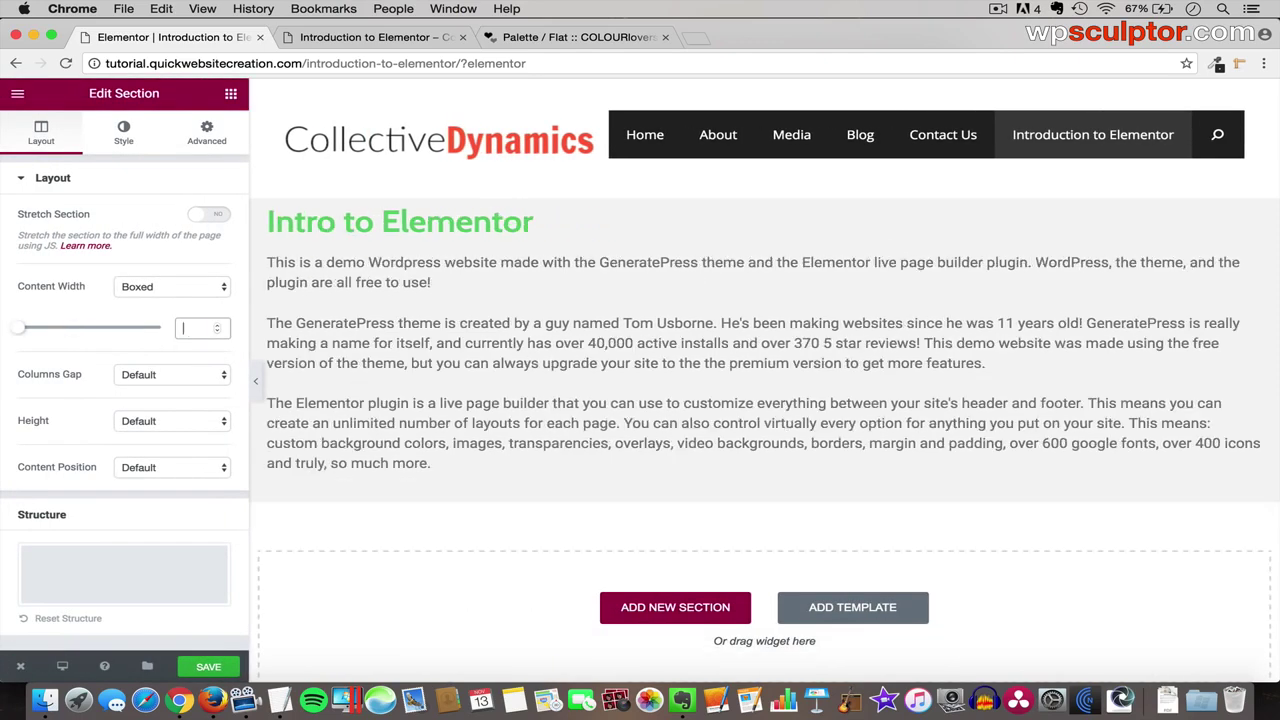
click(256, 381)
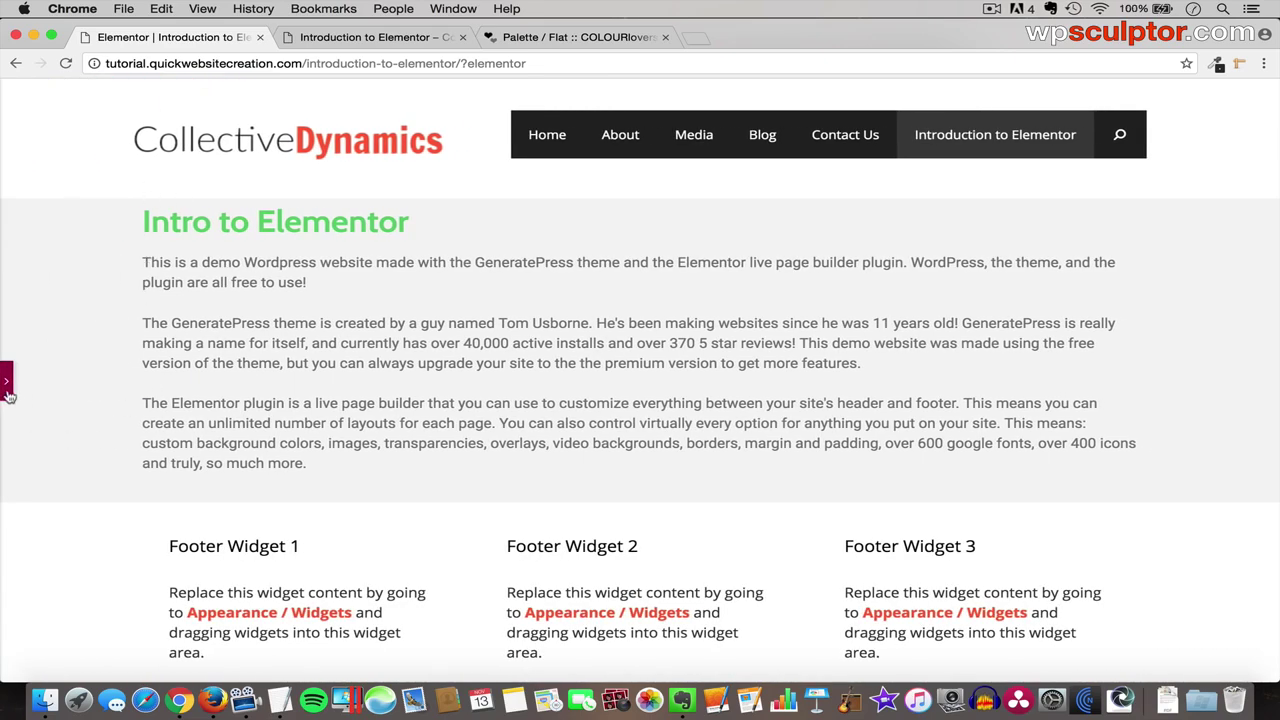
- Switch the section's Content Width to Full Width and preview it
click(7, 385)
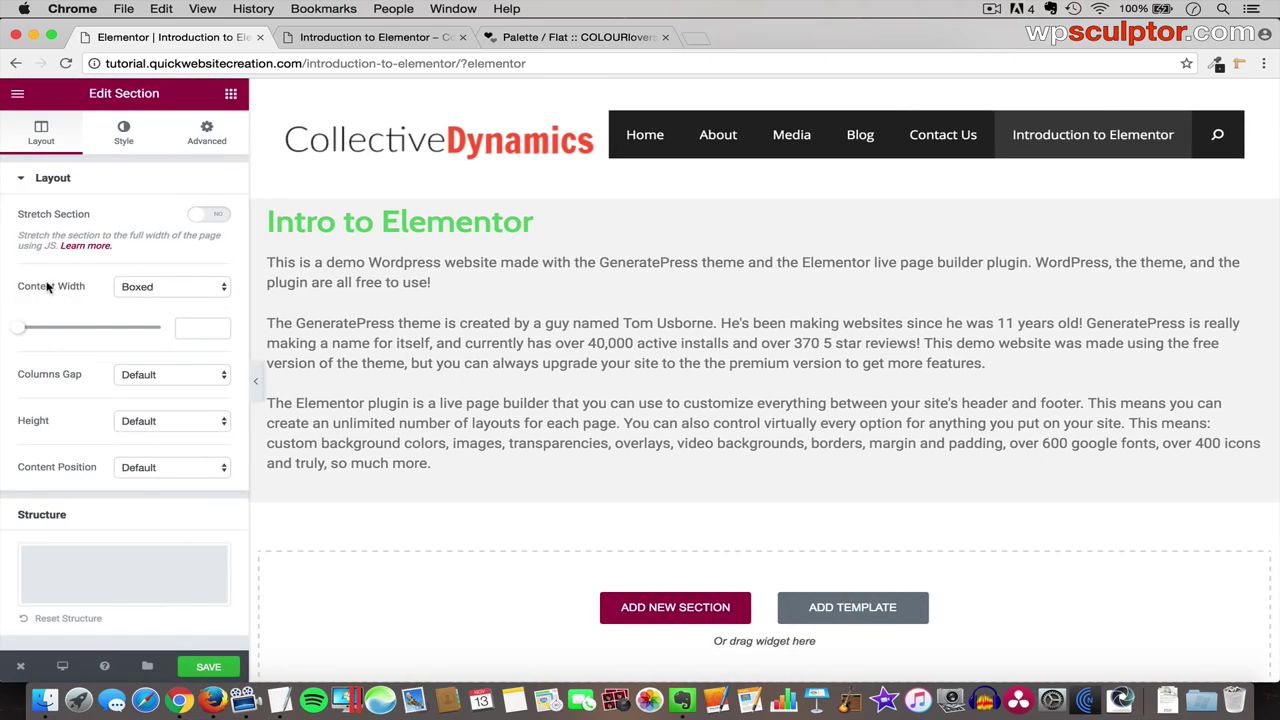
click(156, 288)
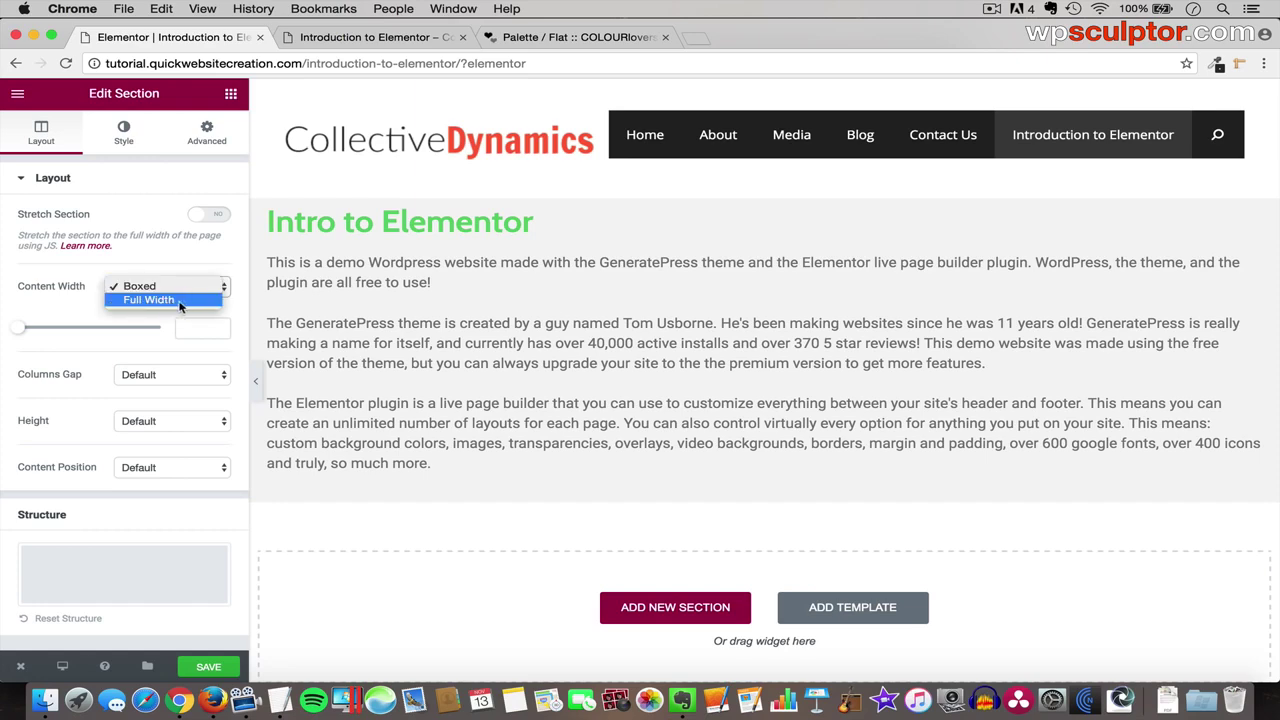
click(181, 313)
click(256, 381)
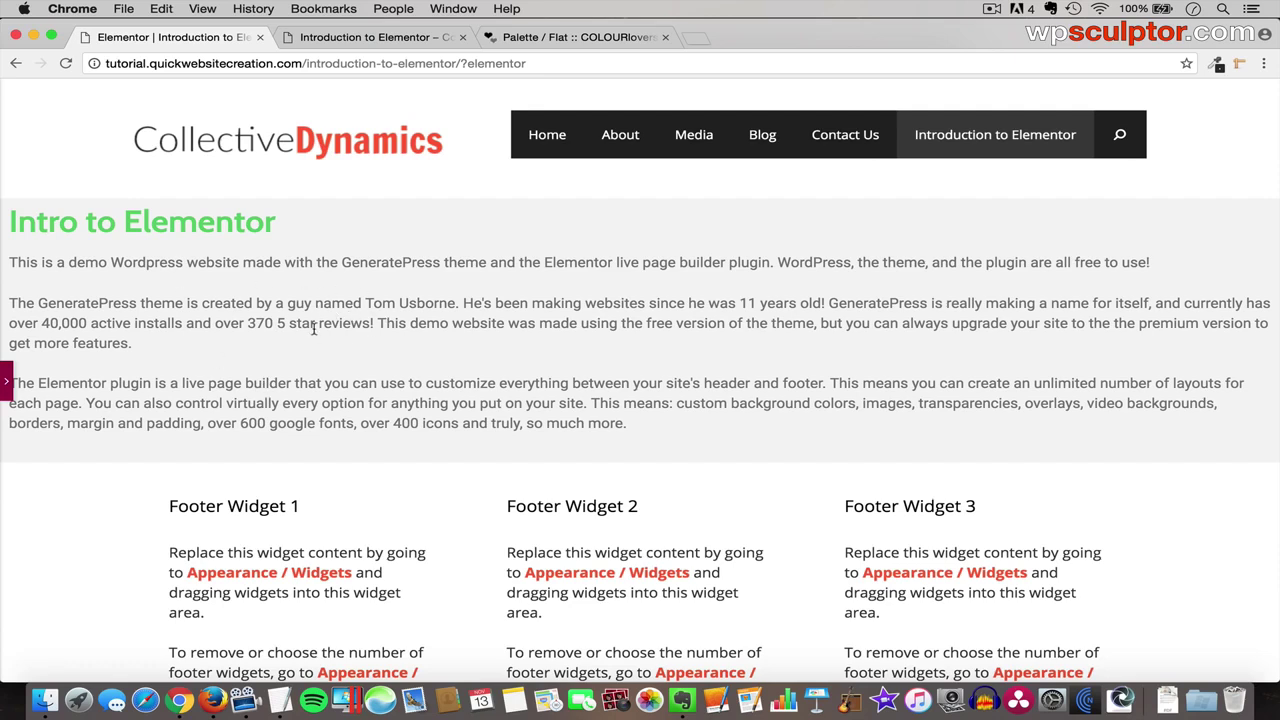
- Set Content Width back to Boxed and preview the boxed layout
click(7, 380)
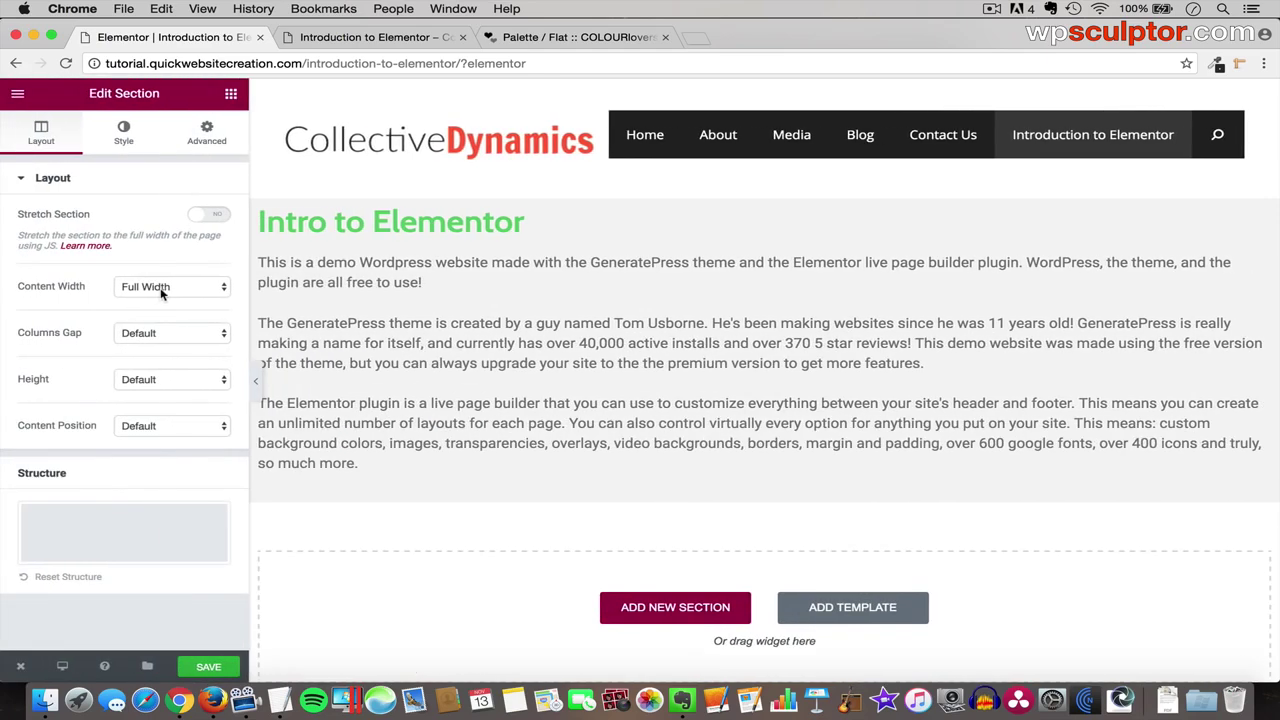
click(160, 287)
click(145, 255)
click(255, 380)
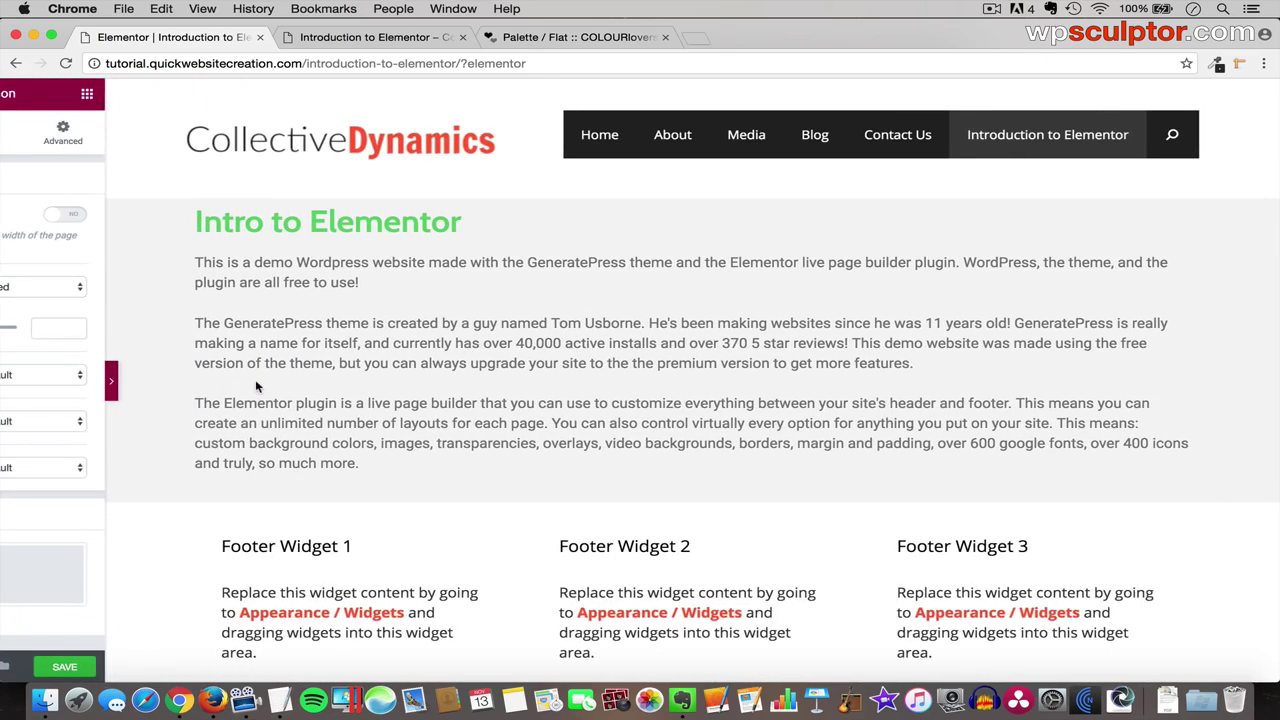
click(6, 380)
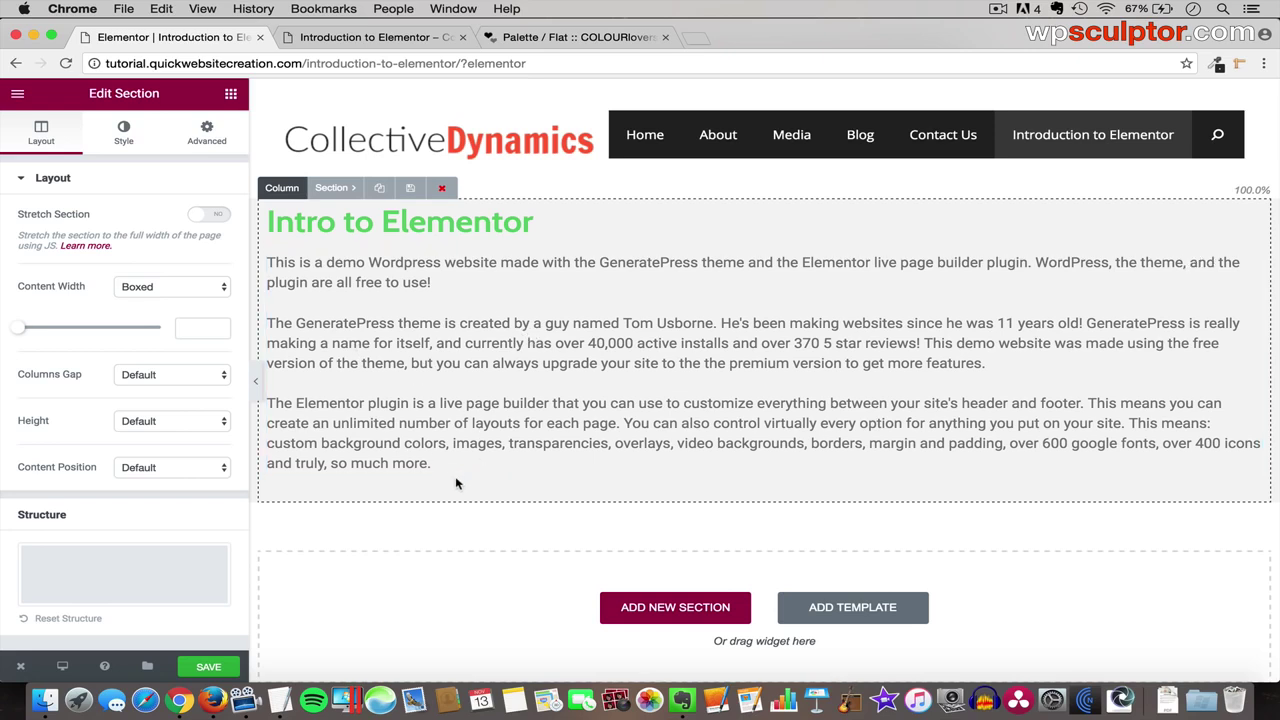
- Set the section Height to Fit To Screen and preview it full-screen
click(157, 425)
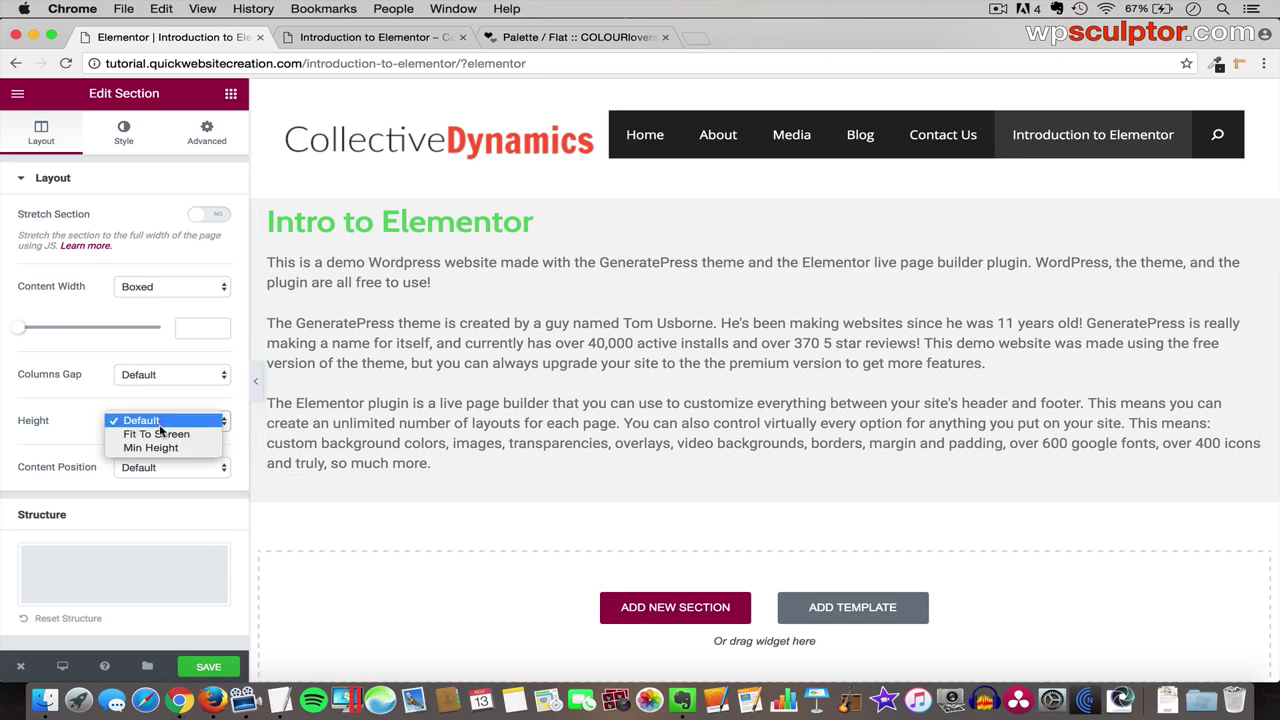
click(181, 439)
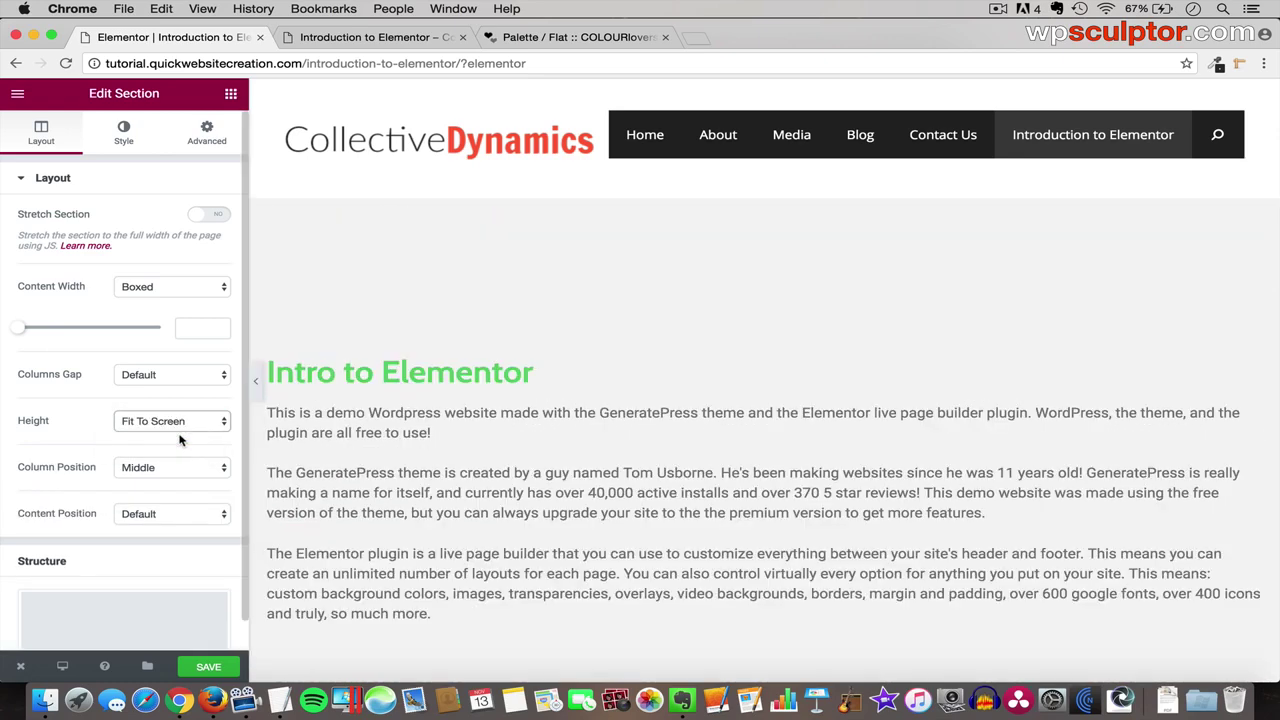
click(256, 380)
scroll(436, 470, down, 2)
scroll(436, 470, down, 2)
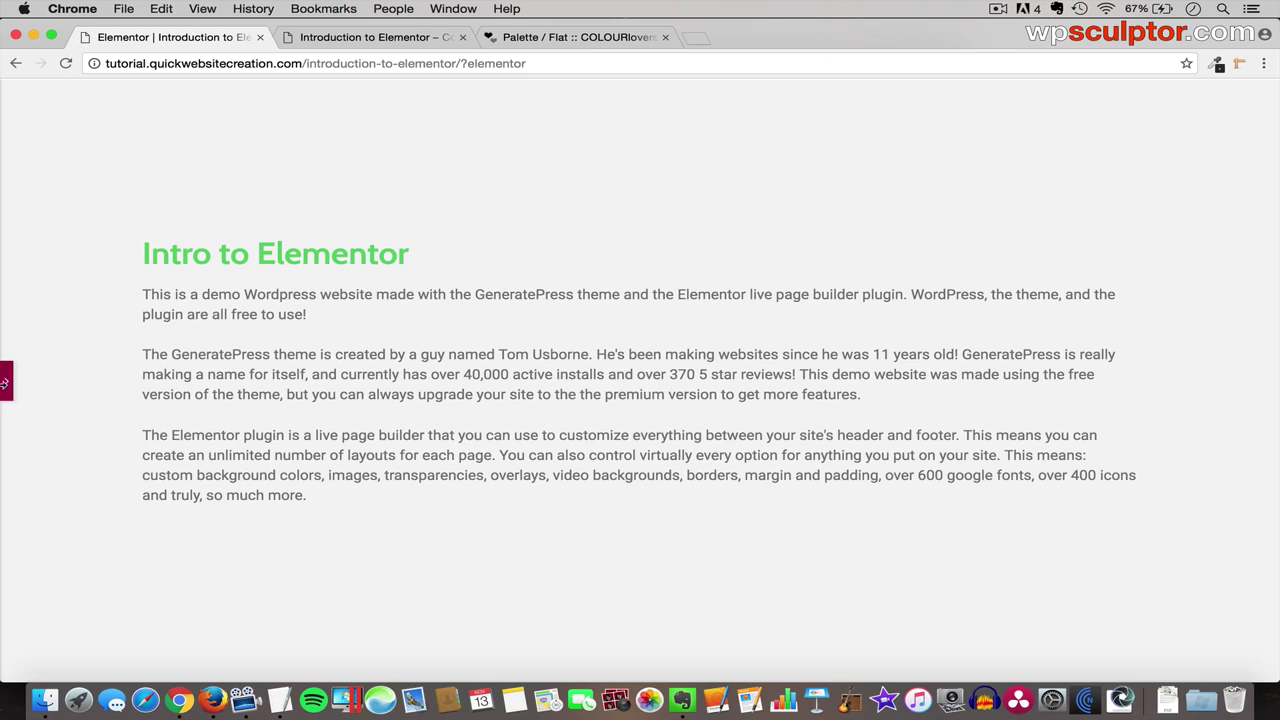
click(5, 381)
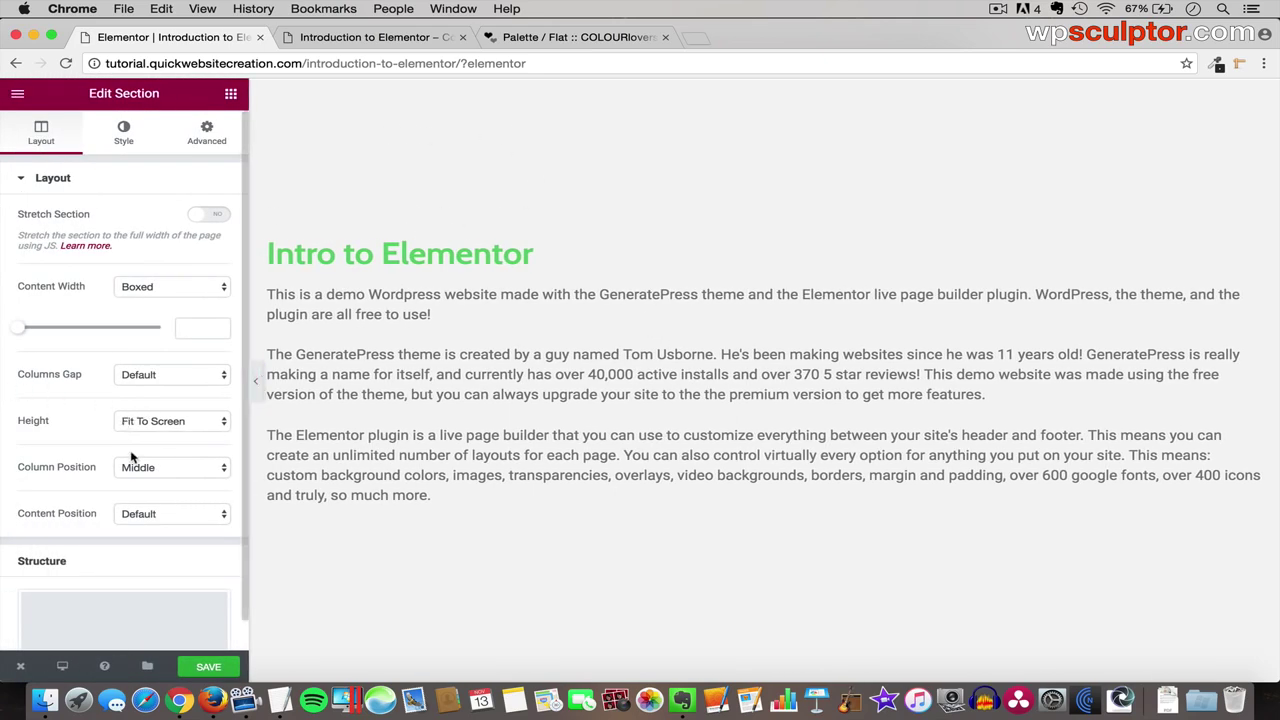
click(170, 424)
click(171, 426)
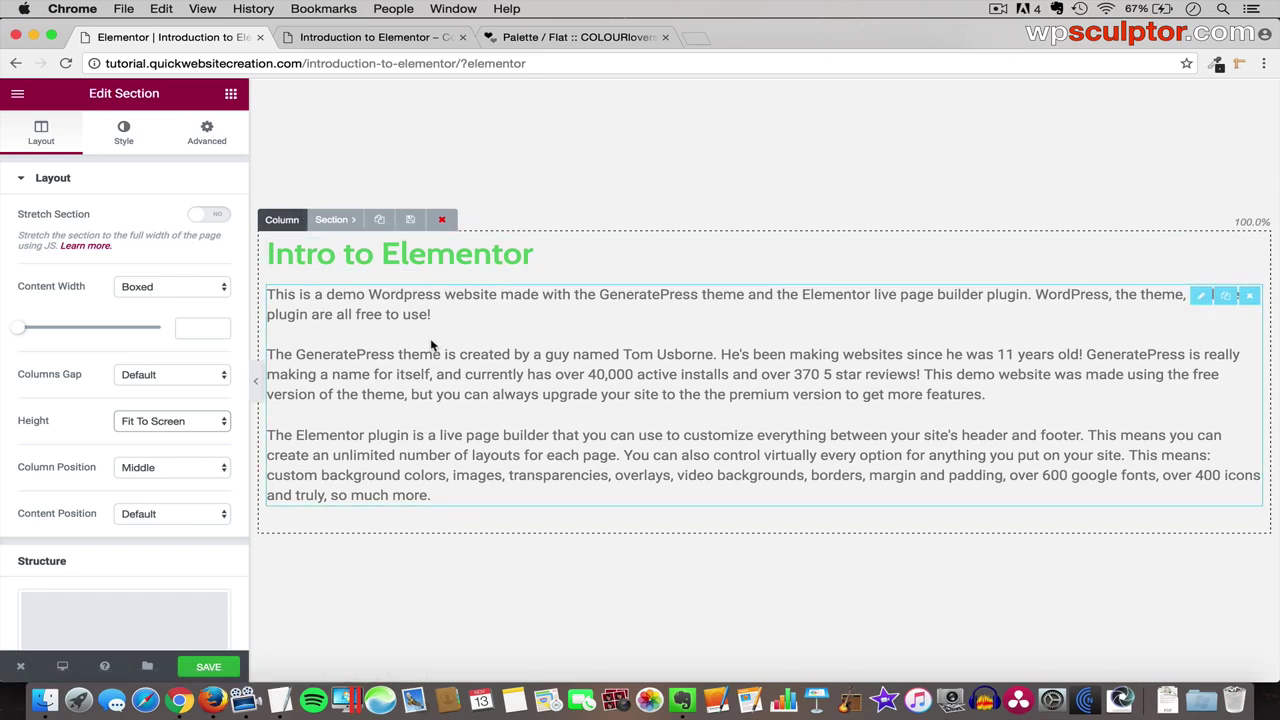
- Try the section's Column Position at Top, then at Bottom
click(158, 467)
click(154, 454)
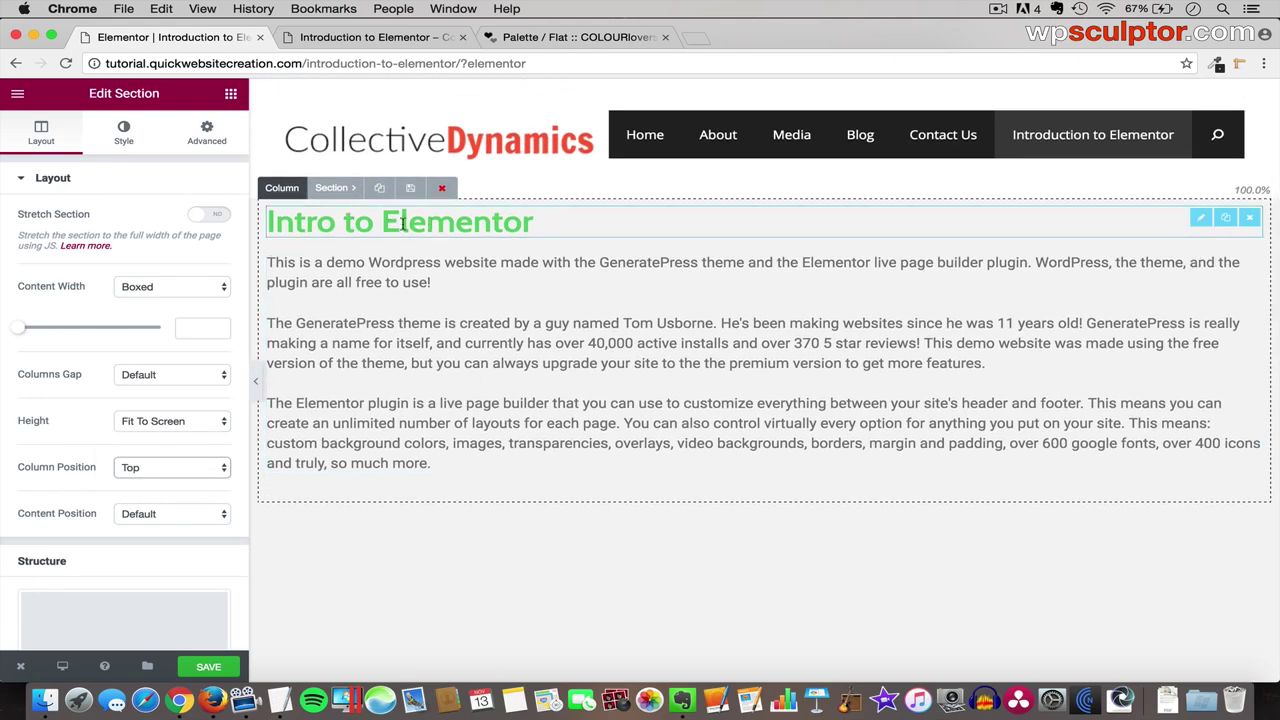
click(145, 470)
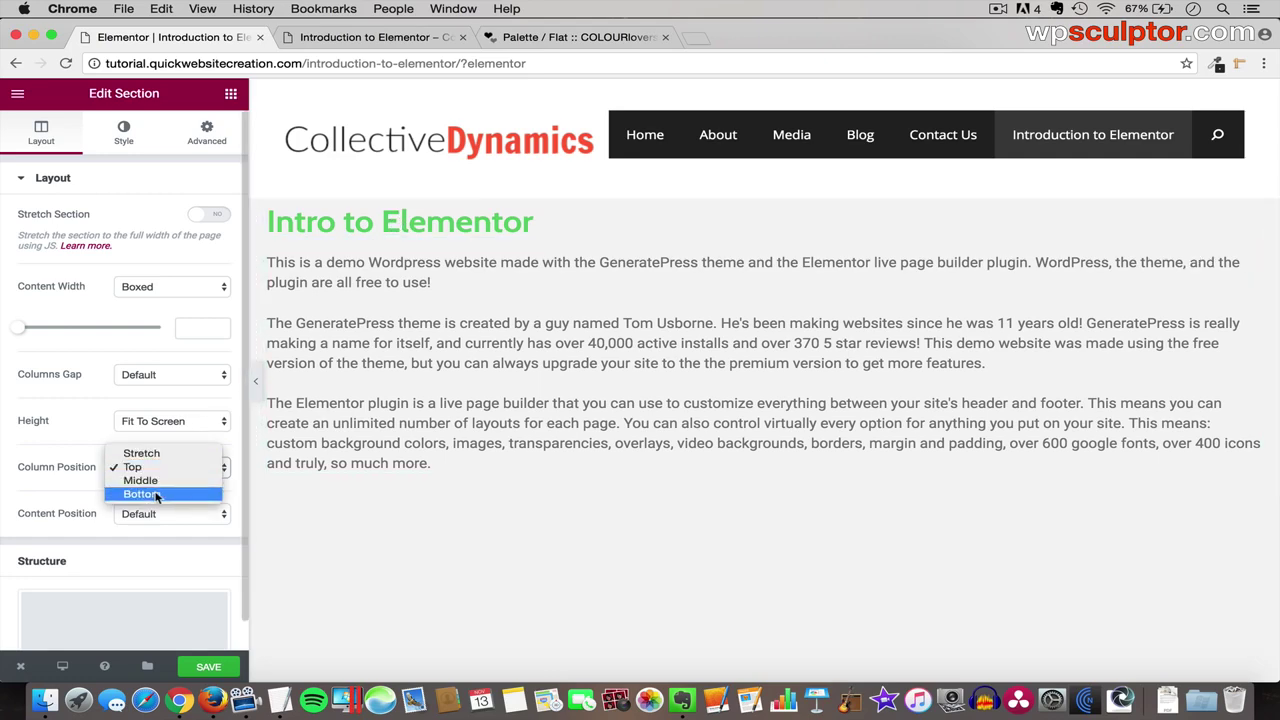
click(158, 494)
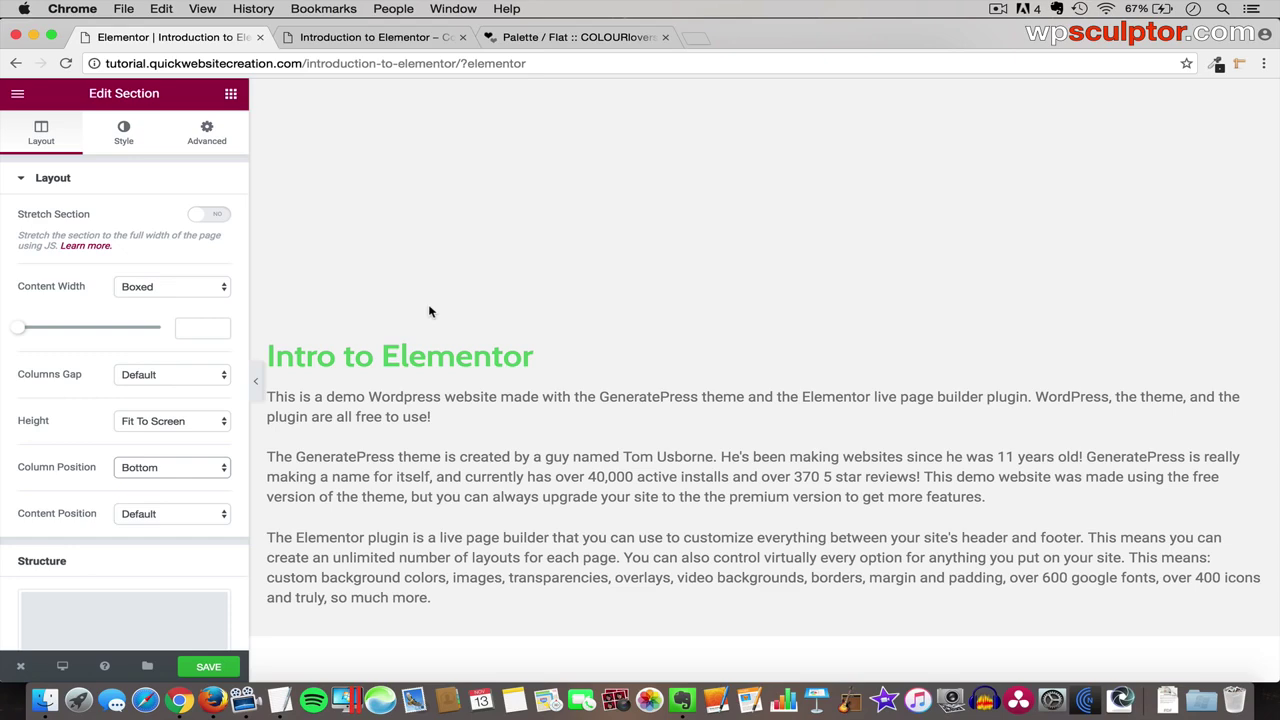
- Return the section Height to Default
click(178, 424)
click(141, 407)
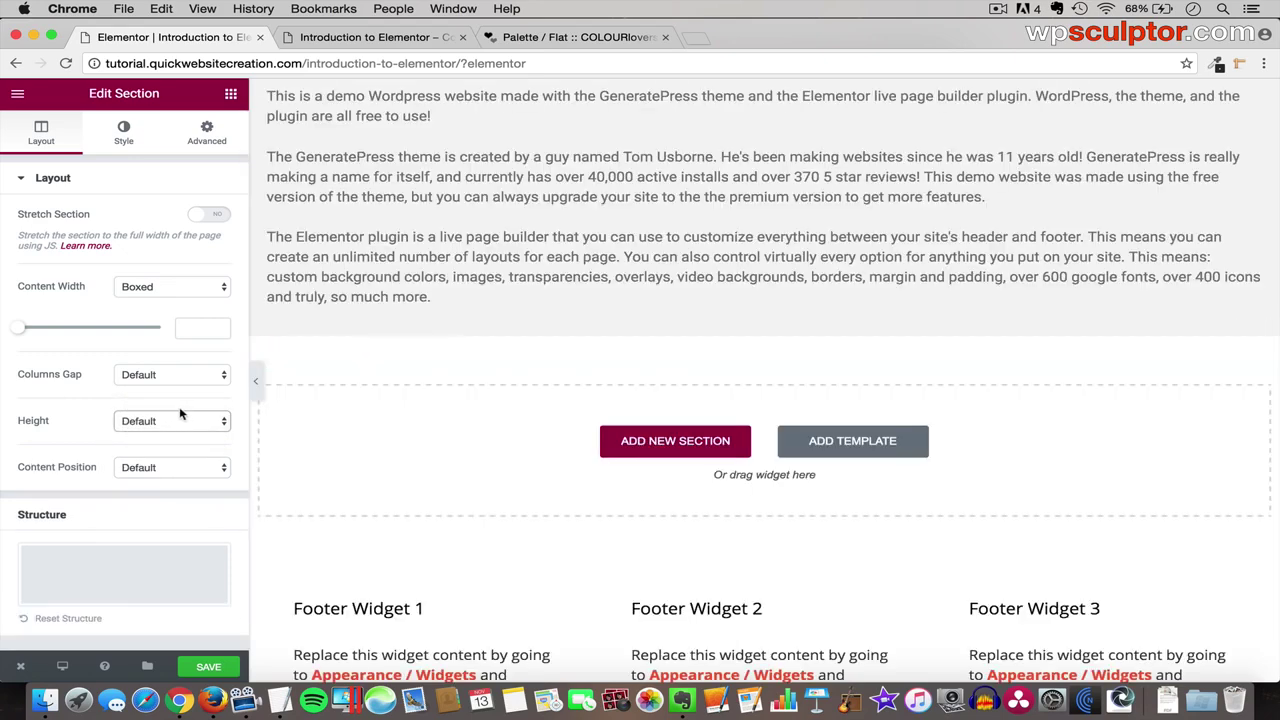
scroll(533, 297, up, 3)
scroll(533, 297, up, 1)
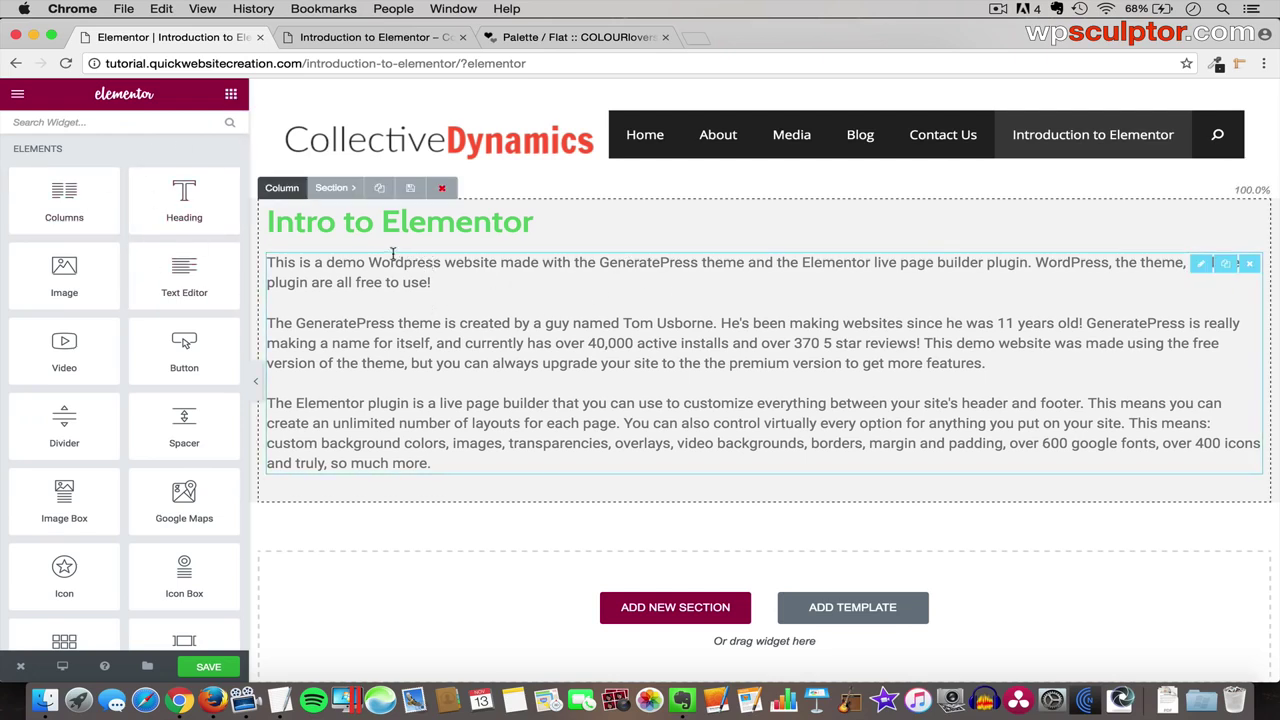
- Check the section's #f4f4f4 background colour in the Style tab, then return to Layout
click(332, 190)
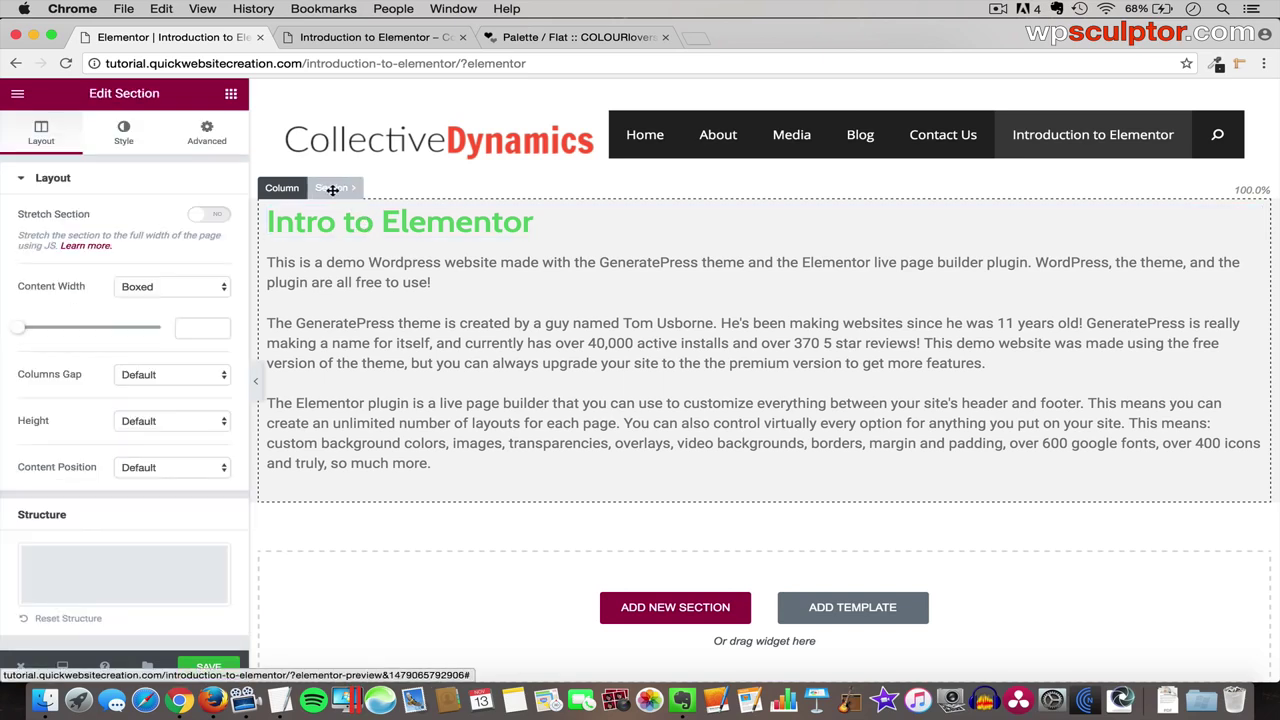
click(124, 136)
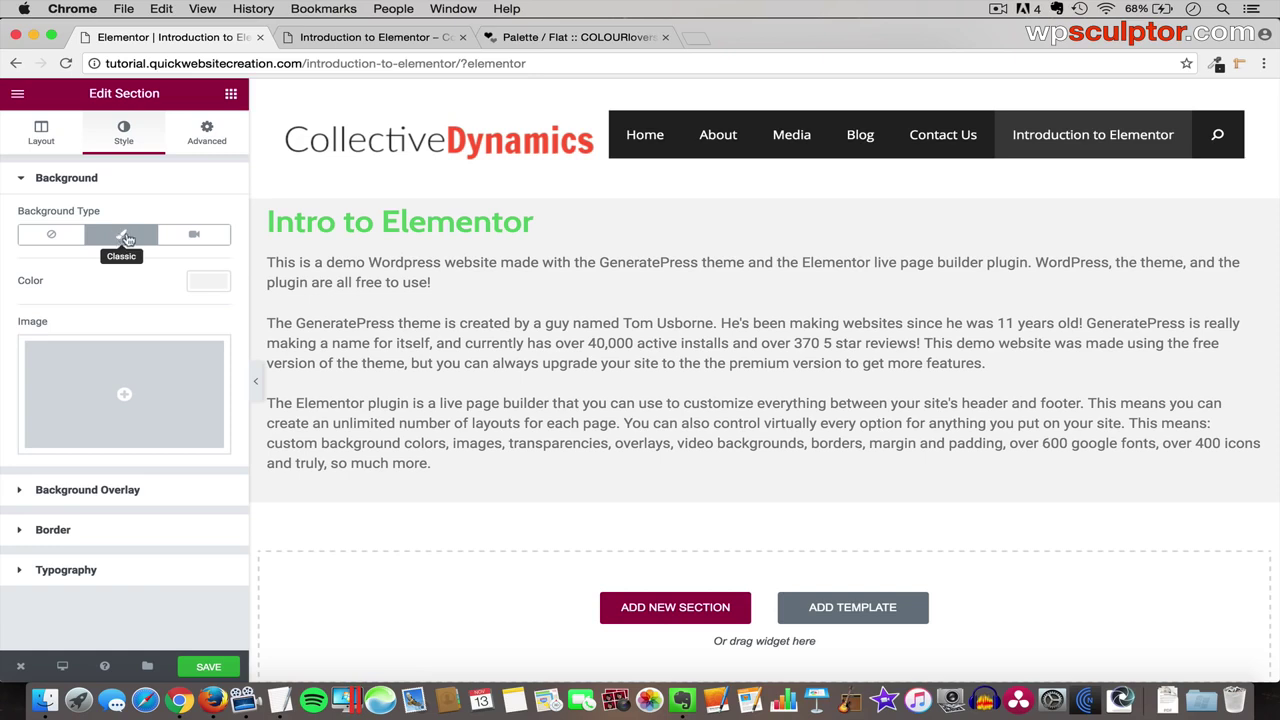
click(208, 281)
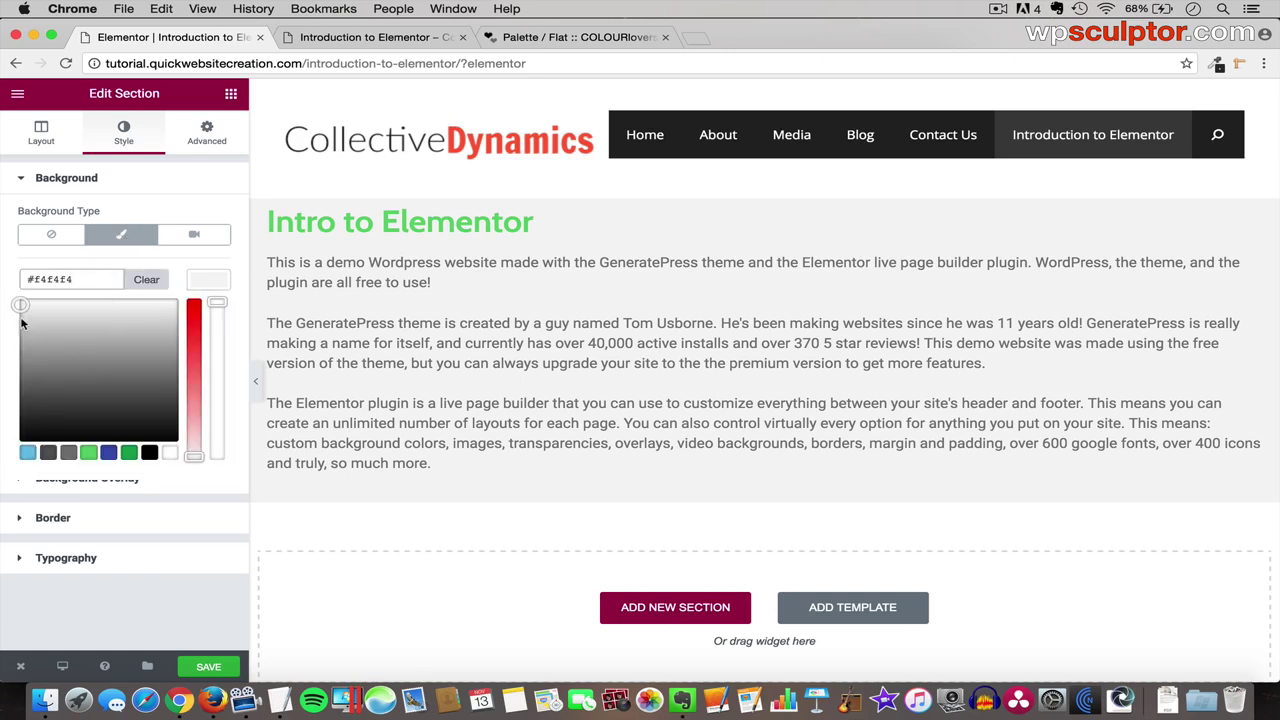
click(38, 145)
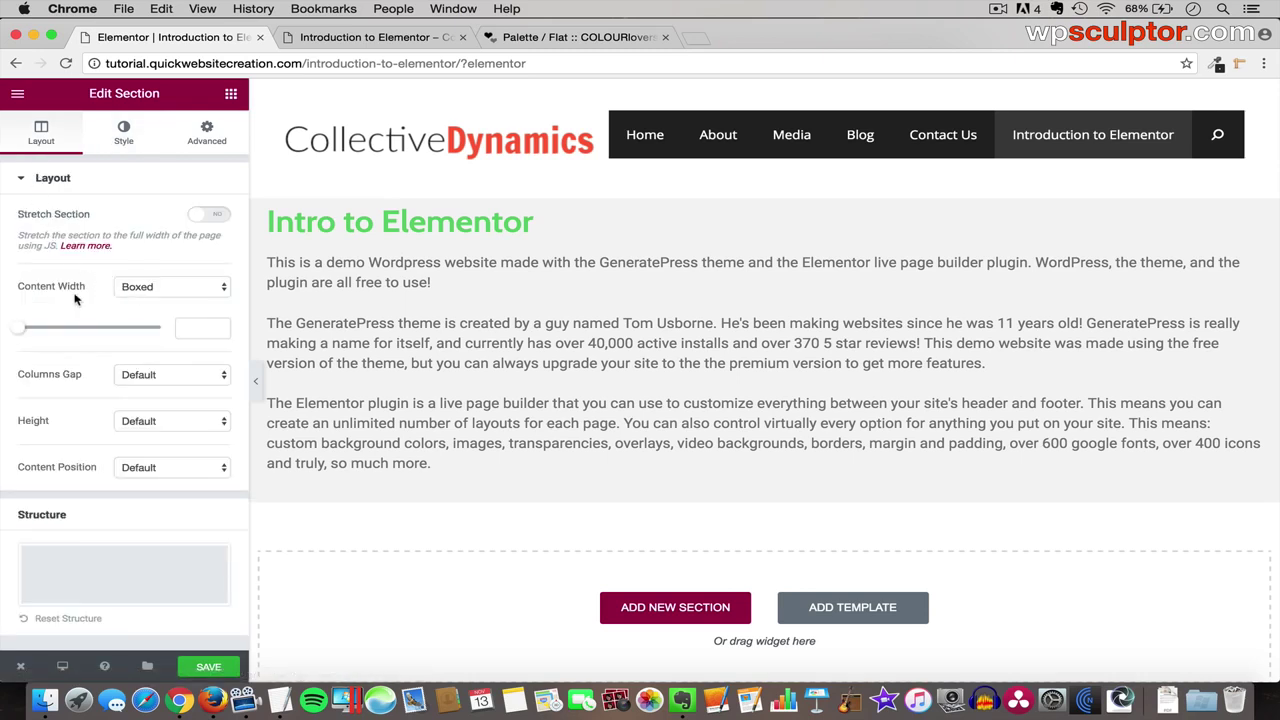
click(168, 288)
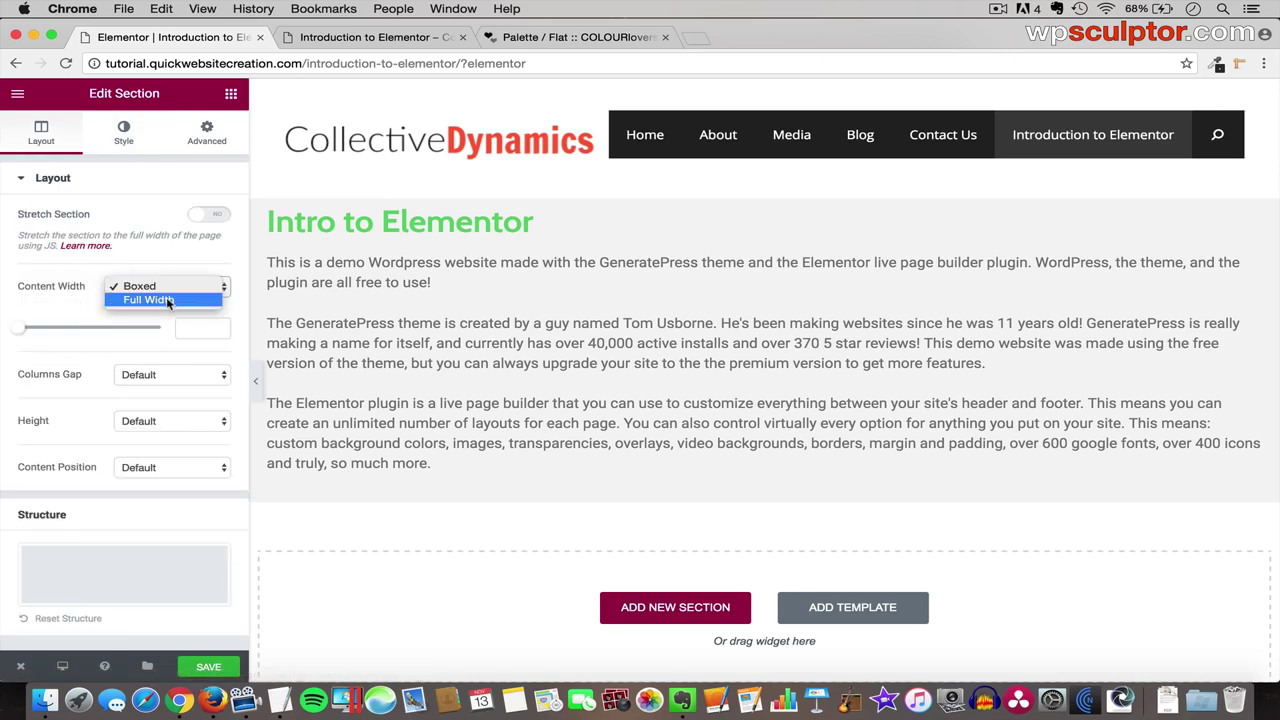
click(163, 288)
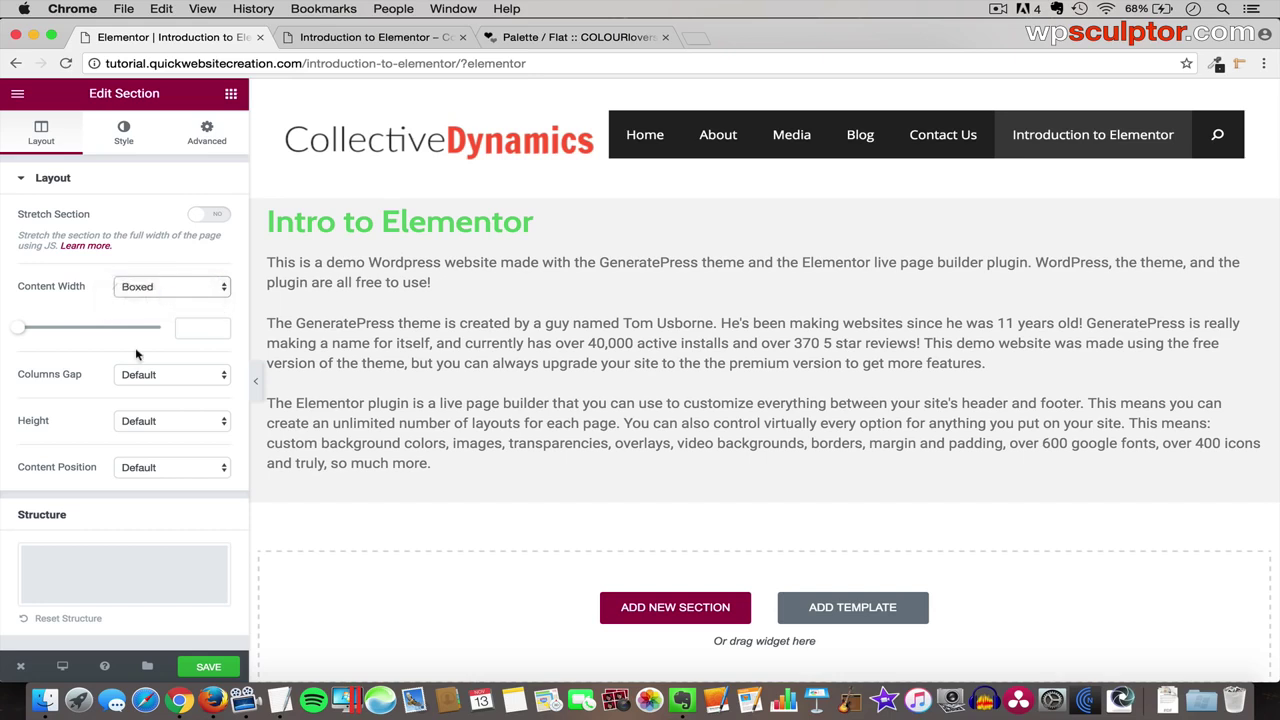
click(126, 424)
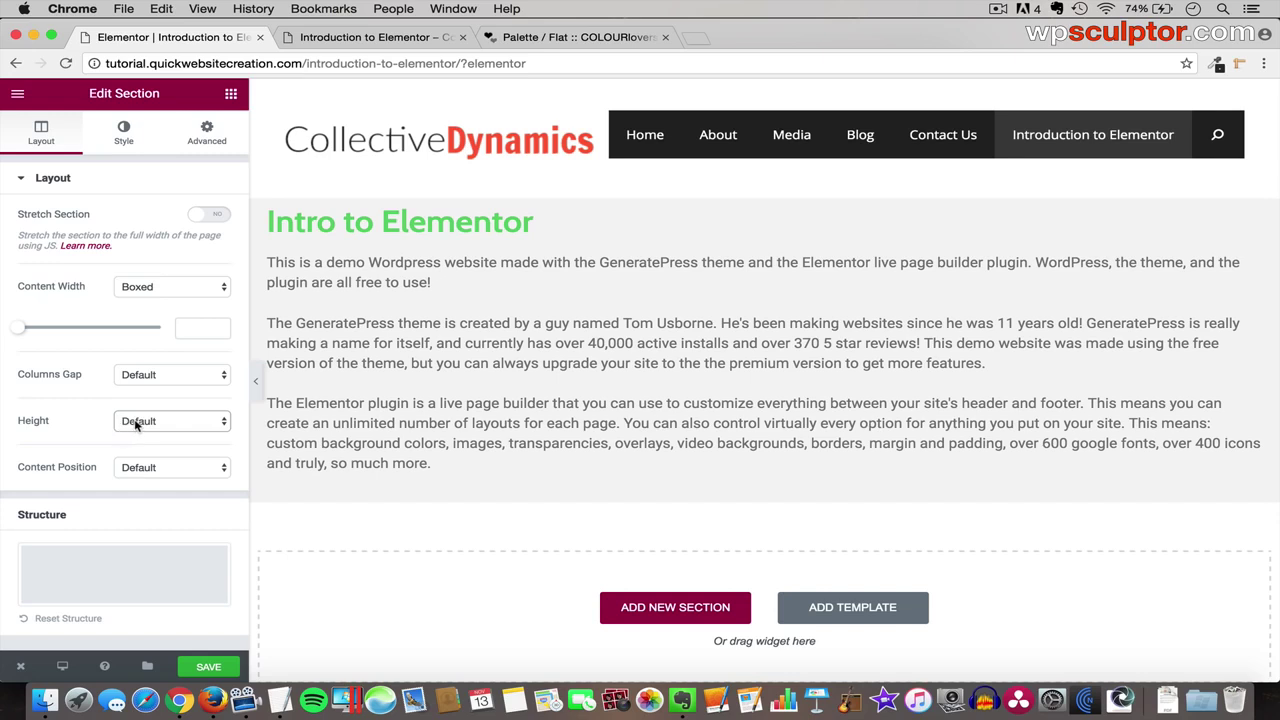
click(134, 420)
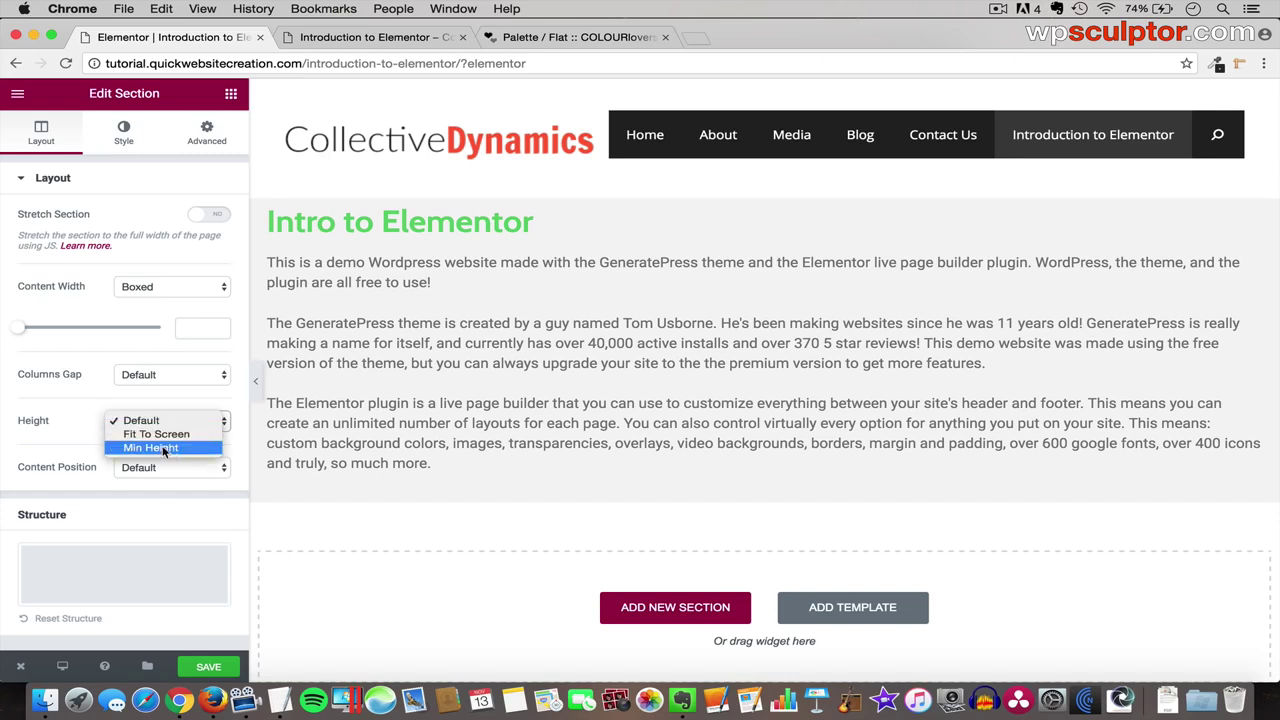
click(145, 448)
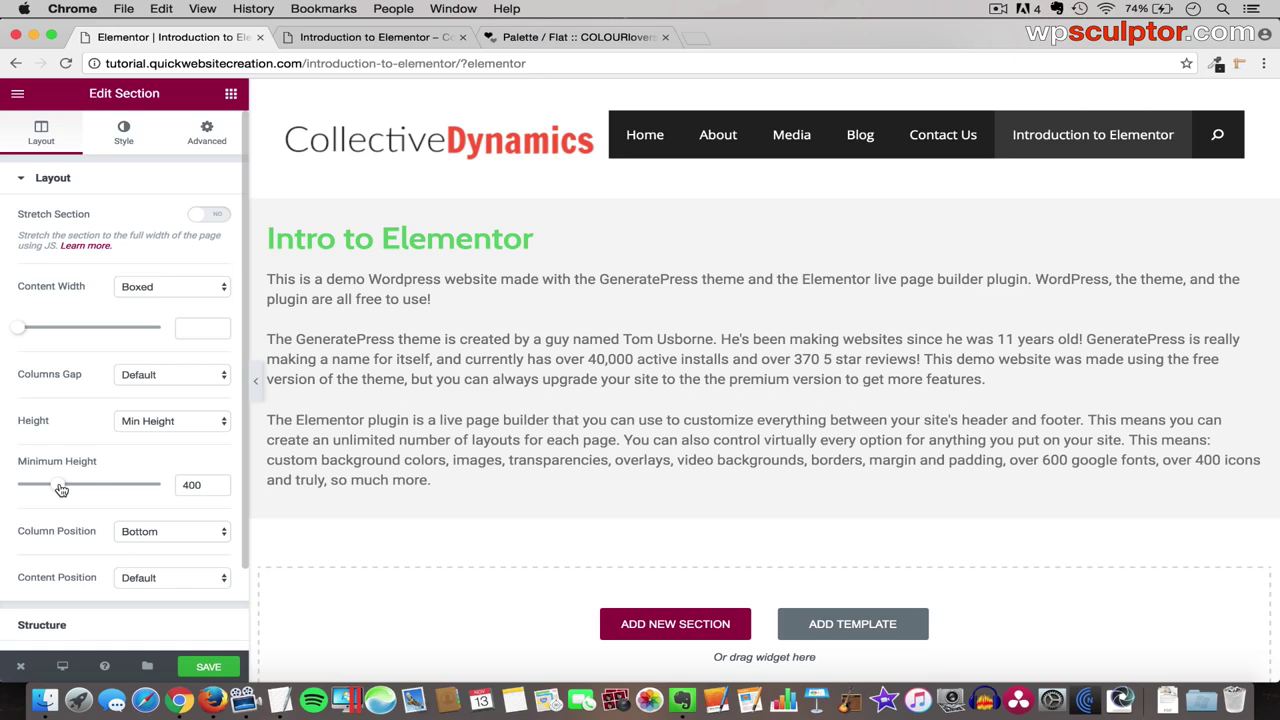
mouse_move(61, 489)
mouse_down()
mouse_move(4, 494)
mouse_move(75, 488)
mouse_up()
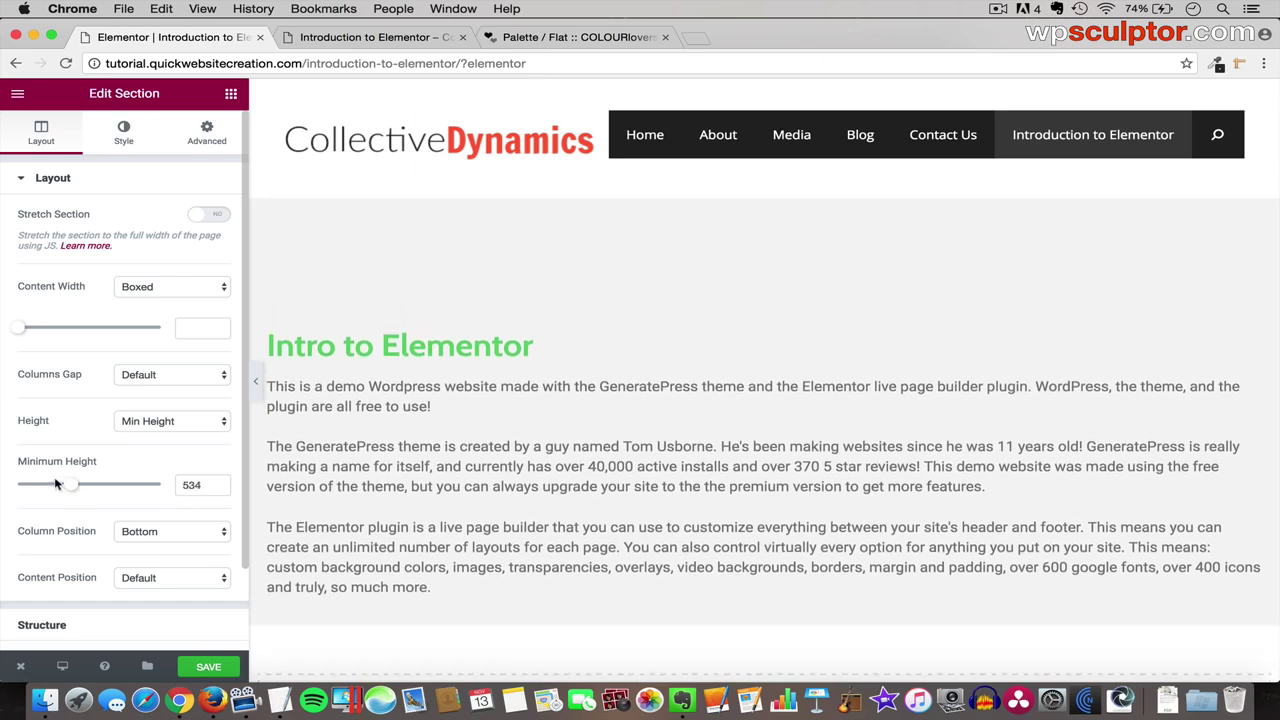
scroll(148, 459, down, 2)
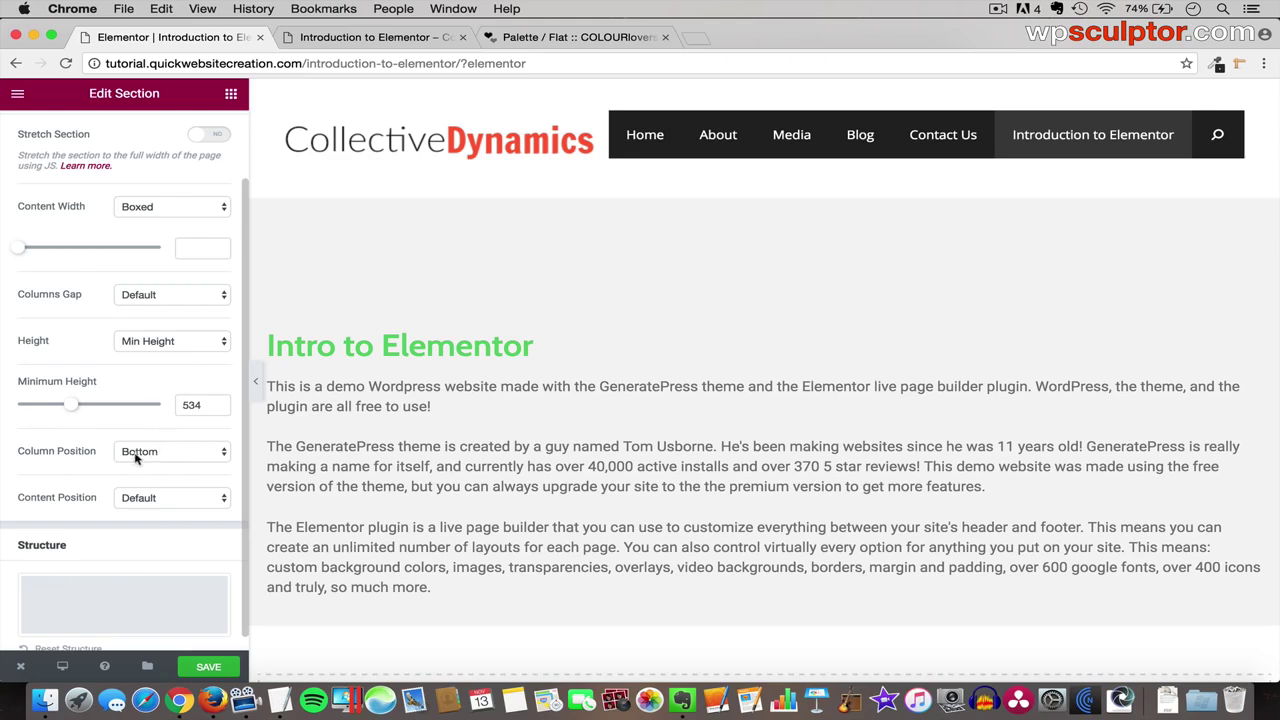
click(178, 455)
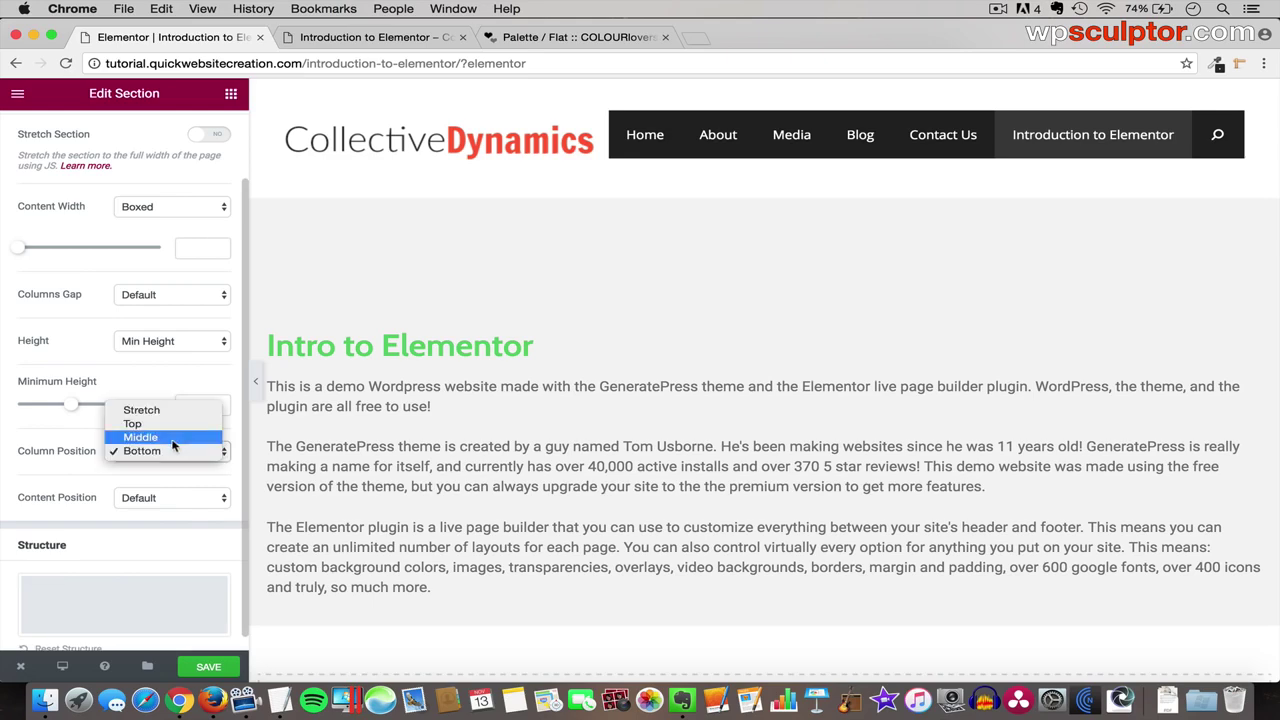
click(172, 441)
click(170, 450)
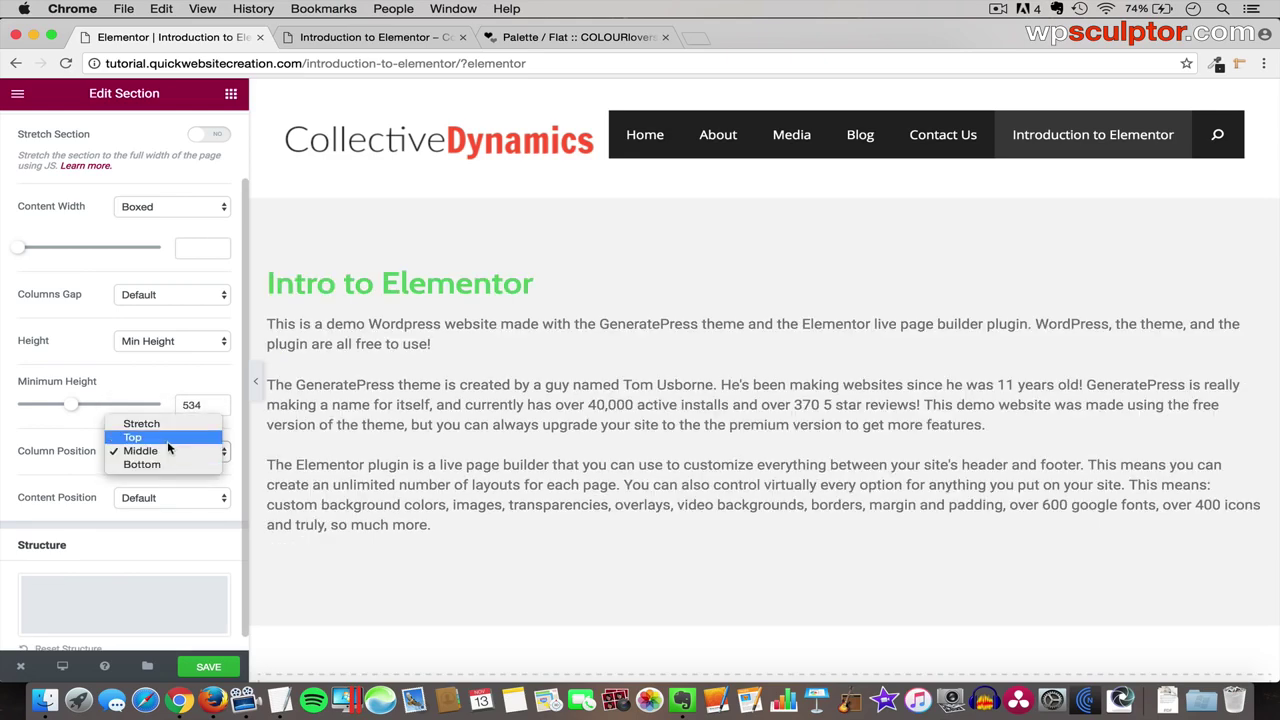
click(168, 440)
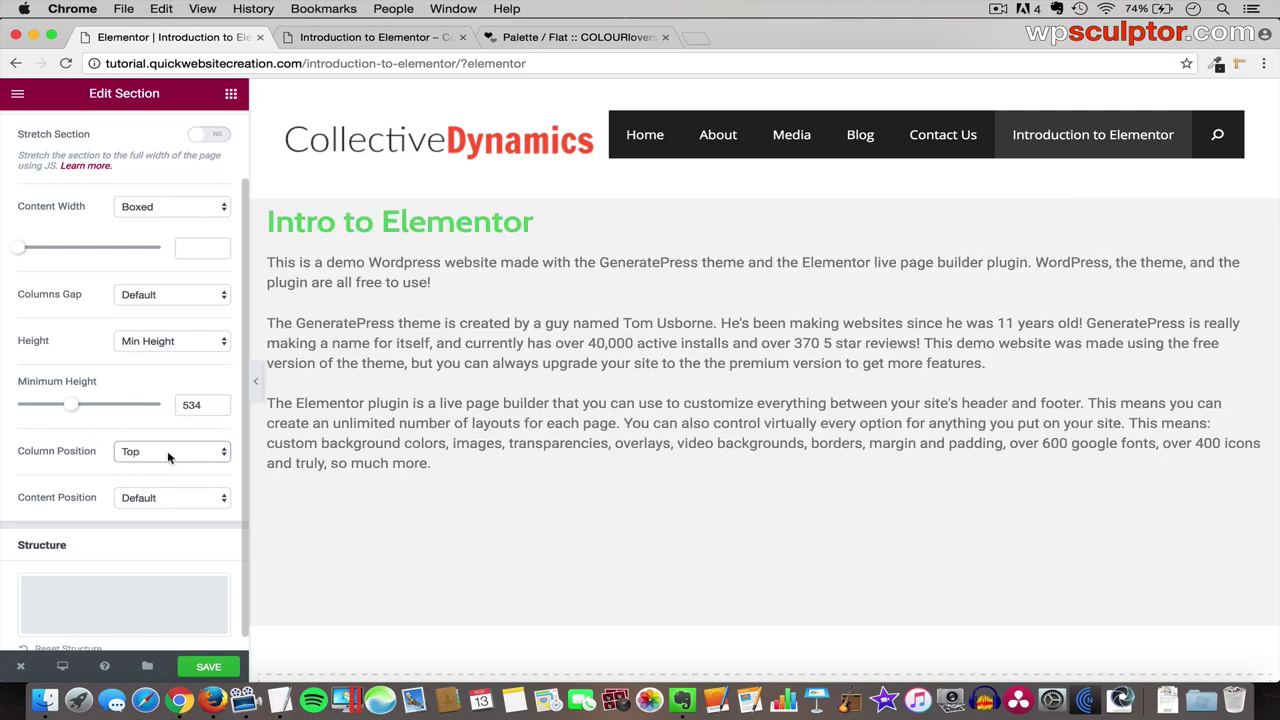
click(175, 341)
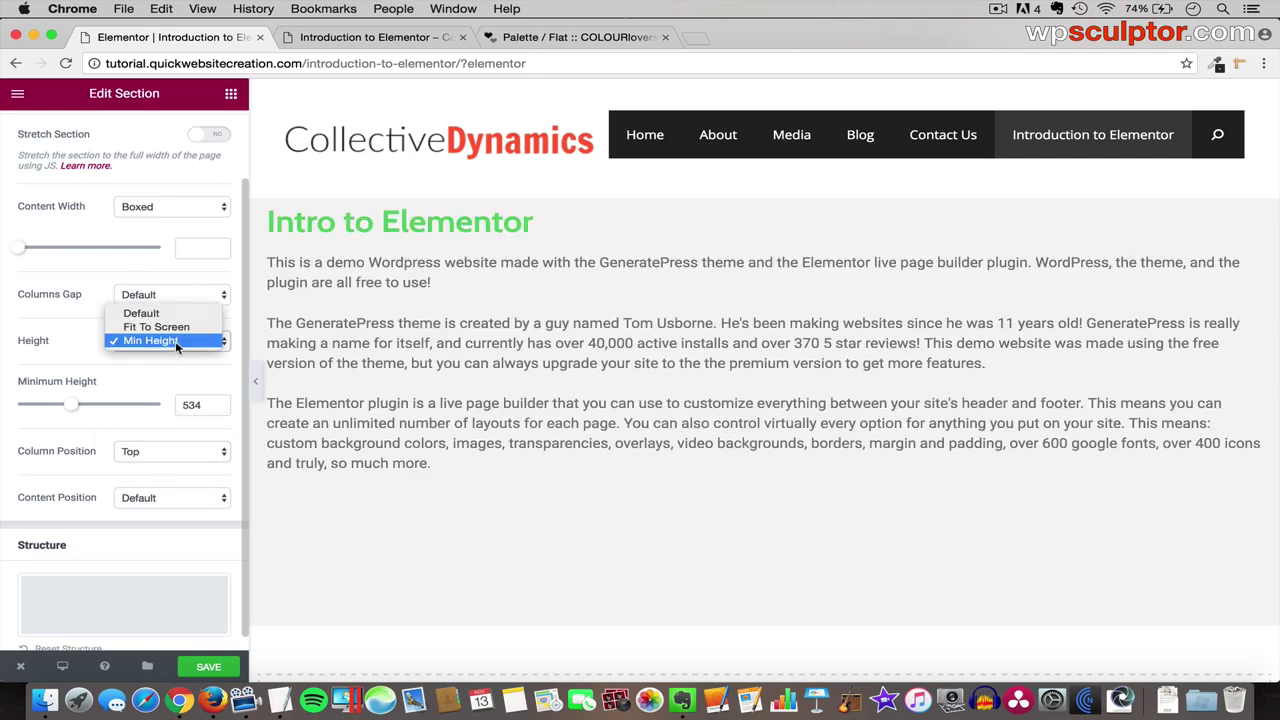
click(170, 314)
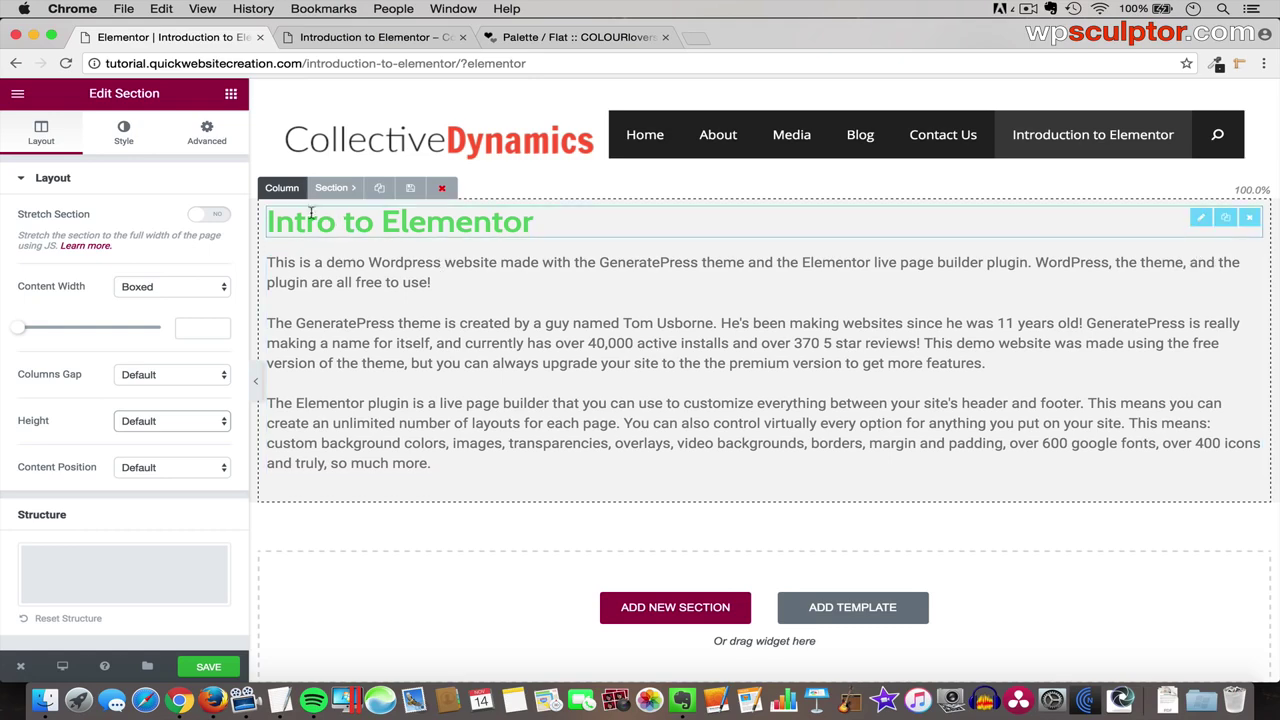
- Add an empty column beside the text and widen the text column to about 70%
click(282, 188)
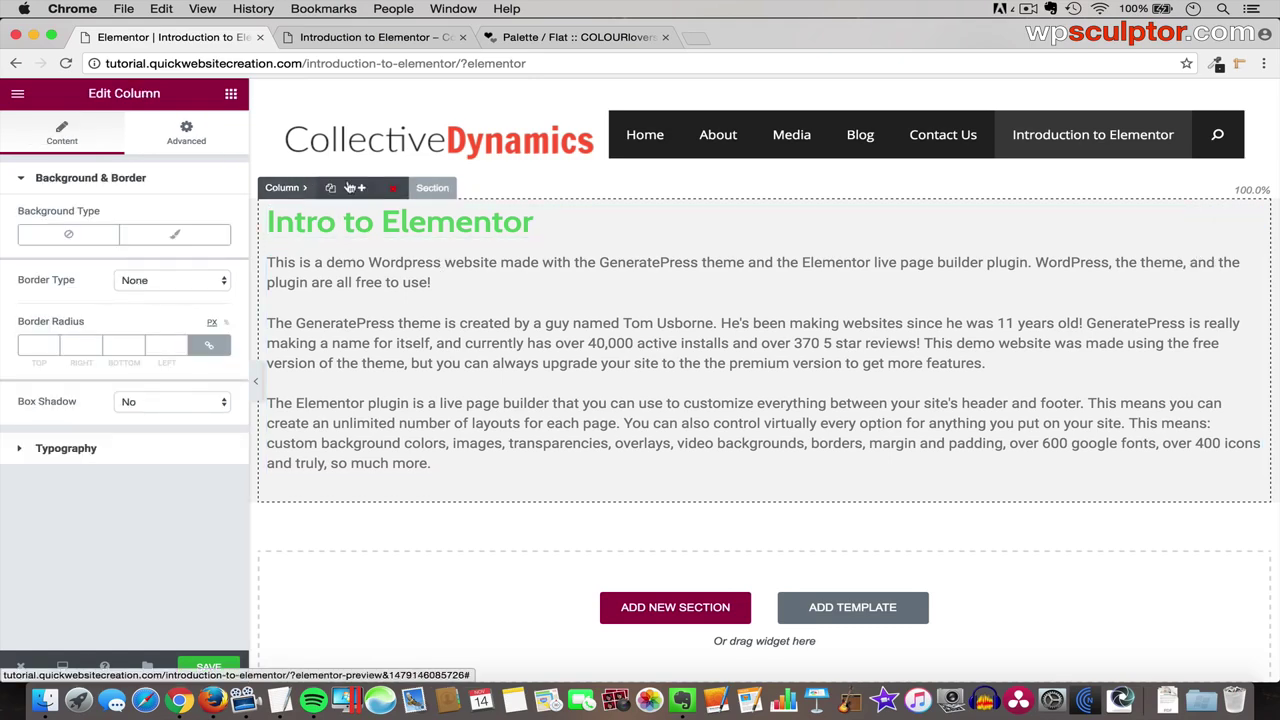
click(364, 190)
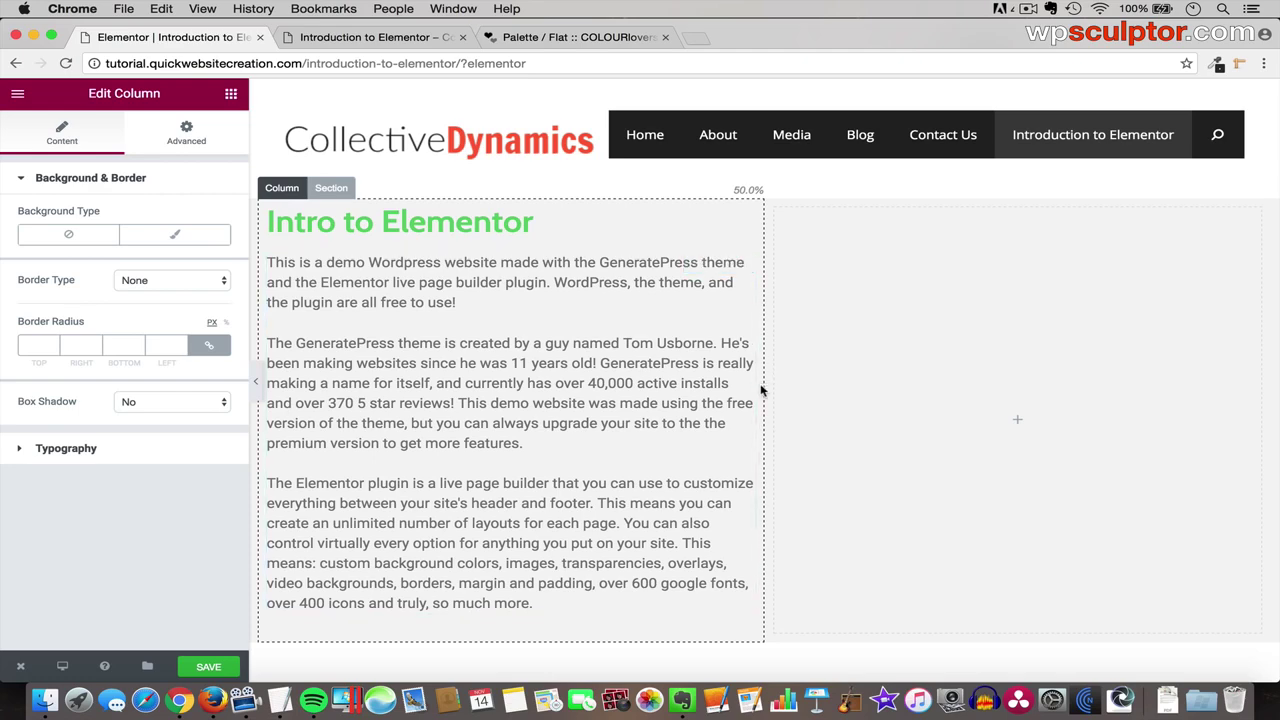
drag(763, 386, 966, 398)
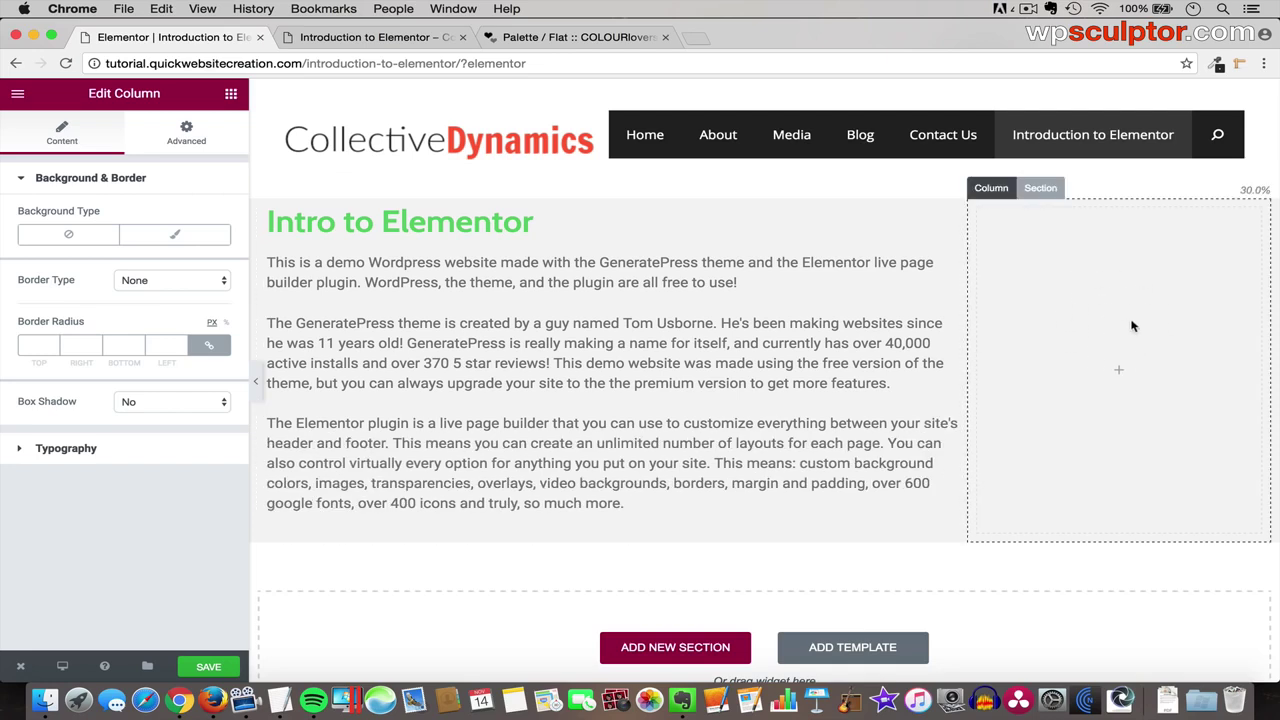
- Add a Heading widget to the right column, then delete that placeholder heading
click(231, 96)
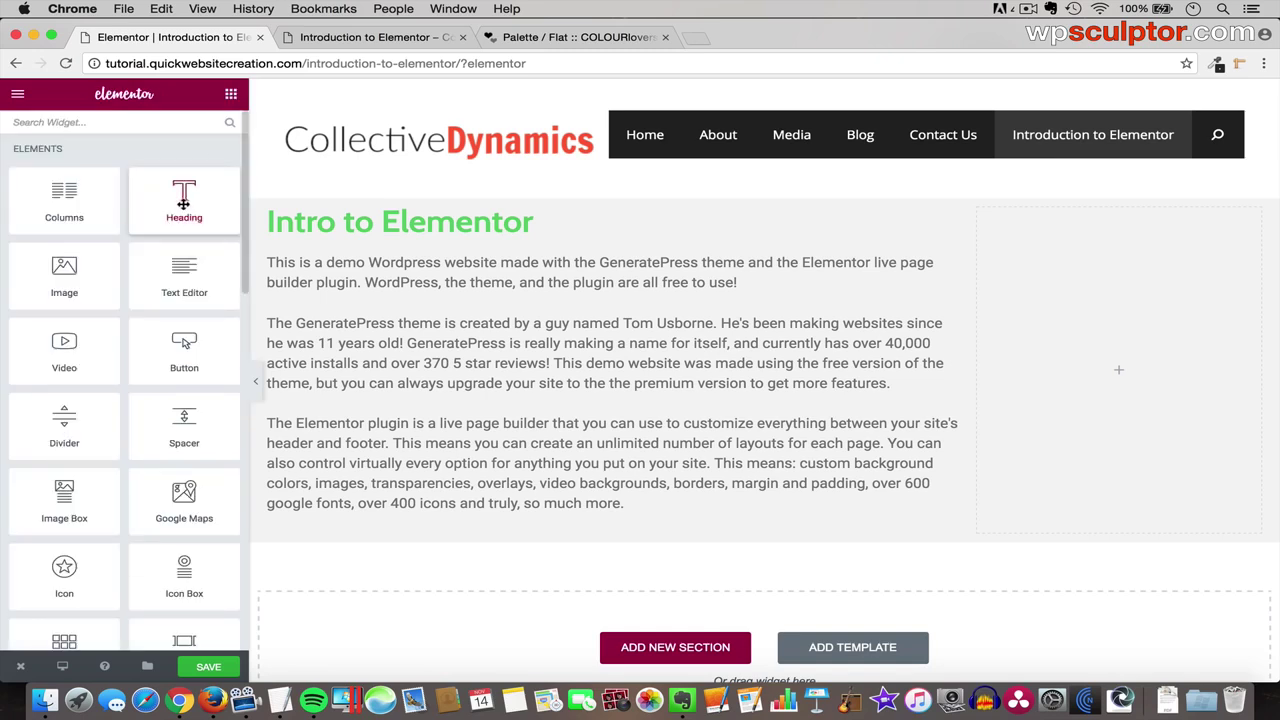
drag(184, 200, 1101, 355)
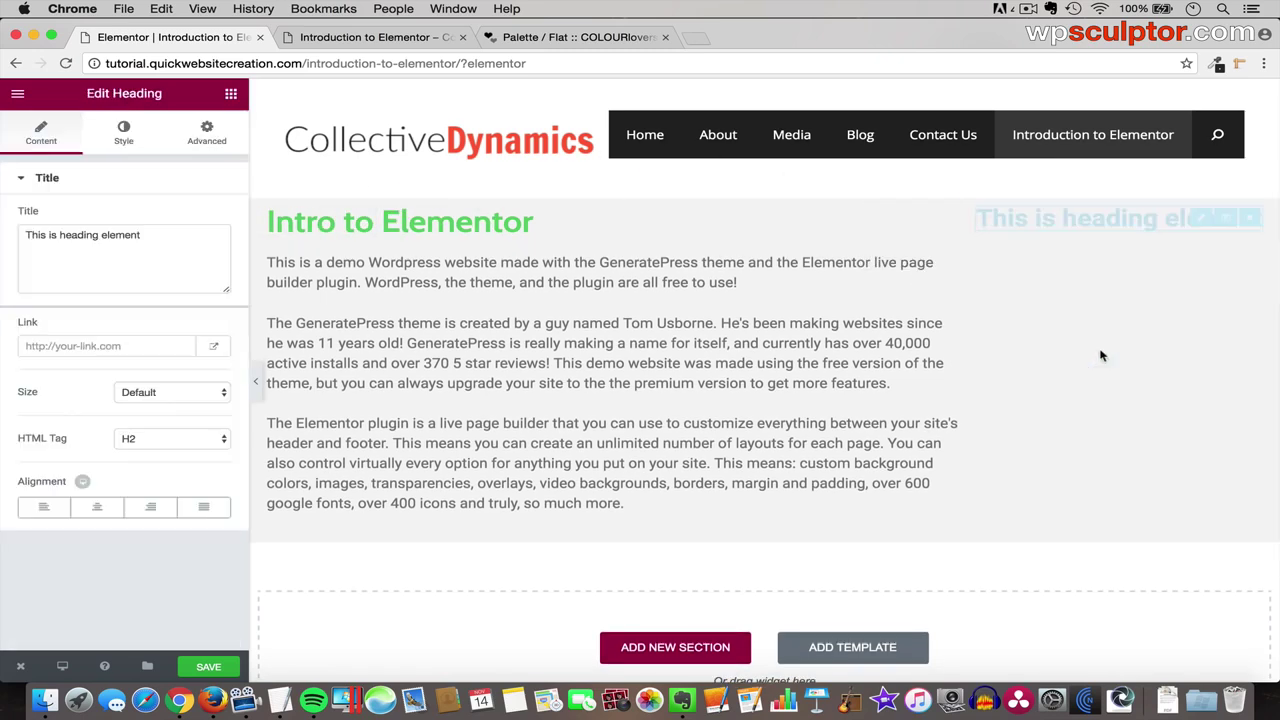
click(1250, 218)
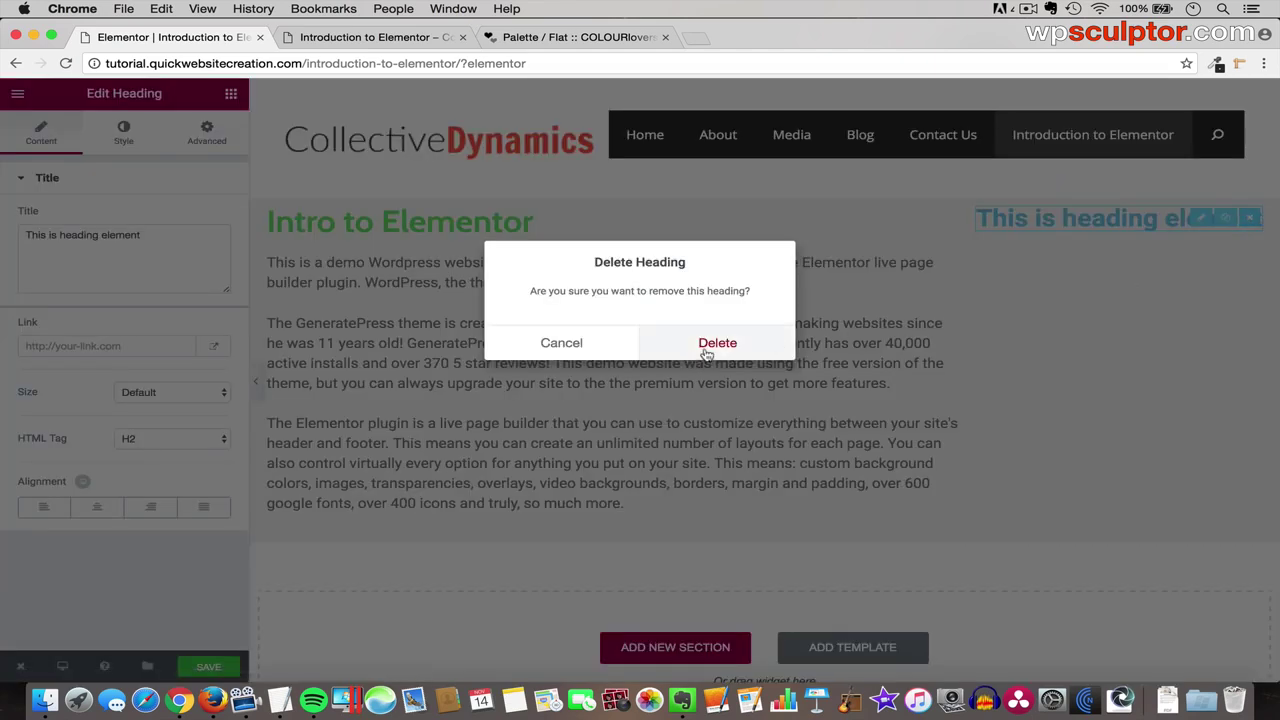
click(705, 345)
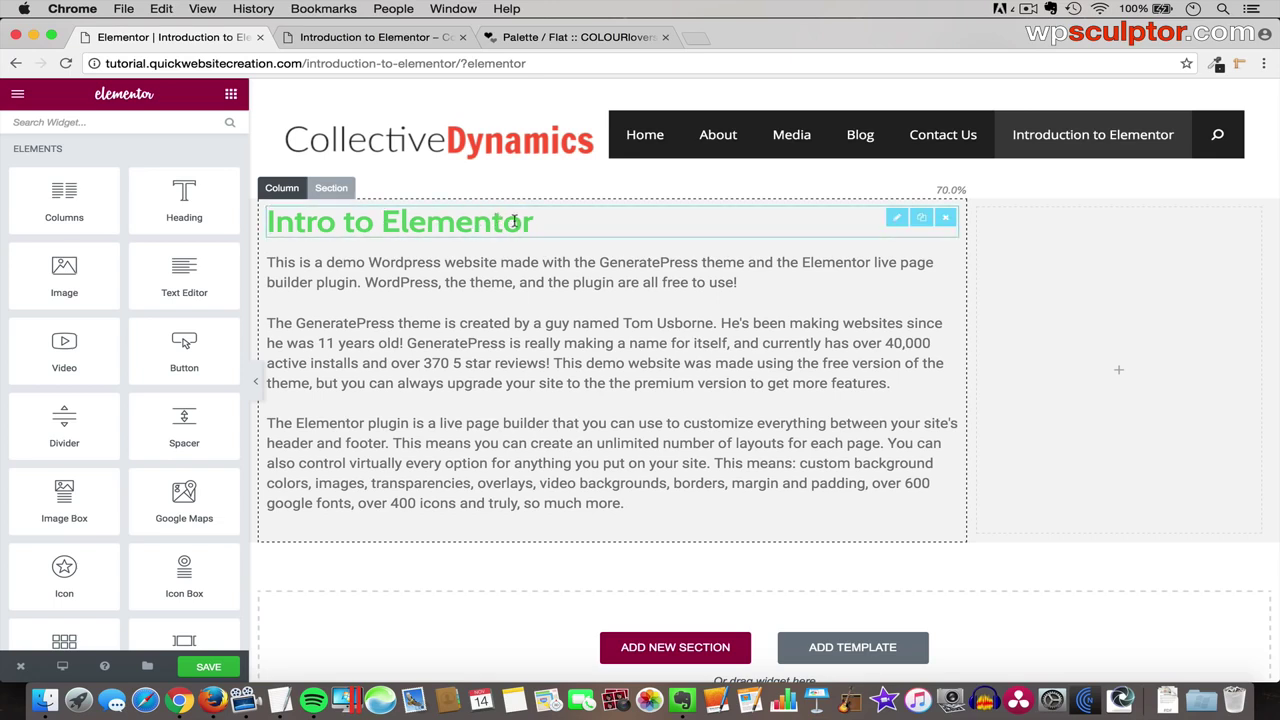
- Duplicate the 'Intro to Elementor' heading and move the copy into the right column
click(921, 218)
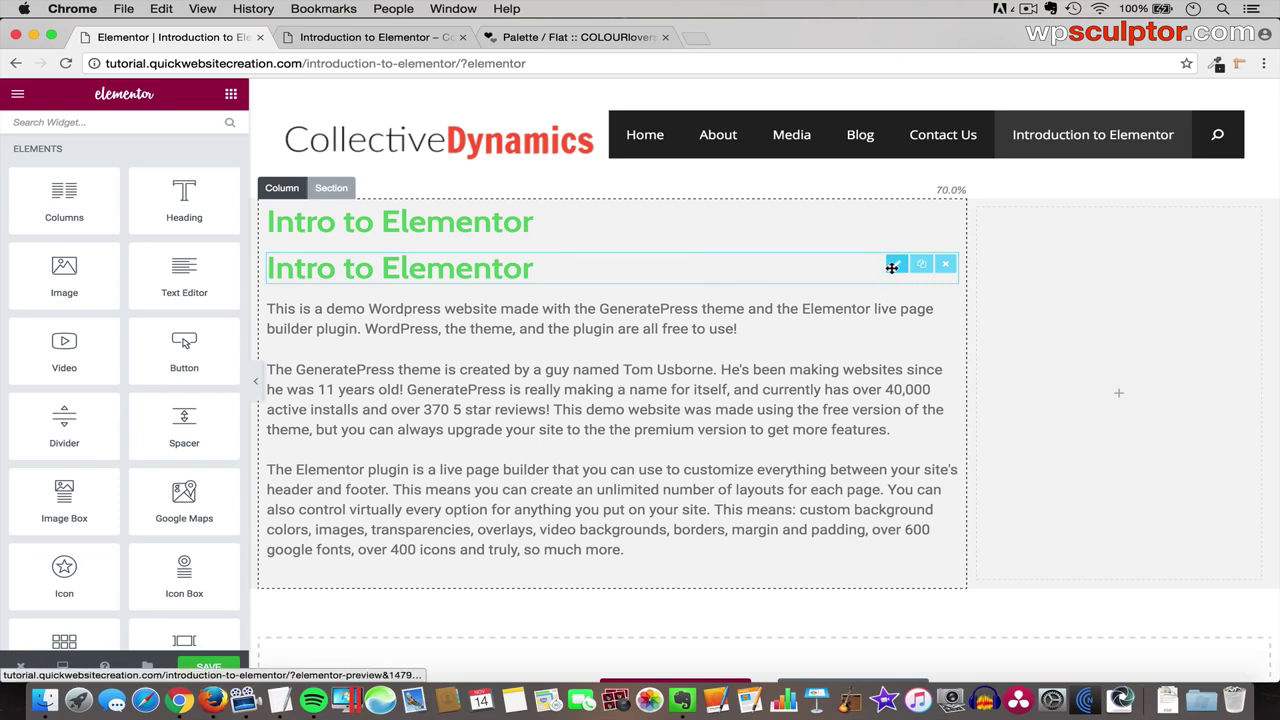
drag(892, 267, 1100, 276)
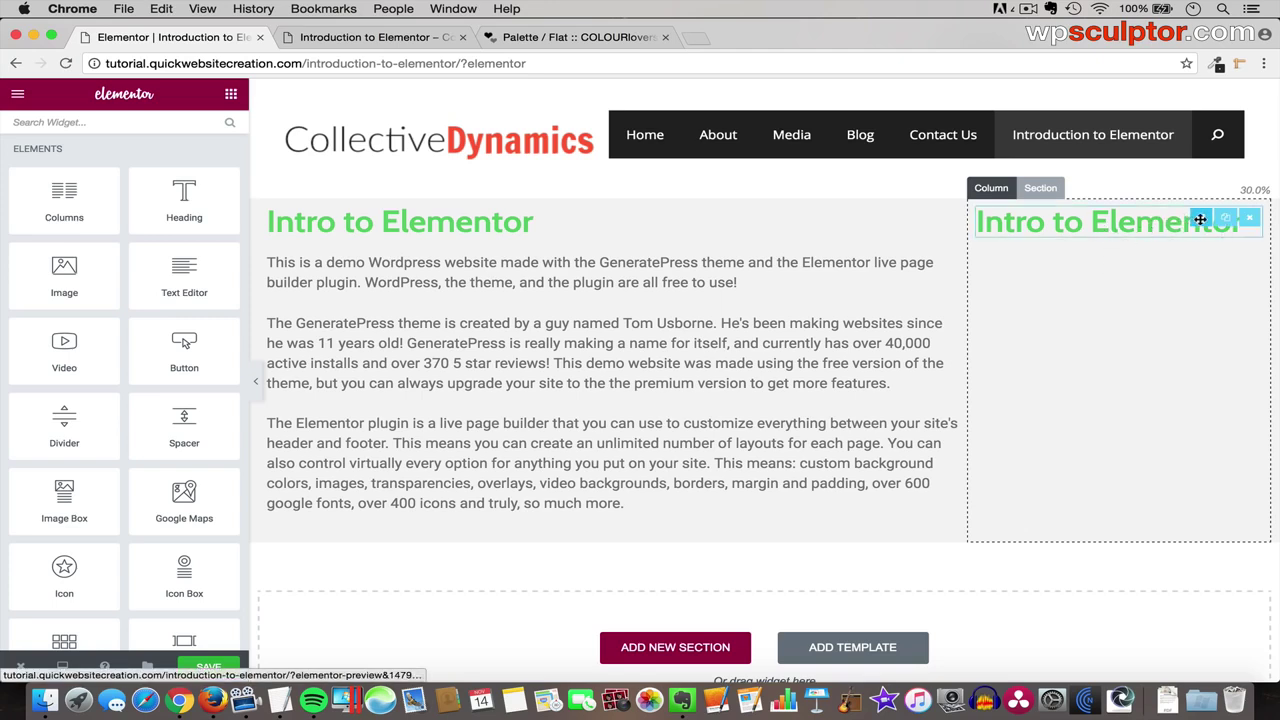
click(1200, 218)
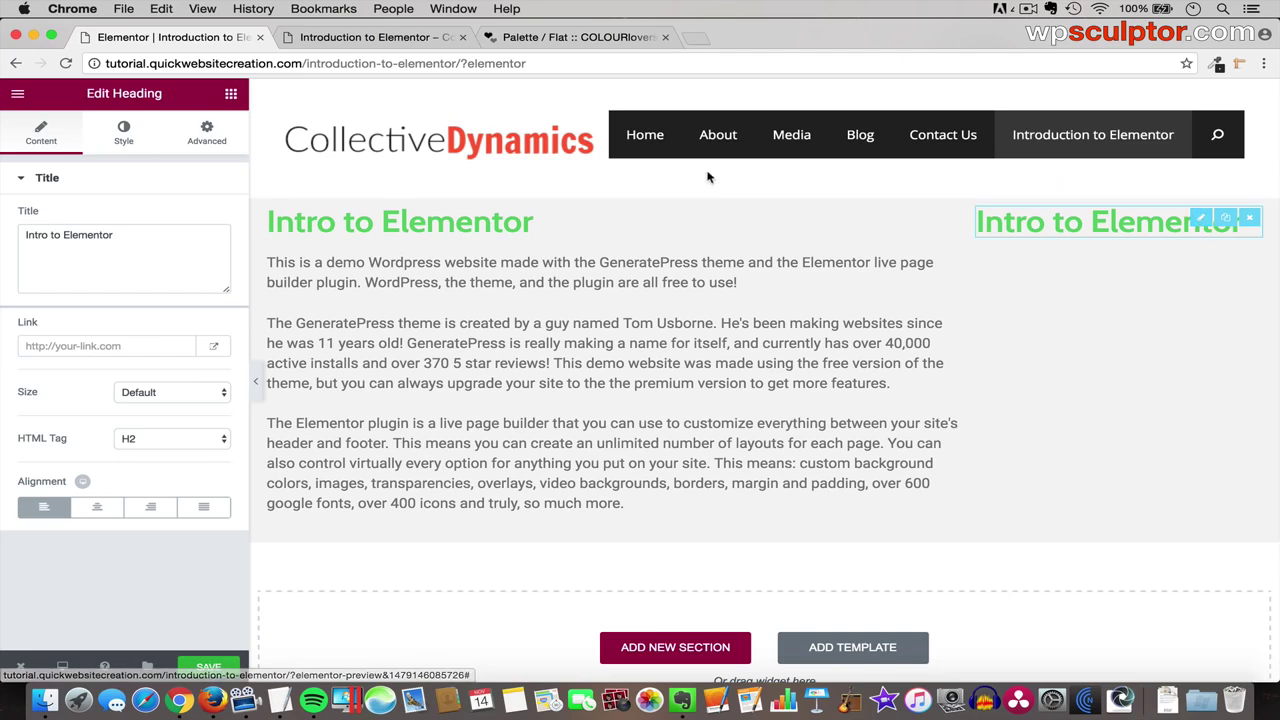
- Retitle the copied heading 'Change the title', then bring up the section's Style settings
drag(120, 236, 4, 236)
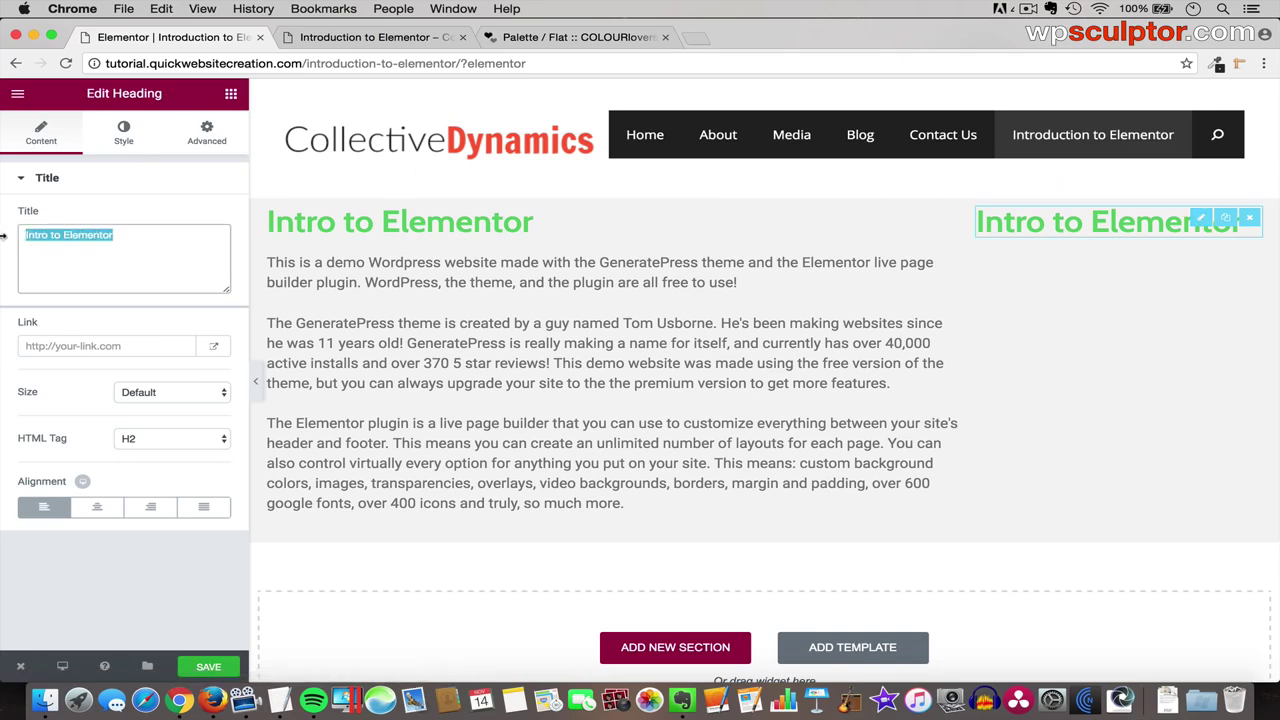
text(Change the tit)
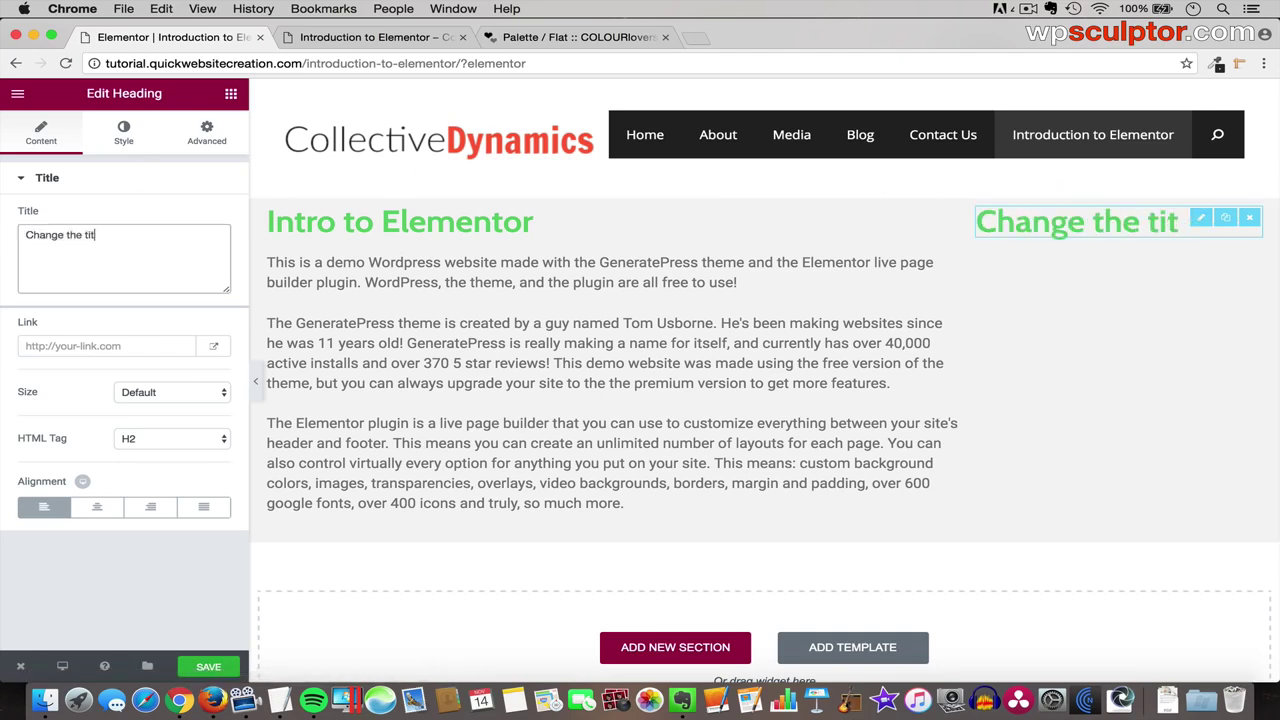
text(le)
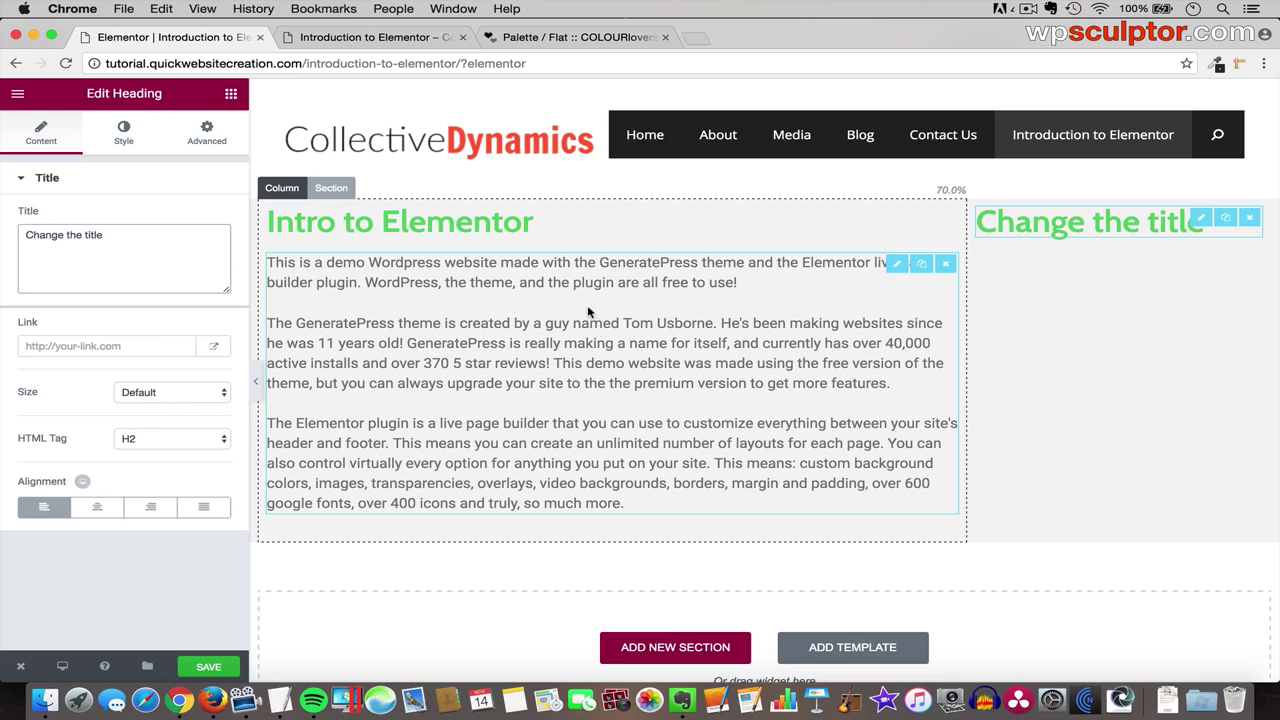
click(333, 188)
click(123, 135)
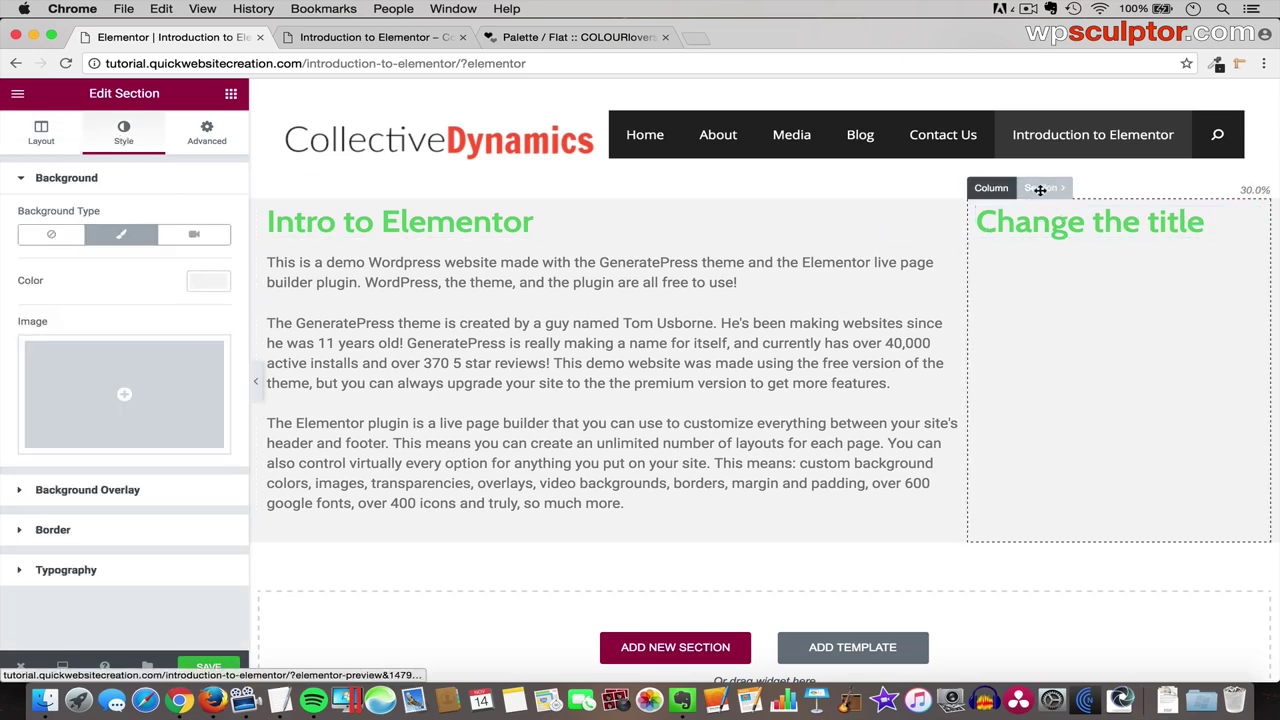
mouse_move(1040, 190)
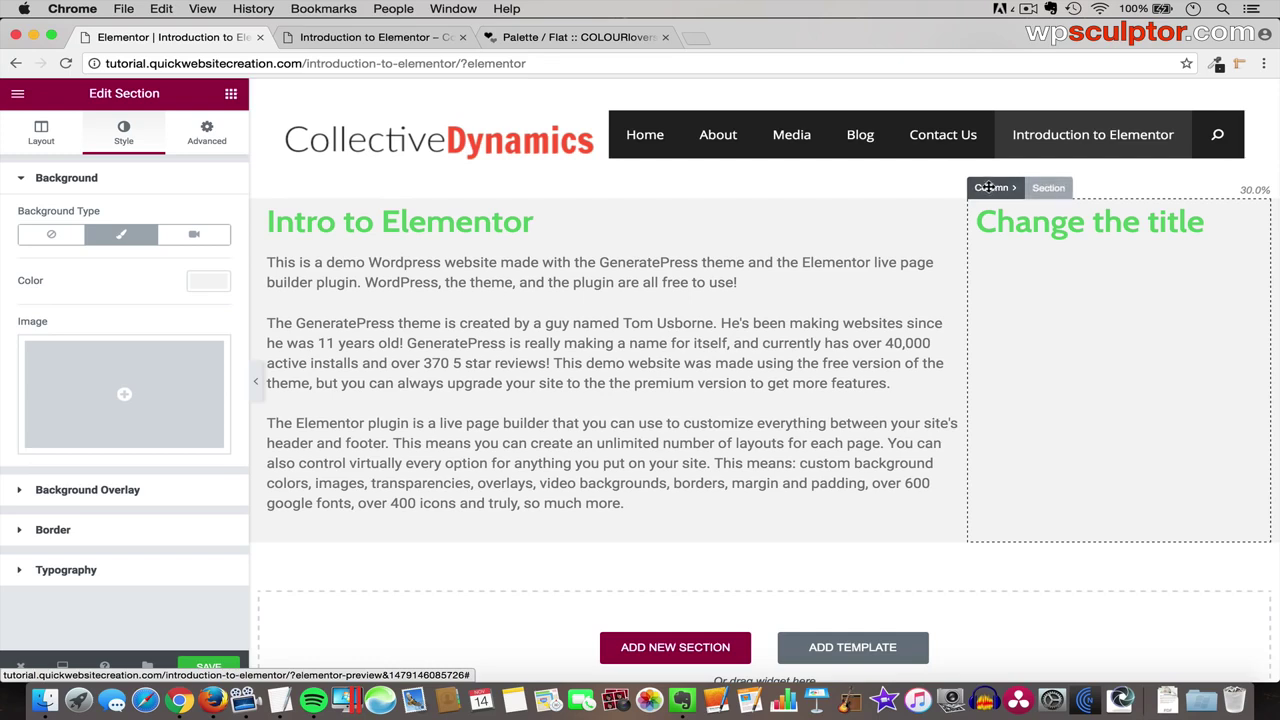
- Move the 'Change the title' column left at 30.1% width and reorder the heading and text
drag(988, 187, 276, 265)
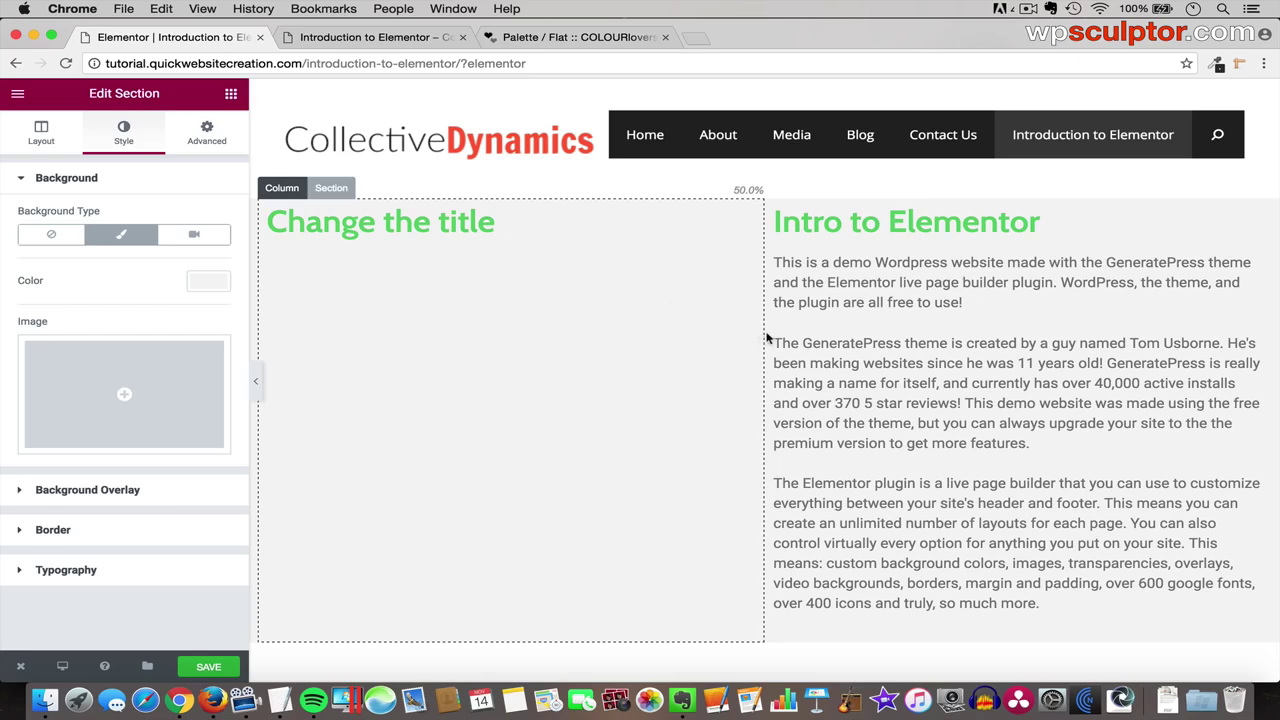
drag(764, 339, 554, 371)
drag(558, 371, 563, 371)
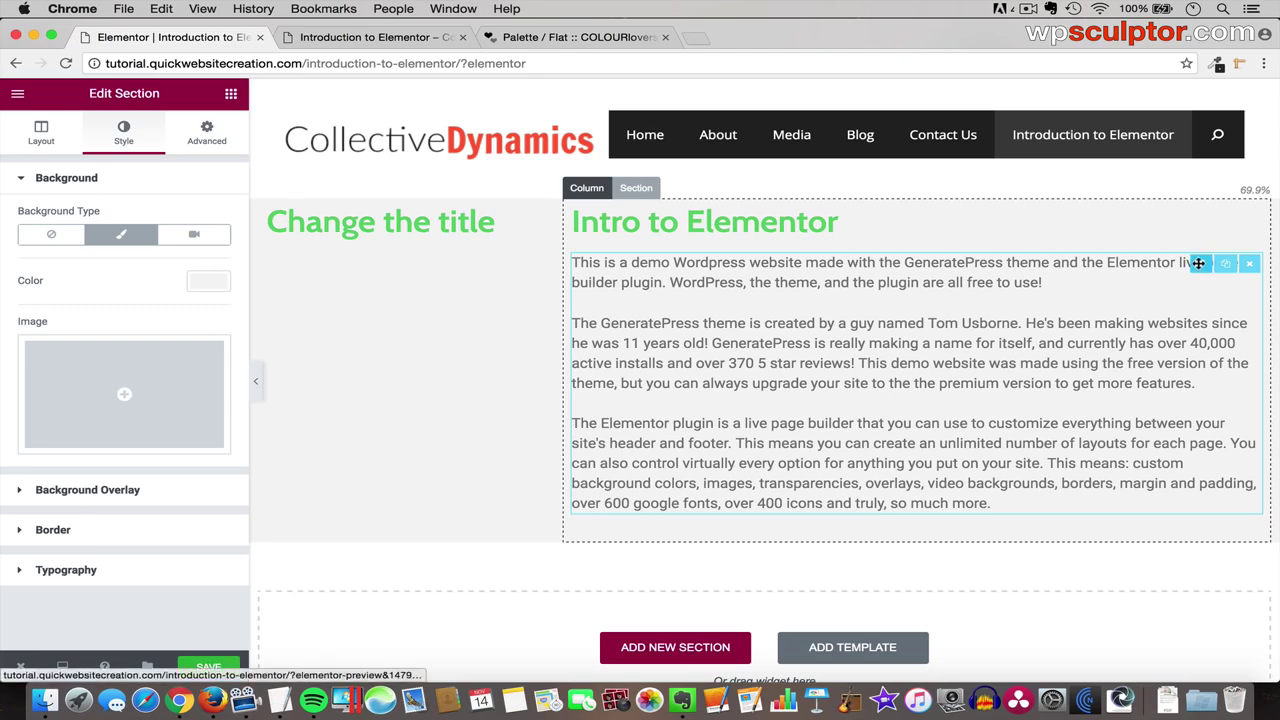
drag(1197, 264, 816, 264)
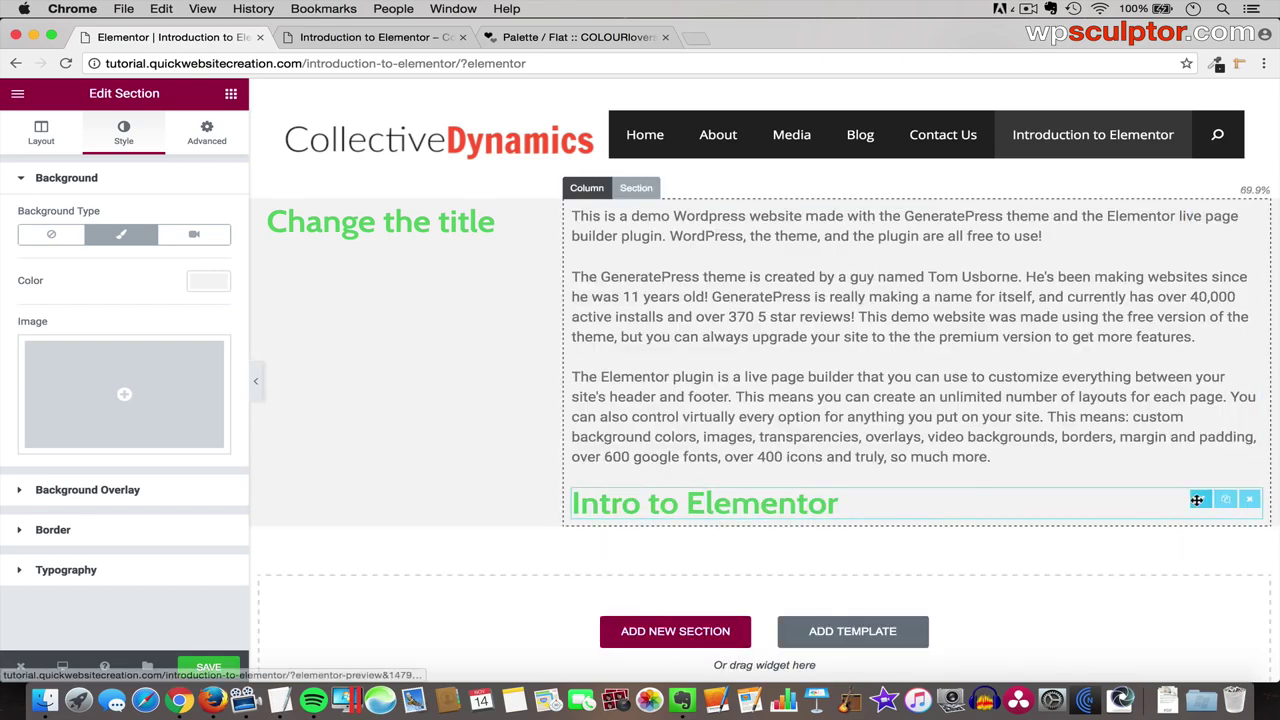
drag(1195, 498, 1064, 213)
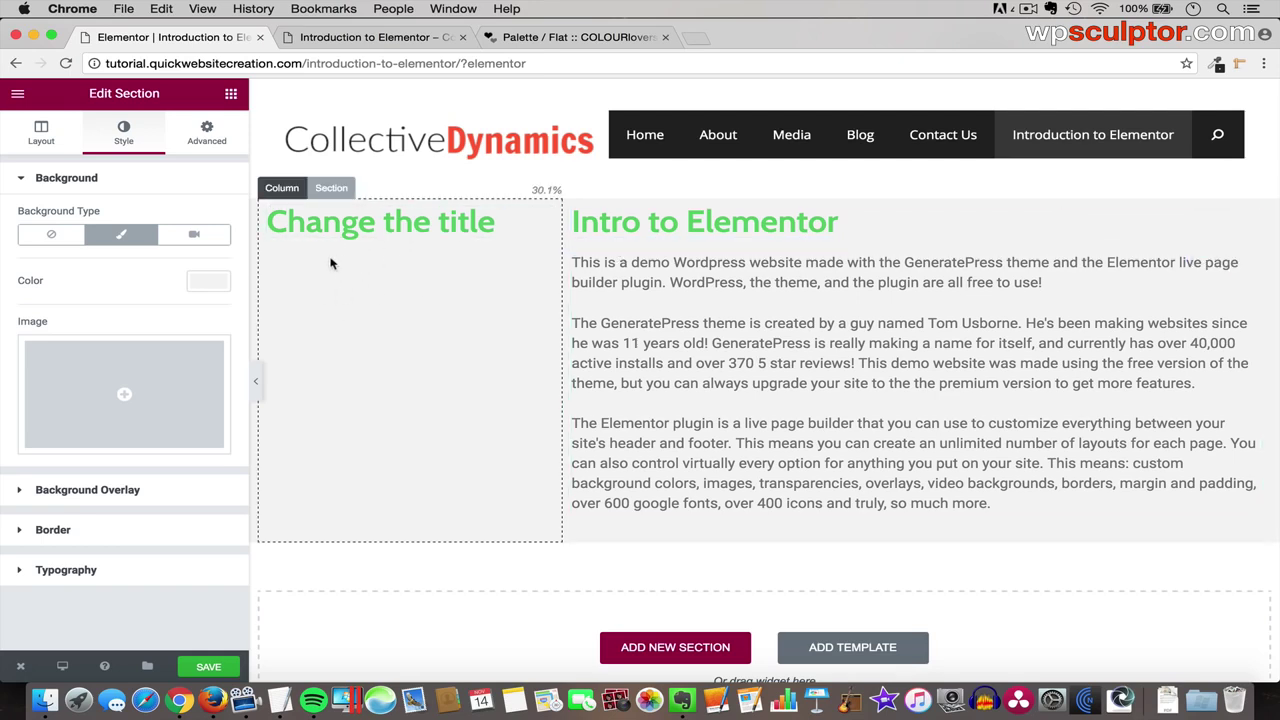
- Delete the 'Change the title' column
click(280, 190)
click(393, 190)
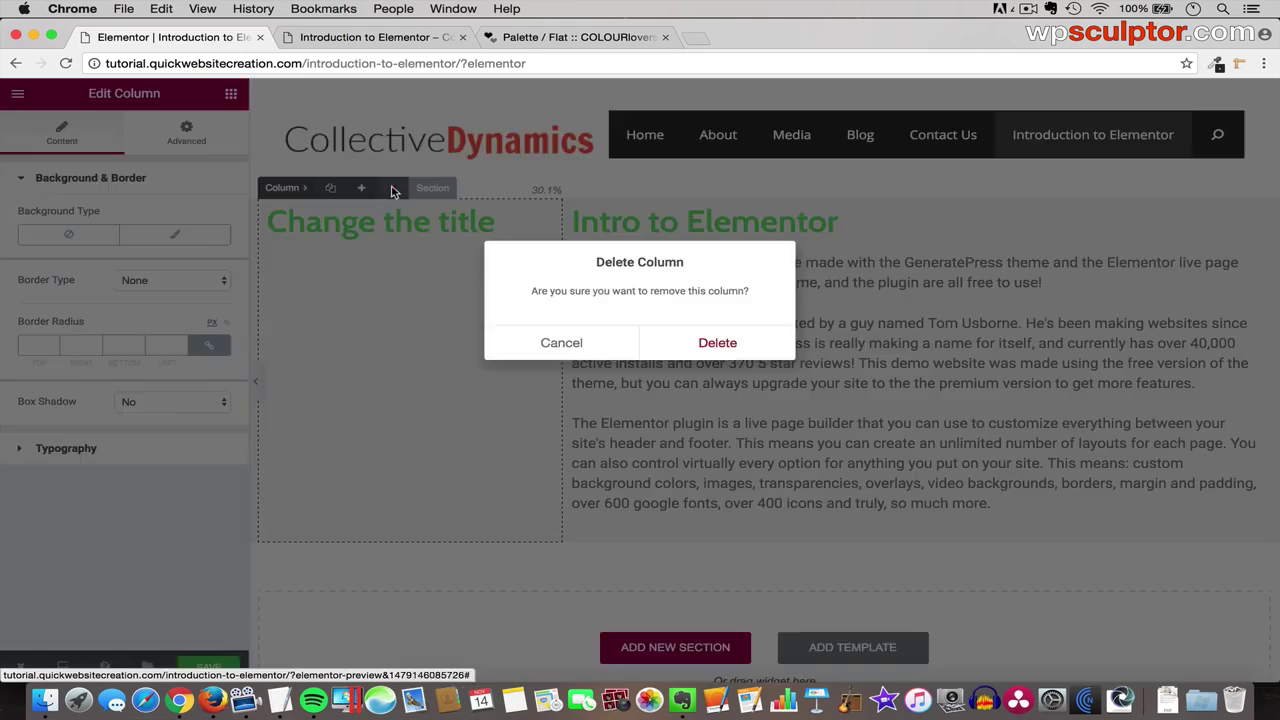
click(730, 343)
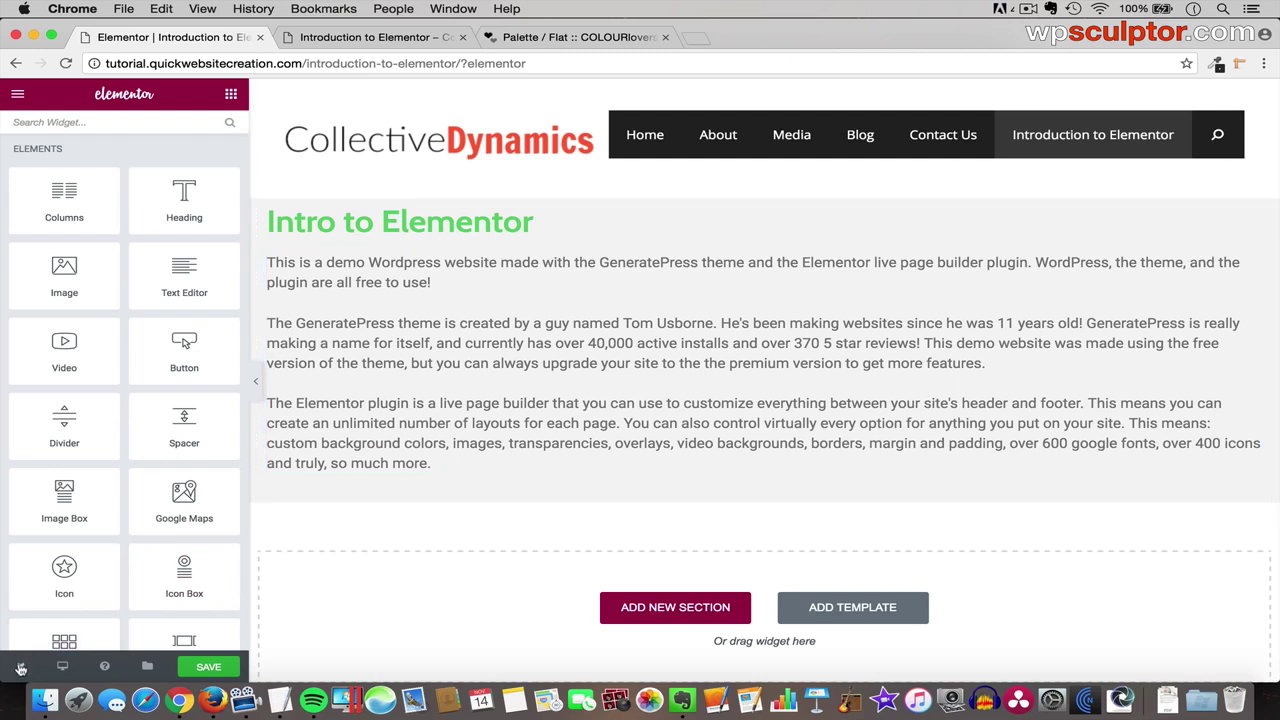
- Exit Elementor to the page's Edit screen without saving
mouse_move(17, 670)
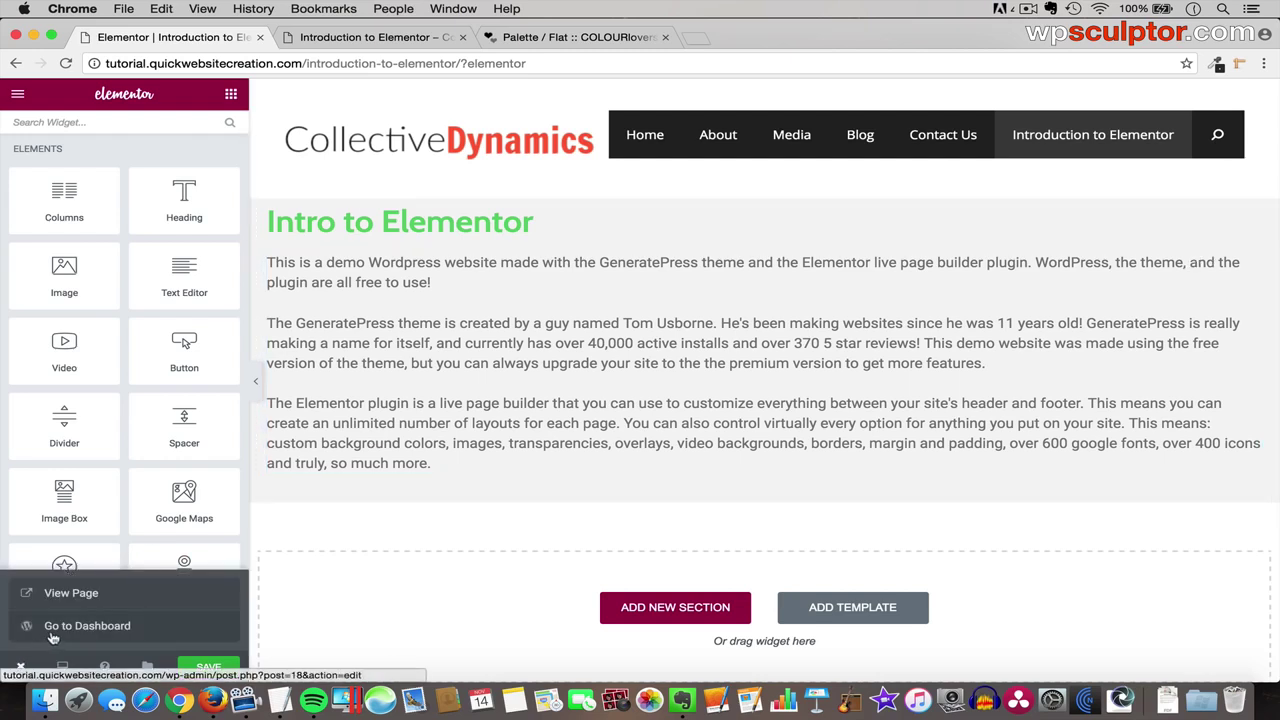
click(93, 627)
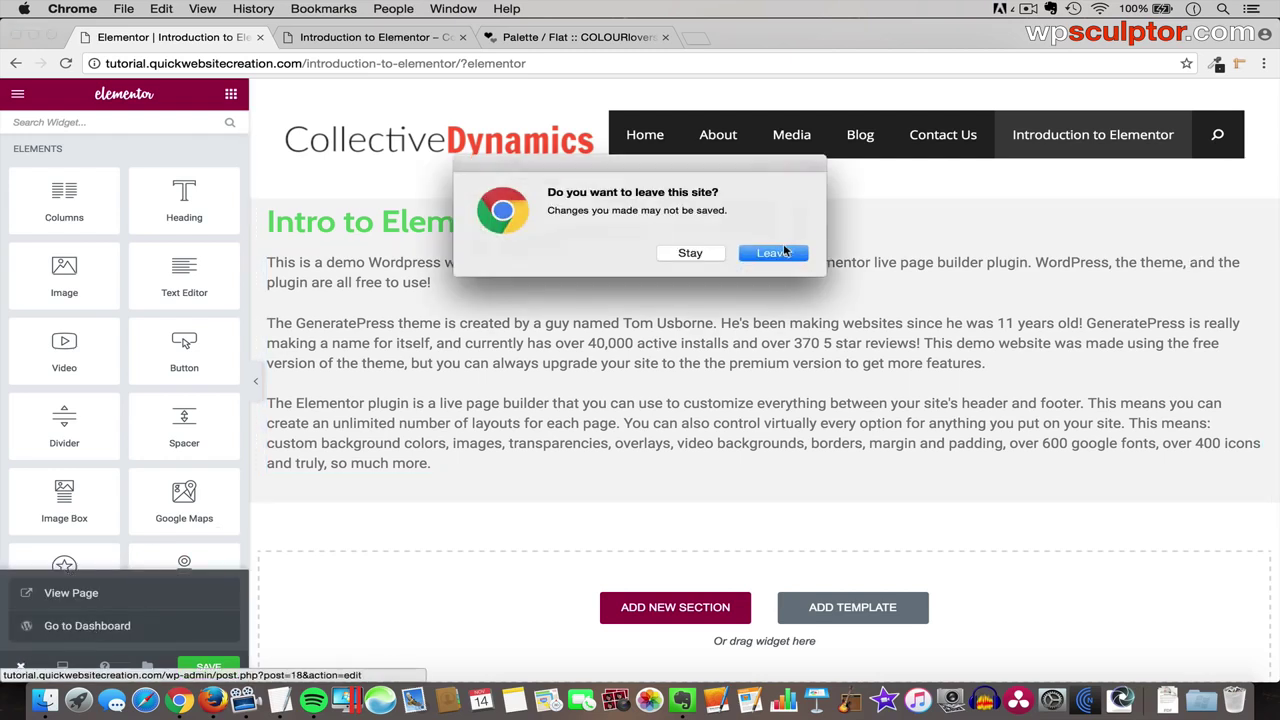
click(768, 253)
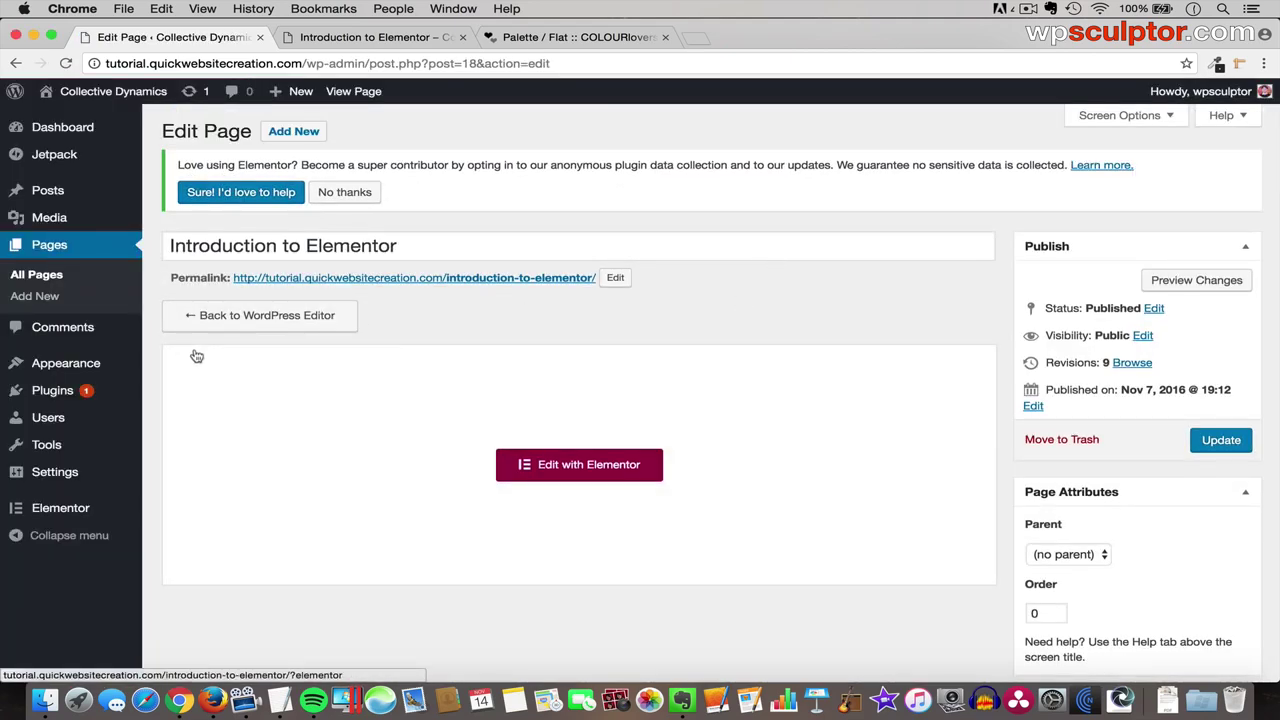
- Remove 'Introduction to Elementor' from the Main Navigation Menu and save the menu
mouse_move(86, 363)
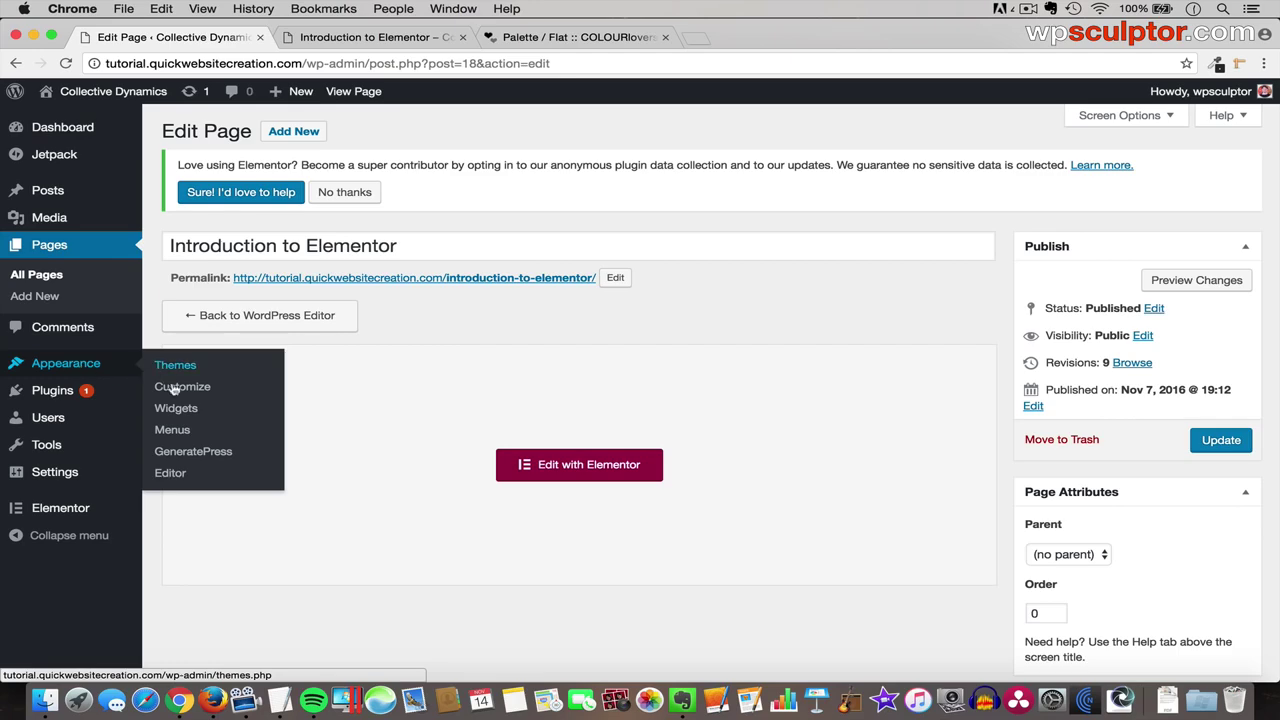
click(172, 429)
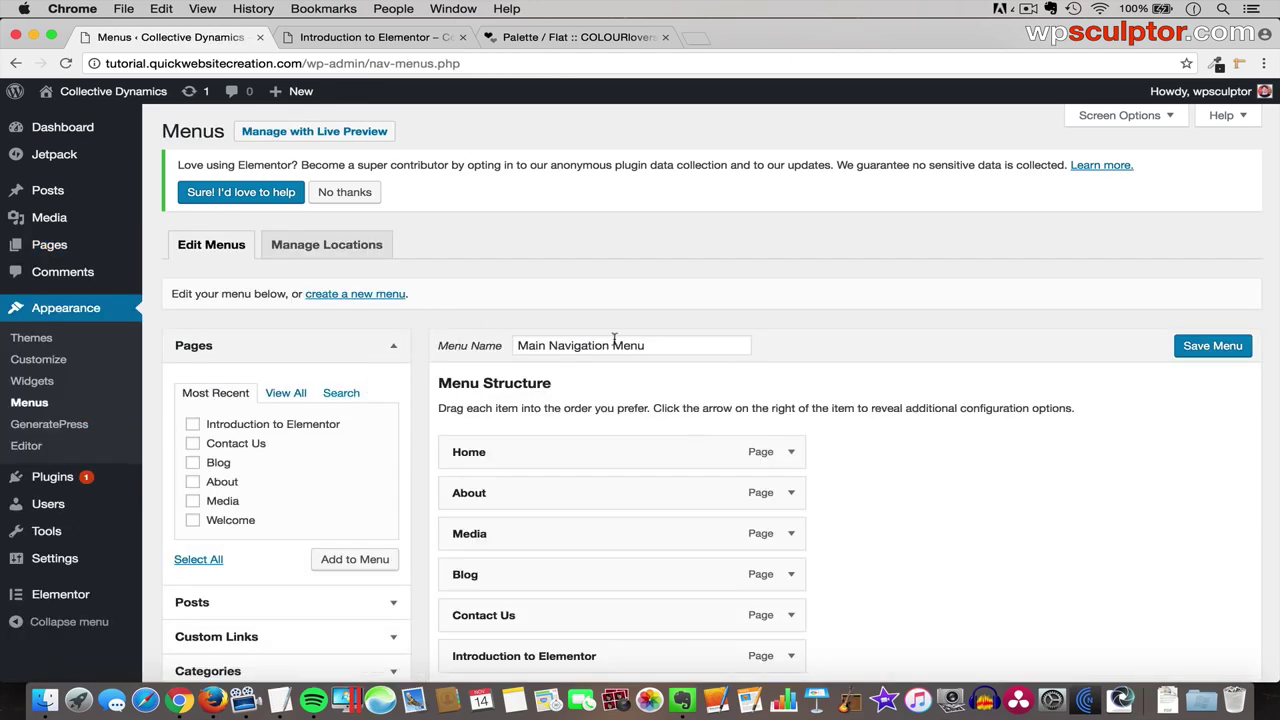
scroll(862, 478, down, 3)
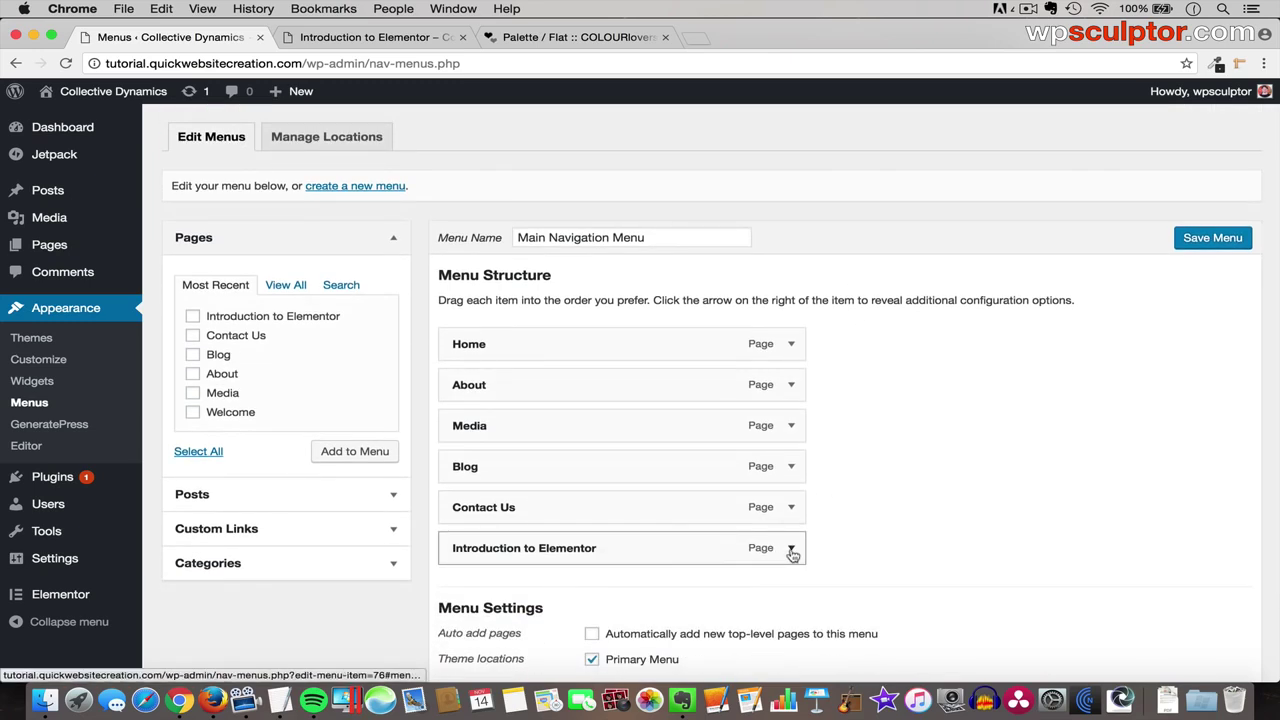
click(791, 552)
scroll(791, 554, down, 5)
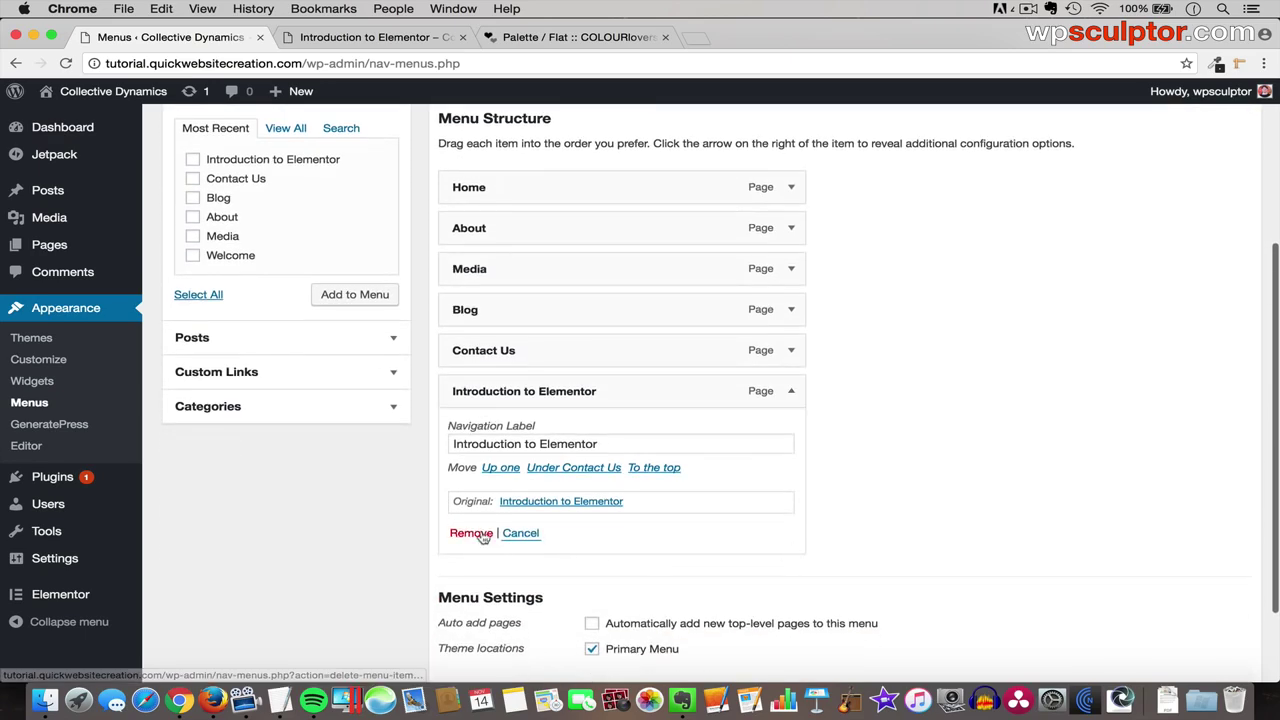
click(481, 536)
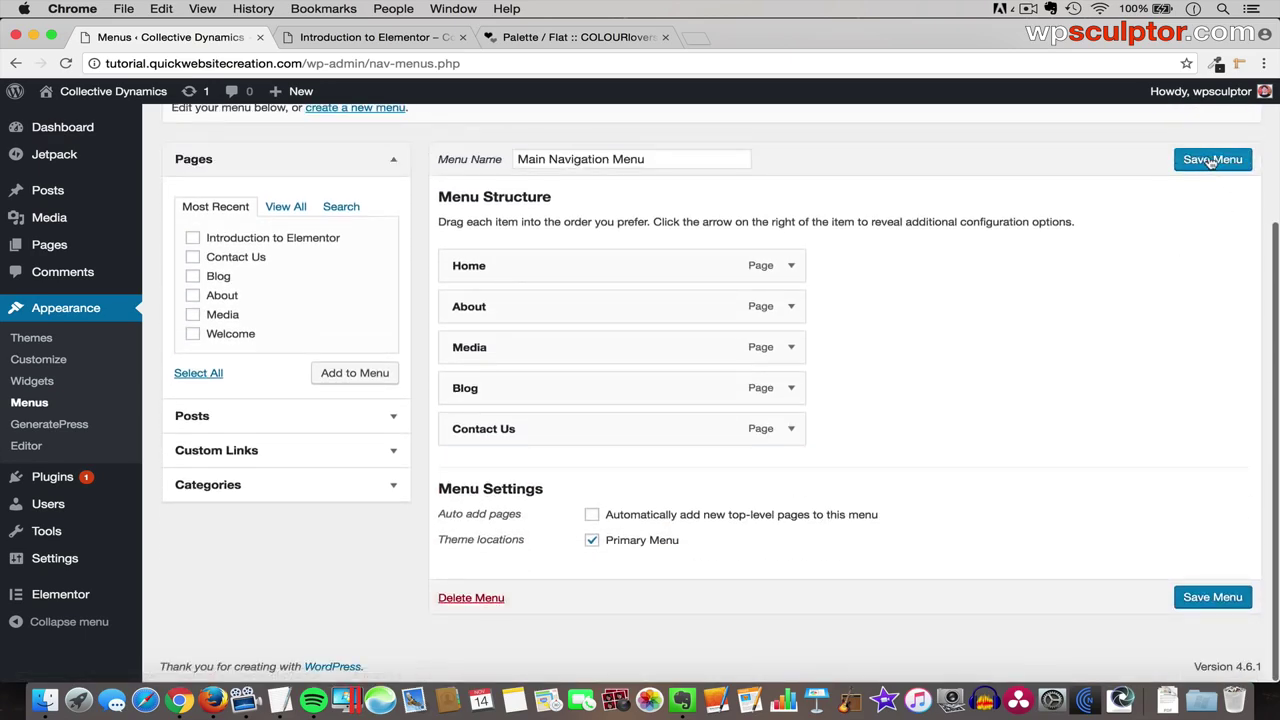
click(1212, 160)
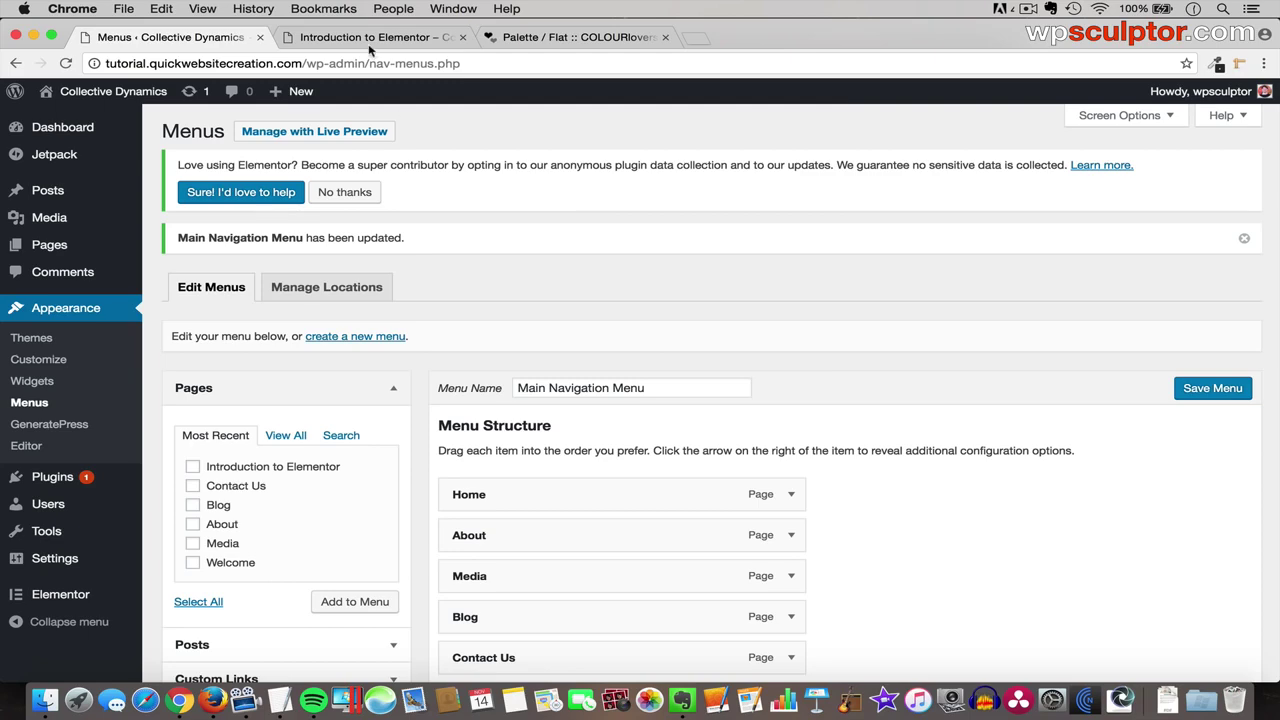
- Check the live site's Contact Us and Media pages, then return to the menu settings
click(370, 40)
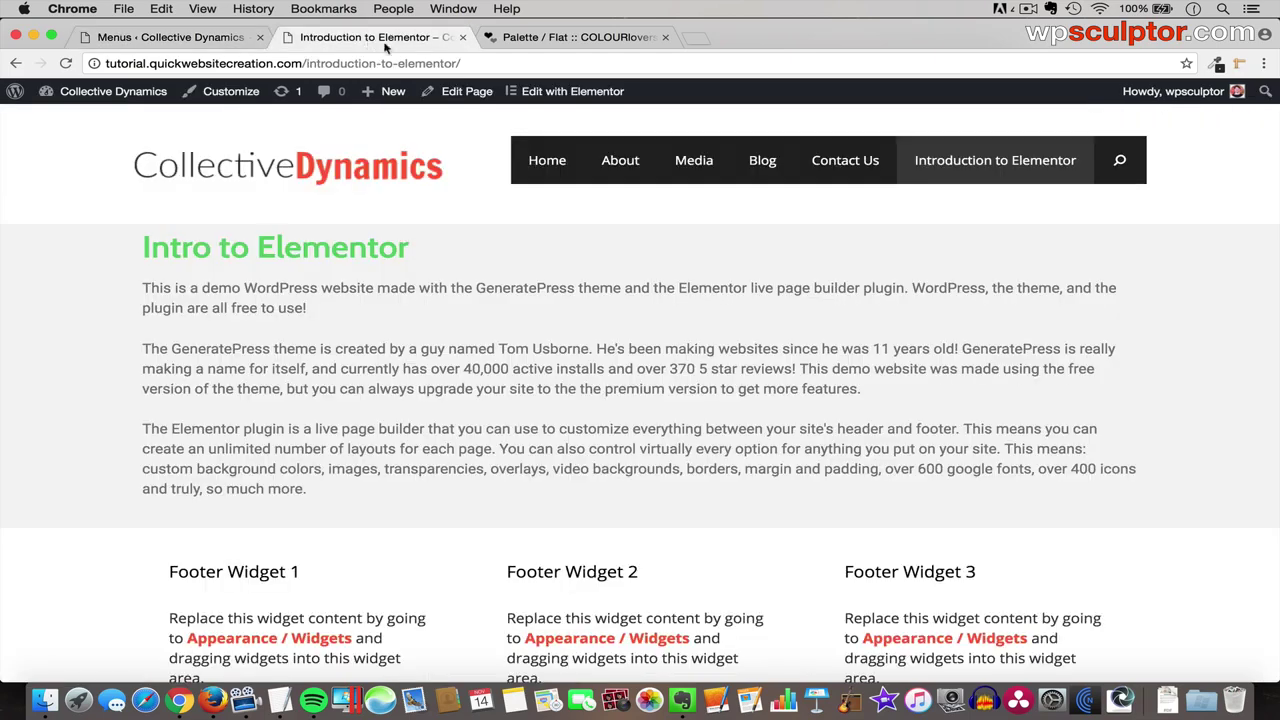
click(833, 162)
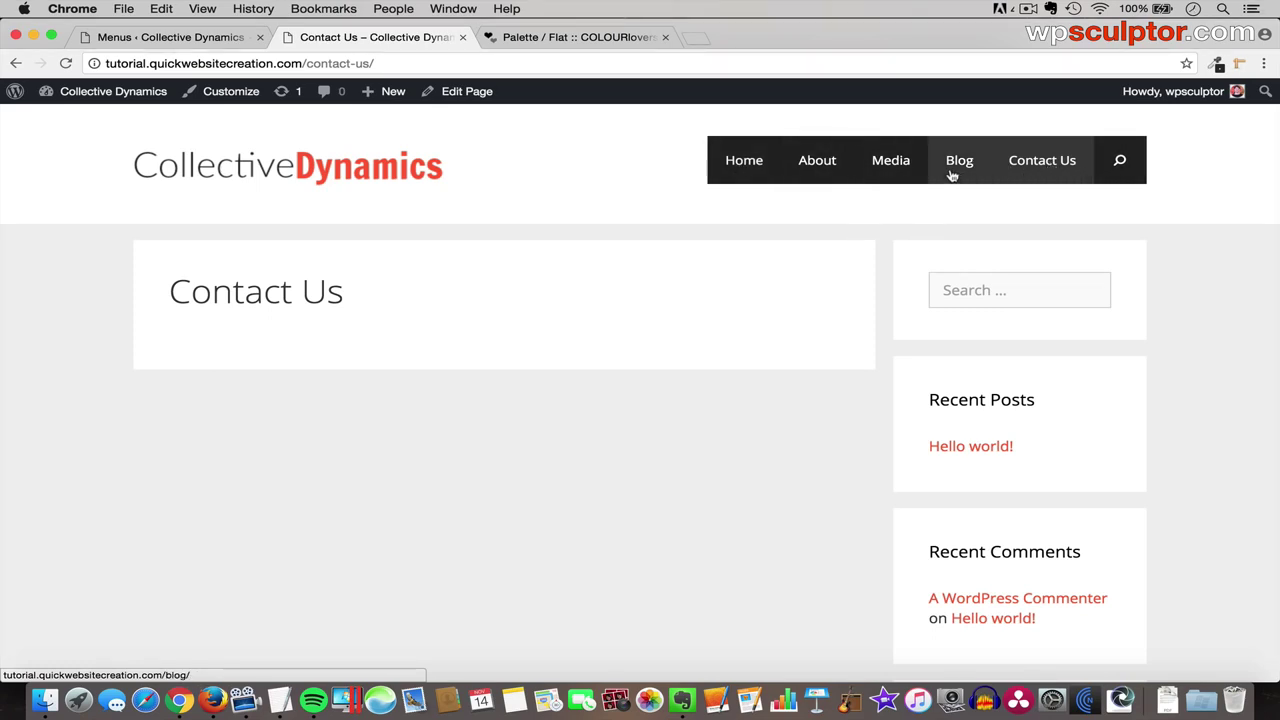
click(895, 170)
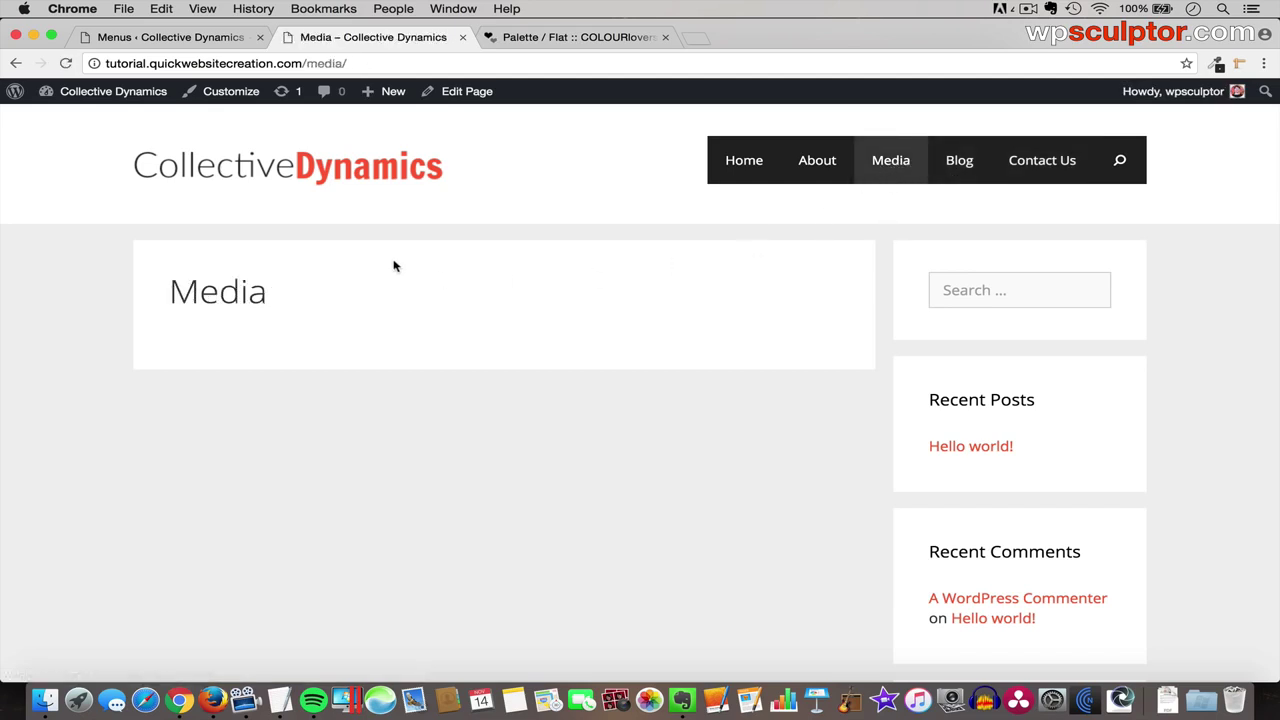
click(195, 40)
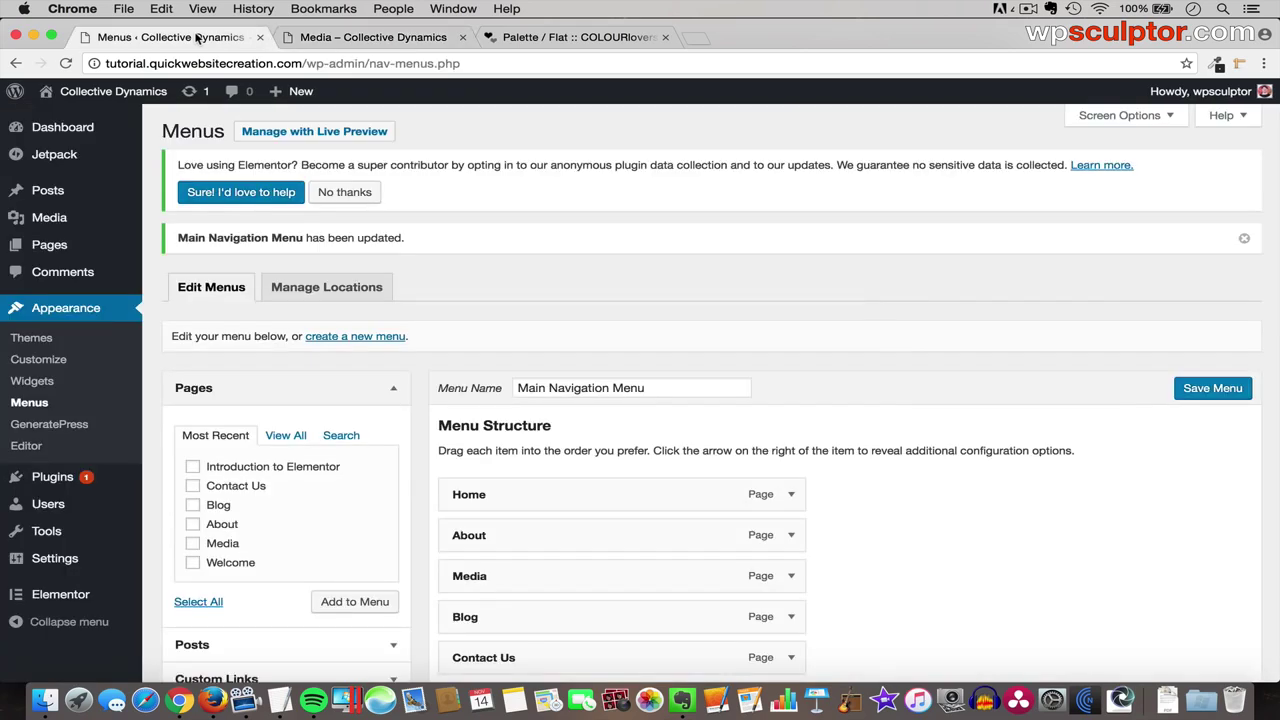
- Open the Media page from the All Pages list for editing
mouse_move(60, 245)
click(177, 247)
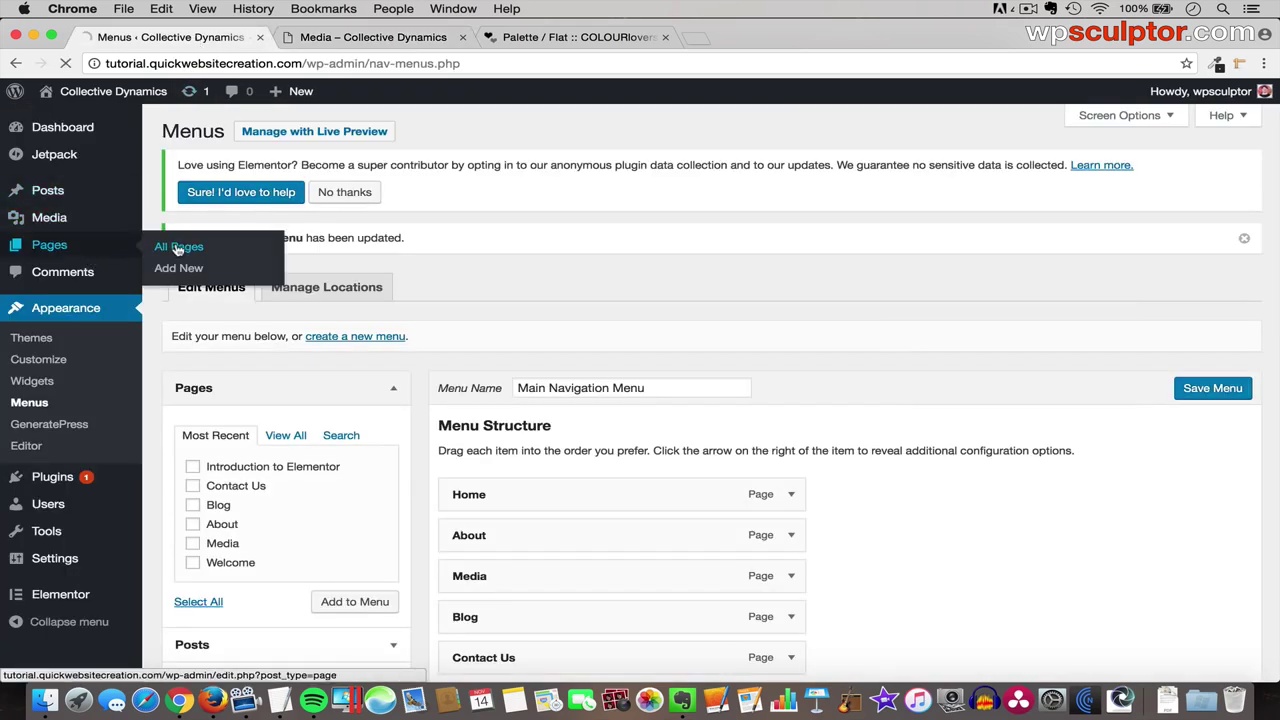
click(225, 512)
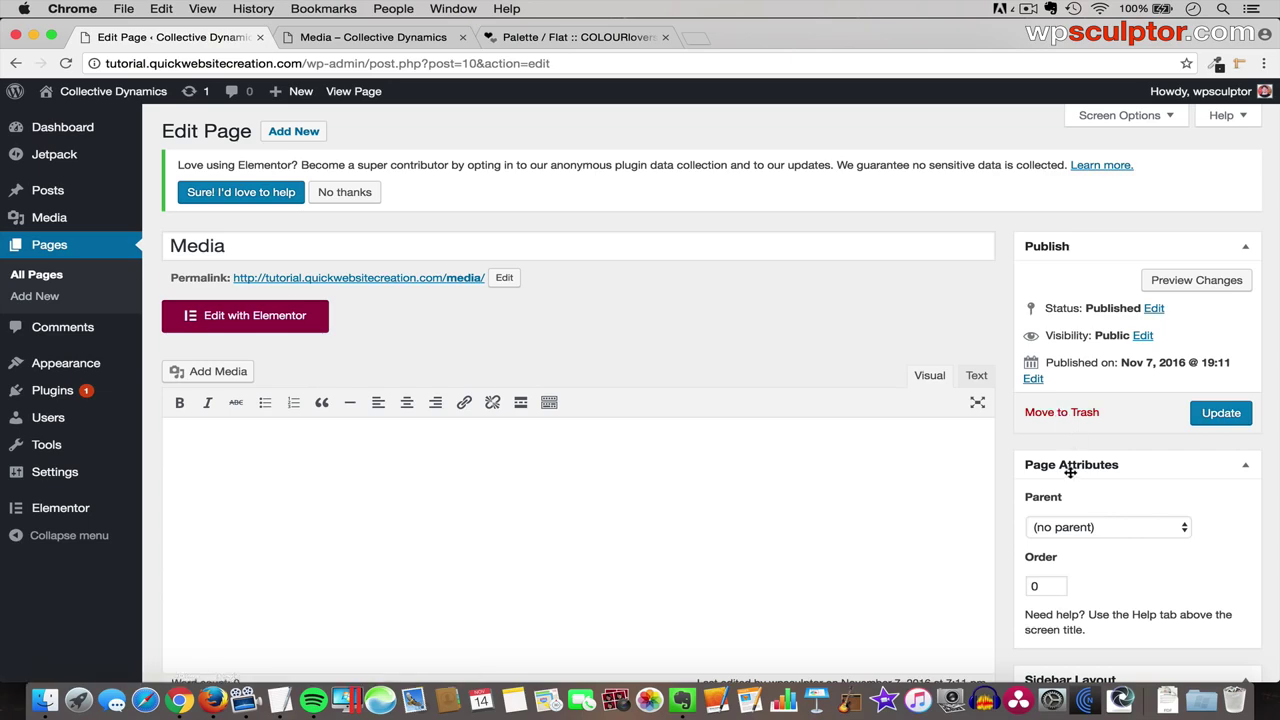
- Set Content (no sidebars), Full Width Content and hidden title, update, then launch Elementor
scroll(1072, 470, down, 4)
scroll(1072, 470, down, 3)
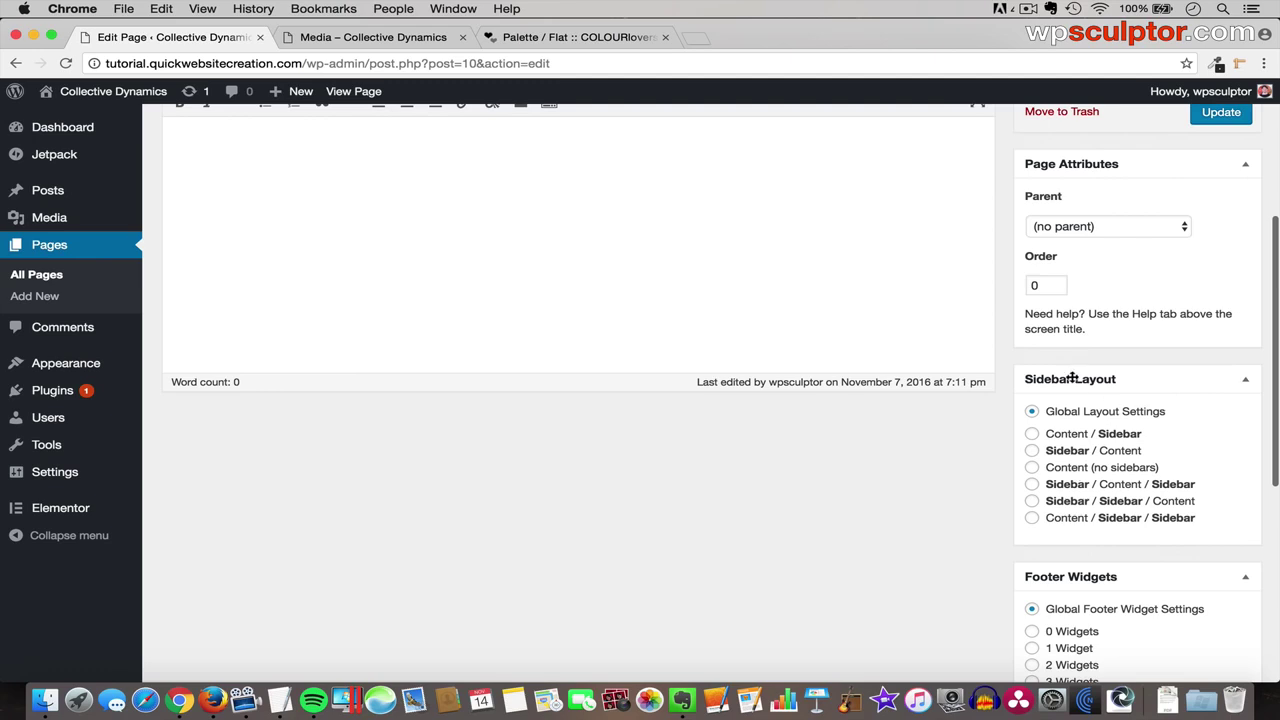
click(1033, 468)
scroll(1060, 482, down, 5)
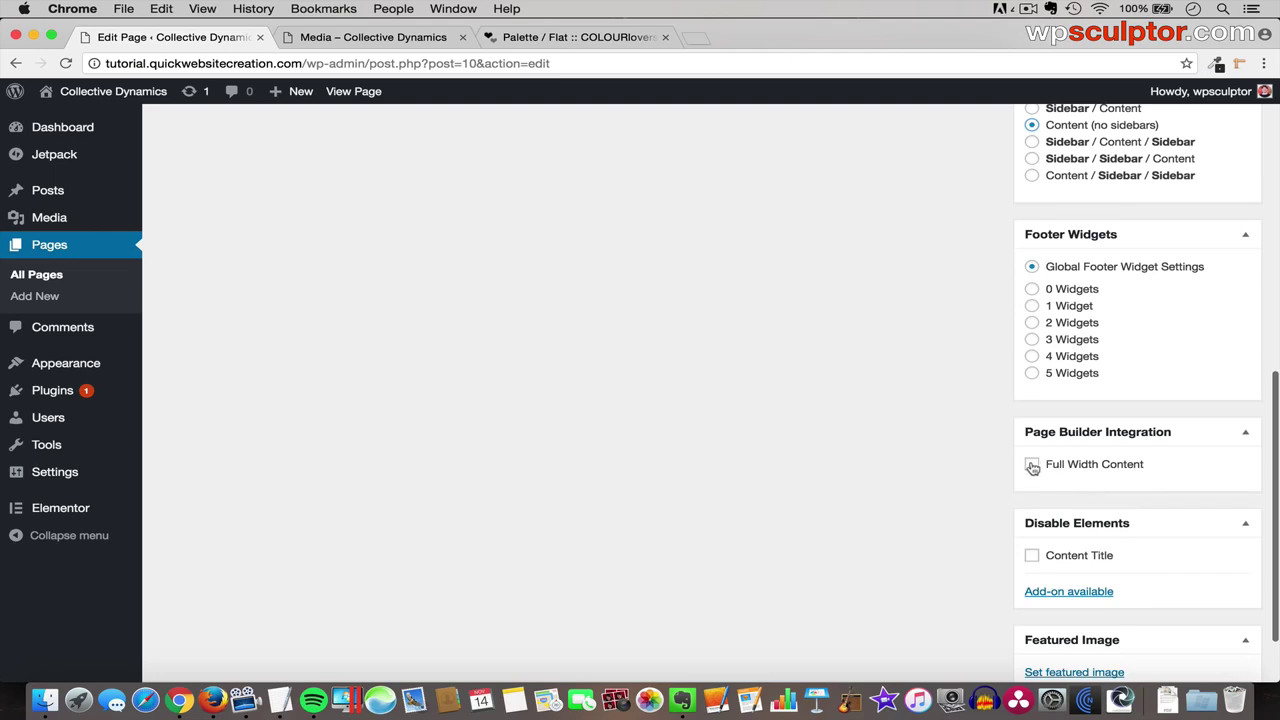
click(1032, 464)
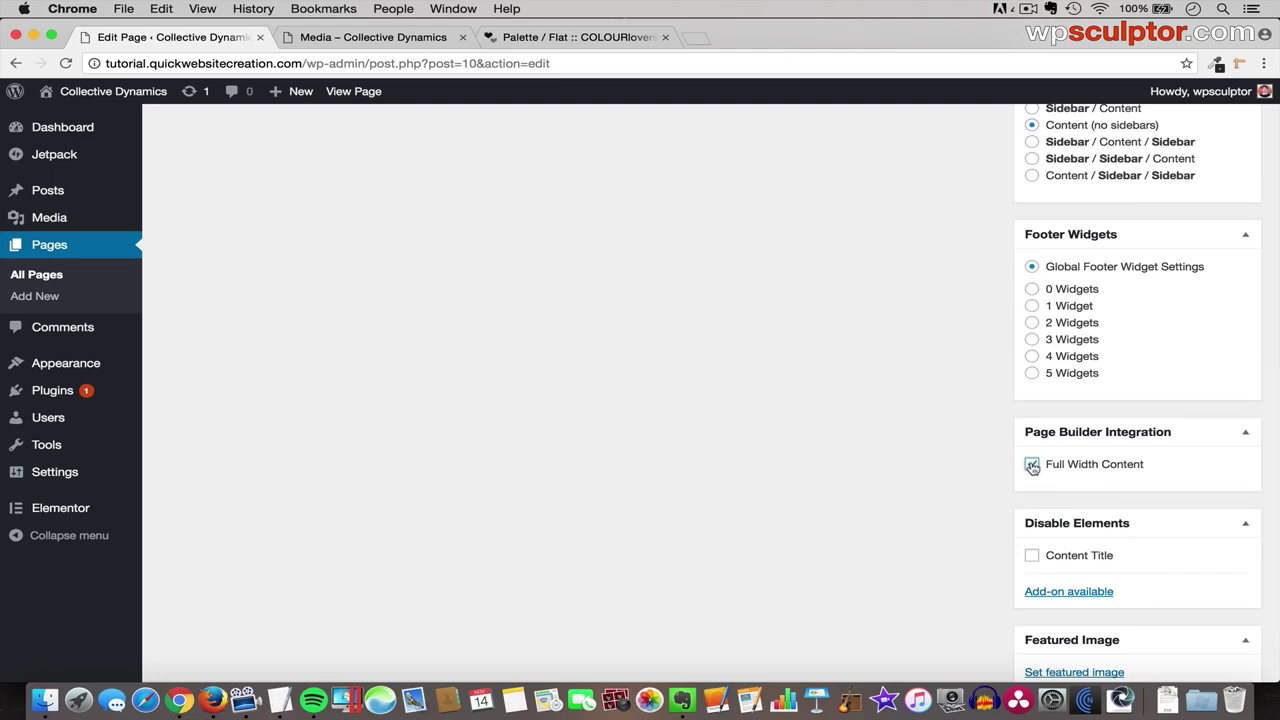
click(1032, 557)
scroll(1063, 409, up, 9)
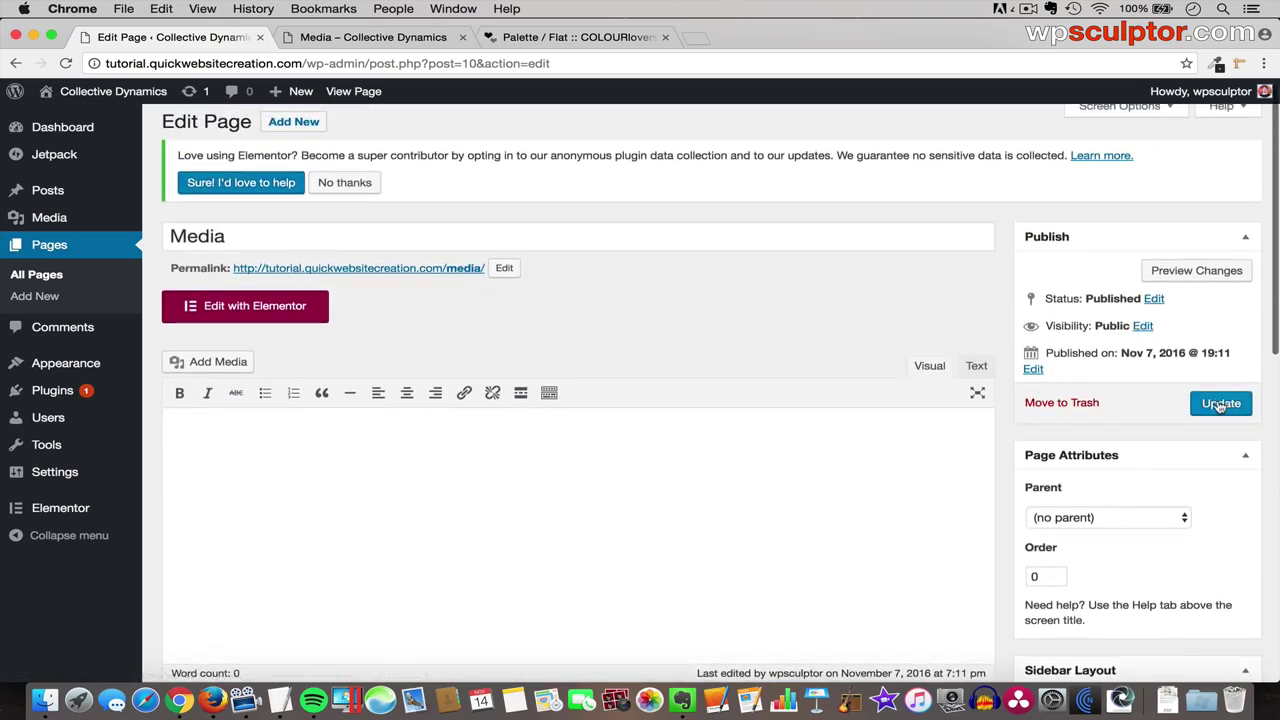
click(1222, 403)
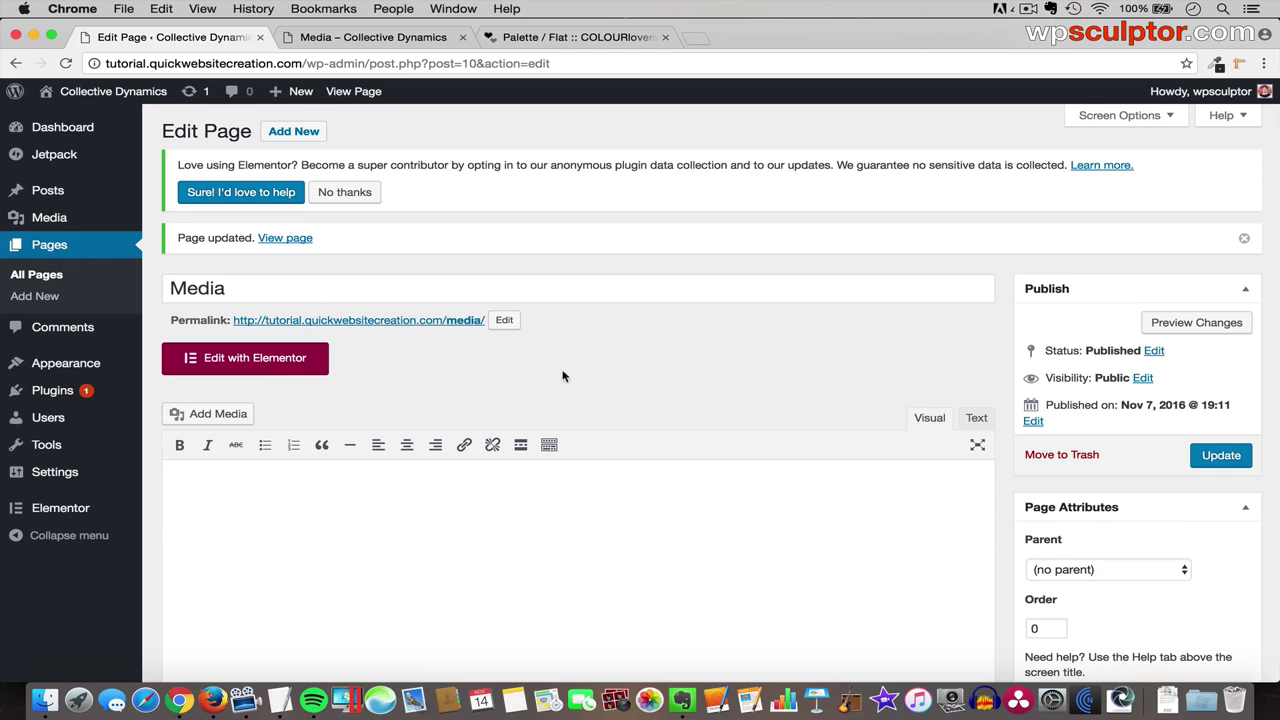
click(267, 368)
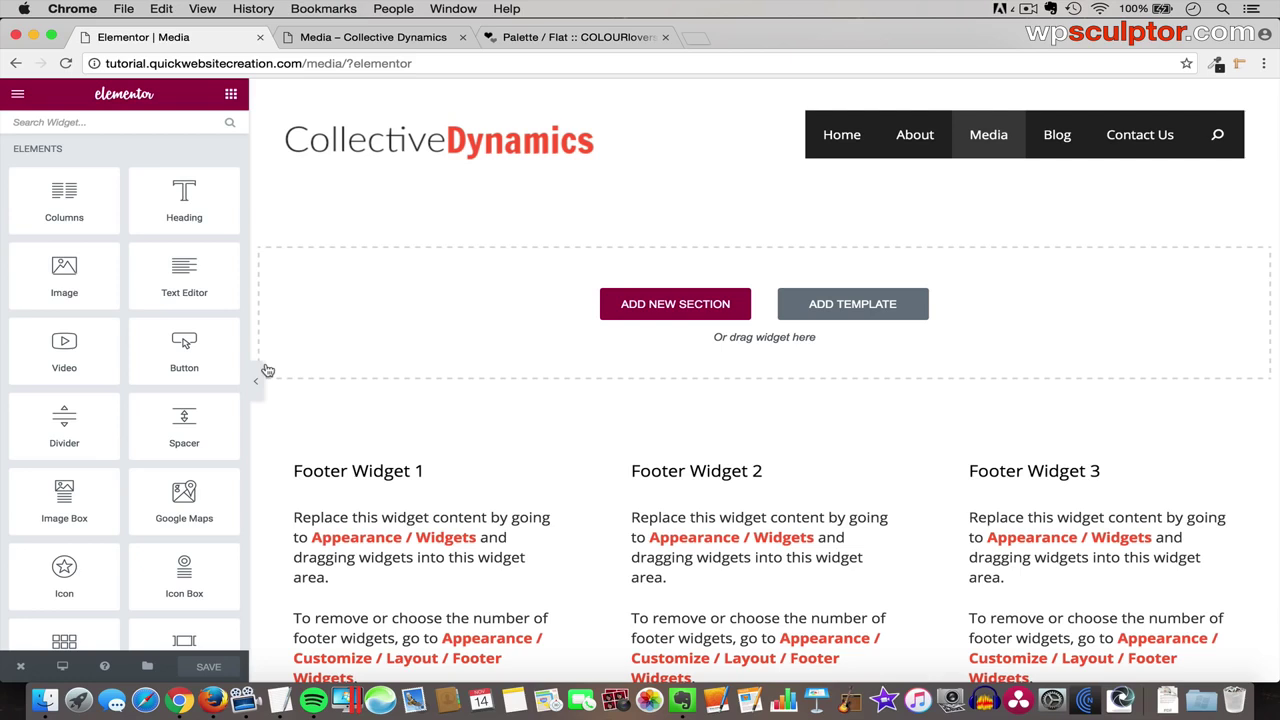
- In Global Fonts, set the Body Text family to Open Sans and apply the change
click(16, 96)
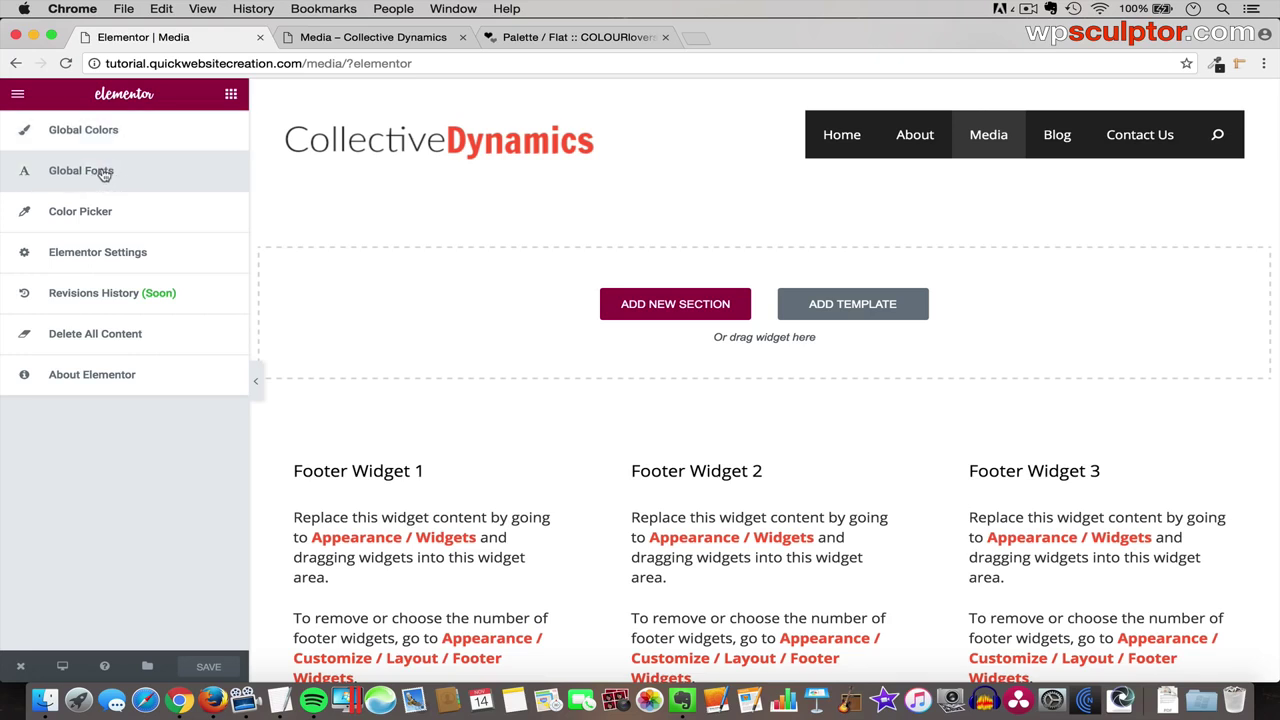
click(104, 174)
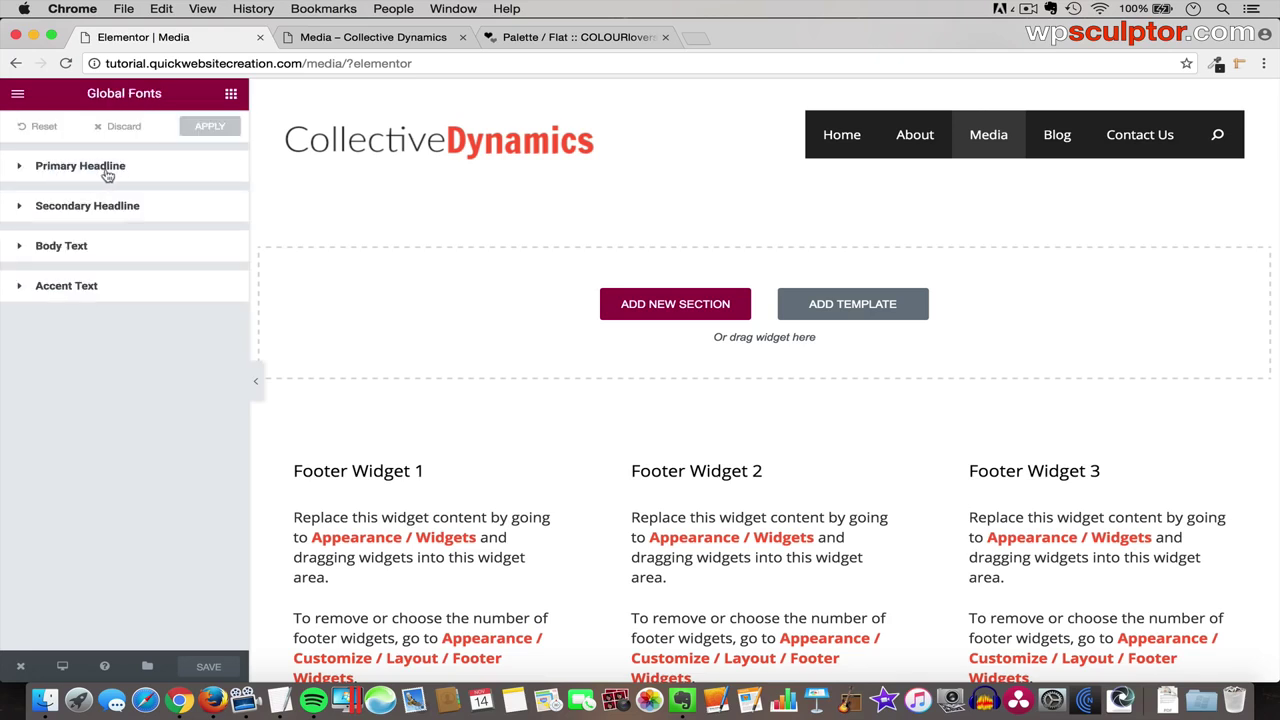
click(116, 174)
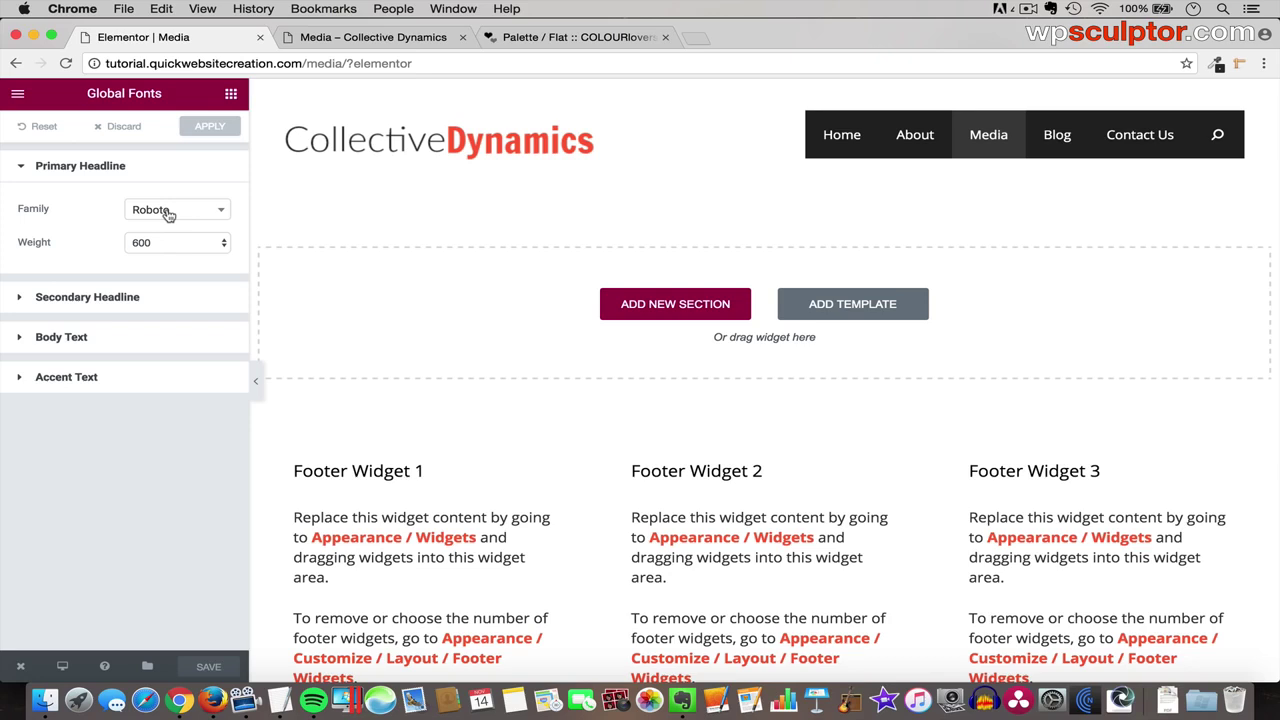
click(131, 345)
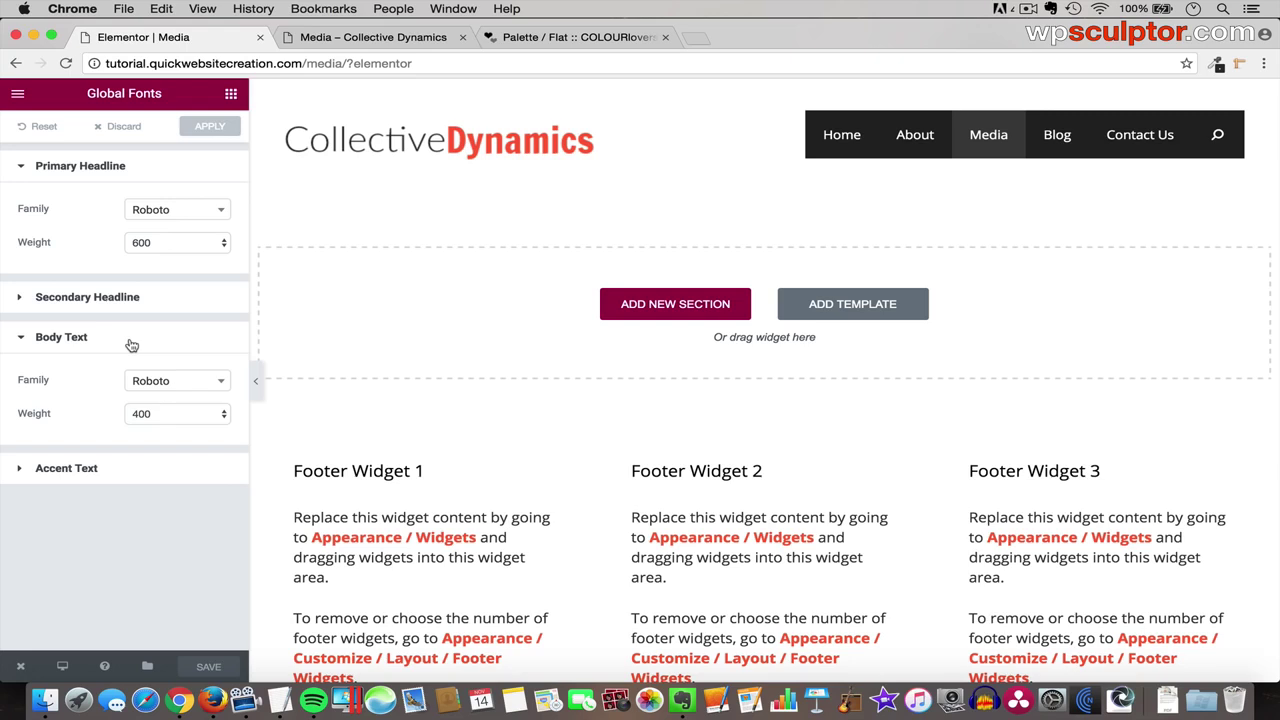
click(195, 387)
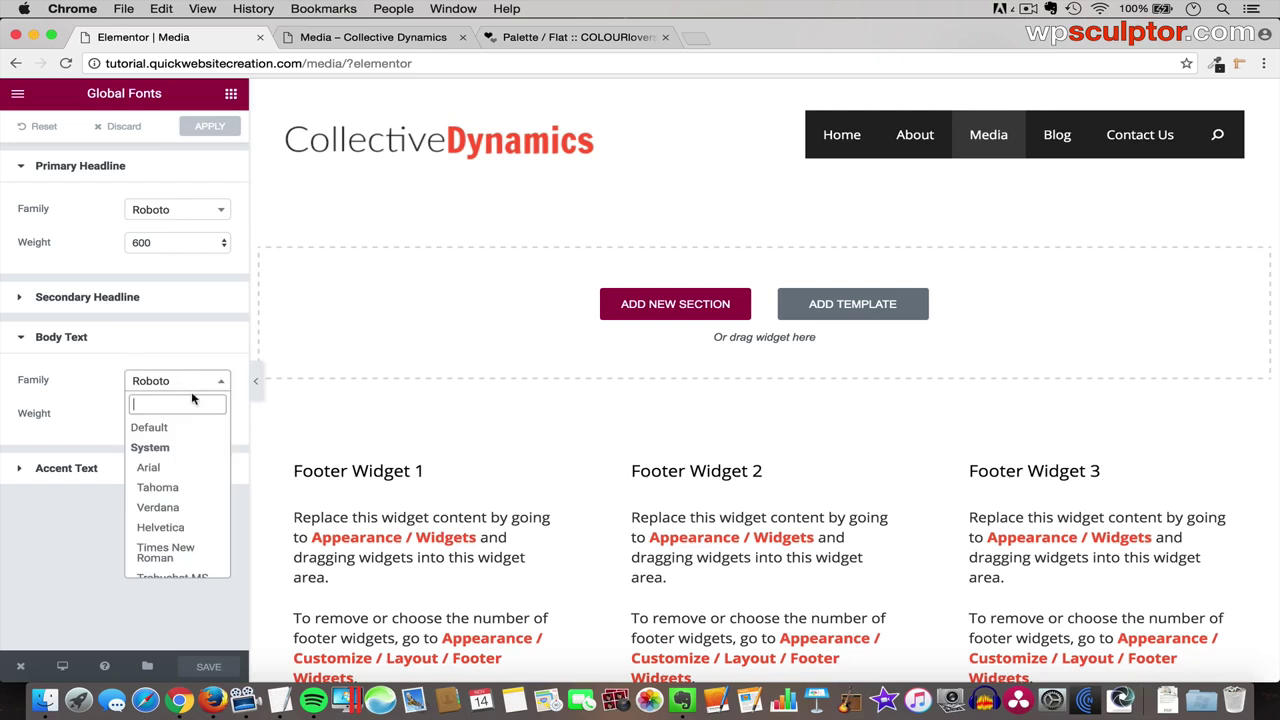
text(open)
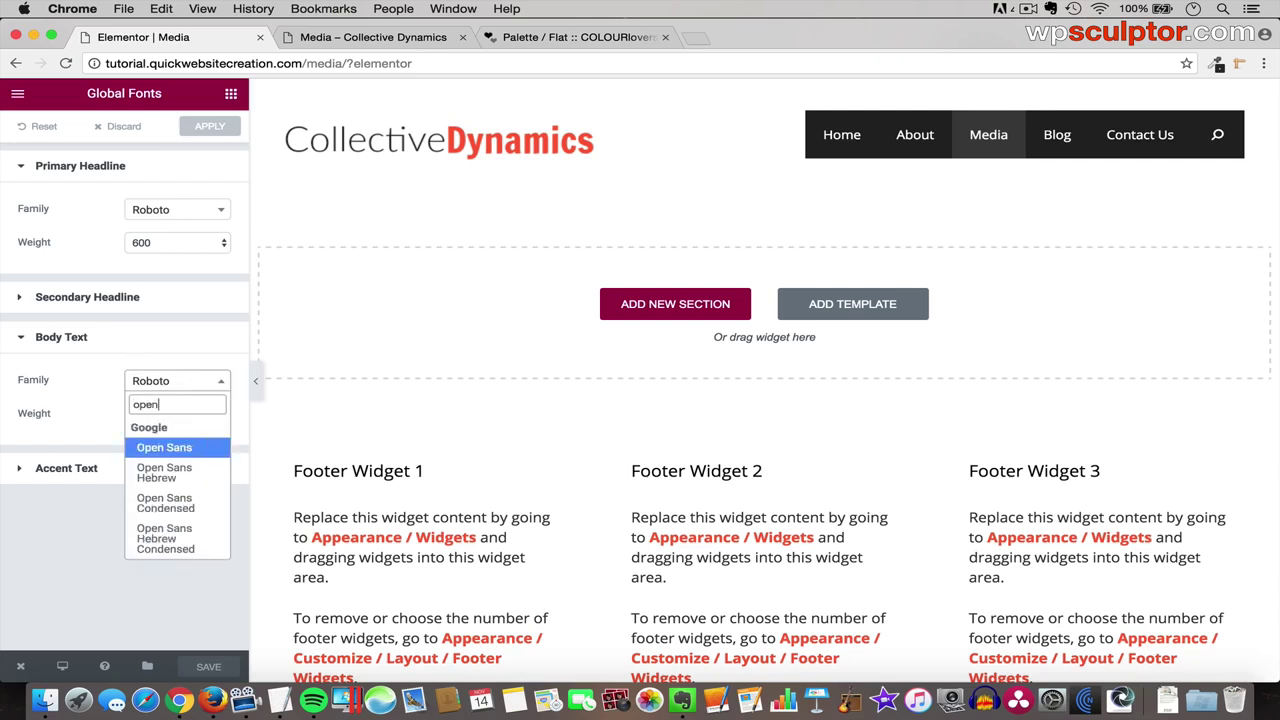
click(178, 447)
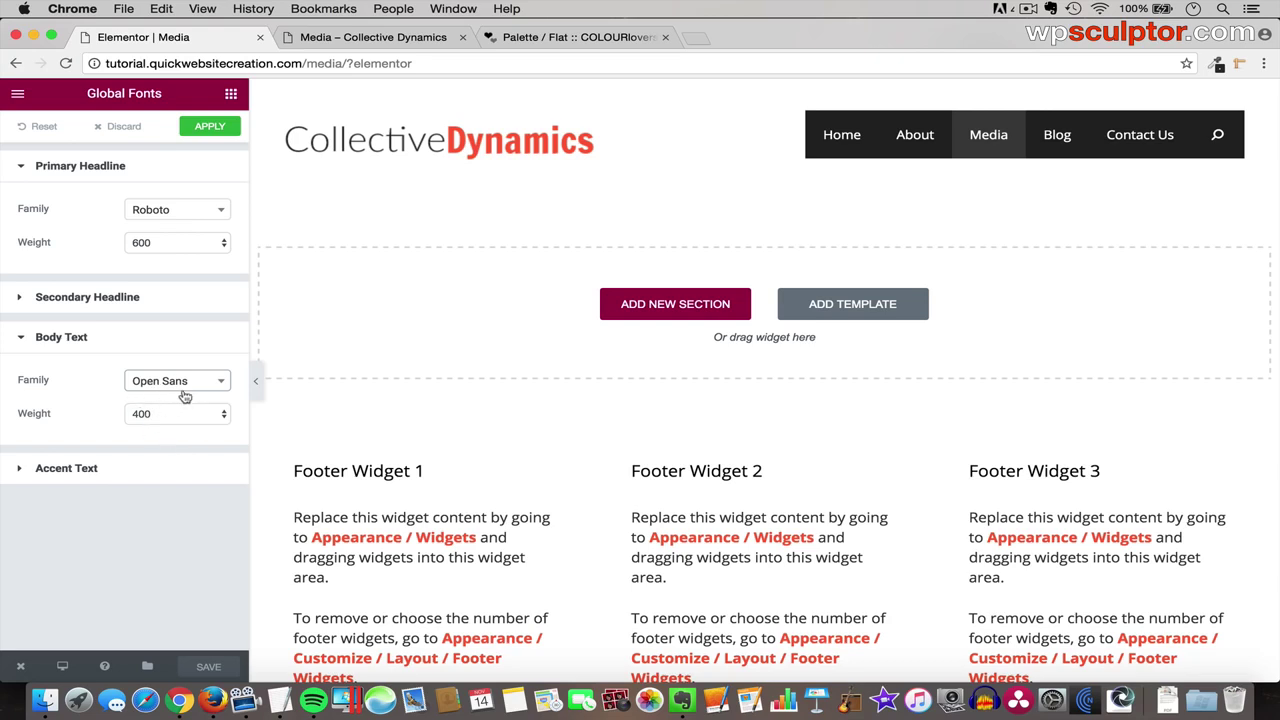
click(211, 128)
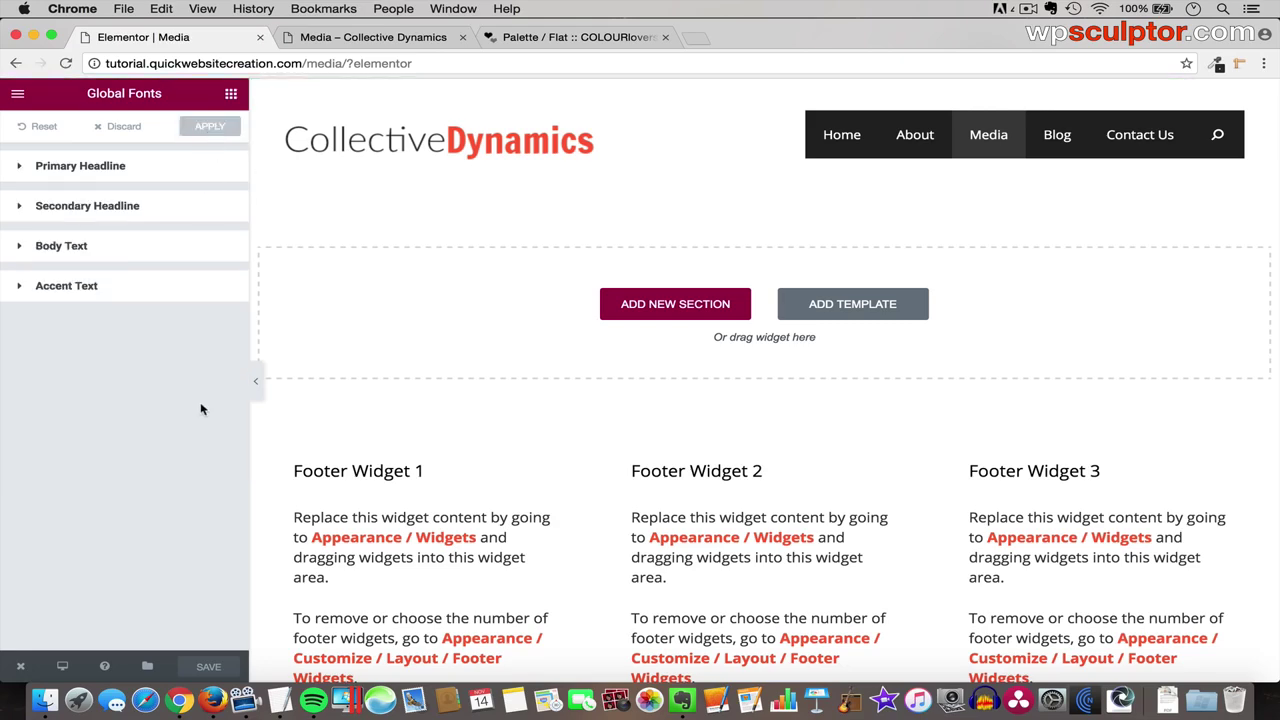
- Save the Media page, view the Flat palette hex codes, and come back to Elementor
click(207, 666)
click(557, 40)
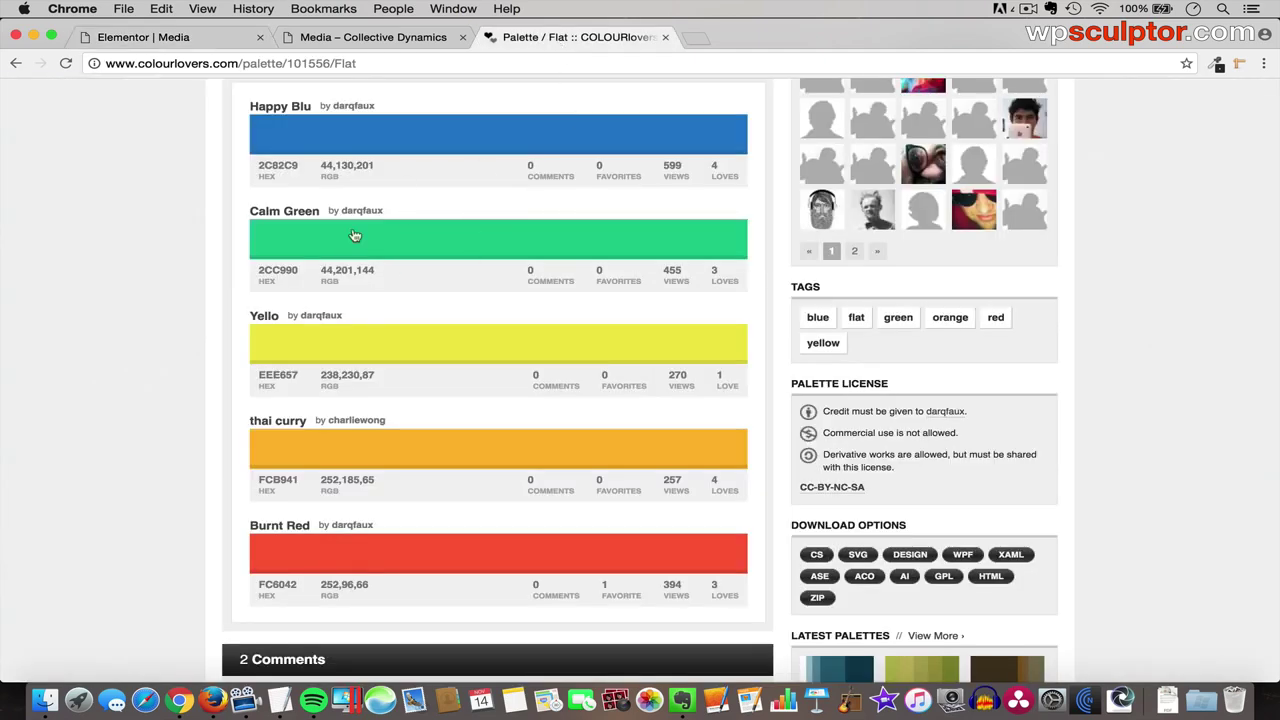
click(190, 39)
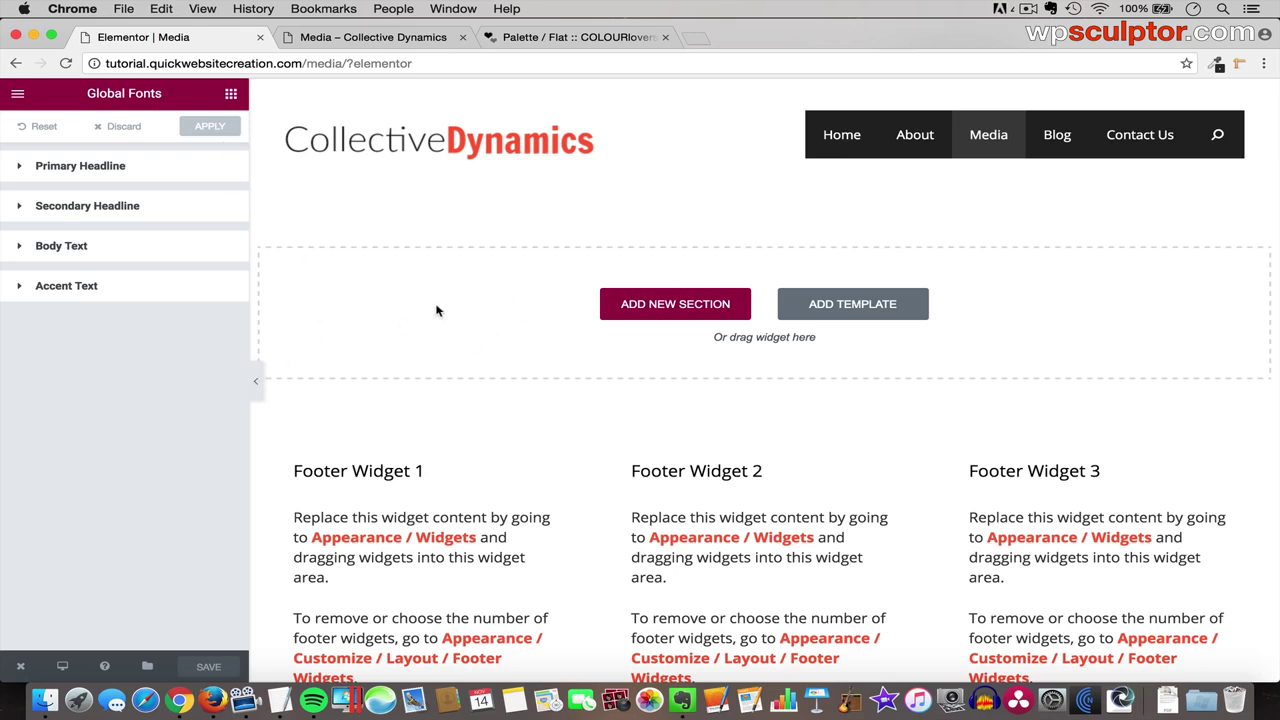
- Add a single-column section to the Media page with a Heading widget in it
click(684, 304)
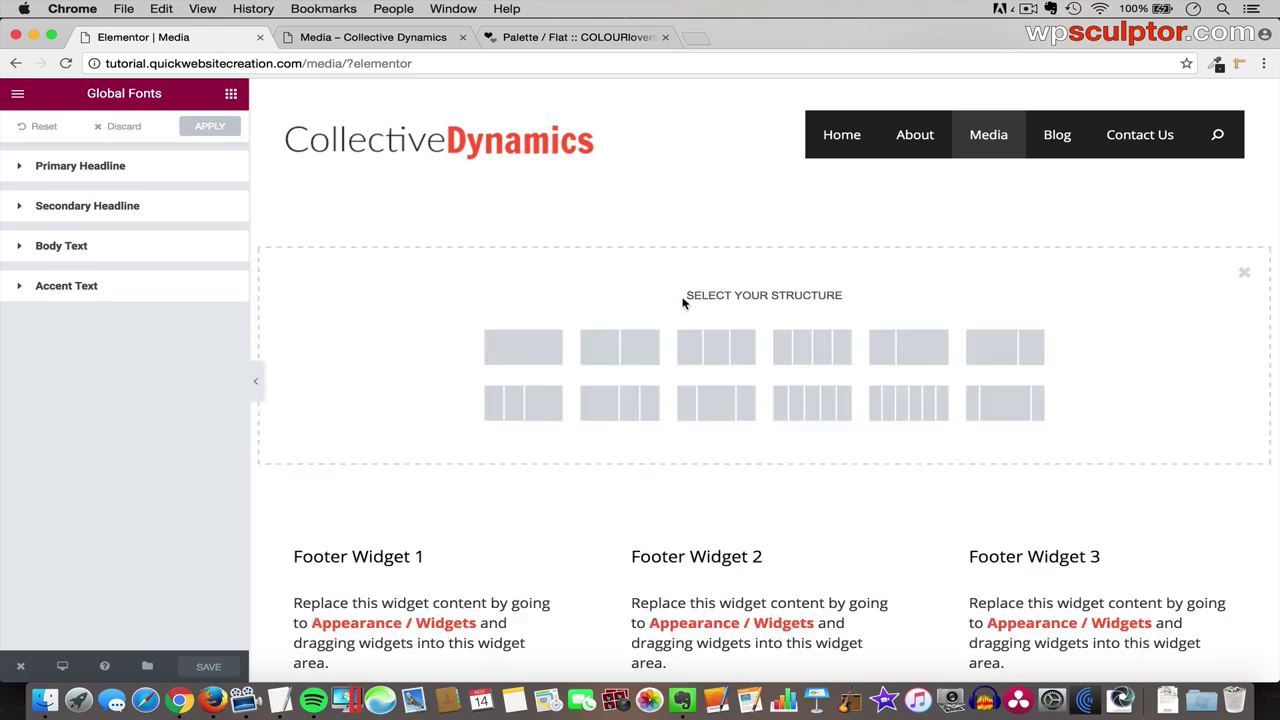
click(521, 350)
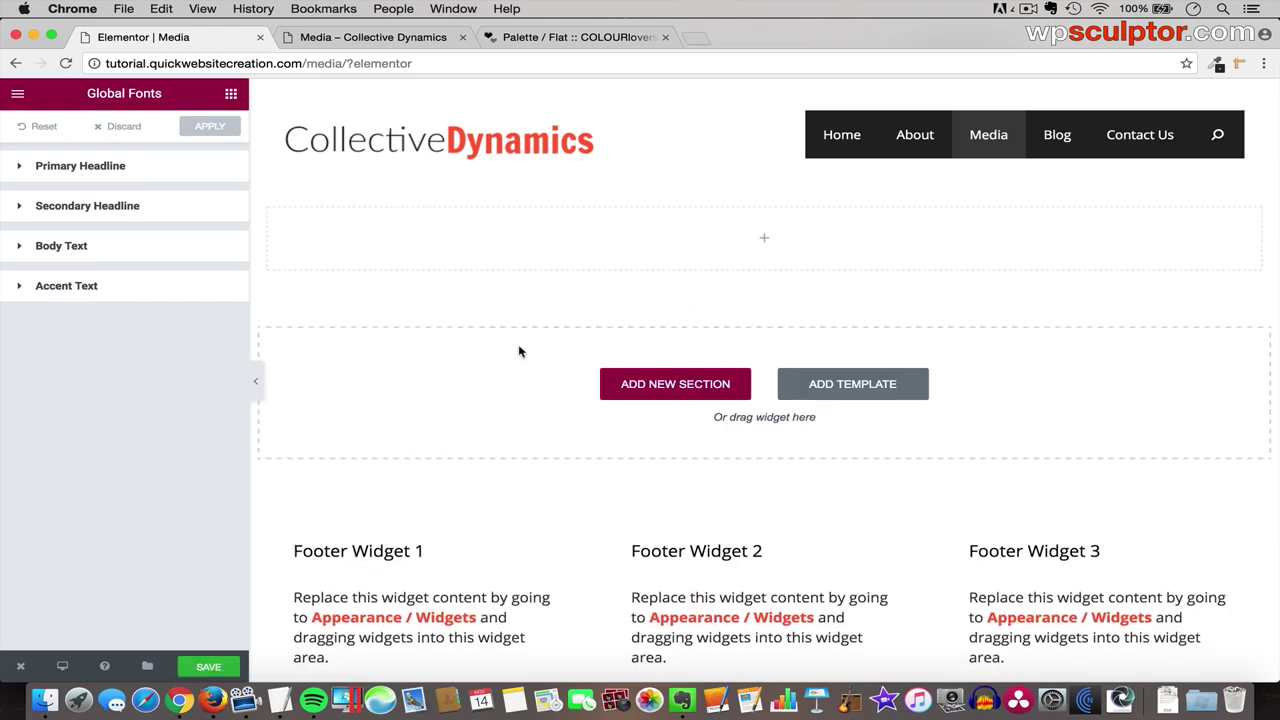
click(231, 95)
drag(184, 197, 449, 234)
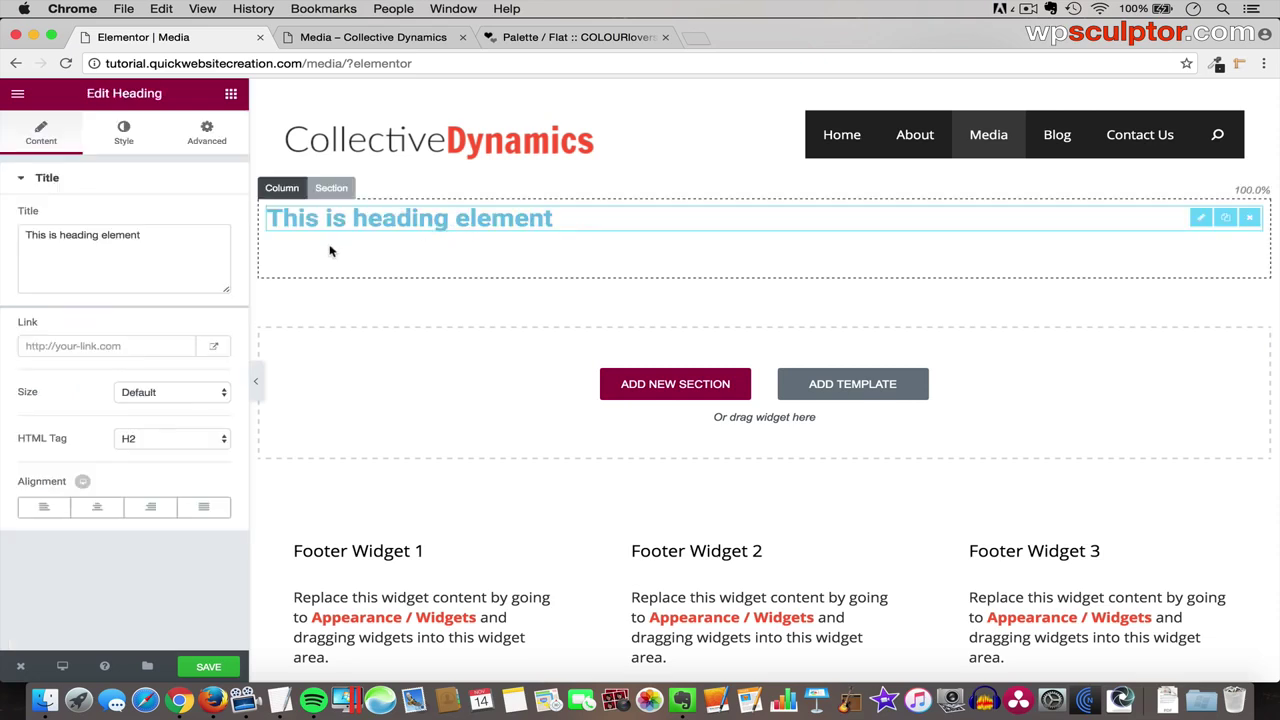
- Try dark blue and grey swatches for the heading text, settling on green #23a455
click(124, 133)
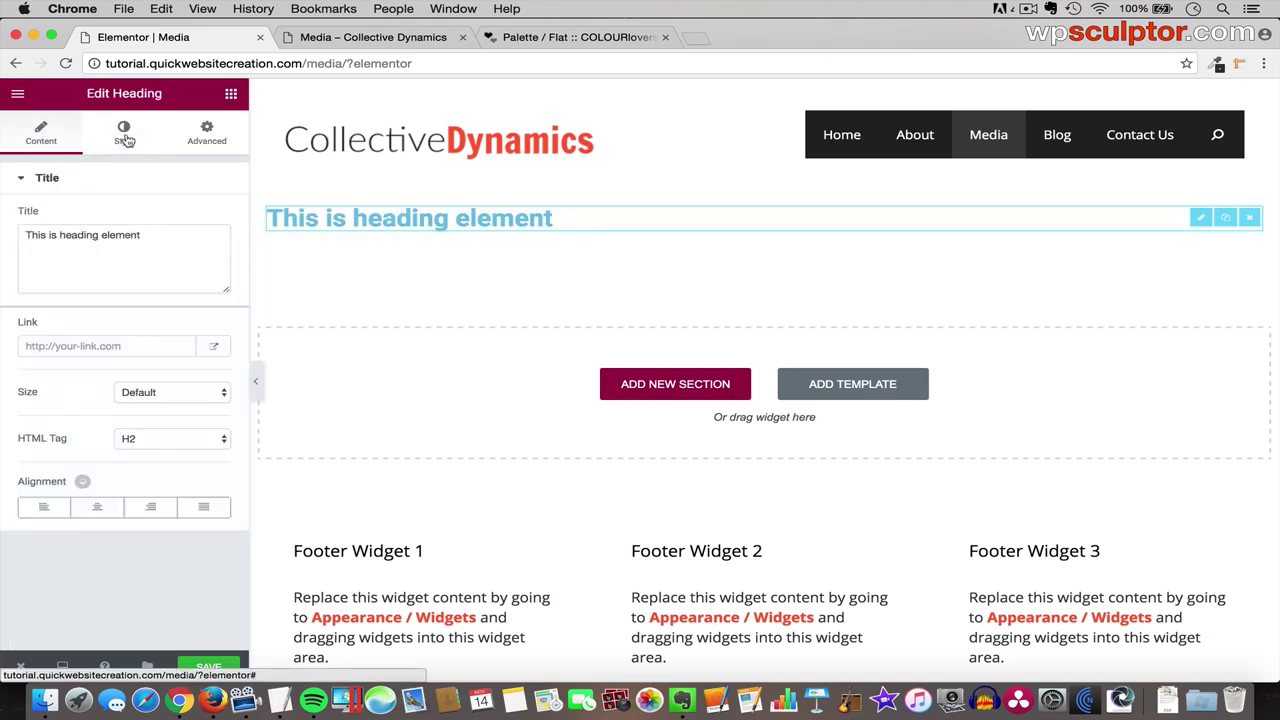
click(209, 218)
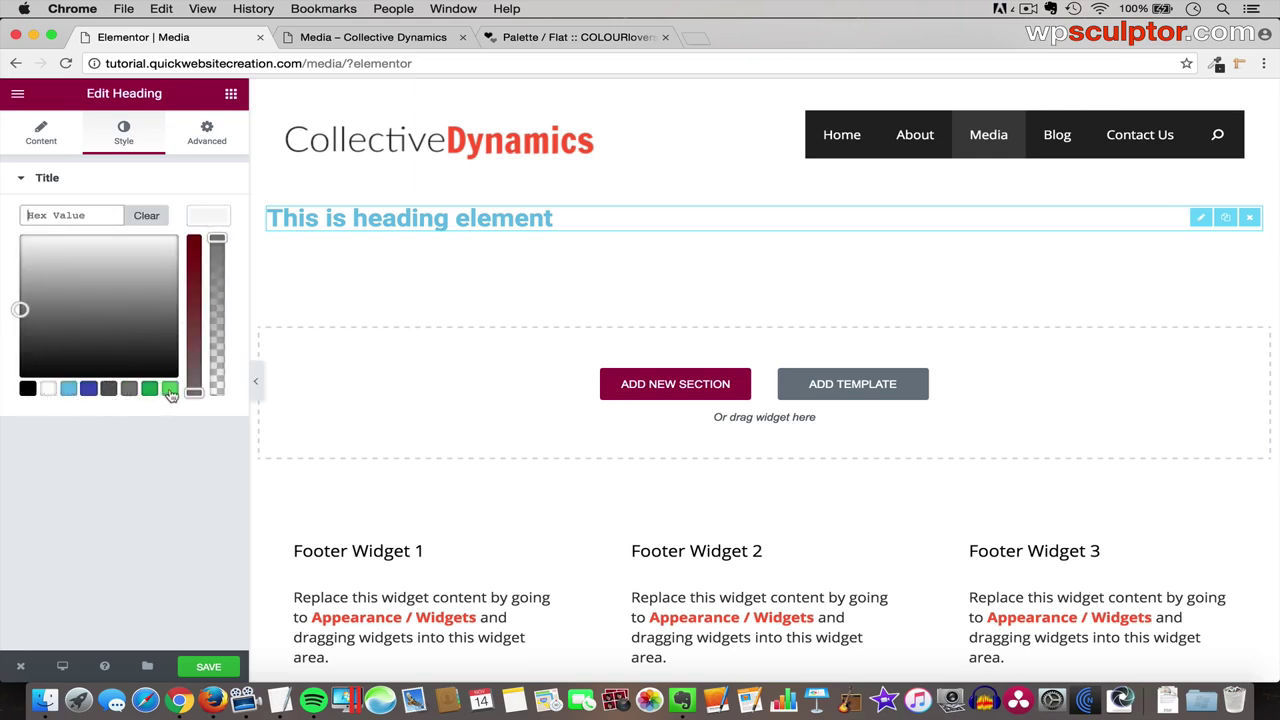
click(88, 393)
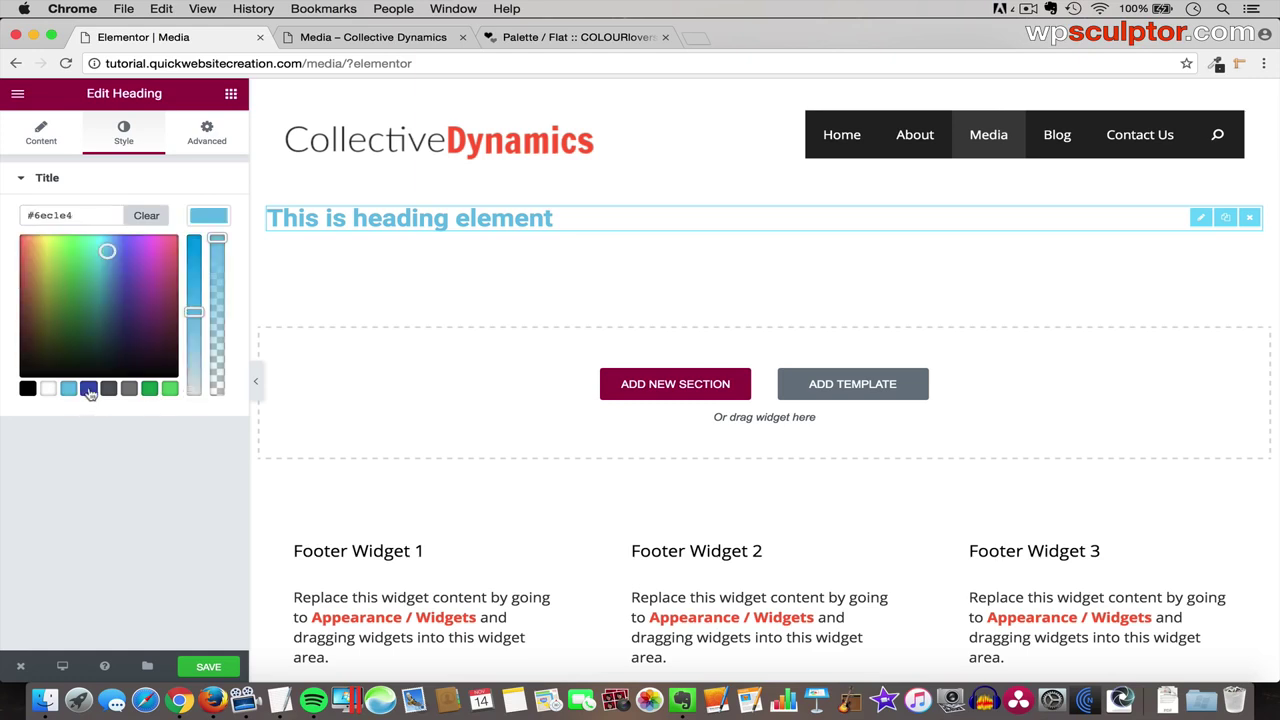
click(108, 392)
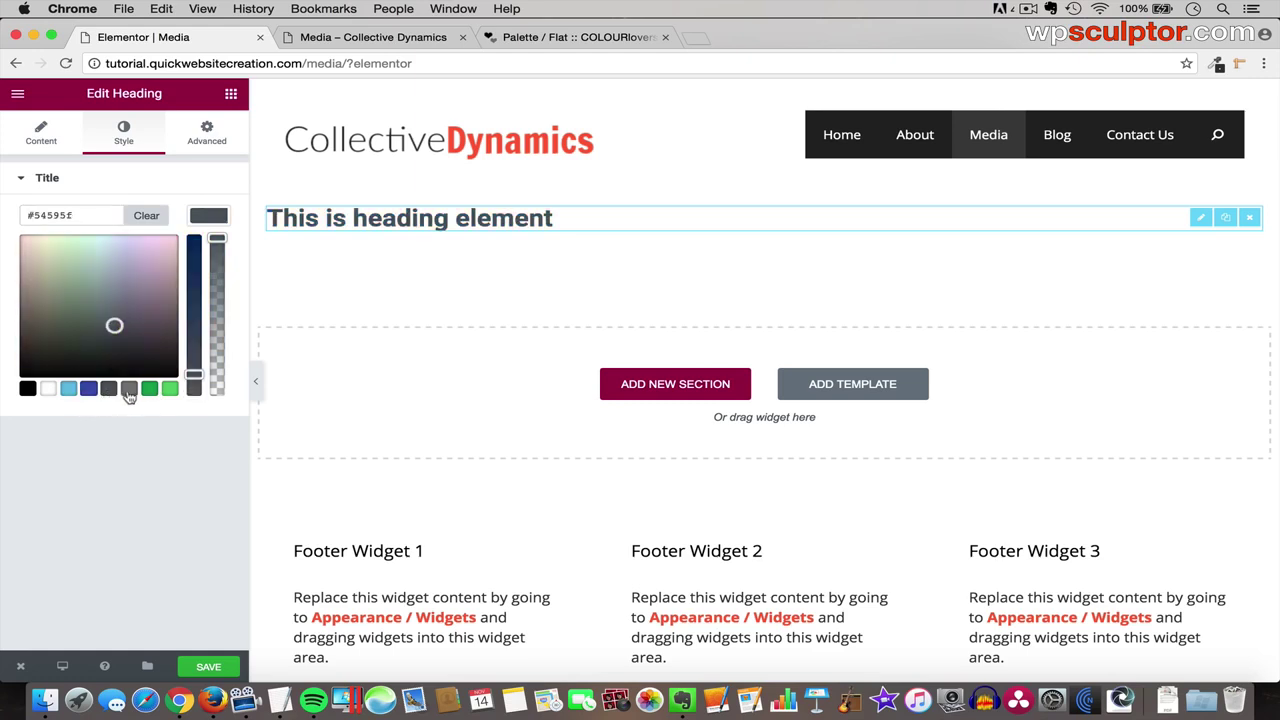
click(129, 392)
click(151, 391)
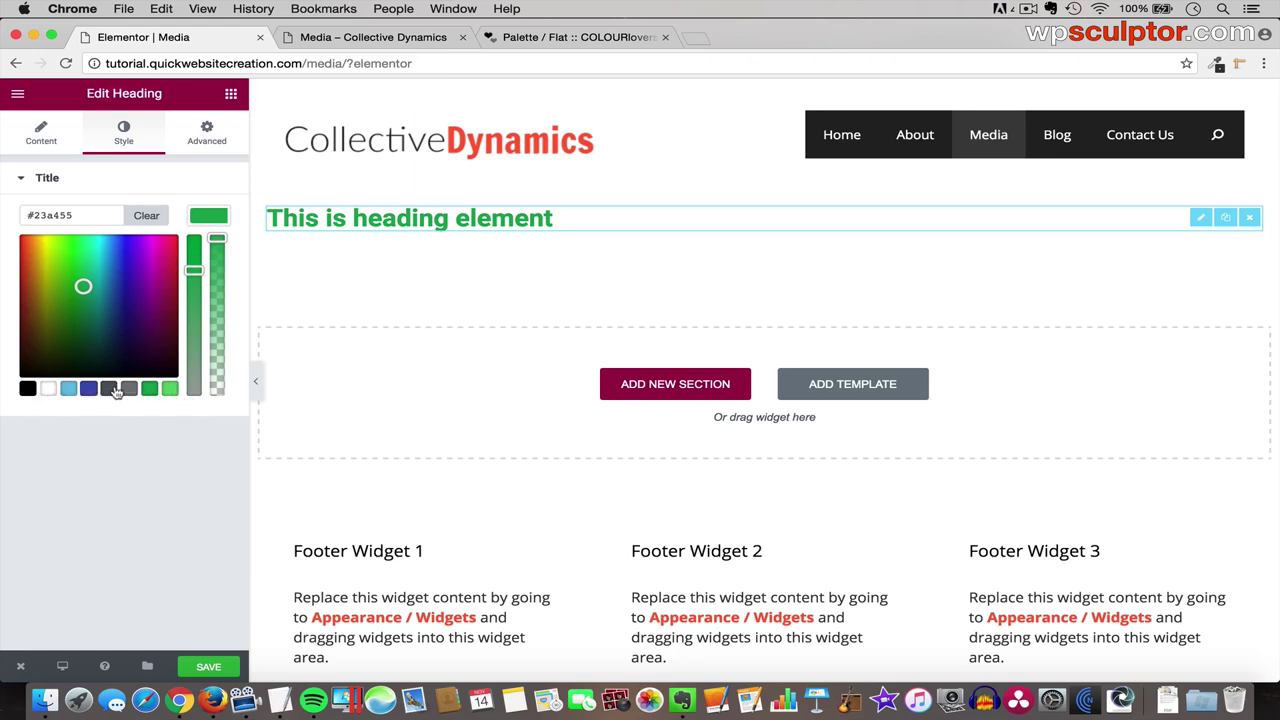
- In Color Picker settings, replace the black swatch with Happy Blu #2C82C9
click(18, 96)
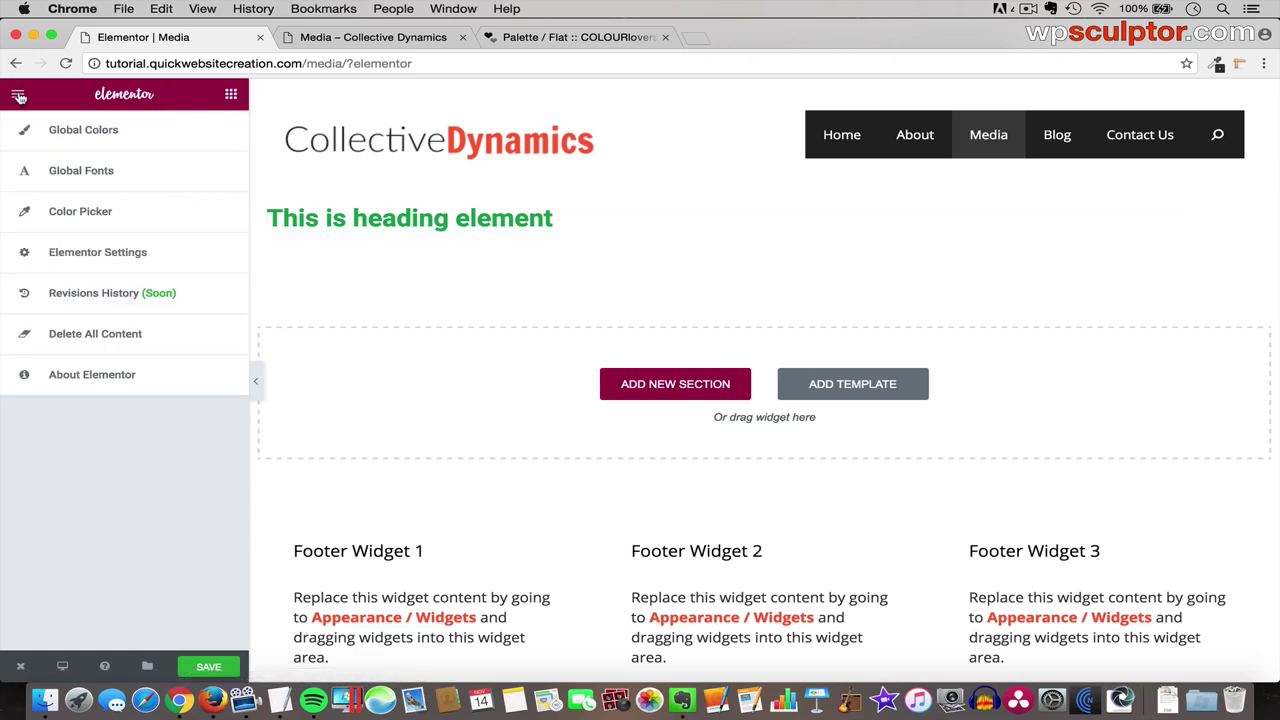
click(97, 215)
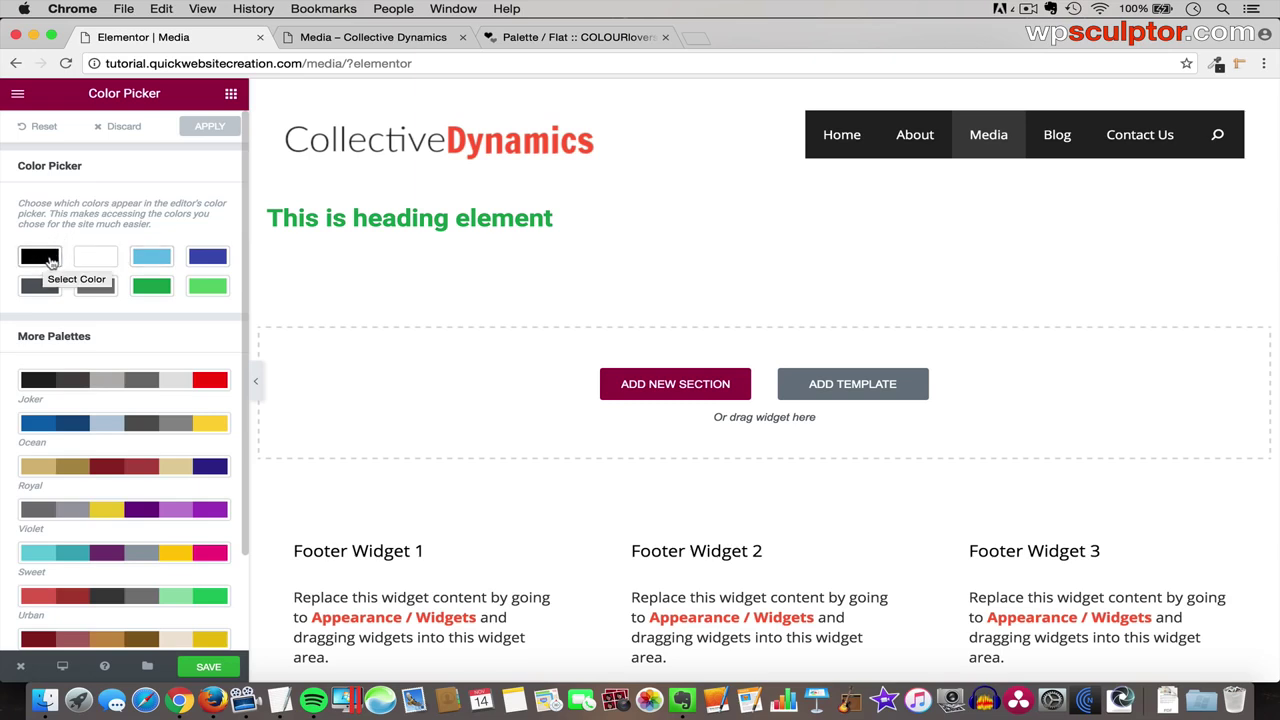
click(41, 258)
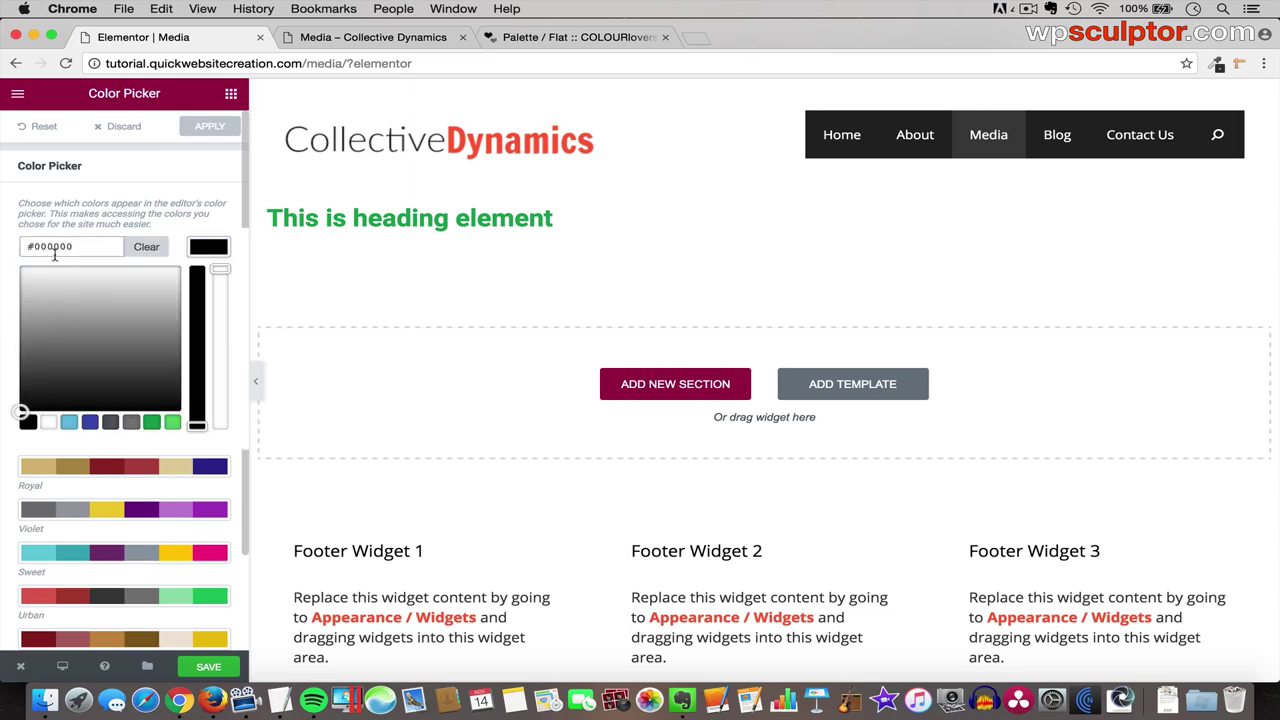
double_click(58, 246)
key(BackSpace)
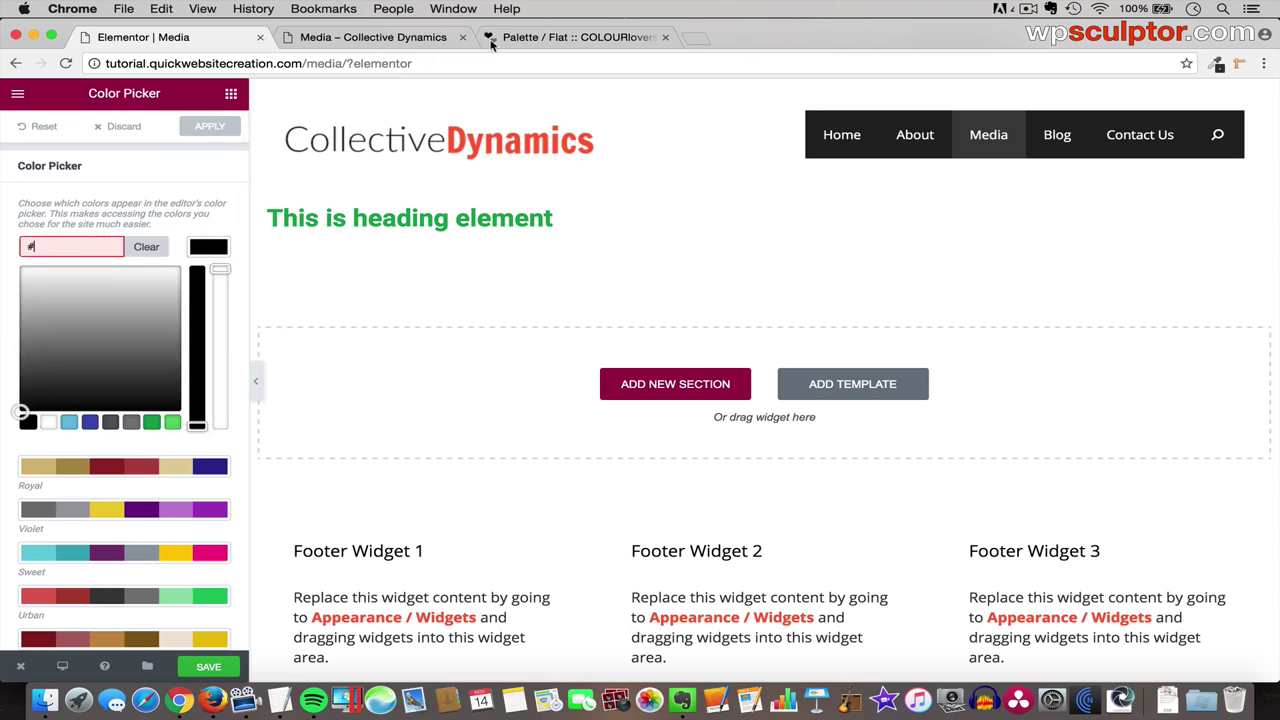
click(558, 38)
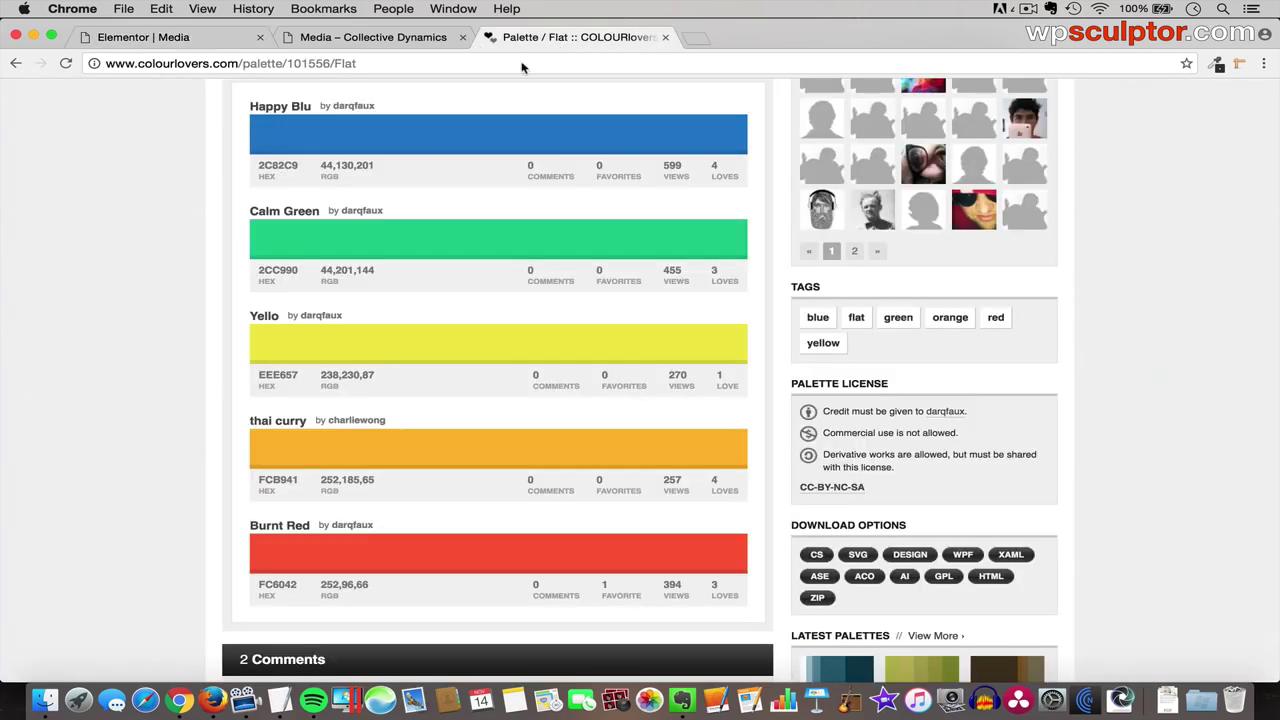
double_click(281, 166)
key(super+c)
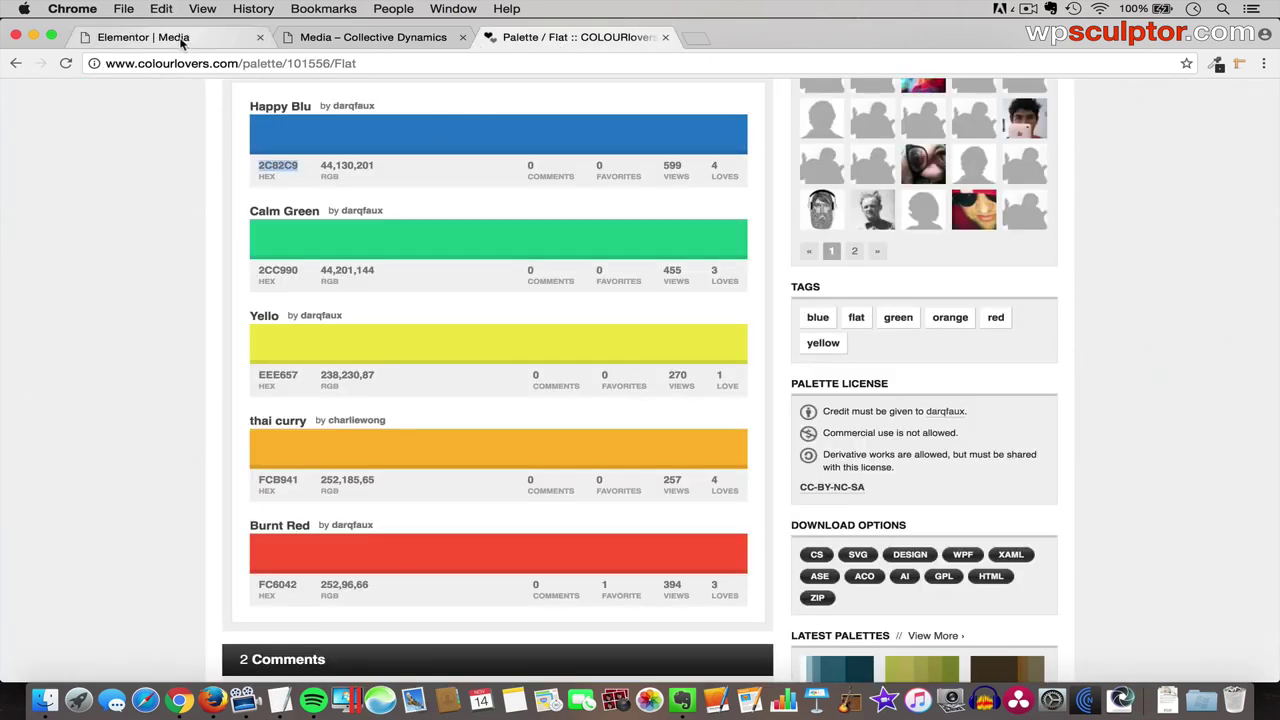
click(177, 38)
key(super+v)
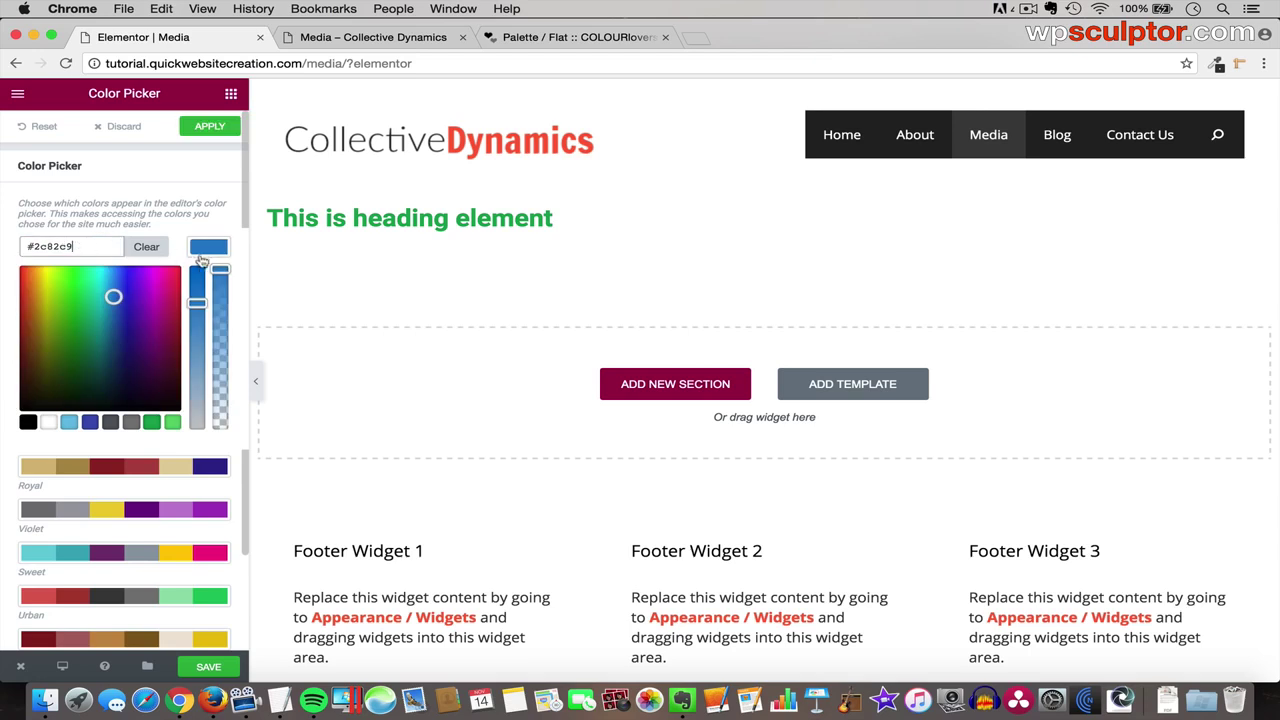
click(208, 248)
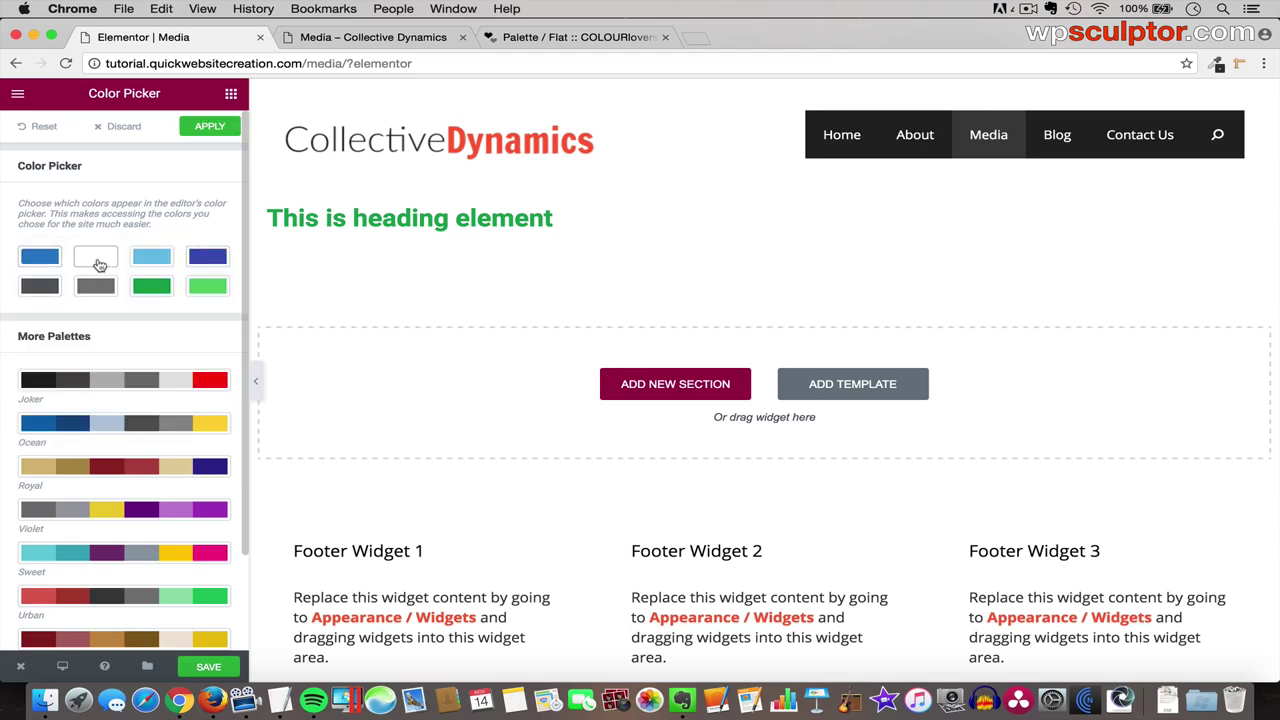
- Leave the white swatch unchanged and replace the light-blue swatch with Calm Green #2CC990
click(104, 258)
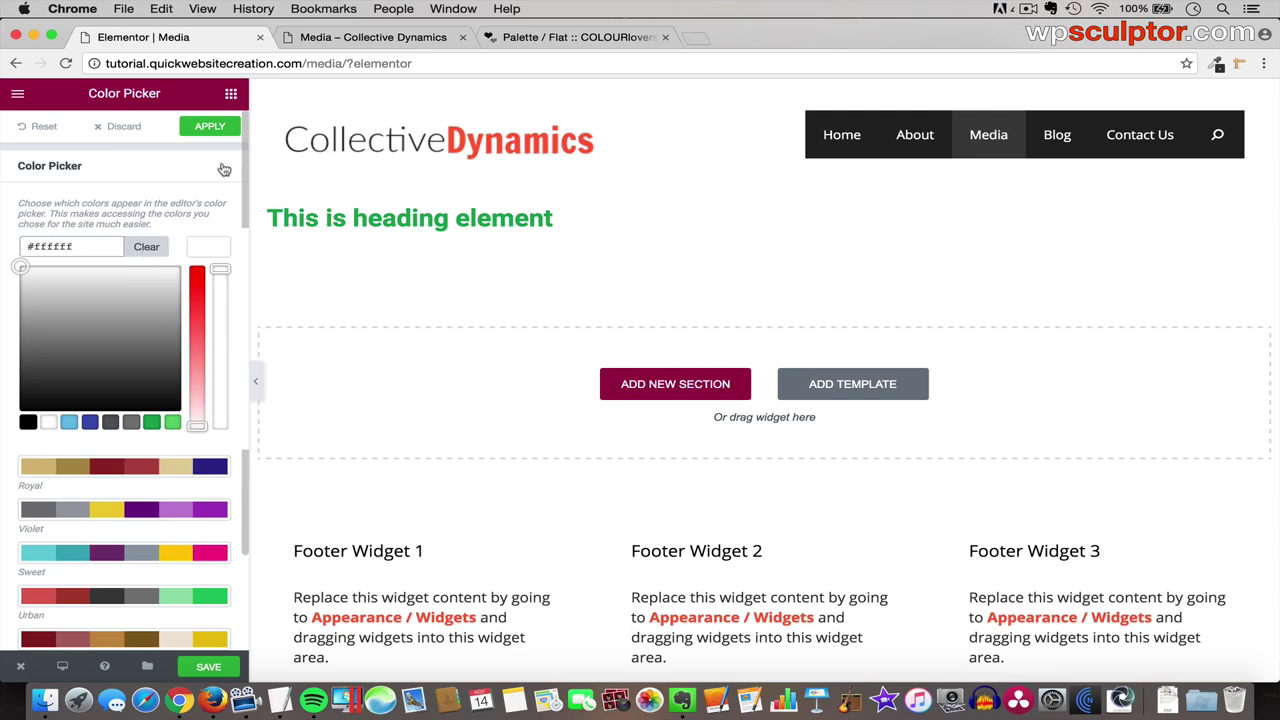
click(212, 257)
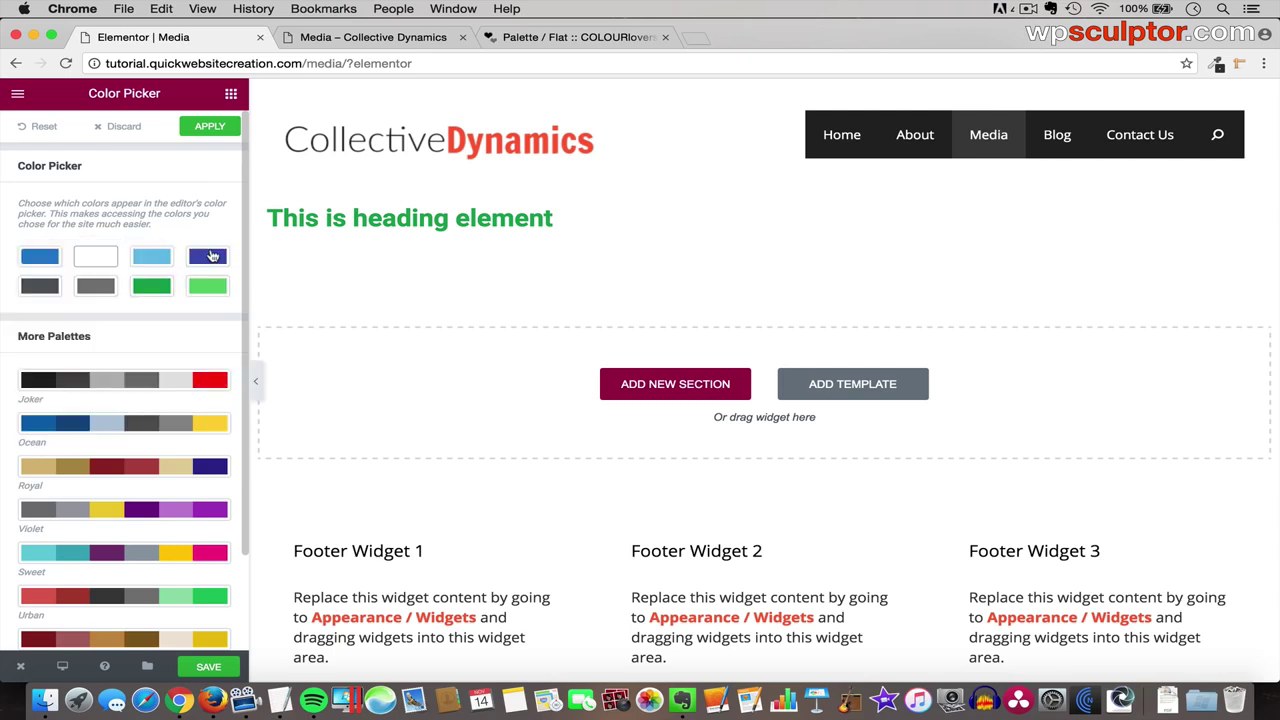
click(160, 261)
double_click(48, 247)
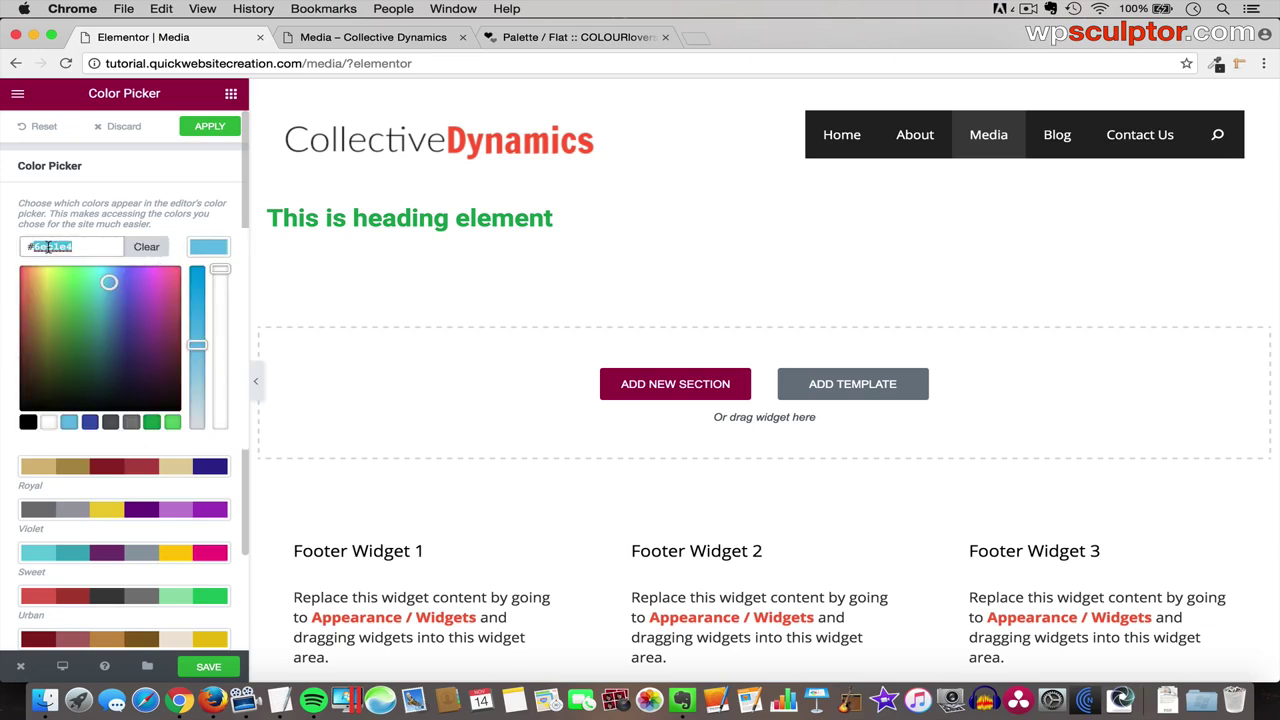
key(BackSpace)
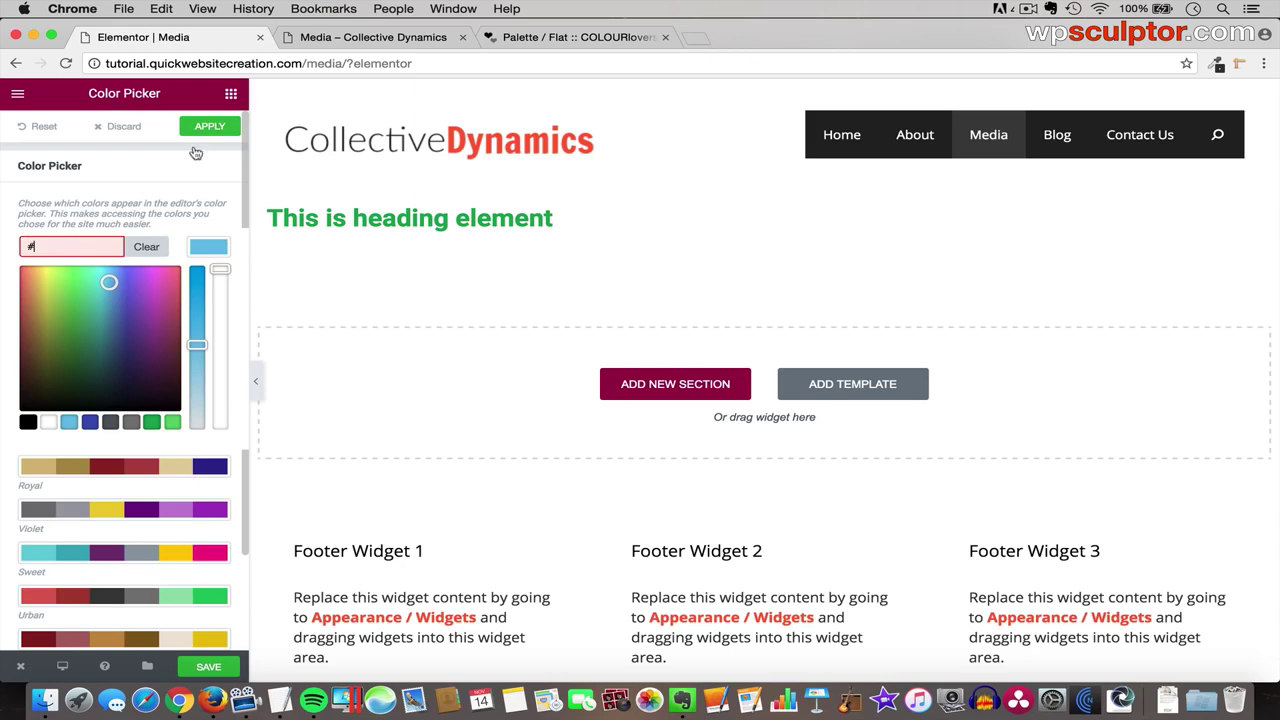
click(575, 37)
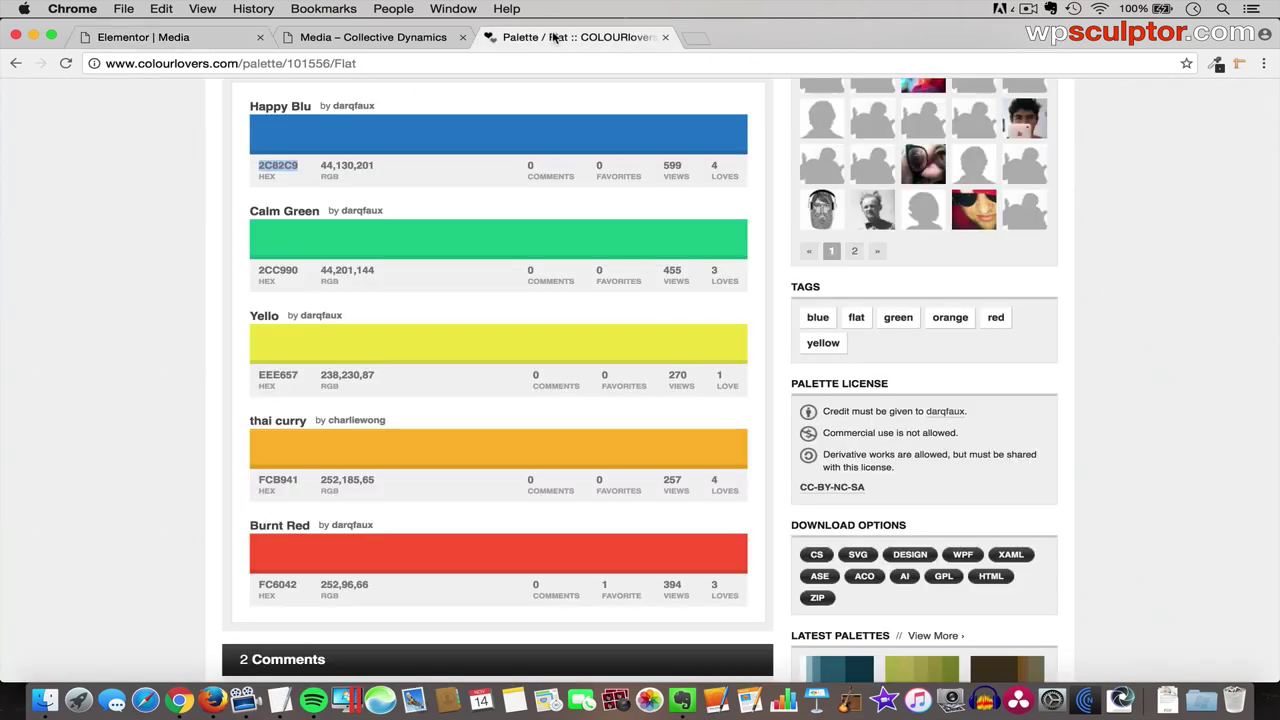
double_click(288, 269)
key(super+c)
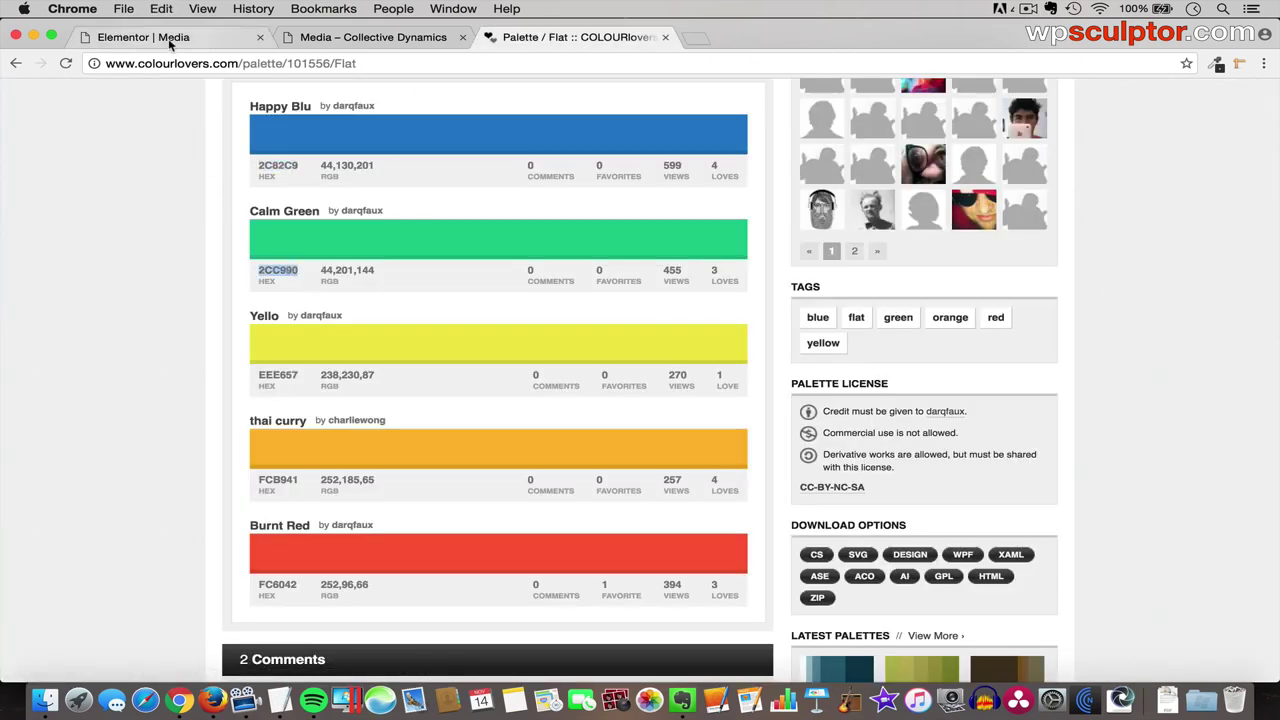
click(163, 37)
key(super+v)
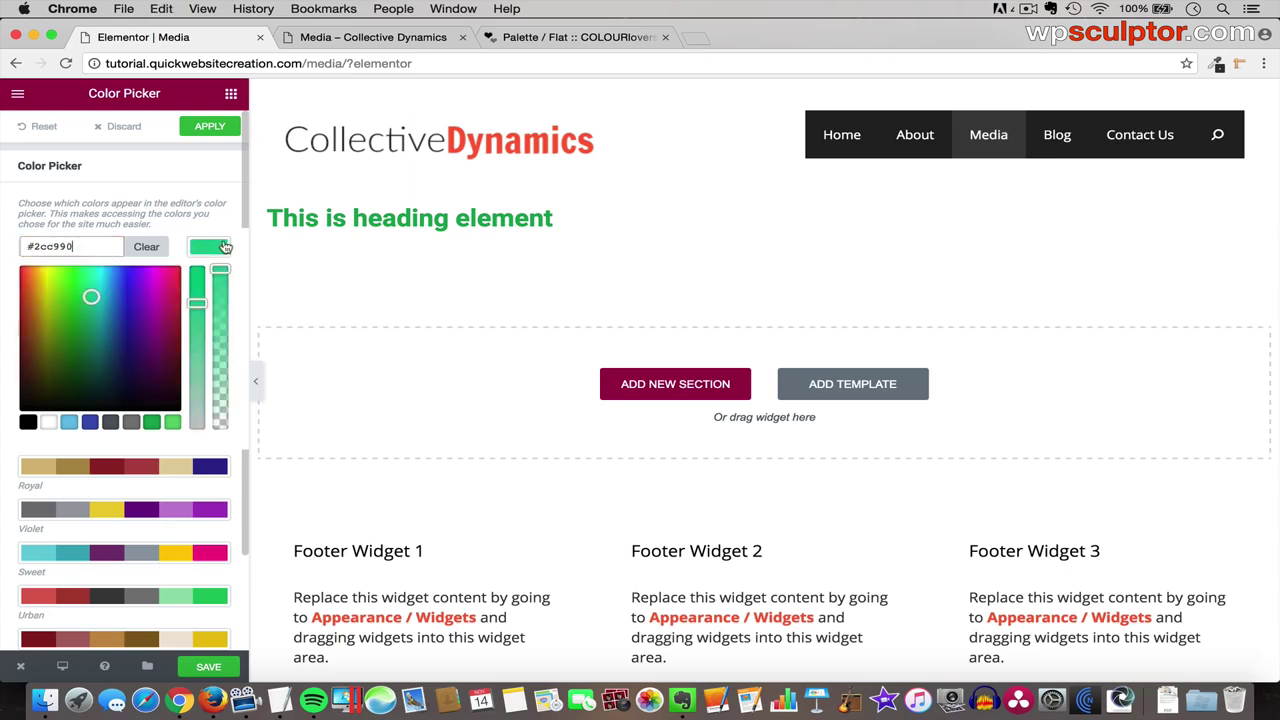
click(222, 248)
- Replace the dark-blue swatch with Burnt Red #FC6042
click(210, 258)
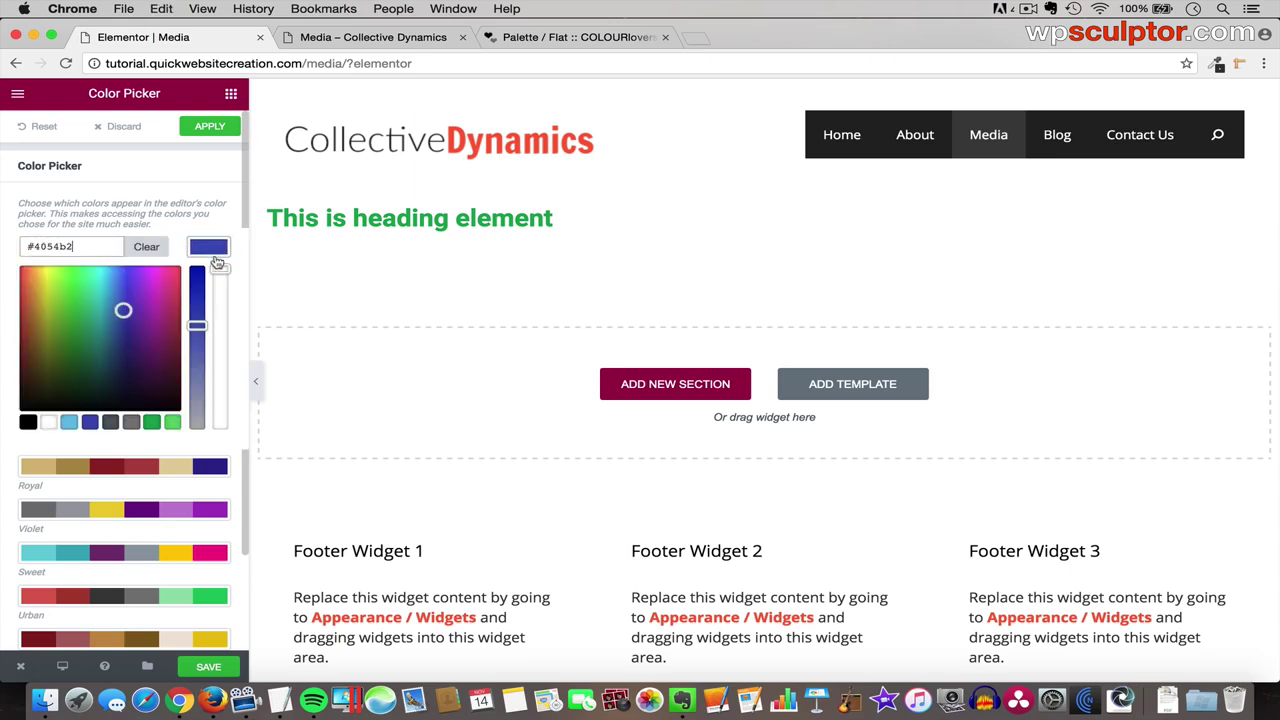
double_click(50, 246)
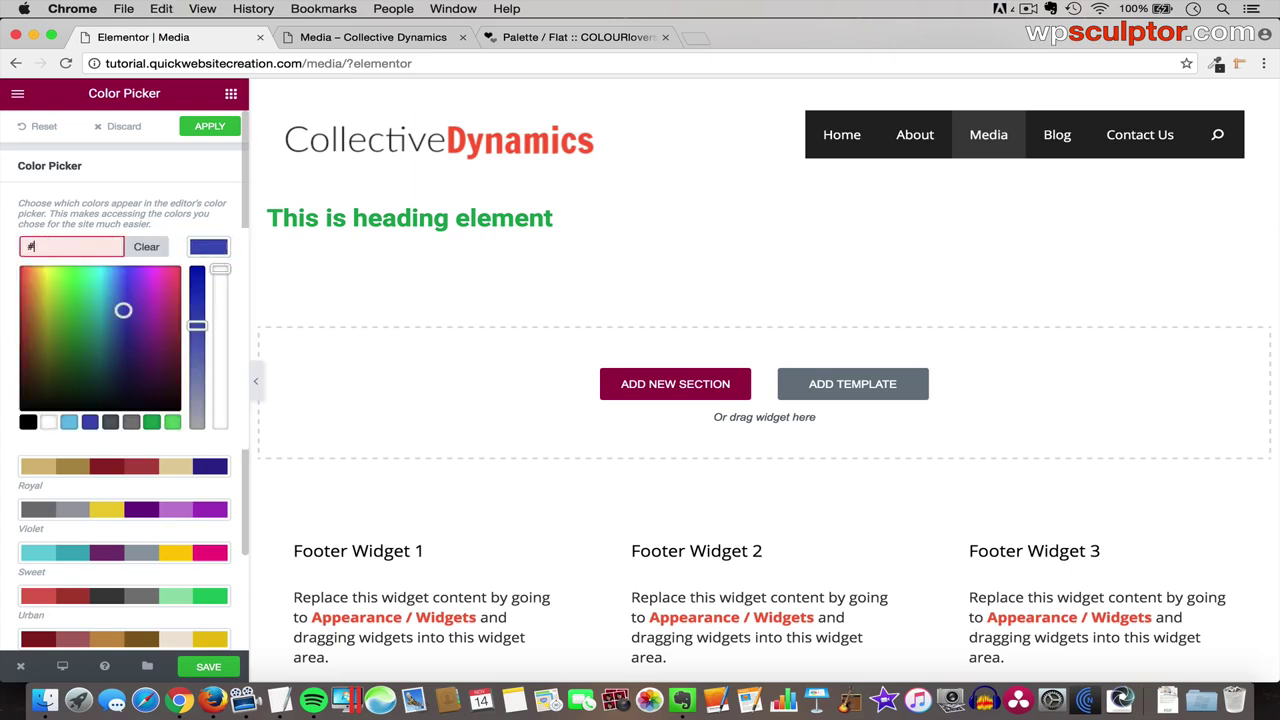
click(575, 37)
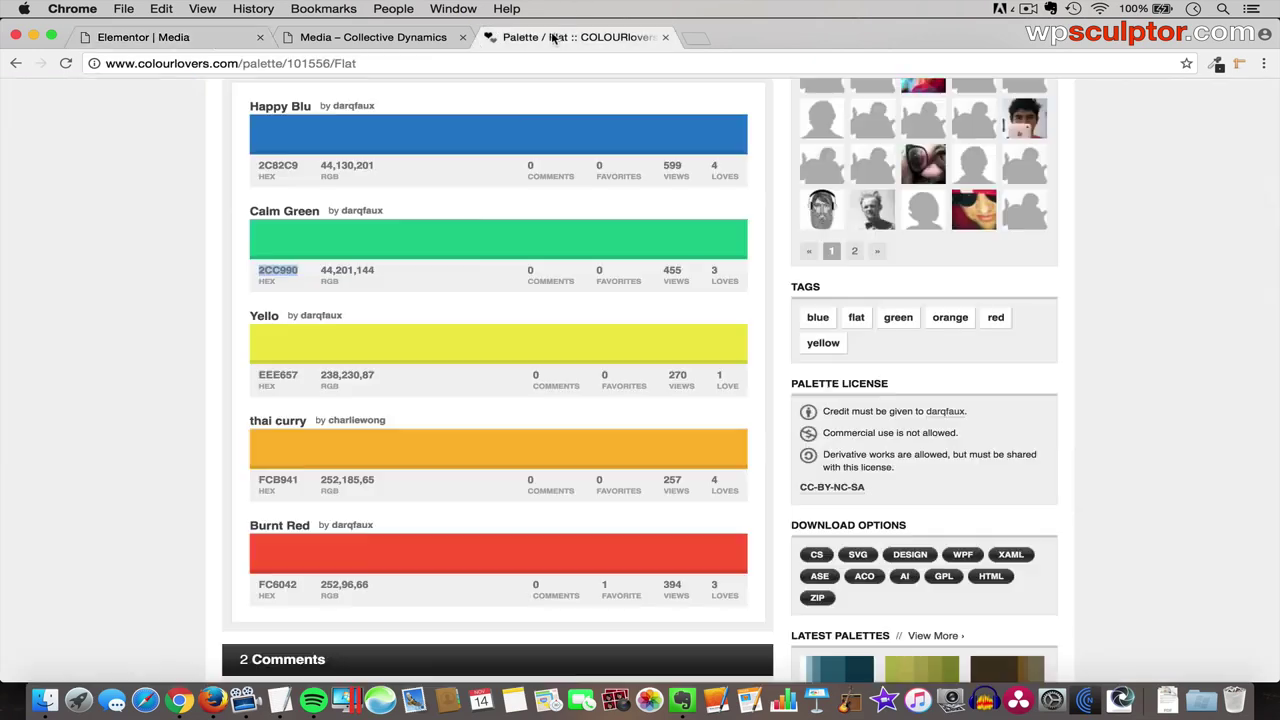
double_click(279, 586)
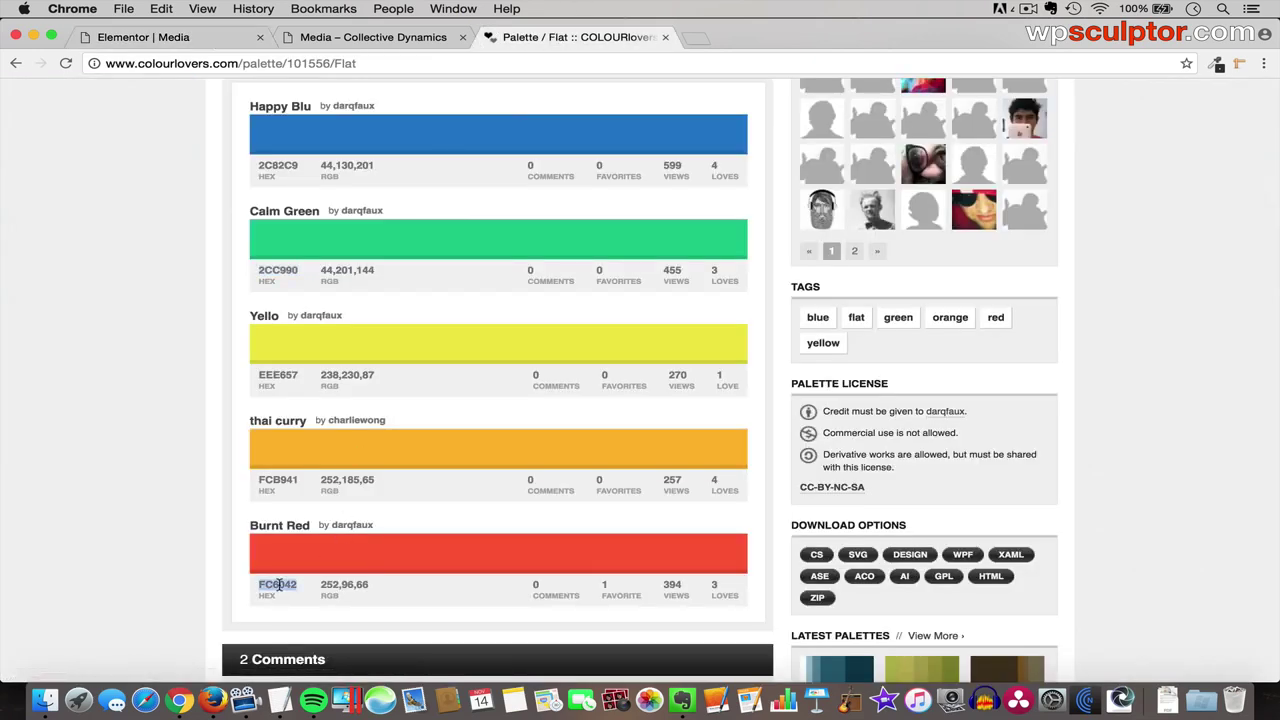
click(172, 38)
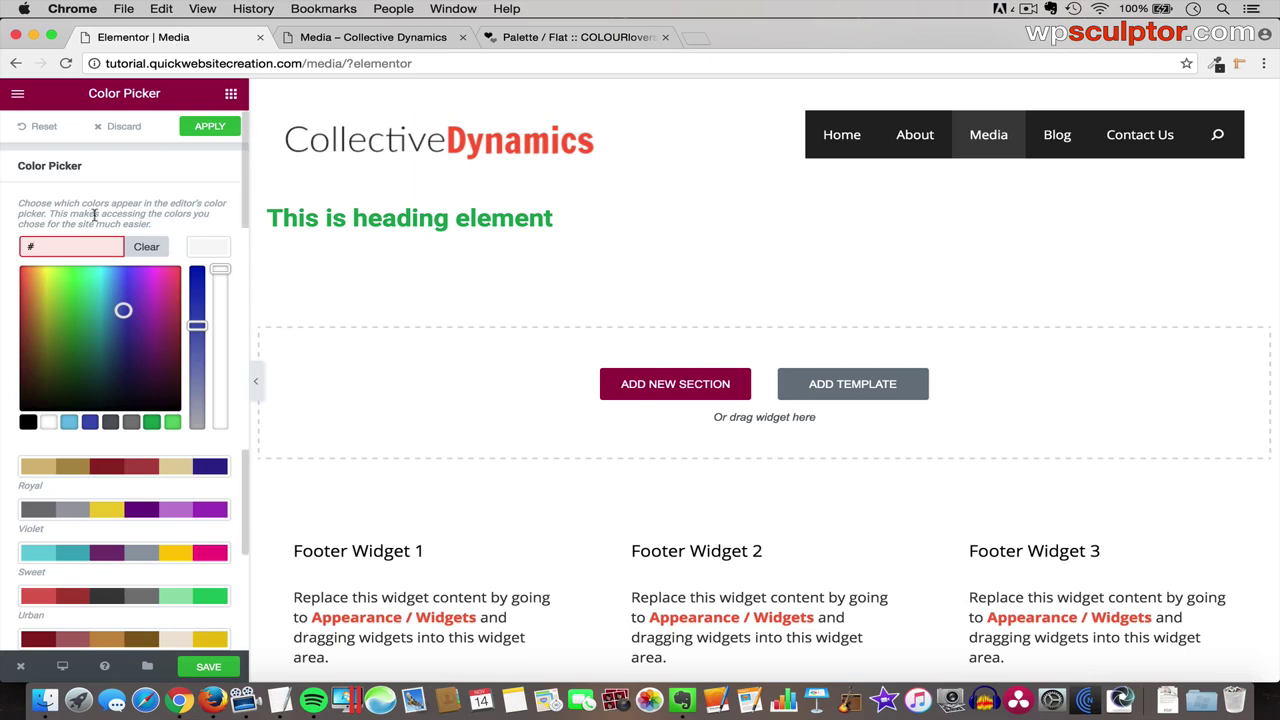
click(85, 246)
key(super+v)
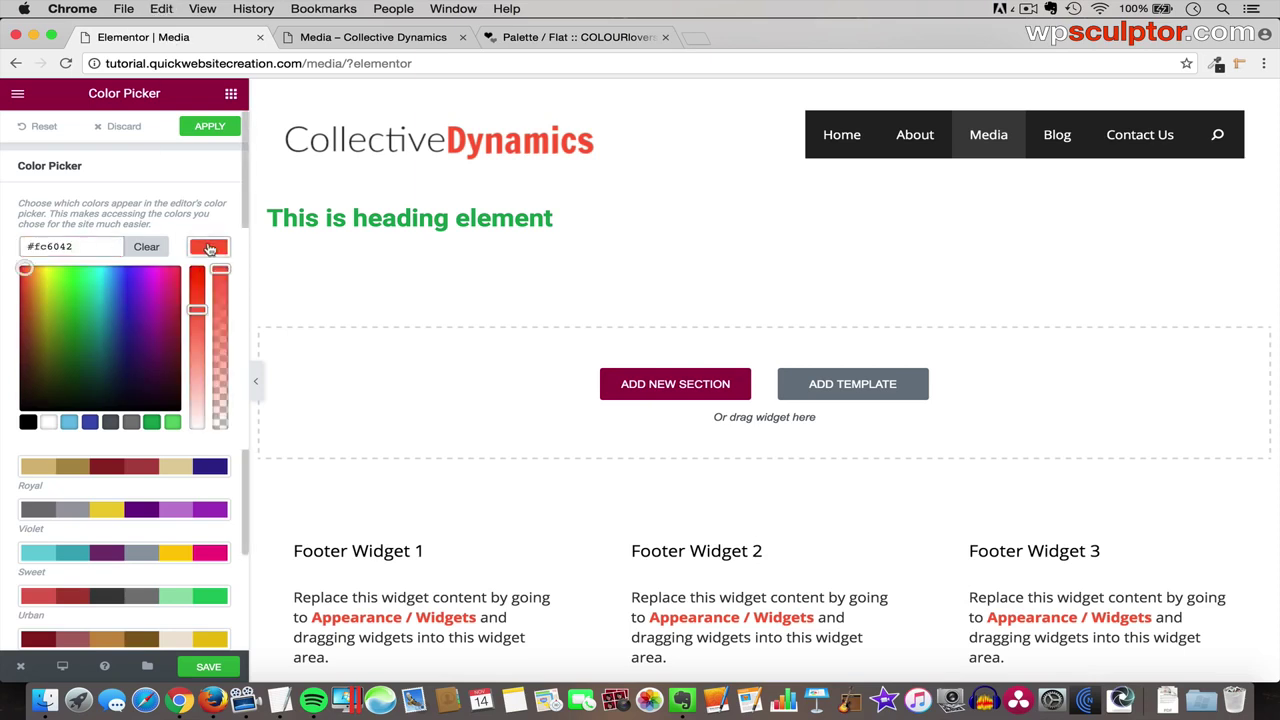
click(208, 248)
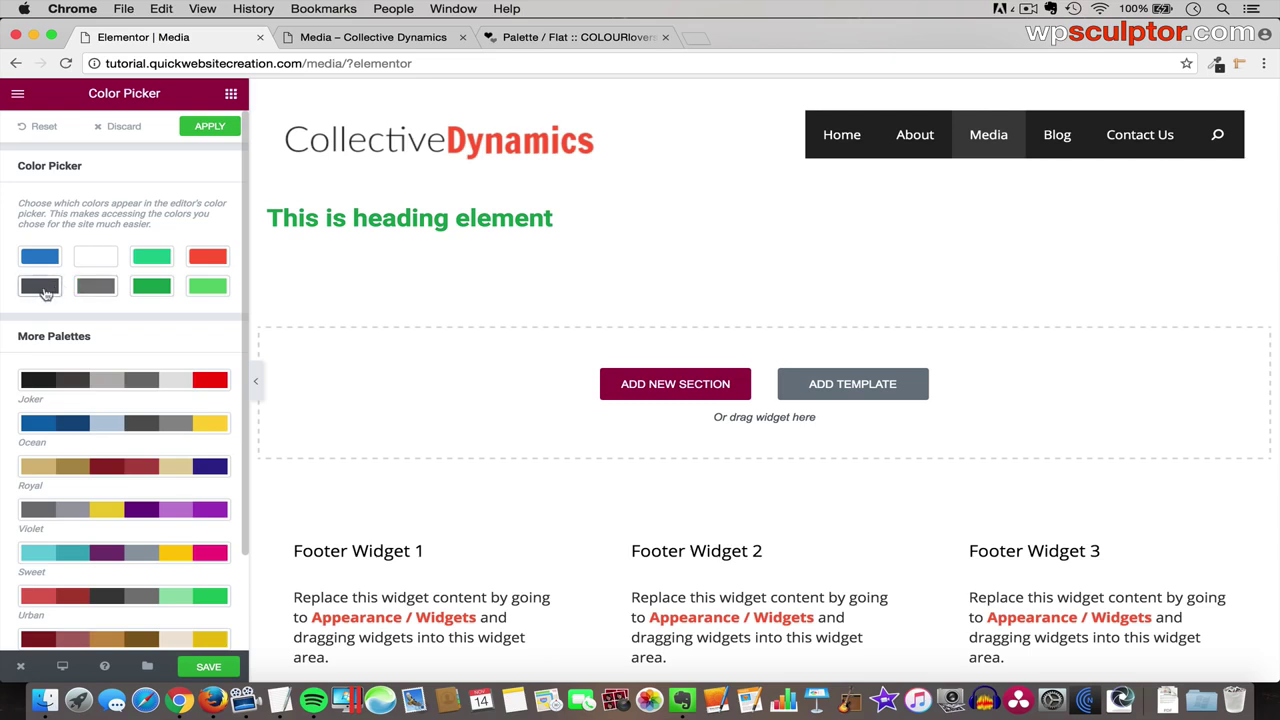
- Set the first dark palette swatch to #222222, using a colour sampled from the page
click(40, 292)
double_click(65, 275)
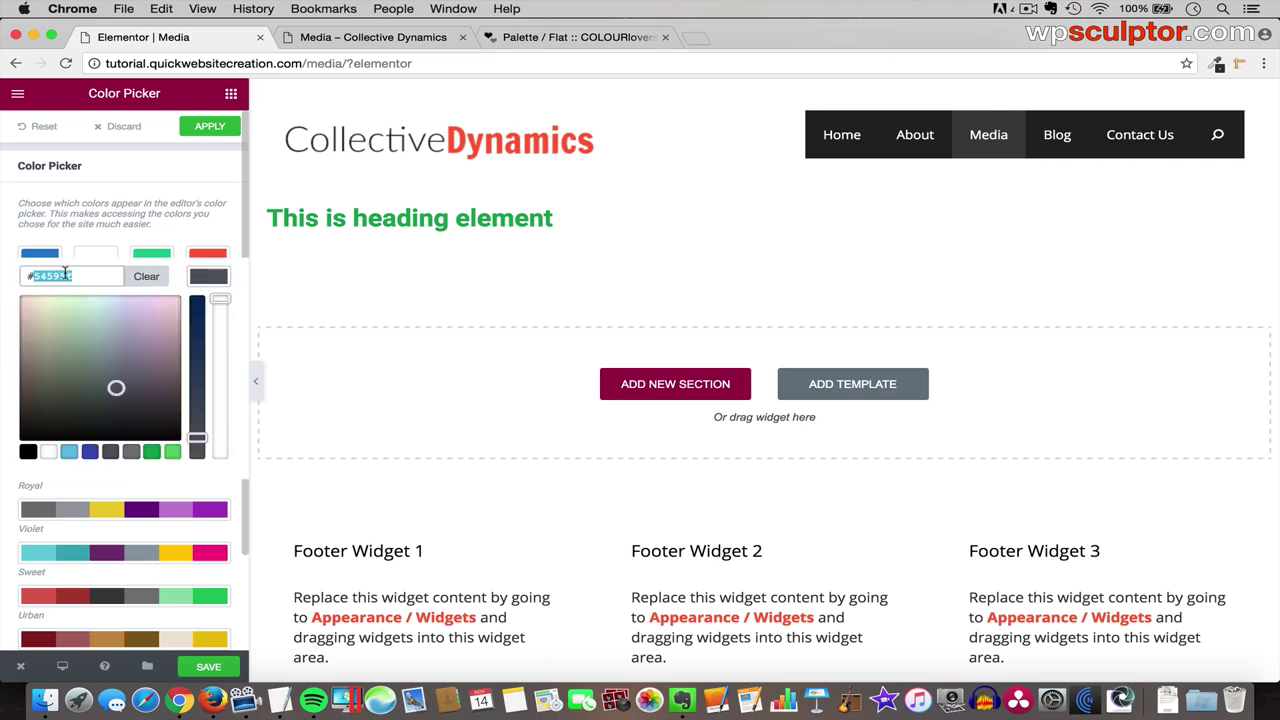
key(BackSpace)
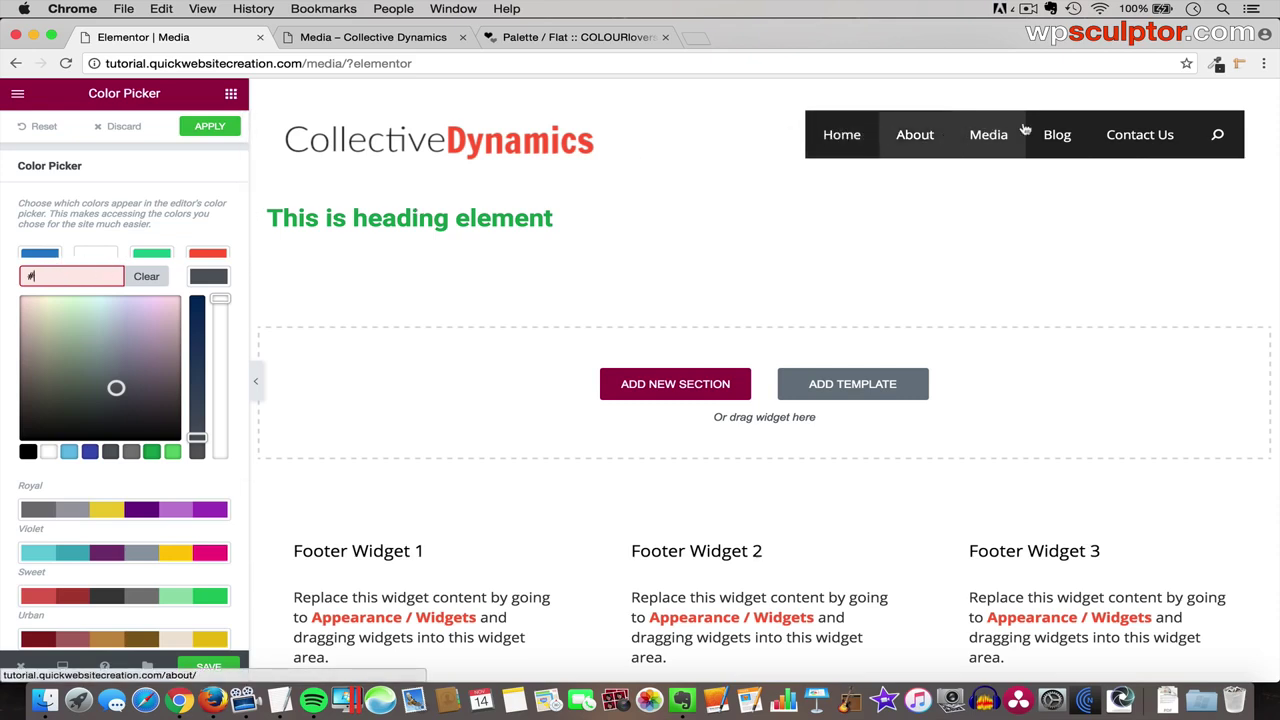
click(1218, 64)
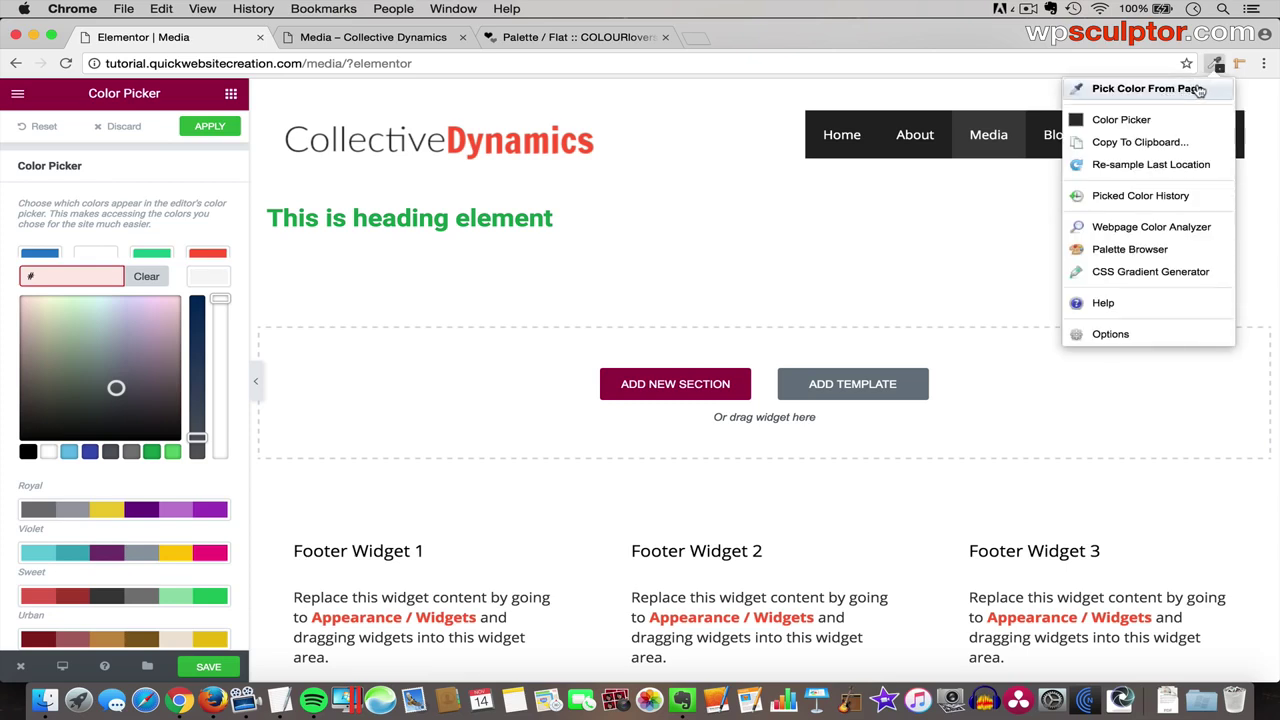
click(1199, 90)
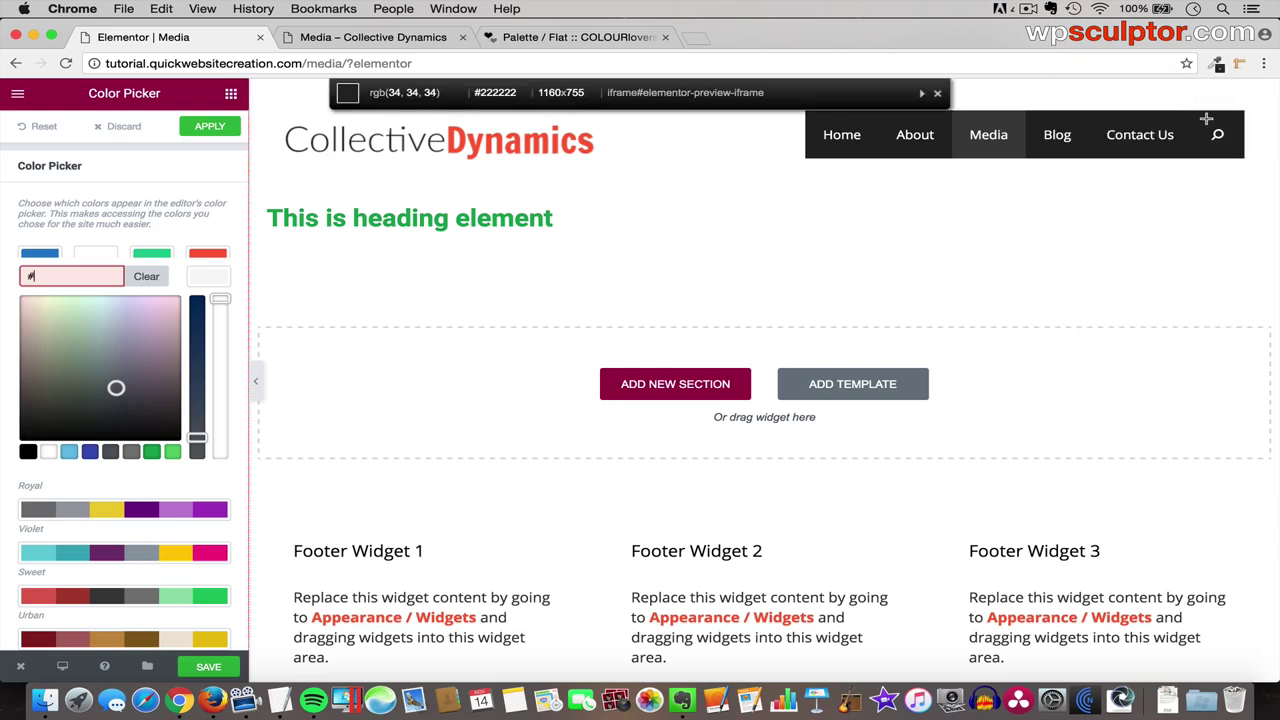
click(1206, 119)
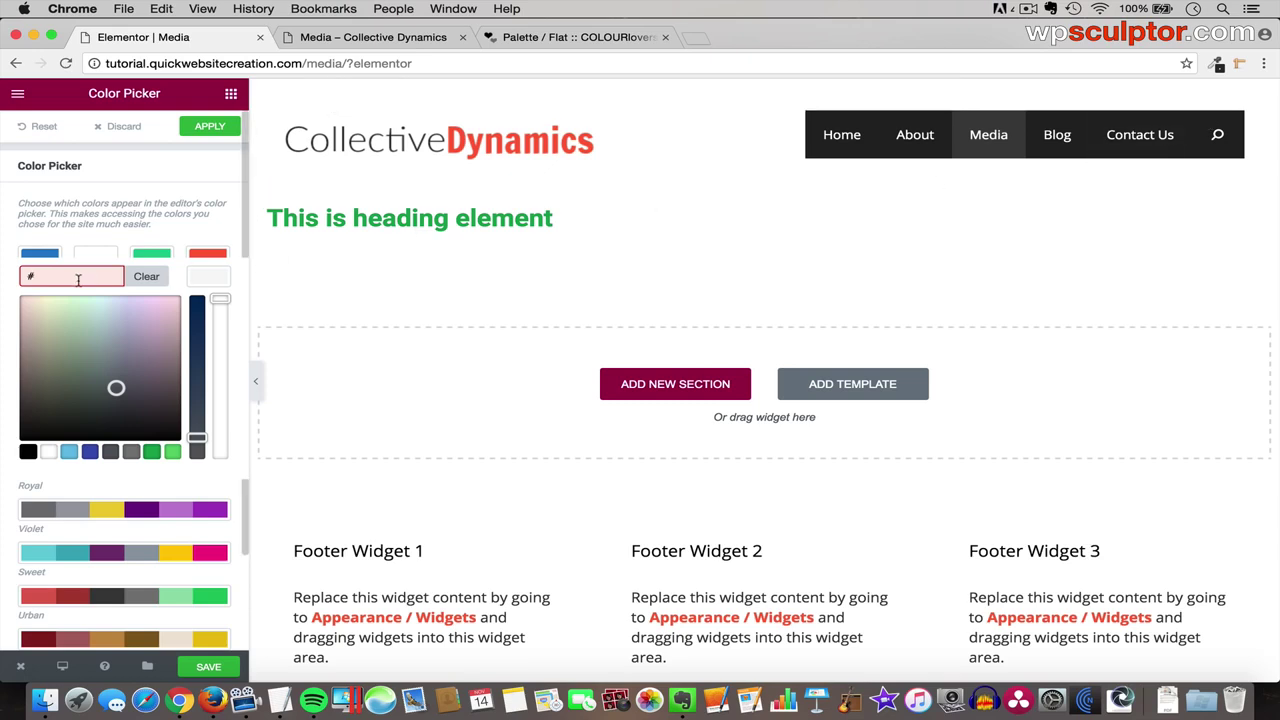
text(222222)
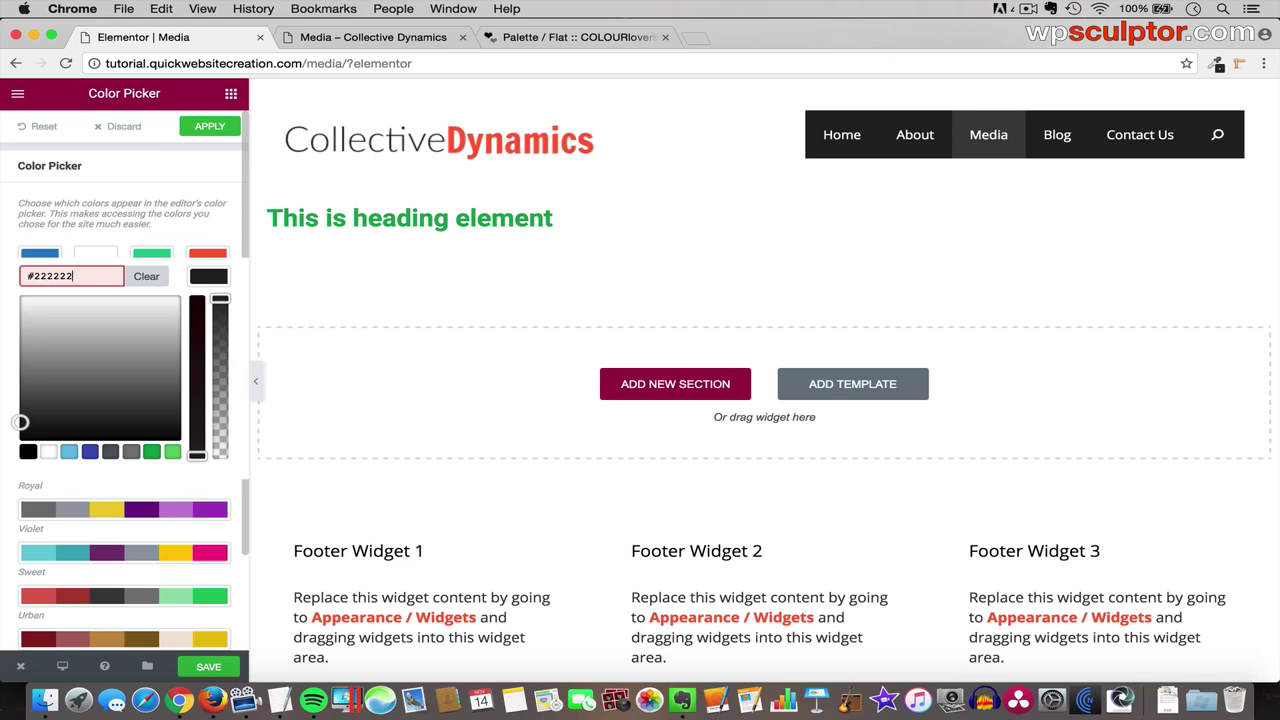
key(BackSpace)
key(BackSpace)
key(super+v)
key(BackSpace)
click(208, 281)
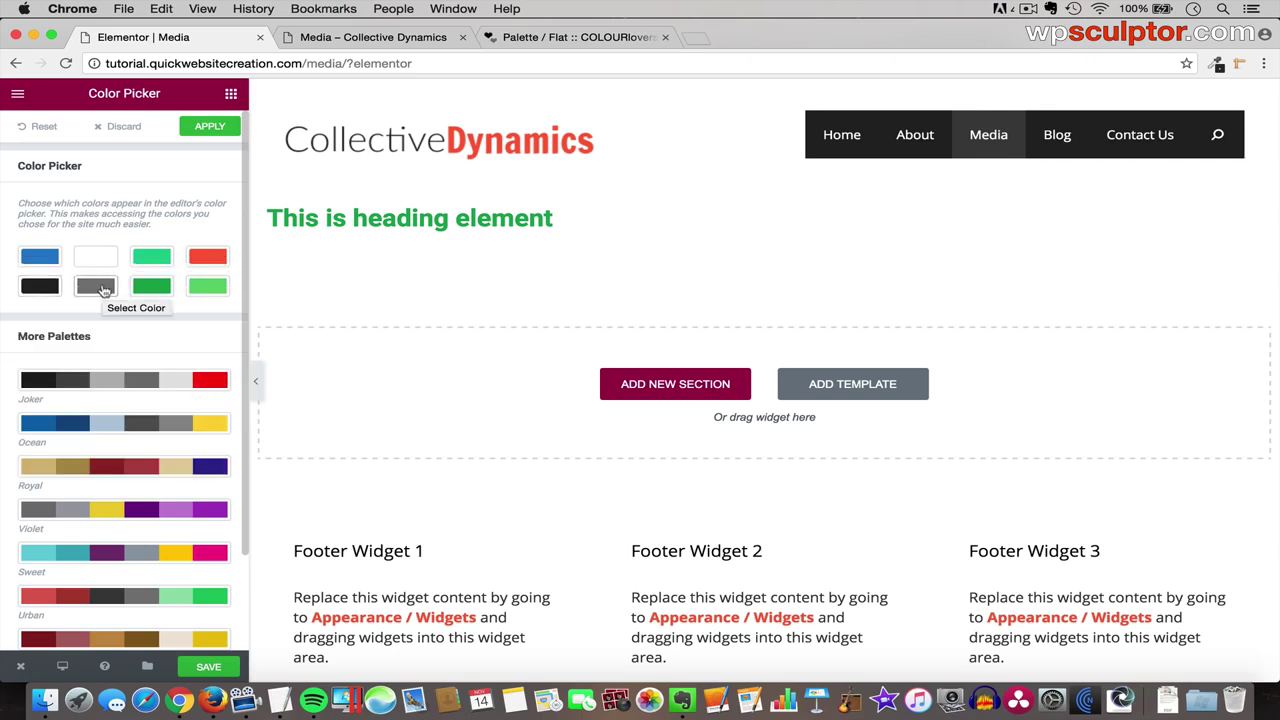
- Set the grey swatch to #3f3f3f, sampled from the site's dark menu bar
click(97, 290)
double_click(54, 275)
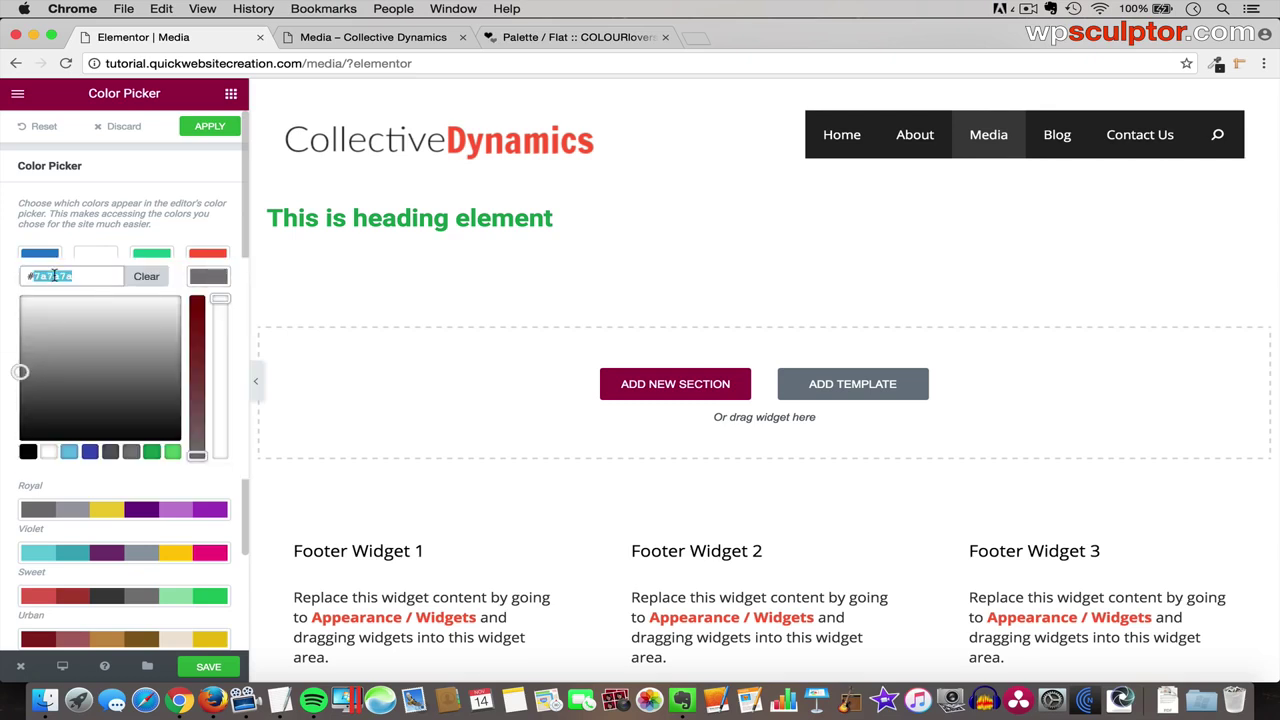
key(BackSpace)
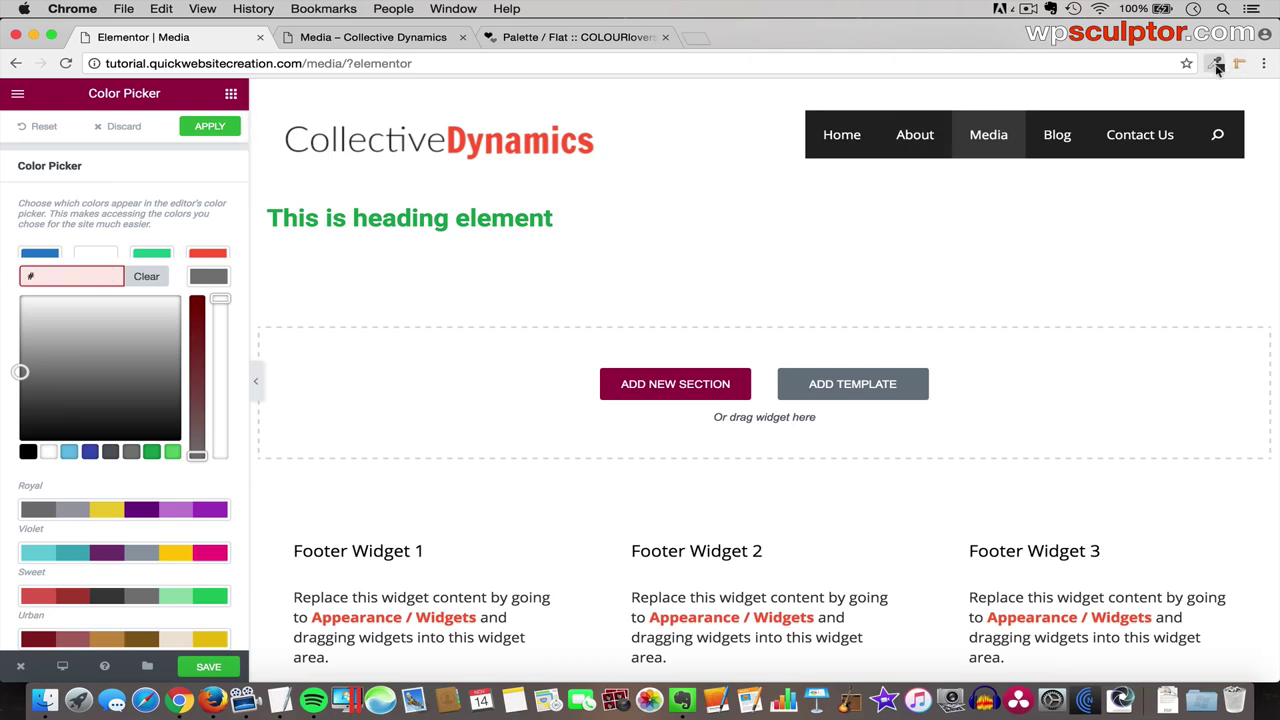
click(1217, 65)
click(1180, 87)
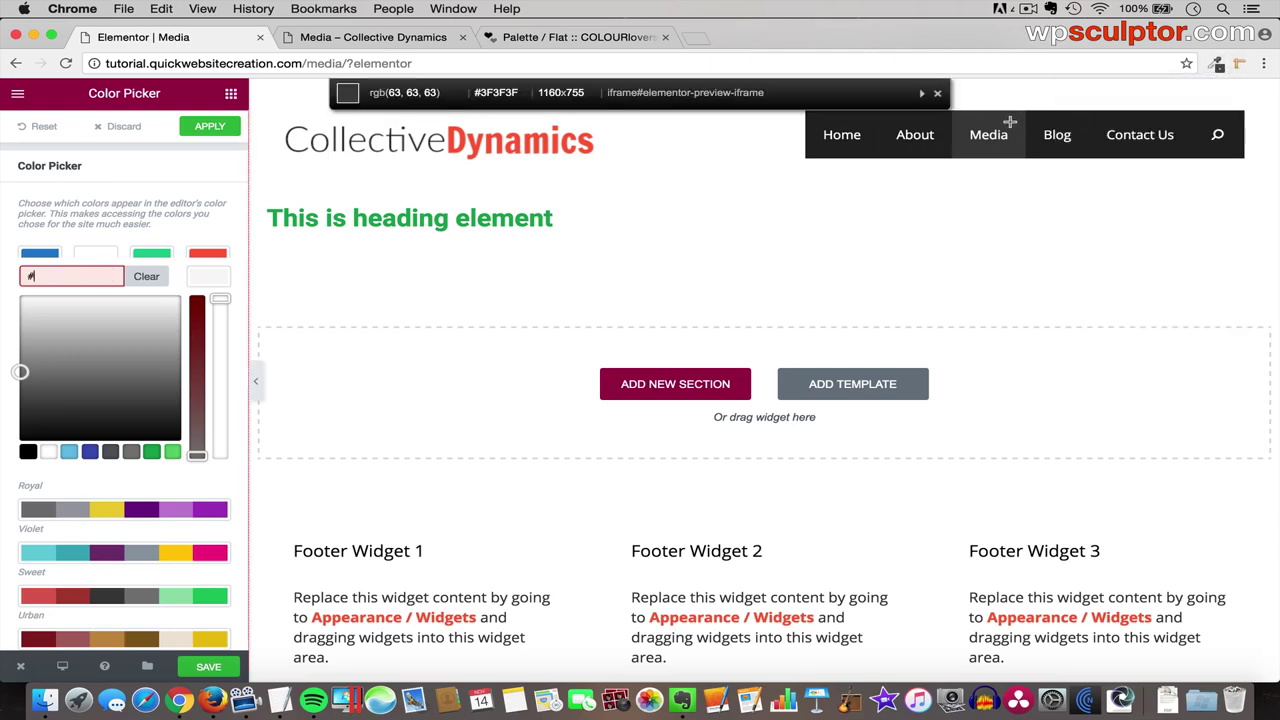
click(1009, 122)
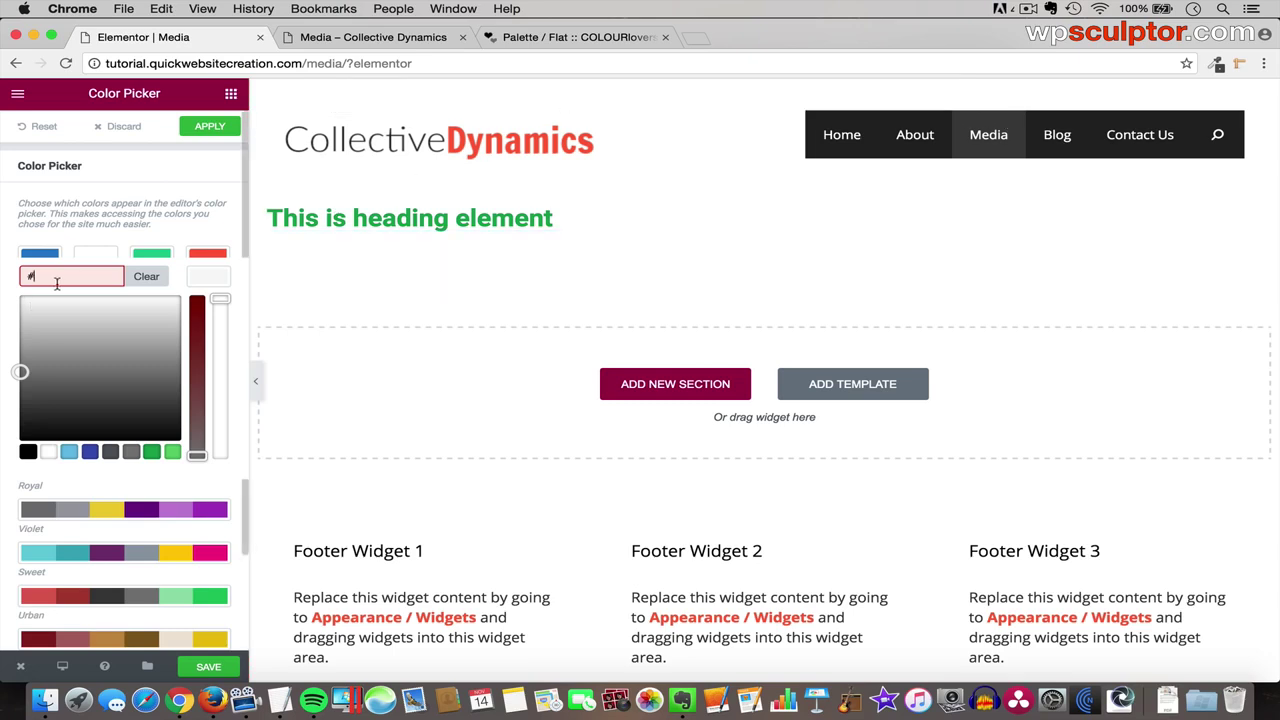
text(3ff3f)
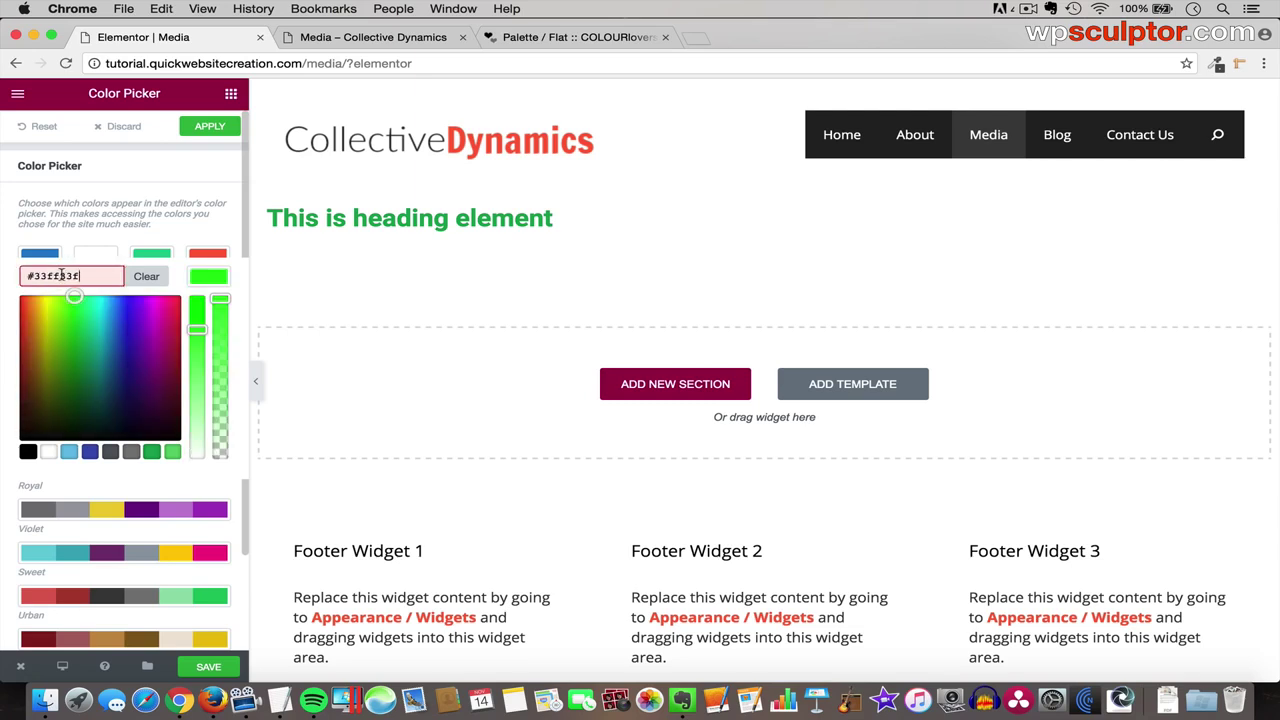
triple_click(60, 275)
text(#3f3f3f)
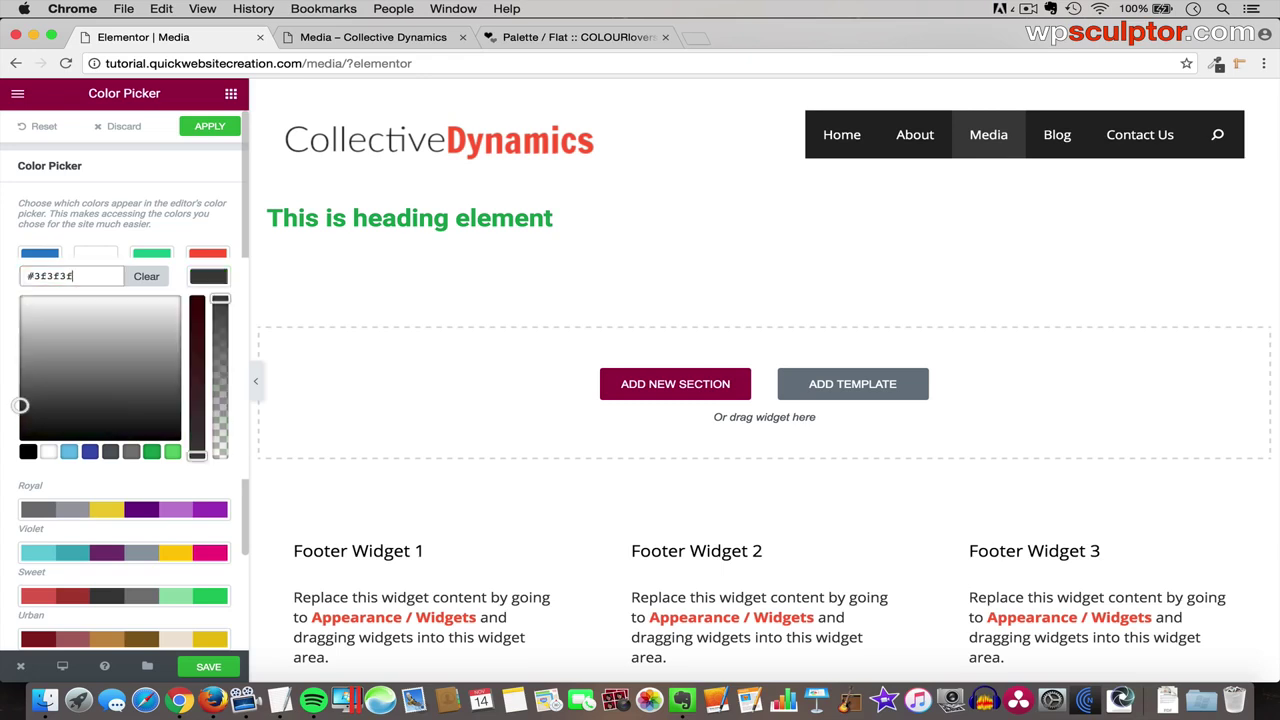
click(212, 283)
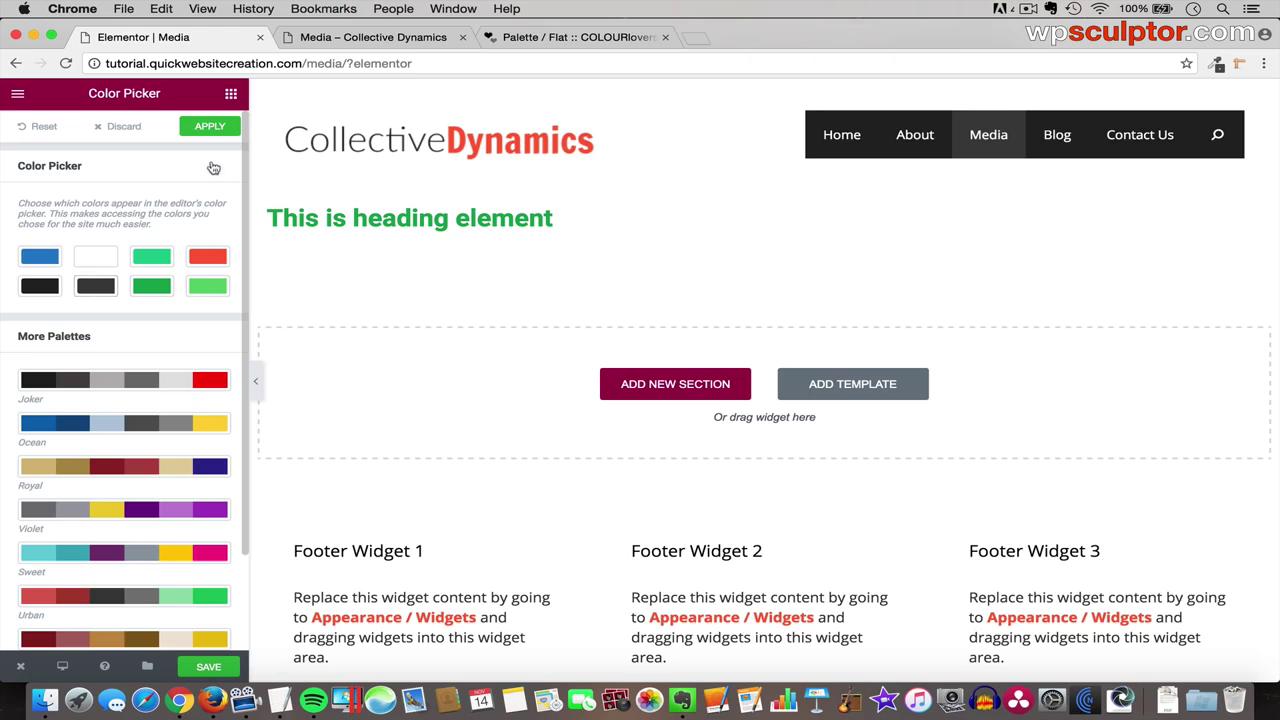
- Apply and save the new palette, preview it in the heading's Text Color options, then reopen Color Picker settings
click(210, 128)
click(209, 667)
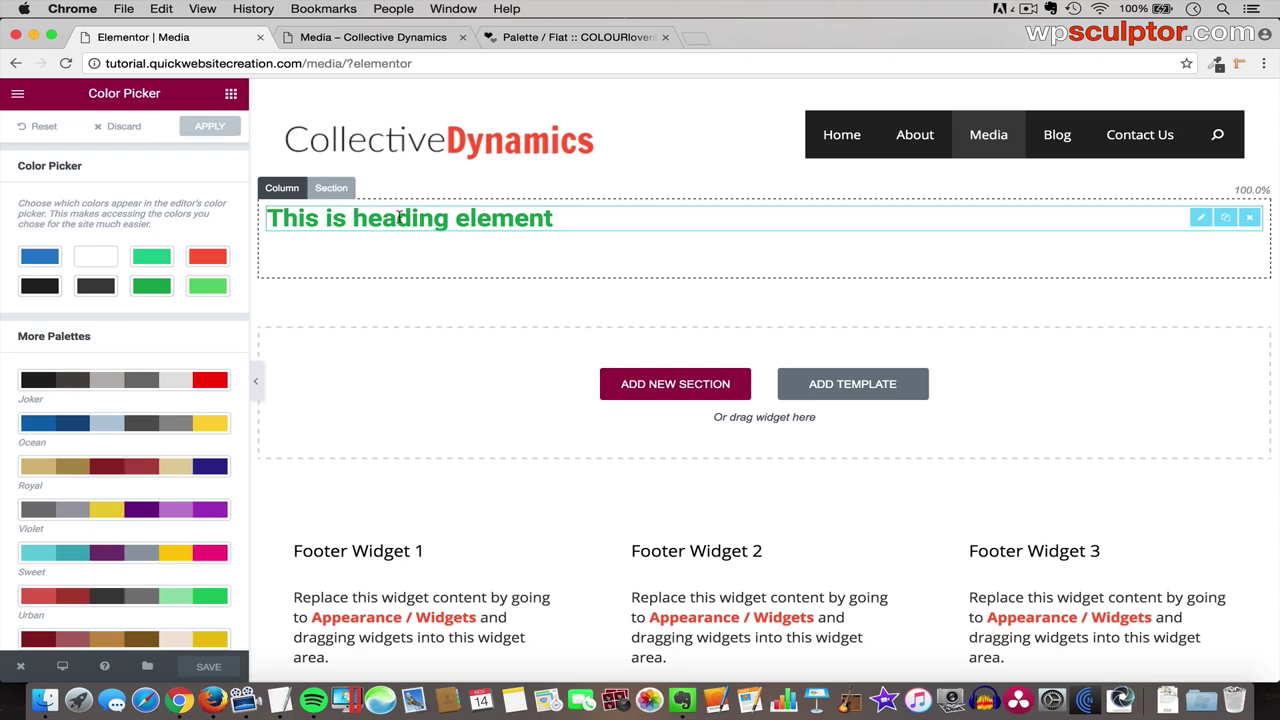
click(400, 217)
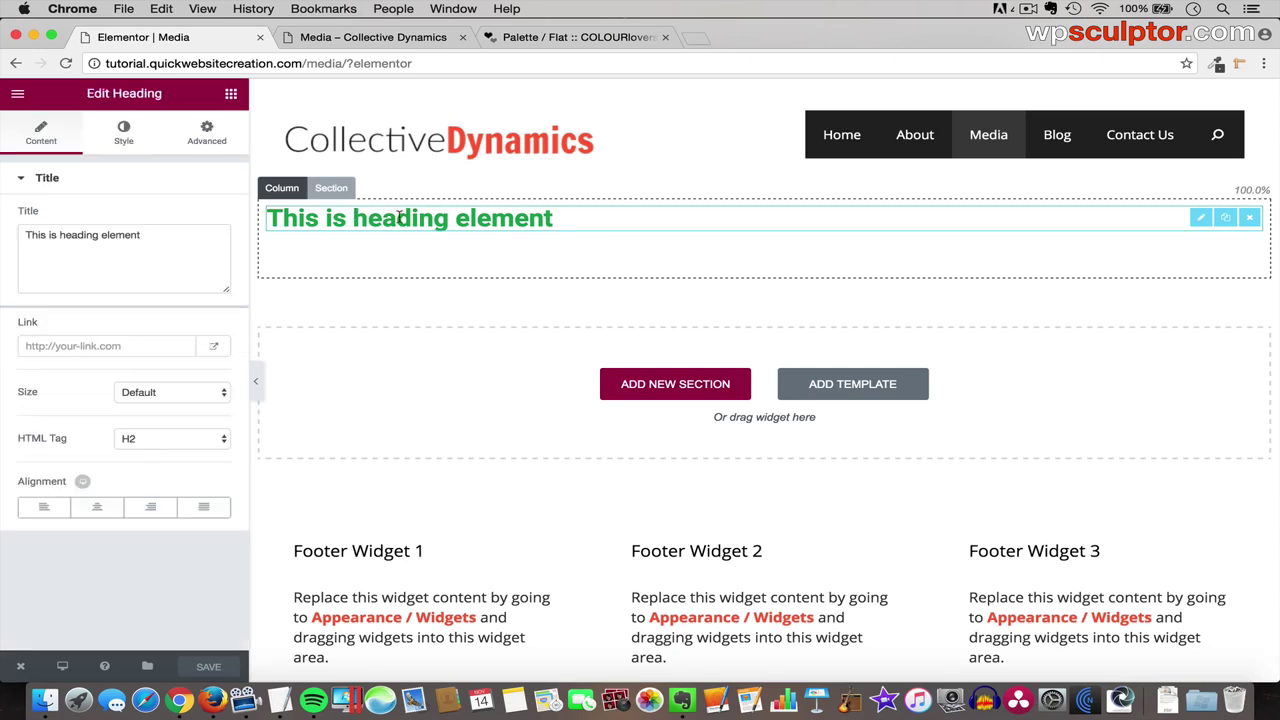
click(123, 133)
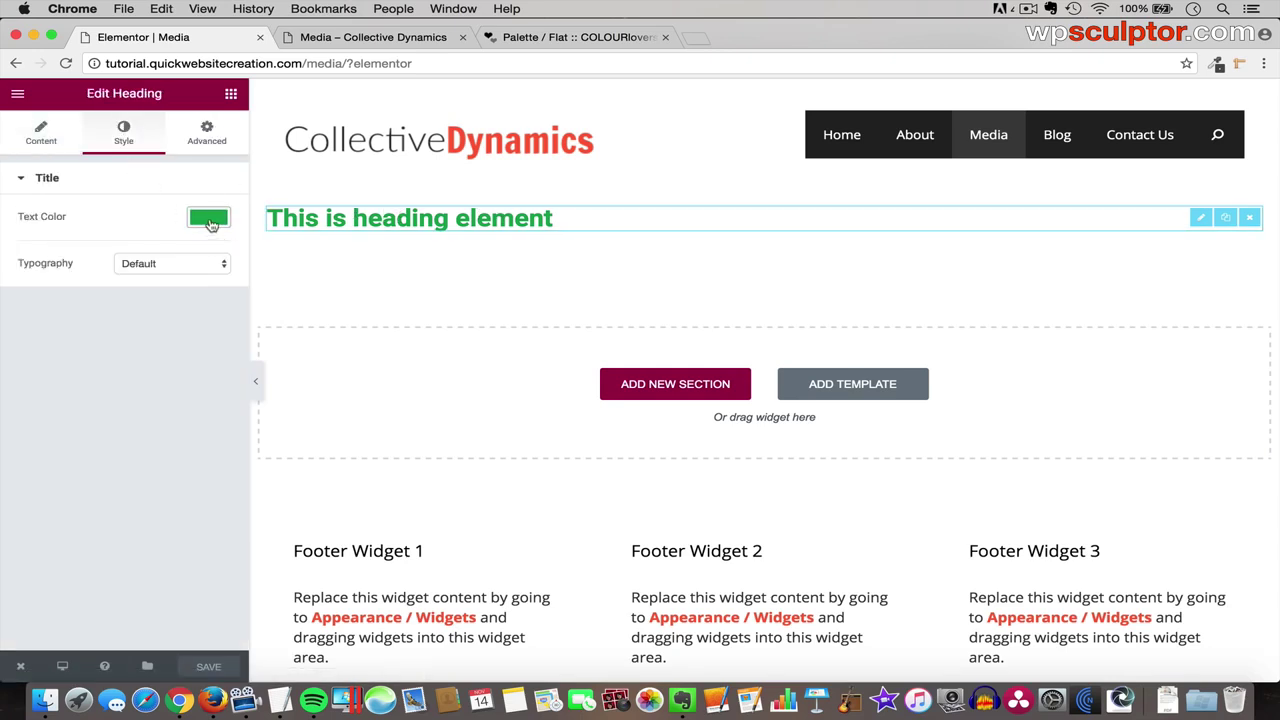
click(201, 226)
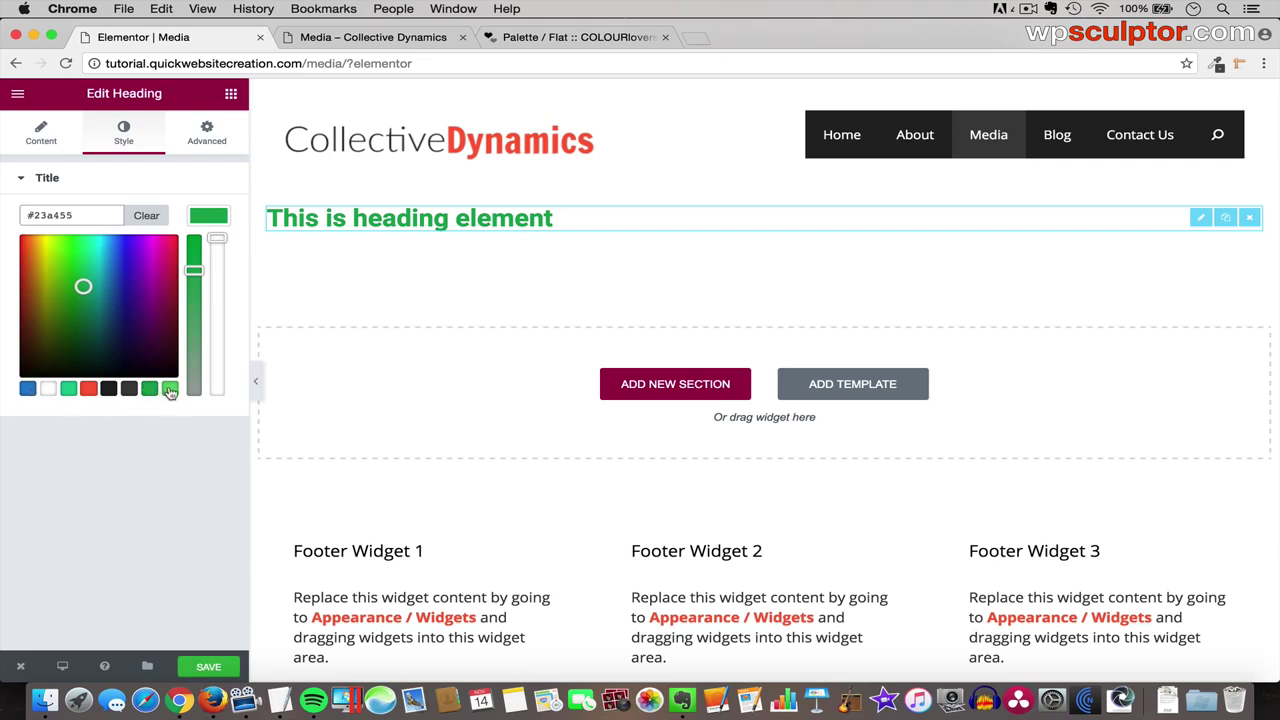
click(17, 94)
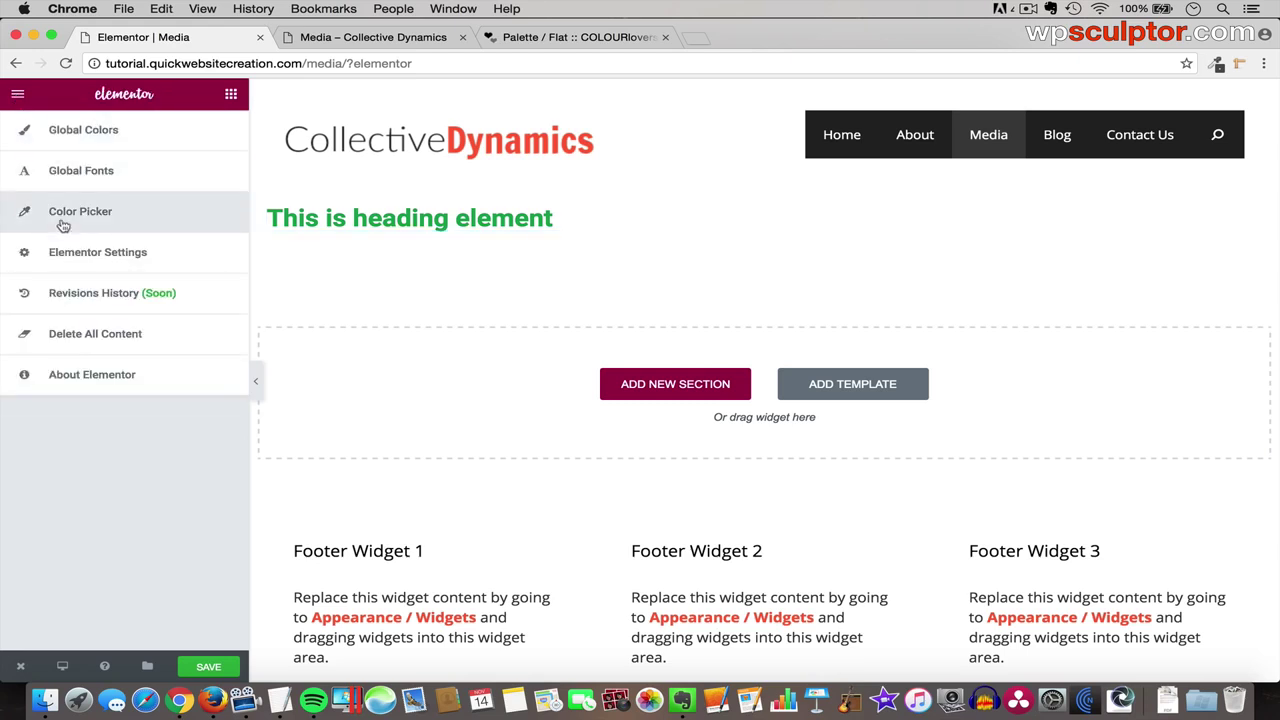
click(102, 220)
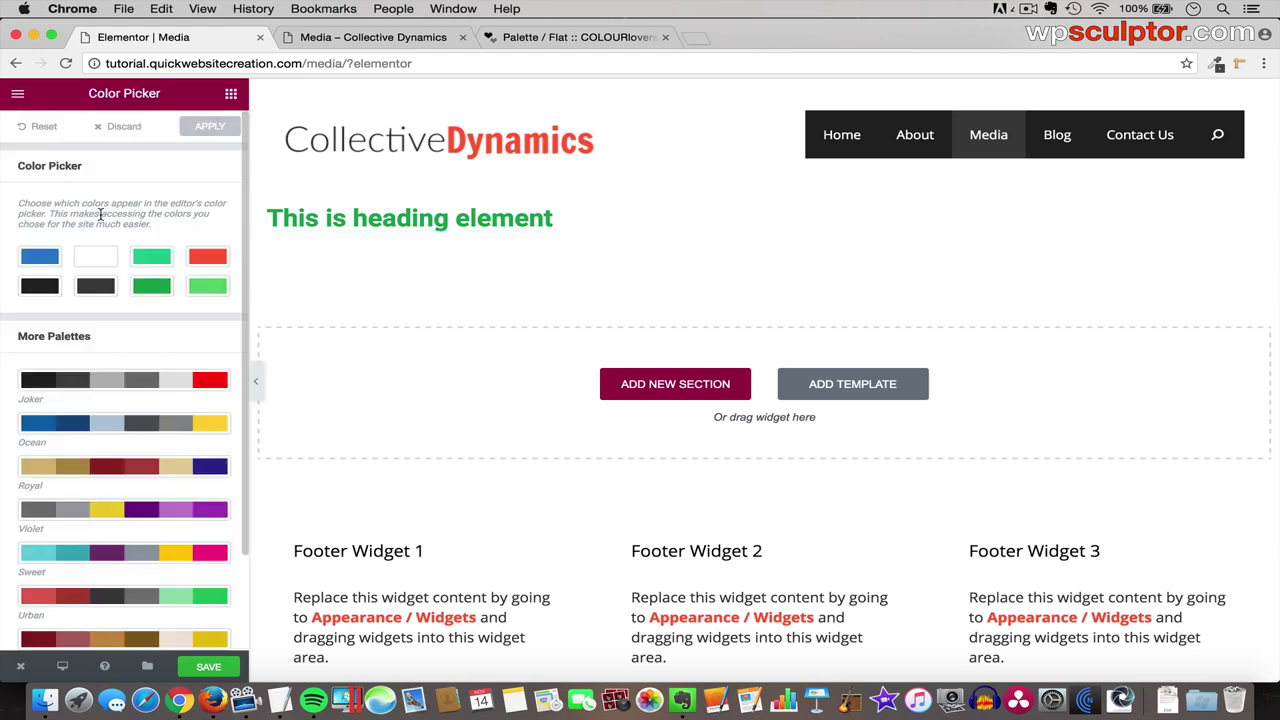
- Turn both the dark green and light green swatches white (#ffffff) and apply the palette
click(153, 289)
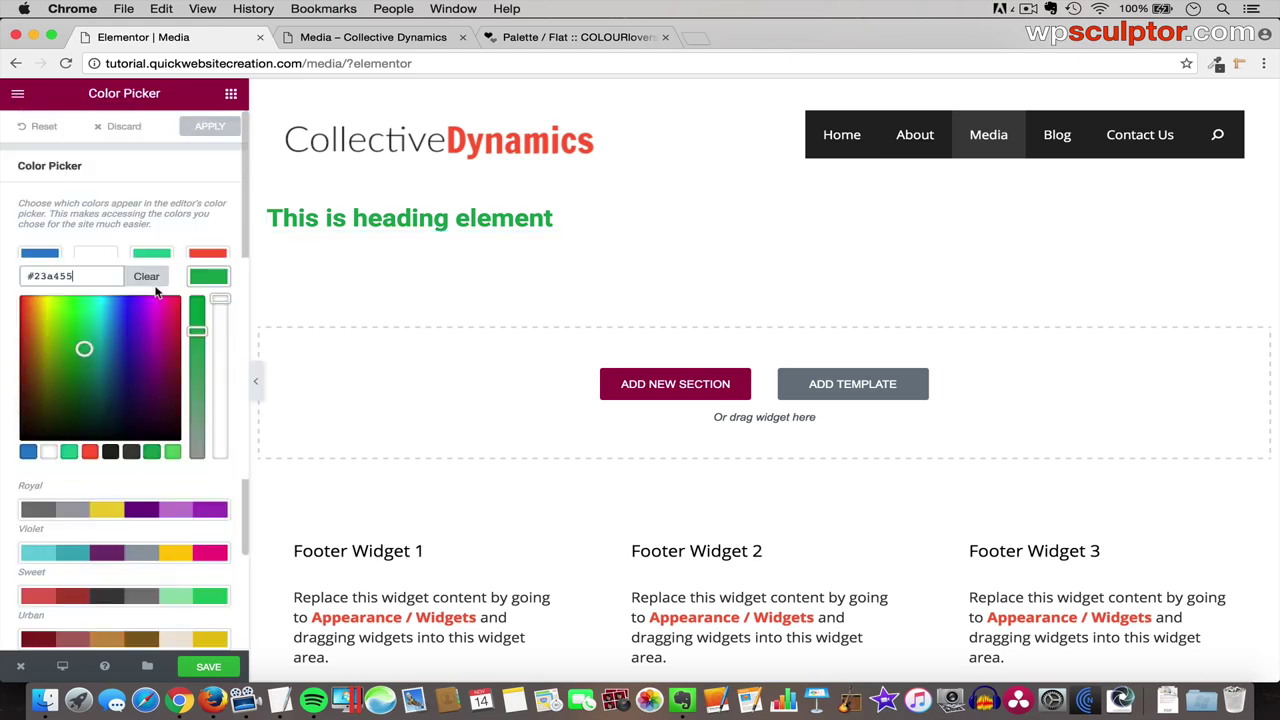
double_click(62, 276)
key(BackSpace)
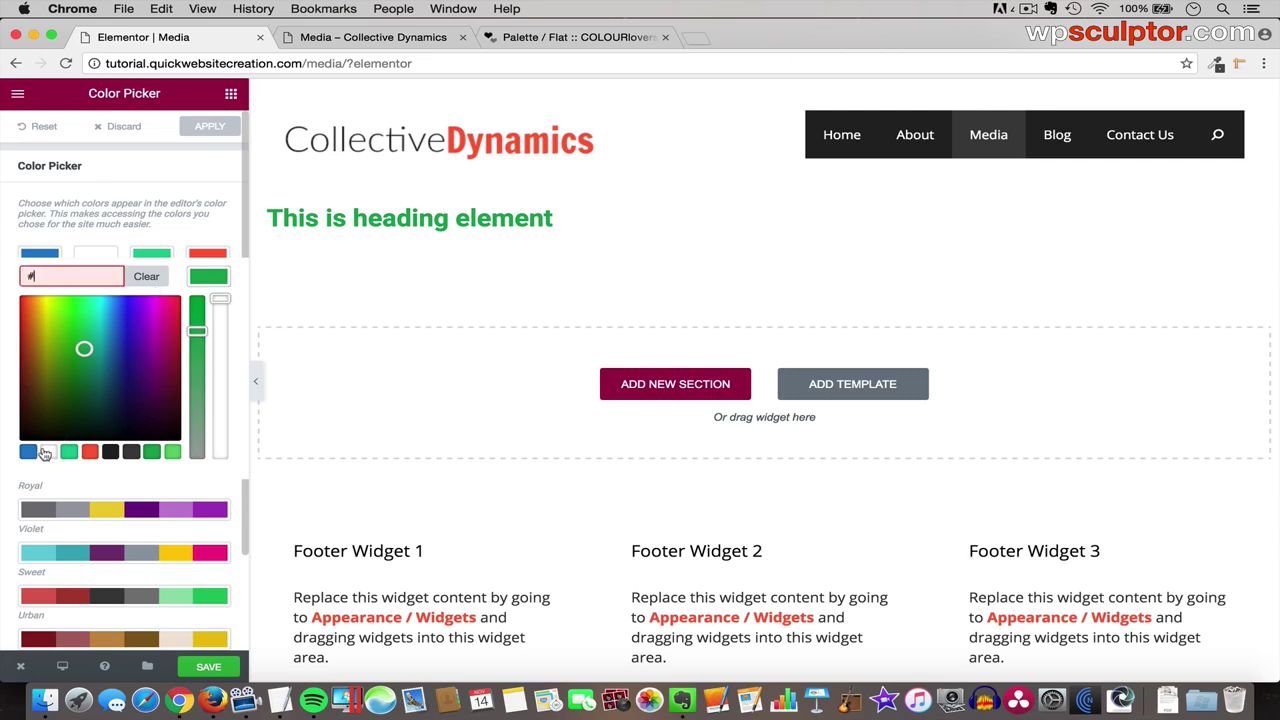
click(49, 452)
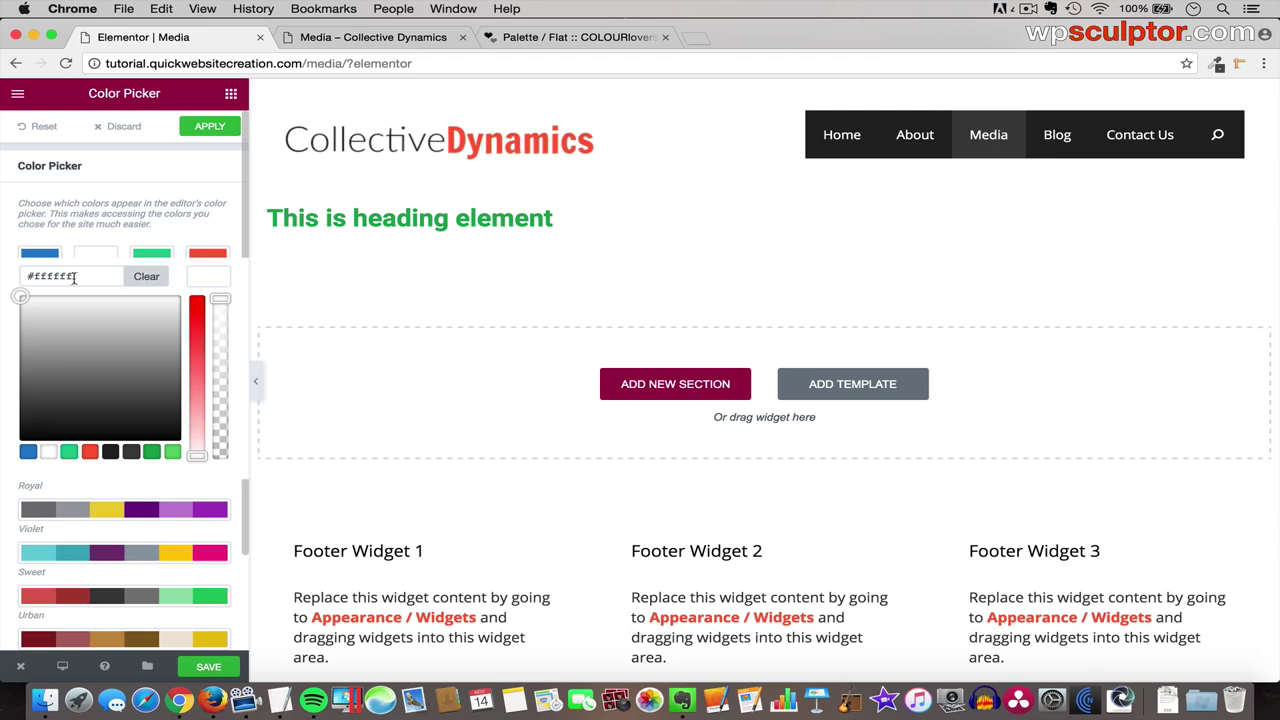
click(208, 282)
click(213, 289)
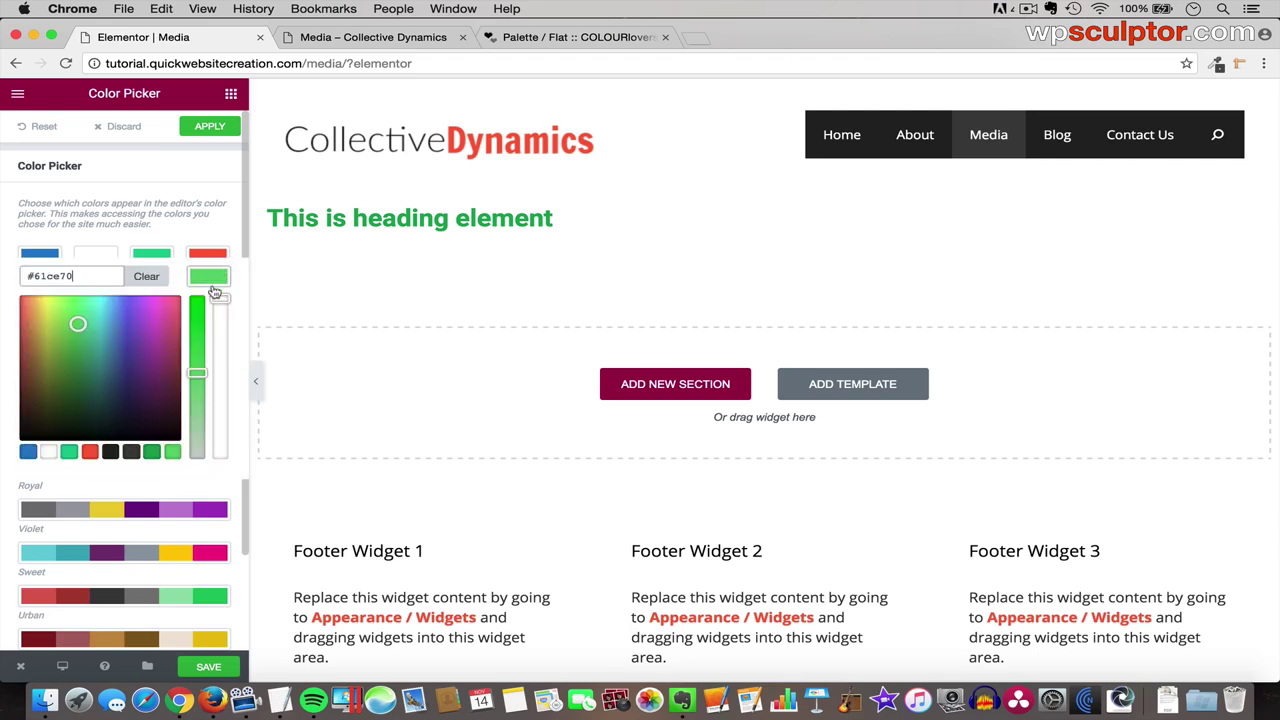
click(49, 452)
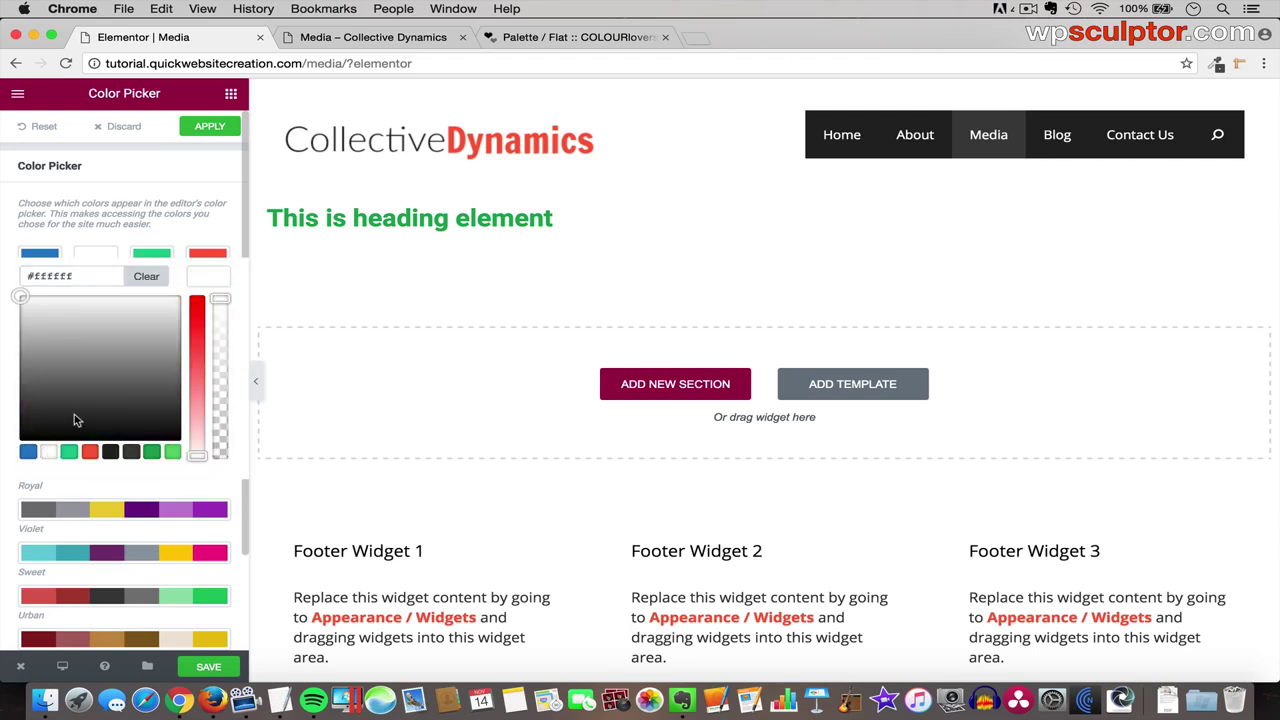
click(208, 282)
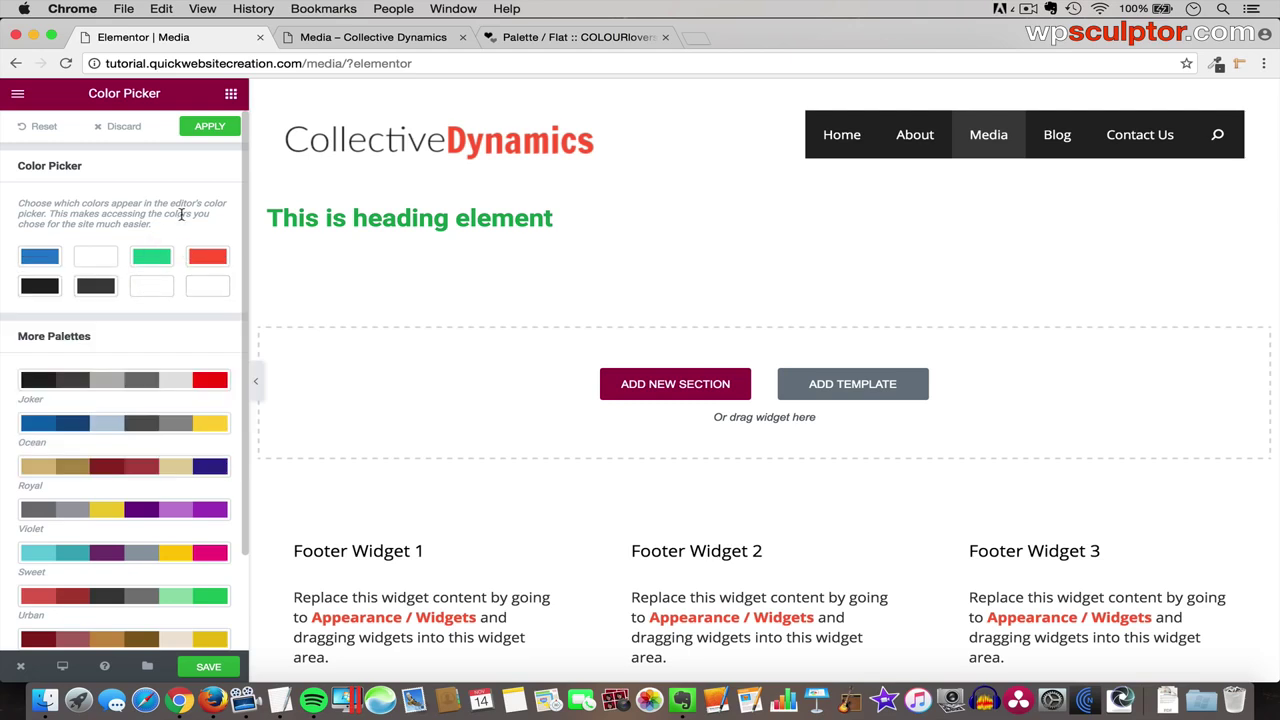
click(214, 128)
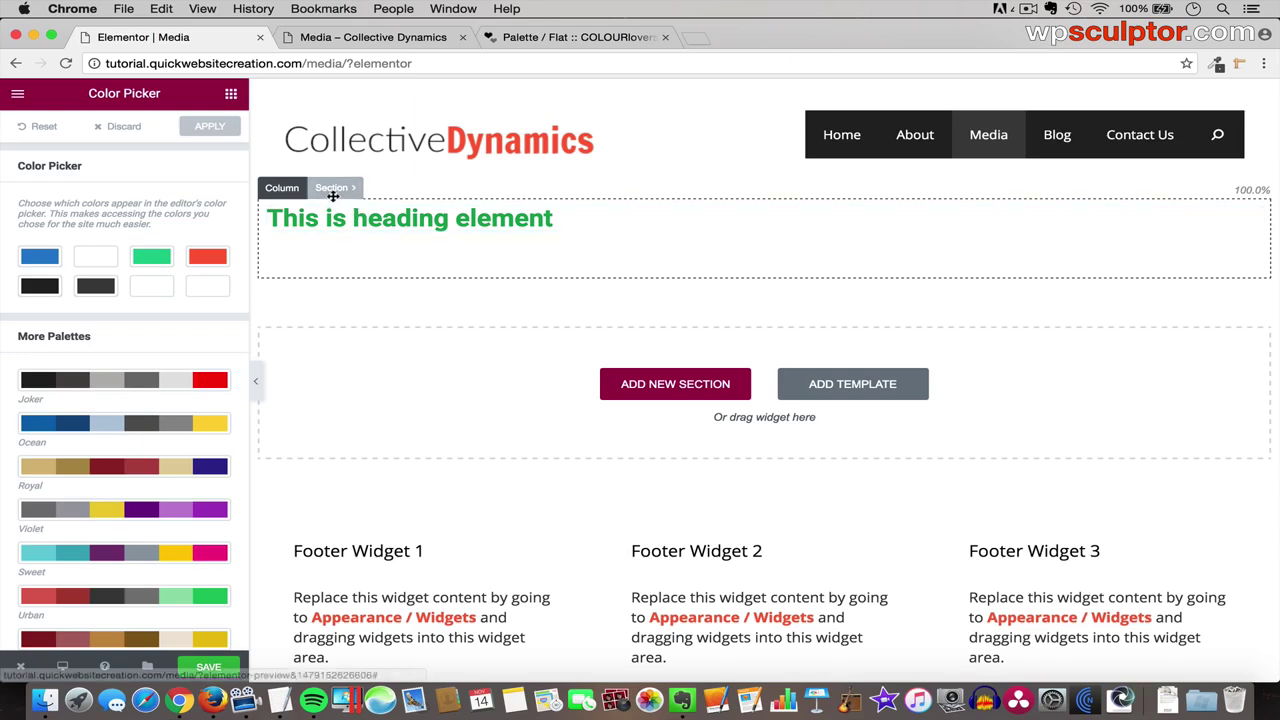
- Delete the section containing the green 'This is heading element' test heading
click(340, 190)
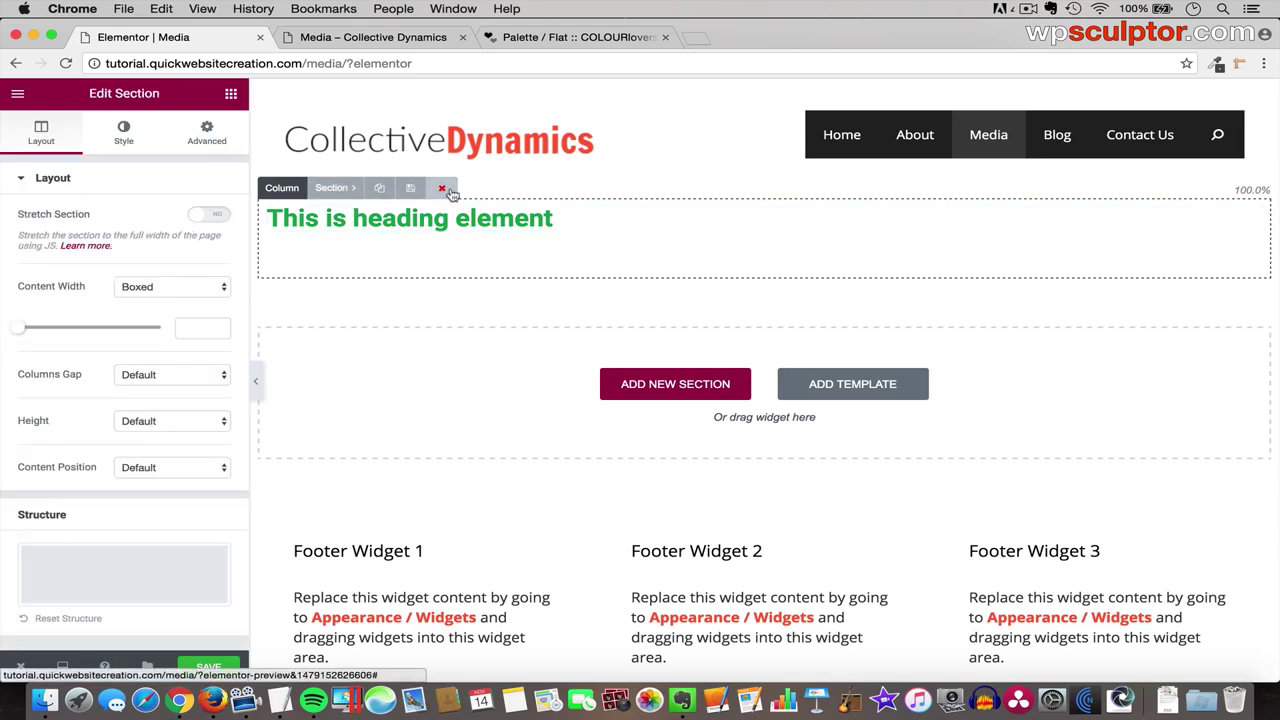
click(441, 189)
click(717, 341)
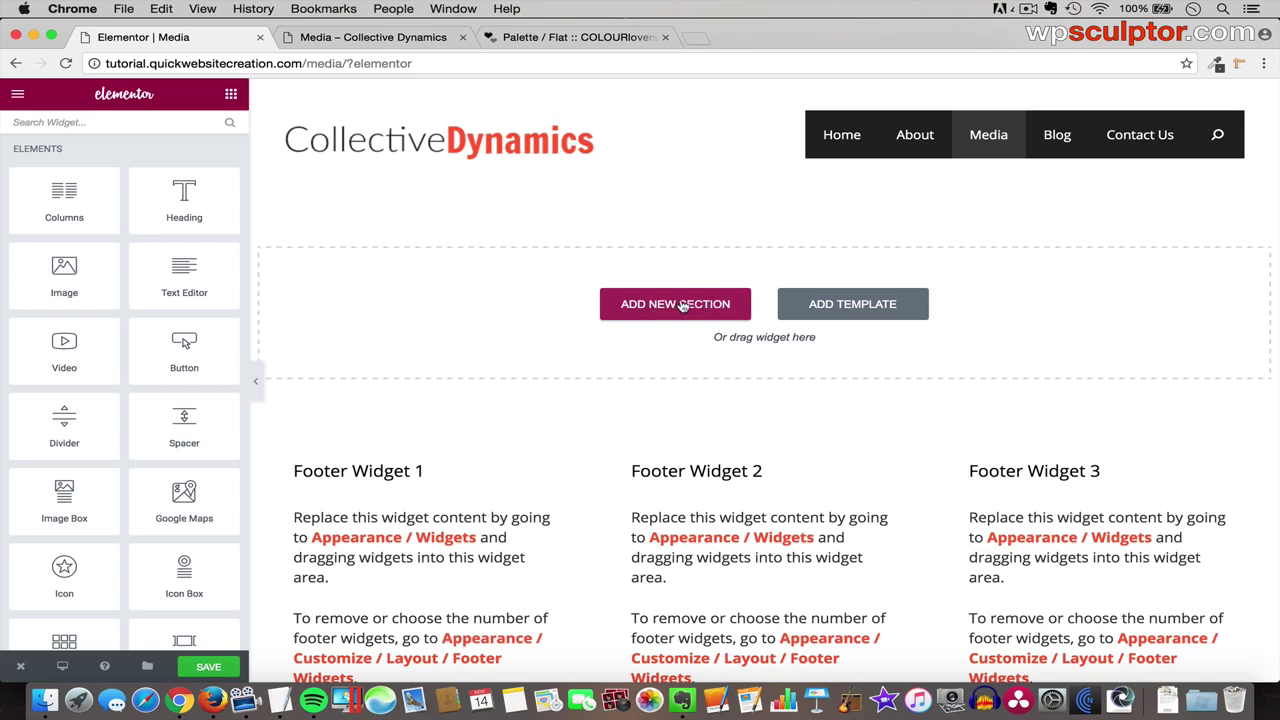
- Add a single-column section at the top of the Media page and drop a Heading widget into it
click(681, 306)
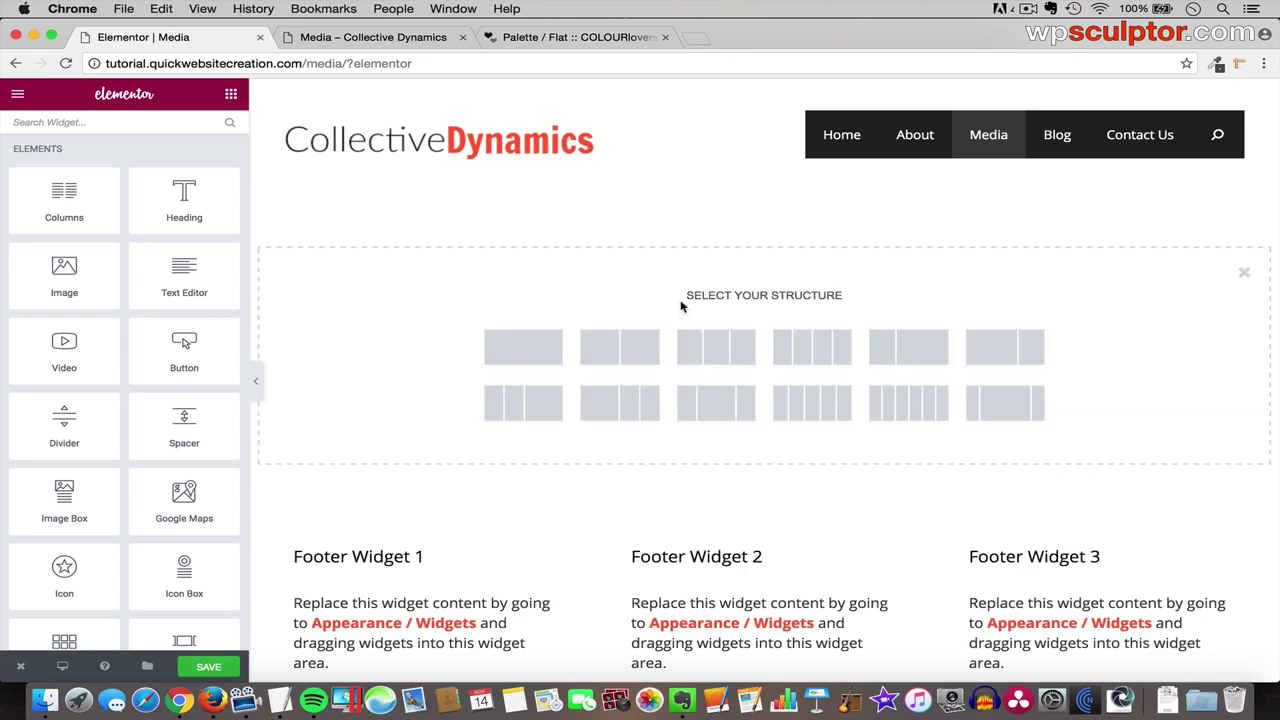
click(520, 349)
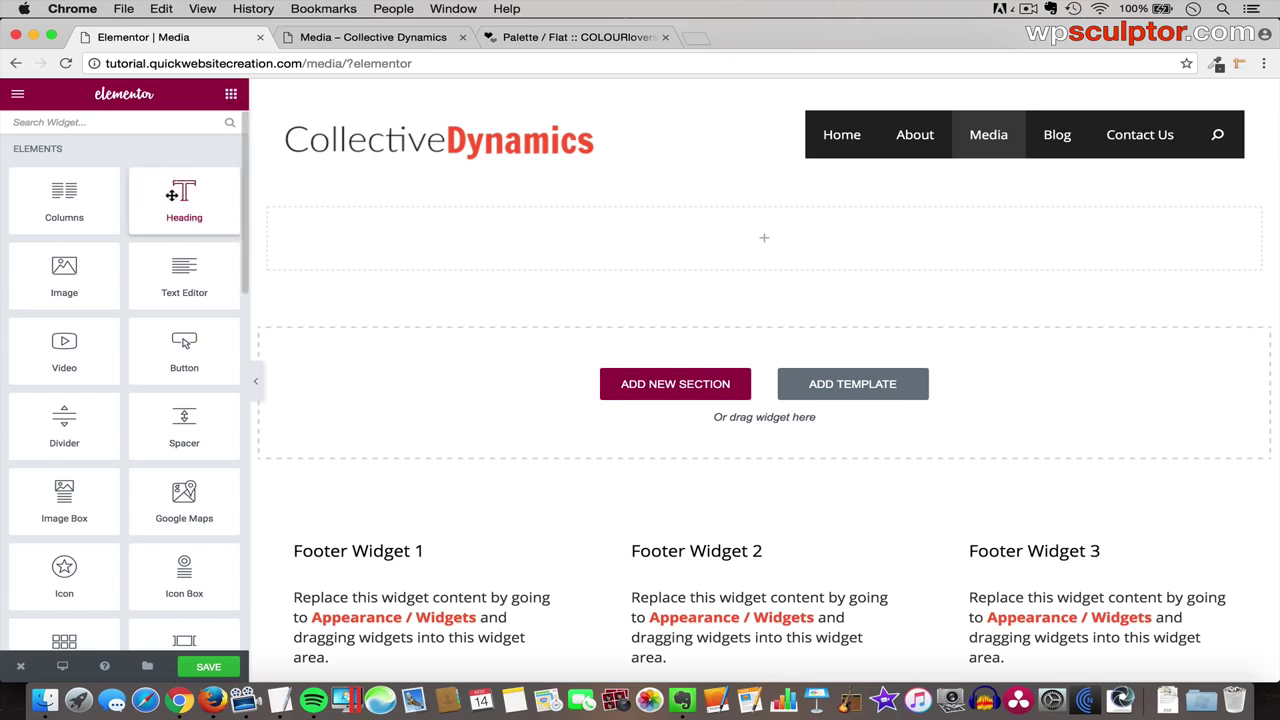
drag(175, 195, 684, 237)
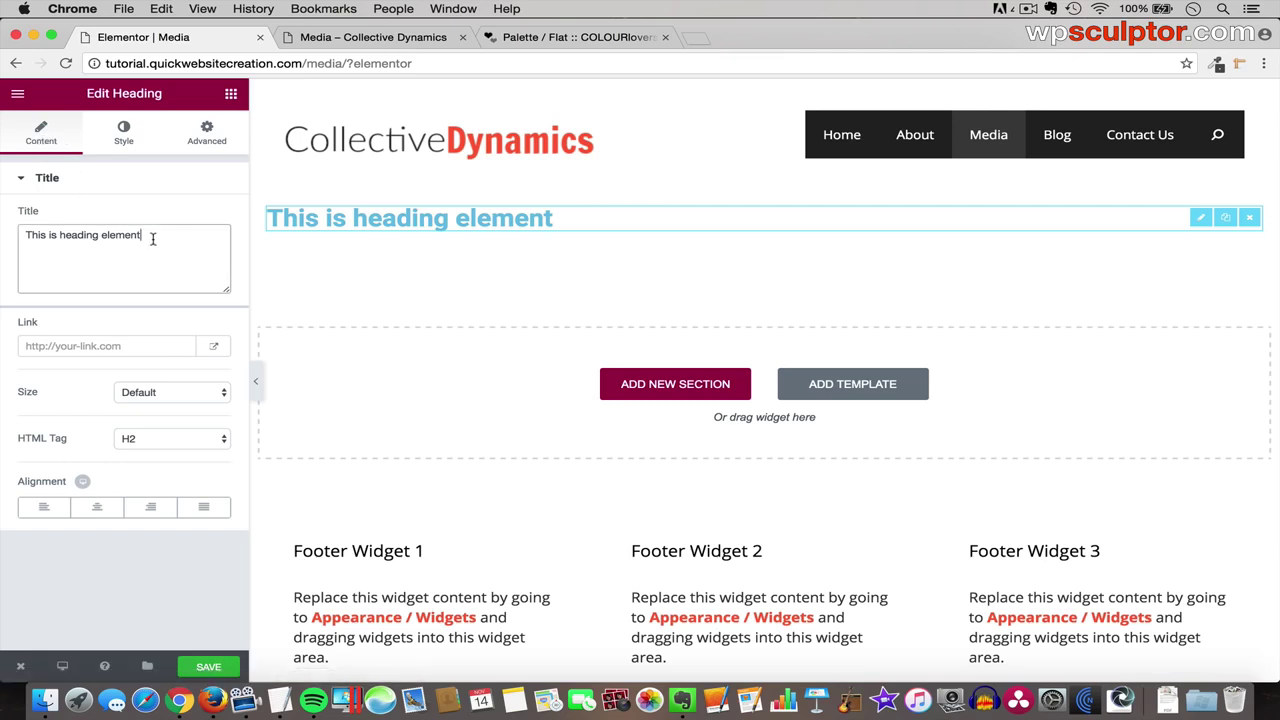
- Replace the placeholder heading title with 'Photo Gallery' and show its Style settings
drag(152, 237, 10, 231)
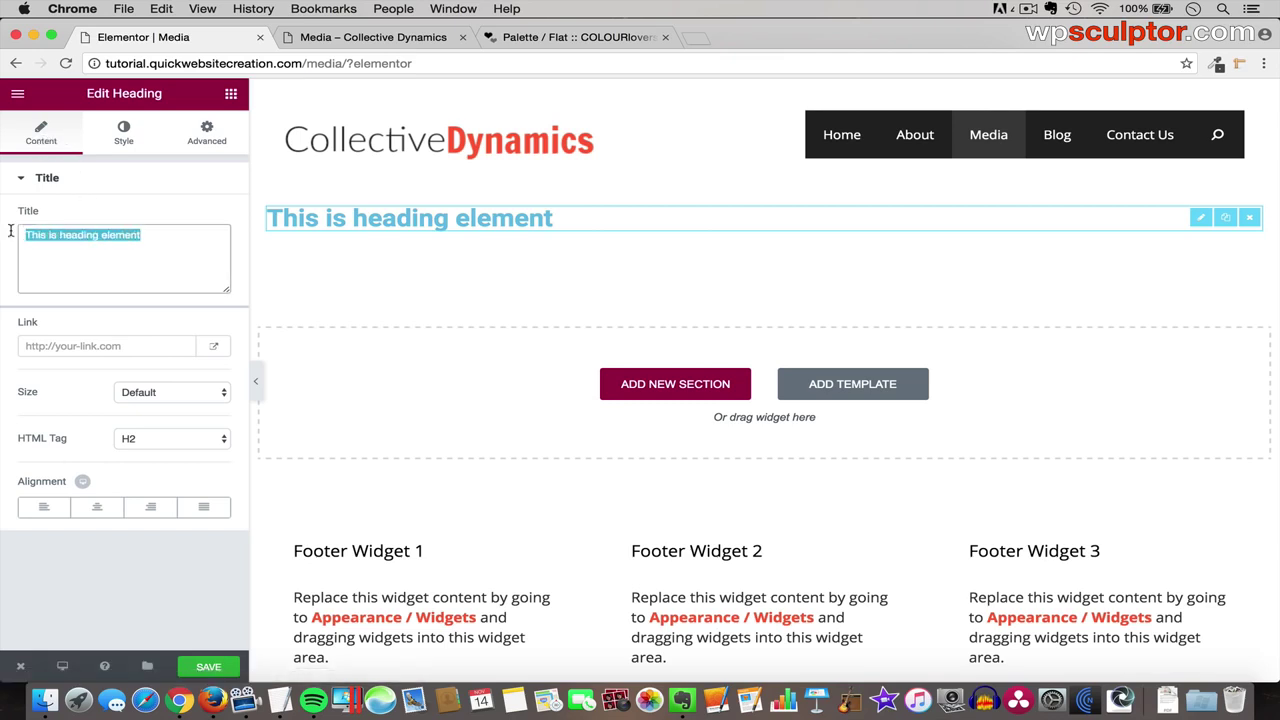
key(BackSpace)
text(Phot)
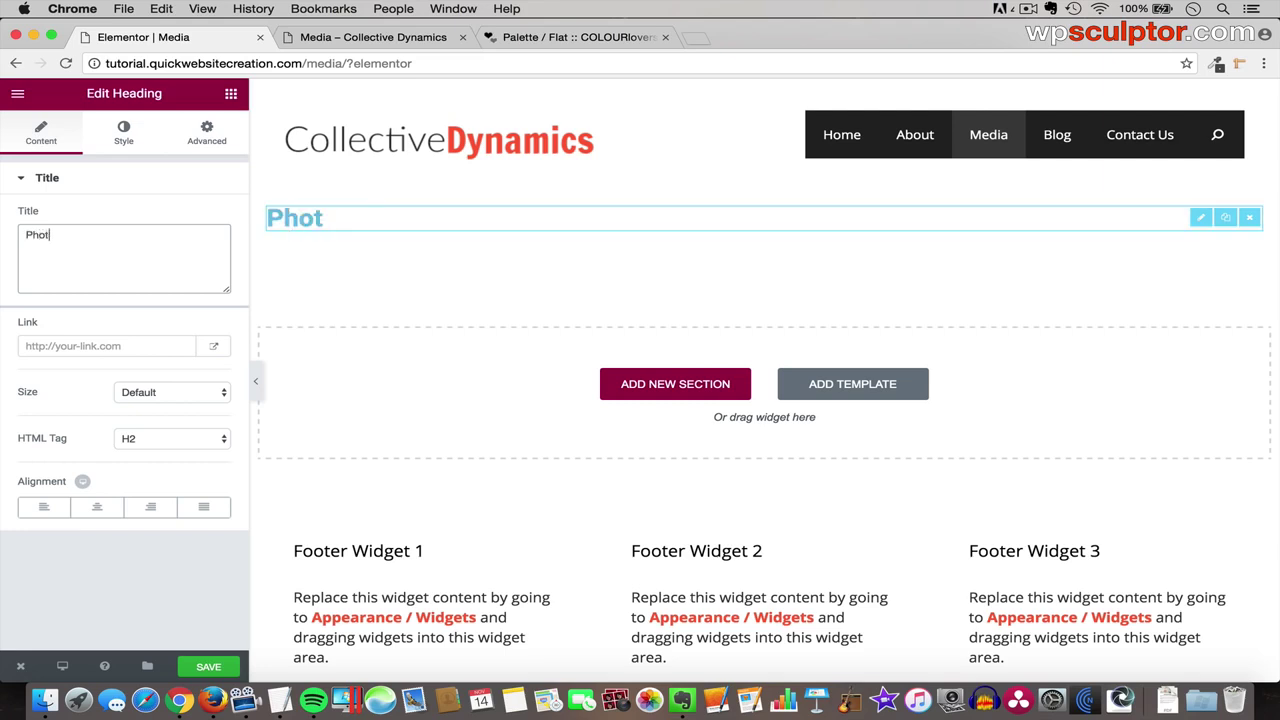
text(o Gallery)
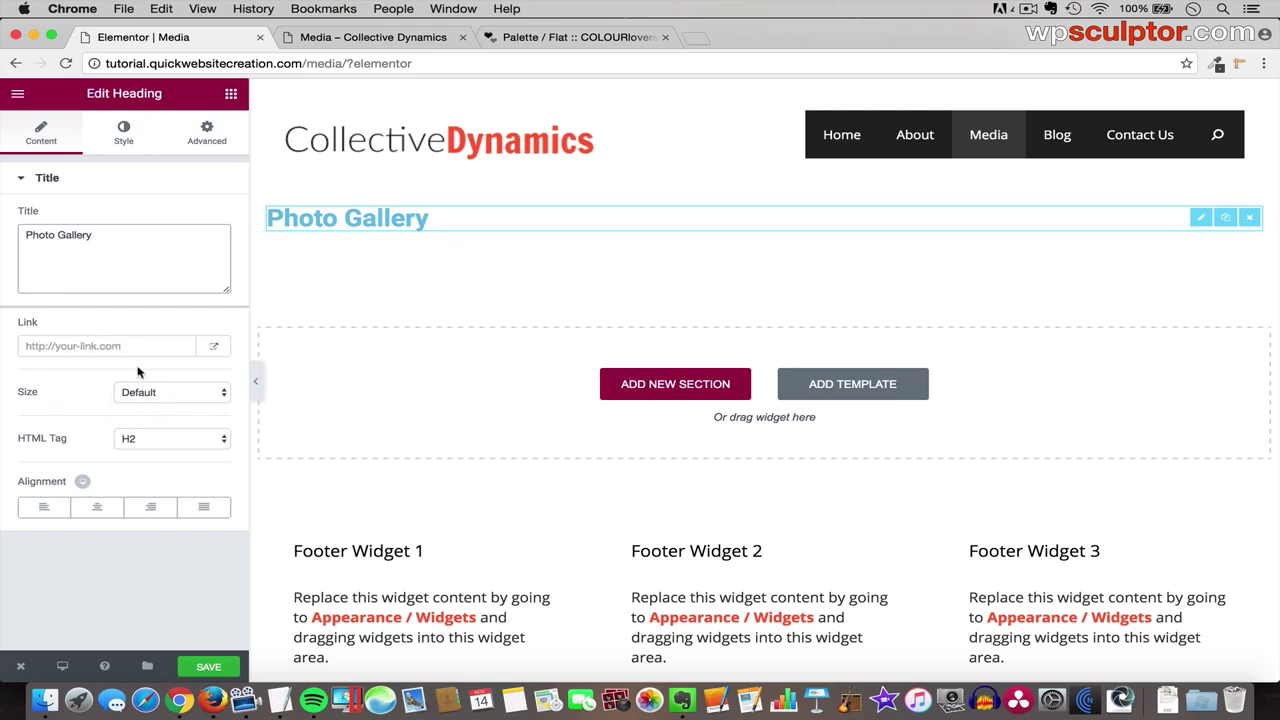
click(124, 138)
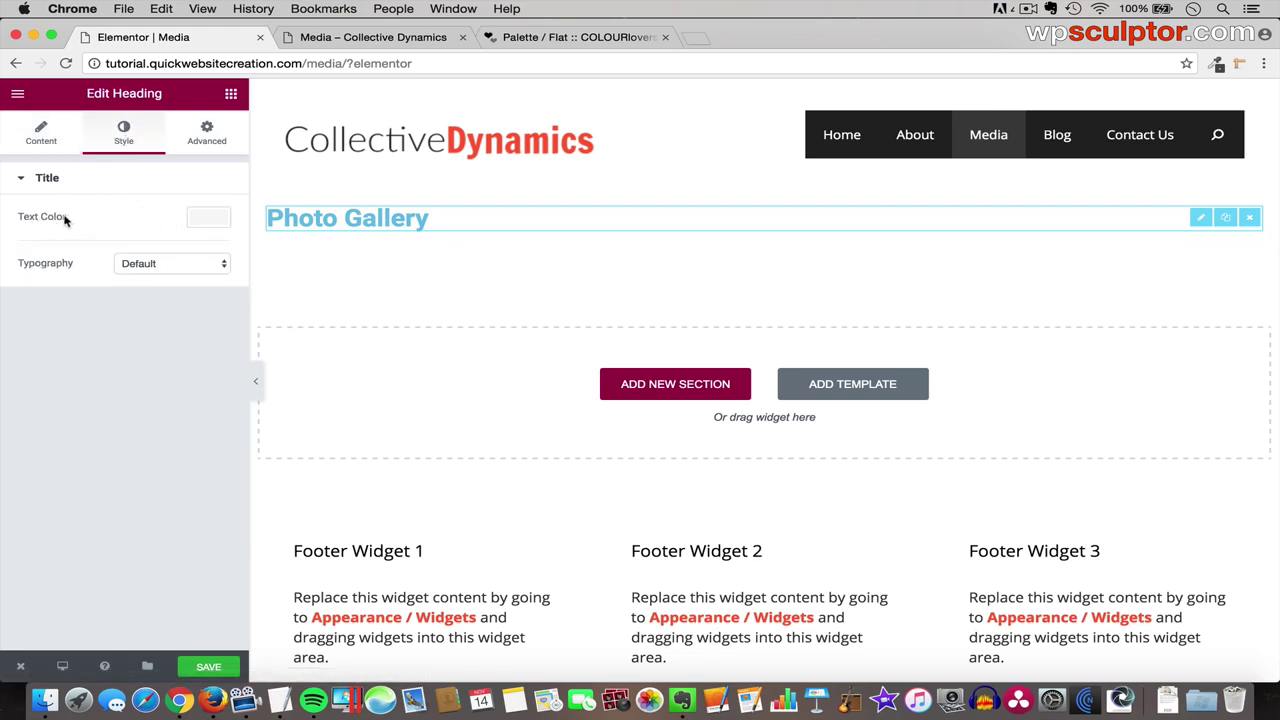
- Set the Photo Gallery heading's text colour to the dark #222222 palette swatch
click(209, 218)
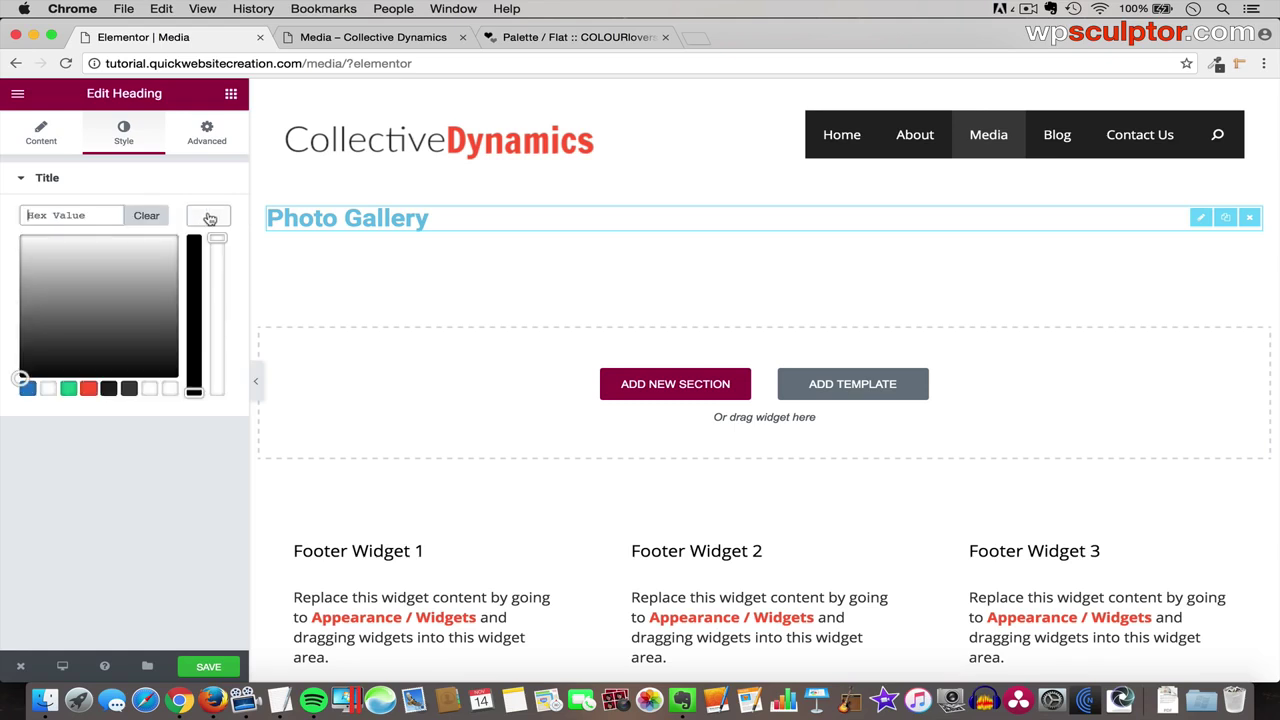
click(48, 390)
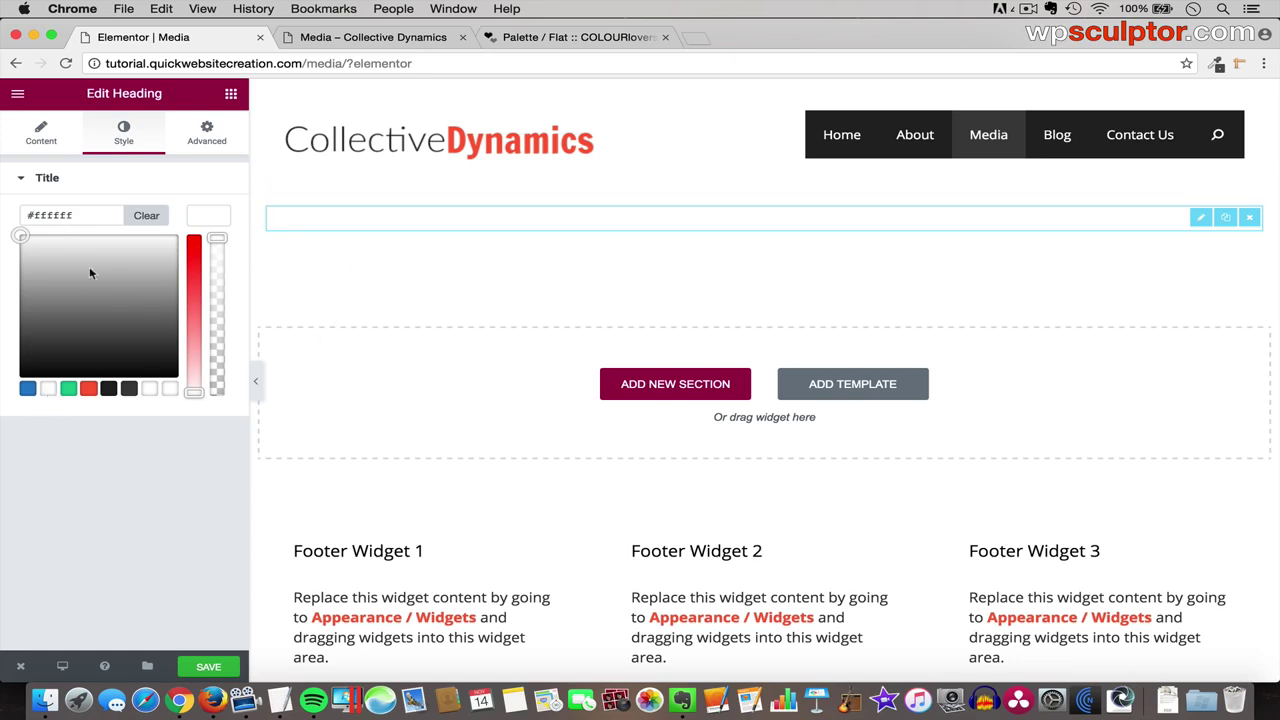
click(110, 388)
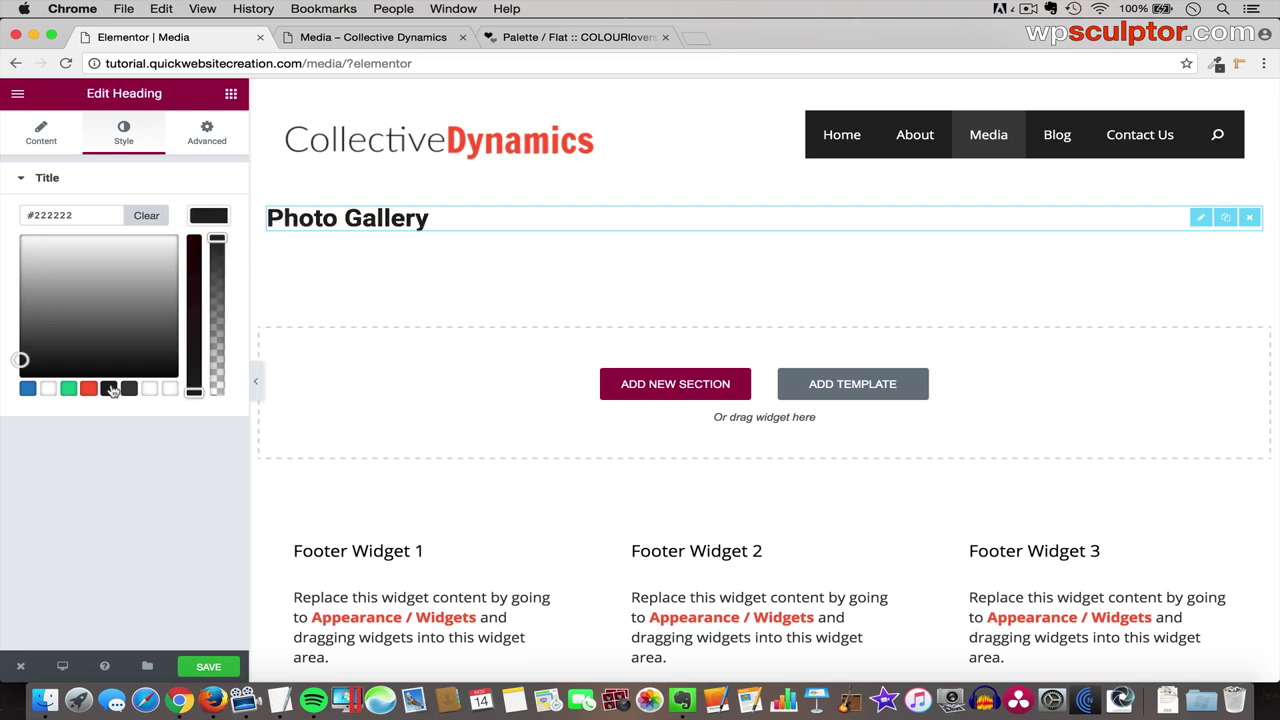
click(211, 218)
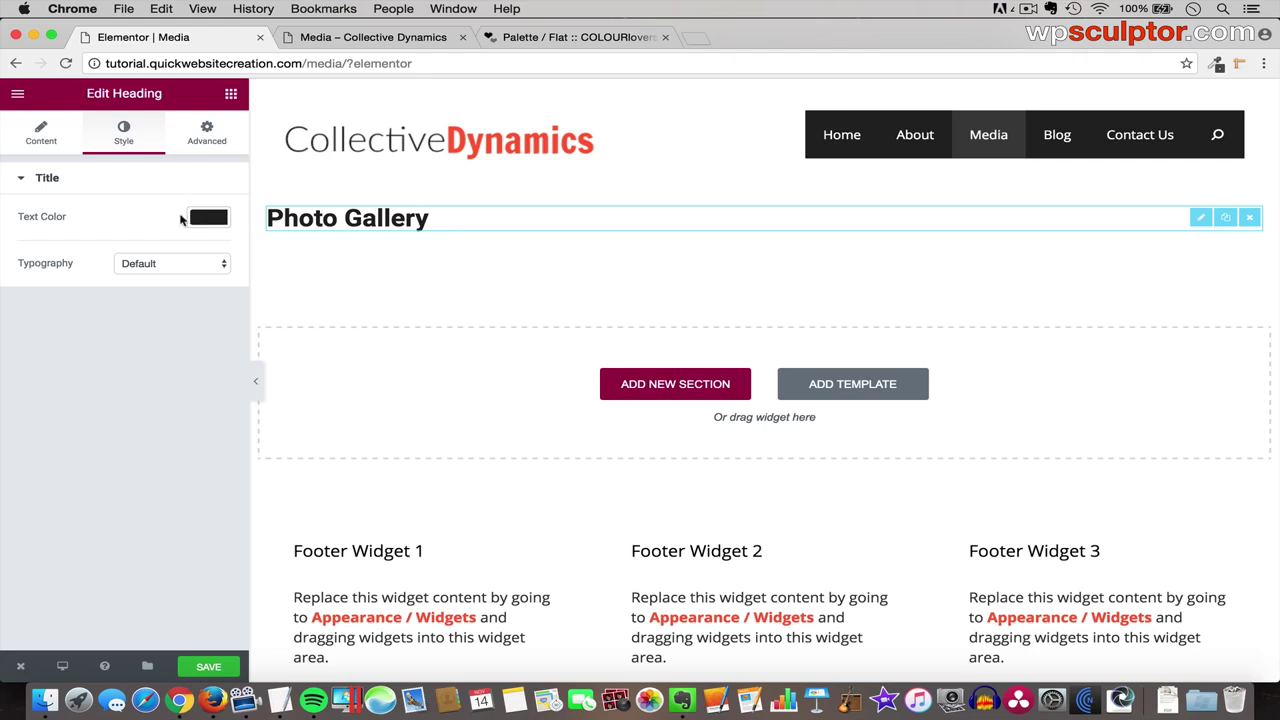
click(171, 266)
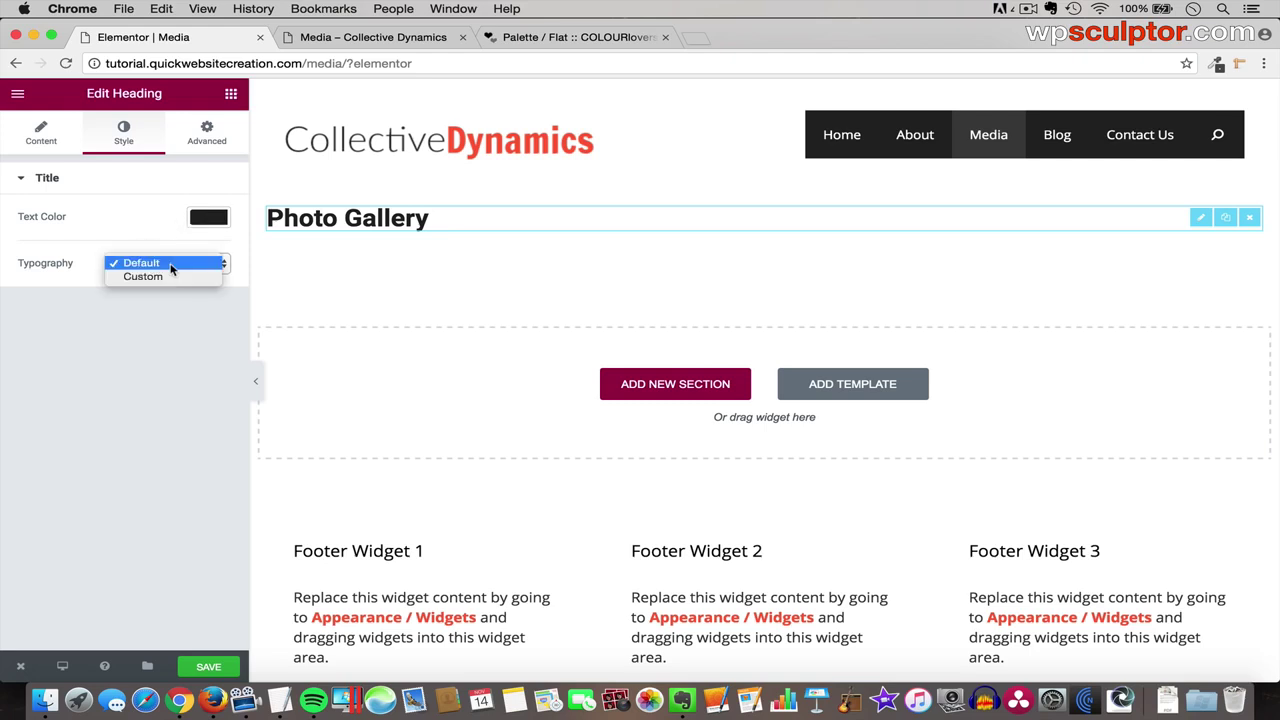
- Switch the heading to Custom typography and choose the Amatica SC font family
click(171, 277)
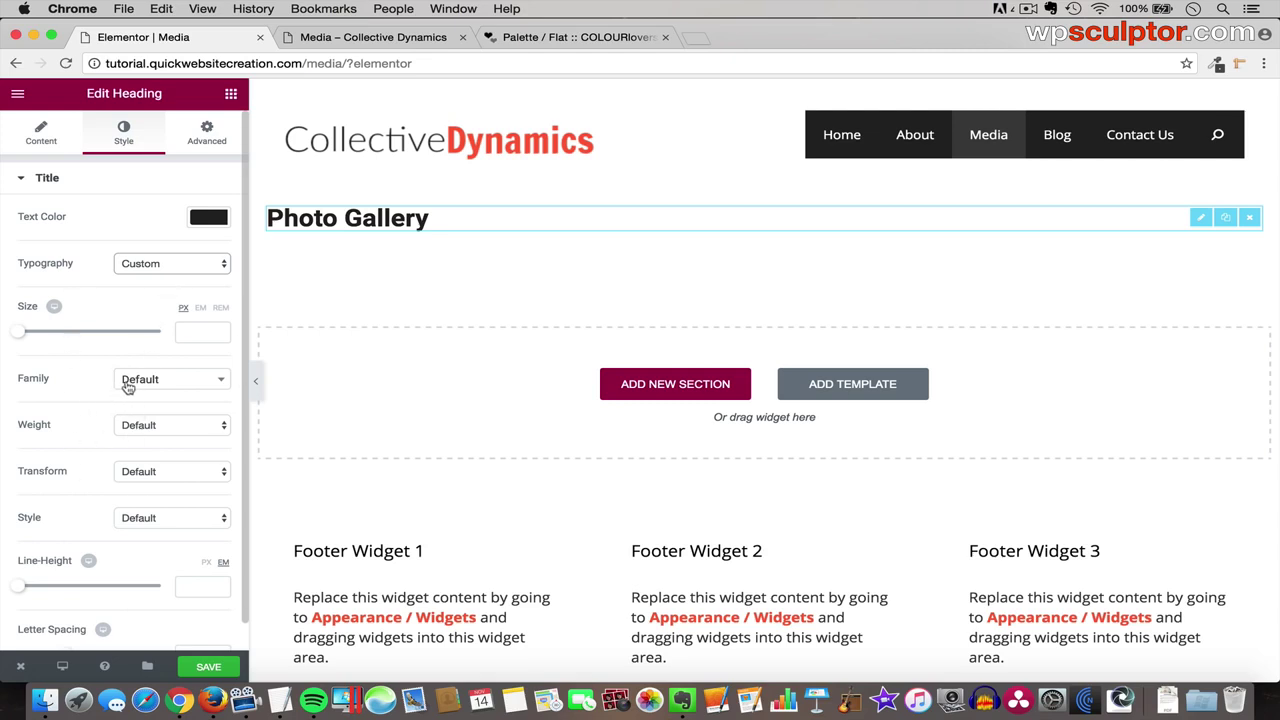
click(178, 387)
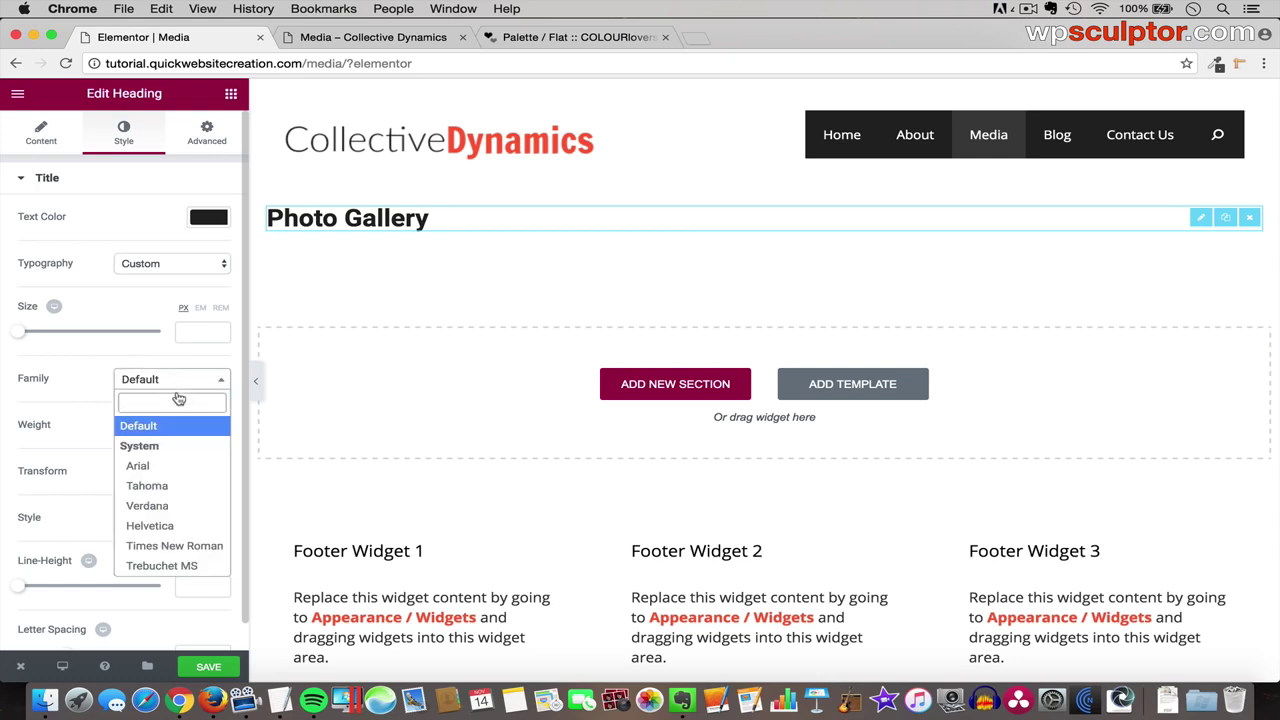
scroll(178, 468, down, 3)
scroll(178, 468, down, 5)
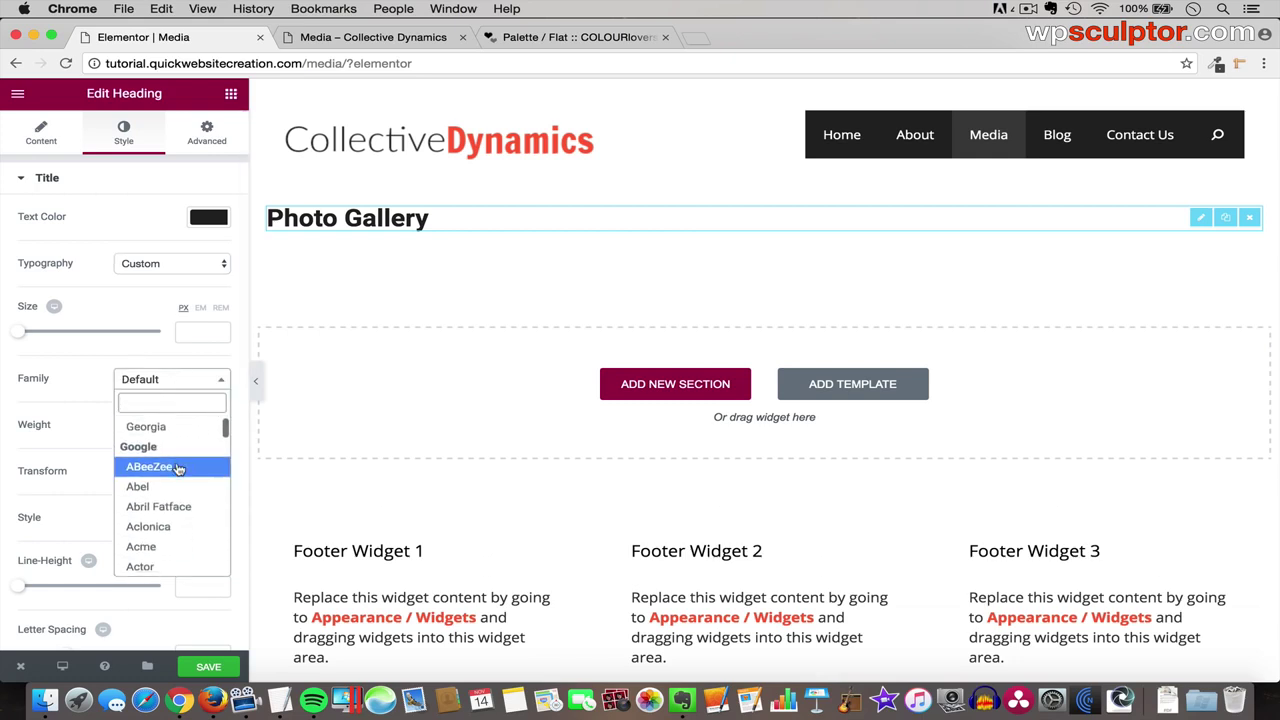
scroll(178, 468, down, 4)
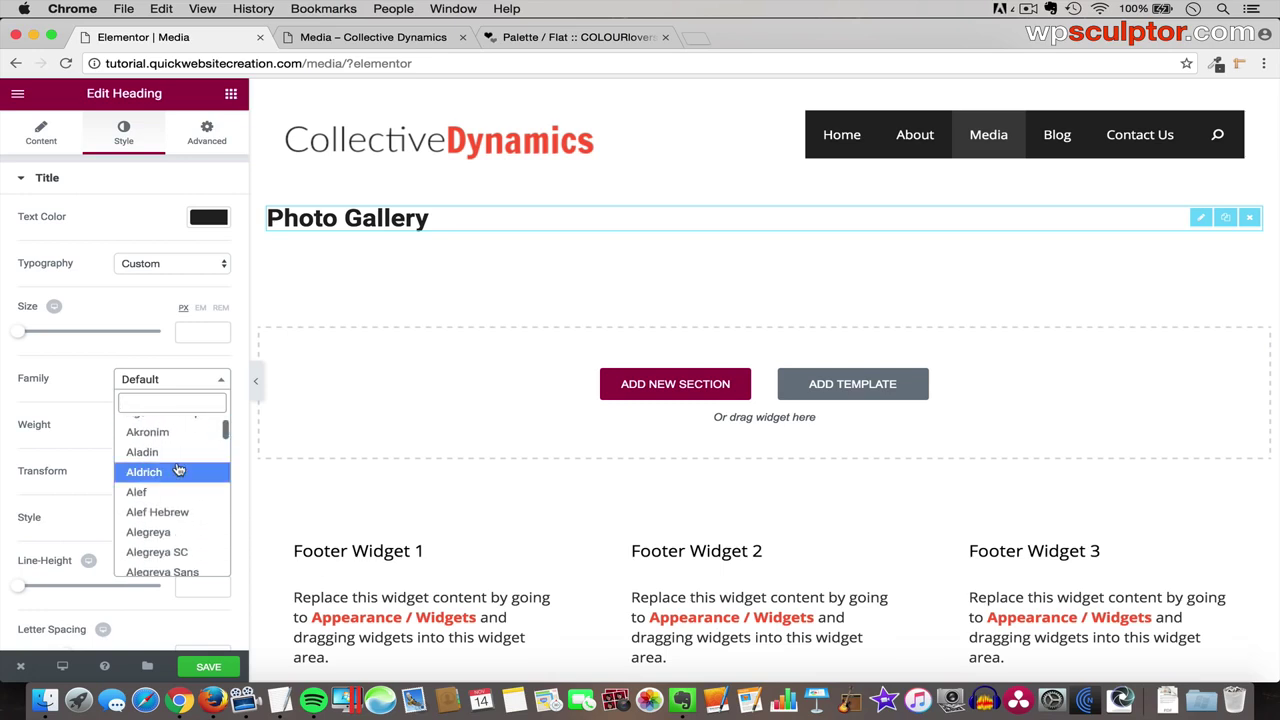
scroll(178, 468, up, 2)
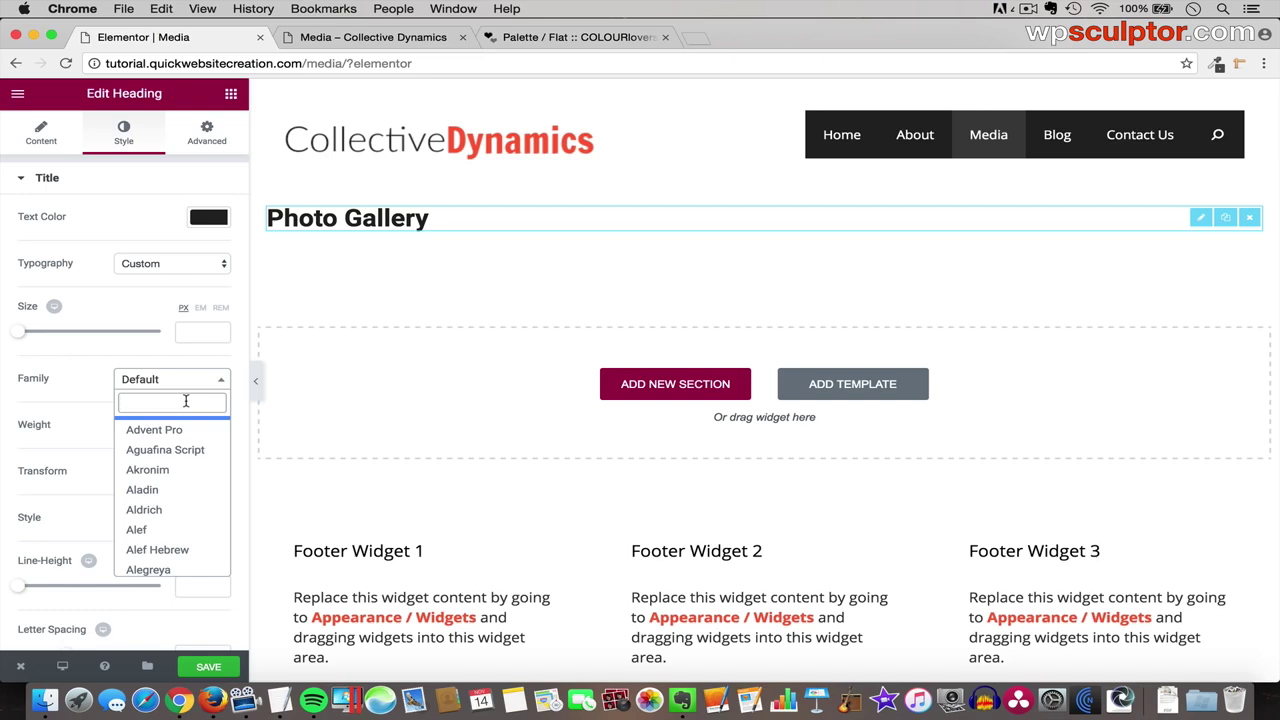
text(amatica sc)
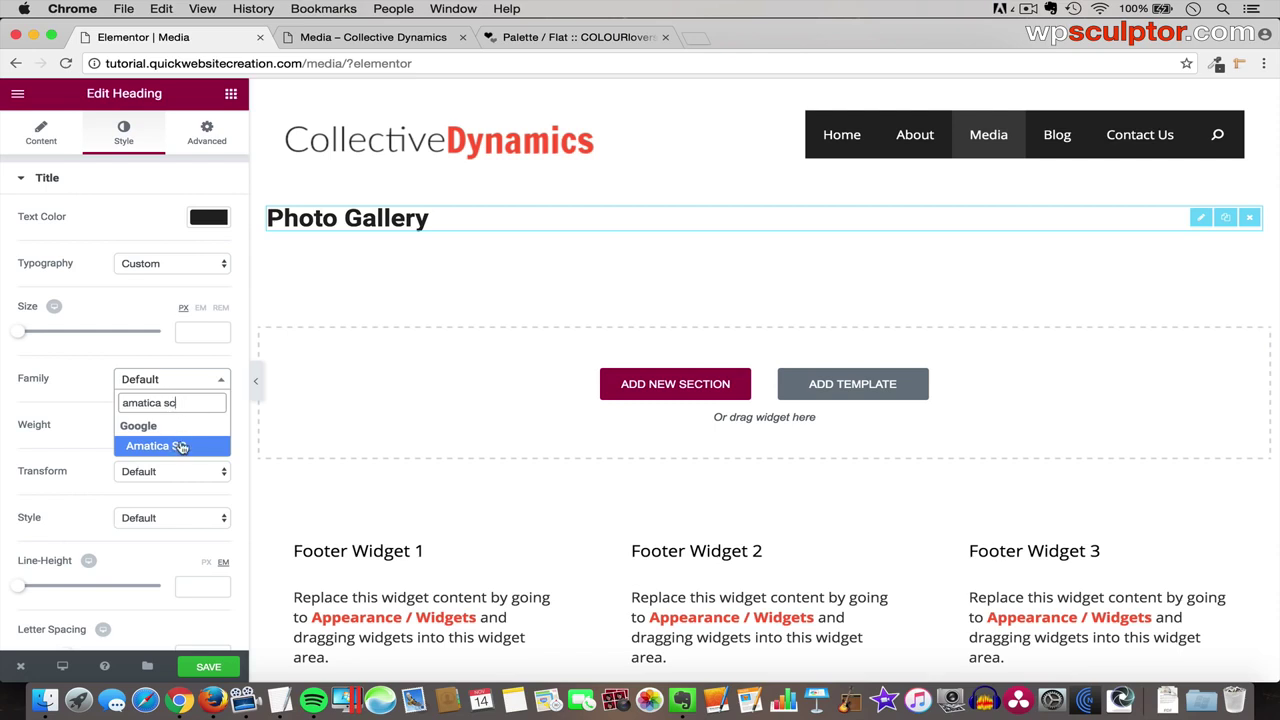
click(170, 445)
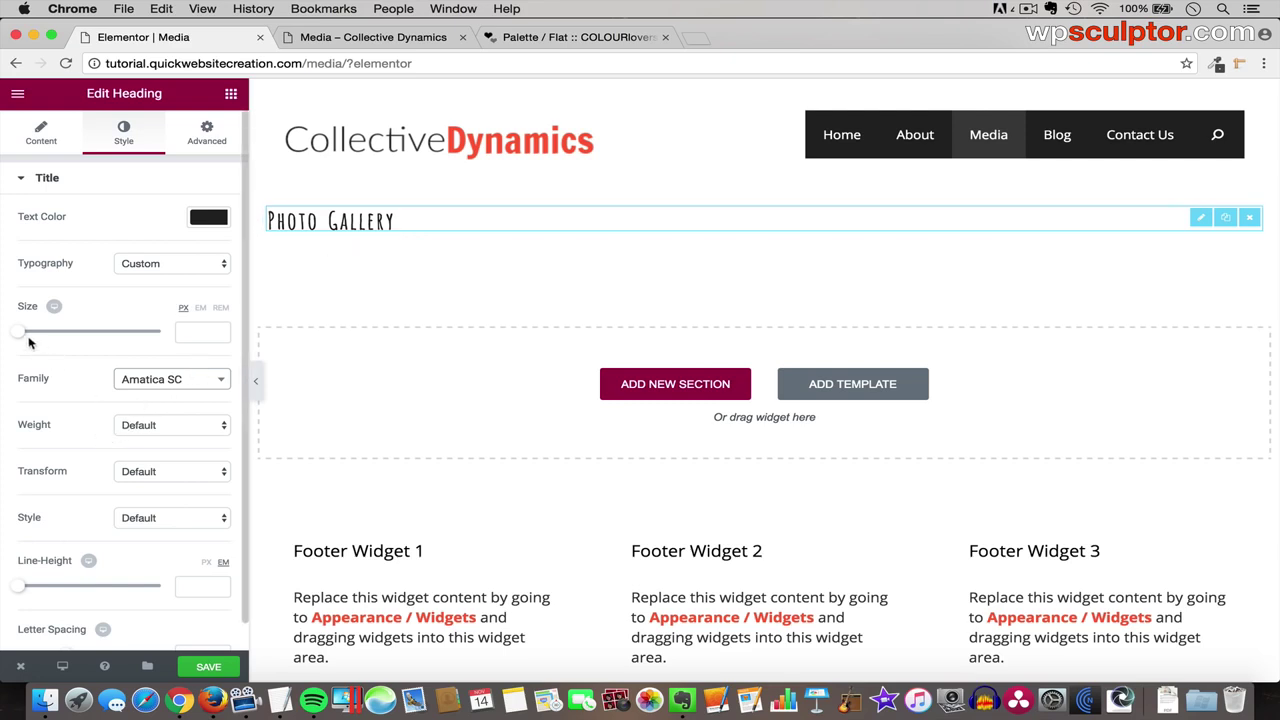
- Set the Photo Gallery heading's font size to 68 px
drag(21, 336, 64, 337)
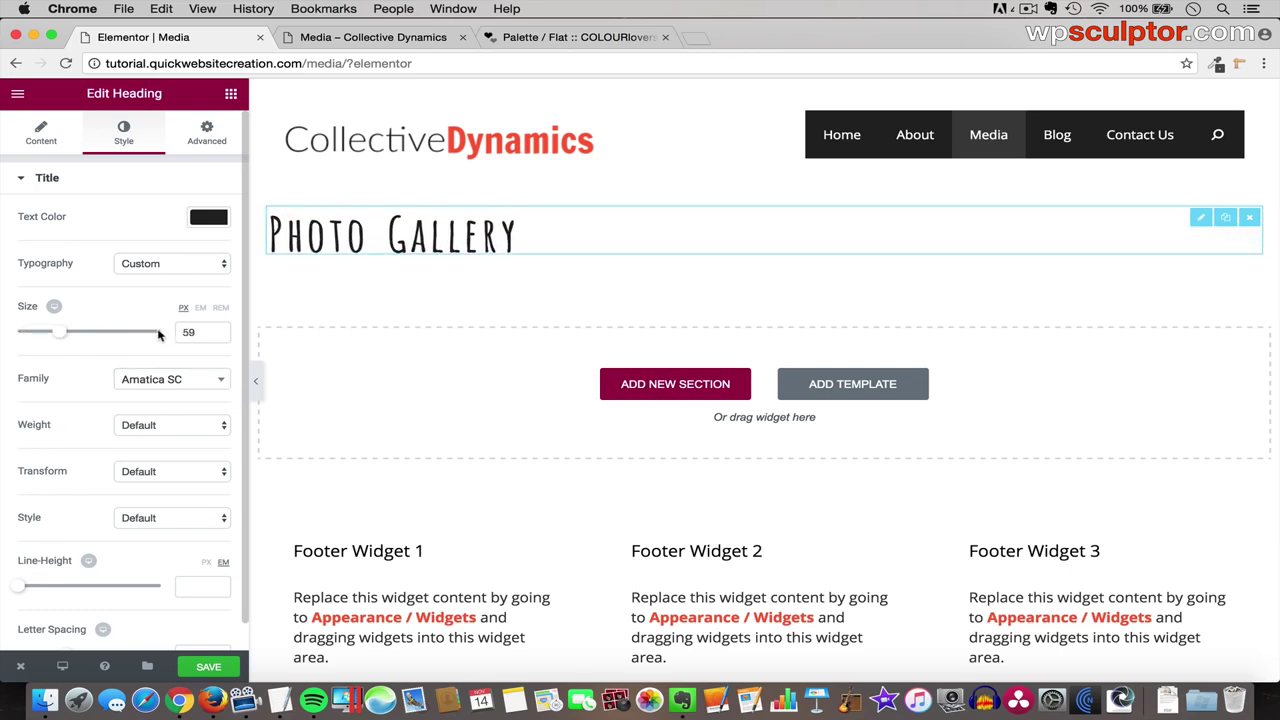
mouse_move(180, 326)
mouse_down()
mouse_move(162, 327)
mouse_move(200, 334)
mouse_up()
text(68)
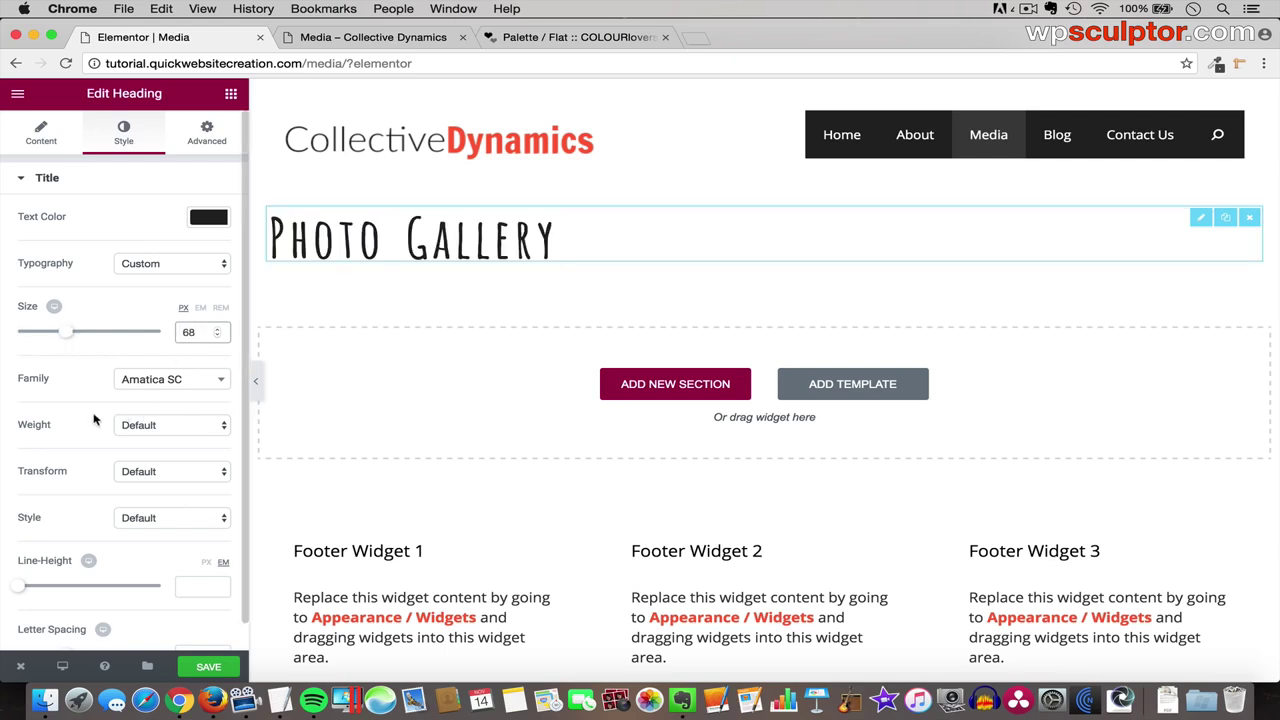
scroll(123, 422, down, 1)
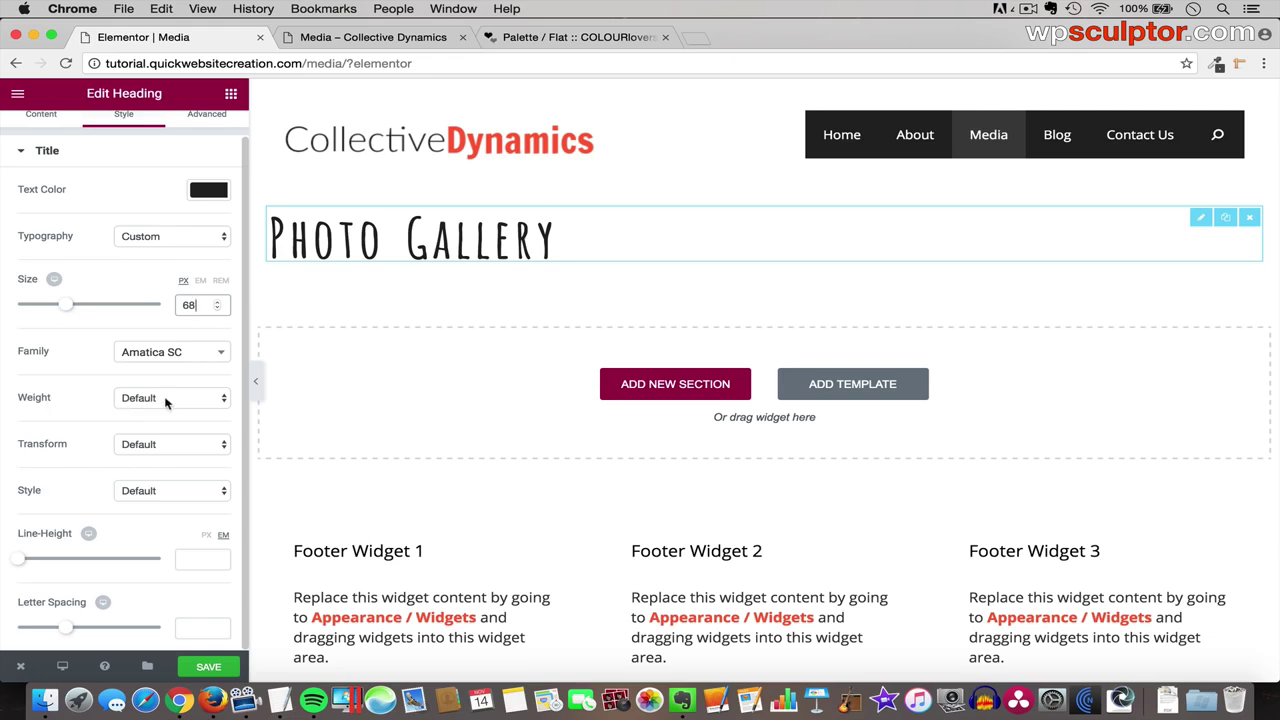
click(165, 399)
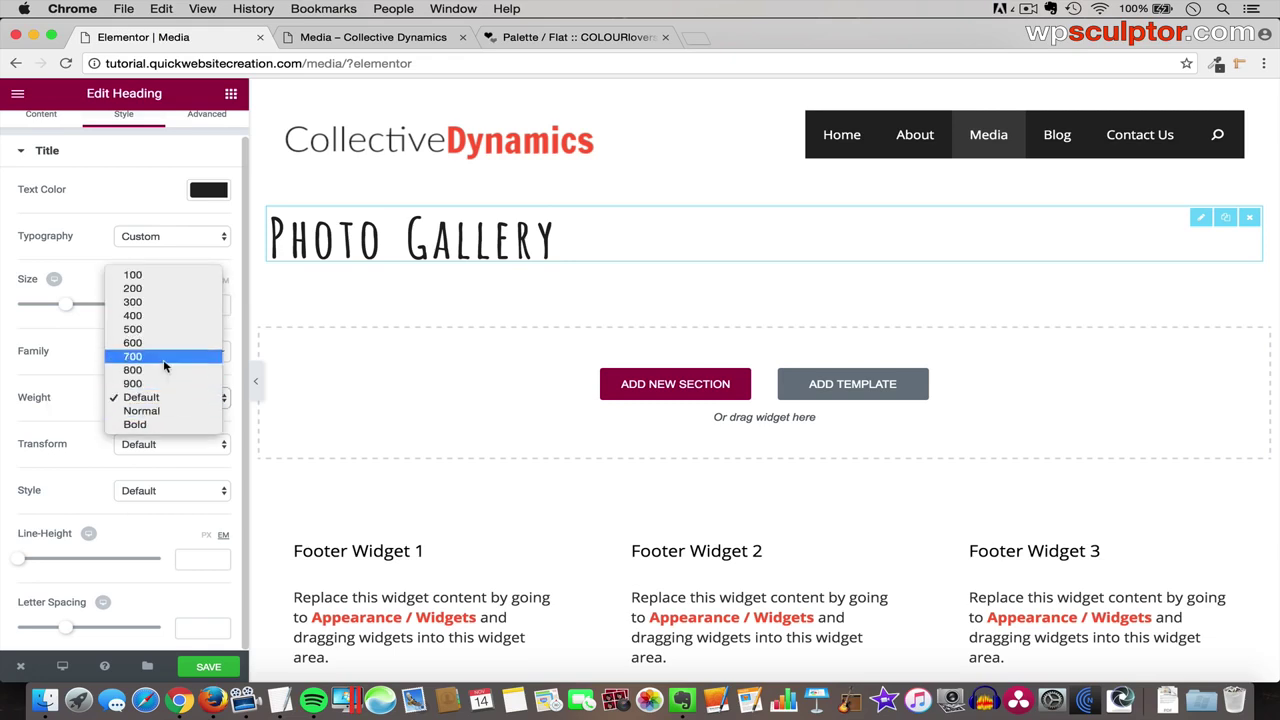
click(163, 388)
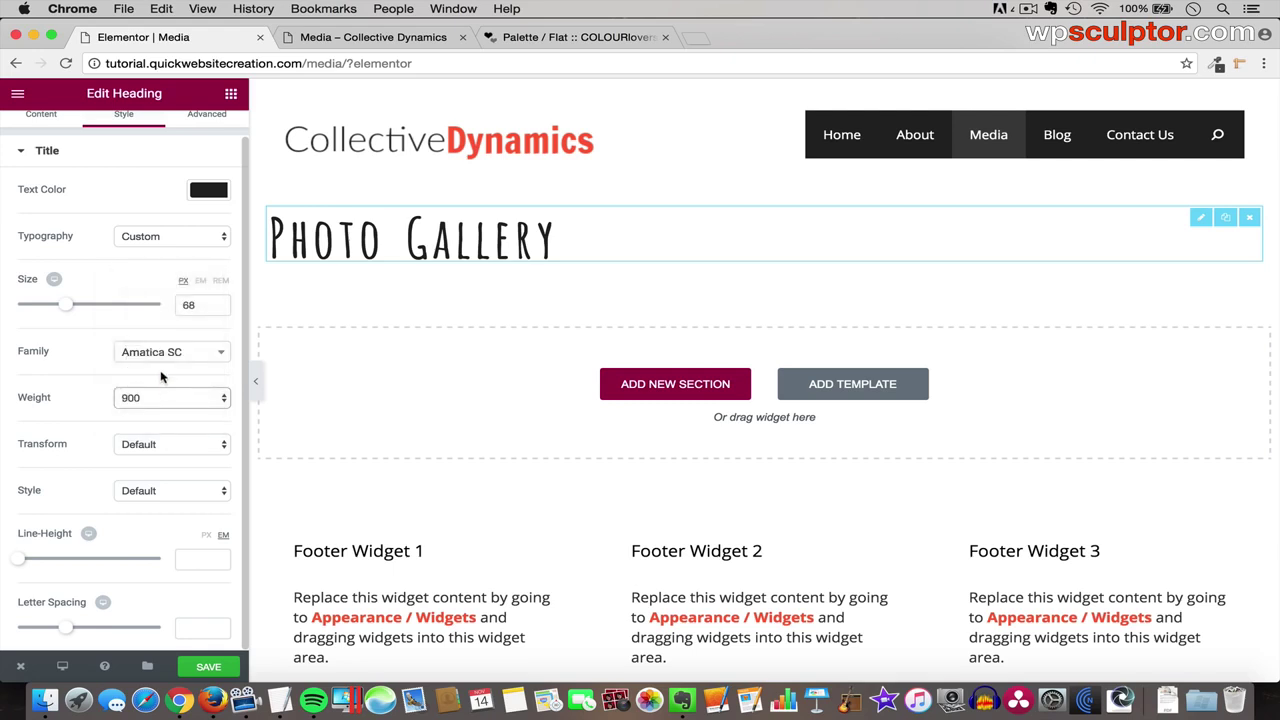
click(150, 400)
click(145, 438)
click(159, 397)
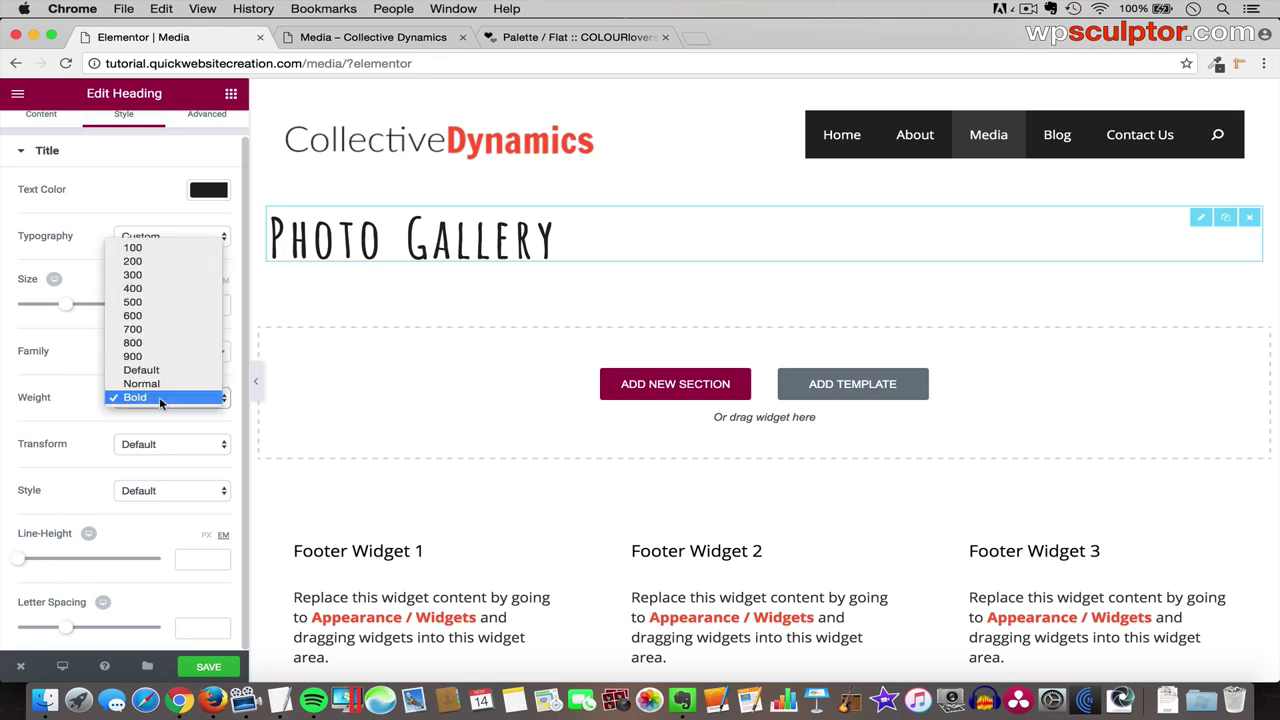
click(141, 370)
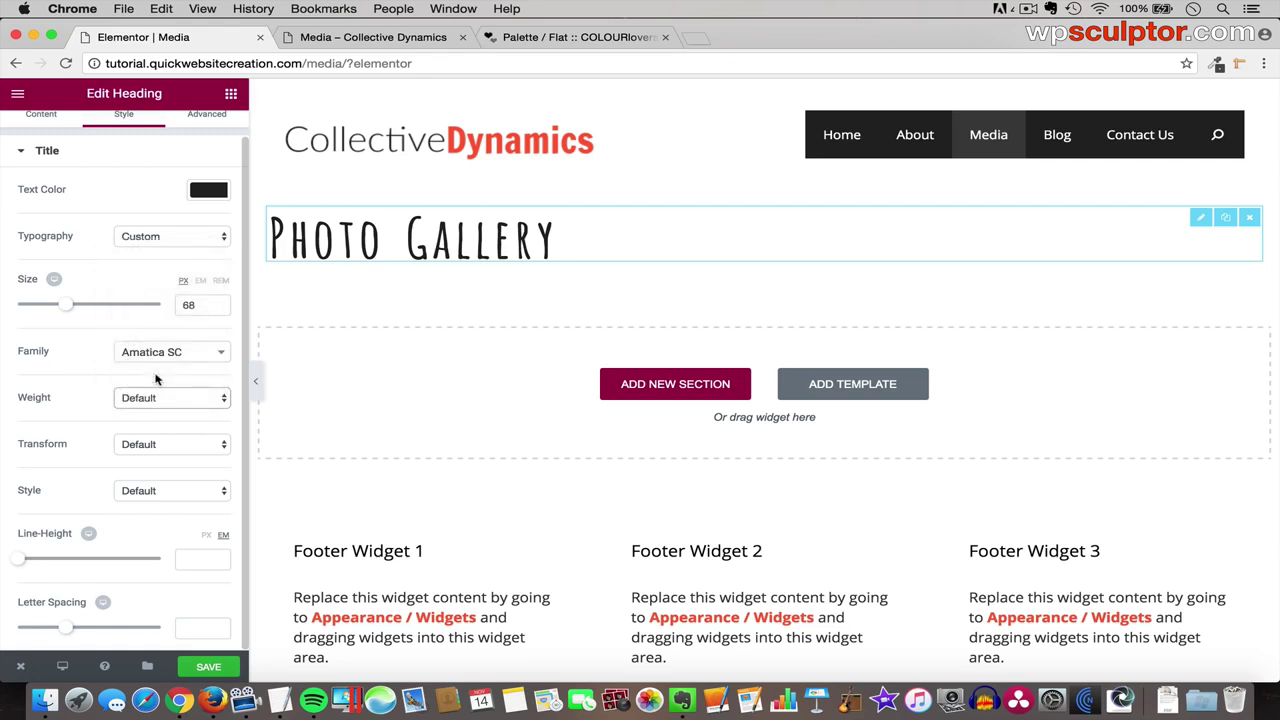
click(150, 450)
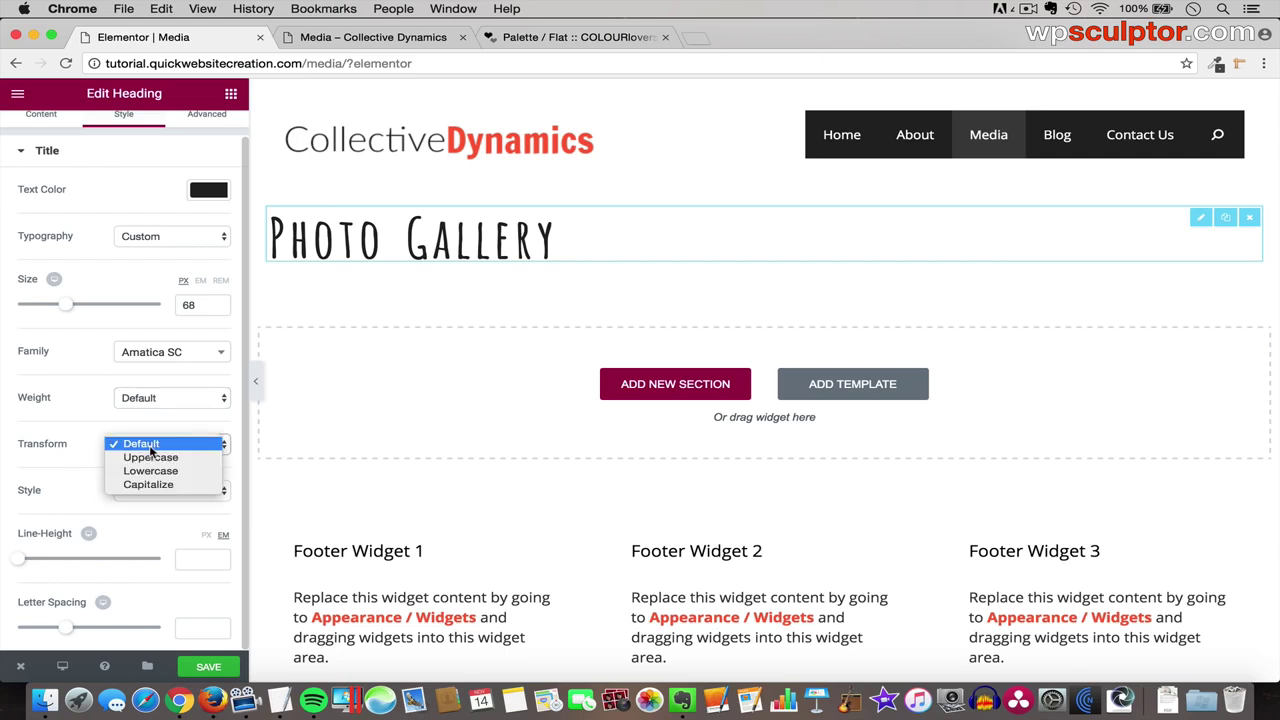
click(174, 462)
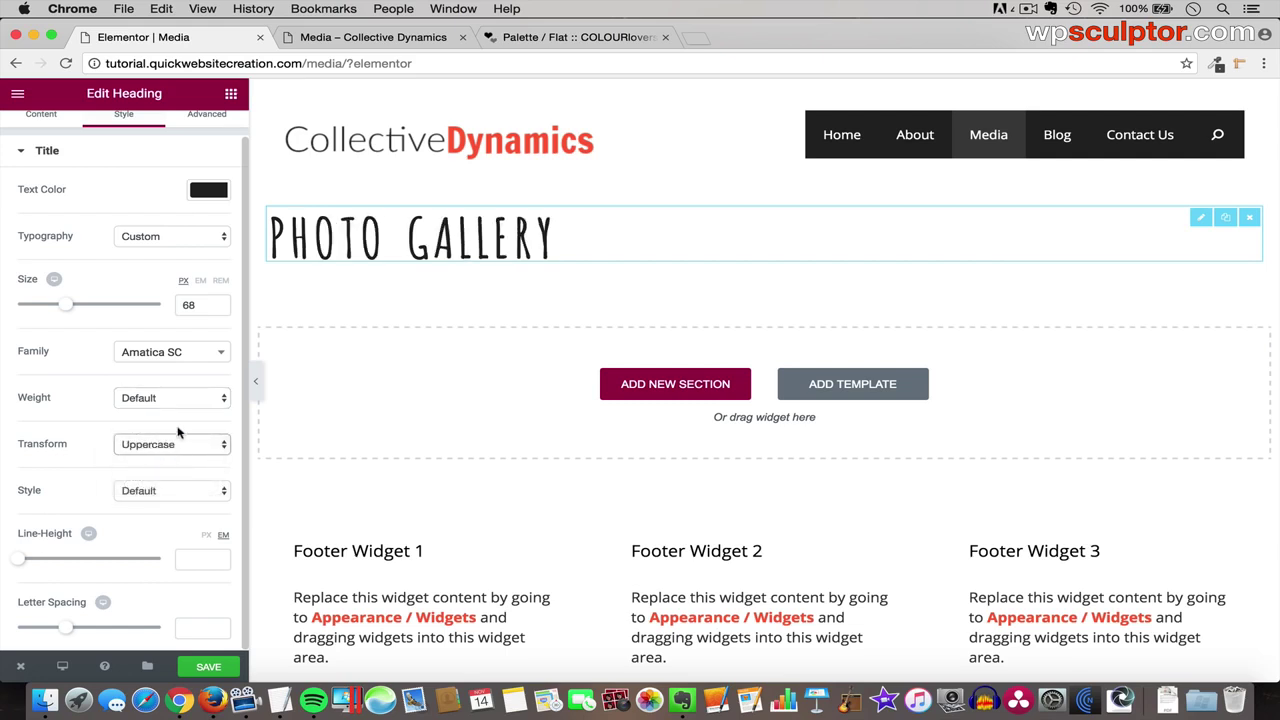
click(179, 442)
click(175, 431)
click(174, 490)
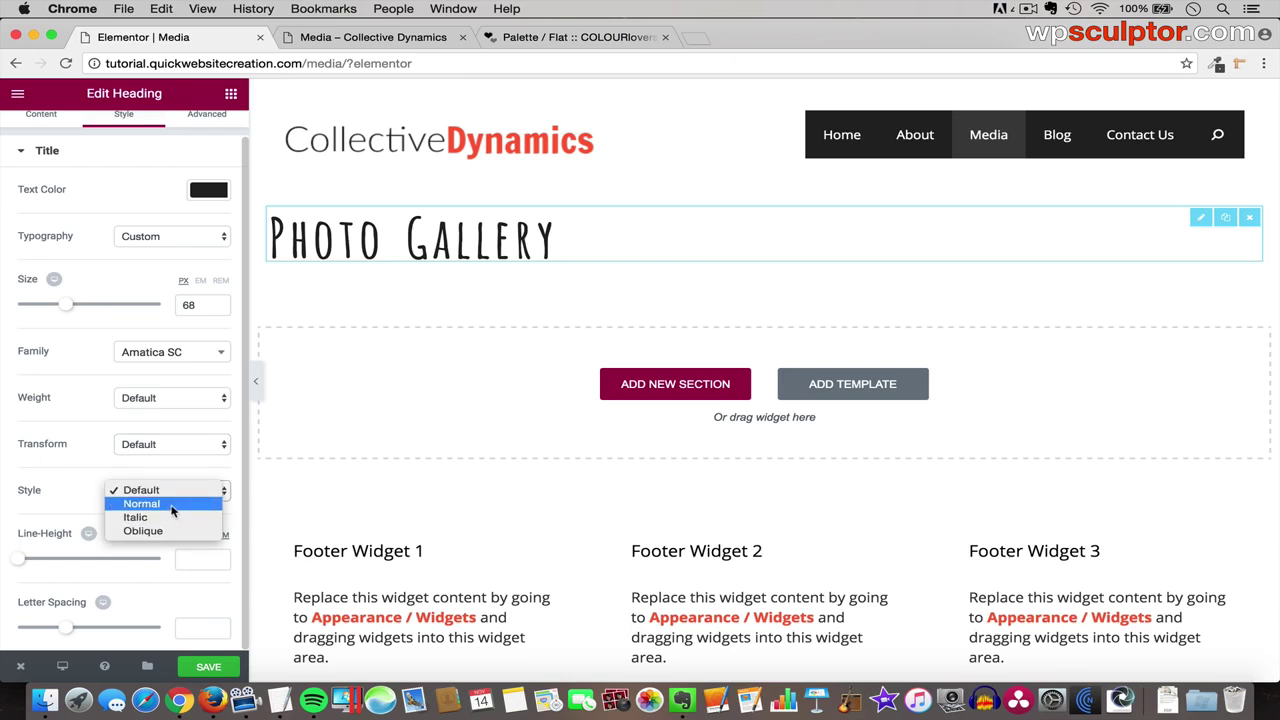
click(81, 503)
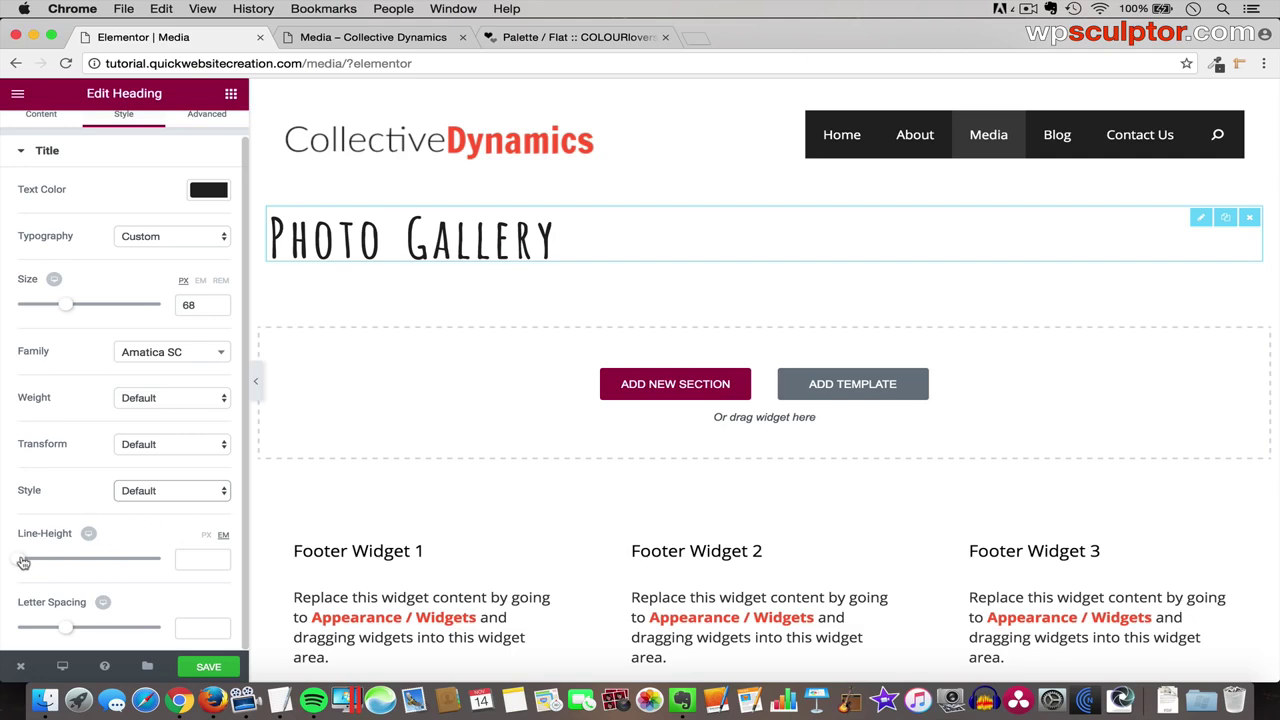
mouse_move(20, 559)
mouse_down()
mouse_move(65, 567)
mouse_move(21, 561)
mouse_up()
click(191, 559)
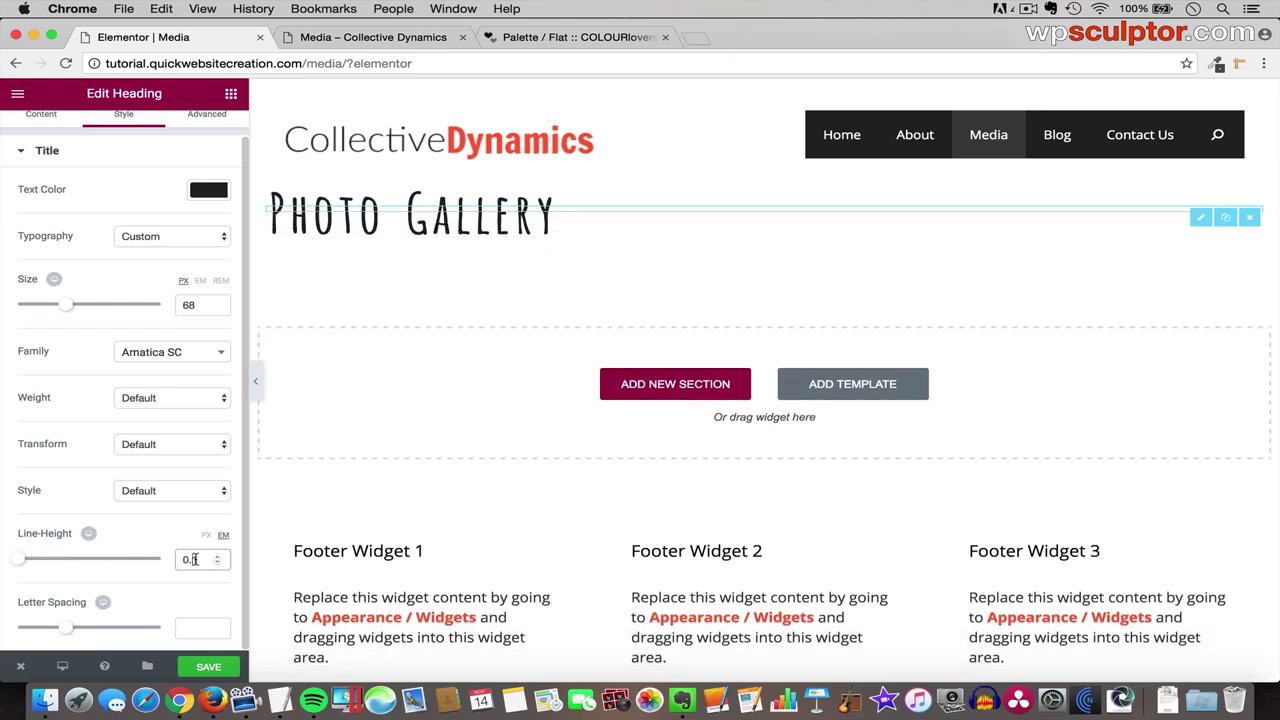
drag(199, 559, 152, 555)
key(BackSpace)
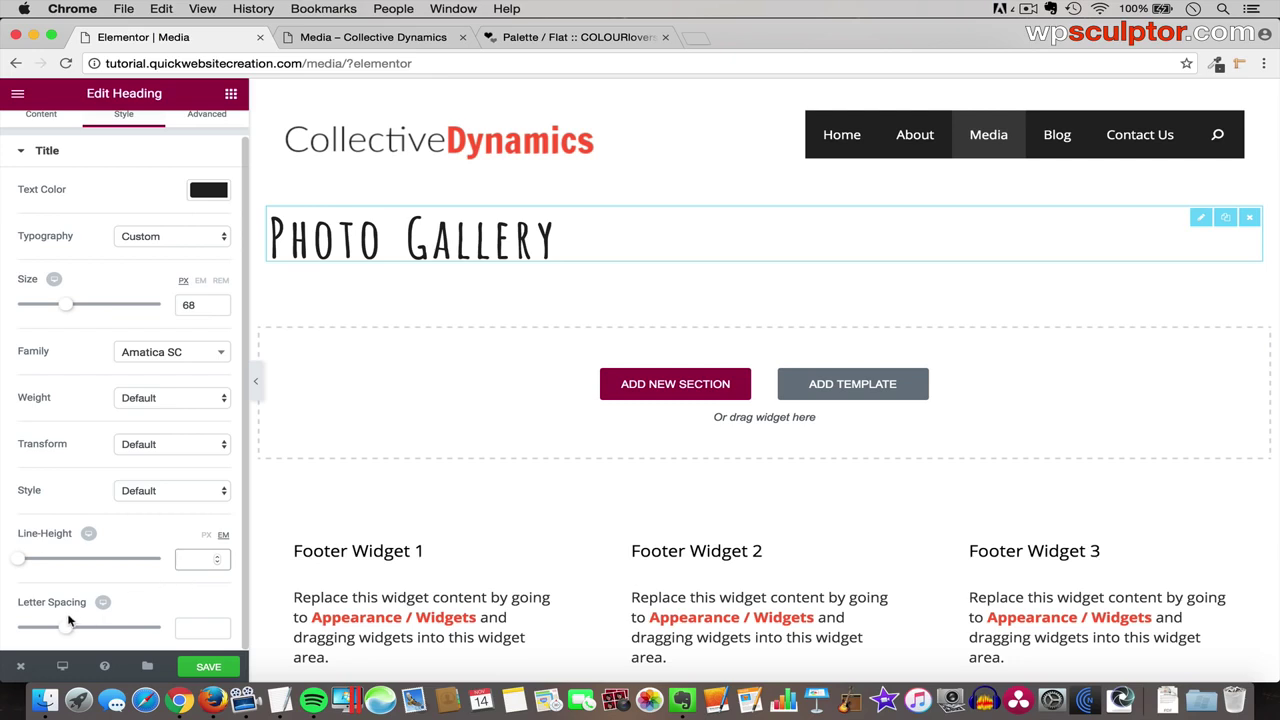
drag(64, 631, 35, 626)
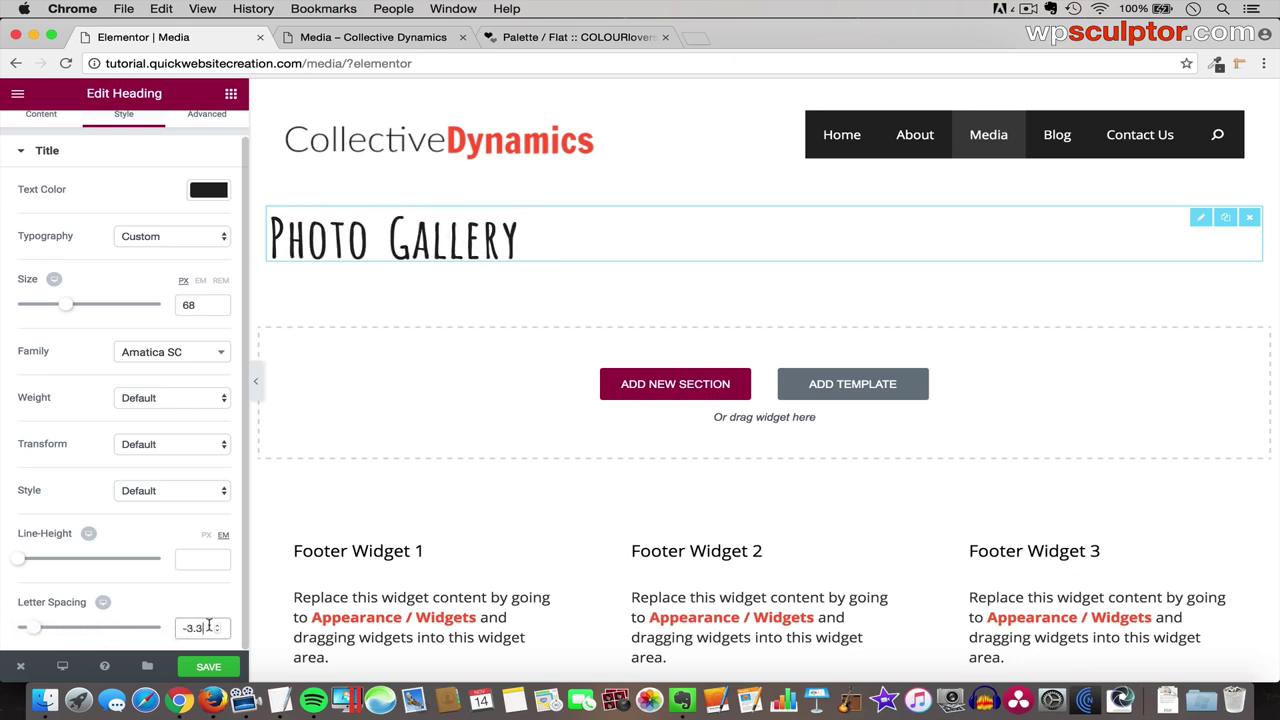
drag(209, 626, 155, 620)
key(BackSpace)
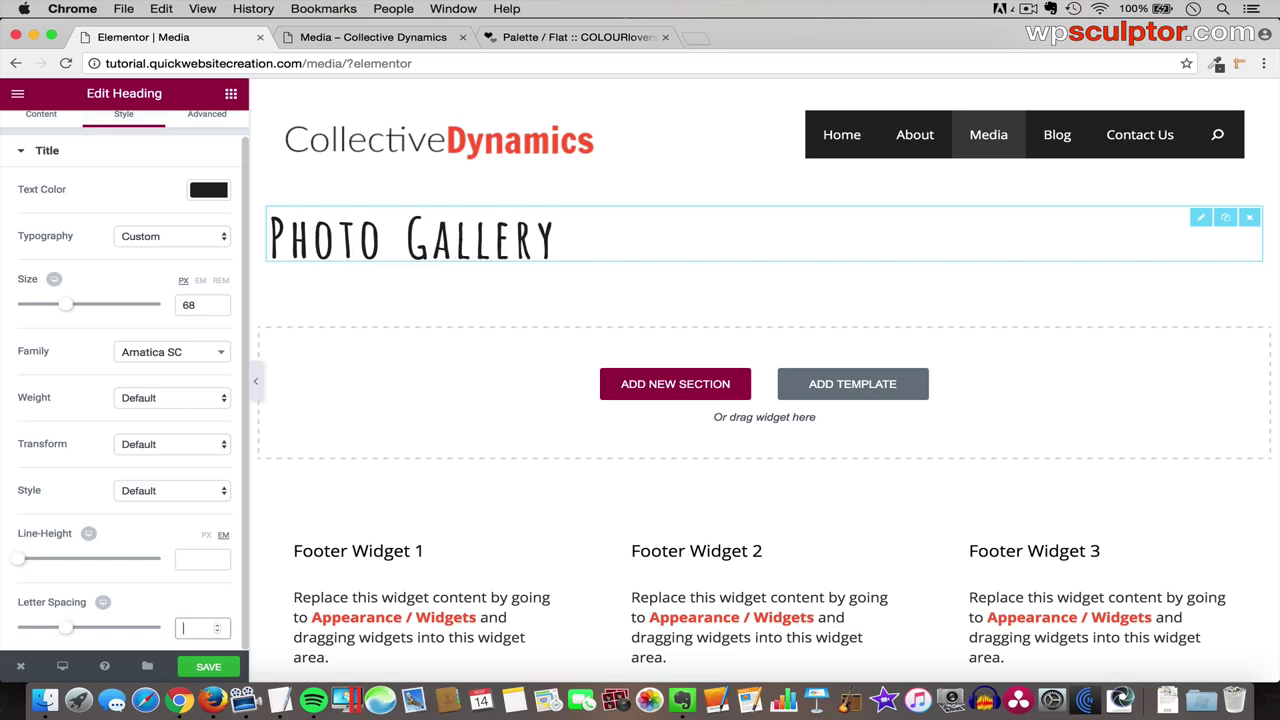
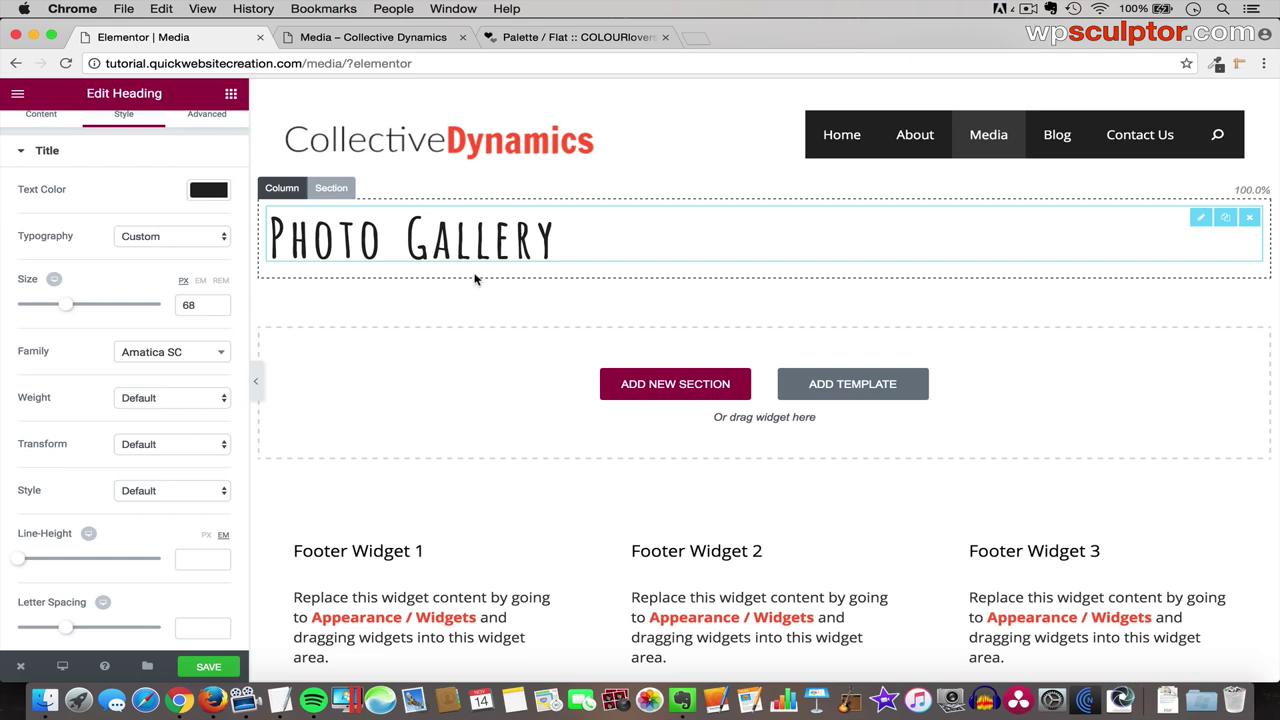
- Open unsplash.com in a new browser tab and browse its homepage photo feed
click(699, 40)
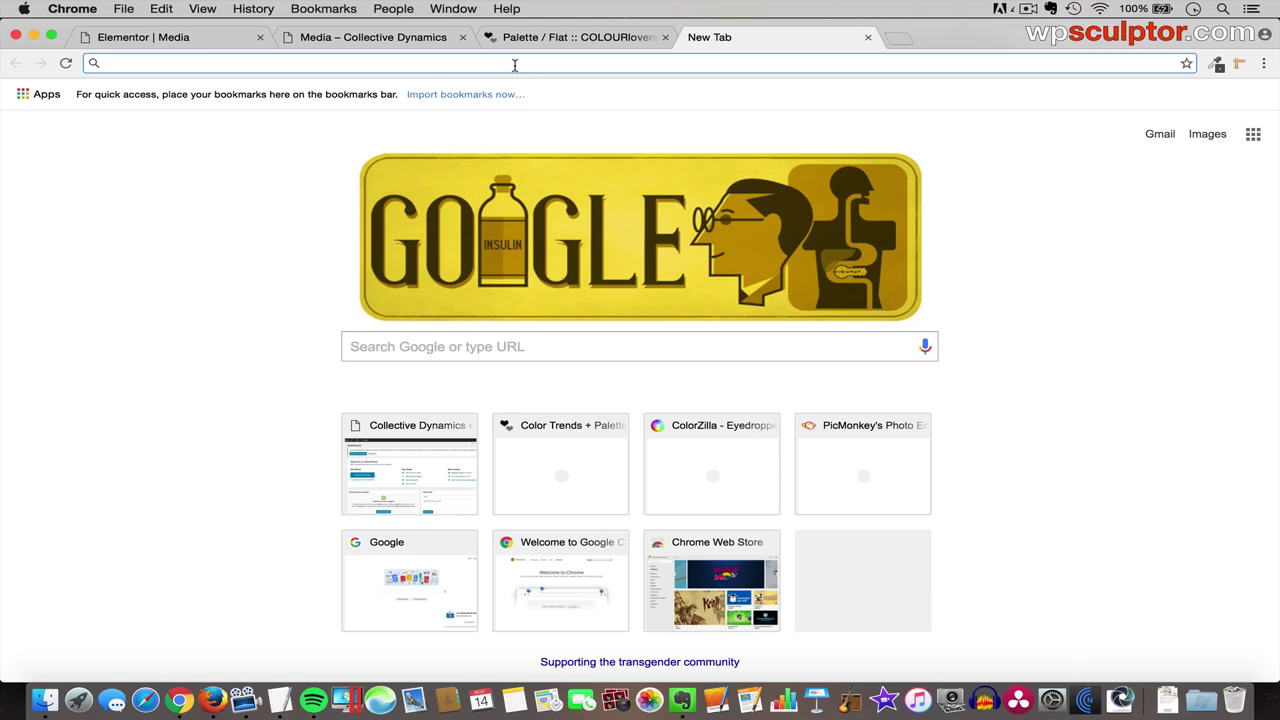
text(unsplash)
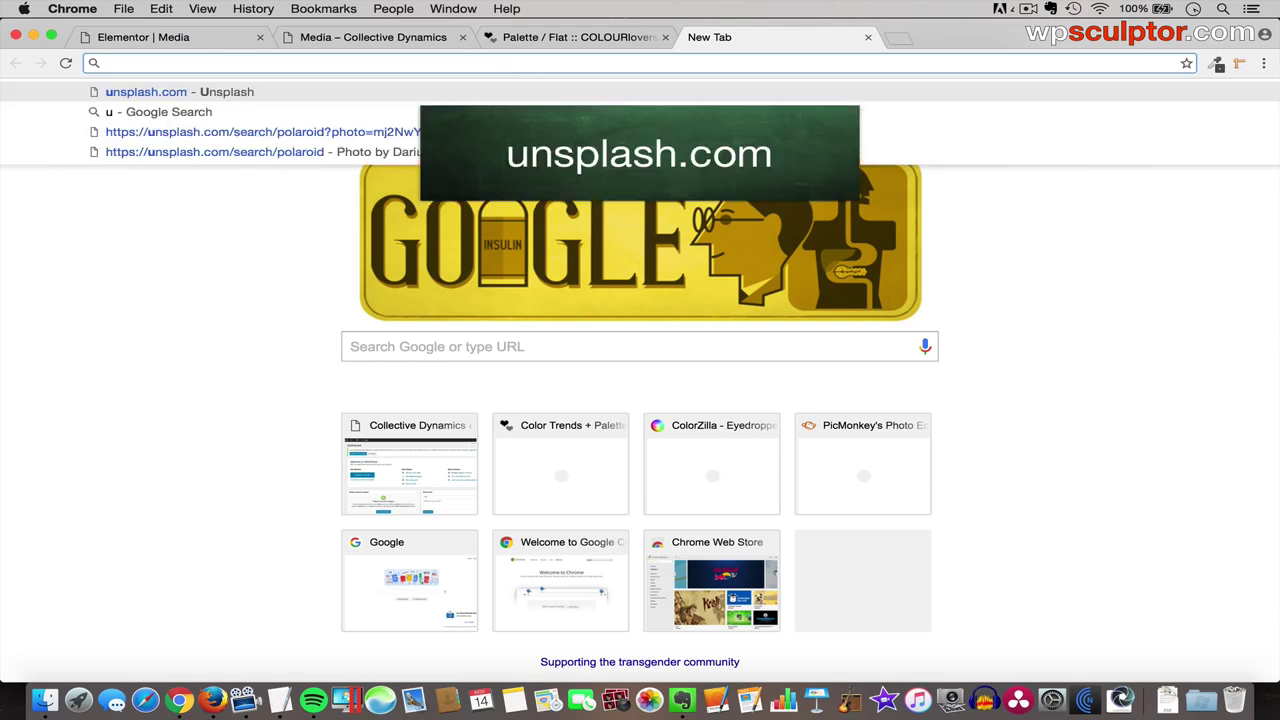
text(.com)
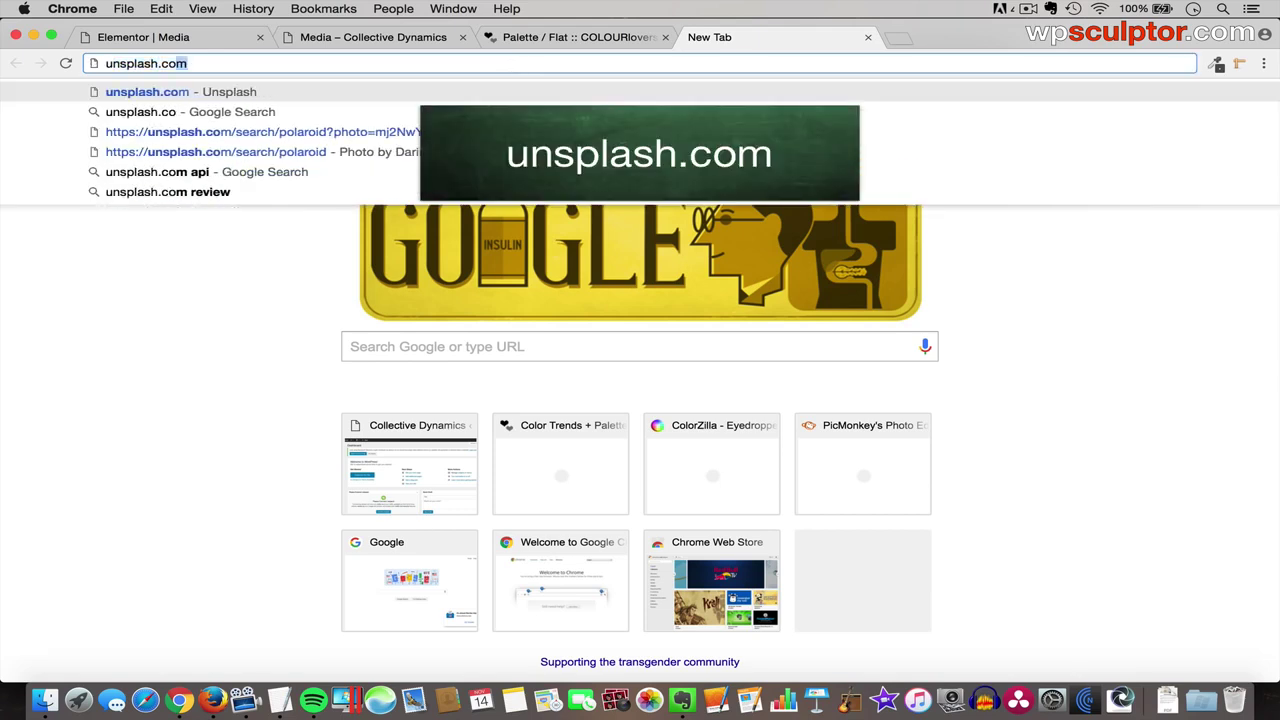
key(Return)
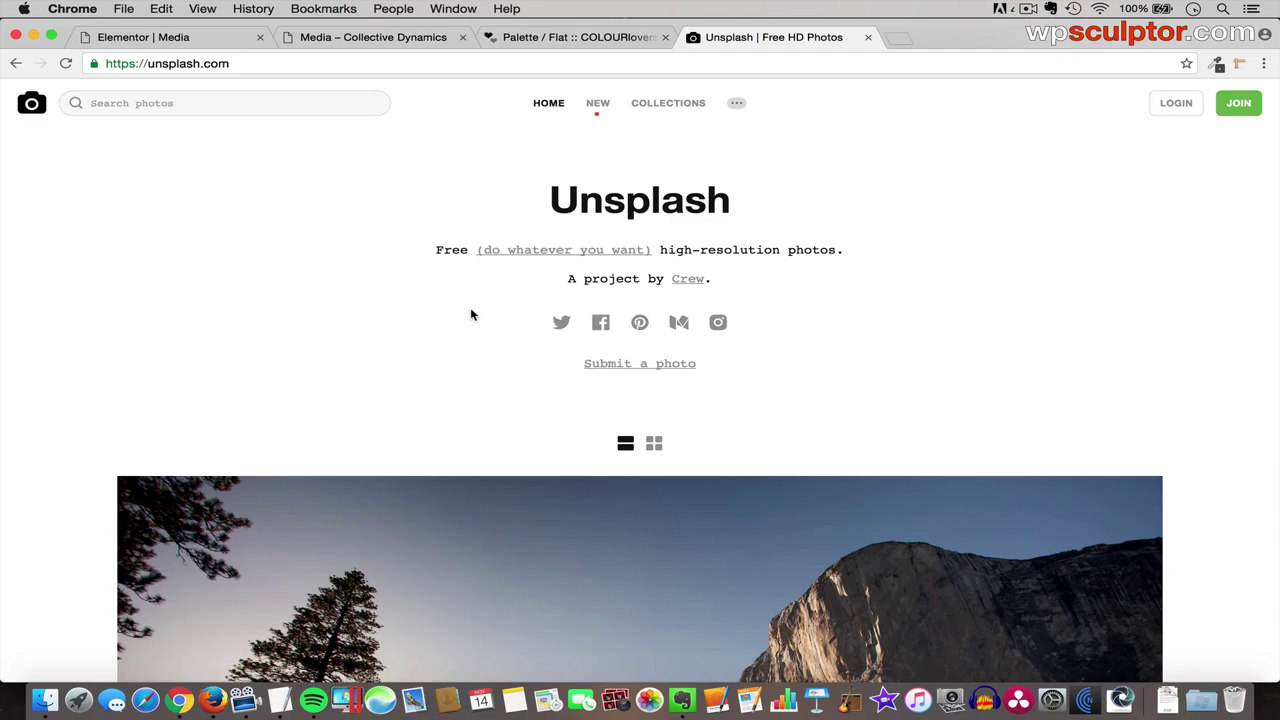
scroll(471, 313, down, 10)
scroll(471, 313, down, 15)
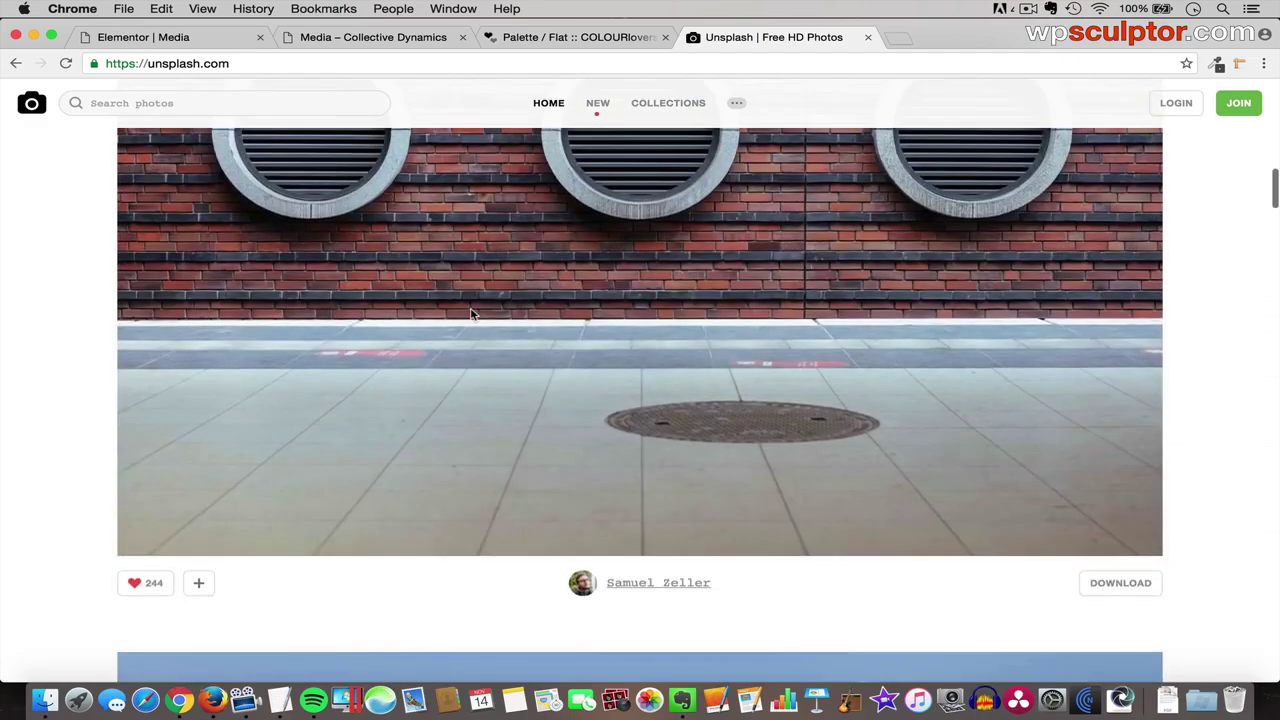
scroll(472, 311, down, 8)
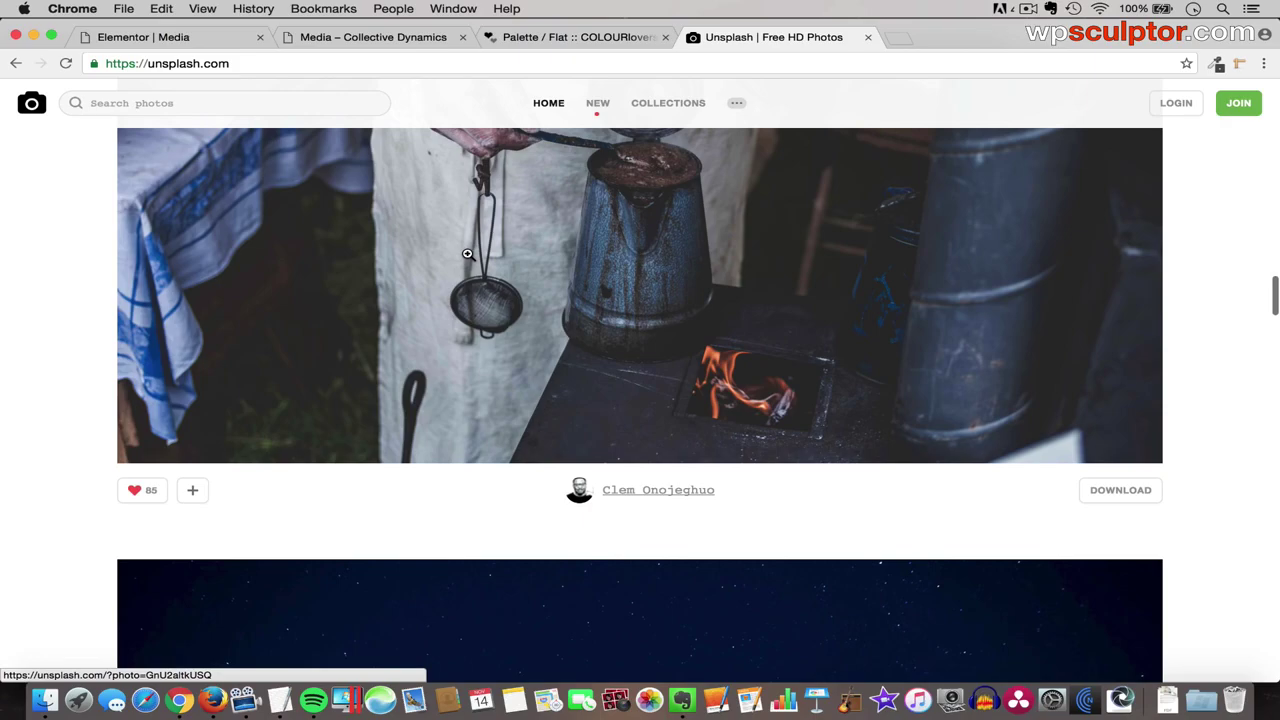
scroll(467, 254, up, 20)
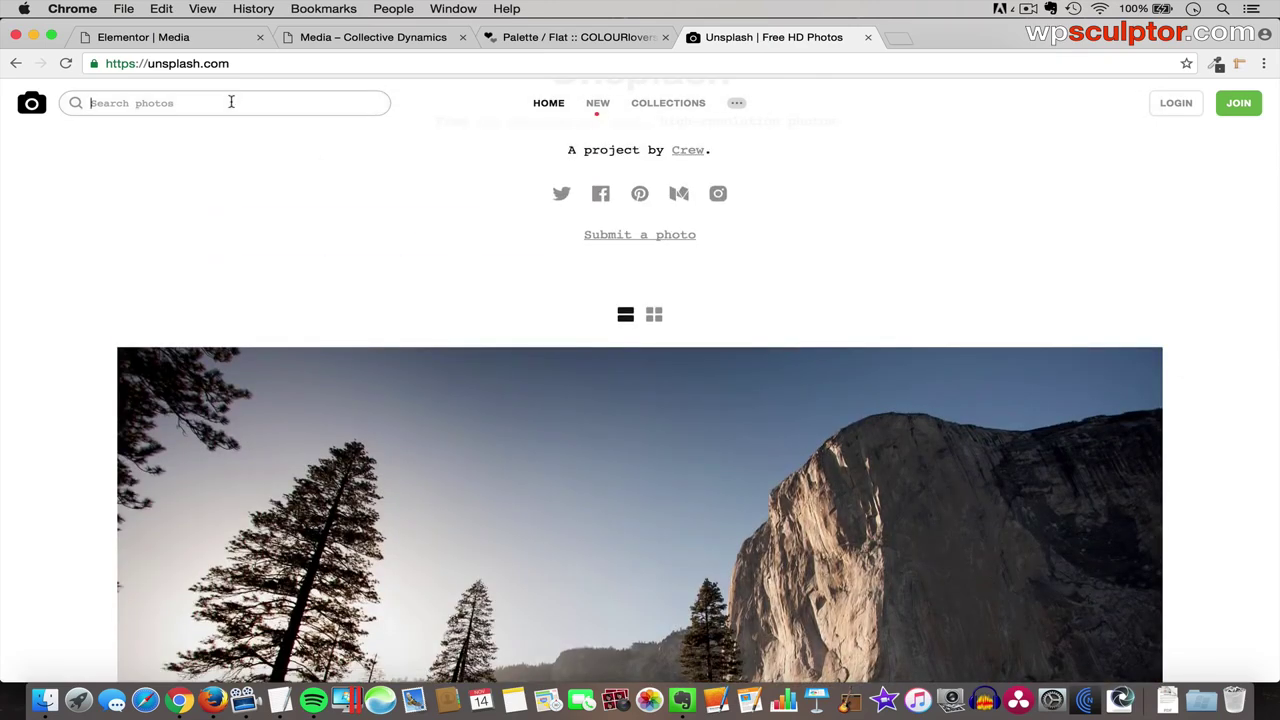
- Search Unsplash for 'polaroid' and open the vintage camera with polaroid prints photo
text(polaroi)
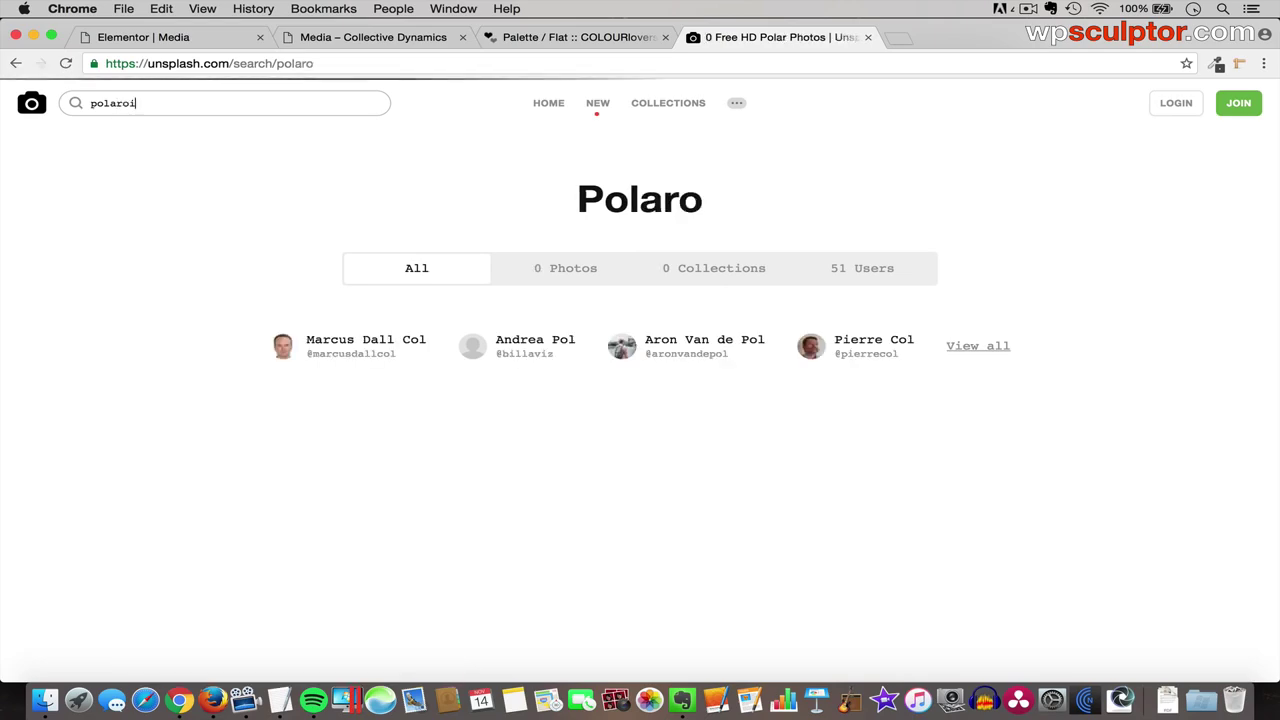
text(d)
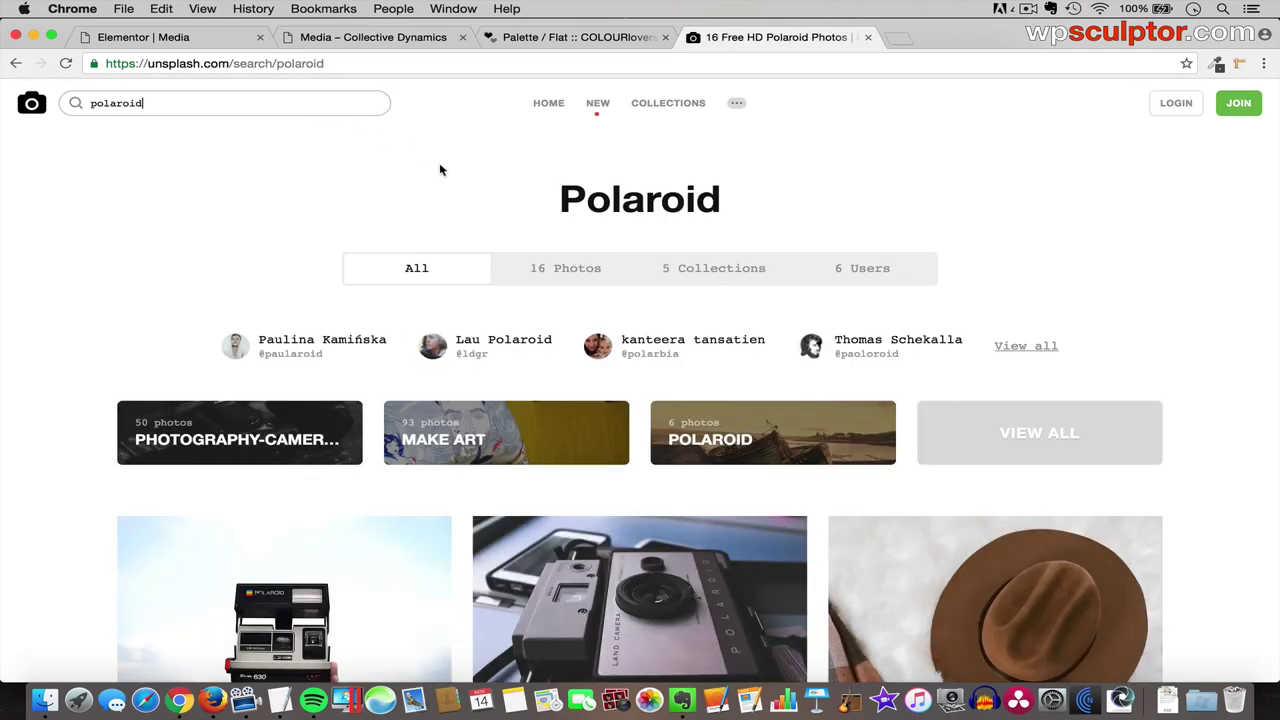
scroll(440, 170, down, 8)
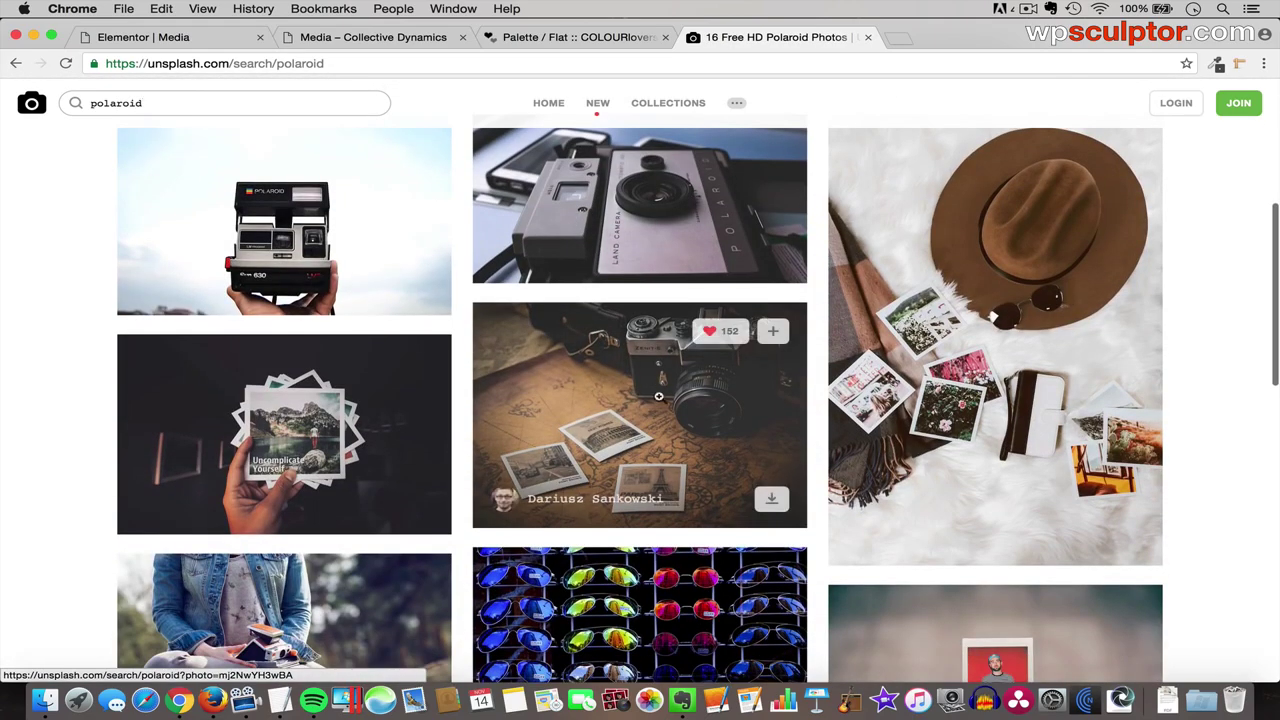
click(637, 399)
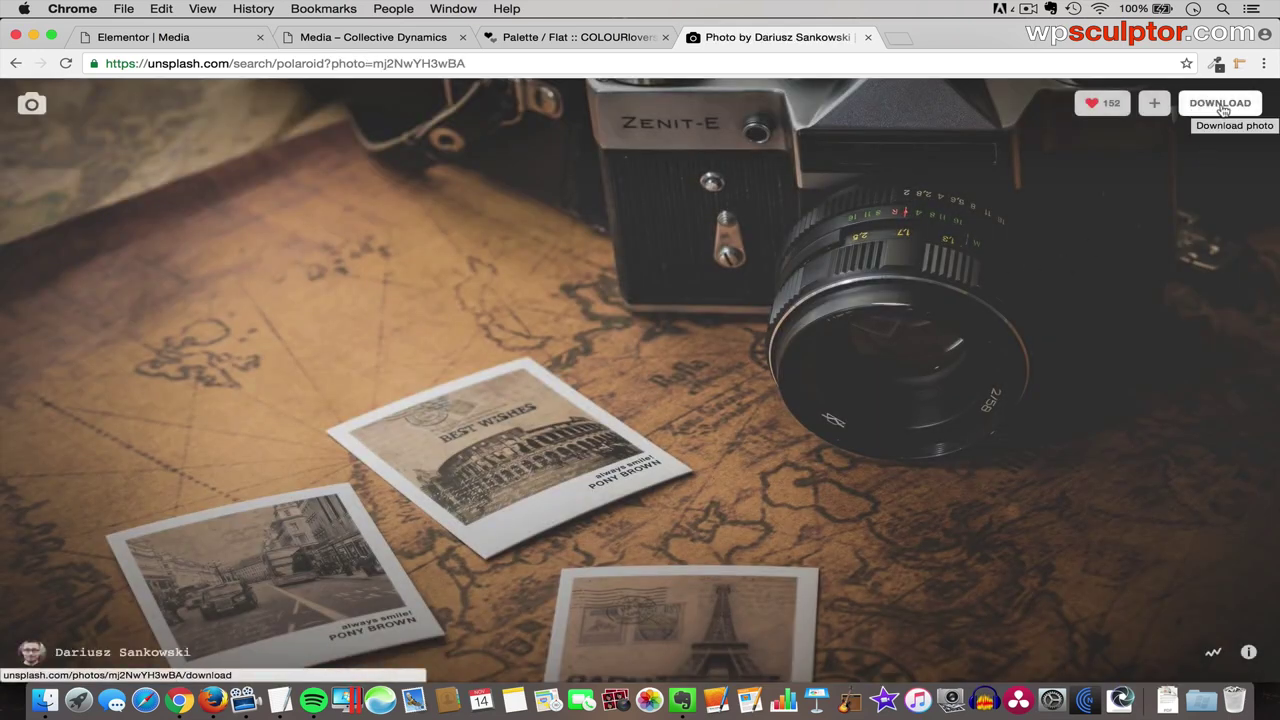
- Open the photo's full-size download in a new tab at full resolution
right_click(1222, 108)
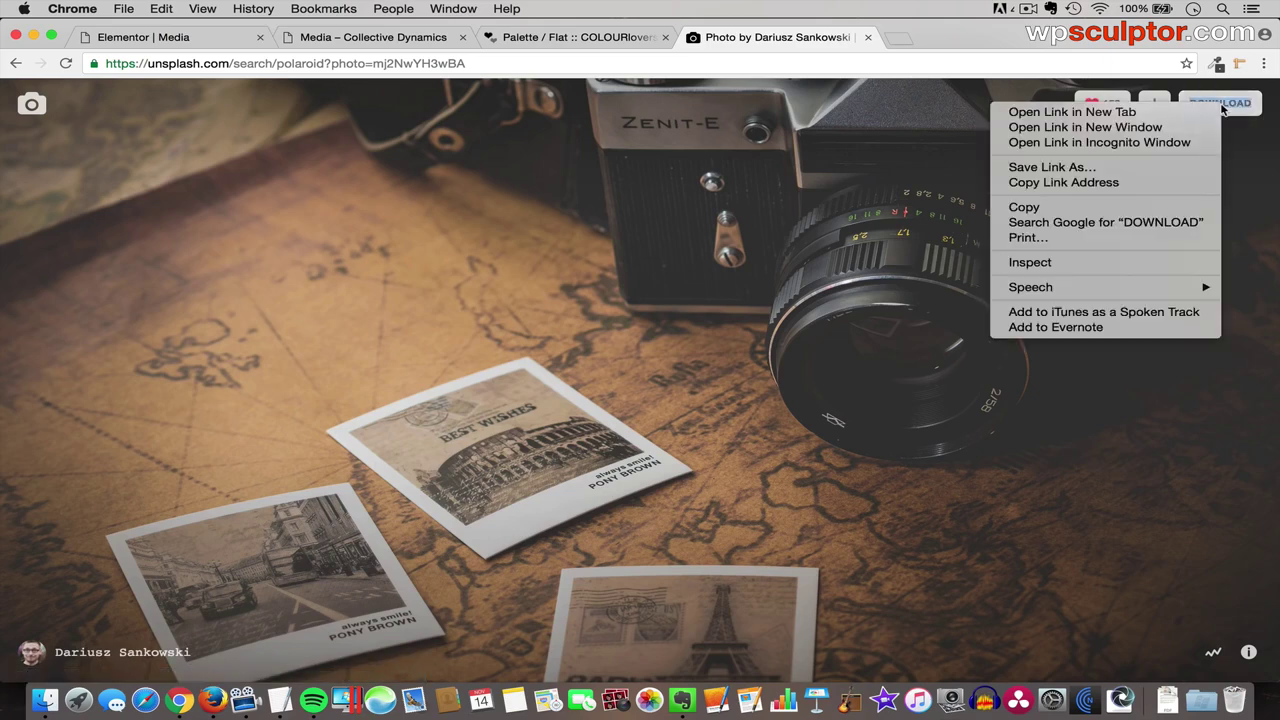
click(1070, 112)
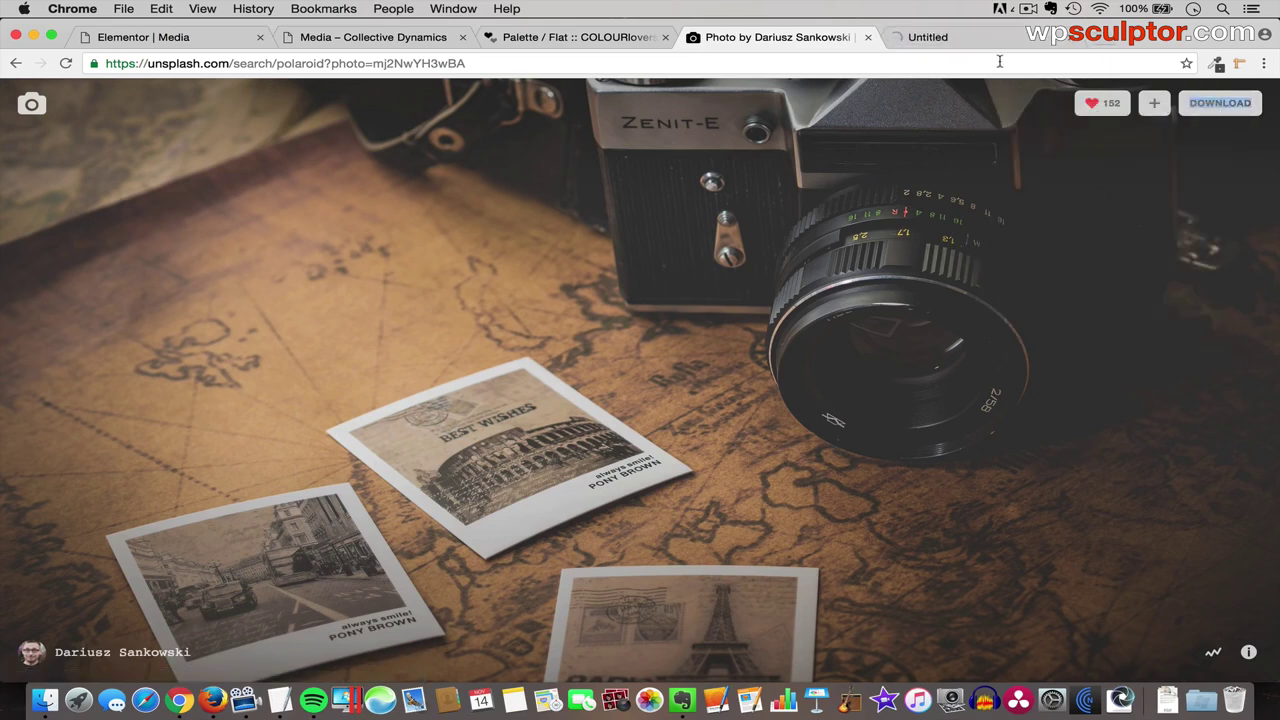
click(960, 36)
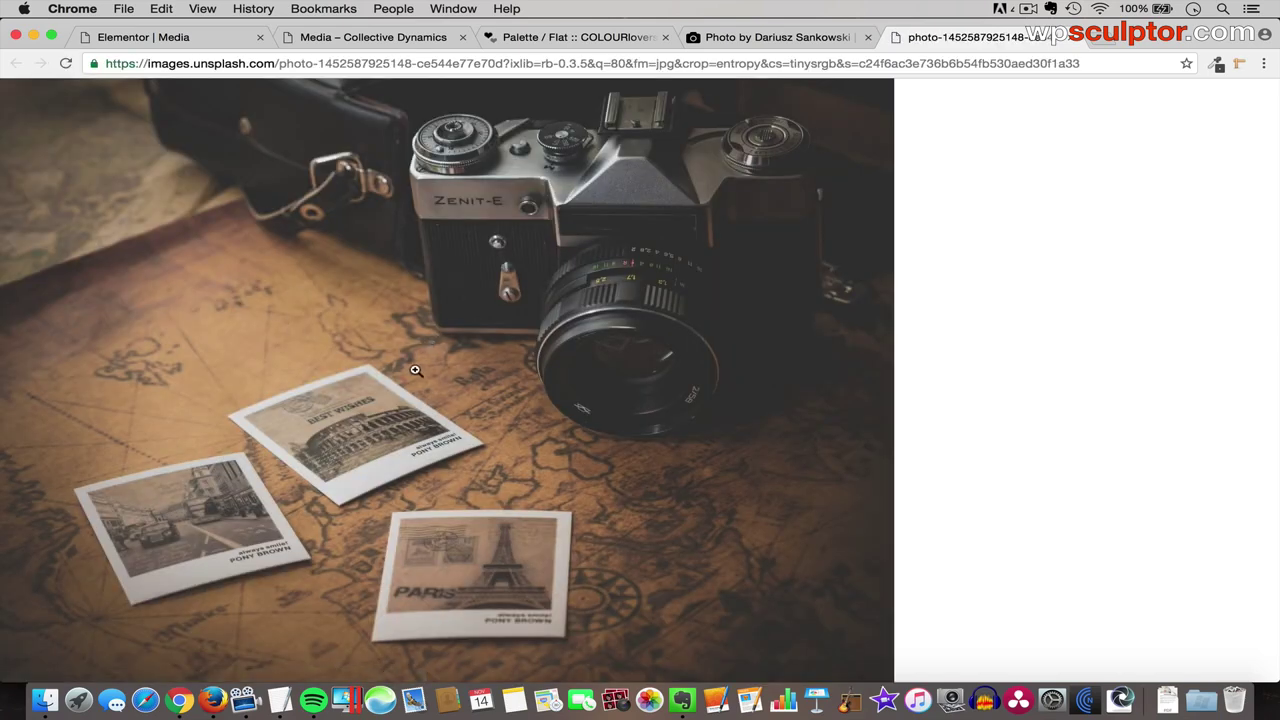
click(415, 370)
scroll(800, 340, right, 6)
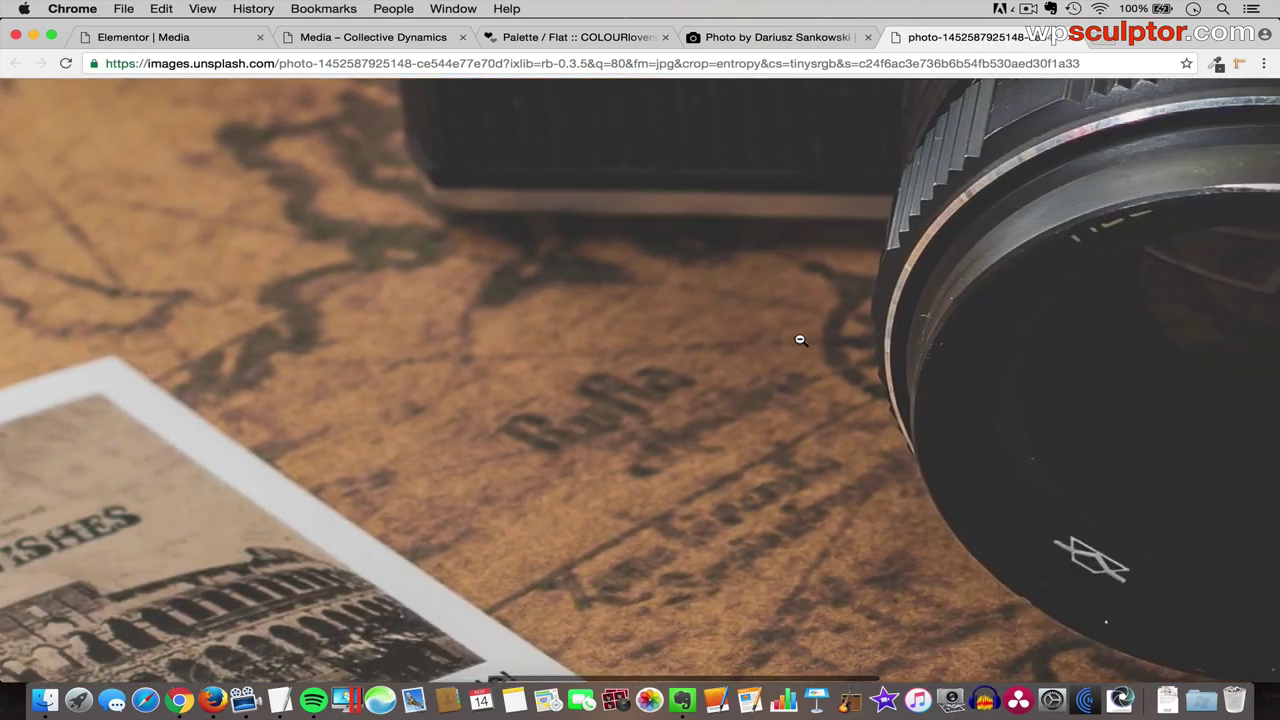
scroll(800, 340, left, 10)
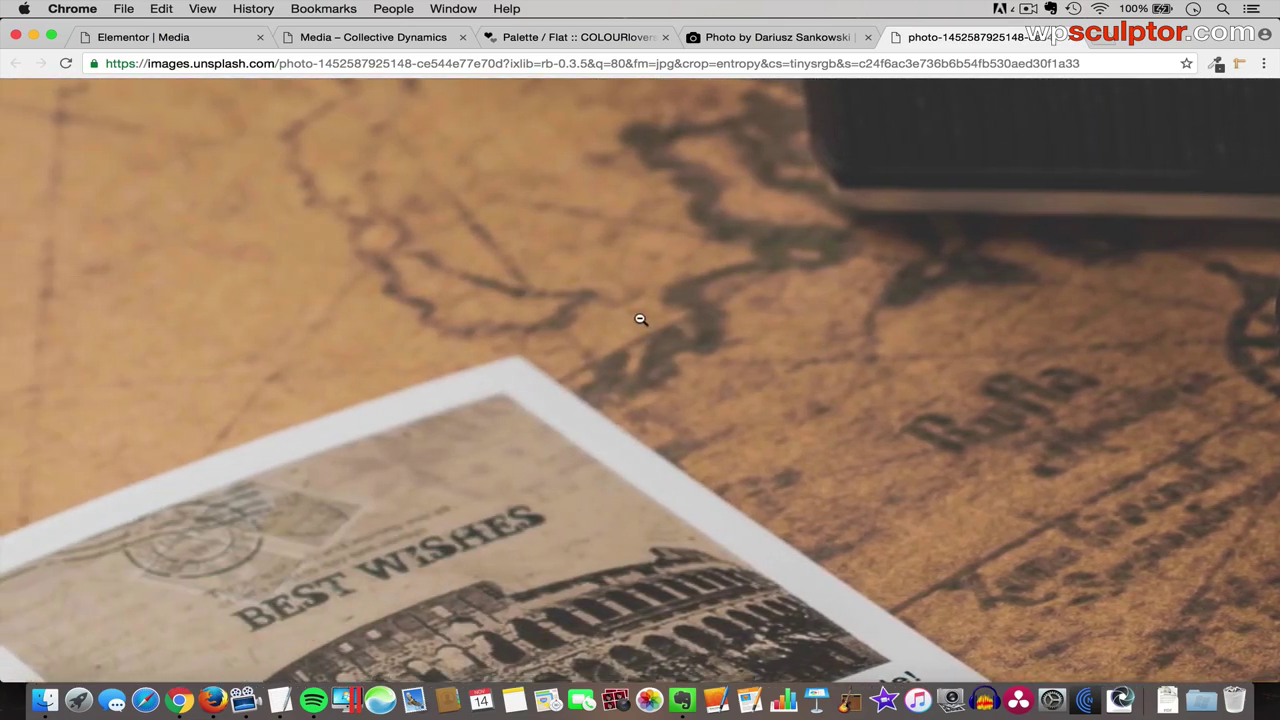
- Save the full-size image as a JPEG on the Desktop and close its tab
right_click(641, 321)
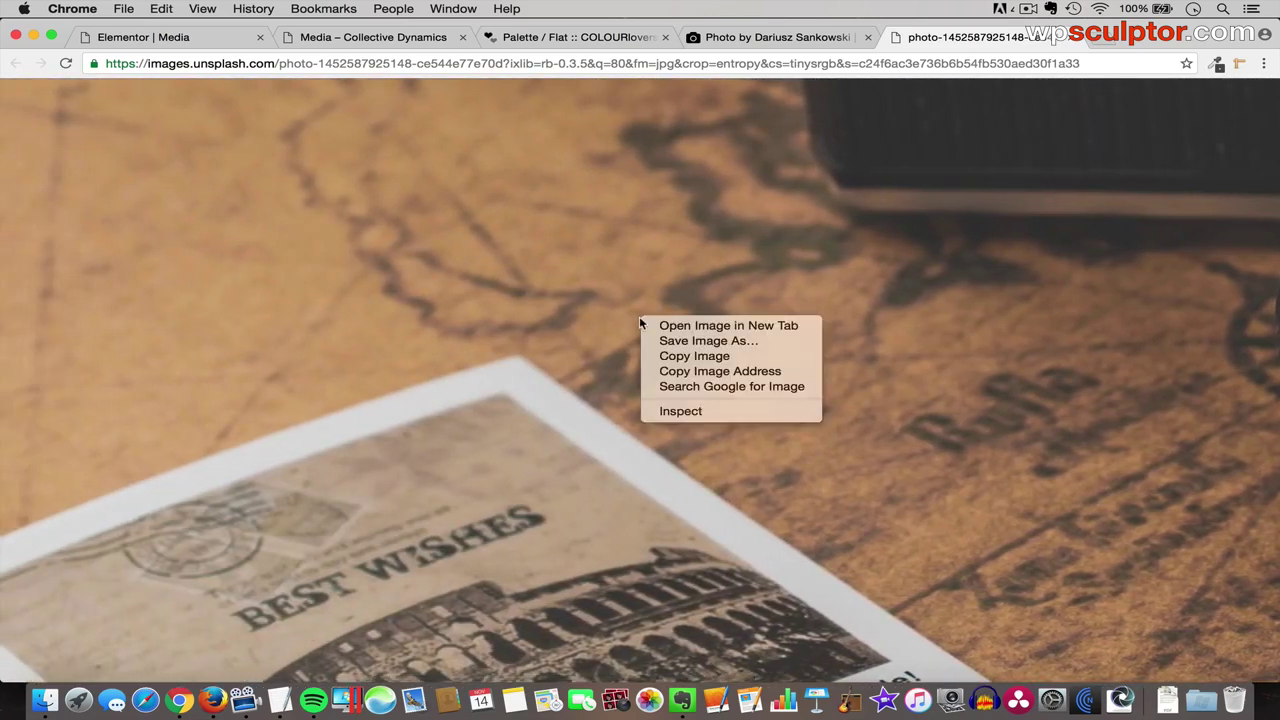
click(695, 340)
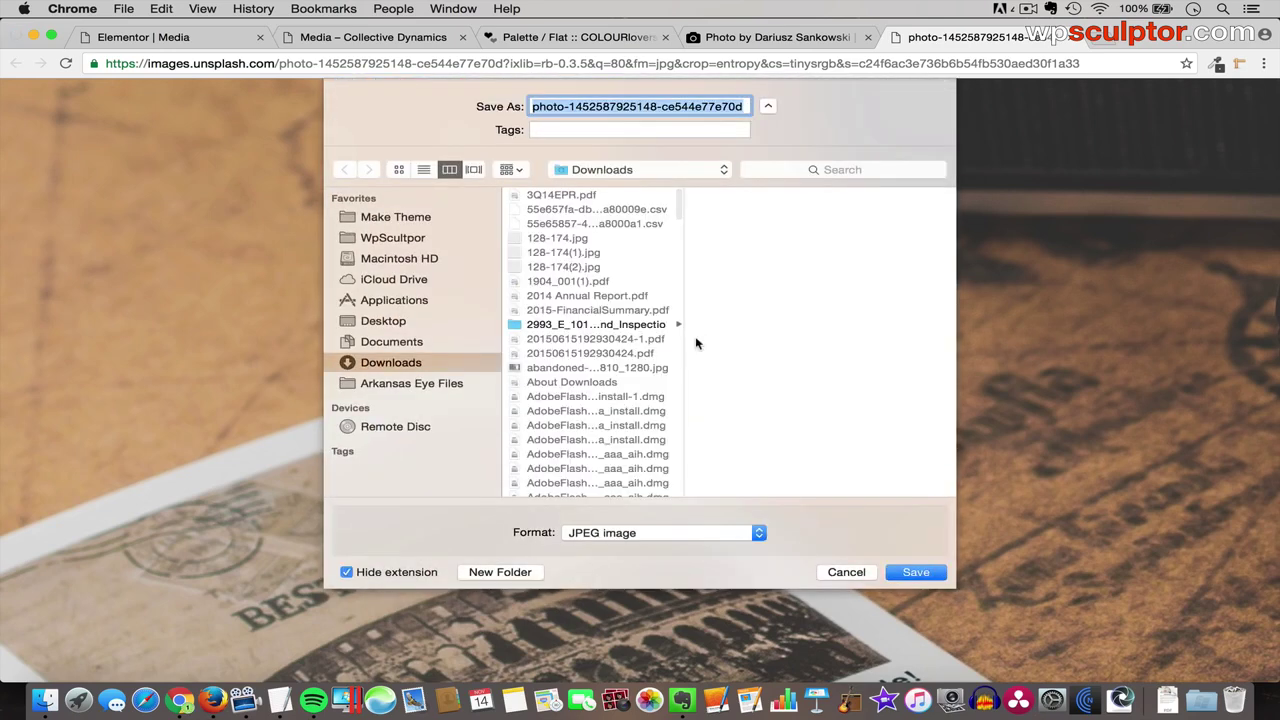
click(376, 321)
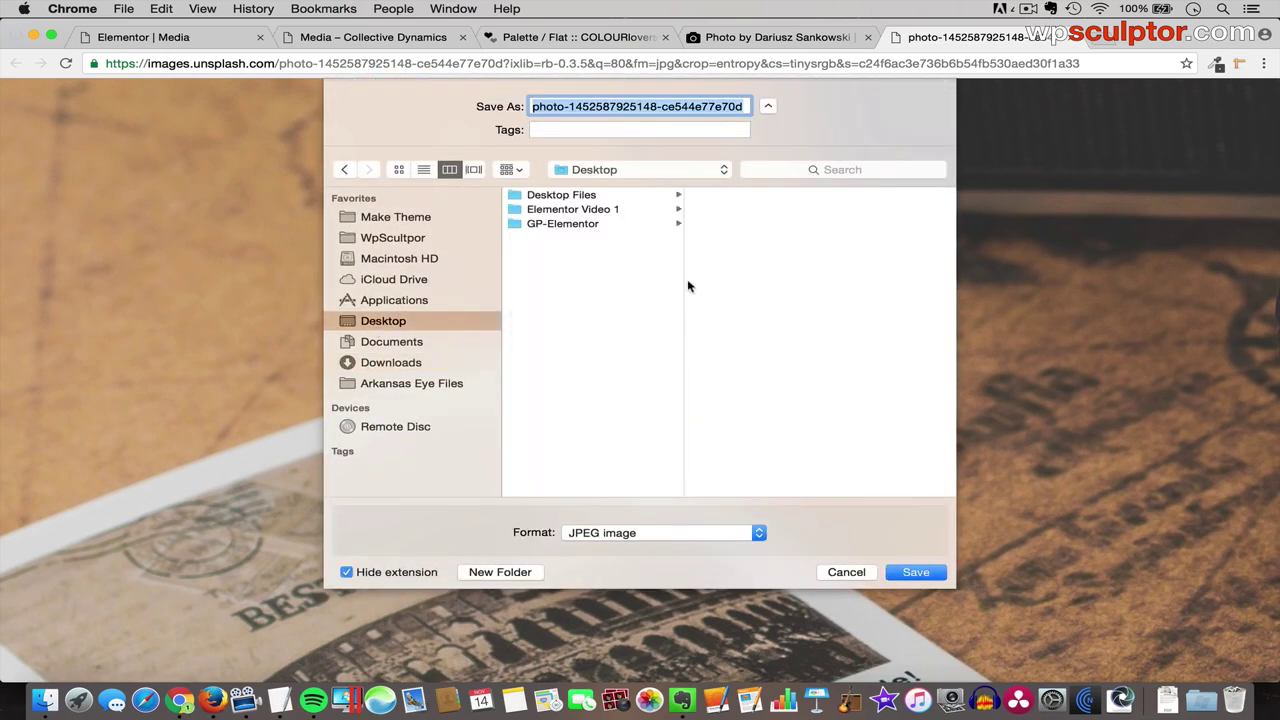
click(910, 572)
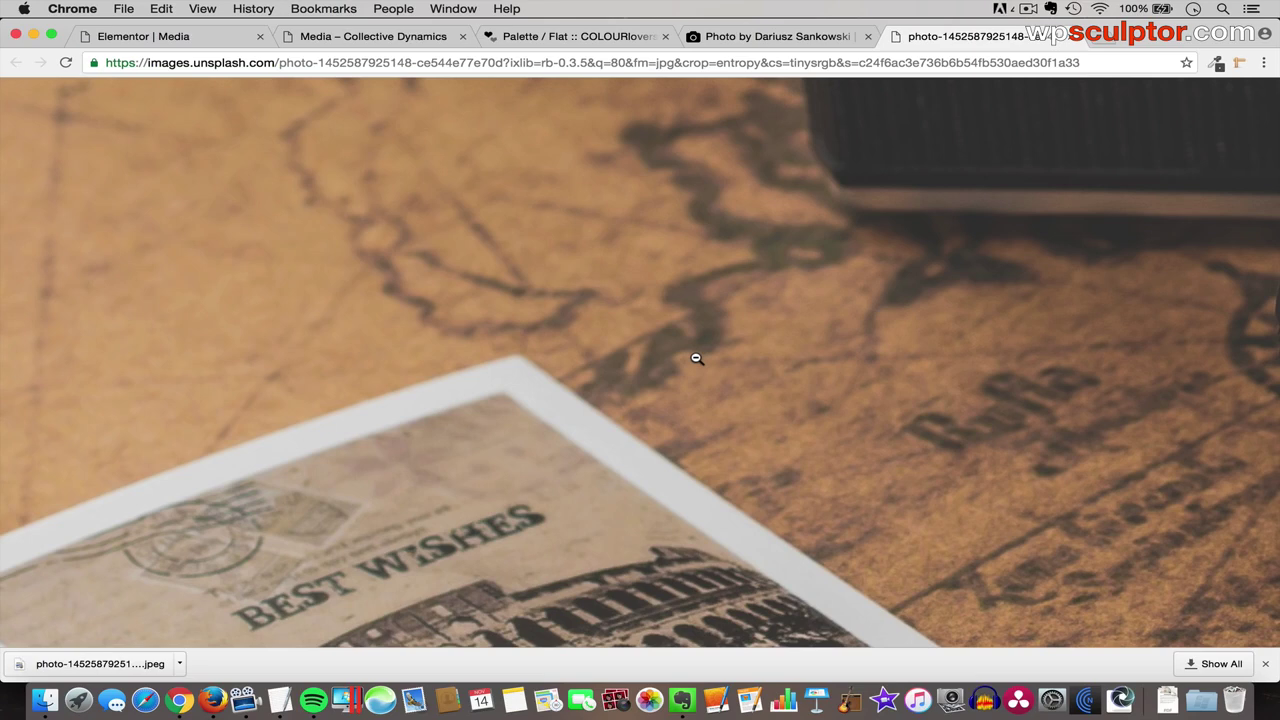
click(1070, 36)
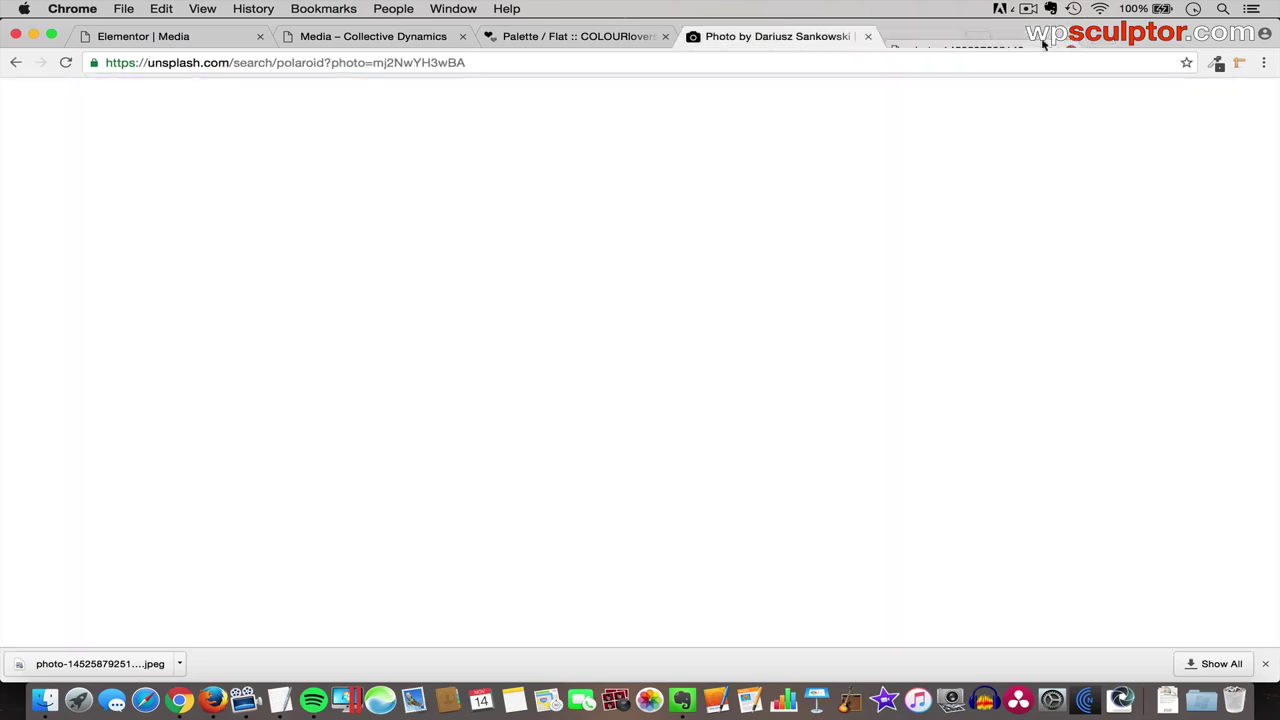
- Close the Unsplash tab and go to pixlr.com in a new tab
click(868, 36)
click(697, 36)
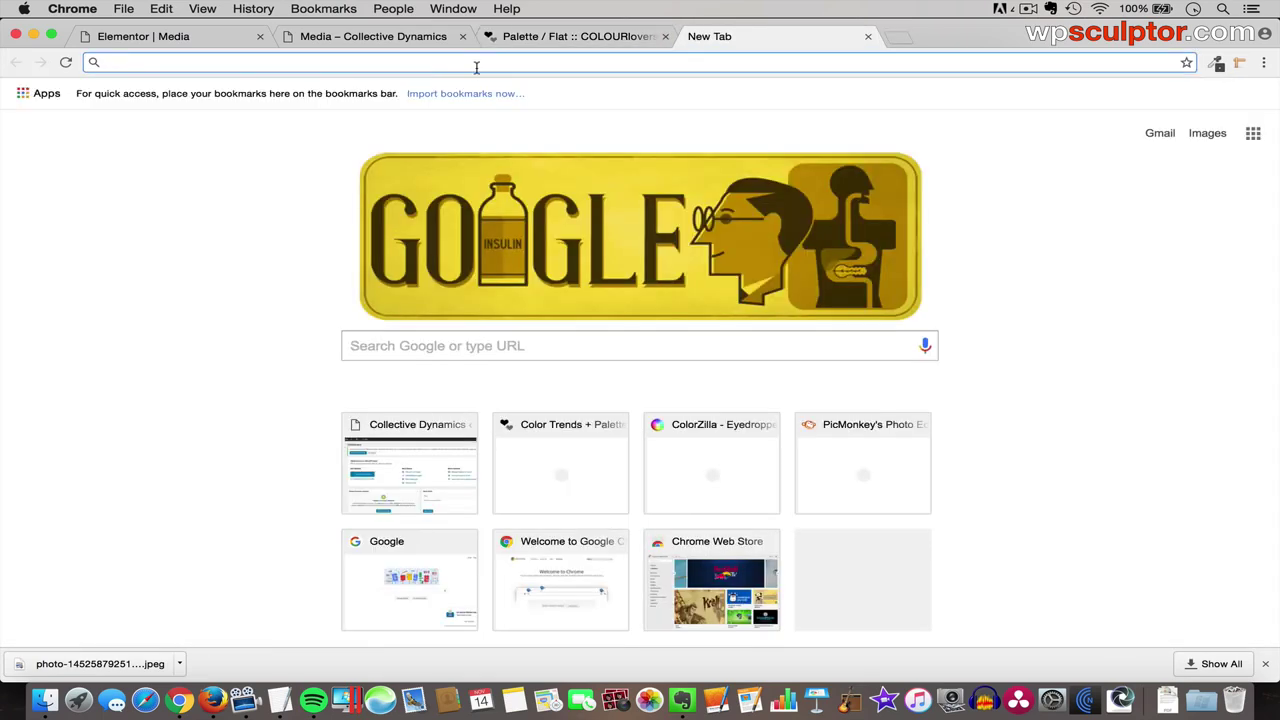
text(pixlr.)
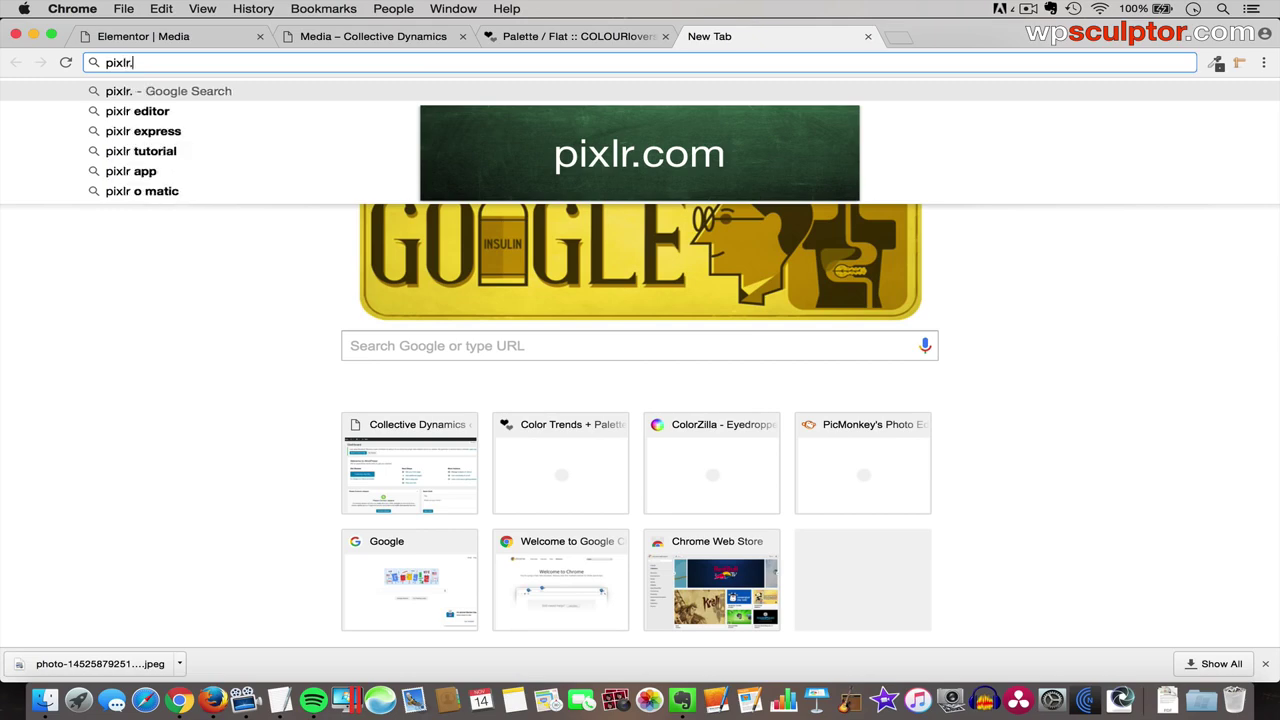
text(com)
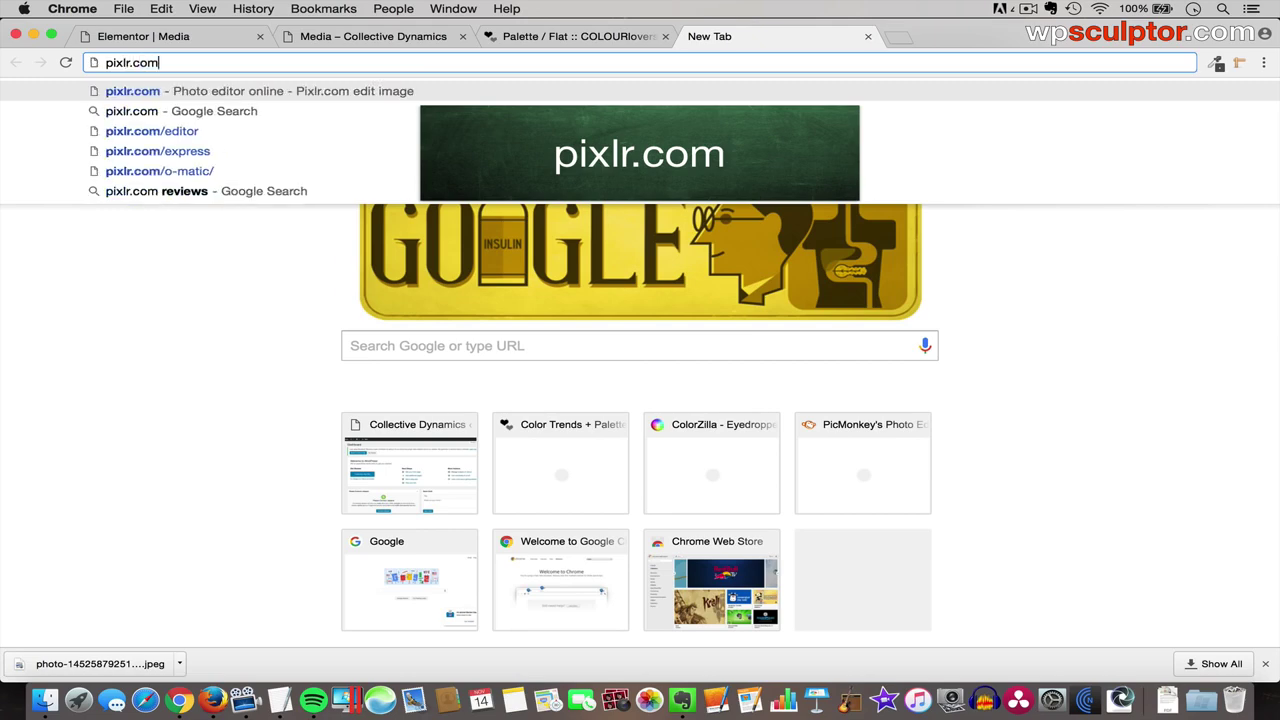
key(Return)
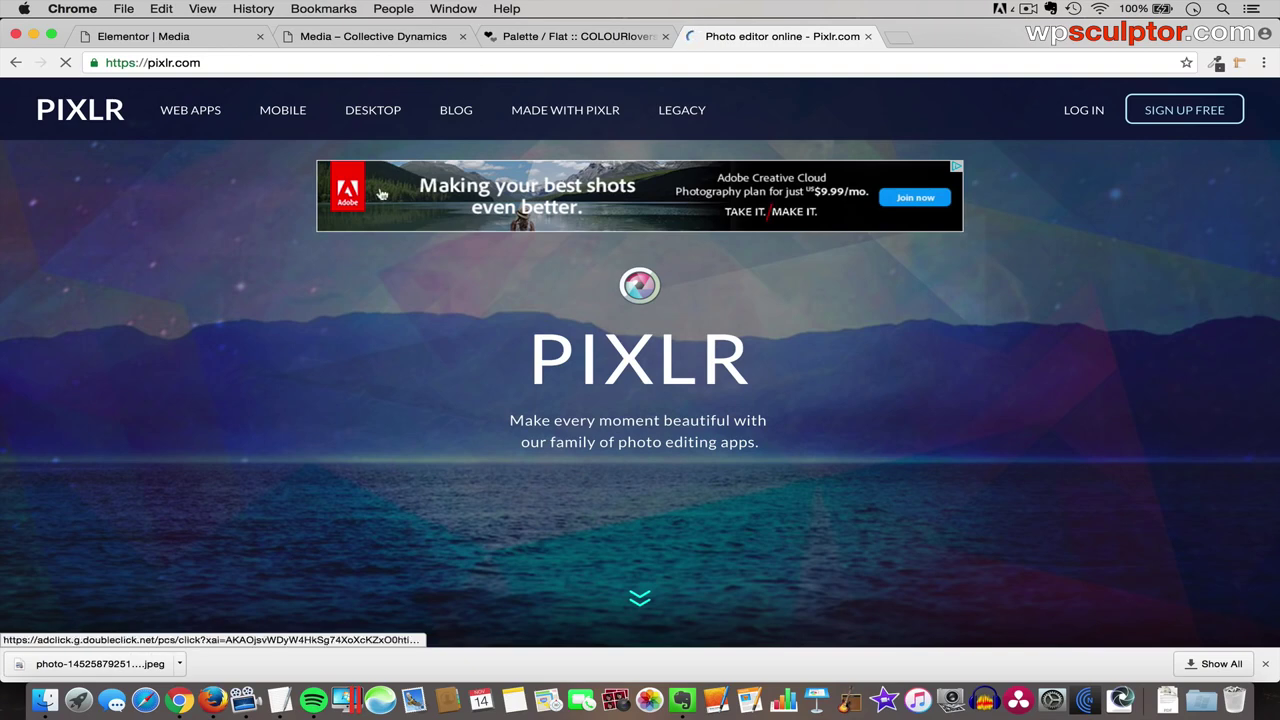
scroll(432, 351, down, 3)
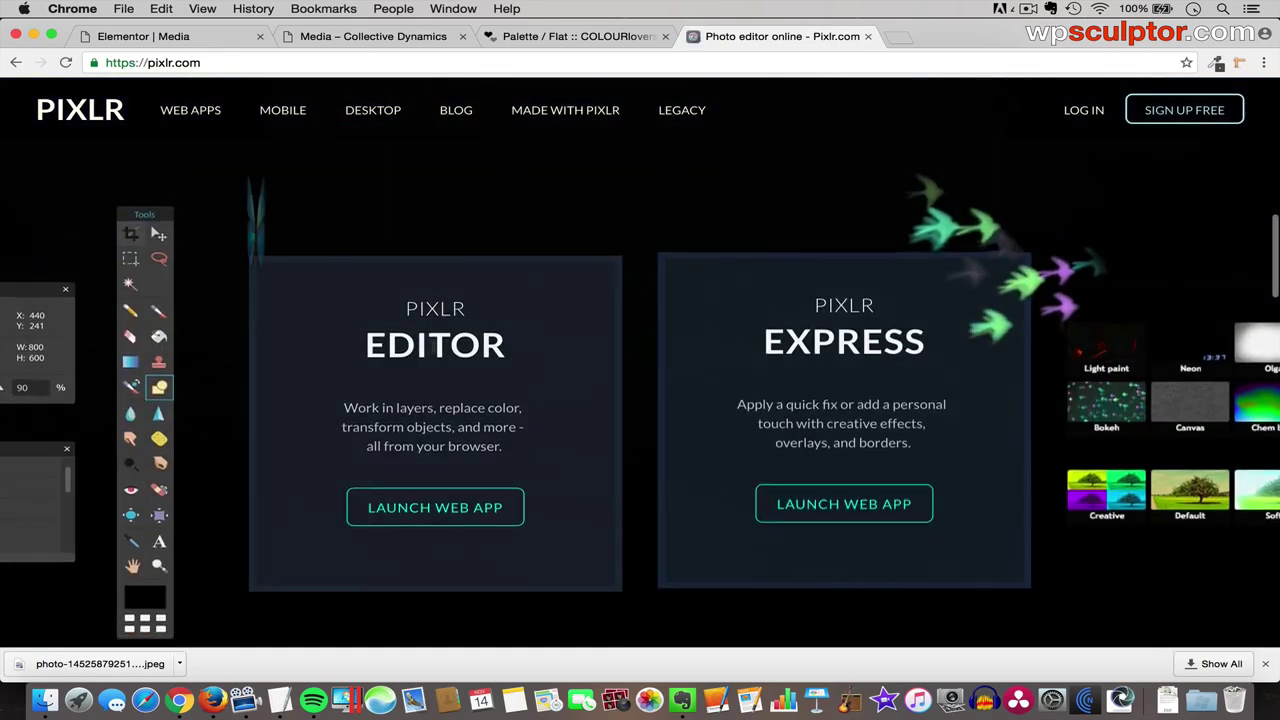
scroll(435, 400, down, 1)
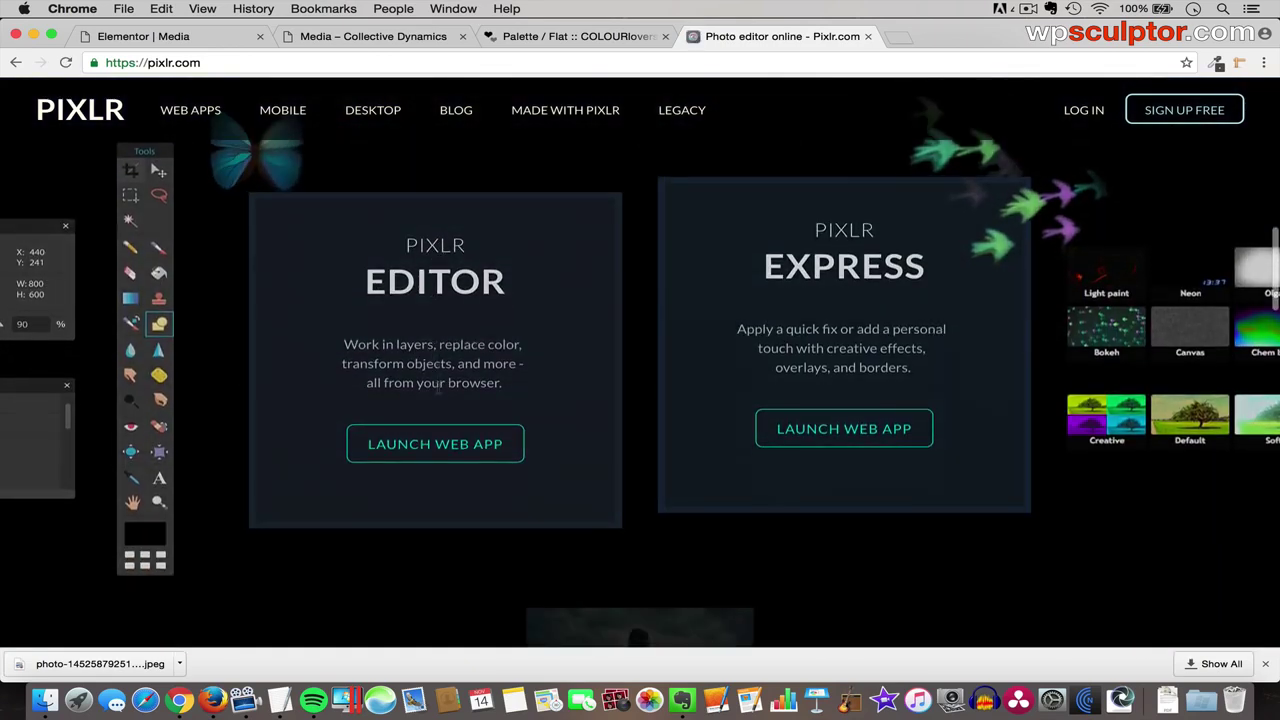
click(469, 446)
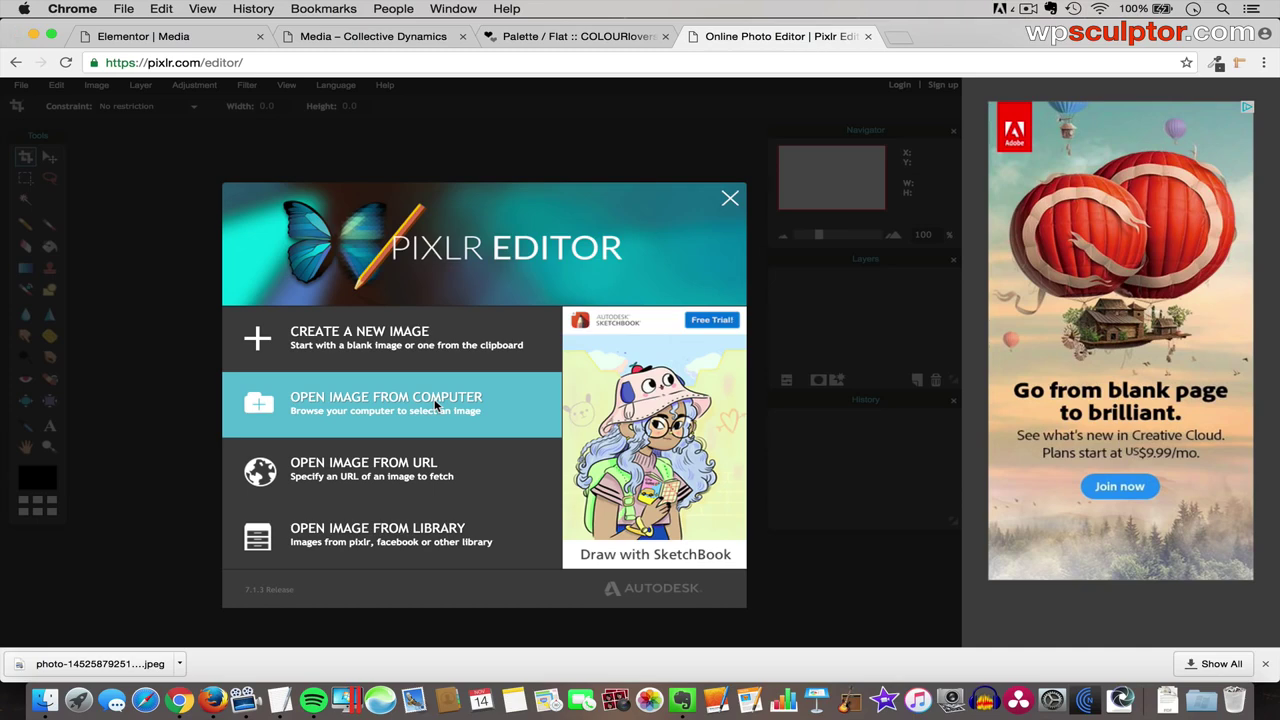
click(436, 405)
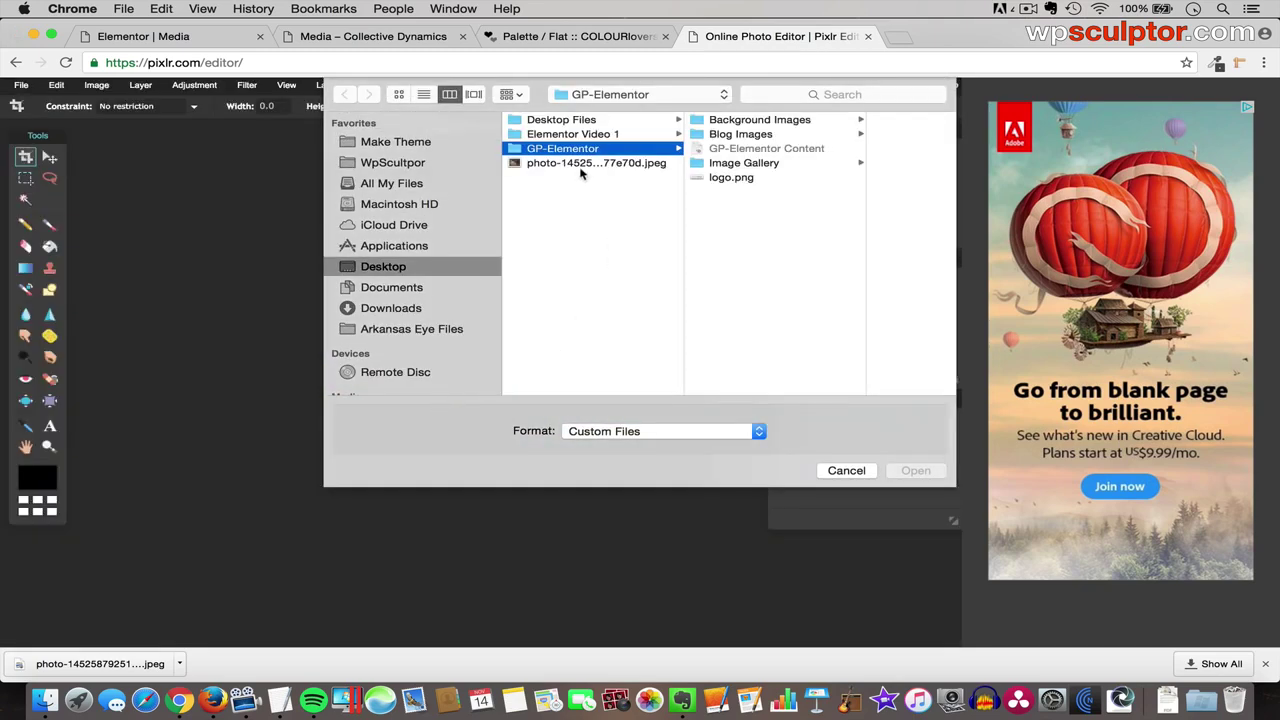
click(591, 164)
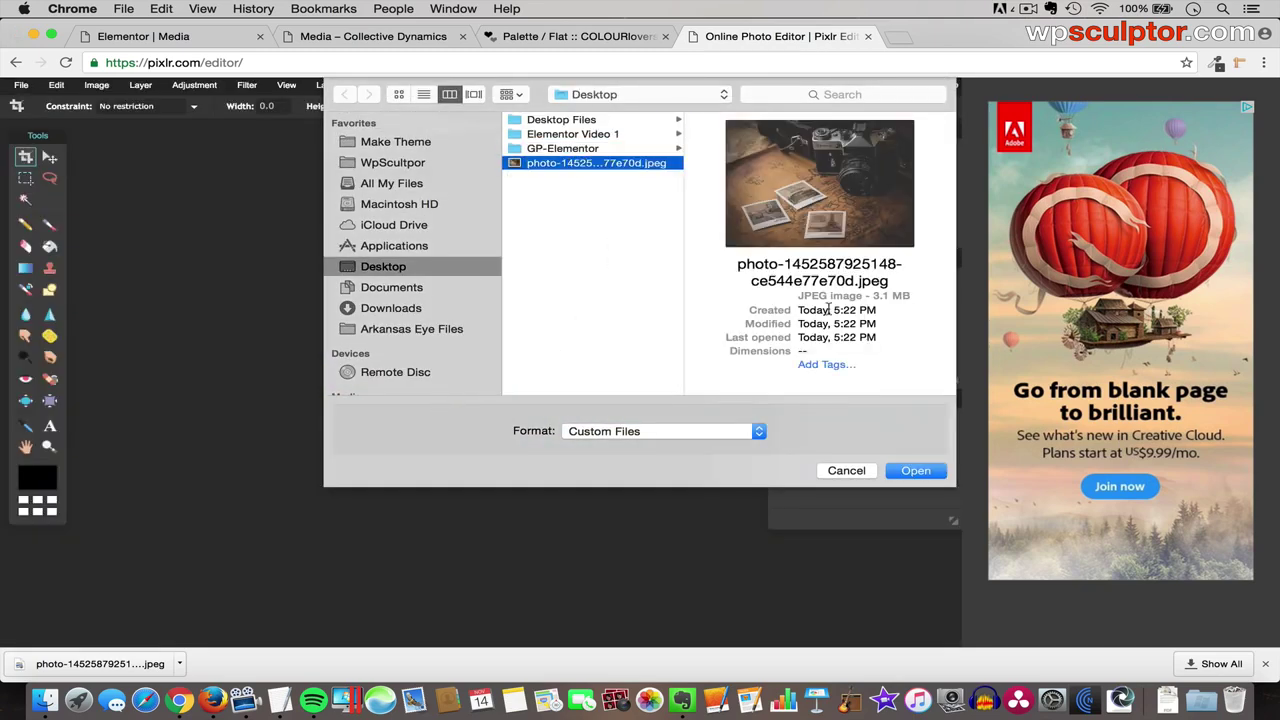
click(915, 471)
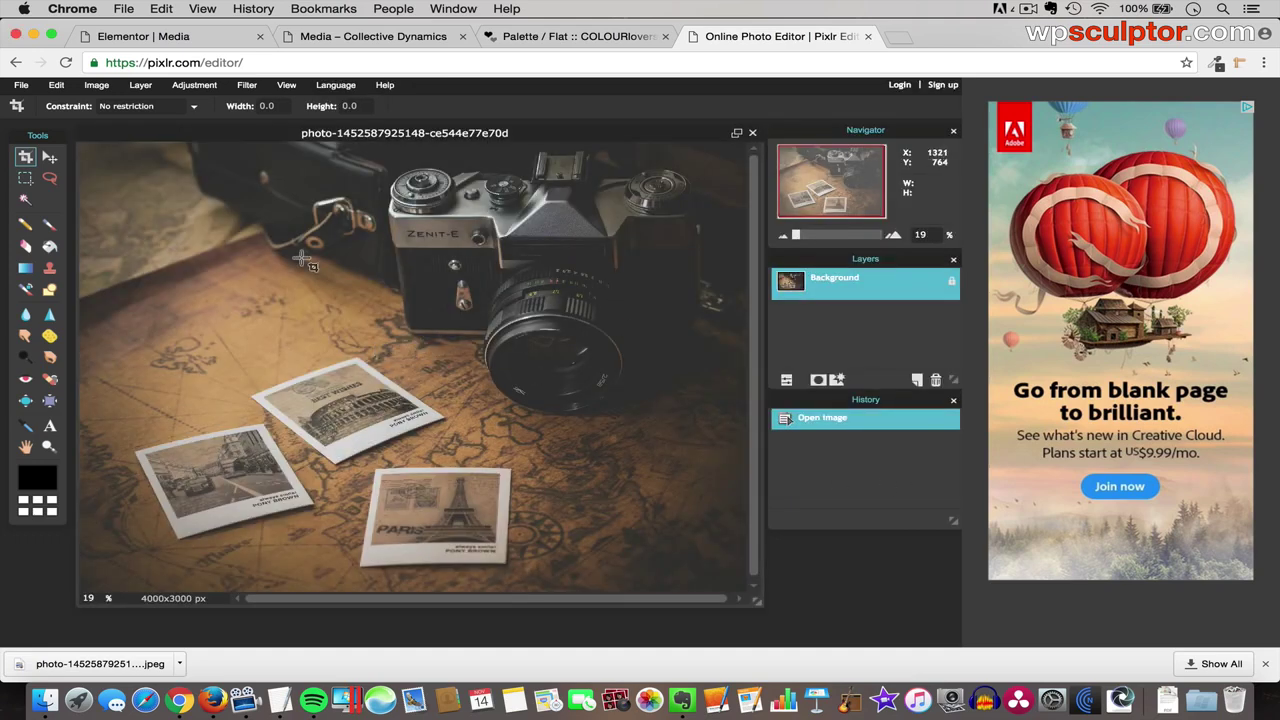
- Resize the image to 1280 px wide (1280×960) with proportions constrained
click(96, 84)
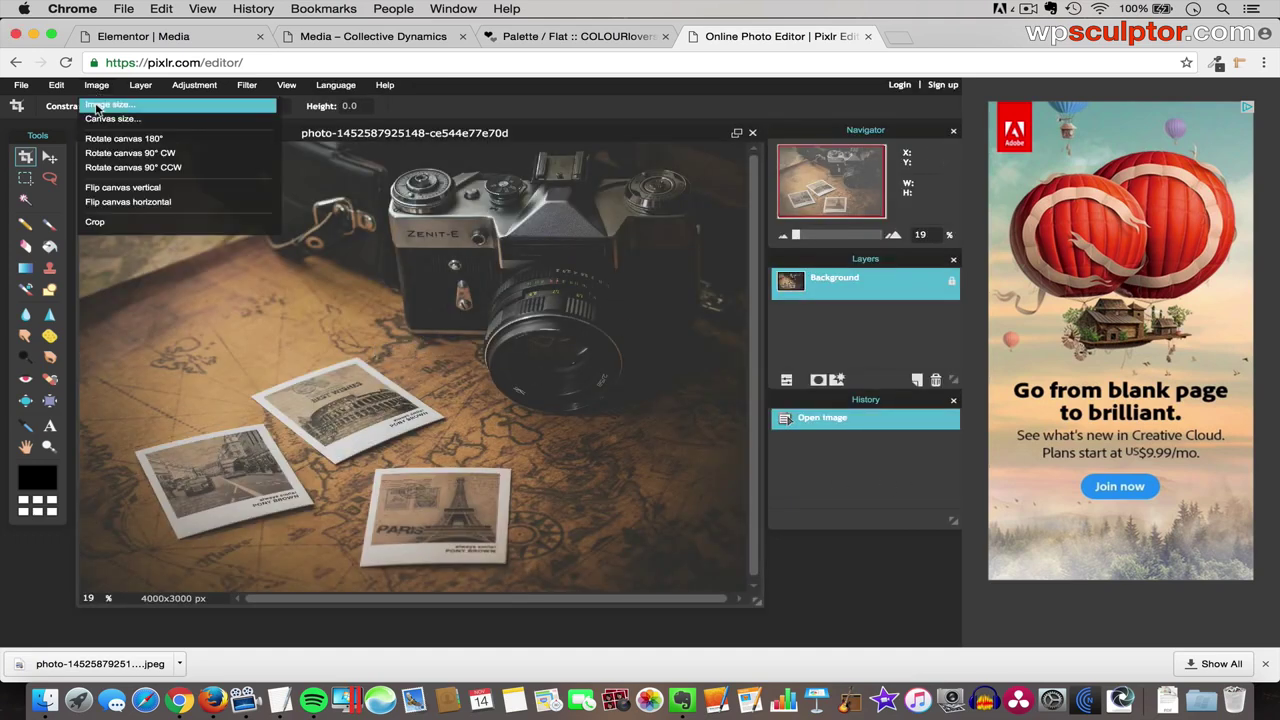
click(96, 108)
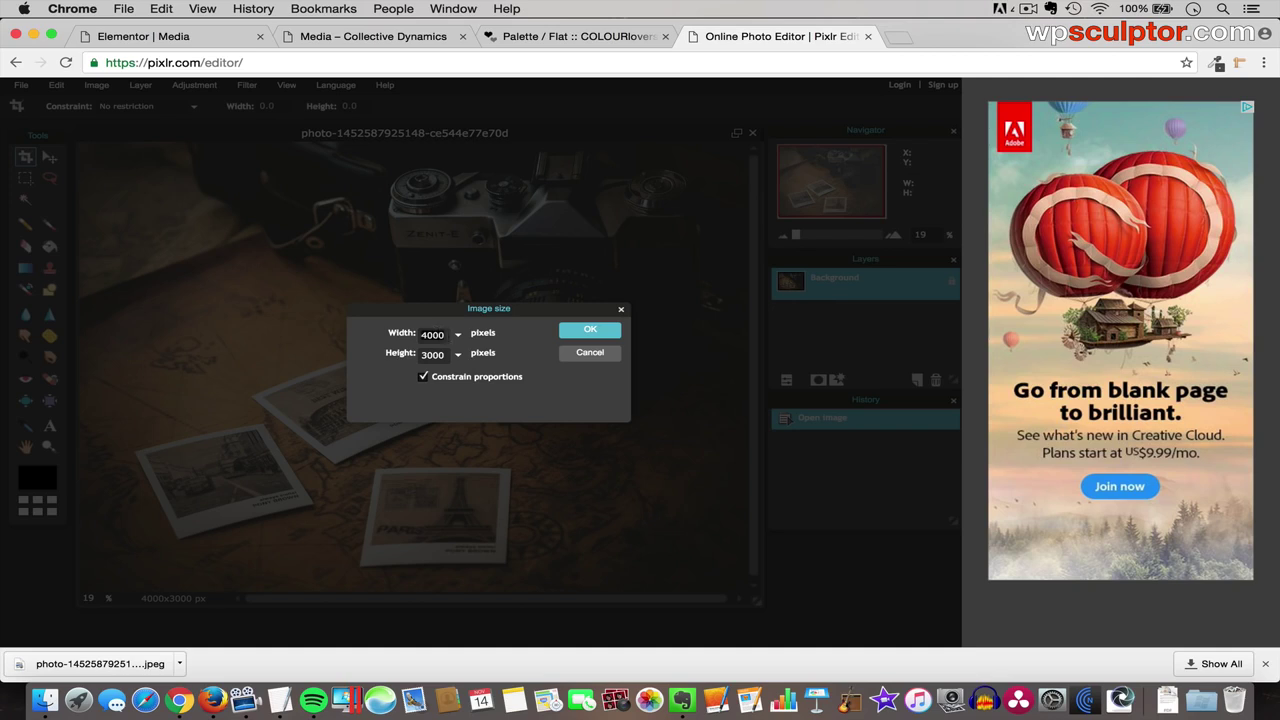
key(BackSpace)
key(BackSpace)
key(BackSpace)
key(BackSpace)
text(1280)
click(604, 334)
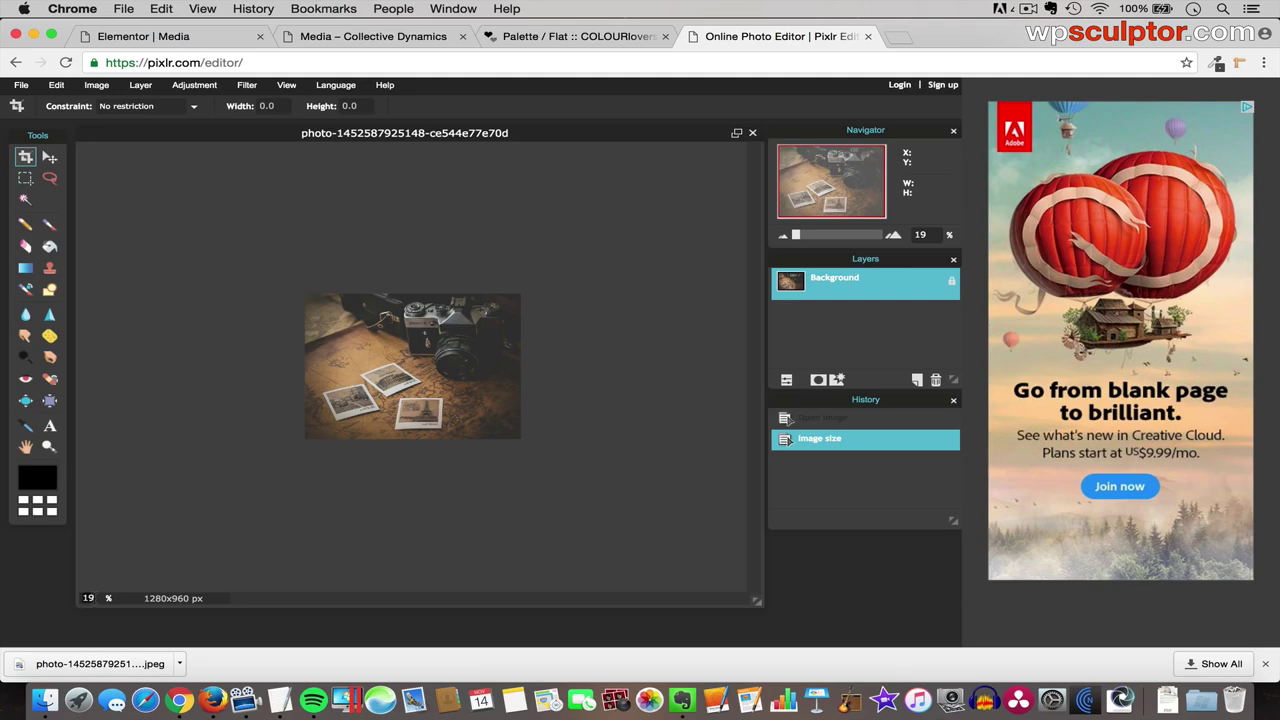
- Set the view zoom to 100%
key(BackSpace)
text(100)
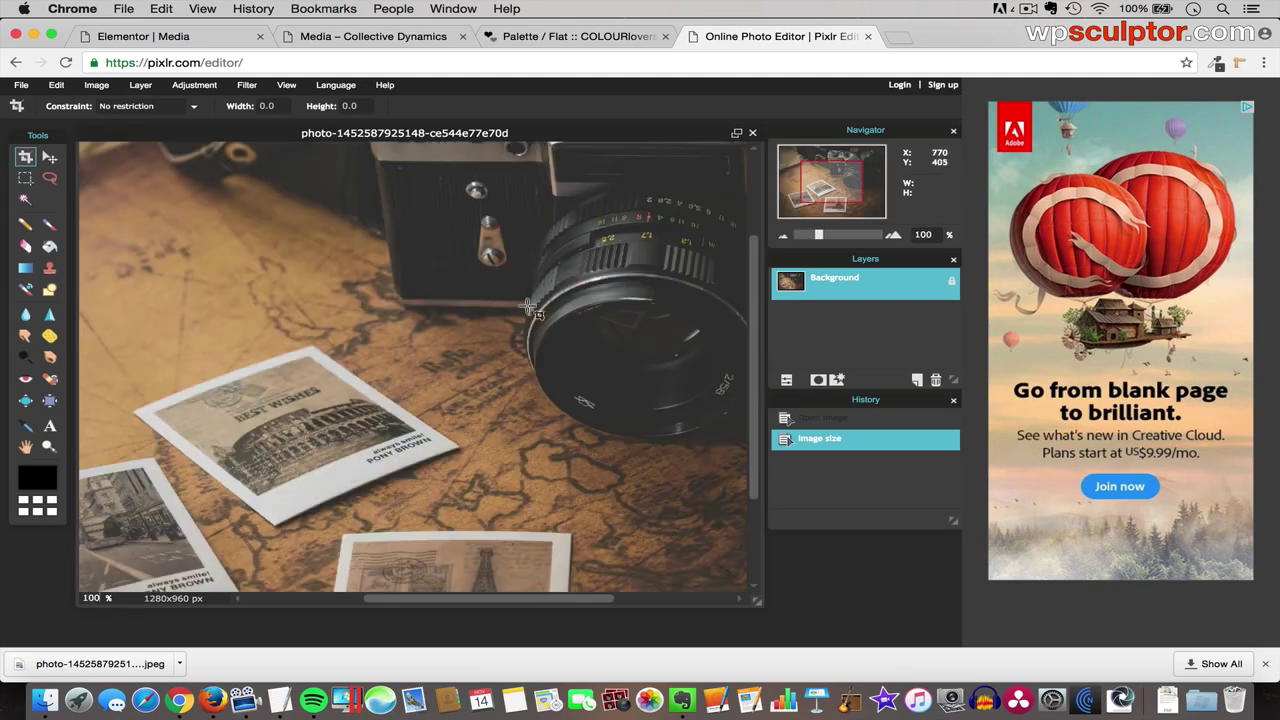
scroll(755, 320, up, 5)
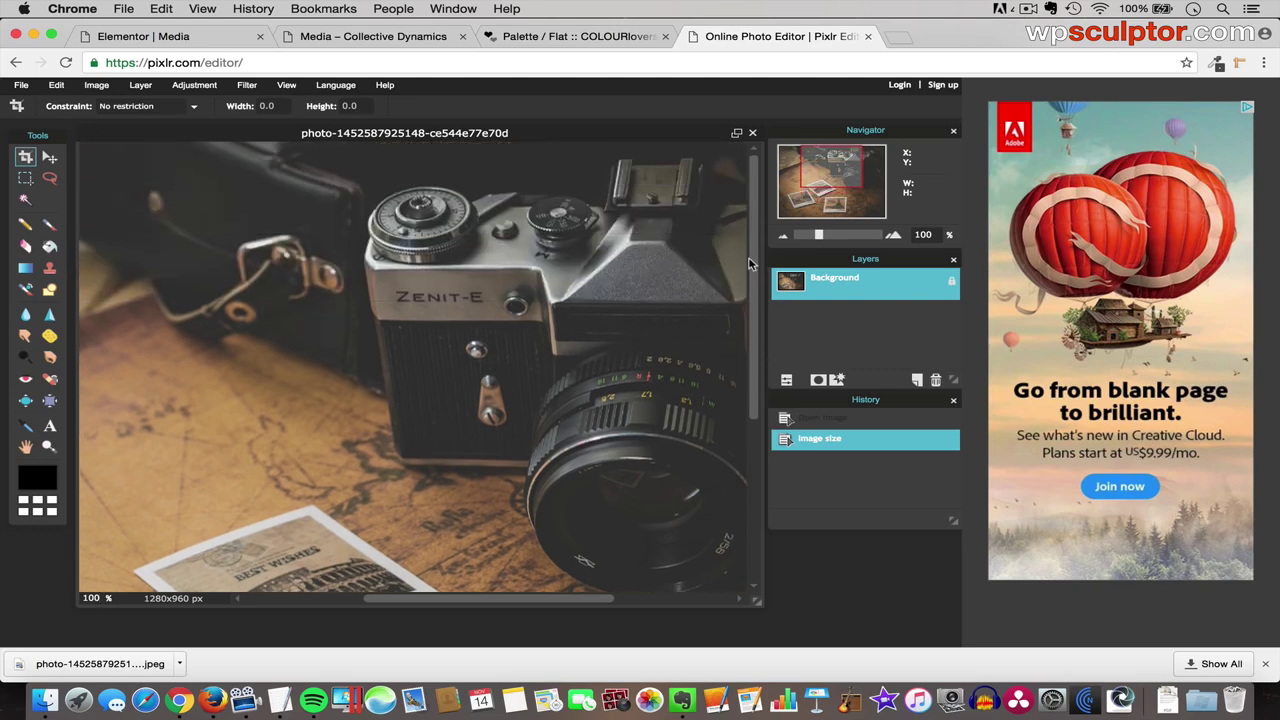
- Save the resized photo to the Desktop as a JPEG named Polaroid at quality 80
click(21, 85)
click(28, 167)
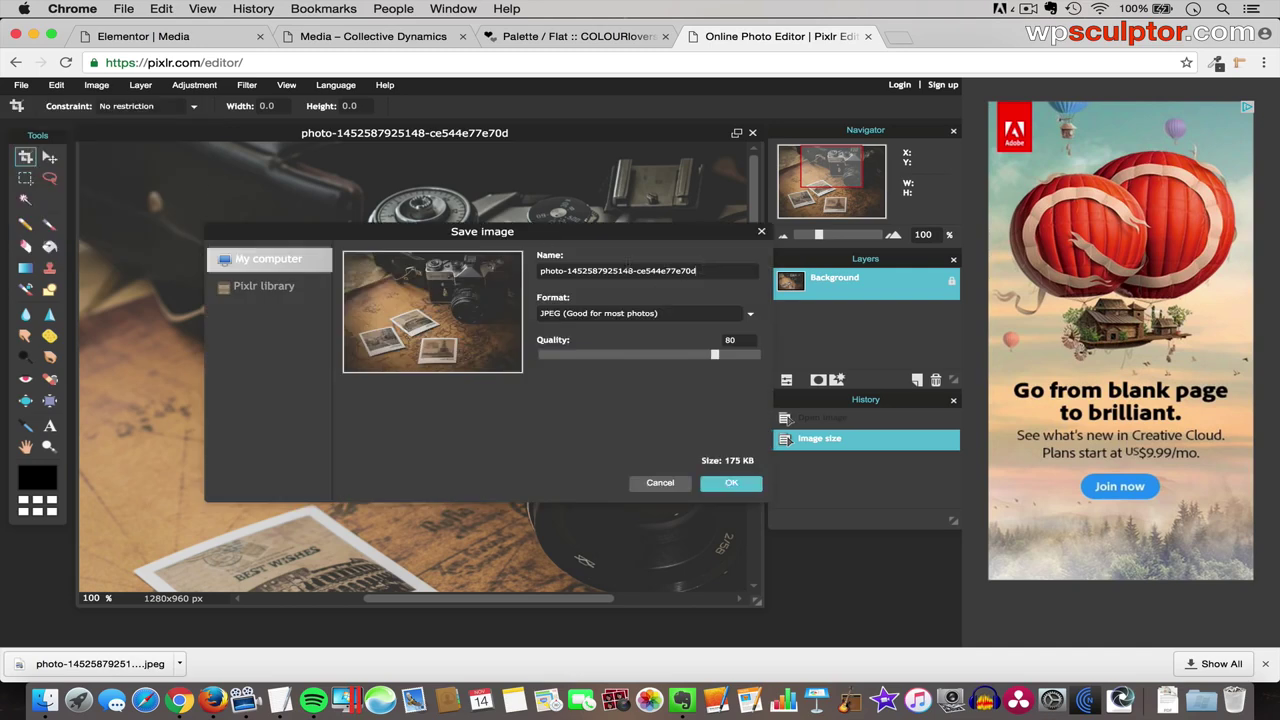
double_click(629, 270)
key(BackSpace)
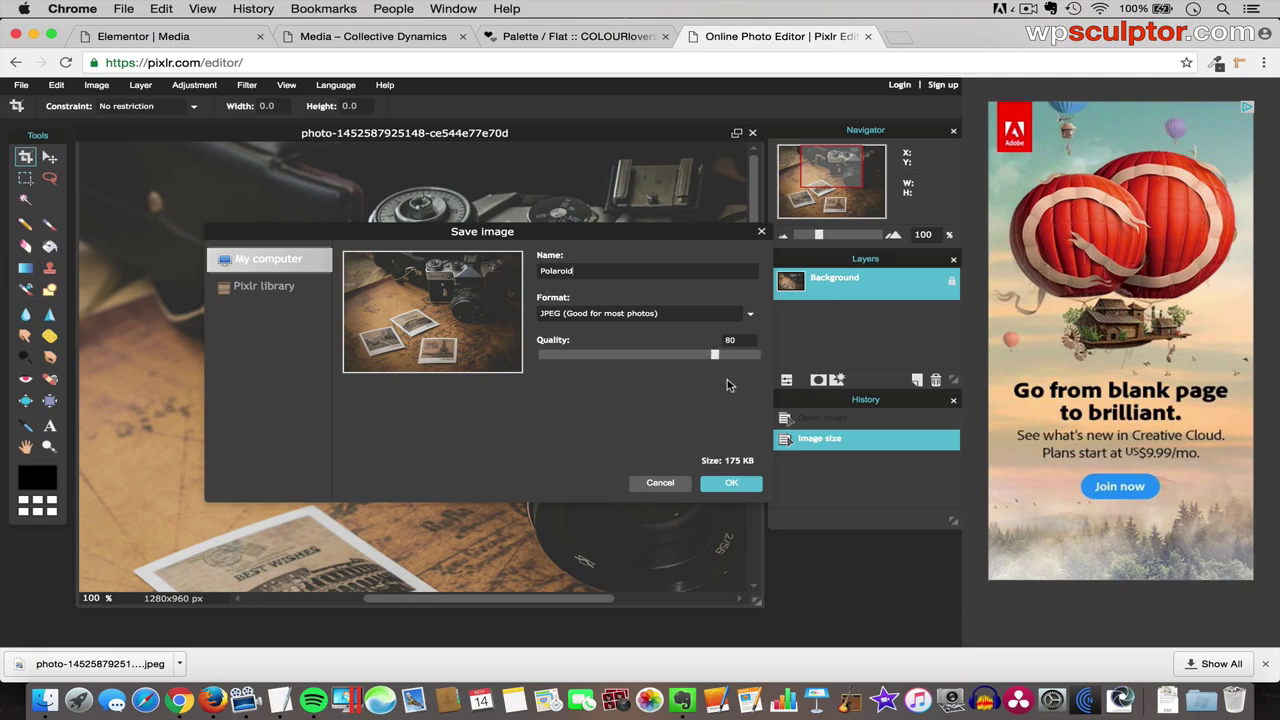
click(731, 484)
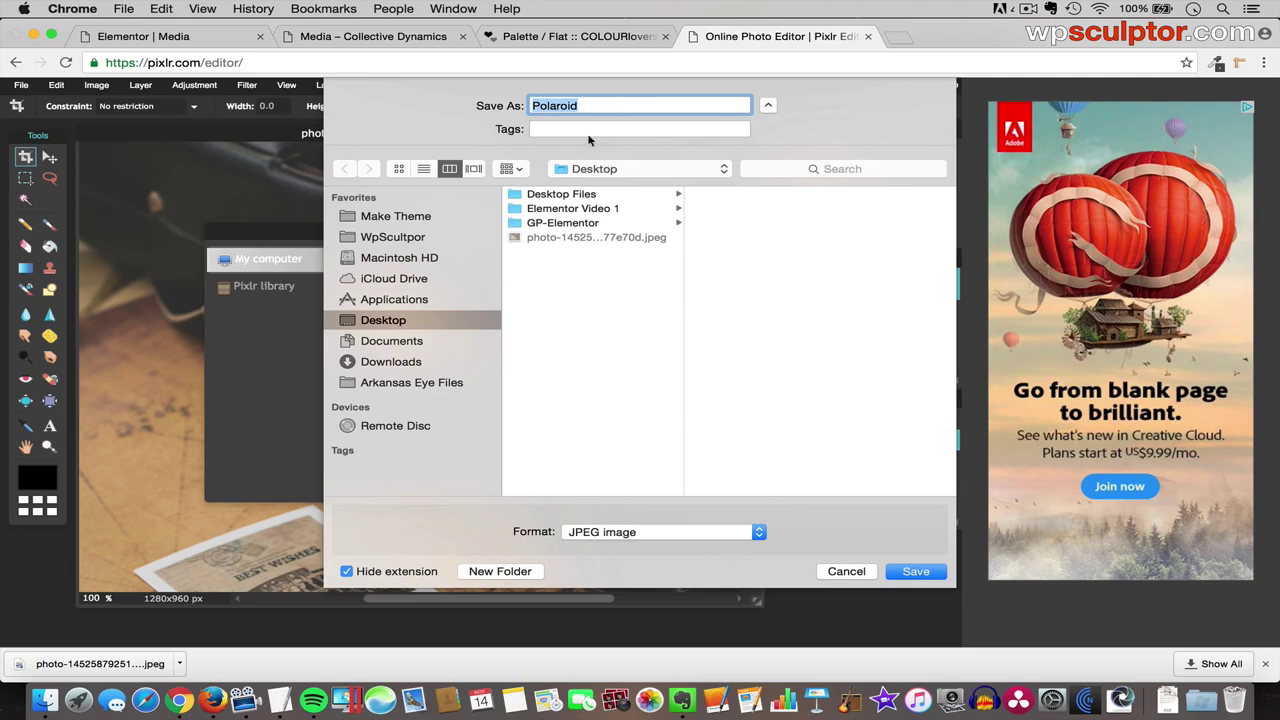
click(846, 572)
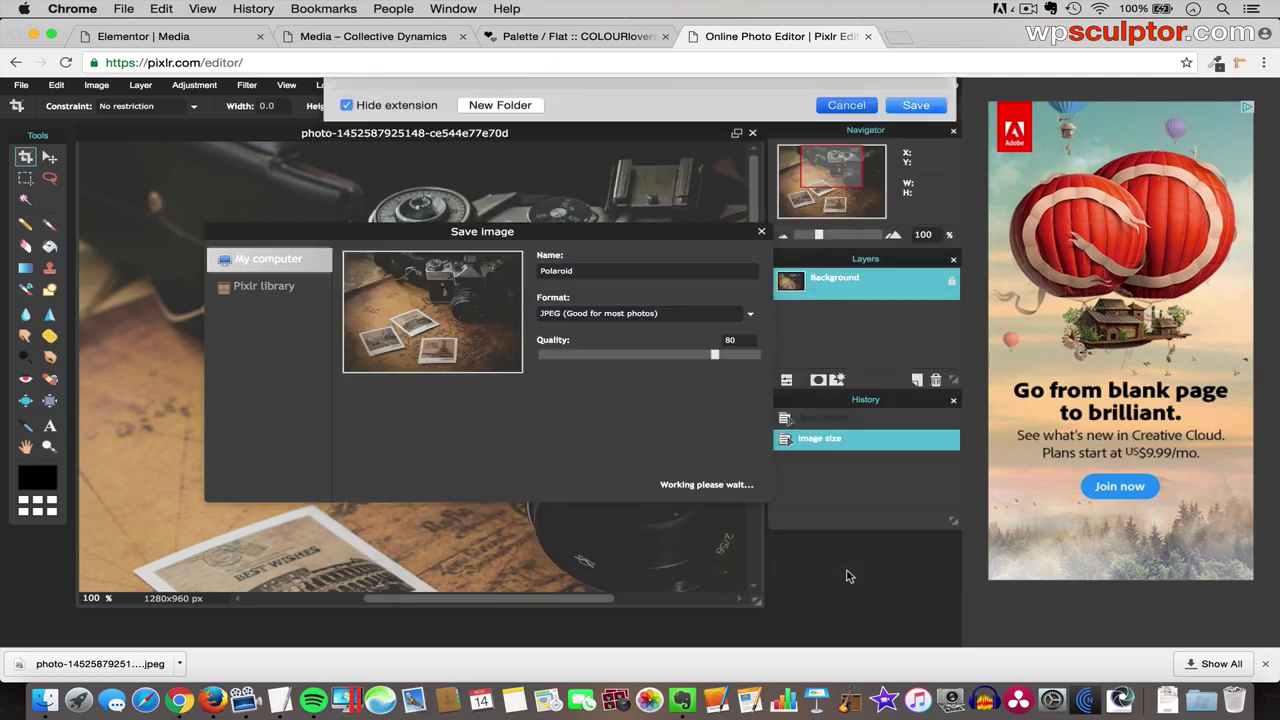
click(674, 486)
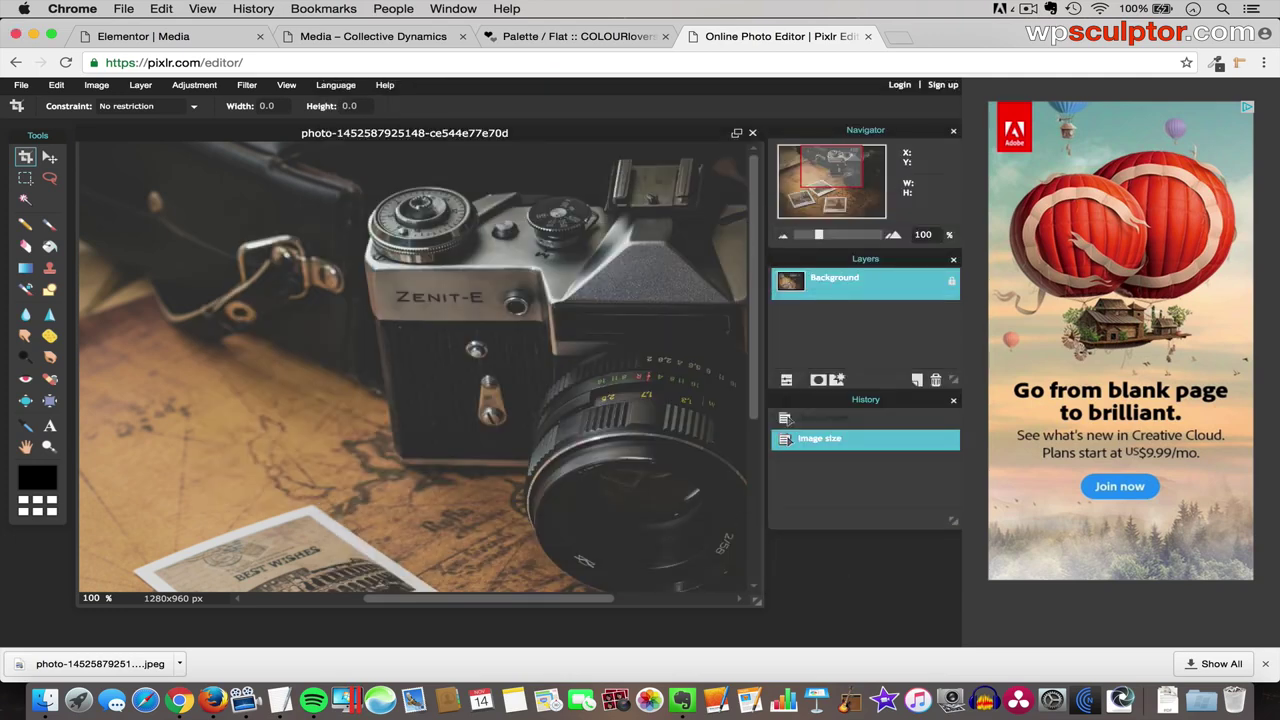
- Add an Image Gallery widget under the Photo Gallery heading and open its Upload Files tab
click(200, 40)
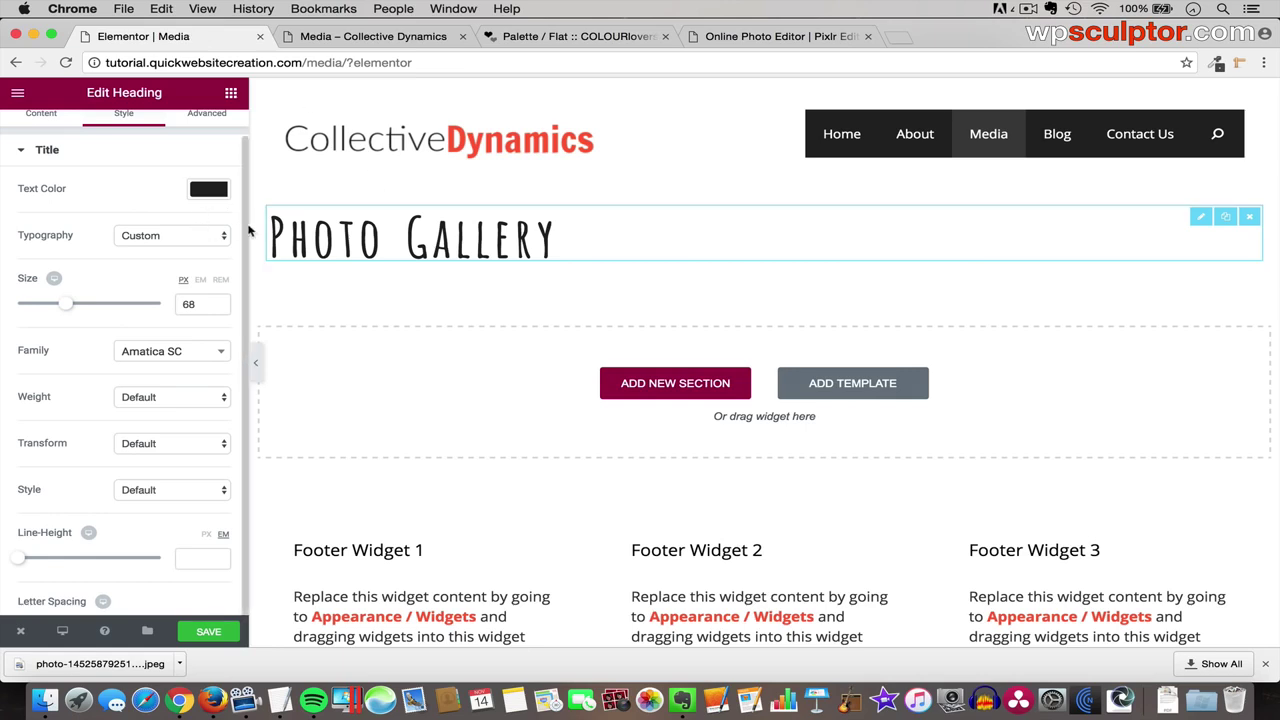
click(231, 94)
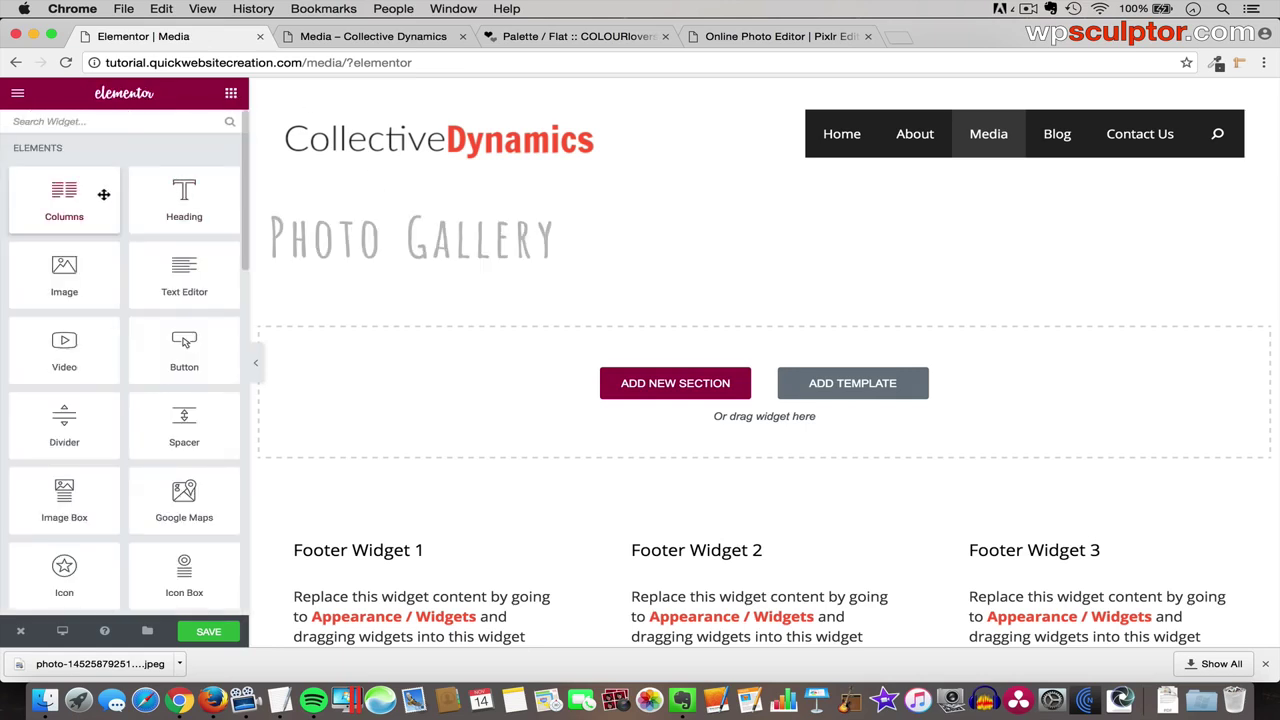
scroll(97, 432, down, 5)
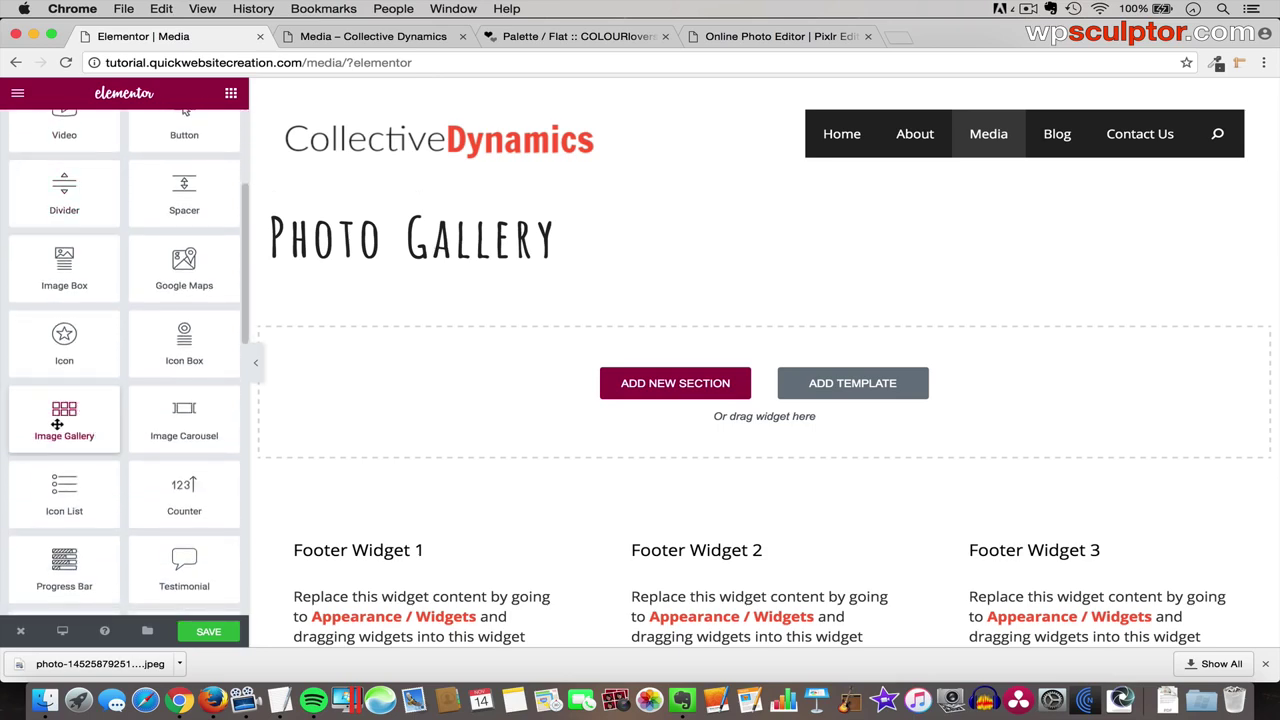
drag(57, 424, 458, 266)
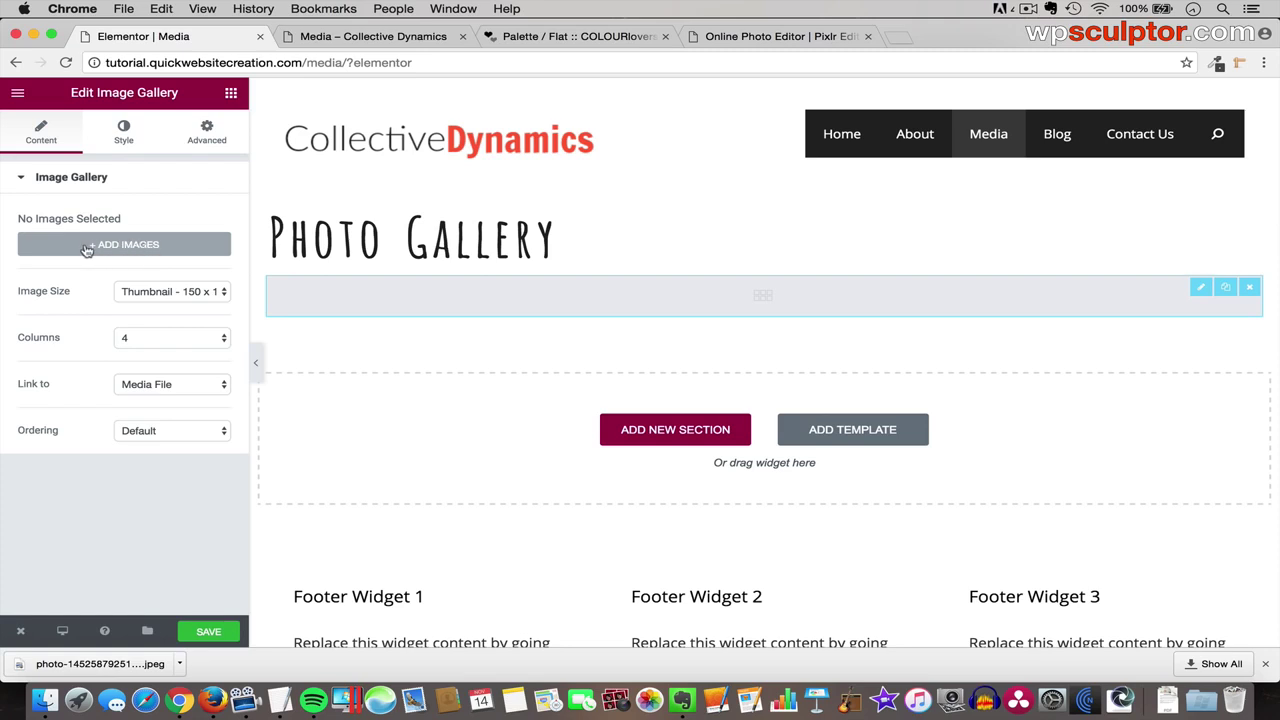
click(121, 248)
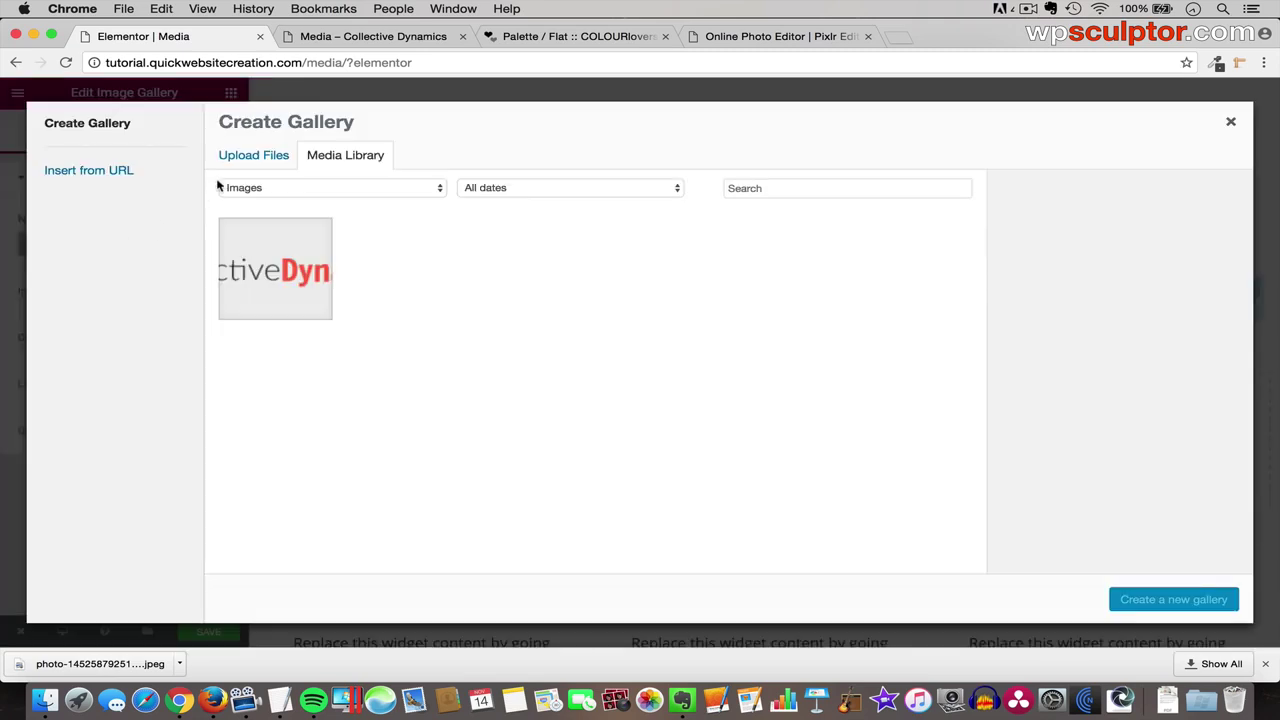
click(268, 158)
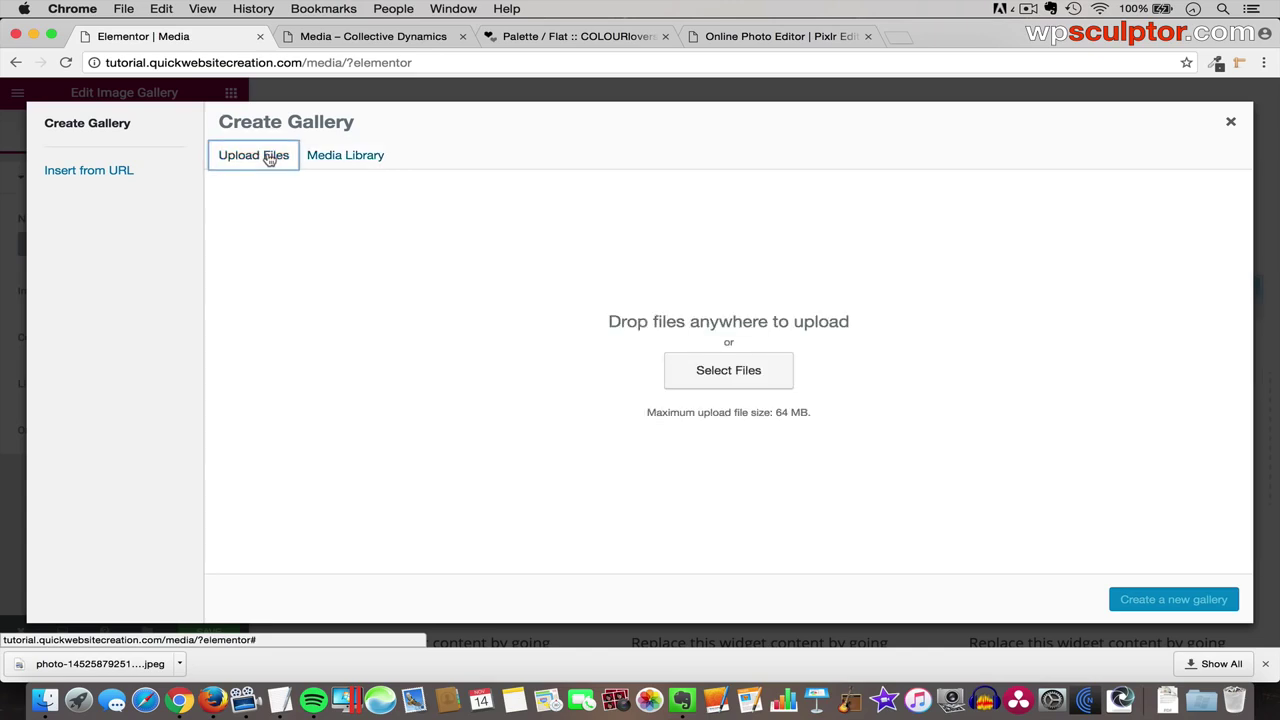
- Upload Climber.jpg through Stars.jpg from GP-Elementor > Image Gallery and create a new gallery
click(738, 373)
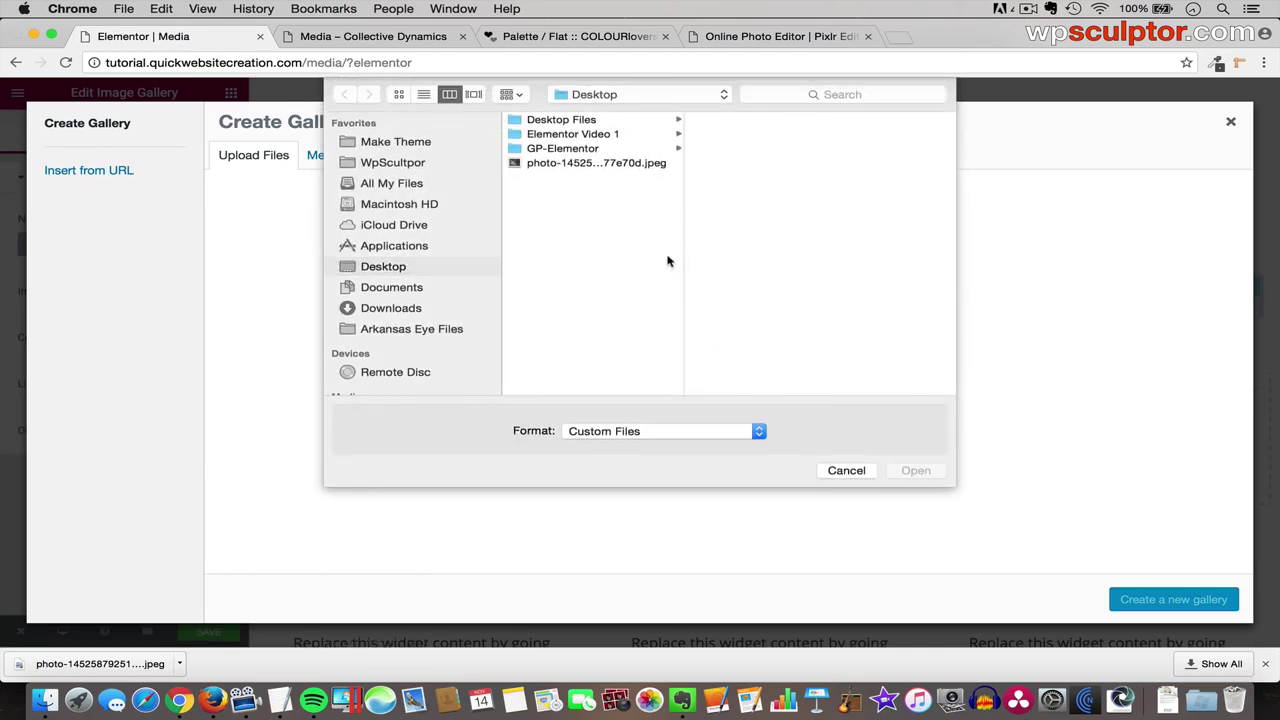
click(557, 149)
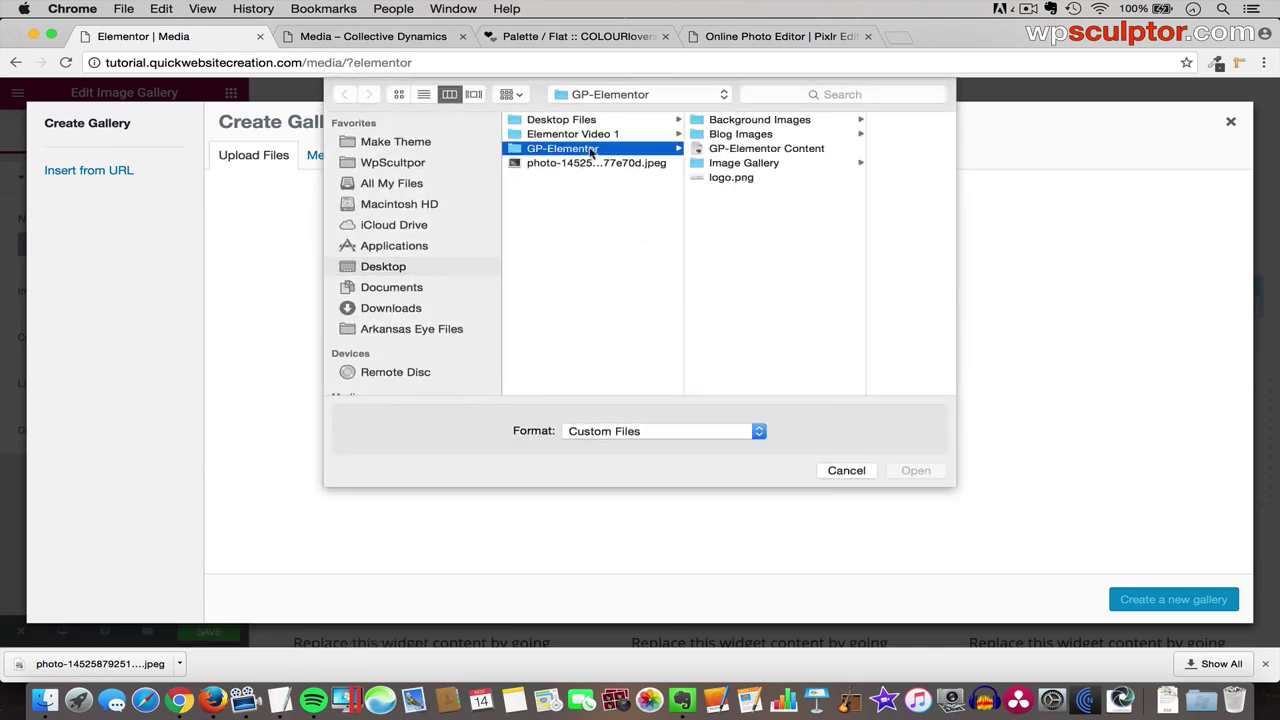
click(752, 165)
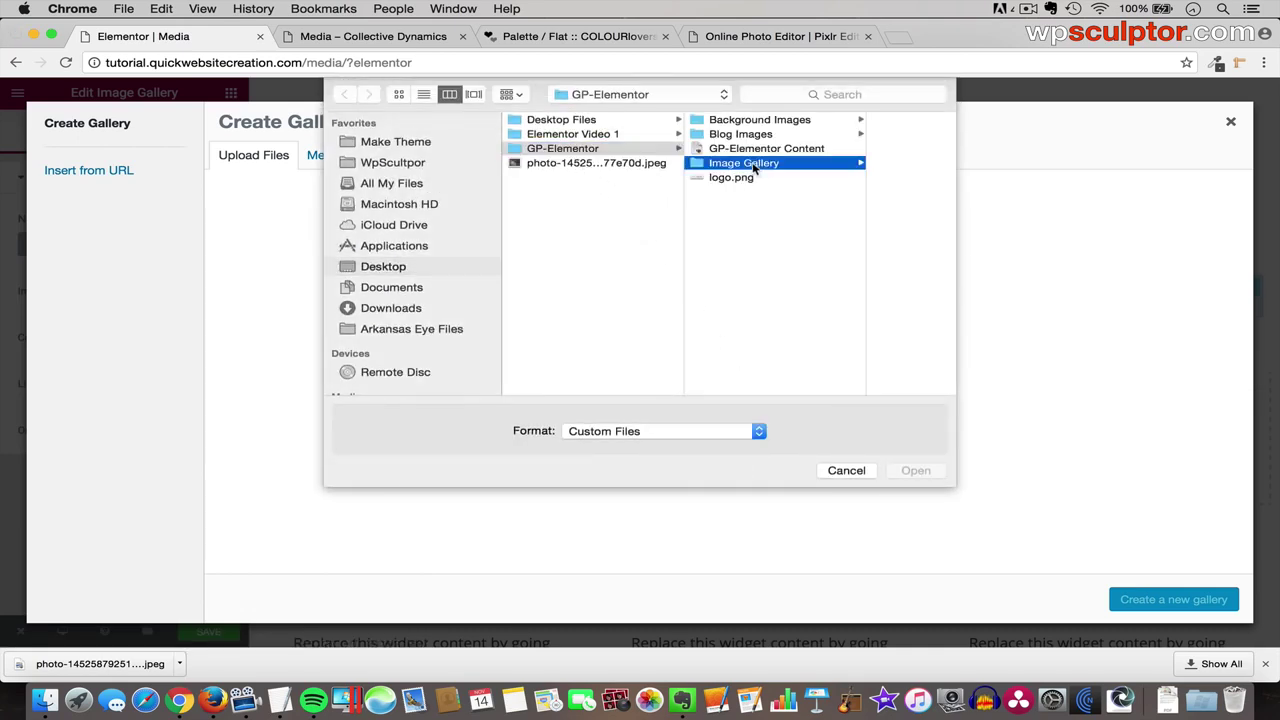
click(820, 120)
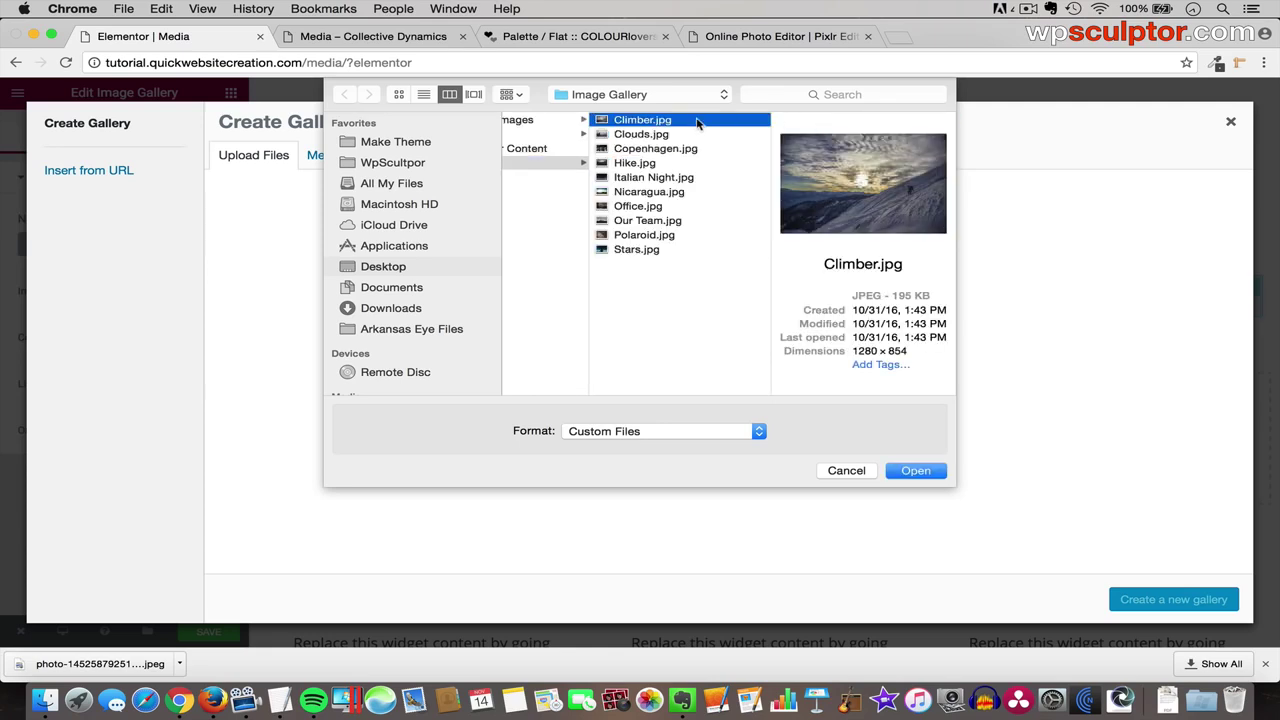
shift+click(641, 251)
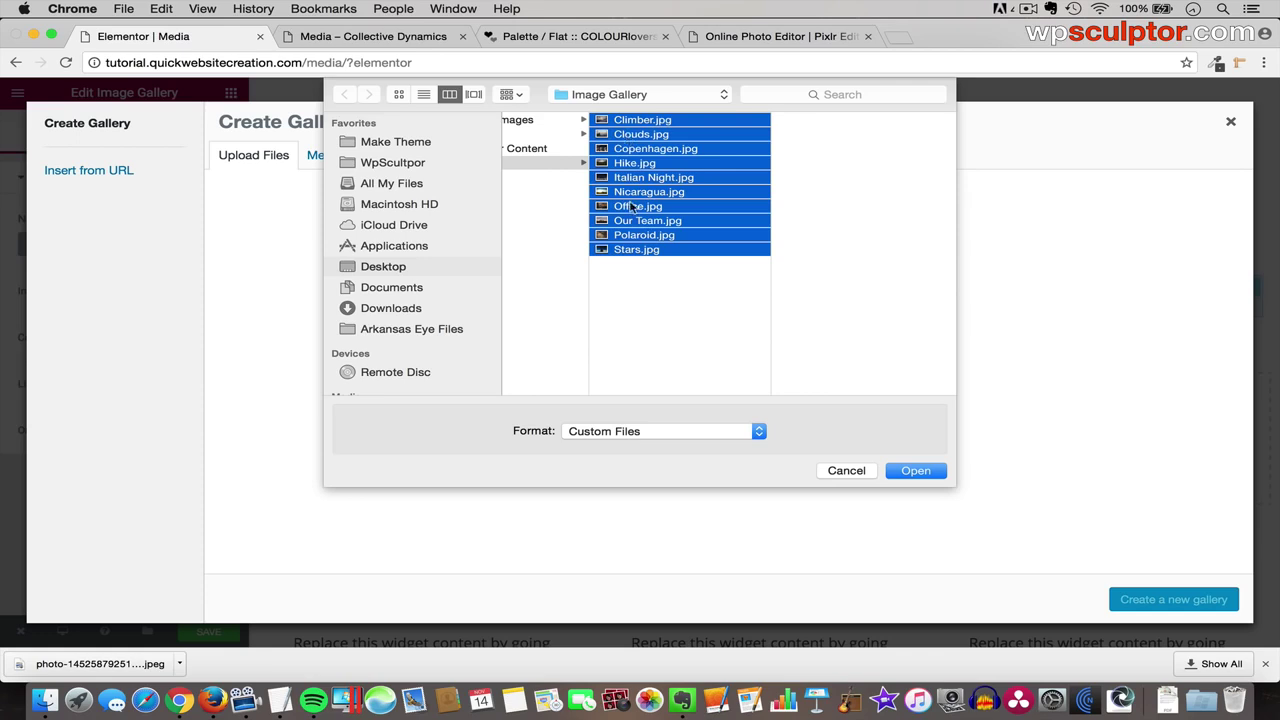
click(924, 474)
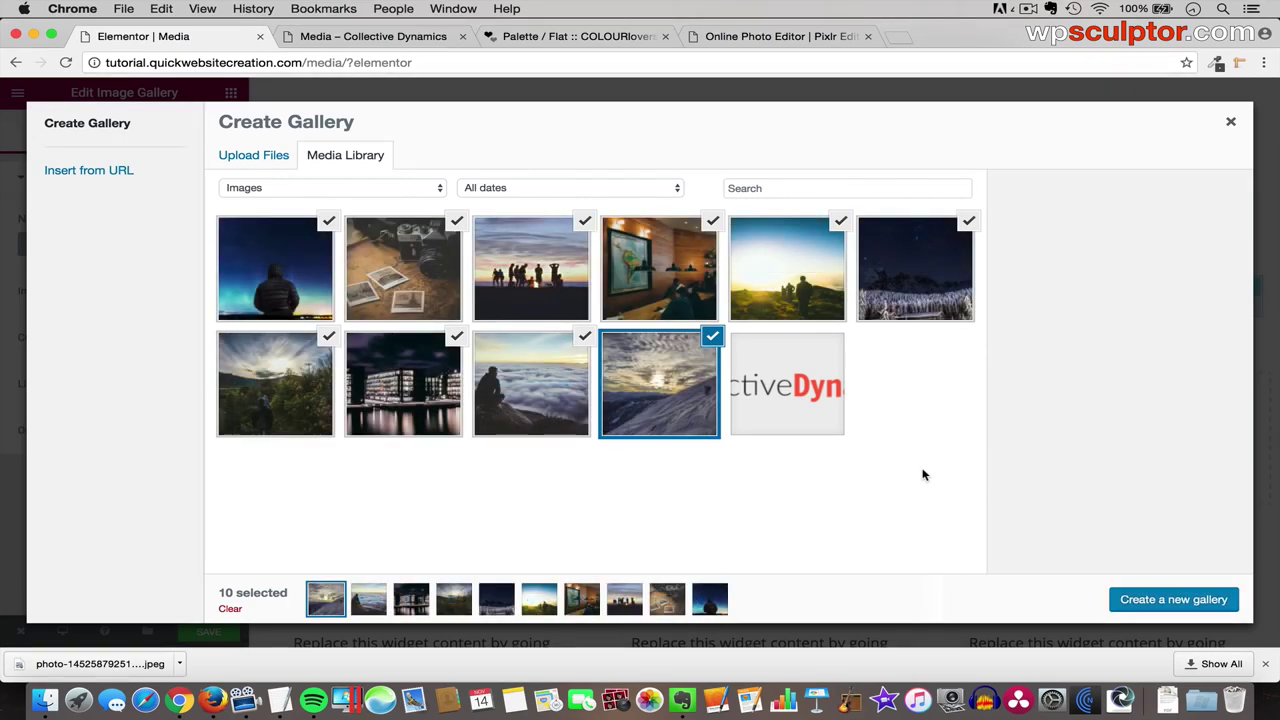
click(1163, 601)
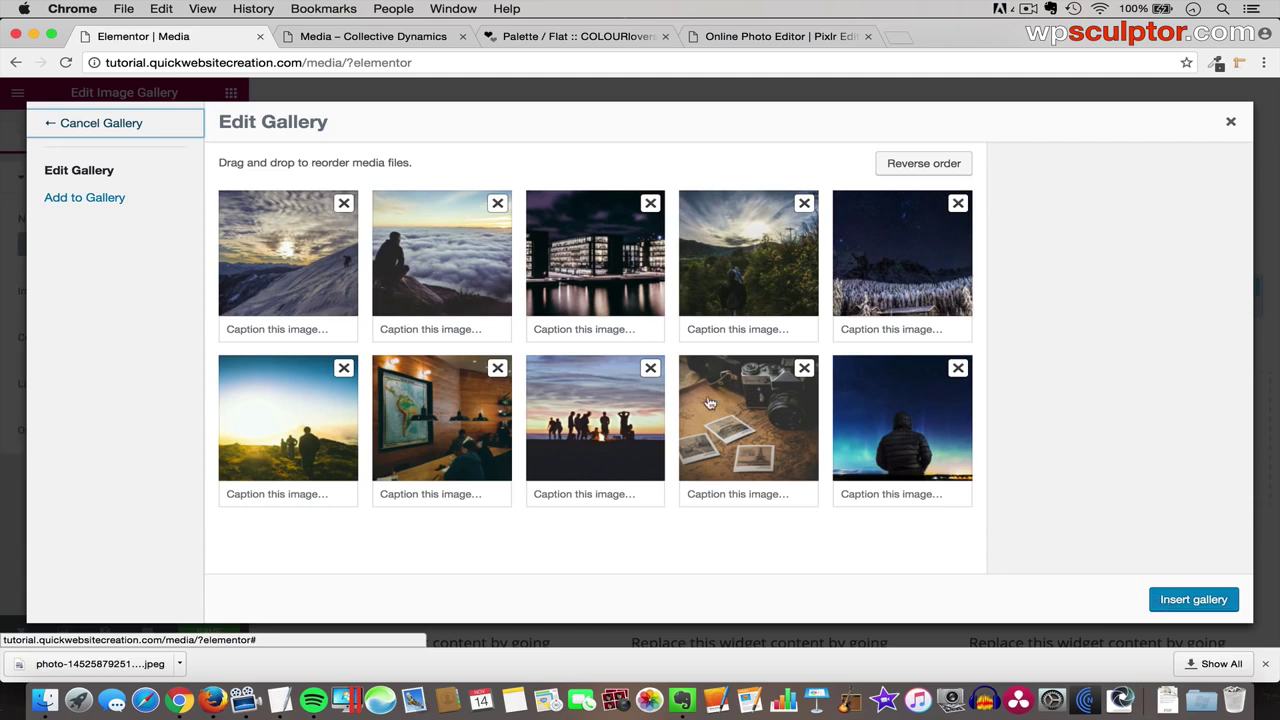
- Move the Polaroid photo to the second slot, then insert the ten-image gallery
drag(736, 410, 430, 246)
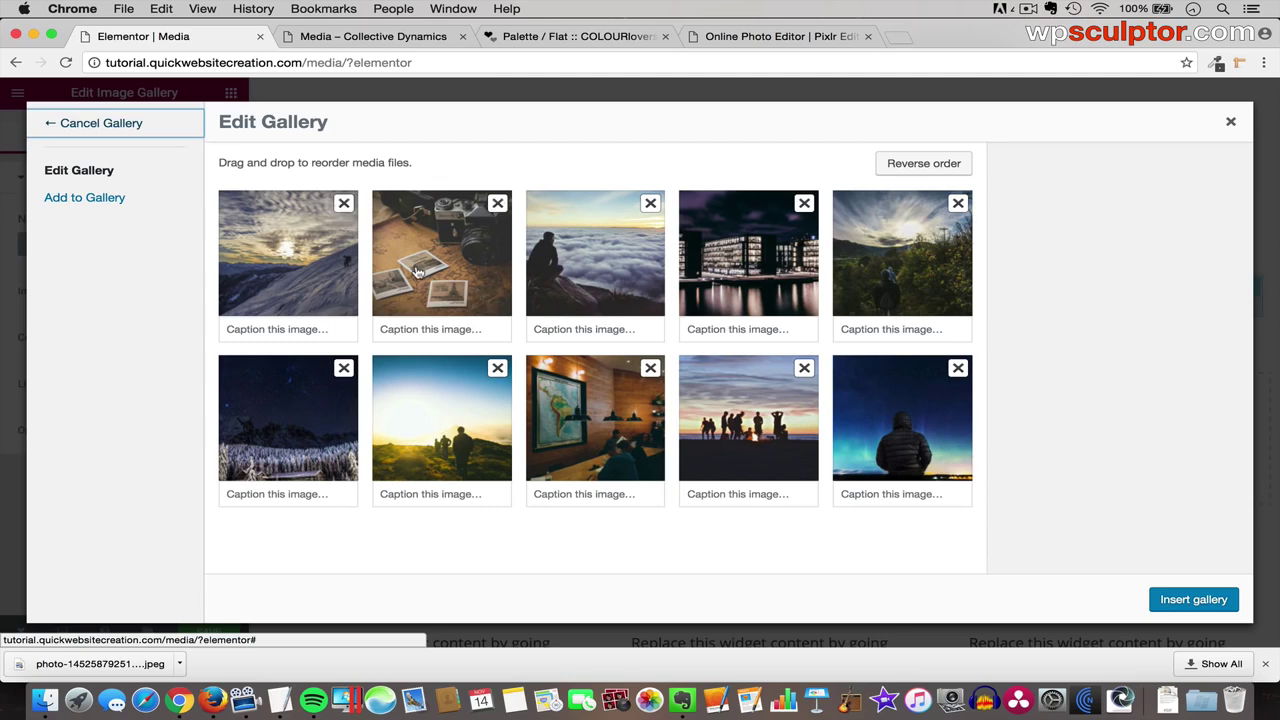
click(418, 272)
click(310, 265)
click(428, 260)
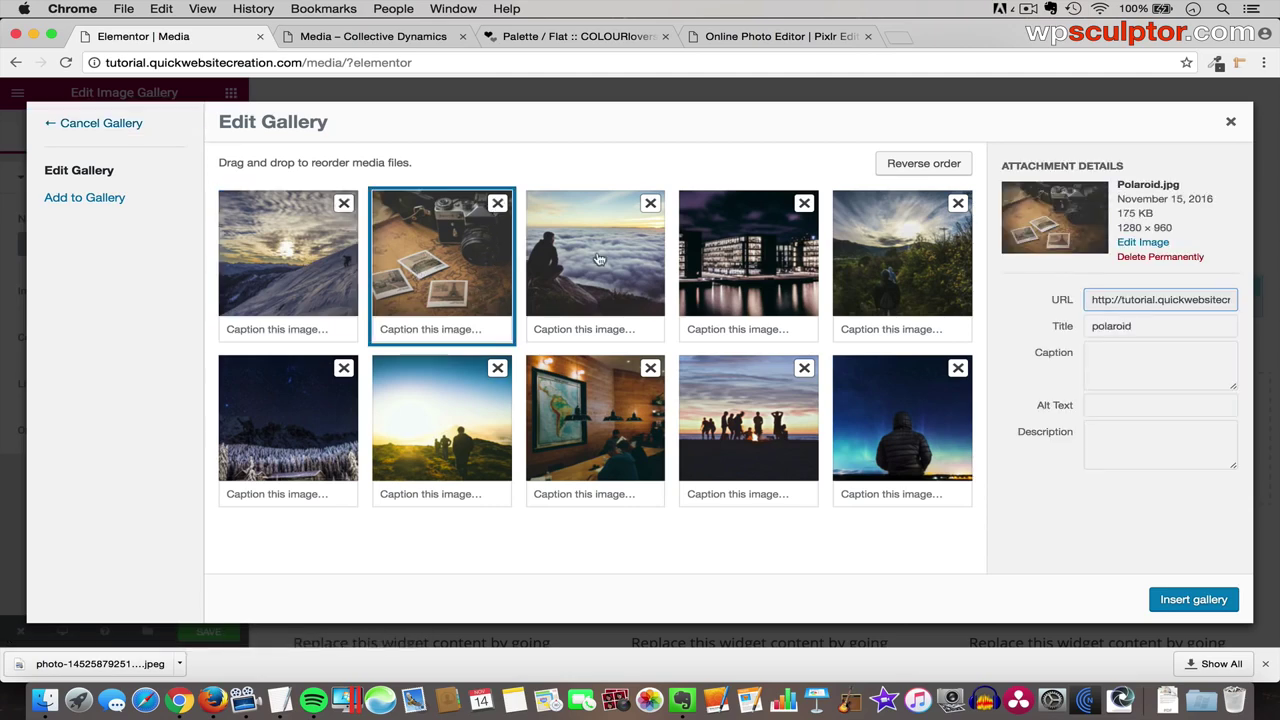
click(600, 260)
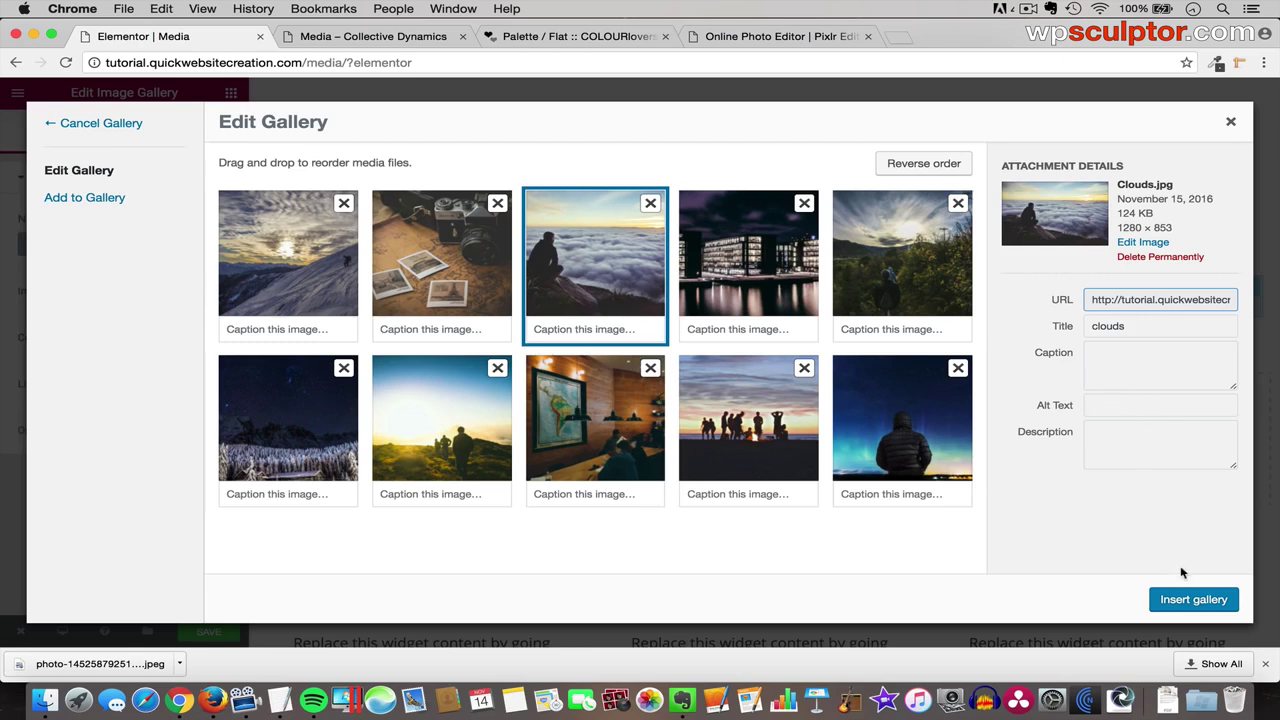
click(1195, 601)
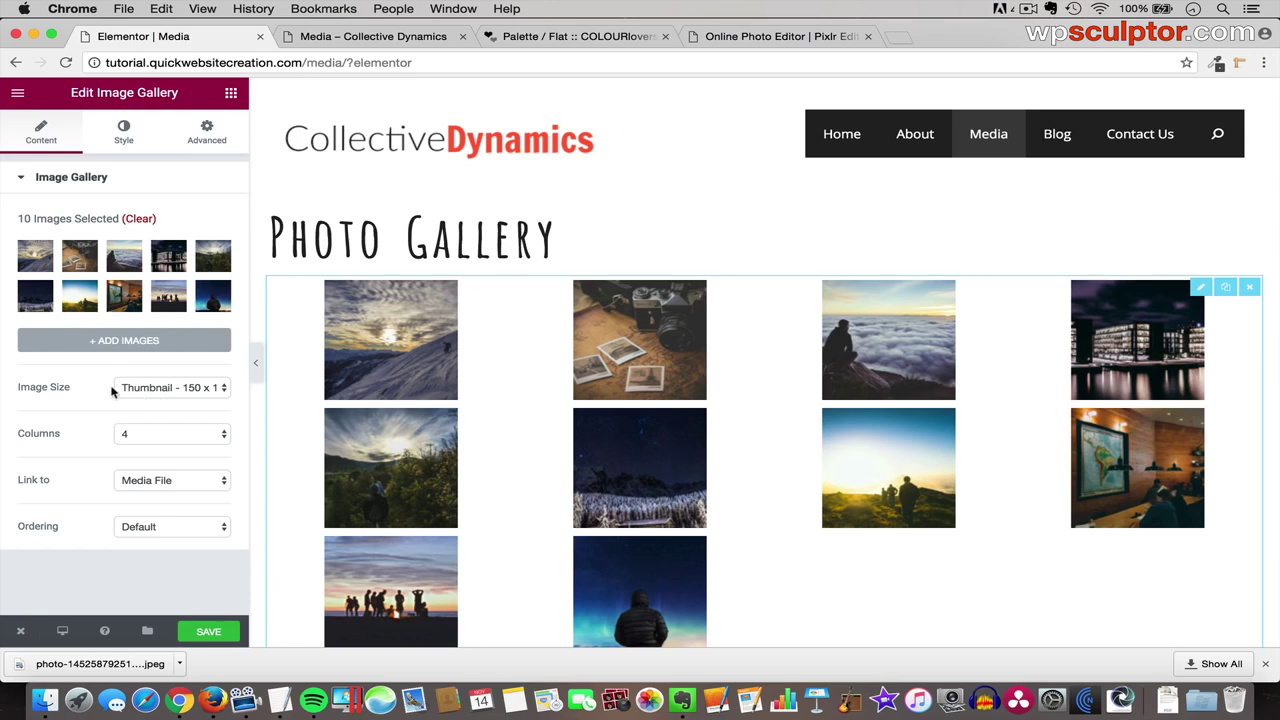
- Set the gallery to Medium - 300 x 300 images in 5 columns, linking to Media File
click(172, 389)
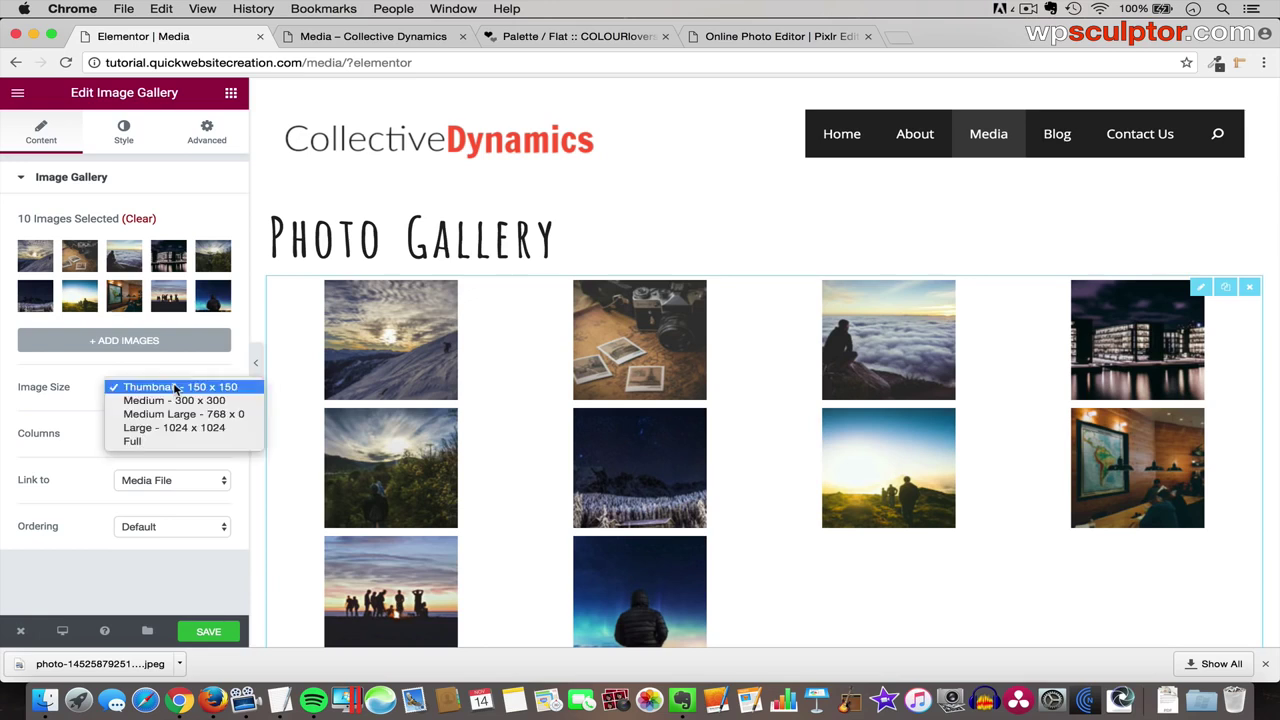
click(198, 402)
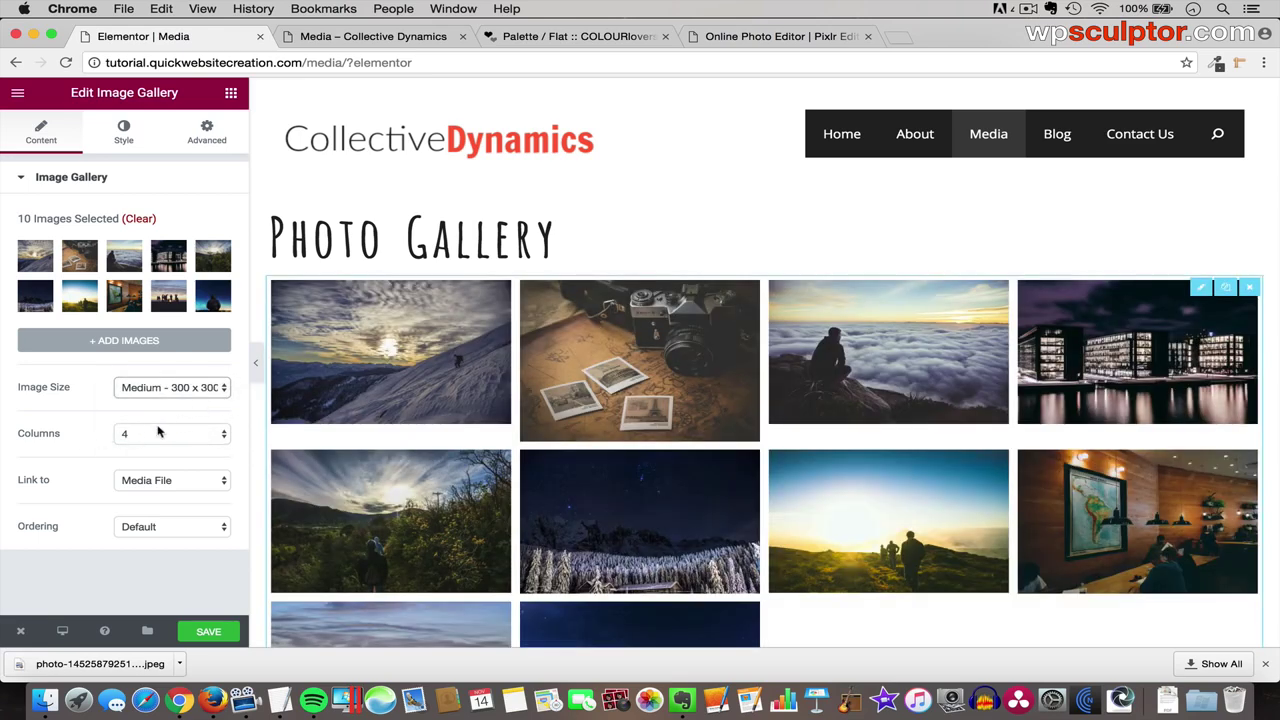
click(180, 436)
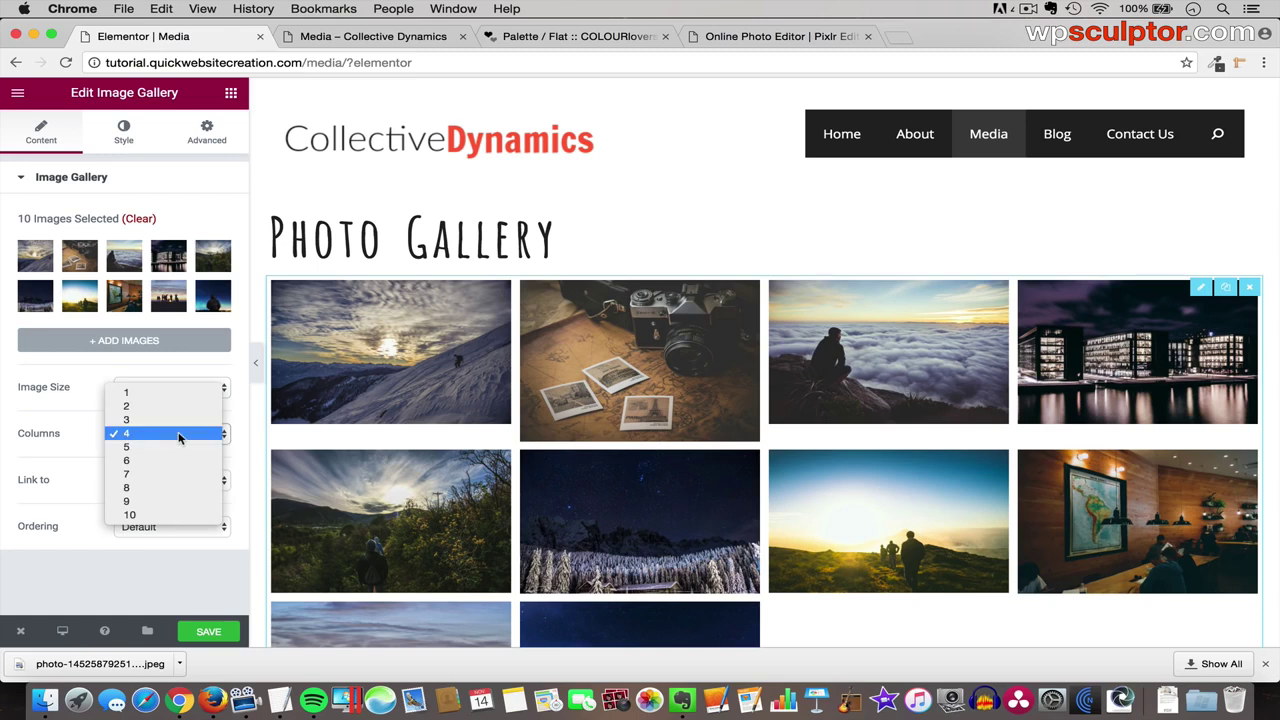
click(177, 447)
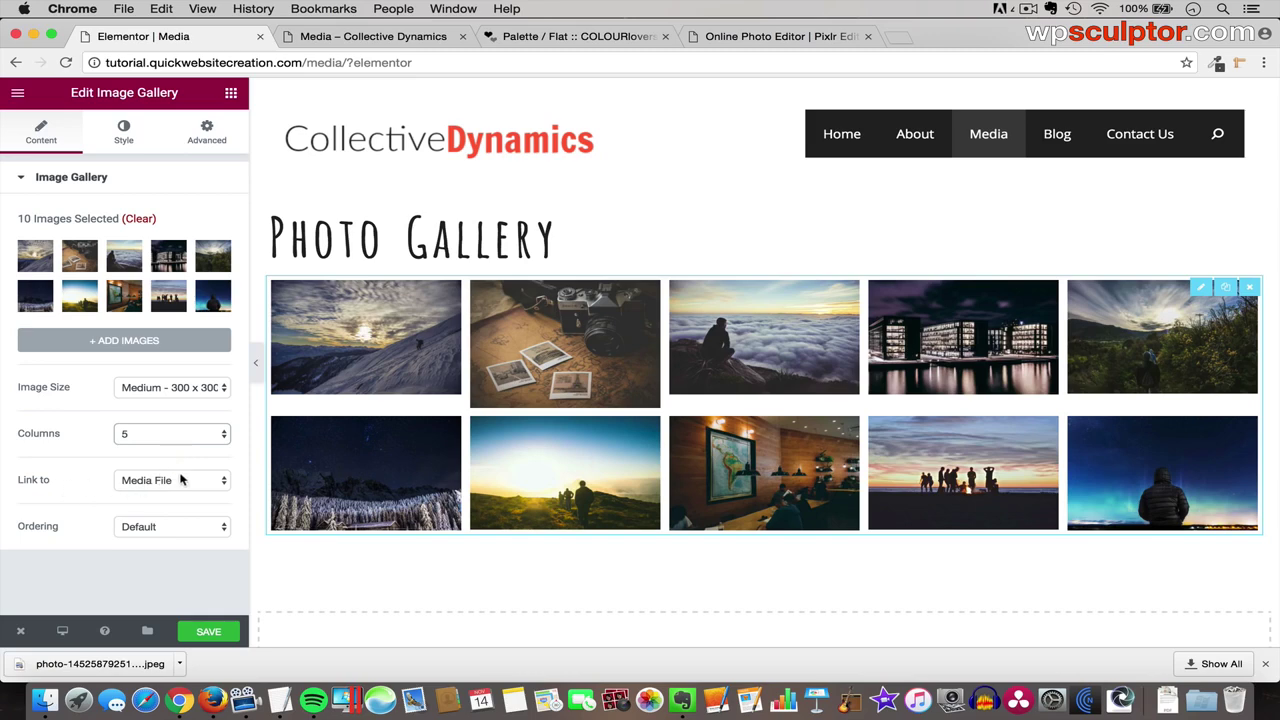
click(189, 484)
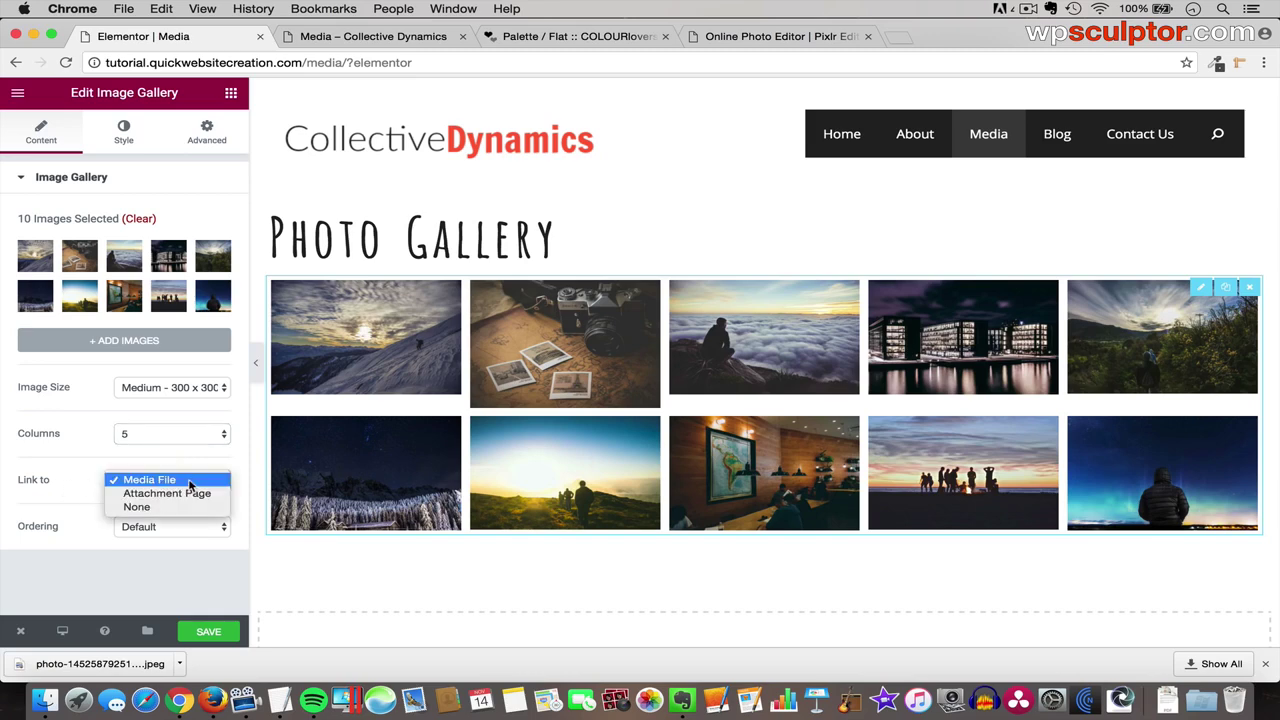
click(190, 483)
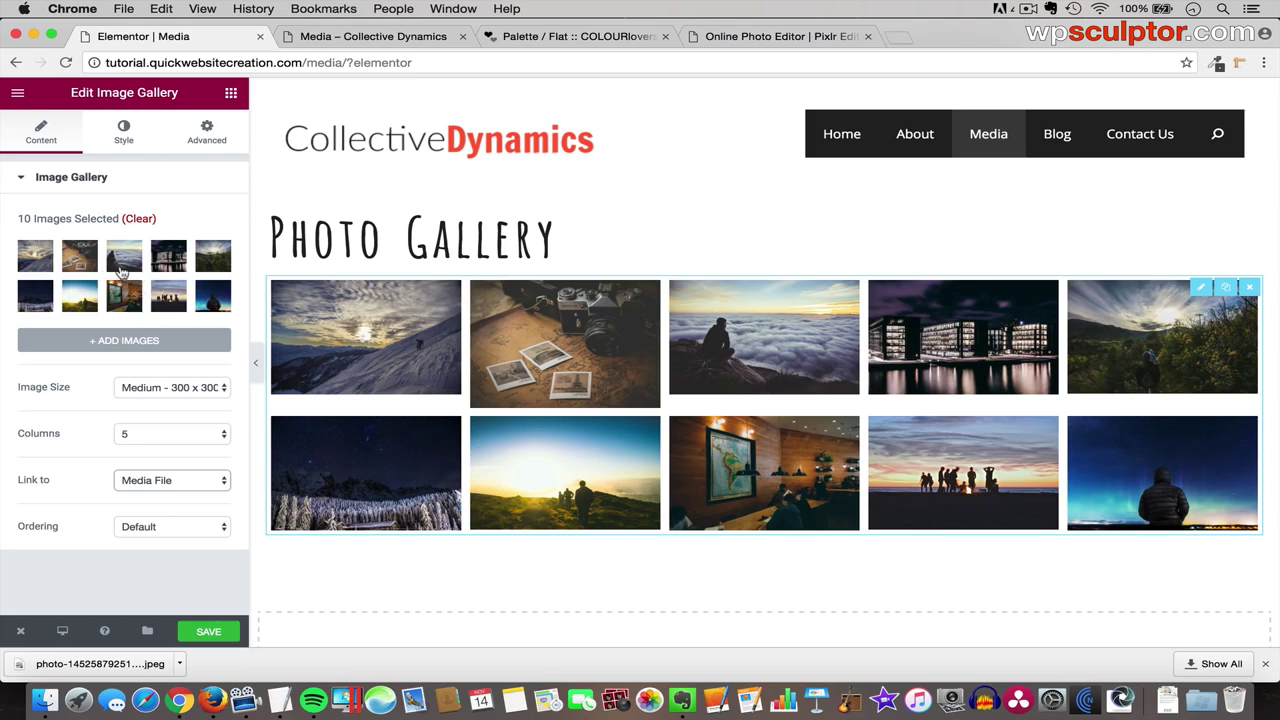
- Open the gallery's Edit Gallery window, try reordering the first photo, and reinsert it
click(127, 262)
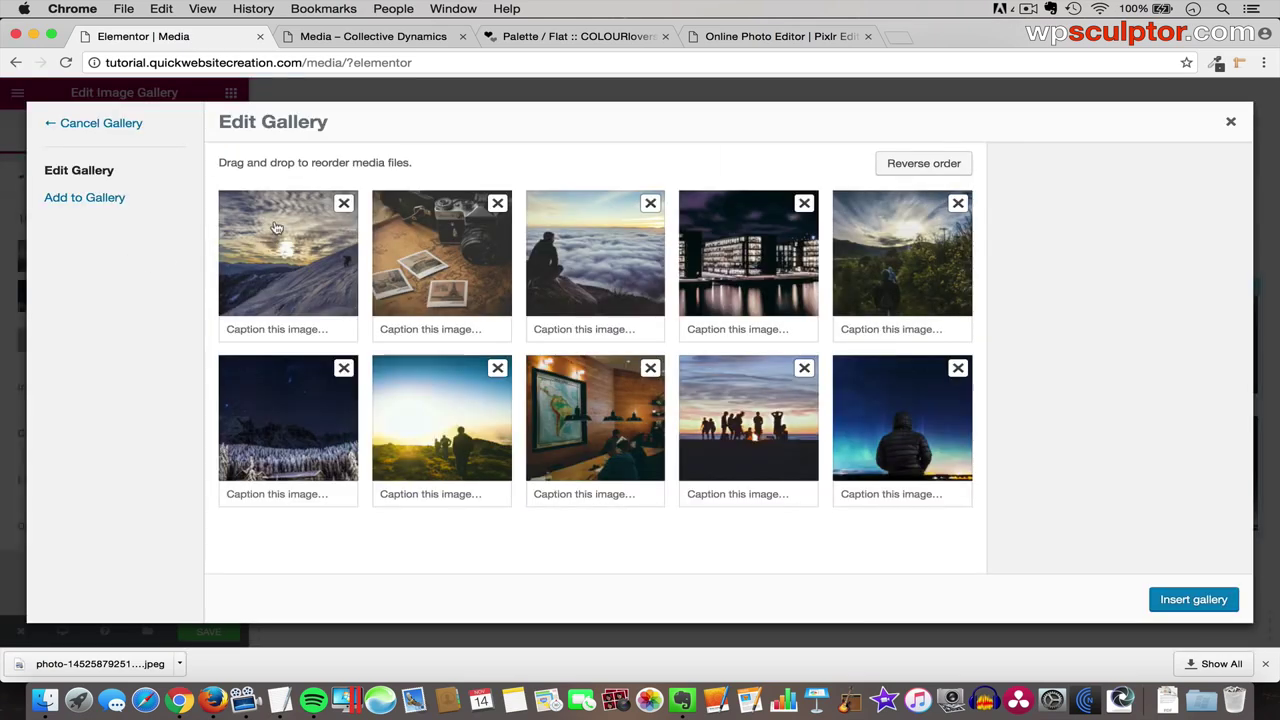
mouse_move(274, 226)
mouse_down()
mouse_move(421, 234)
mouse_move(286, 234)
mouse_up()
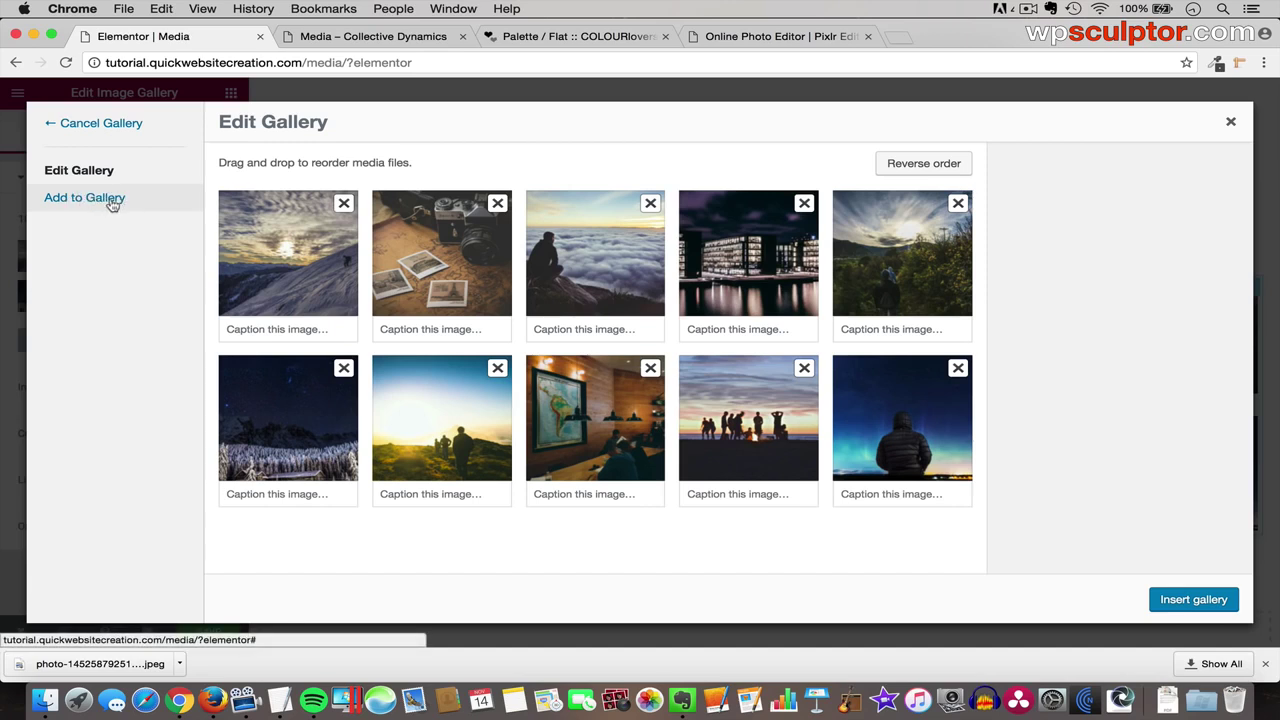
click(1195, 601)
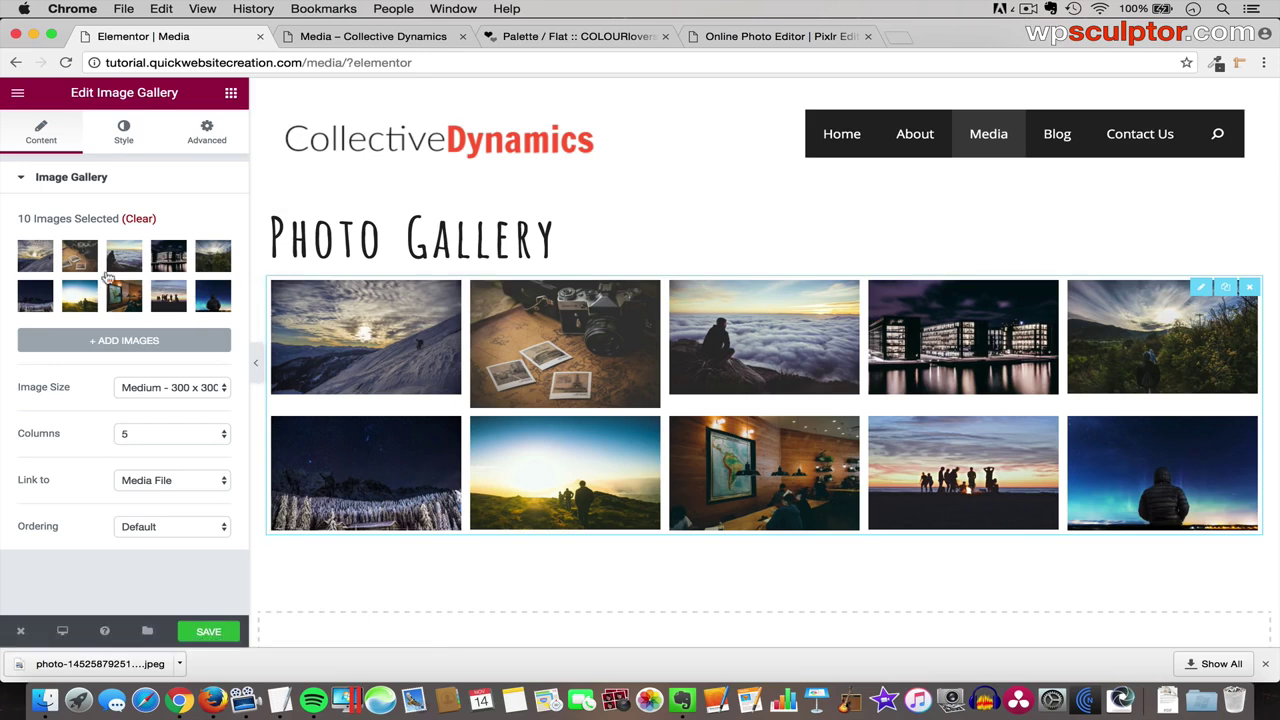
- Reopen the gallery and view the Climber.jpg and Polaroid.jpg attachment details
click(122, 281)
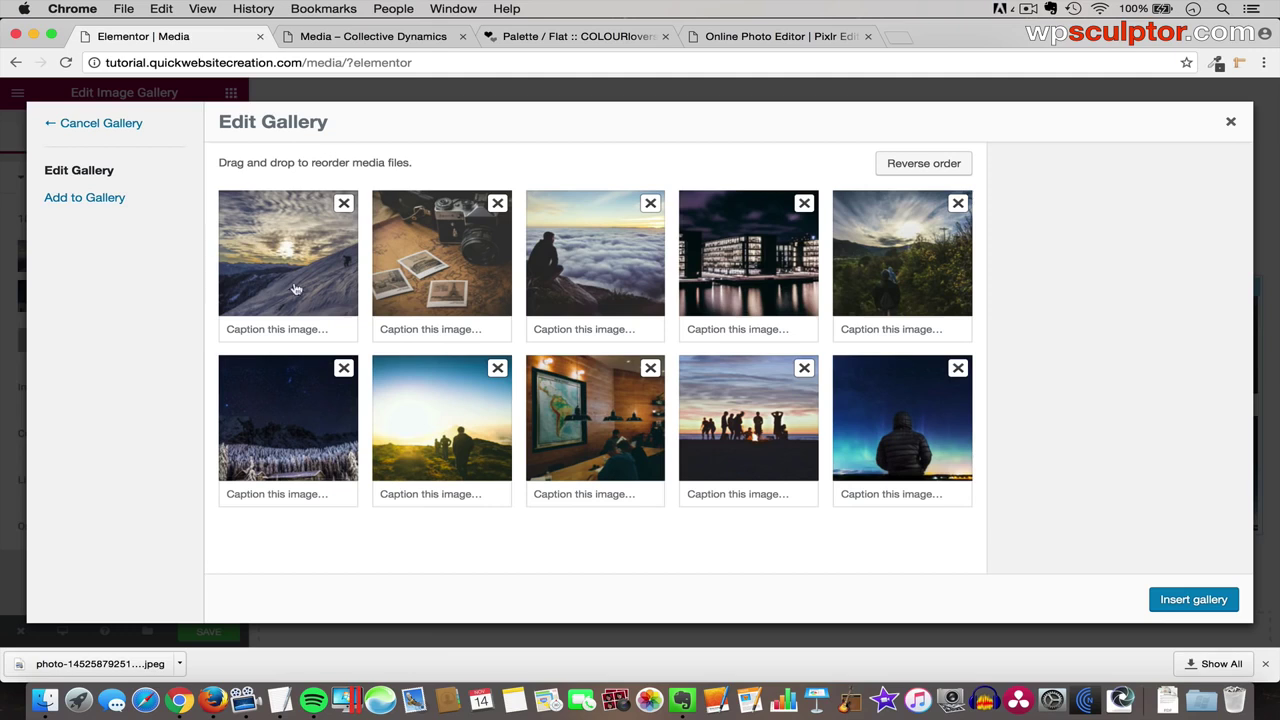
click(275, 247)
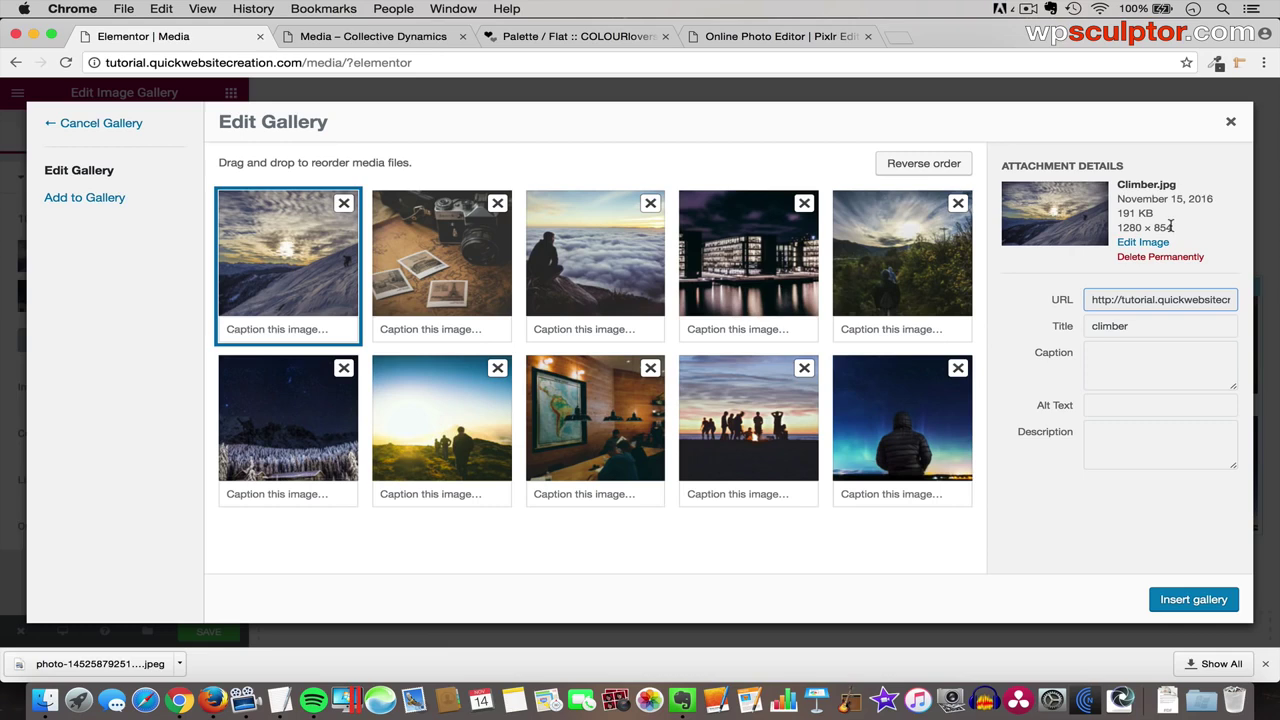
click(450, 240)
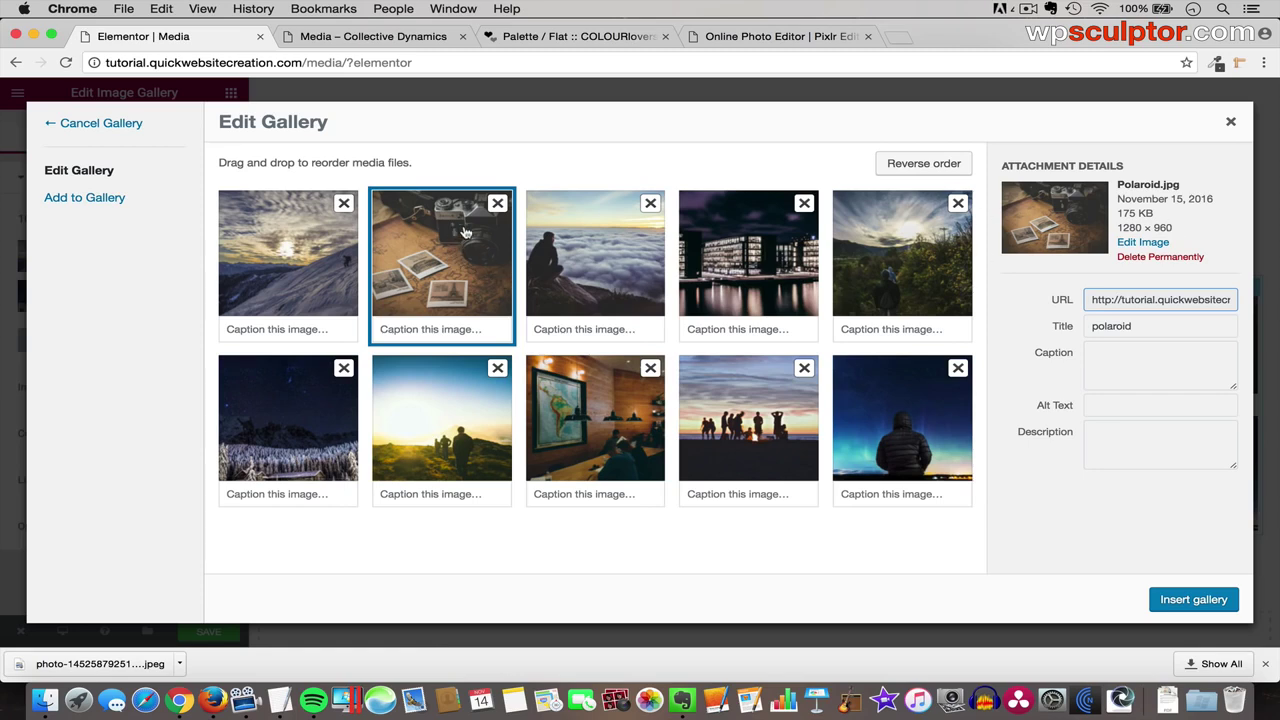
- Crop the polaroid camera photo to a 1280 × 854 selection
click(1148, 245)
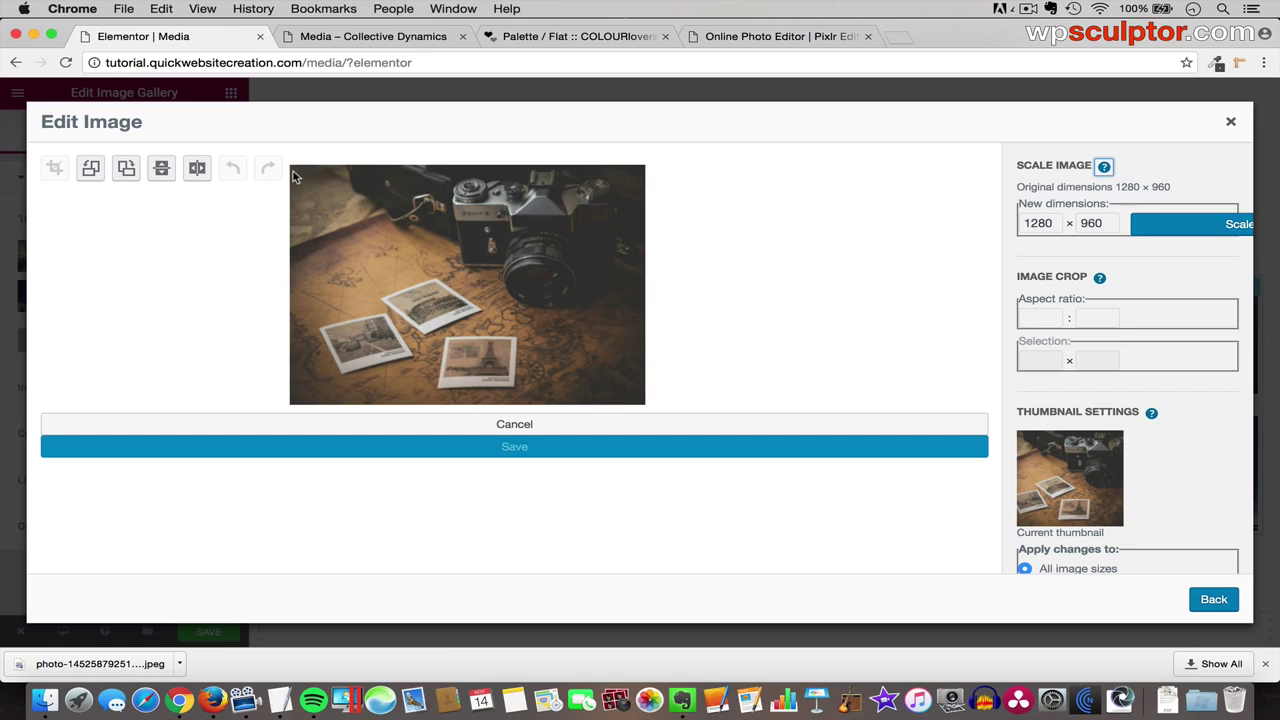
drag(293, 175, 665, 312)
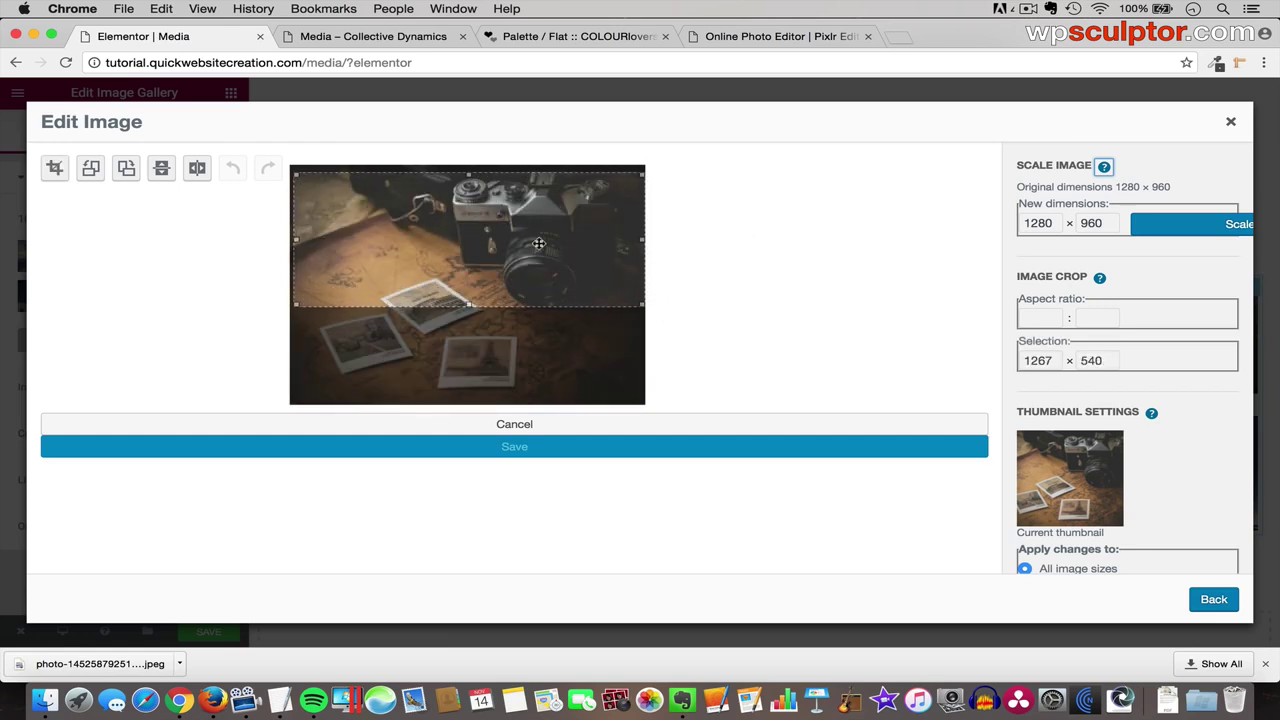
double_click(1046, 361)
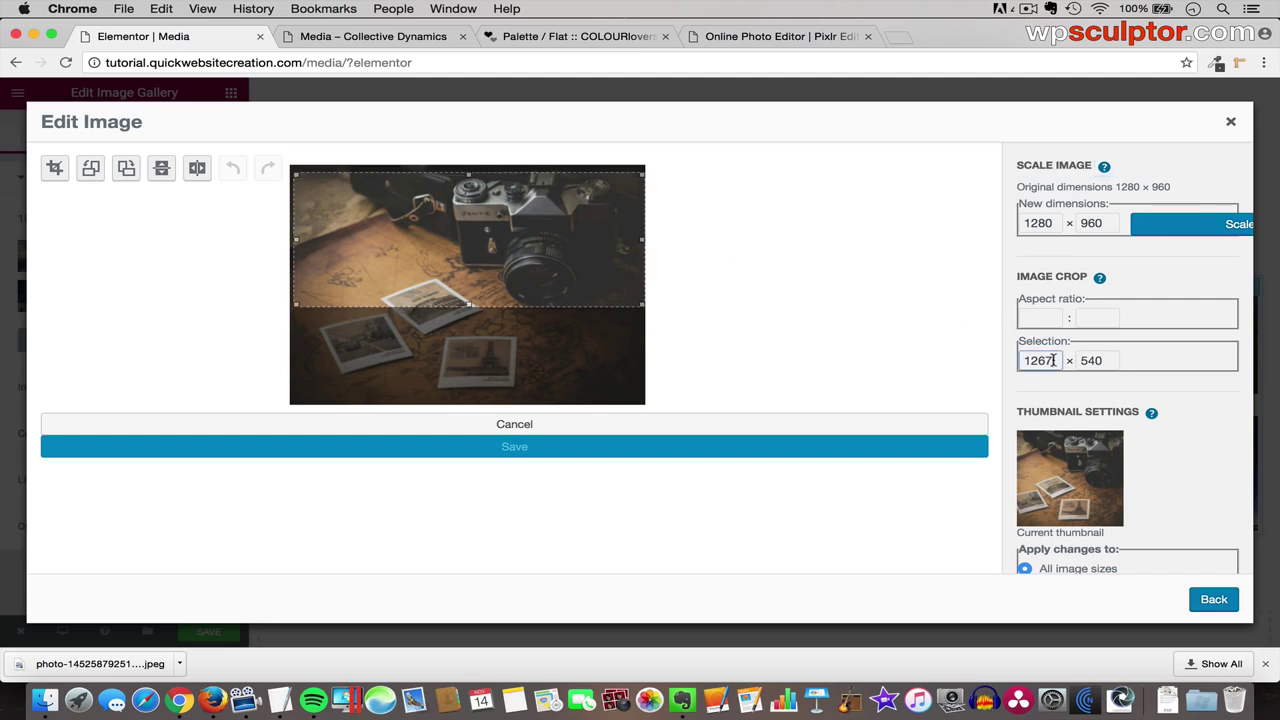
text(128)
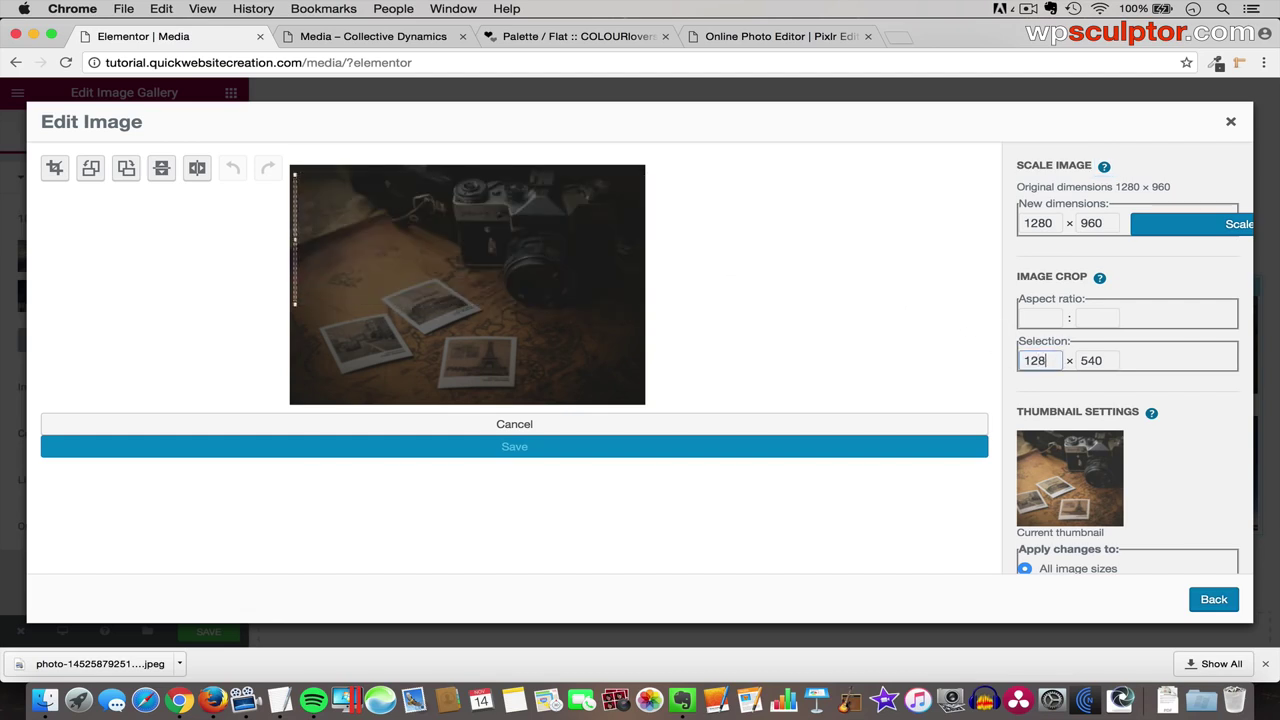
text(0)
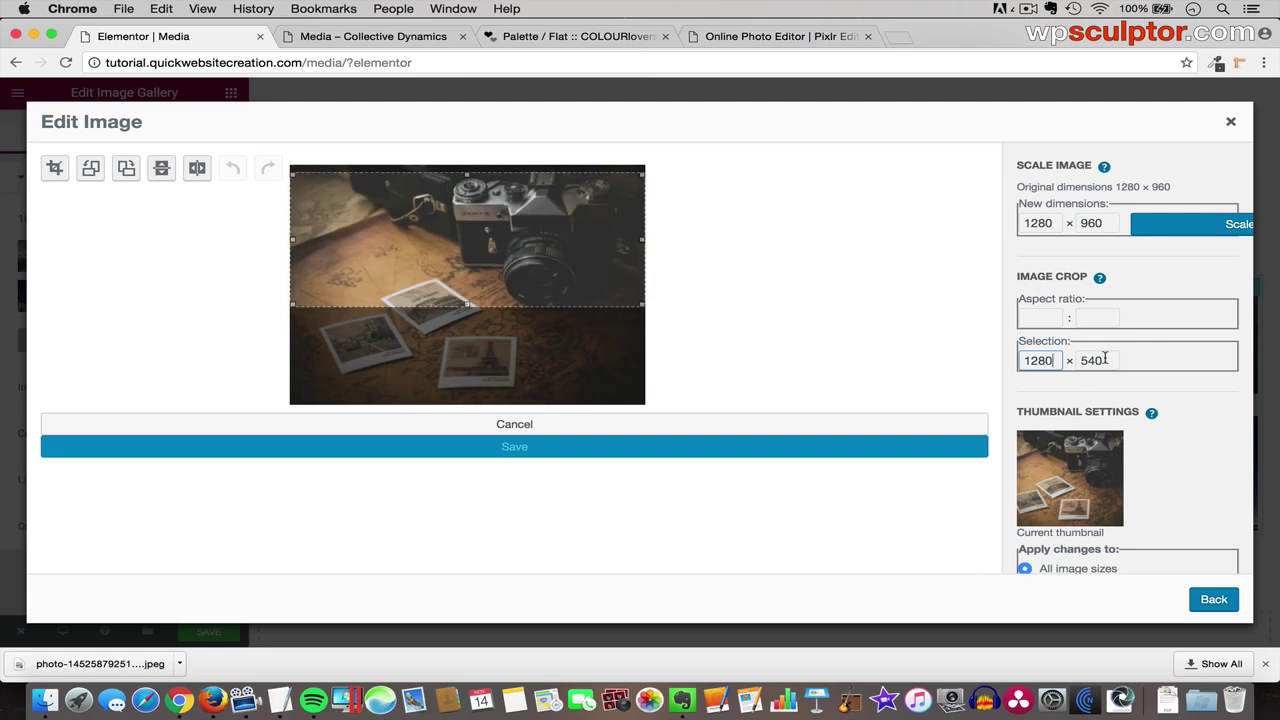
key(Tab)
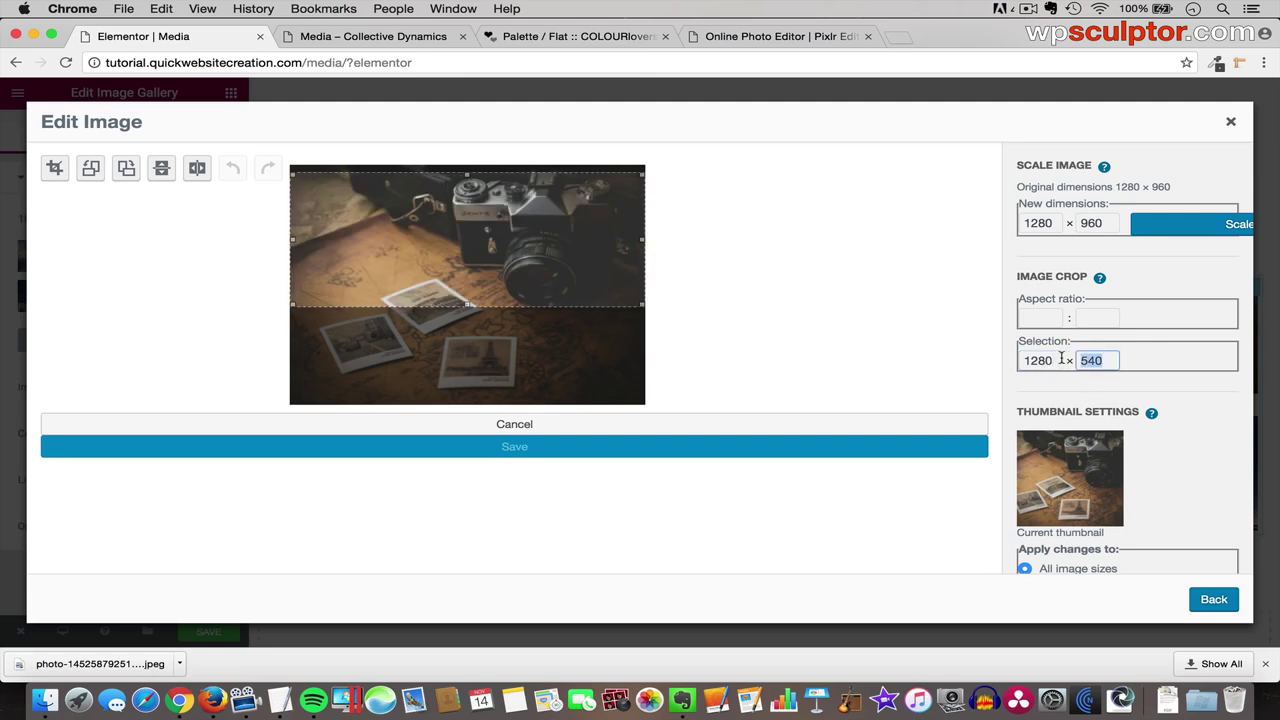
text(85)
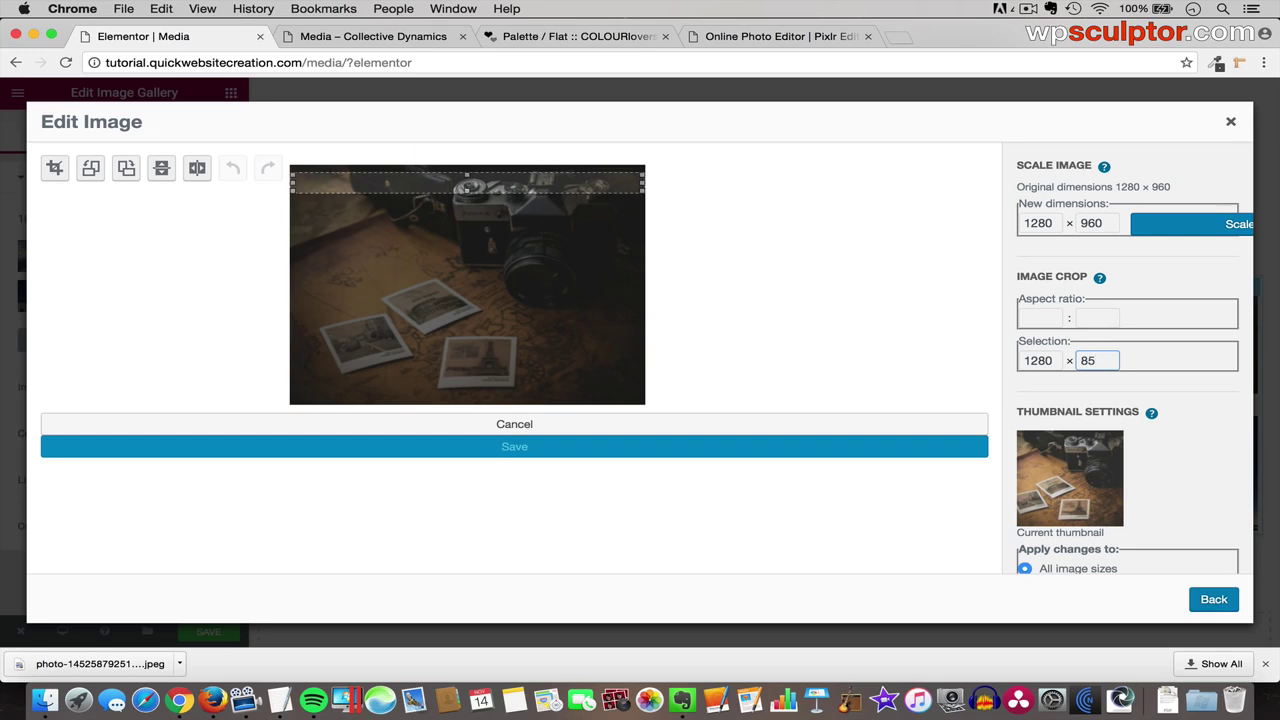
text(4)
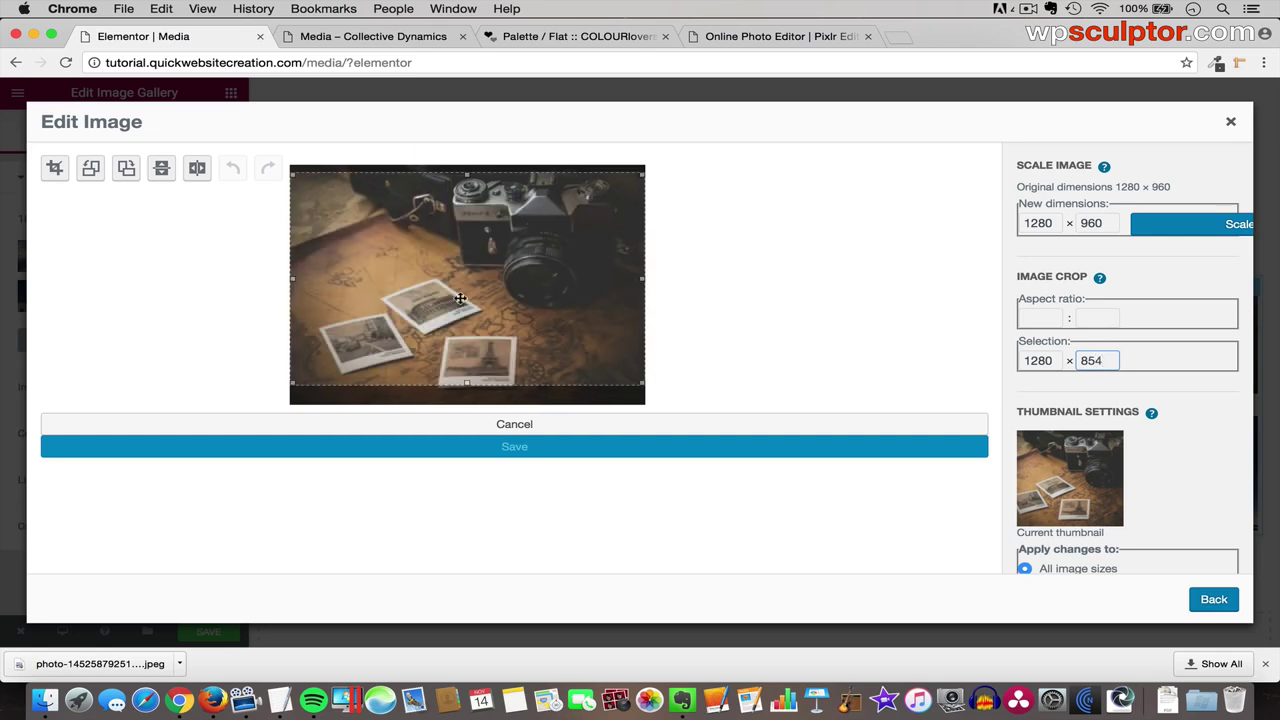
drag(444, 237, 451, 215)
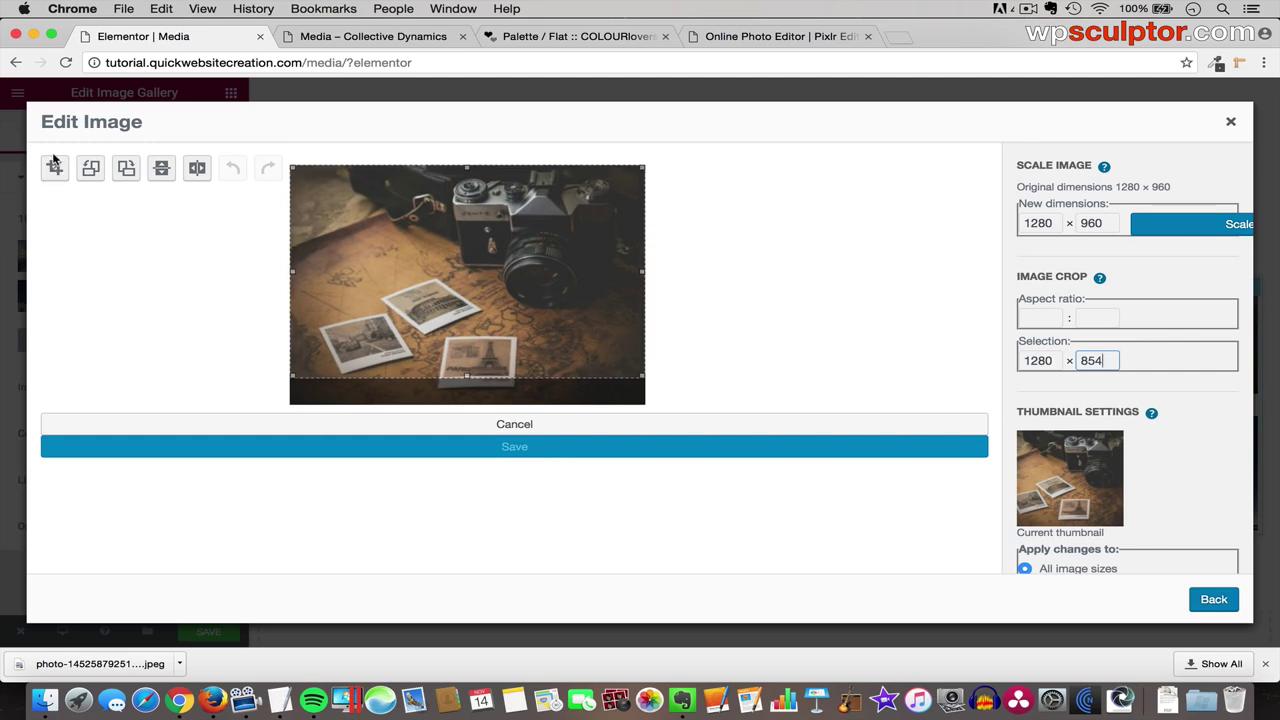
click(56, 166)
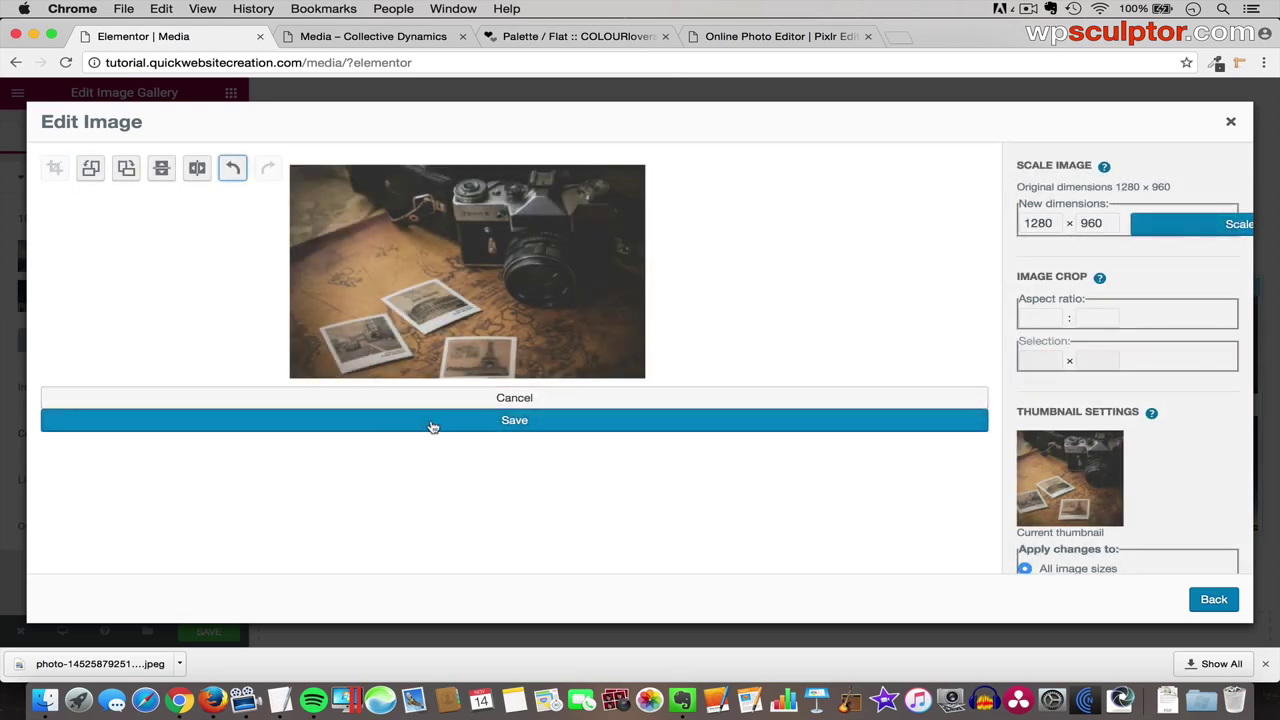
- Save the cropped photo, update the gallery with it, and save the page
click(430, 421)
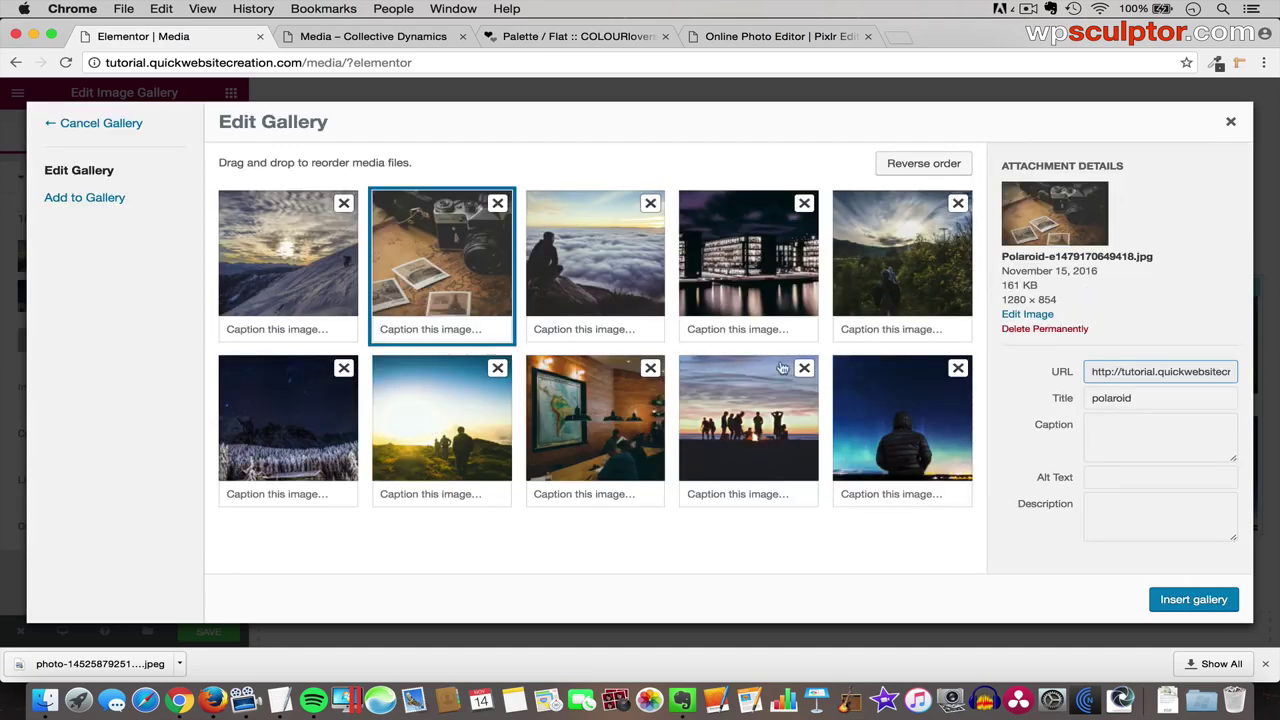
click(1192, 600)
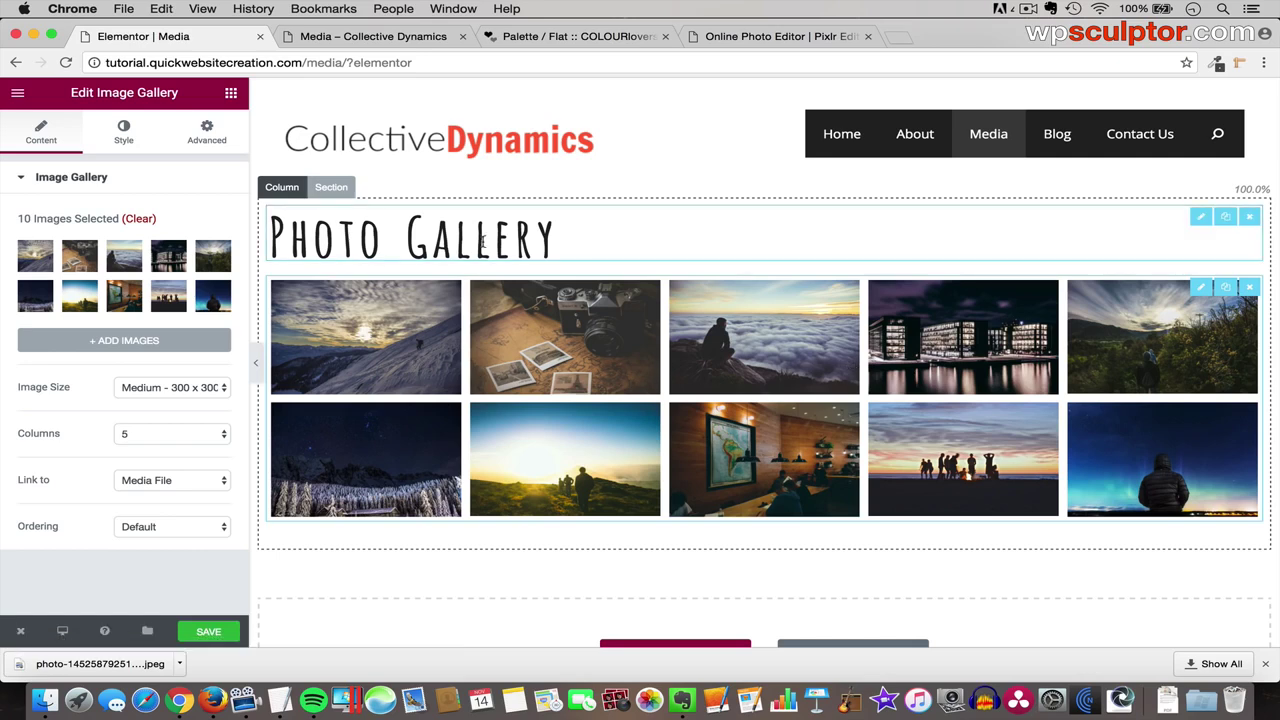
click(216, 632)
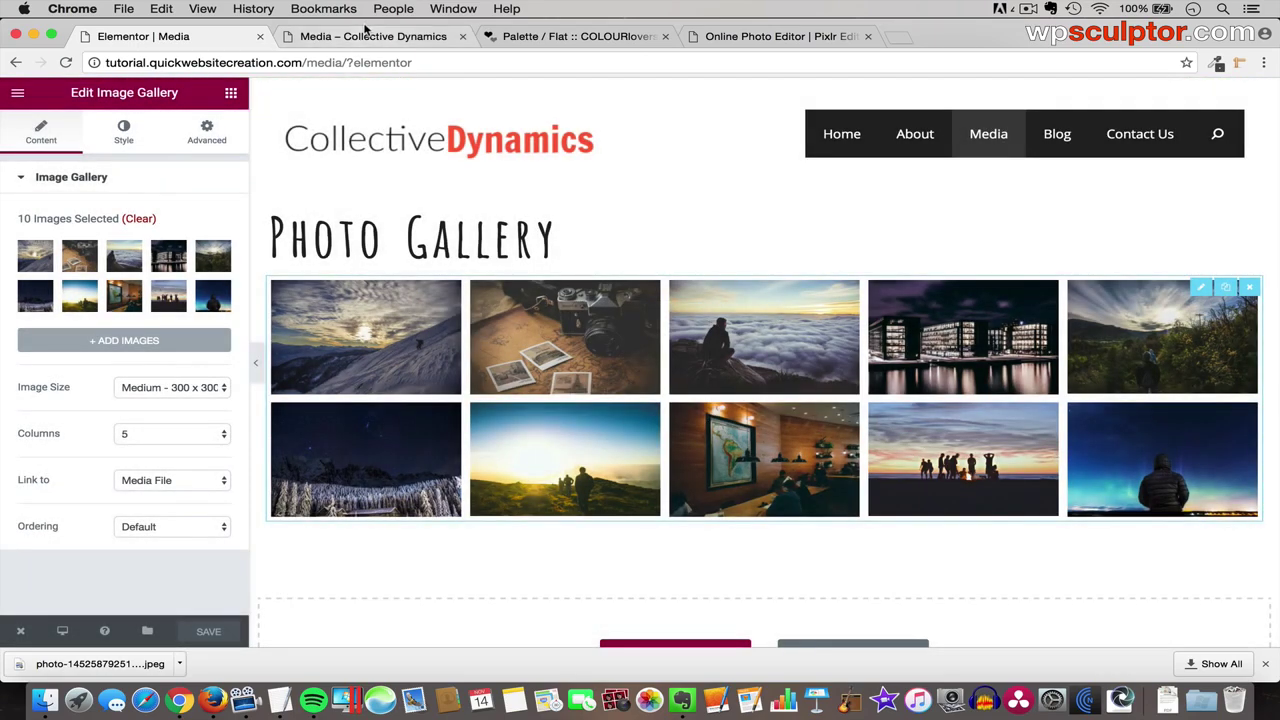
click(362, 37)
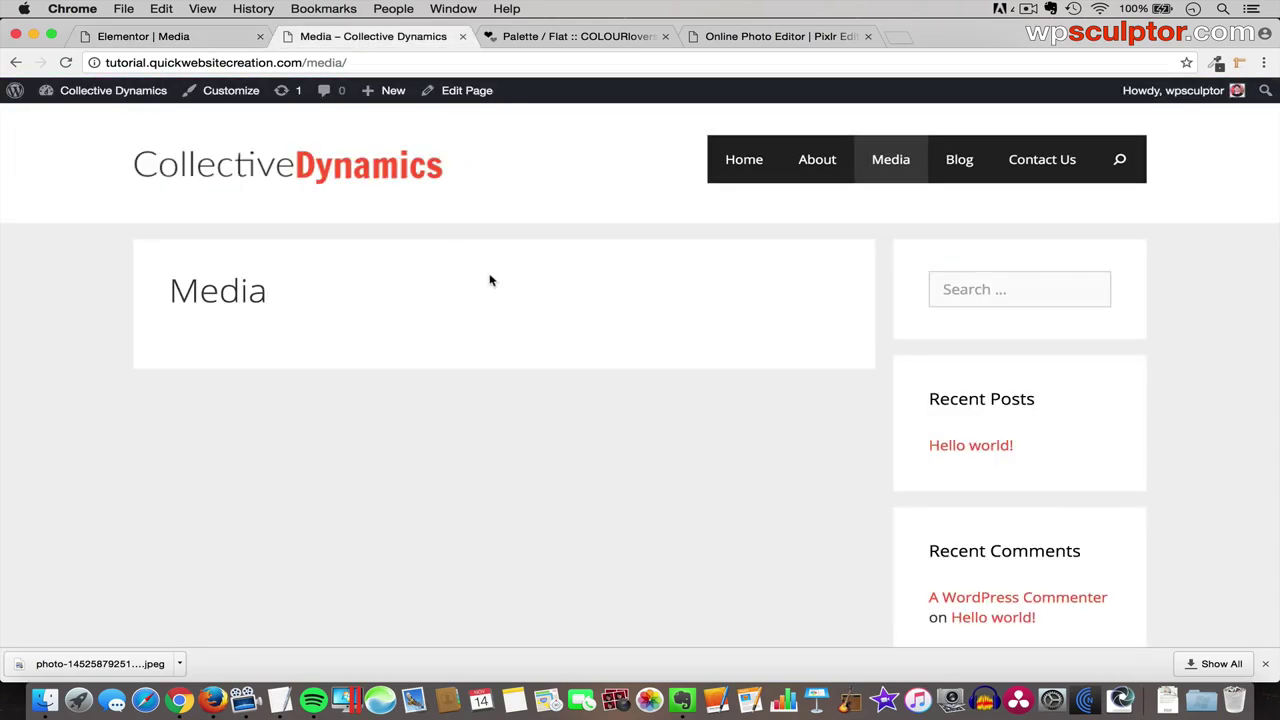
key(super+r)
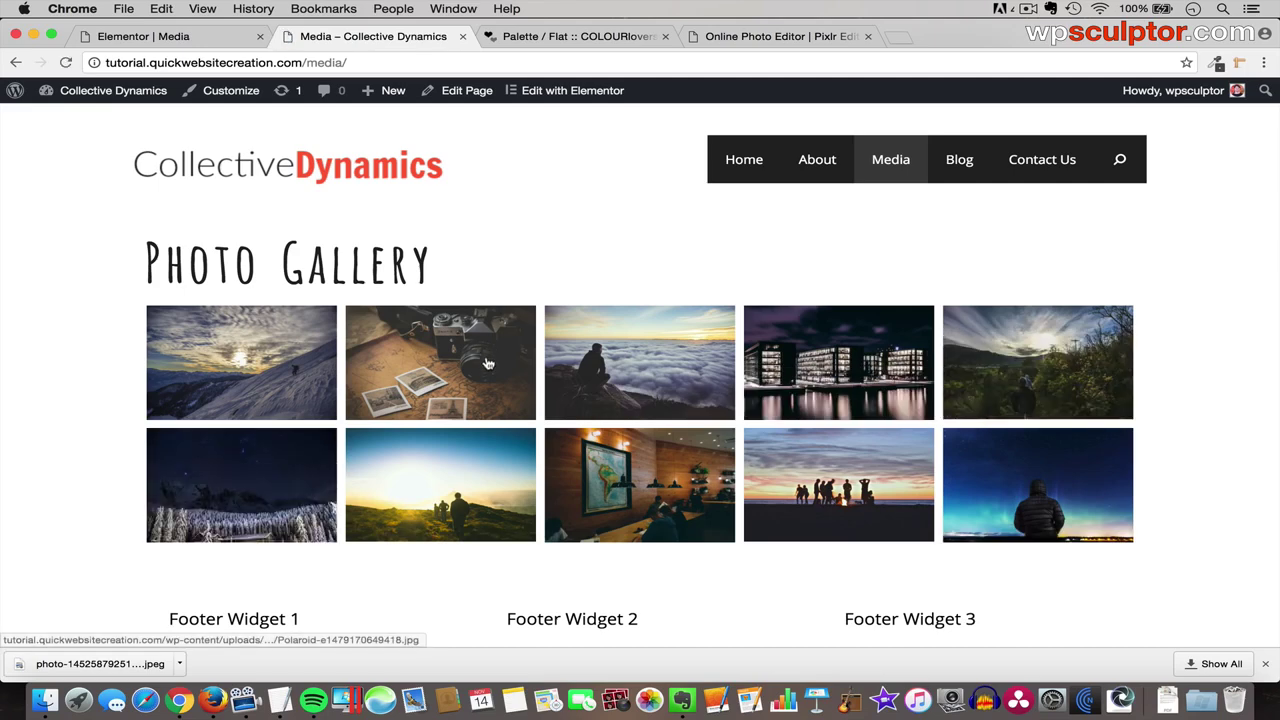
scroll(488, 363, down, 1)
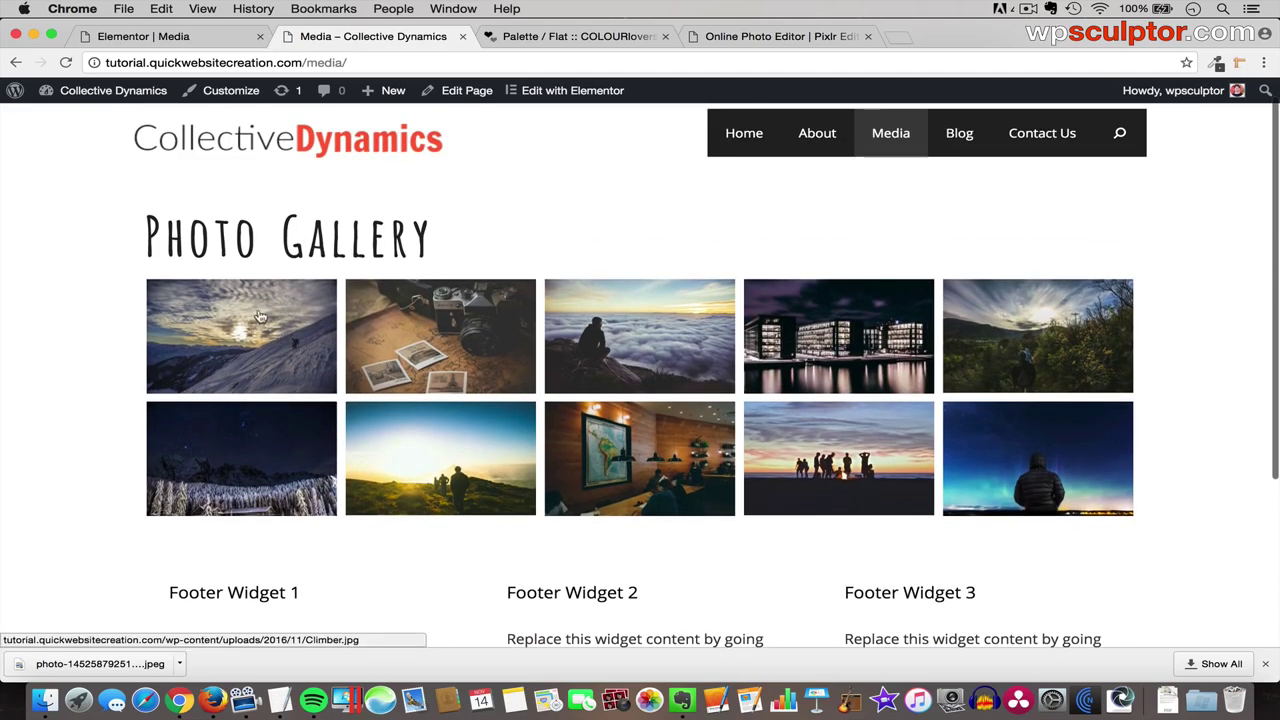
click(272, 343)
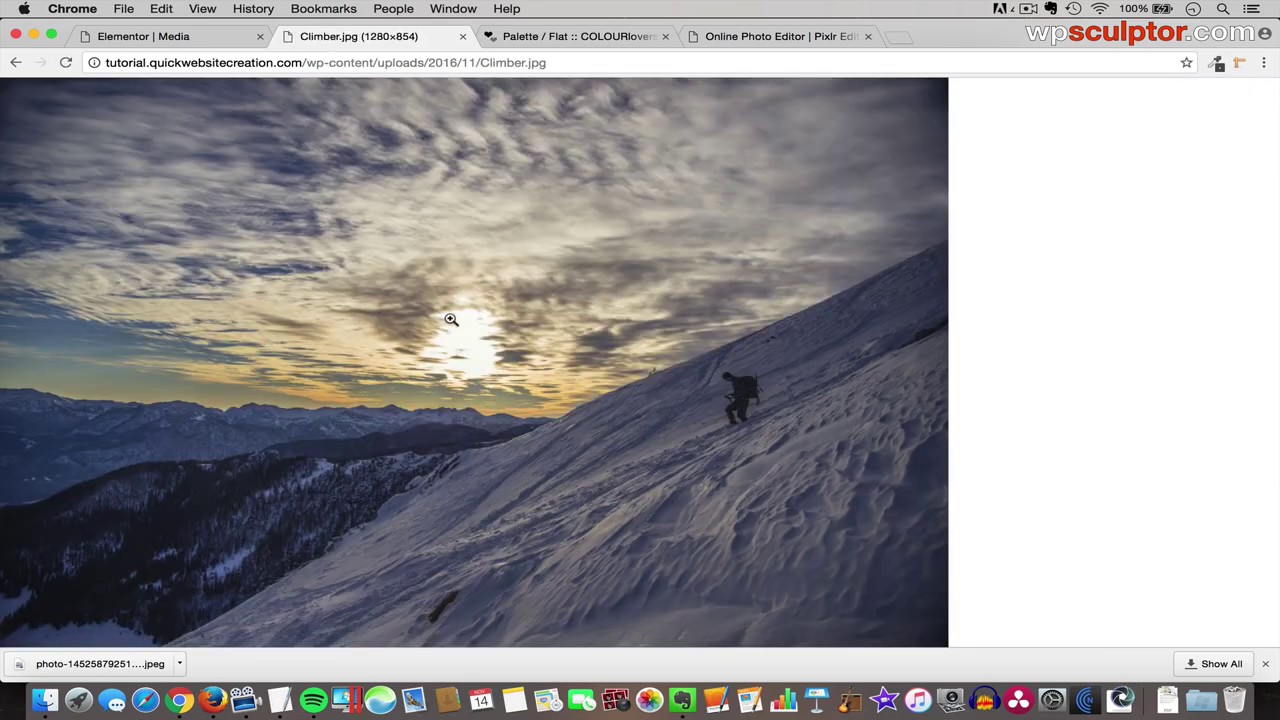
click(15, 63)
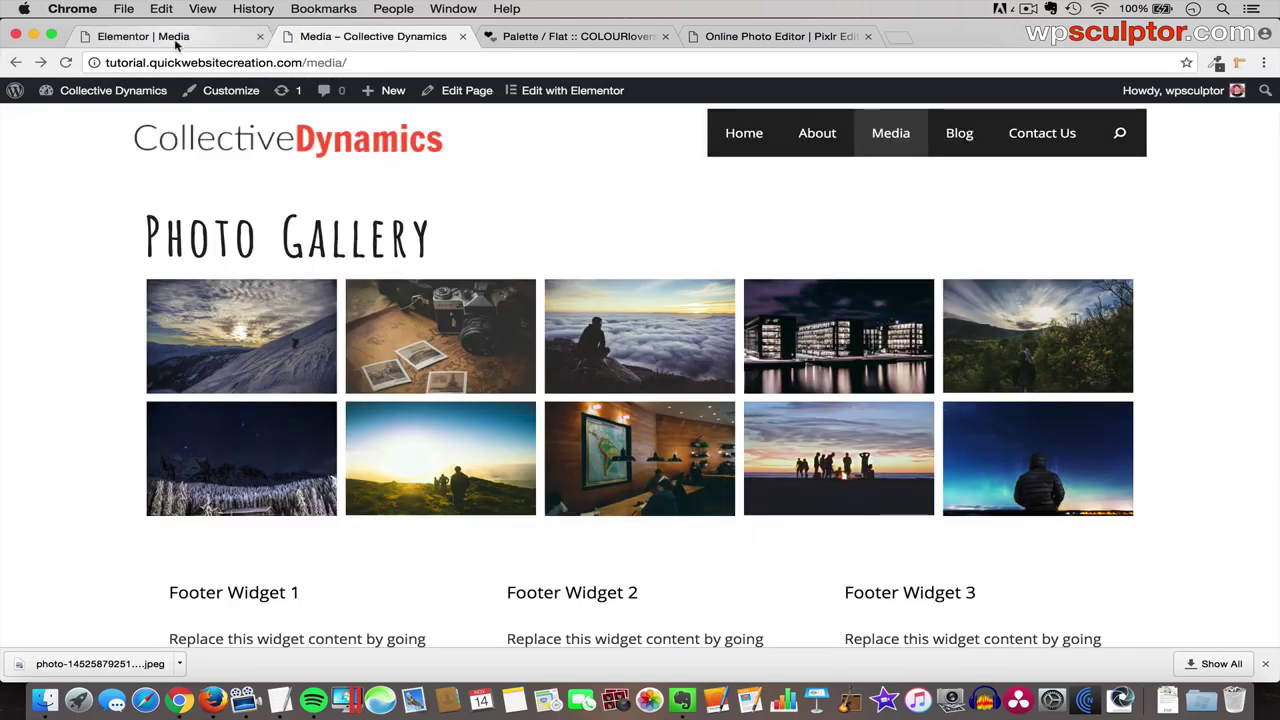
click(175, 42)
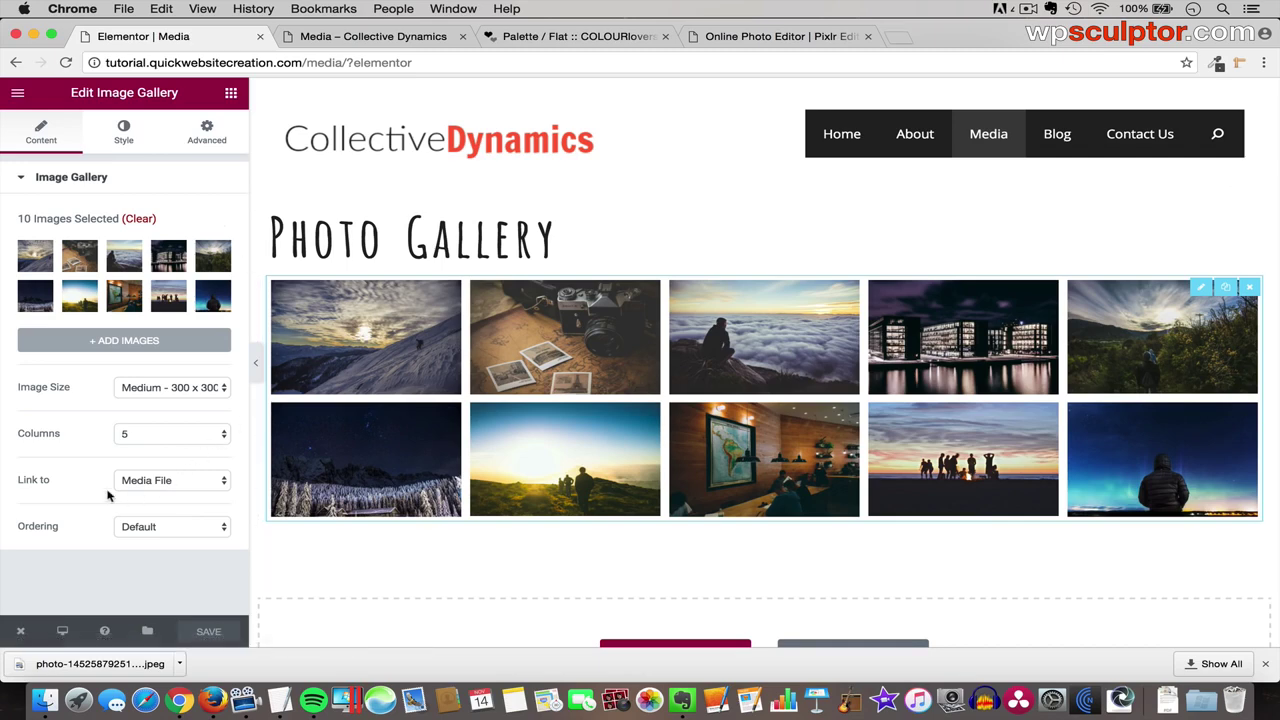
click(172, 485)
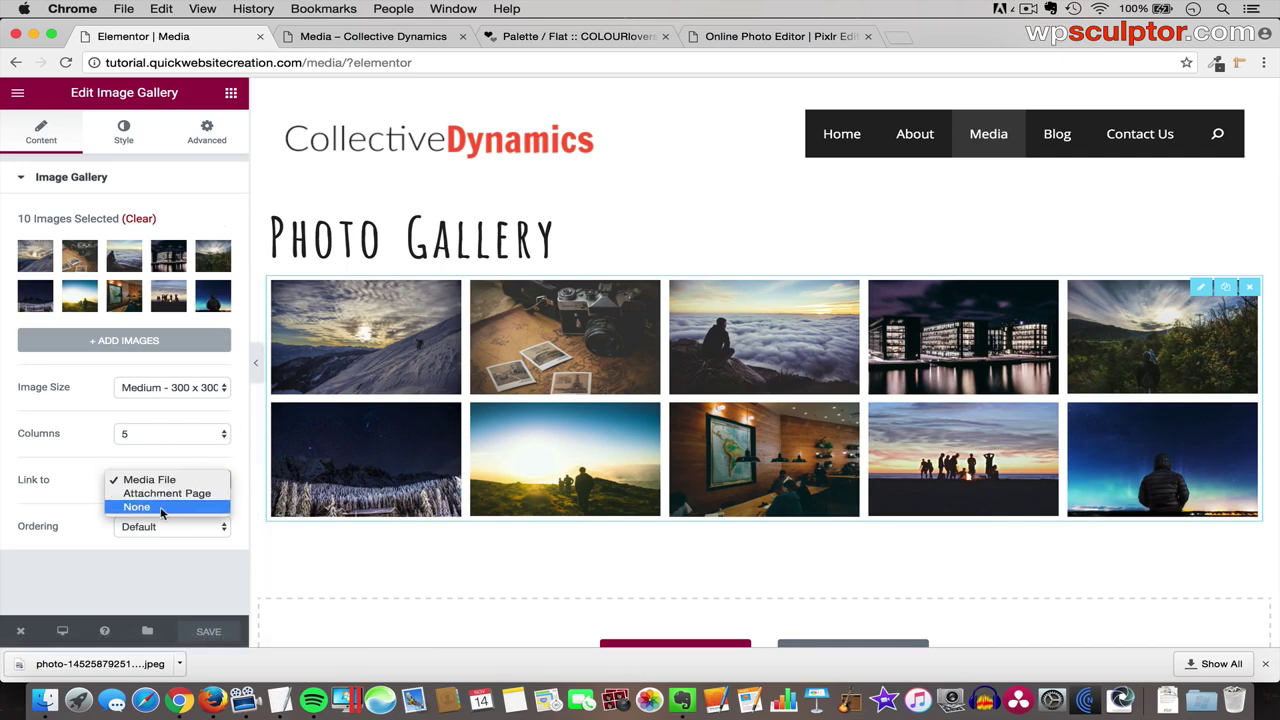
click(160, 508)
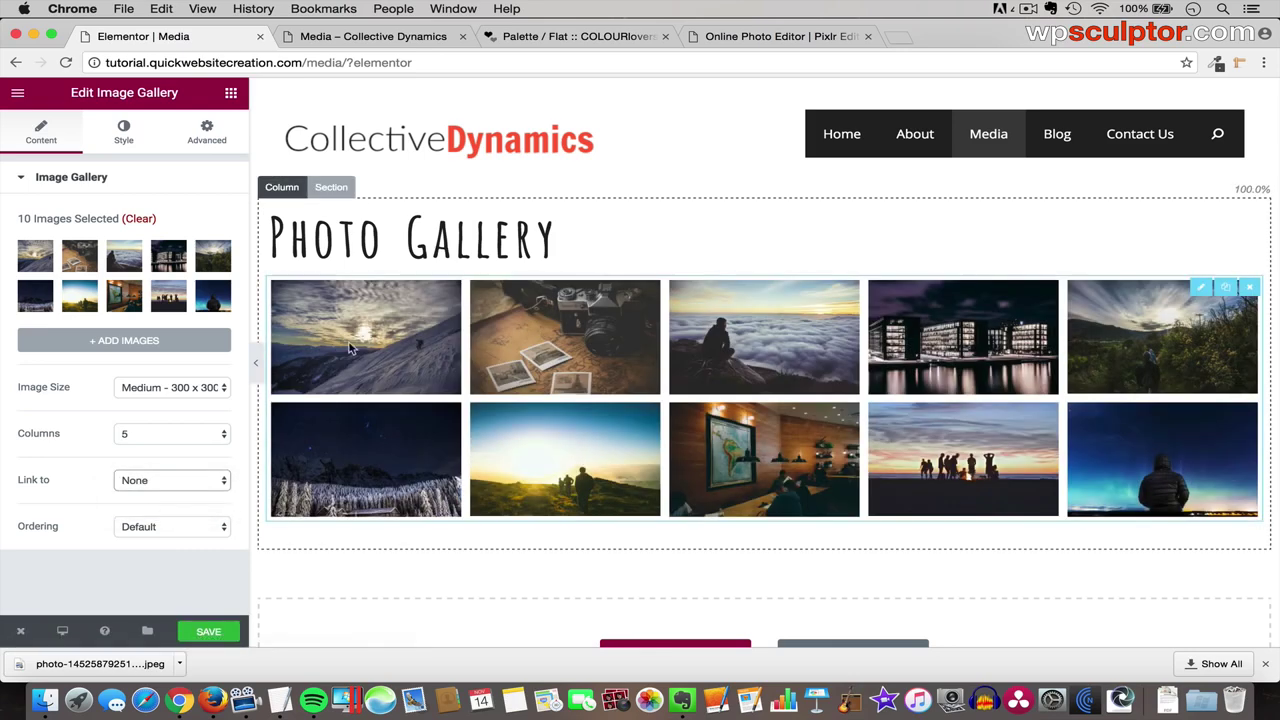
click(175, 480)
click(181, 455)
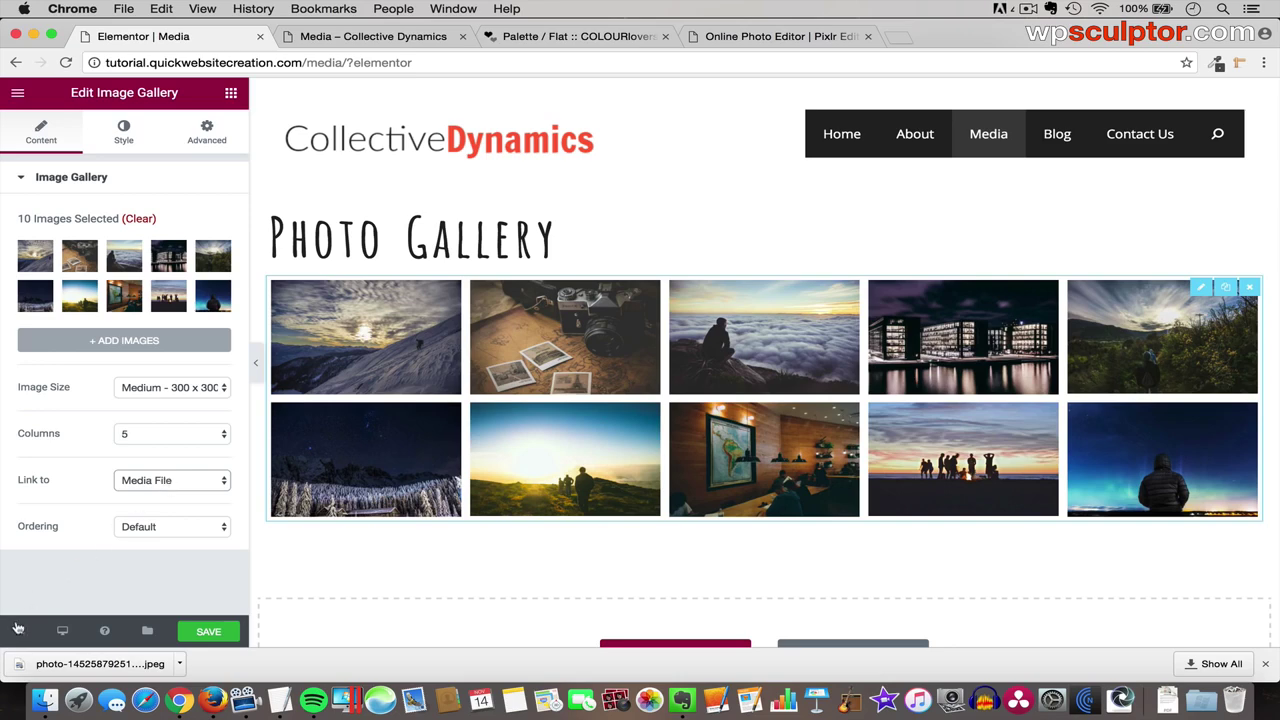
- Leave the Elementor editor for the WordPress Dashboard
mouse_move(29, 632)
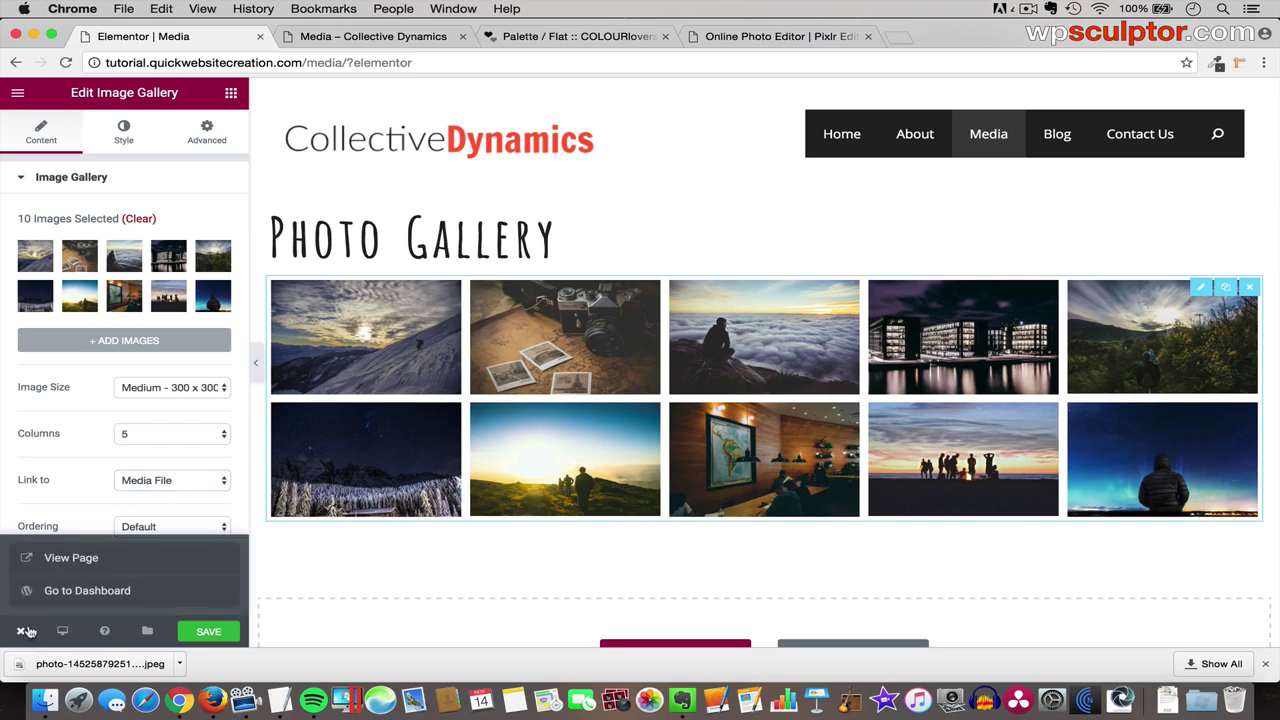
click(94, 593)
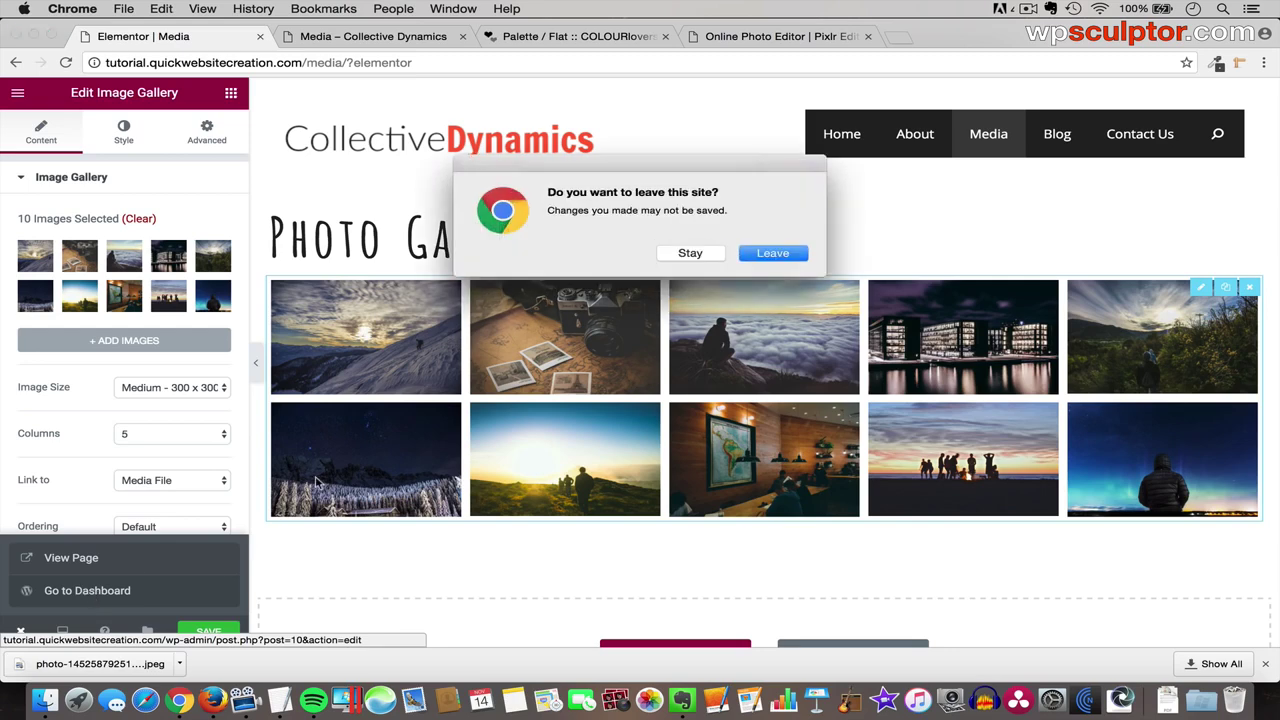
click(762, 262)
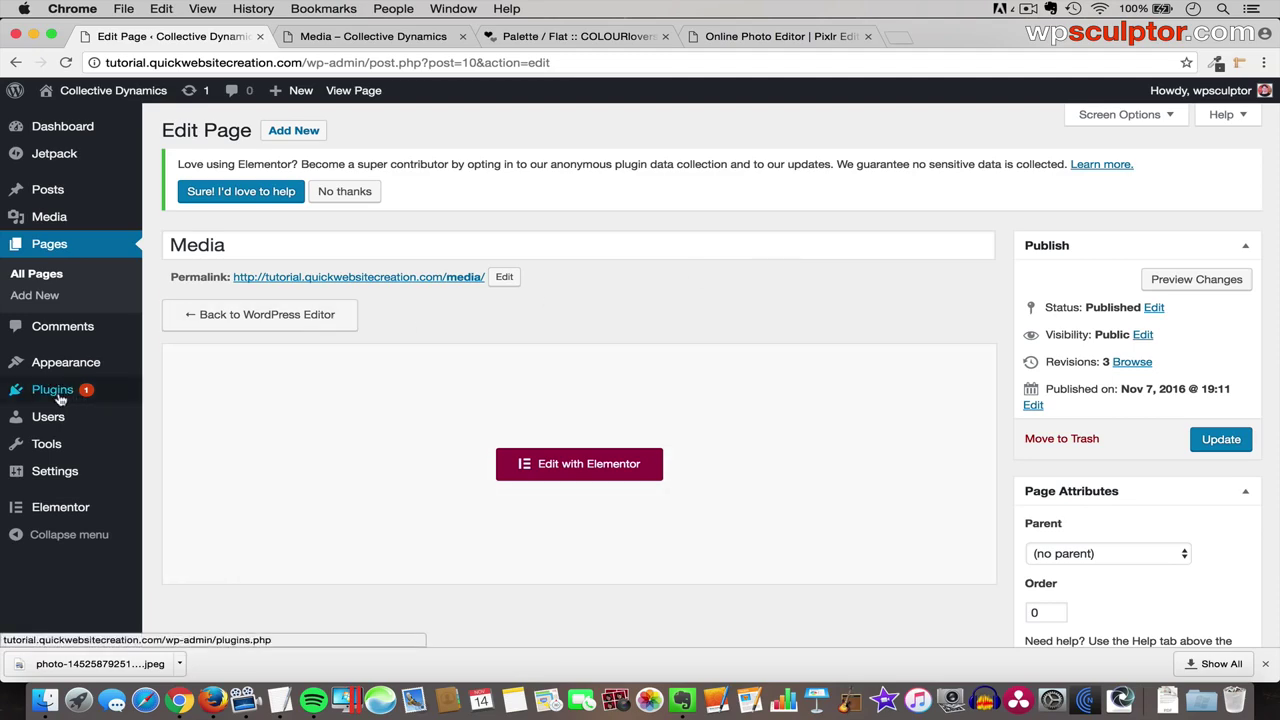
- Search new plugins for 'simple lightbox', then install and activate Simple Lightbox
mouse_move(107, 393)
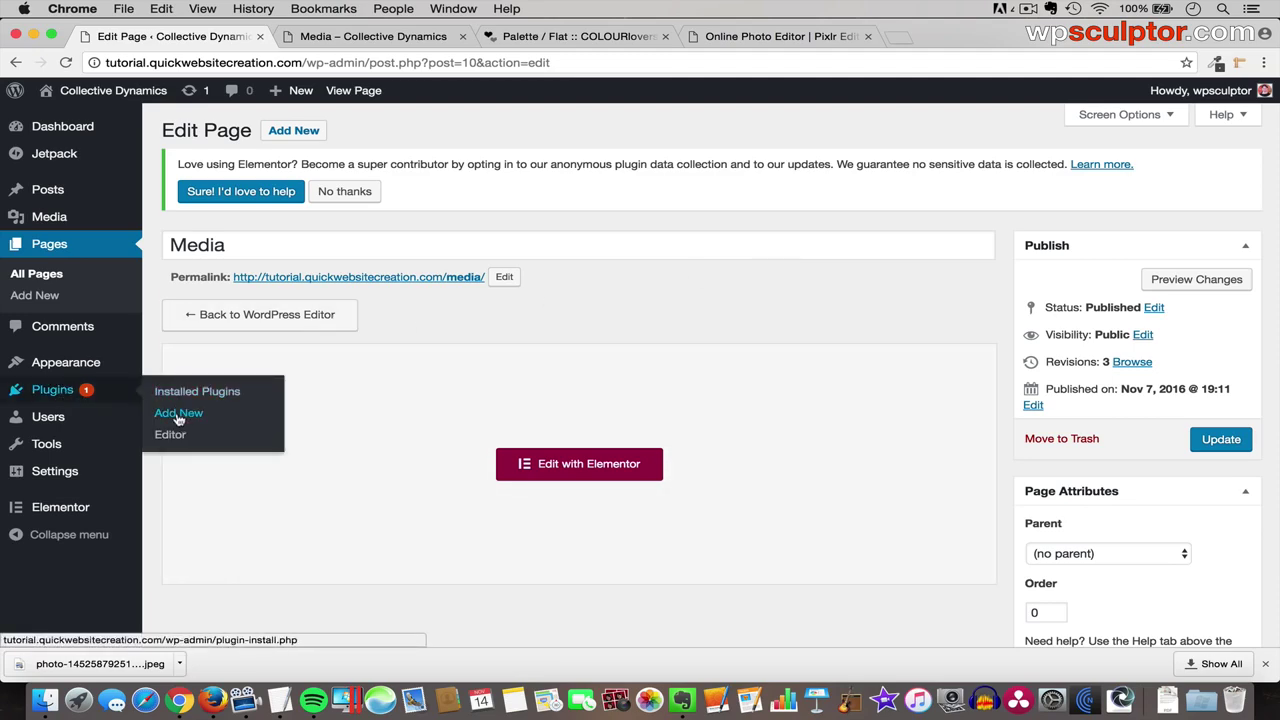
click(178, 418)
click(1073, 253)
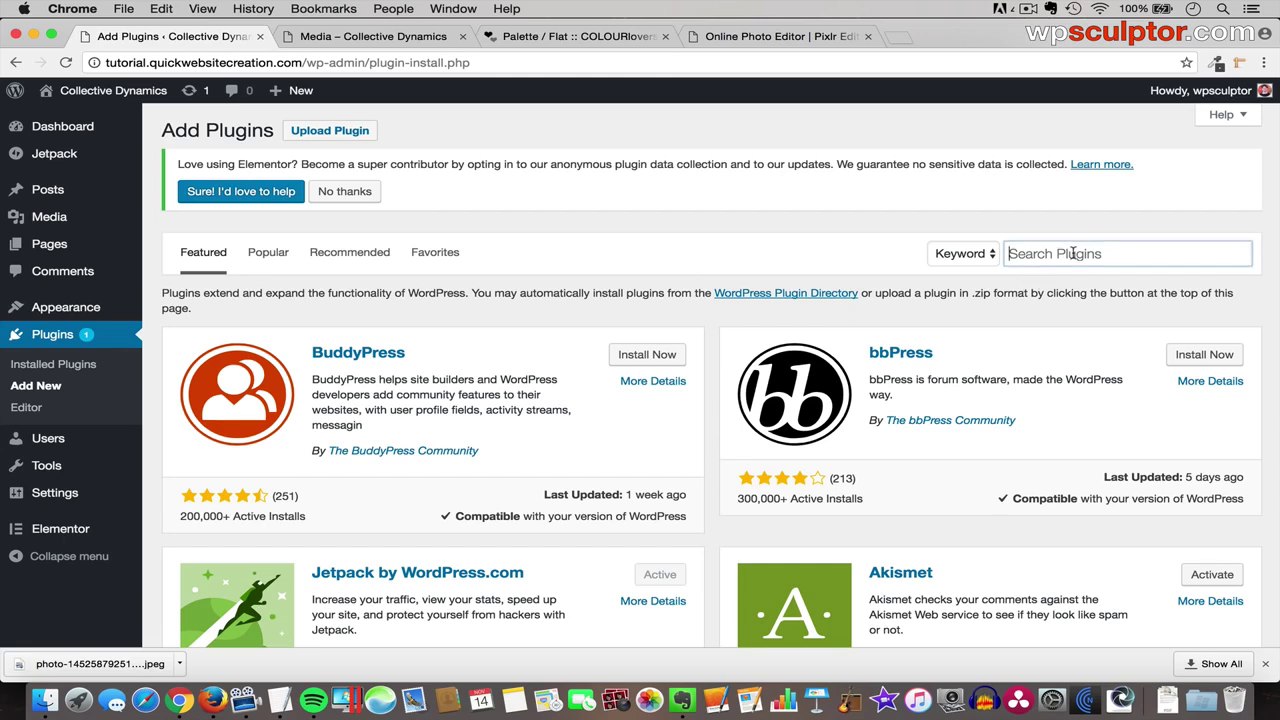
text(simple lightbox)
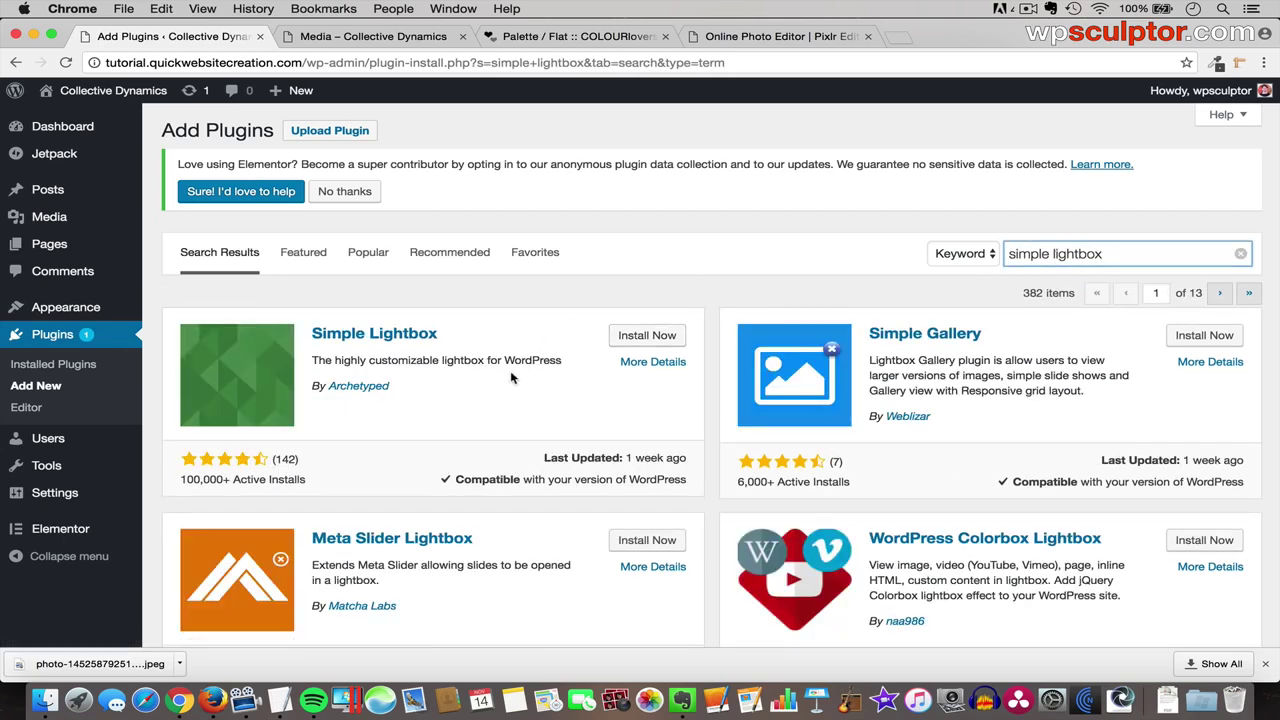
click(642, 340)
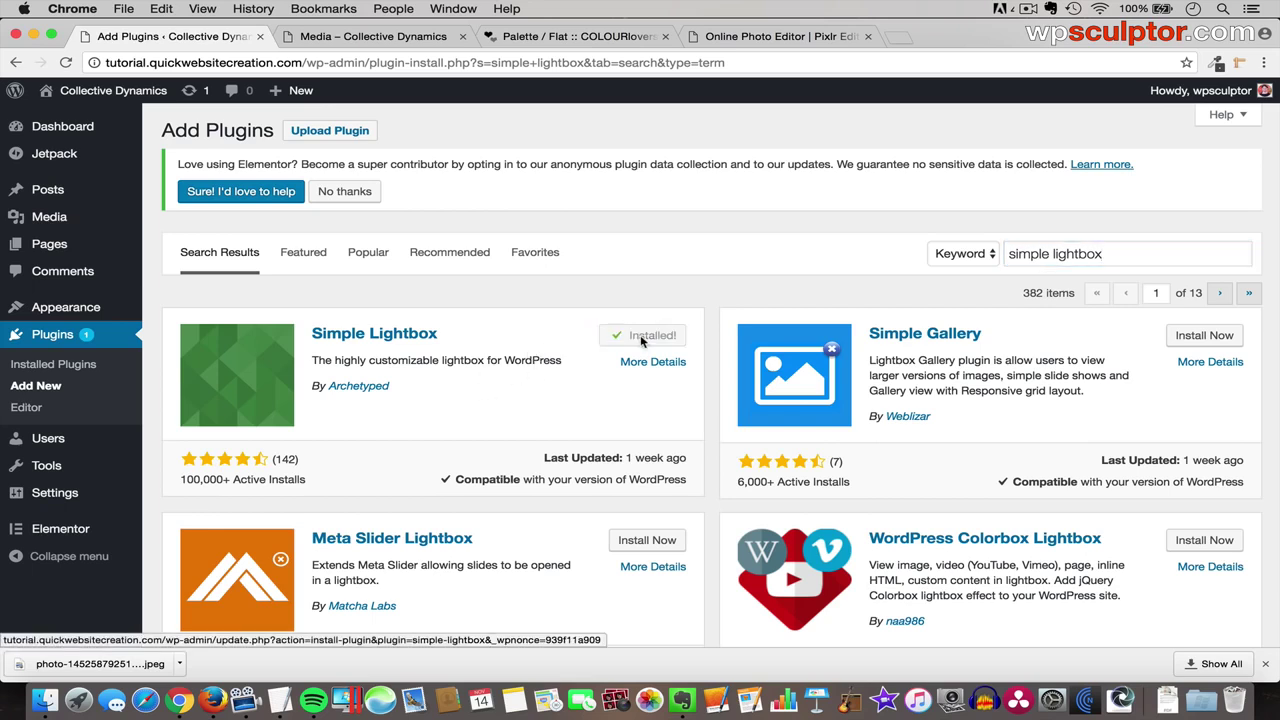
click(655, 338)
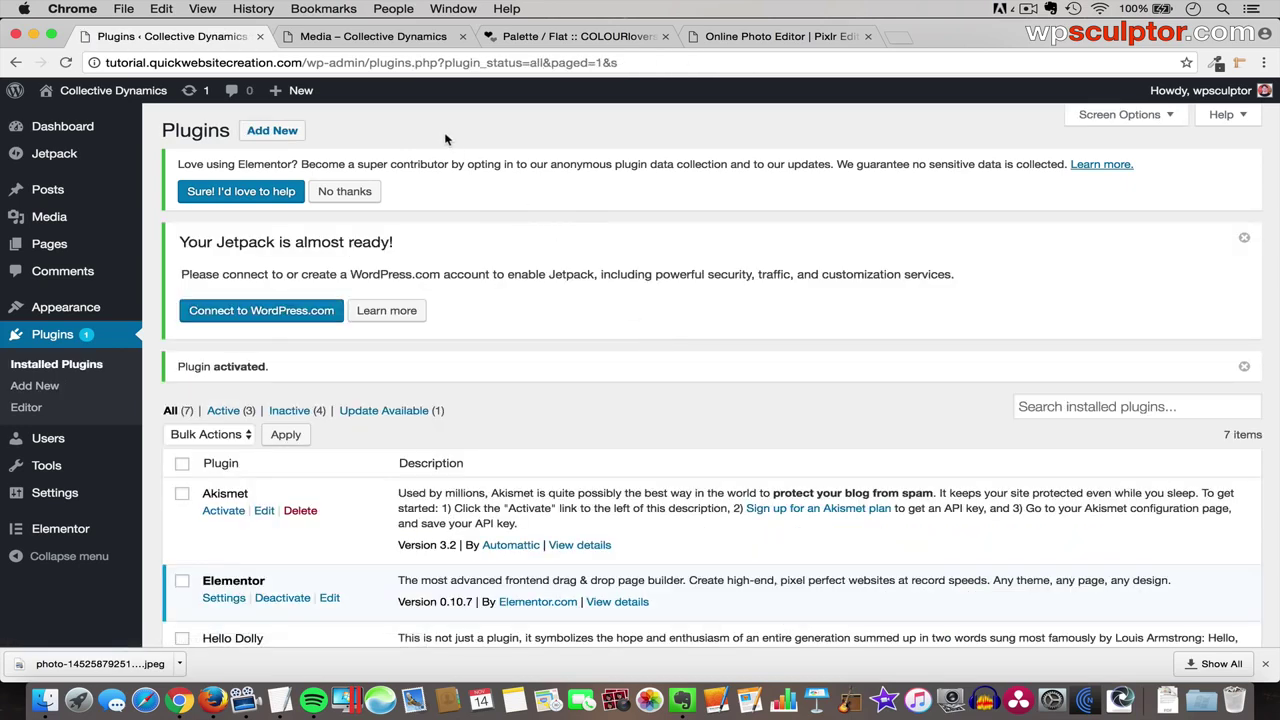
click(386, 40)
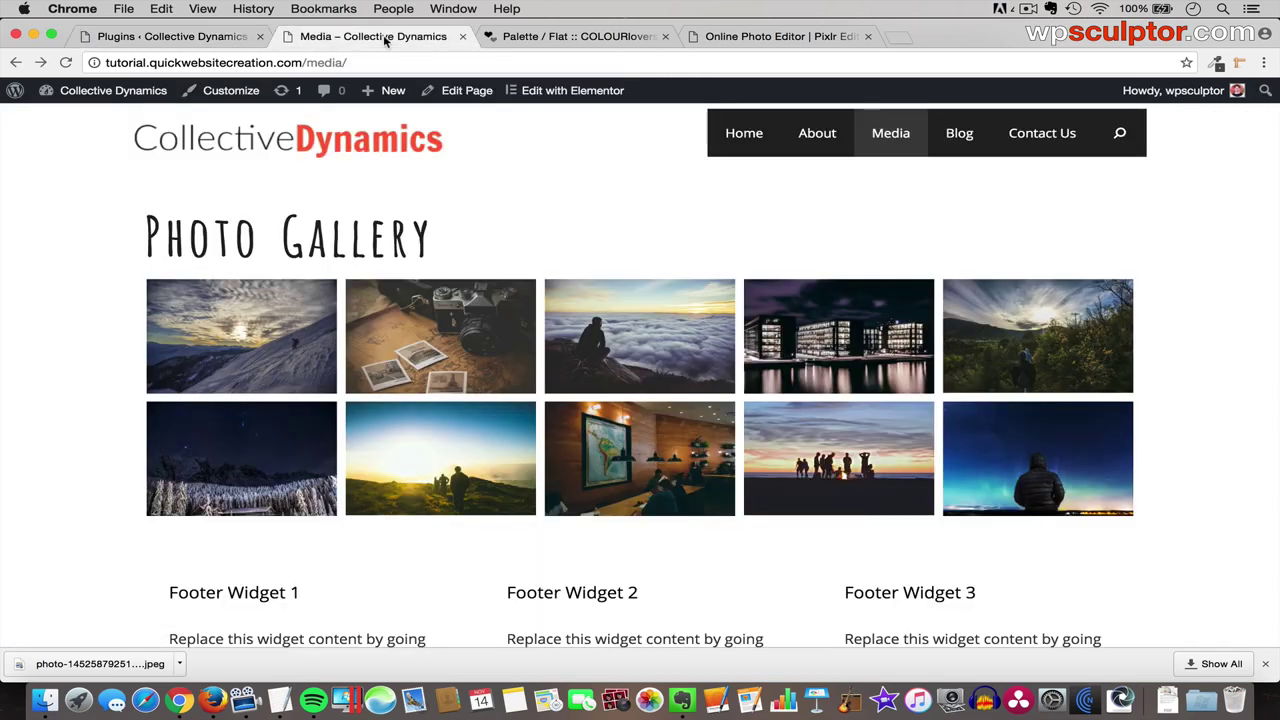
key(super+r)
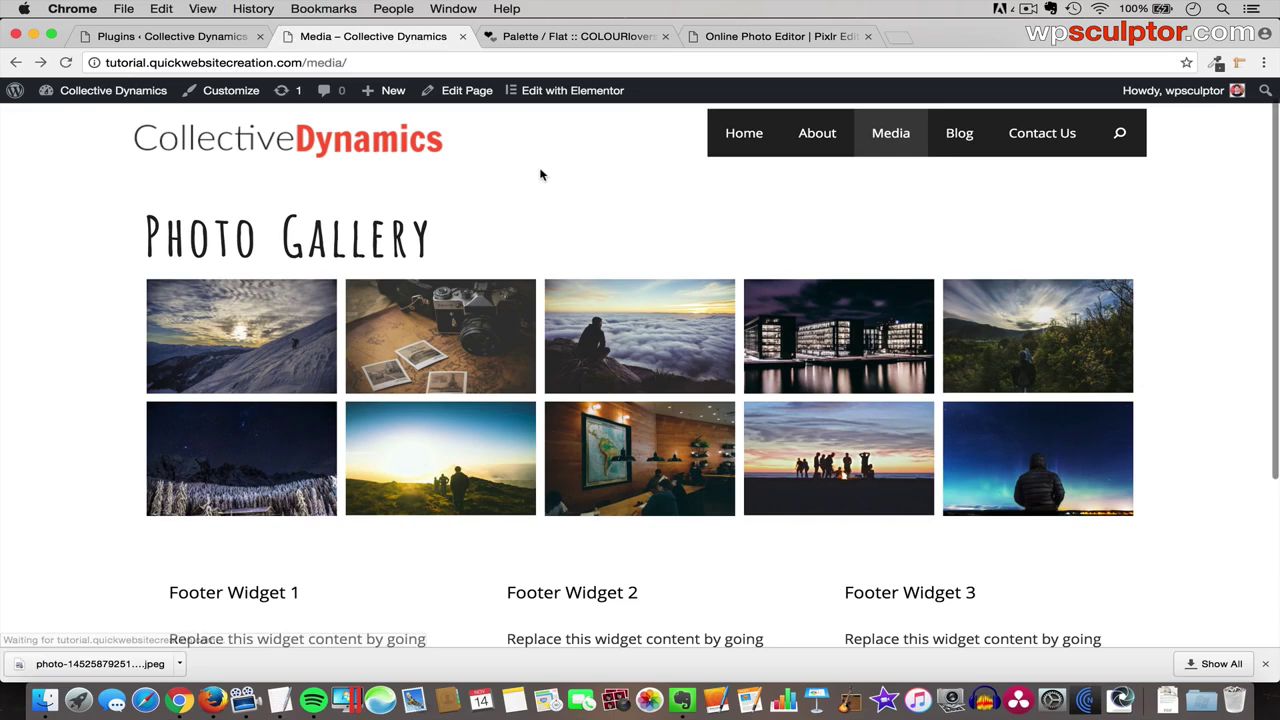
click(245, 338)
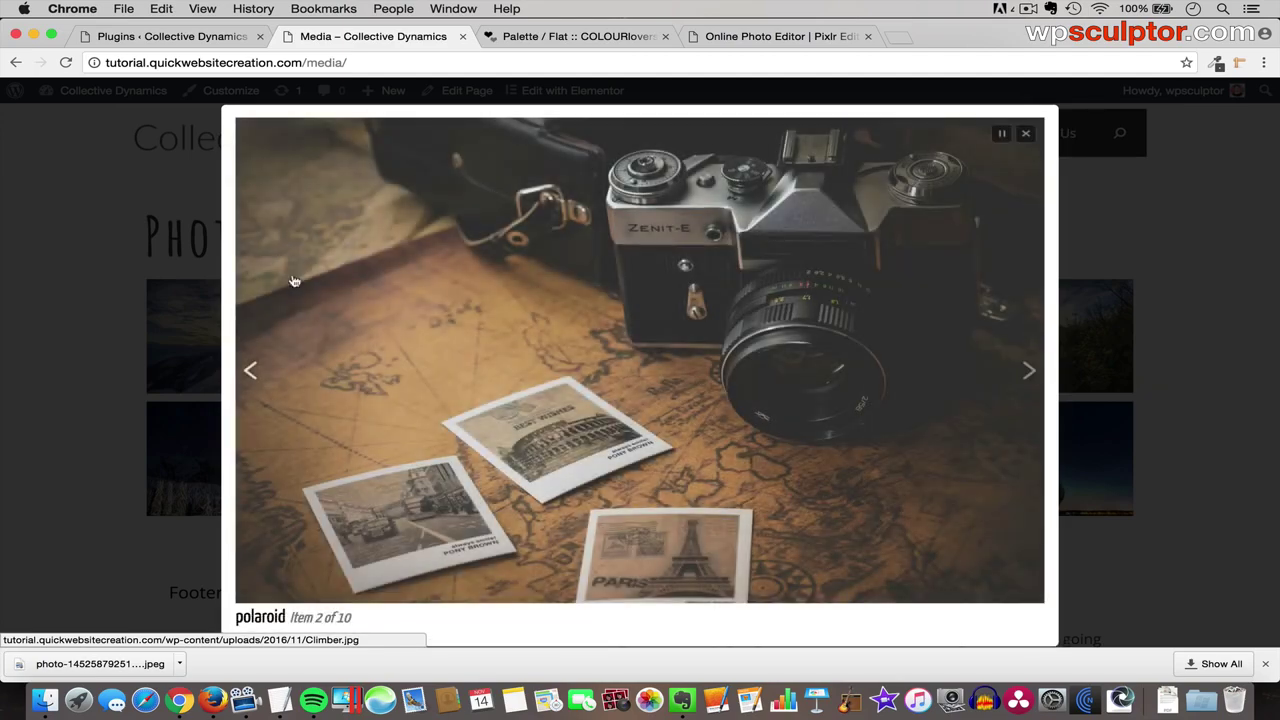
click(1027, 134)
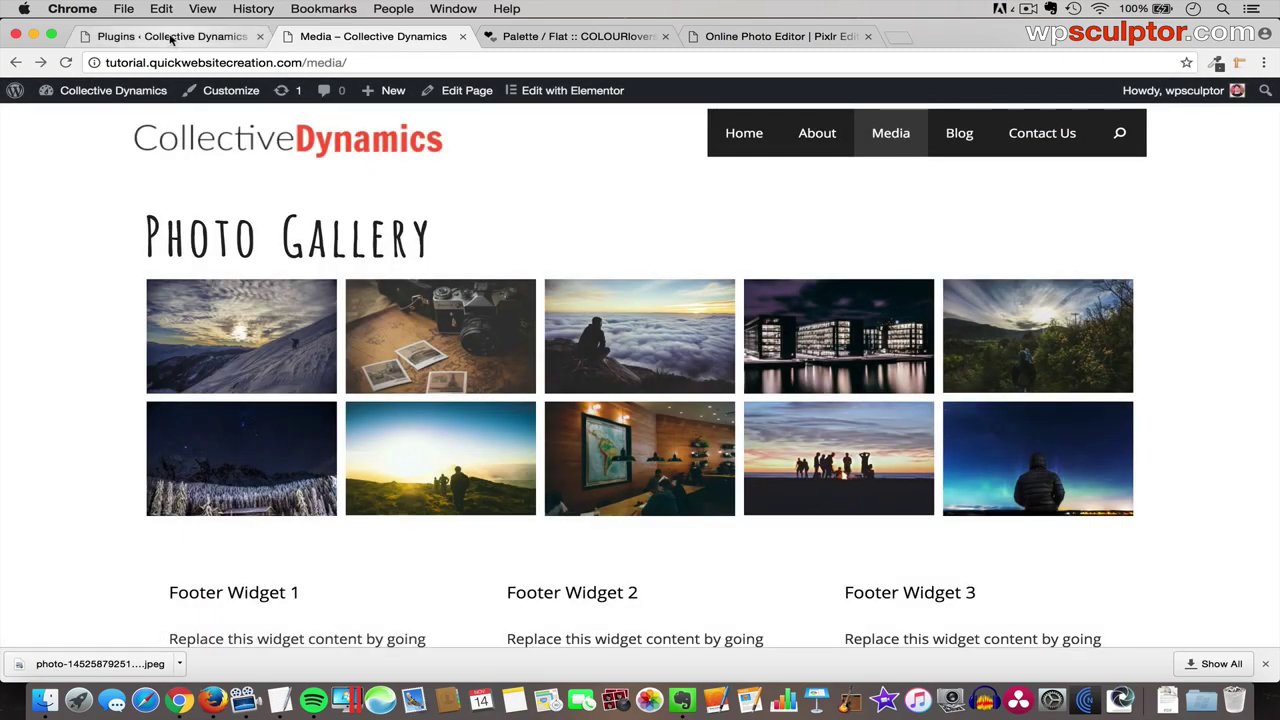
click(172, 37)
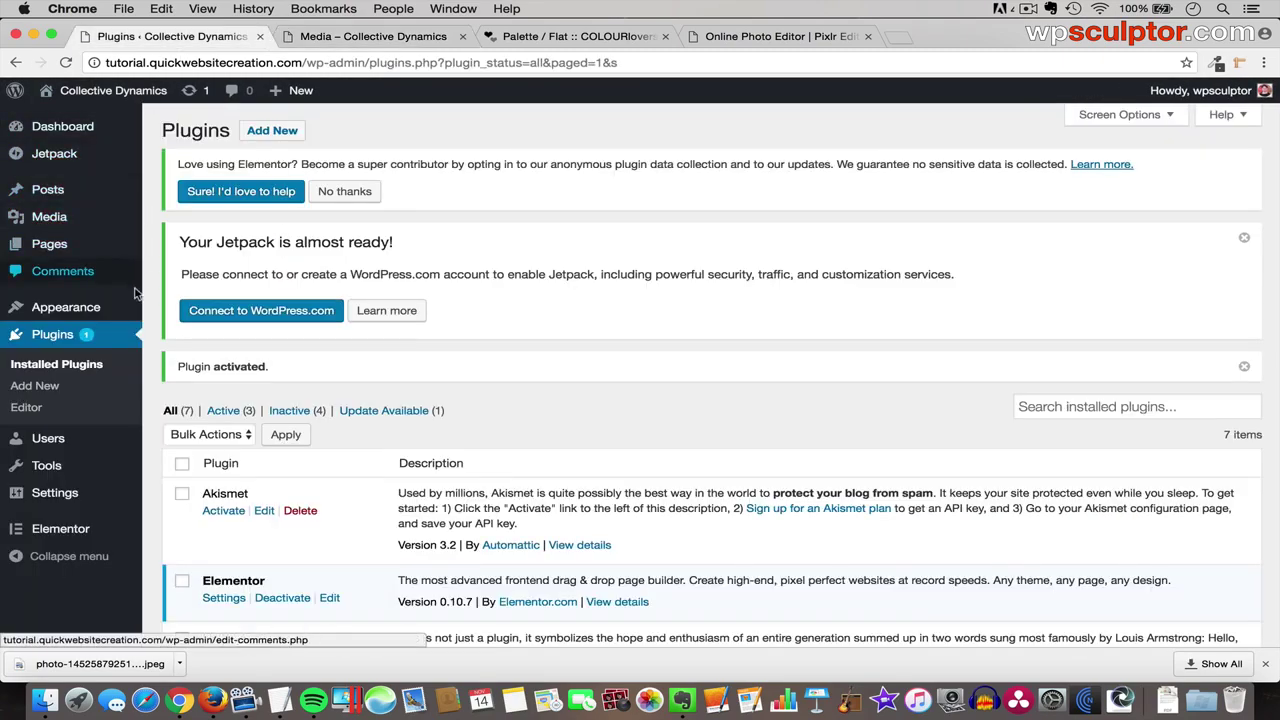
- Set the lightbox theme to Default (Dark) and turn off automatic slideshow start
mouse_move(100, 308)
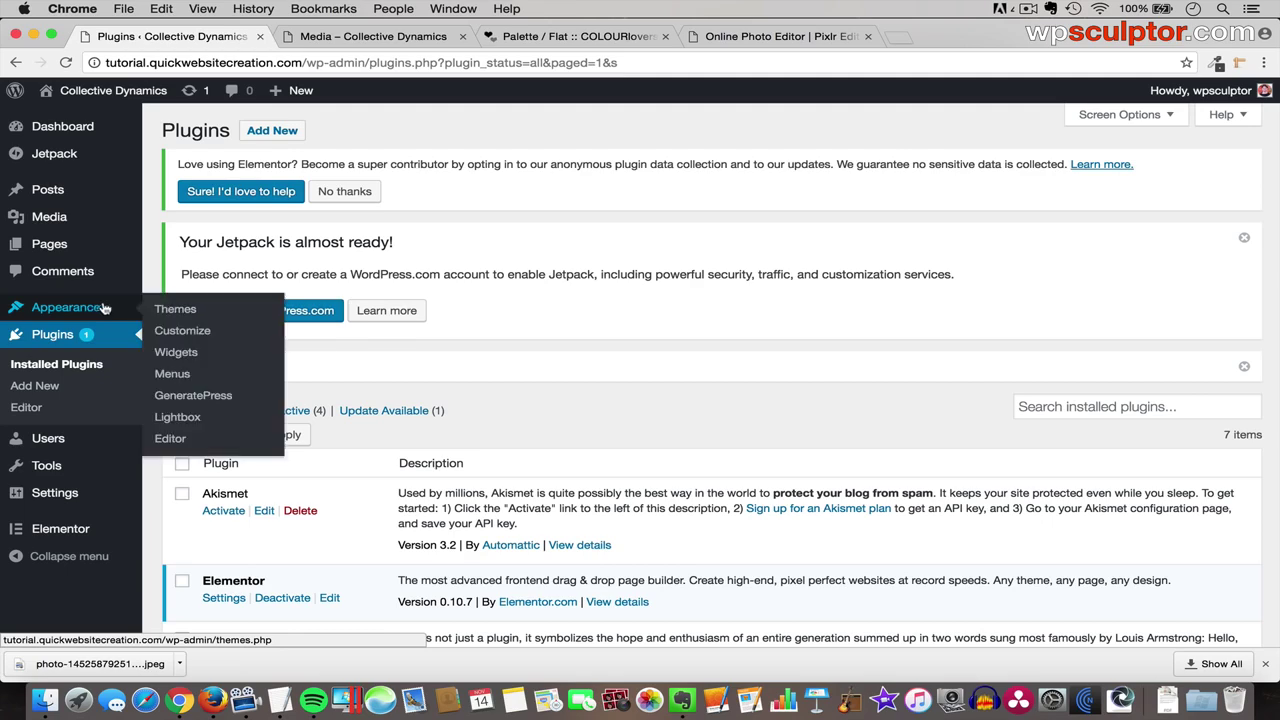
click(190, 422)
scroll(571, 452, down, 5)
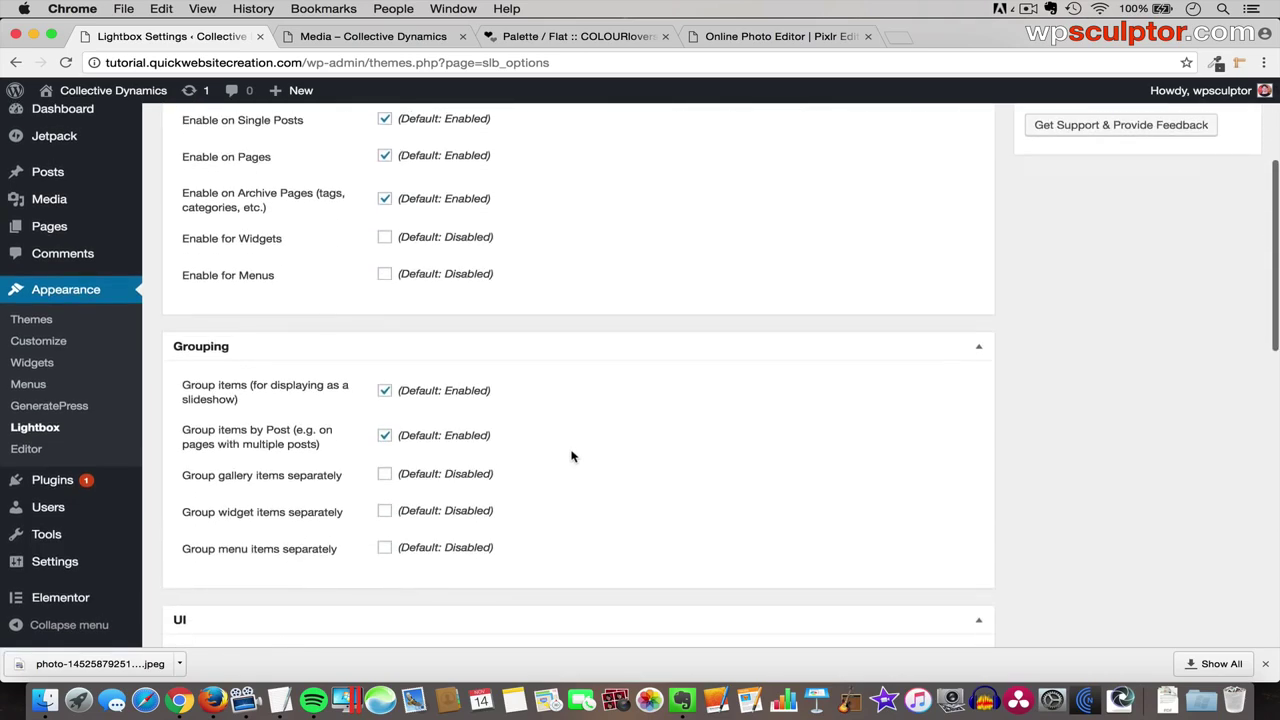
scroll(571, 456, down, 5)
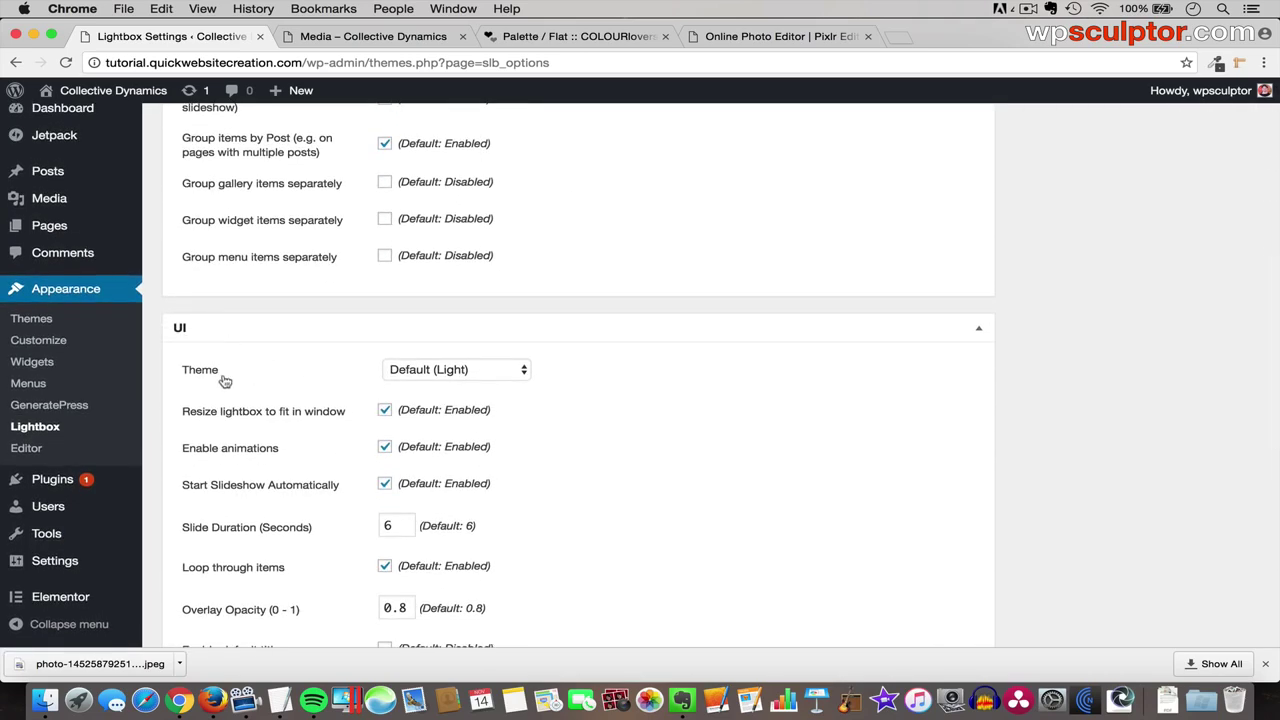
click(474, 373)
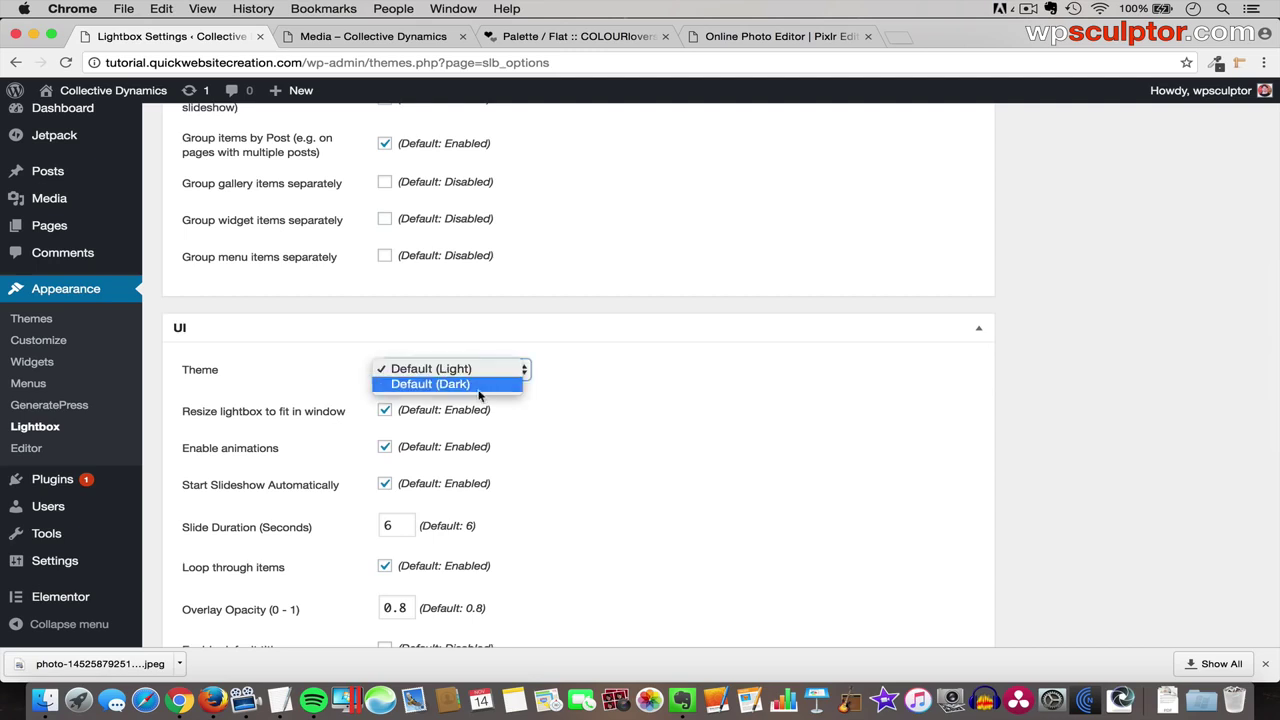
click(490, 386)
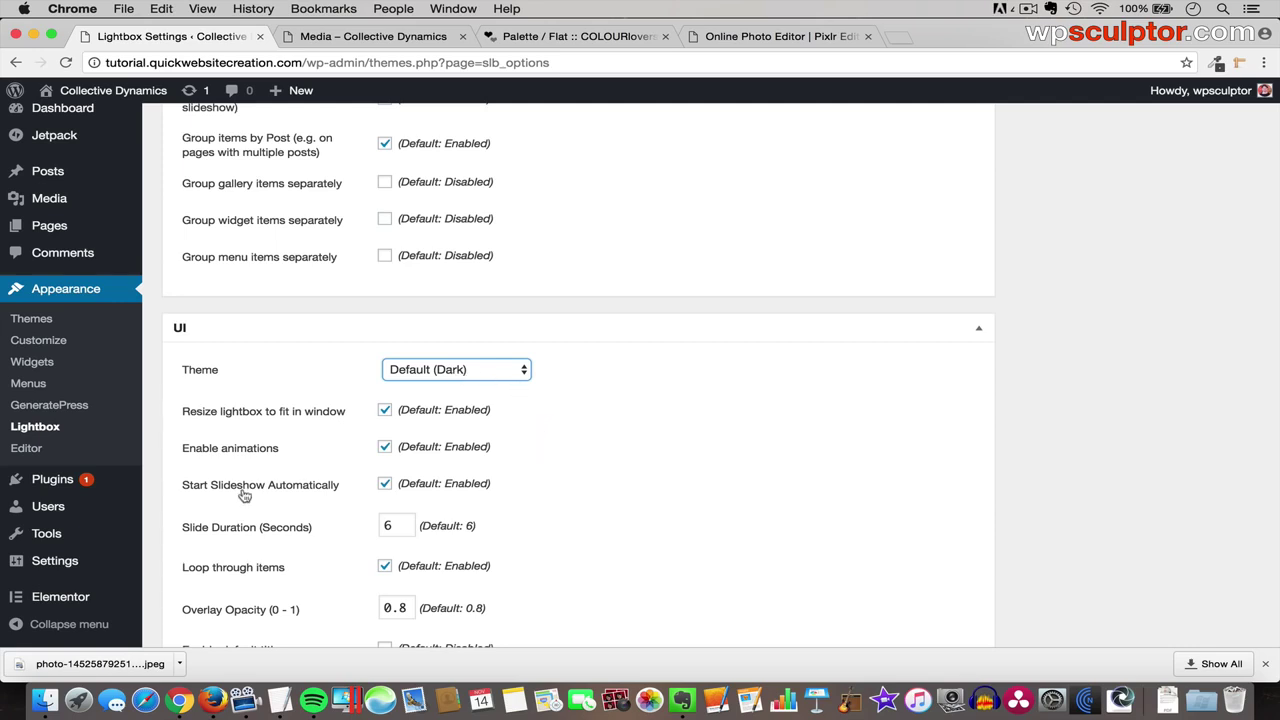
click(386, 486)
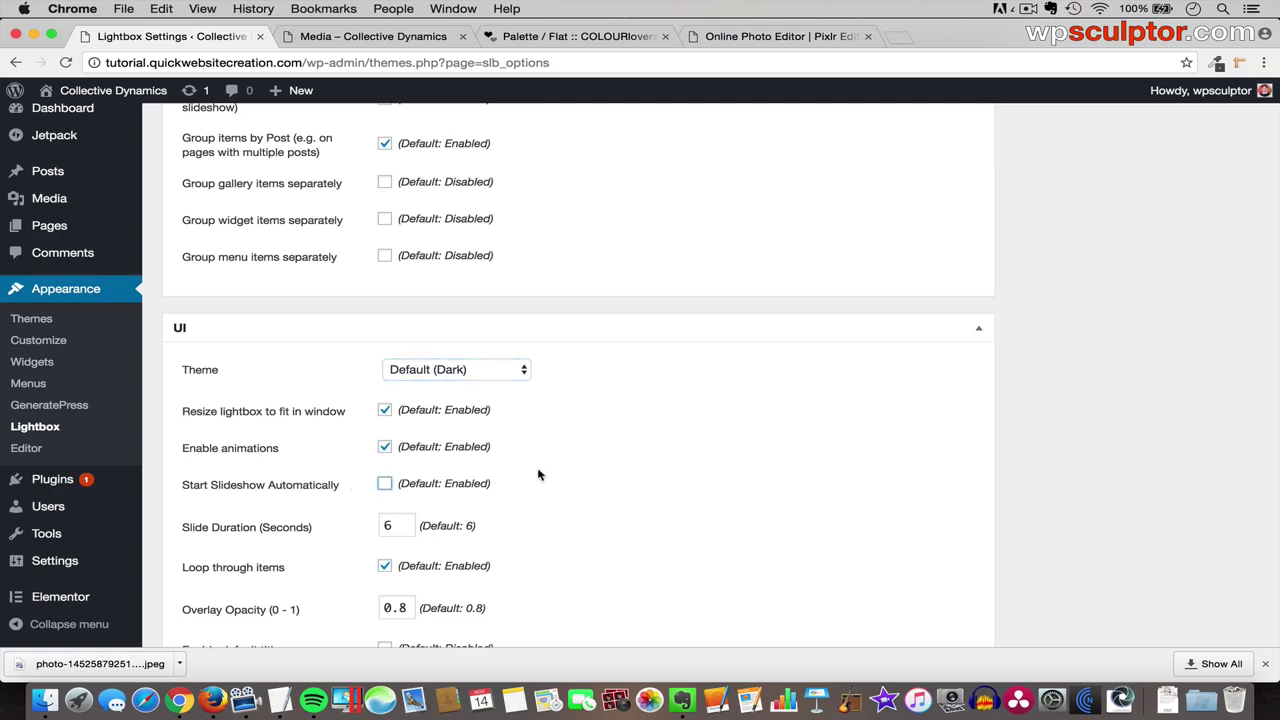
- Save the lightbox settings and return to the live Media page
scroll(752, 500, down, 10)
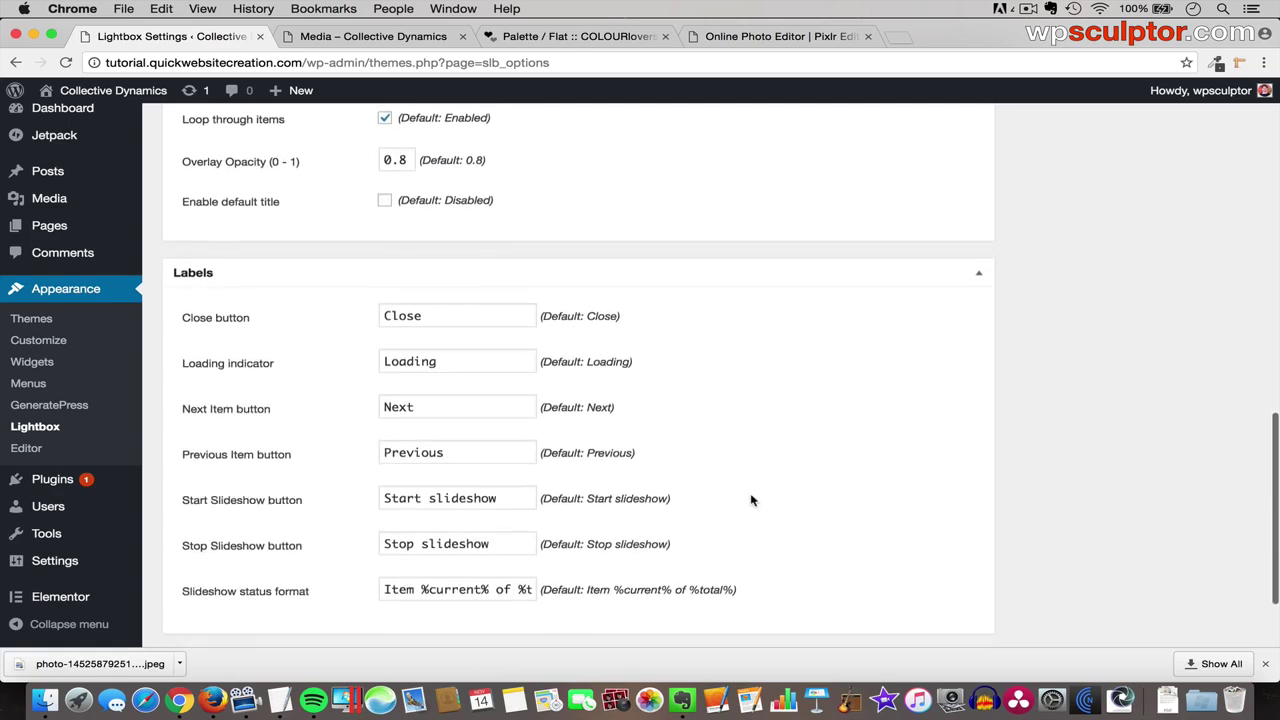
click(228, 566)
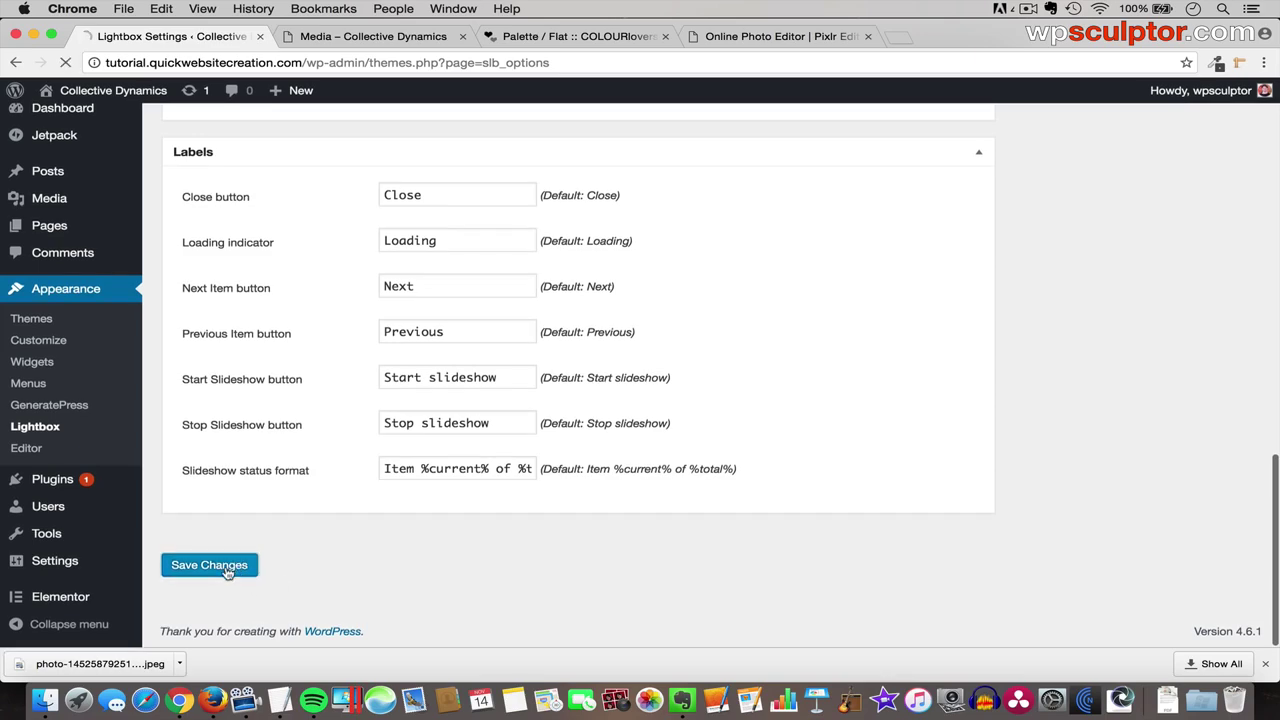
click(395, 38)
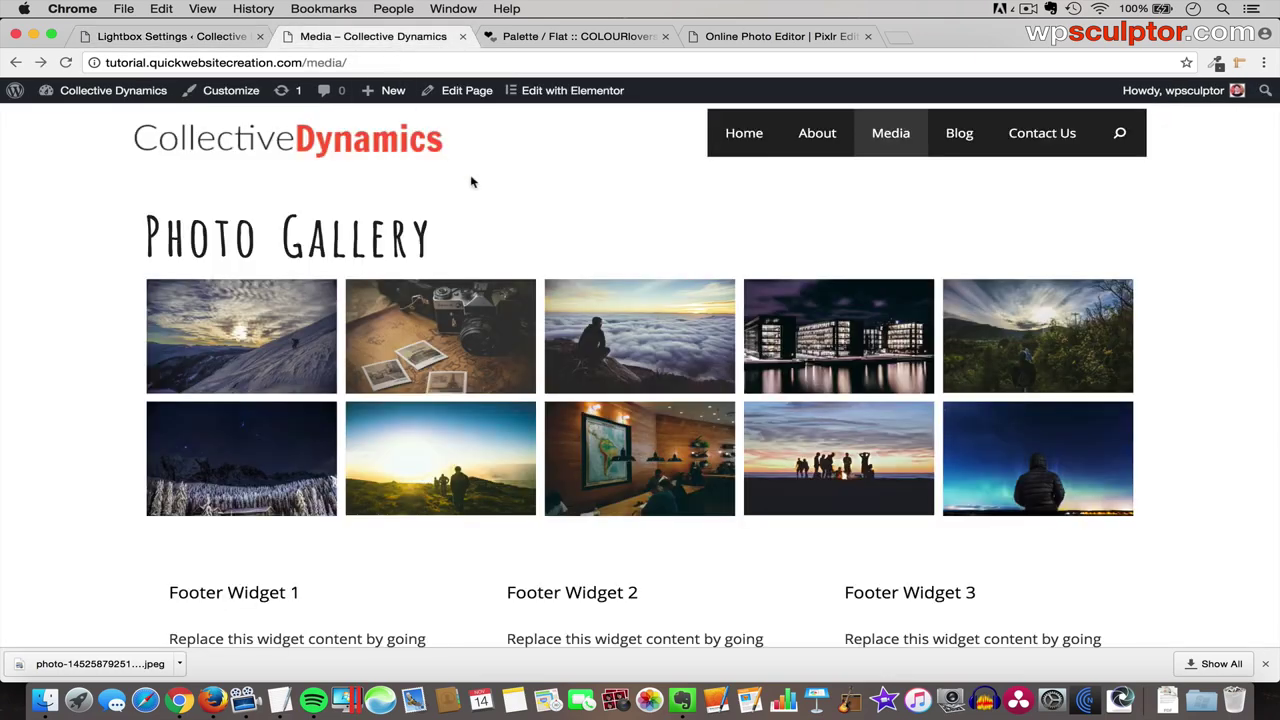
- Reload the Media page, step through three photos from the climber image, and close the lightbox
key(super+r)
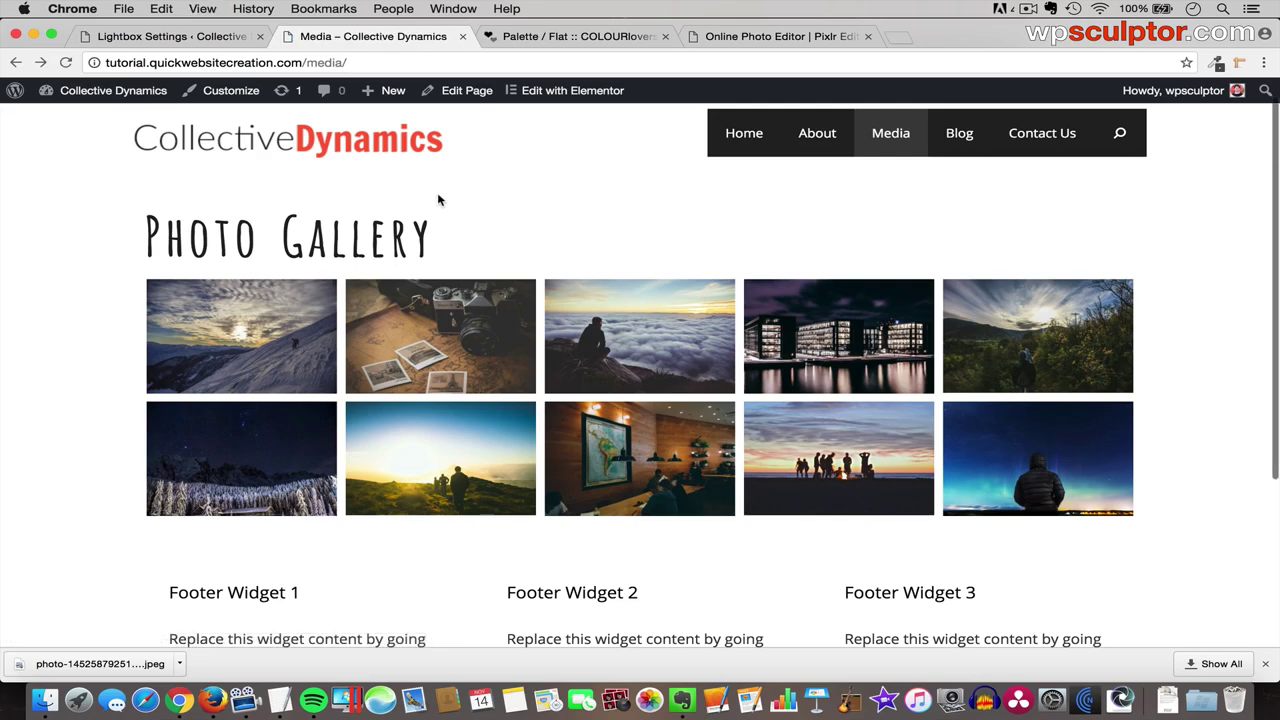
click(266, 320)
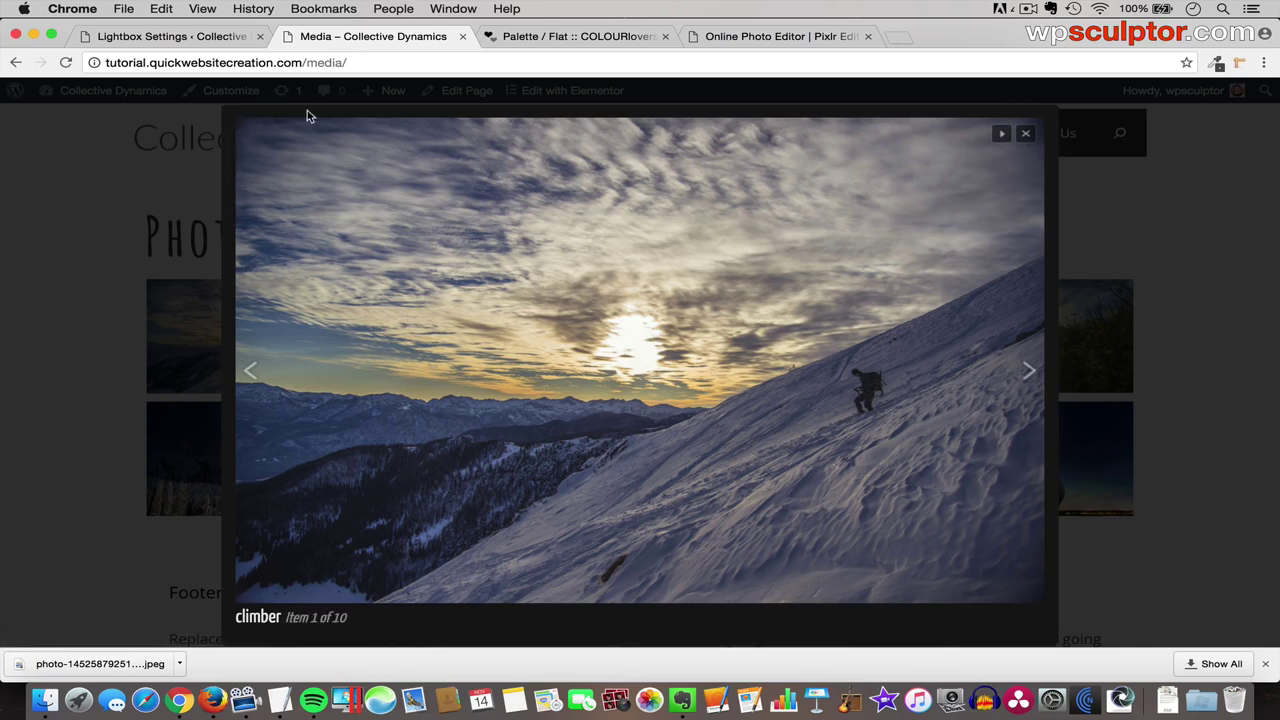
click(1028, 370)
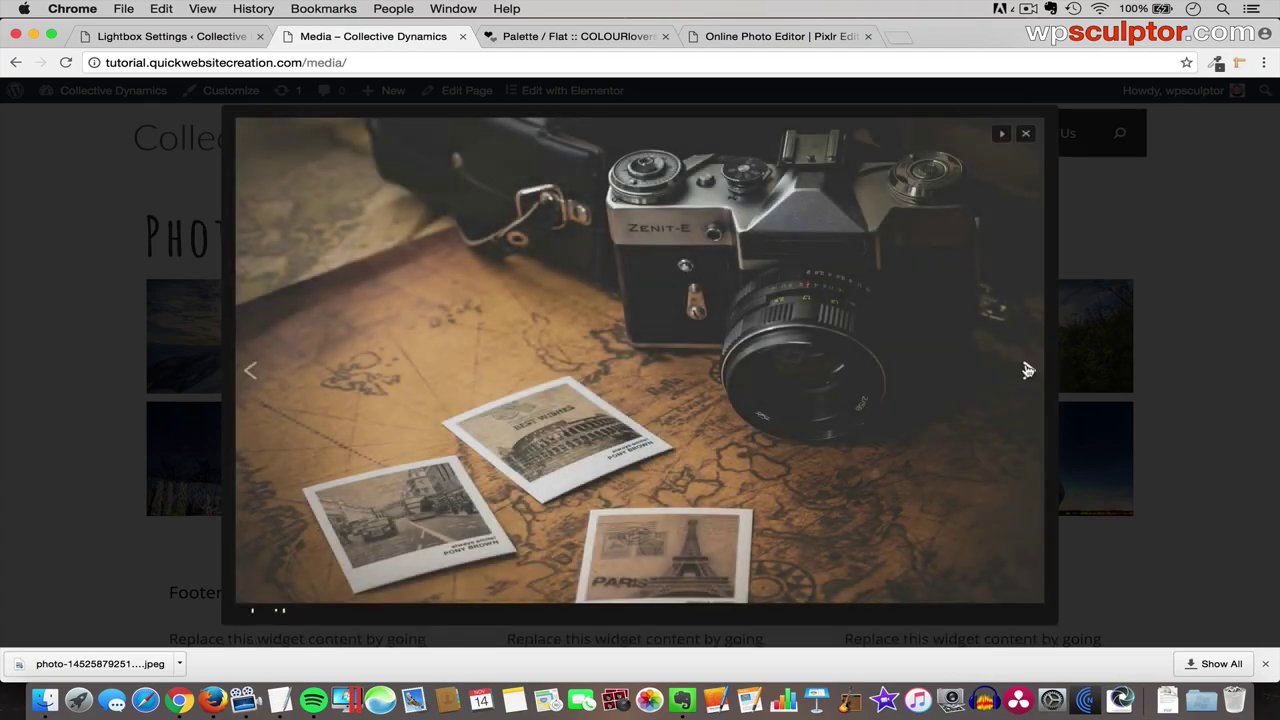
click(1028, 370)
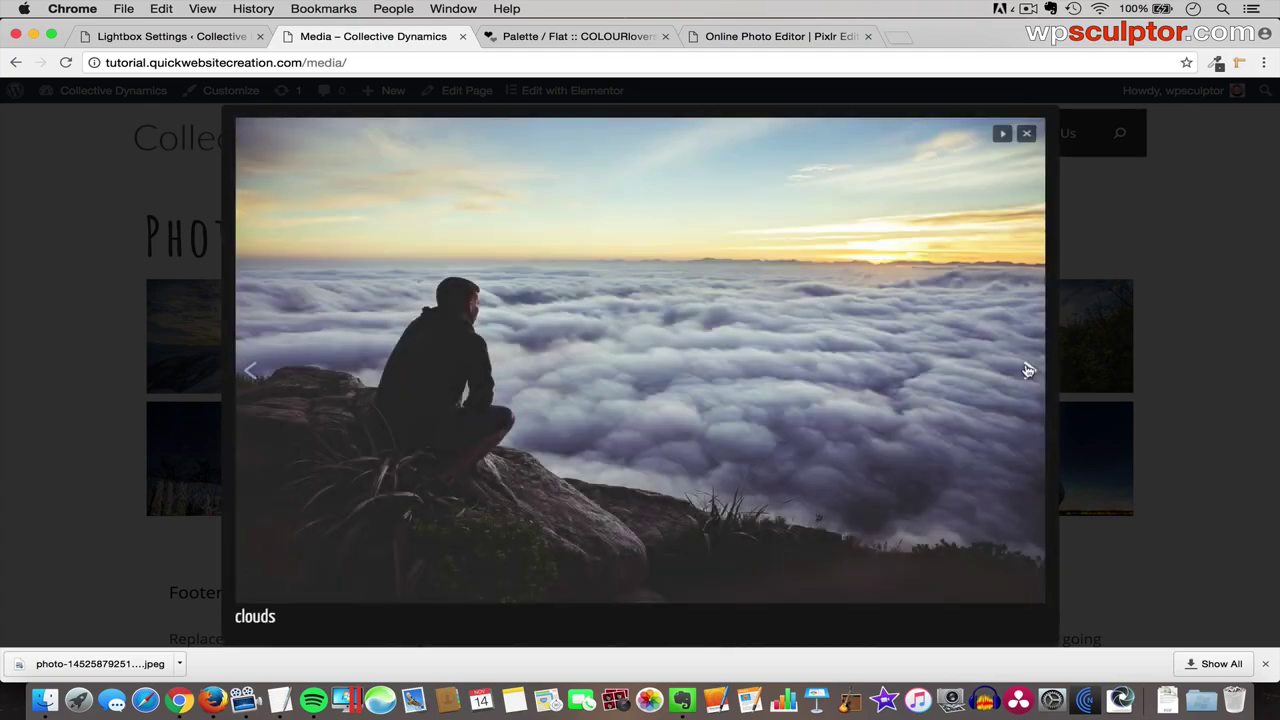
click(1028, 370)
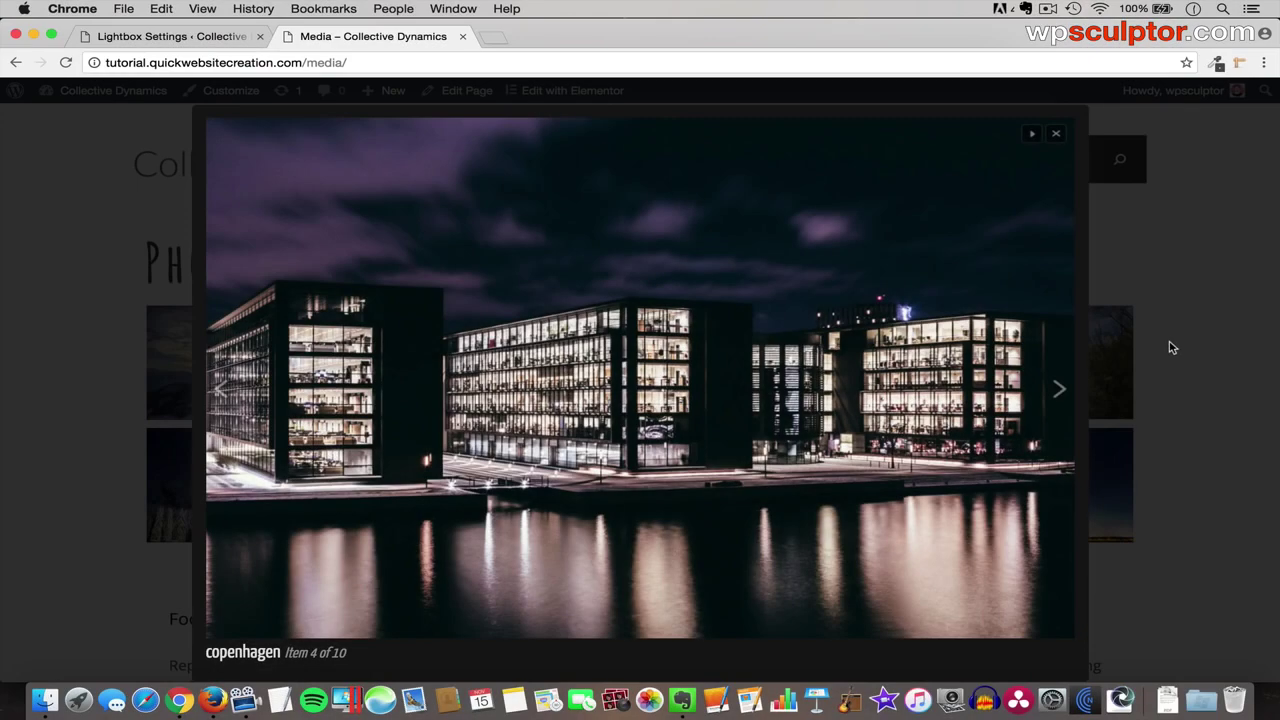
click(1172, 347)
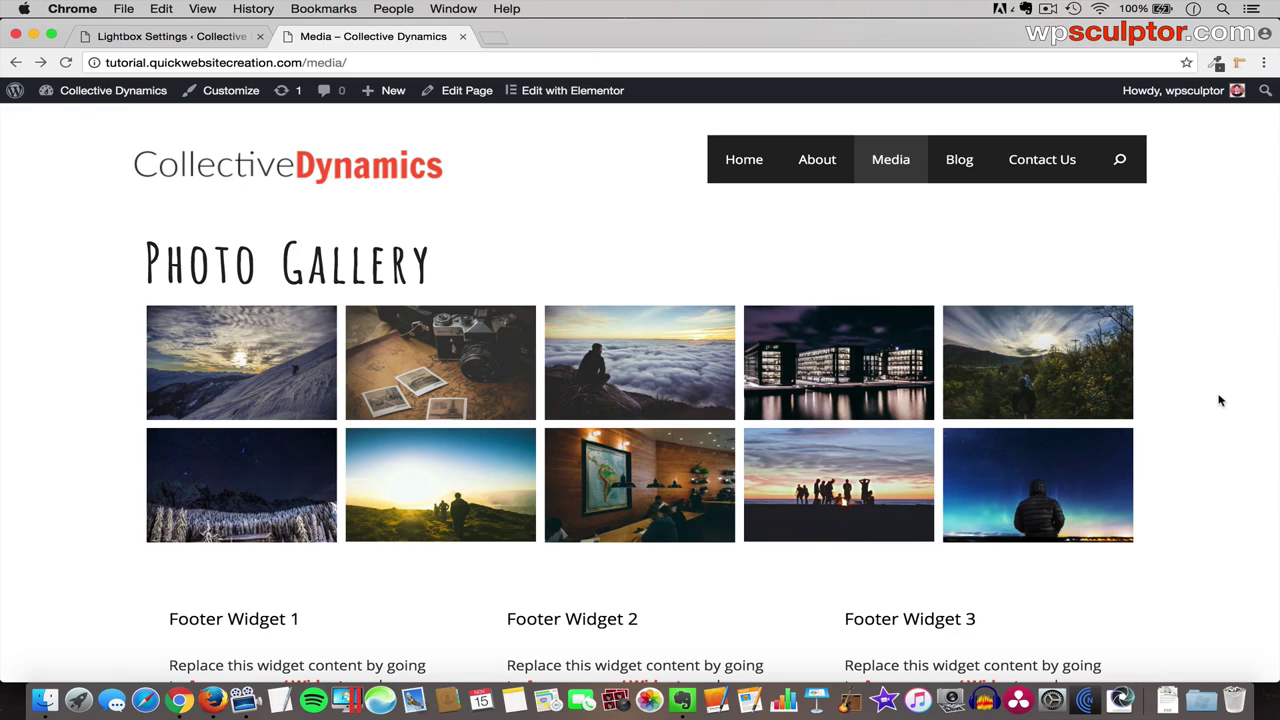
- Launch Pixlr Editor from pixlr.com and open the camera photo from the Desktop
click(496, 37)
text(pixlr.com)
key(Return)
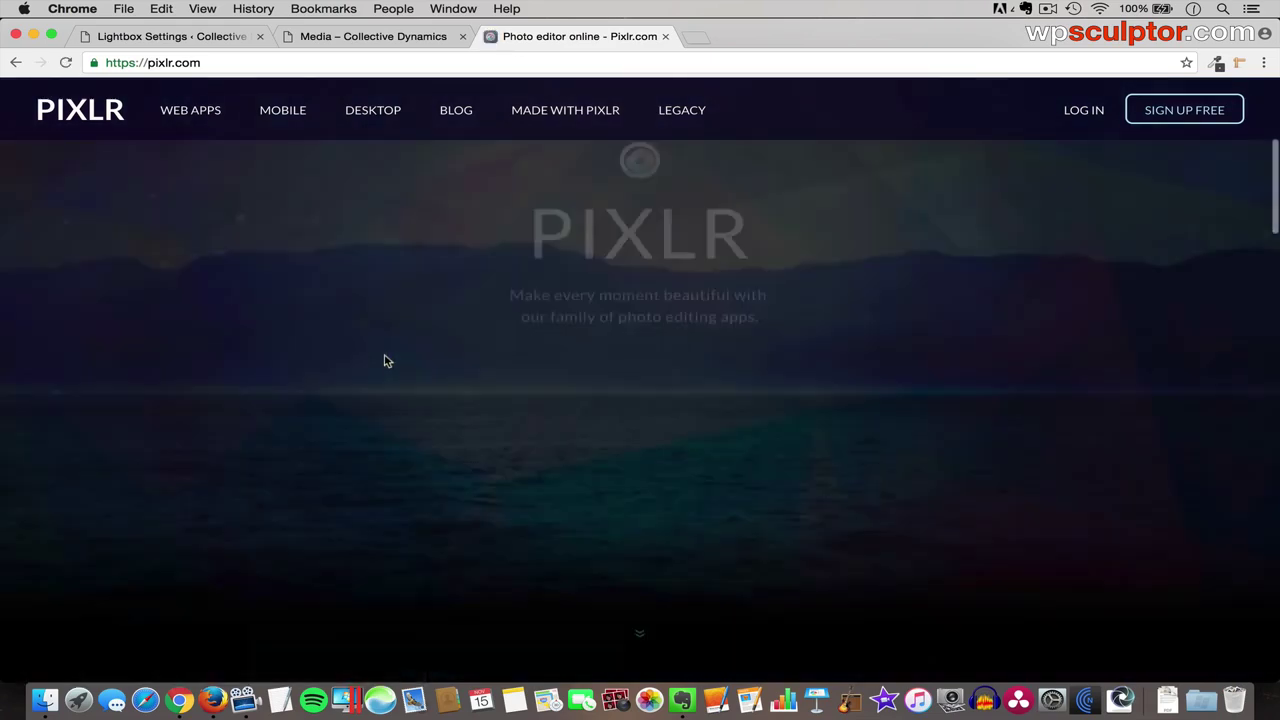
scroll(388, 361, down, 5)
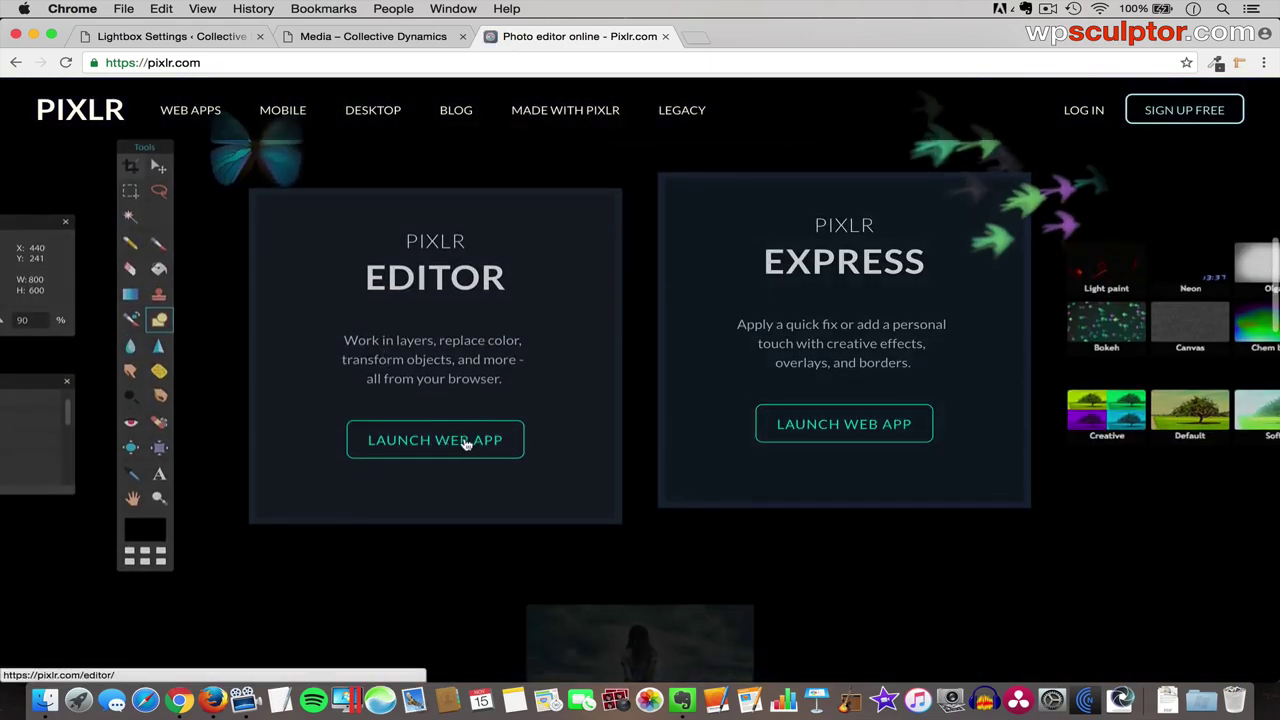
click(465, 444)
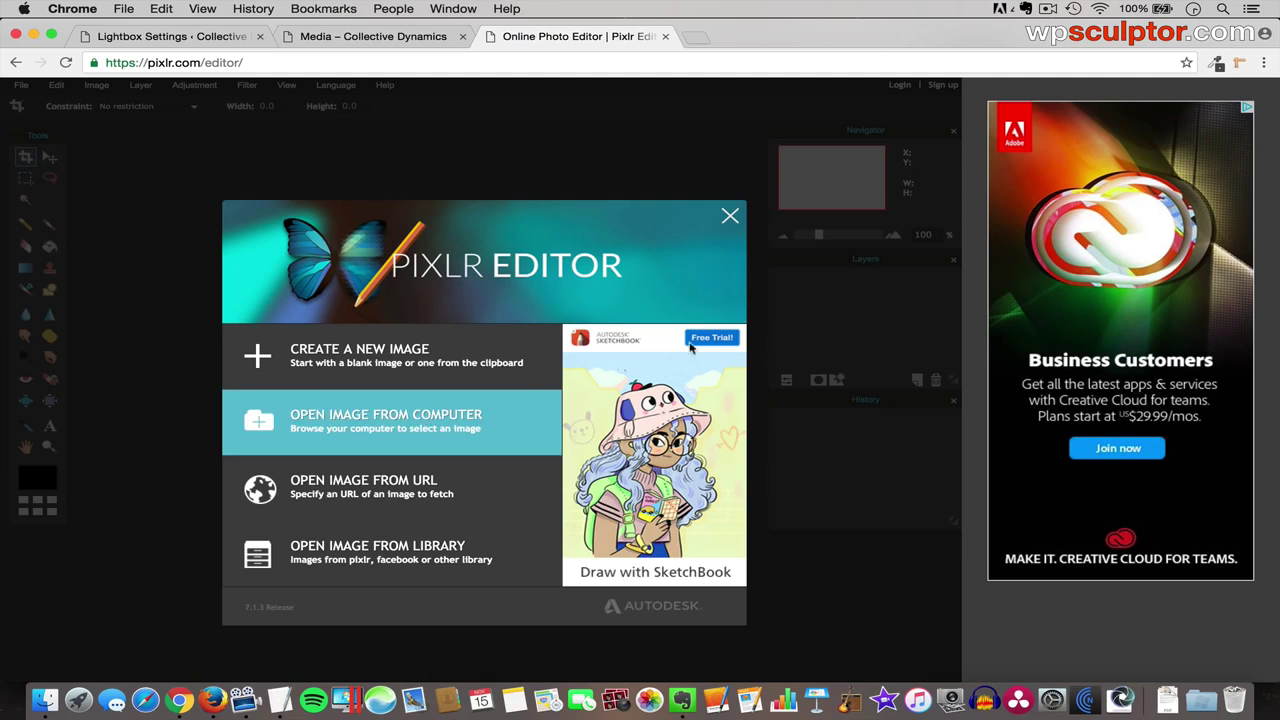
click(729, 218)
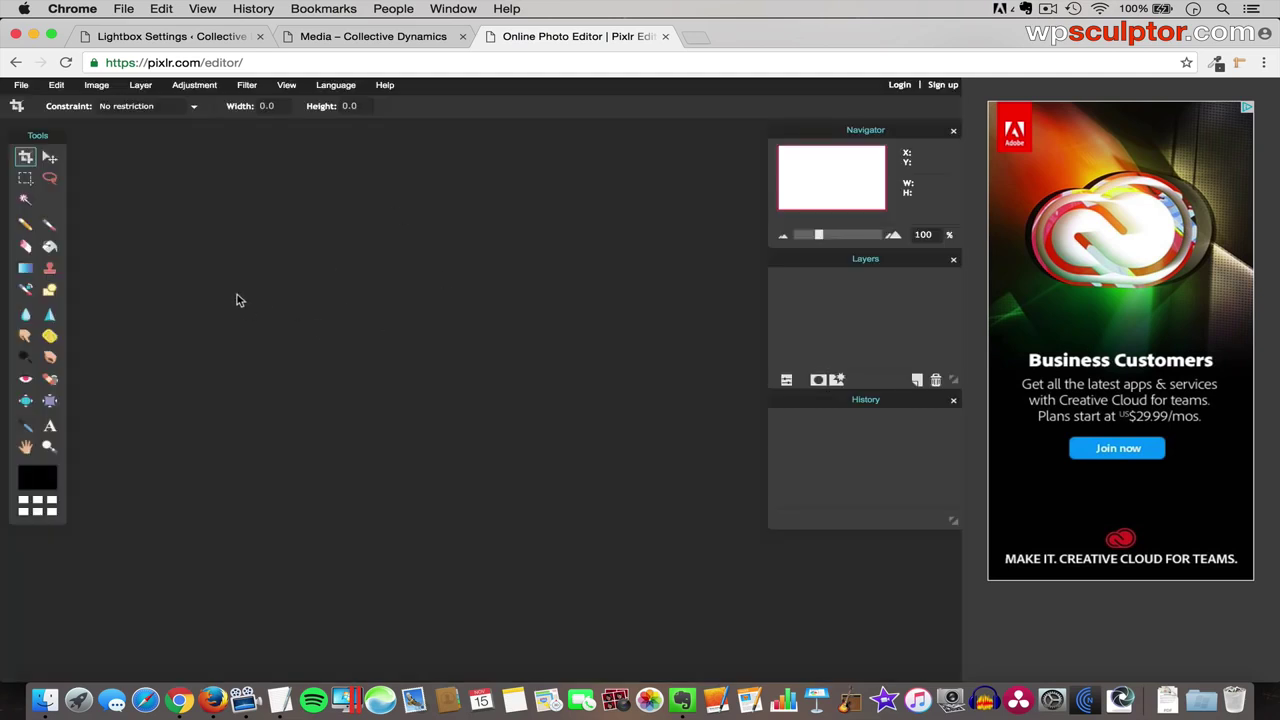
click(21, 85)
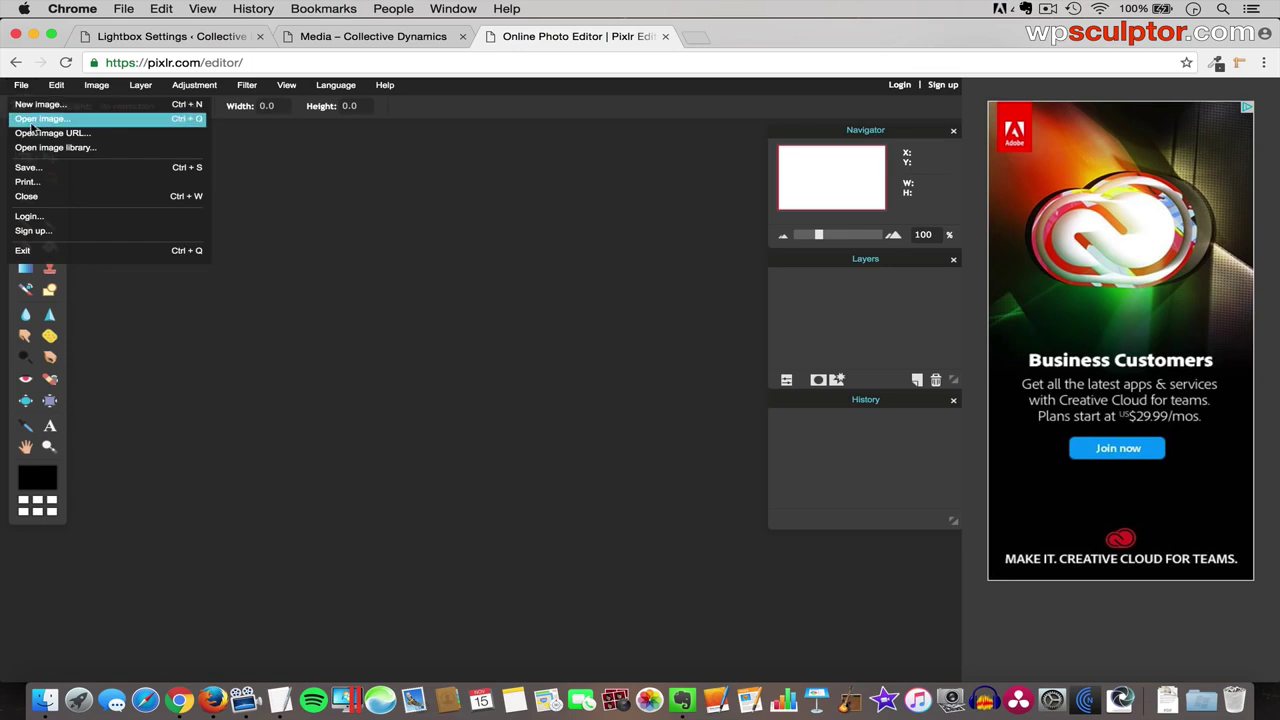
click(33, 120)
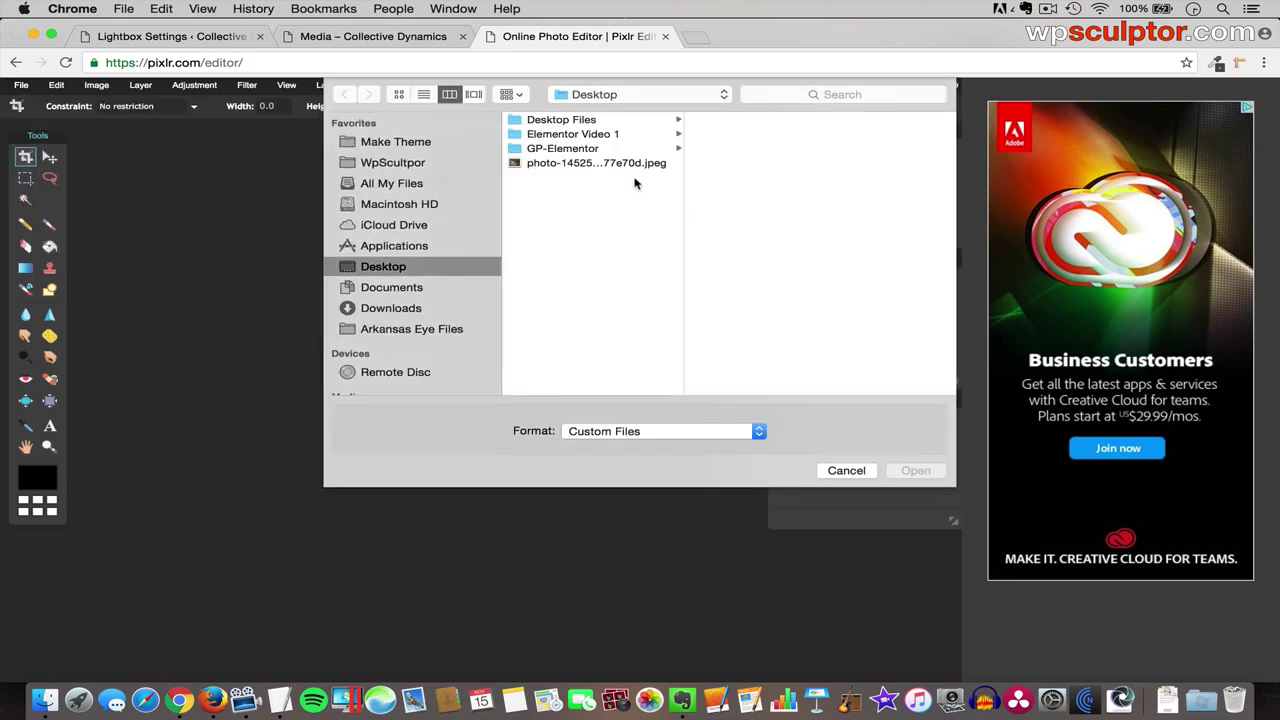
click(605, 165)
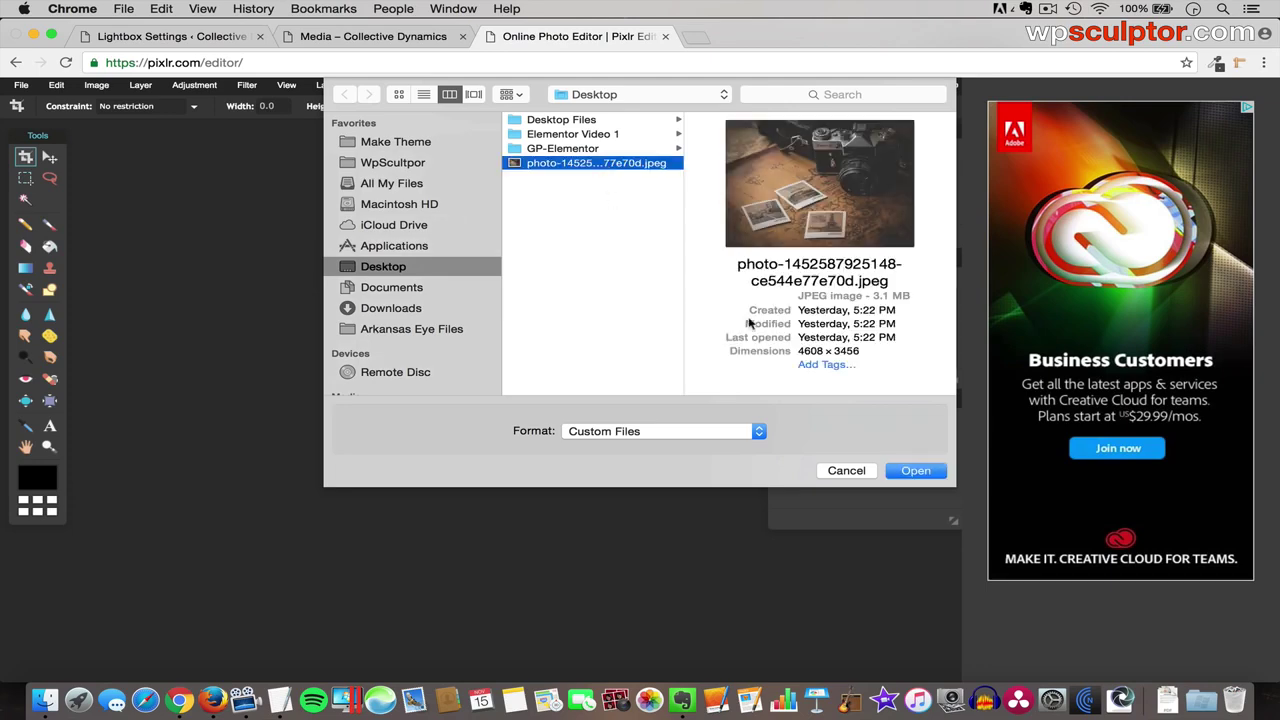
click(916, 472)
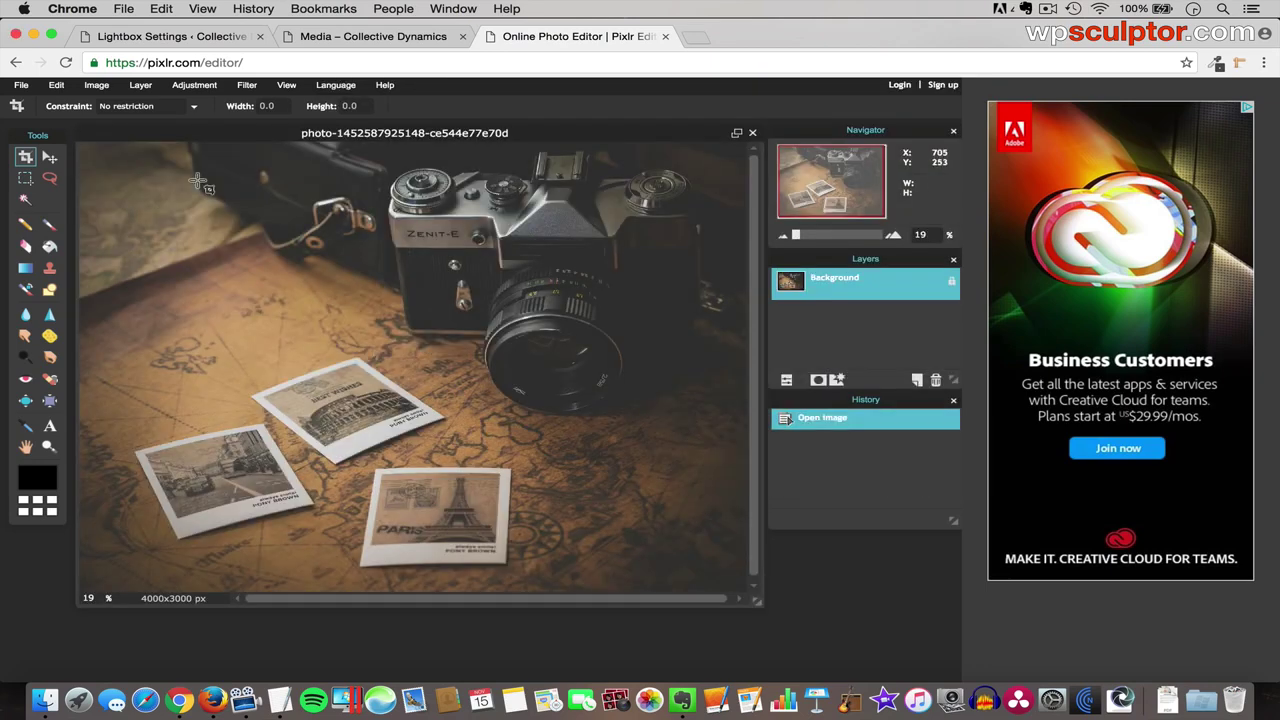
- Resize the image to 1600 × 1200 pixels
click(100, 88)
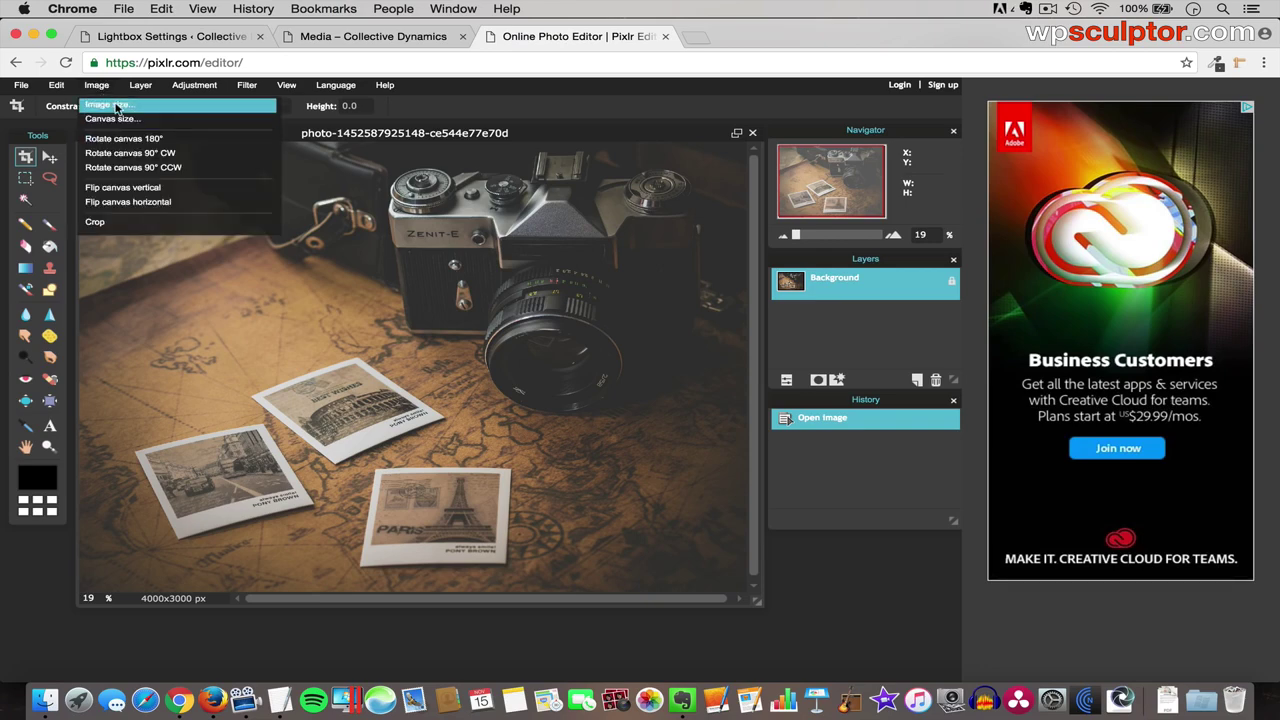
click(117, 106)
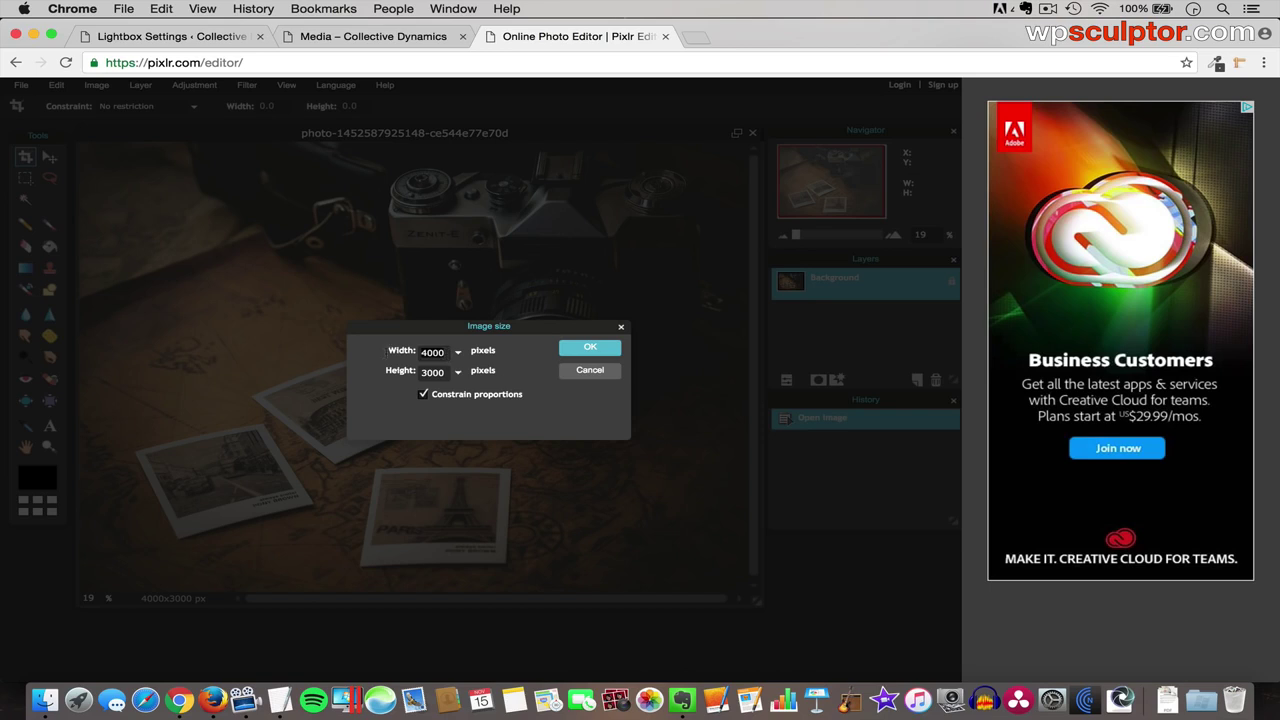
text(1600)
click(589, 348)
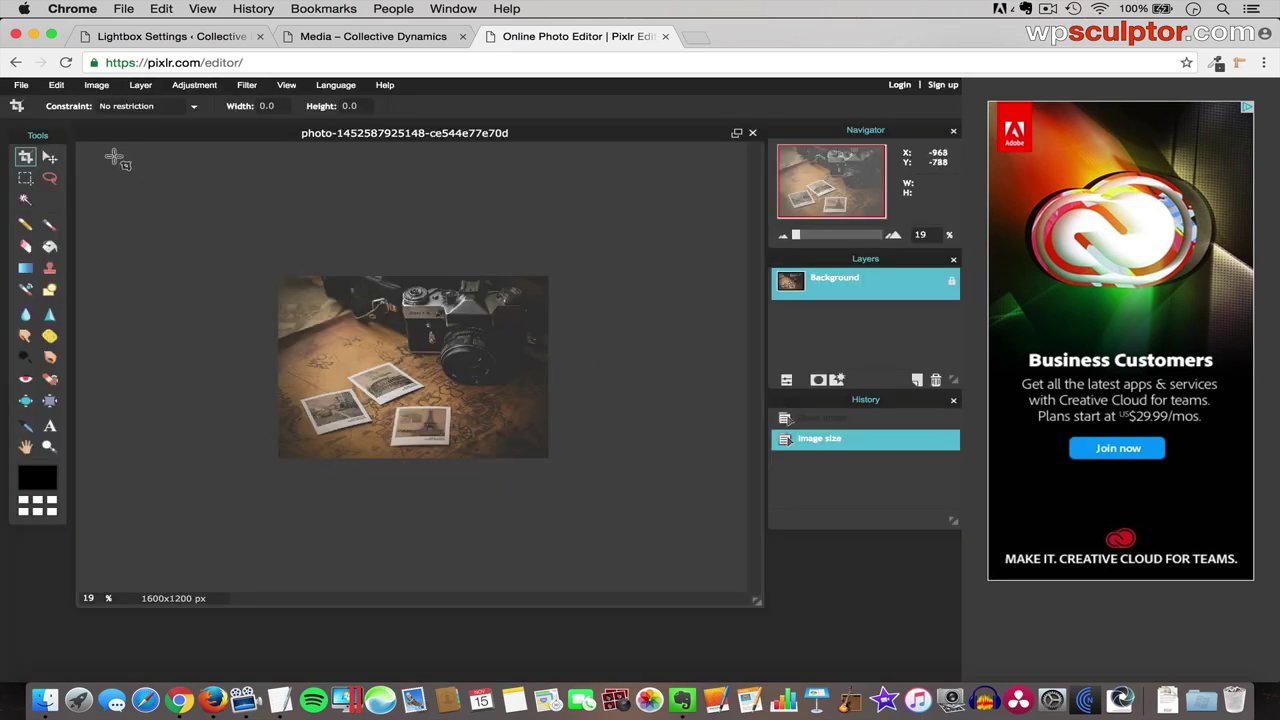
- Set up the save as JPEG named 'polaroid bg' with quality 70
click(21, 85)
click(30, 167)
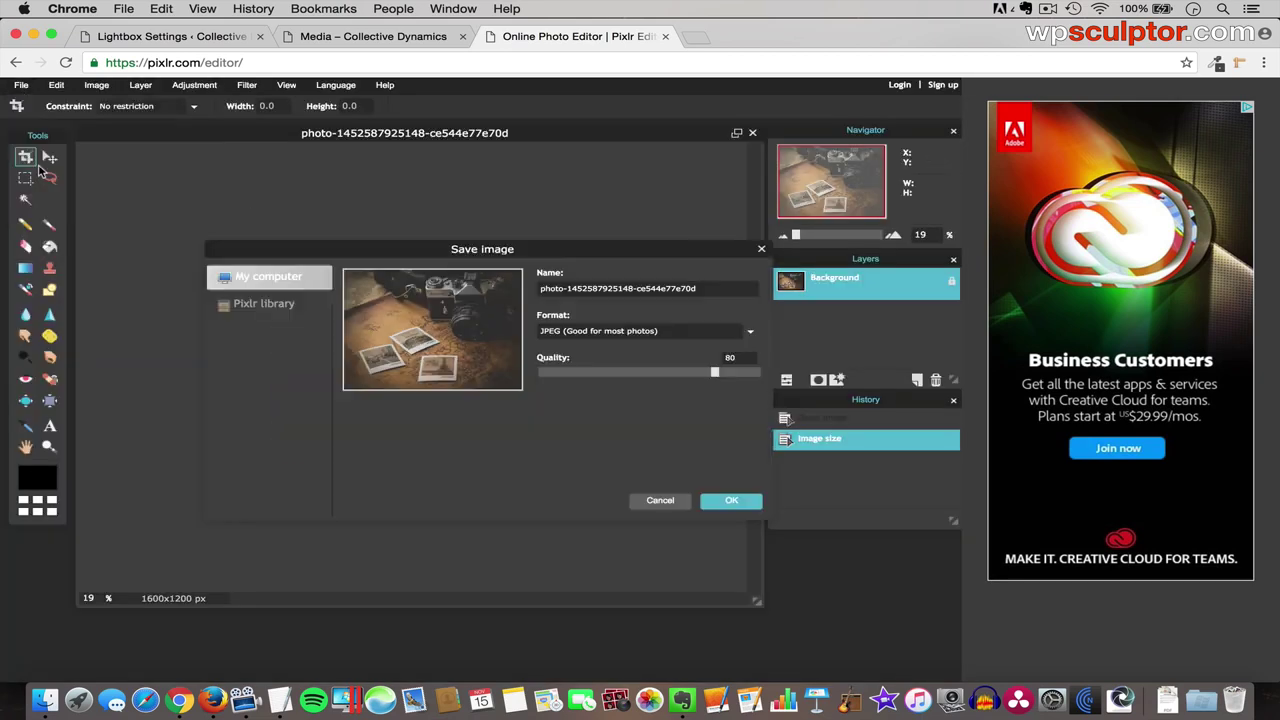
triple_click(609, 288)
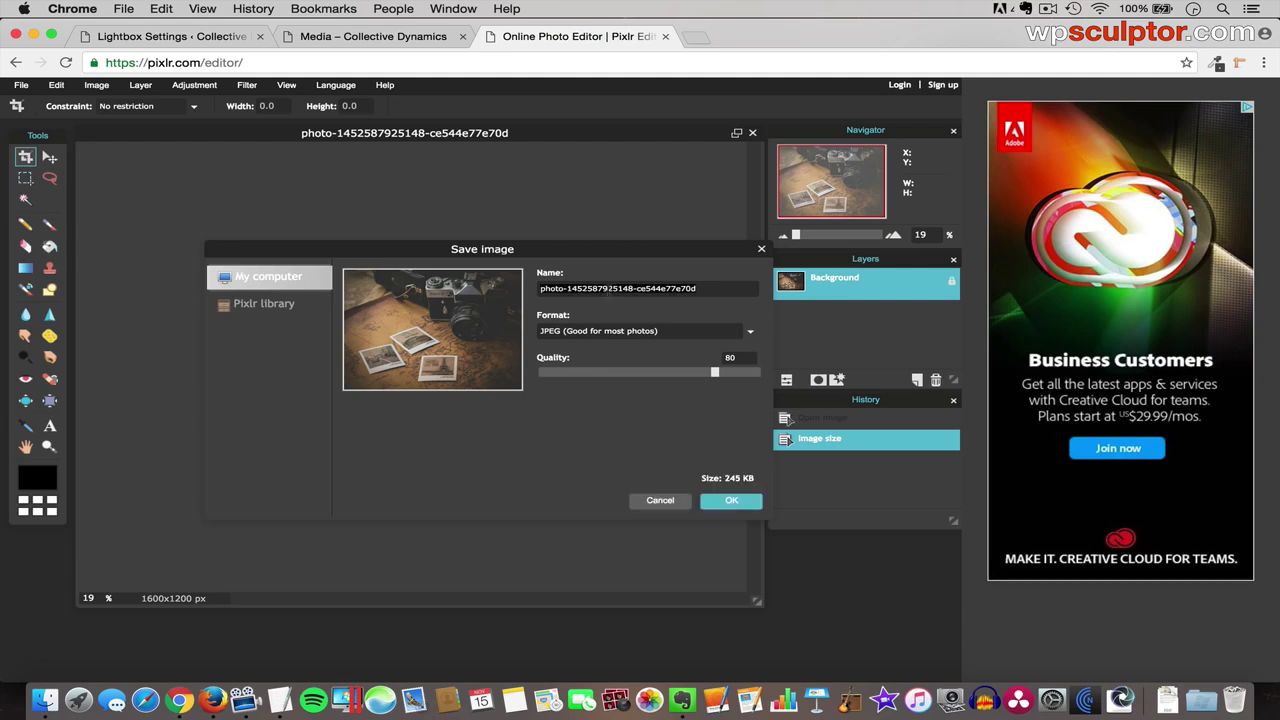
text(polaroid bg)
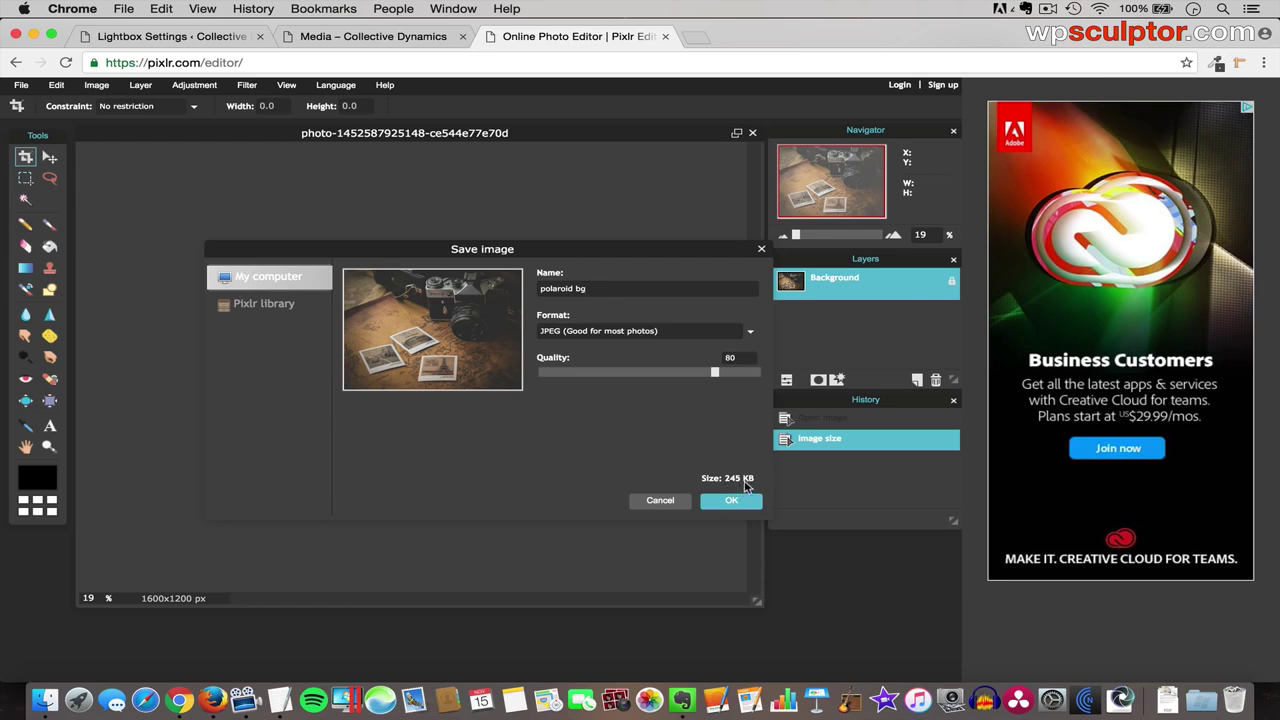
click(740, 360)
key(BackSpace)
key(BackSpace)
text(70)
- Save the photo into the GP-Elementor folder and return to the WordPress admin tab
click(737, 503)
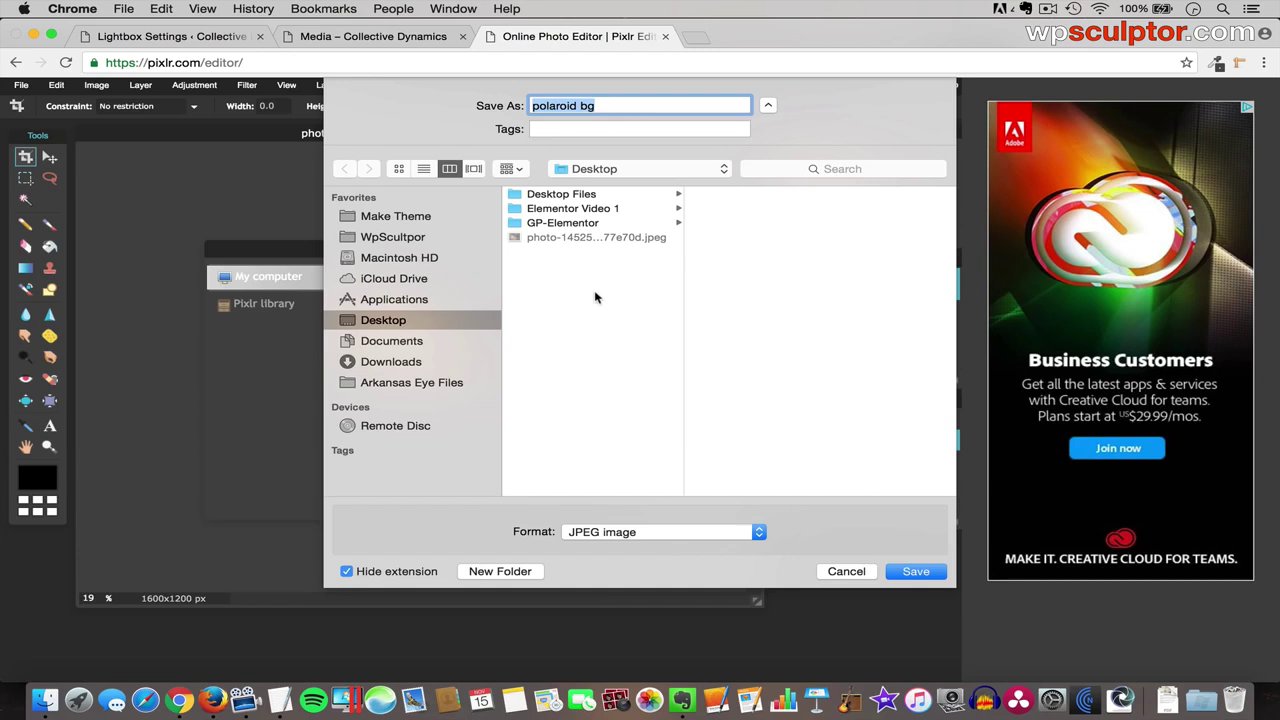
click(563, 223)
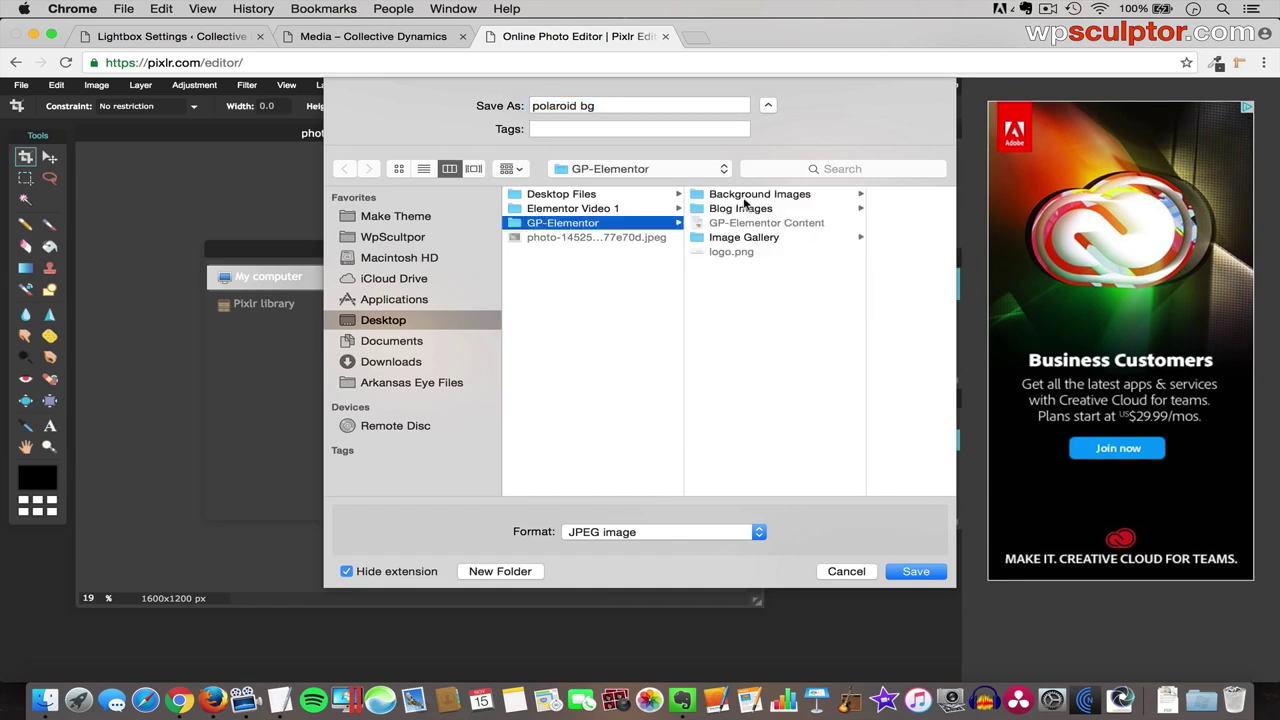
click(858, 577)
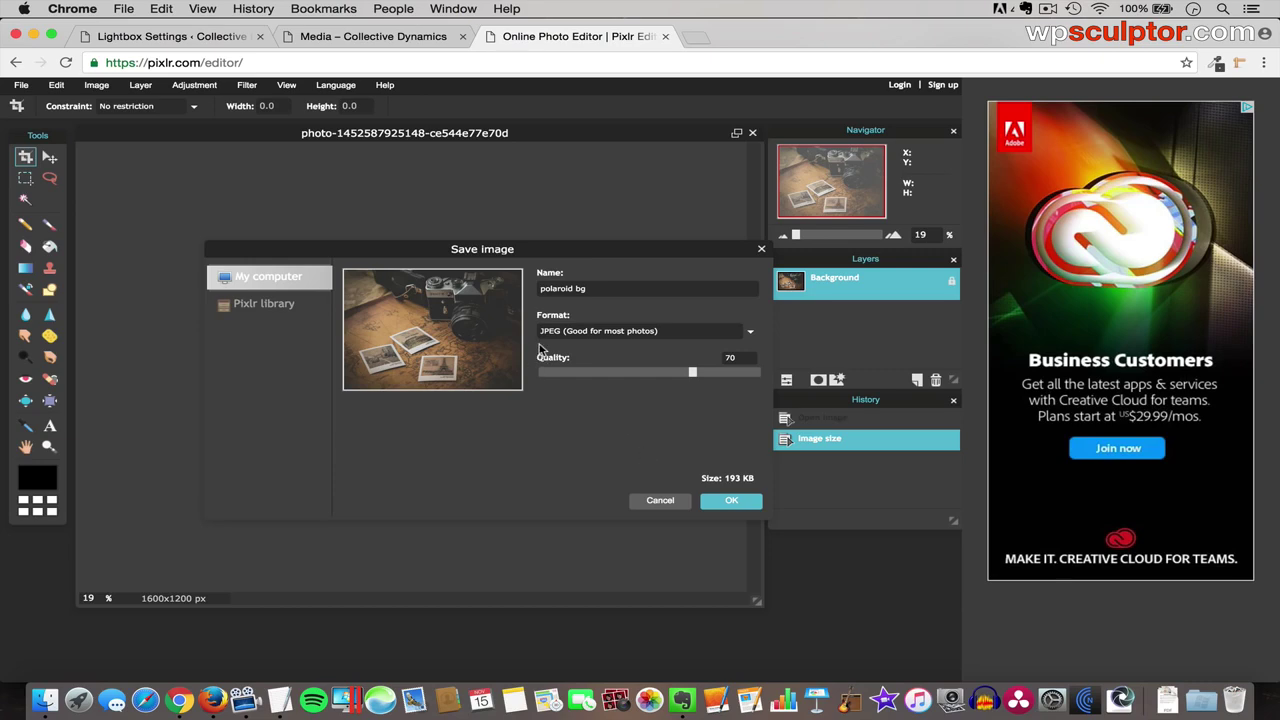
click(118, 40)
- Open the Media page in Elementor from the All Pages list
mouse_move(80, 243)
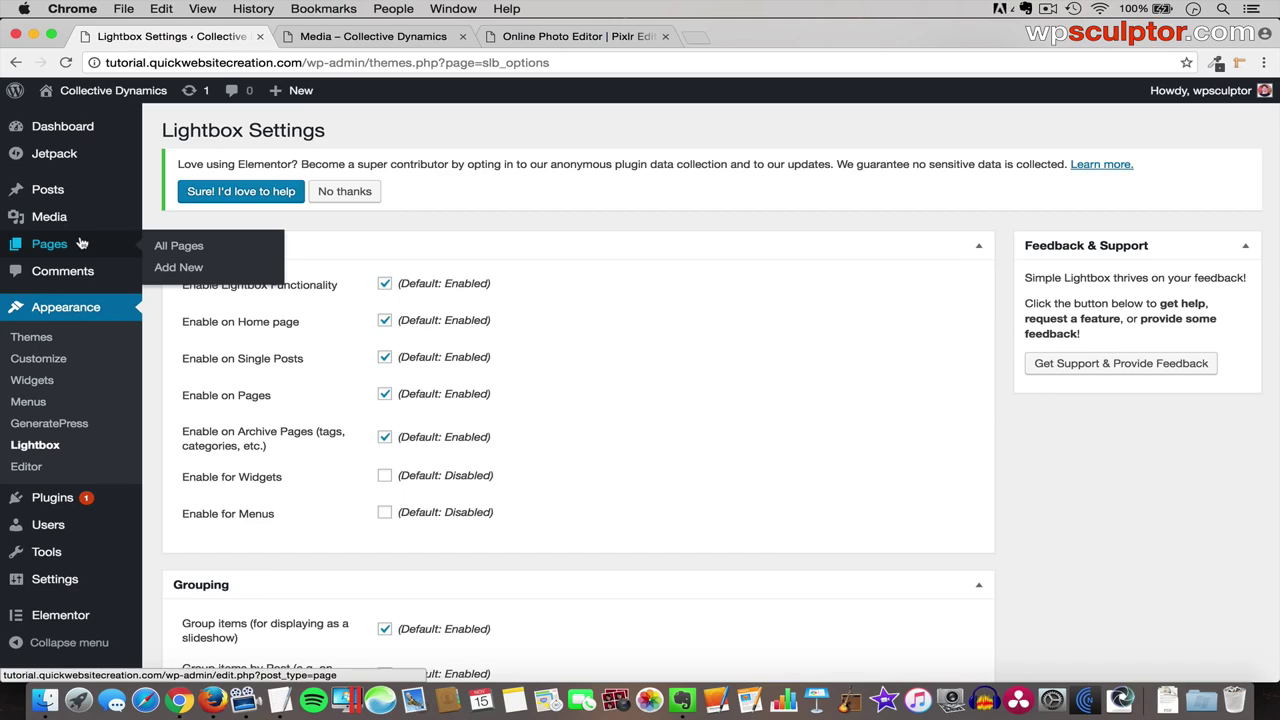
click(175, 247)
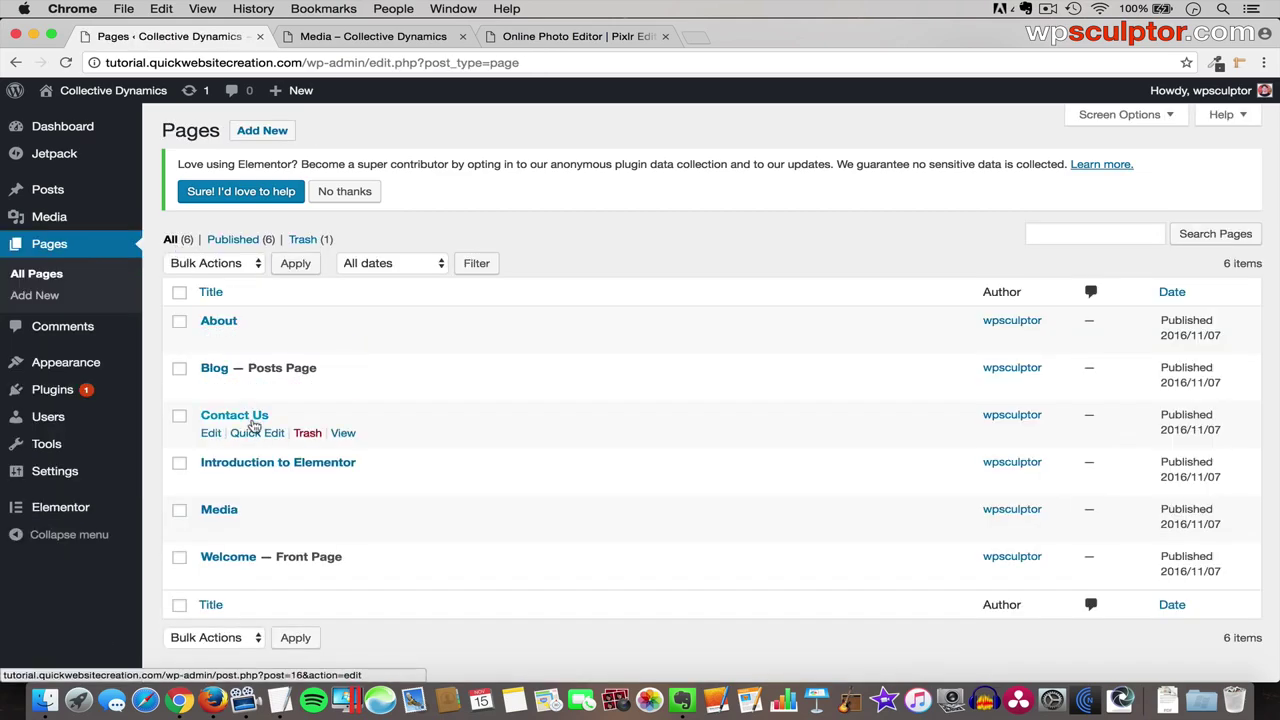
click(216, 512)
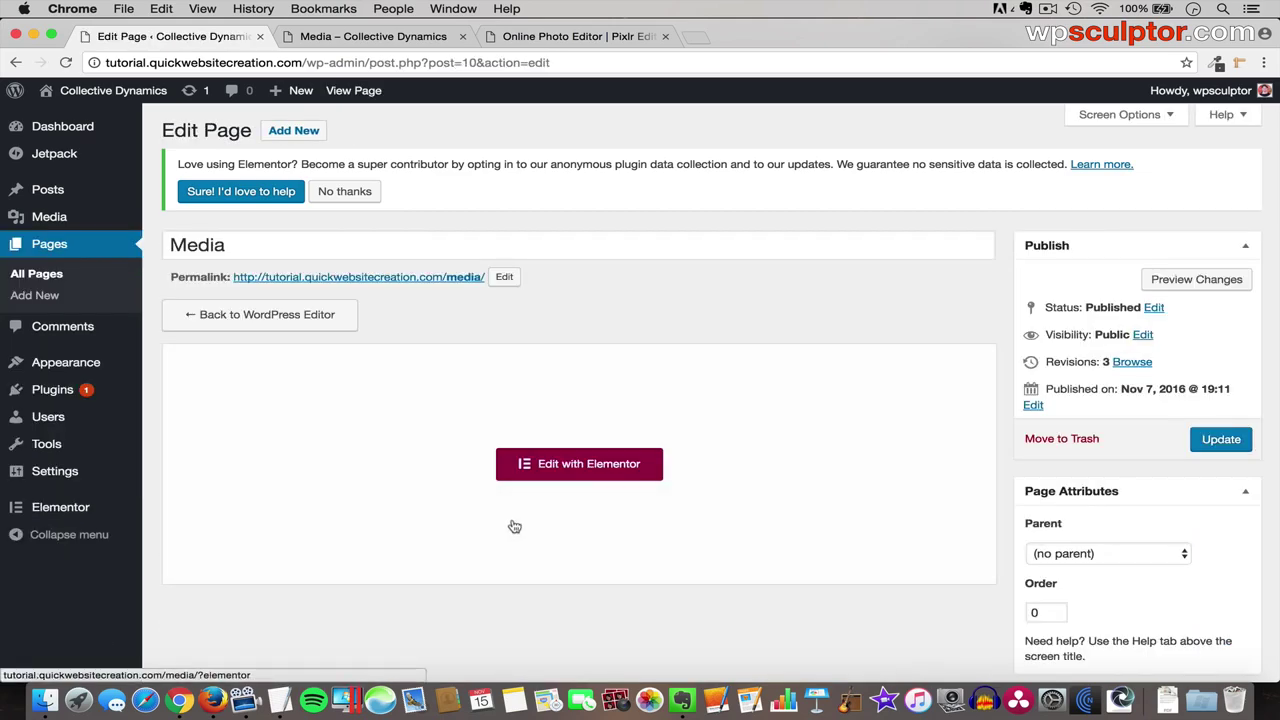
click(597, 466)
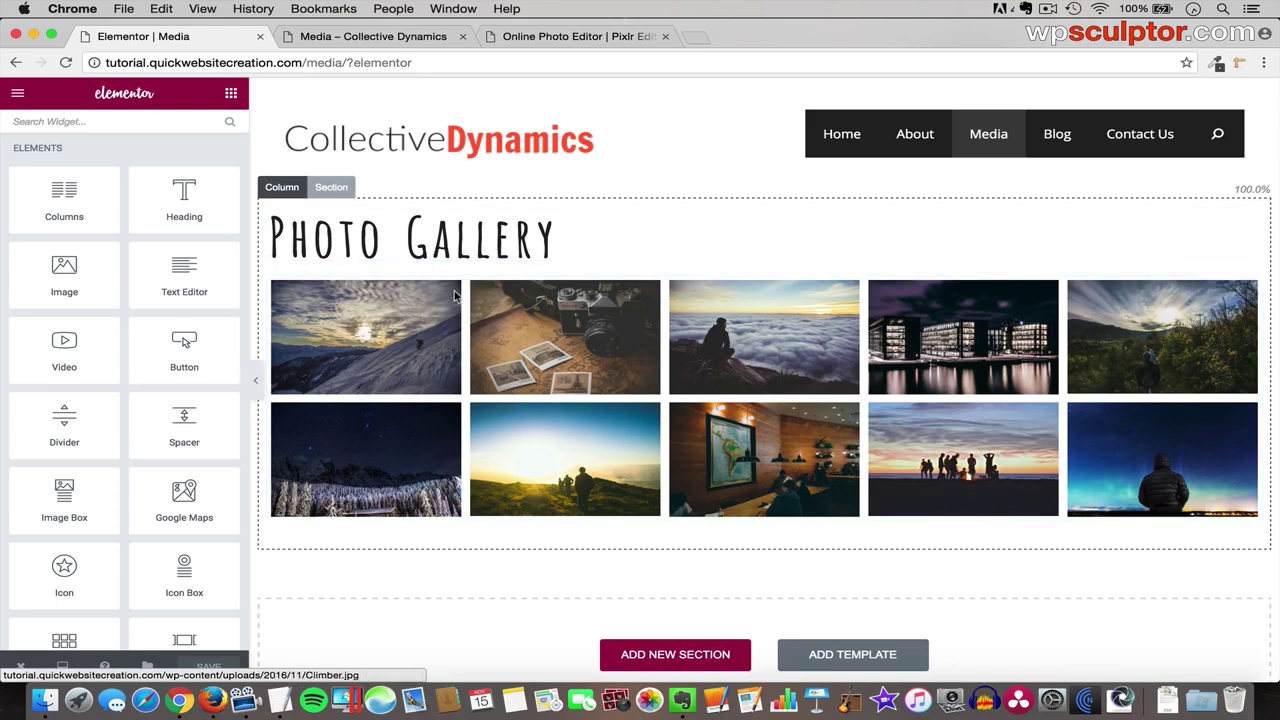
- Set the Photo Gallery section's background type to Classic
click(340, 188)
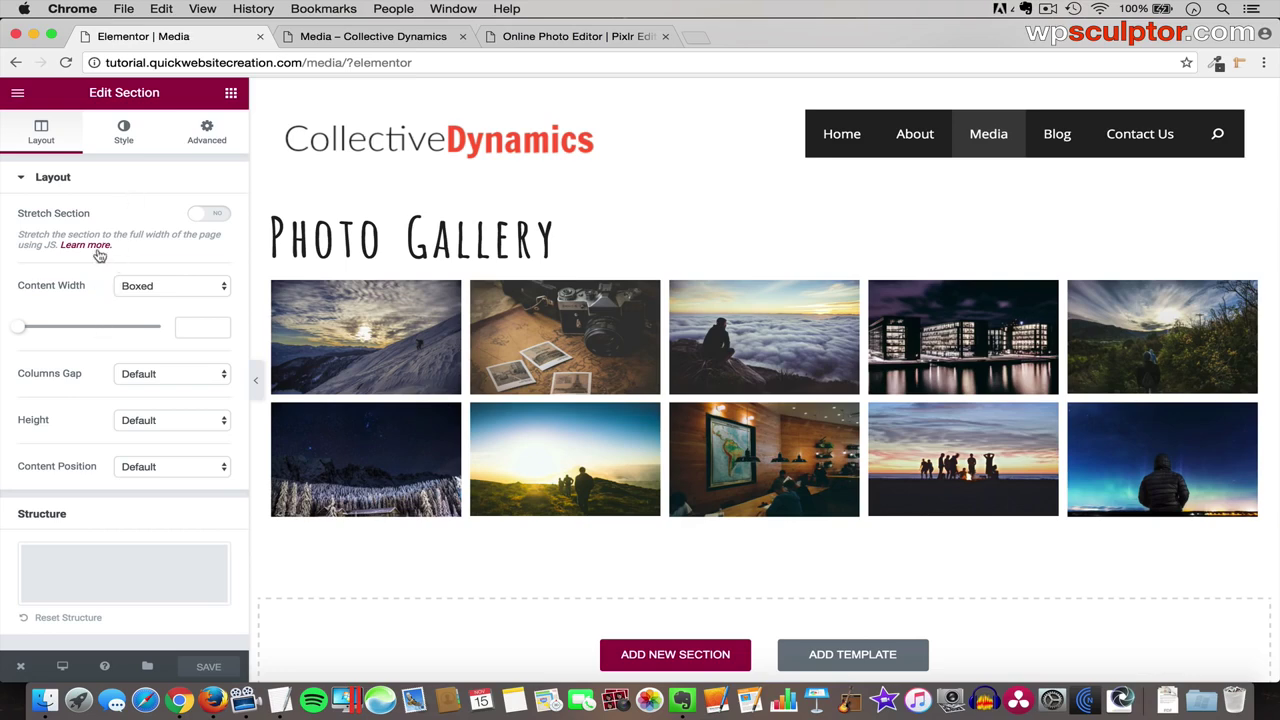
click(124, 131)
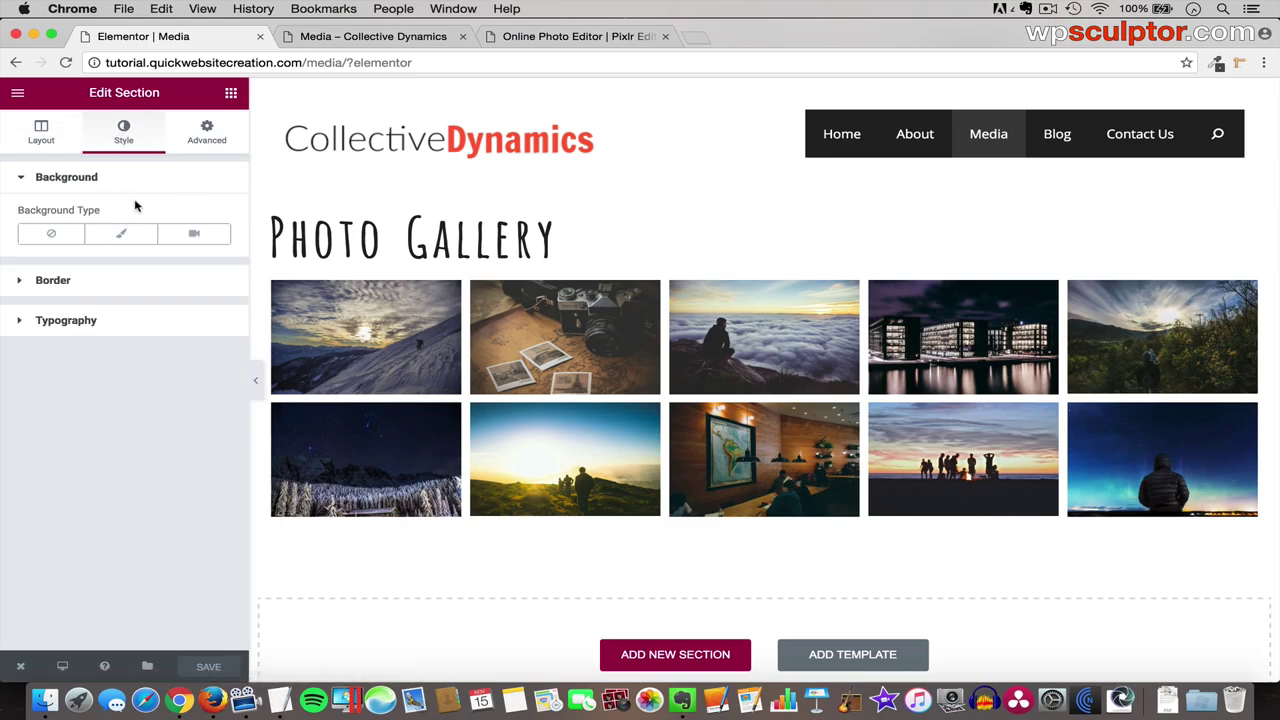
click(128, 236)
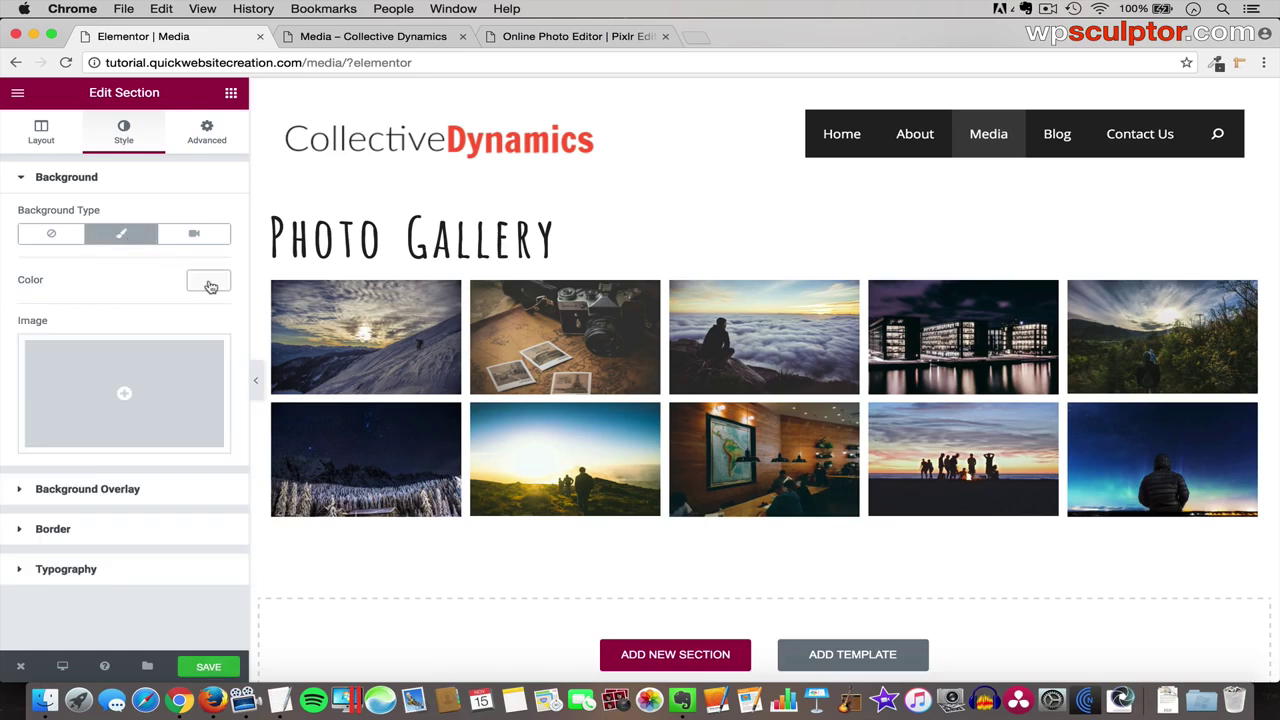
- Upload Polaroid BG.jpg and insert it as the Photo Gallery section's background image
click(125, 397)
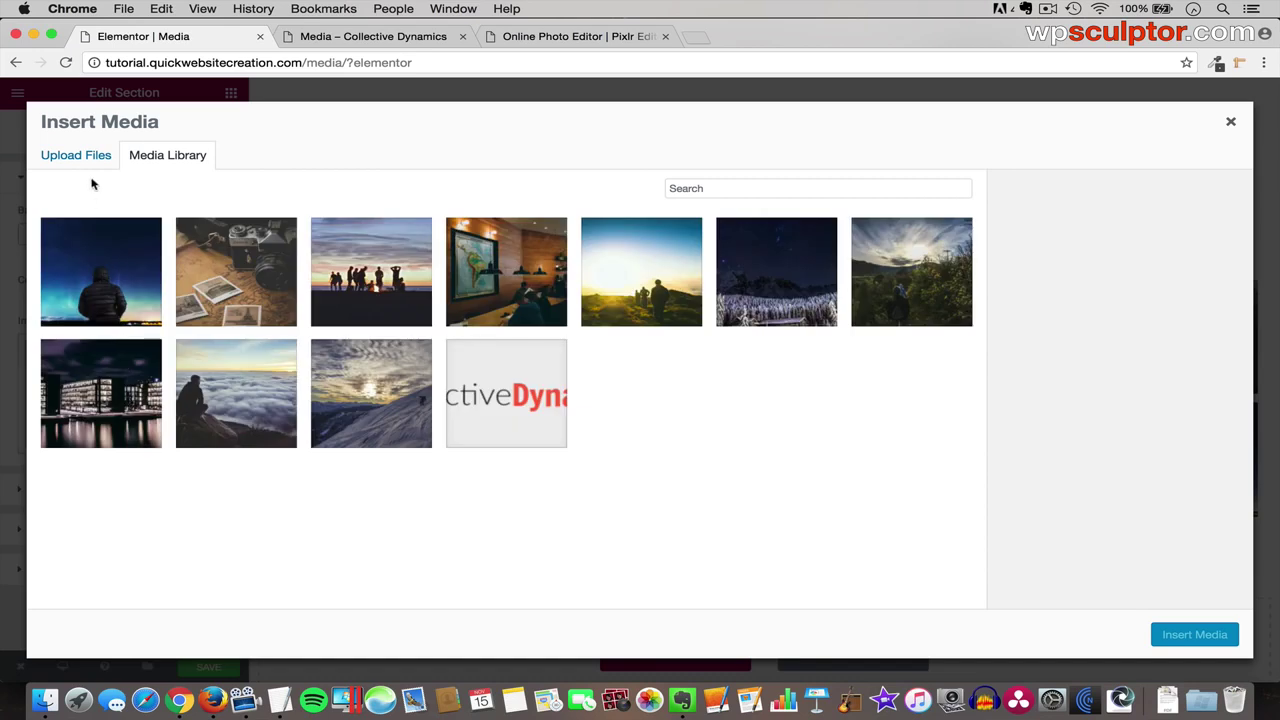
click(82, 158)
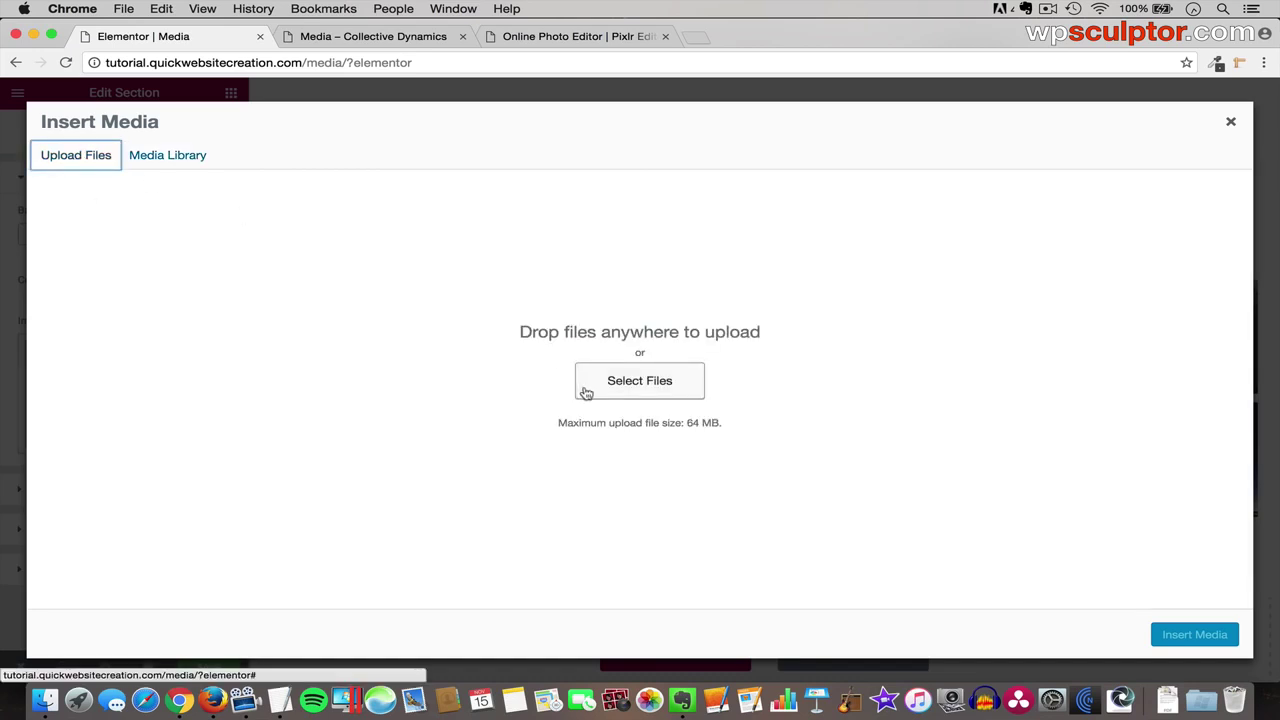
click(620, 383)
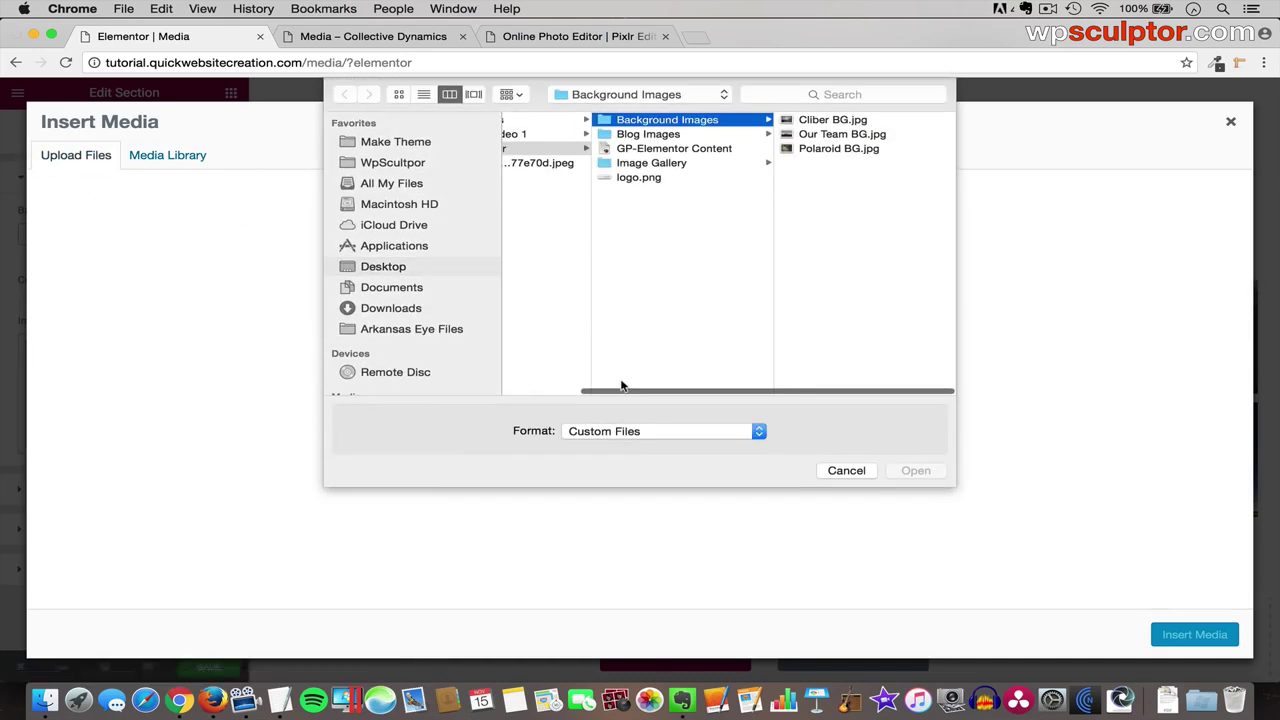
click(840, 148)
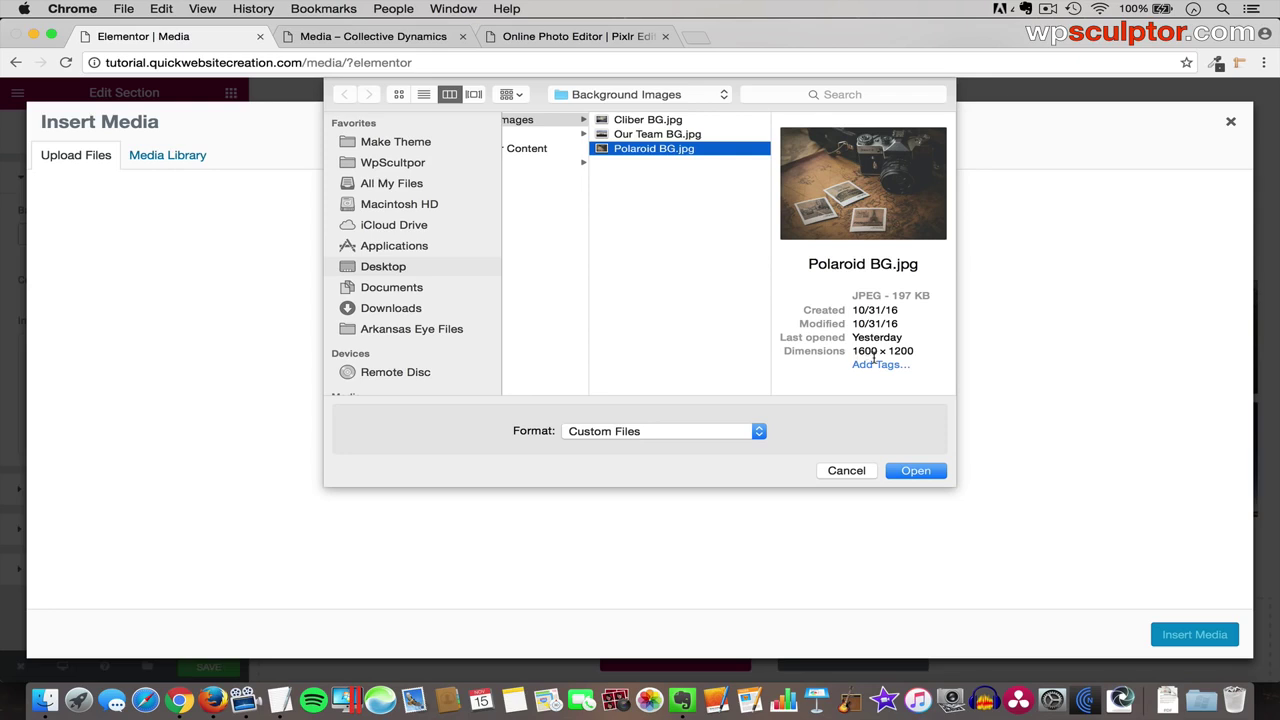
click(917, 471)
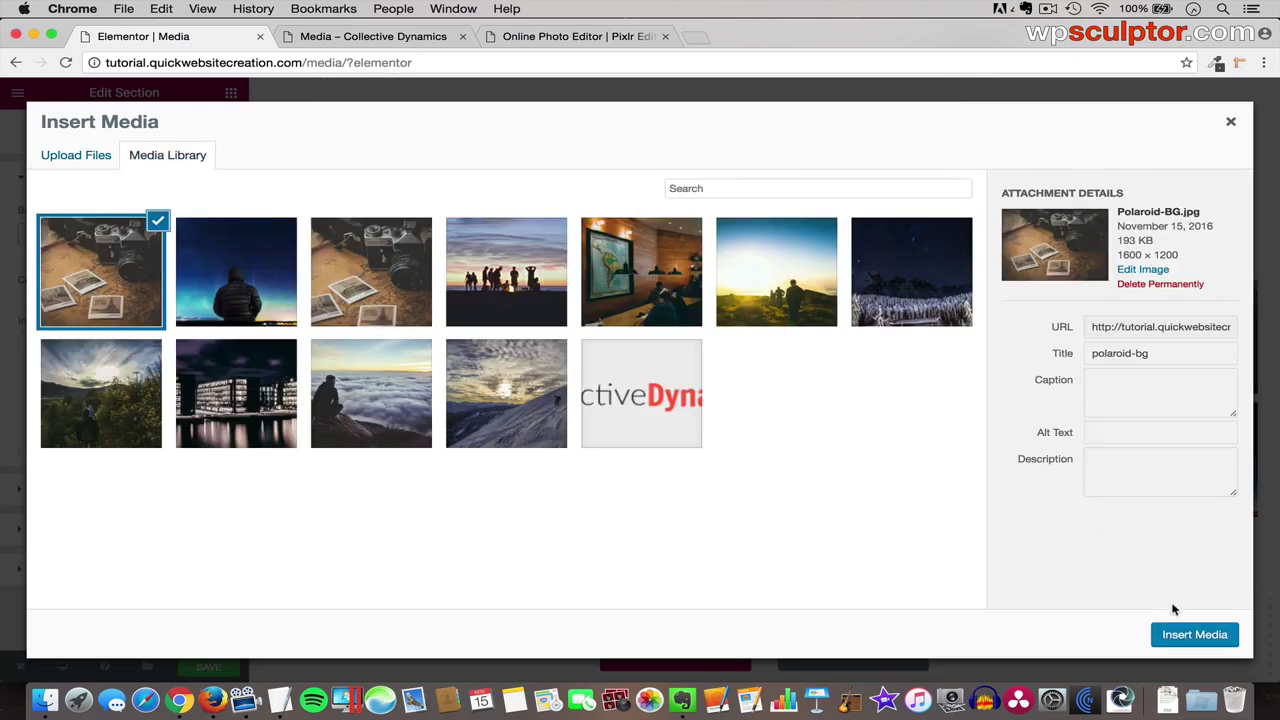
click(1187, 635)
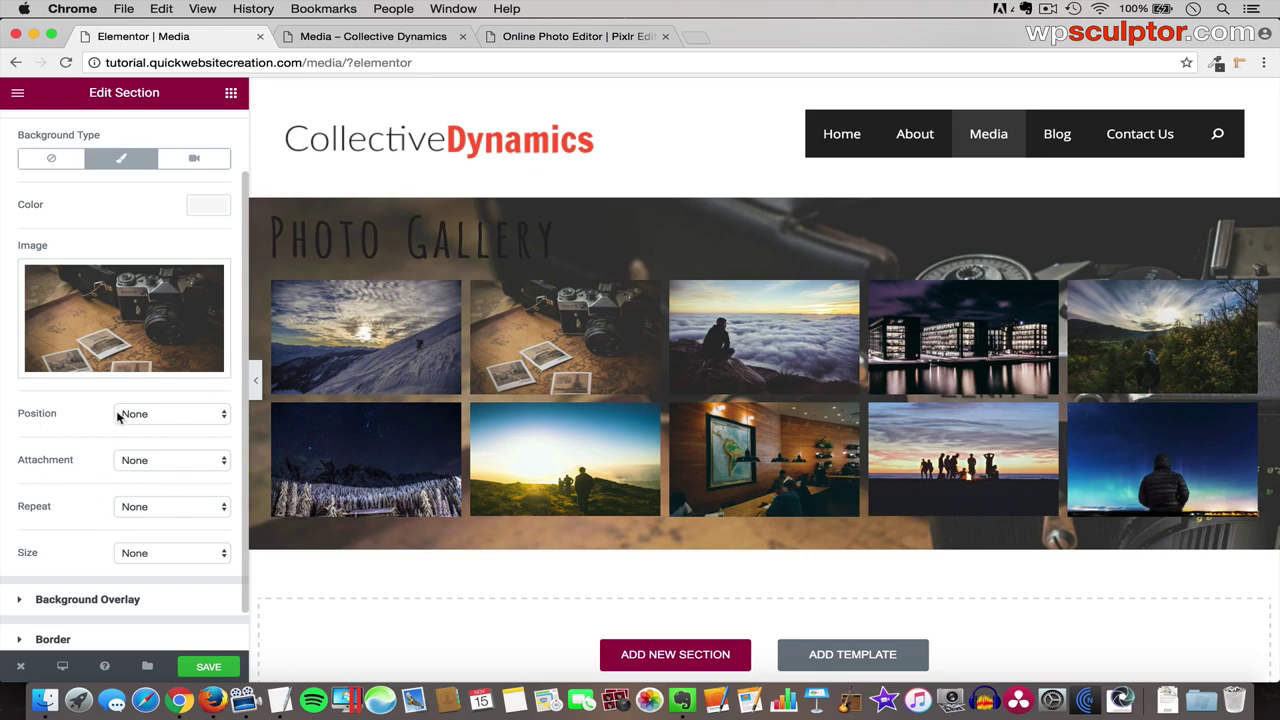
- Set the background position to Bottom Center and attachment to Fixed
click(190, 418)
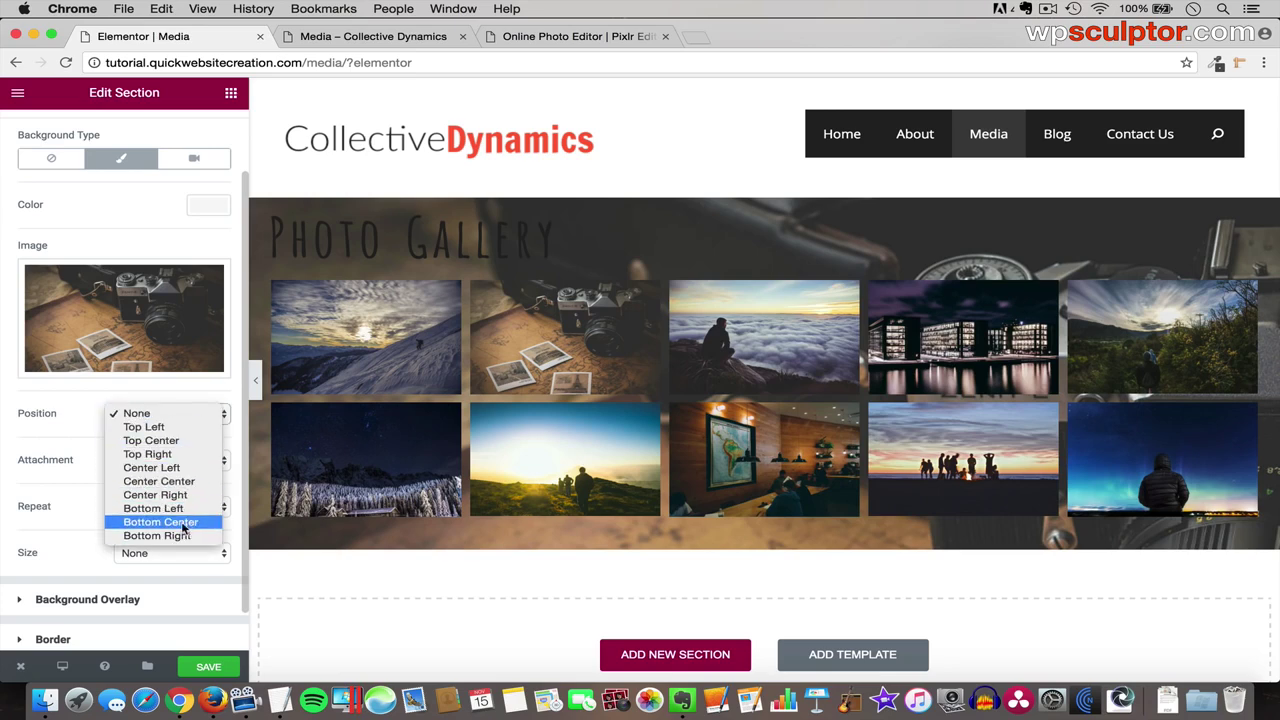
click(181, 523)
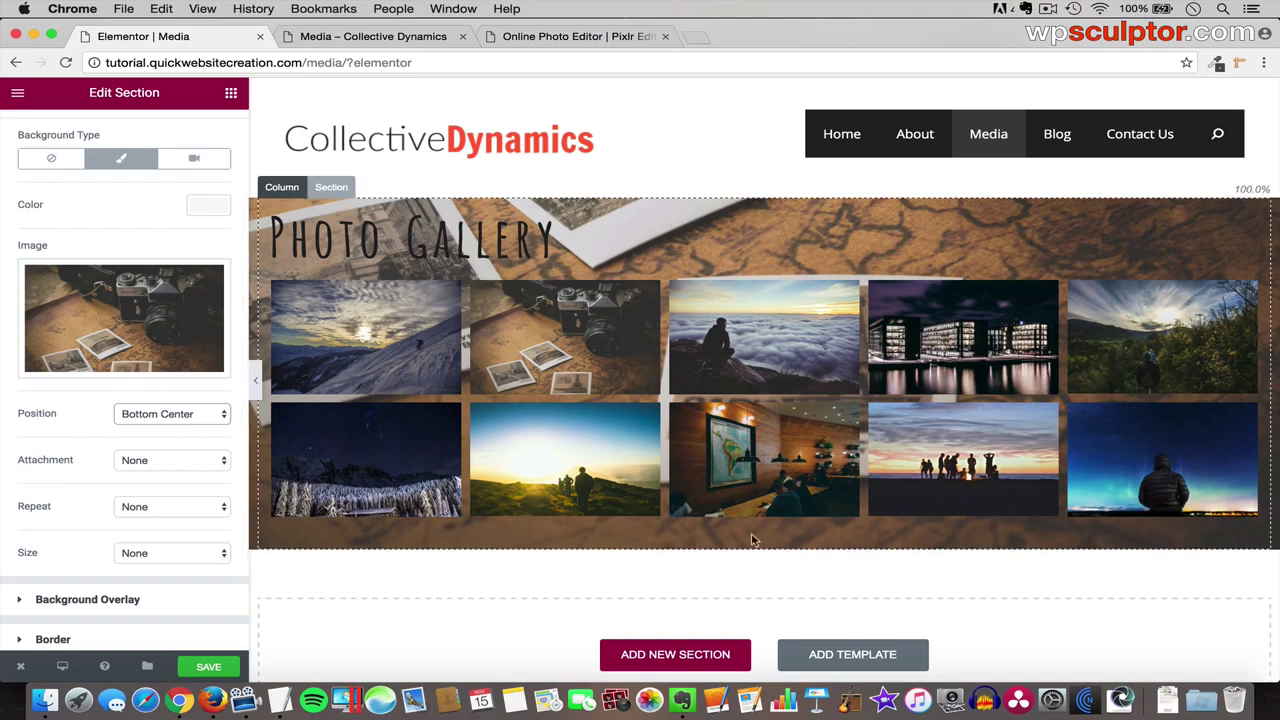
scroll(800, 551, down, 3)
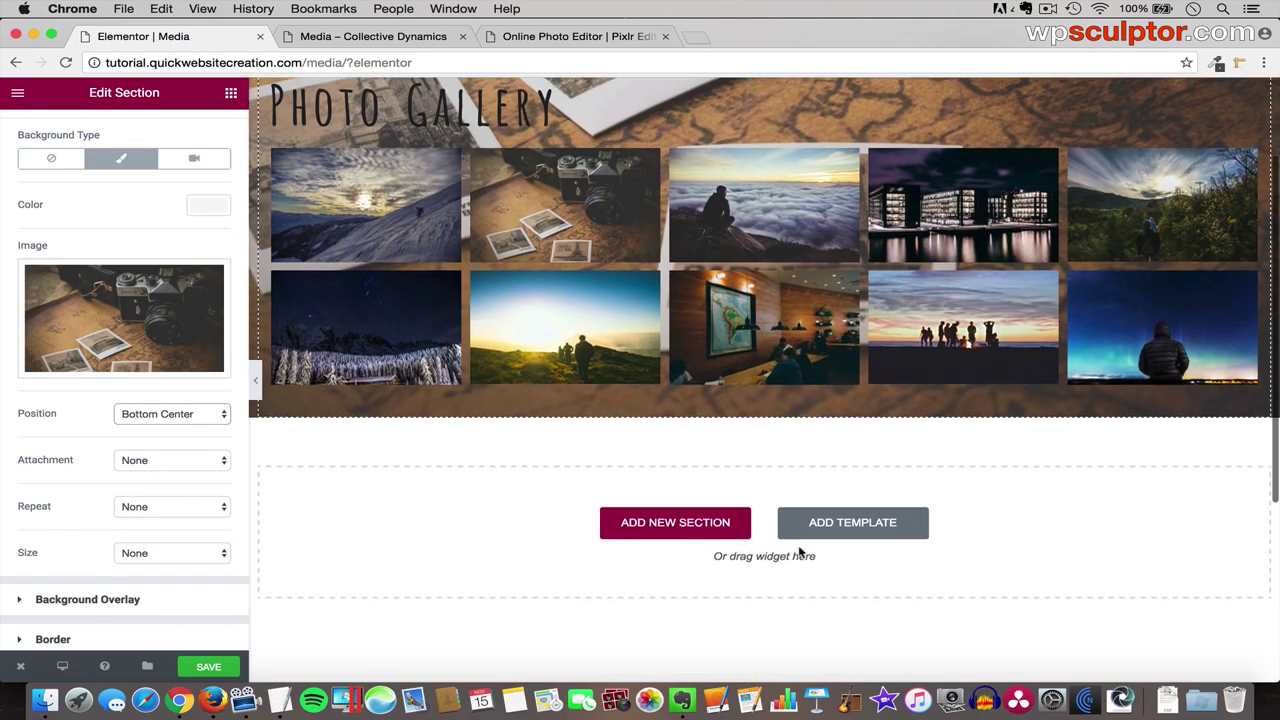
scroll(800, 551, up, 3)
scroll(800, 551, down, 3)
scroll(800, 551, up, 2)
scroll(797, 551, down, 3)
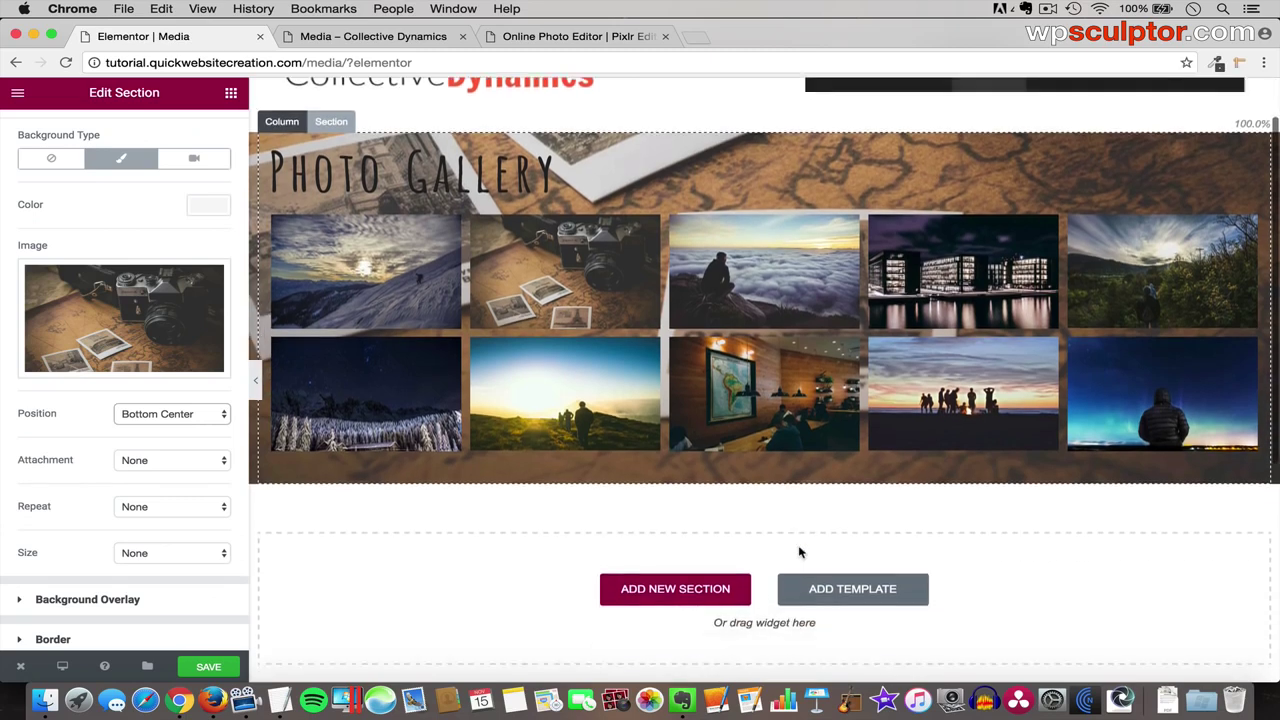
scroll(394, 480, up, 3)
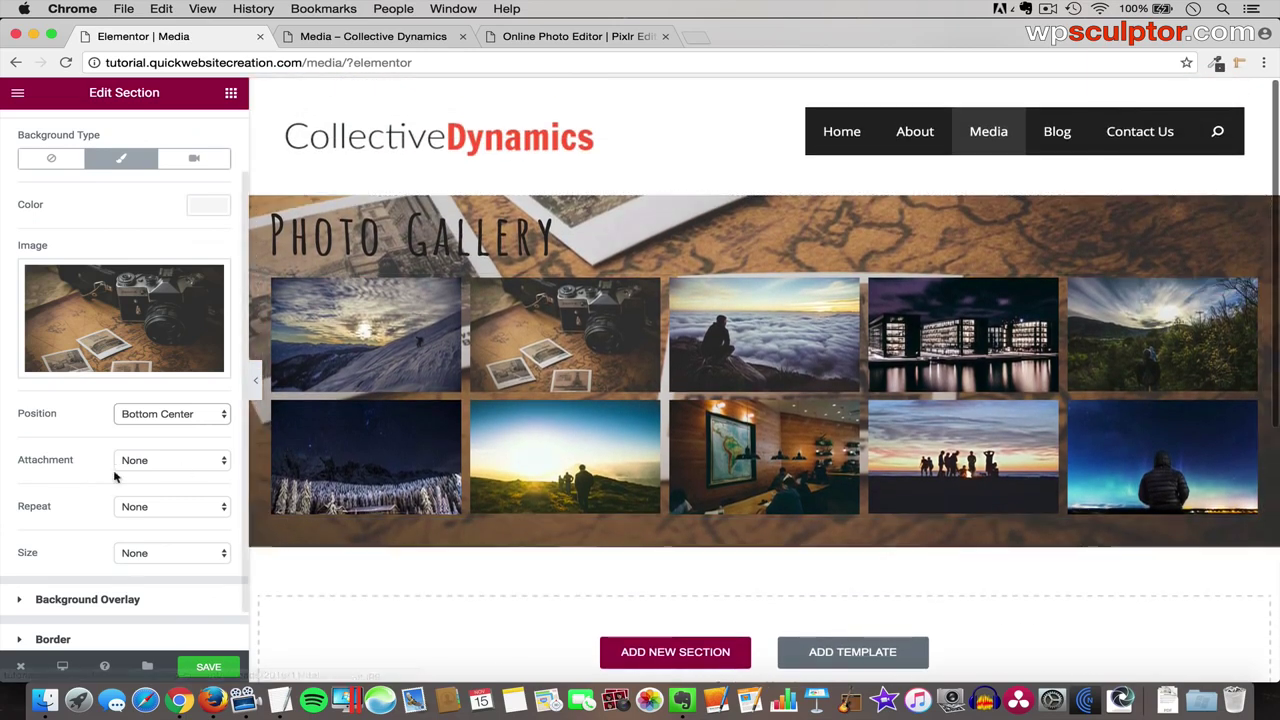
click(172, 461)
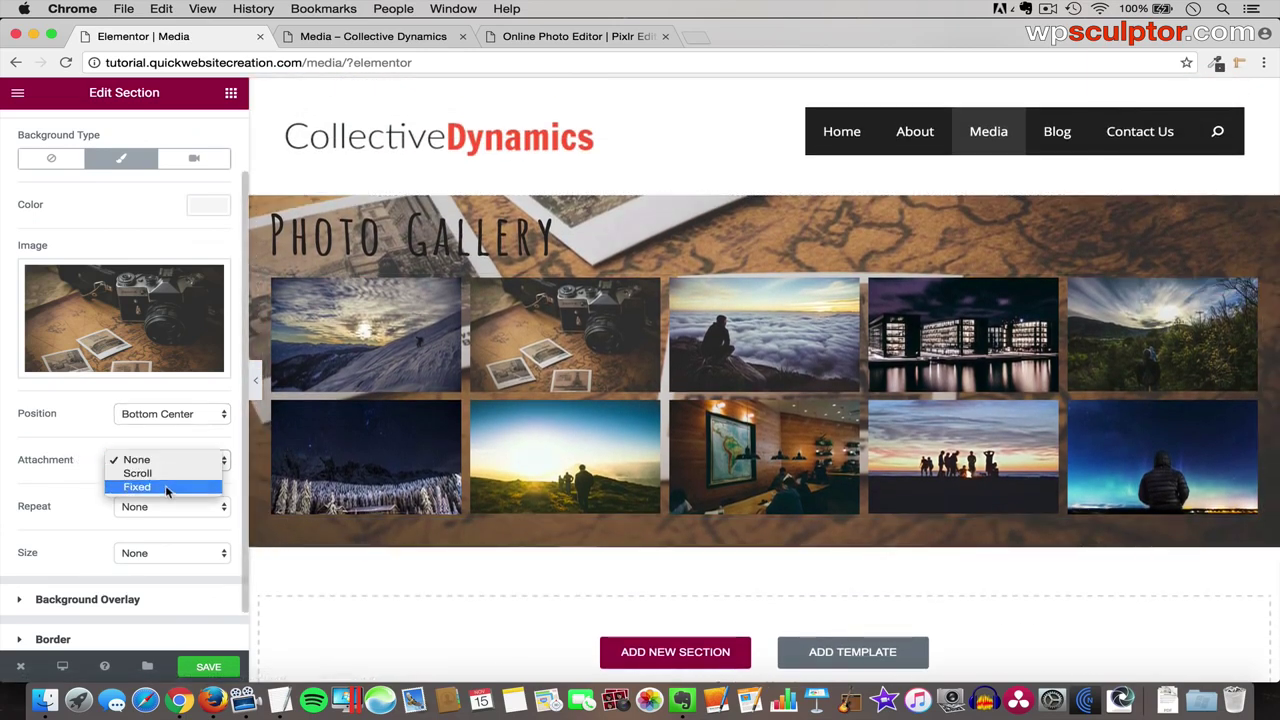
click(166, 487)
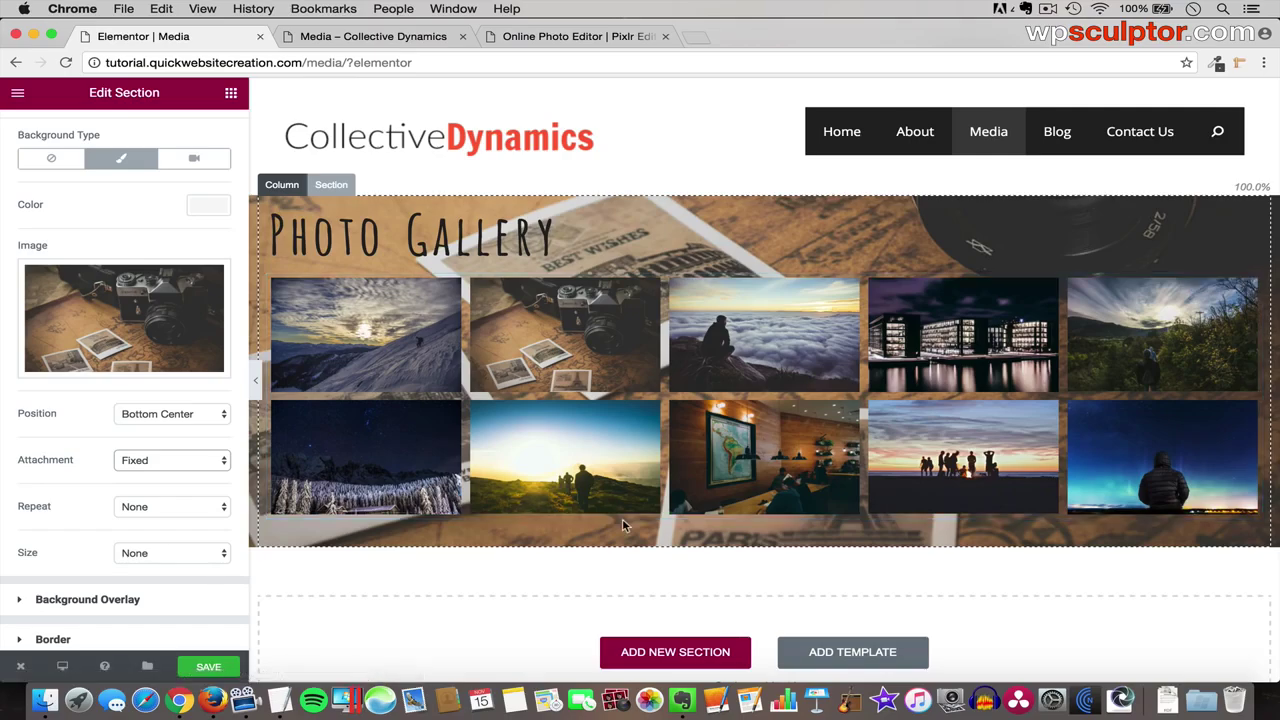
- Set the background size to Cover
scroll(622, 518, down, 3)
scroll(622, 518, up, 3)
scroll(622, 518, down, 2)
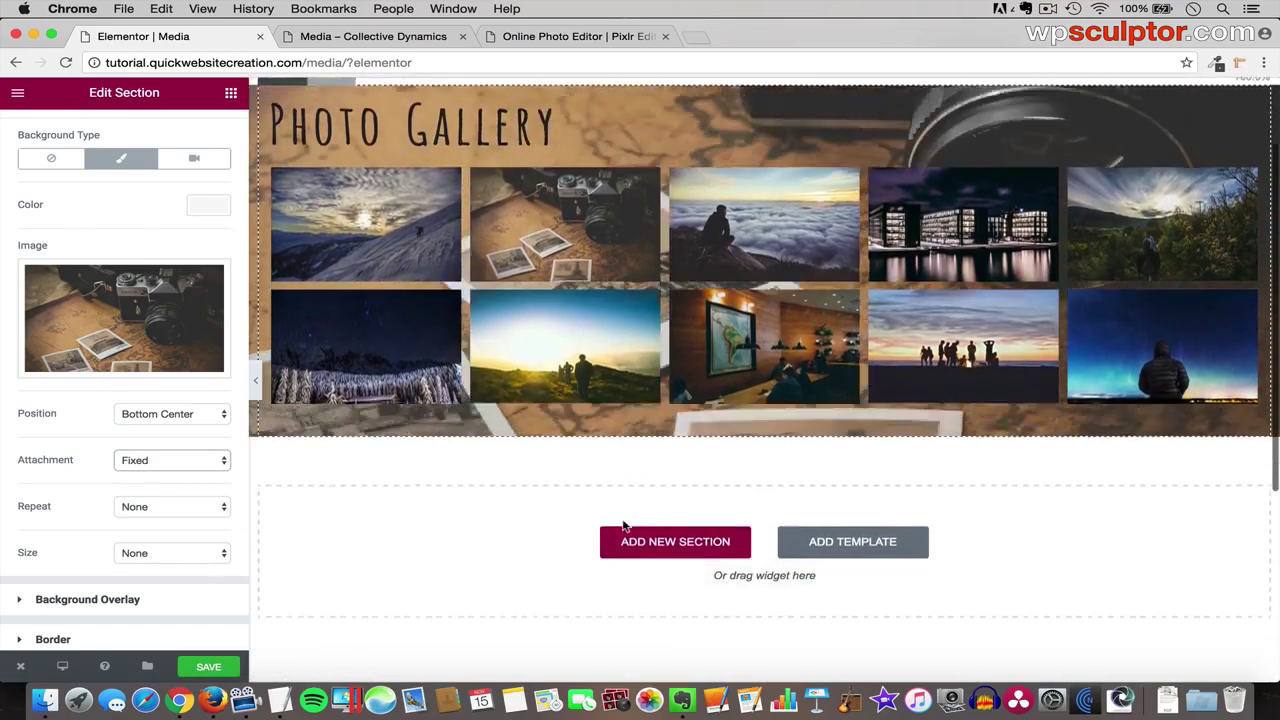
scroll(622, 523, down, 2)
scroll(622, 523, up, 3)
scroll(622, 523, down, 3)
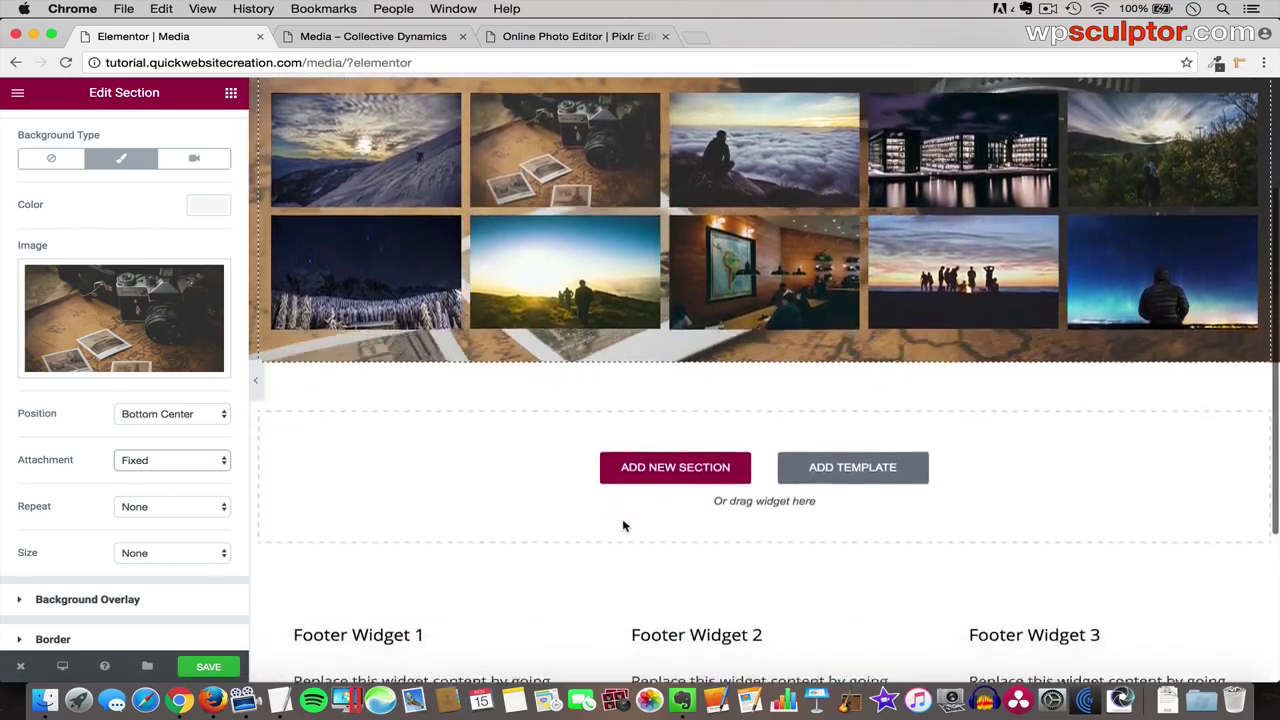
scroll(622, 526, up, 3)
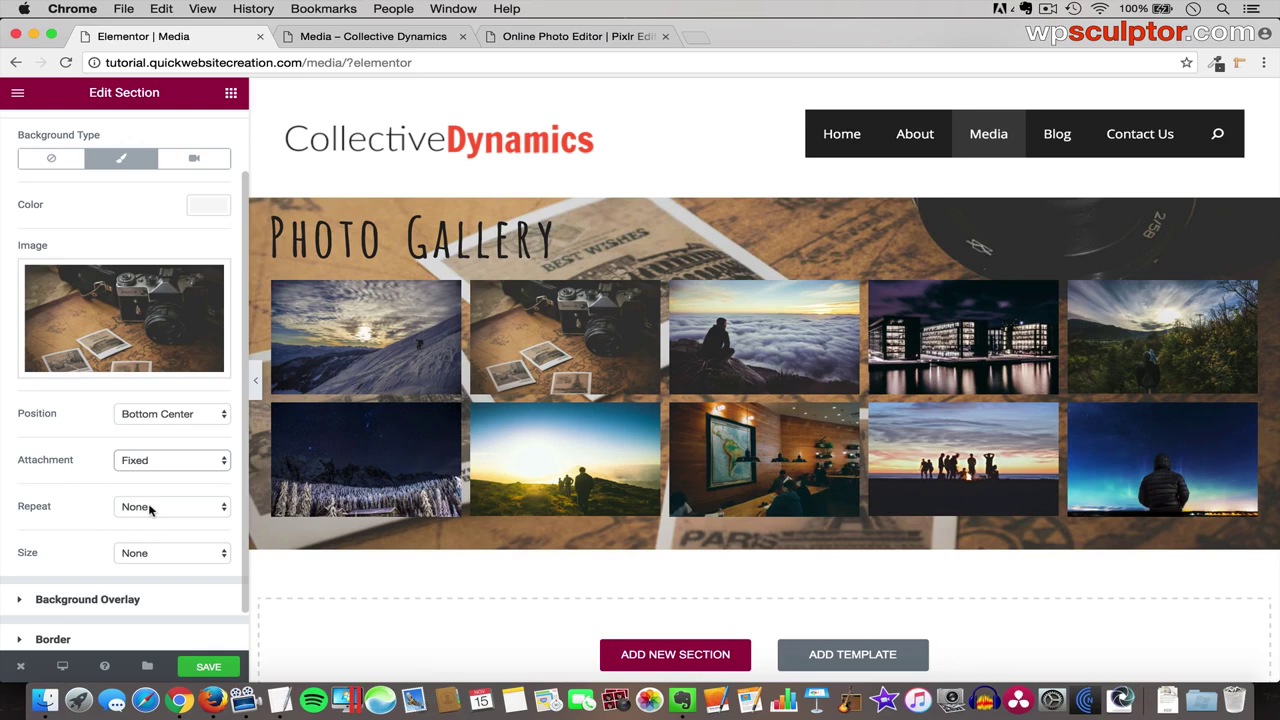
click(143, 558)
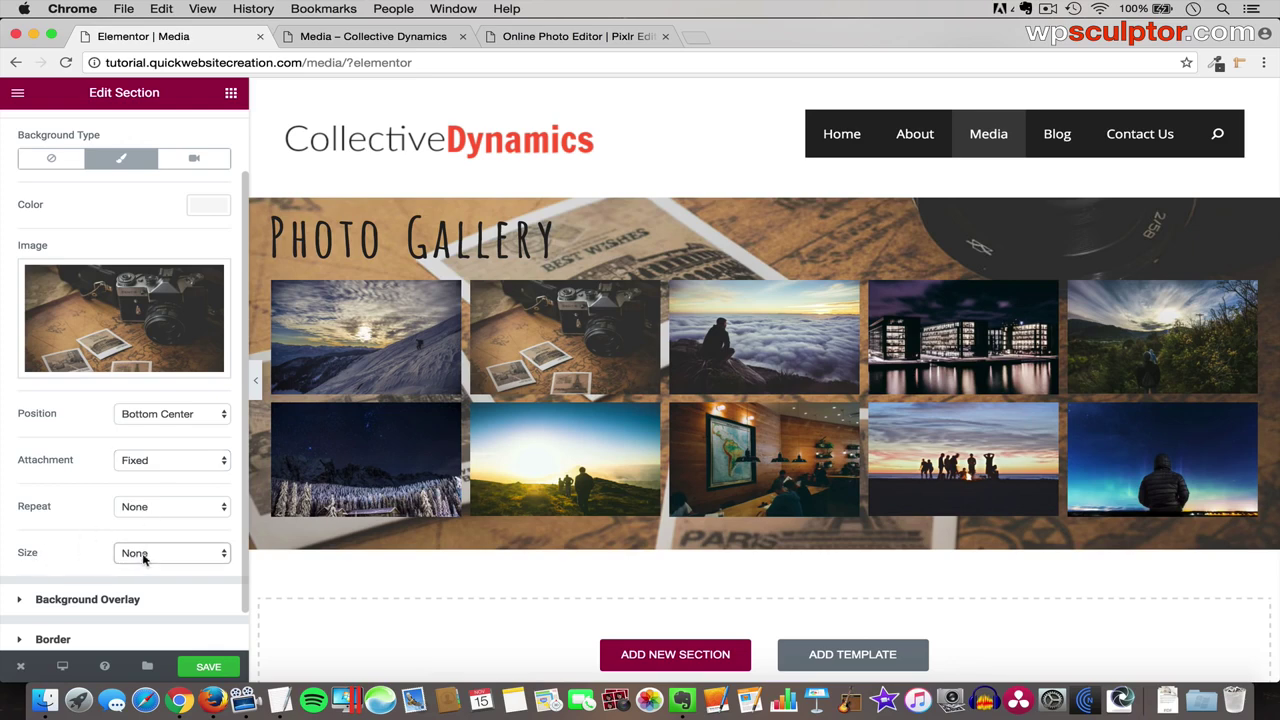
click(143, 556)
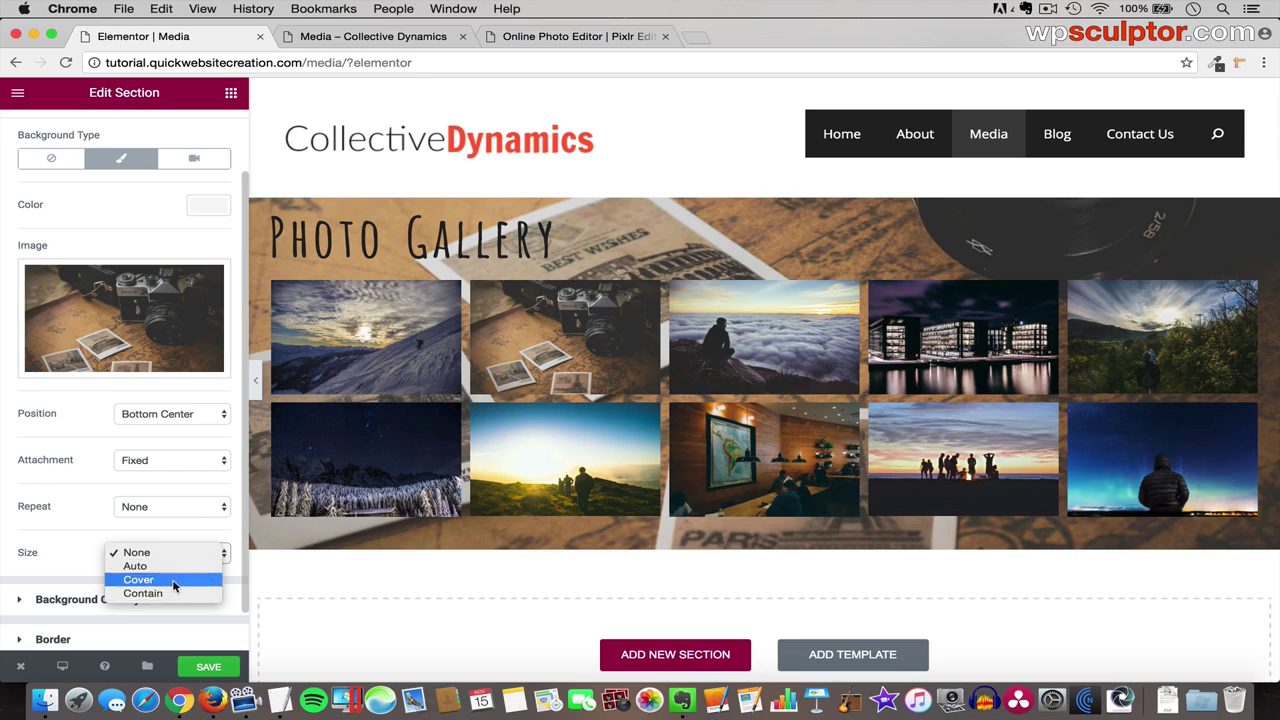
click(174, 582)
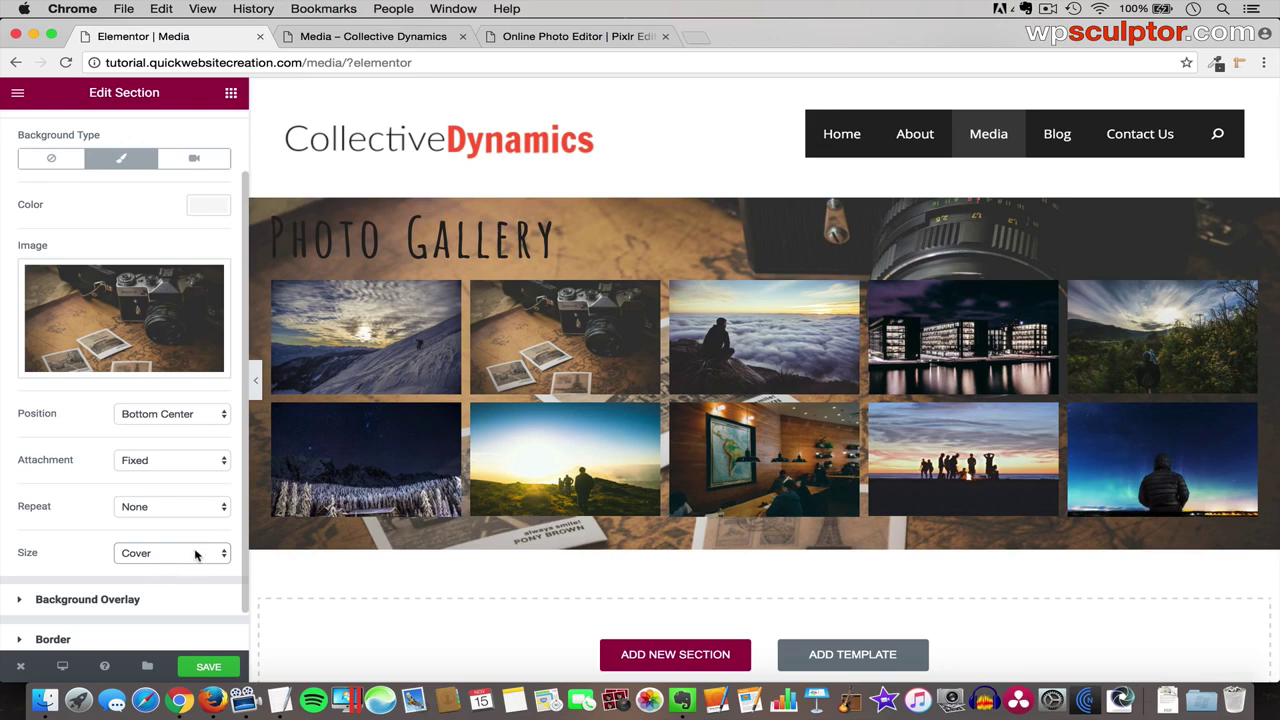
- Preview the page at full width, then restore the editor panel
click(255, 382)
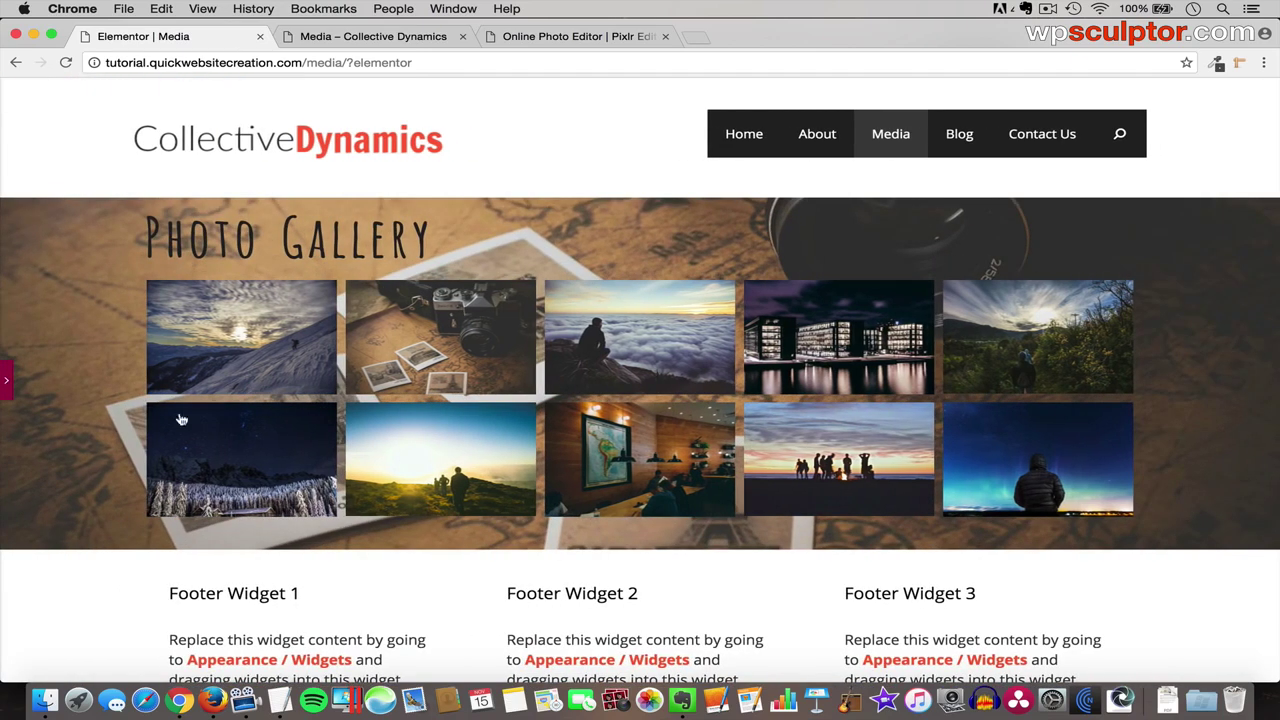
scroll(458, 460, down, 2)
scroll(350, 440, up, 3)
click(6, 380)
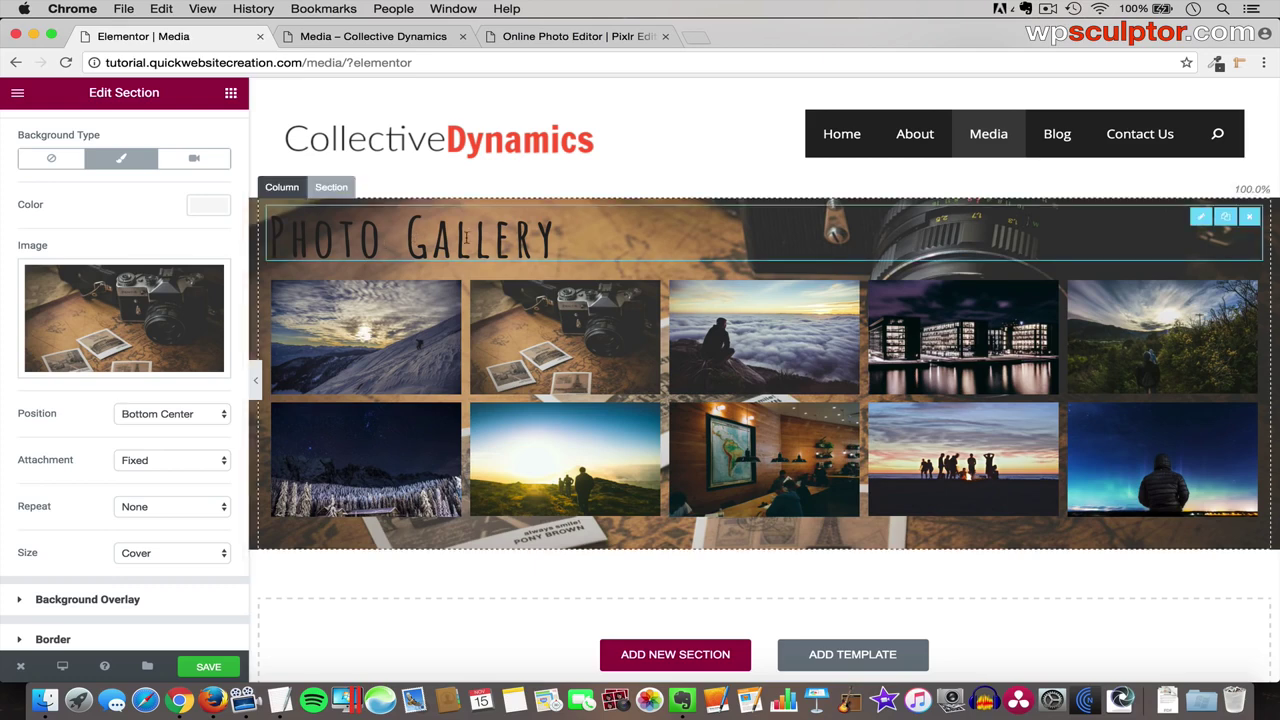
- Set the Photo Gallery heading text colour to white (#ffffff)
click(1199, 218)
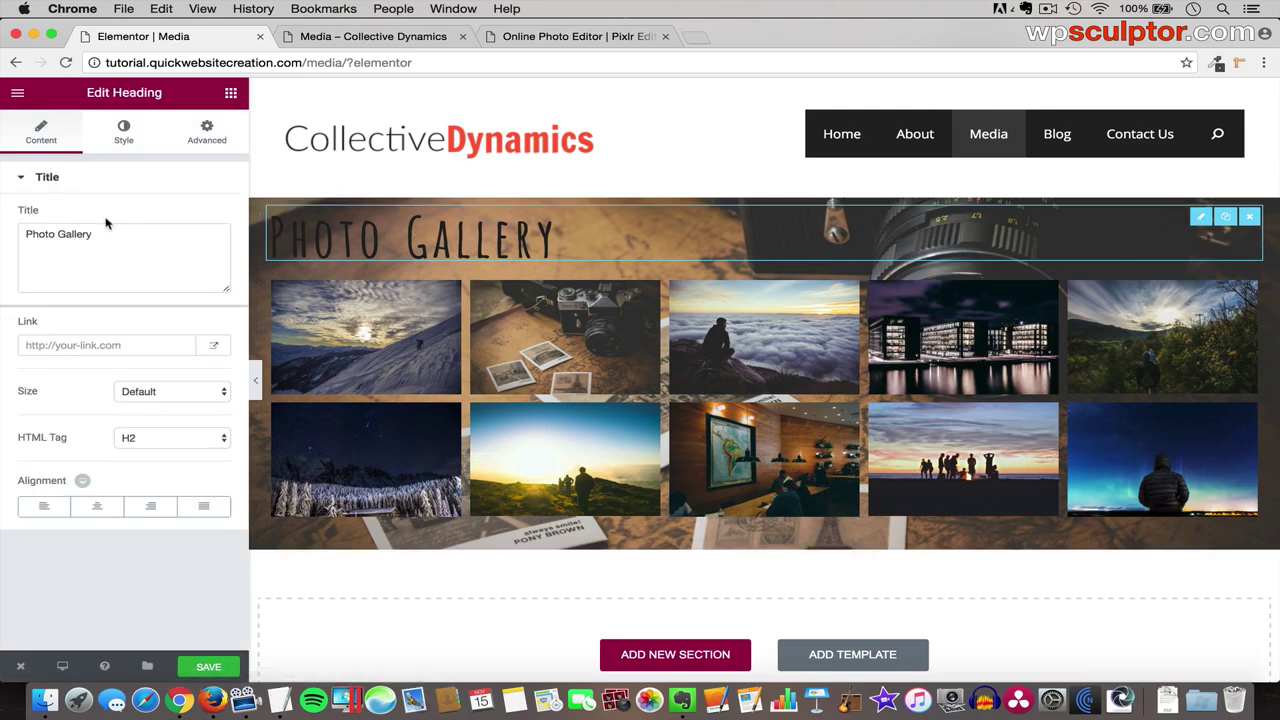
click(124, 134)
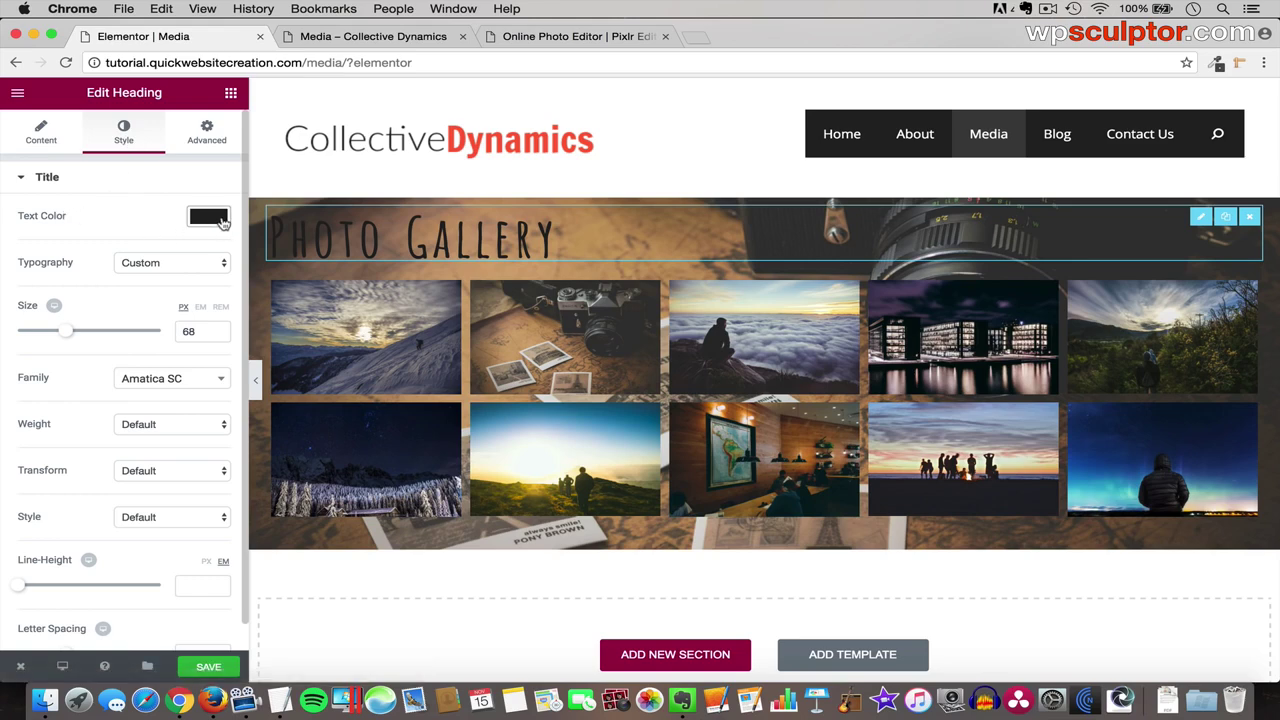
click(208, 218)
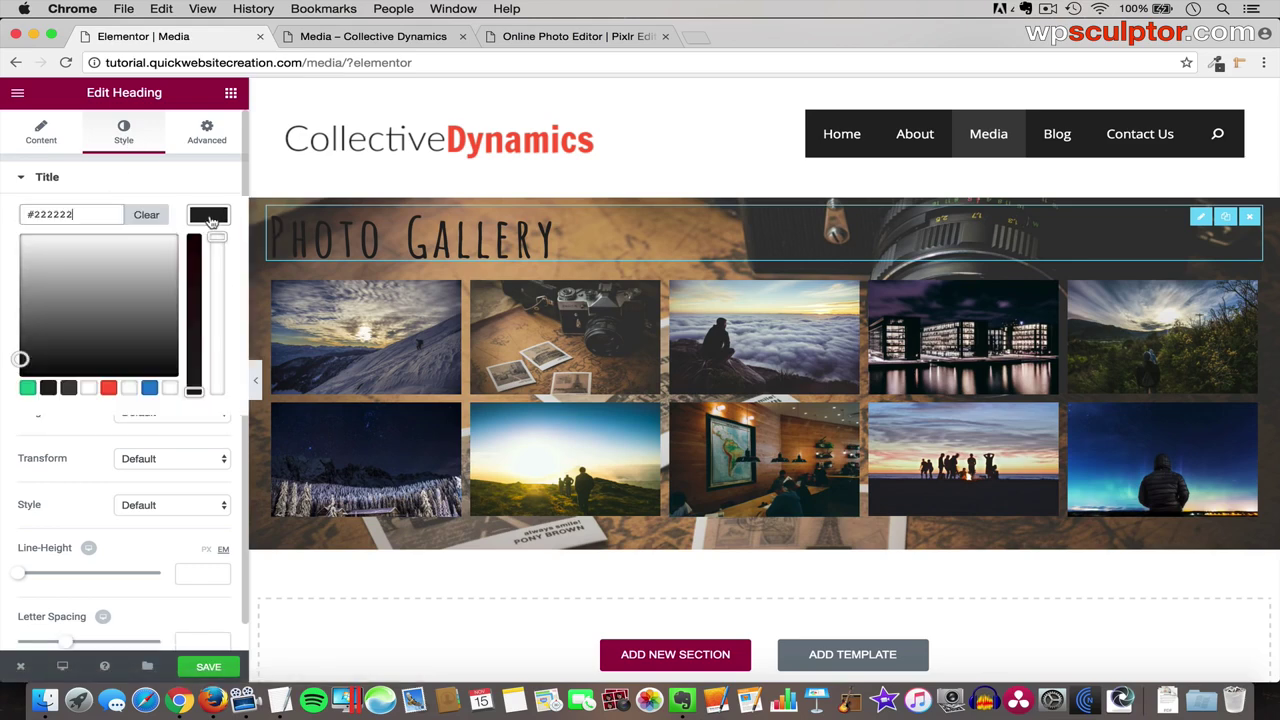
click(89, 388)
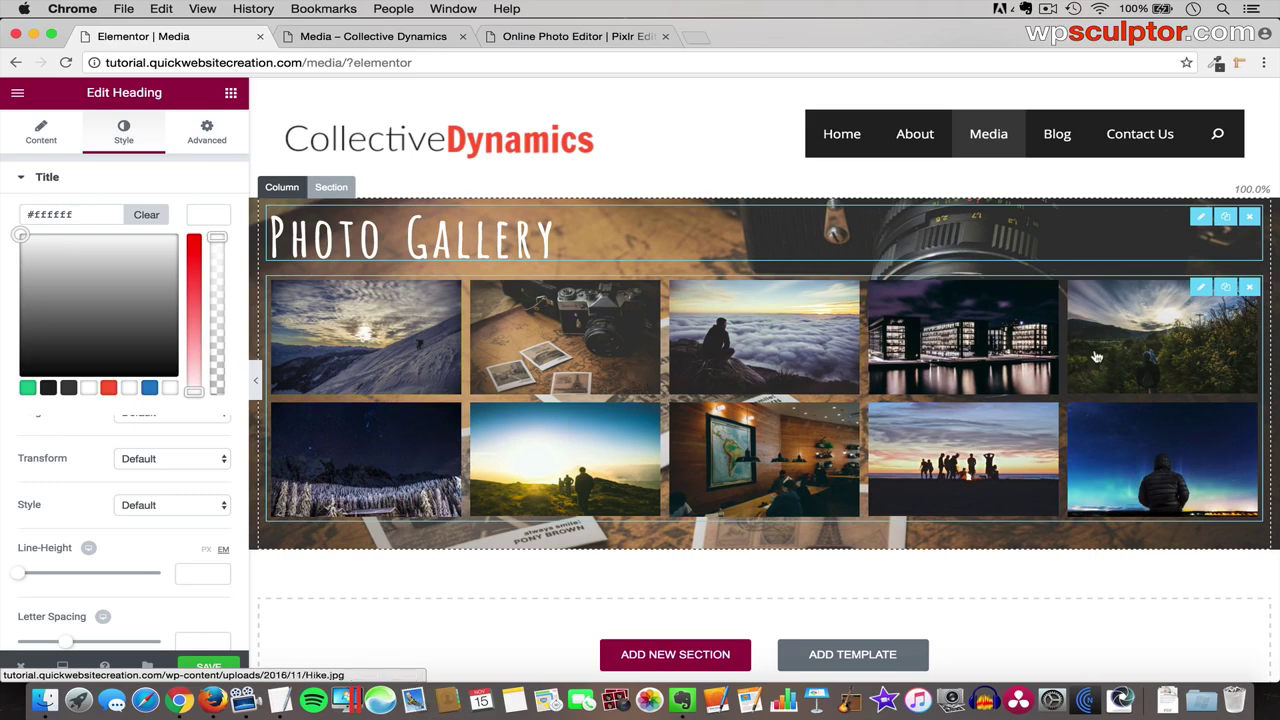
click(1198, 289)
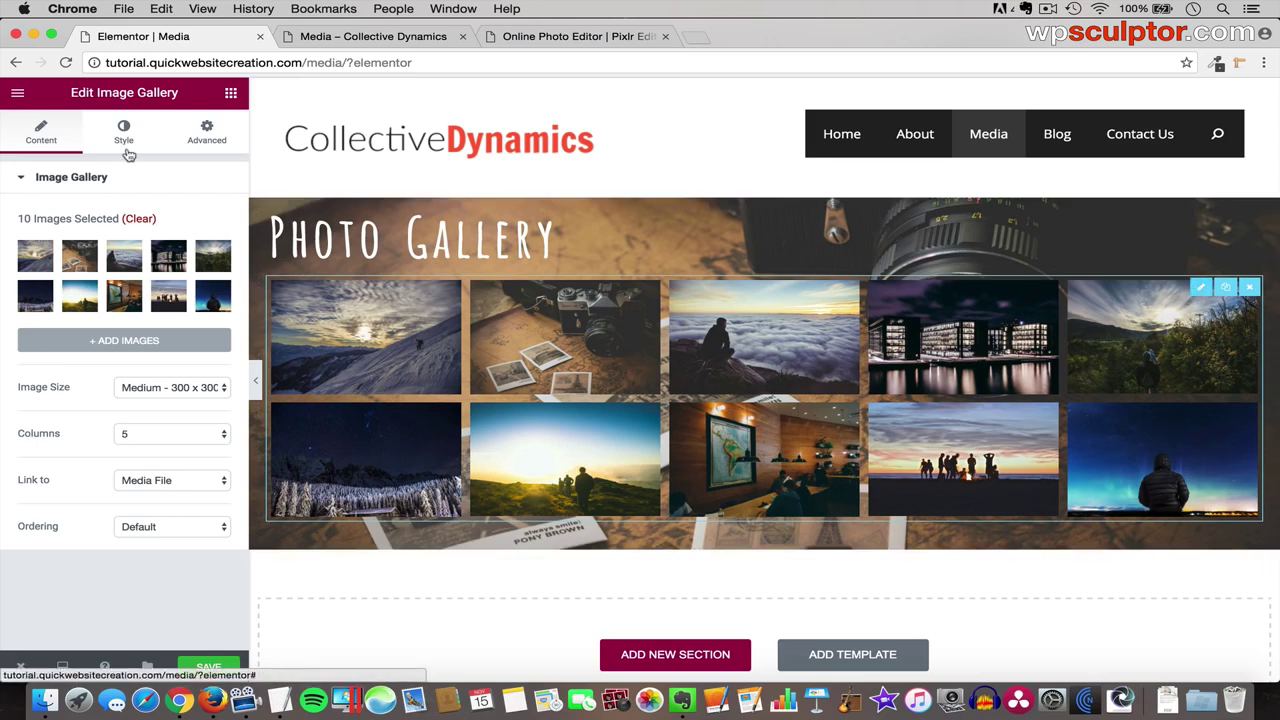
- Give the Image Gallery a Classic white #ffffff background, then preview it at full width
click(203, 140)
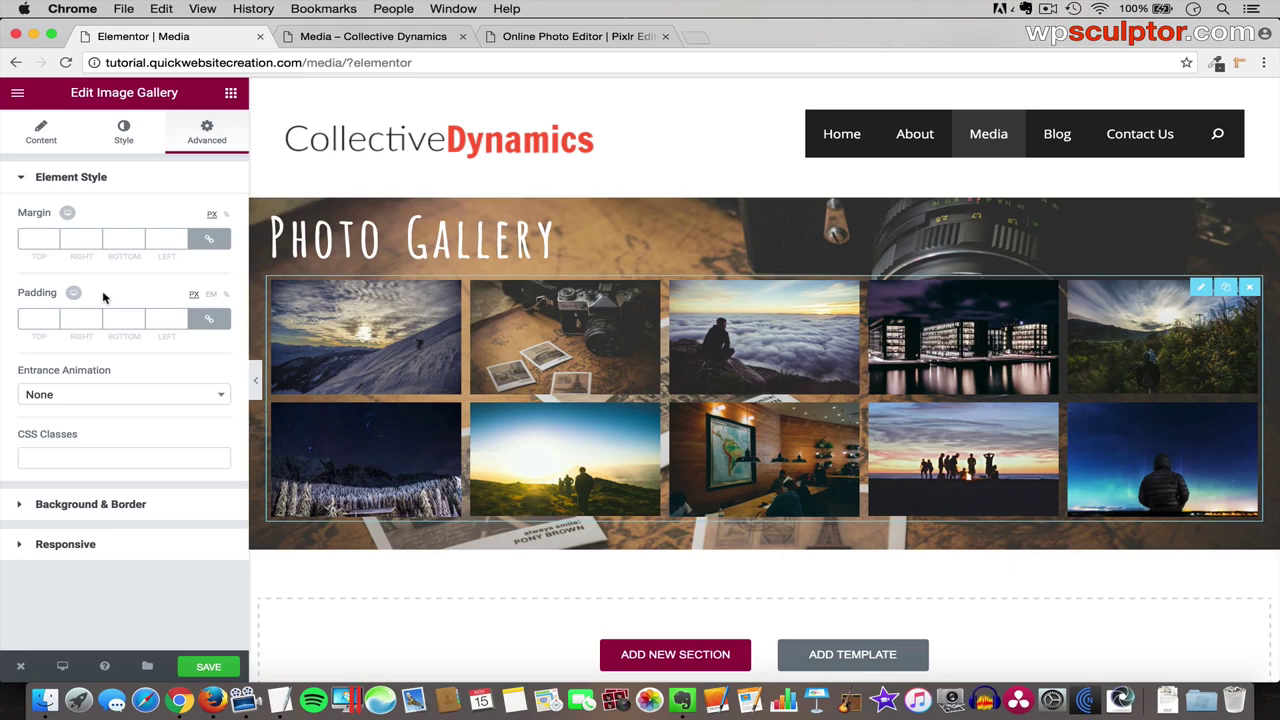
click(172, 505)
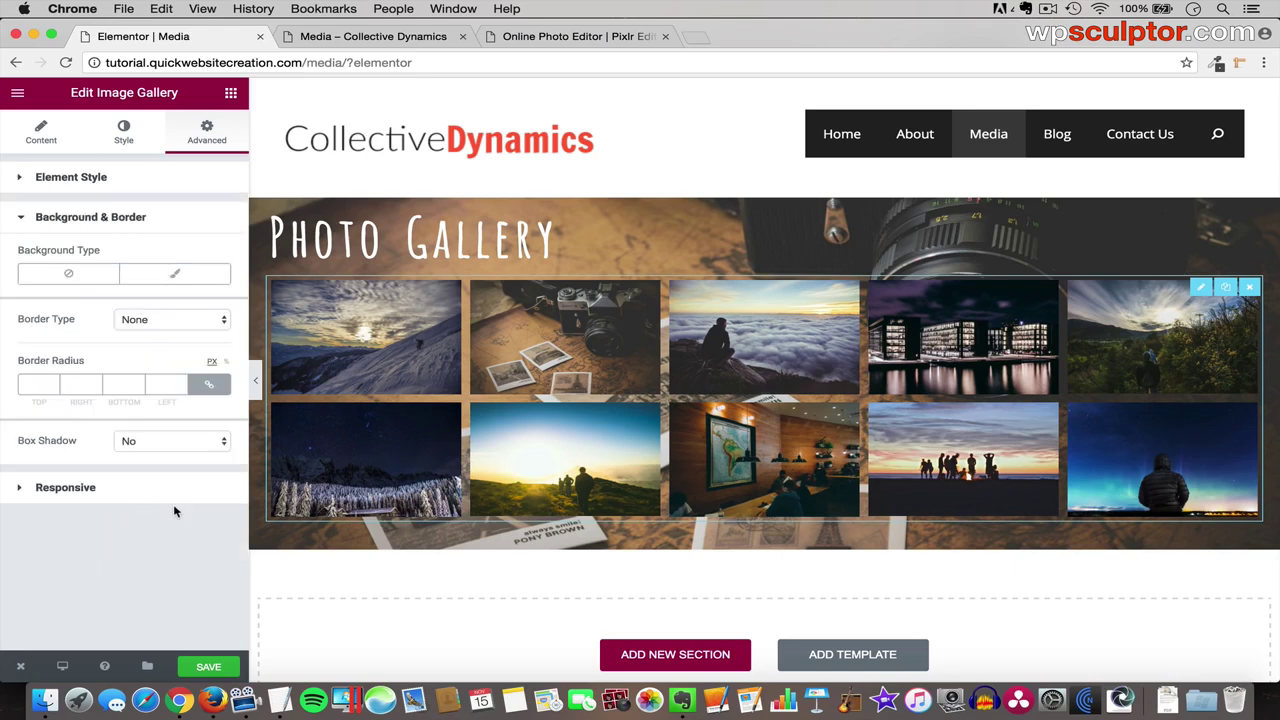
click(183, 277)
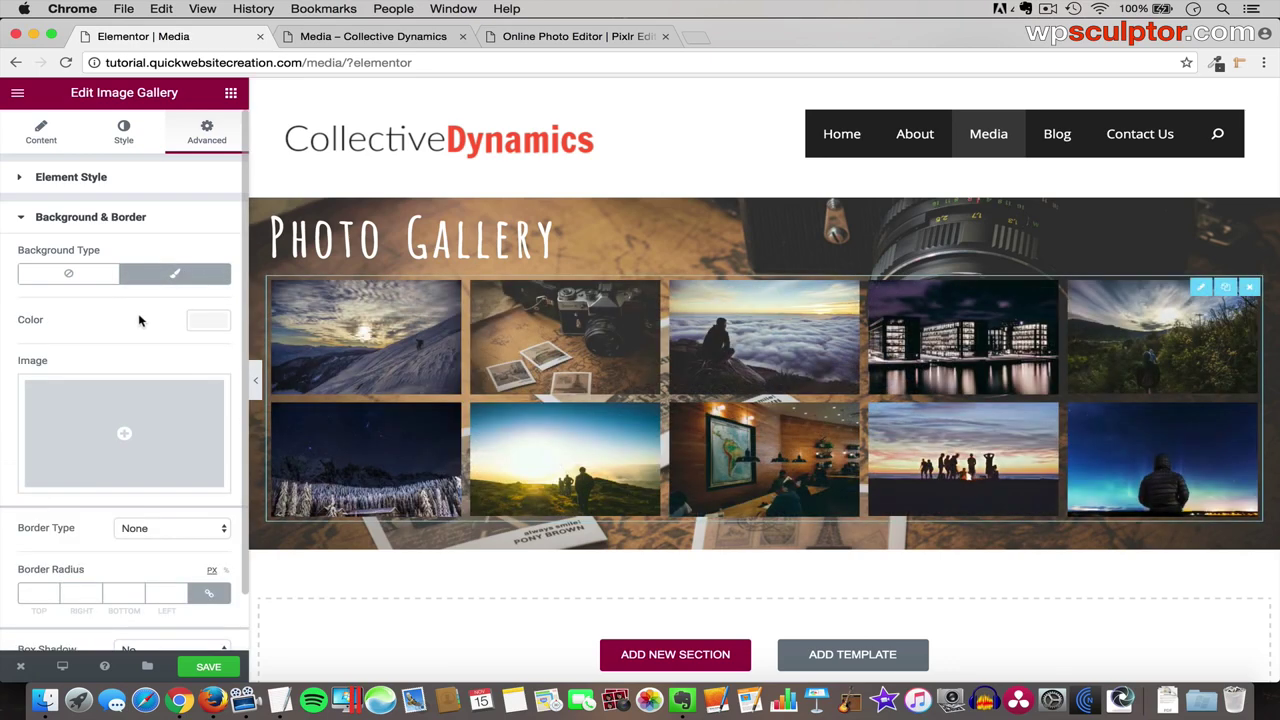
click(212, 327)
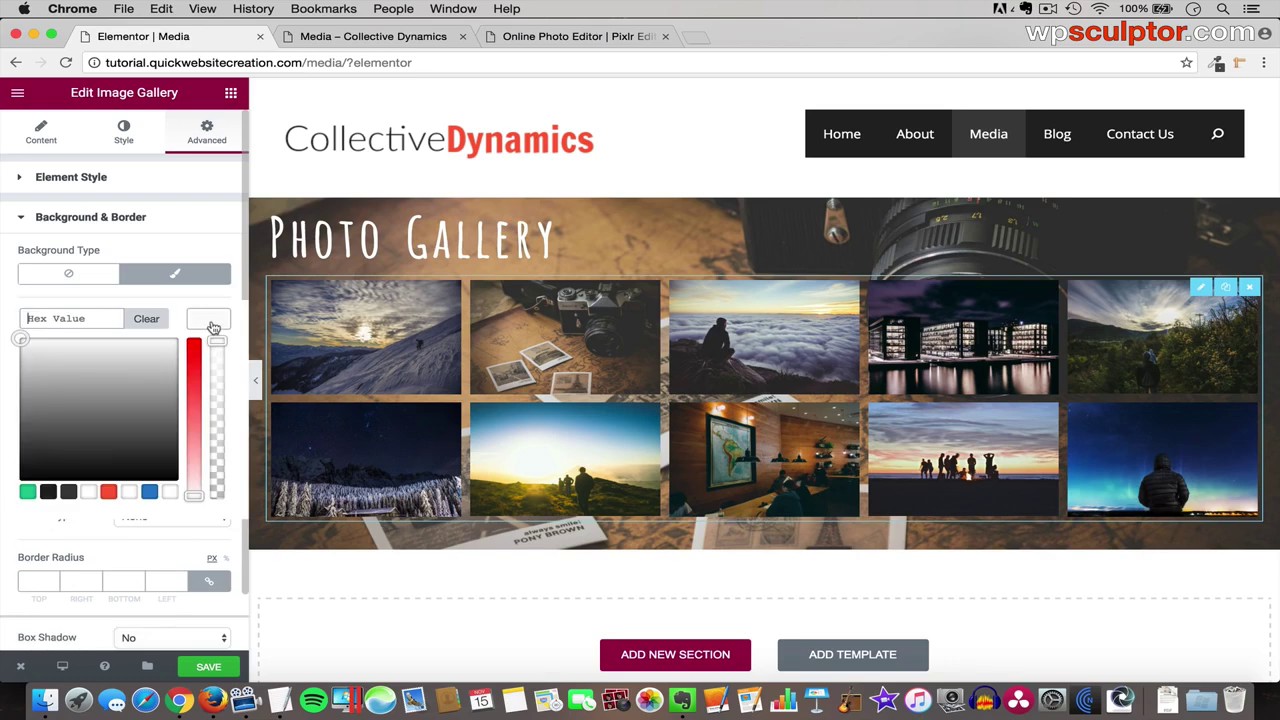
click(90, 494)
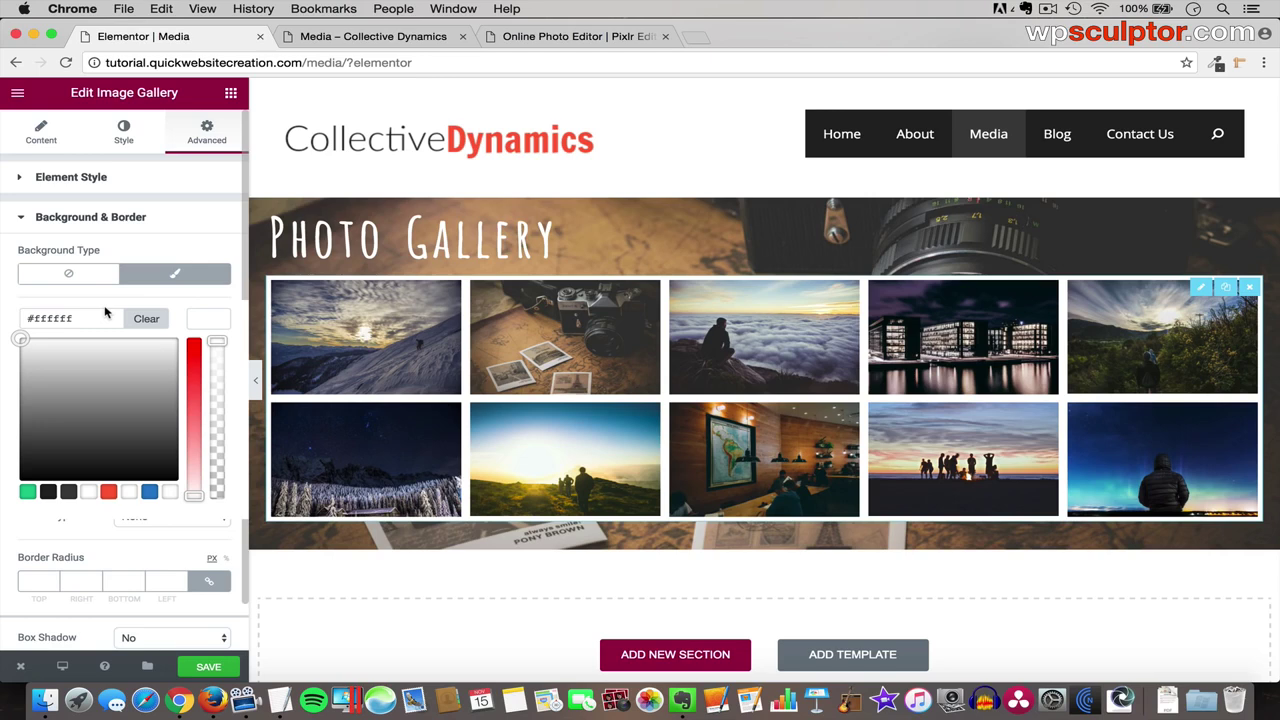
click(255, 382)
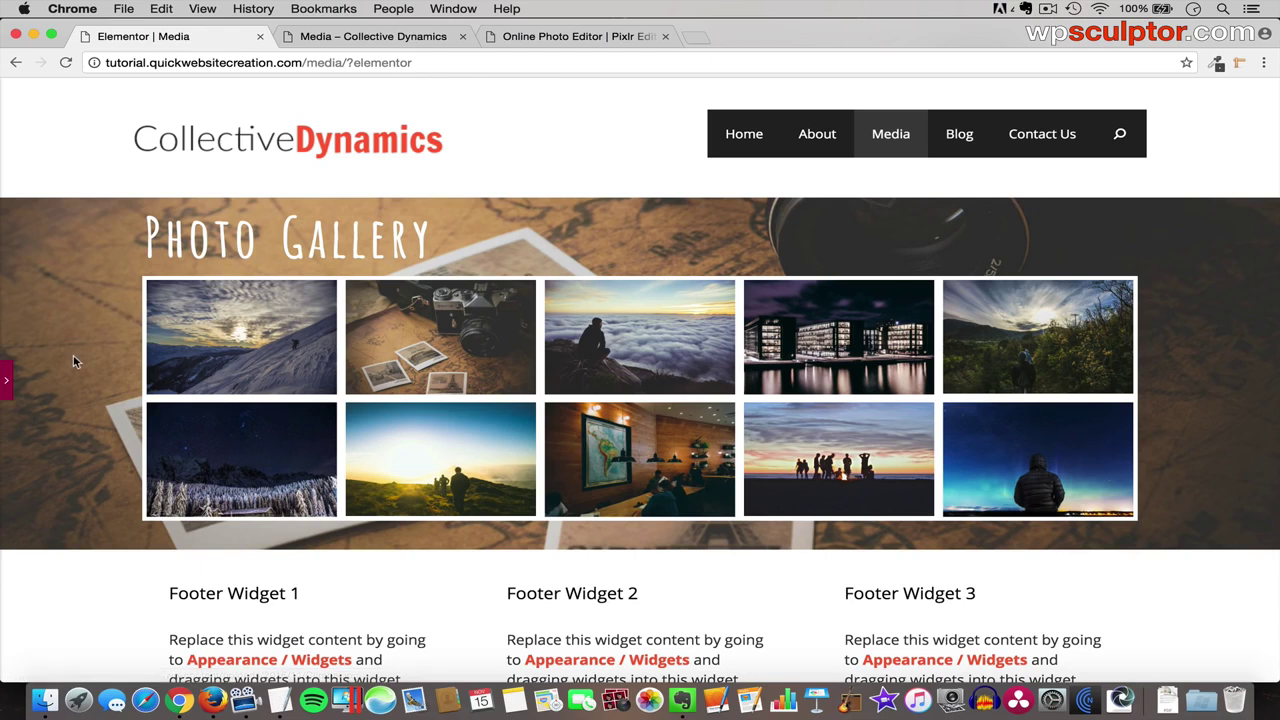
click(7, 381)
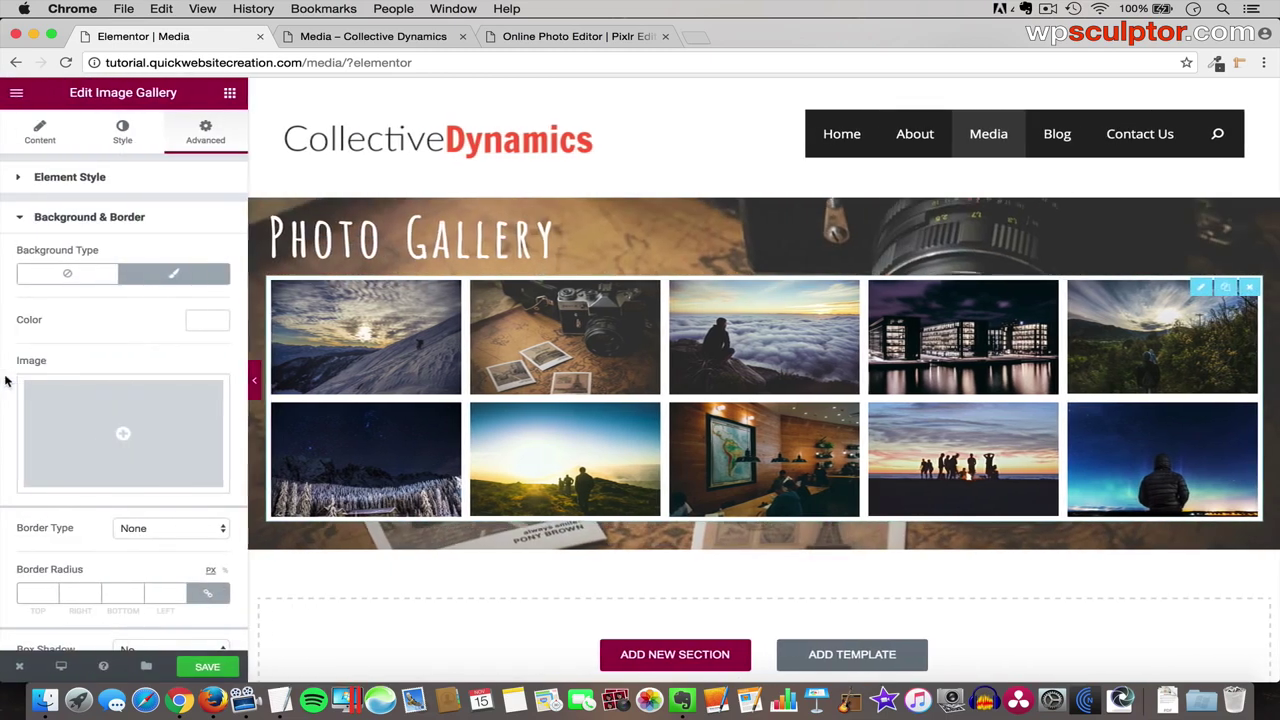
- Save the Media page and review the Photo Gallery section in full-width preview
click(214, 668)
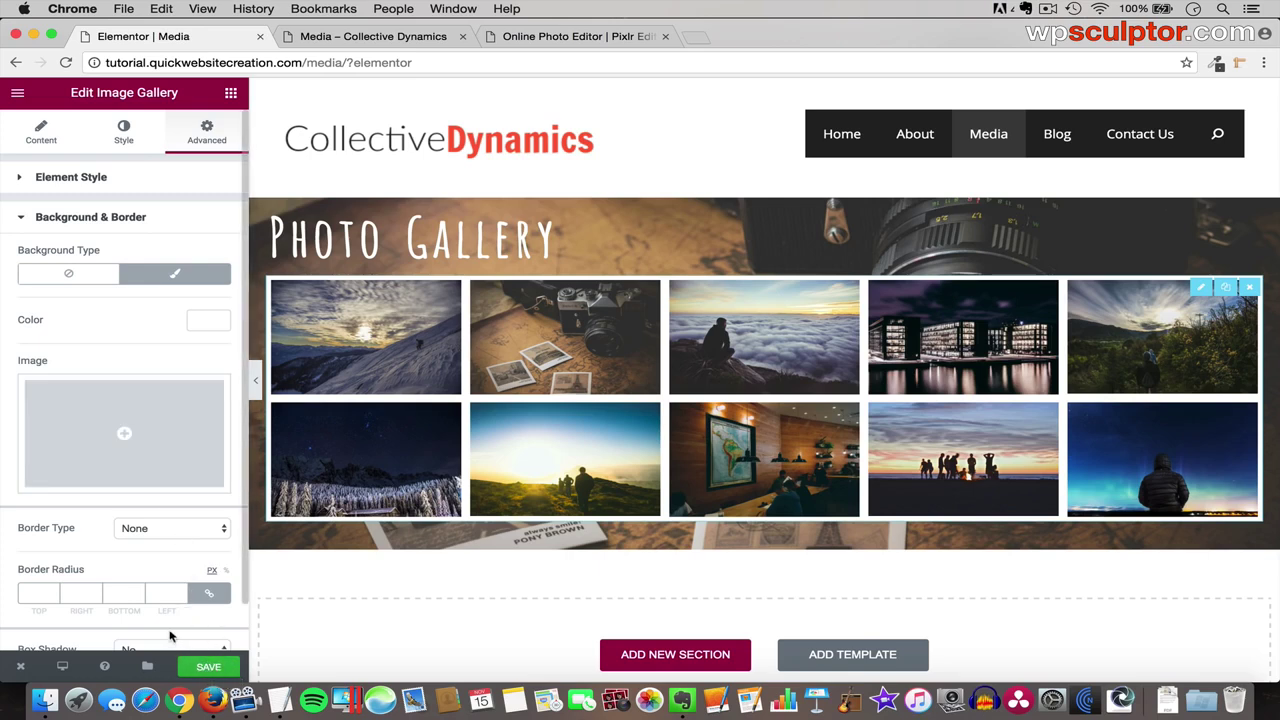
click(258, 385)
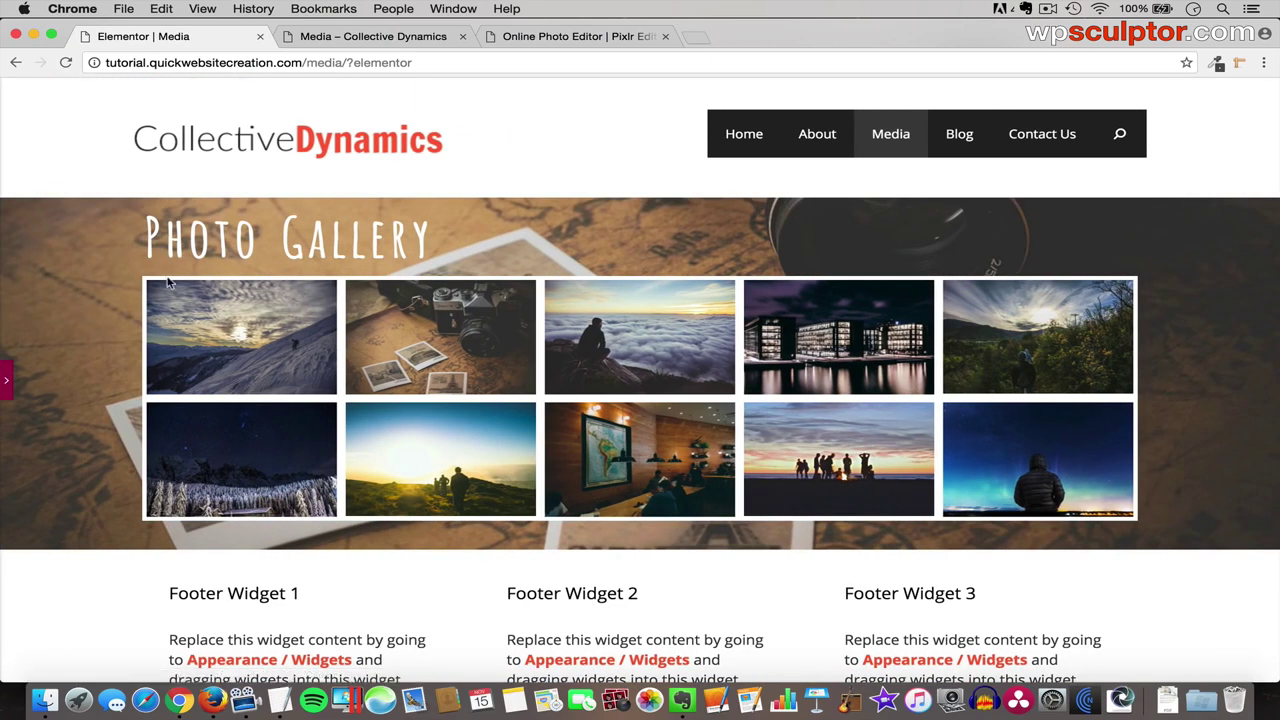
scroll(494, 256, down, 3)
scroll(494, 256, up, 3)
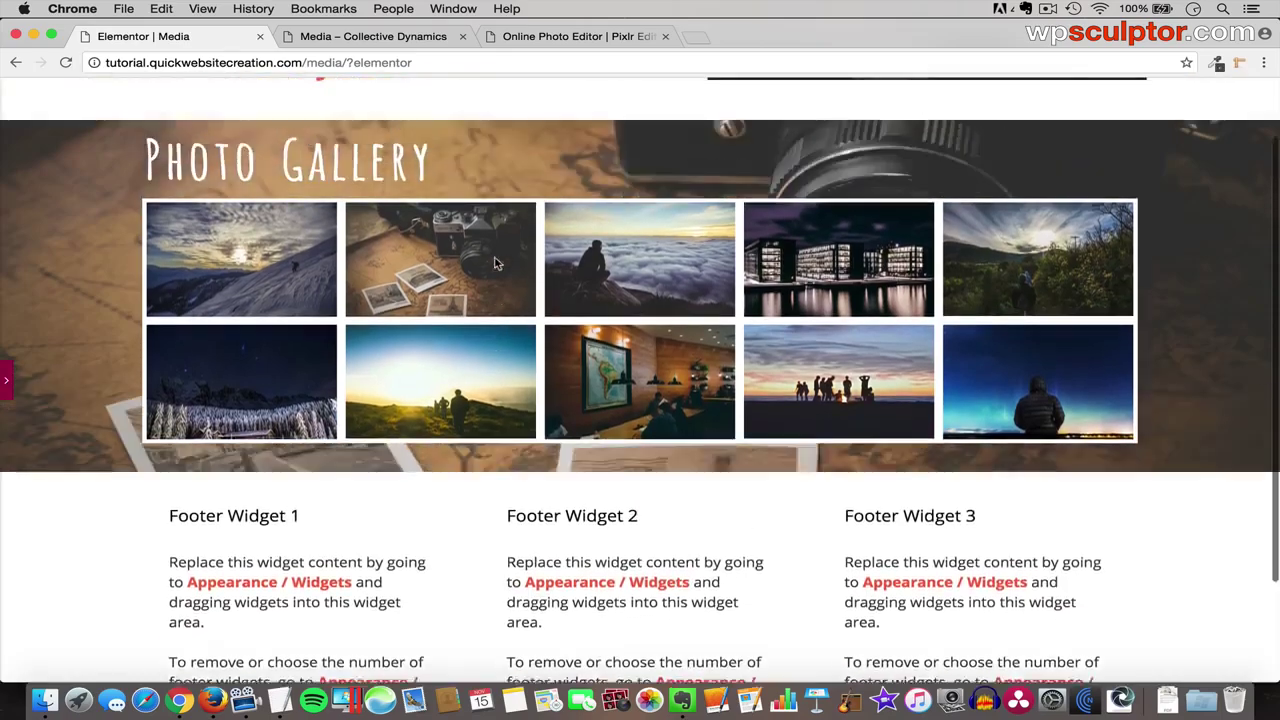
scroll(495, 262, down, 3)
scroll(495, 262, up, 3)
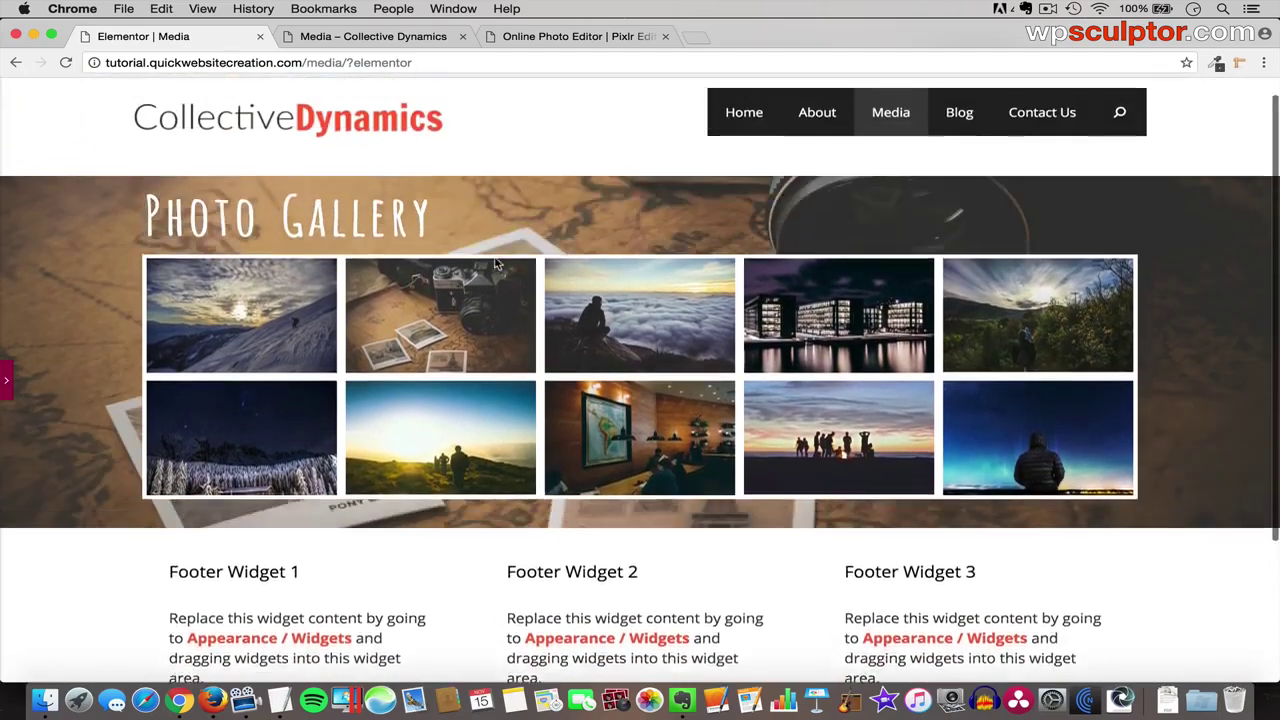
scroll(495, 262, down, 3)
scroll(495, 262, up, 3)
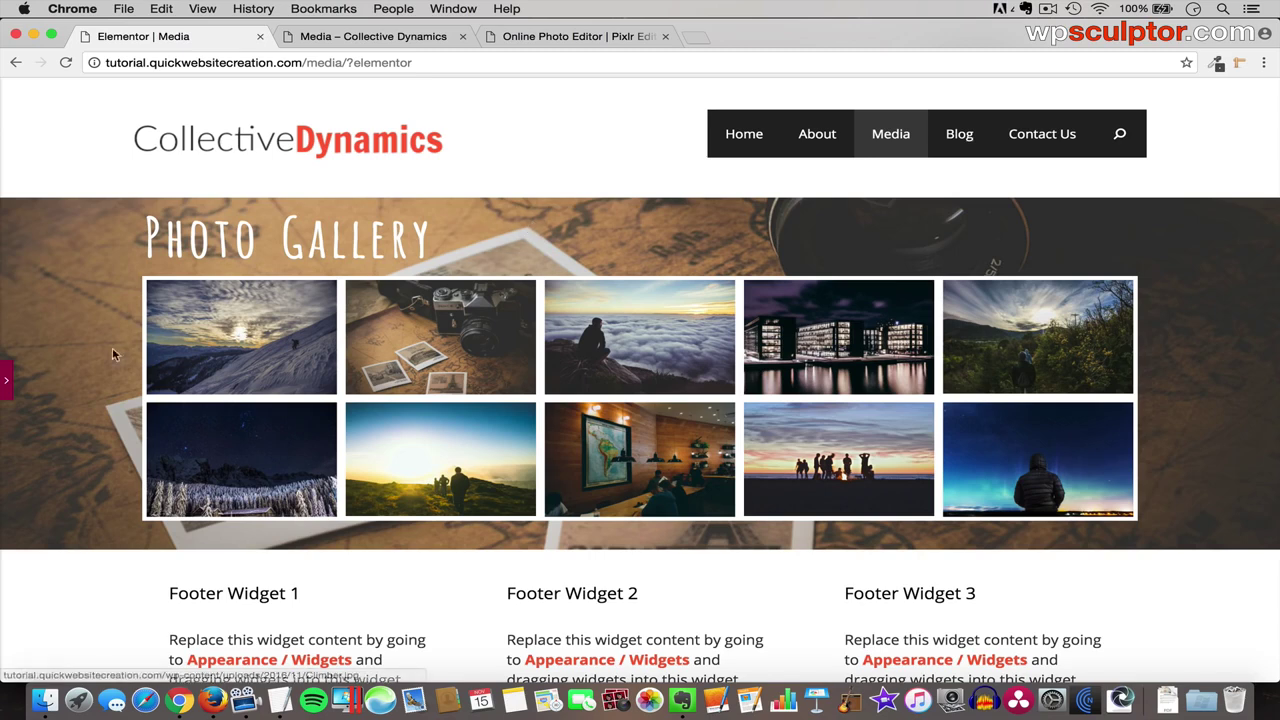
click(7, 378)
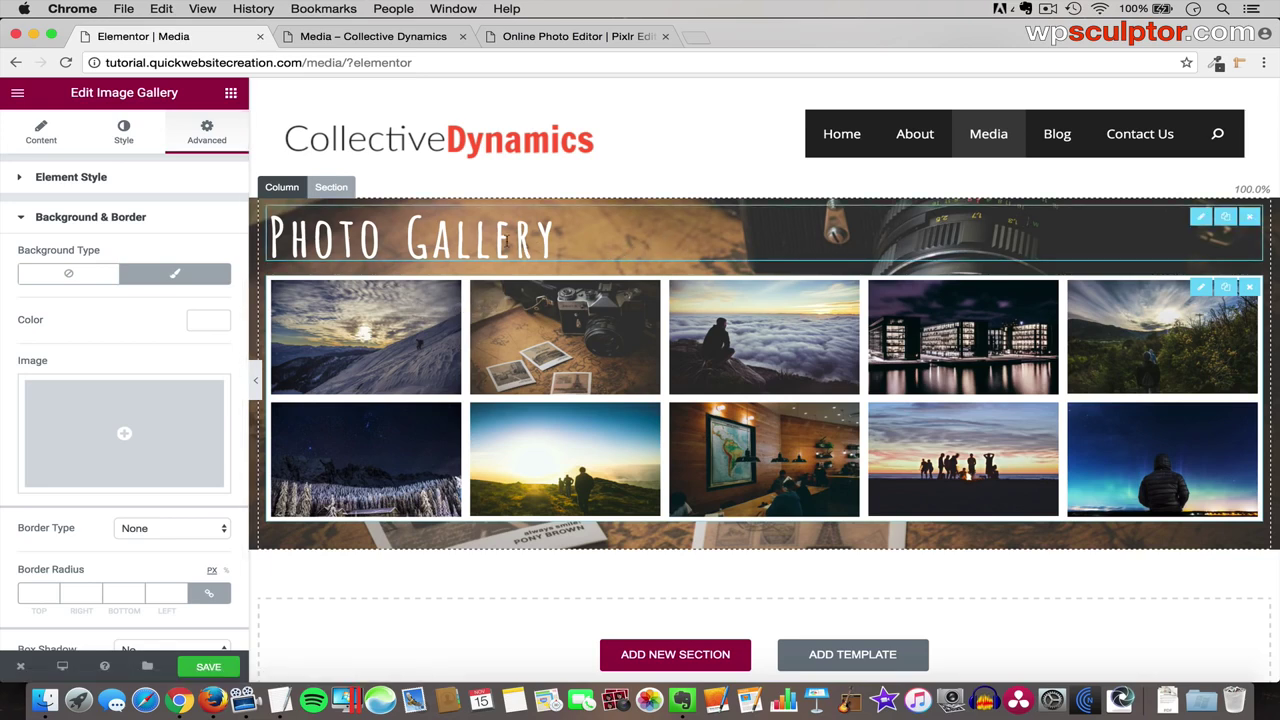
- Give the Photo Gallery section a Classic dark grey #222222 background overlay
click(335, 188)
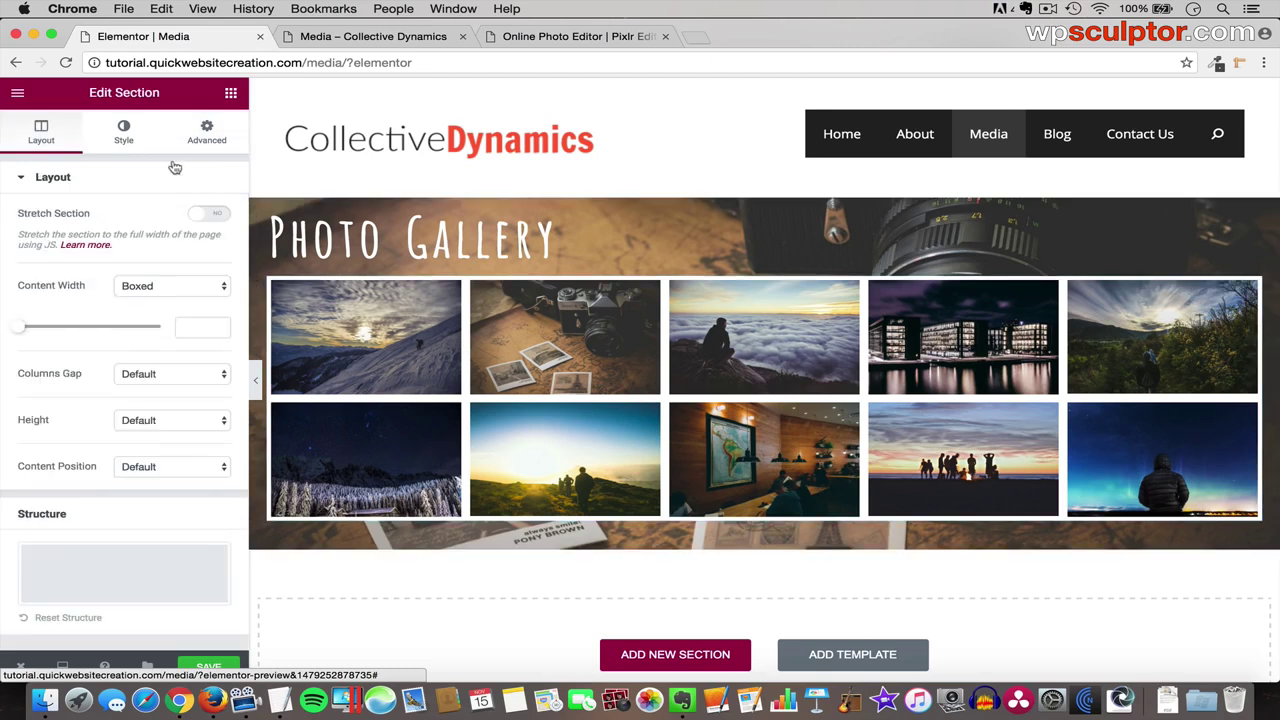
click(121, 138)
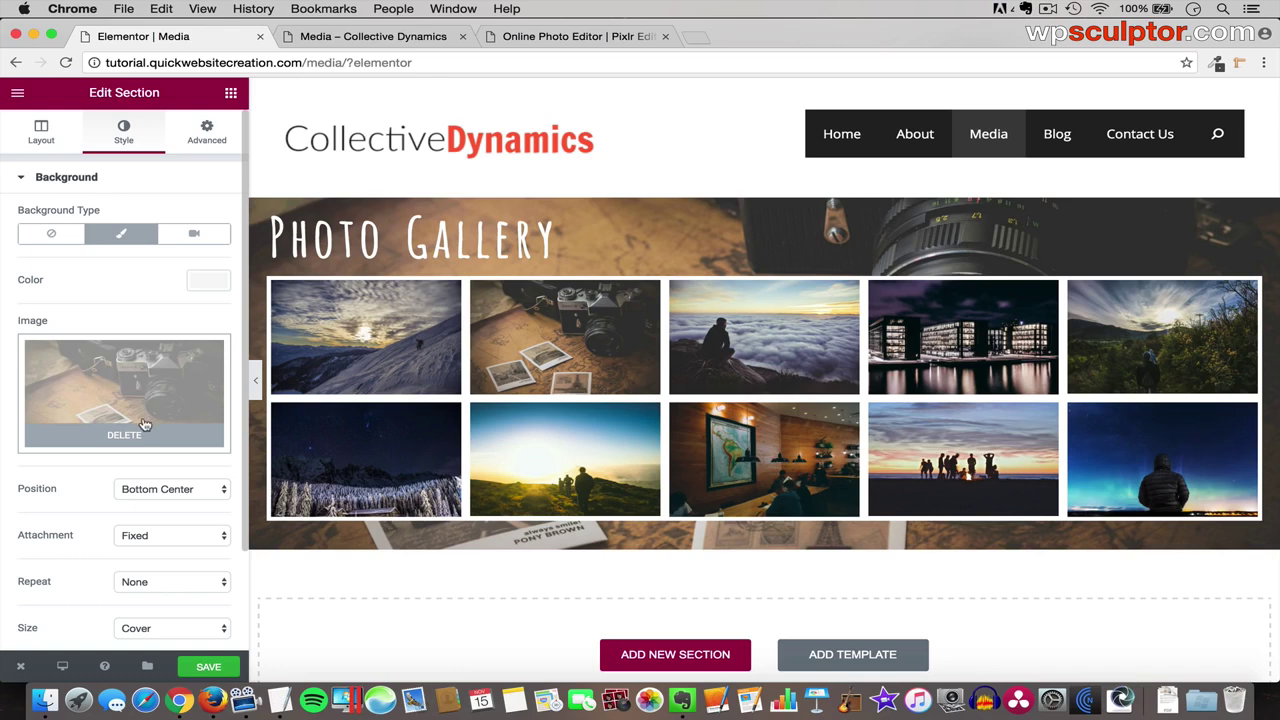
scroll(110, 480, down, 3)
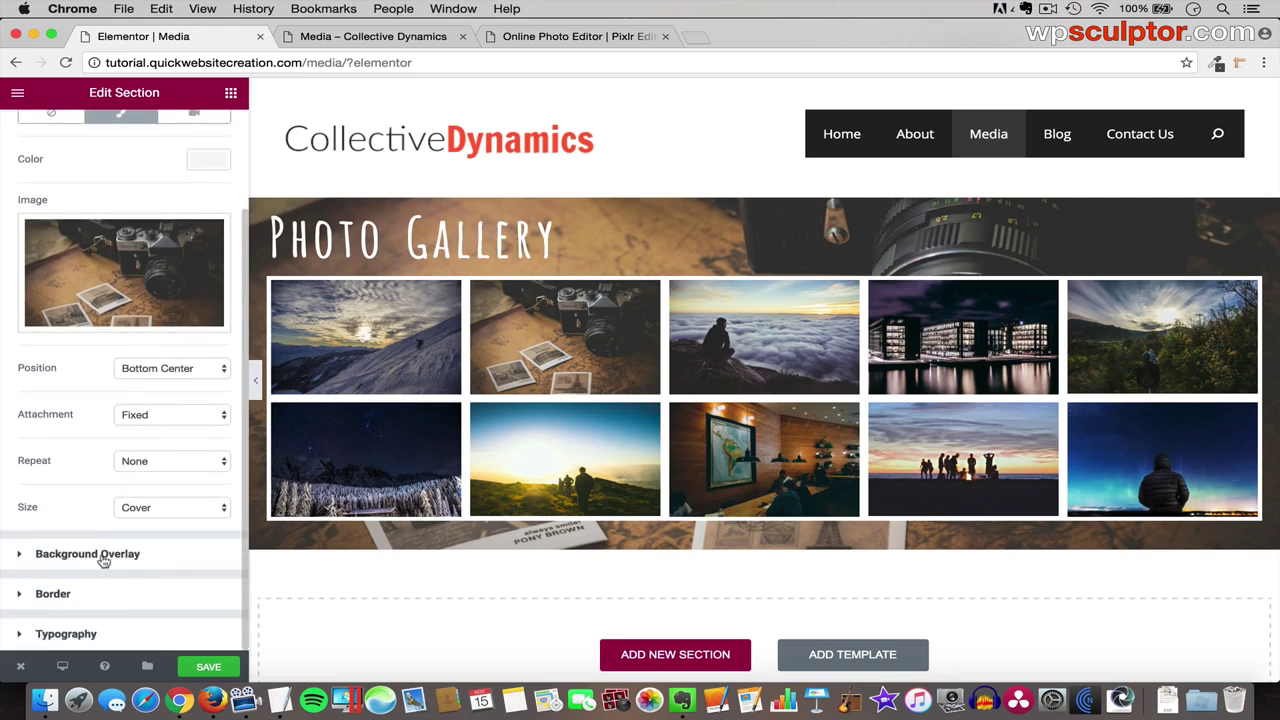
mouse_move(126, 311)
click(141, 554)
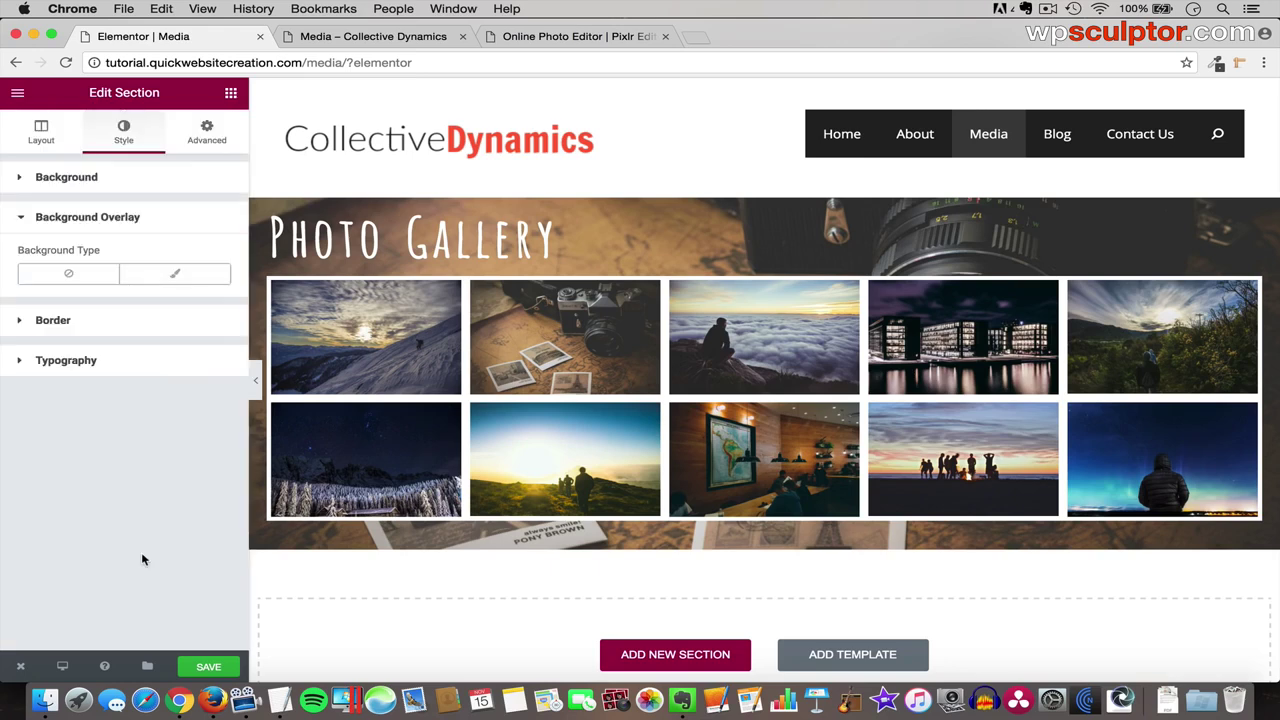
click(181, 281)
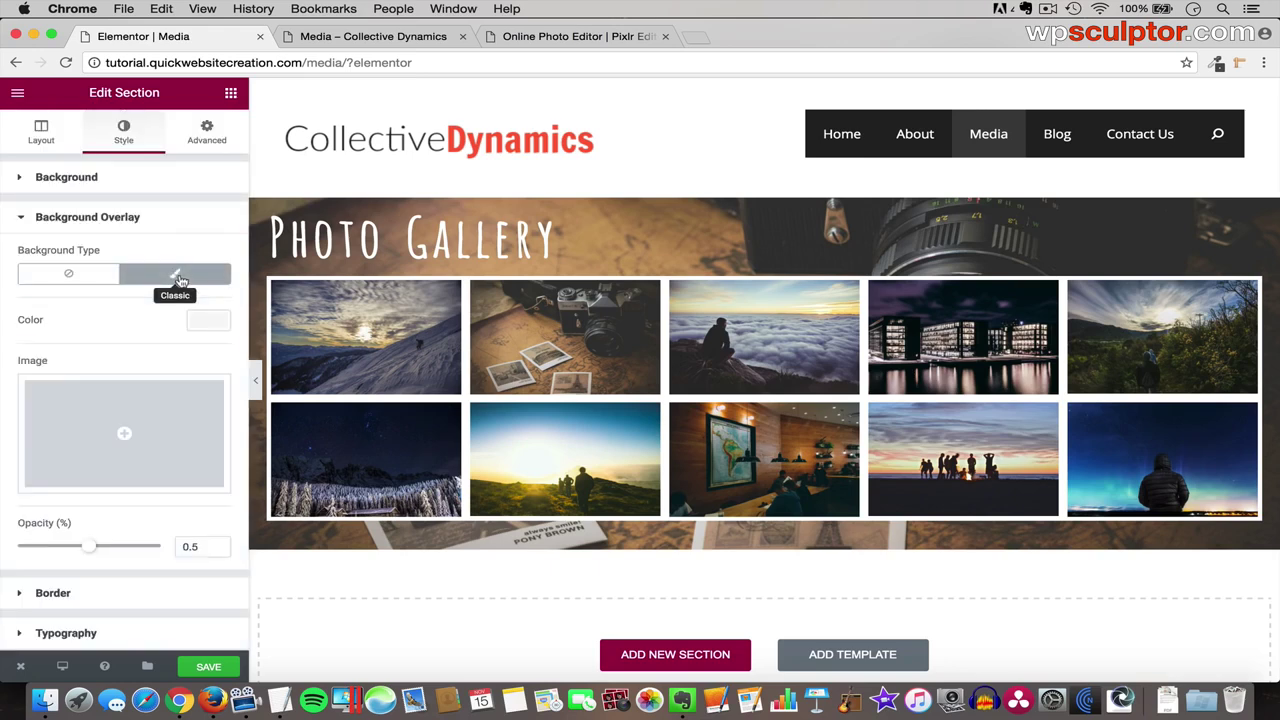
click(210, 322)
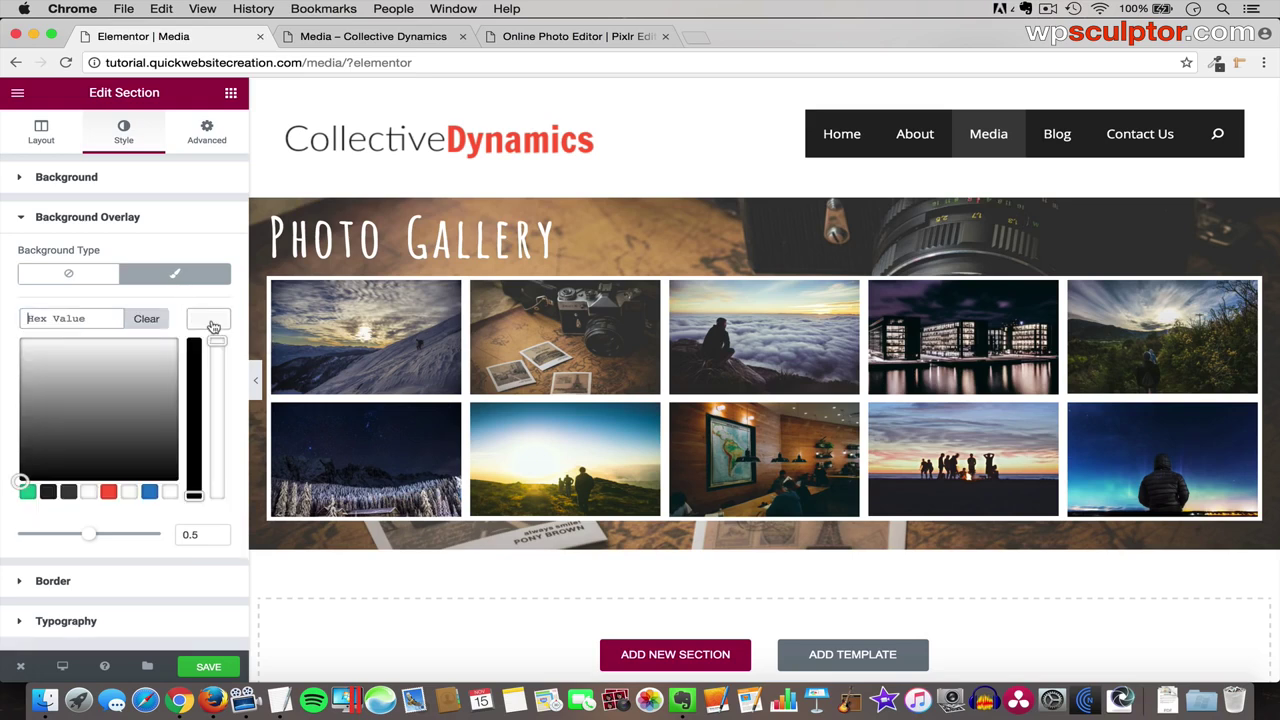
click(48, 492)
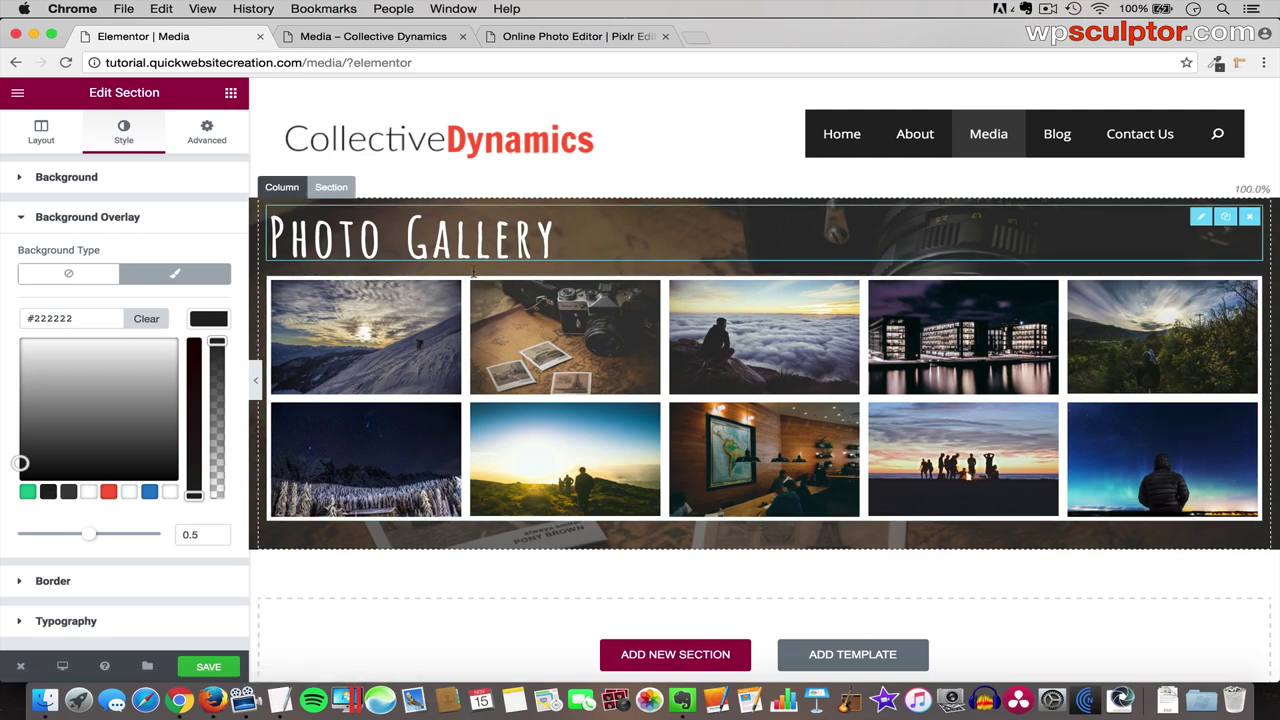
- Preview the darkened section and toggle the overlay off and on to compare
click(256, 381)
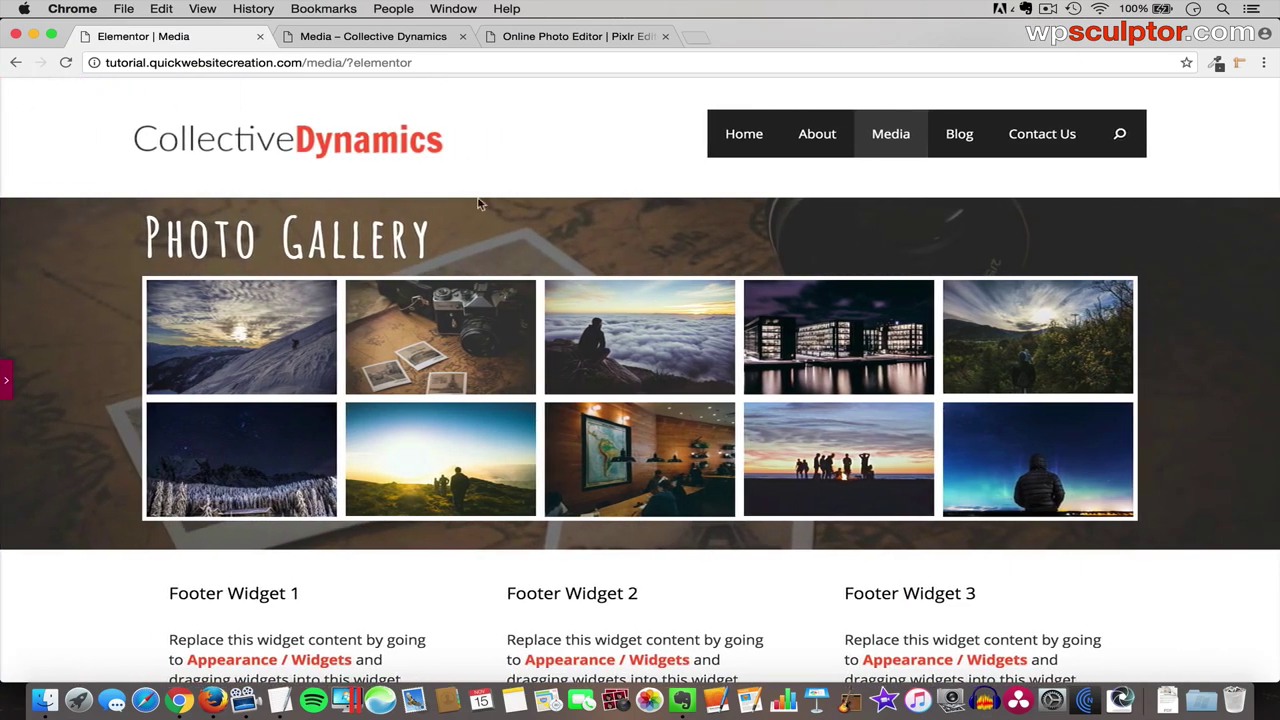
click(8, 385)
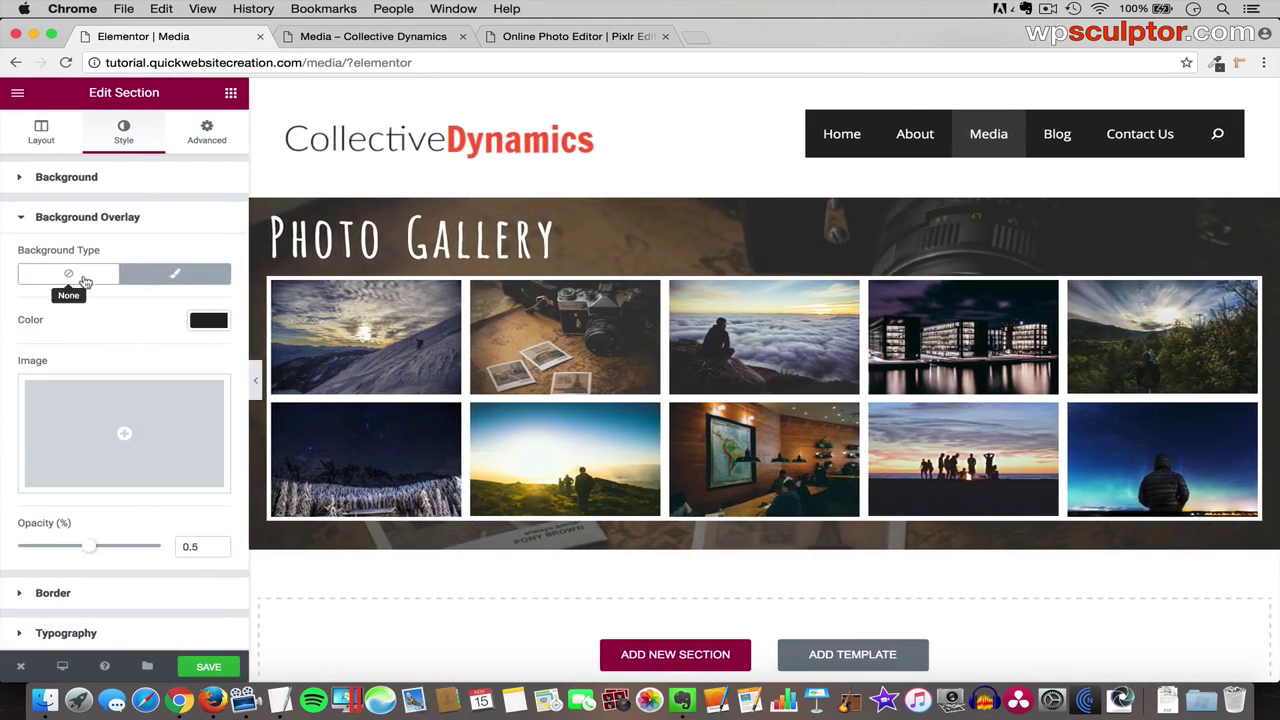
click(70, 276)
click(150, 278)
- Try blue, teal, purple and green #27b258 overlays, testing full and partial opacity
click(208, 322)
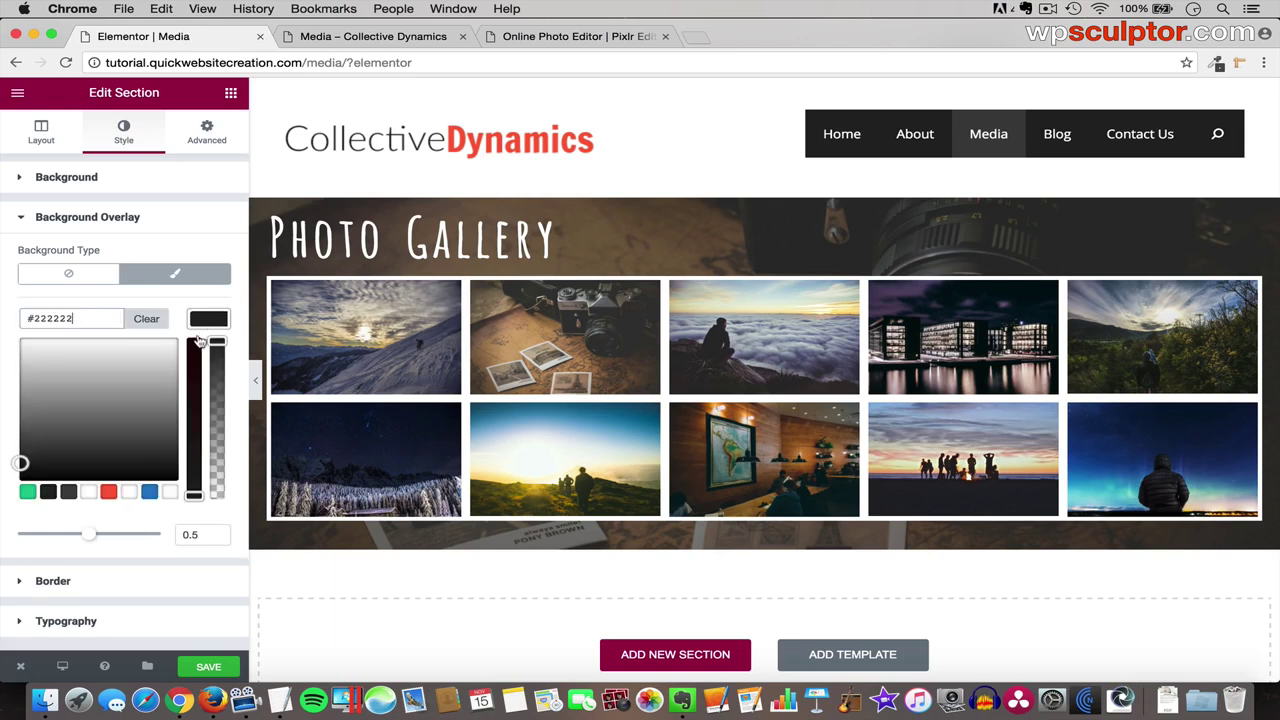
click(149, 492)
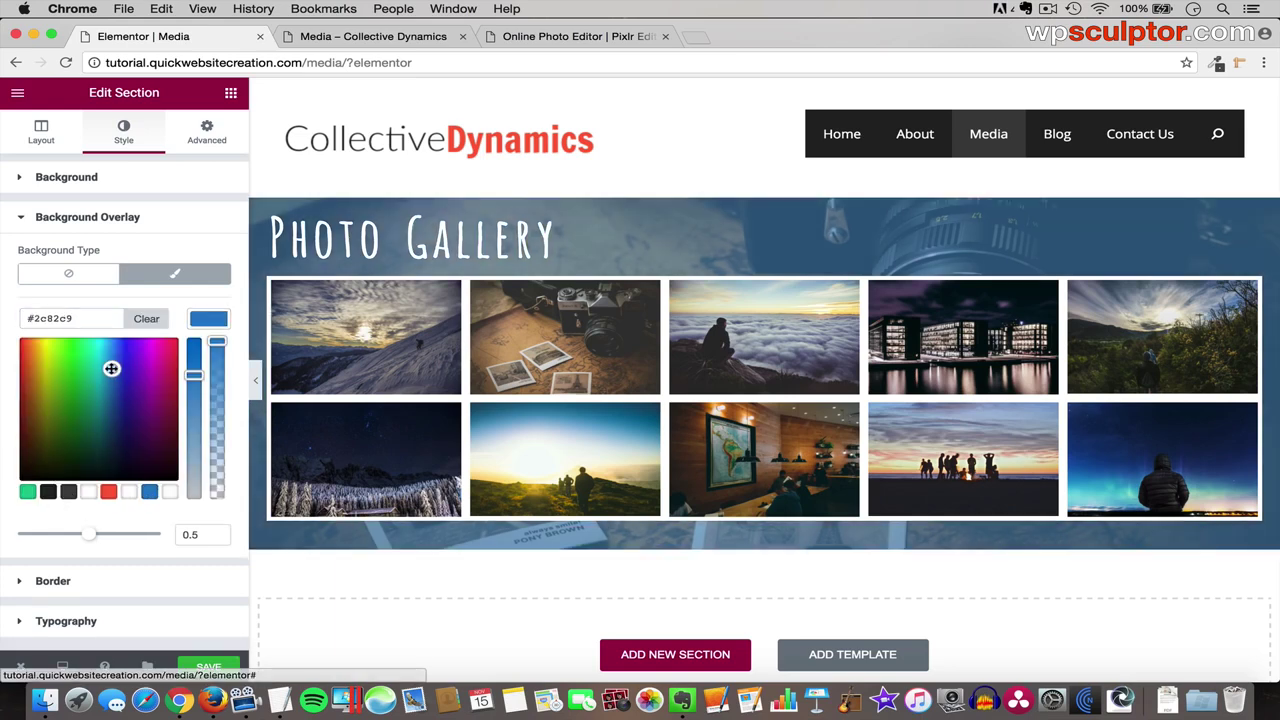
click(101, 368)
drag(65, 369, 152, 376)
click(82, 380)
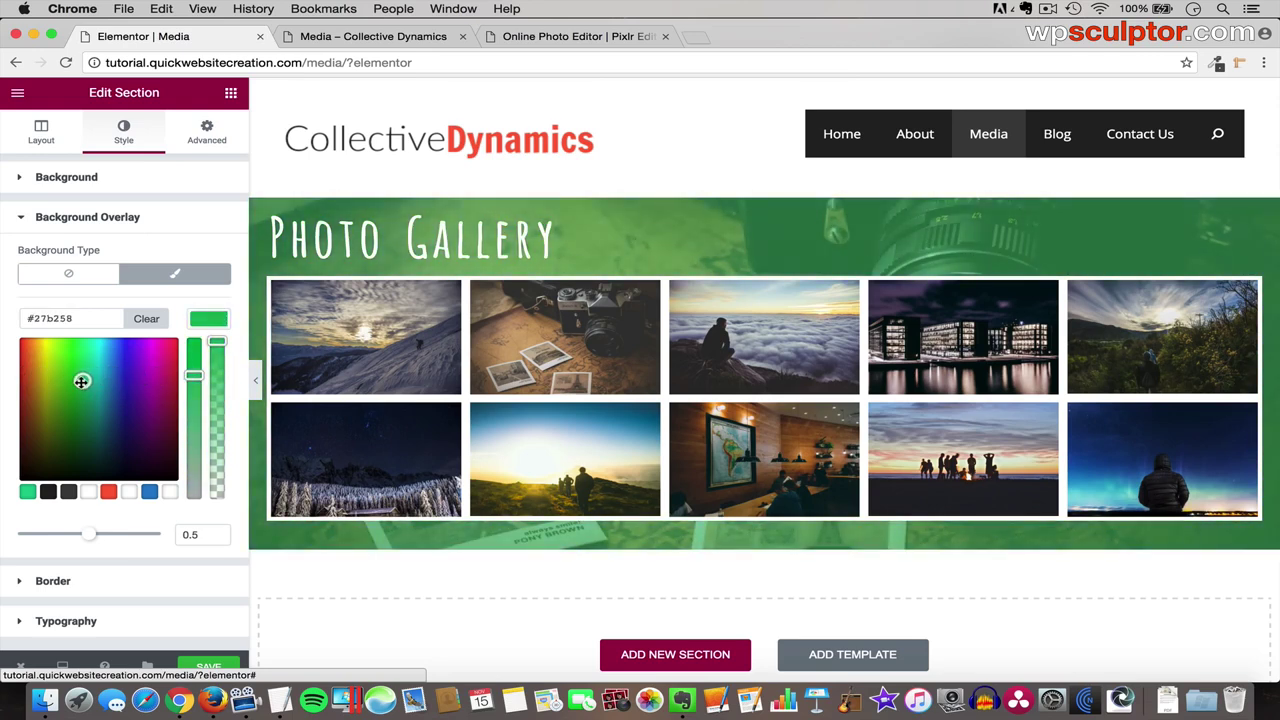
click(207, 320)
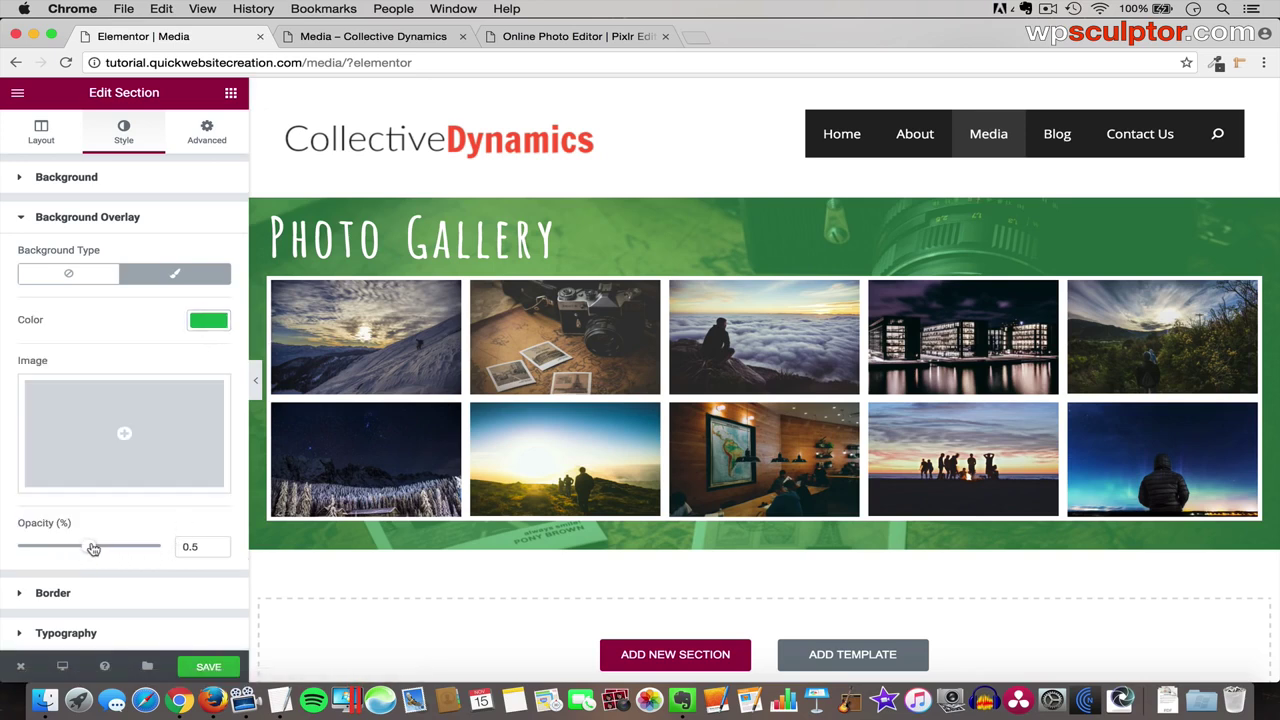
drag(92, 548, 163, 546)
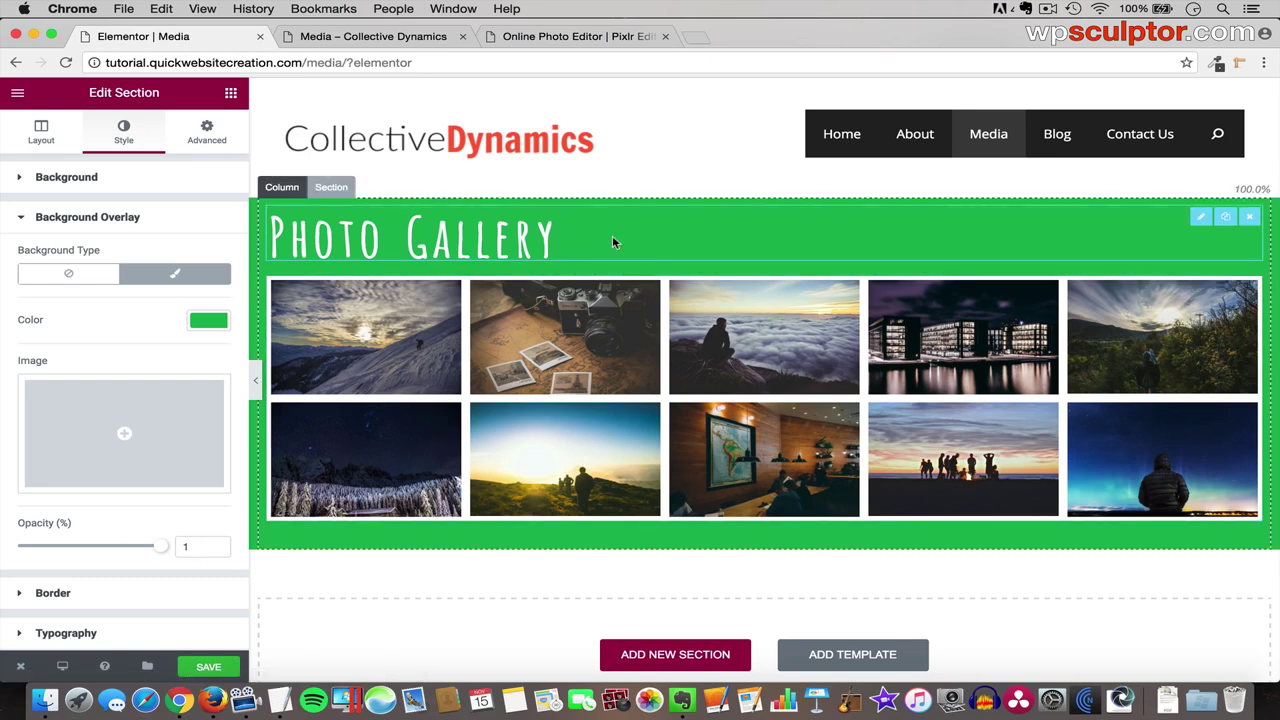
drag(160, 547, 89, 549)
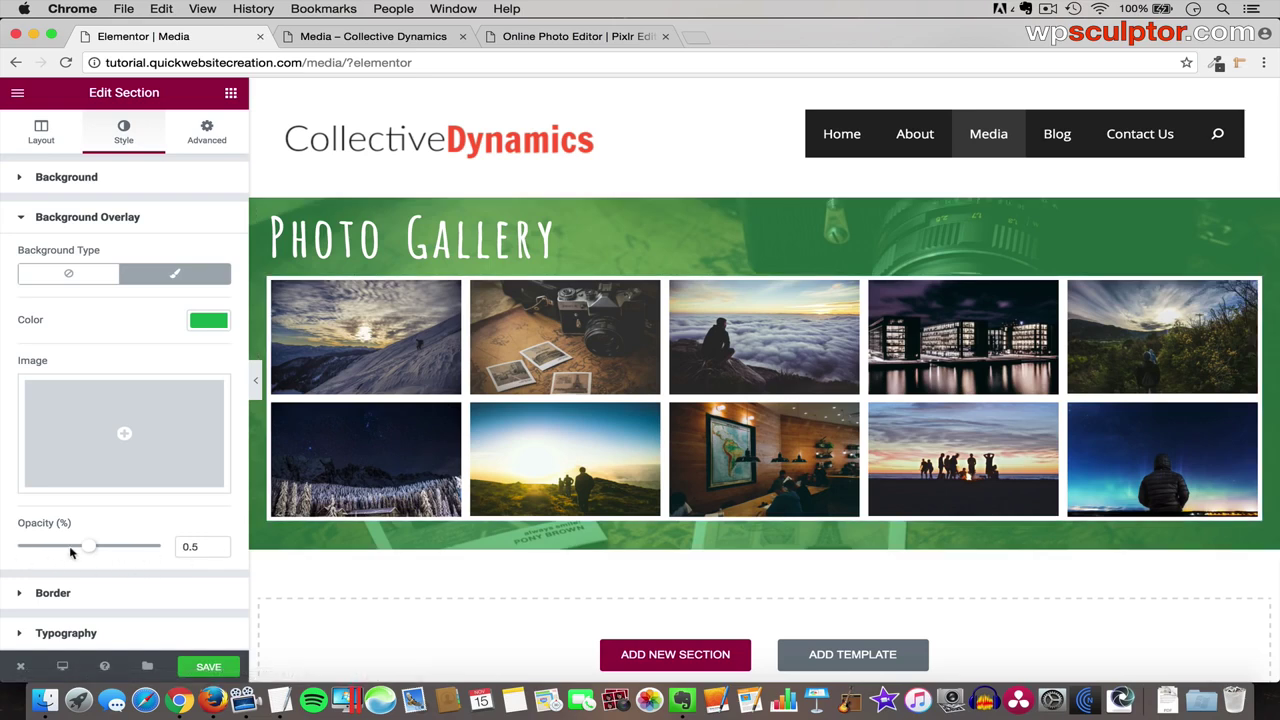
- Revert the overlay to #222222 at 0.5 opacity and save the page
click(205, 322)
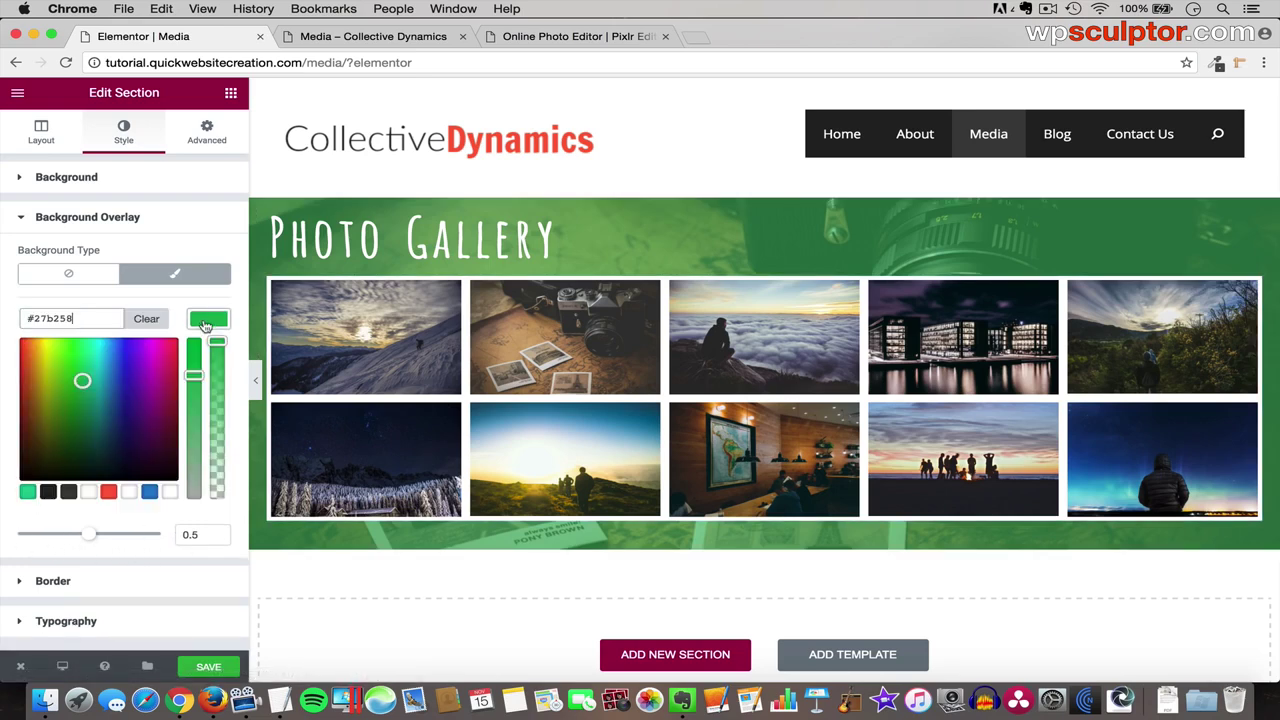
click(48, 492)
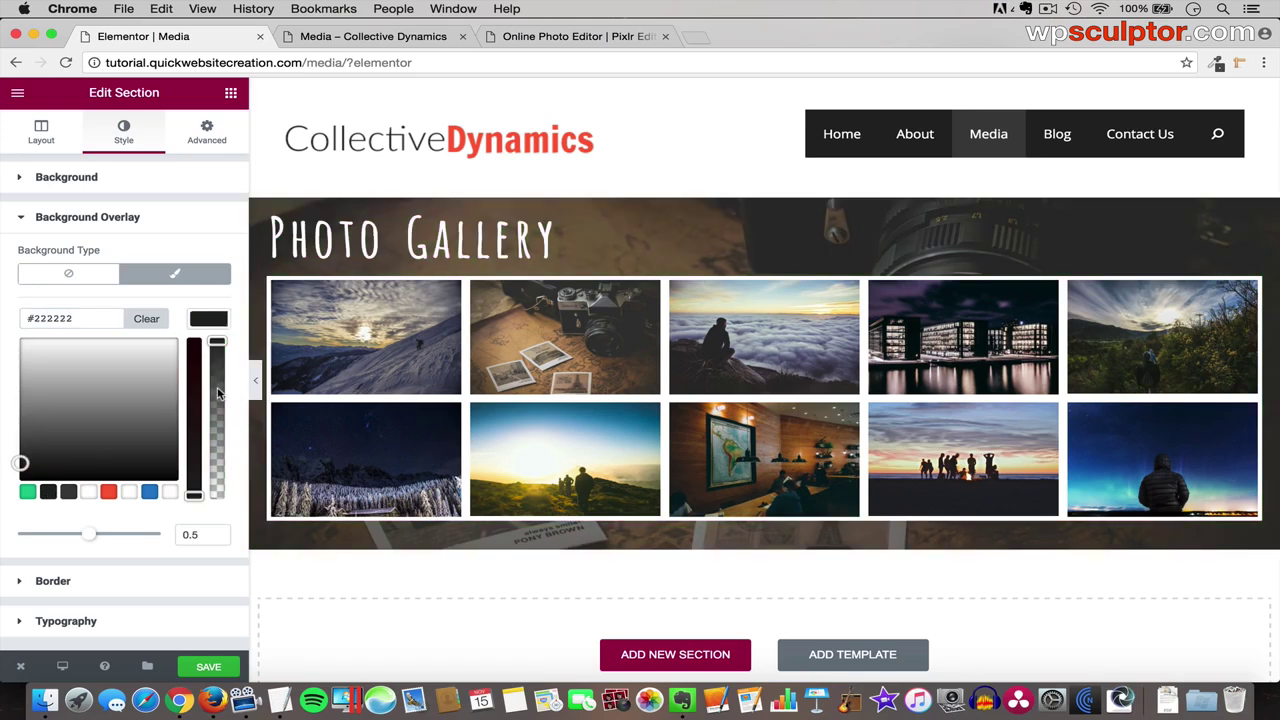
click(214, 668)
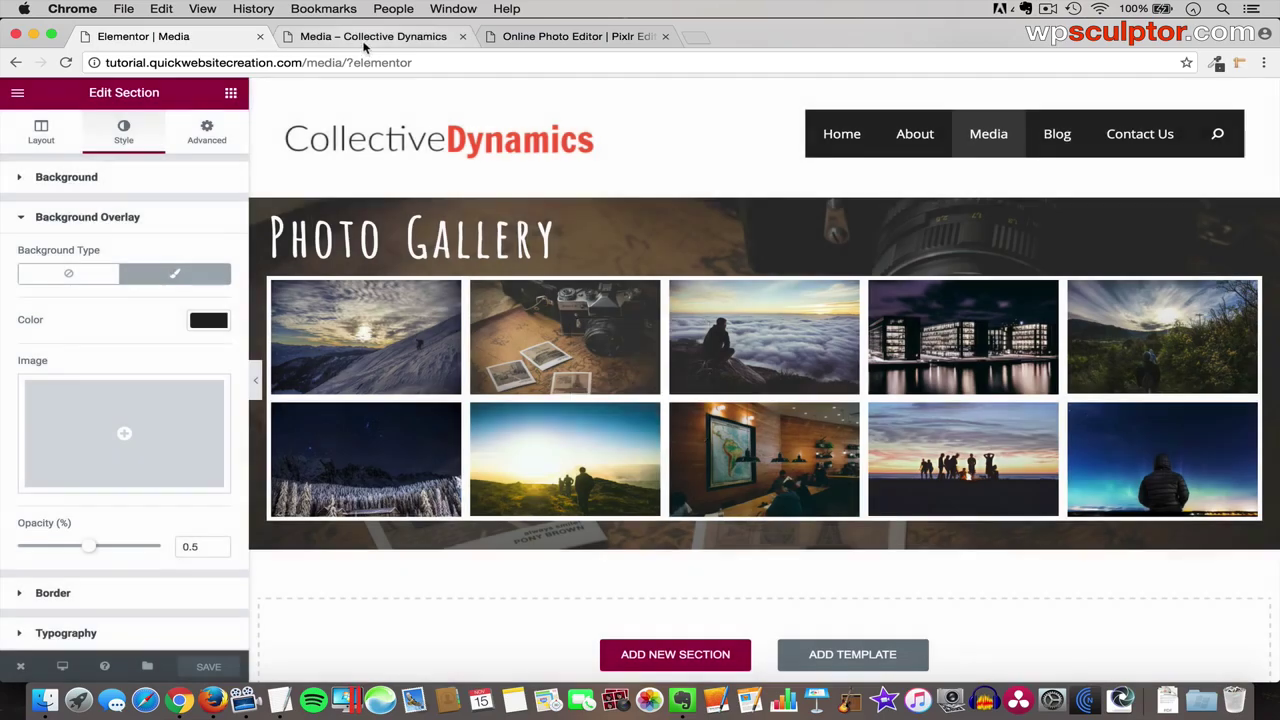
click(373, 36)
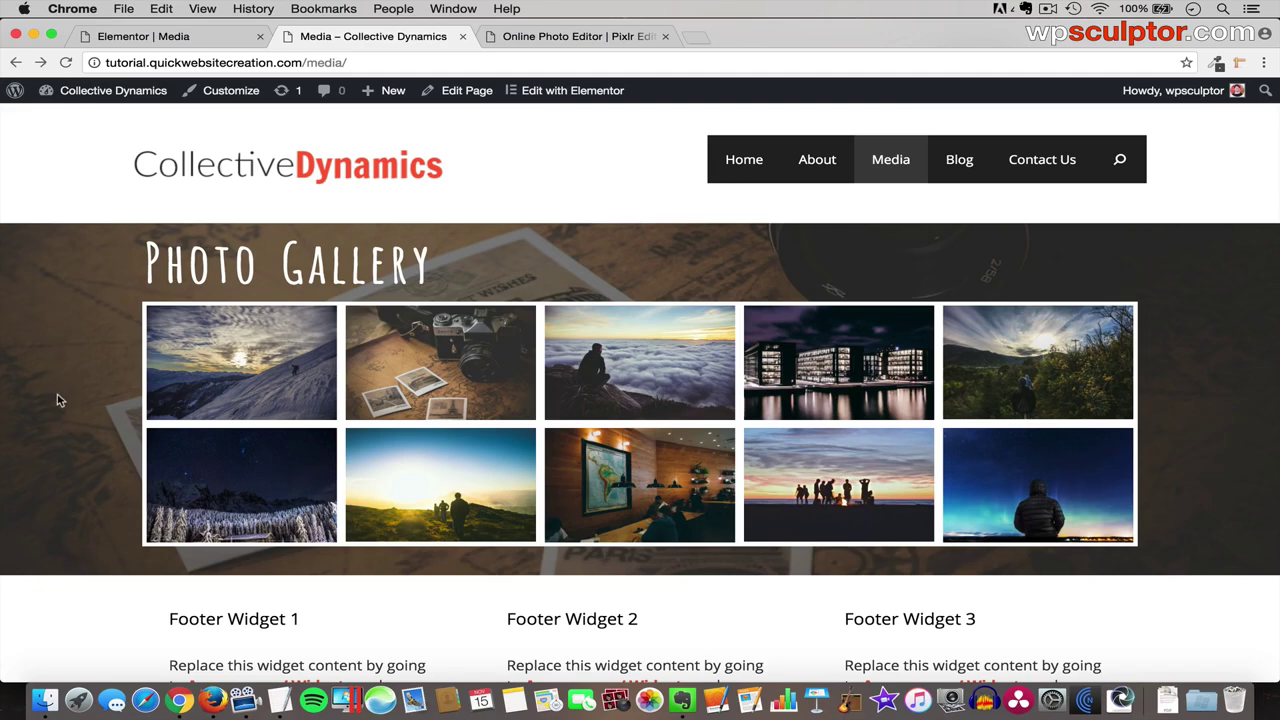
scroll(57, 400, down, 2)
scroll(57, 400, up, 2)
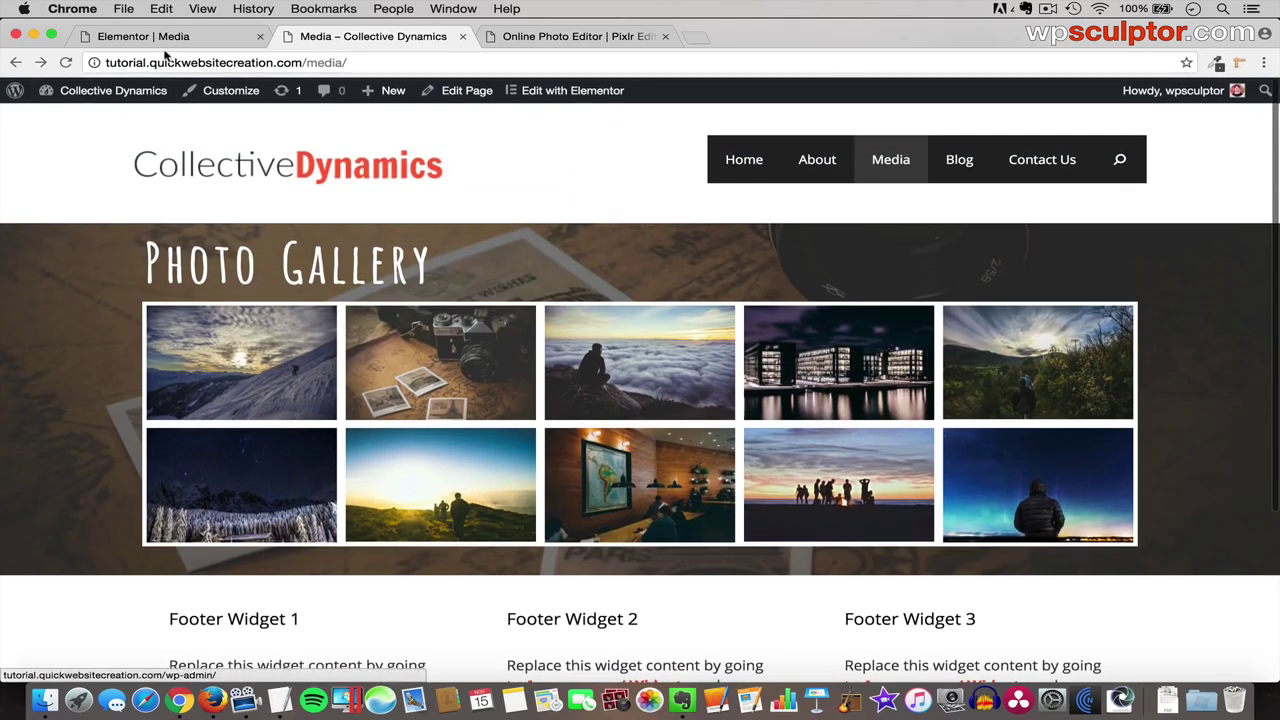
click(200, 36)
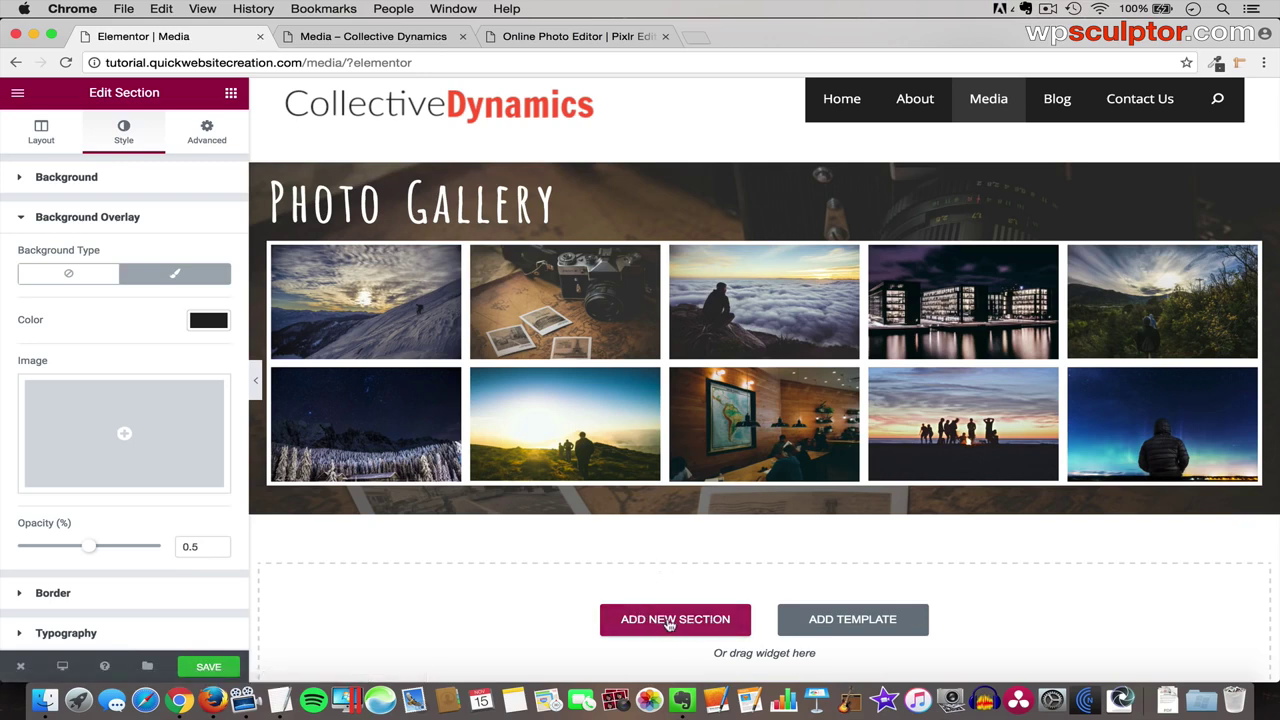
- Add a single-column section below the gallery section
click(674, 621)
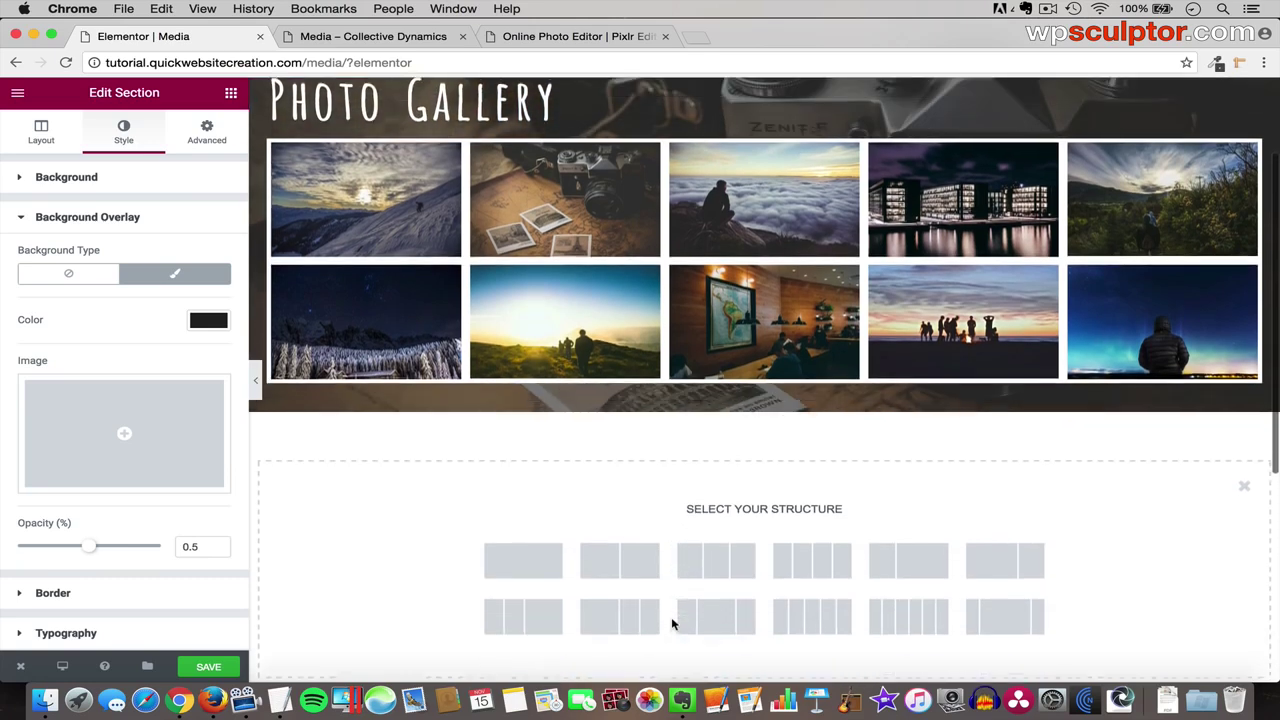
click(533, 559)
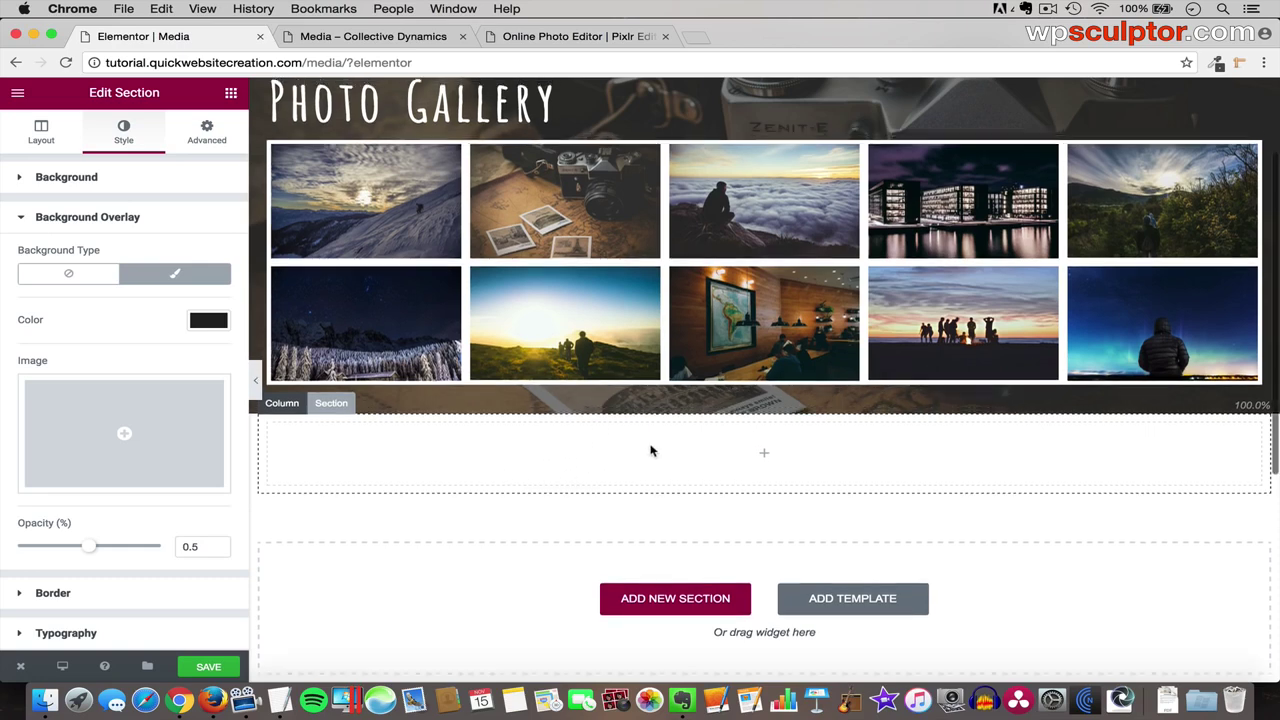
scroll(650, 450, up, 3)
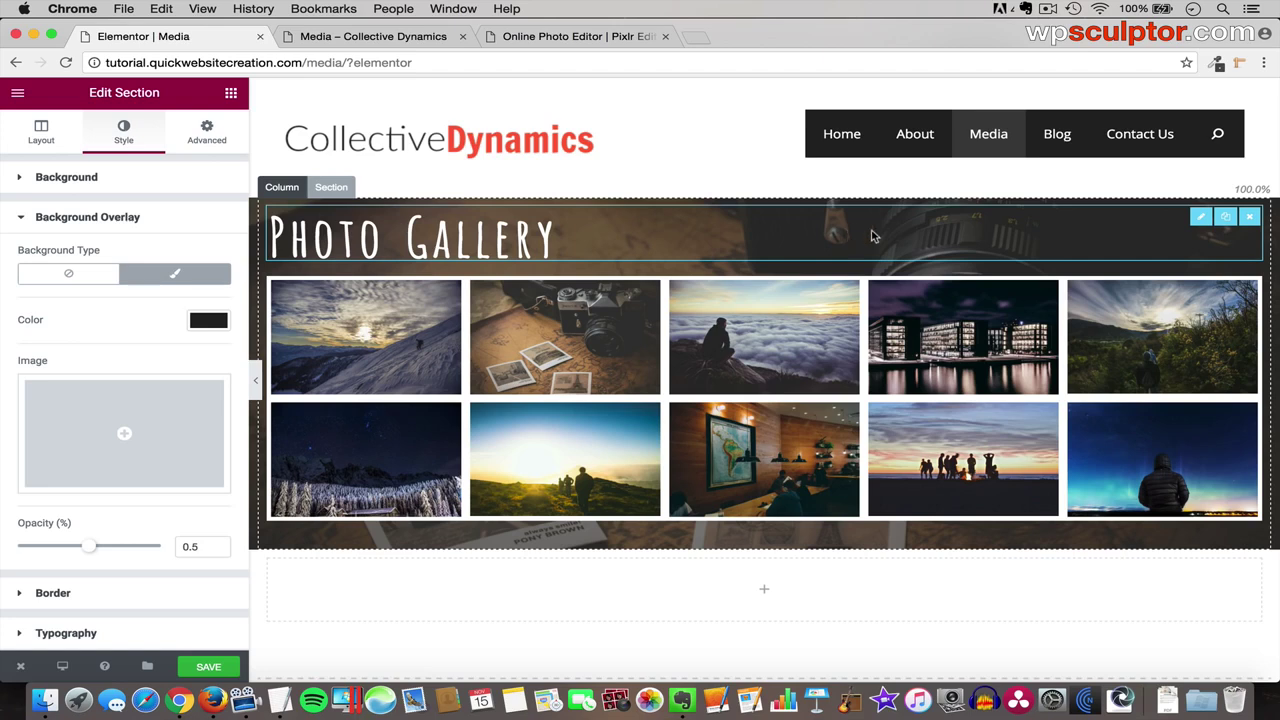
- Duplicate the Photo Gallery heading and move the copy into the new section
click(1229, 219)
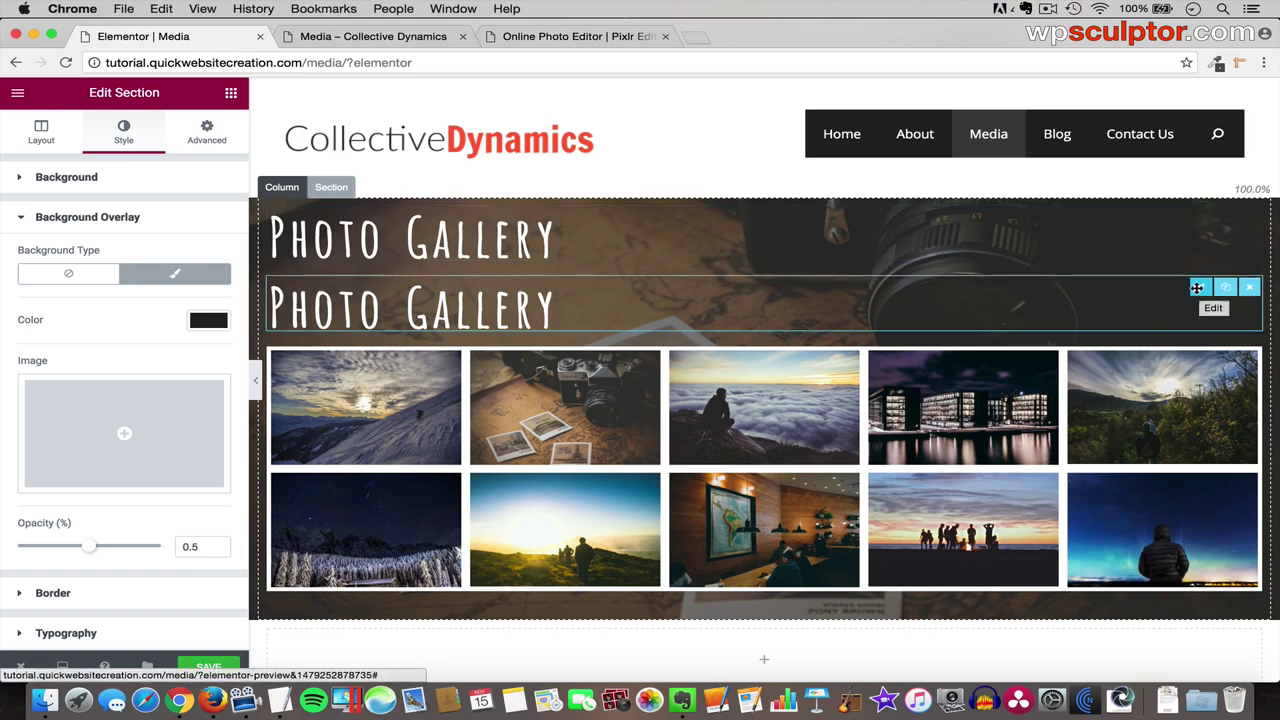
drag(1197, 289, 751, 589)
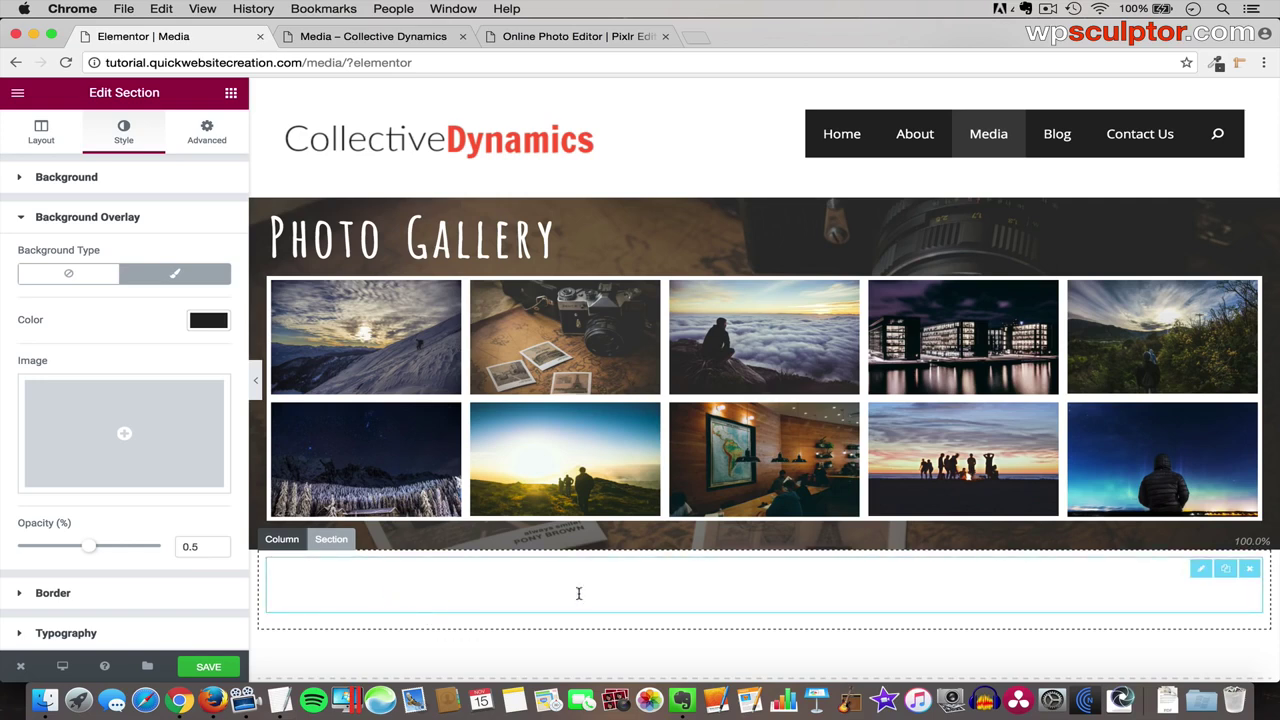
click(1197, 570)
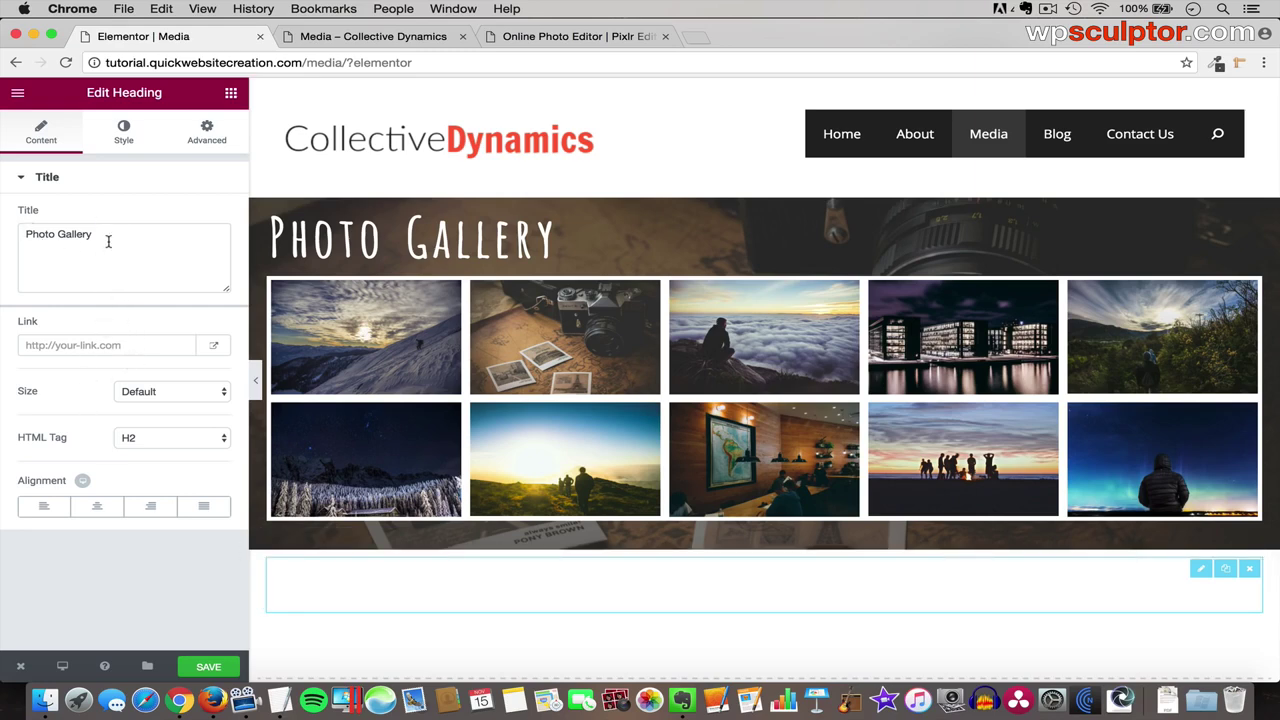
- Set the copied heading's text colour to dark #222222
click(124, 133)
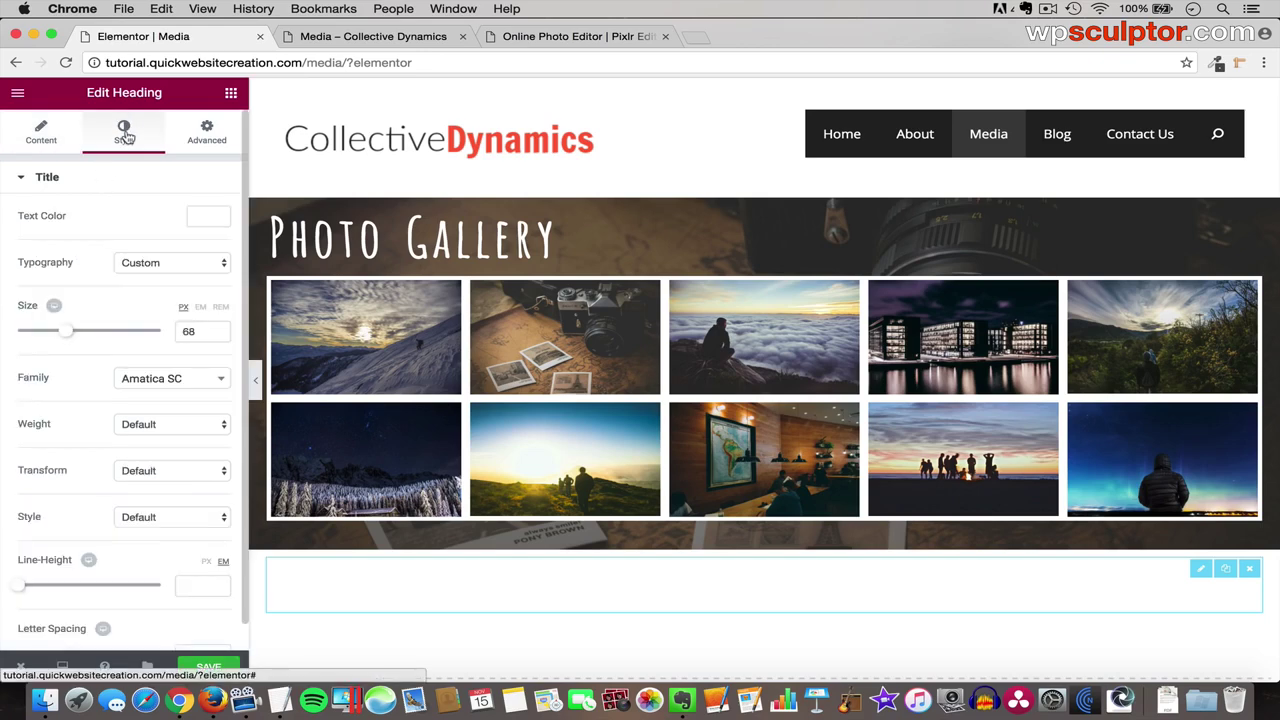
click(212, 222)
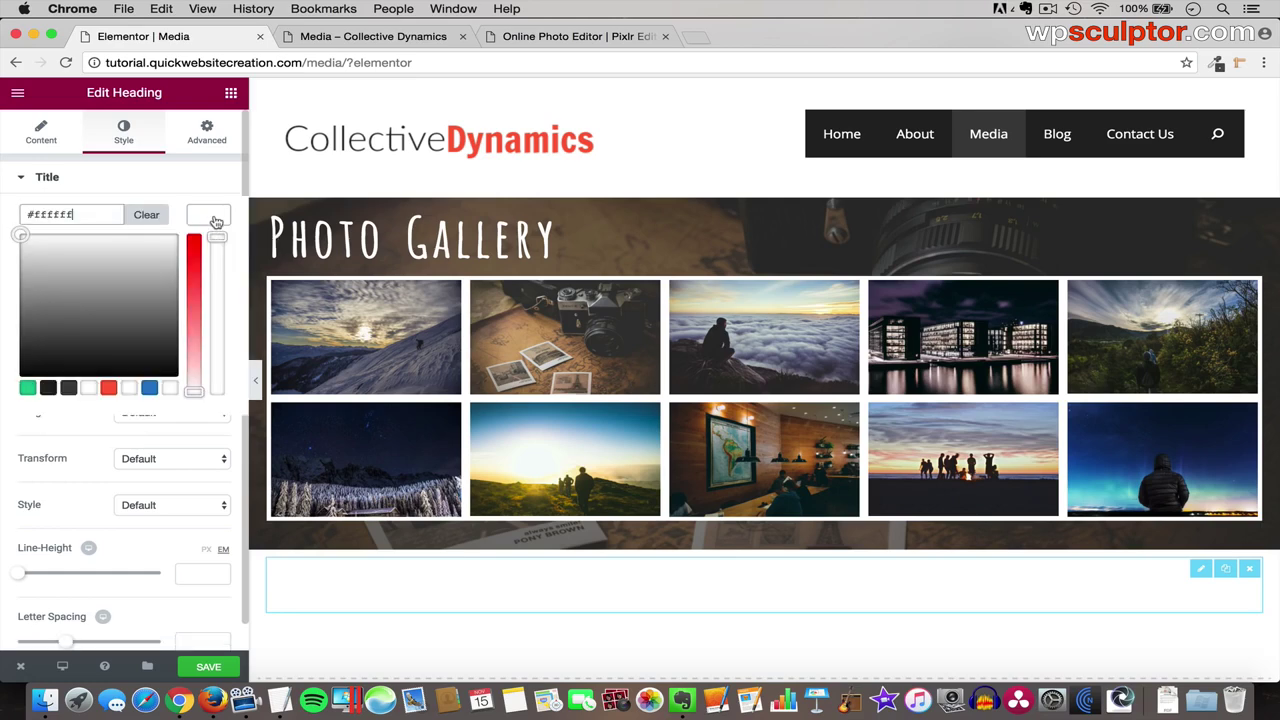
click(48, 388)
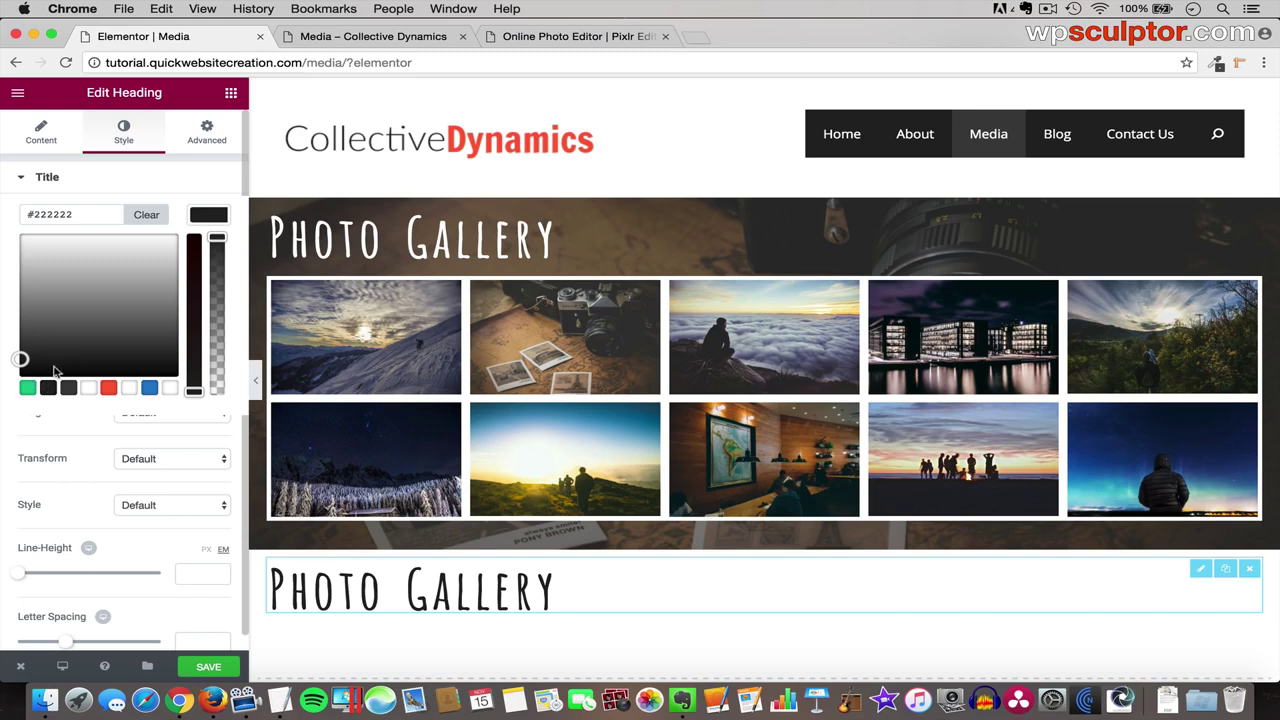
- Change the heading's title from 'Photo Gallery' to 'Video'
click(40, 142)
drag(116, 238, 3, 234)
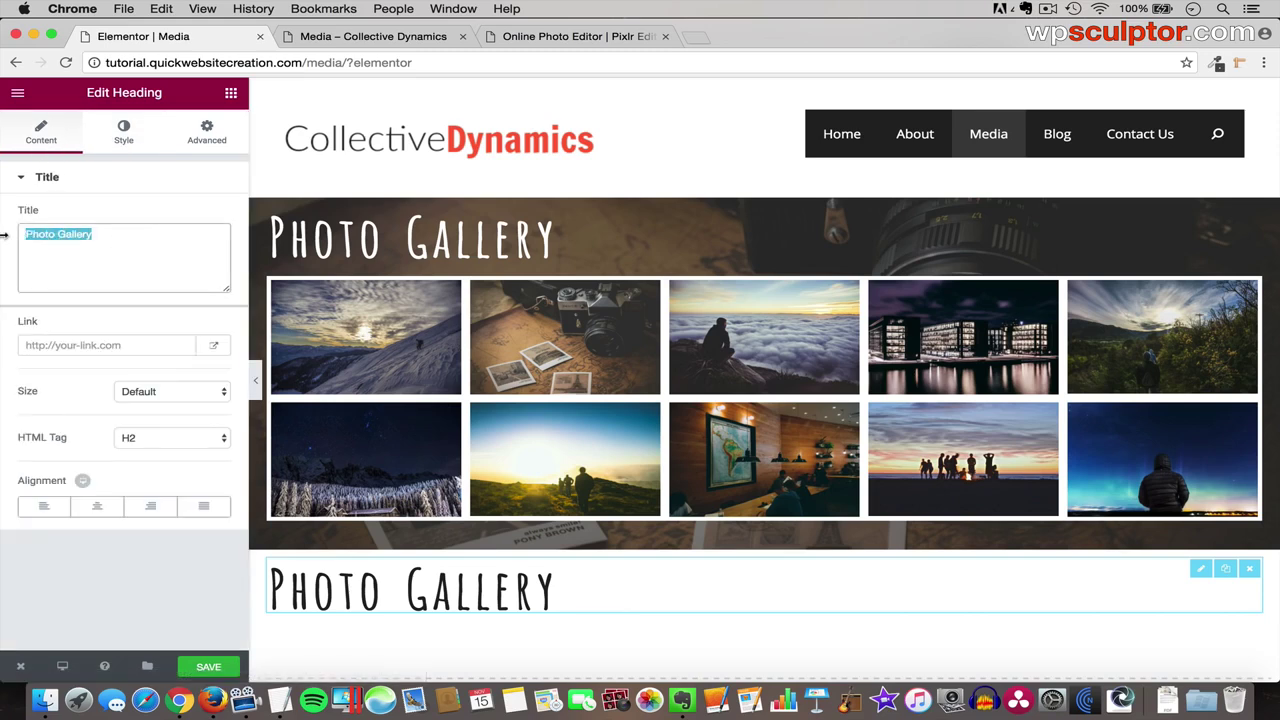
text(Video)
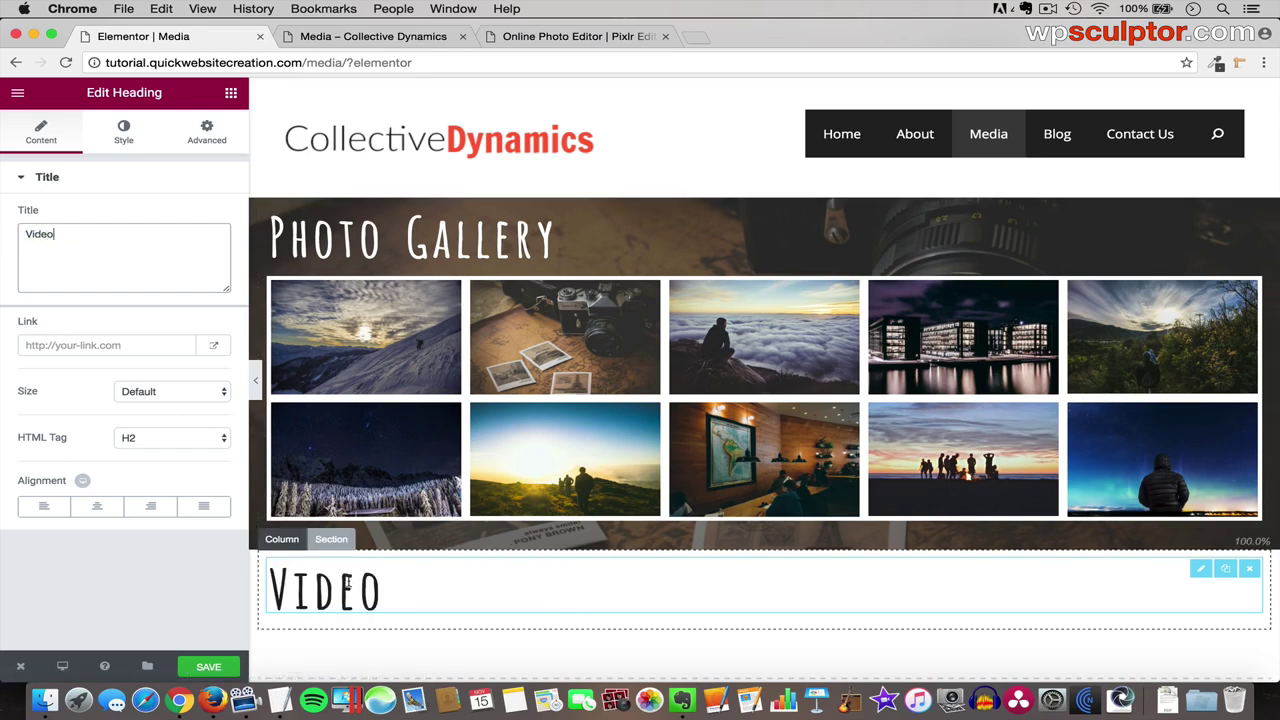
click(231, 93)
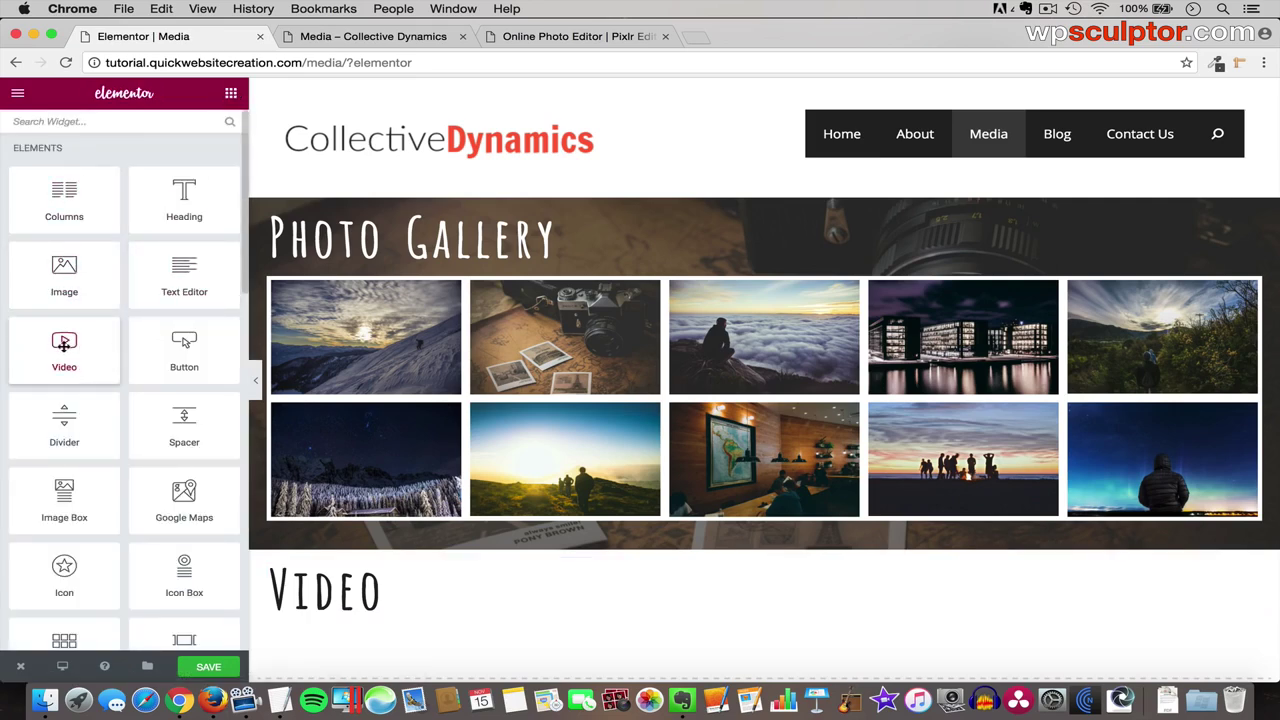
- Place a Video widget under the Video heading with YouTube as source and an empty link
drag(66, 348, 373, 618)
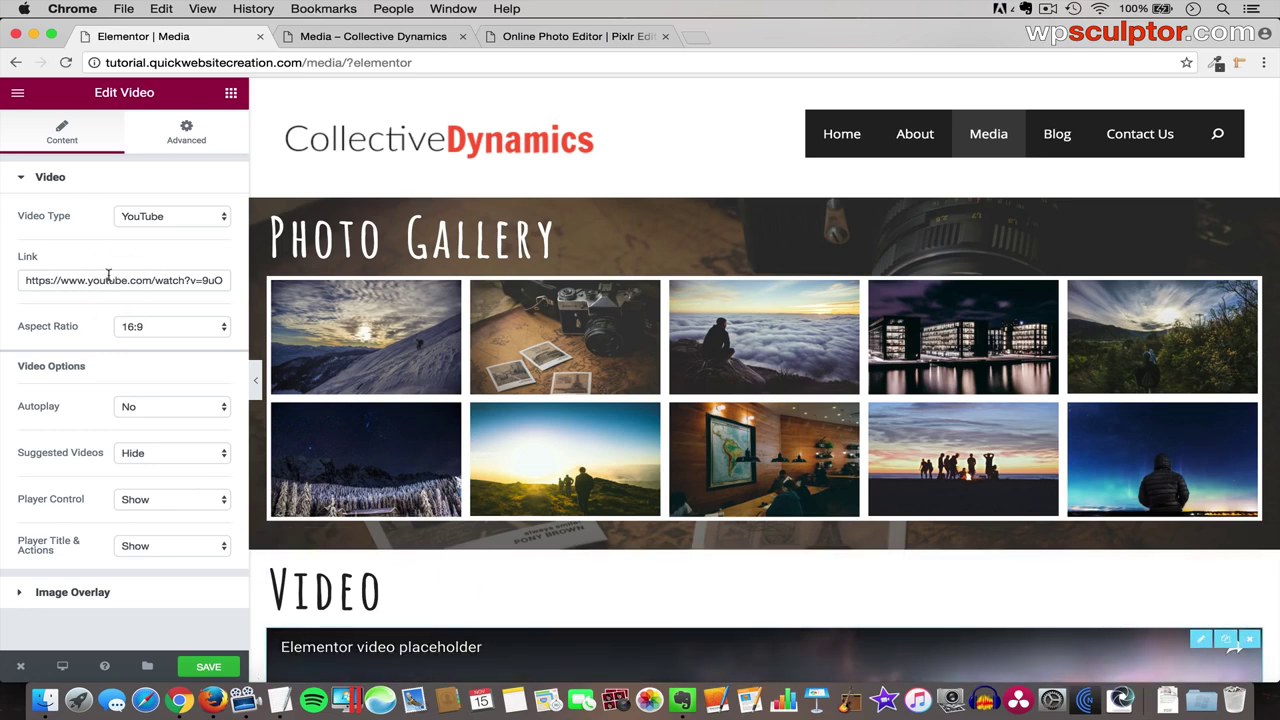
click(179, 223)
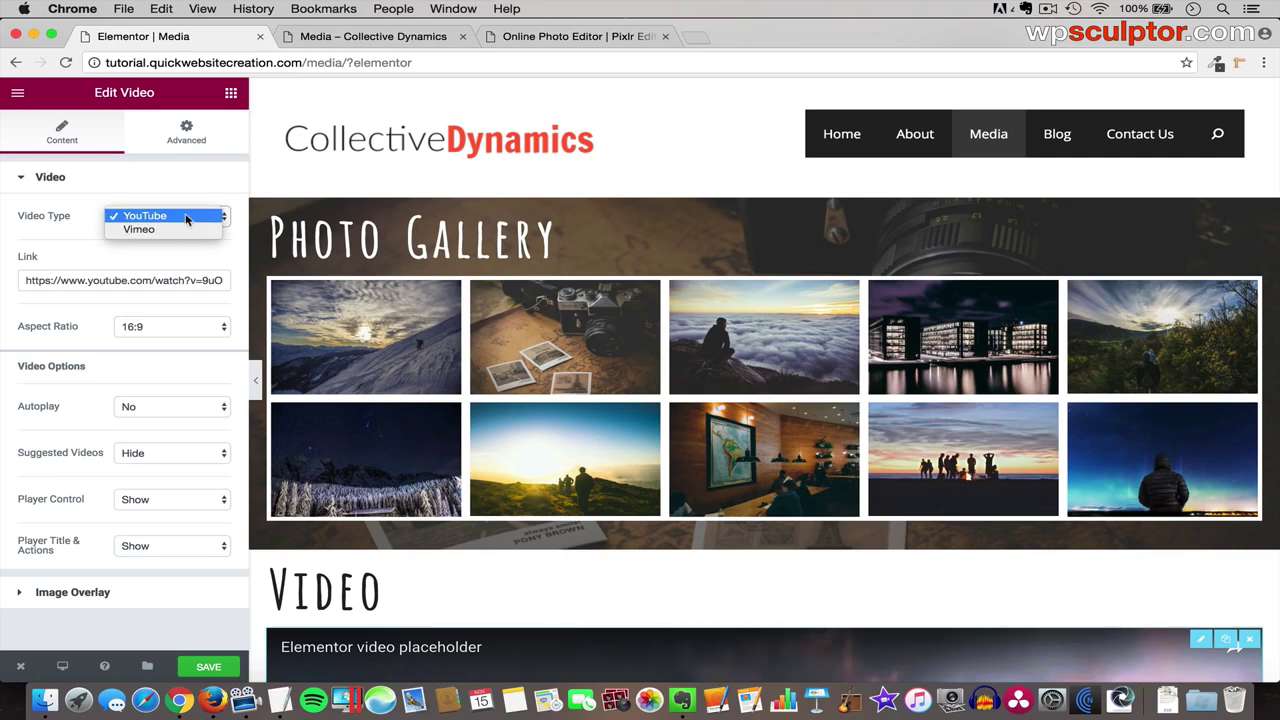
click(187, 218)
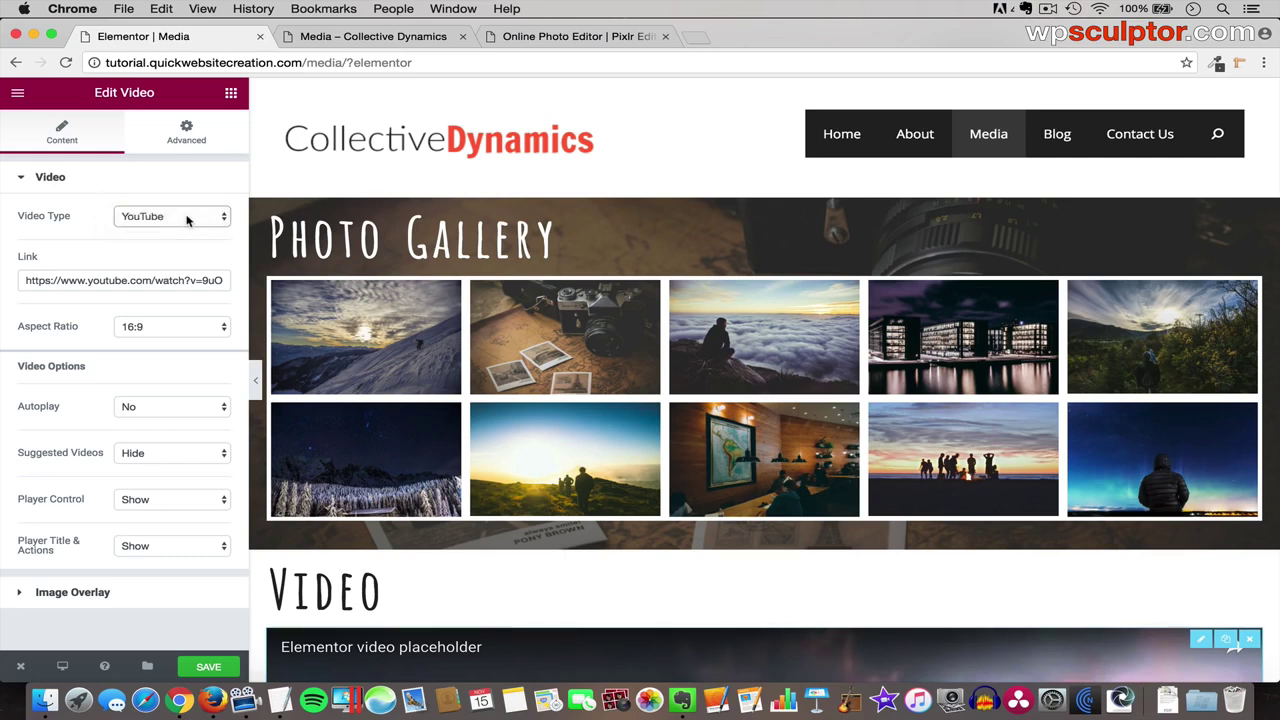
click(150, 280)
key(super+a)
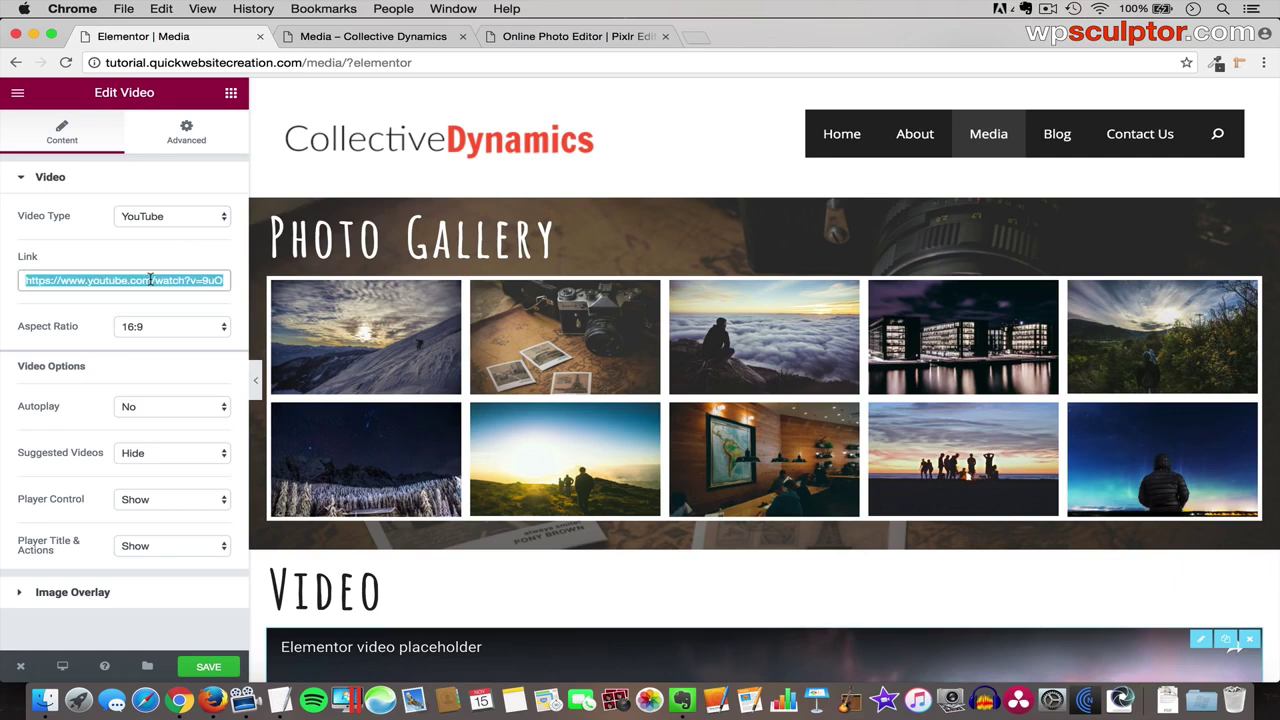
key(BackSpace)
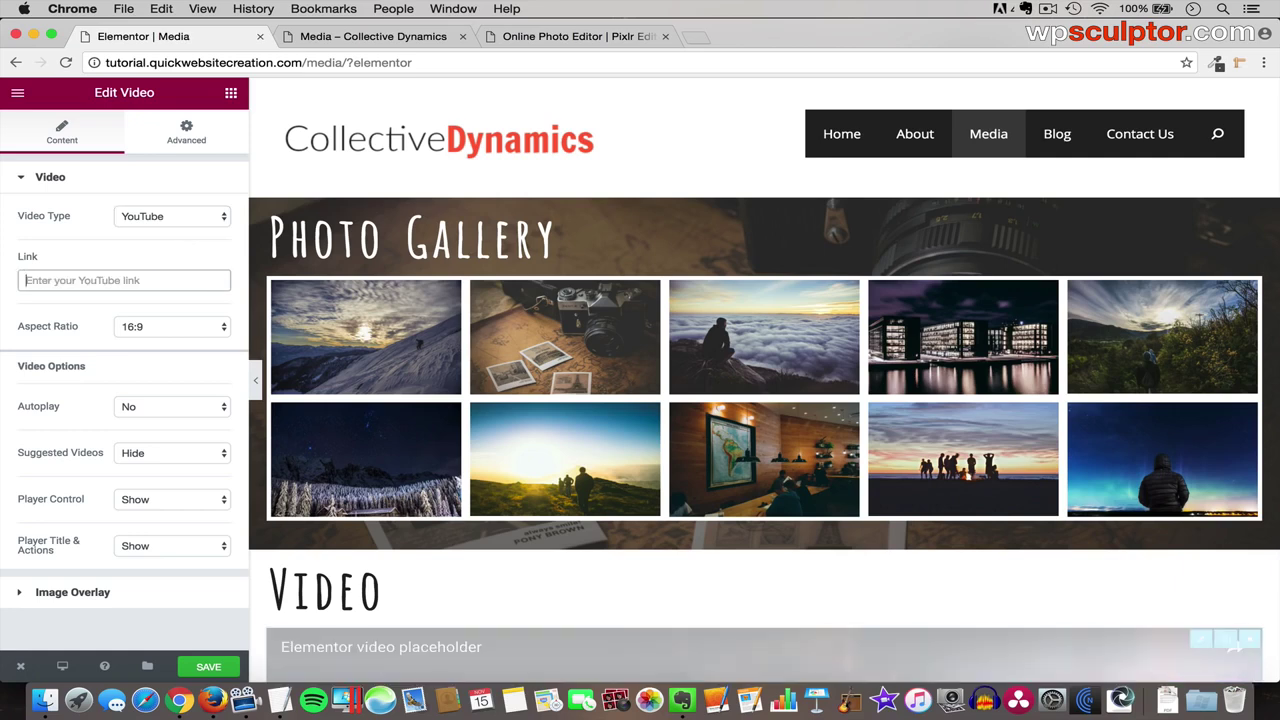
- Close the unsaved Pixlr tab and open a new browser tab
click(666, 36)
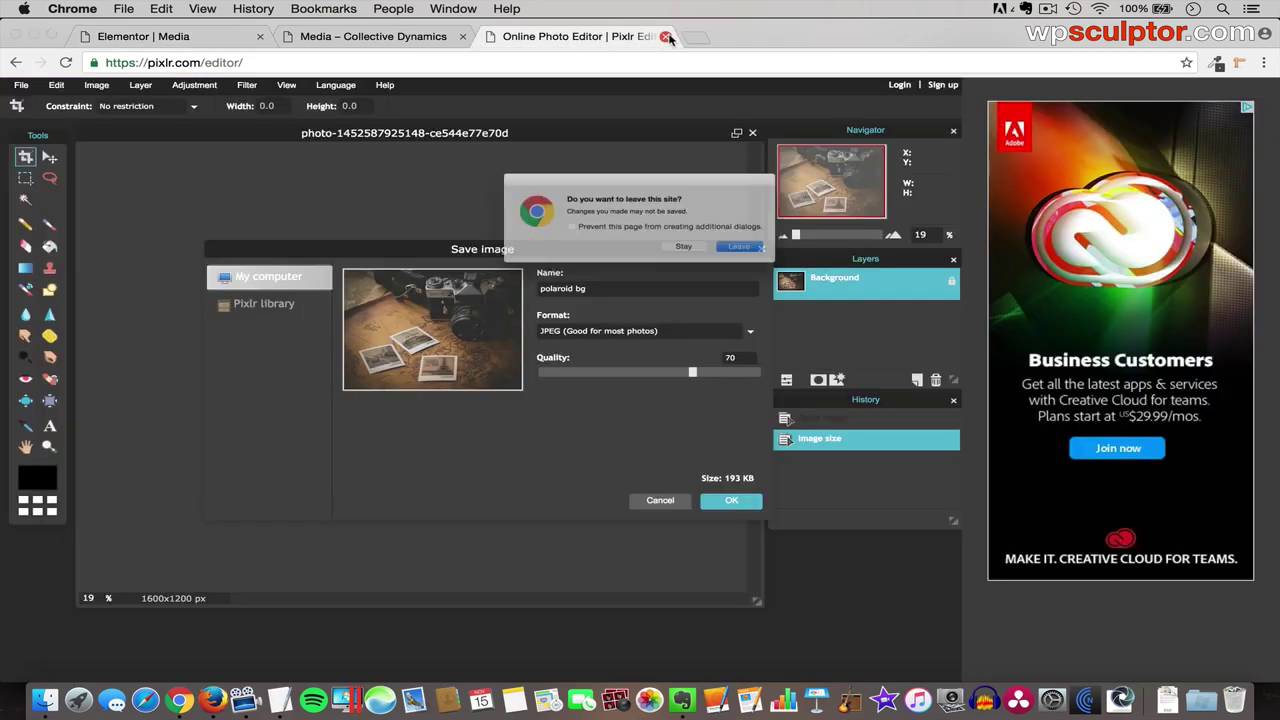
click(781, 263)
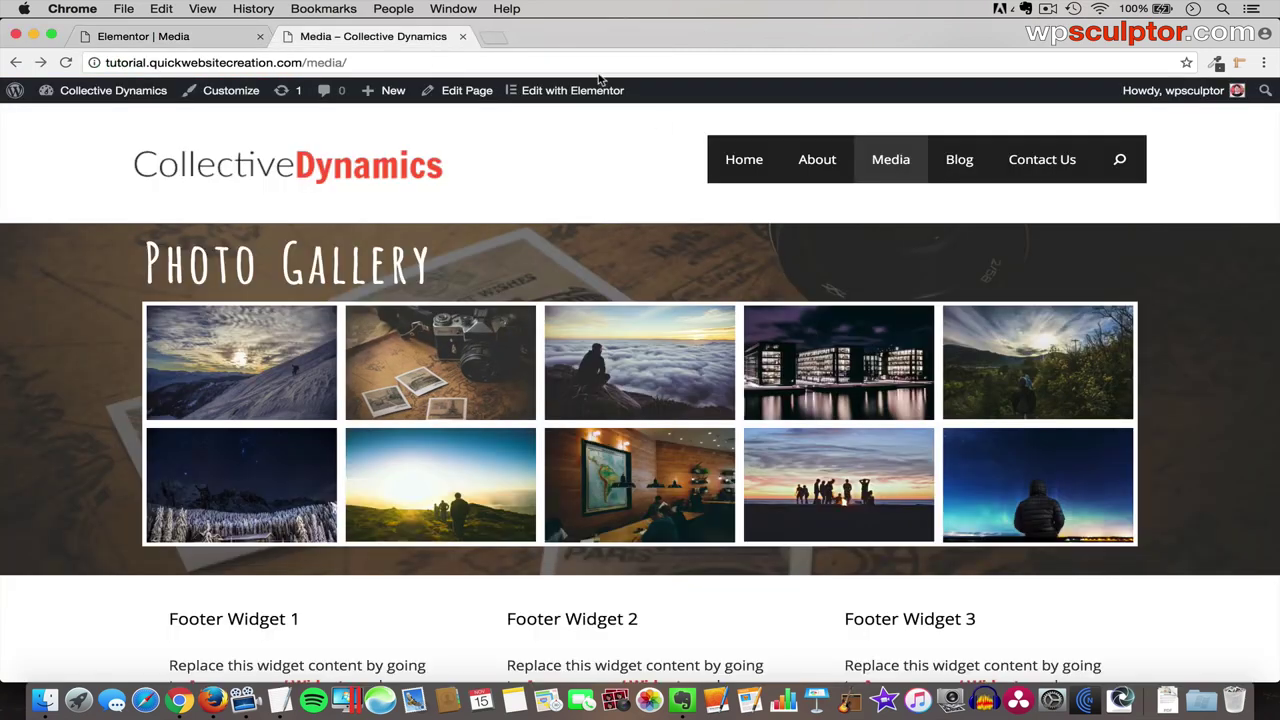
click(492, 38)
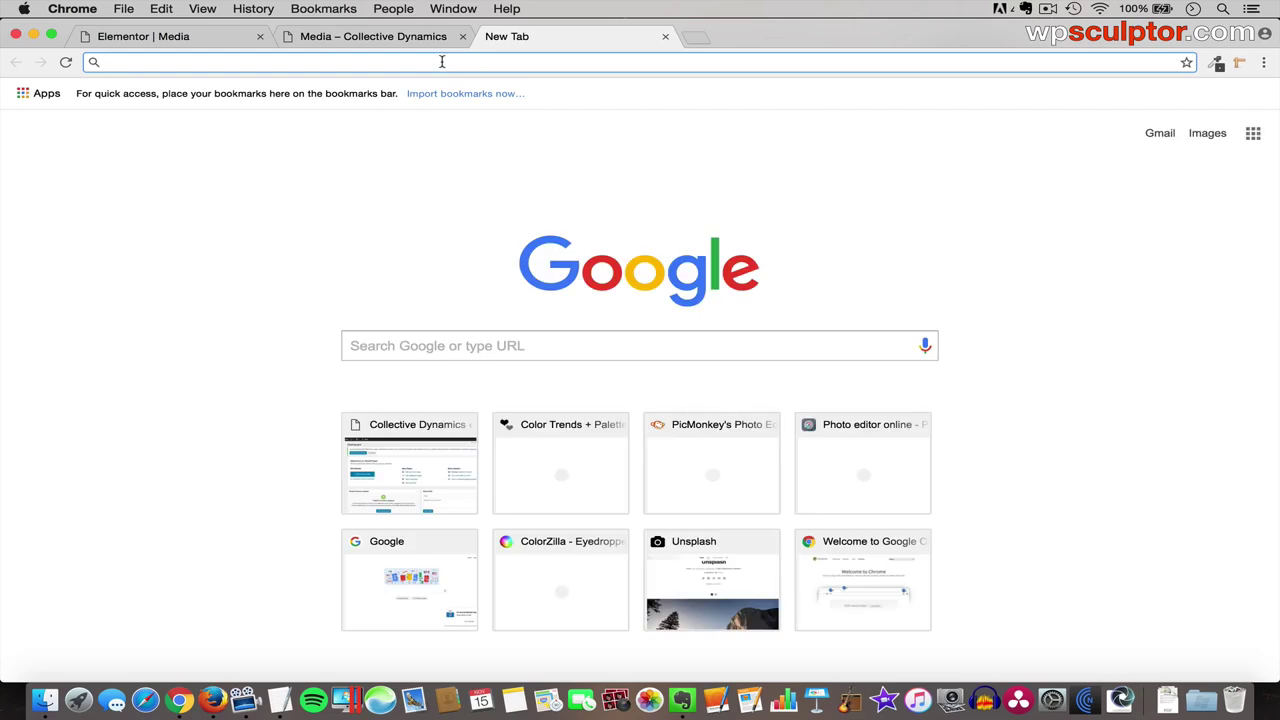
- Copy the YouTube link from the GP-Elementor Content notes in TextEdit
key(super+Tab)
key(super+Tab)
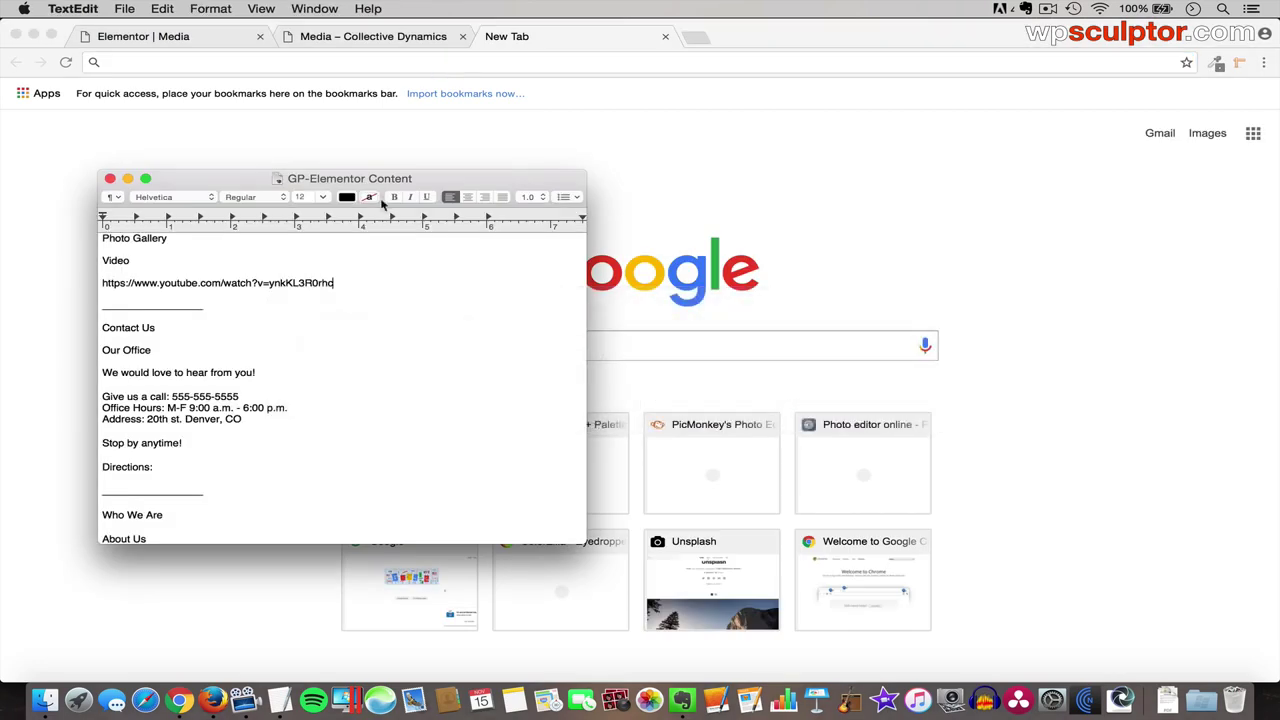
triple_click(290, 283)
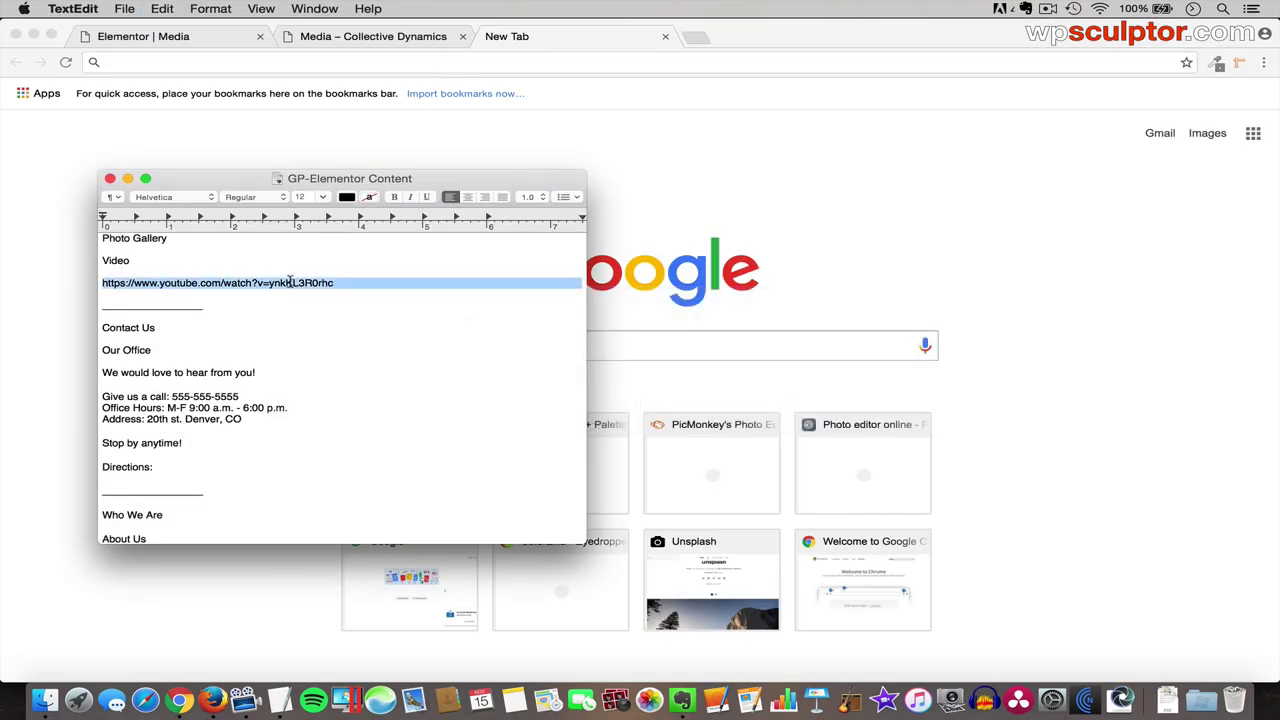
click(494, 60)
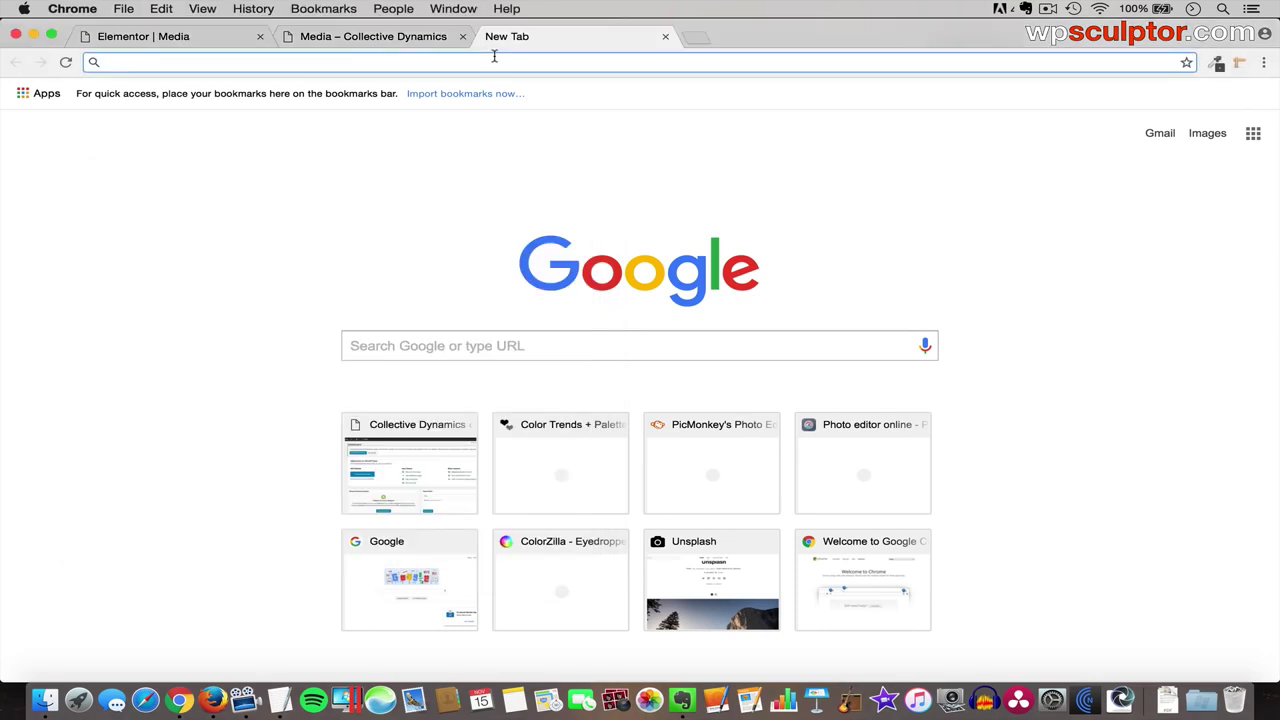
- Open the Sail Away YouTube video from the copied link and copy its page address
text(https://www.youtube.com/watch?v=ynkKL3R0rhc)
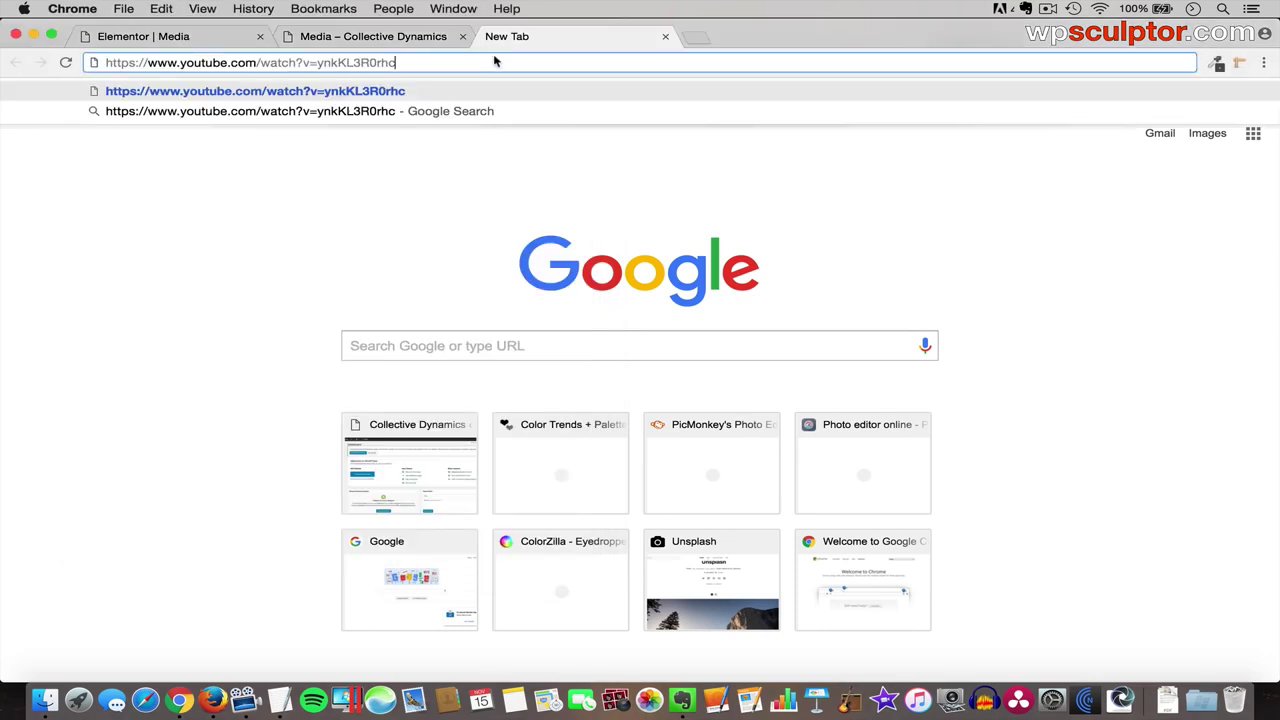
key(Return)
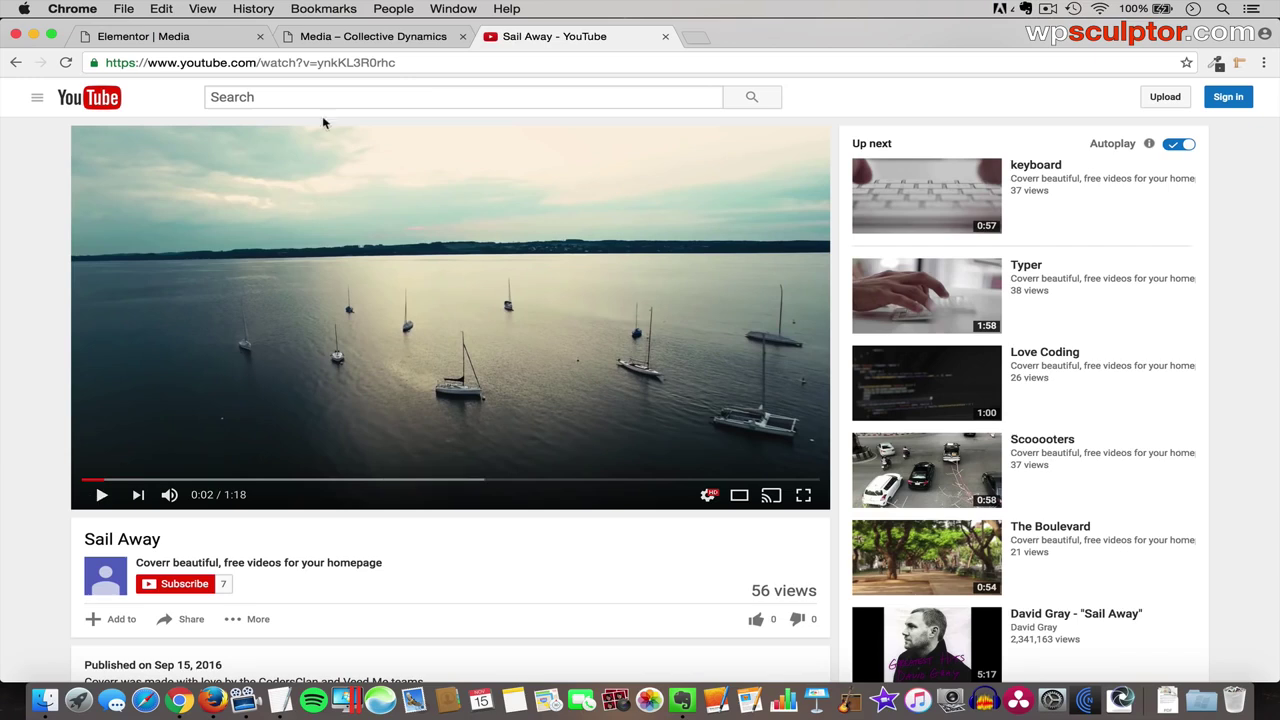
click(326, 62)
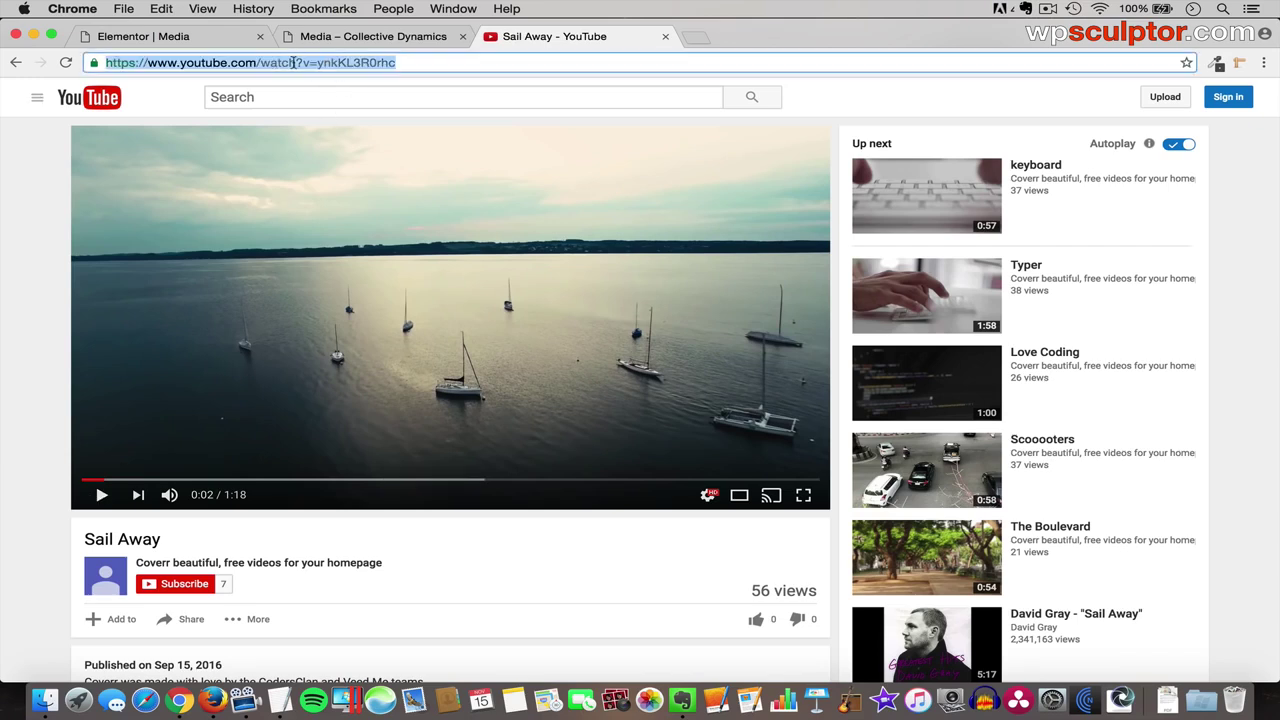
click(200, 36)
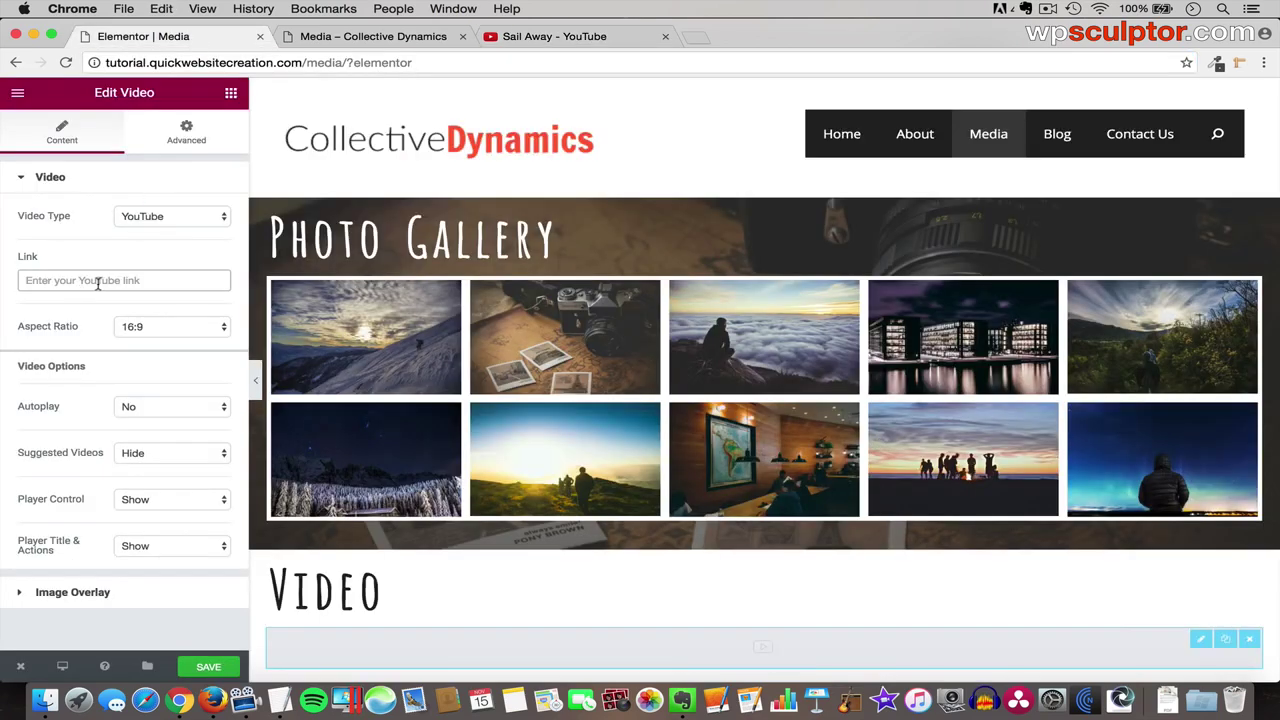
- Paste the Sail Away YouTube URL into the Video widget's Link field and check the embed
text(https://www.youtube.com/watch?v=ynkKL3R0rhc)
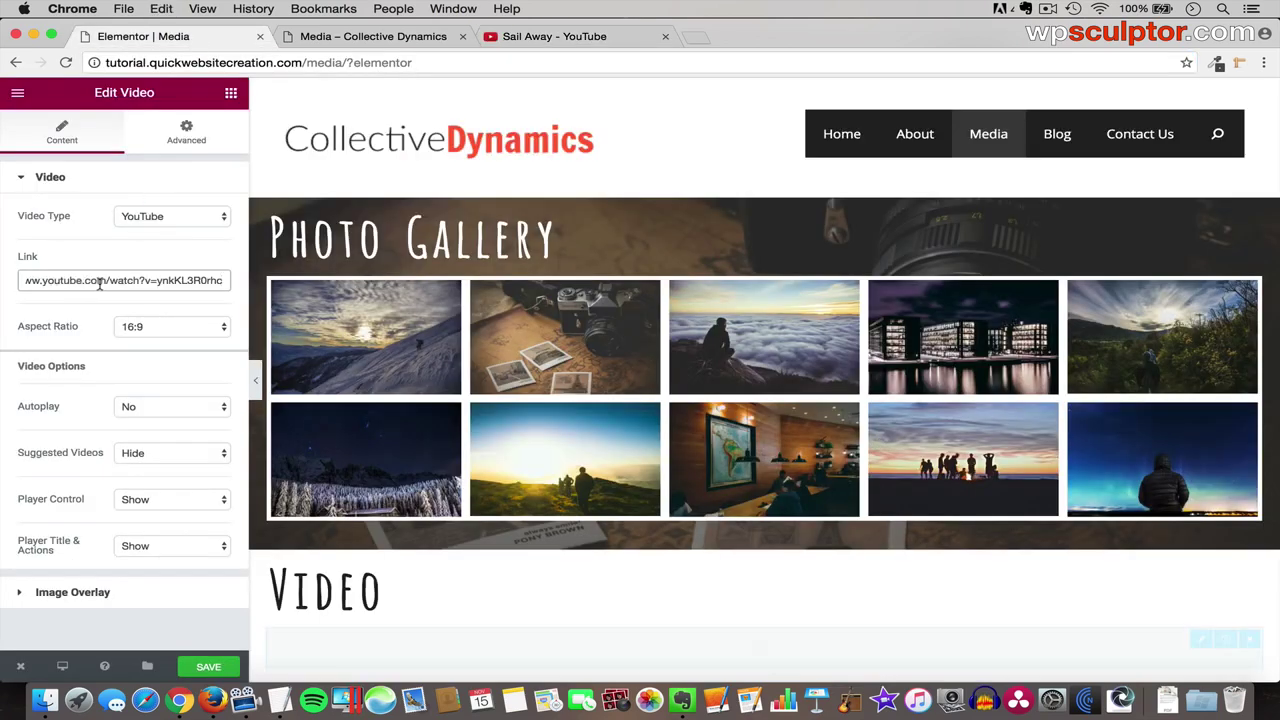
scroll(485, 530, down, 5)
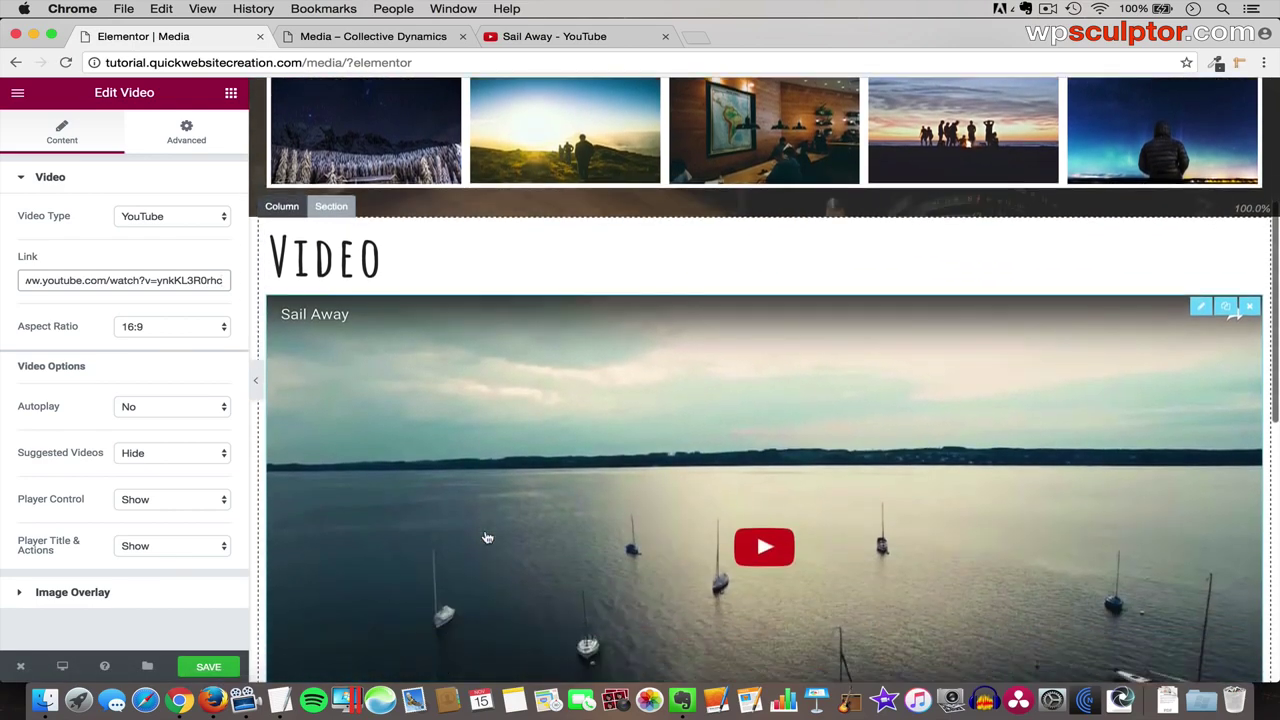
scroll(487, 538, down, 2)
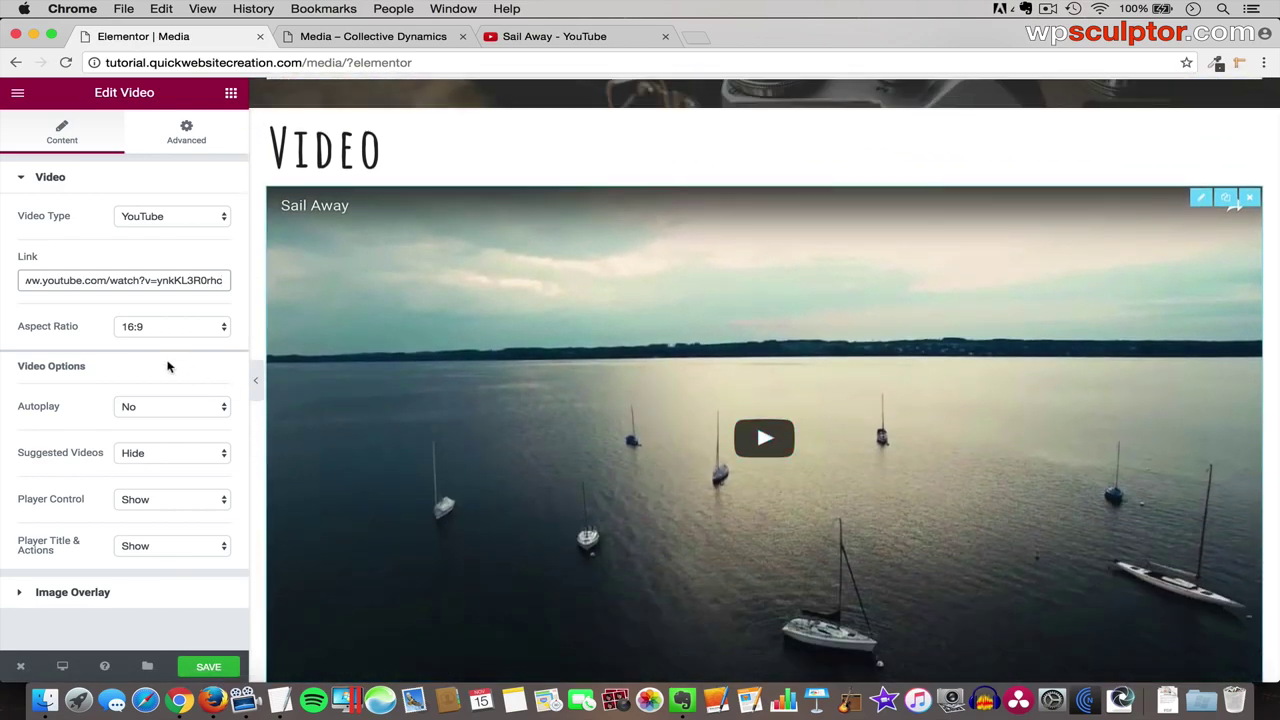
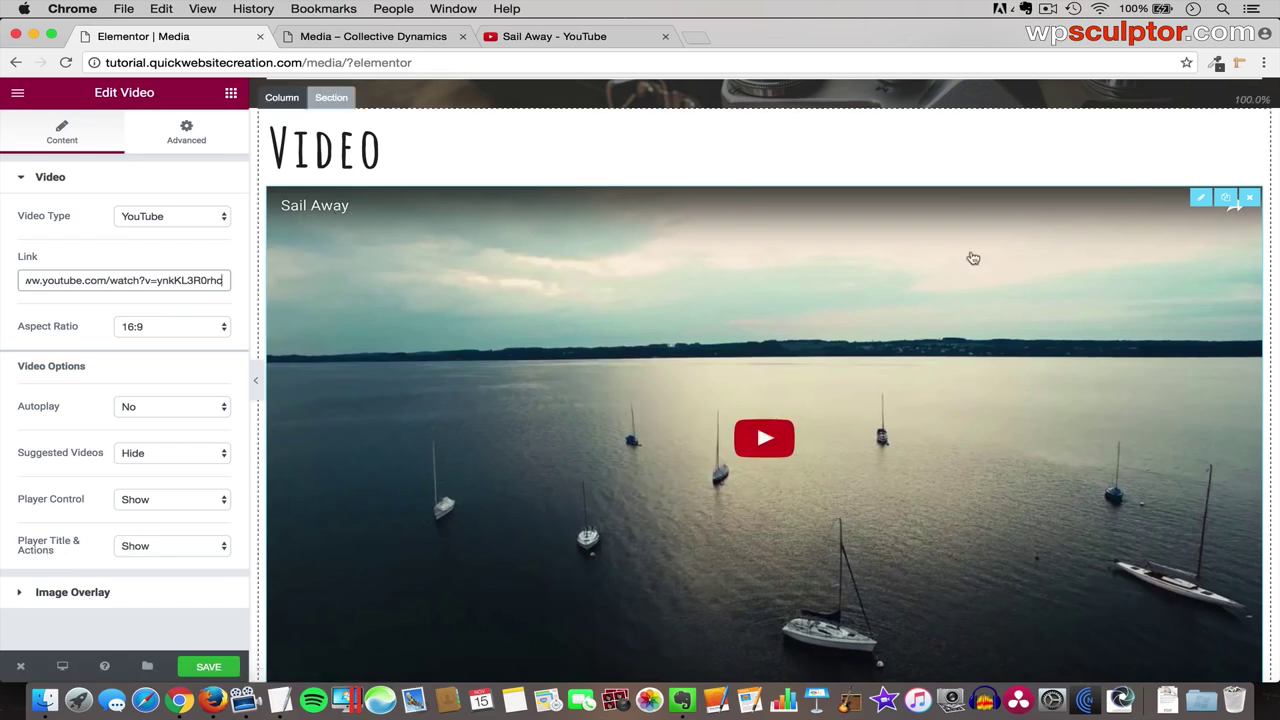
- Set the Sail Away video's Player Title & Actions to Hide and preview the page
click(145, 546)
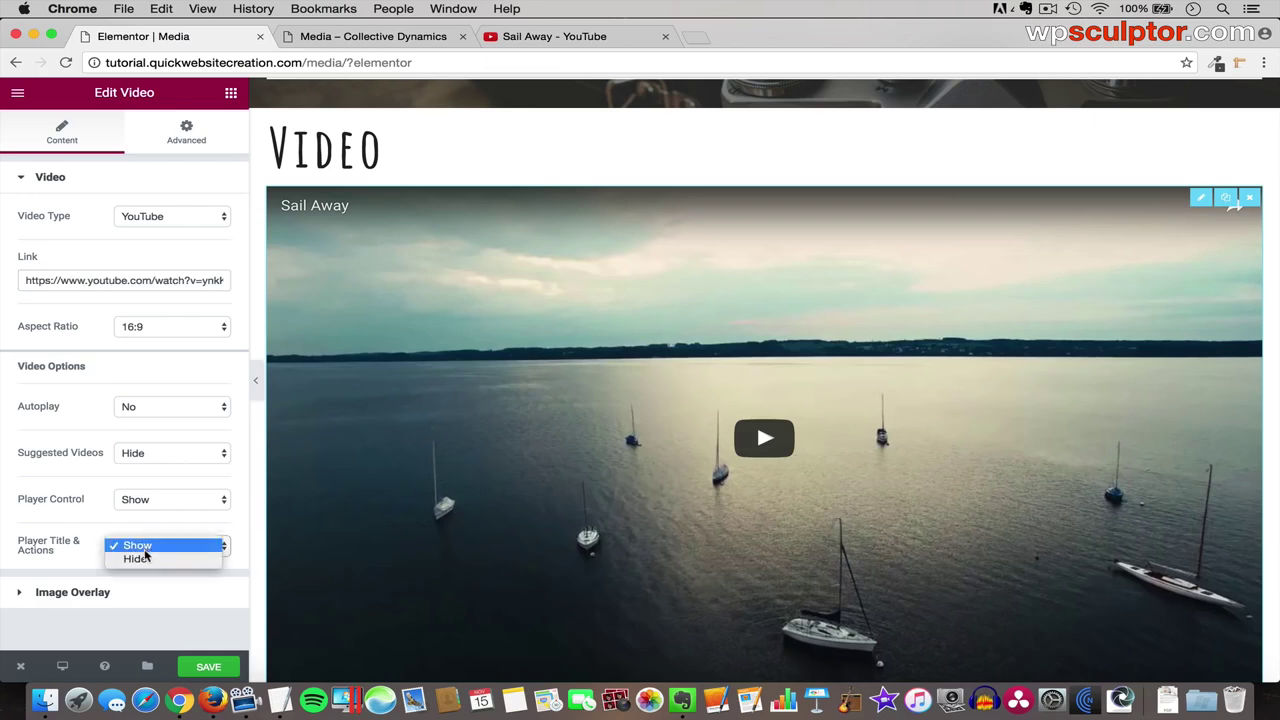
click(144, 558)
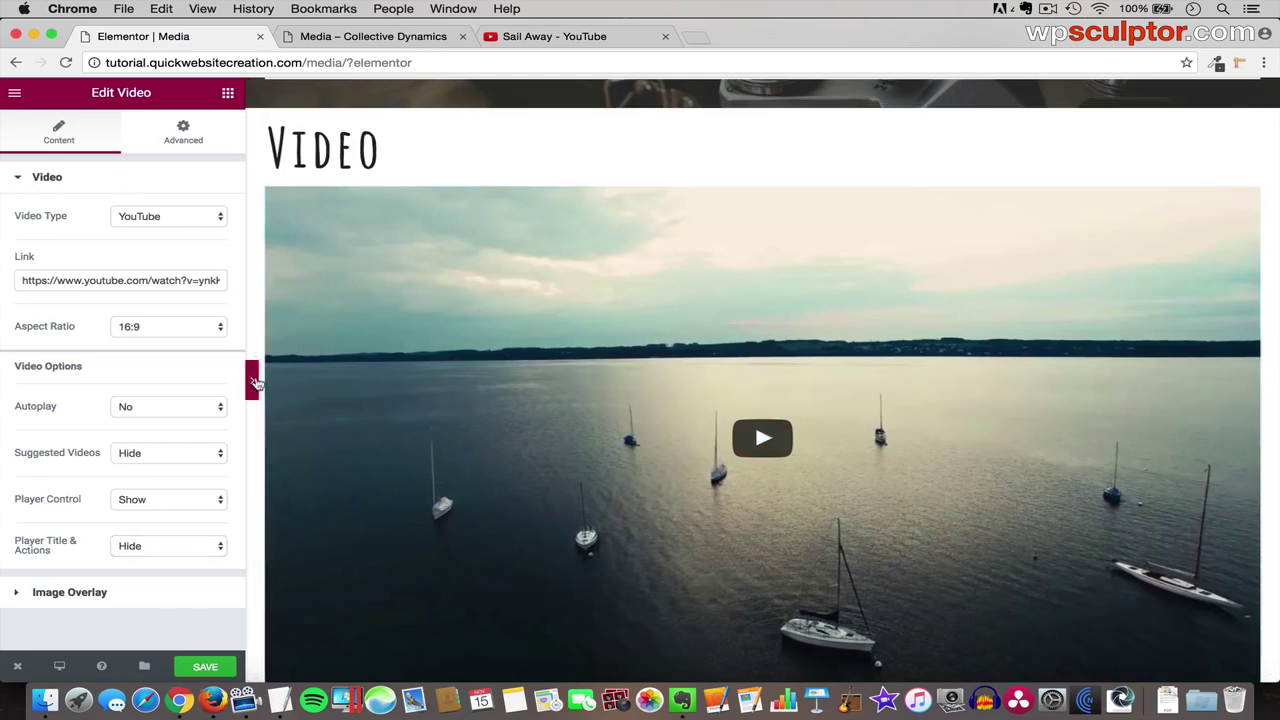
click(256, 383)
scroll(277, 393, down, 3)
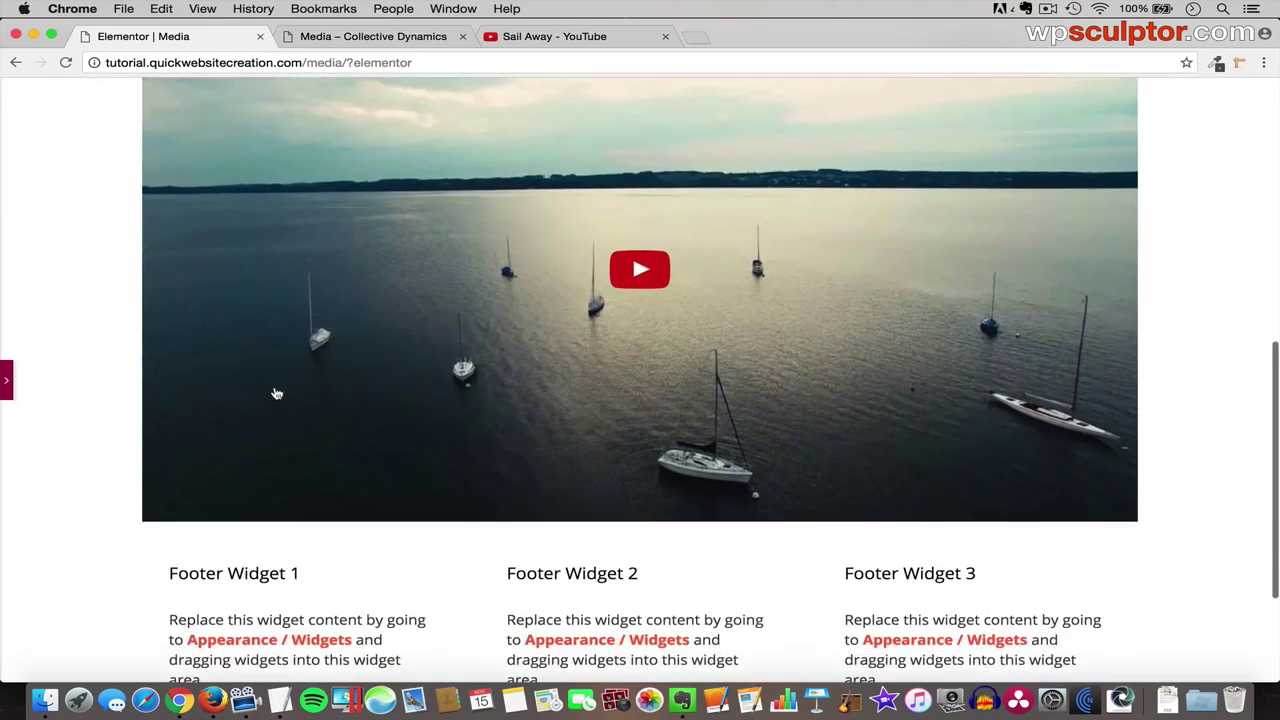
scroll(277, 393, up, 4)
scroll(277, 393, down, 2)
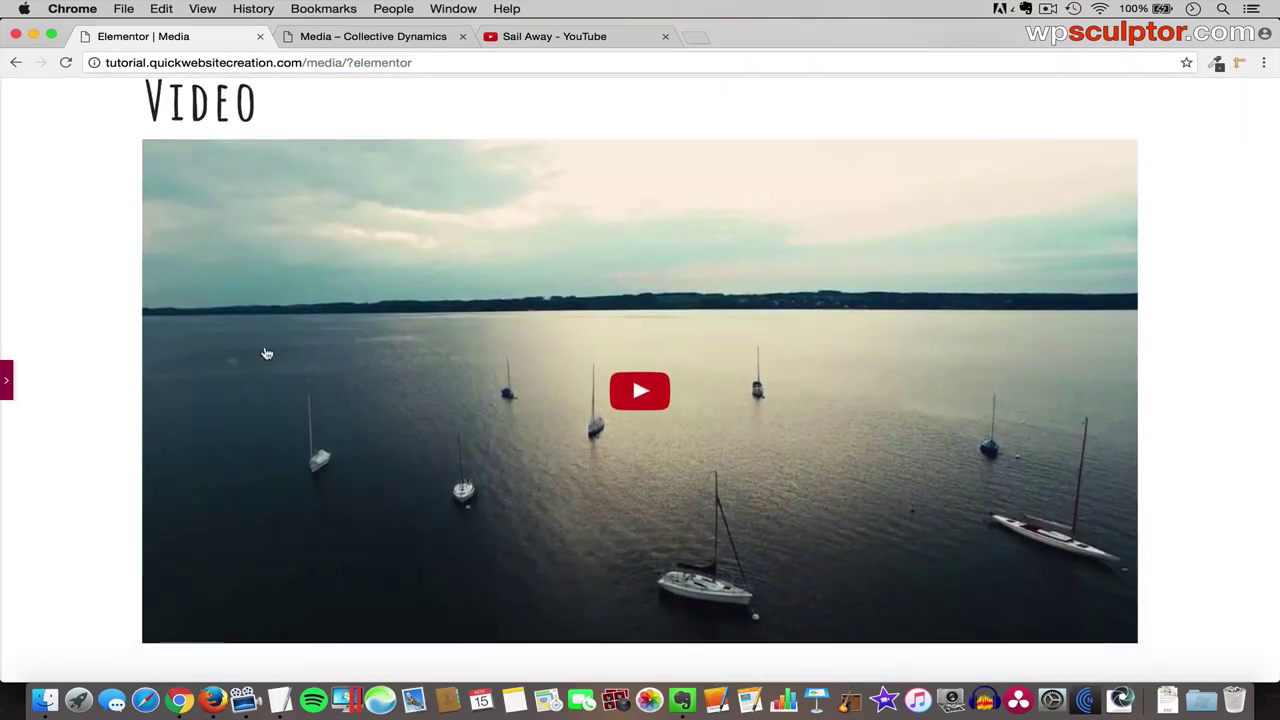
click(6, 381)
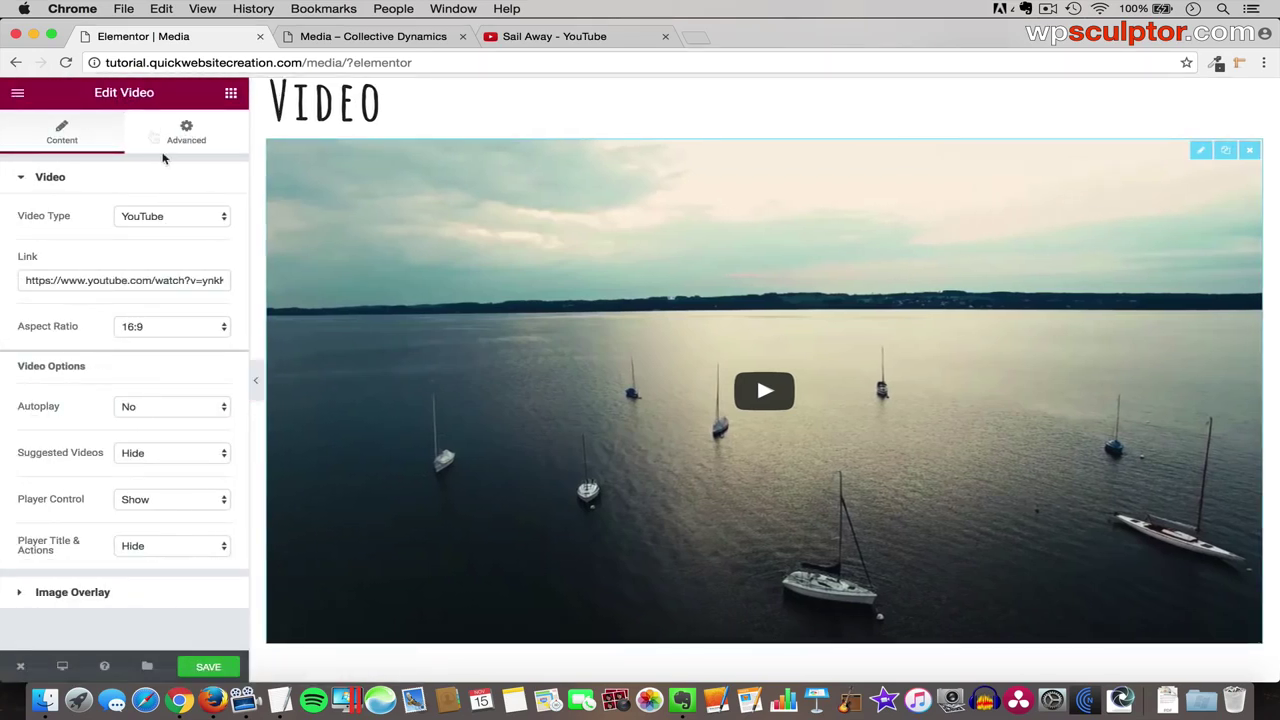
- Turn on the video's Box Shadow under Background & Border, preview it, and save the Media page
click(183, 134)
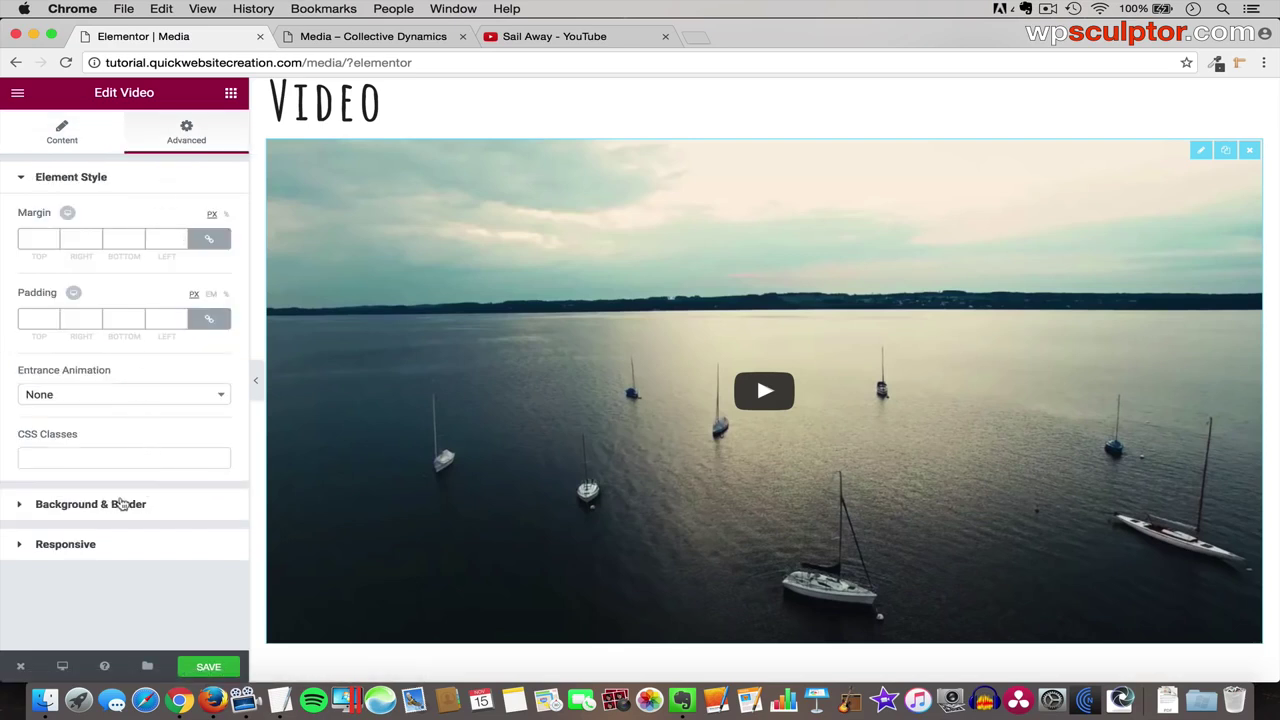
click(136, 506)
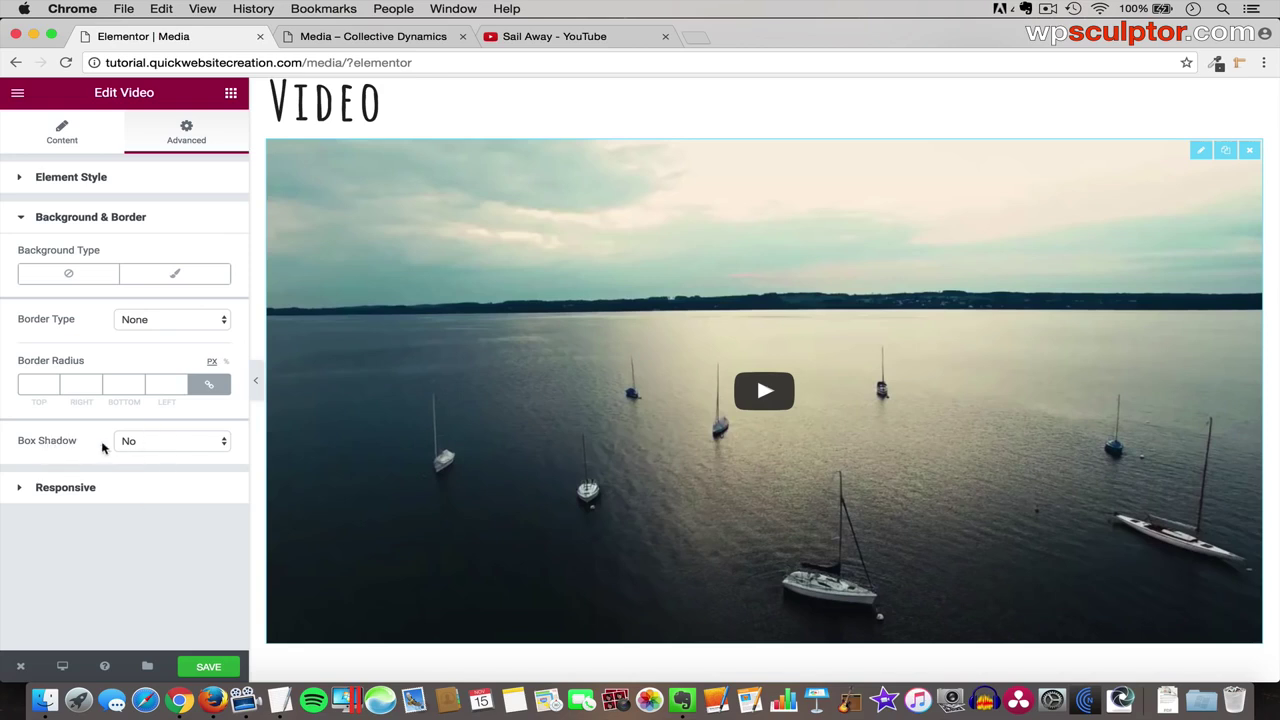
click(192, 446)
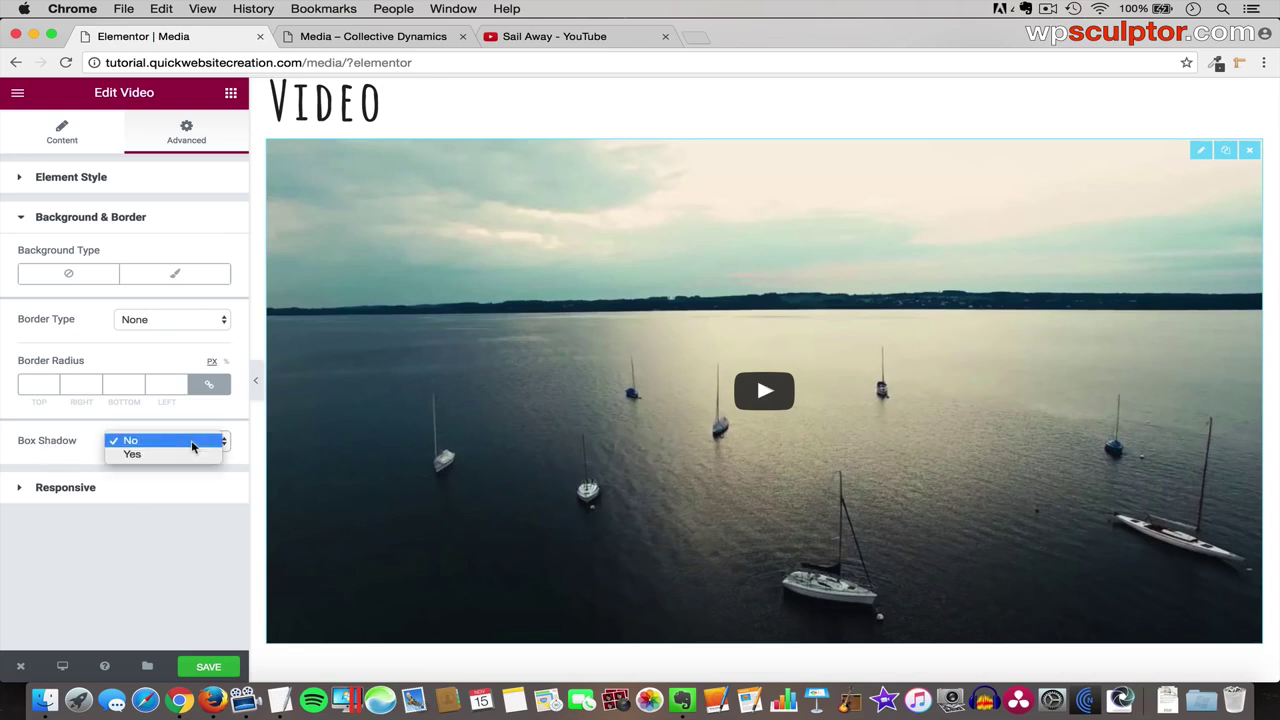
click(186, 455)
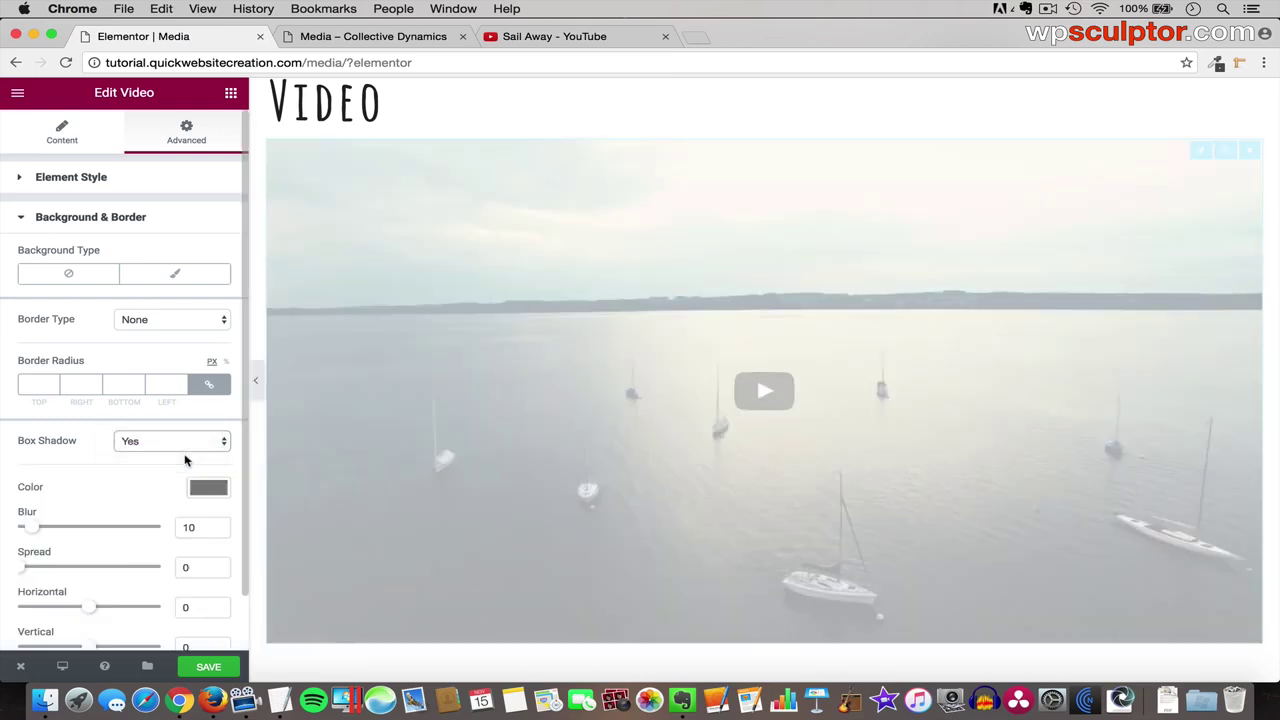
scroll(160, 534, down, 2)
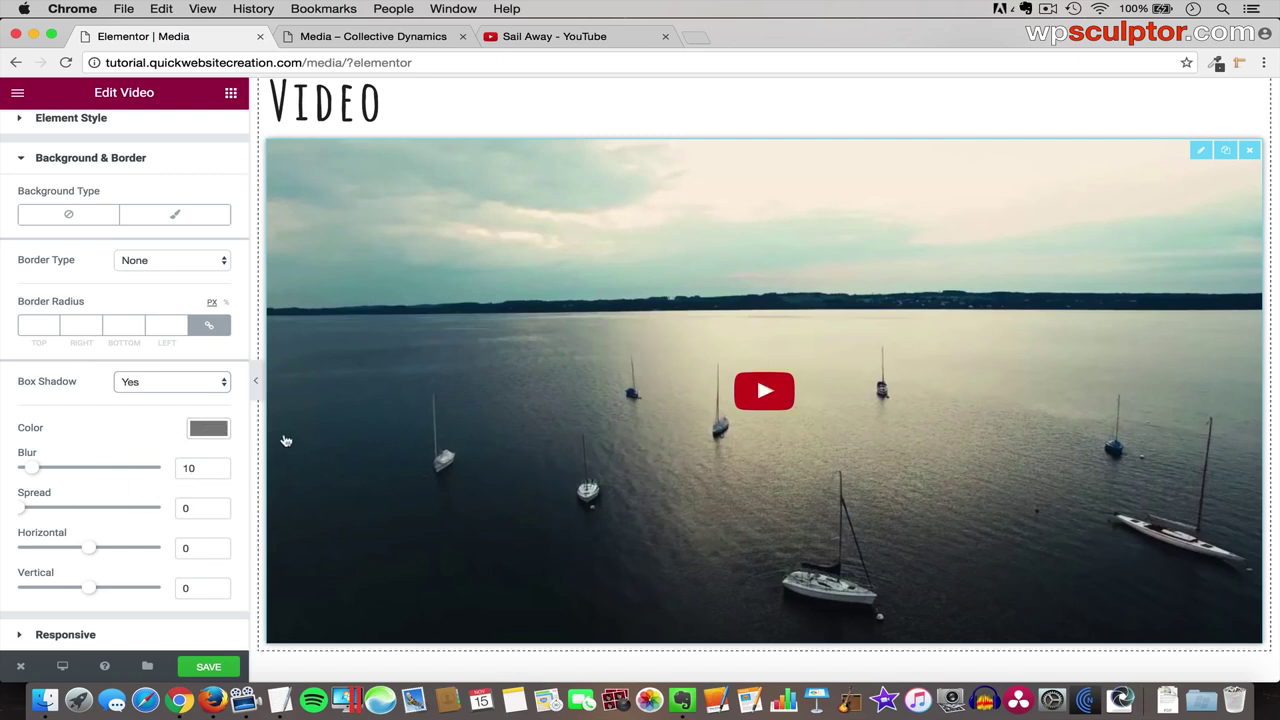
click(256, 388)
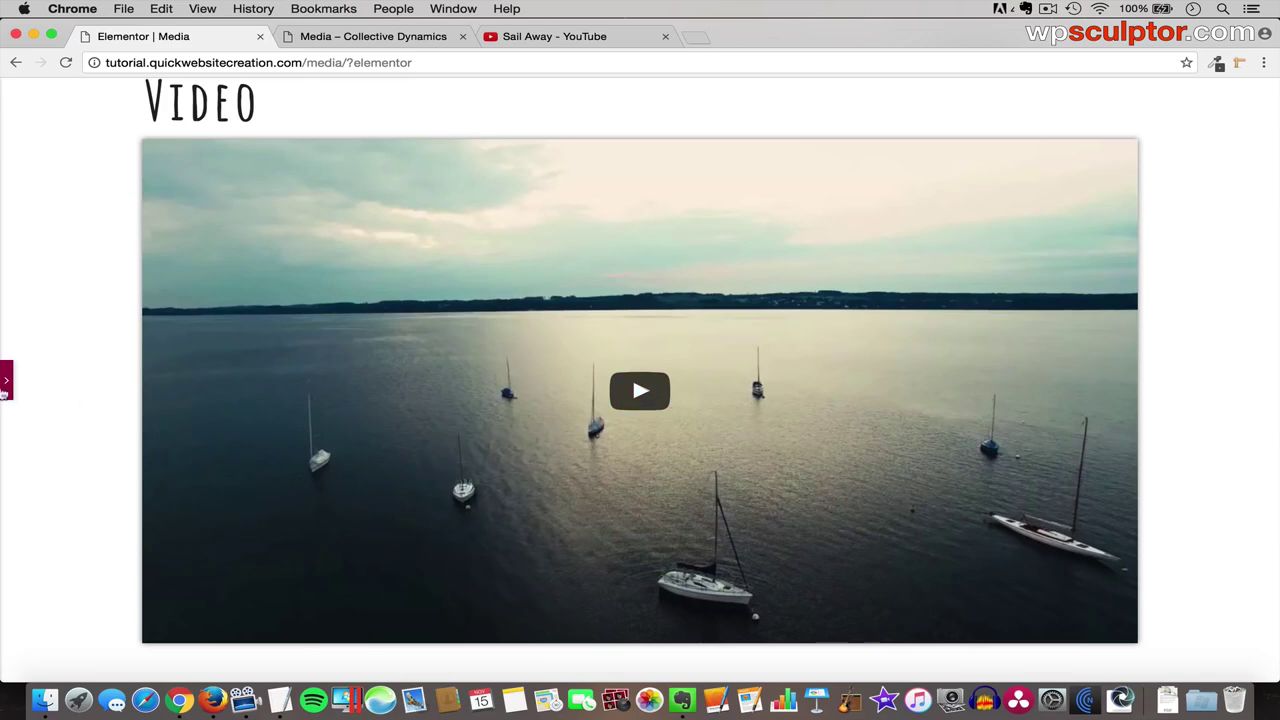
click(5, 385)
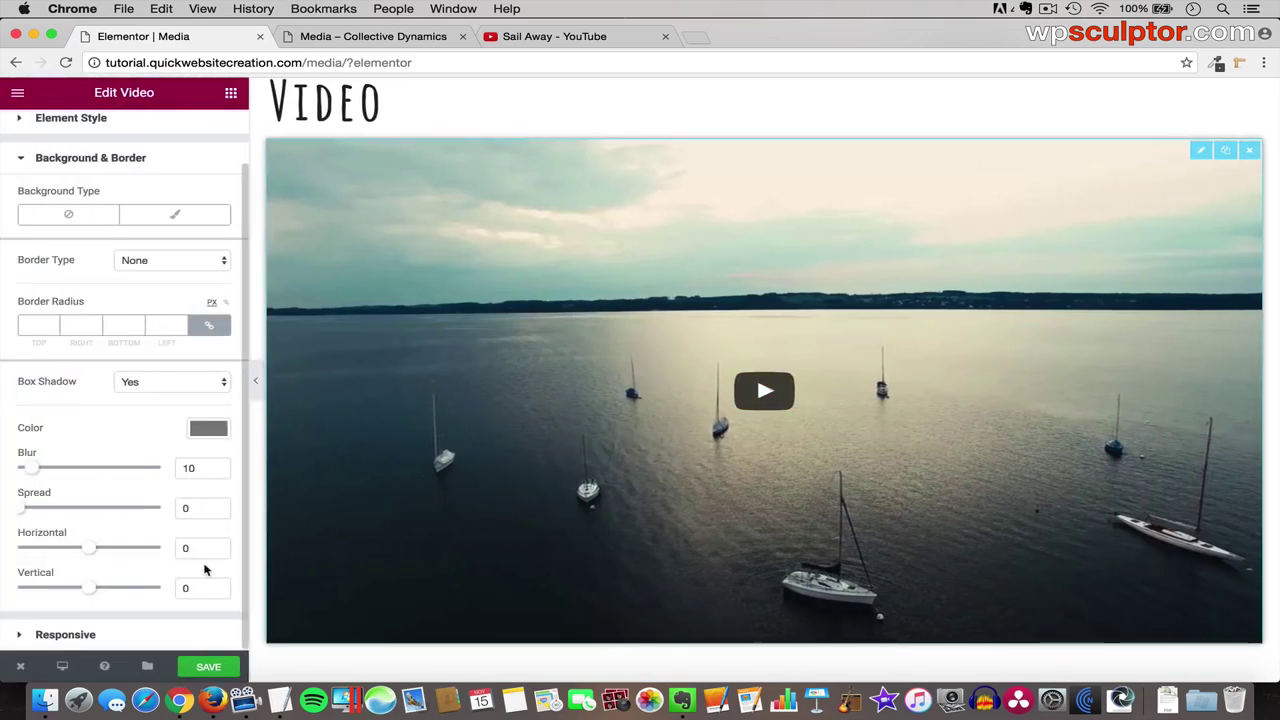
click(218, 666)
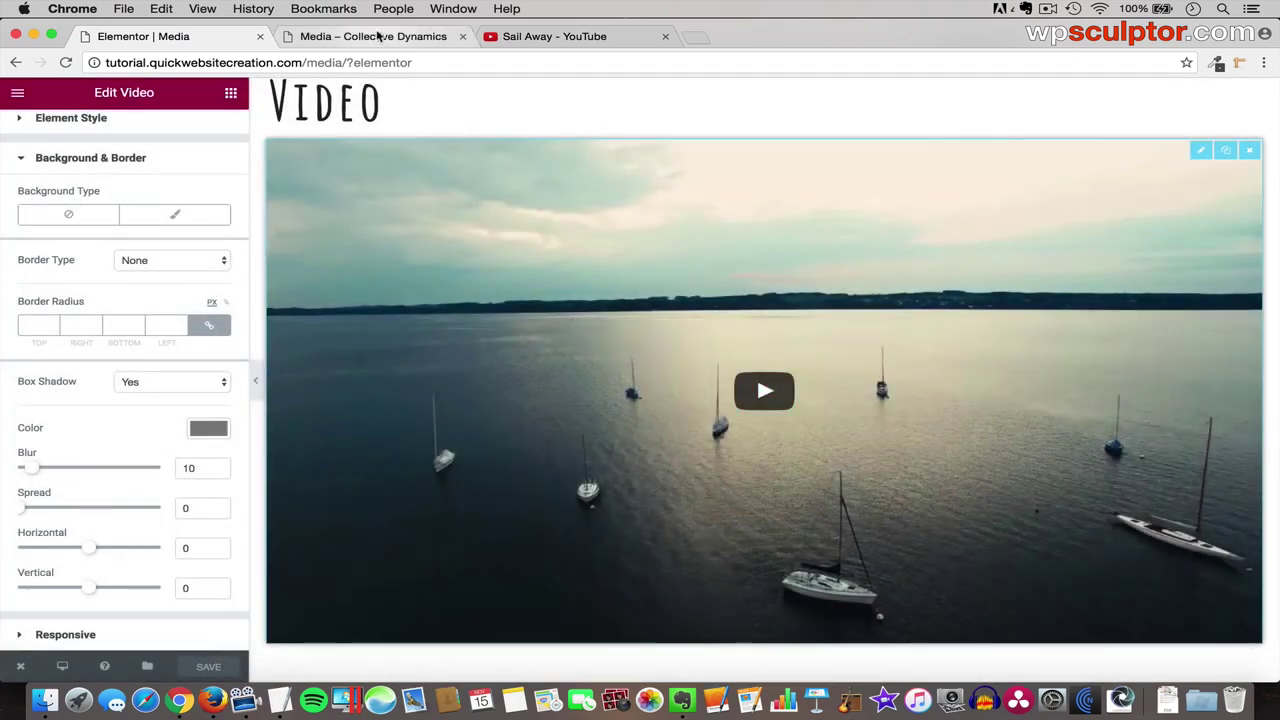
click(380, 37)
key(super+r)
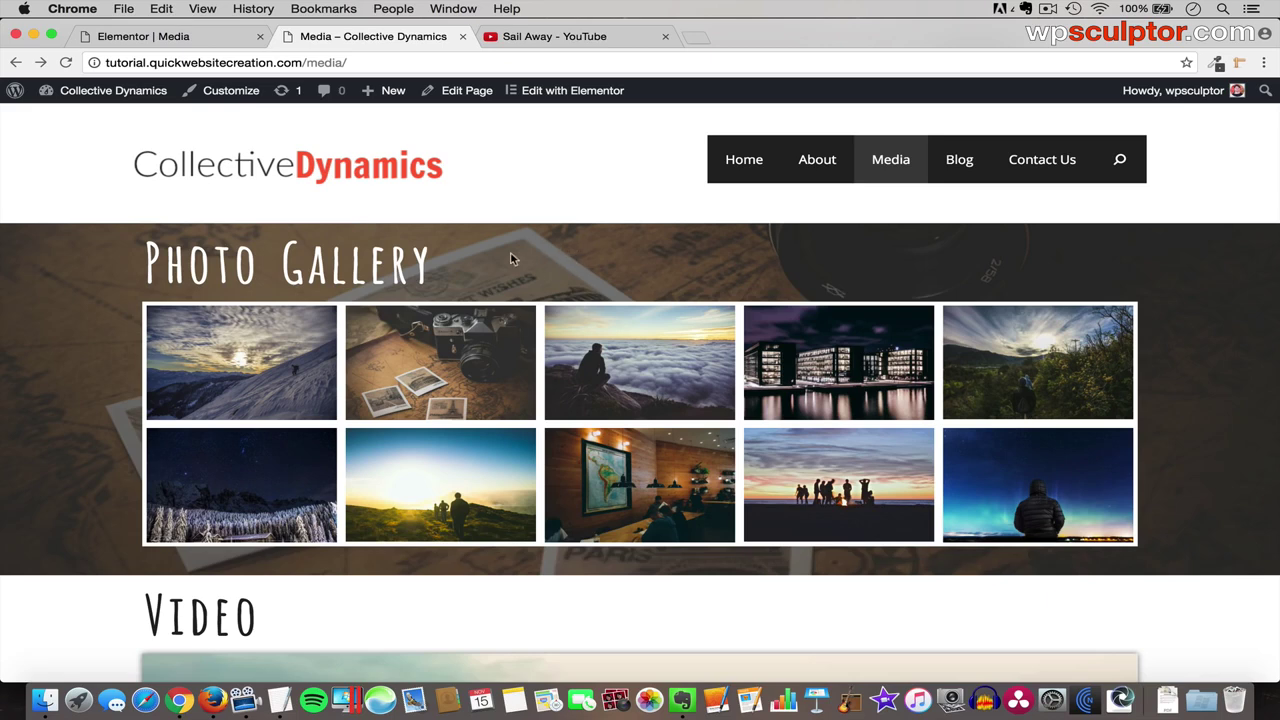
scroll(562, 276, down, 1)
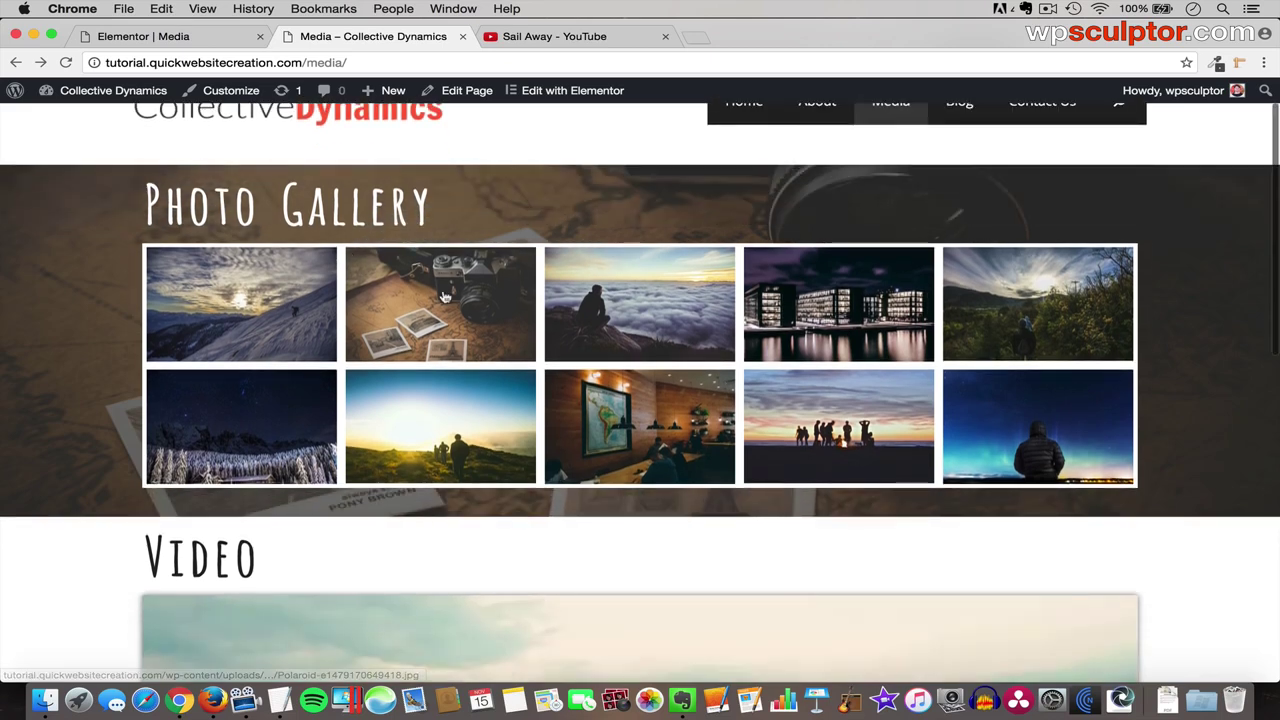
scroll(443, 354, down, 5)
scroll(443, 357, down, 3)
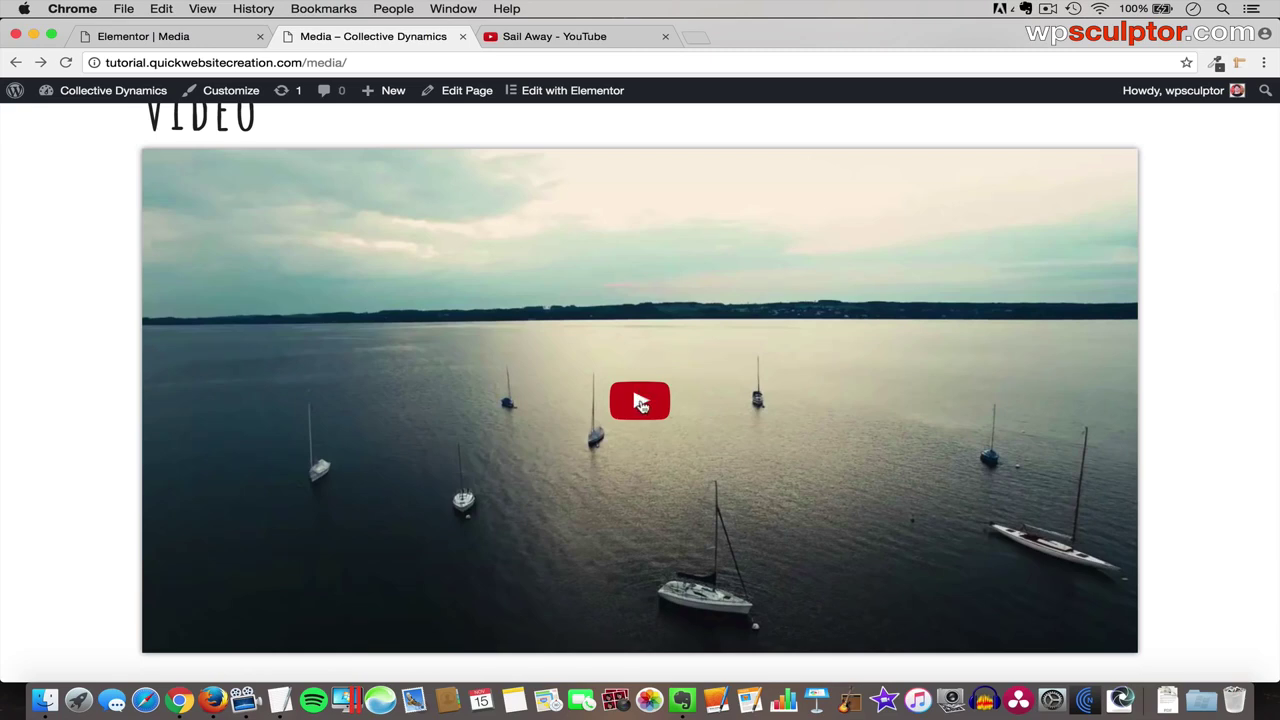
click(641, 405)
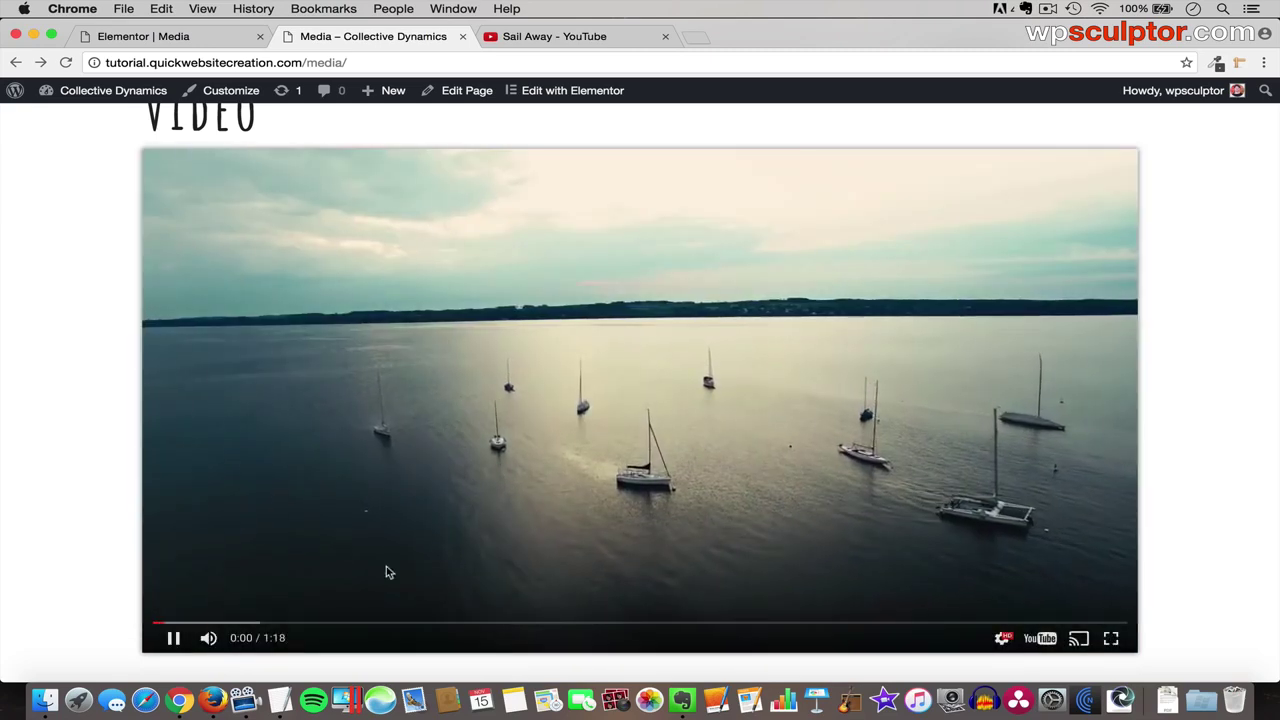
click(173, 637)
scroll(117, 497, up, 10)
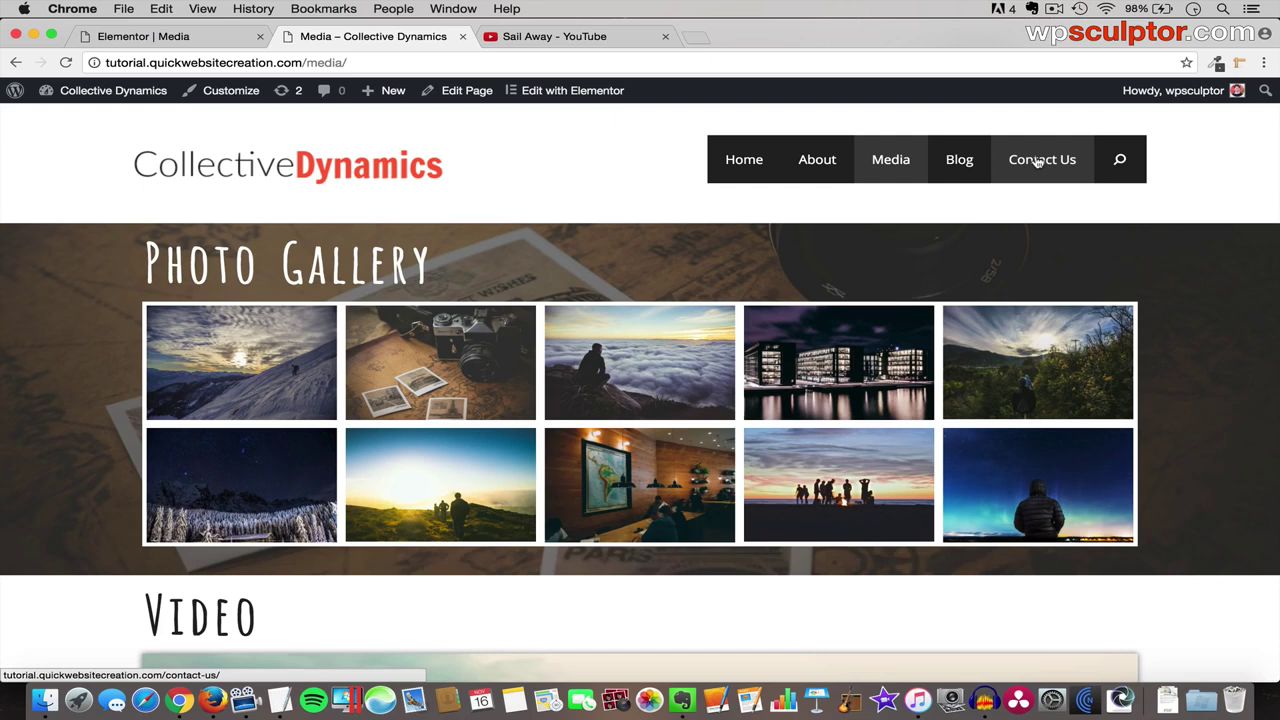
click(1038, 162)
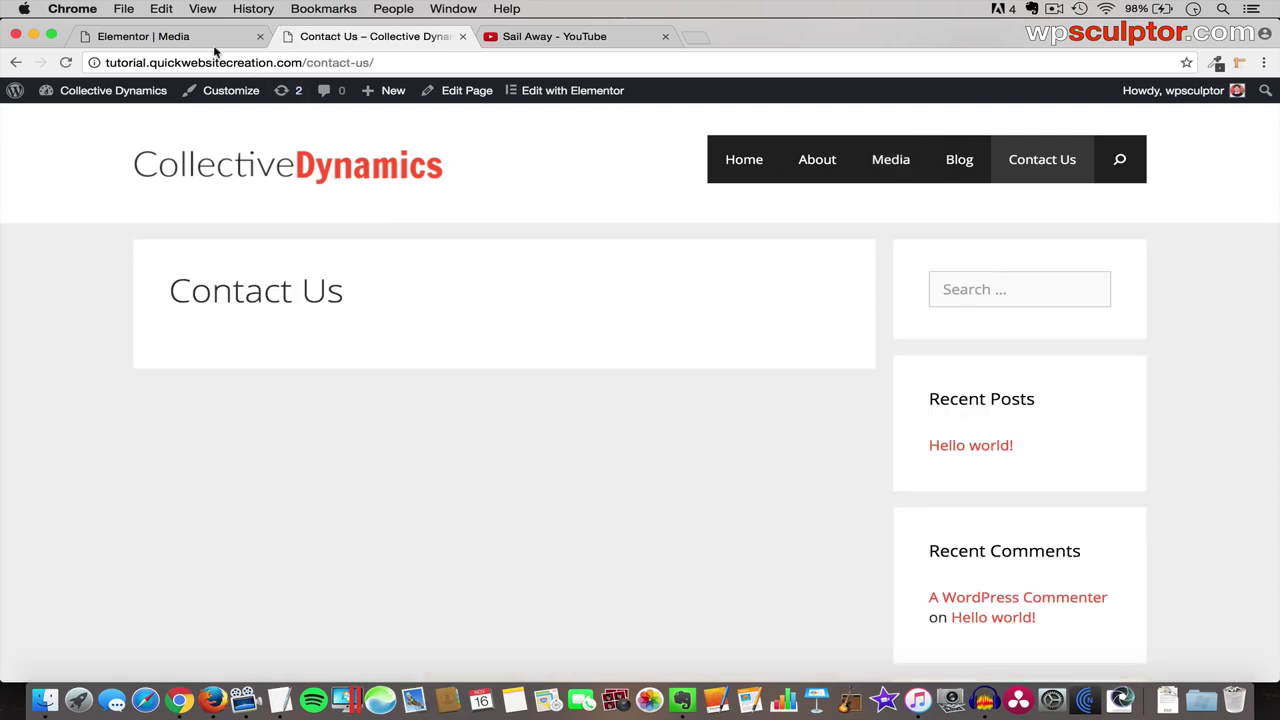
click(208, 40)
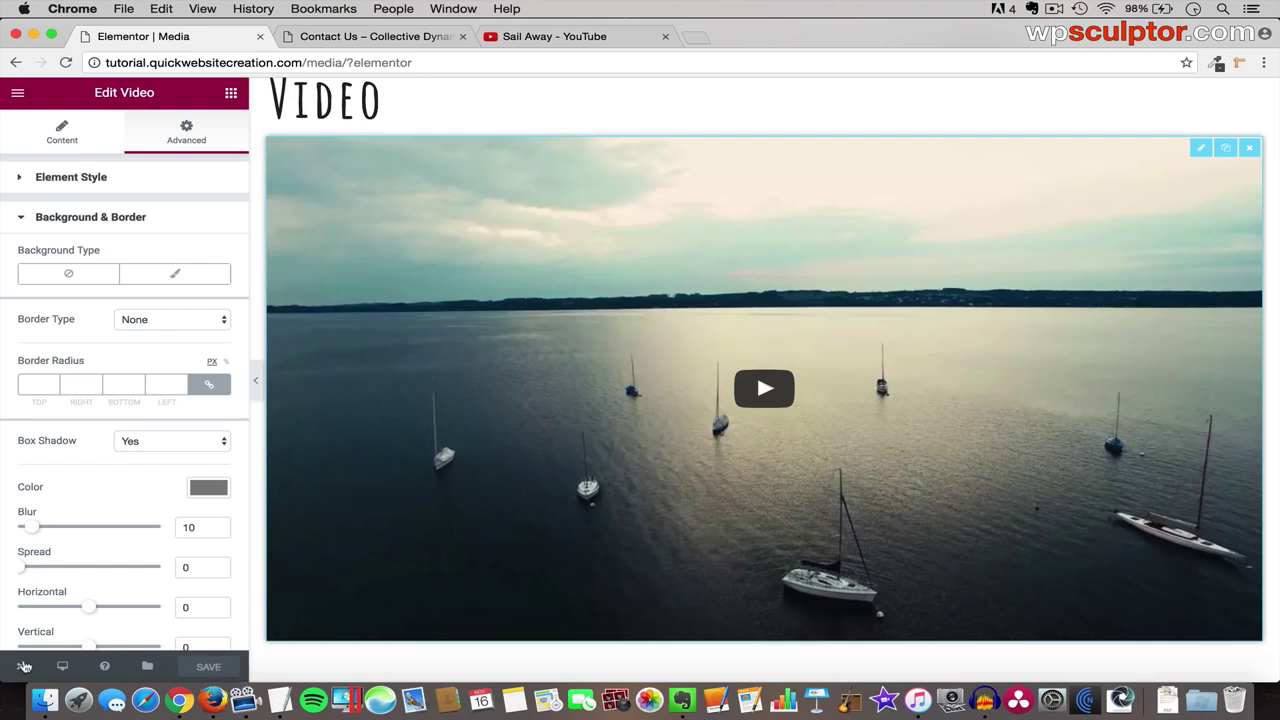
- Exit Elementor to the dashboard and open the Contact Us page from All Pages
click(21, 668)
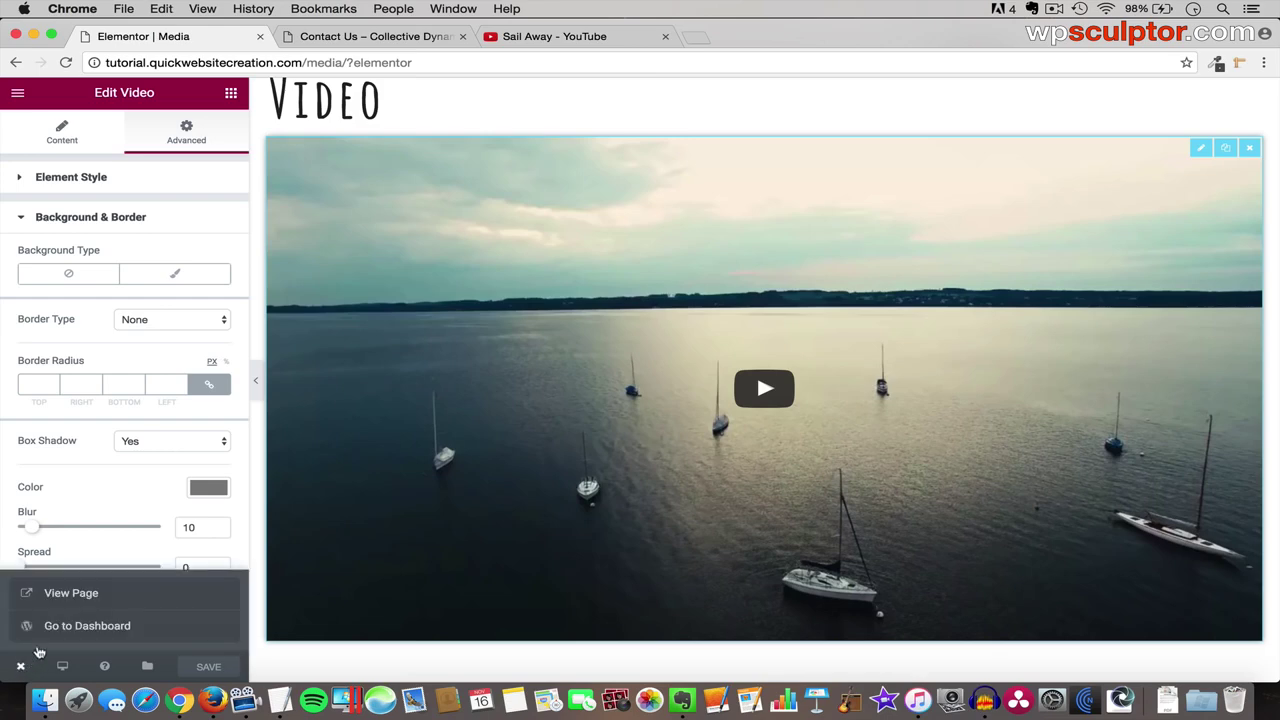
click(87, 626)
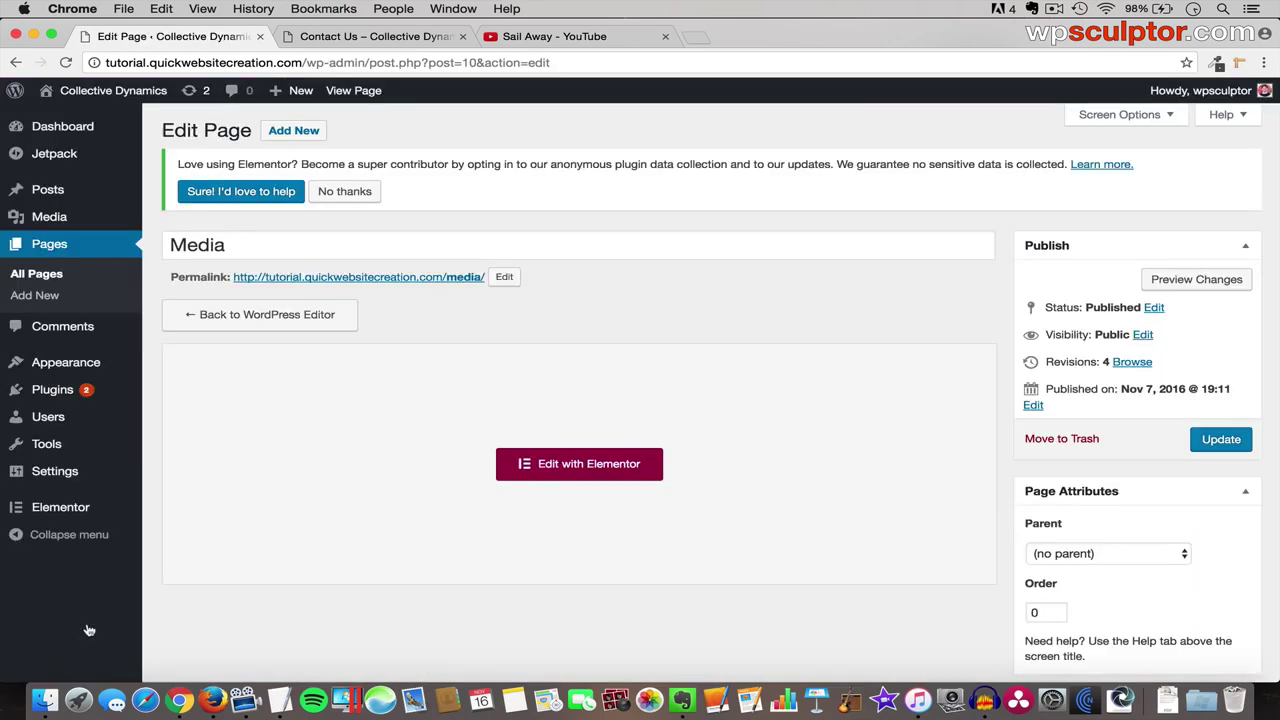
click(46, 280)
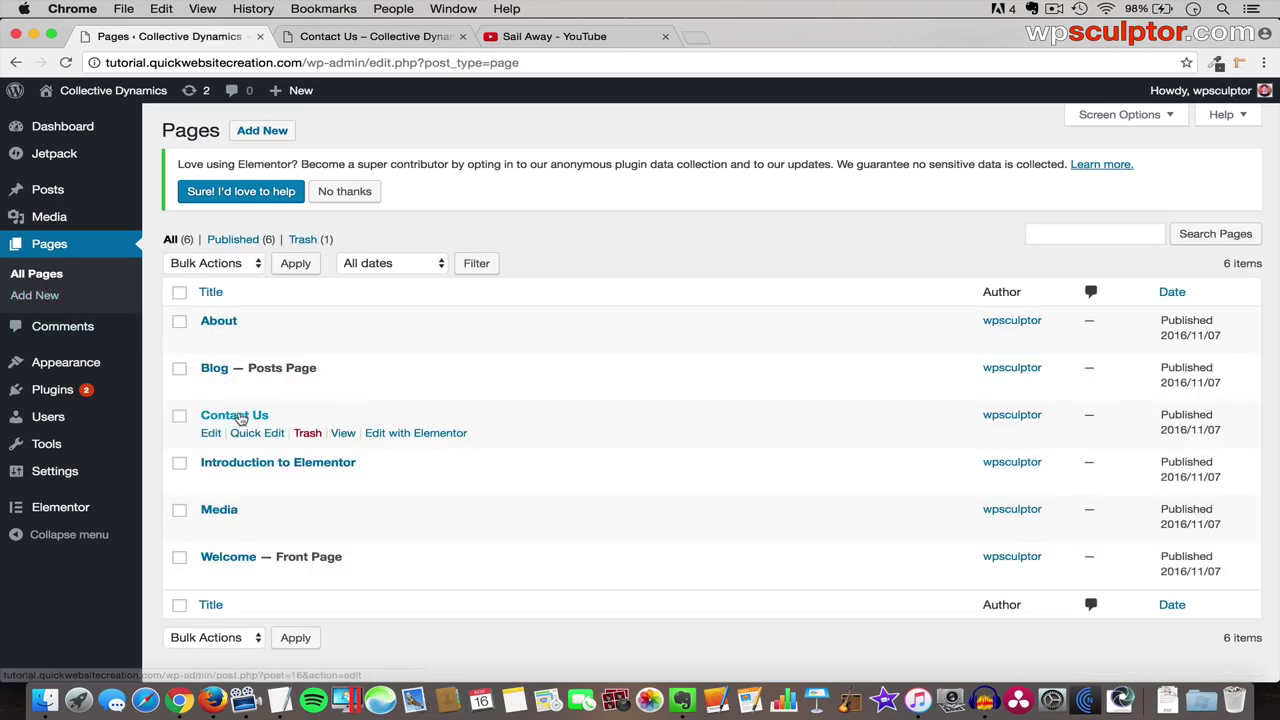
click(241, 417)
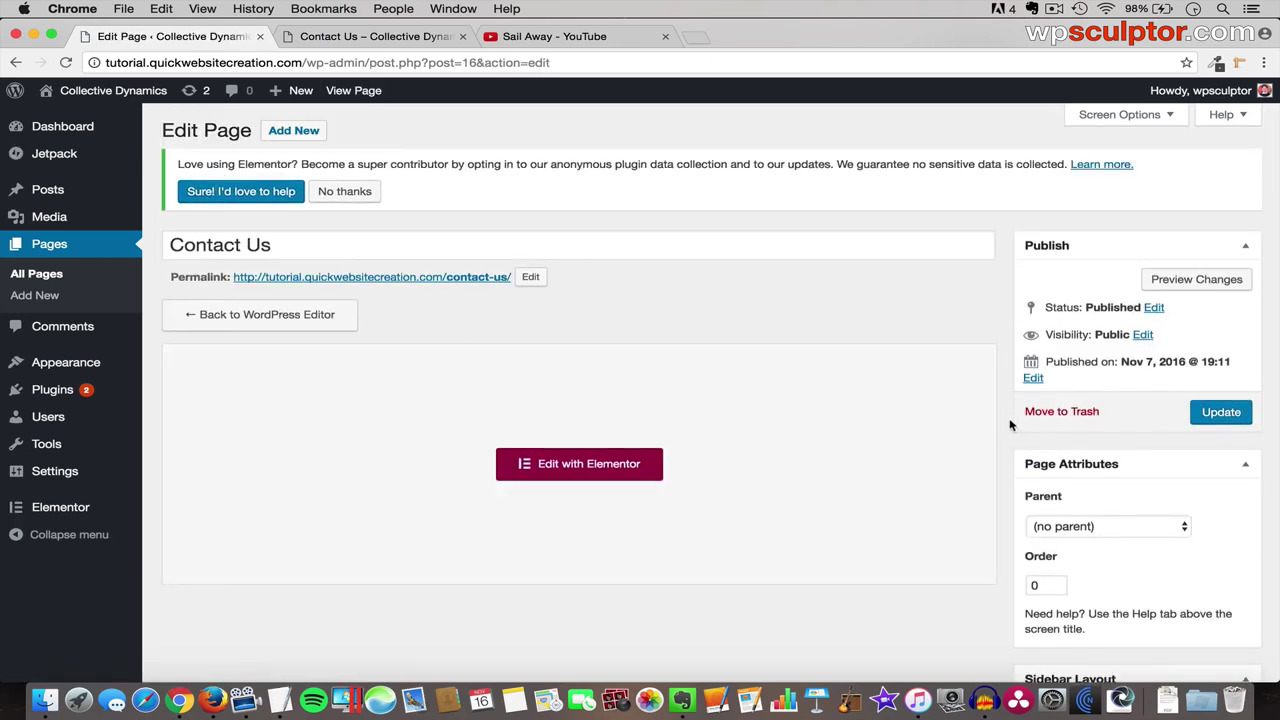
- Set Contact Us to no sidebars, full-width content, and a hidden title, then update it
scroll(1010, 425, down, 5)
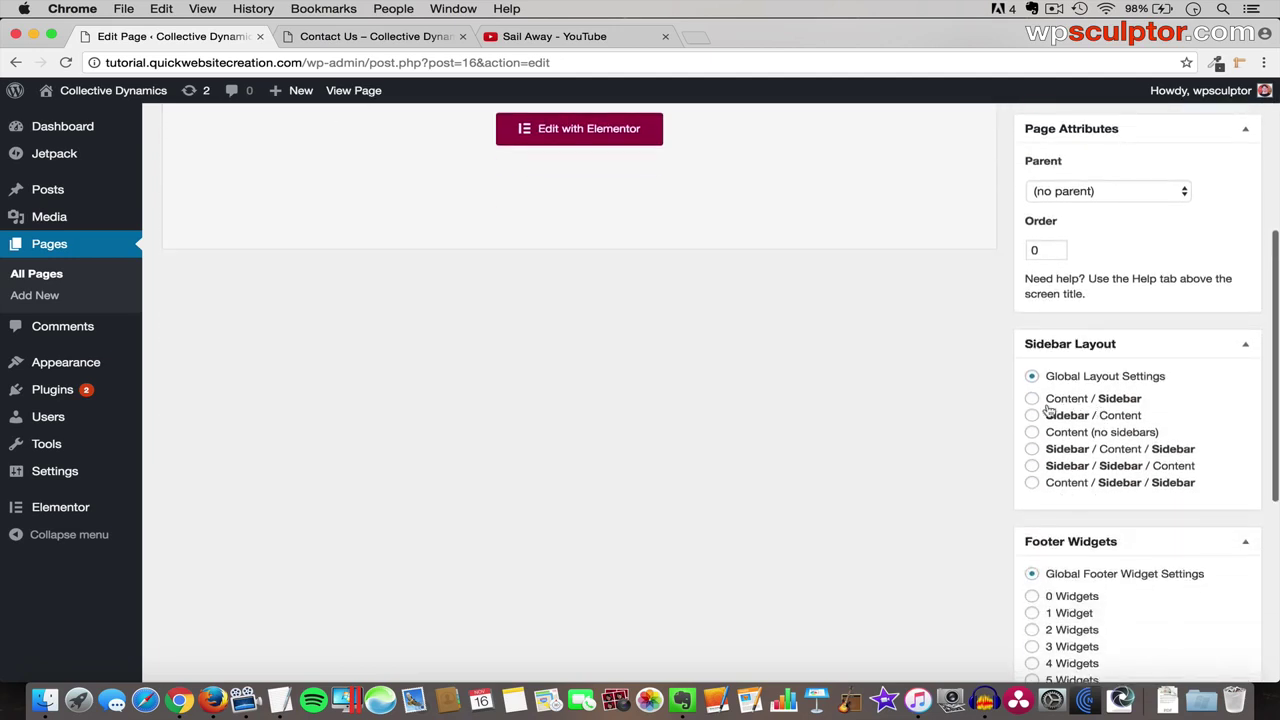
click(1032, 433)
scroll(1033, 435, down, 2)
scroll(1033, 435, down, 4)
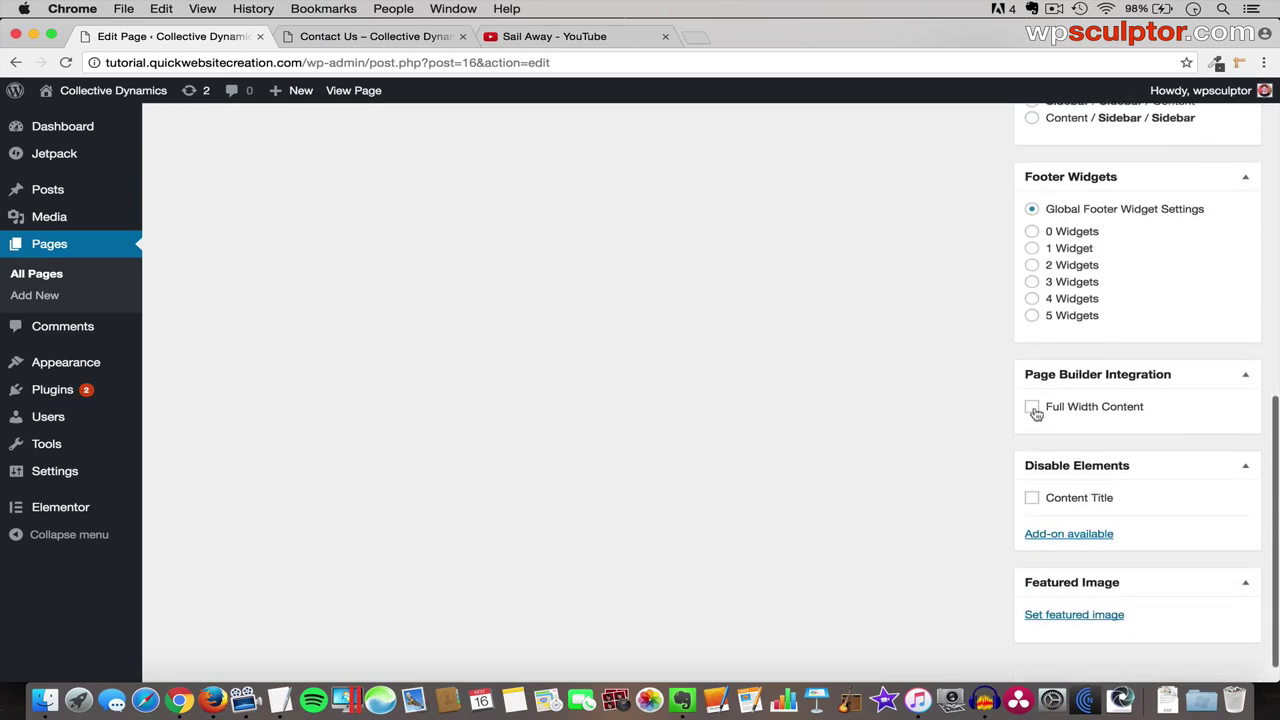
click(1033, 410)
click(1033, 500)
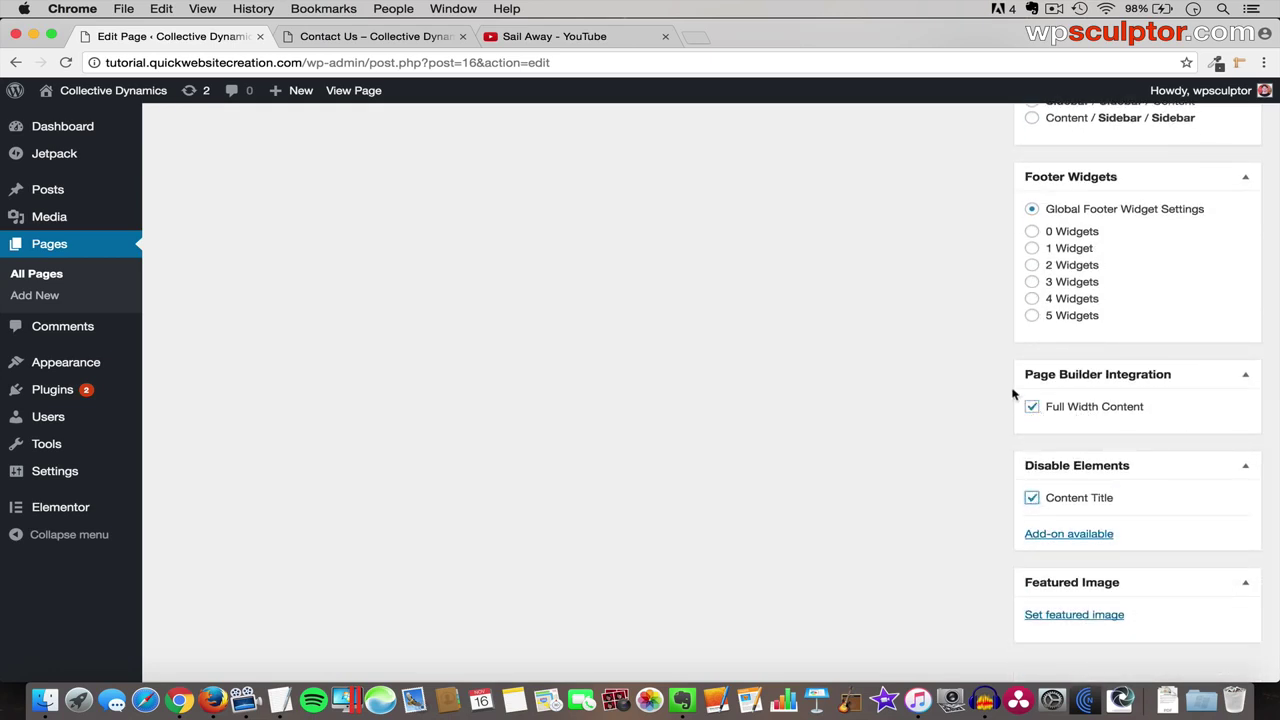
scroll(1014, 380, up, 9)
click(1225, 359)
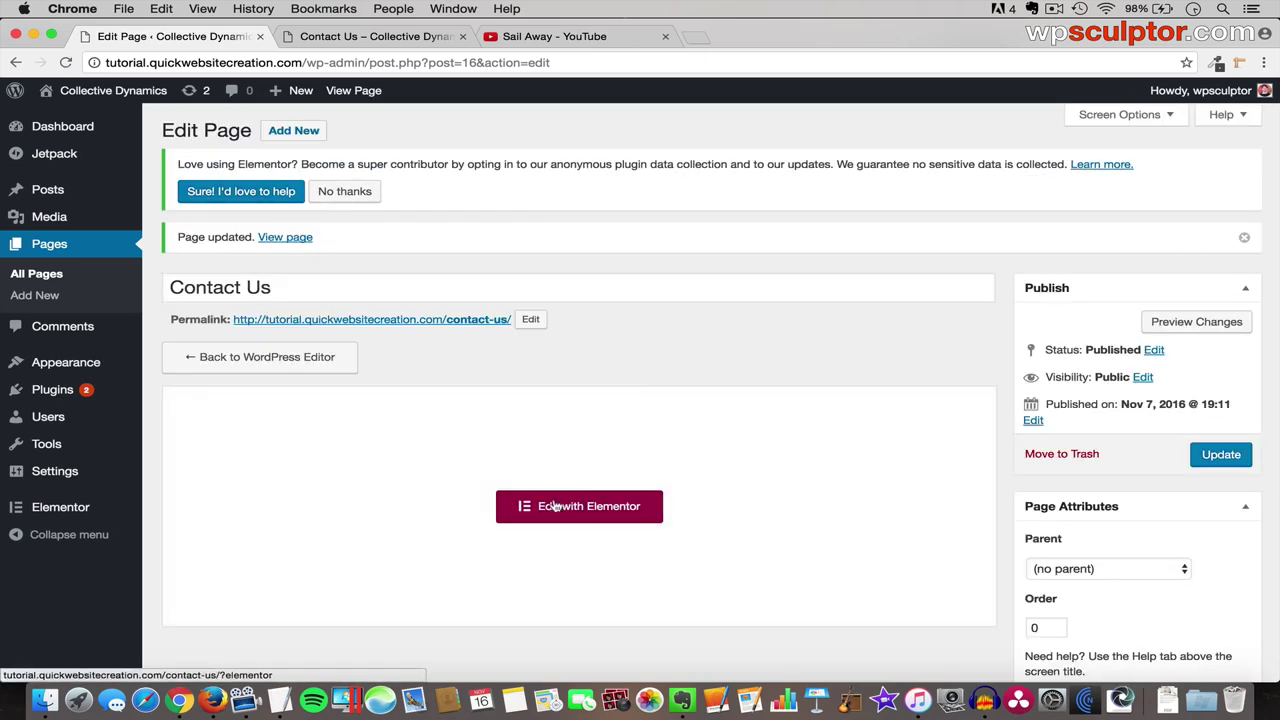
click(586, 514)
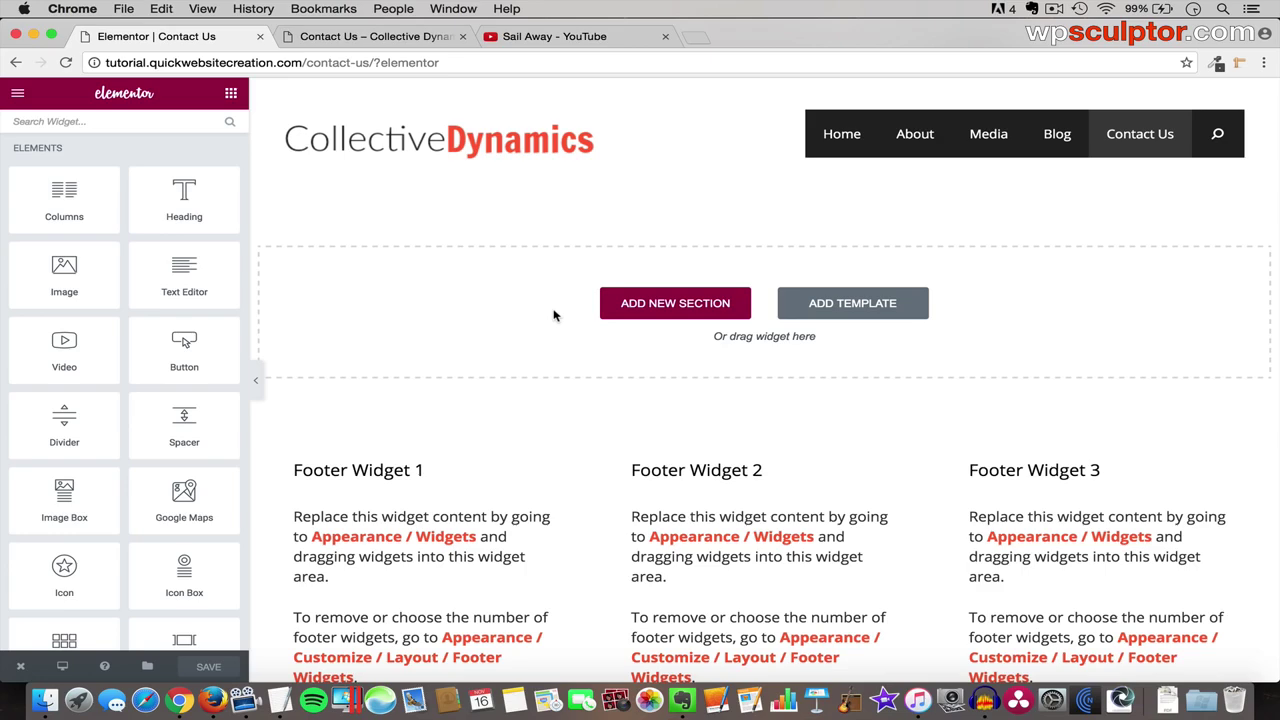
- Insert a two-column section on the Contact Us page, then delete it
click(685, 310)
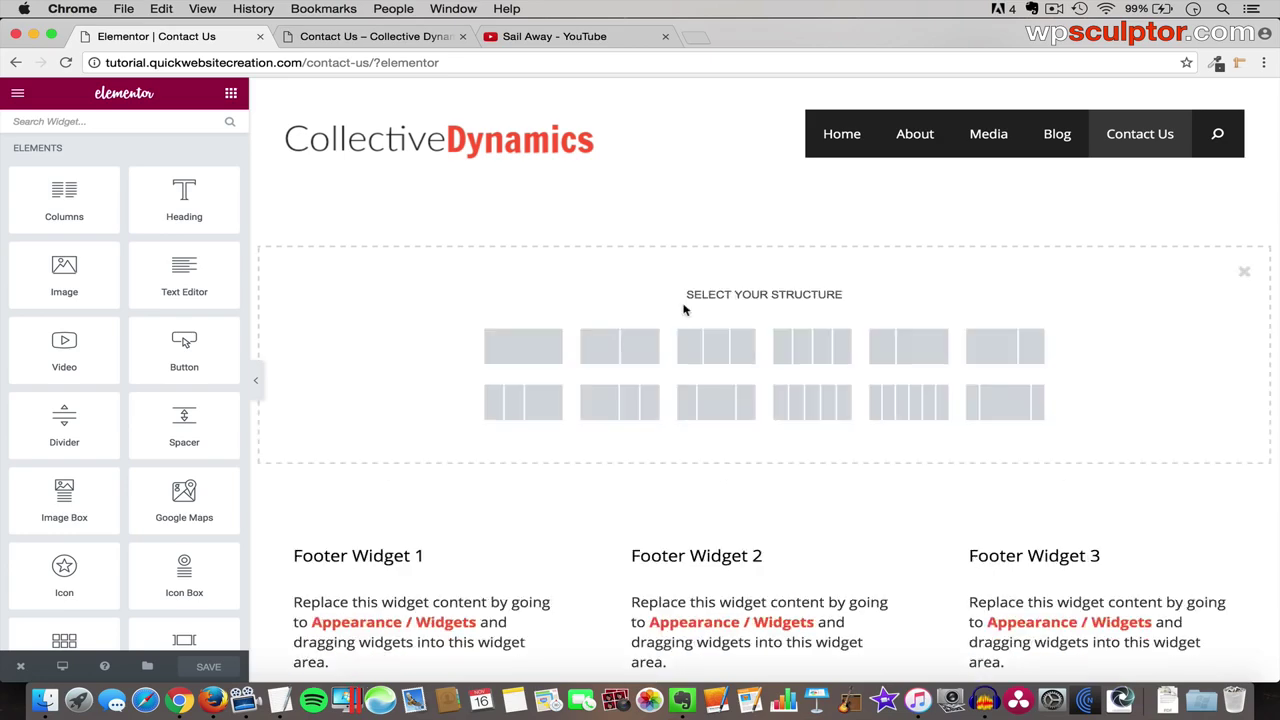
click(638, 347)
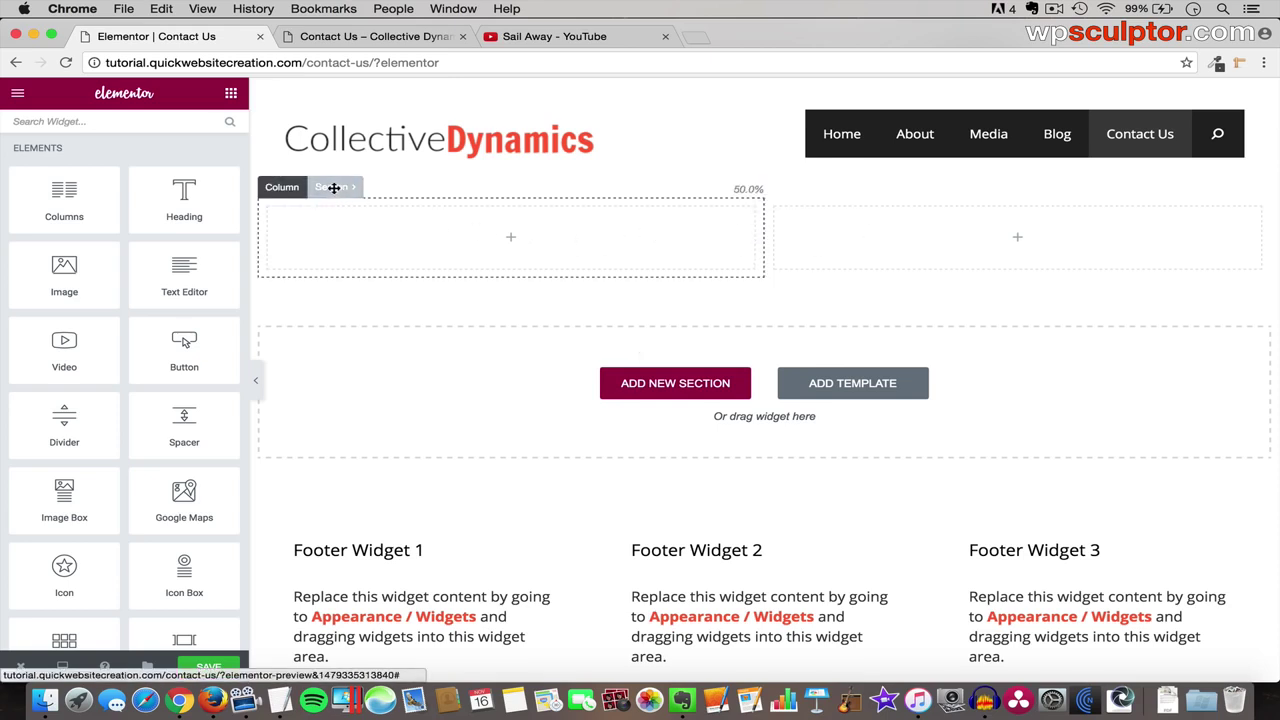
click(336, 188)
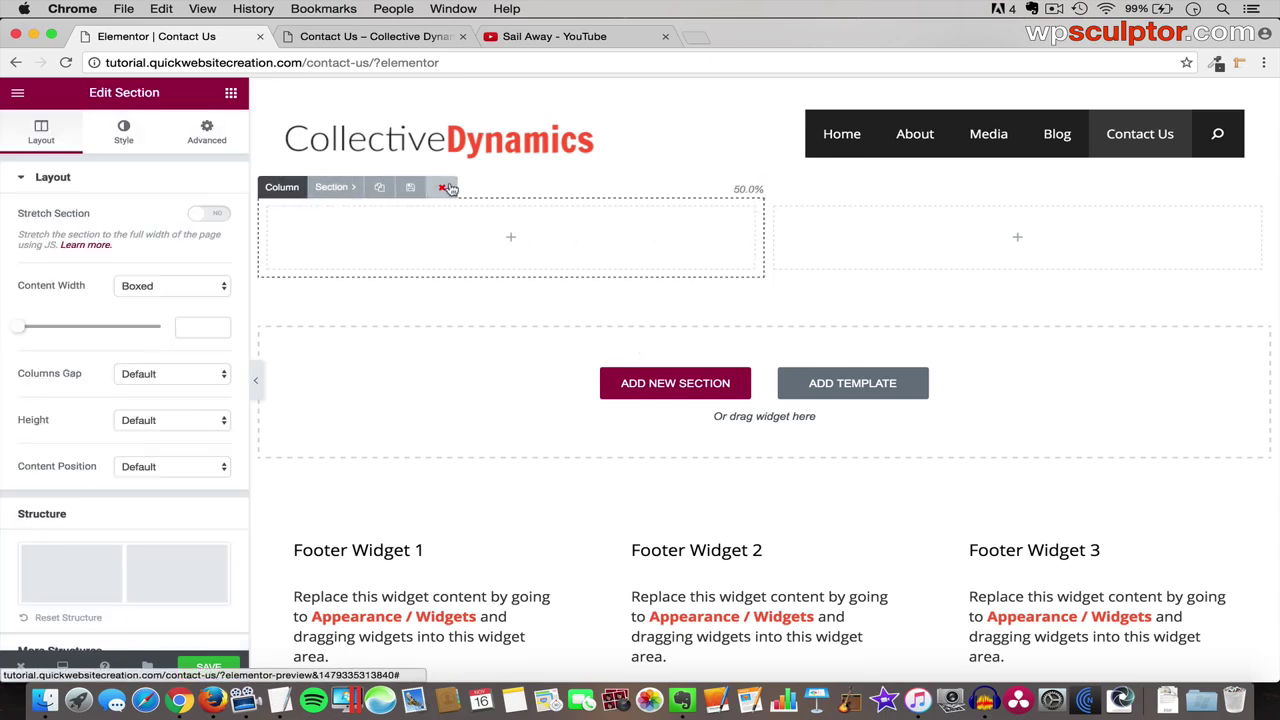
click(446, 186)
click(735, 350)
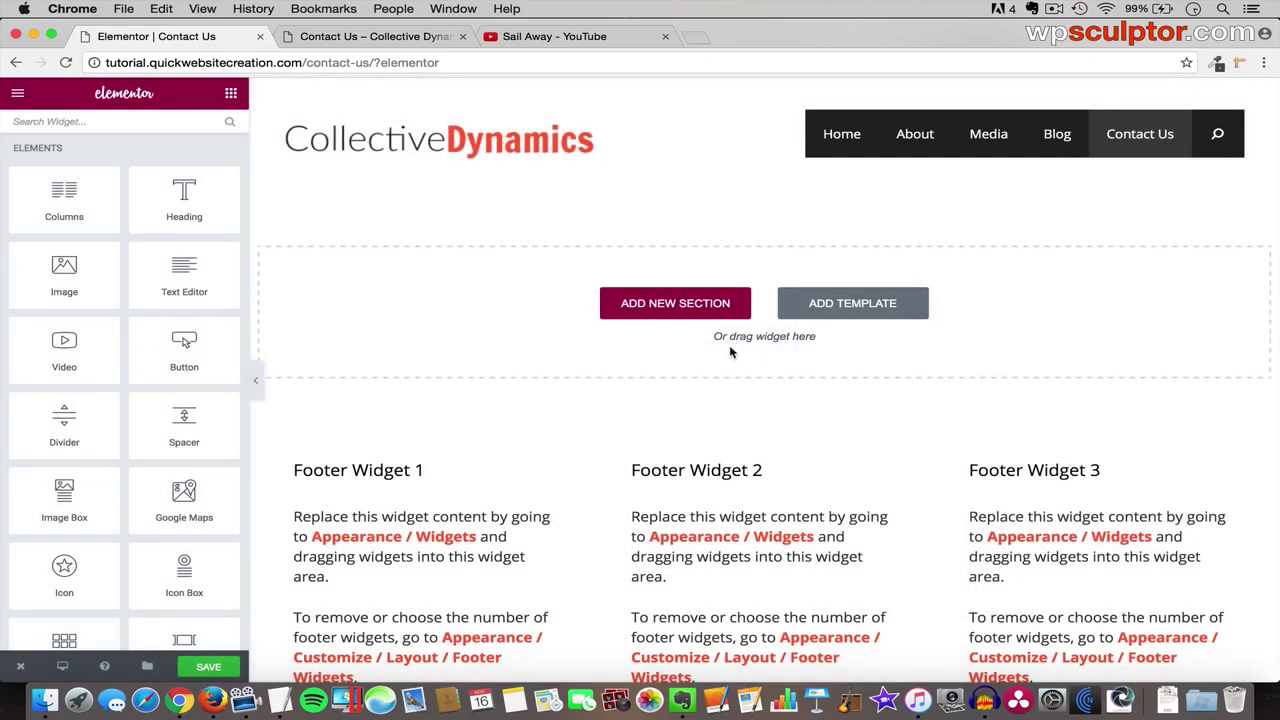
- Add a single-column section and split it into two 50% columns
click(678, 306)
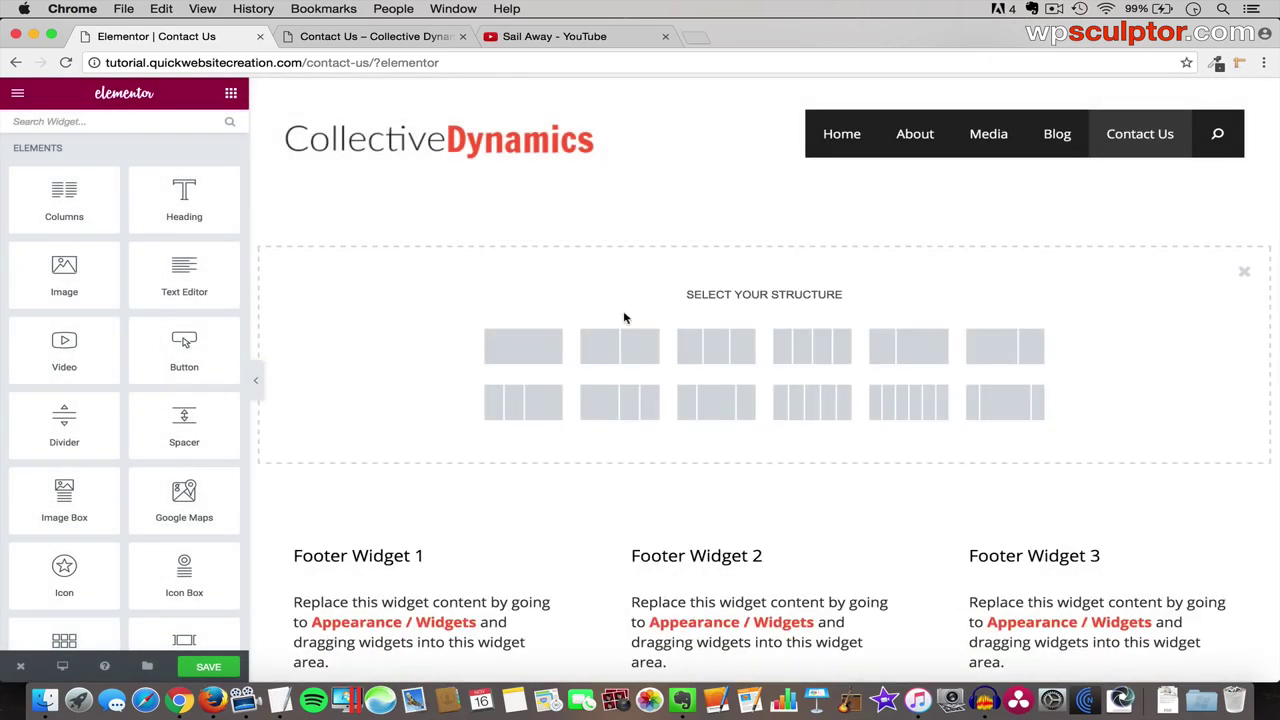
click(521, 350)
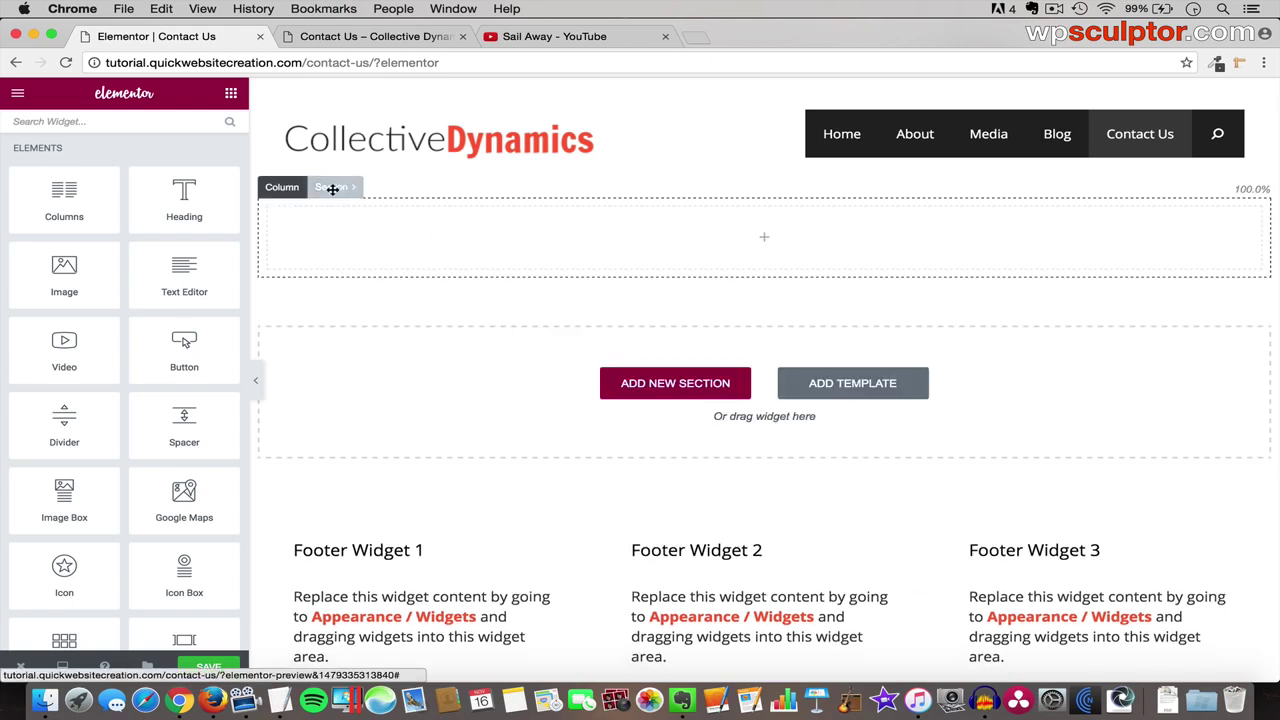
click(287, 186)
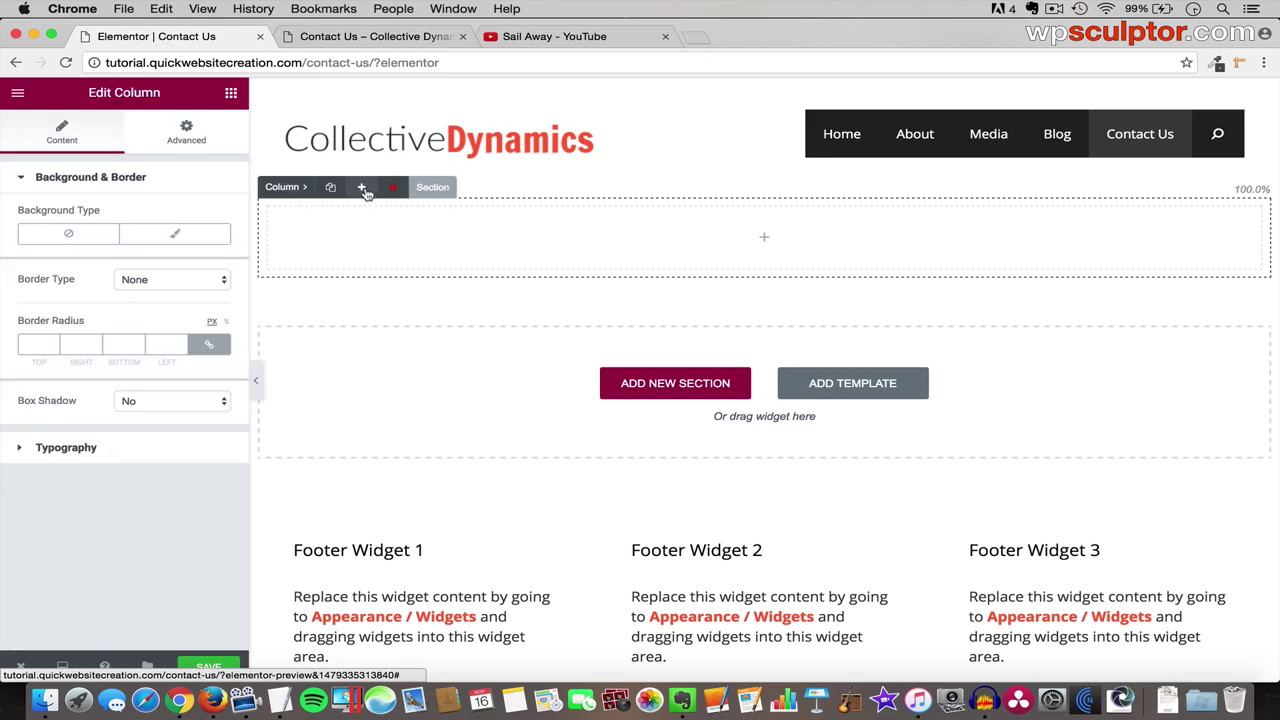
click(365, 192)
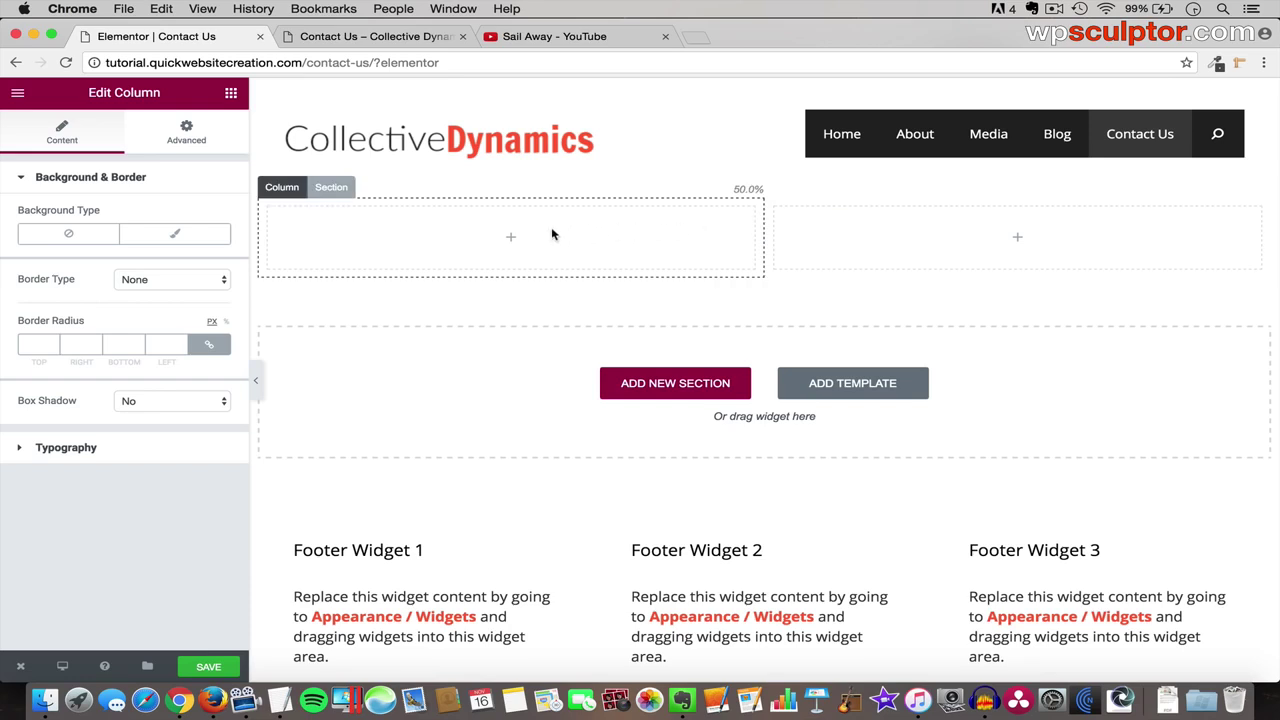
click(331, 188)
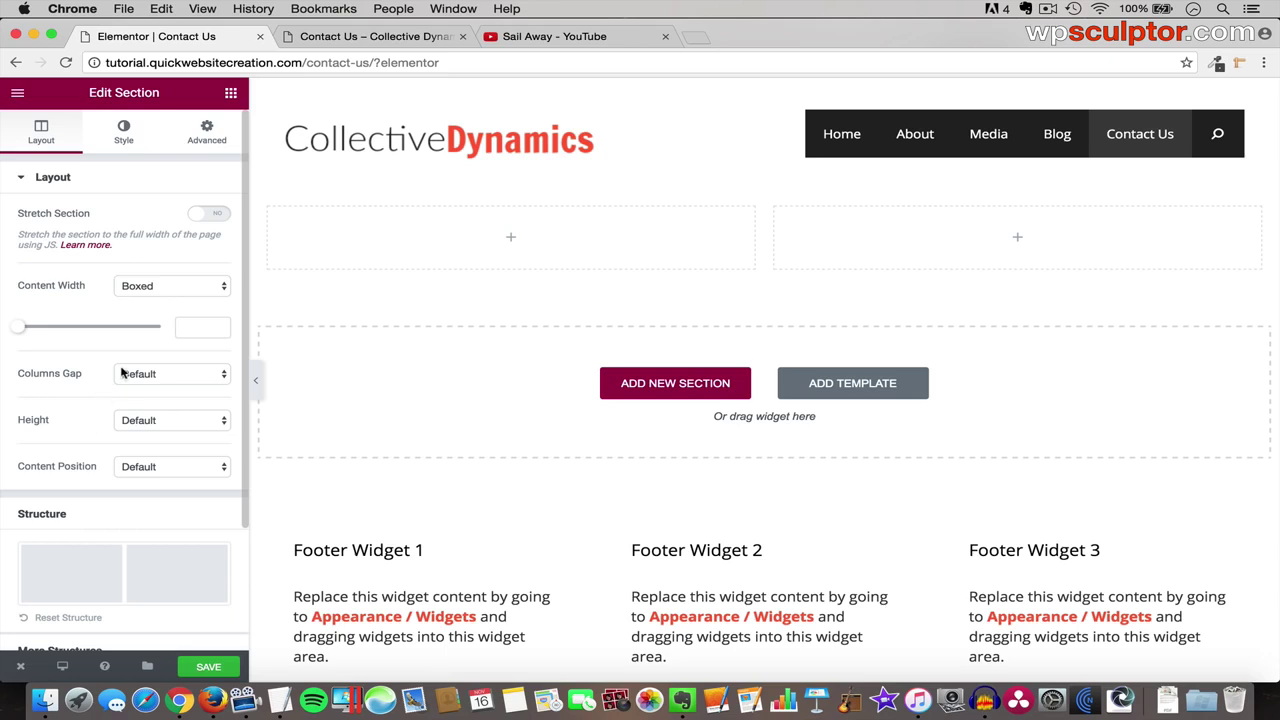
- Give the section a classic background in #222222
click(118, 141)
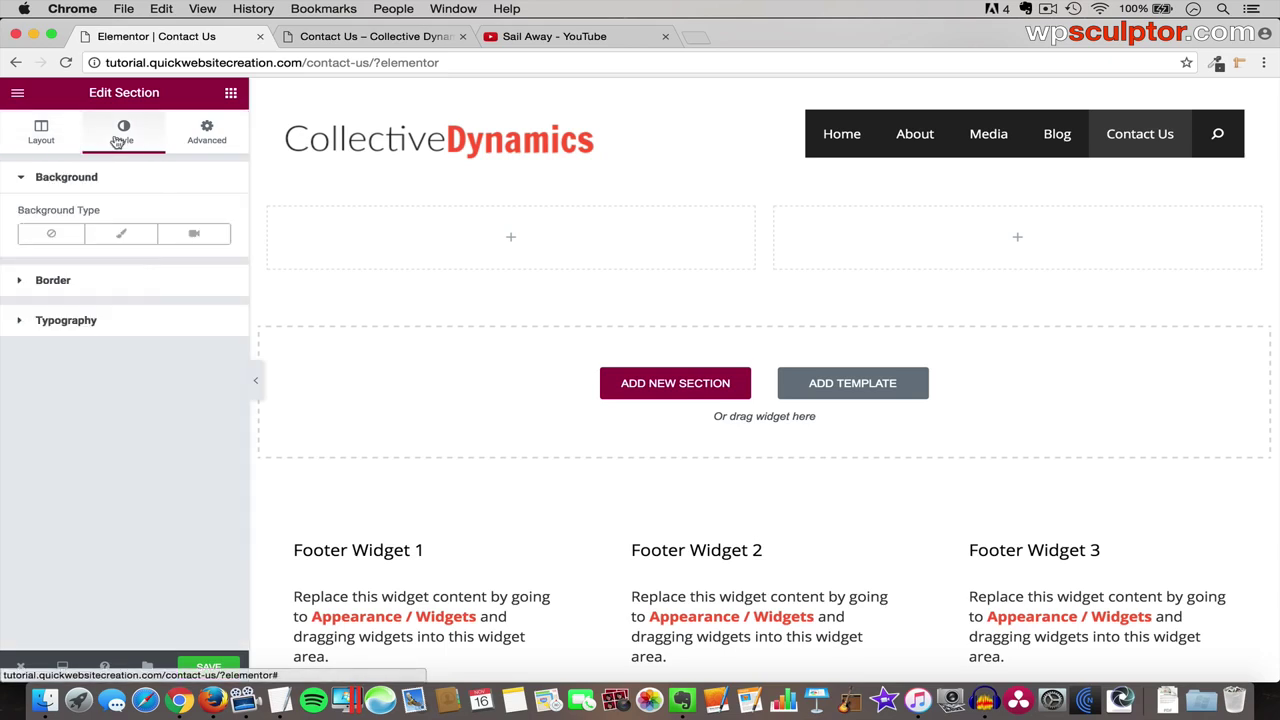
click(125, 238)
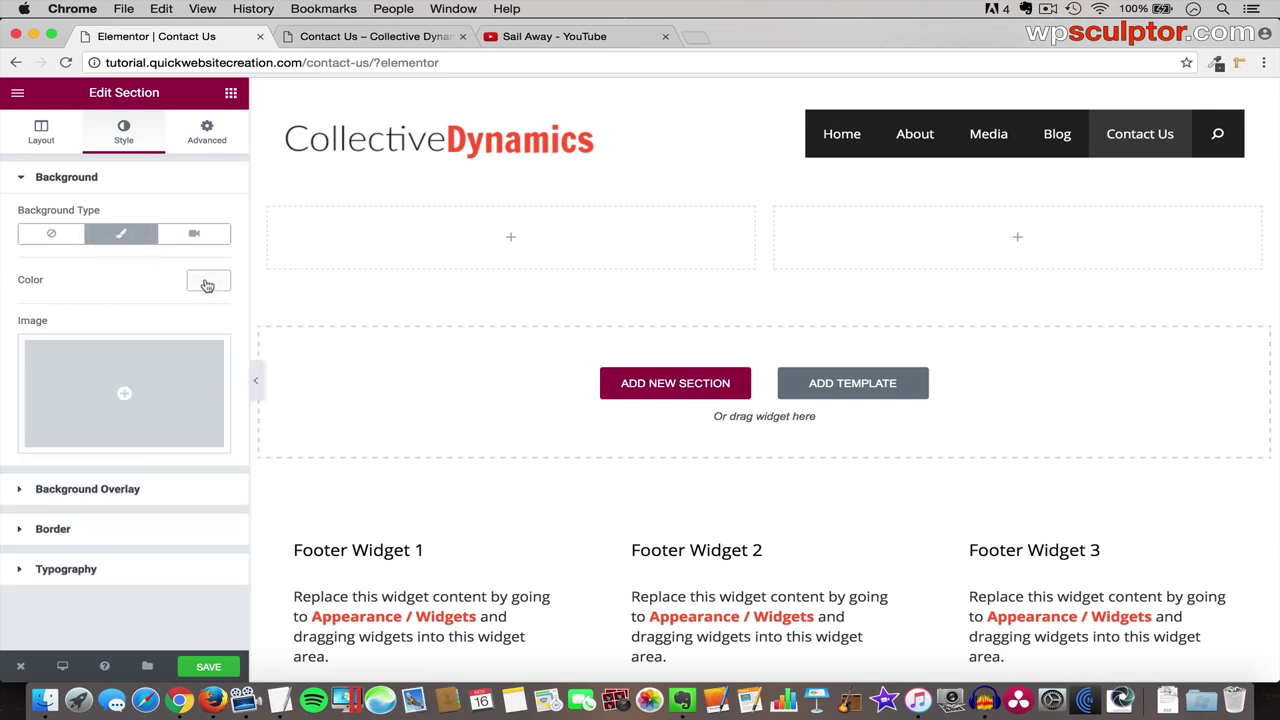
click(205, 284)
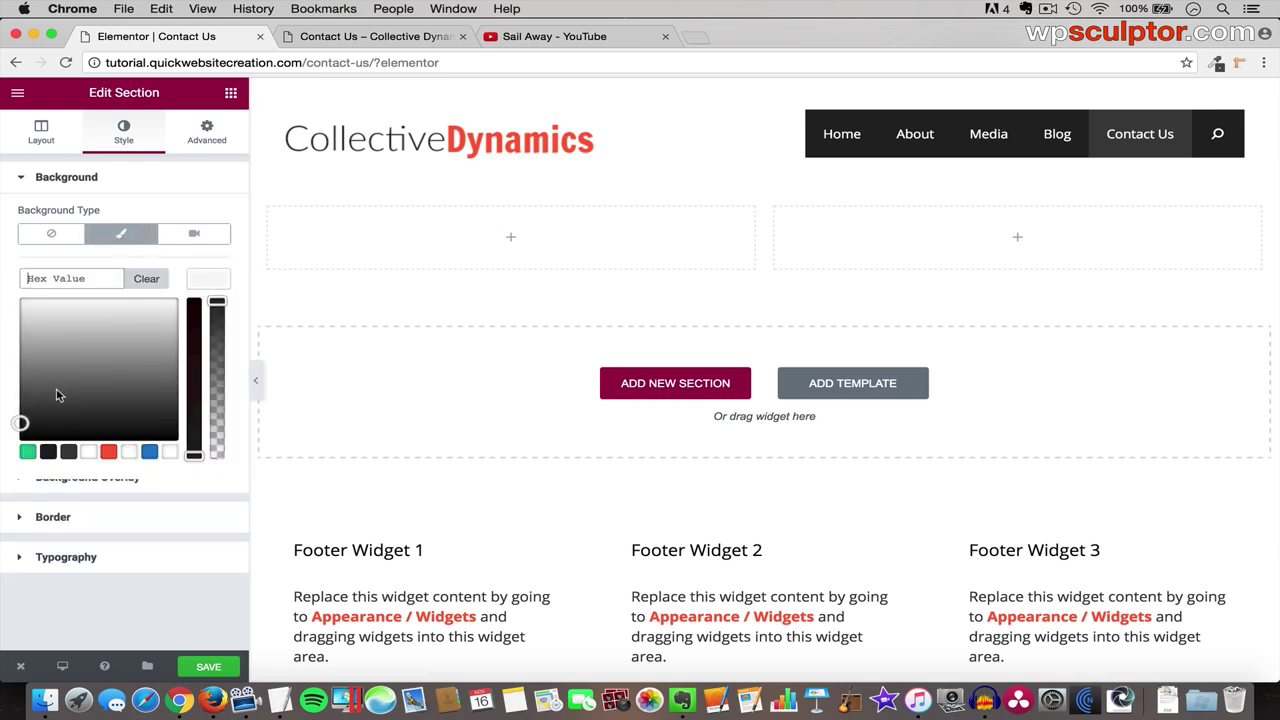
click(48, 453)
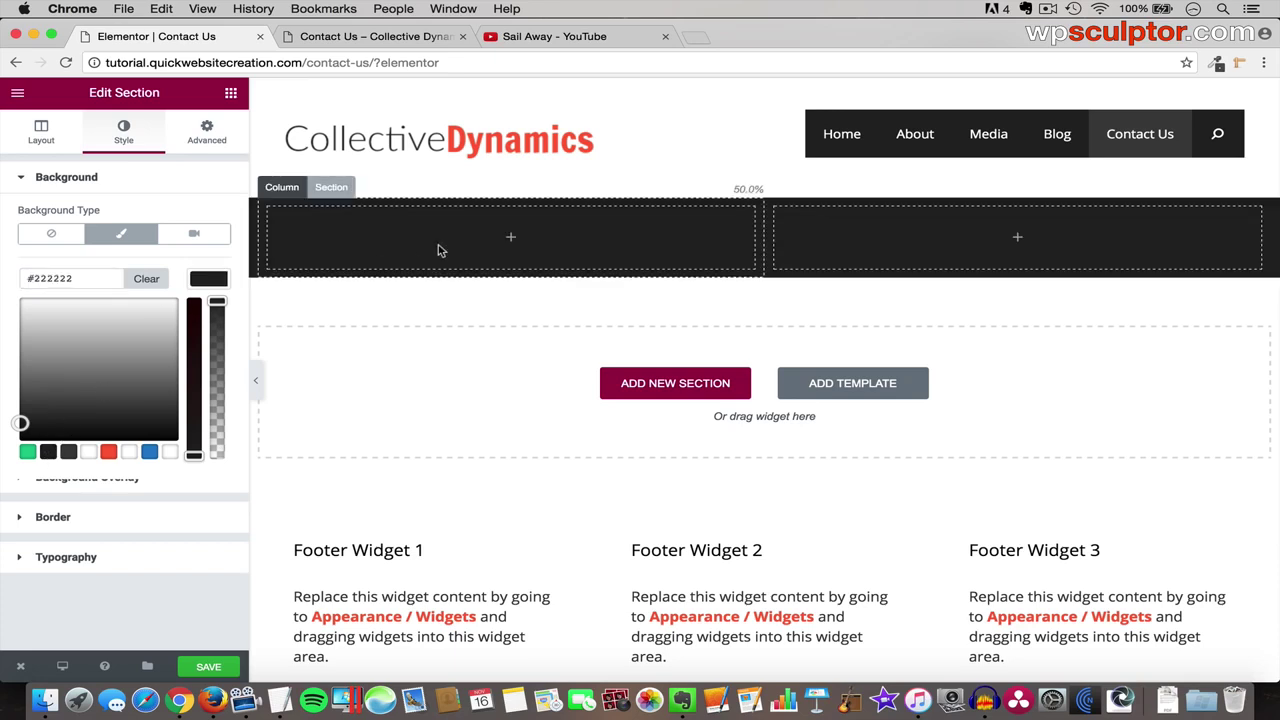
- Drop a Heading widget into the left column and retitle it 'Contact Us'
click(230, 94)
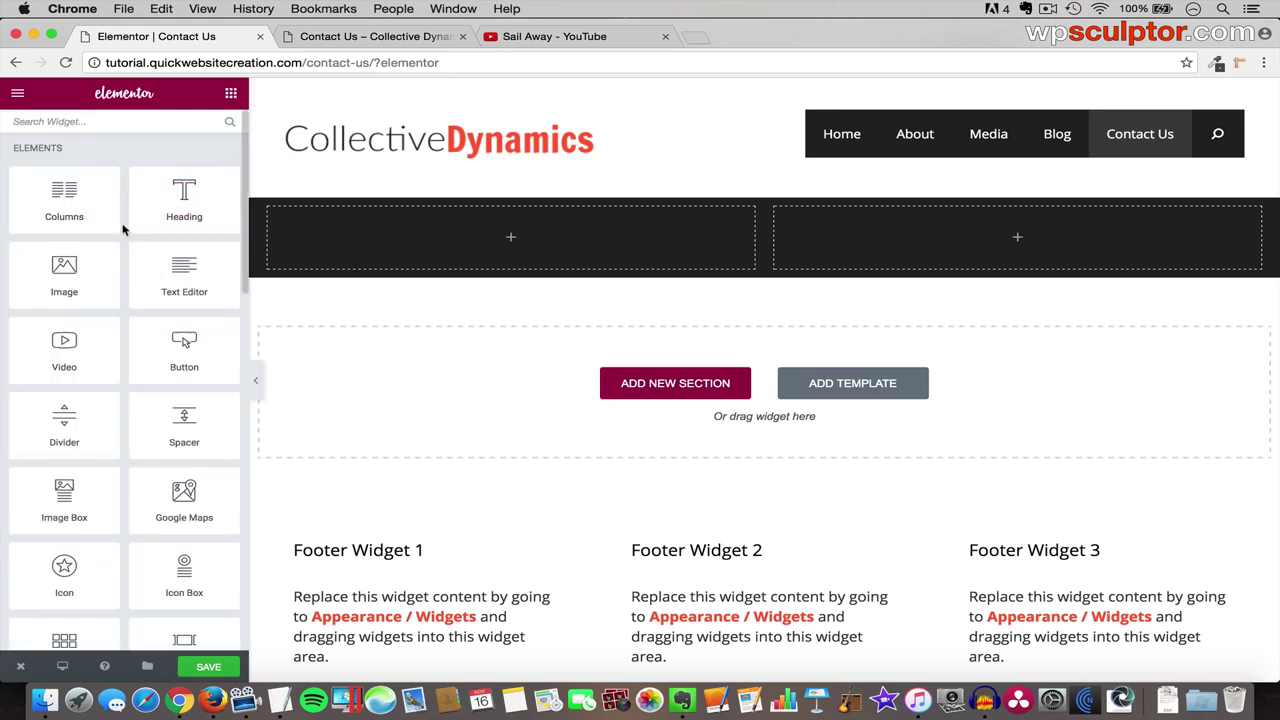
drag(180, 194, 490, 240)
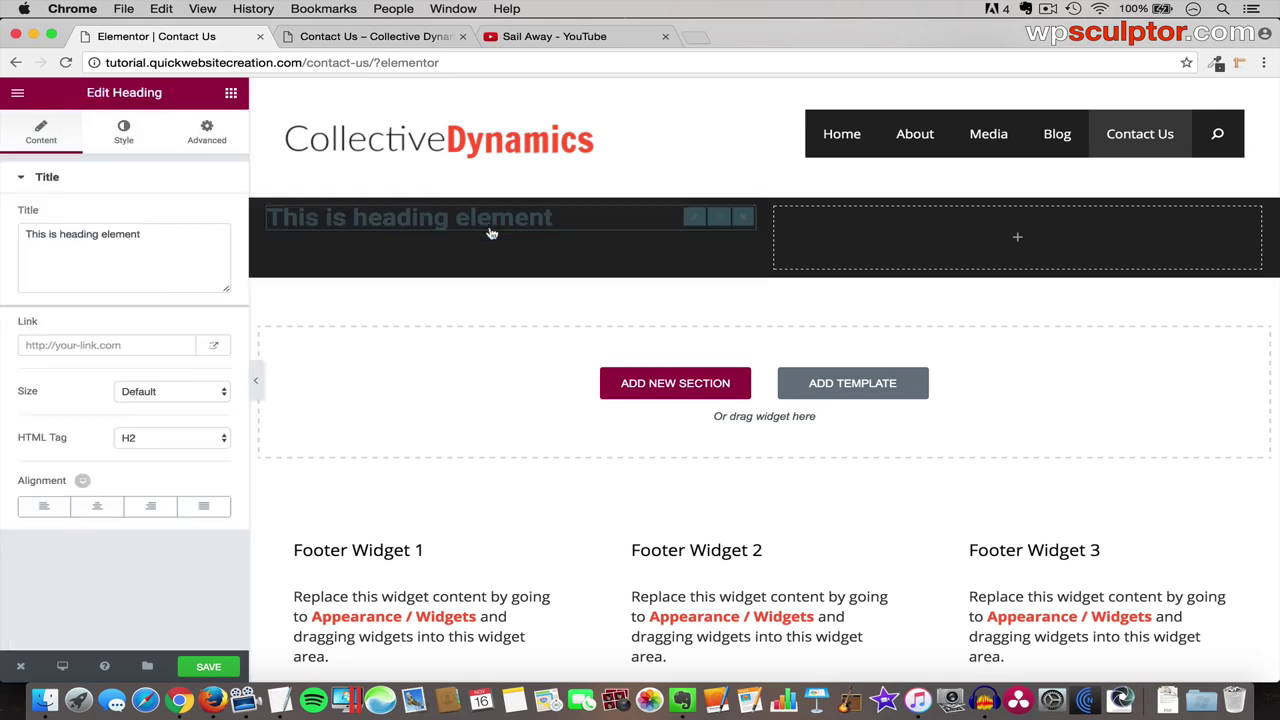
drag(187, 242, 10, 232)
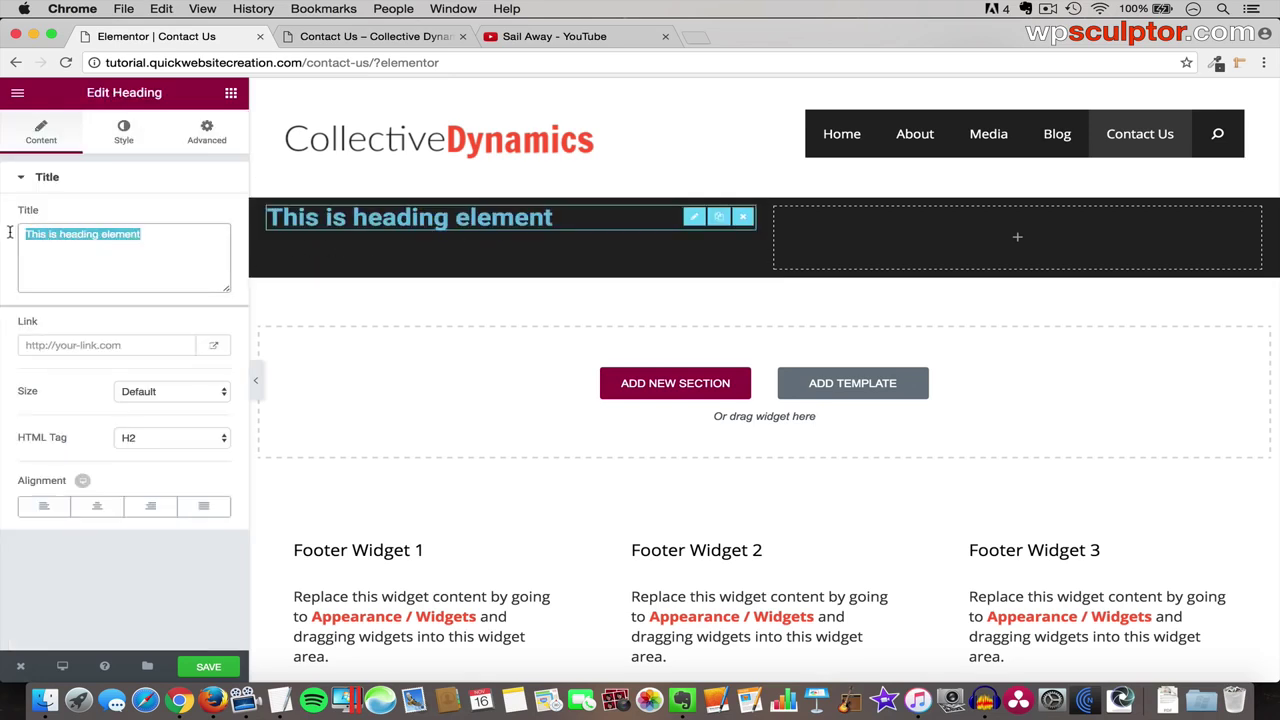
key(BackSpace)
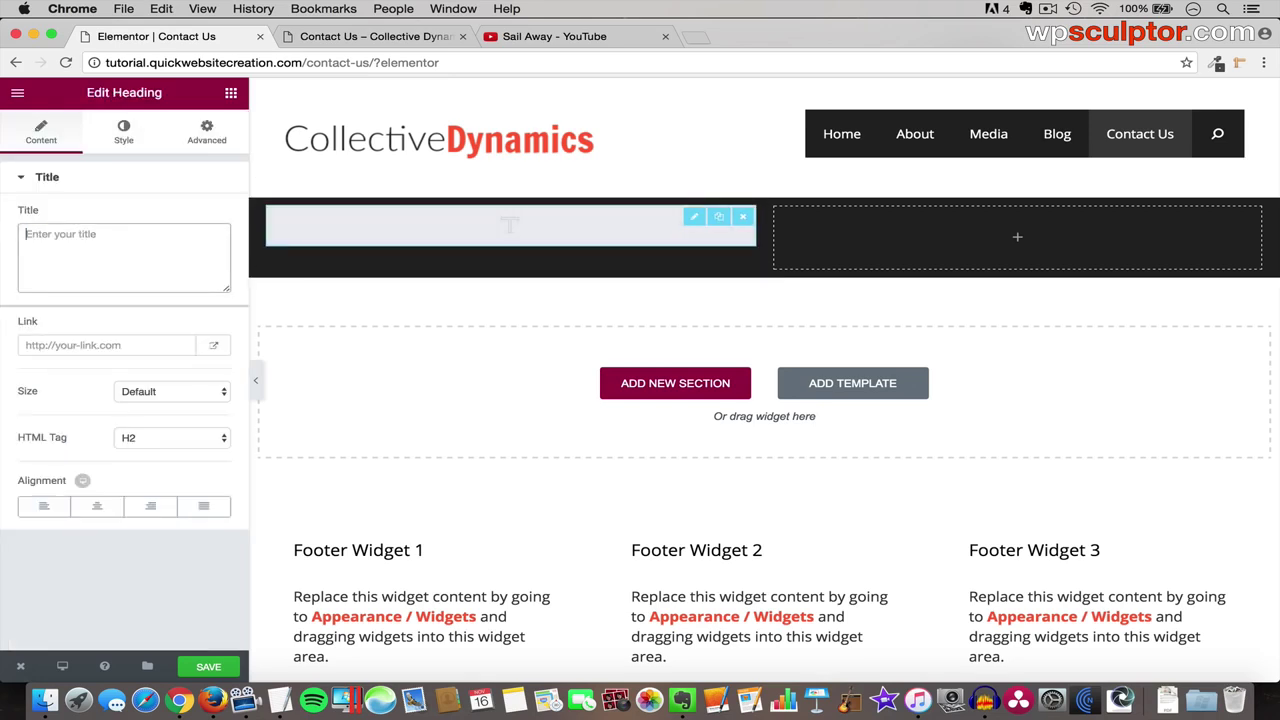
text(Contact U)
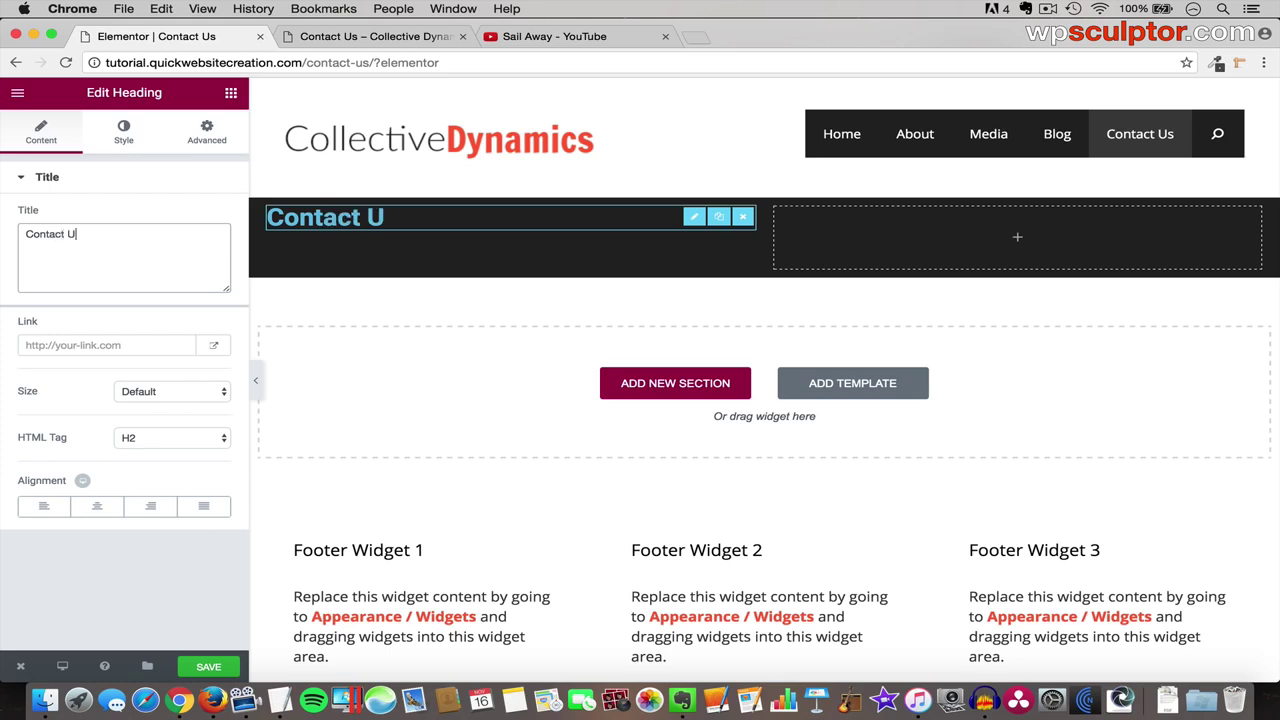
text(s)
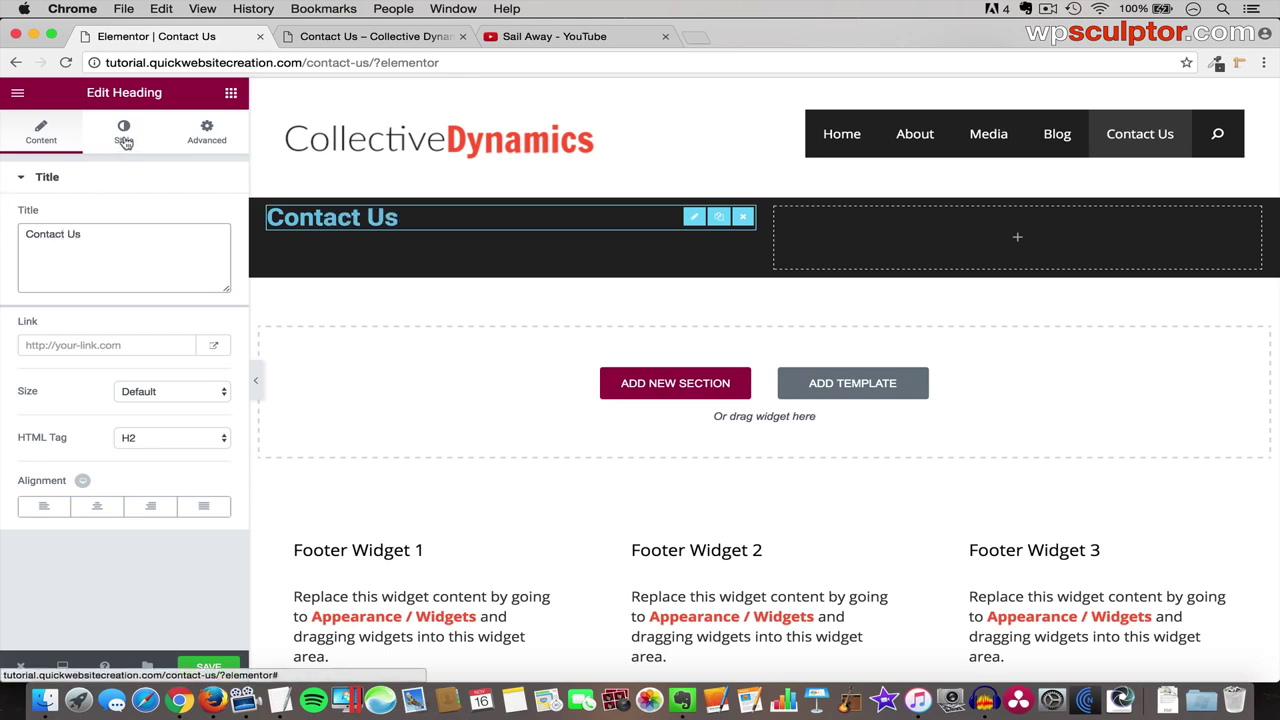
- Make the Contact Us heading's text colour white (#ffffff)
click(124, 137)
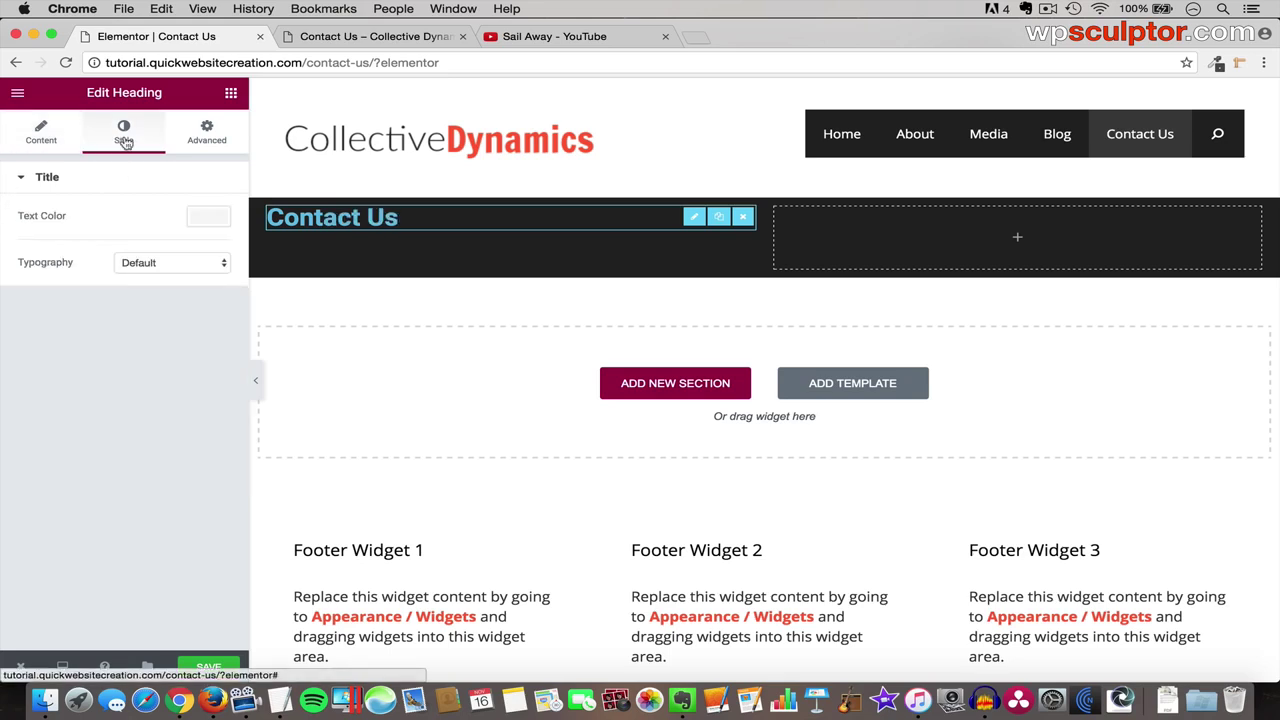
click(218, 223)
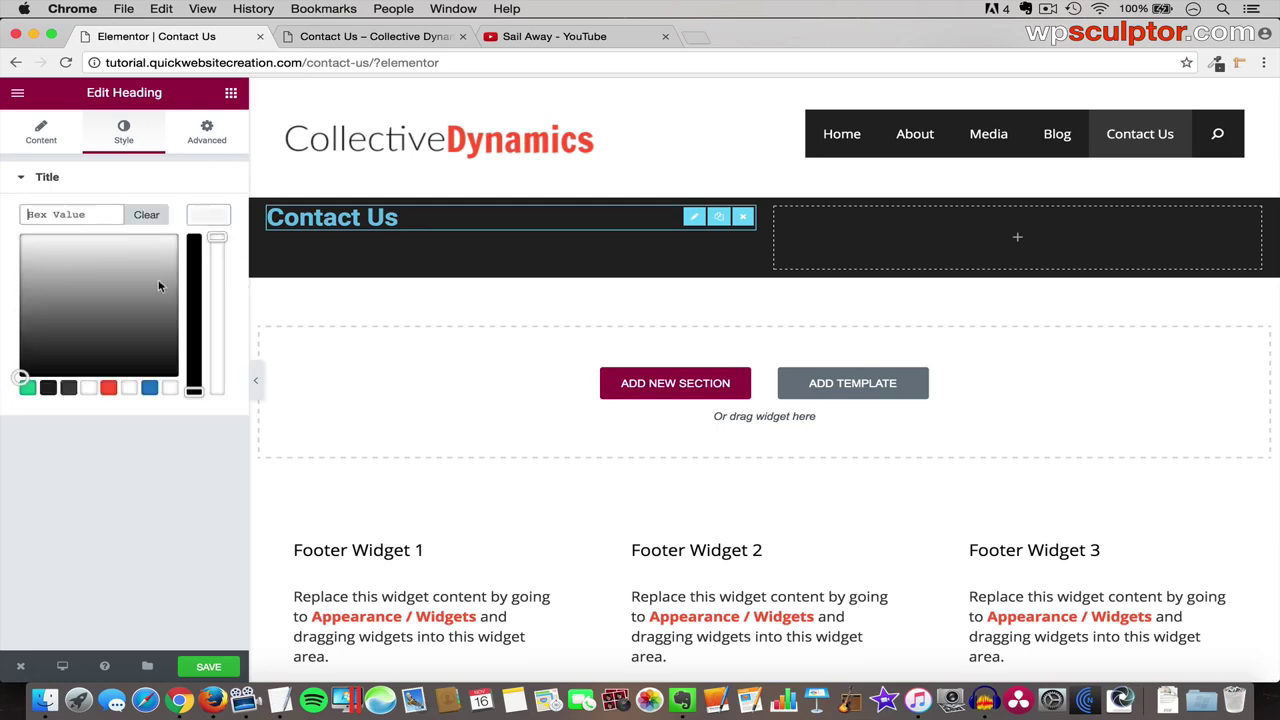
click(92, 388)
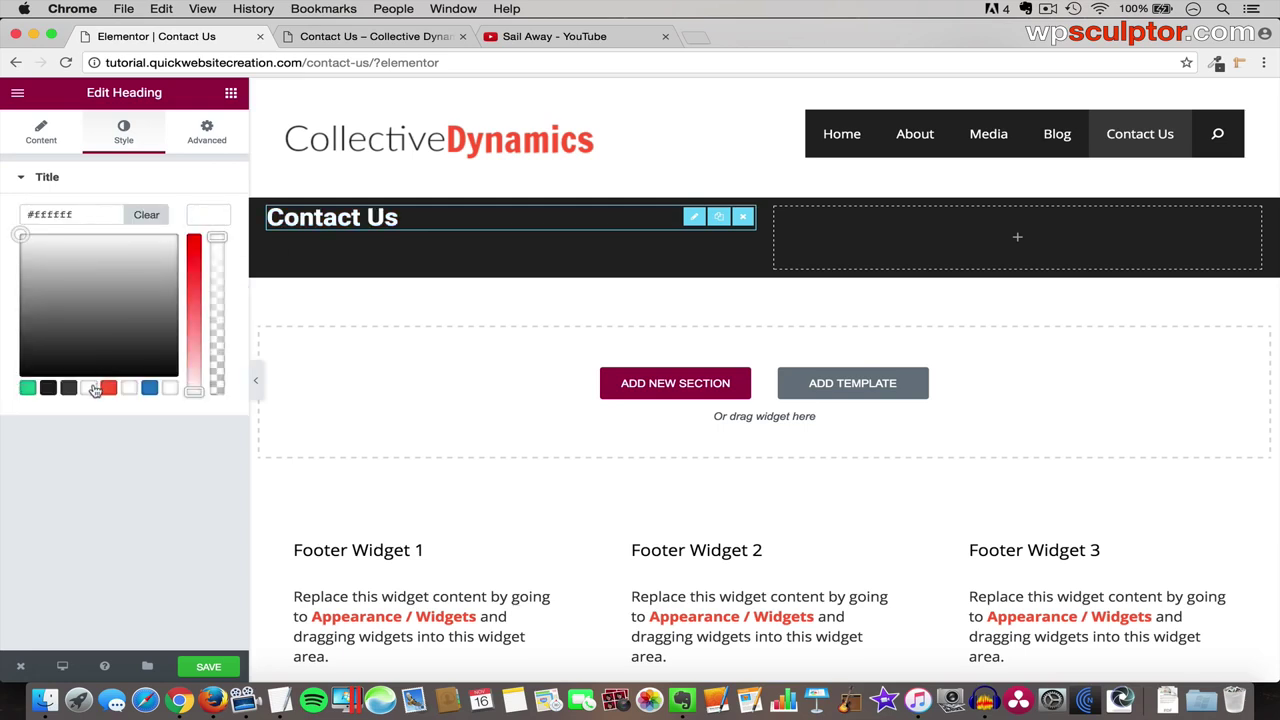
click(217, 221)
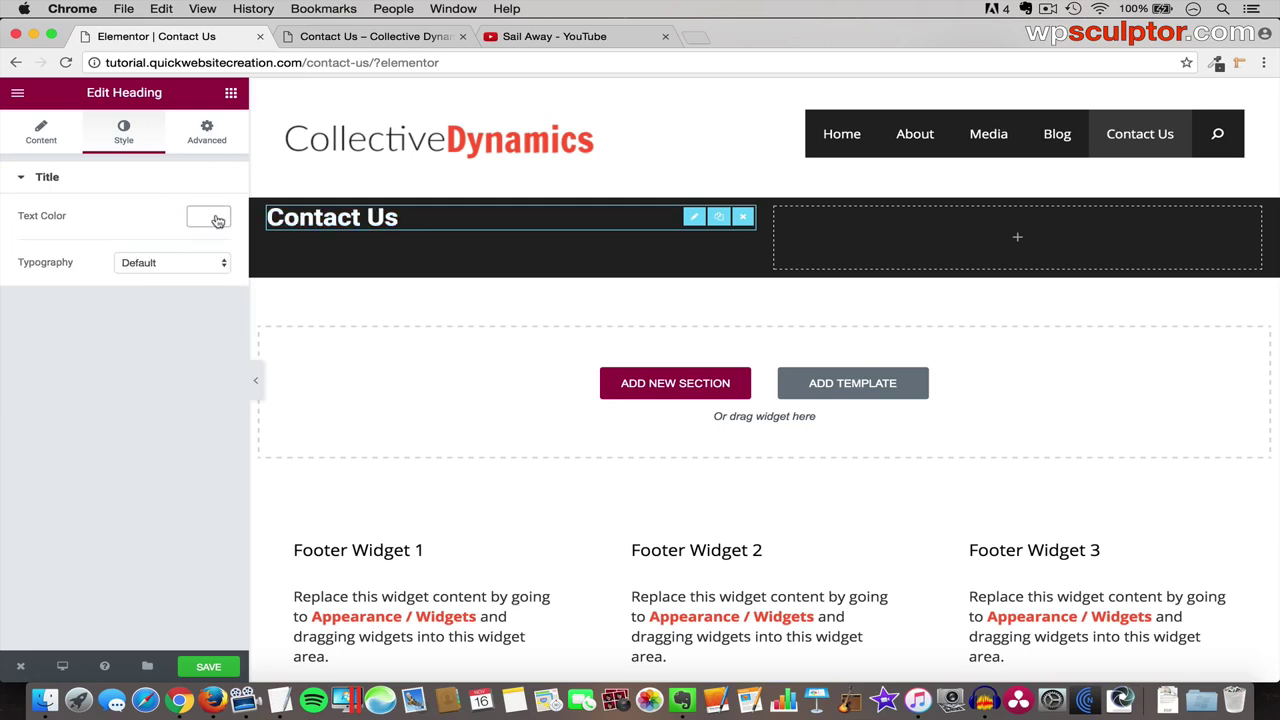
- Set custom typography on the heading: Amatica SC font at 68 px
click(205, 268)
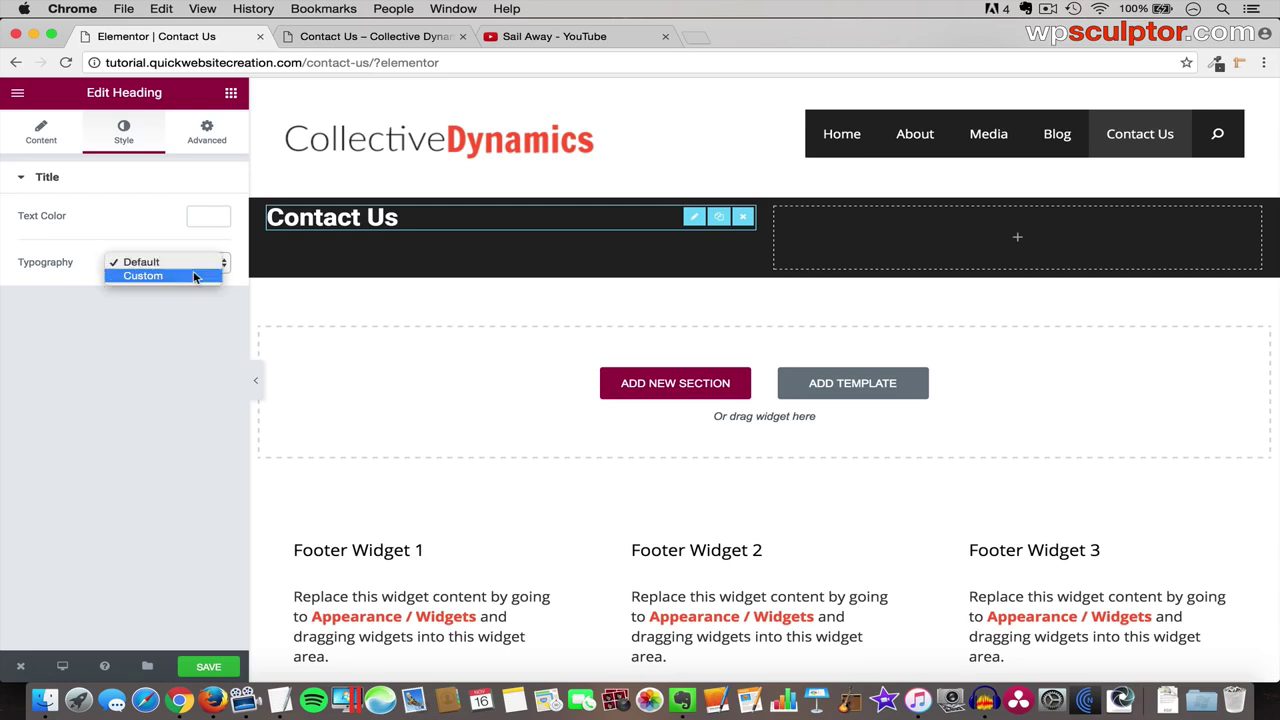
click(195, 277)
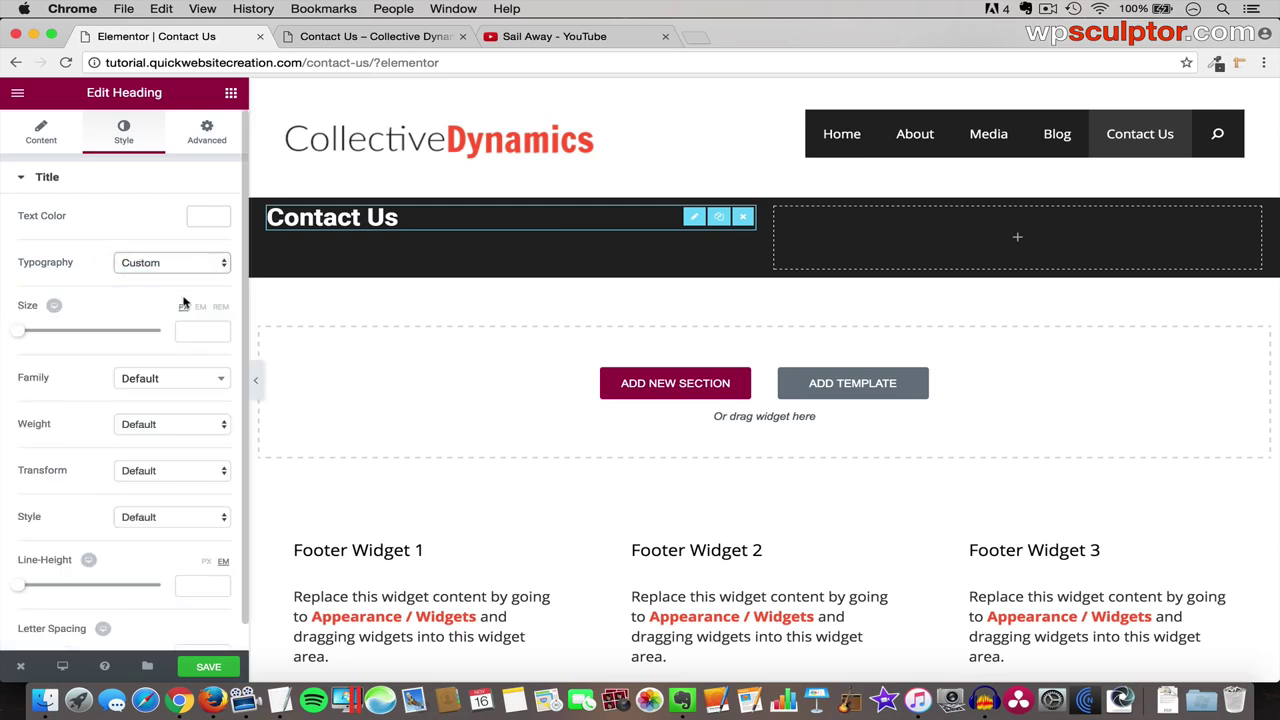
click(147, 377)
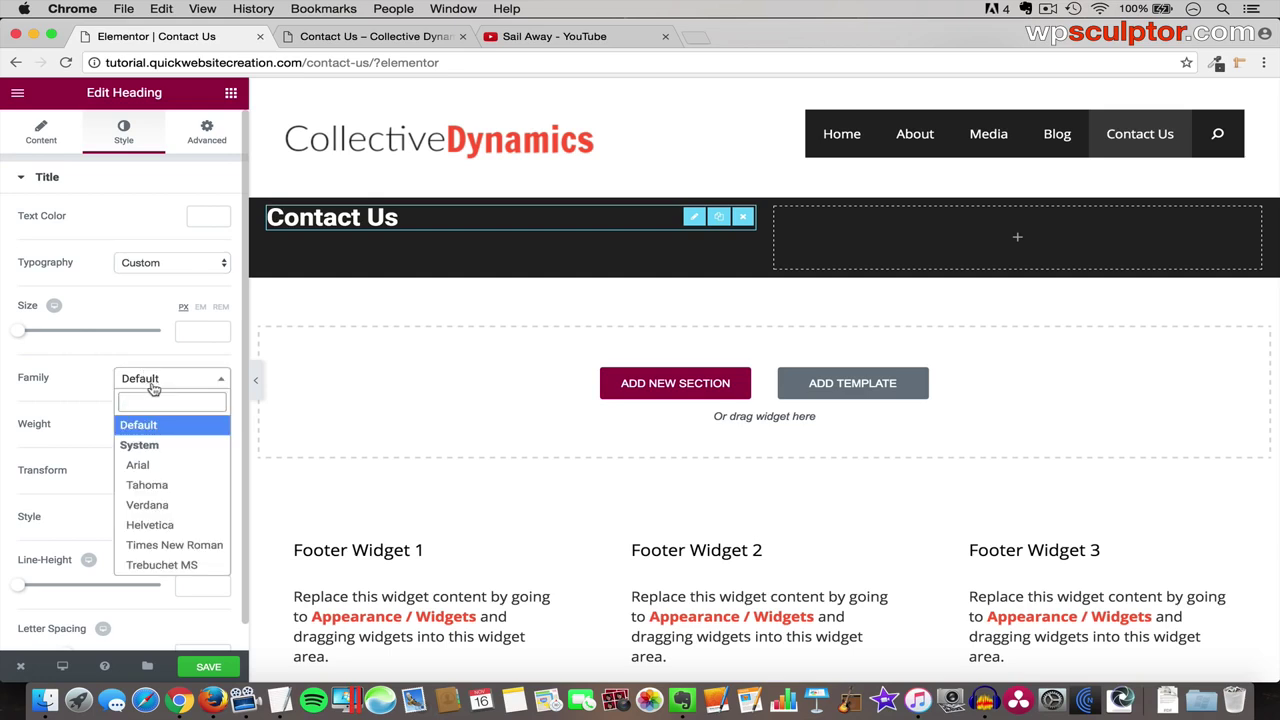
text(amatica sc)
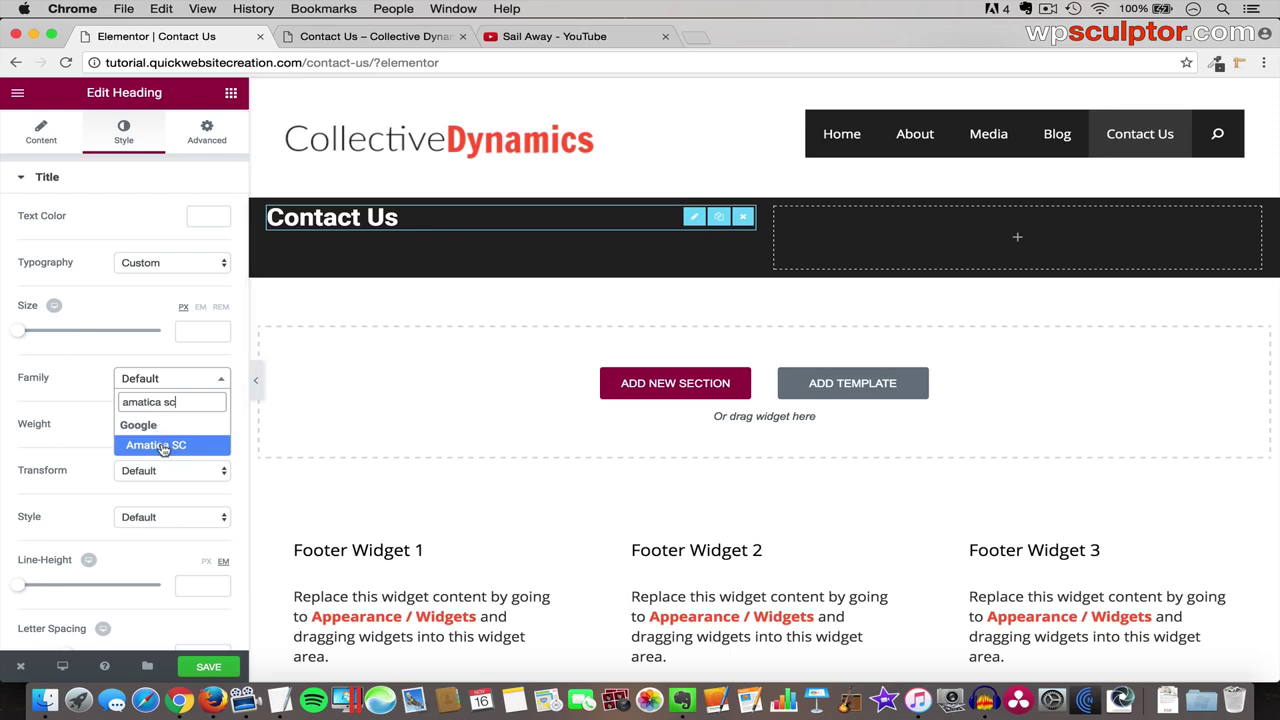
click(160, 444)
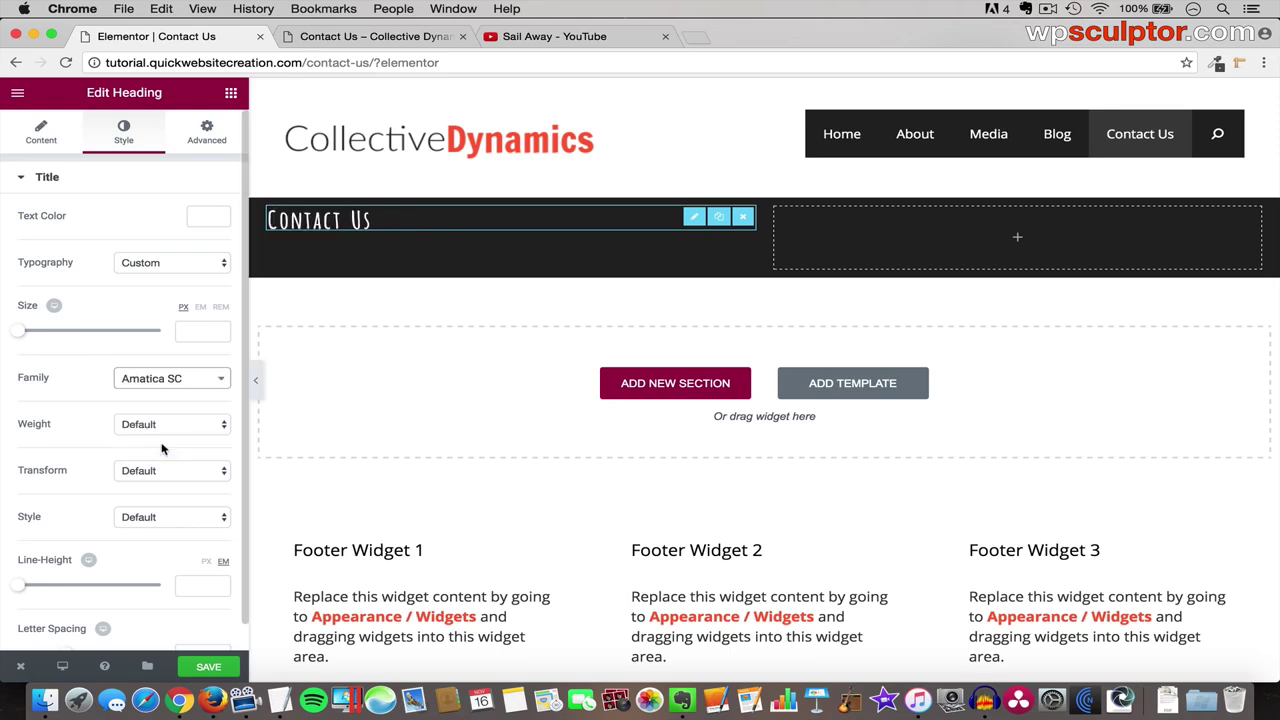
click(190, 329)
text(68)
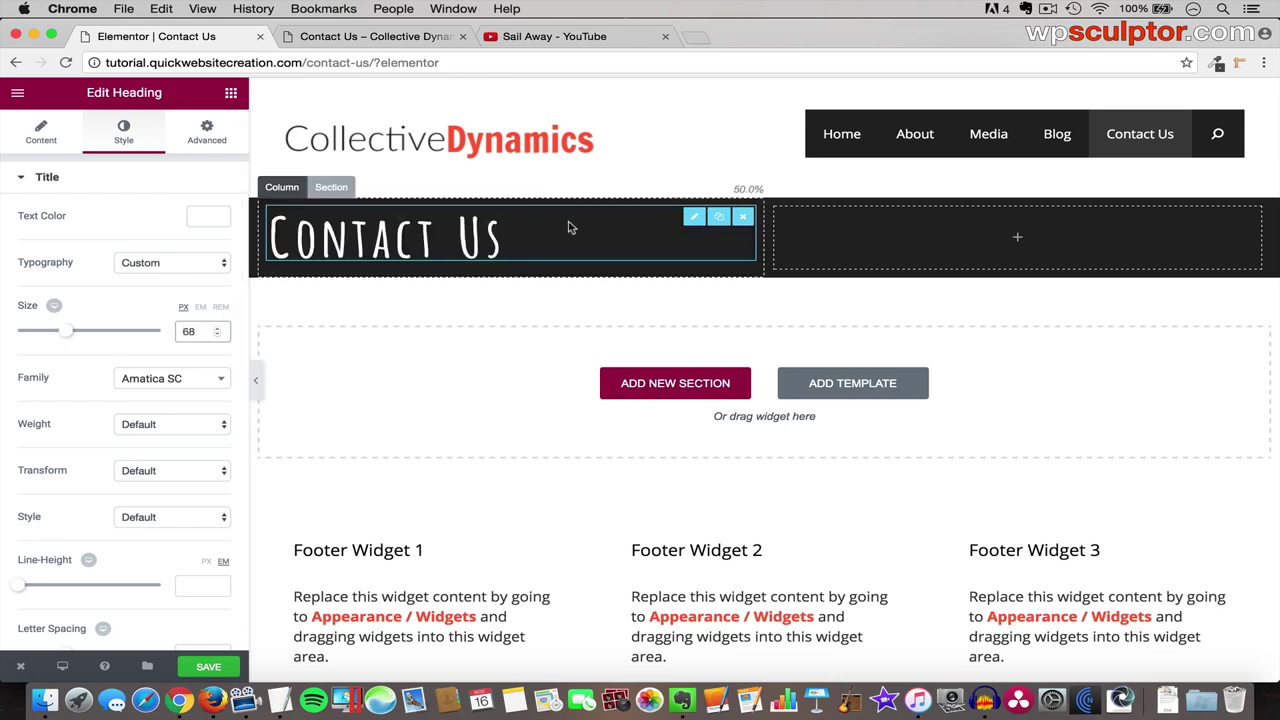
- Duplicate the Contact Us heading into the right column and retitle it 'Our Office'
click(721, 221)
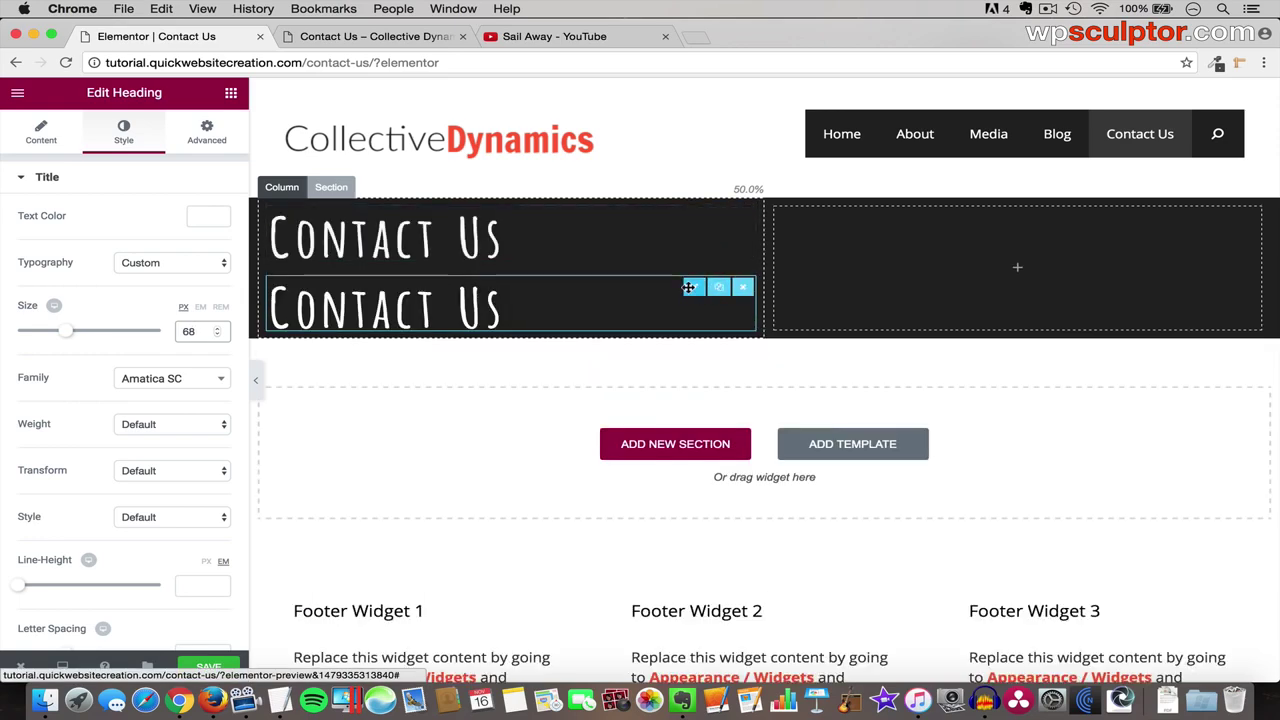
drag(689, 287, 1040, 238)
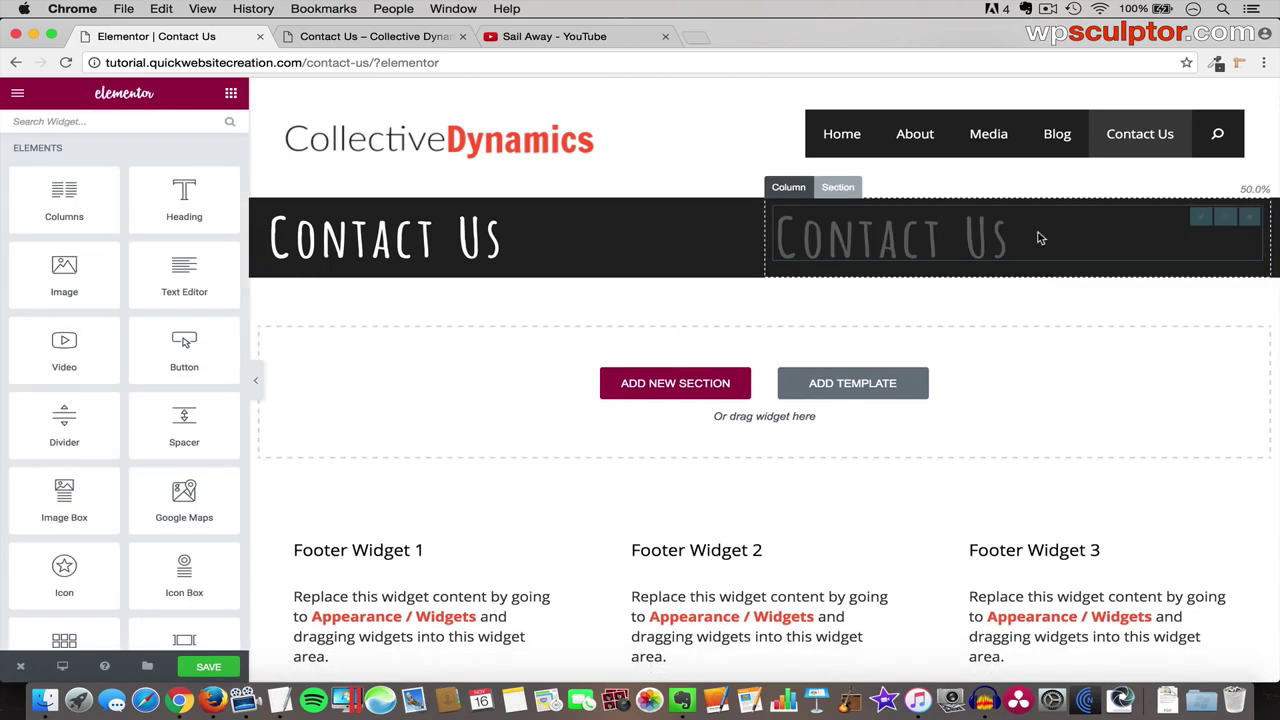
click(1198, 218)
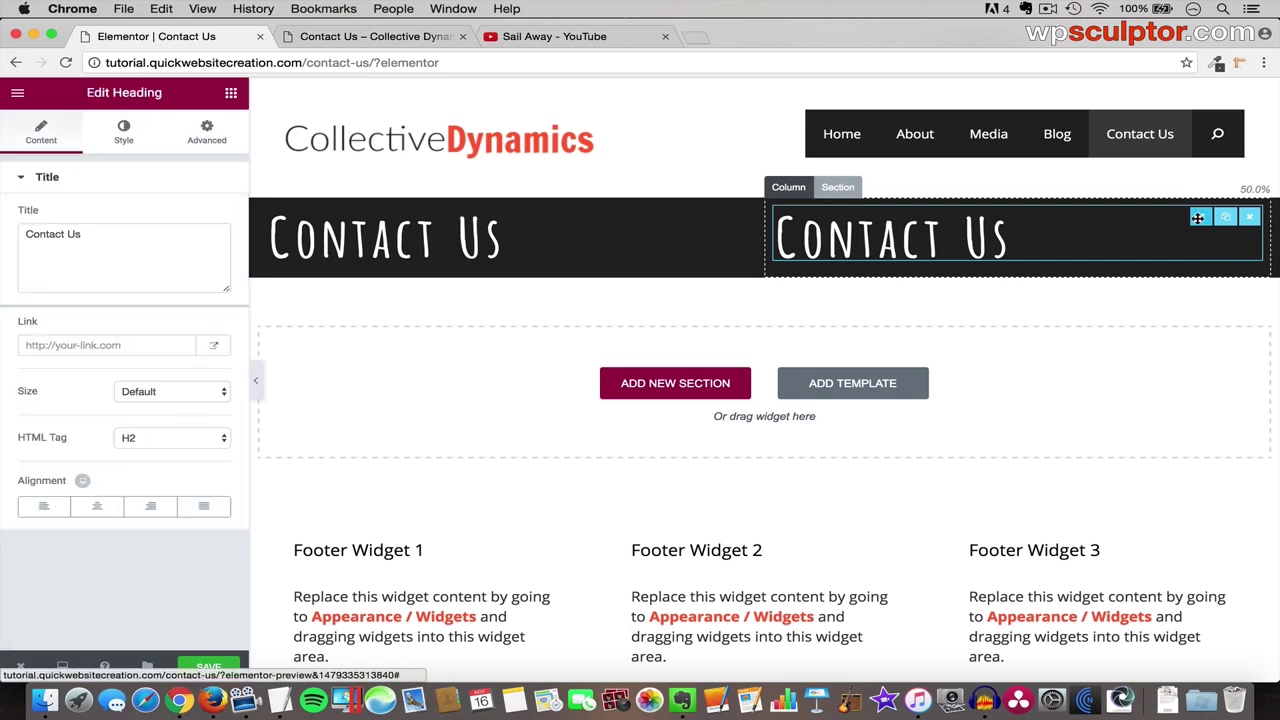
drag(88, 232, 5, 225)
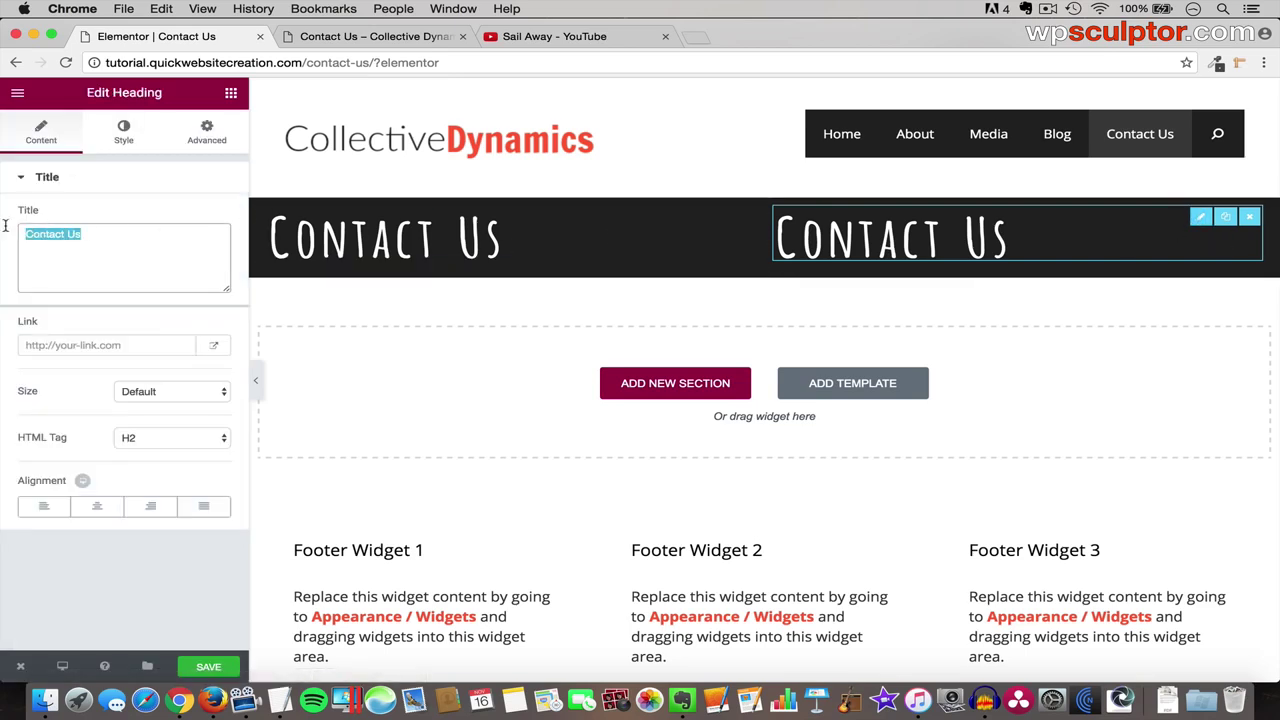
text(Our O)
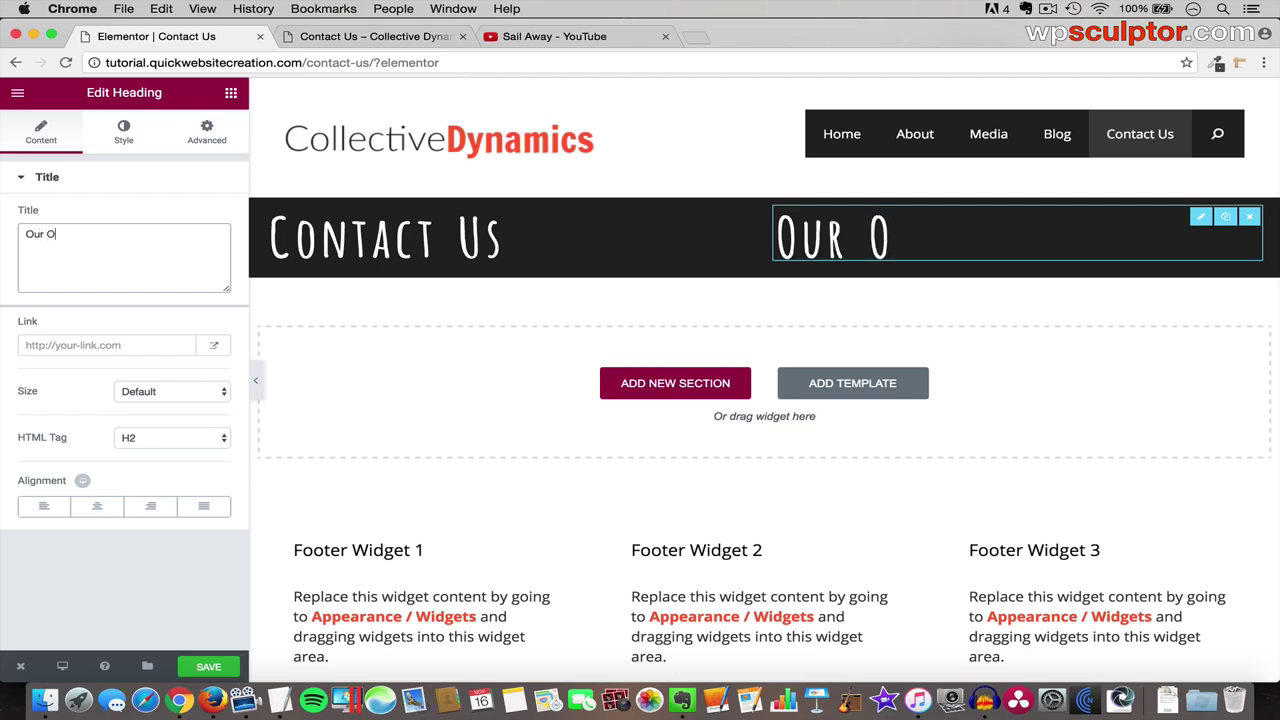
text(ffice)
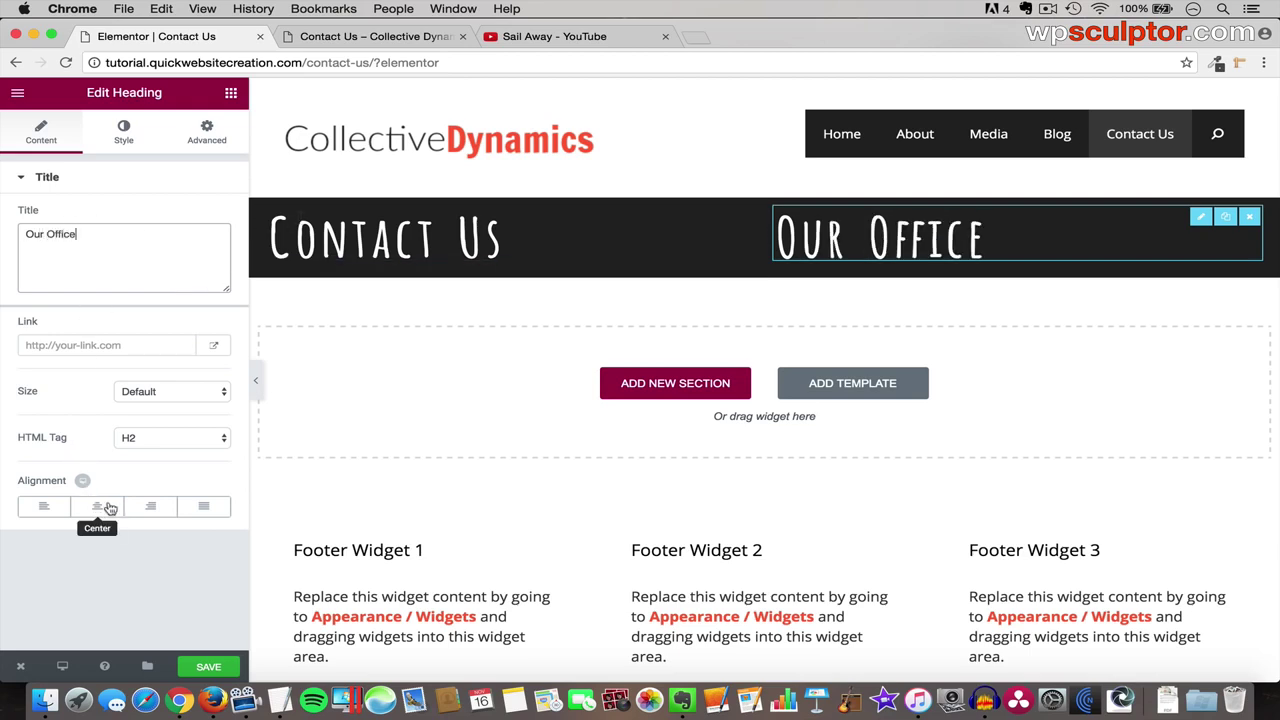
- Center-align both the Our Office and Contact Us headings
click(110, 508)
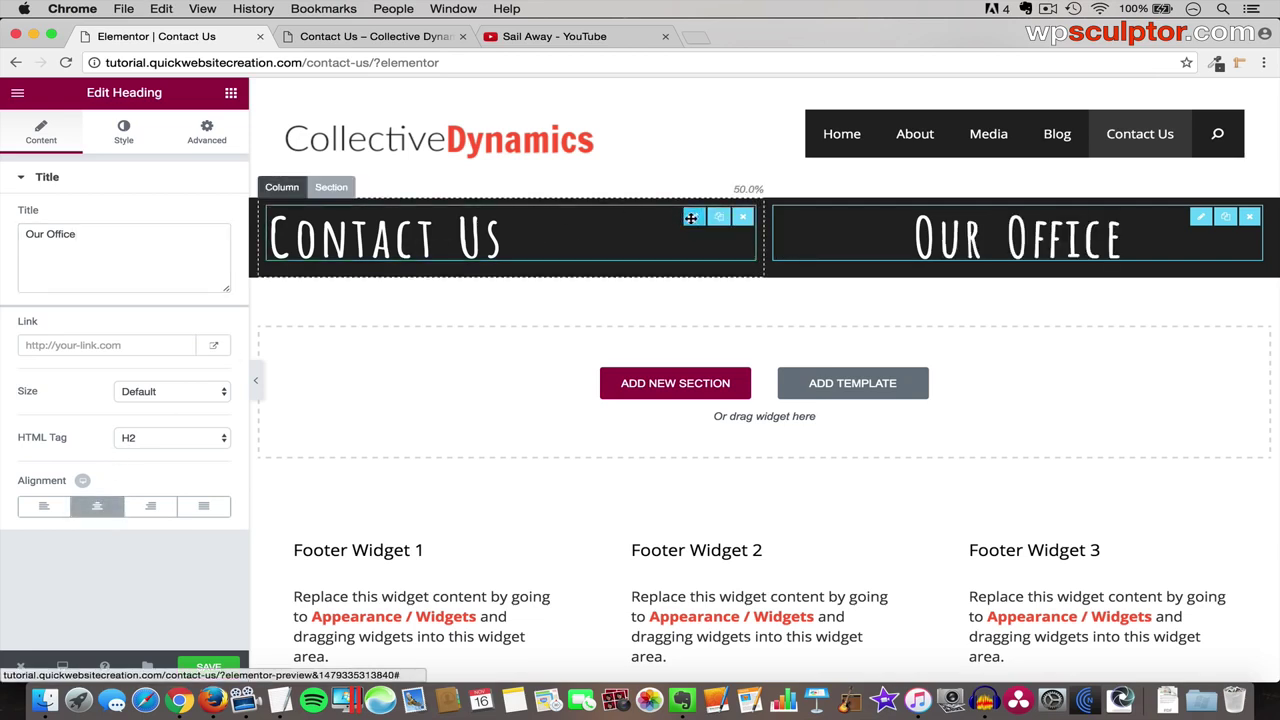
click(647, 237)
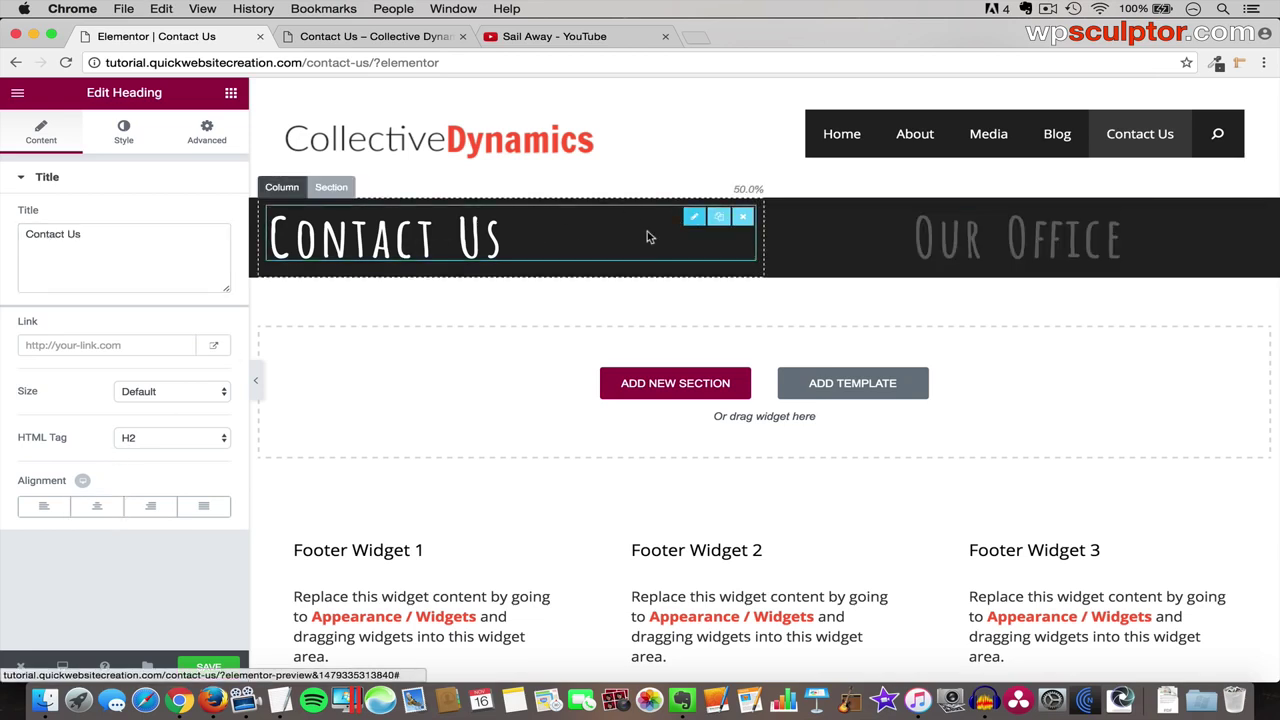
click(90, 506)
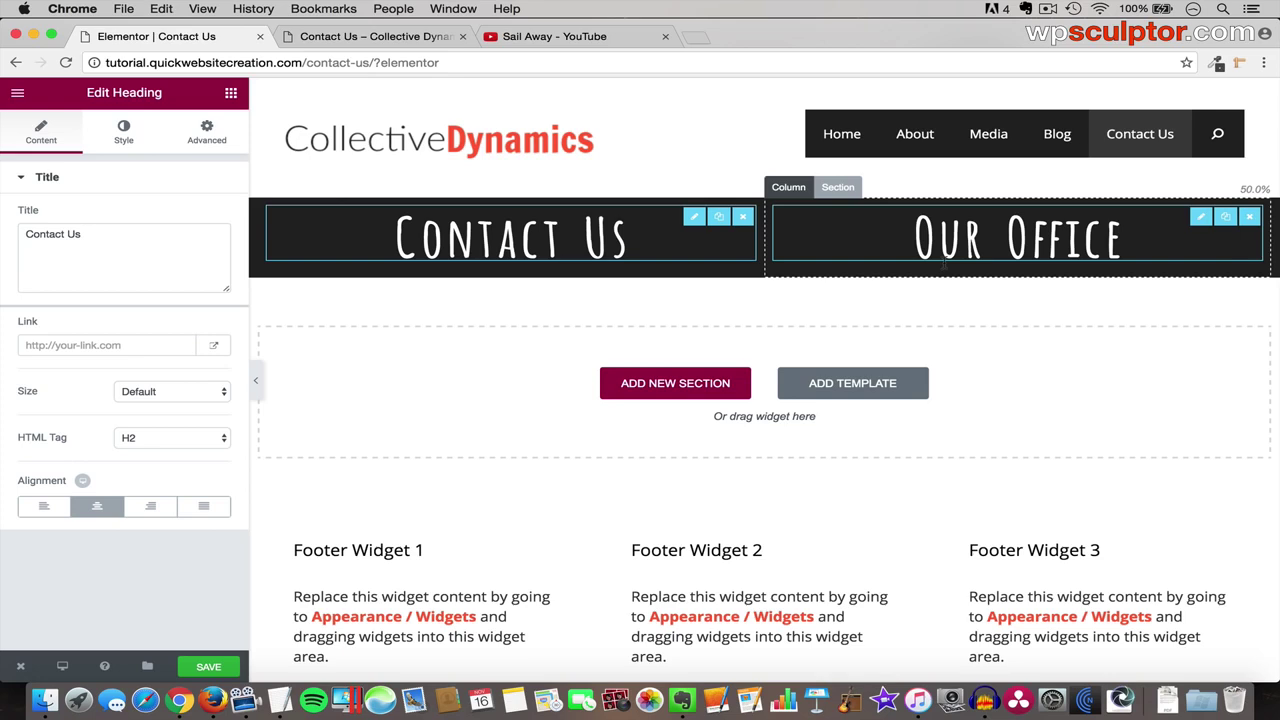
- Add an Image widget under Our Office and upload and insert the Office2 photo
click(230, 95)
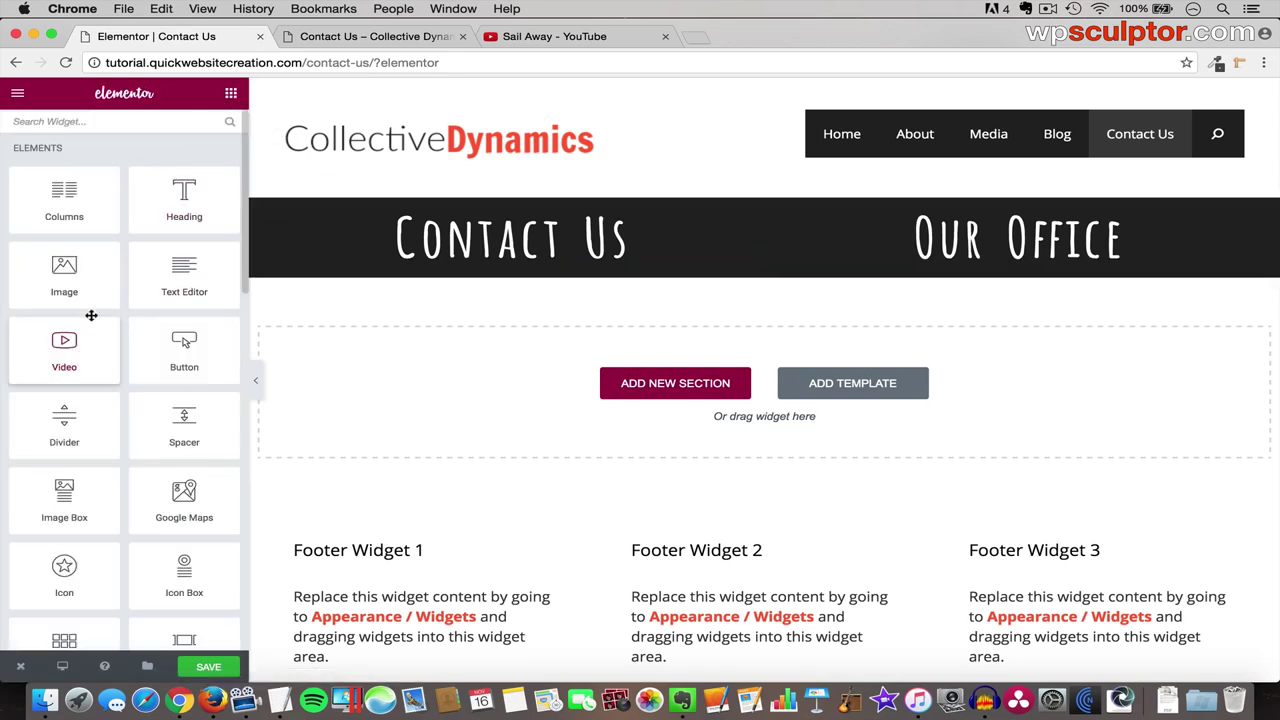
drag(61, 279, 1039, 268)
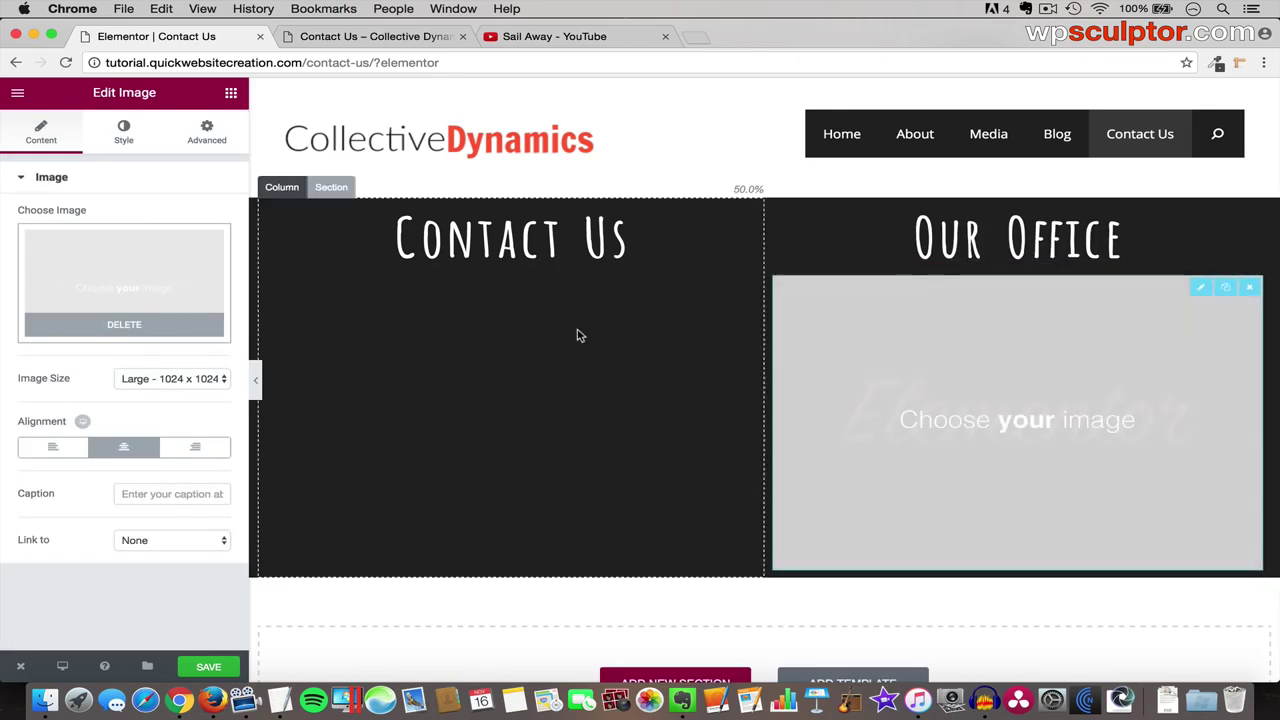
click(126, 287)
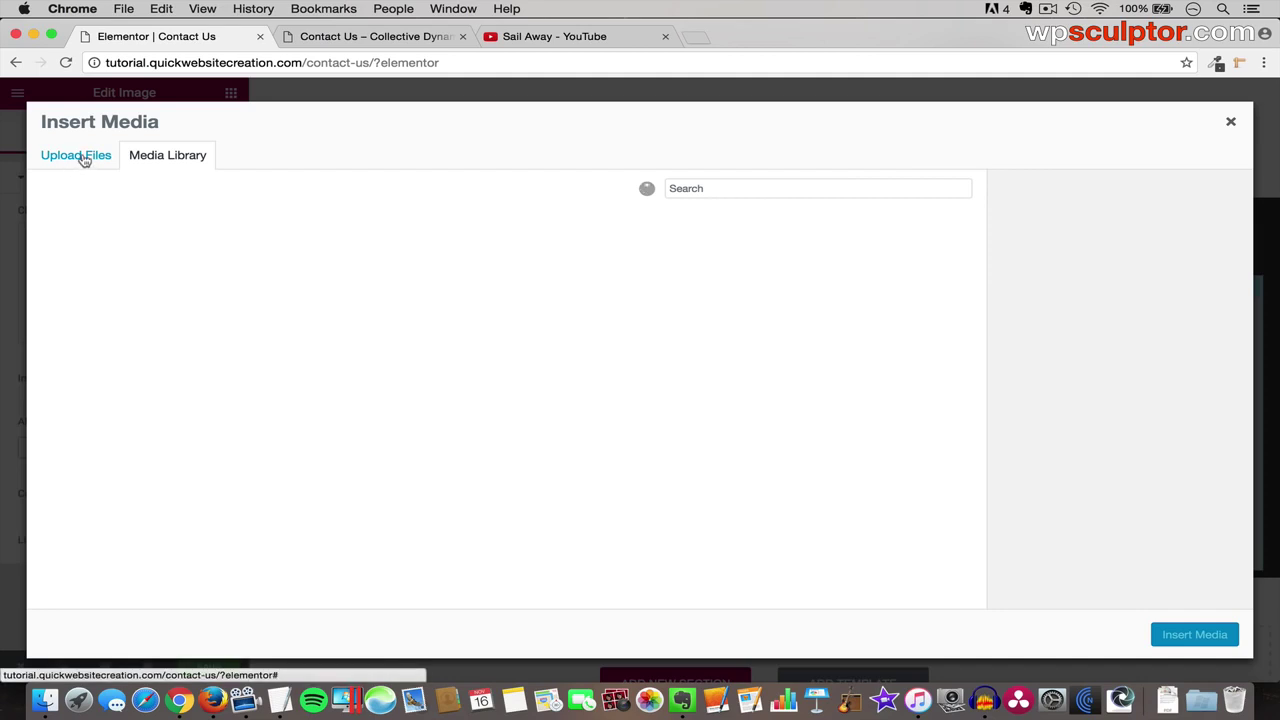
click(84, 160)
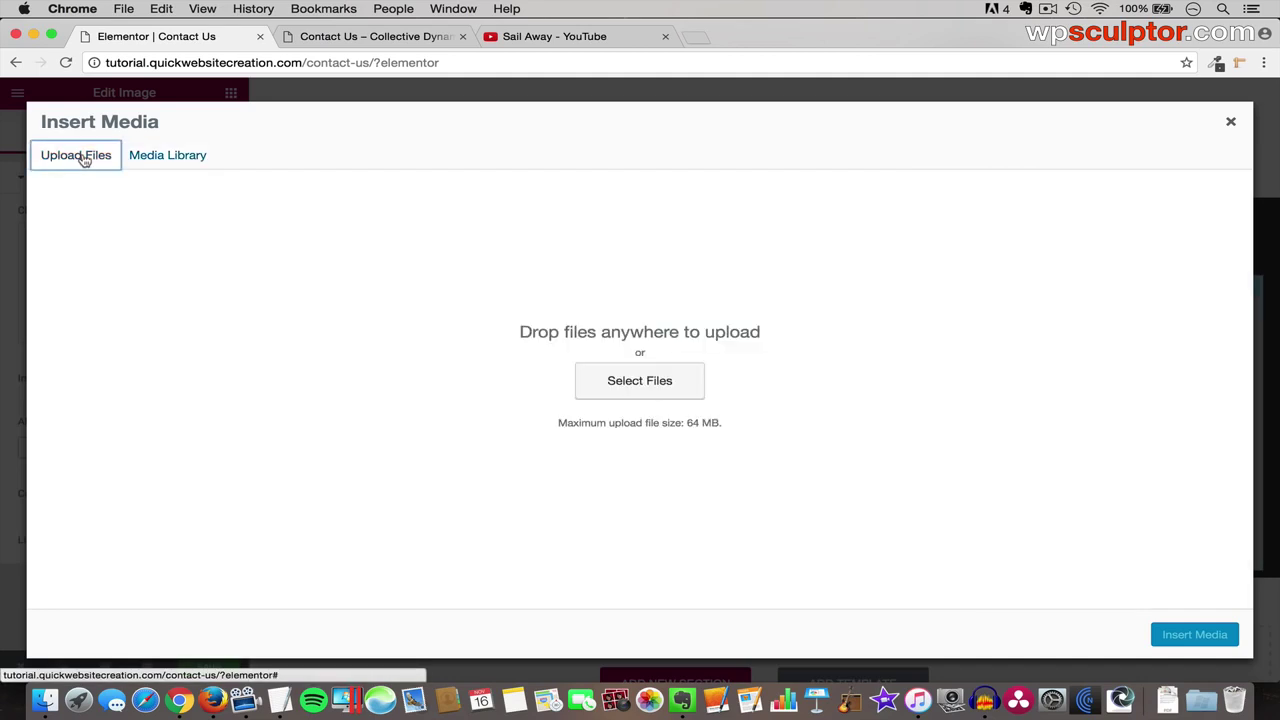
click(648, 381)
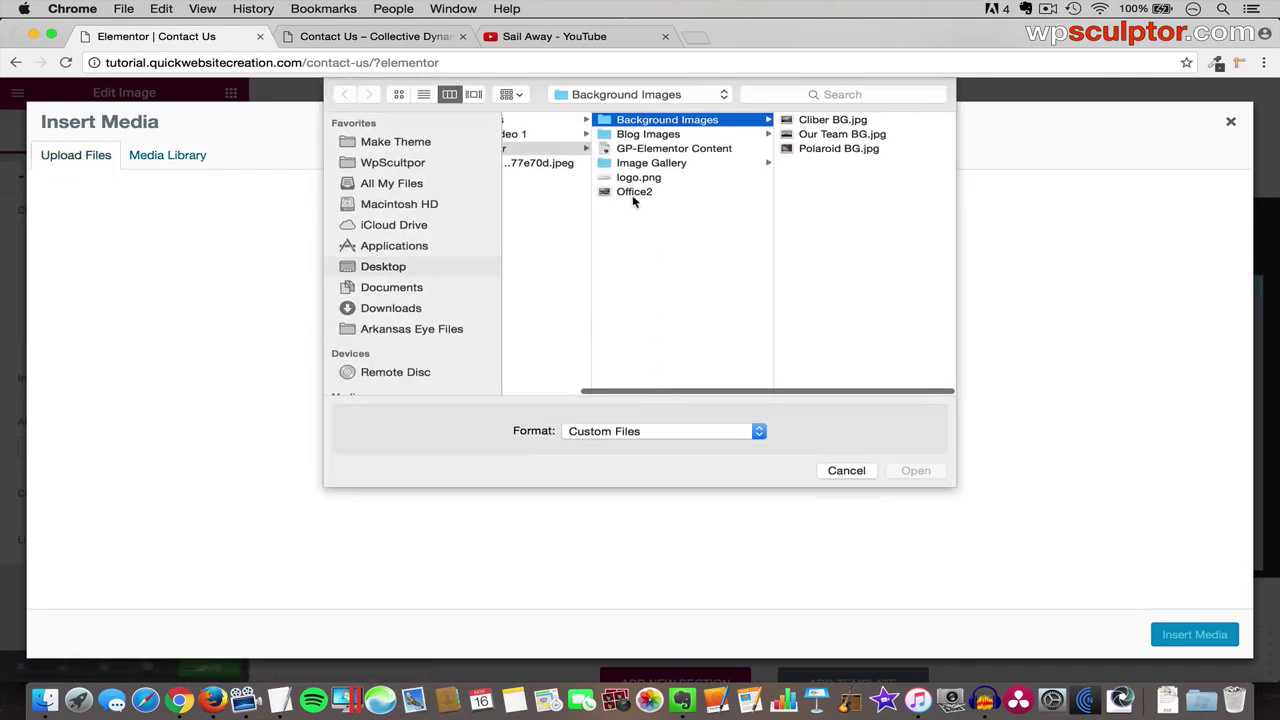
click(643, 193)
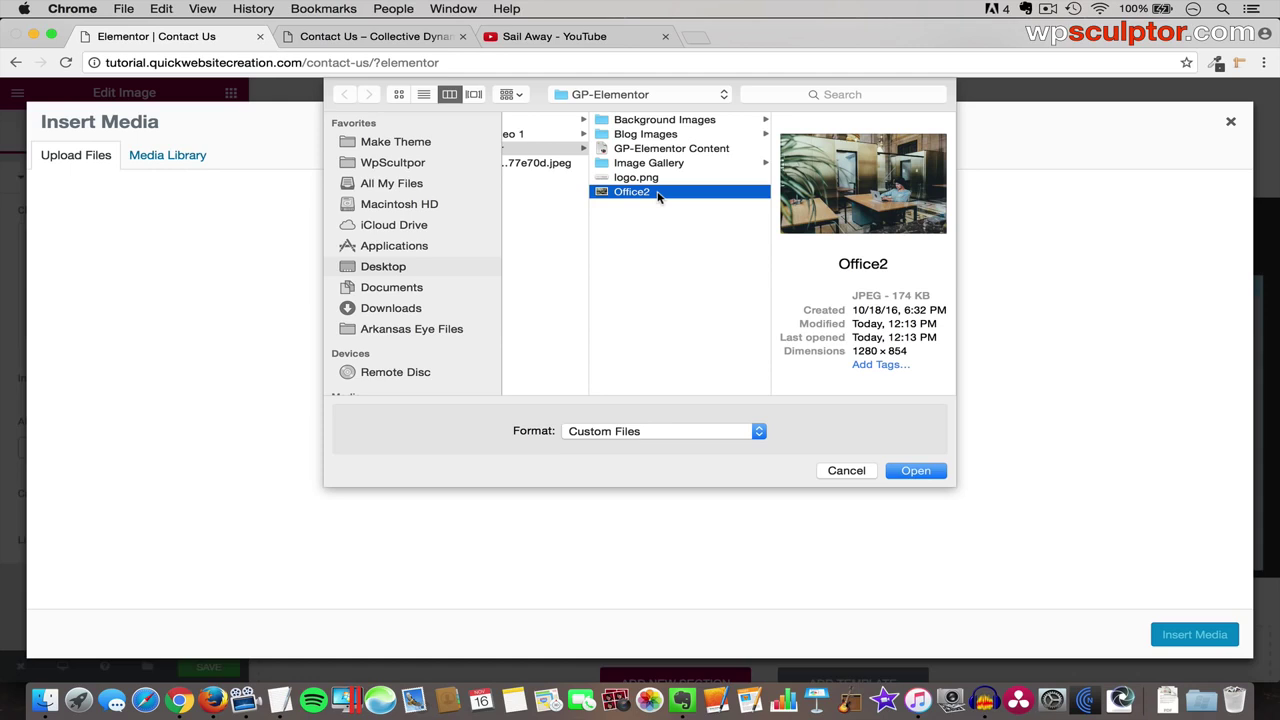
click(915, 471)
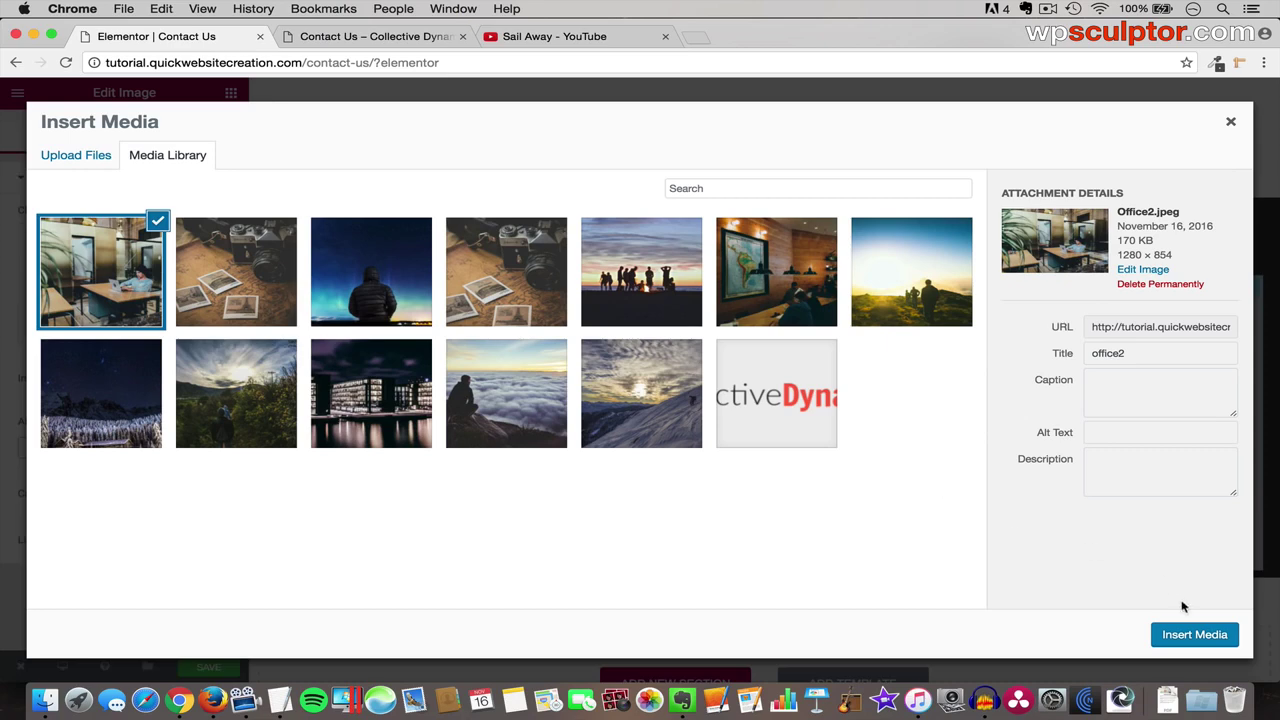
click(1193, 636)
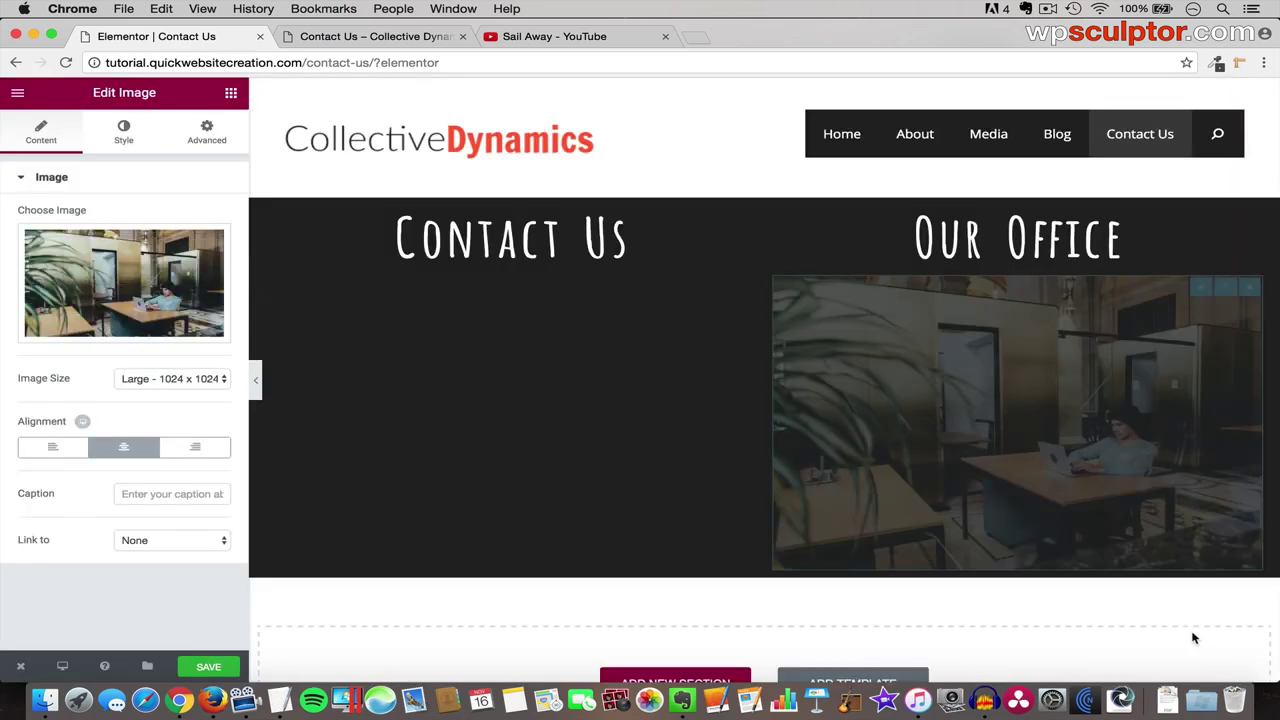
- Set the office photo's Image Size to Full and its Link to None
click(176, 380)
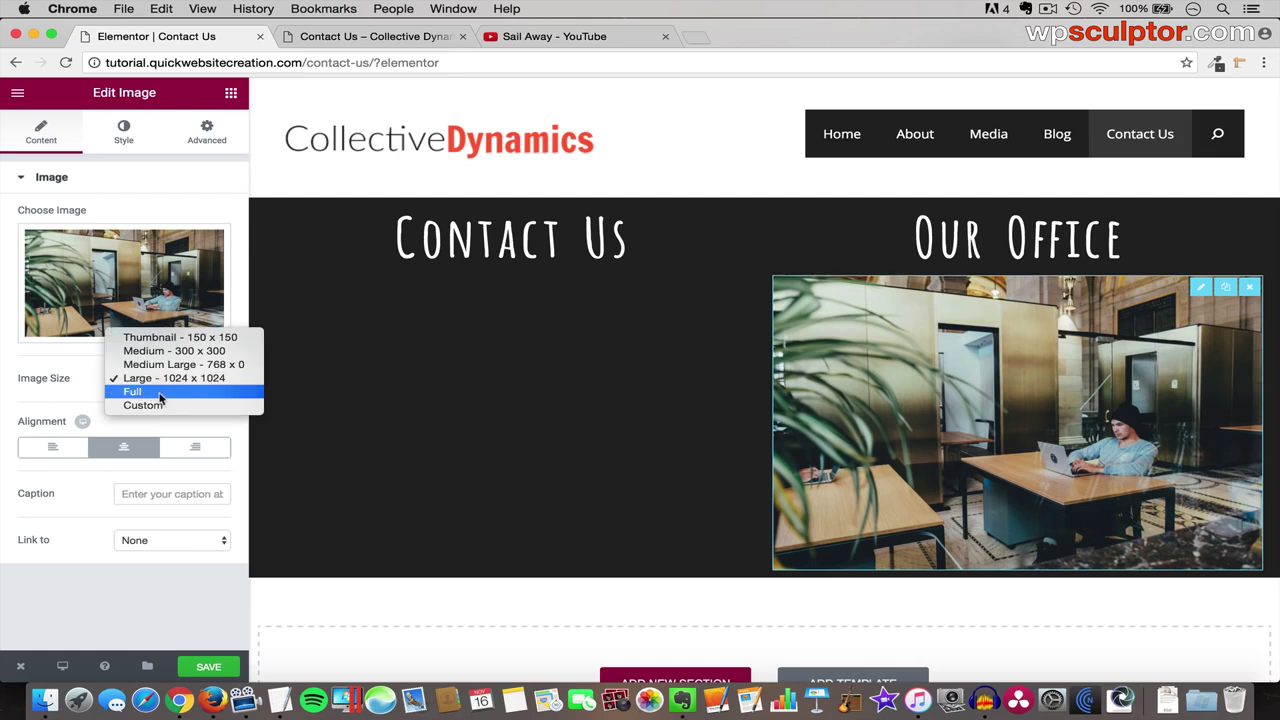
click(168, 394)
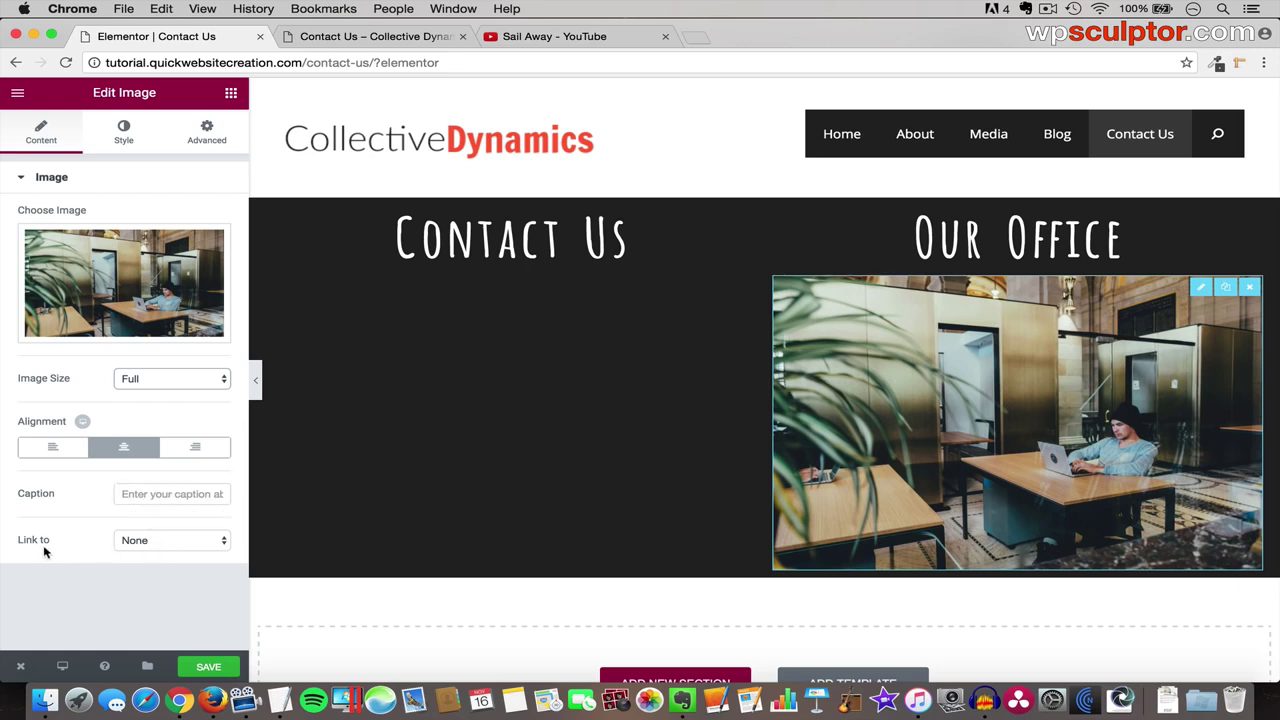
click(167, 545)
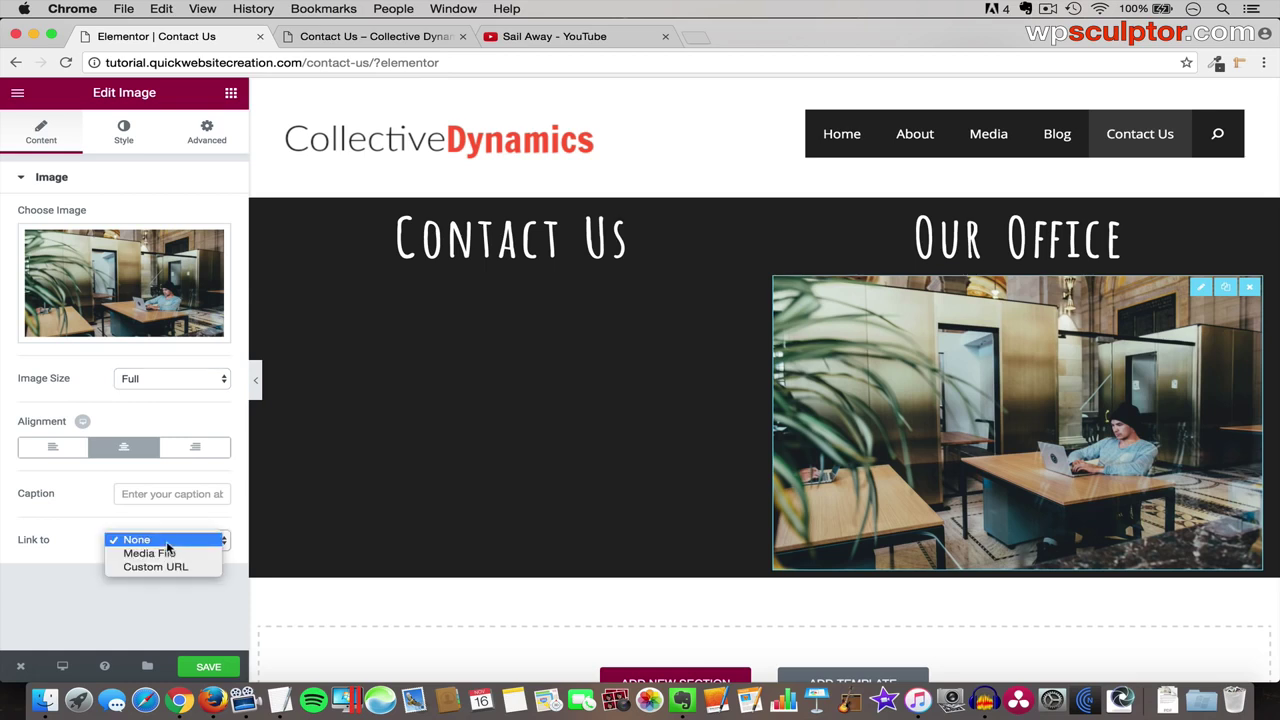
click(167, 566)
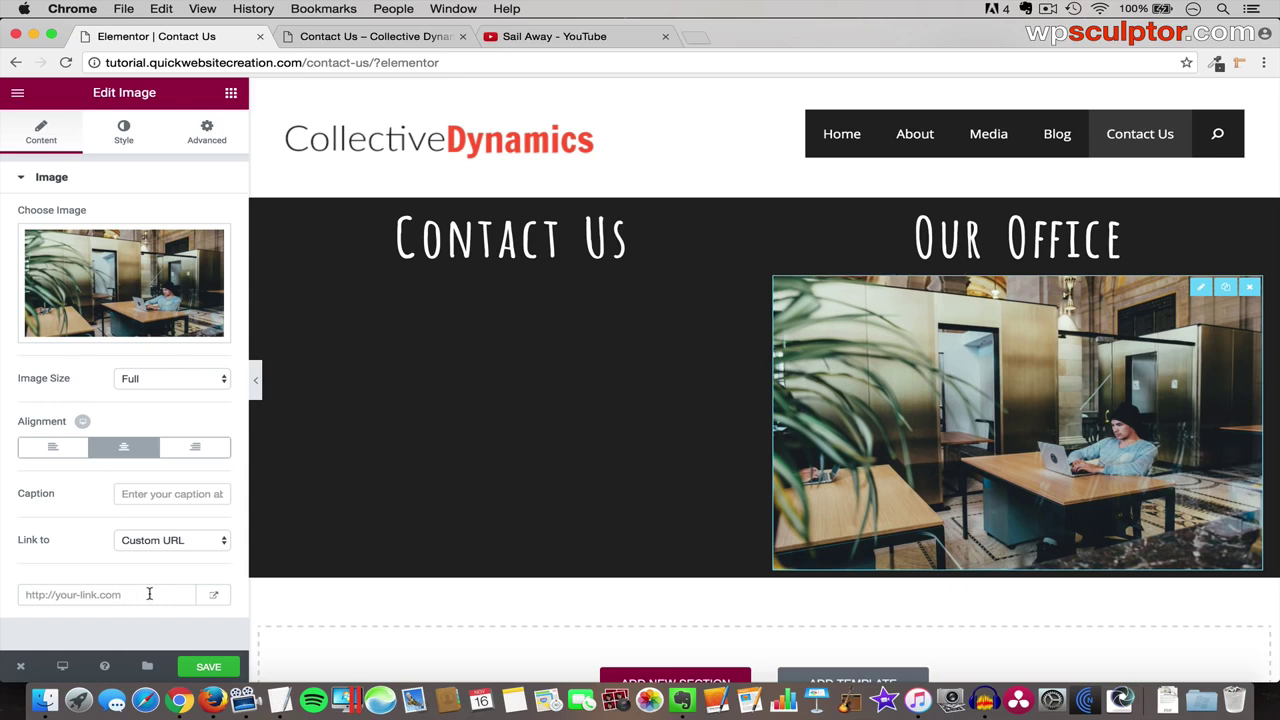
click(155, 541)
click(156, 516)
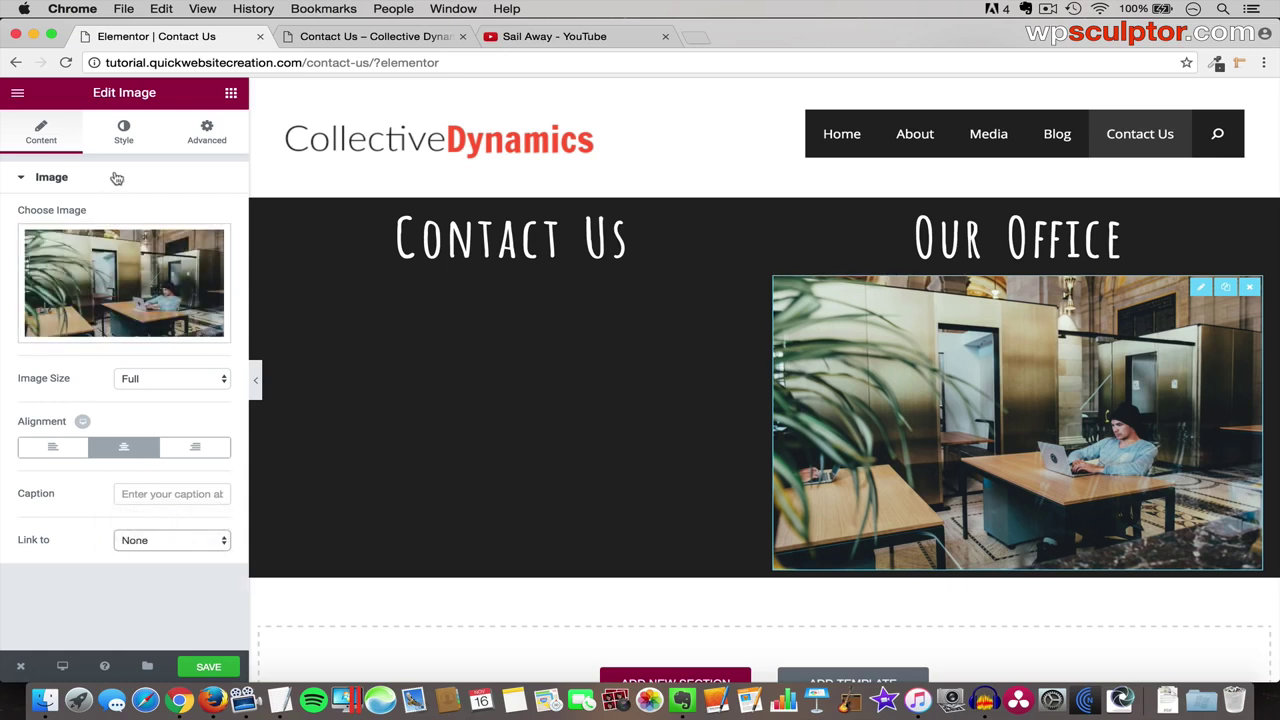
- Try a smaller size and a Grow hover animation on the photo, then reset animation to None
click(125, 136)
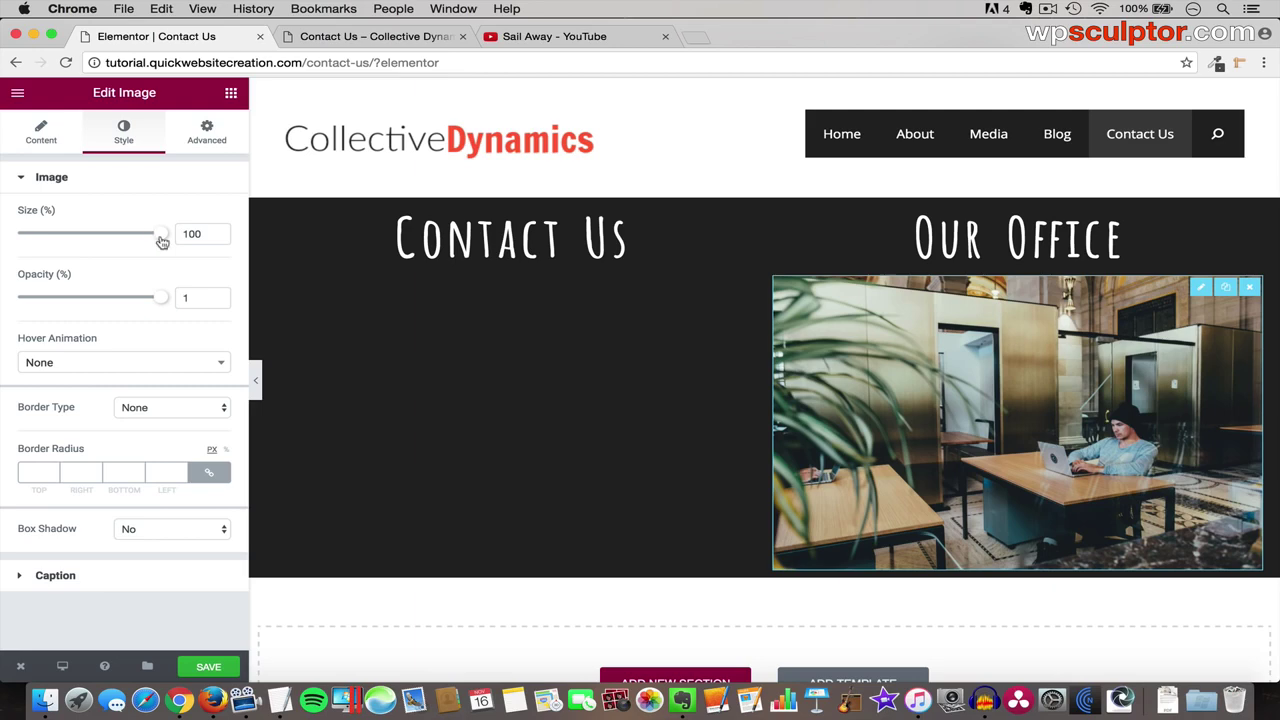
mouse_move(164, 236)
mouse_down()
mouse_move(87, 245)
mouse_move(168, 248)
mouse_up()
click(120, 370)
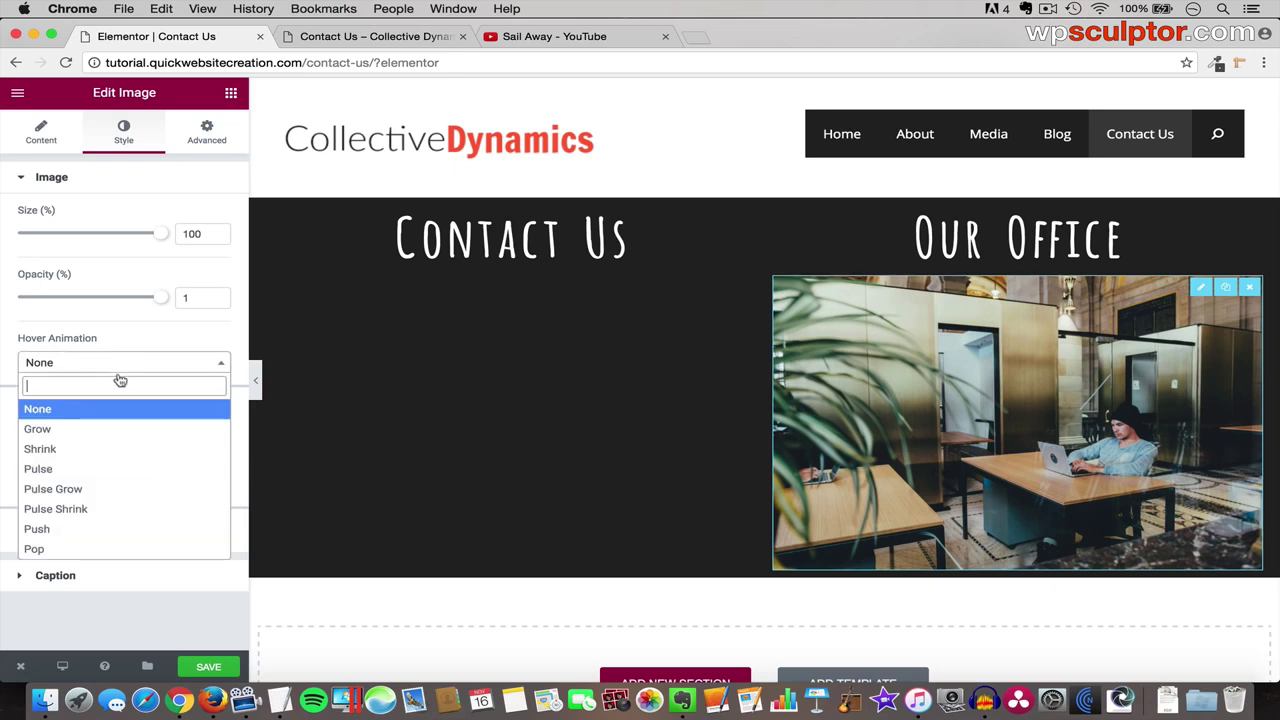
click(110, 430)
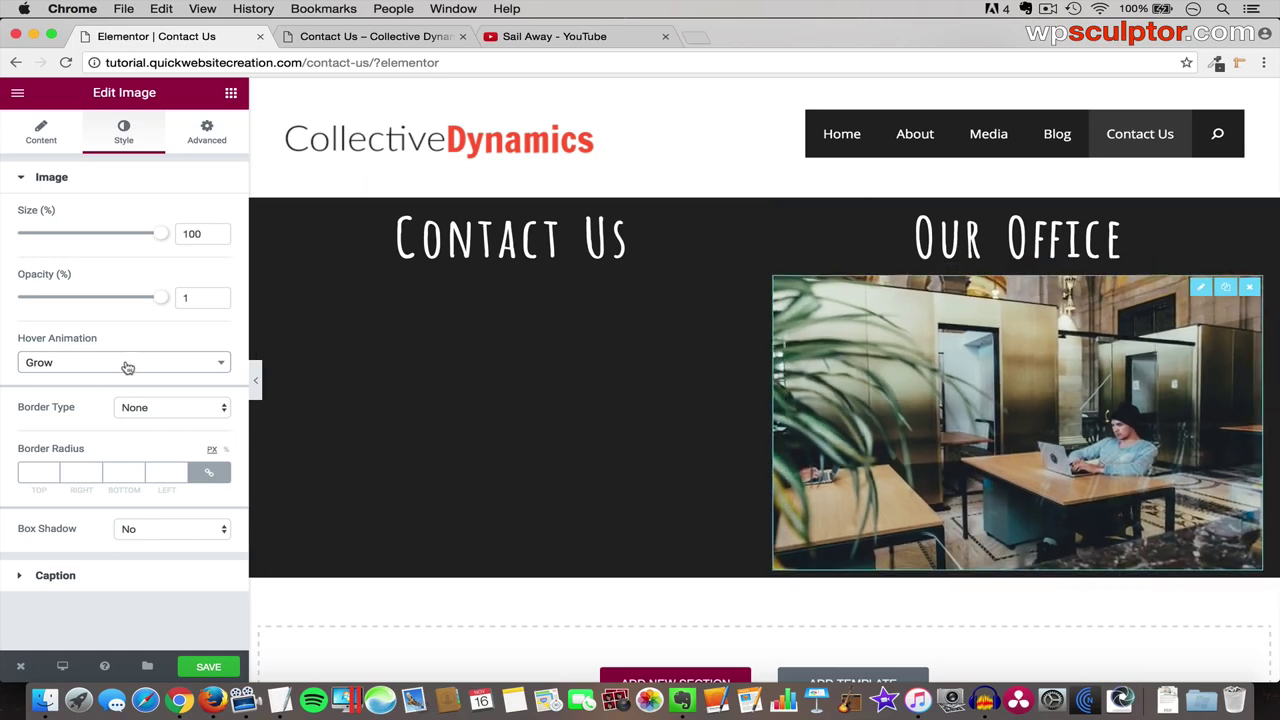
click(115, 366)
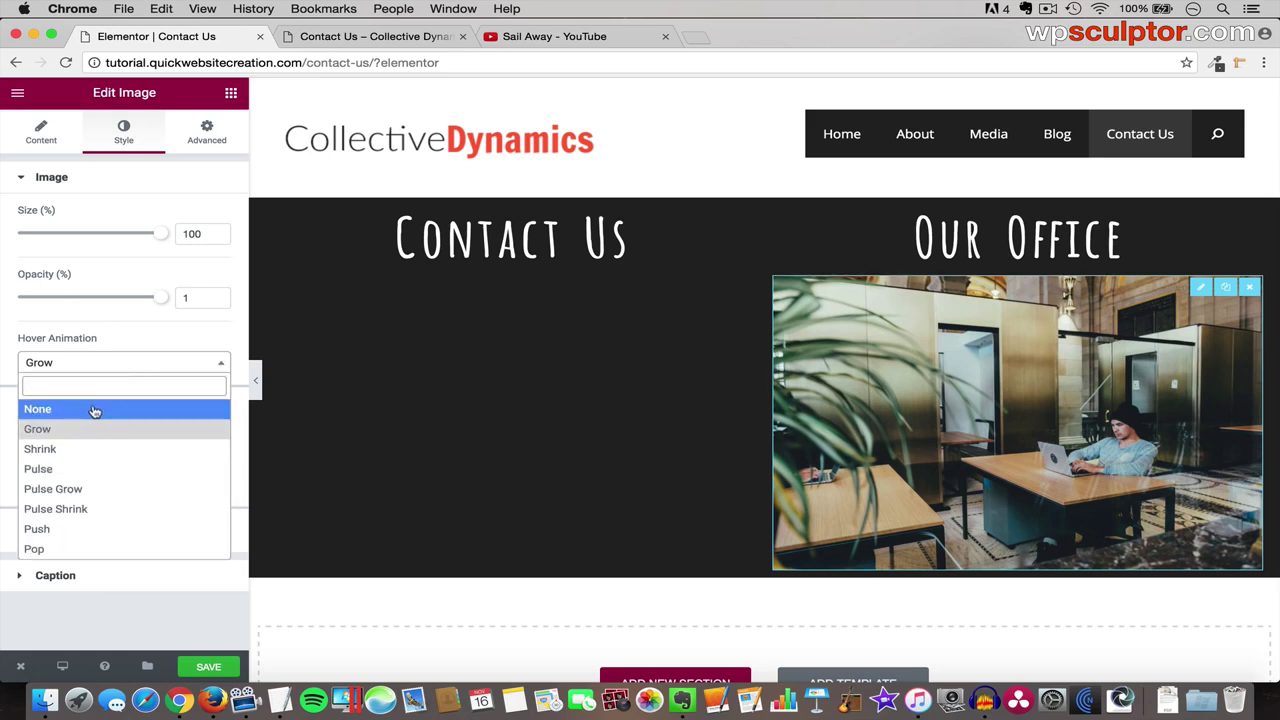
click(106, 410)
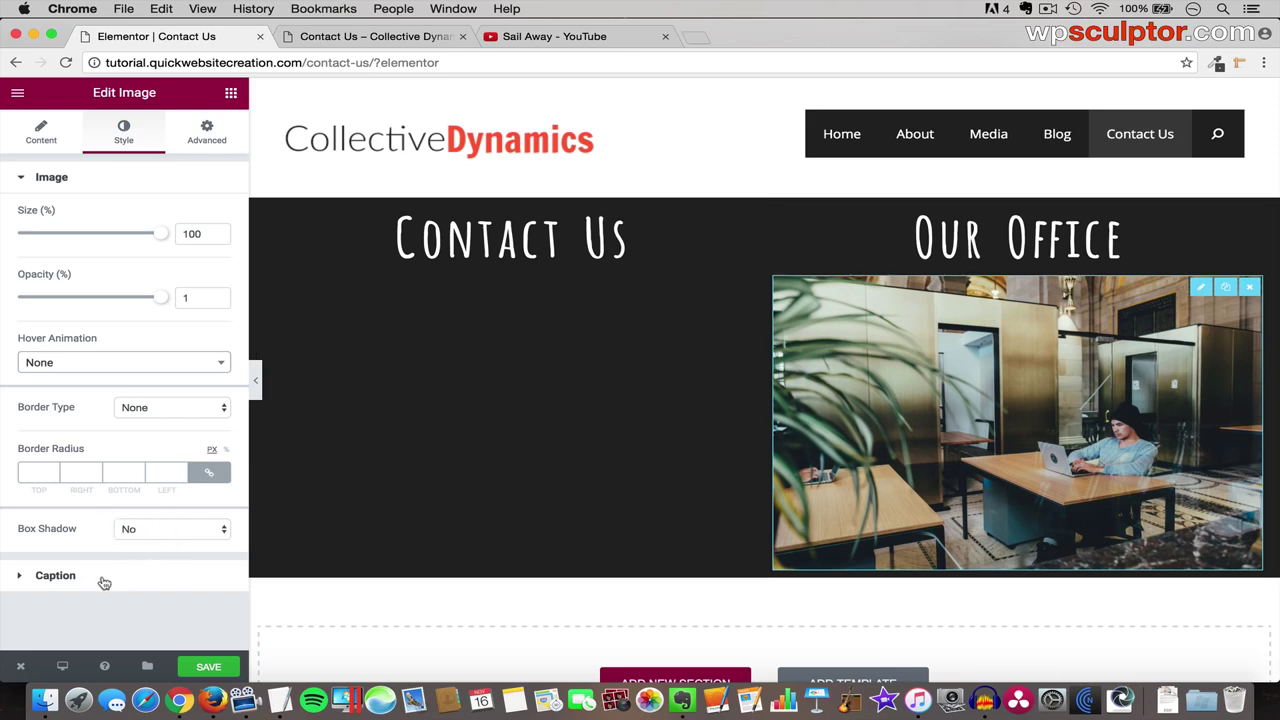
- Look over the image's content and caption style settings, then return to the widget list
click(46, 136)
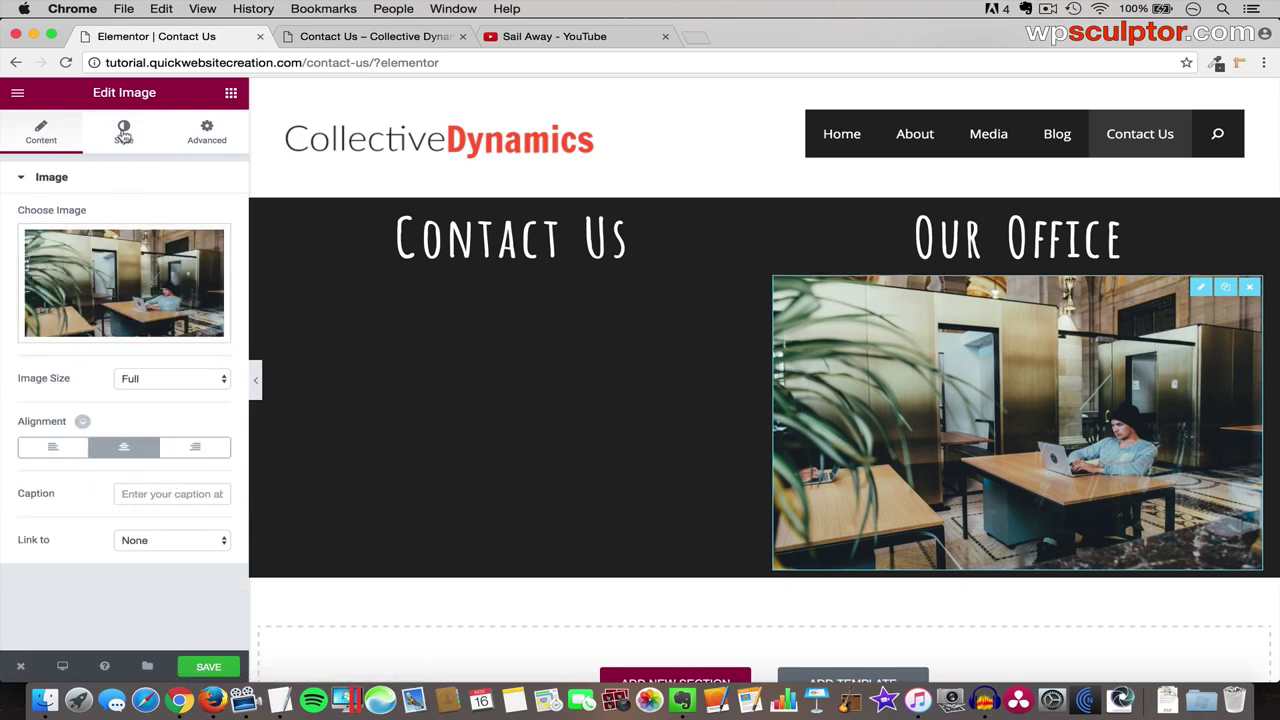
click(123, 133)
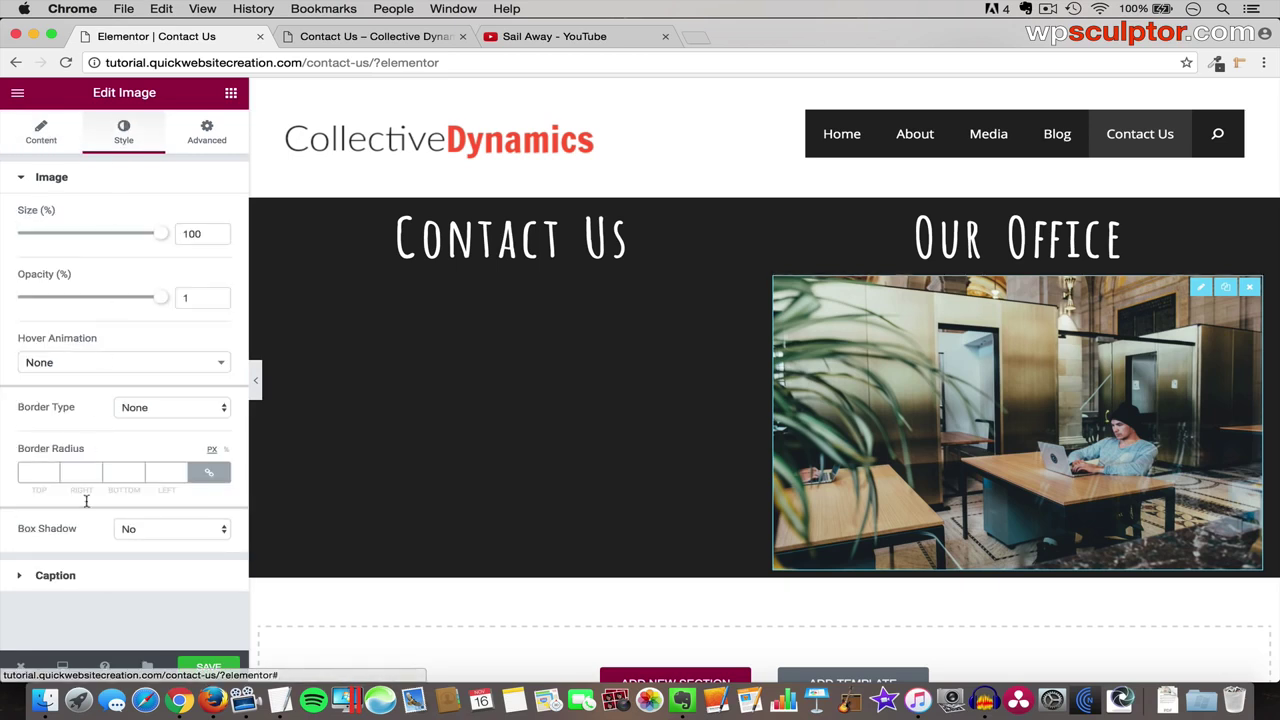
click(111, 575)
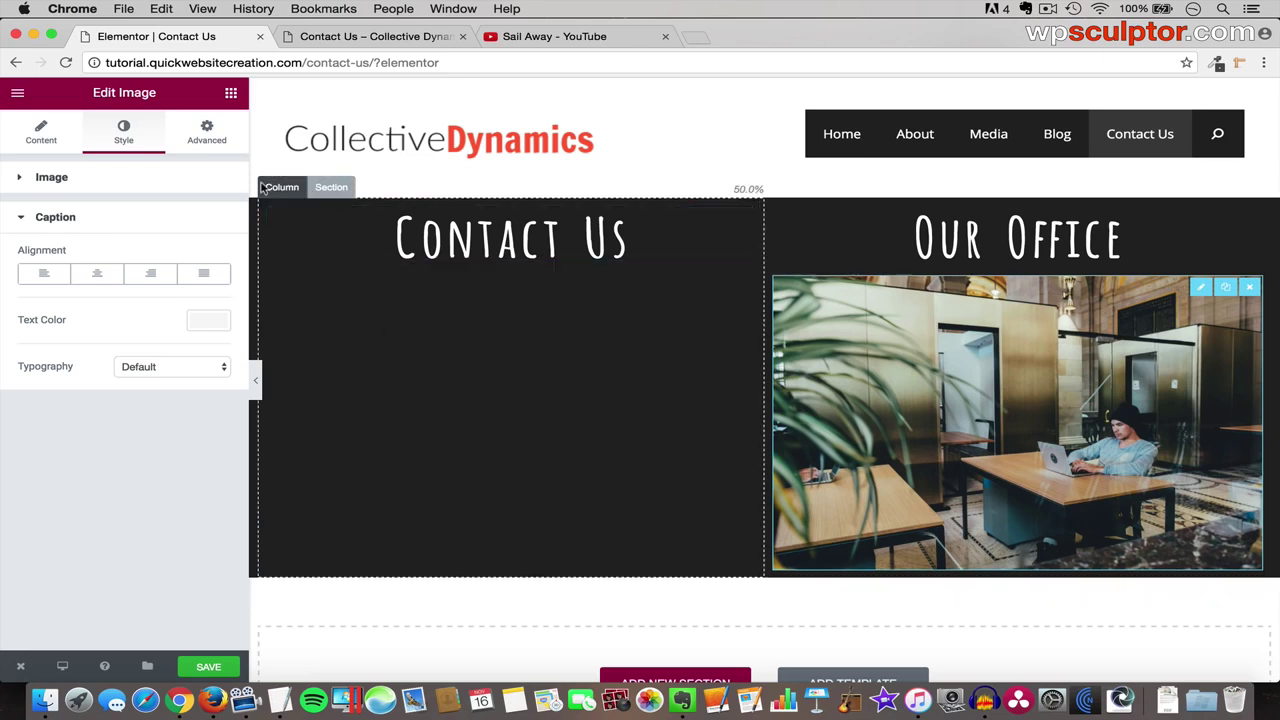
click(231, 95)
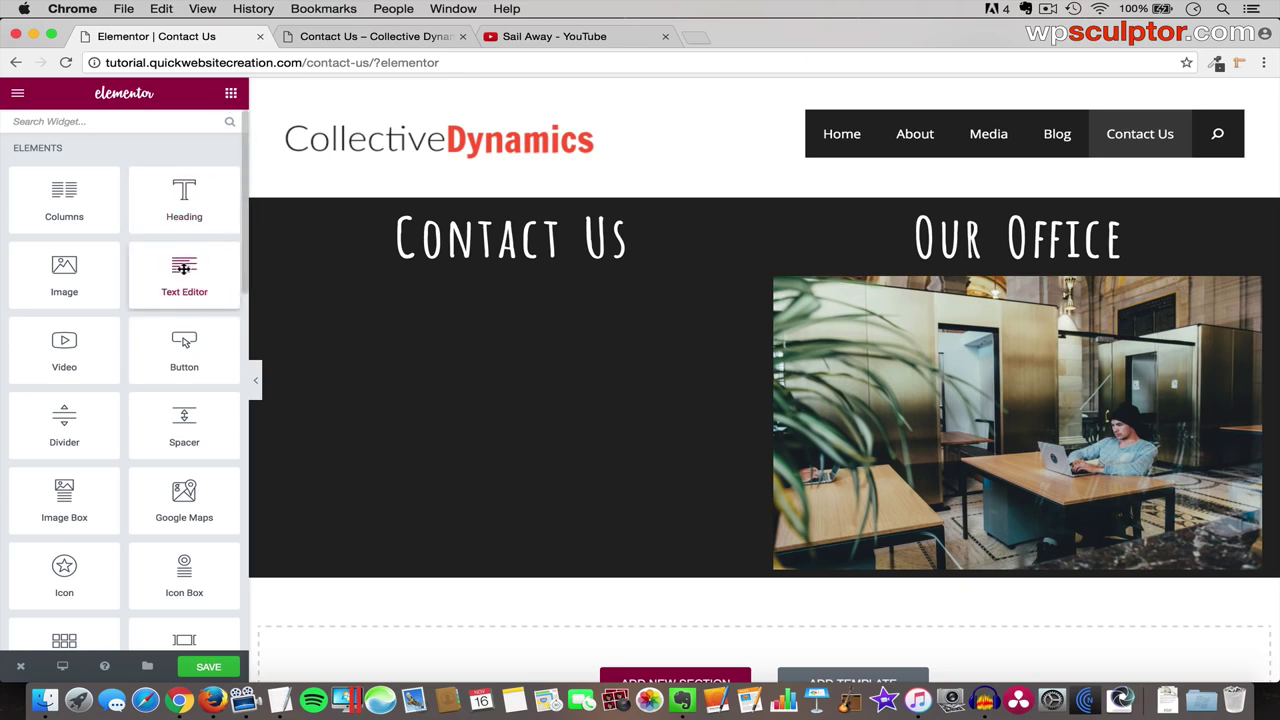
- Add a Text Editor block below the office photo with white (#ffffff), centred text
drag(178, 268, 1022, 567)
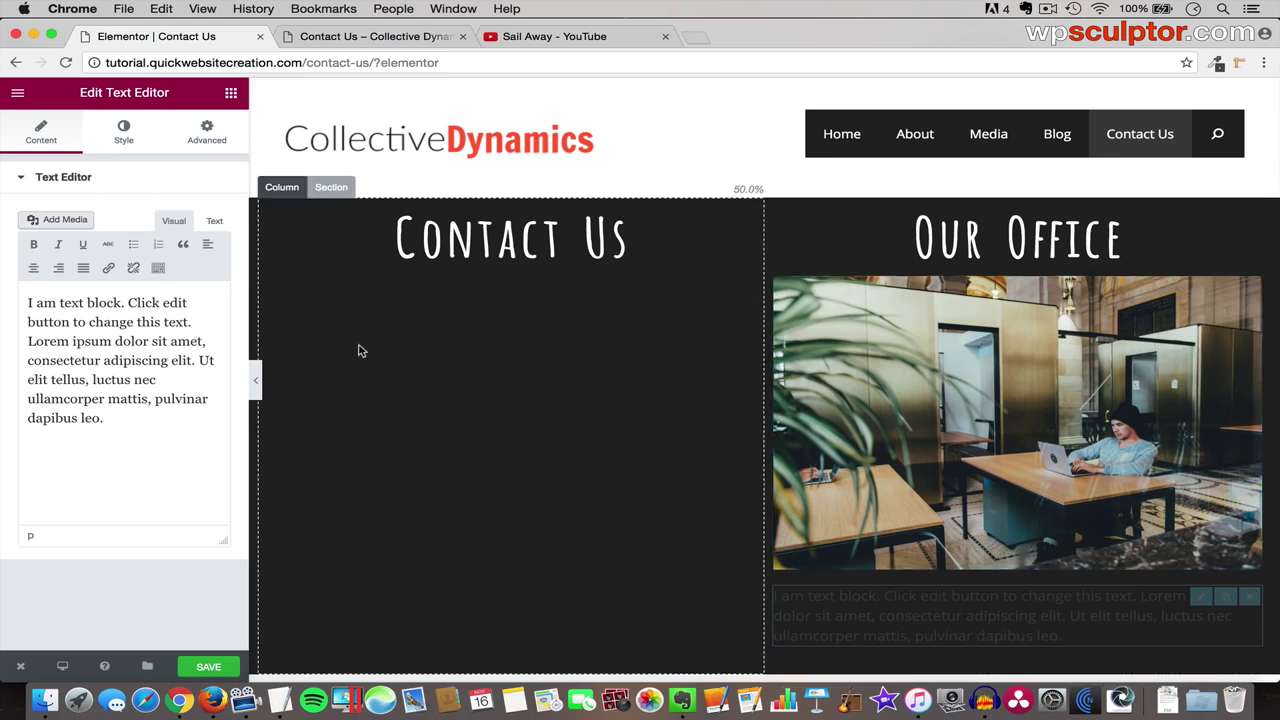
click(123, 135)
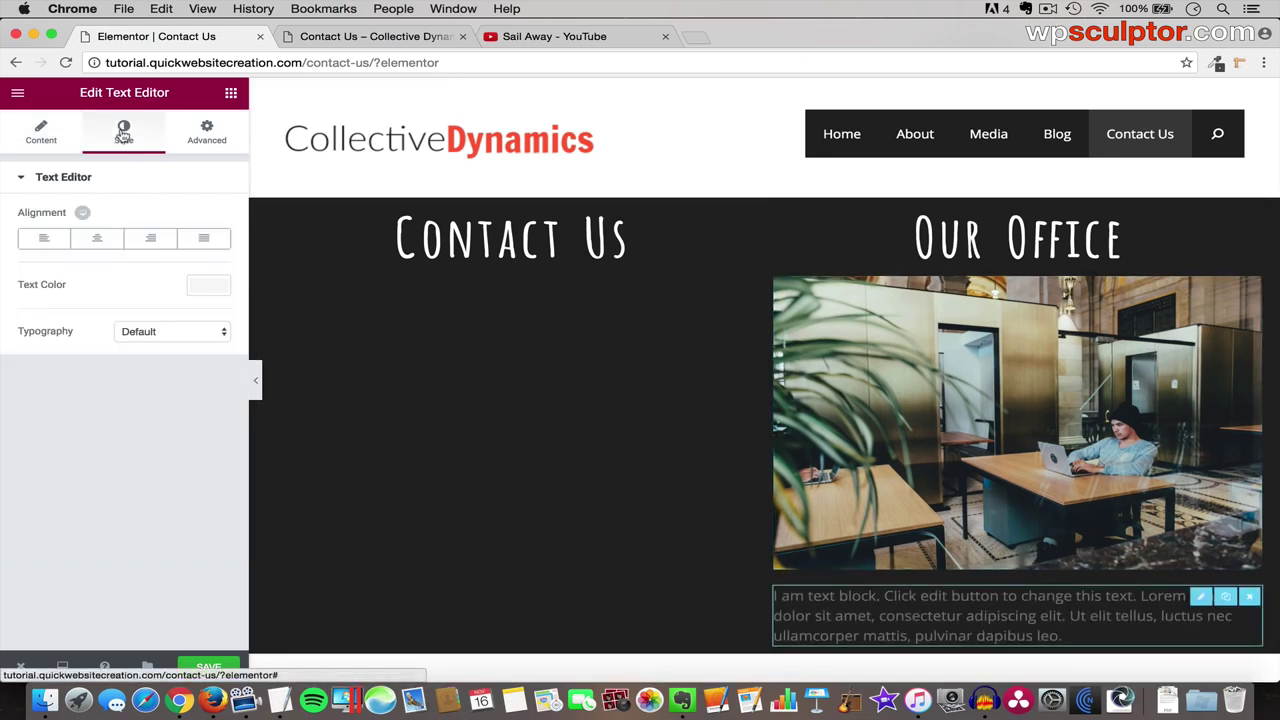
click(208, 287)
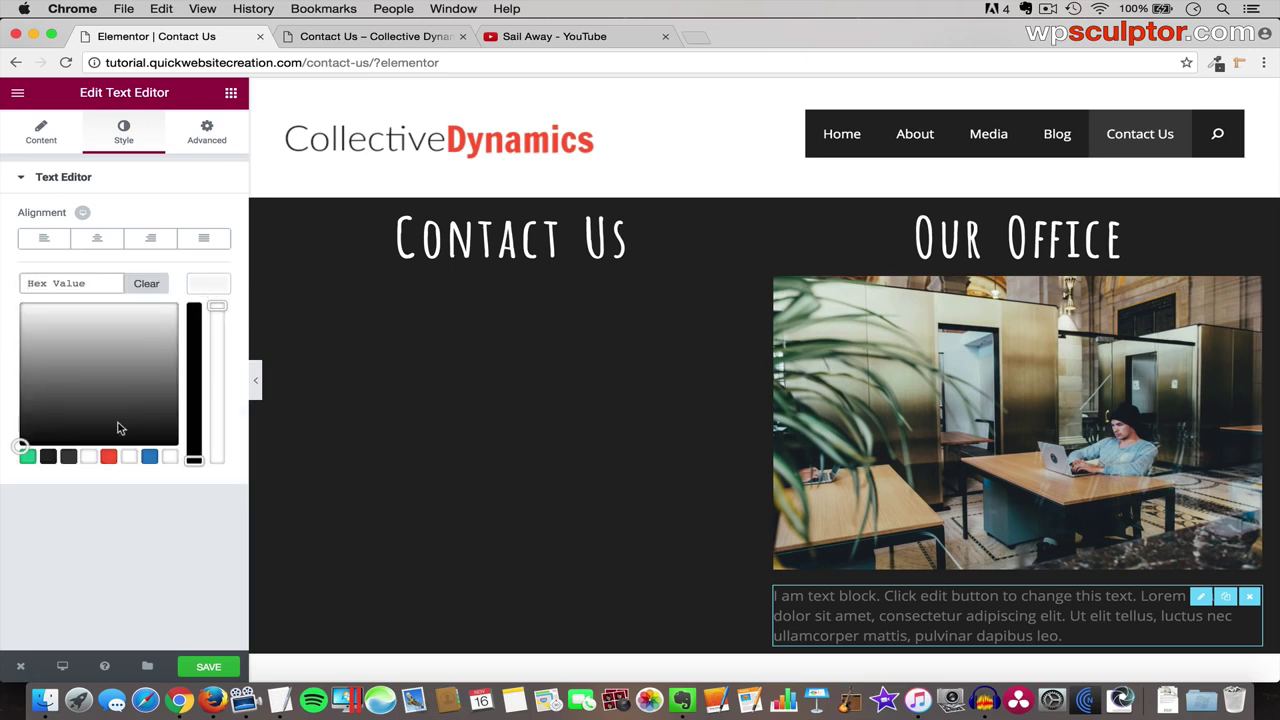
click(89, 457)
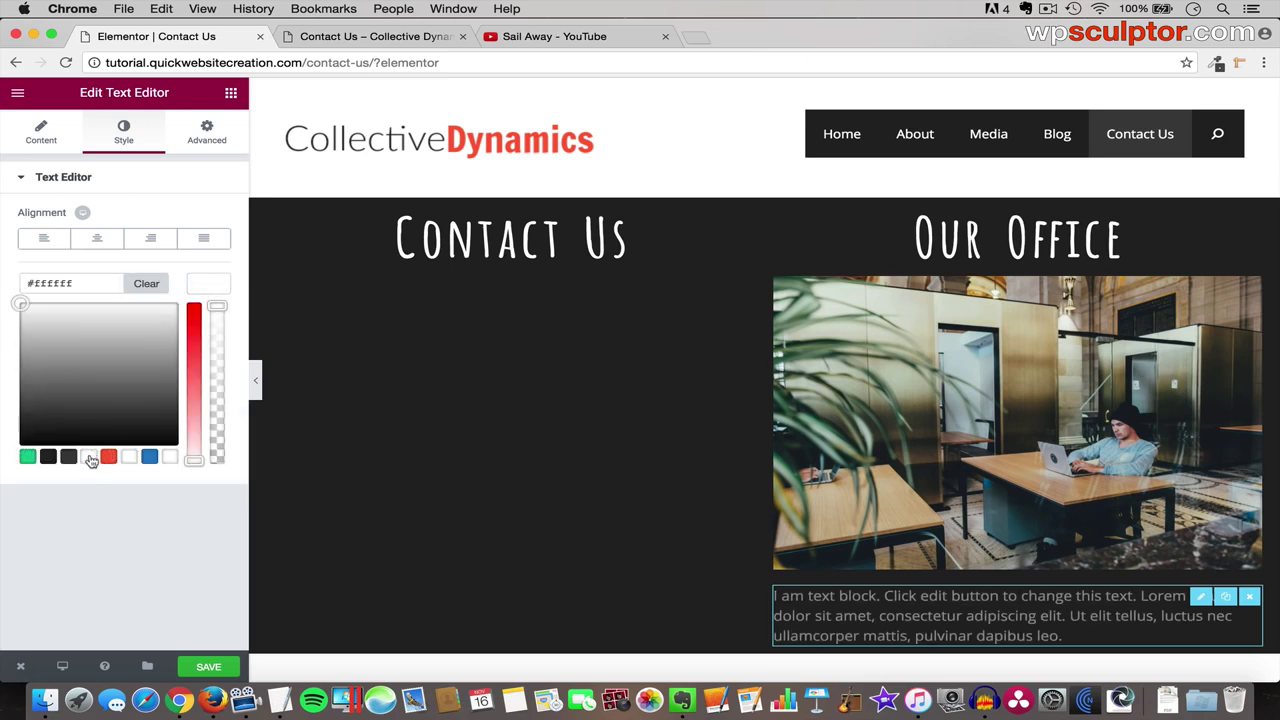
click(97, 240)
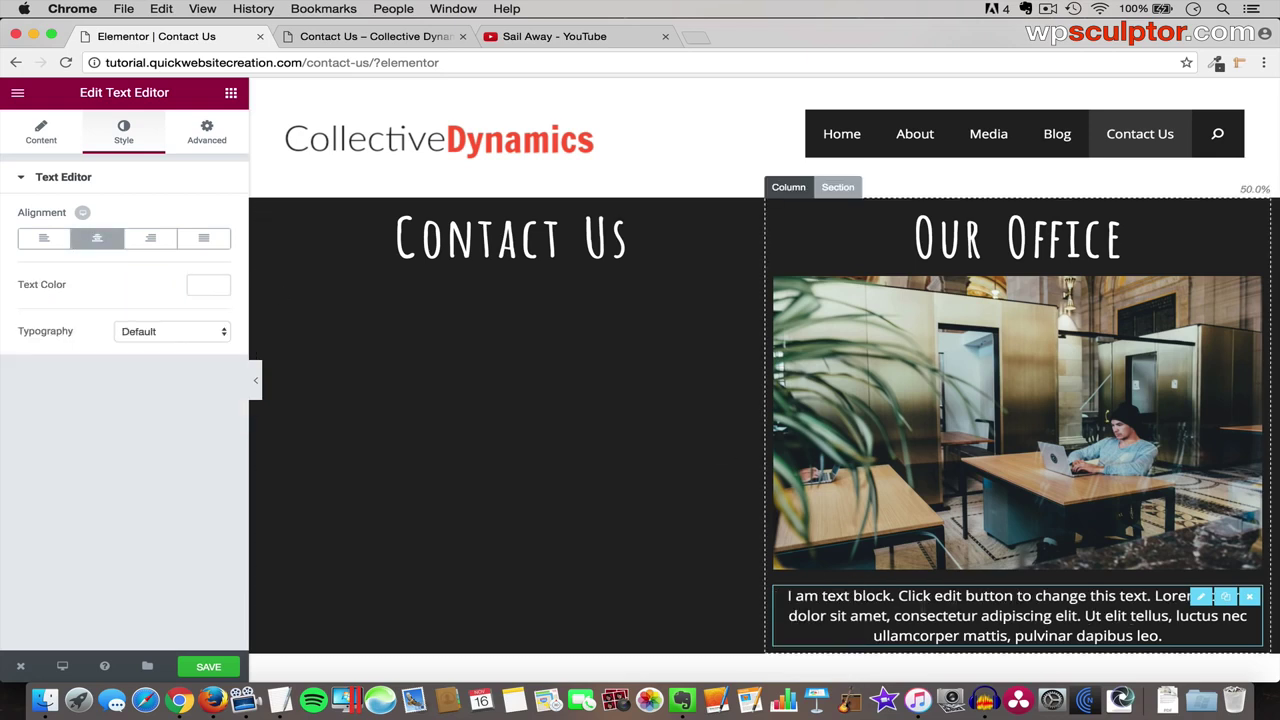
click(41, 136)
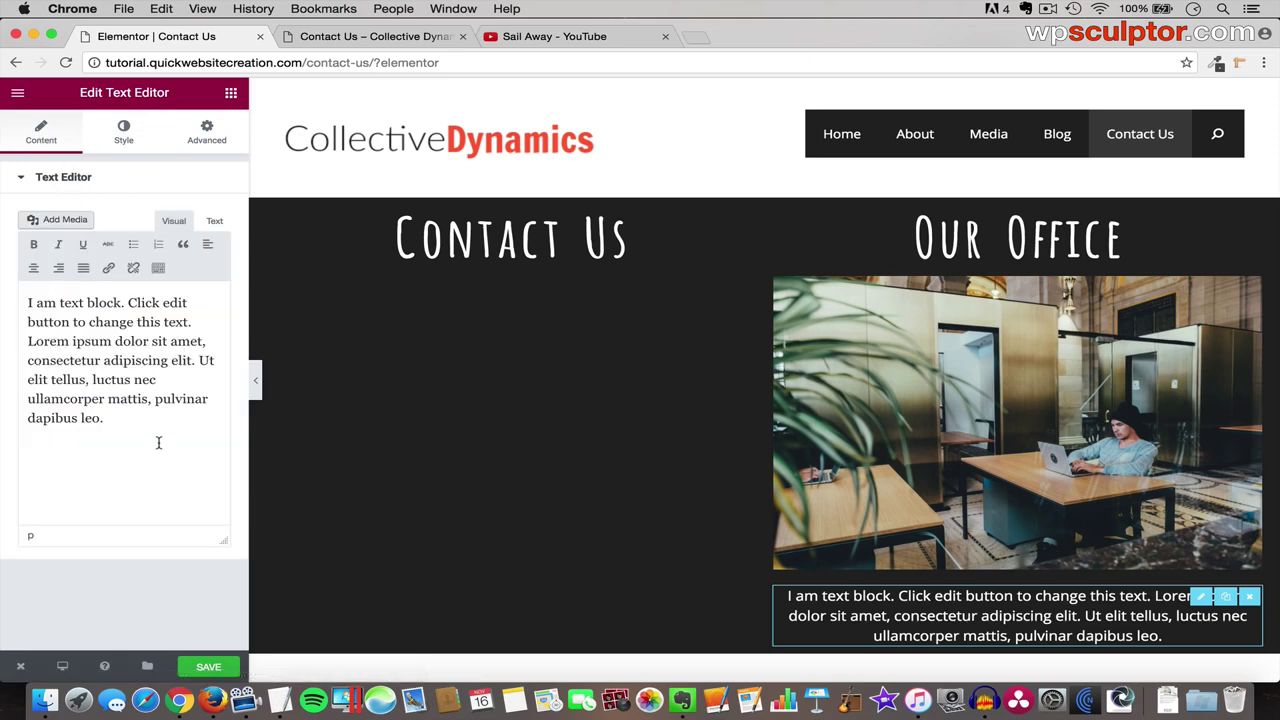
drag(157, 442, 24, 302)
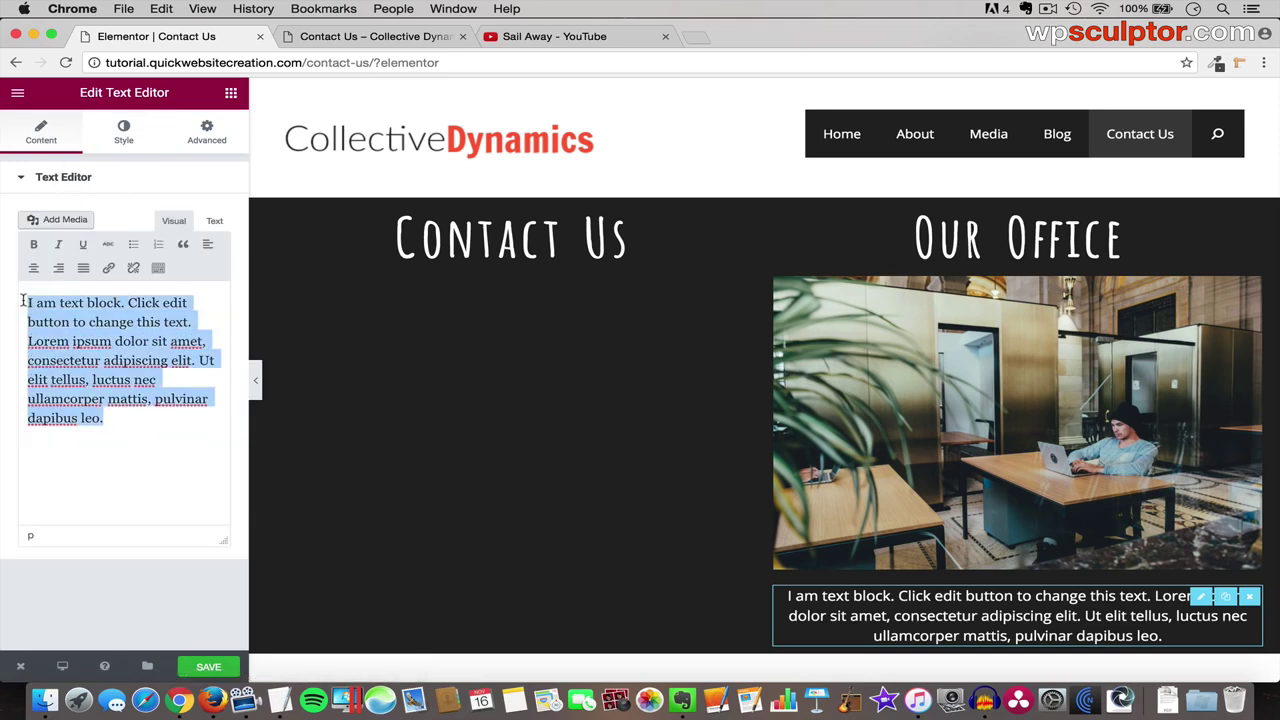
- Delete the placeholder and paste in 'We would love to hear from you!' and the phone line from the notes
key(BackSpace)
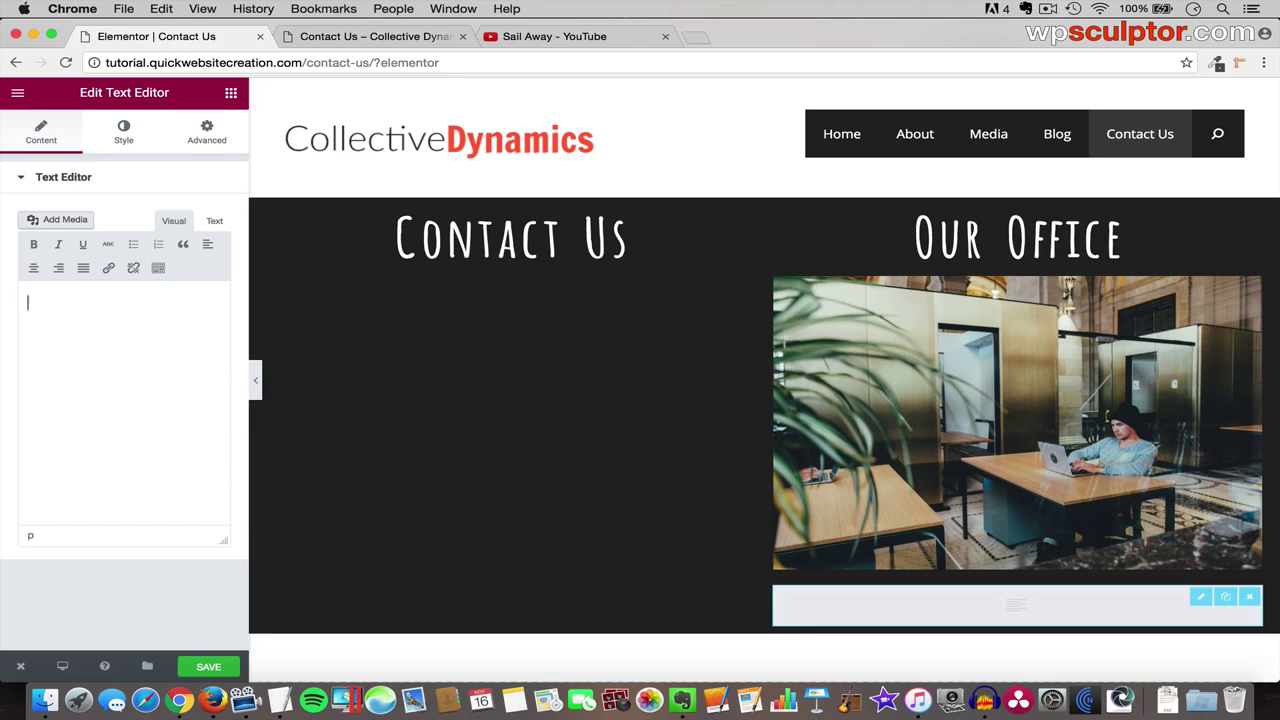
key(super+Tab)
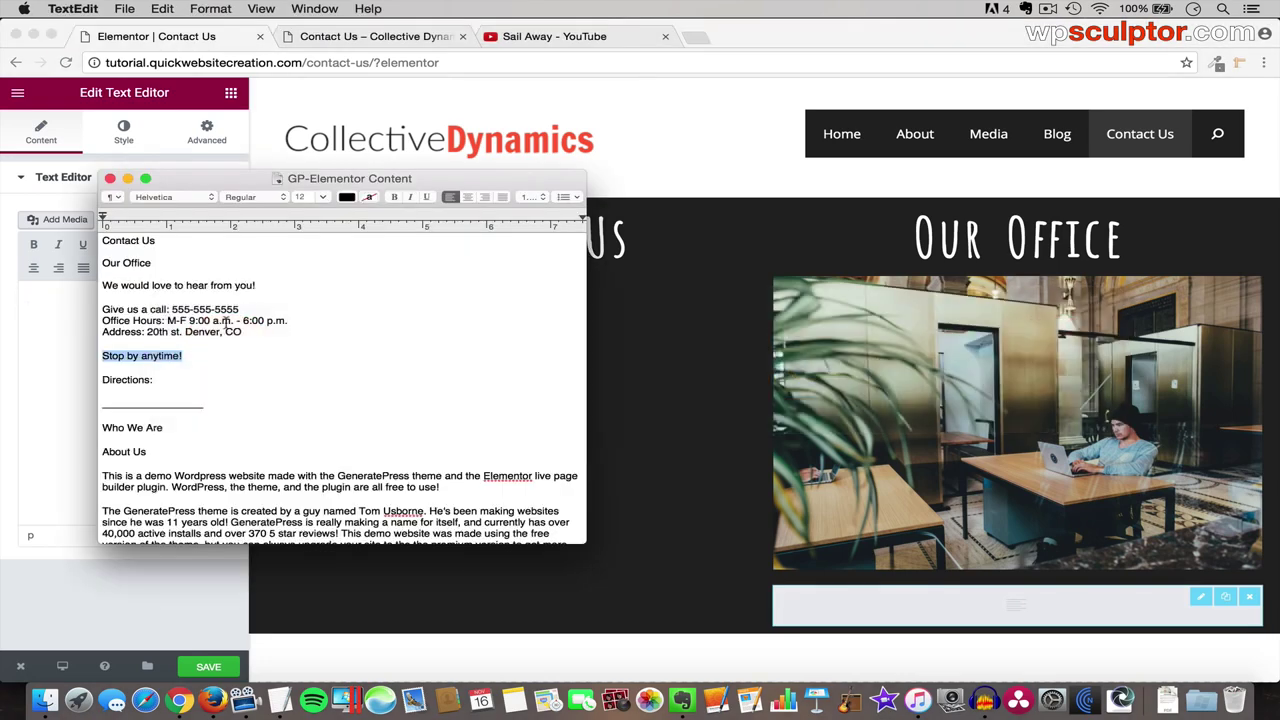
drag(256, 288, 91, 287)
key(super+c)
key(super+Tab)
key(super+v)
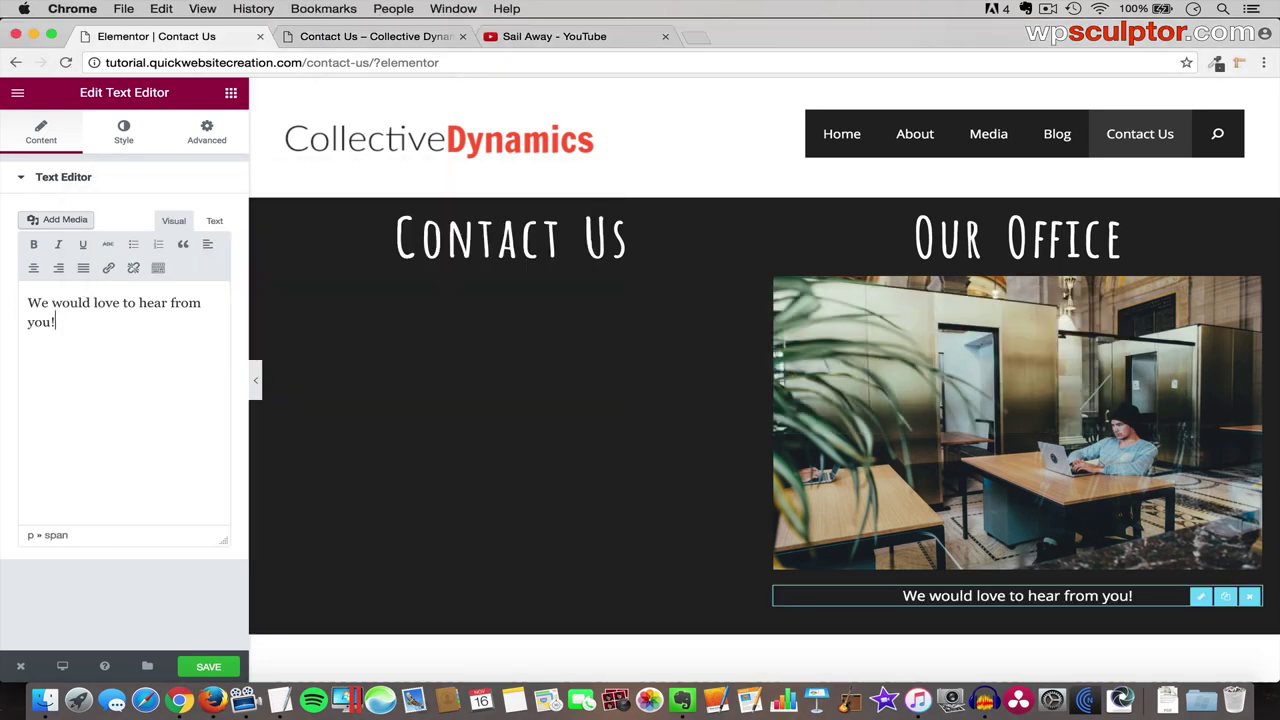
key(super+Tab)
drag(240, 309, 101, 310)
key(super+c)
key(super+Tab)
key(super+v)
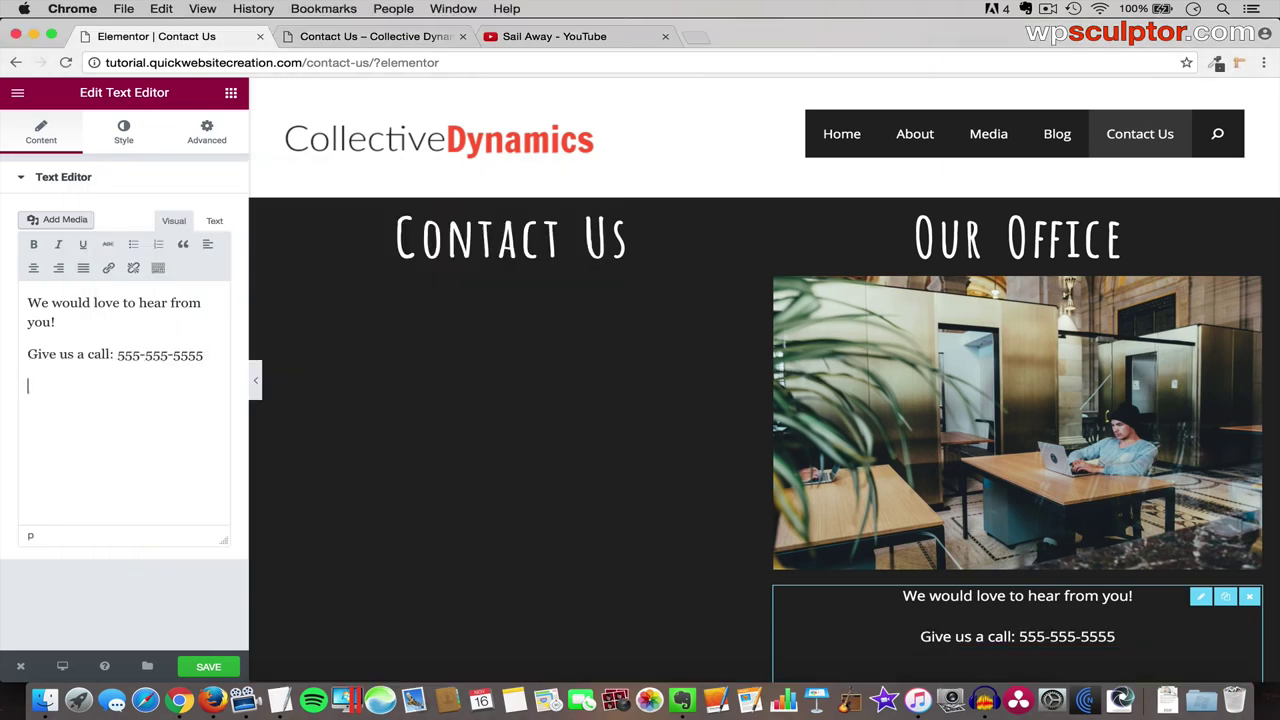
- Paste the Office Hours, Address and 'Stop by anytime!' lines from the notes into the text block
key(super+Tab)
drag(288, 321, 114, 319)
key(super+c)
key(super+Tab)
key(super+v)
key(super+Tab)
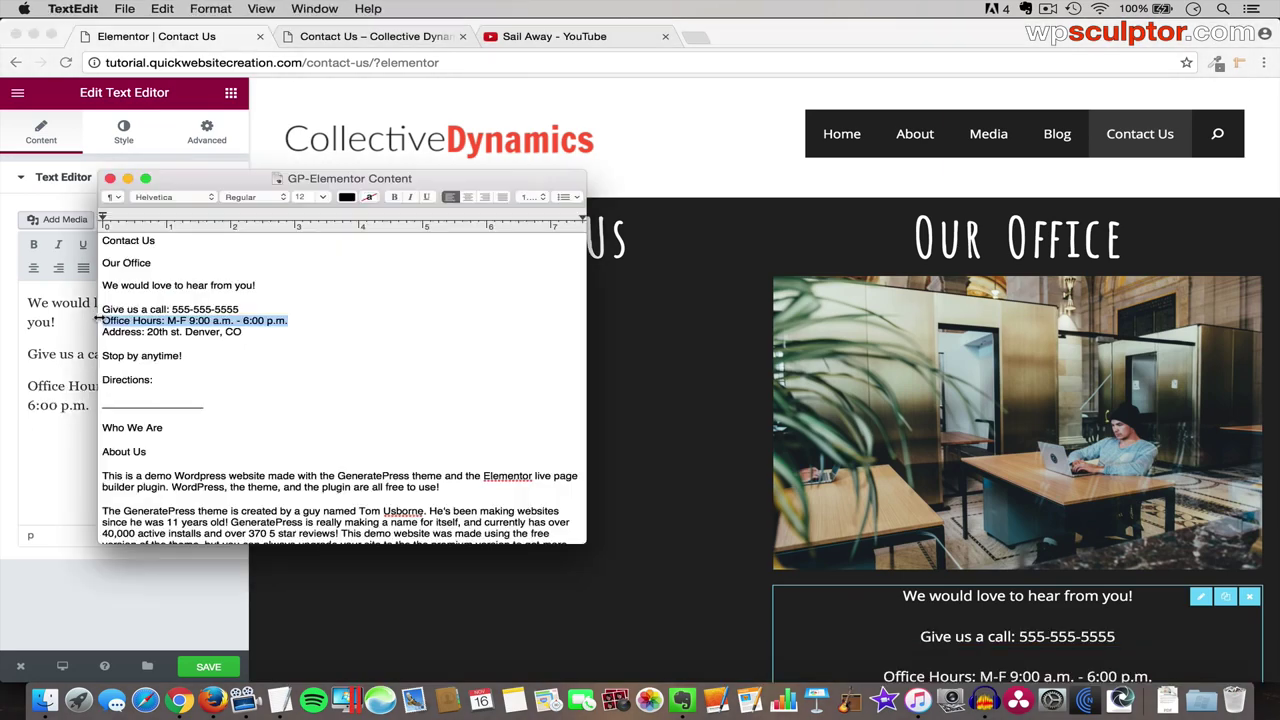
drag(242, 331, 93, 330)
key(super+c)
key(super+Tab)
key(super+v)
key(super+Tab)
drag(184, 357, 100, 357)
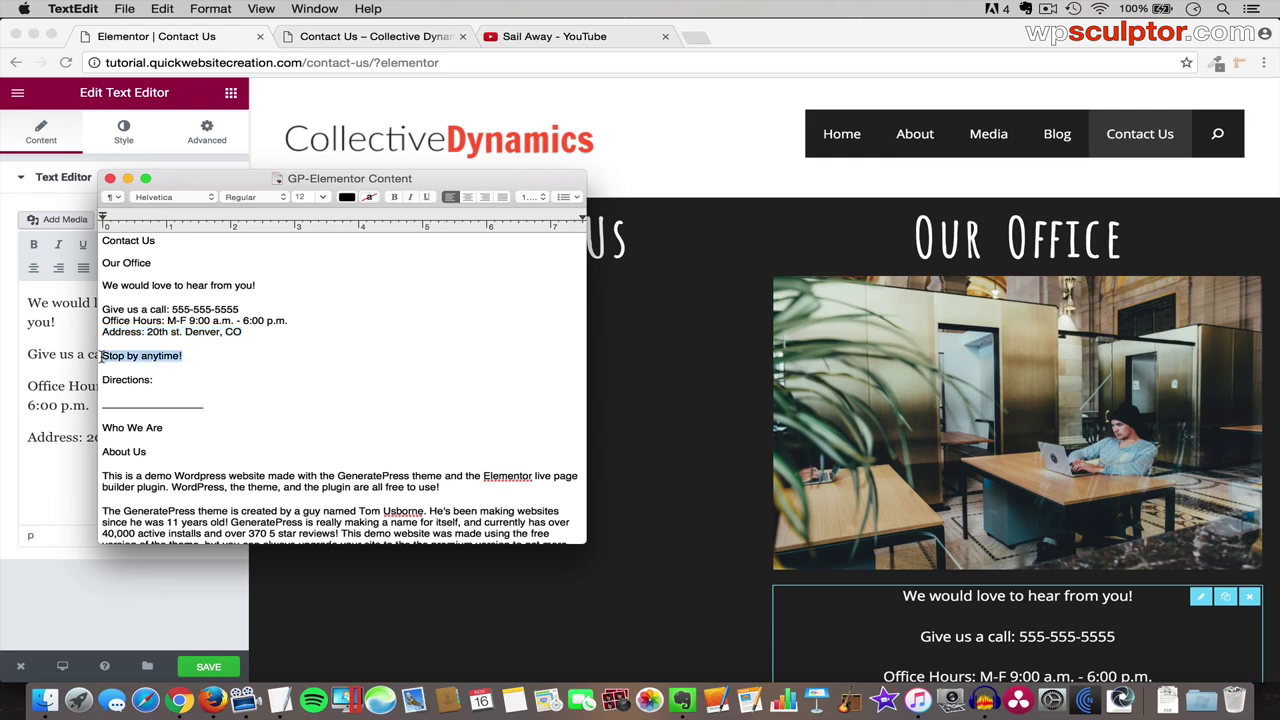
key(super+c)
key(super+Tab)
key(super+v)
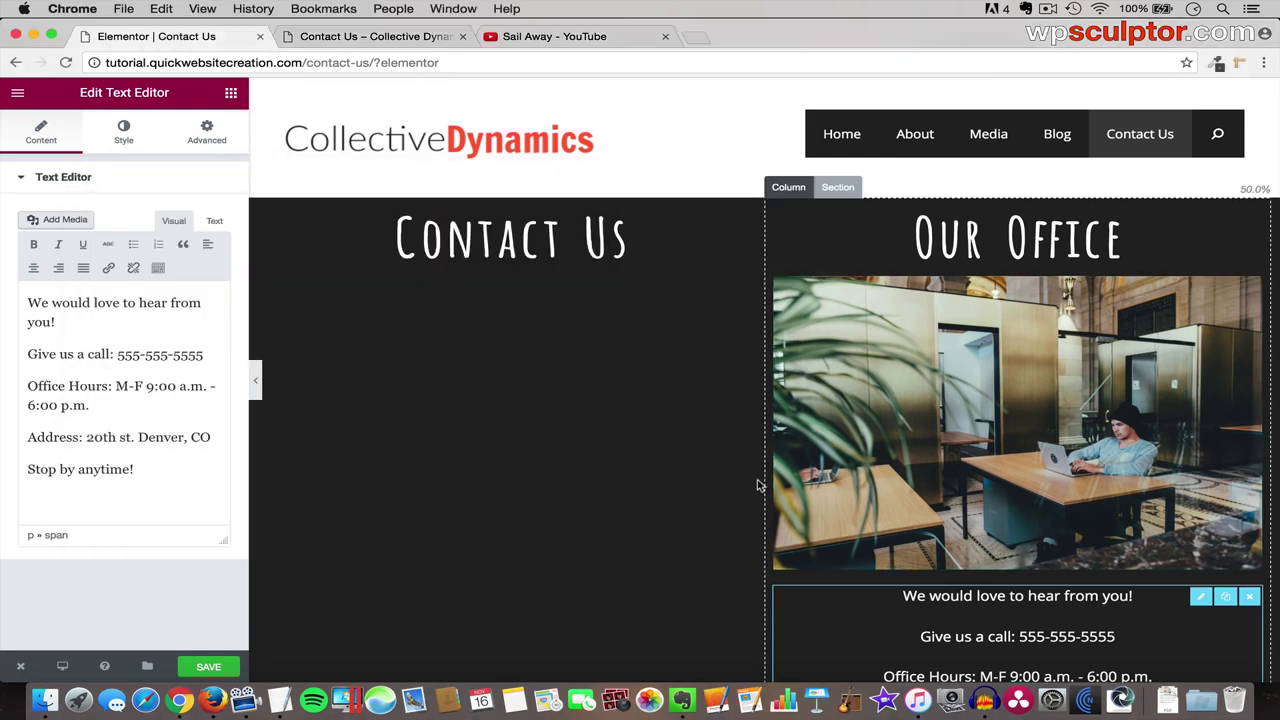
scroll(757, 485, down, 3)
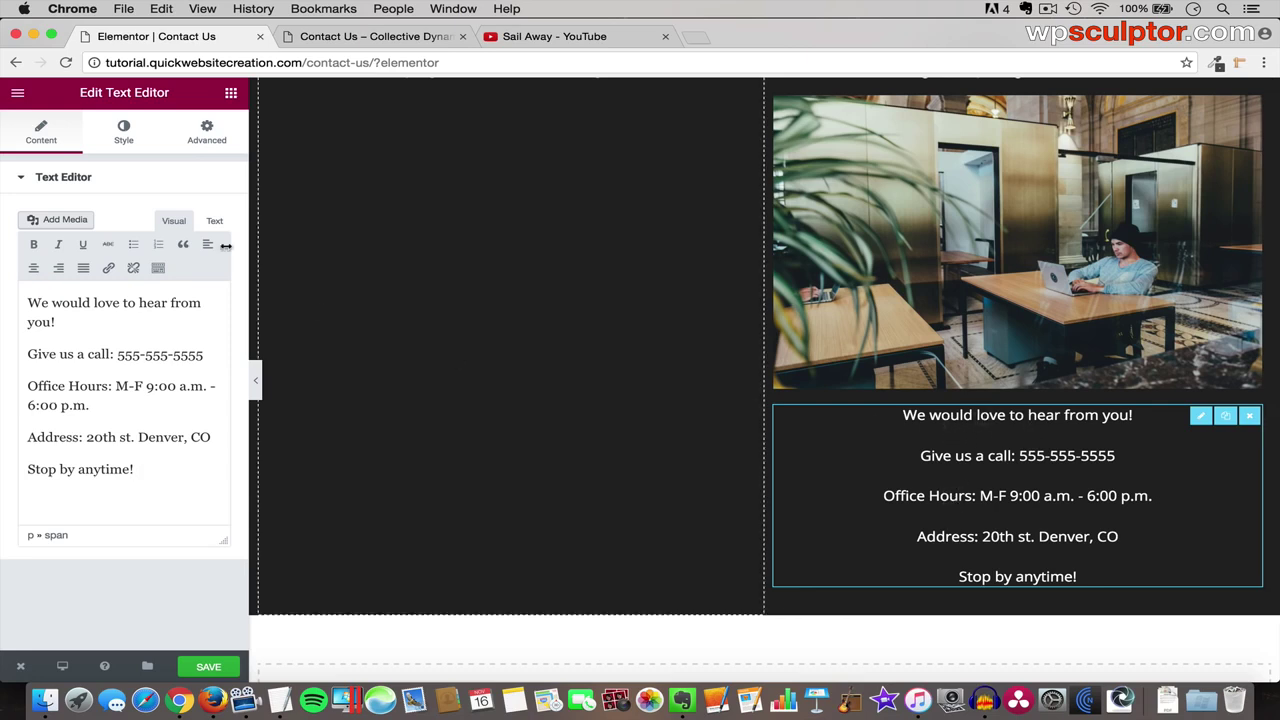
- Switch the contact text's typography to Custom and set its line height to 1 em
click(124, 133)
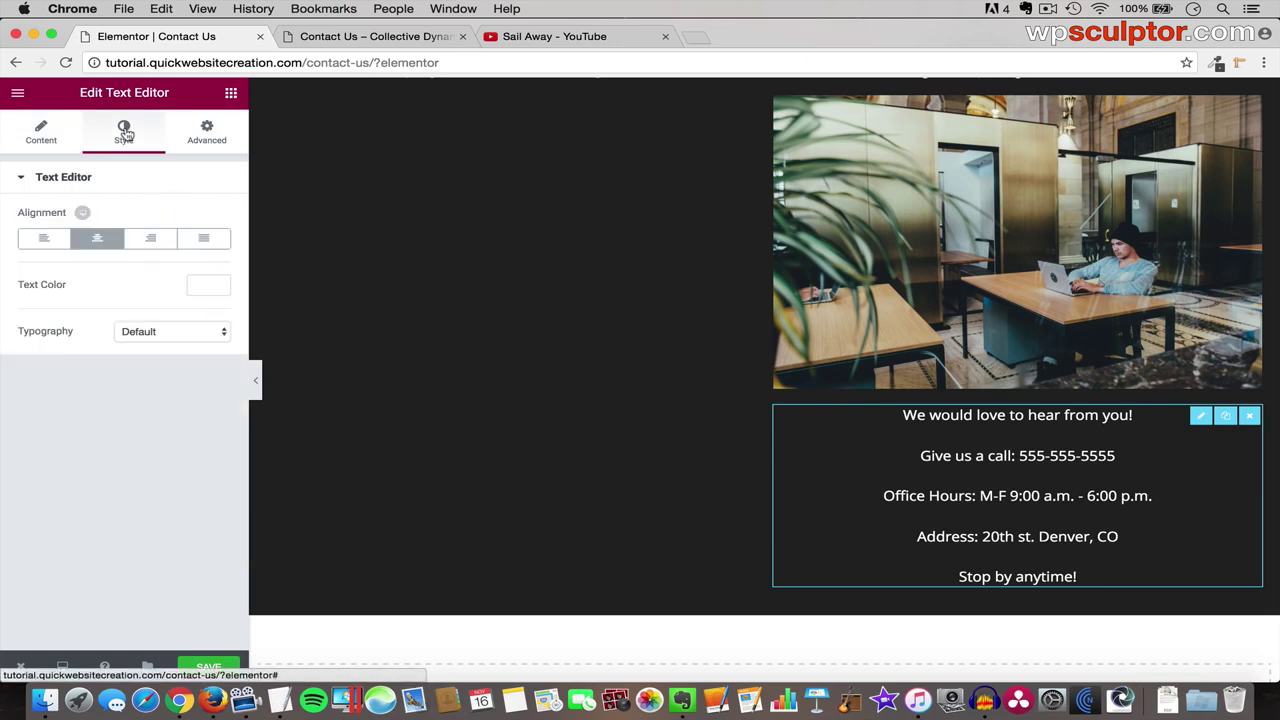
click(184, 335)
click(183, 345)
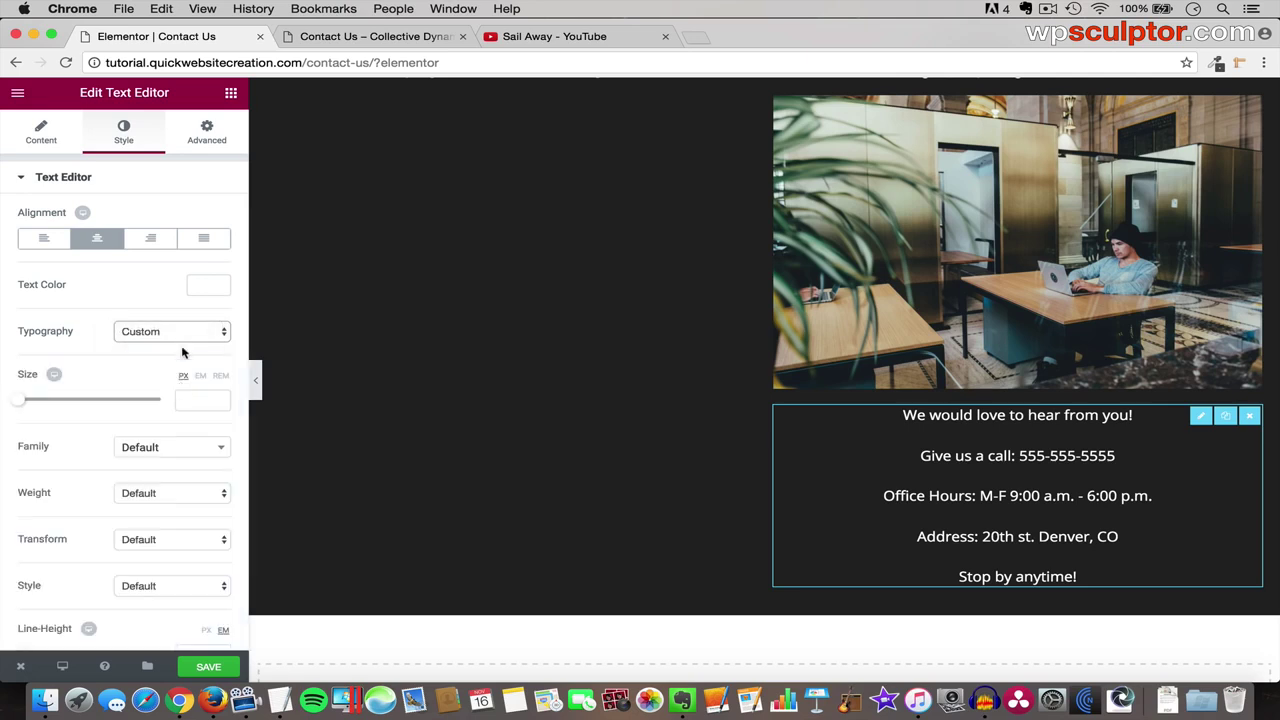
scroll(176, 420, down, 2)
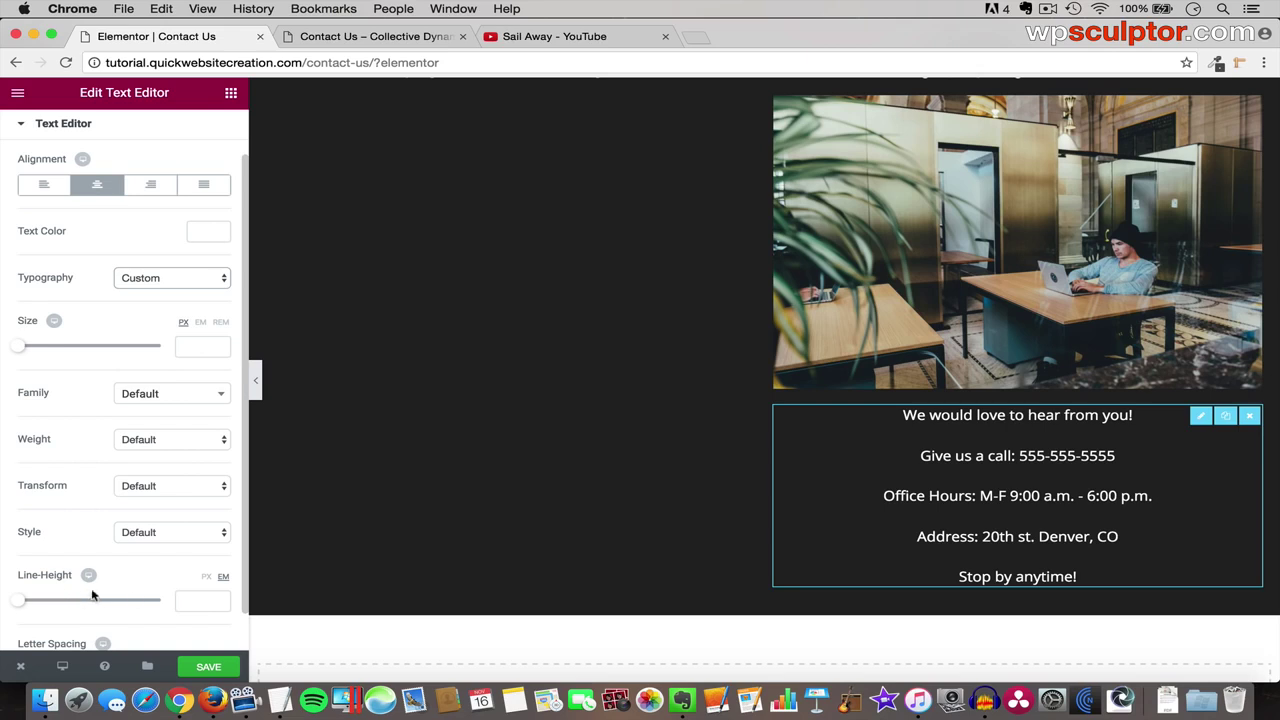
click(207, 598)
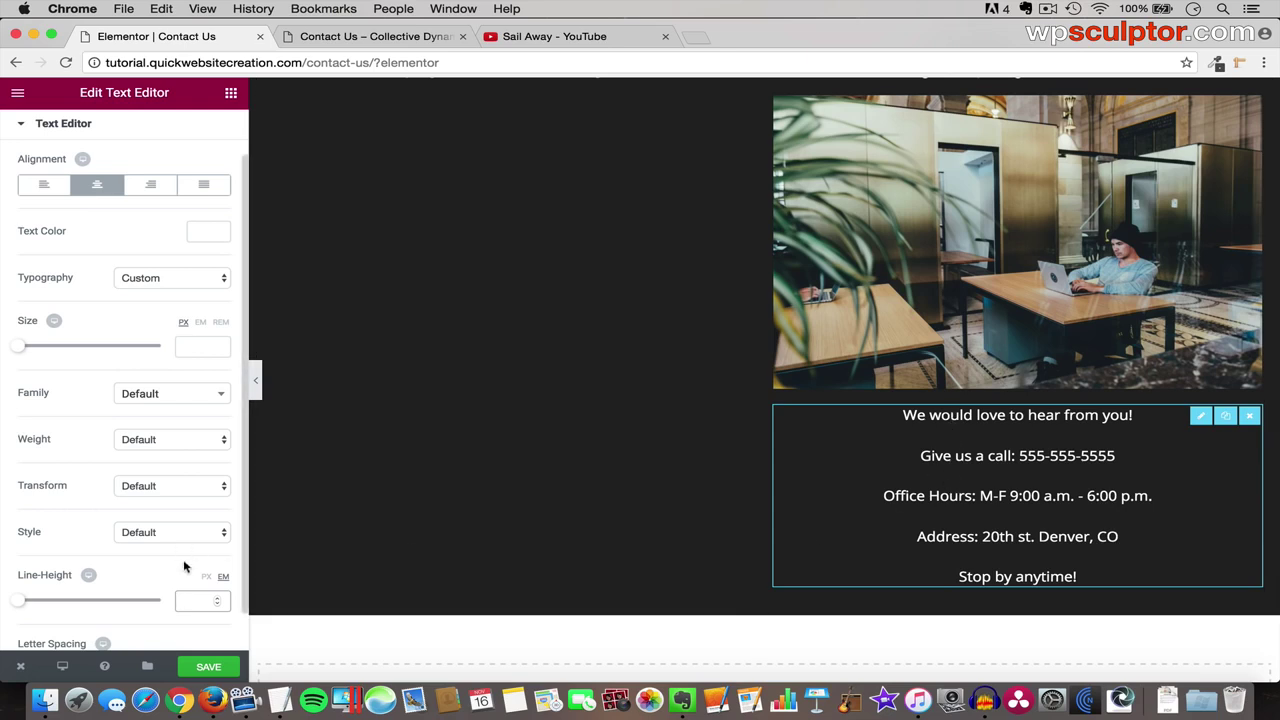
text(1)
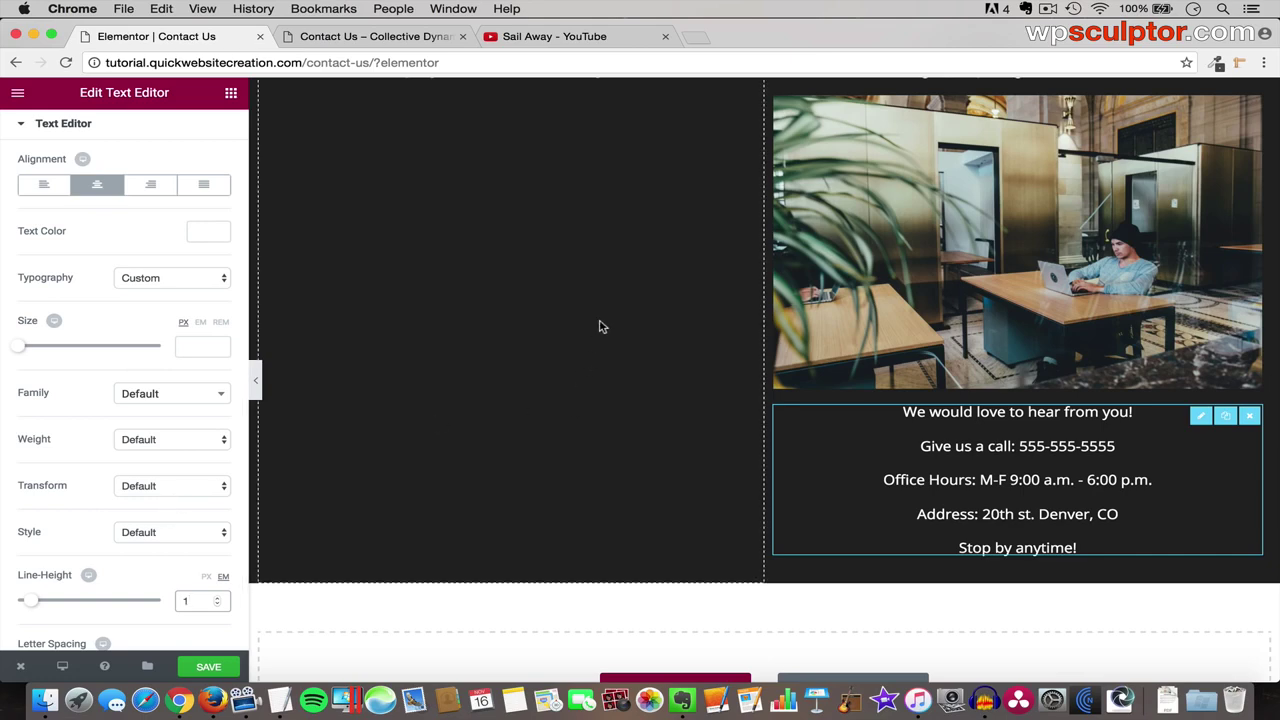
scroll(628, 310, up, 3)
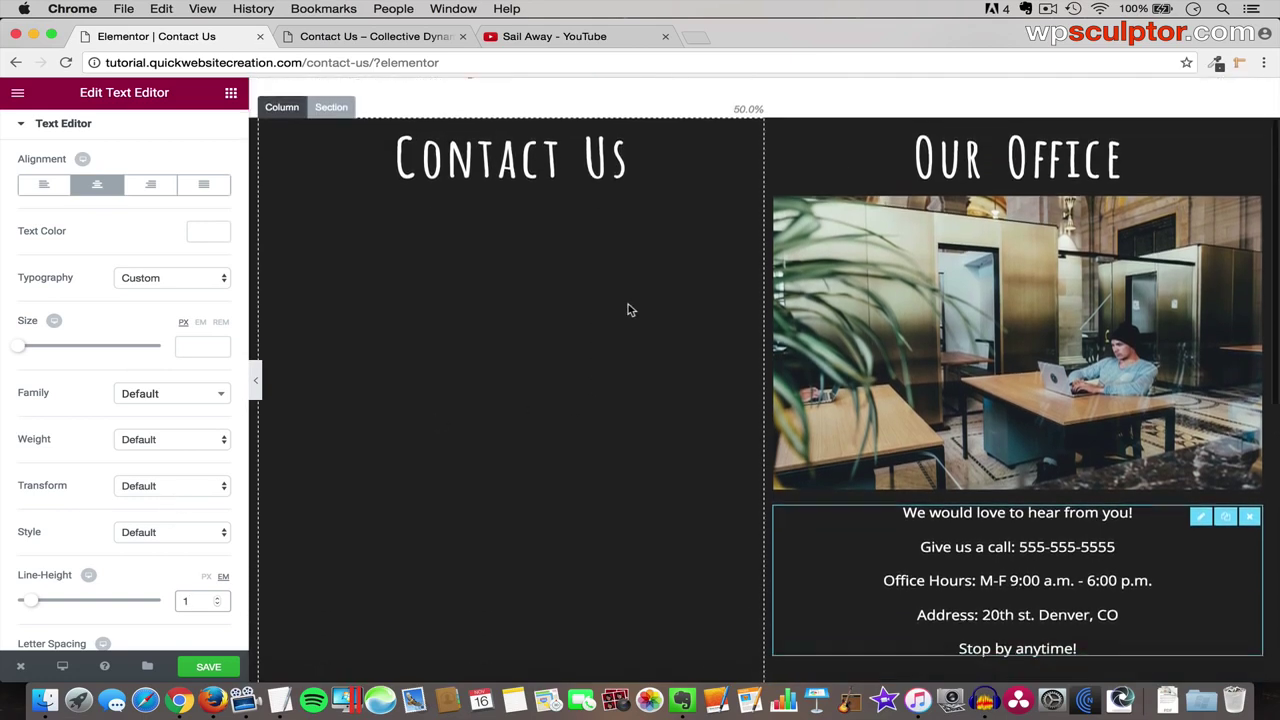
scroll(628, 310, up, 1)
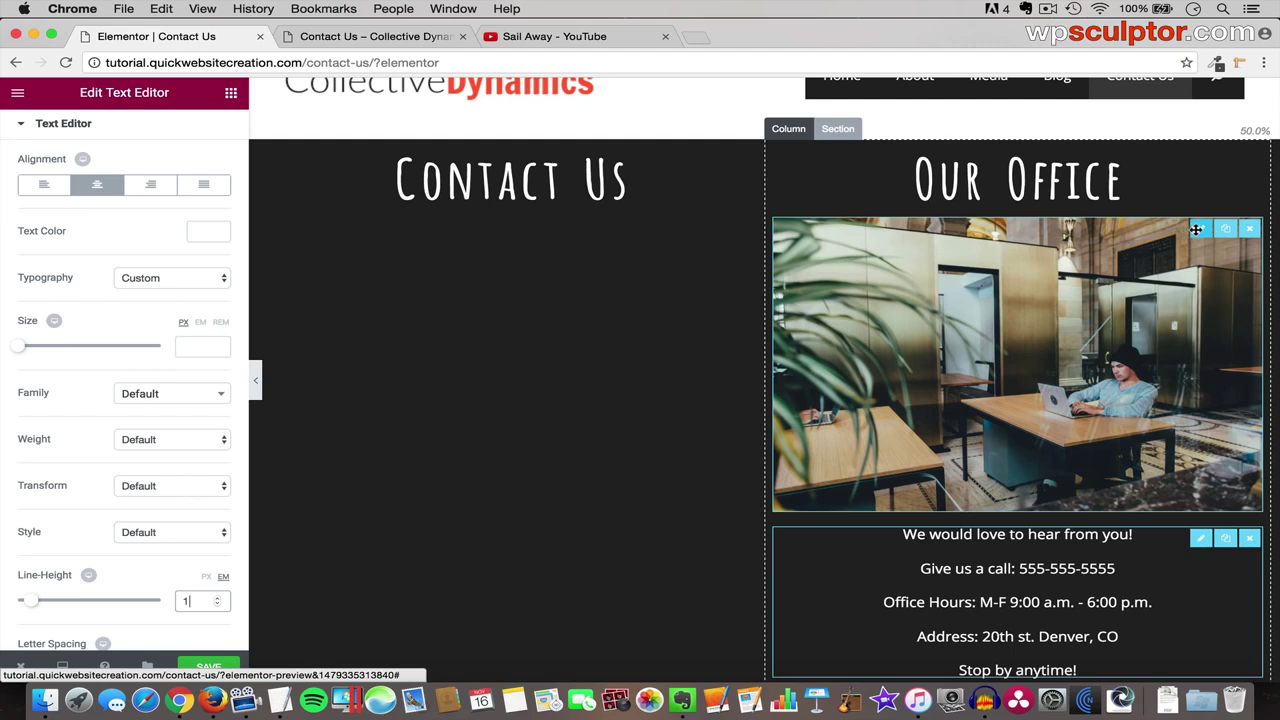
- Try reordering the photo and contact text, keep the text below the photo, and save
drag(1196, 229, 1125, 428)
drag(1042, 393, 972, 384)
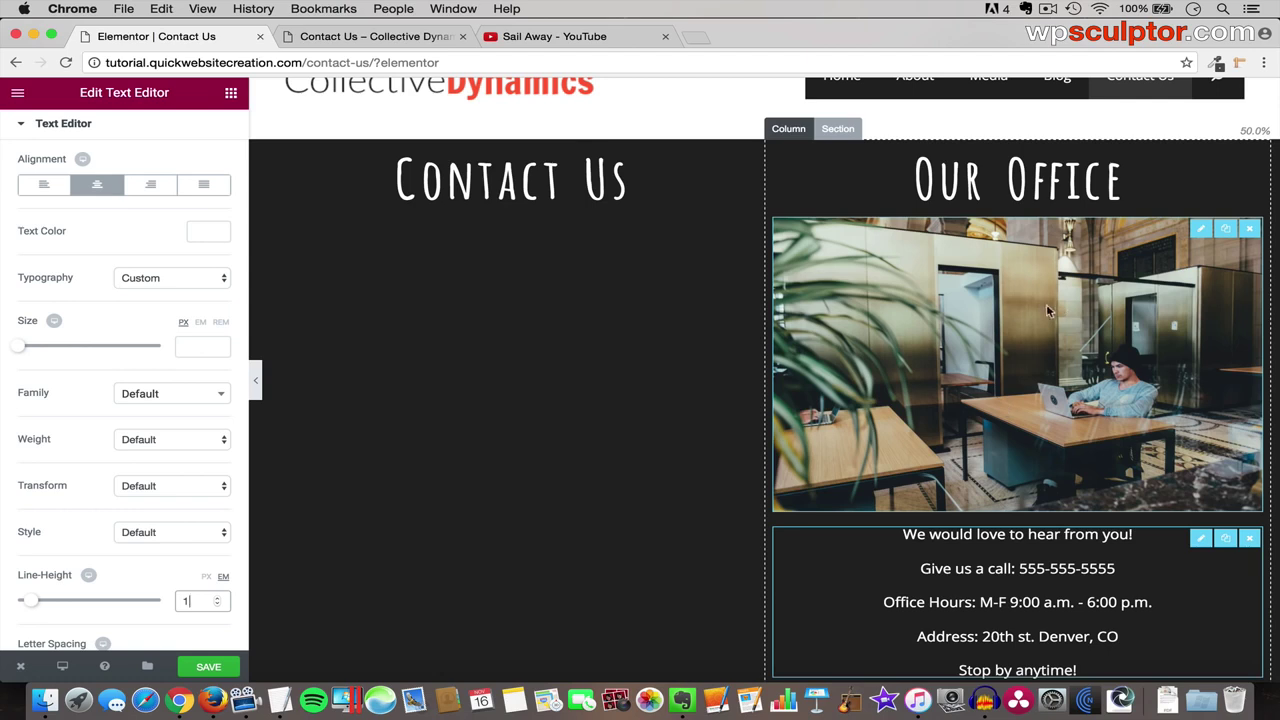
scroll(1052, 325, down, 2)
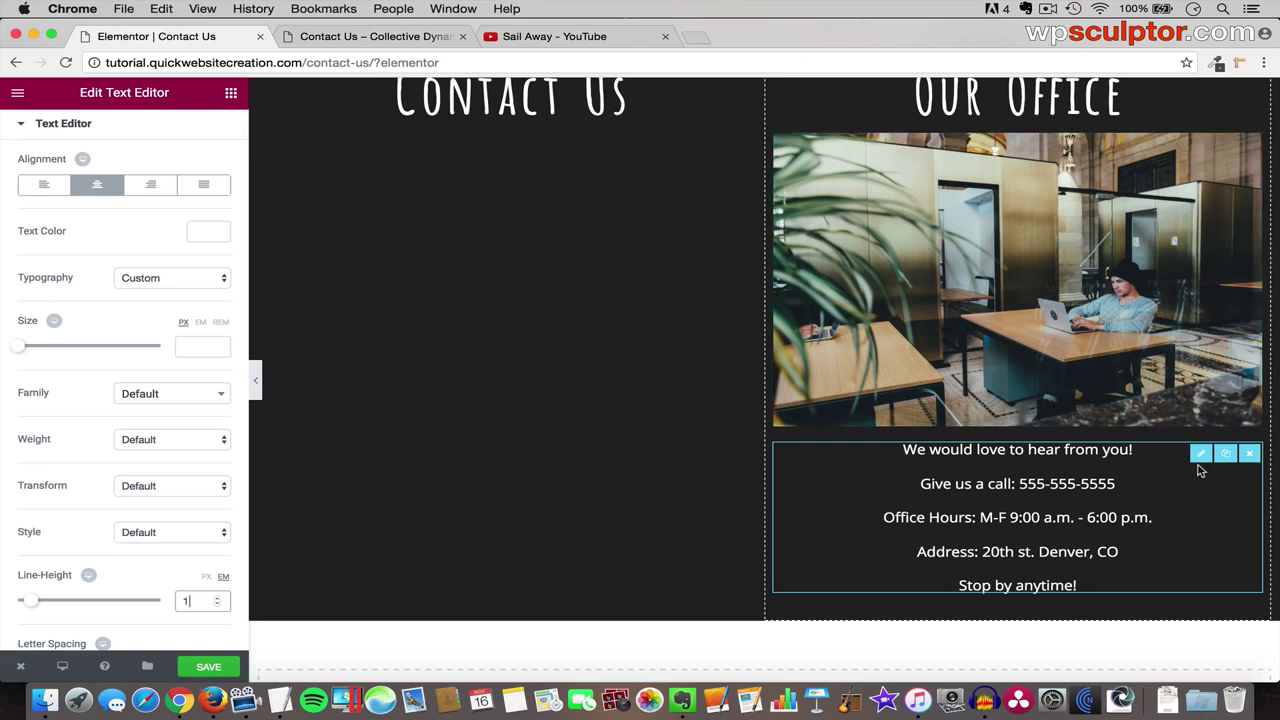
drag(1200, 453, 1053, 130)
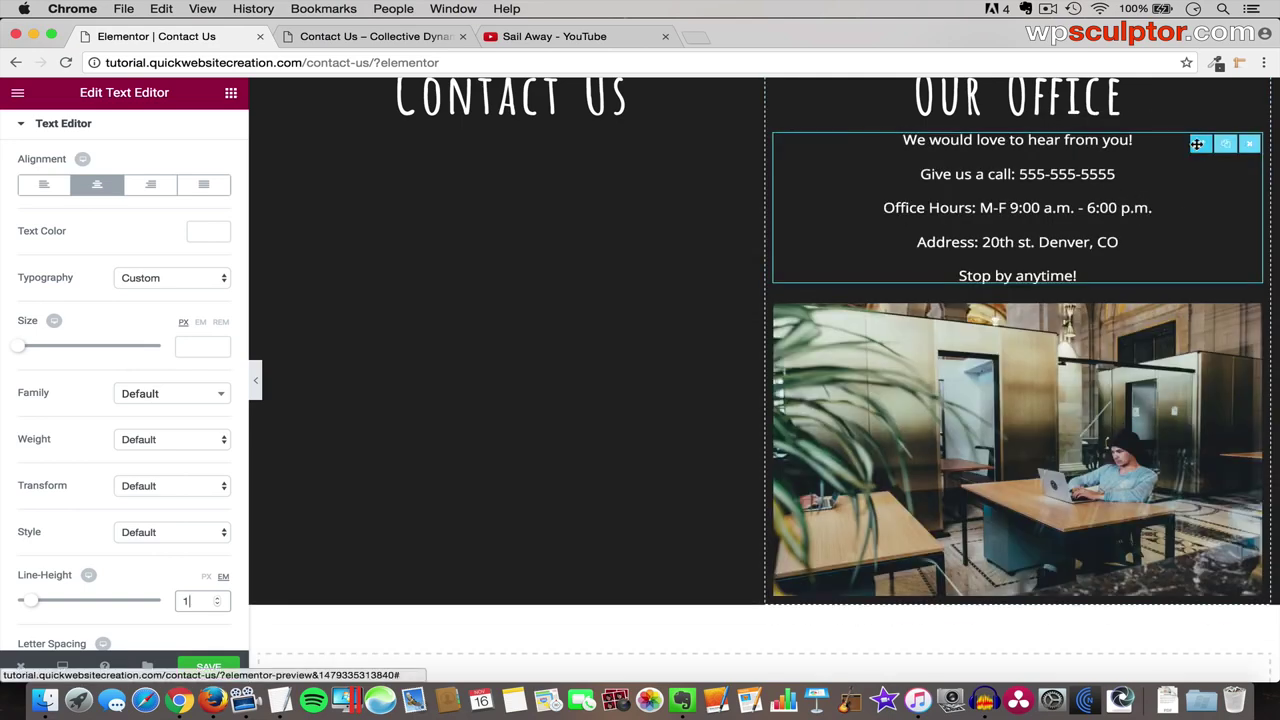
drag(1200, 145, 1121, 465)
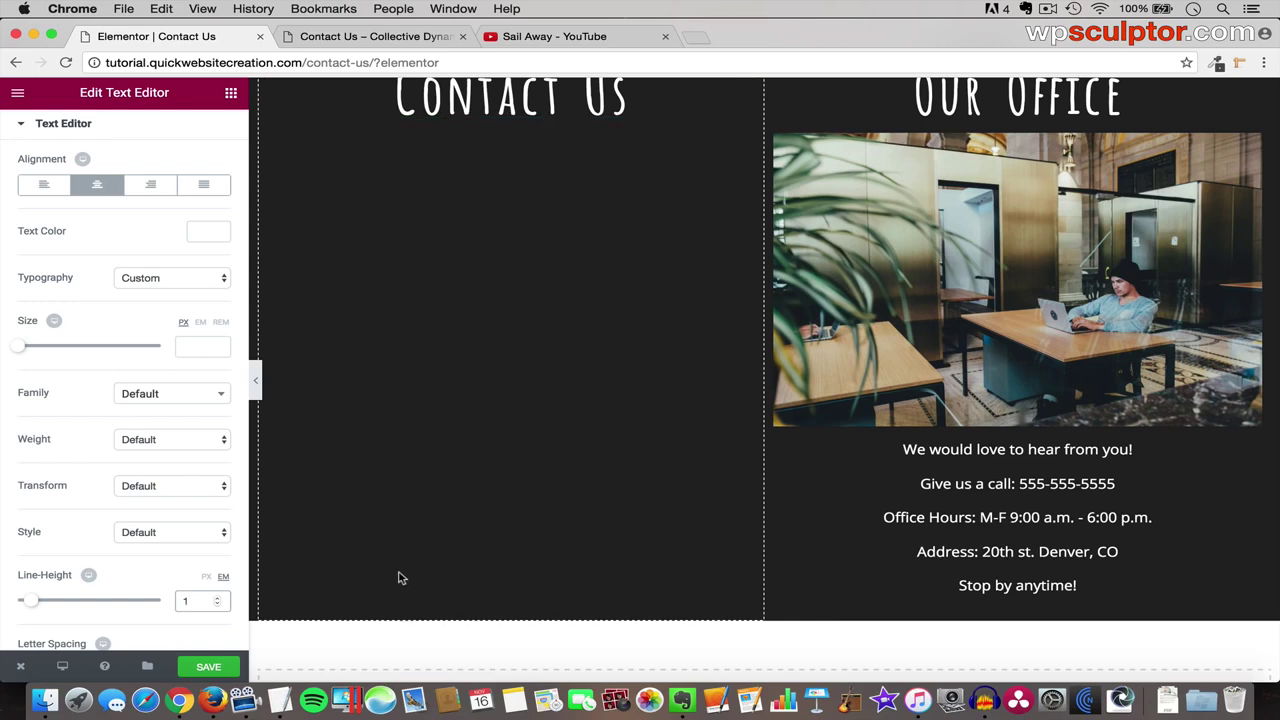
click(218, 668)
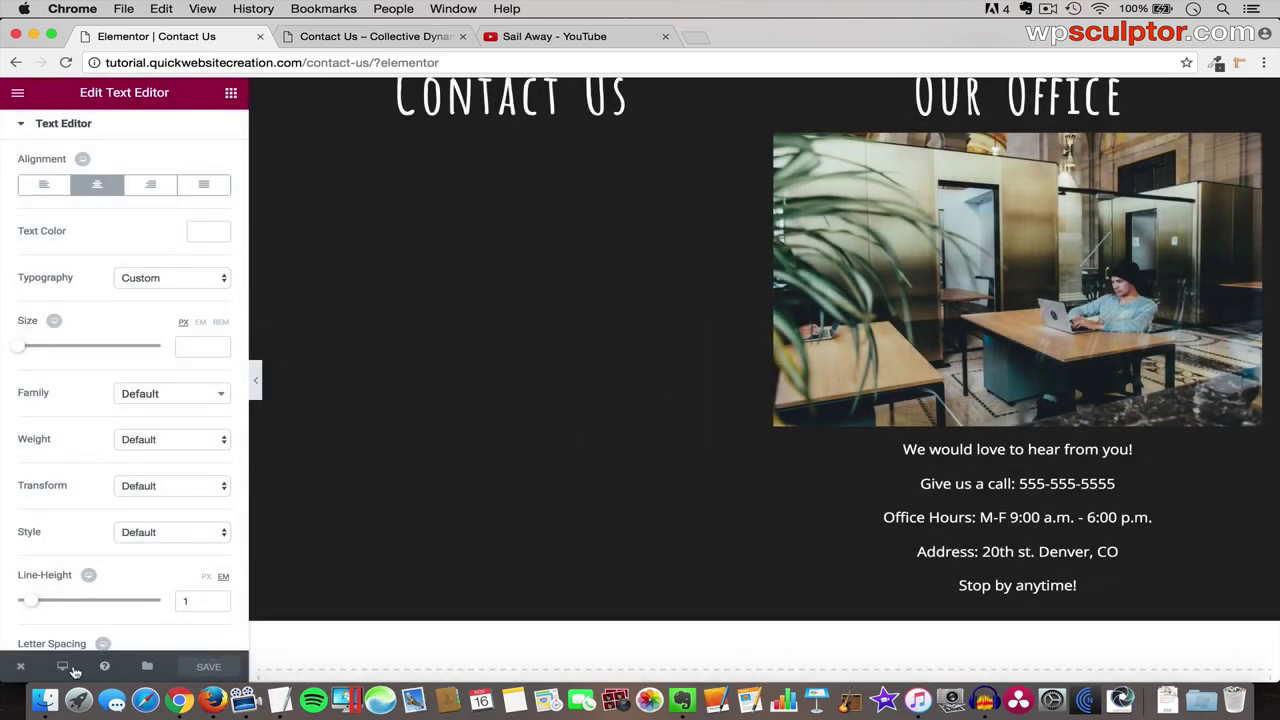
- Leave Elementor for the dashboard and go to Plugins > Add New
click(23, 667)
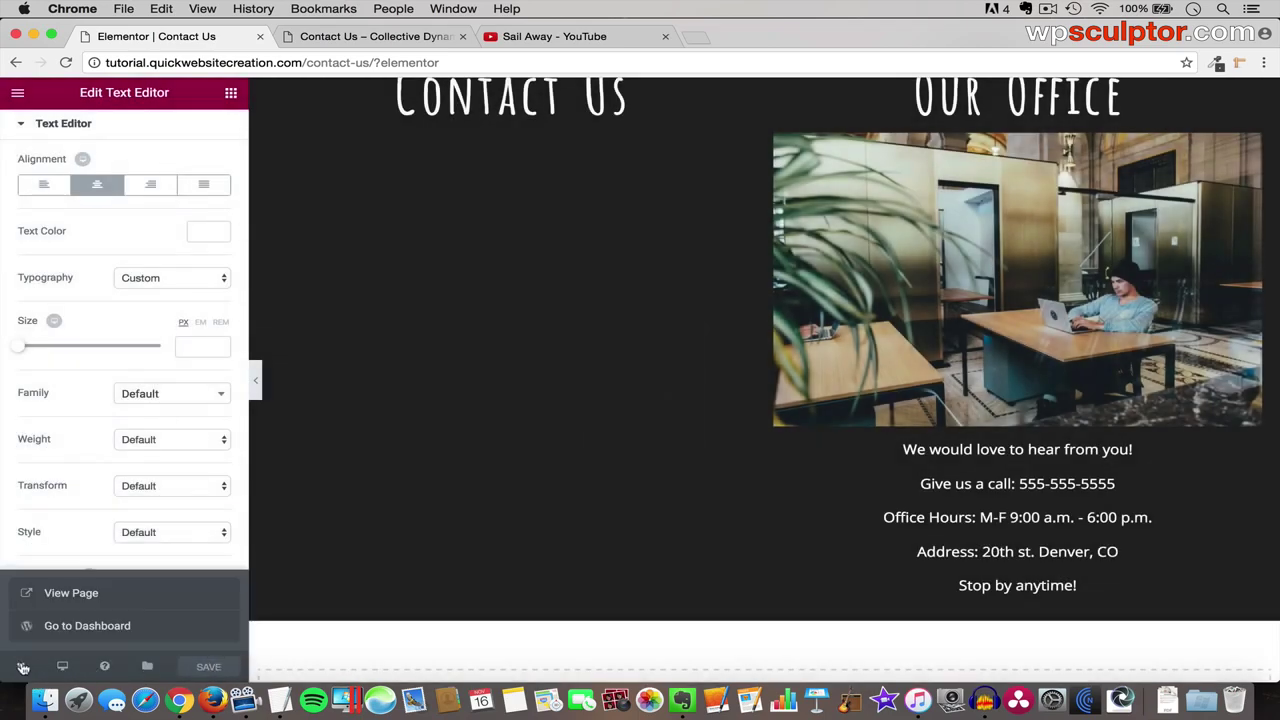
click(98, 627)
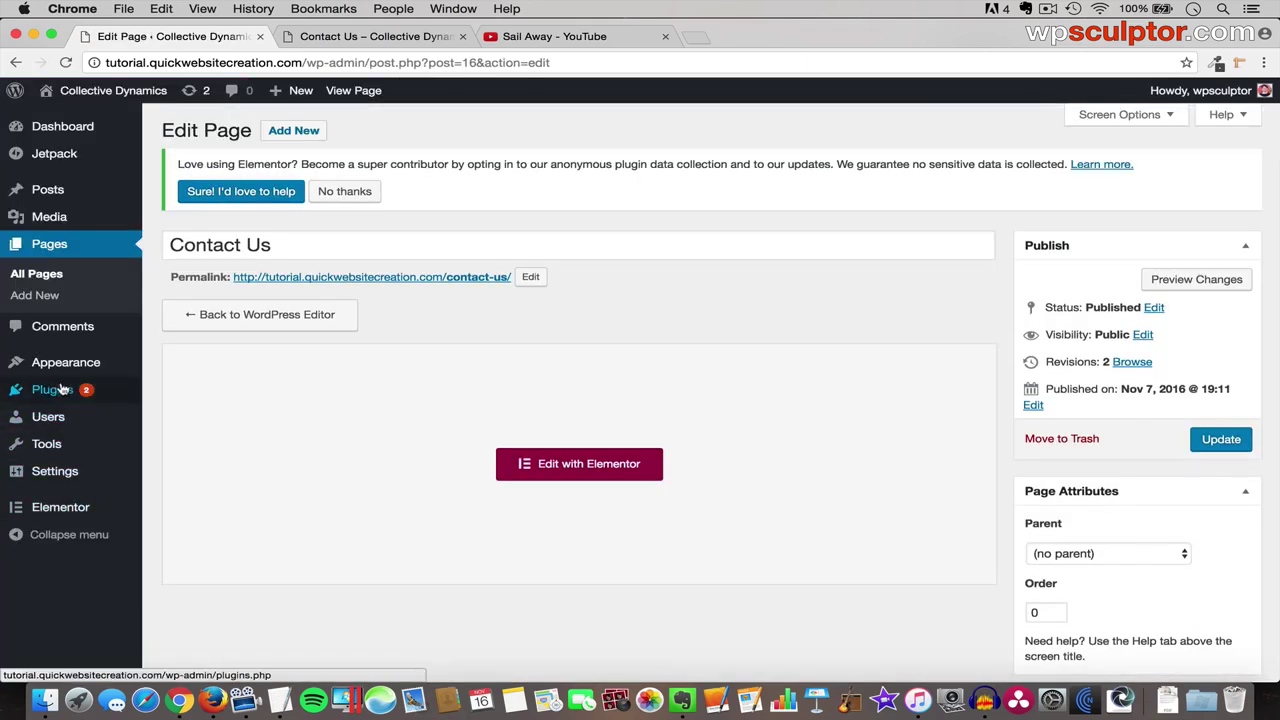
mouse_move(65, 390)
click(179, 415)
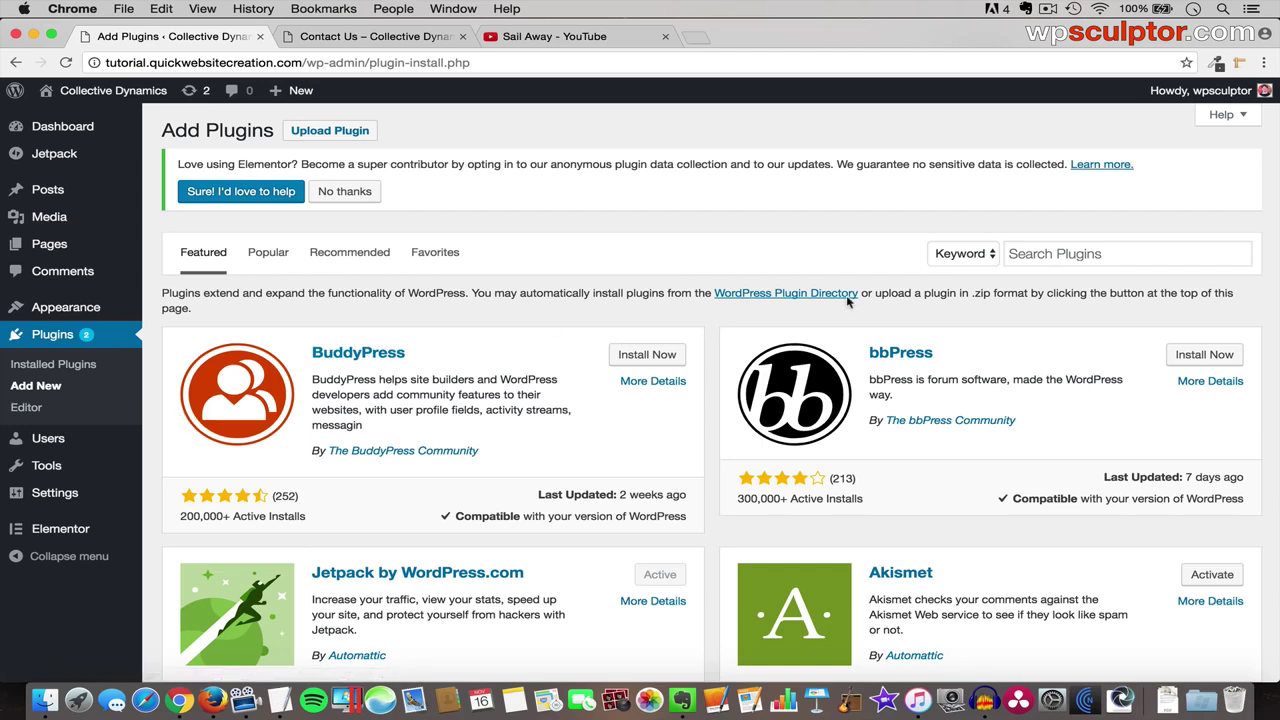
- Search 'contac', then install and activate Contact Form 7
click(1083, 253)
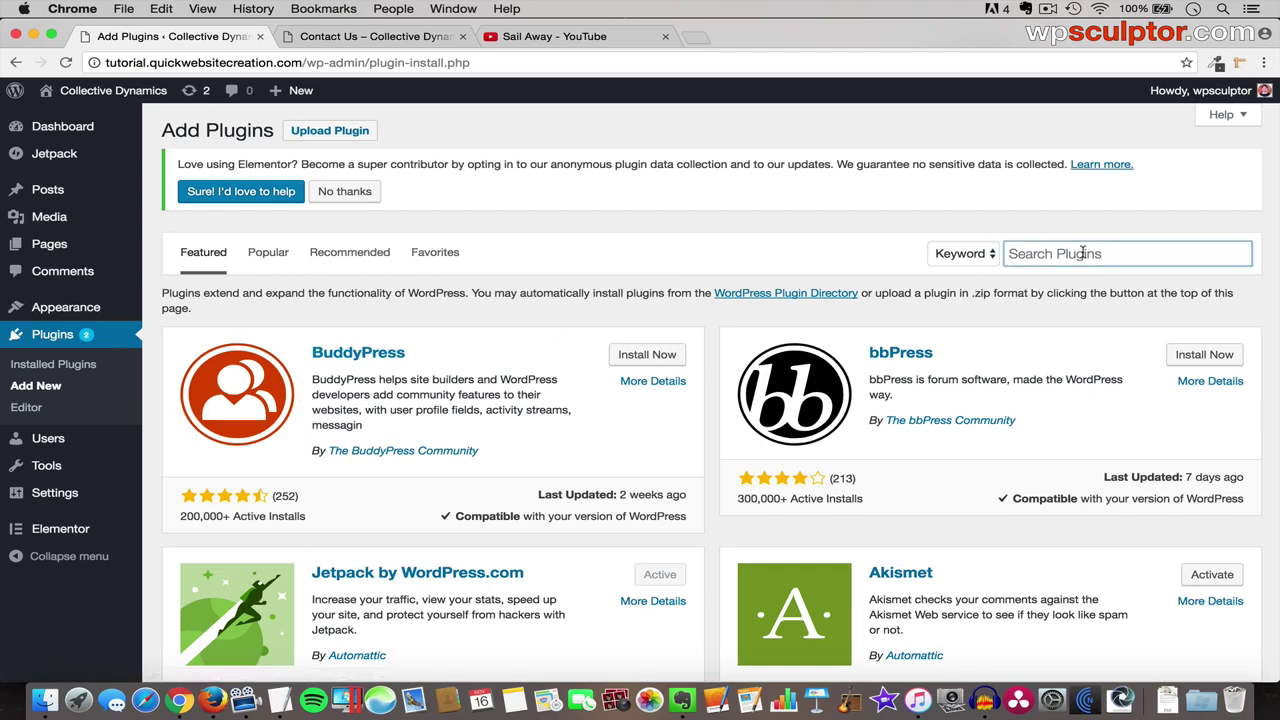
text(contact form 7)
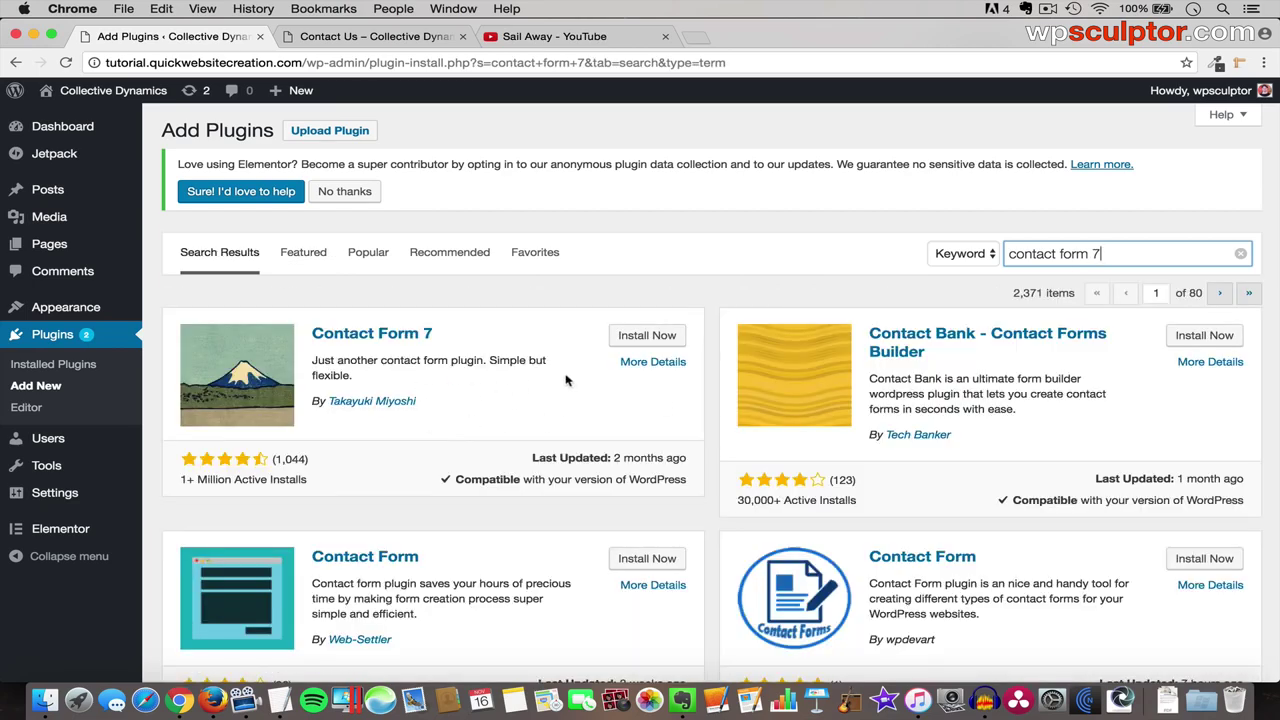
click(647, 336)
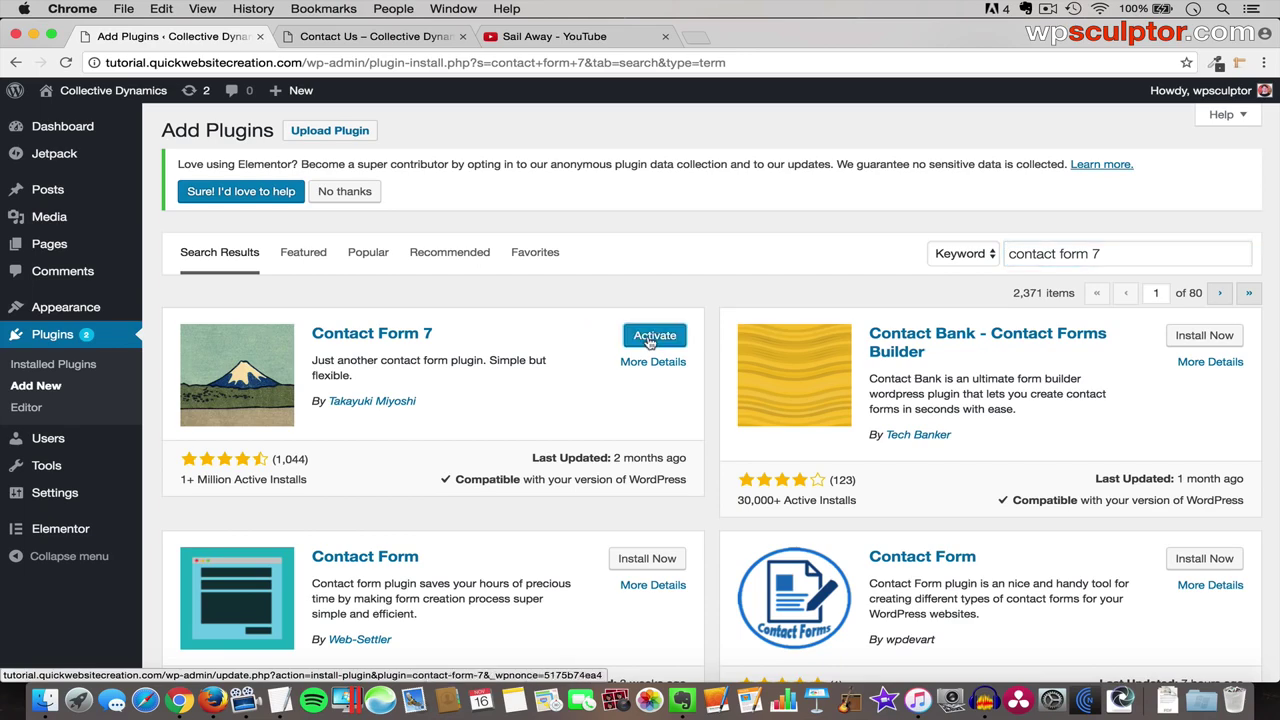
click(648, 340)
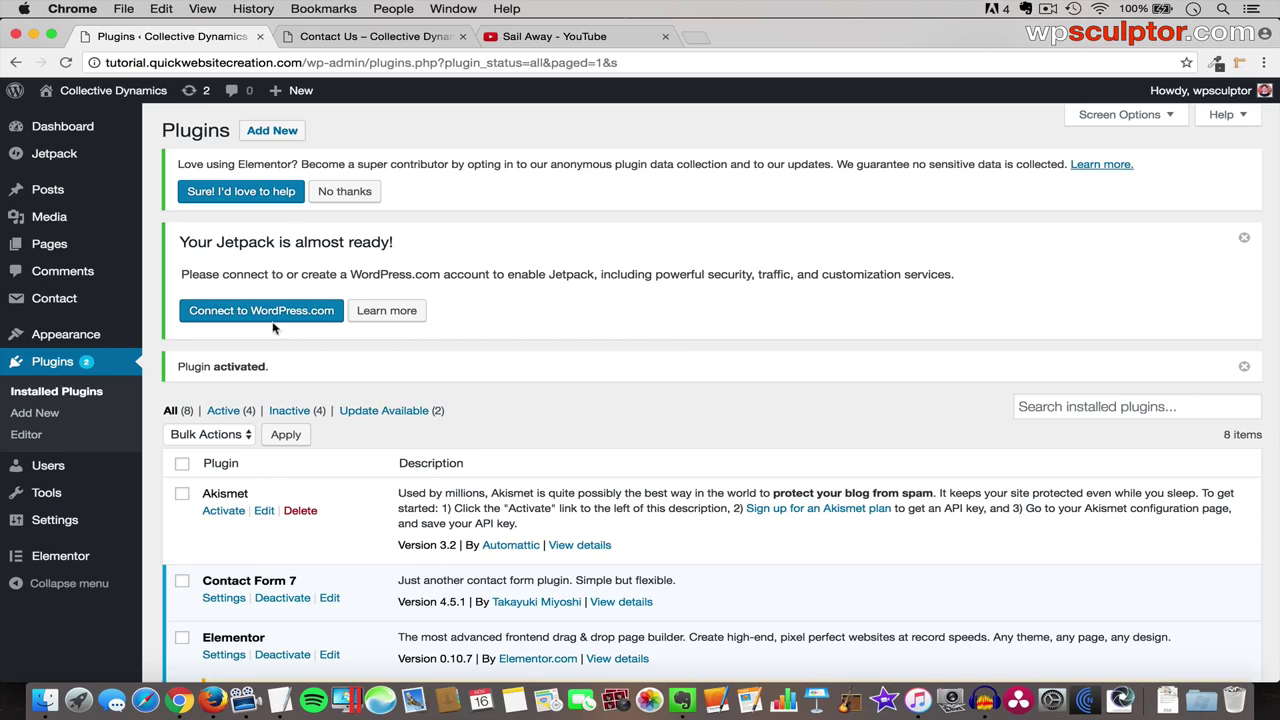
mouse_move(78, 302)
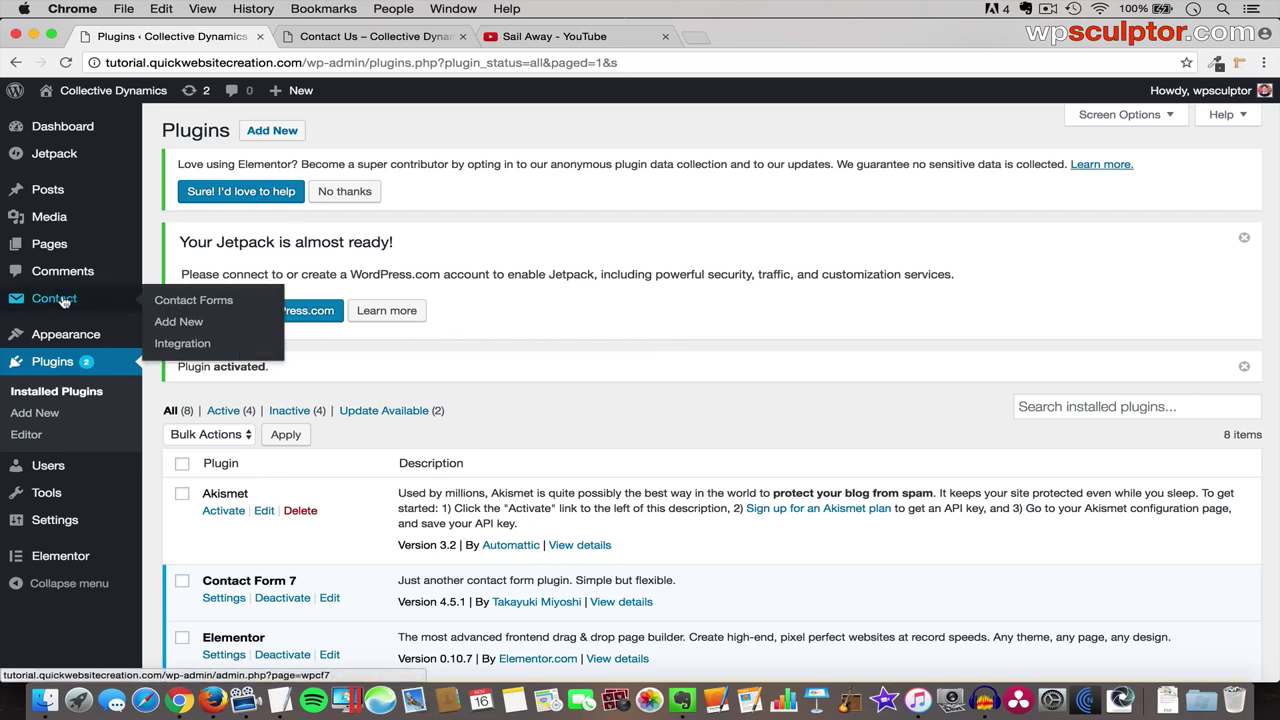
- Open Contact form 1 from Contact Forms and view its Mail settings
click(192, 305)
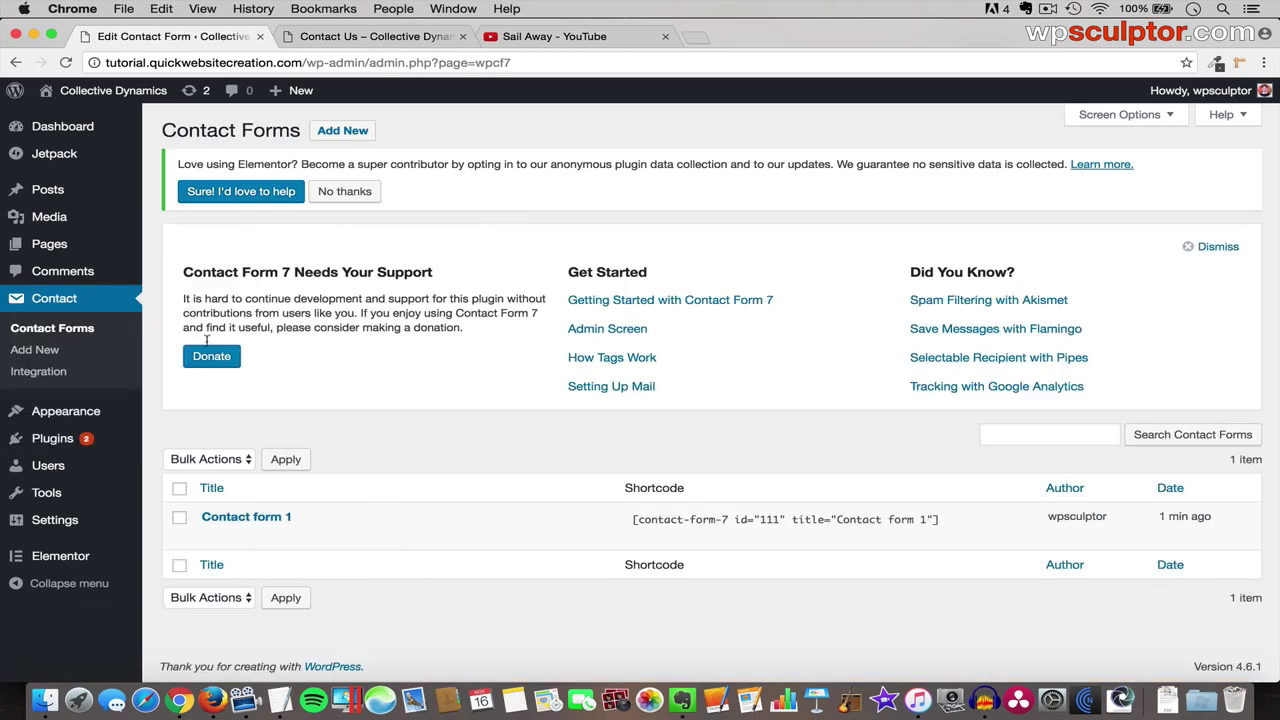
click(276, 522)
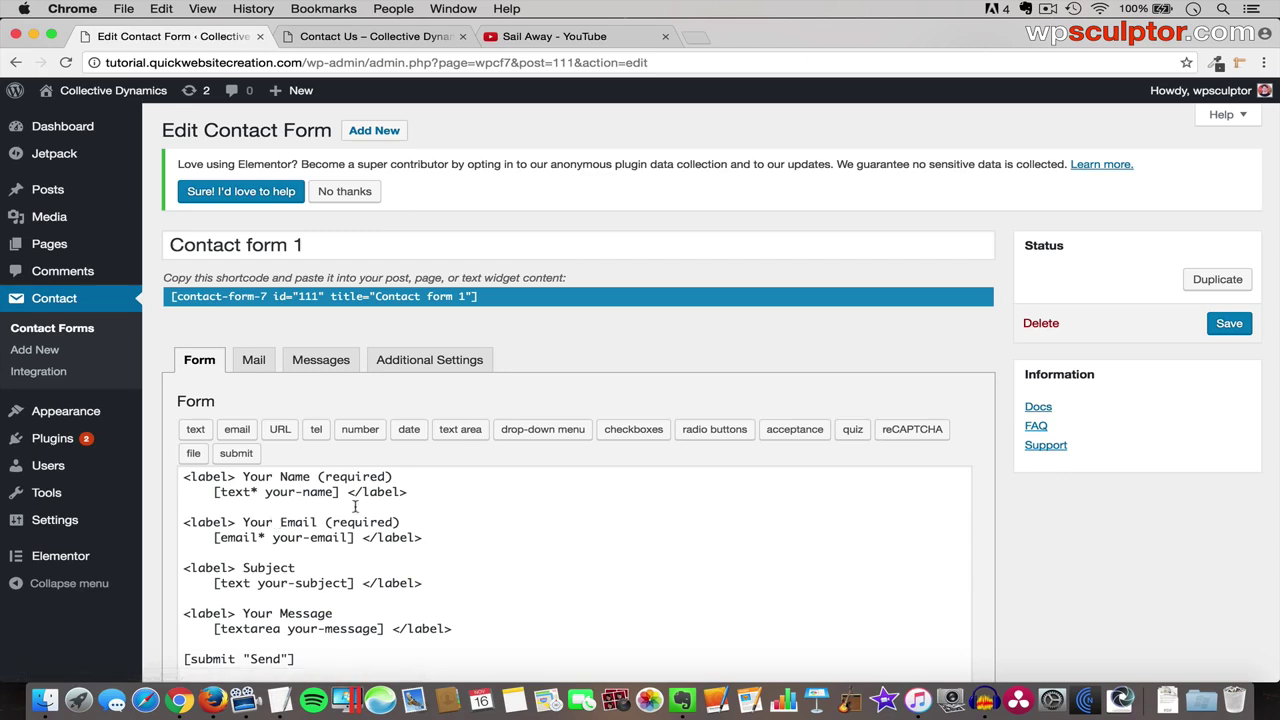
scroll(526, 495, down, 2)
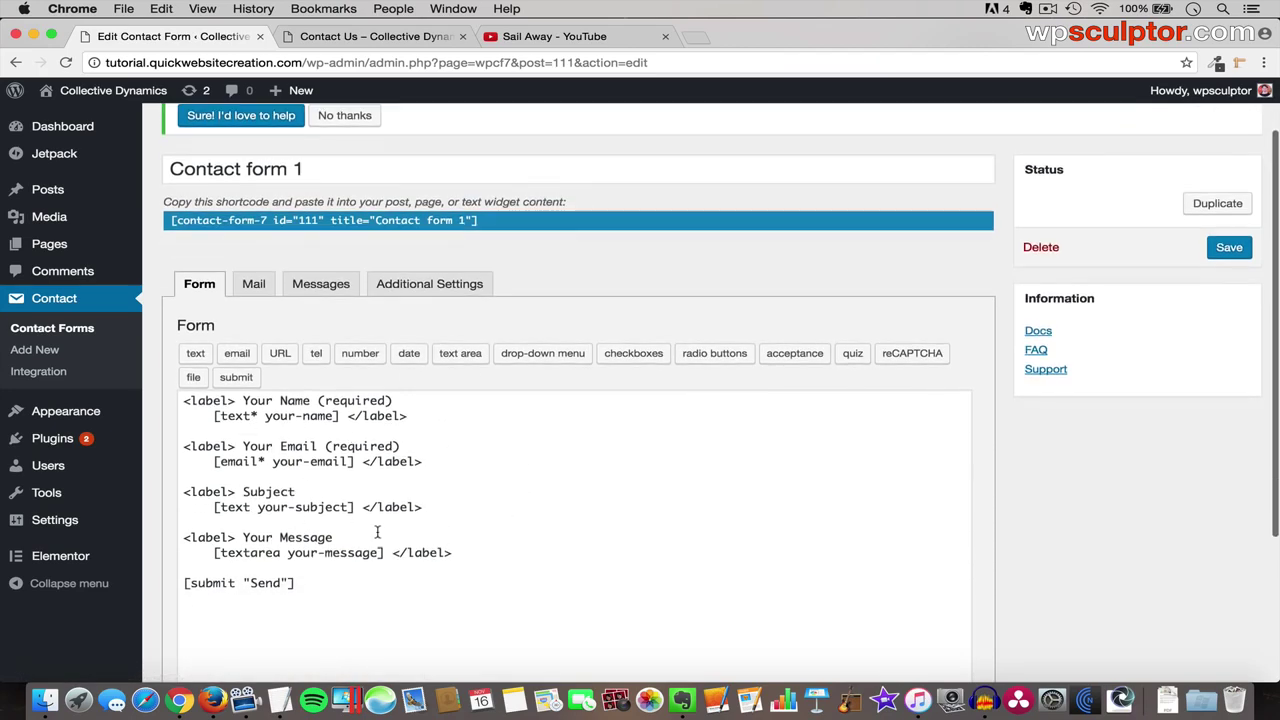
click(251, 287)
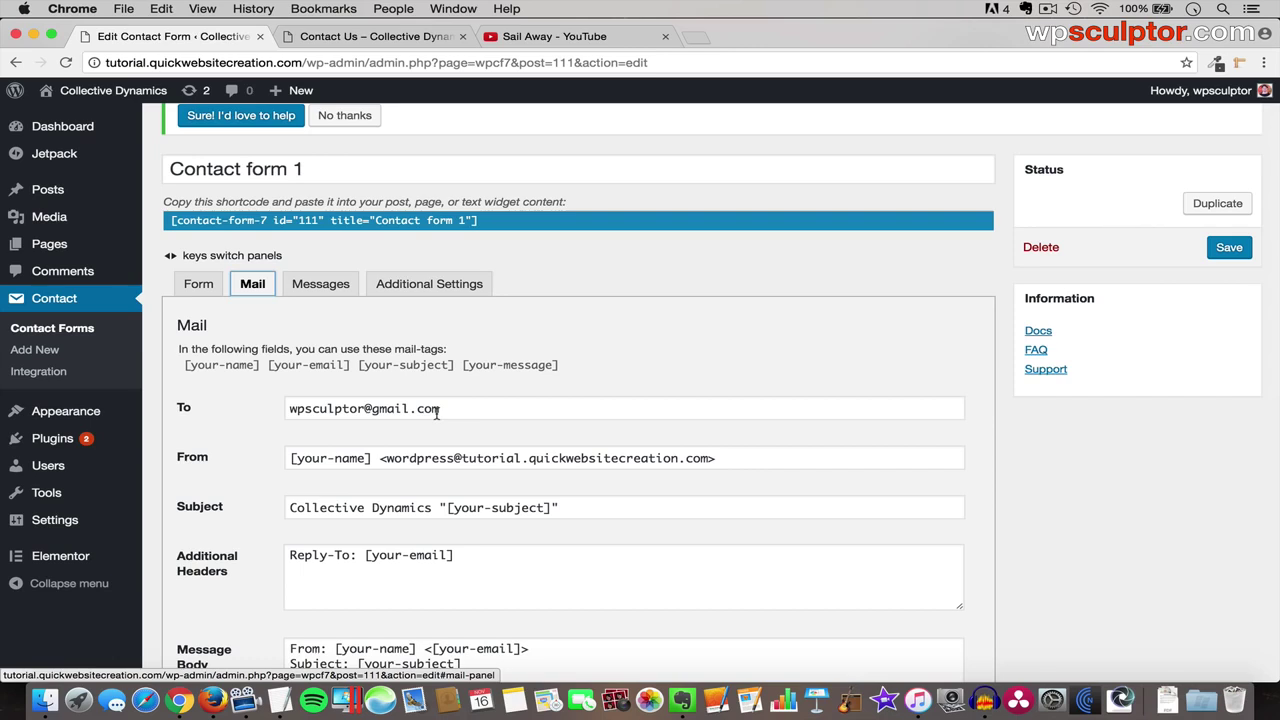
- Check the mail recipient address, then select the shortcode [contact-form-7 id="111" title="Contact form 1"]
drag(448, 407, 260, 397)
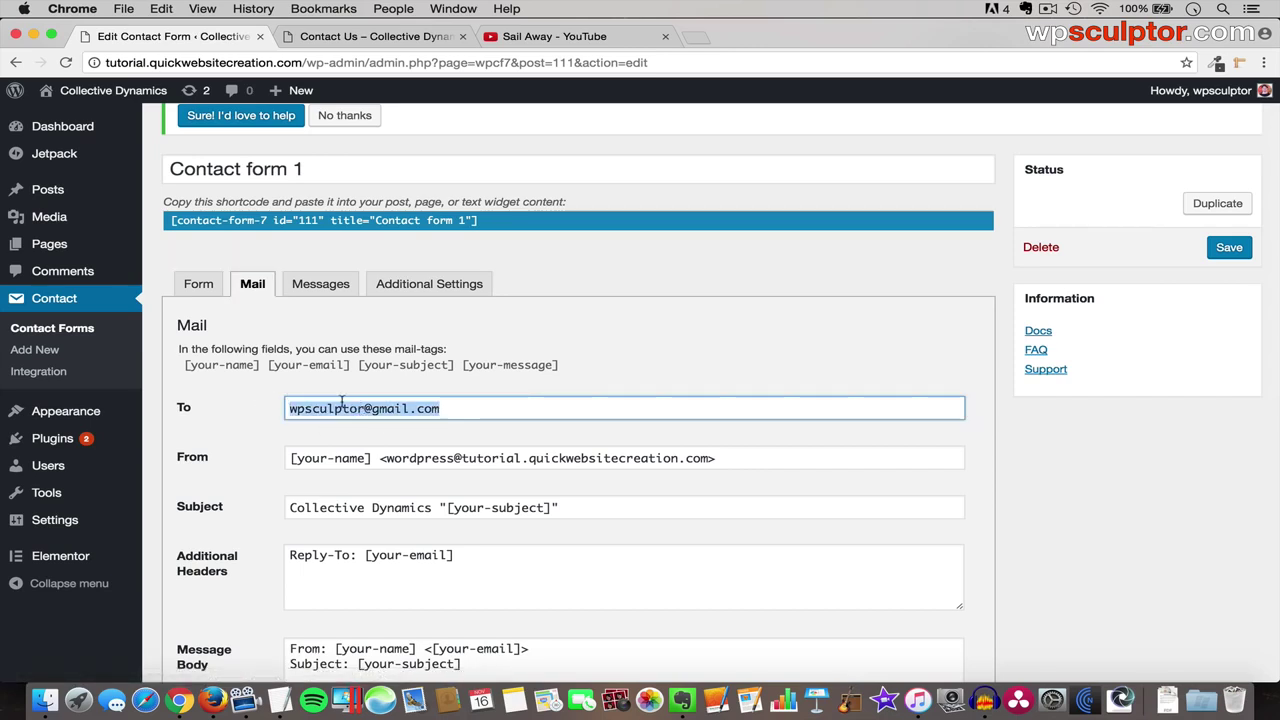
scroll(350, 418, down, 10)
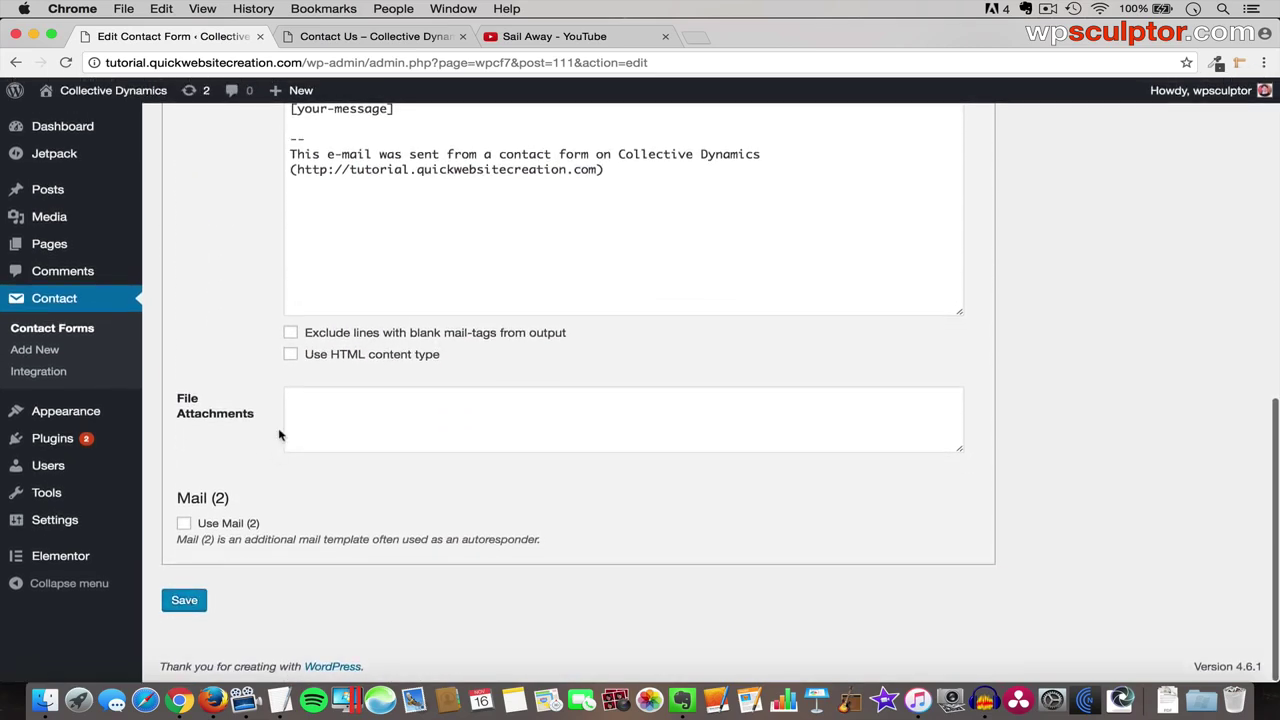
scroll(286, 391, up, 10)
scroll(288, 395, up, 3)
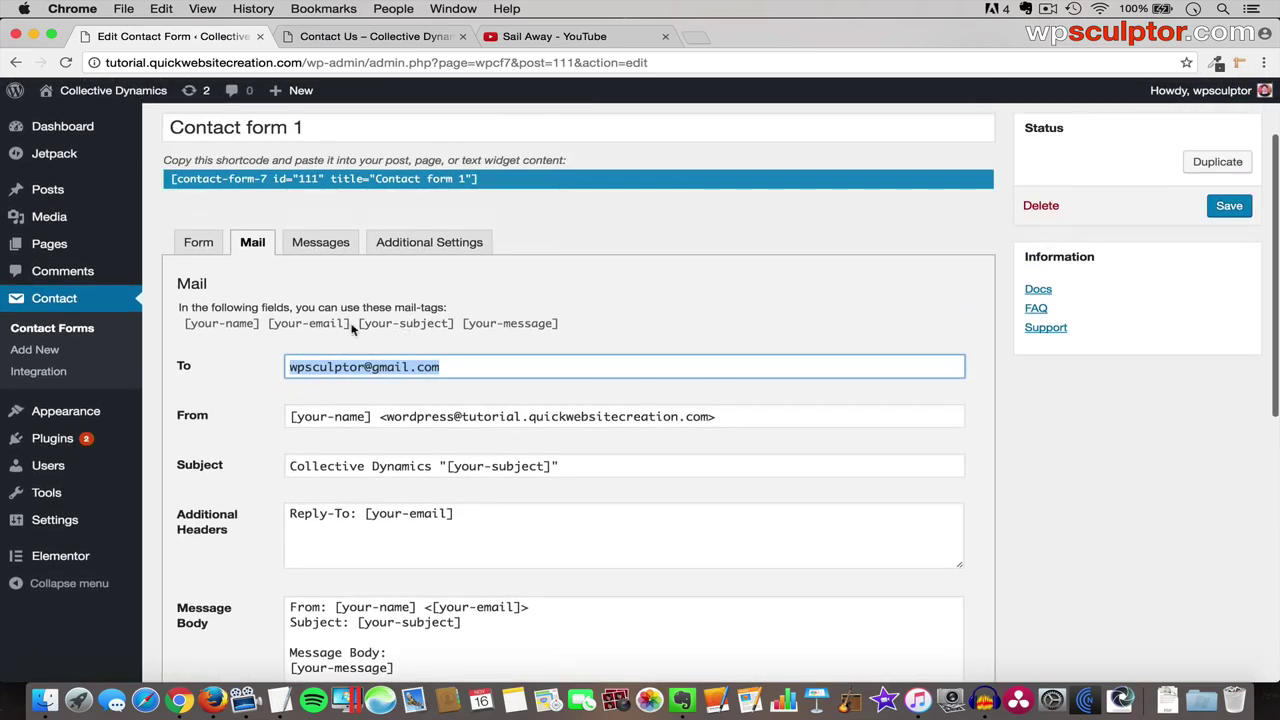
scroll(355, 325, up, 2)
scroll(353, 329, up, 1)
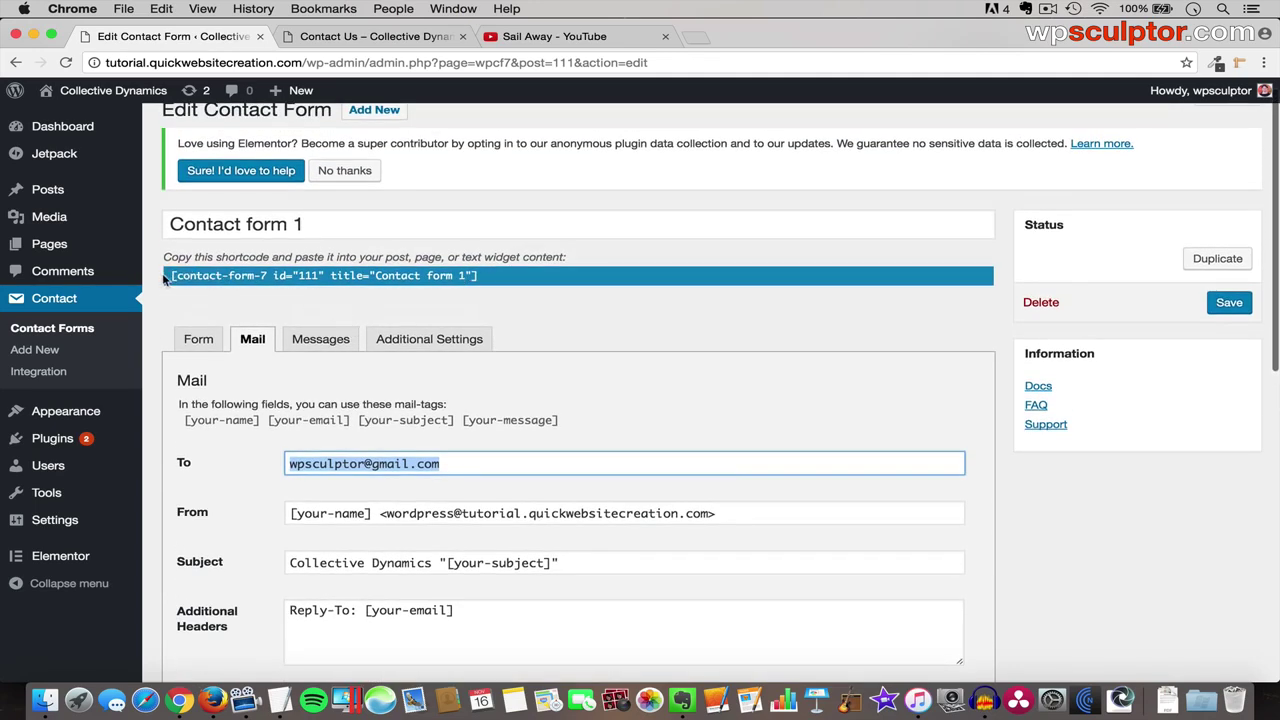
click(446, 279)
key(super+c)
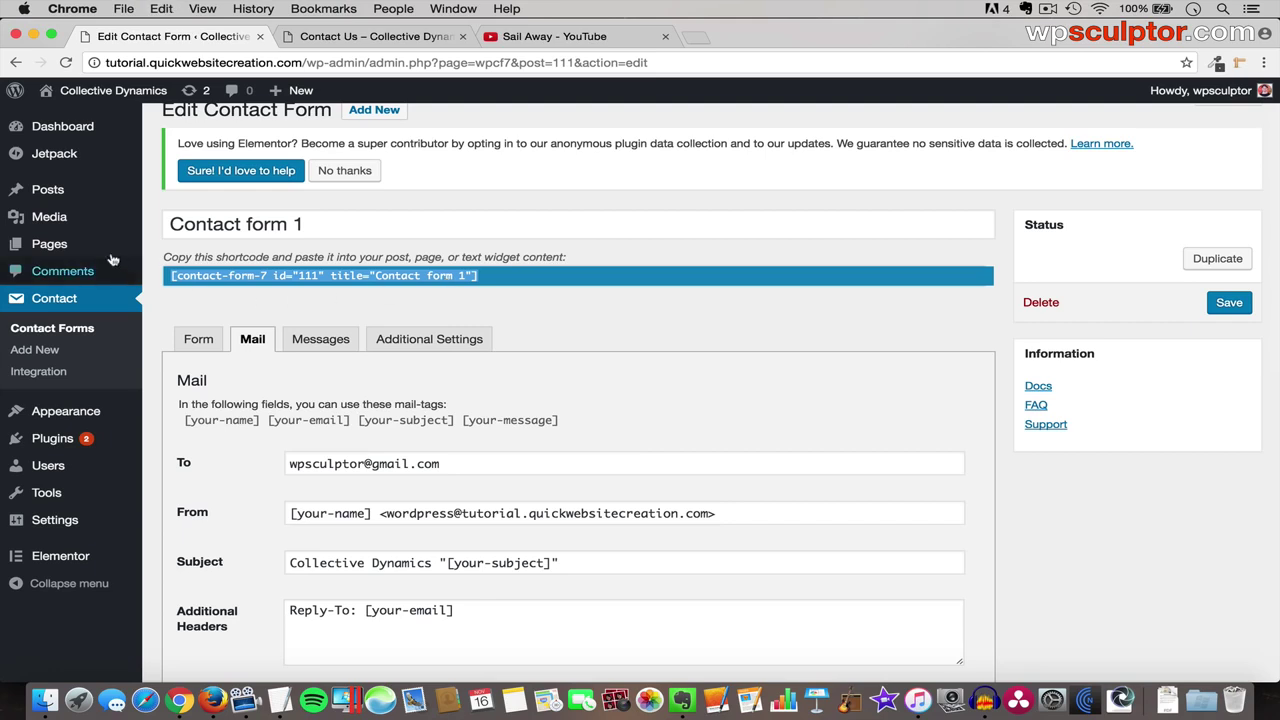
- Open Contact Us in Elementor from All Pages and drop a Shortcode widget under its heading
mouse_move(86, 248)
click(180, 249)
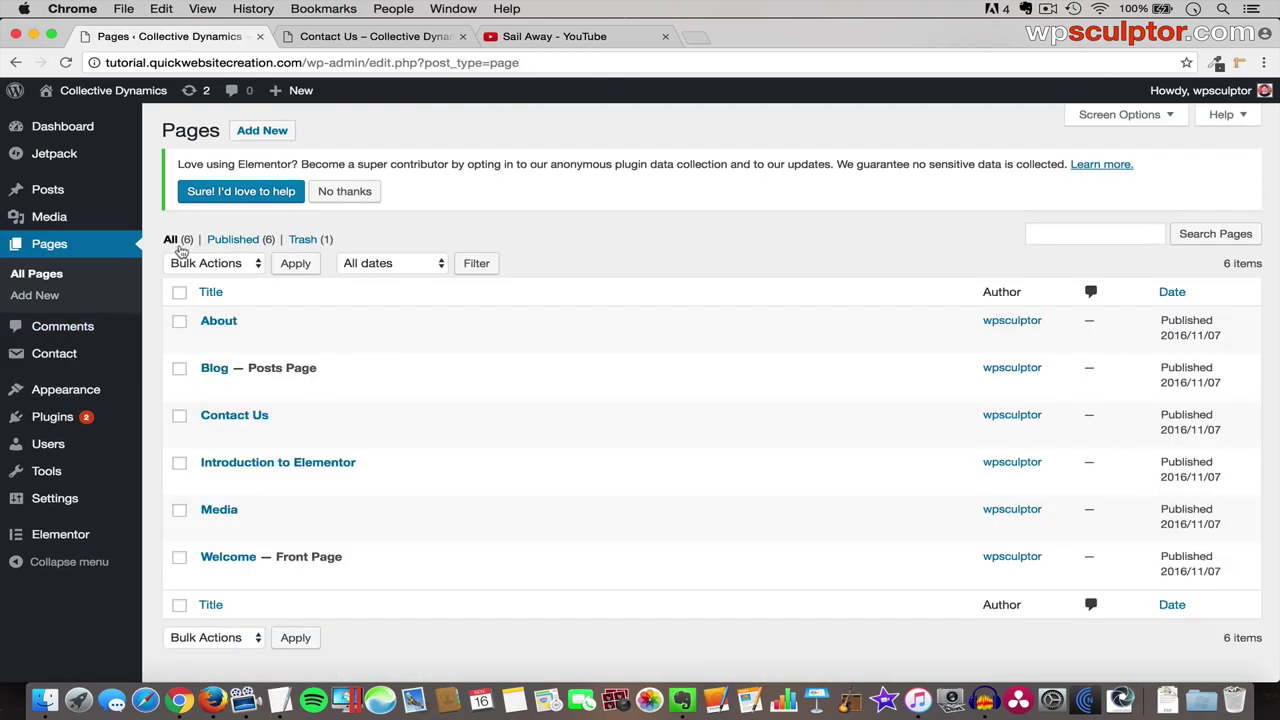
click(240, 418)
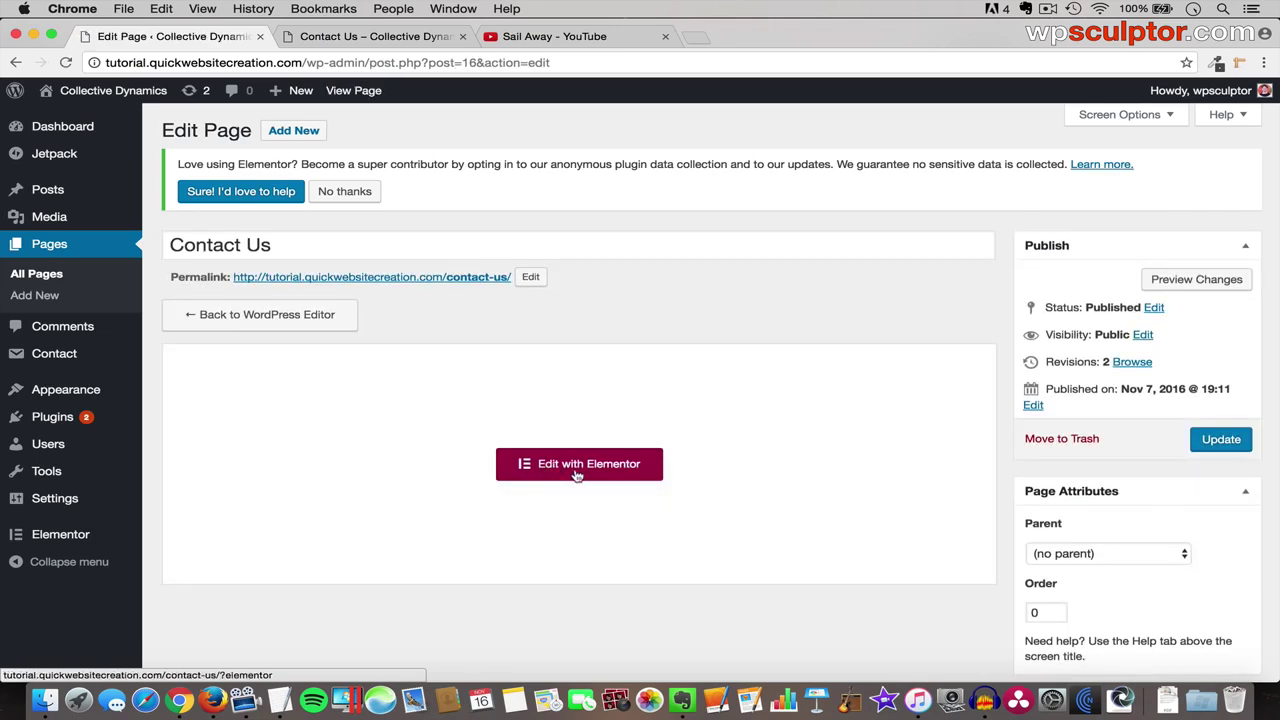
click(577, 474)
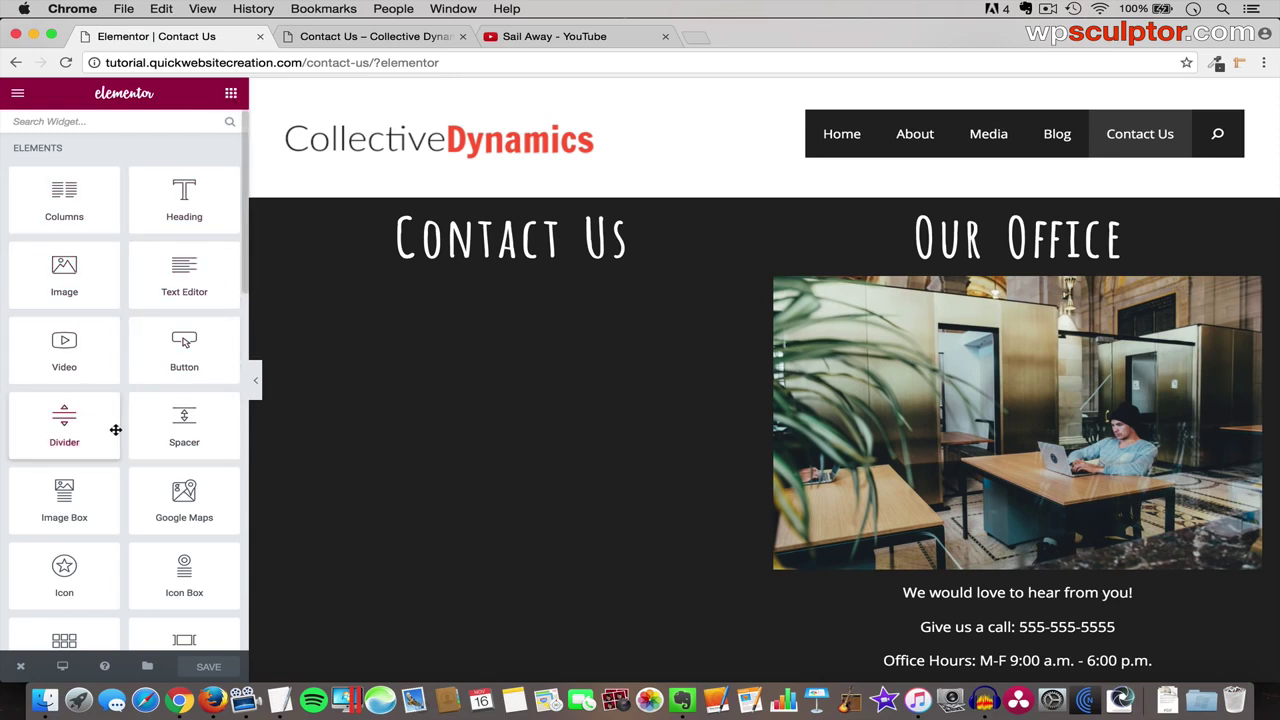
scroll(116, 430, down, 15)
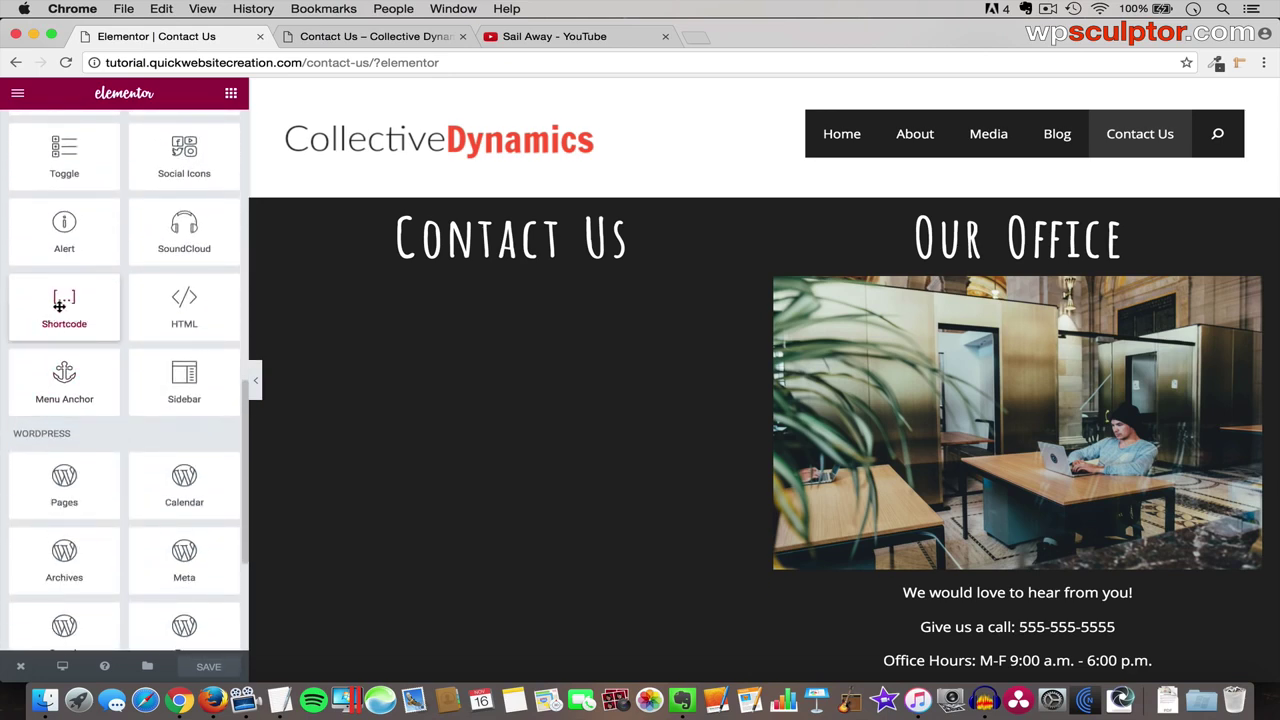
drag(57, 301, 500, 260)
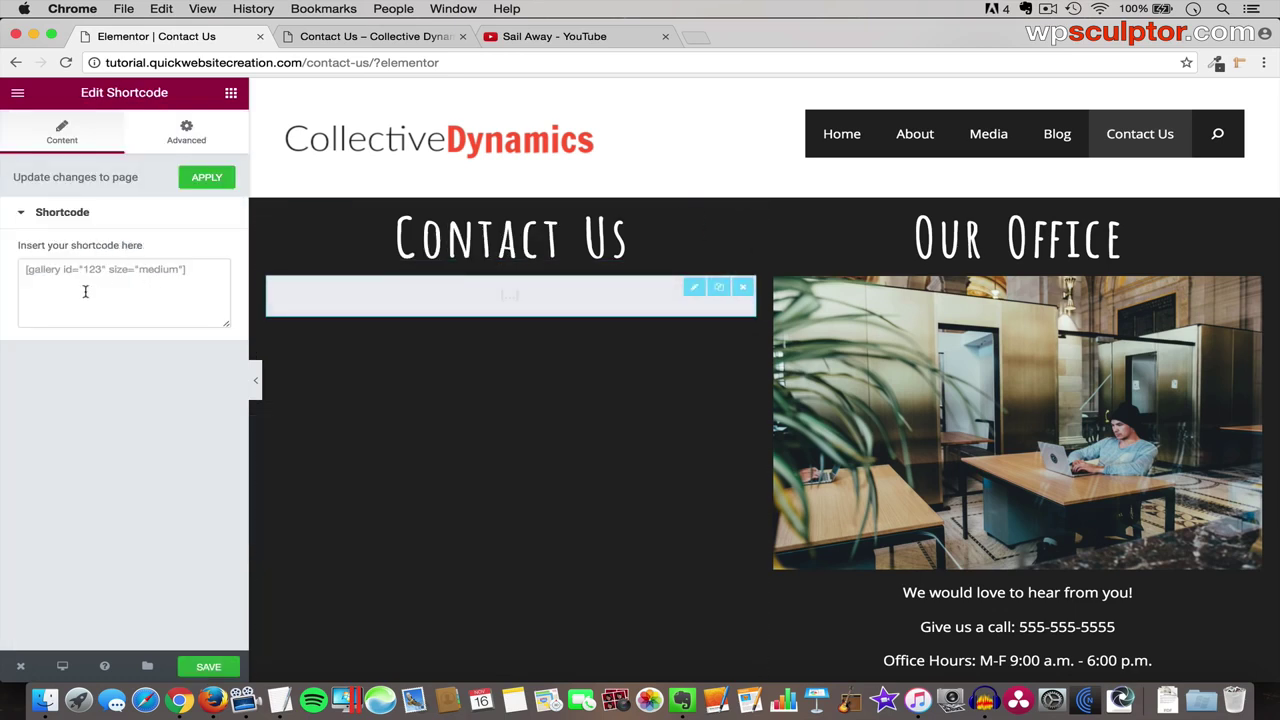
- Paste the Contact form 1 shortcode into the Shortcode widget
click(66, 284)
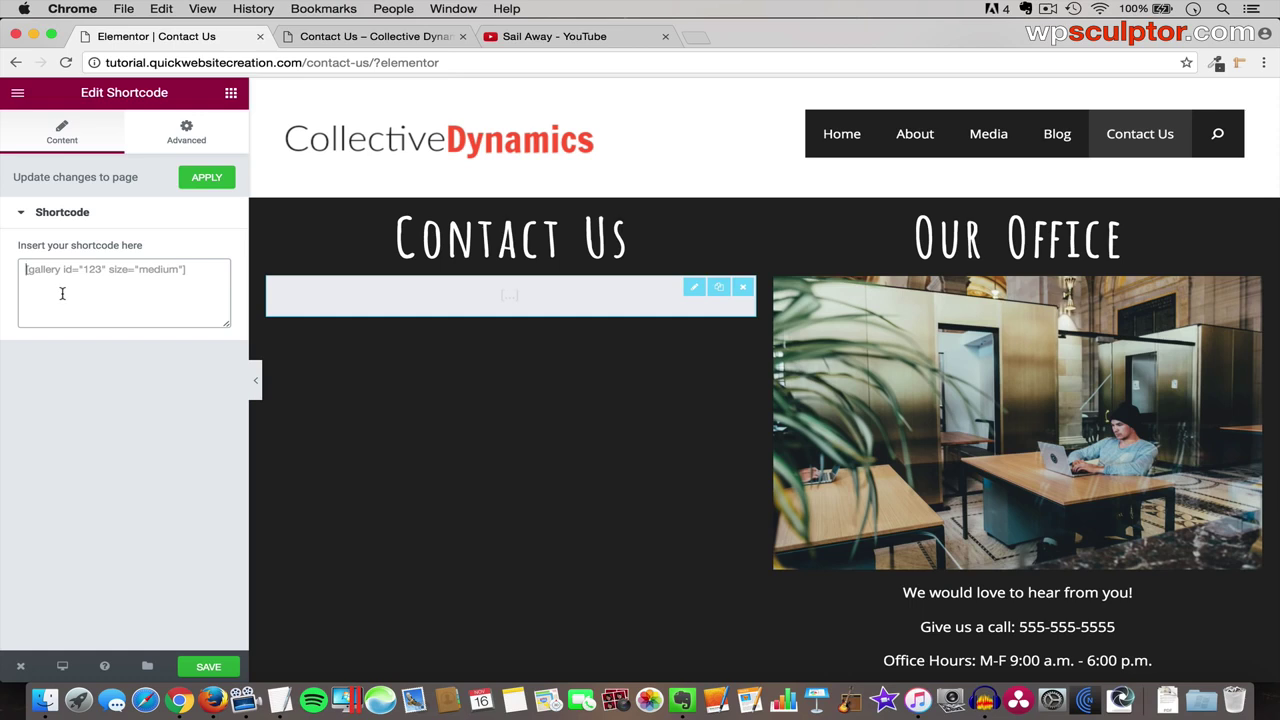
key(super+v)
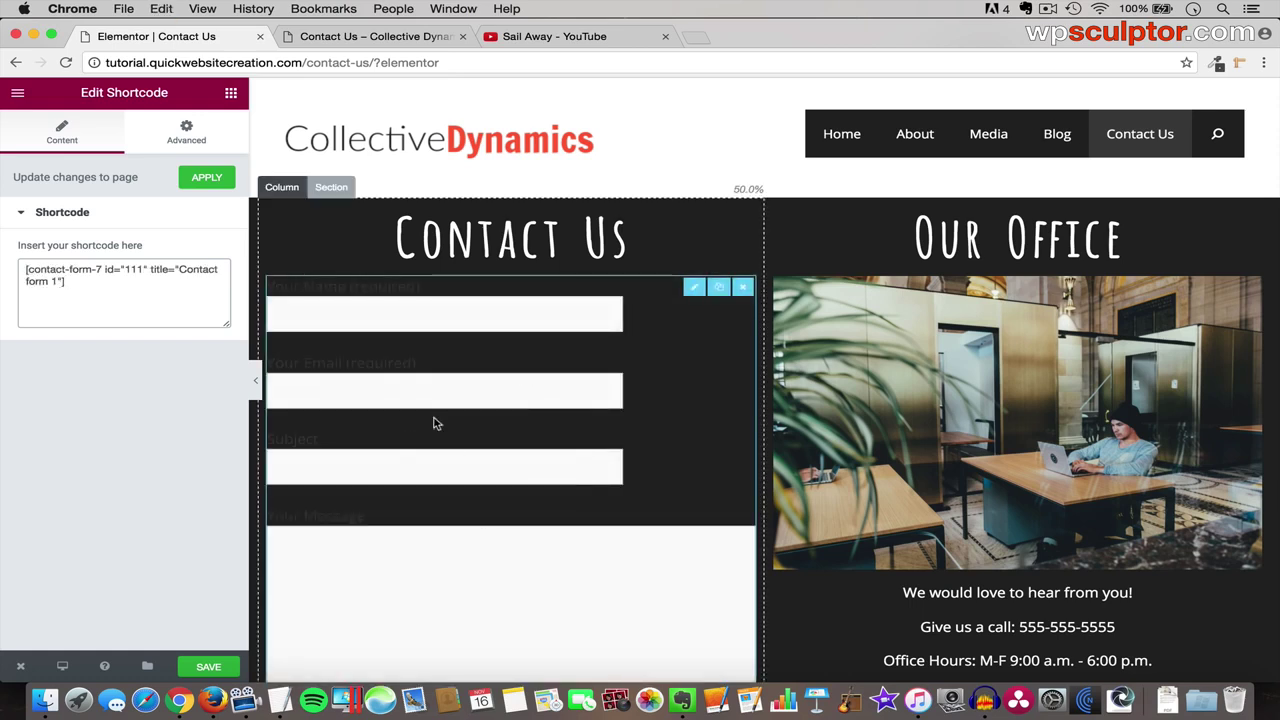
scroll(562, 494, down, 2)
scroll(562, 494, down, 5)
scroll(466, 491, up, 6)
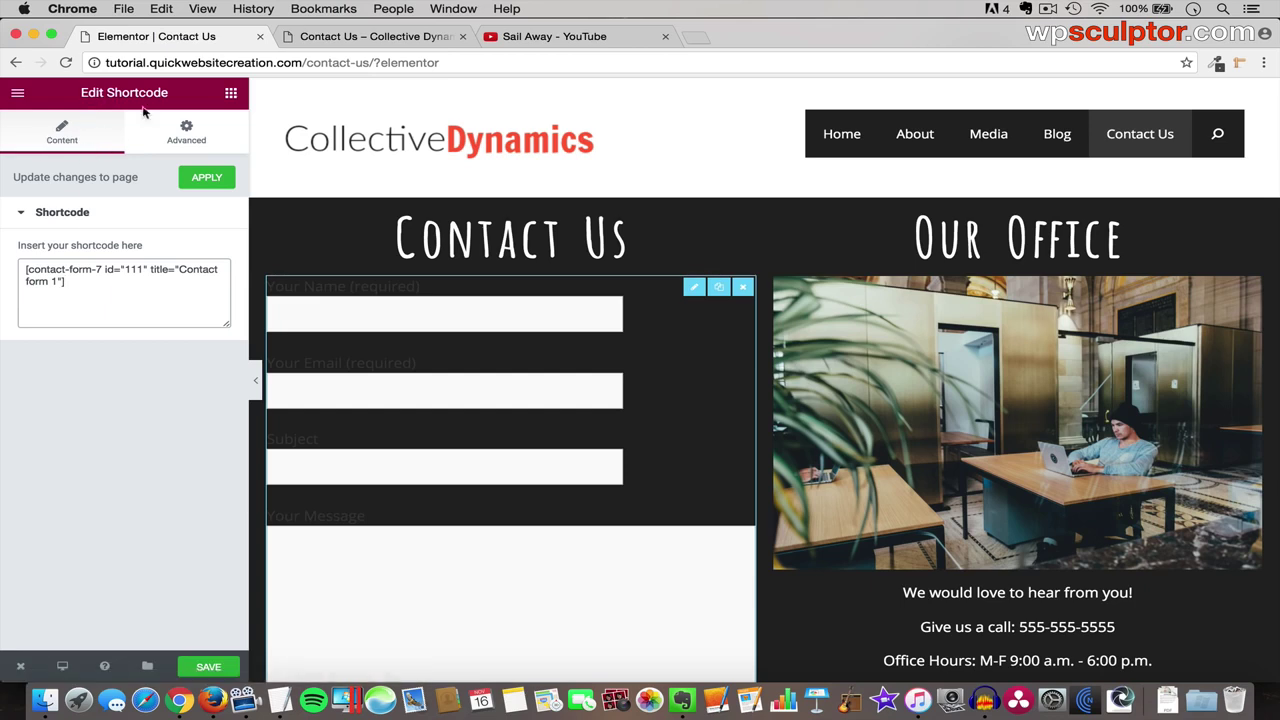
- Give the Shortcode widget a Classic background in white #ffffff
click(186, 143)
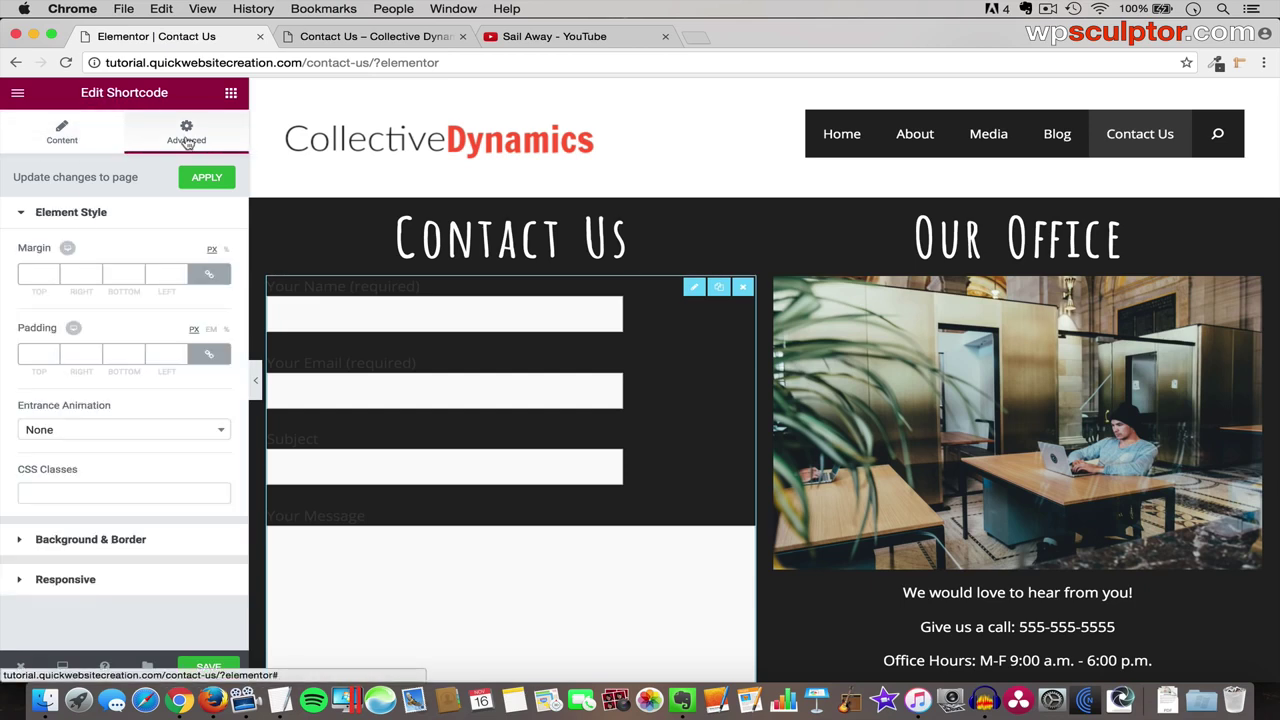
click(147, 541)
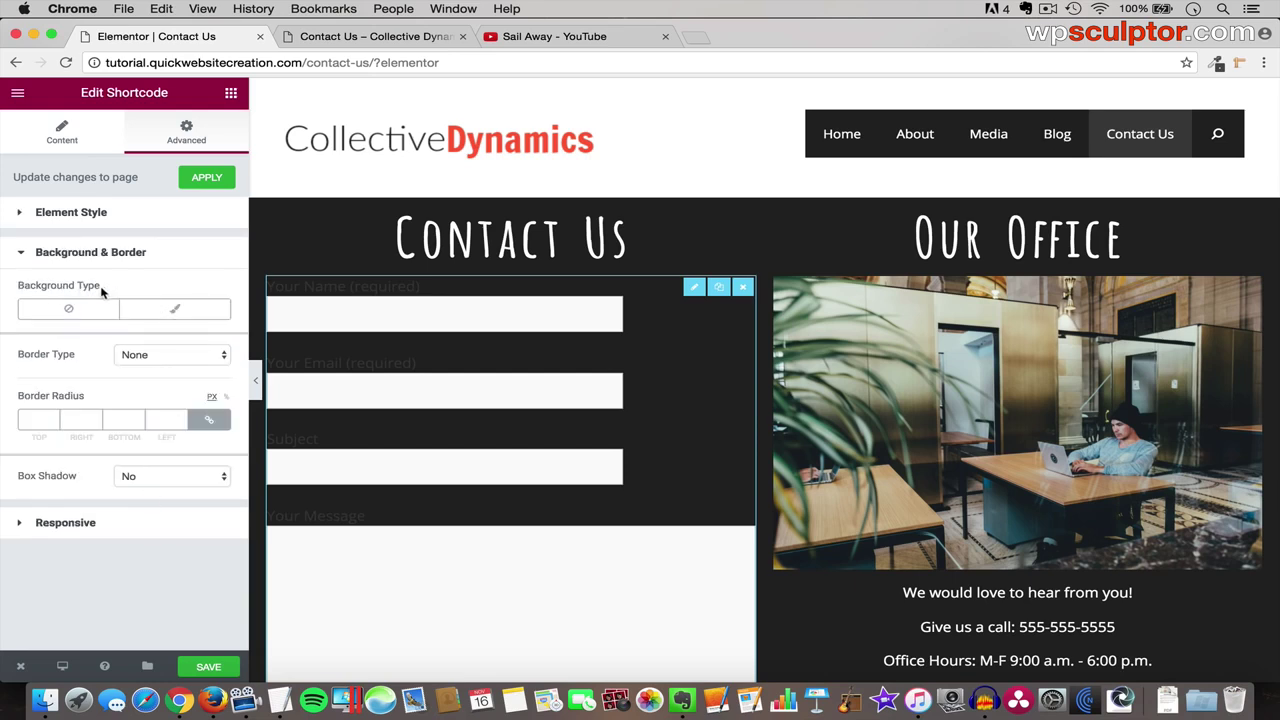
click(176, 311)
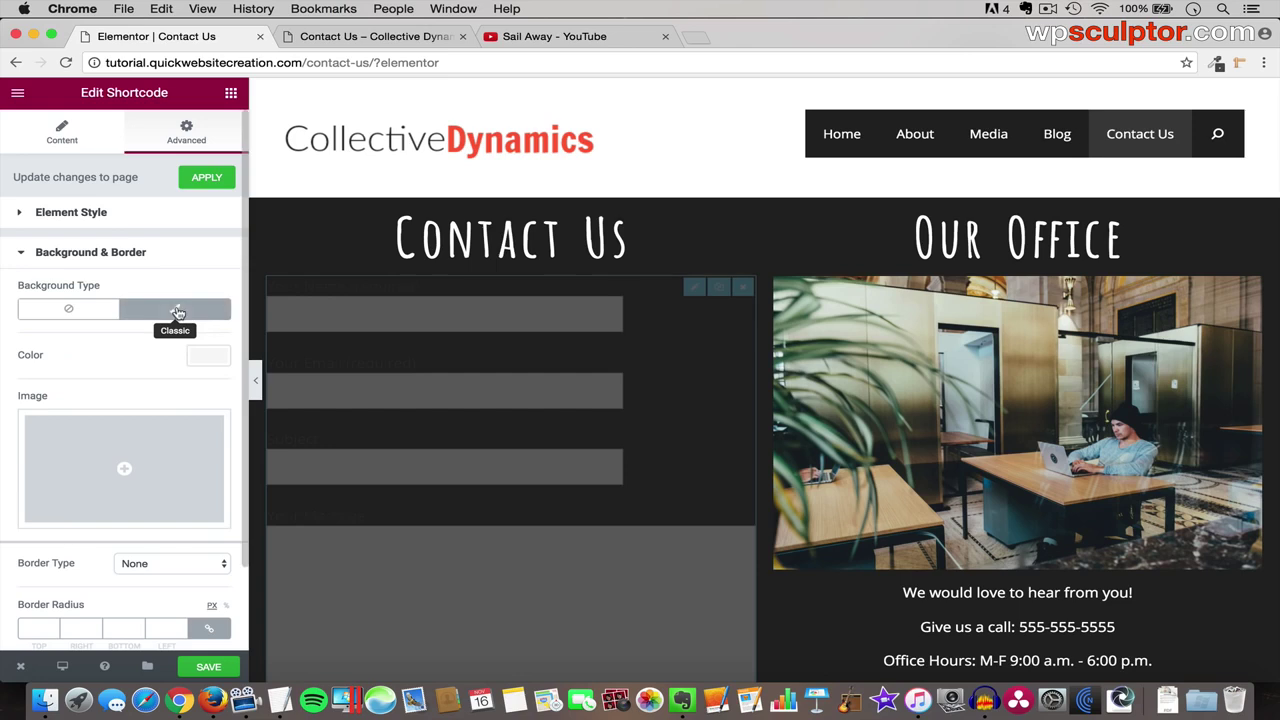
click(207, 356)
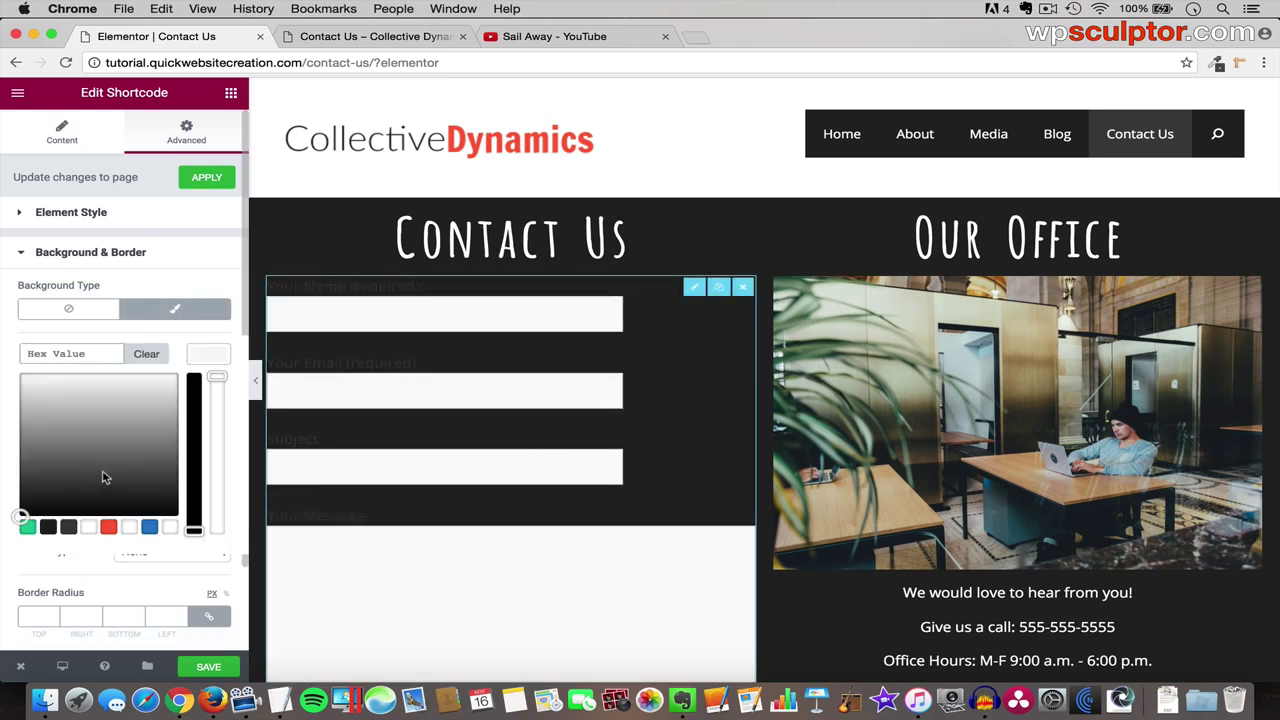
click(88, 527)
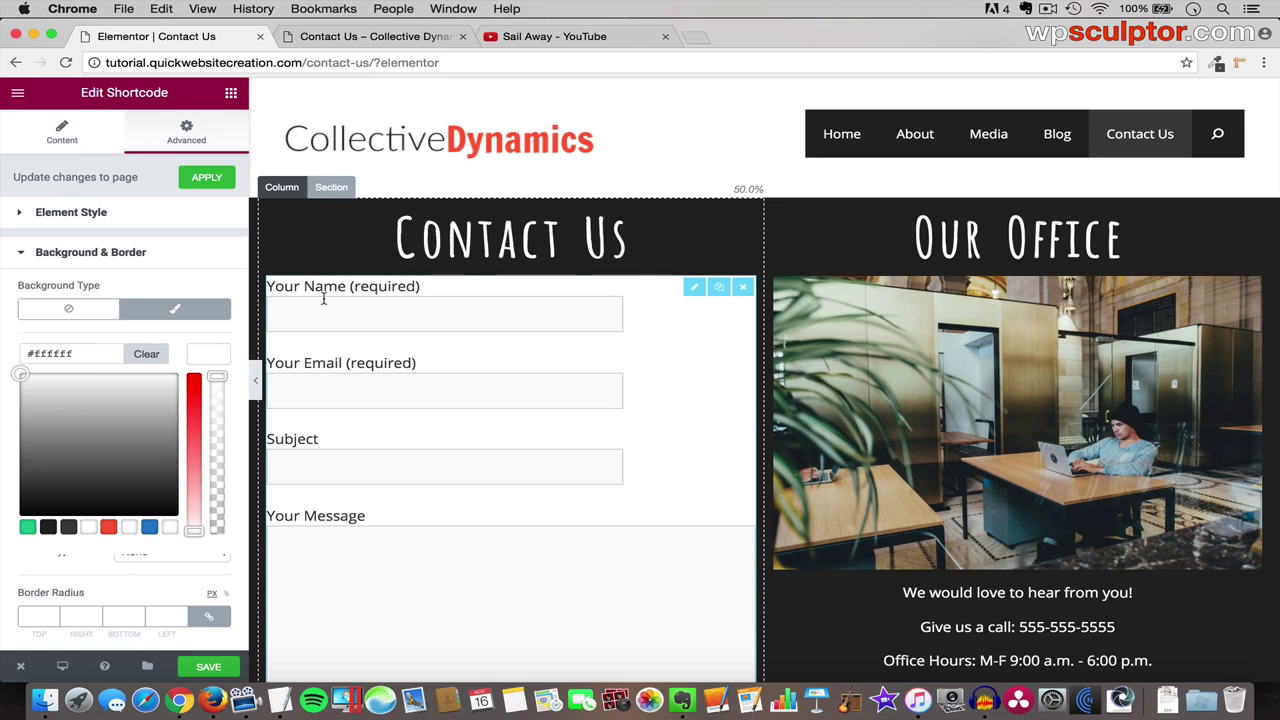
scroll(423, 340, down, 1)
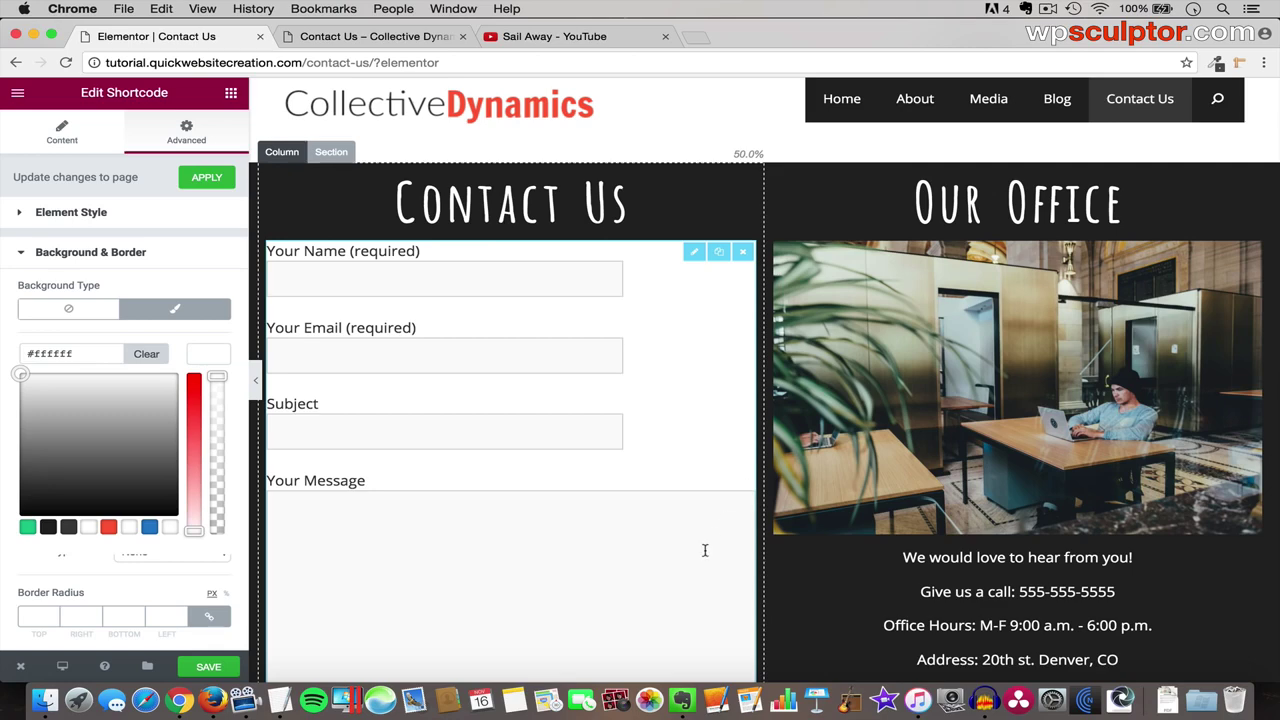
scroll(704, 550, down, 4)
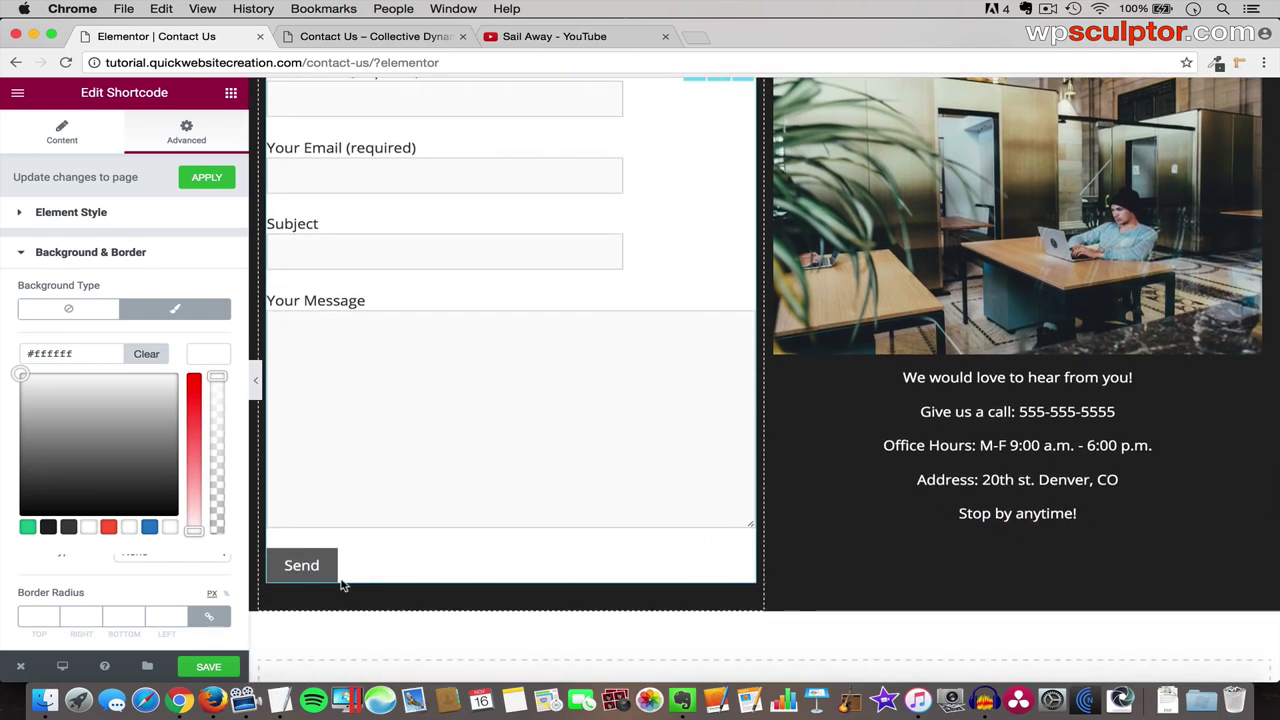
scroll(420, 474, up, 4)
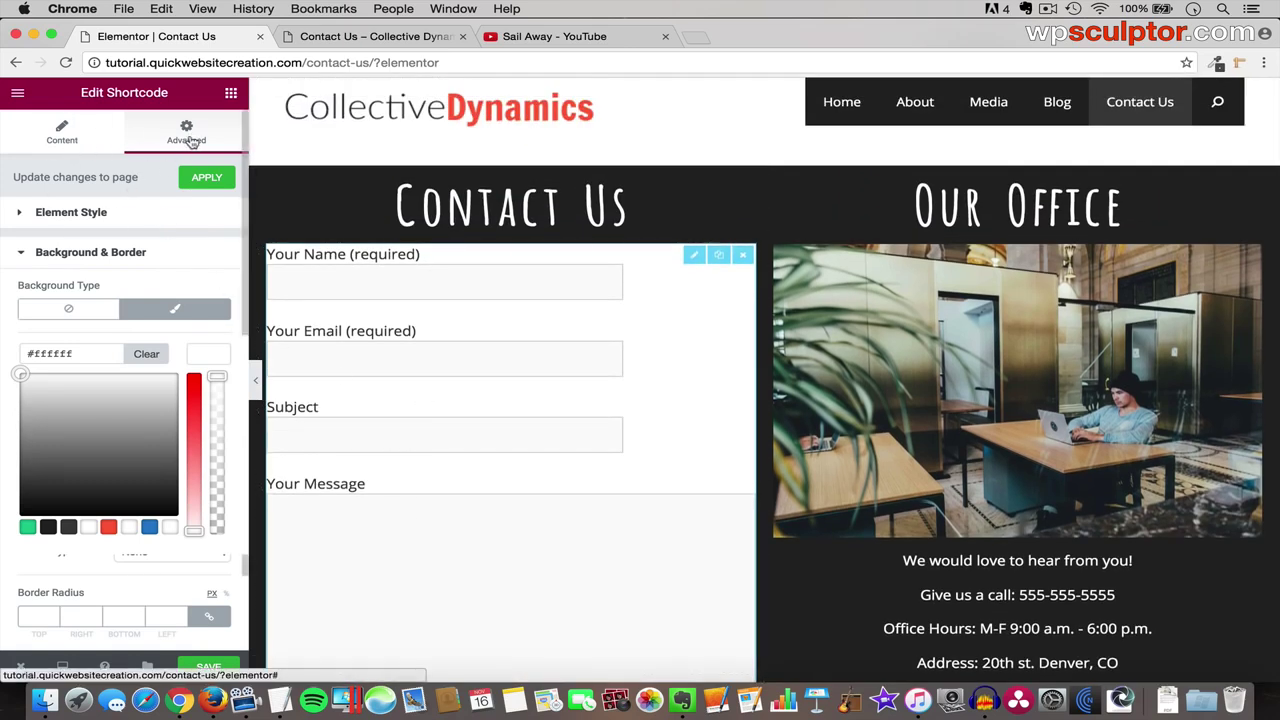
- Set the form widget's linked padding to 10 on all sides
click(106, 216)
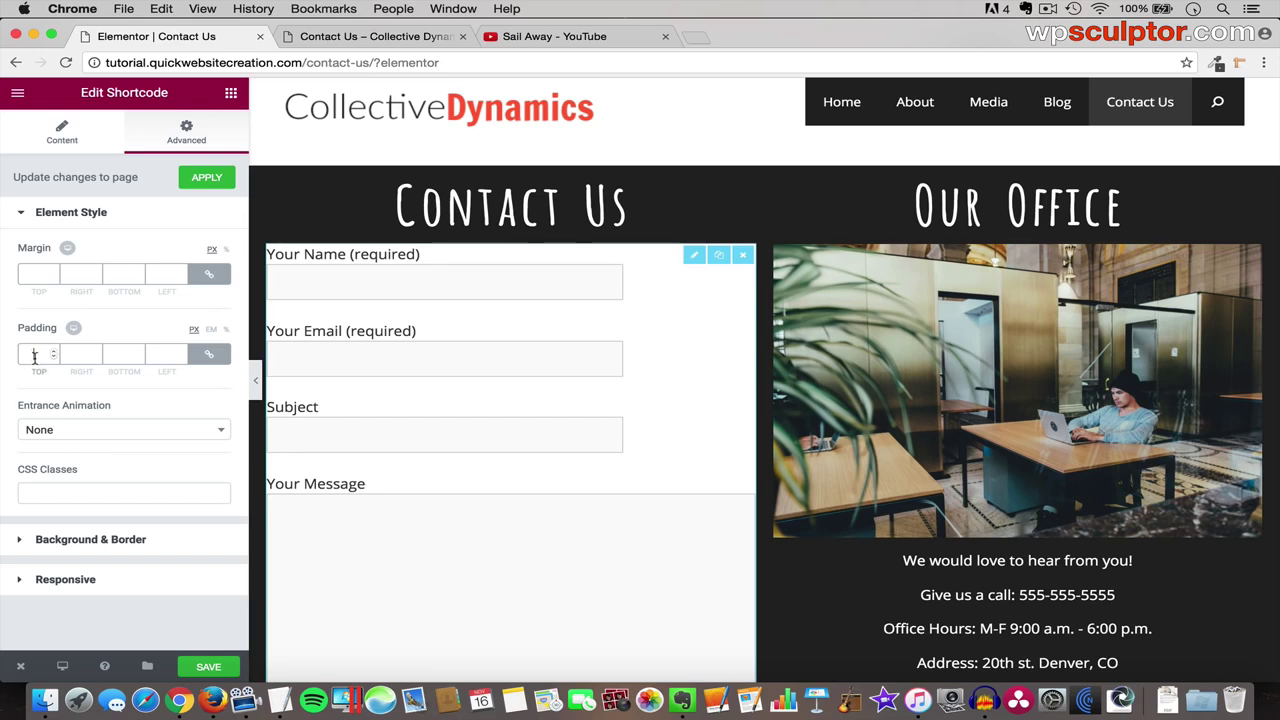
click(34, 357)
text(10)
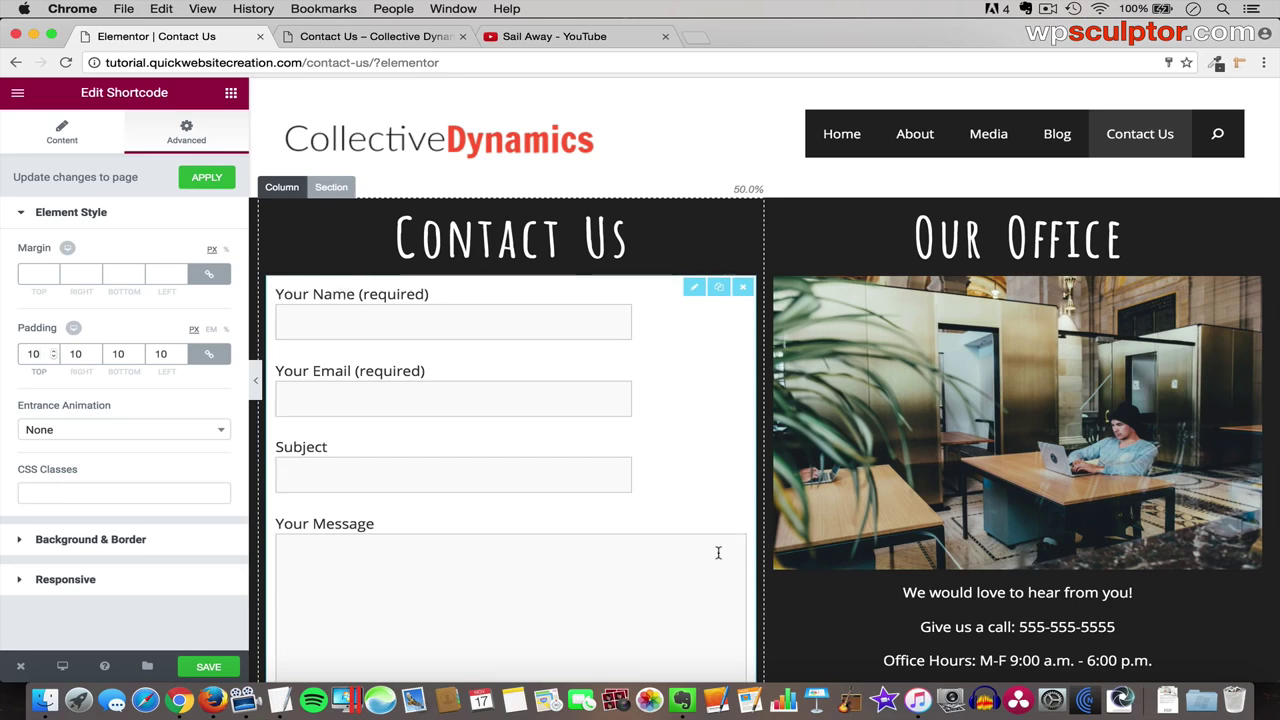
scroll(717, 551, down, 5)
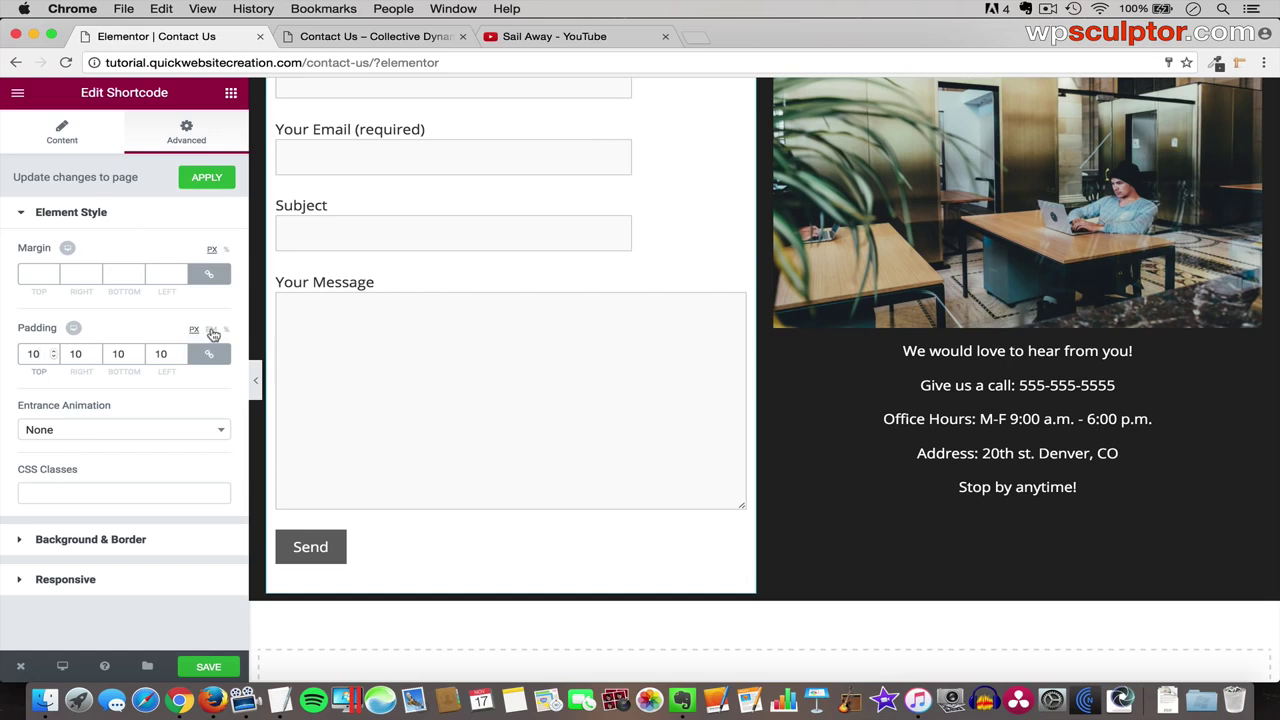
click(212, 331)
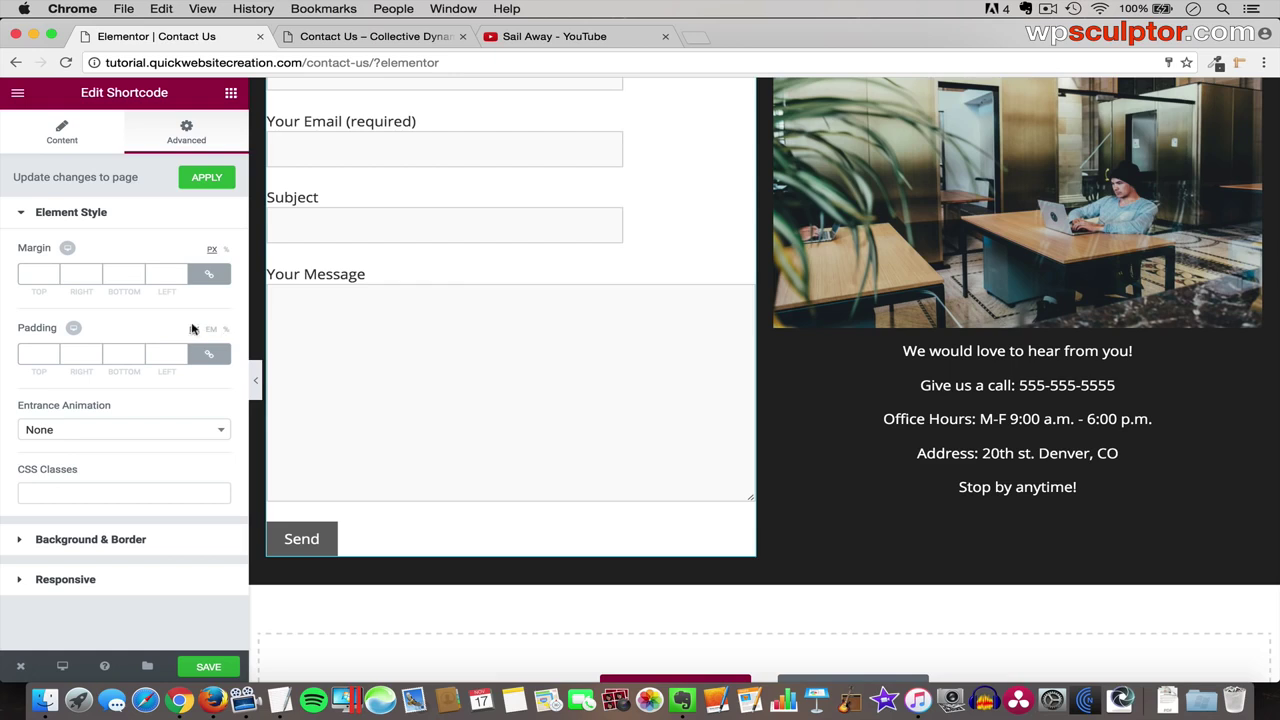
click(36, 351)
text(10)
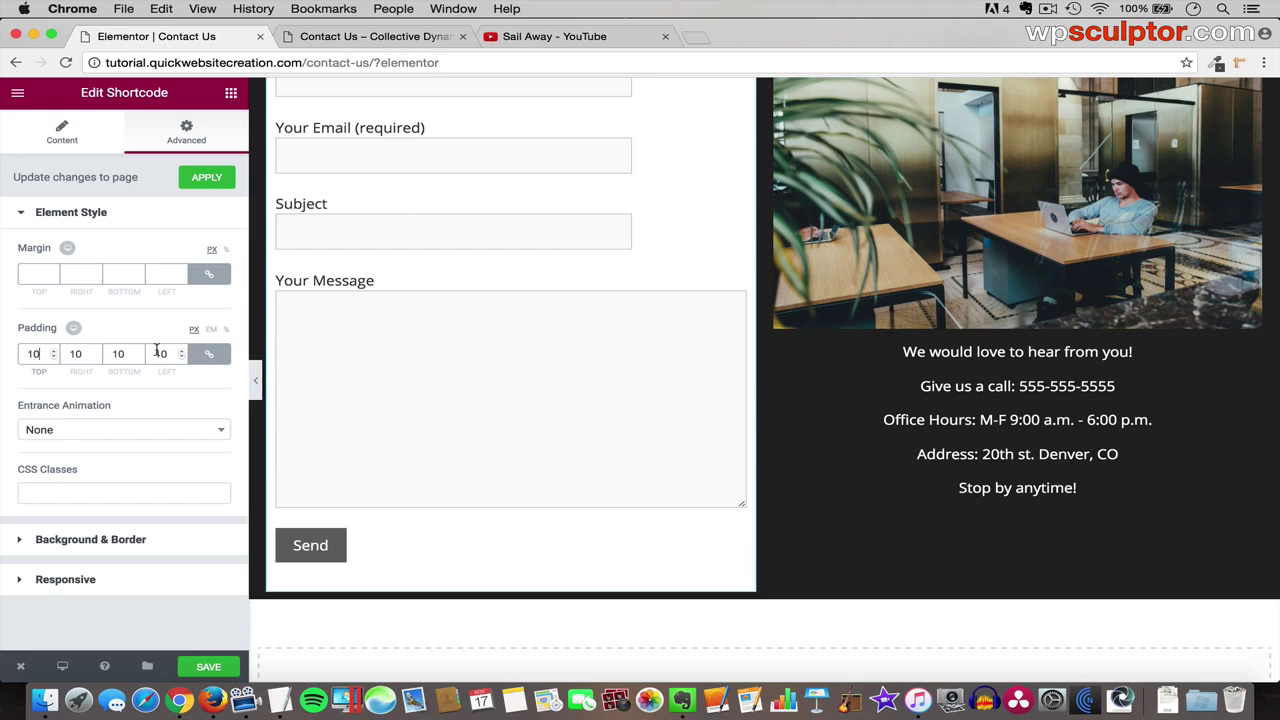
- Apply the padding change so the page preview refreshes
scroll(379, 307, up, 5)
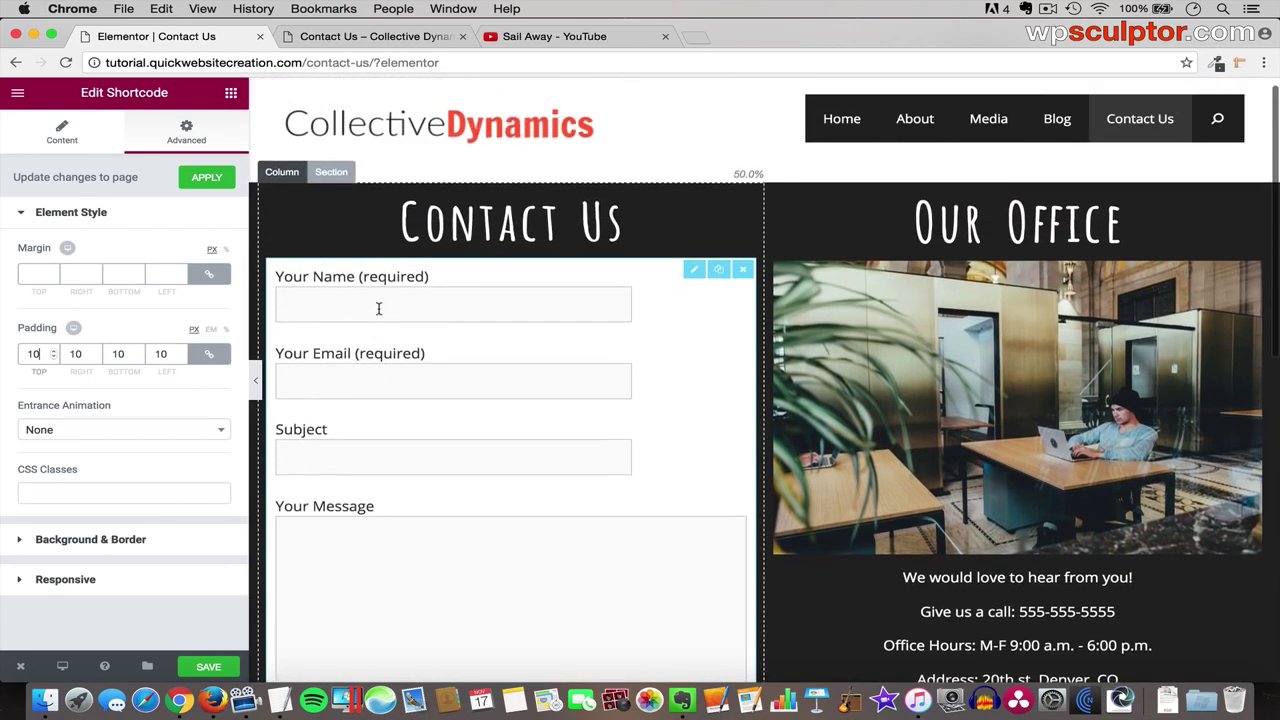
click(205, 178)
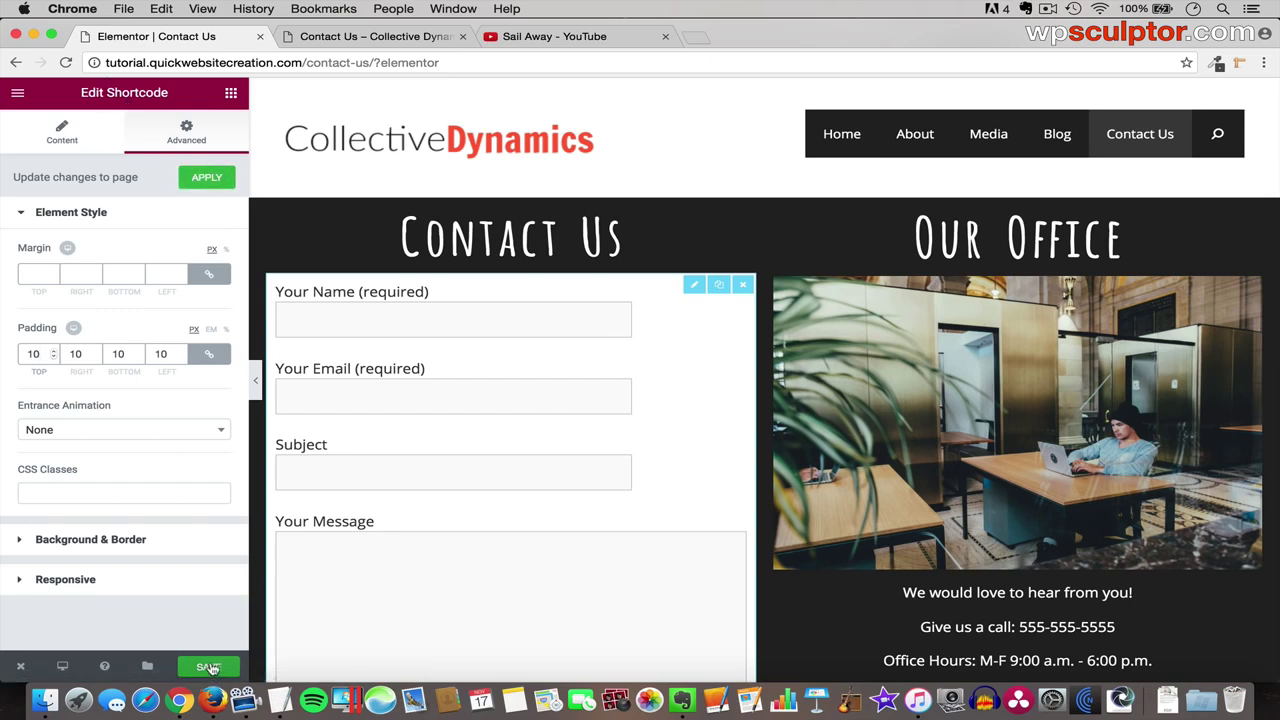
click(207, 178)
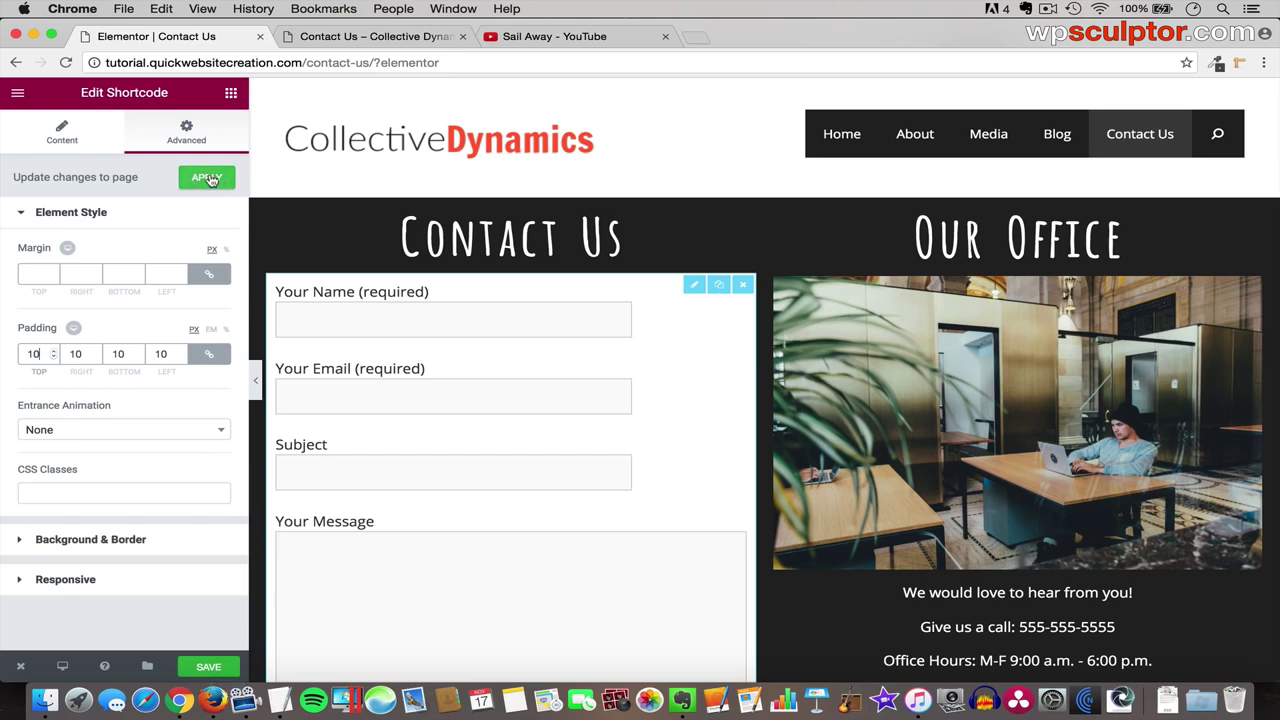
click(208, 178)
click(207, 180)
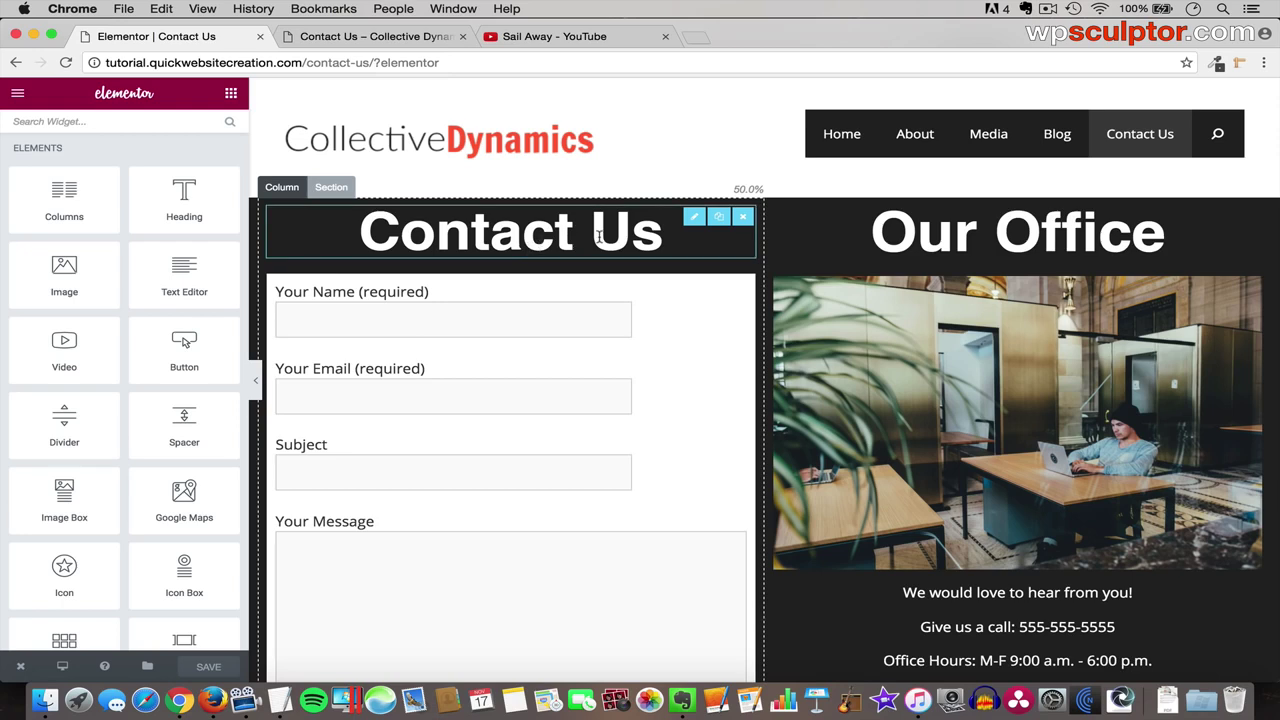
- Save the Contact Us page and reload the live page to check it
click(210, 667)
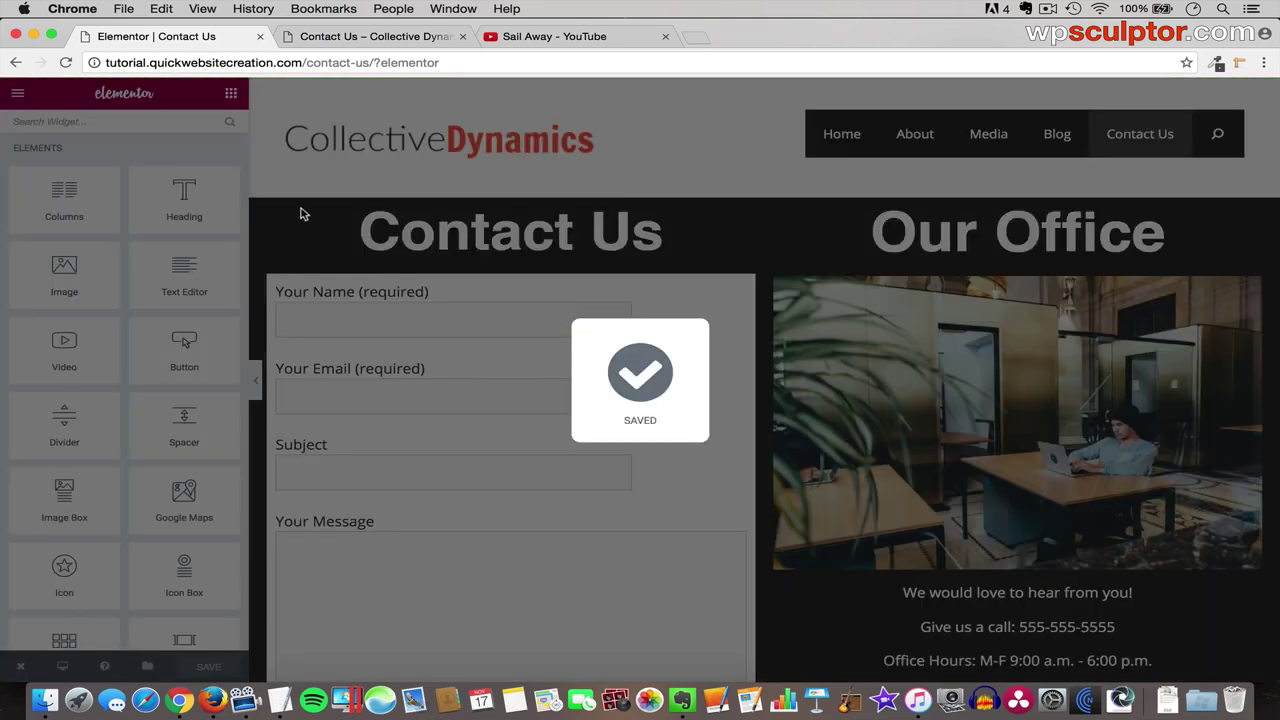
click(337, 38)
key(super+r)
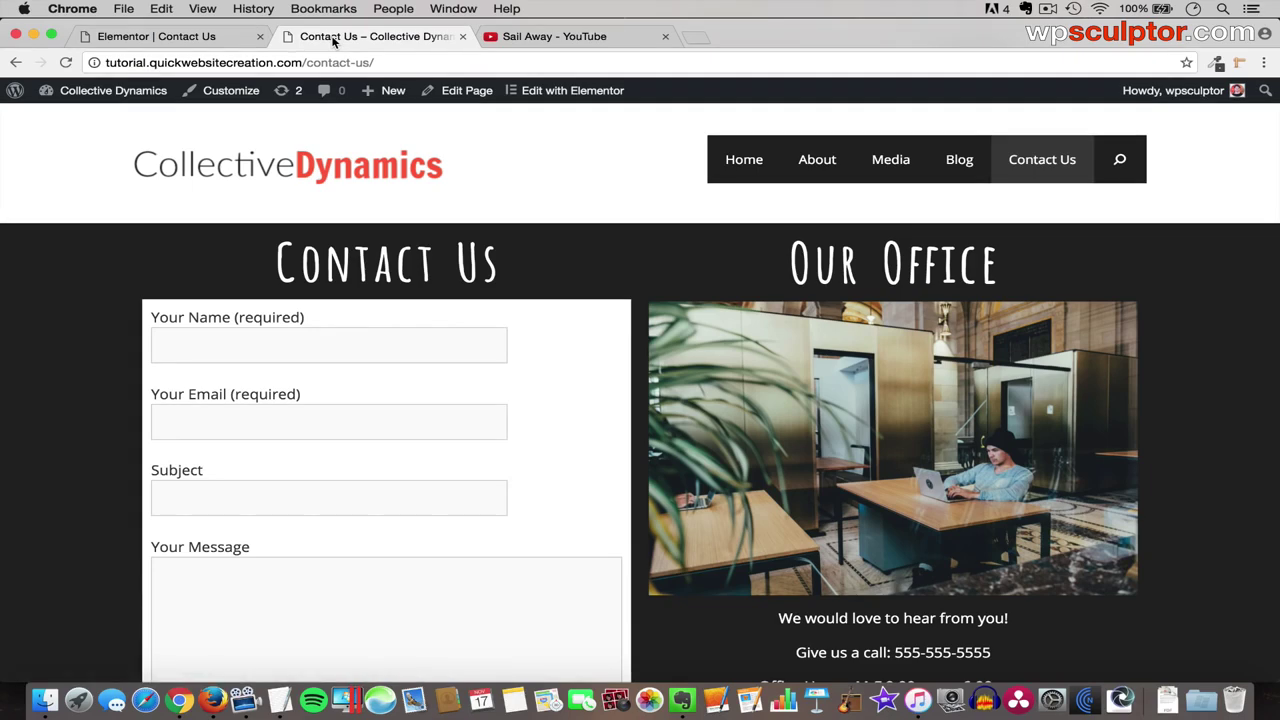
- Exit to the page's admin screen and reopen Contact Us in Elementor
click(195, 38)
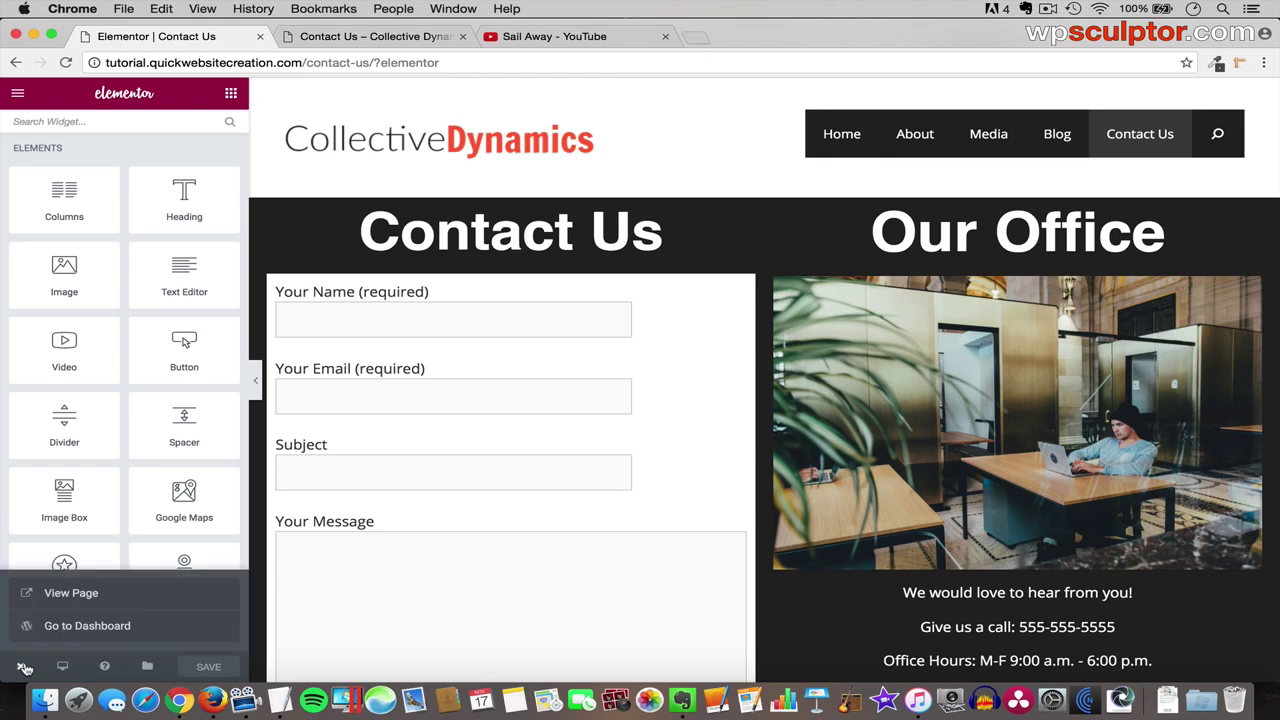
mouse_move(21, 664)
click(64, 626)
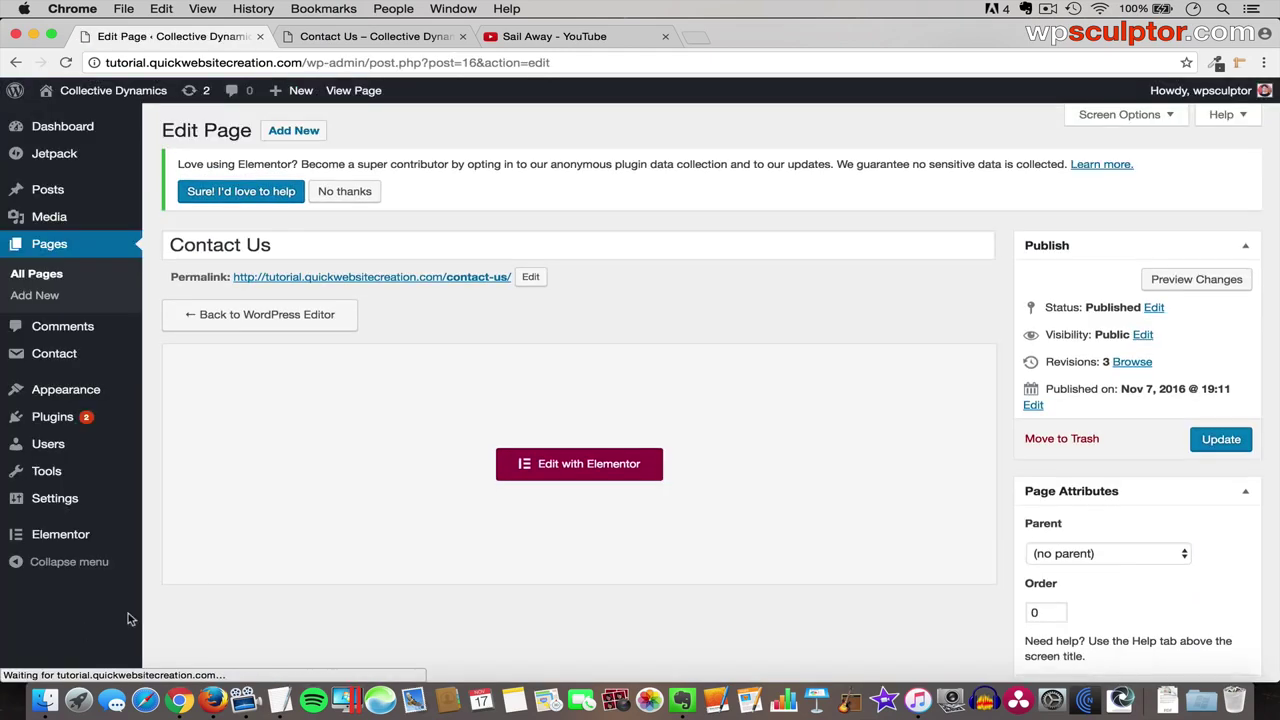
click(578, 464)
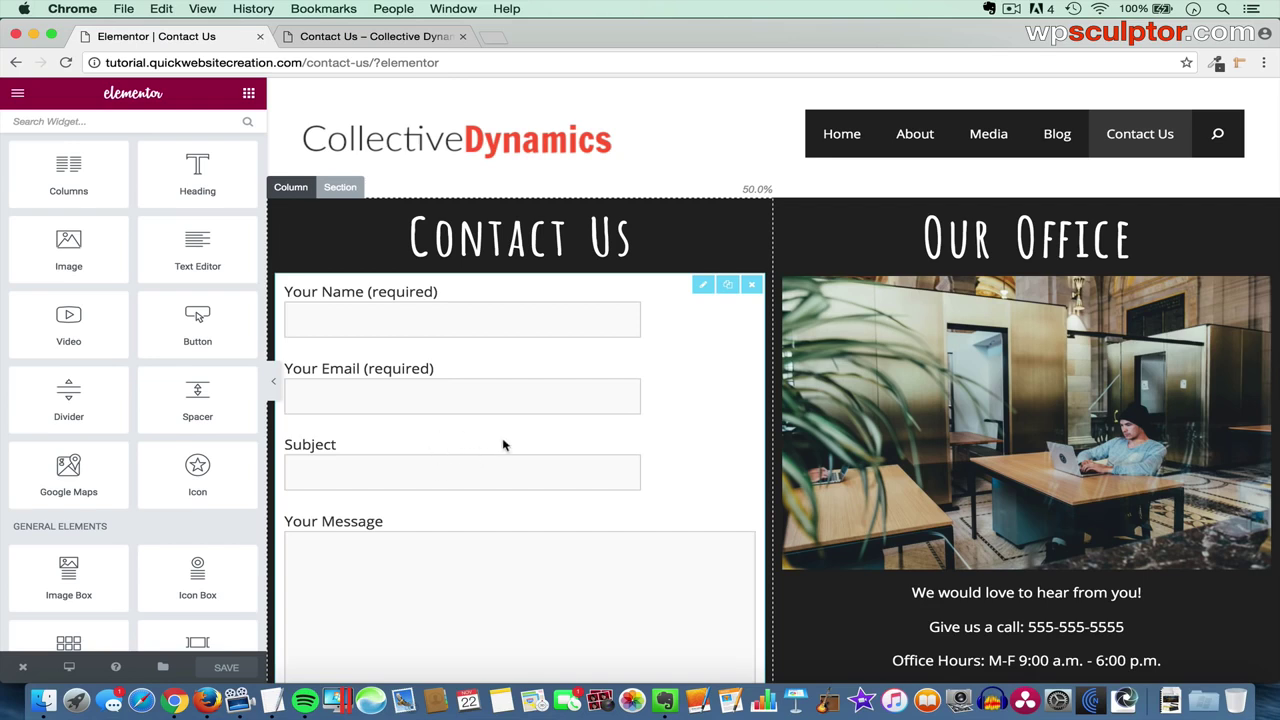
- Add an empty single-column section below the dark Contact Us section
scroll(502, 455, down, 4)
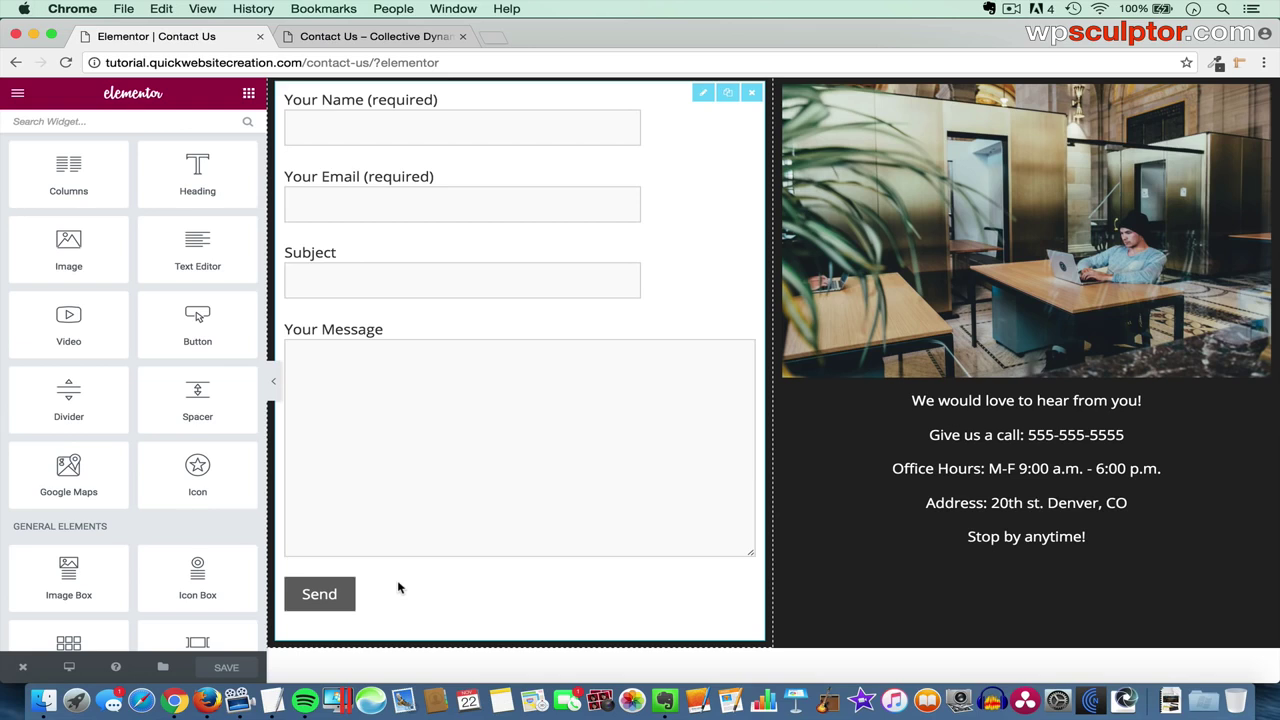
scroll(604, 467, down, 3)
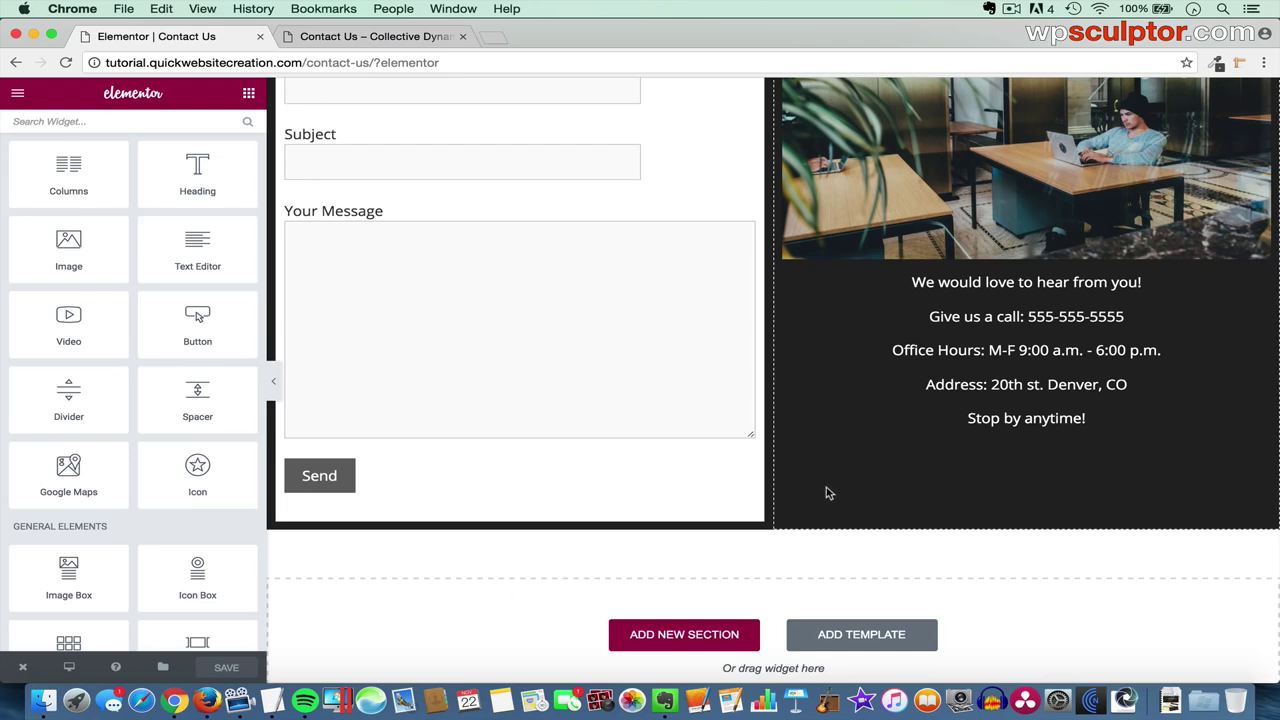
click(688, 636)
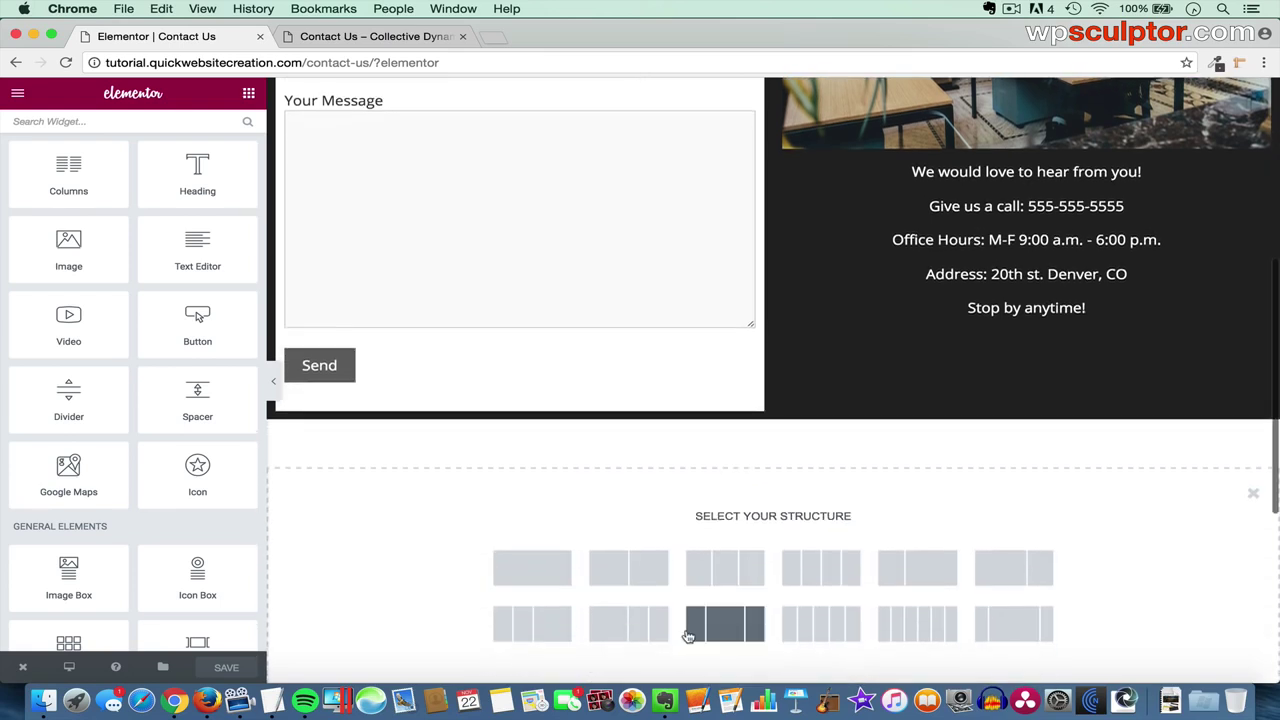
click(549, 573)
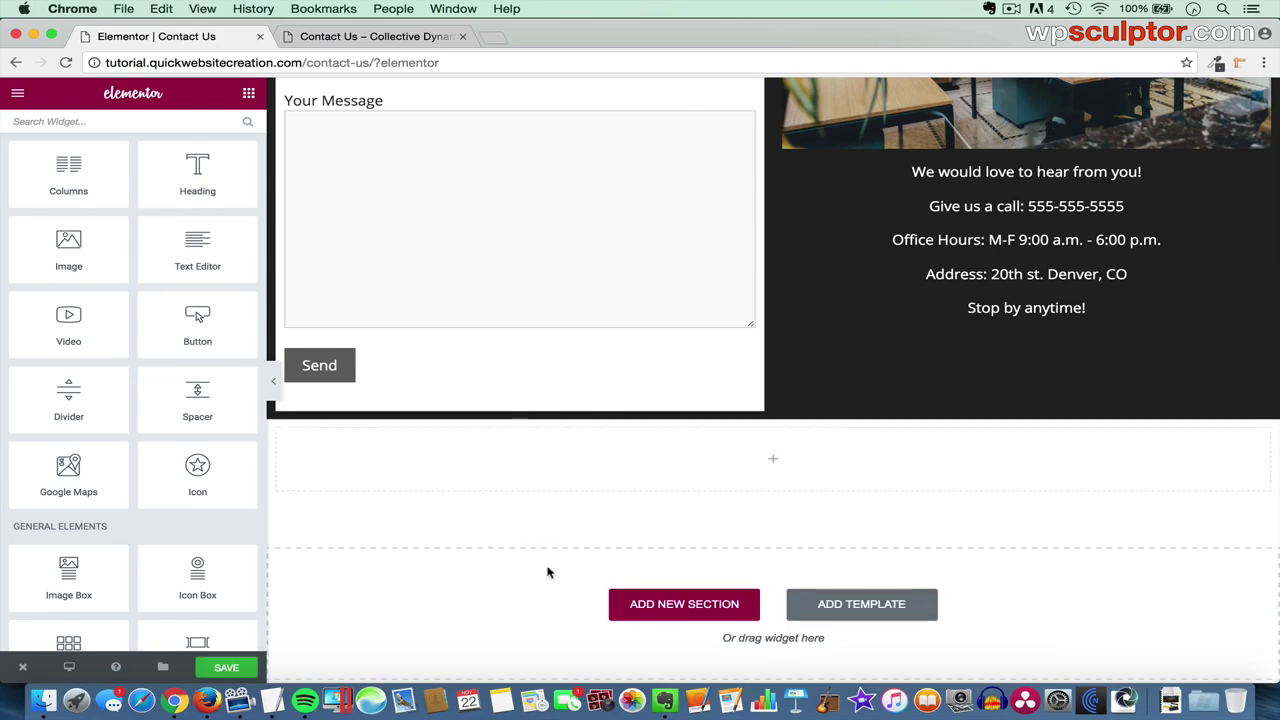
scroll(643, 304, up, 5)
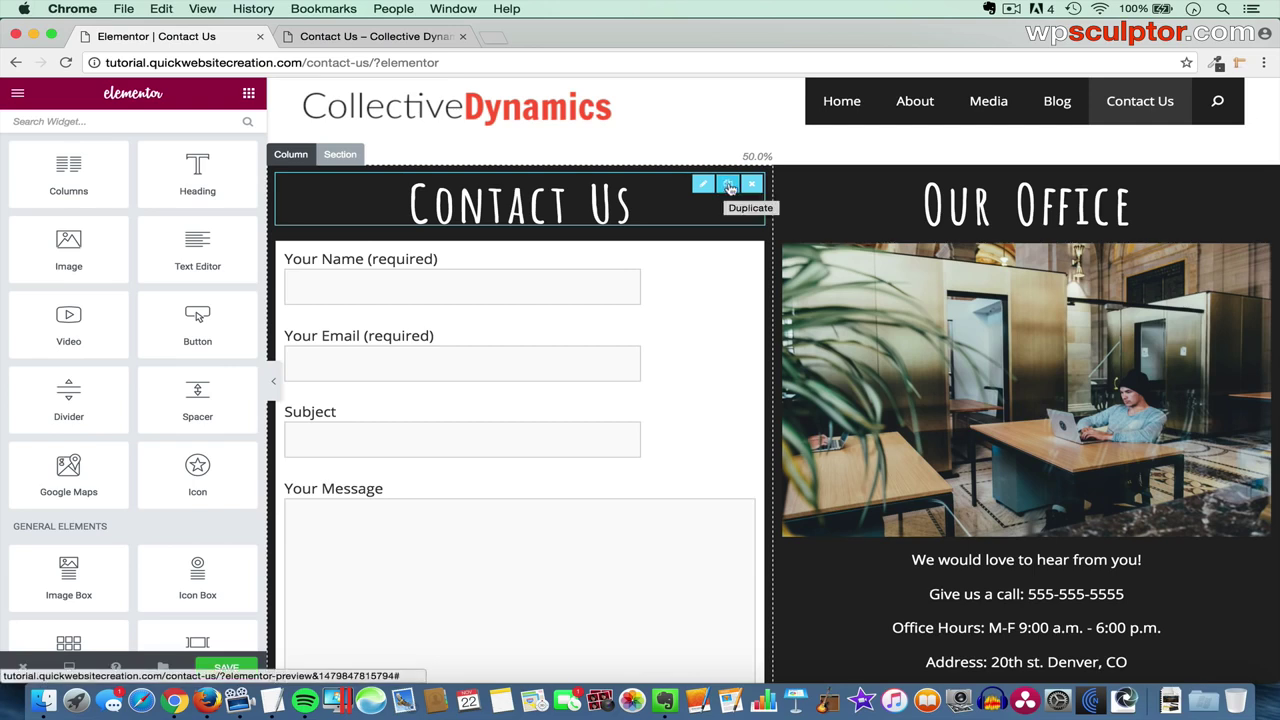
- Duplicate the Contact Us heading into the new section and colour it #222222
click(730, 188)
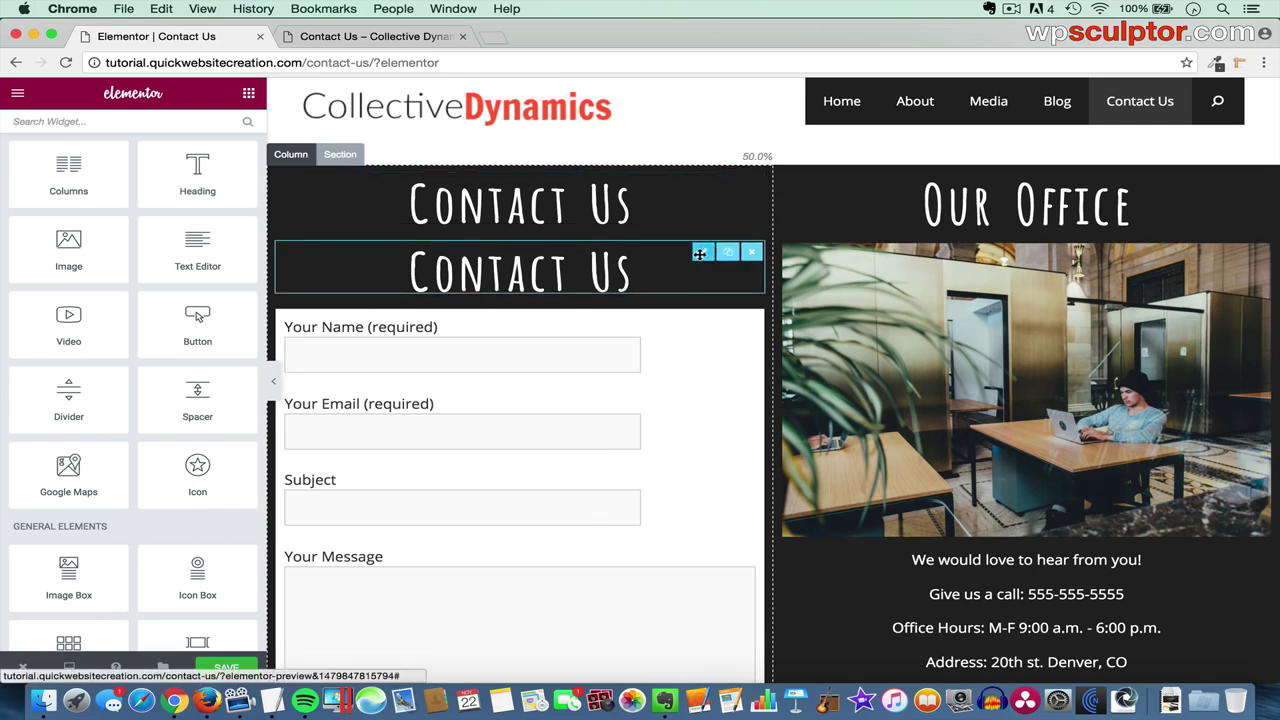
drag(700, 253, 640, 340)
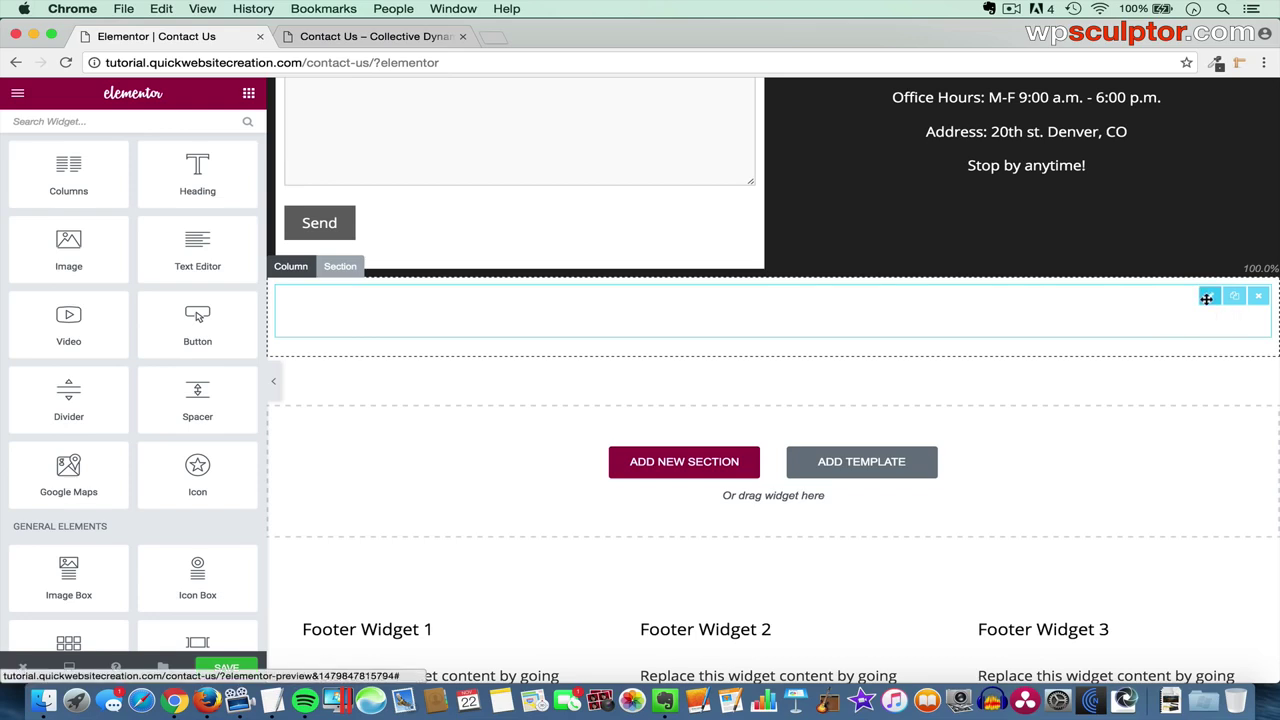
click(1207, 297)
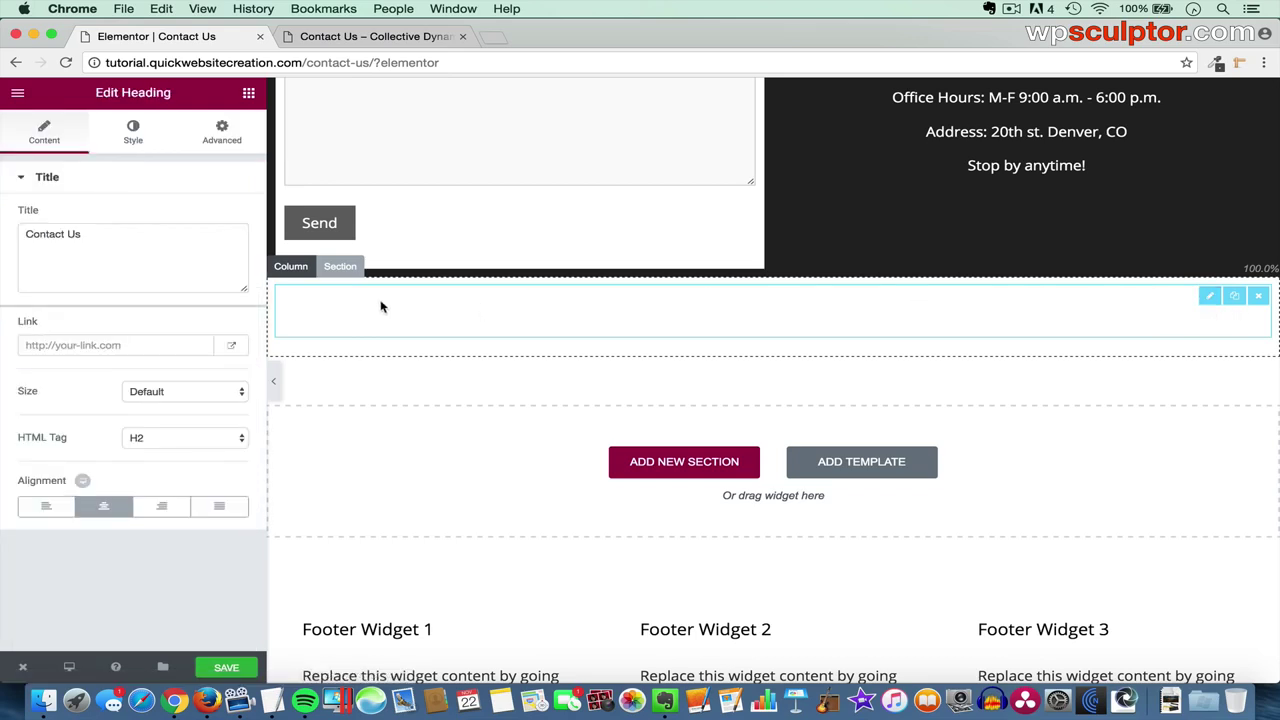
click(131, 142)
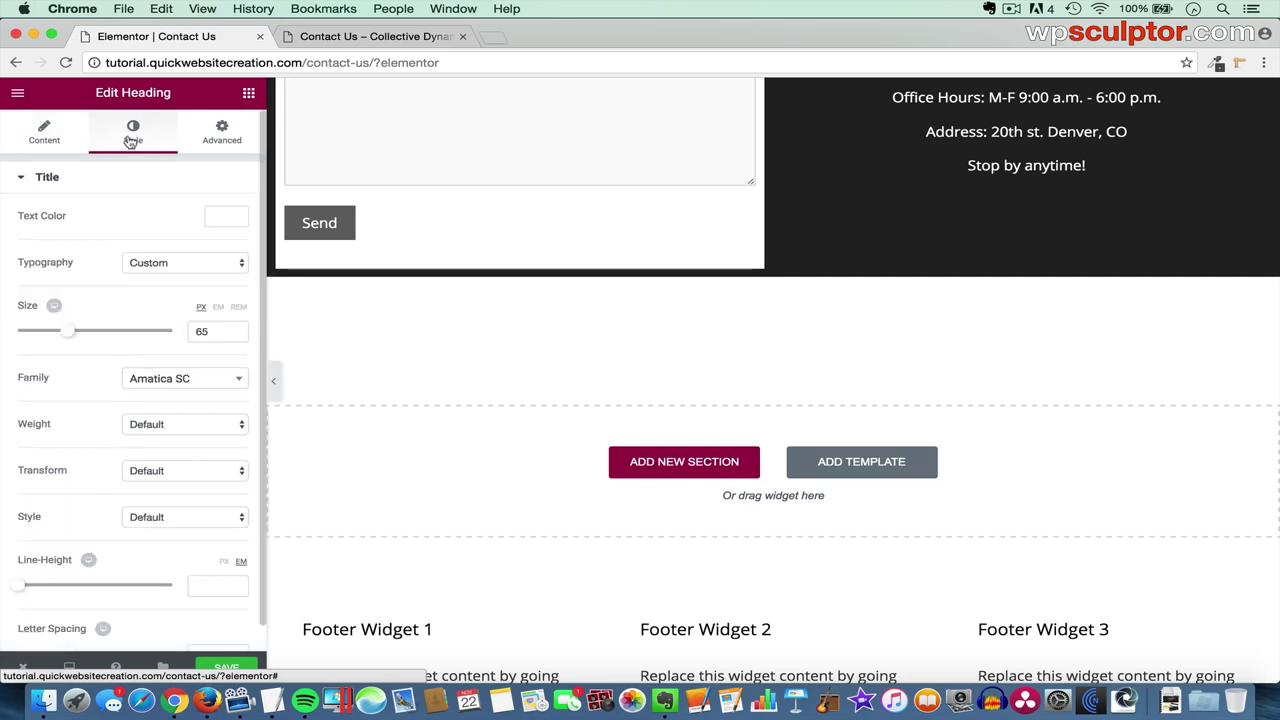
click(229, 218)
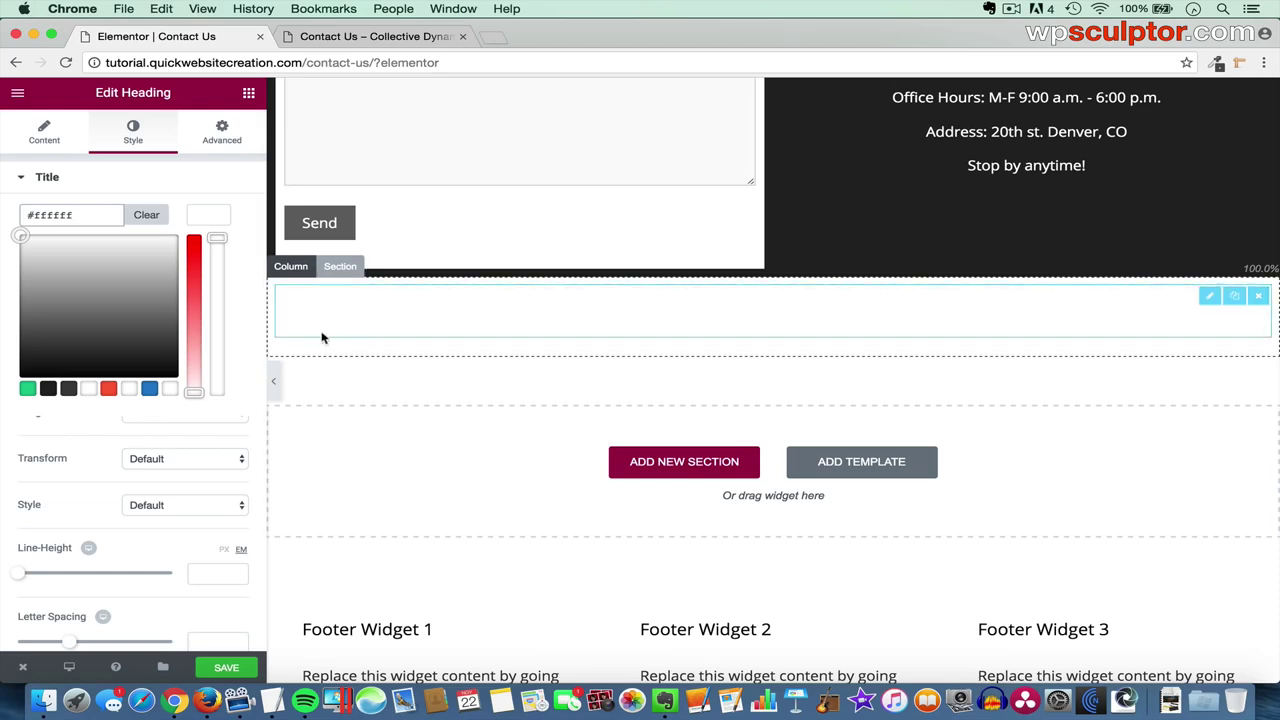
click(48, 389)
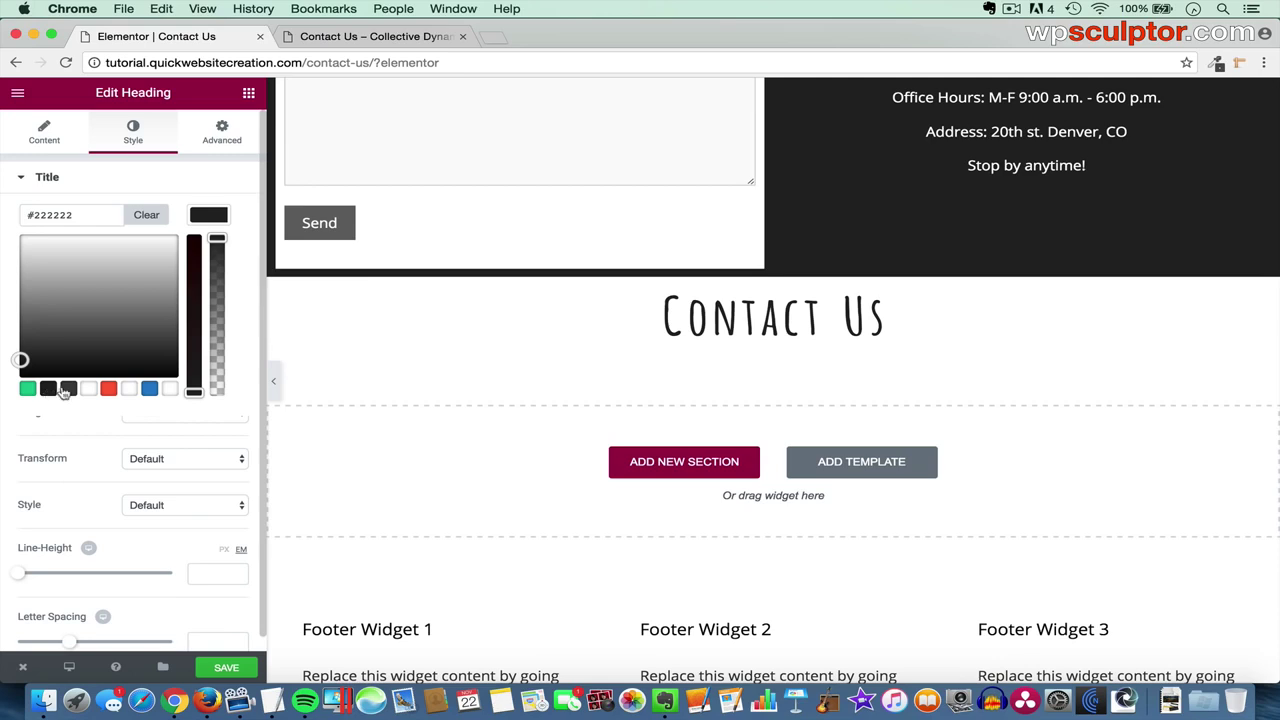
- Left-align the copied heading and retitle it 'Directions:'
click(44, 135)
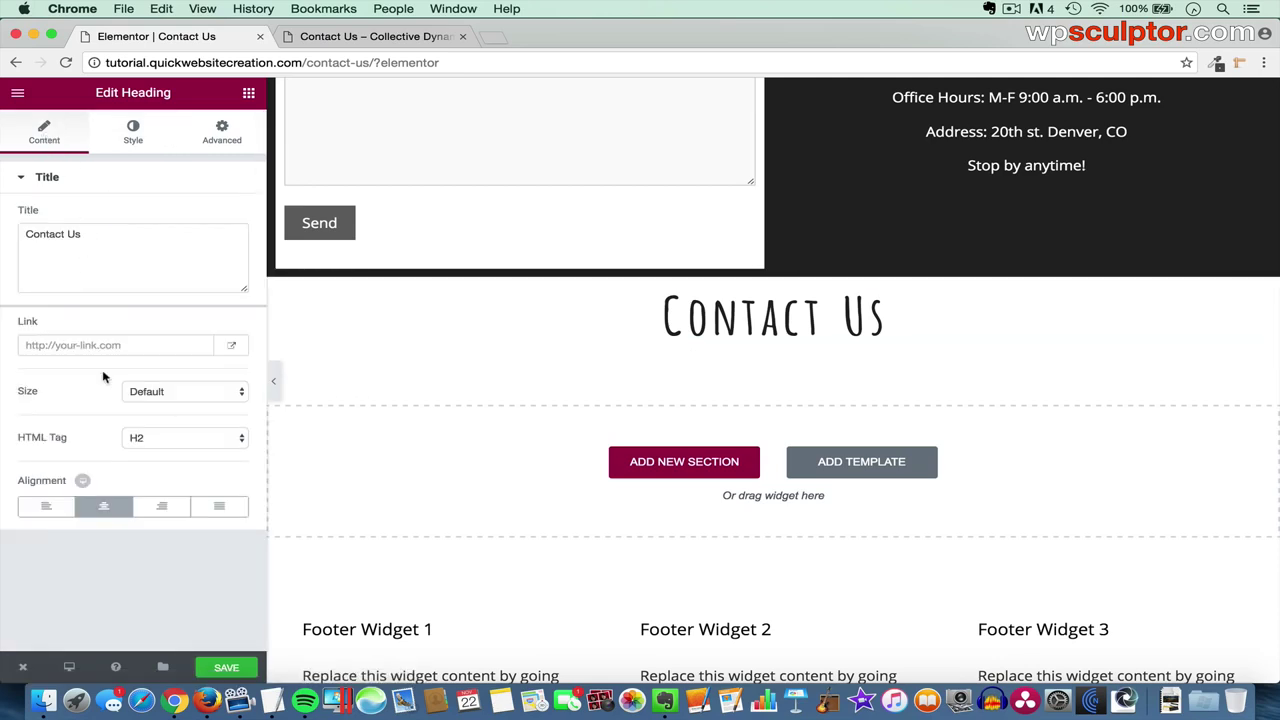
click(52, 512)
drag(97, 232, 2, 224)
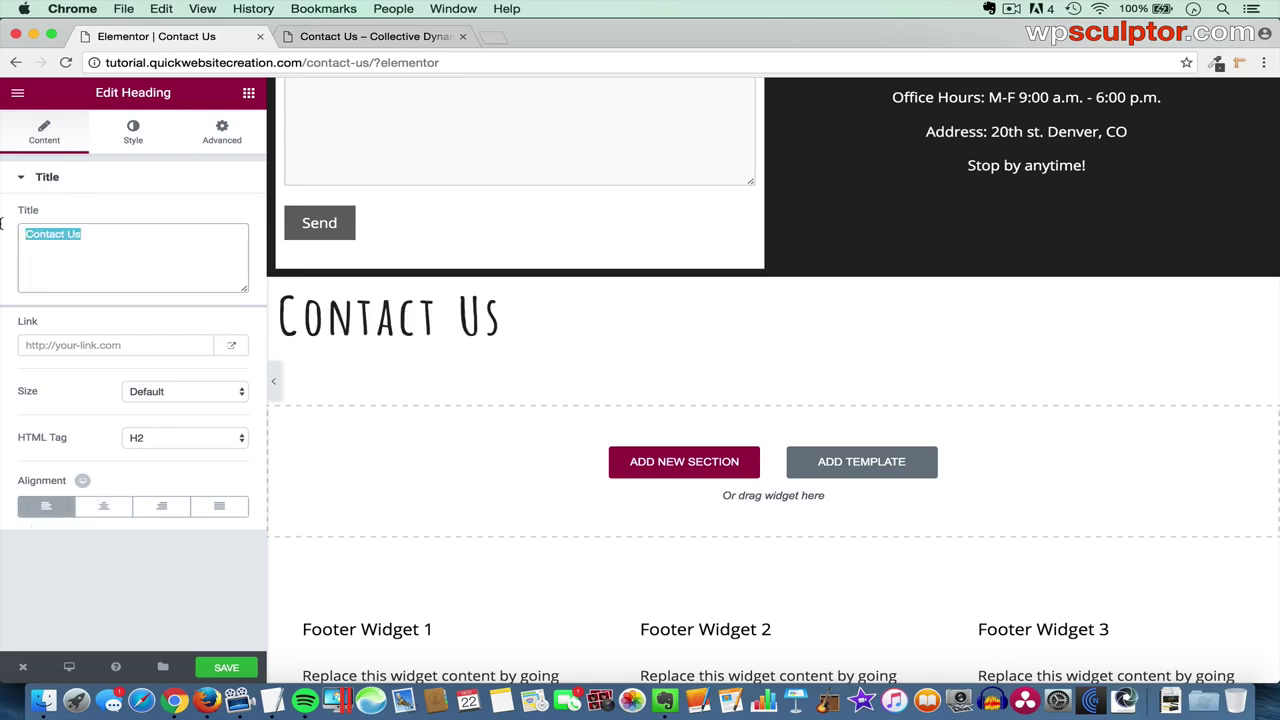
text(Directions:)
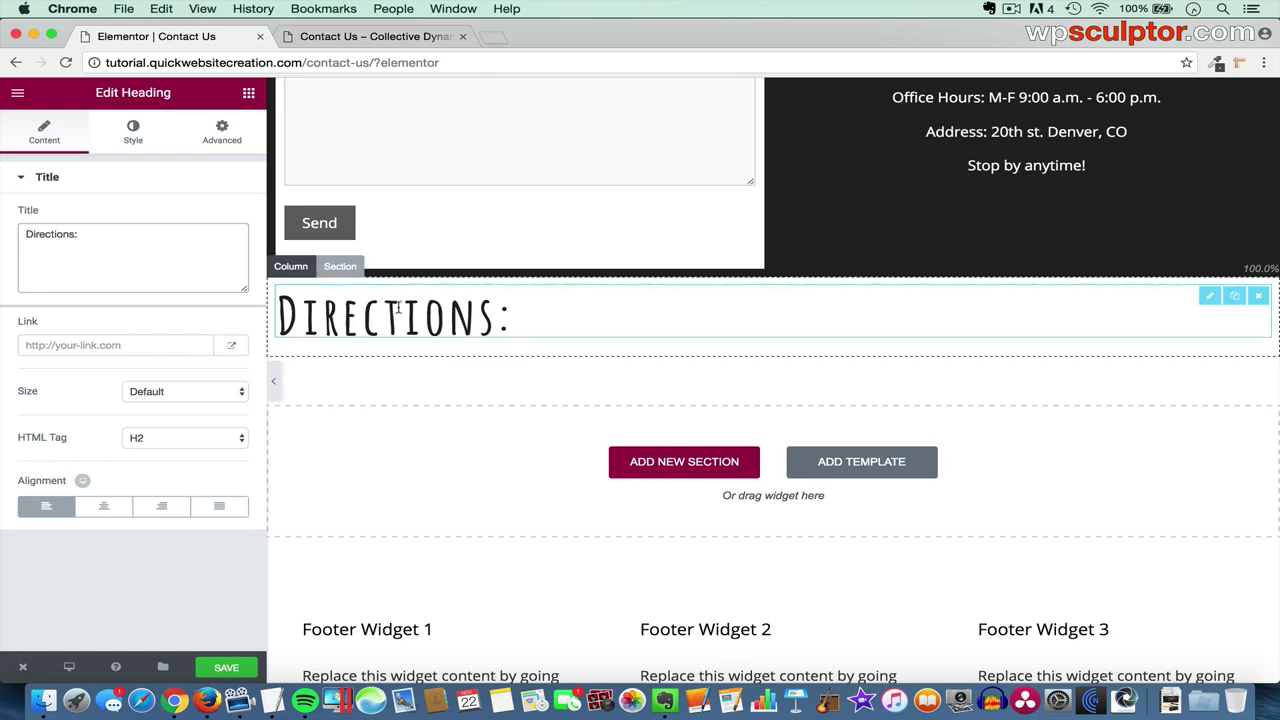
click(248, 93)
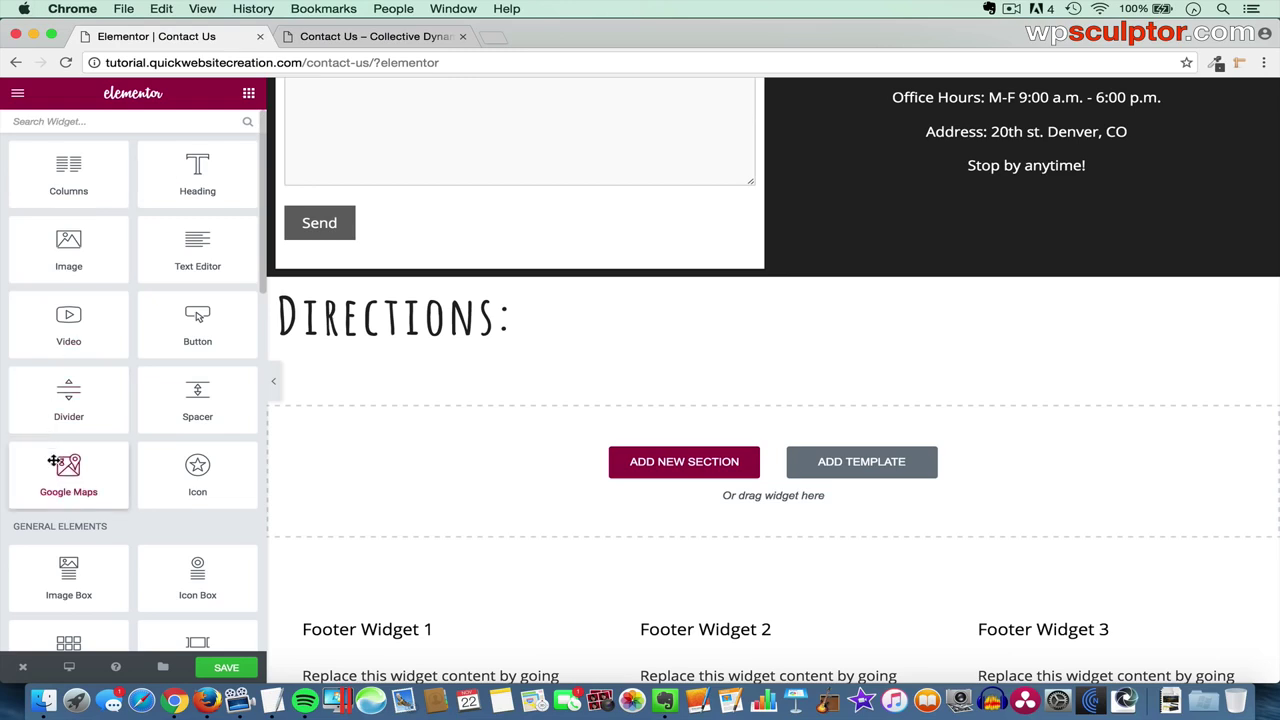
- Add a Google Maps widget under Directions showing the office street address in Denver
drag(55, 461, 471, 332)
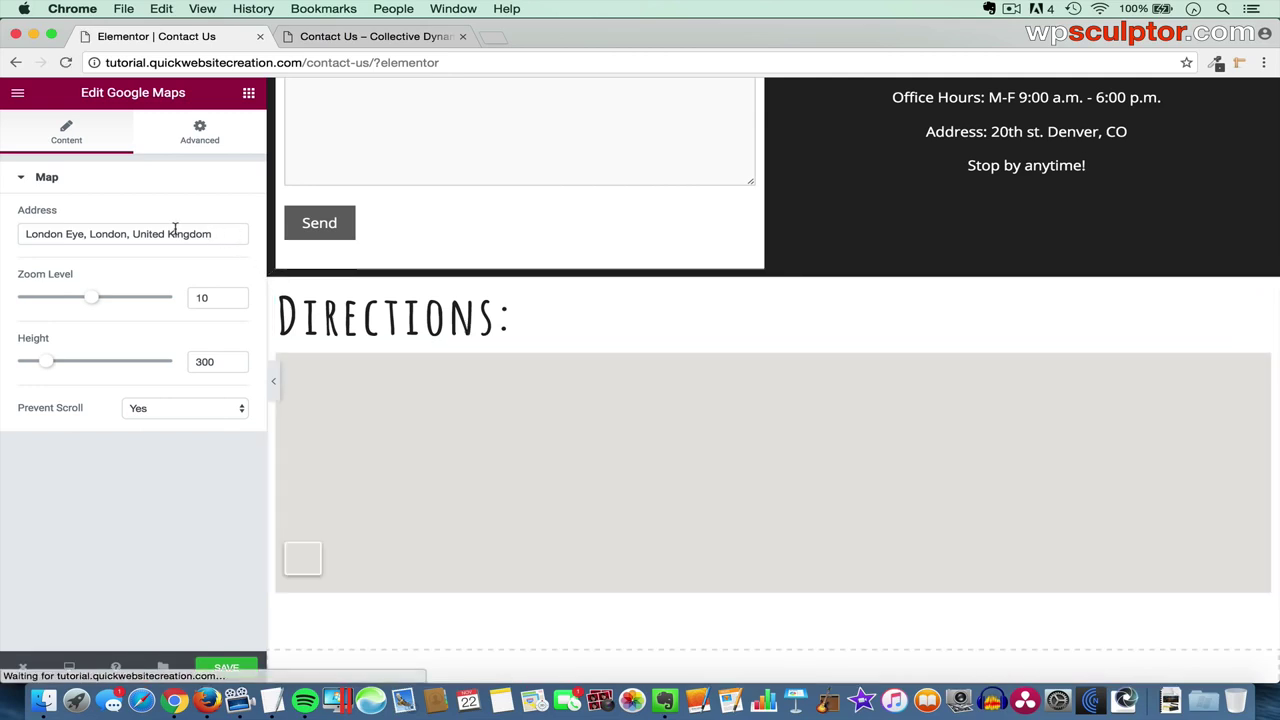
drag(235, 233, 3, 219)
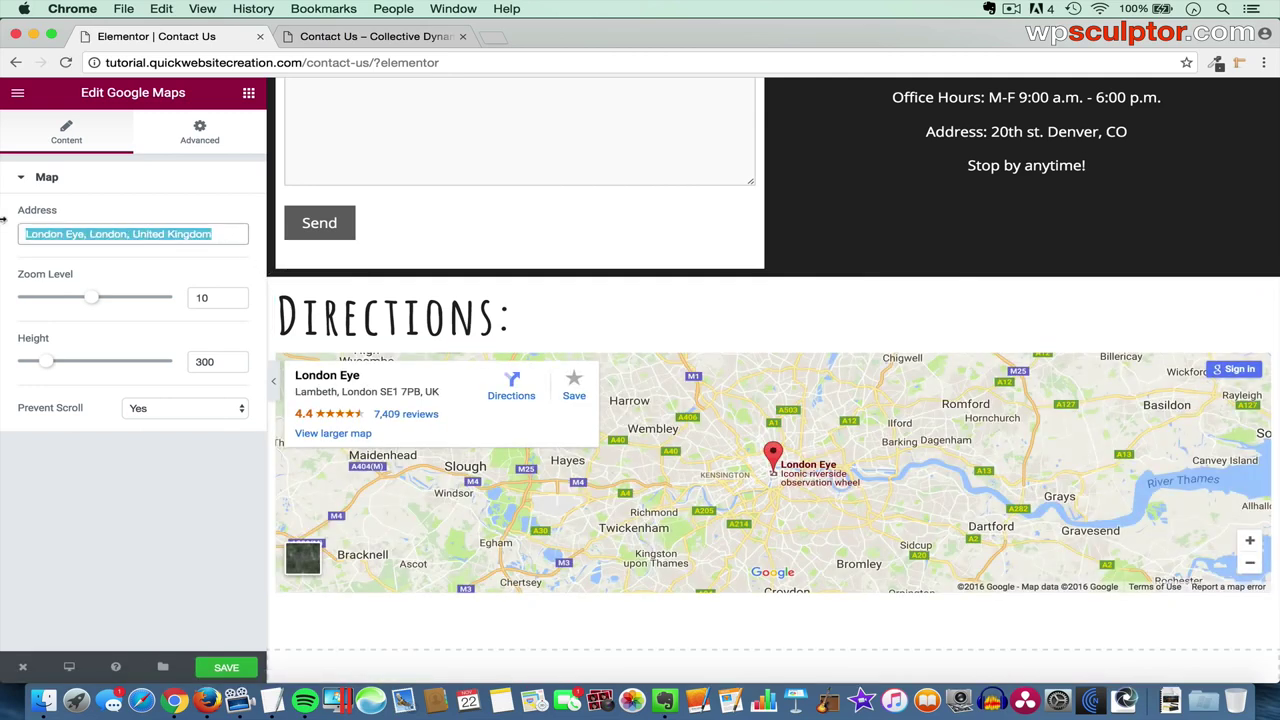
key(BackSpace)
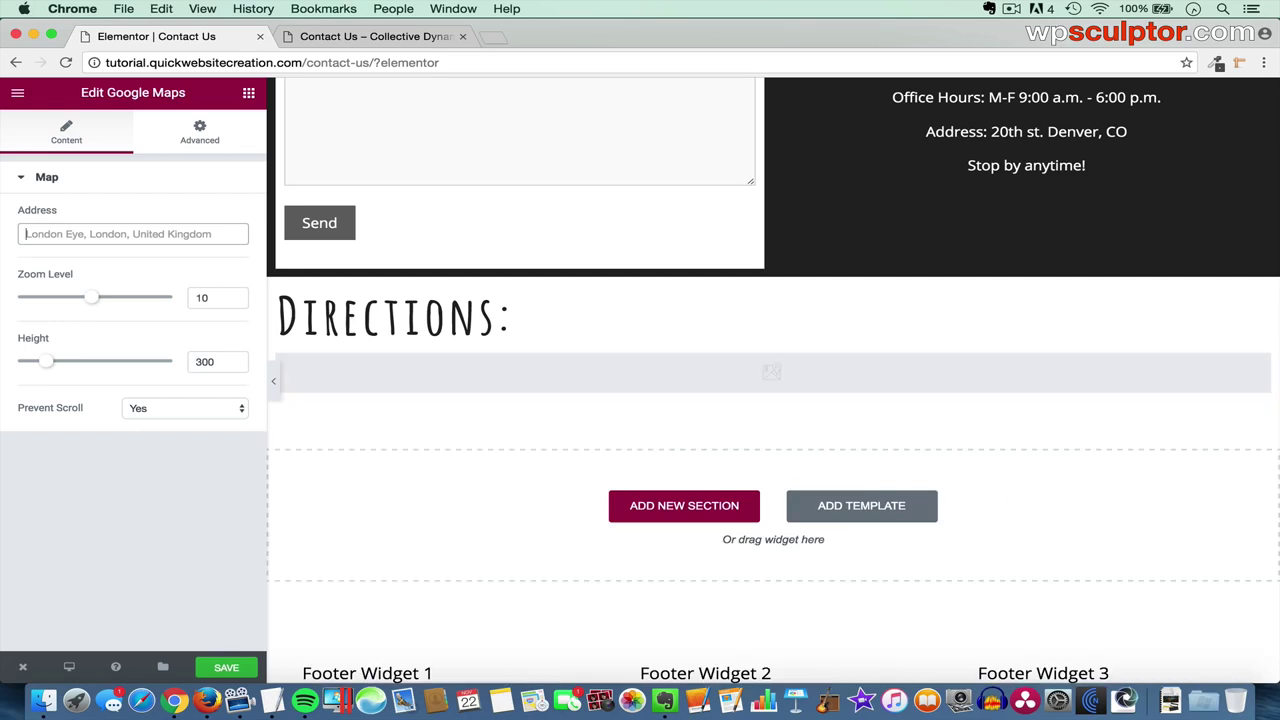
text(20th St. Denver, CO)
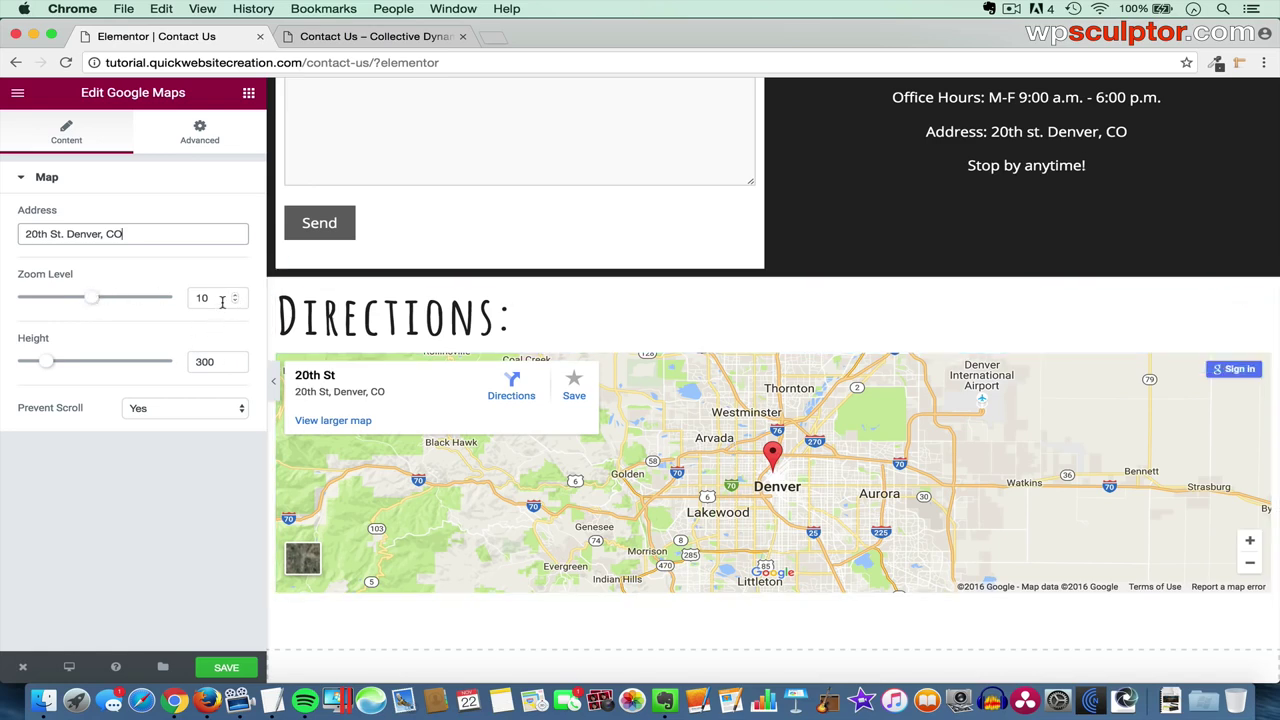
- Set the map zoom level to 13 and its height to 300
click(222, 302)
key(BackSpace)
text(3)
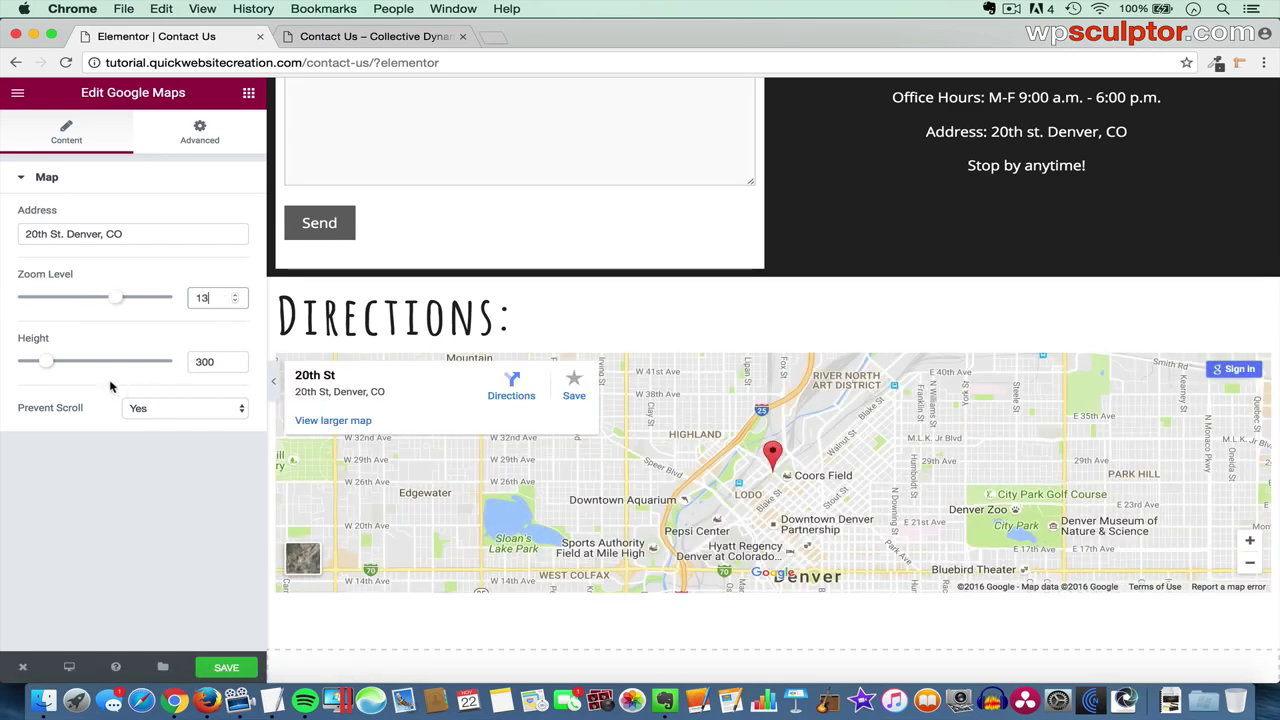
click(202, 360)
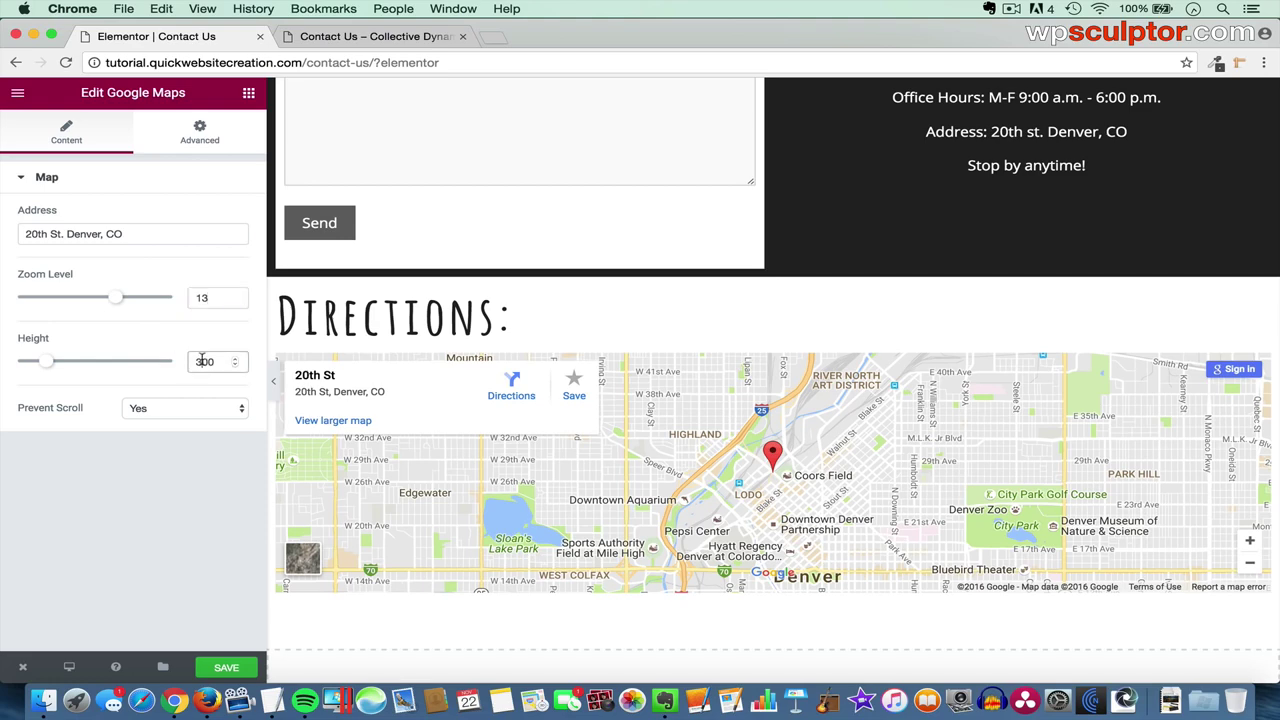
key(BackSpace)
text(5)
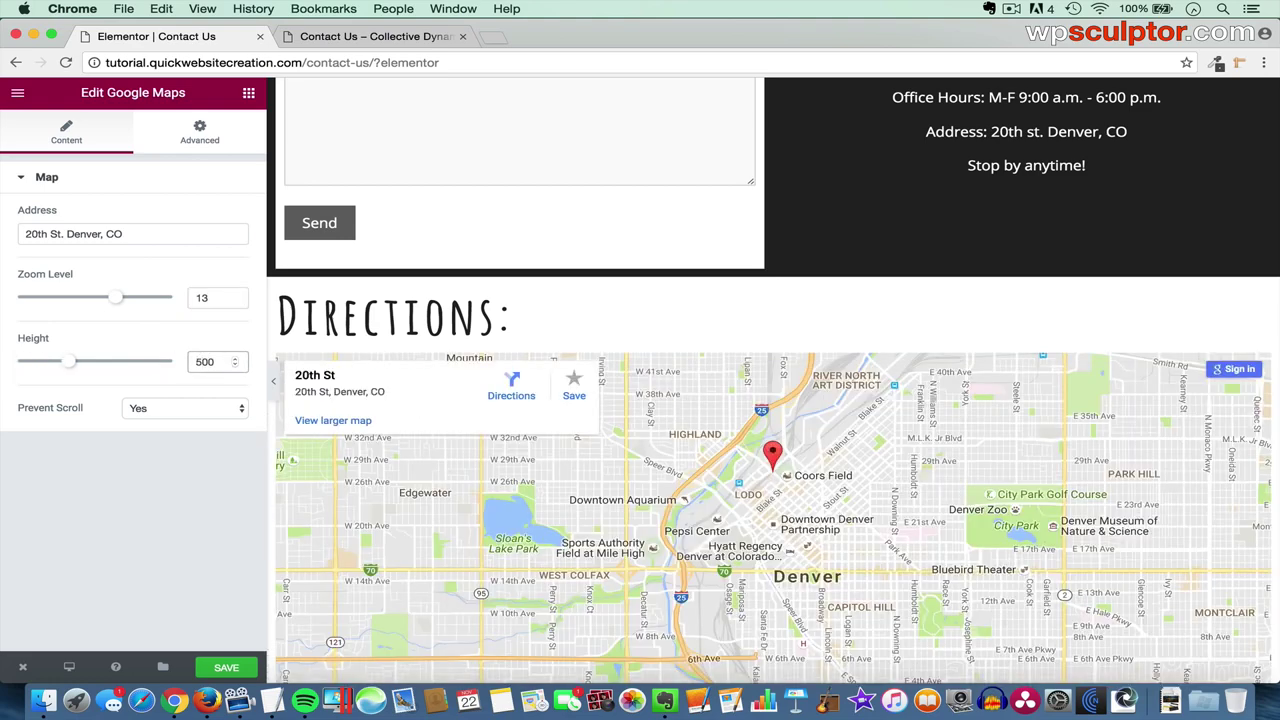
scroll(866, 252, down, 3)
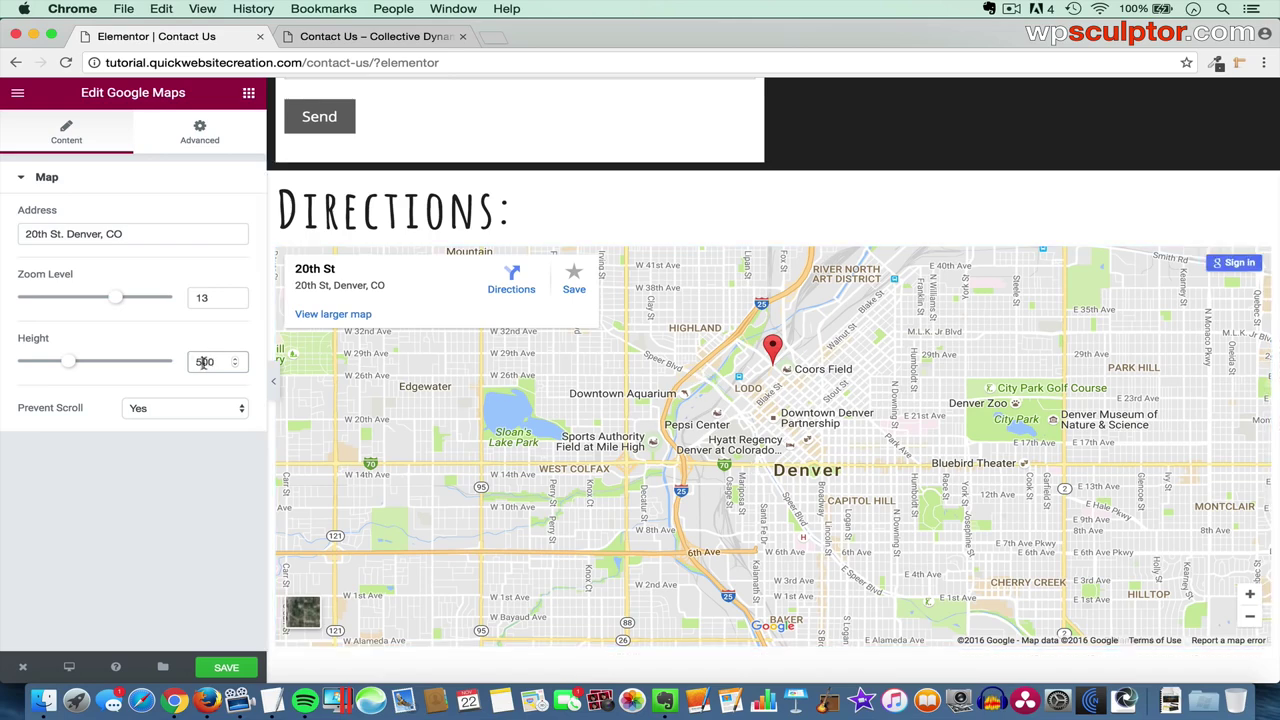
key(BackSpace)
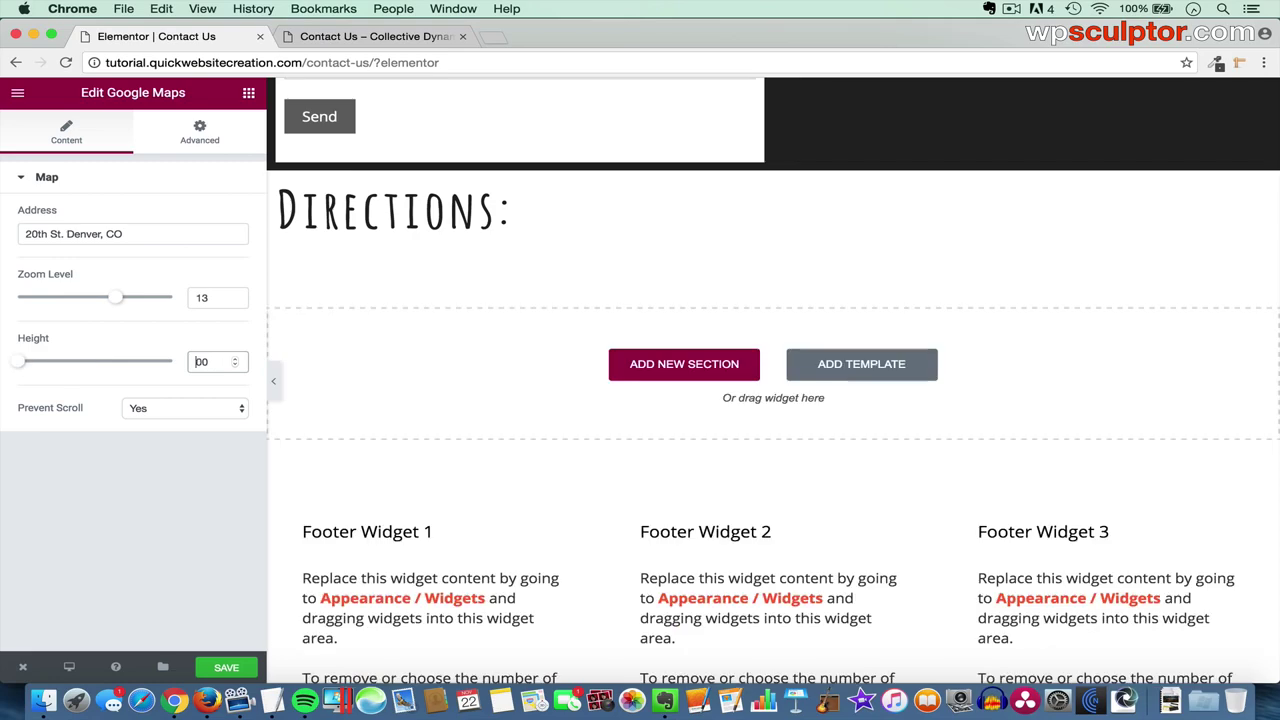
text(3)
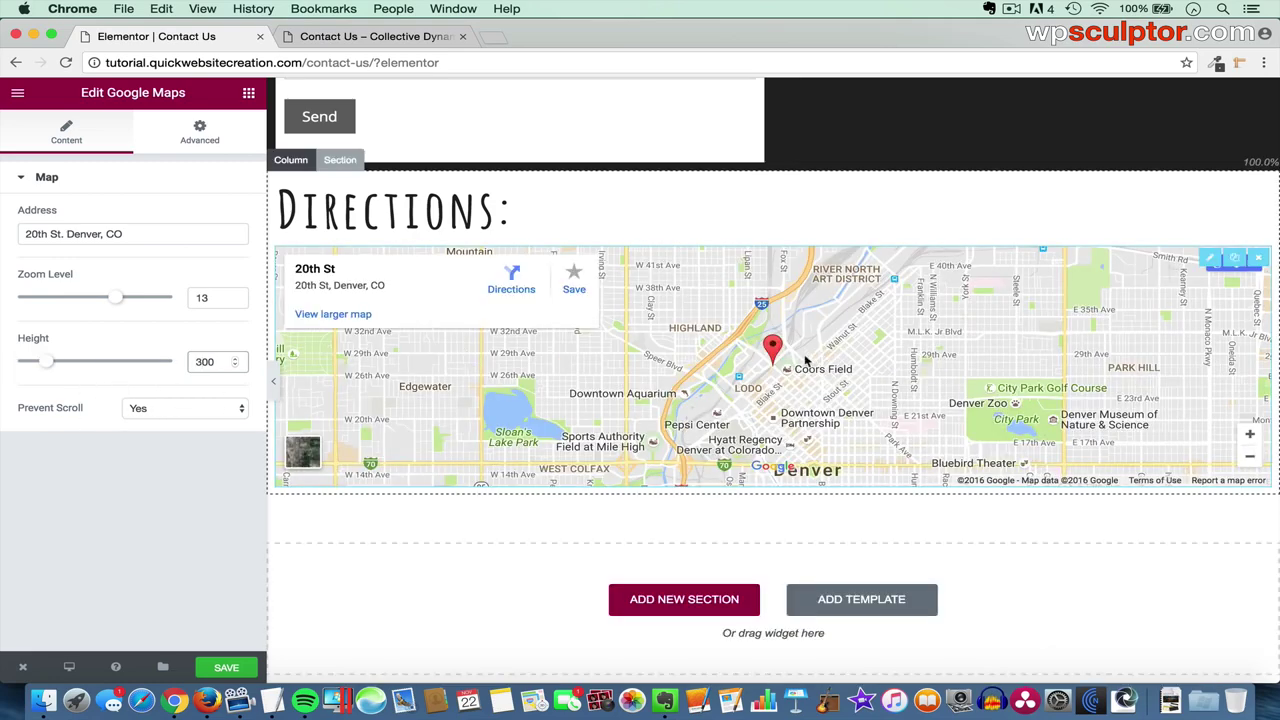
- Change the map's Prevent Scroll option to No so scrolling is allowed
scroll(733, 350, down, 3)
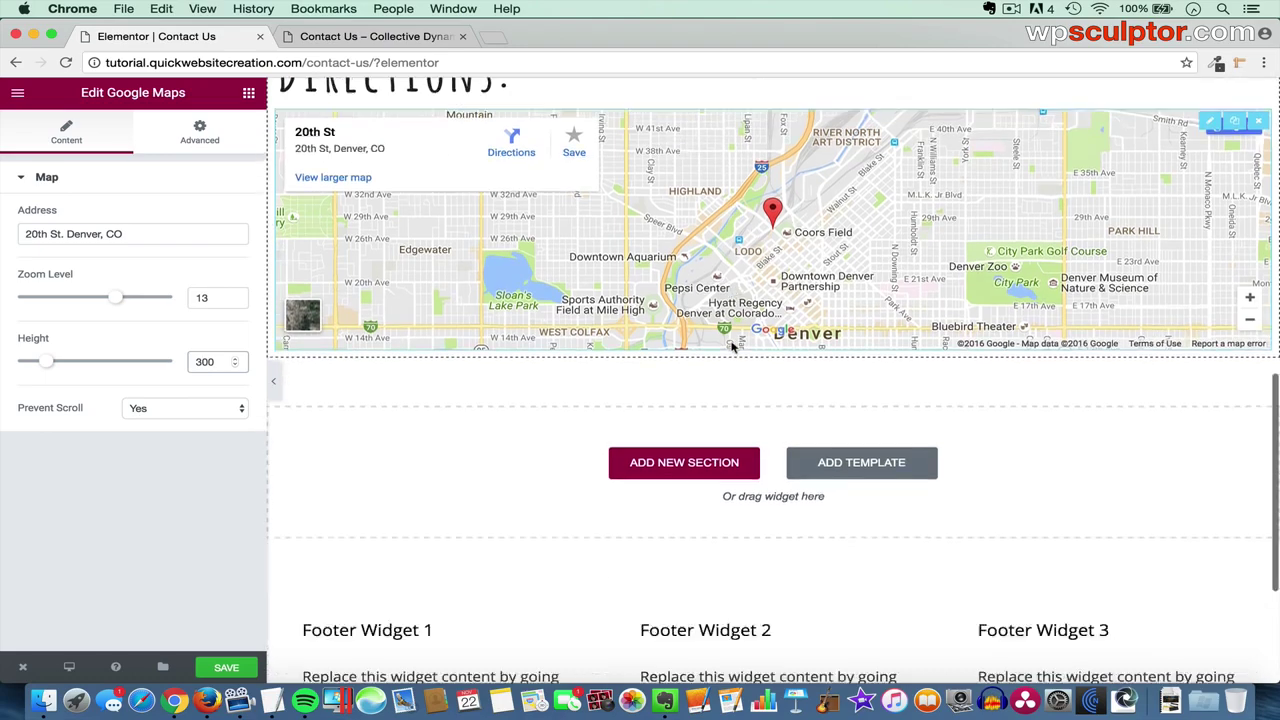
scroll(733, 348, up, 2)
scroll(732, 346, down, 2)
scroll(733, 380, up, 4)
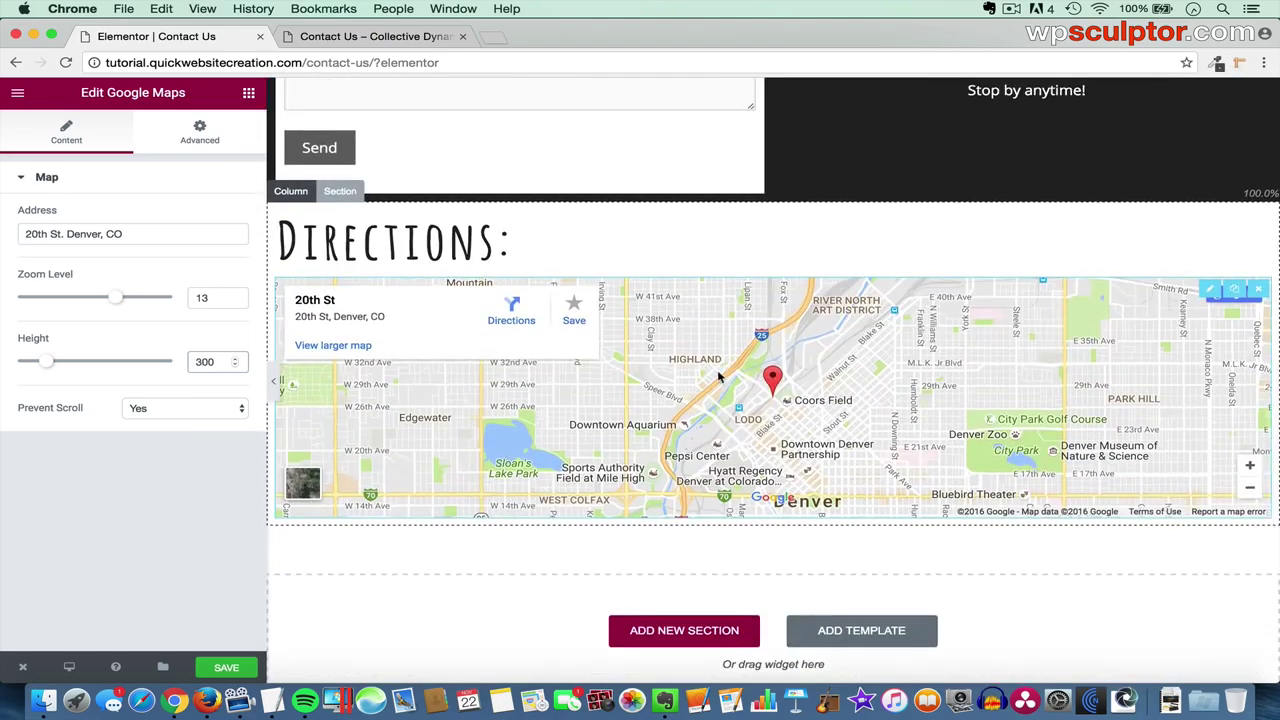
click(158, 410)
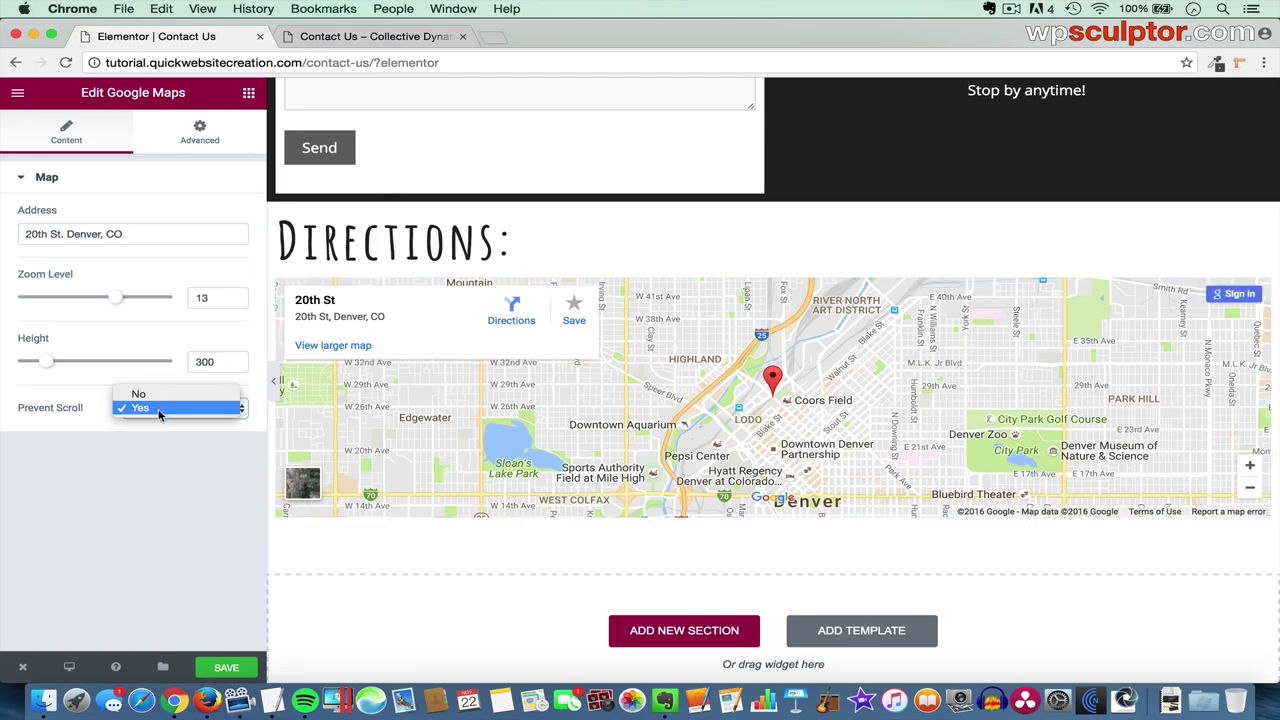
click(165, 396)
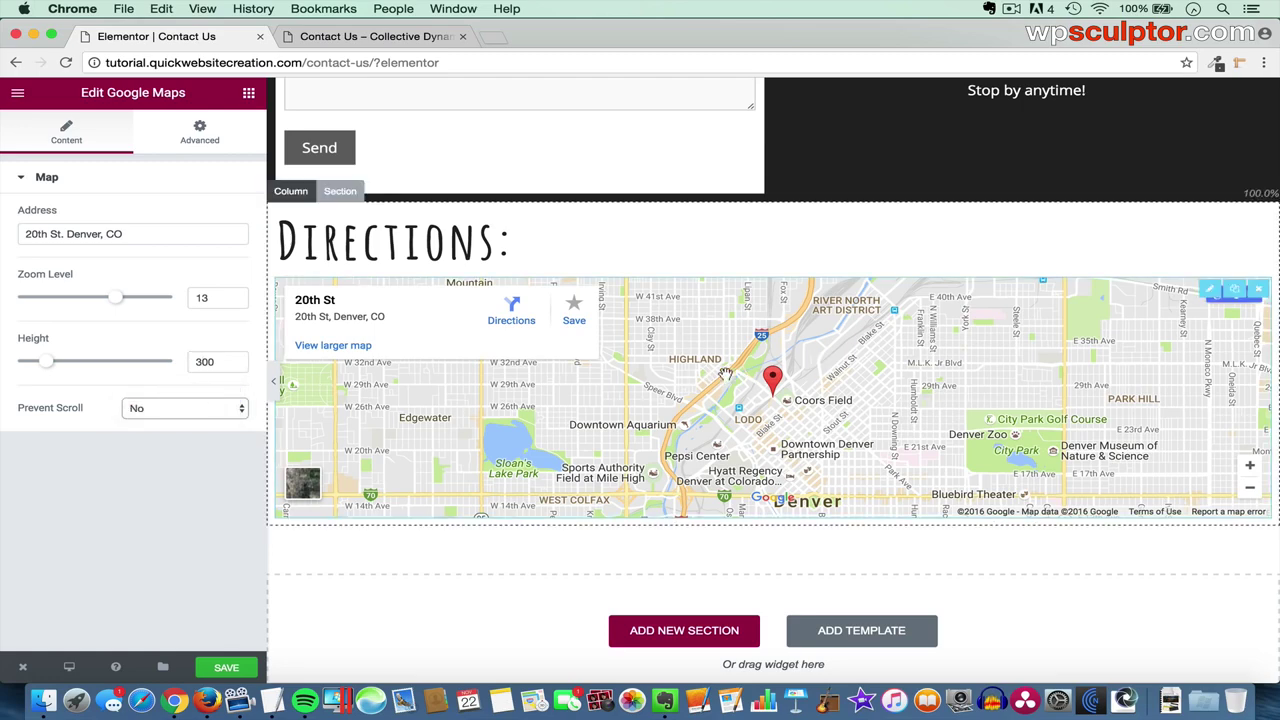
scroll(740, 374, down, 3)
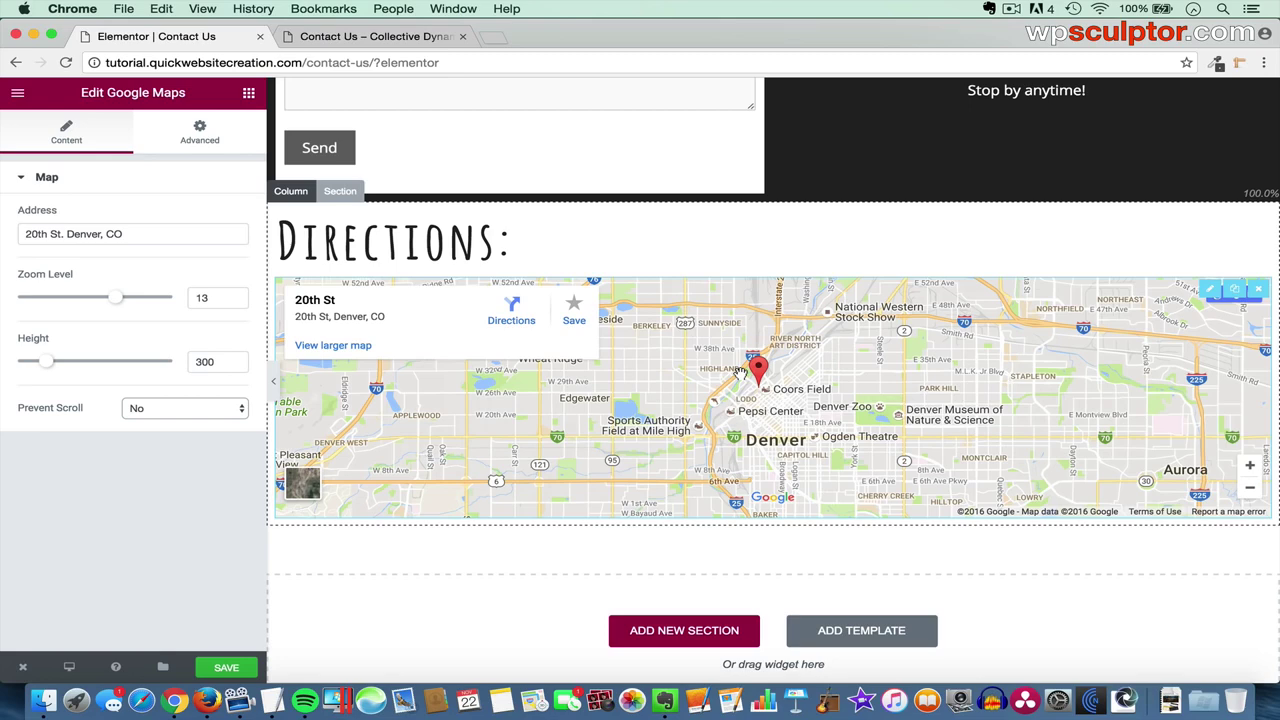
scroll(740, 372, up, 3)
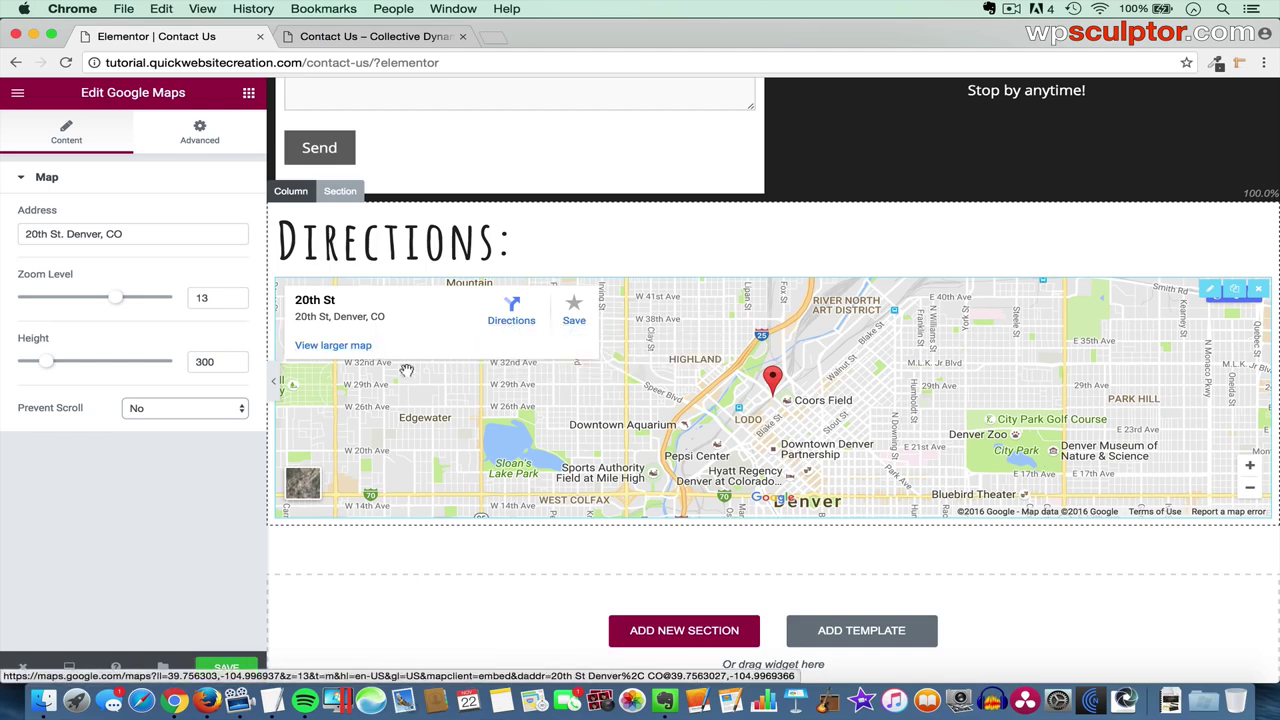
- Save the Contact Us page, reload the live page to confirm the map, then go to About
click(226, 677)
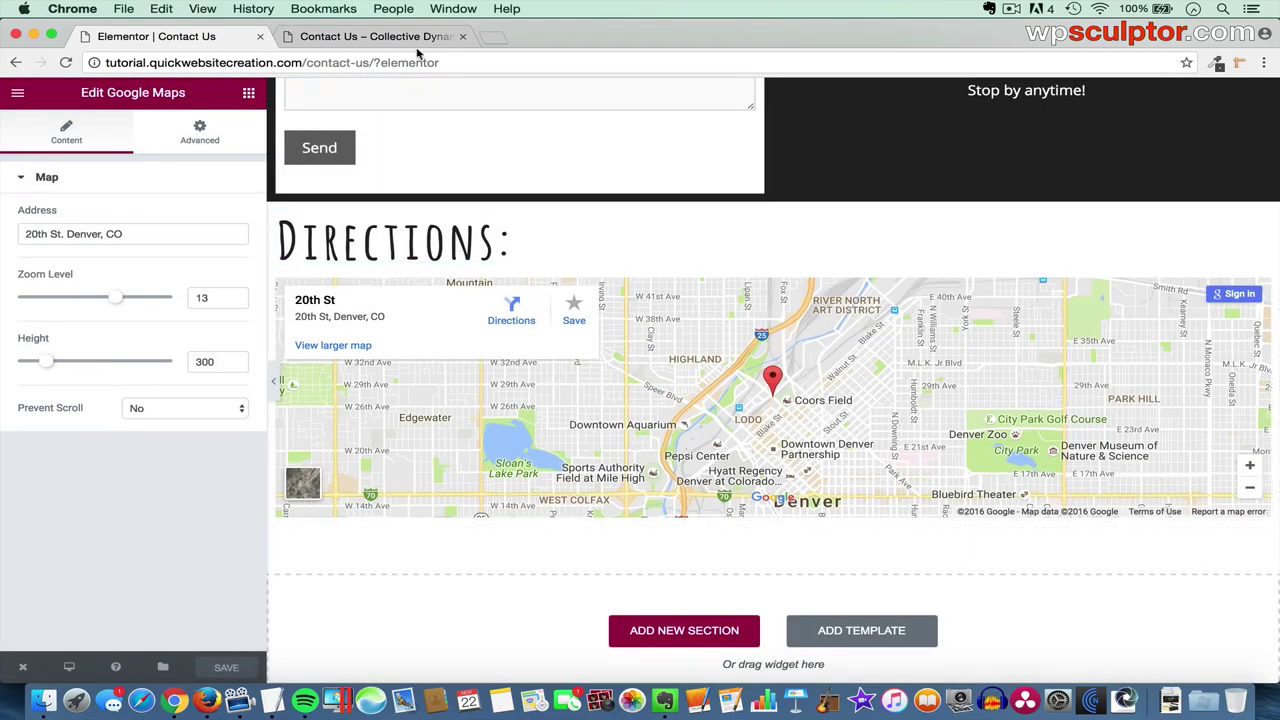
click(415, 39)
scroll(509, 230, down, 5)
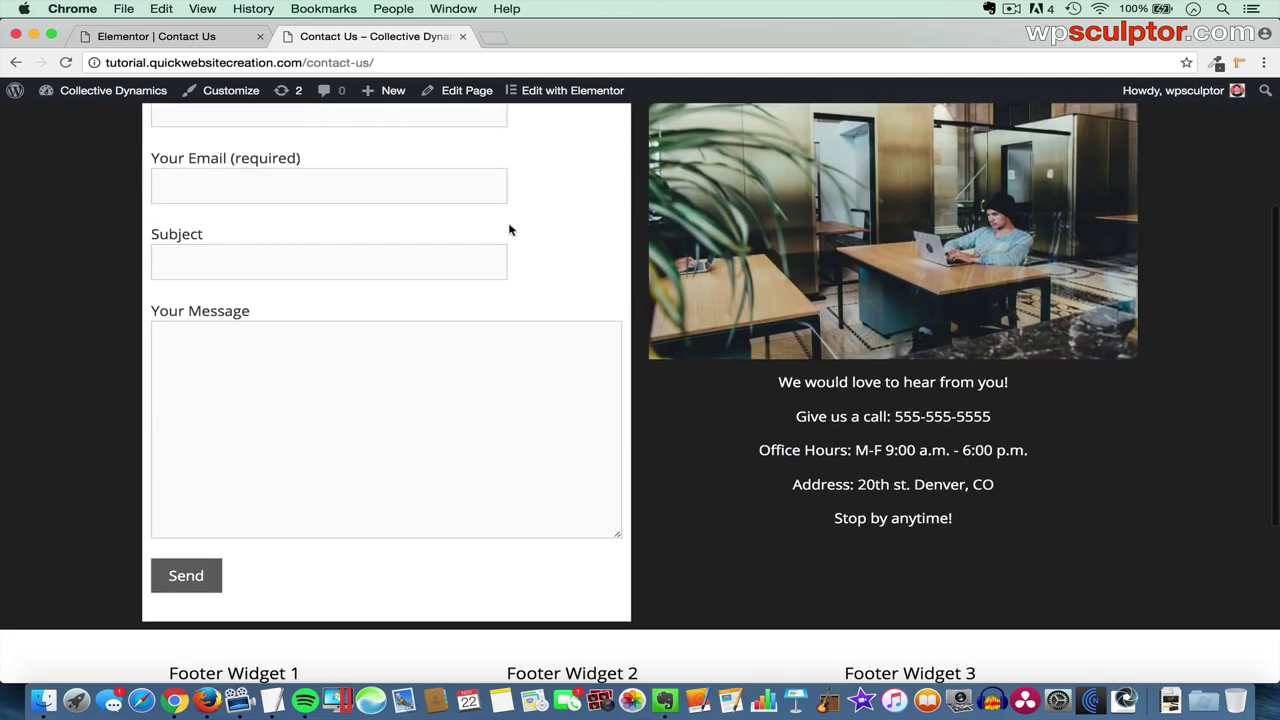
key(super+r)
scroll(509, 230, down, 7)
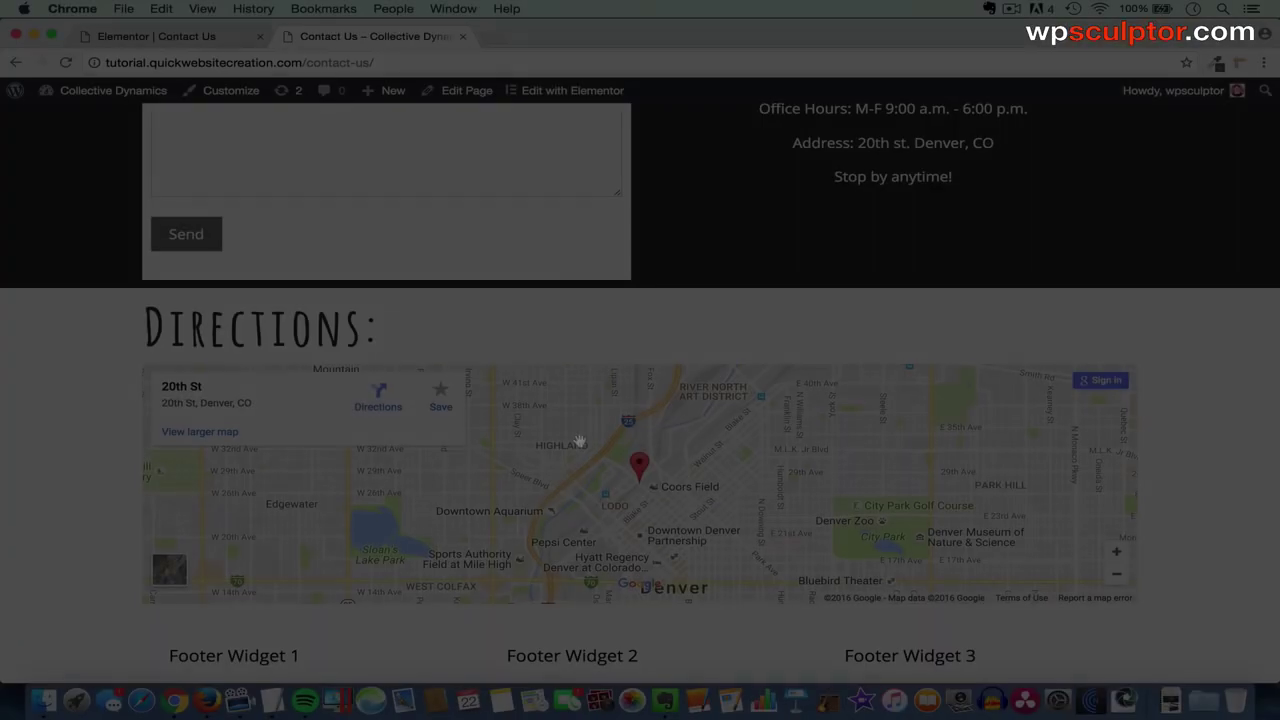
scroll(562, 327, up, 12)
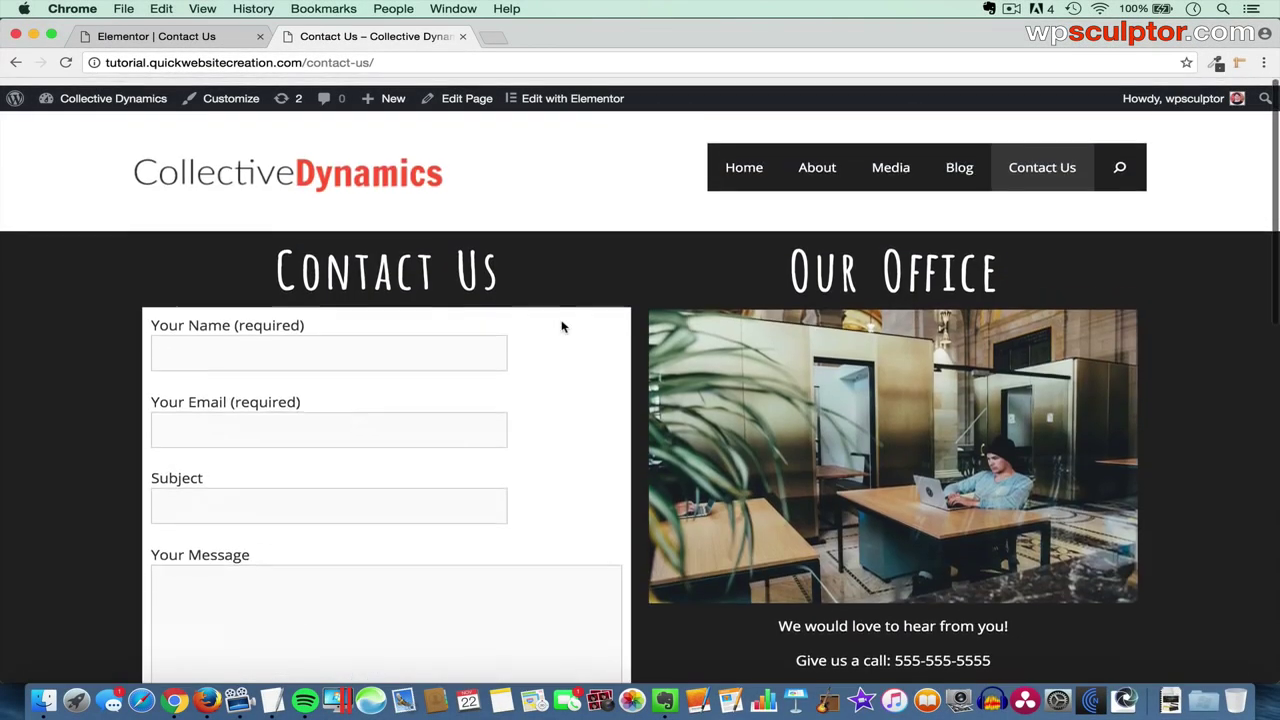
click(818, 166)
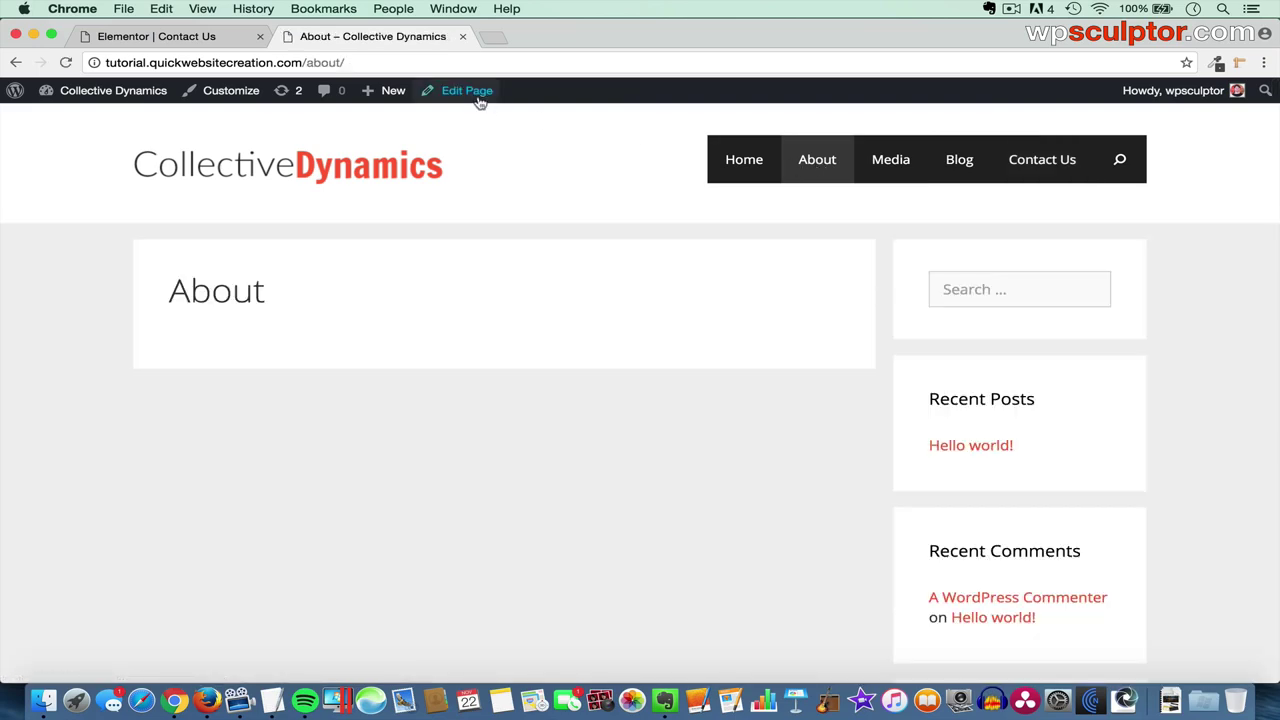
- Leave Elementor for the dashboard and open the About page in the page editor
click(167, 38)
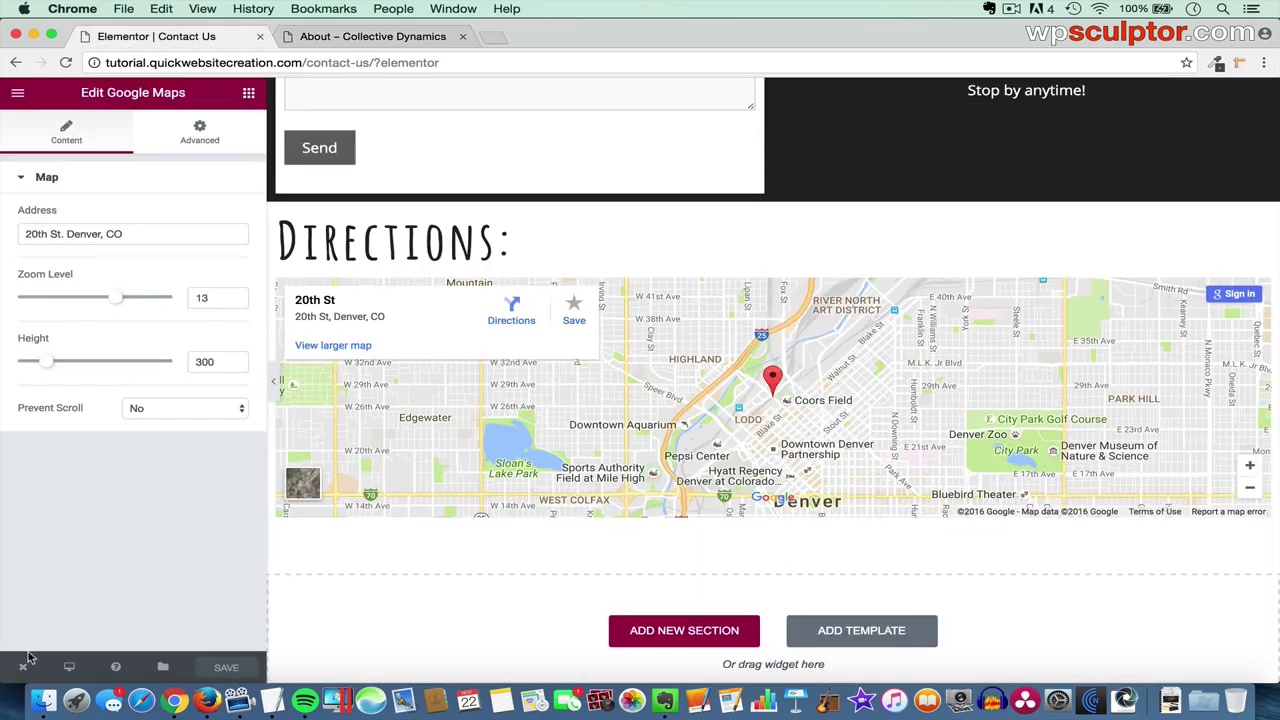
mouse_move(23, 665)
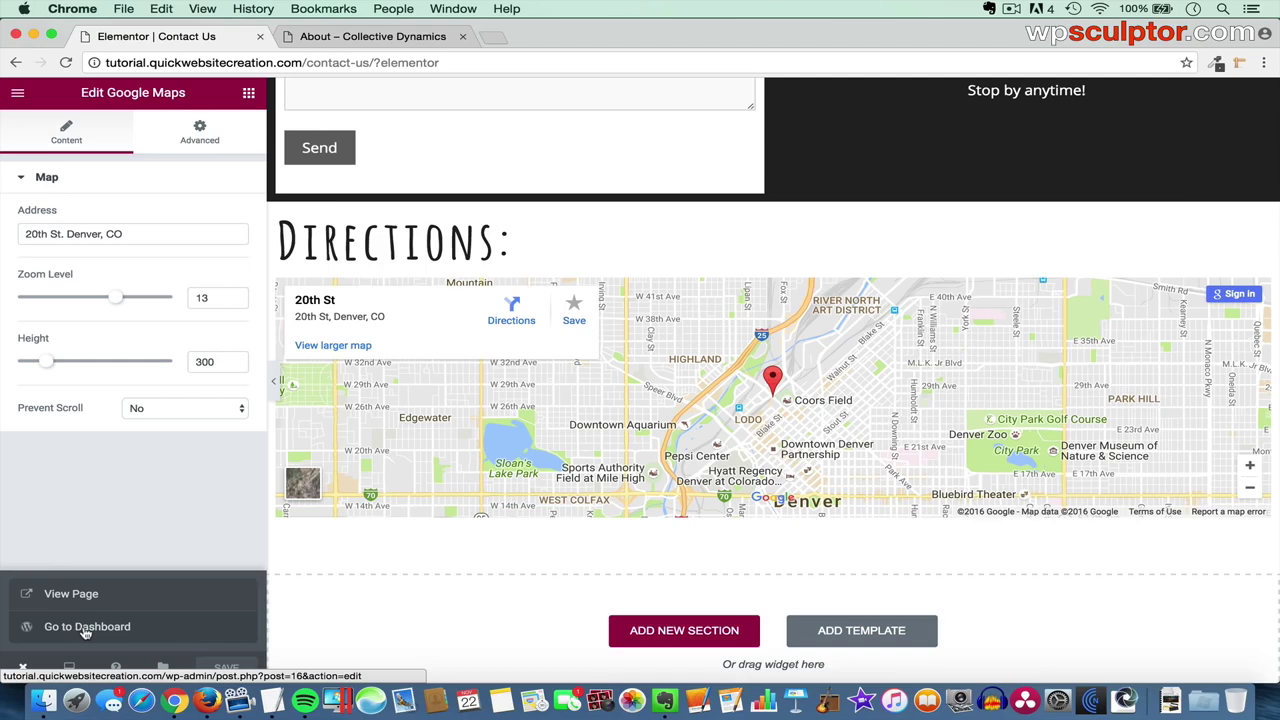
click(85, 627)
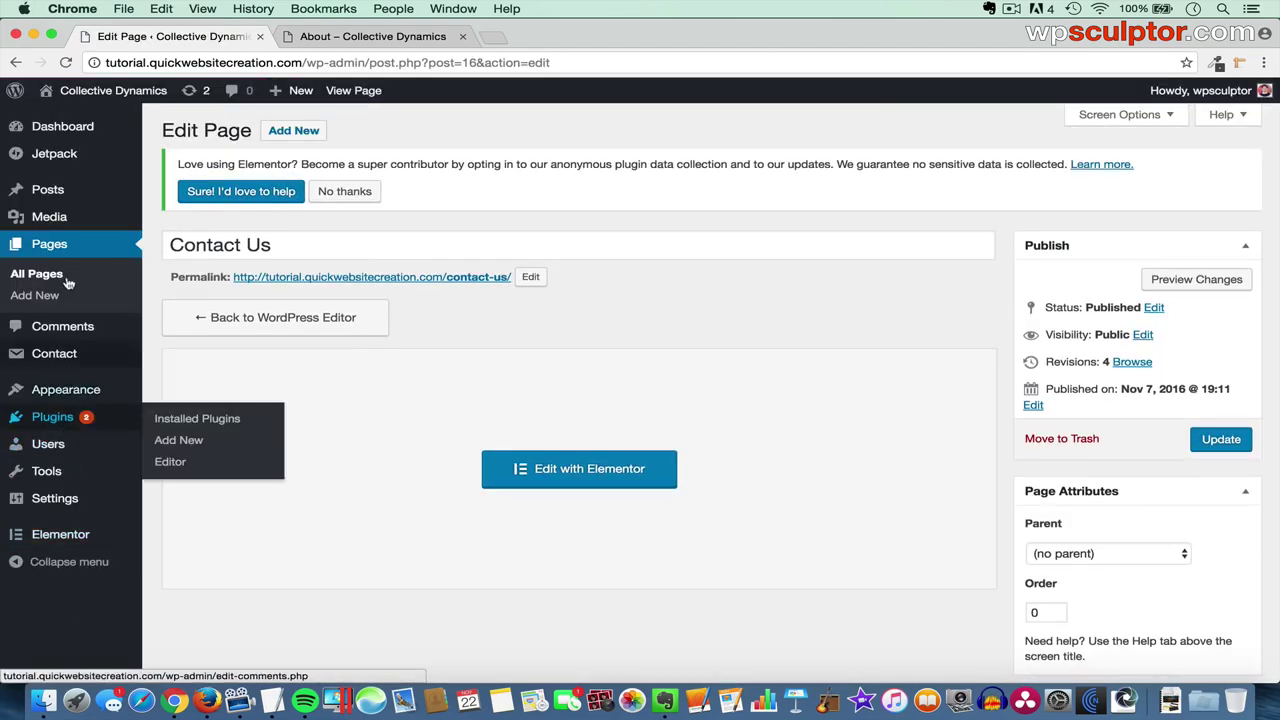
click(47, 276)
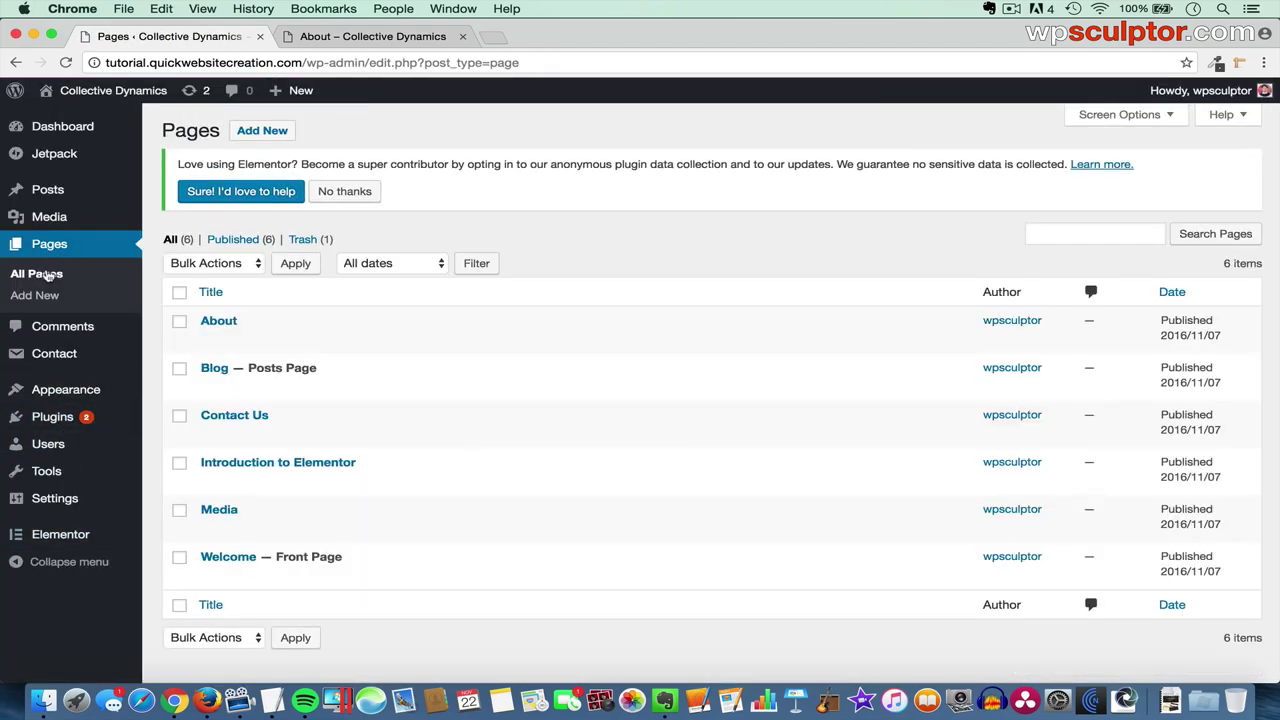
click(220, 324)
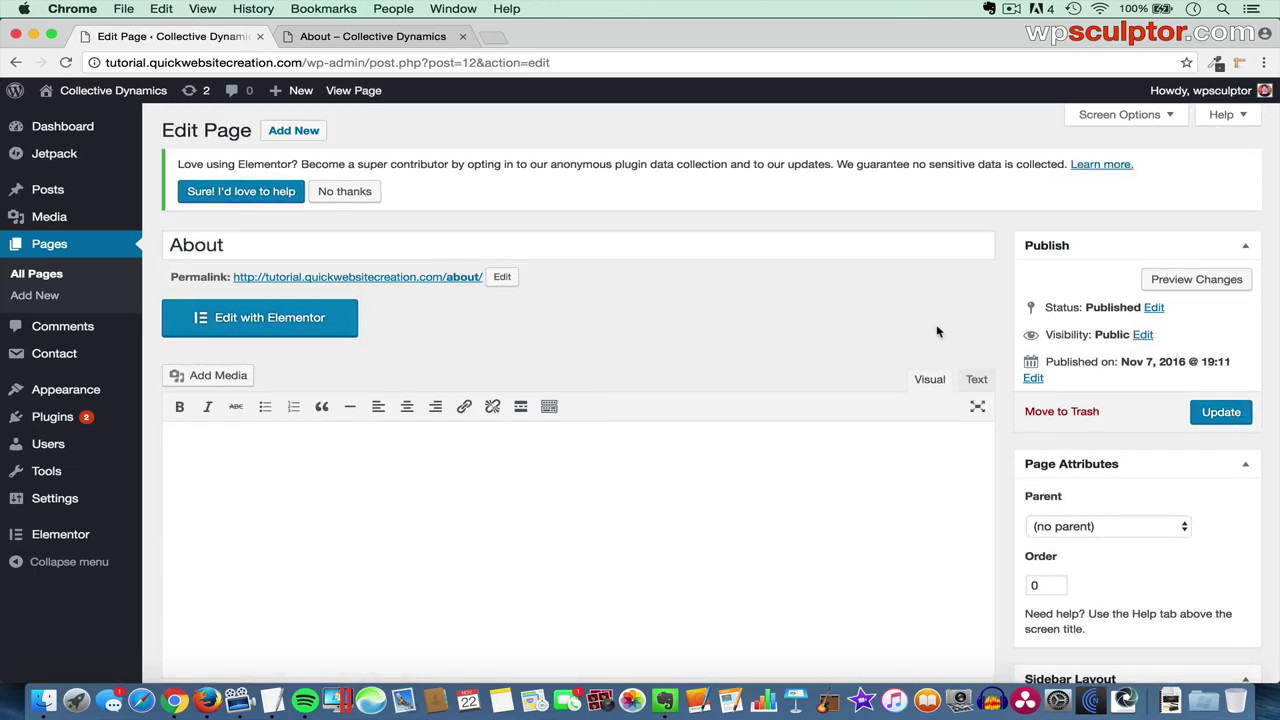
- Give About no sidebars, full-width content and a hidden title, update it, then launch Elementor
scroll(1122, 414, down, 6)
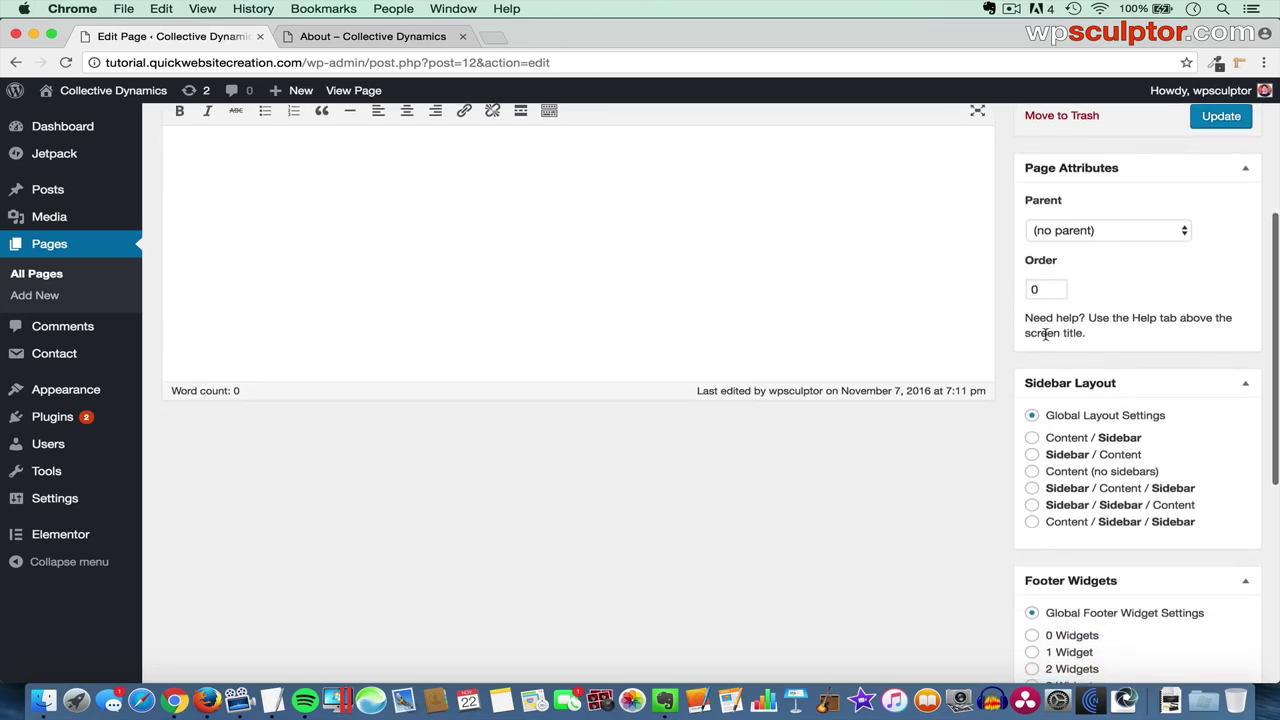
click(1032, 471)
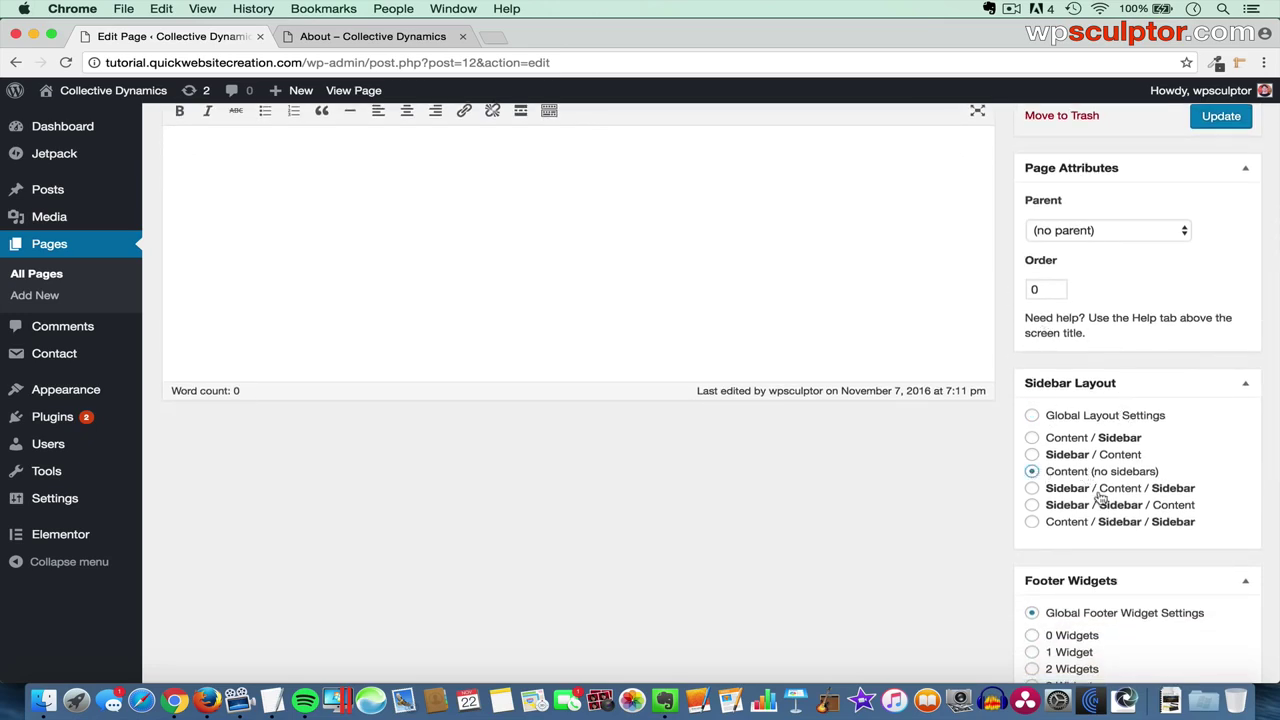
scroll(1100, 497, down, 7)
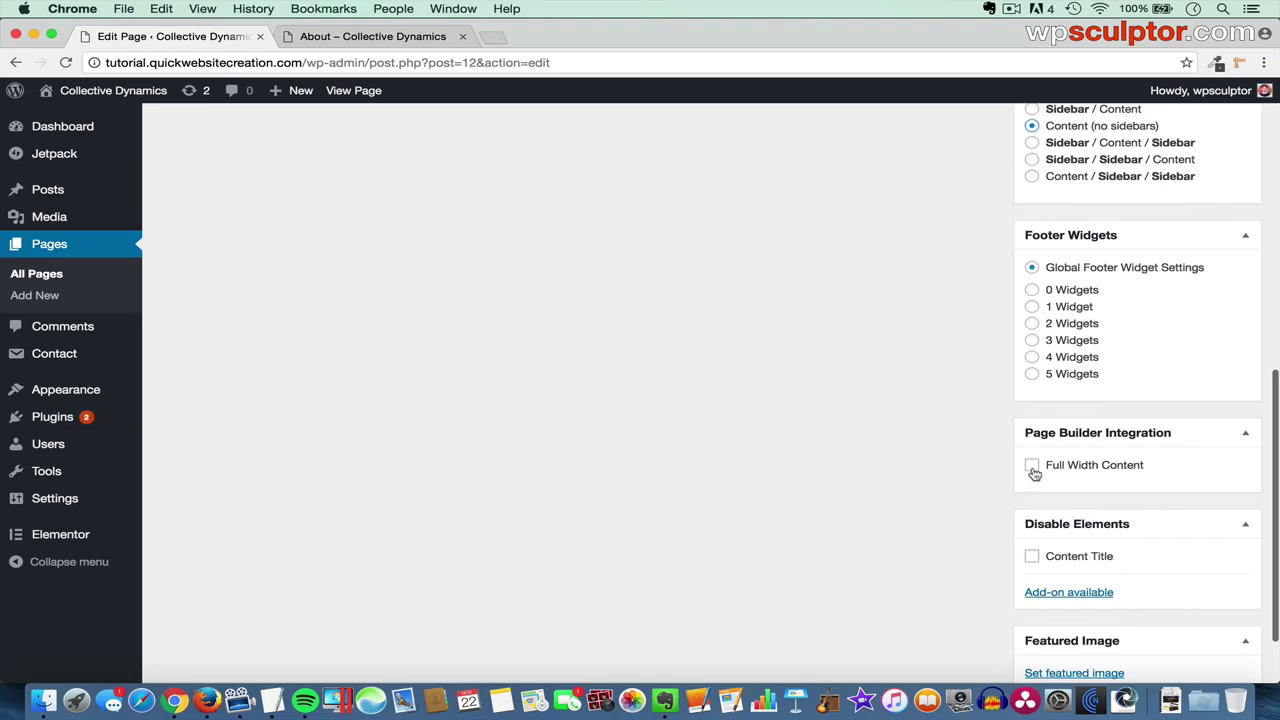
click(1033, 470)
click(1032, 560)
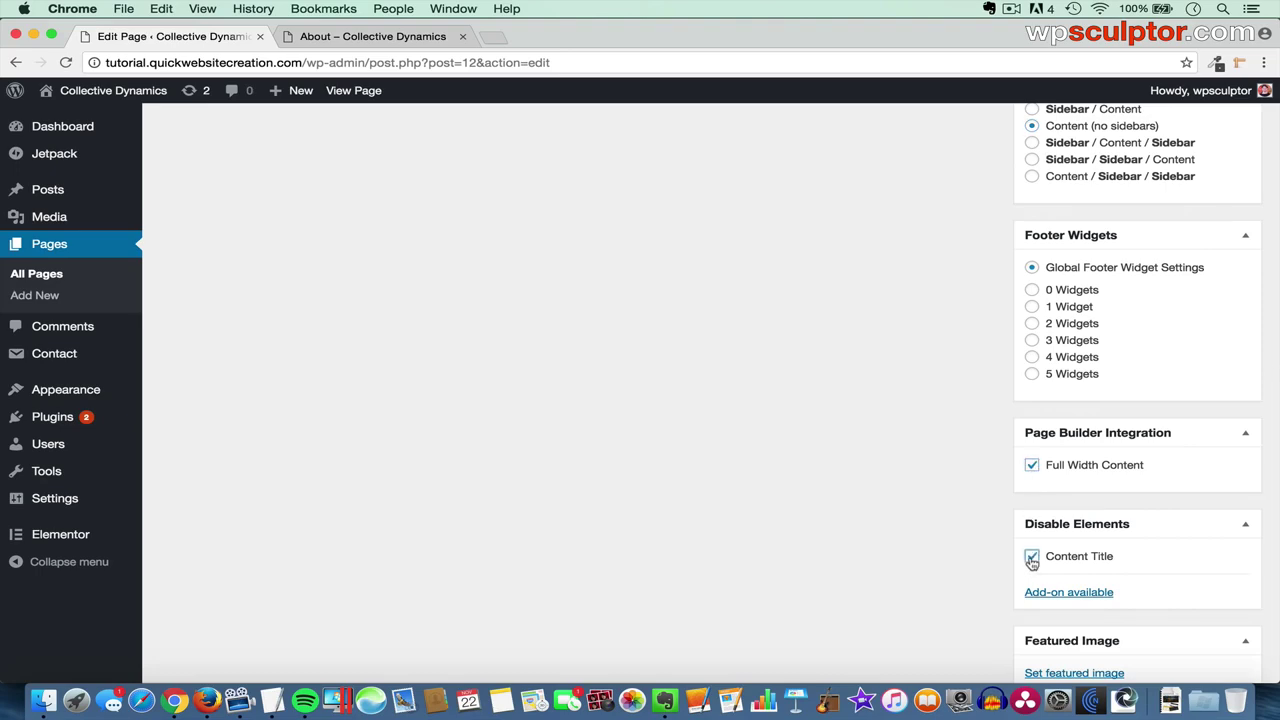
scroll(1123, 409, up, 10)
click(1228, 414)
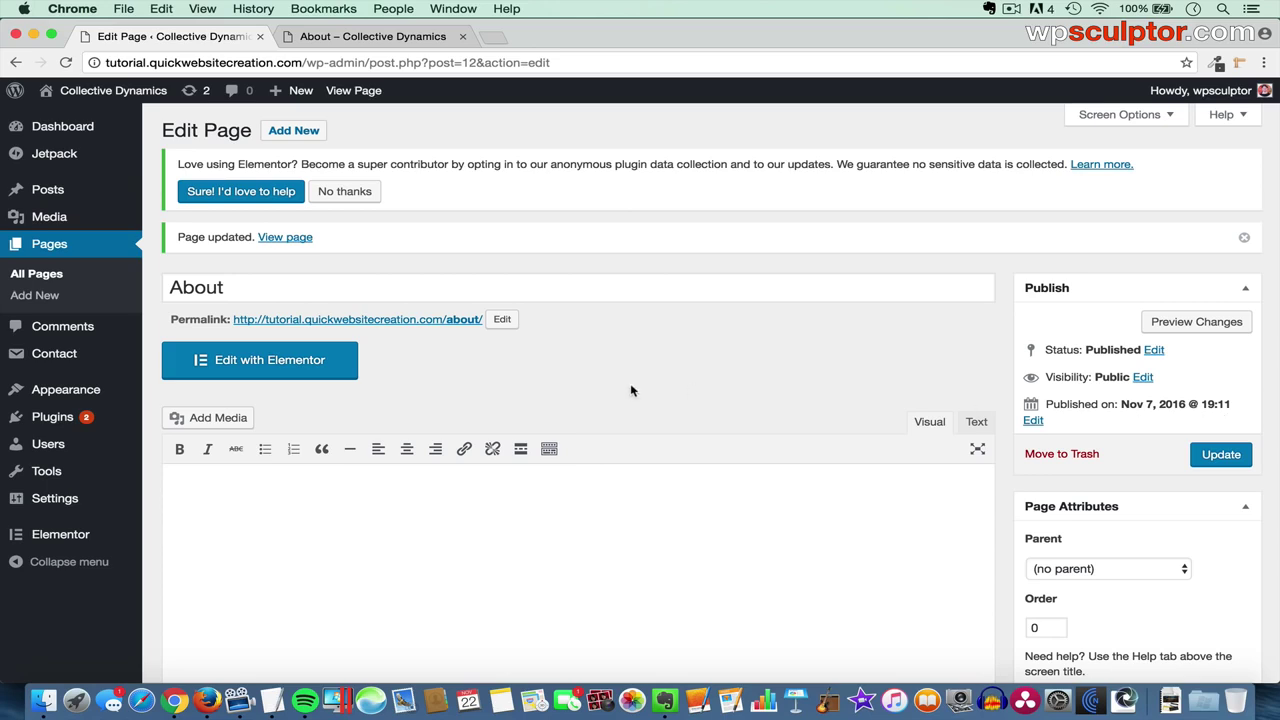
click(302, 366)
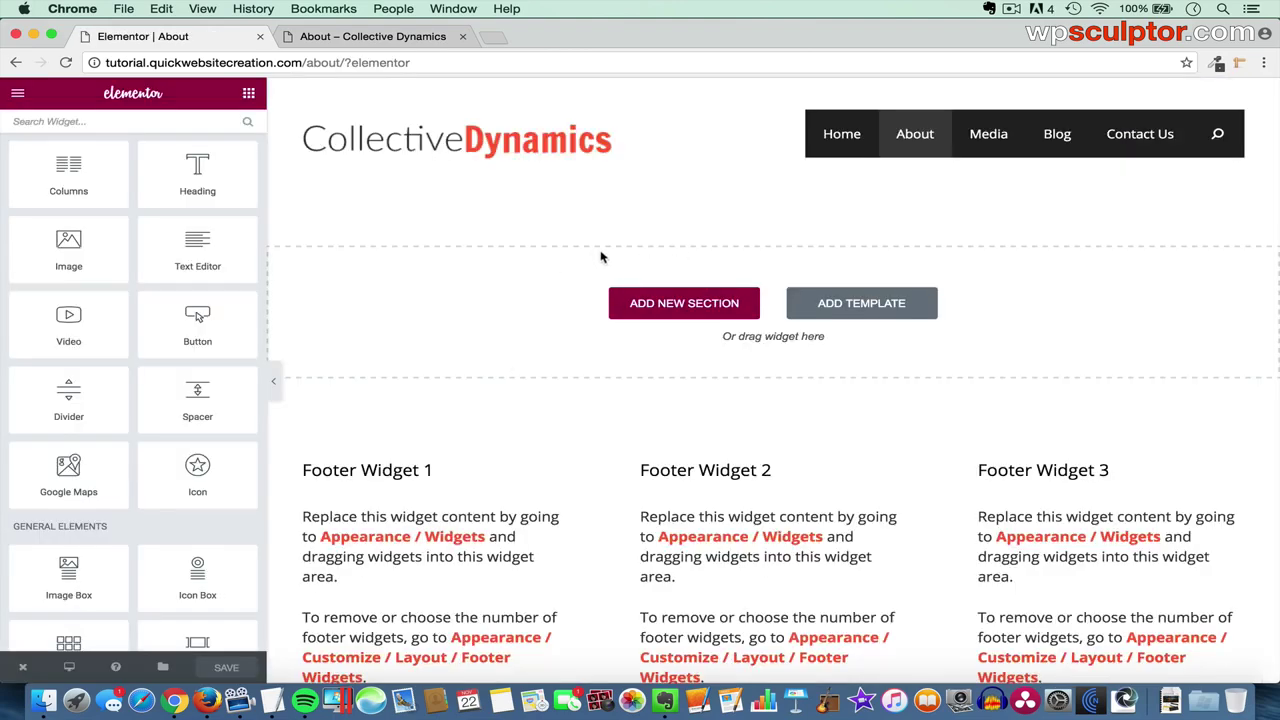
- Add a single-column section at the top of About and open its Edit Section panel
click(679, 305)
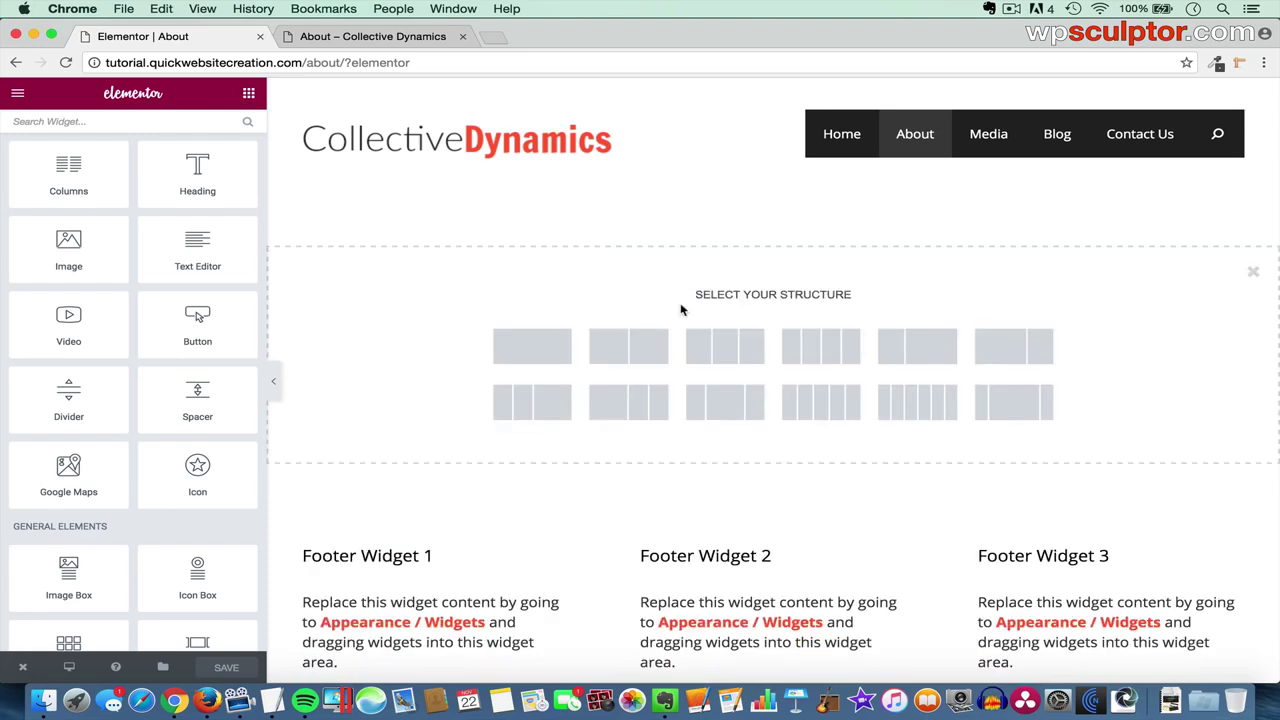
click(540, 346)
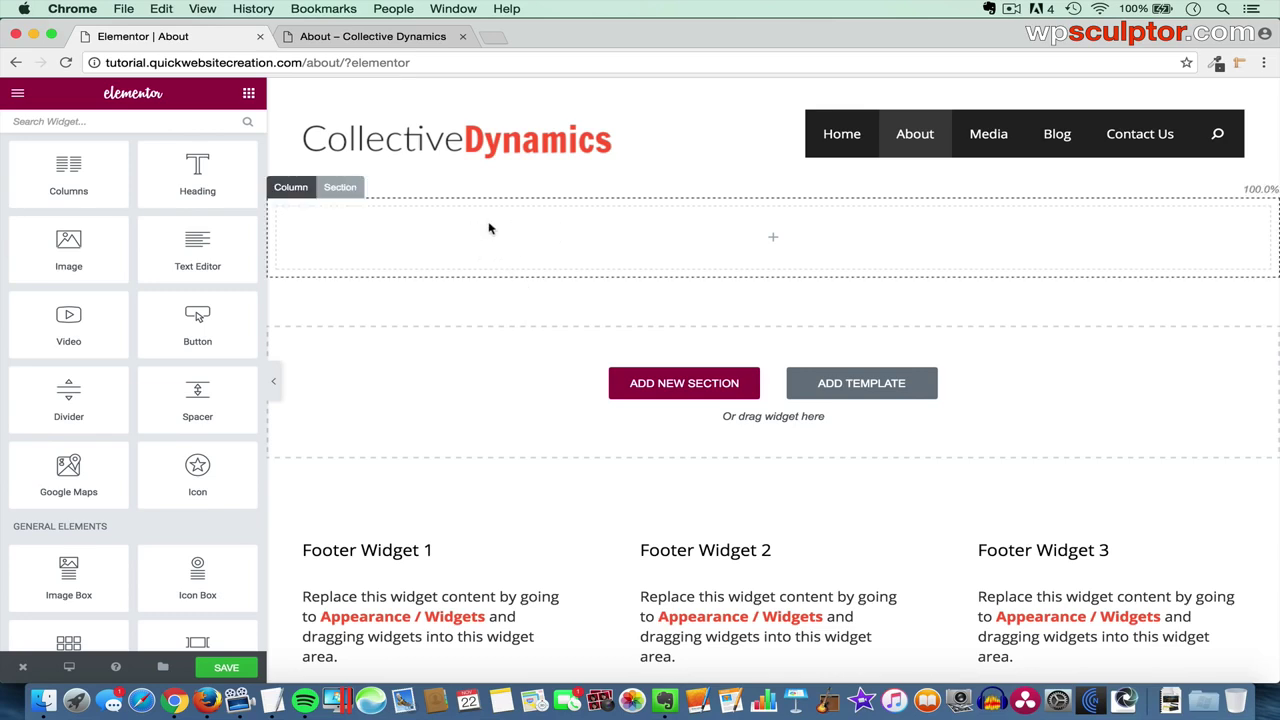
click(343, 190)
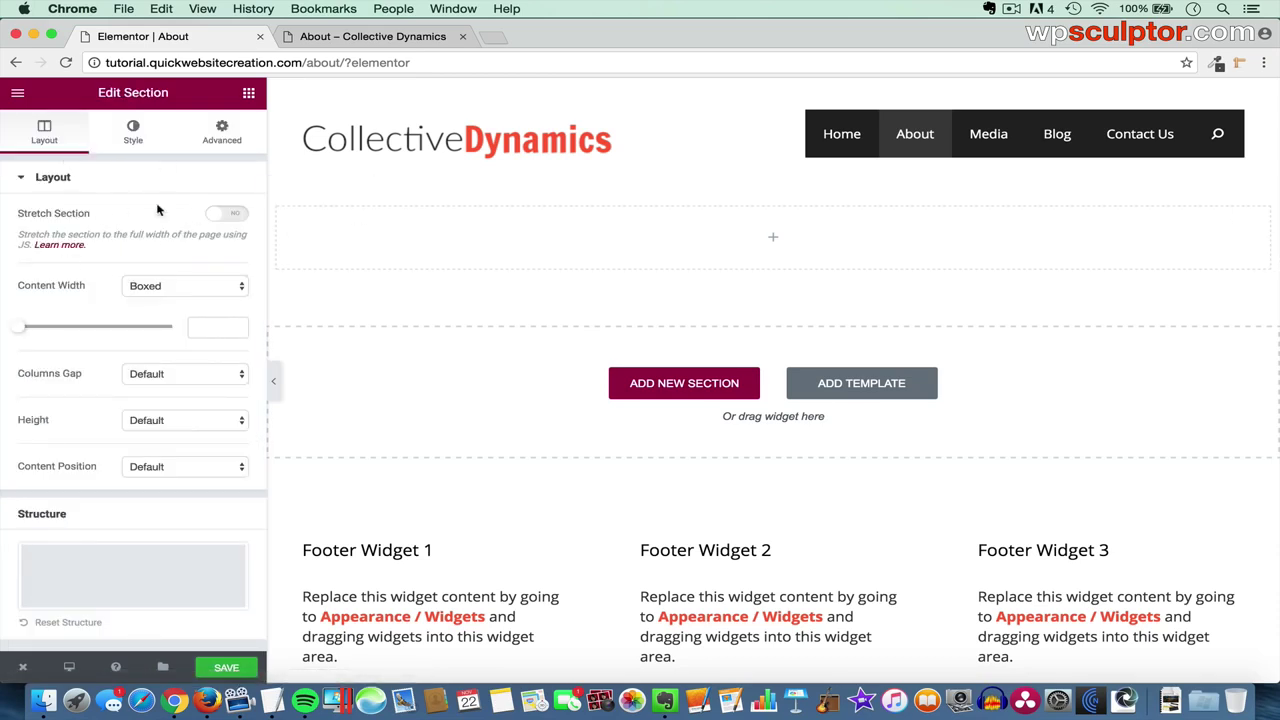
- Upload Our Team BG.jpg and set it as the top section's classic background image
click(133, 133)
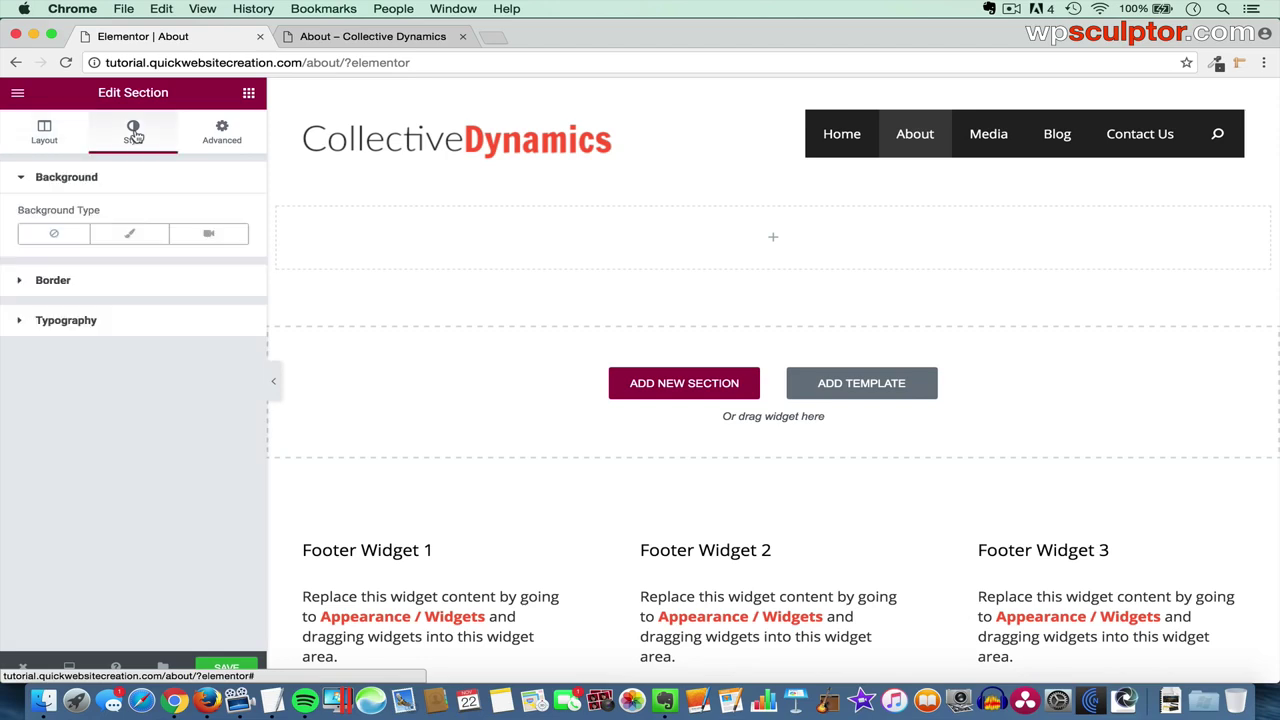
click(137, 241)
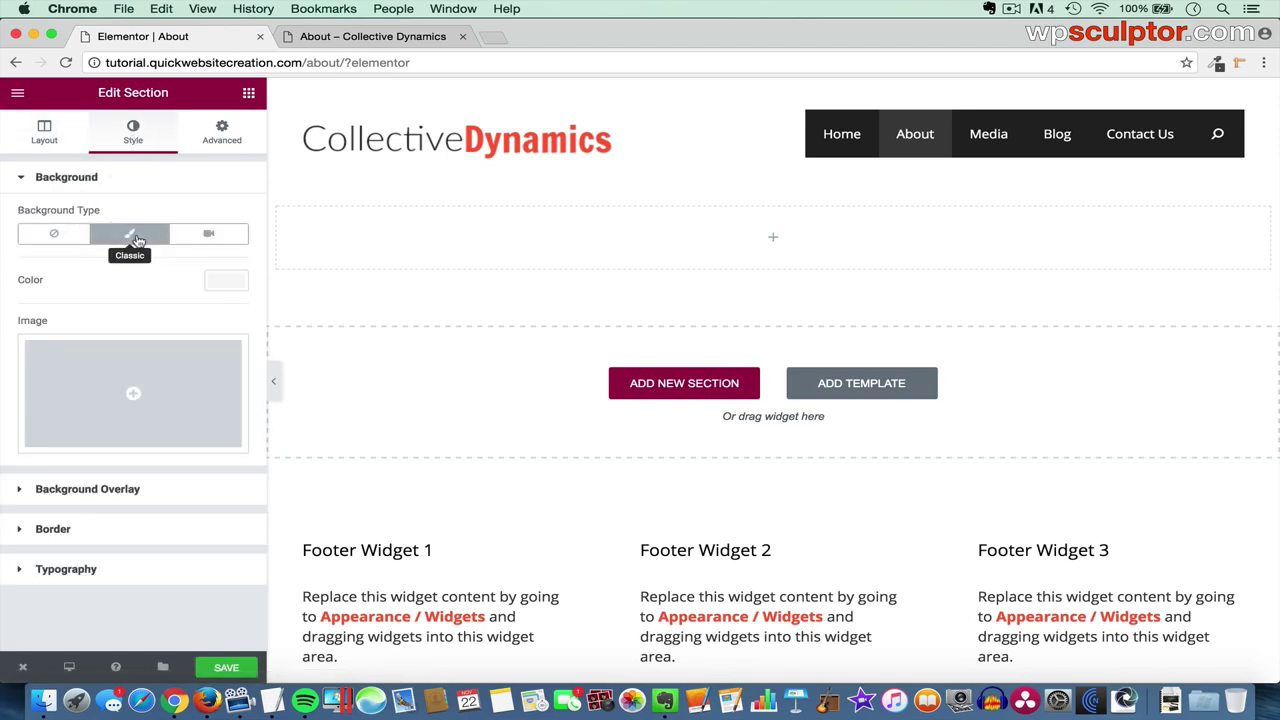
click(137, 396)
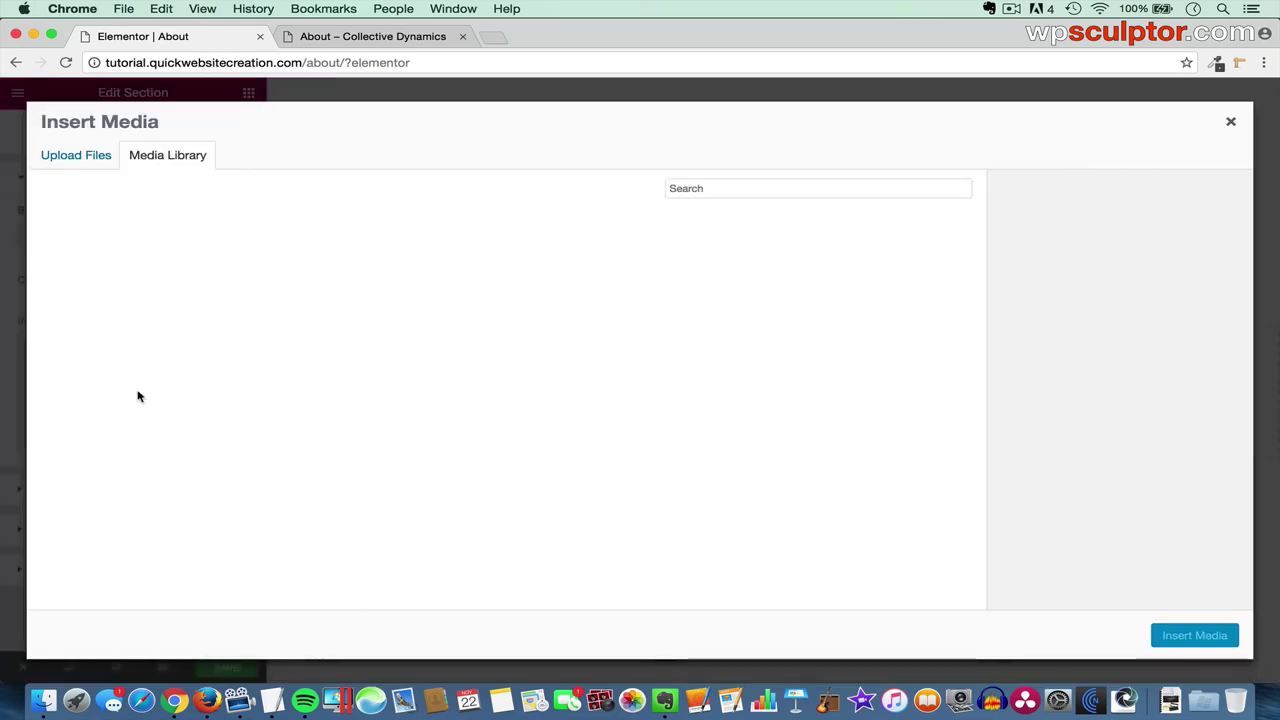
click(84, 157)
click(638, 382)
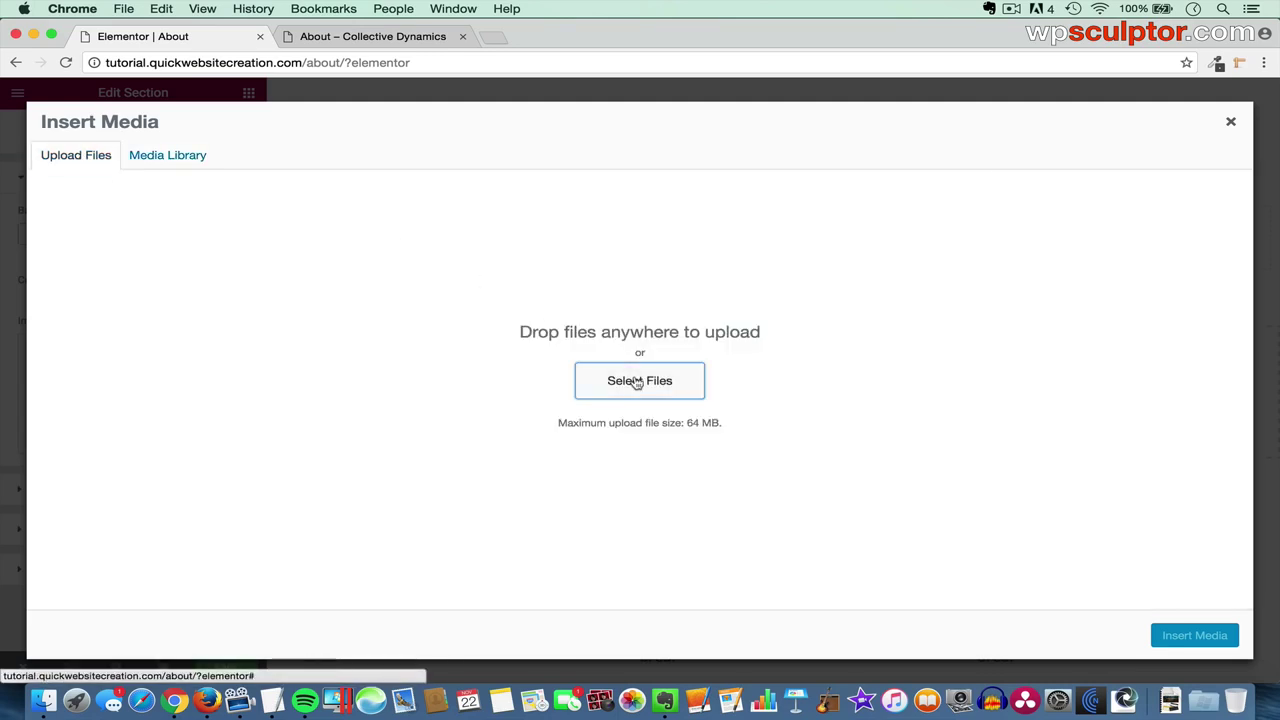
click(783, 122)
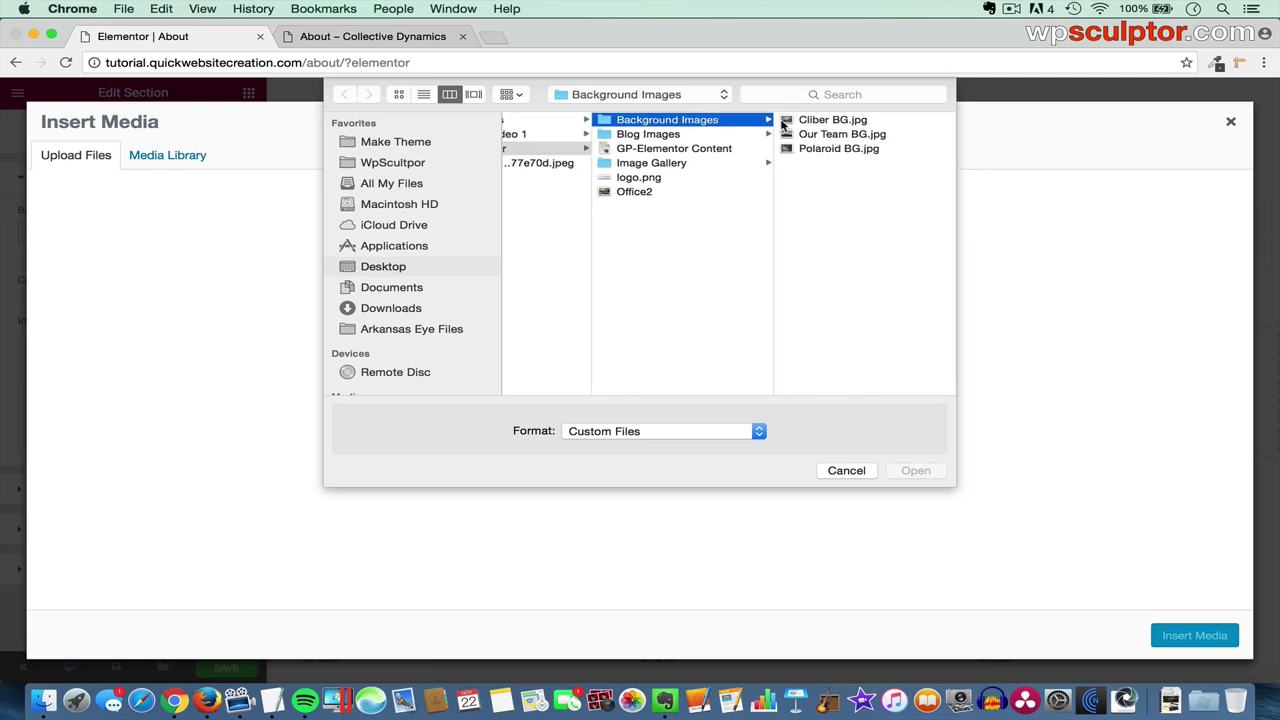
click(831, 136)
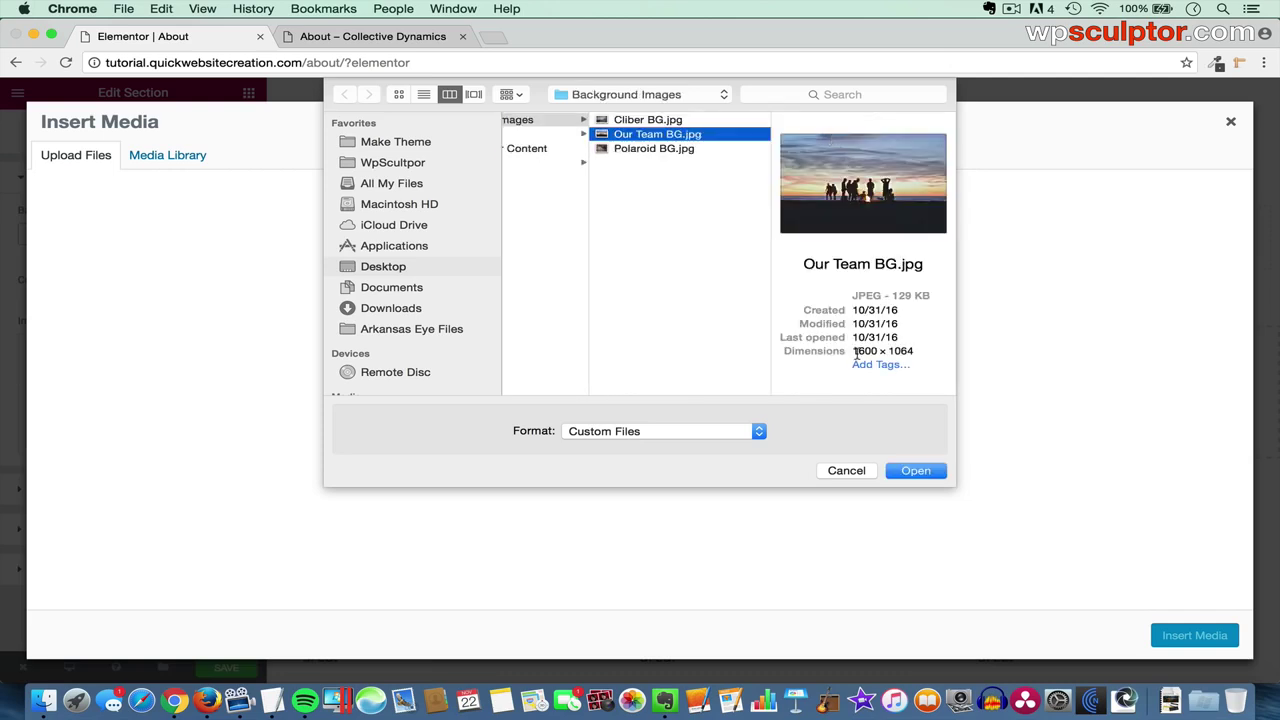
click(927, 475)
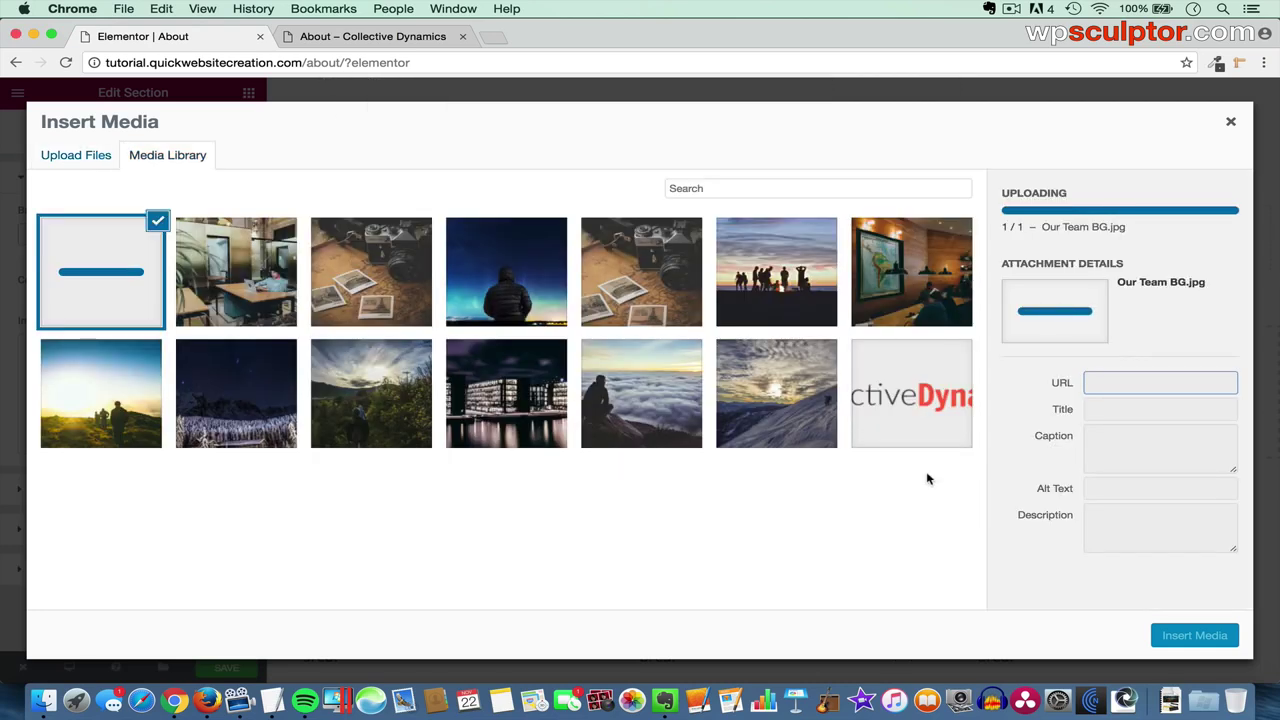
click(1194, 637)
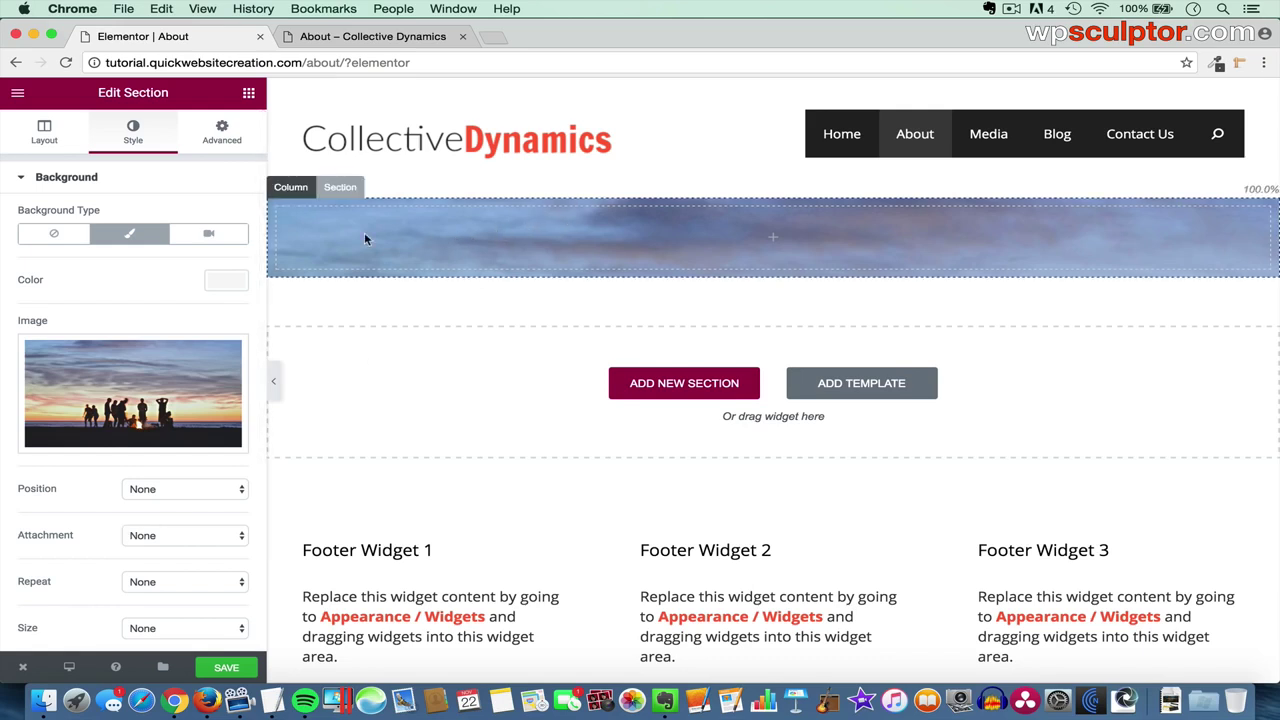
click(248, 96)
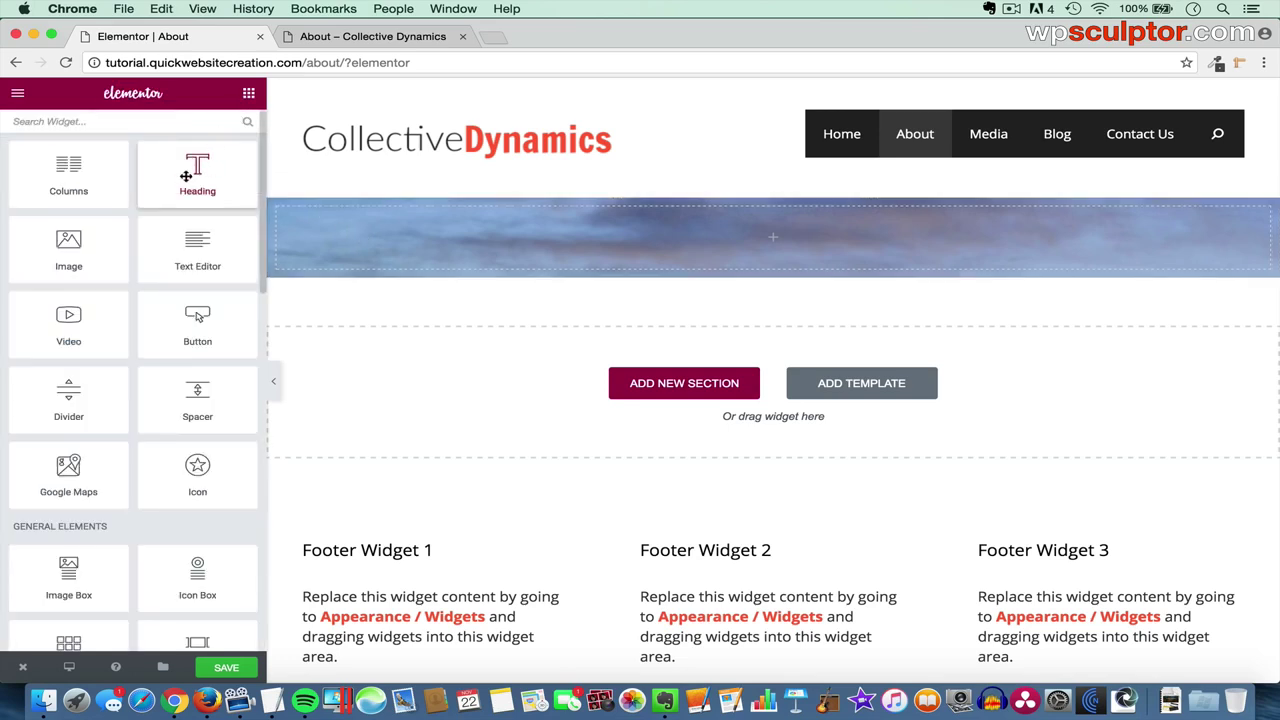
- Add a white 'Who We Are' heading to the photo section
drag(188, 177, 679, 245)
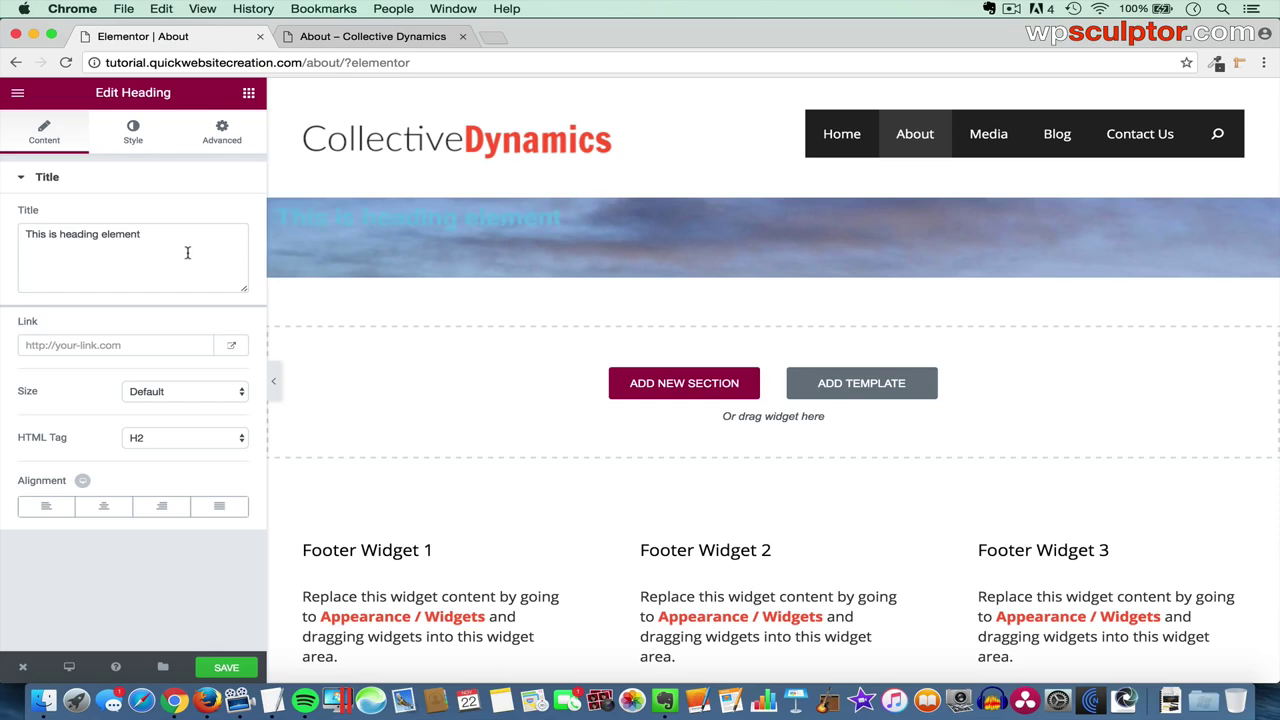
drag(187, 253, 22, 233)
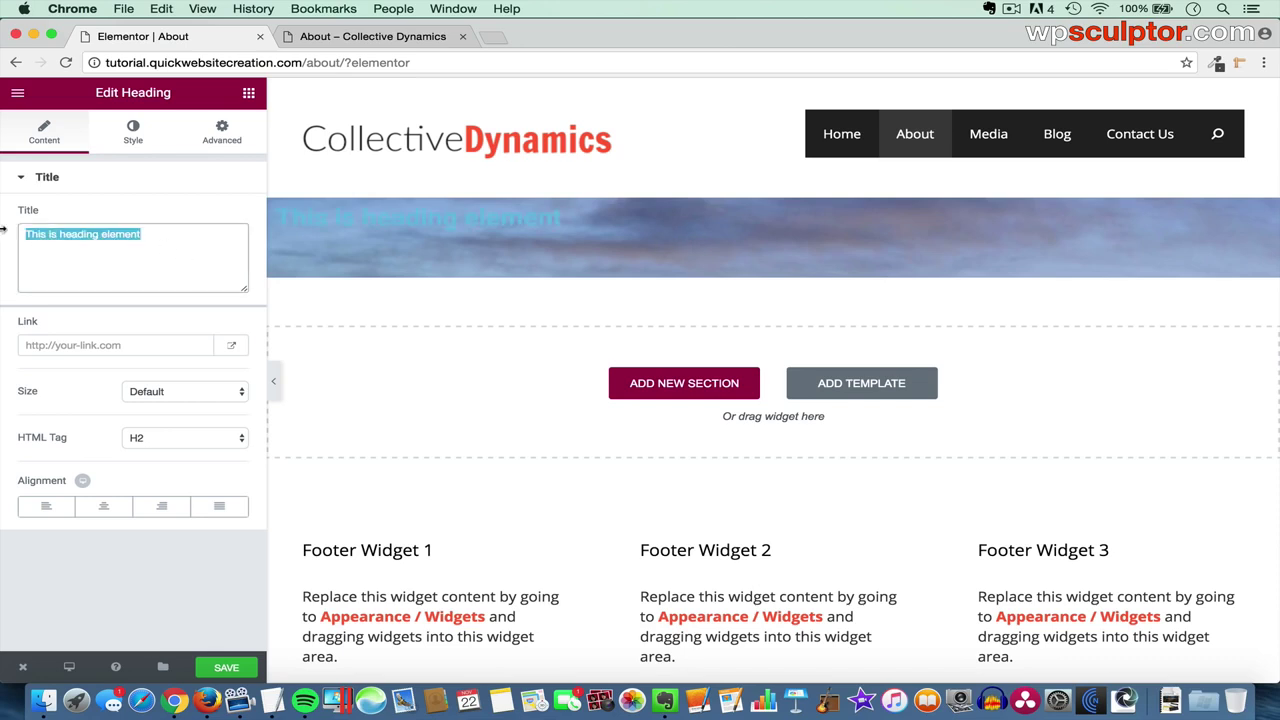
text(Who We Are)
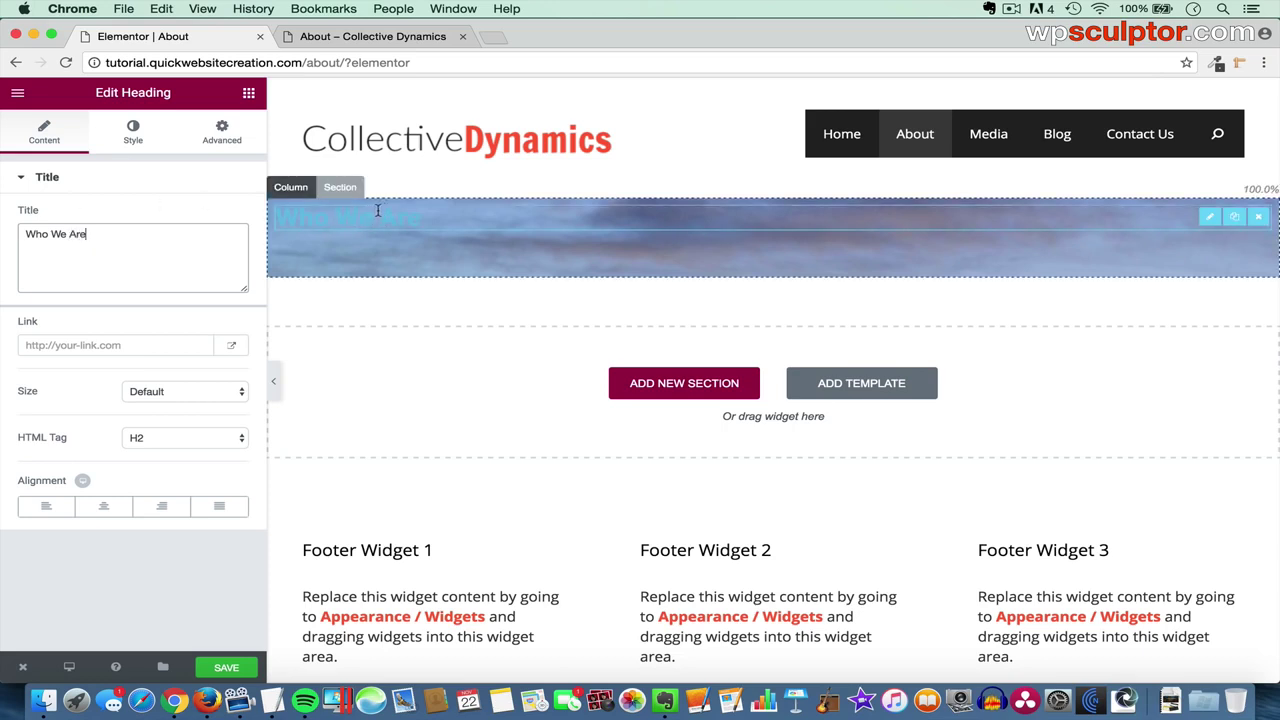
click(134, 134)
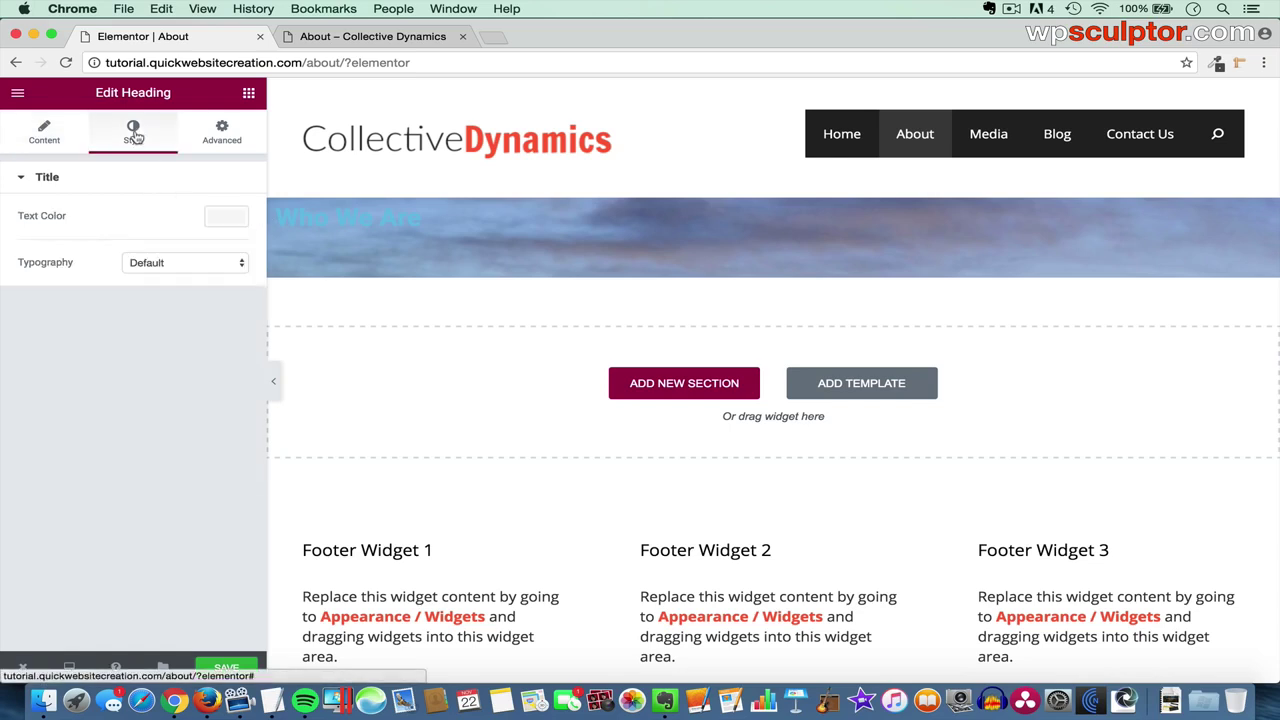
click(223, 221)
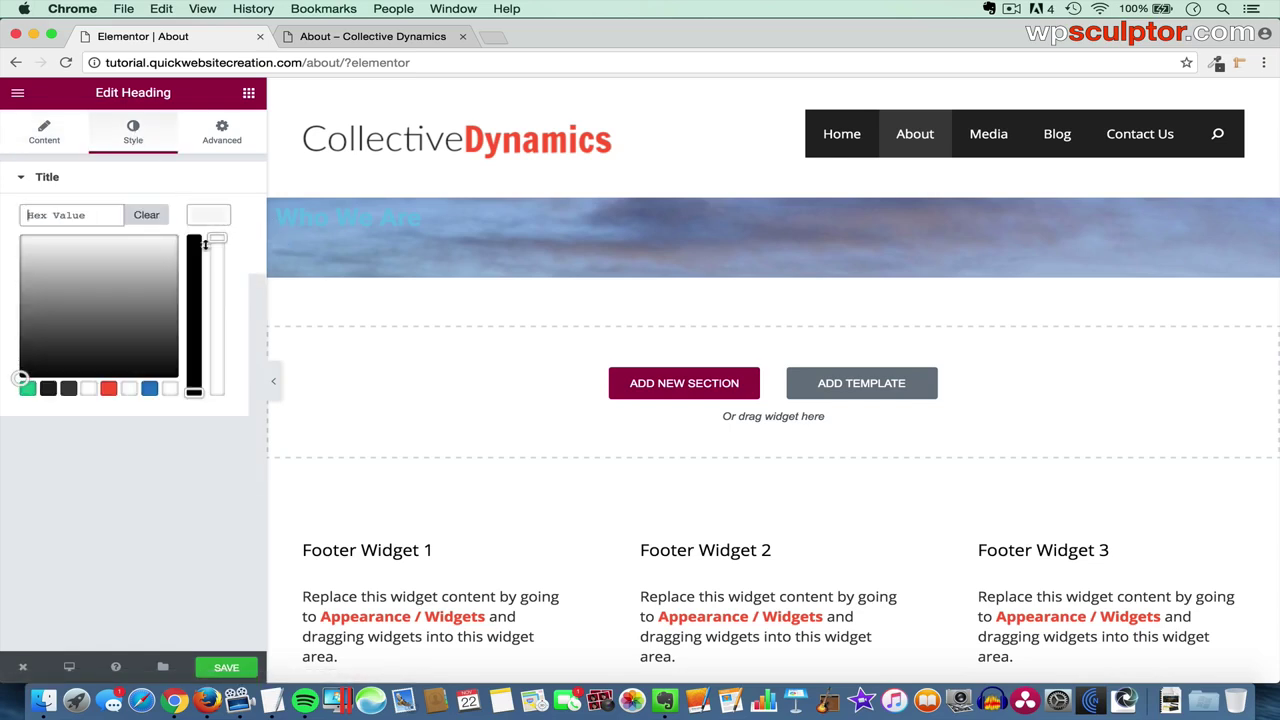
click(89, 390)
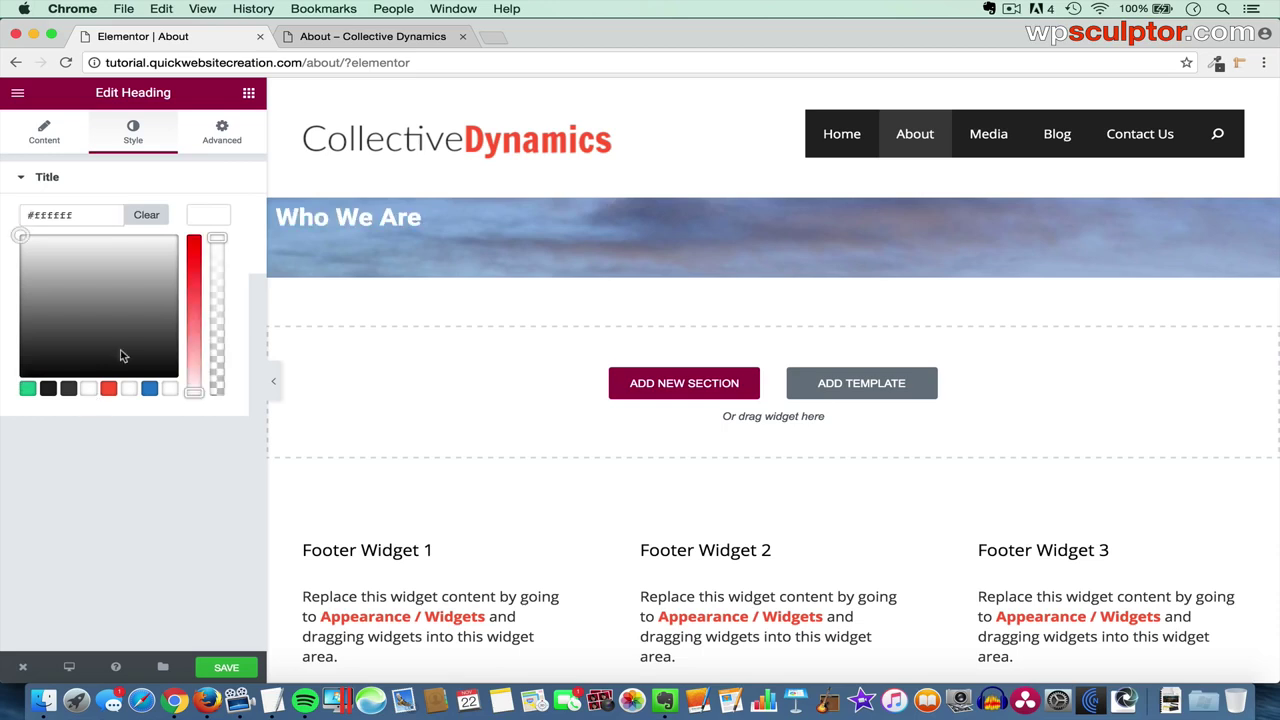
click(216, 222)
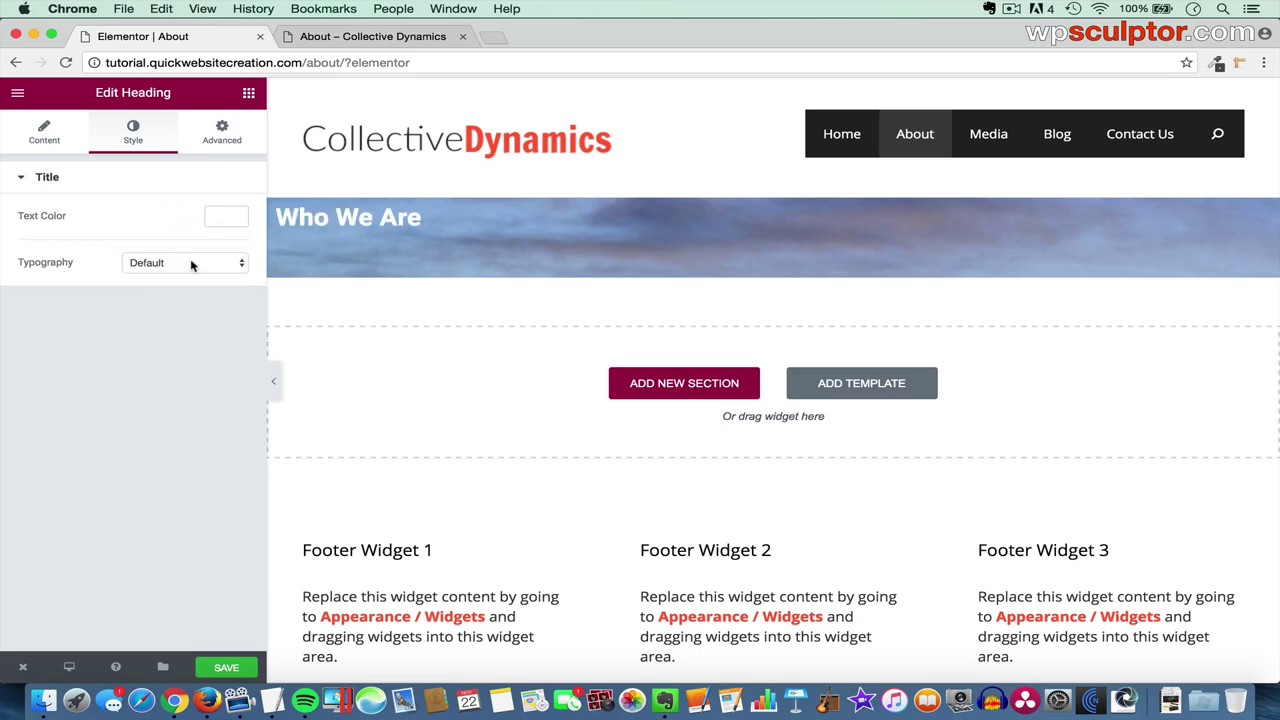
- Set the heading font to Amatica SC at 114 px and centre it
click(192, 263)
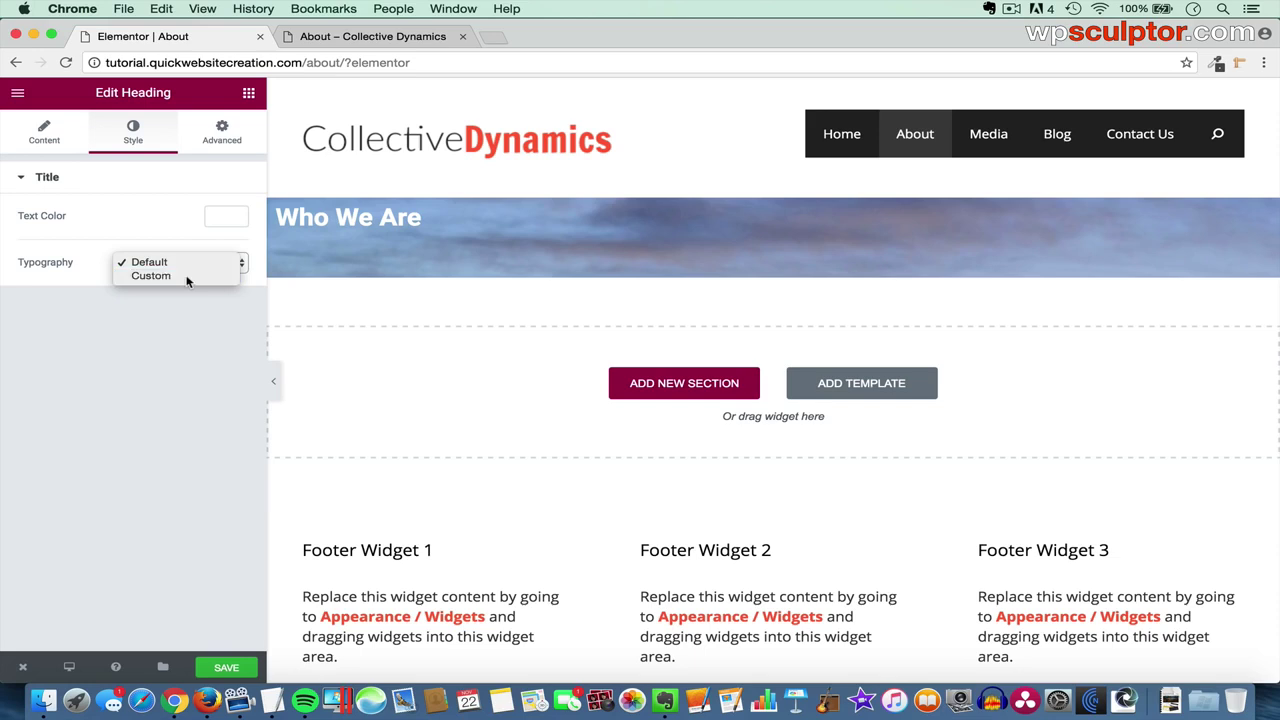
click(188, 277)
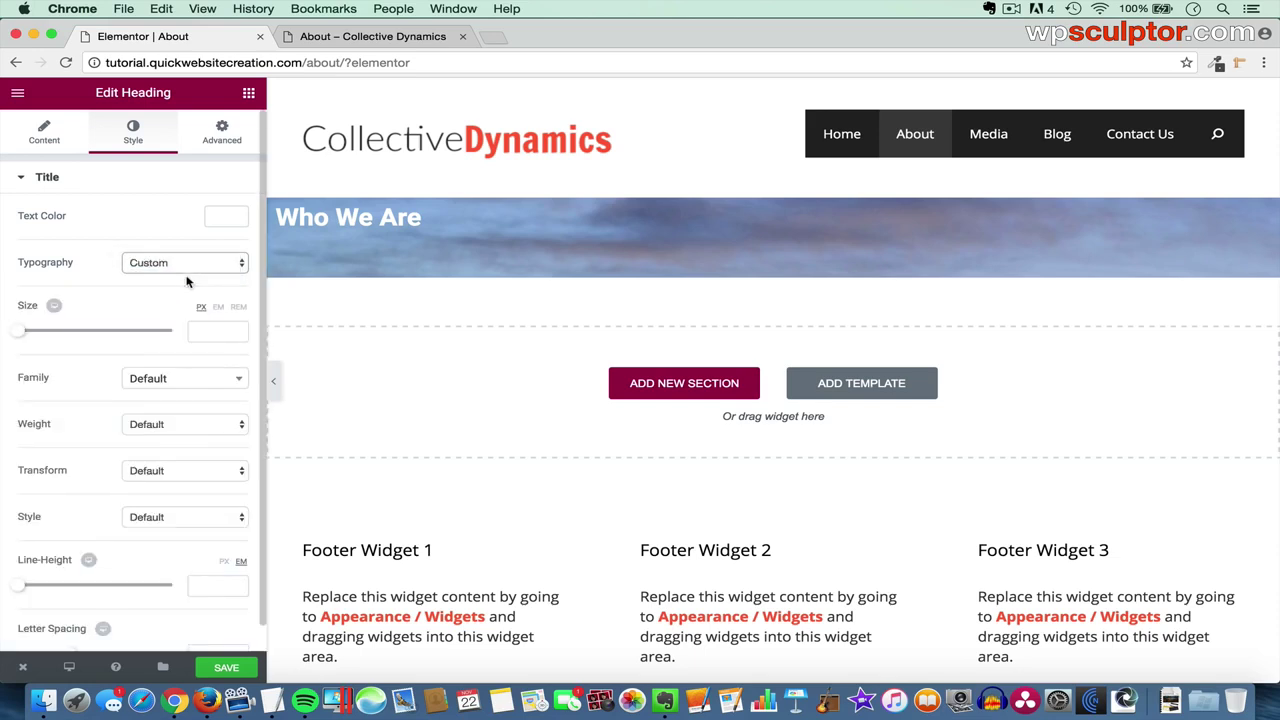
click(166, 379)
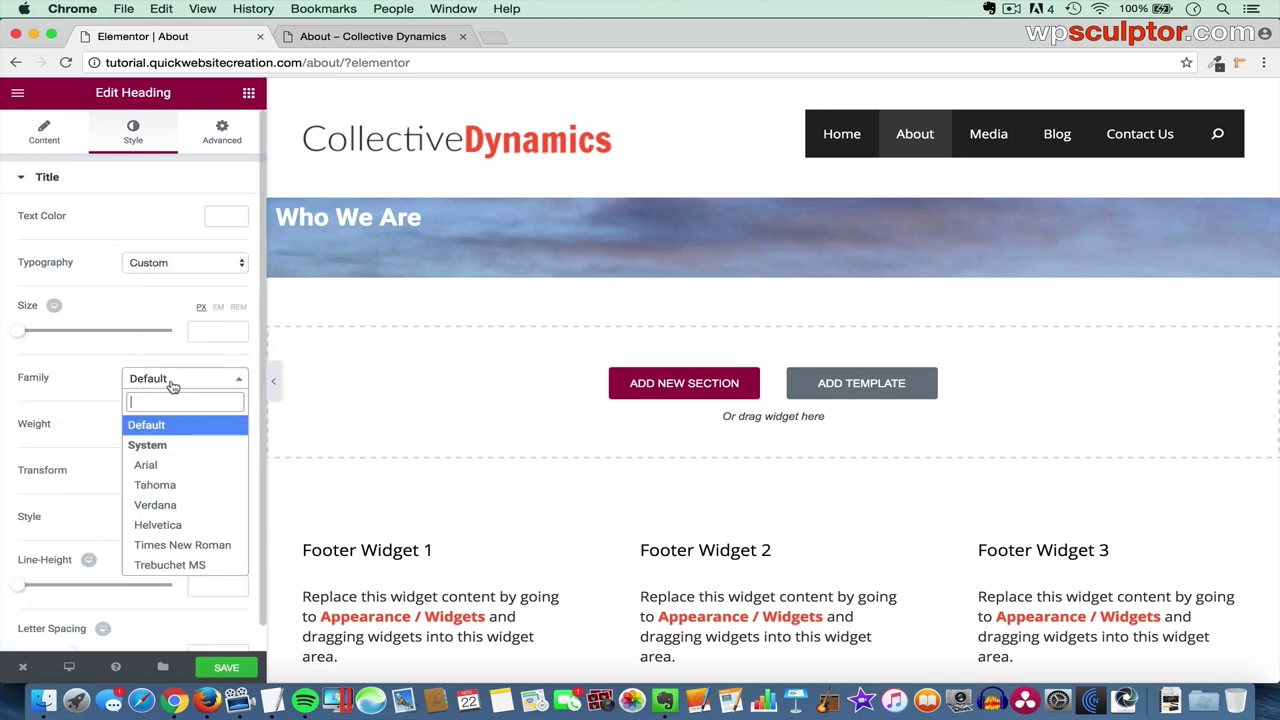
text(amat)
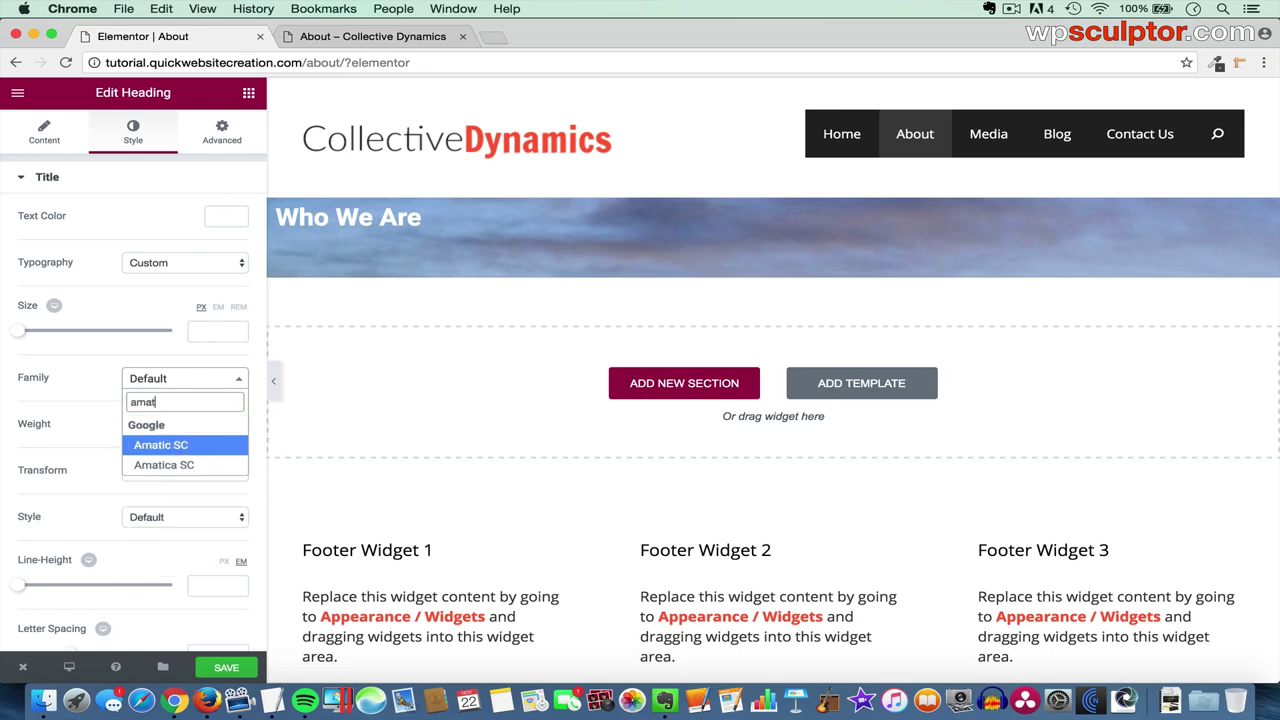
text(ica)
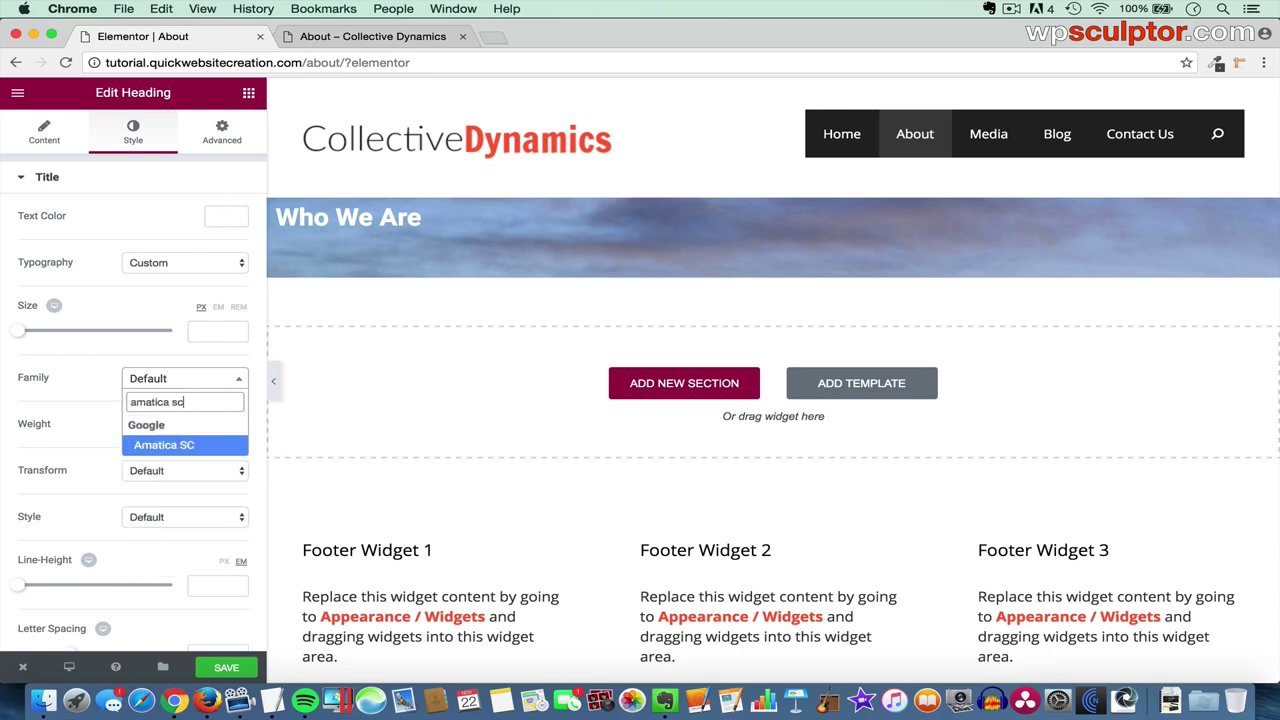
text( sc)
click(183, 446)
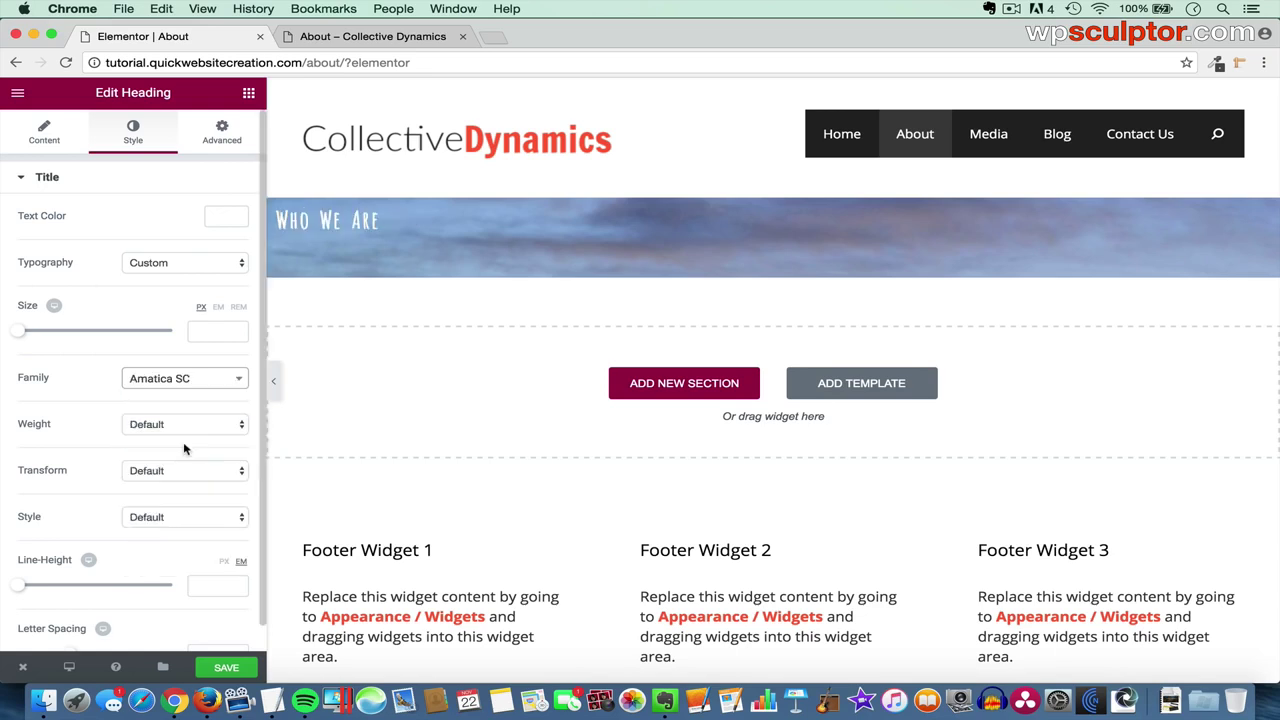
click(211, 332)
text(1)
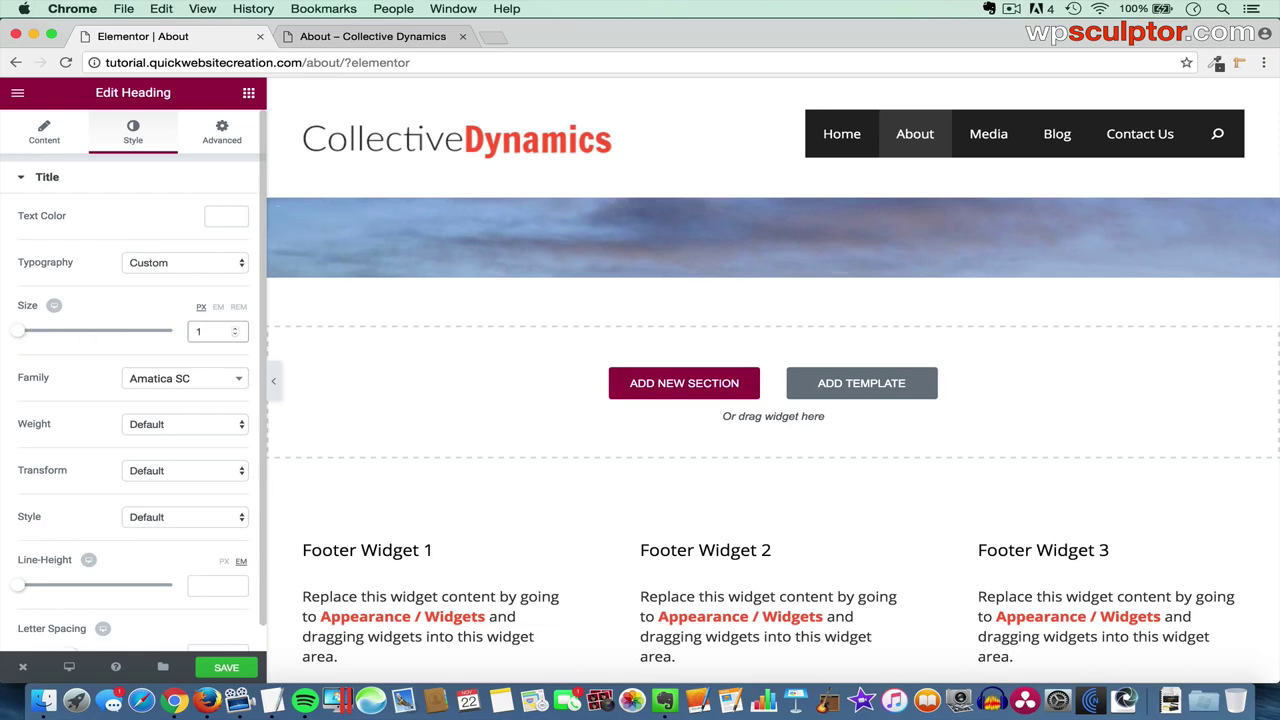
text(14)
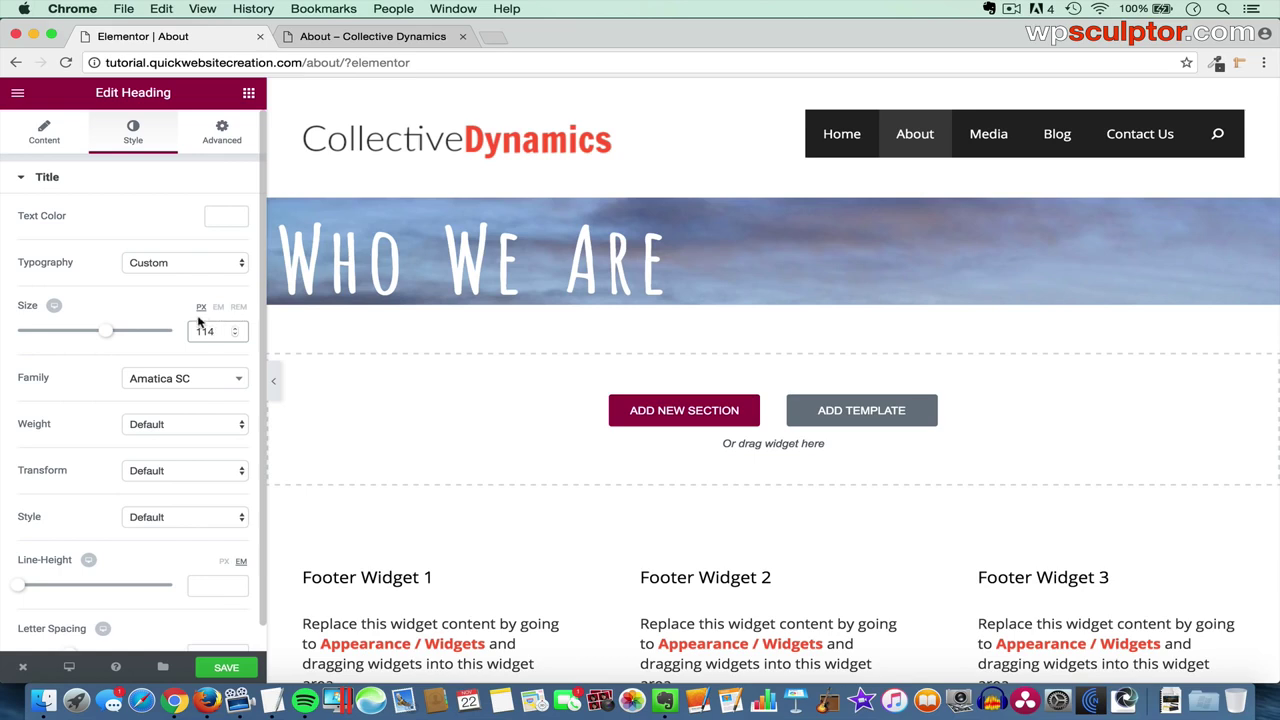
click(46, 138)
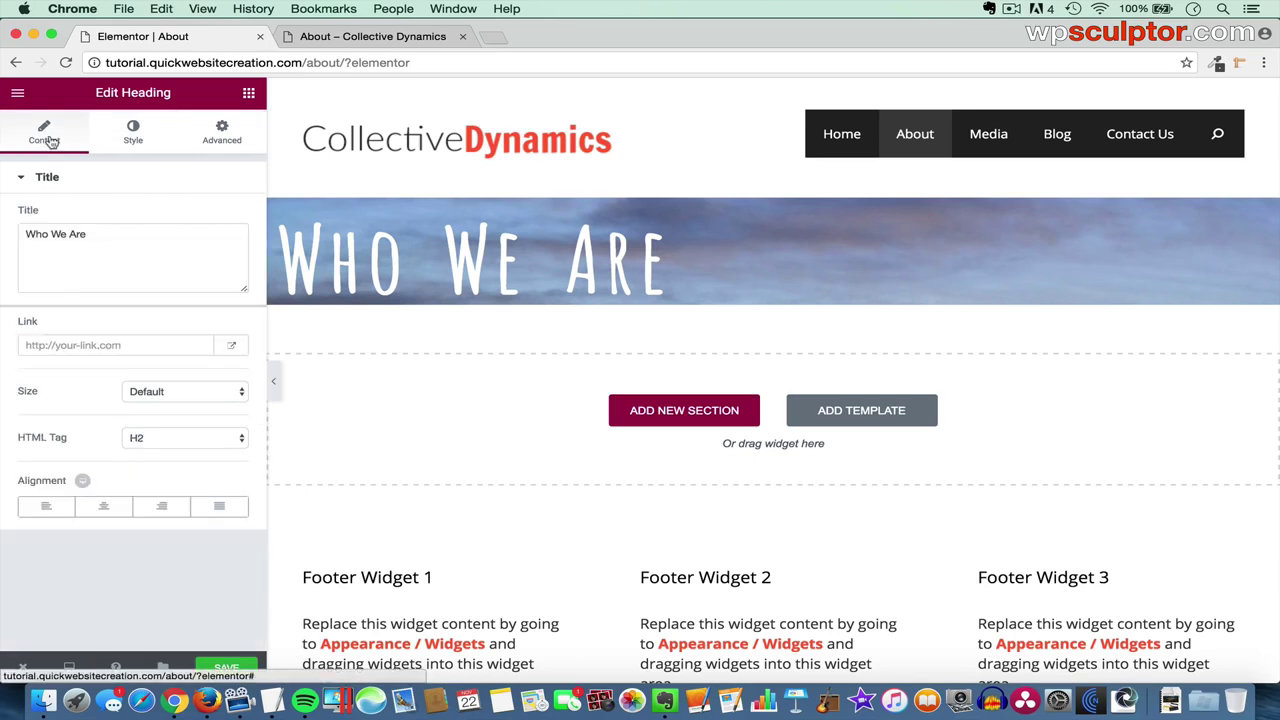
click(106, 510)
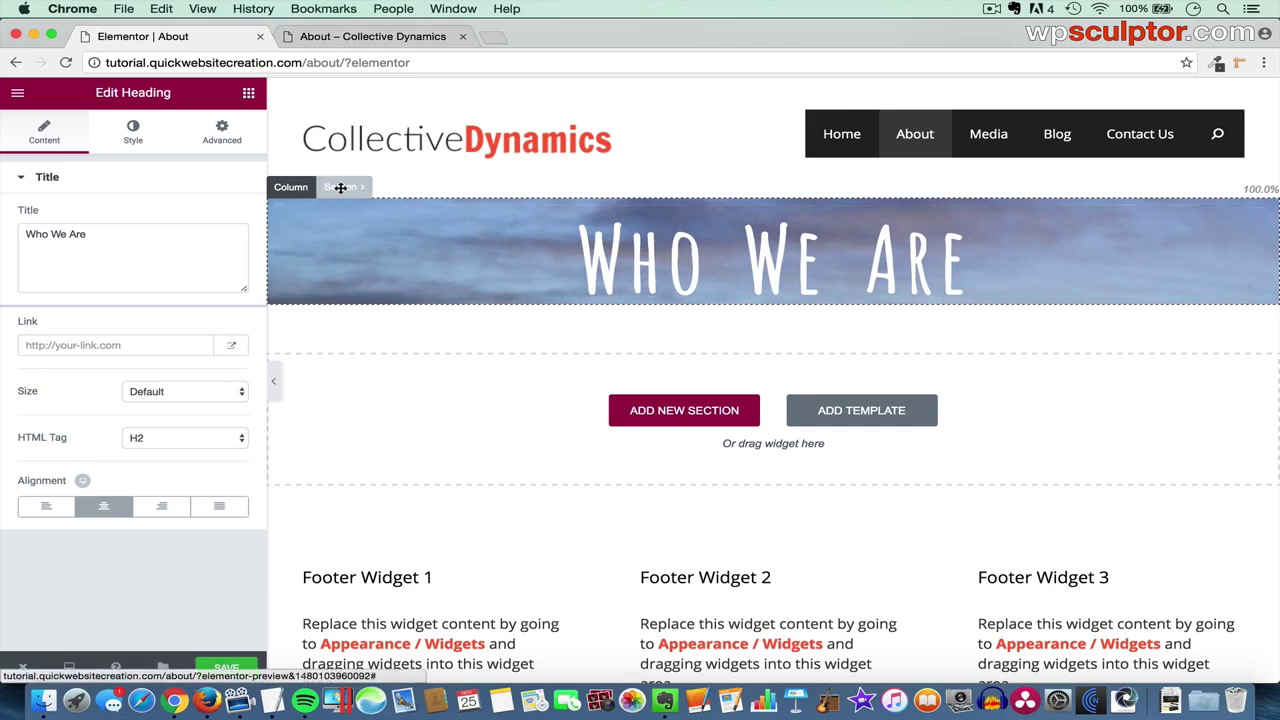
click(341, 187)
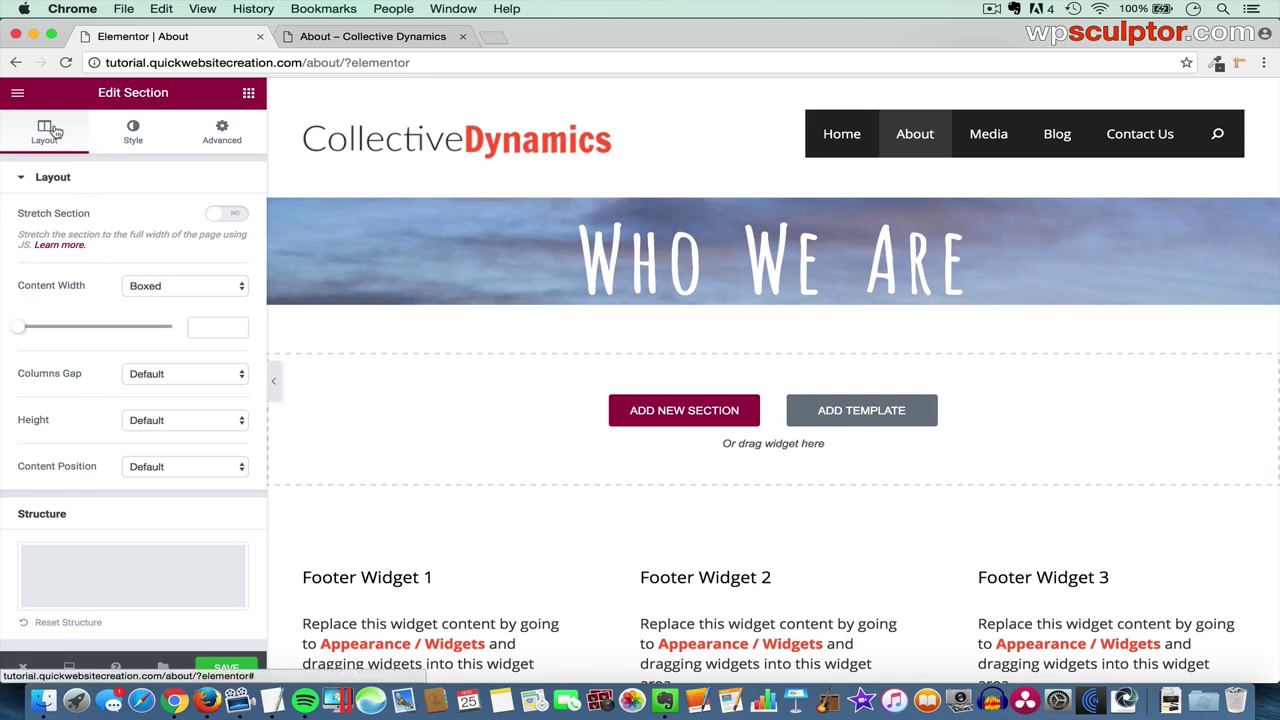
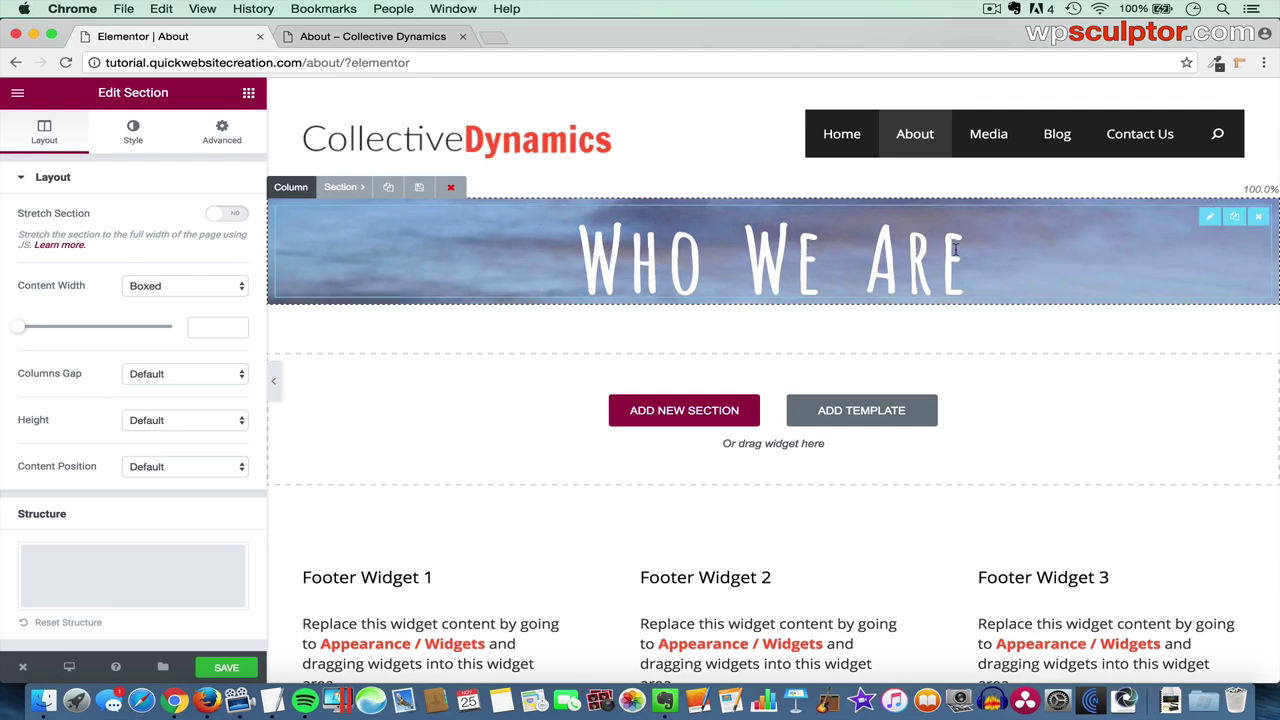
- Give the banner a 400 minimum height and a Fixed, Cover-sized background photo
click(166, 424)
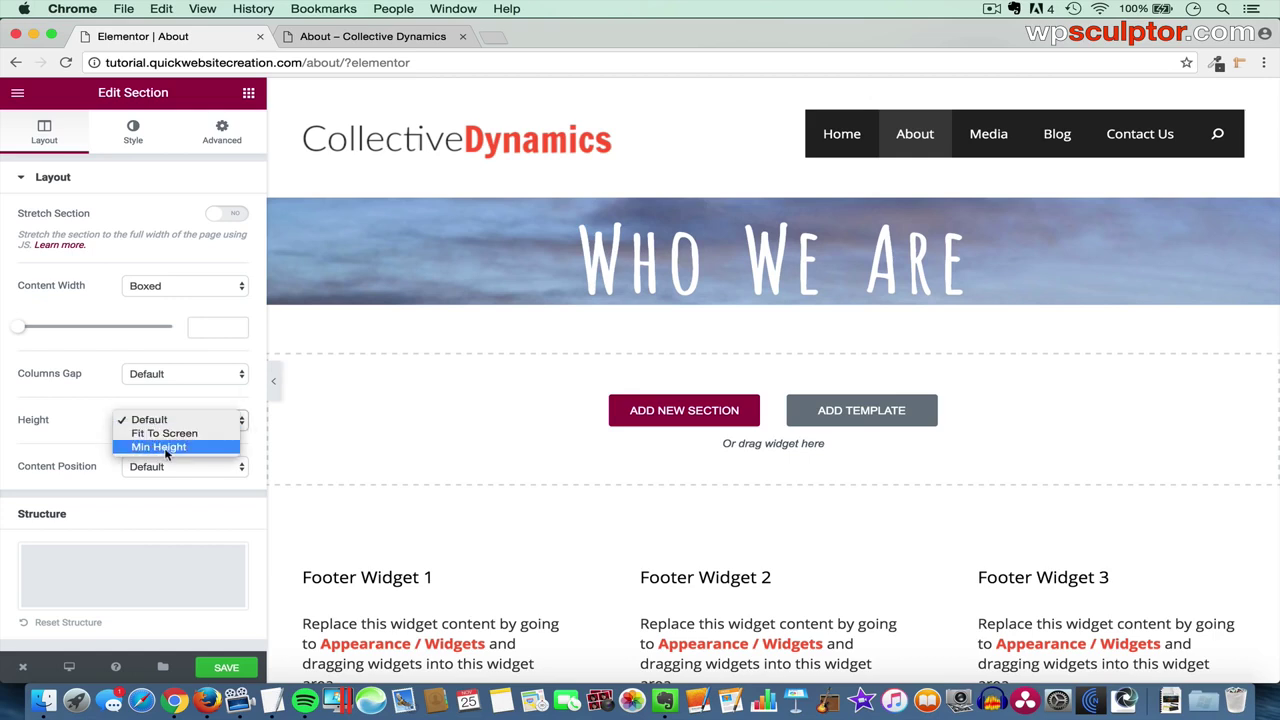
click(166, 448)
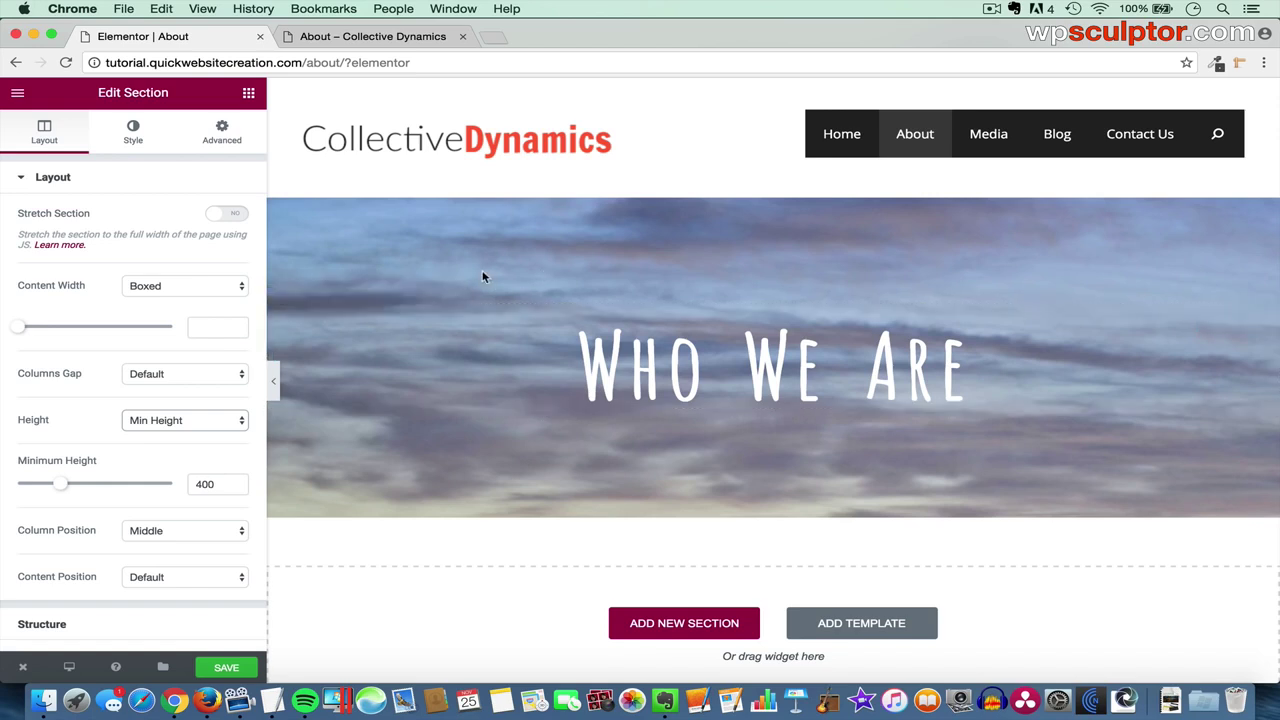
click(137, 134)
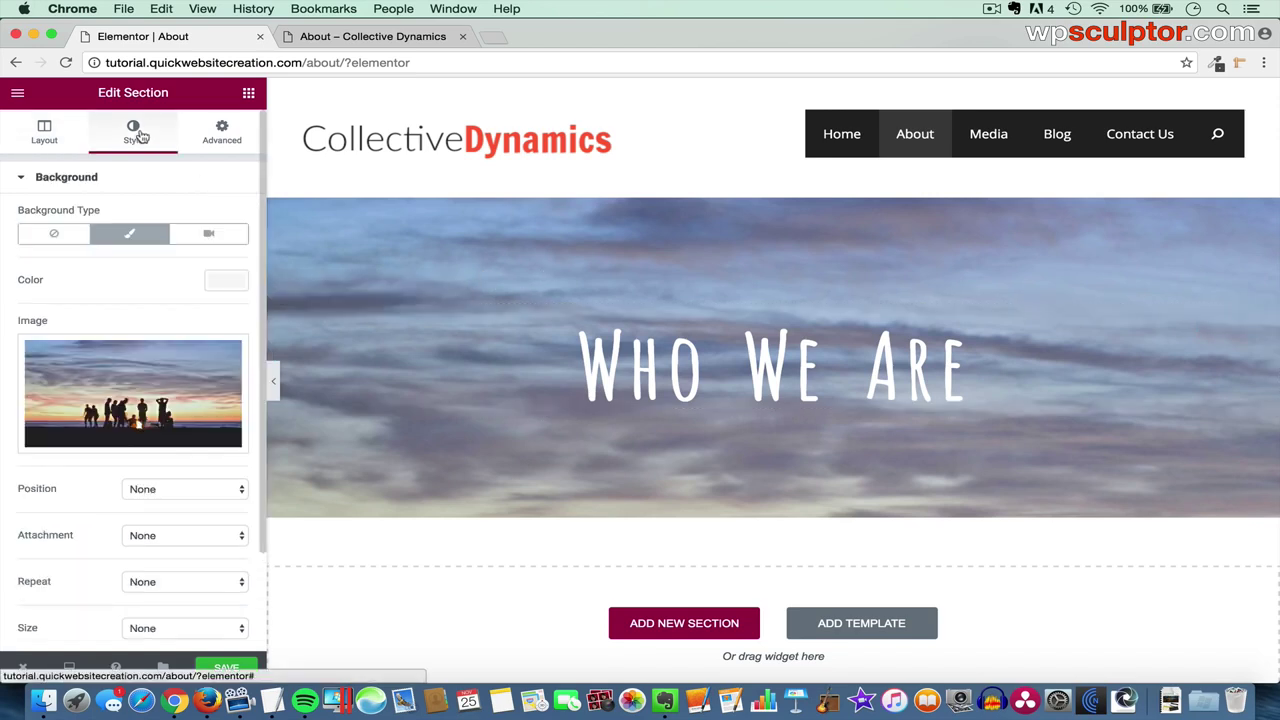
mouse_move(110, 386)
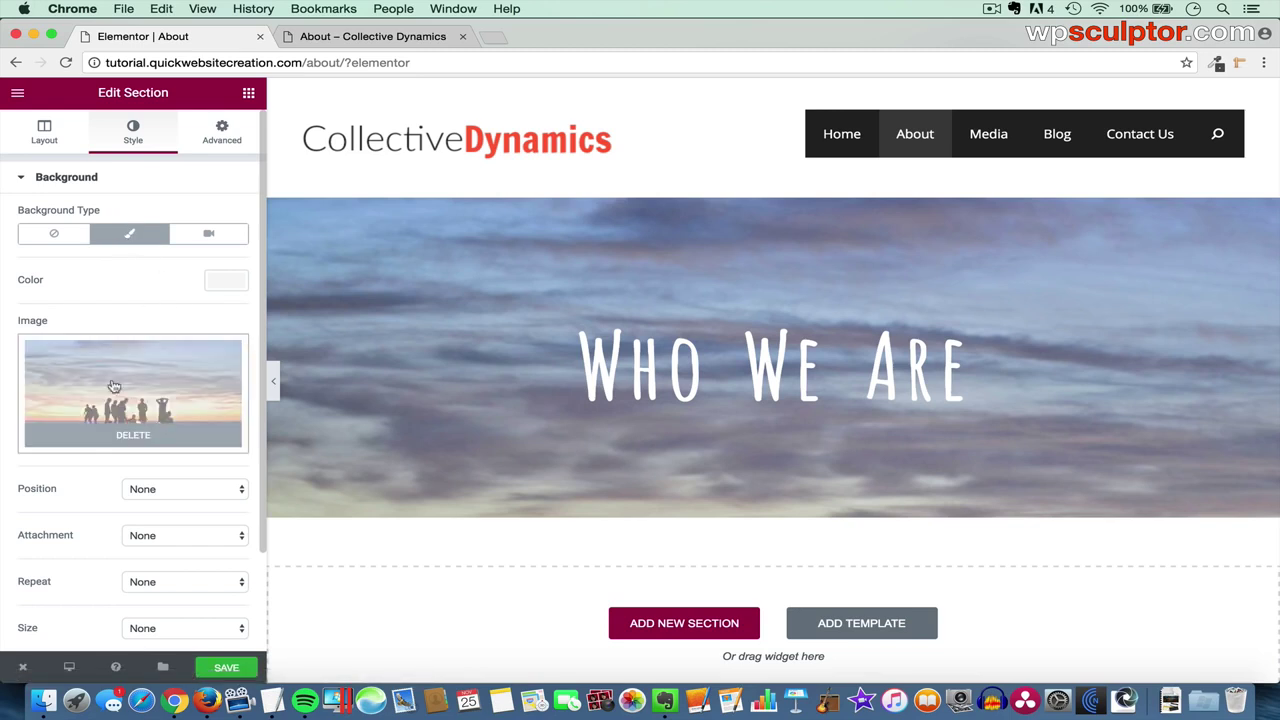
scroll(100, 503, down, 3)
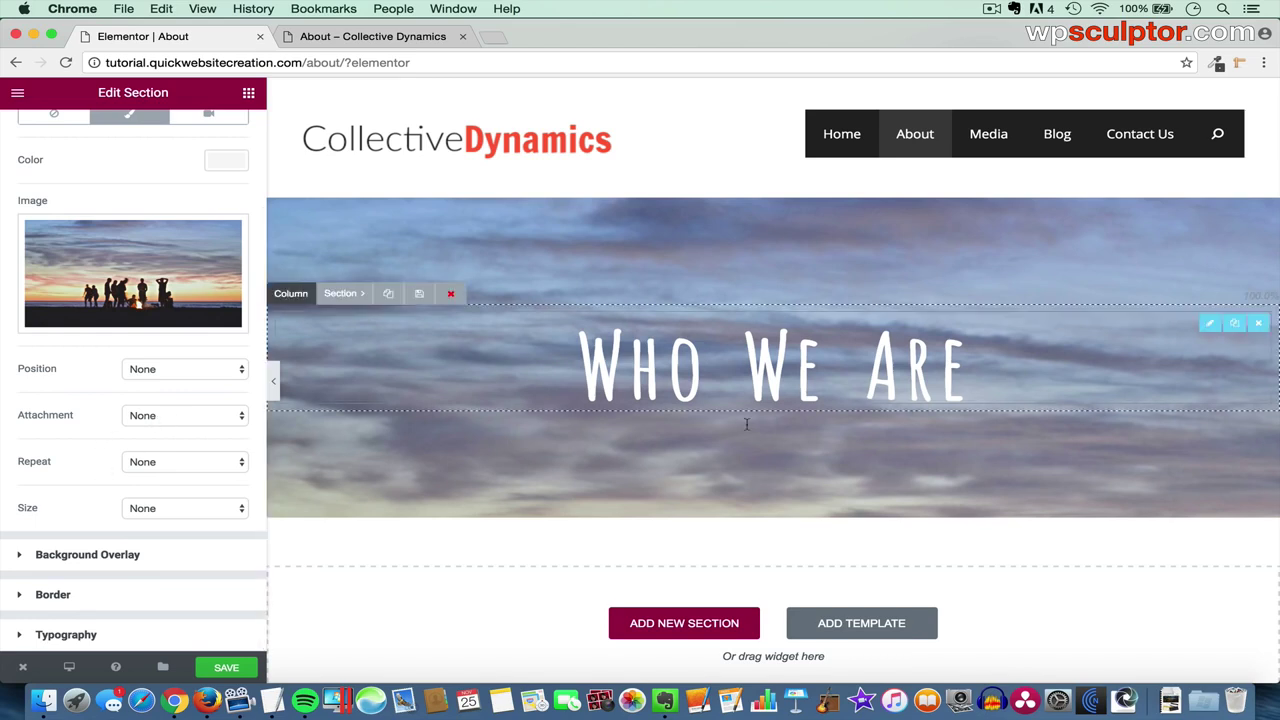
scroll(757, 437, down, 2)
scroll(757, 438, up, 2)
scroll(757, 437, up, 1)
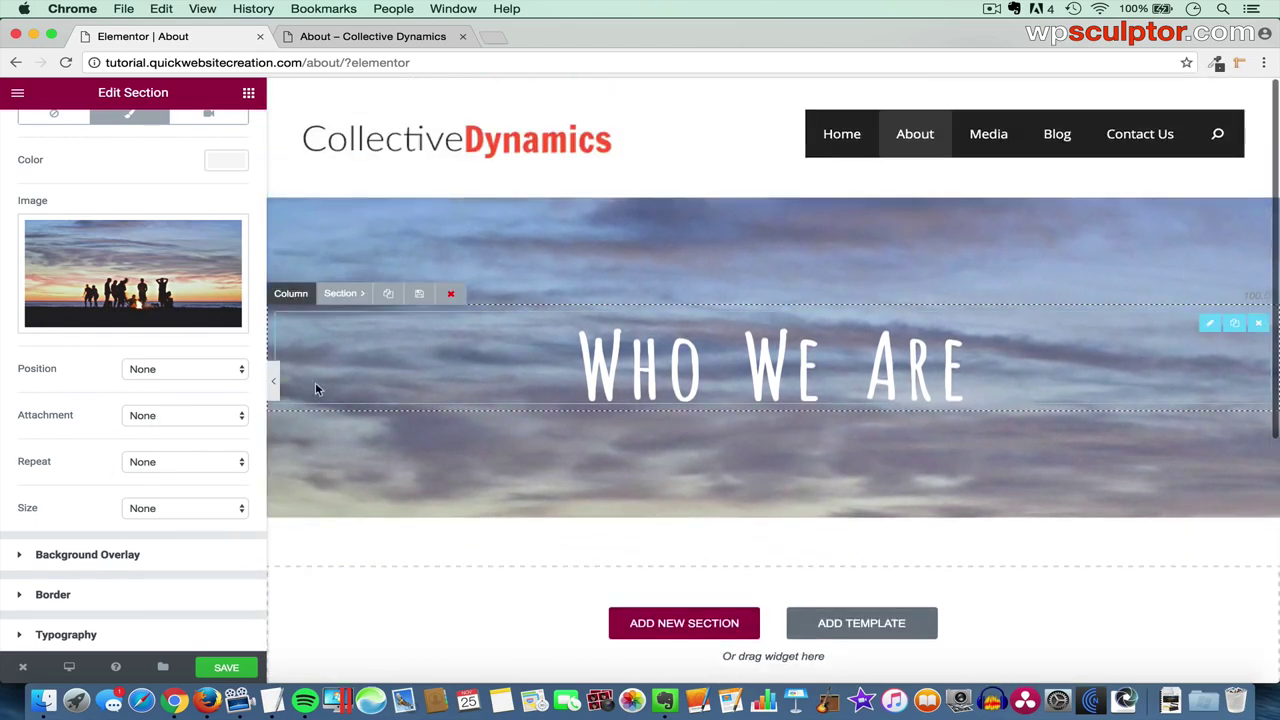
click(190, 420)
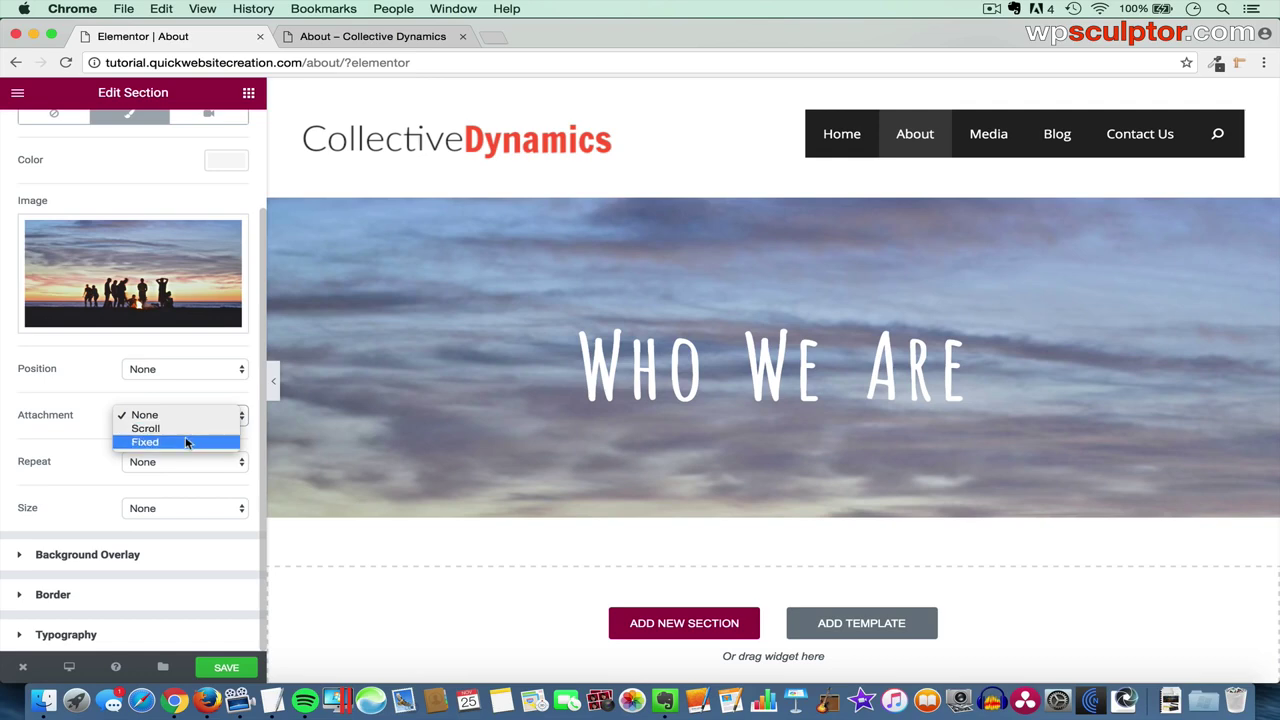
click(186, 441)
scroll(762, 456, down, 3)
scroll(762, 456, up, 3)
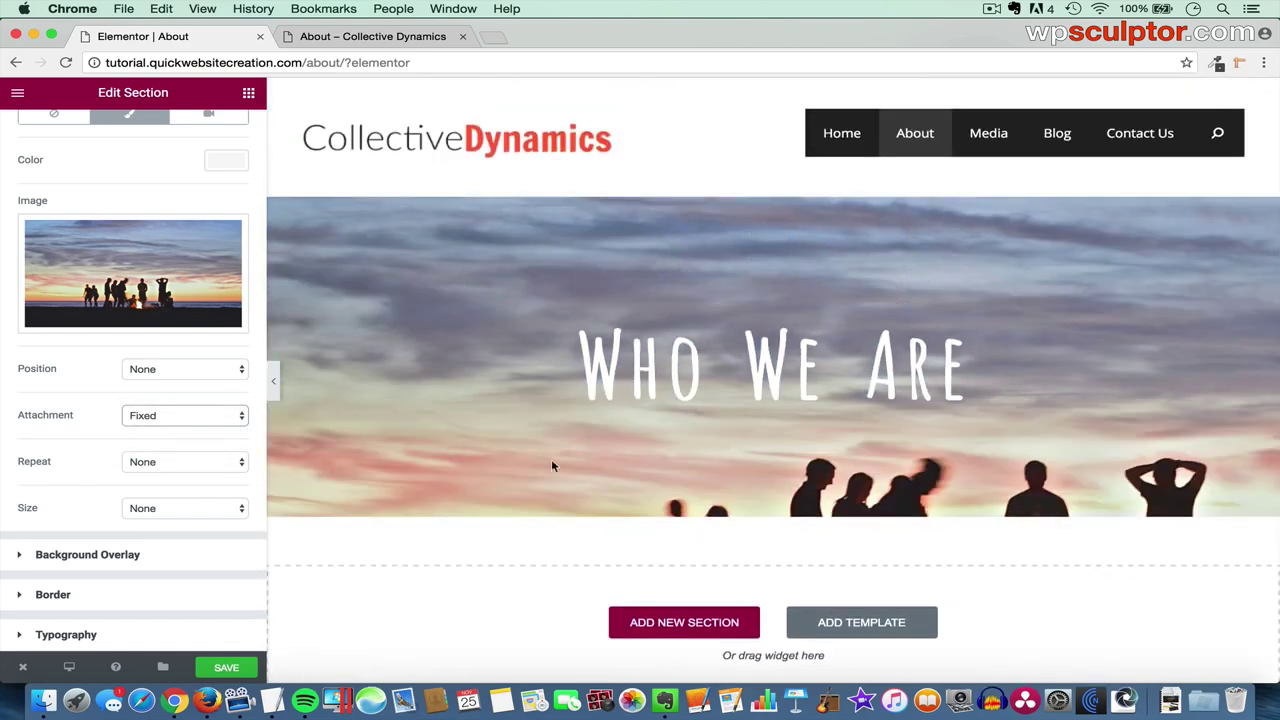
click(185, 513)
click(181, 537)
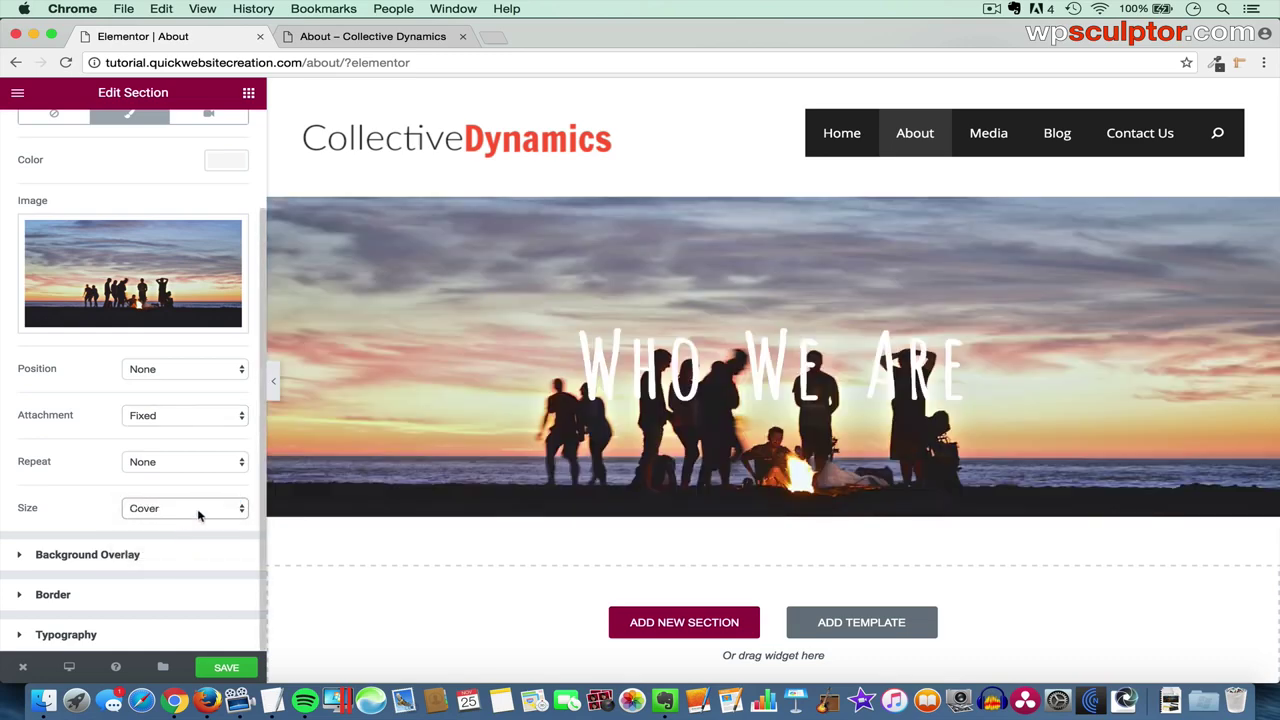
- Set the background photo position to Bottom Center, previewing the banner full-width before and after
click(274, 380)
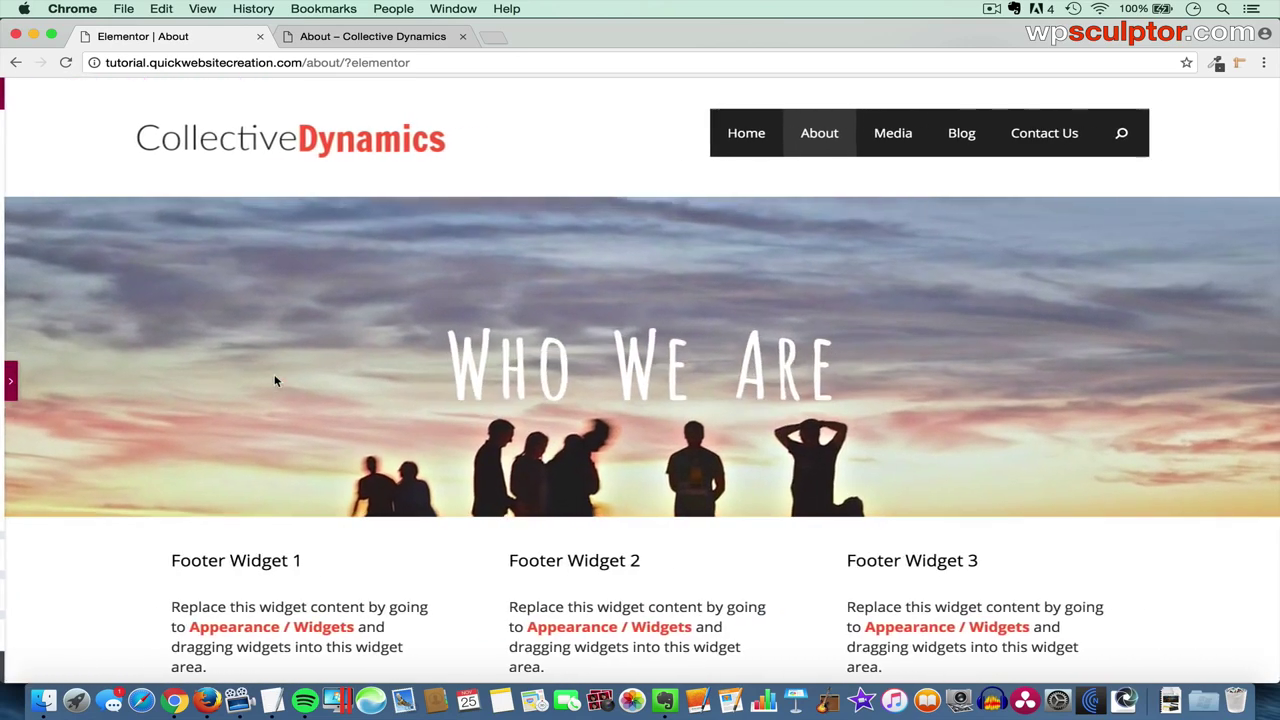
scroll(340, 400, down, 2)
scroll(338, 402, up, 2)
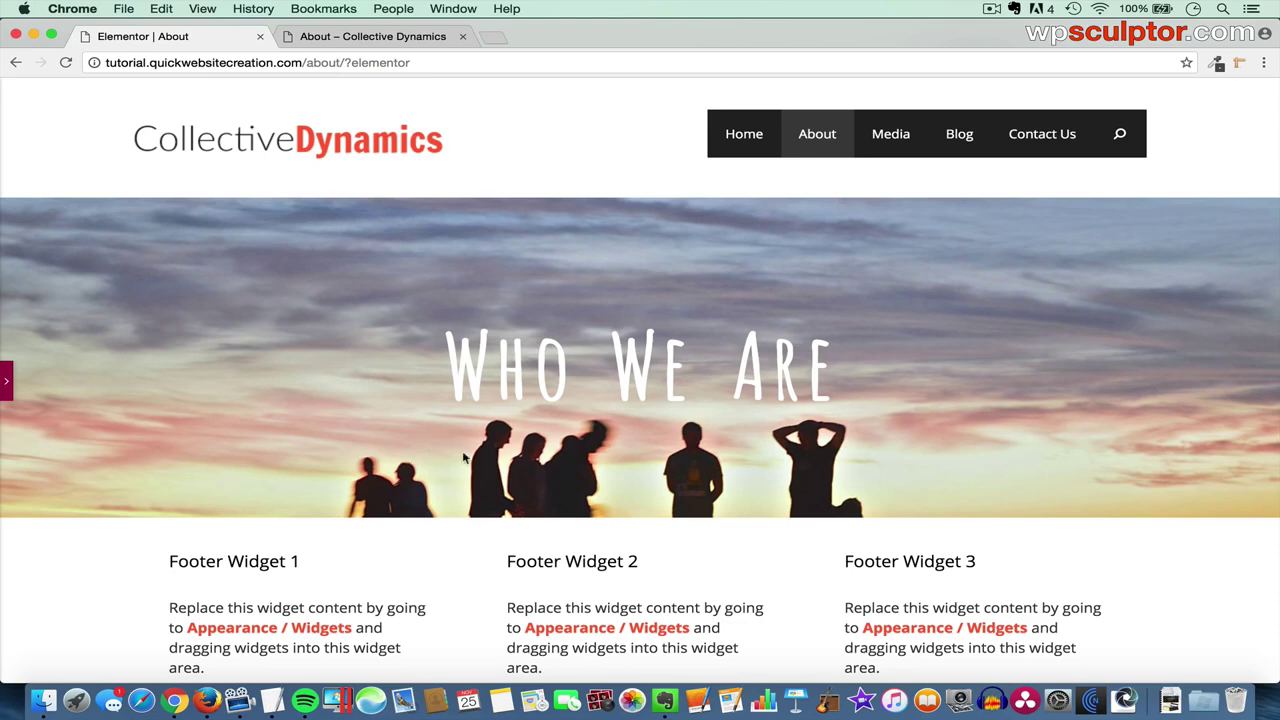
click(7, 381)
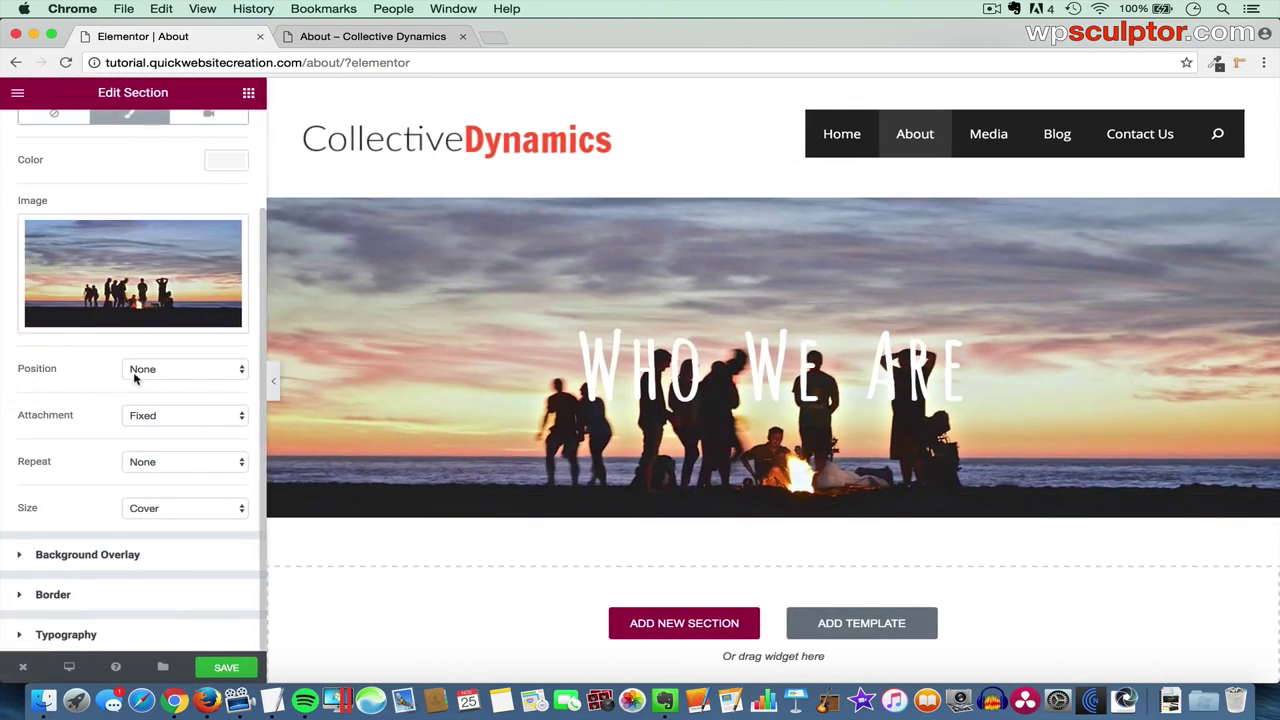
click(178, 370)
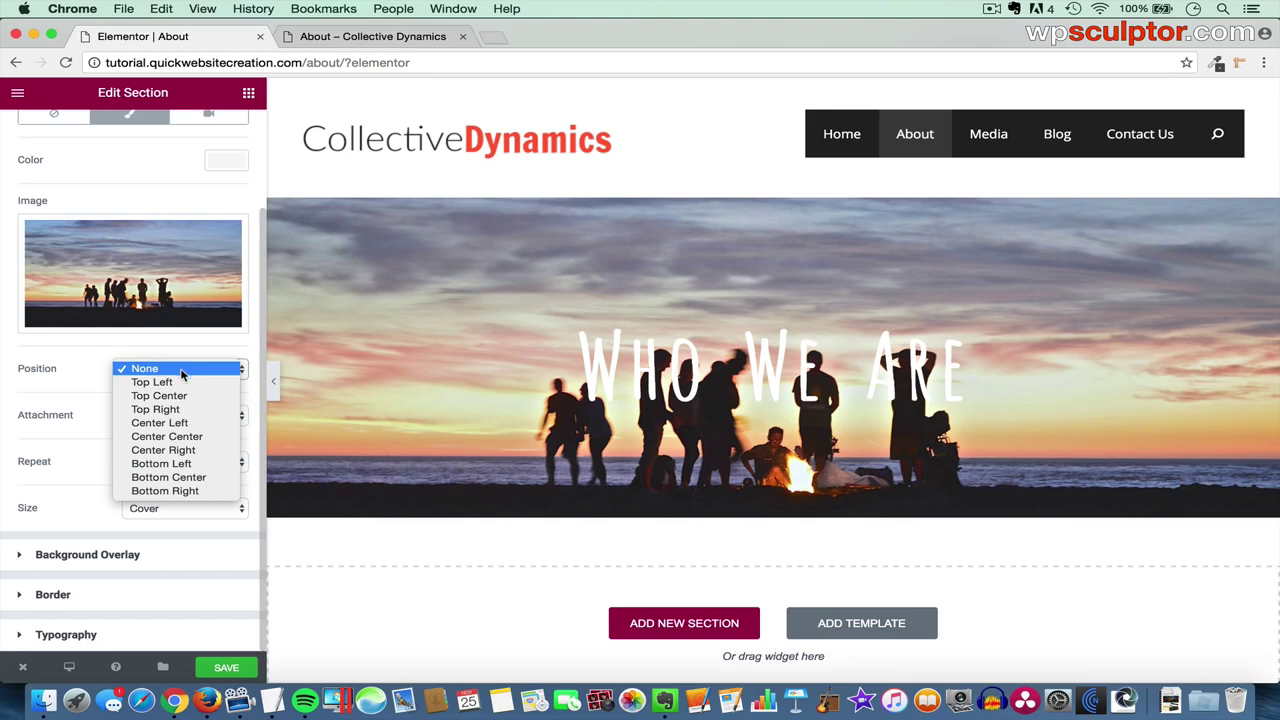
click(210, 478)
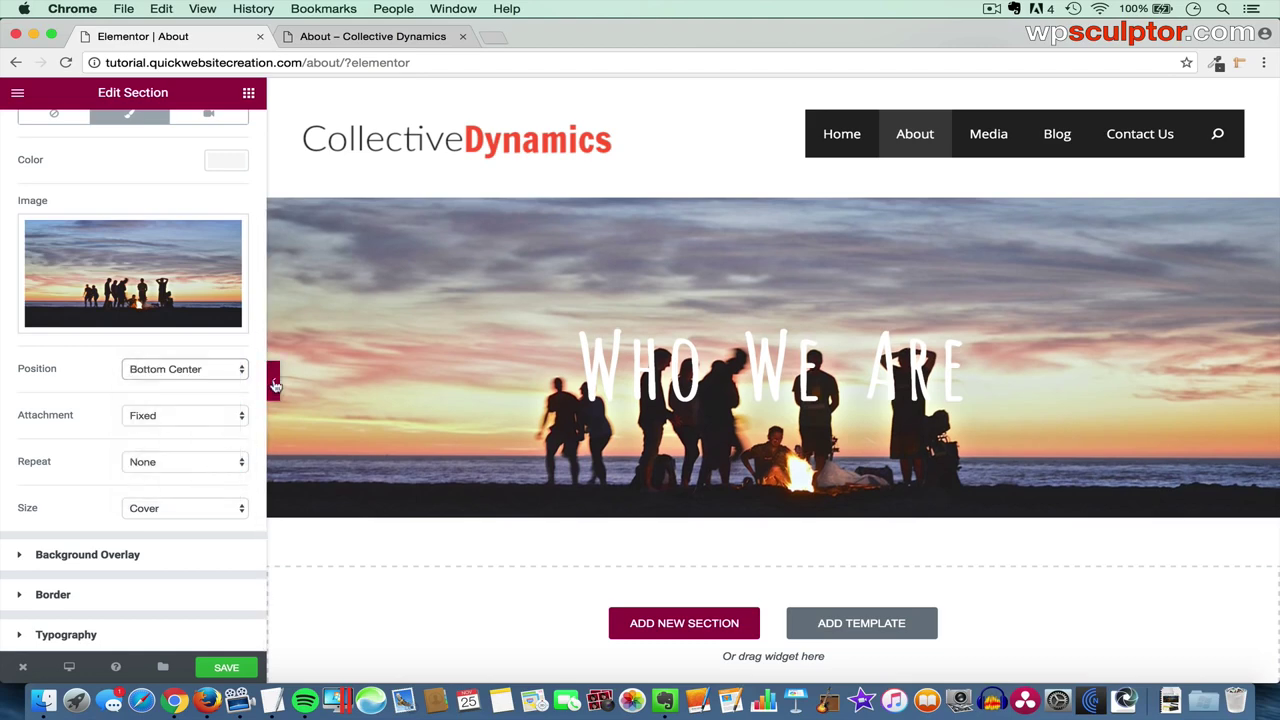
click(273, 380)
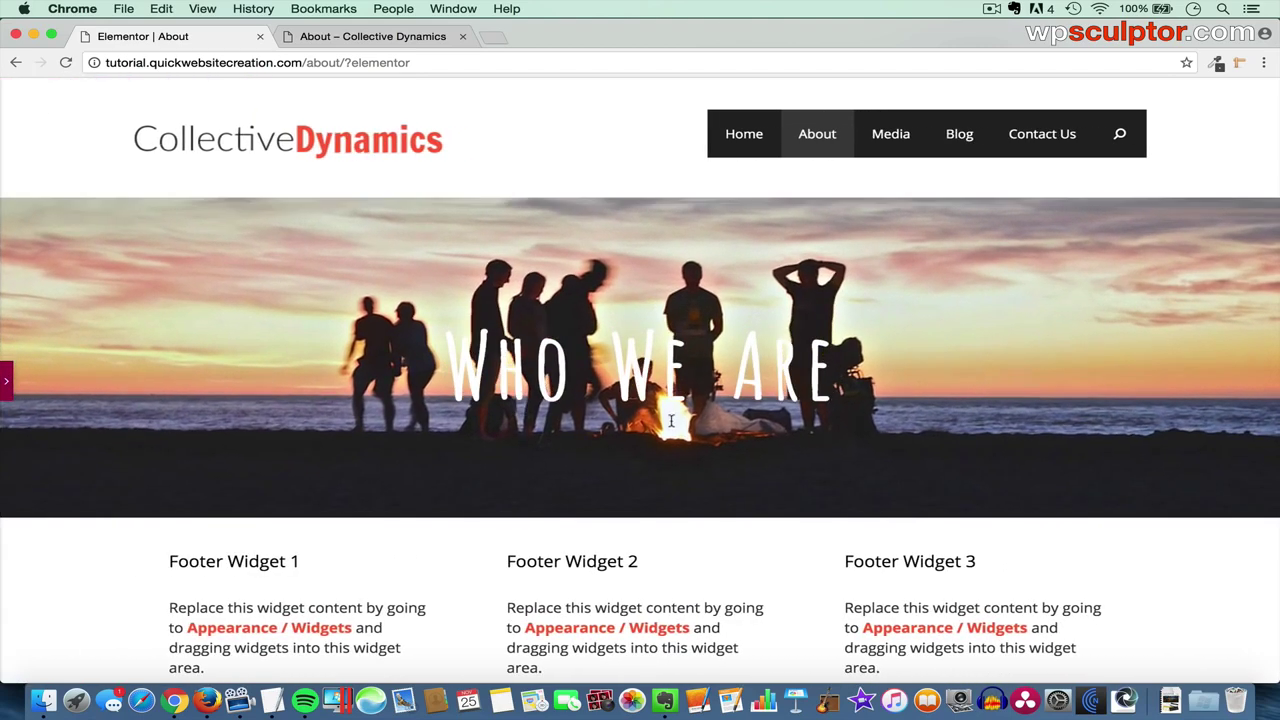
scroll(671, 420, down, 3)
scroll(671, 420, up, 3)
click(8, 384)
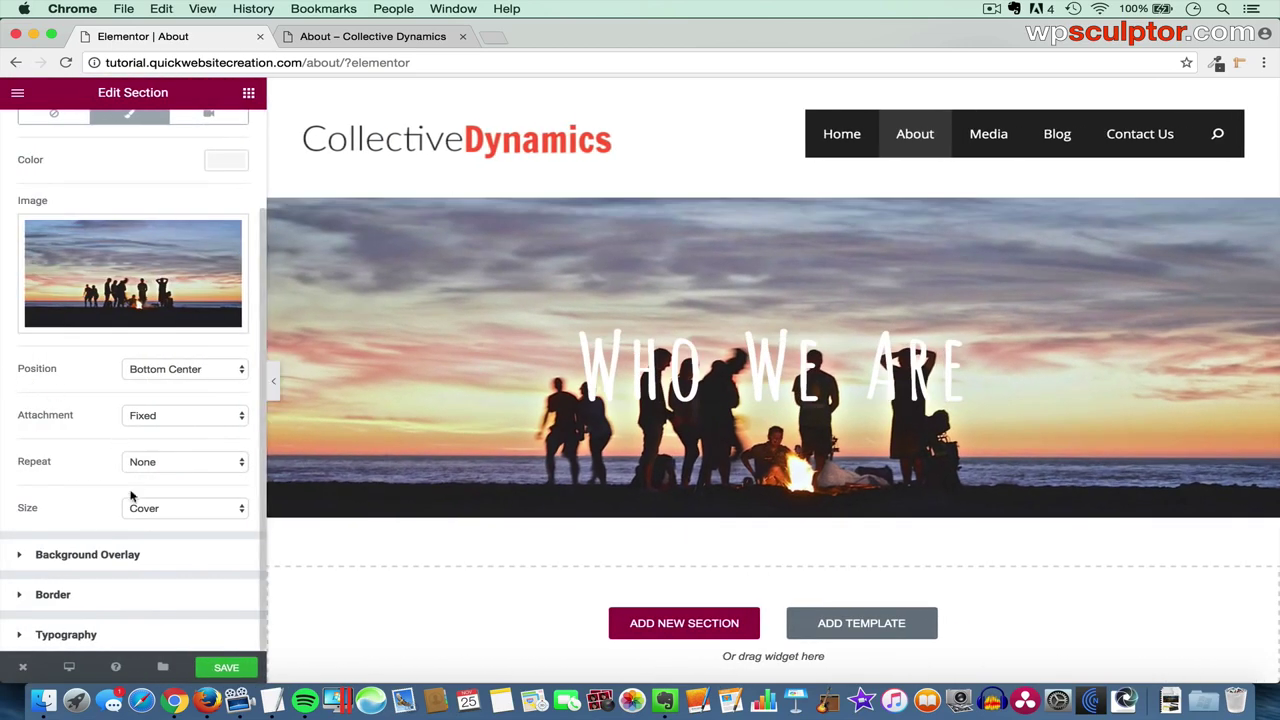
- Add a classic #000000 background overlay at 0.6 opacity and save the page
click(141, 556)
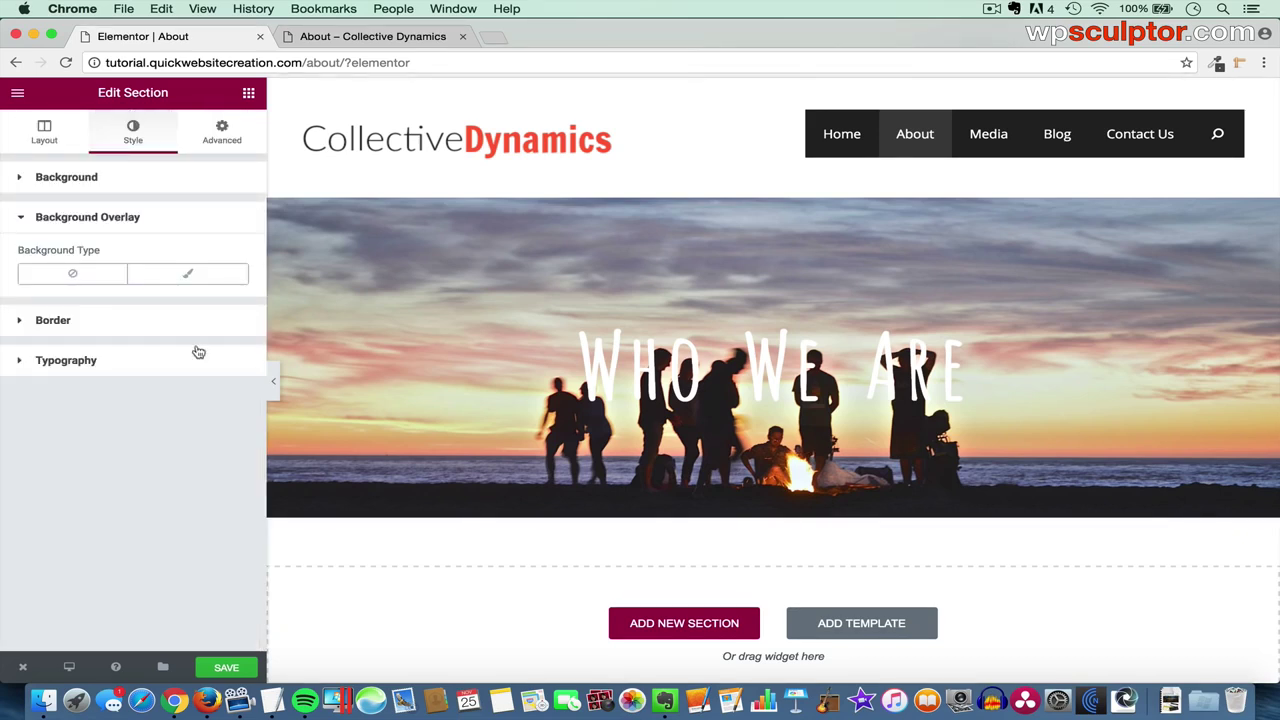
click(193, 276)
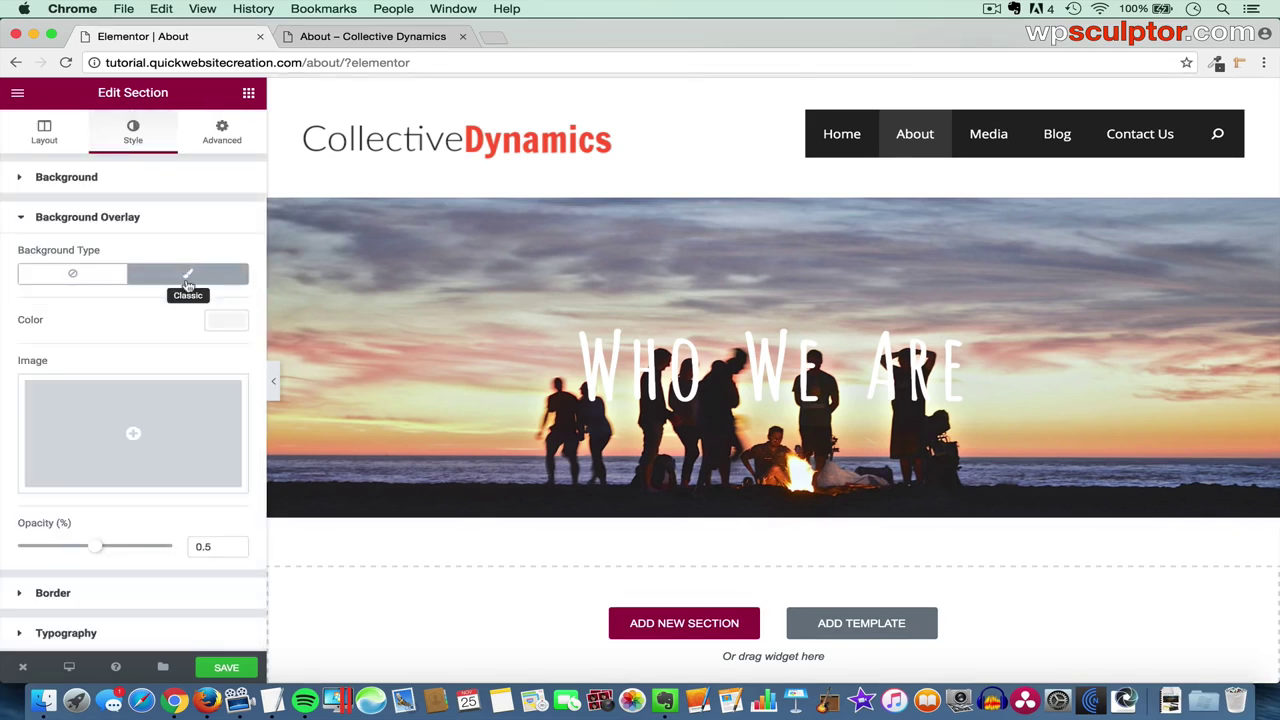
click(226, 322)
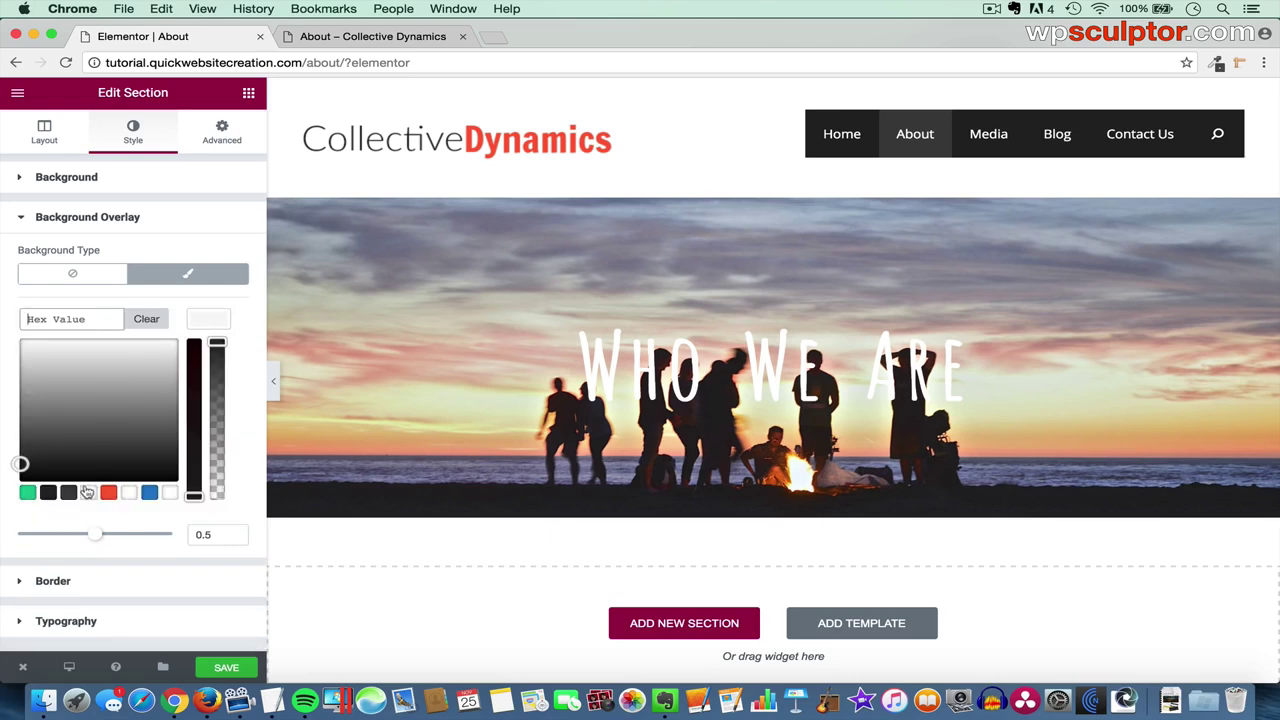
click(48, 493)
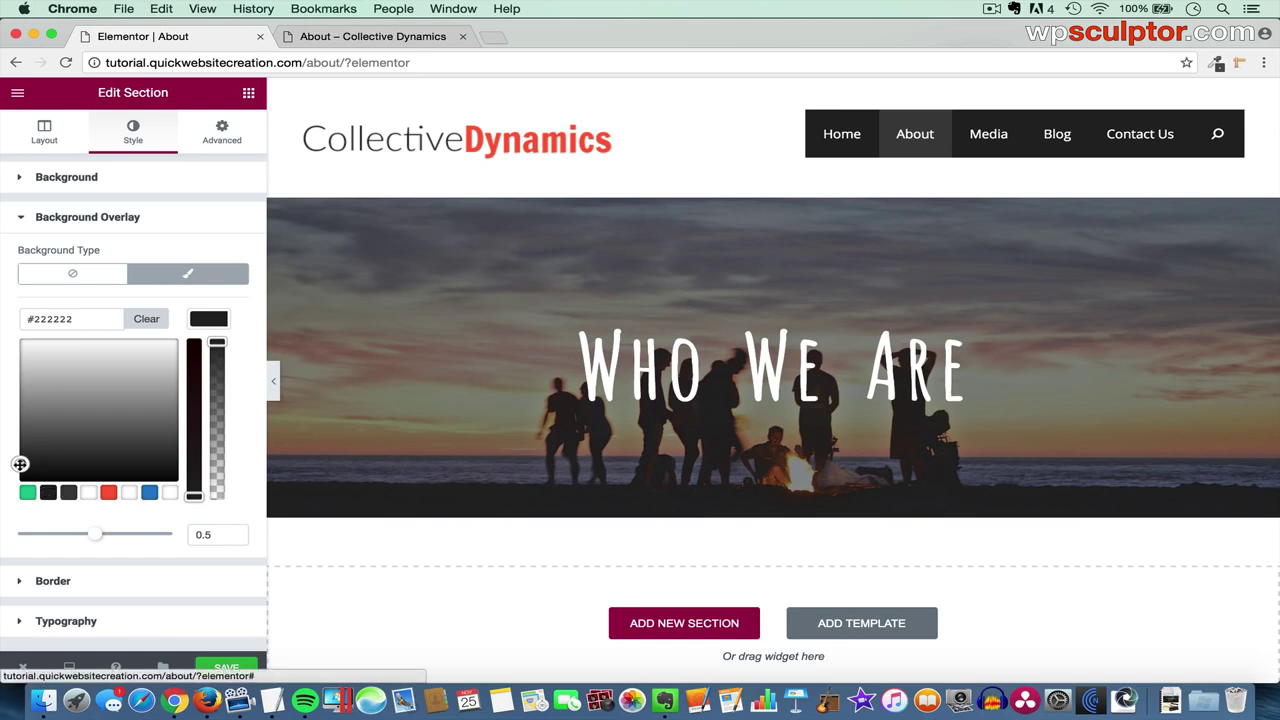
drag(19, 464, 4, 491)
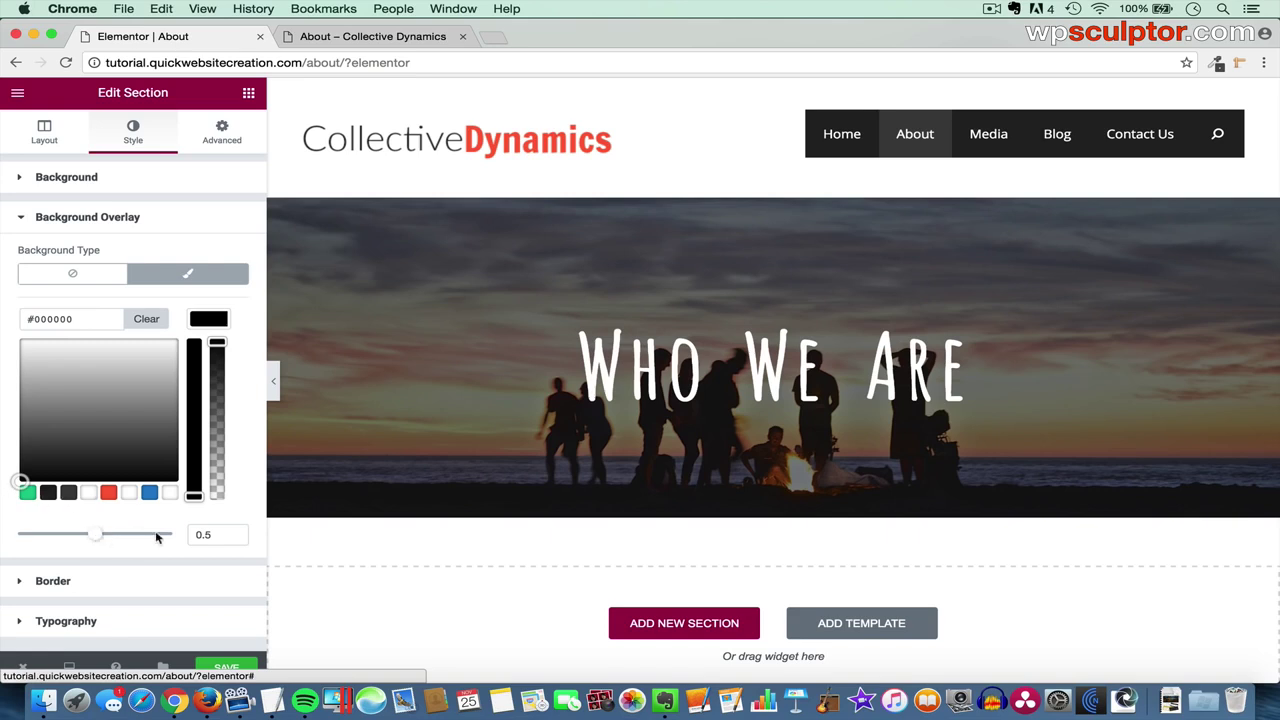
click(220, 535)
key(BackSpace)
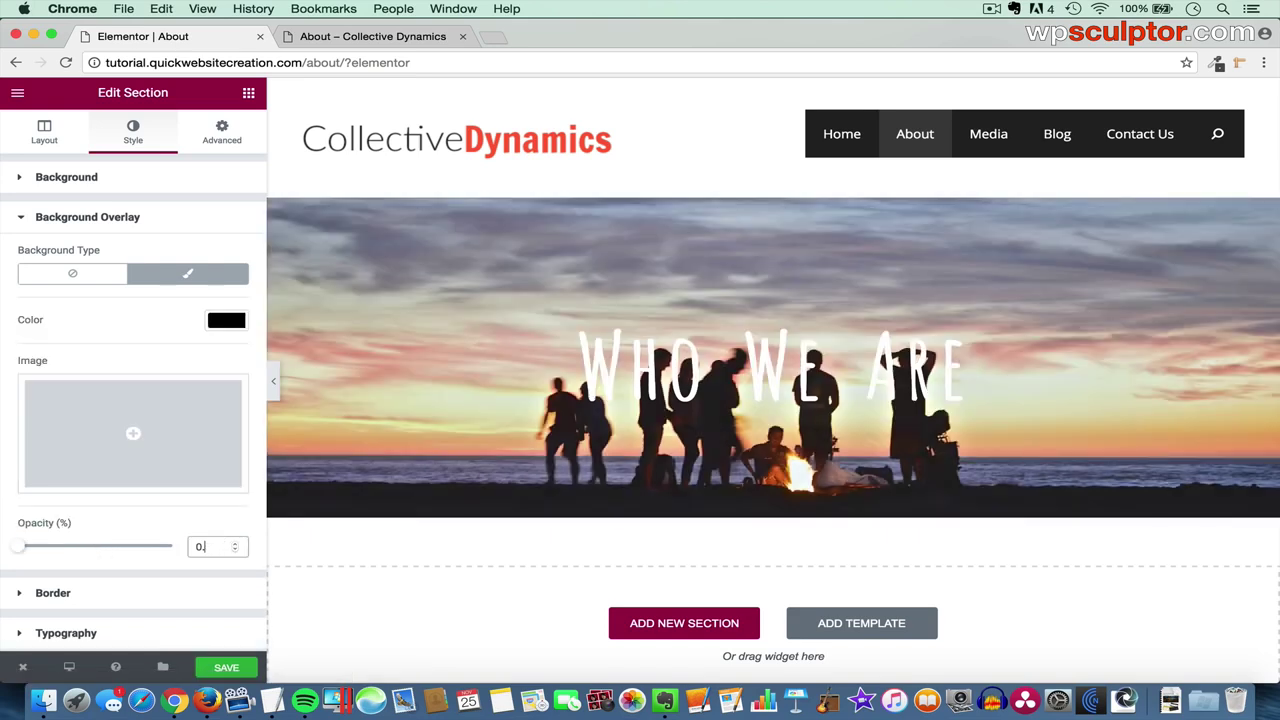
text(6)
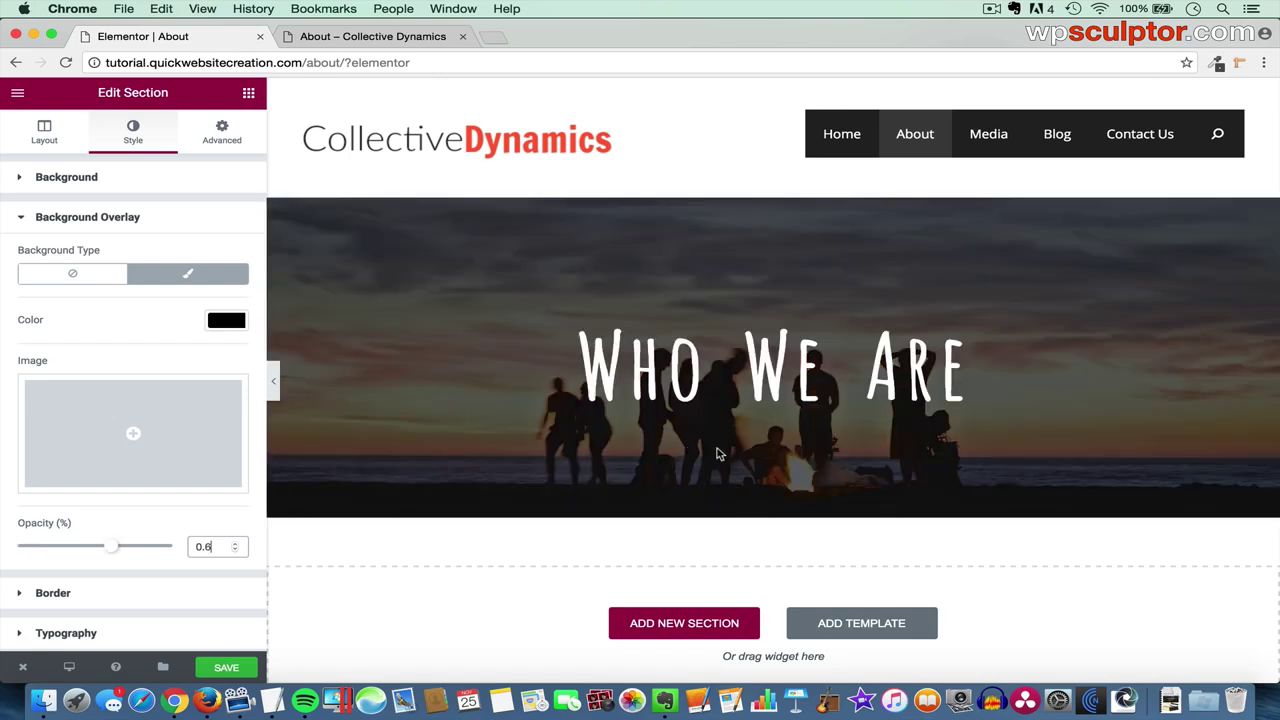
click(224, 670)
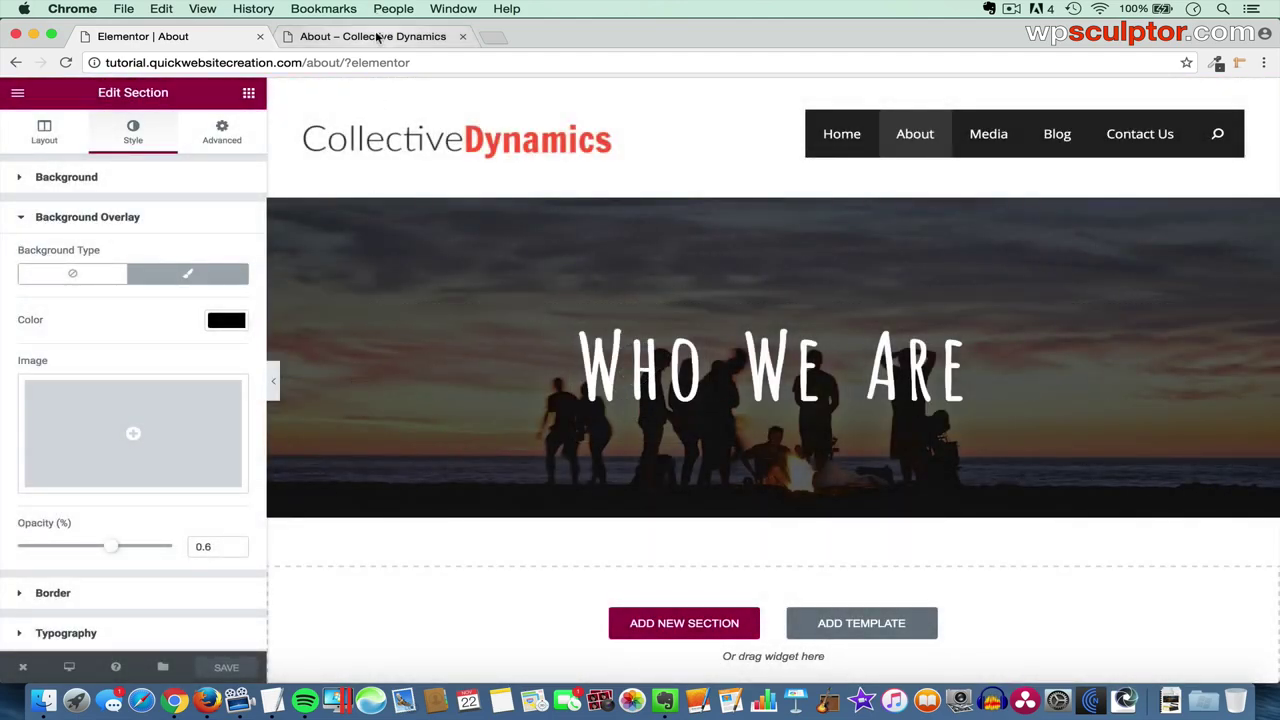
click(377, 37)
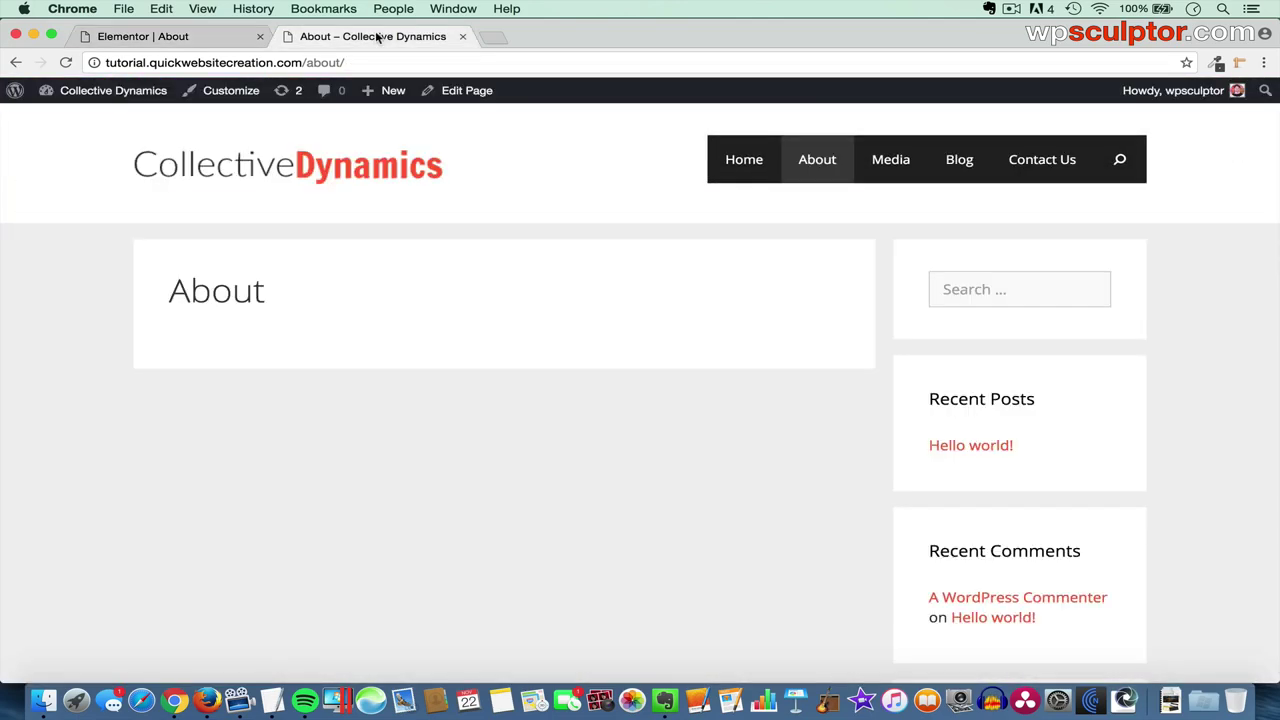
key(super+r)
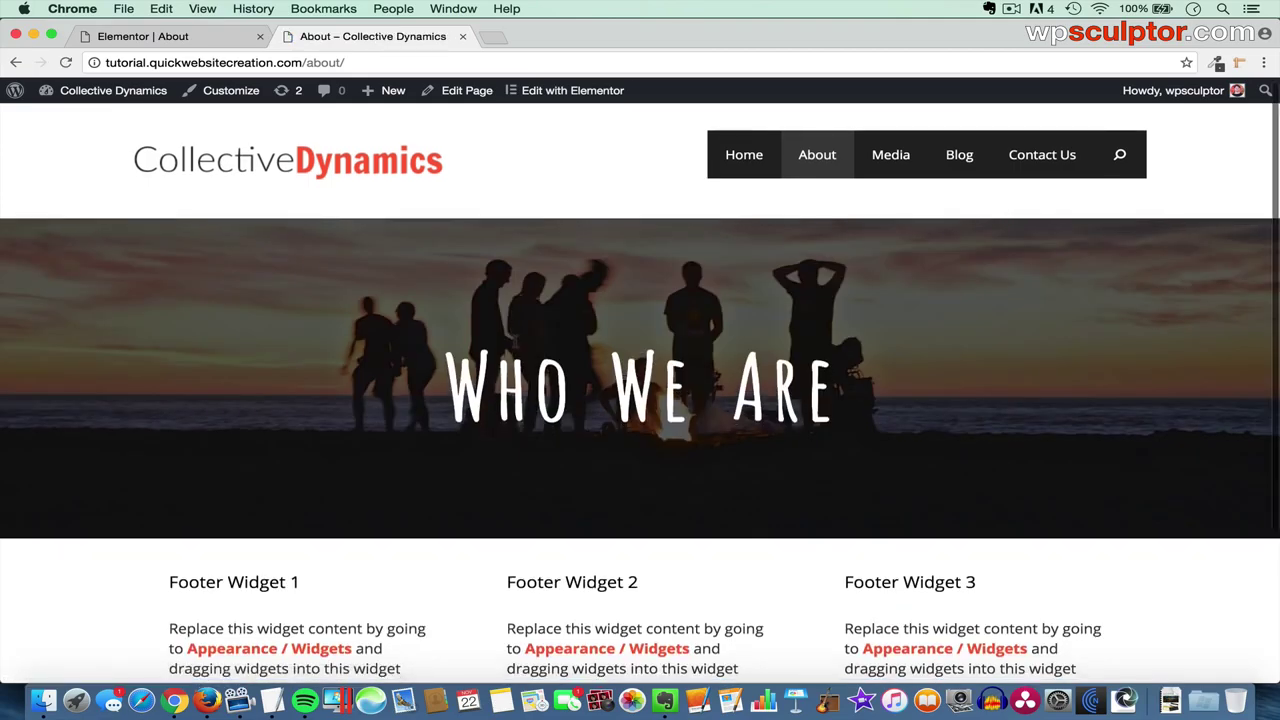
scroll(399, 113, down, 5)
scroll(399, 113, up, 5)
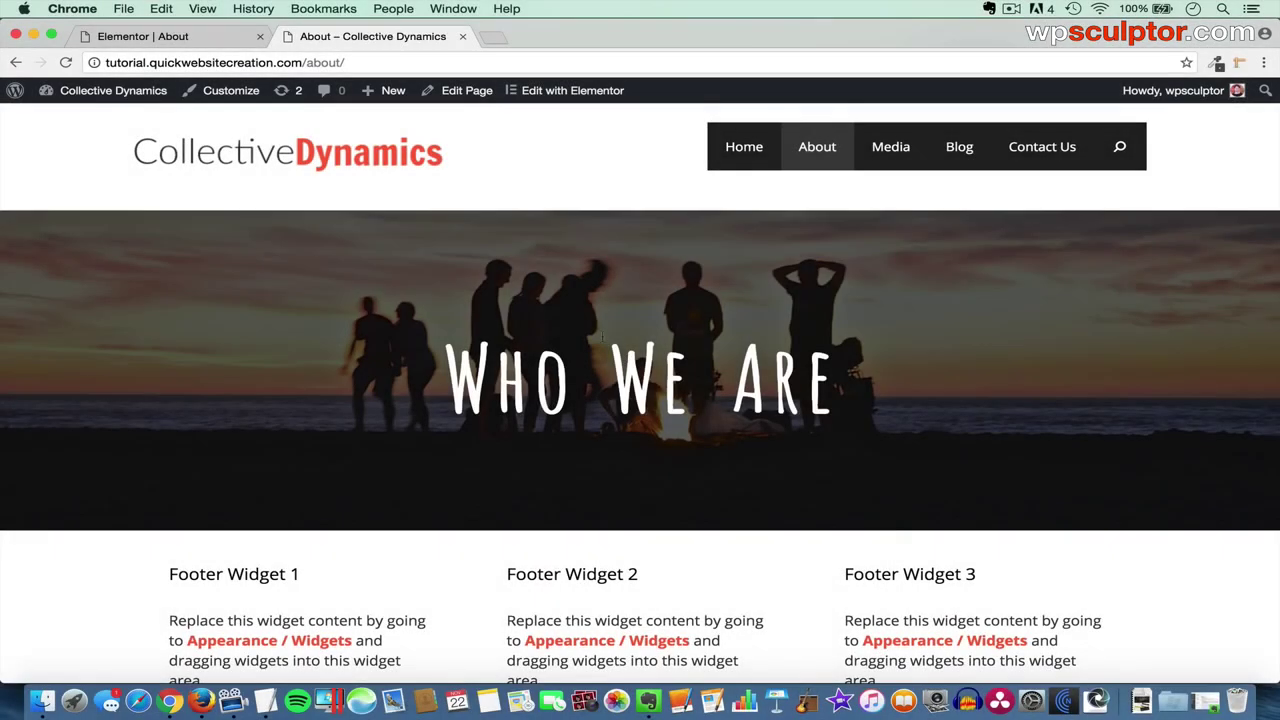
click(211, 38)
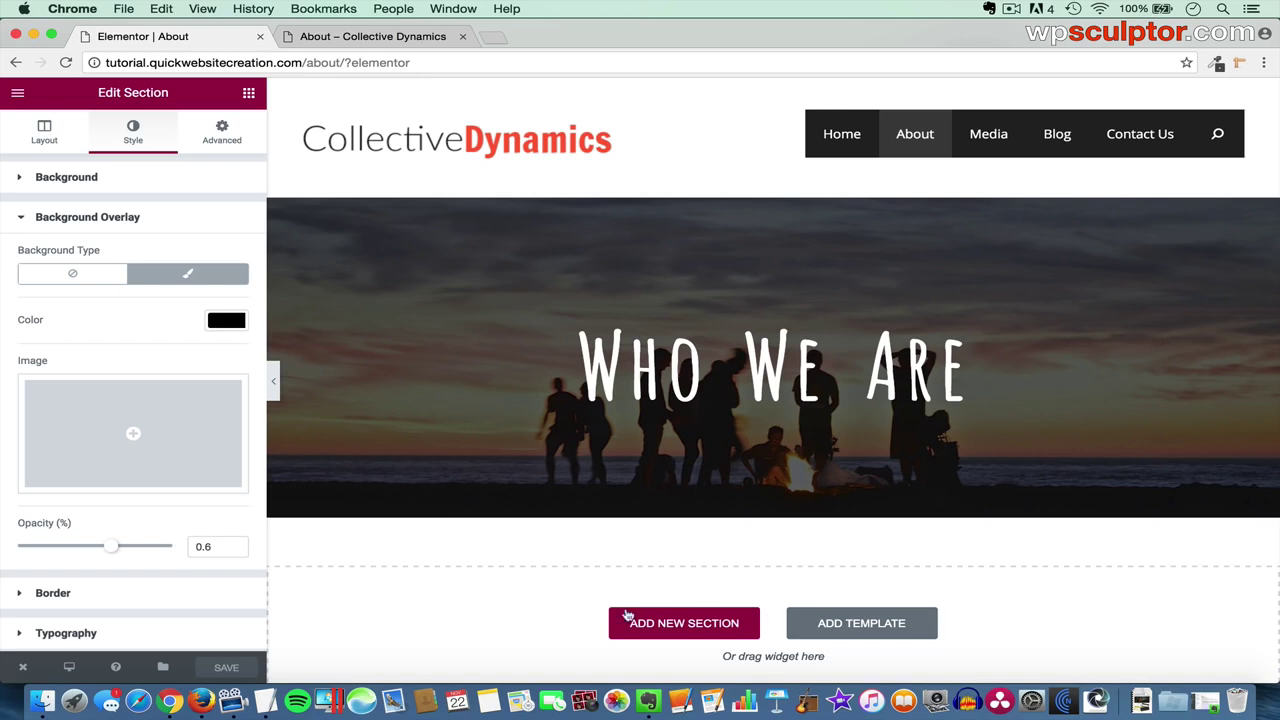
- Add a two-column section under the banner and drag the left column to about 74.5% width
click(700, 630)
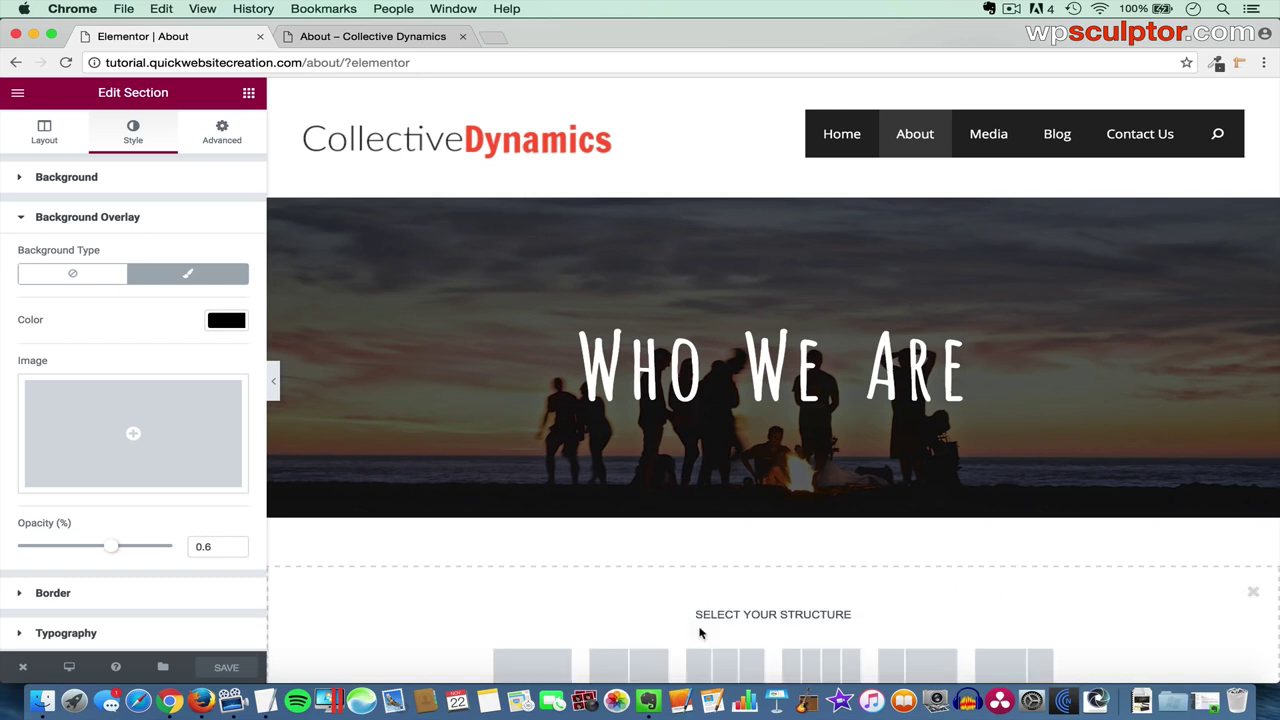
scroll(700, 628, down, 1)
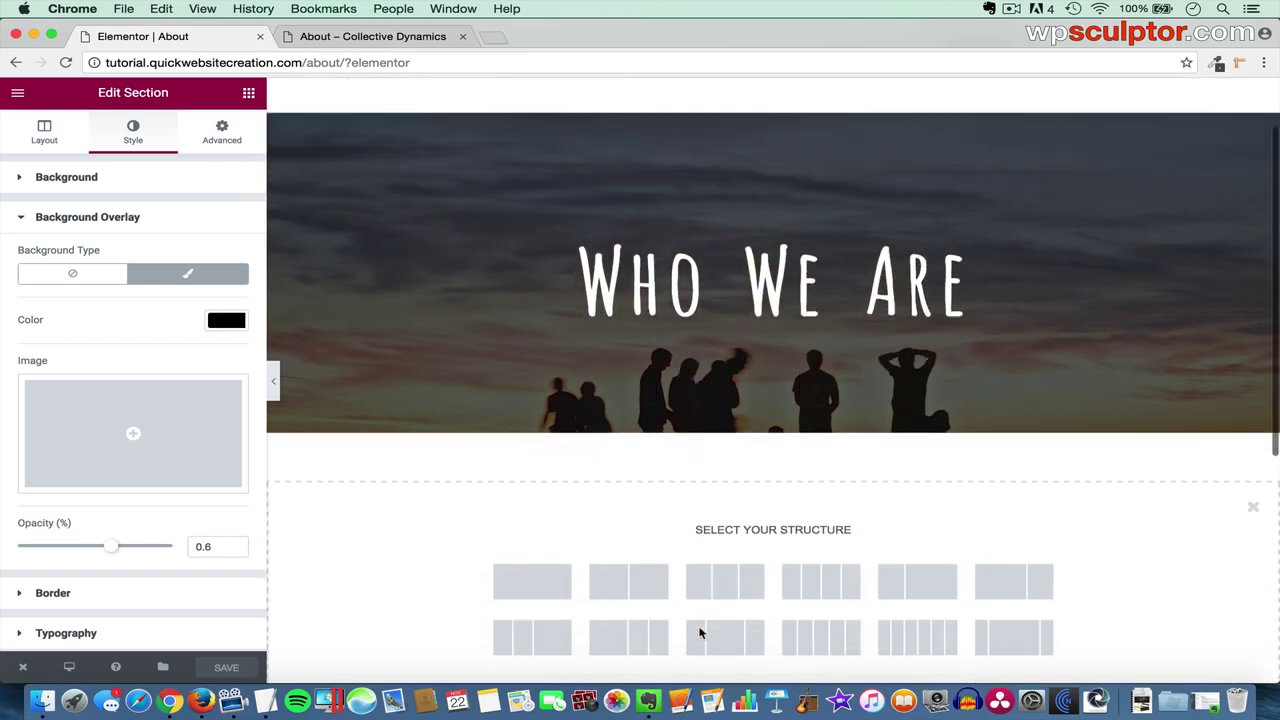
click(634, 577)
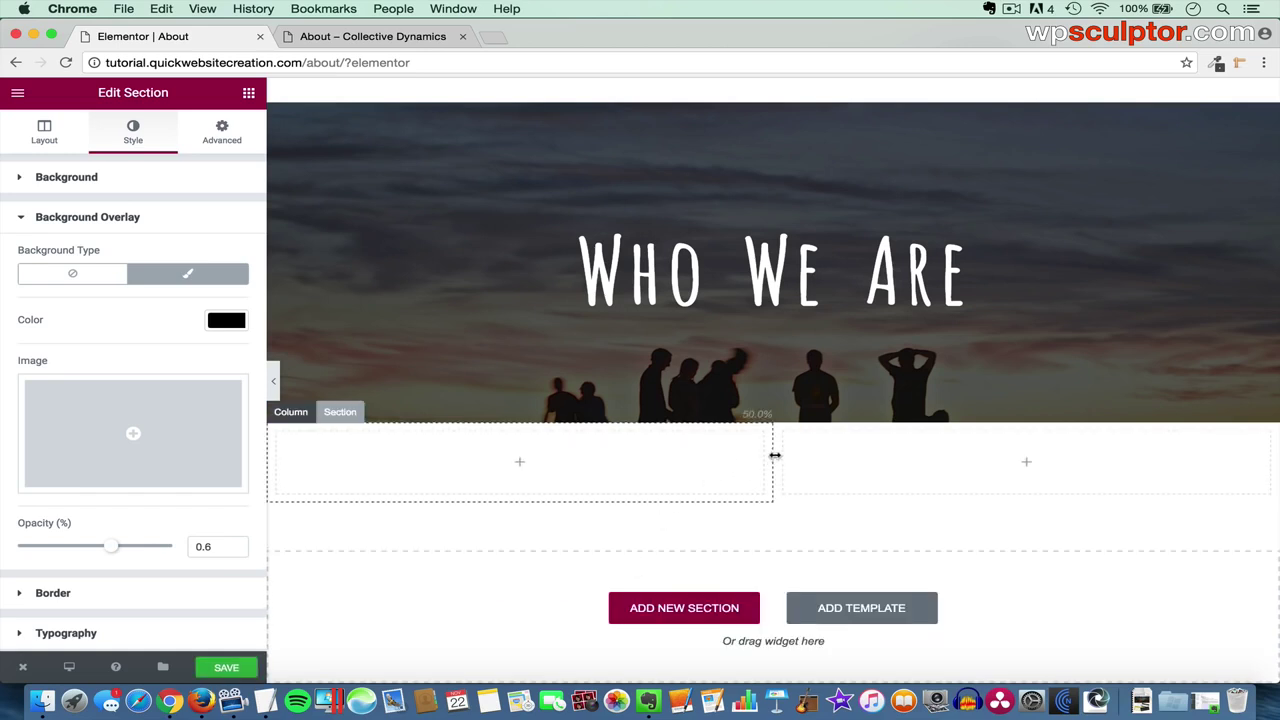
drag(775, 455, 1079, 464)
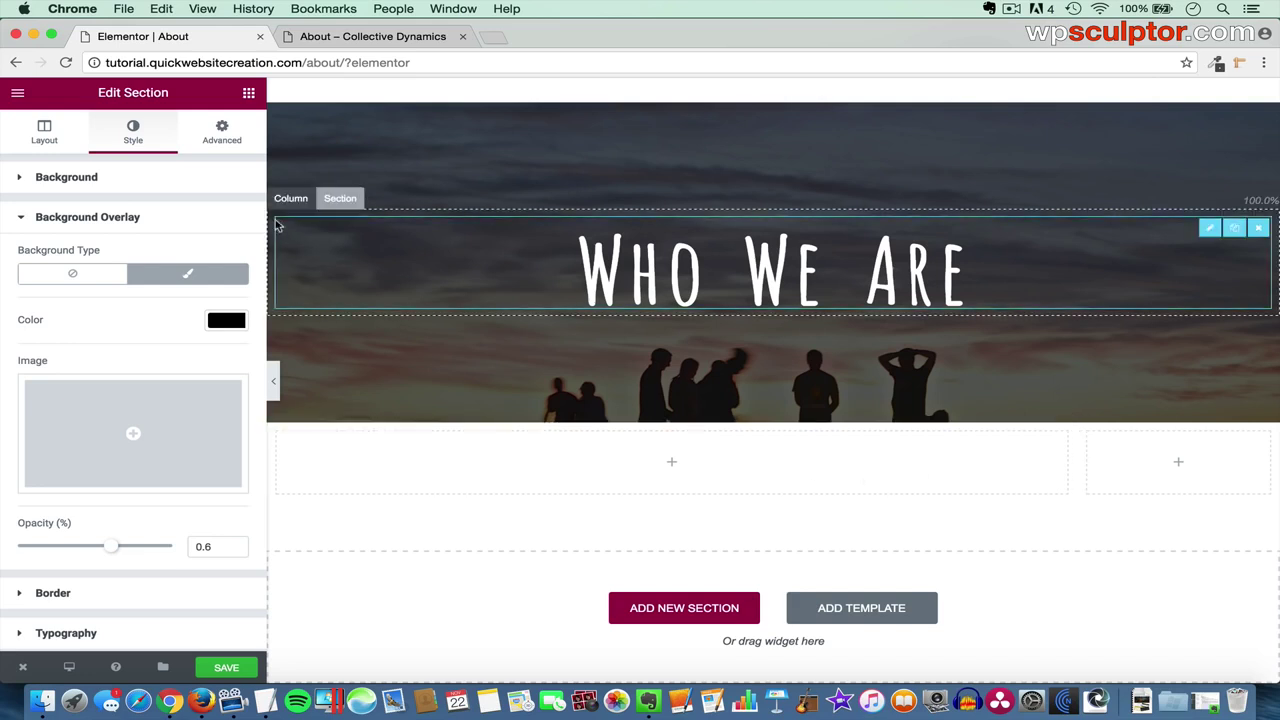
click(247, 93)
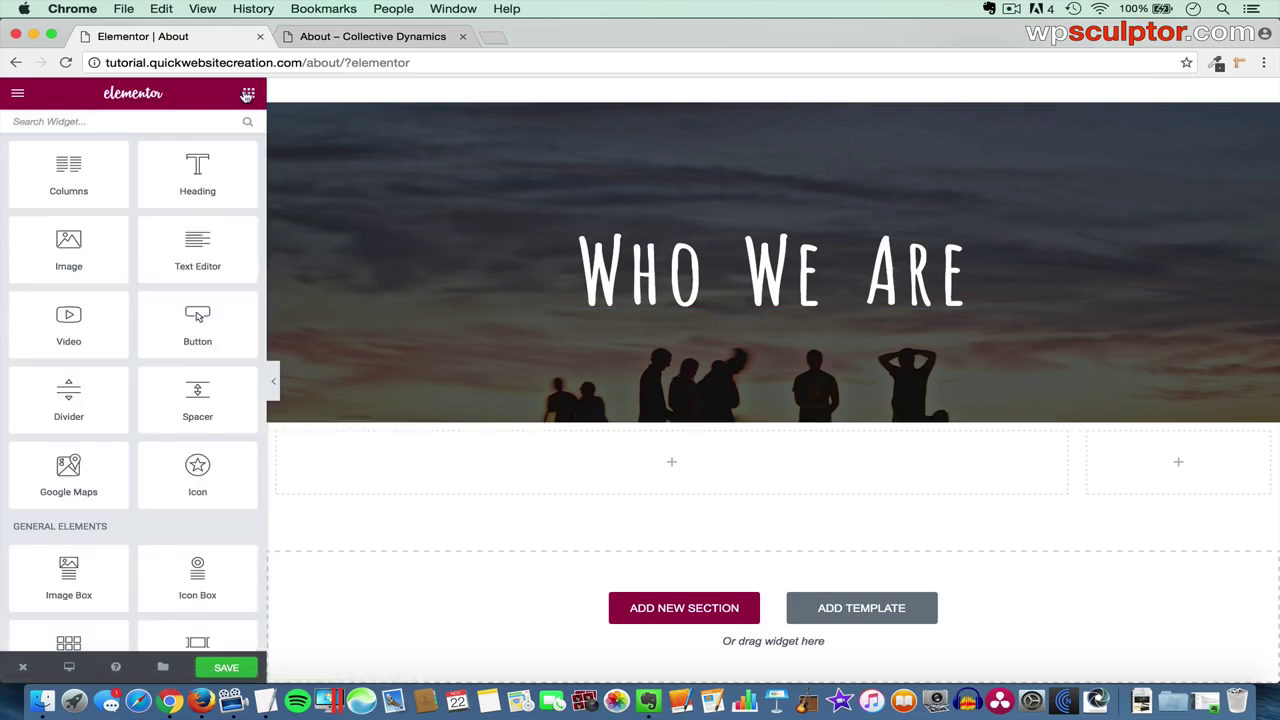
- Place a heading in the wide left column and retitle it 'About Us'
drag(195, 170, 409, 454)
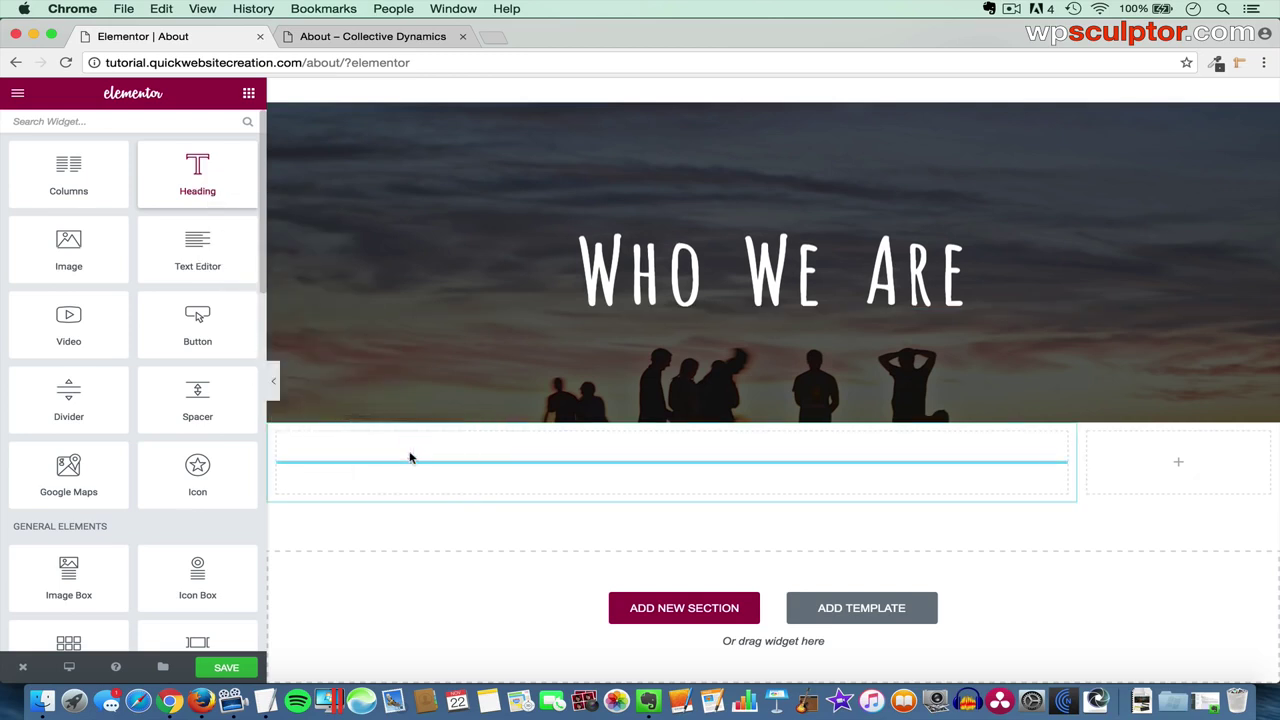
click(91, 250)
drag(91, 250, 3, 234)
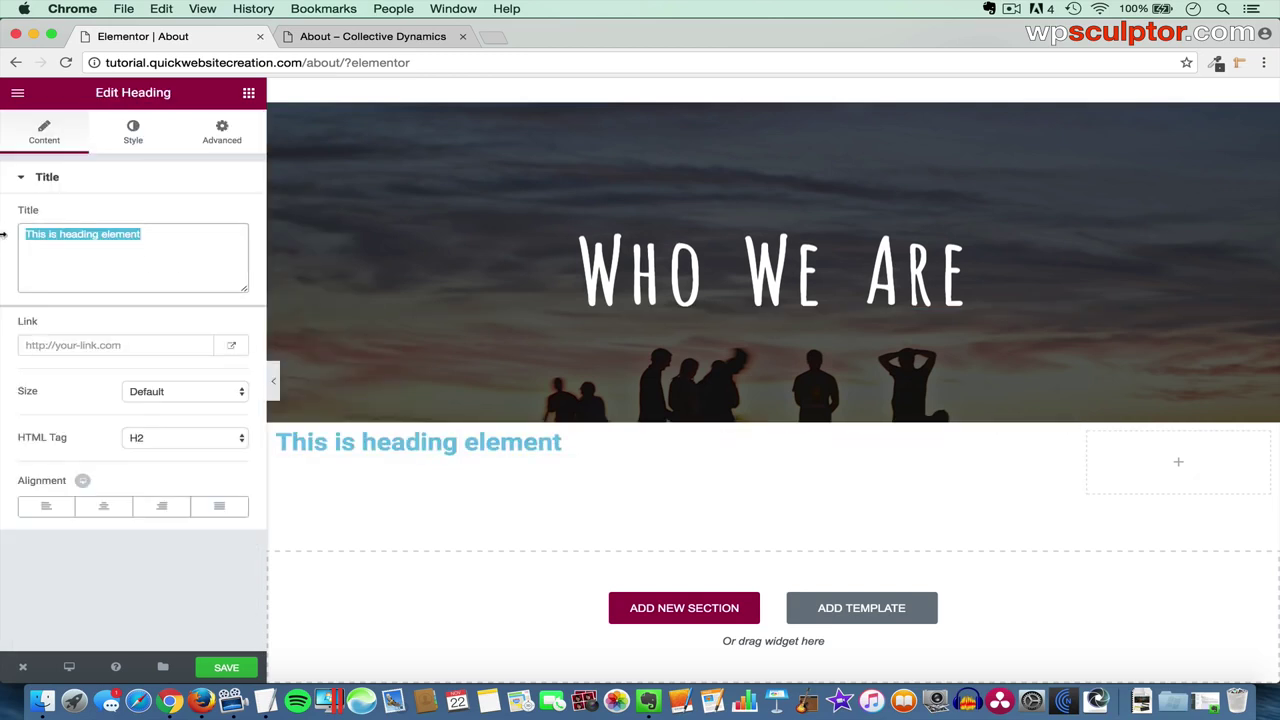
text(About Us)
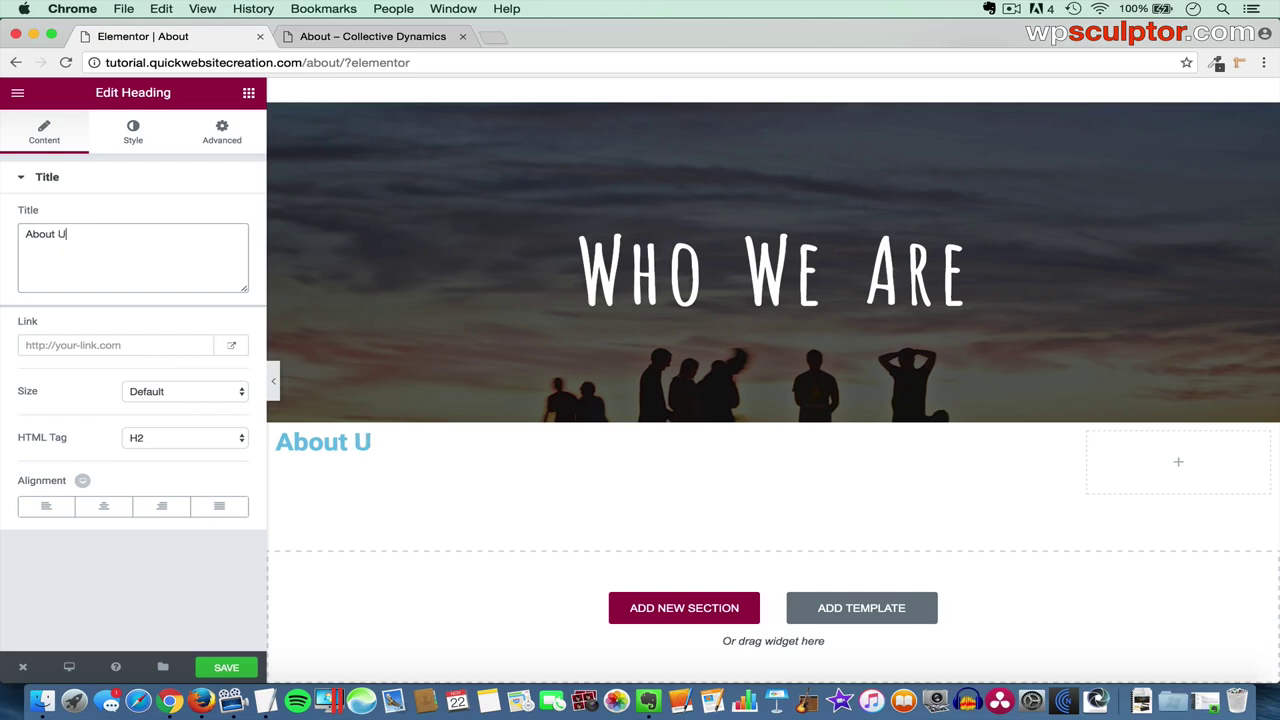
- Style the heading with #222222 text colour and custom Cabin font family
click(134, 135)
click(238, 216)
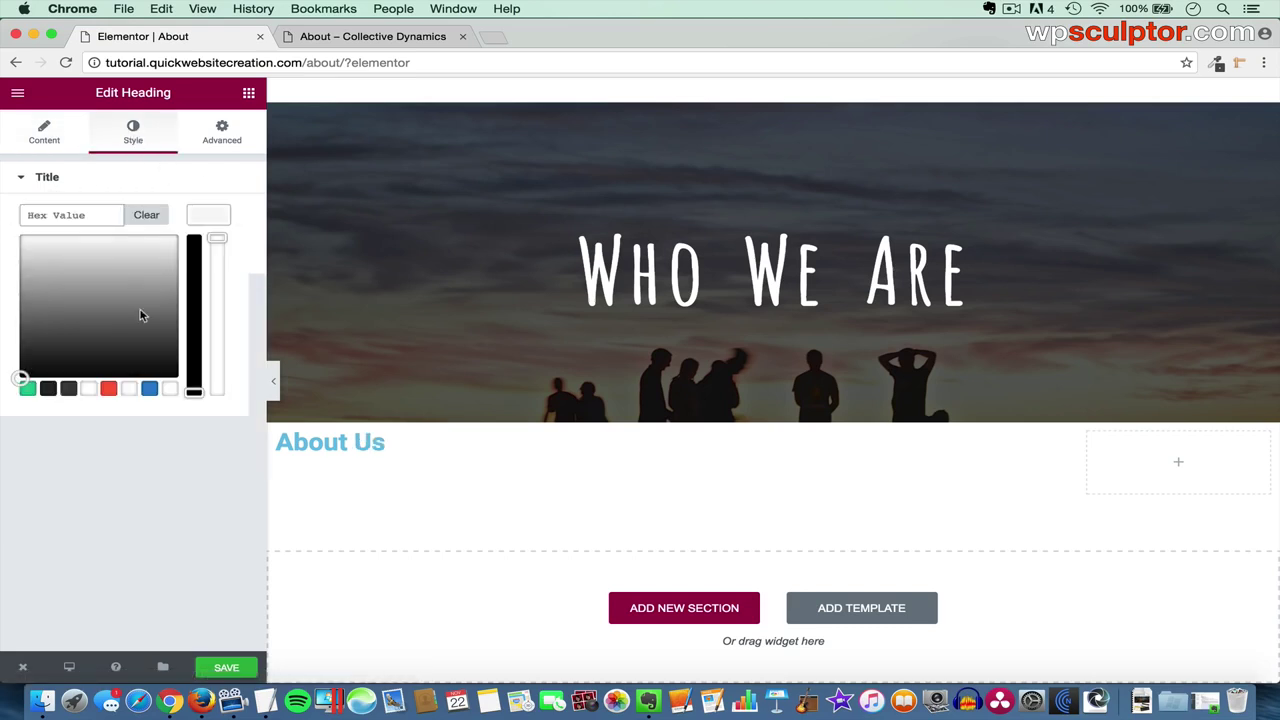
click(47, 390)
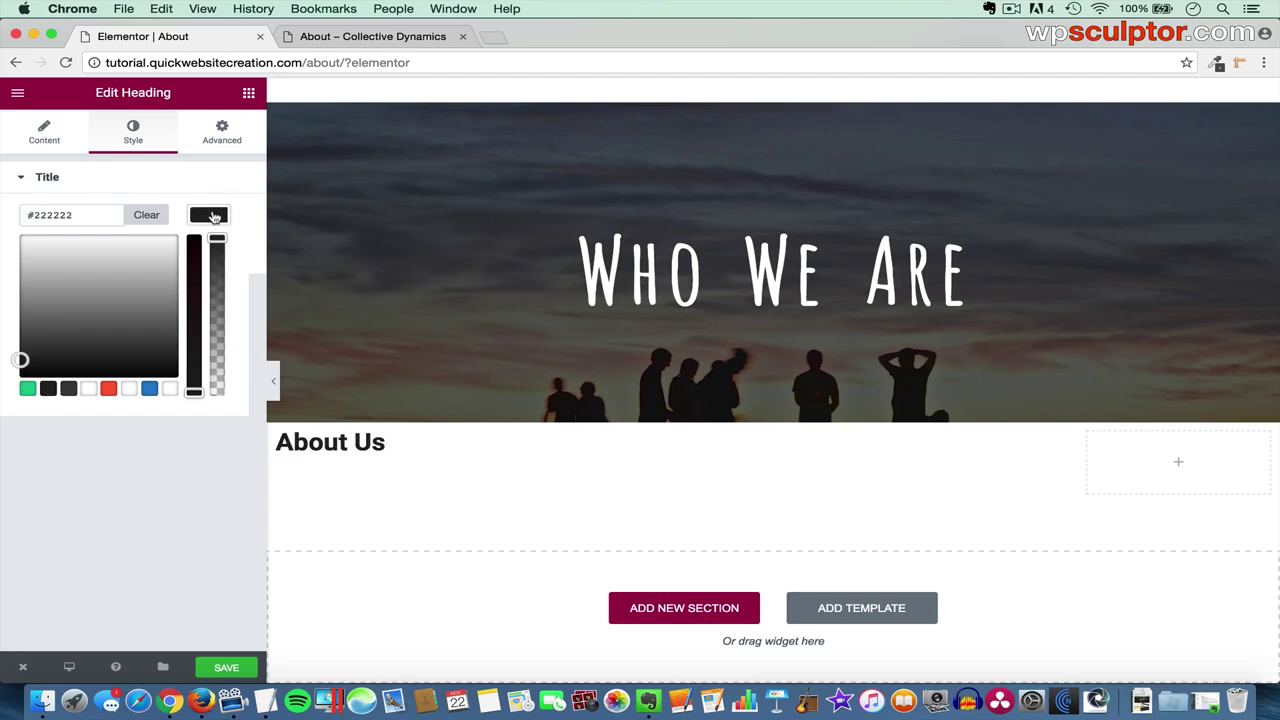
click(213, 217)
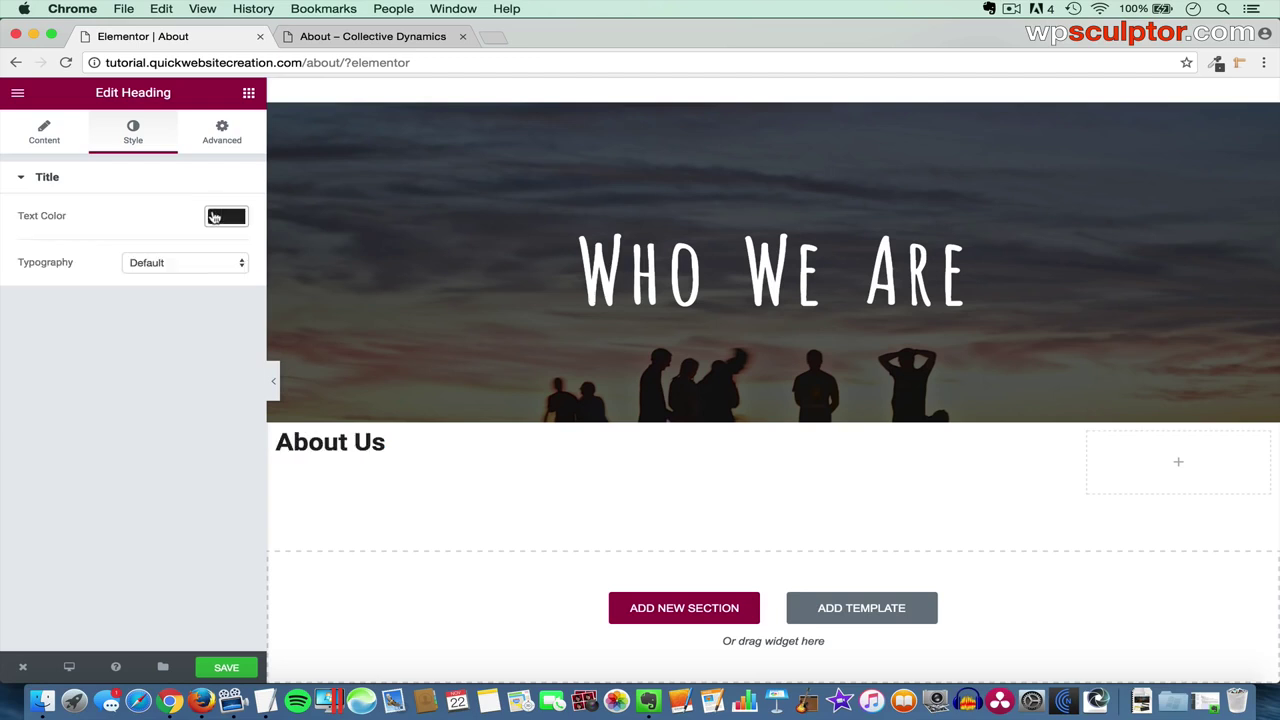
click(180, 265)
click(178, 277)
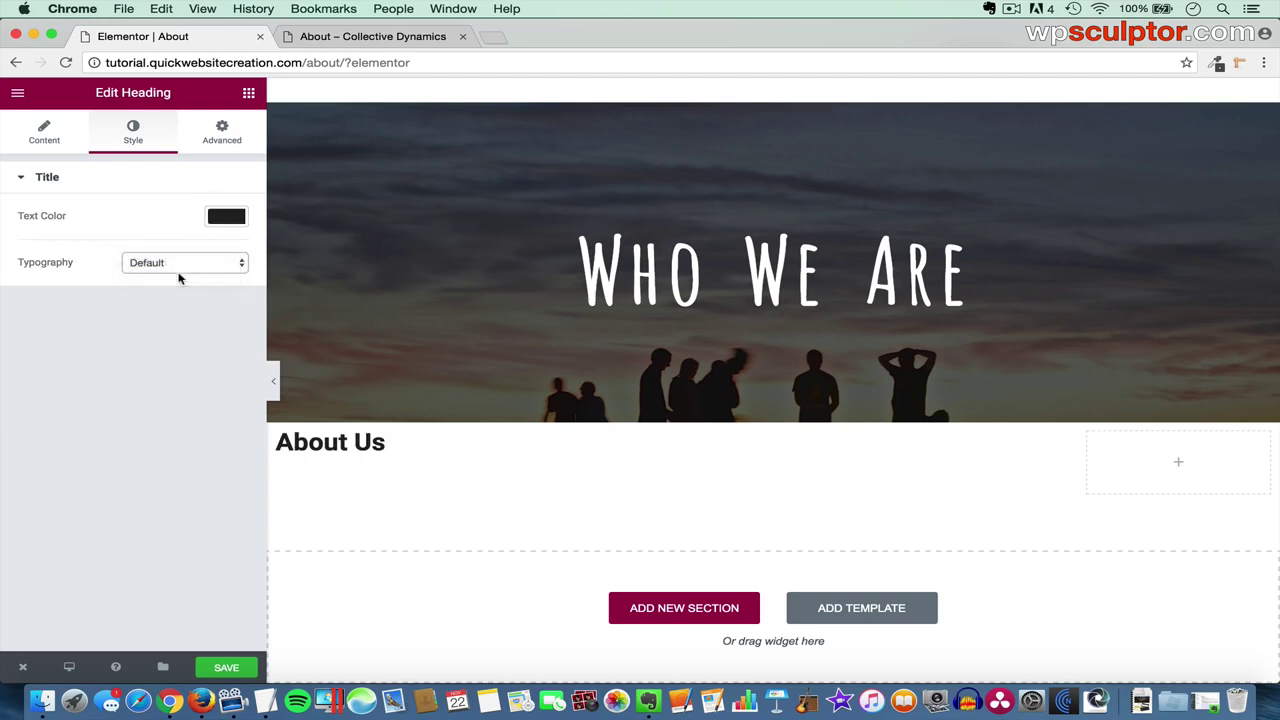
click(177, 382)
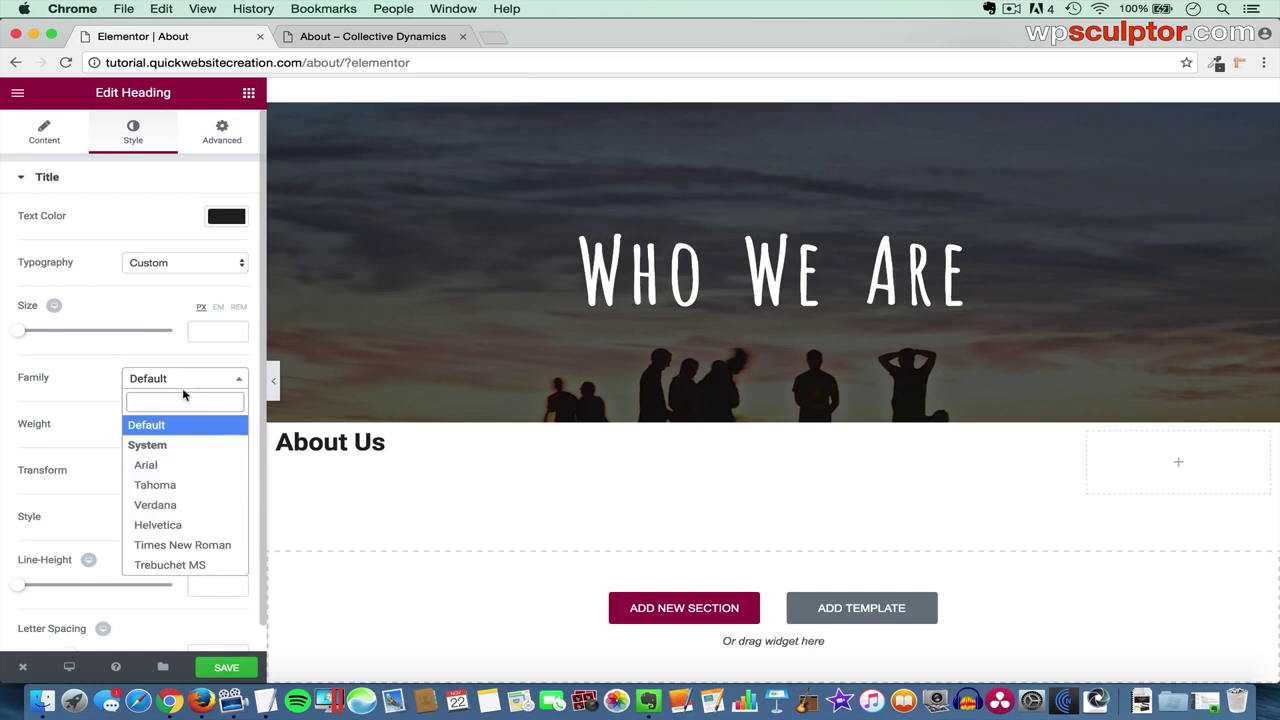
text(cabin)
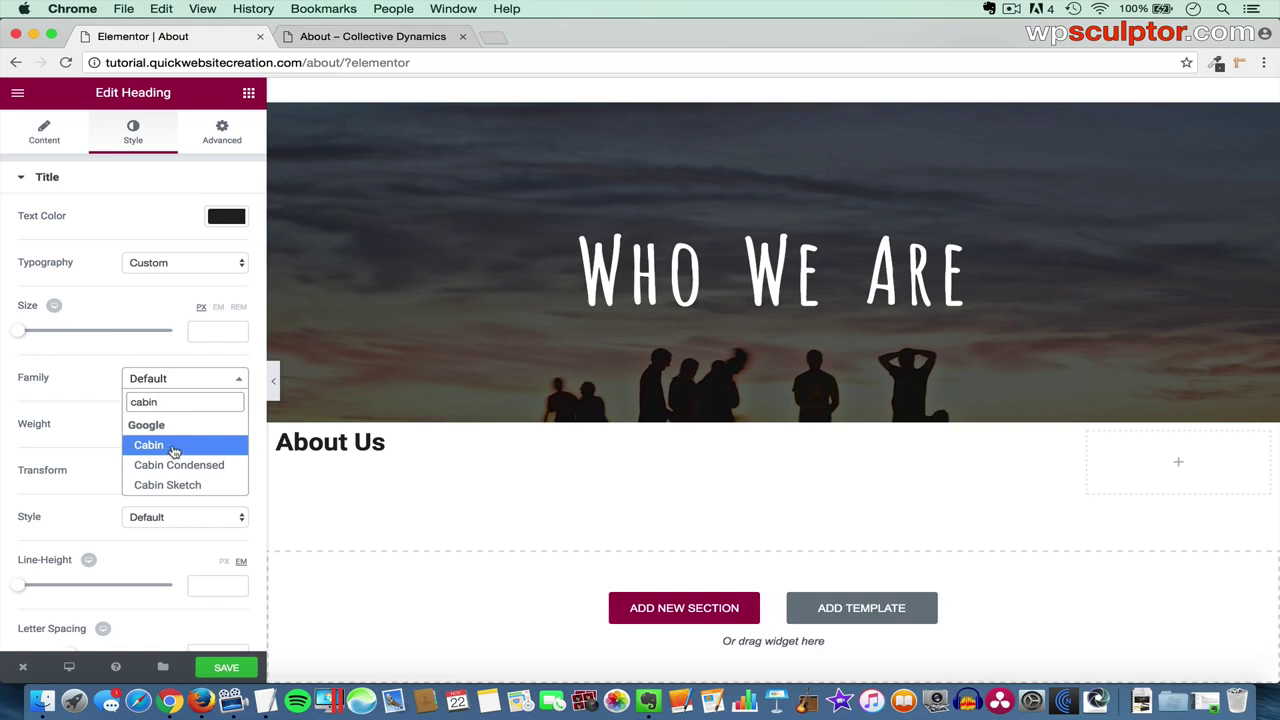
click(173, 451)
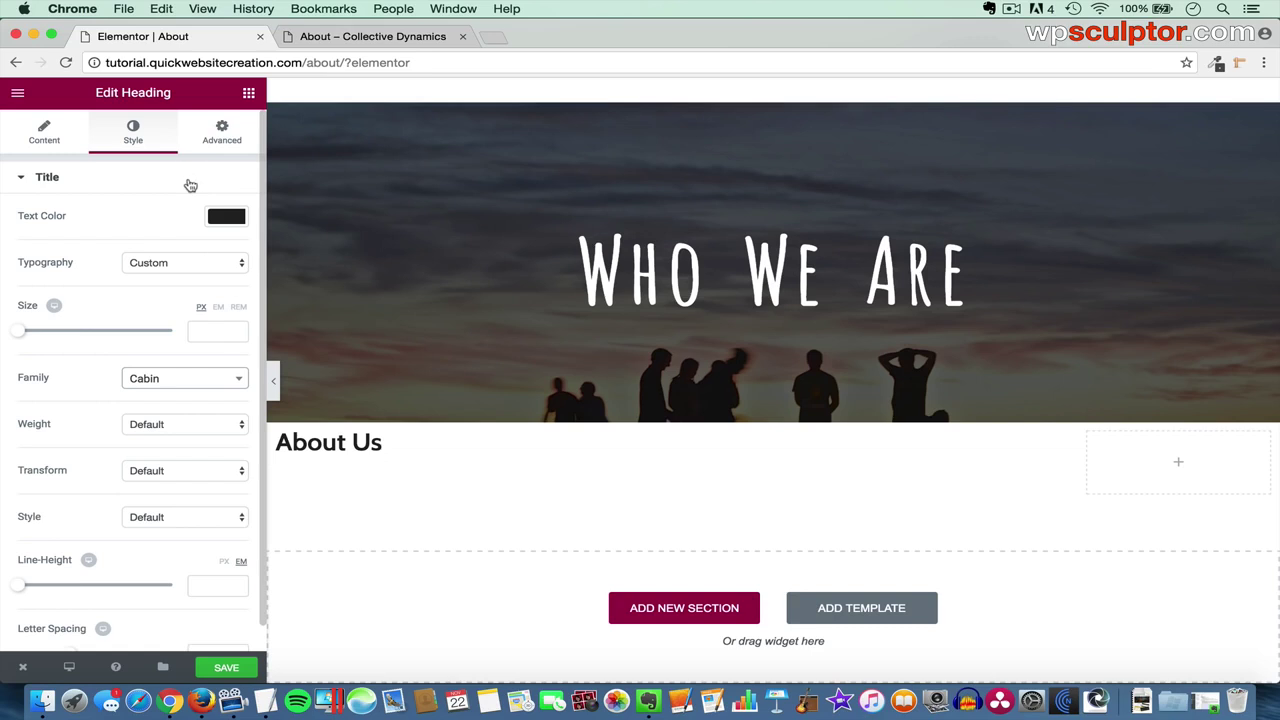
click(249, 94)
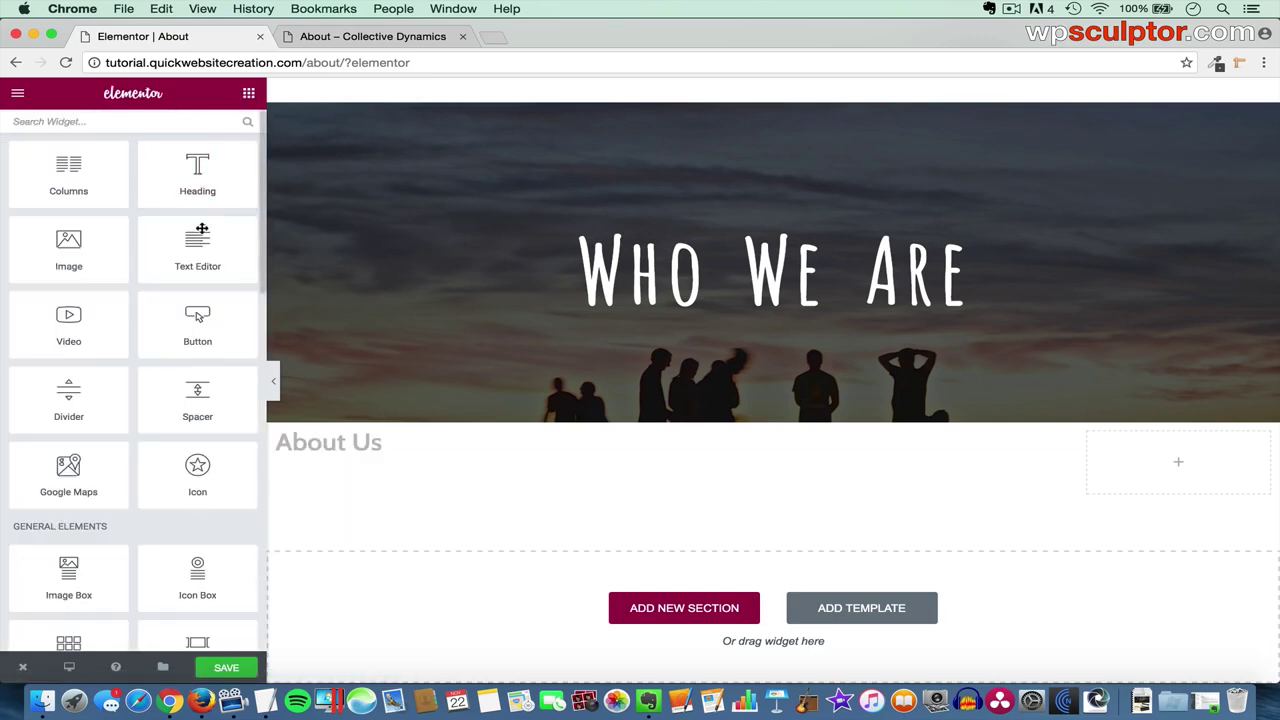
- Add a text block under About Us, replacing its placeholder with the first paragraph from the notes
drag(197, 248, 363, 452)
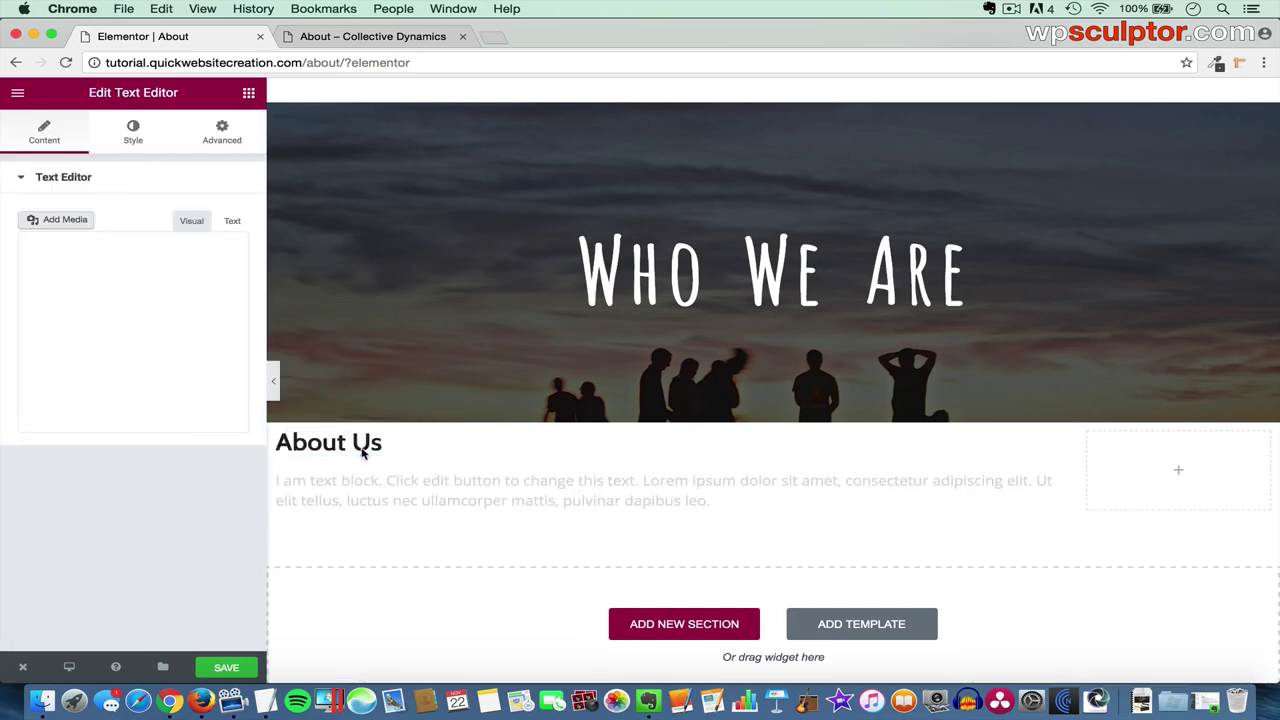
drag(173, 386, 16, 277)
key(BackSpace)
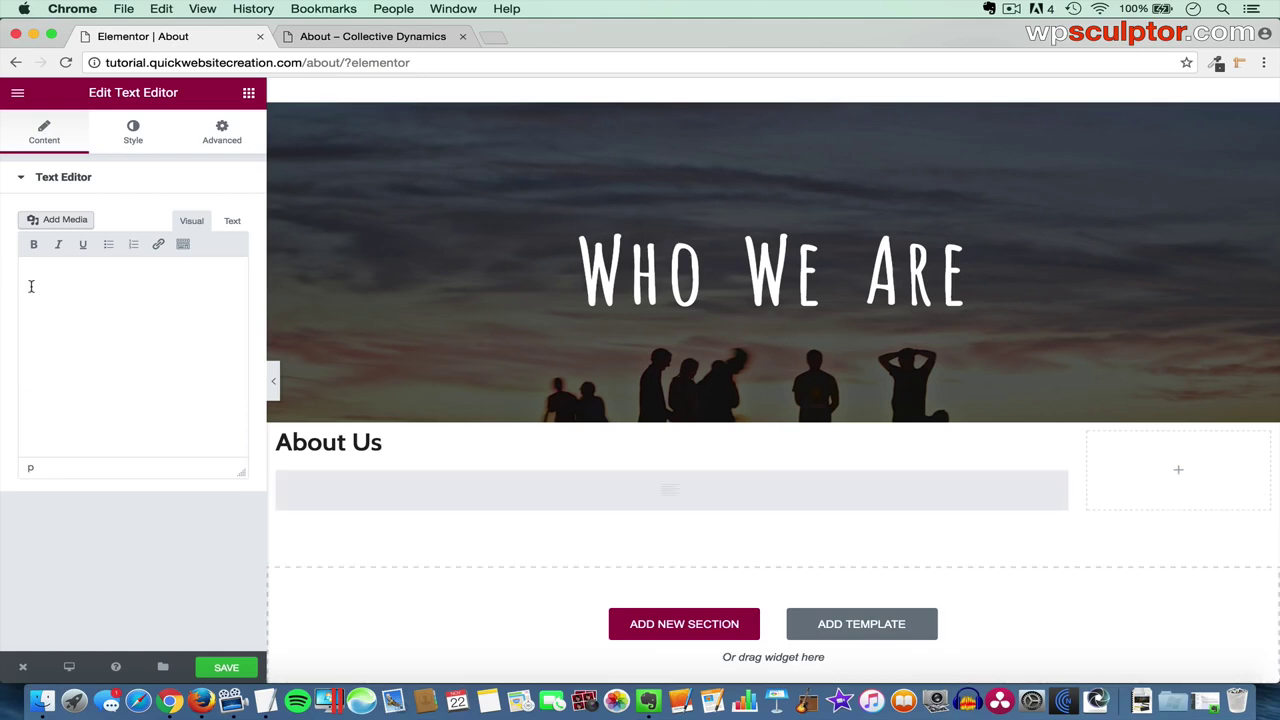
key(super+Tab)
key(super+Tab)
key(super+Tab)
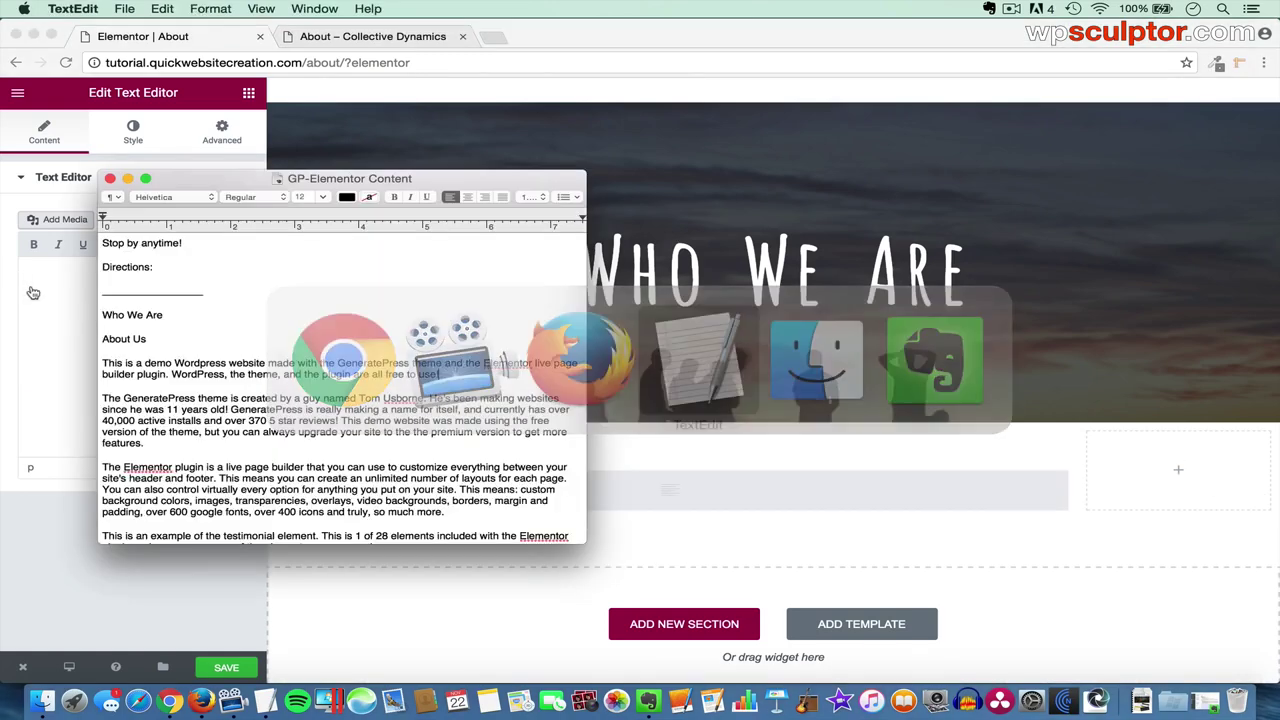
triple_click(102, 364)
key(super+c)
key(super+Tab)
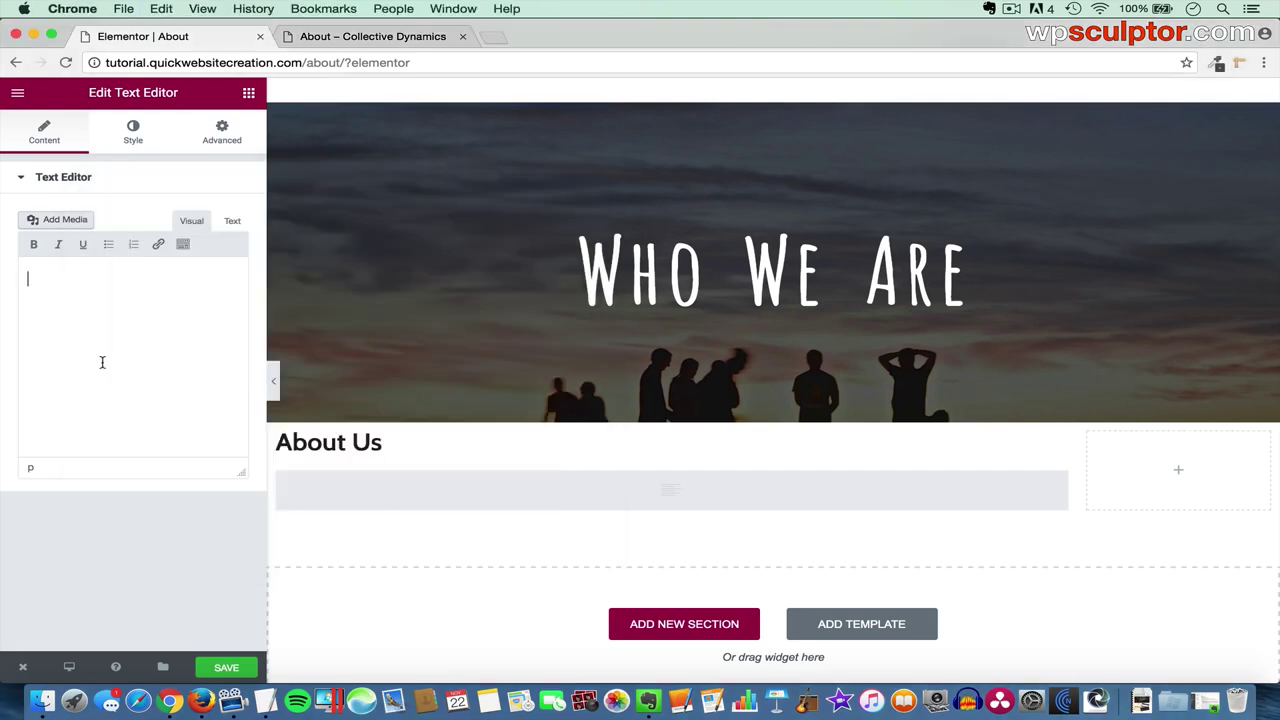
key(super+v)
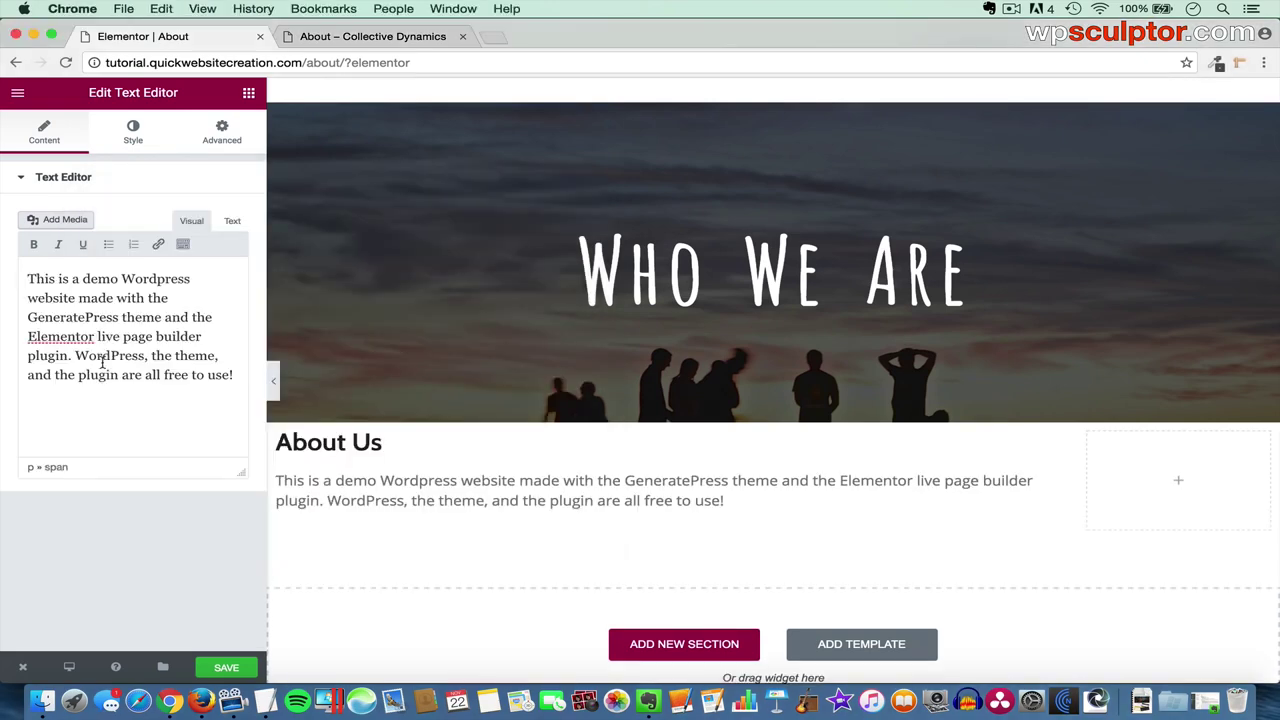
key(Return)
- Paste the GeneratePress and Elementor paragraphs from the notes into the text block
key(super+Tab)
triple_click(101, 401)
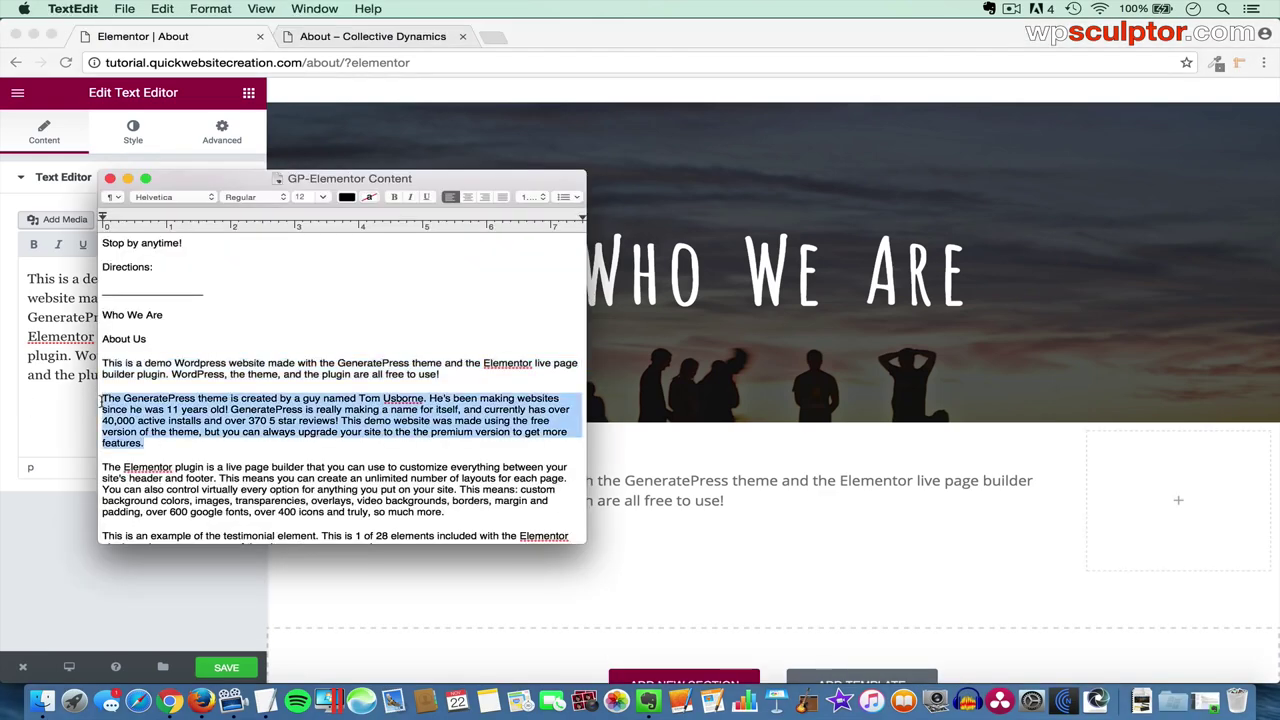
key(super+Tab)
text(The GeneratePress theme is created by a guy named Tom Usborne. He's been making websites since he was 11 years old! GeneratePress is really making a name for itself, and currently has over 40,000 active installs and over 370 5 star reviews! This demo website was made using the free version of the theme, but you can always upgrade your site to the the premium version to get more features.)
key(super+Tab)
click(443, 511)
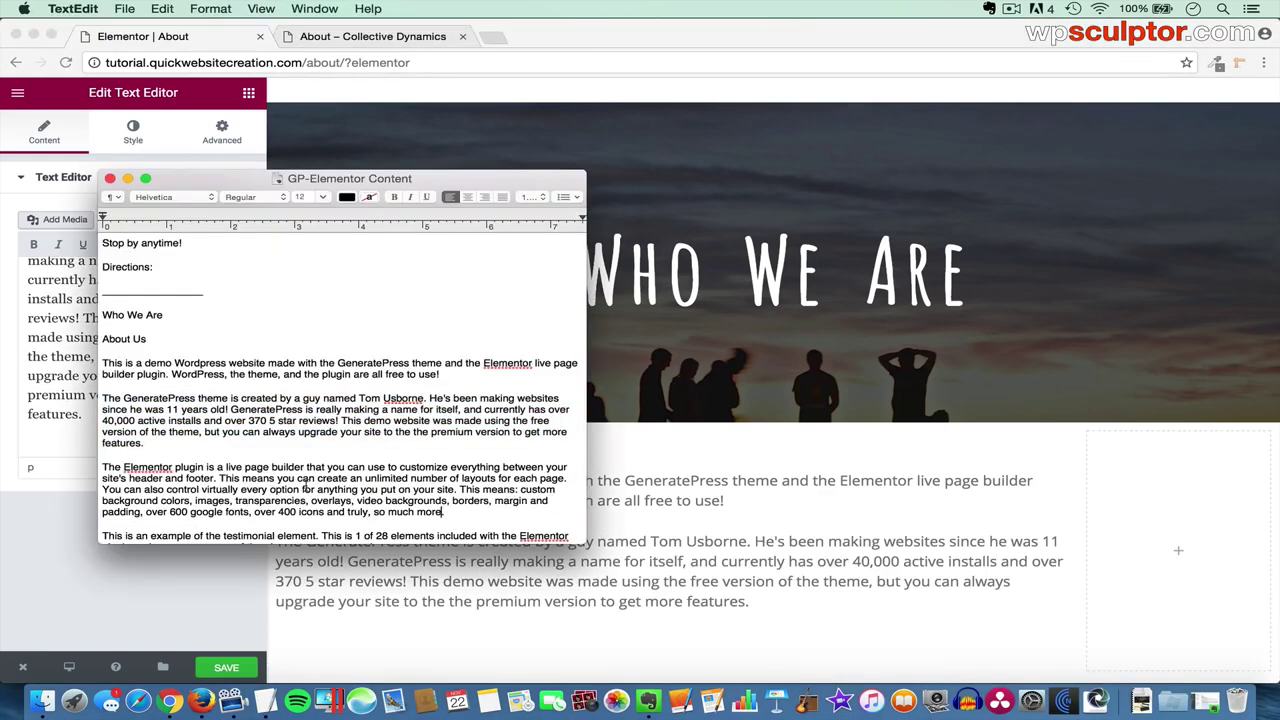
triple_click(176, 465)
key(super+c)
key(super+Tab)
key(super+v)
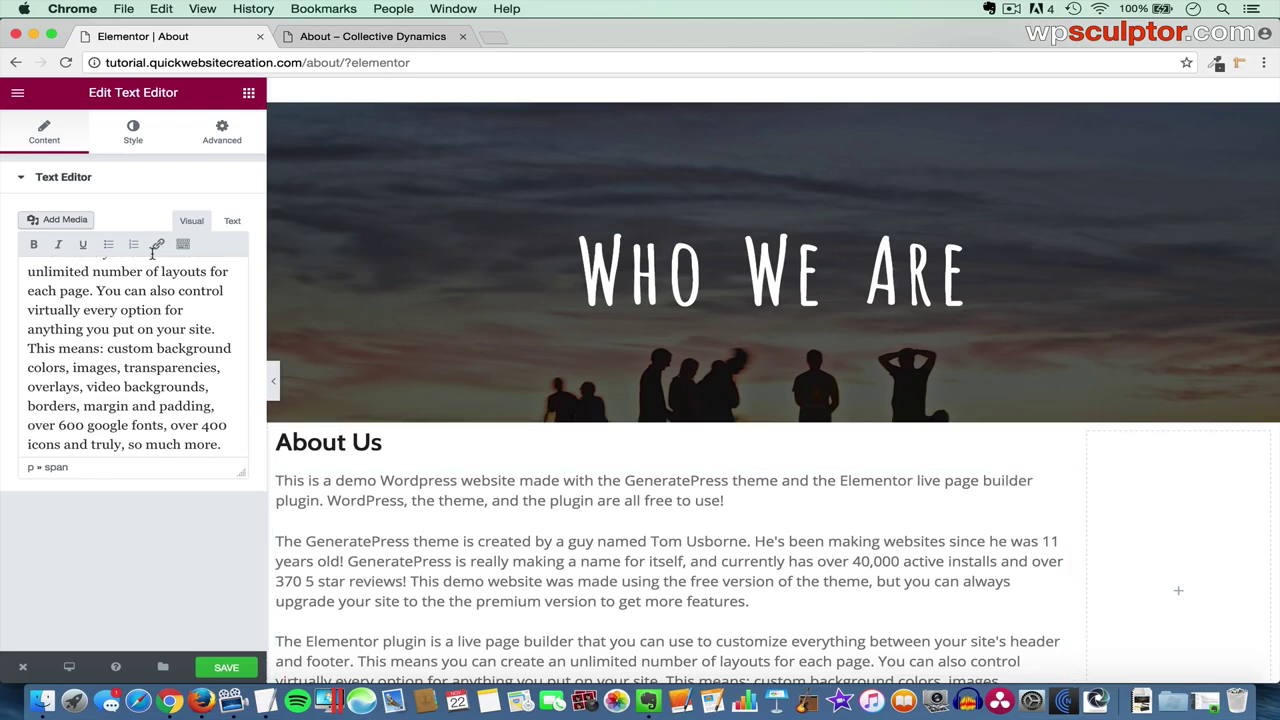
click(134, 140)
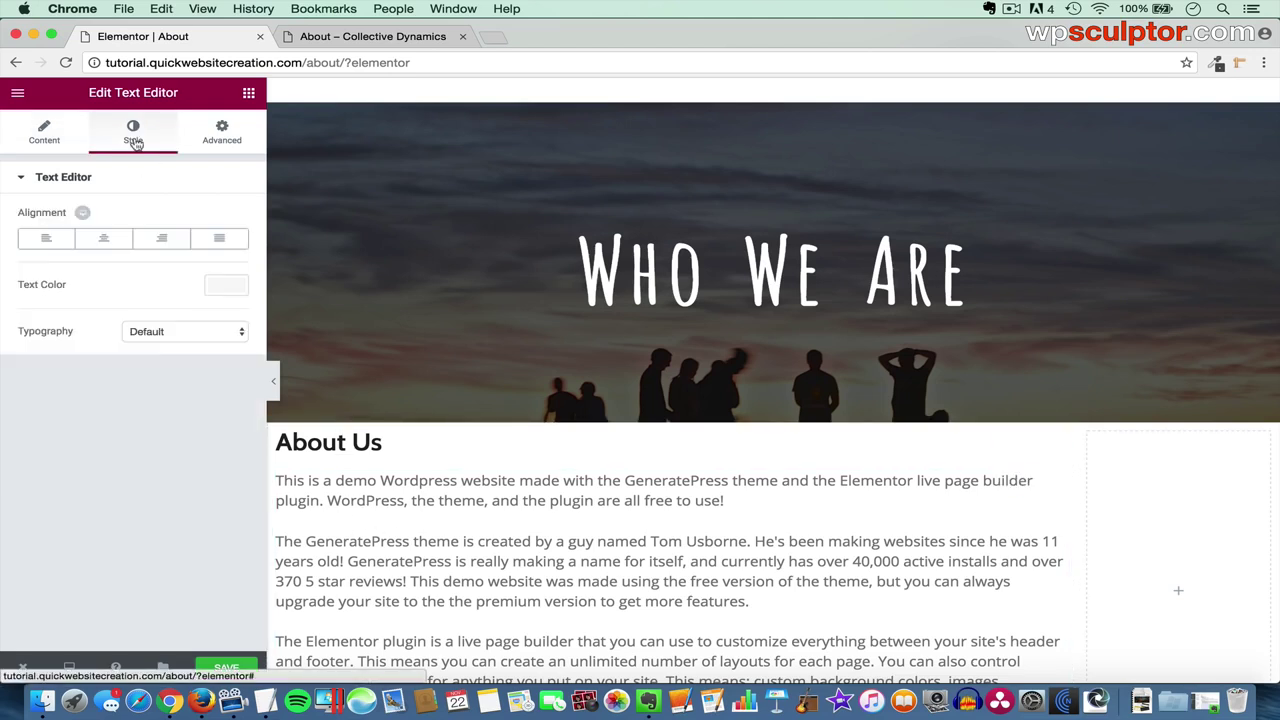
- Set the body text colour to #3f3f3f, then select the word GeneratePress in the content
click(231, 286)
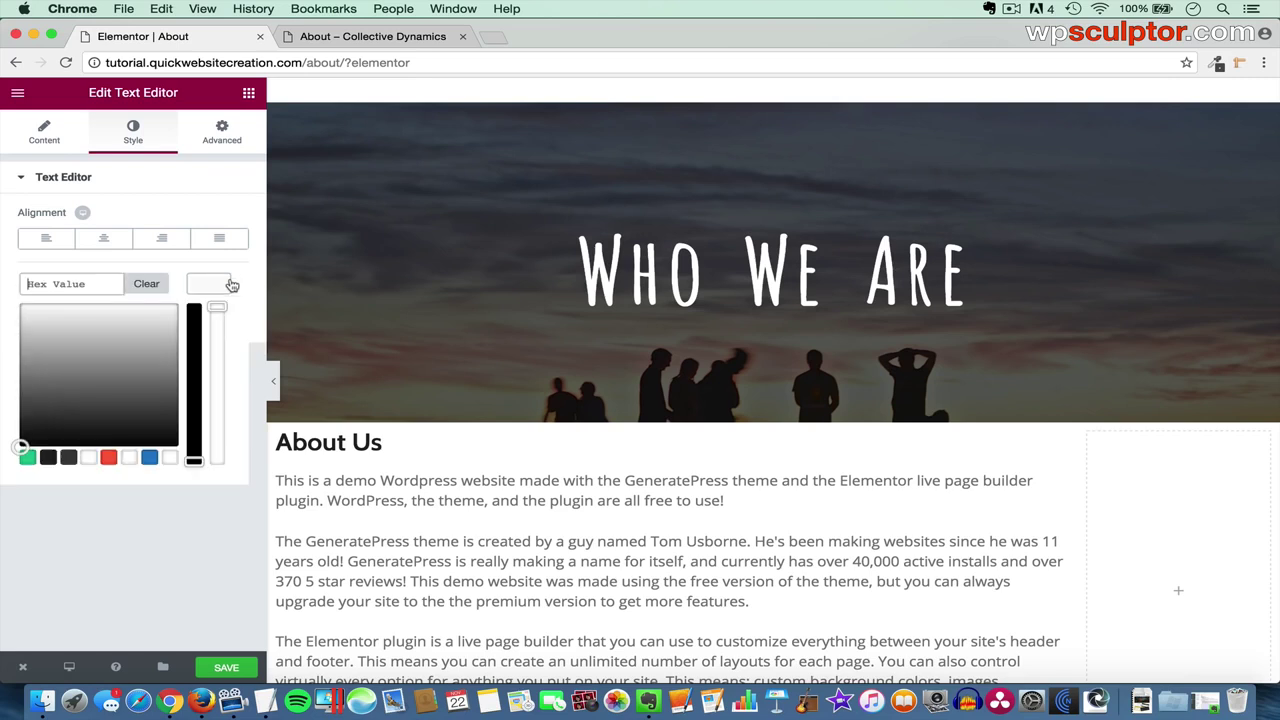
click(69, 458)
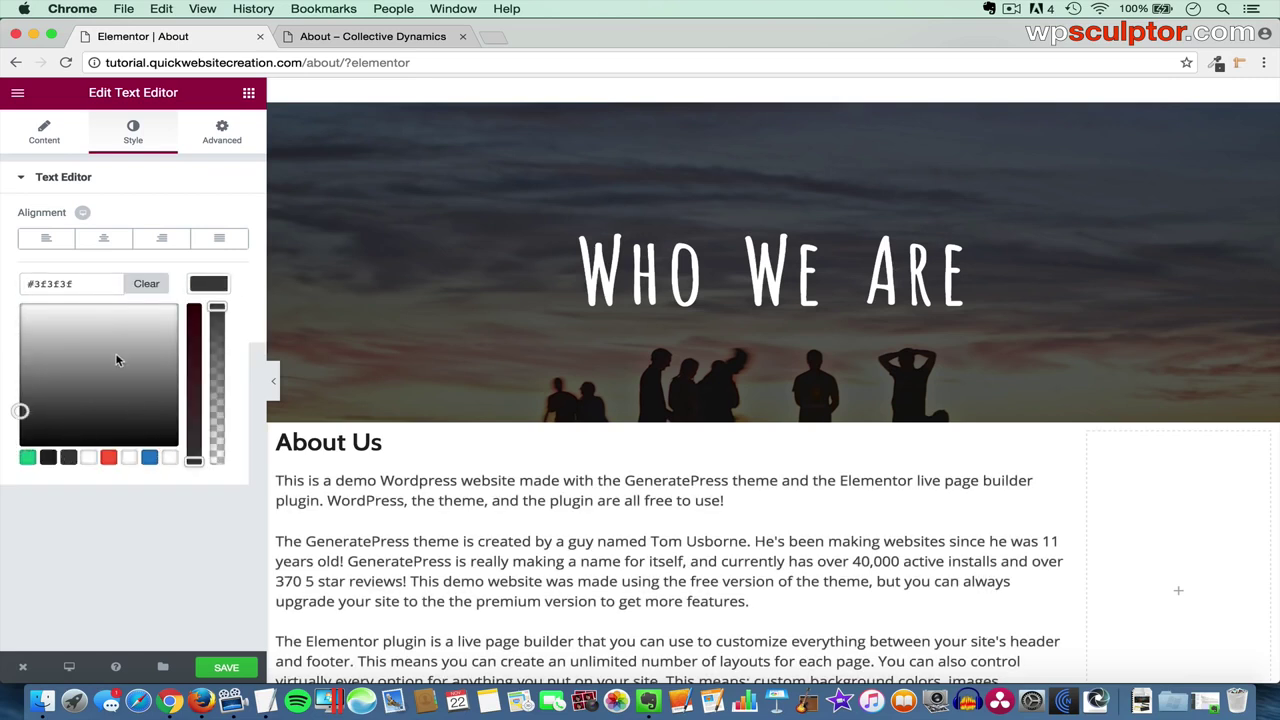
click(44, 141)
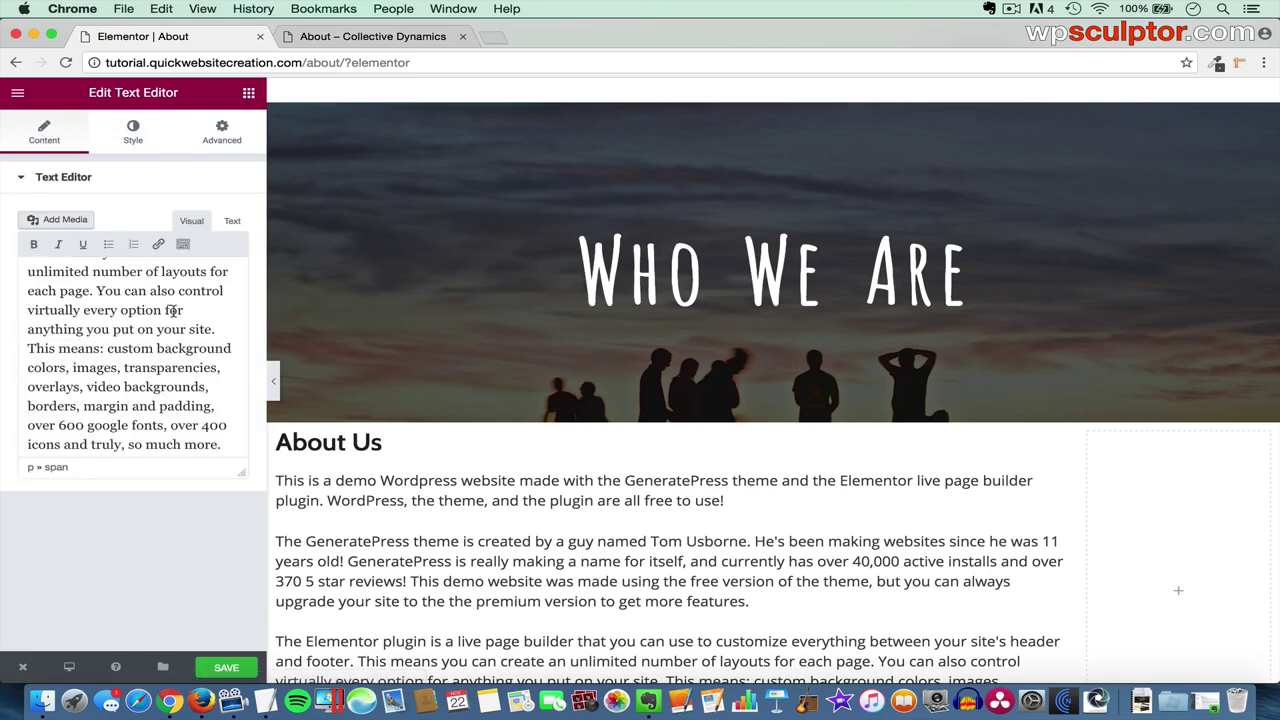
scroll(172, 325, up, 5)
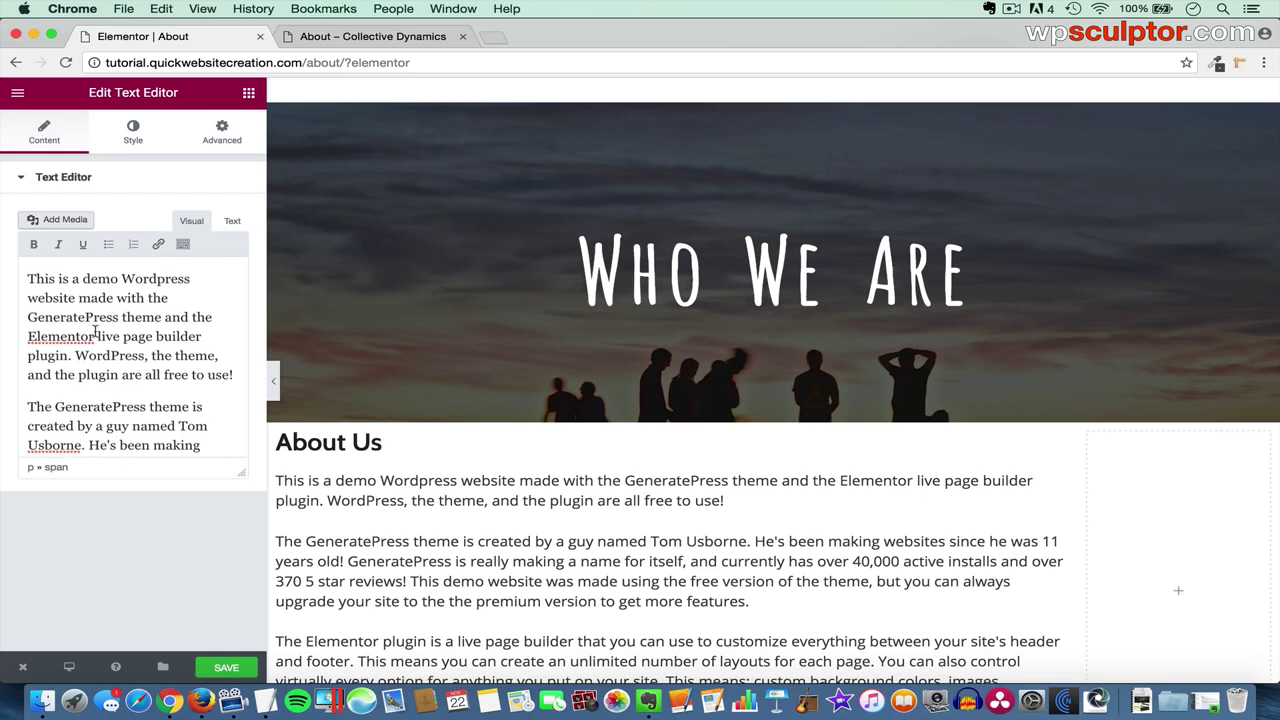
drag(27, 316, 122, 316)
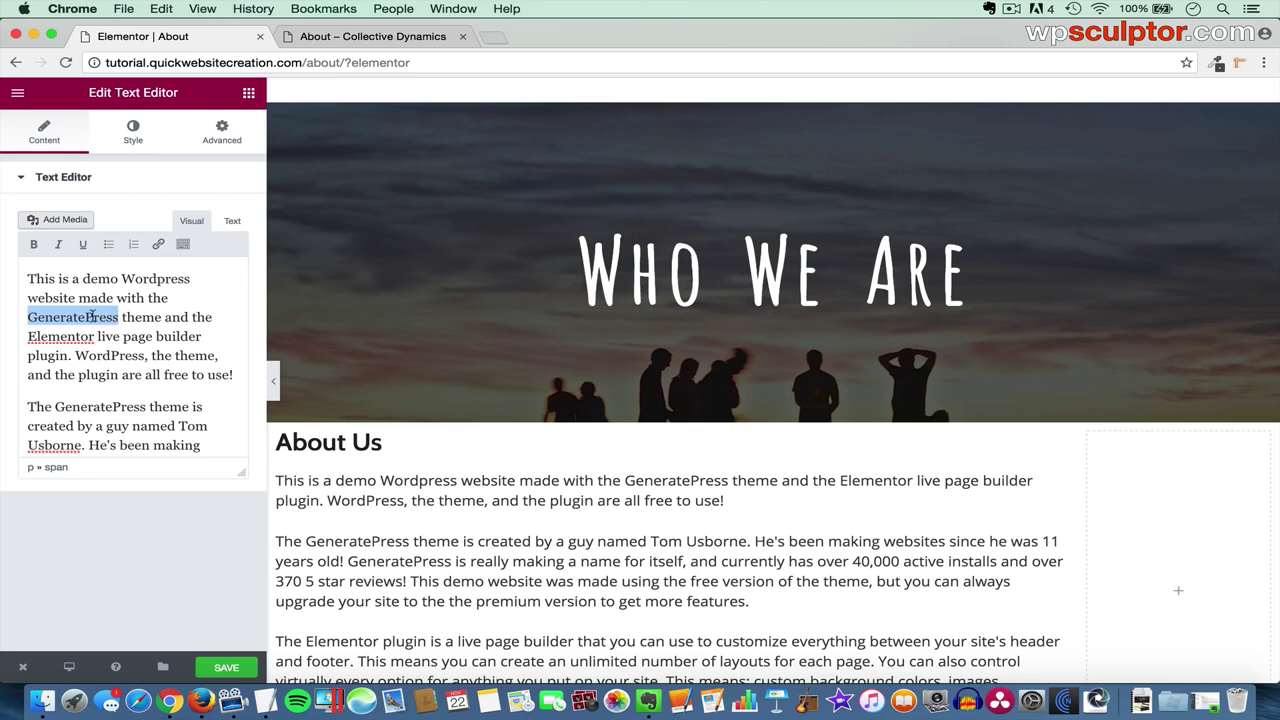
- Load generatepress.com in a new tab, copy its address, and return to the About editor
click(494, 38)
text(generatepres)
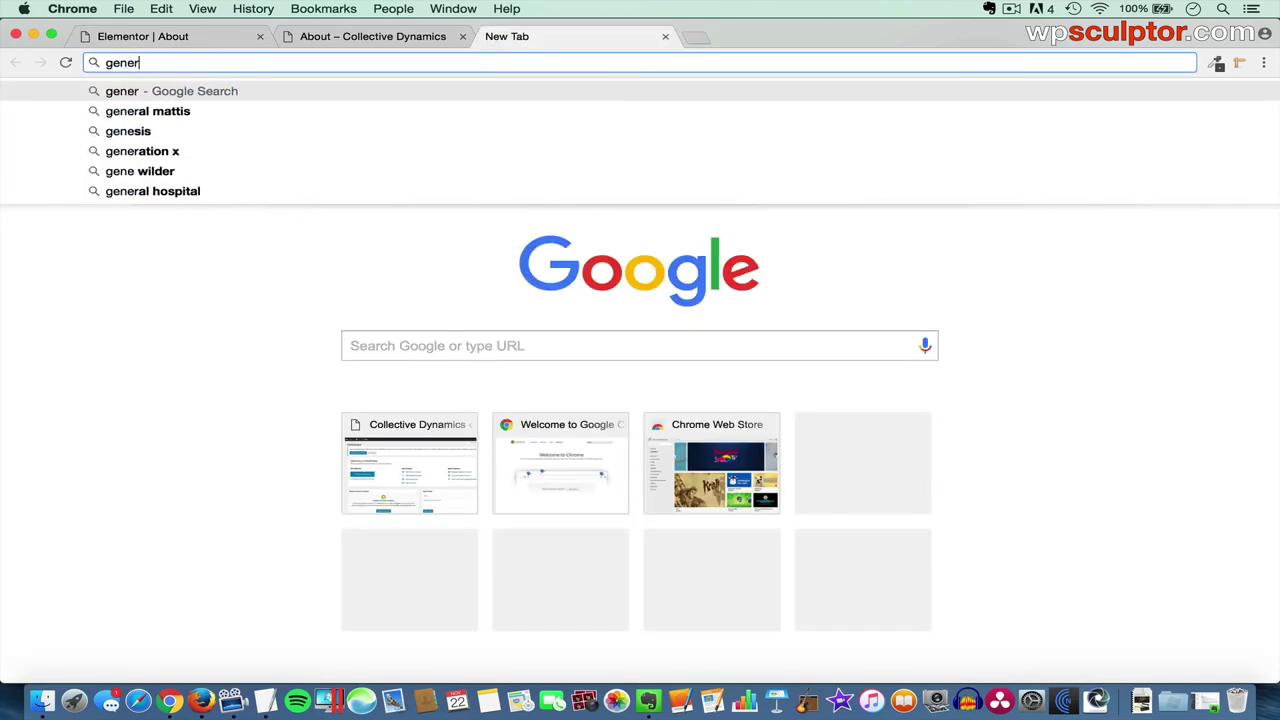
text(s.com)
key(Return)
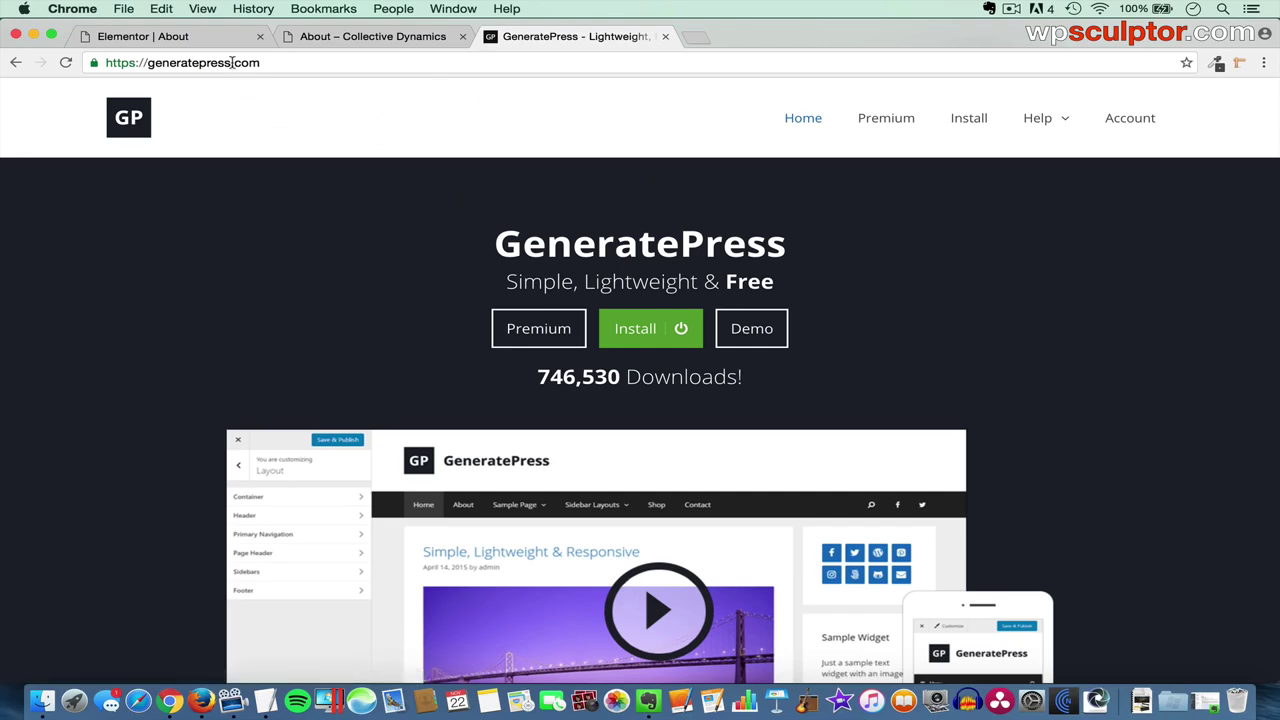
click(232, 62)
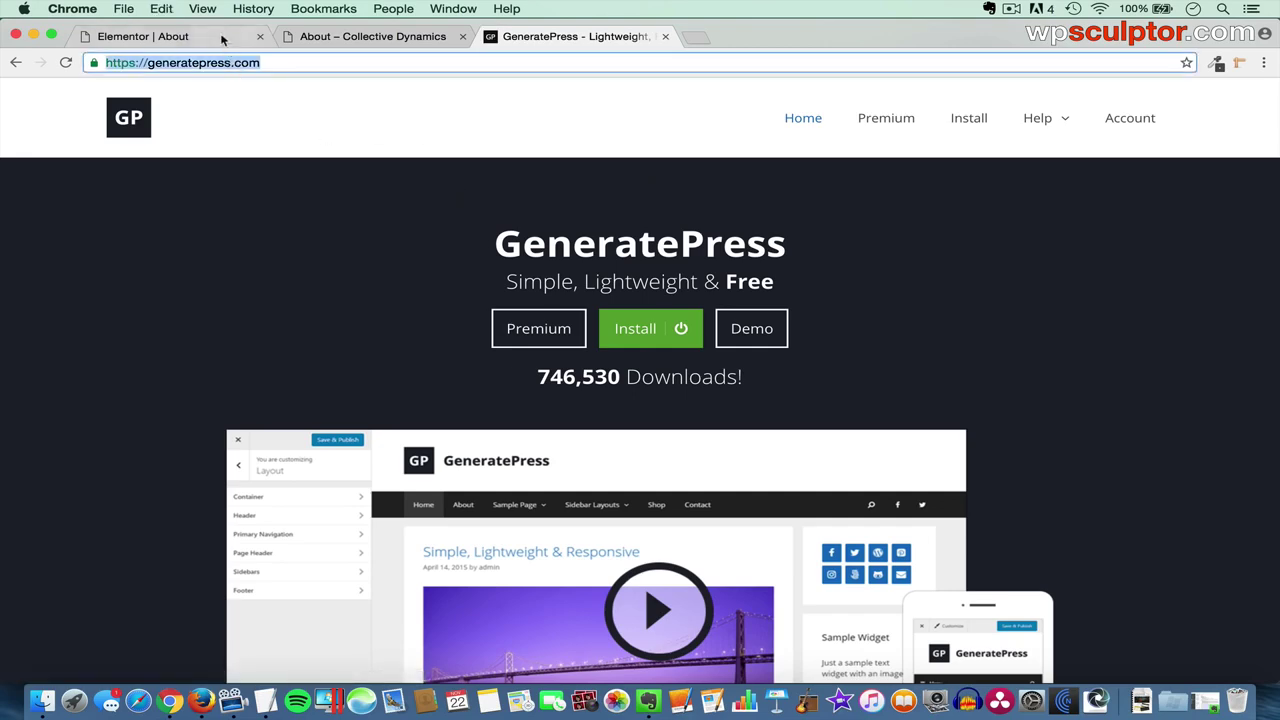
click(214, 37)
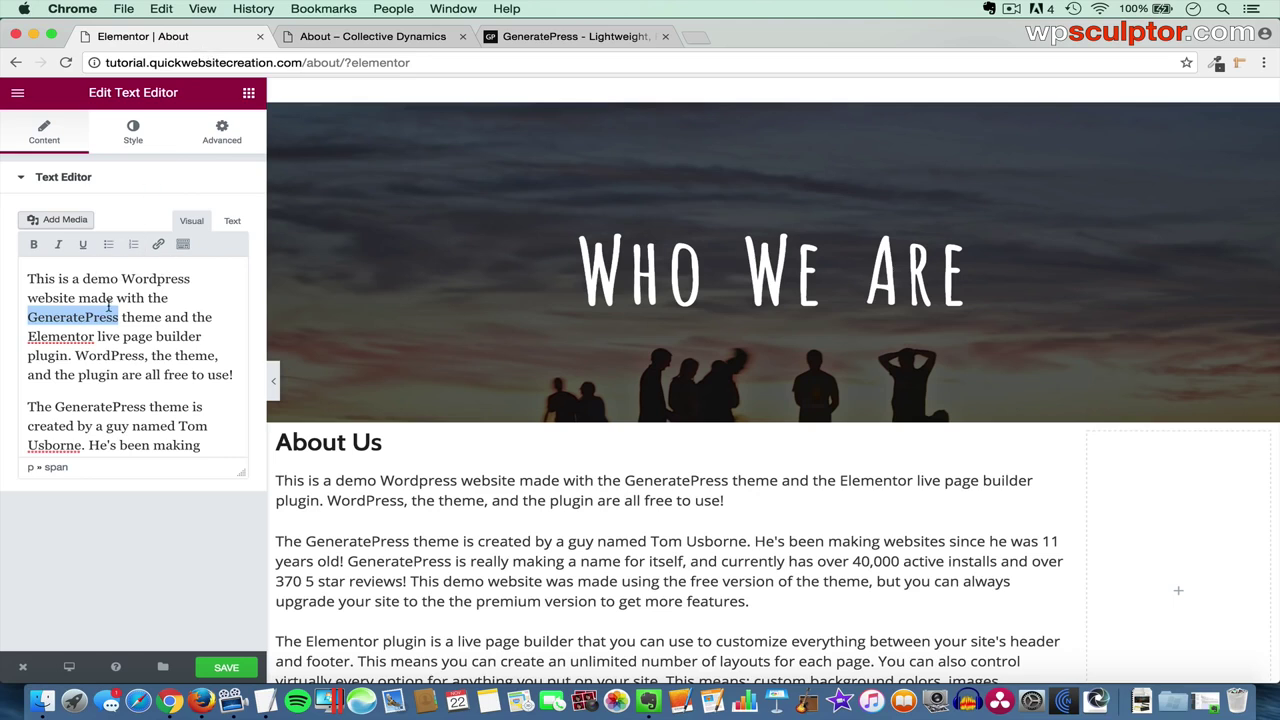
click(157, 248)
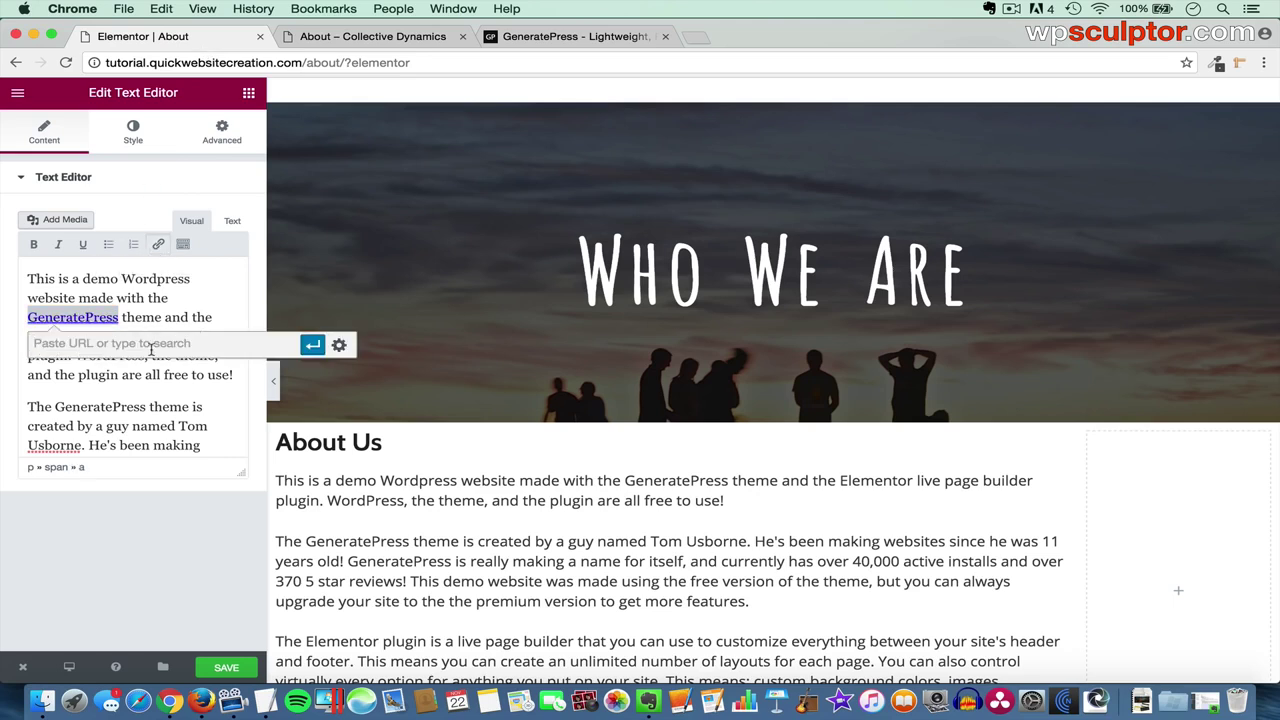
key(super+v)
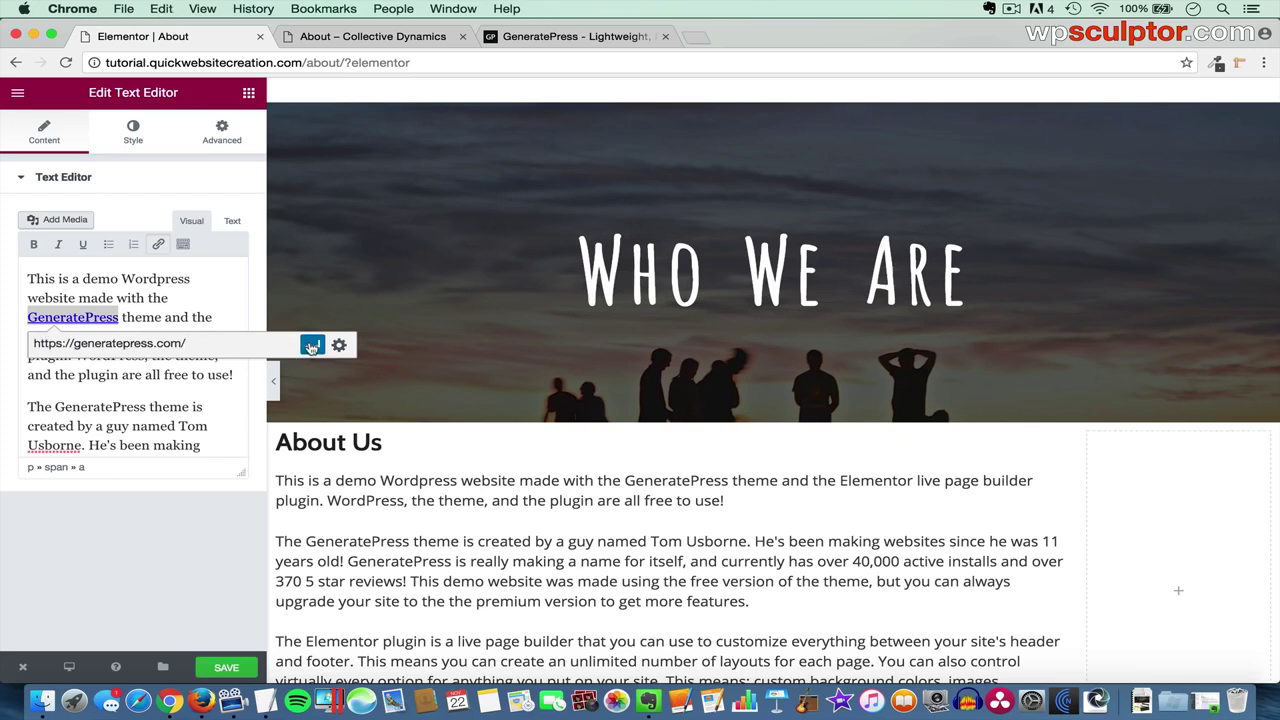
click(312, 346)
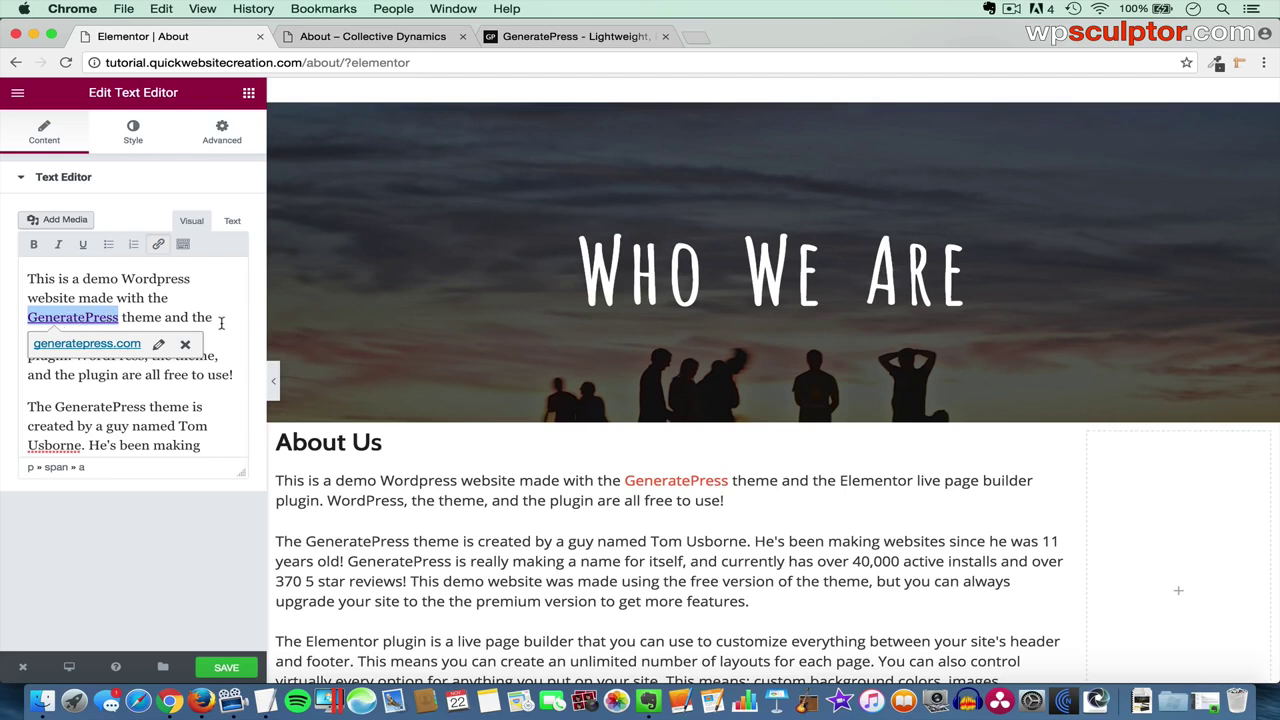
click(221, 322)
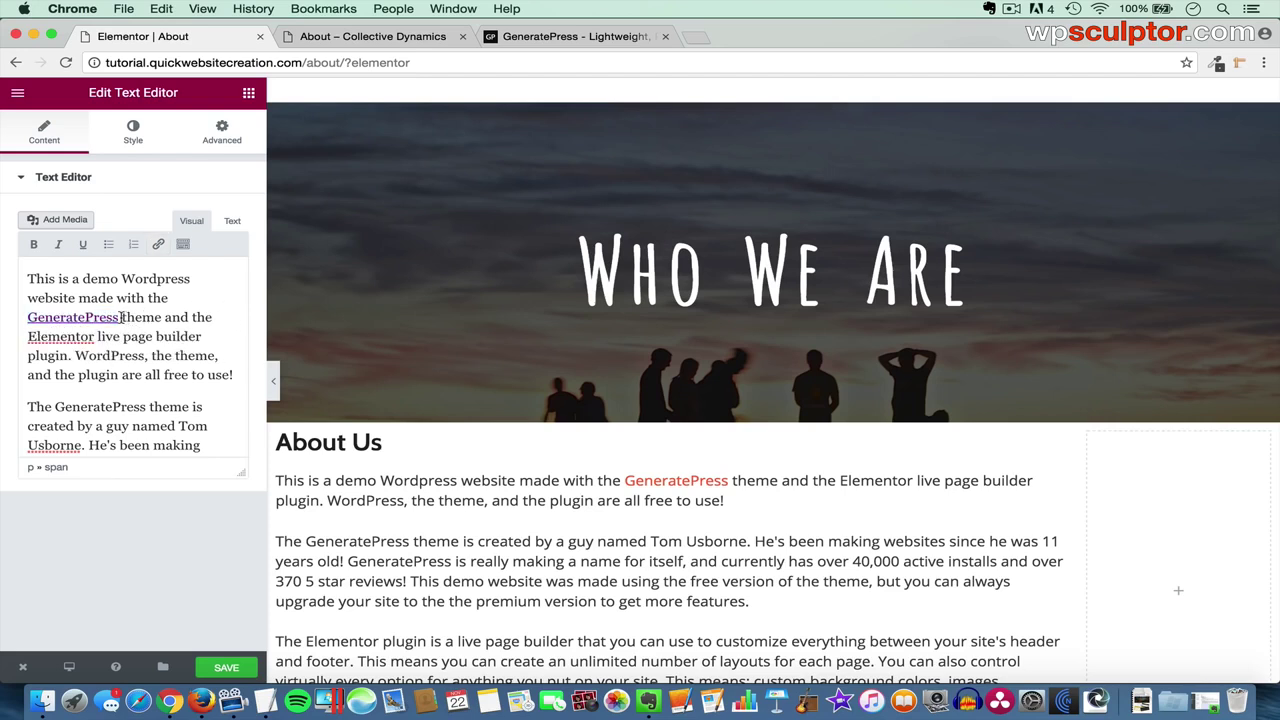
click(119, 316)
drag(119, 316, 22, 316)
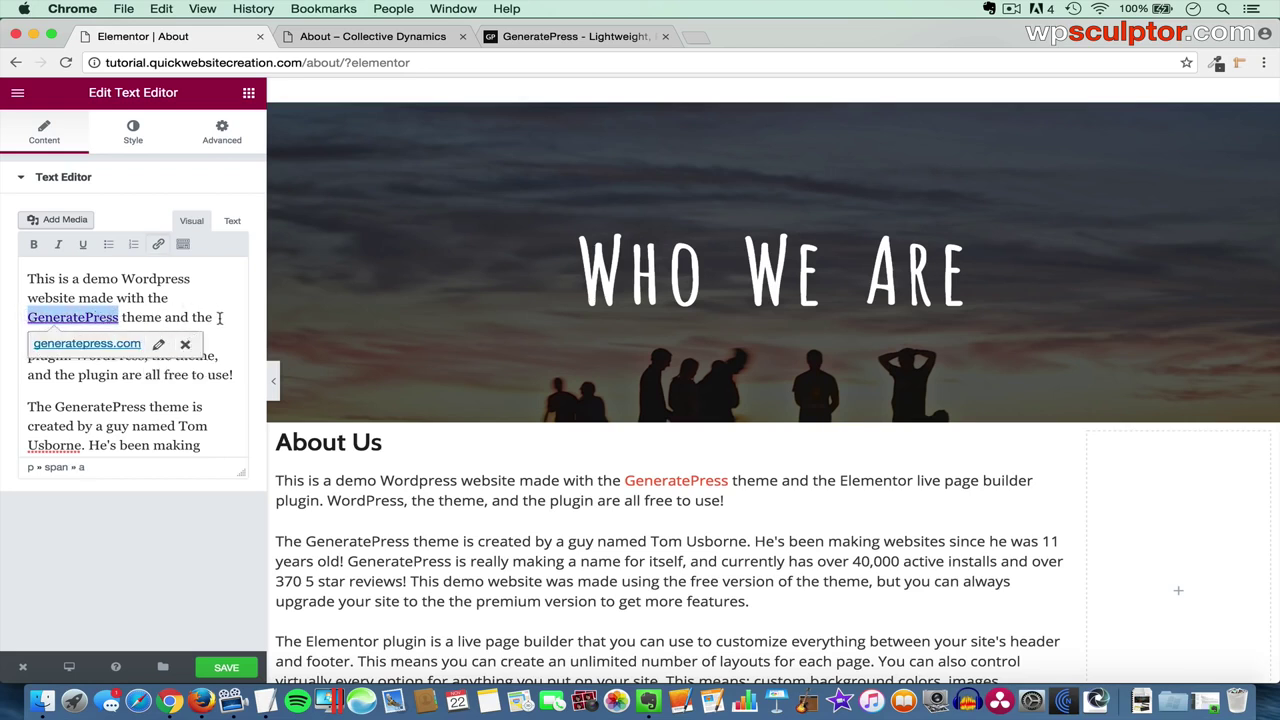
click(219, 318)
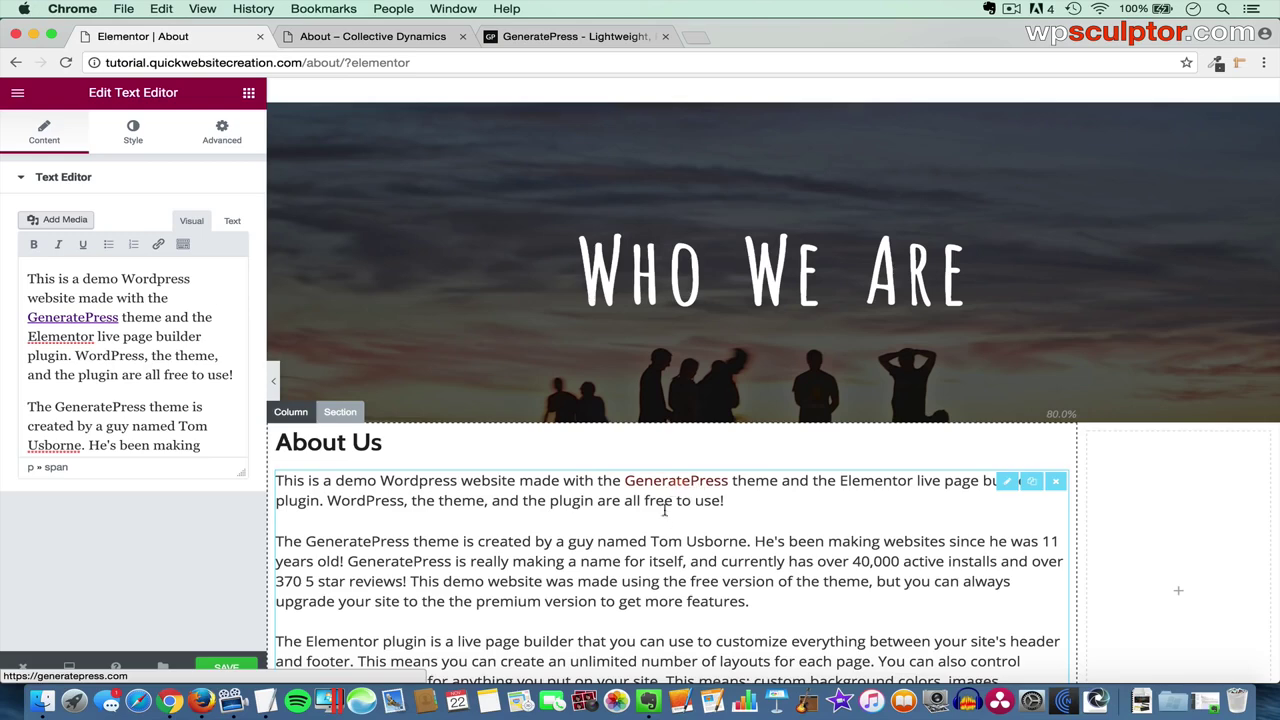
- Open Go to Dashboard in a new tab to reach the About page's Edit Page screen
scroll(665, 520, down, 5)
scroll(665, 522, down, 2)
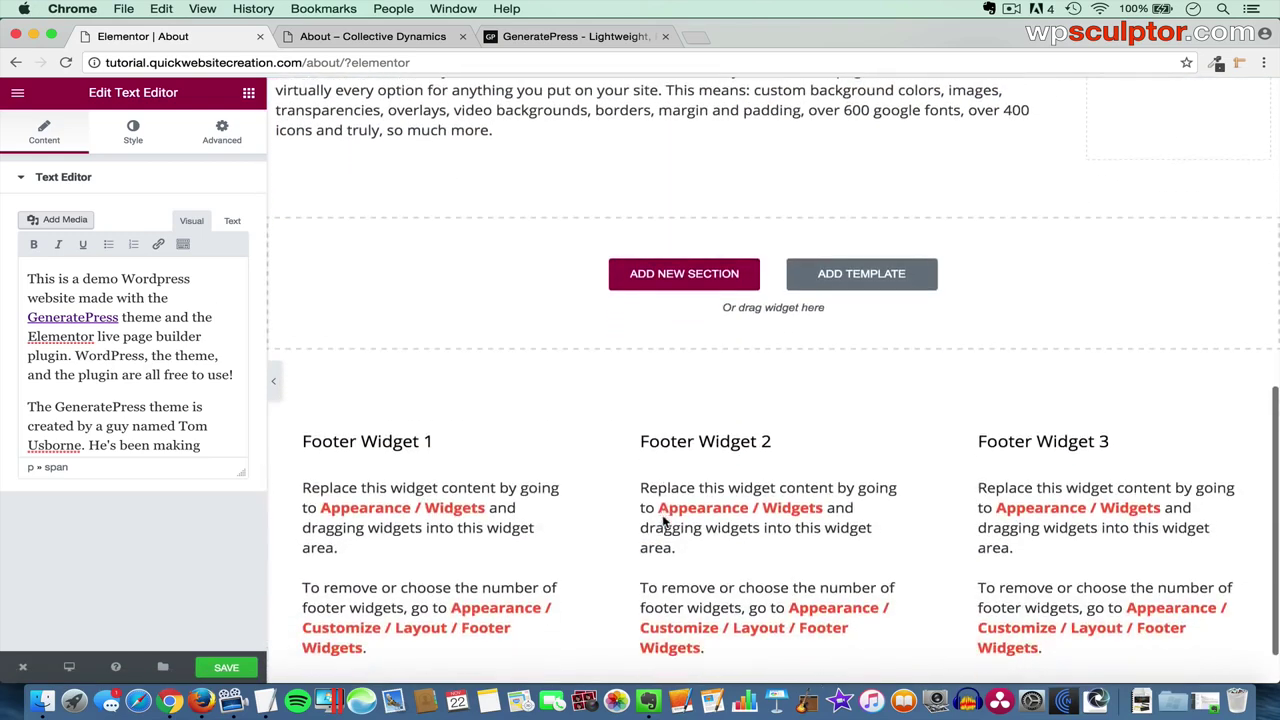
scroll(620, 425, up, 3)
scroll(626, 417, up, 2)
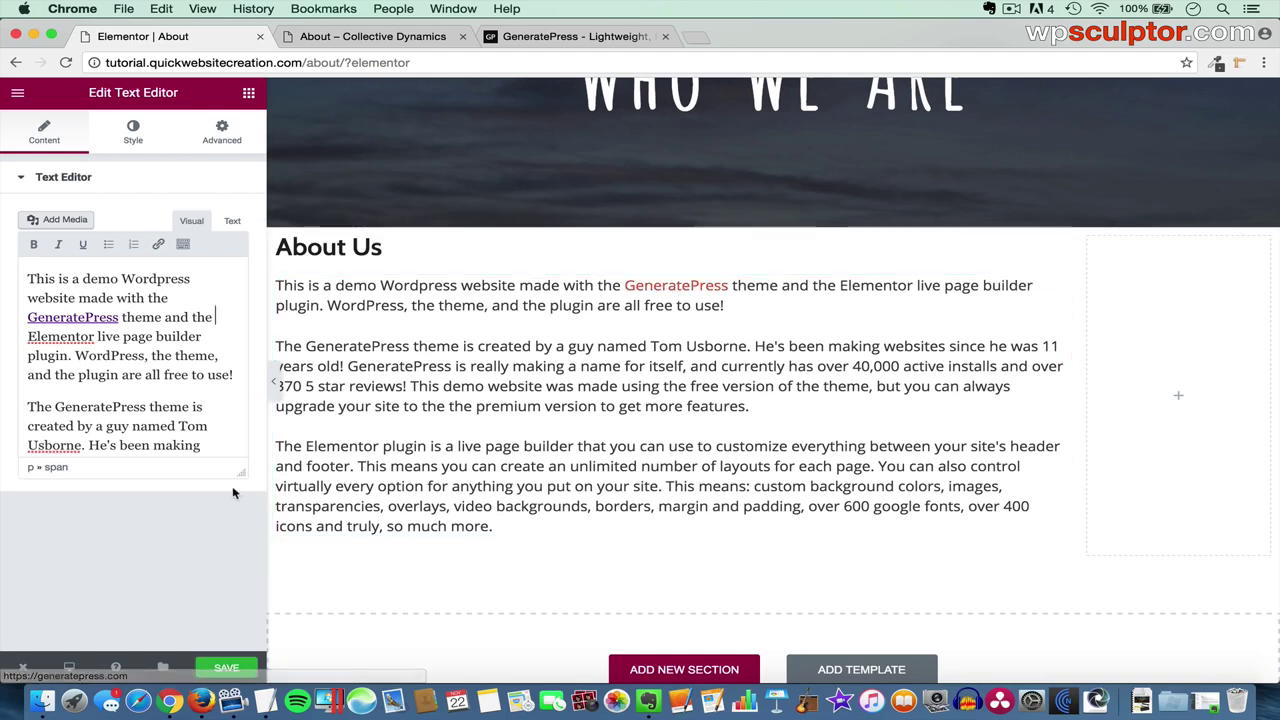
mouse_move(22, 667)
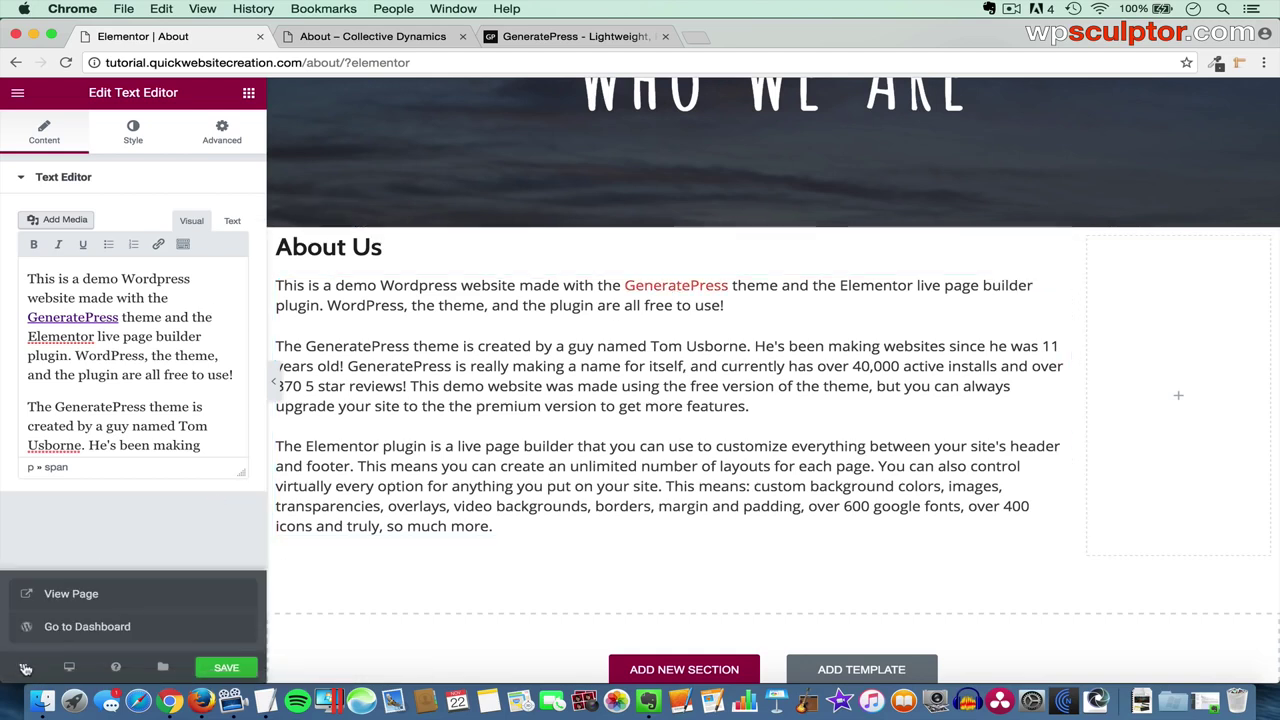
right_click(110, 630)
click(197, 462)
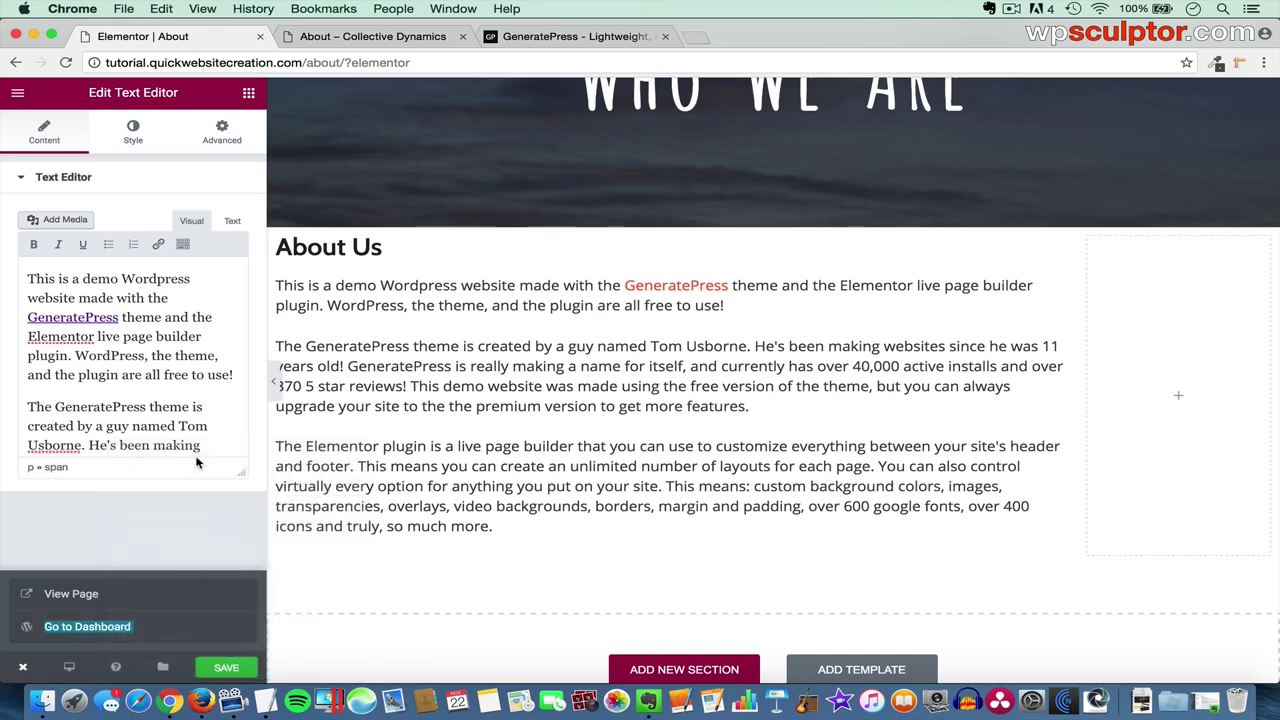
click(349, 36)
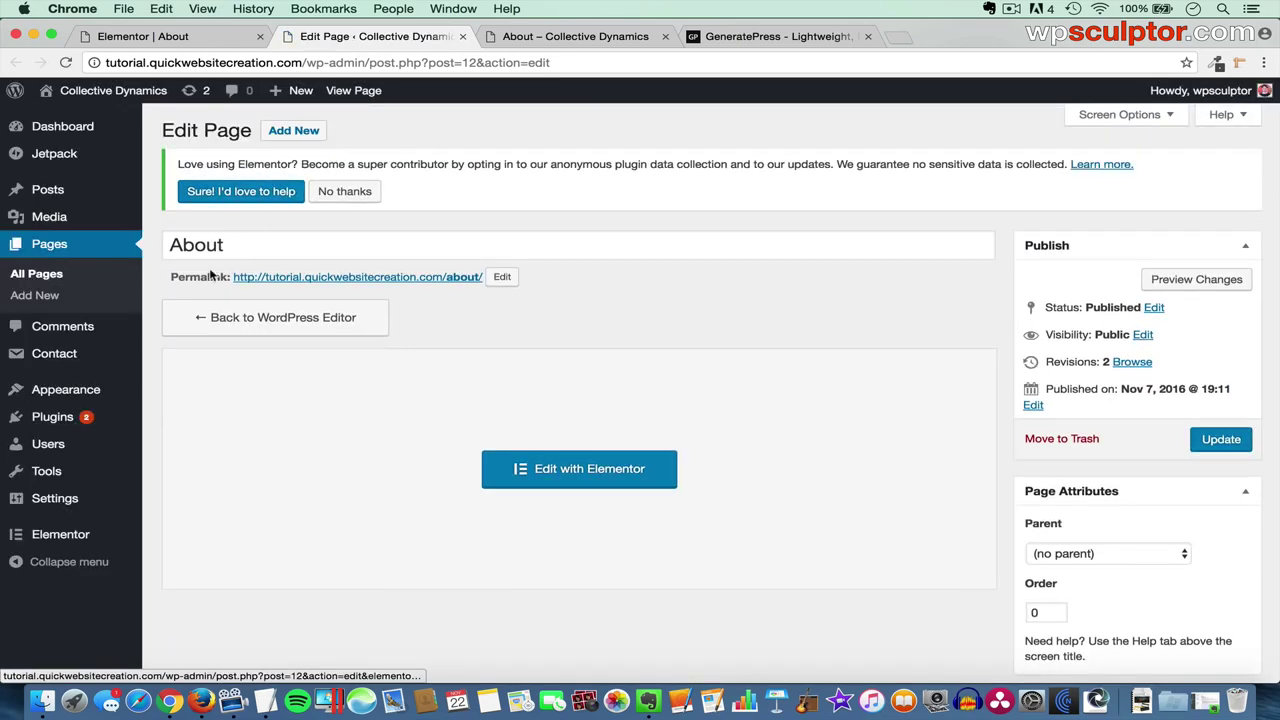
- Check the Link Color under Colors in the theme Customizer, then close the Customize tab
mouse_move(60, 397)
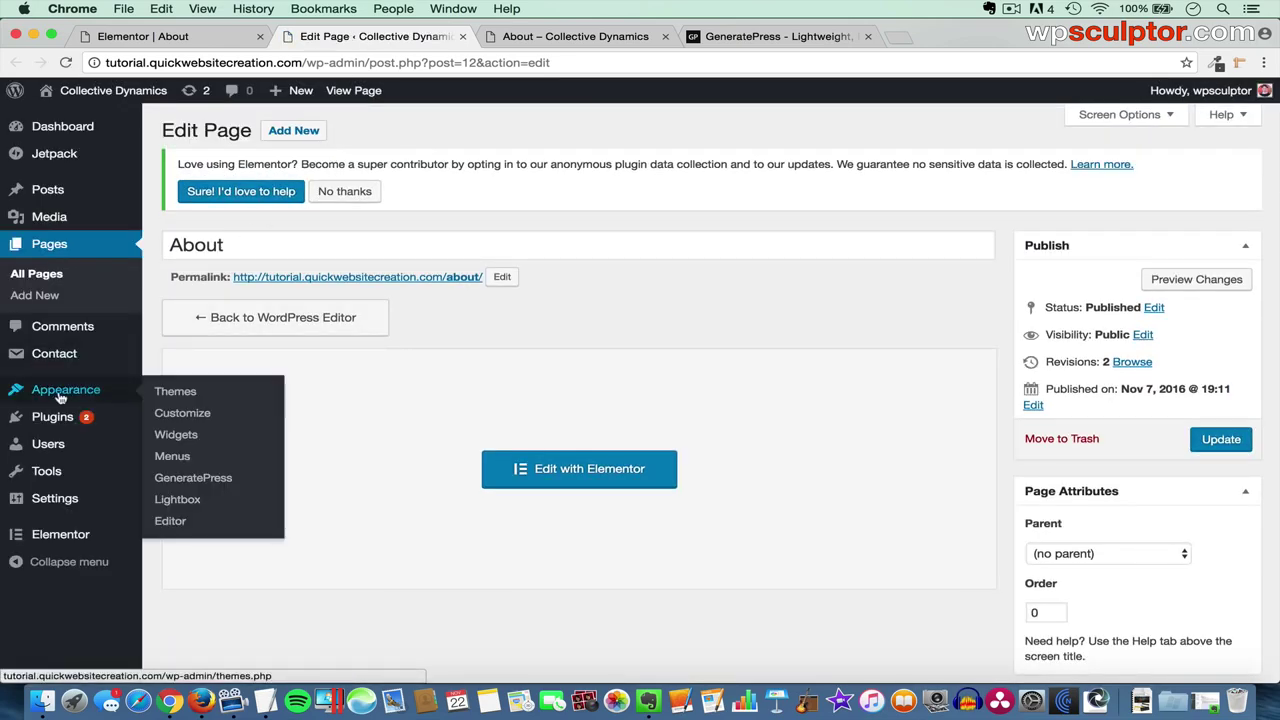
click(200, 413)
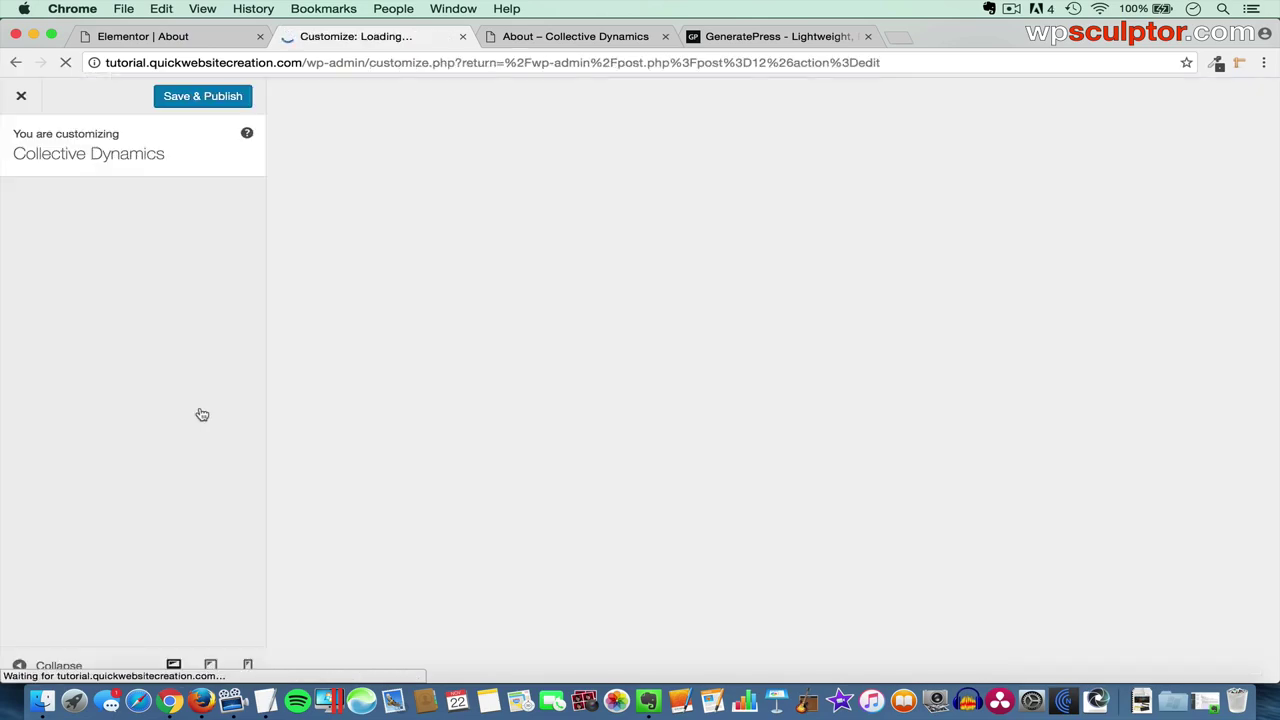
click(127, 372)
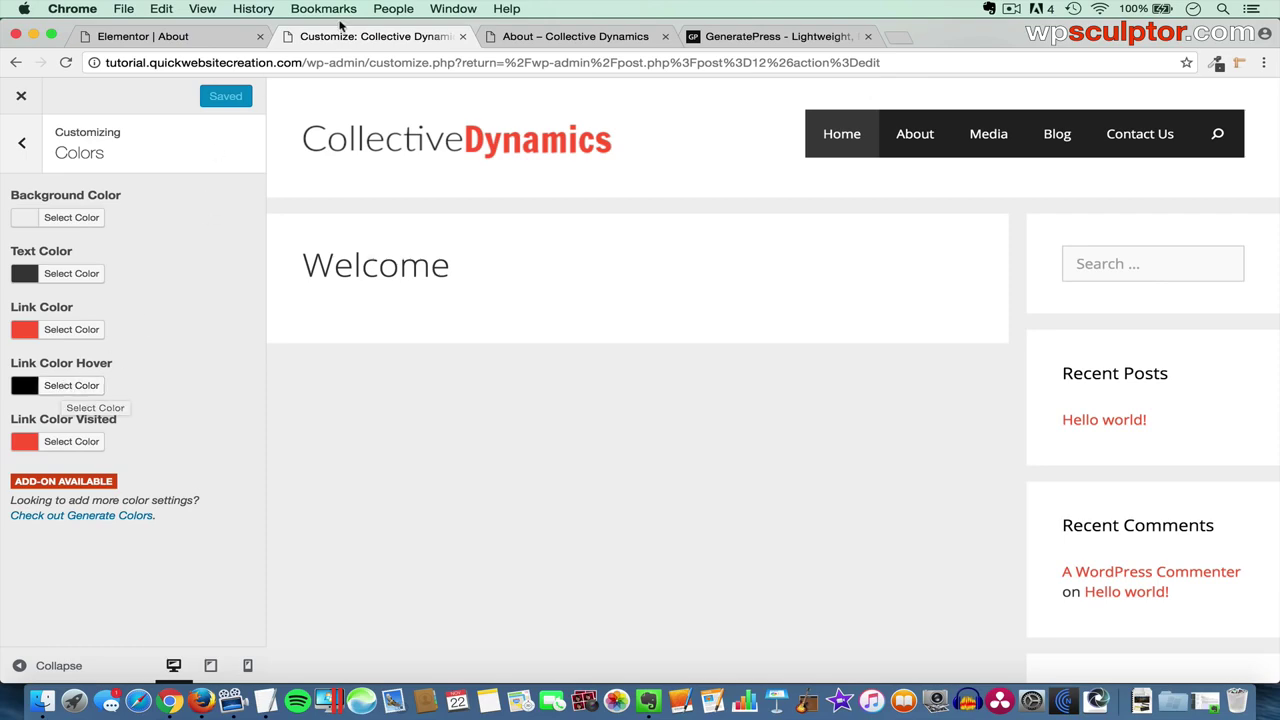
click(463, 36)
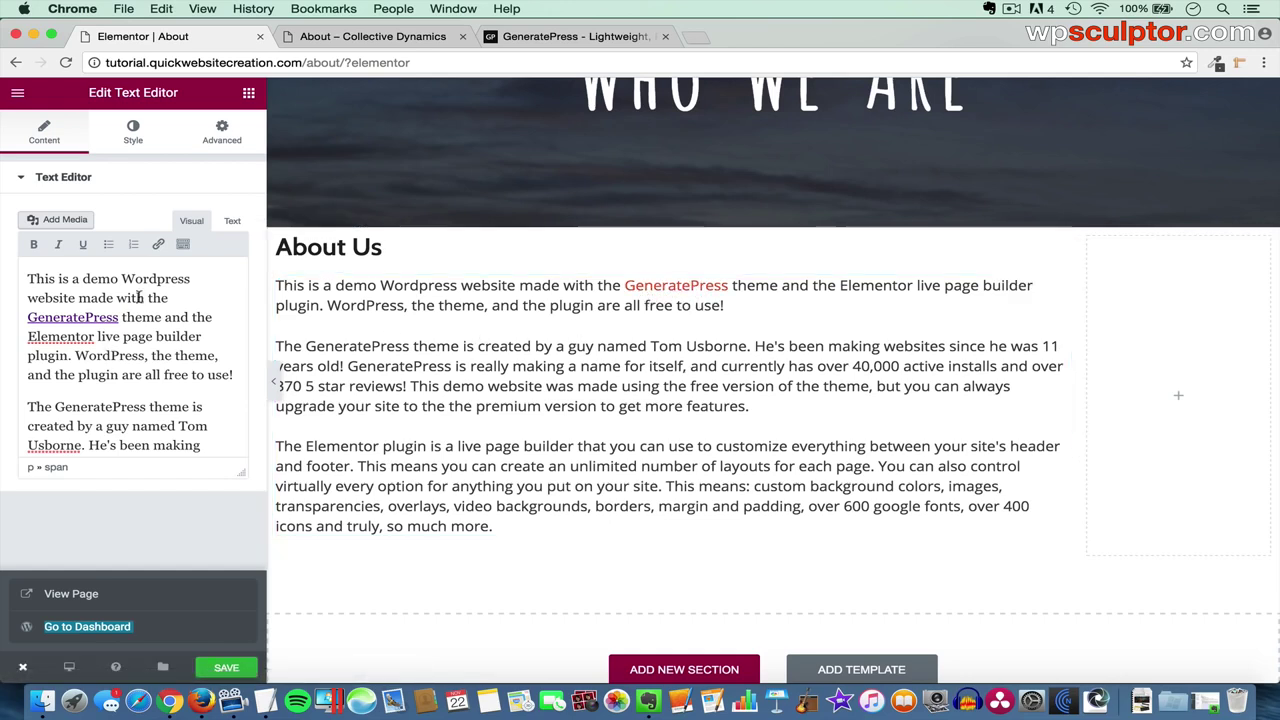
- Inspect the custom text colour (hex 000000) of the GeneratePress link, cancelling without changes
drag(119, 317, 26, 316)
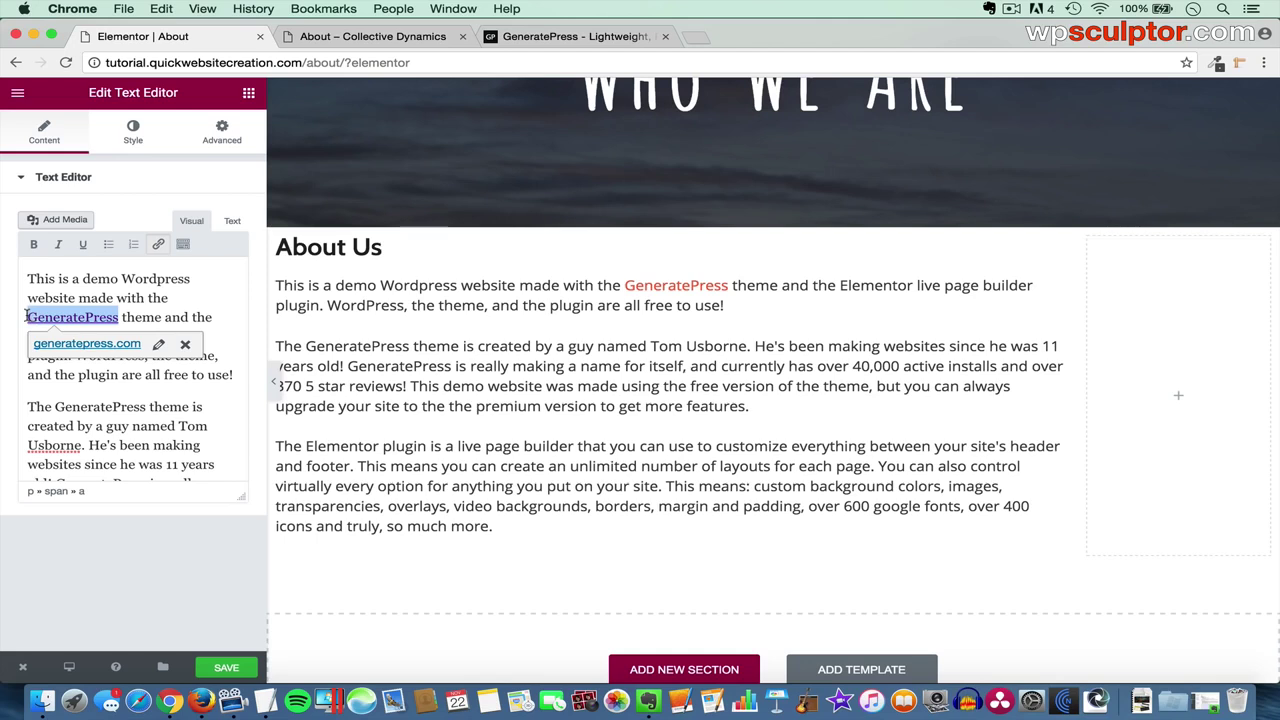
click(184, 245)
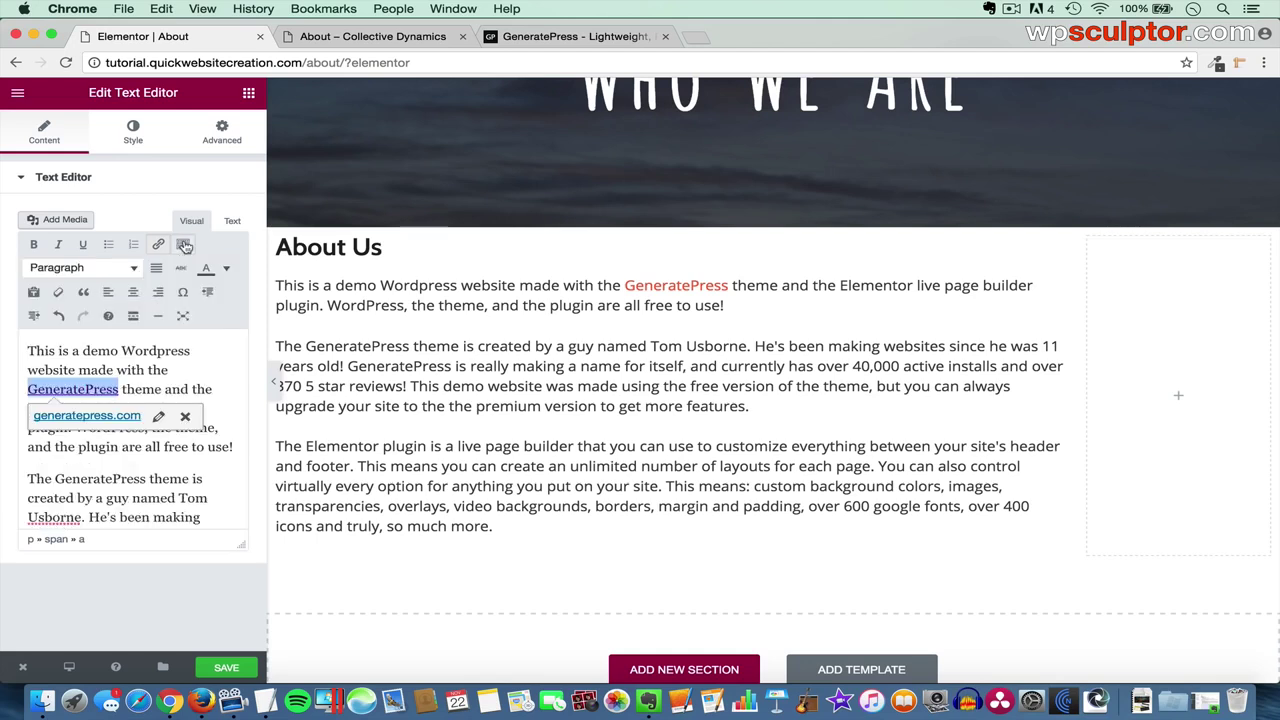
click(226, 269)
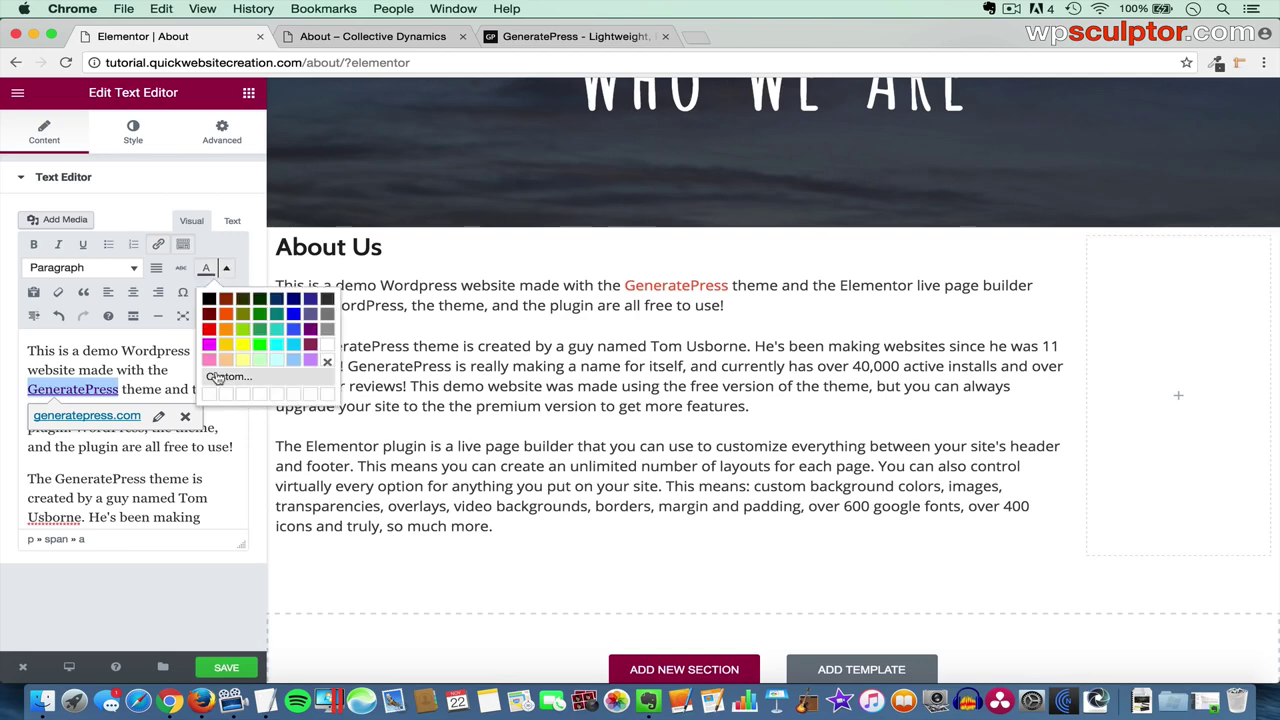
click(215, 376)
click(771, 397)
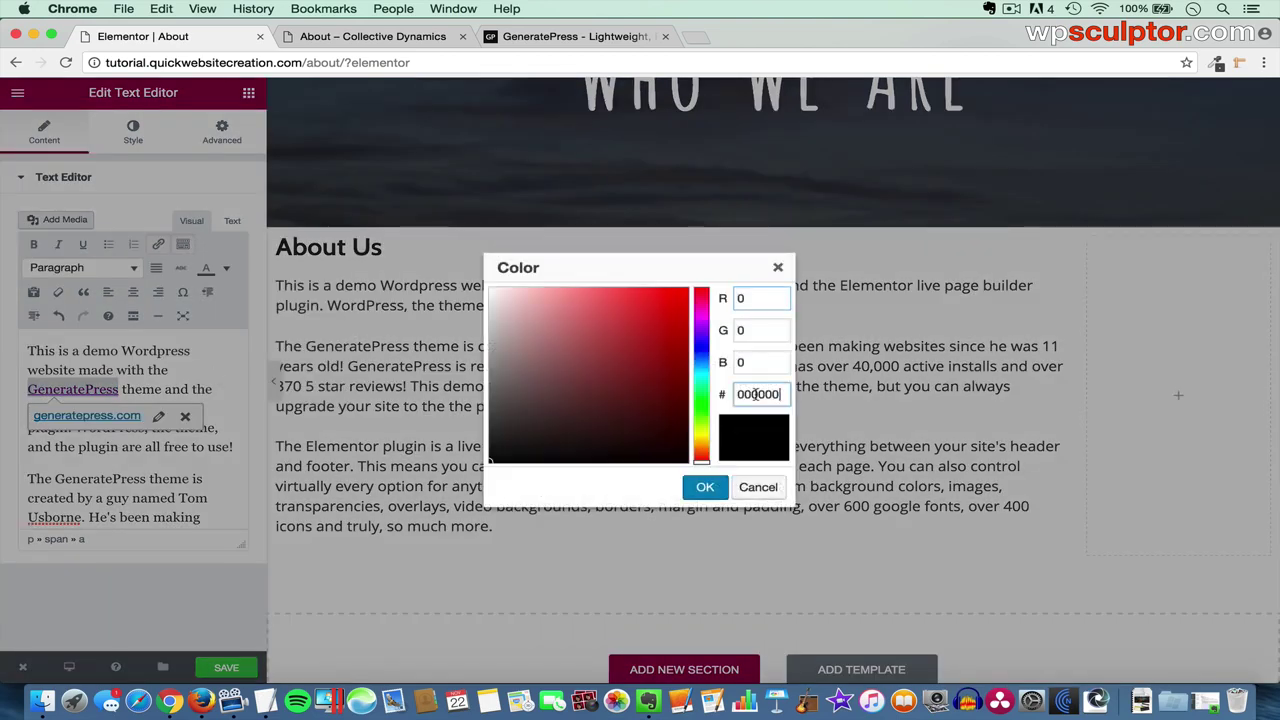
drag(771, 397, 742, 397)
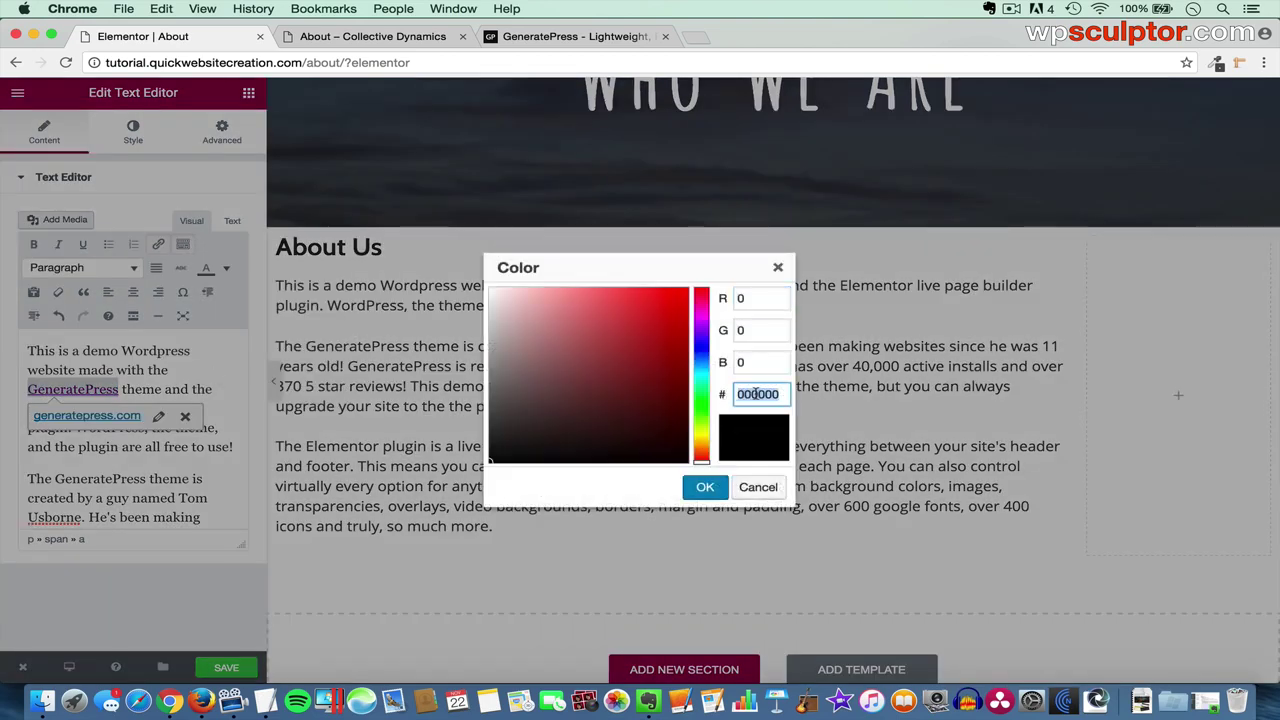
click(758, 488)
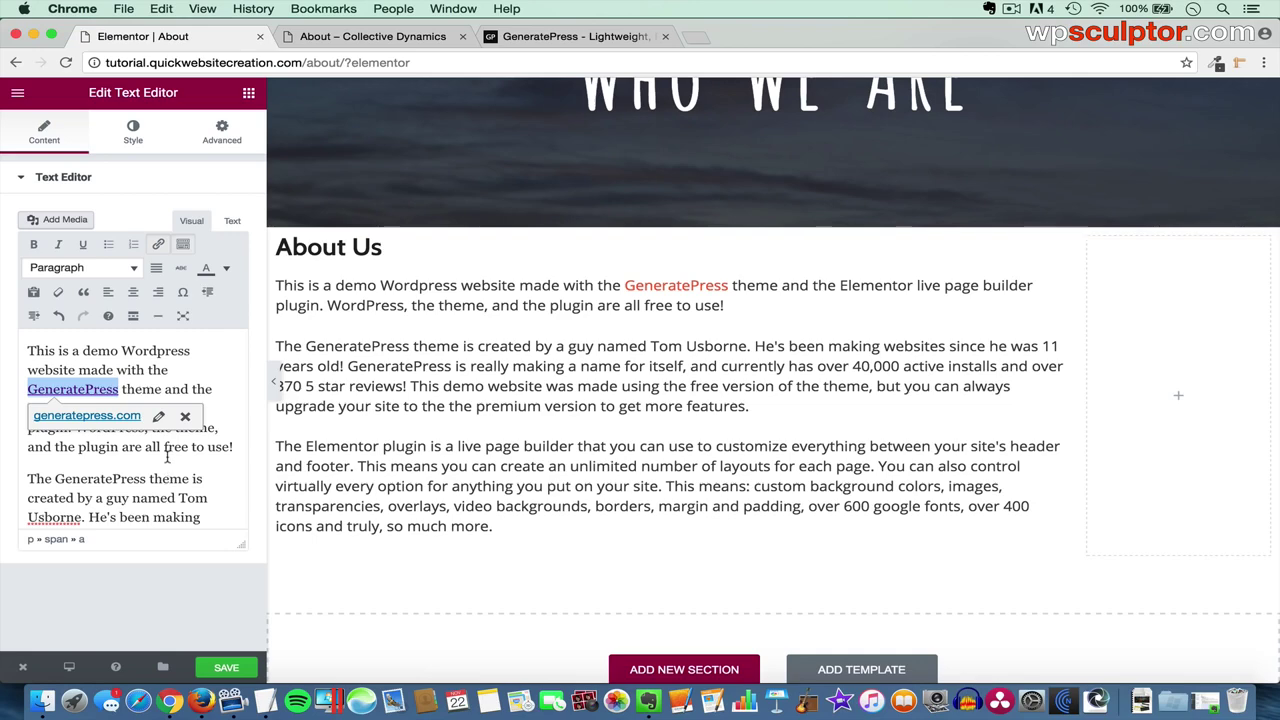
click(150, 490)
scroll(149, 494, down, 3)
- Select Elementor in the third paragraph and copy the elementor.com address from another tab
scroll(149, 494, down, 4)
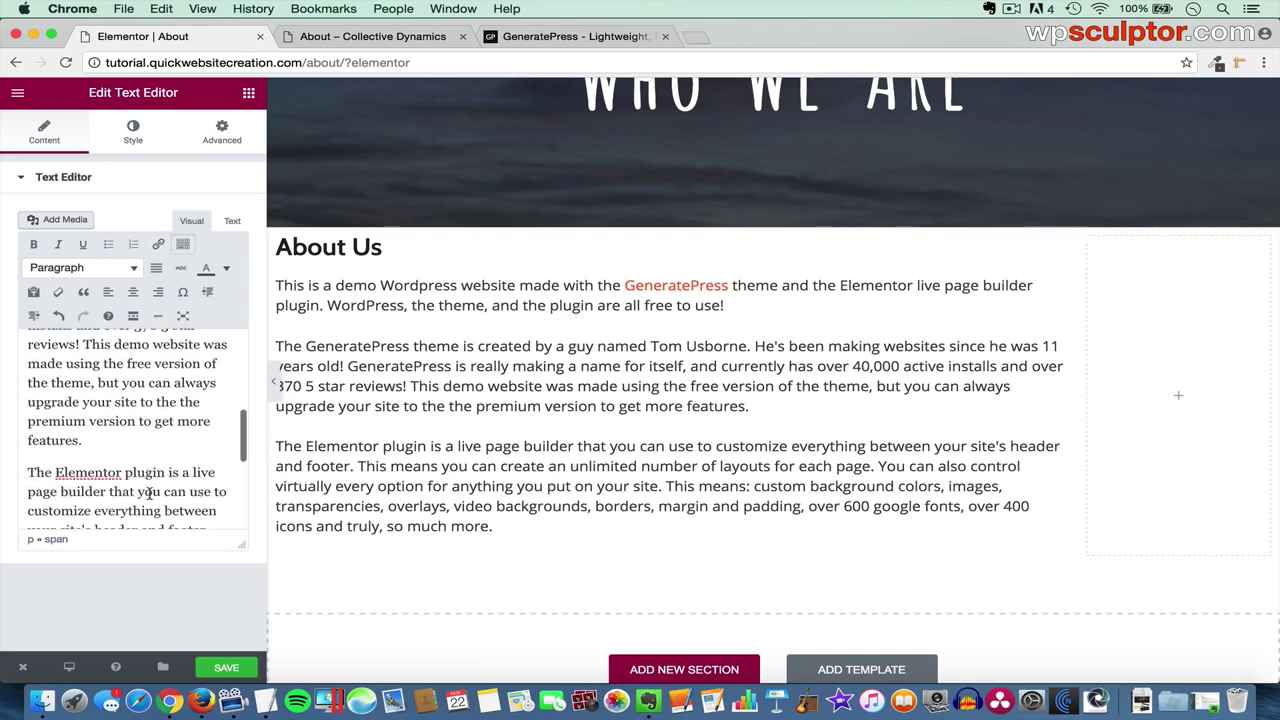
double_click(57, 470)
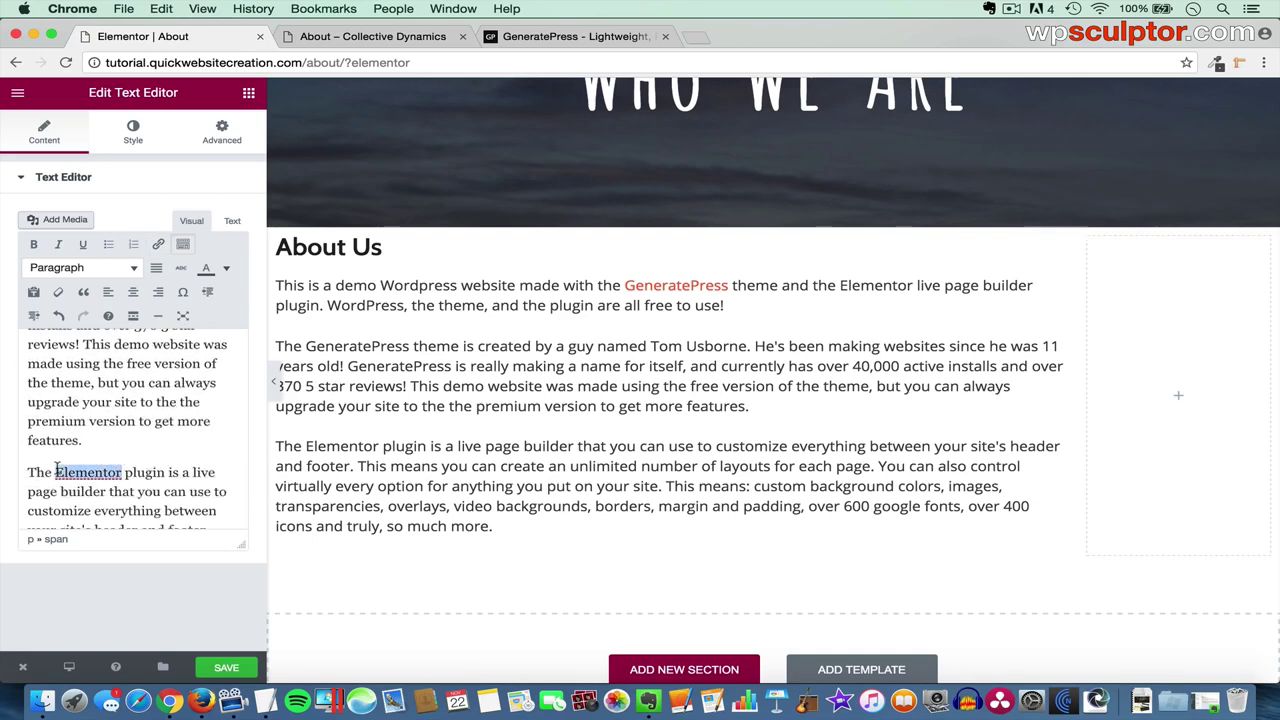
click(157, 246)
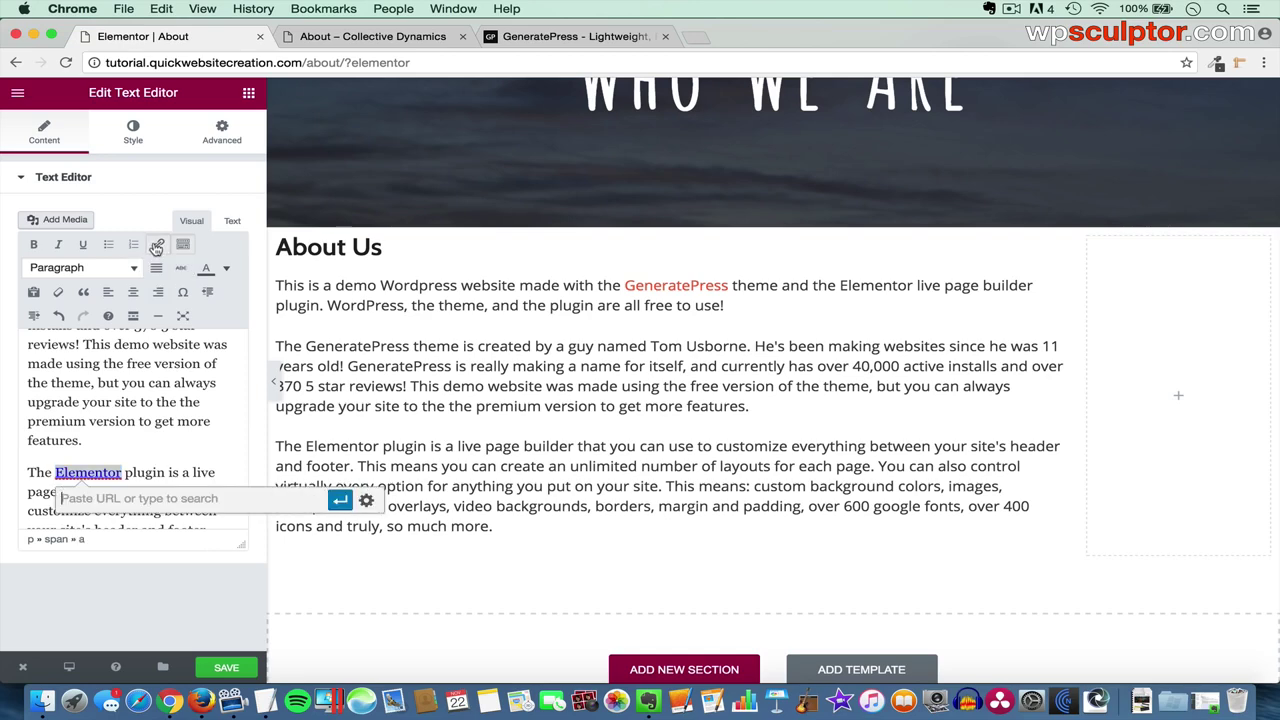
click(575, 36)
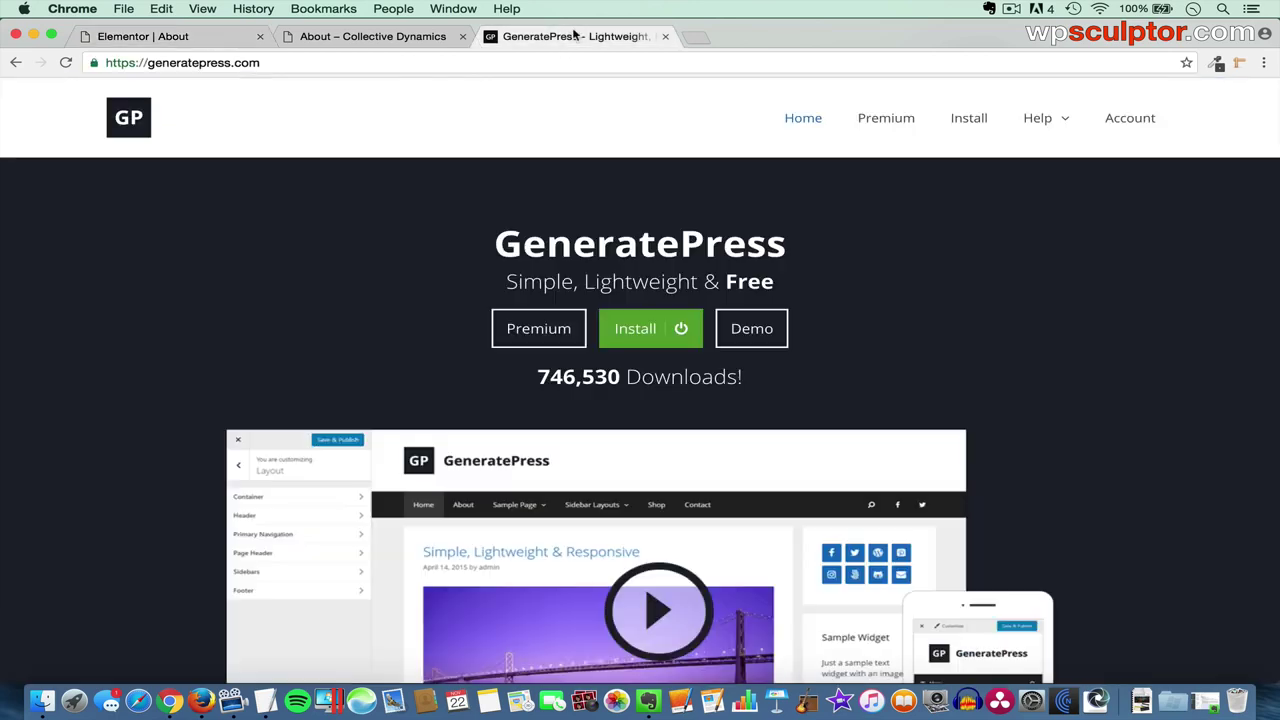
click(421, 63)
text(elementor)
key(Return)
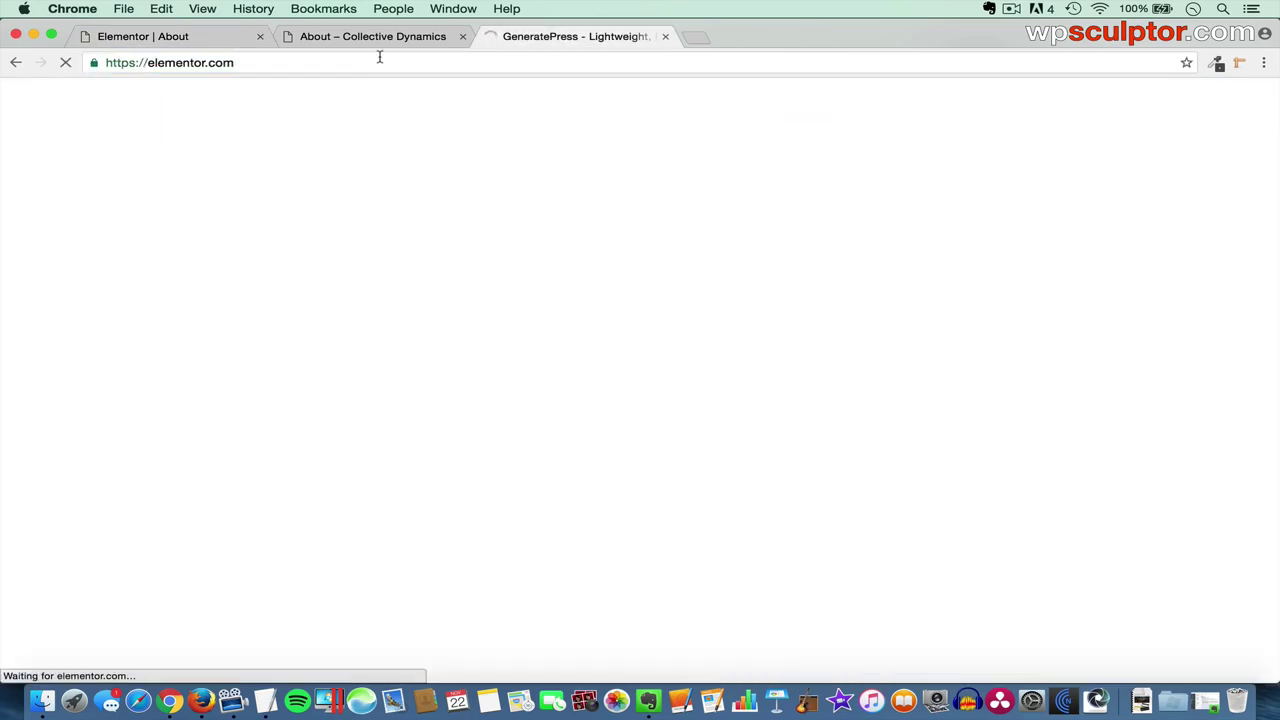
click(327, 62)
key(super+c)
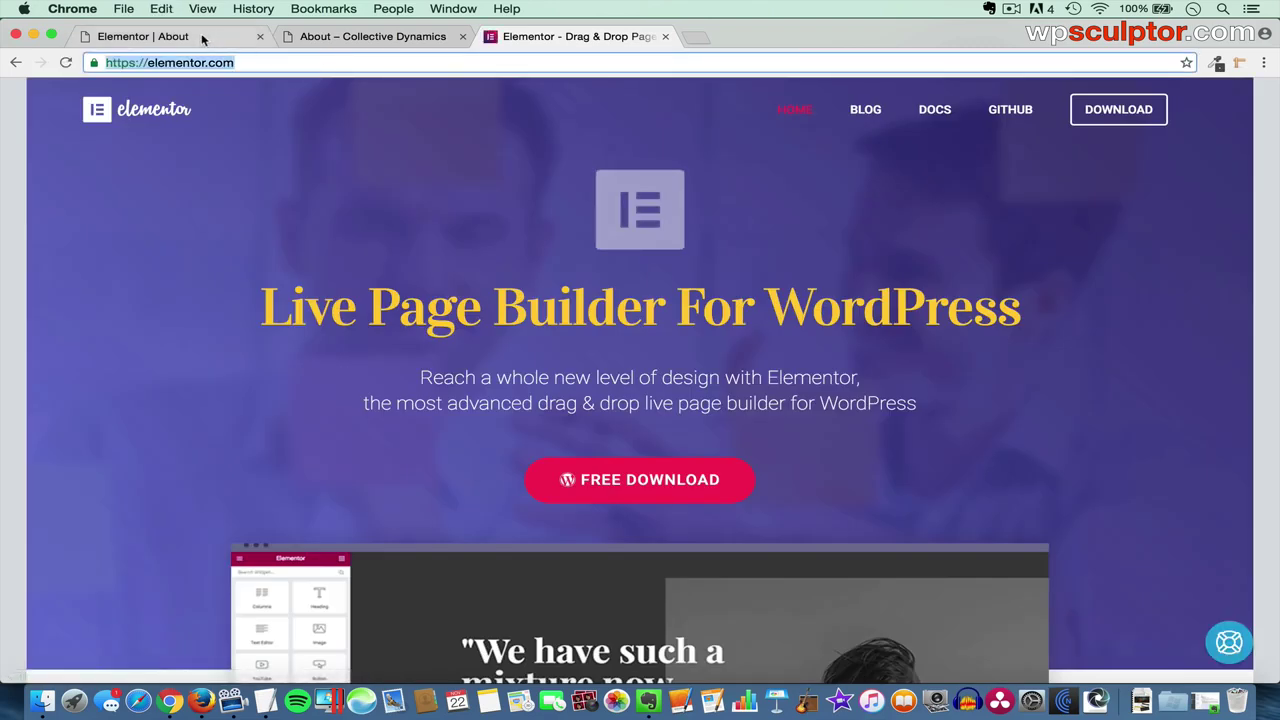
click(143, 36)
key(super+v)
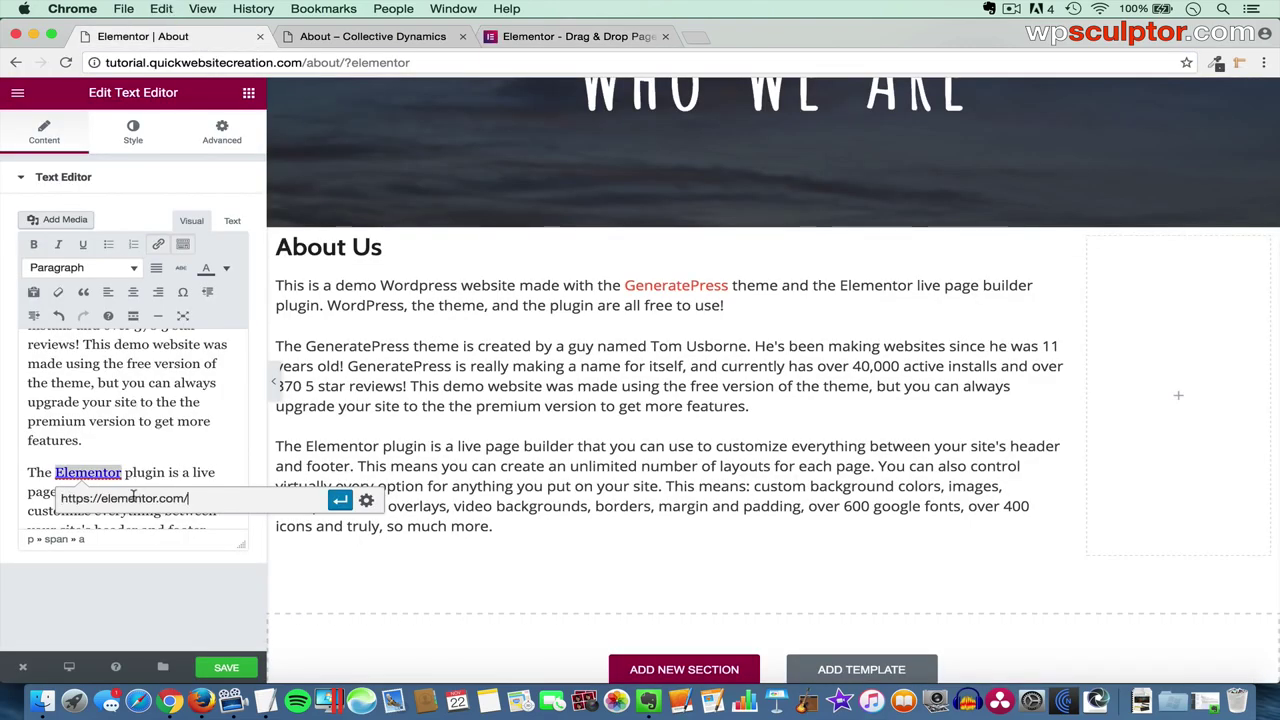
click(340, 500)
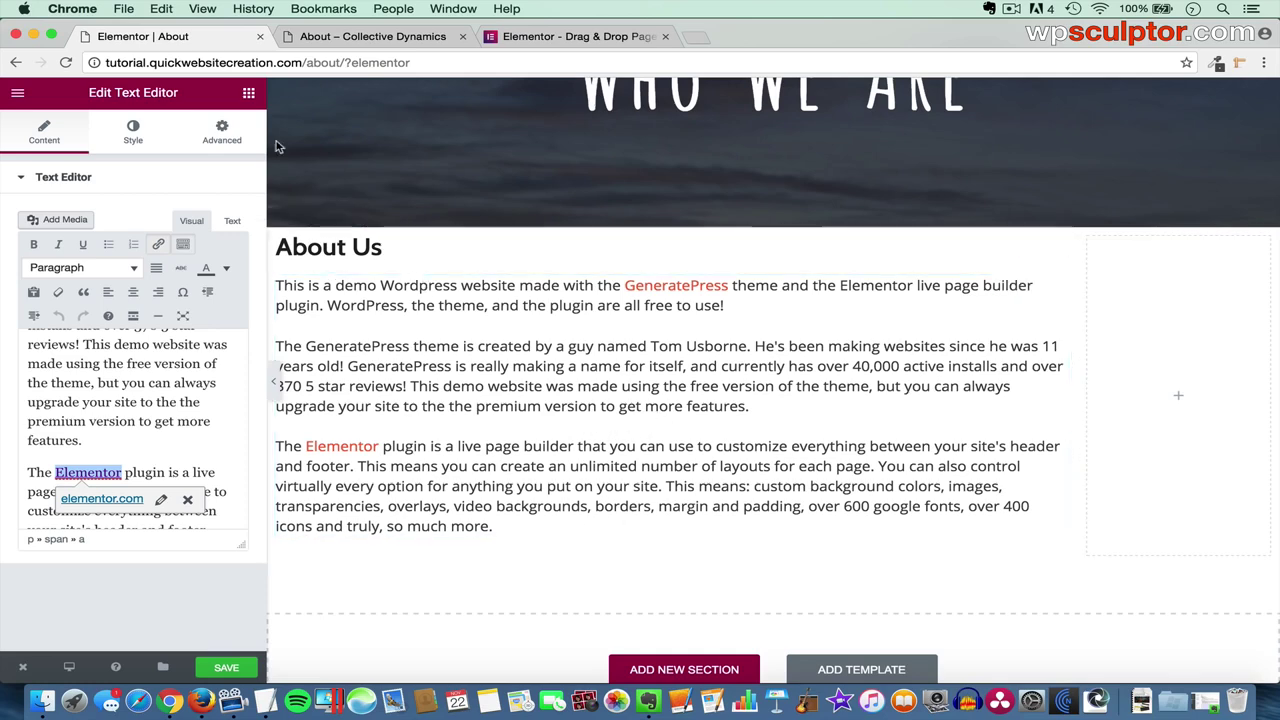
click(248, 92)
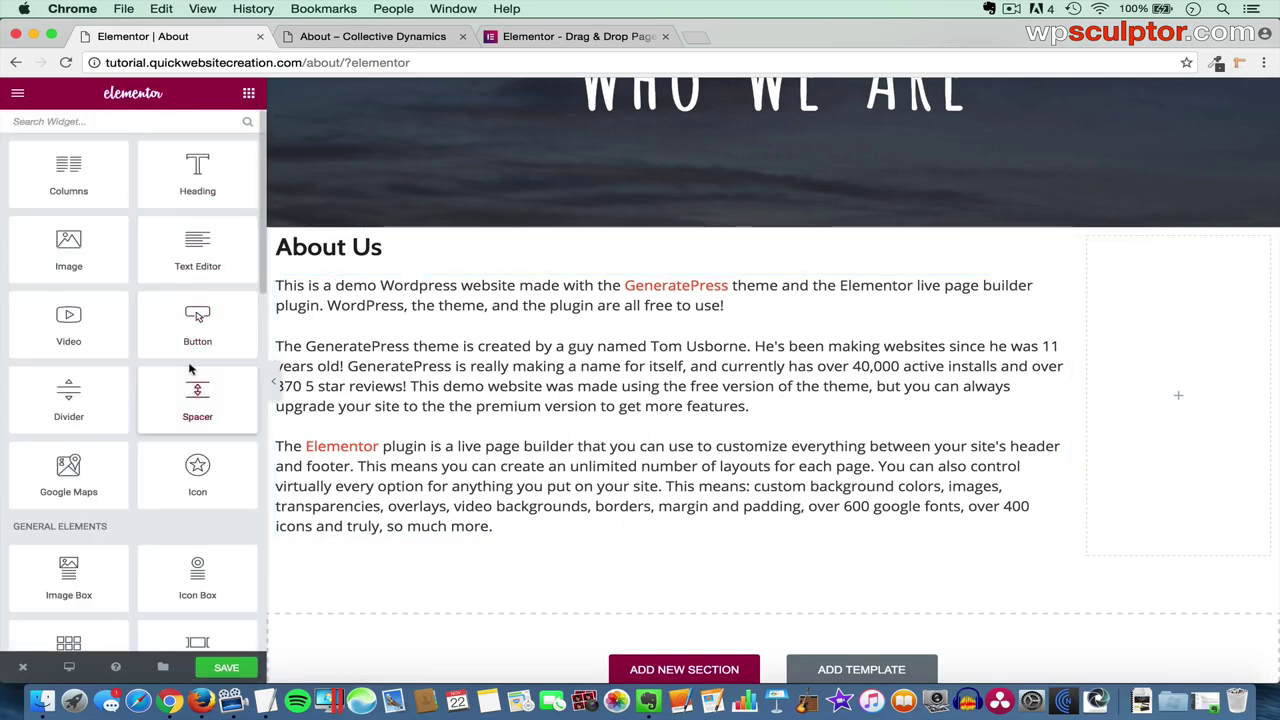
- Add a Testimonial widget and move the About Us Text Editor above it
scroll(190, 380, down, 6)
scroll(189, 400, down, 2)
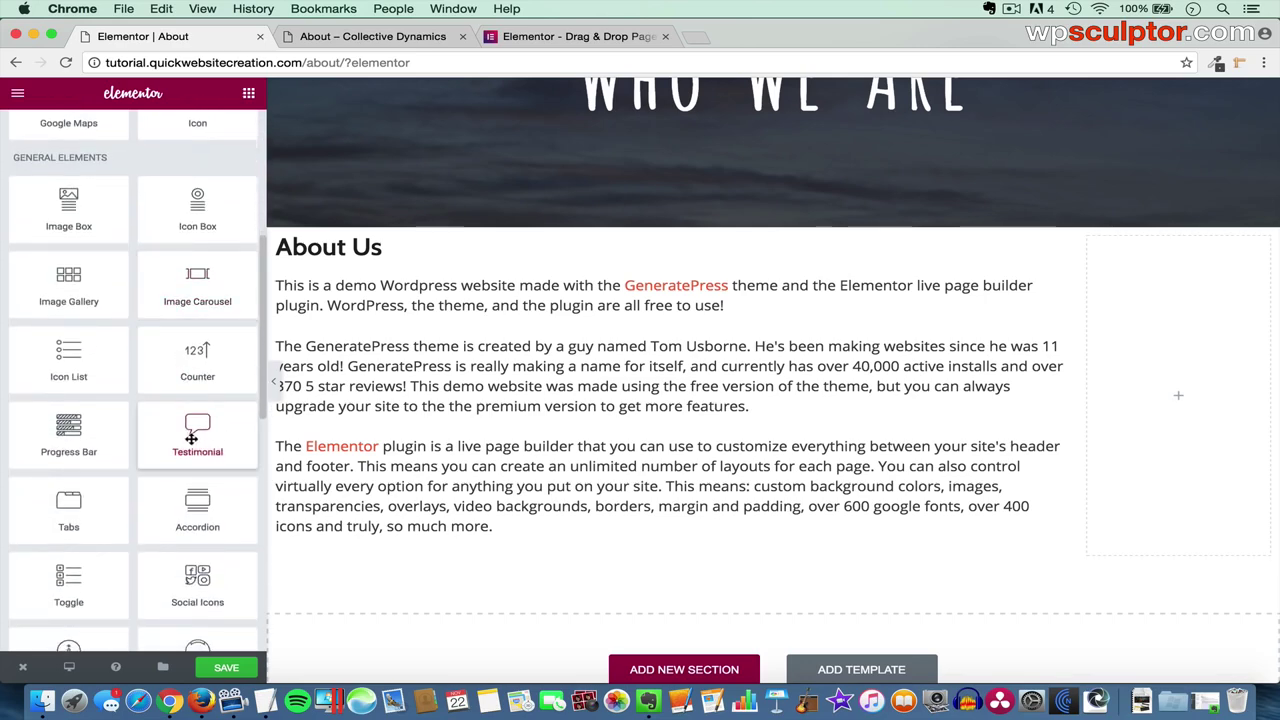
drag(194, 435, 660, 307)
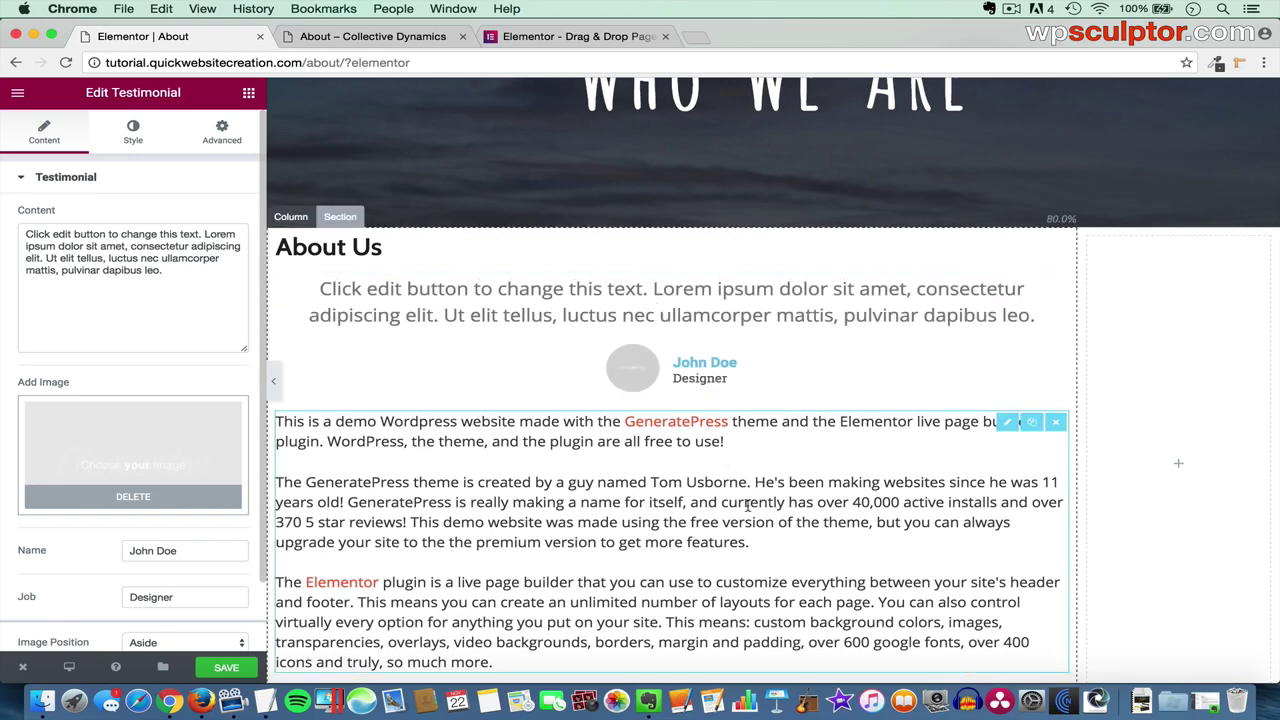
scroll(748, 506, down, 2)
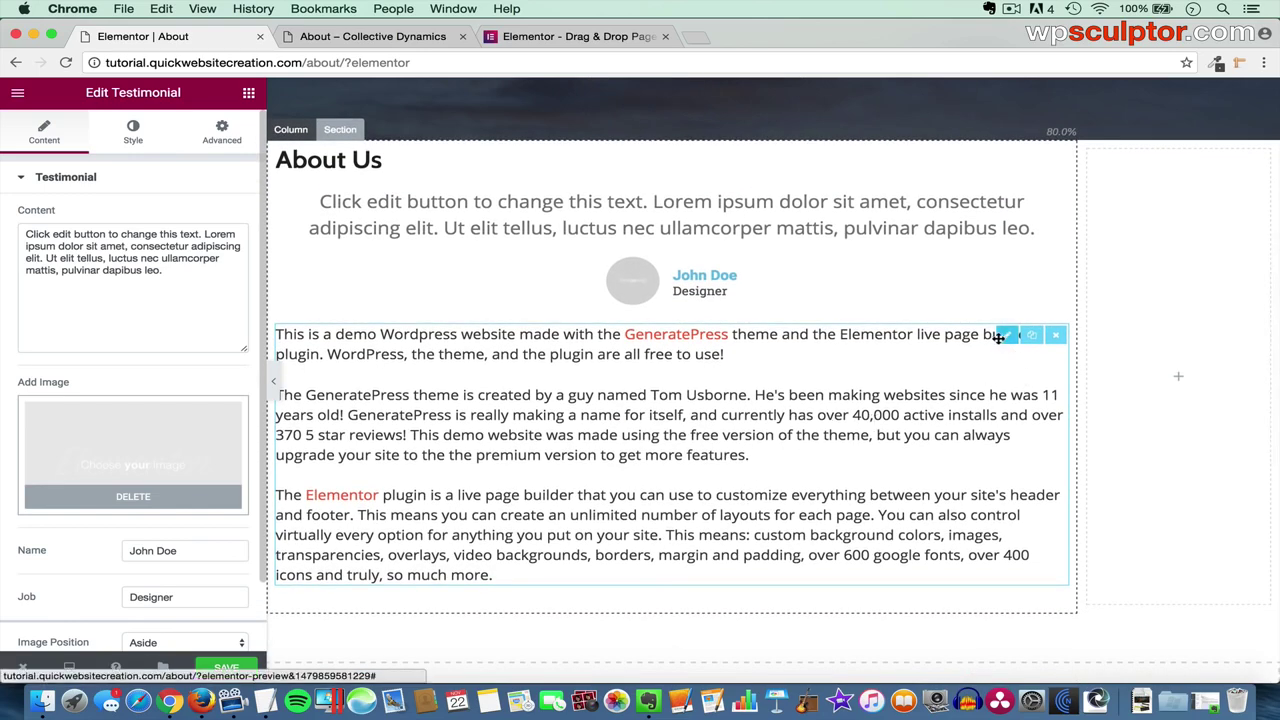
drag(1000, 338, 885, 196)
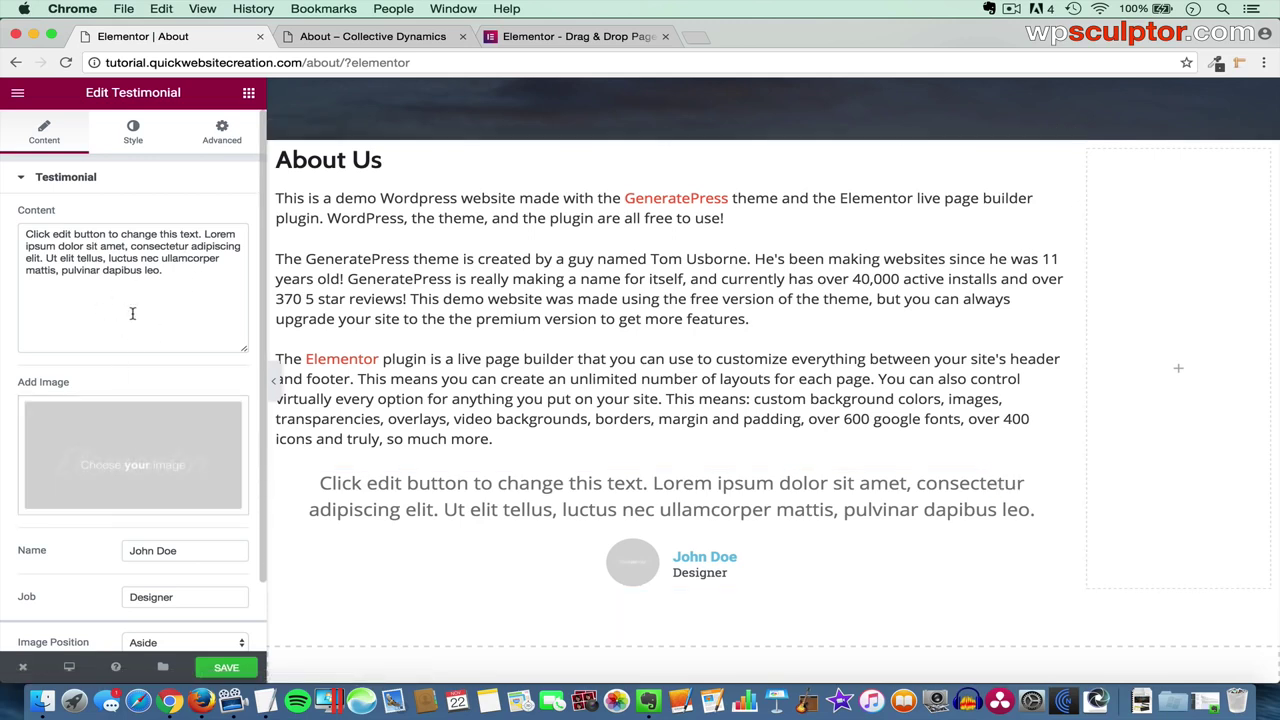
- Replace the placeholder testimonial text with the paragraph copied from TextEdit
drag(168, 282, 2, 215)
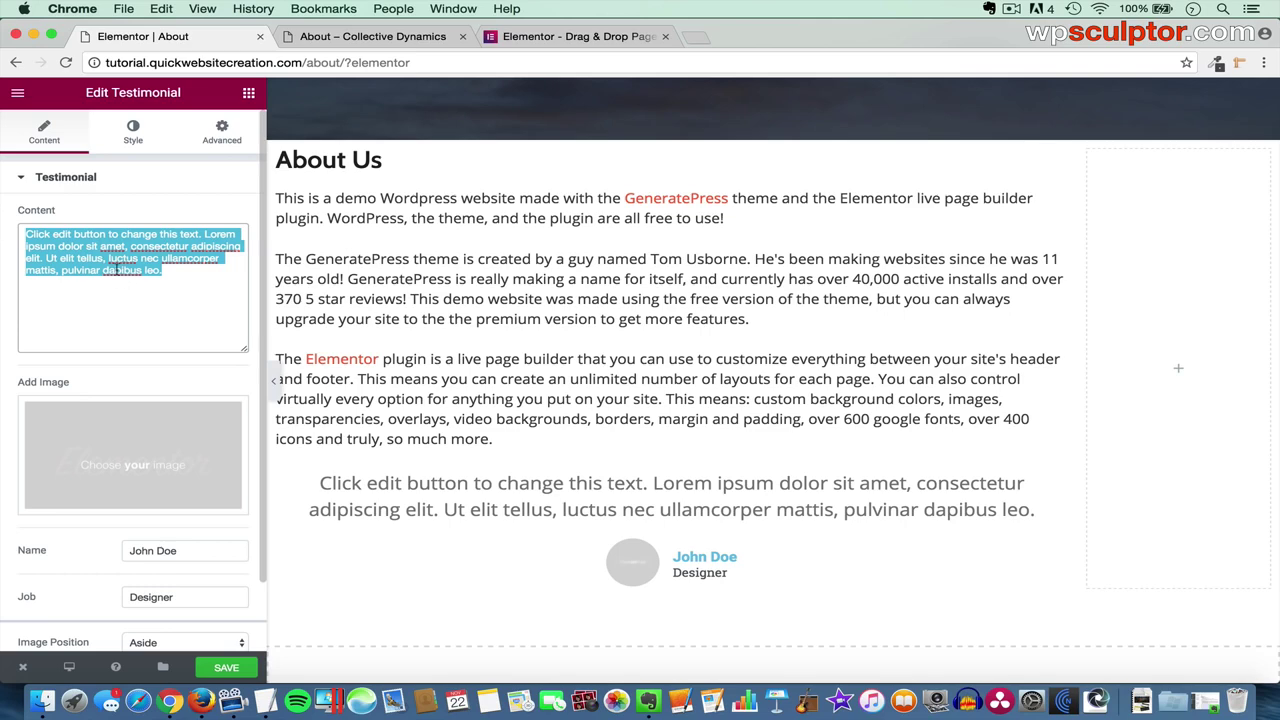
key(BackSpace)
key(super+Tab)
key(super+Tab)
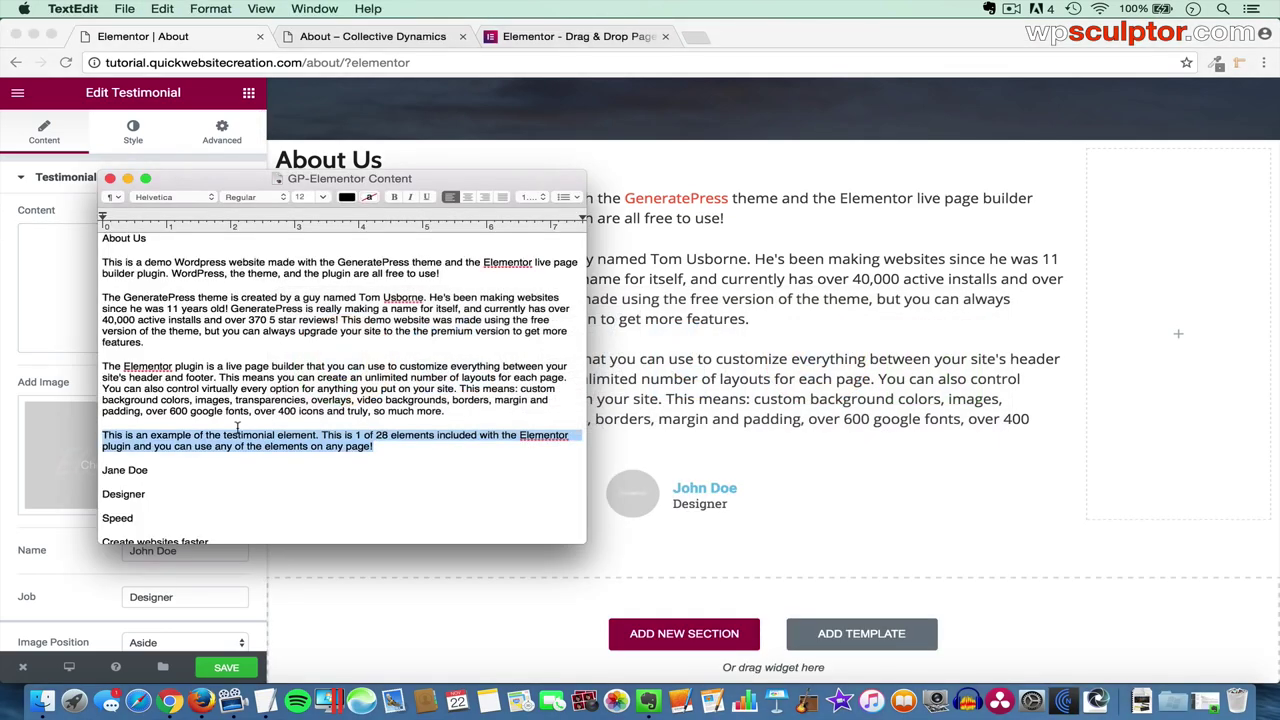
click(70, 281)
text(This is an example of the testimonial element. This is 1 of 28 elements included with the Elementor plugin and you can use any of the elements on any page!)
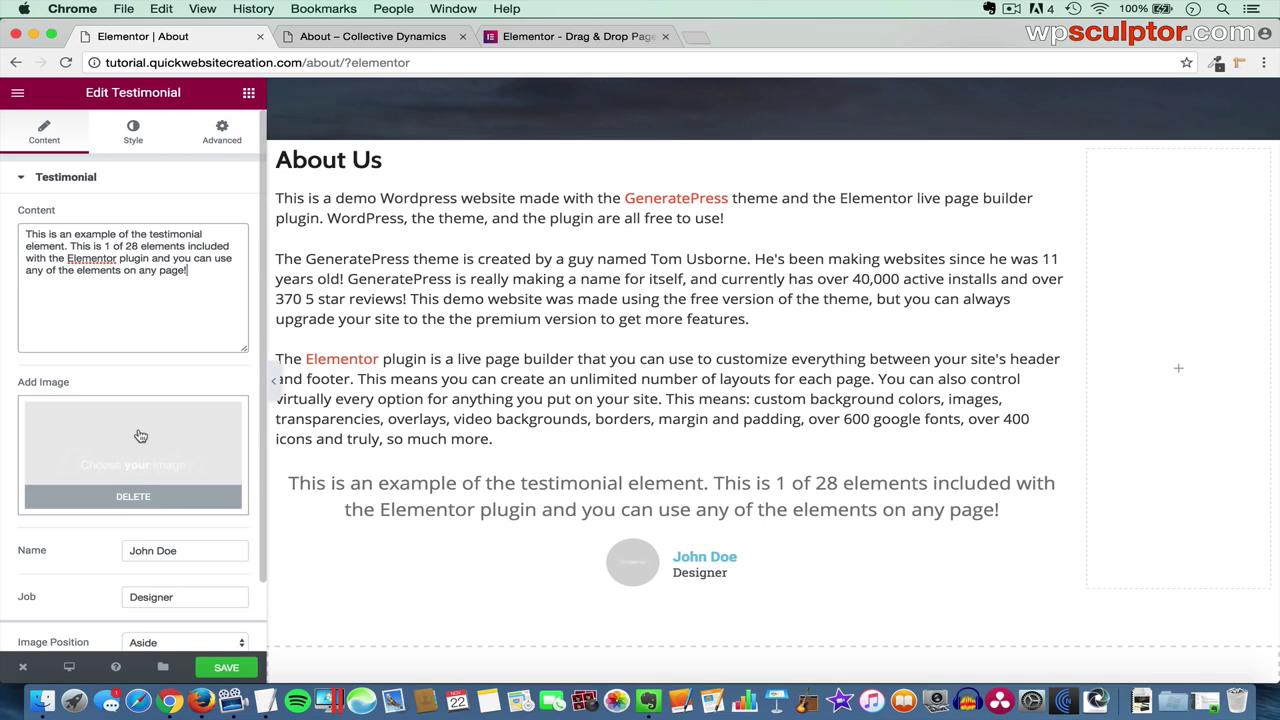
- Load pixlr.com in a new tab and launch the Pixlr Editor
click(661, 38)
click(493, 37)
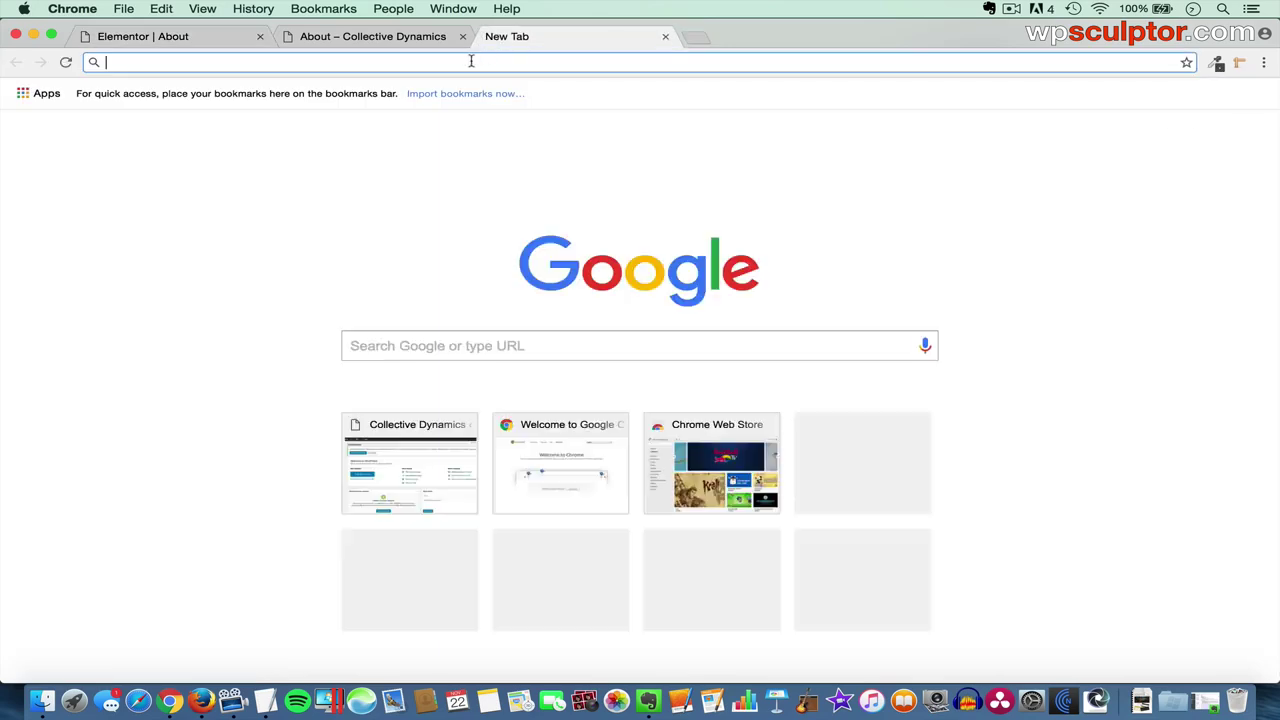
text(pixlr.com)
key(Return)
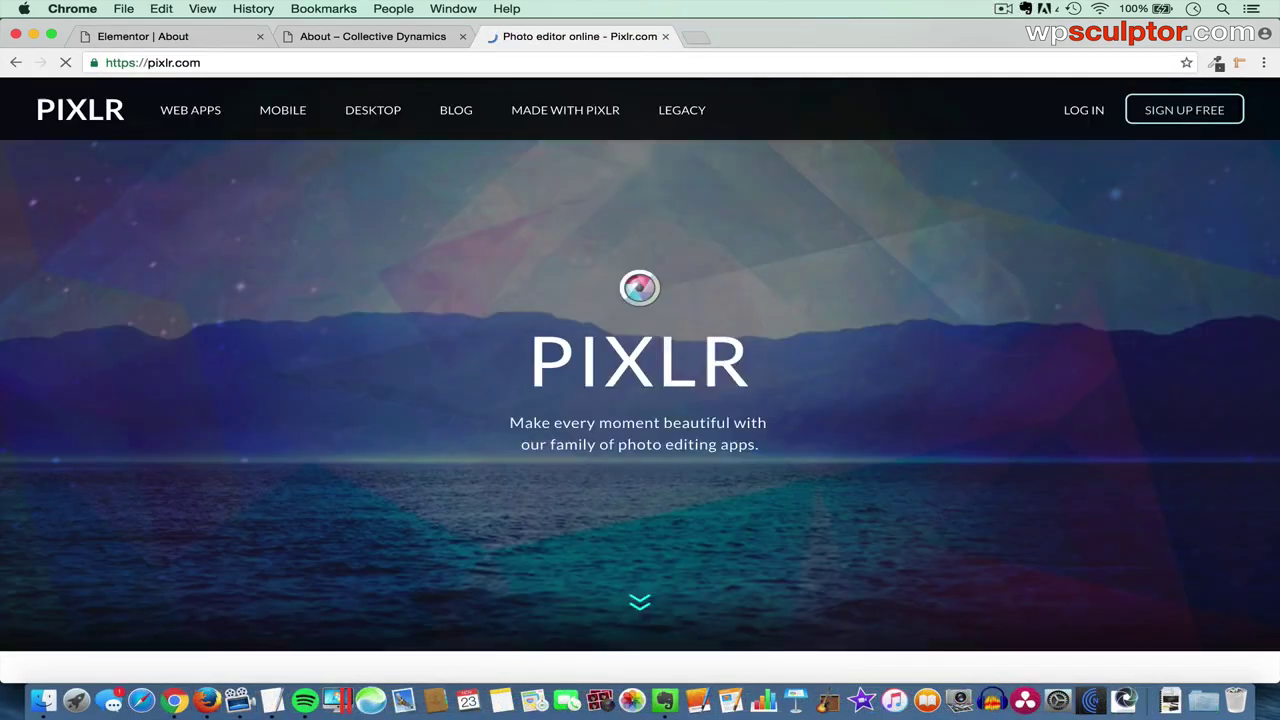
scroll(582, 362, down, 2)
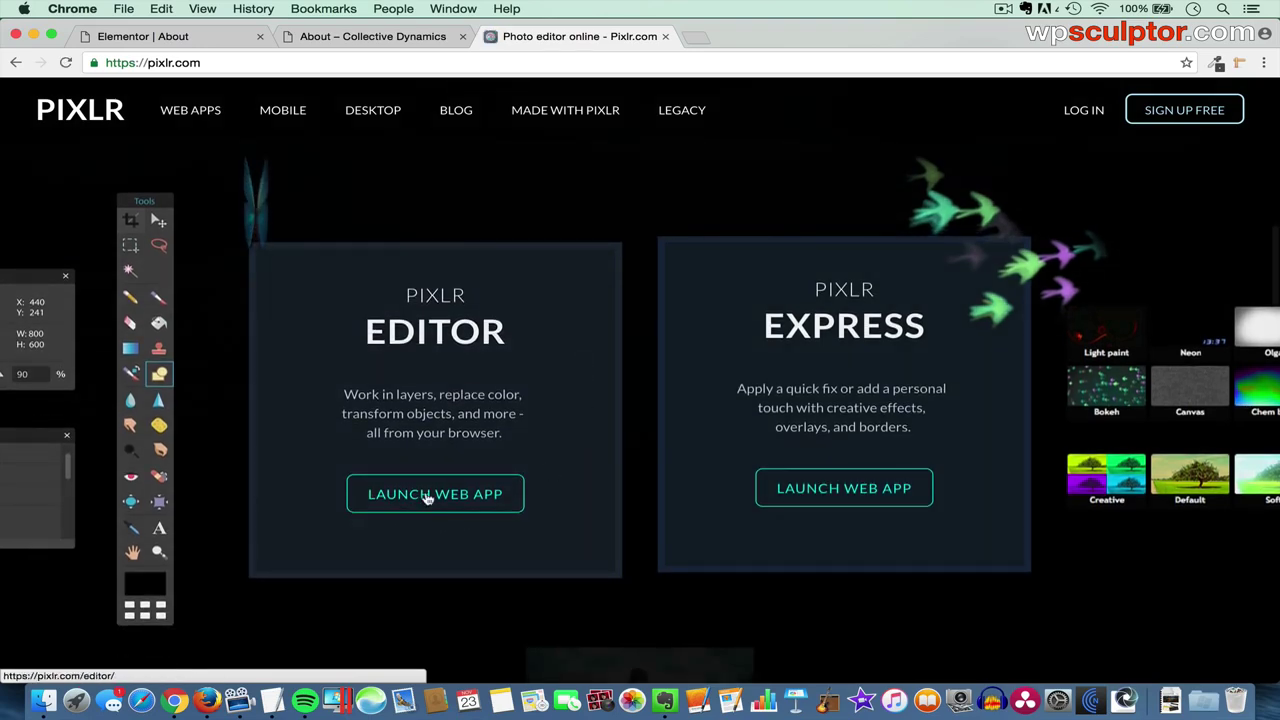
click(450, 492)
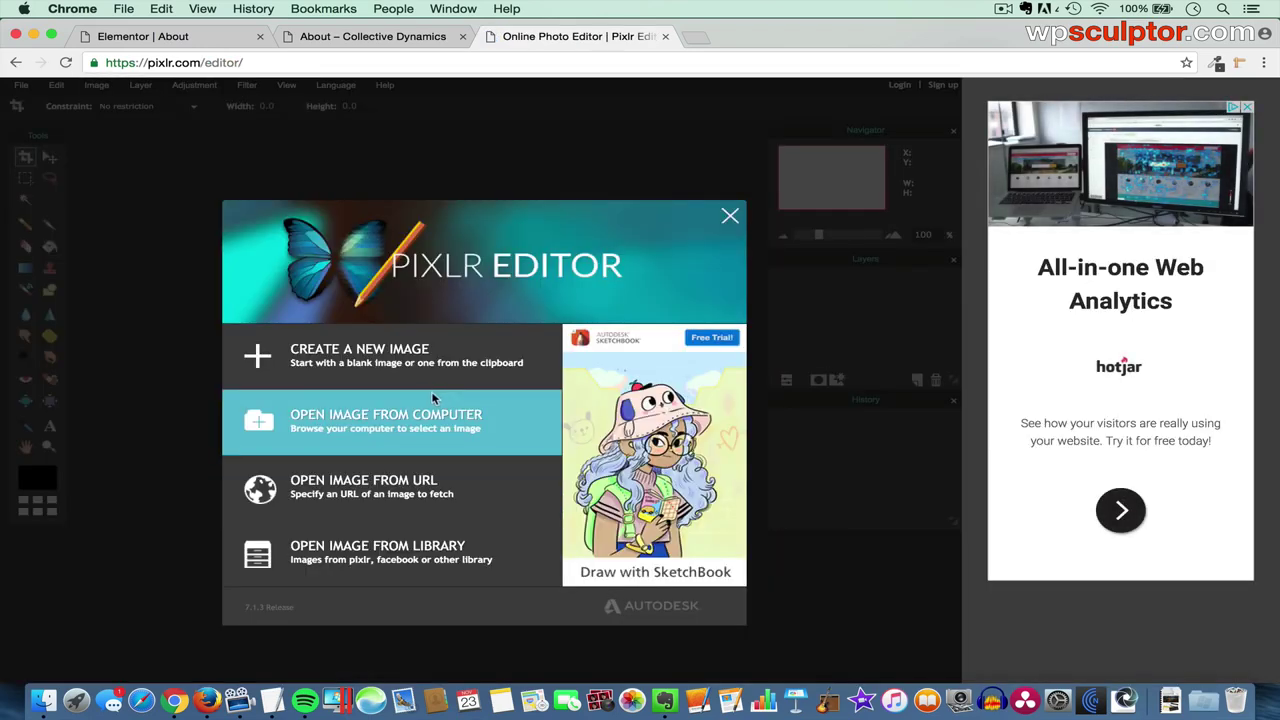
- Open the Testimonial image from the GP-Elementor folder
click(430, 425)
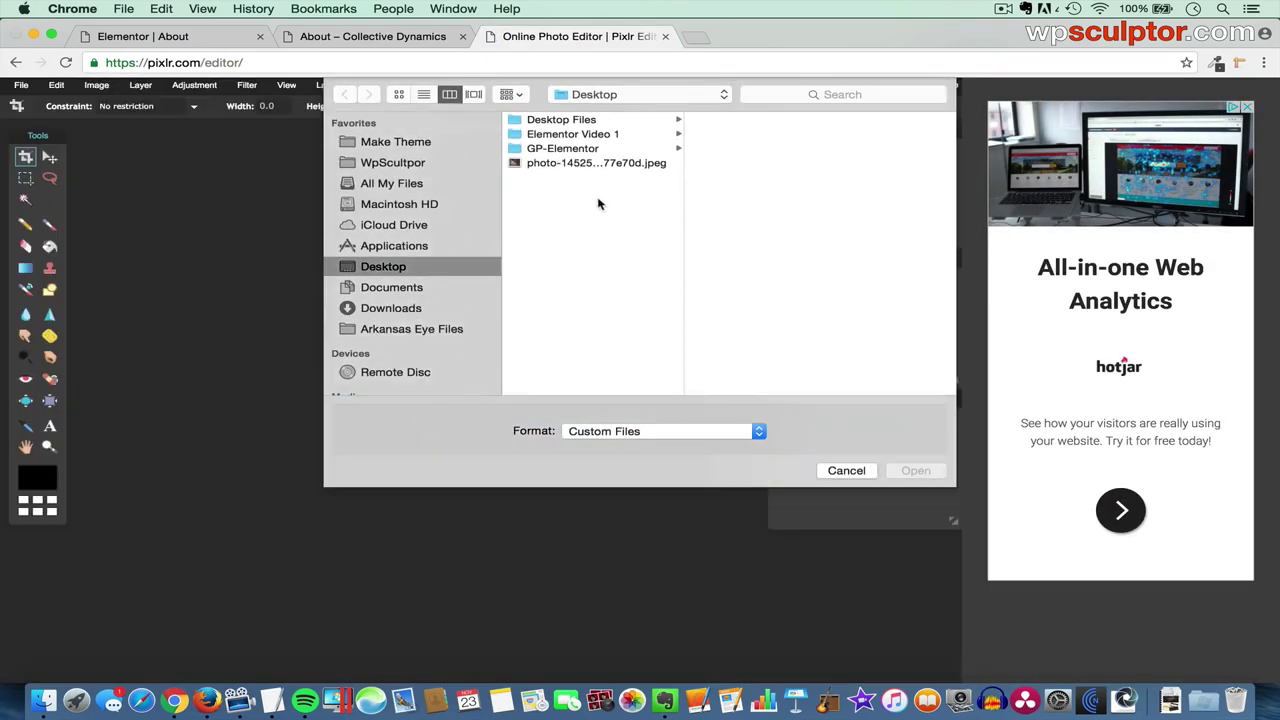
click(588, 148)
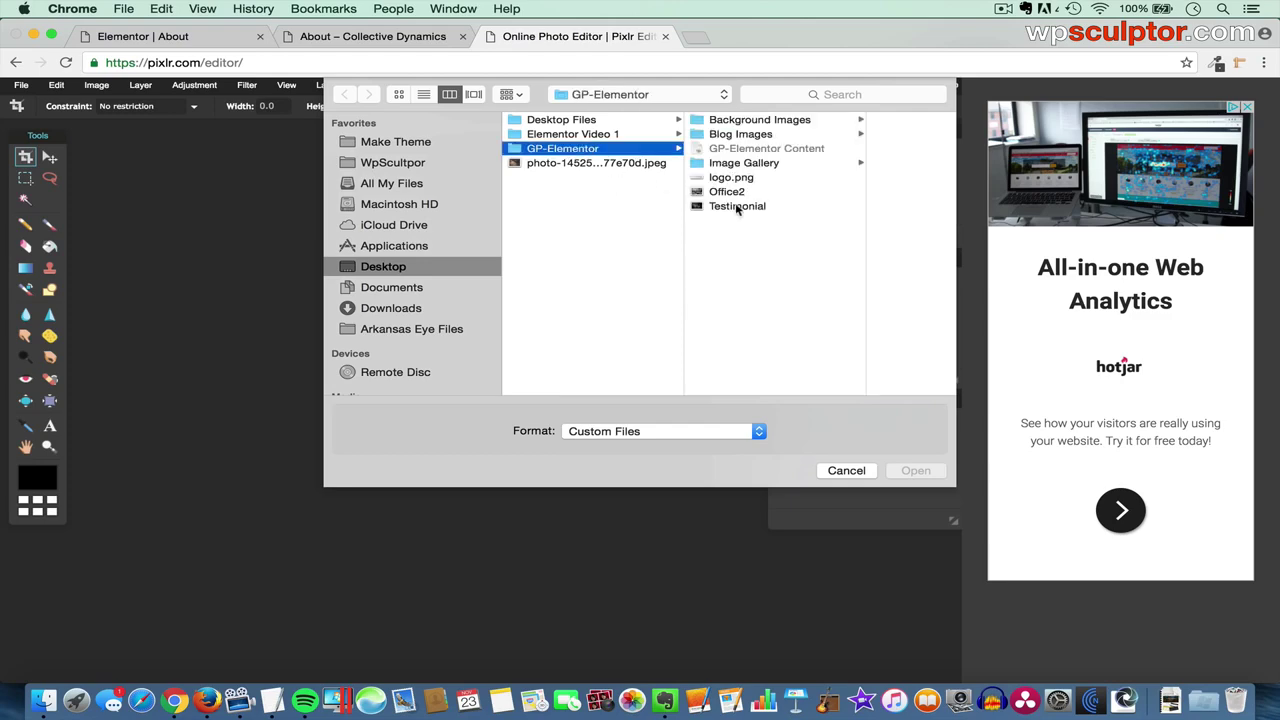
click(737, 206)
click(914, 470)
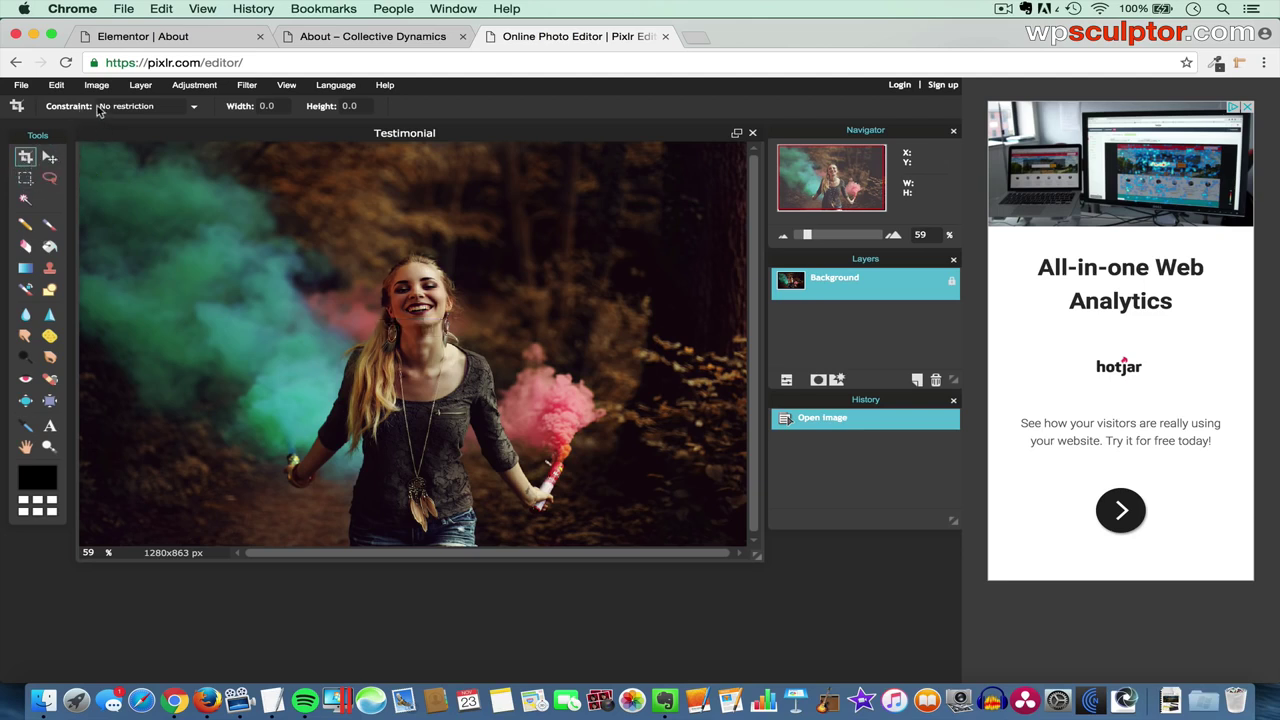
- Crop the image to a 303×303 aspect-ratio square around the woman's face
click(150, 113)
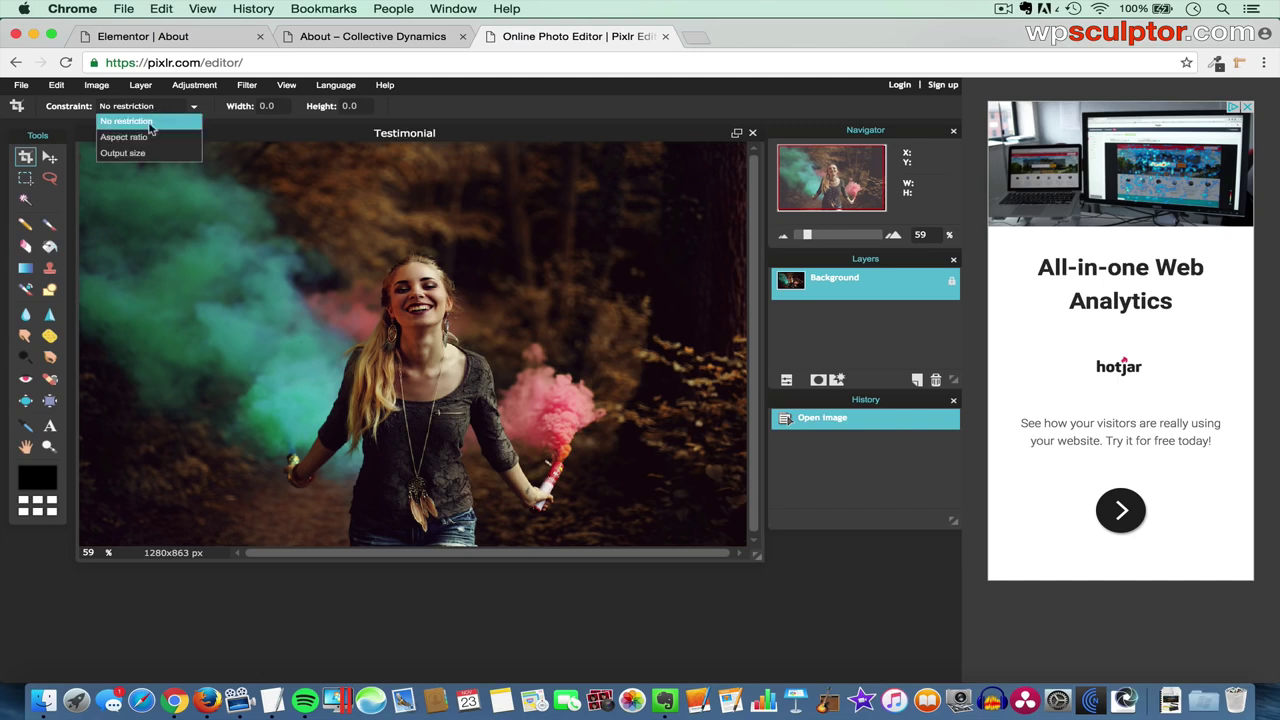
click(152, 140)
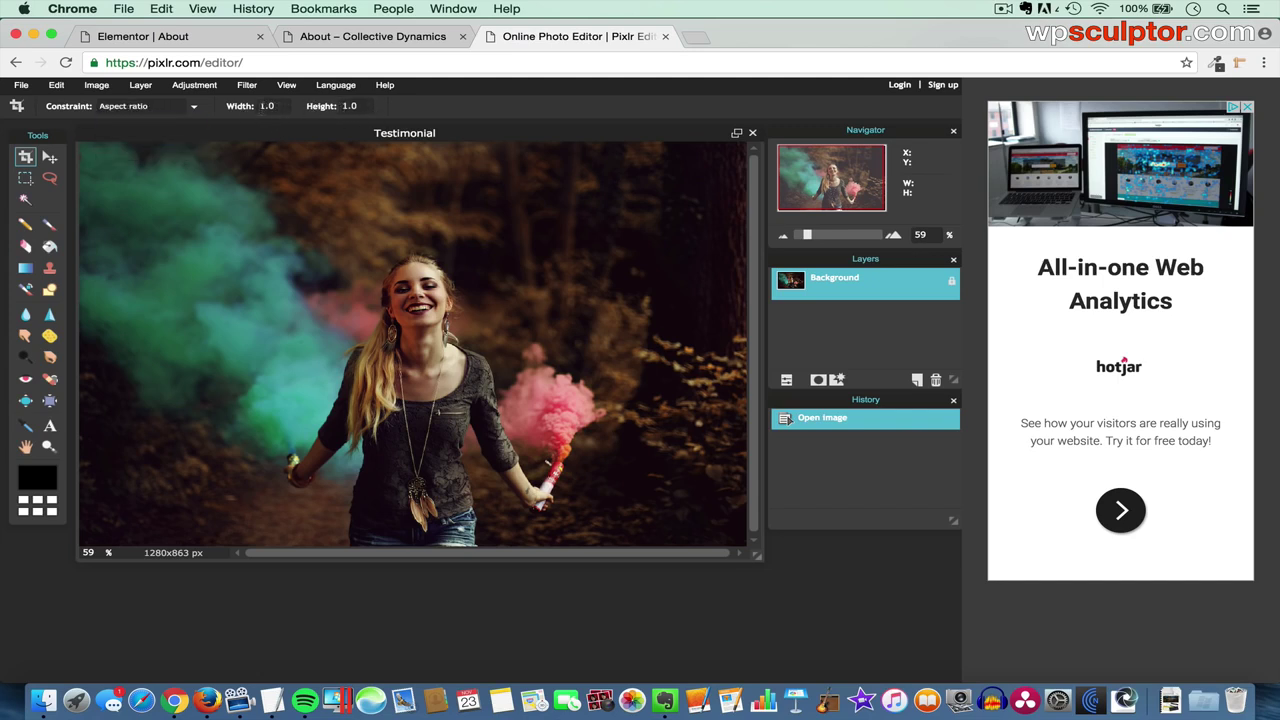
drag(338, 232, 499, 437)
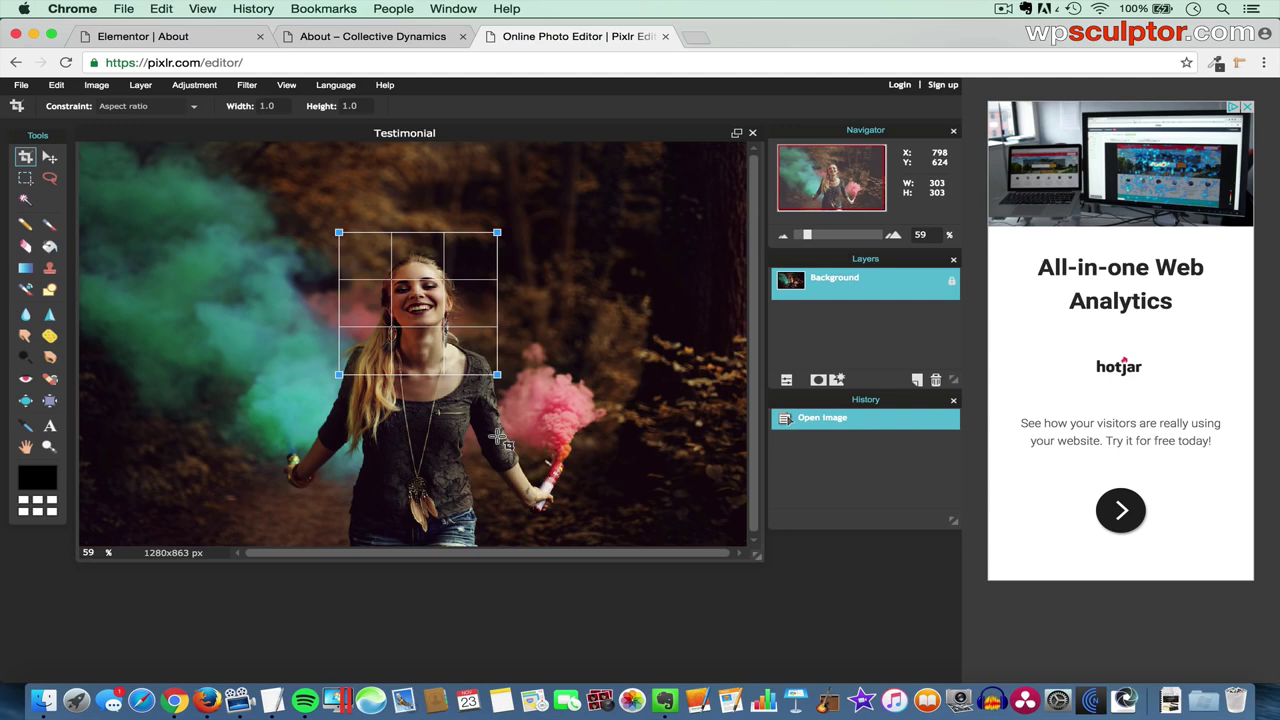
drag(437, 300, 437, 322)
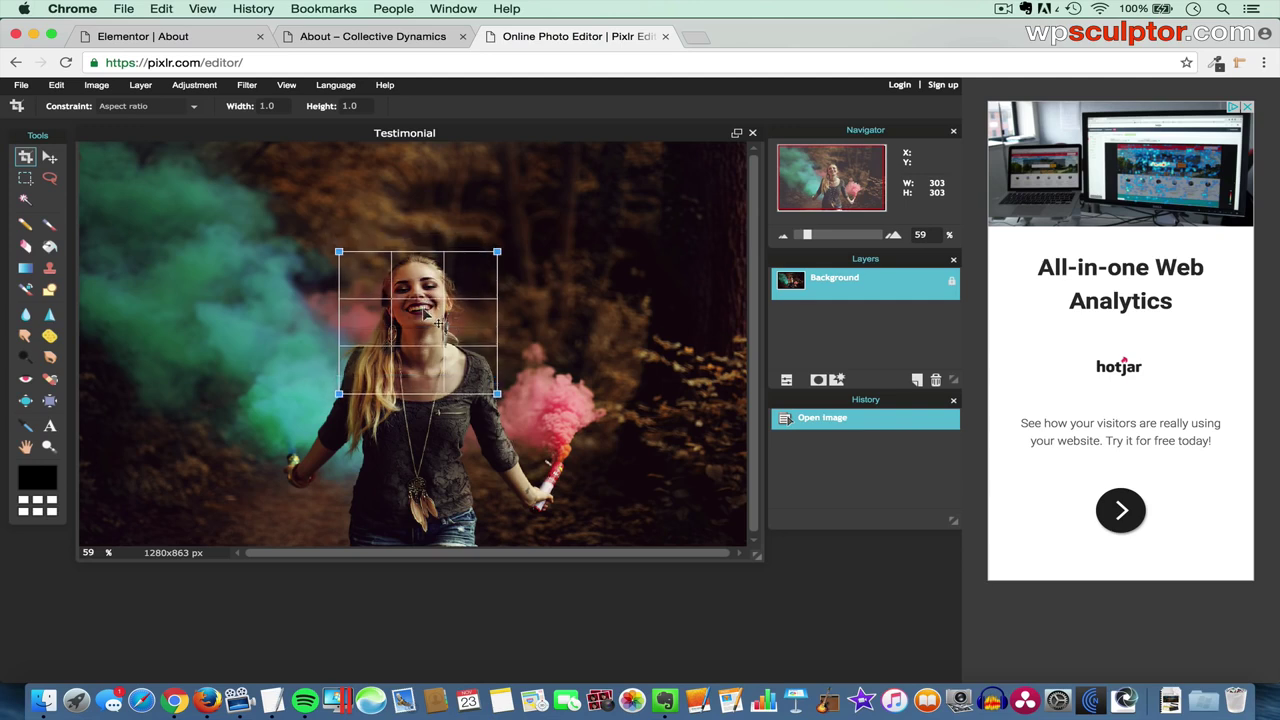
key(Return)
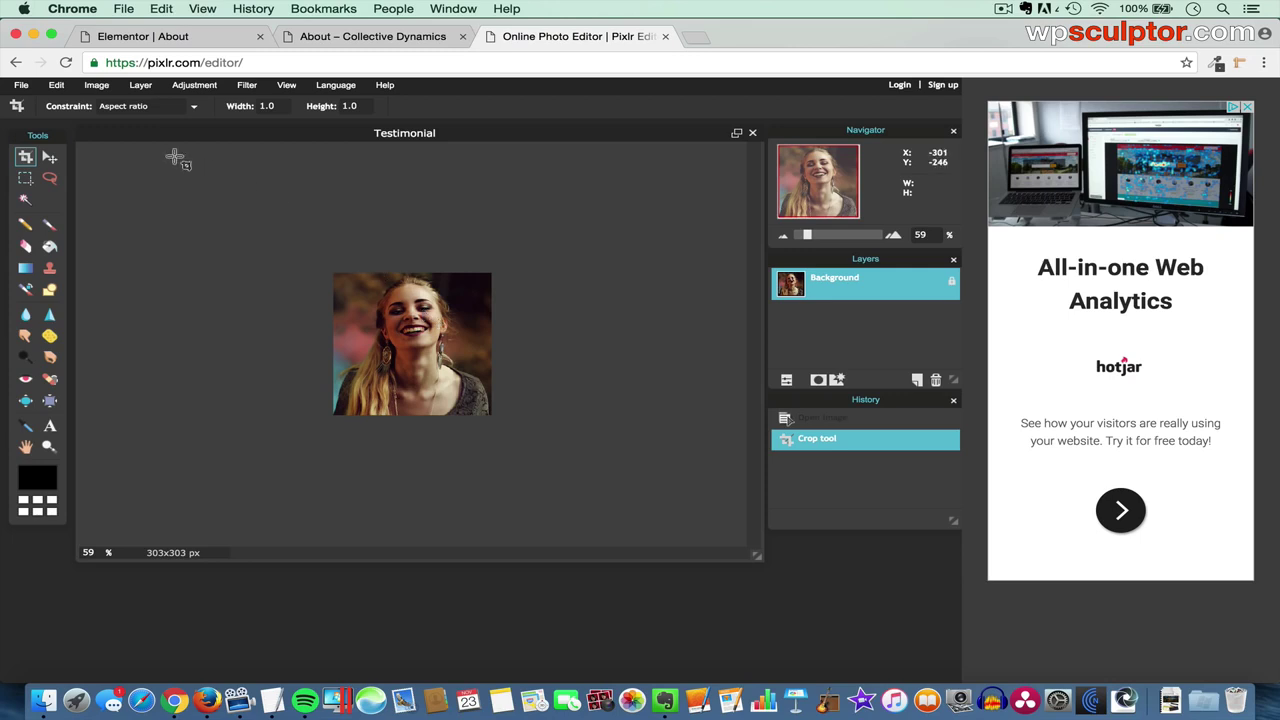
- Save the cropped image to the Desktop as the JPEG Testimonialcrop
click(22, 86)
click(46, 168)
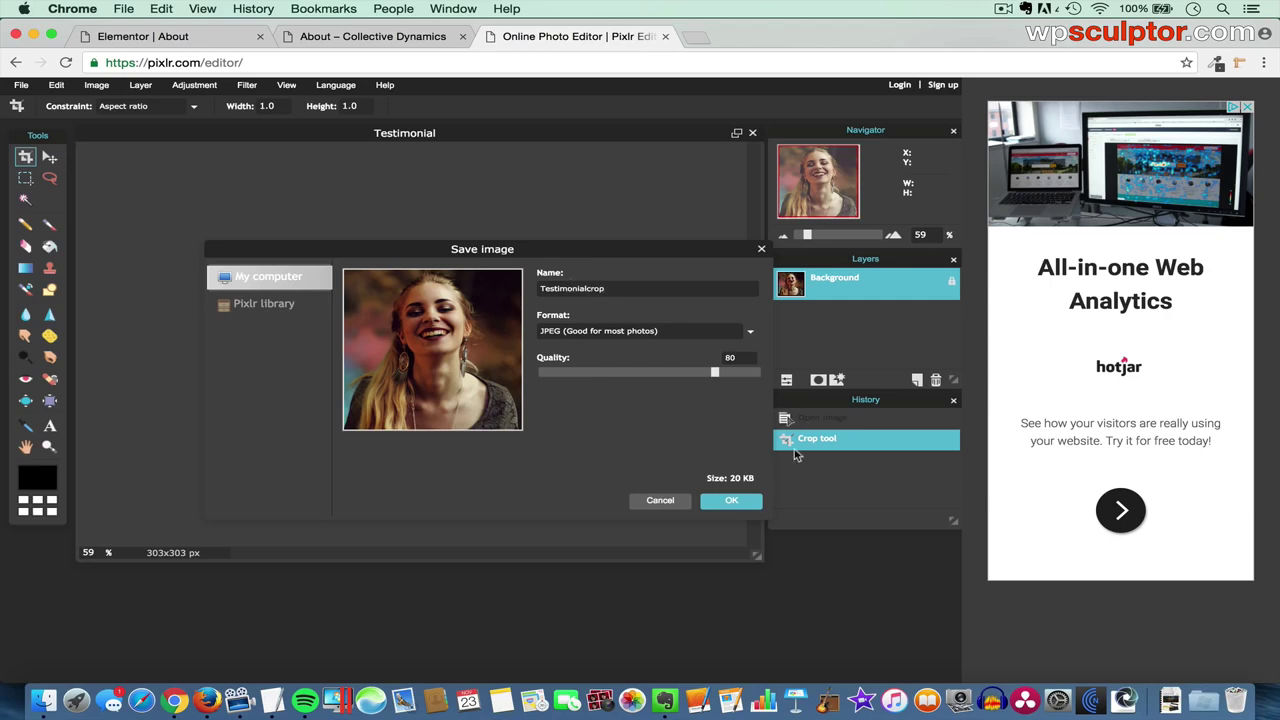
click(728, 505)
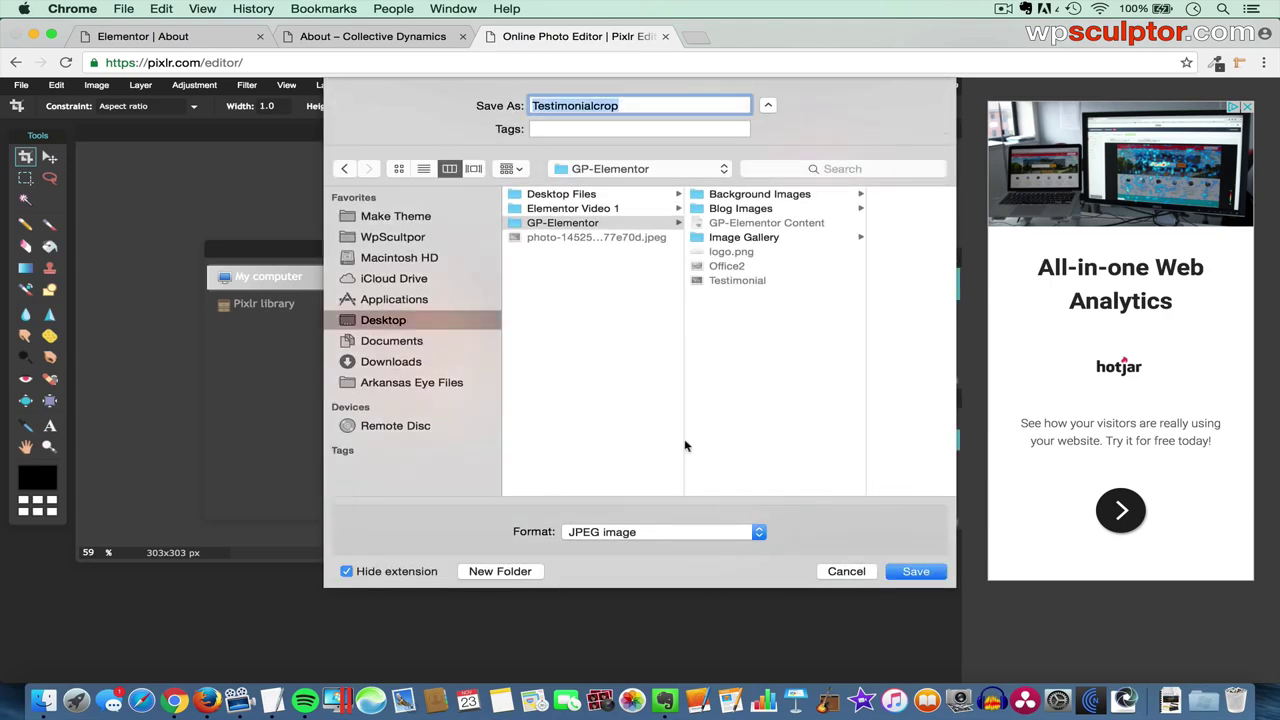
click(431, 320)
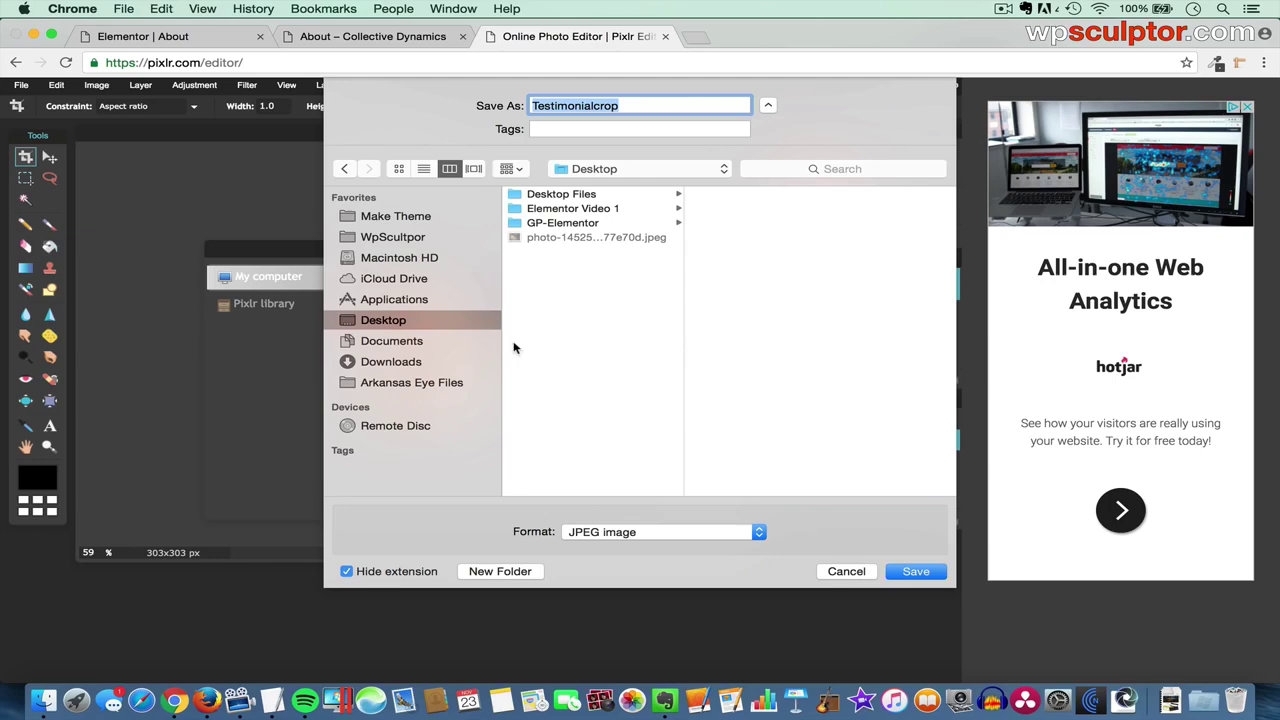
click(918, 571)
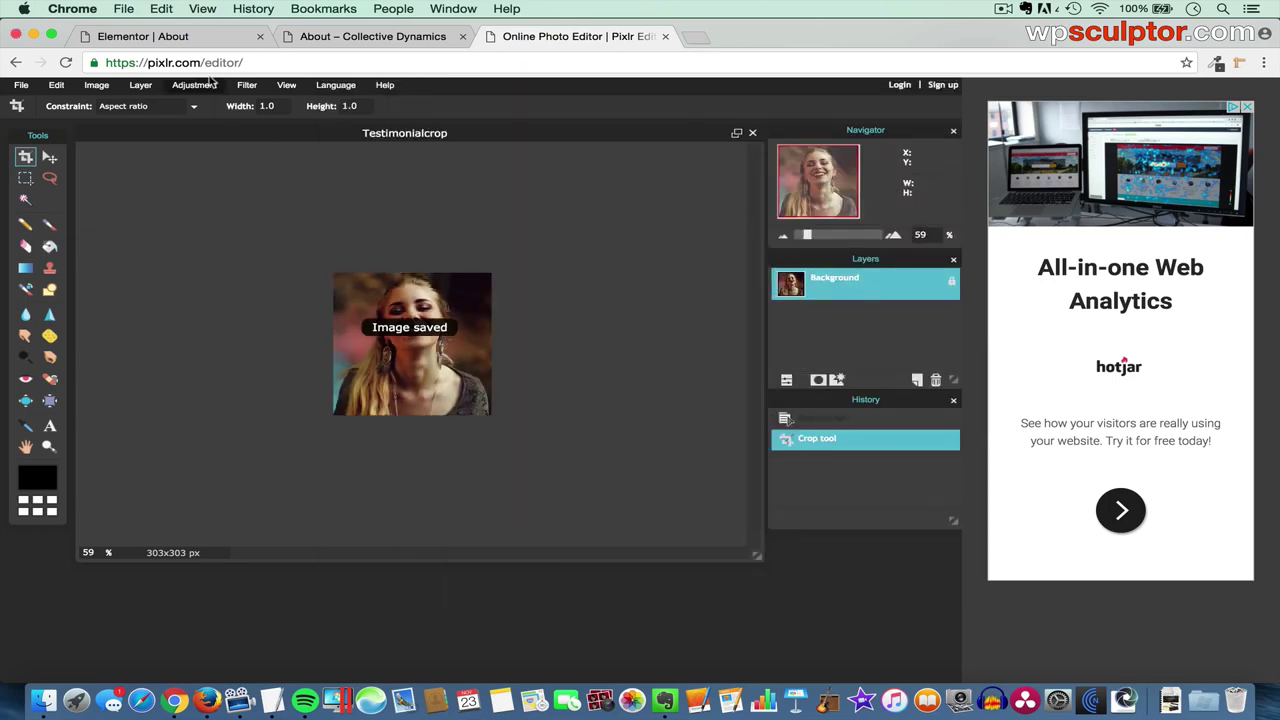
- Upload Testimonialcrop.jpg and insert it as the testimonial image
click(180, 38)
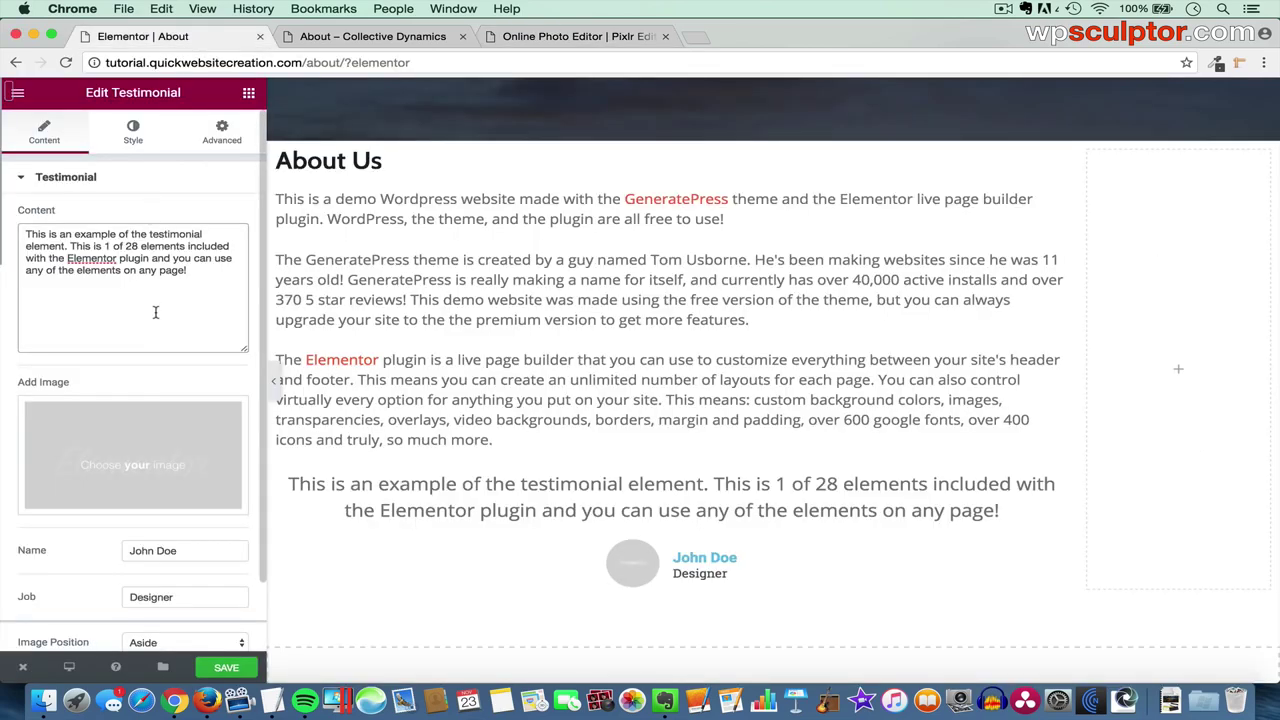
click(127, 456)
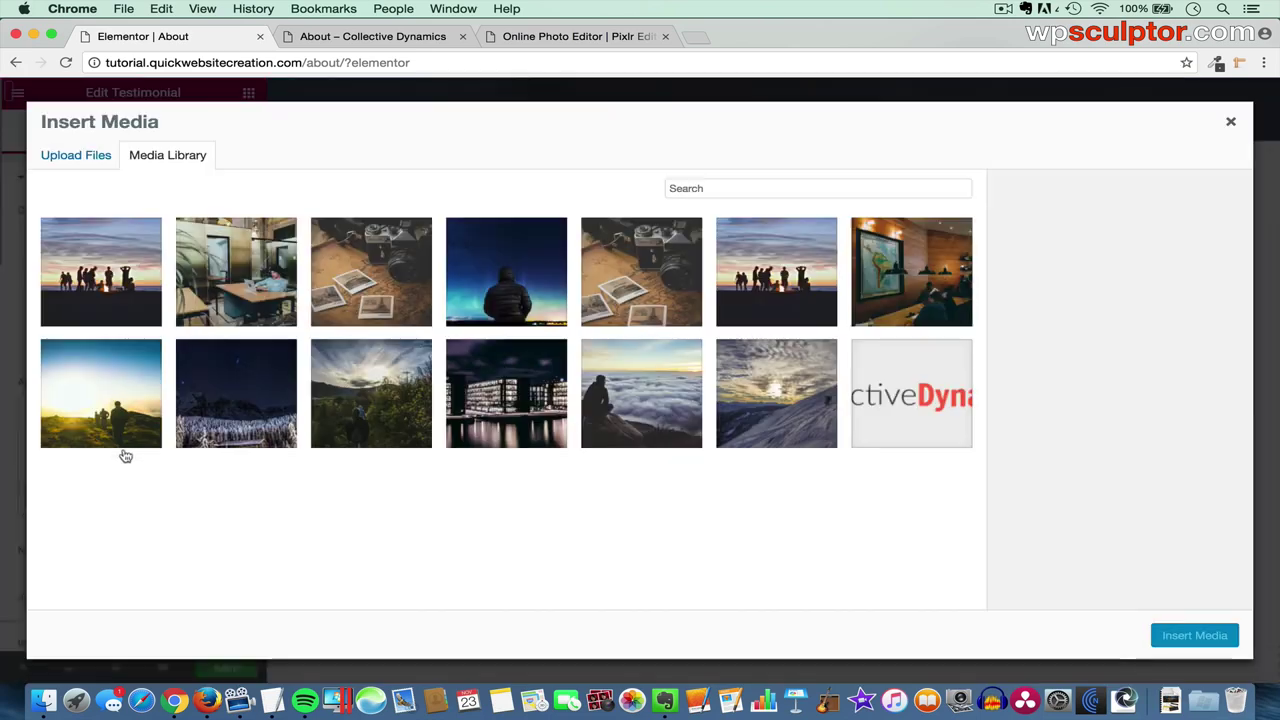
click(99, 156)
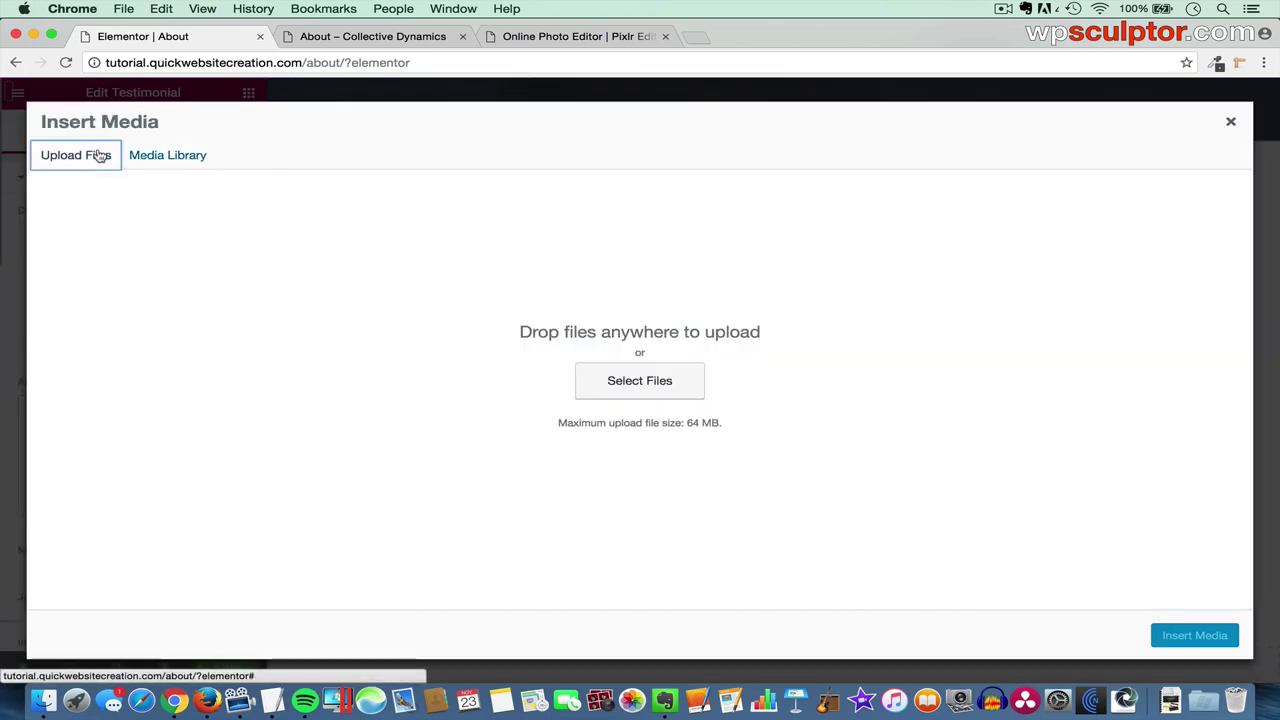
click(640, 399)
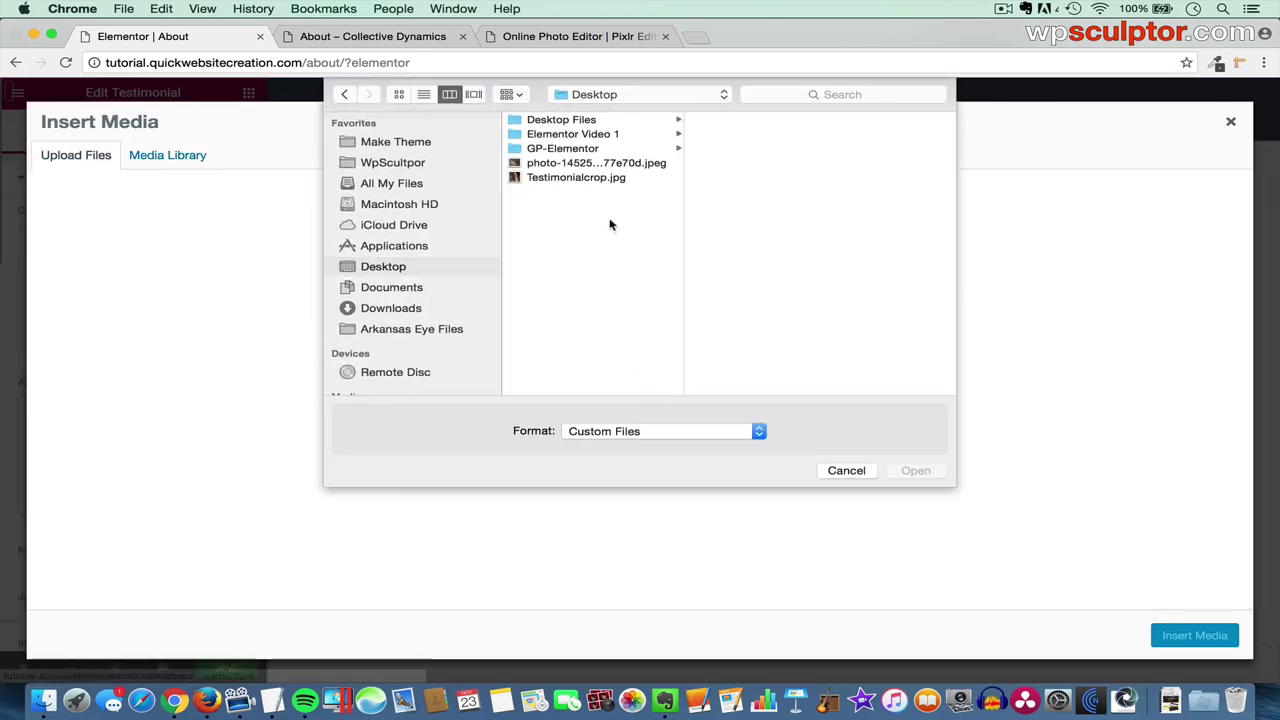
click(598, 181)
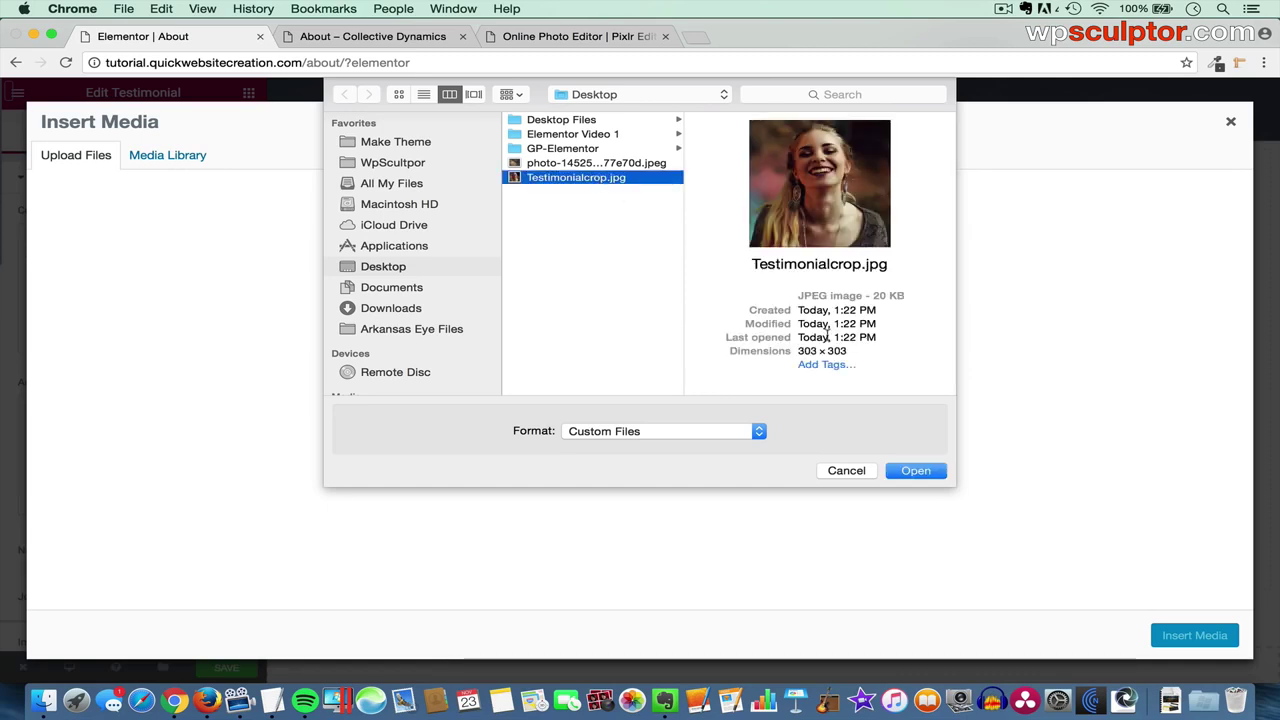
click(916, 472)
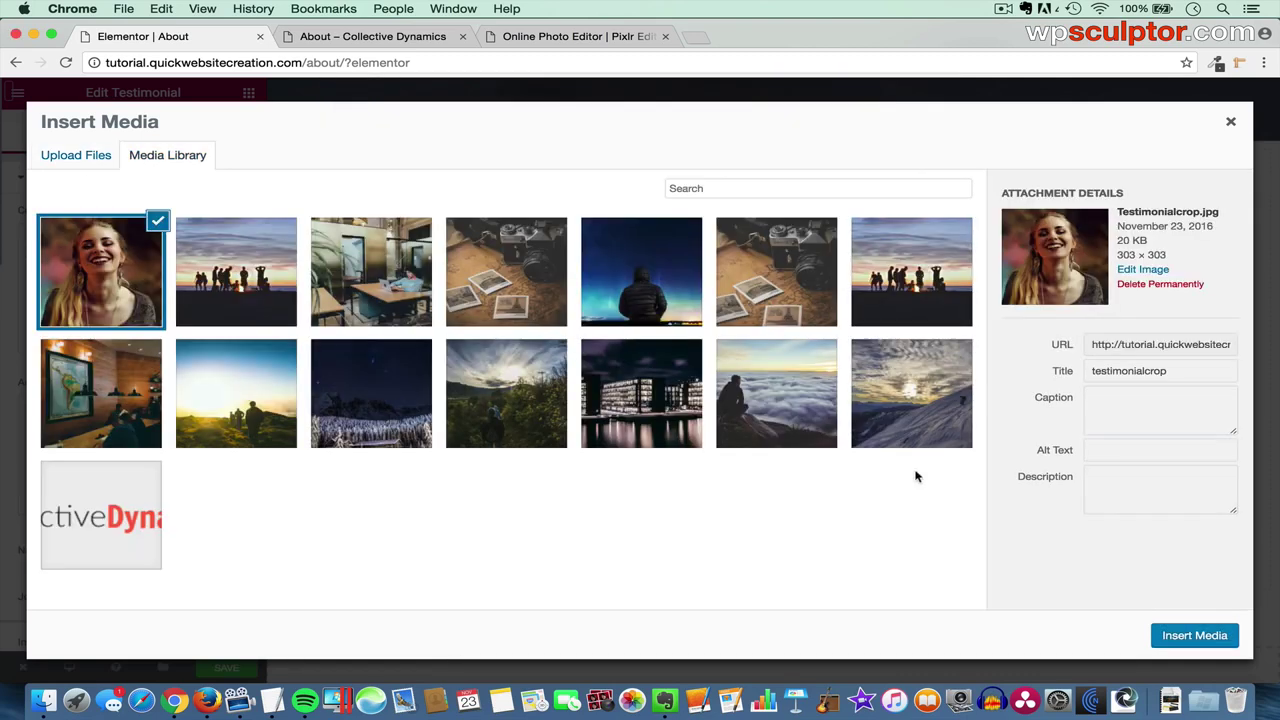
click(1192, 638)
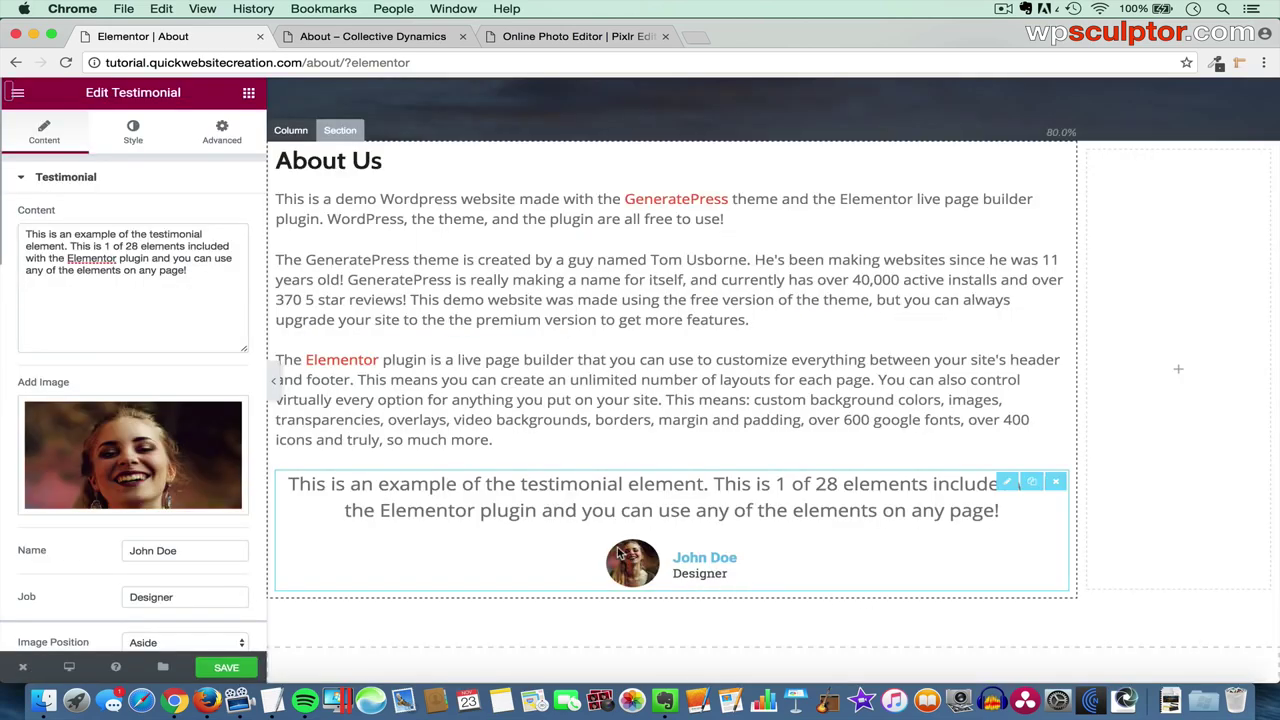
- Replace the reviewer's first name in the Name field with a new first name
double_click(138, 550)
text(Jane)
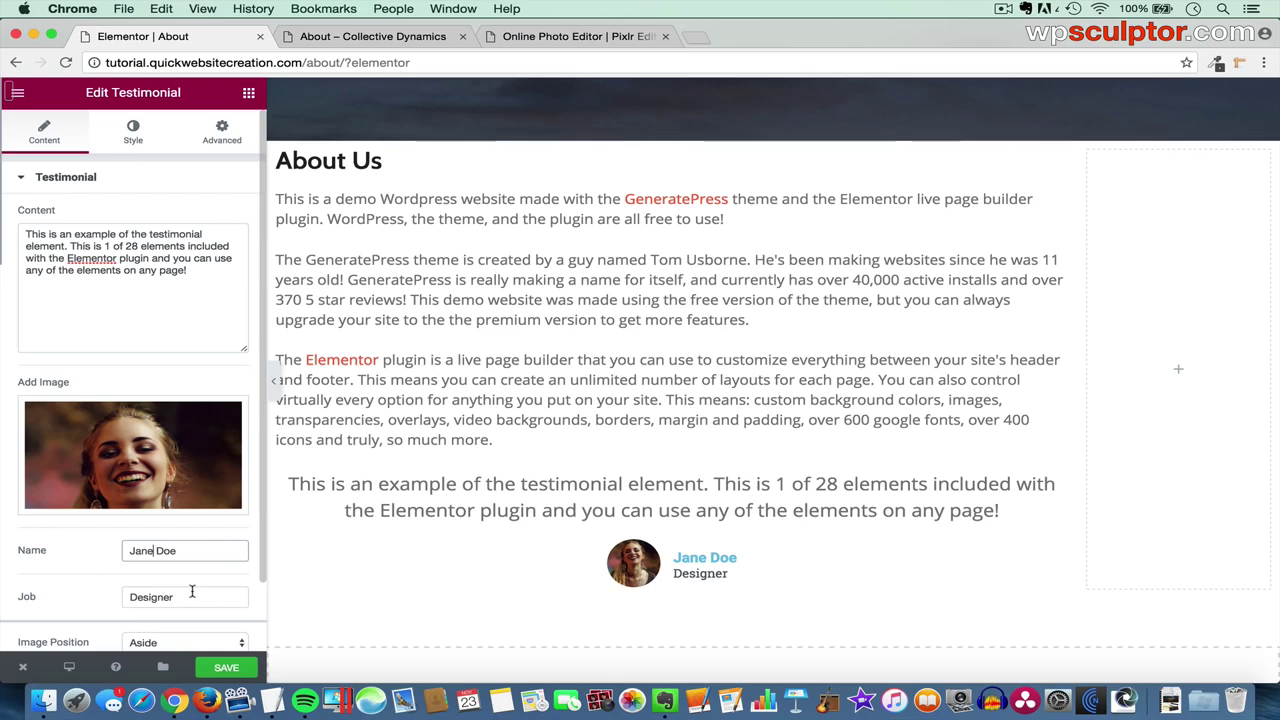
click(133, 138)
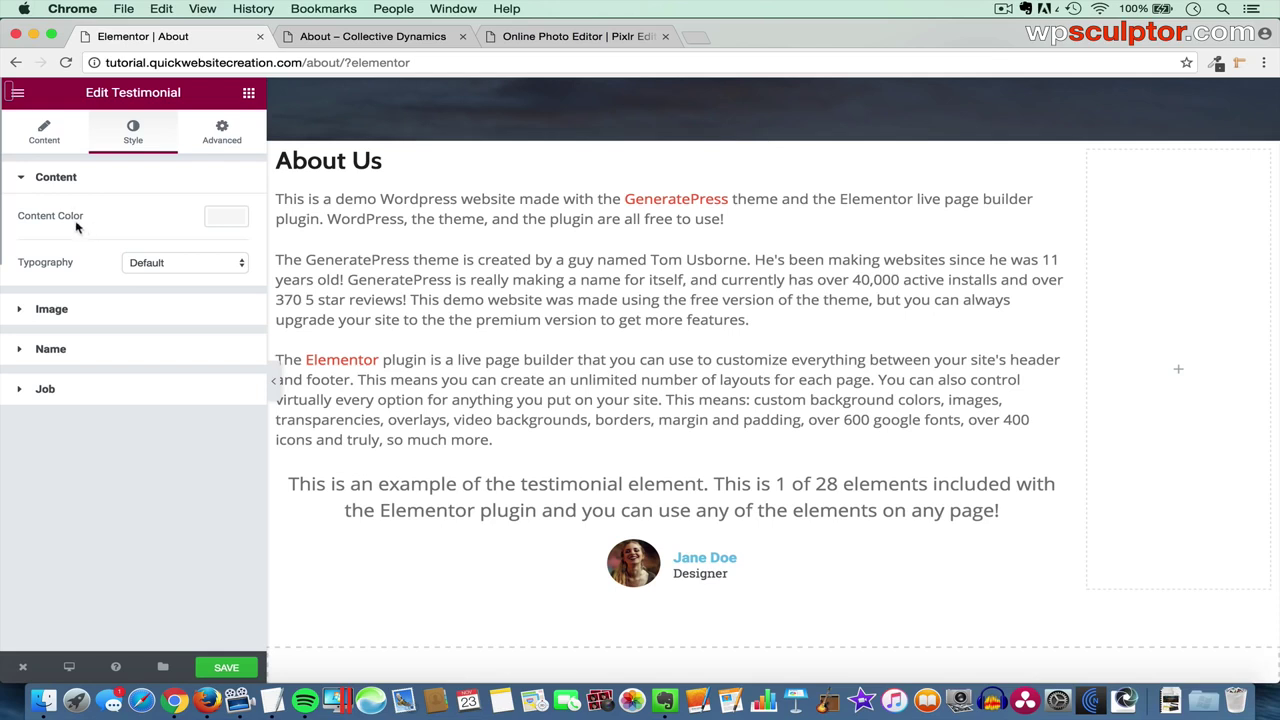
click(43, 134)
click(138, 138)
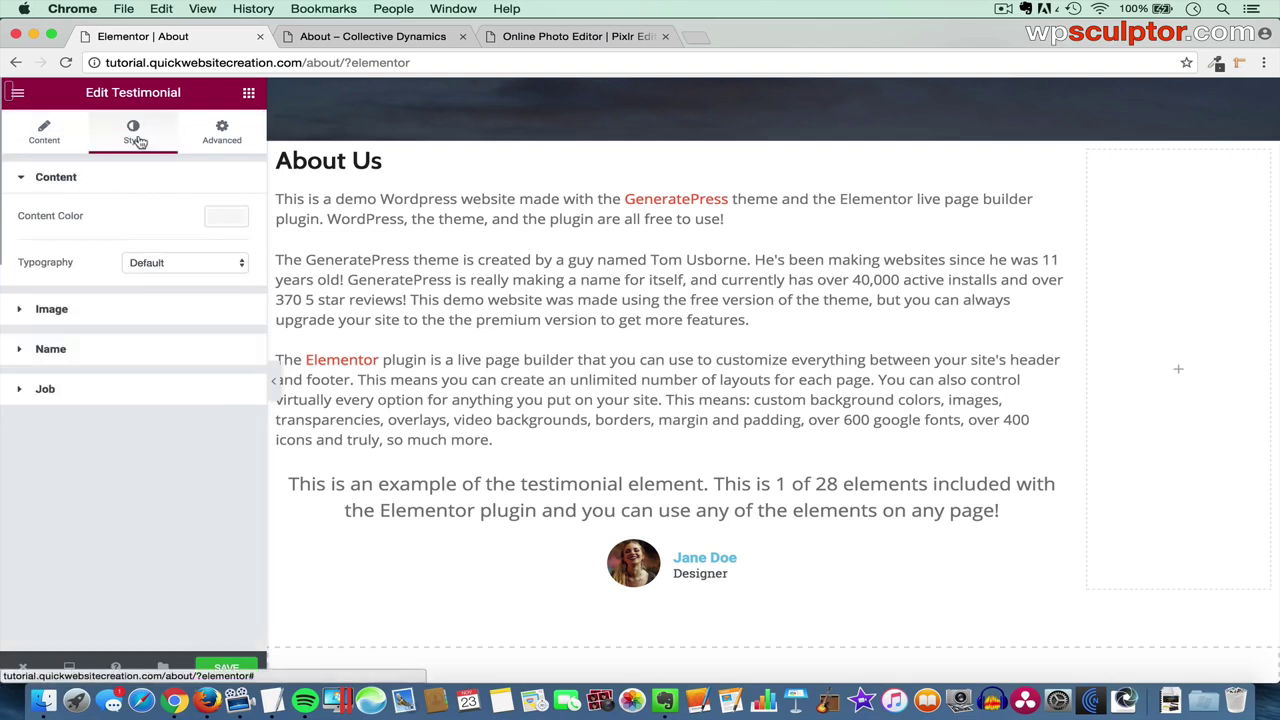
click(231, 216)
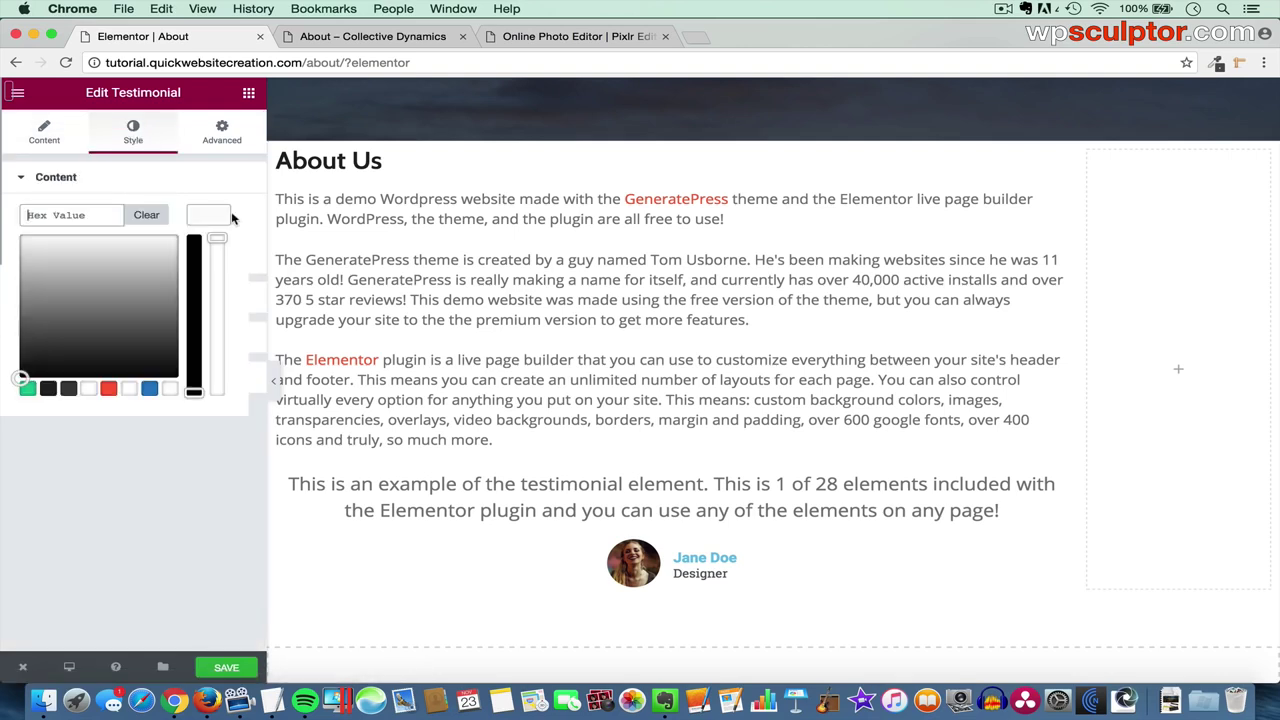
- Style the quote text with colour #222222 and custom Amatica SC typography at 39 px
click(50, 389)
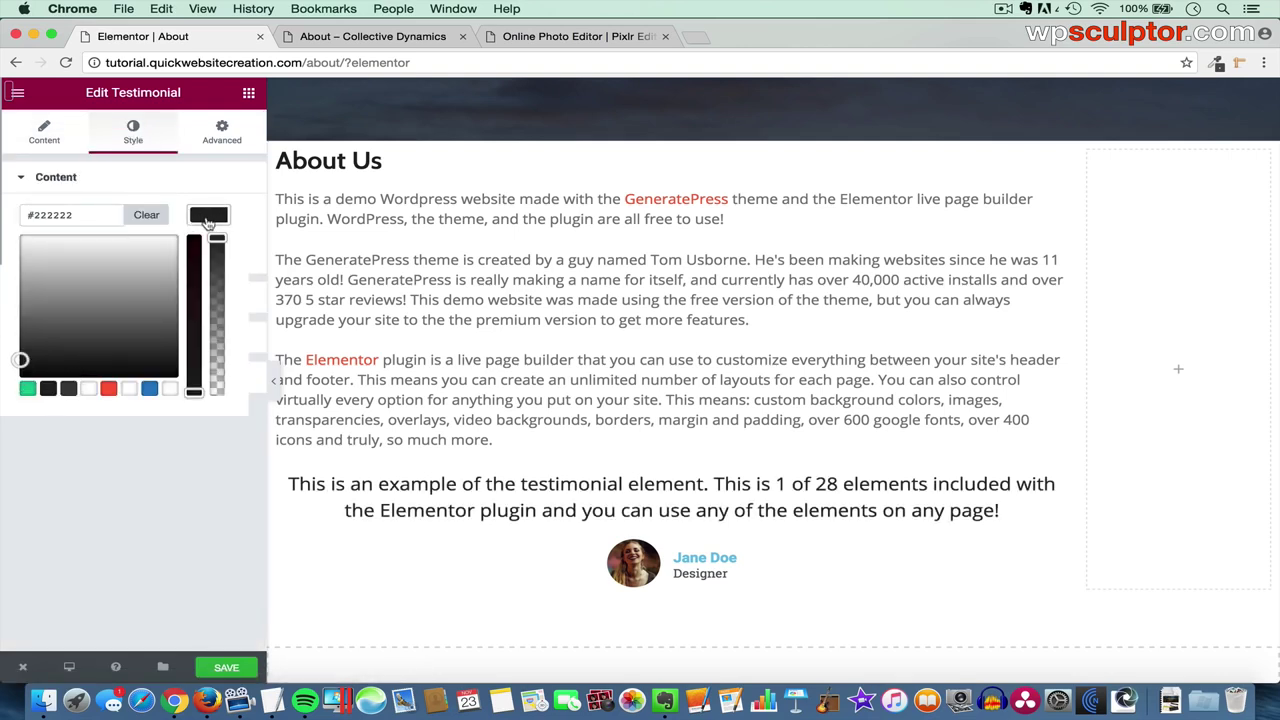
click(207, 221)
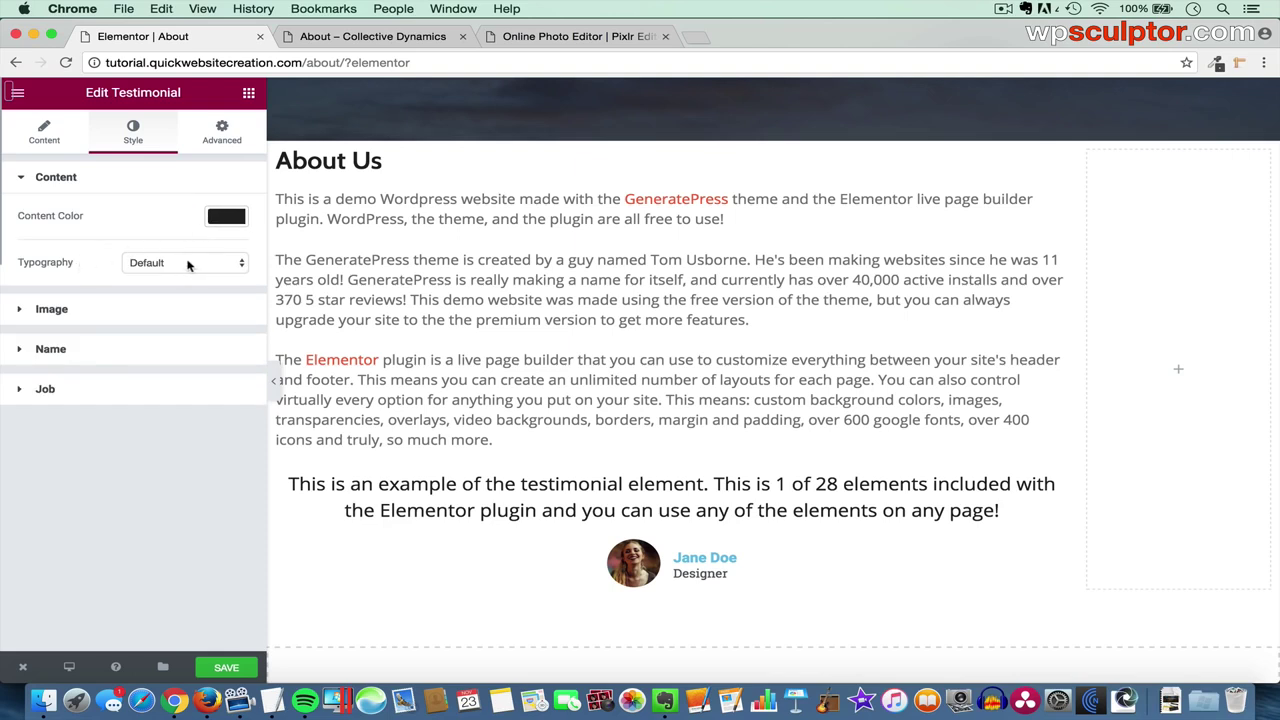
click(188, 263)
click(185, 276)
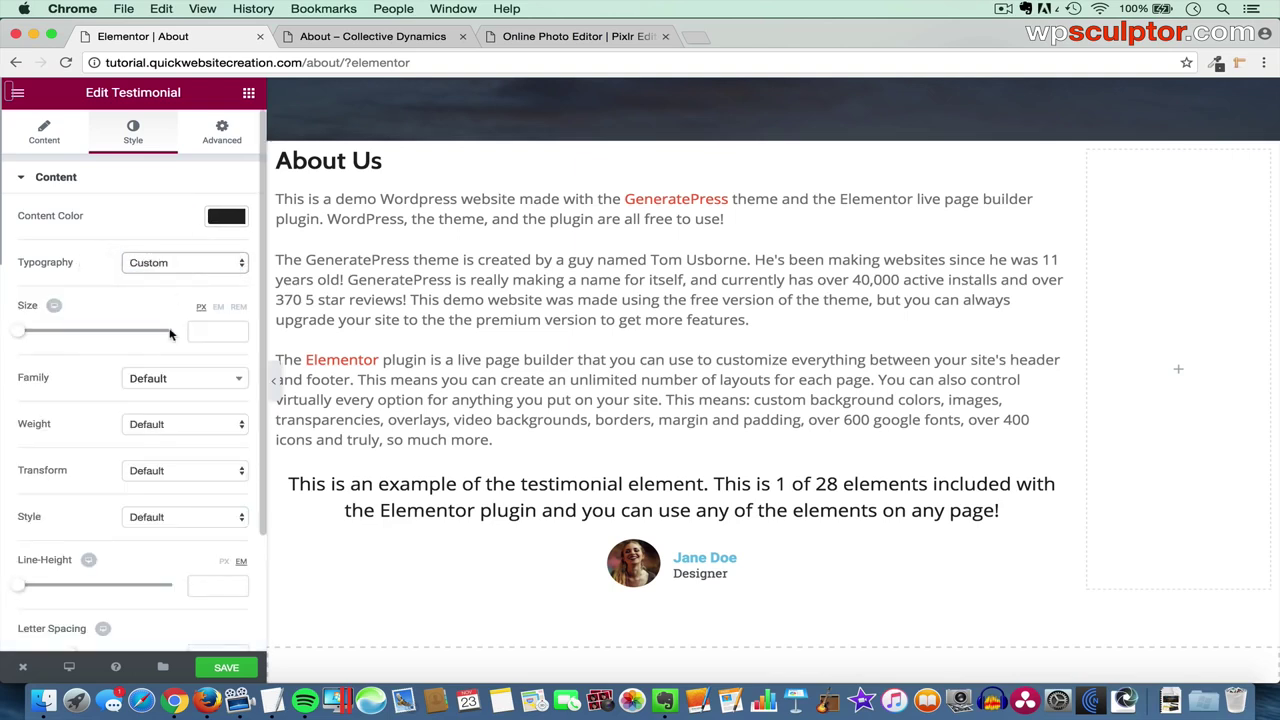
click(184, 385)
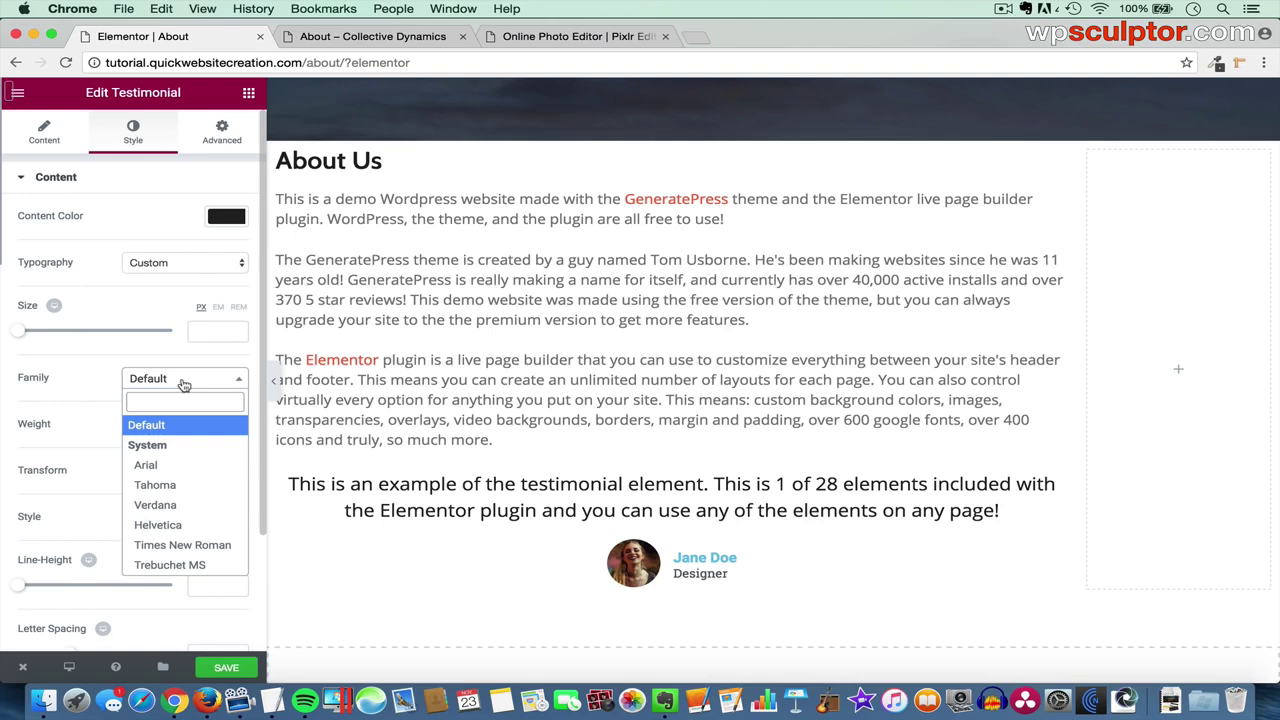
text(amatica)
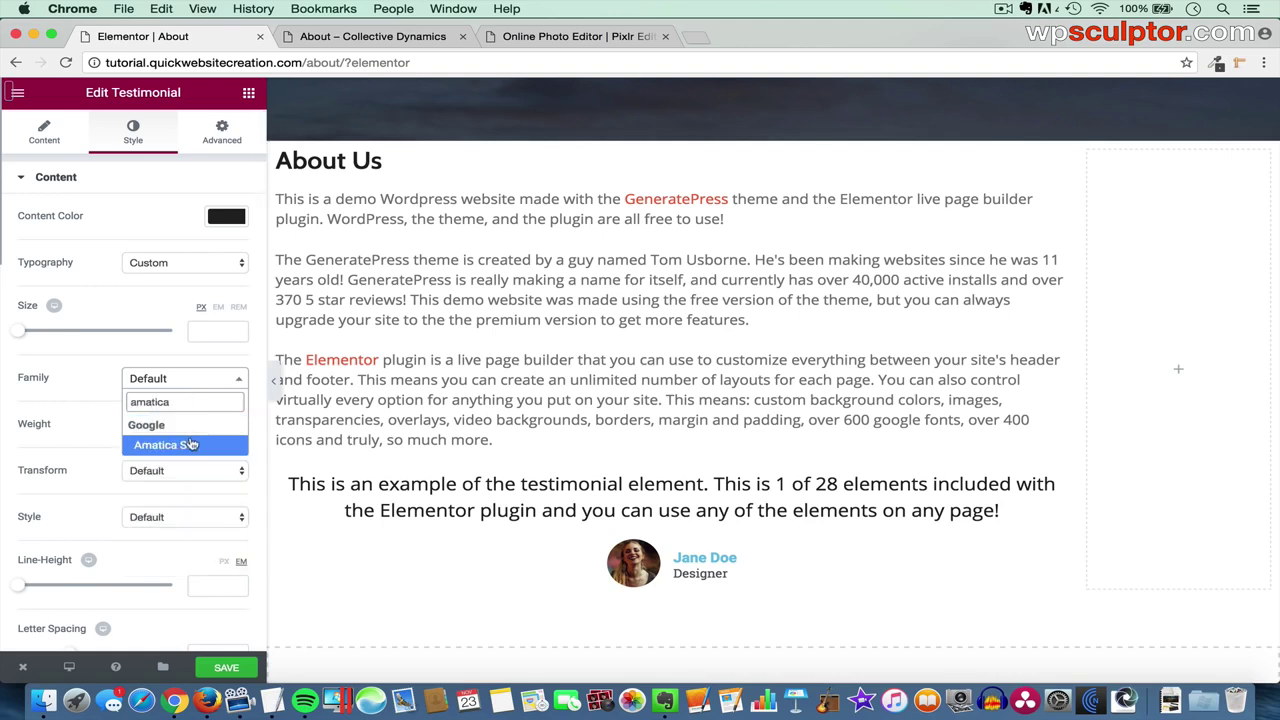
click(191, 444)
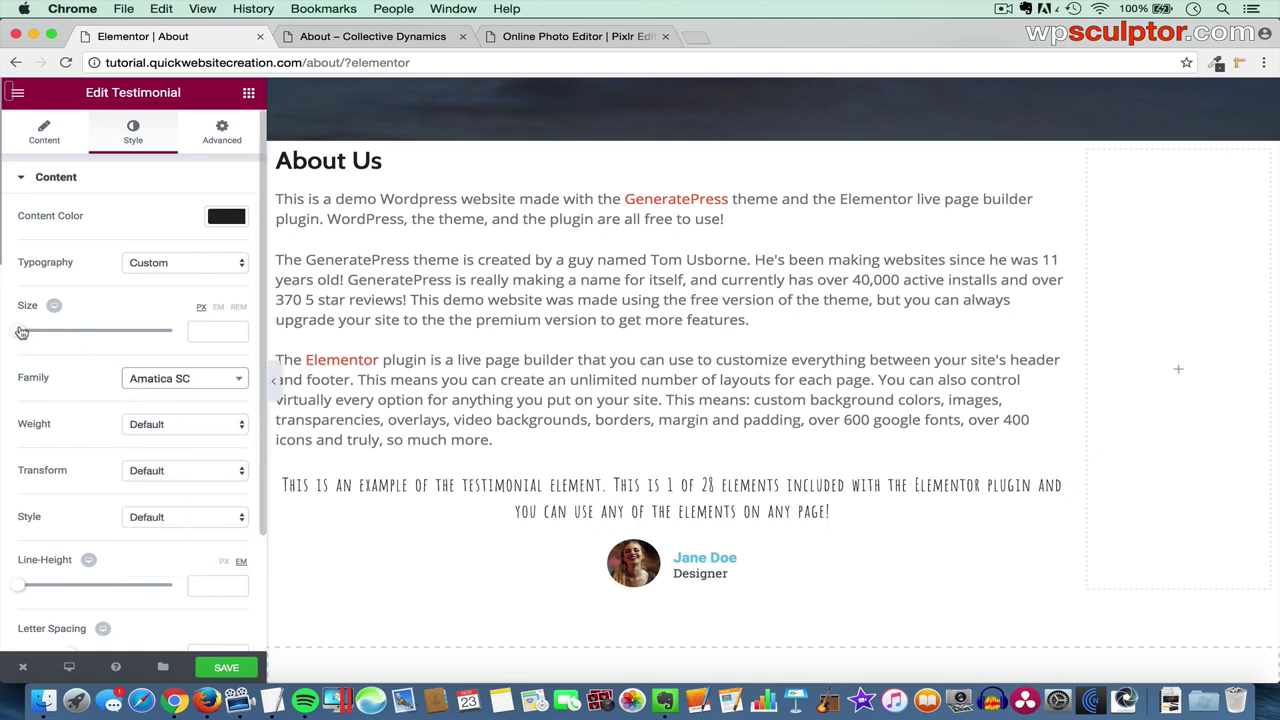
click(211, 331)
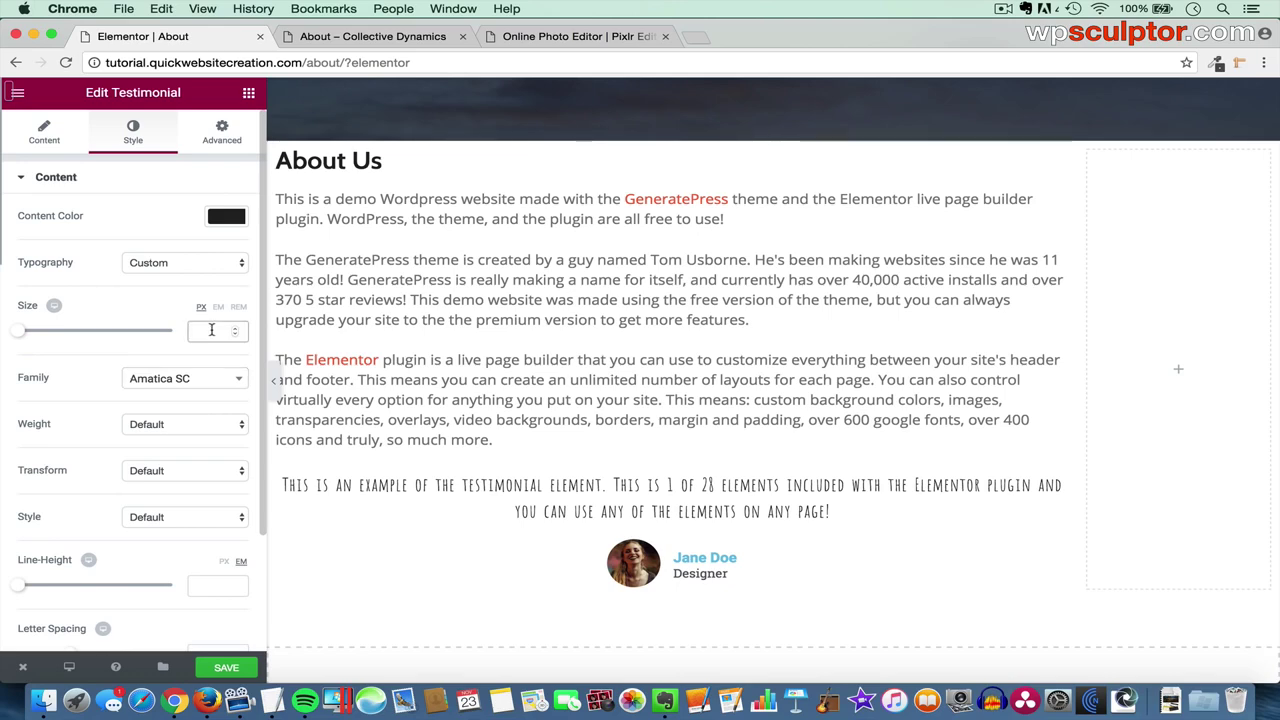
text(39)
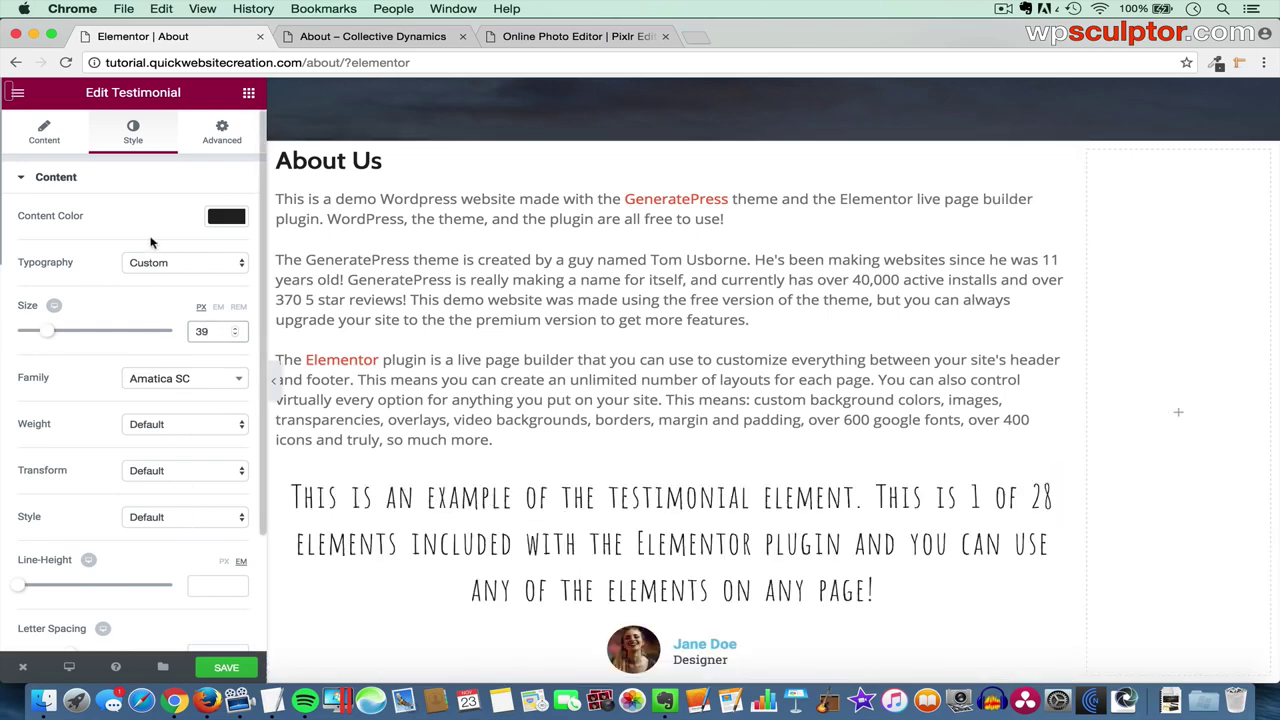
click(138, 186)
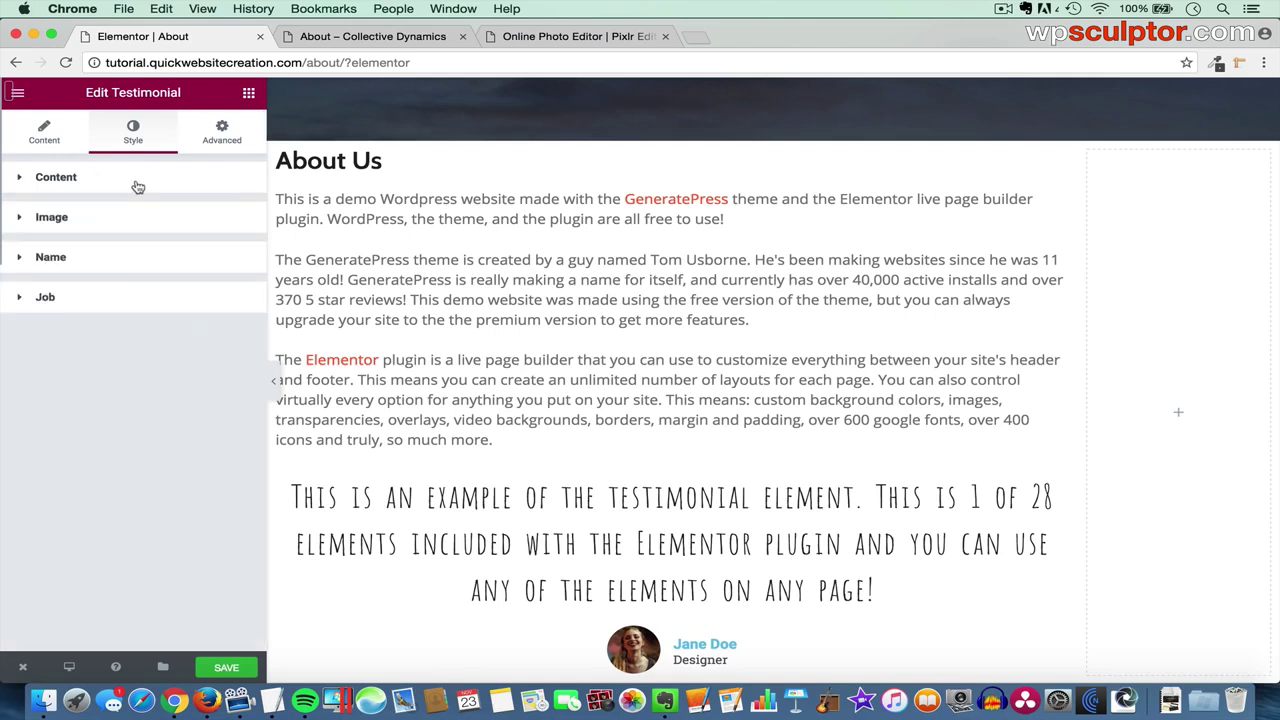
- Set the testimonial's Image Size to 128 px under Style > Image
click(121, 223)
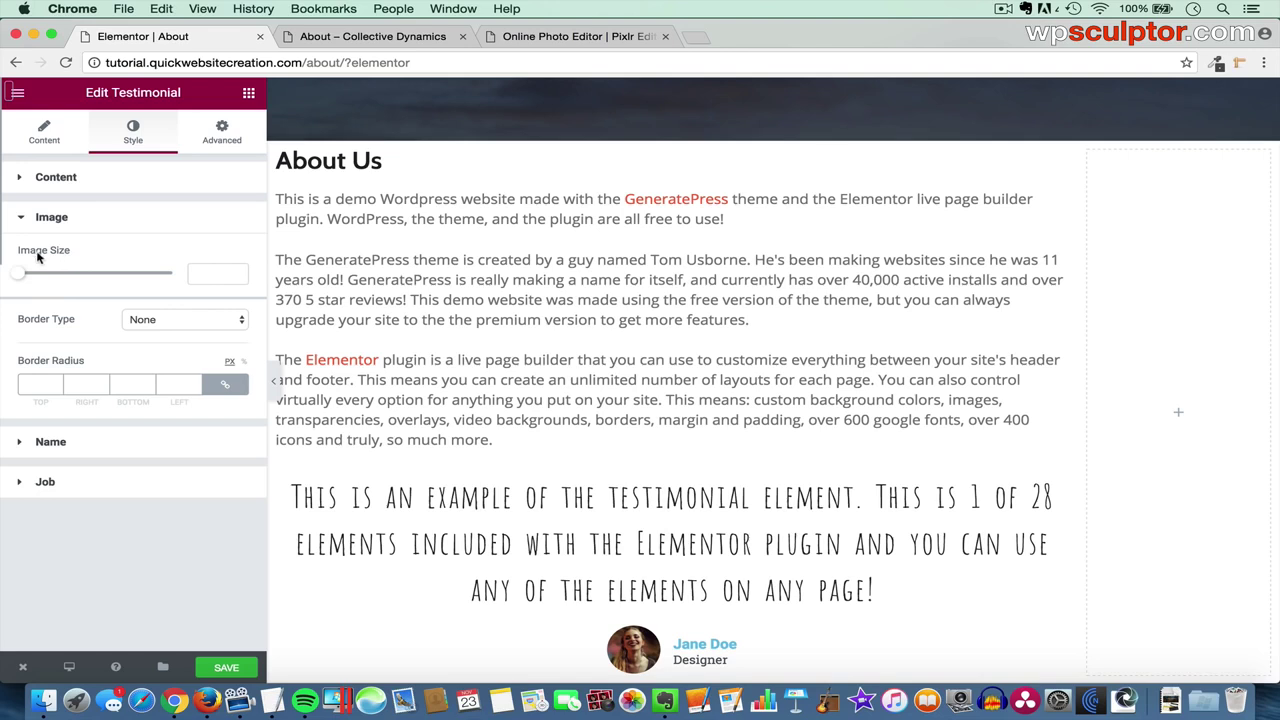
drag(22, 274, 77, 279)
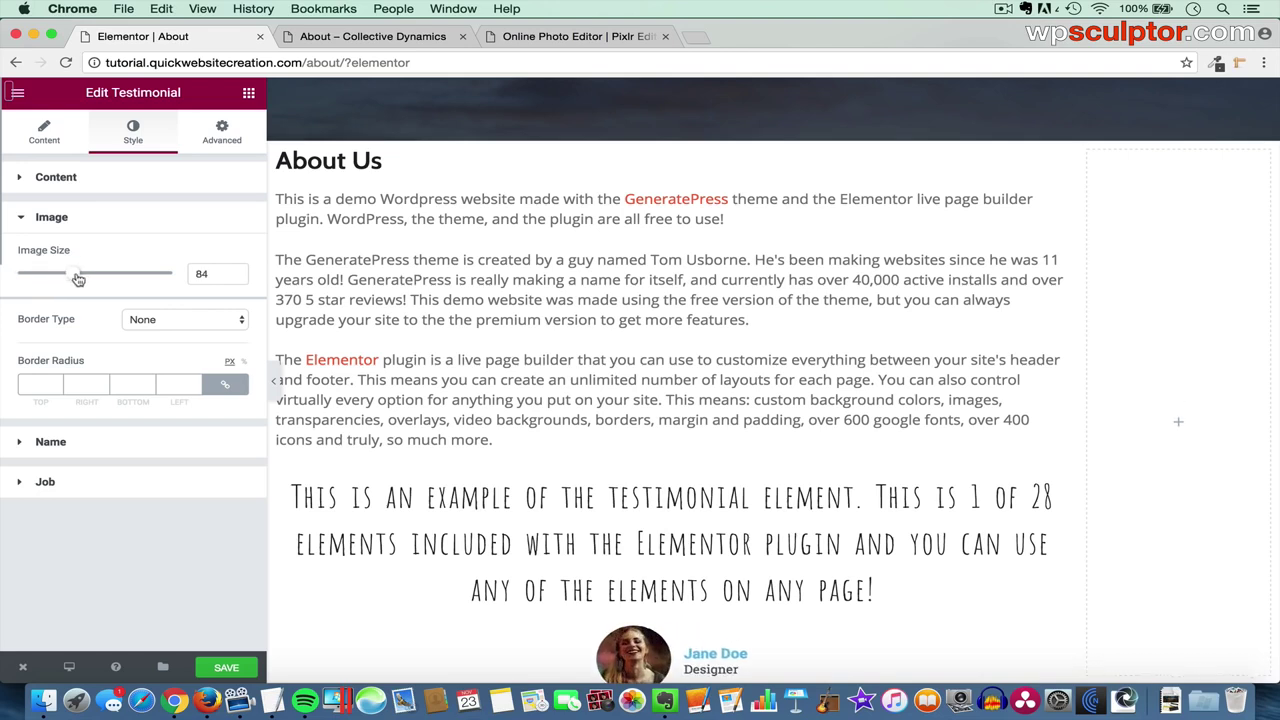
click(235, 277)
key(BackSpace)
key(BackSpace)
text(128)
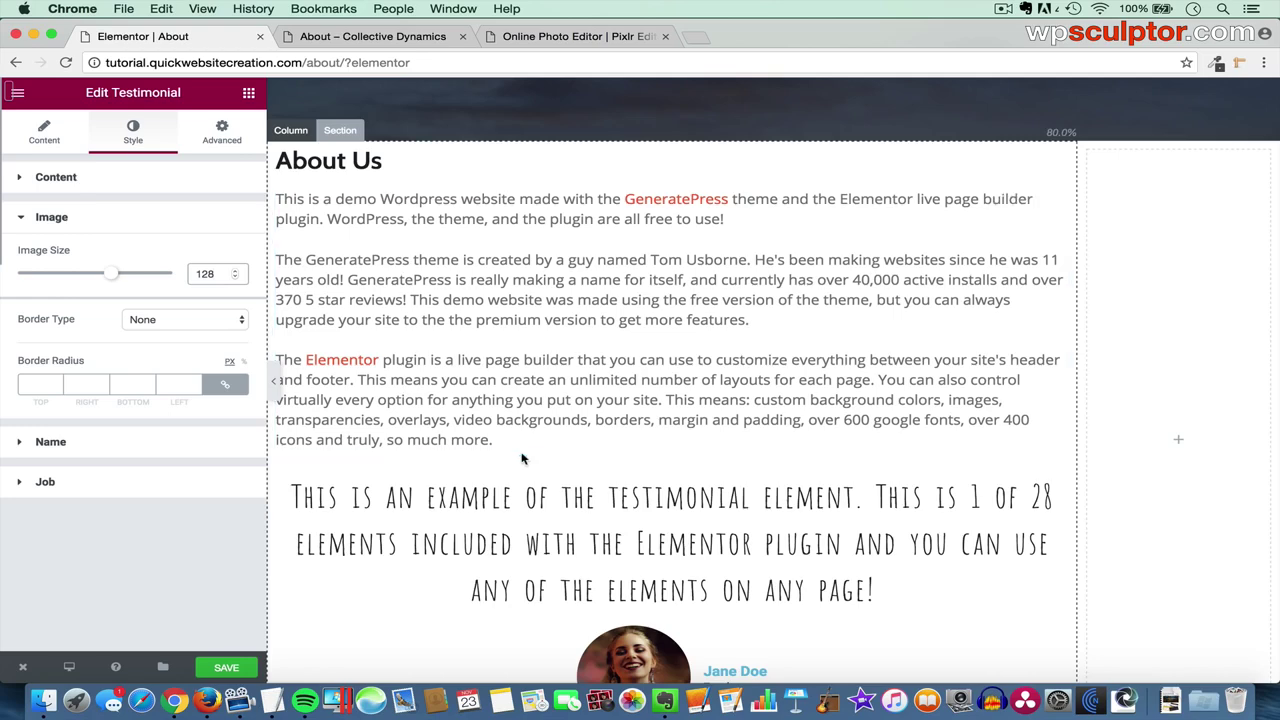
scroll(521, 458, down, 3)
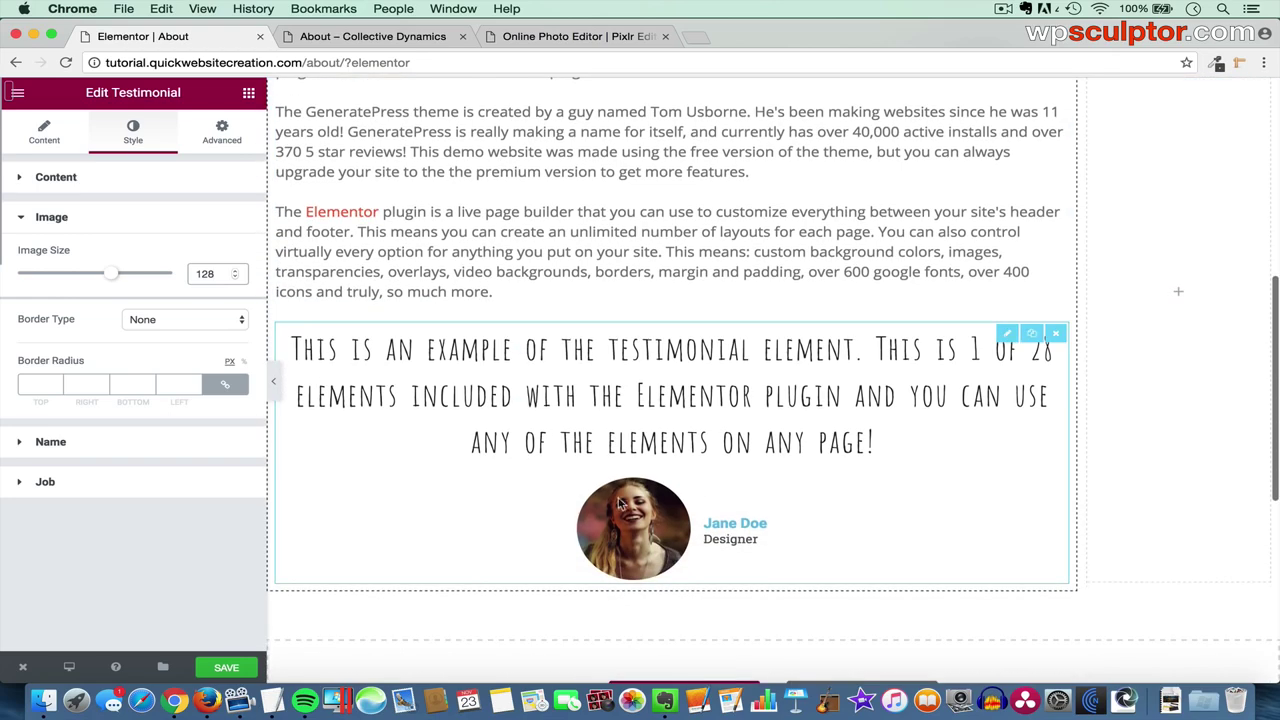
click(128, 446)
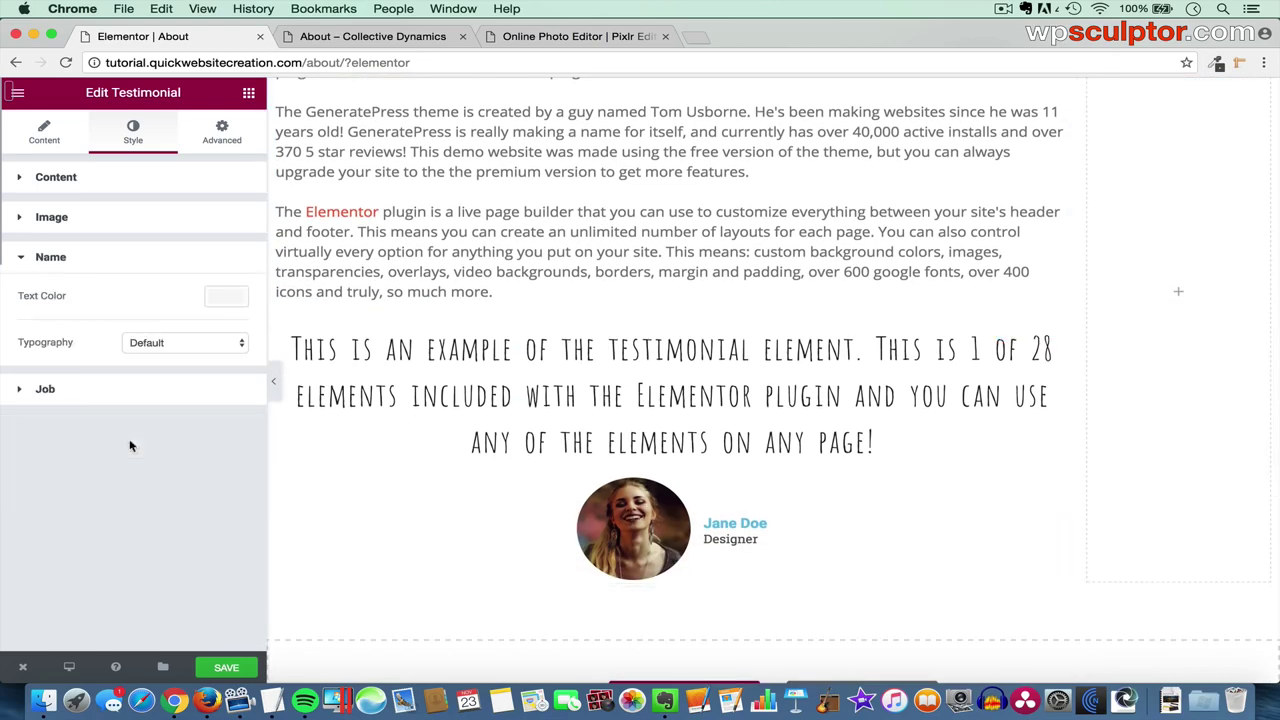
- Colour the Name text #222222 and the Job text #3f3f3f
click(228, 298)
click(48, 469)
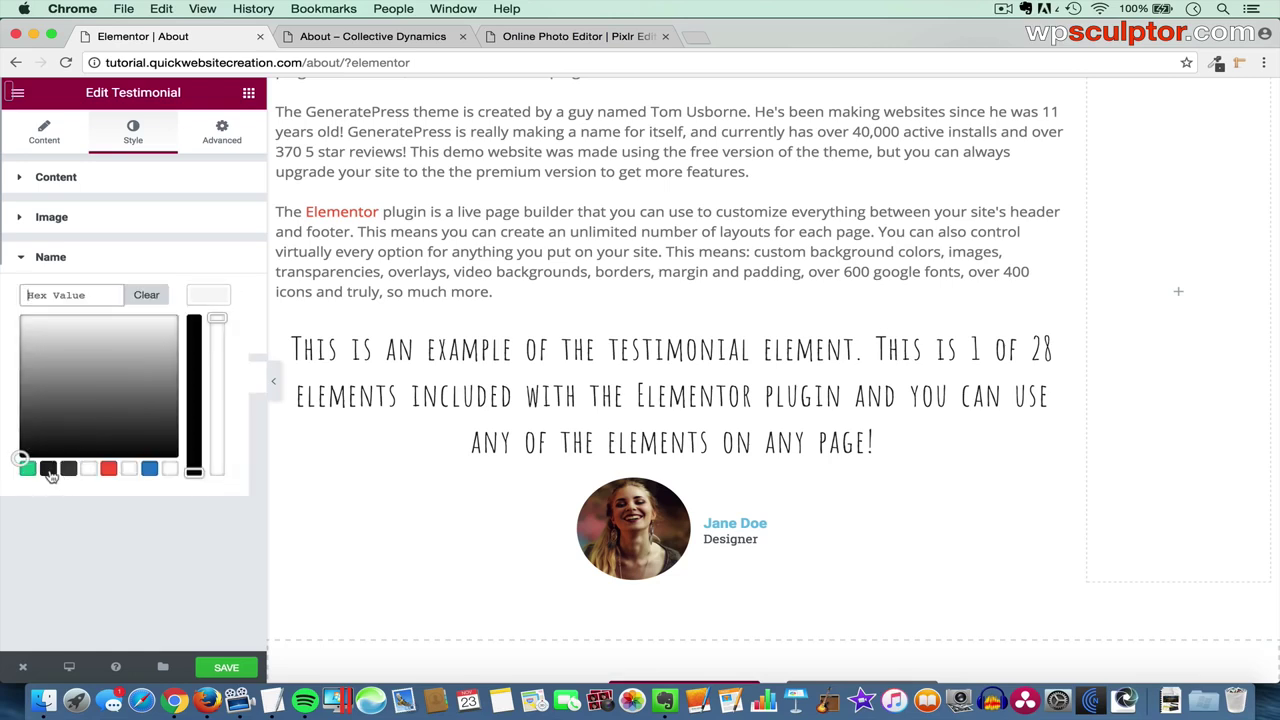
click(205, 299)
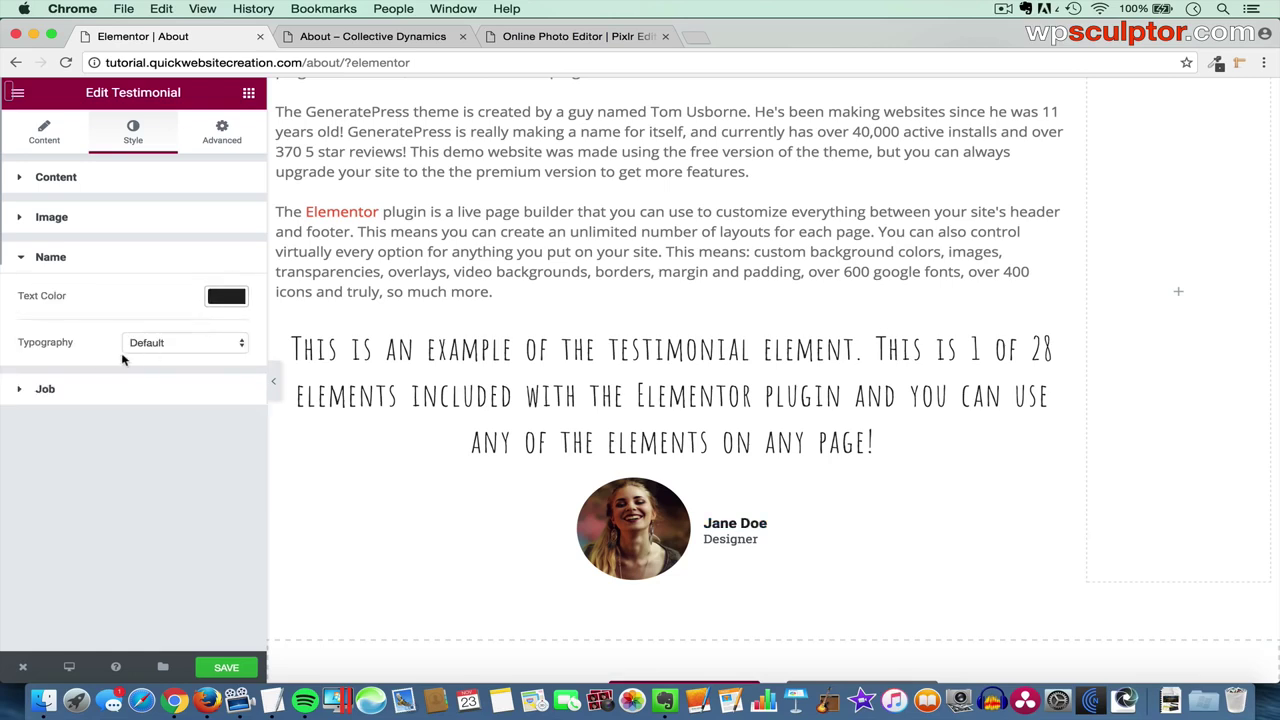
click(128, 394)
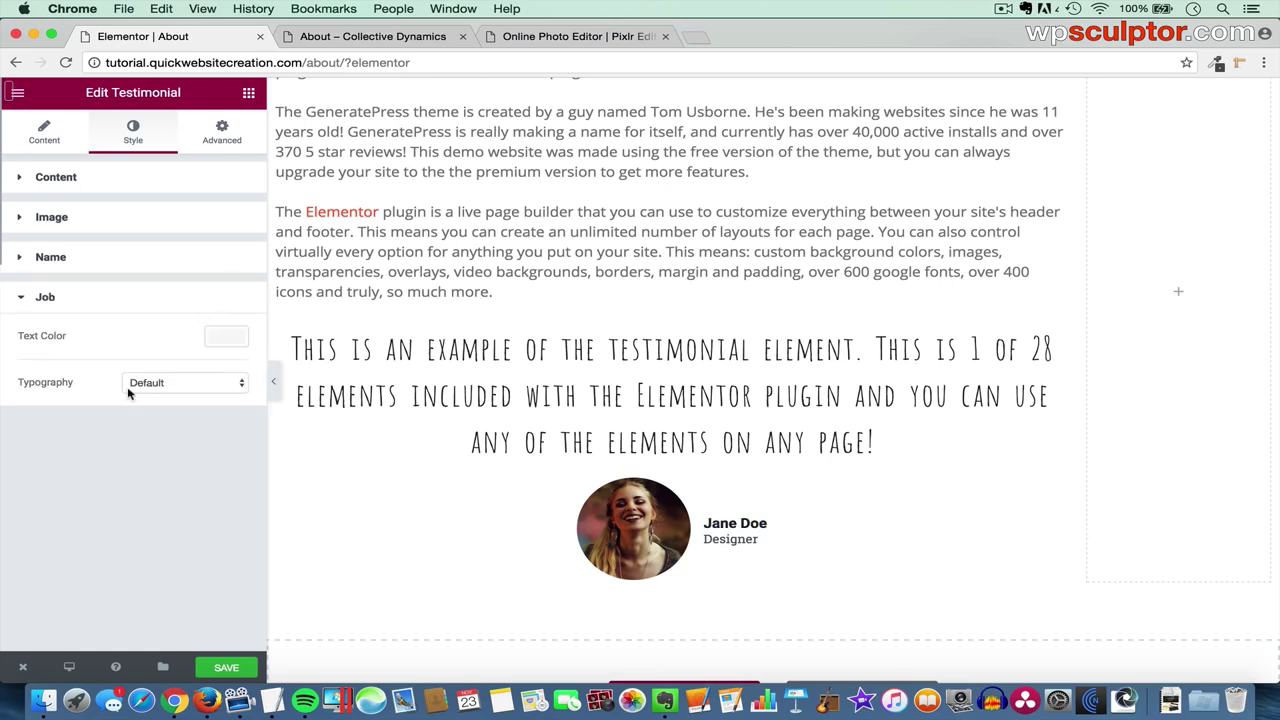
click(228, 337)
click(68, 509)
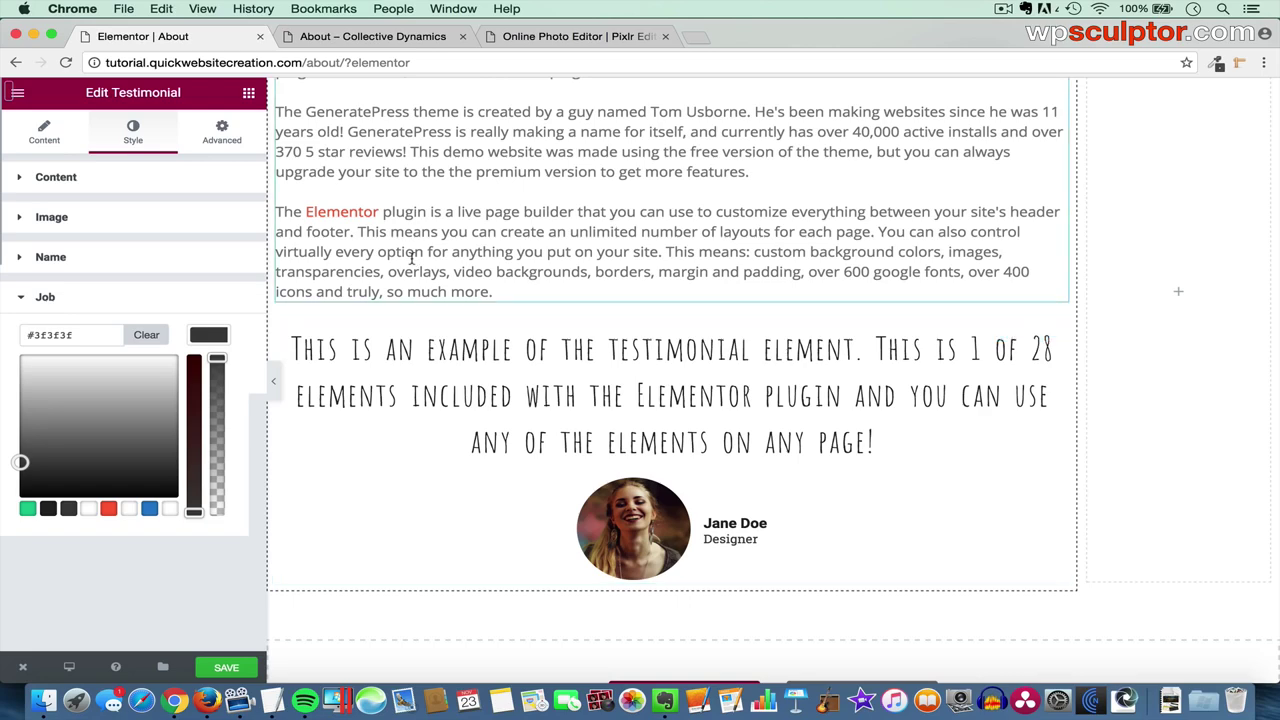
click(248, 95)
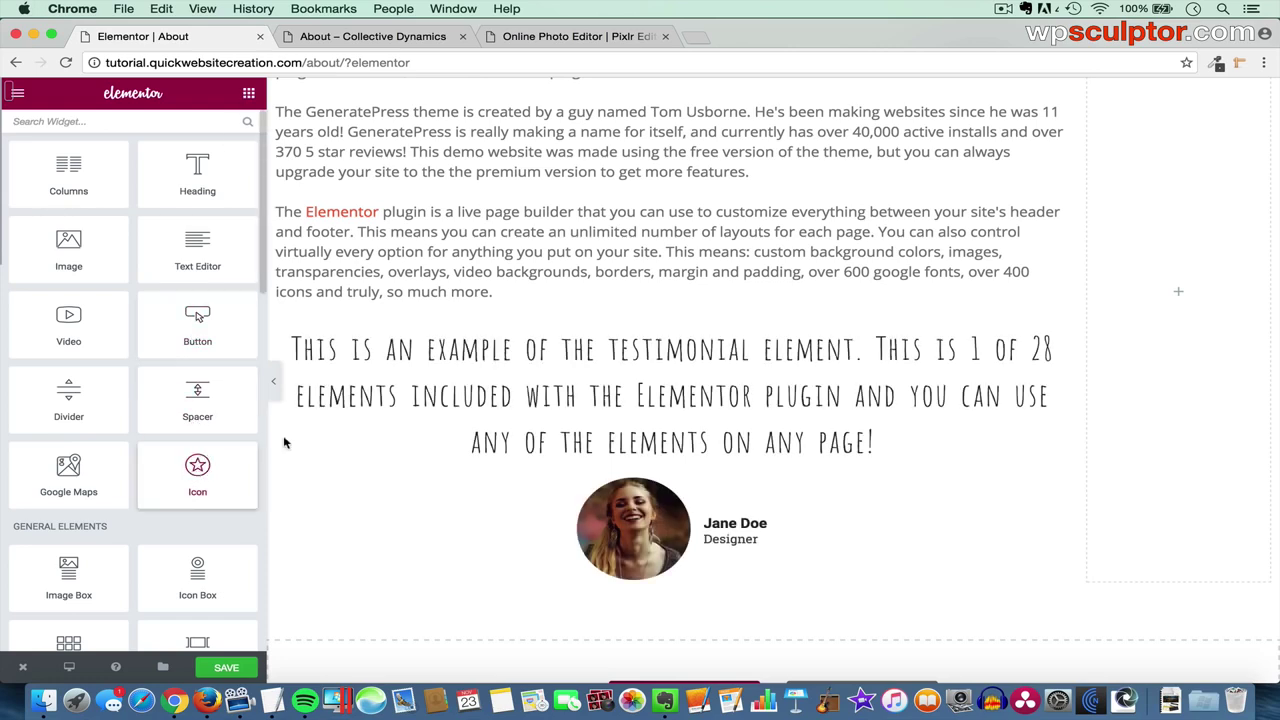
- Place an Icon widget above the testimonial and change its icon to quote-right
drag(284, 442, 650, 336)
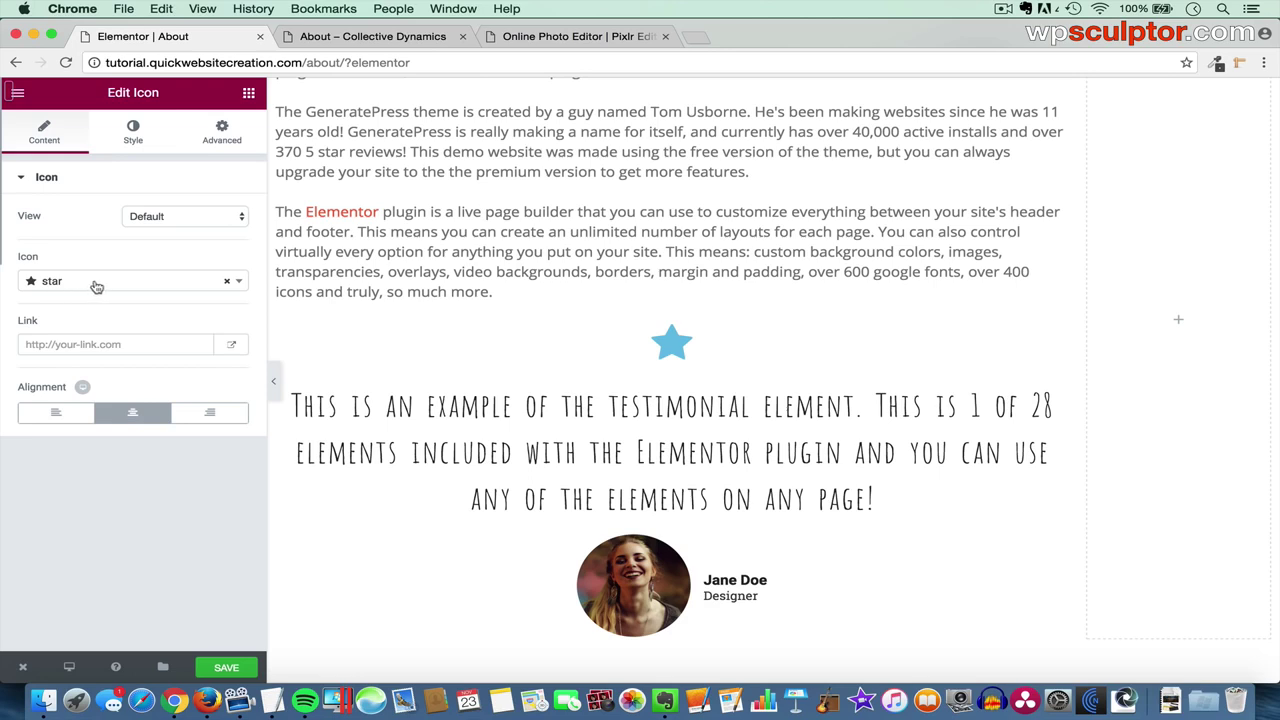
click(96, 286)
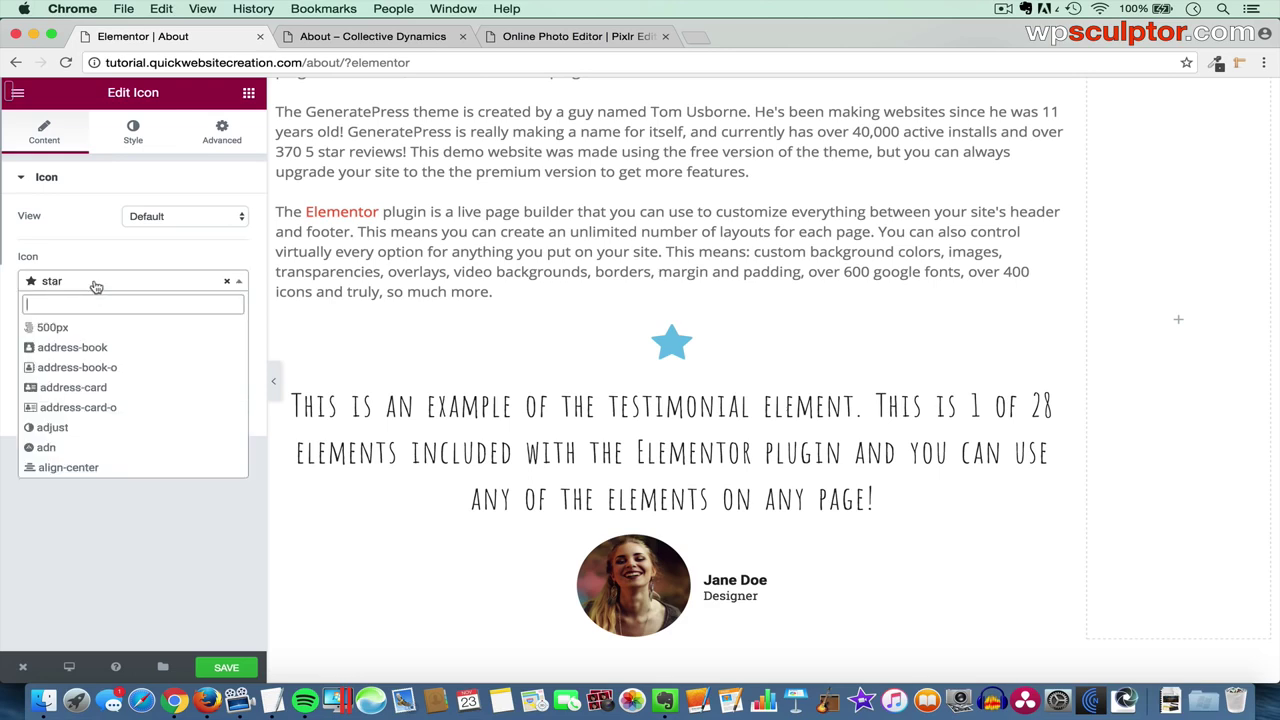
scroll(99, 373, down, 5)
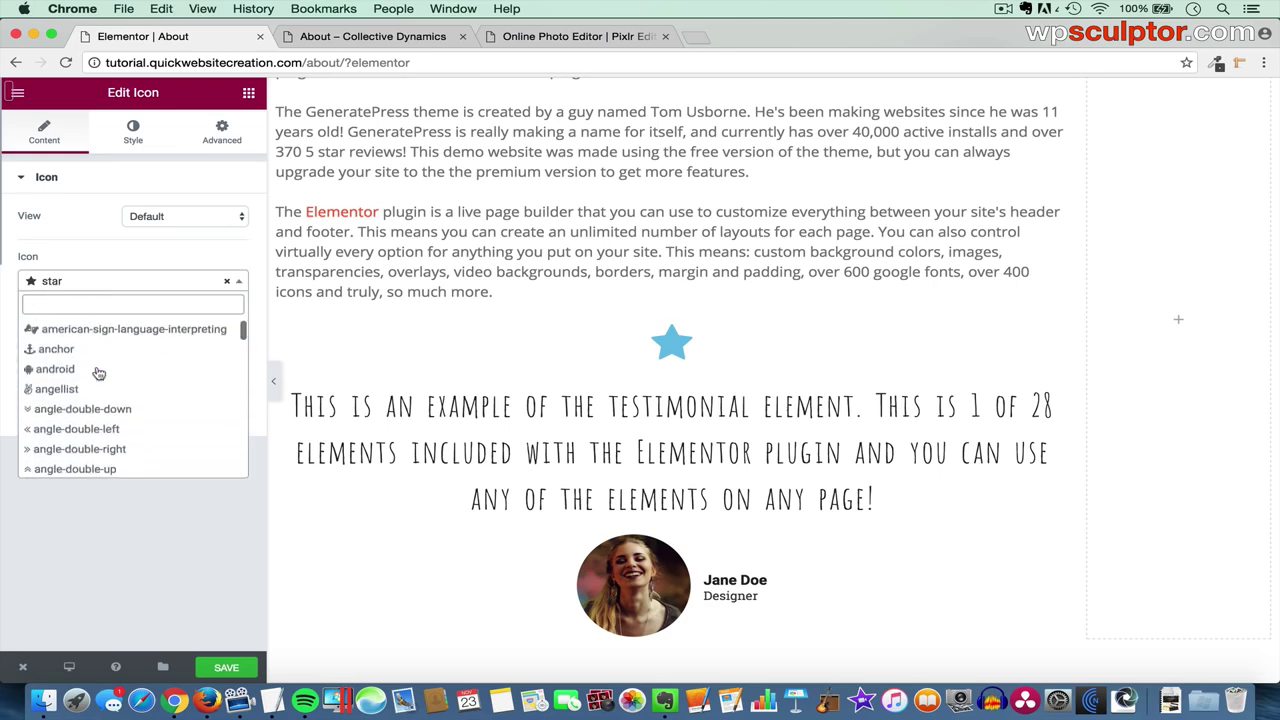
scroll(99, 373, down, 10)
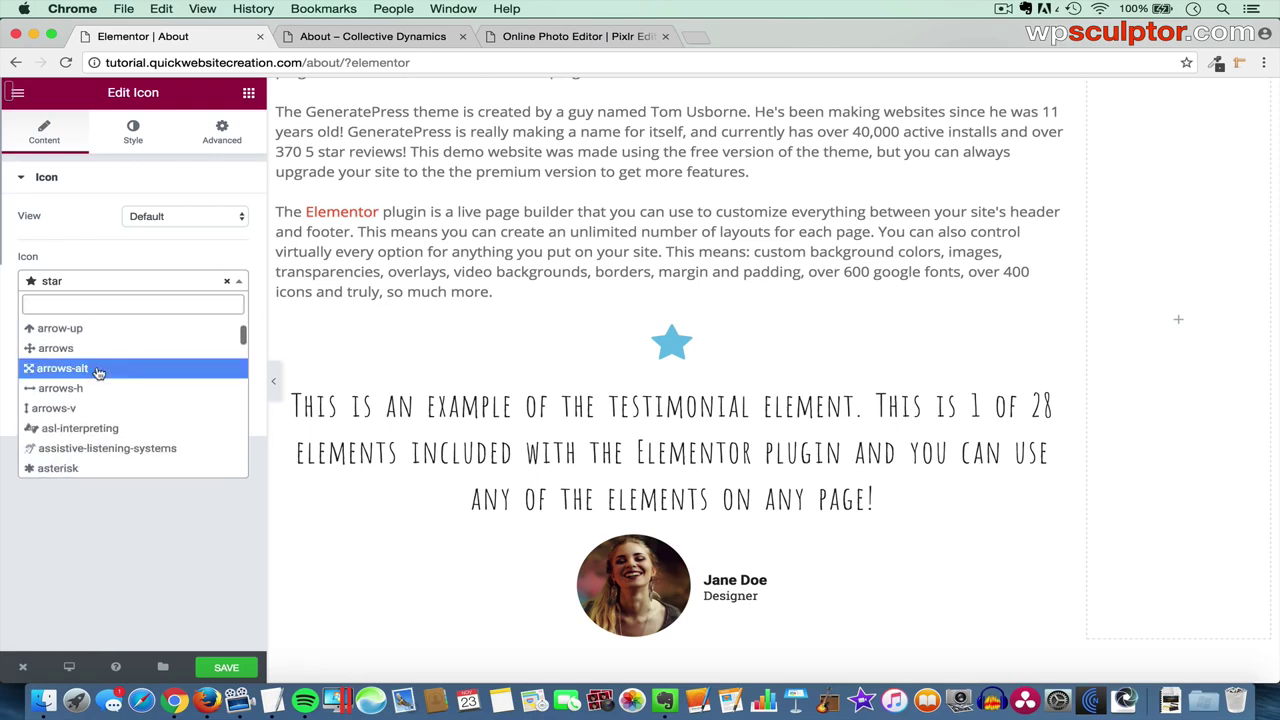
scroll(99, 372, up, 15)
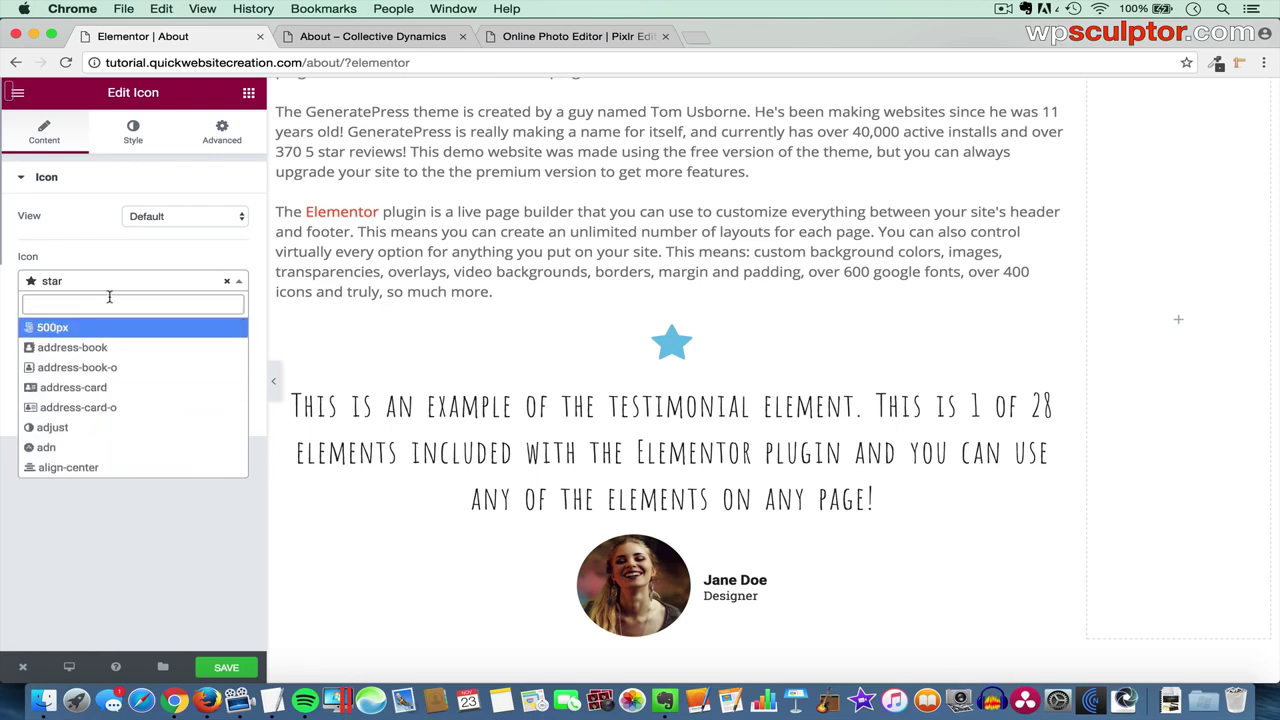
text(quote)
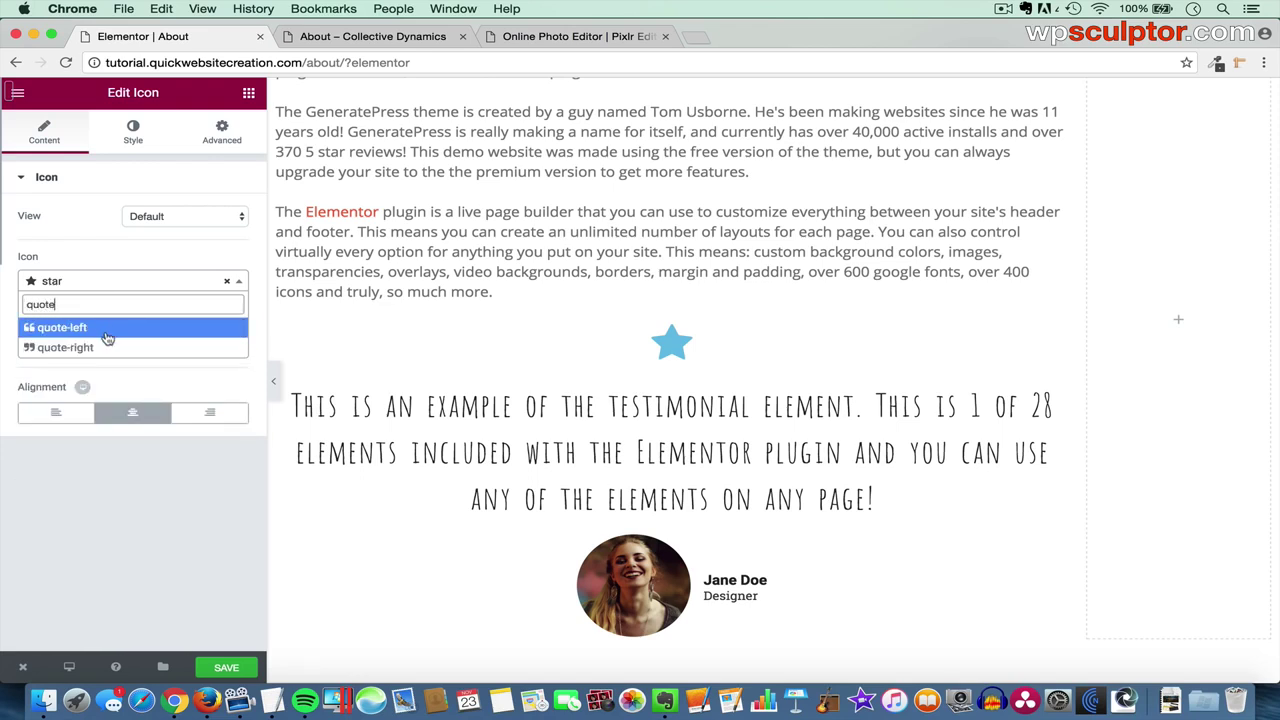
click(108, 348)
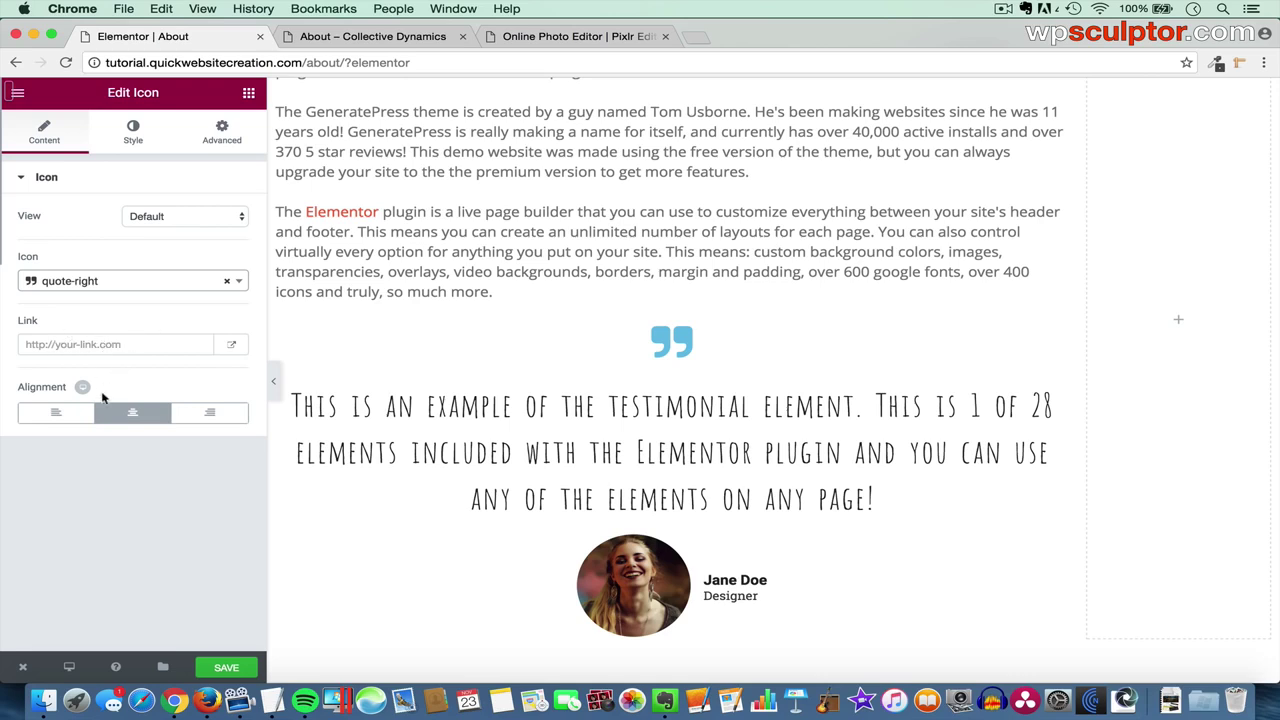
- Set the quote icon's alignment to Center after trying Left and Right
click(45, 420)
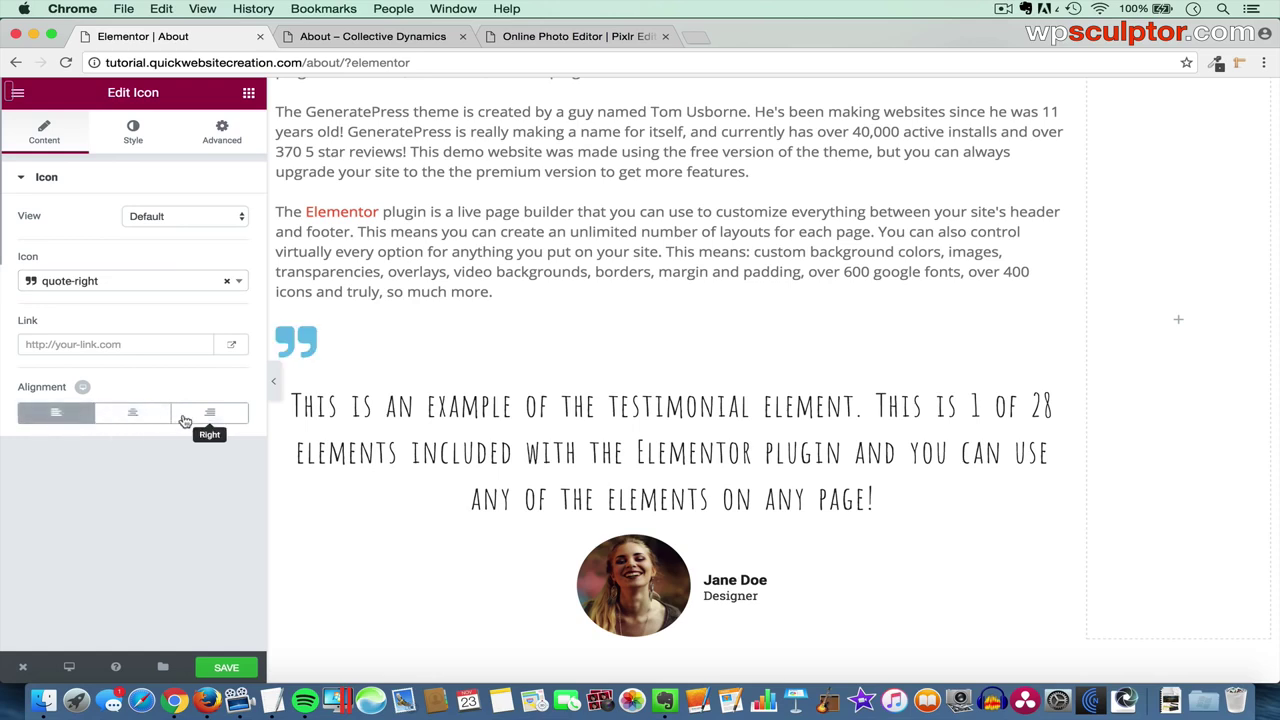
click(190, 416)
click(136, 416)
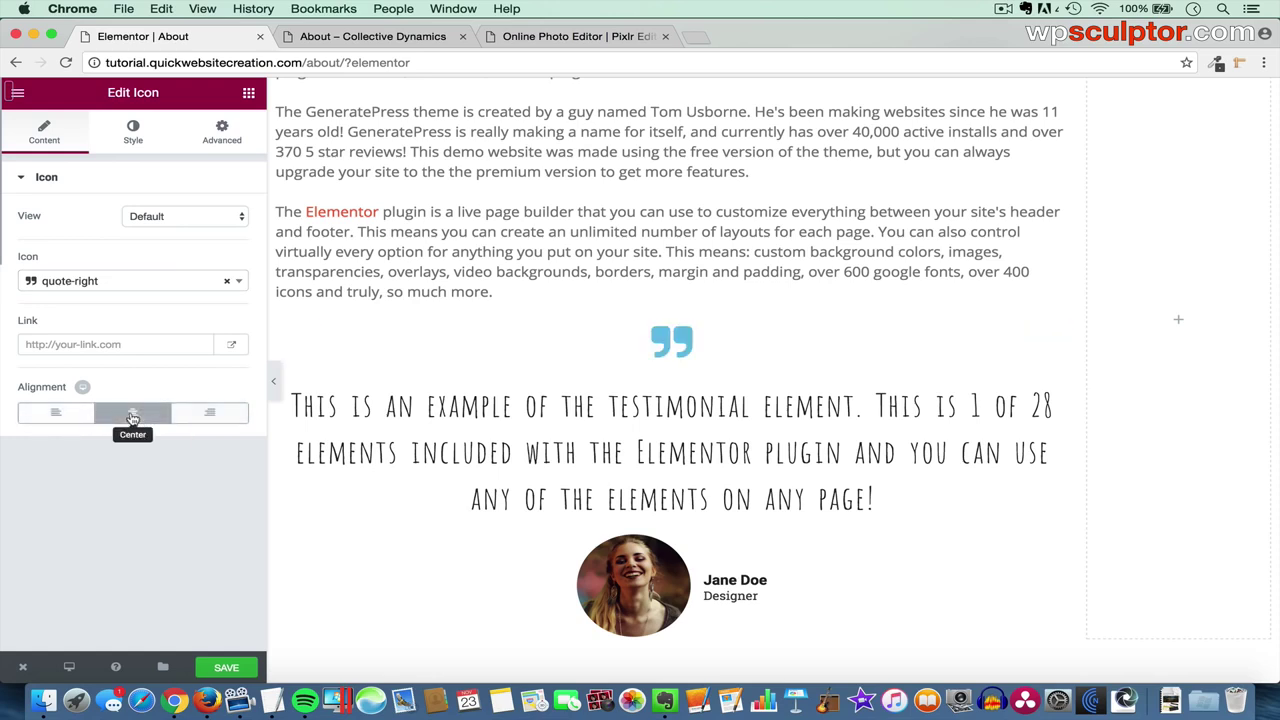
click(136, 135)
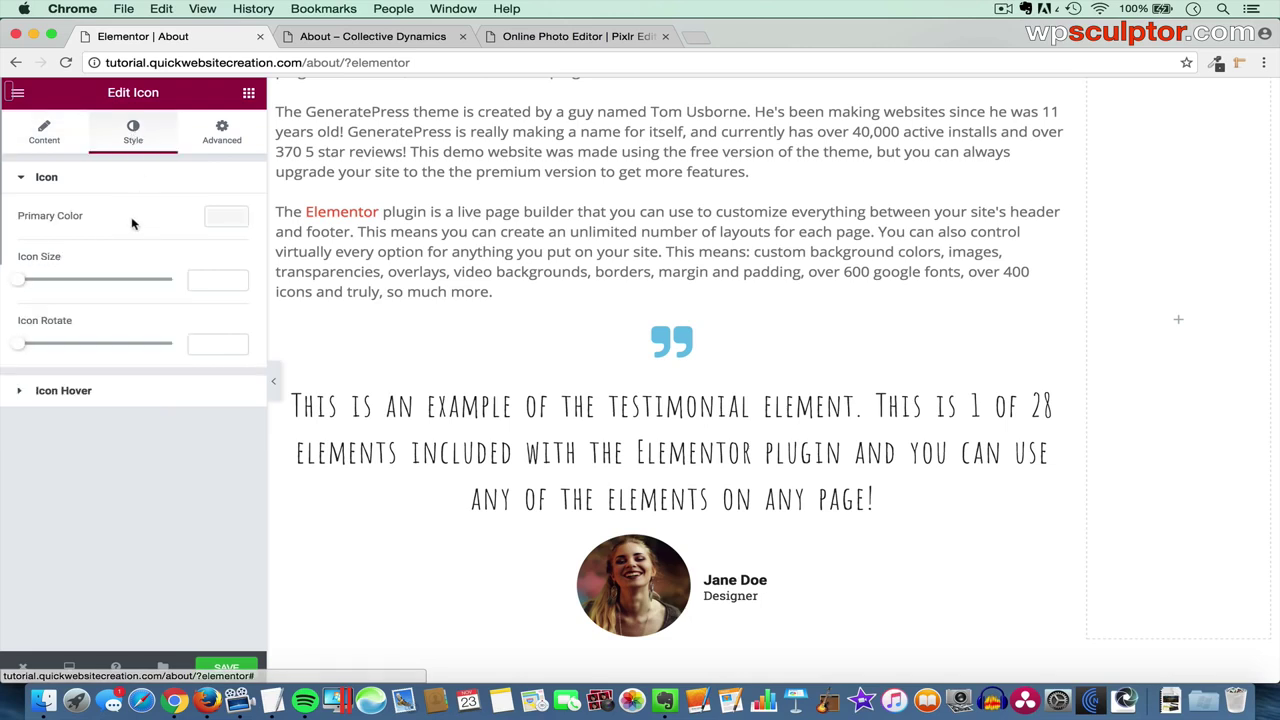
- Set the quote icon's primary colour to blue #2c82c9 and save the About page
click(221, 221)
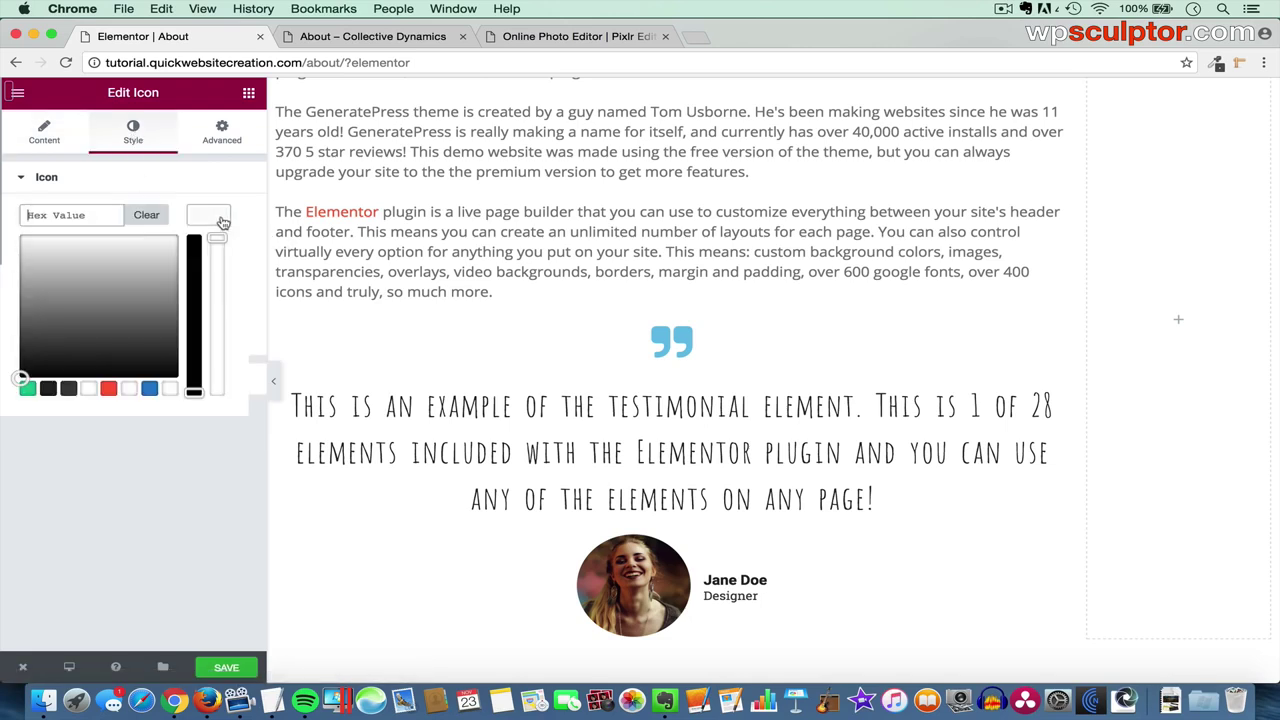
click(149, 388)
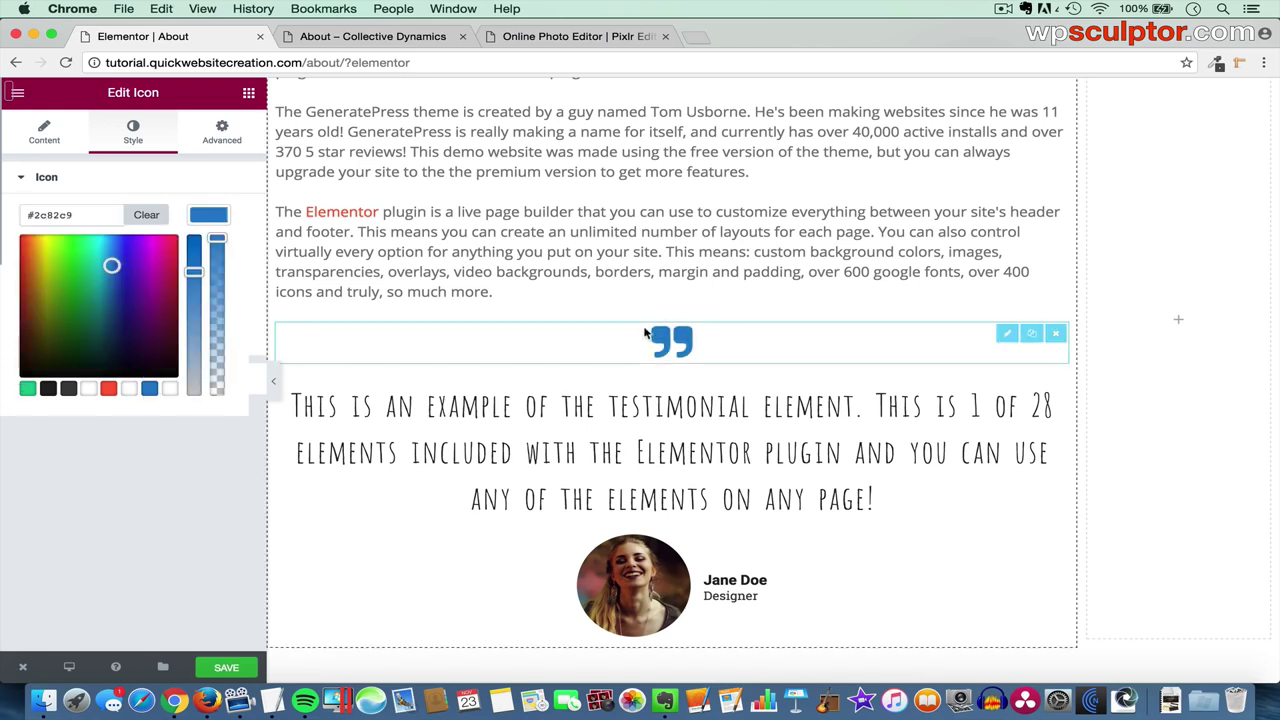
click(217, 216)
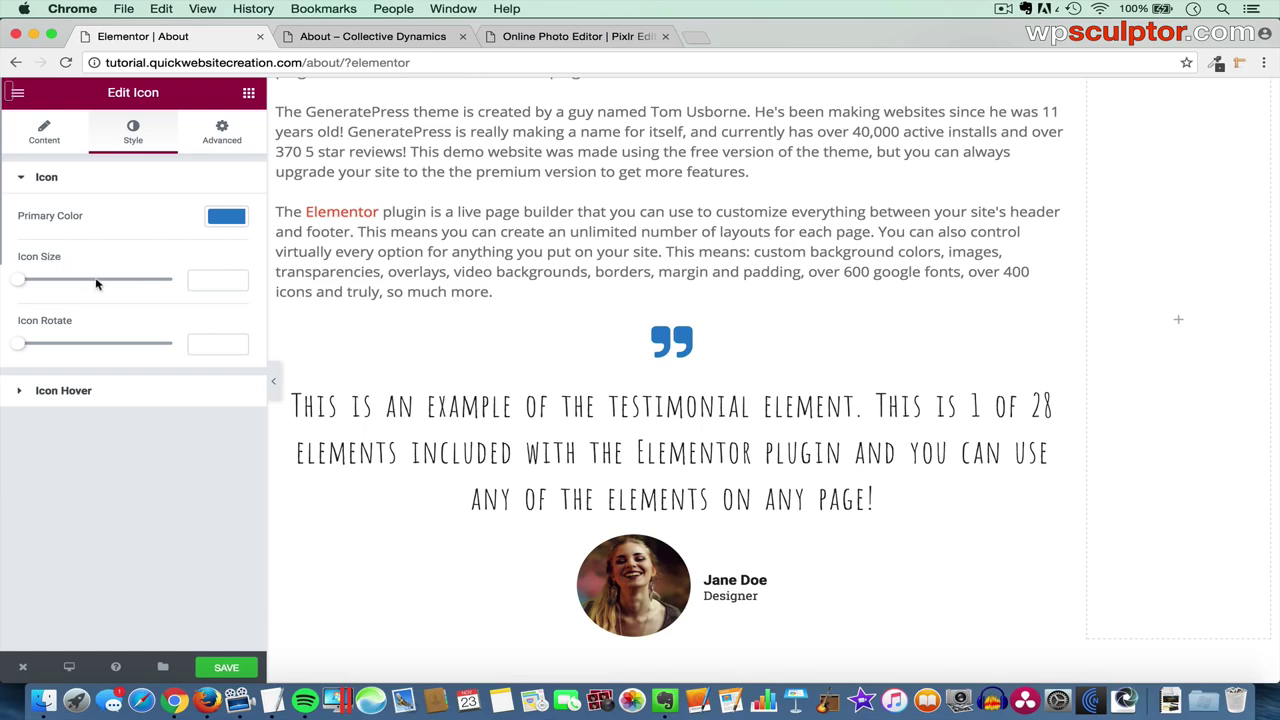
click(141, 397)
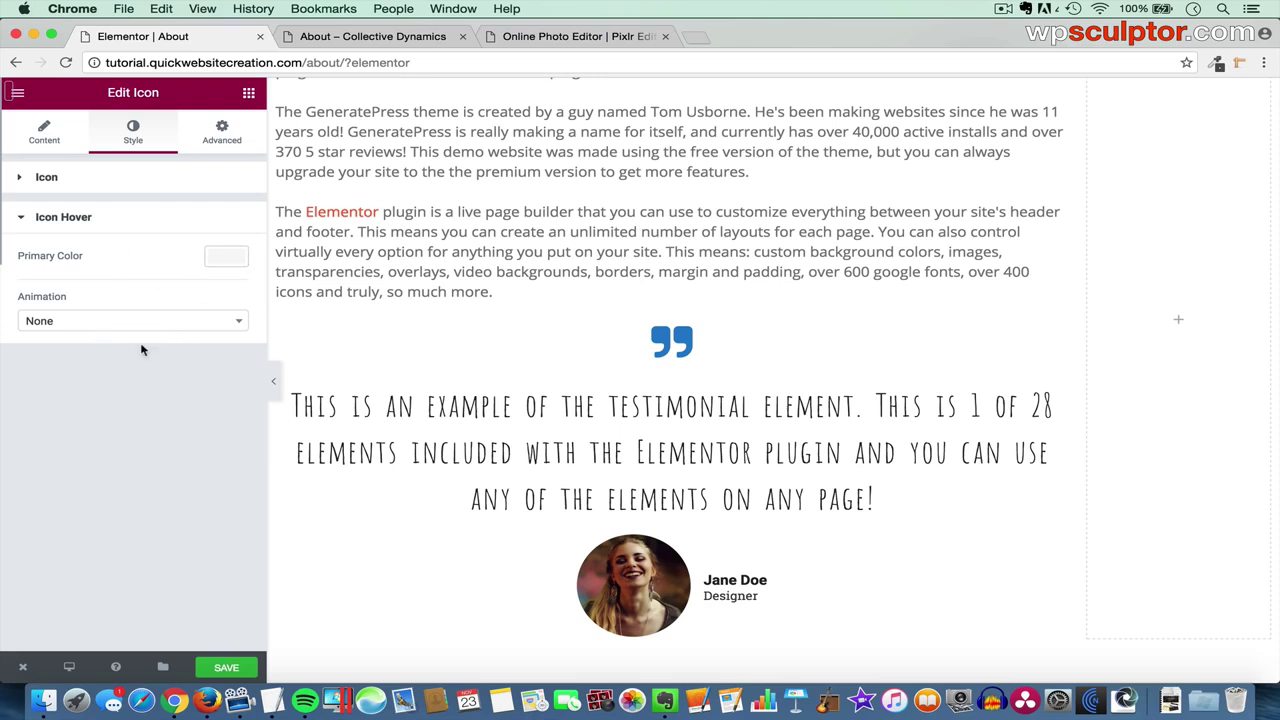
click(44, 138)
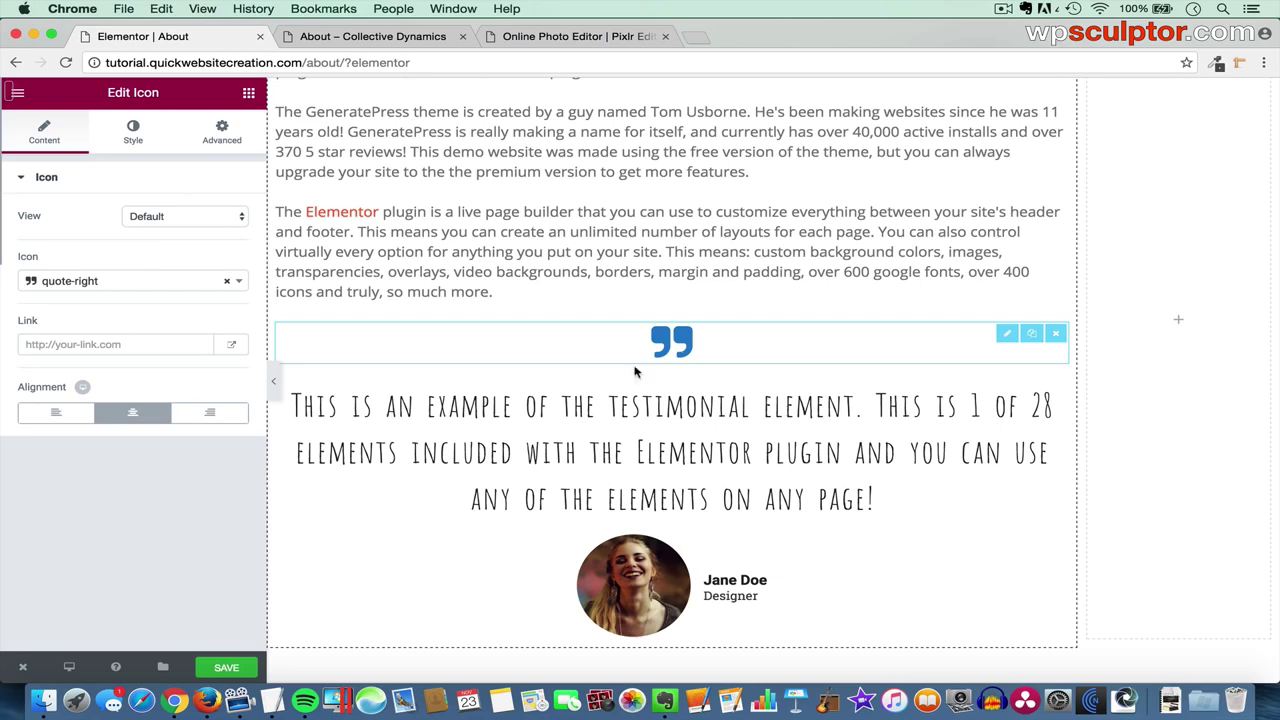
click(228, 668)
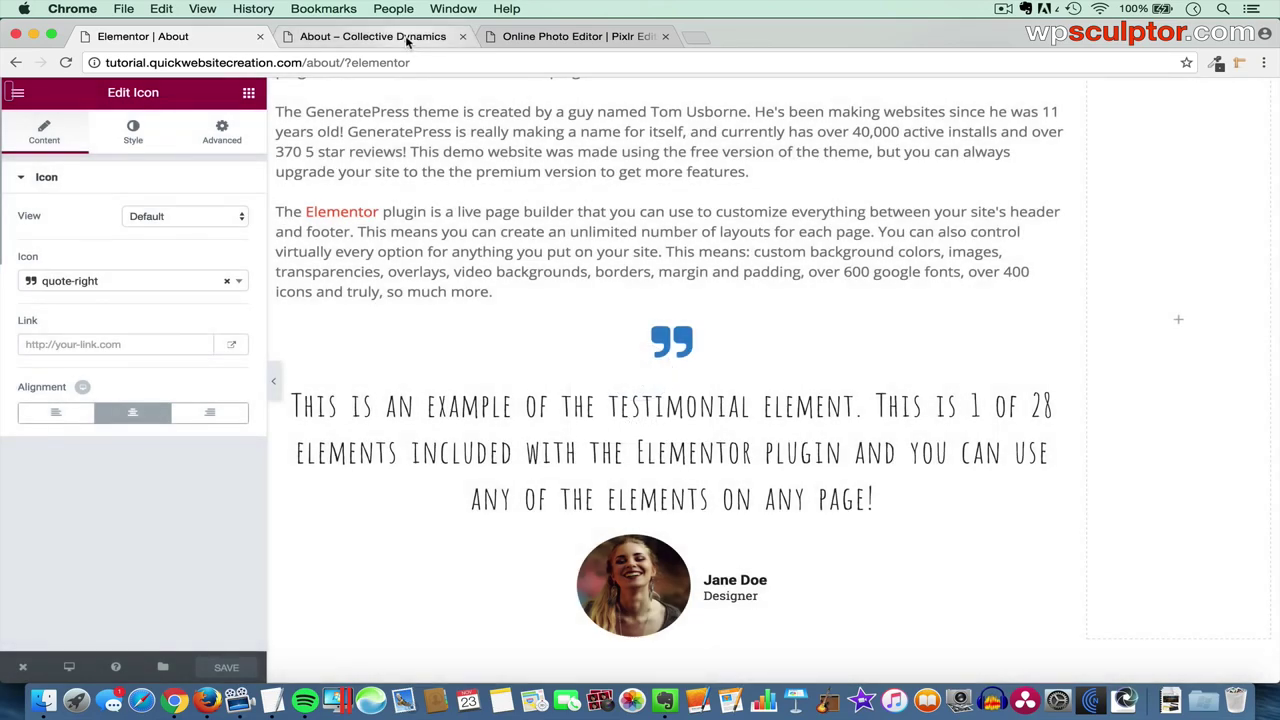
- Scroll through the live 'About – Collective Dynamics' page to check the blue quote icon and testimonial
click(407, 40)
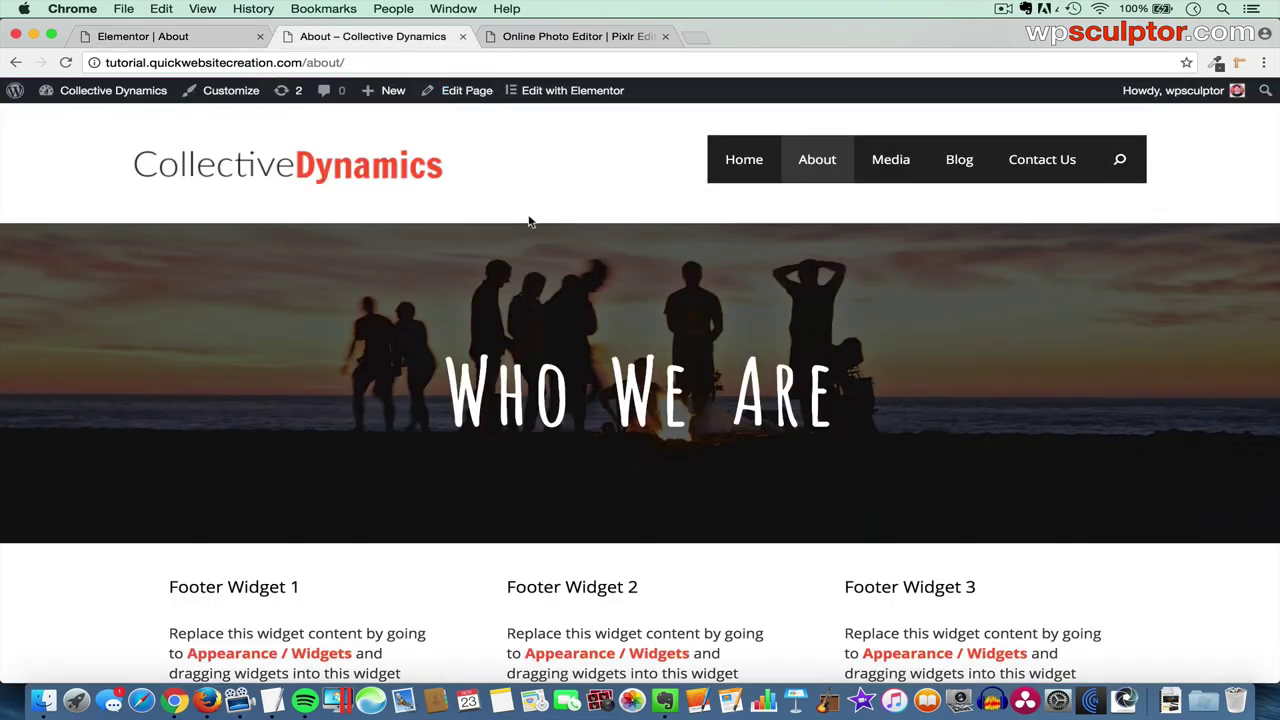
scroll(504, 374, down, 8)
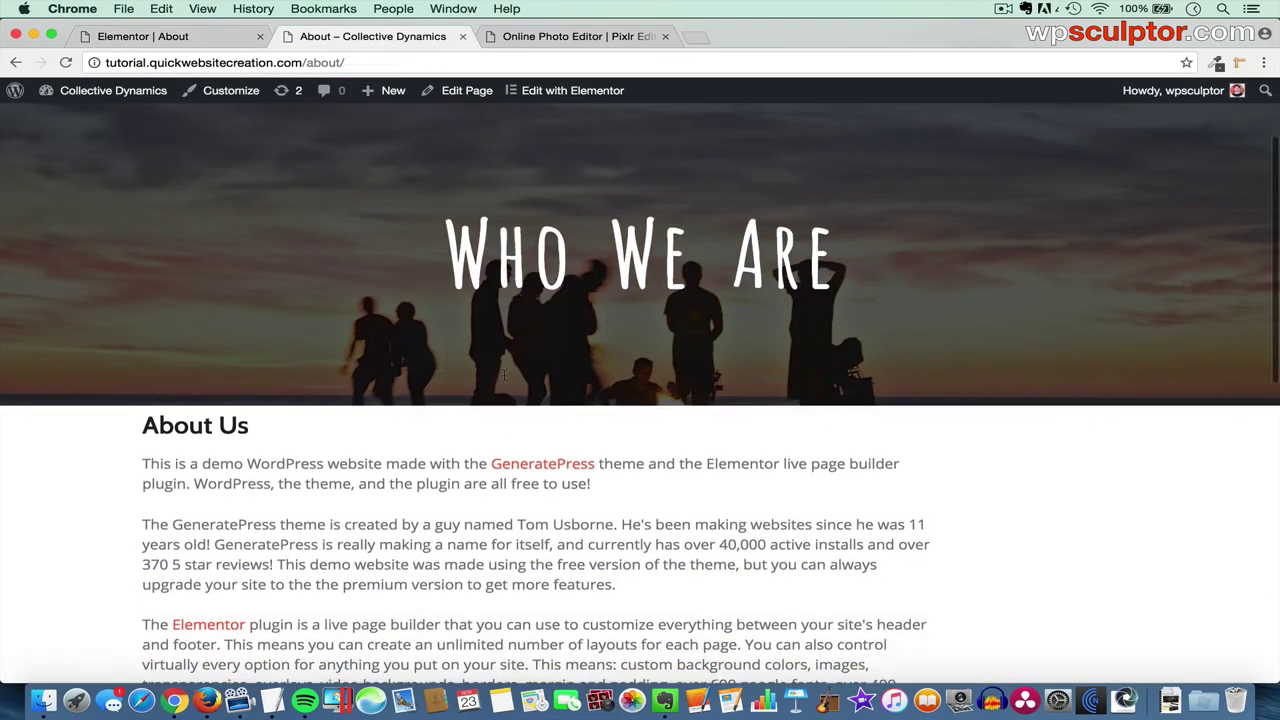
scroll(504, 374, down, 1)
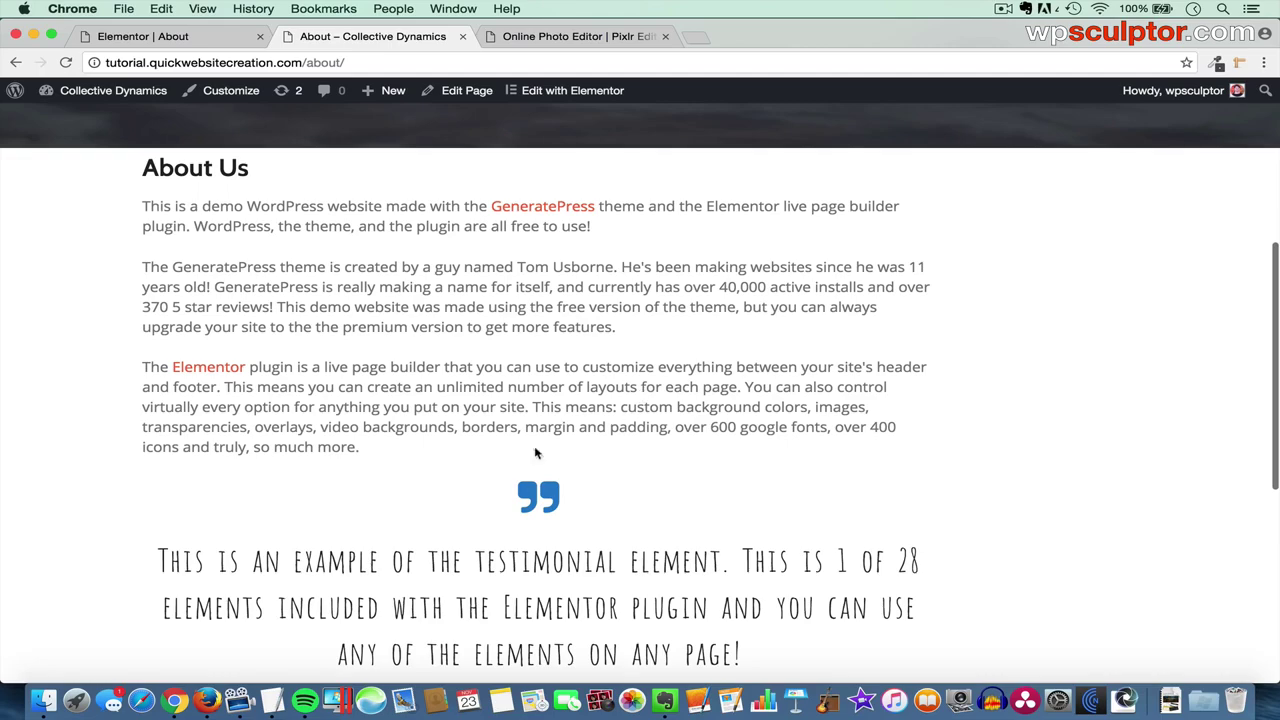
scroll(623, 490, down, 5)
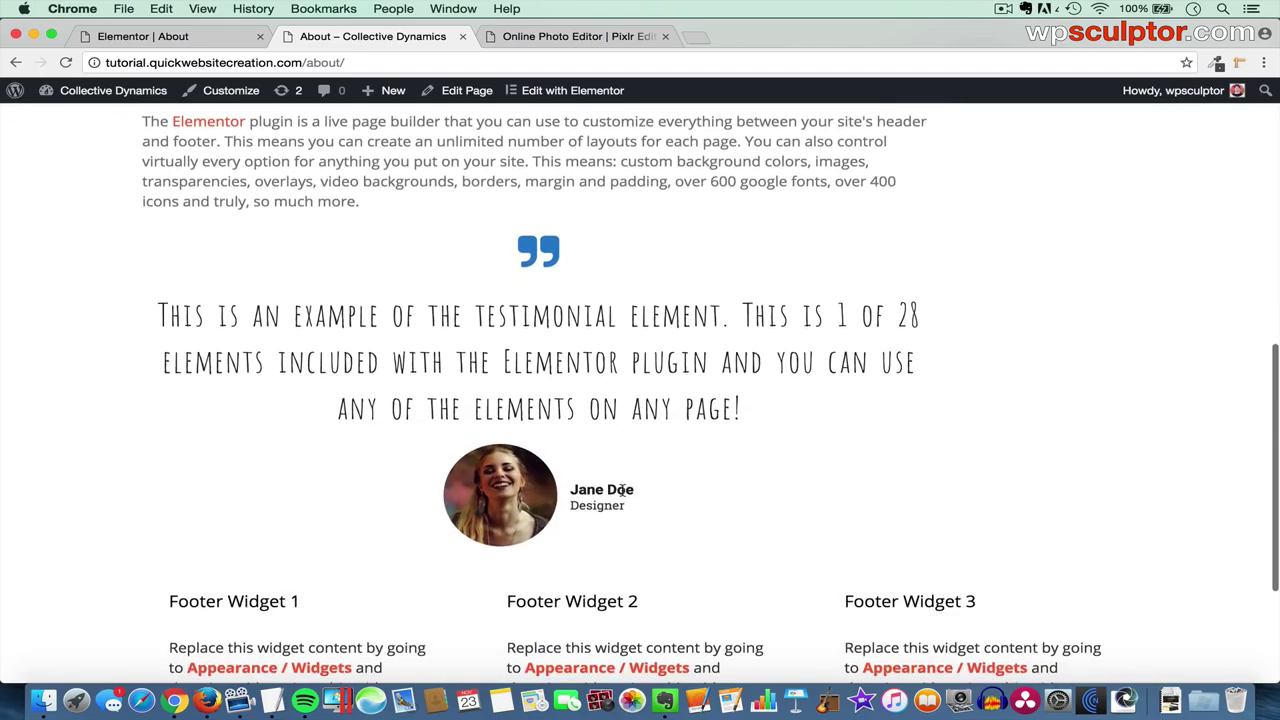
scroll(622, 490, up, 12)
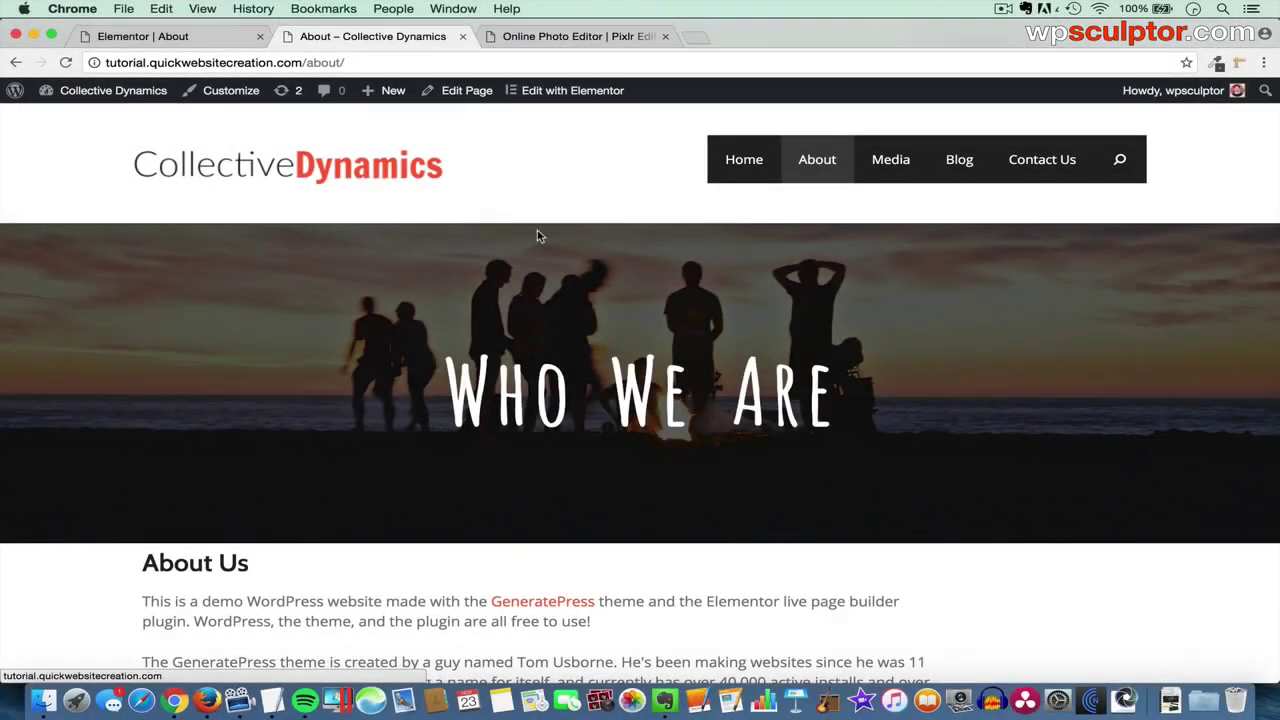
scroll(871, 549, down, 4)
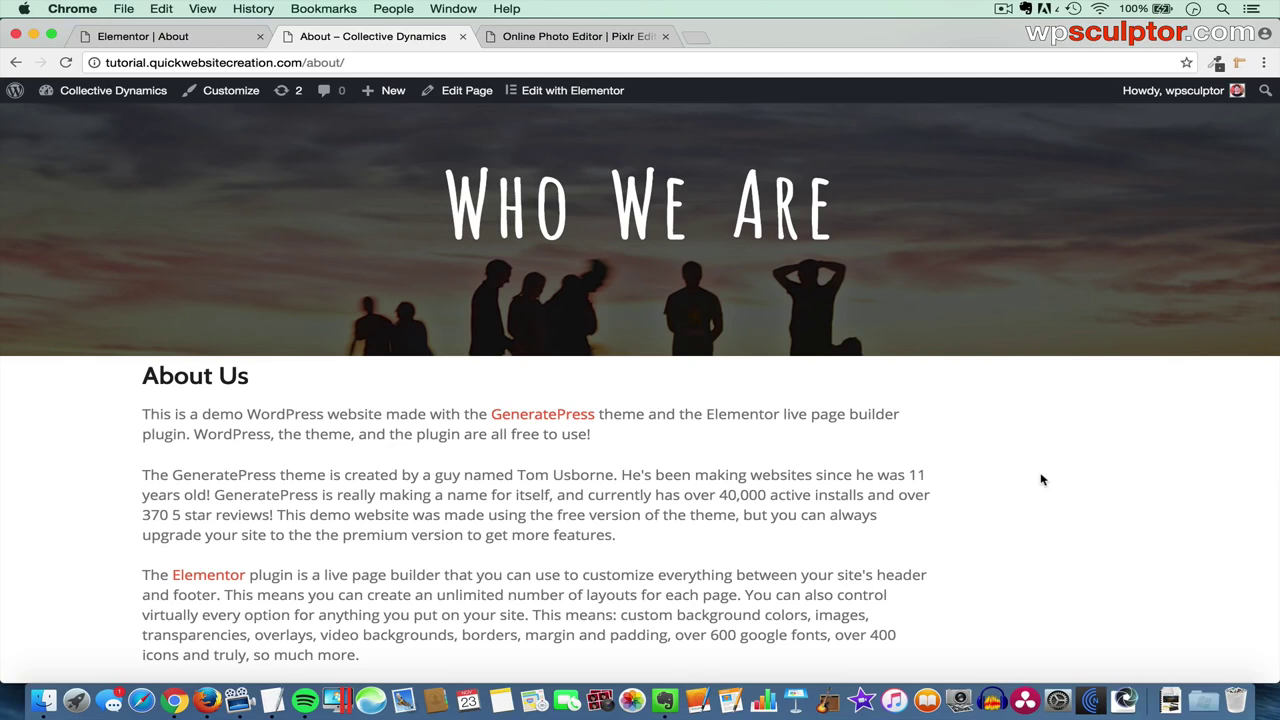
- Back in the 'Elementor | About' editor, open the About Us section's layout settings
click(205, 40)
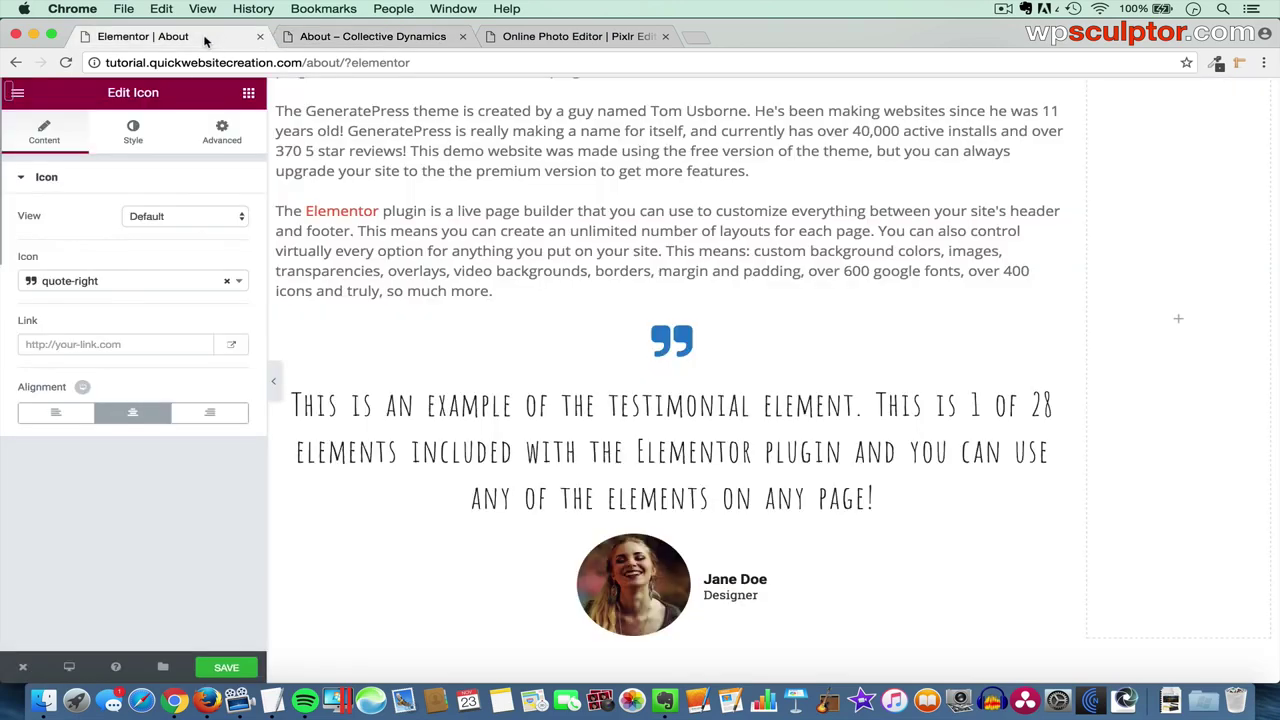
scroll(680, 194, up, 6)
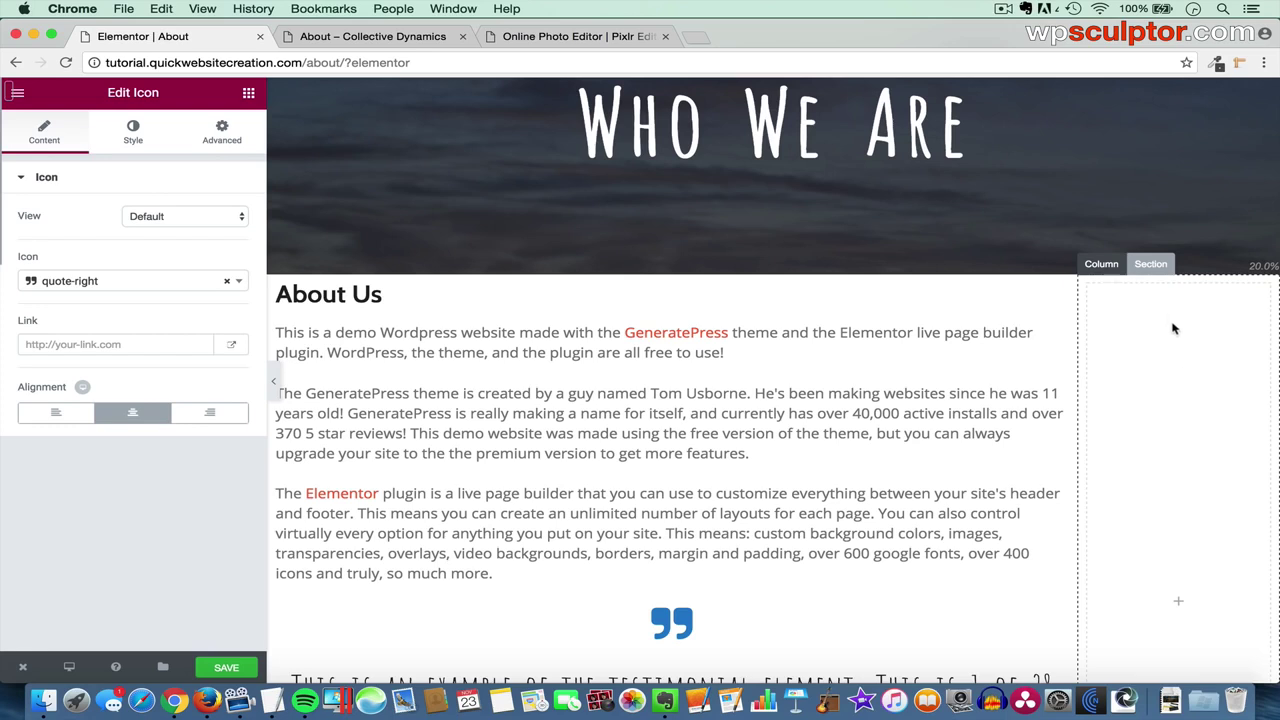
click(1153, 265)
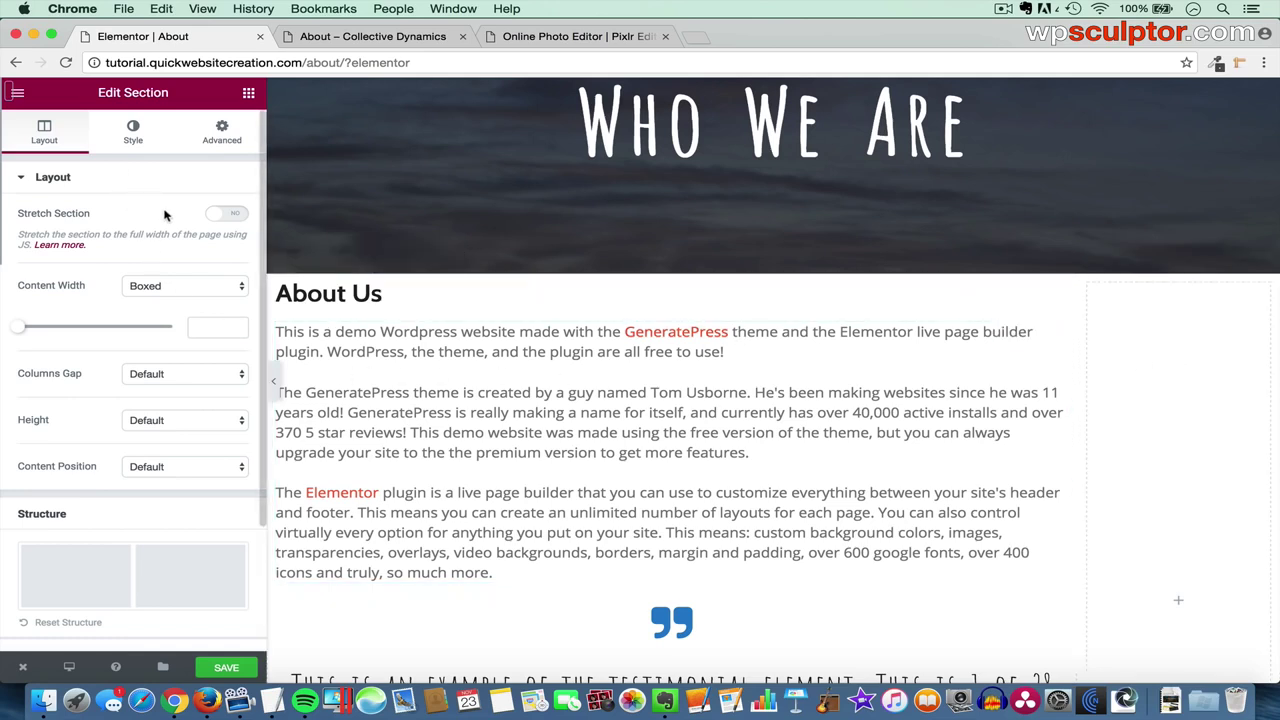
- Preview a blue classic background on the About Us section, then reset its background to None
click(135, 138)
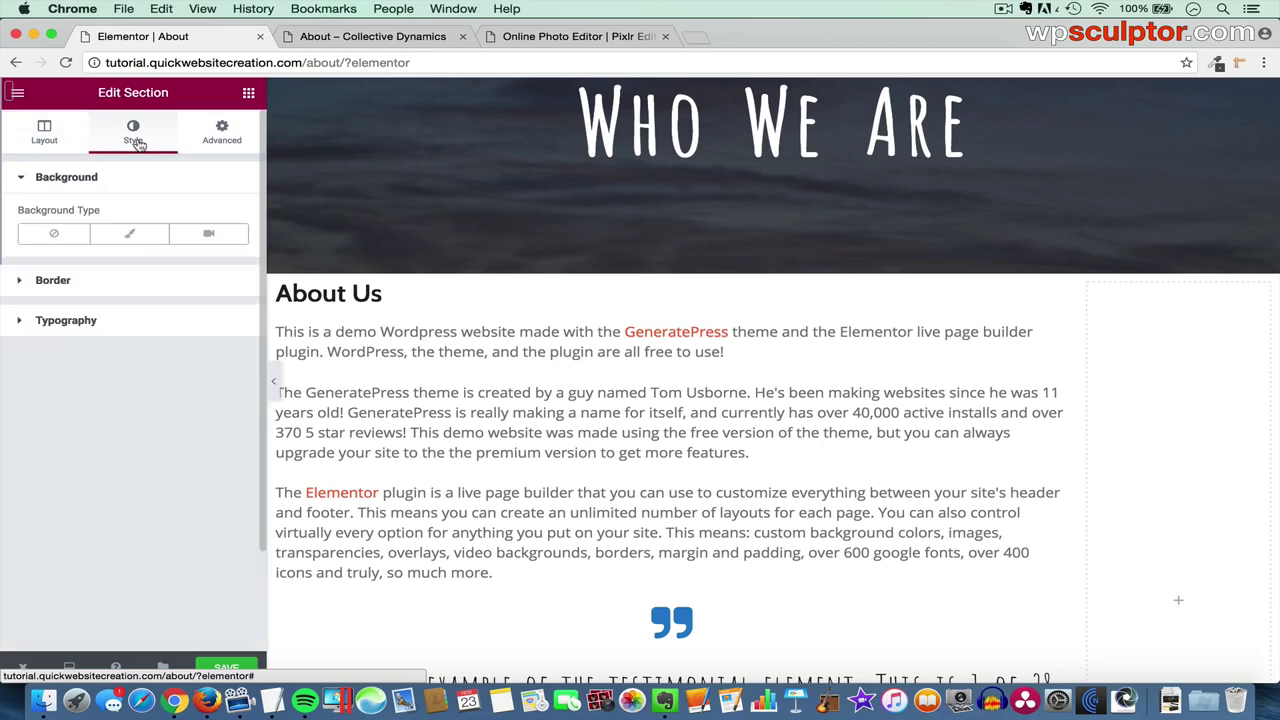
click(130, 235)
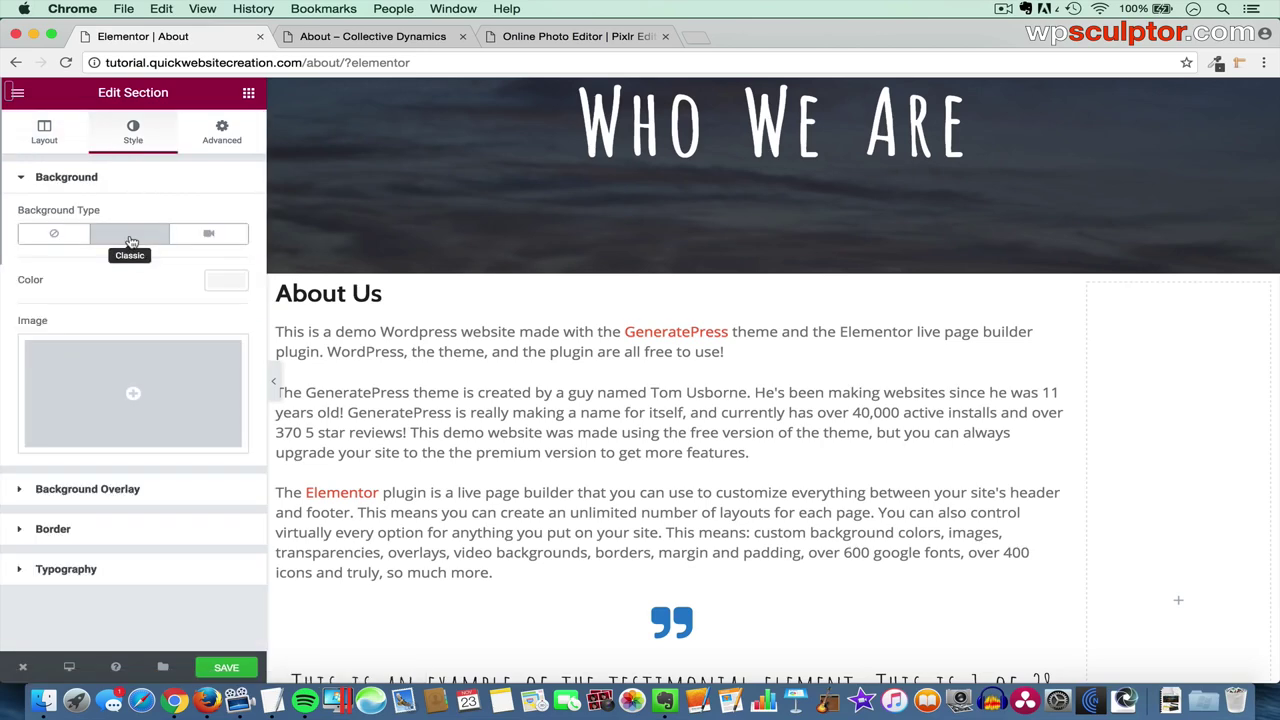
click(217, 283)
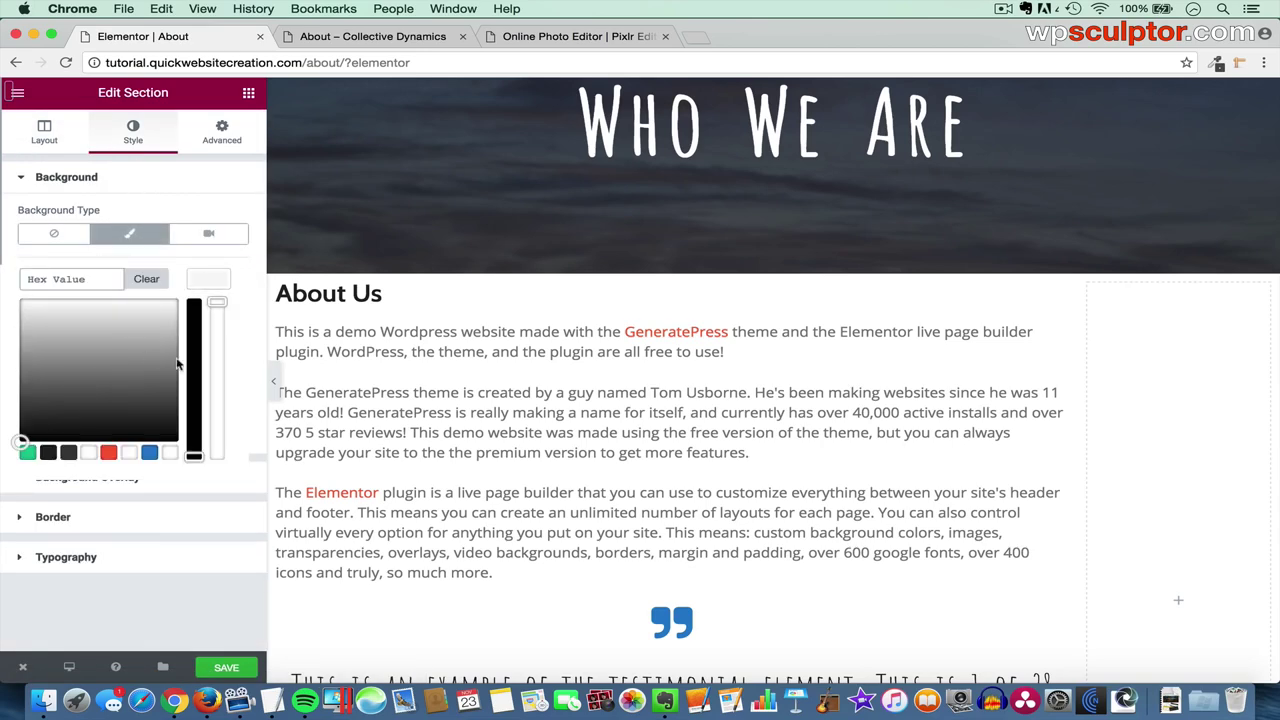
click(149, 452)
click(273, 385)
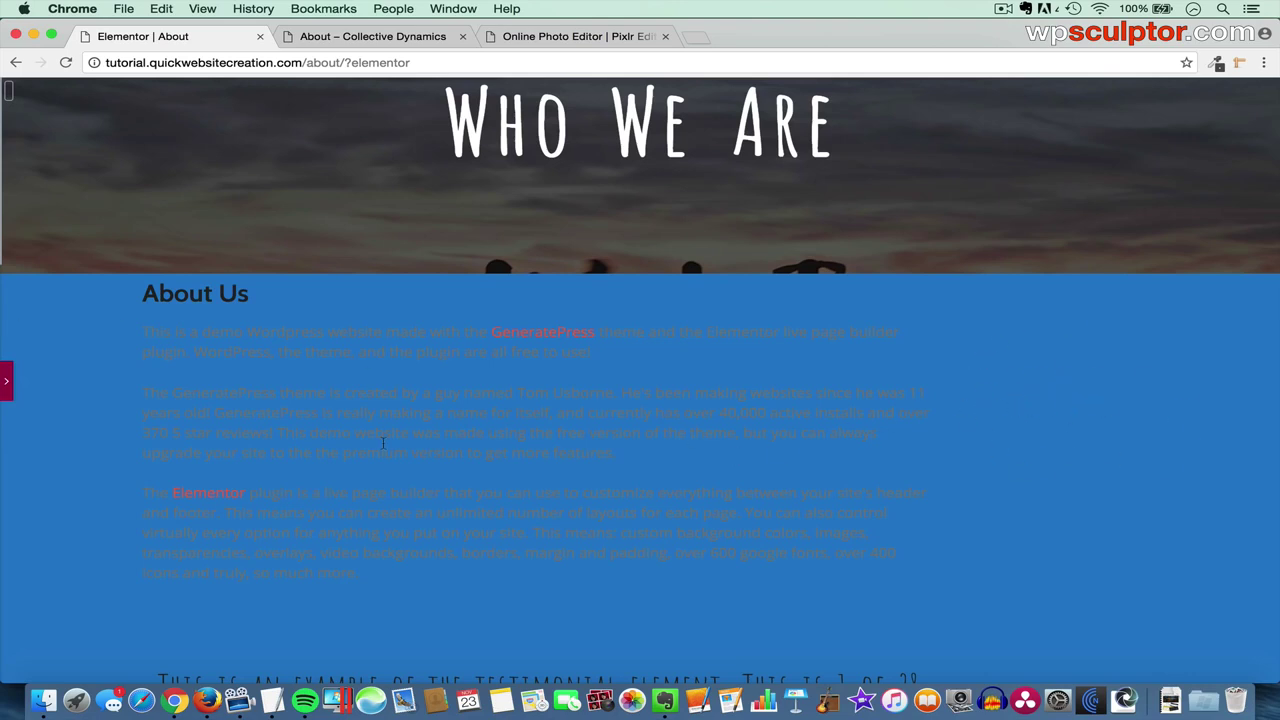
click(7, 380)
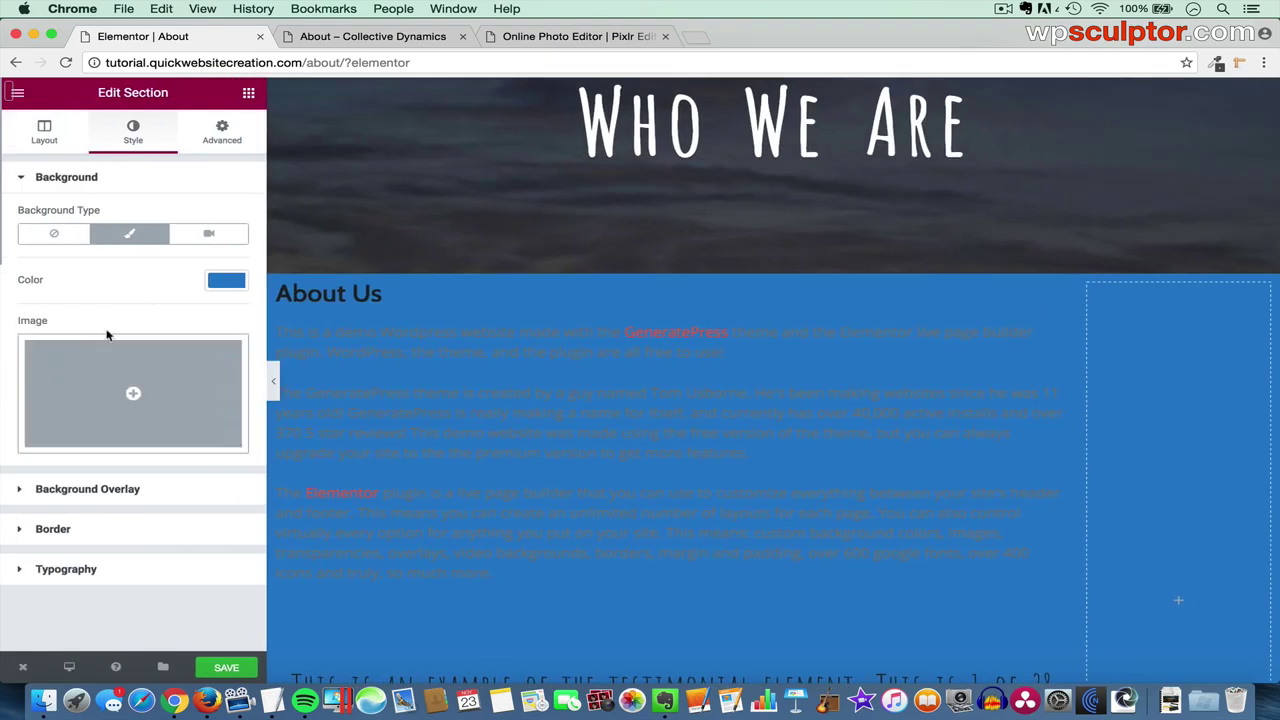
click(53, 236)
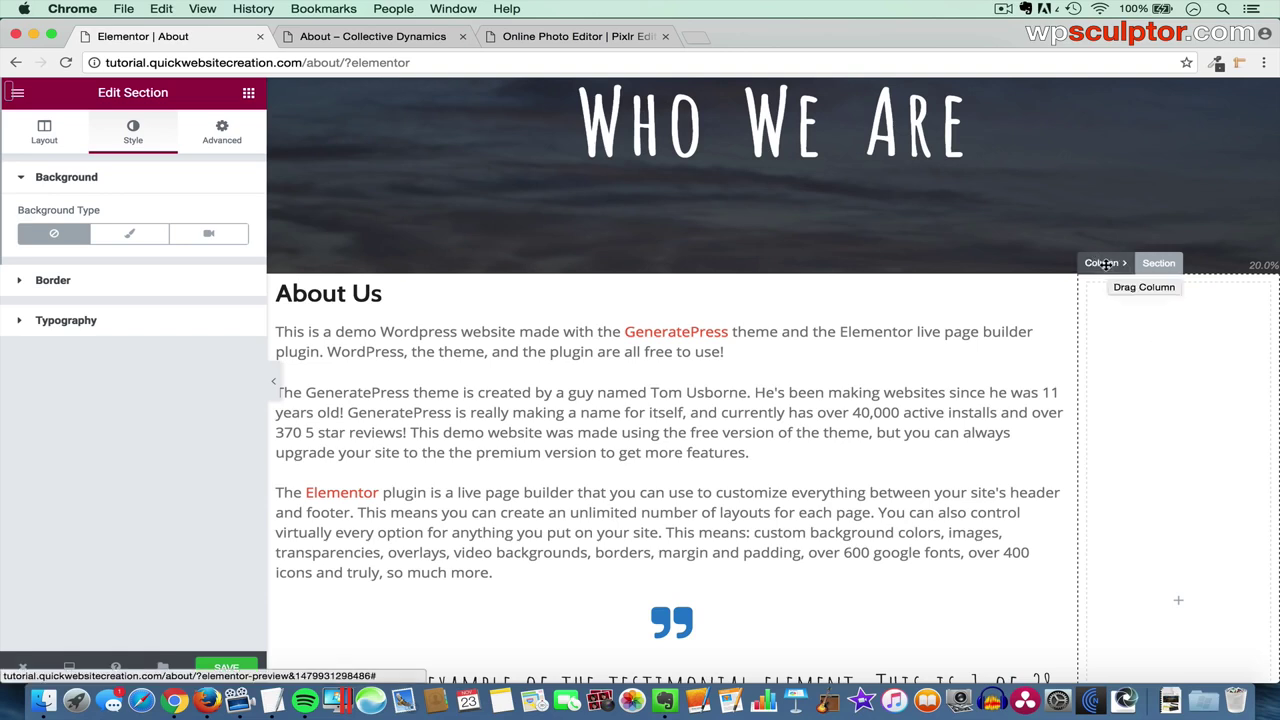
- Drop a placeholder Heading widget into the empty narrow right column
click(1104, 265)
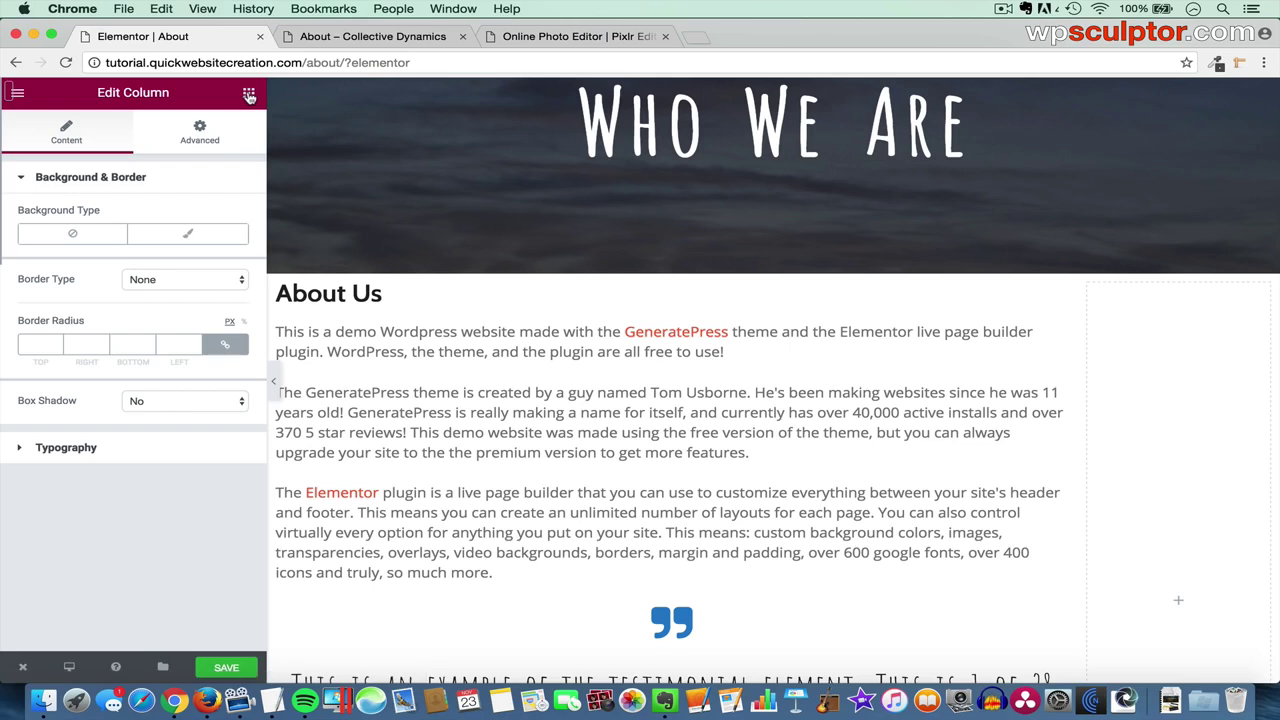
click(249, 95)
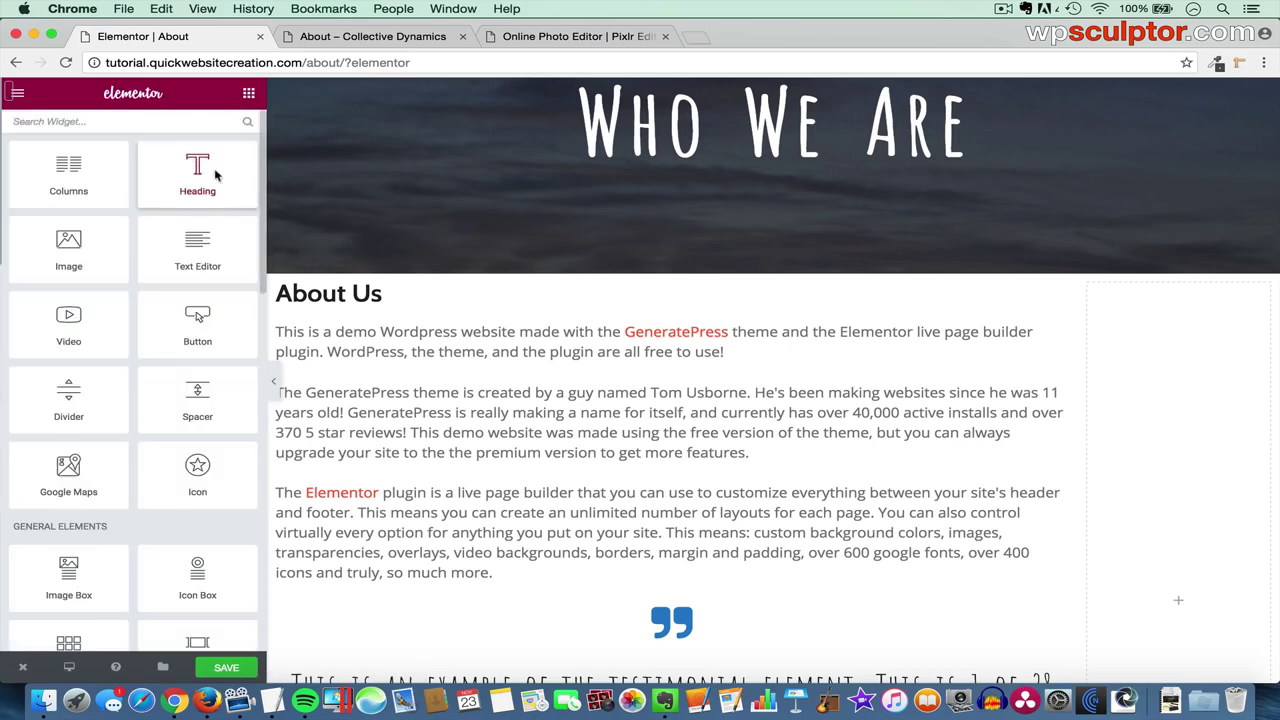
drag(213, 171, 1180, 345)
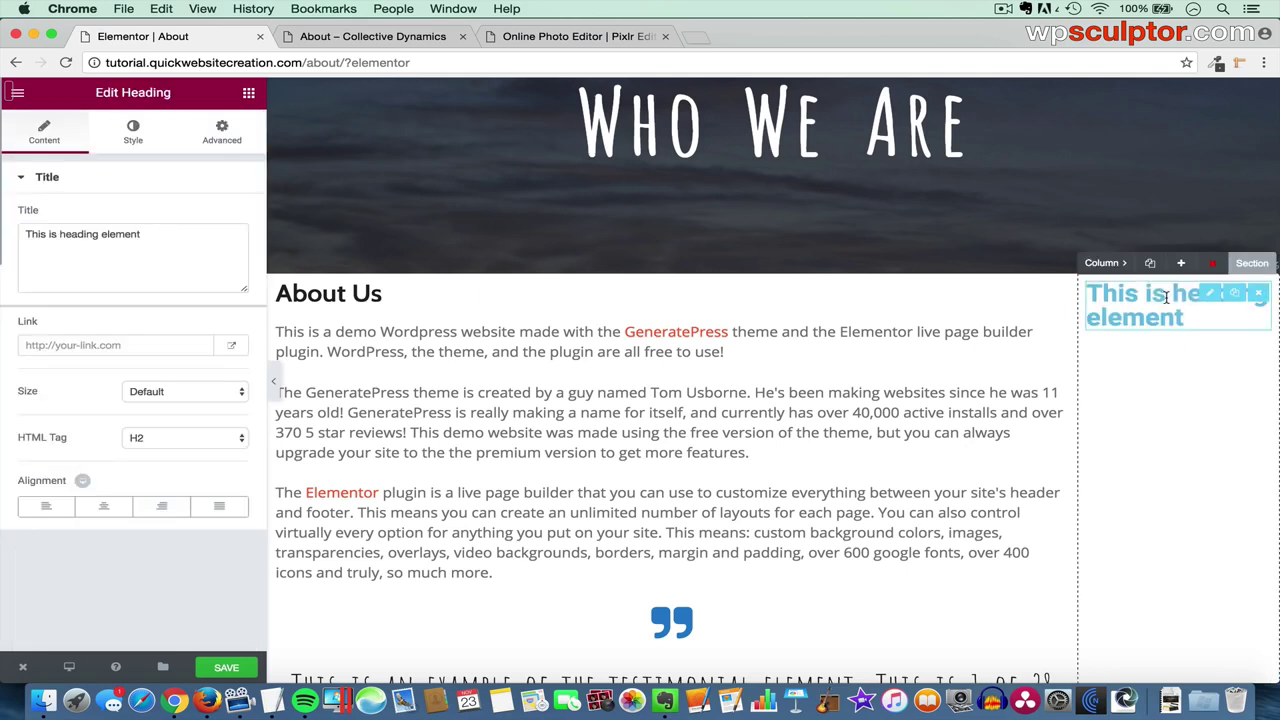
click(1100, 263)
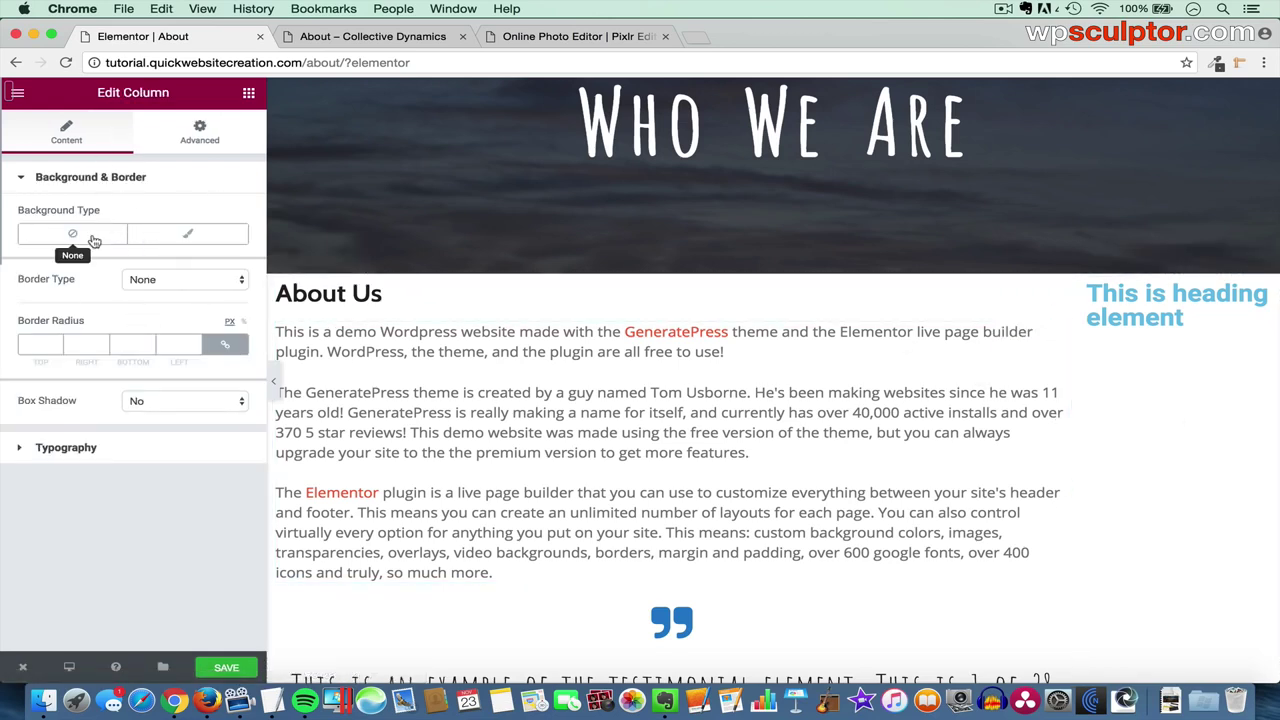
- Give the right column a classic blue #2c82c9 background and preview it with the panel hidden
click(199, 239)
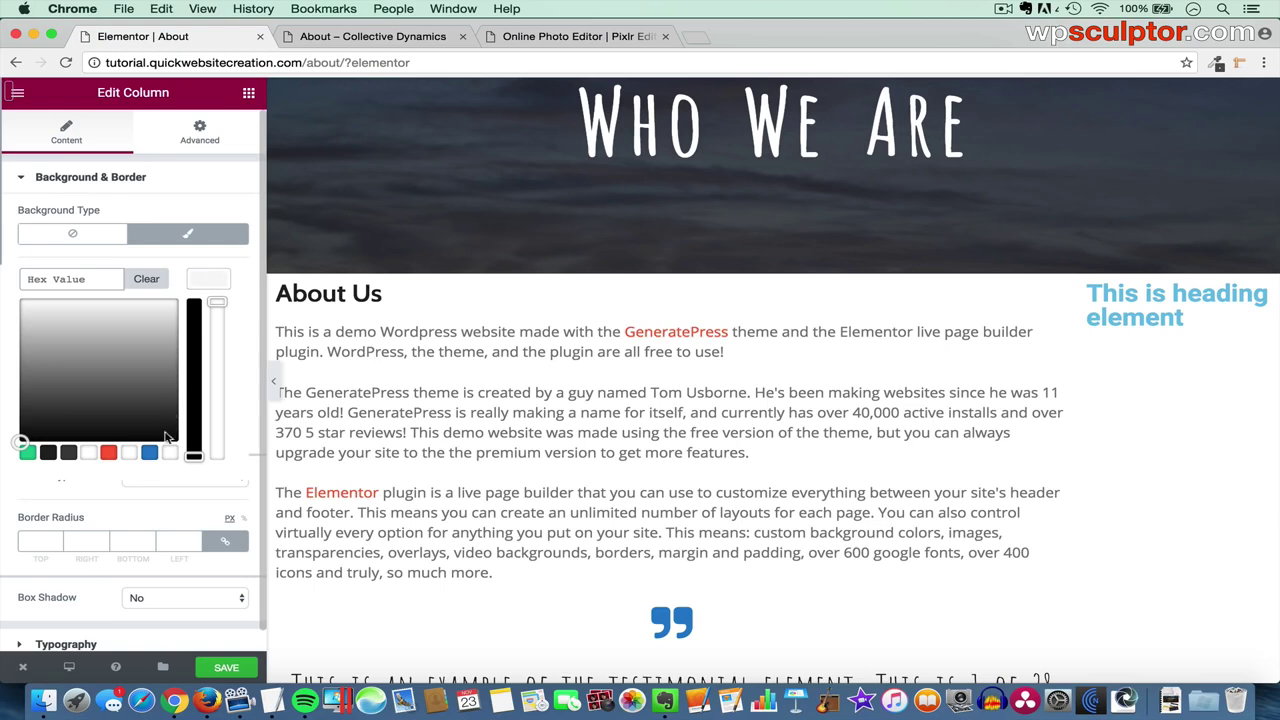
click(150, 453)
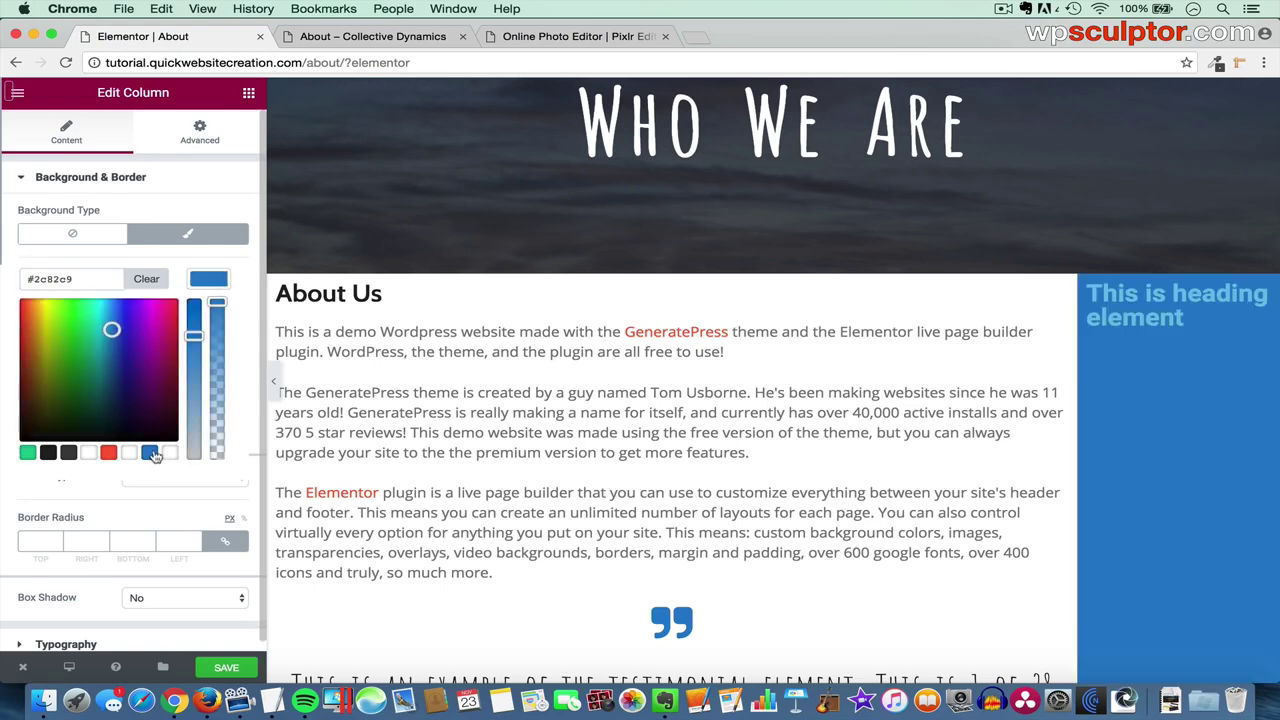
click(273, 383)
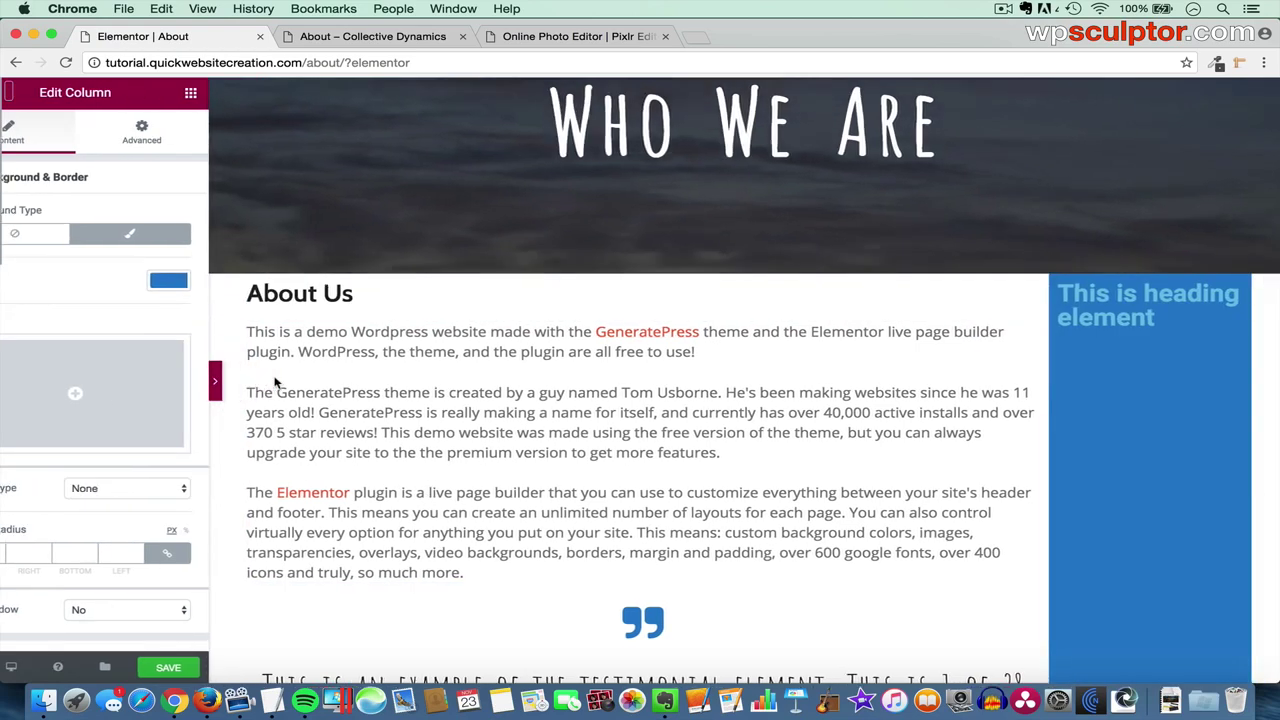
scroll(590, 505, down, 5)
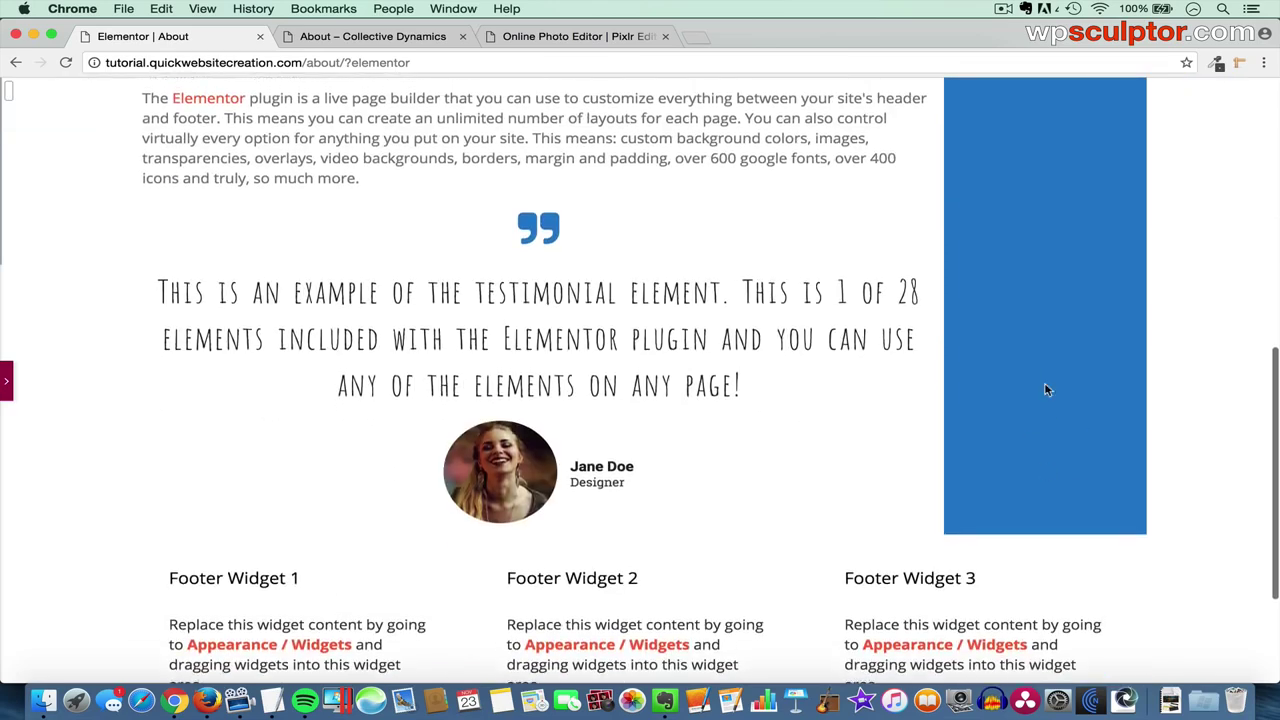
scroll(1006, 389, up, 5)
scroll(1006, 389, down, 4)
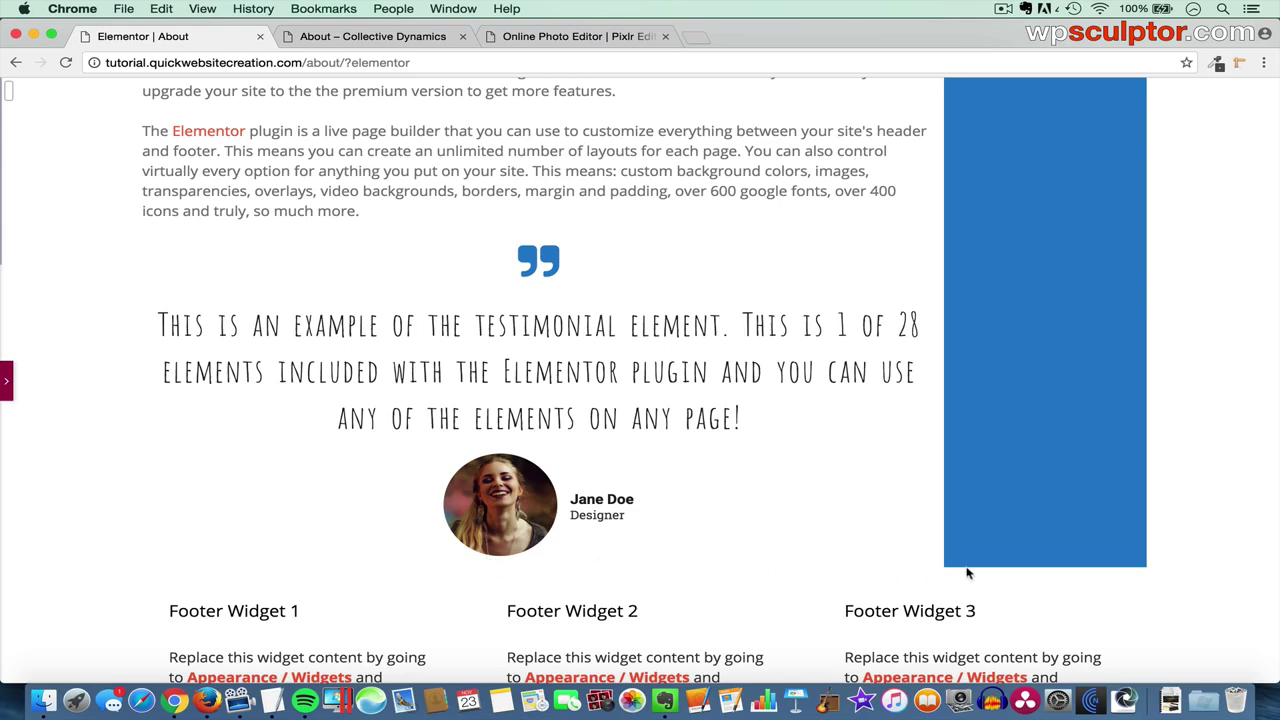
scroll(934, 478, up, 2)
scroll(934, 478, up, 3)
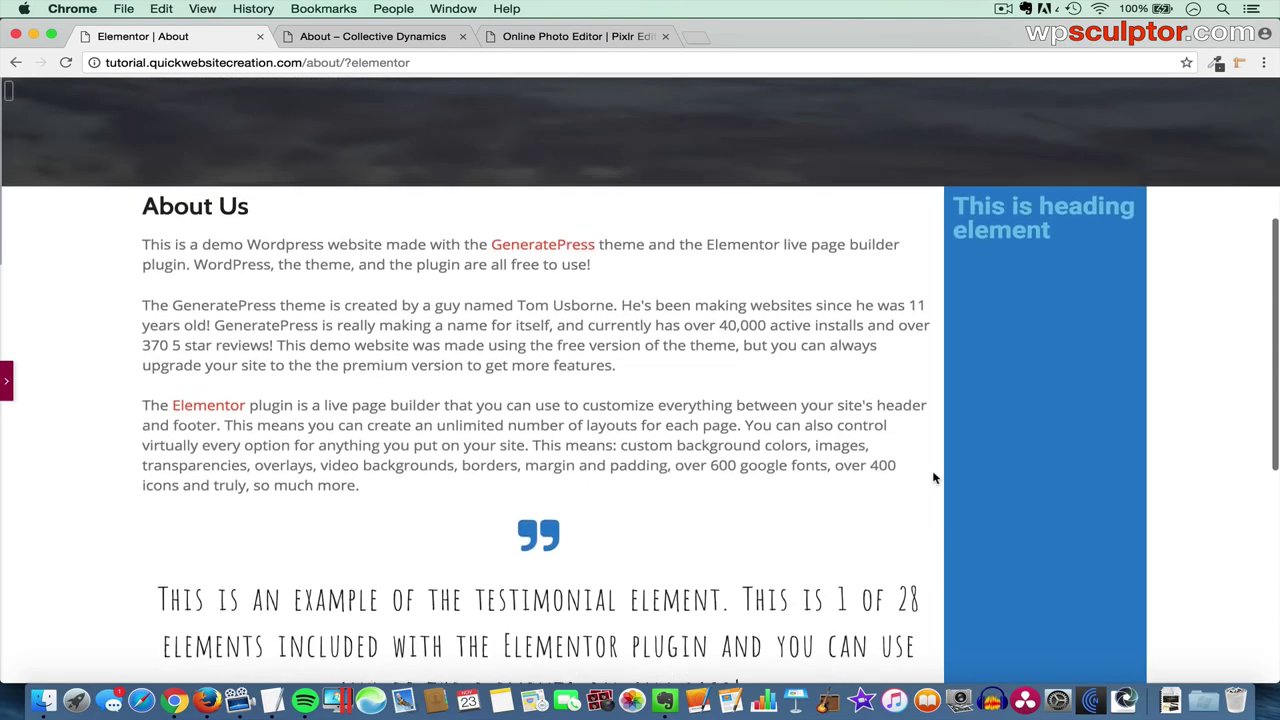
scroll(1013, 272, up, 1)
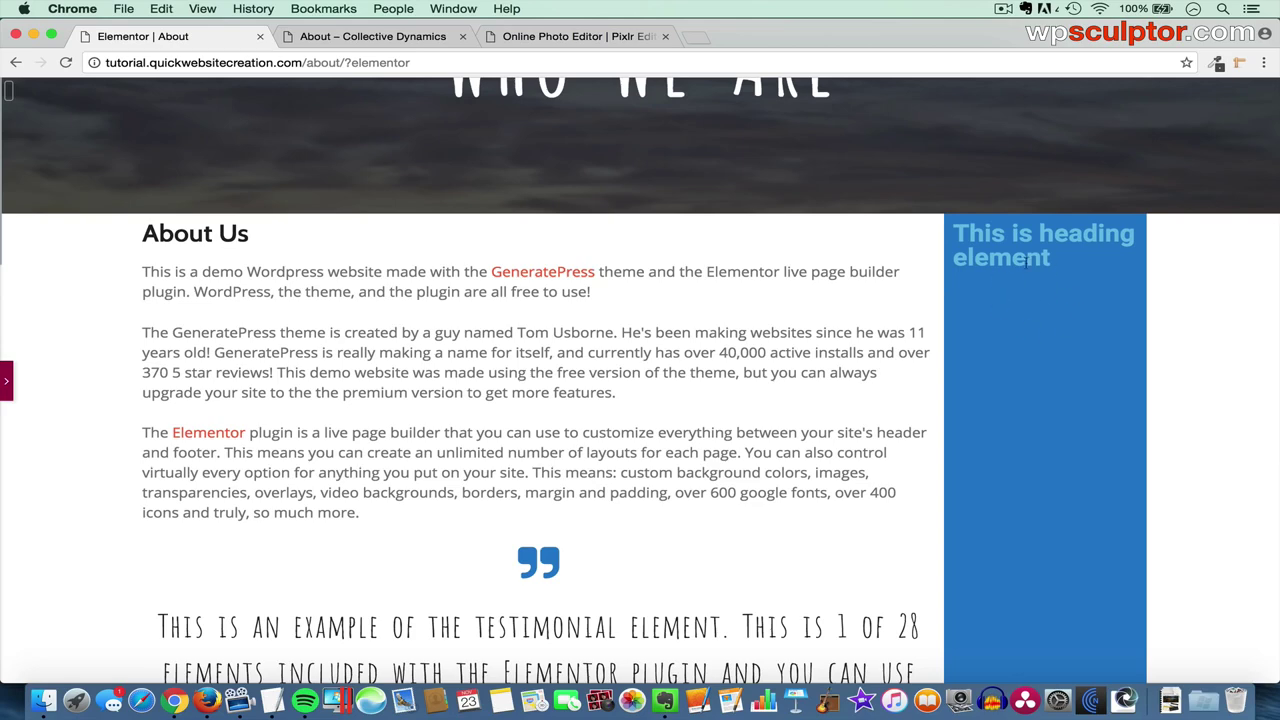
- Delete the placeholder heading from the blue right column
click(5, 383)
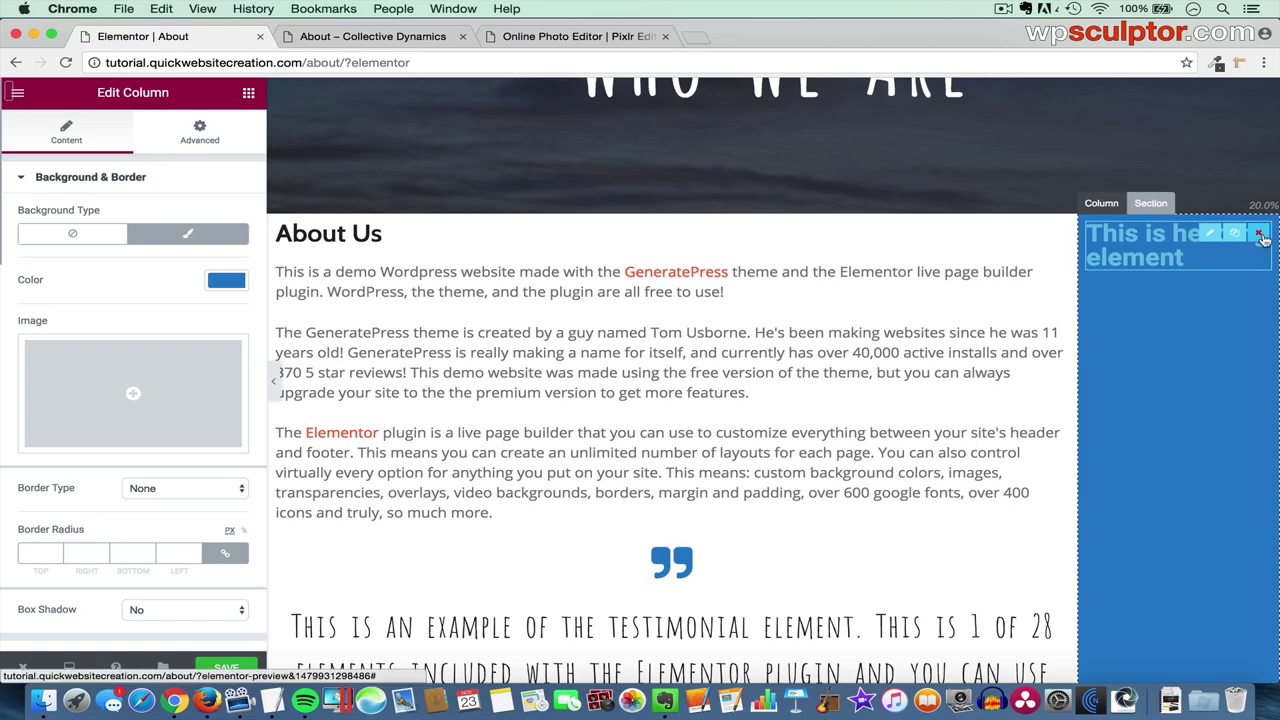
click(1261, 236)
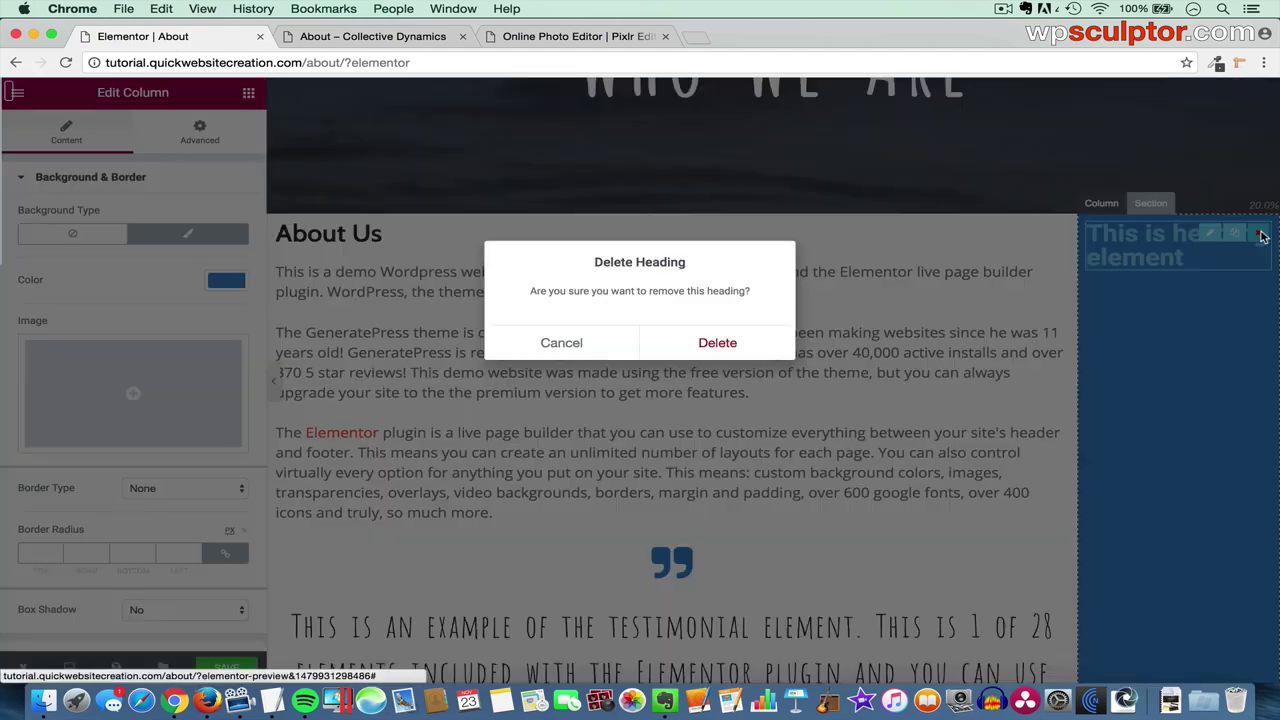
click(745, 343)
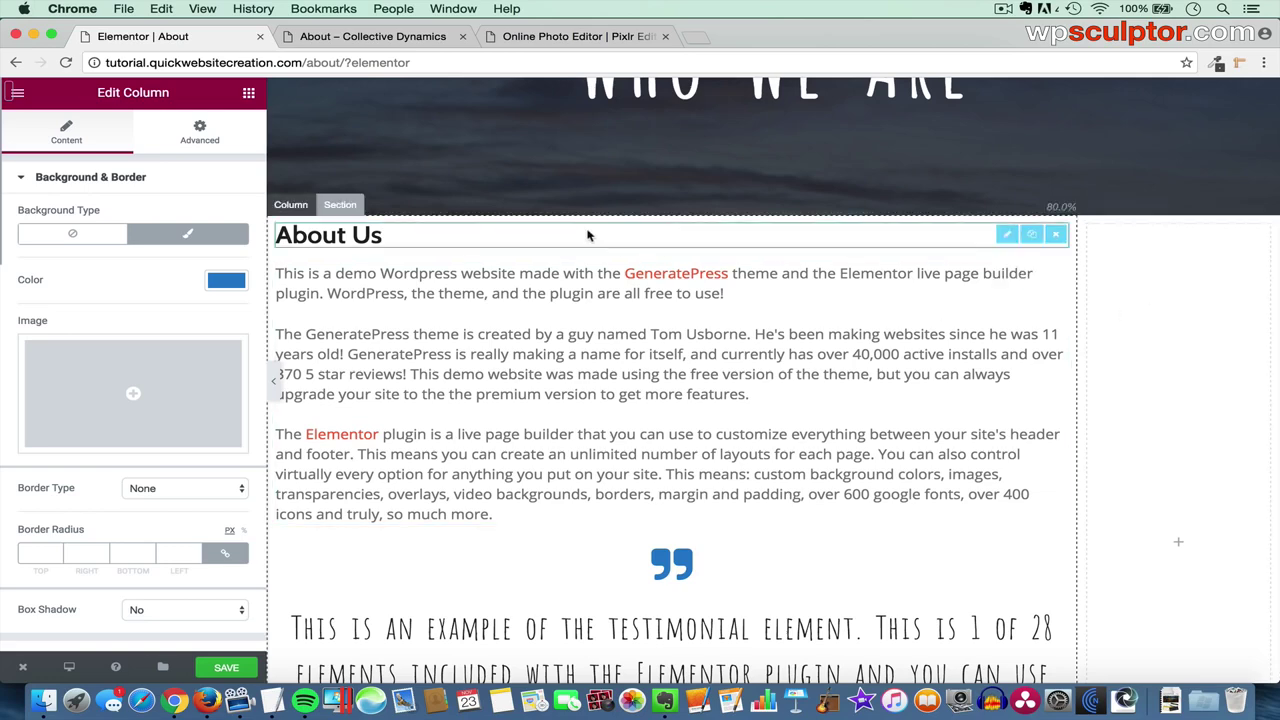
- Add an Icon Box widget to the empty right column
click(249, 94)
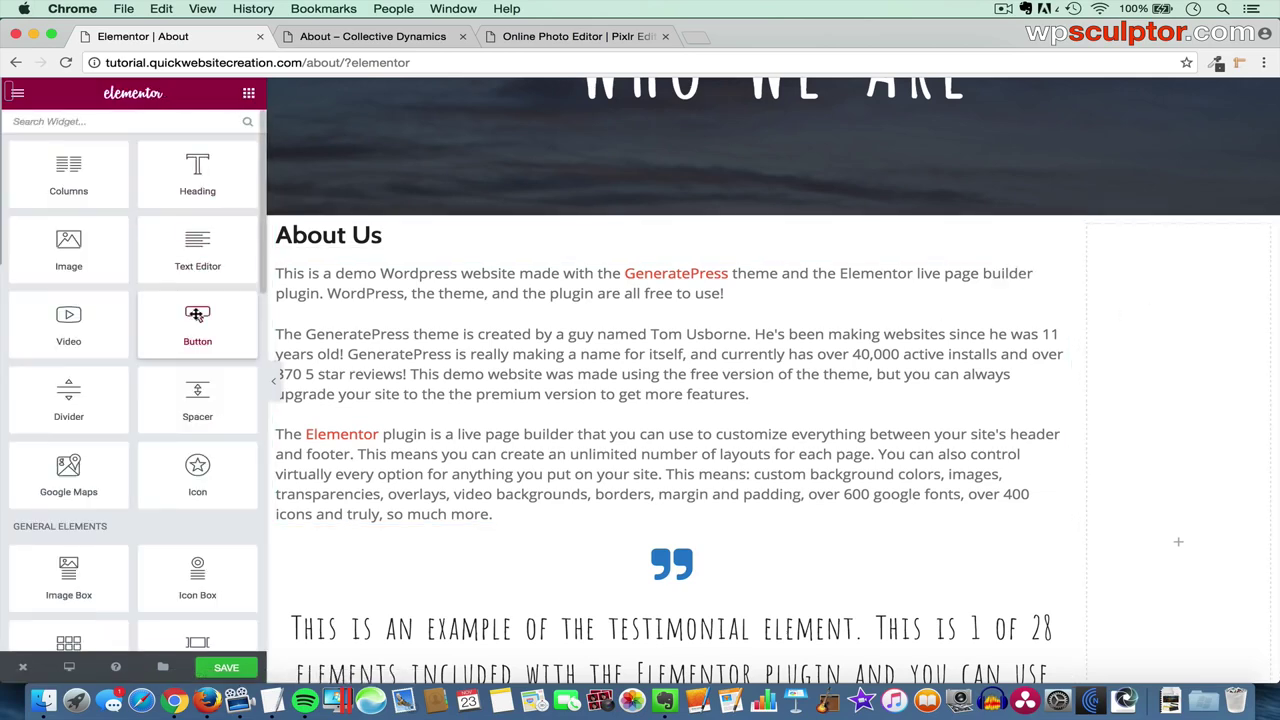
scroll(197, 460, down, 3)
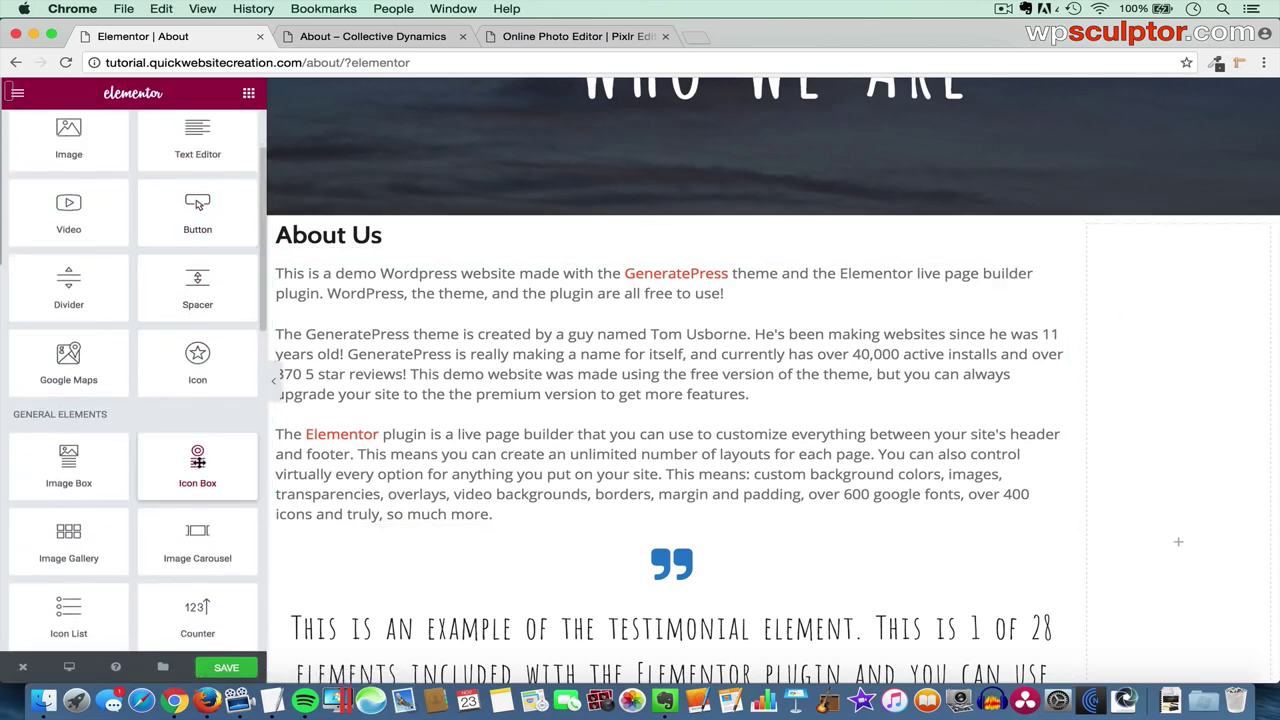
drag(197, 462, 1187, 381)
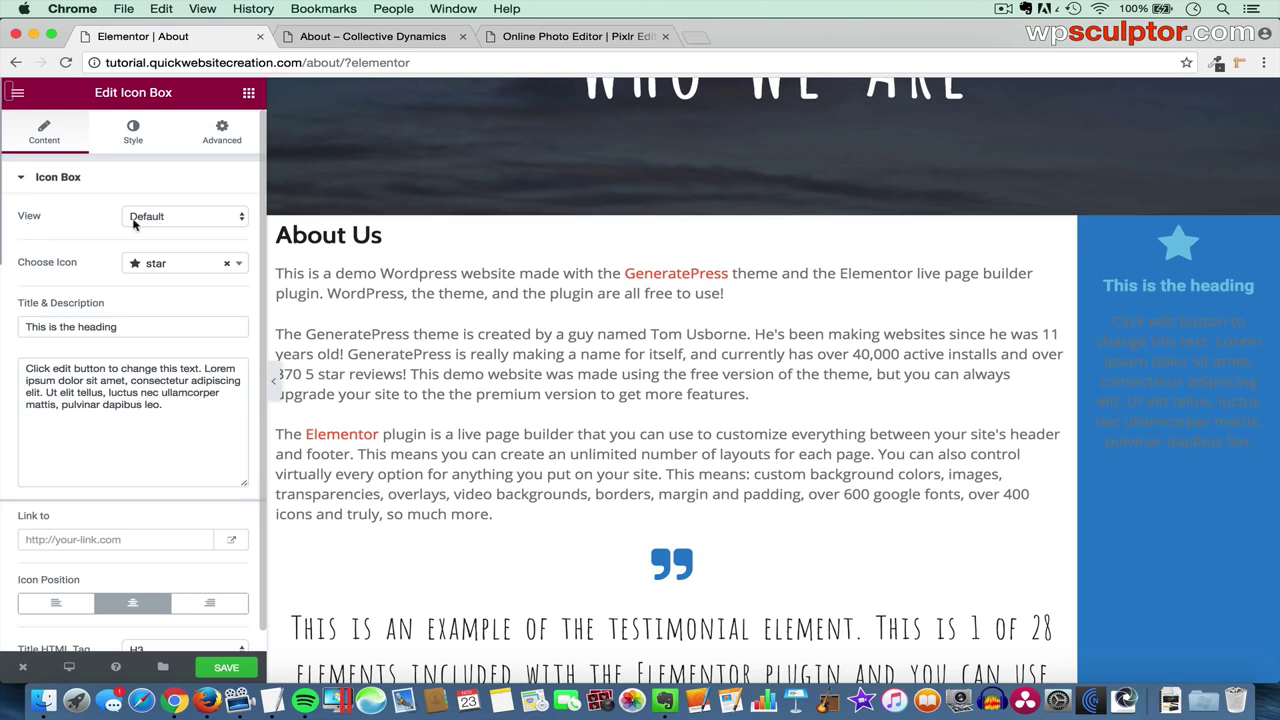
- Replace the icon box's star with the hourglass-start icon
click(176, 268)
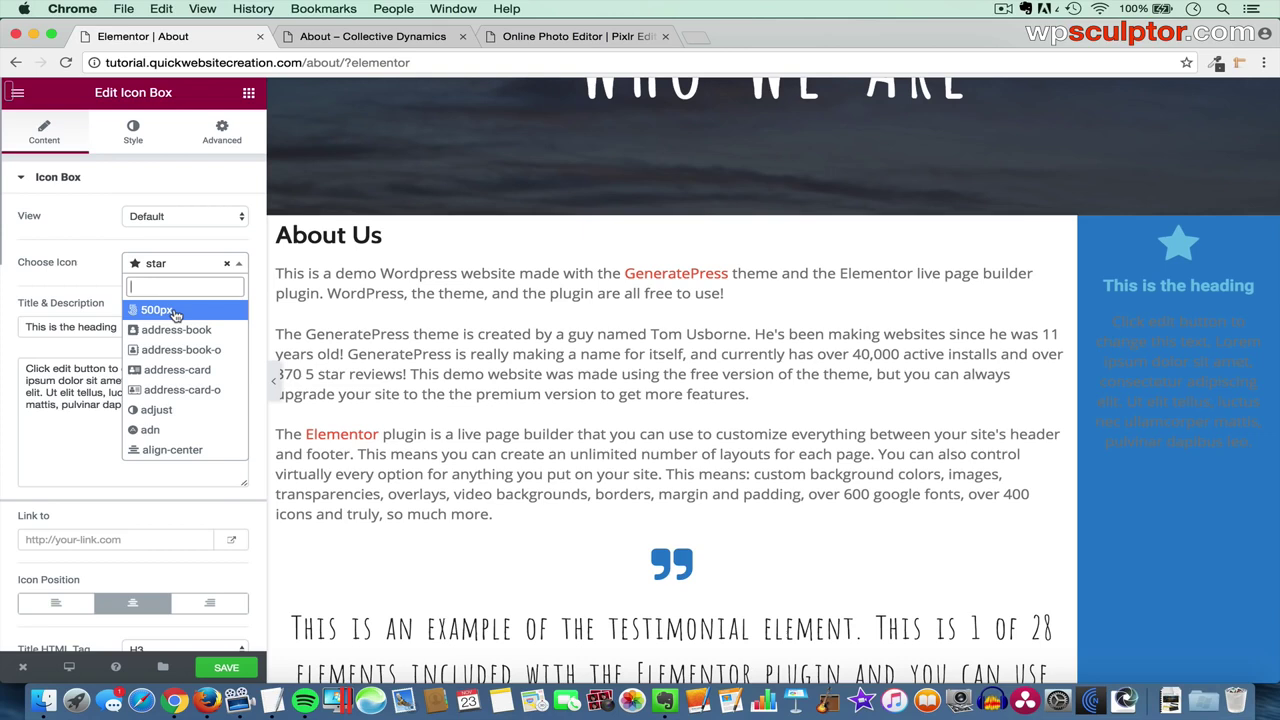
text(hourg)
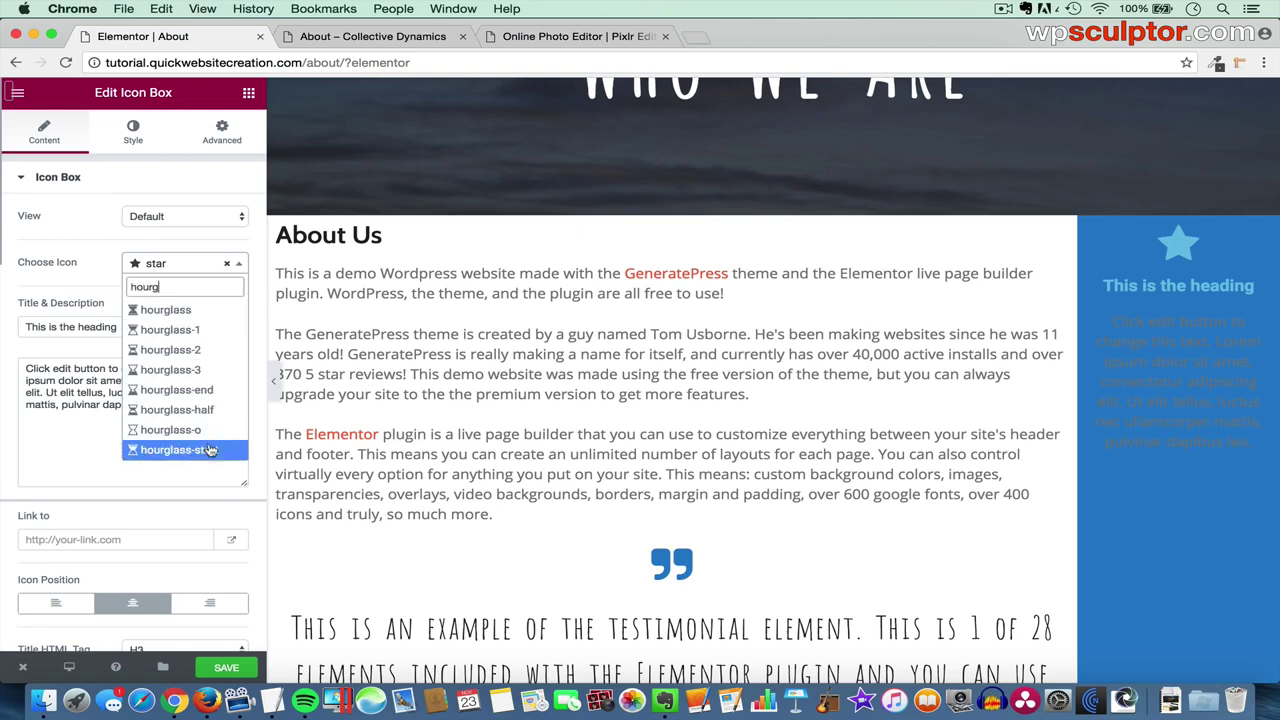
click(208, 451)
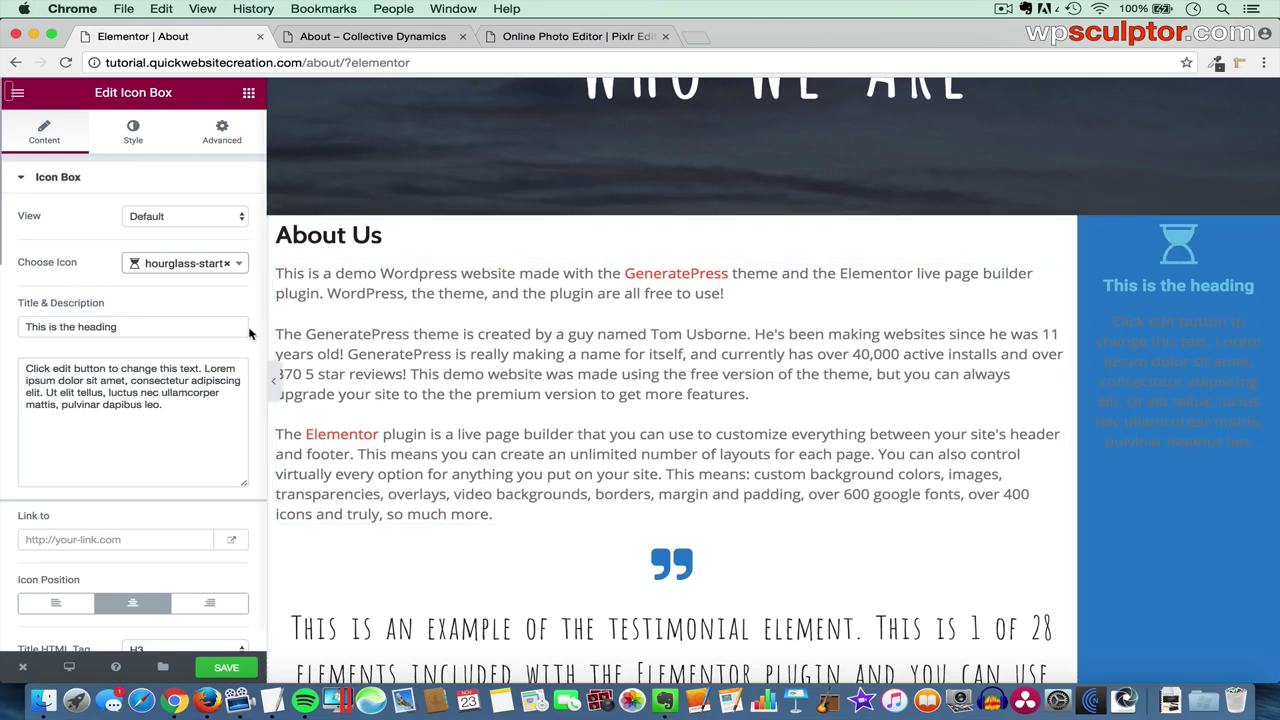
- Change the title to 'Speed' and the description to 'Create websites faster'
drag(189, 323, 15, 323)
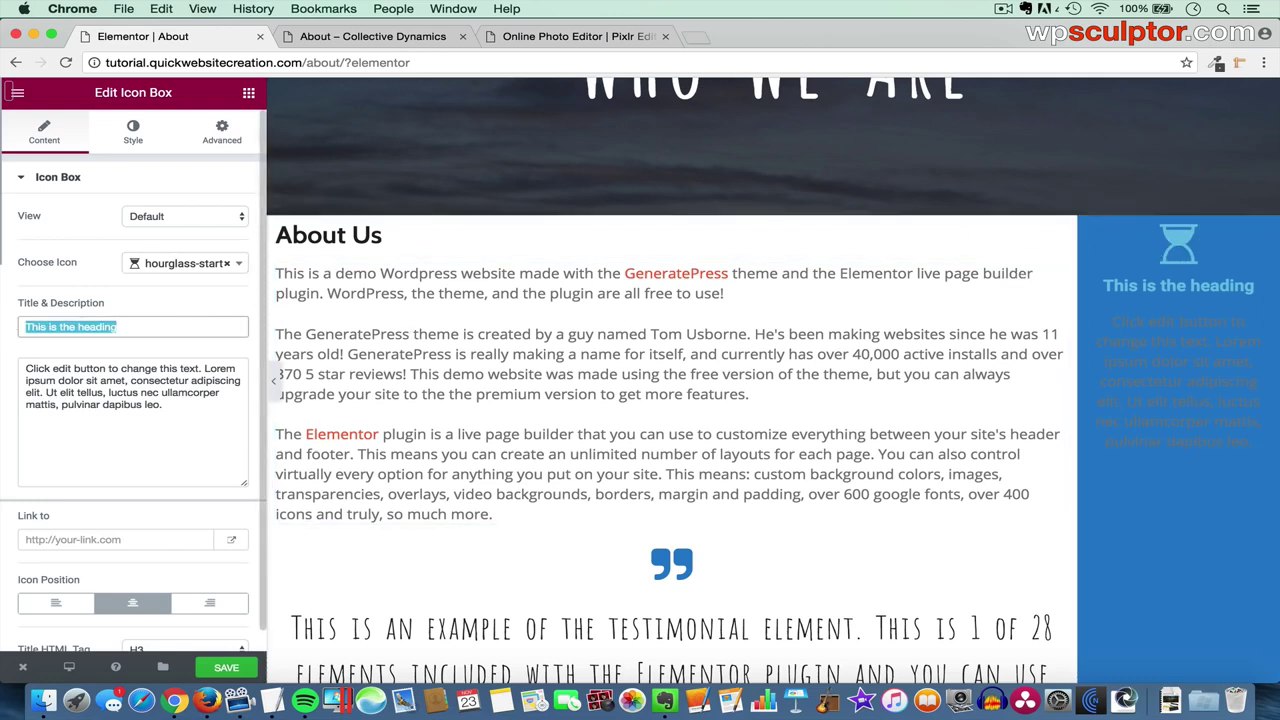
text(Speed)
drag(166, 405, 4, 349)
key(BackSpace)
key(super+Tab)
key(super+Tab)
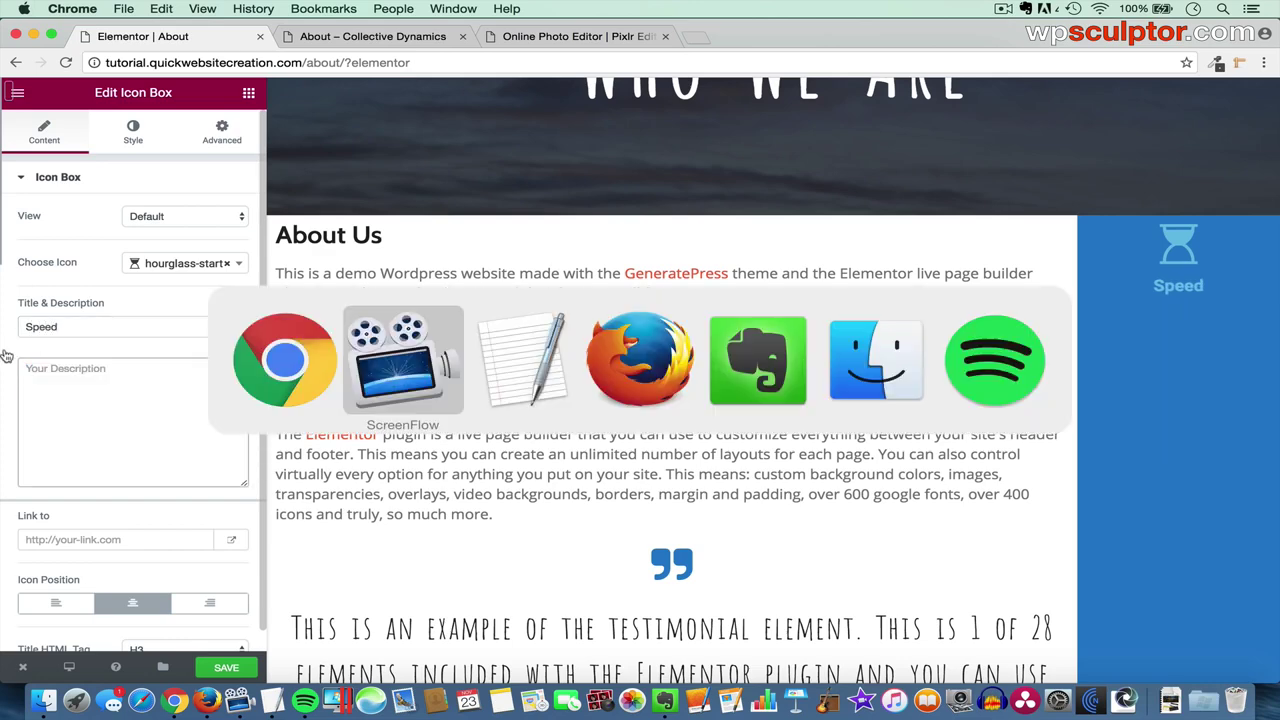
key(super+Tab)
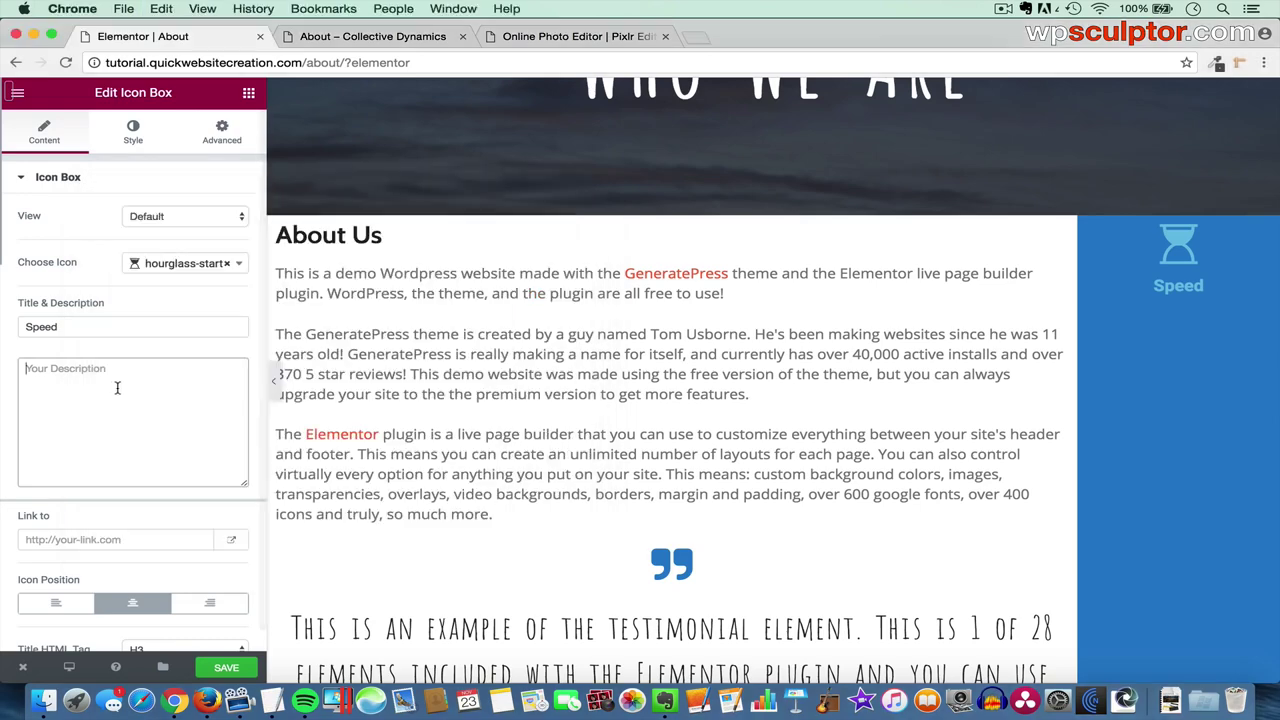
text(Create websites faster)
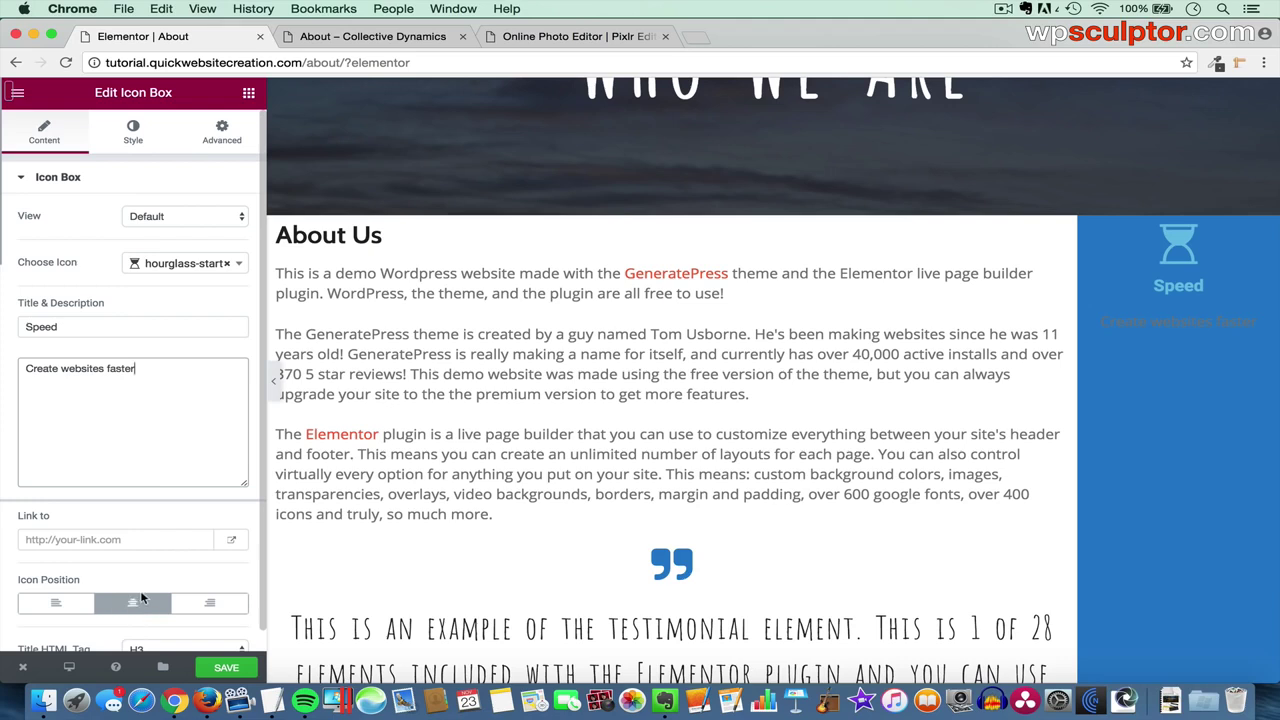
- Set the hourglass icon's primary colour to white
click(134, 132)
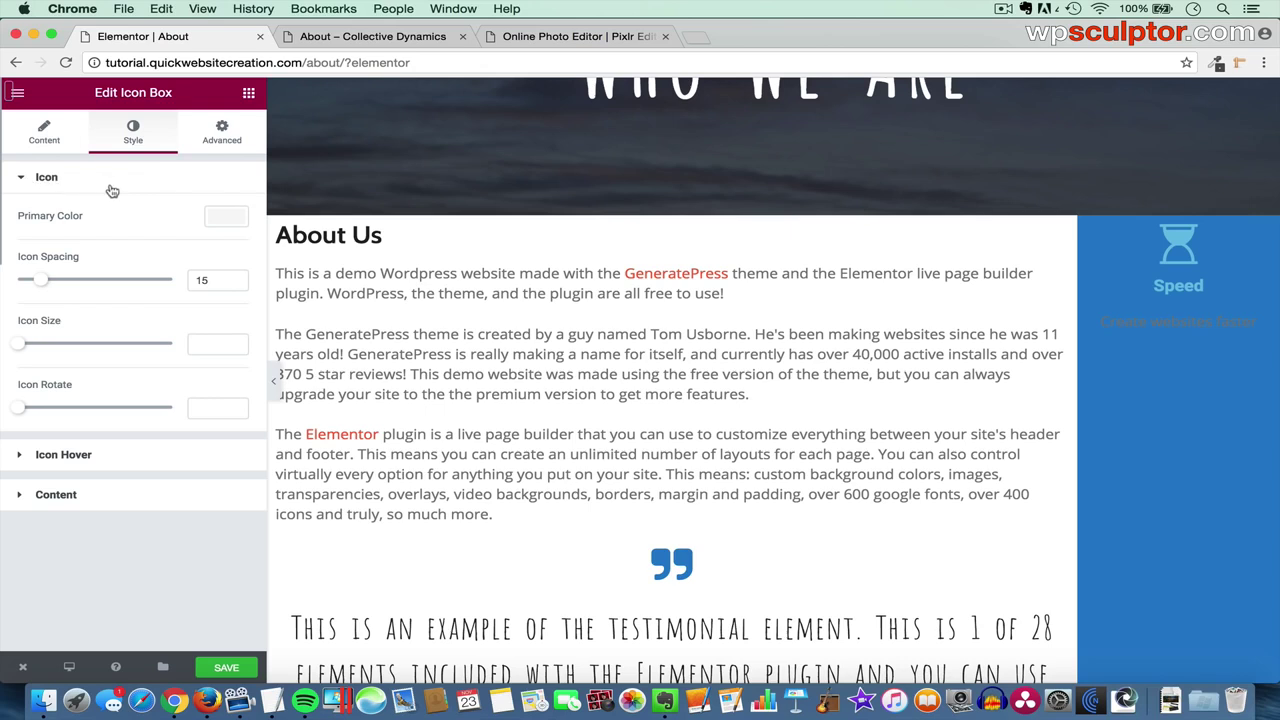
click(227, 220)
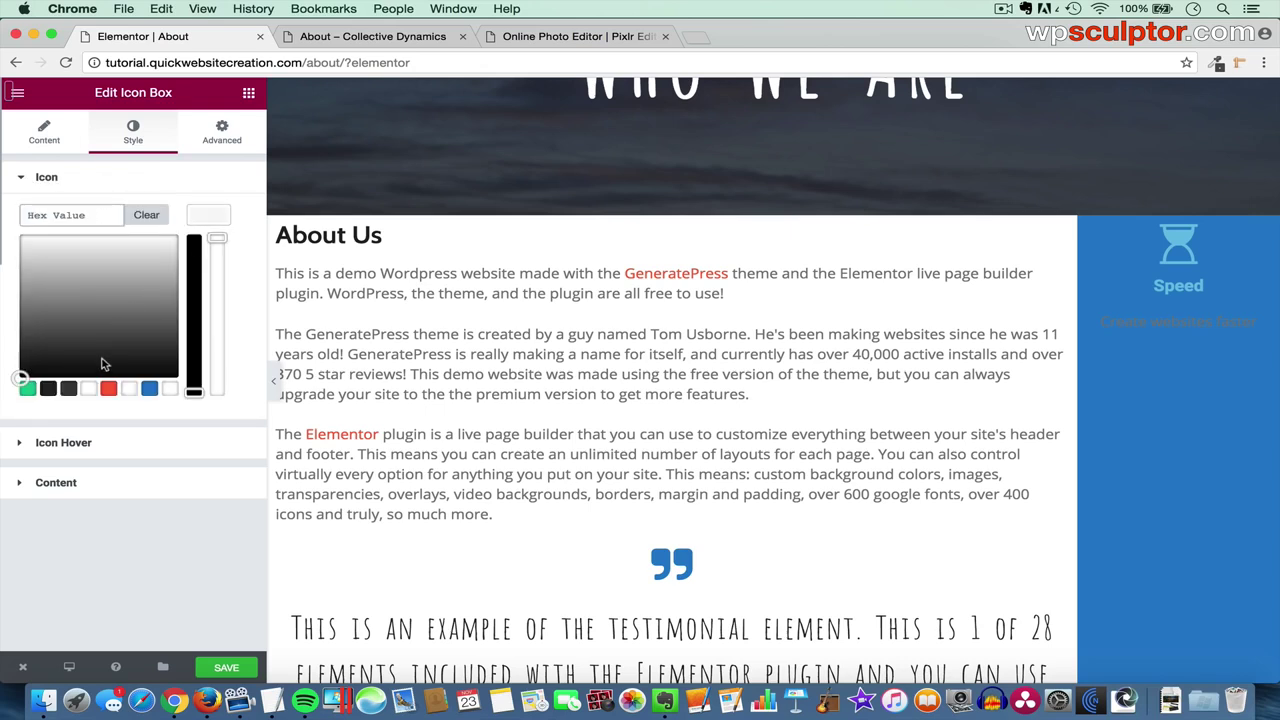
click(92, 389)
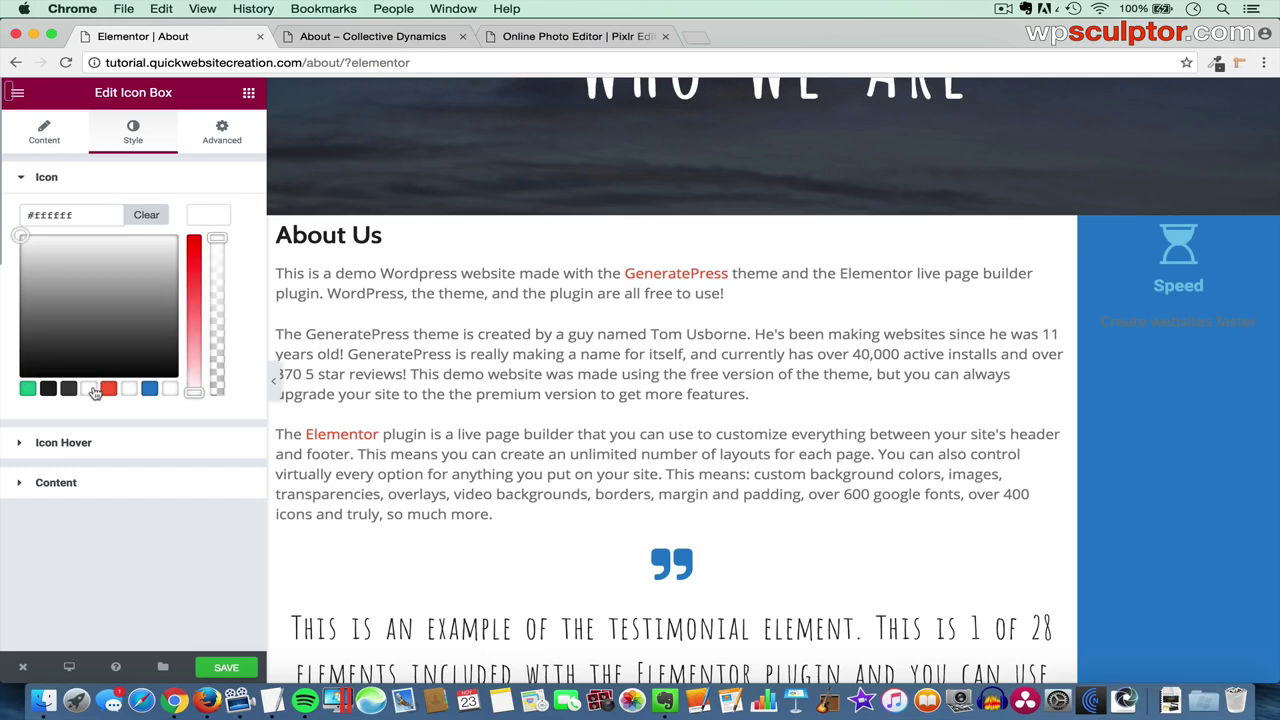
click(208, 219)
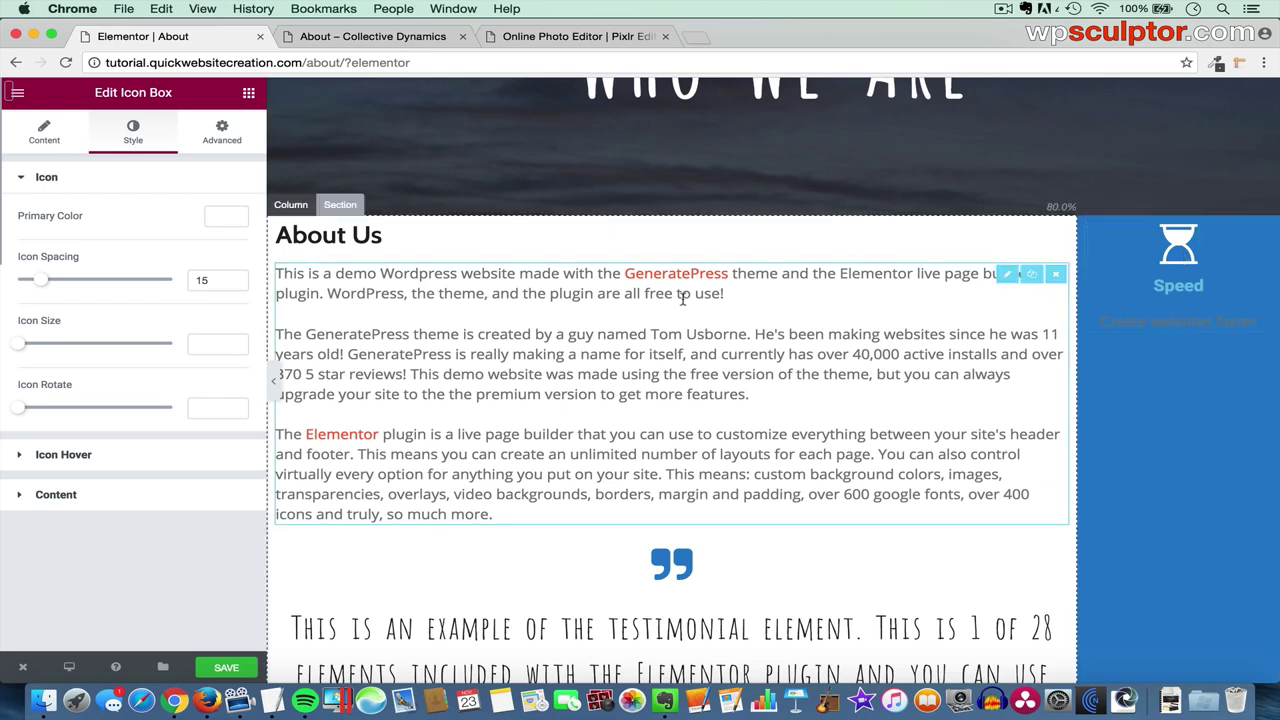
- Set the icon spacing to 0 and the icon size to 33
double_click(194, 280)
drag(194, 280, 184, 281)
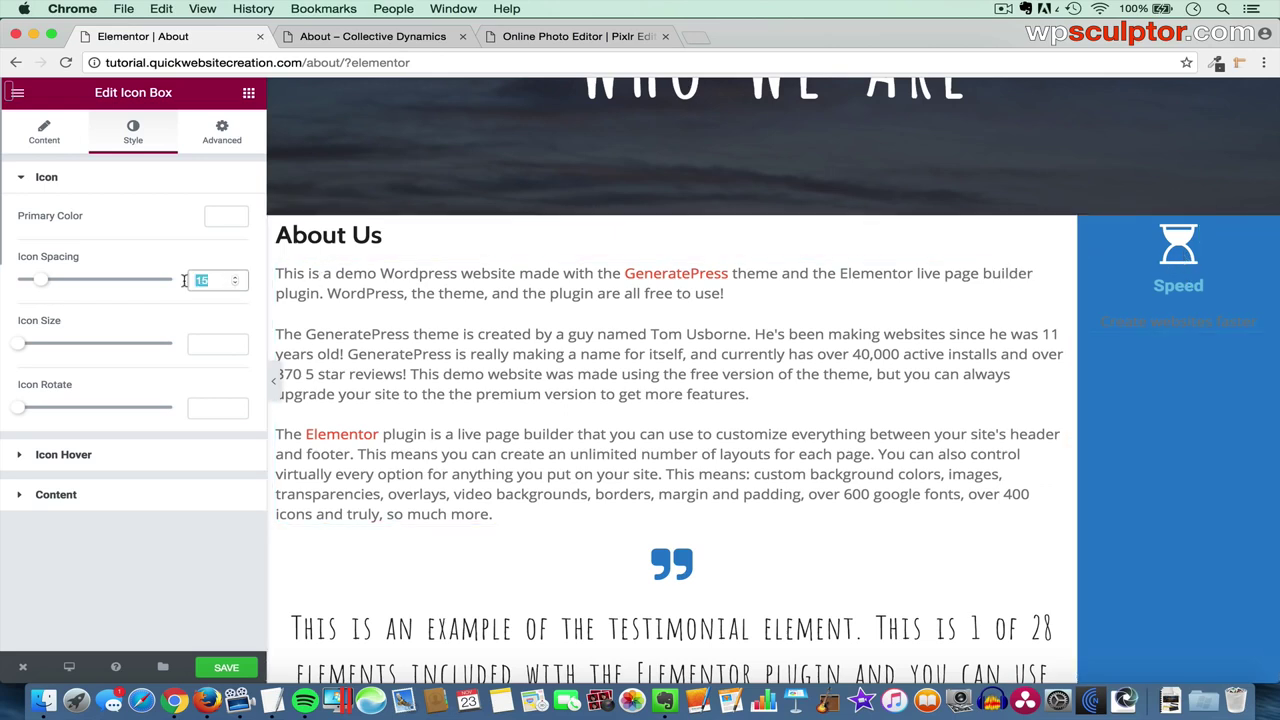
text(0)
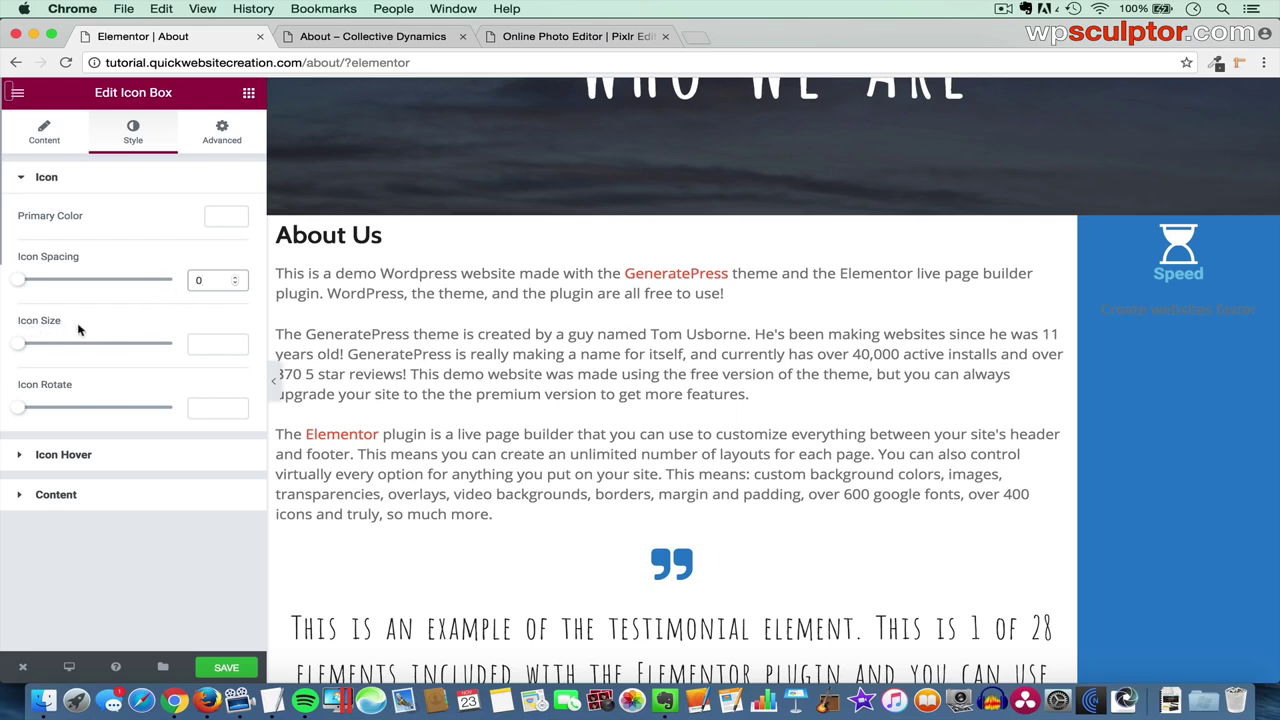
click(30, 345)
drag(30, 345, 52, 345)
drag(228, 345, 175, 343)
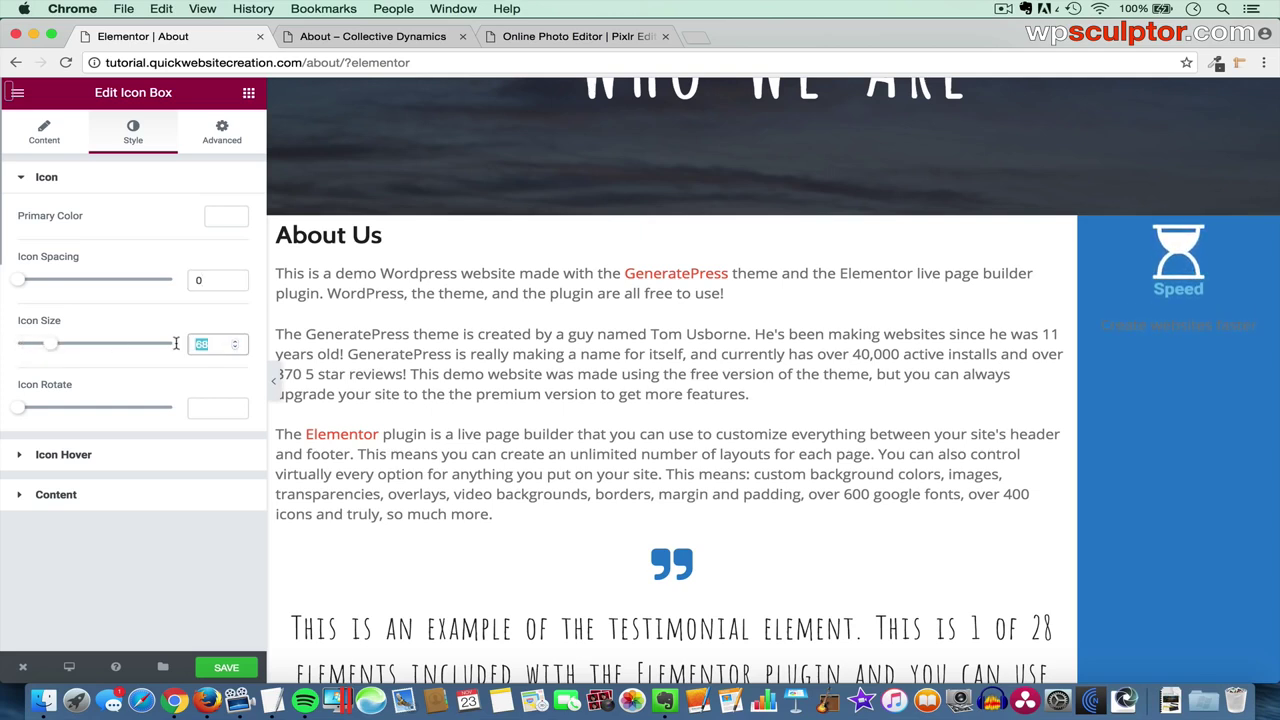
text(33)
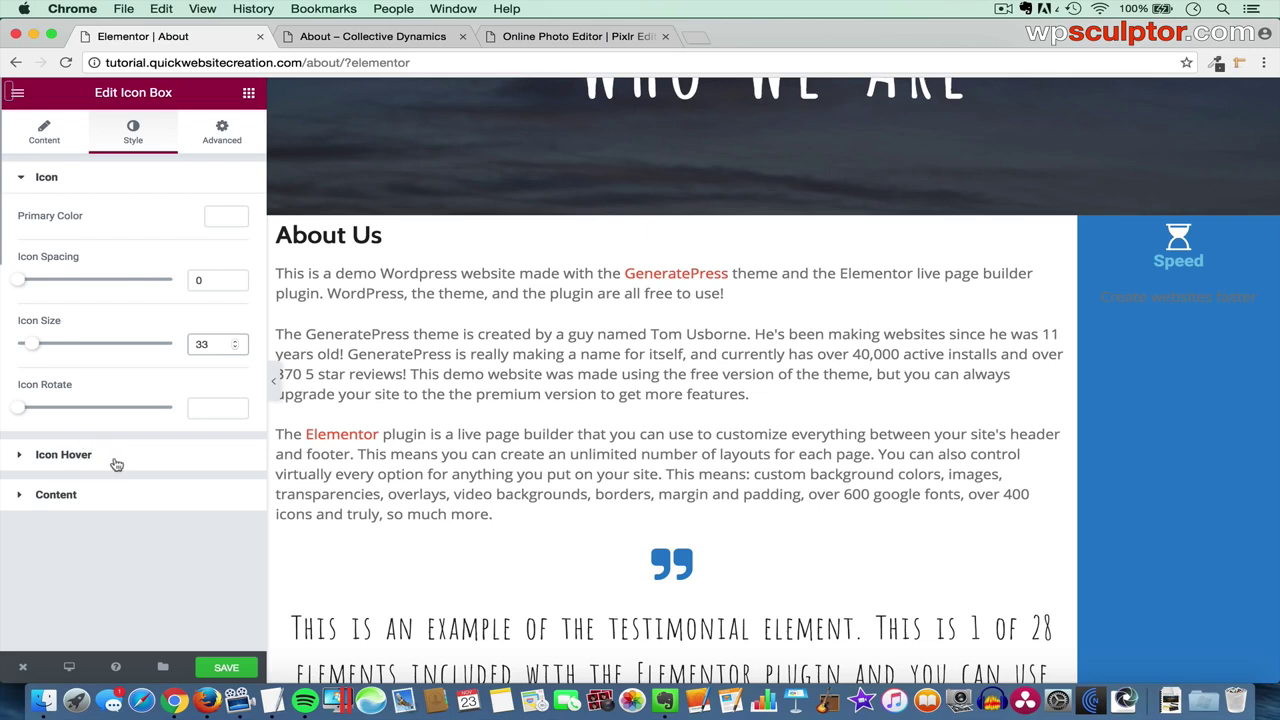
click(148, 459)
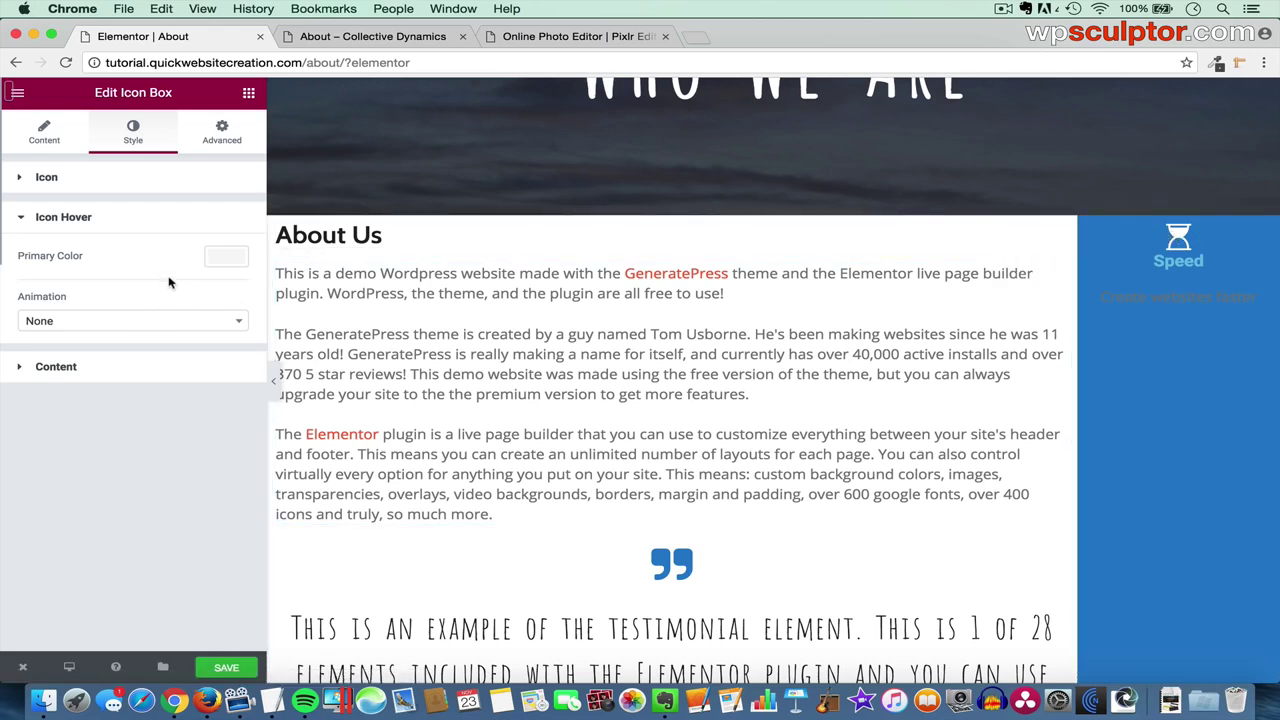
click(128, 368)
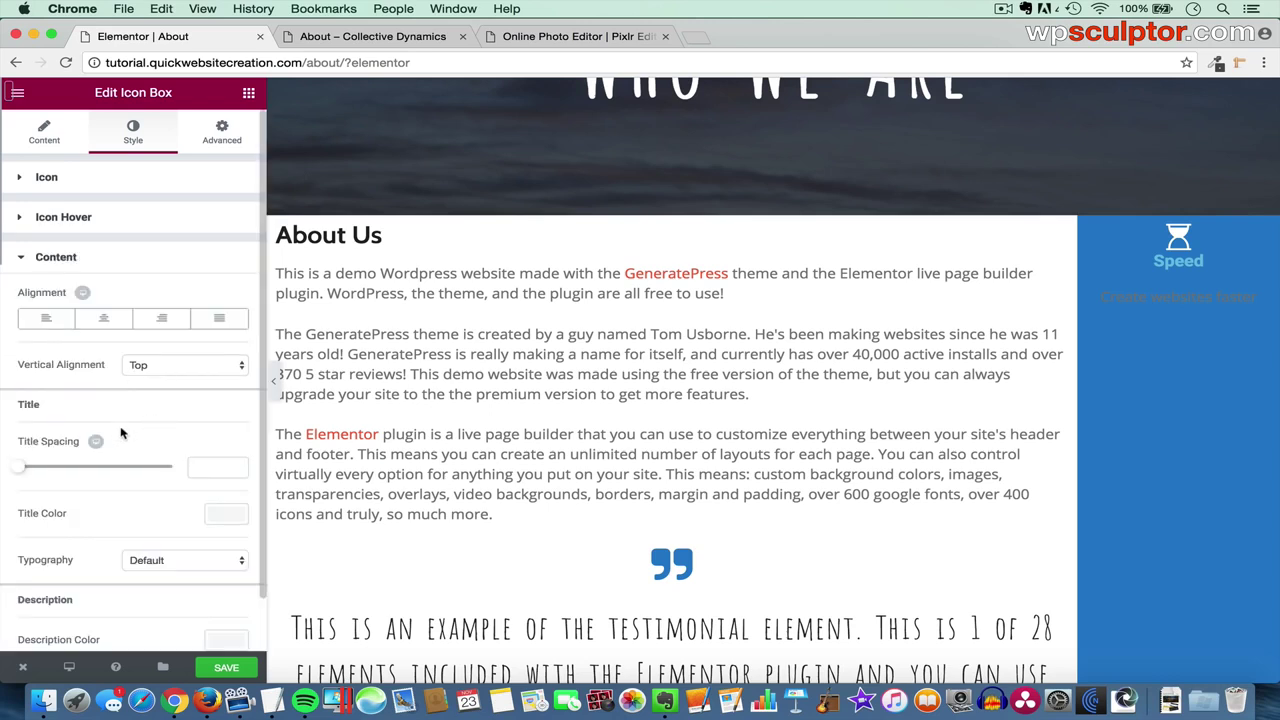
- Make the Speed title white #ffffff in custom Cabin typography with title spacing 0
scroll(121, 432, down, 1)
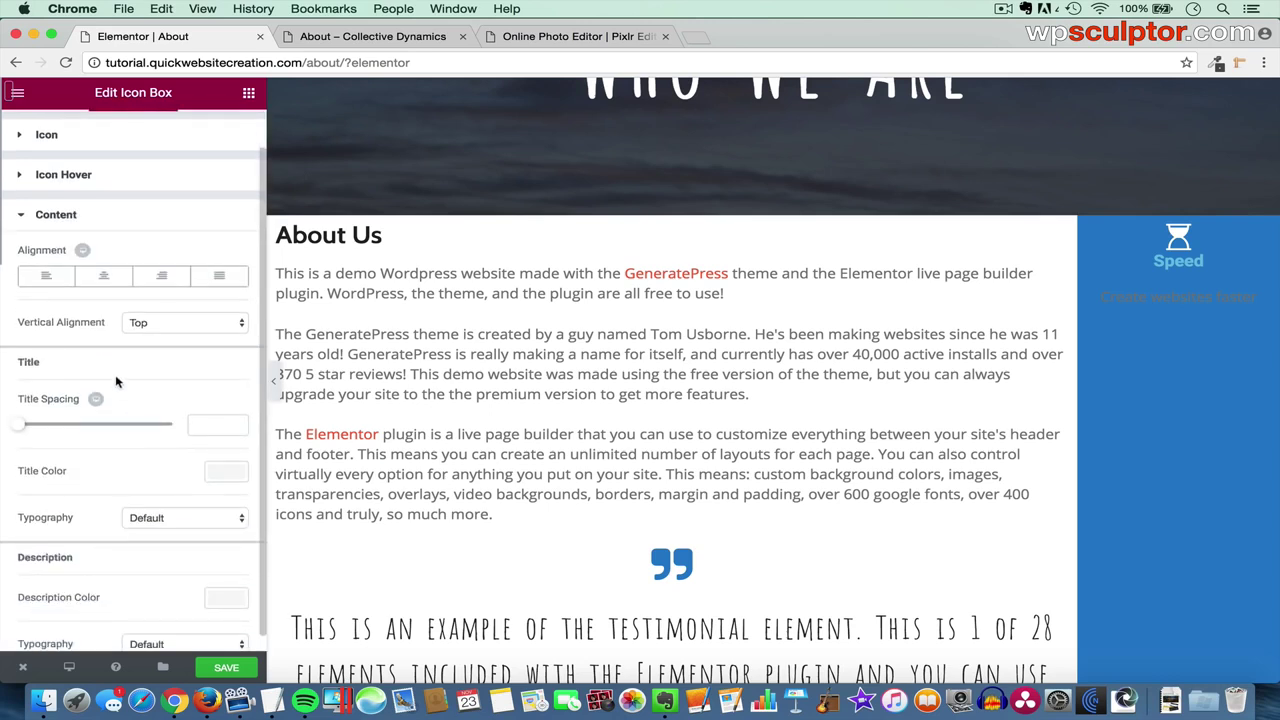
click(220, 478)
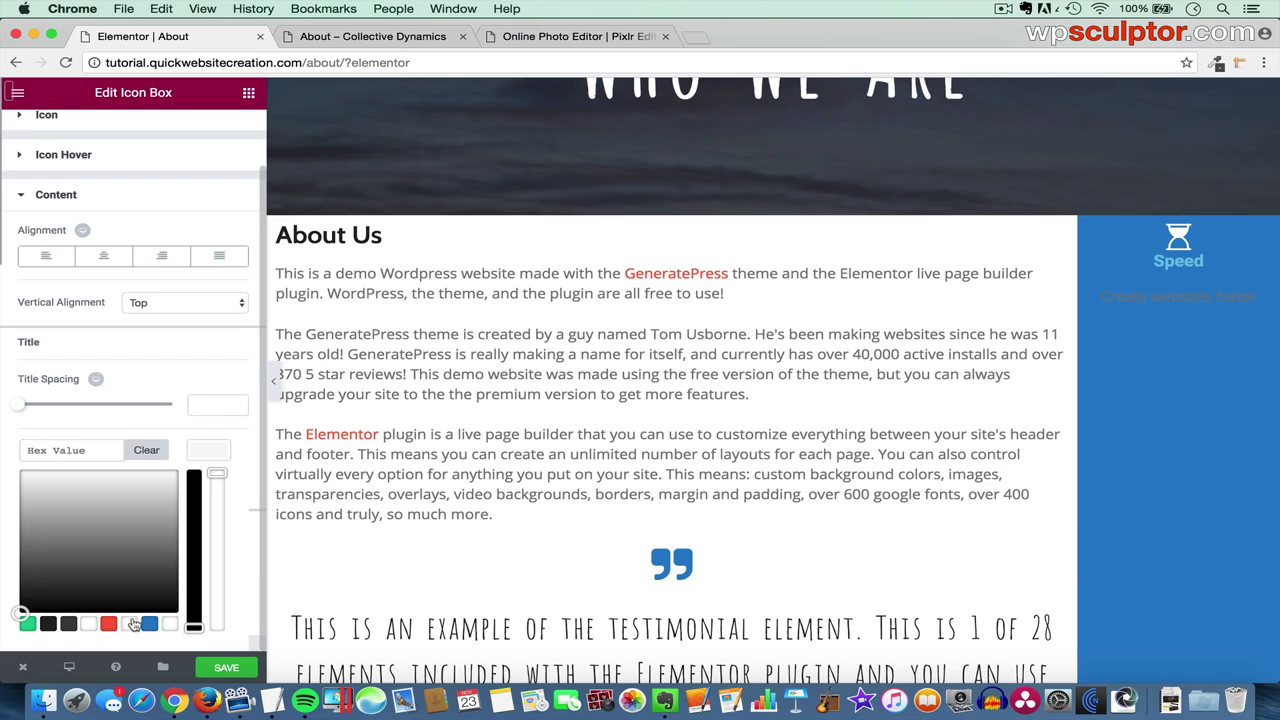
click(133, 625)
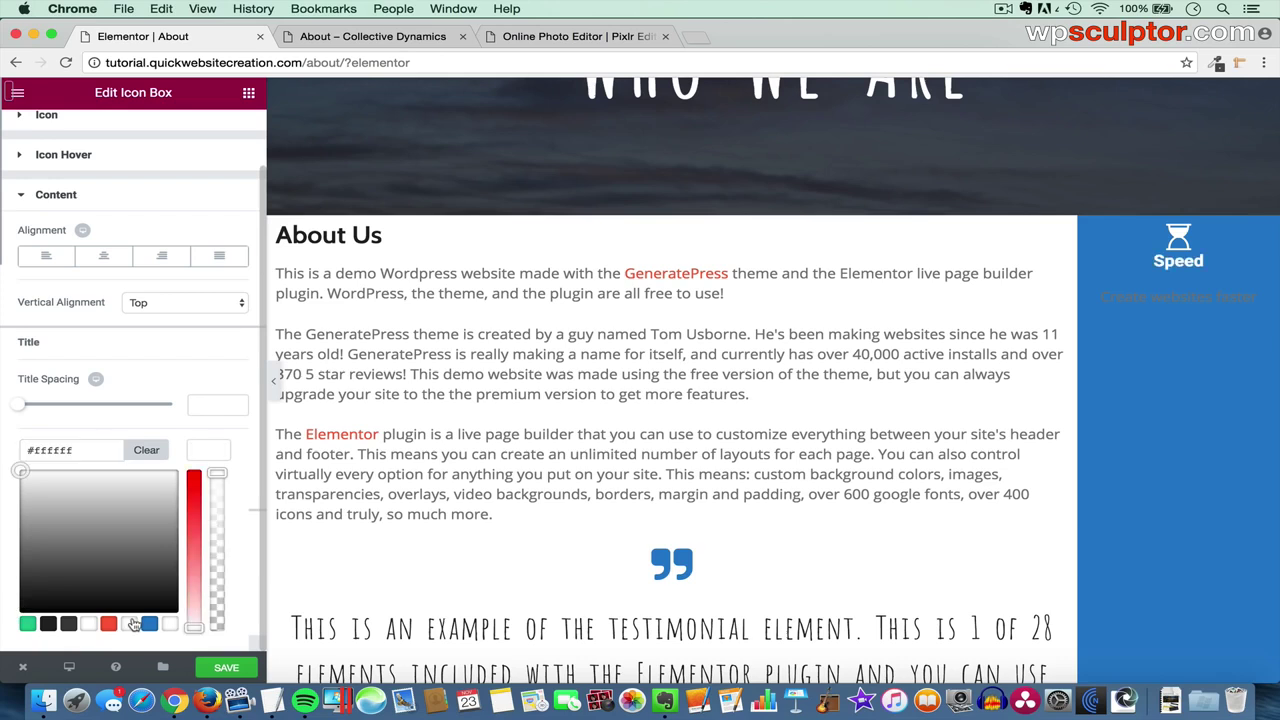
click(209, 455)
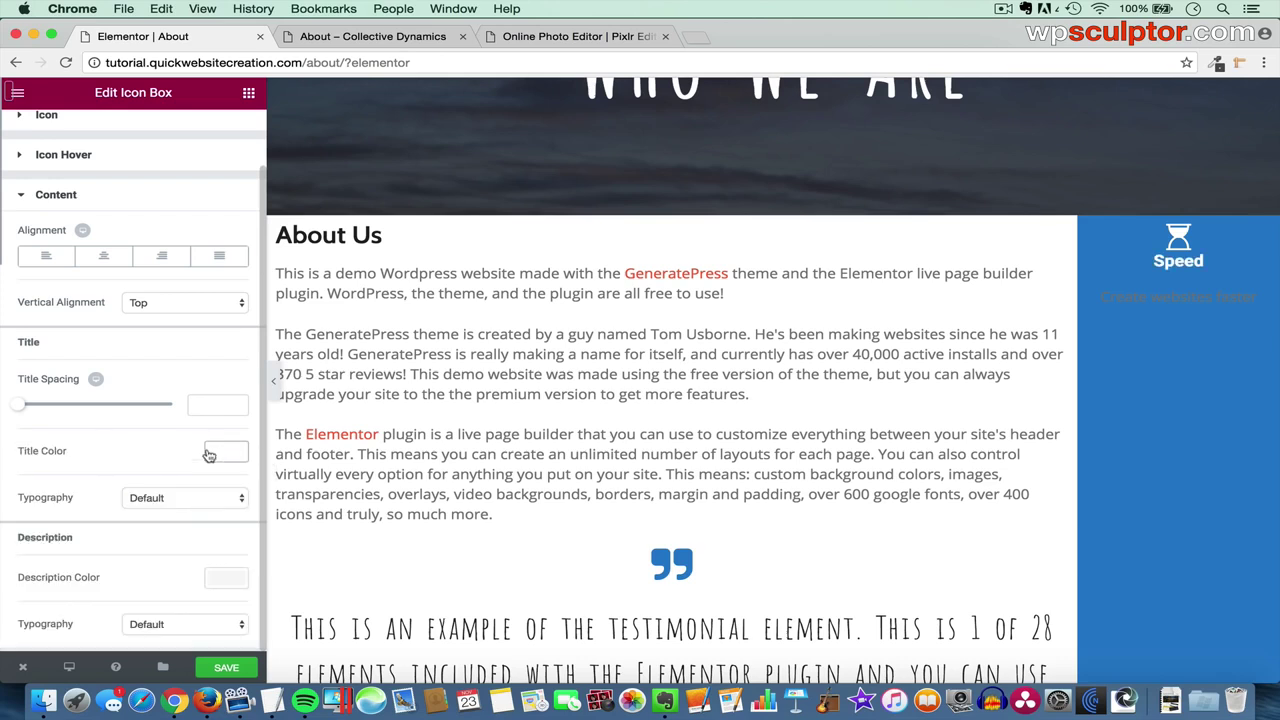
click(189, 502)
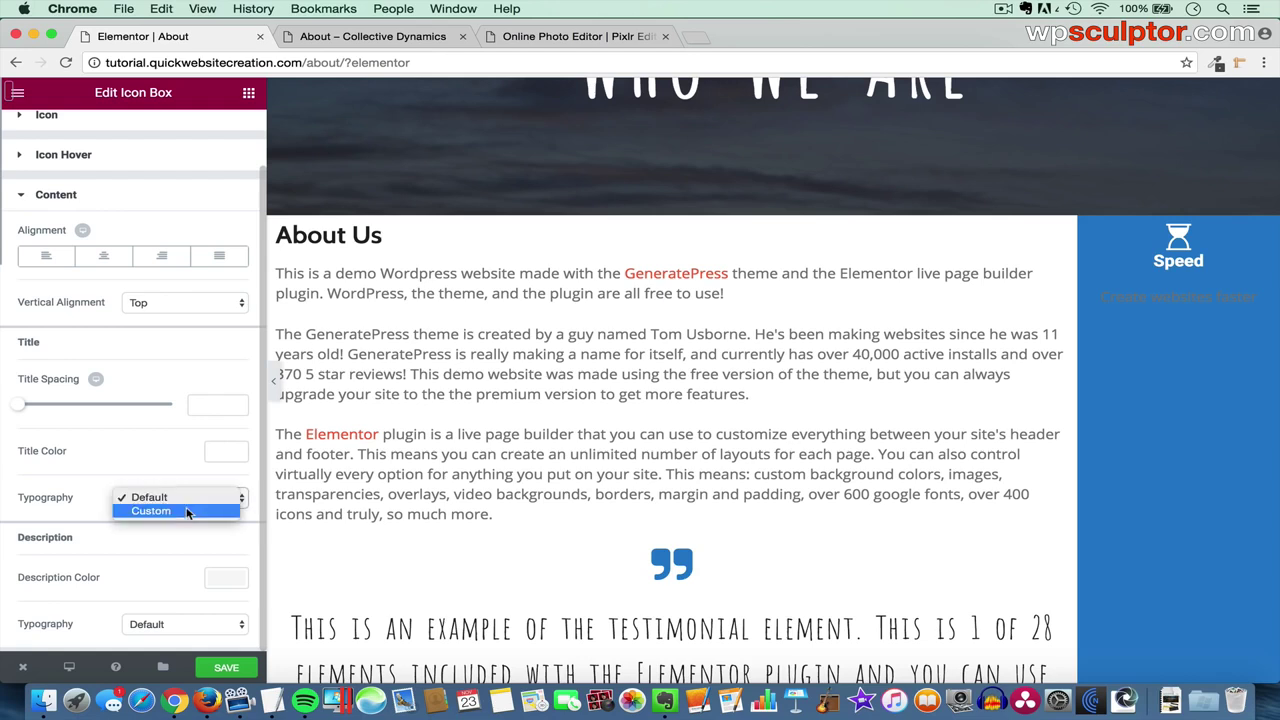
click(188, 512)
scroll(186, 514, down, 1)
scroll(186, 514, down, 2)
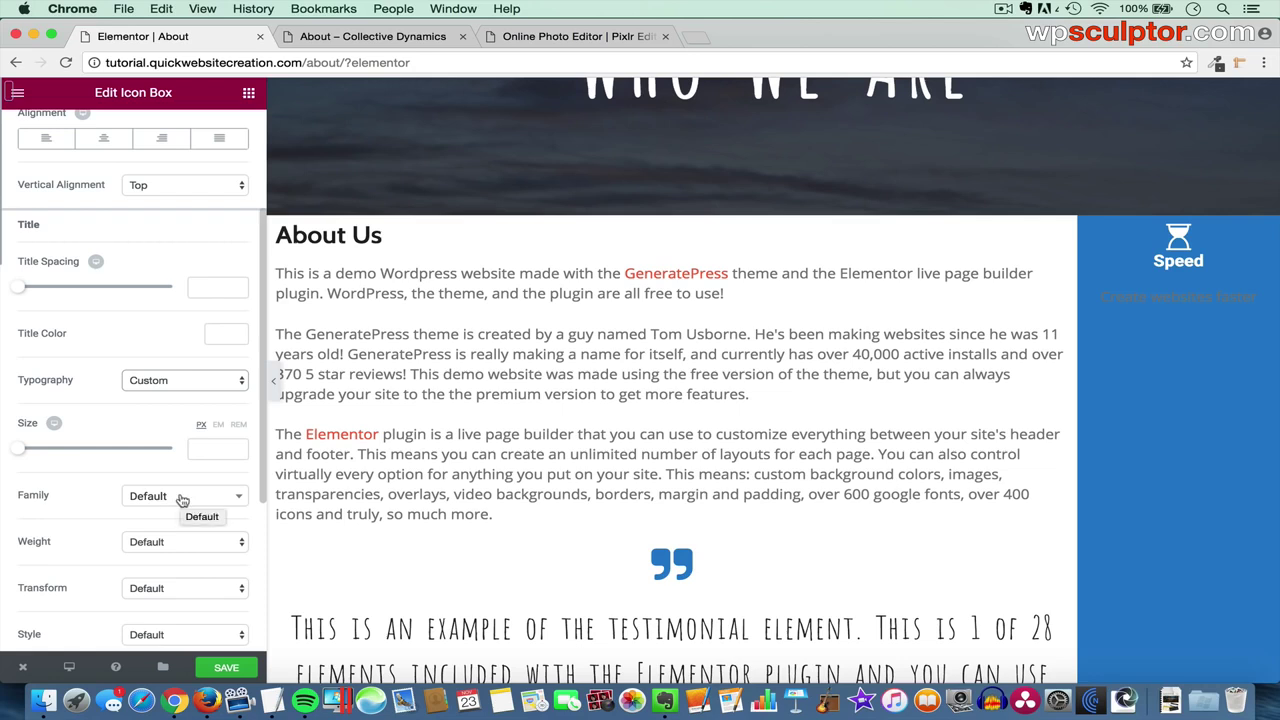
click(181, 499)
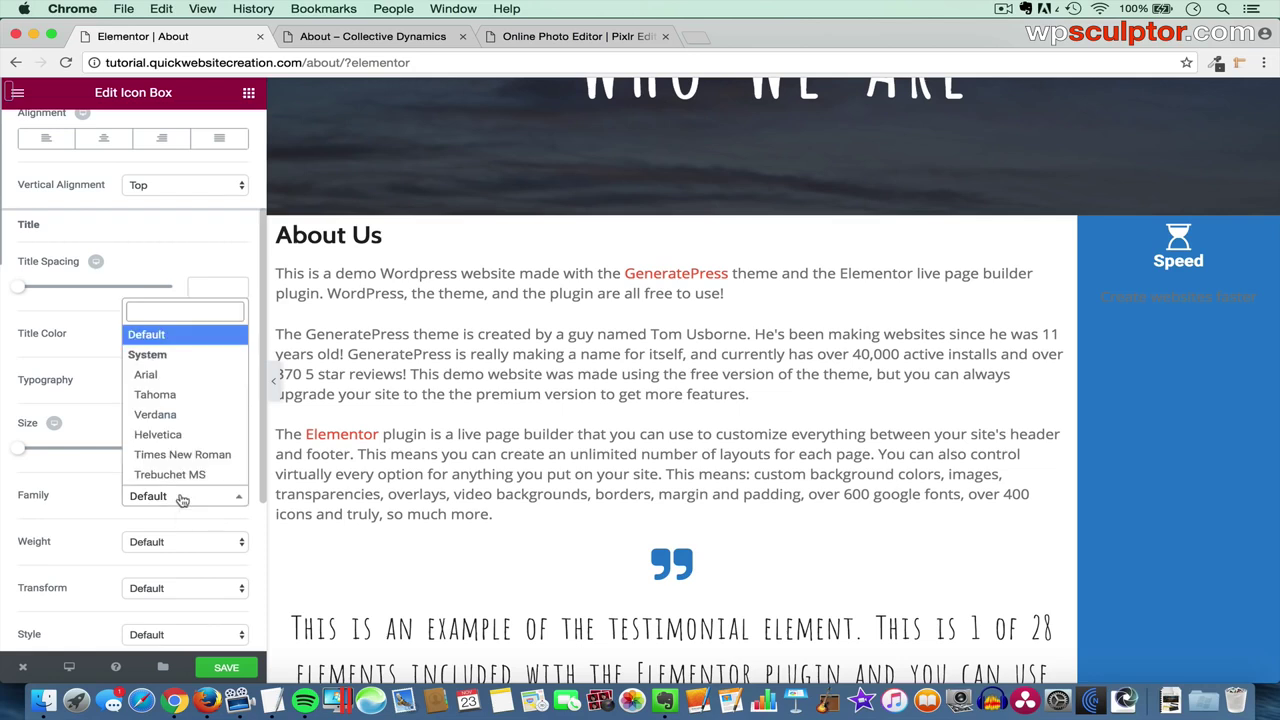
text(cab)
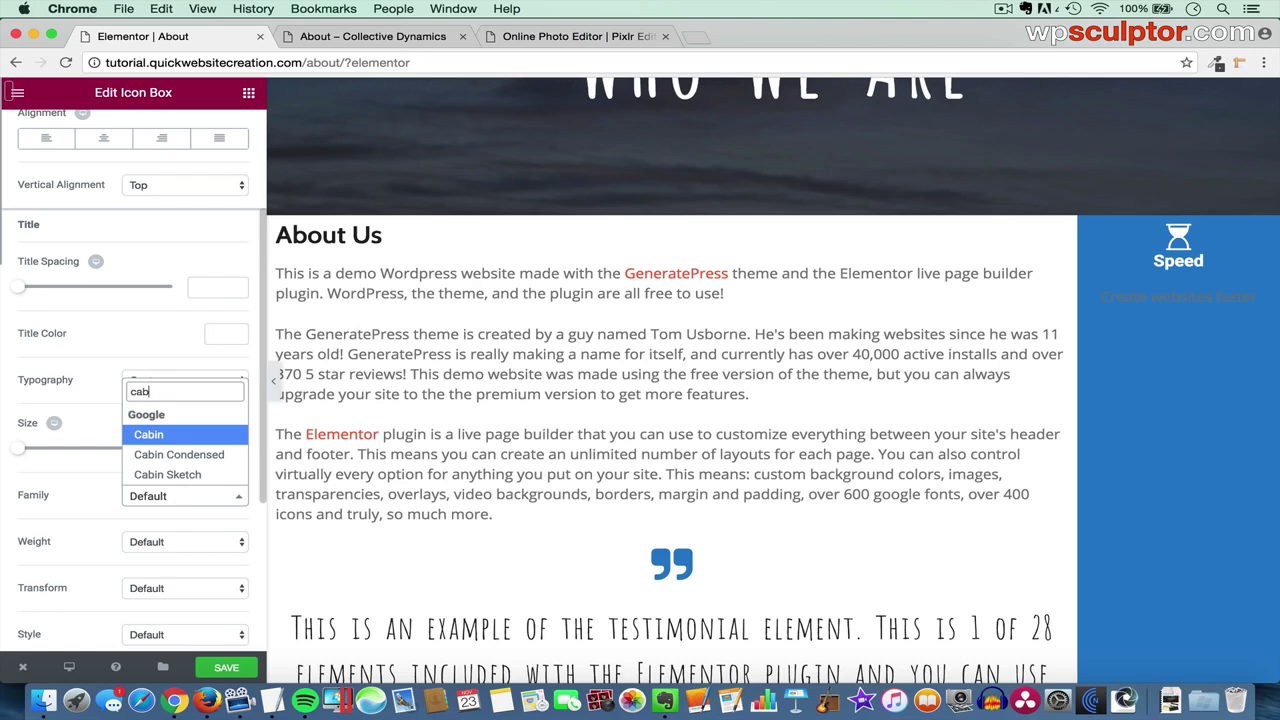
click(197, 436)
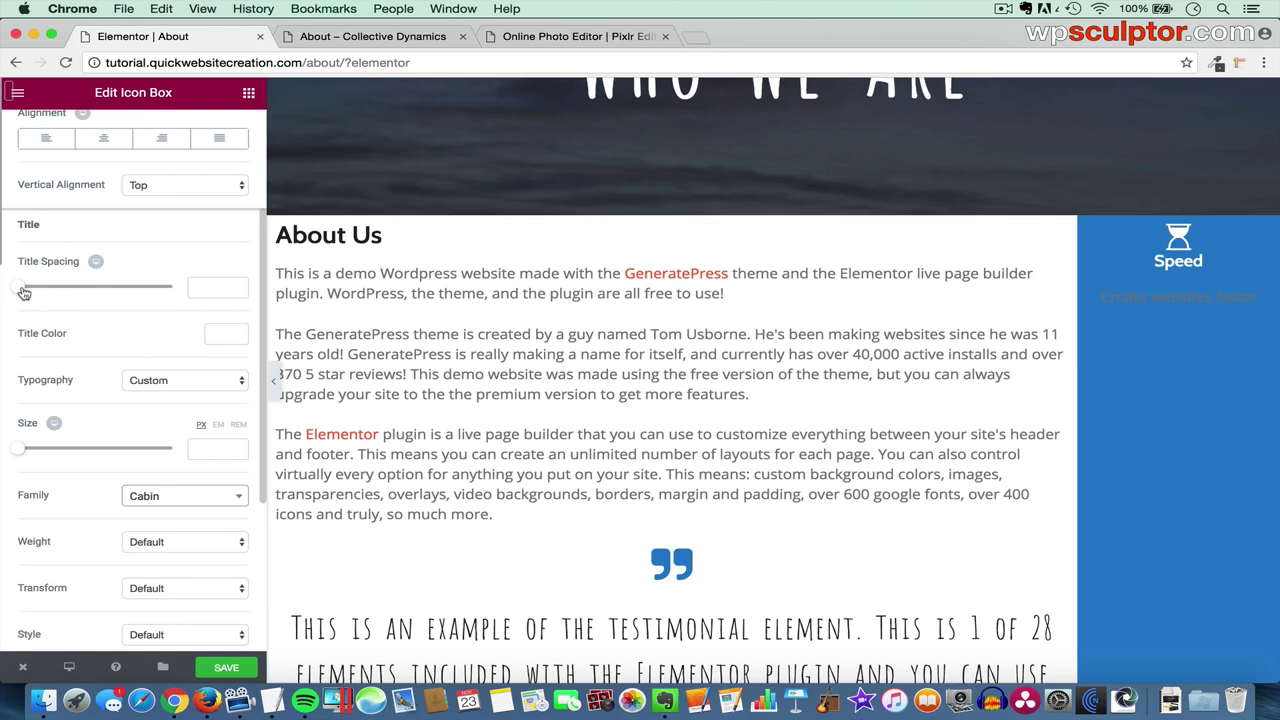
click(223, 286)
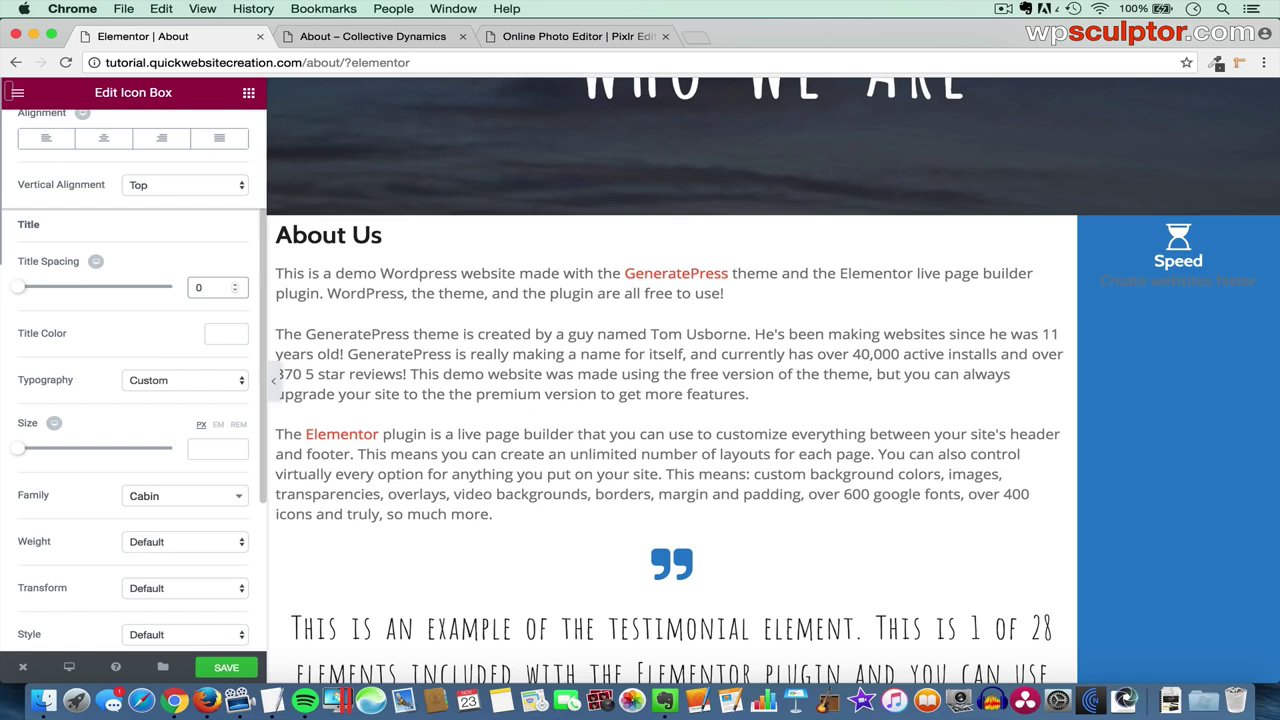
- Make the 'Create websites faster' description white #ffffff
scroll(143, 435, down, 5)
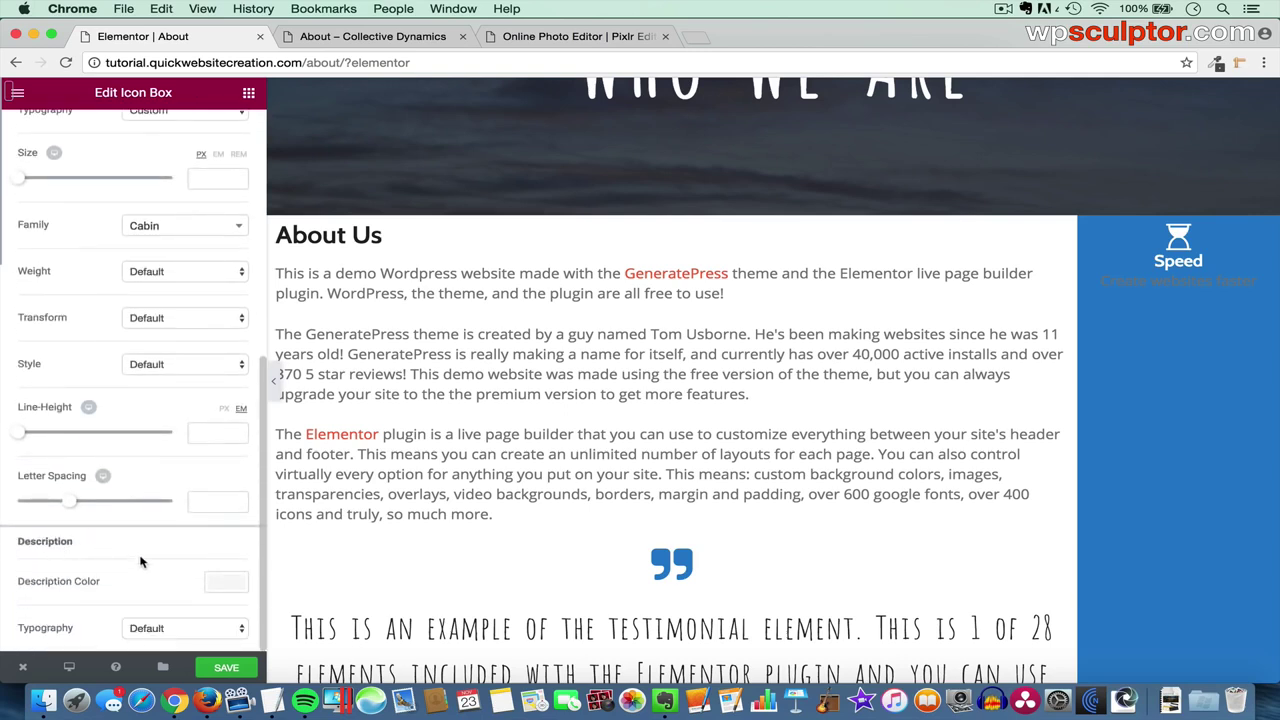
click(229, 585)
scroll(150, 600, down, 3)
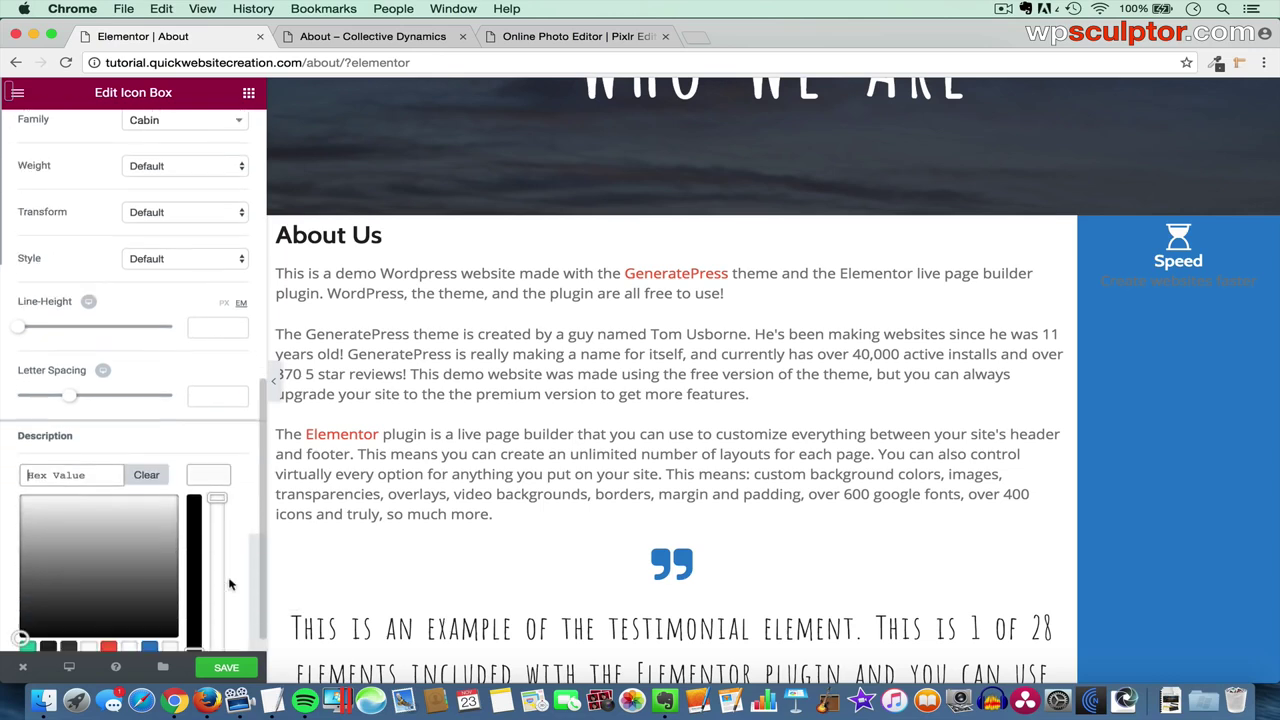
click(130, 624)
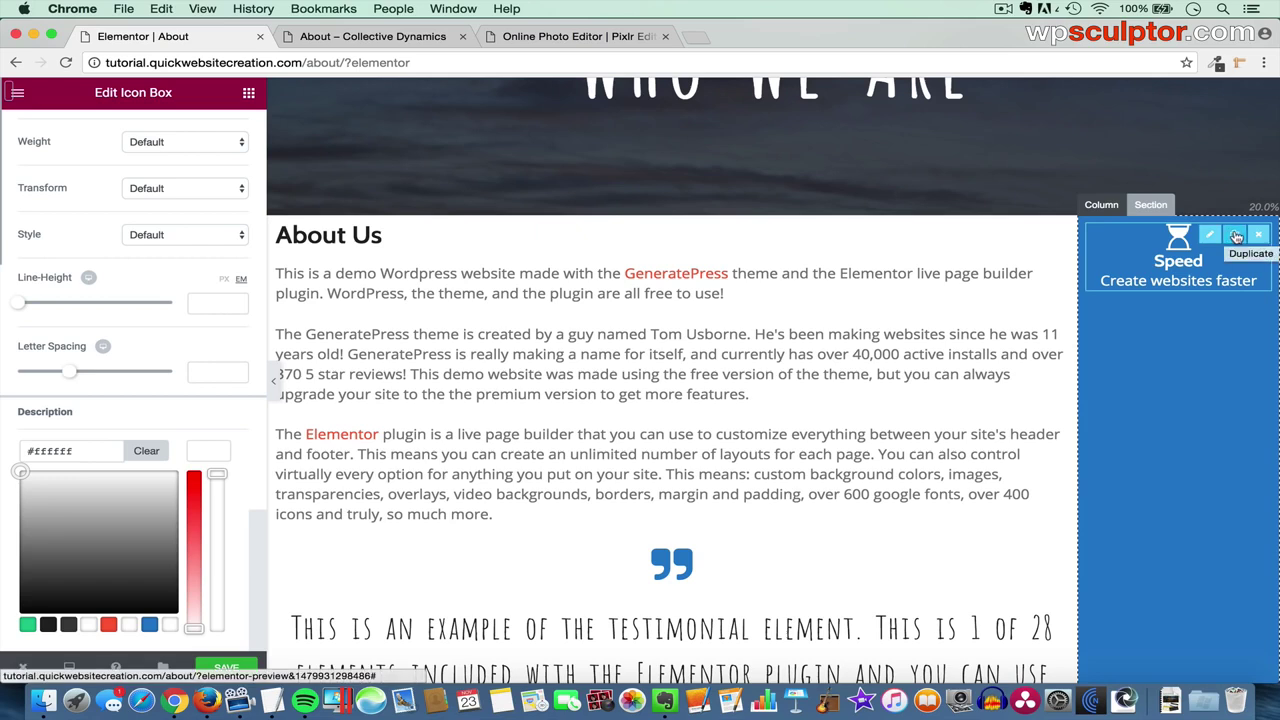
- Duplicate the Speed icon box until six identical copies stack down the blue column
click(1236, 236)
click(1236, 318)
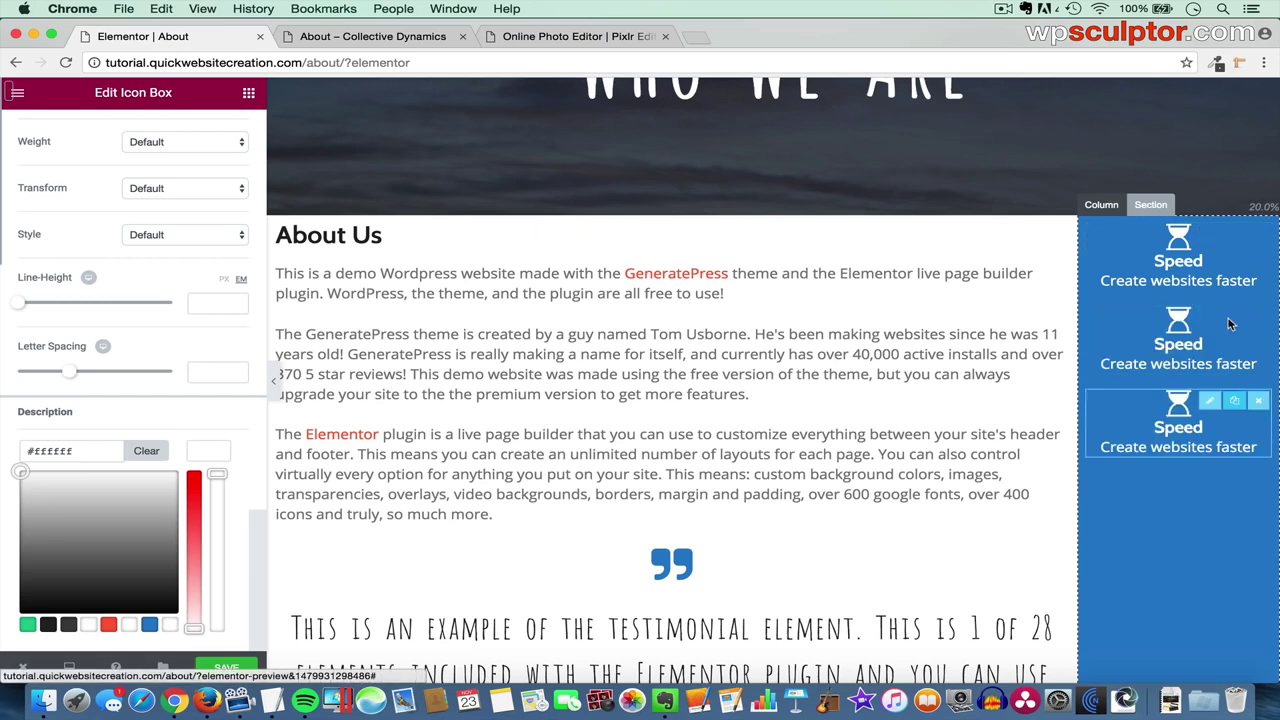
click(1235, 400)
scroll(1235, 406, down, 1)
click(1236, 422)
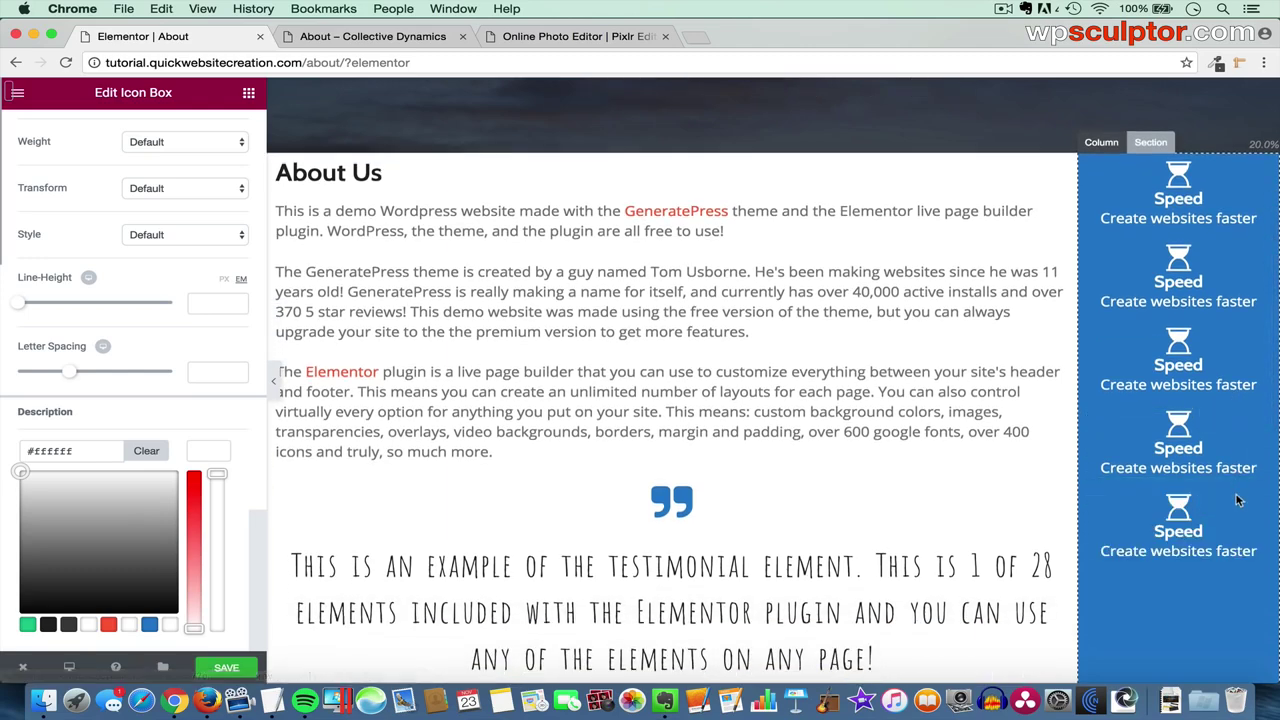
click(1237, 503)
scroll(1237, 505, down, 1)
scroll(1237, 509, up, 1)
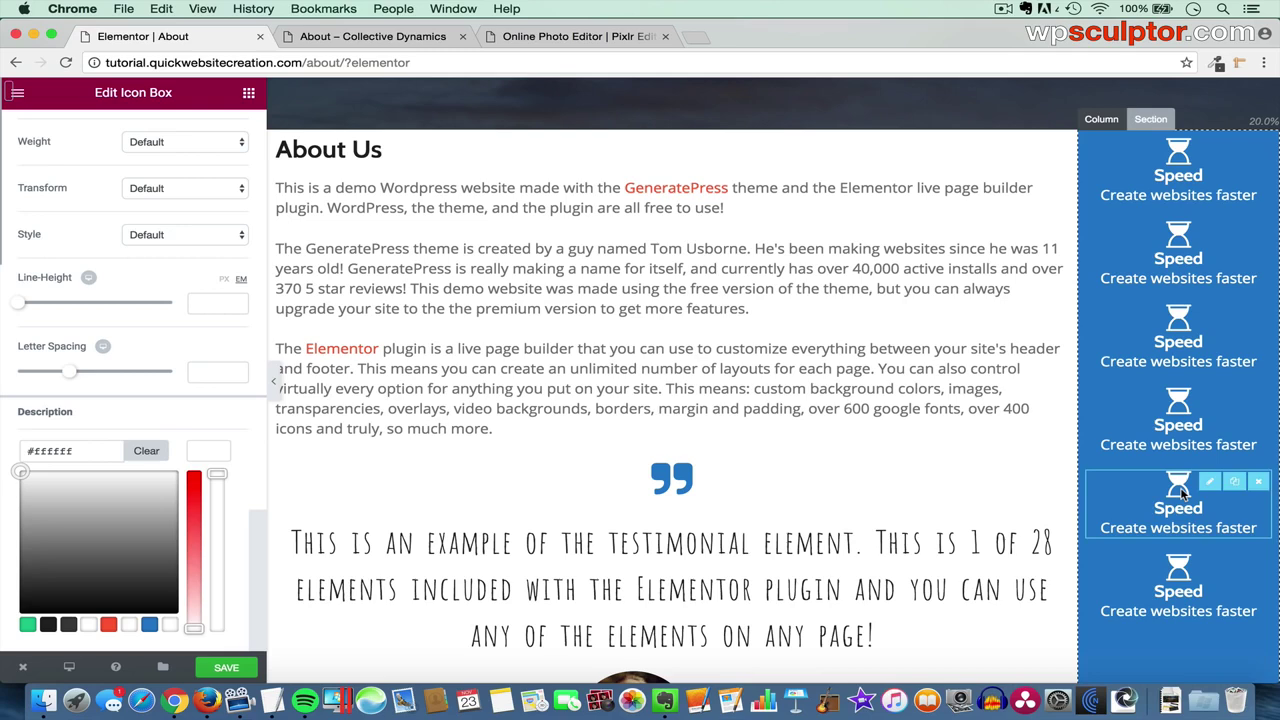
click(1207, 233)
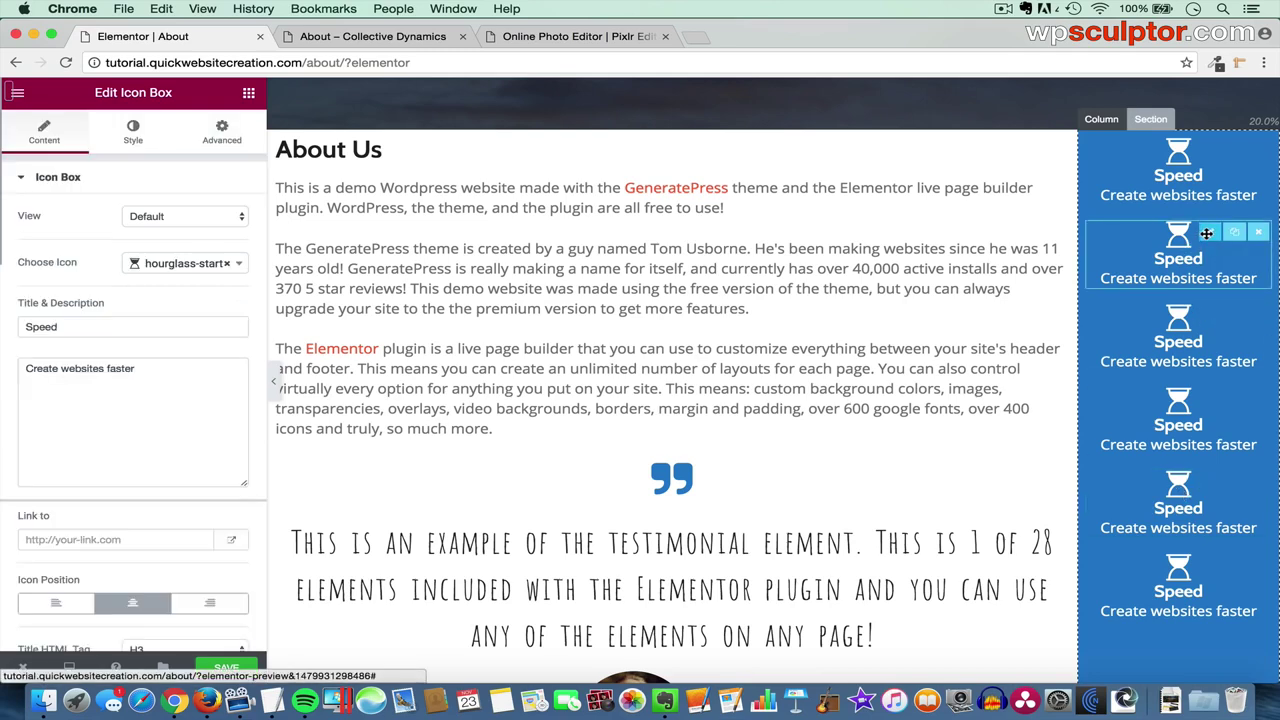
- Give the second icon box a building icon and the title 'Layout Control'
click(188, 266)
text(buil)
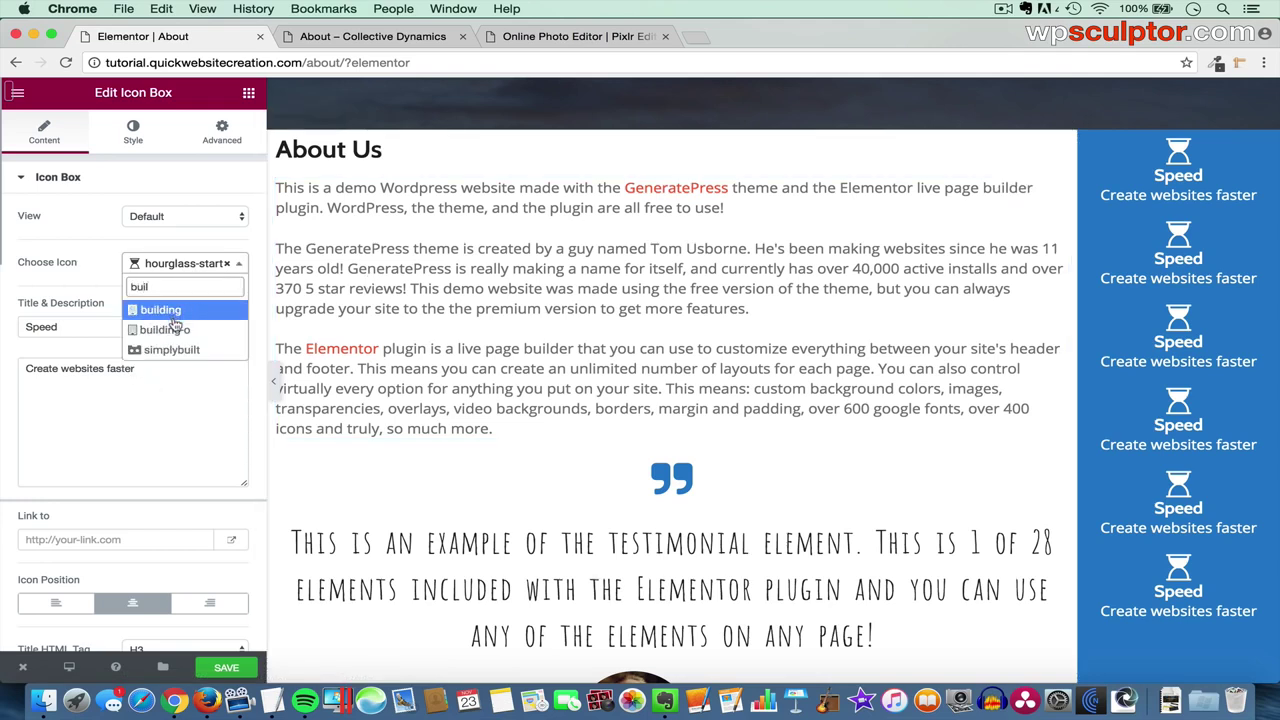
click(174, 311)
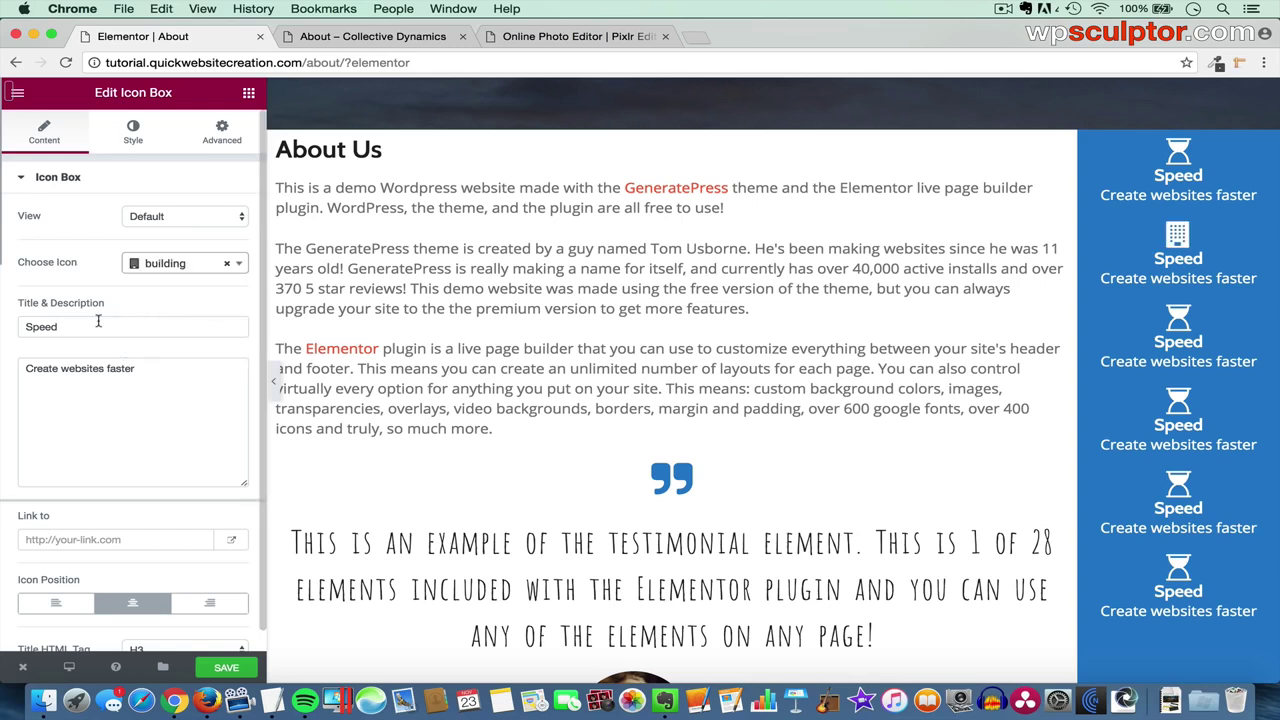
drag(88, 327, 3, 318)
text(Layout Control)
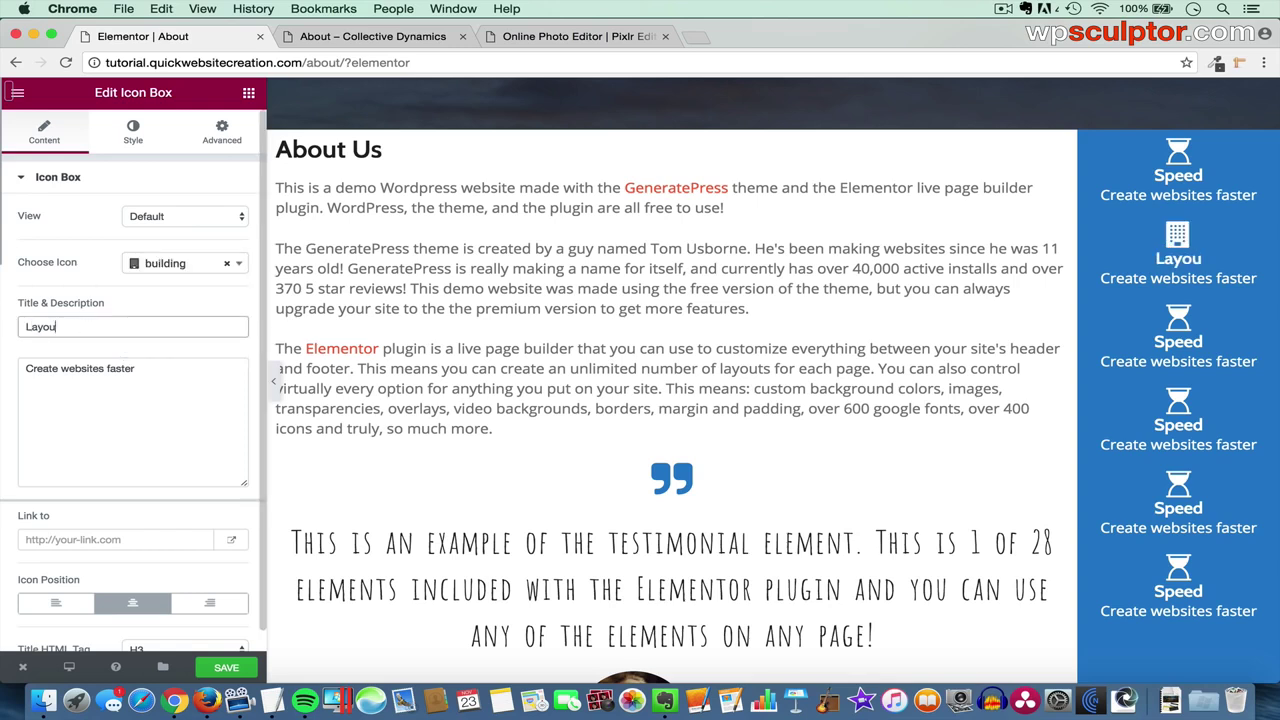
- Replace its description with 'Build custom rows and columns' copied from the notes
triple_click(133, 379)
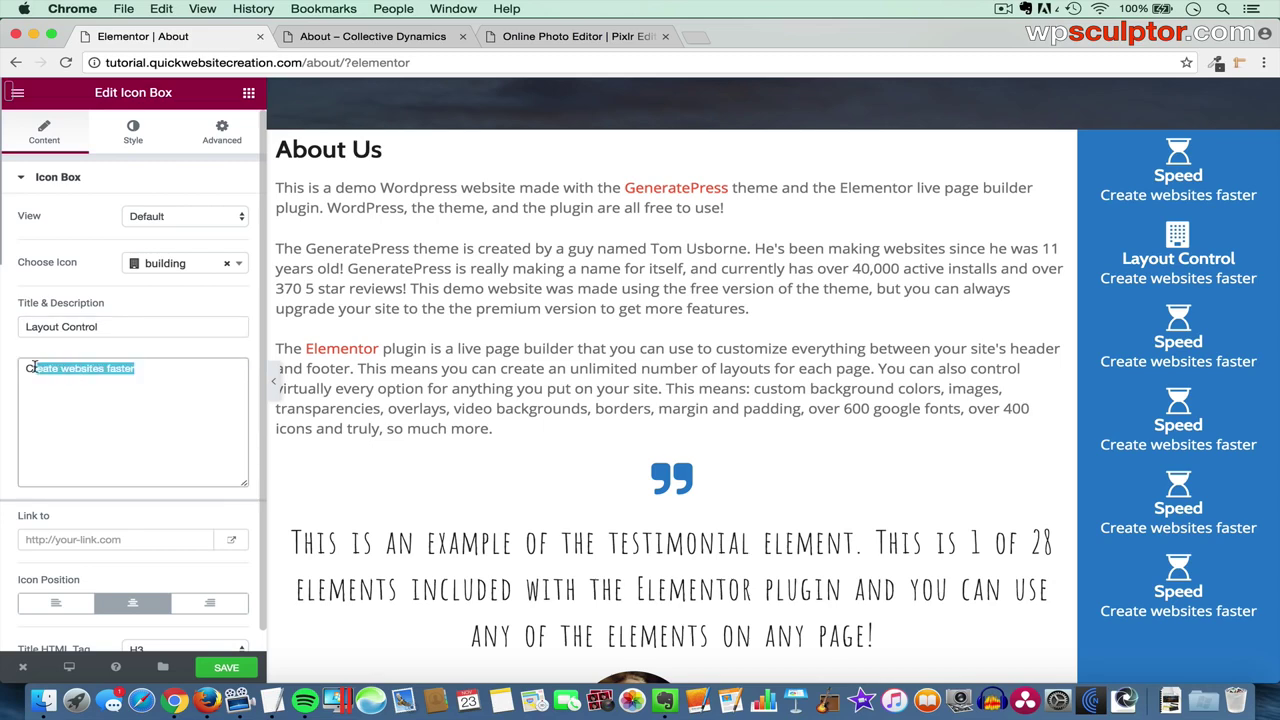
key(BackSpace)
key(super+Tab)
drag(253, 316, 101, 317)
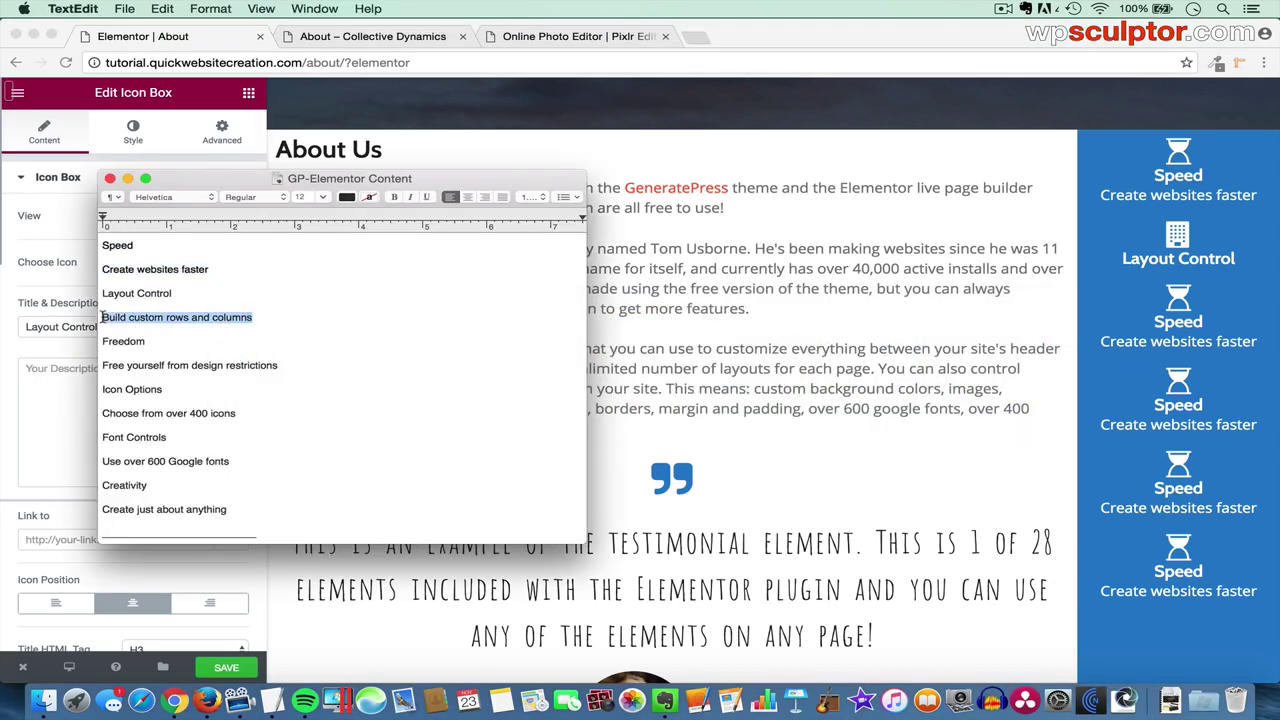
key(super+c)
key(super+Tab)
key(super+v)
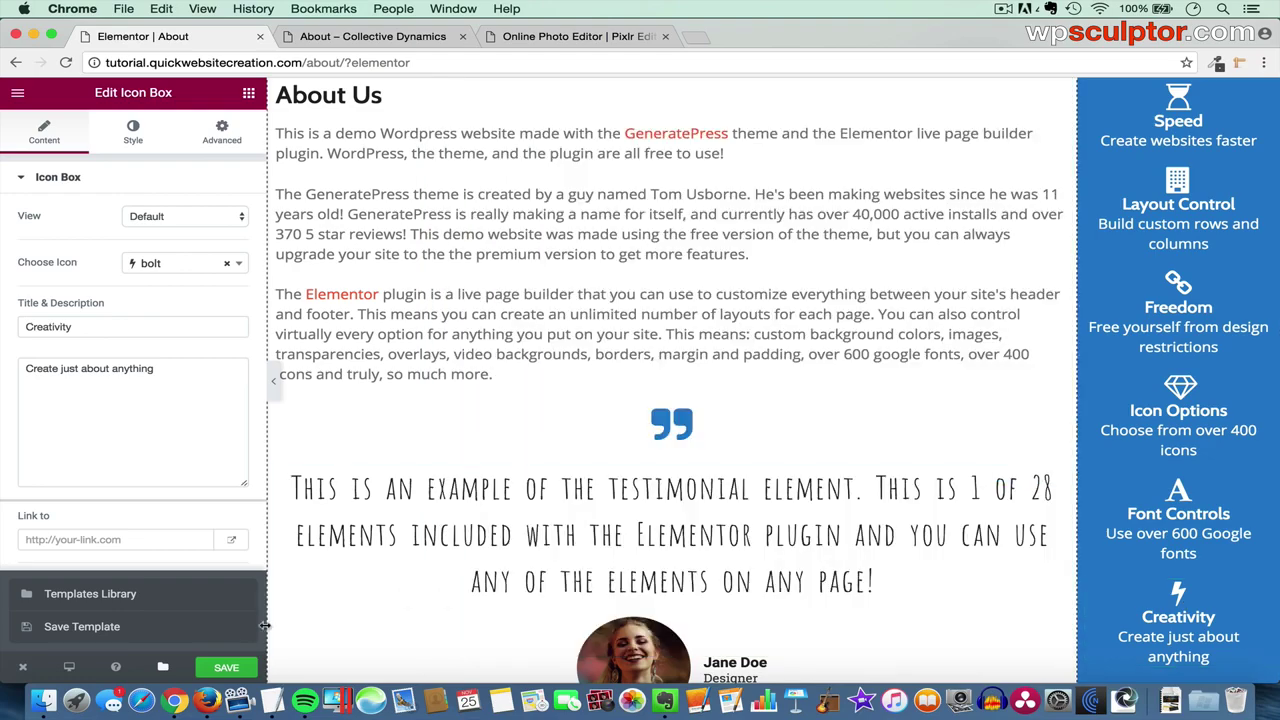
- Save the page, reload the live About page to review the icons, then visit Home
click(228, 668)
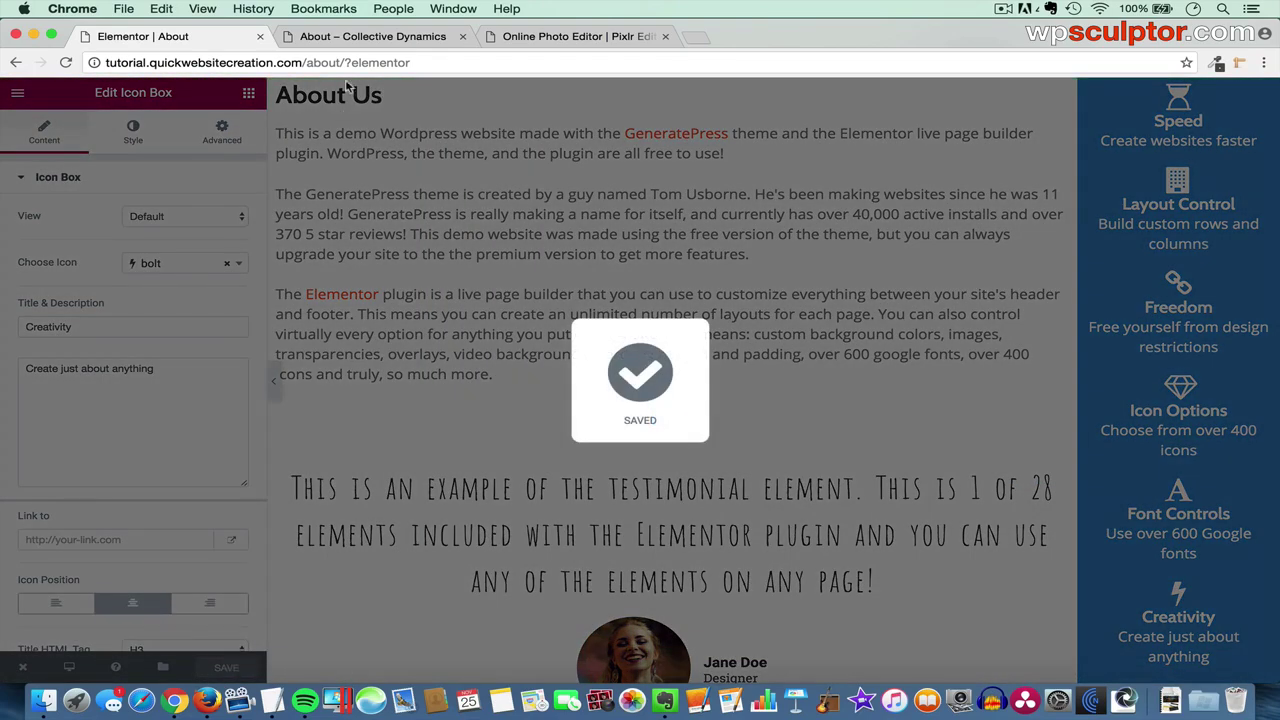
click(367, 38)
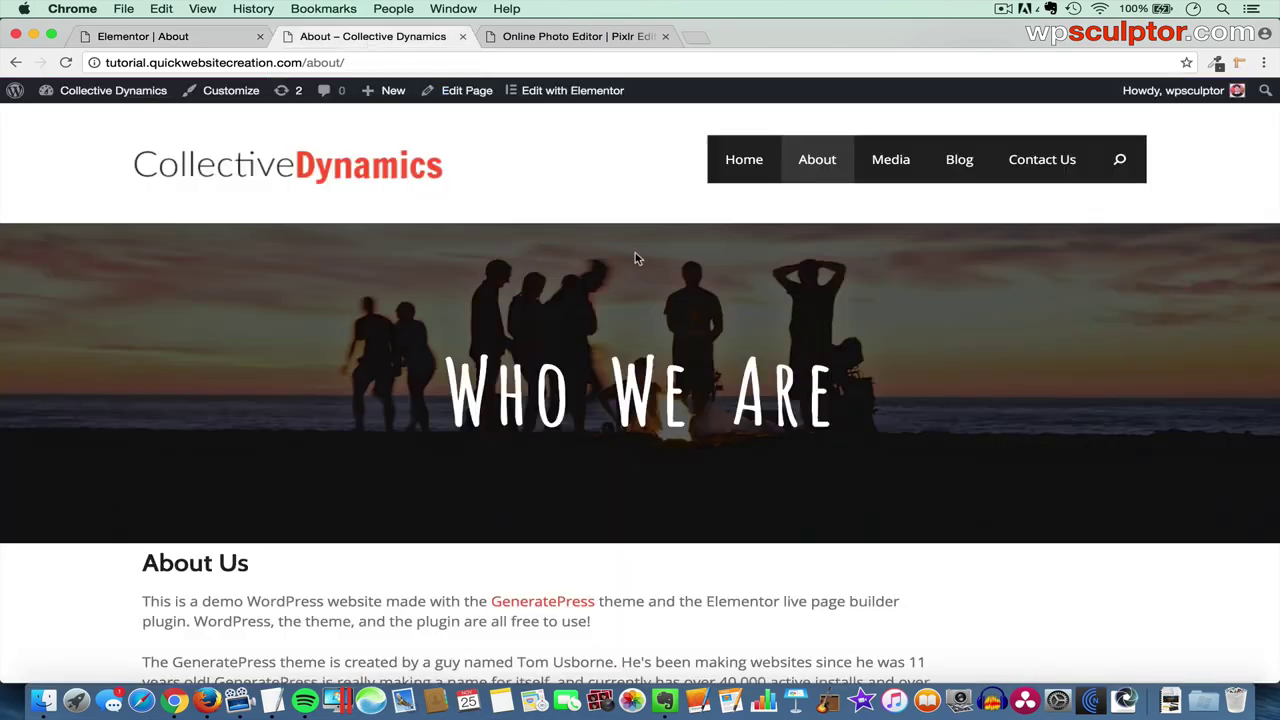
key(super+r)
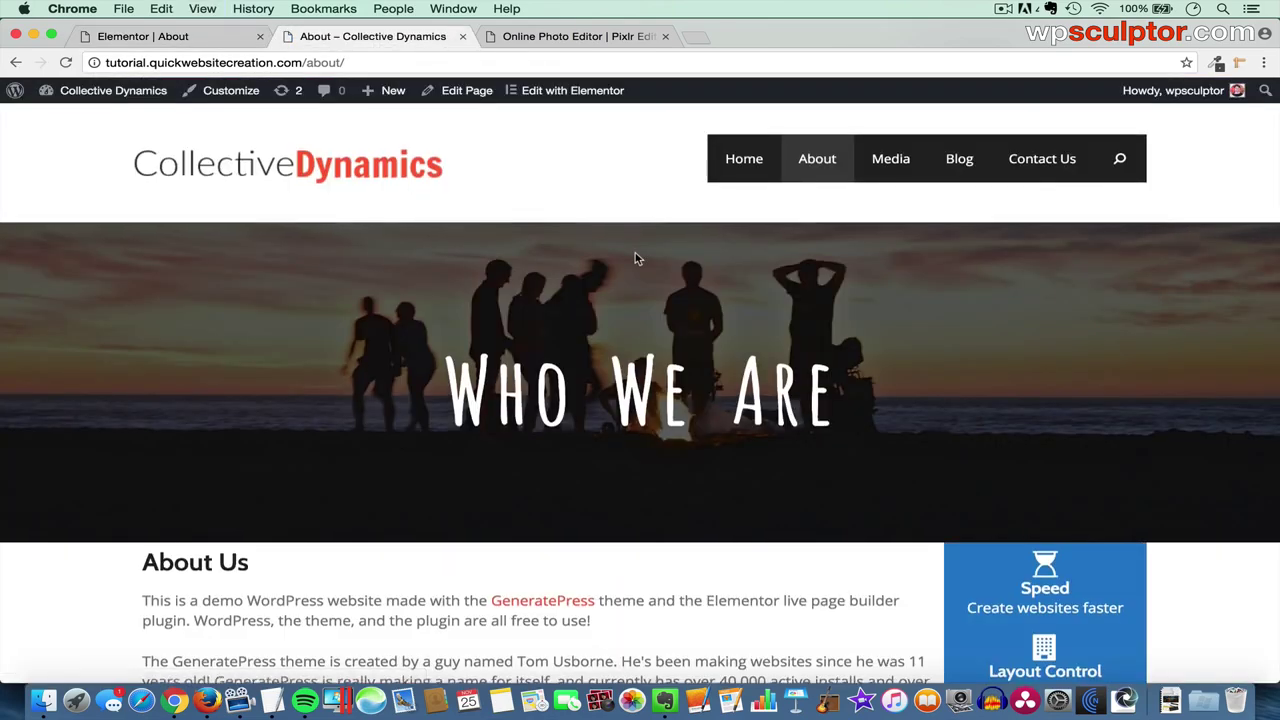
scroll(635, 256, down, 10)
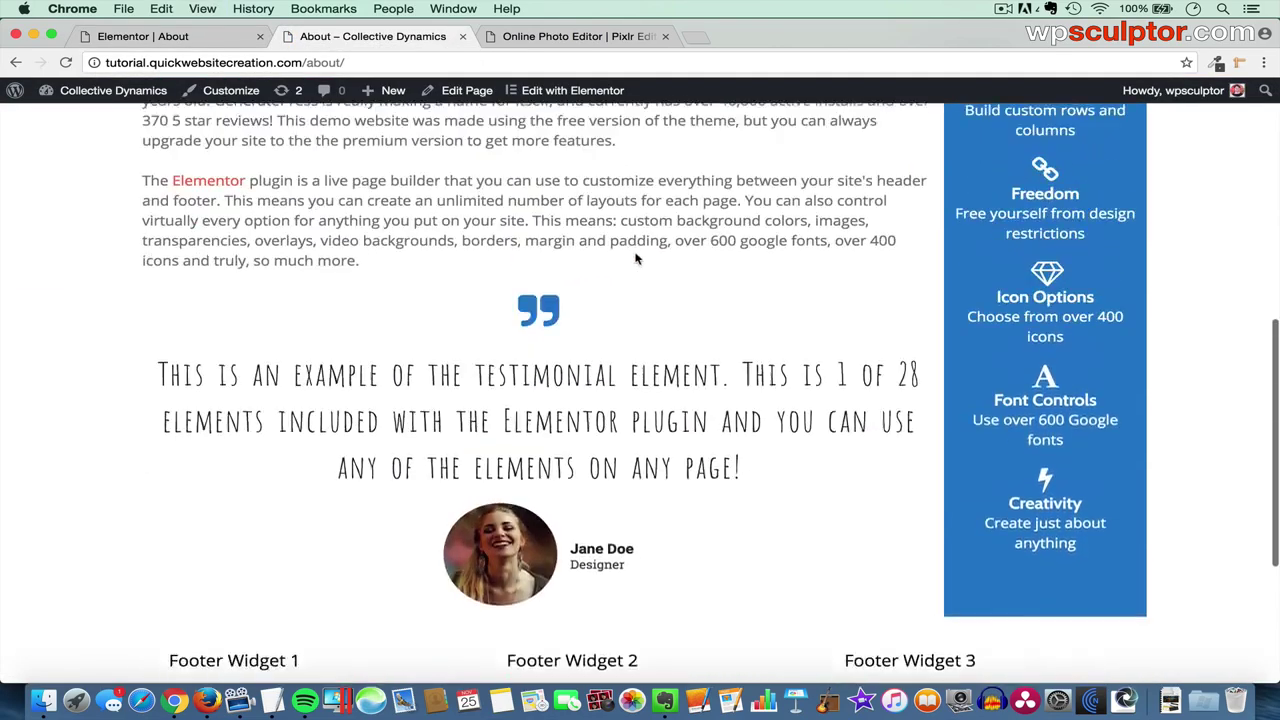
scroll(635, 258, up, 10)
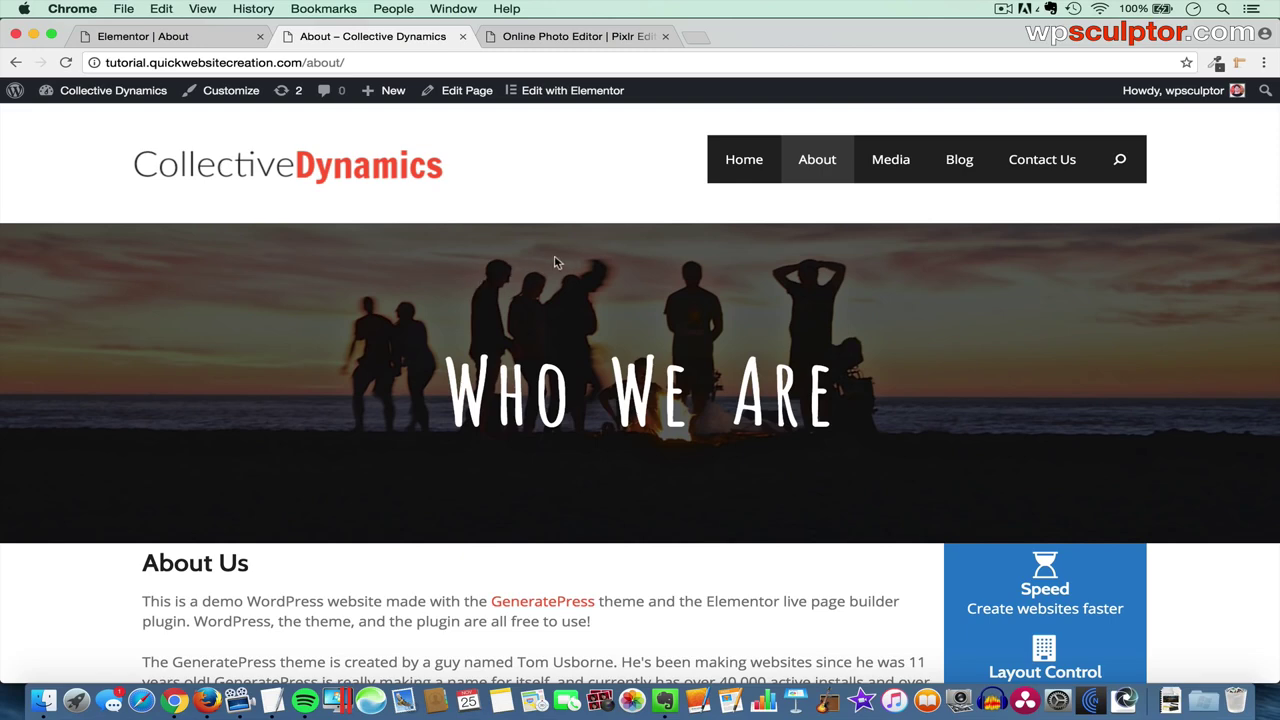
click(741, 166)
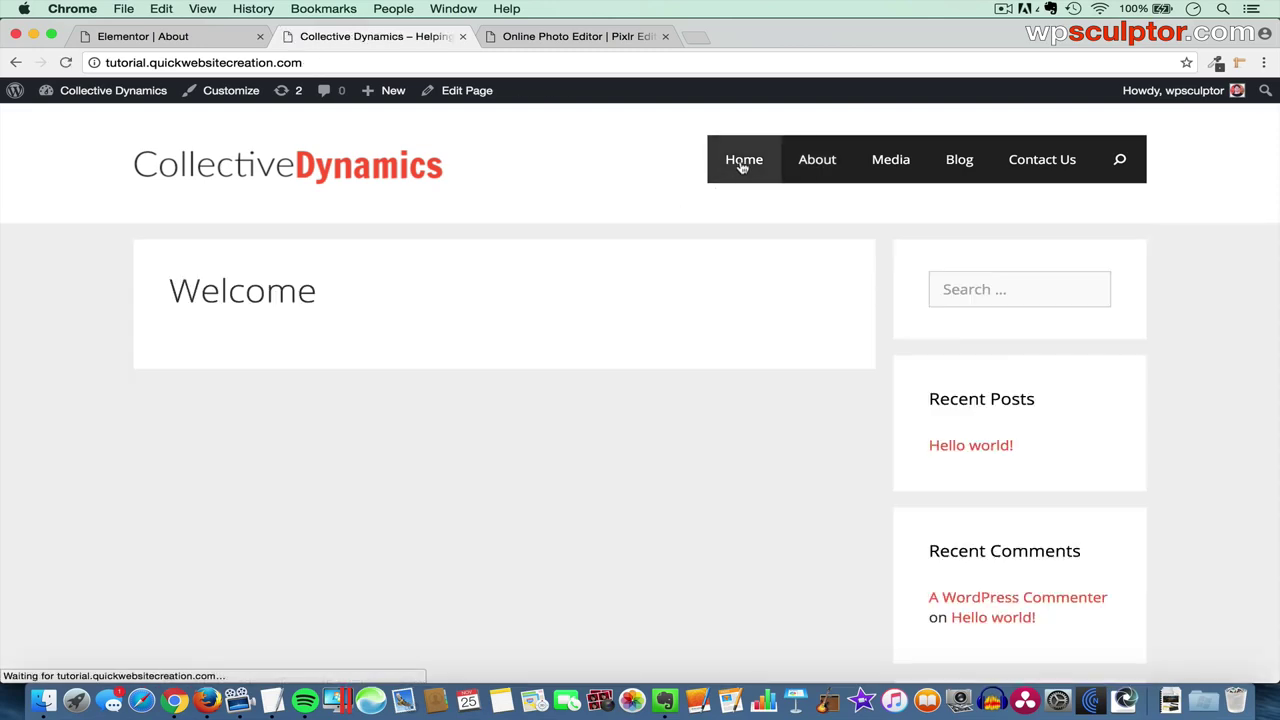
- Leave Elementor and open the Welcome page in the WordPress page editor
click(215, 45)
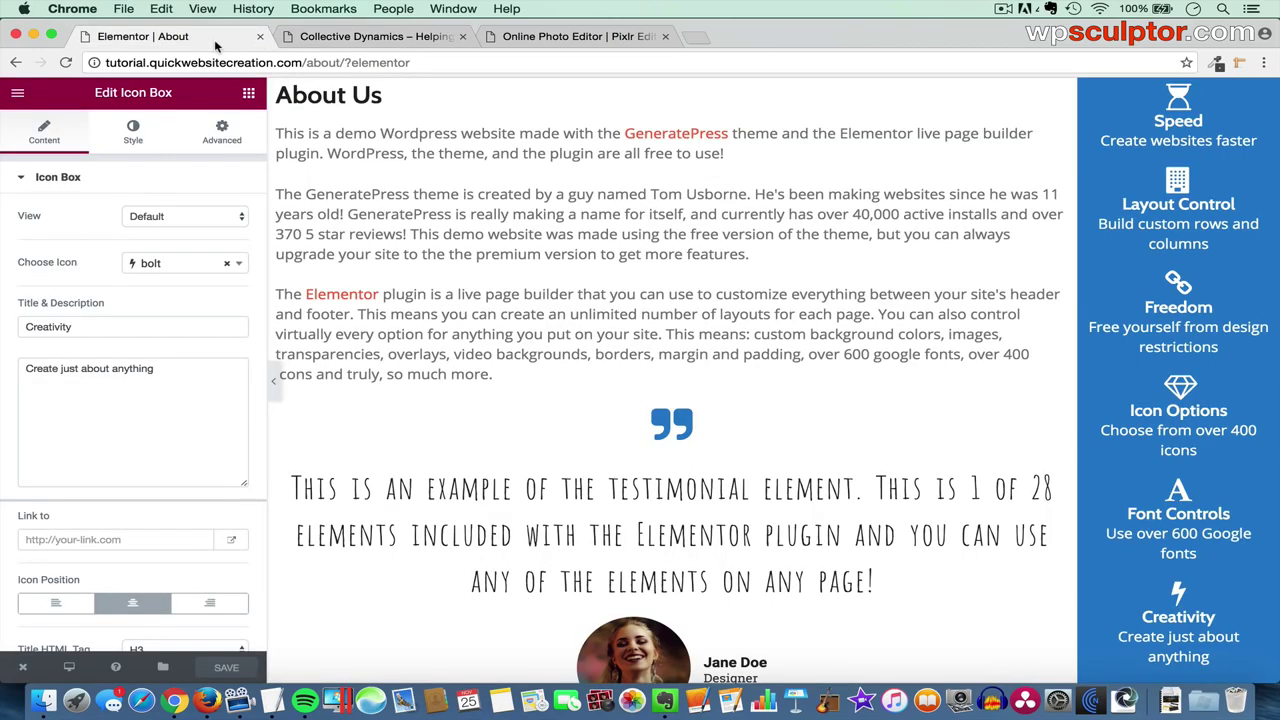
mouse_move(25, 670)
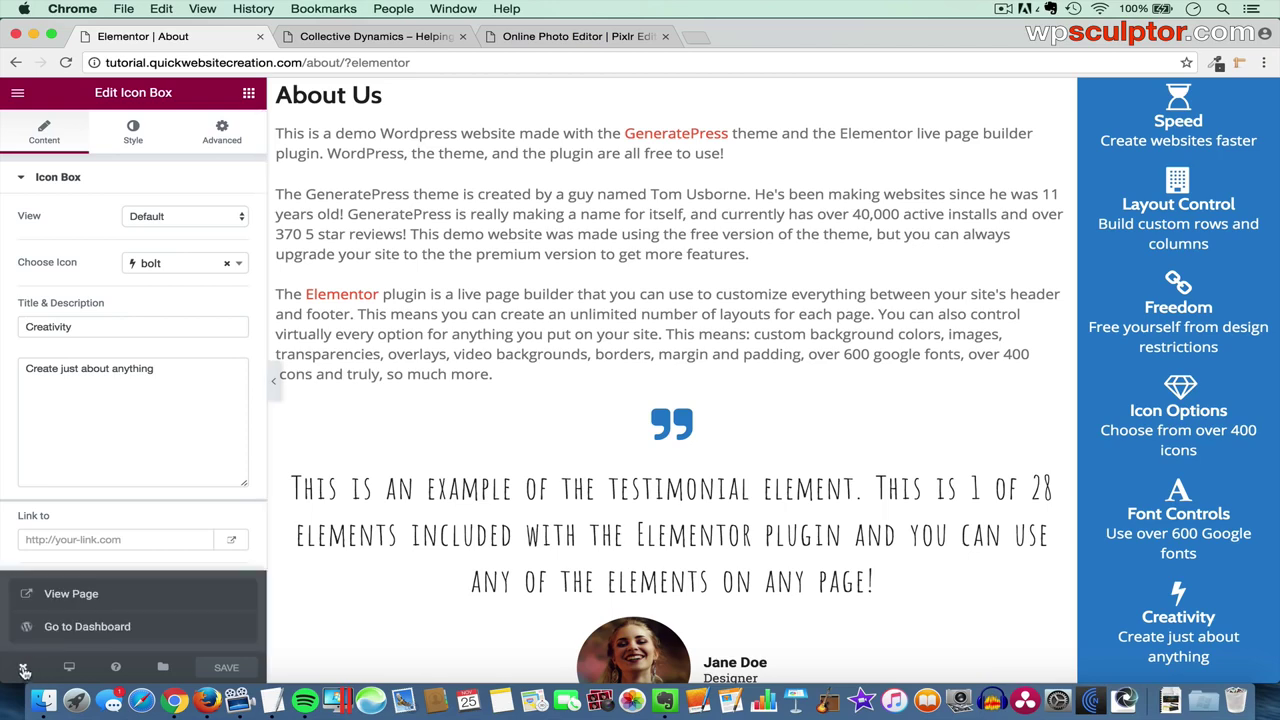
click(90, 629)
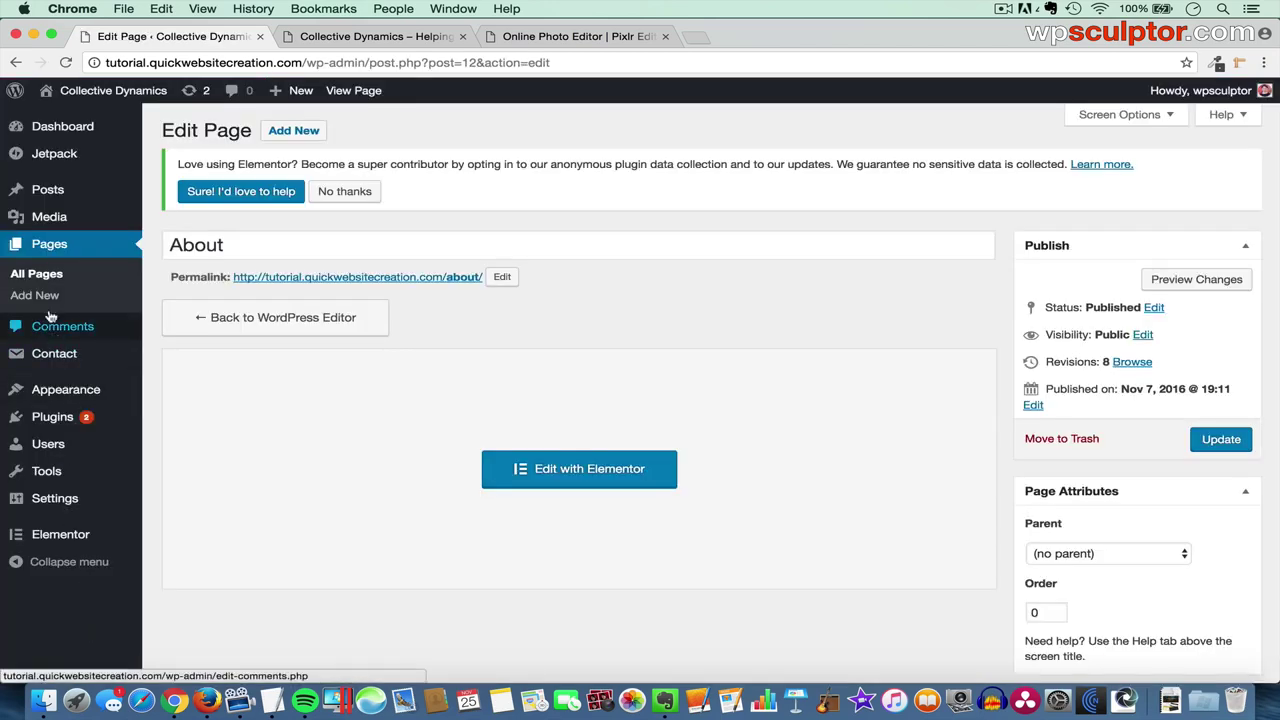
click(47, 275)
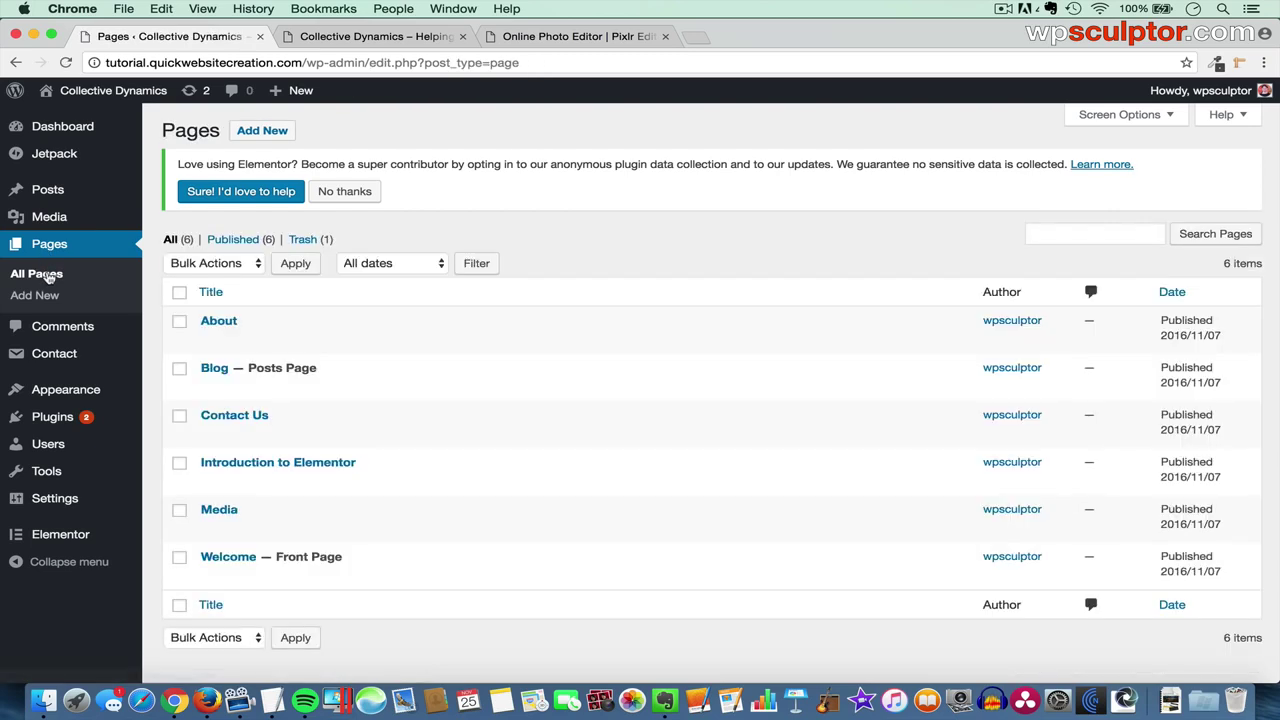
click(248, 558)
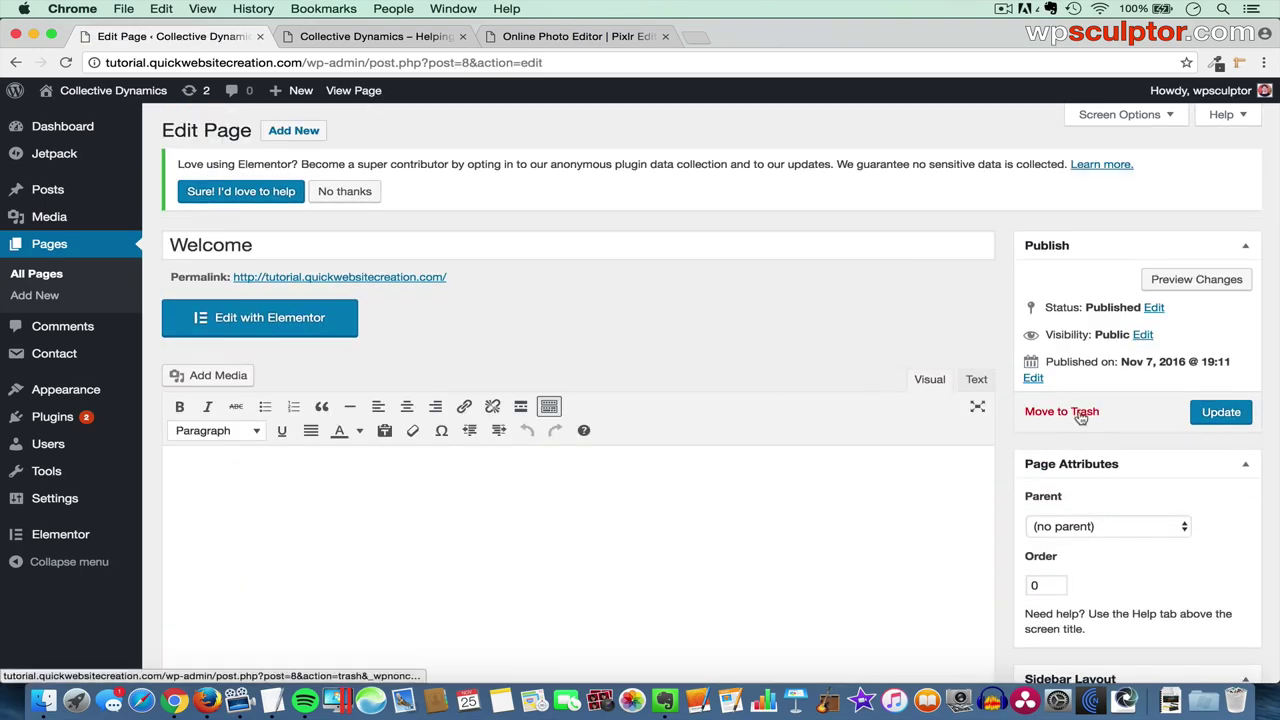
- Choose Content (no sidebars), disable Full Width Content and Content Title, update, and open Elementor
scroll(1013, 445, down, 5)
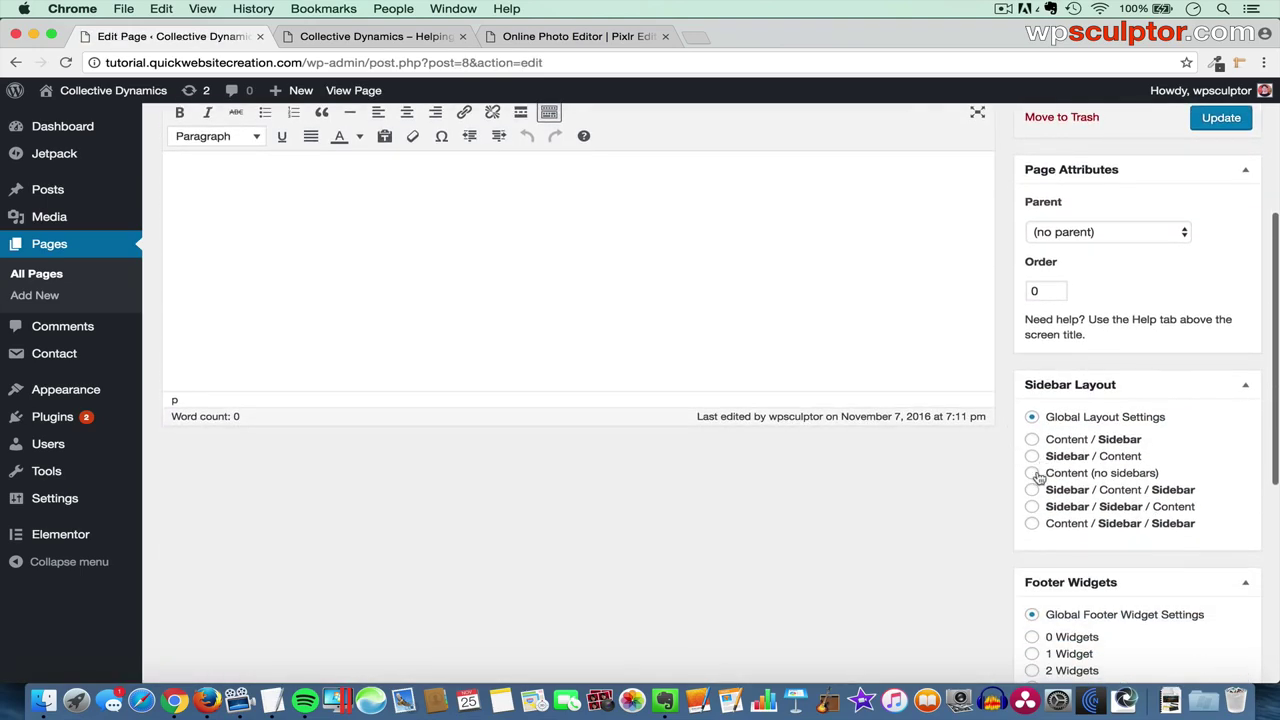
click(1032, 475)
scroll(995, 530, down, 4)
scroll(985, 540, down, 2)
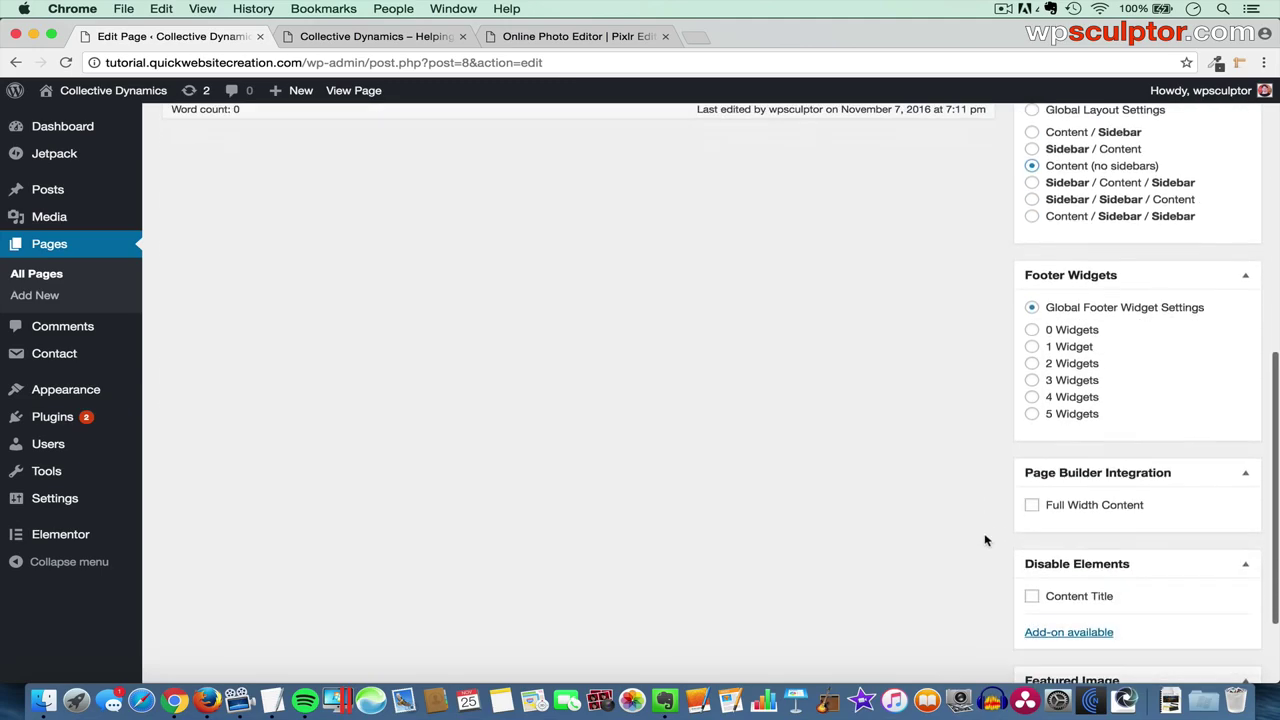
click(1032, 505)
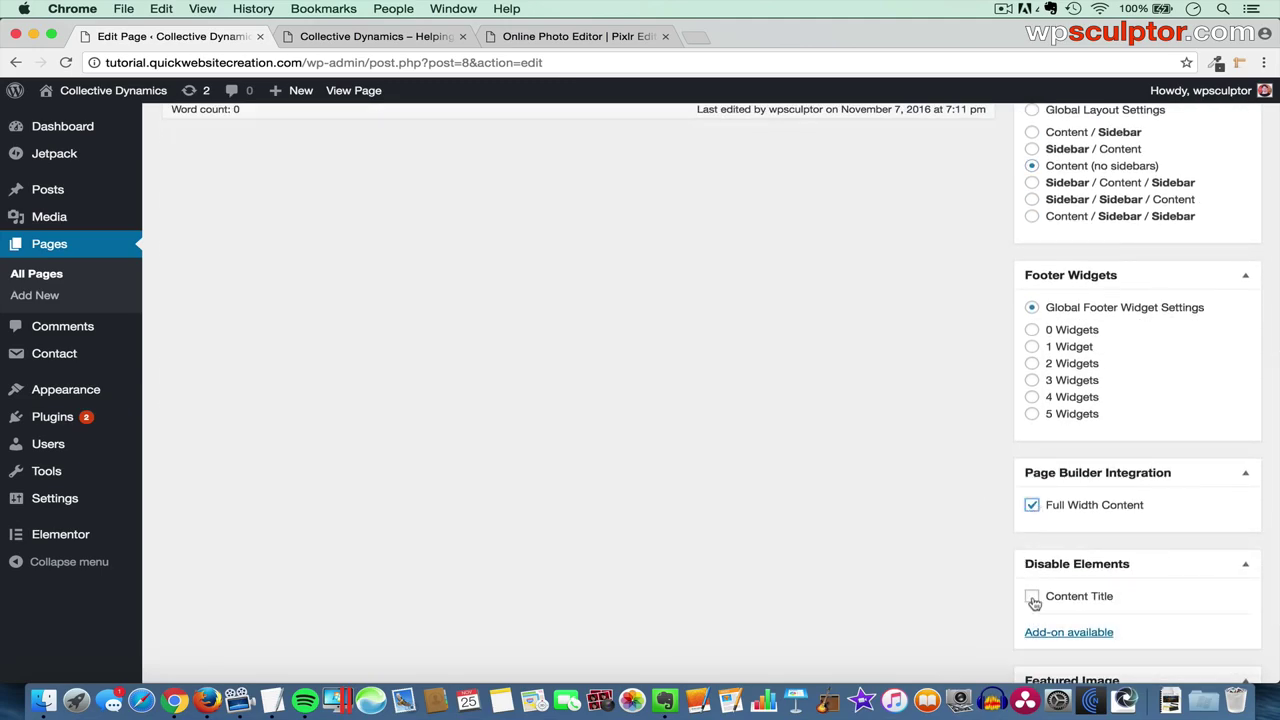
click(1032, 597)
scroll(988, 425, up, 1)
scroll(988, 425, up, 10)
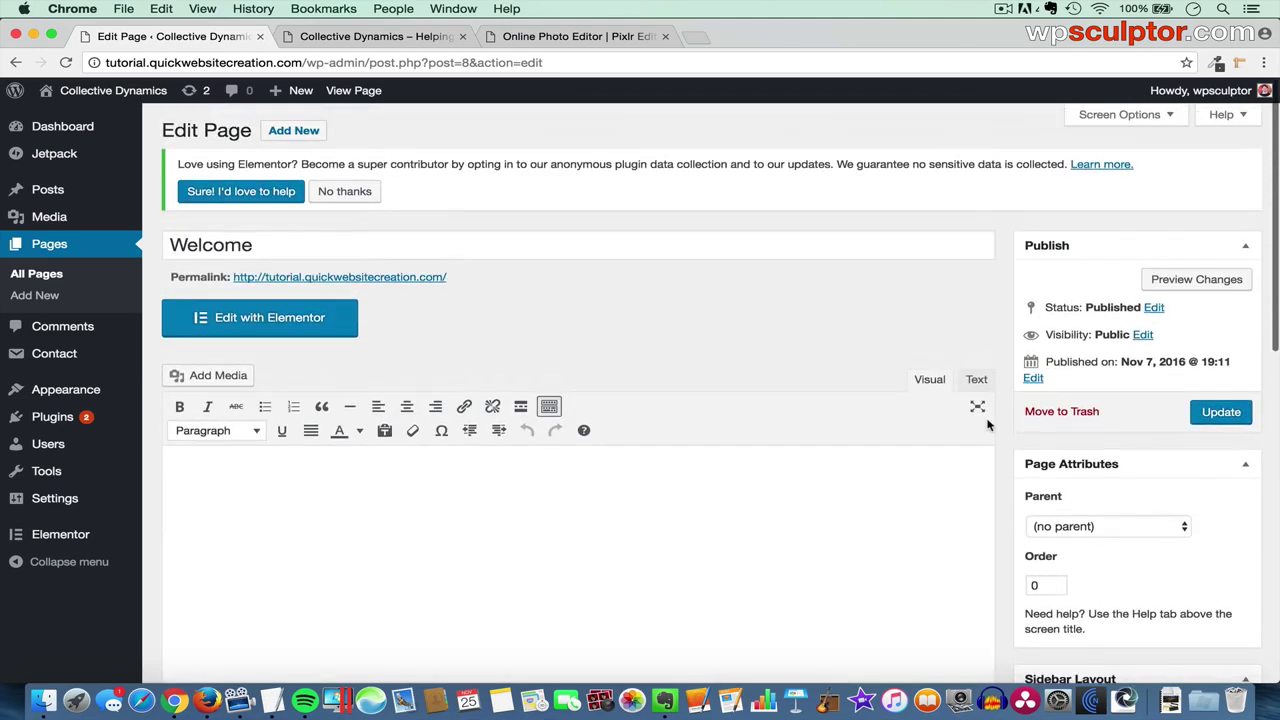
click(1220, 413)
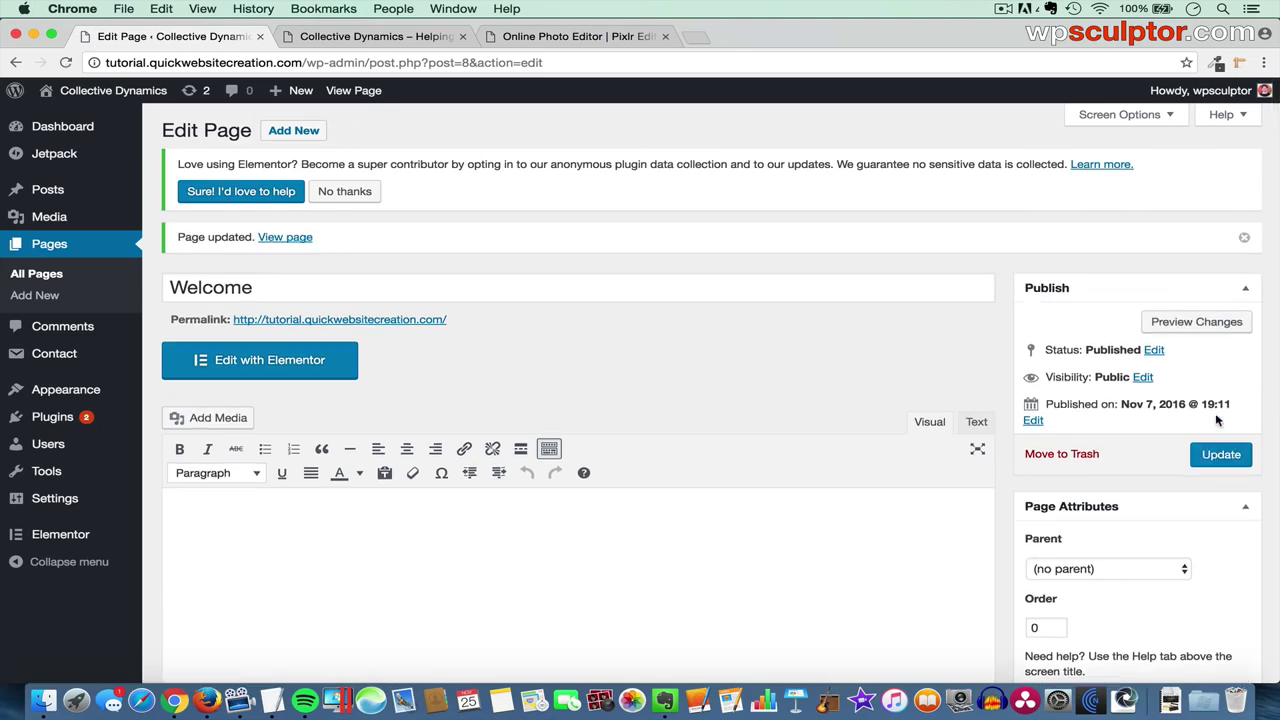
click(314, 363)
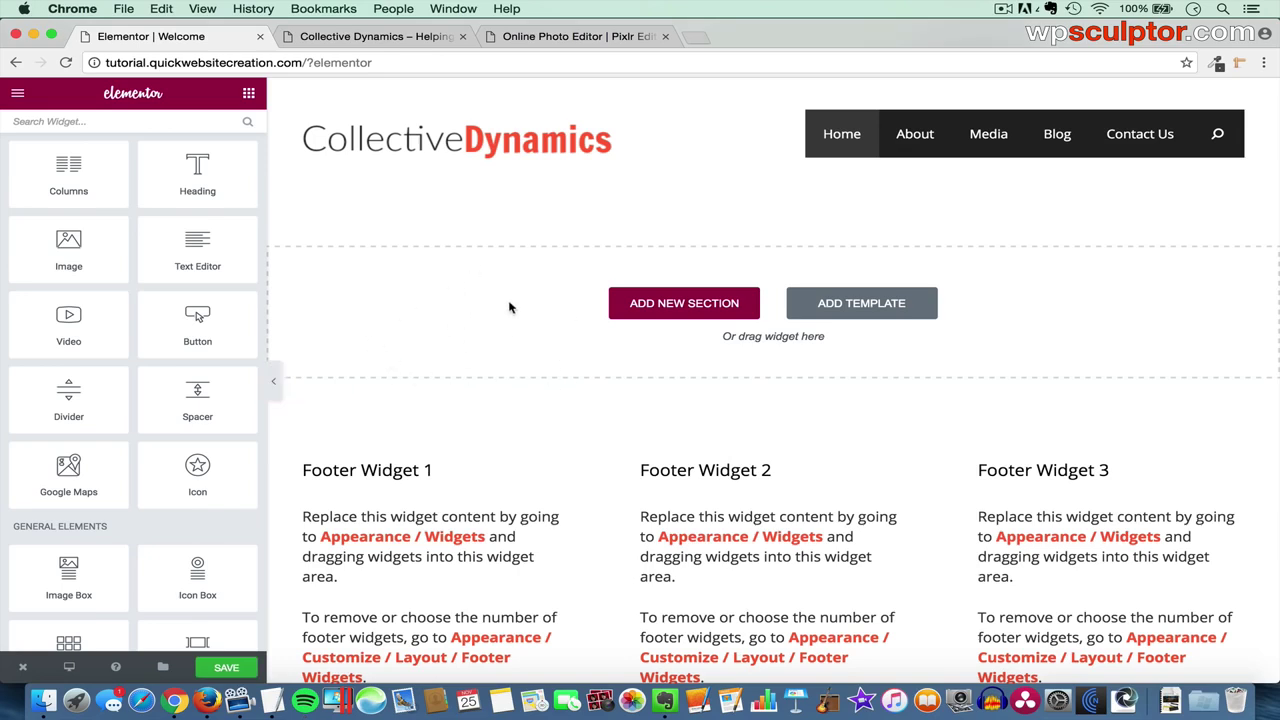
- Add an empty single-column section at the top of the Welcome page
click(688, 304)
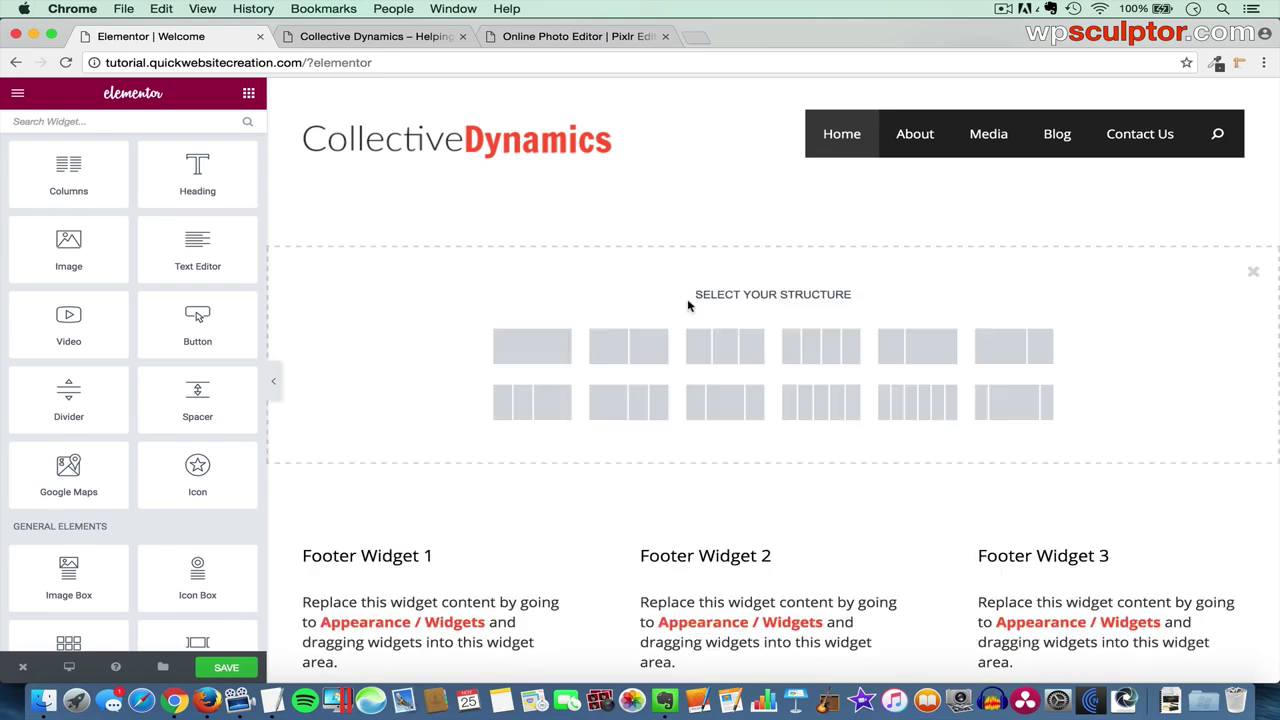
click(519, 351)
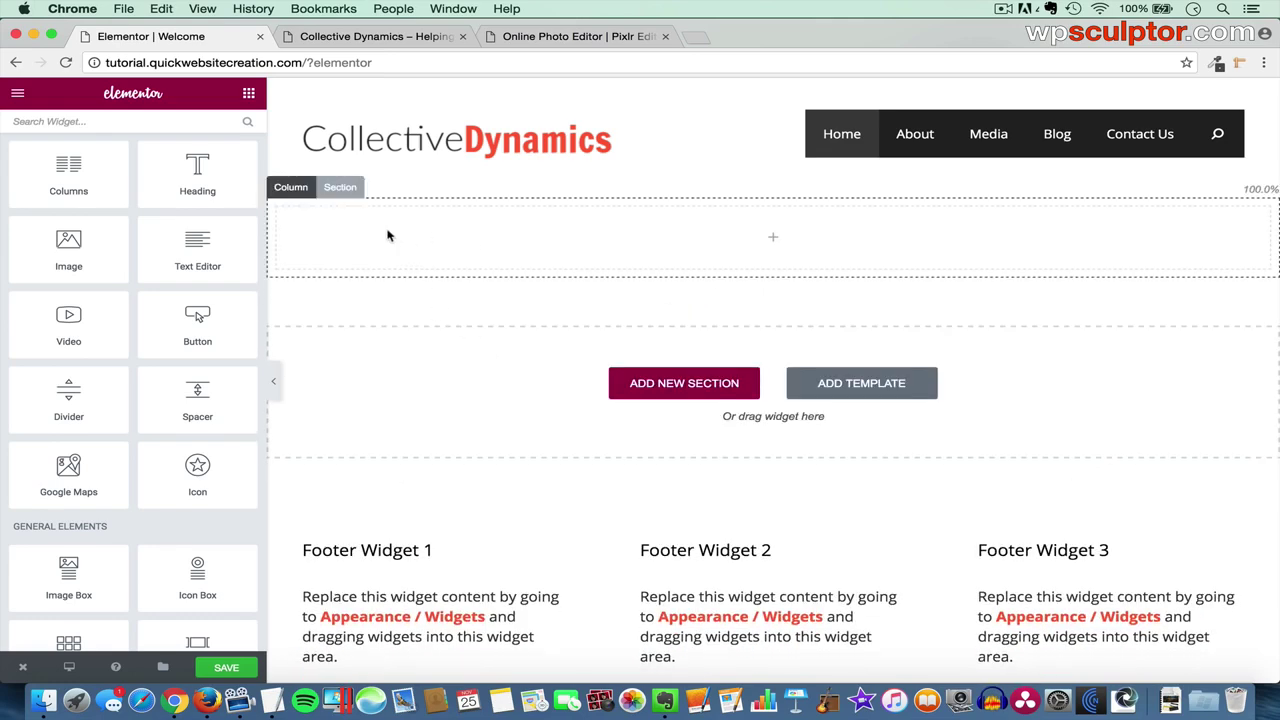
- Upload Climber BG.jpg and insert it as the section's Classic background image
click(345, 190)
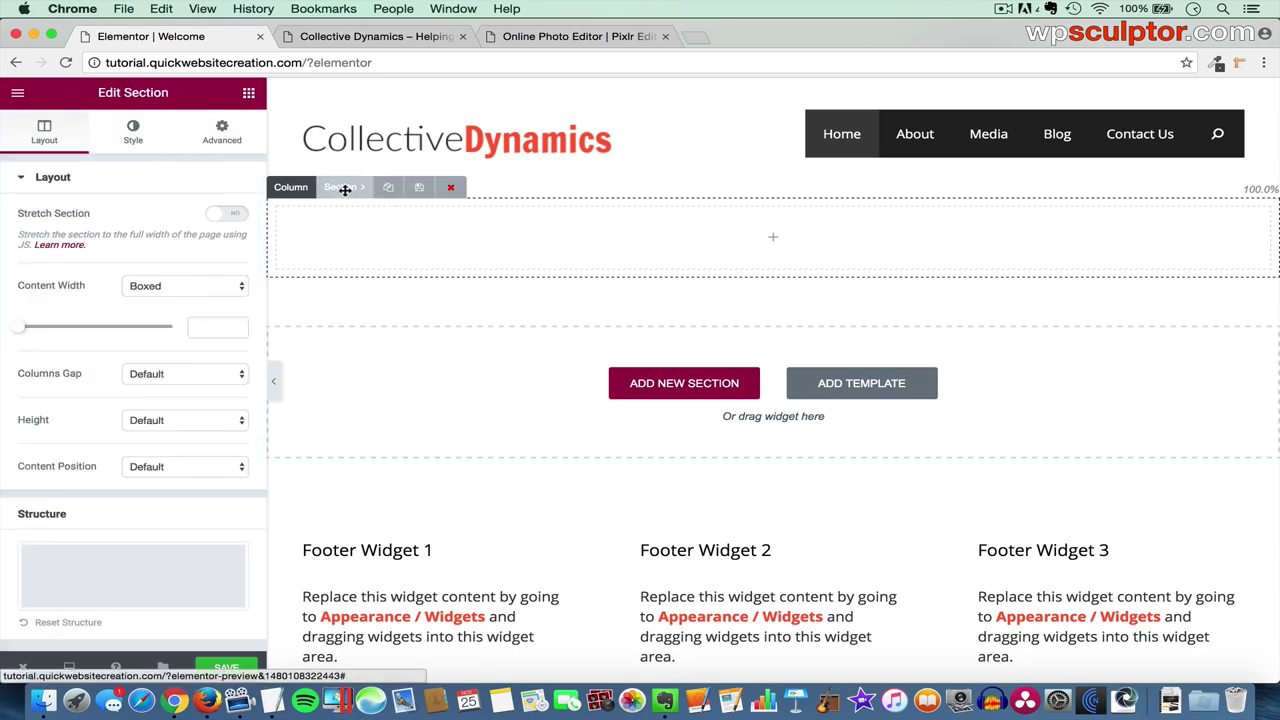
click(134, 140)
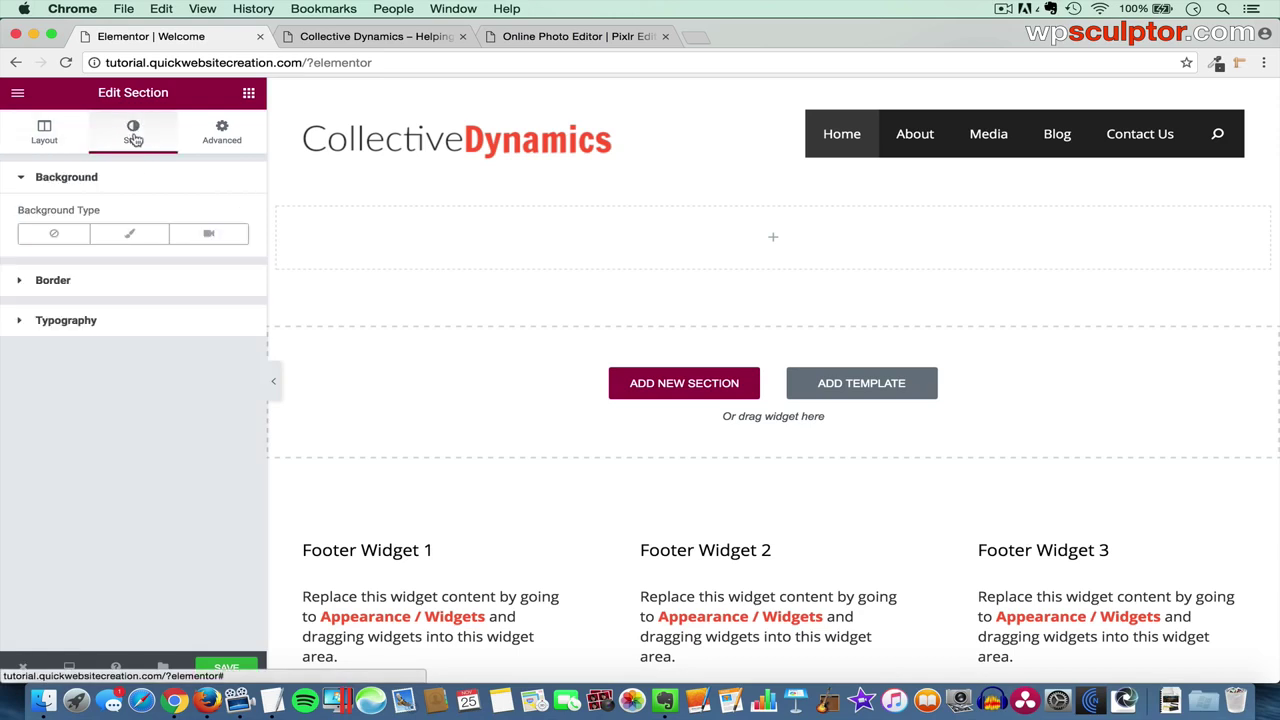
click(143, 237)
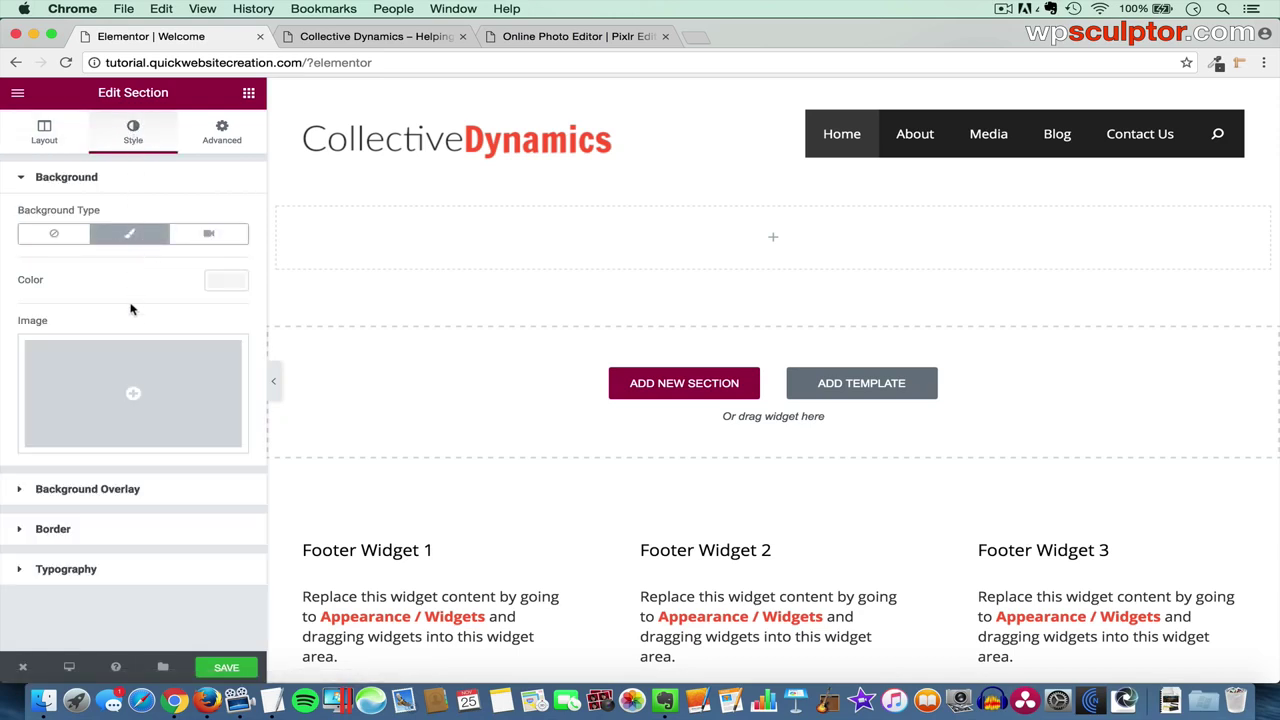
click(97, 386)
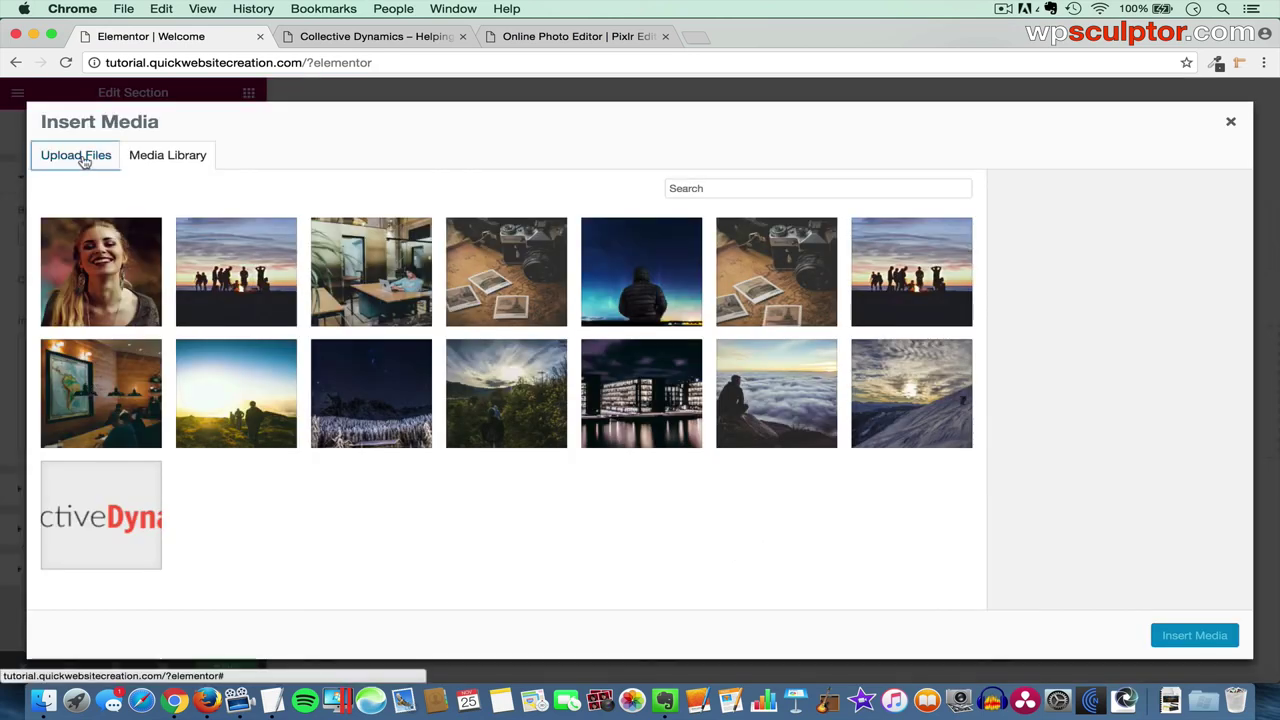
click(88, 158)
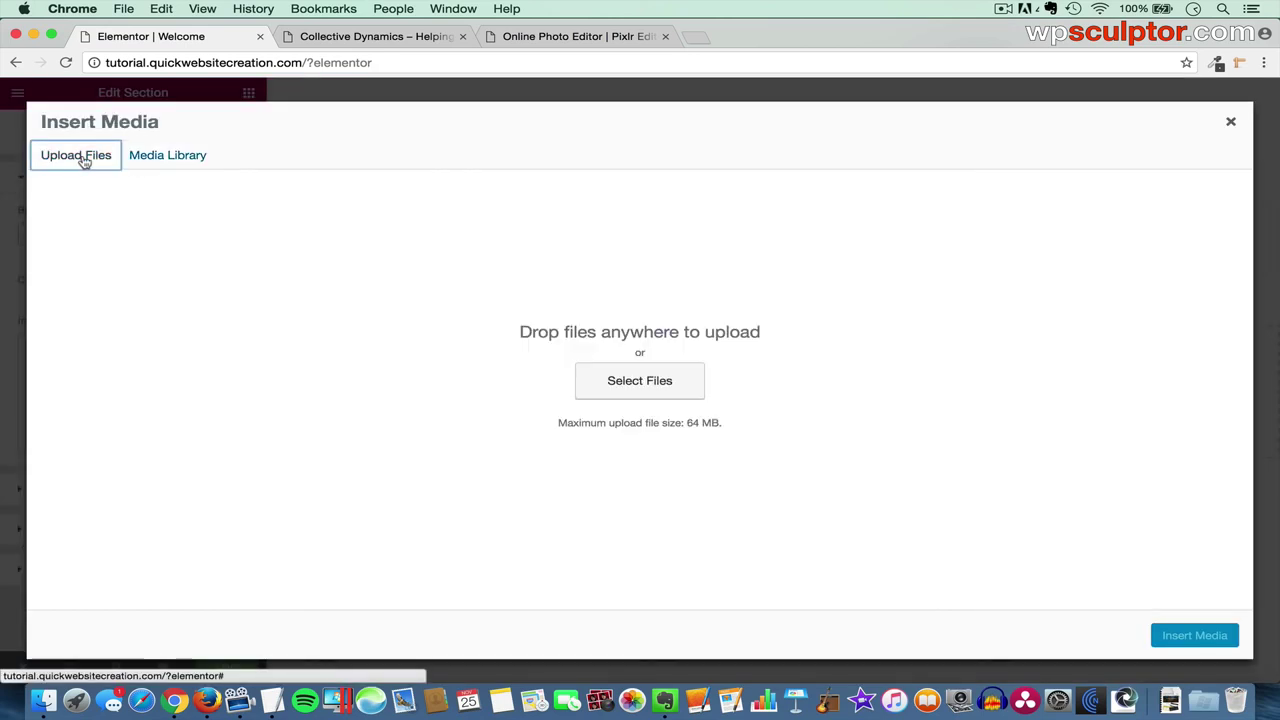
click(649, 388)
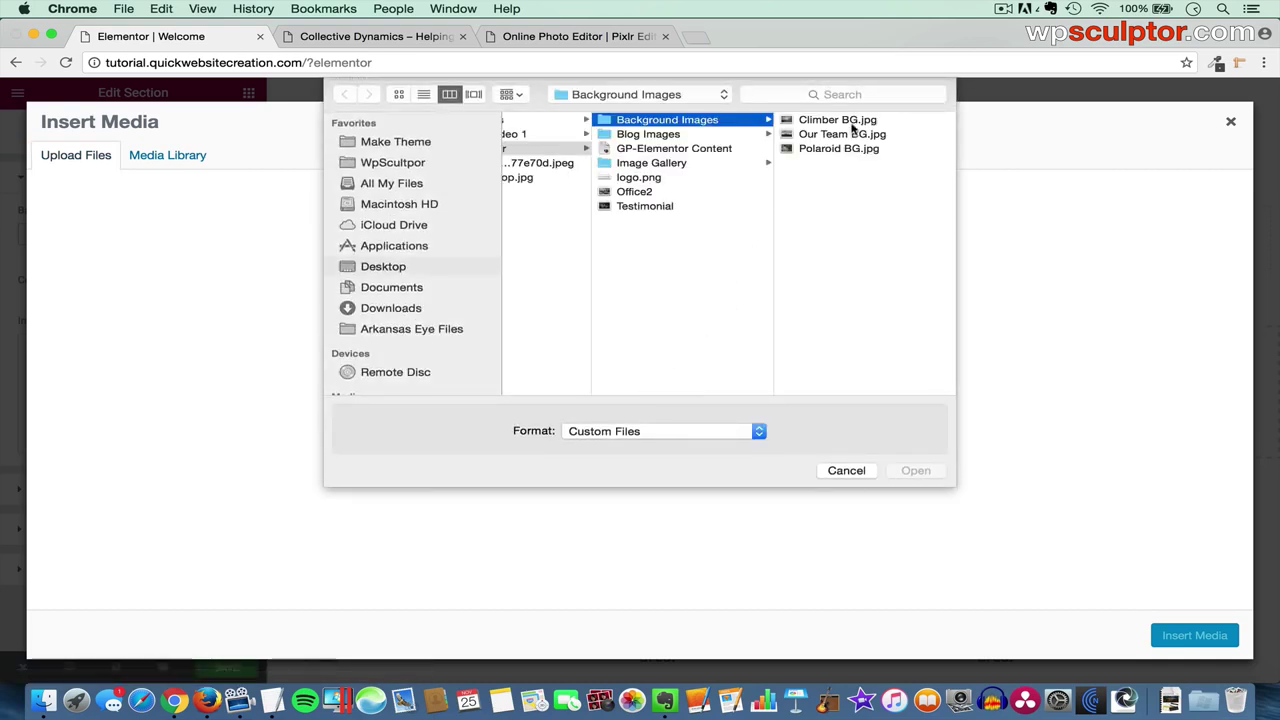
click(840, 120)
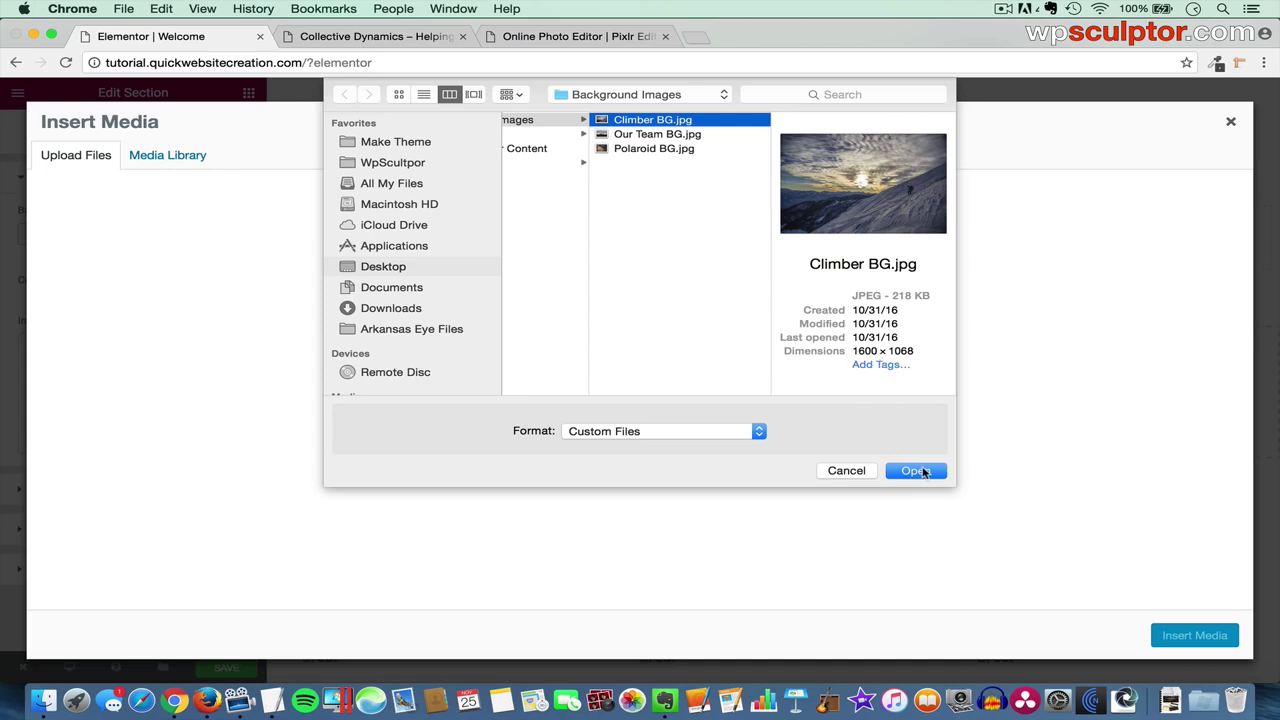
click(915, 470)
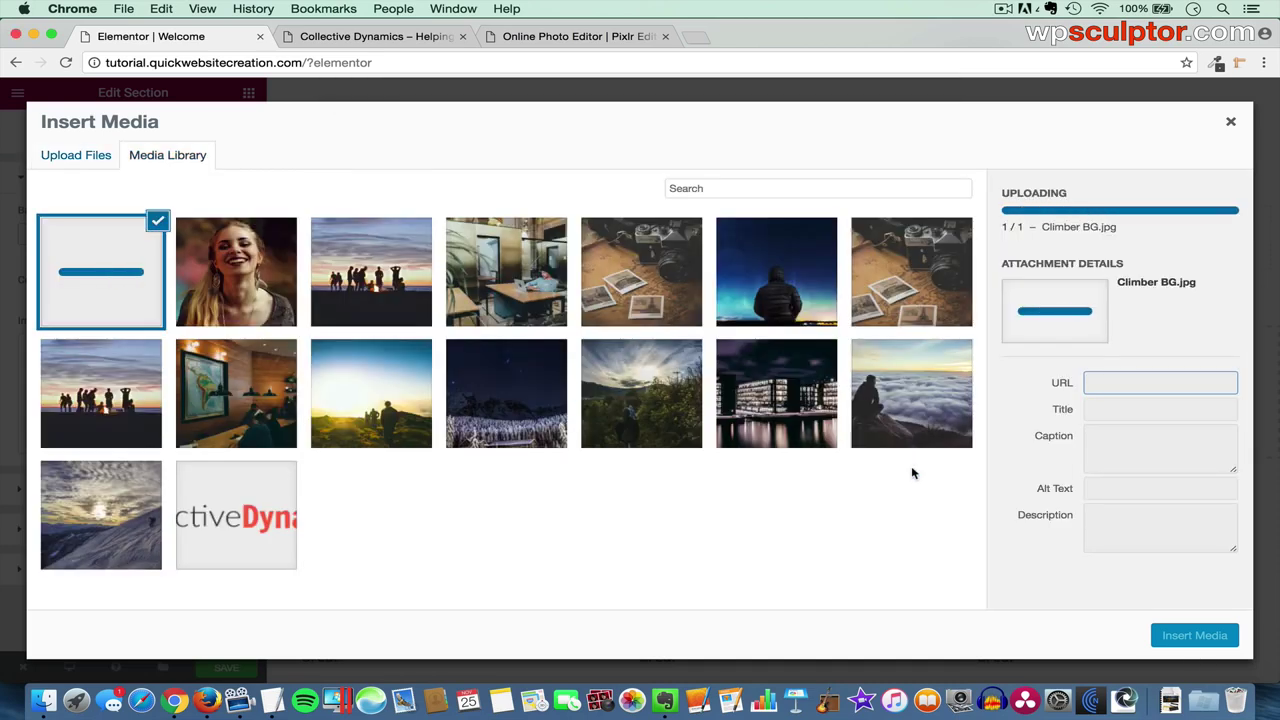
click(1186, 636)
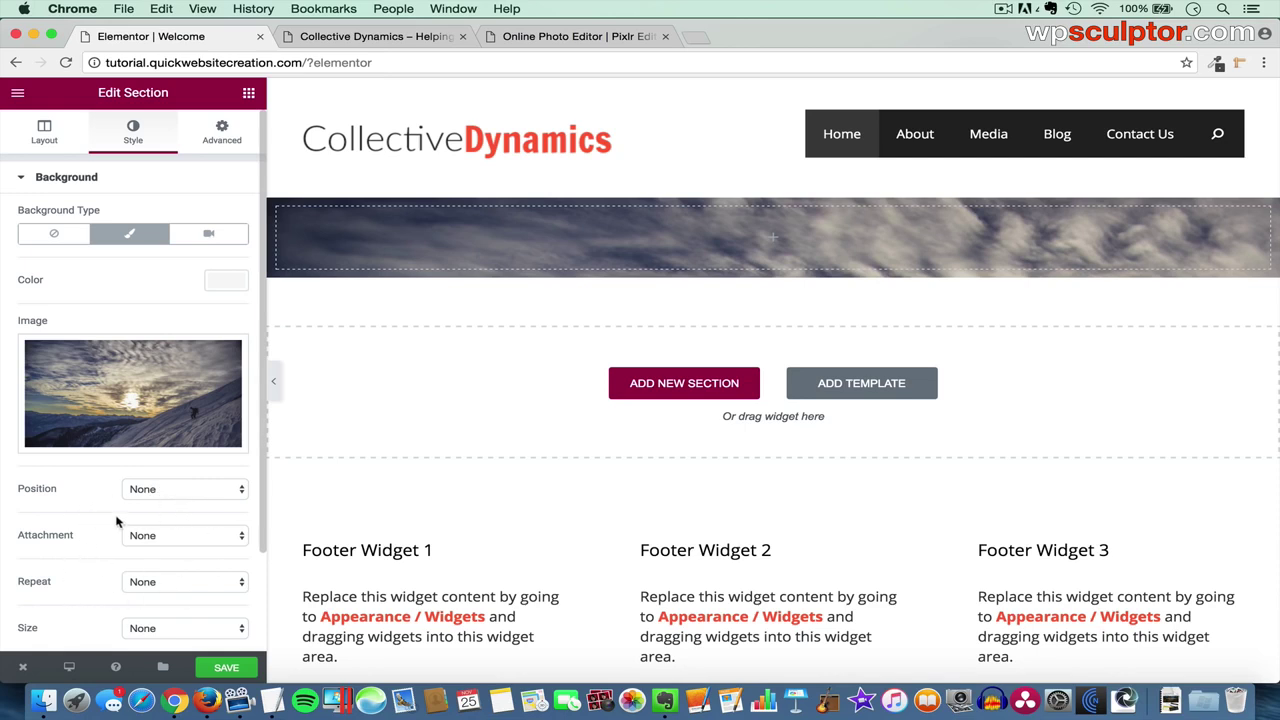
- Set the section's Height to Fit To Screen
click(46, 135)
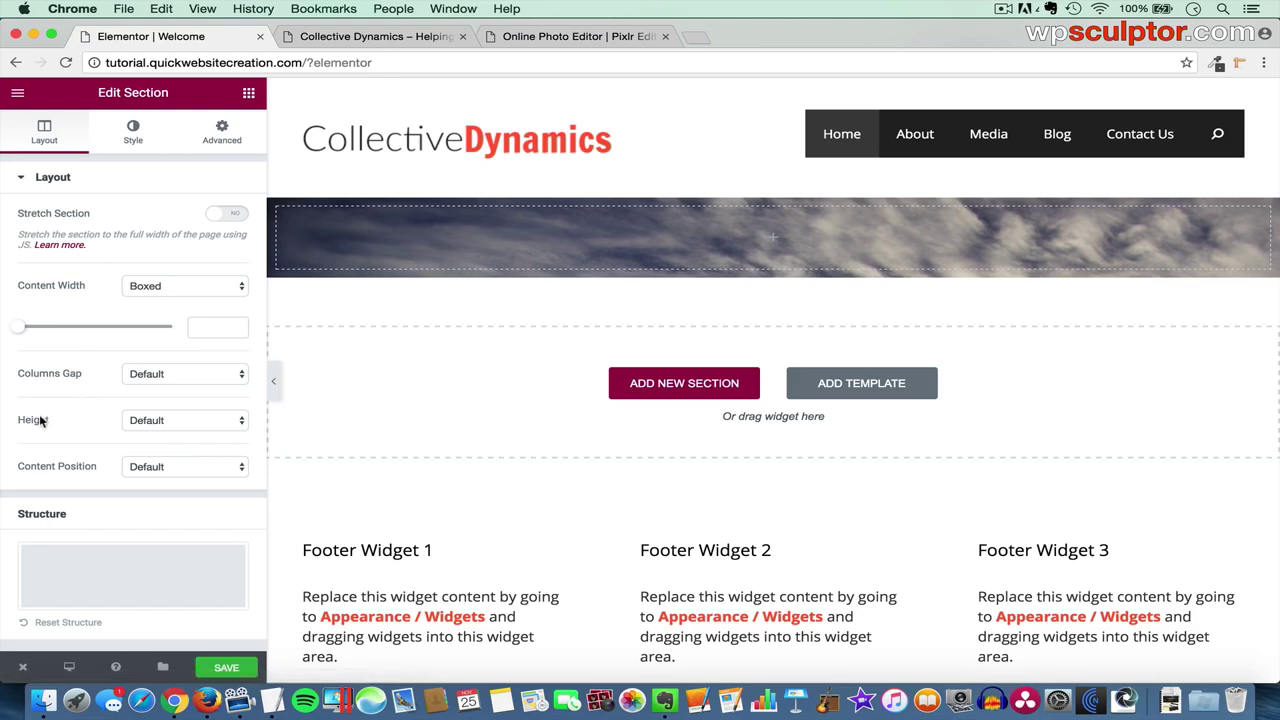
click(166, 421)
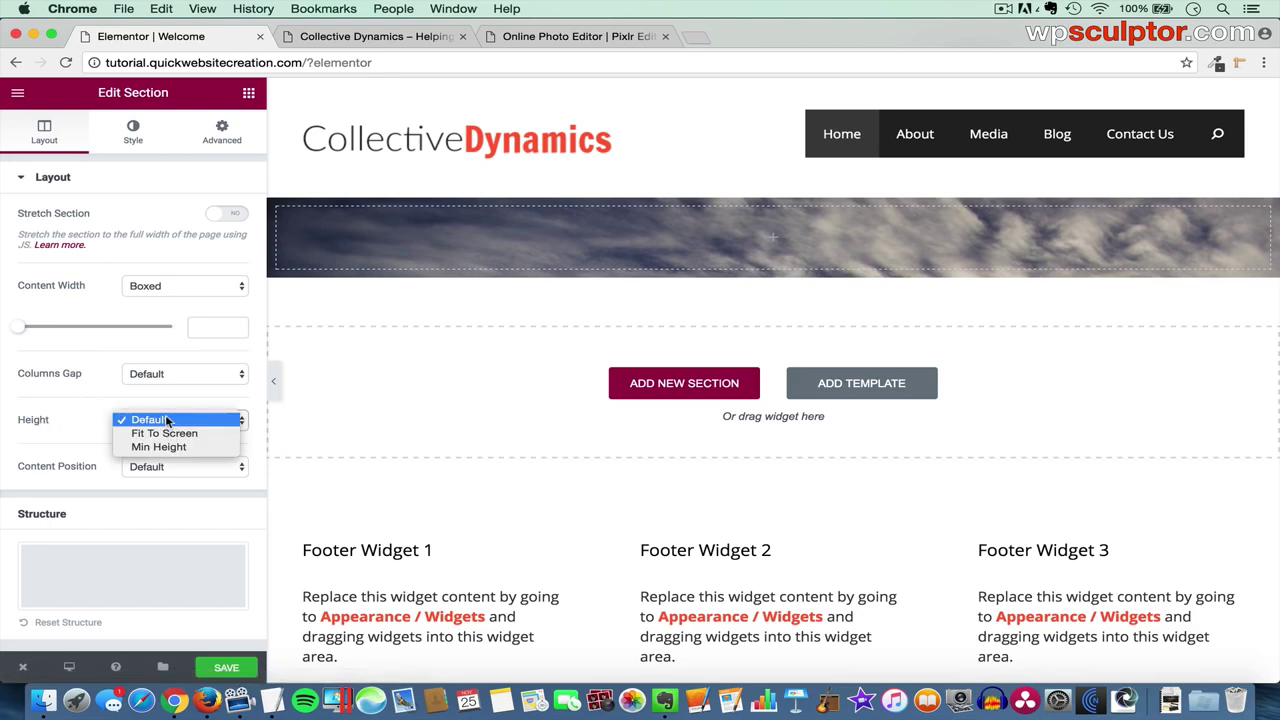
click(188, 437)
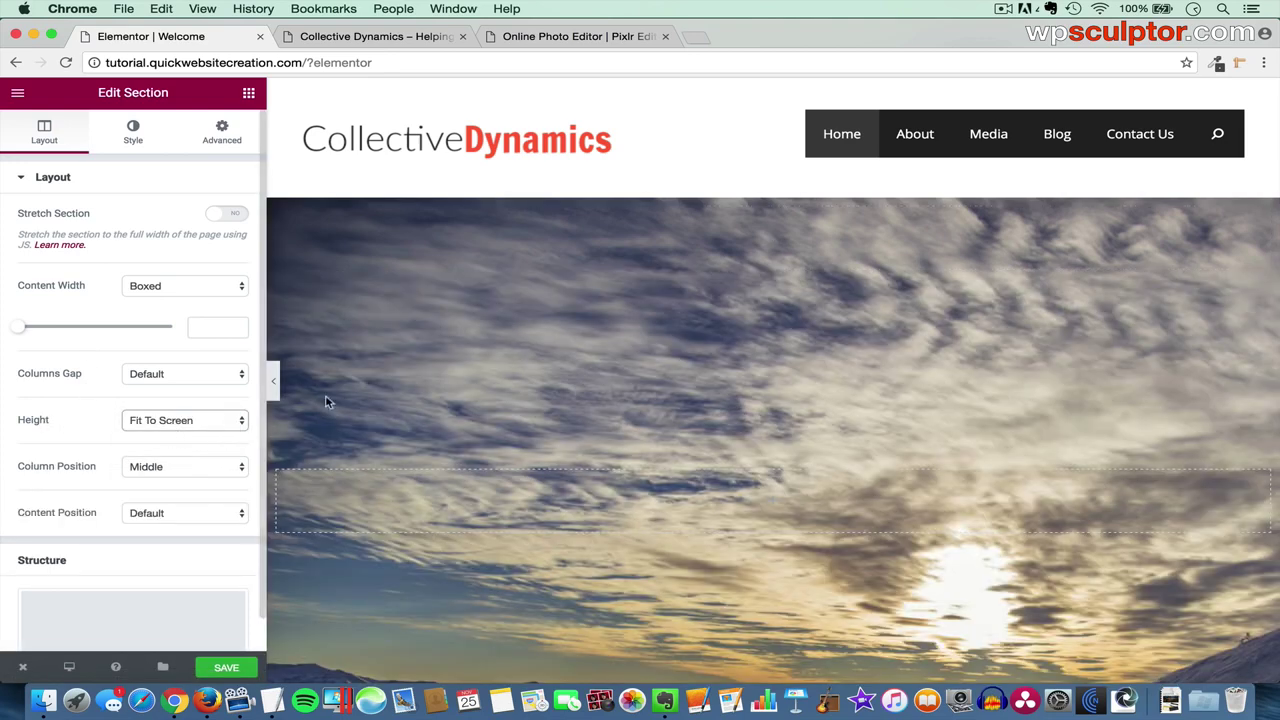
scroll(526, 422, down, 3)
scroll(526, 423, down, 1)
scroll(526, 423, up, 1)
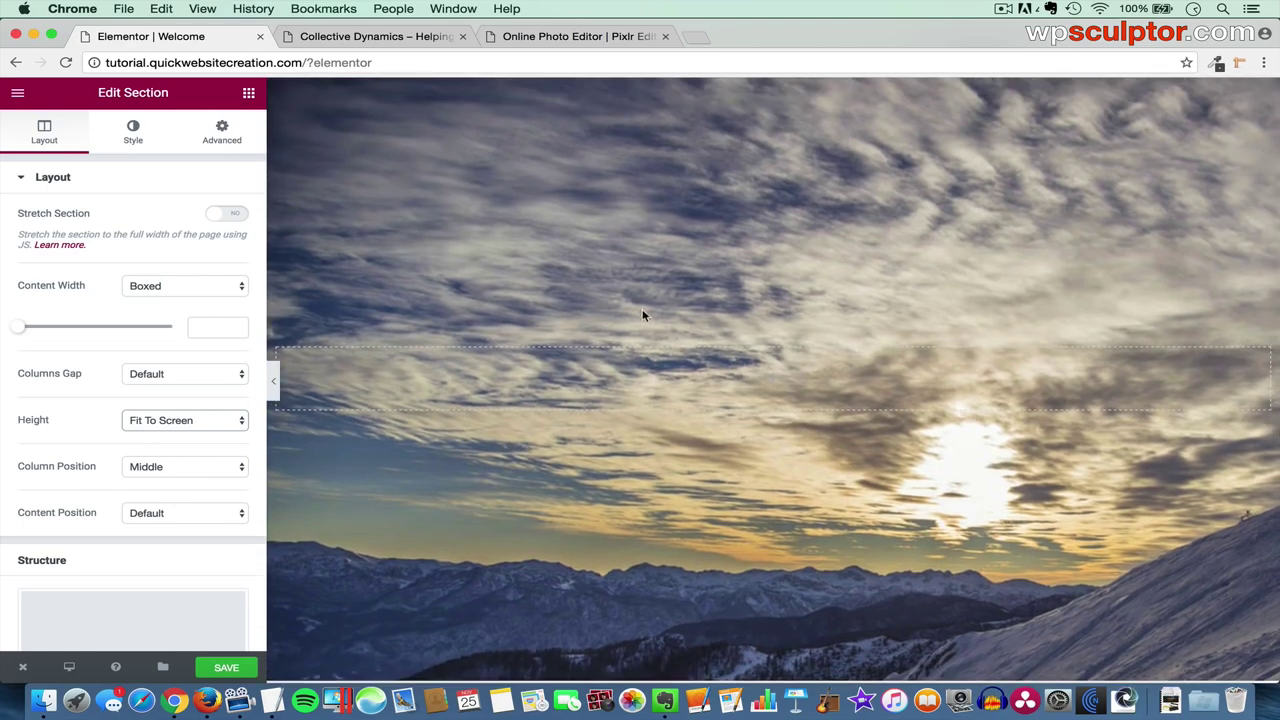
- Set the background image Size to Cover and Position to Bottom Center
click(134, 143)
scroll(130, 516, down, 2)
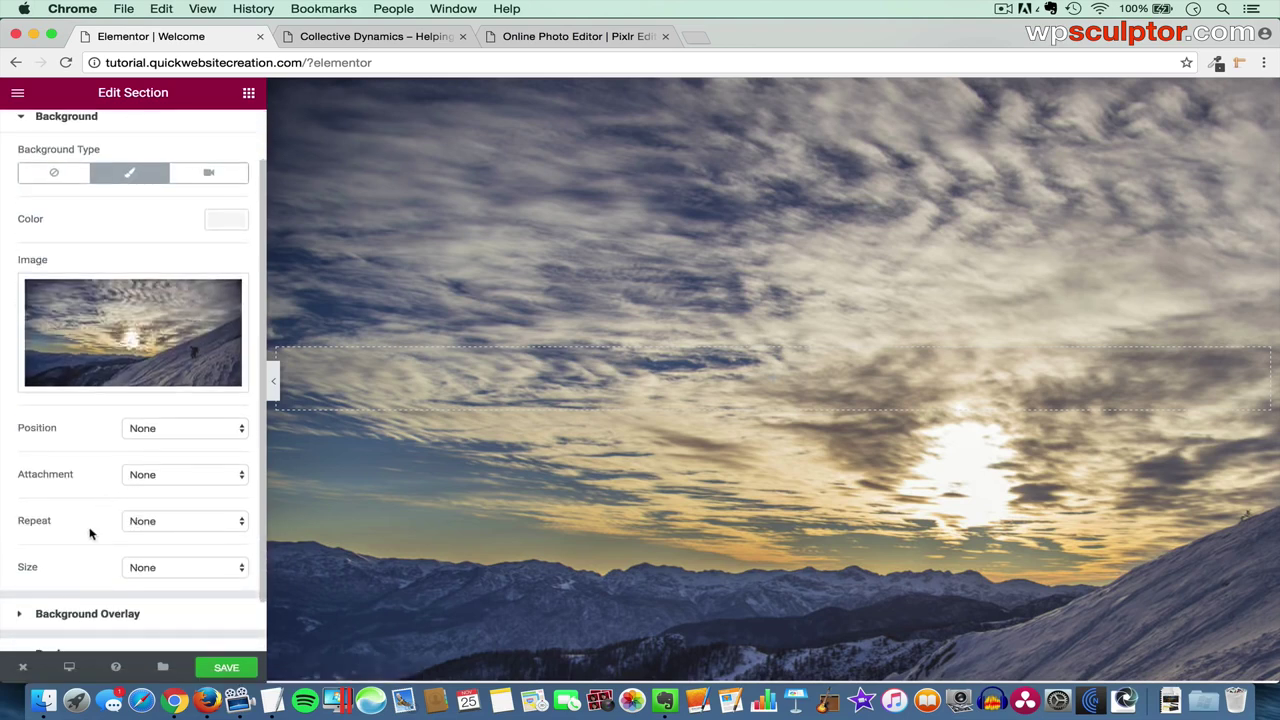
click(168, 567)
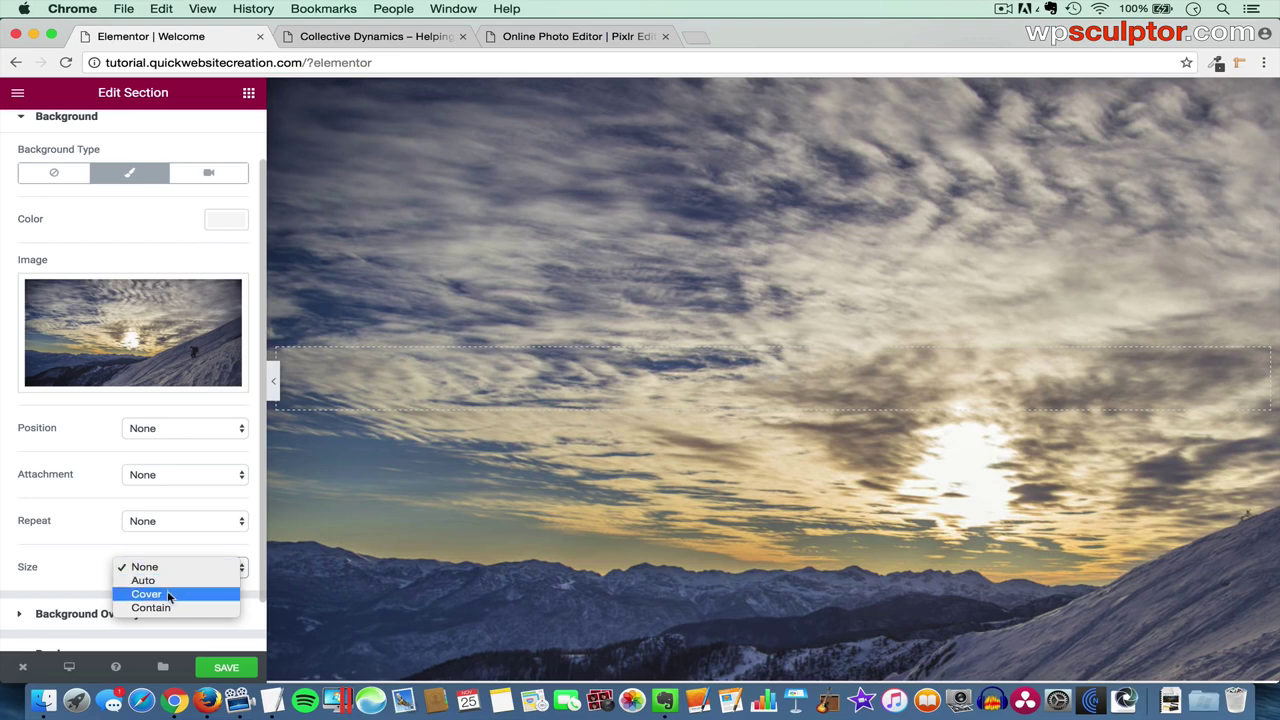
click(168, 594)
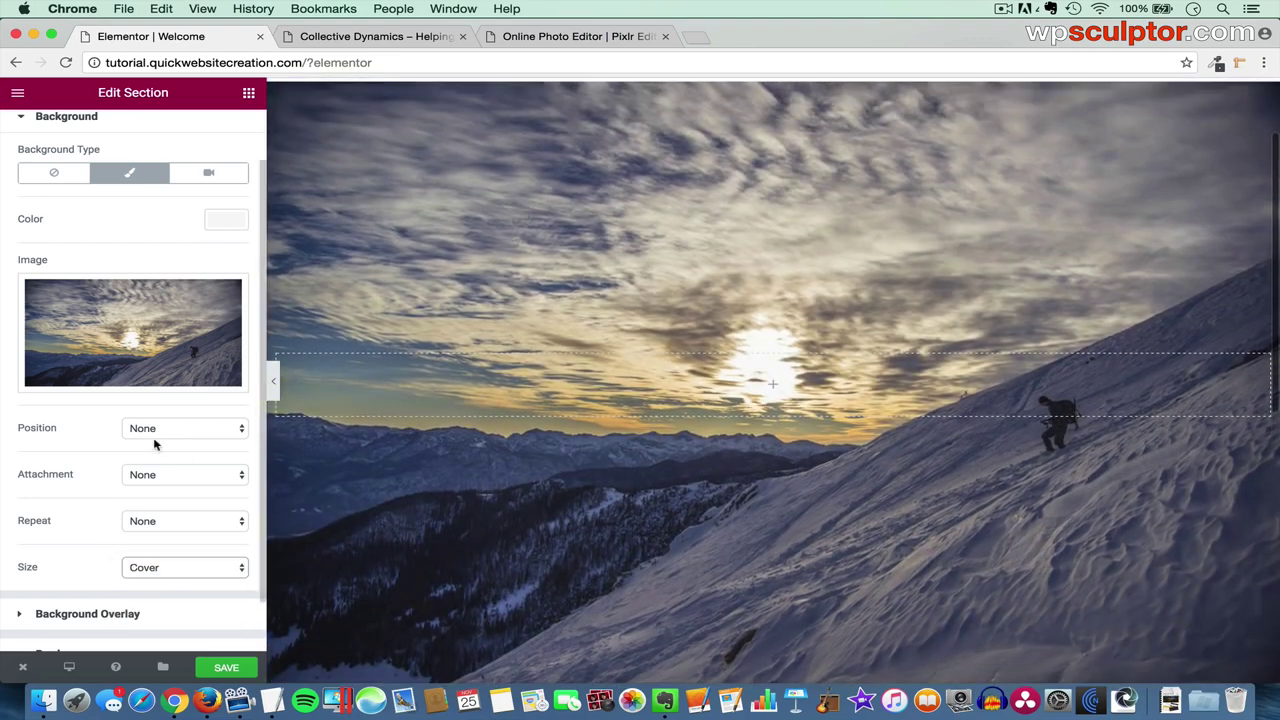
click(197, 427)
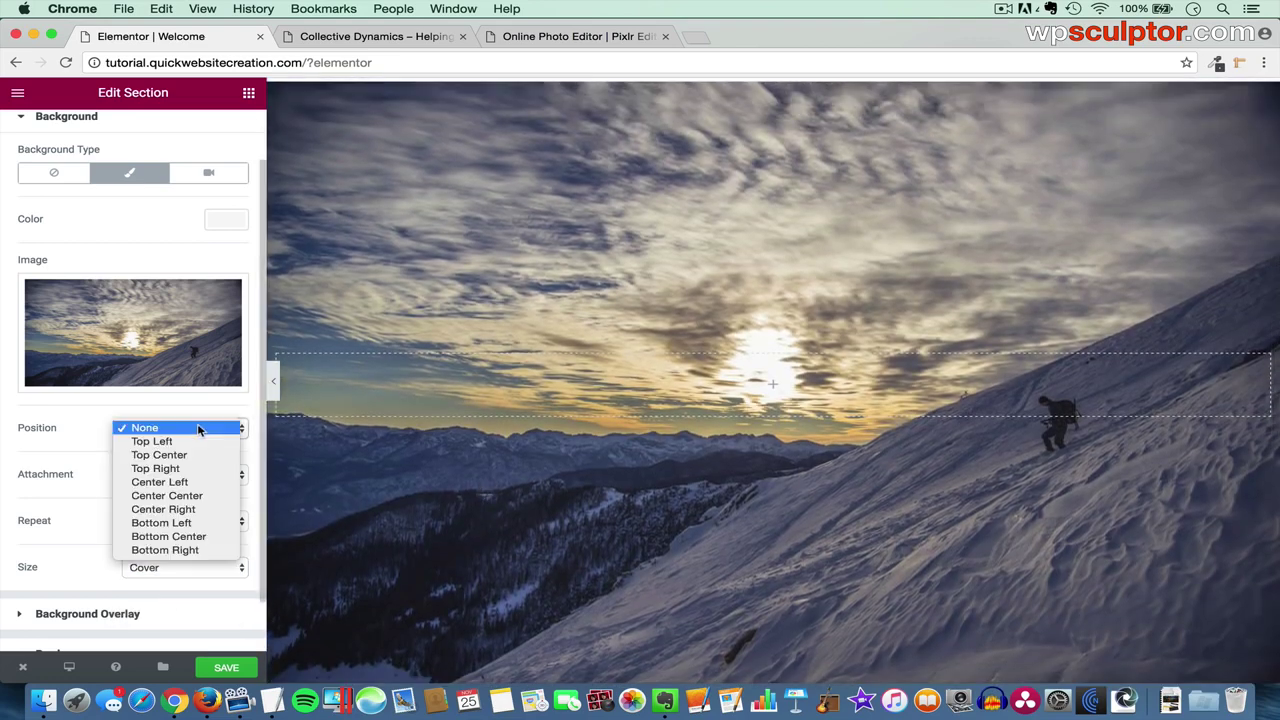
click(197, 536)
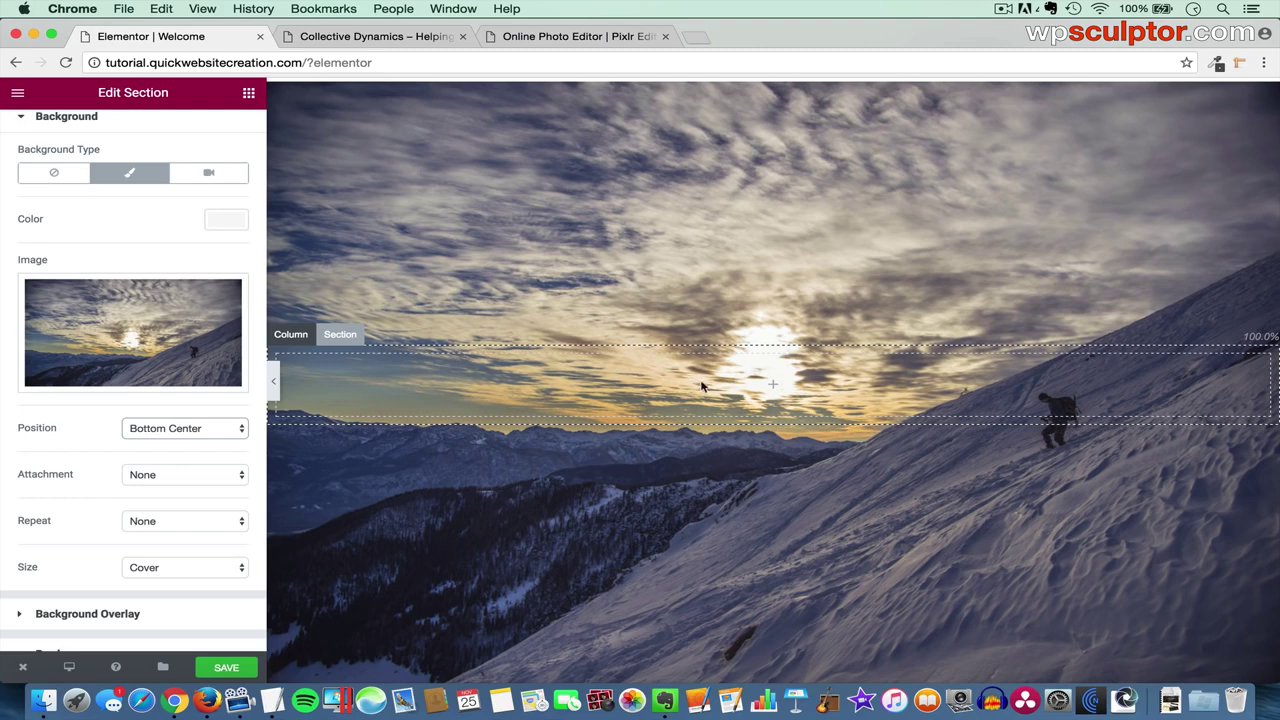
- Add a Heading widget titled 'The secret of getting ahead is getting started.' pasted from the notes
click(248, 94)
drag(194, 157, 771, 373)
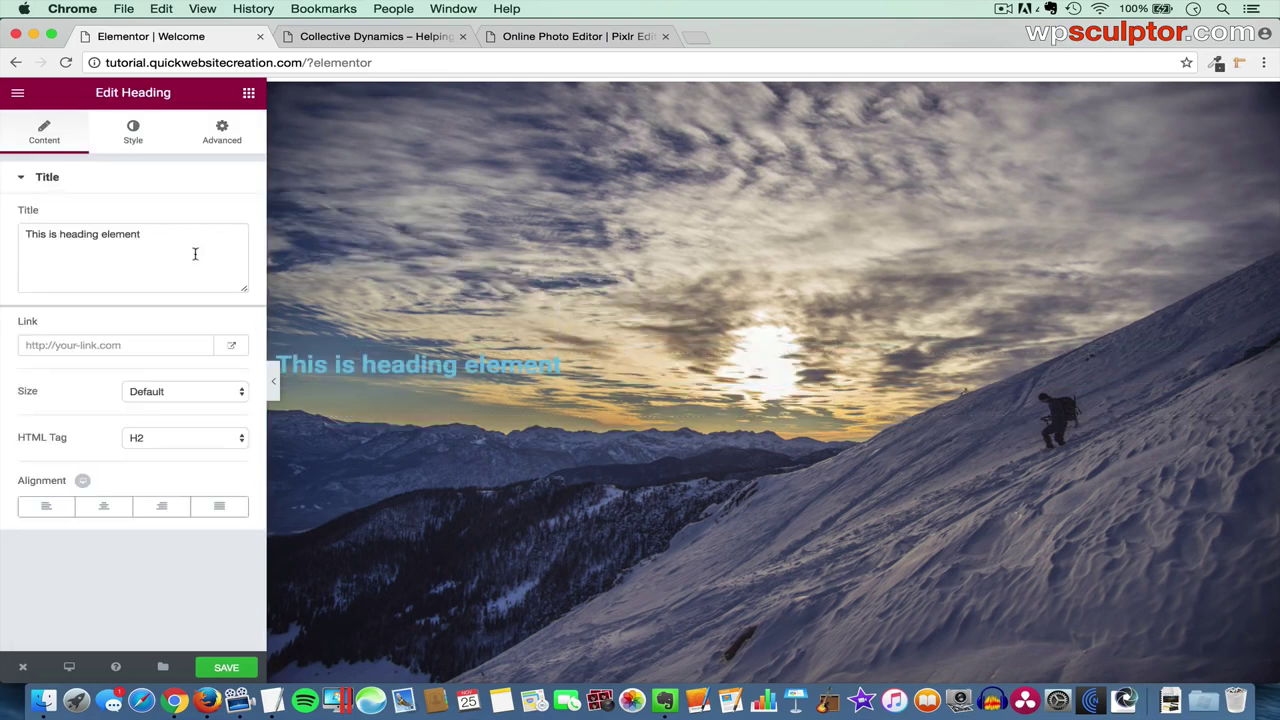
drag(145, 234, 4, 232)
key(BackSpace)
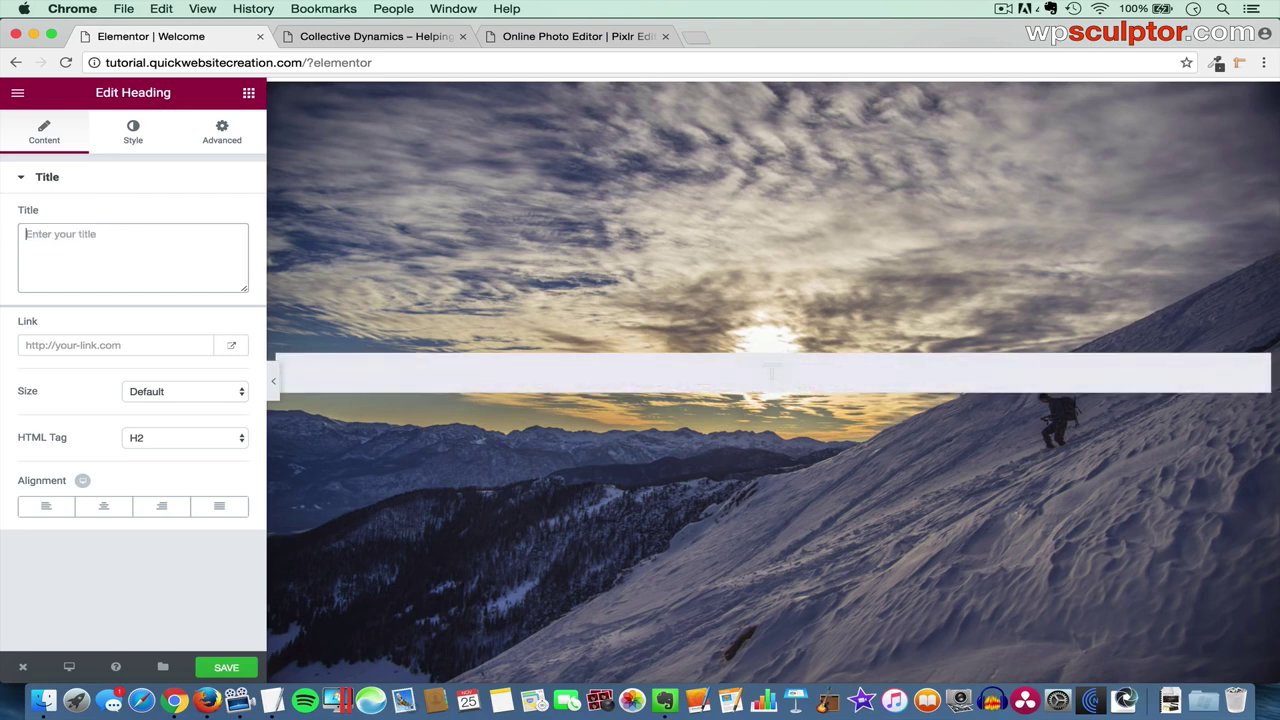
key(super+Tab)
key(super+Tab)
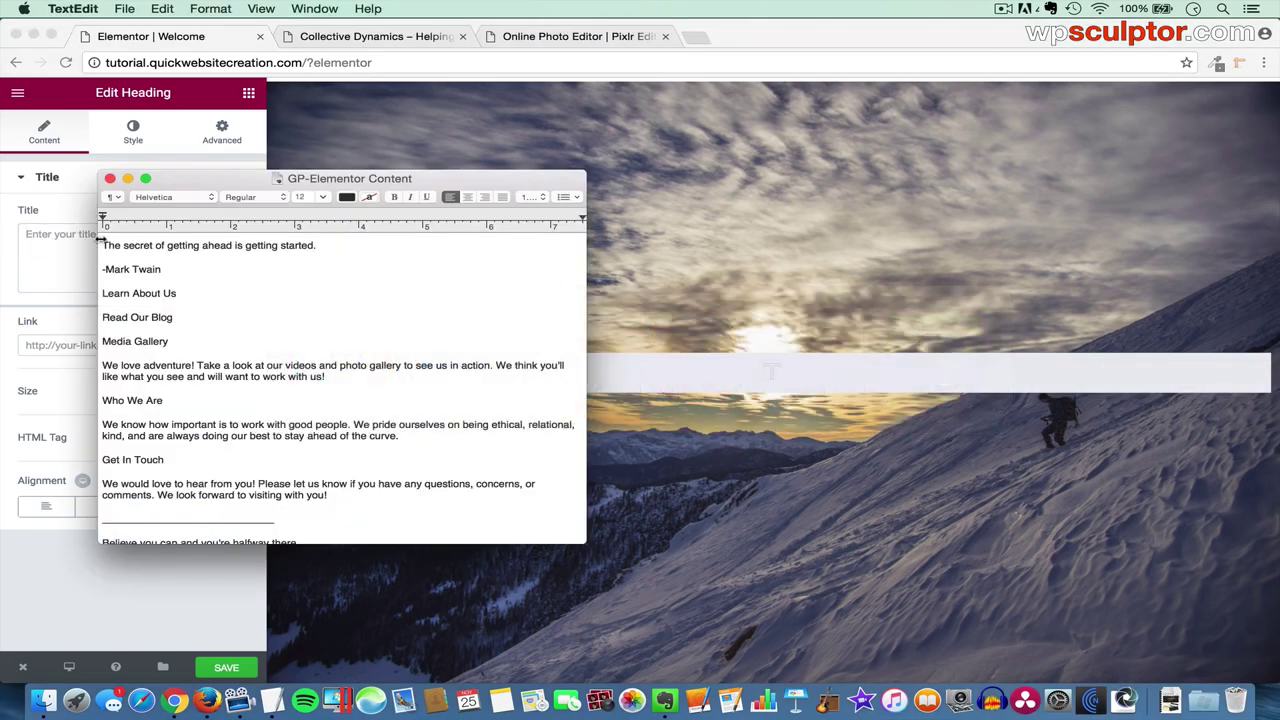
triple_click(104, 245)
key(super+c)
key(super+Tab)
key(super+v)
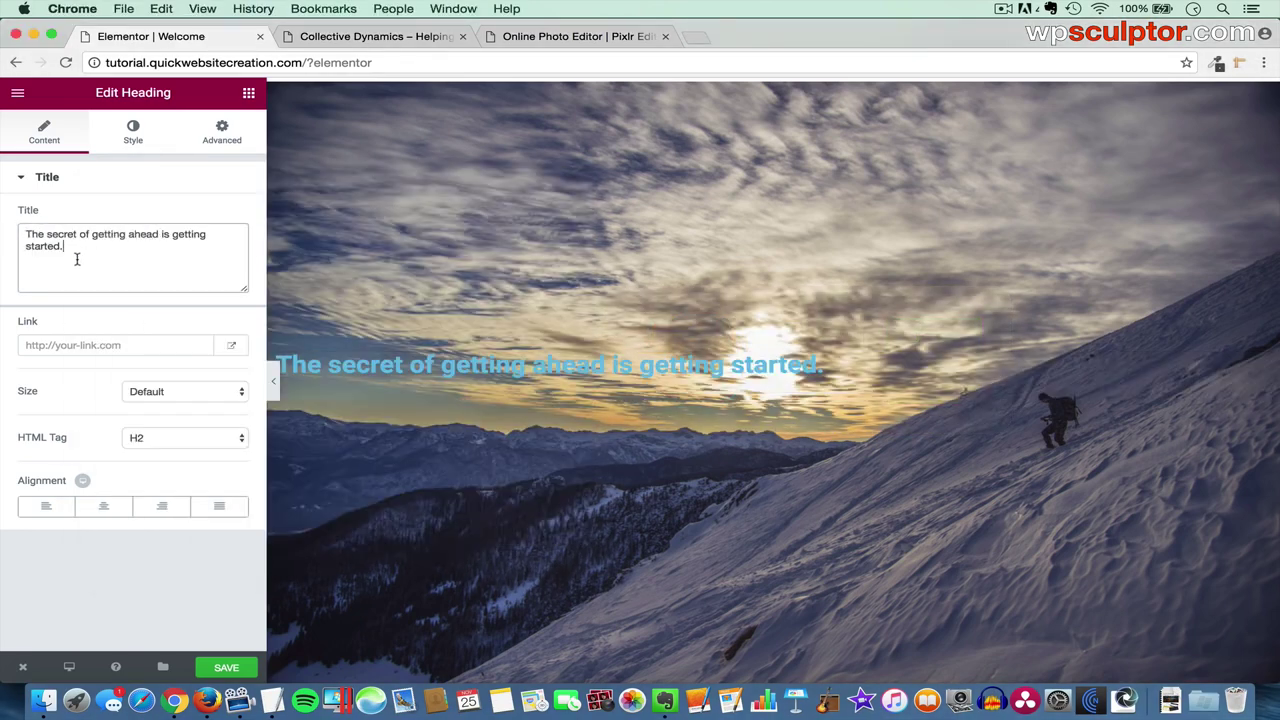
- Centre-align the heading and set its text colour to white #ffffff
click(101, 510)
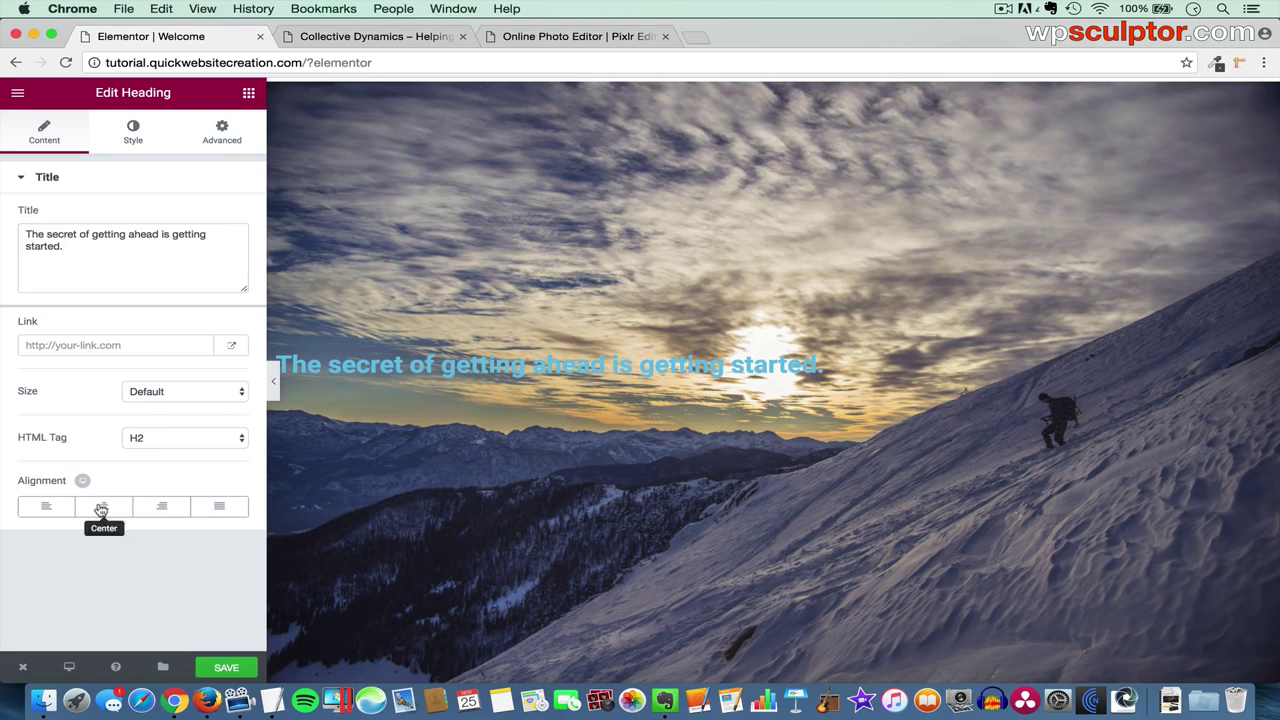
click(101, 510)
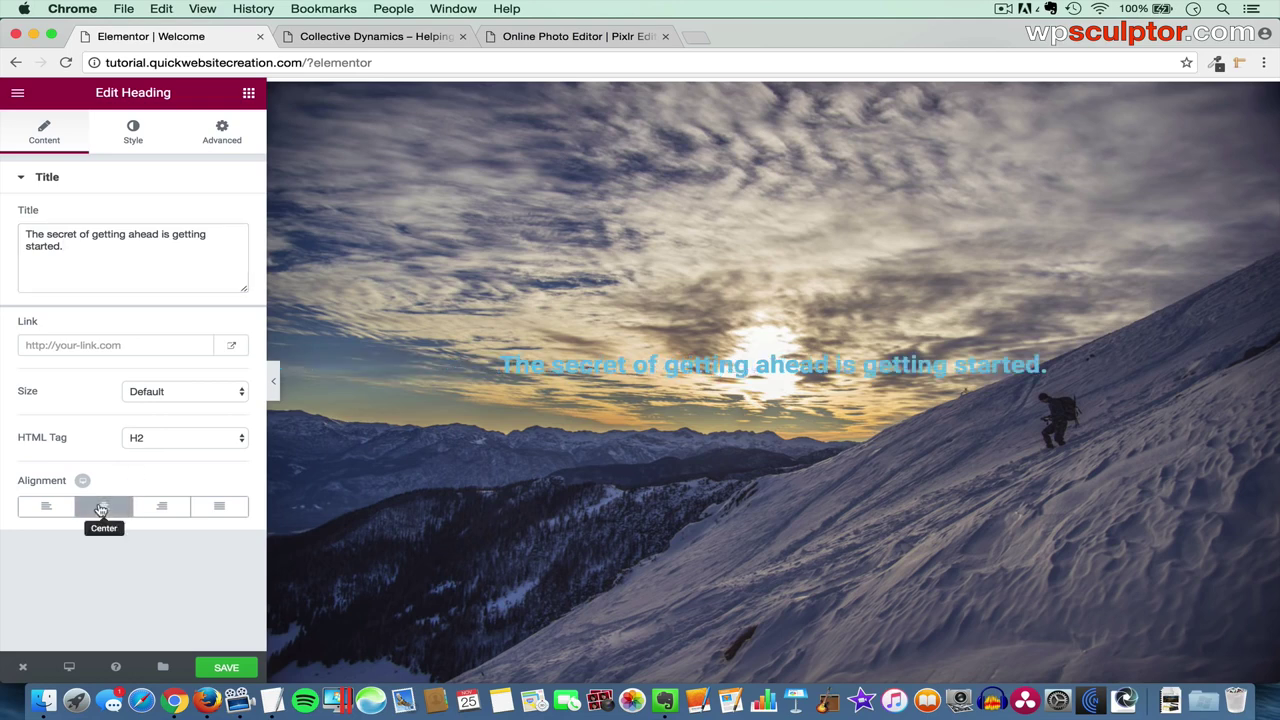
click(134, 138)
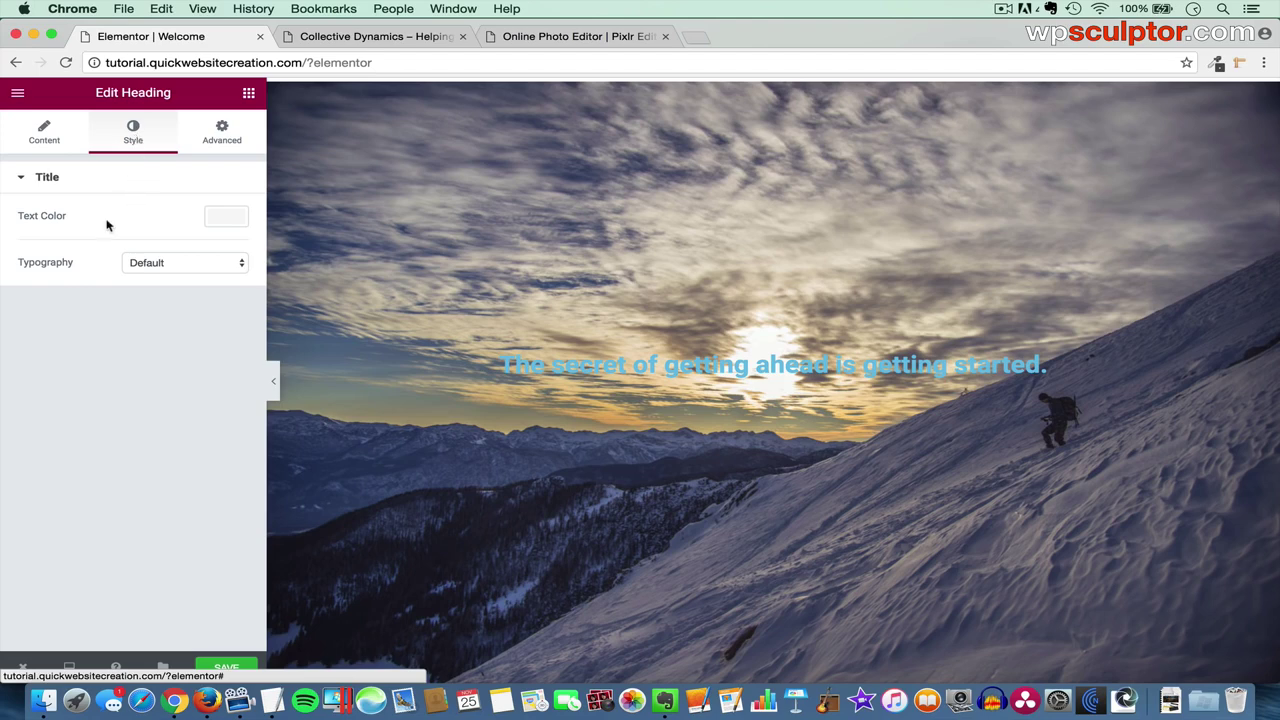
click(224, 222)
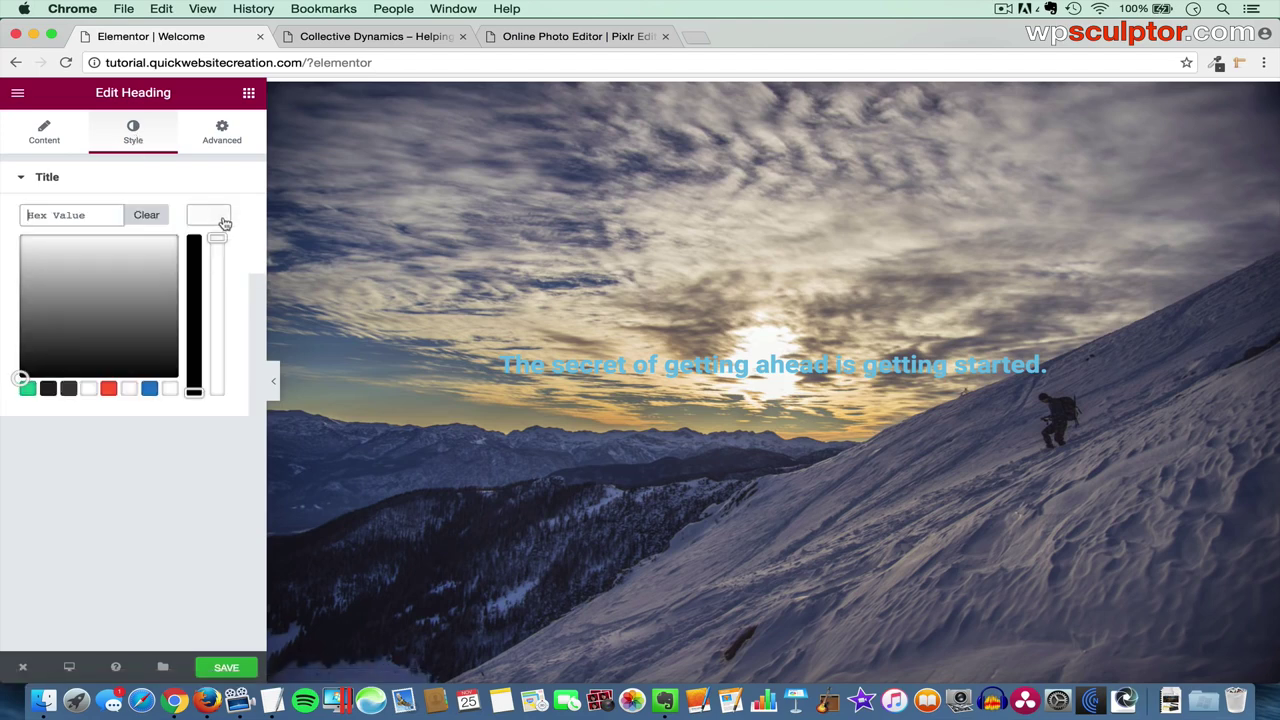
click(129, 389)
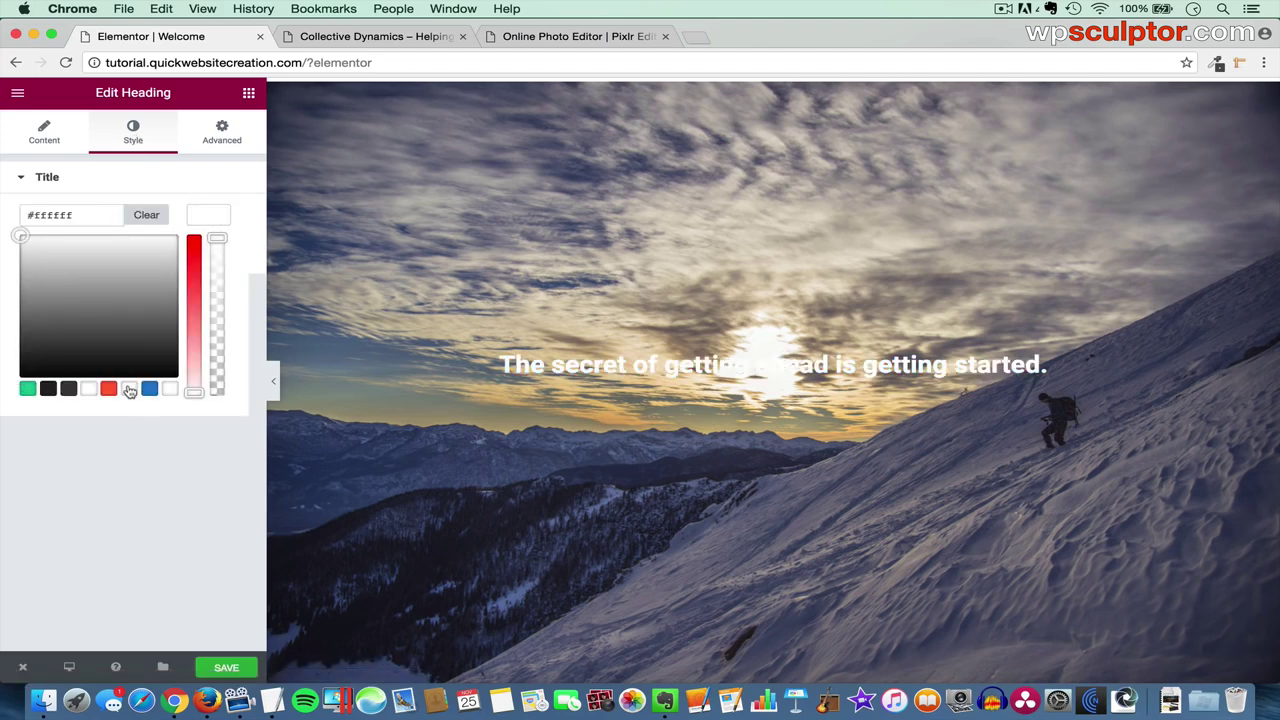
click(213, 221)
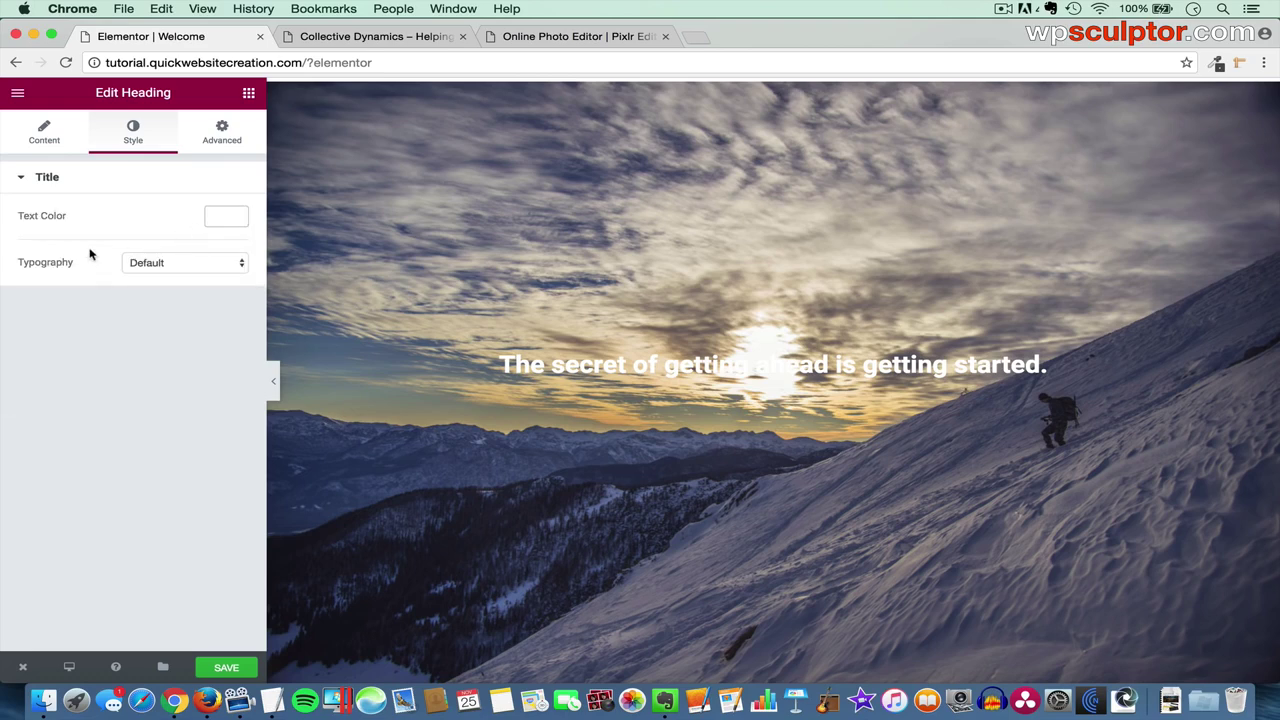
- Set the heading's custom typography to Amatica SC, size 86 px
click(183, 264)
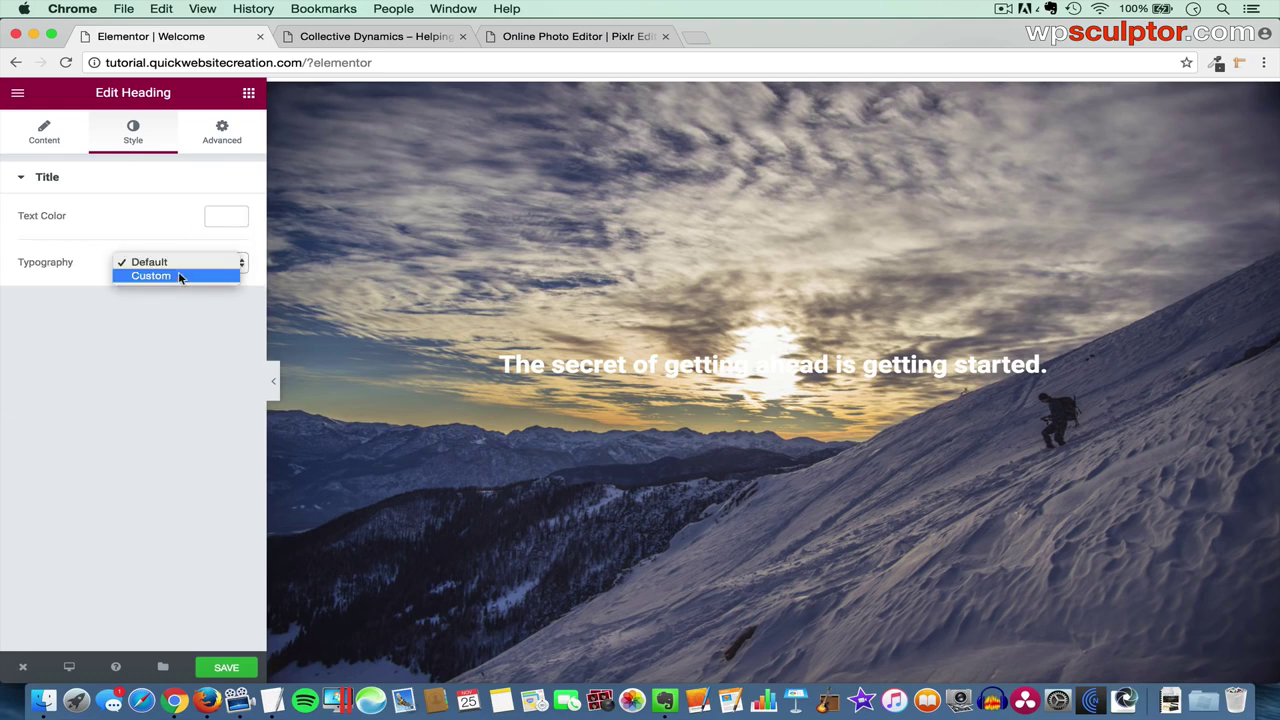
click(183, 278)
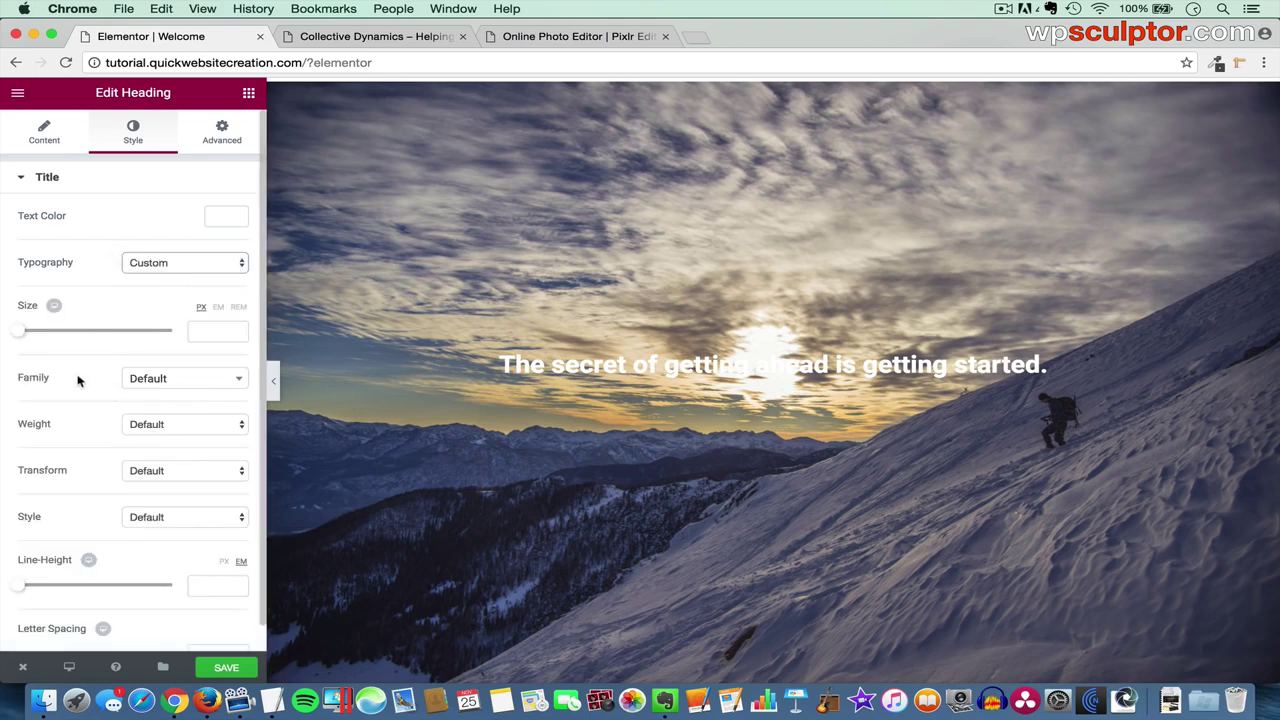
click(200, 383)
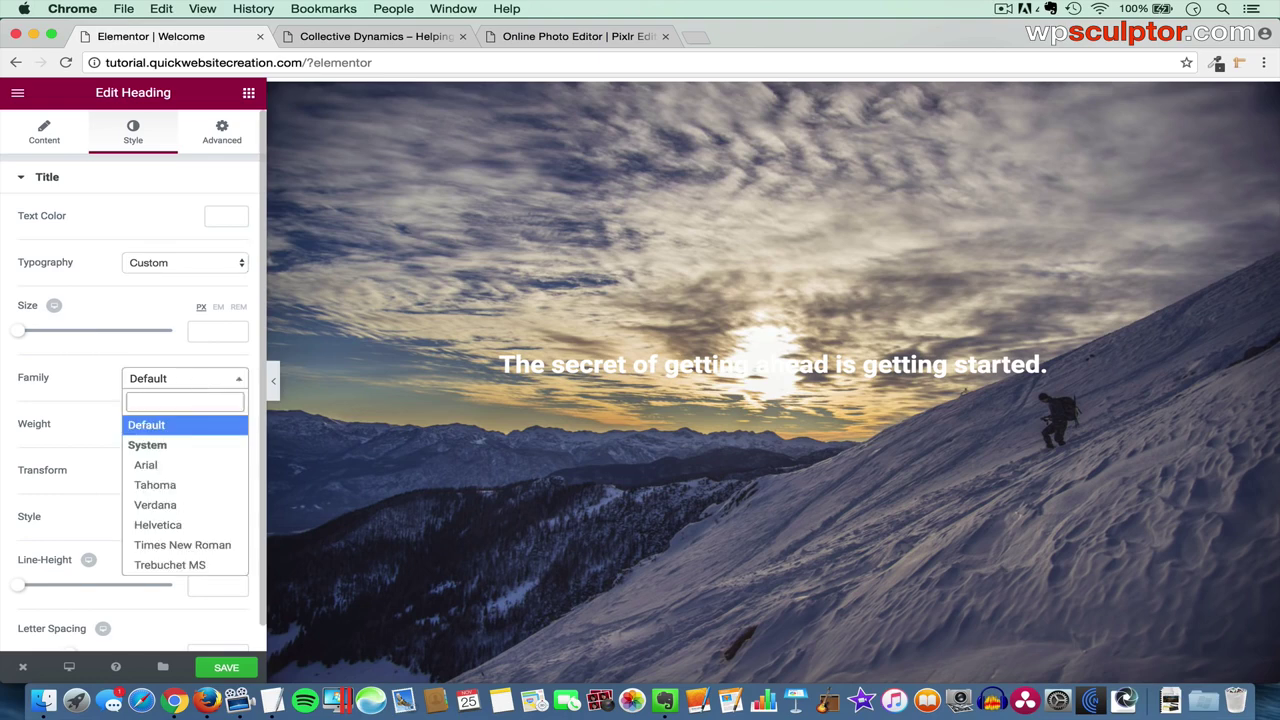
text(amati)
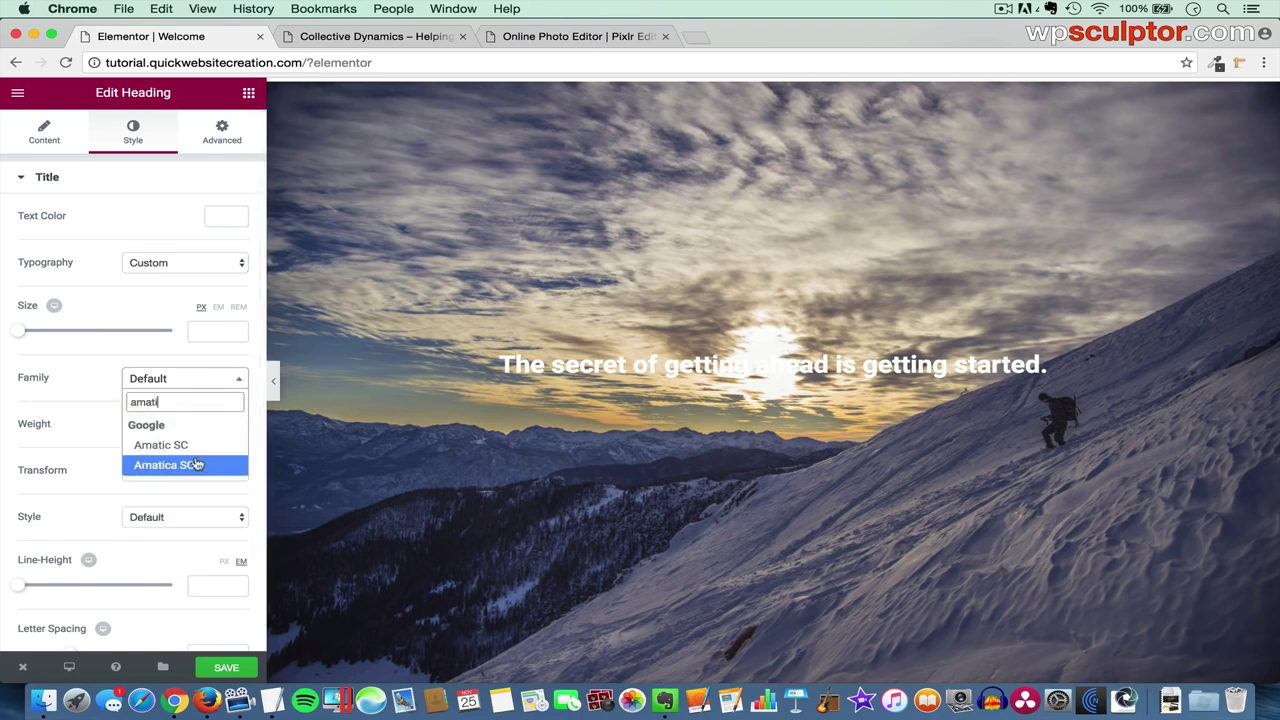
click(196, 463)
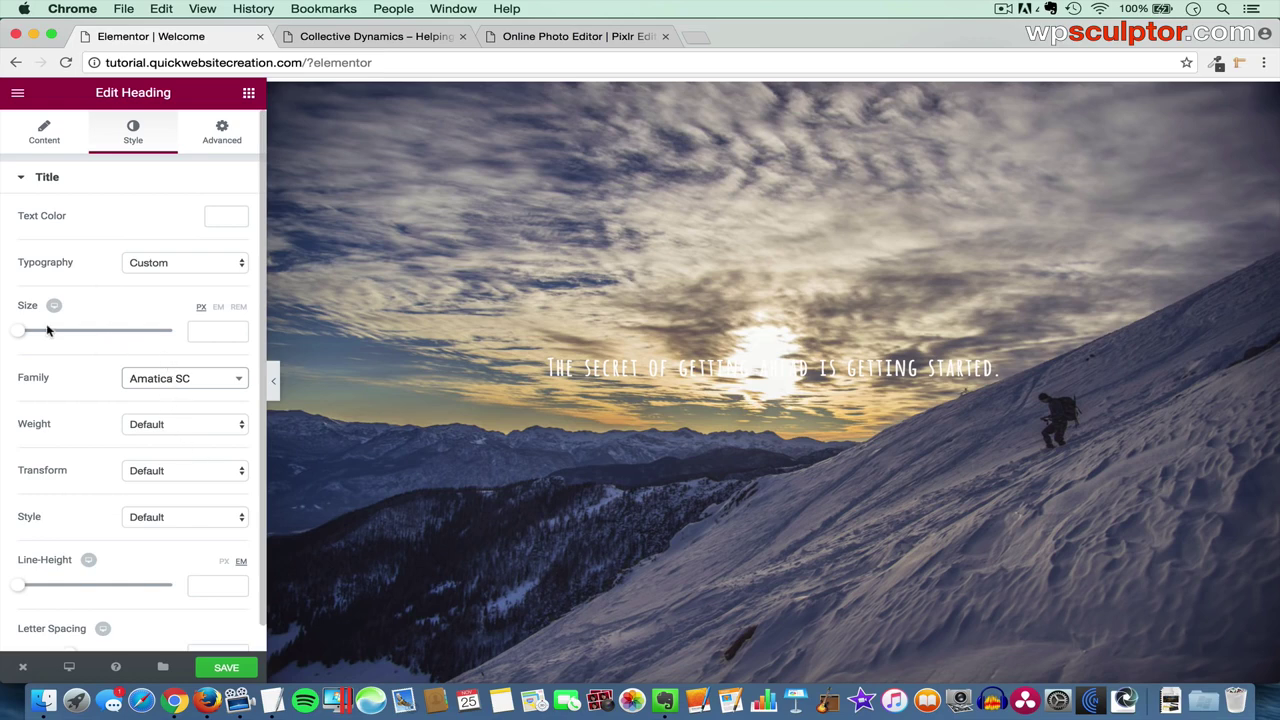
click(203, 331)
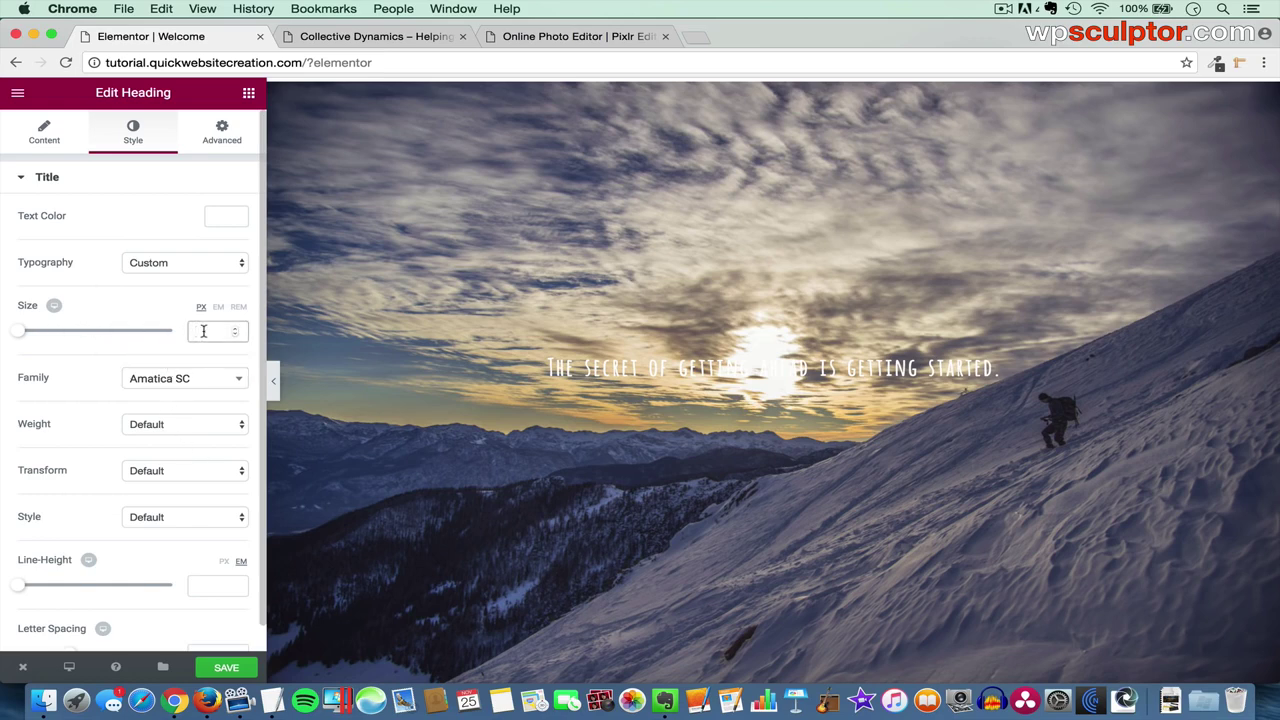
text(86)
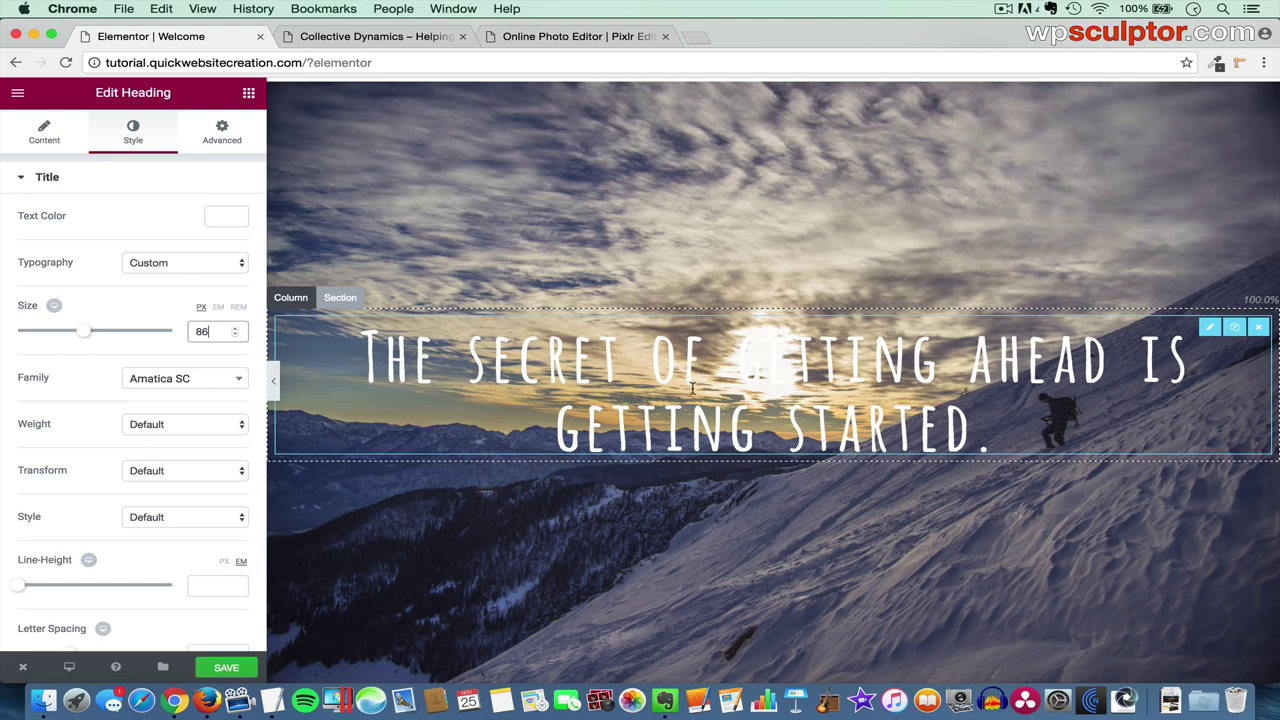
scroll(699, 392, up, 1)
scroll(699, 392, down, 1)
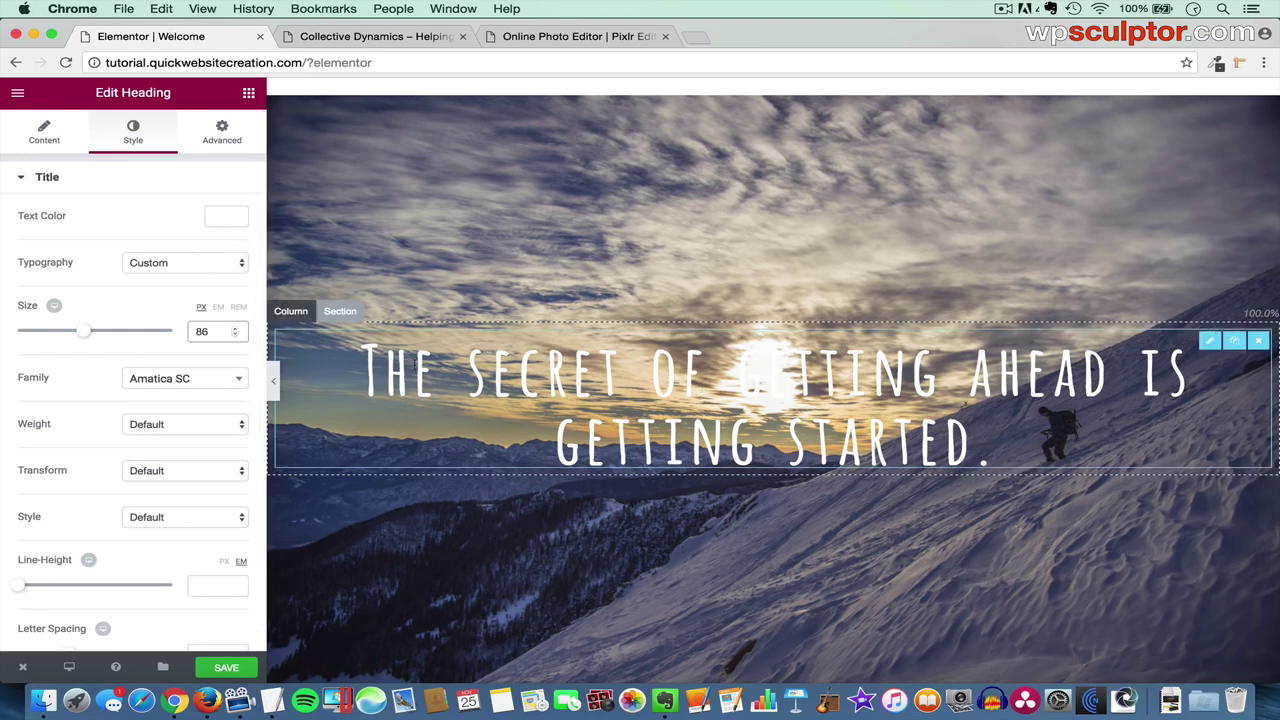
- Set the climber section's Column Position to Top
click(346, 311)
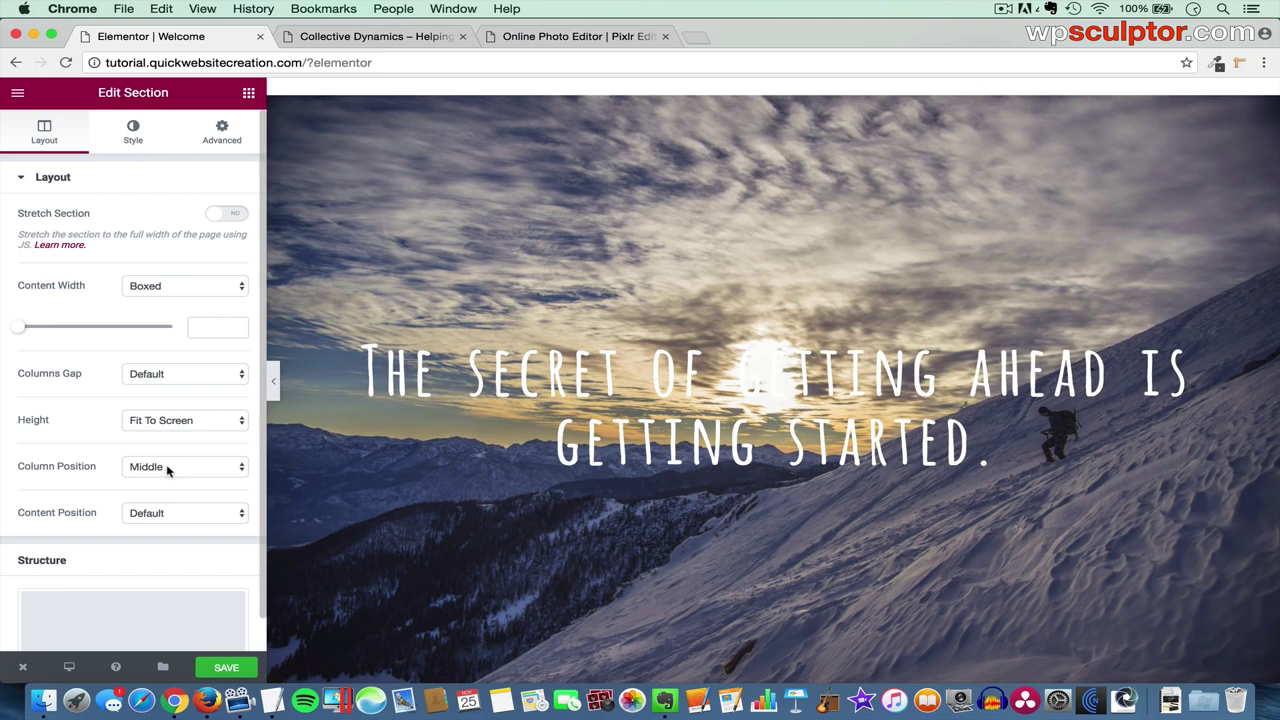
click(198, 469)
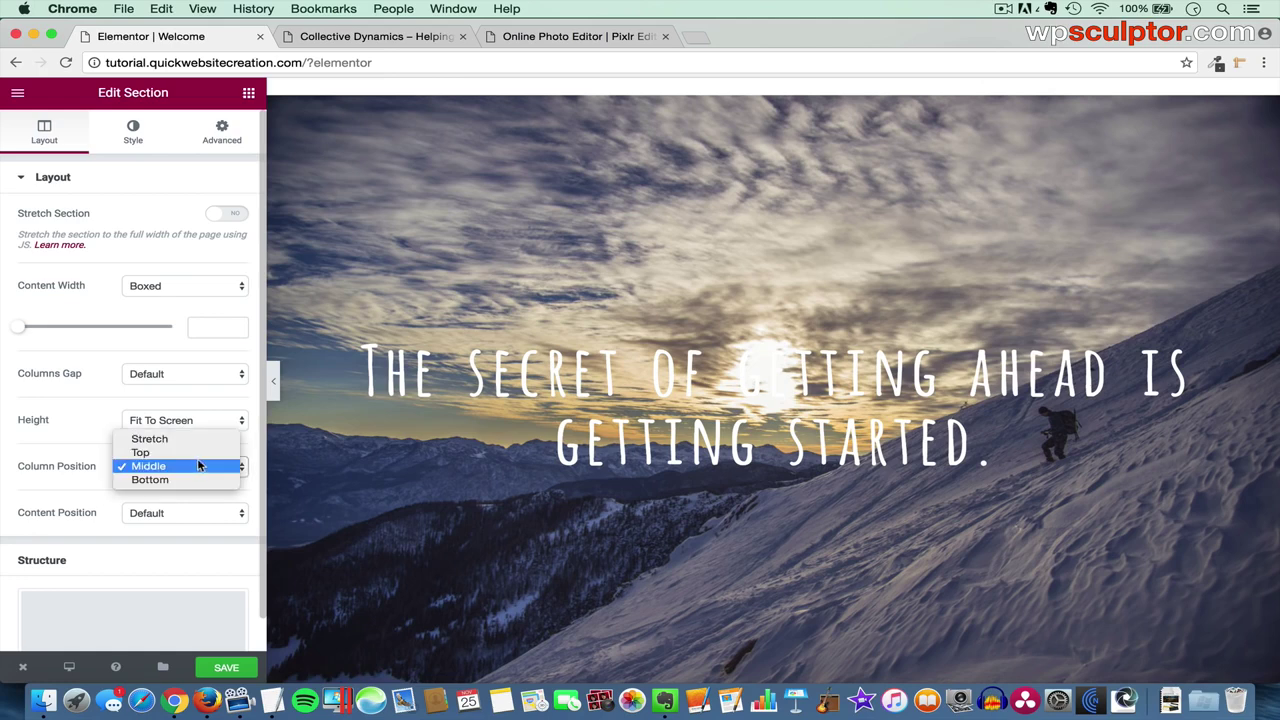
click(145, 452)
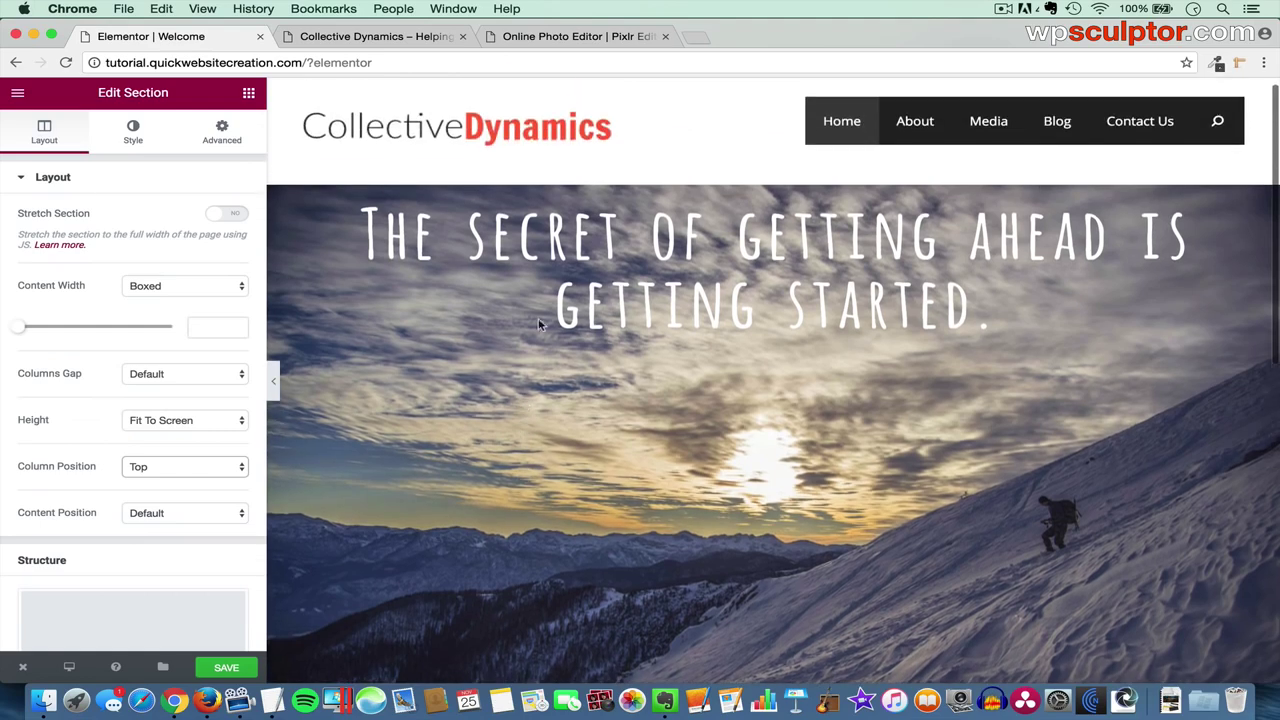
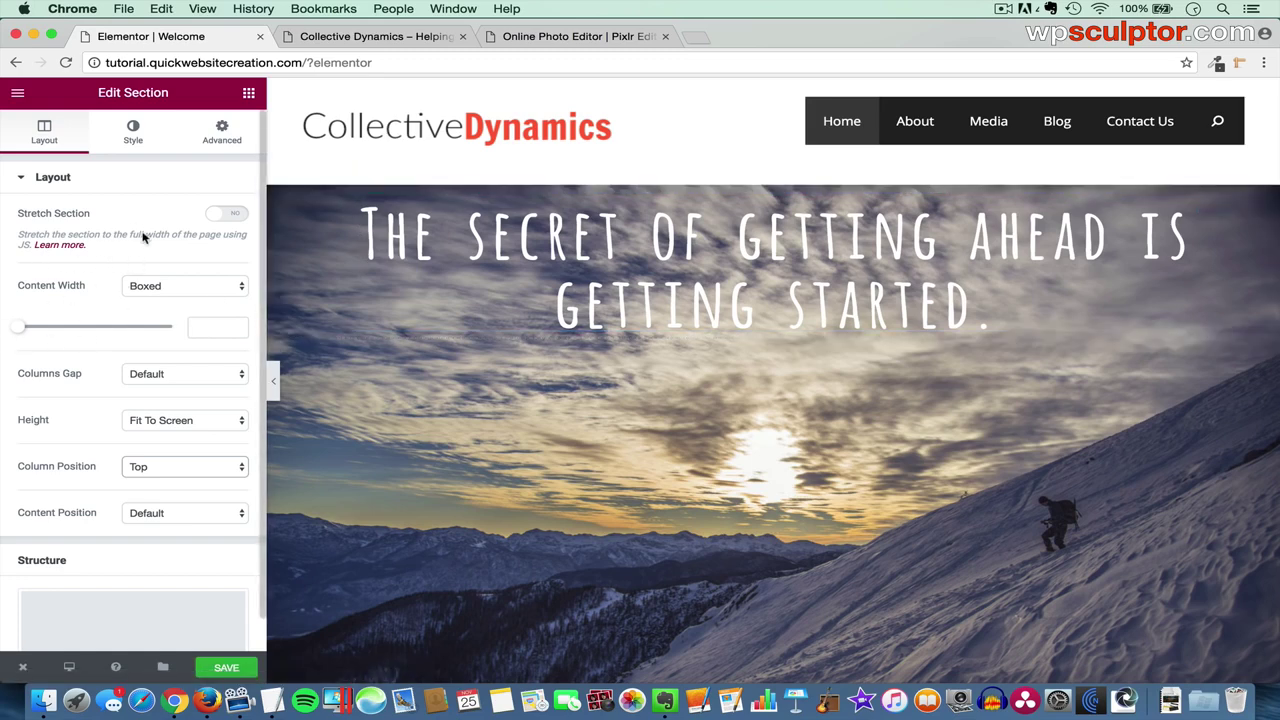
- Give the hero section a classic black #000000 background overlay at 0.5 opacity
click(135, 140)
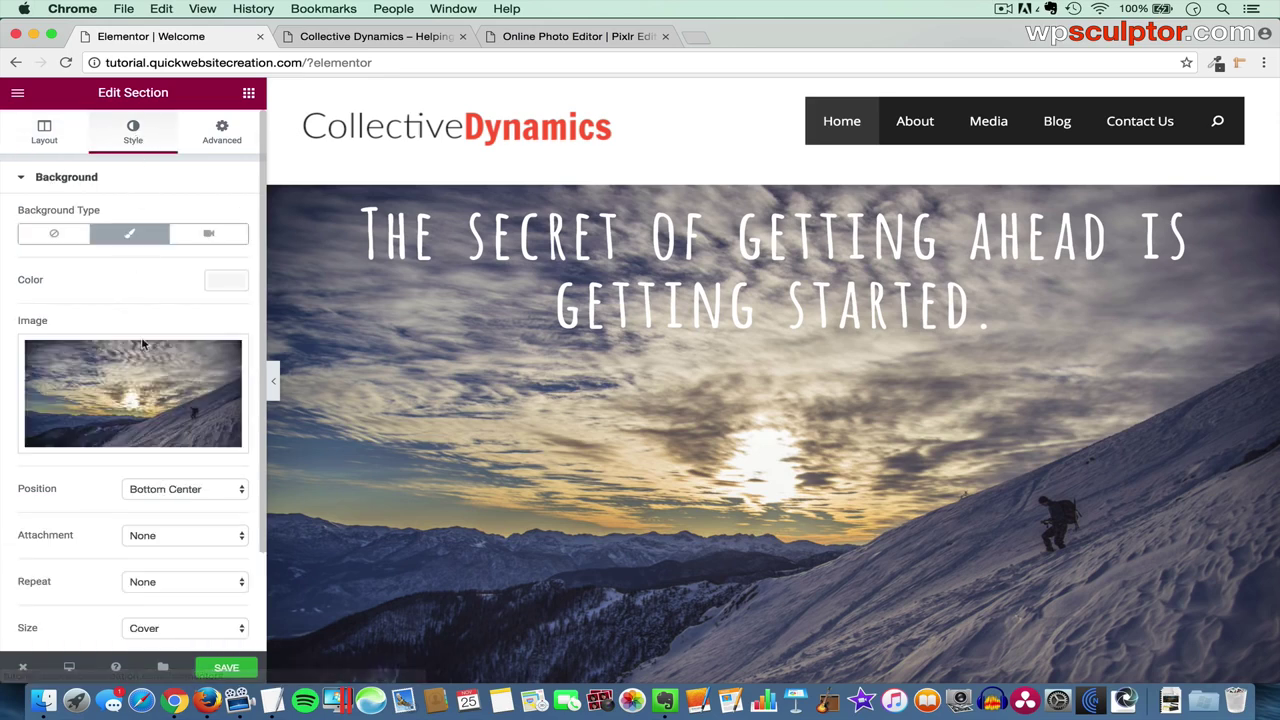
scroll(137, 428, down, 2)
scroll(137, 428, down, 1)
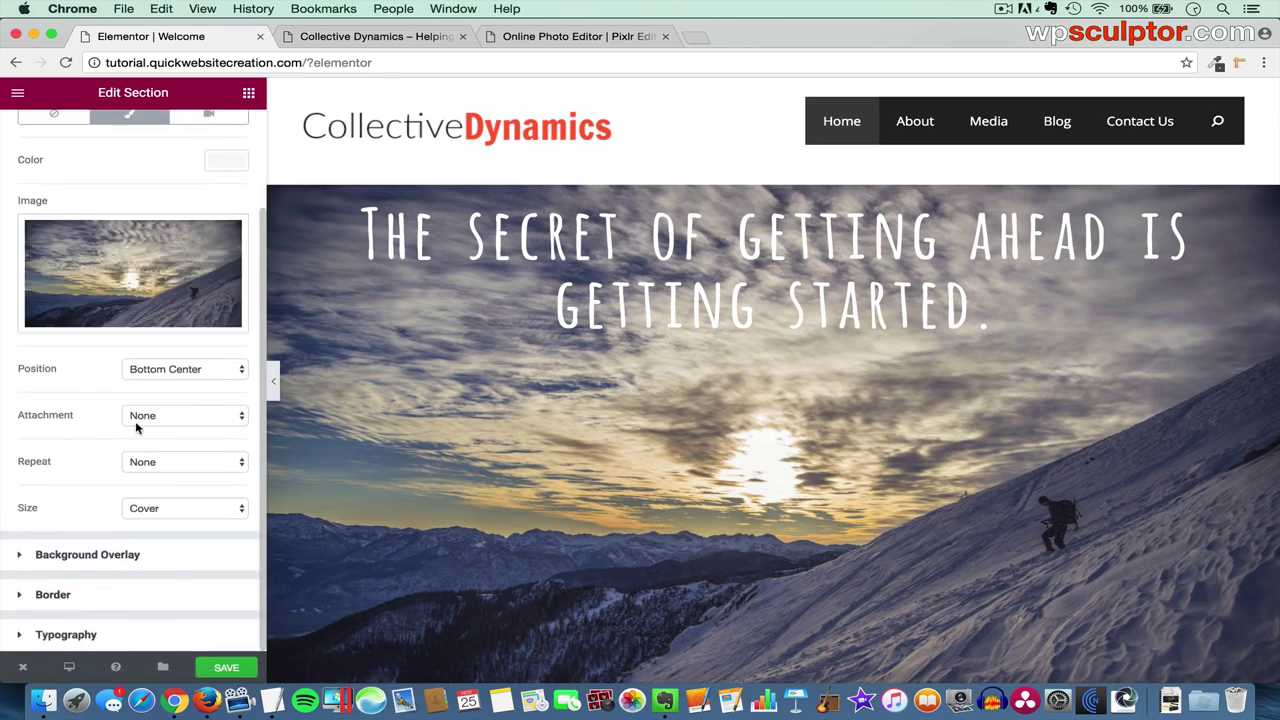
click(145, 558)
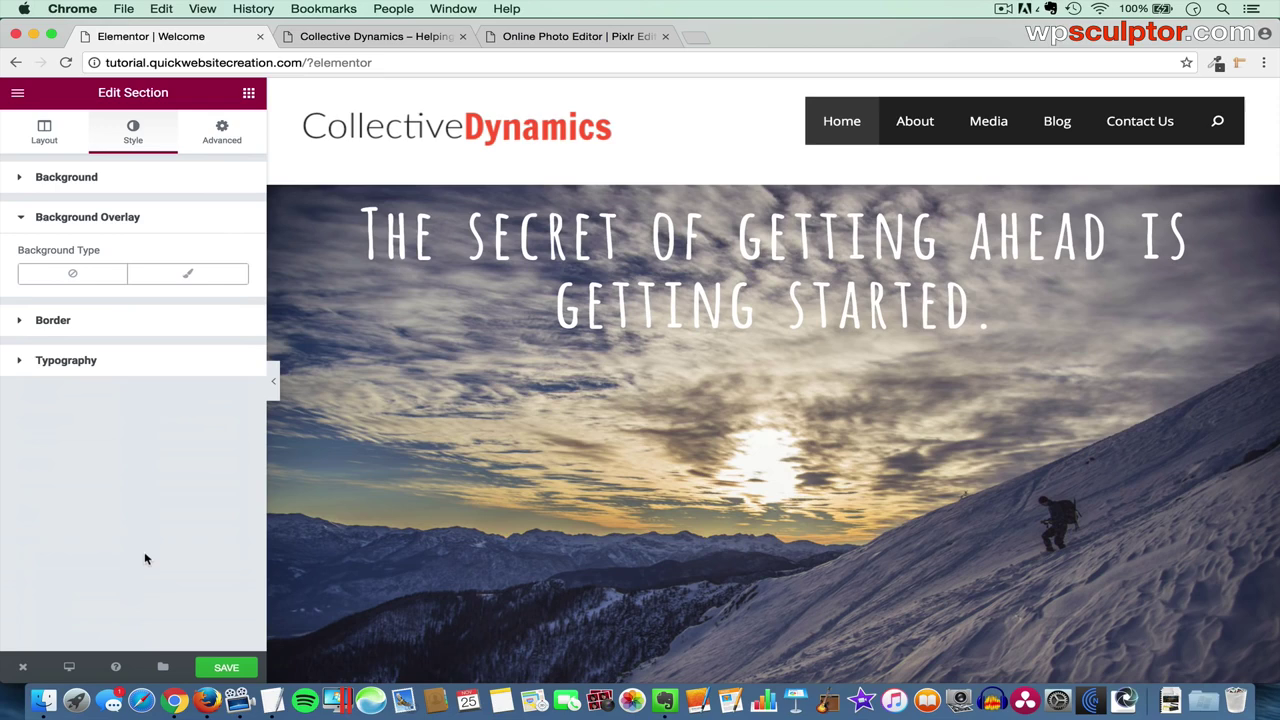
click(205, 278)
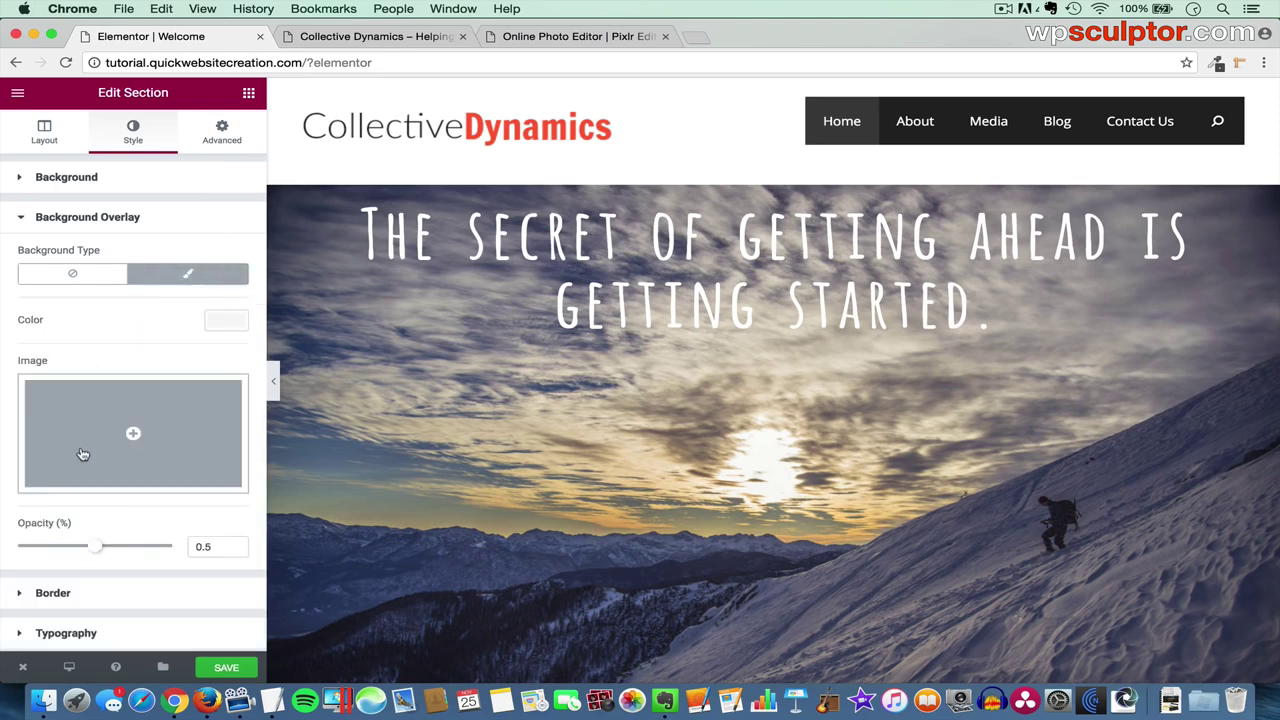
click(228, 322)
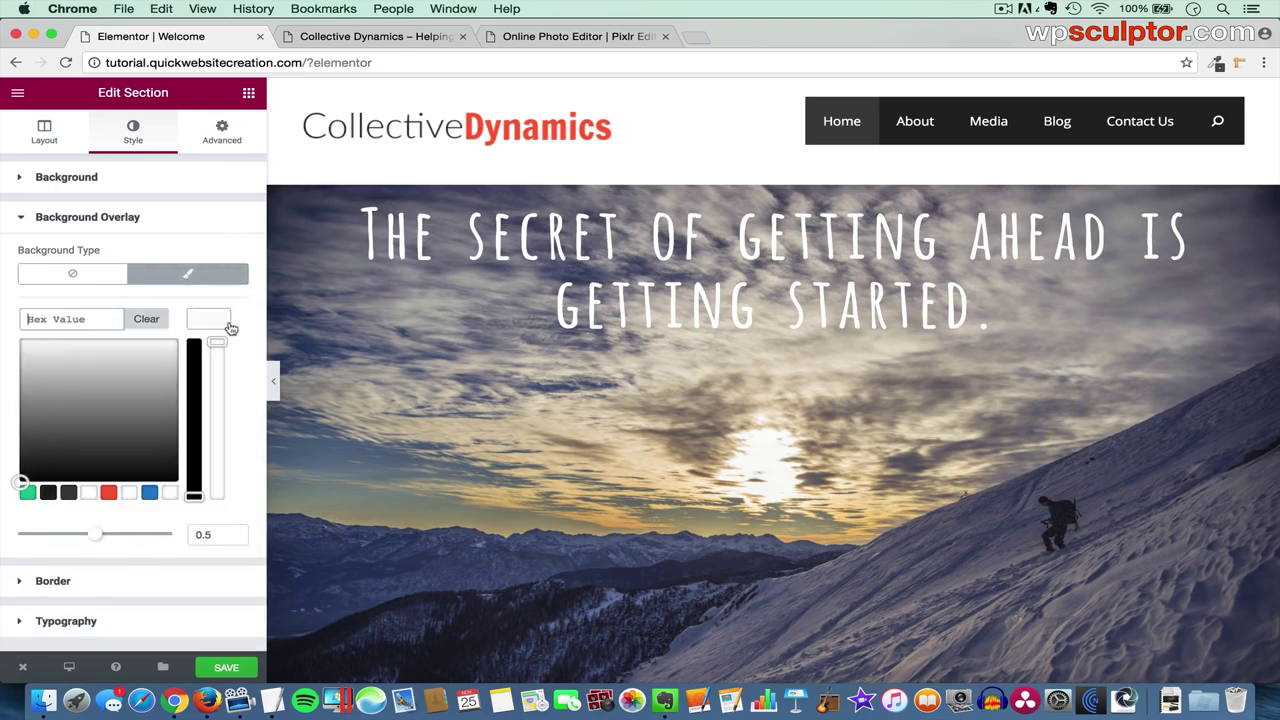
click(50, 494)
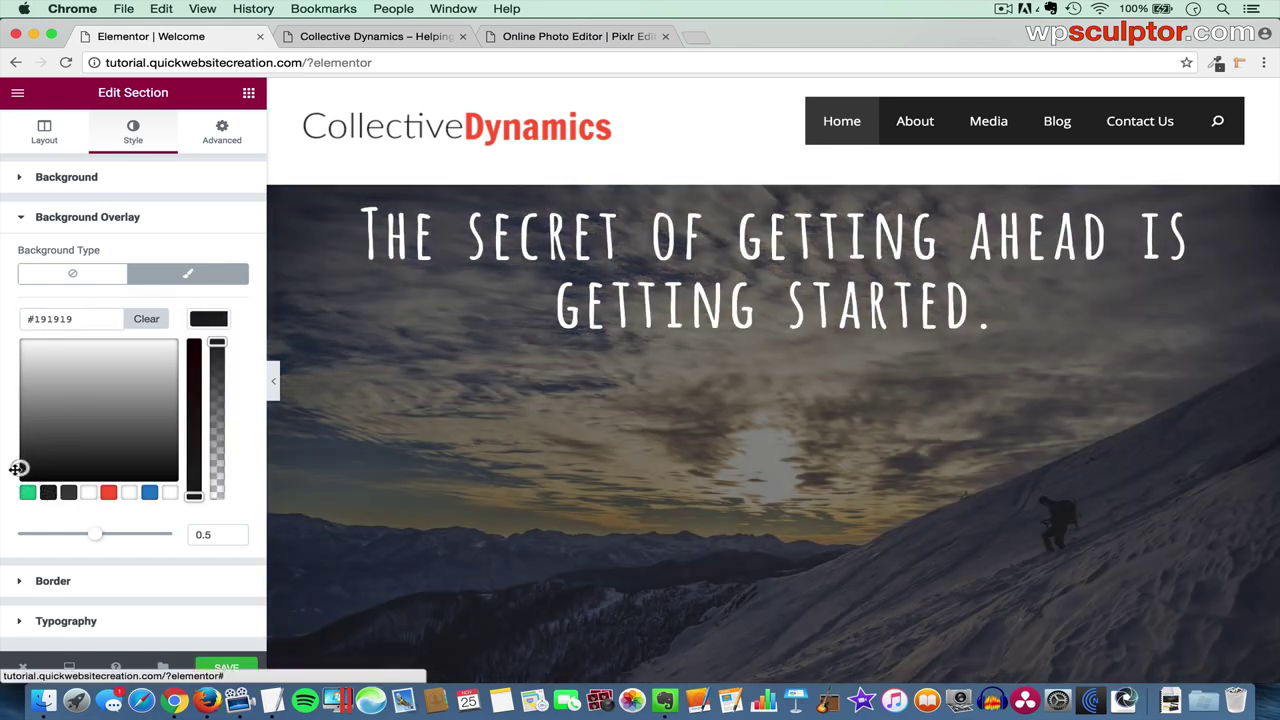
drag(18, 468, 6, 488)
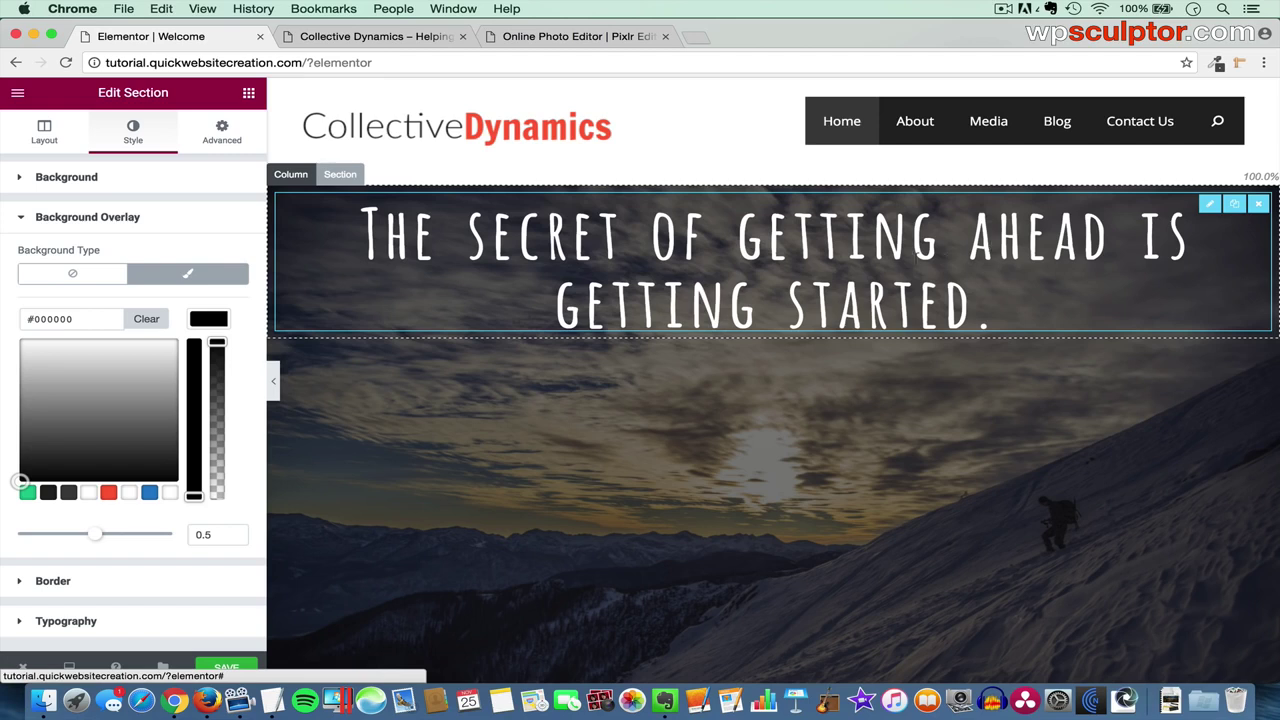
- Duplicate the quote heading and change the copy's text to '-Mark Twain'
click(1235, 206)
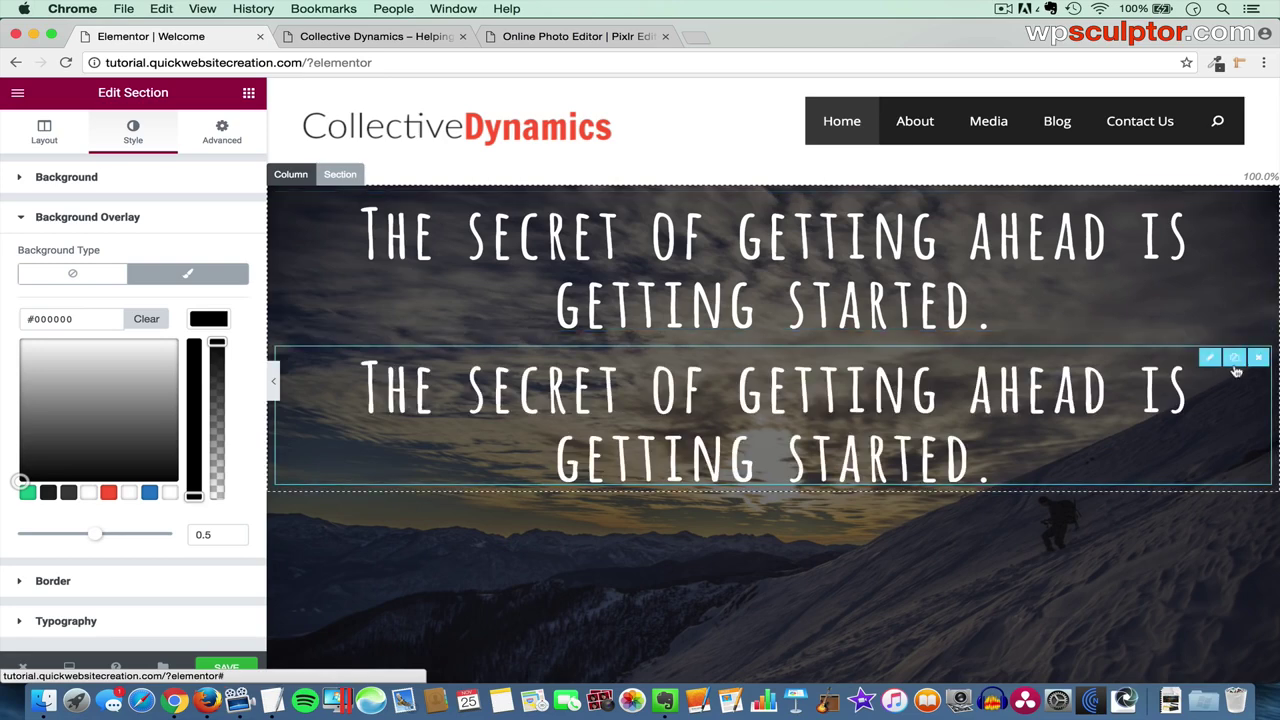
click(1205, 358)
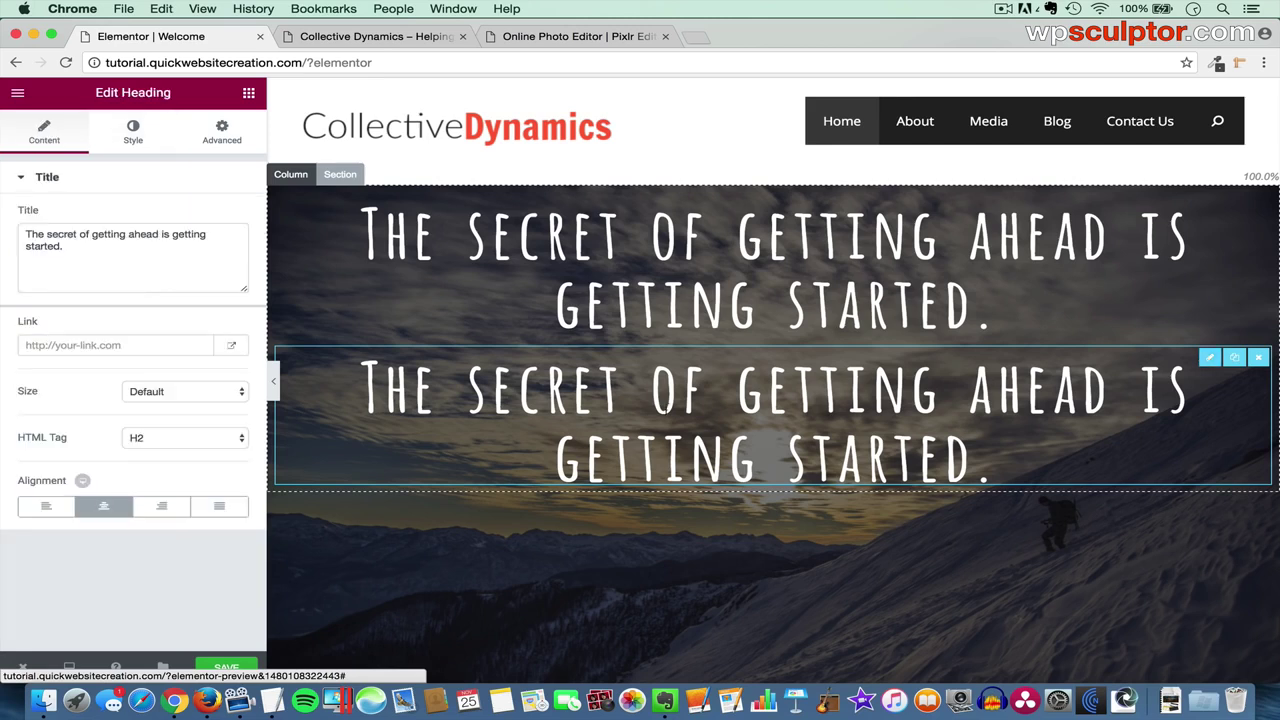
click(96, 264)
drag(96, 264, 8, 224)
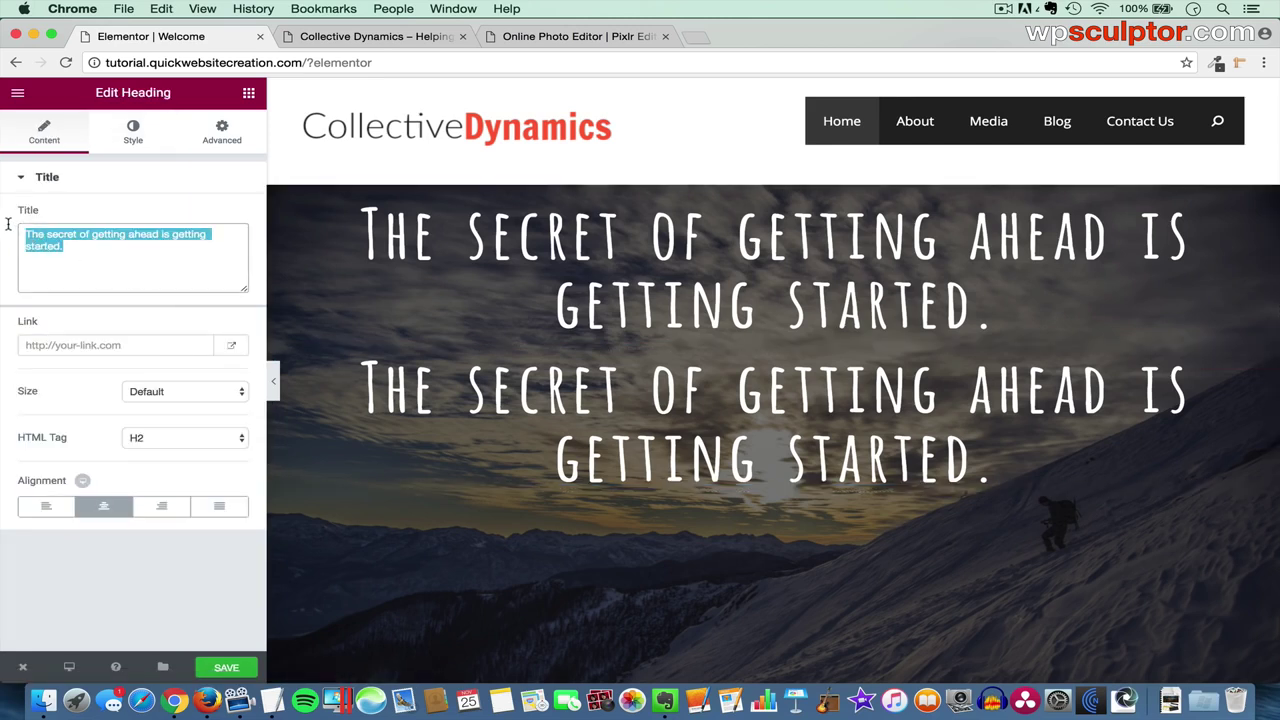
text(-Mark )
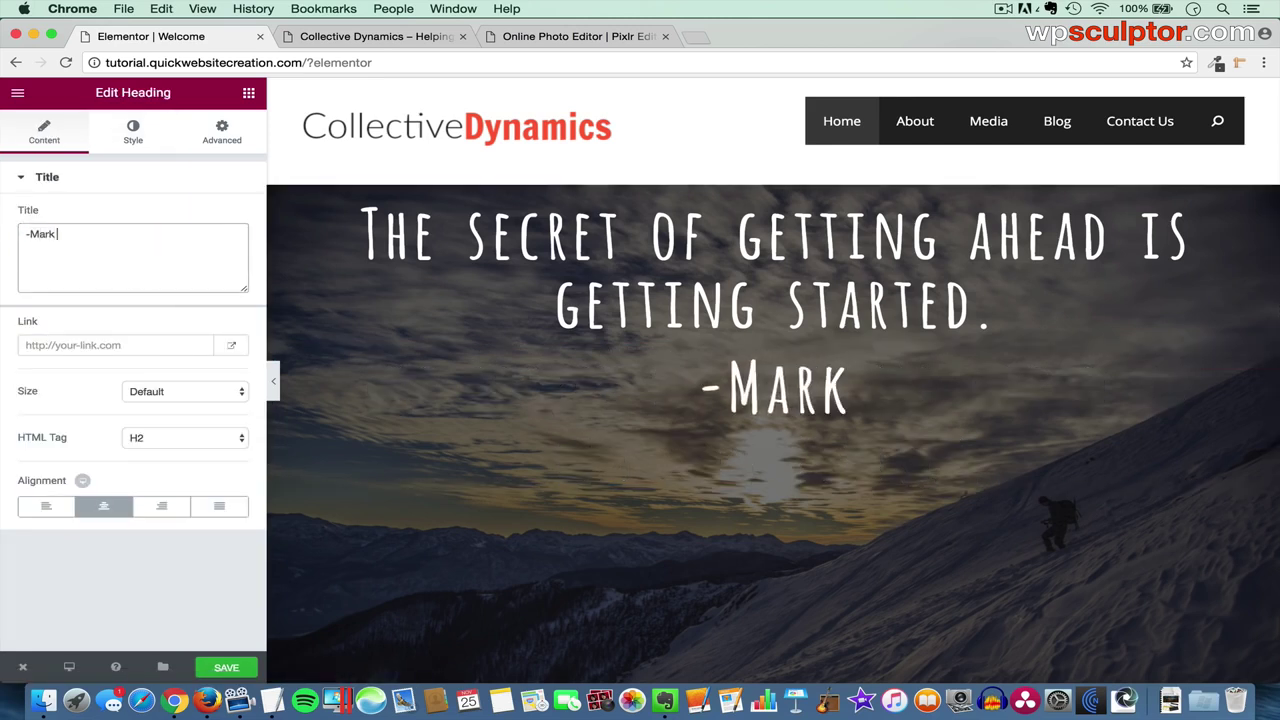
text(Twain)
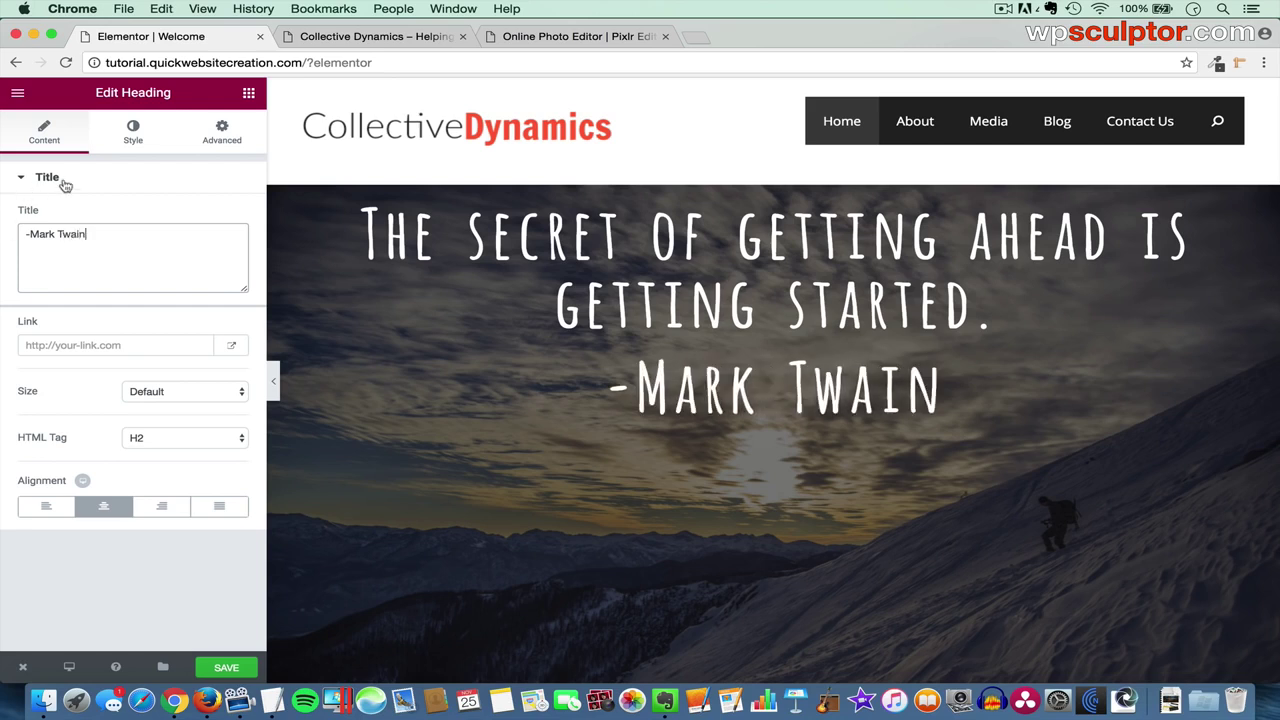
- Set the attribution heading's font size to 45 px and save the page
click(137, 135)
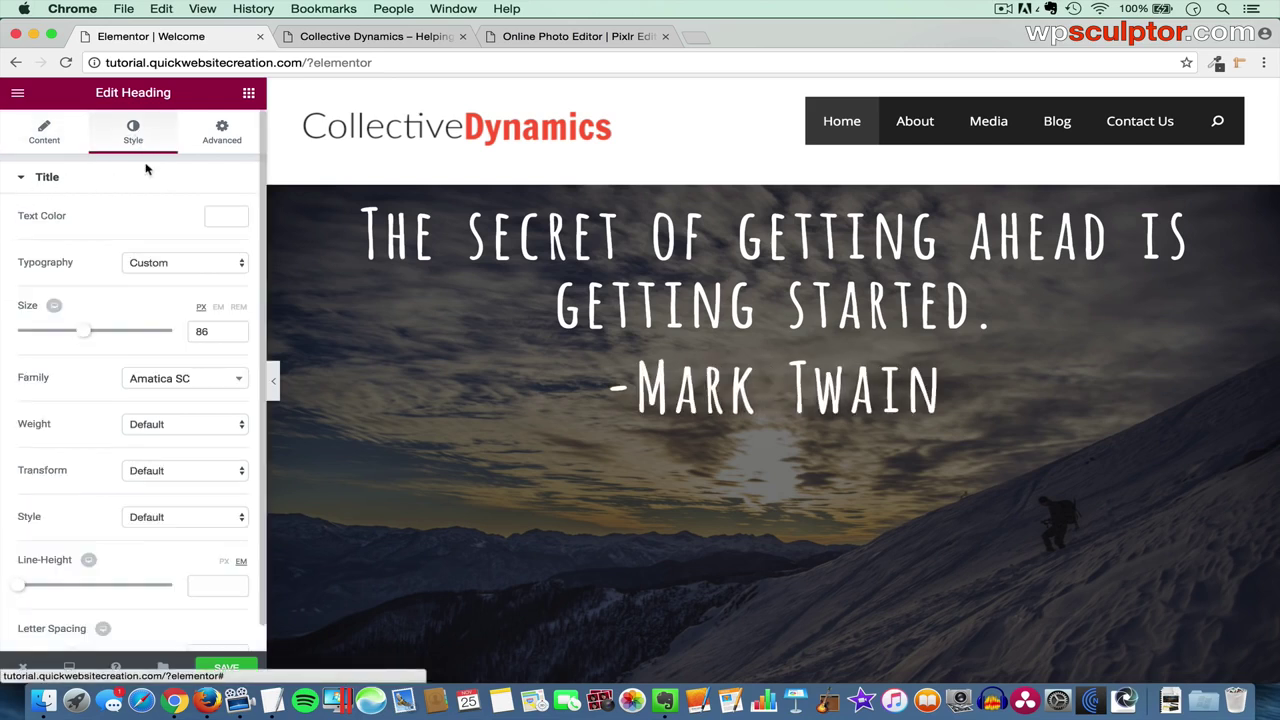
drag(208, 331, 185, 332)
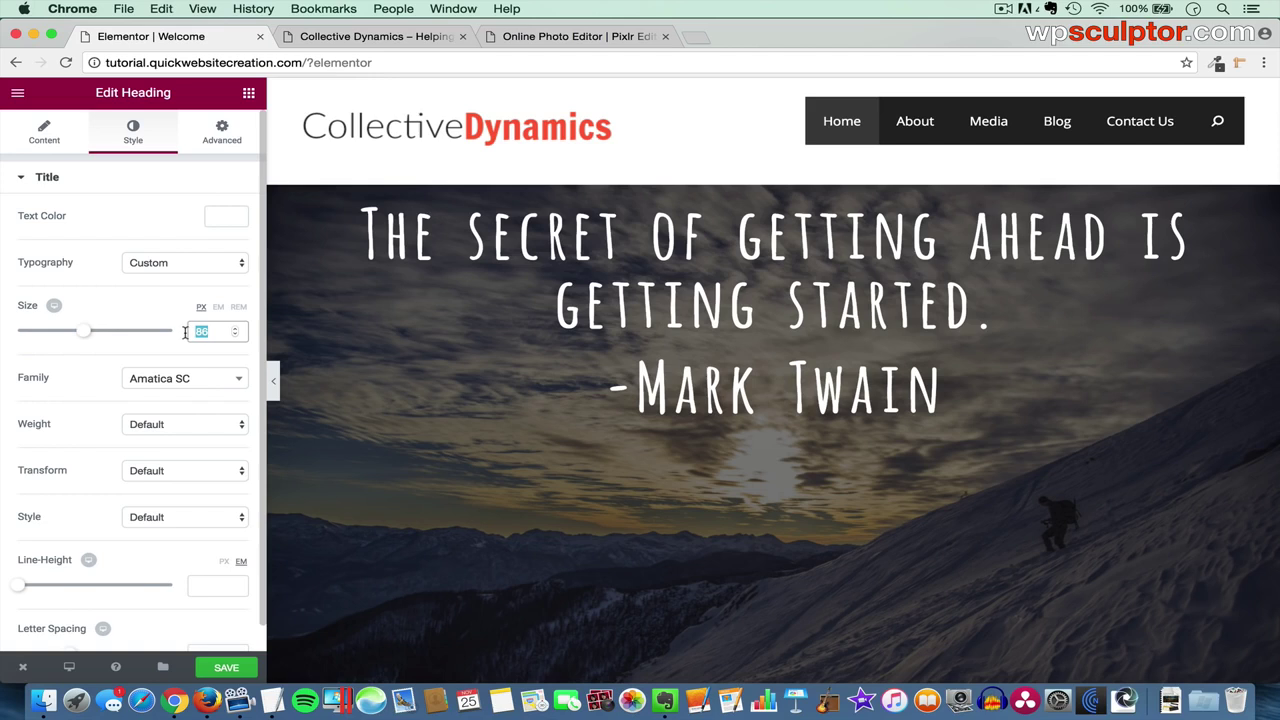
text(45)
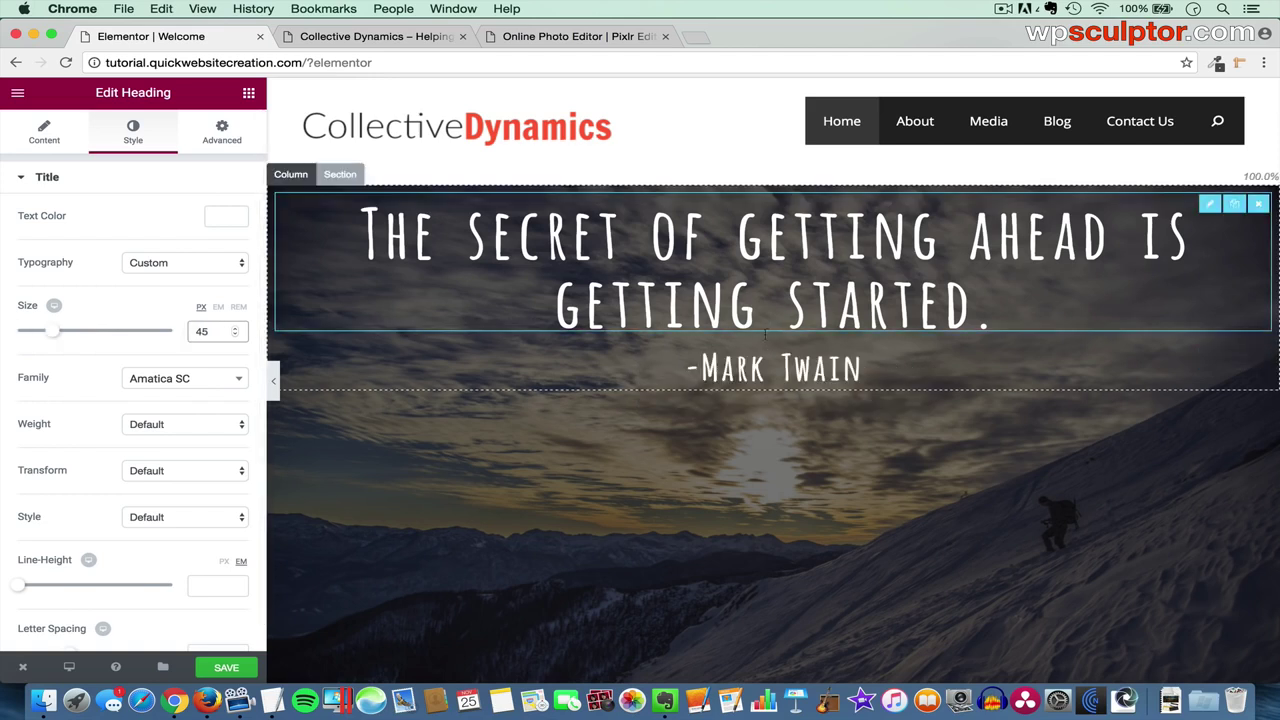
click(228, 668)
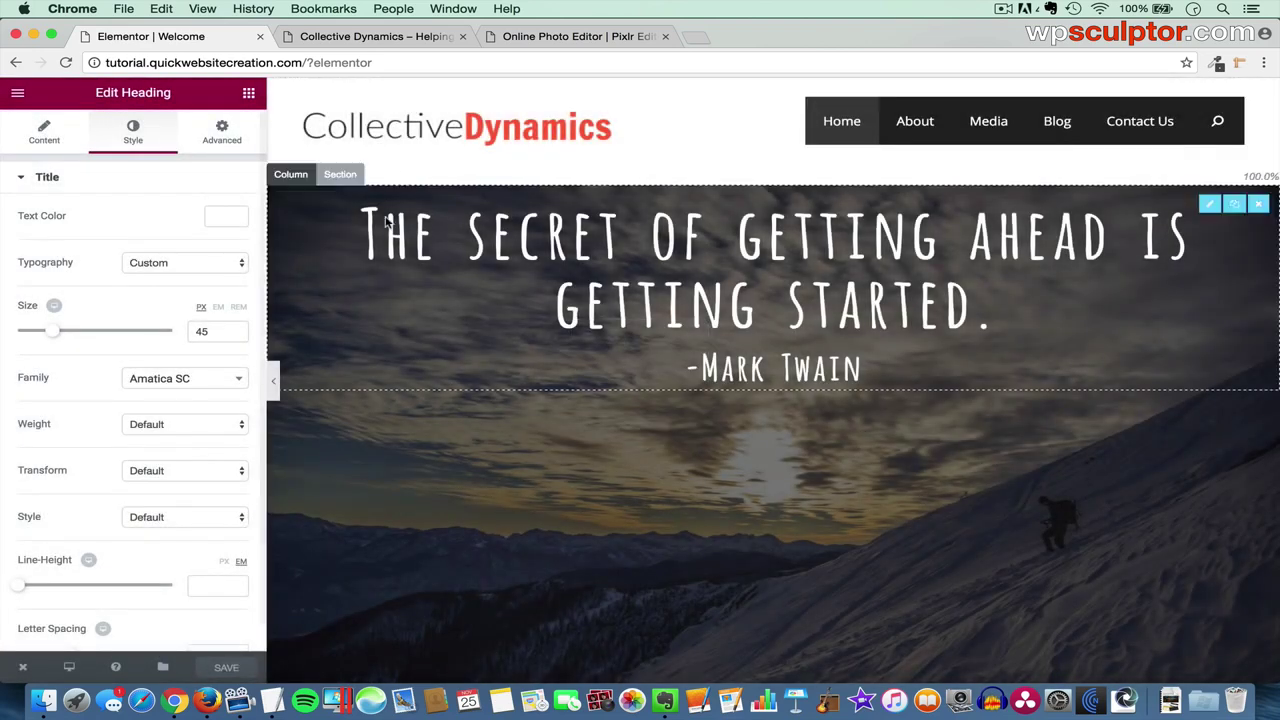
click(405, 36)
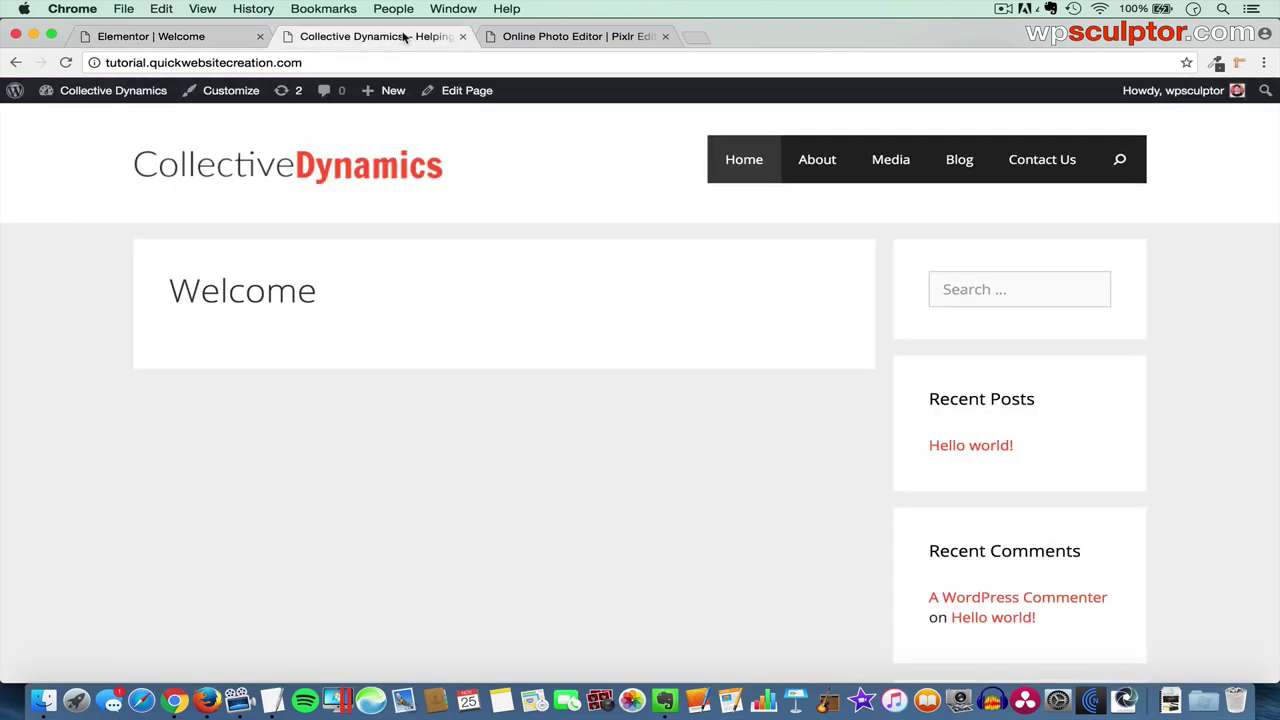
key(super+r)
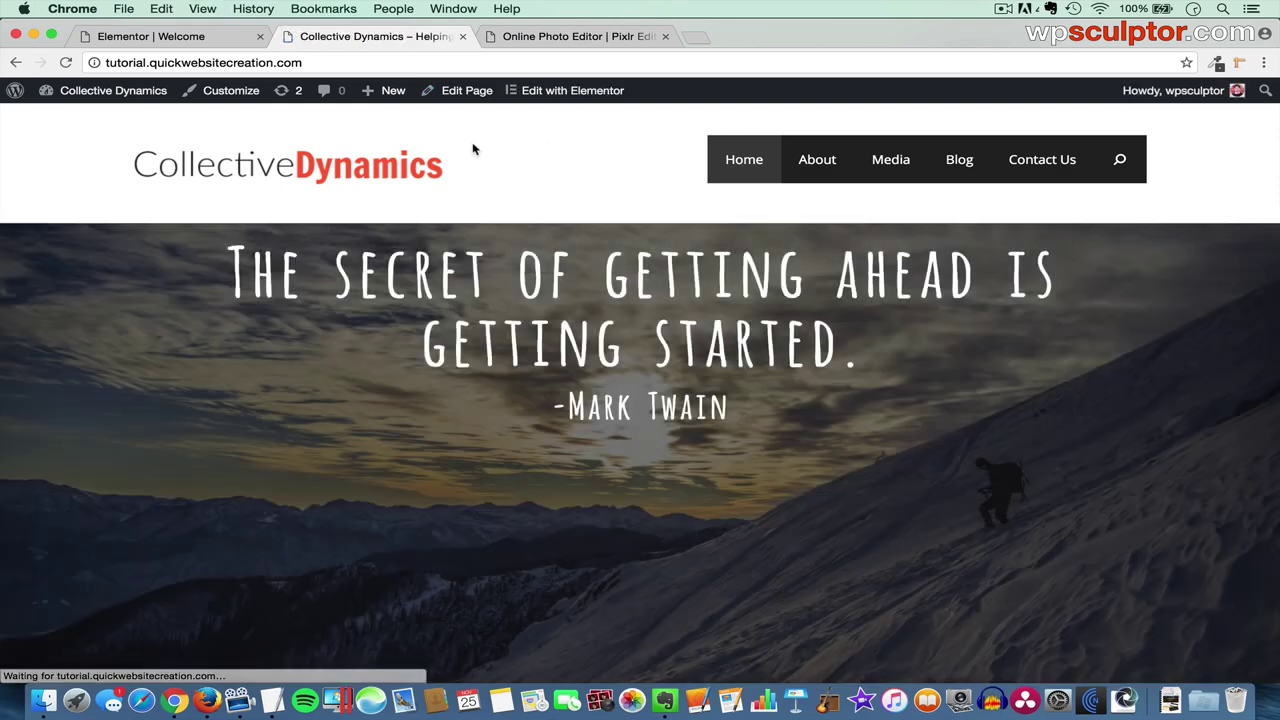
scroll(474, 149, down, 5)
scroll(474, 149, up, 4)
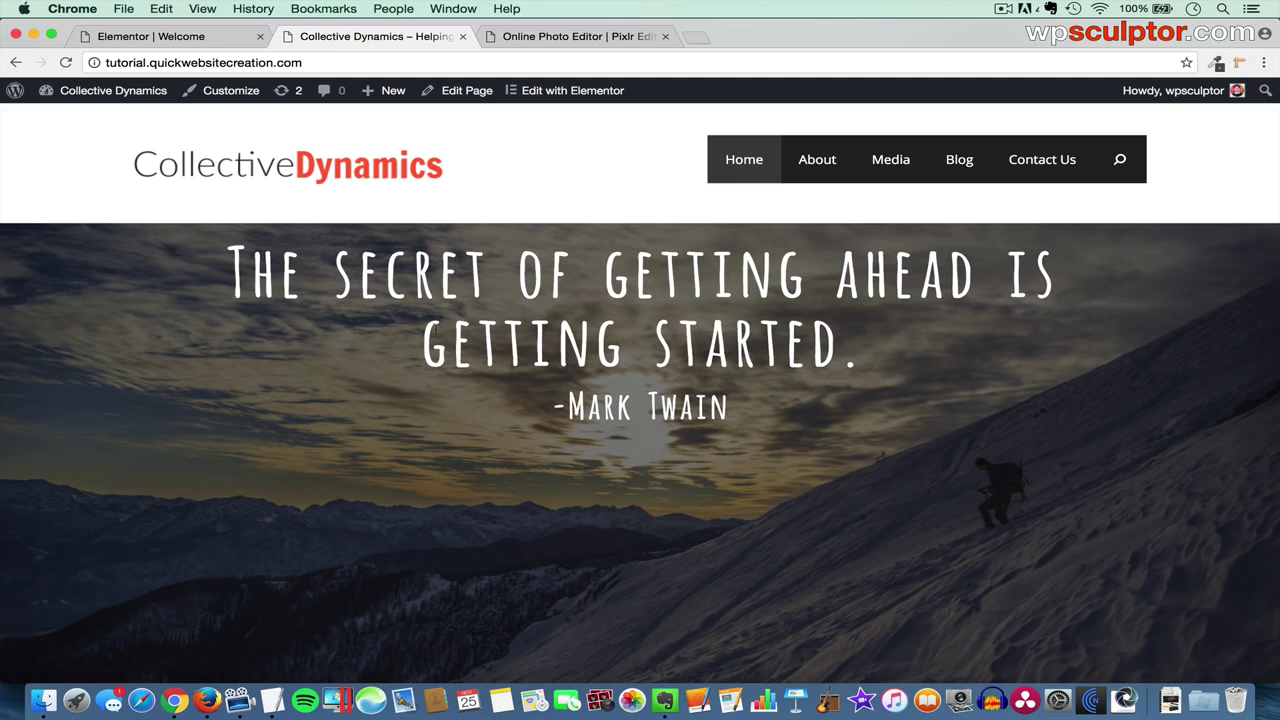
click(200, 42)
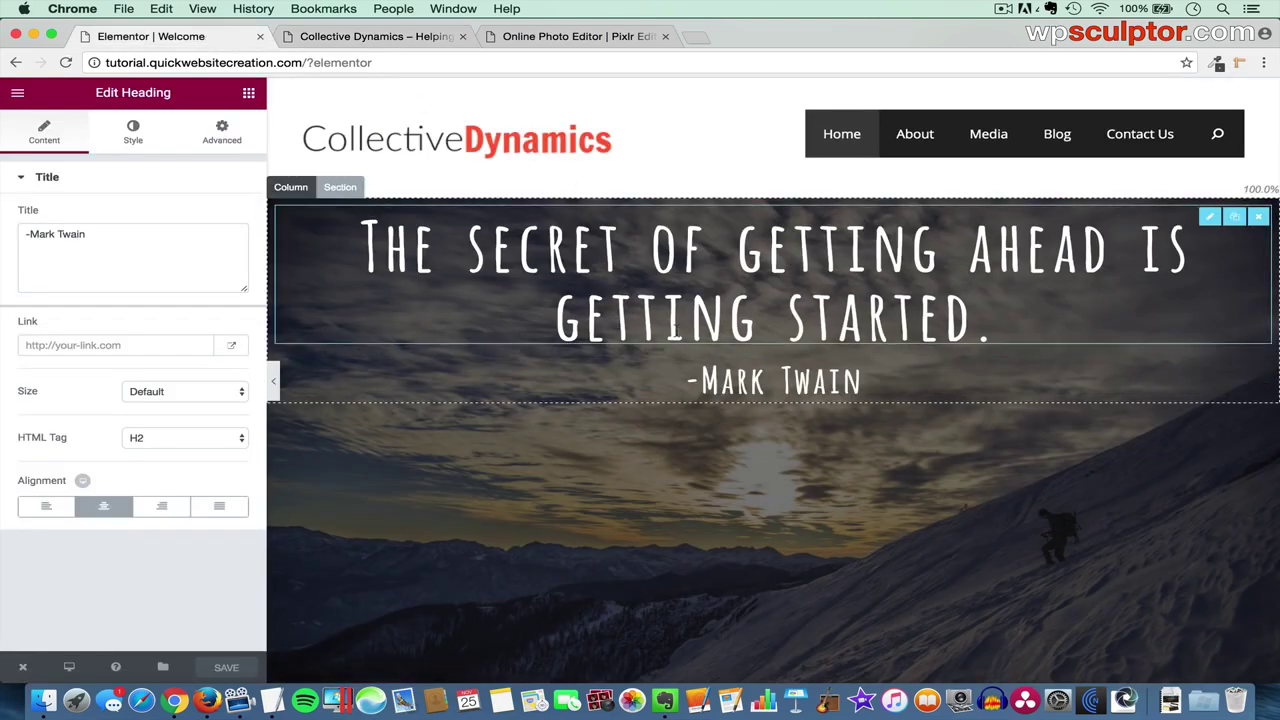
- Add two Button widgets below the quote, then delete both Click me buttons again
click(249, 93)
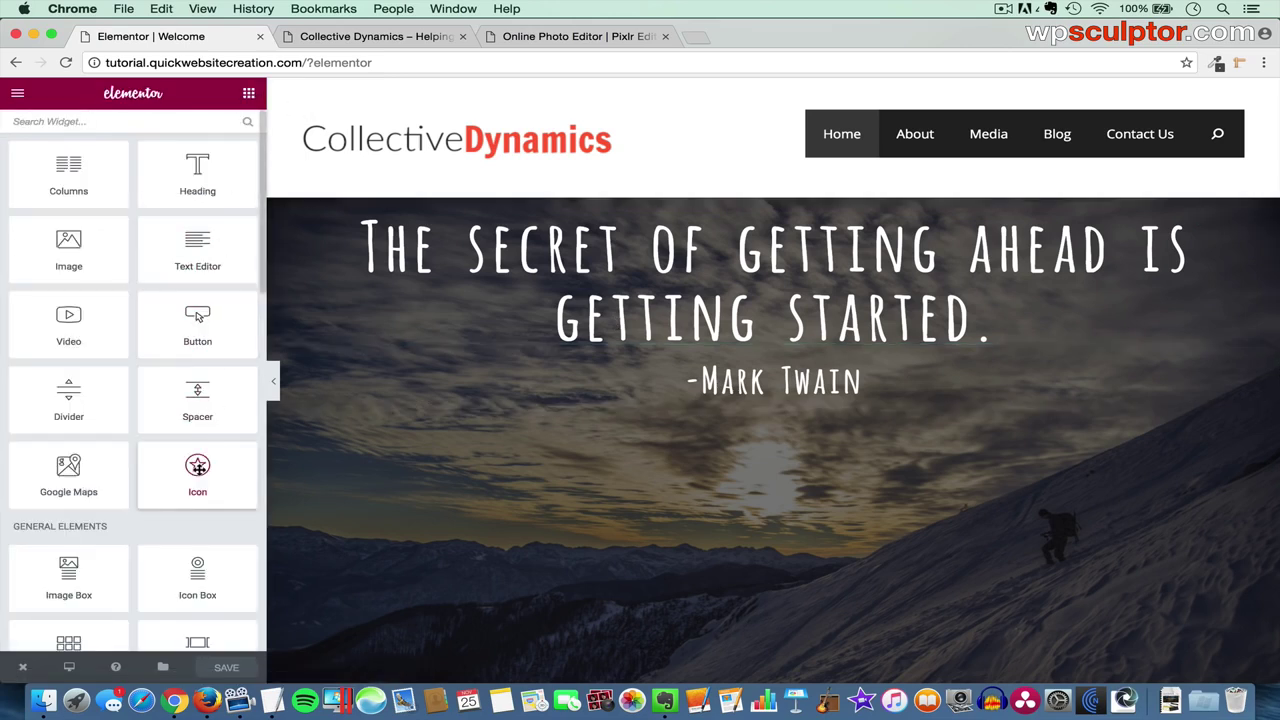
drag(198, 335, 688, 396)
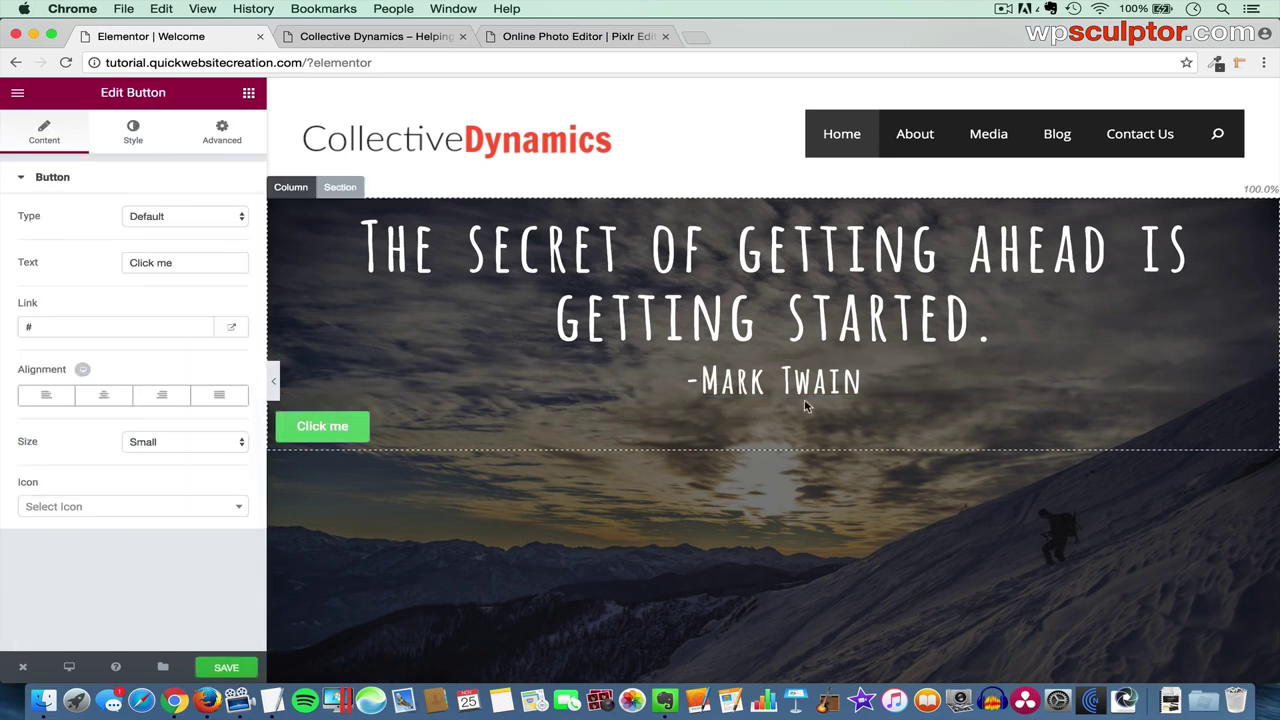
click(249, 95)
drag(198, 328, 330, 430)
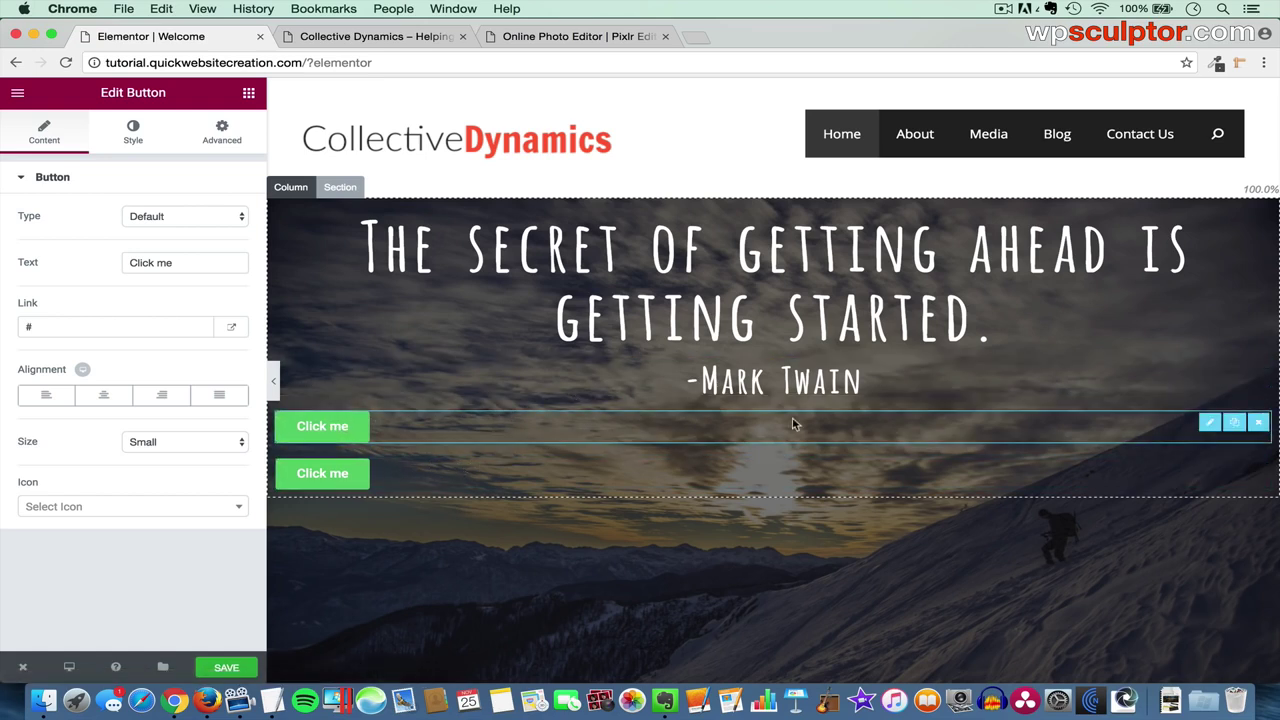
click(1258, 426)
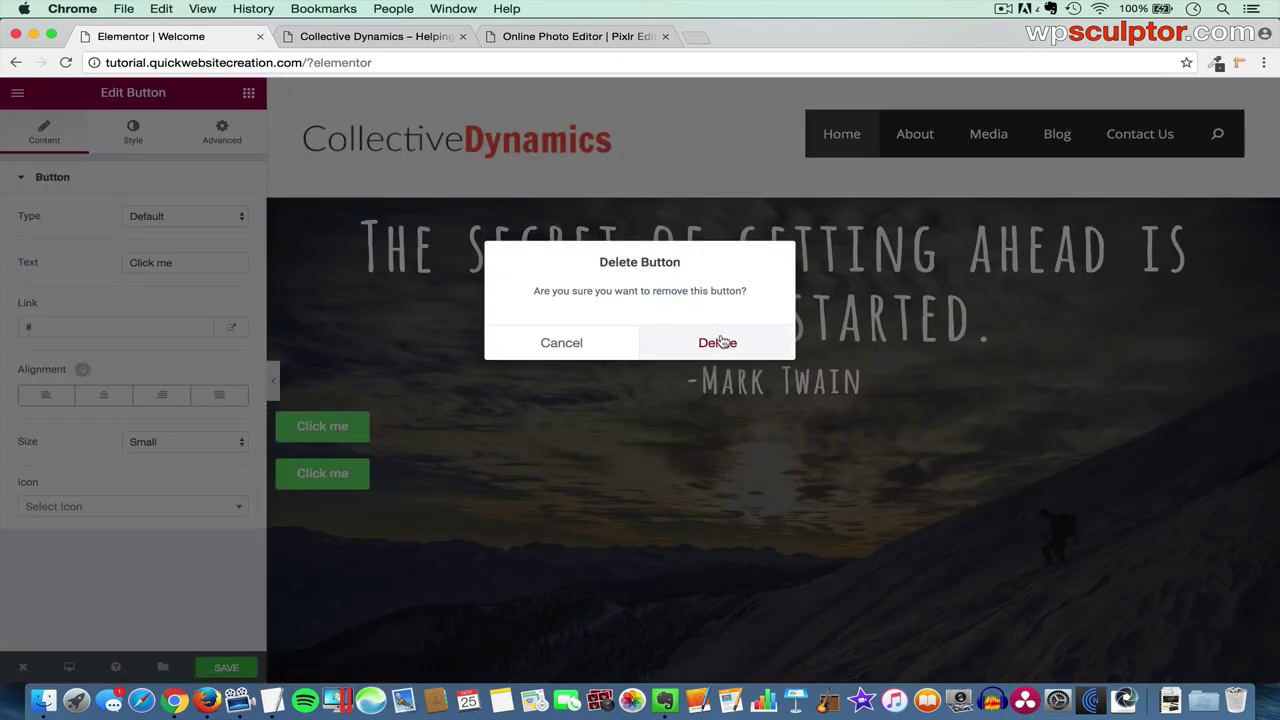
click(717, 340)
click(1258, 424)
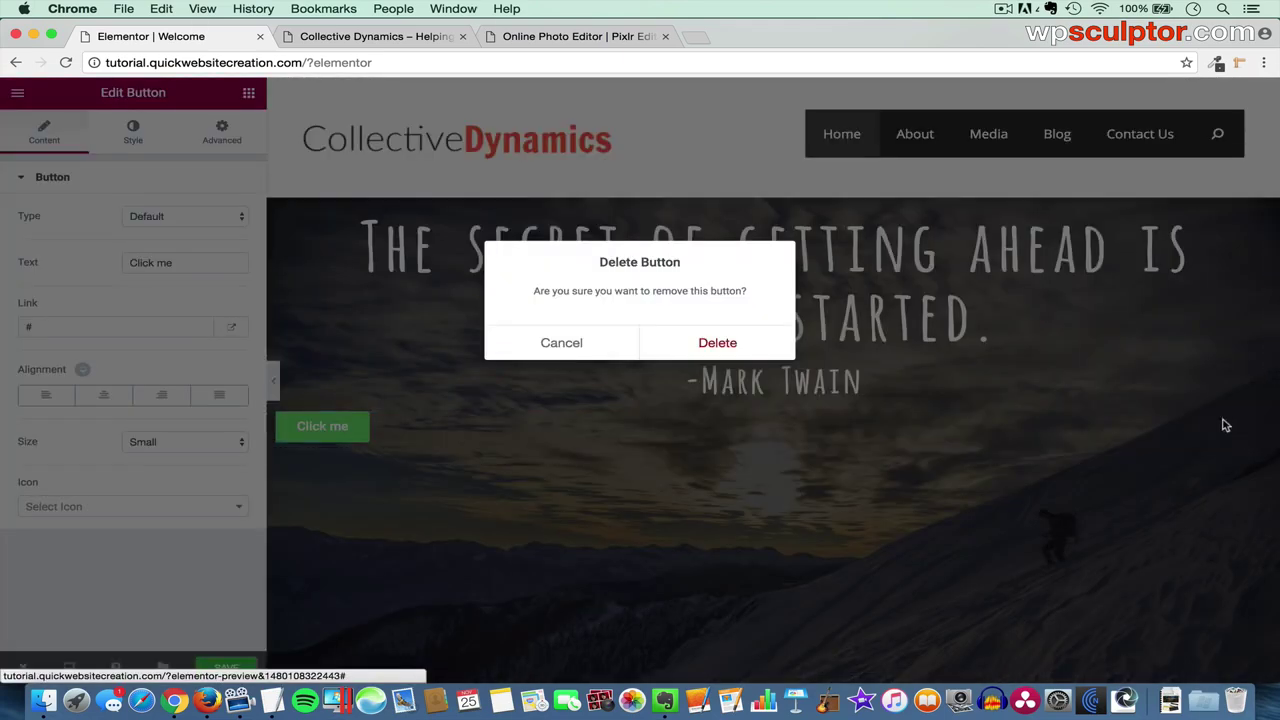
click(763, 343)
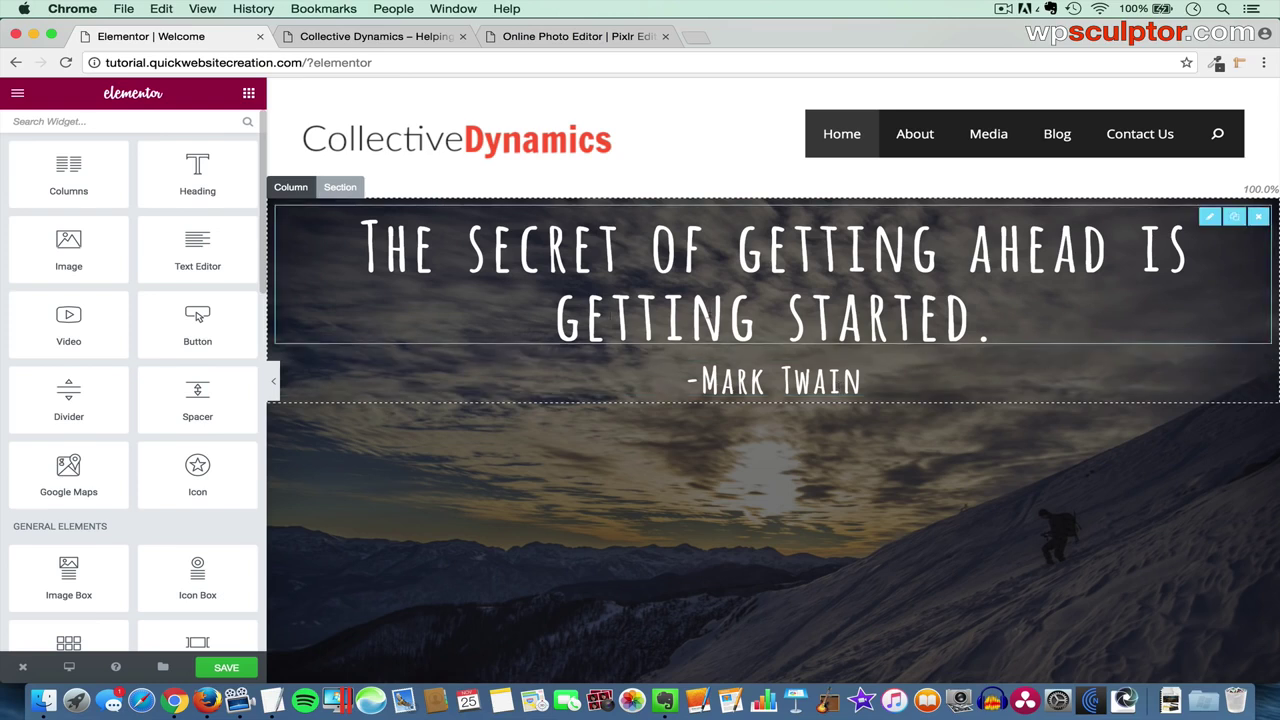
- Add a column beside the quote column, then delete the empty right column
click(291, 187)
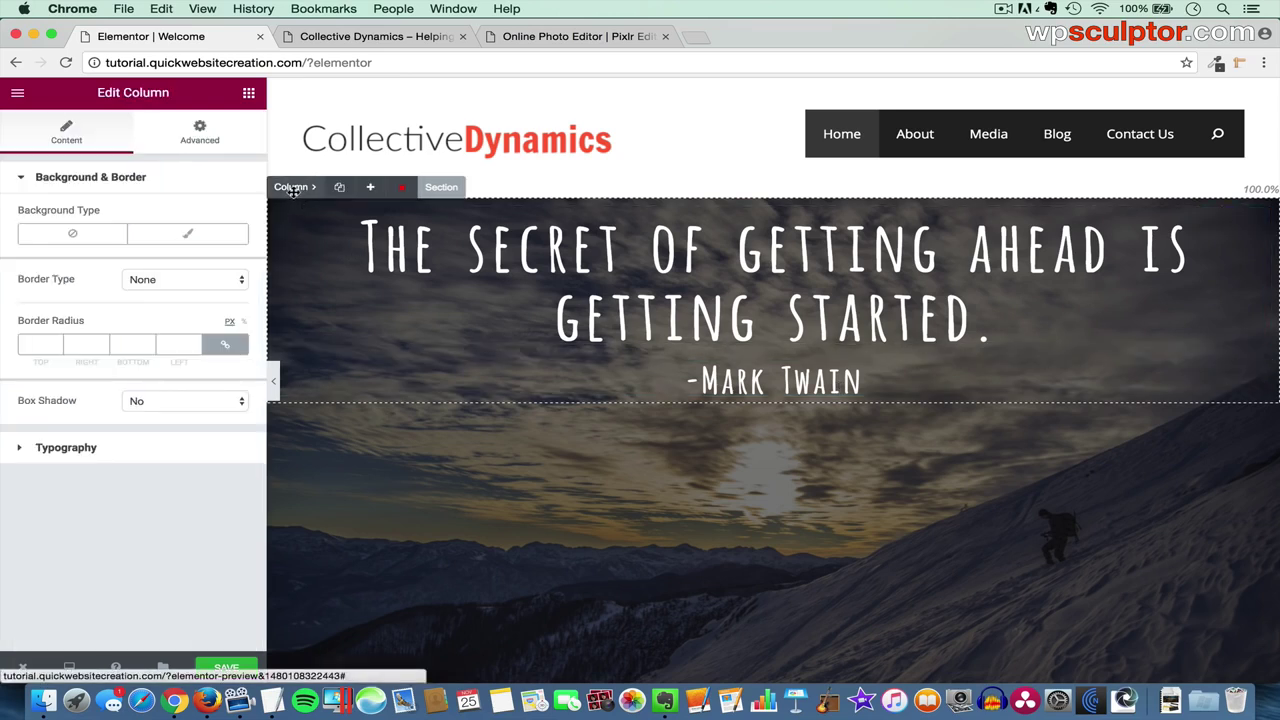
click(369, 188)
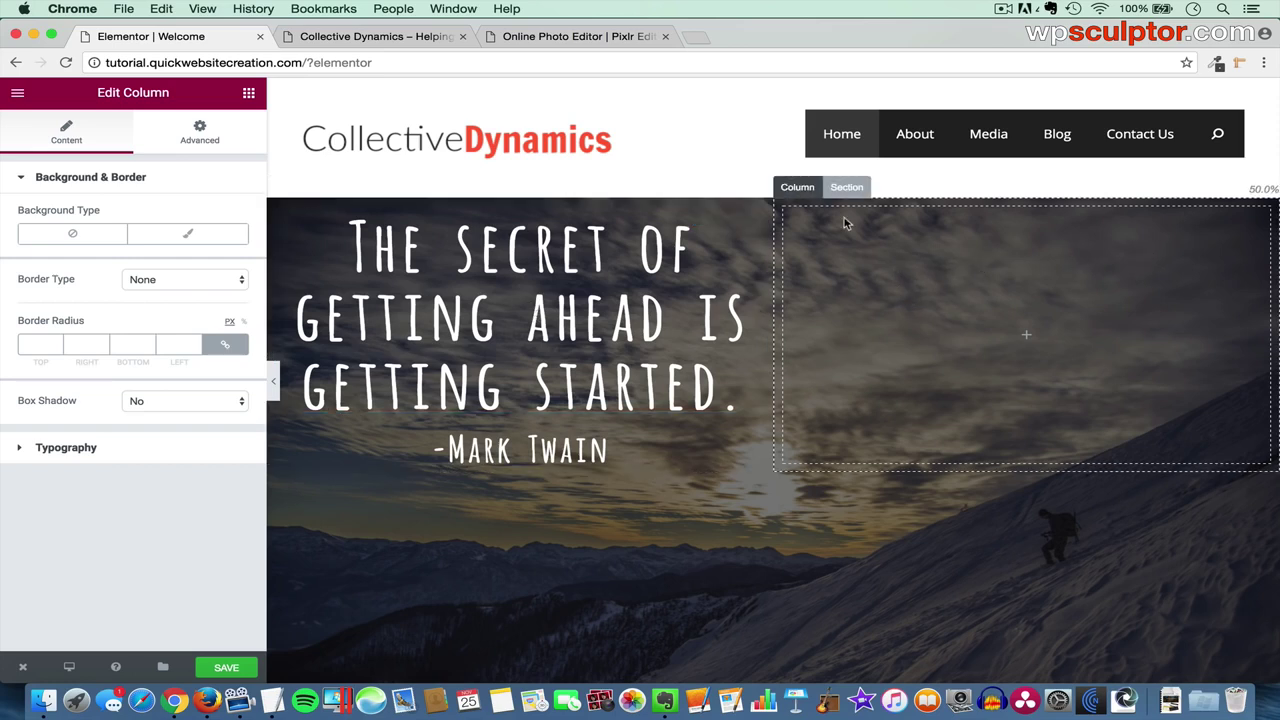
mouse_move(800, 187)
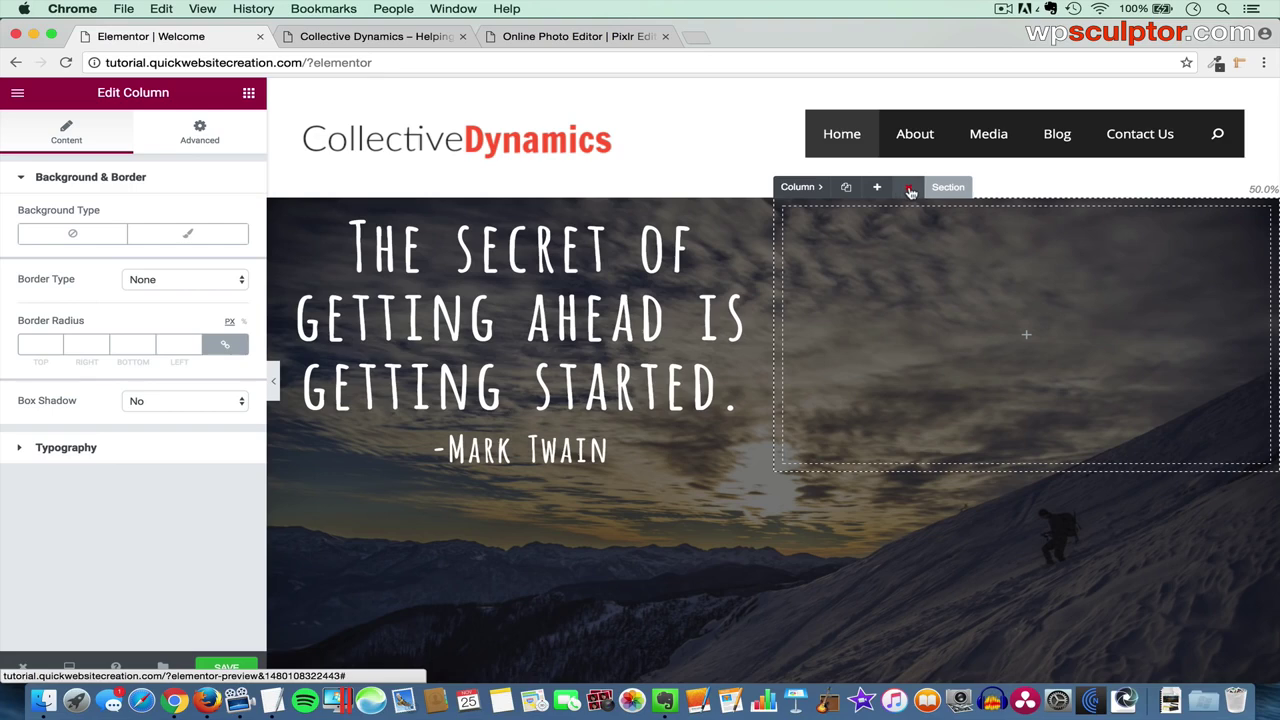
click(910, 191)
click(737, 344)
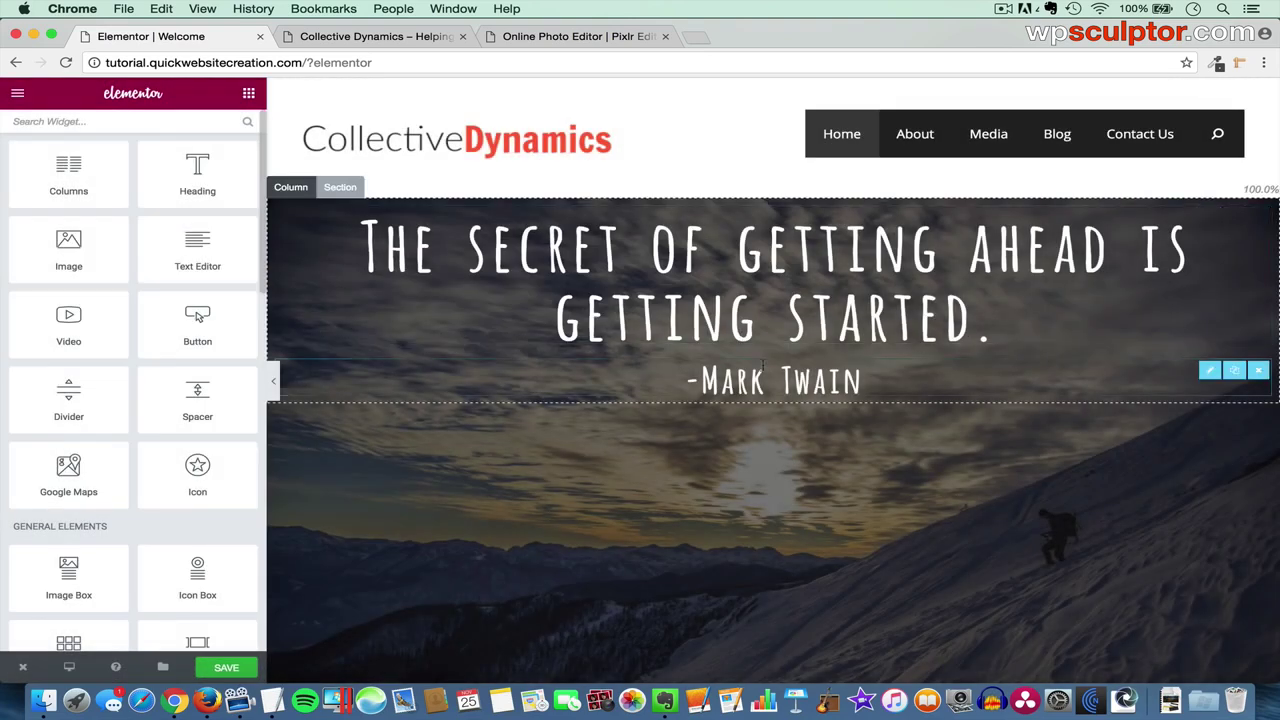
scroll(762, 365, down, 5)
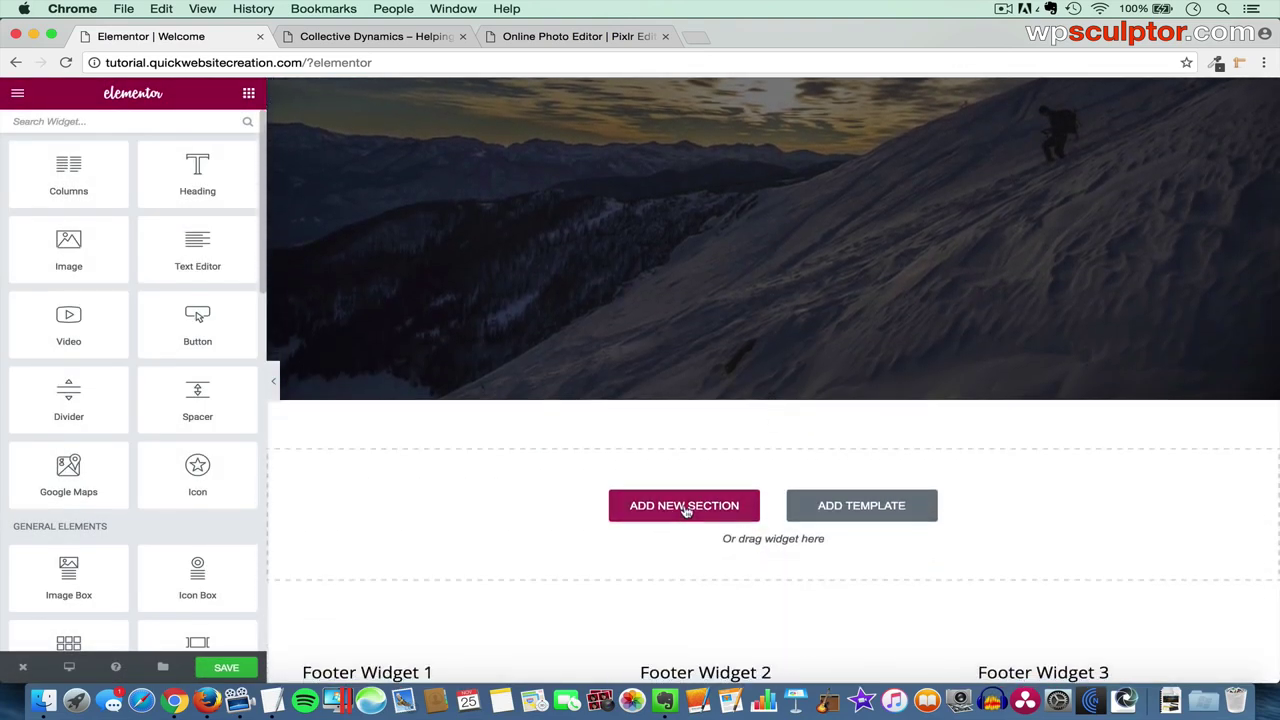
click(684, 508)
click(636, 548)
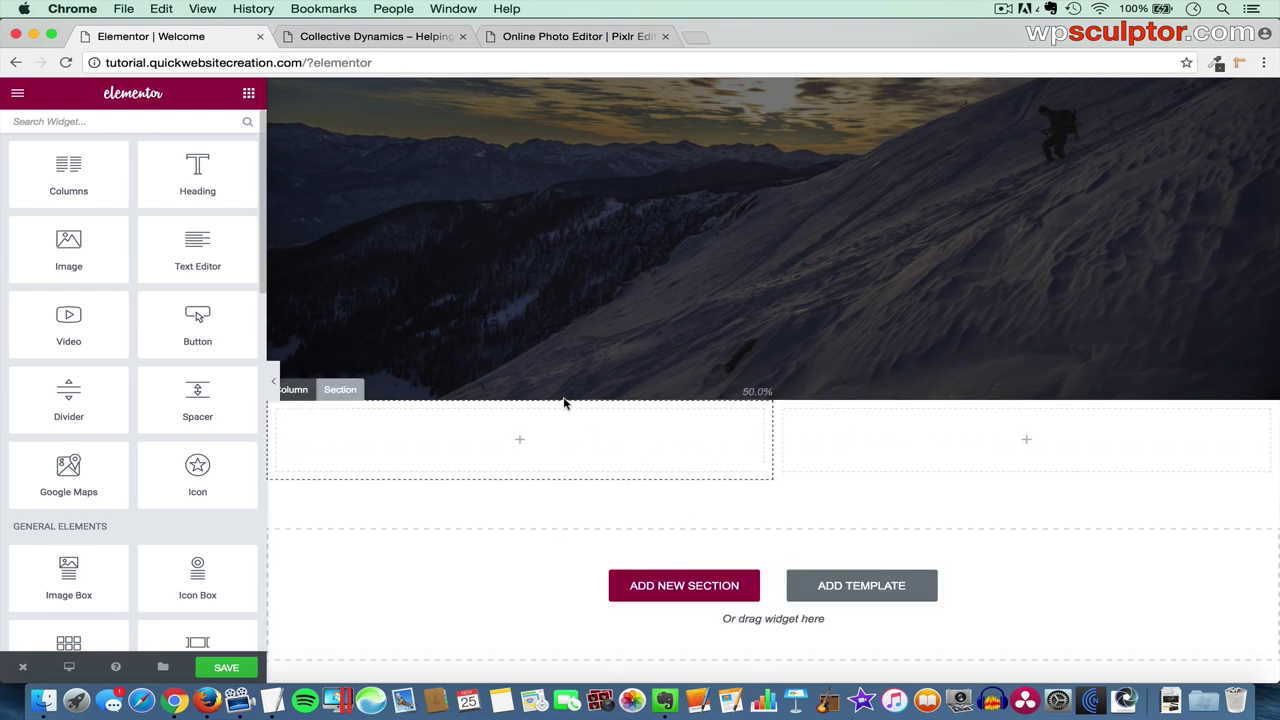
scroll(621, 331, up, 1)
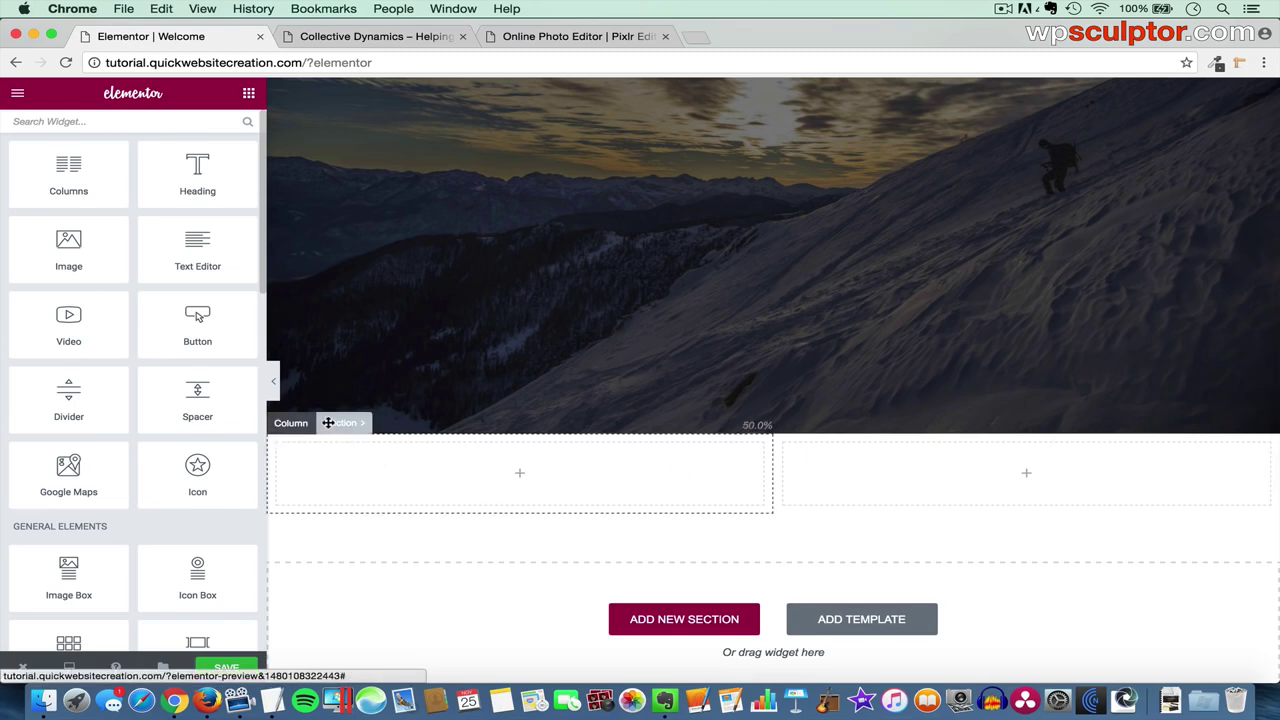
click(340, 424)
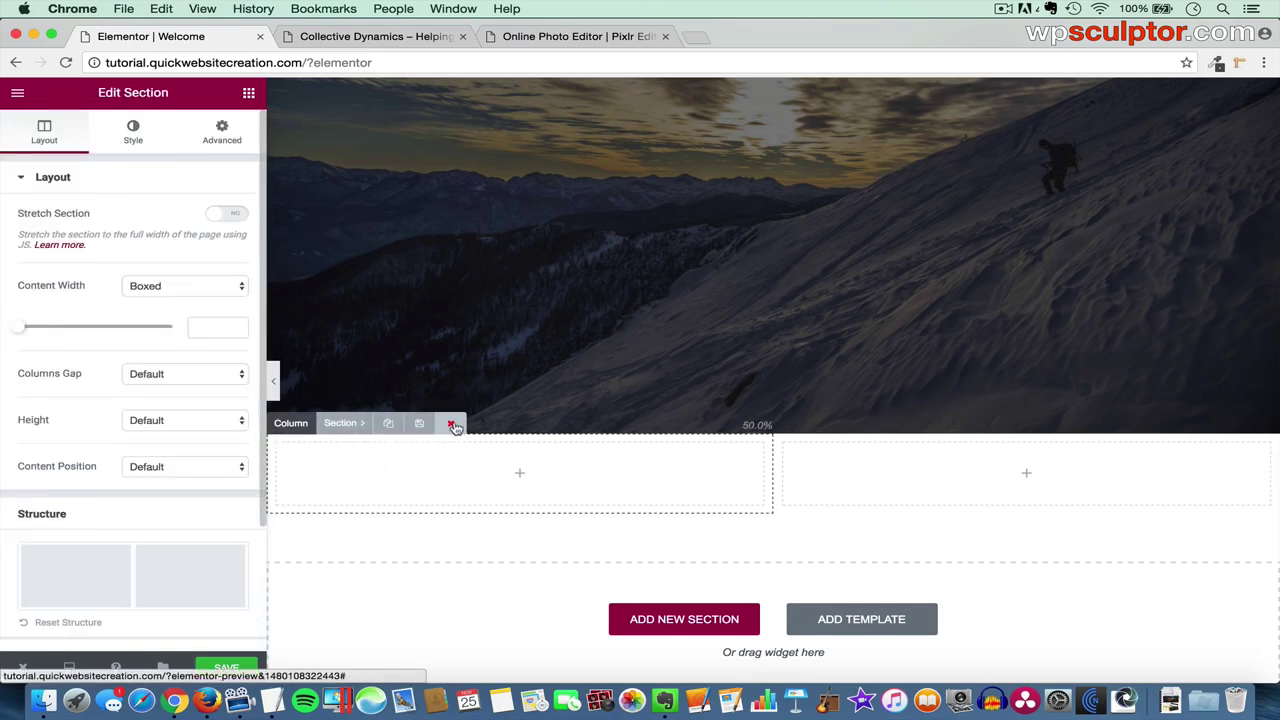
click(454, 426)
click(740, 343)
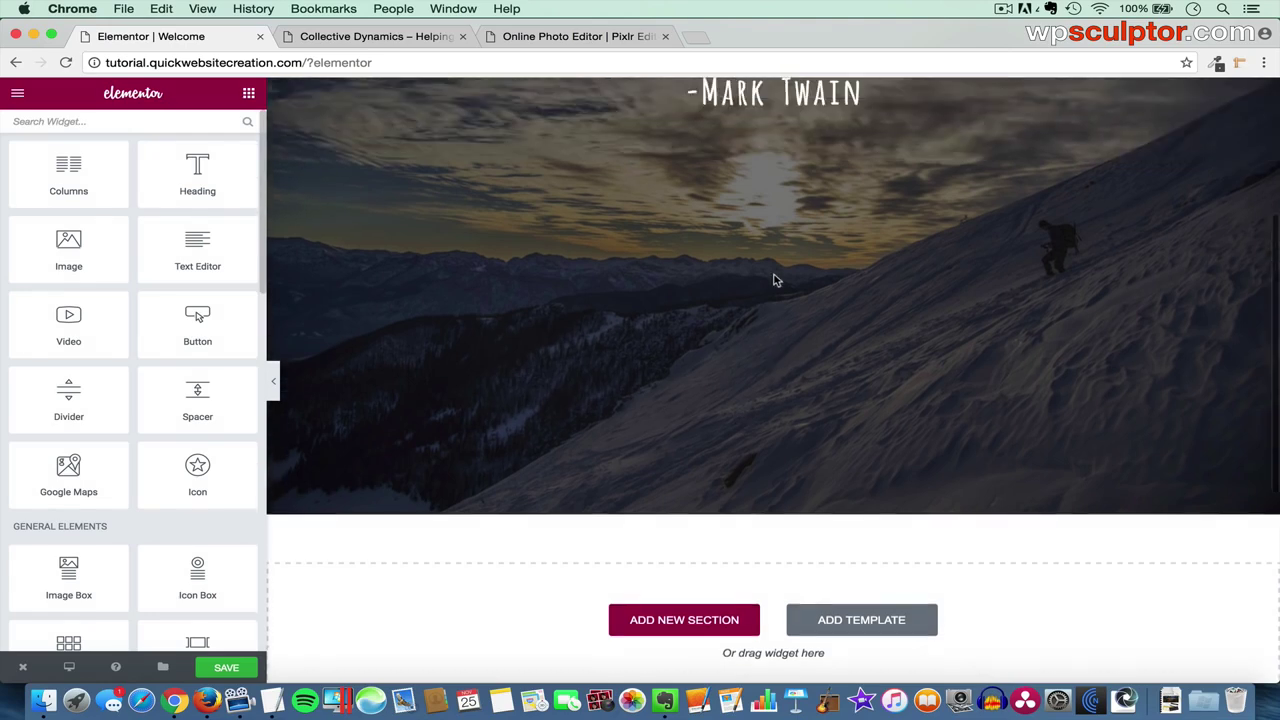
scroll(774, 280, up, 5)
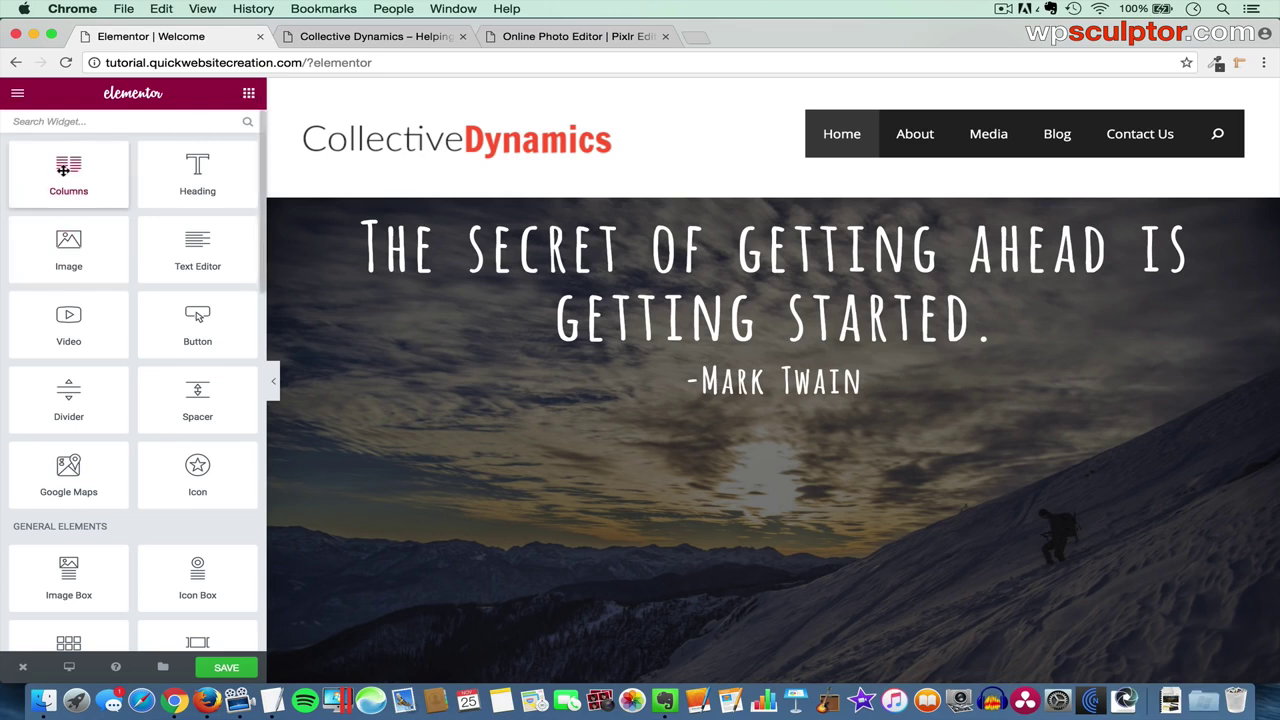
- Drop a two-column inner section beneath the Mark Twain line, deleting and re-adding one column
drag(63, 170, 745, 398)
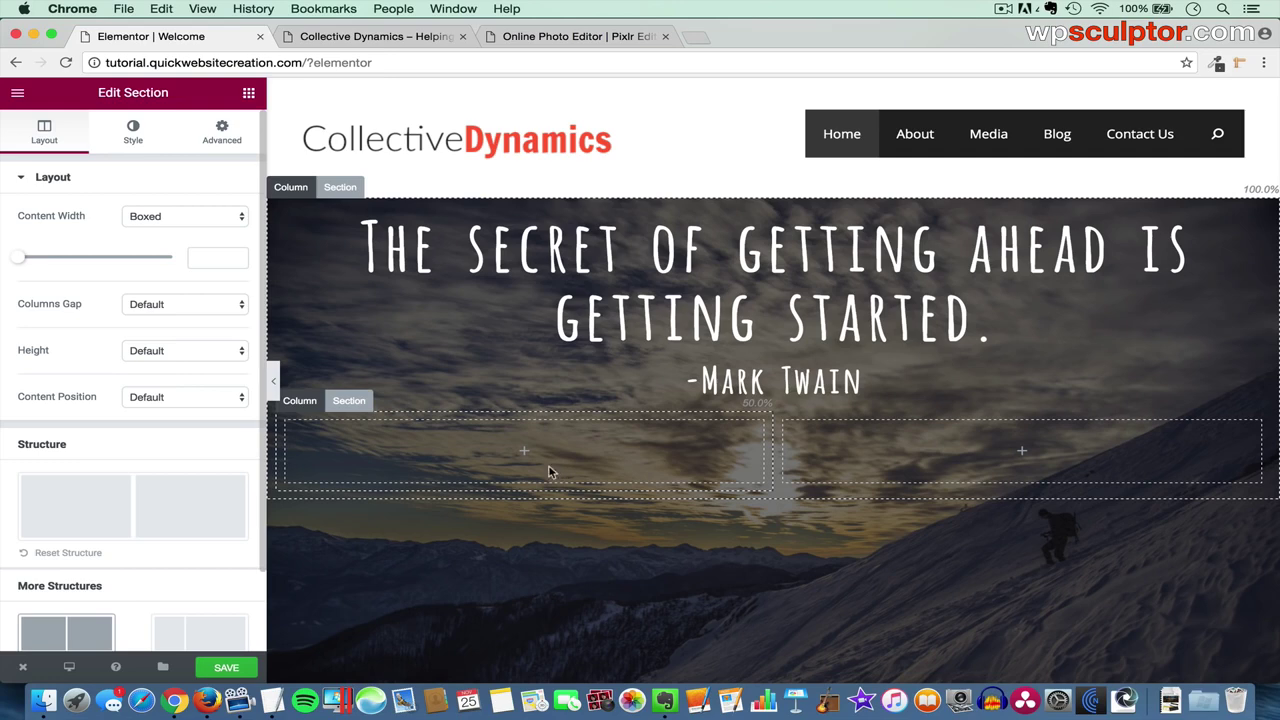
click(300, 401)
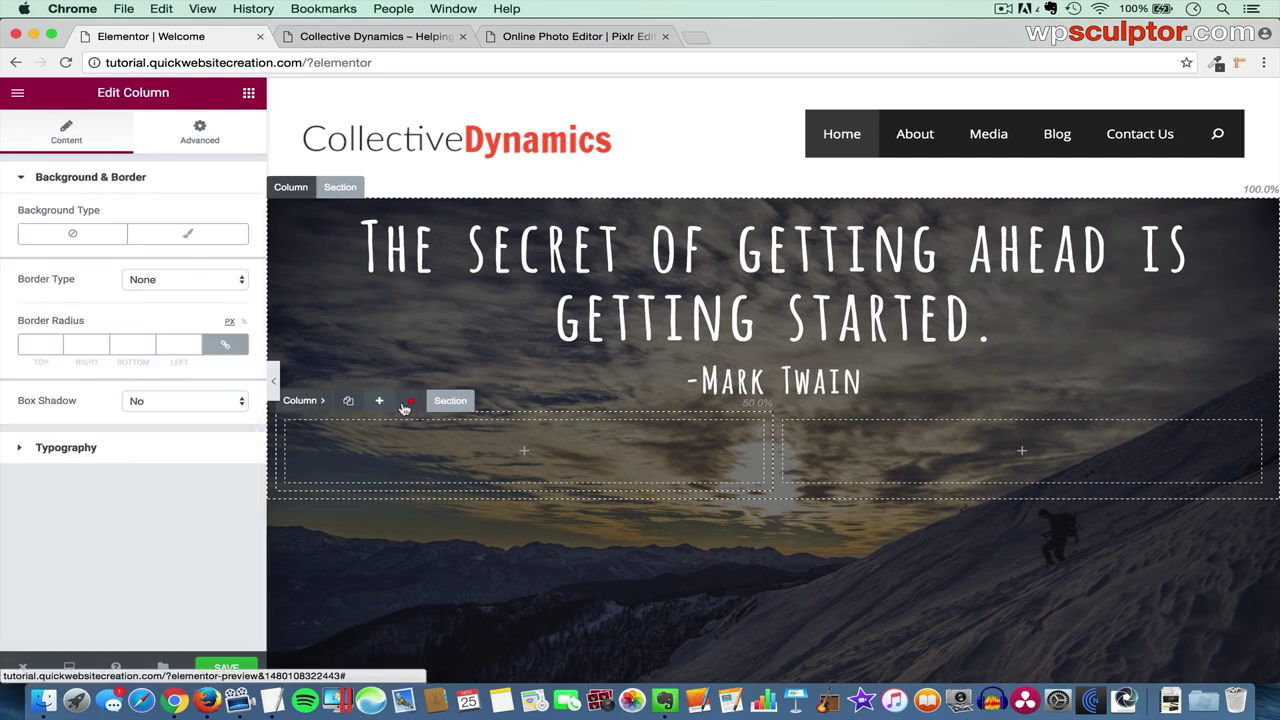
click(413, 402)
click(735, 352)
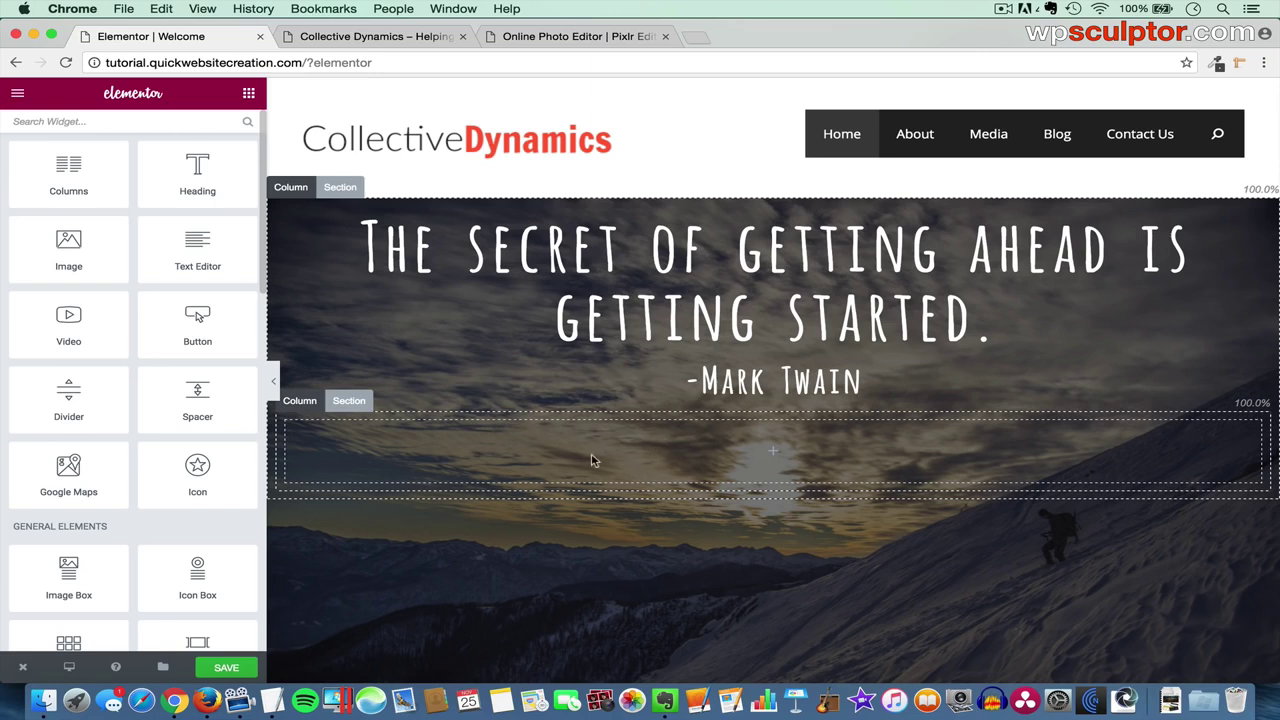
click(300, 400)
click(380, 401)
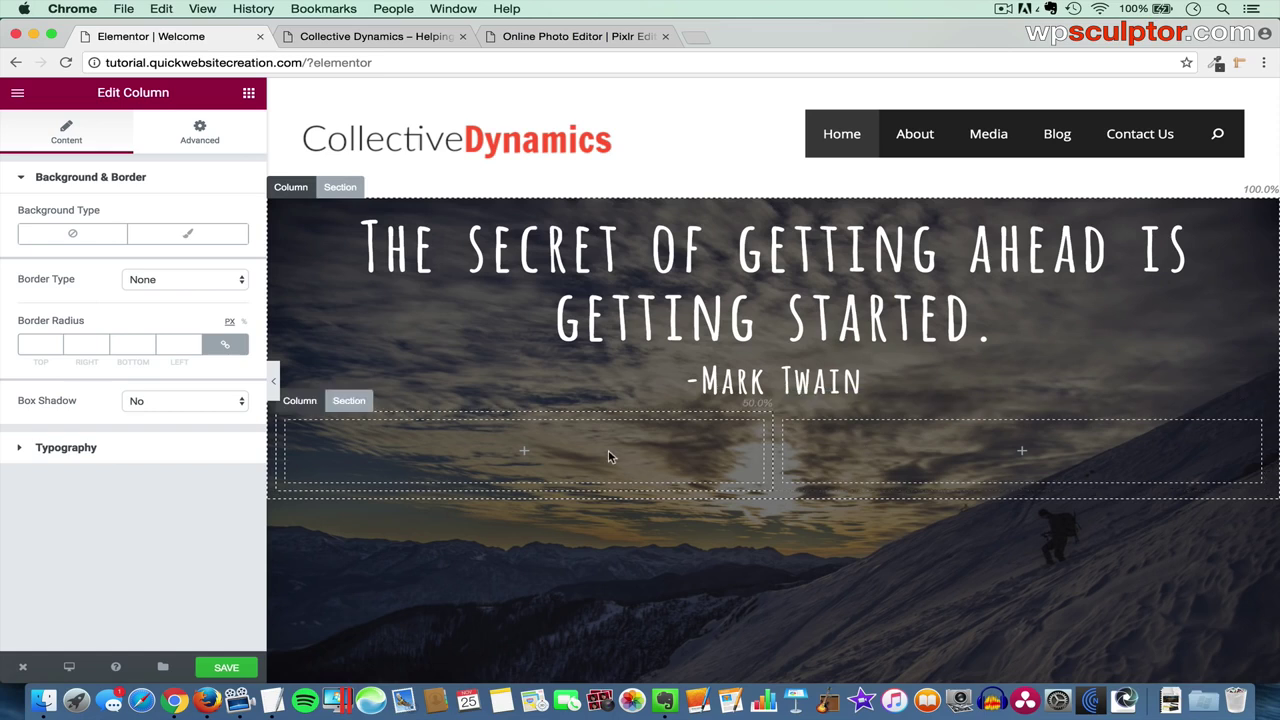
click(355, 399)
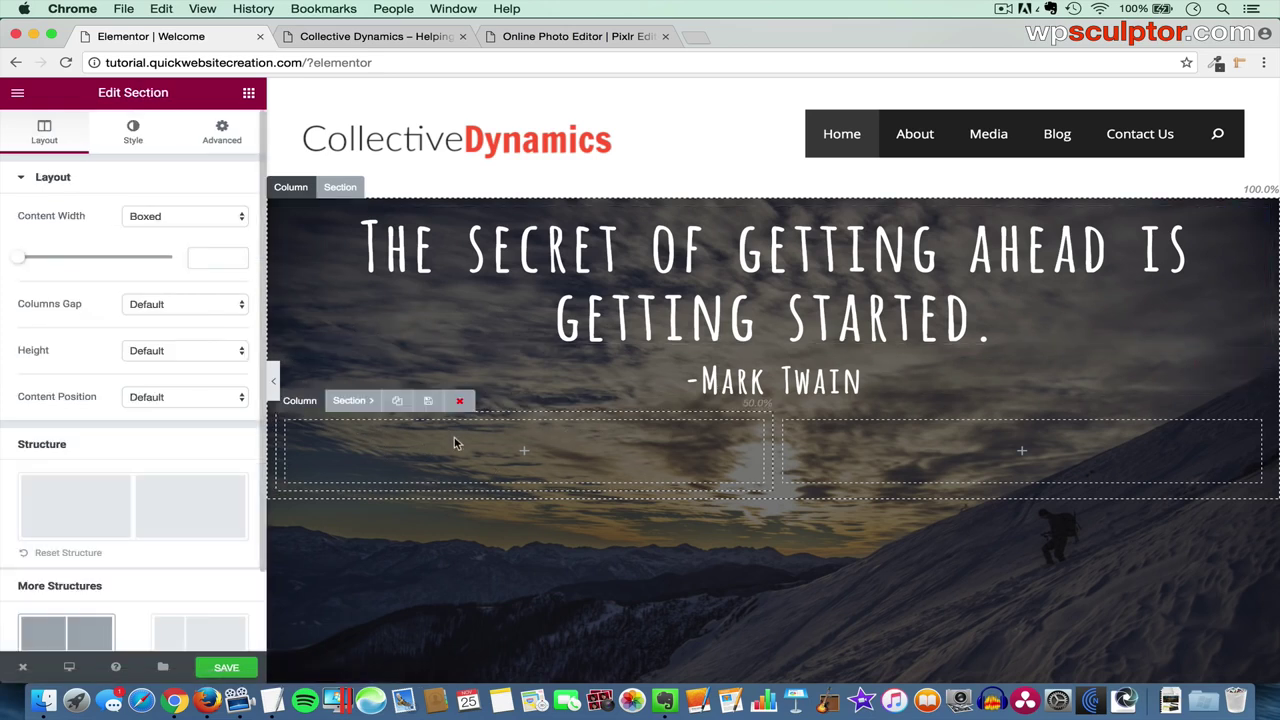
click(133, 133)
click(130, 232)
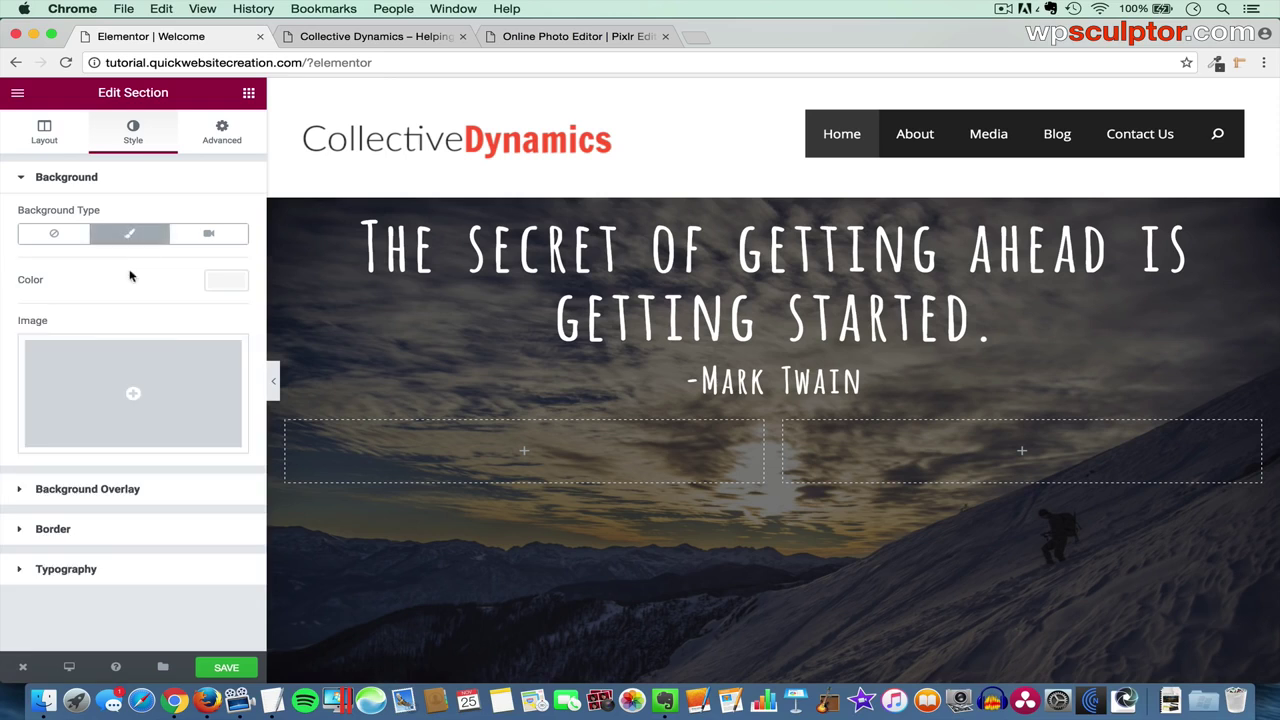
click(216, 282)
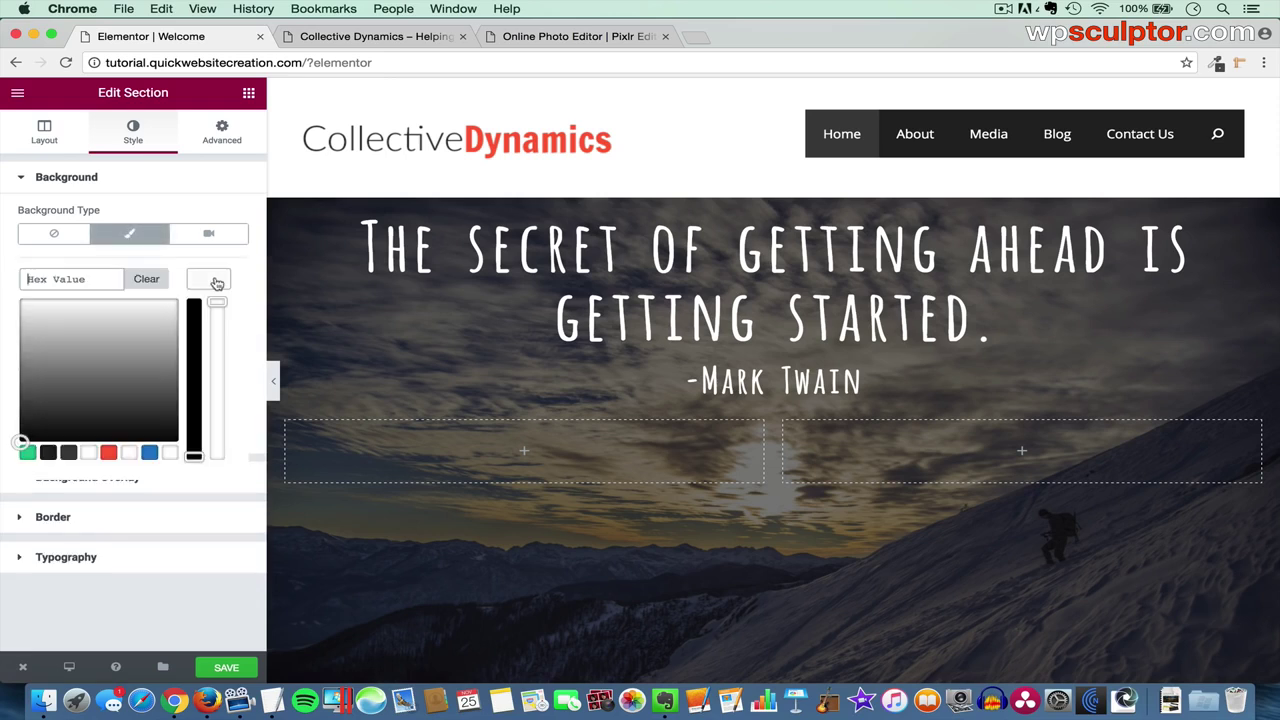
click(149, 452)
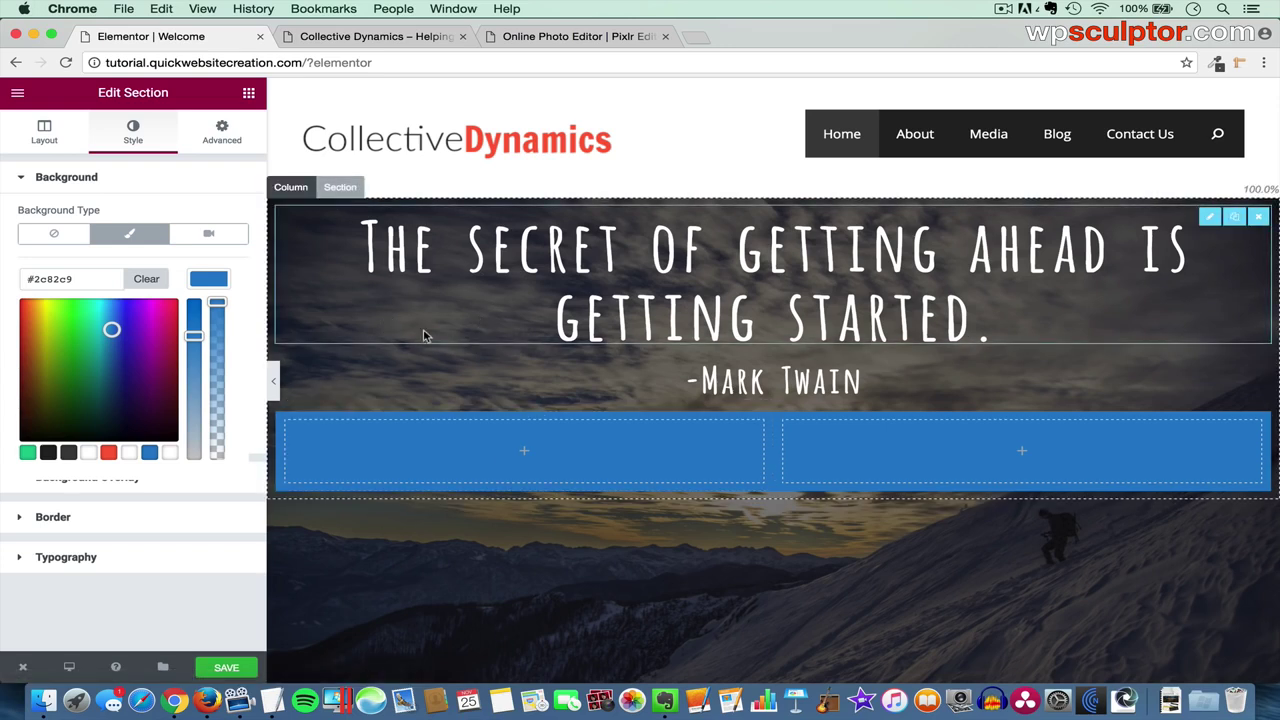
click(72, 237)
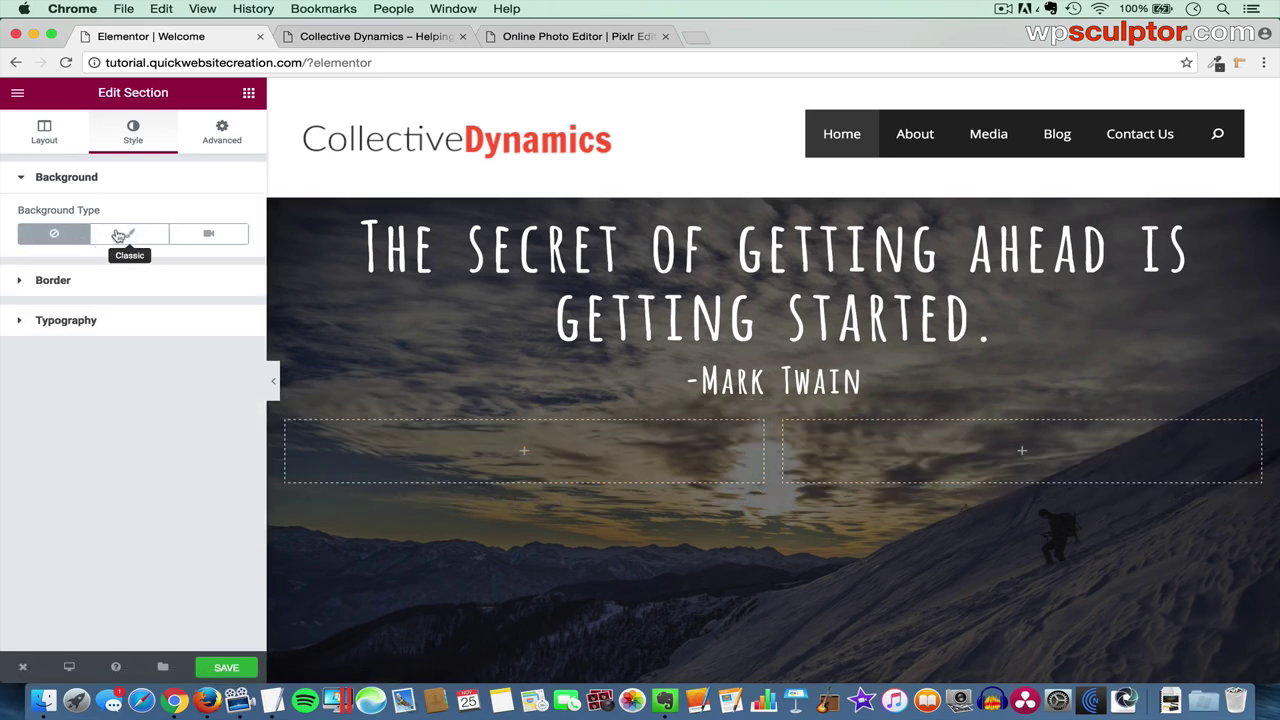
click(249, 93)
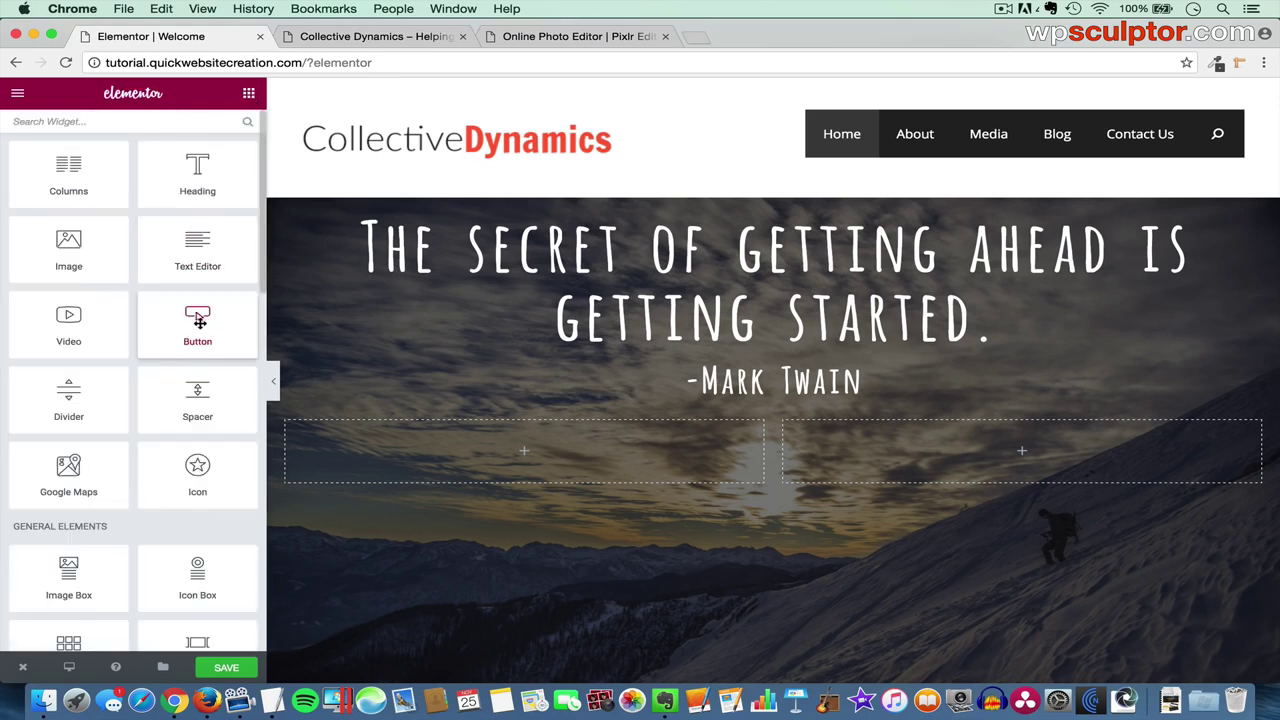
- Place a button in the left column labelled 'Learn About Us' with its # link cleared
drag(199, 320, 558, 449)
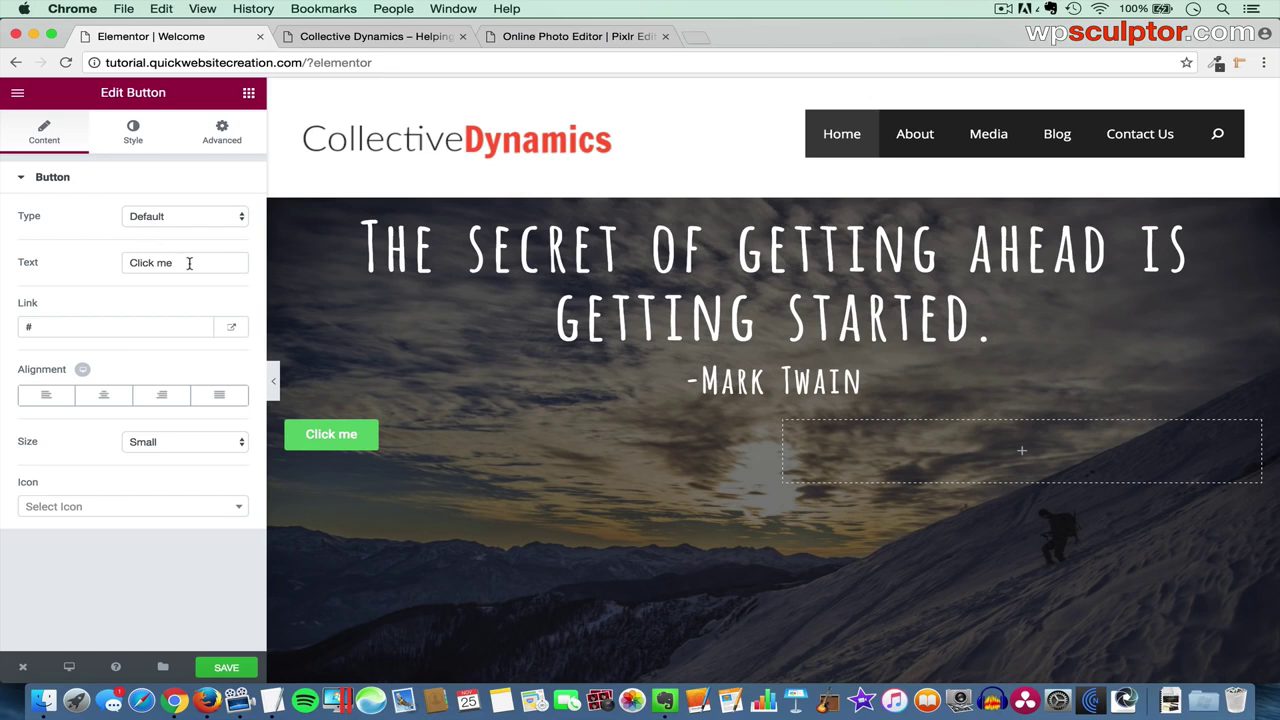
drag(189, 266, 110, 267)
text(Lea)
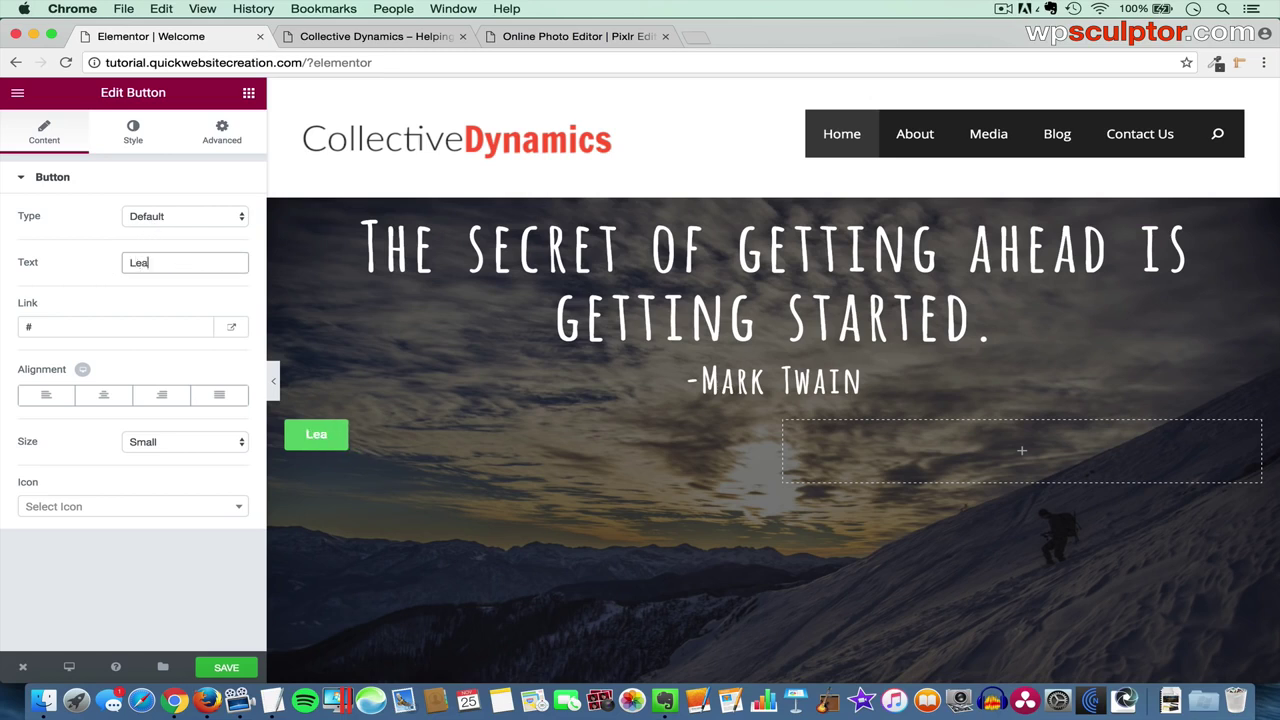
text(rn About Us)
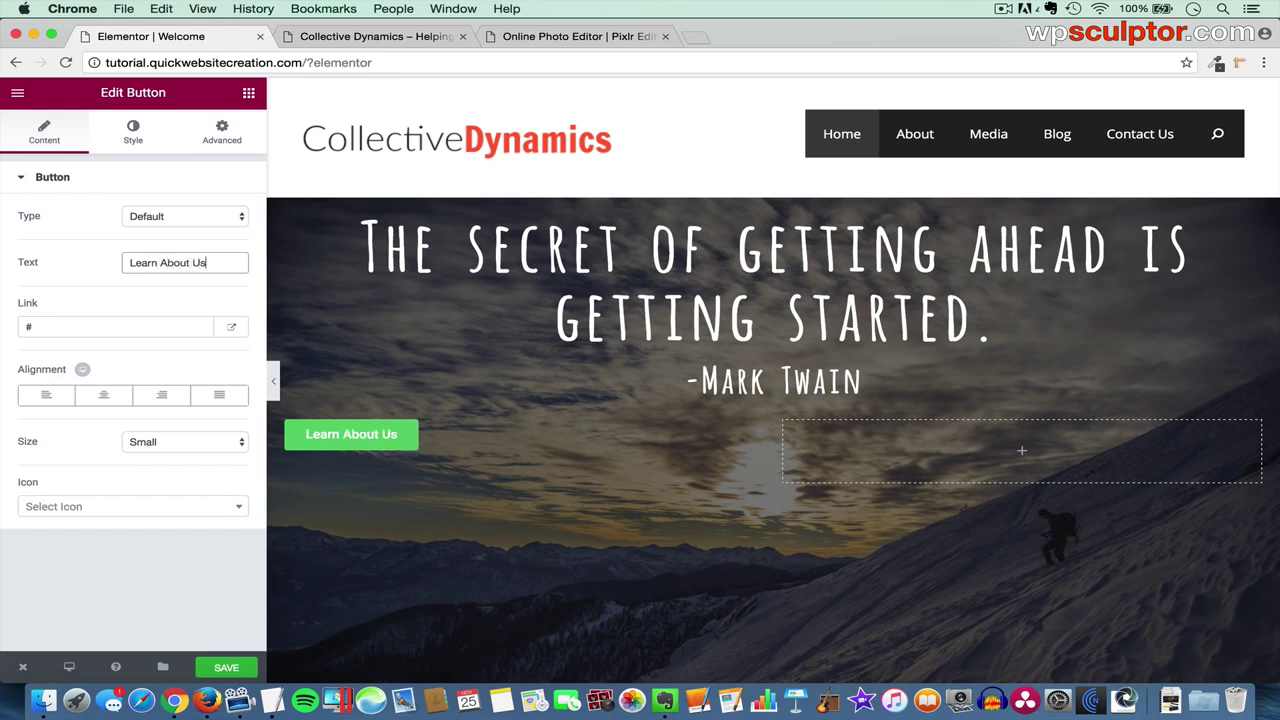
drag(60, 327, 3, 327)
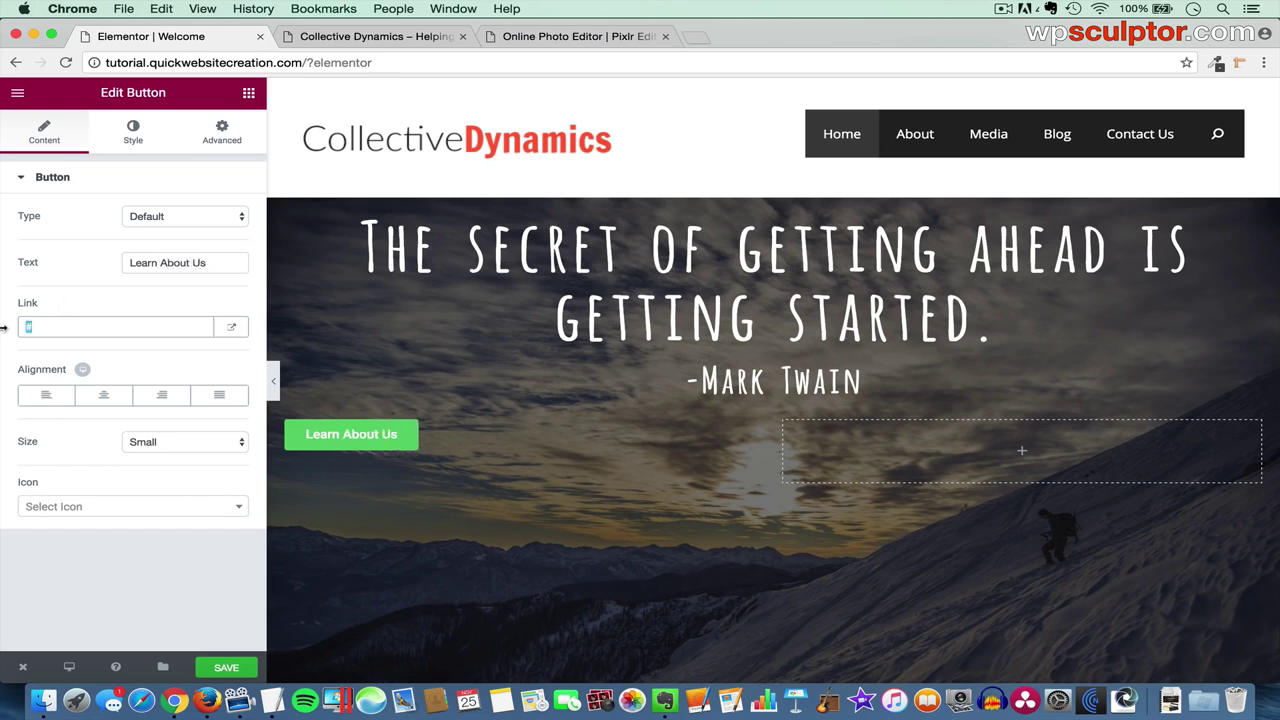
key(BackSpace)
- Link the Learn About Us button to the site's About page URL and right-align it
click(357, 36)
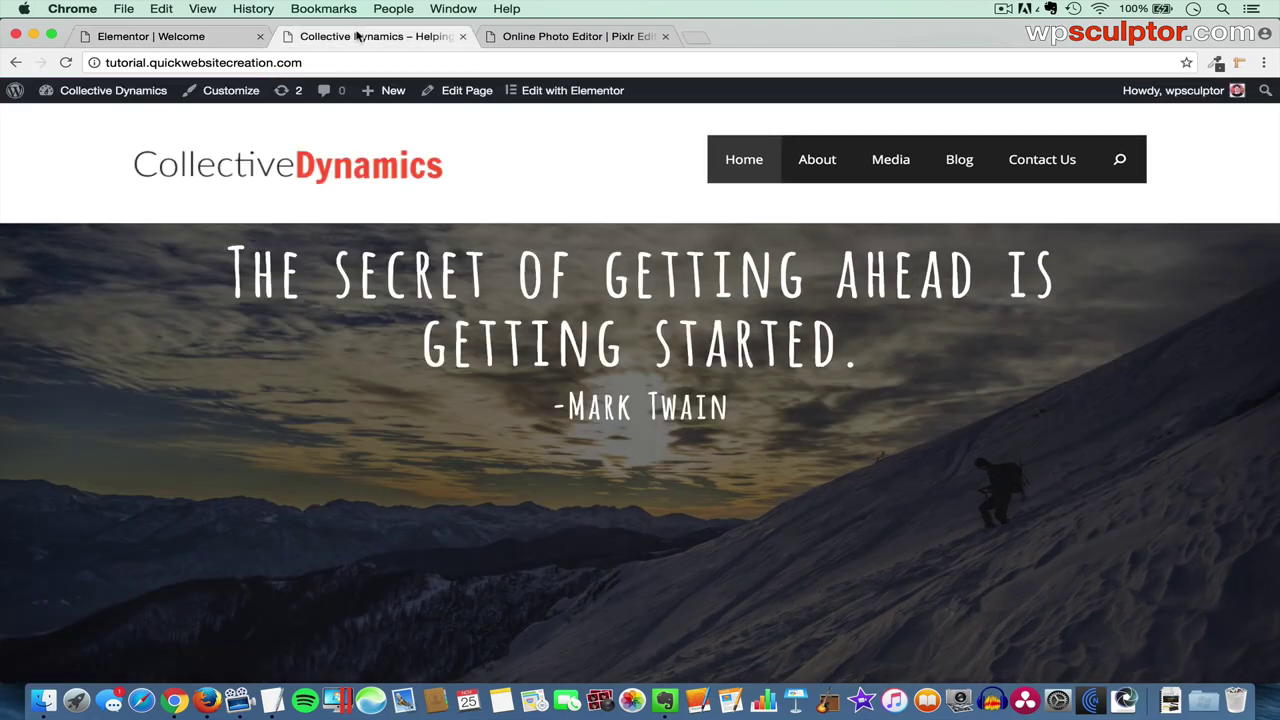
right_click(823, 163)
click(845, 167)
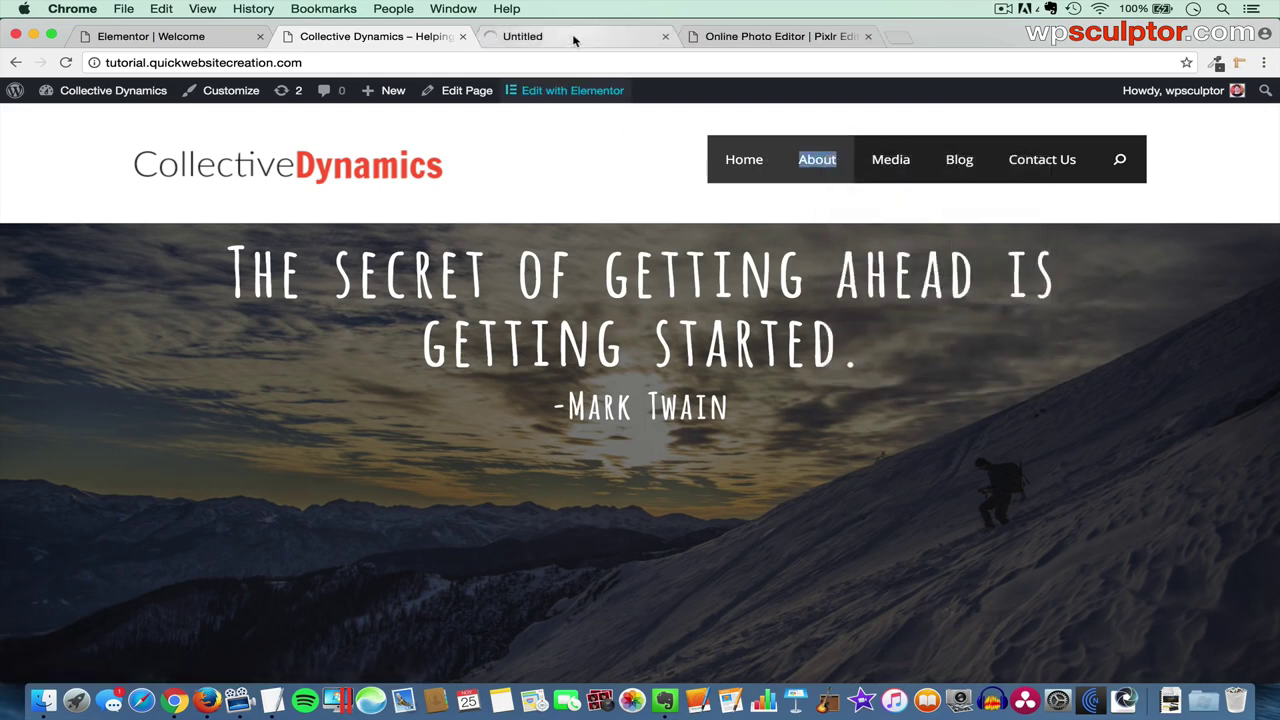
click(574, 38)
click(467, 62)
key(super+c)
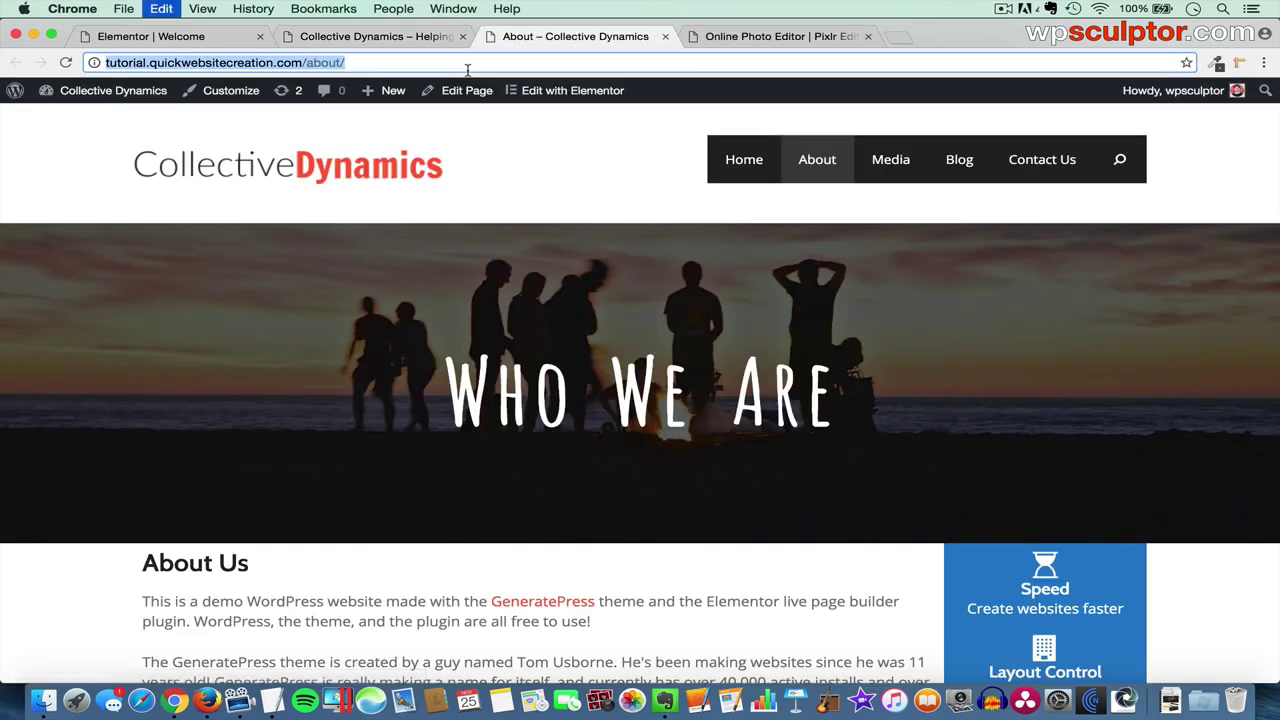
click(214, 38)
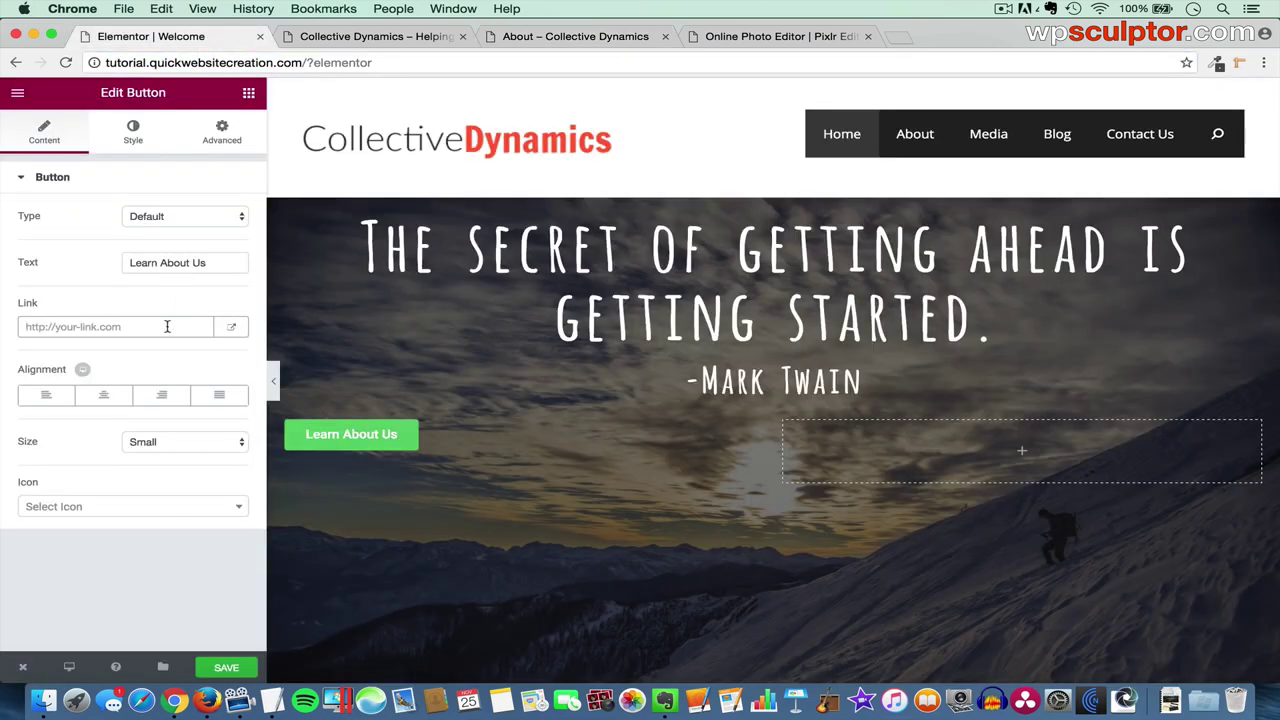
key(super+v)
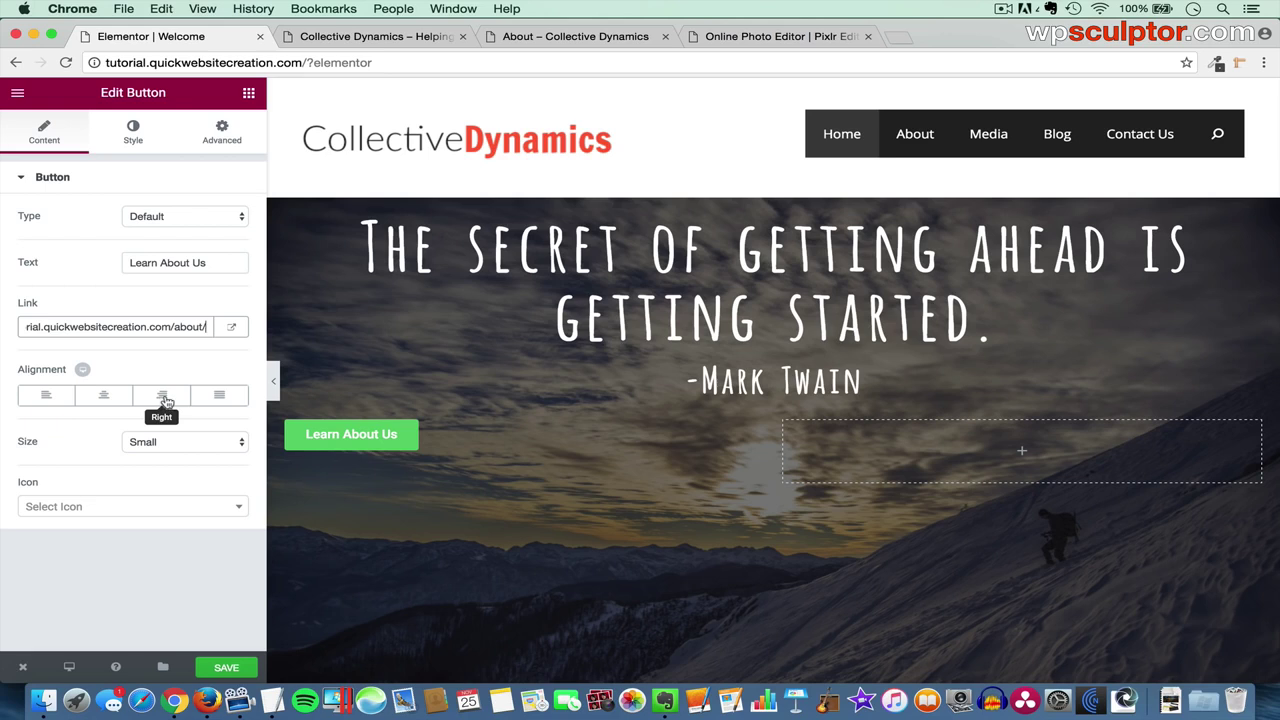
click(164, 396)
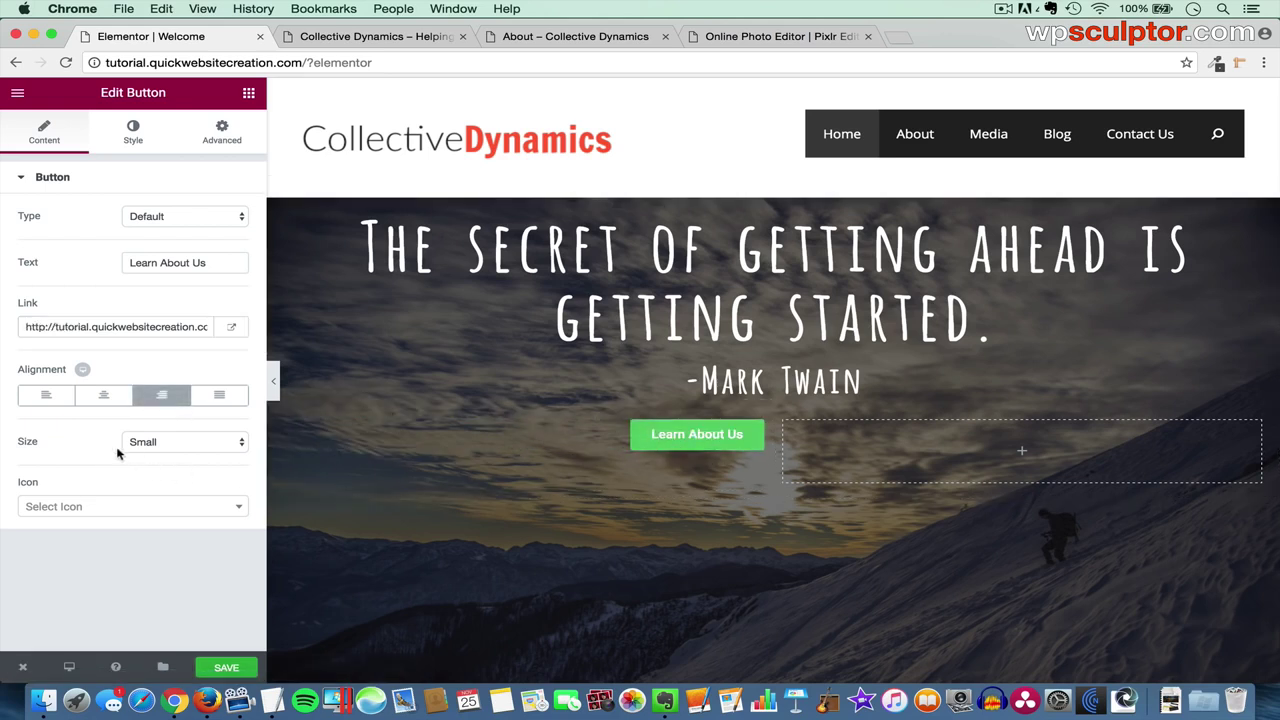
- Add an angle-right icon after the button text with icon spacing 22
click(129, 511)
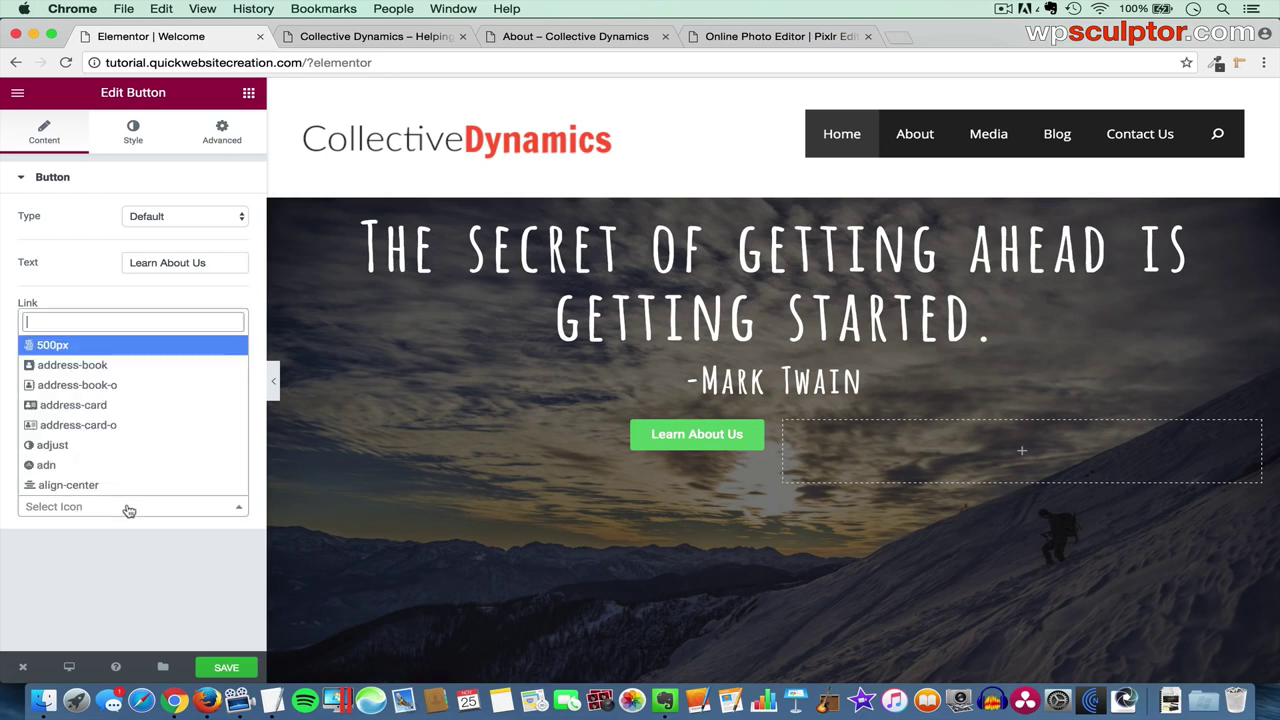
text(angle)
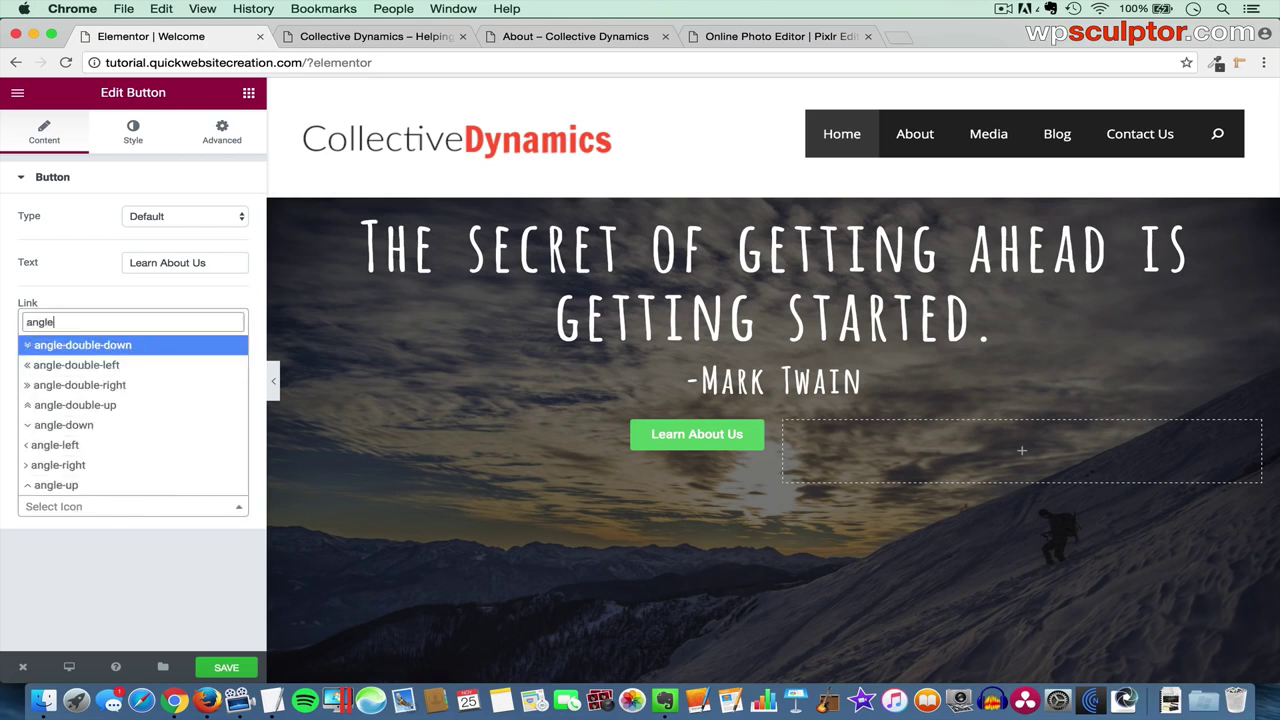
click(86, 468)
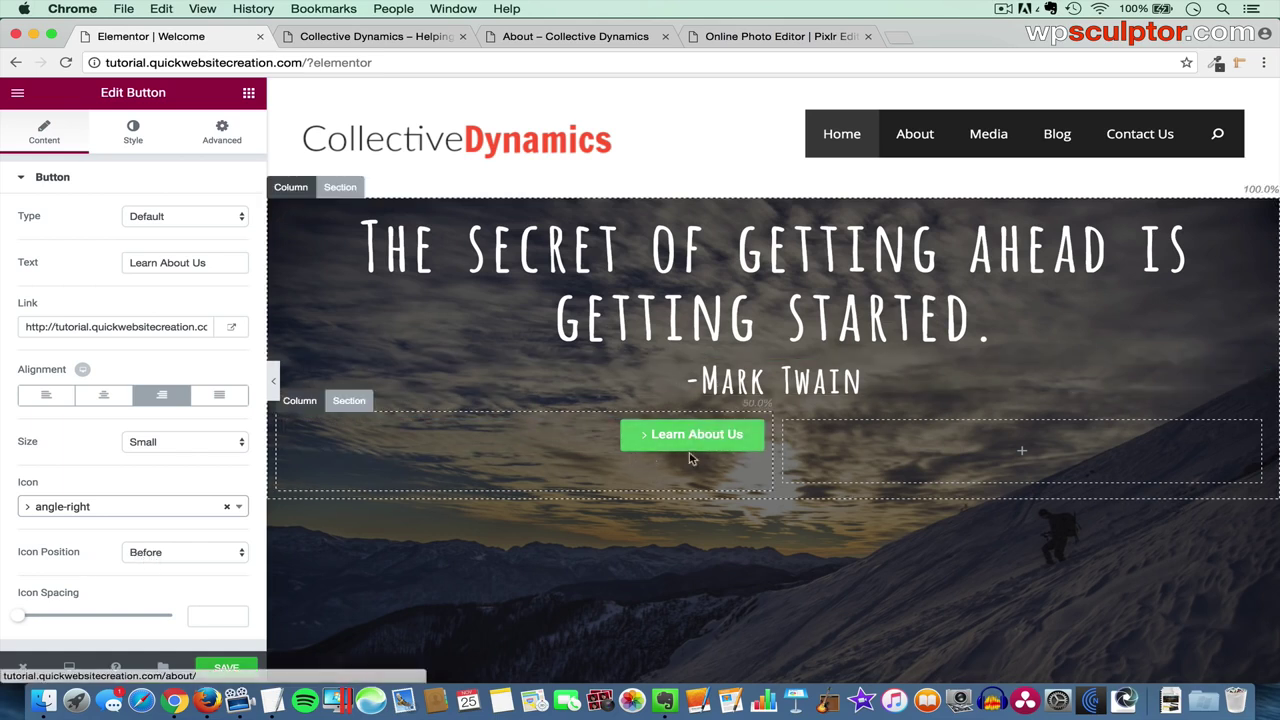
click(177, 556)
click(178, 566)
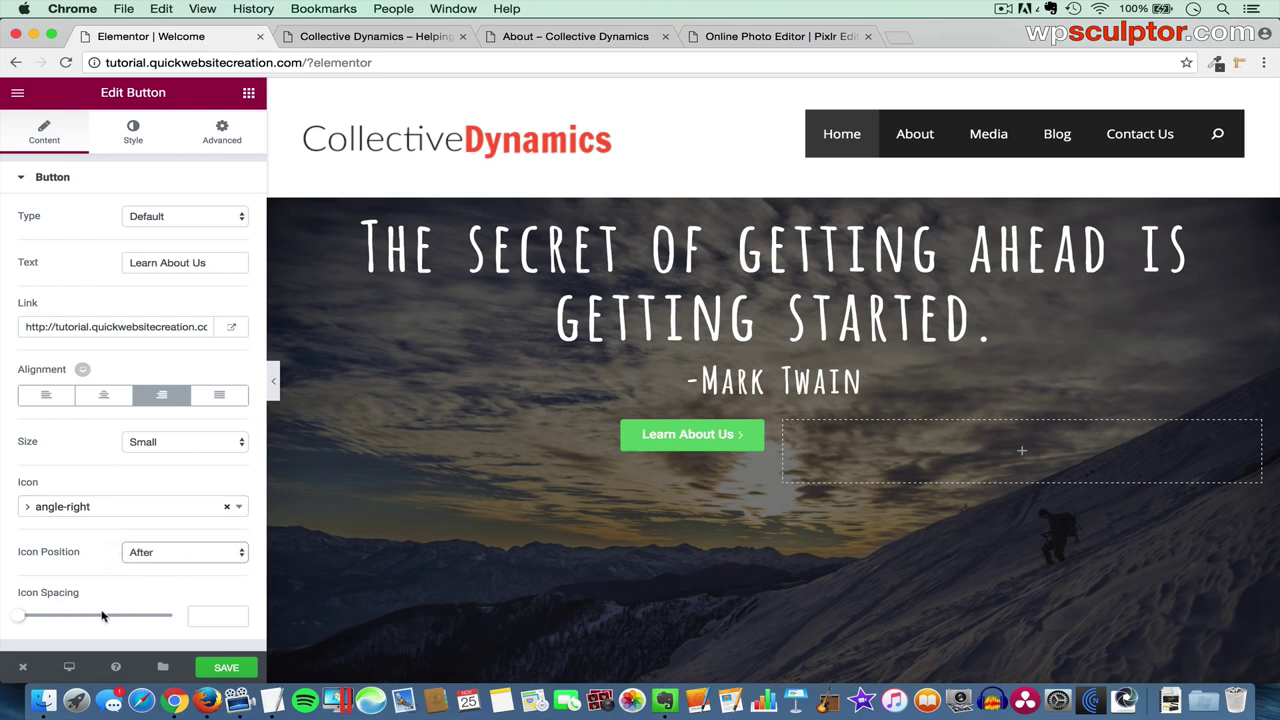
click(218, 614)
text(22)
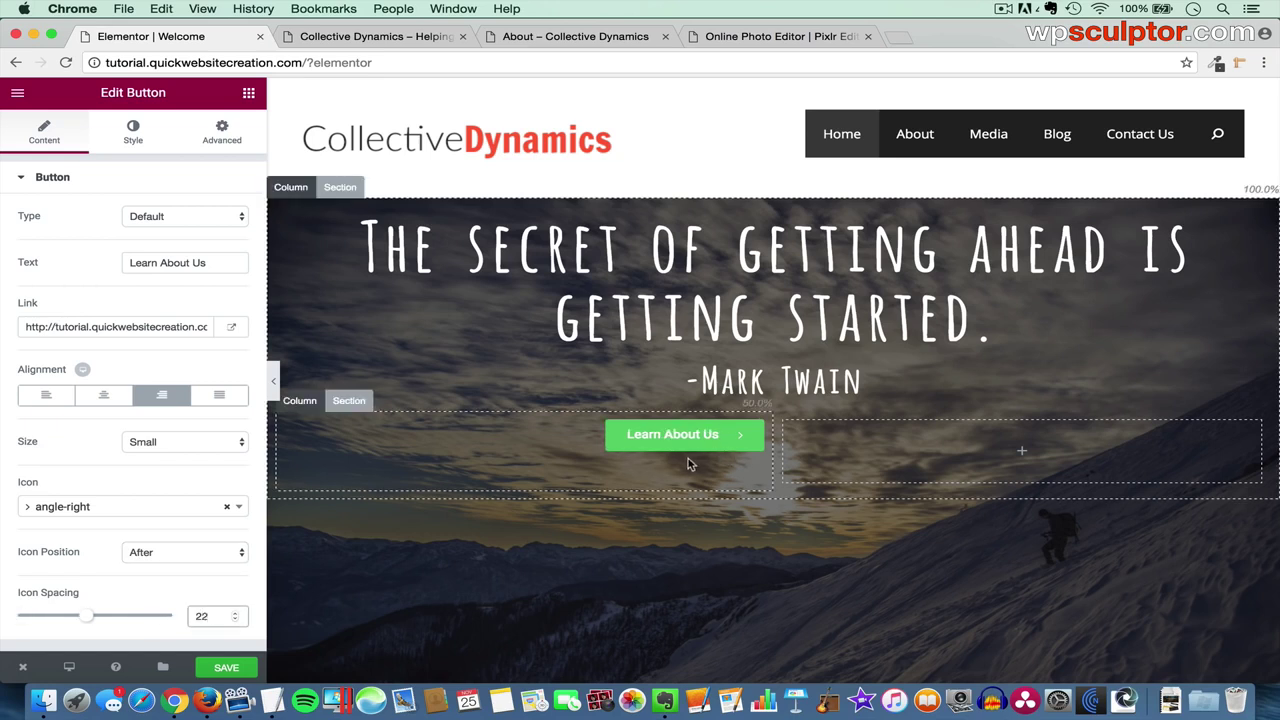
- Set the button's text colour to white #ffffff
click(133, 140)
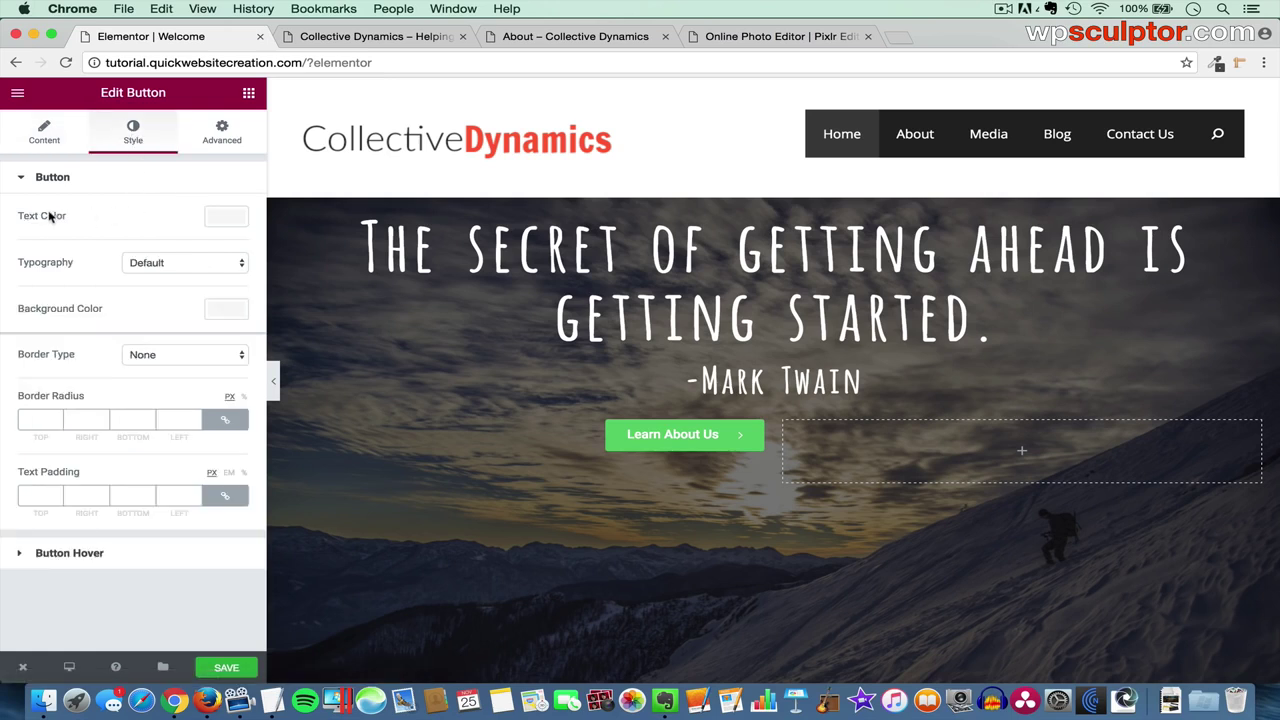
click(225, 220)
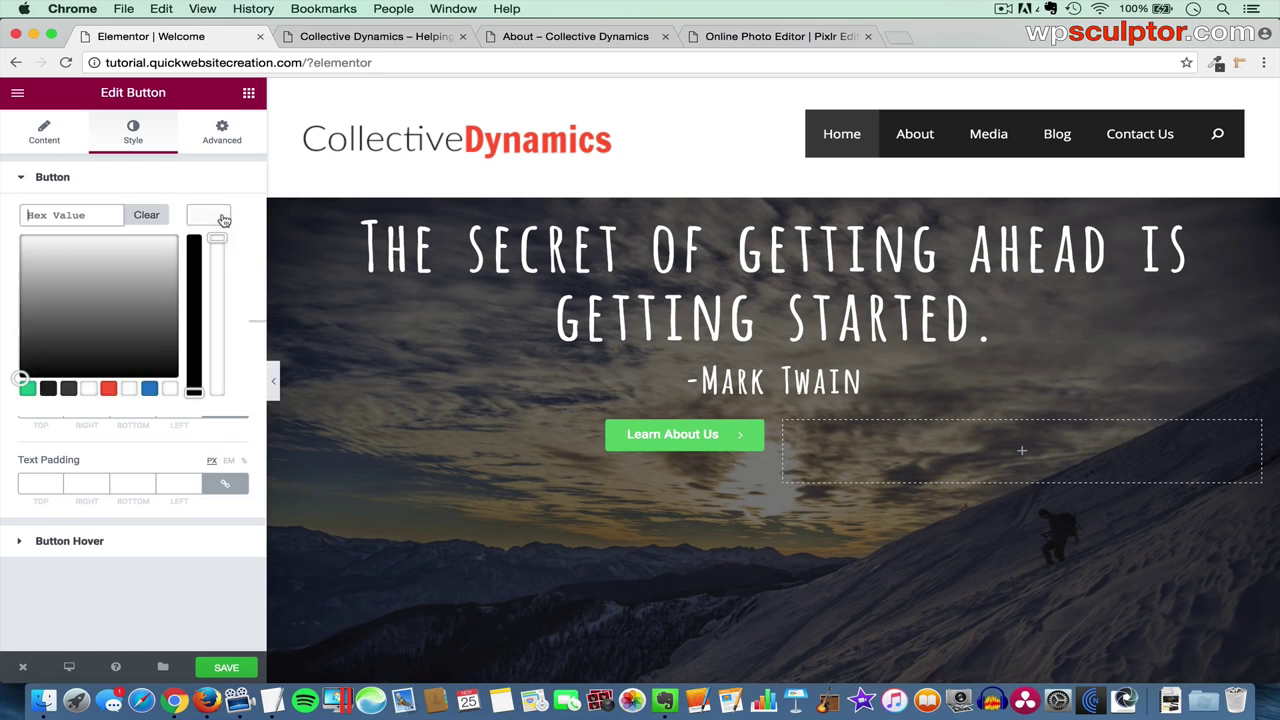
click(90, 389)
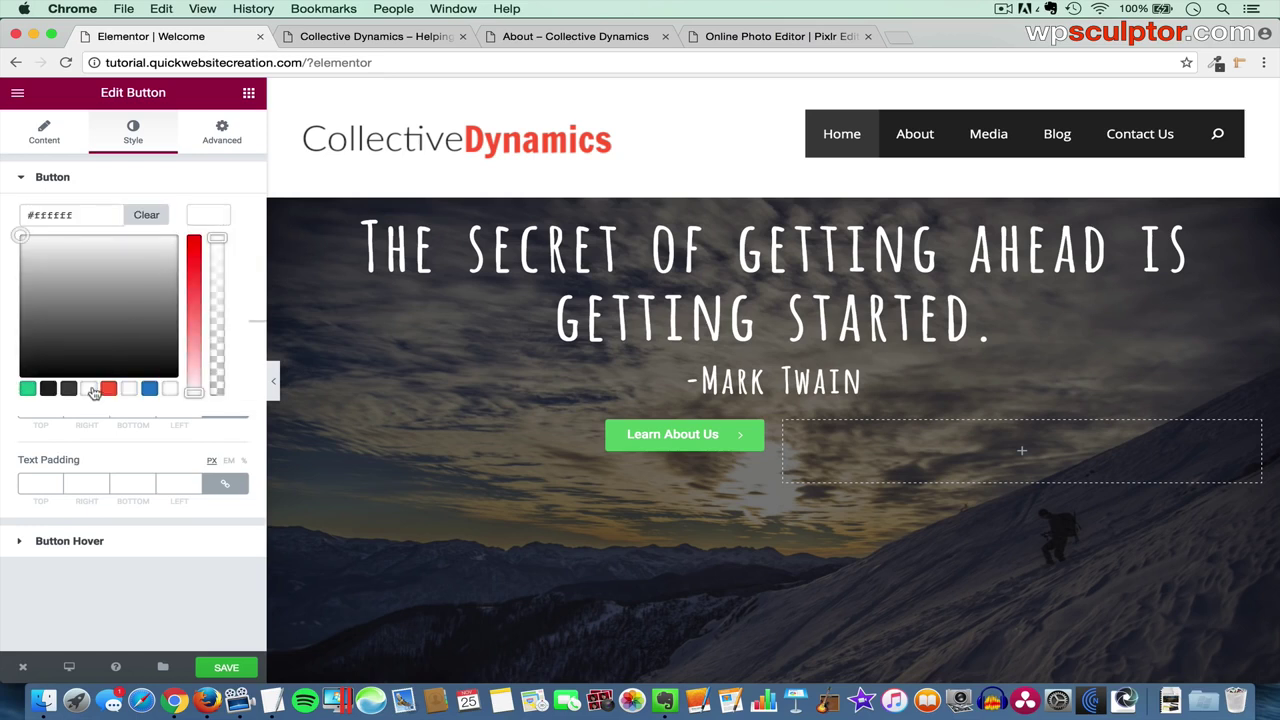
click(209, 214)
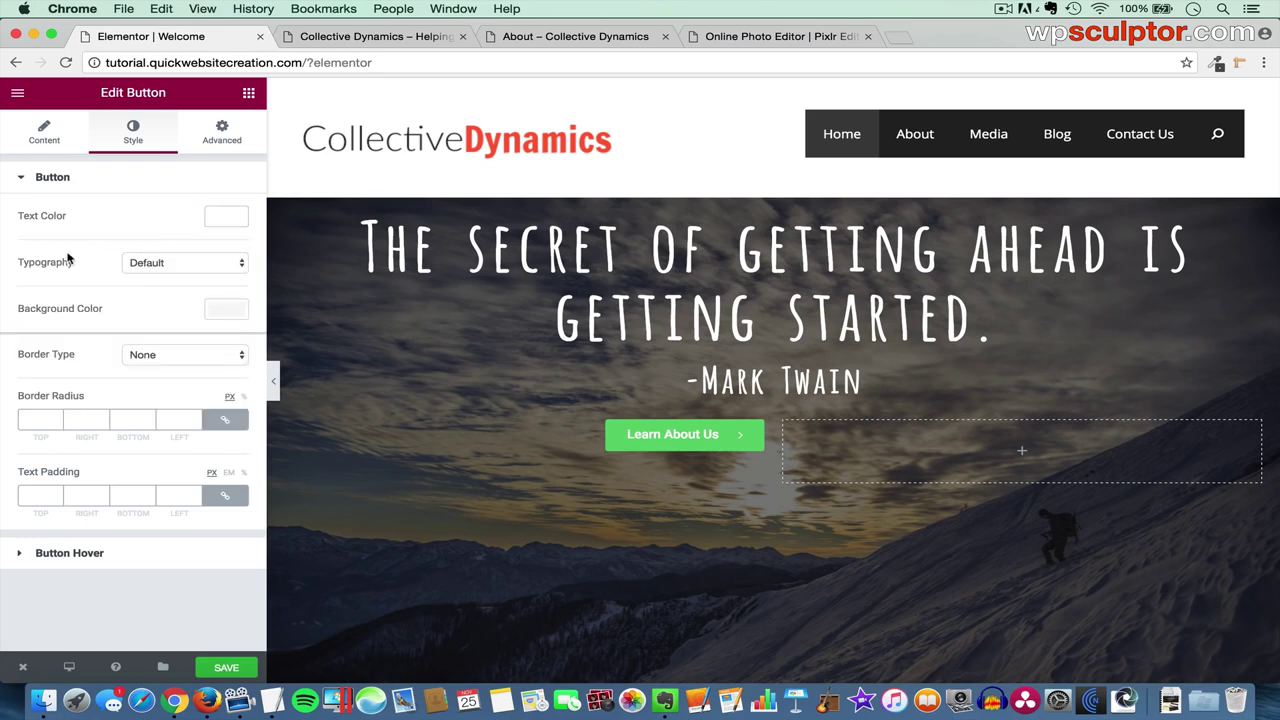
- Give the button text custom typography: Cabin, size 18, letter spacing 1.2
click(190, 265)
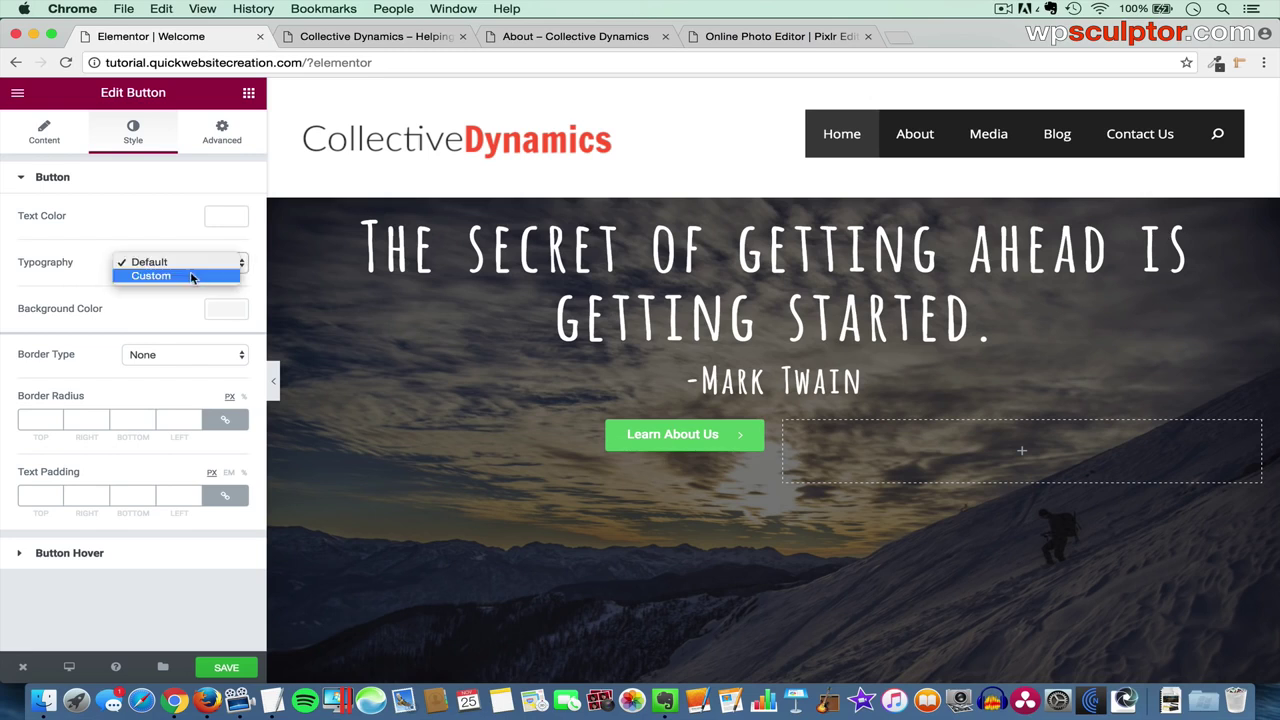
click(172, 275)
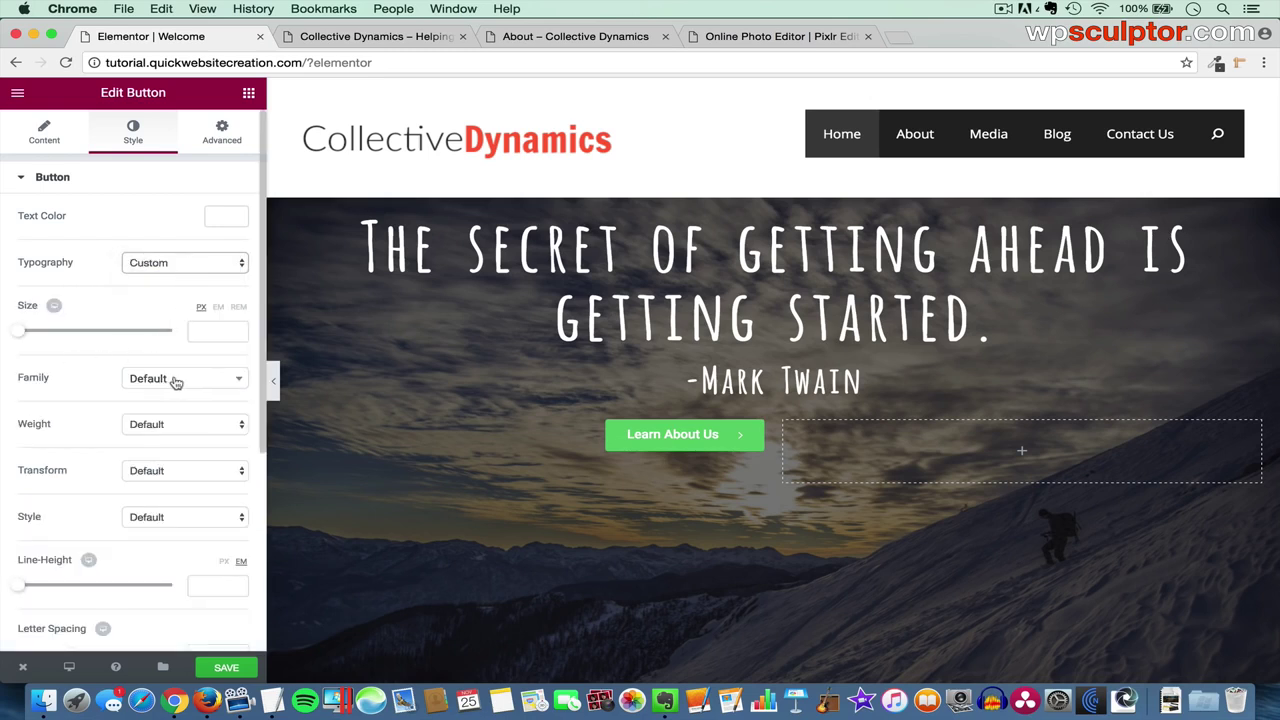
click(197, 383)
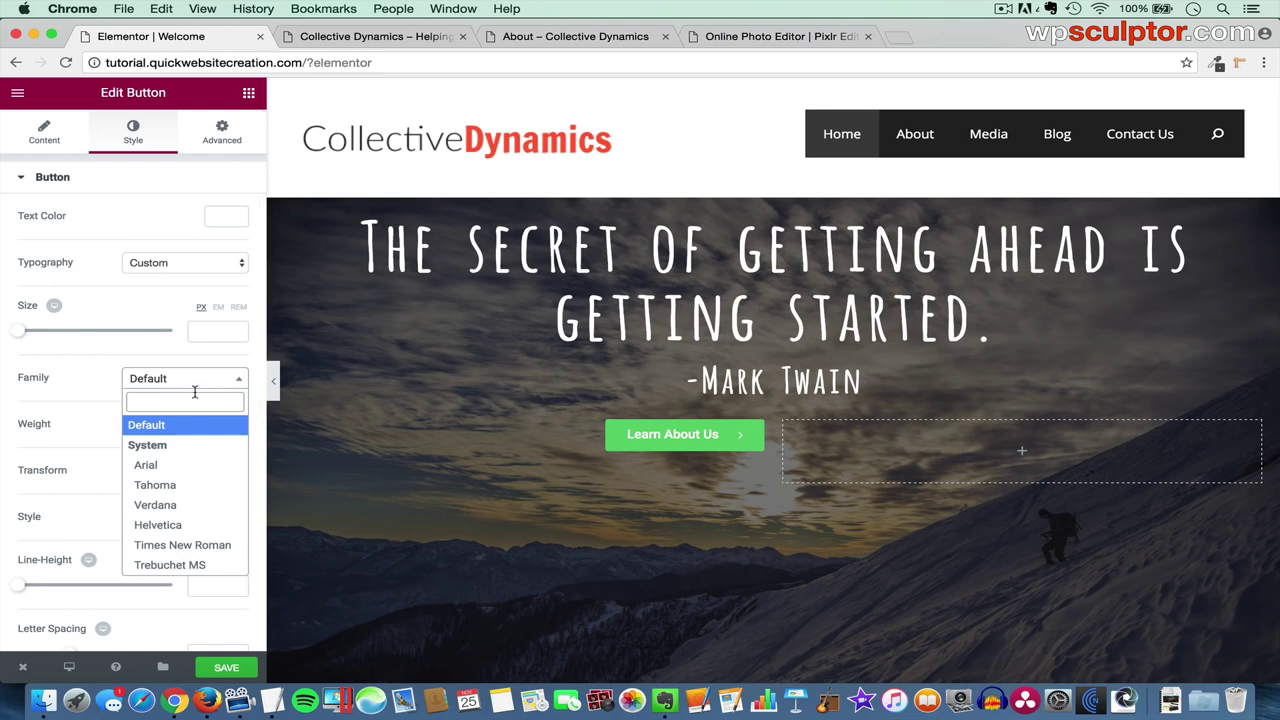
text(cab)
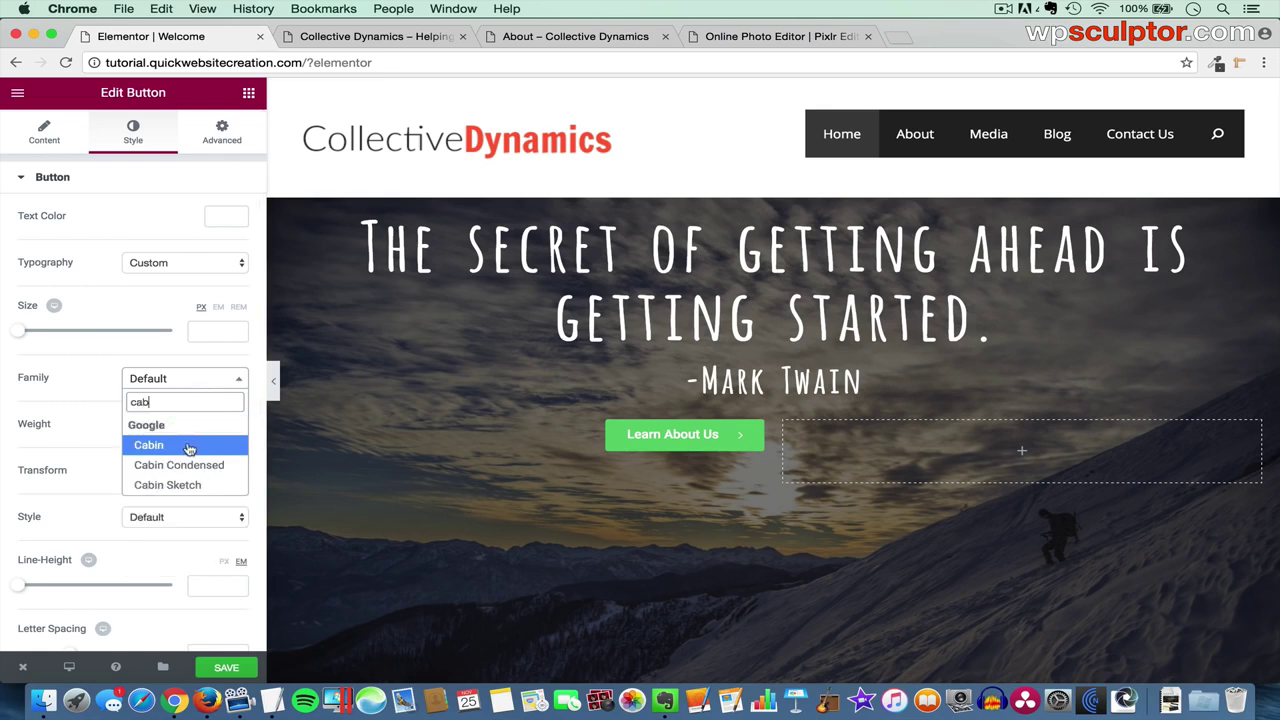
click(189, 447)
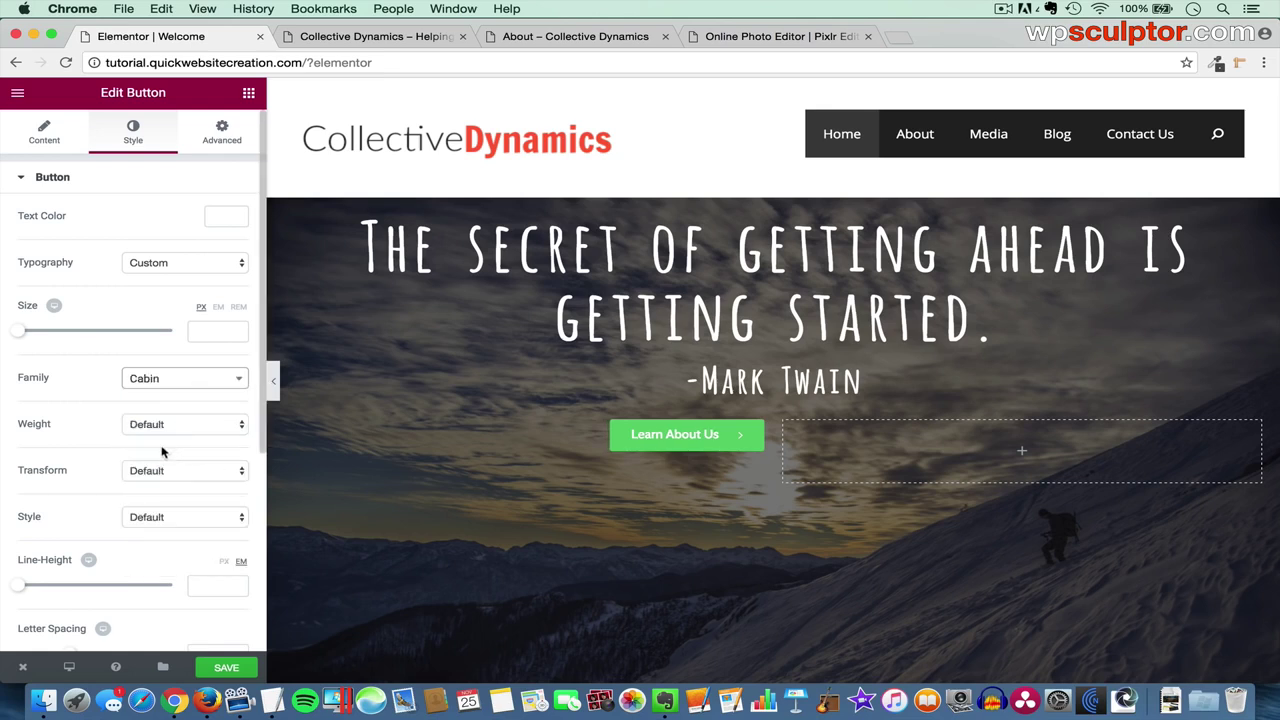
click(208, 329)
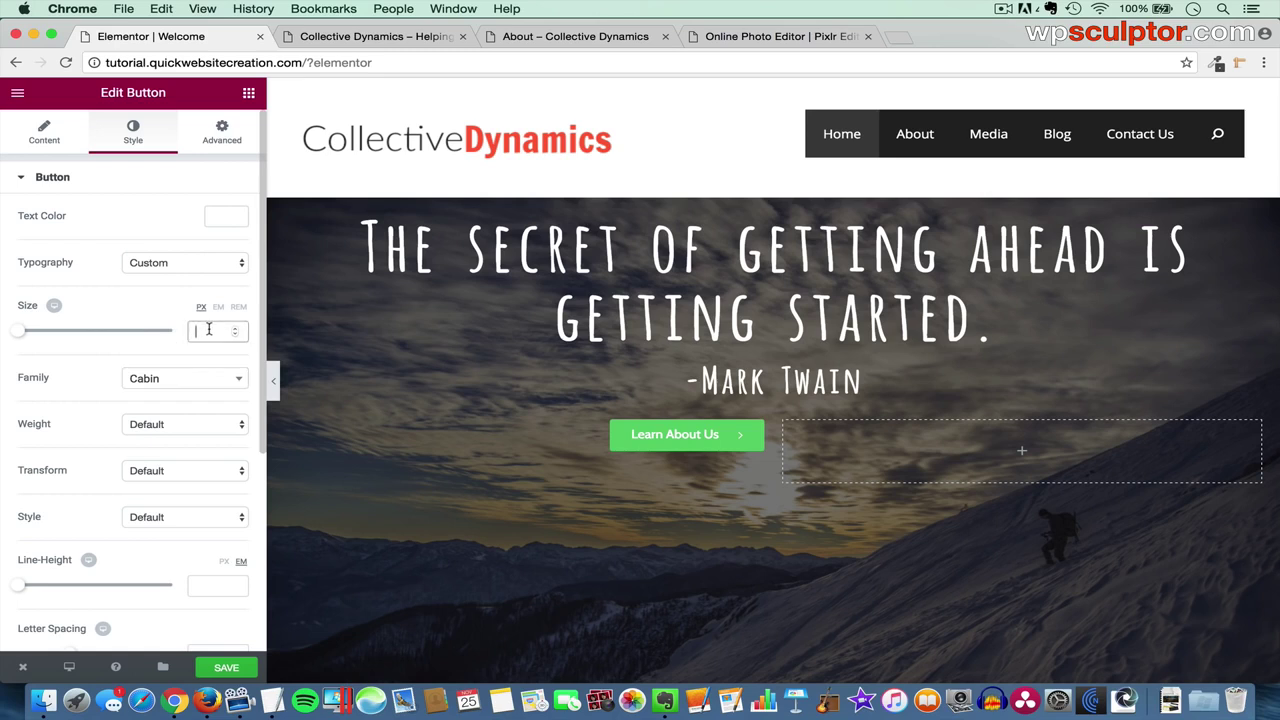
text(18)
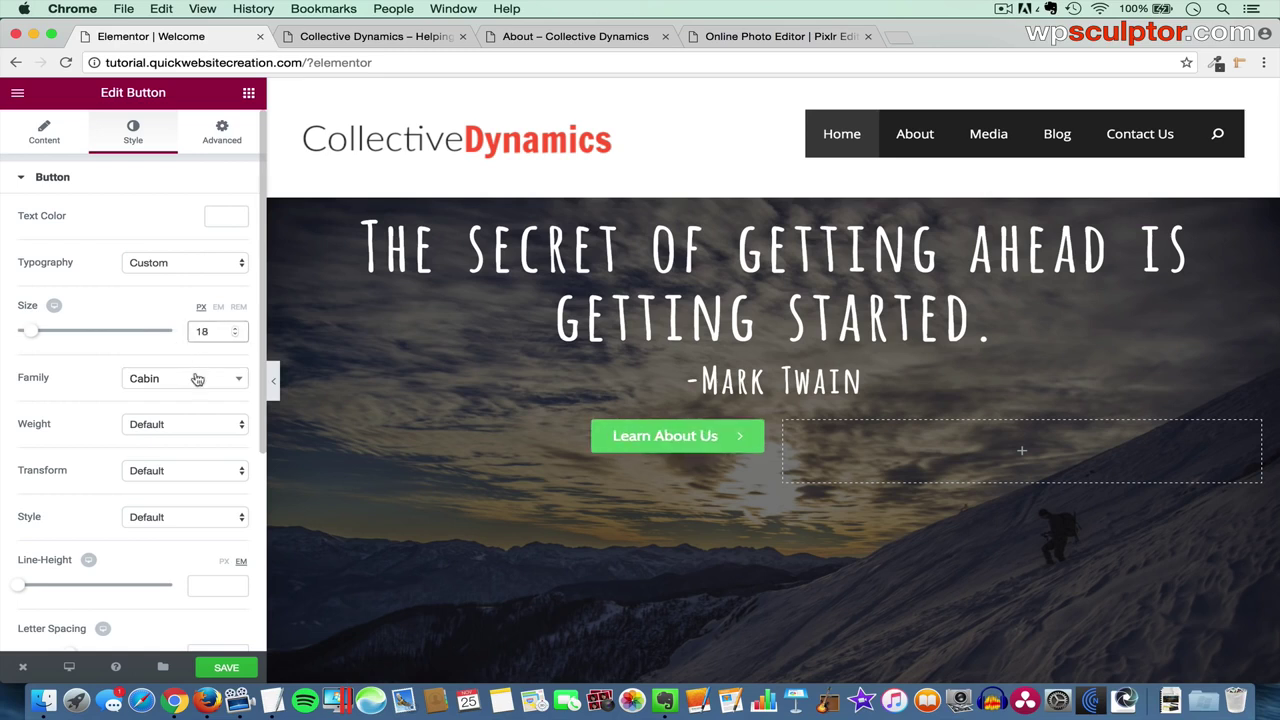
scroll(163, 437, down, 3)
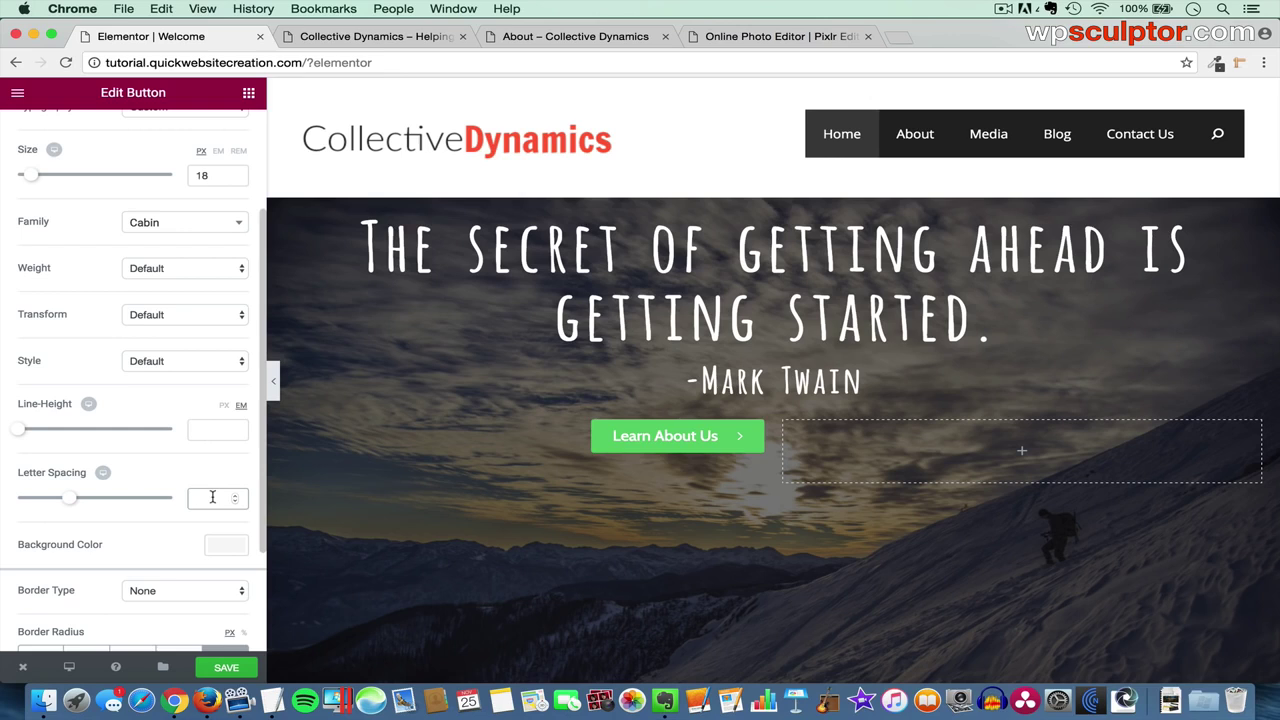
text(1.2)
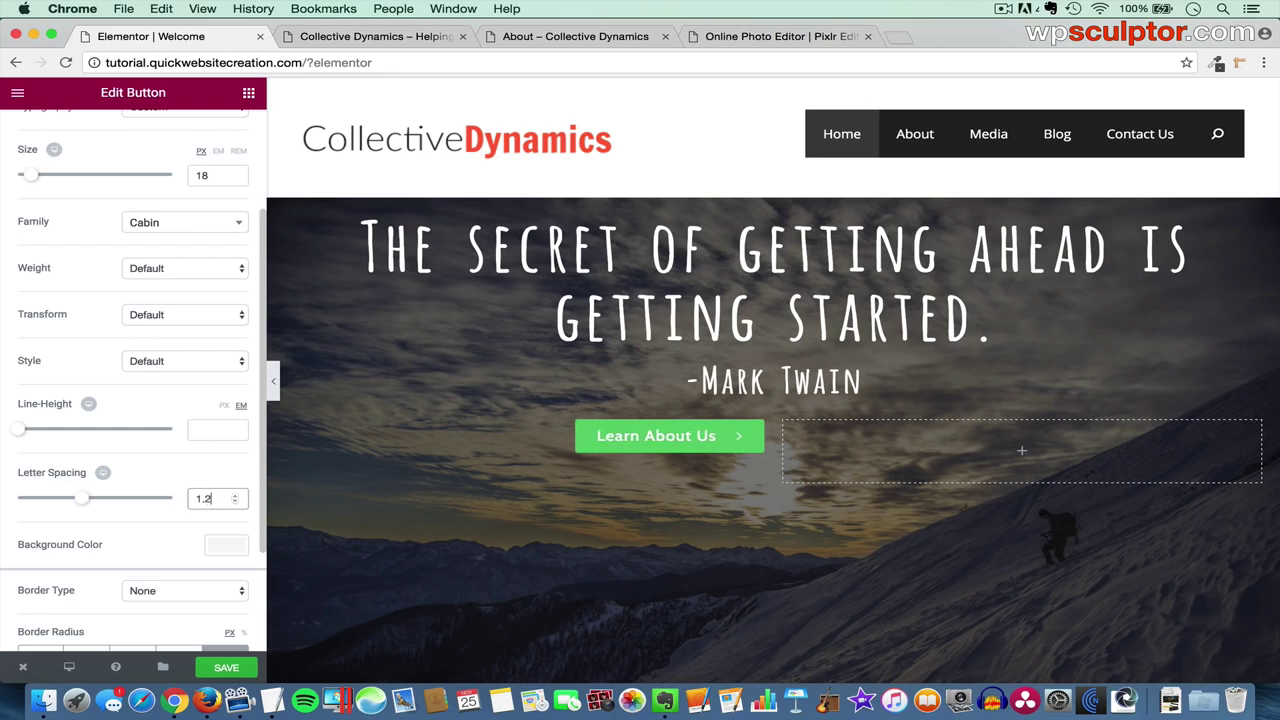
- Set the button background to the green #2cc990 preset and border radius to 30
click(222, 545)
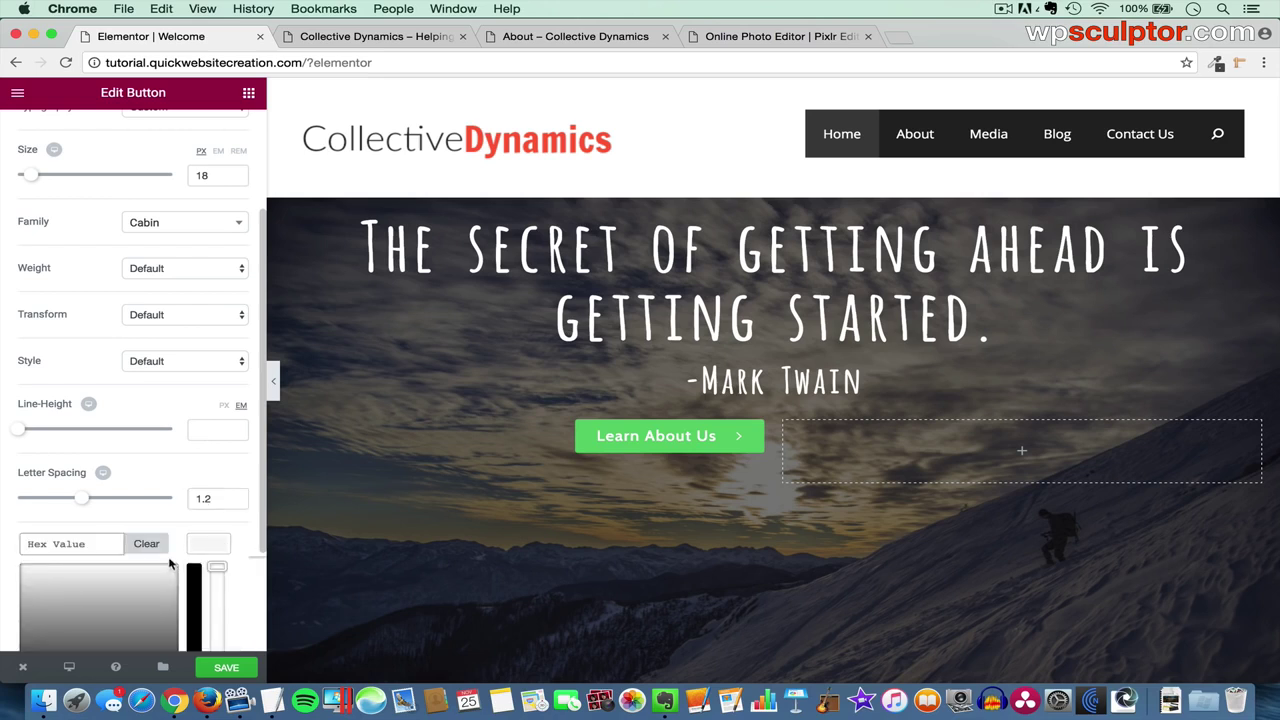
scroll(171, 514, down, 3)
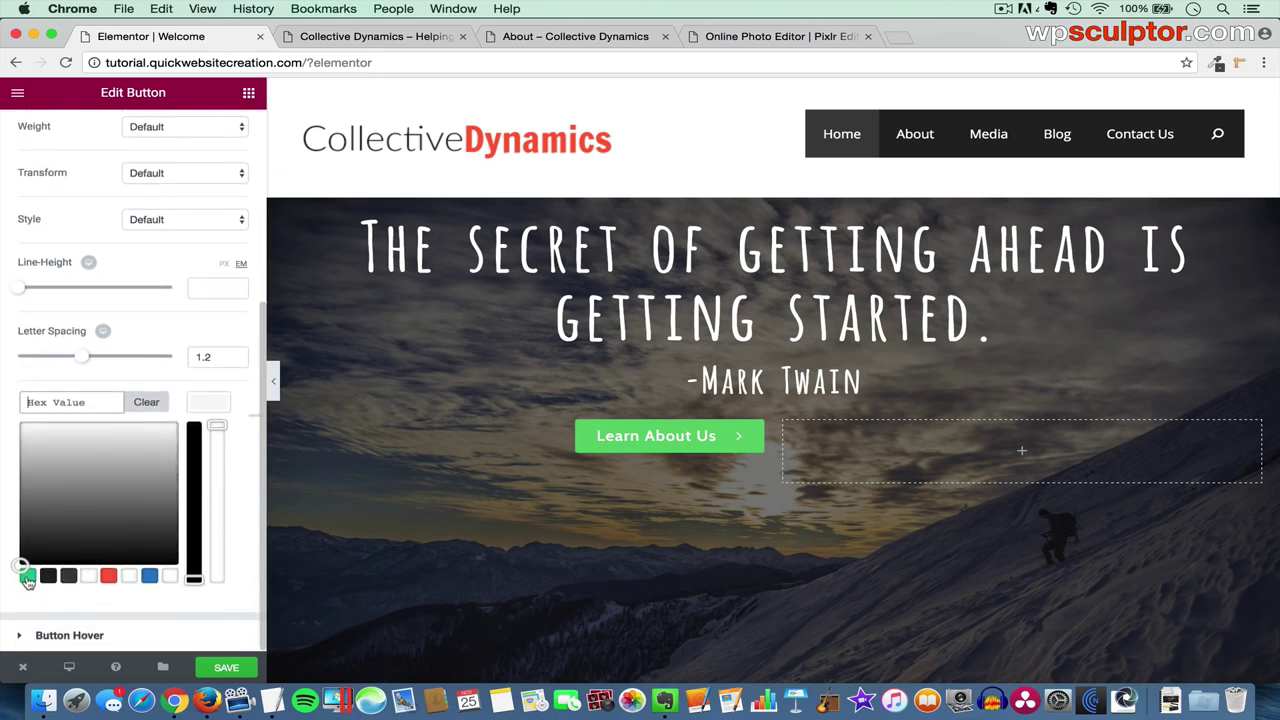
click(27, 577)
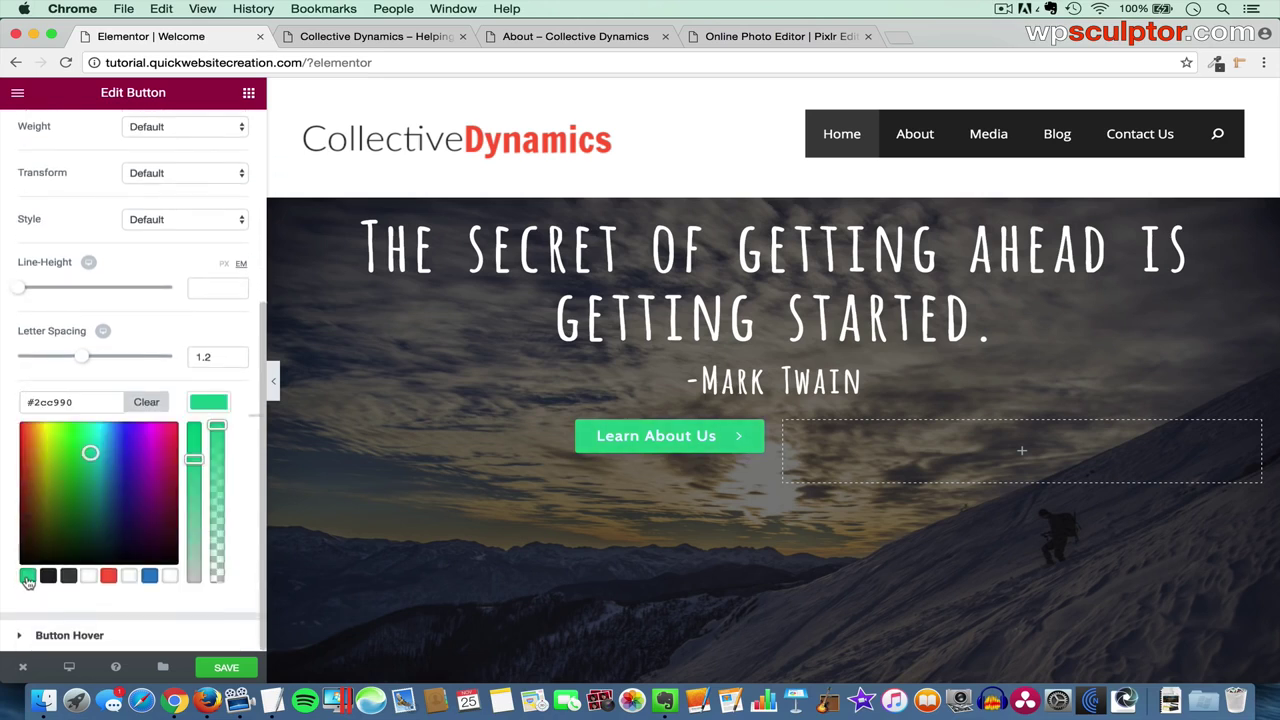
click(213, 403)
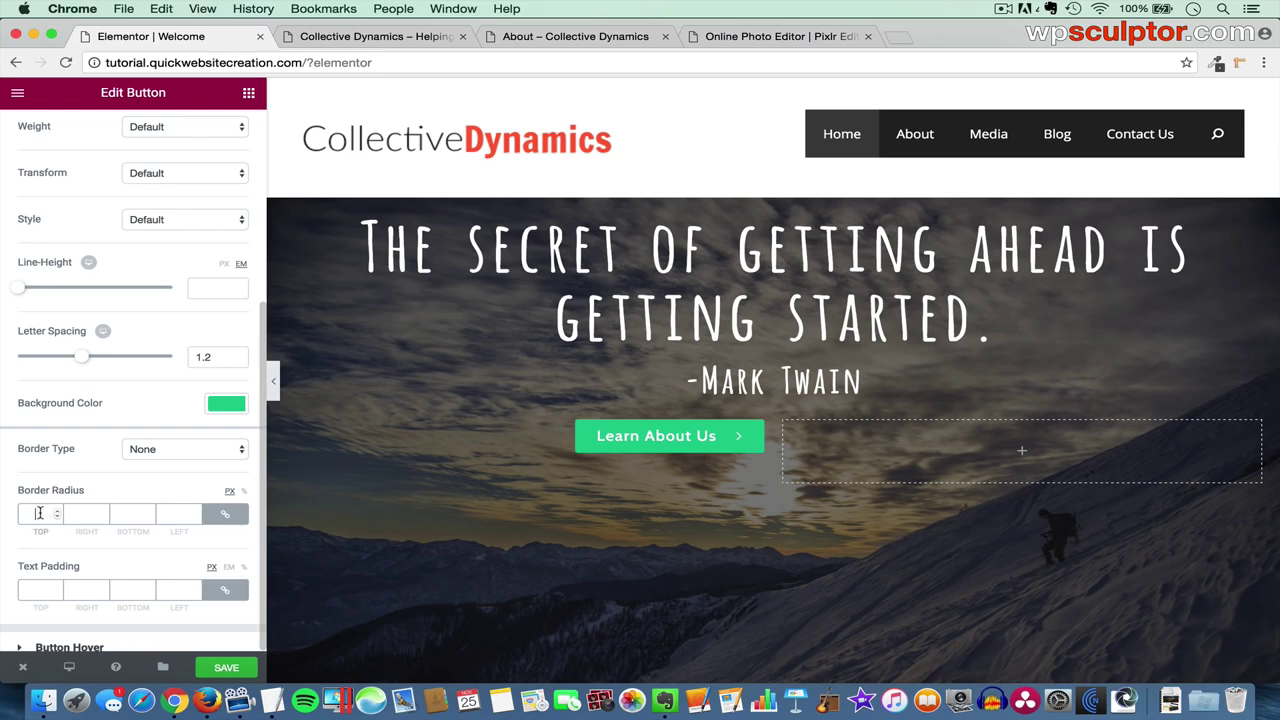
click(39, 513)
text(0)
text(30)
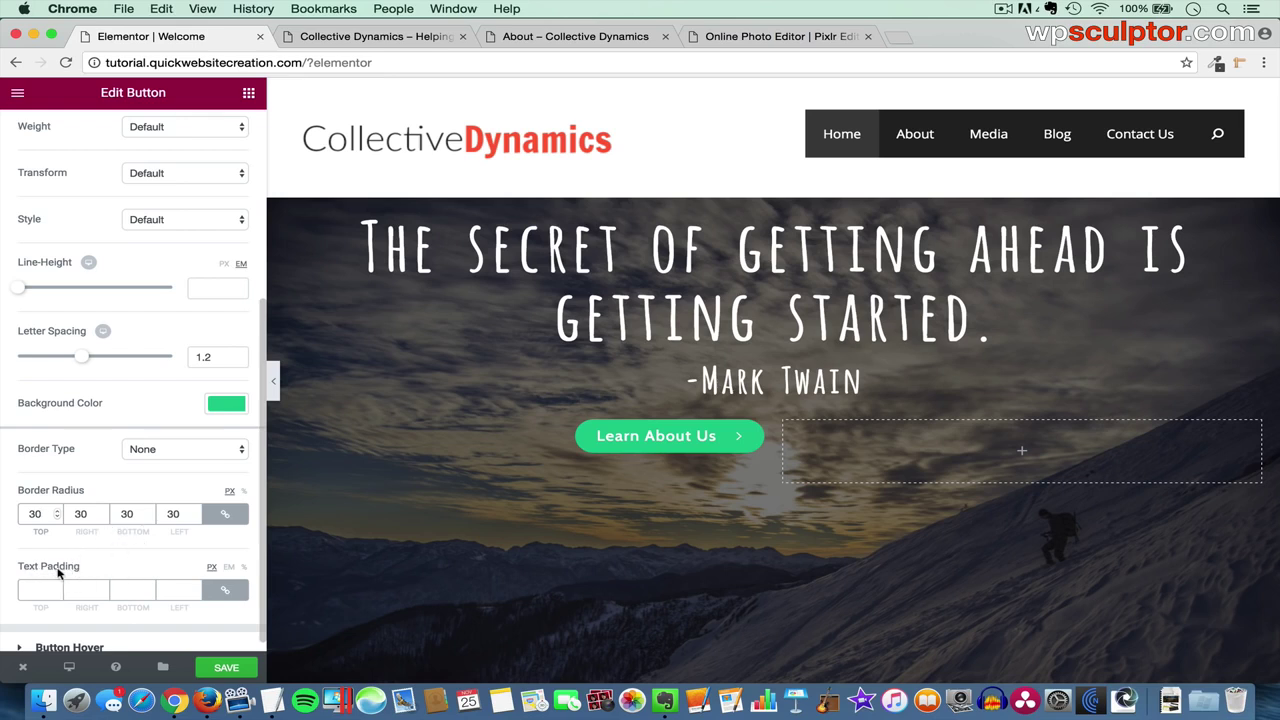
- Set the button's text padding to 15 top and bottom and 60 left and right
click(35, 589)
text(15)
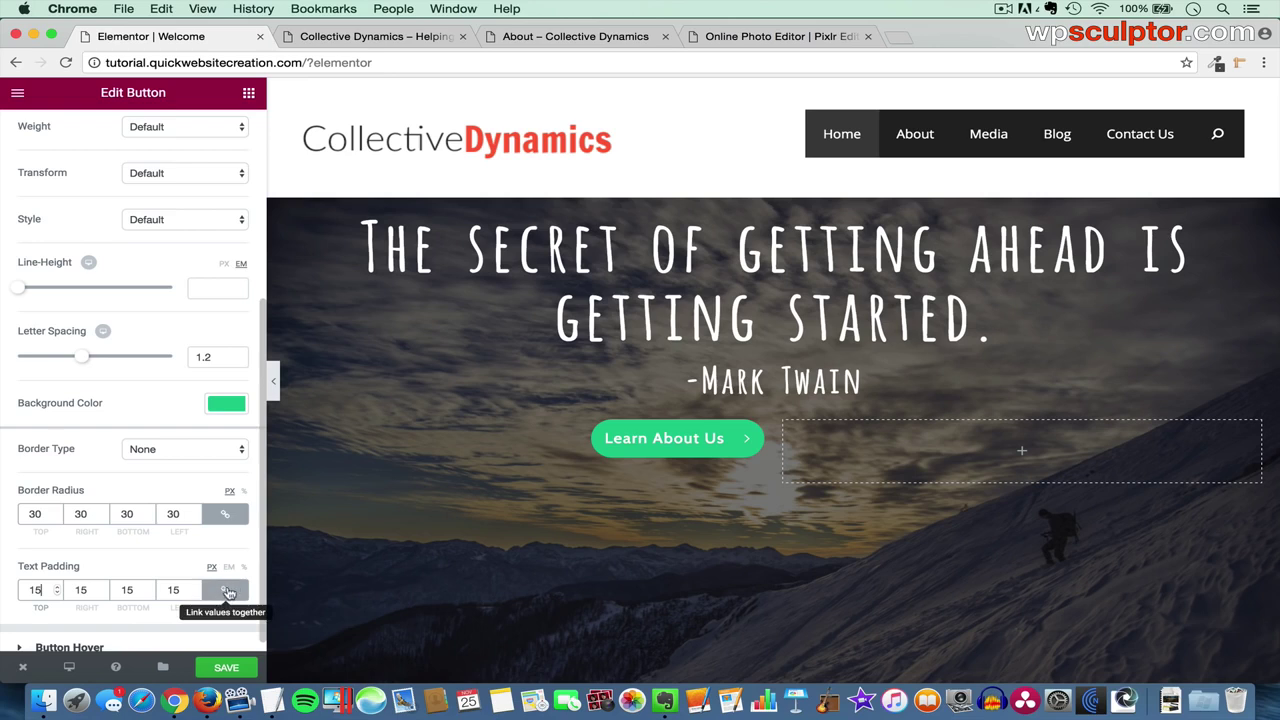
click(221, 592)
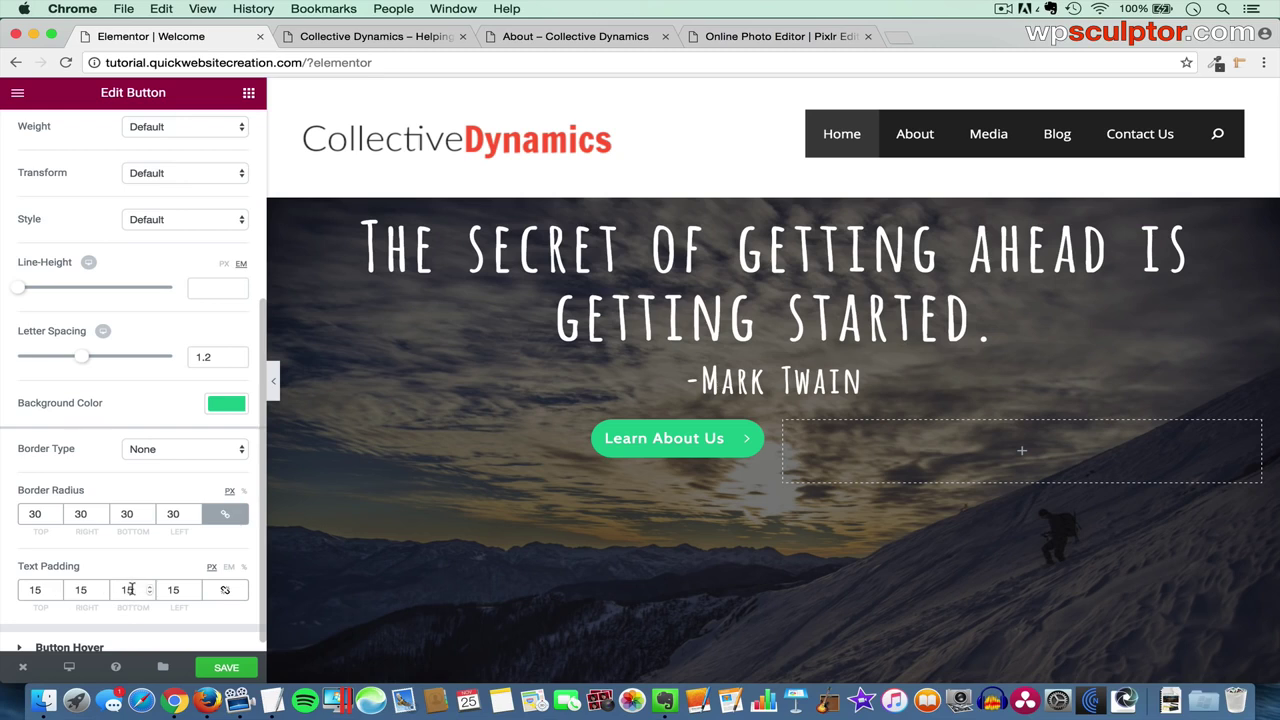
drag(87, 590, 63, 590)
text(60)
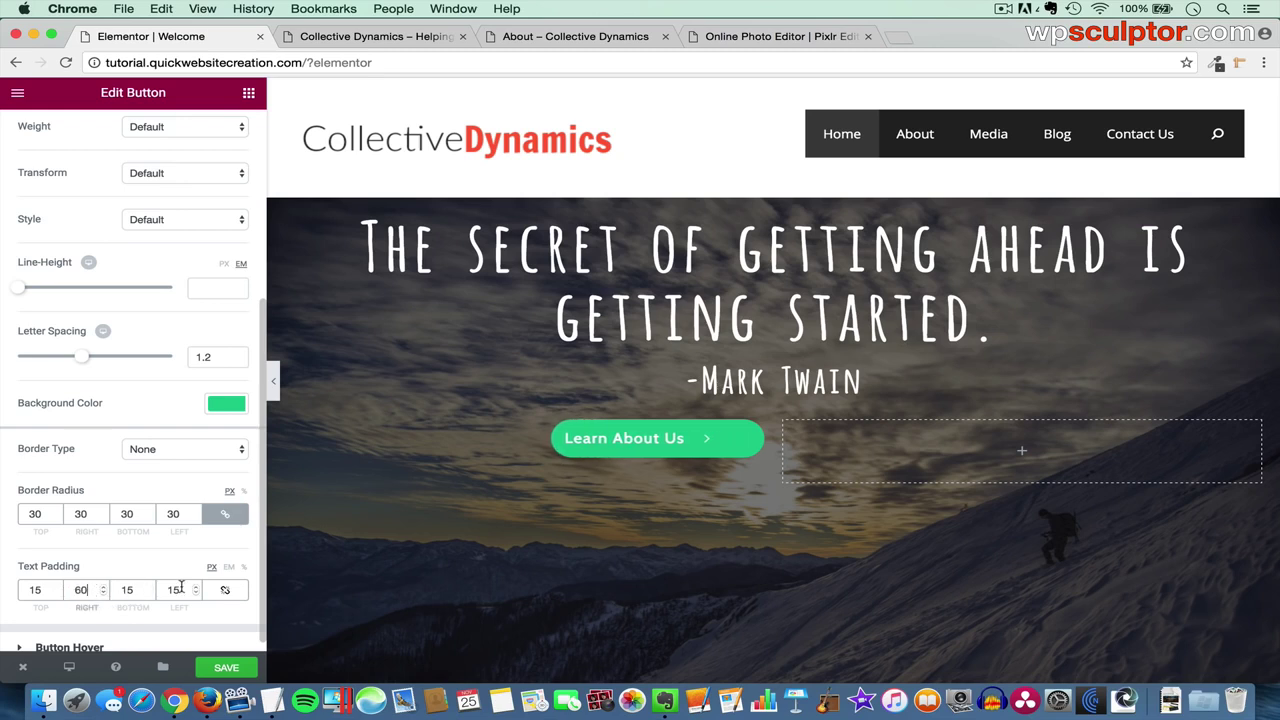
drag(180, 590, 155, 590)
text(60)
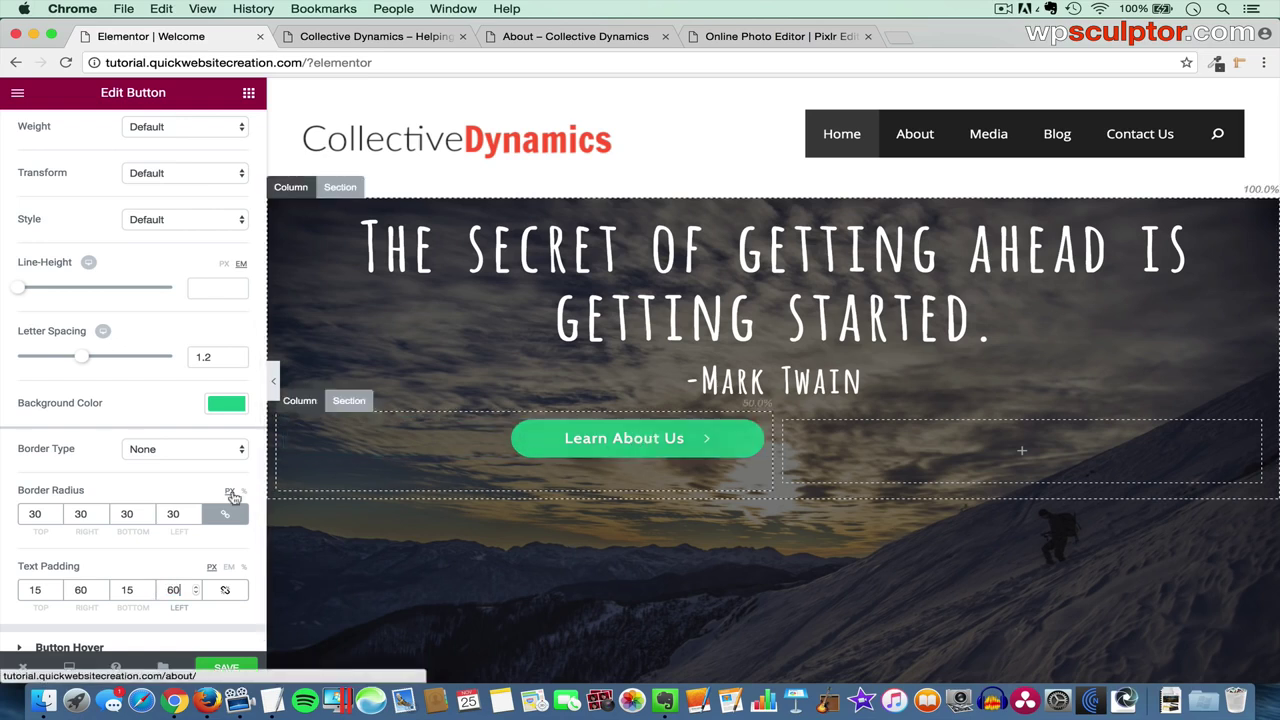
- Keep the Learn About Us hover text colour at default and give the button a Grow hover animation
scroll(205, 508, down, 1)
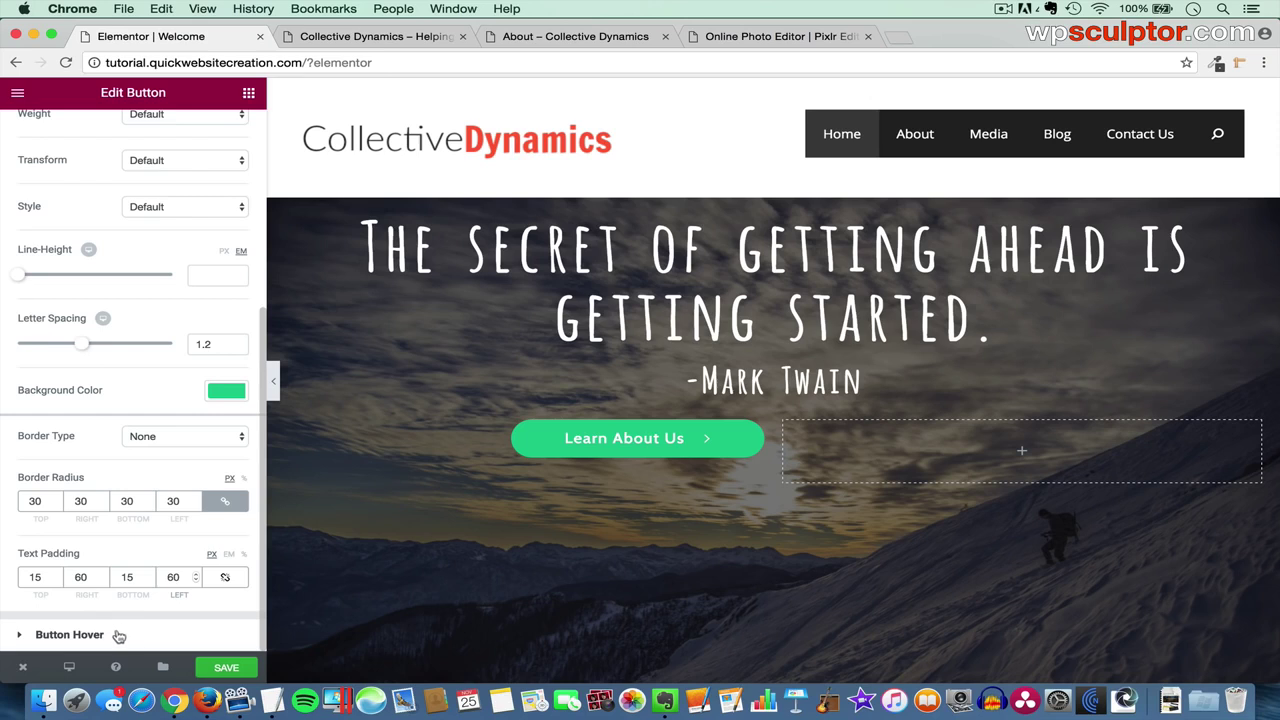
click(116, 636)
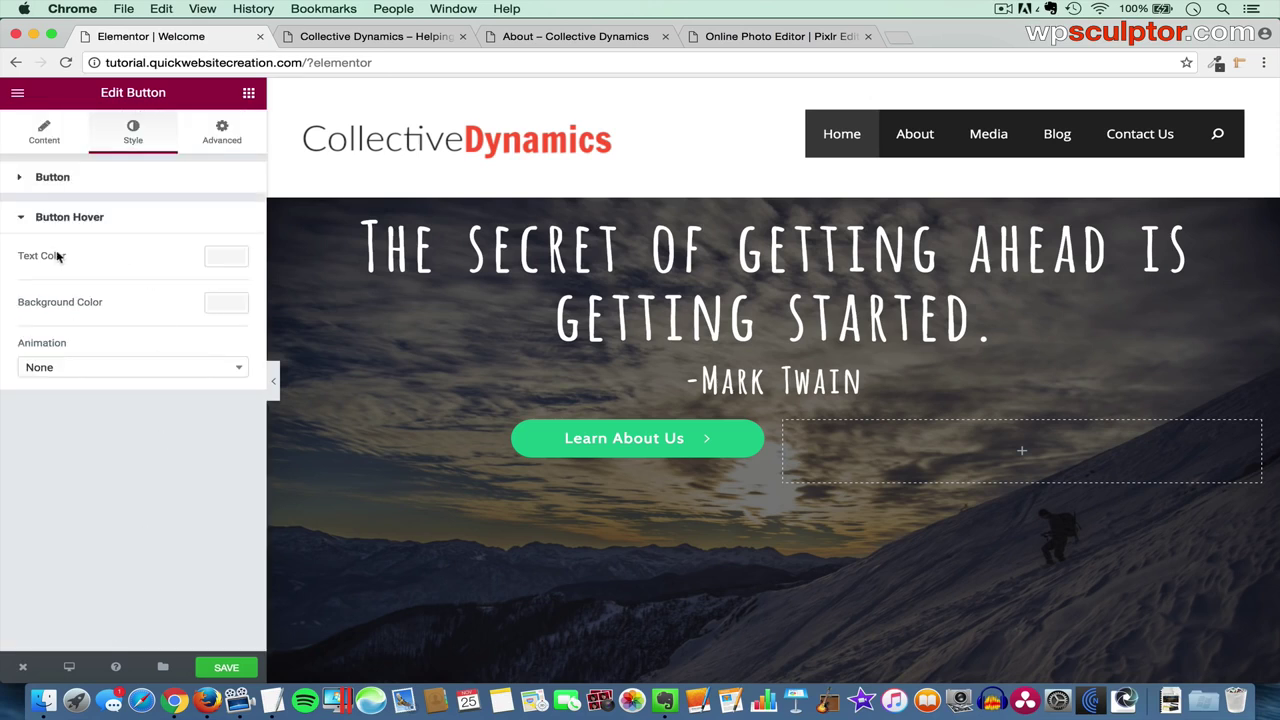
click(224, 304)
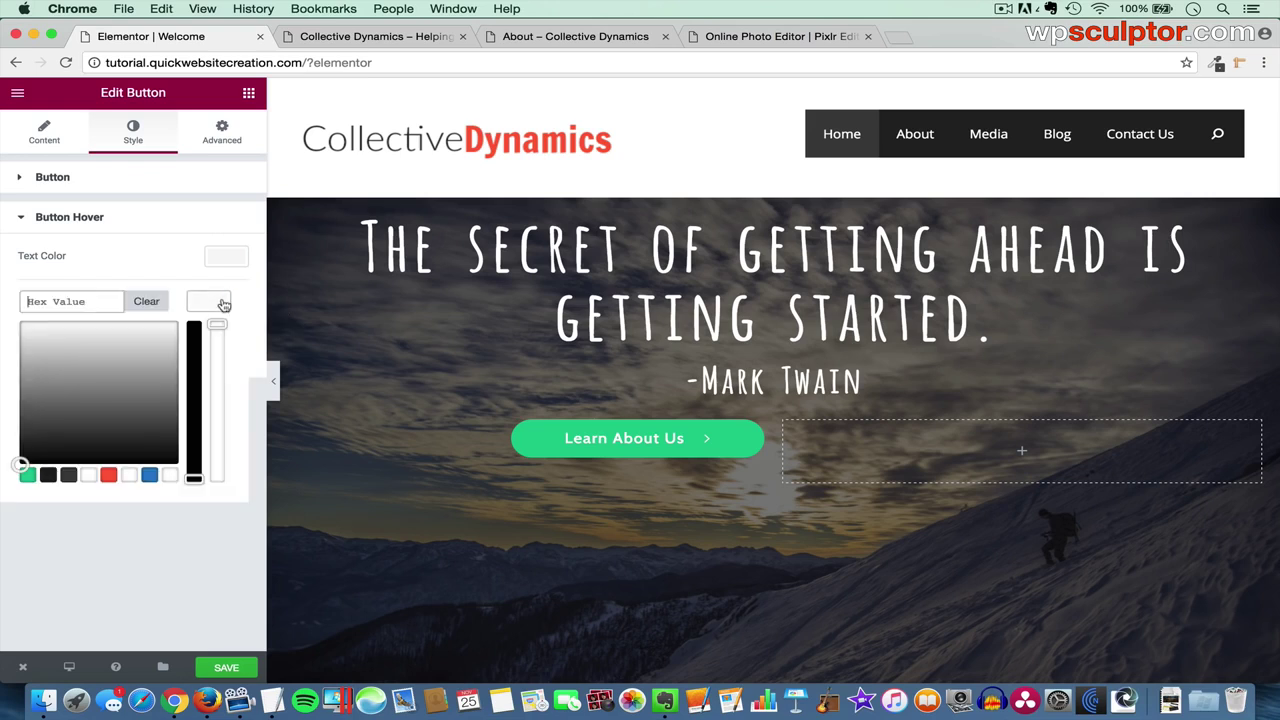
click(150, 476)
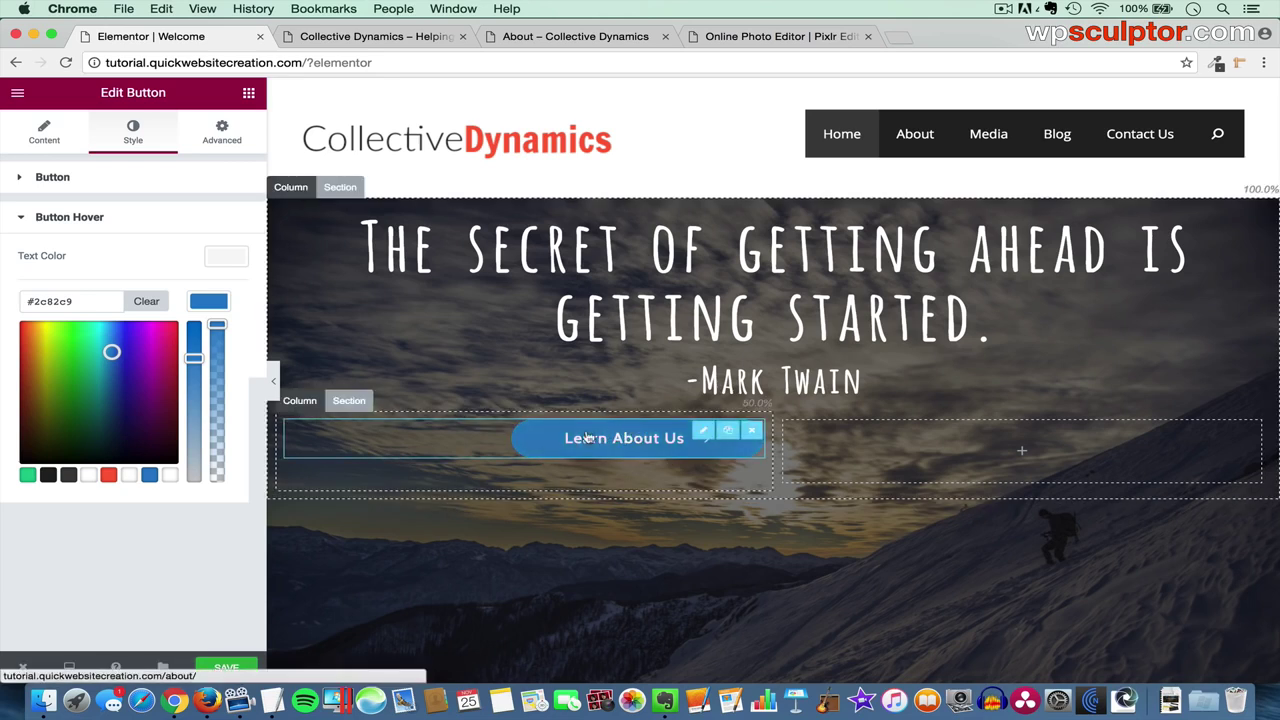
click(148, 301)
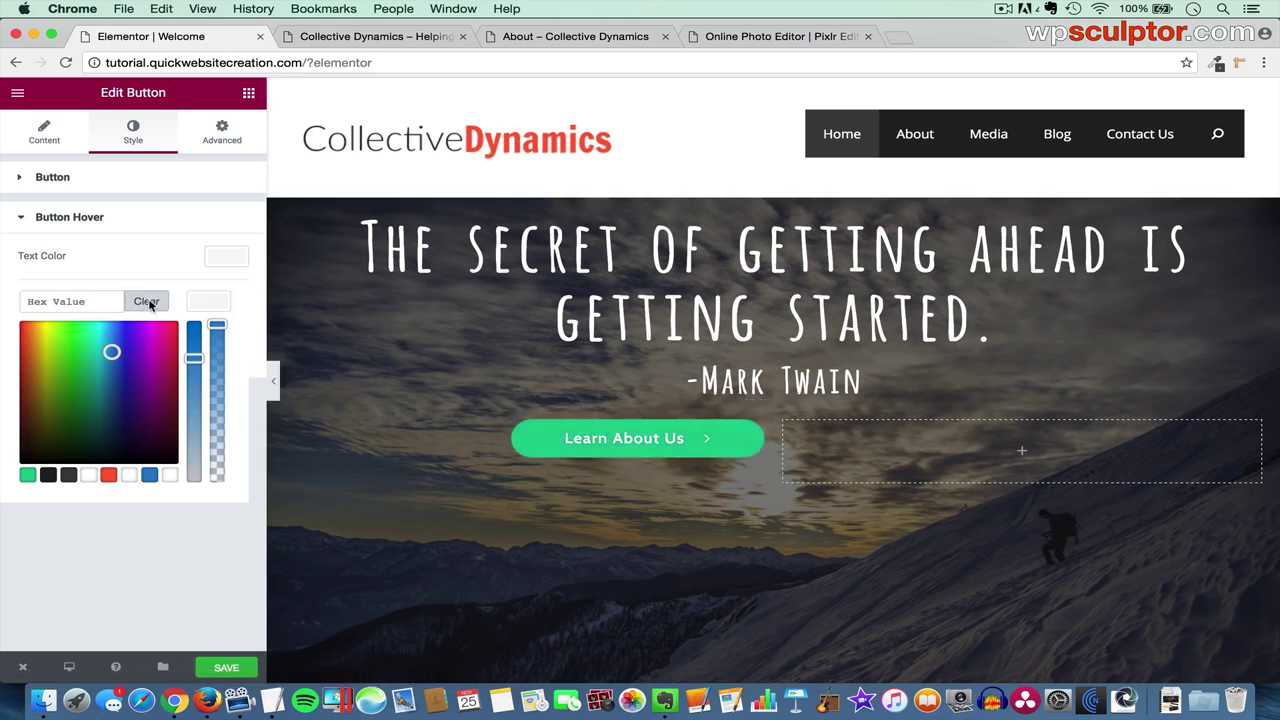
click(206, 303)
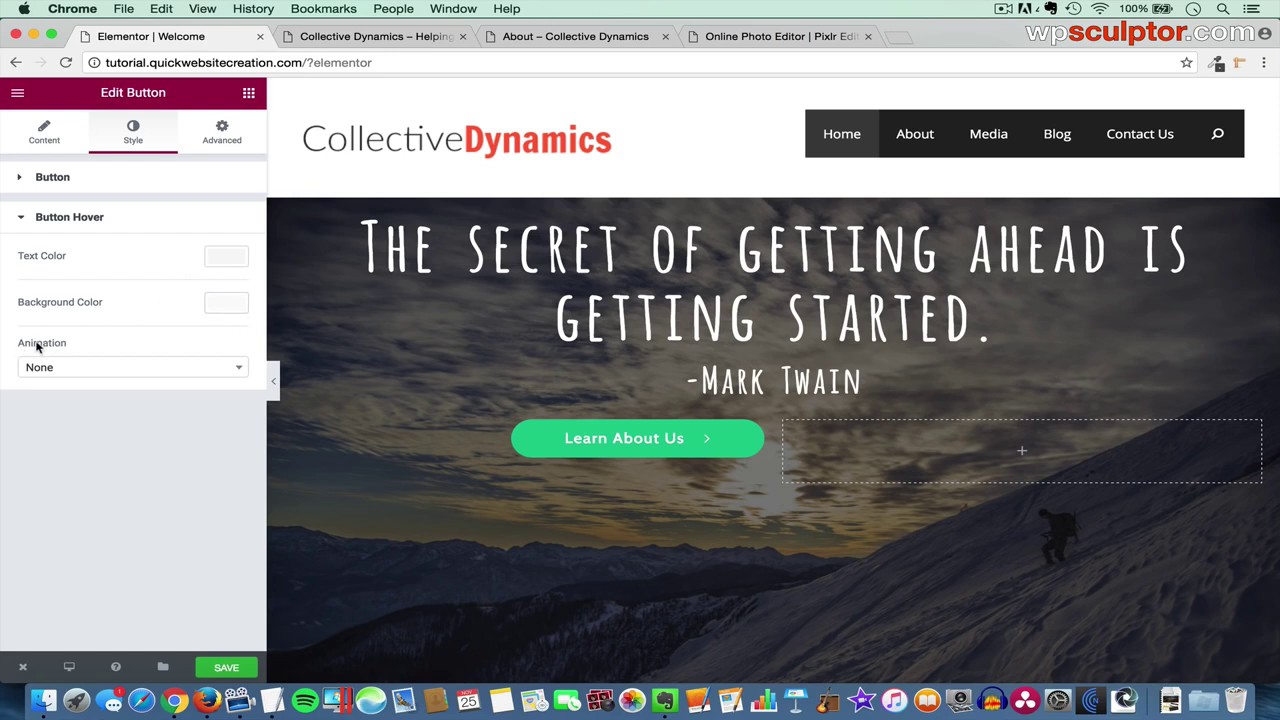
click(115, 370)
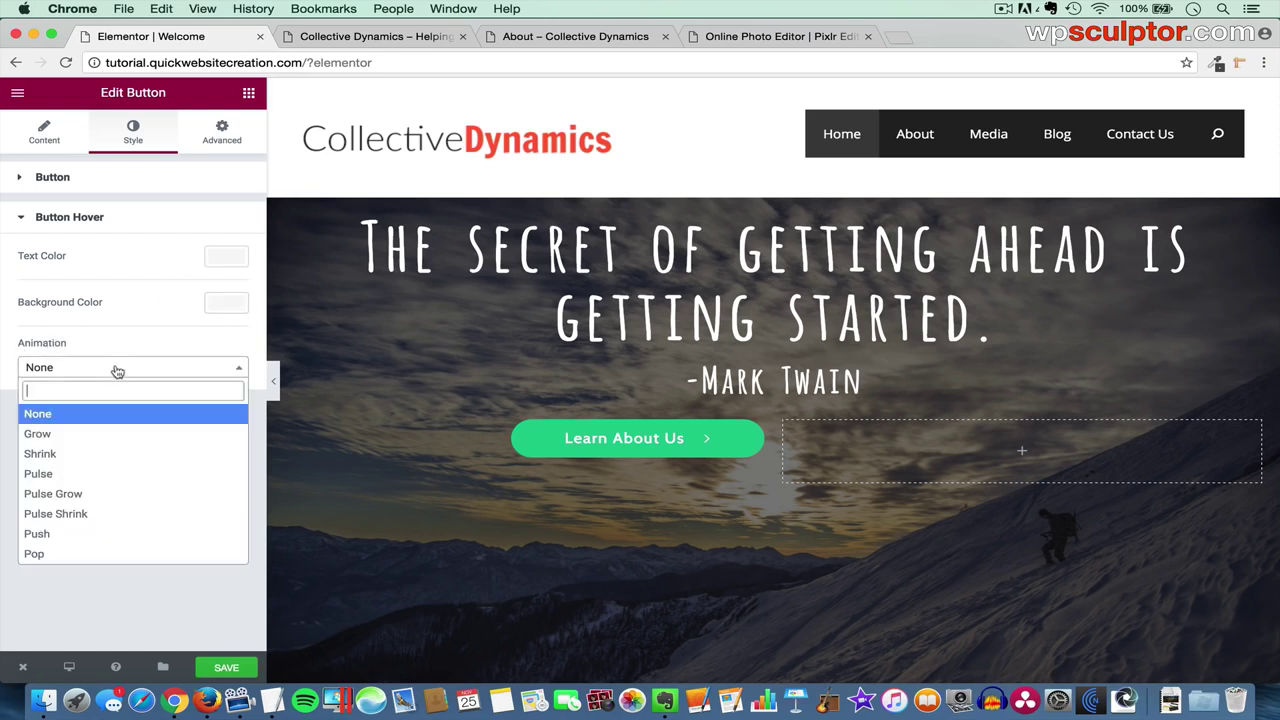
click(96, 434)
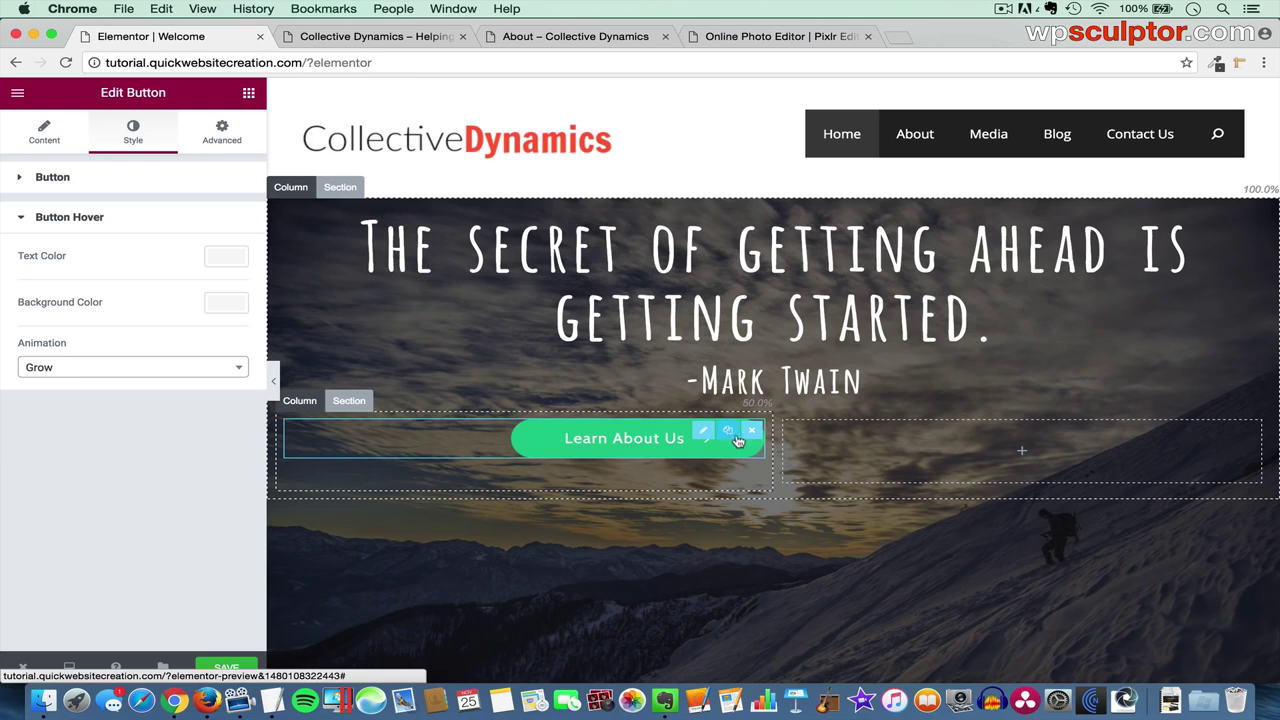
- Duplicate the Learn About Us button into the right column and relabel it 'Read Our Blog'
click(731, 432)
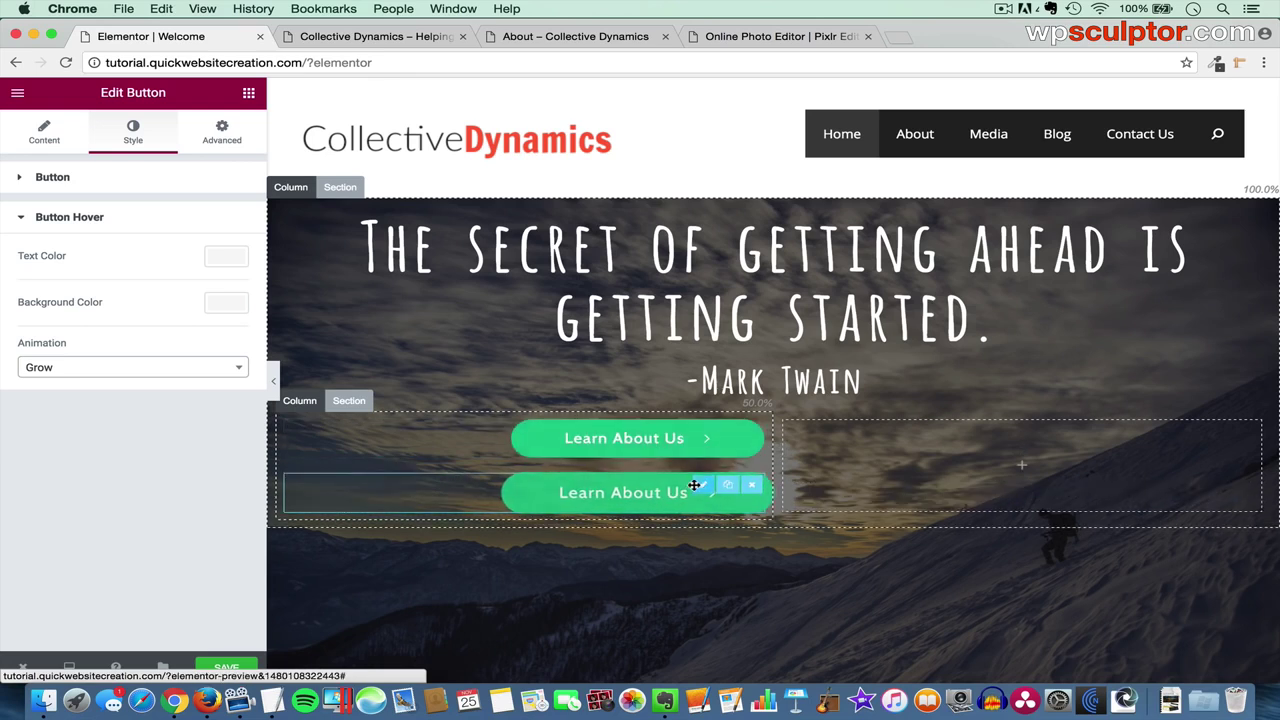
drag(700, 486, 939, 448)
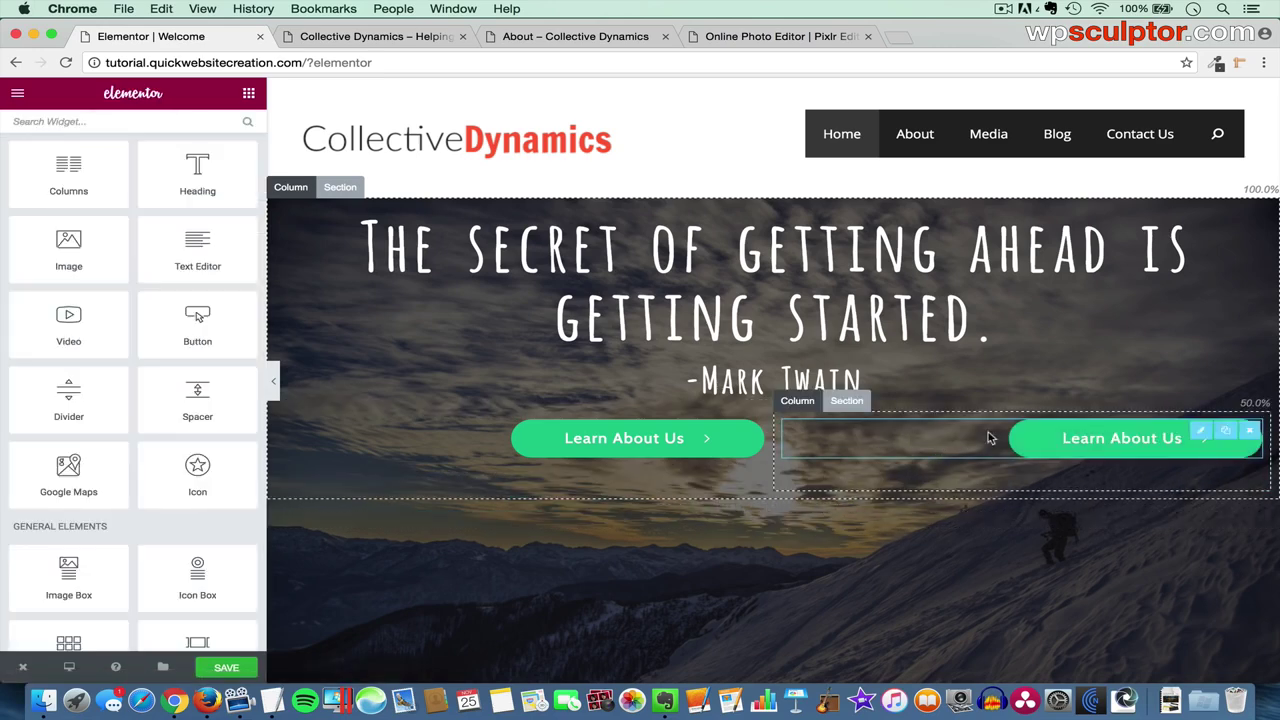
click(1196, 430)
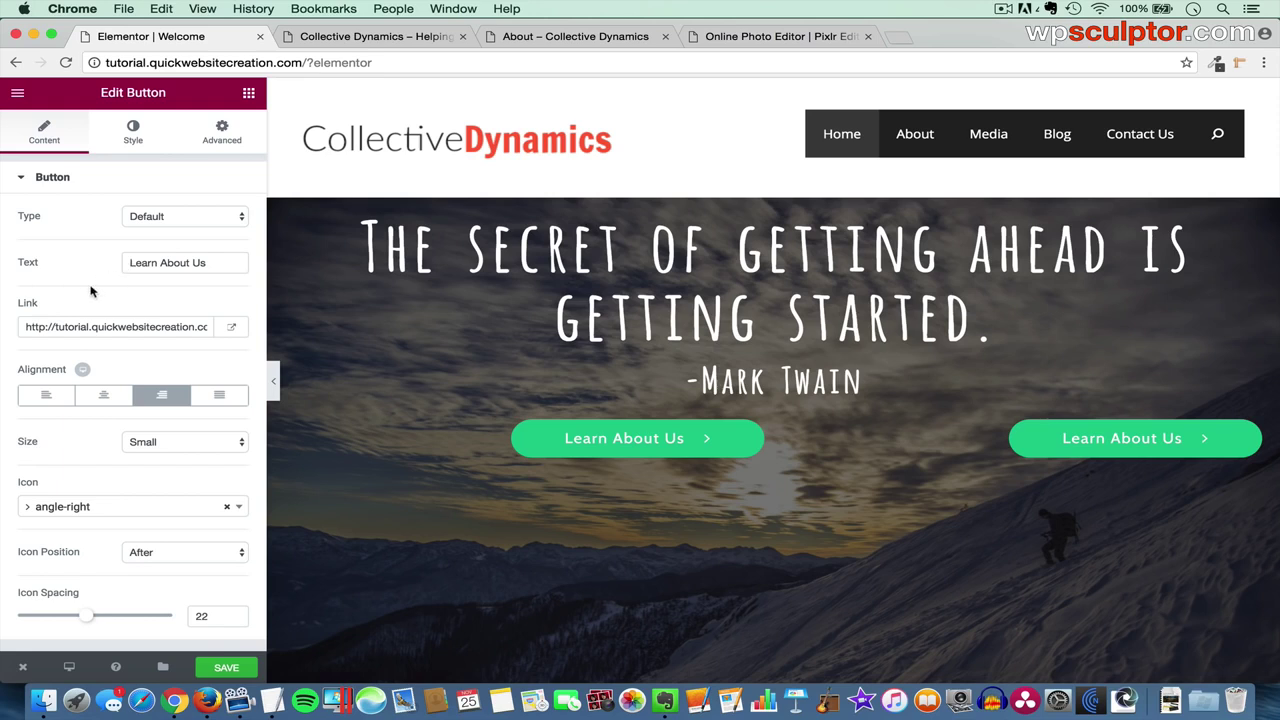
drag(213, 267, 99, 265)
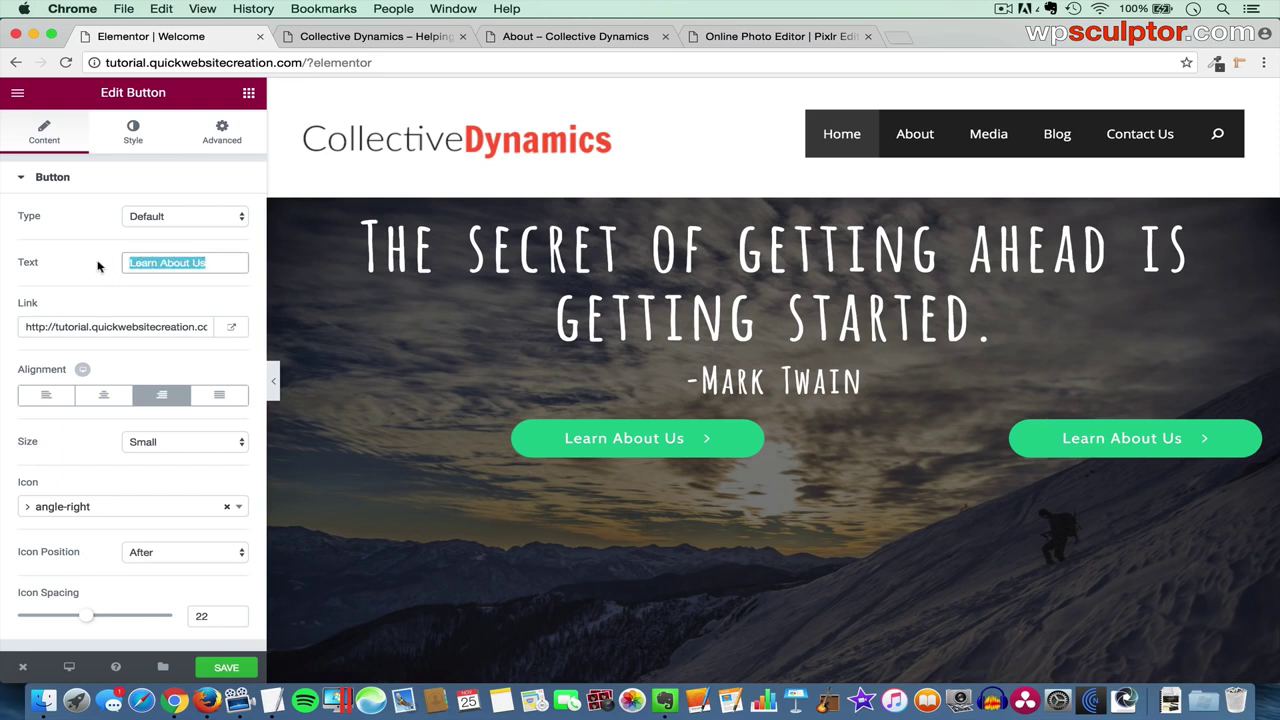
text(Read O)
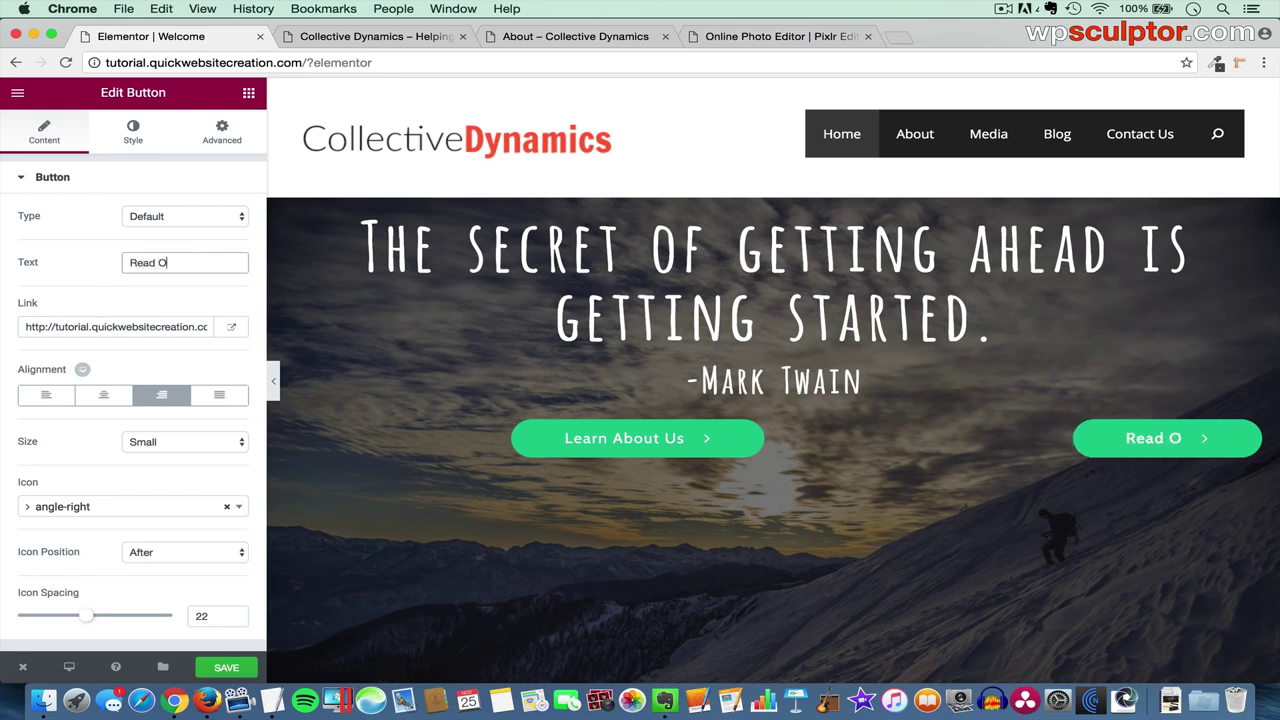
text(ur Blog)
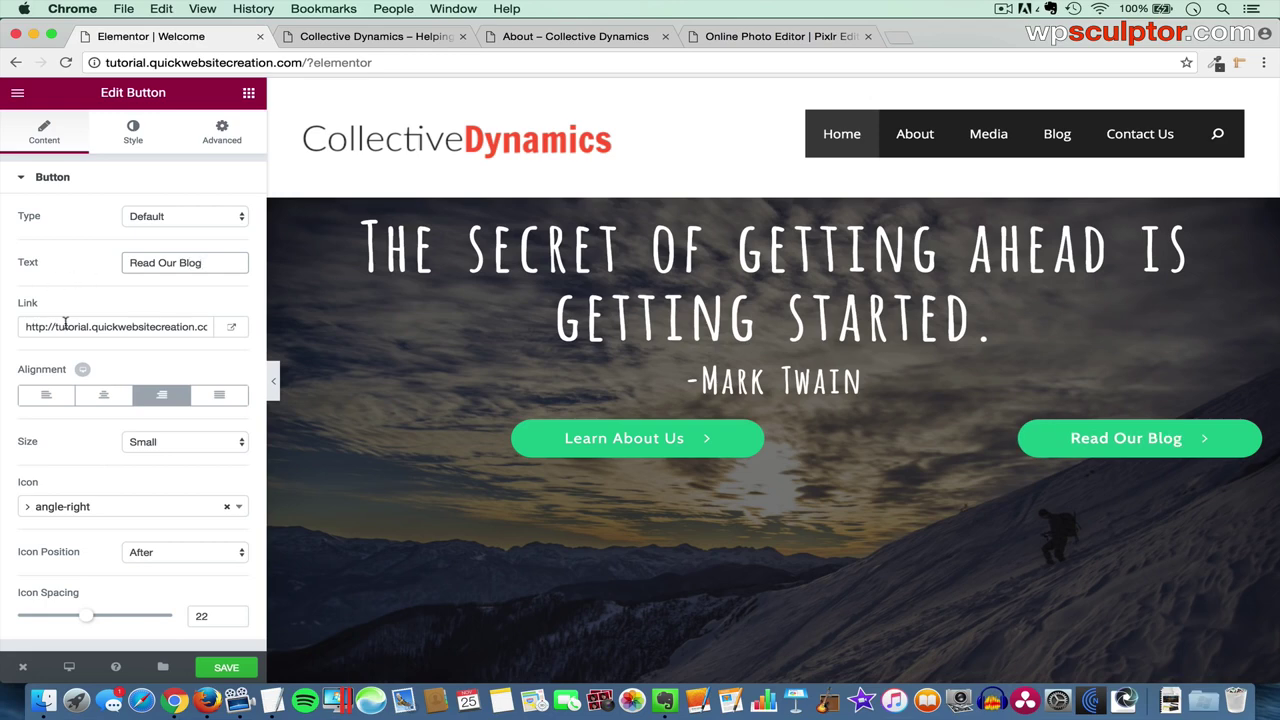
- Link the Read Our Blog button to the site's /blog/ page and align it left
double_click(77, 326)
key(super+a)
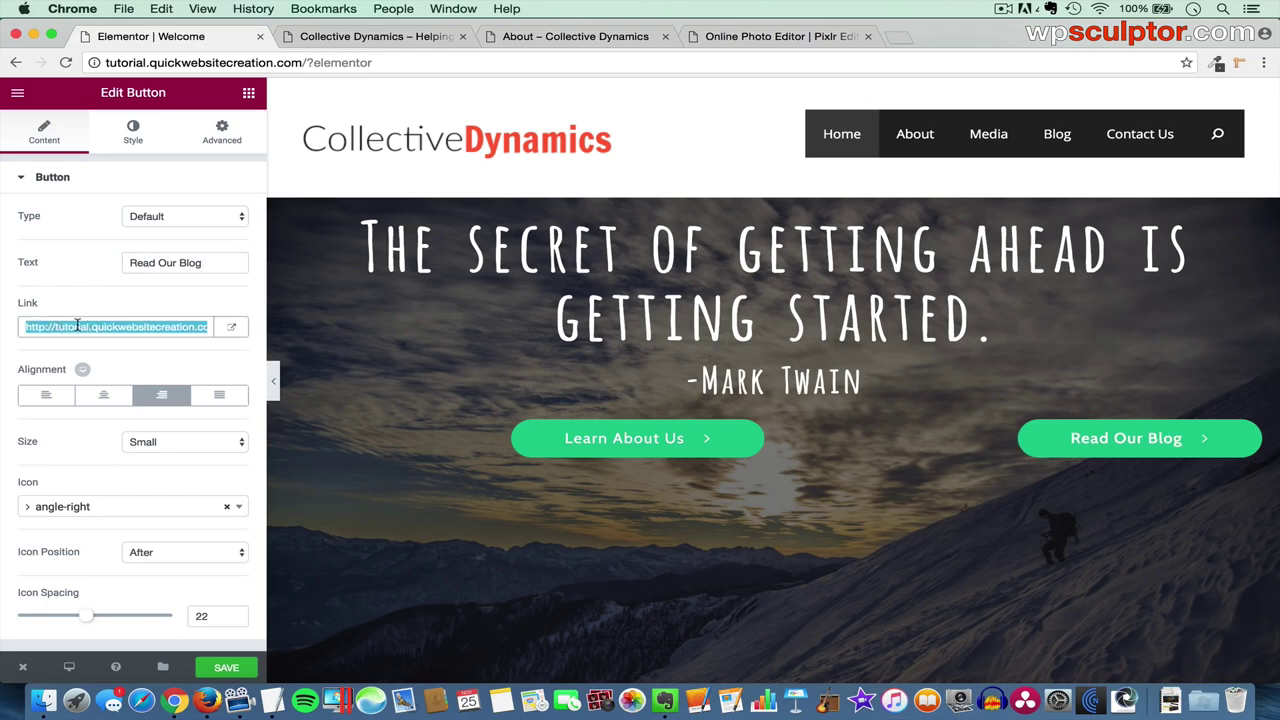
key(BackSpace)
click(551, 34)
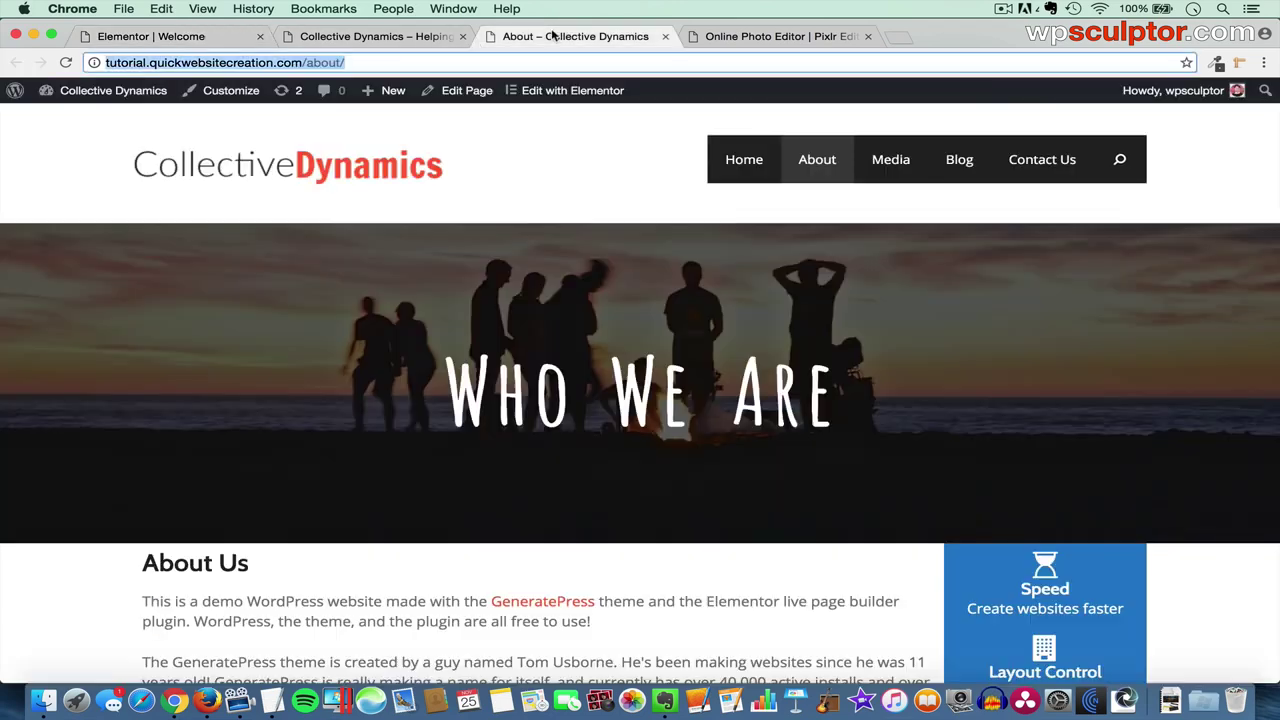
click(960, 162)
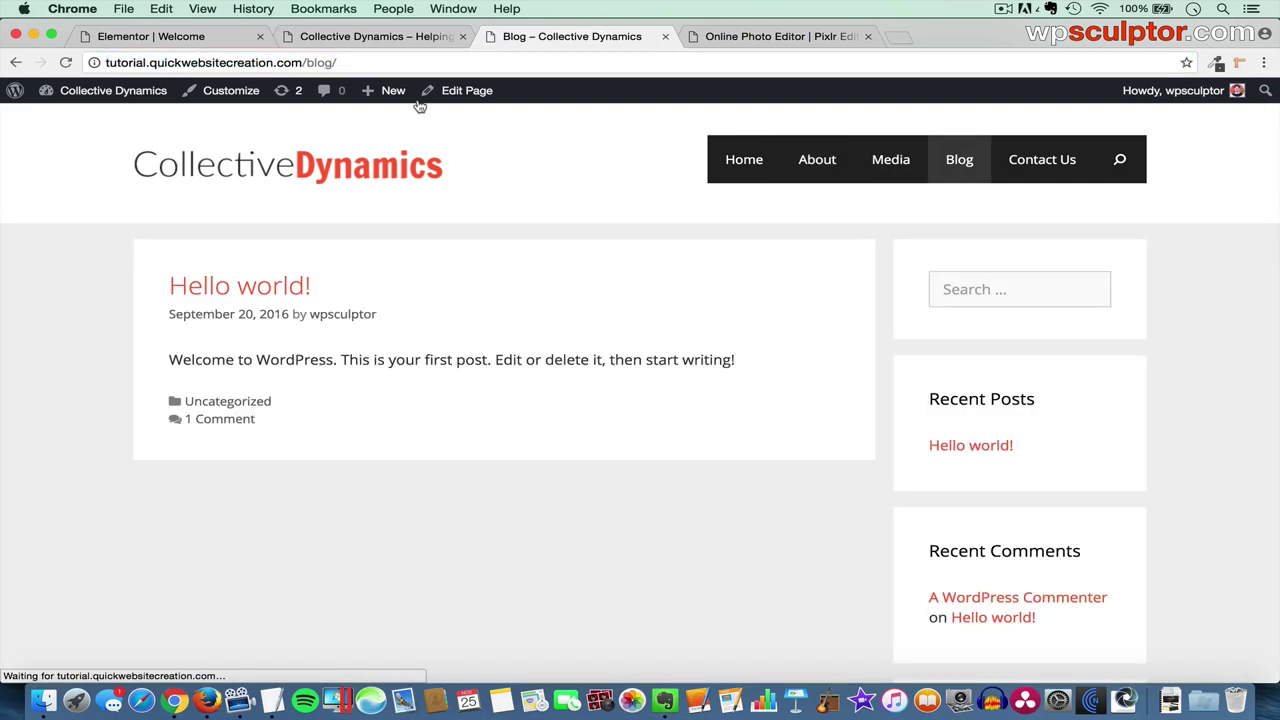
click(309, 61)
key(super+c)
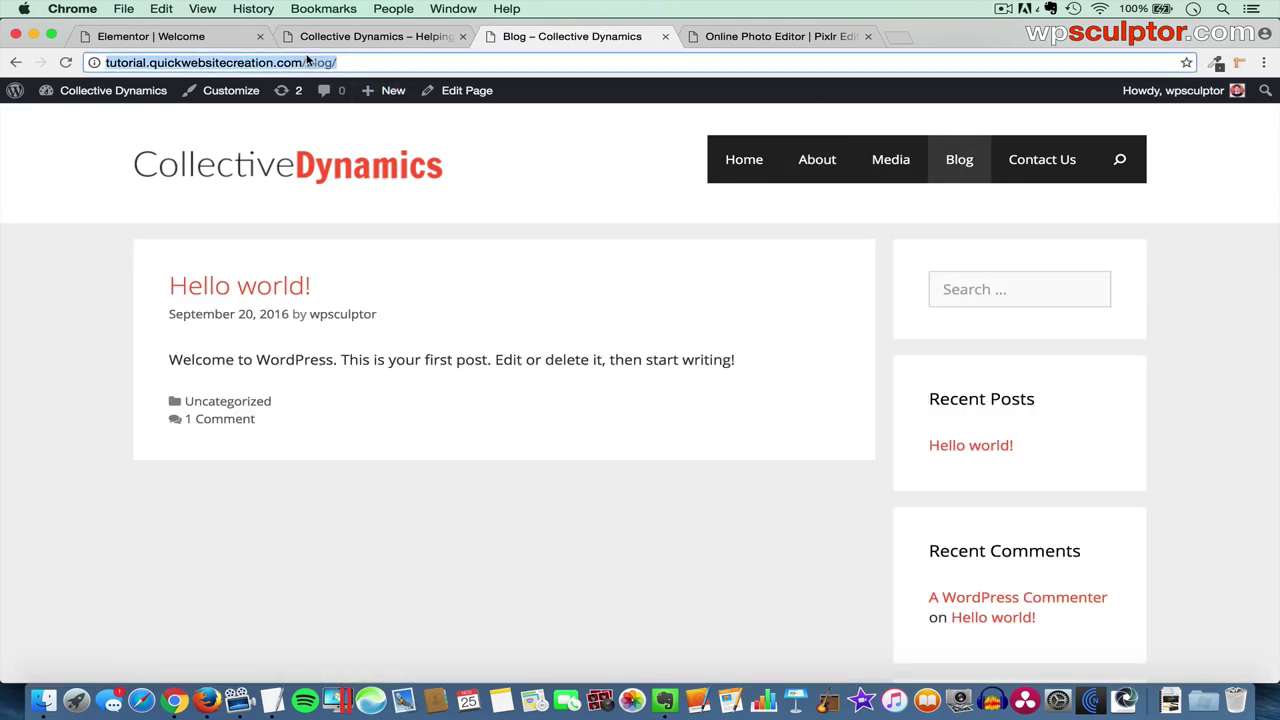
click(150, 36)
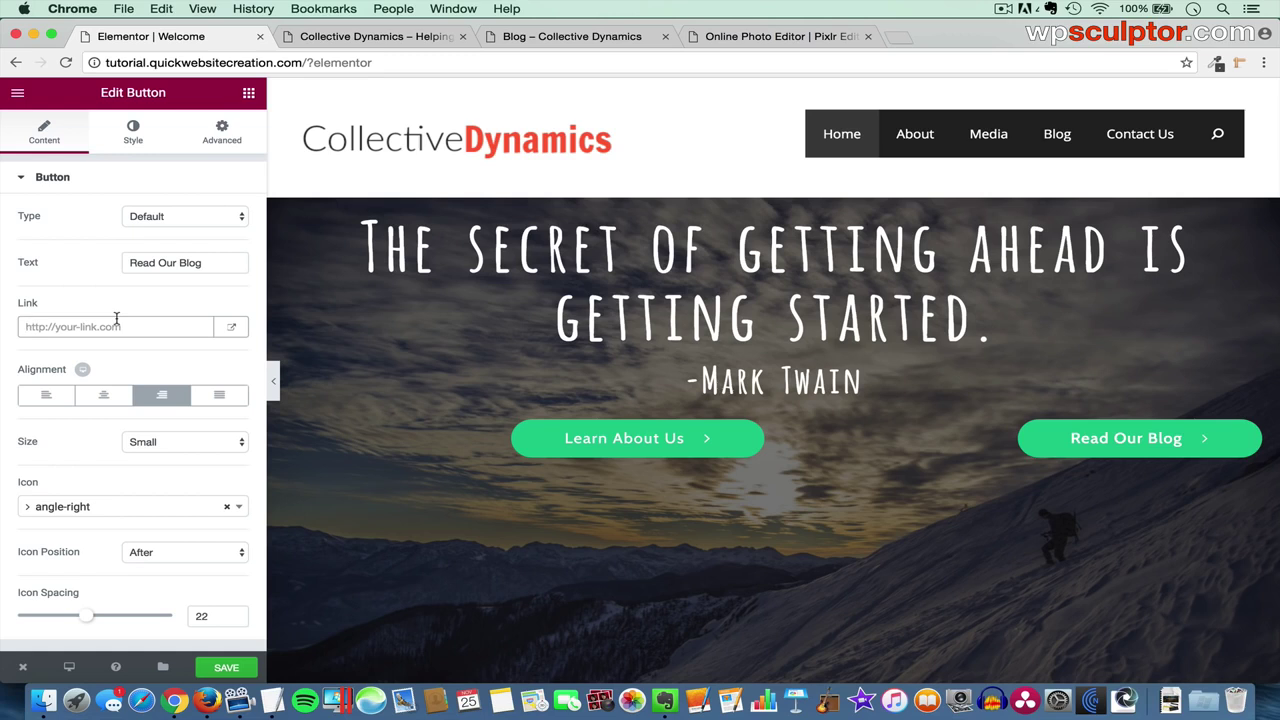
click(116, 326)
key(super+v)
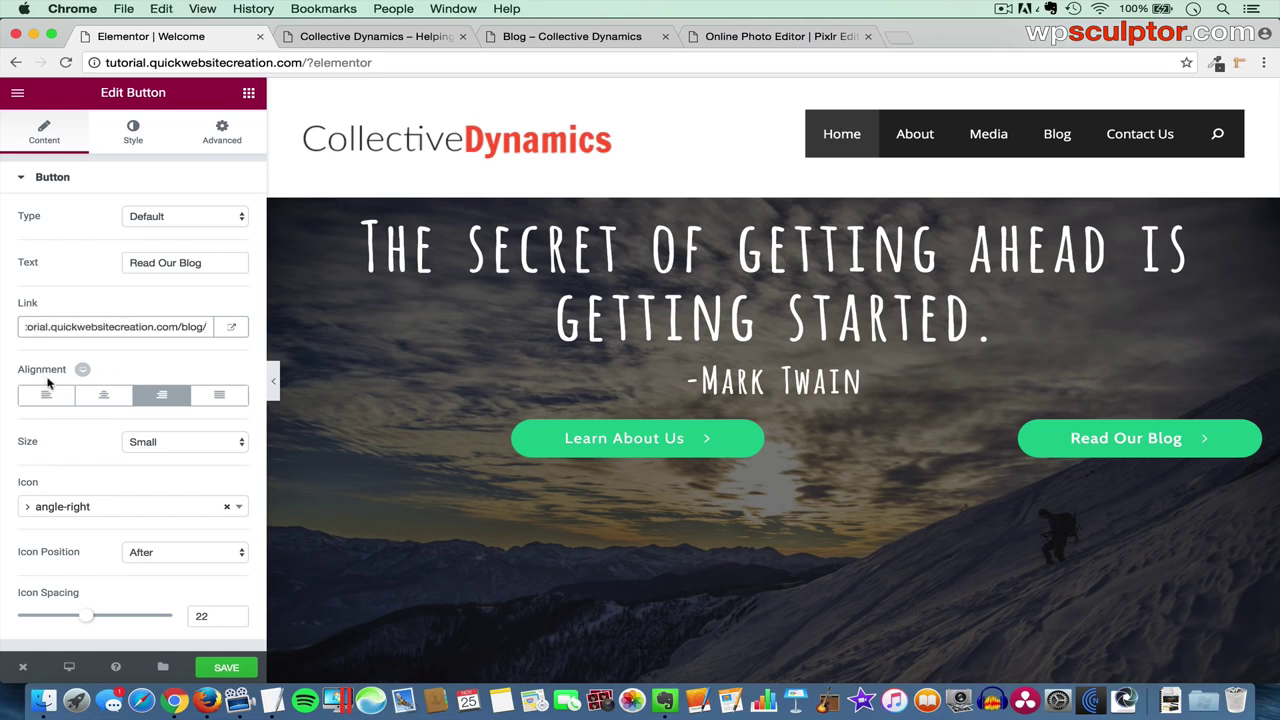
click(47, 397)
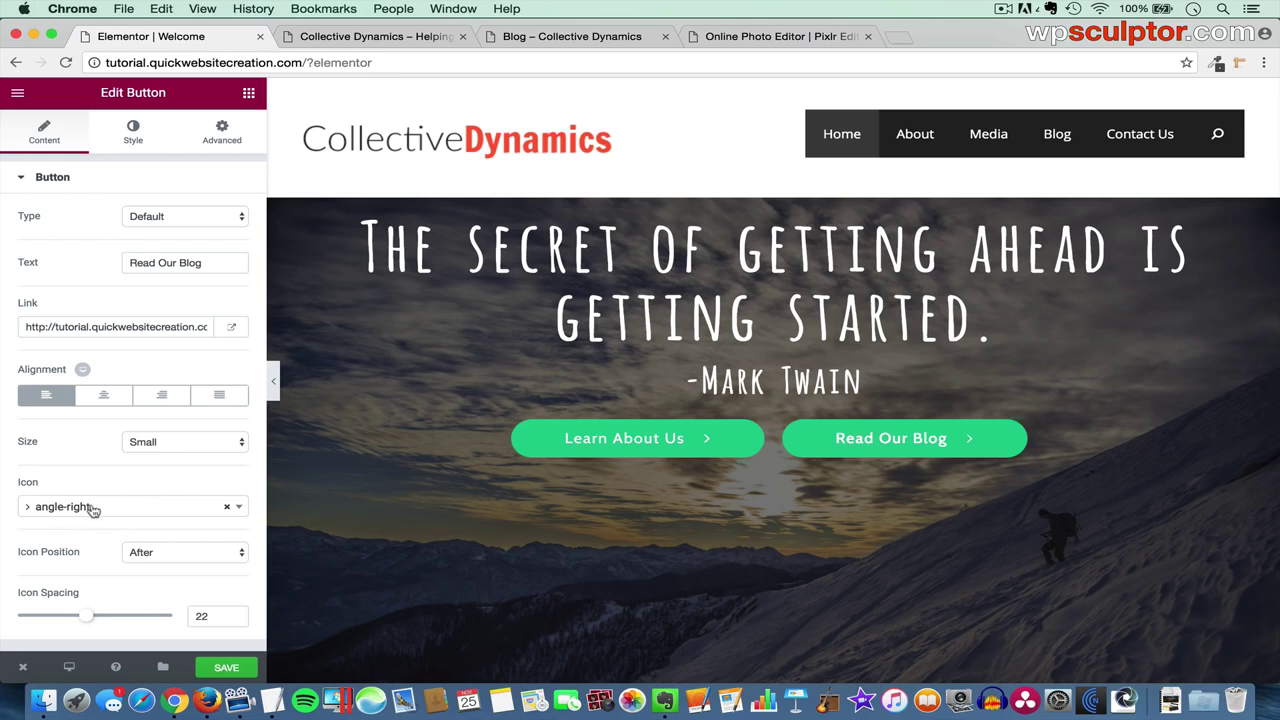
- Remove the arrow icon and make the Read Our Blog background blue #2c82c9
click(224, 509)
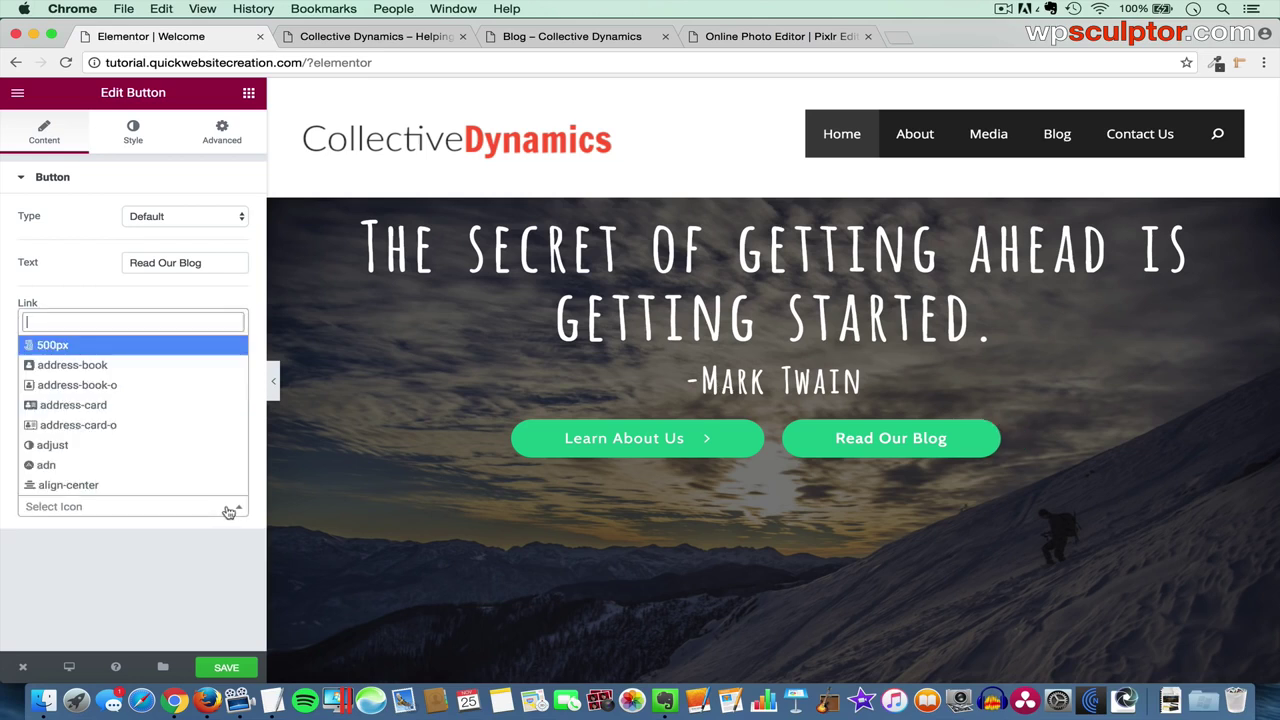
click(137, 141)
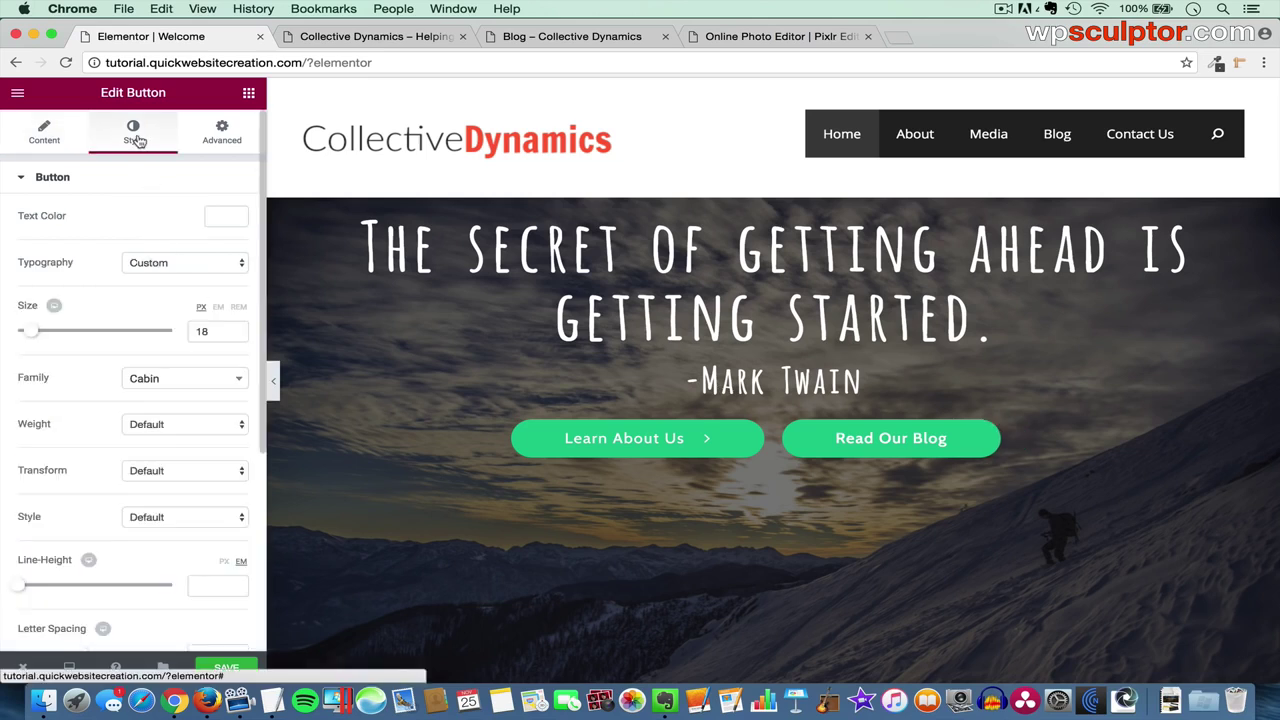
scroll(109, 377, down, 2)
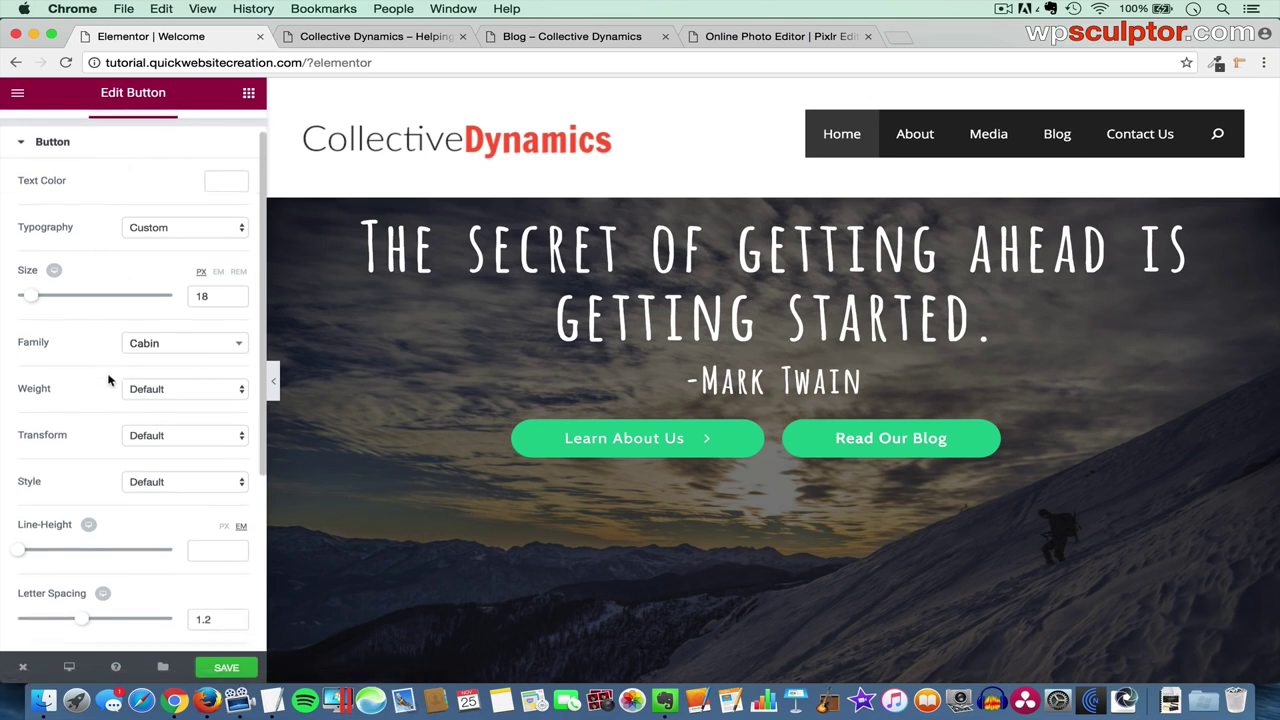
scroll(109, 377, down, 4)
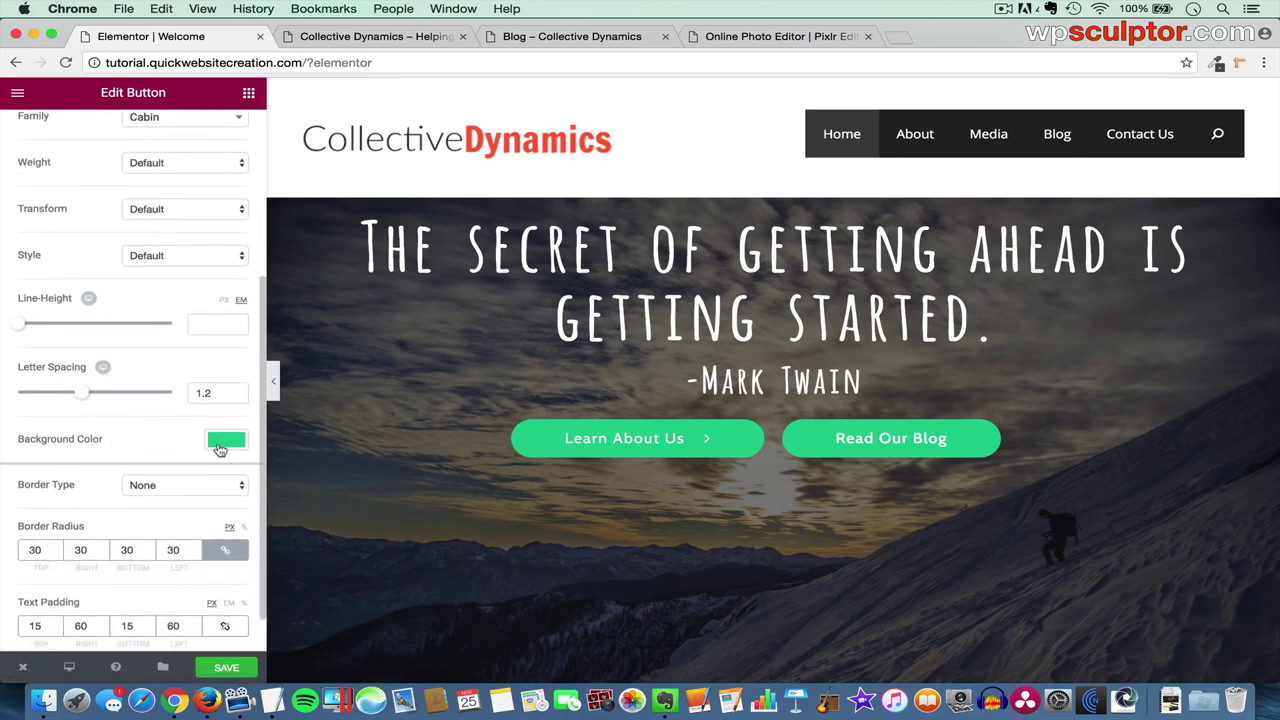
click(225, 439)
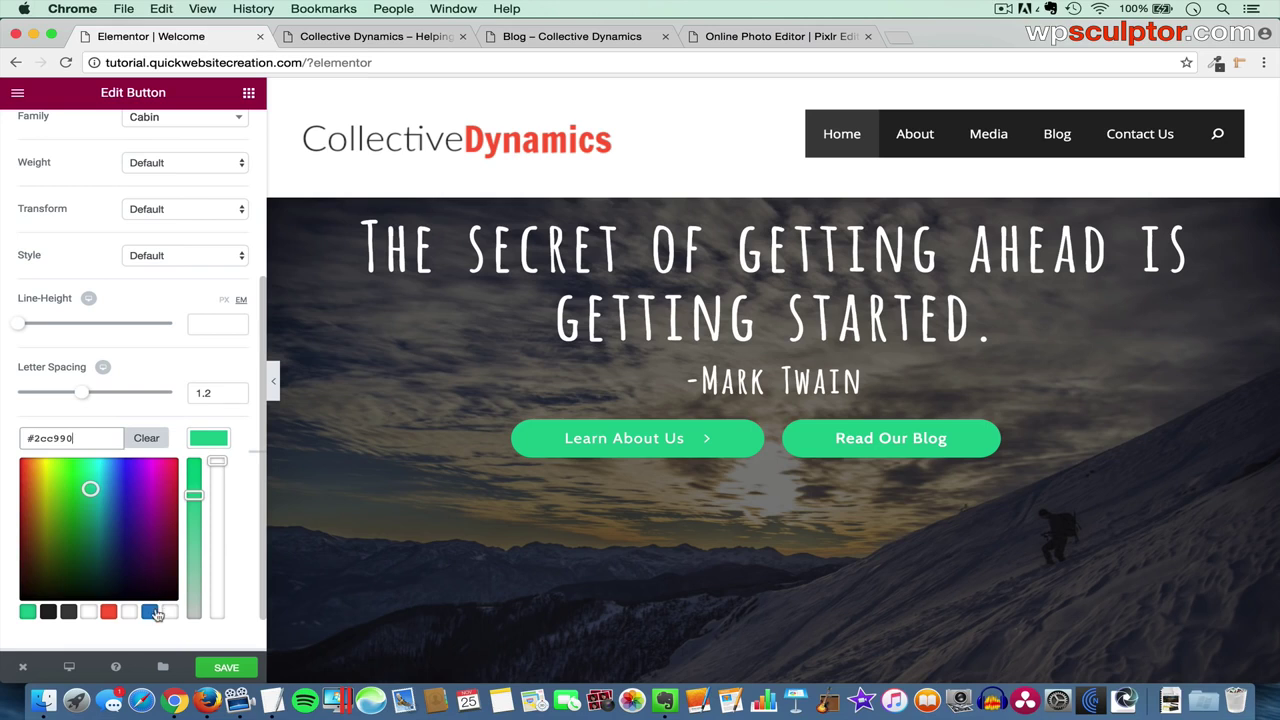
click(150, 612)
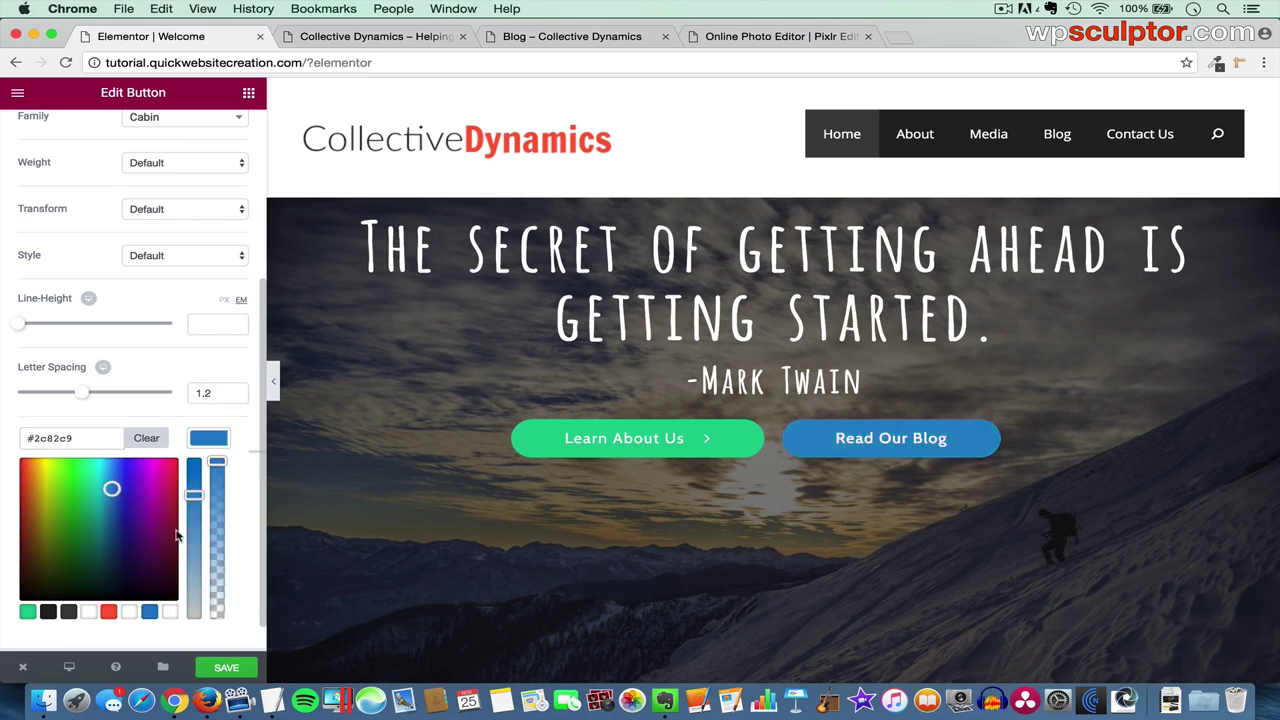
click(214, 441)
- Set the Read Our Blog hover animation to None and save the page
scroll(167, 573, down, 1)
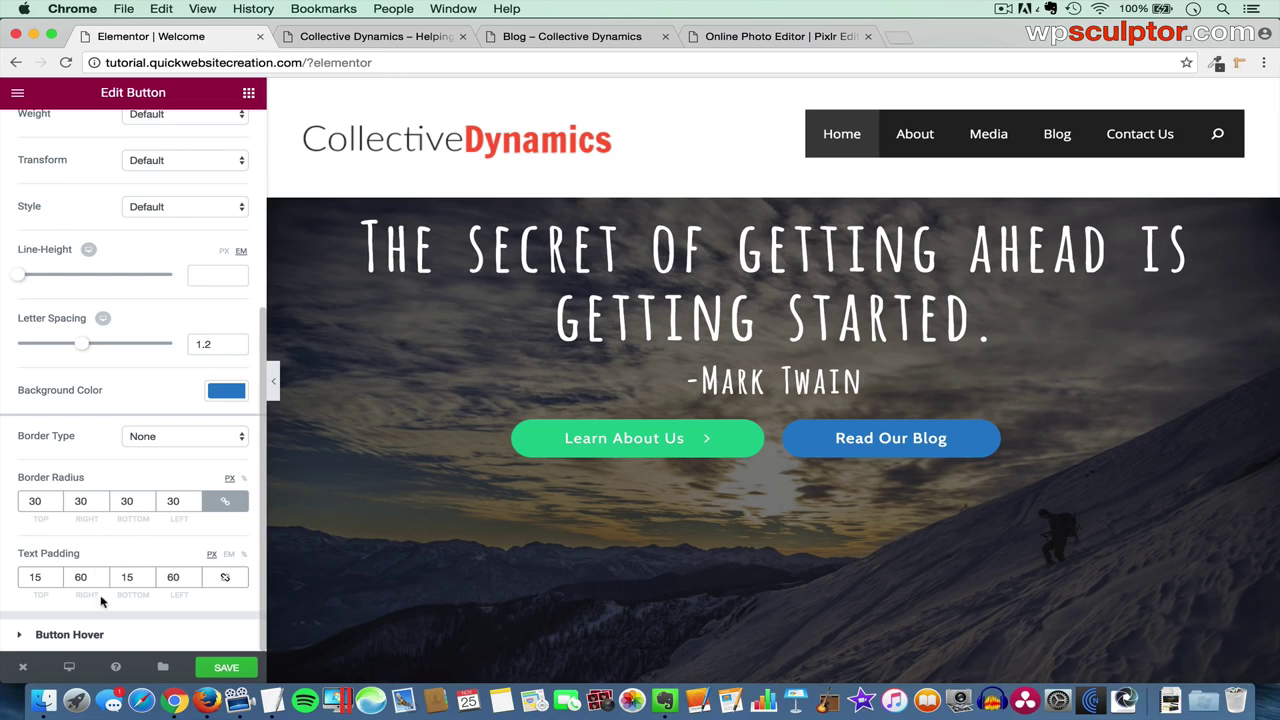
click(121, 641)
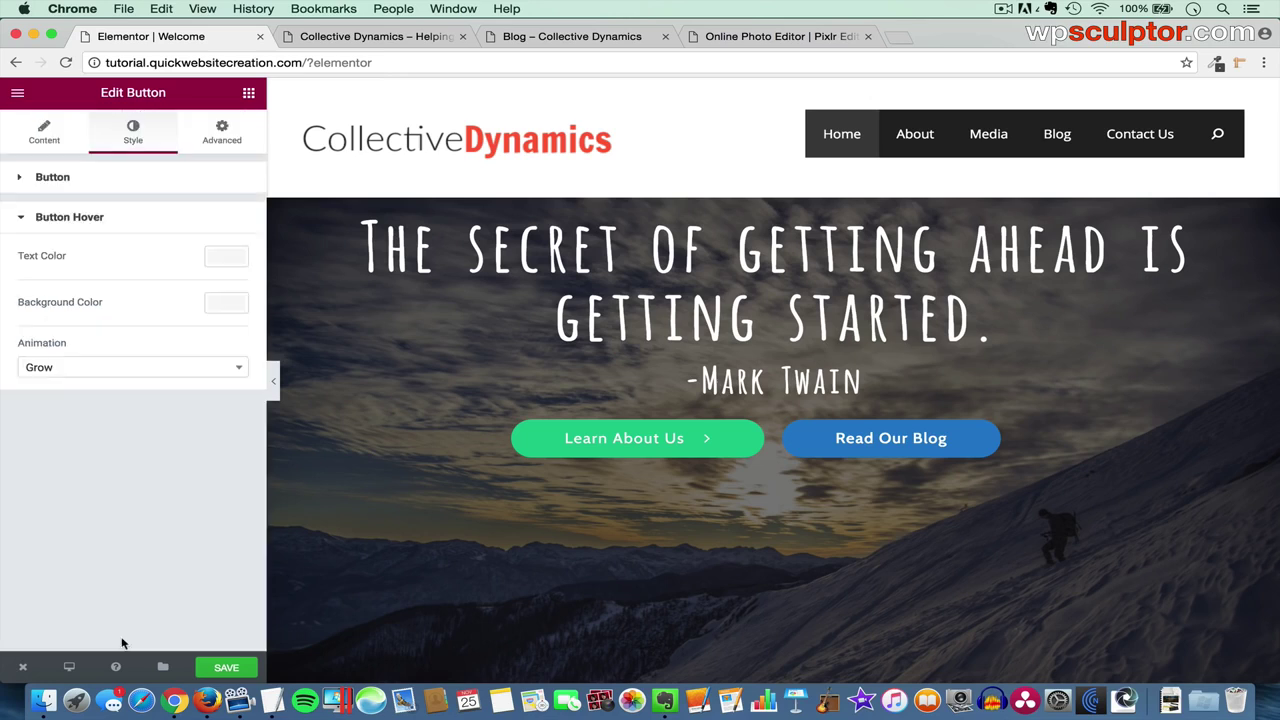
click(128, 372)
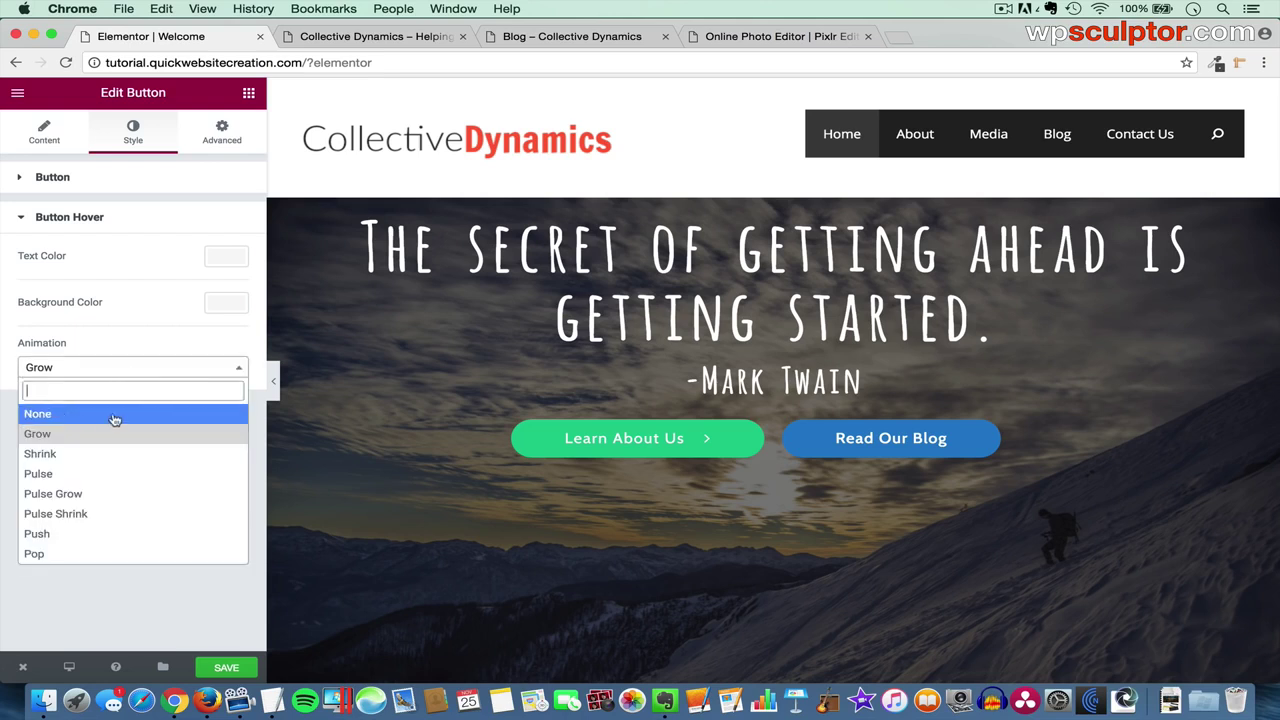
click(115, 414)
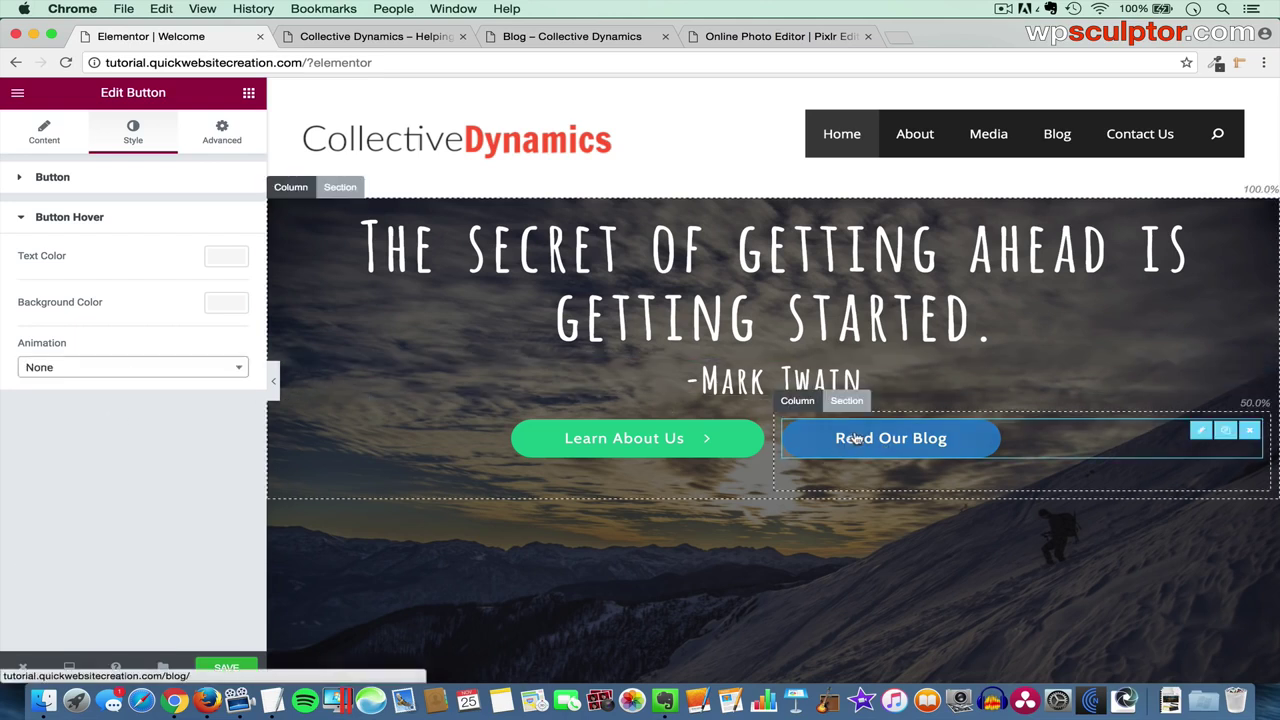
click(227, 668)
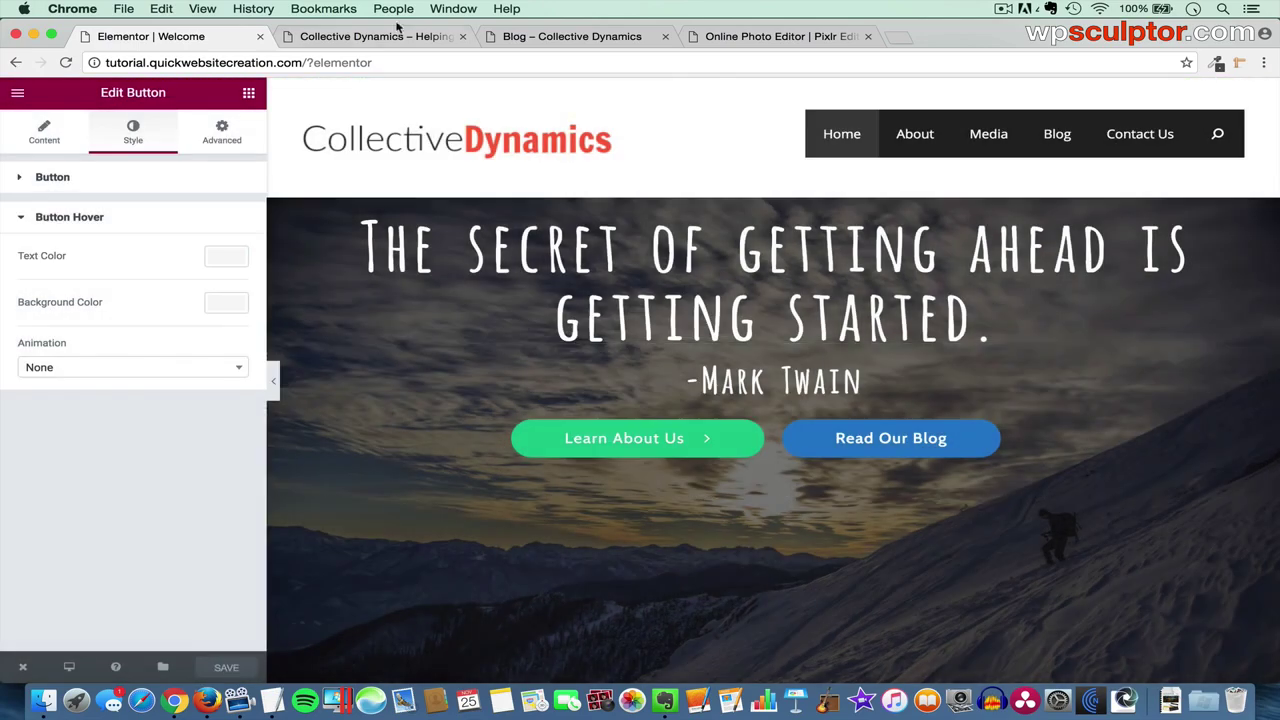
click(394, 38)
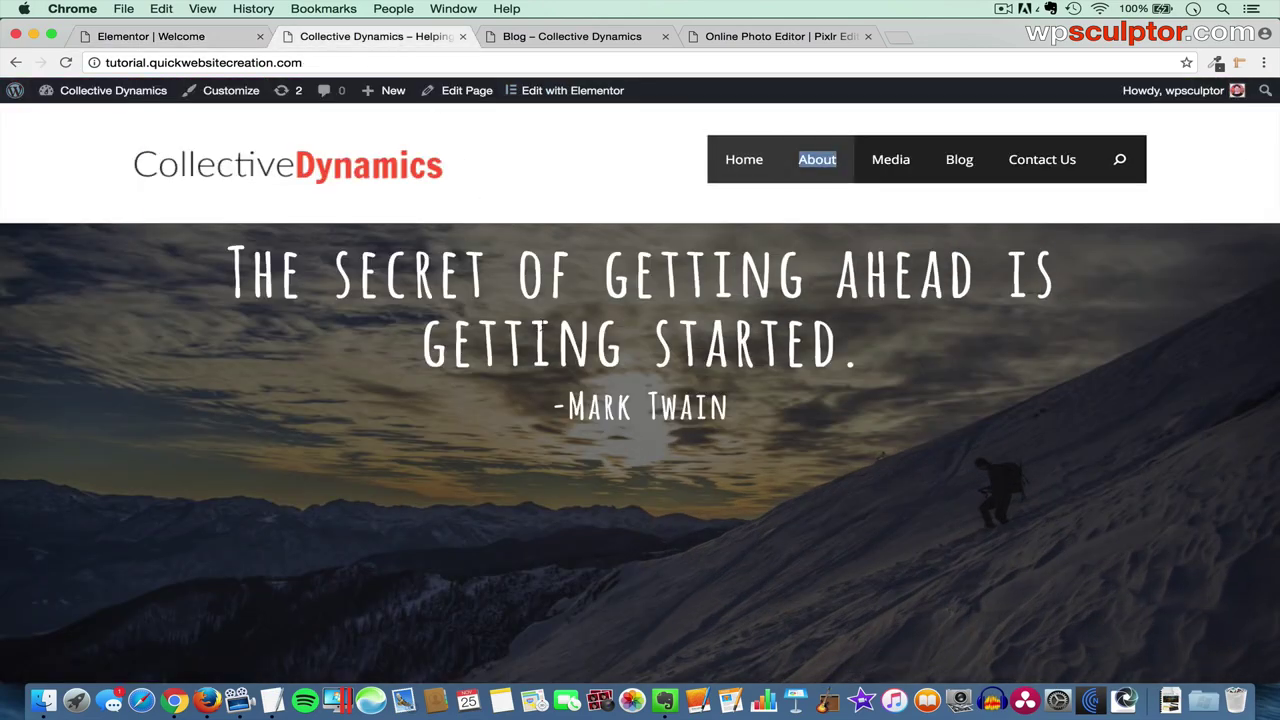
key(super+r)
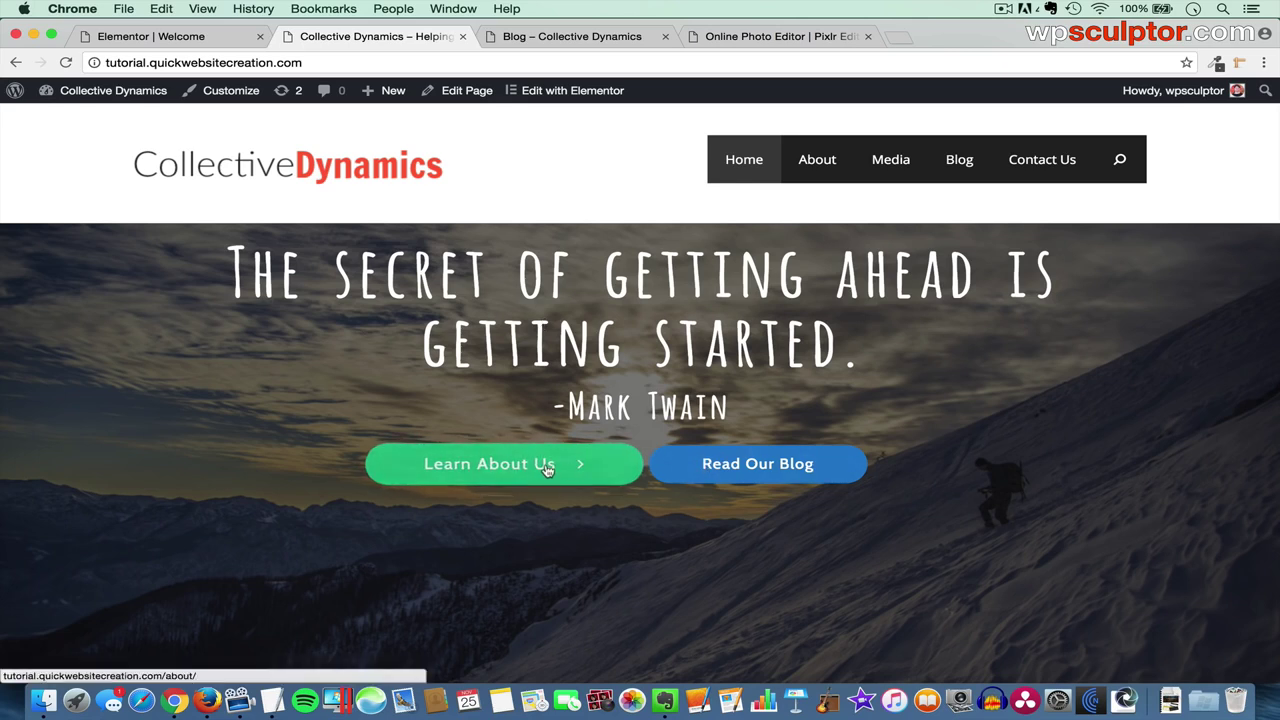
click(547, 470)
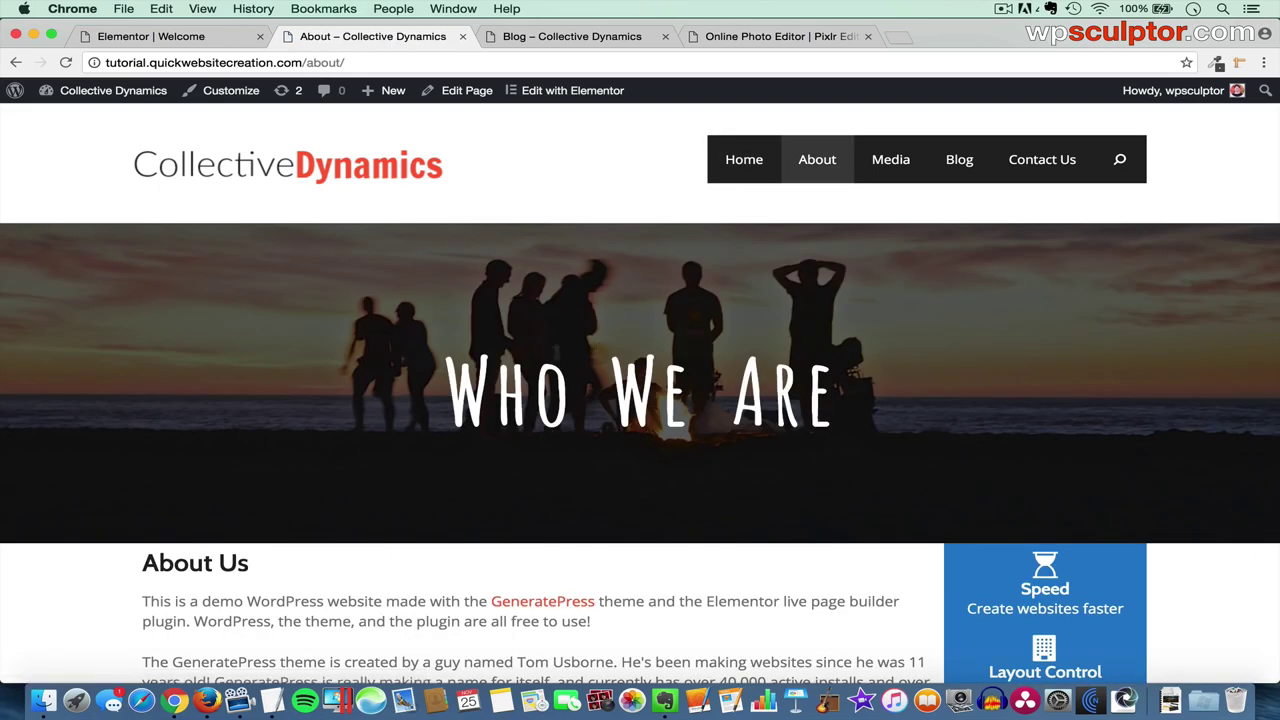
click(15, 62)
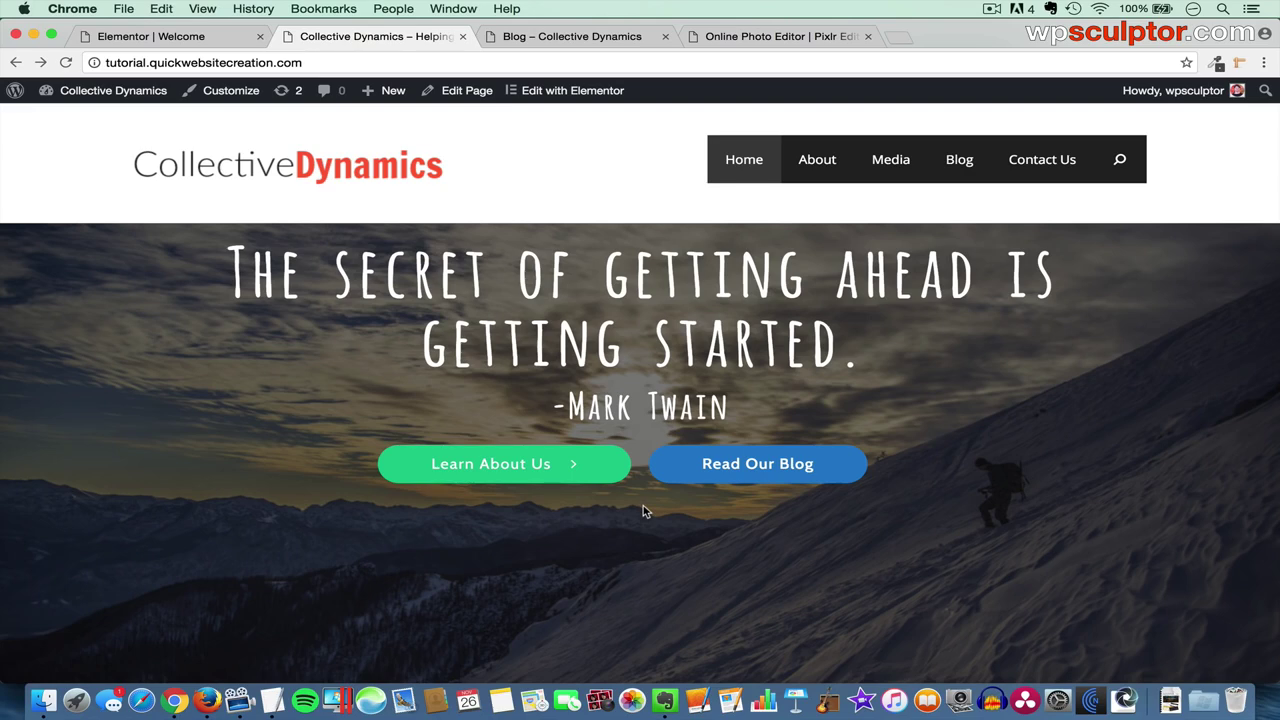
click(143, 37)
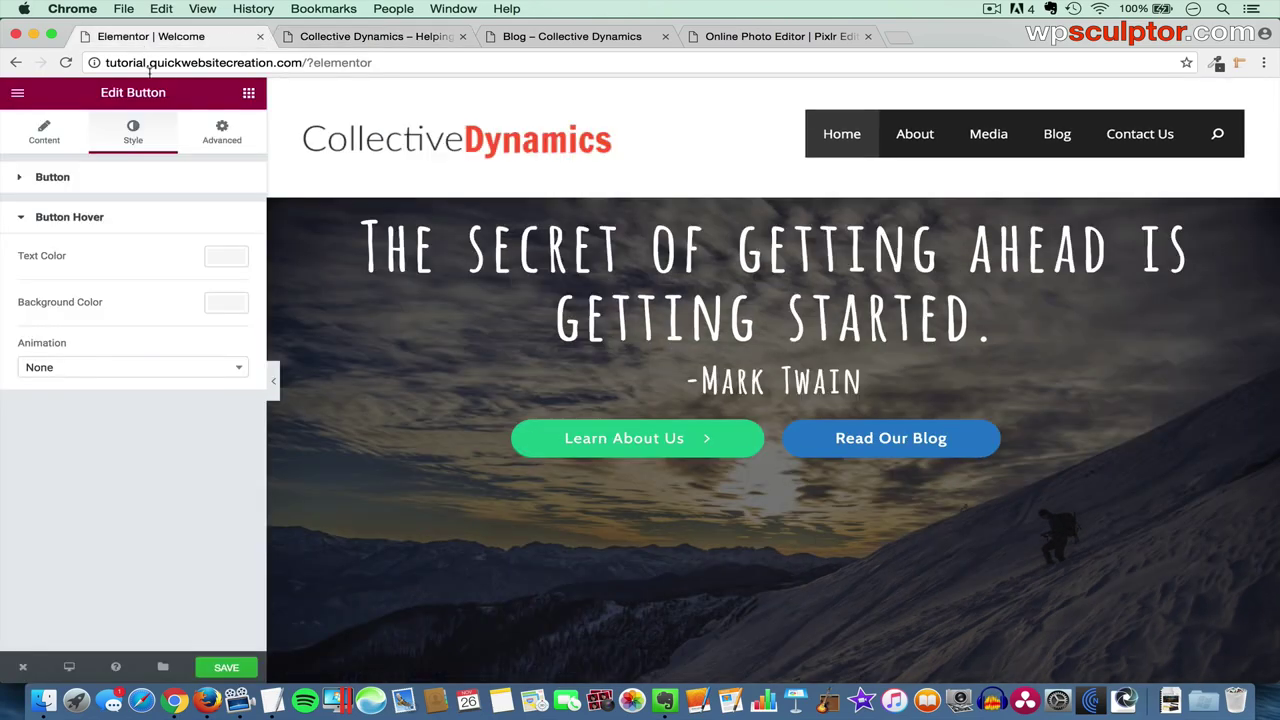
- Place a Divider below the hero buttons and make it white and dotted
click(248, 94)
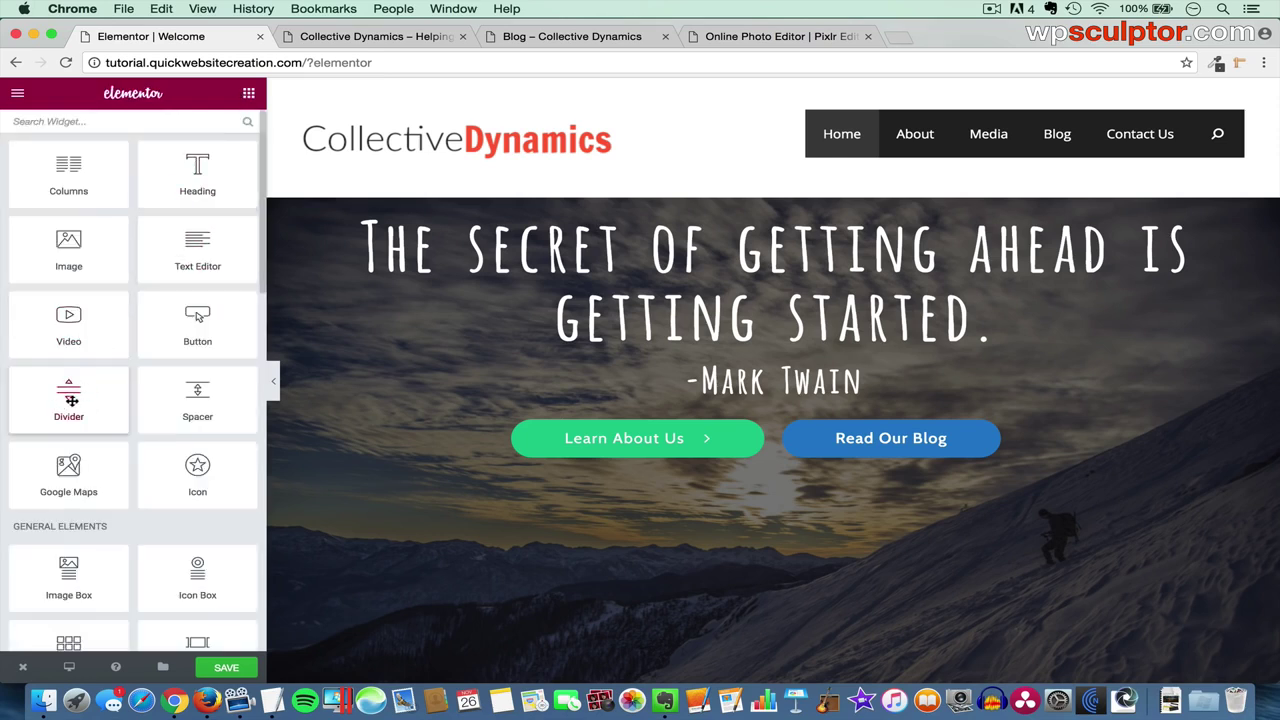
drag(66, 405, 672, 492)
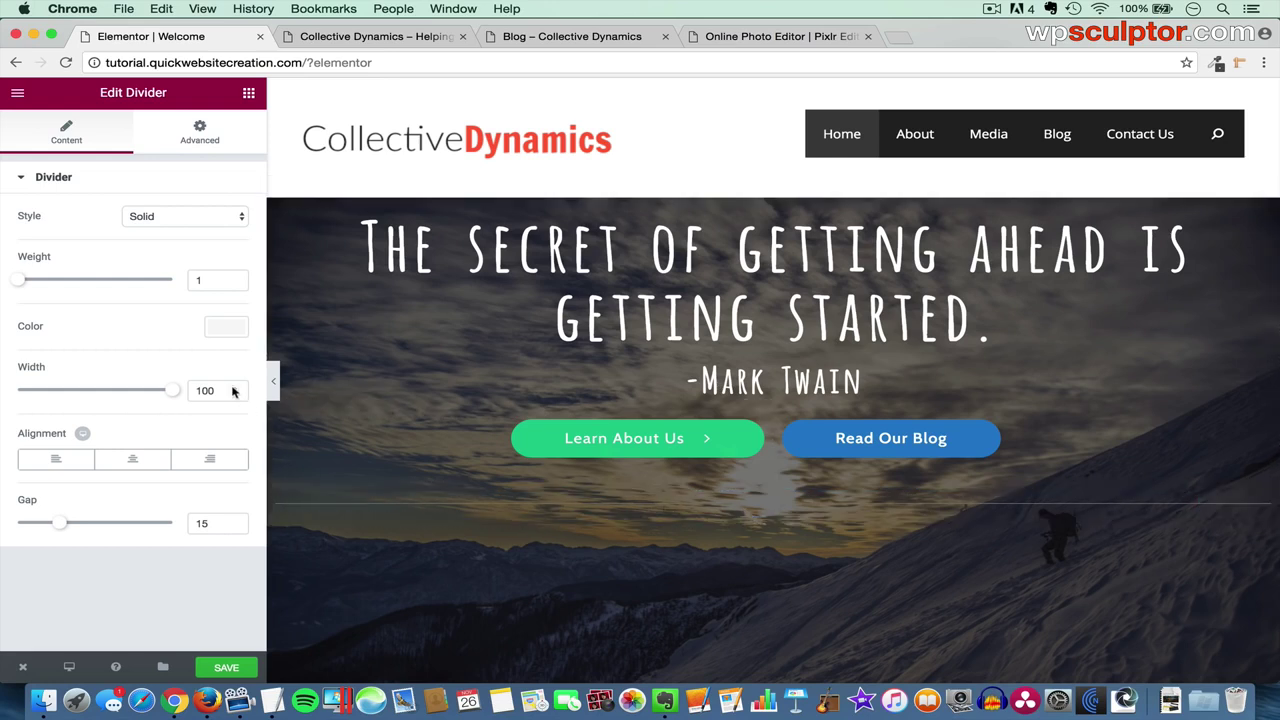
click(226, 327)
click(89, 498)
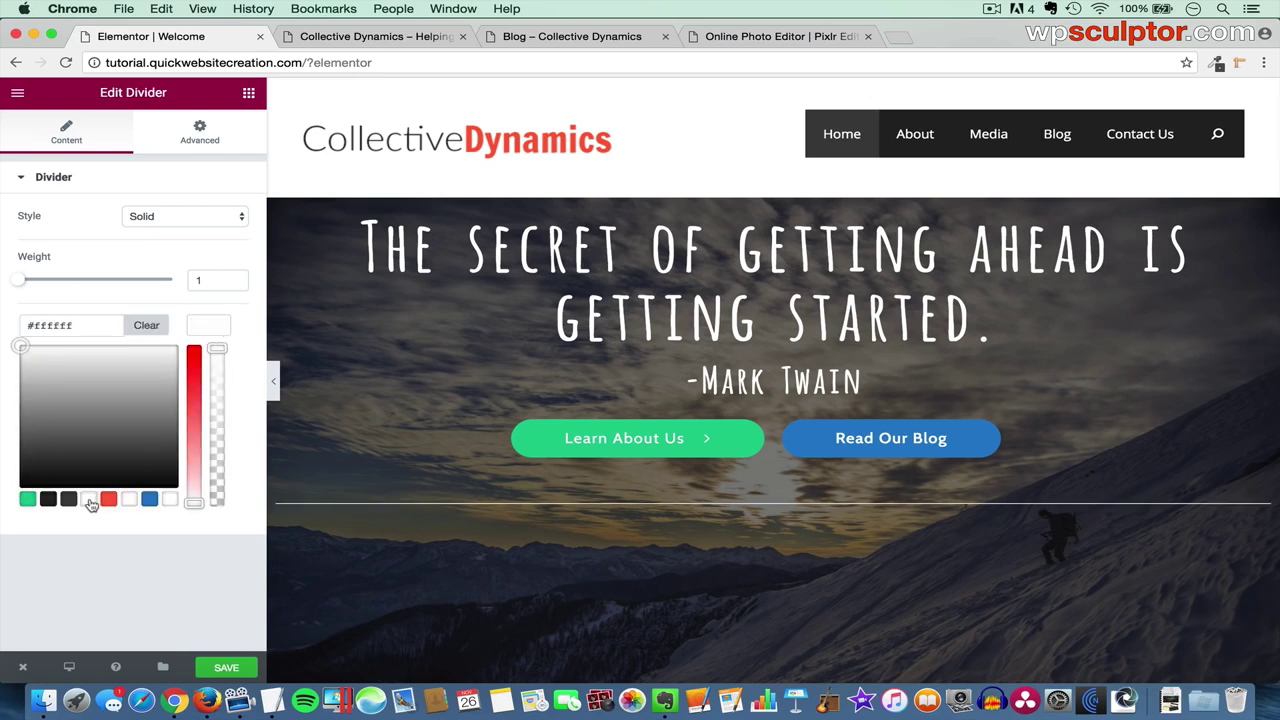
click(202, 330)
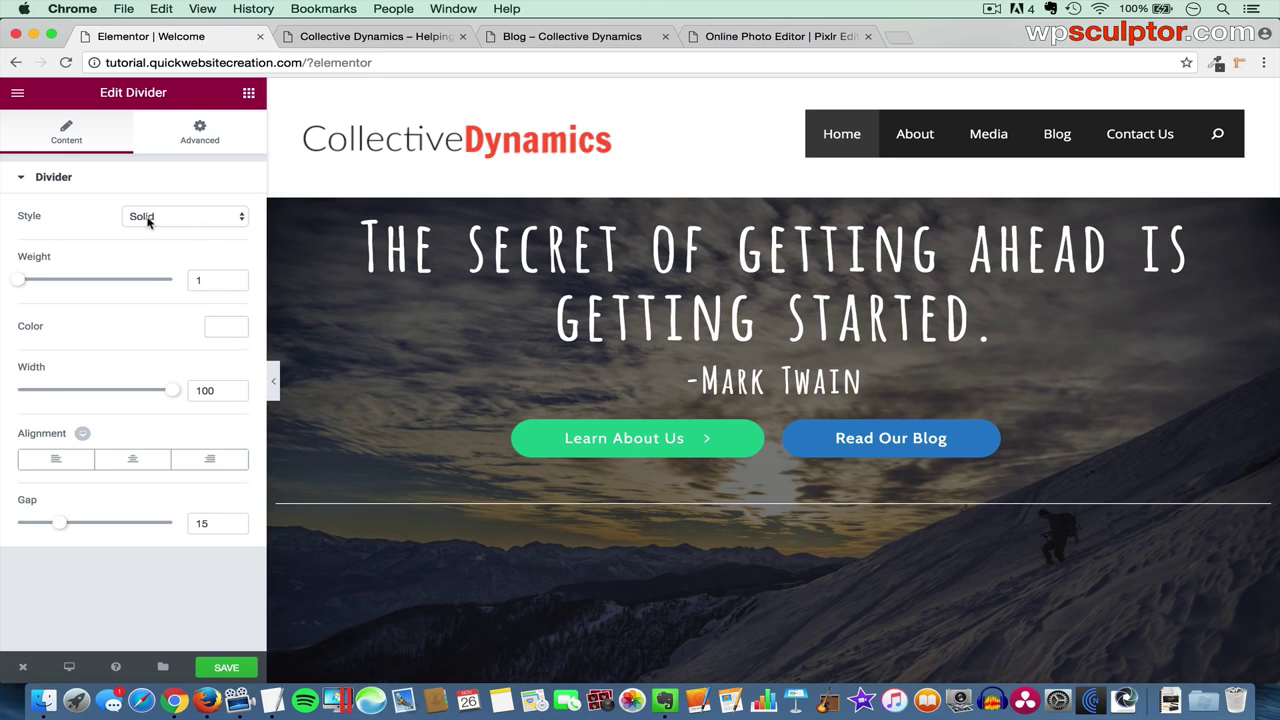
click(198, 225)
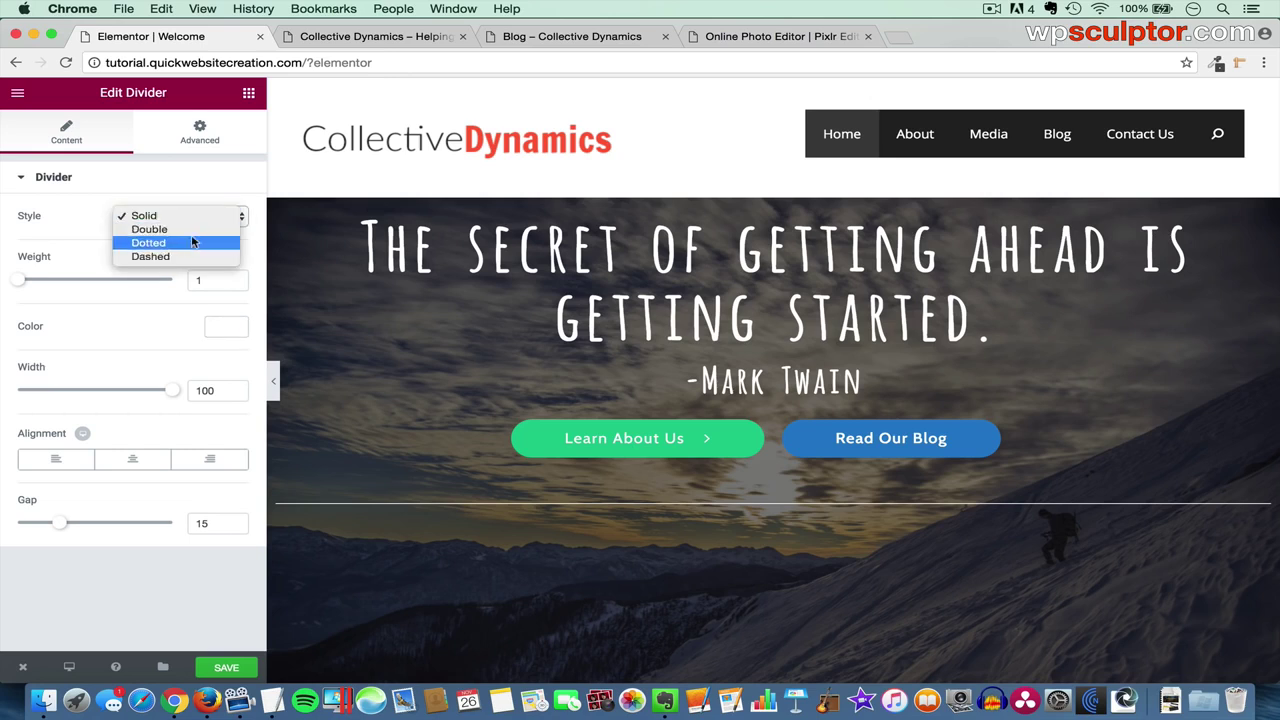
click(191, 247)
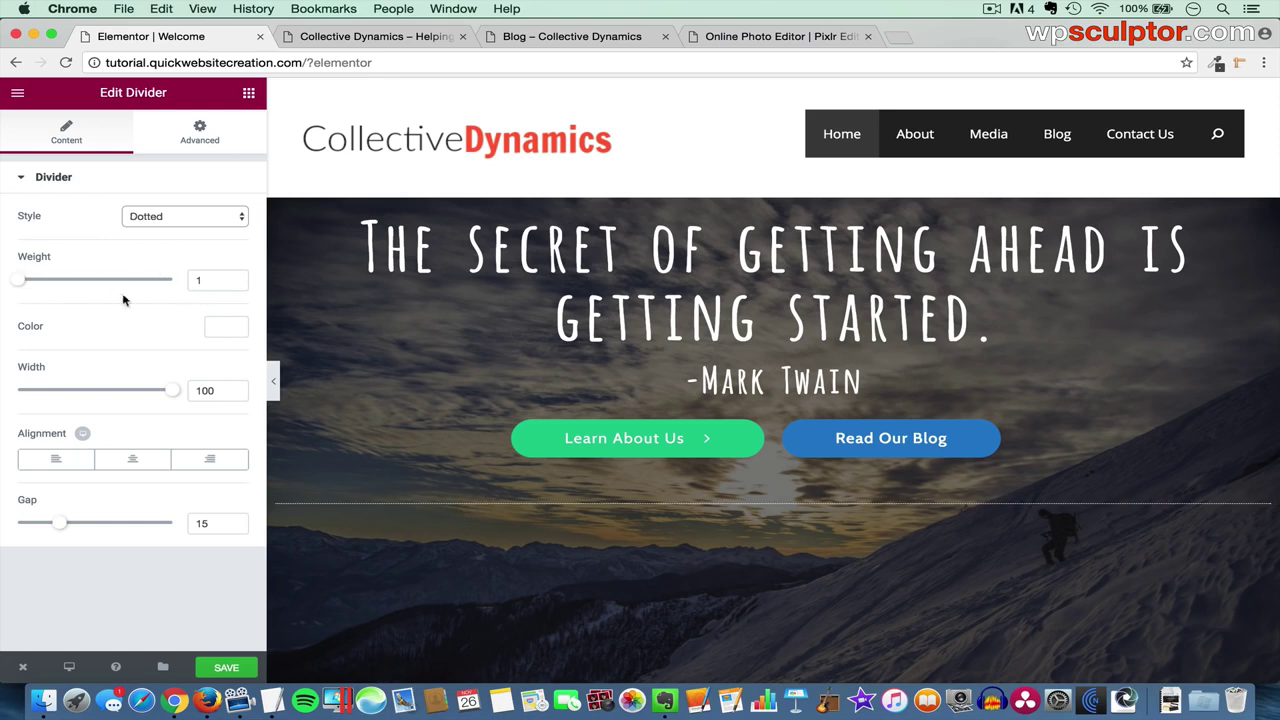
- Set the divider weight to 1 and width to 28, centre it, and preview the page
mouse_move(25, 285)
mouse_down()
mouse_move(69, 286)
mouse_move(3, 281)
mouse_up()
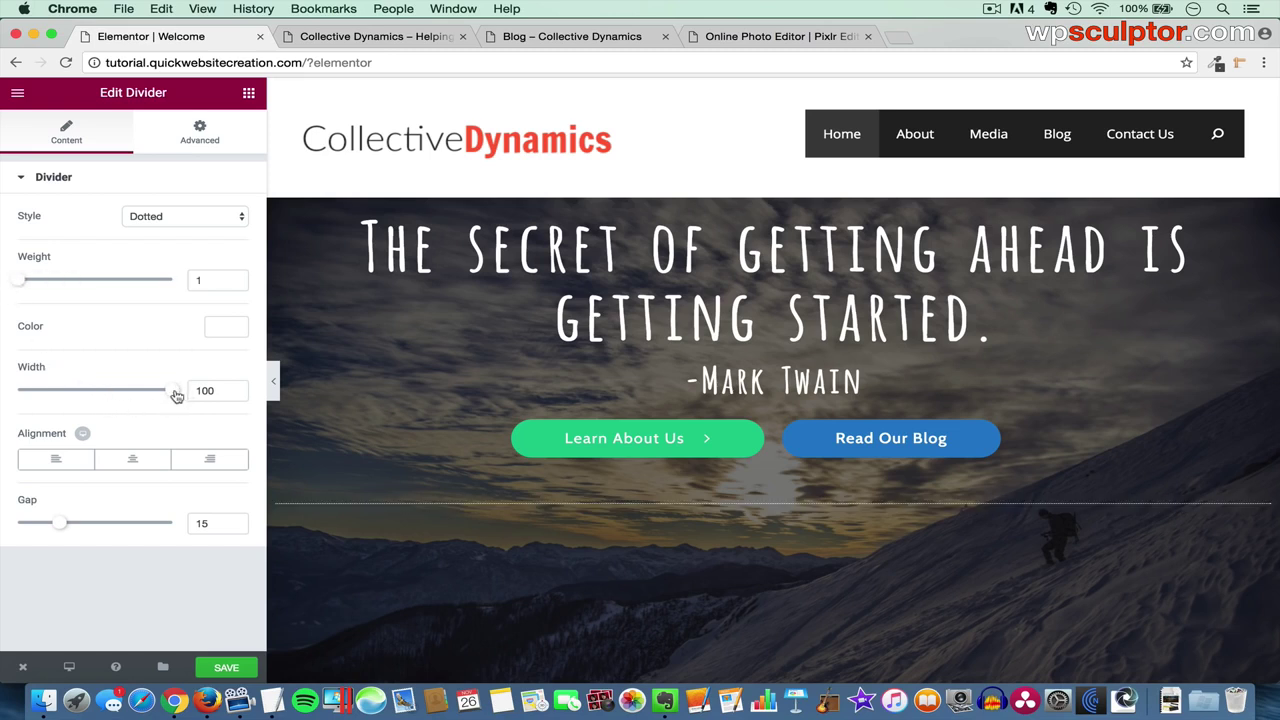
drag(172, 395, 66, 398)
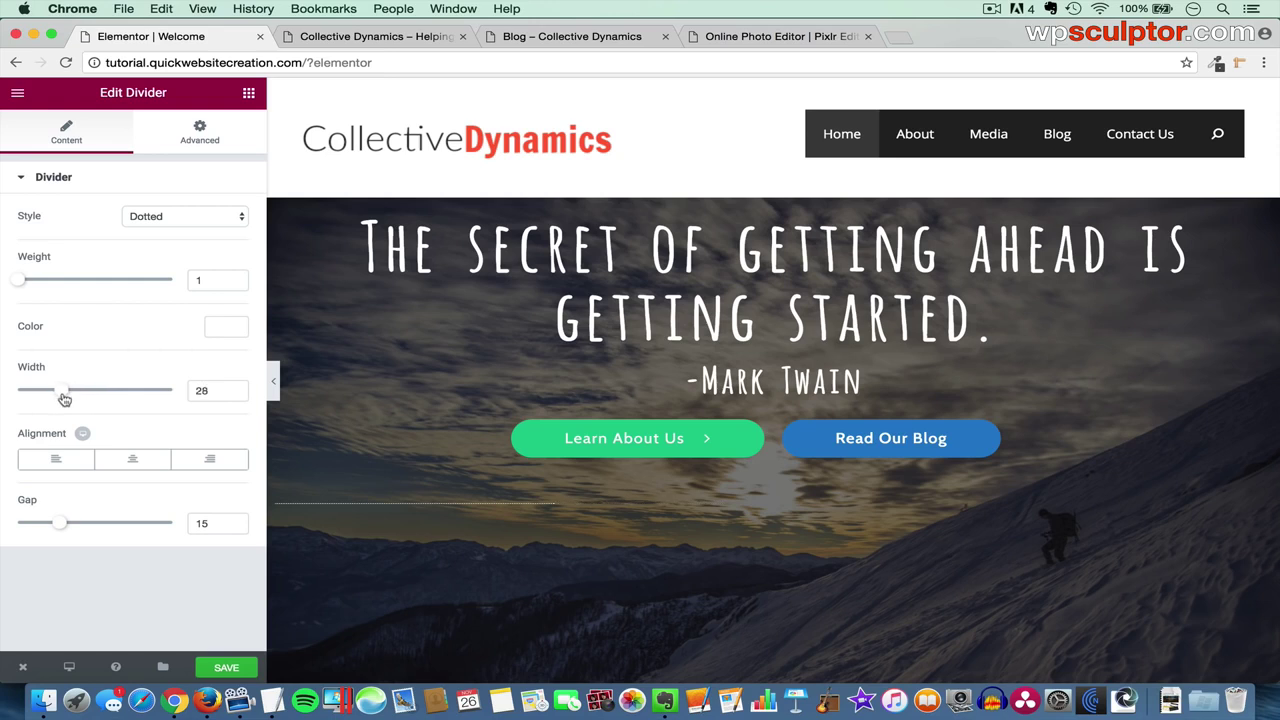
click(134, 461)
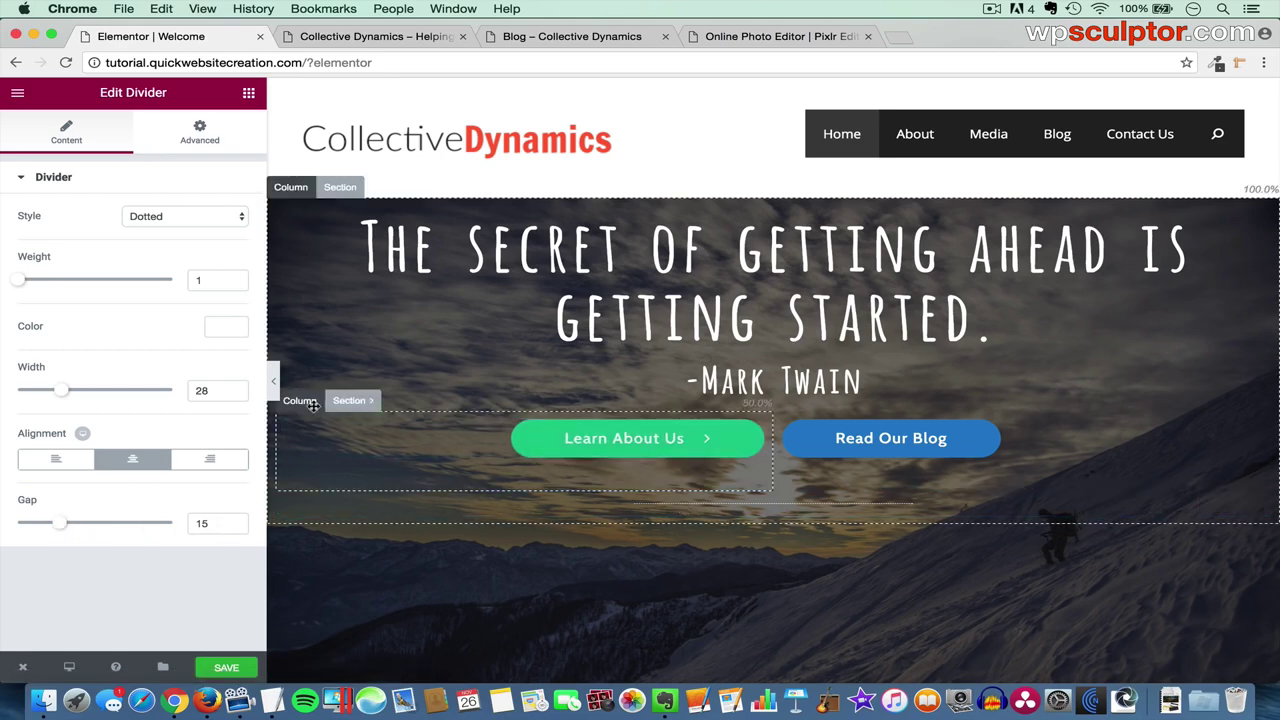
click(273, 381)
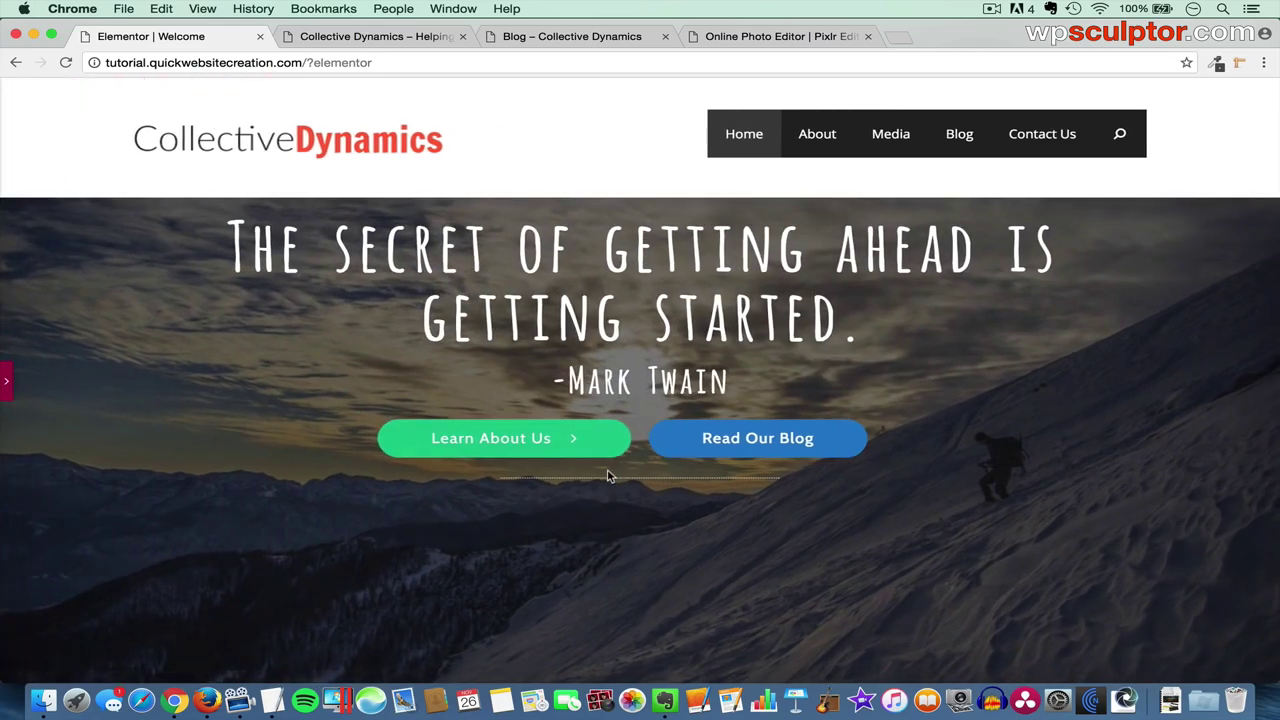
click(8, 382)
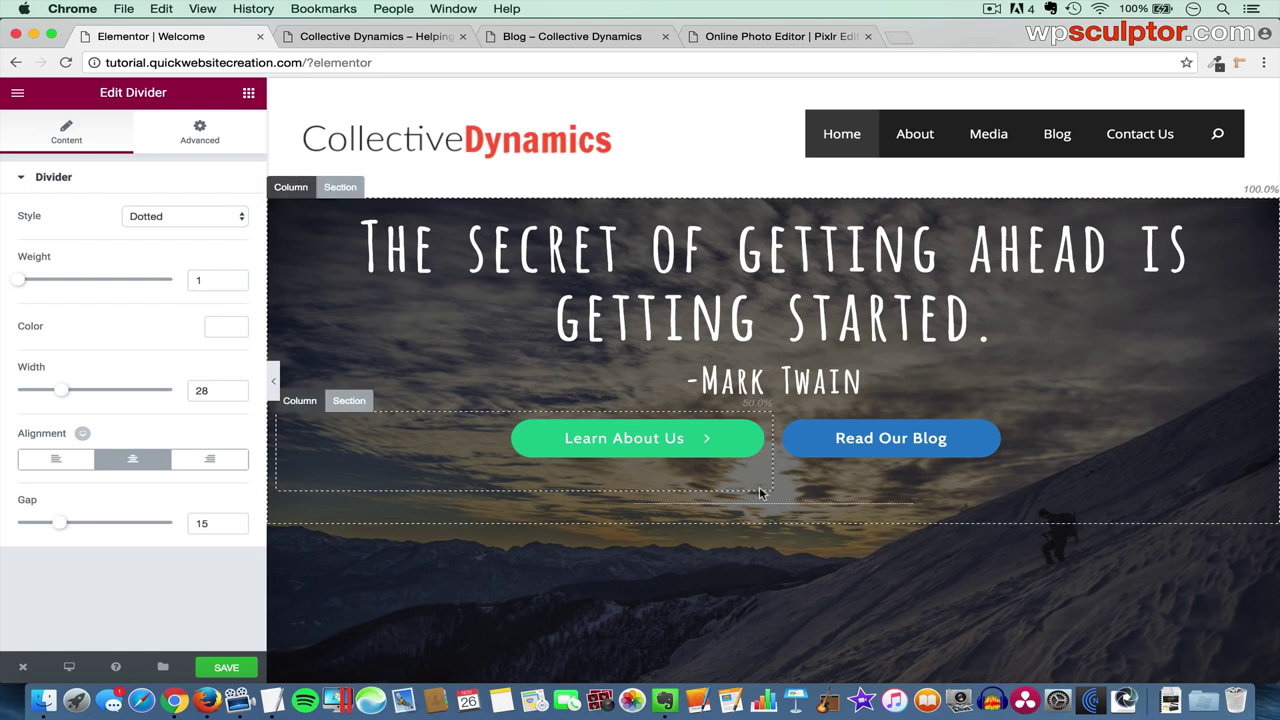
scroll(757, 594, down, 1)
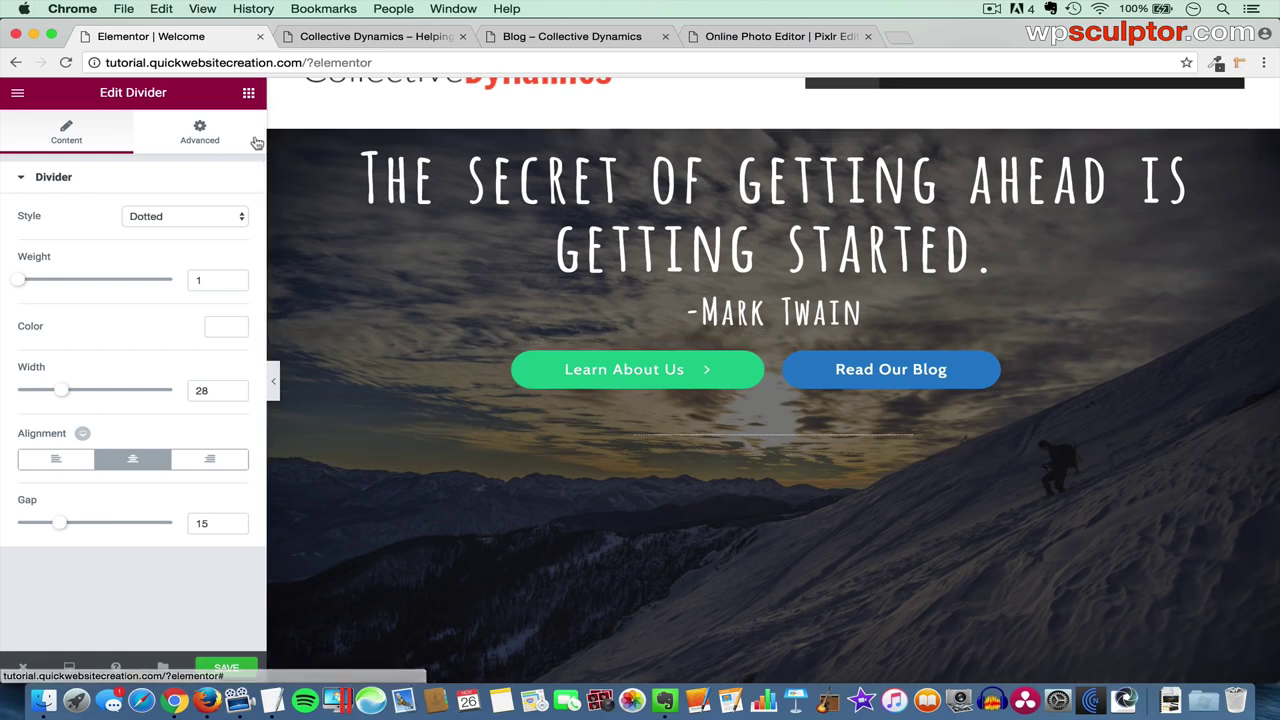
- Drop a Columns section beneath the dotted divider and add a third column to it
click(249, 96)
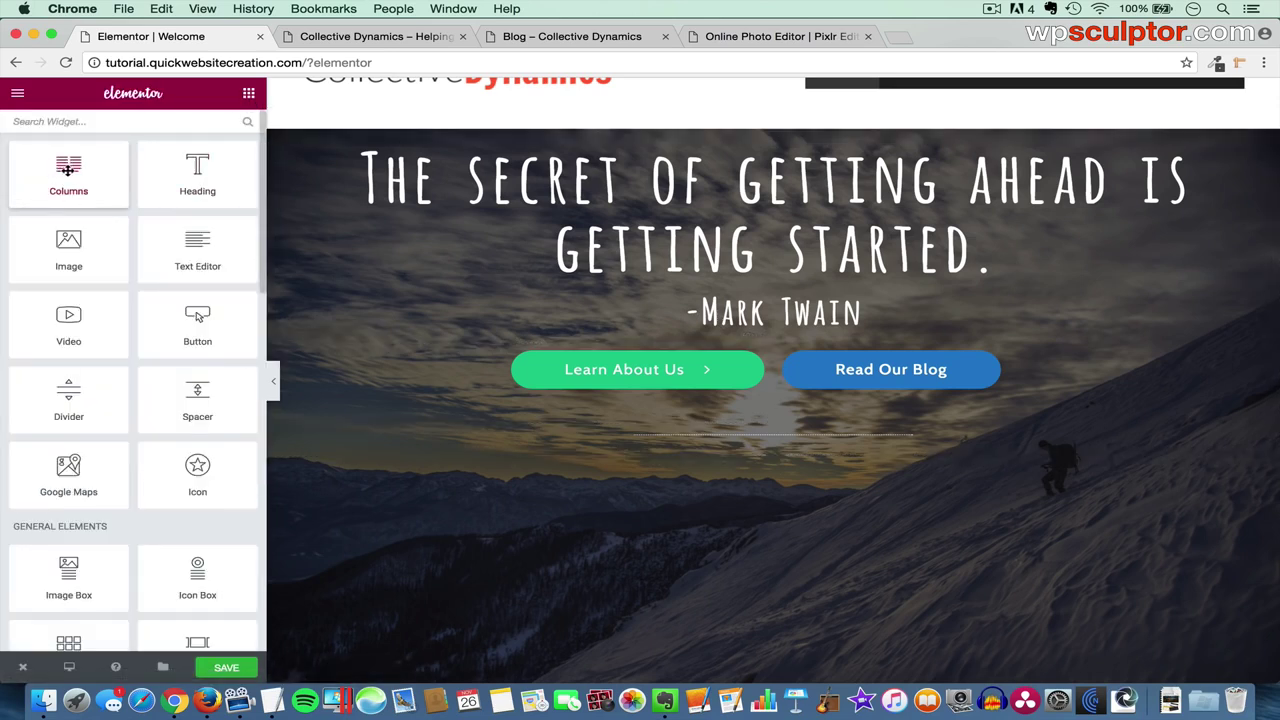
drag(68, 168, 538, 444)
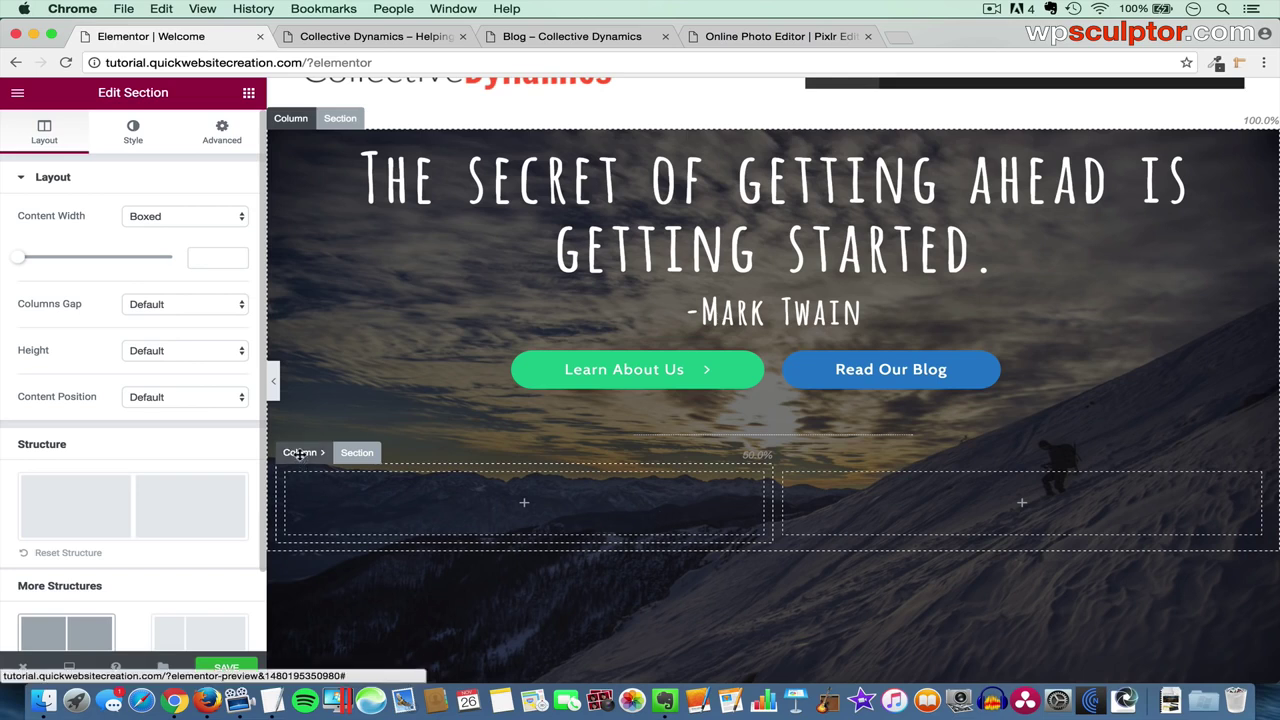
click(299, 453)
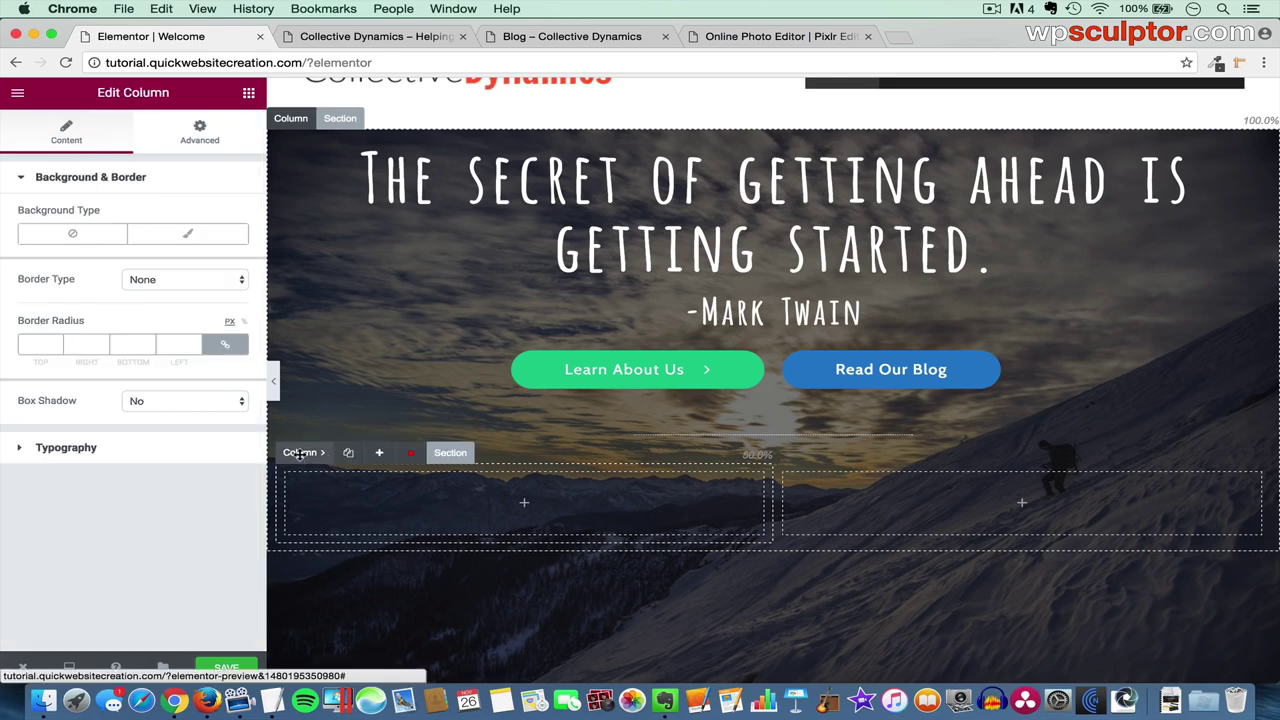
click(383, 455)
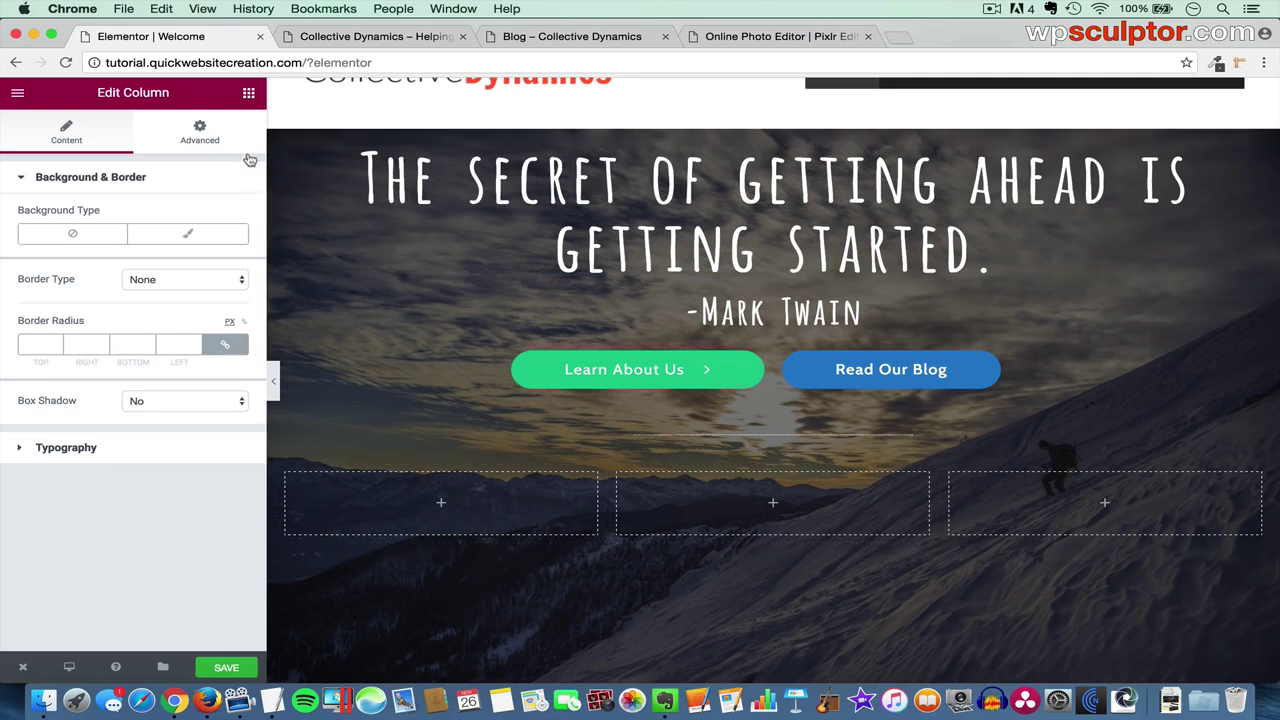
click(249, 95)
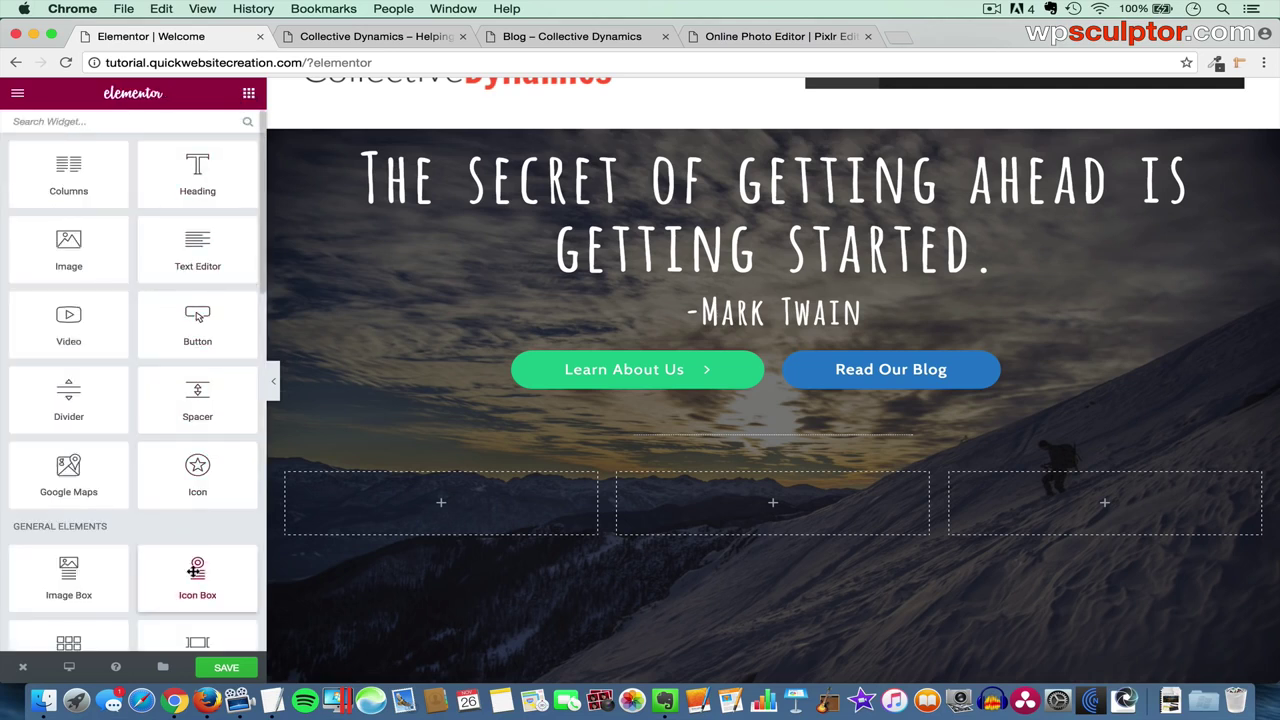
- Place an icon box in the first column with a framed camera icon
drag(194, 570, 452, 509)
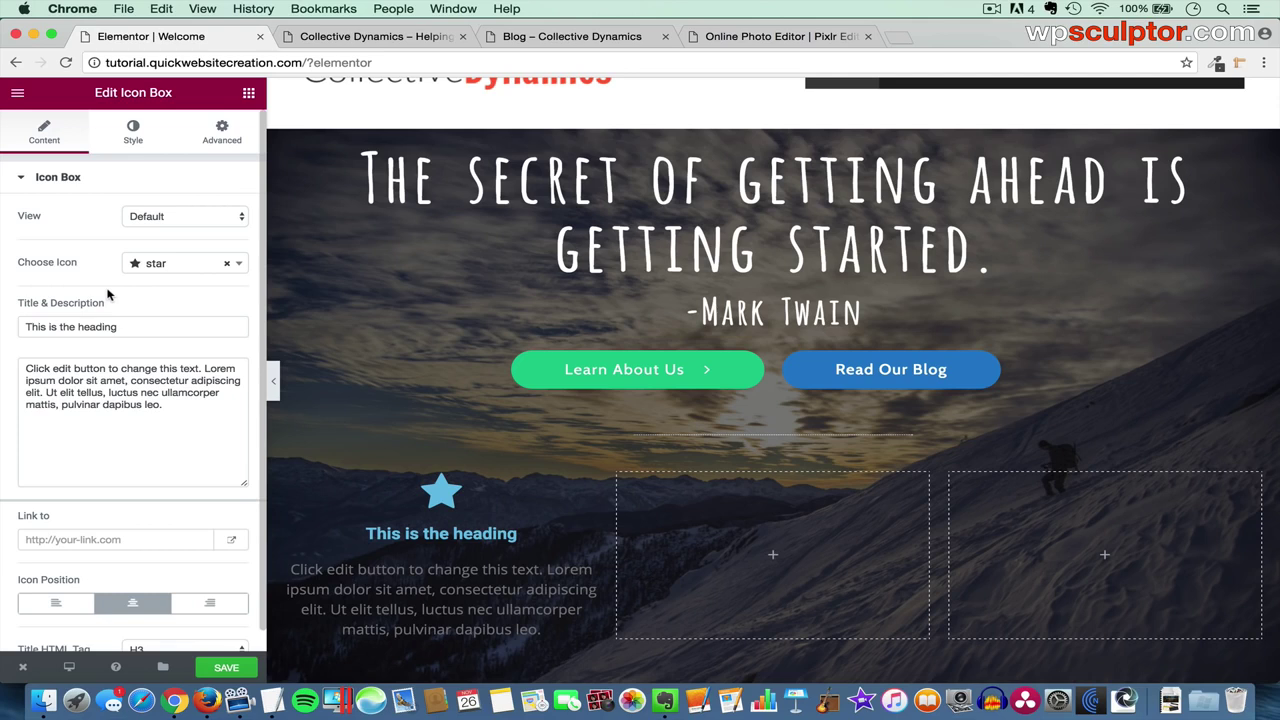
click(181, 217)
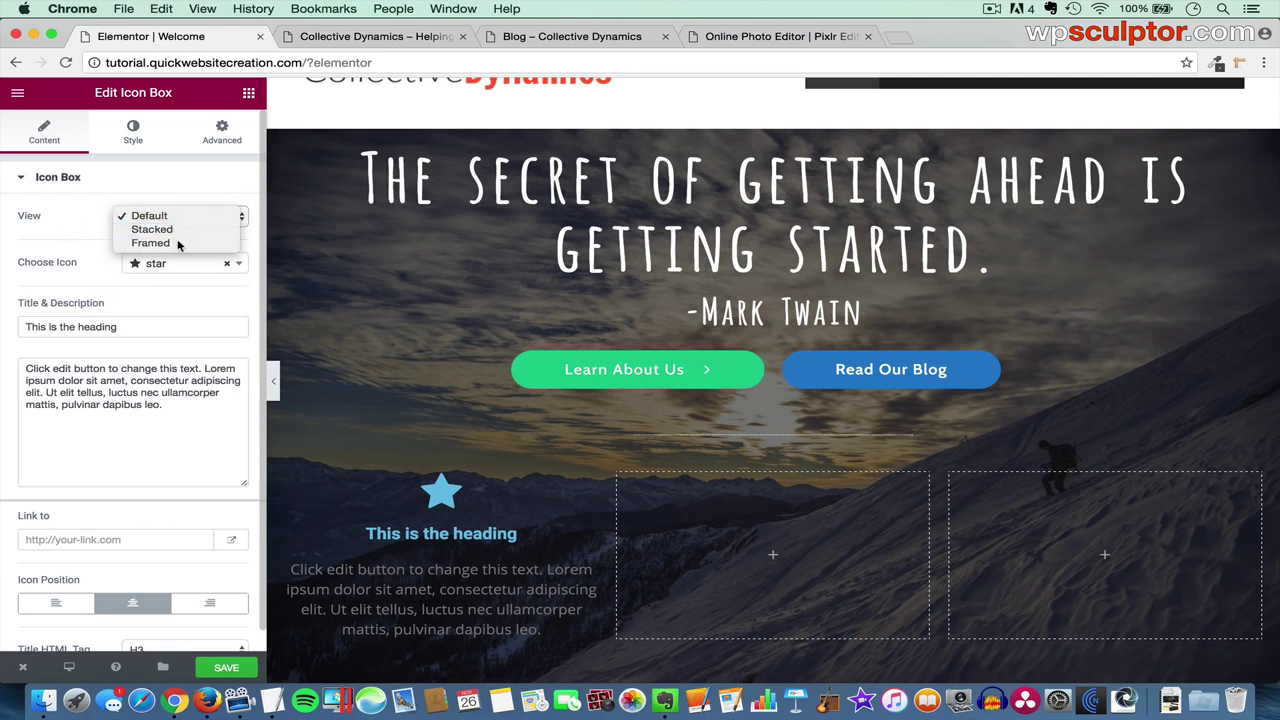
click(180, 243)
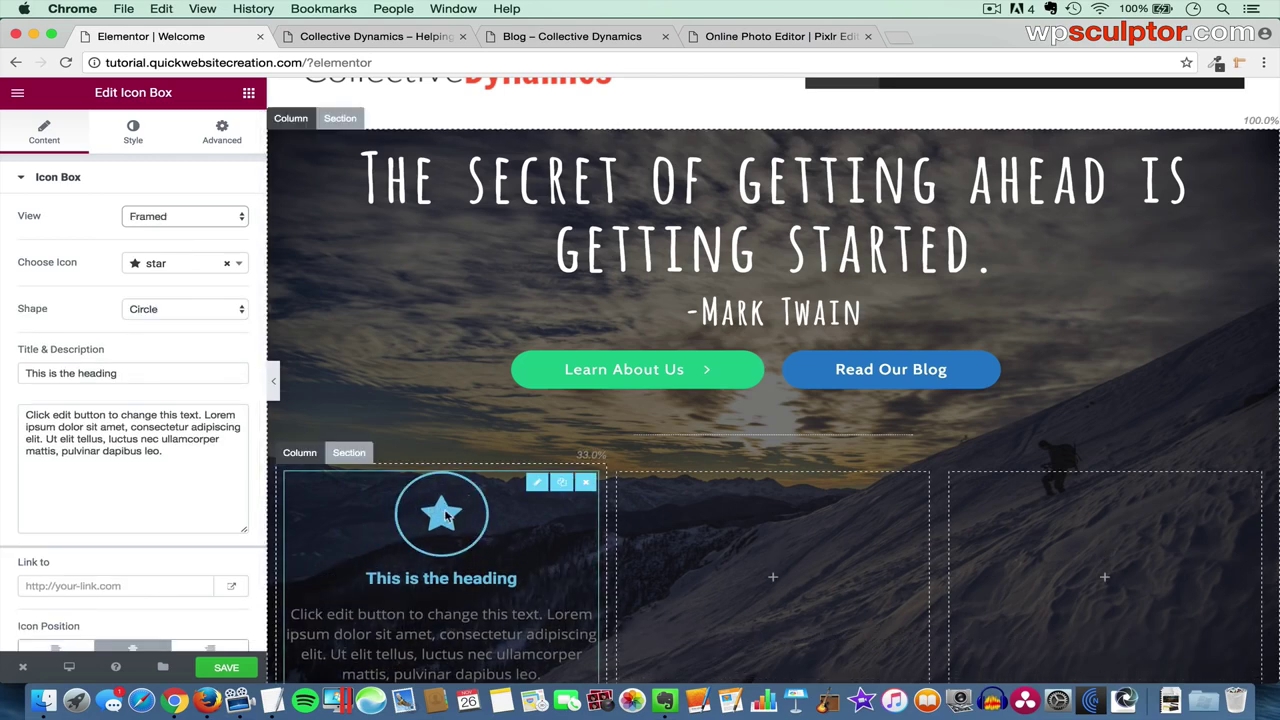
click(175, 265)
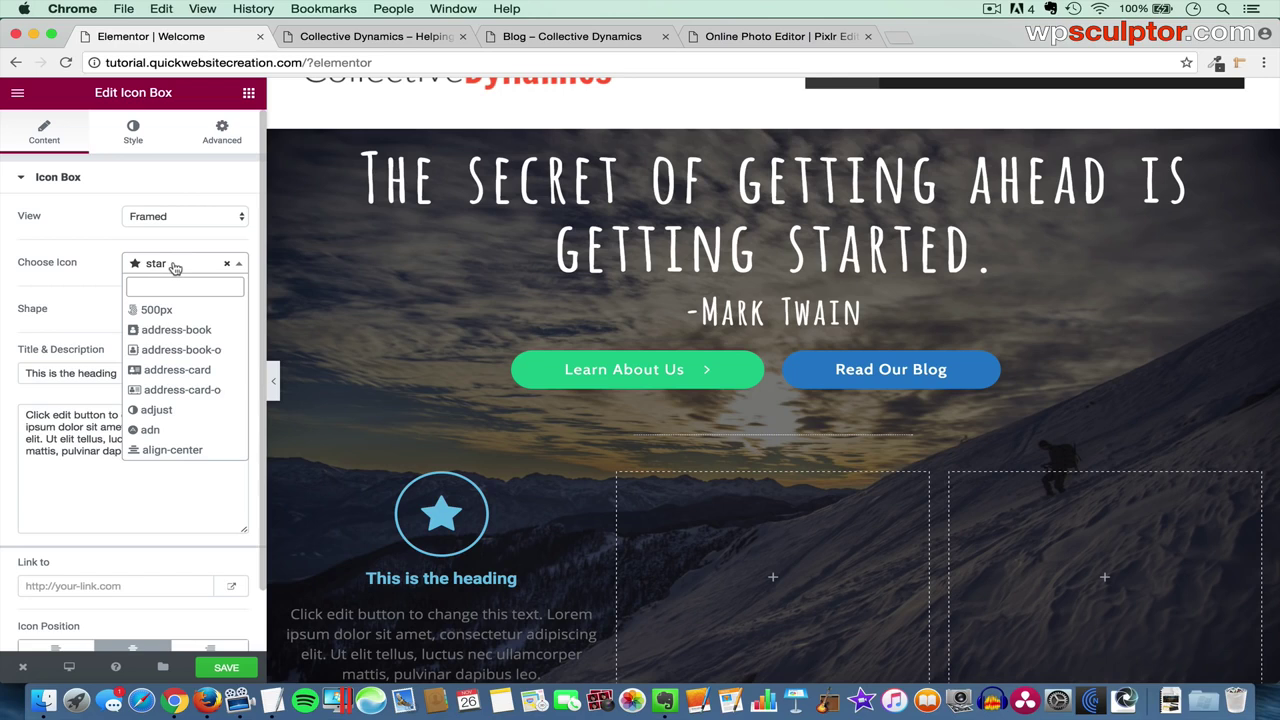
text(camera)
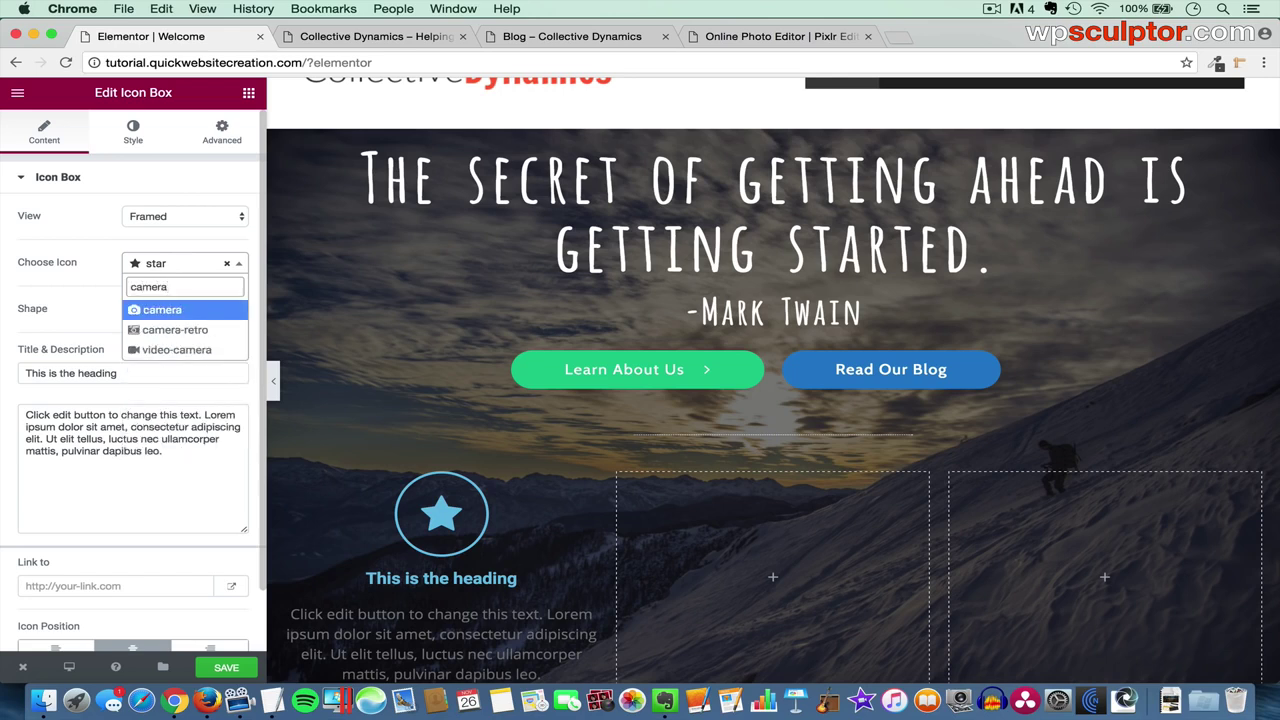
click(161, 310)
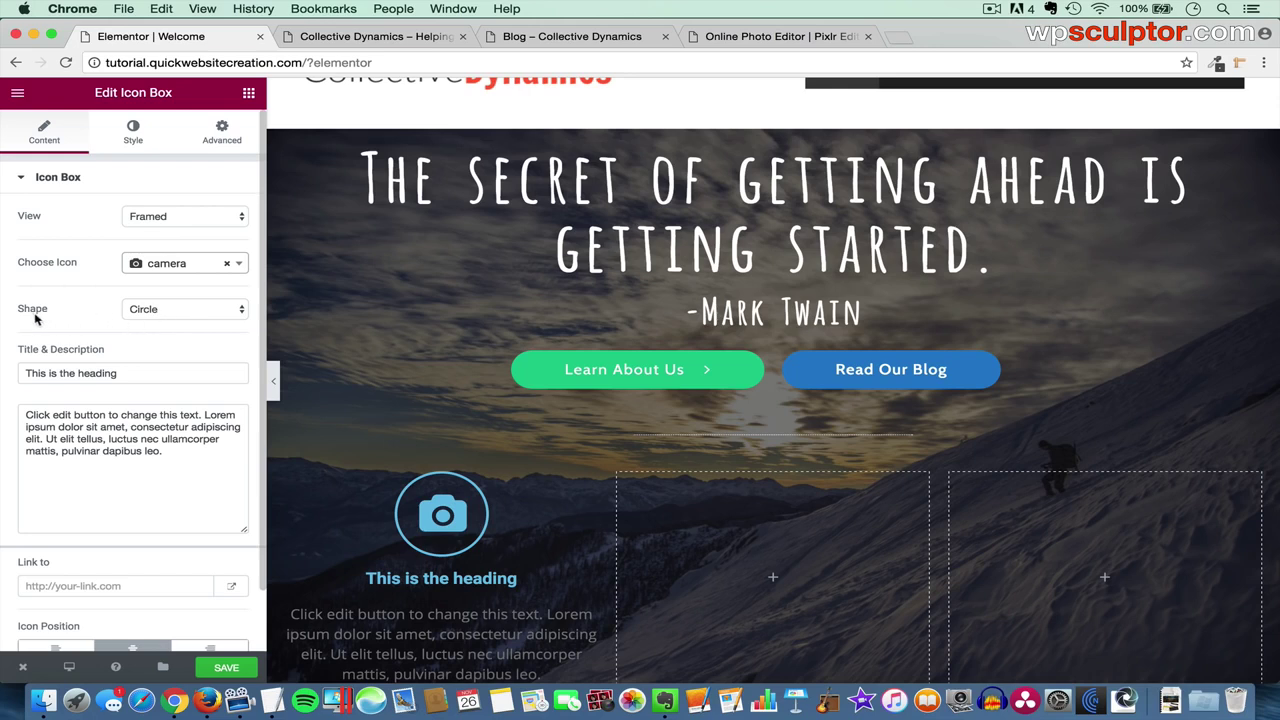
- Switch the icon frame shape to Square, then back to Circle
click(186, 317)
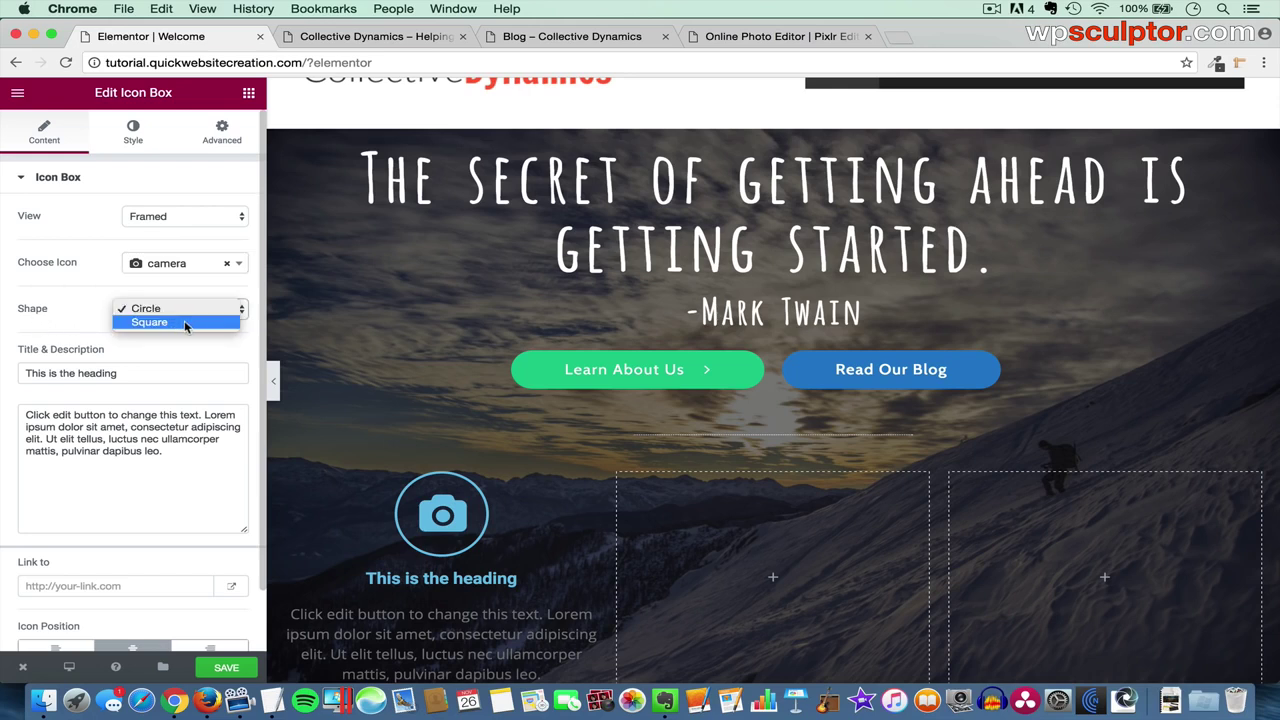
click(185, 322)
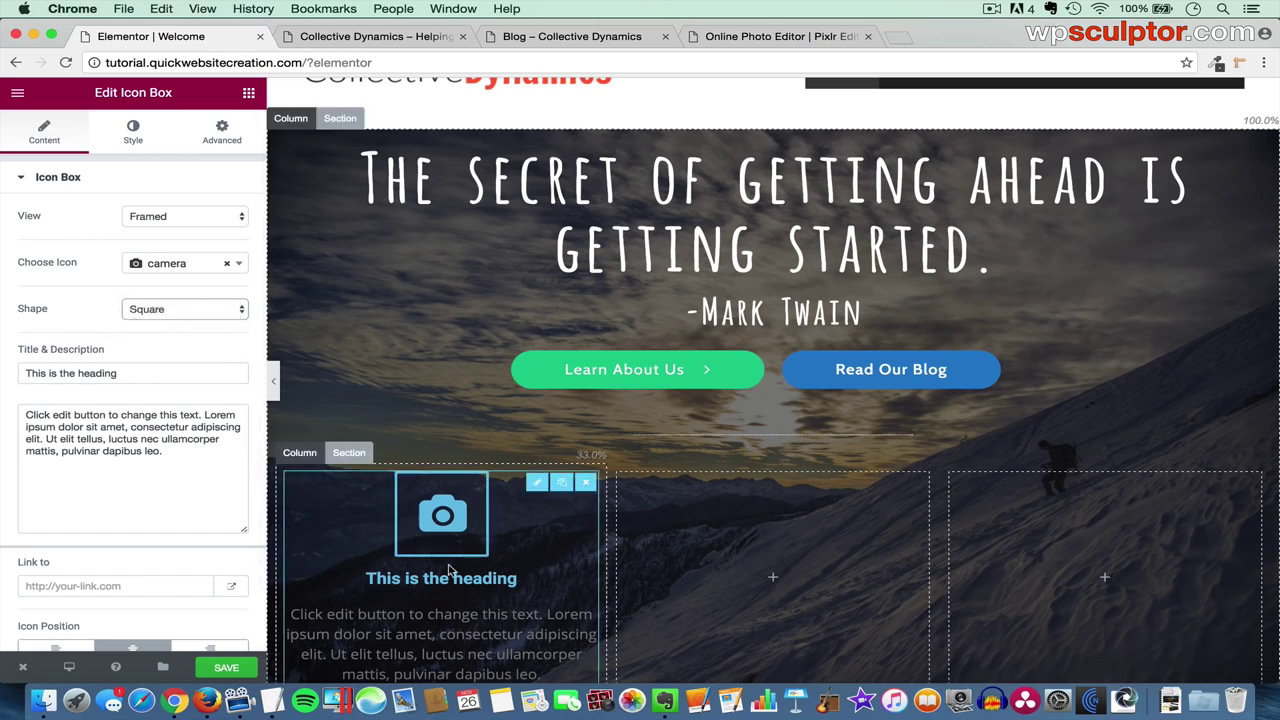
click(204, 315)
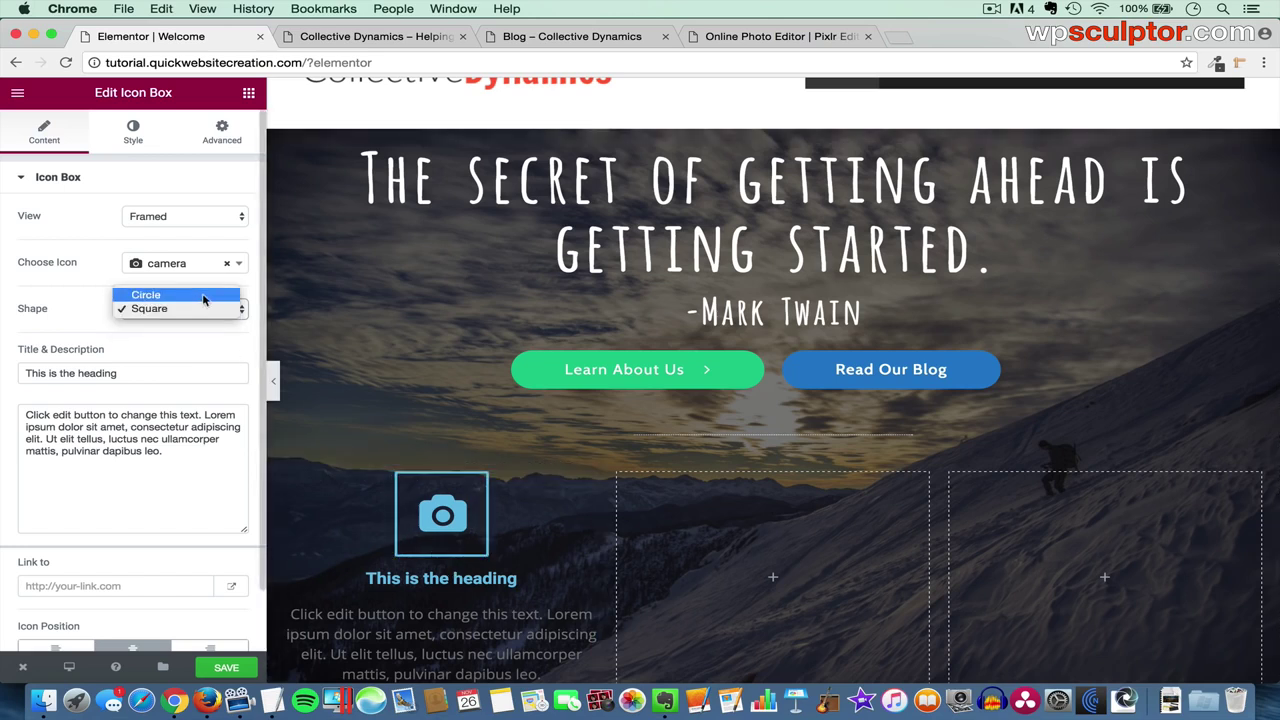
click(199, 297)
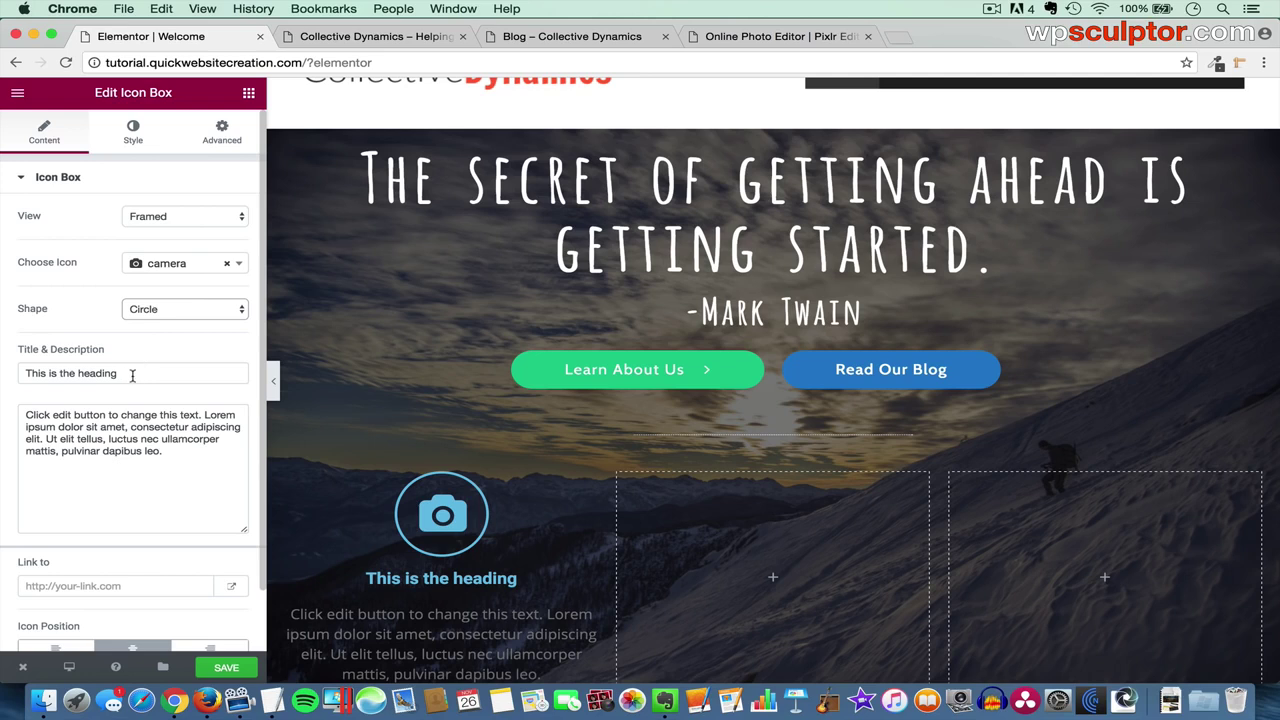
- Title the icon box 'Media Gallery' and delete its placeholder description
drag(132, 374, 3, 368)
text(Media Gallery)
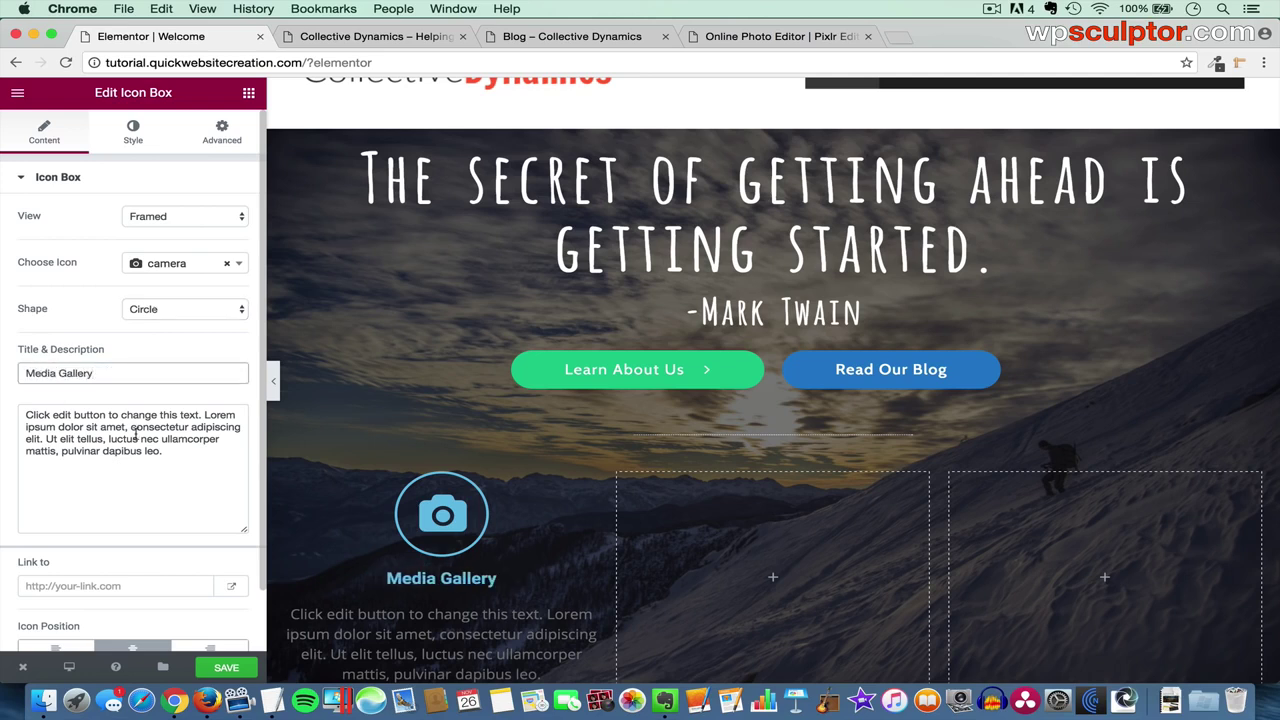
drag(165, 452, 3, 400)
key(BackSpace)
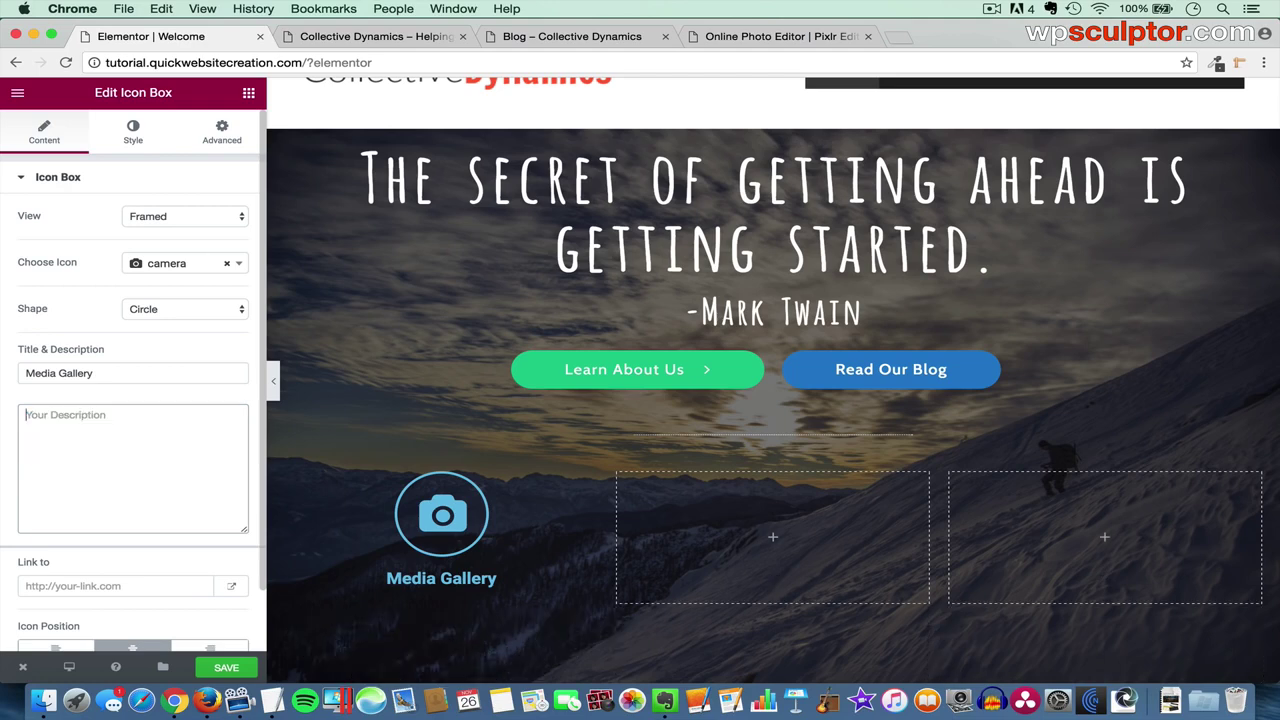
key(super+Tab)
key(super+Tab)
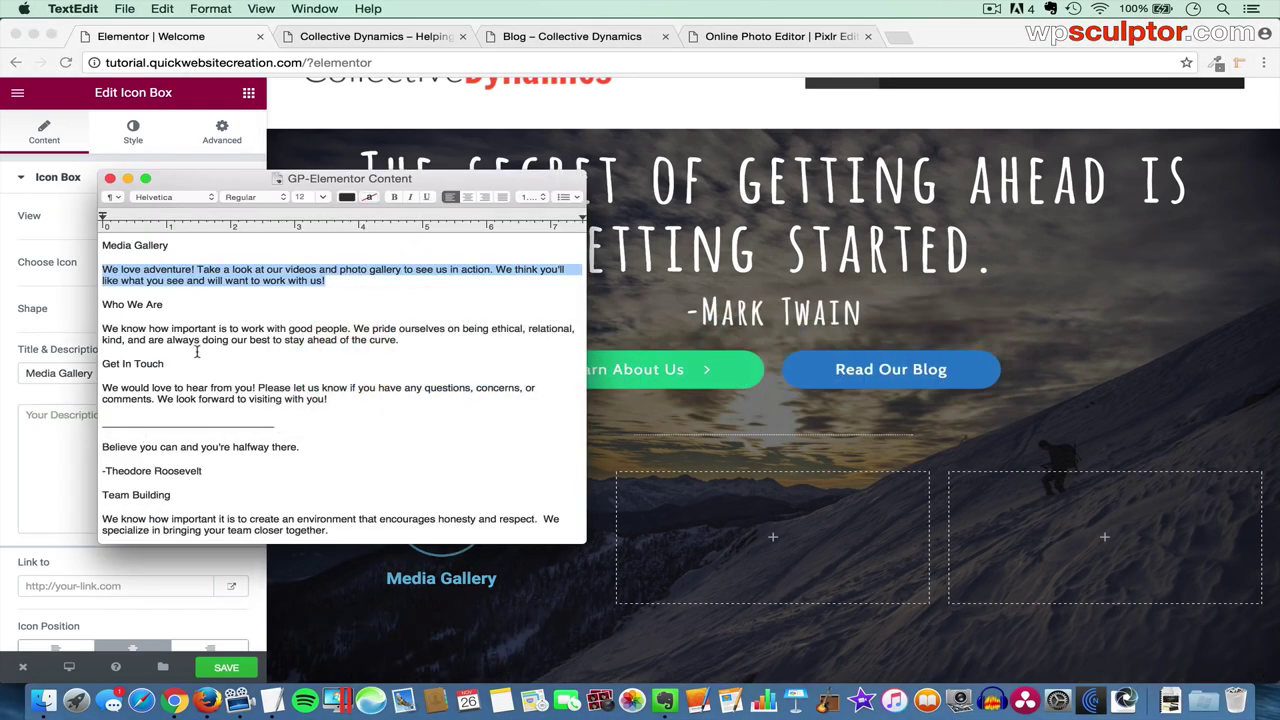
- Paste the 'We love adventure!' description into the Media Gallery box
key(super+Tab)
text(We love adventure! Take a look at our videos and photo gallery to see us in action. We think you'll like what you see and will want to work with us!)
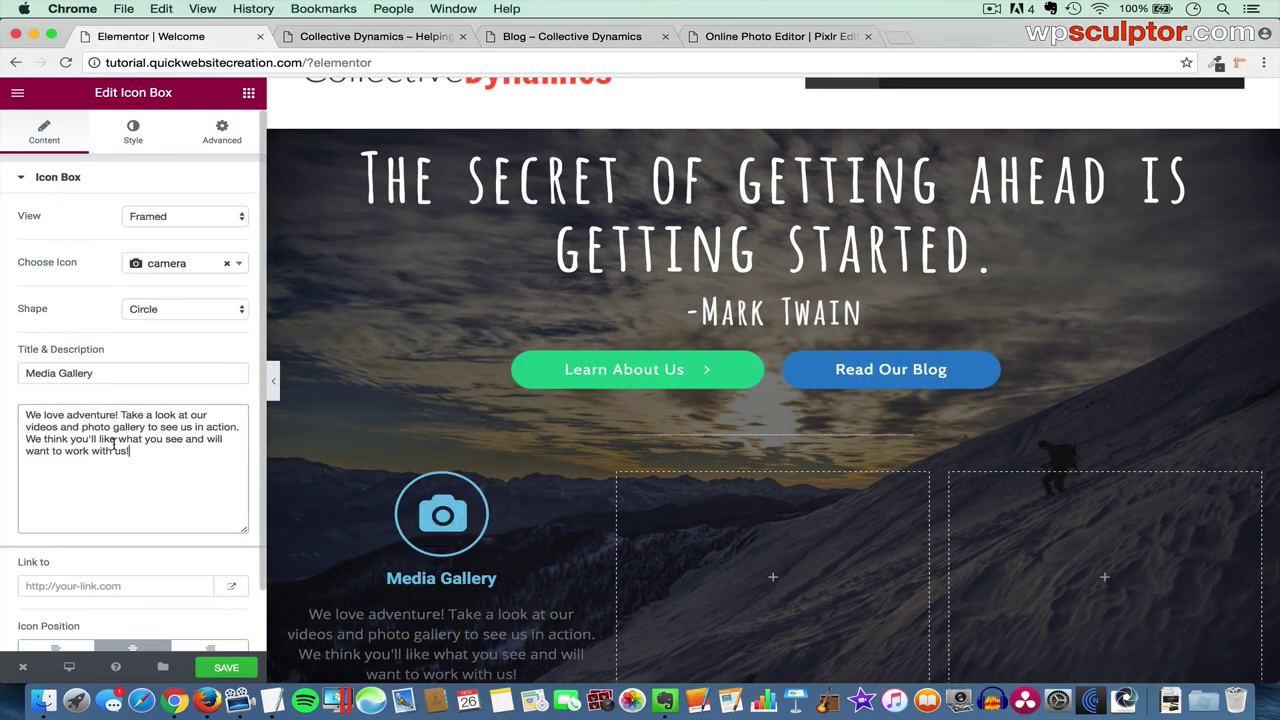
scroll(115, 480, down, 2)
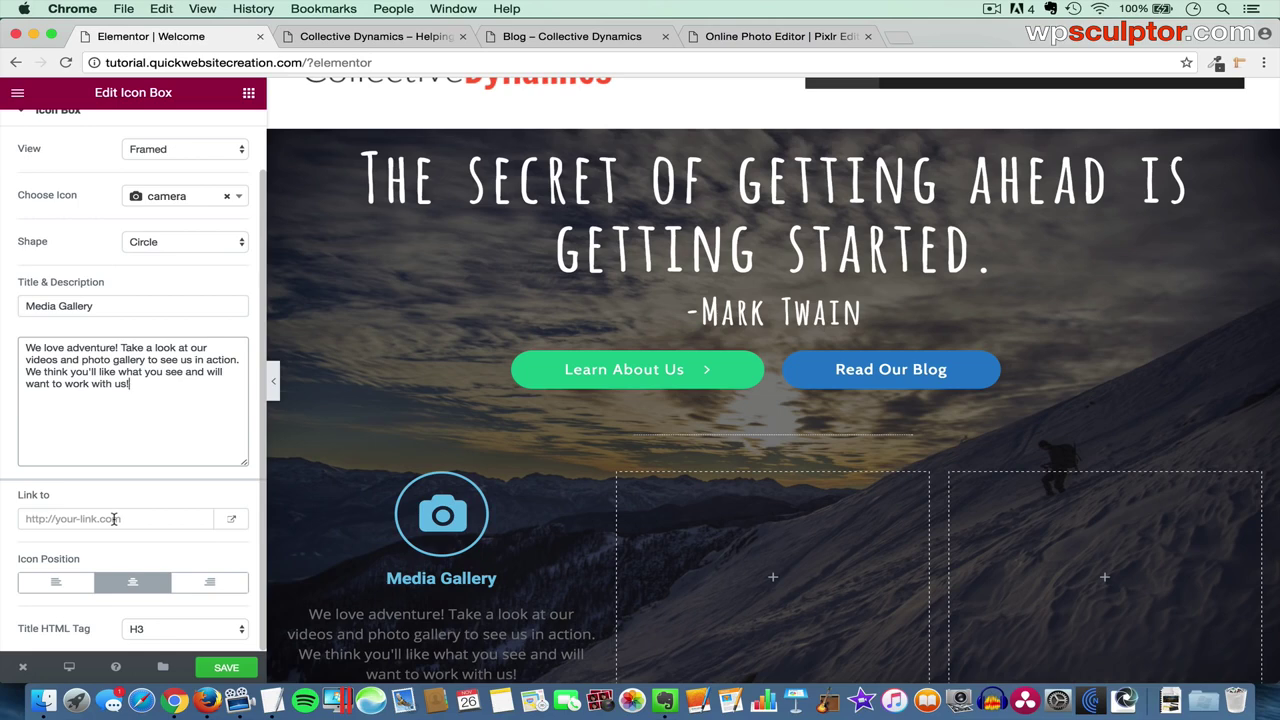
- Link the Media Gallery box to the site's /media/ page address
click(560, 36)
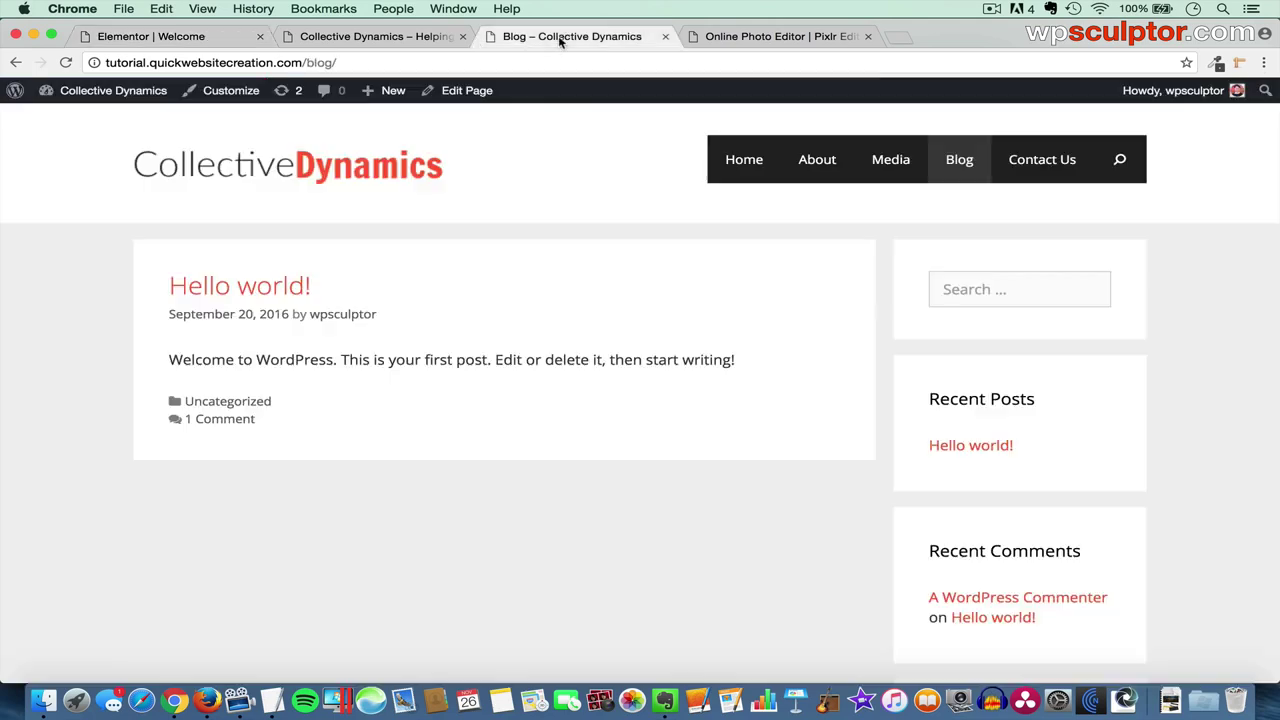
click(890, 159)
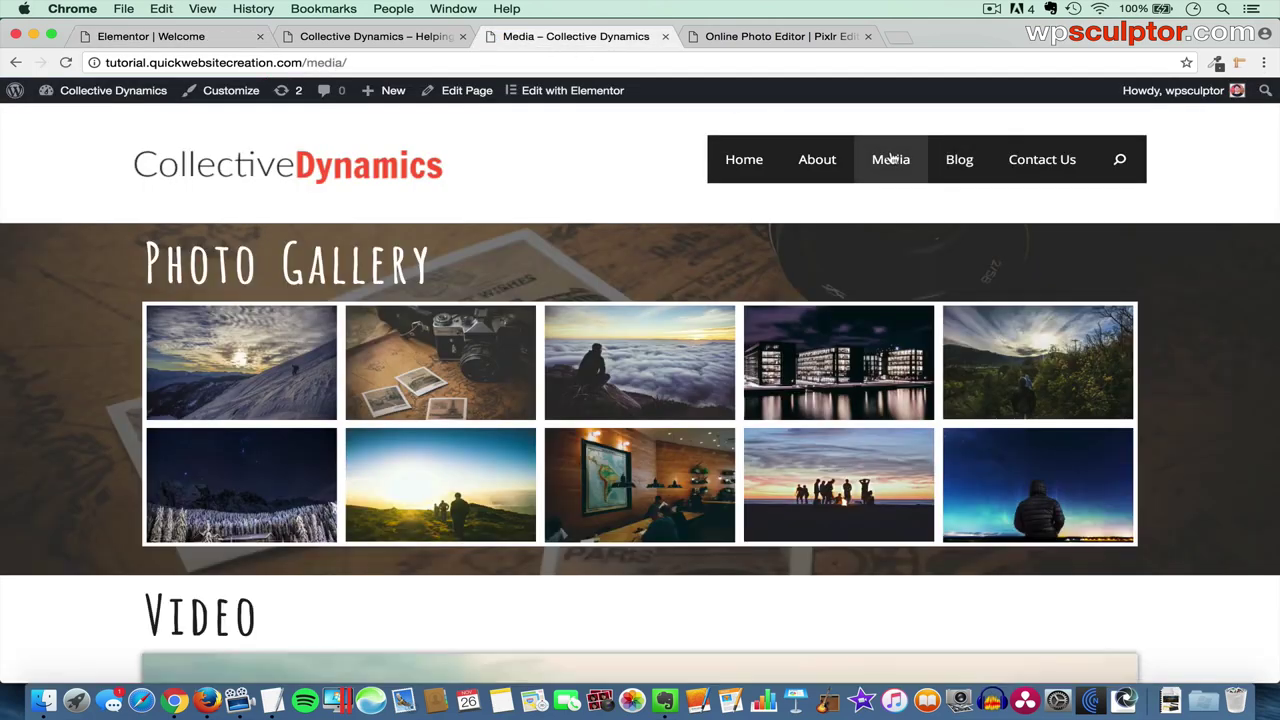
click(287, 63)
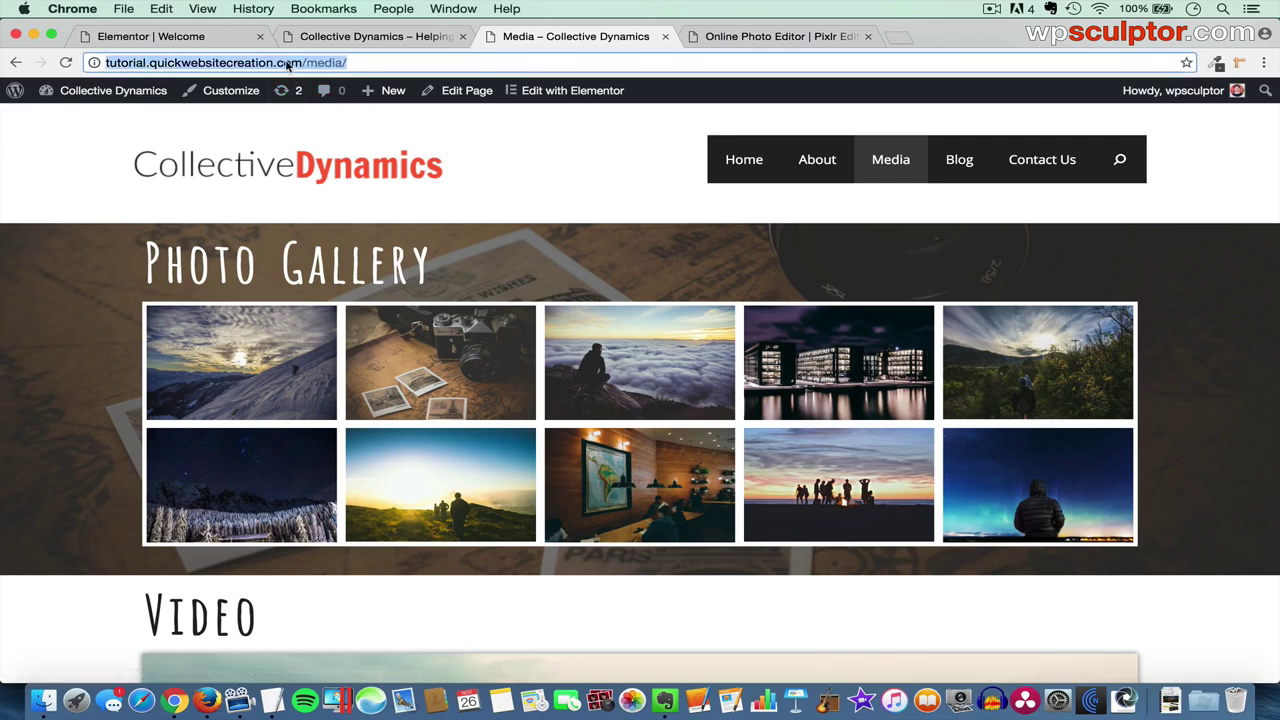
key(super+c)
click(150, 36)
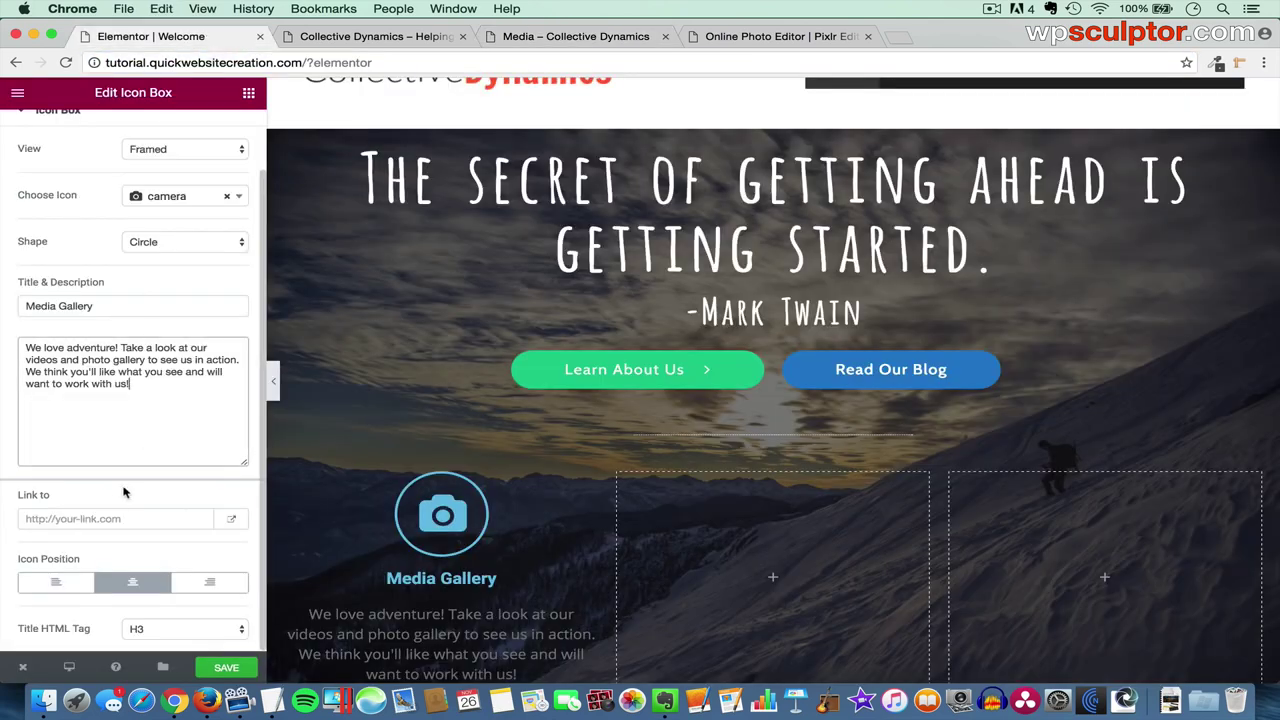
click(96, 519)
key(super+v)
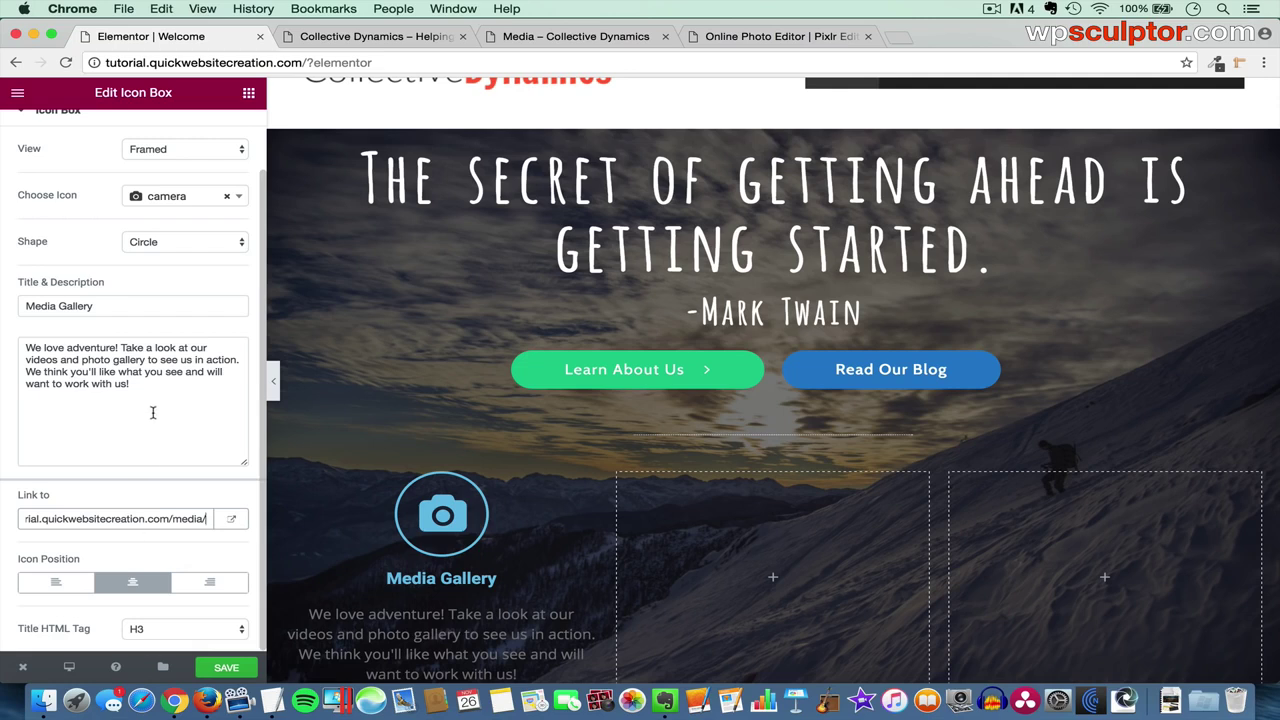
scroll(152, 413, up, 2)
click(133, 133)
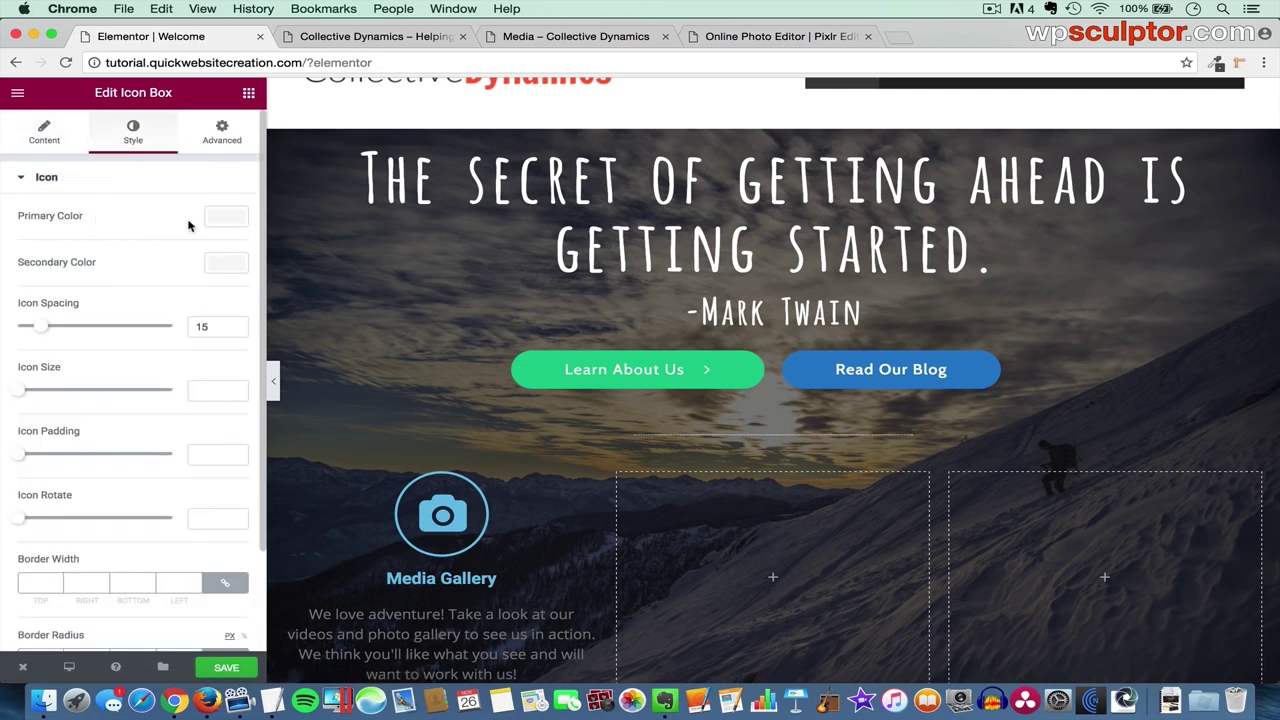
- Make the camera icon's primary colour white and its secondary colour white with low alpha
click(228, 222)
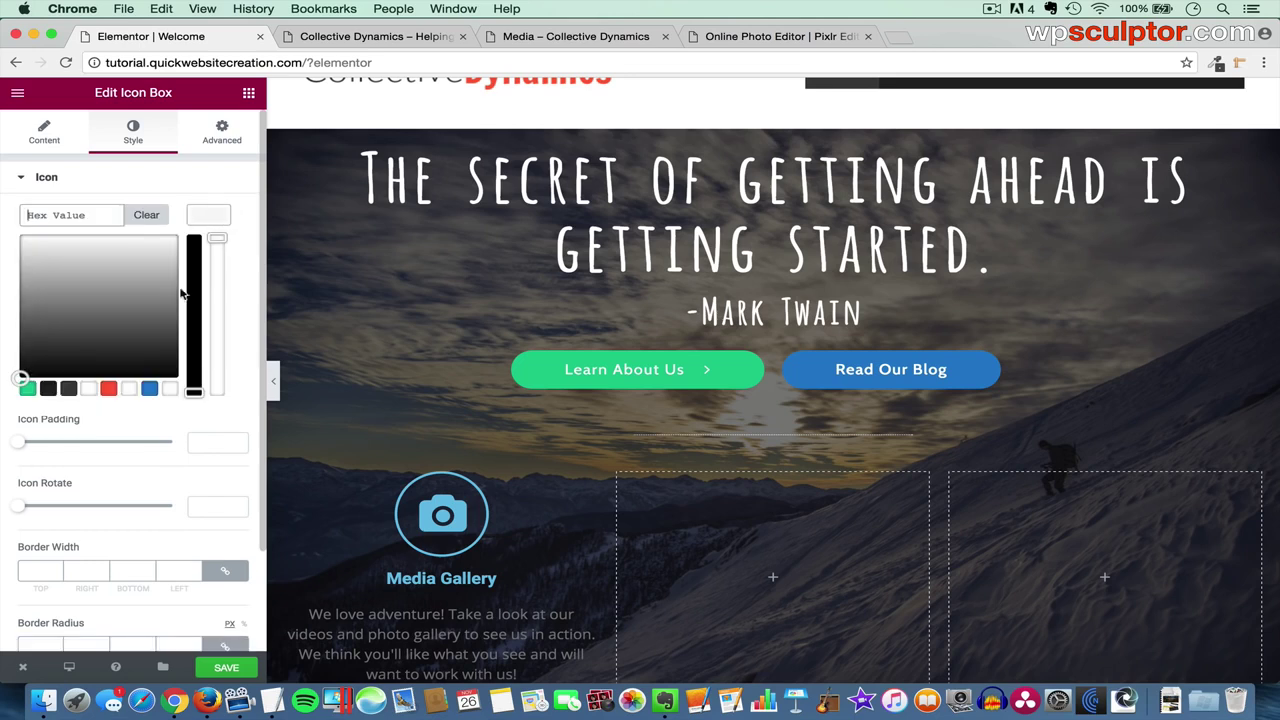
click(90, 389)
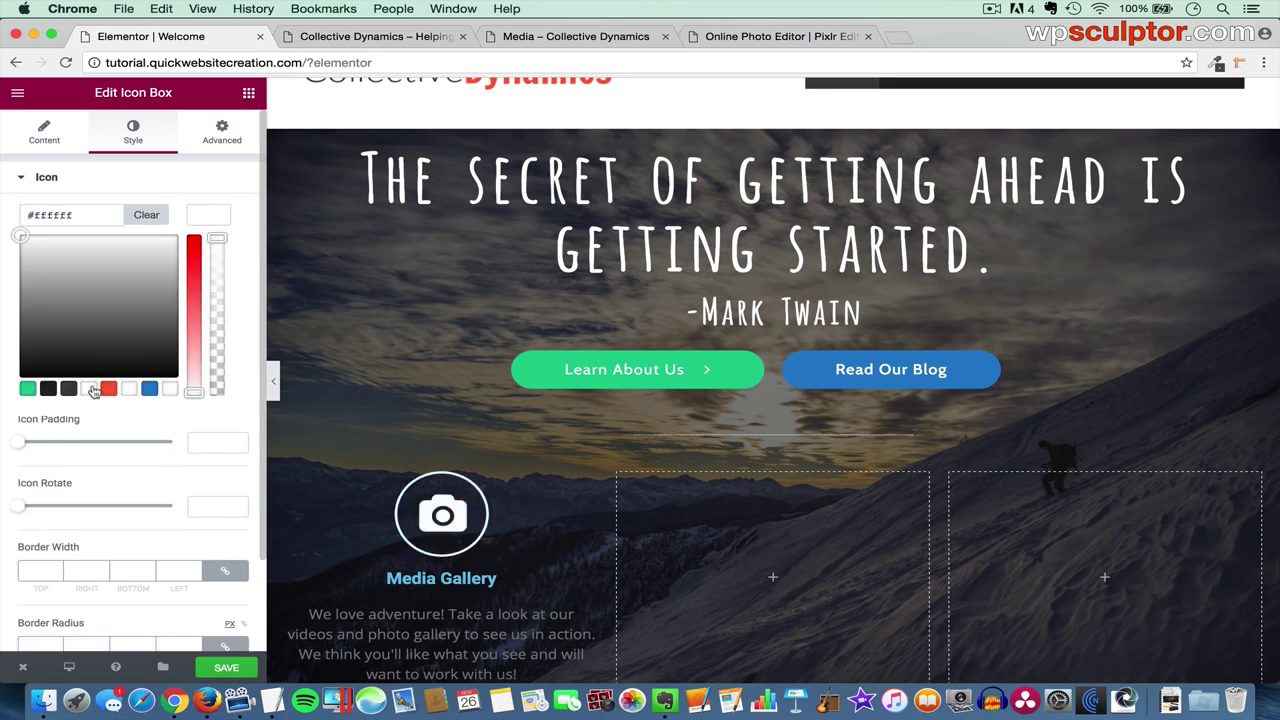
click(209, 215)
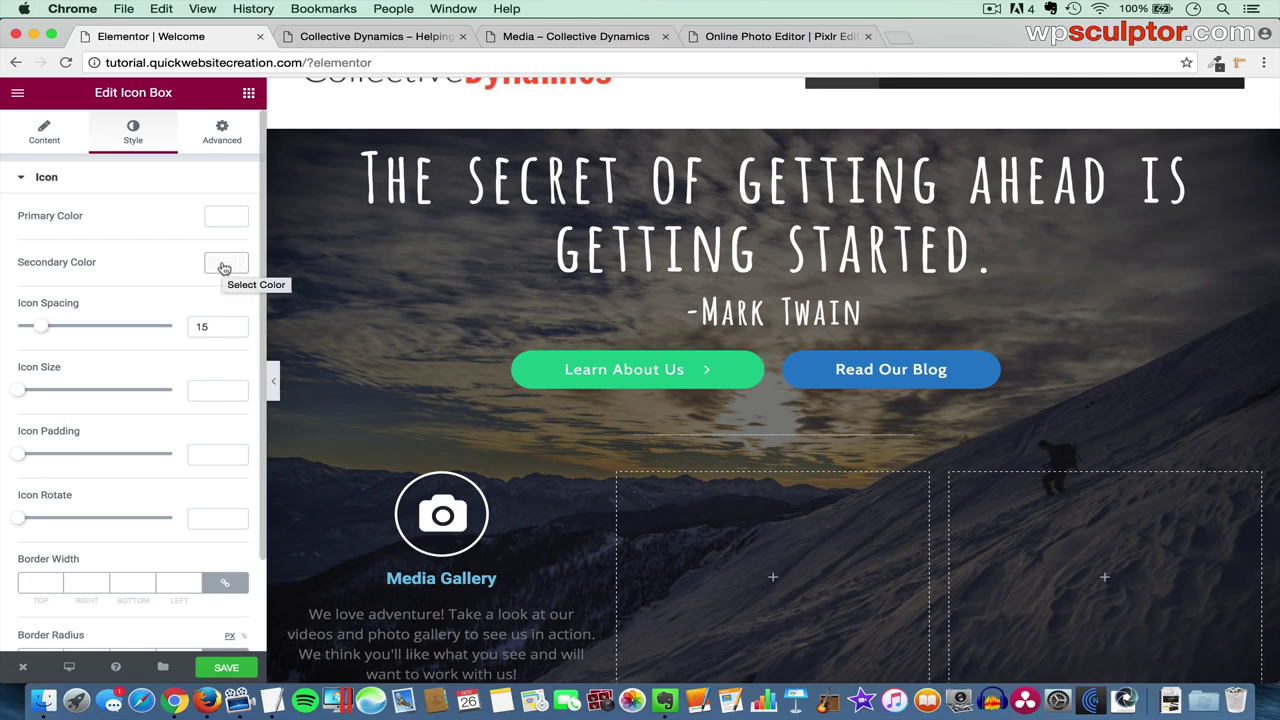
click(226, 266)
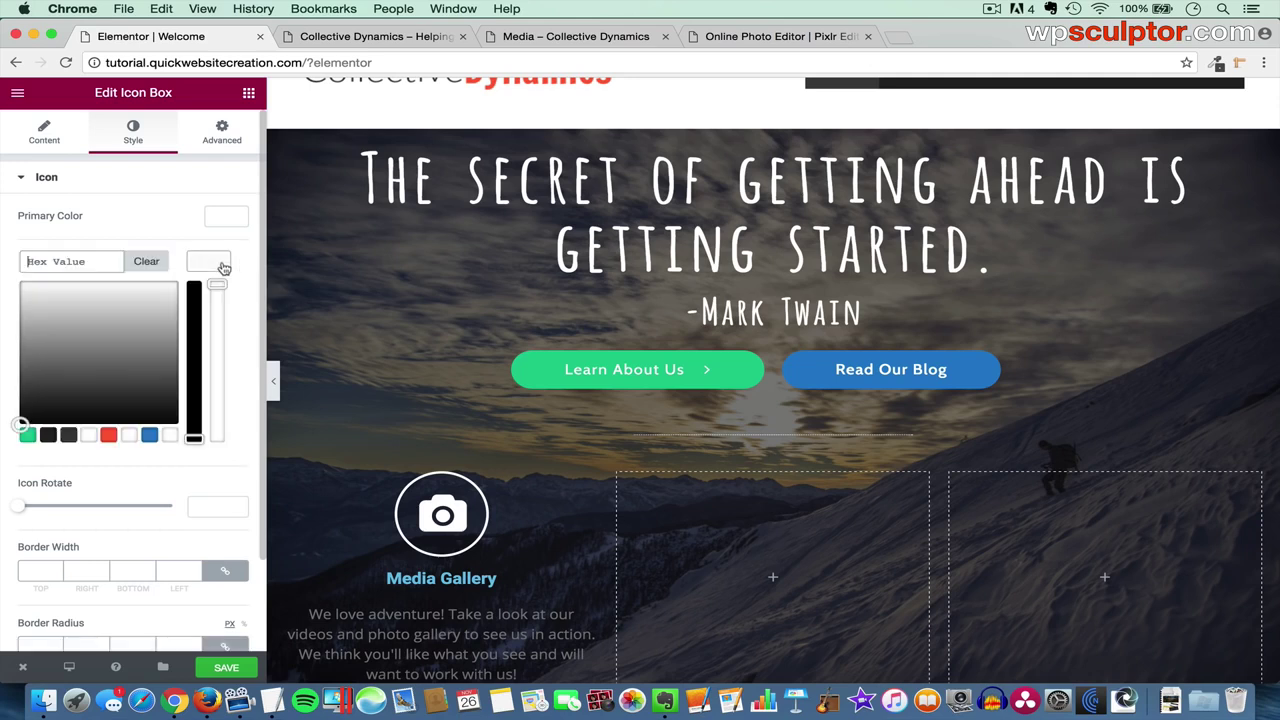
click(130, 436)
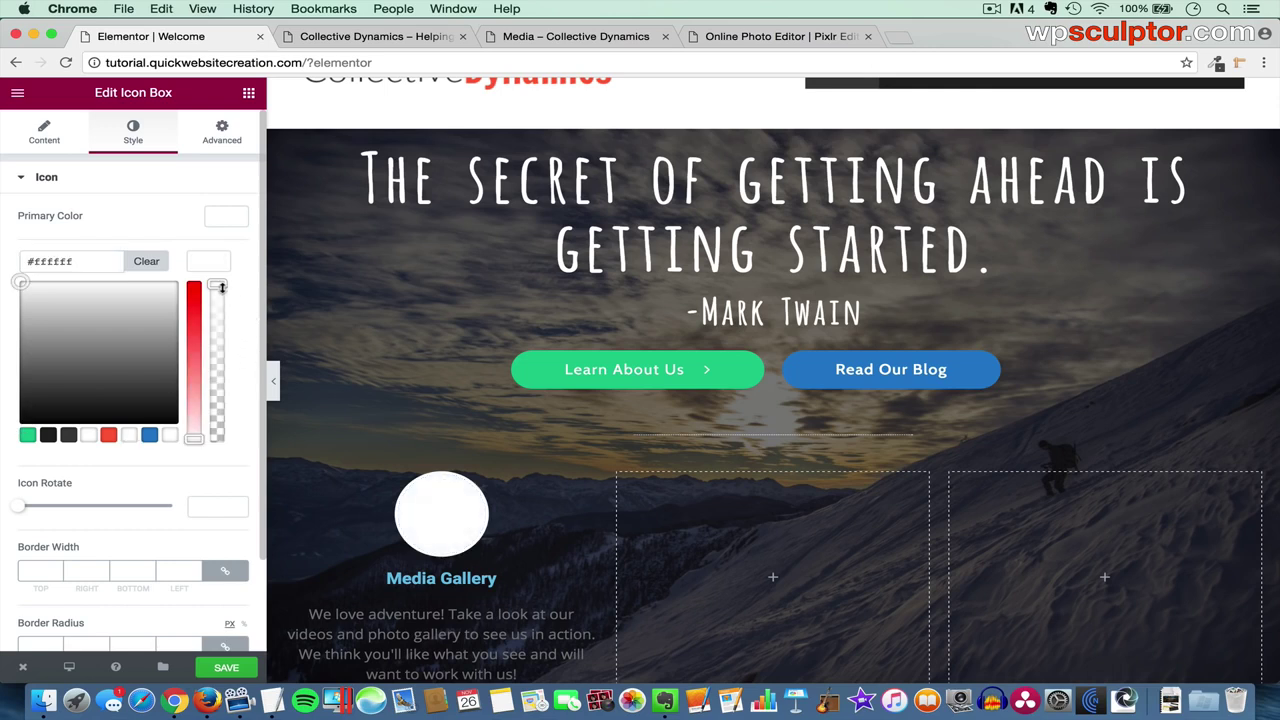
drag(218, 286, 221, 406)
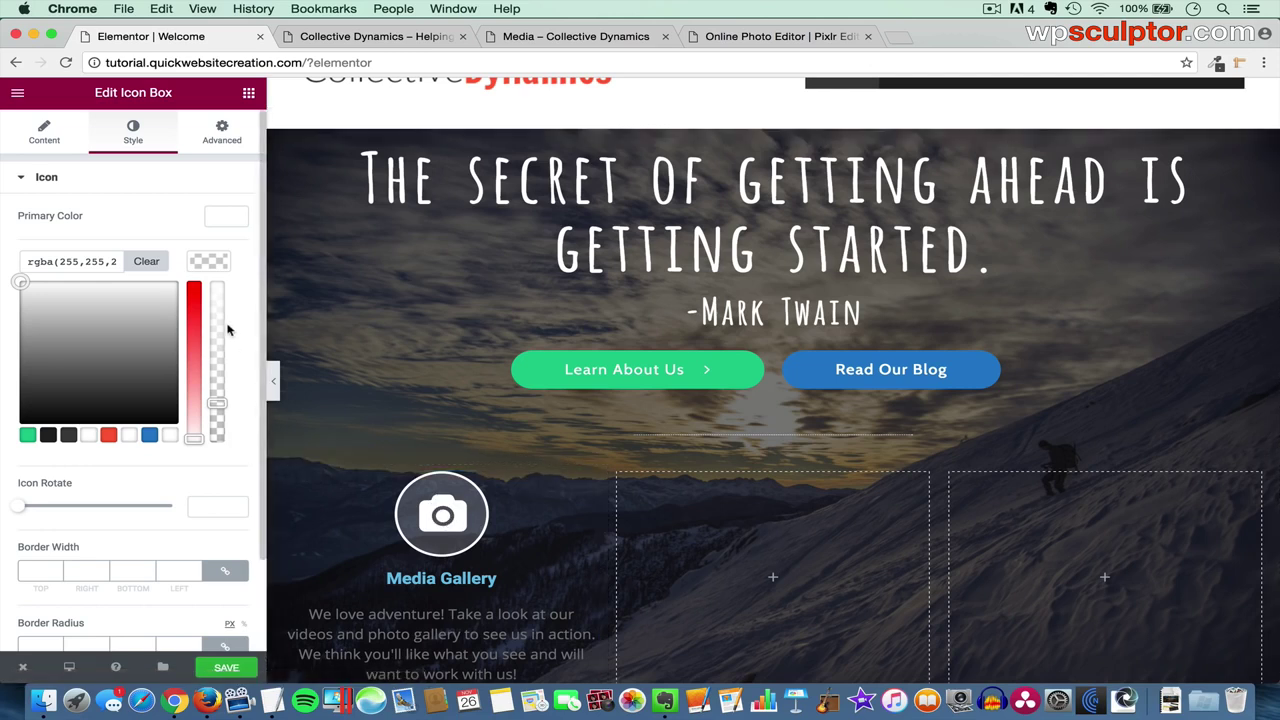
click(211, 266)
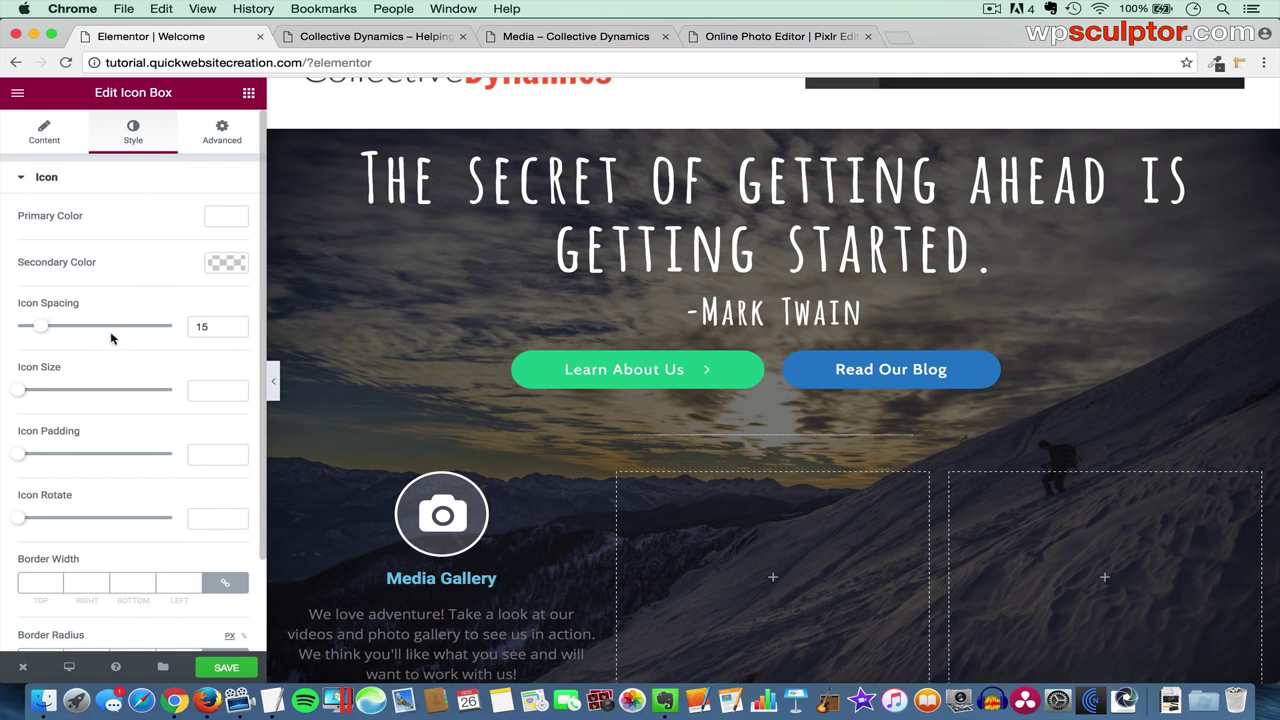
- Set the icon size to 28, trying a border width of 10 then clearing it
scroll(115, 370, down, 1)
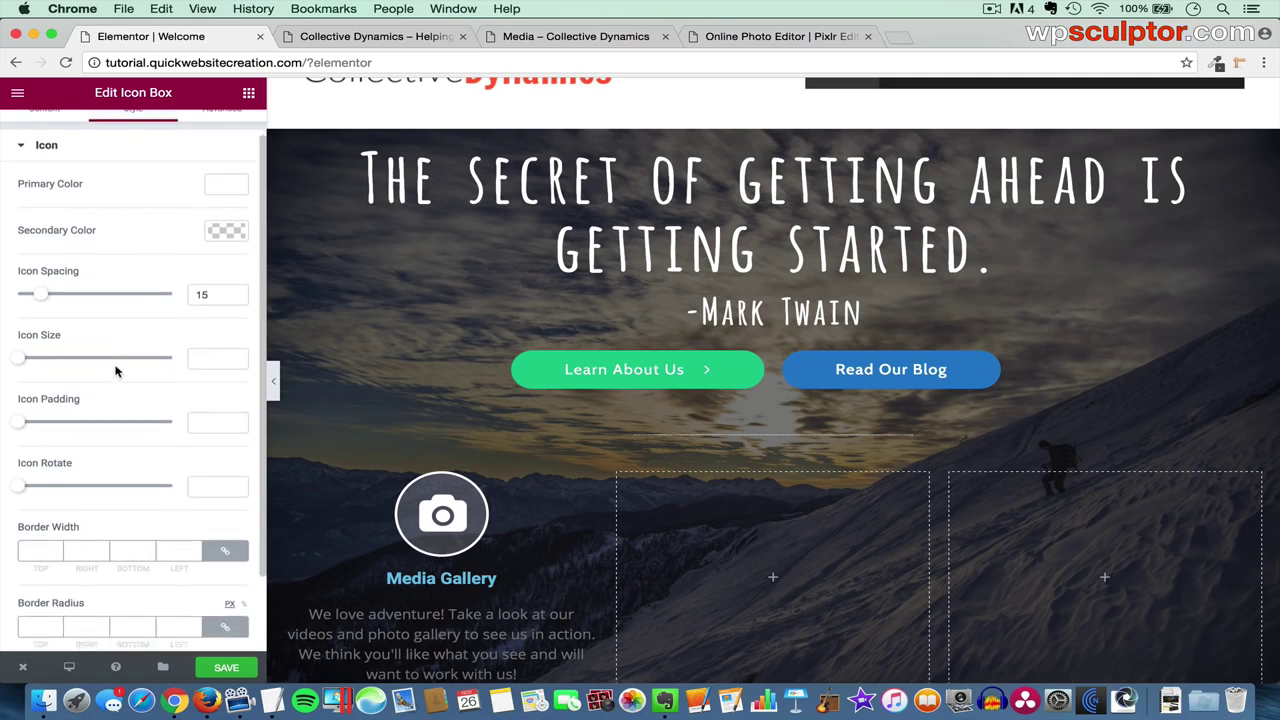
click(206, 359)
text(28)
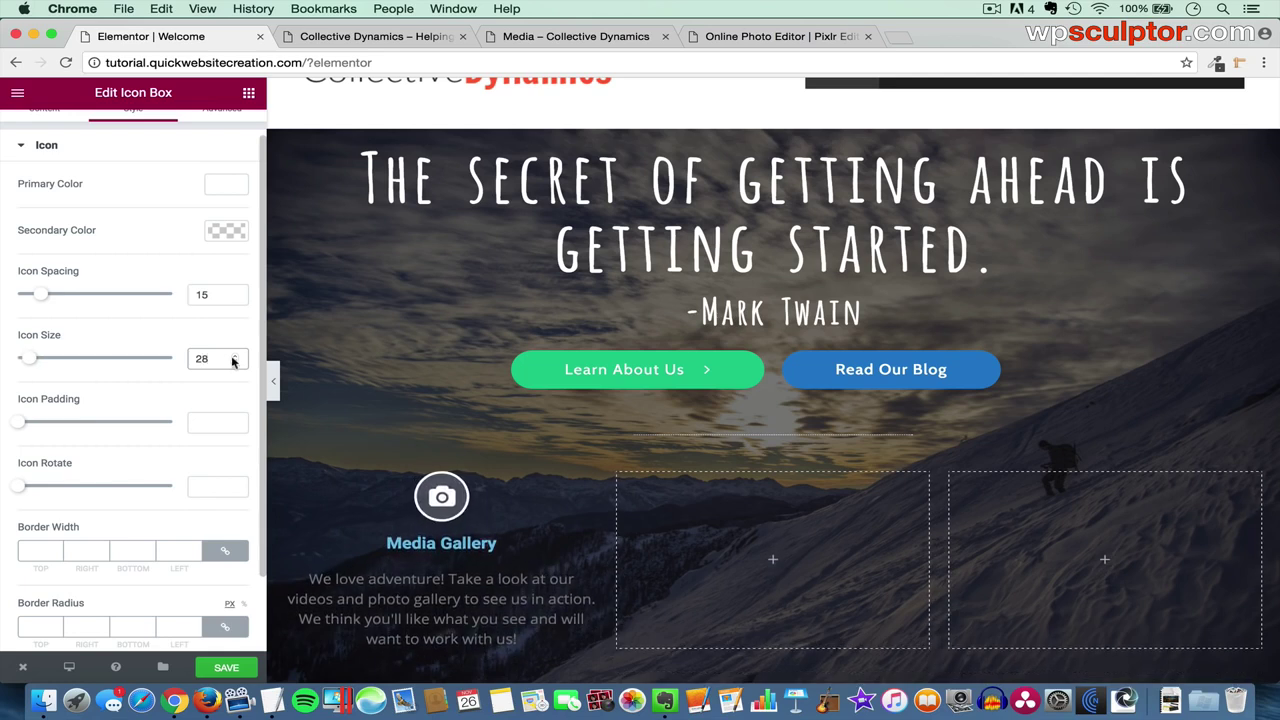
scroll(155, 390, down, 2)
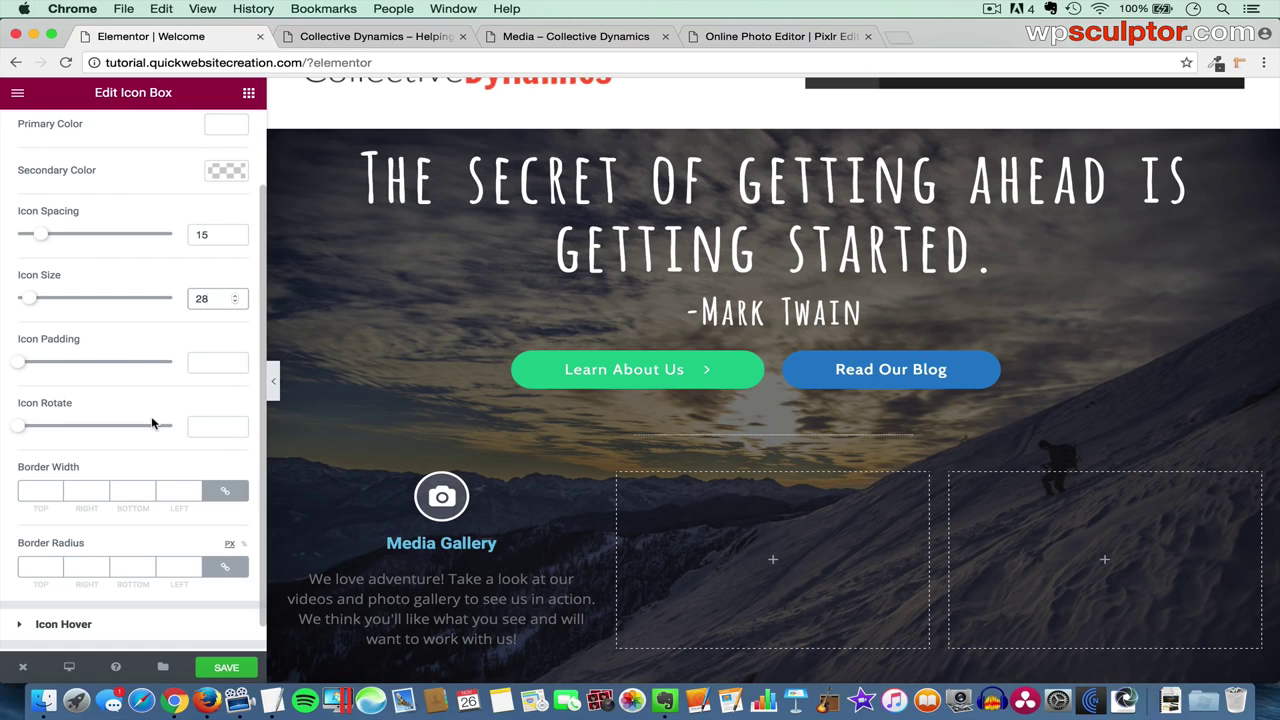
scroll(153, 458, down, 1)
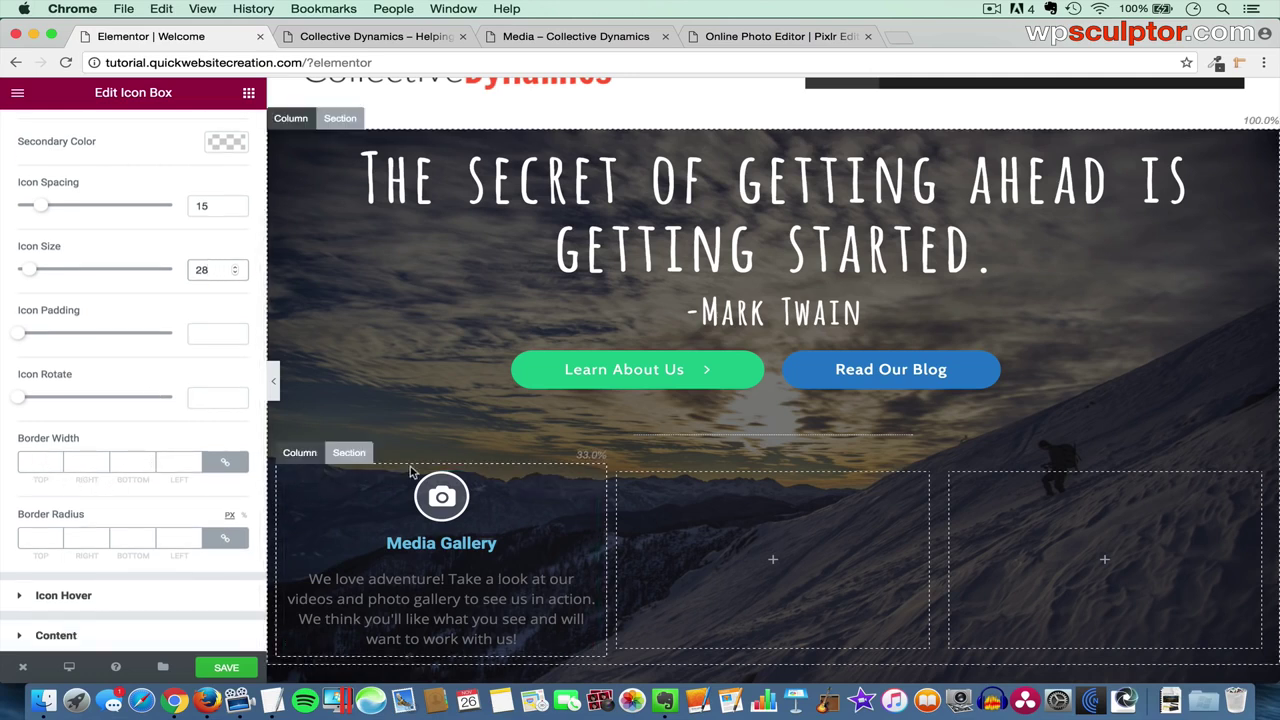
click(37, 459)
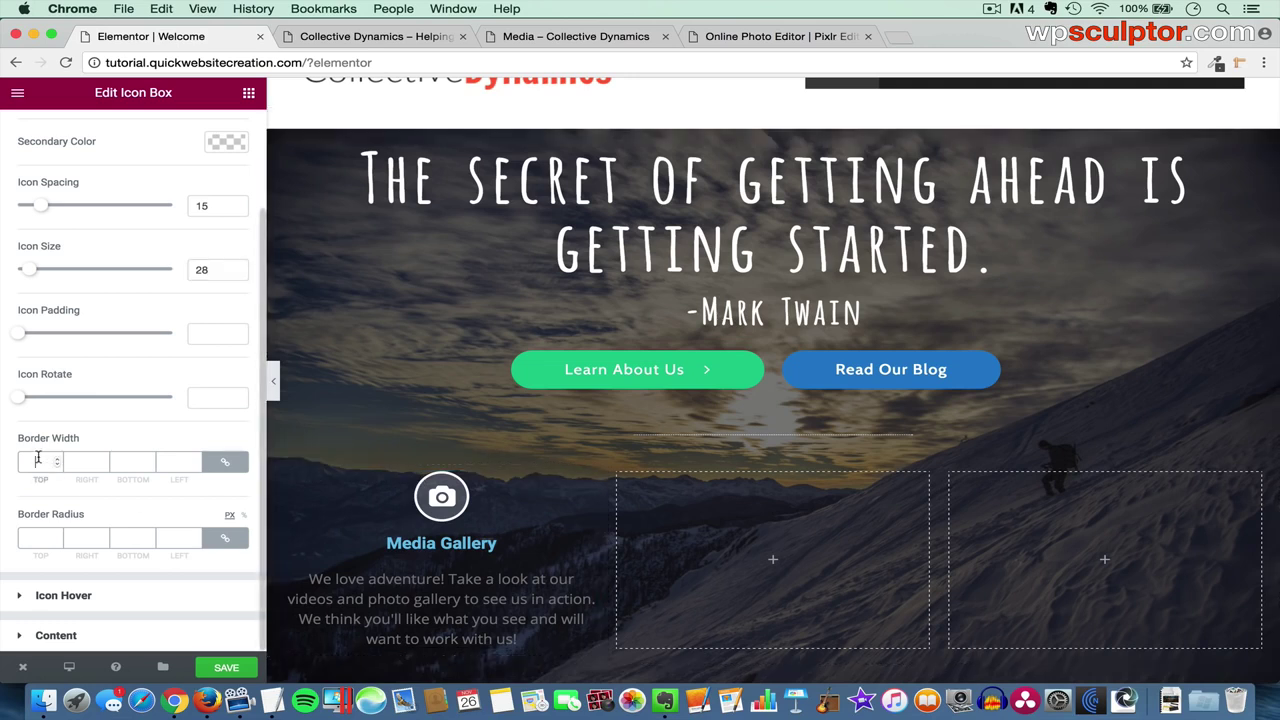
text(10)
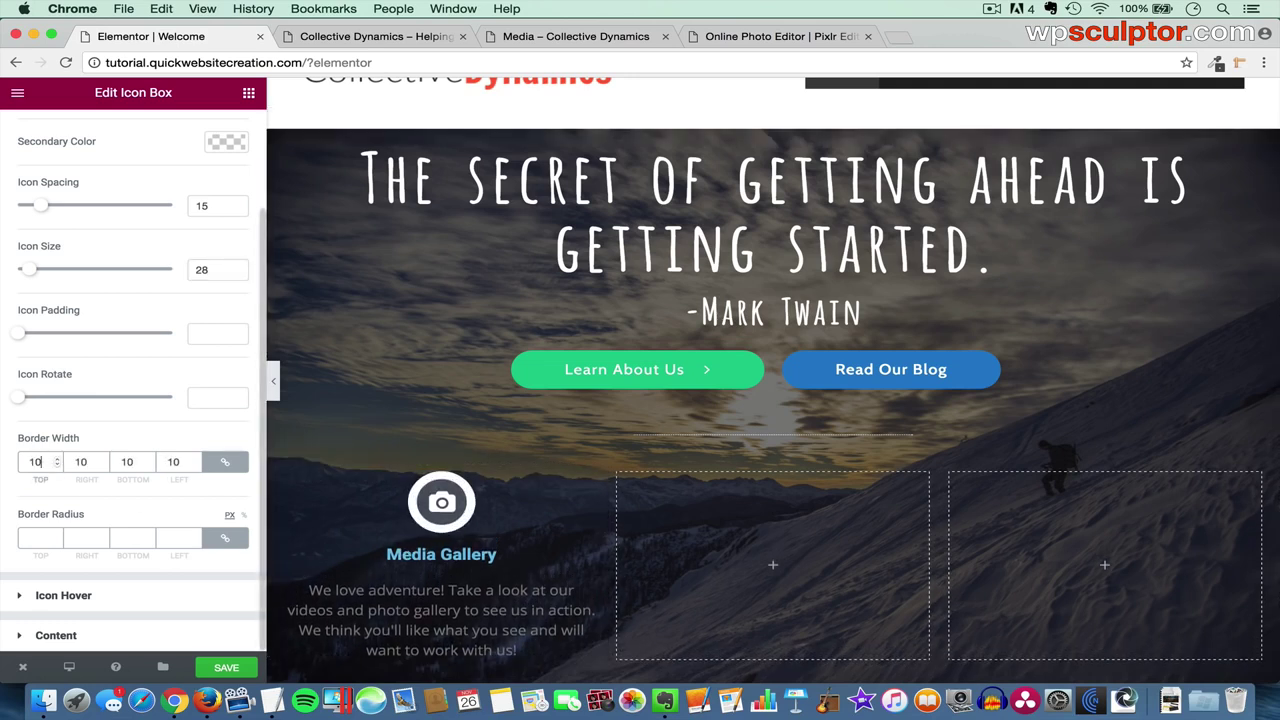
key(BackSpace)
key(BackSpace)
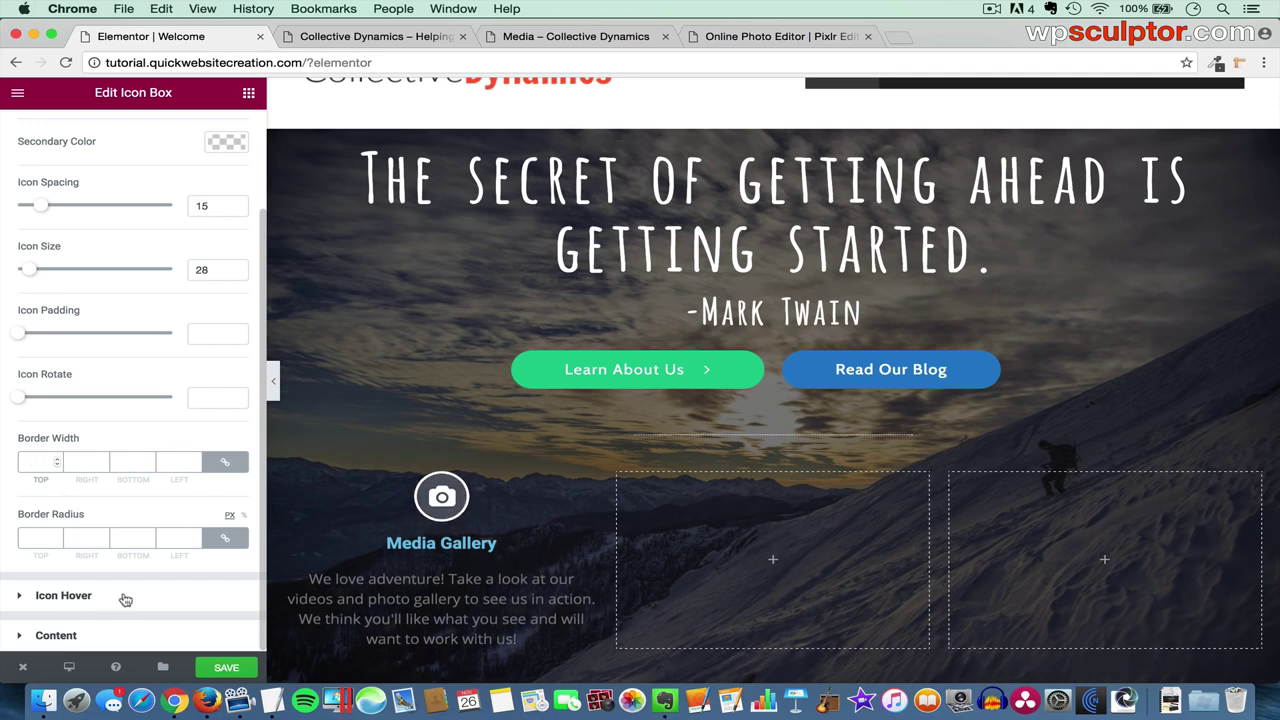
click(64, 595)
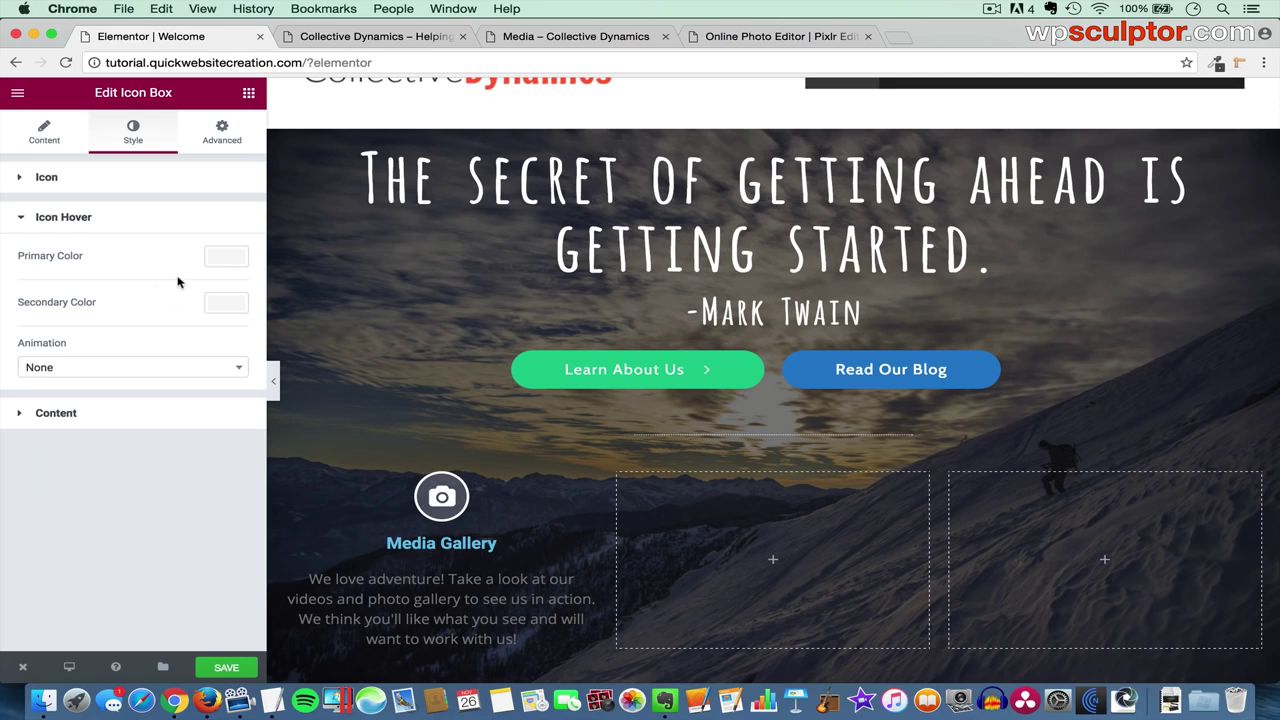
- Drag the Icon Hover secondary colour's alpha to zero so it is fully transparent
click(229, 308)
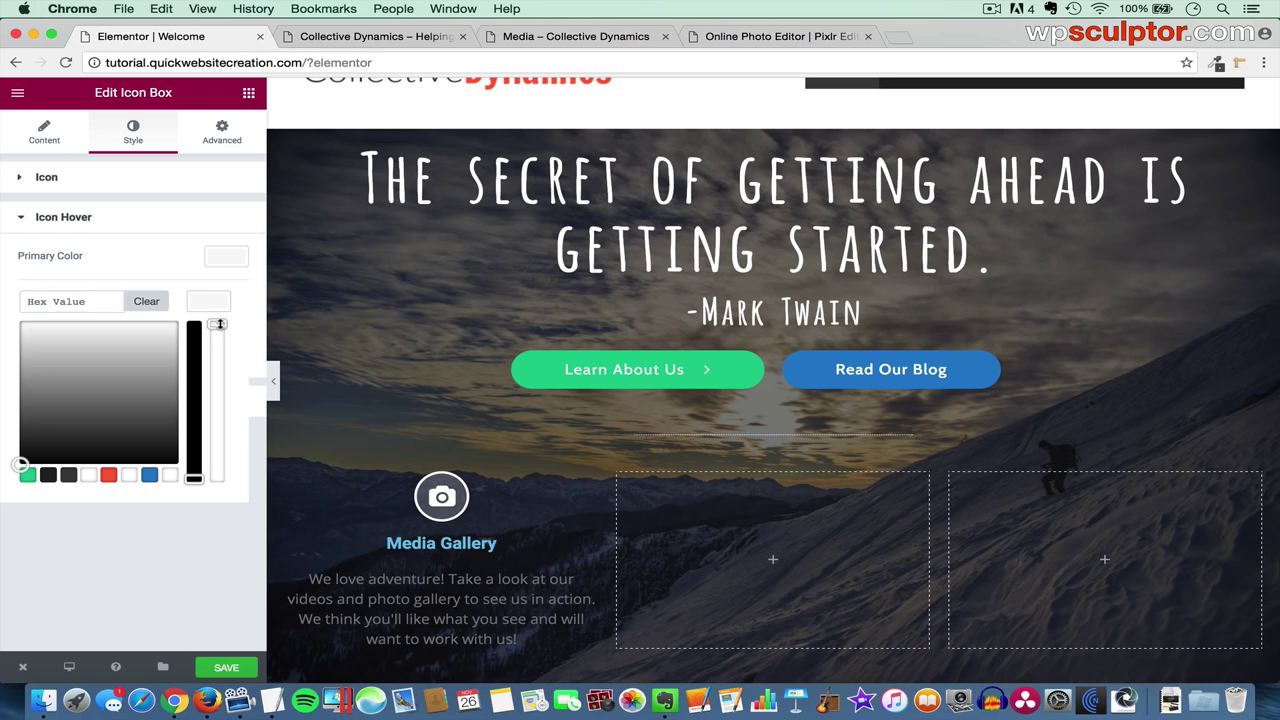
drag(219, 324, 224, 476)
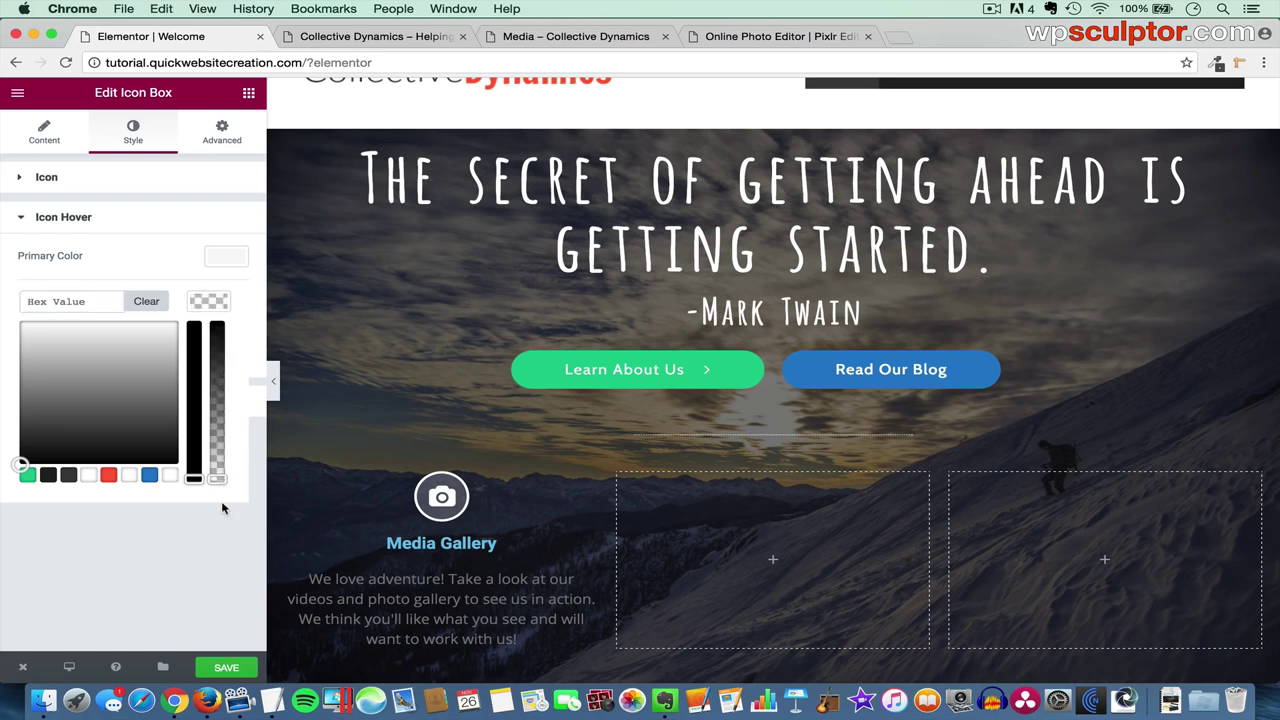
click(222, 509)
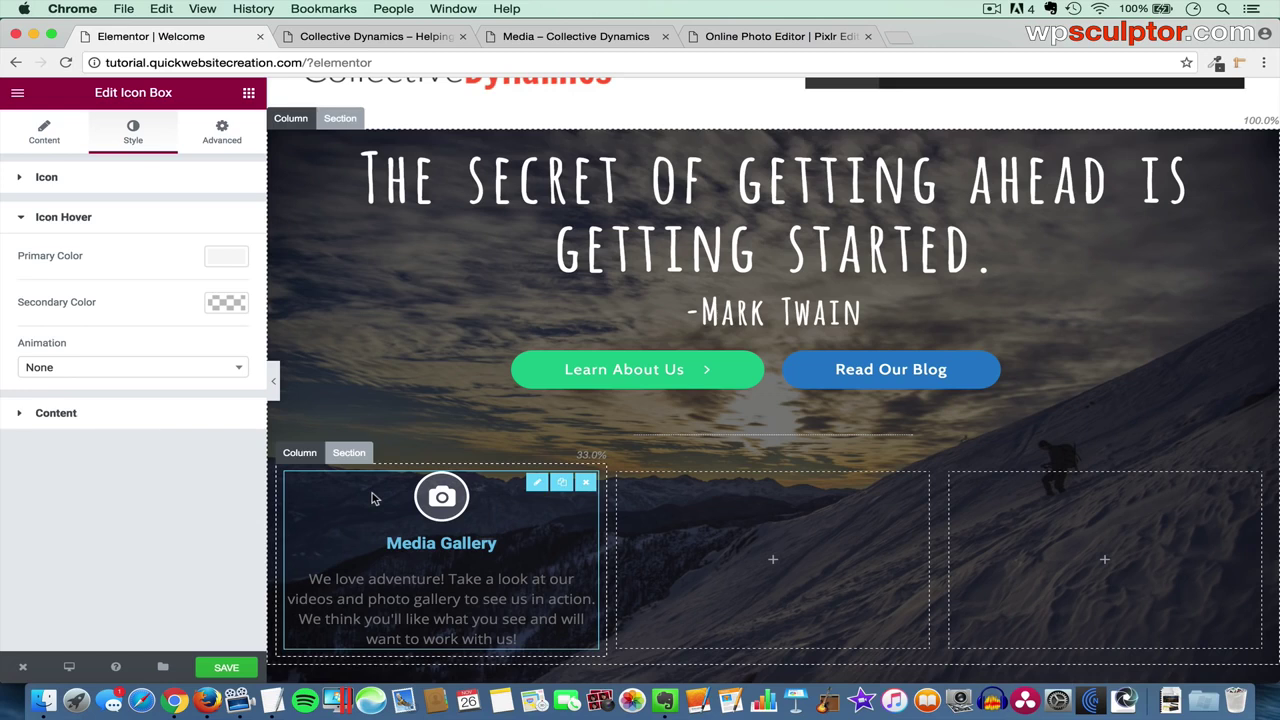
click(134, 414)
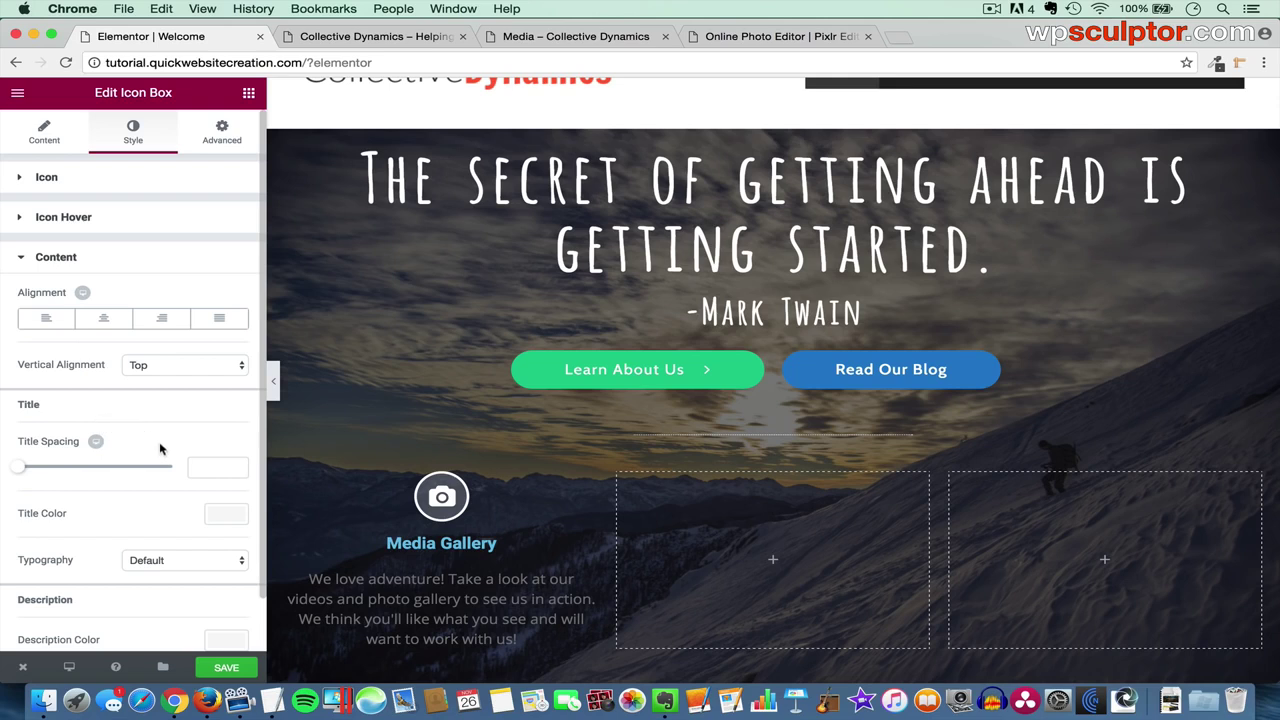
- Style the Media Gallery title white #ffffff in custom Cabin typography at size 28
click(226, 516)
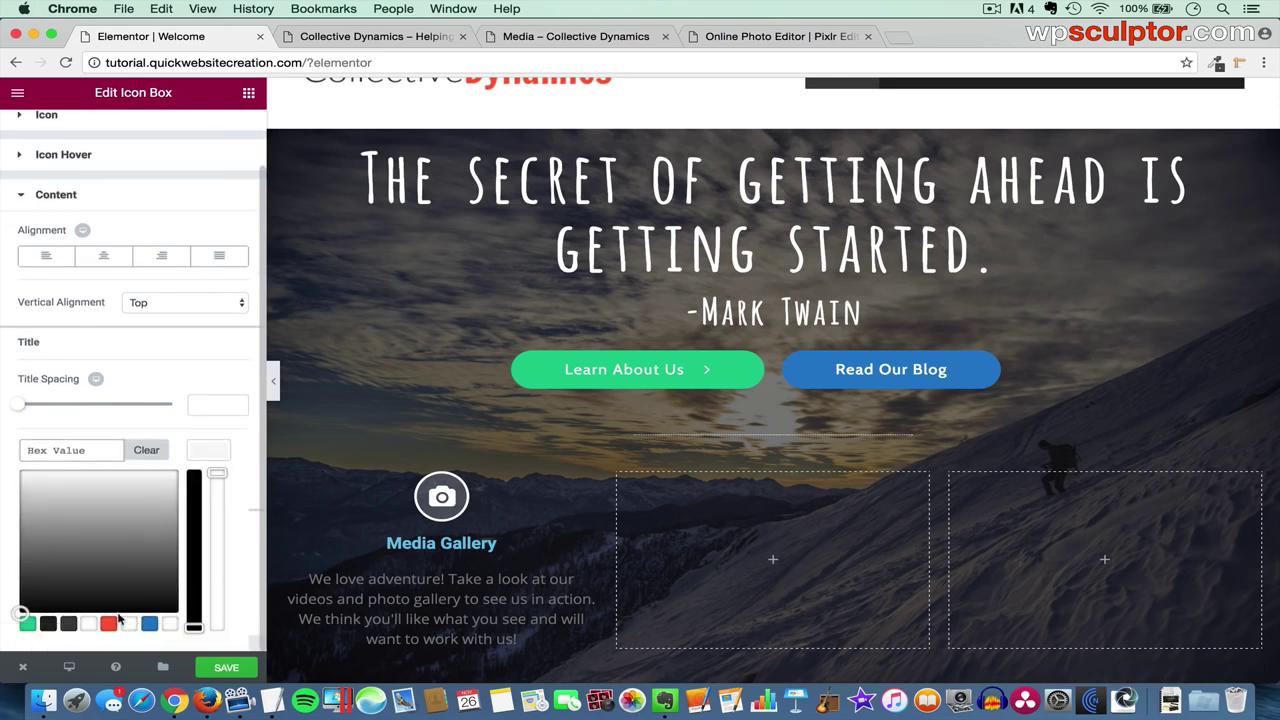
click(131, 625)
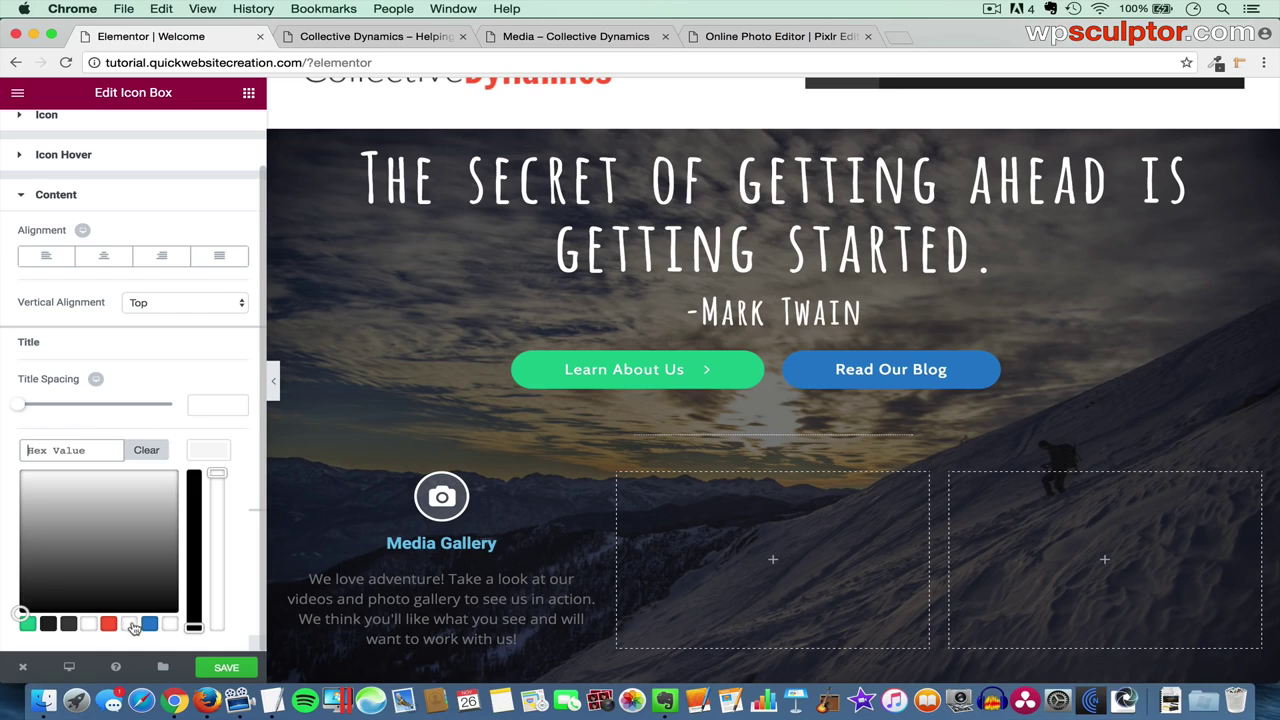
click(213, 458)
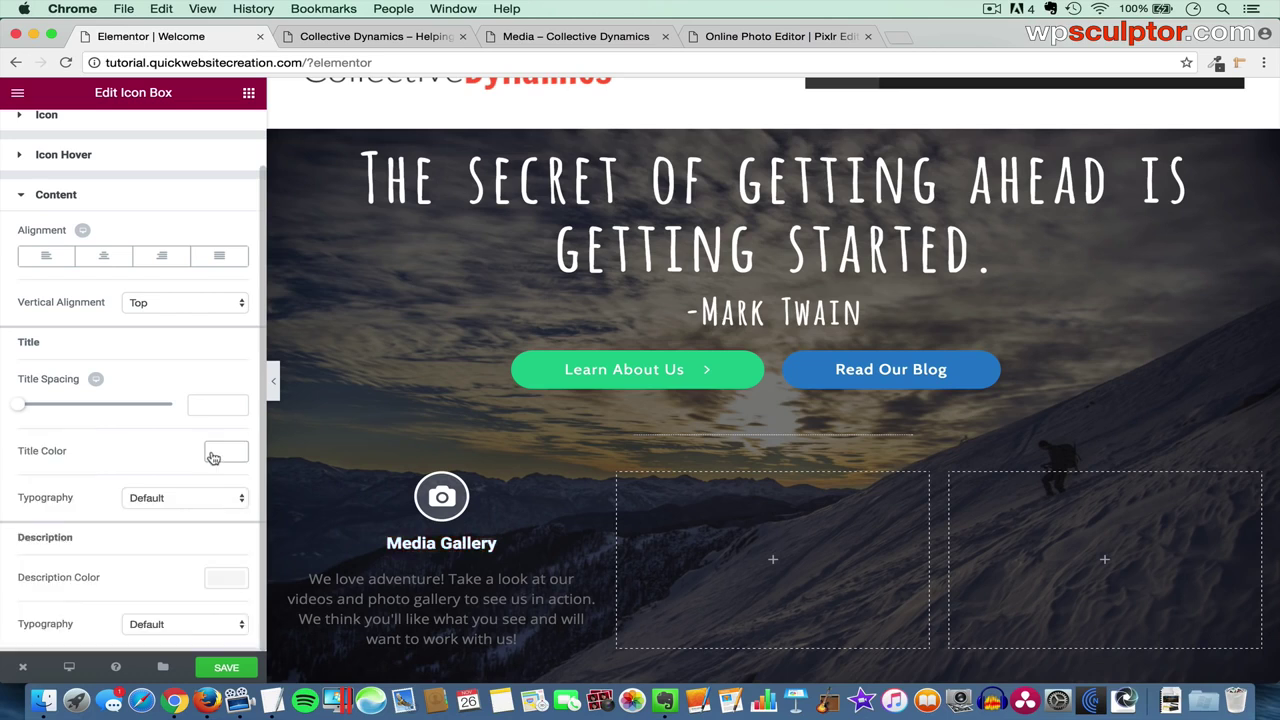
click(192, 502)
click(191, 511)
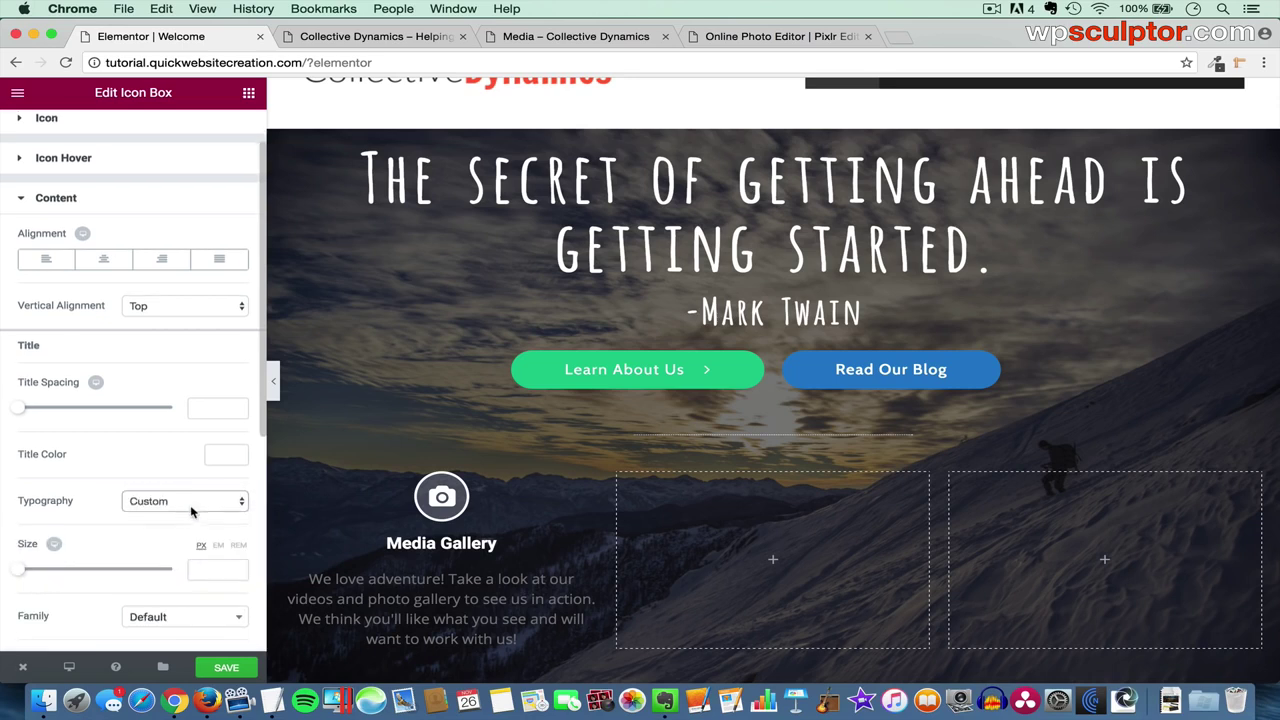
scroll(192, 512, down, 5)
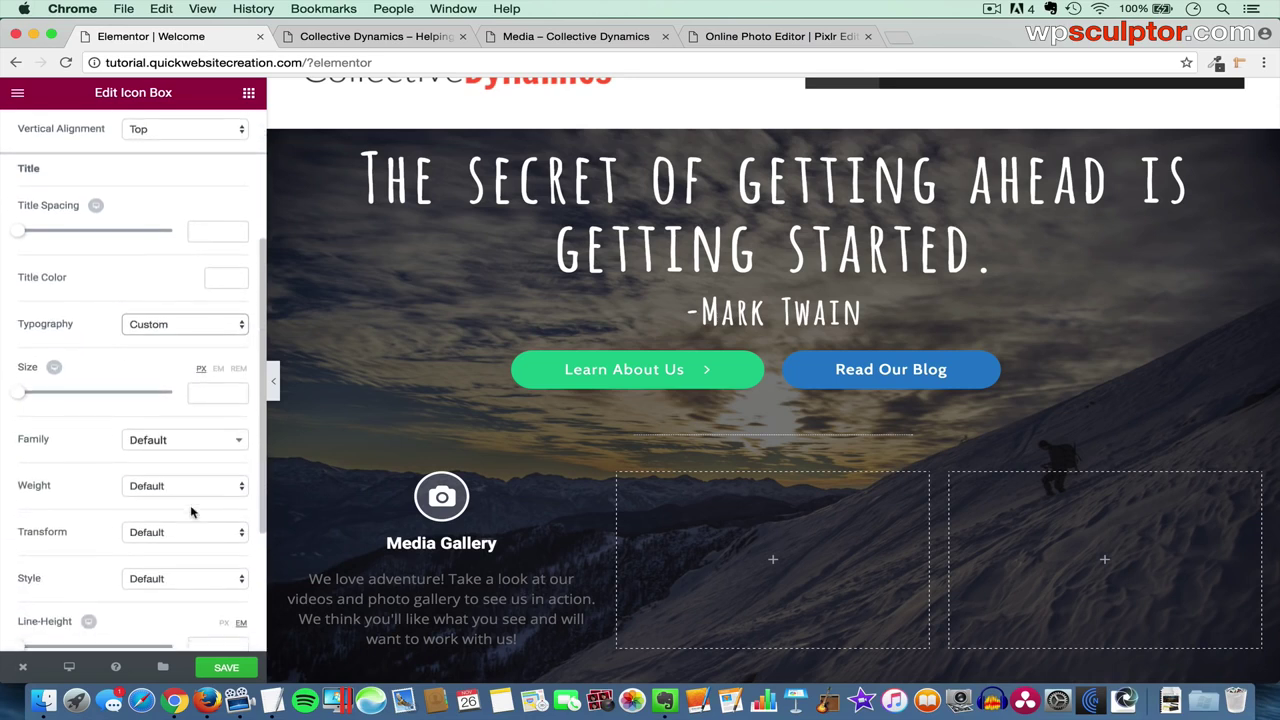
click(188, 443)
text(cabi)
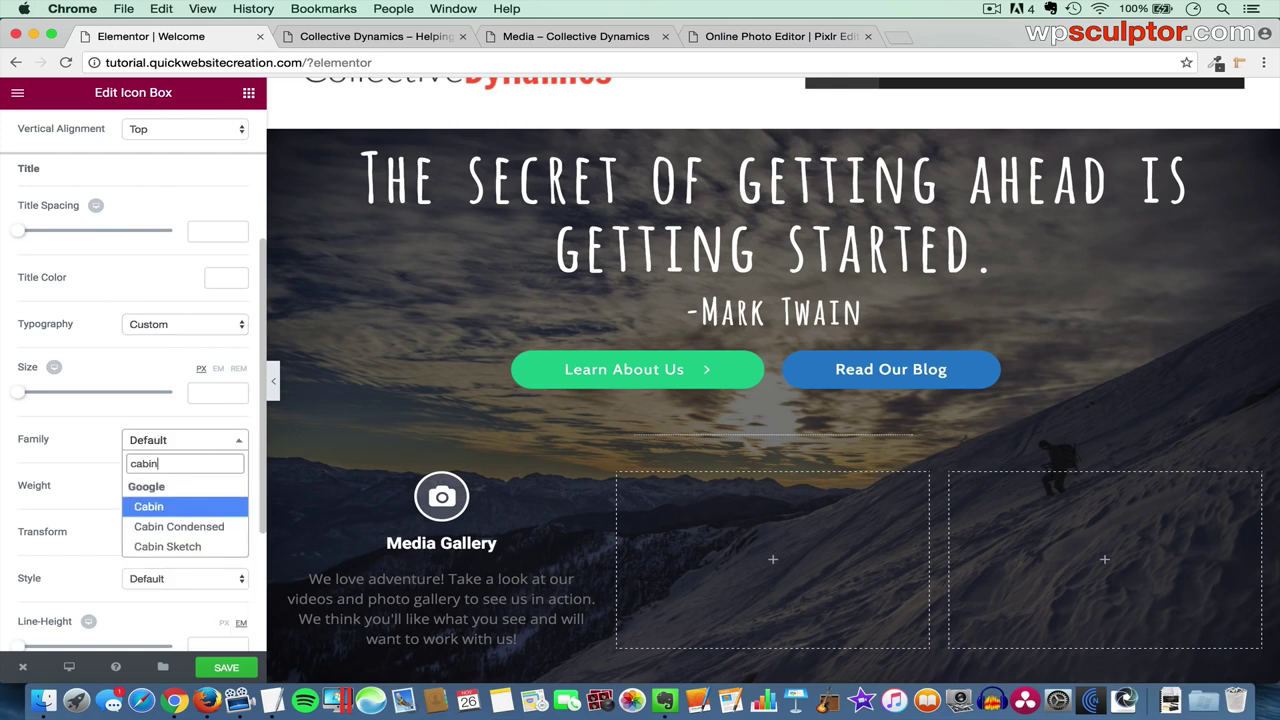
text(n)
click(180, 507)
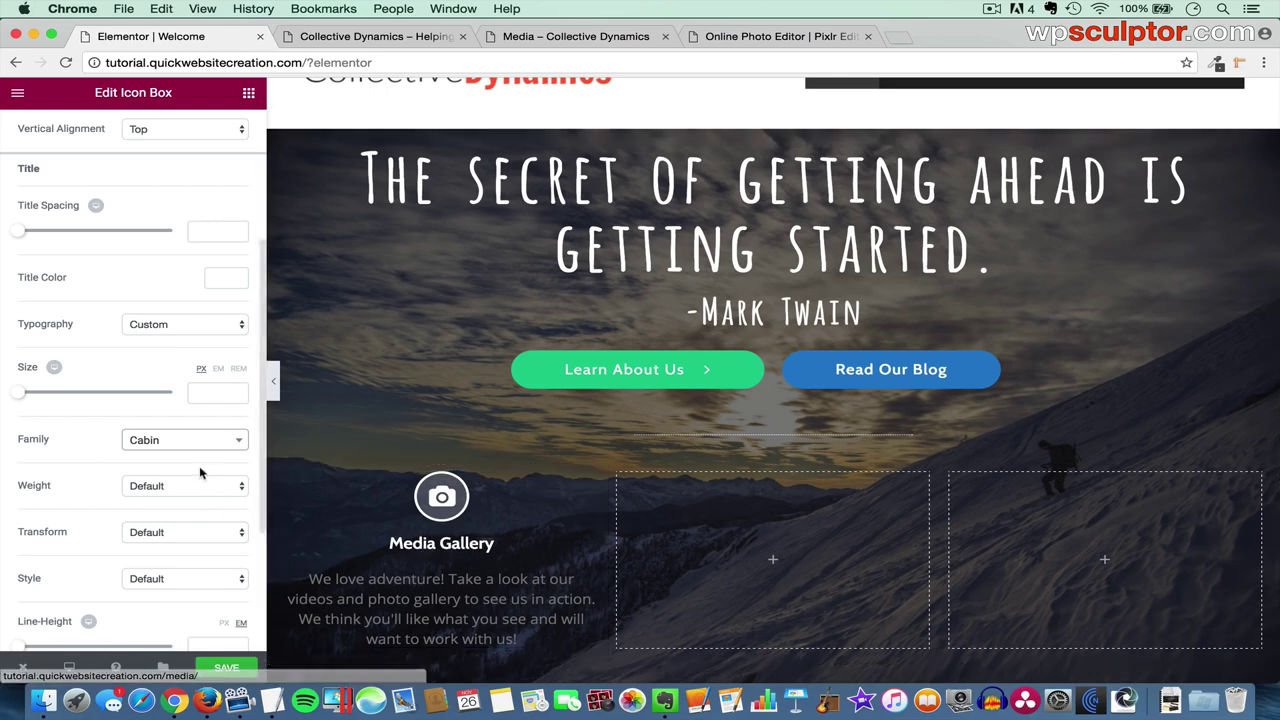
click(203, 396)
text(28)
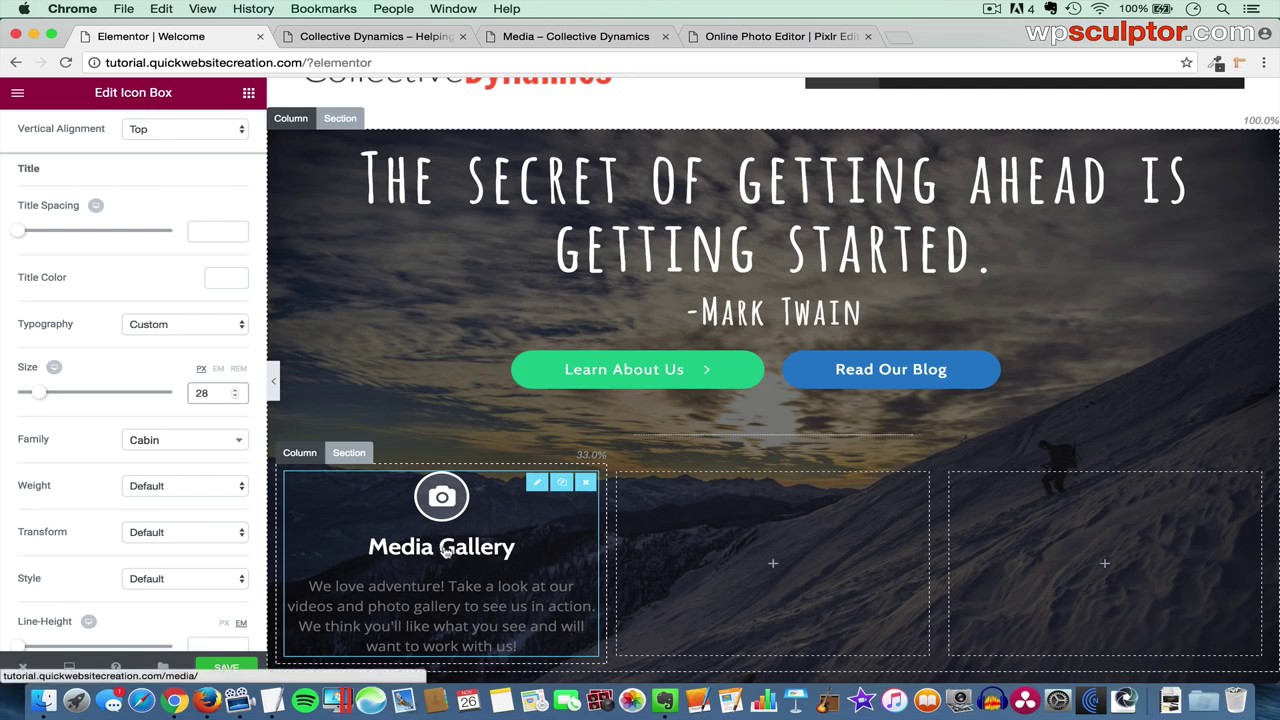
- Make the description text white #ffffff and duplicate the Media Gallery box
scroll(80, 568, down, 5)
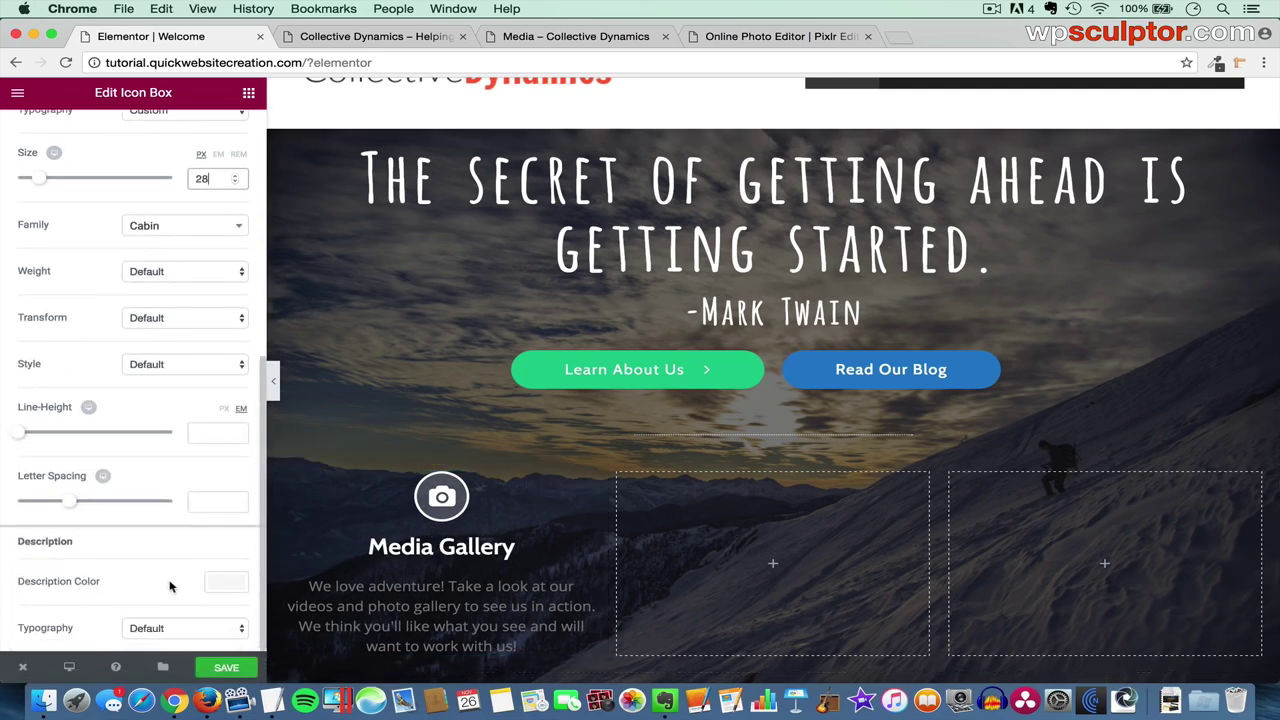
click(230, 583)
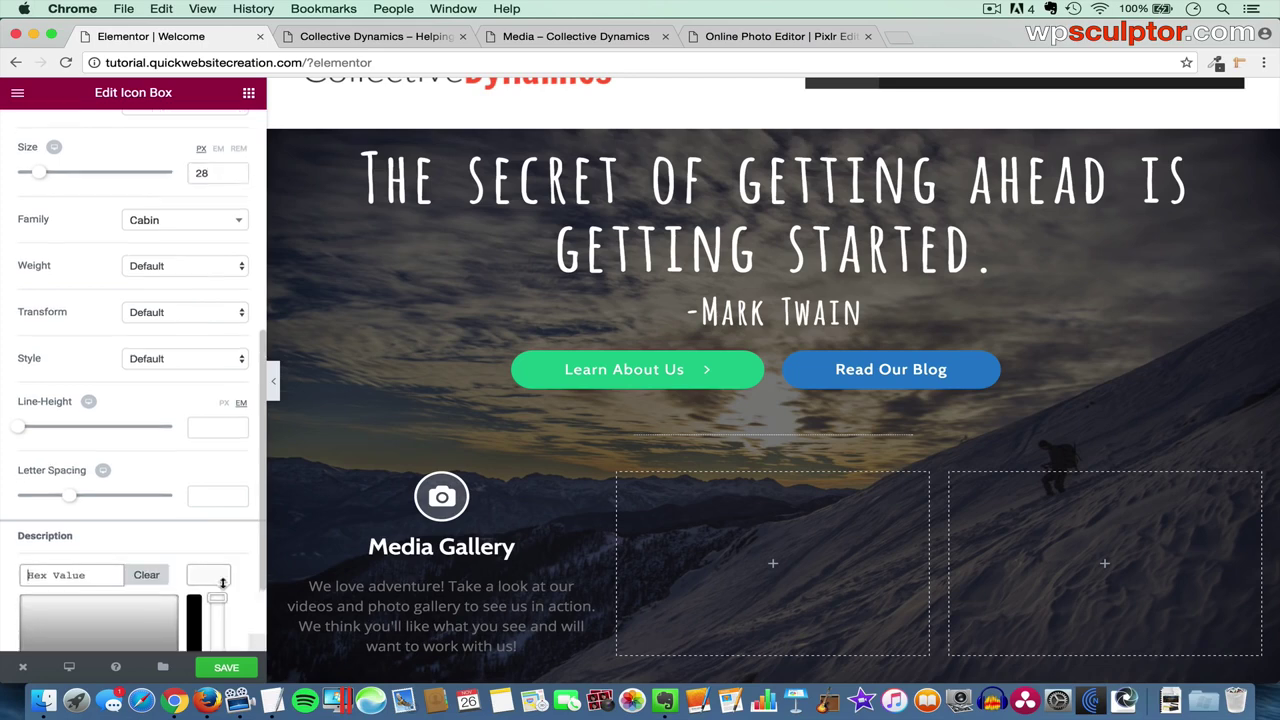
scroll(225, 590, down, 3)
click(131, 624)
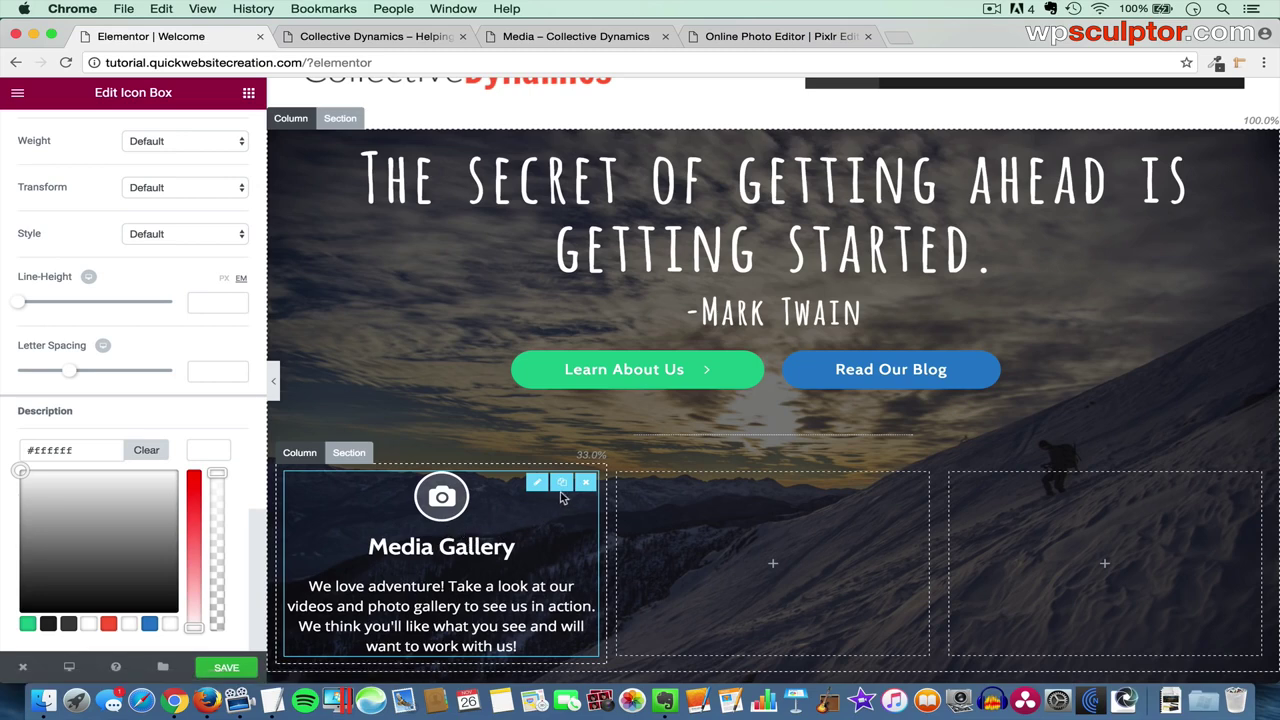
click(562, 485)
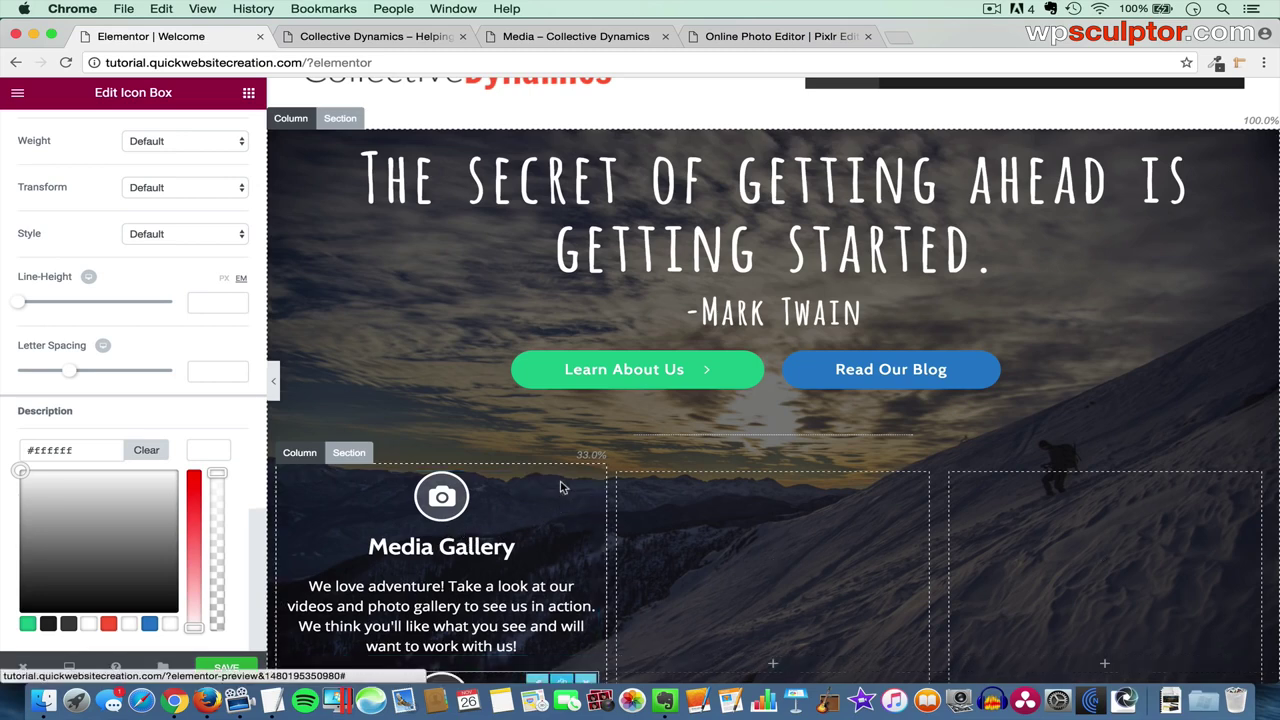
- Move the Media Gallery copy into the middle column, duplicate that column, and delete the empty fourth column
scroll(480, 530, down, 4)
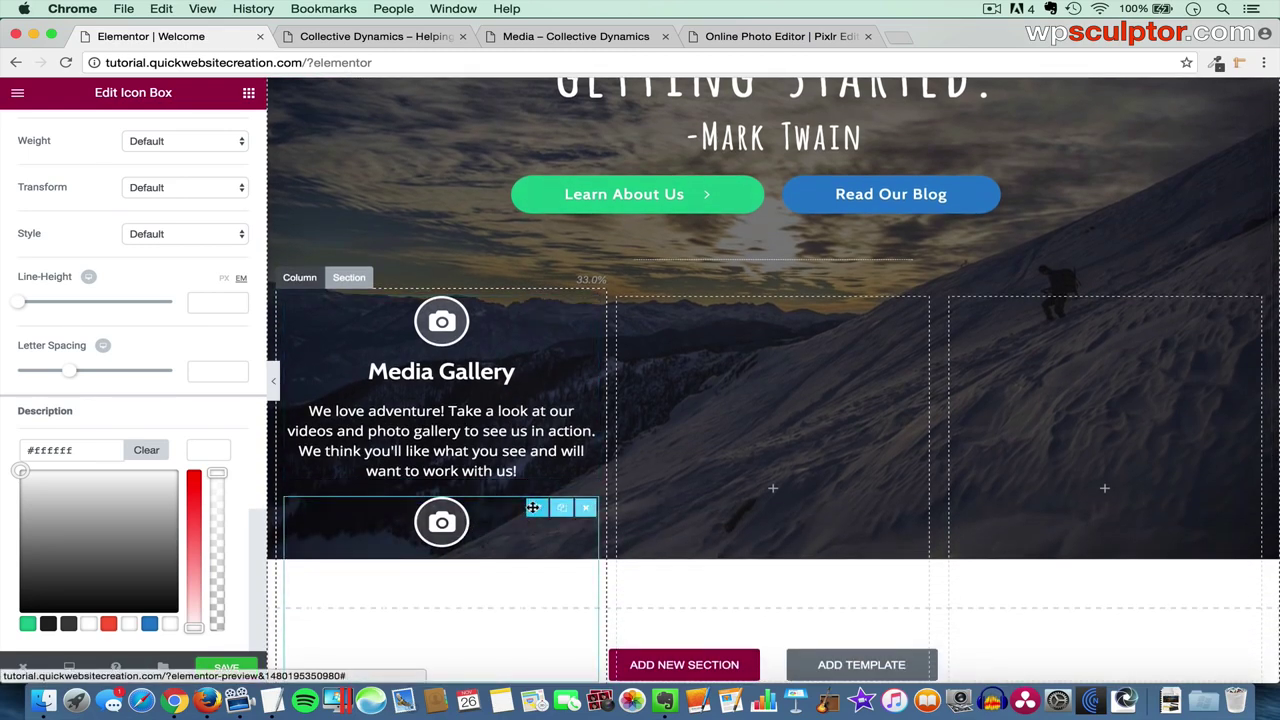
drag(533, 507, 737, 393)
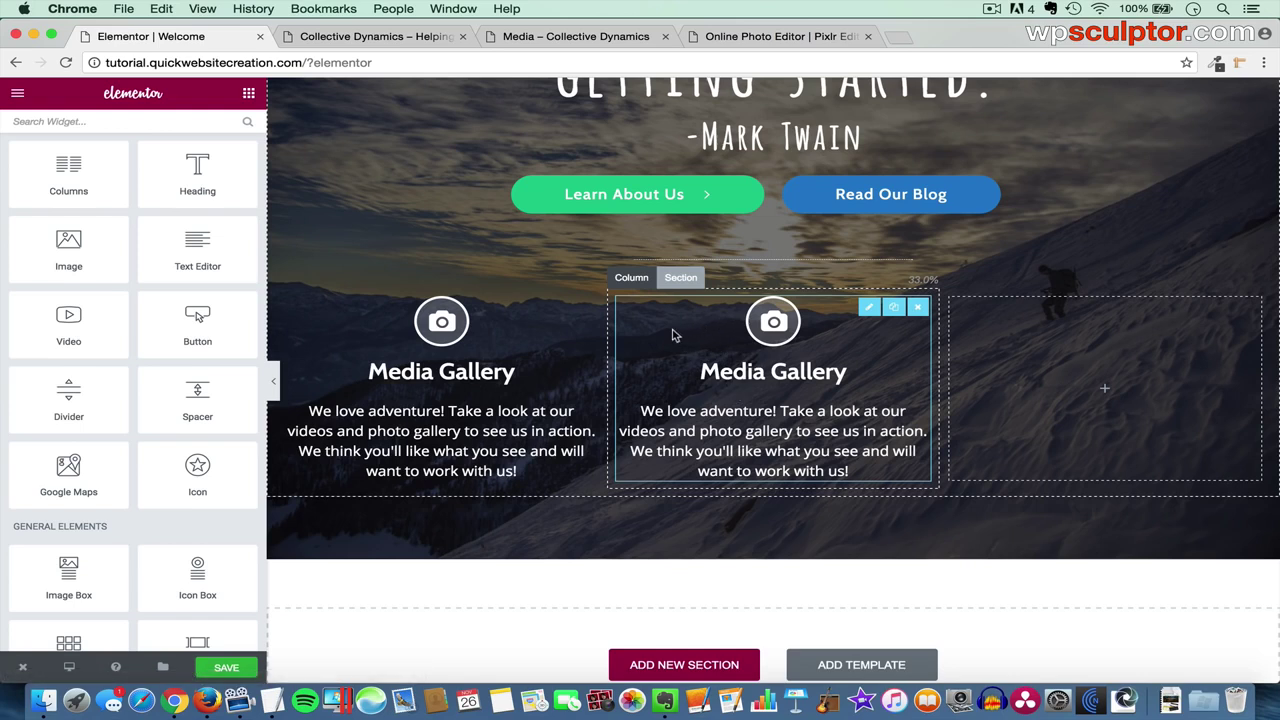
click(628, 282)
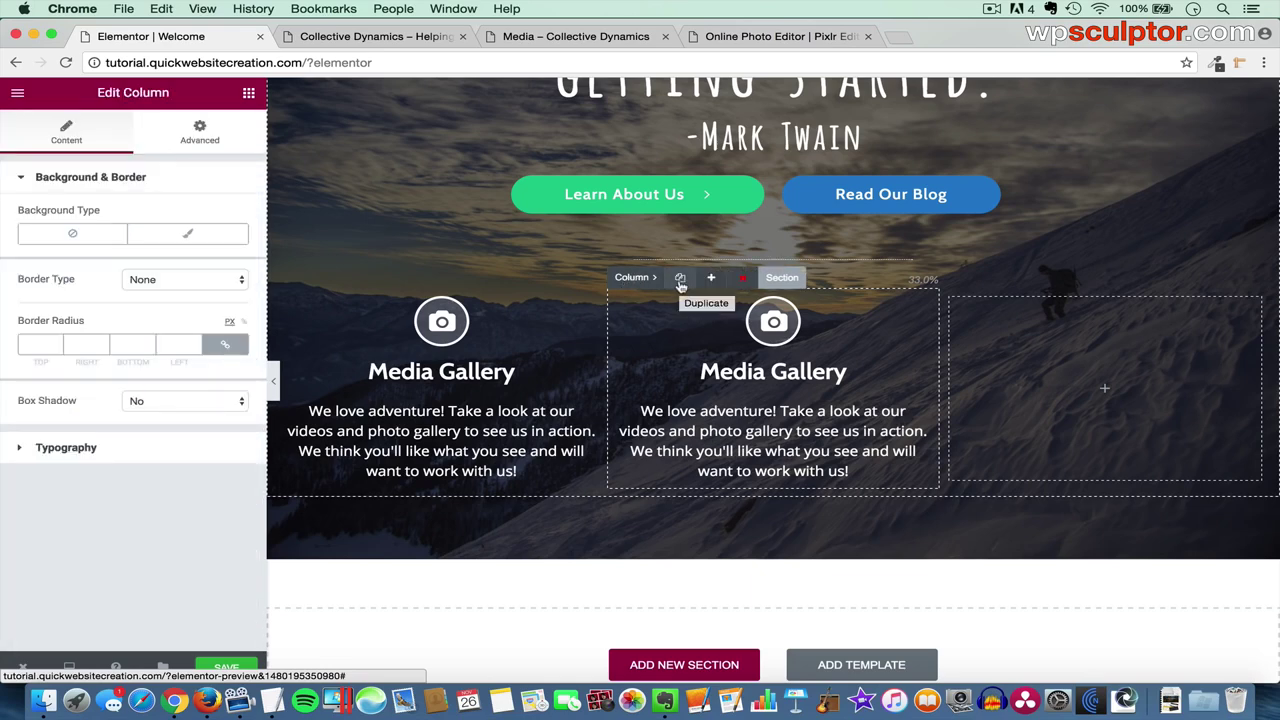
click(680, 280)
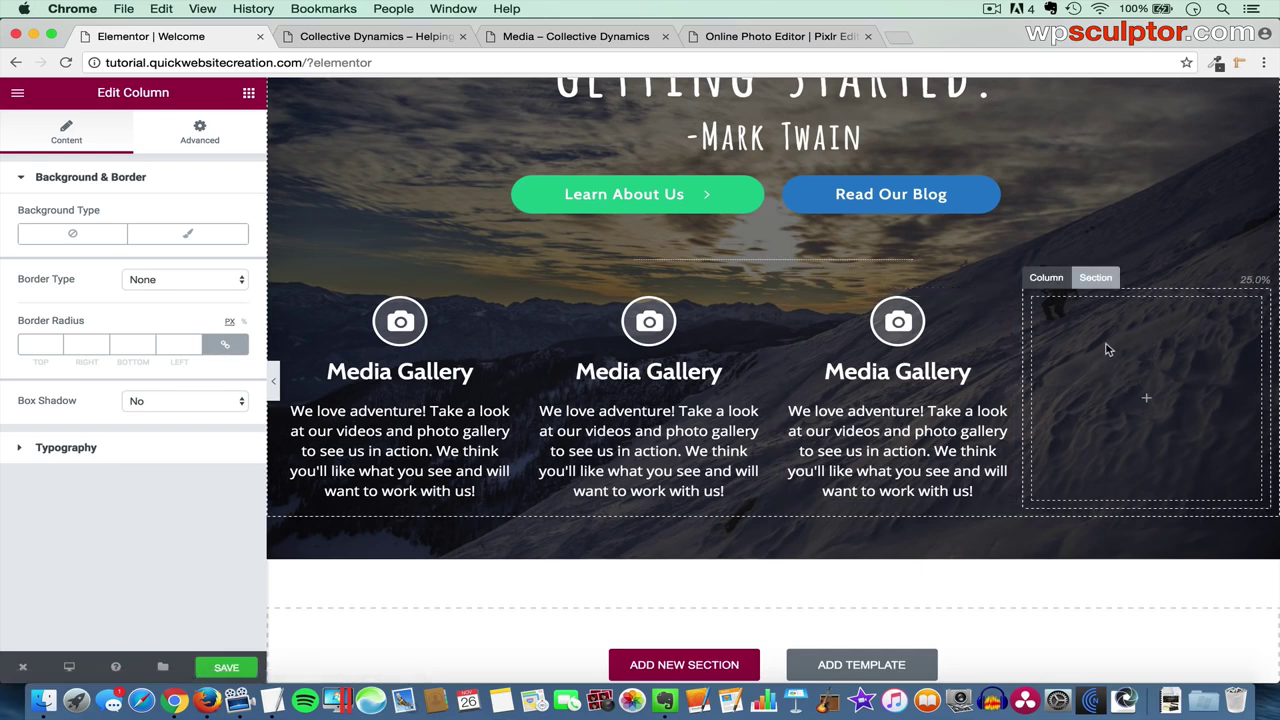
mouse_move(1046, 277)
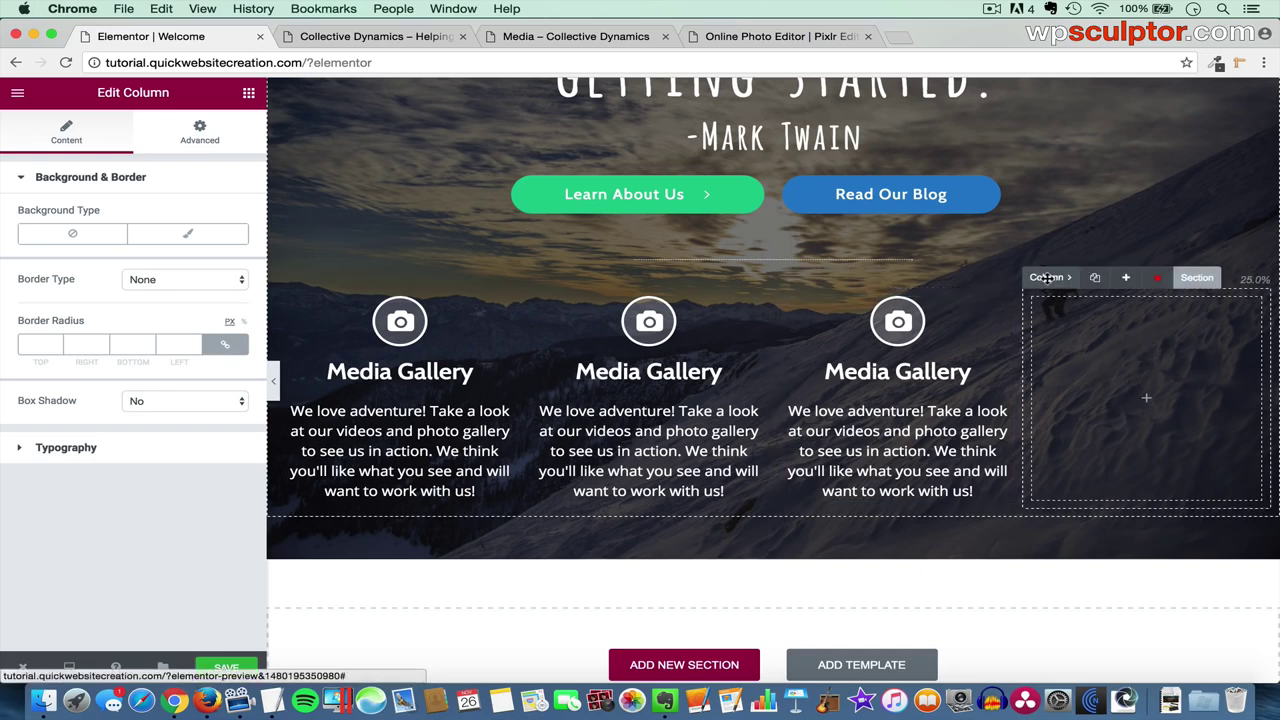
click(1157, 280)
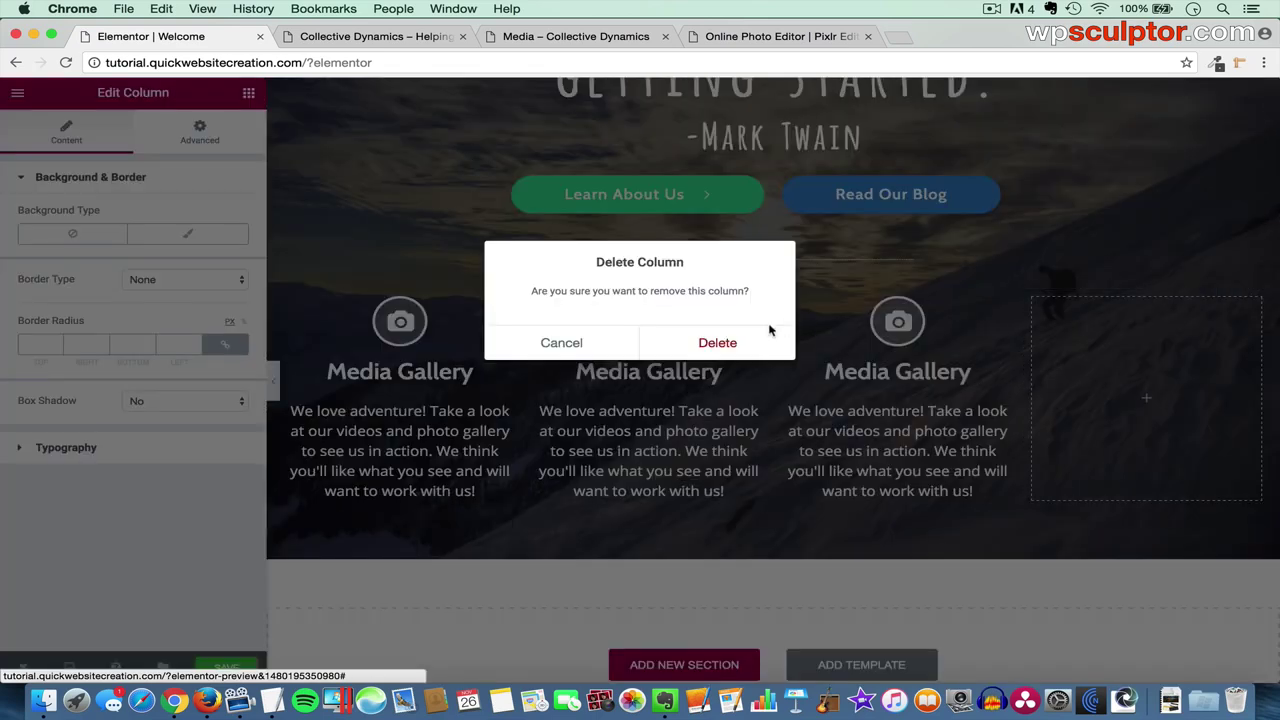
click(734, 341)
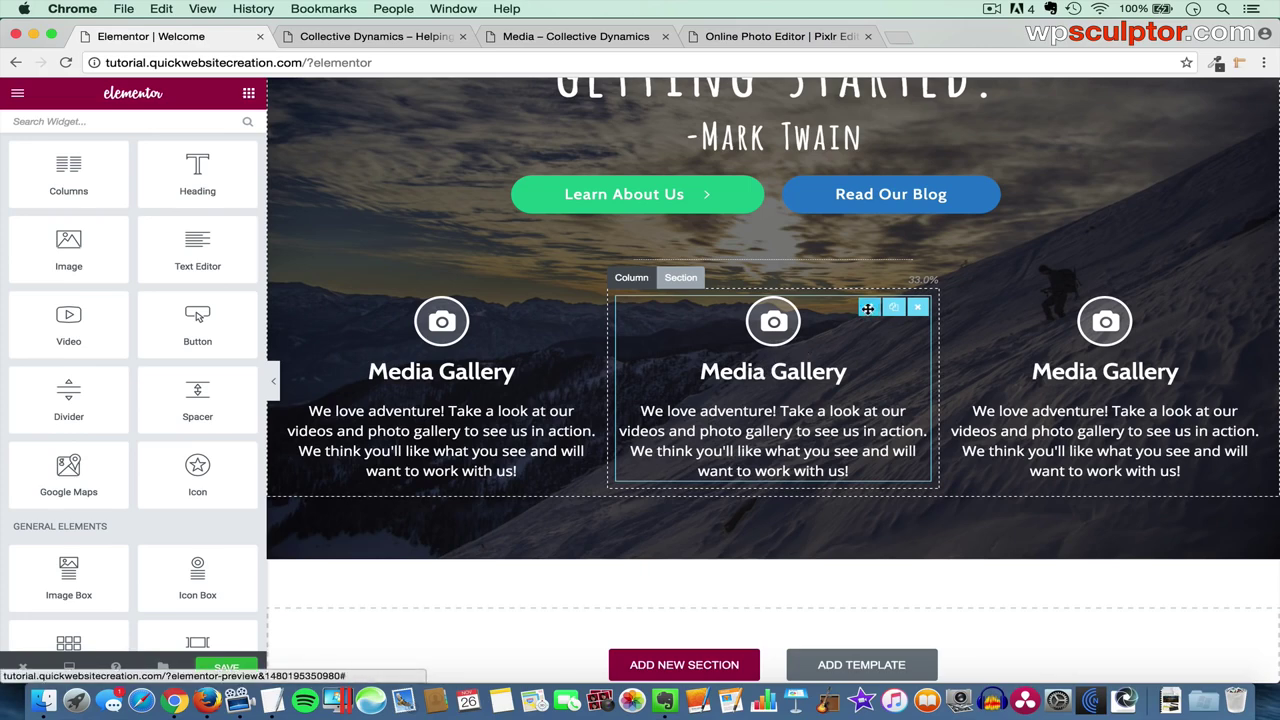
- Rework the middle and right boxes into Who We Are (group icon) and Get In Touch (envelope icon), then preview the page
click(867, 308)
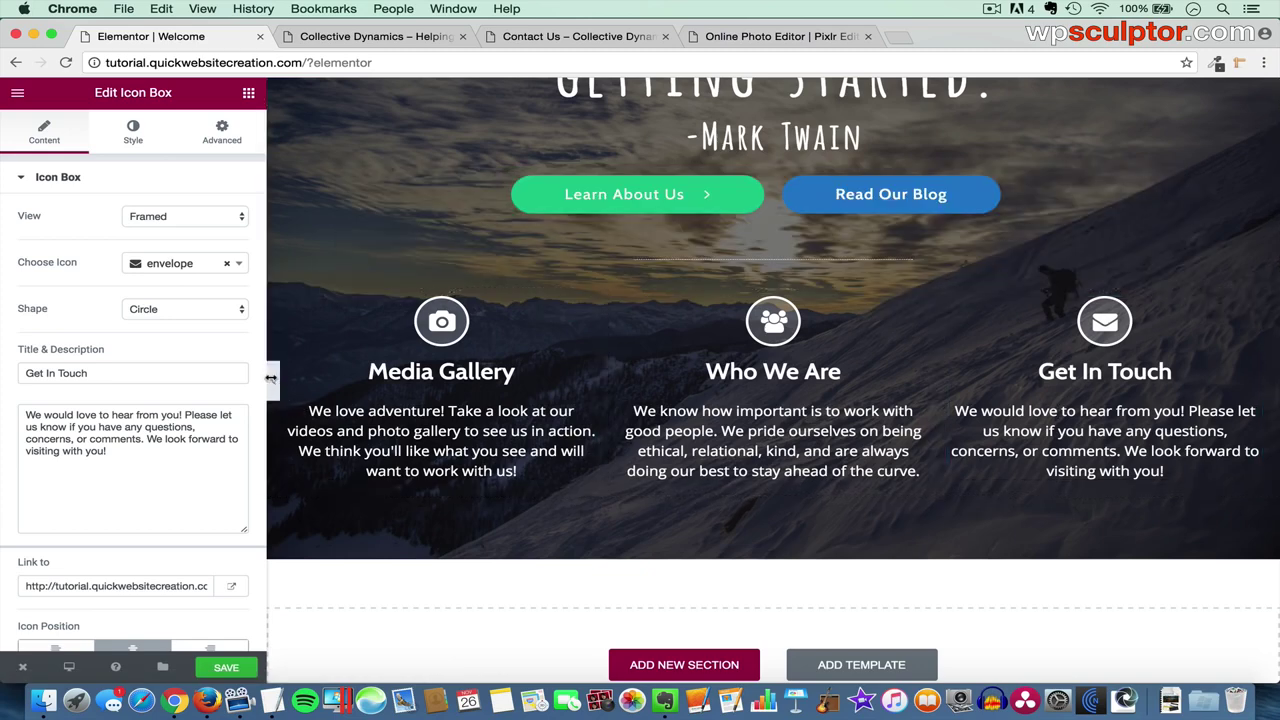
click(274, 383)
scroll(514, 329, up, 3)
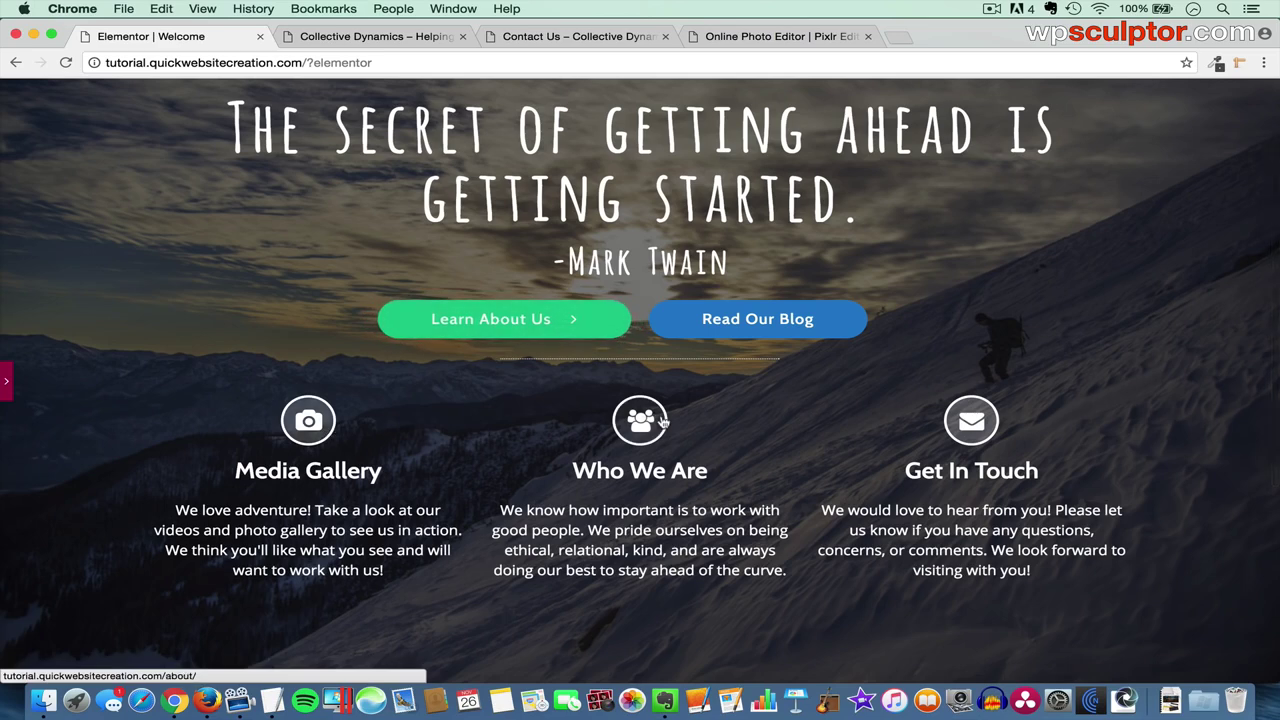
scroll(878, 415, up, 2)
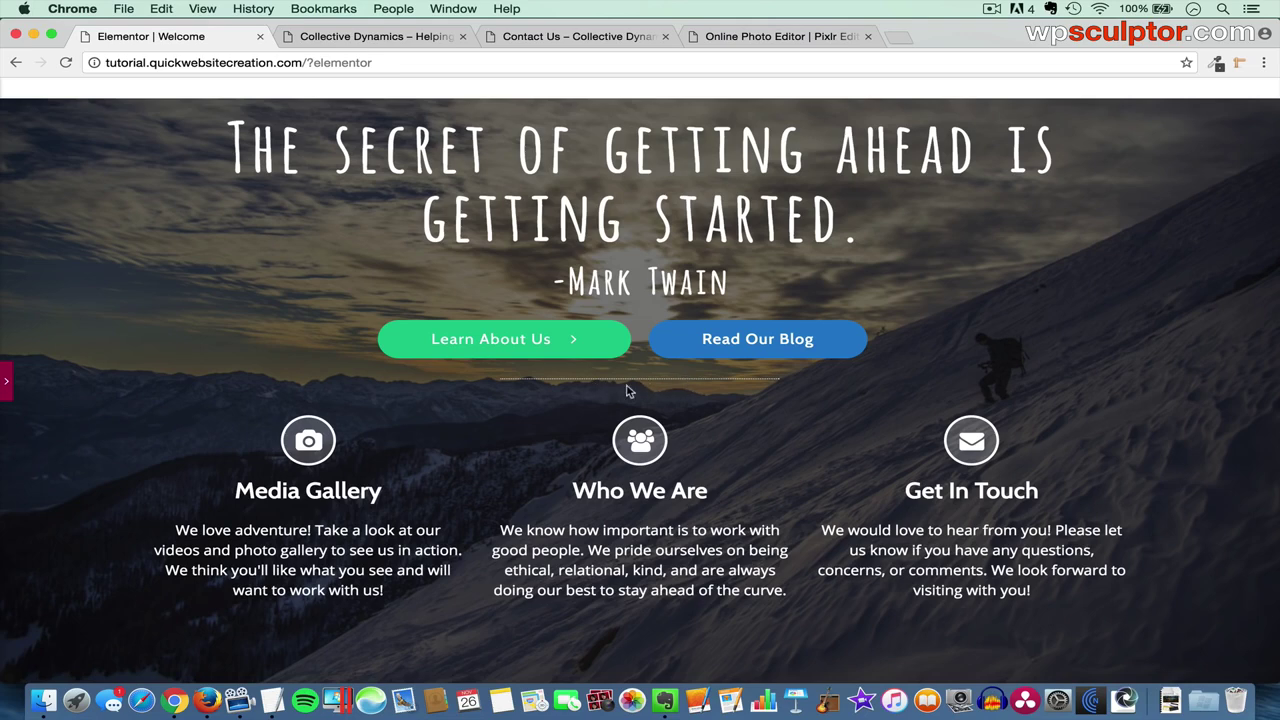
- Give the divider under the buttons a 12 px top margin only
click(6, 381)
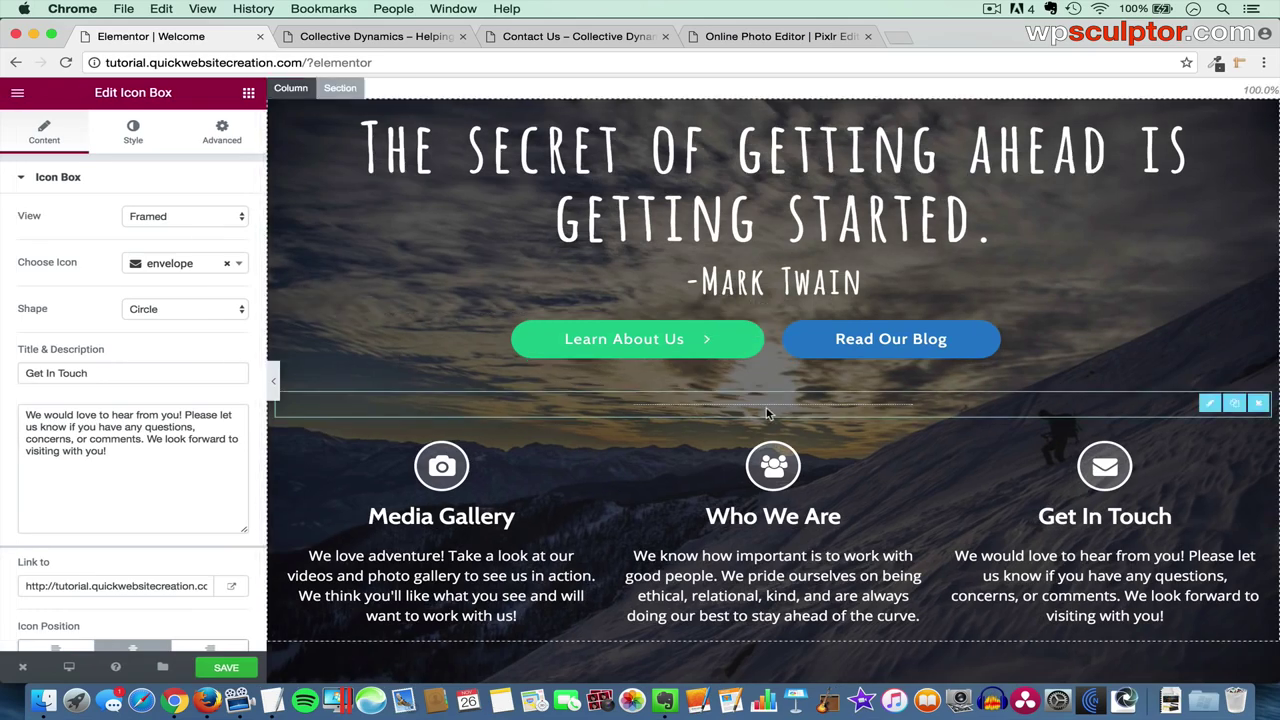
click(1208, 403)
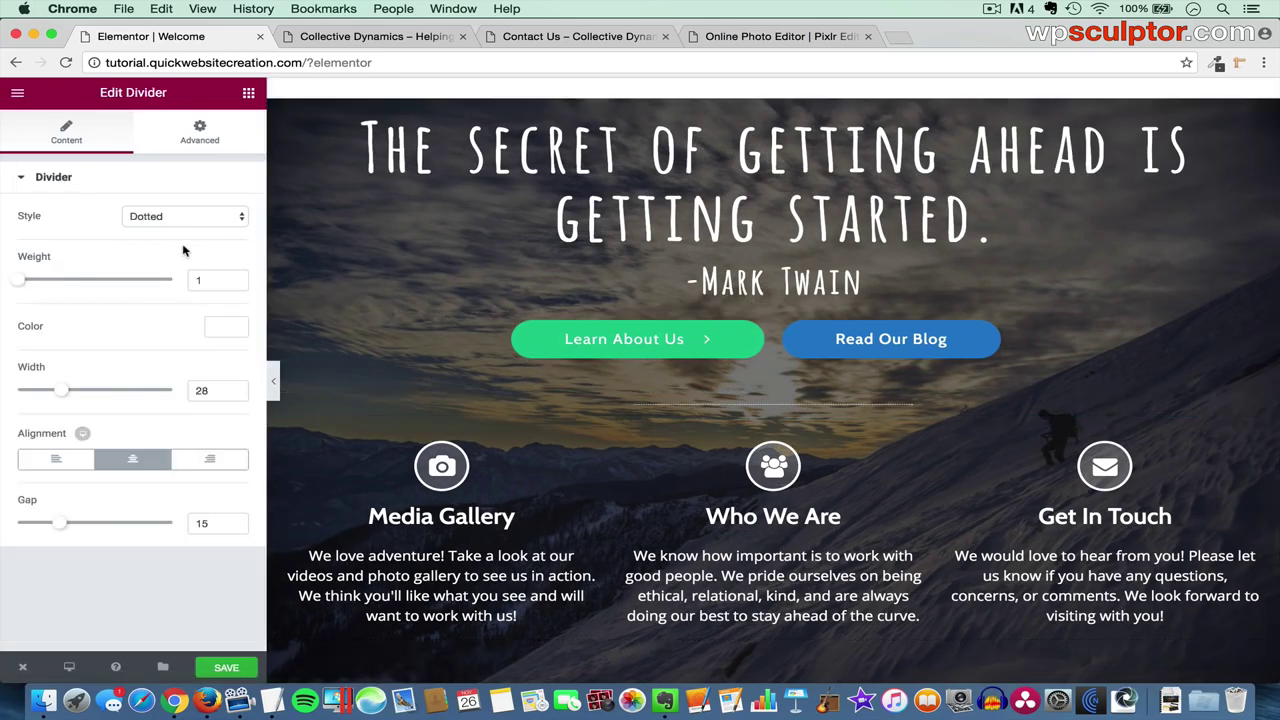
click(200, 134)
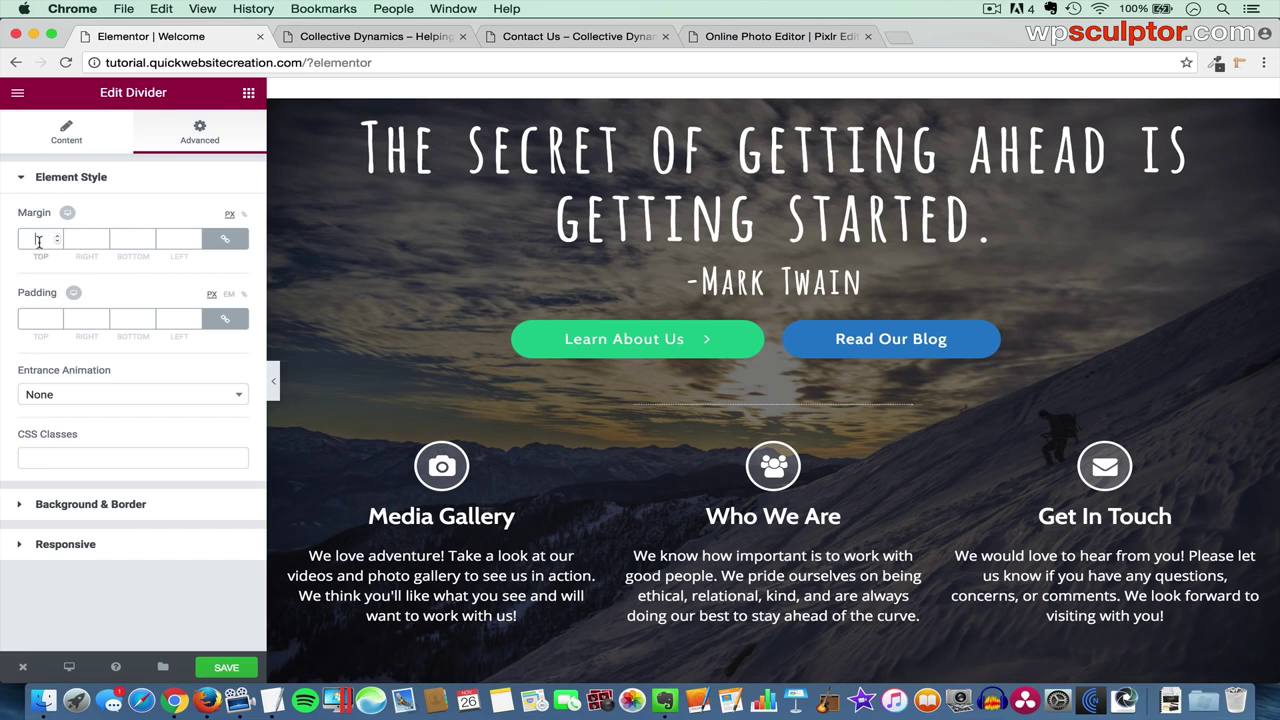
click(38, 240)
text(12)
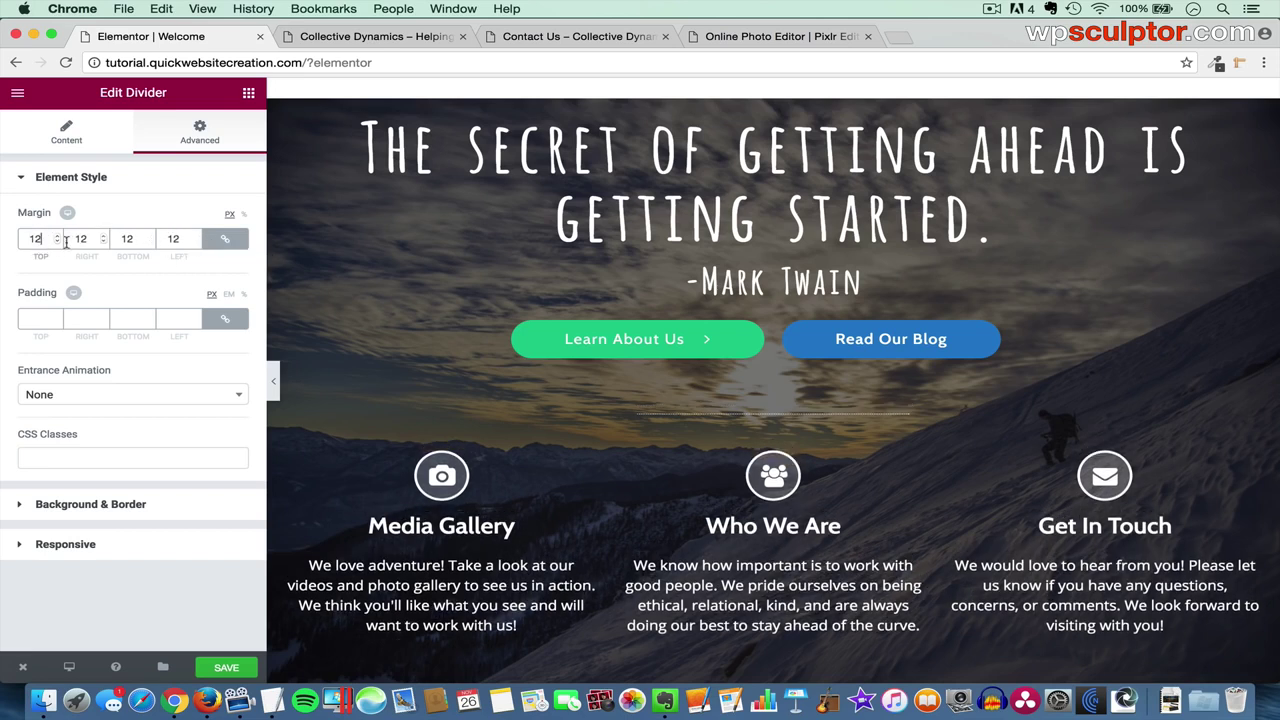
key(BackSpace)
key(BackSpace)
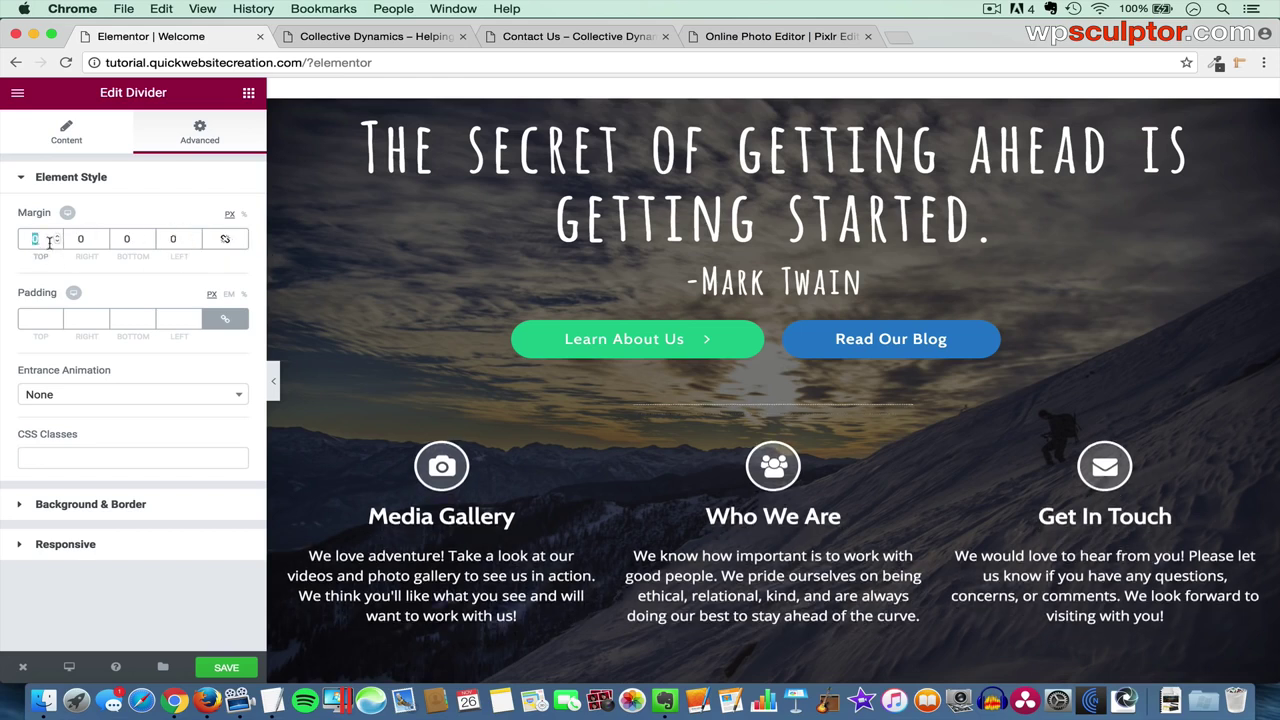
text(12)
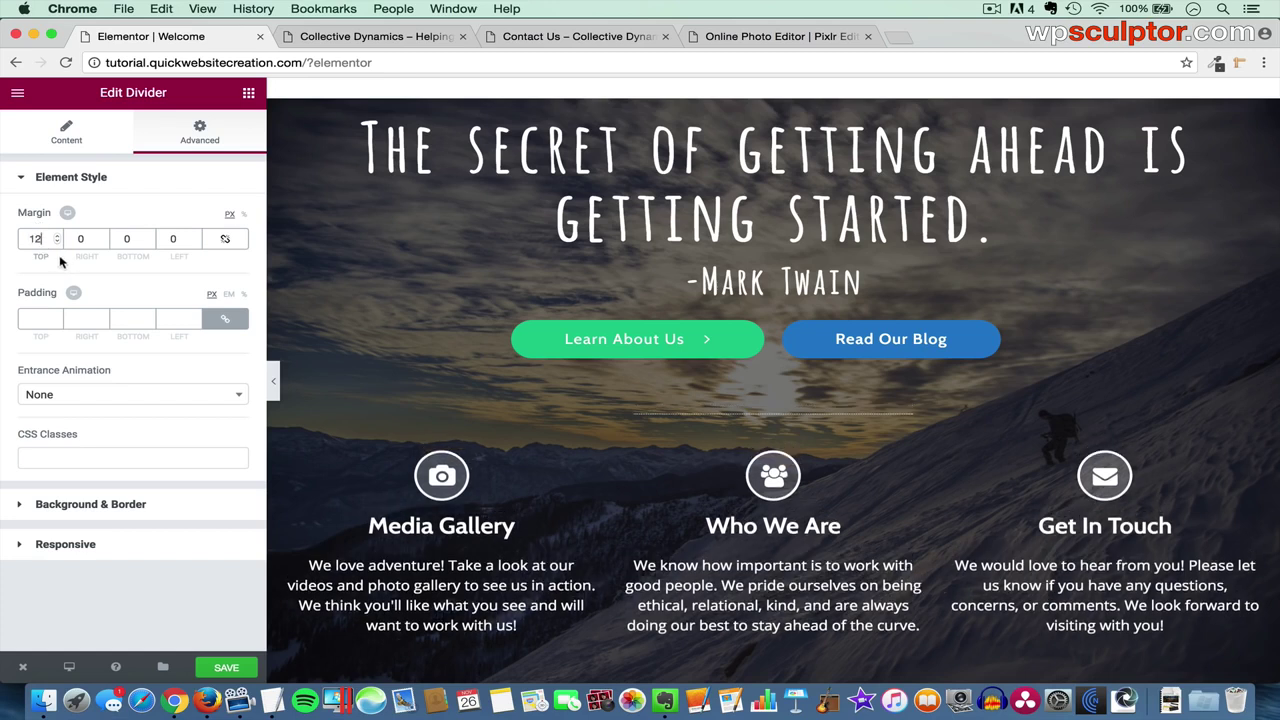
click(274, 385)
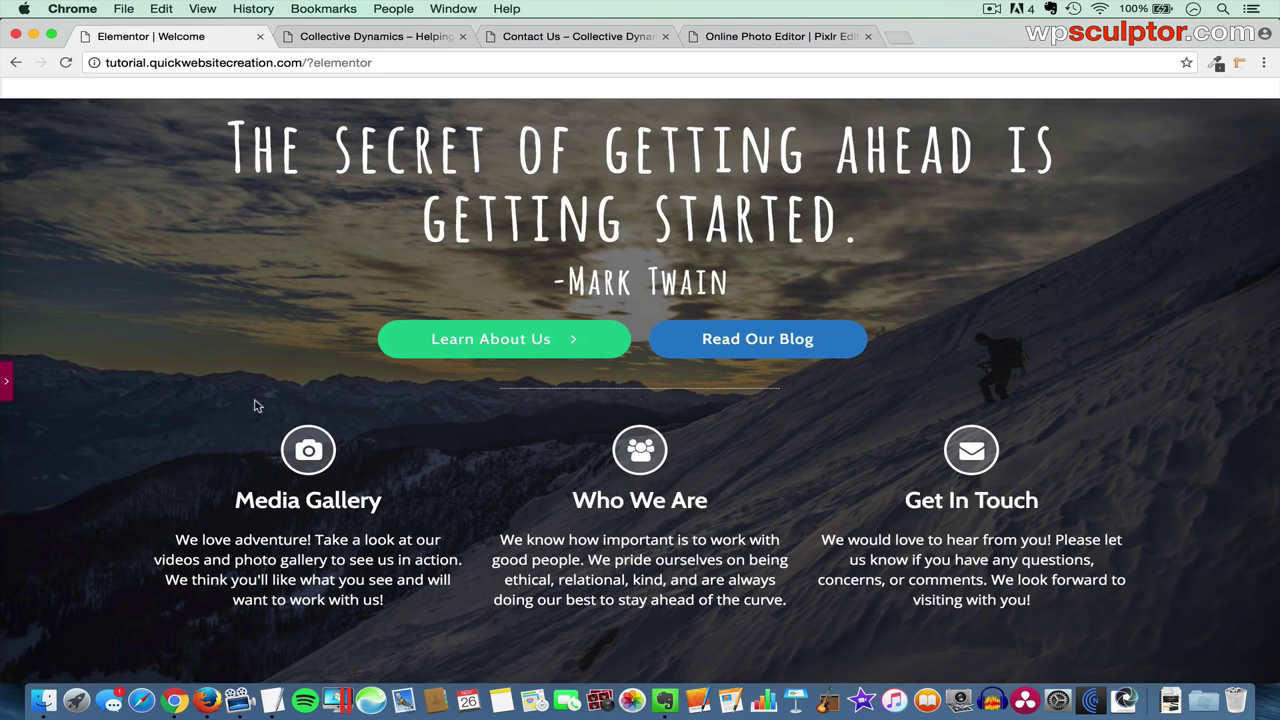
click(6, 382)
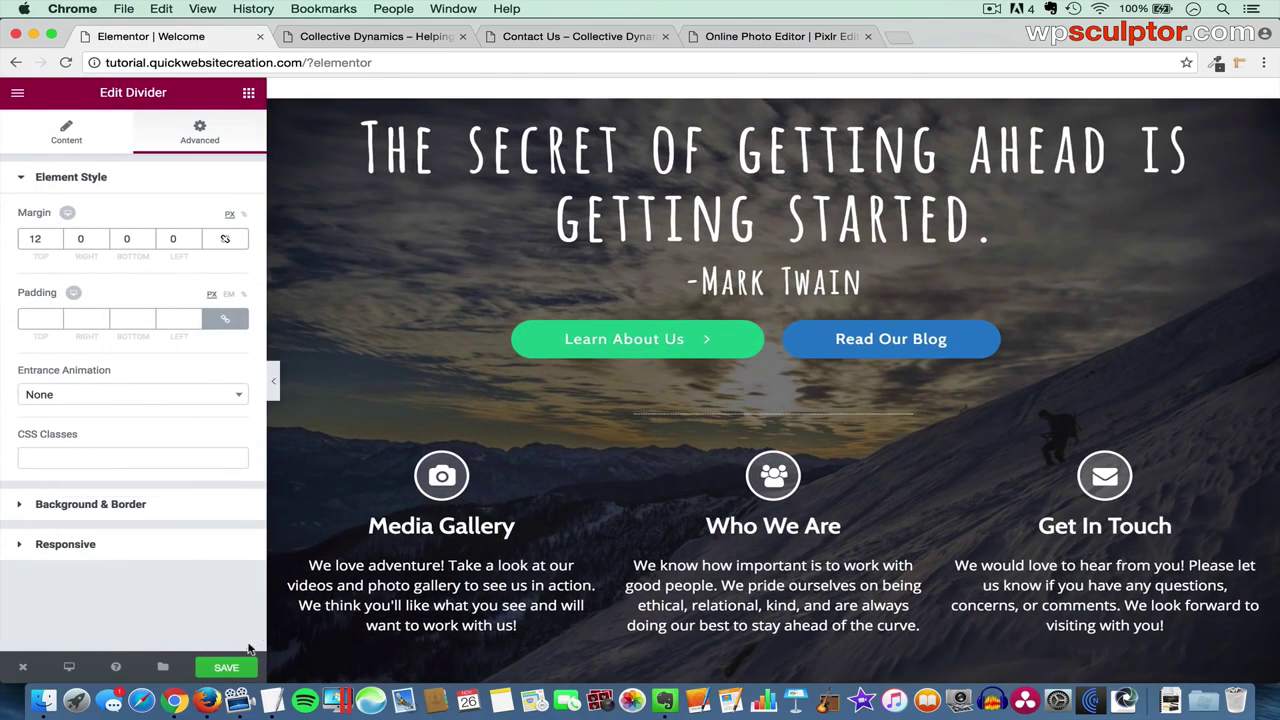
- Save the page, then reload the live home page and check the new boxes and Media Gallery link
click(228, 668)
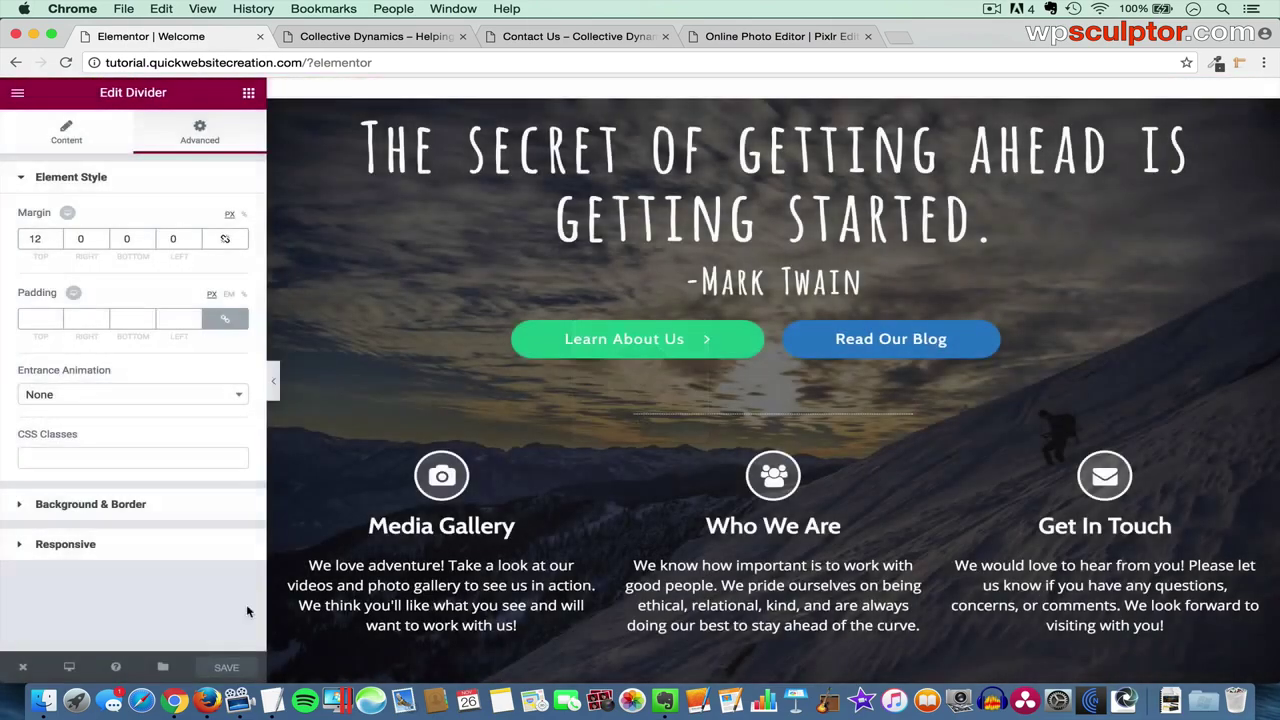
click(370, 37)
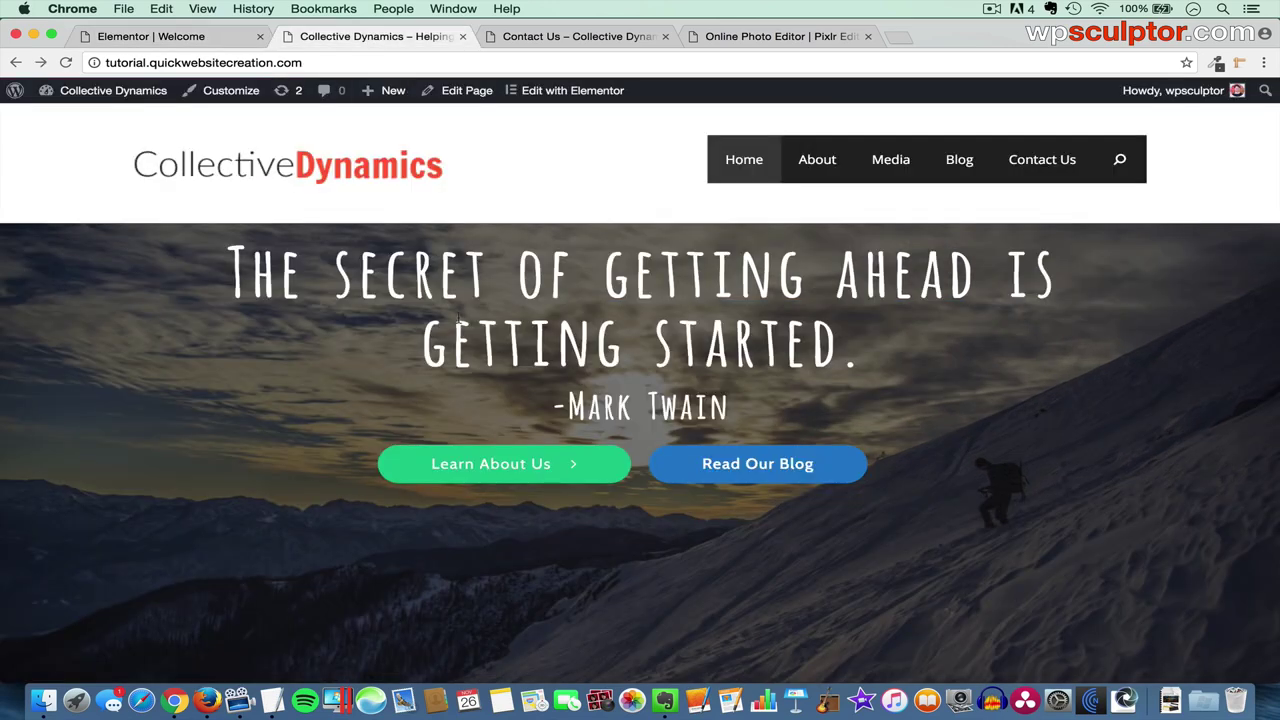
key(super+r)
scroll(545, 384, down, 4)
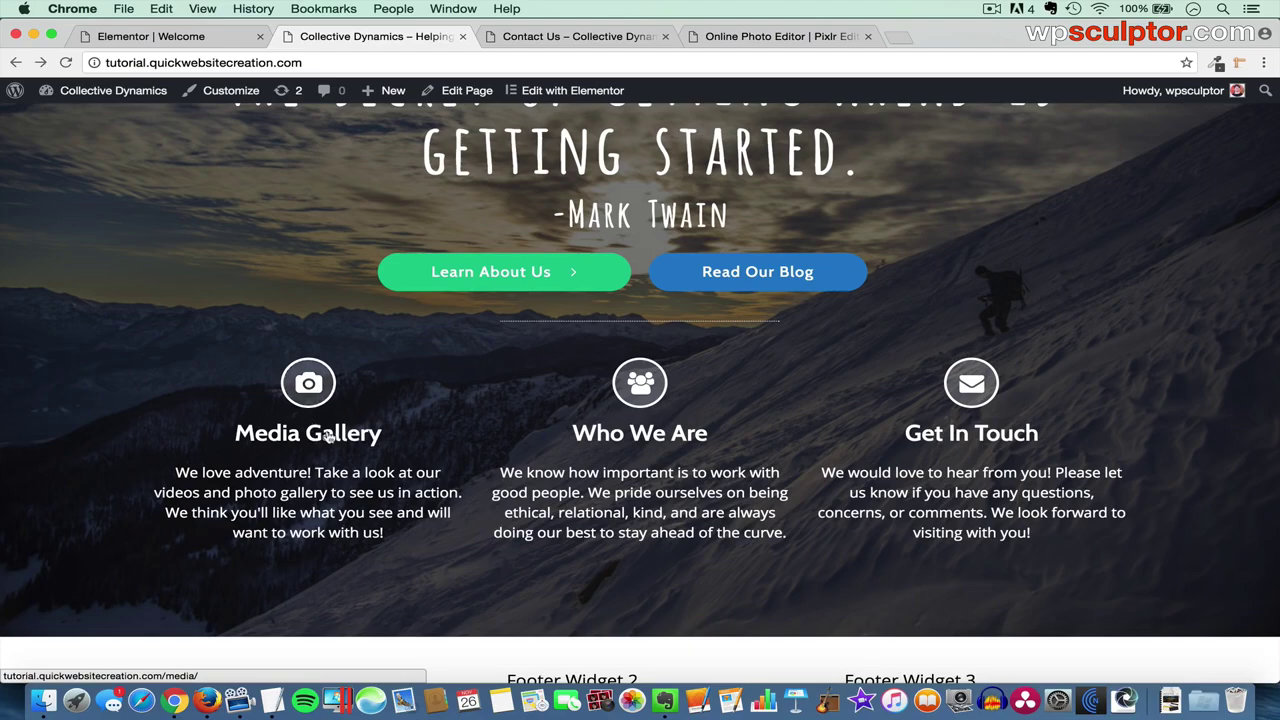
click(316, 430)
click(15, 62)
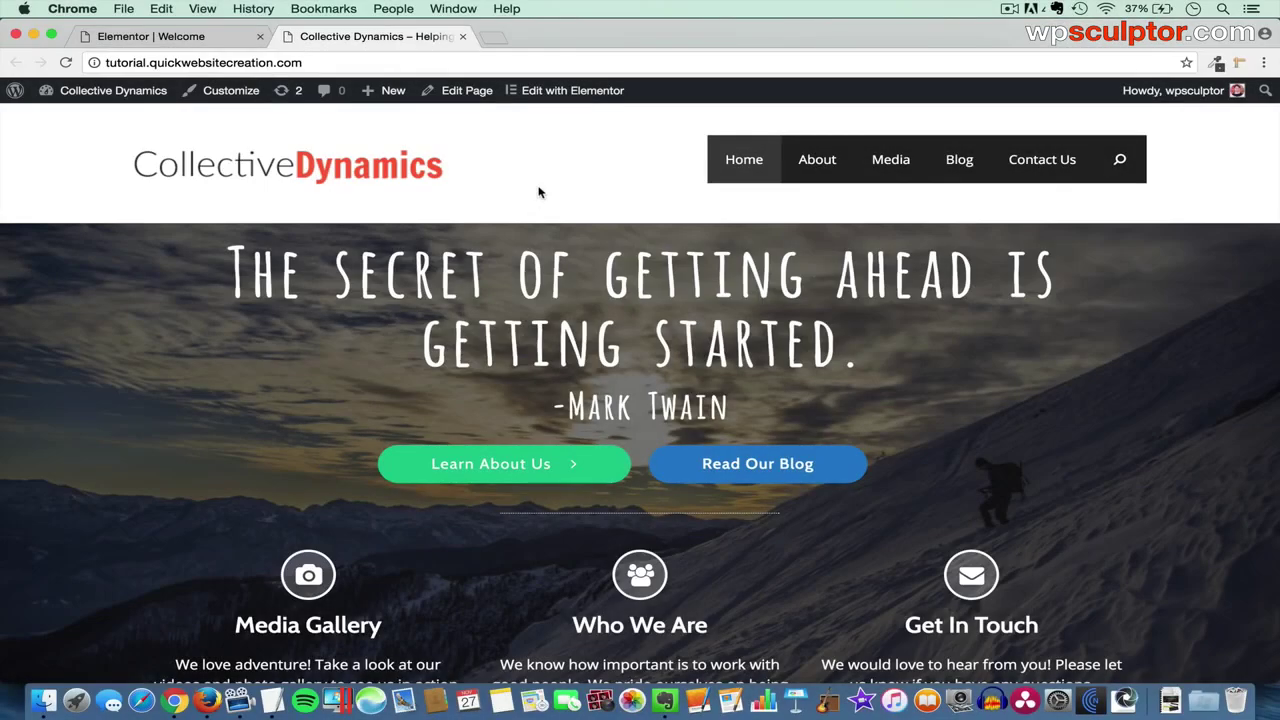
scroll(538, 192, down, 3)
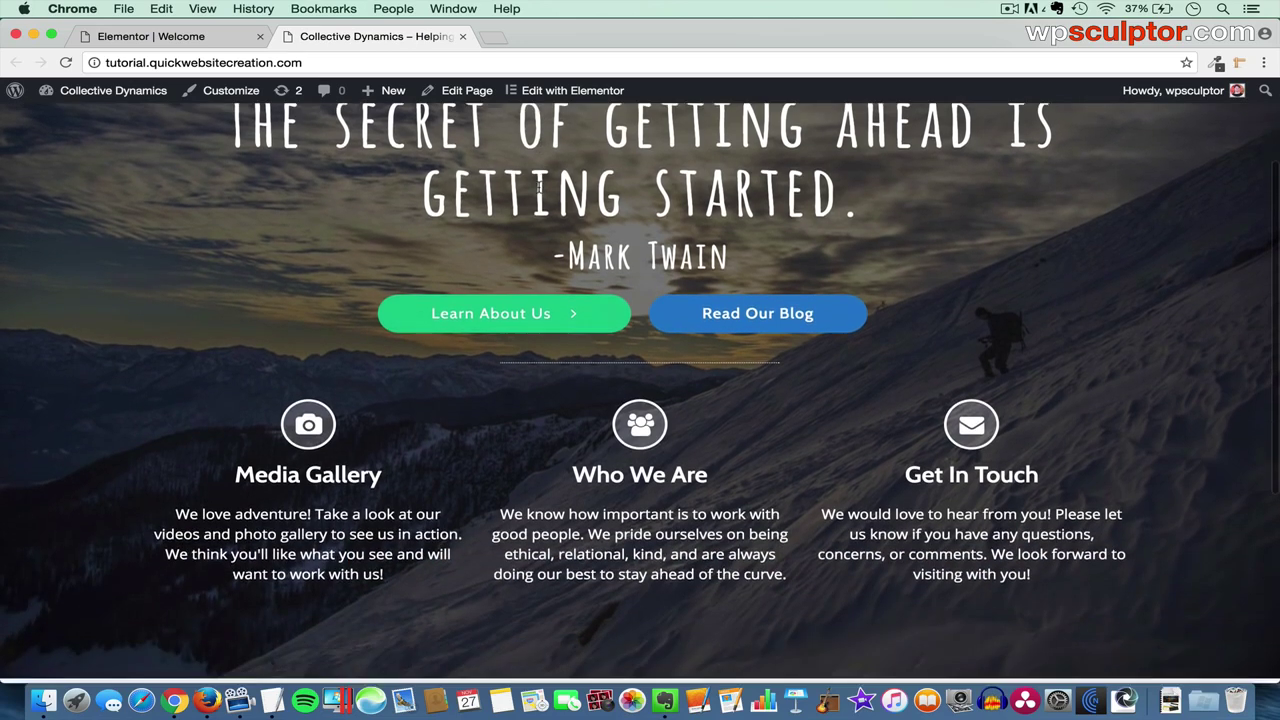
scroll(620, 430, down, 3)
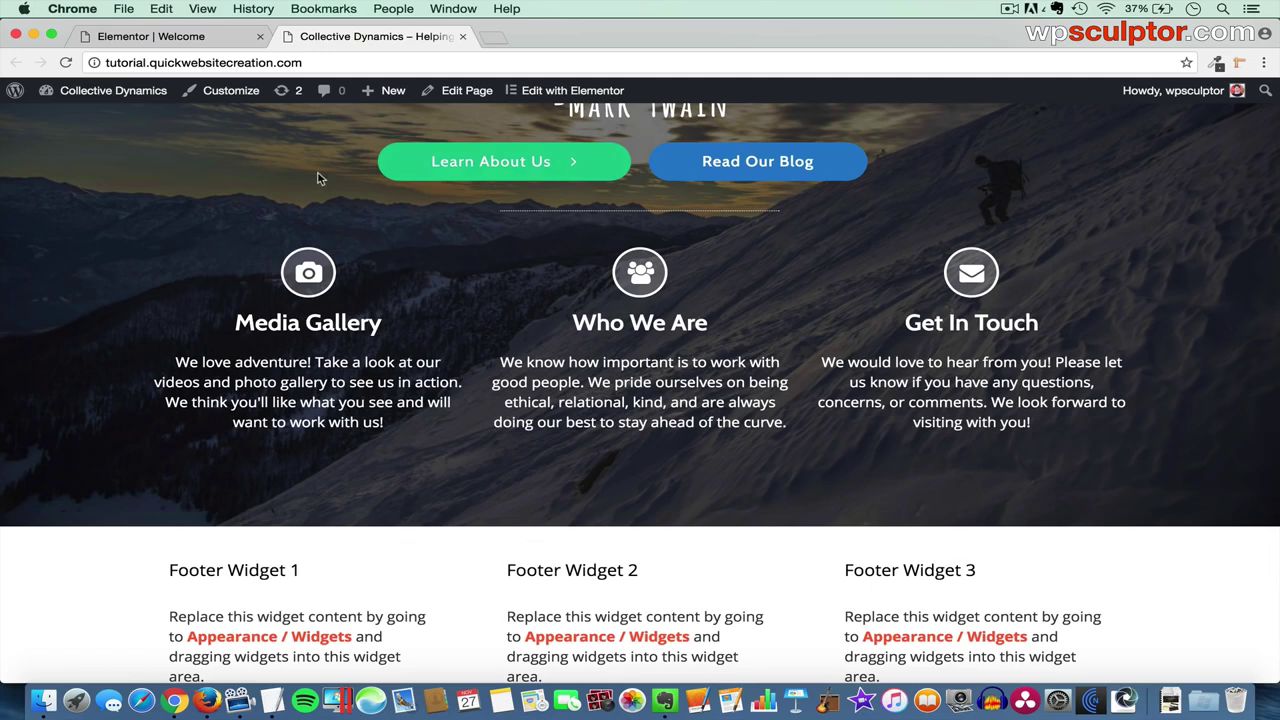
- Add a new single-column section at the bottom of the page
click(213, 38)
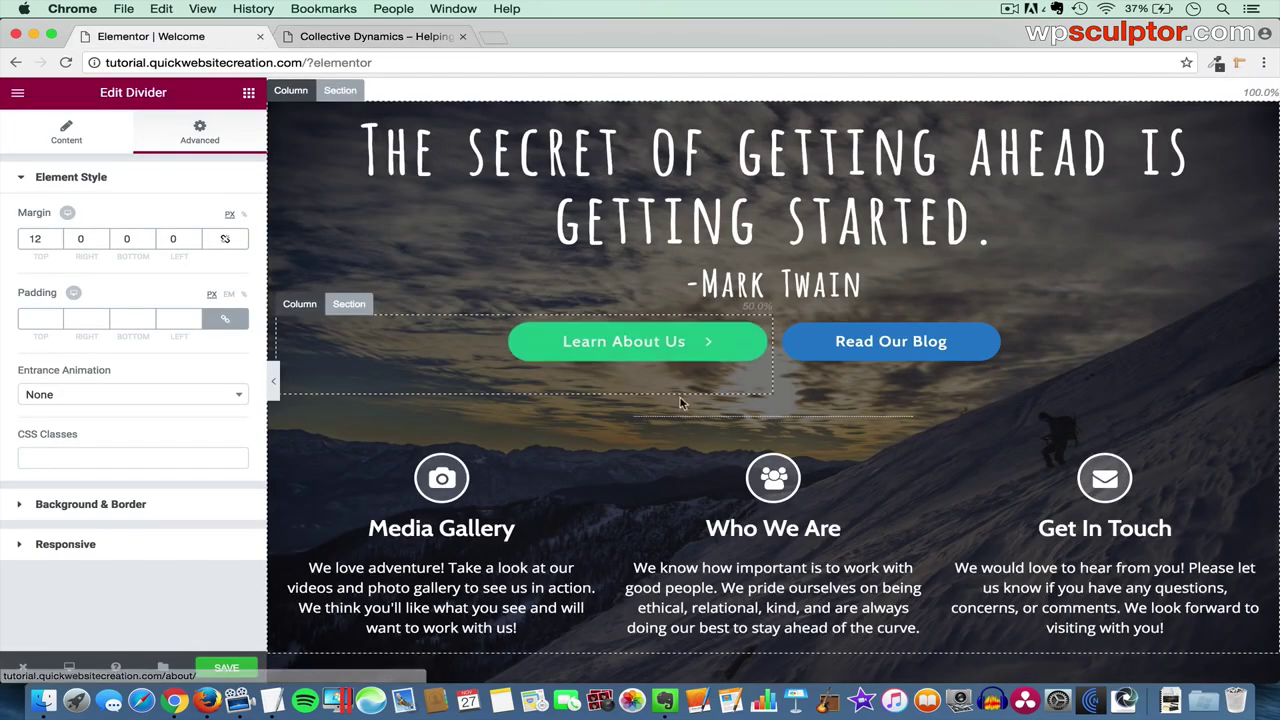
scroll(680, 400, down, 3)
scroll(686, 440, down, 1)
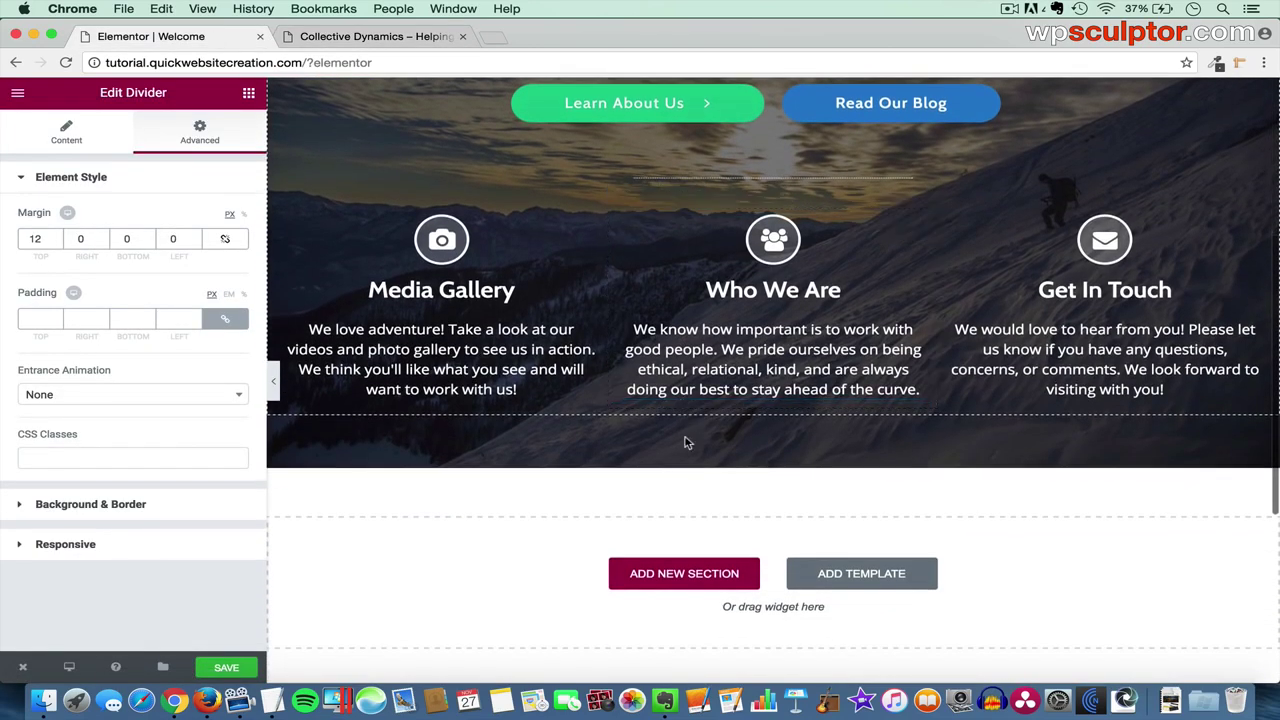
click(690, 576)
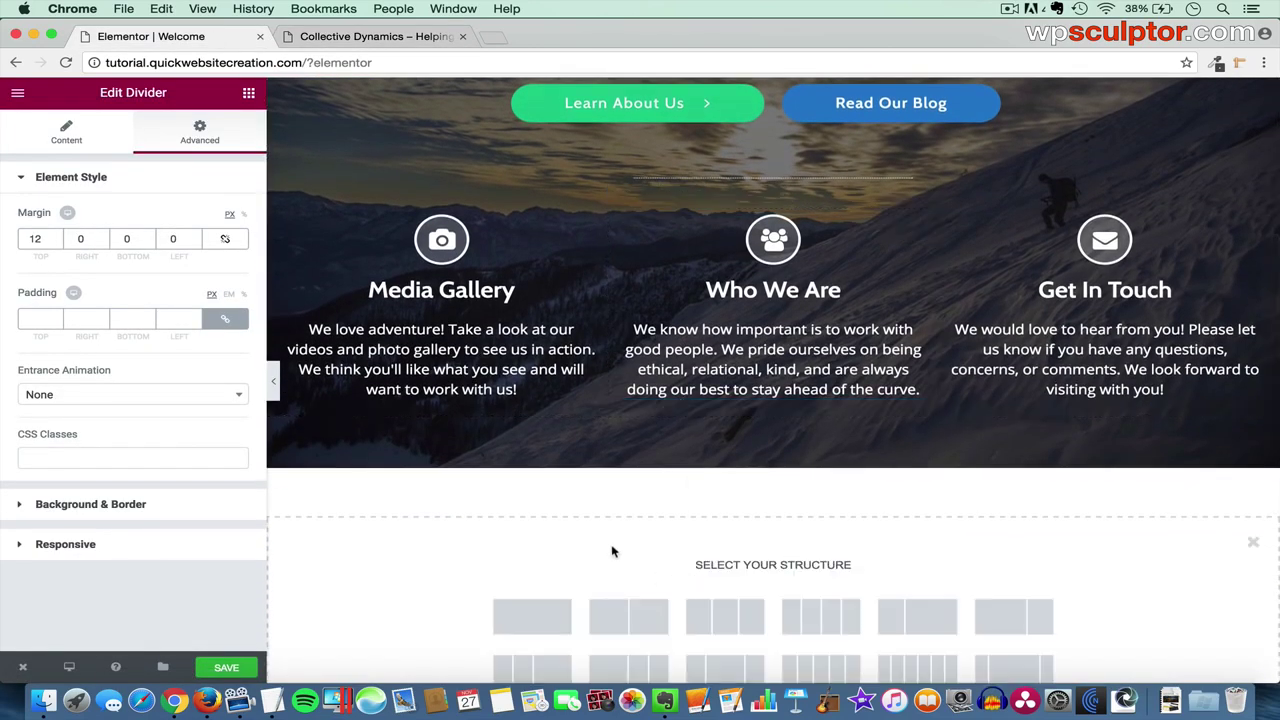
click(535, 617)
- Duplicate the quote heading and drag the copy into the new section
scroll(851, 400, up, 5)
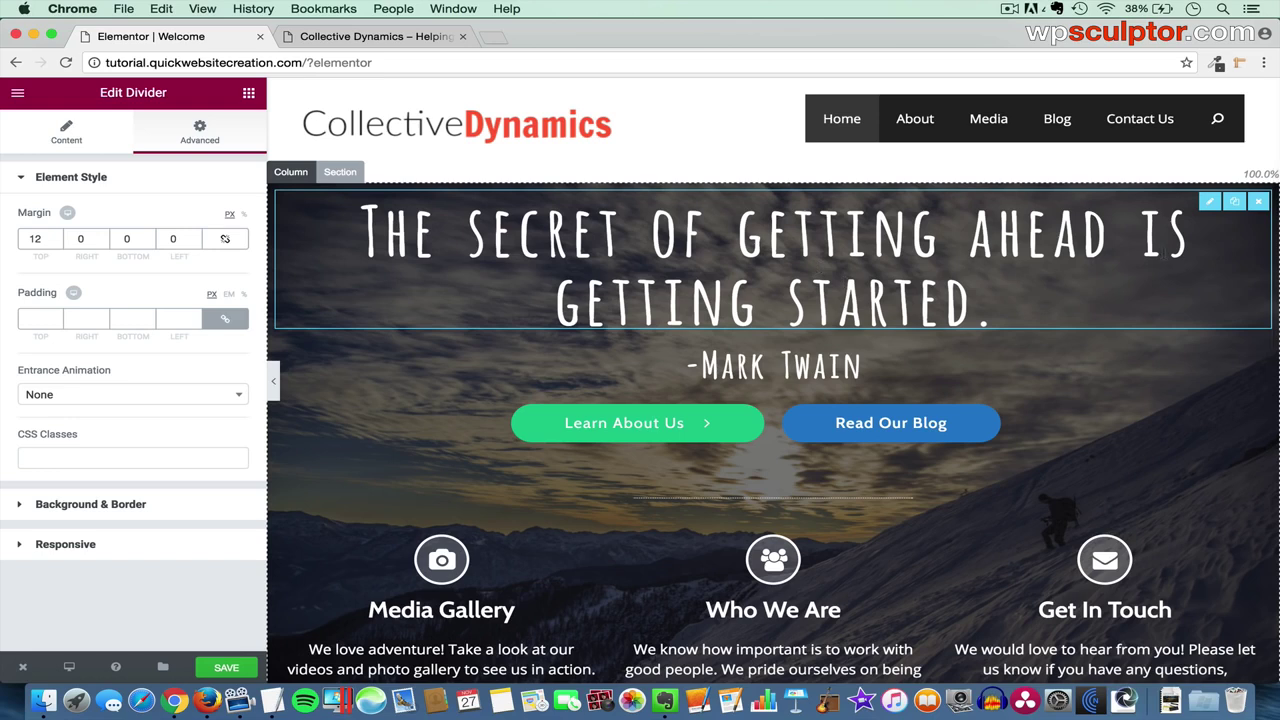
click(1238, 205)
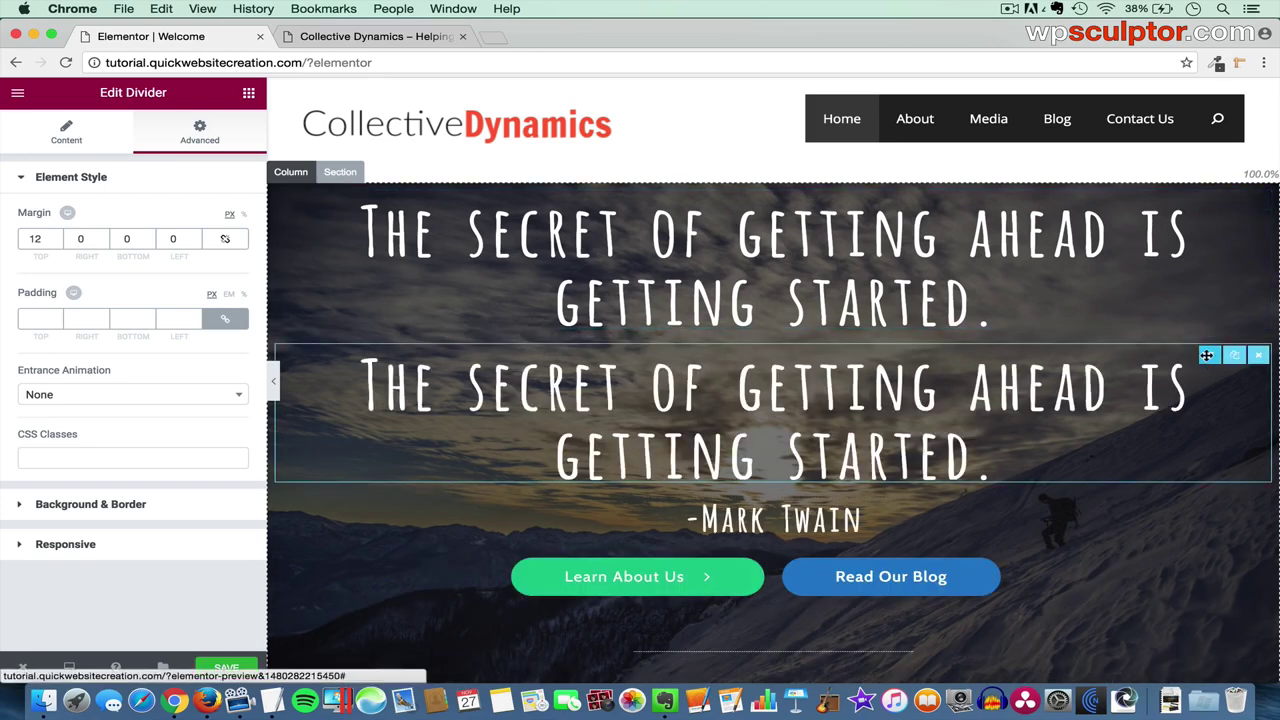
drag(1207, 355, 942, 527)
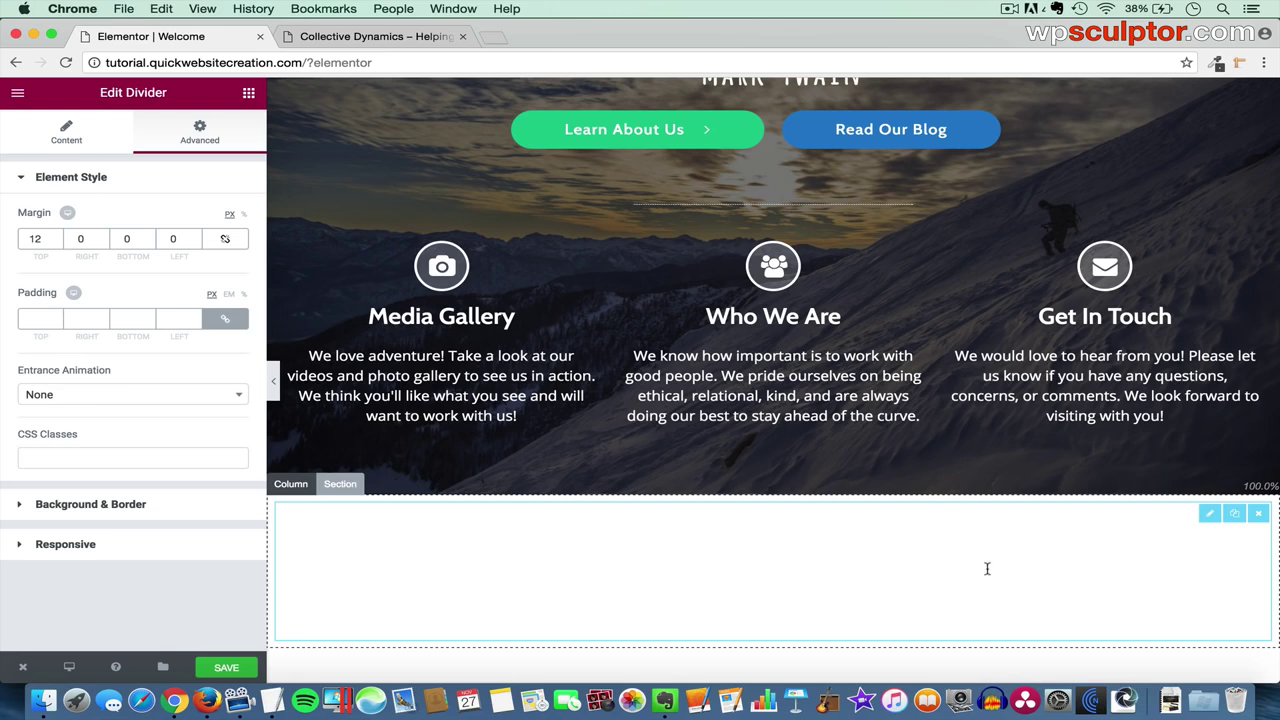
- Make the copied heading dark grey (#222222) with font size 62 instead of 86
click(1208, 515)
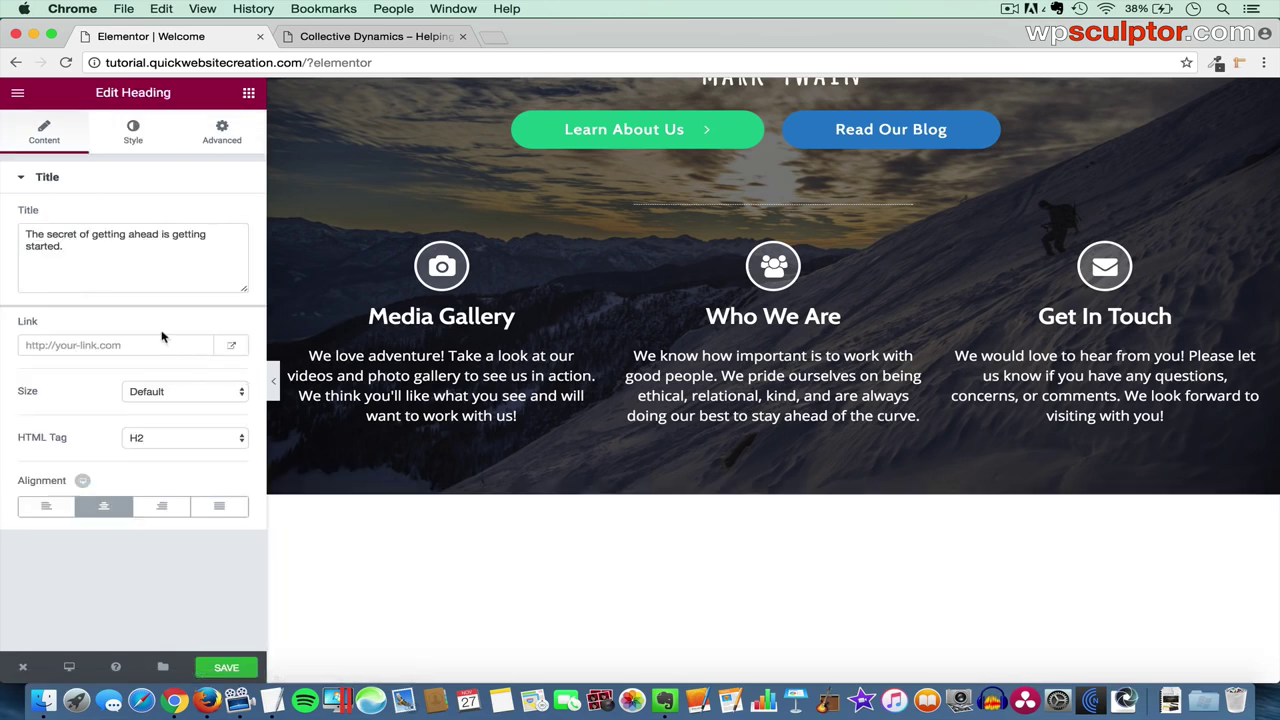
click(133, 140)
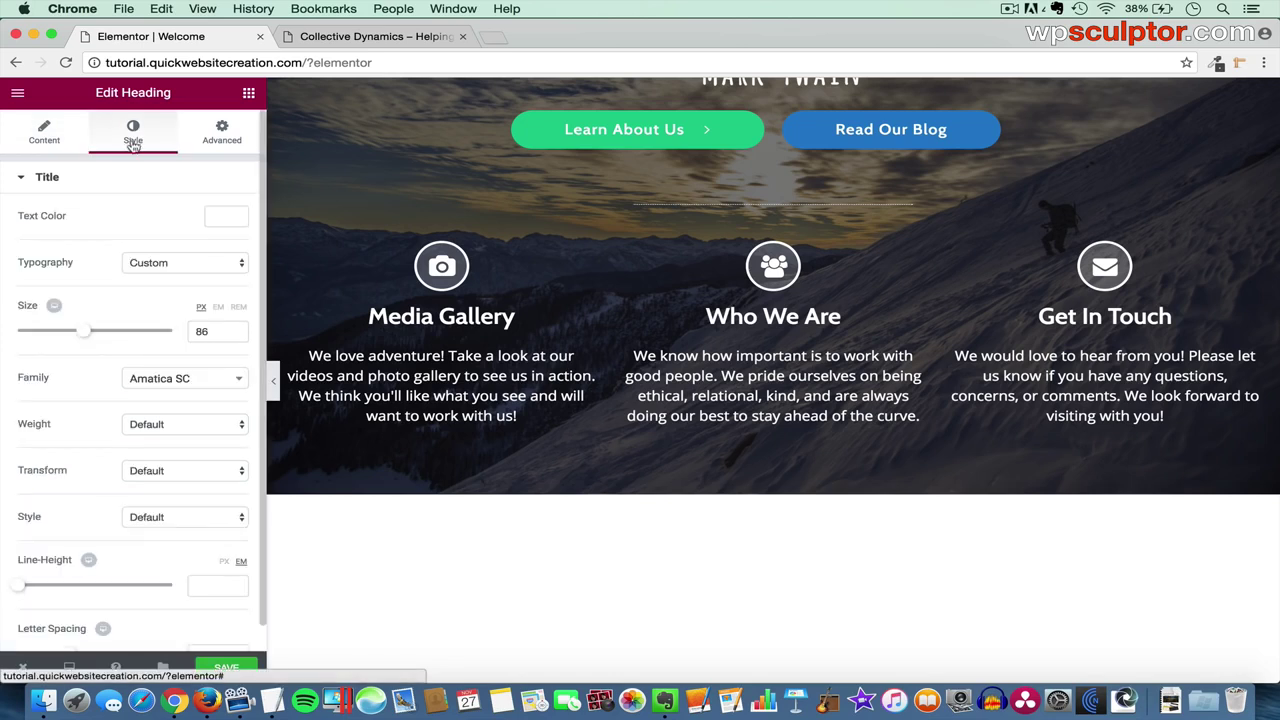
click(228, 222)
click(48, 390)
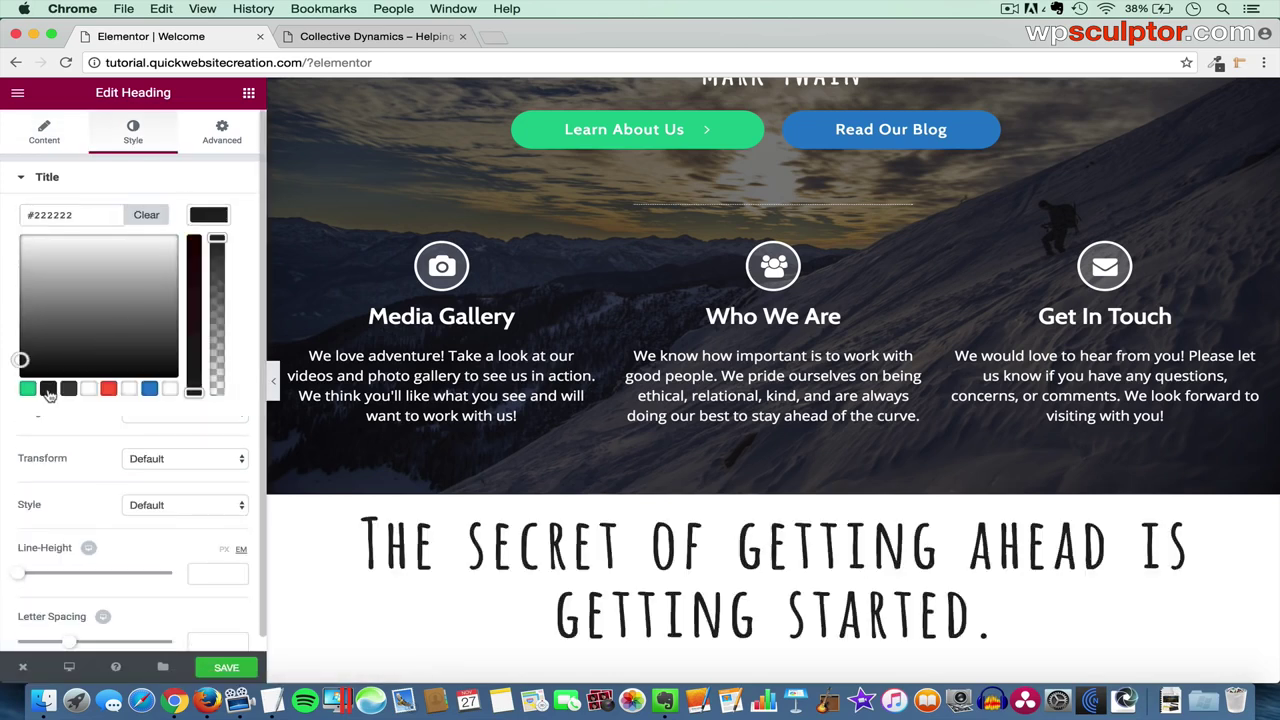
click(215, 218)
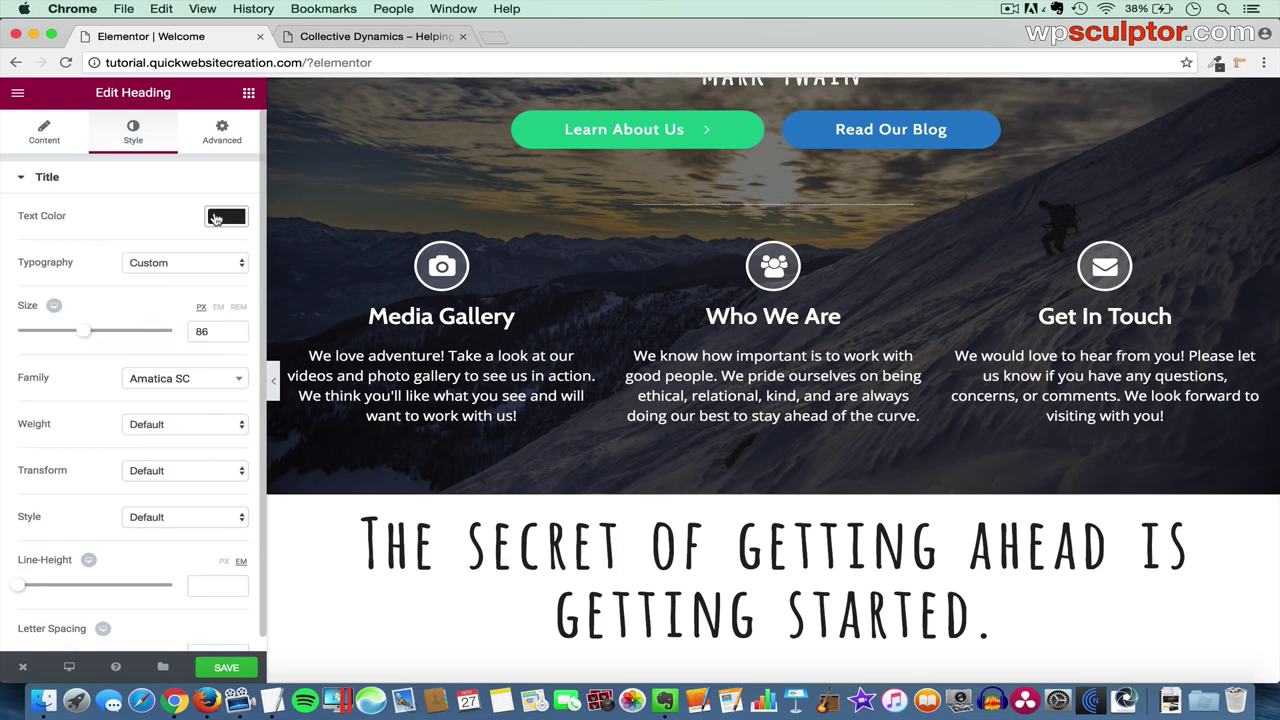
click(213, 328)
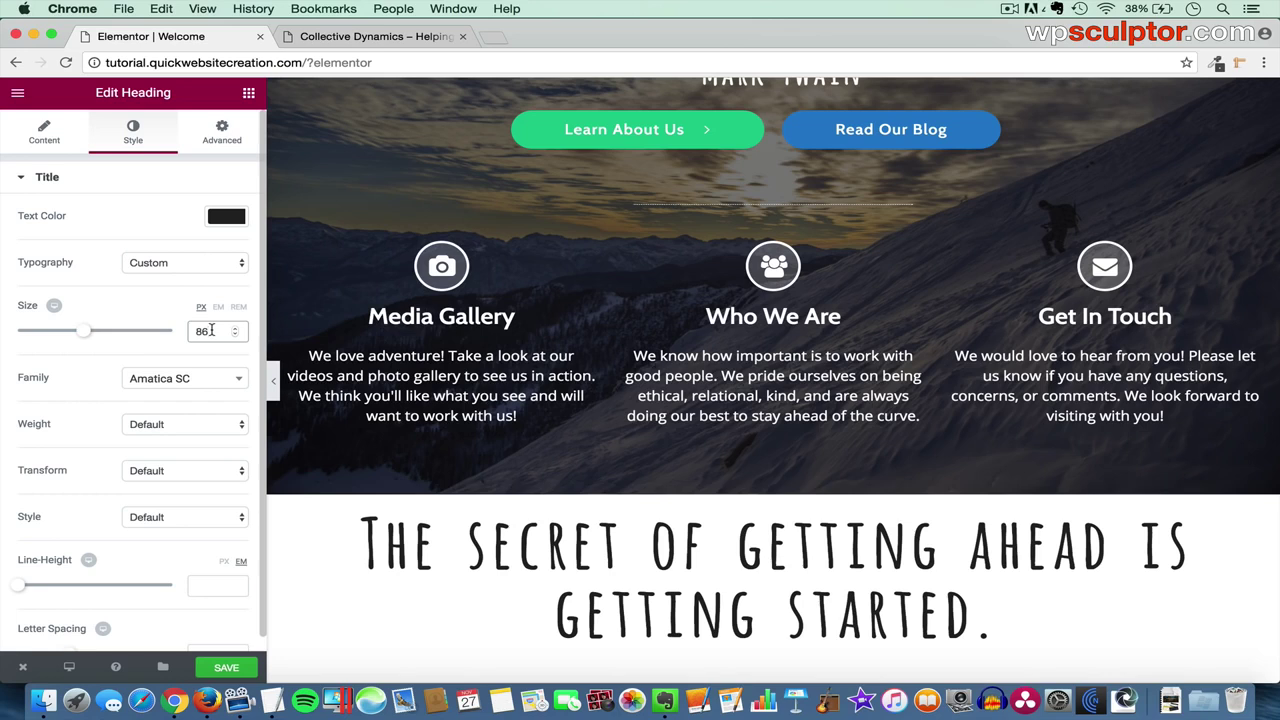
key(BackSpace)
key(BackSpace)
text(62)
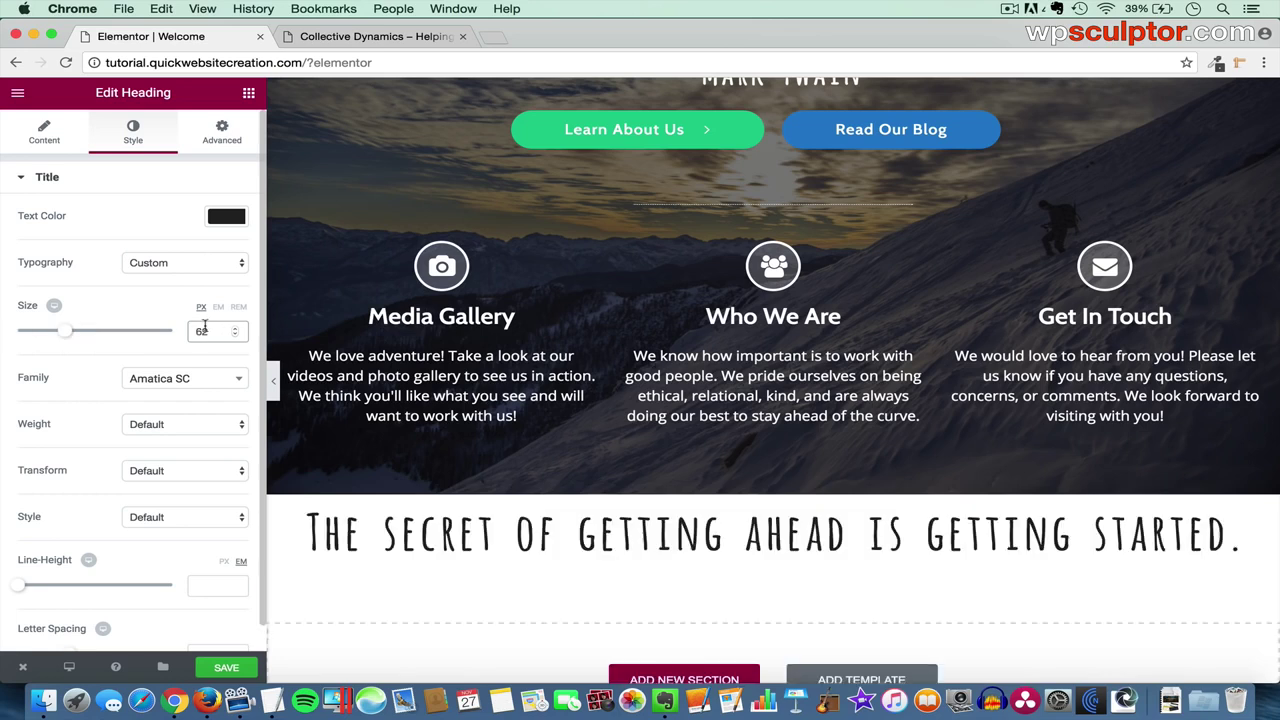
- Replace the heading text with the Roosevelt quote 'Believe you can and you're halfway there.'
click(44, 138)
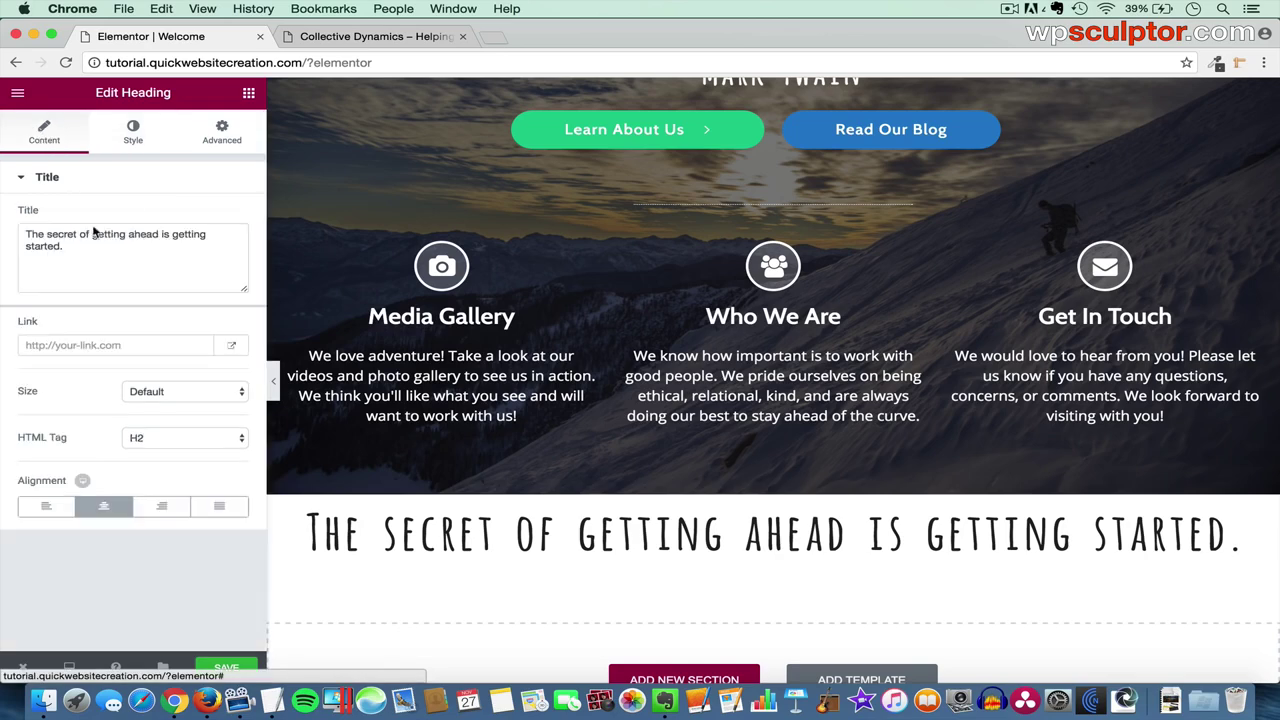
drag(109, 266, 20, 228)
key(BackSpace)
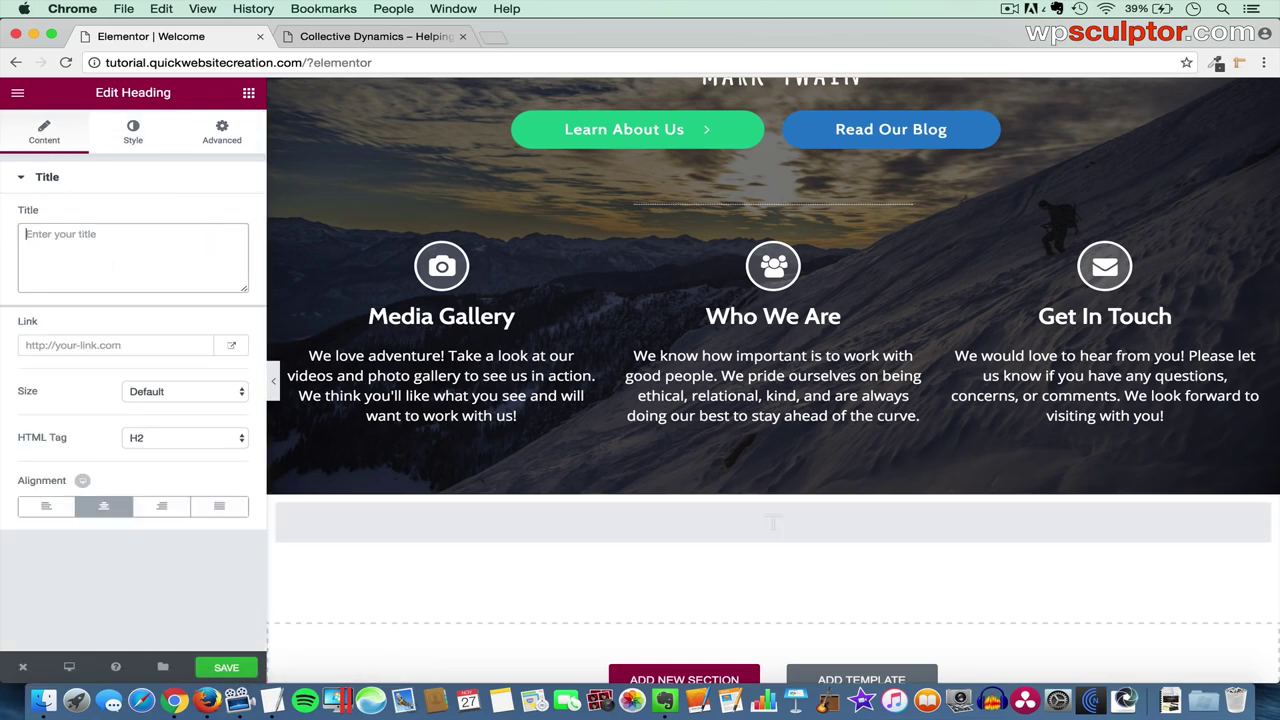
key(super+Tab)
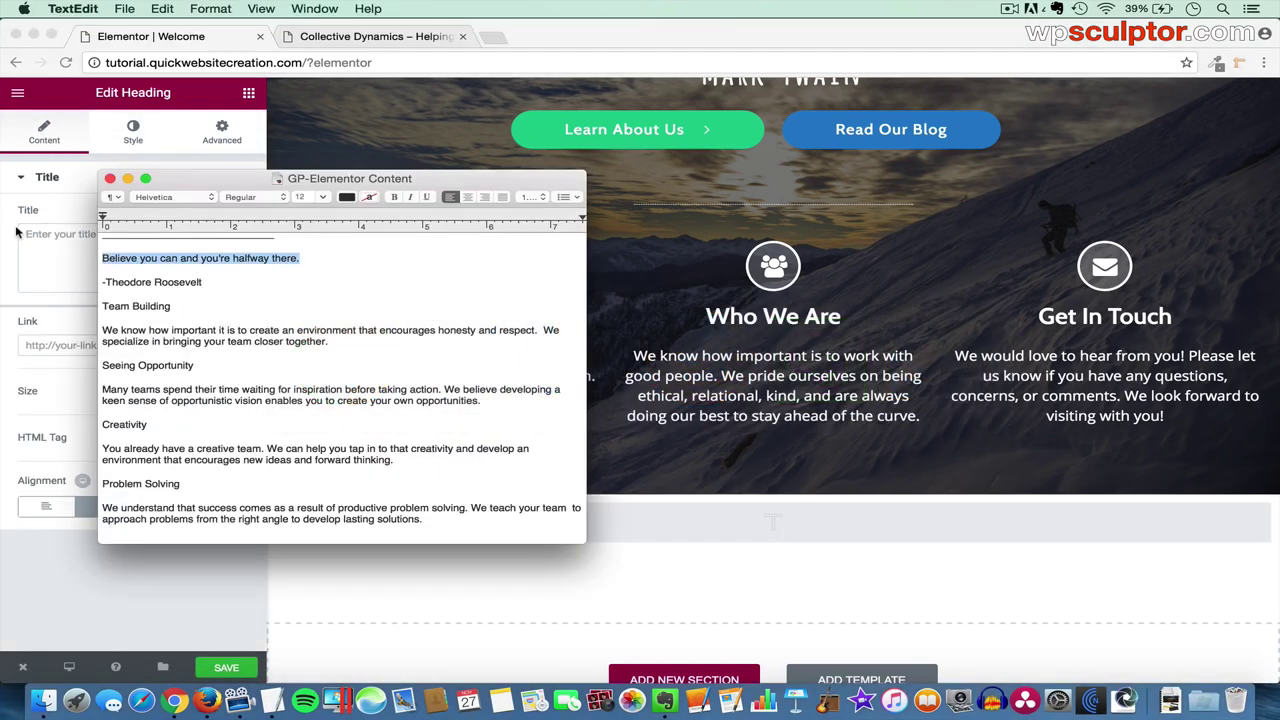
key(super+c)
key(super+Tab)
key(super+v)
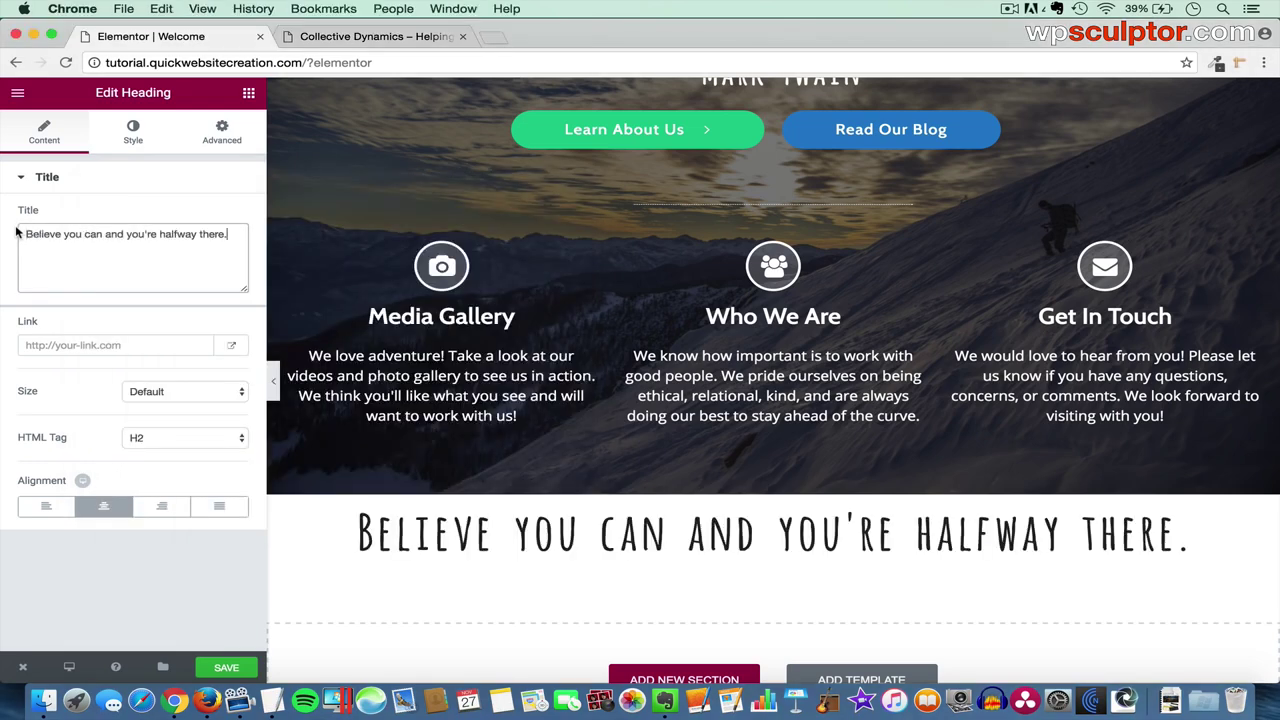
scroll(694, 280, up, 3)
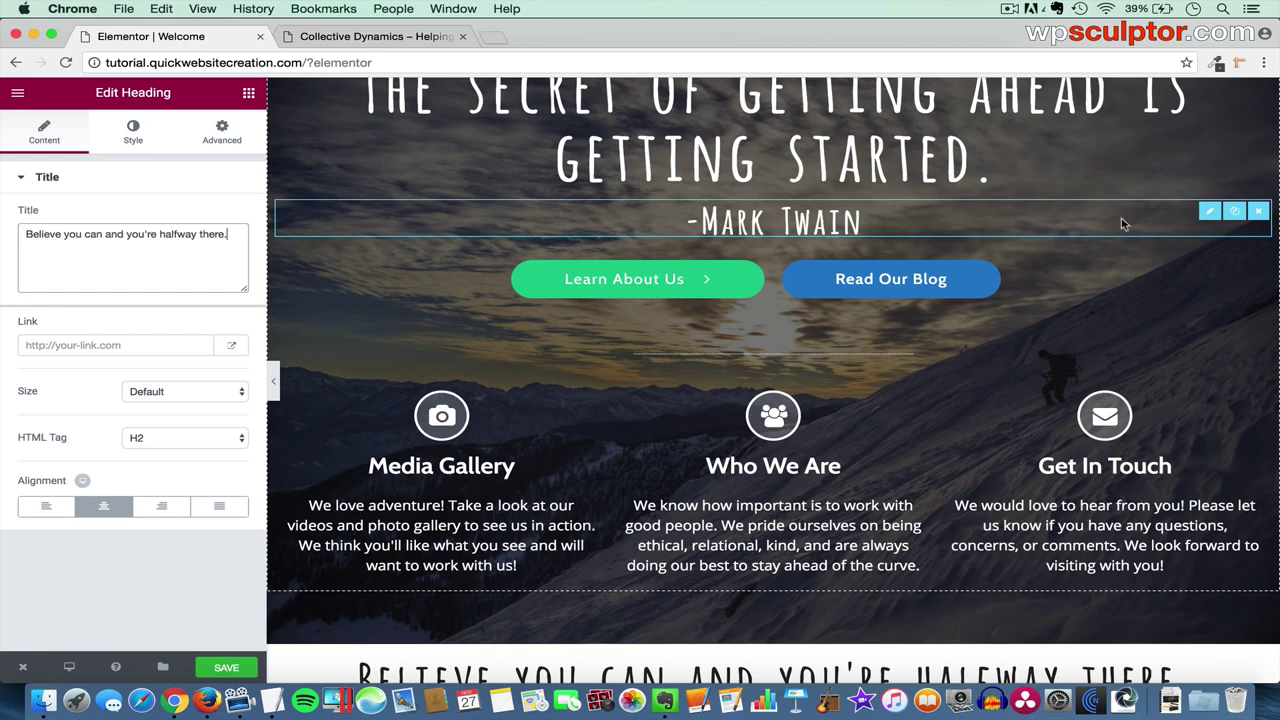
- Copy the Mark Twain attribution heading under the new quote and make it dark grey (#222222)
click(1235, 213)
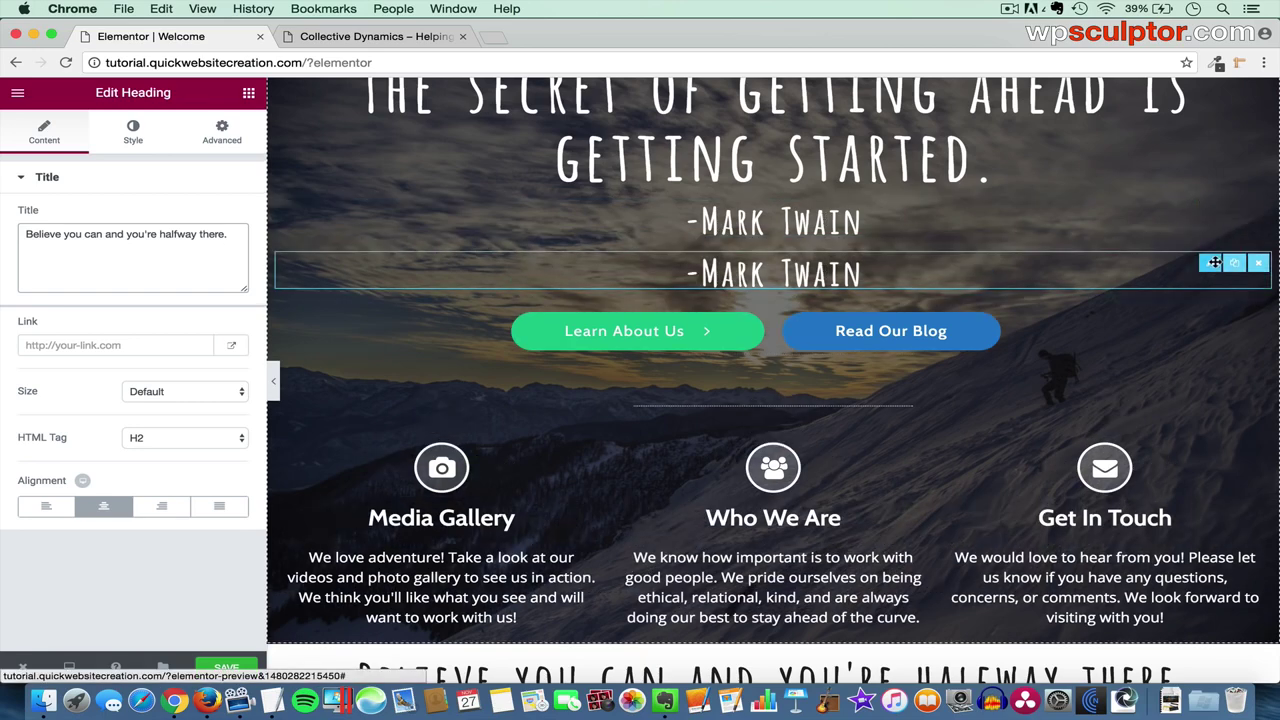
drag(1208, 264, 843, 472)
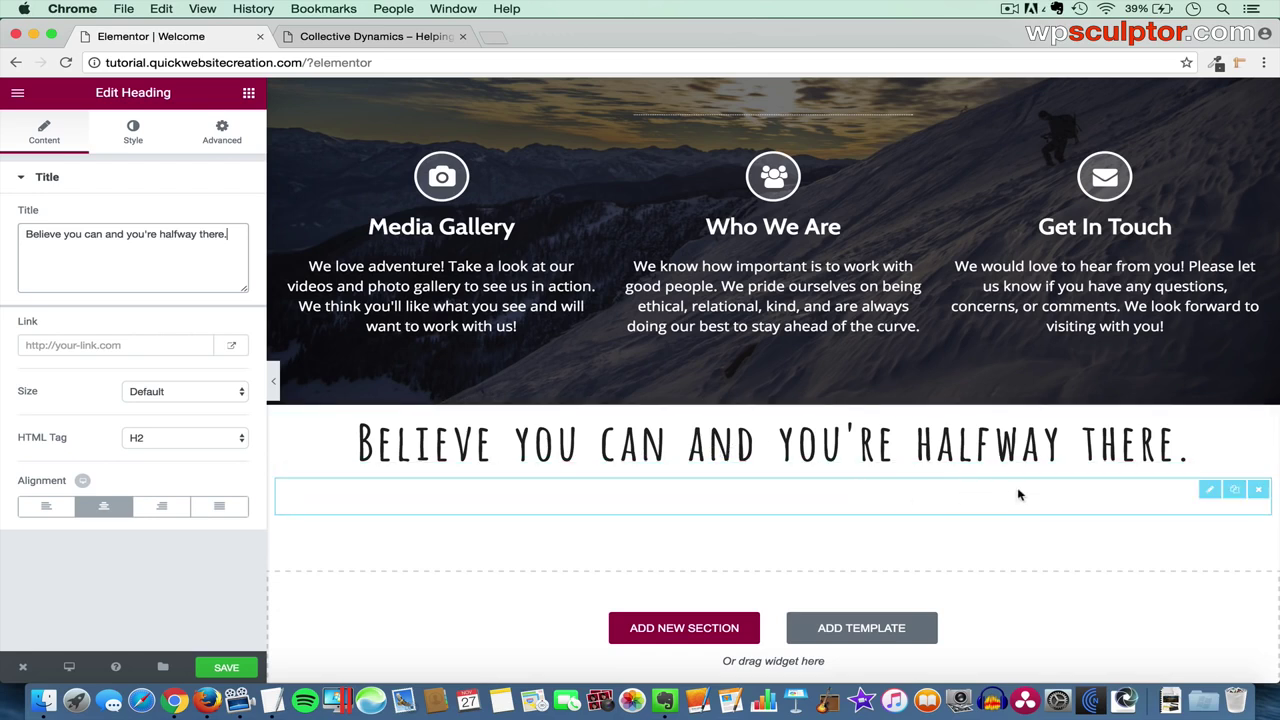
click(1205, 490)
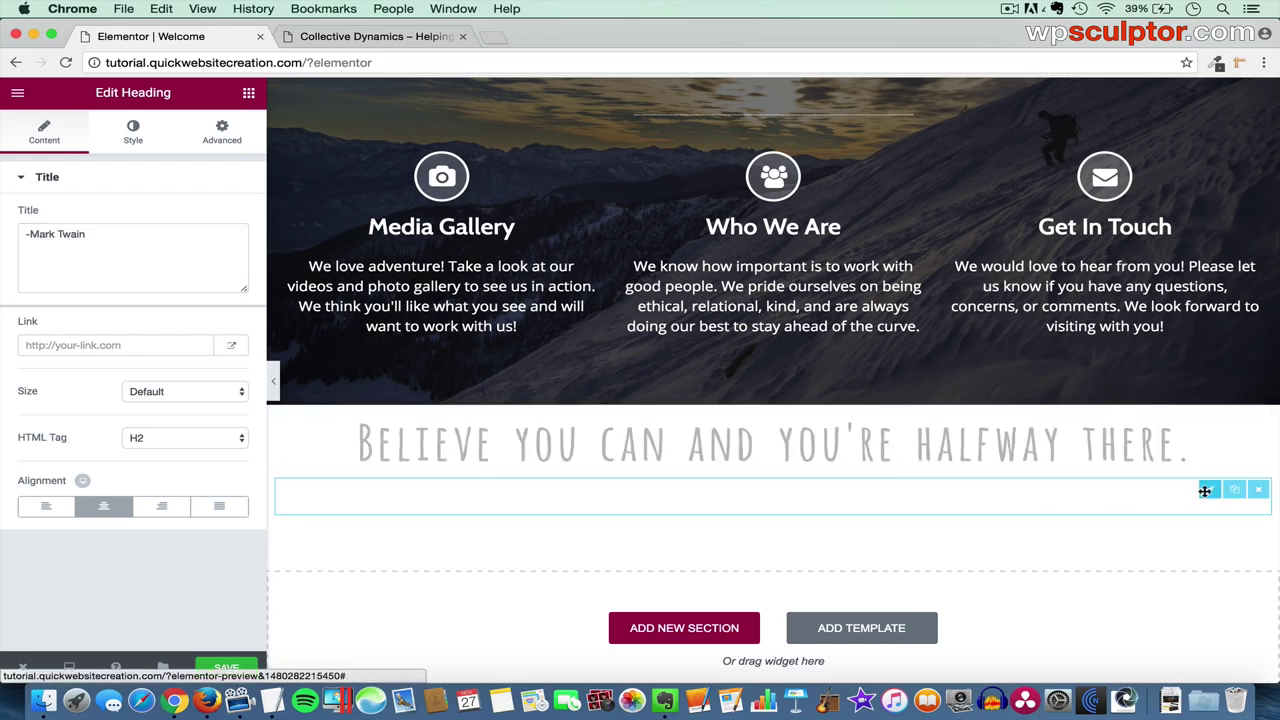
click(135, 130)
click(224, 217)
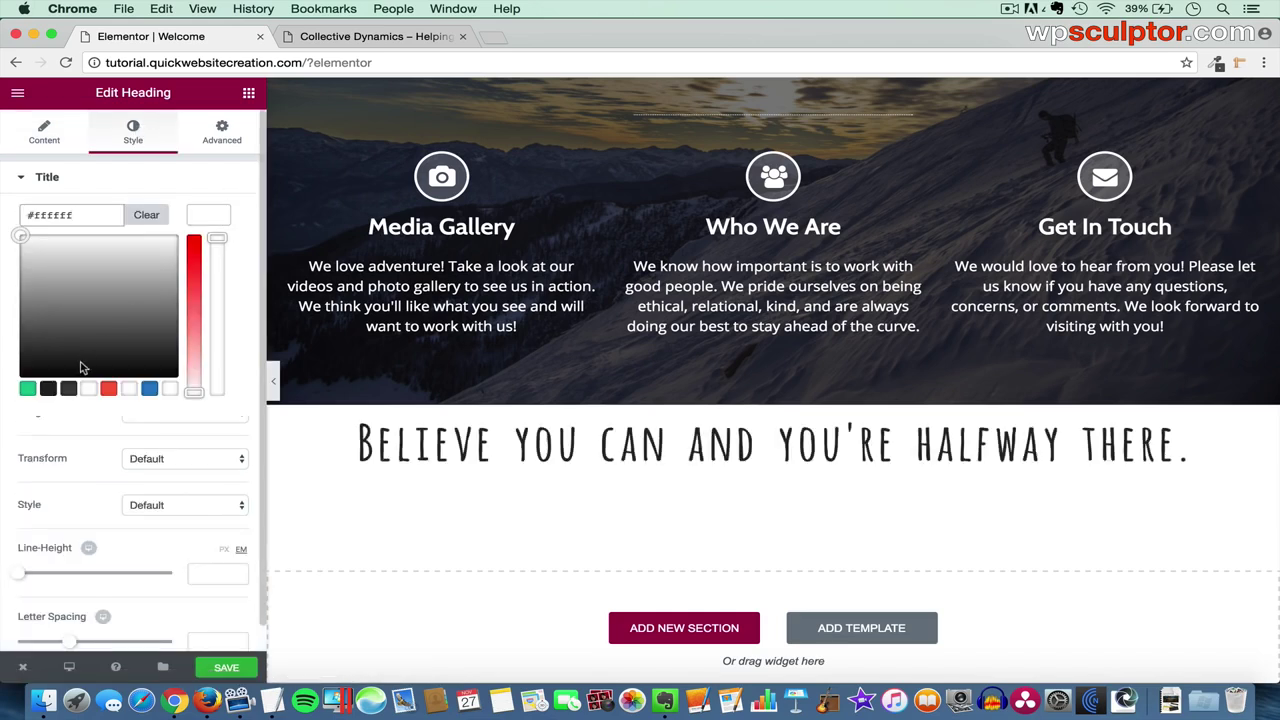
click(50, 390)
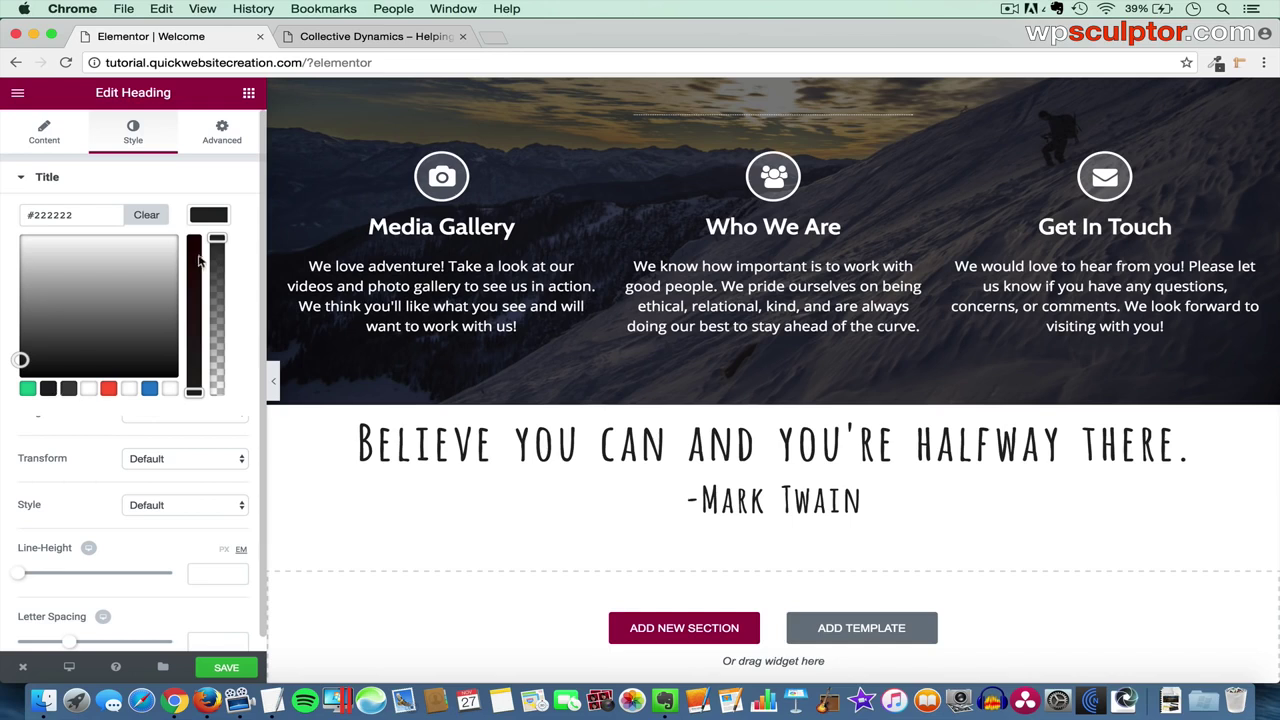
click(217, 218)
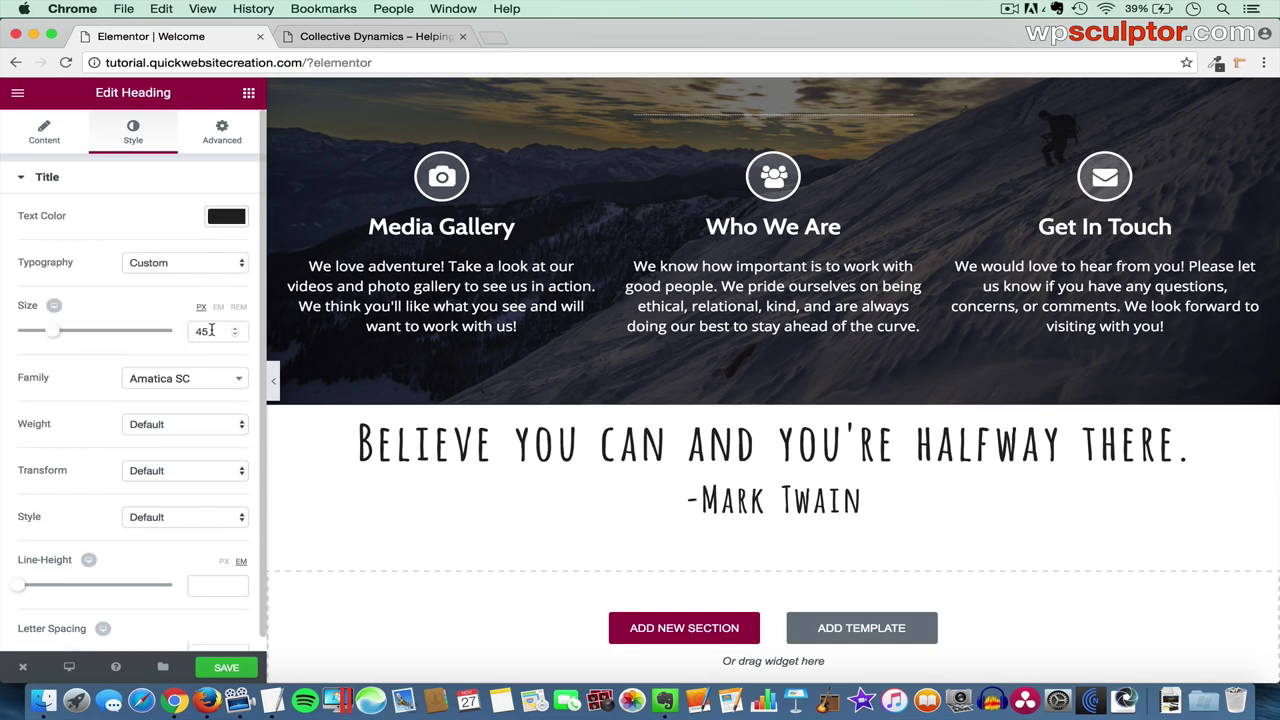
- Change the attribution text to '-Theodore Roosevelt', pasting the name from the notes
click(42, 138)
drag(112, 232, 17, 232)
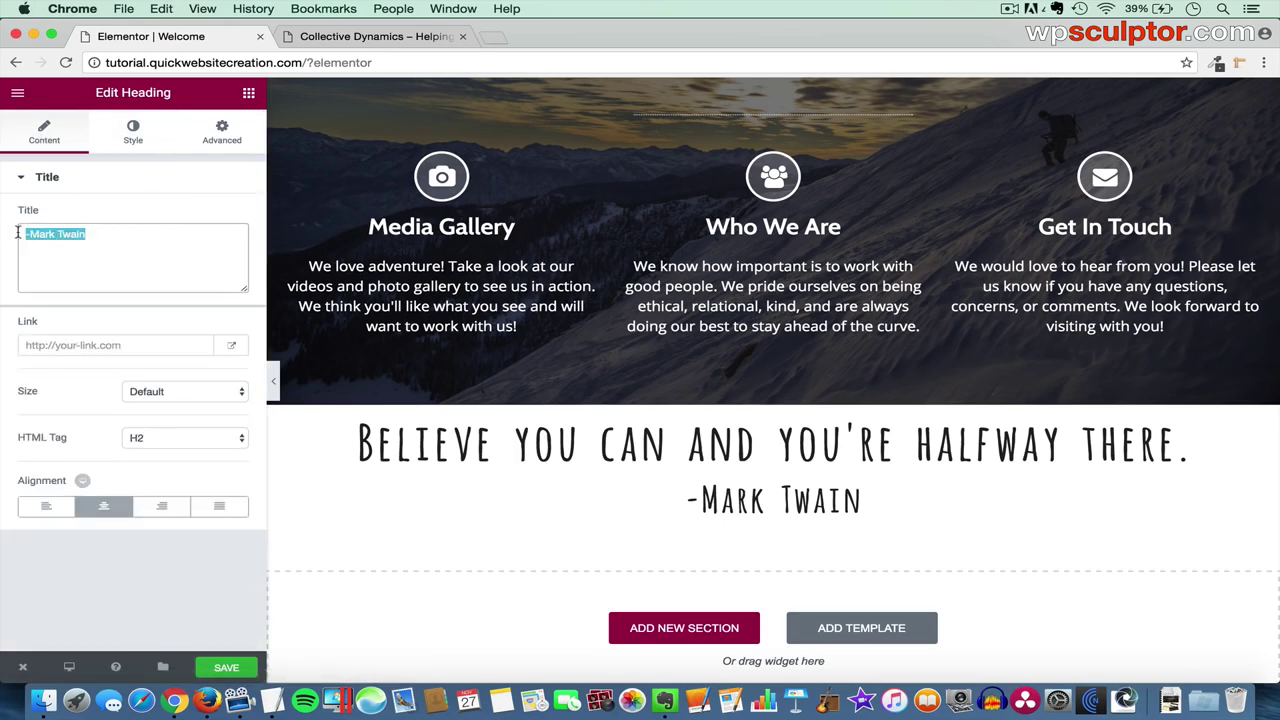
key(BackSpace)
text(-)
key(super+Tab)
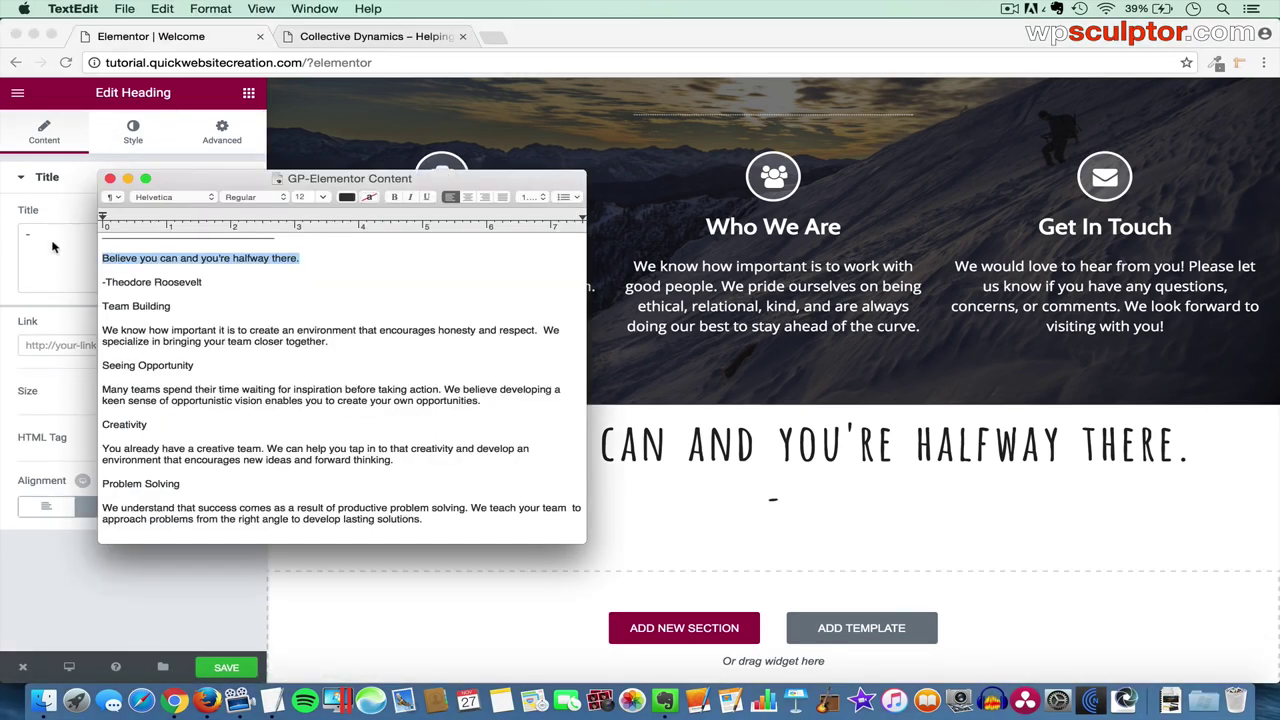
drag(204, 282, 103, 281)
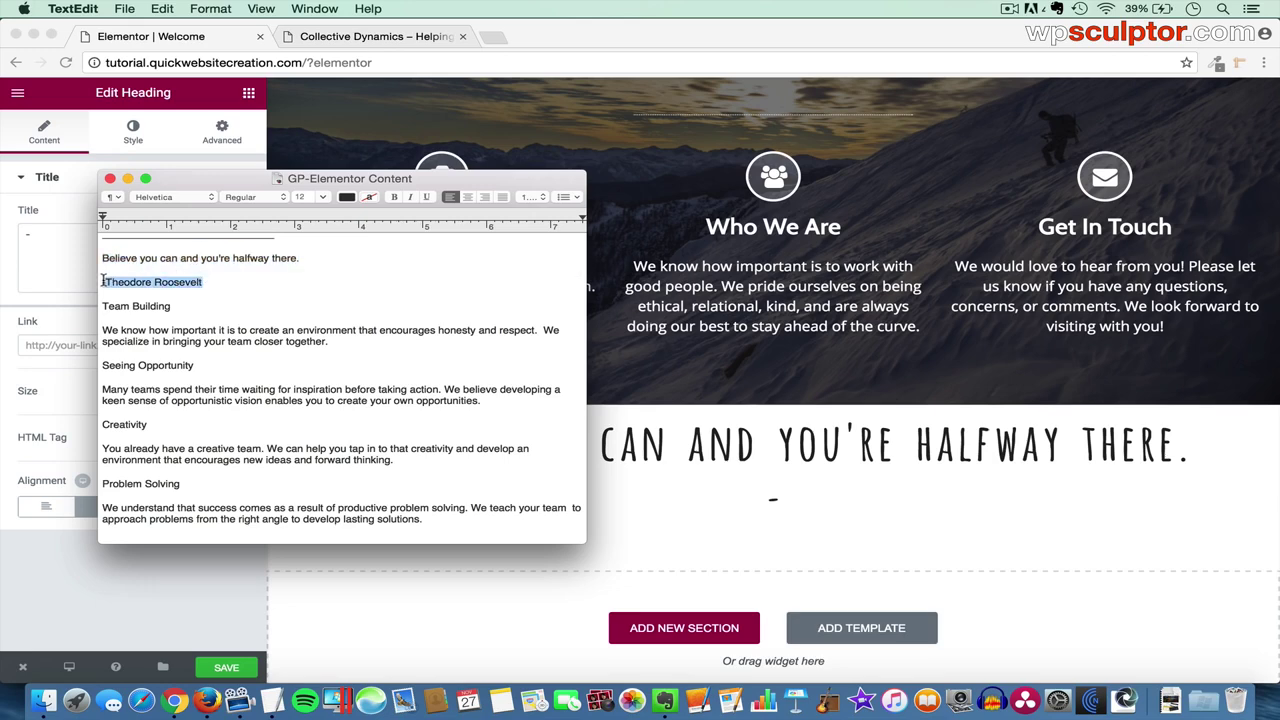
key(super+c)
key(super+Tab)
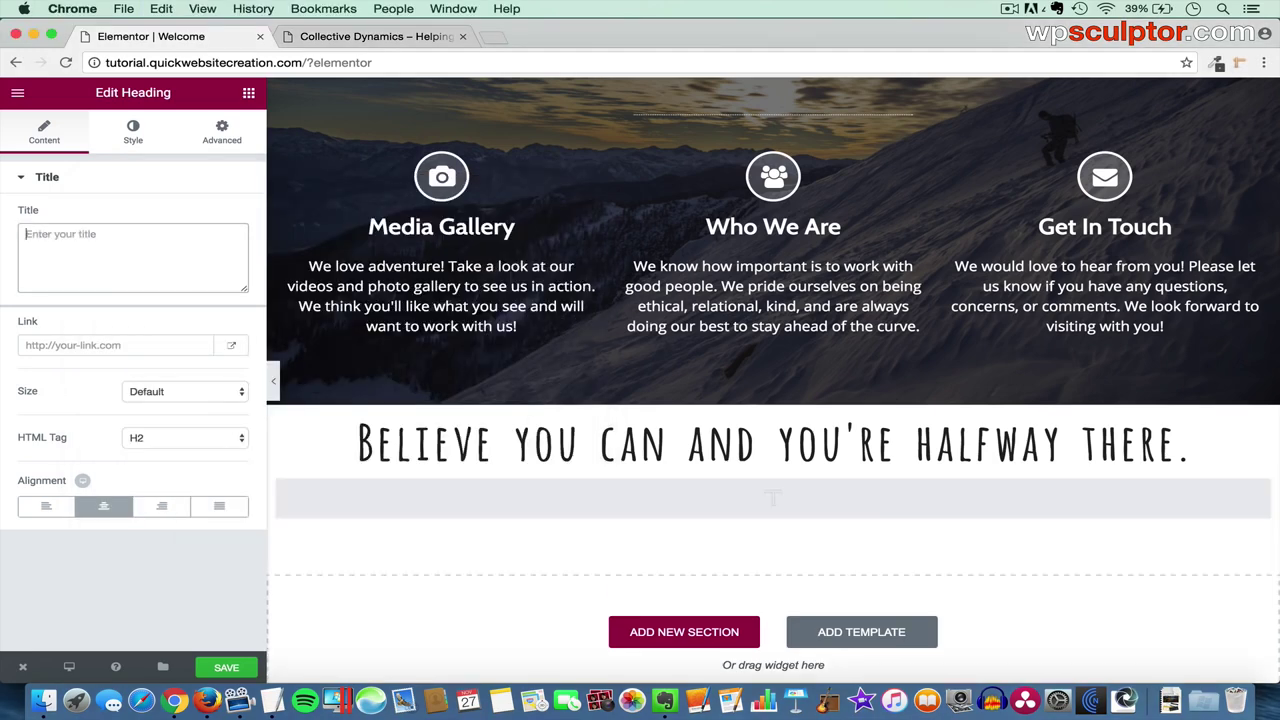
key(super+v)
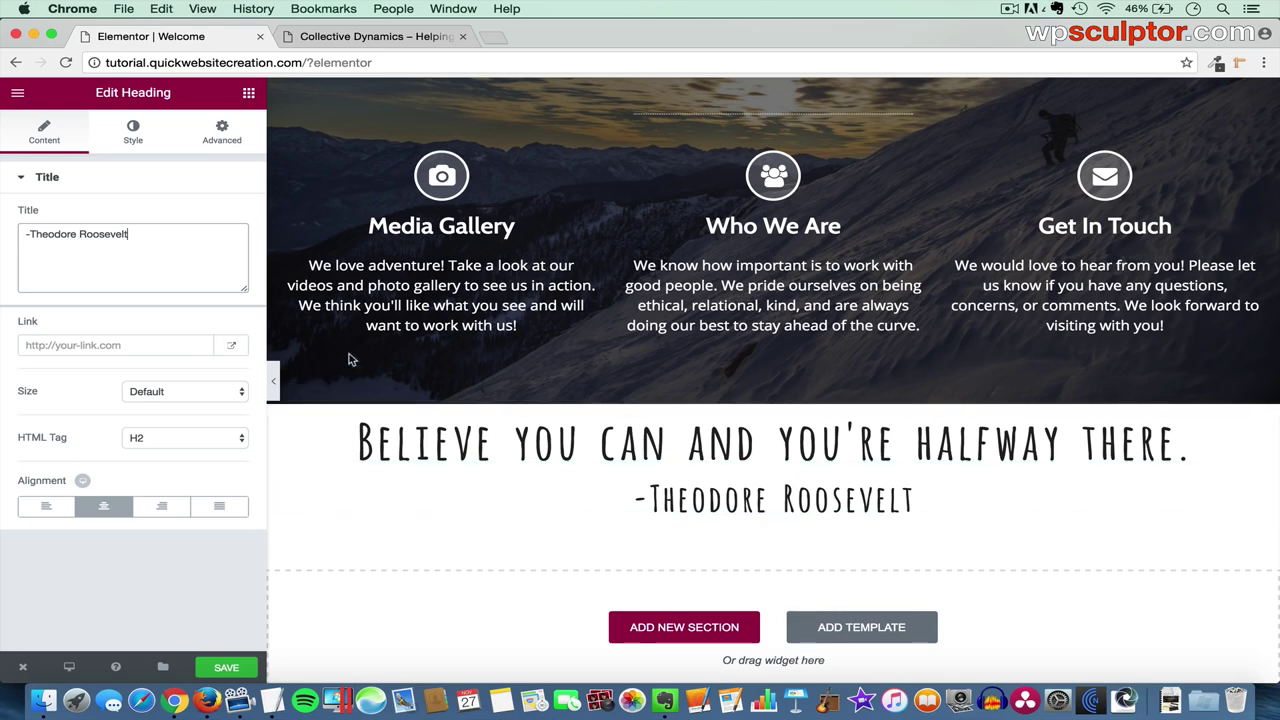
- Add a two-column section below the quote with an Icon Box in the left column
click(249, 95)
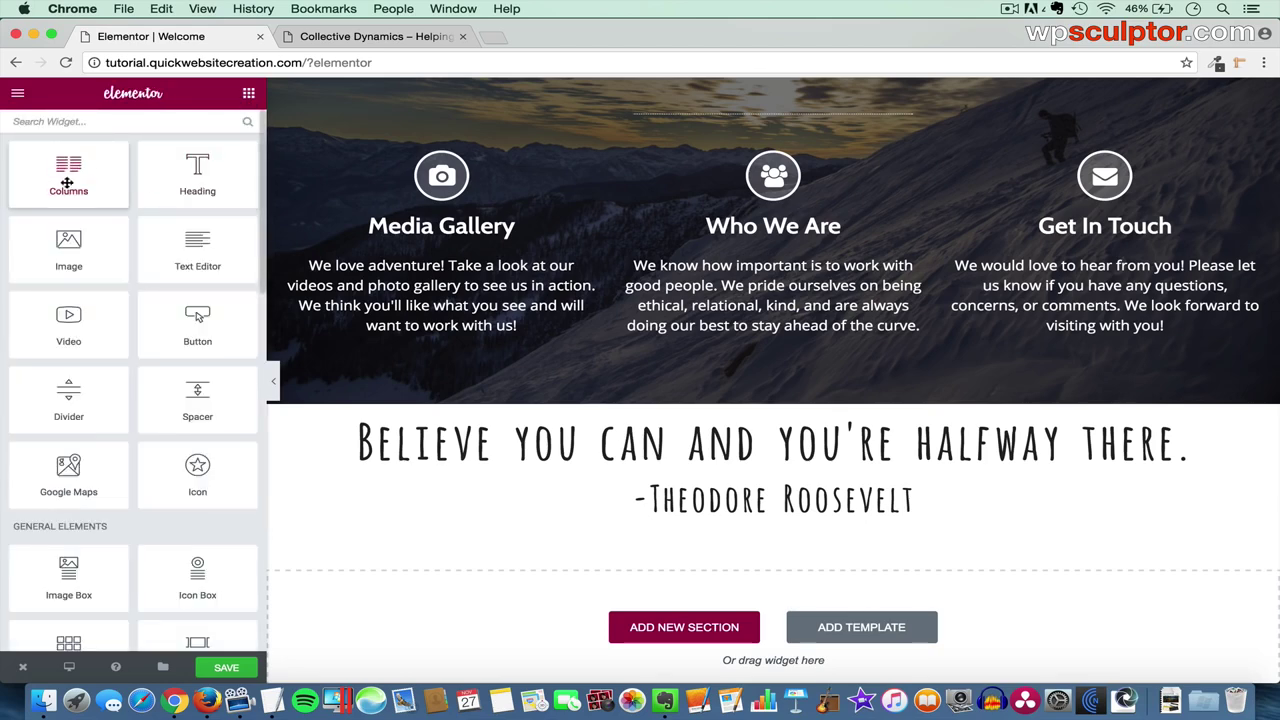
drag(68, 181, 680, 518)
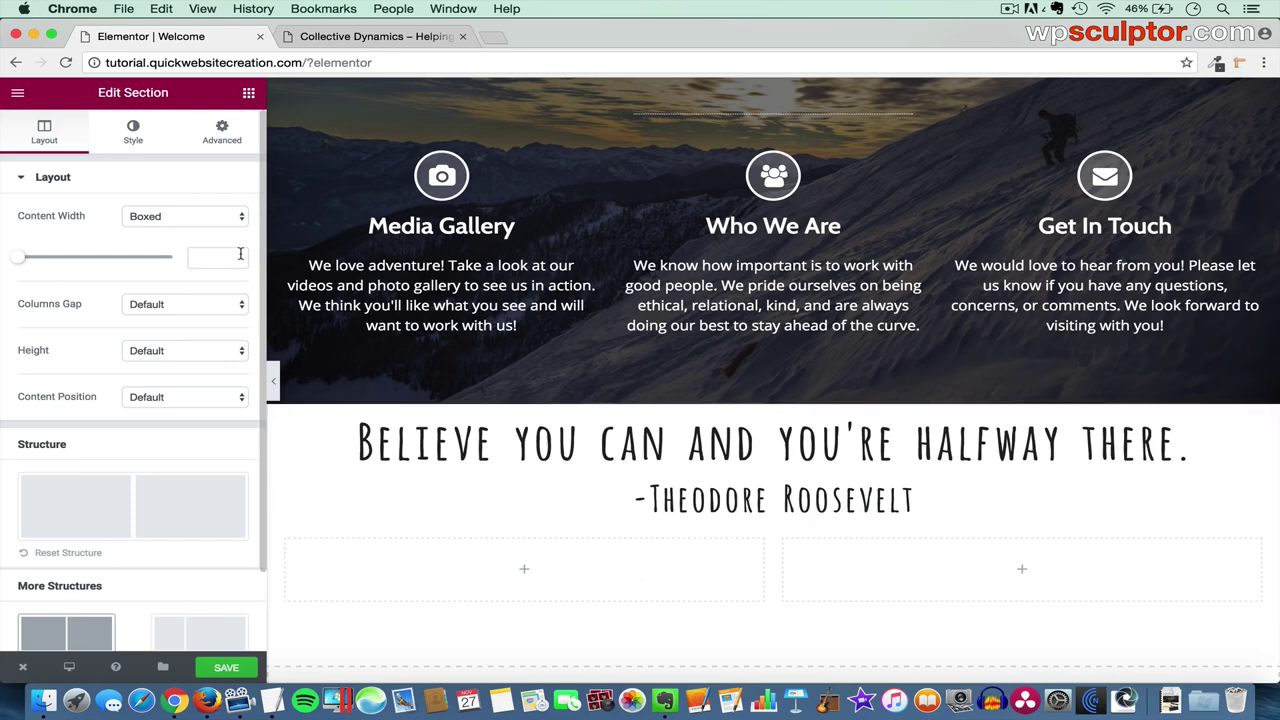
click(248, 94)
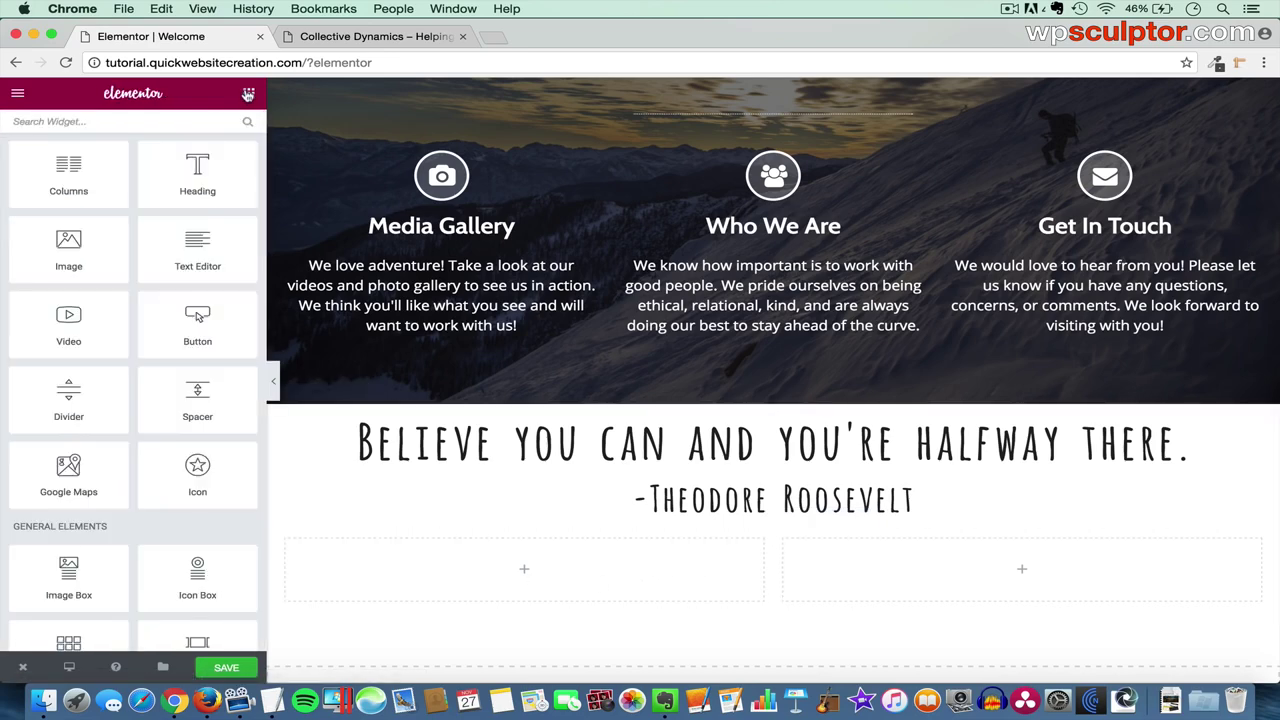
drag(204, 563, 505, 567)
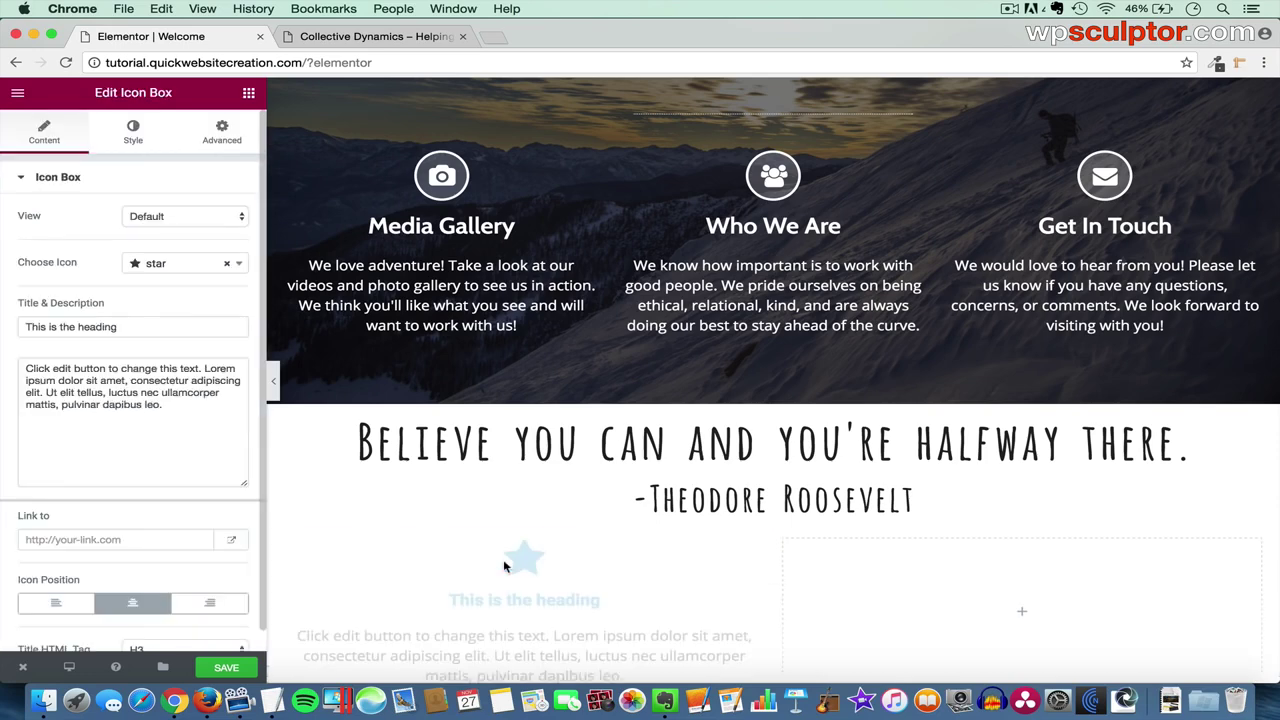
scroll(503, 559, down, 2)
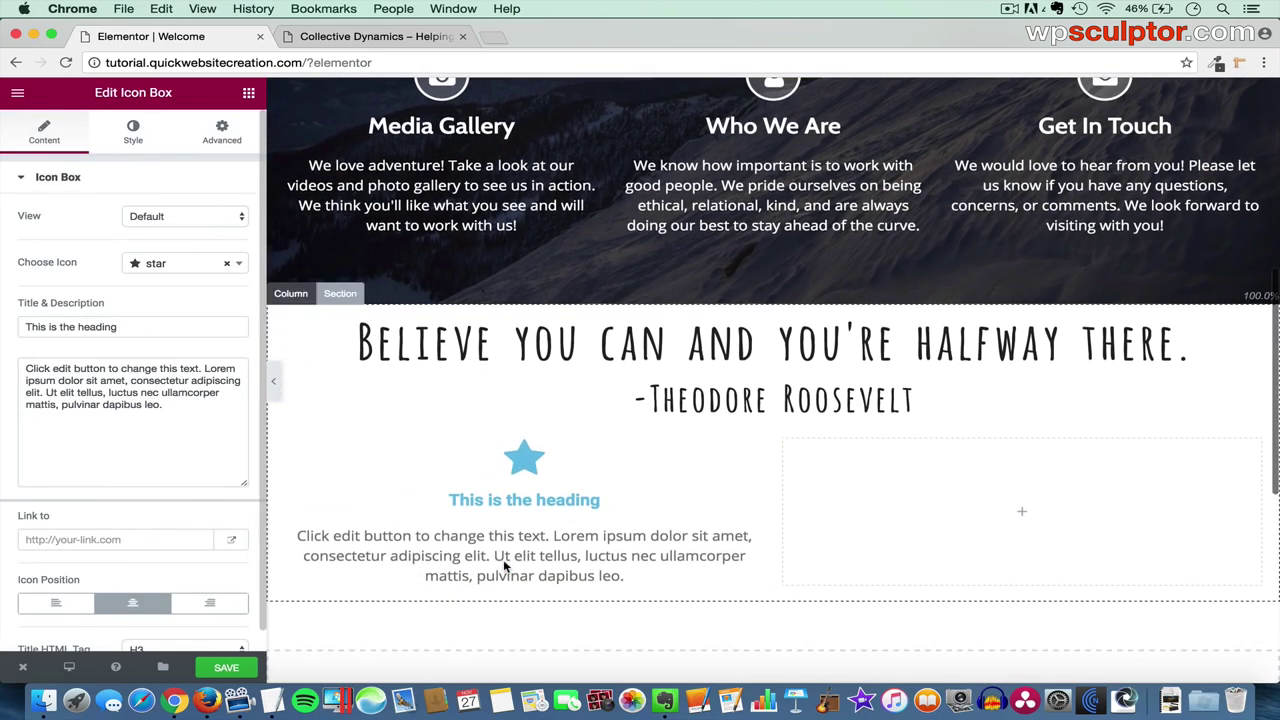
- Set the icon box view to Framed with a circle shape and a trophy icon
click(155, 218)
click(160, 247)
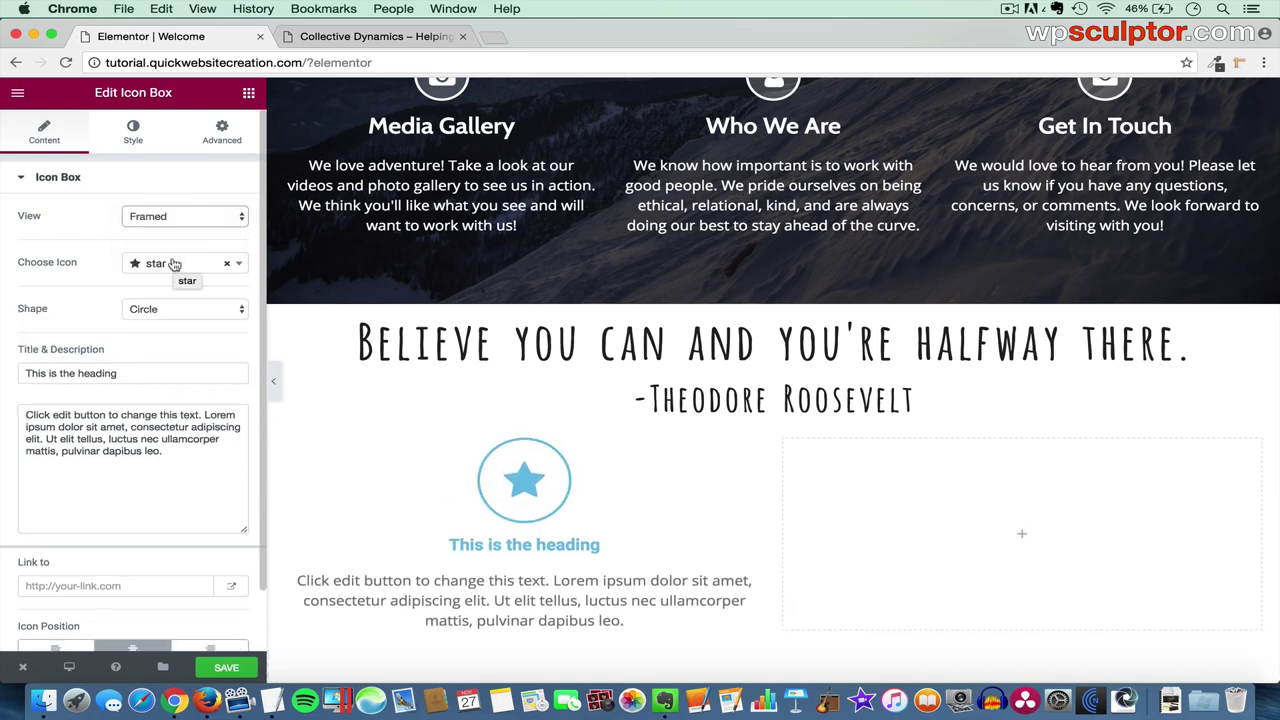
click(174, 263)
text(tr)
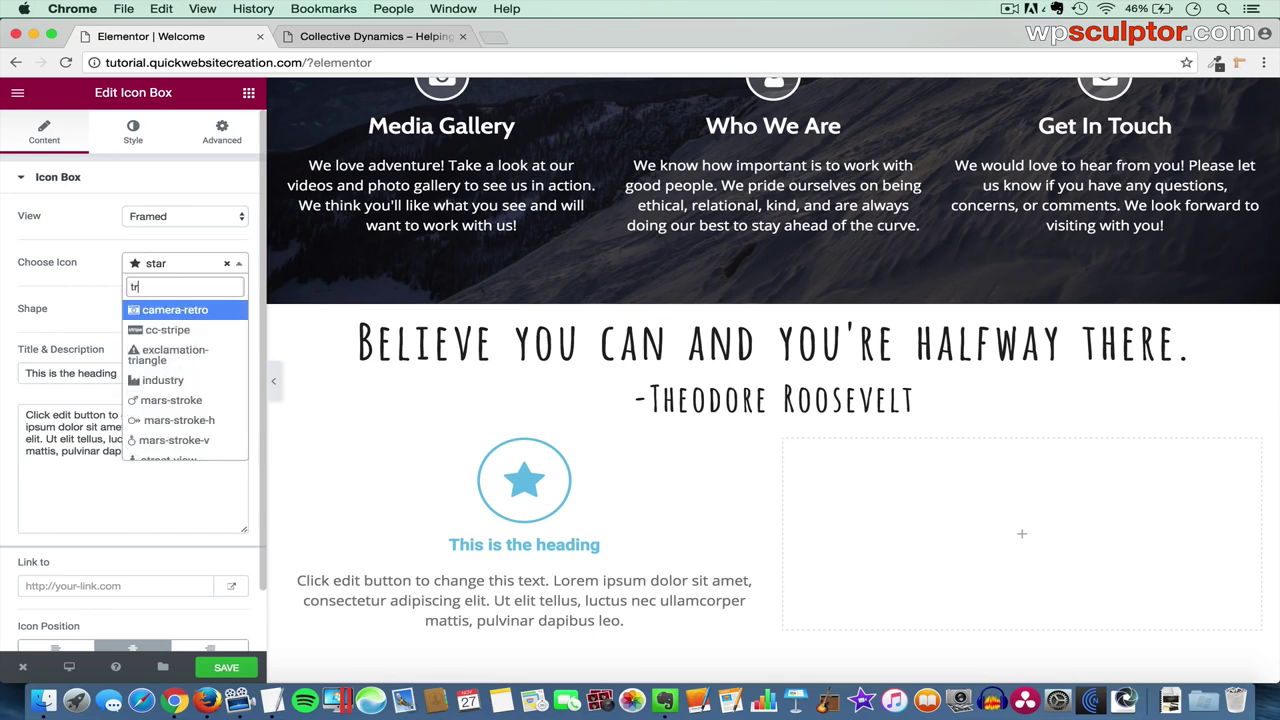
text(oph)
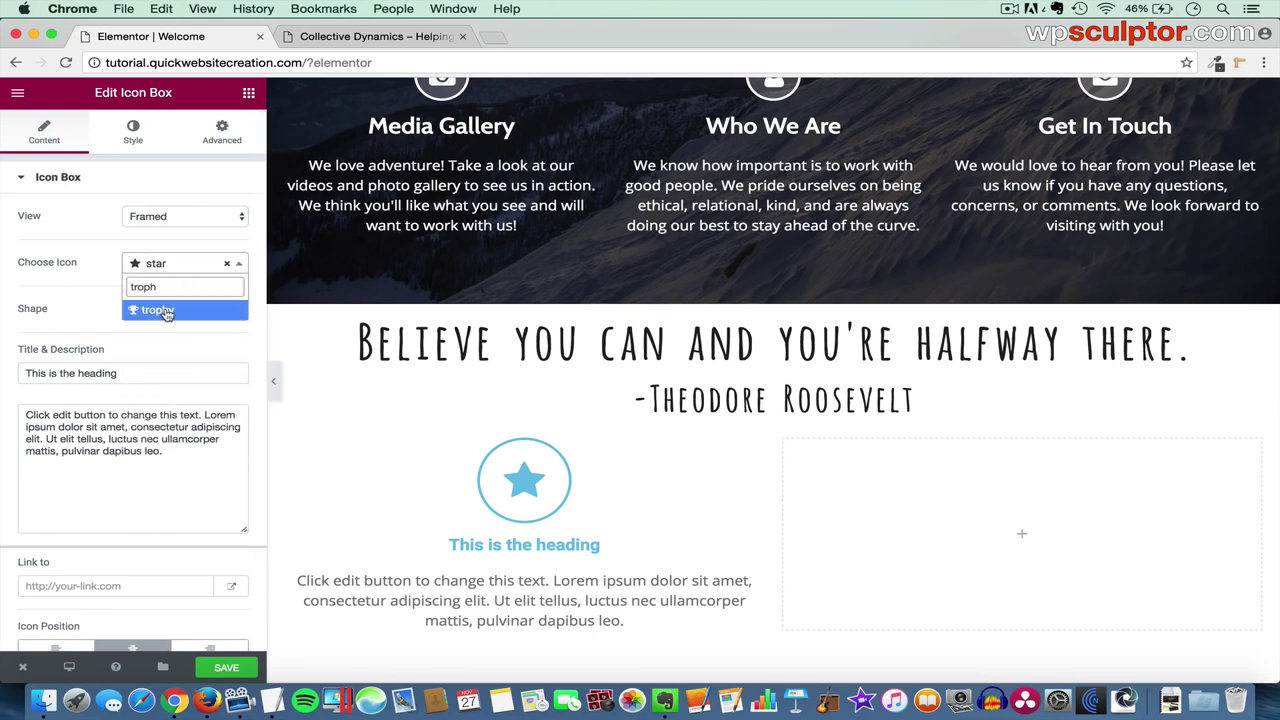
click(160, 310)
- Title the box 'Team Building' and paste its description paragraph from the notes
drag(128, 373, 9, 366)
text(Team Building)
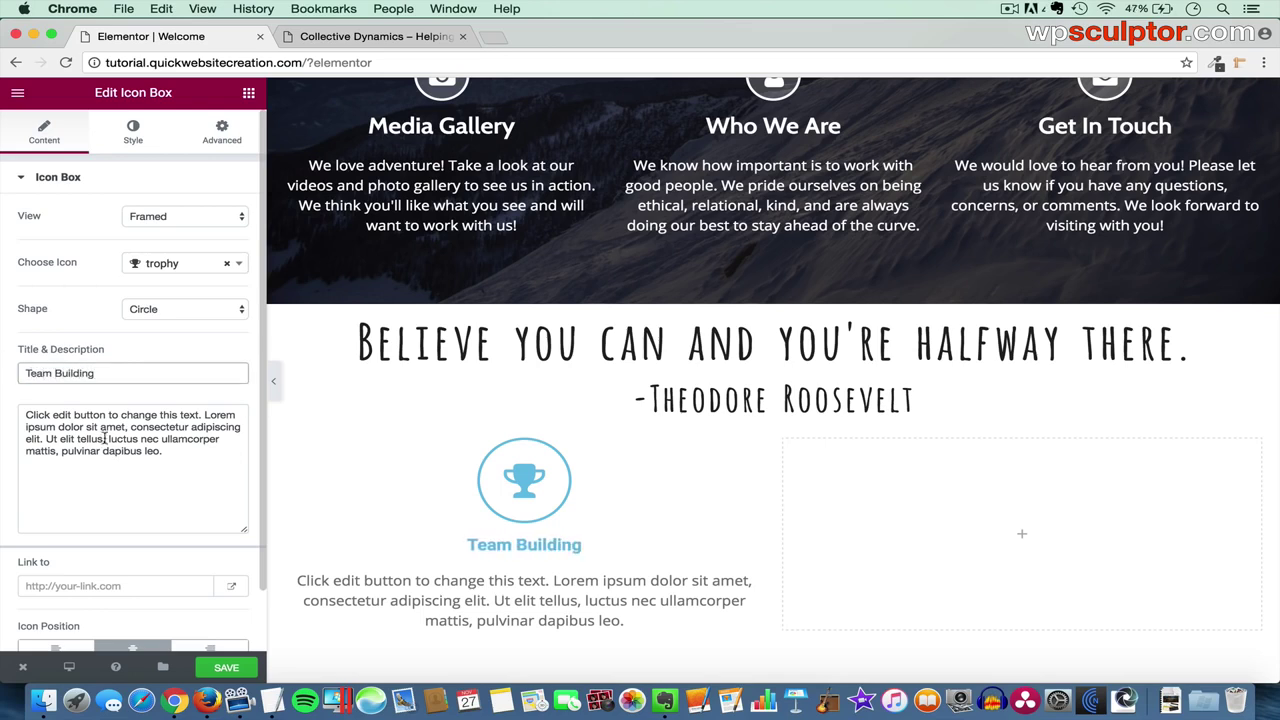
drag(196, 450, 5, 407)
key(BackSpace)
key(super+Tab)
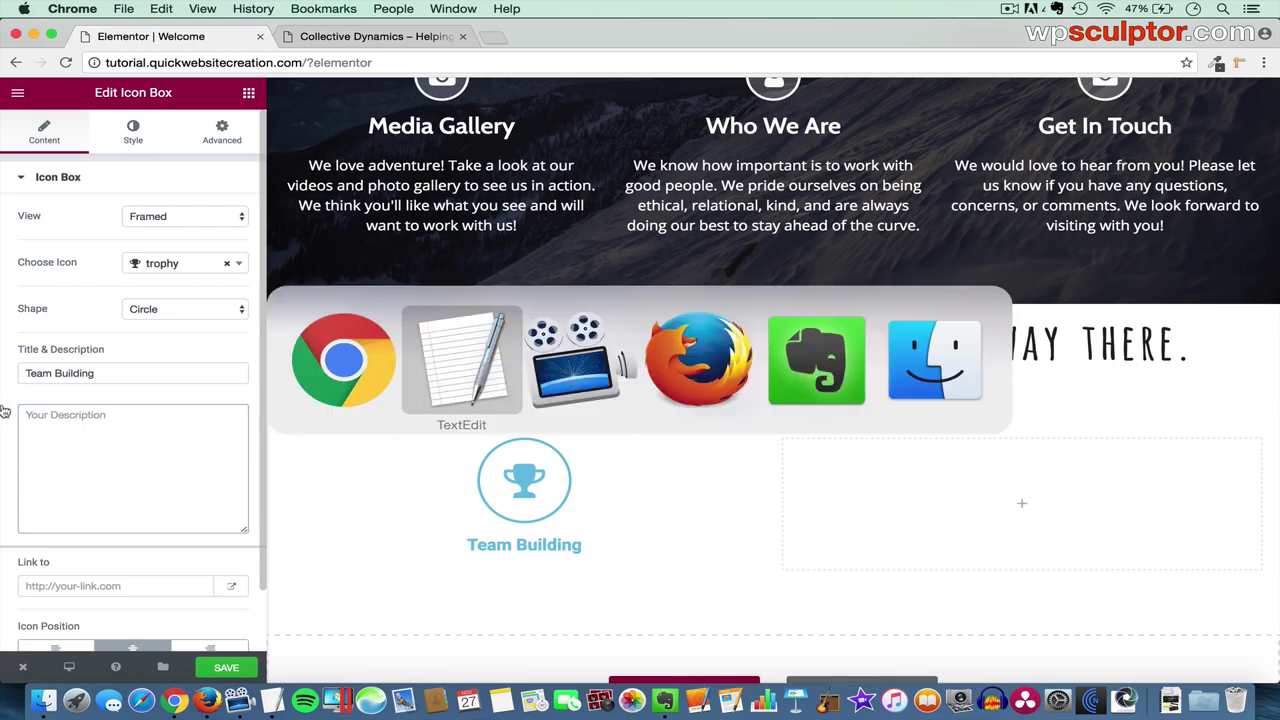
click(330, 342)
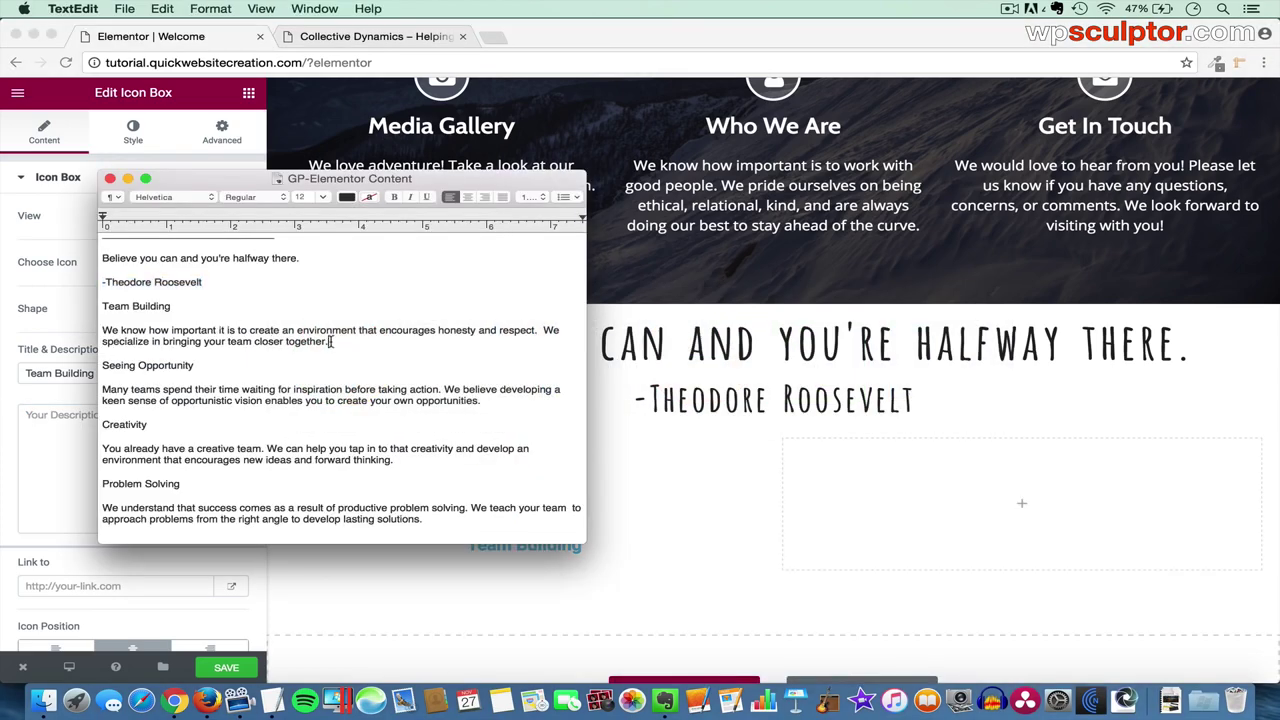
shift+click(104, 330)
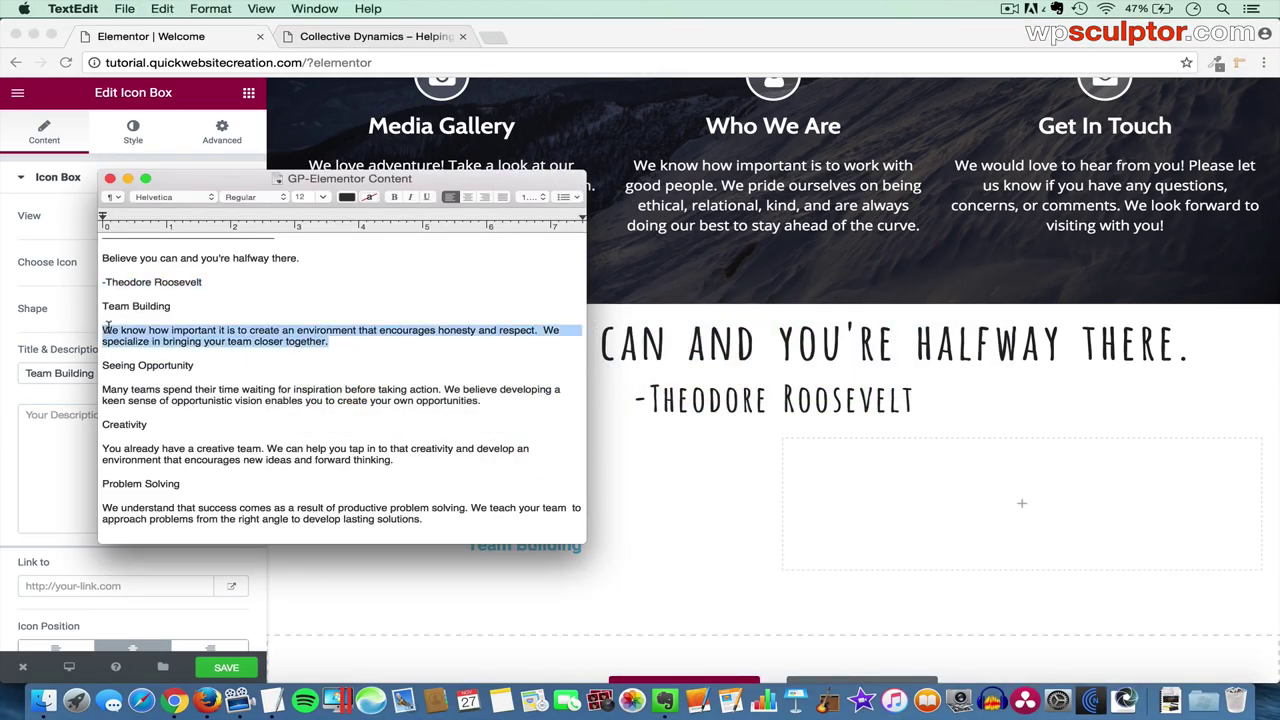
key(super+Tab)
click(100, 447)
key(super+v)
scroll(100, 447, down, 2)
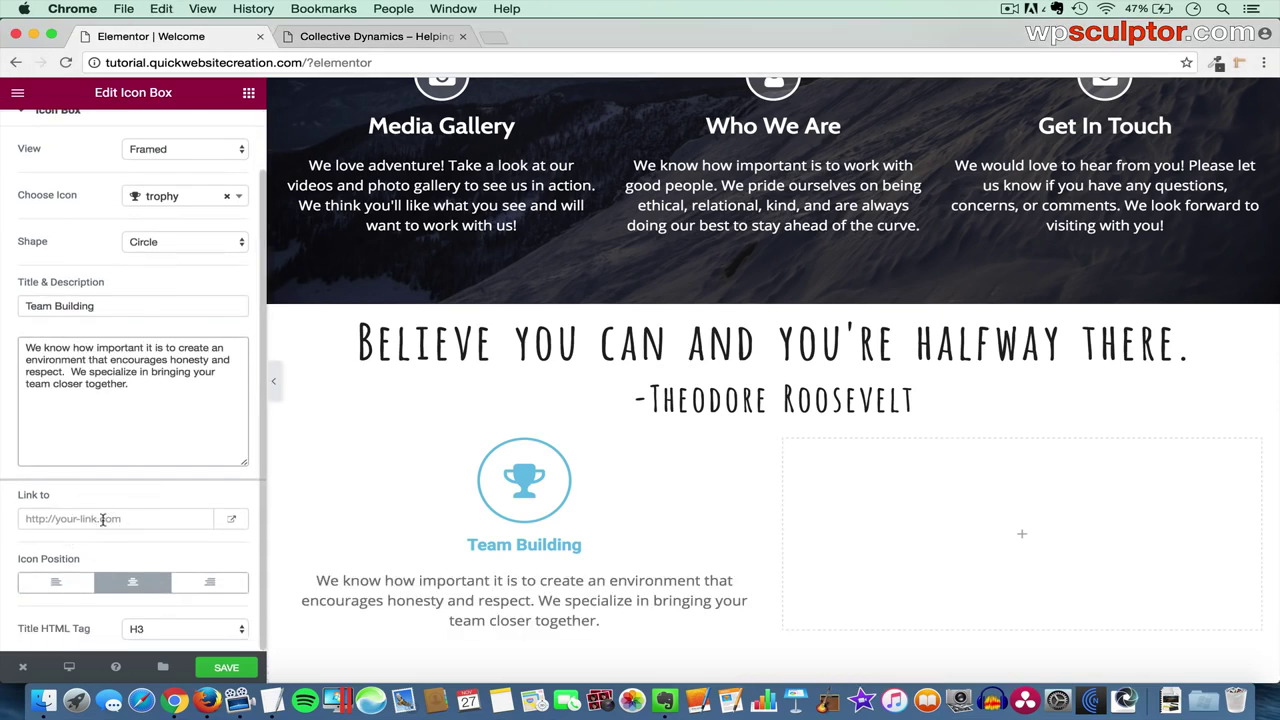
- Set the Team Building icon position to Left
click(57, 584)
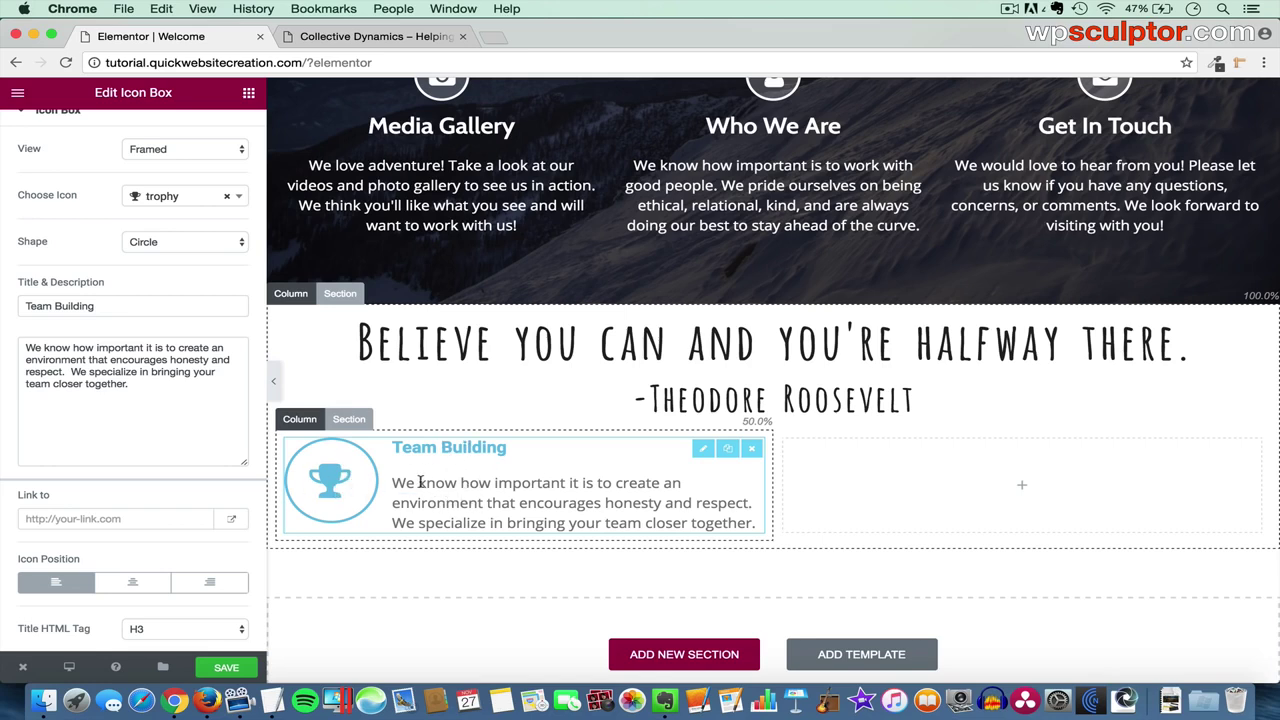
scroll(207, 345, up, 2)
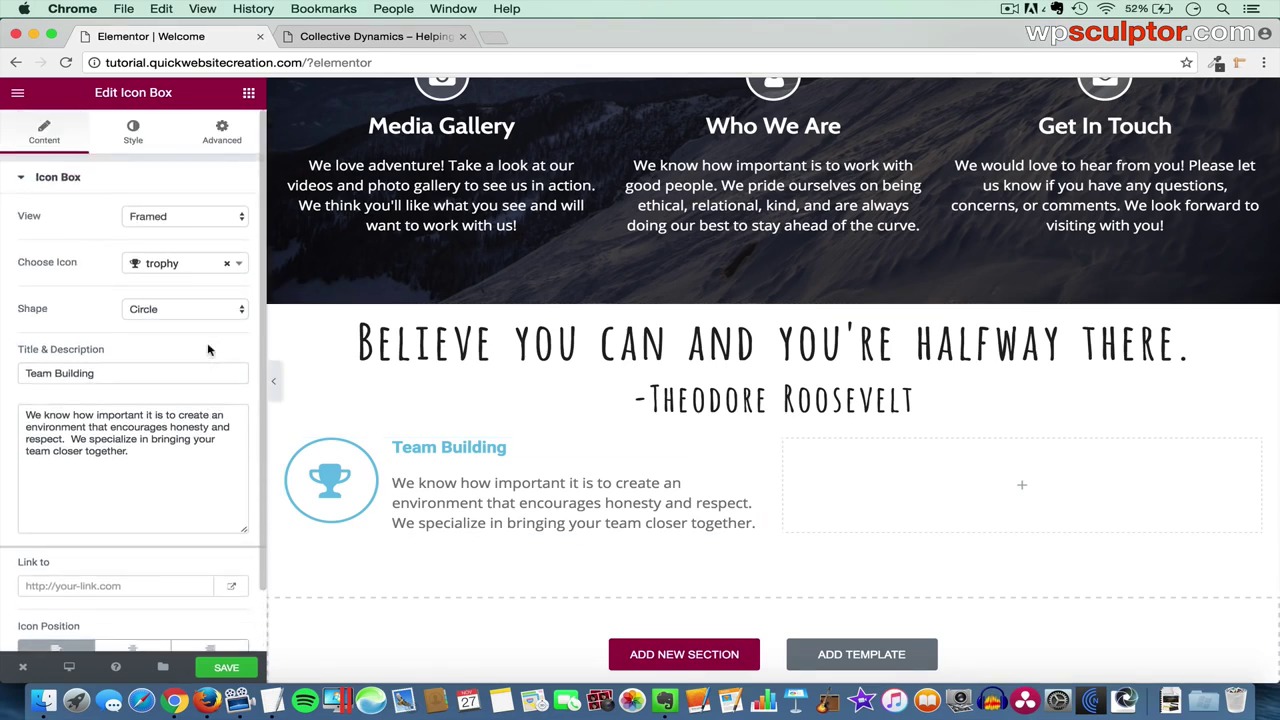
click(133, 133)
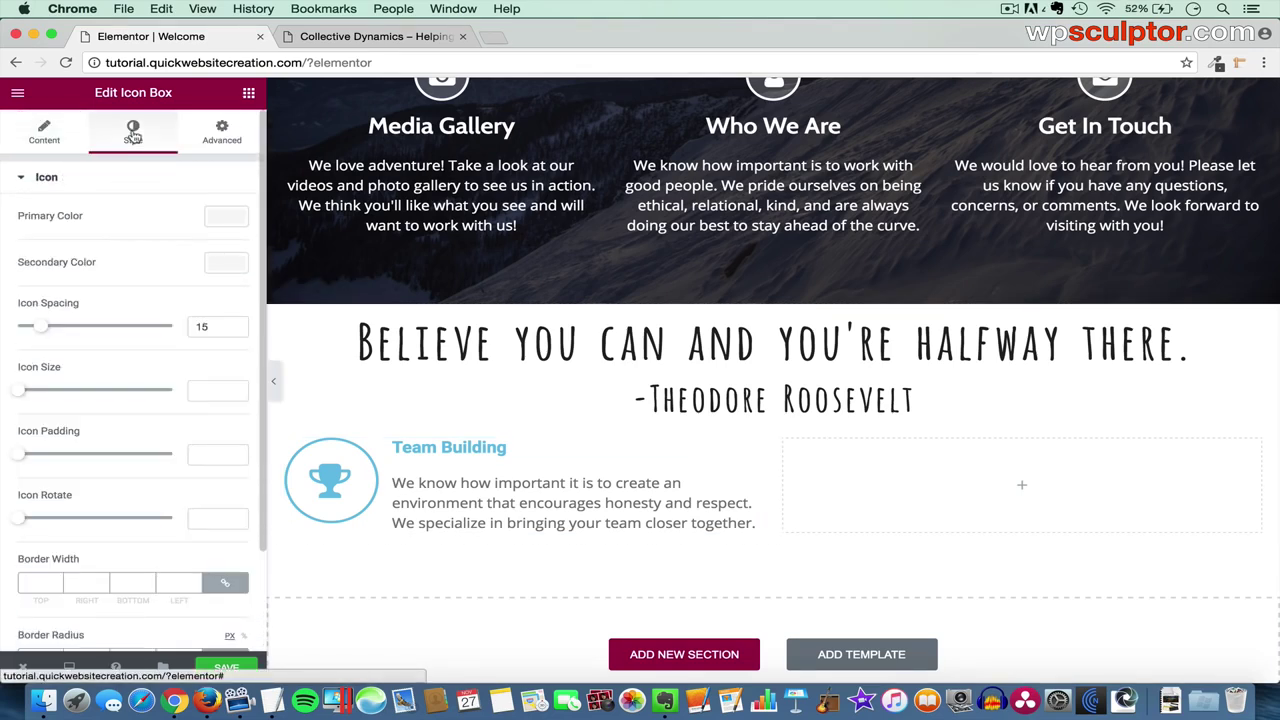
- Make the Team Building icon's primary colour red
click(223, 219)
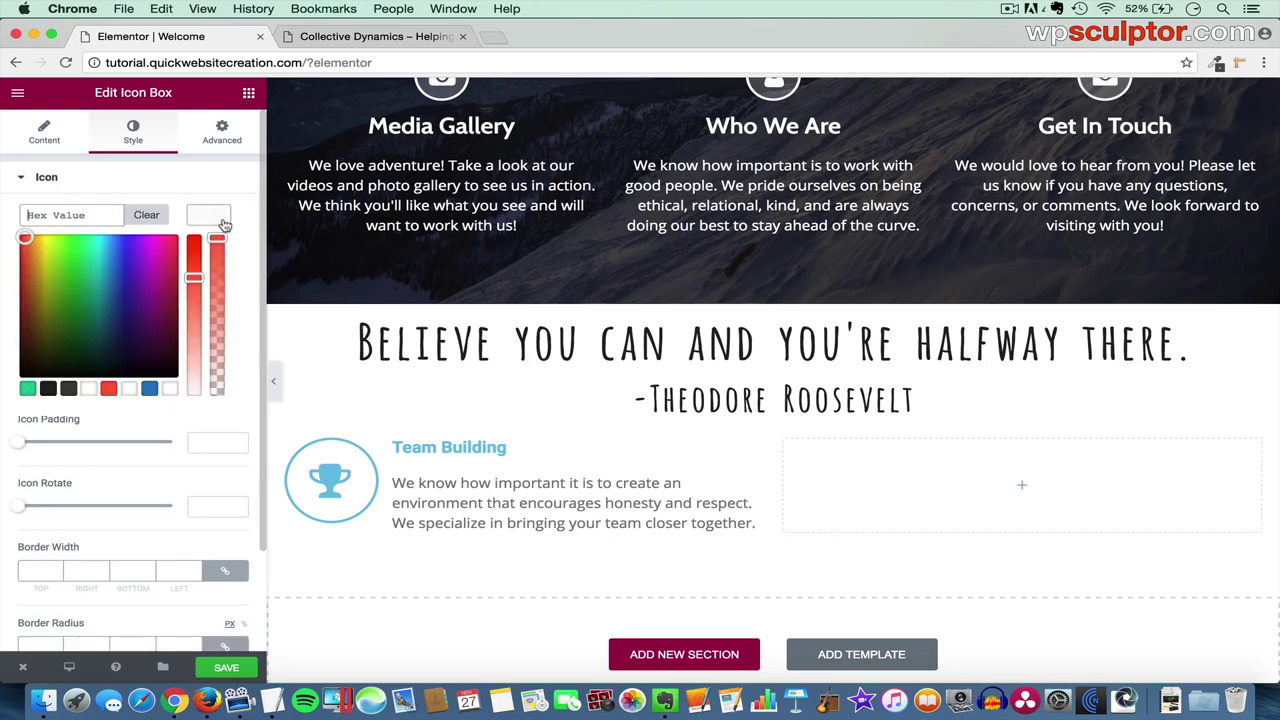
click(112, 390)
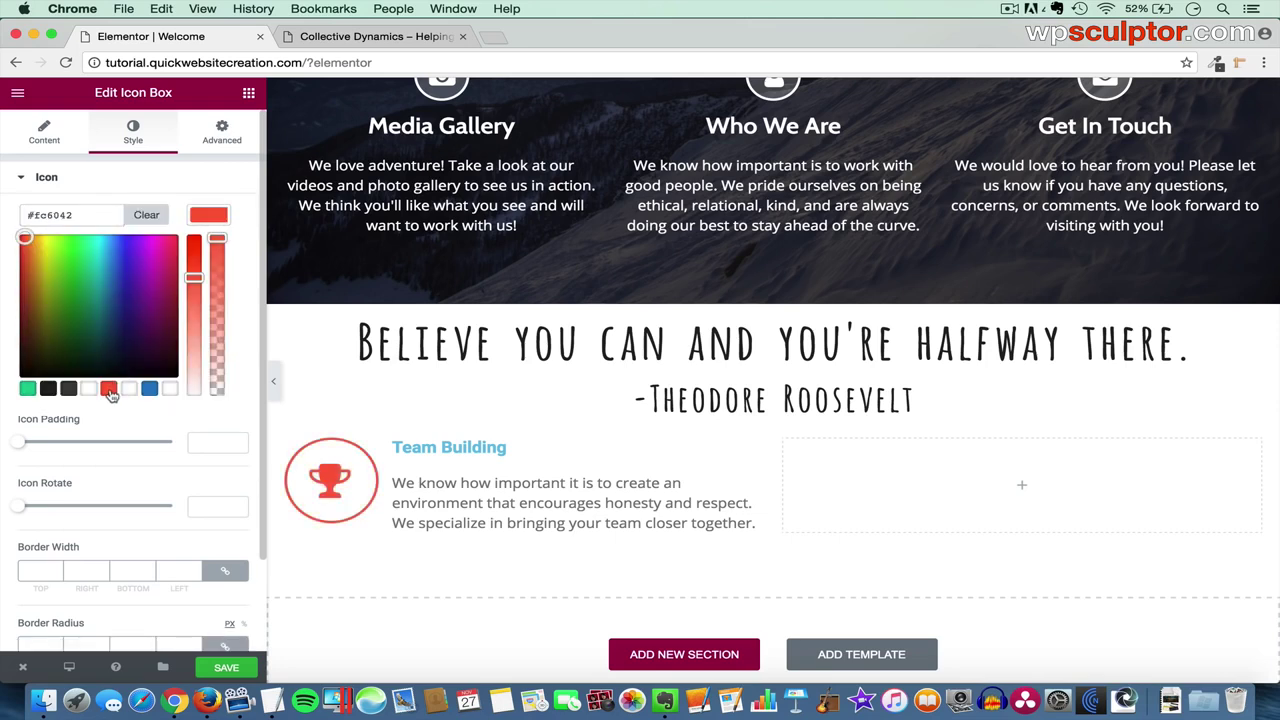
click(209, 219)
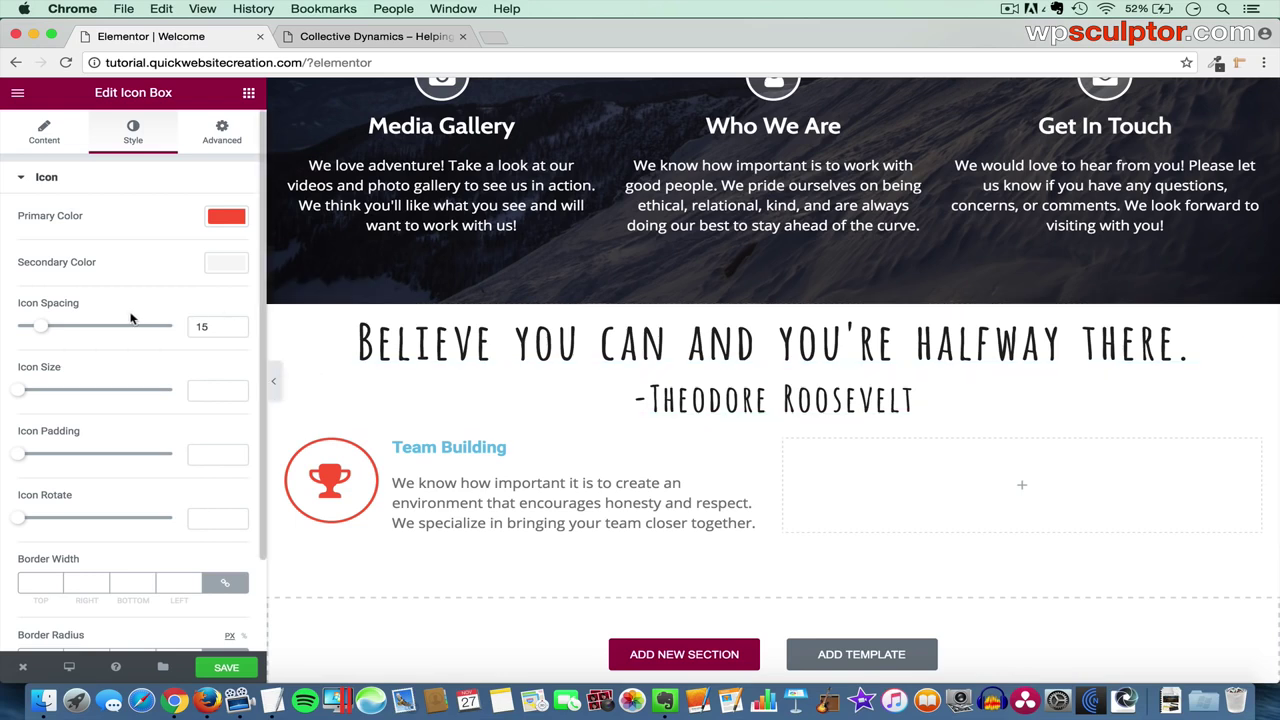
- Change the icon spacing from 15 to 8 and the icon size to 28
double_click(208, 326)
text(8)
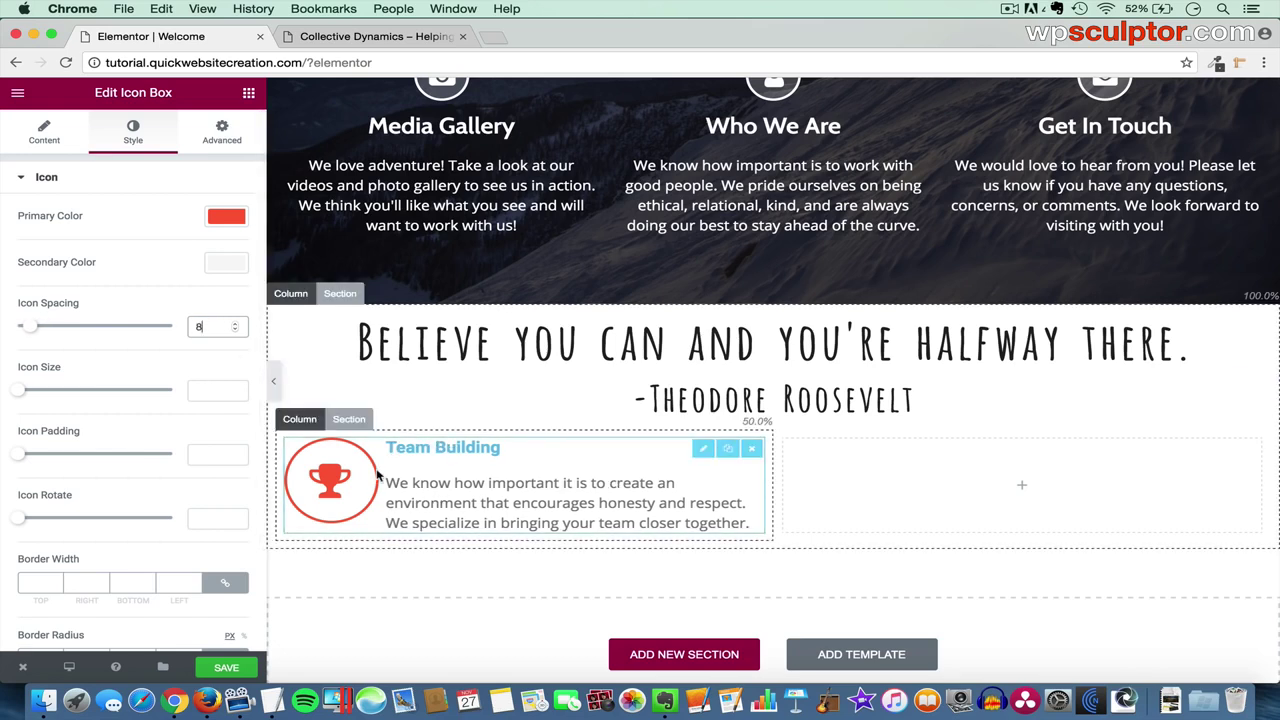
click(209, 389)
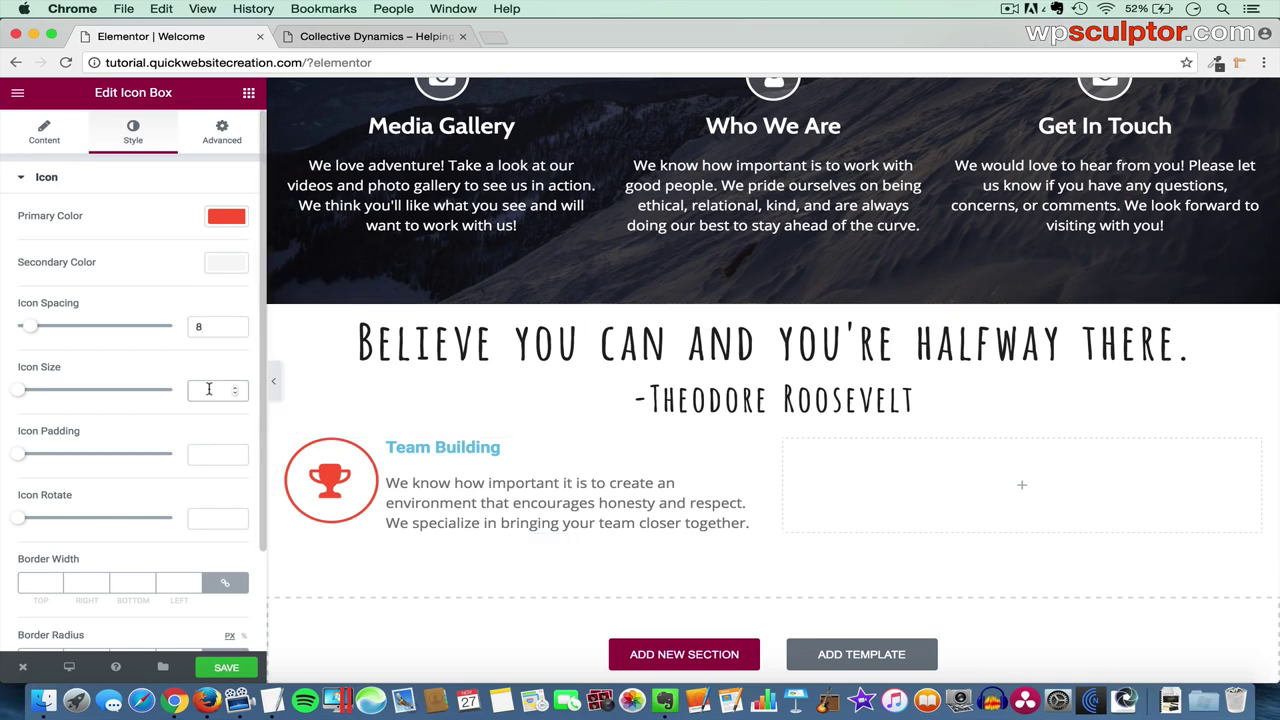
text(28)
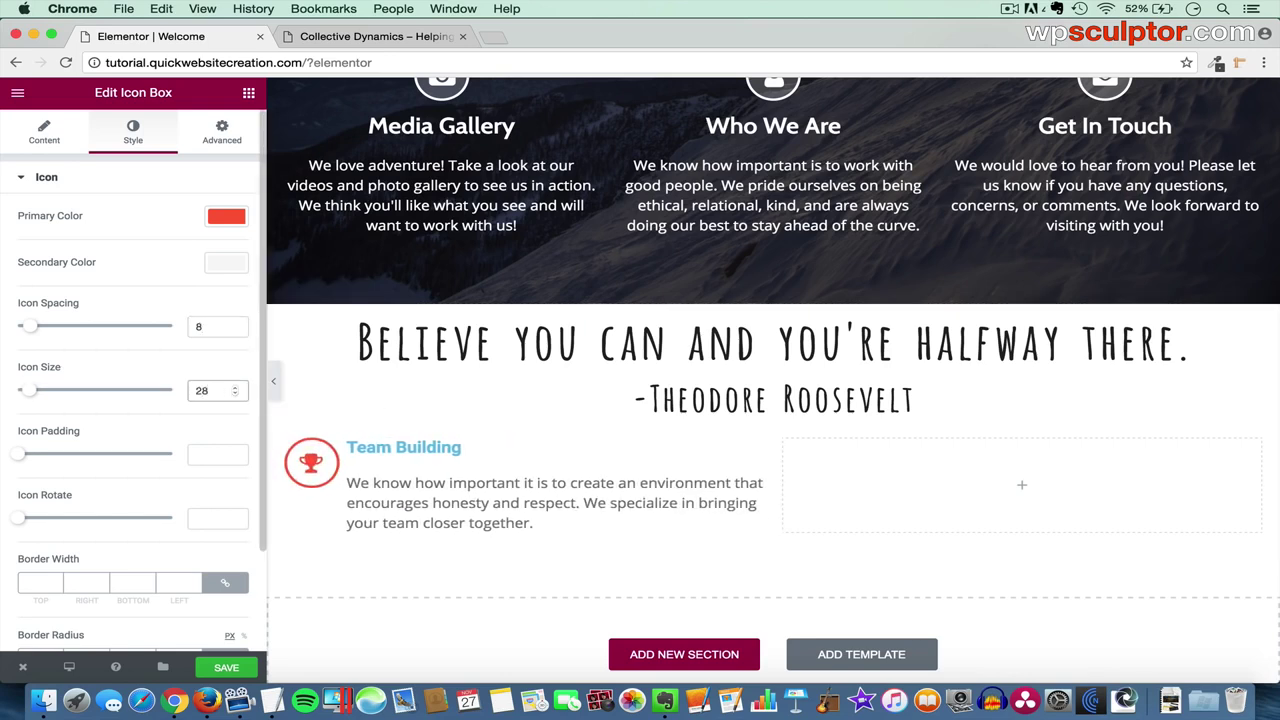
scroll(186, 440, down, 3)
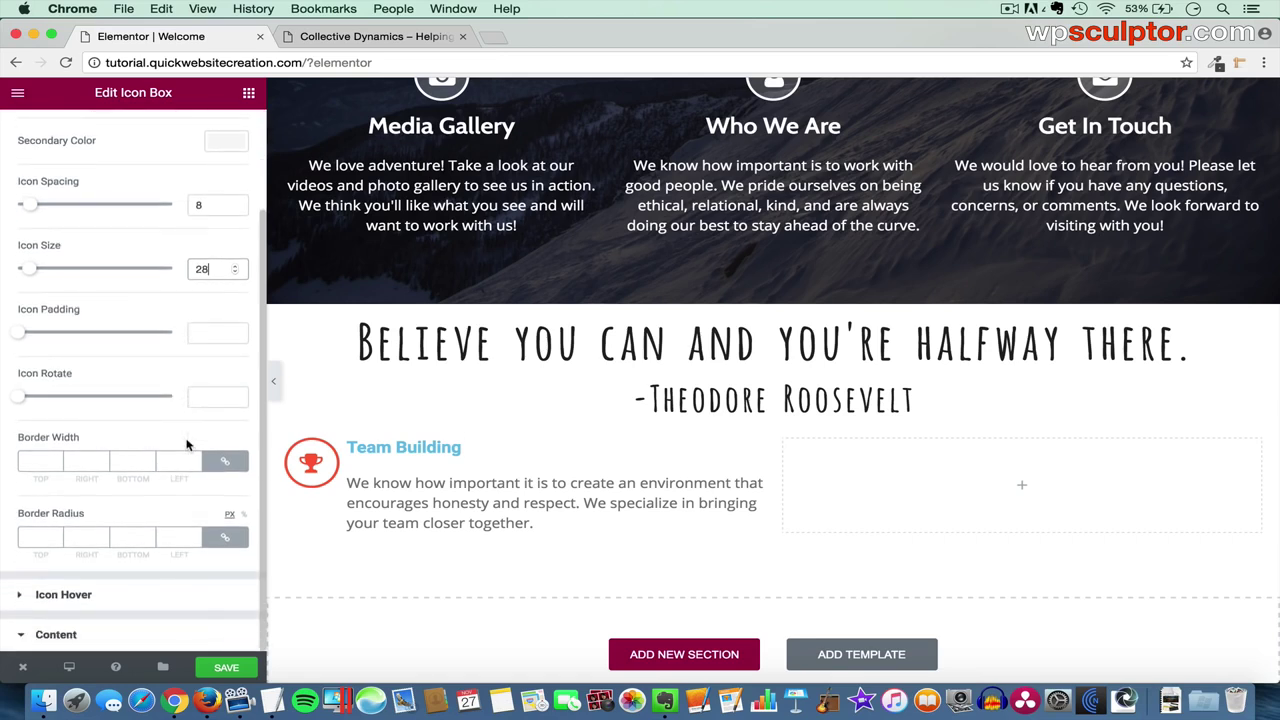
click(117, 636)
click(106, 257)
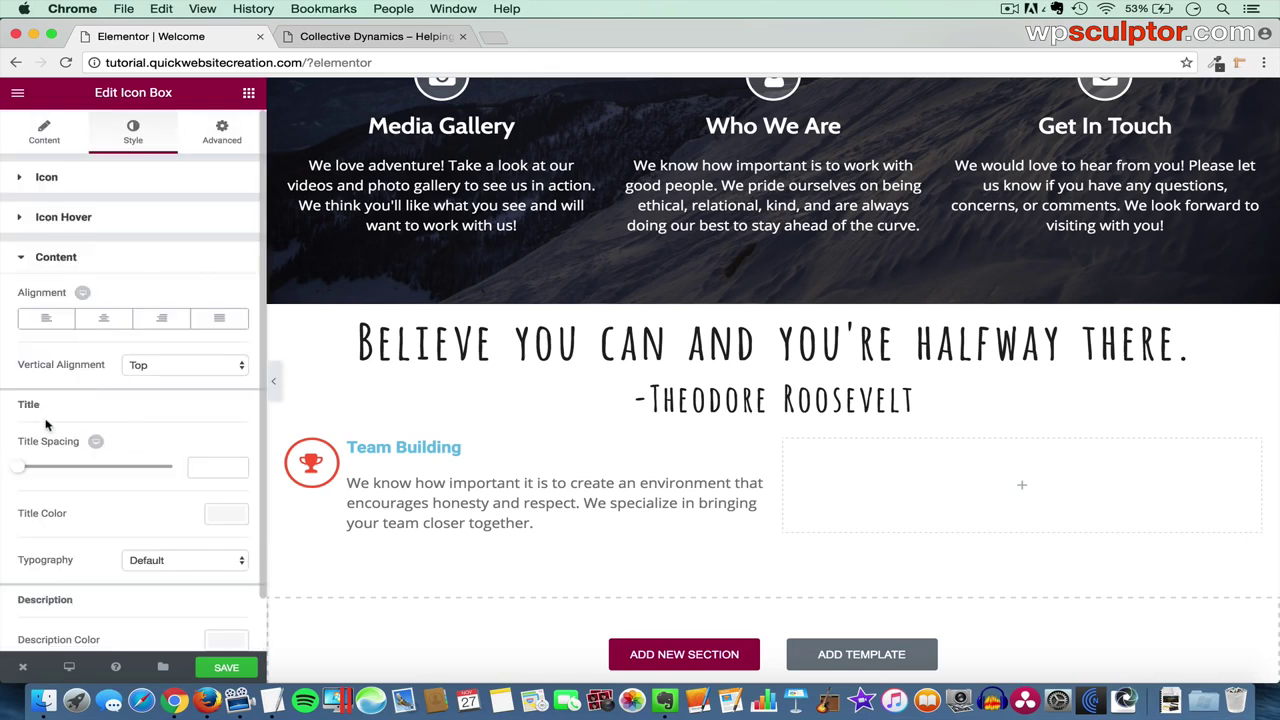
- Make the Team Building title colour near-black (#222222)
click(228, 516)
scroll(231, 521, down, 2)
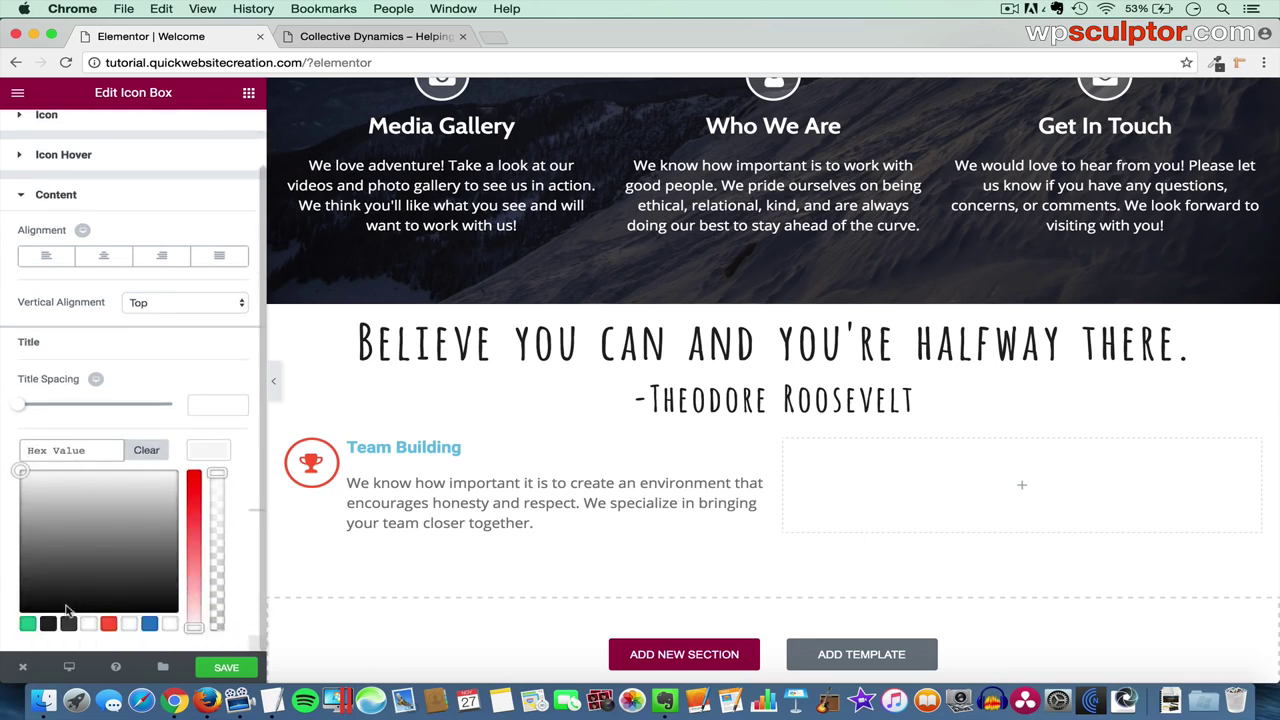
click(48, 624)
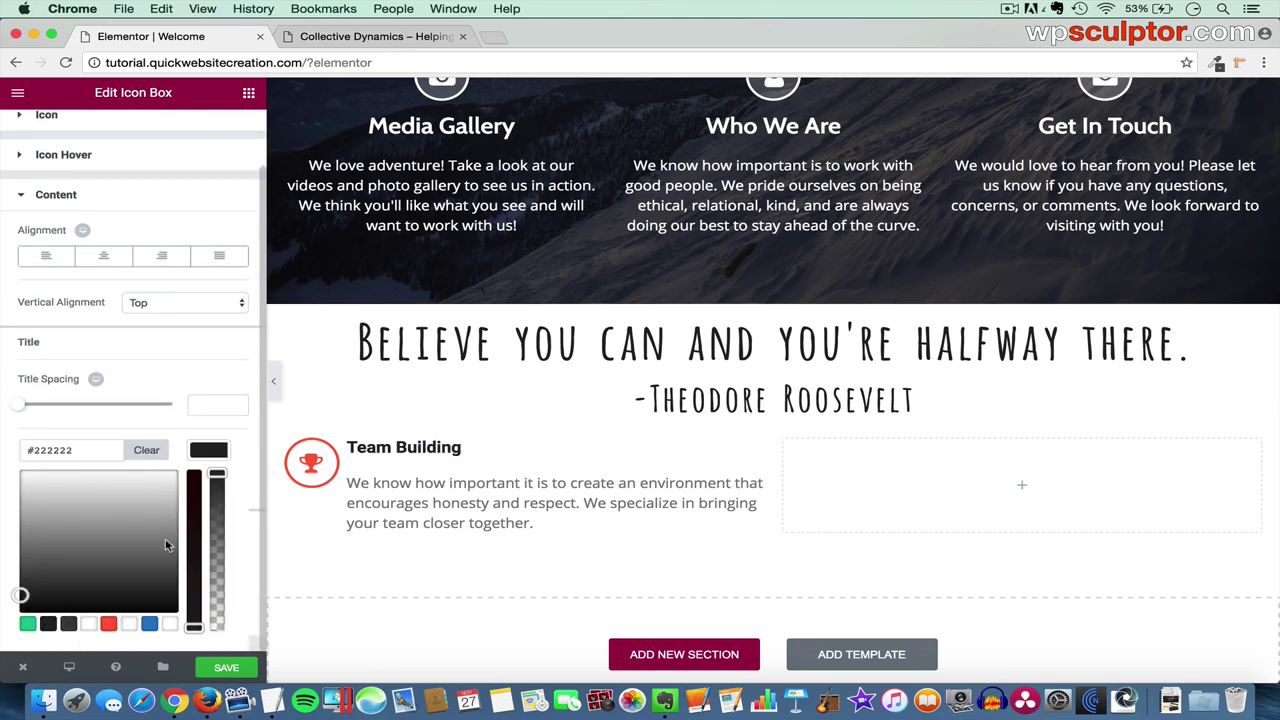
click(215, 452)
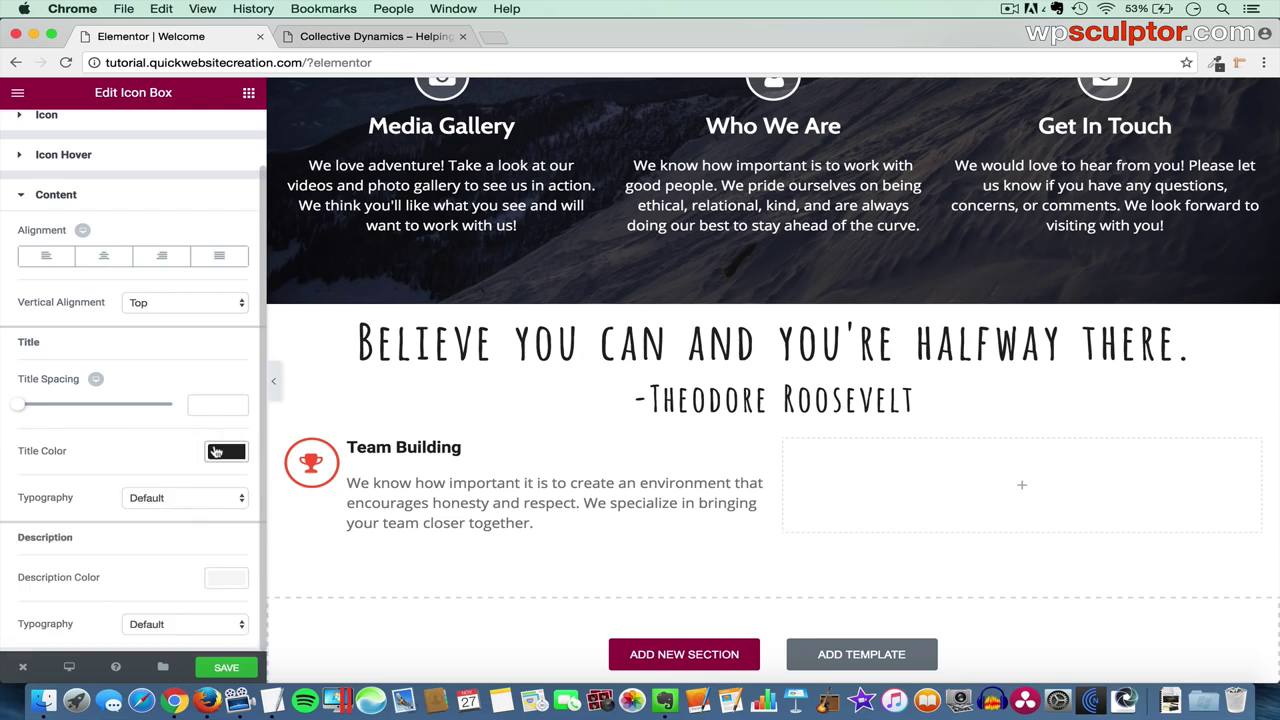
- Give the title custom typography: Cabin font at size 28
click(189, 497)
click(187, 518)
scroll(187, 517, down, 4)
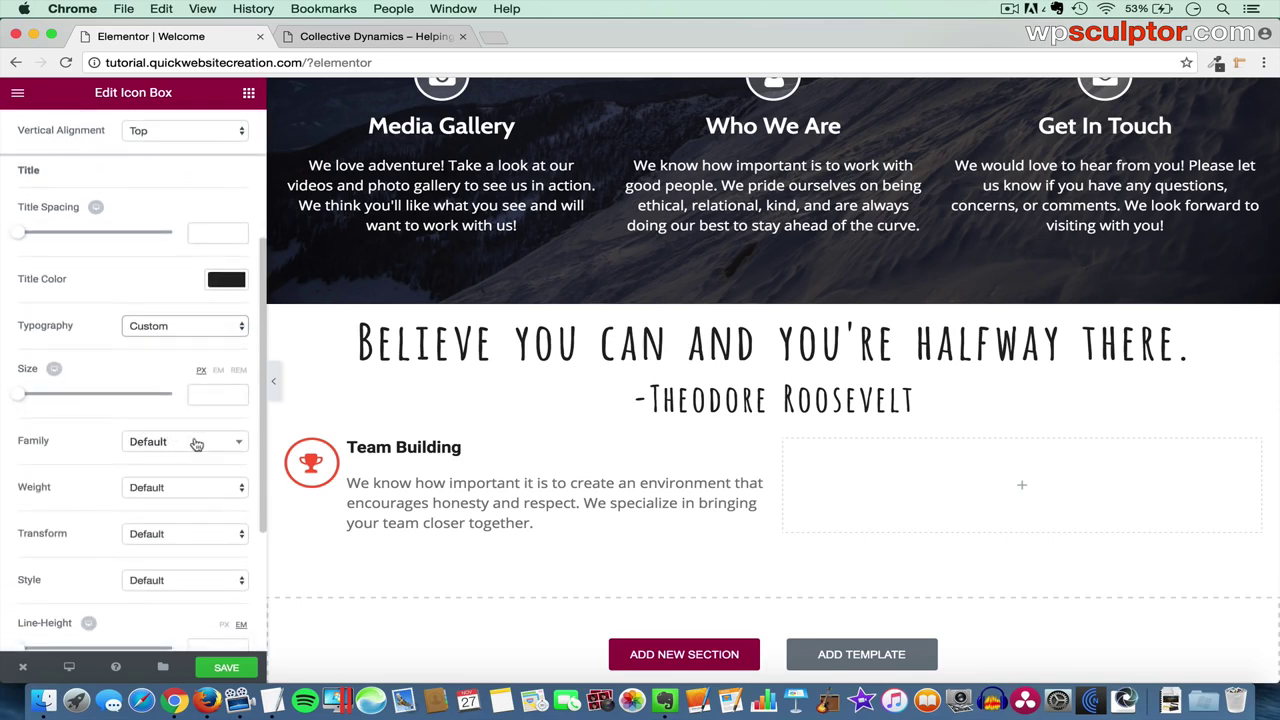
click(197, 444)
text(cabin)
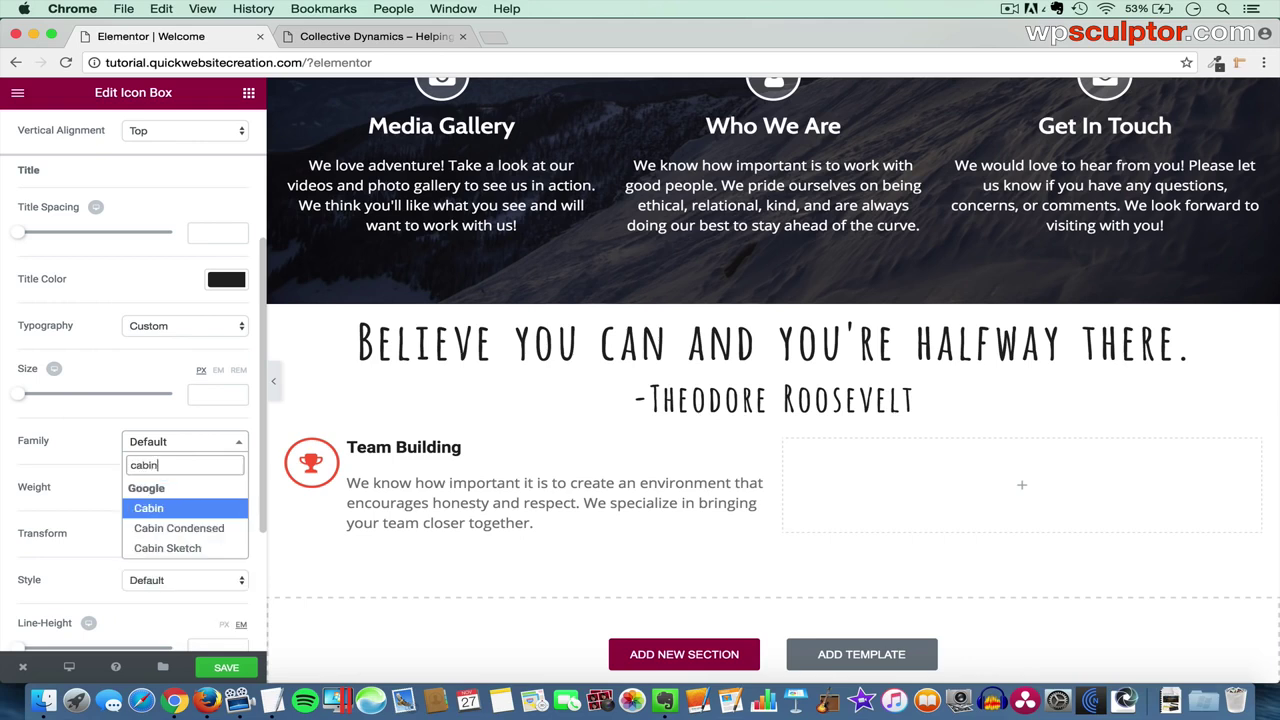
click(194, 511)
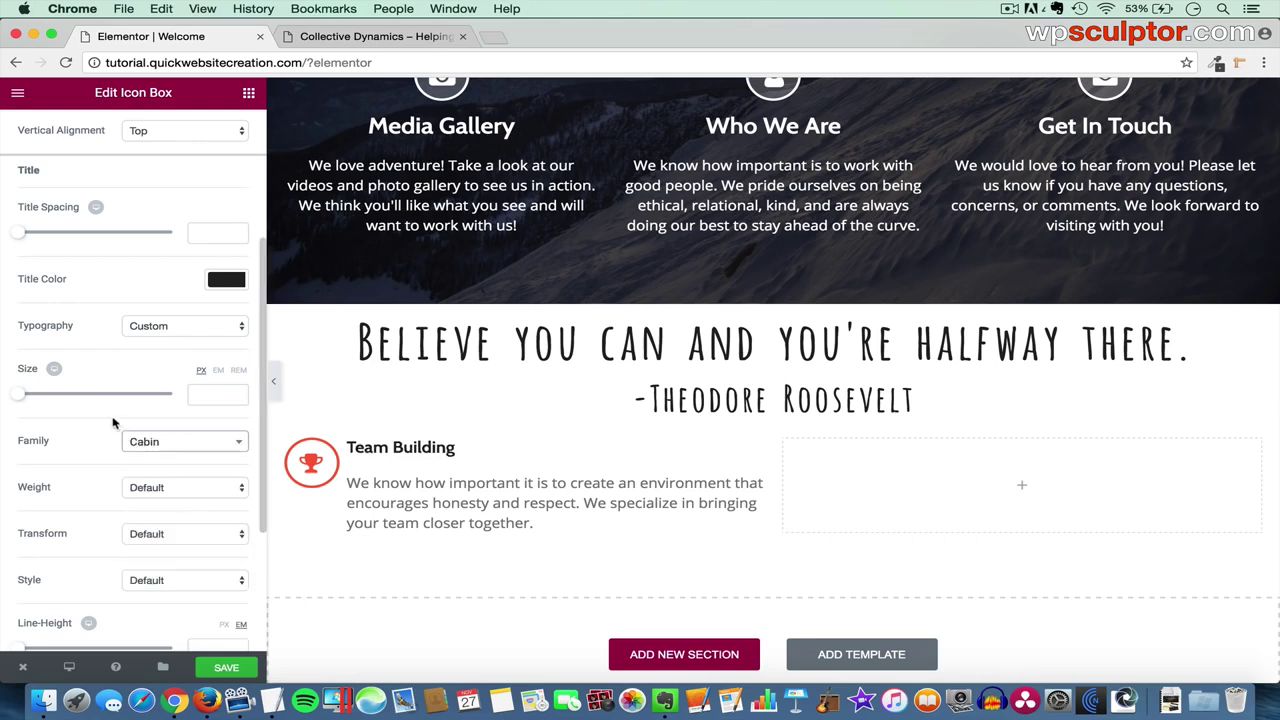
click(217, 395)
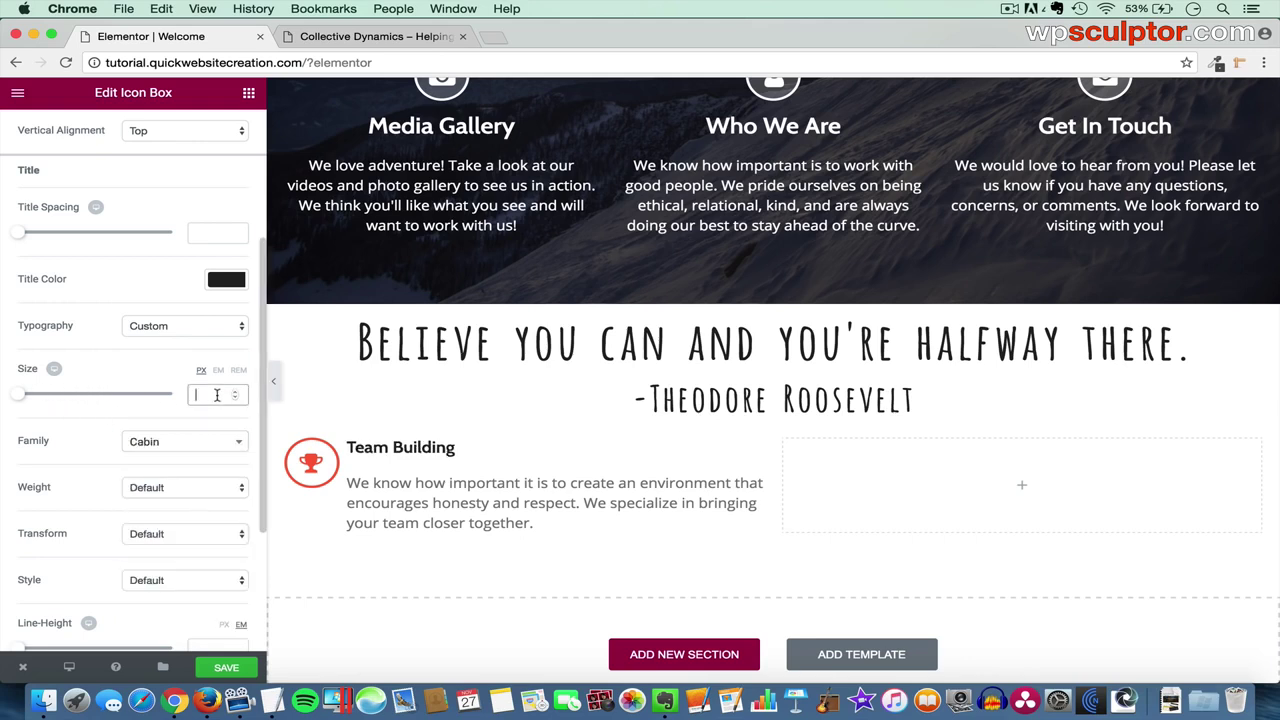
text(28)
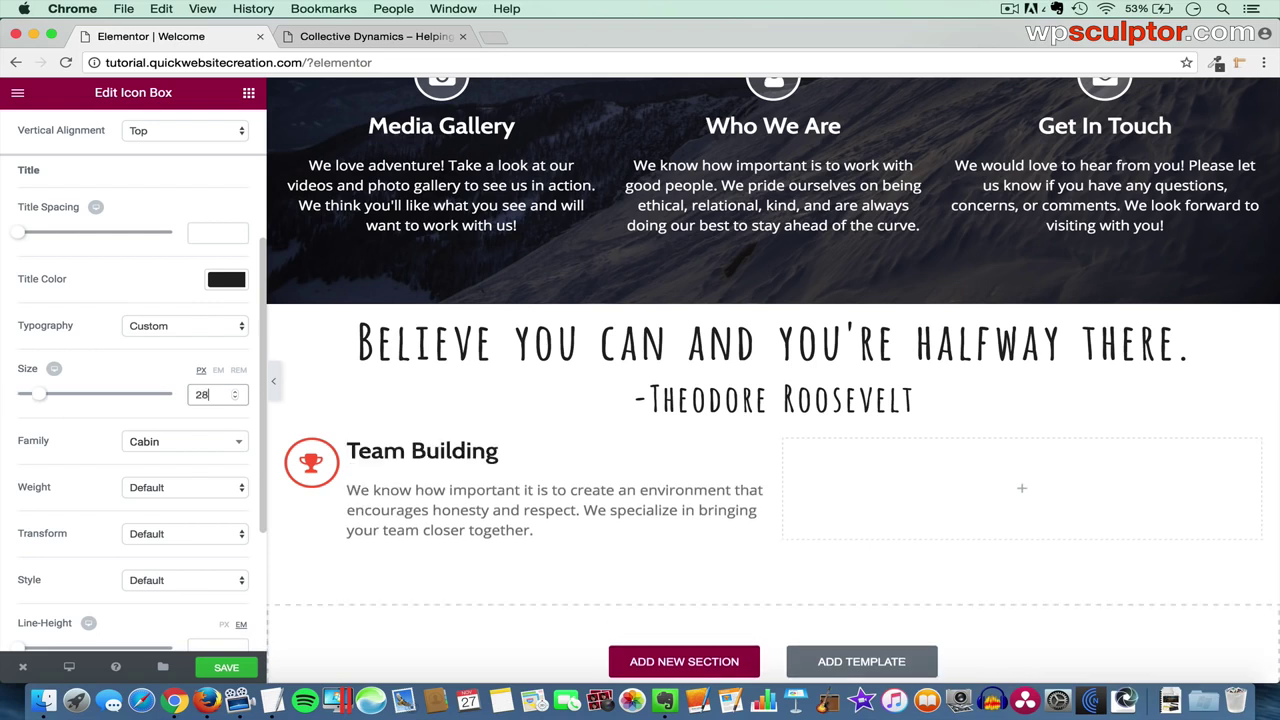
scroll(204, 458, down, 3)
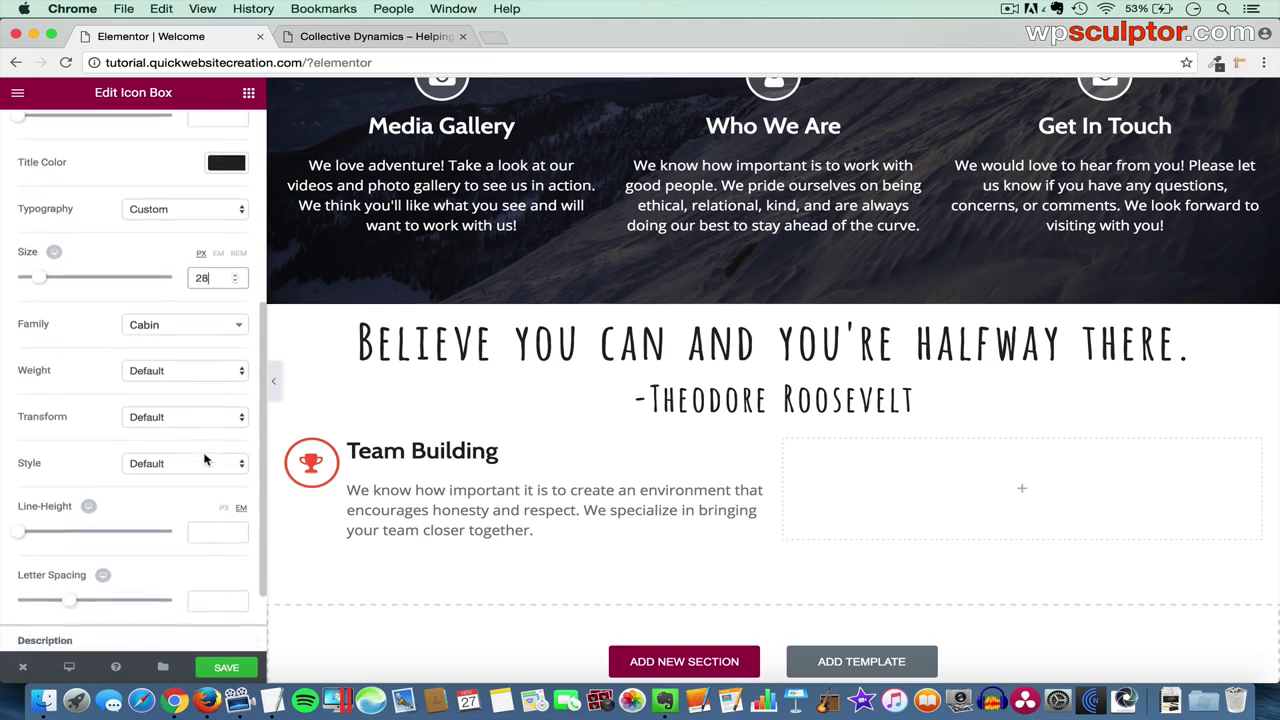
scroll(204, 458, down, 3)
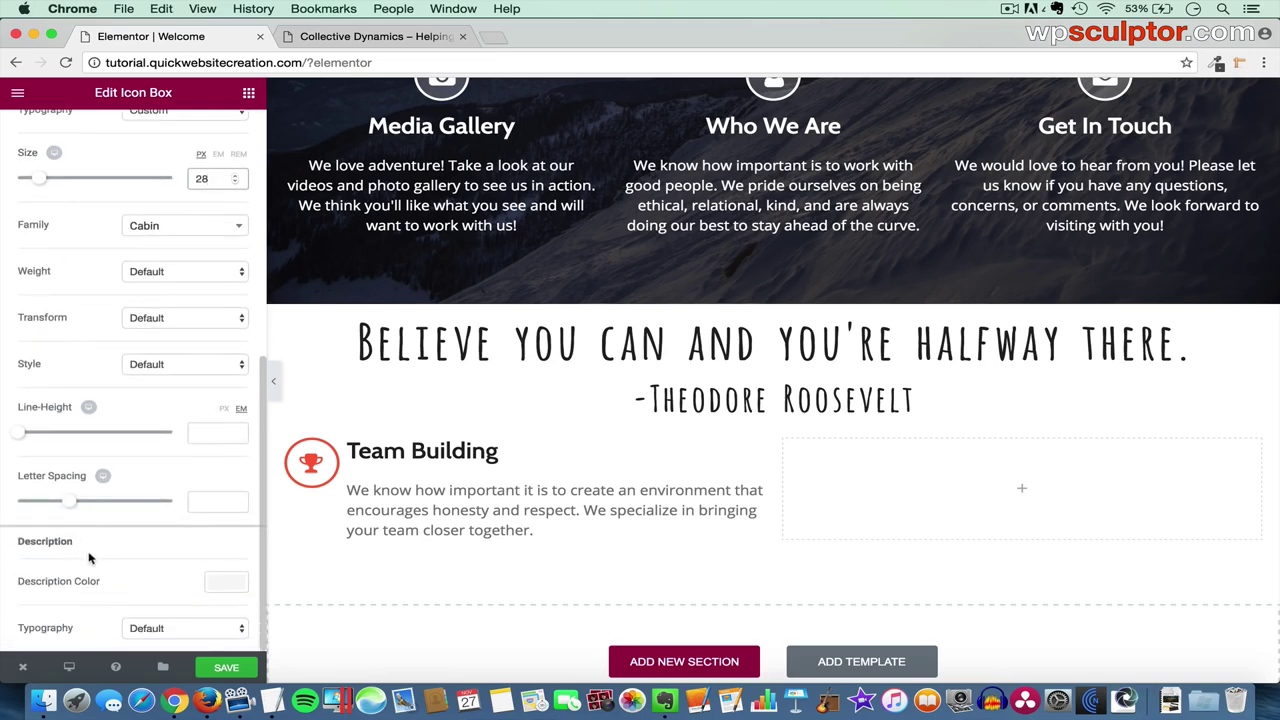
- Make the description text dark grey (#3f3f3f)
click(222, 585)
scroll(205, 584, down, 3)
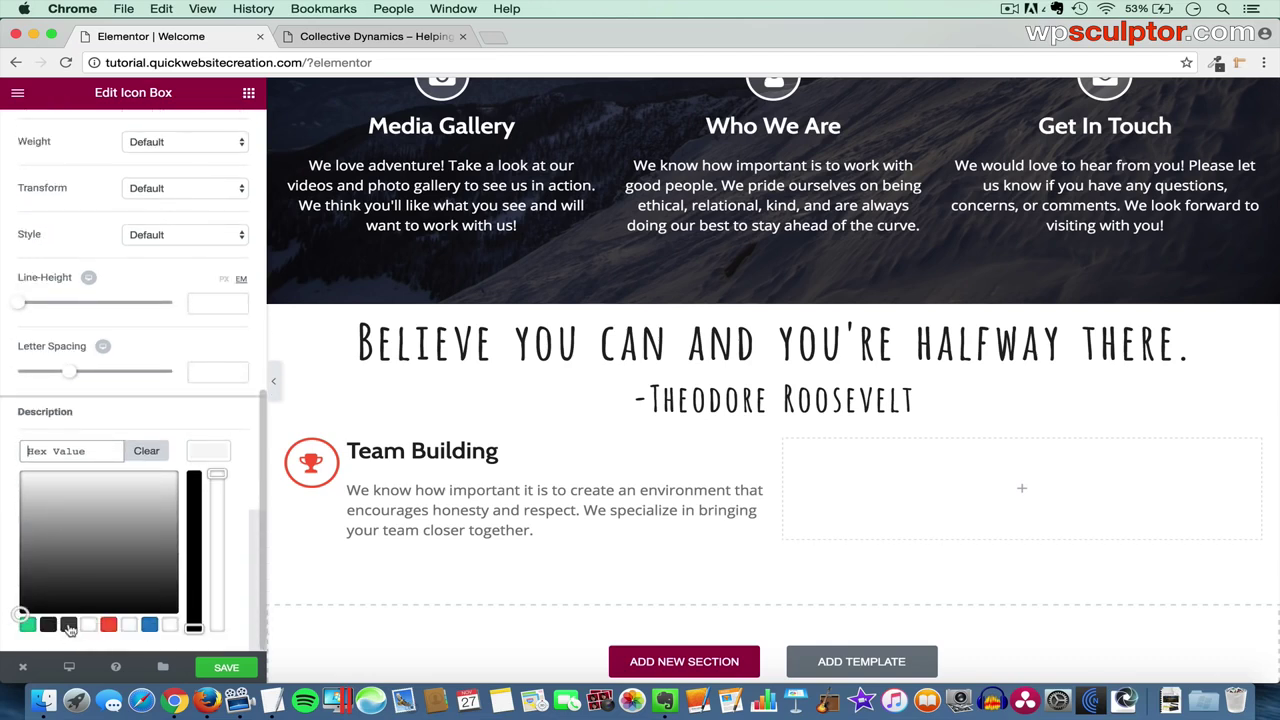
click(68, 625)
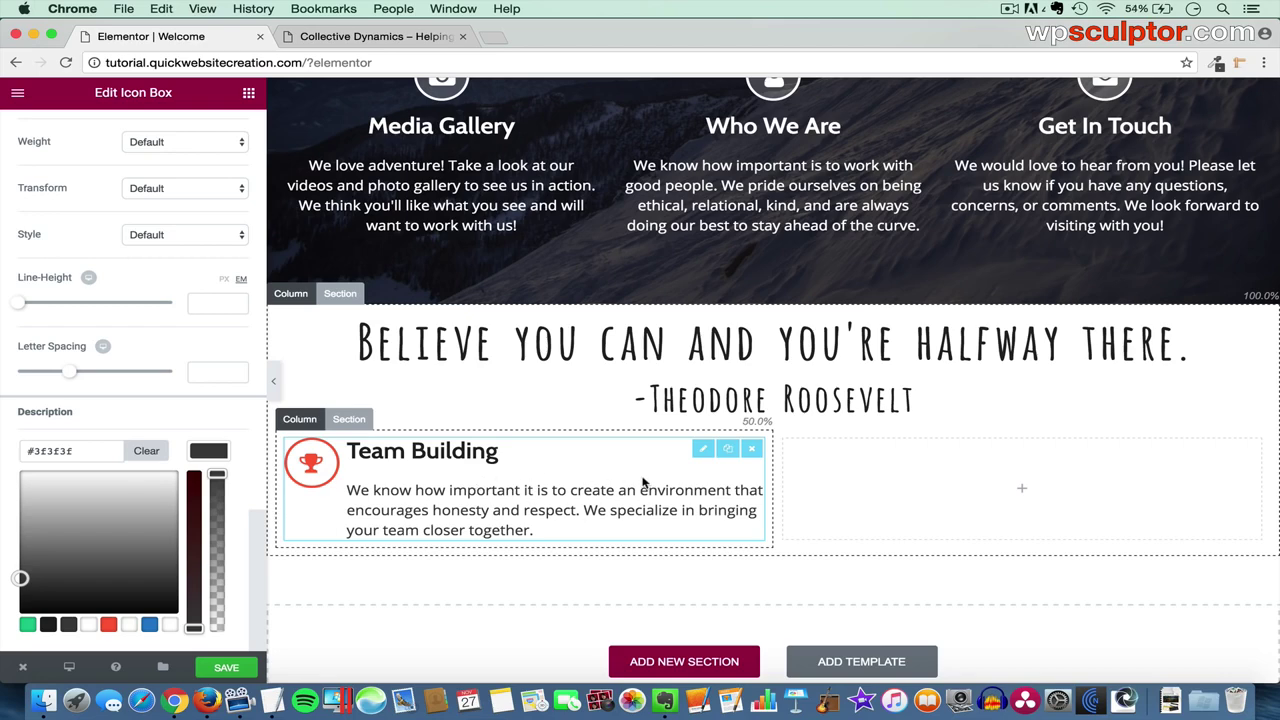
- Duplicate the Team Building icon box, then duplicate its column to build the two-by-two grid
click(729, 452)
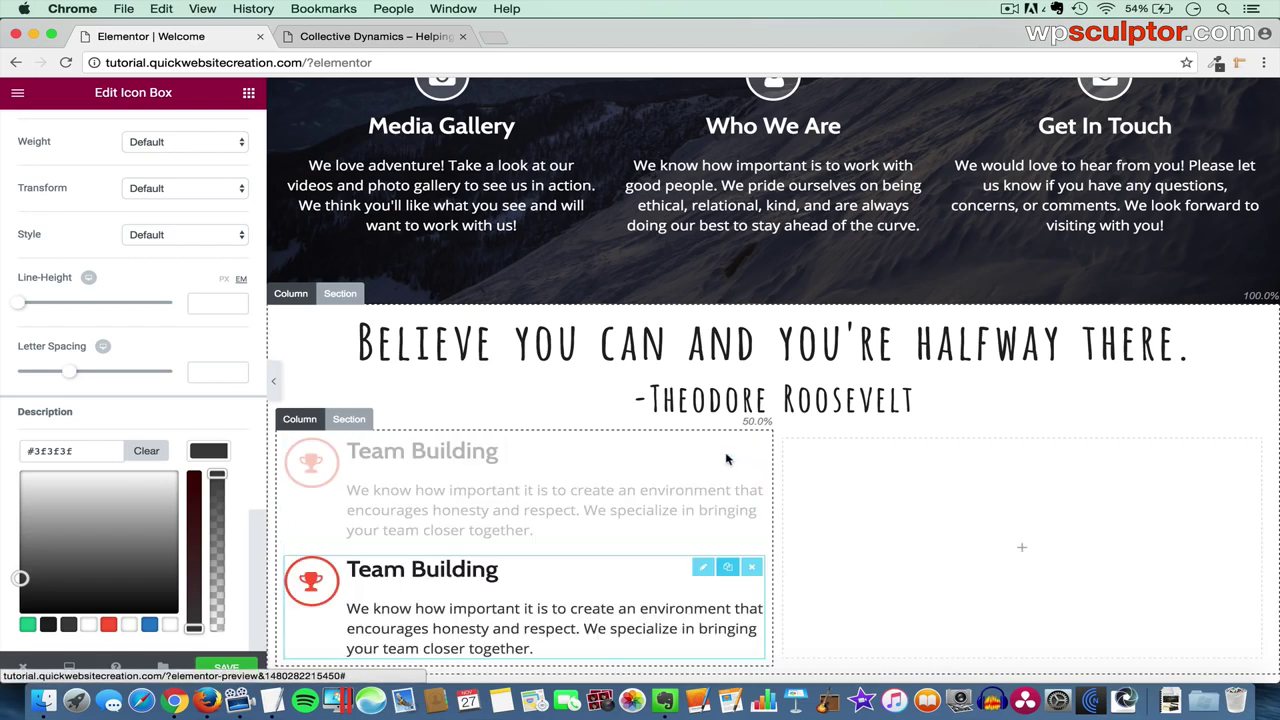
scroll(580, 480, down, 1)
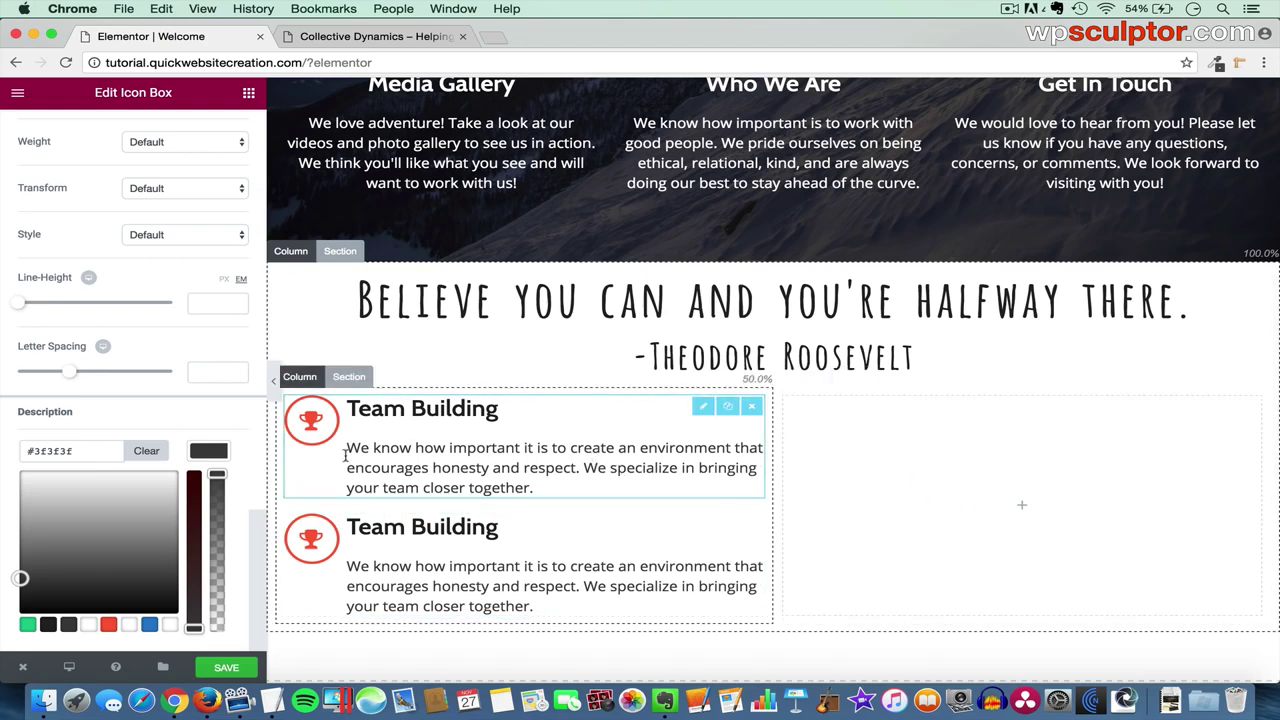
click(311, 377)
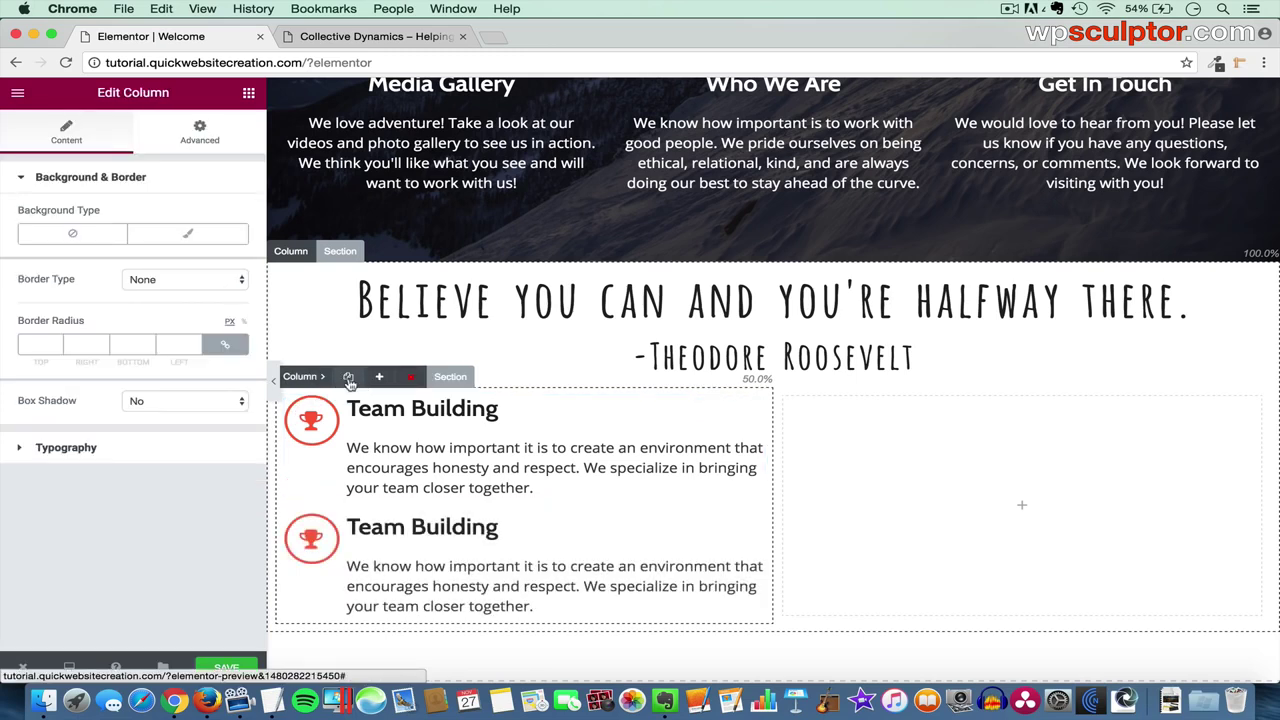
click(349, 379)
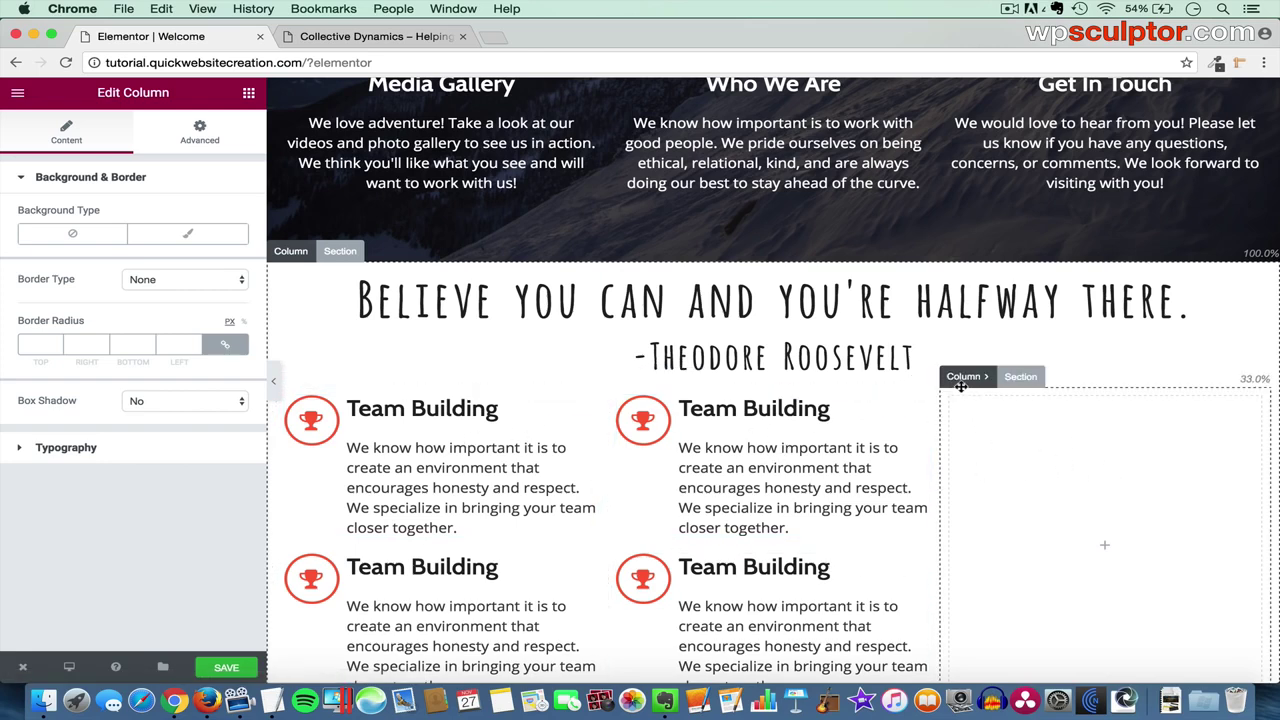
- Delete the empty third column, open the bottom-left icon box's settings, and save the page
mouse_move(962, 379)
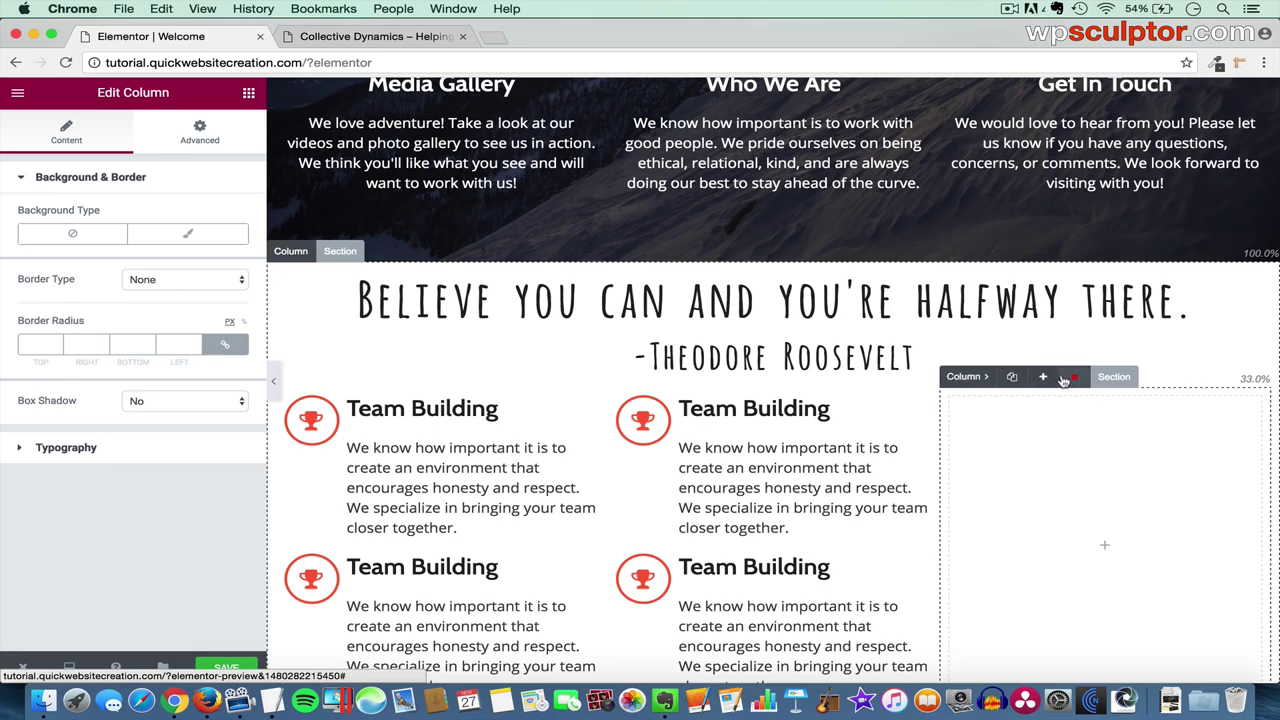
click(1077, 380)
click(717, 340)
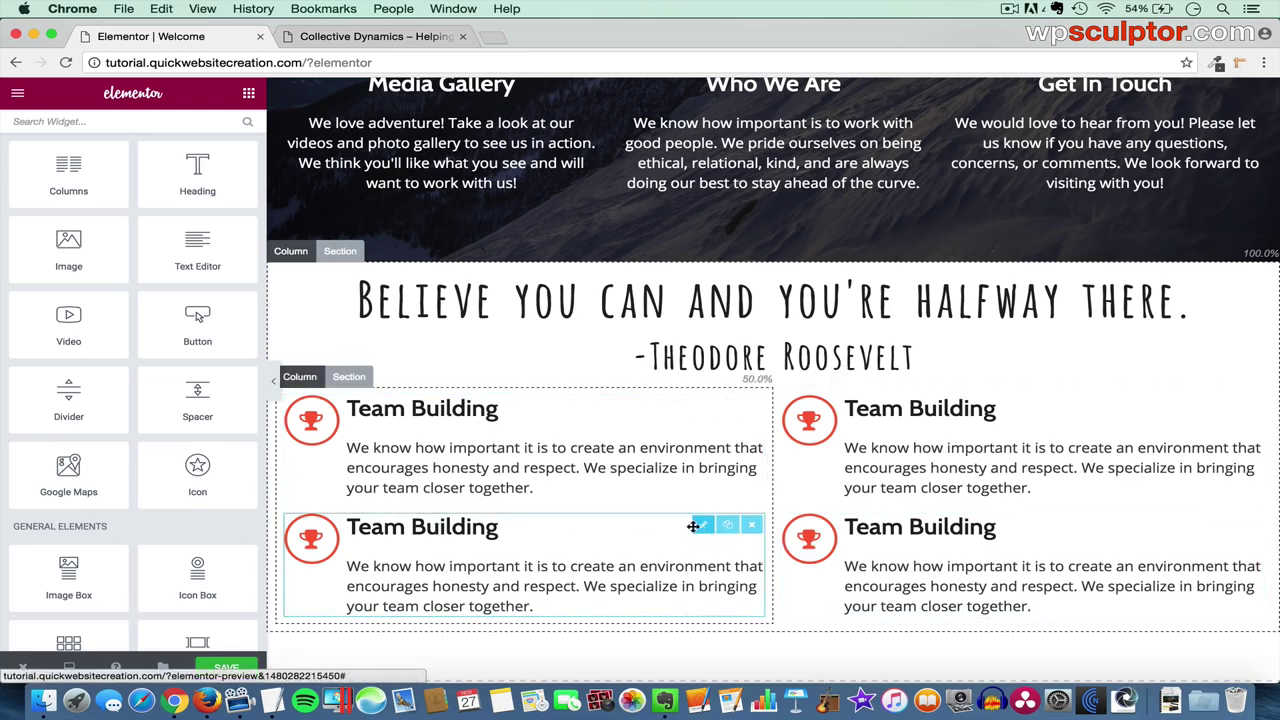
click(698, 527)
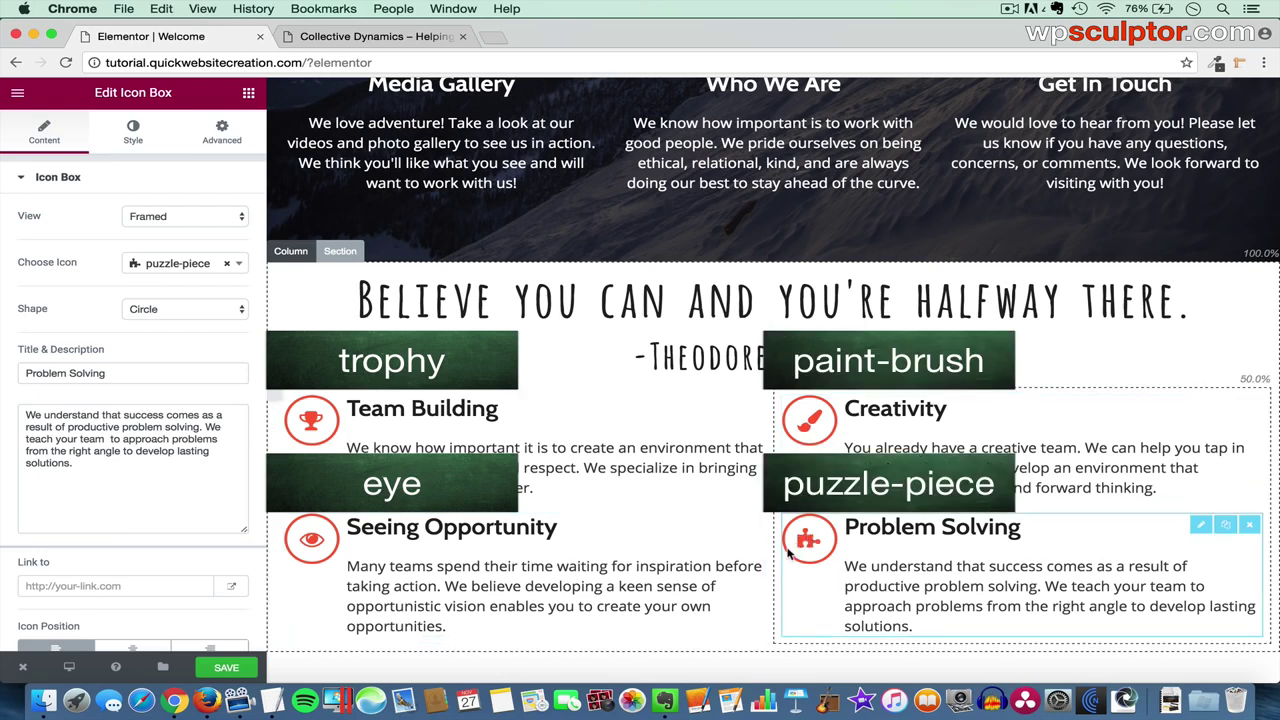
click(224, 667)
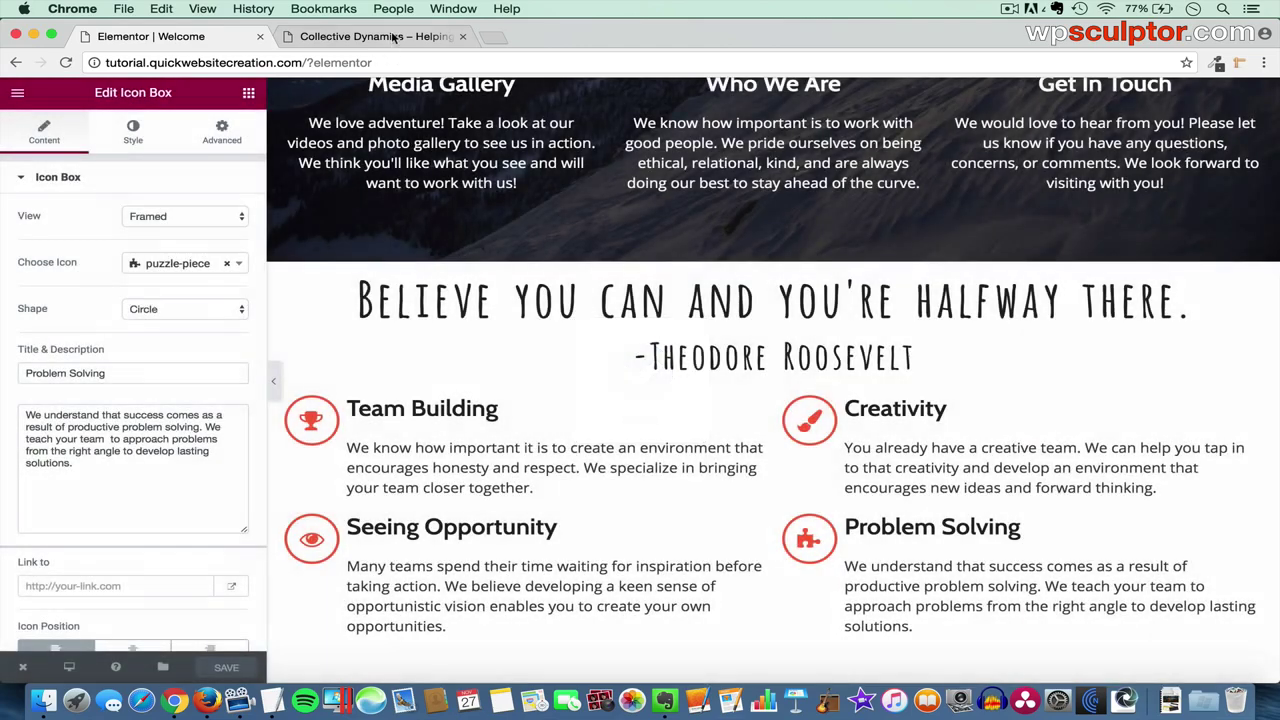
- Reload the live Collective Dynamics site and scroll to the Roosevelt quote and icon-box grid
click(378, 36)
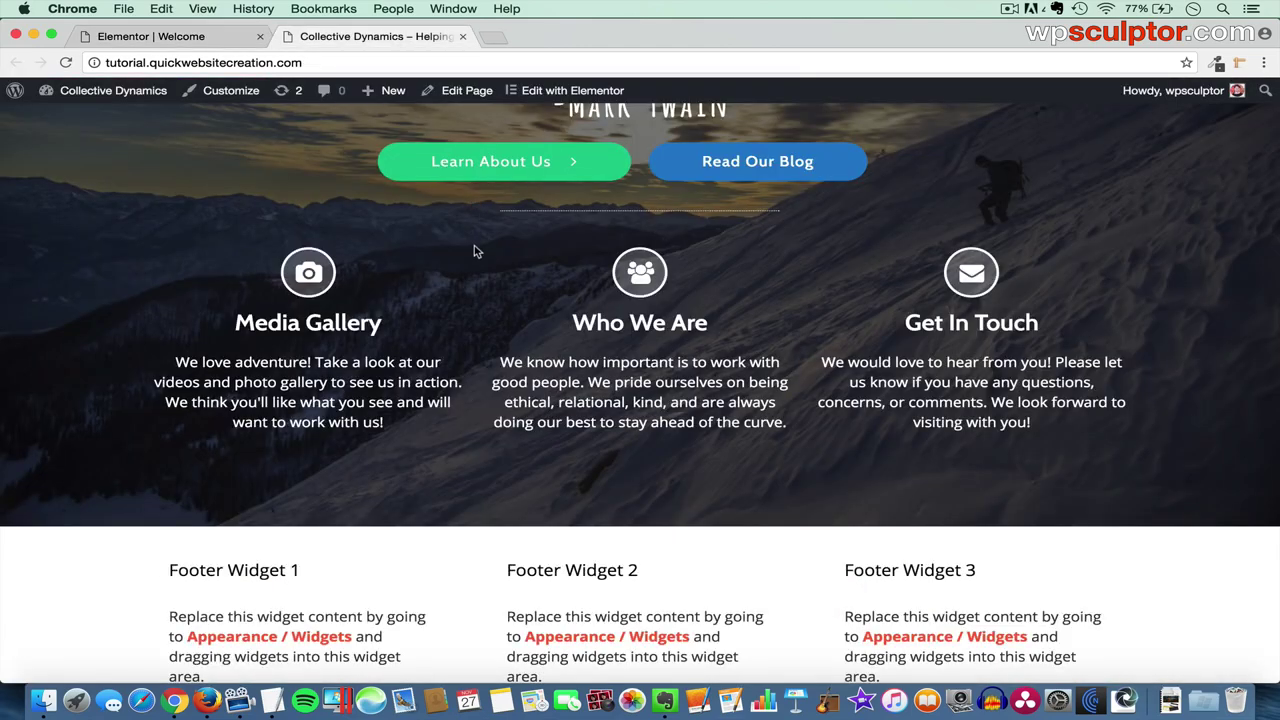
key(super+r)
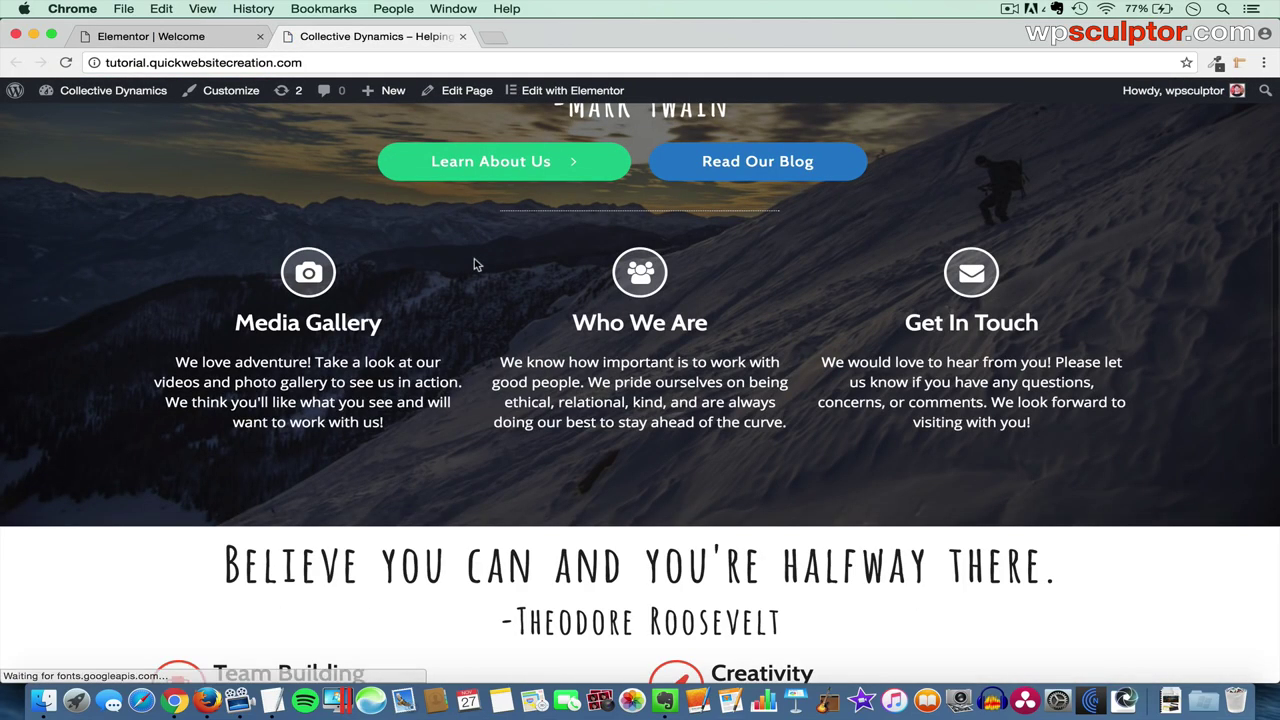
scroll(474, 264, down, 5)
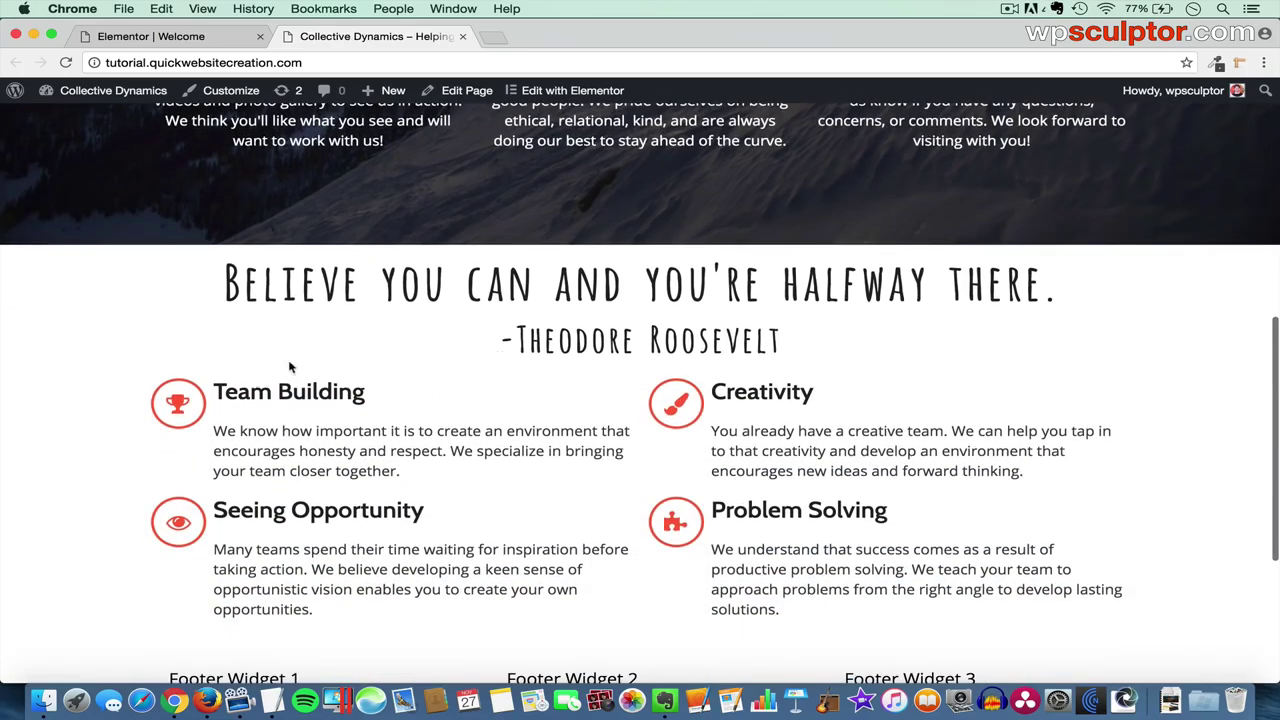
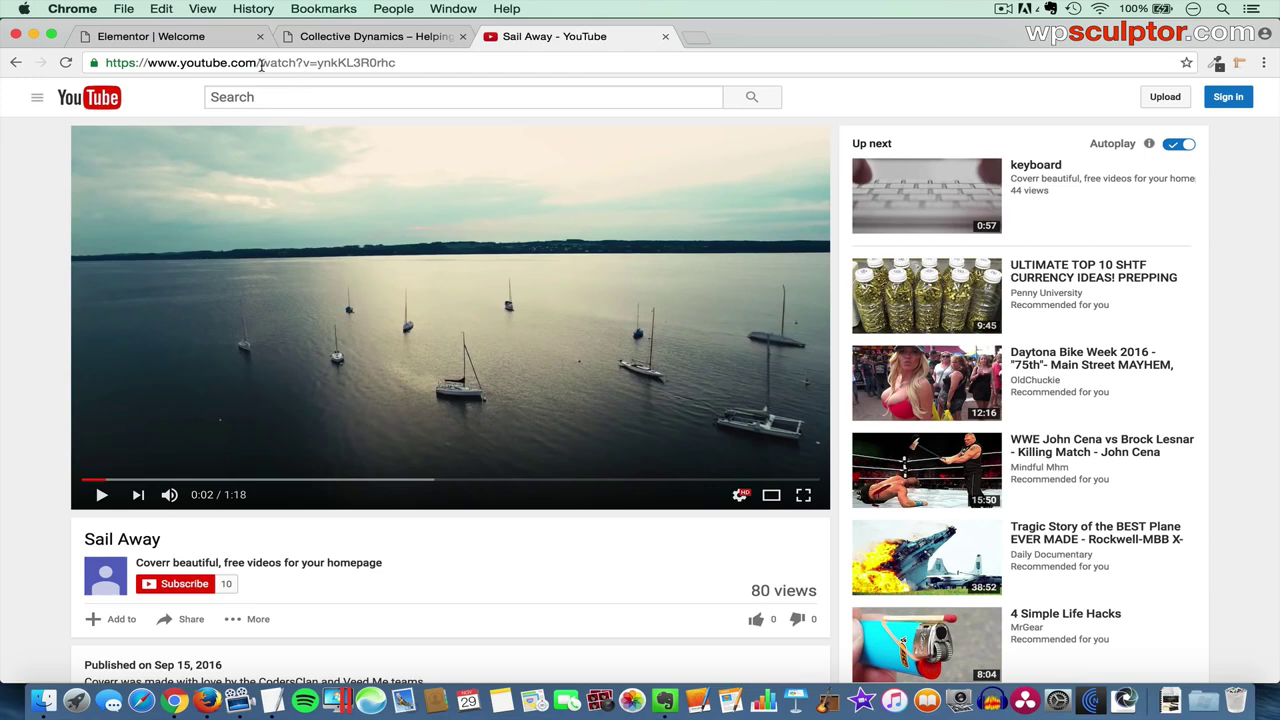
- Copy the Sail Away YouTube URL and return to the Welcome page's background video link field
click(281, 62)
key(super+c)
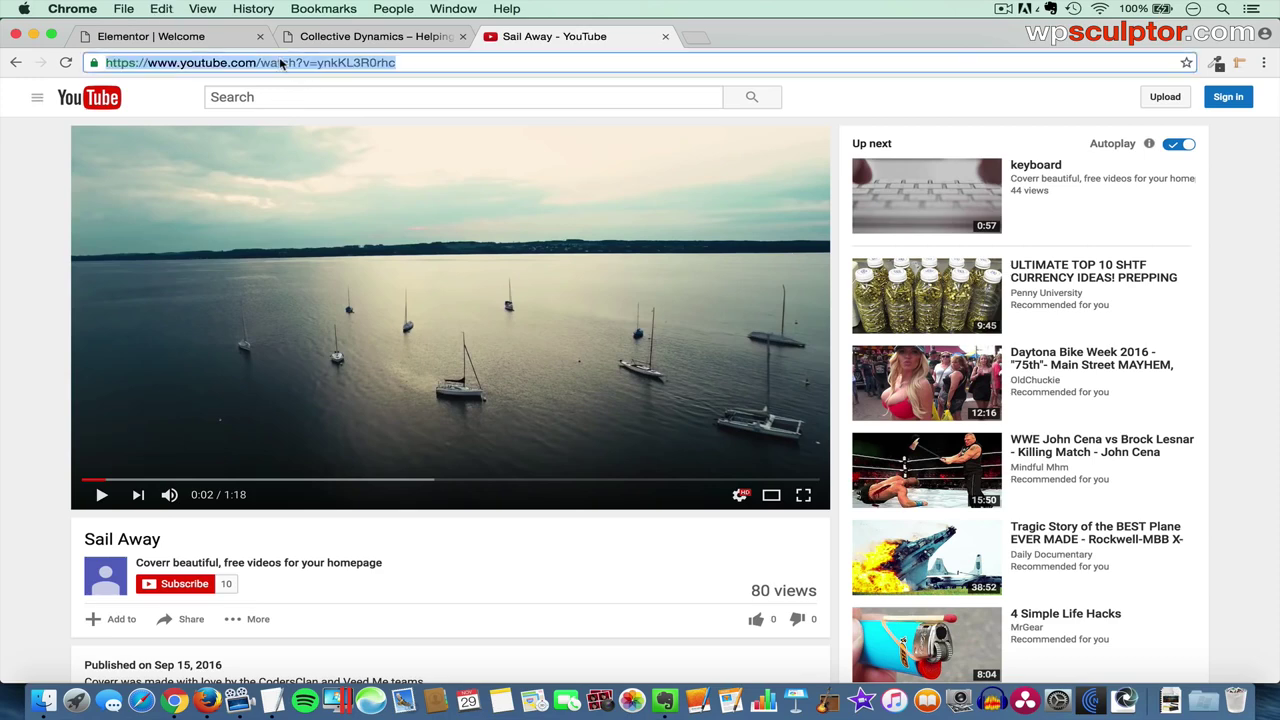
click(184, 38)
click(143, 298)
- Paste the Sail Away link as the section's video background and set Min Height to 500
key(super+v)
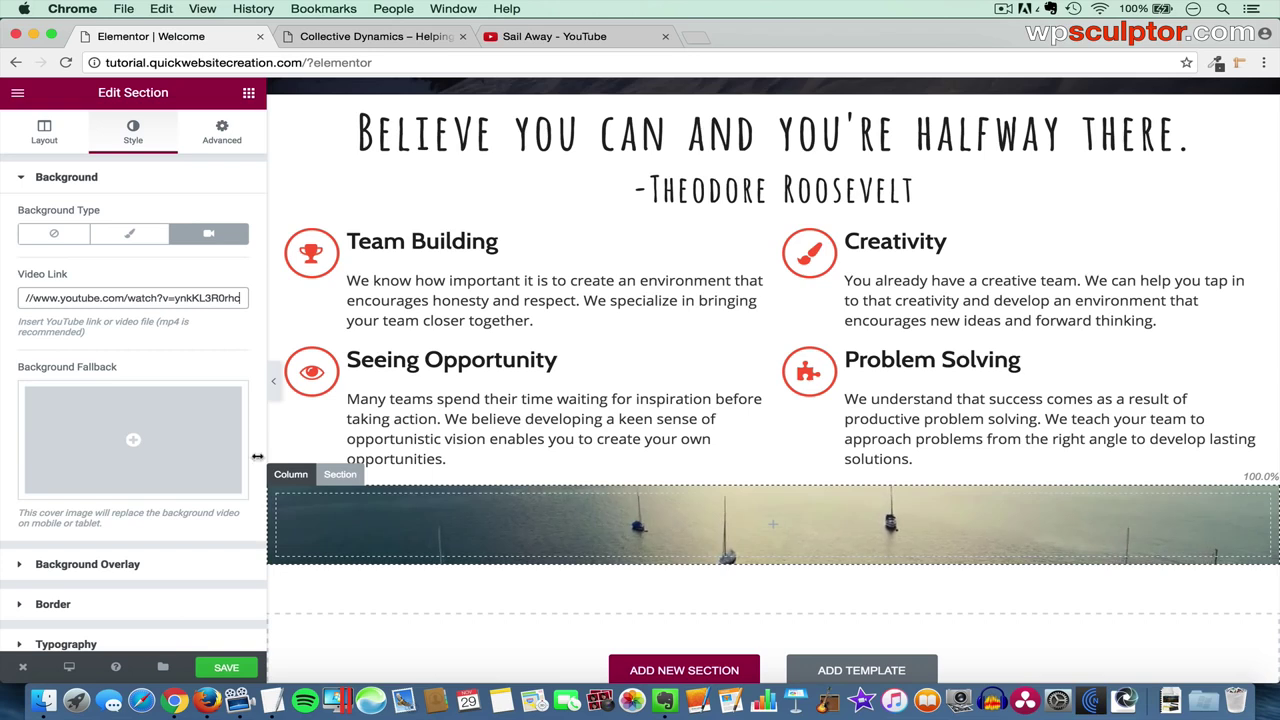
click(45, 133)
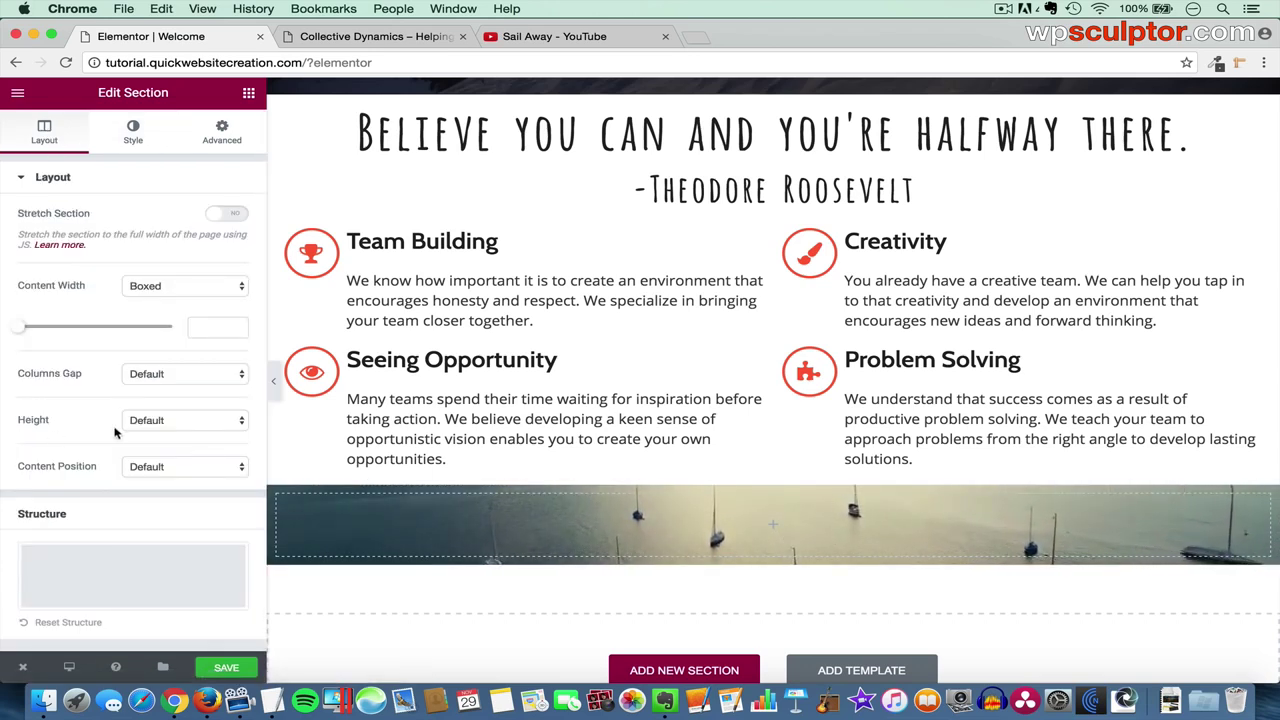
click(195, 427)
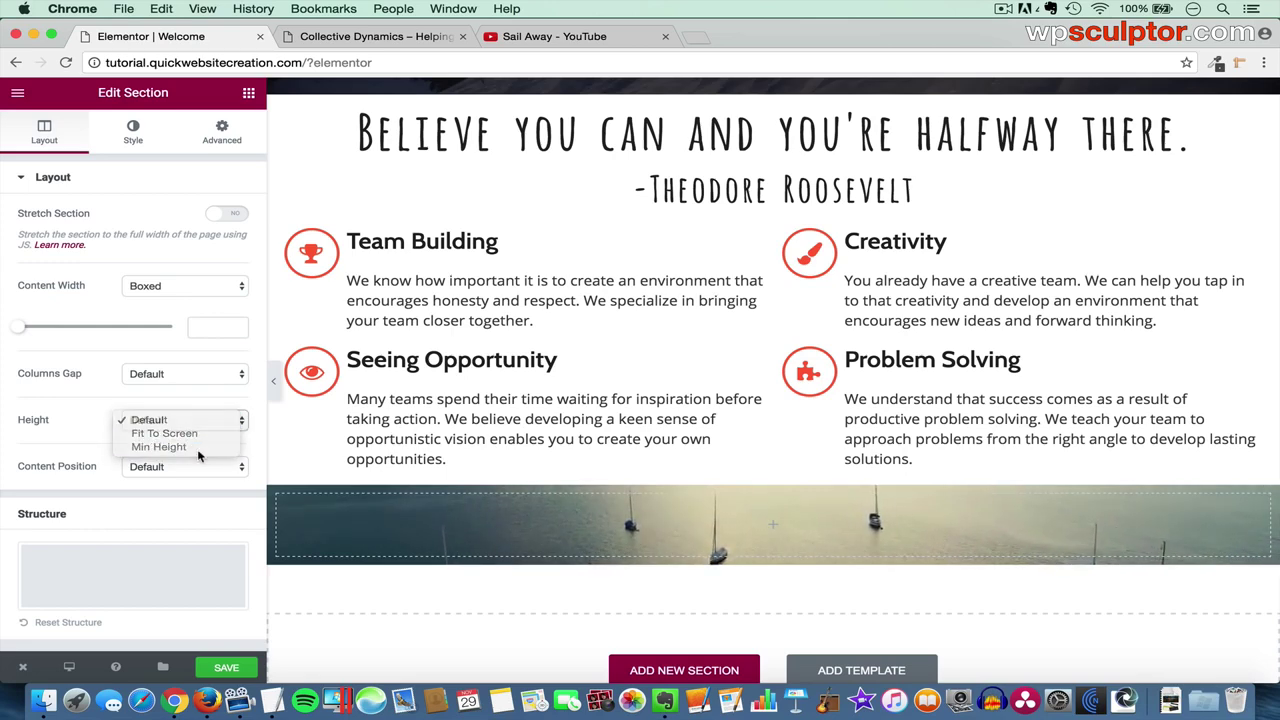
click(198, 448)
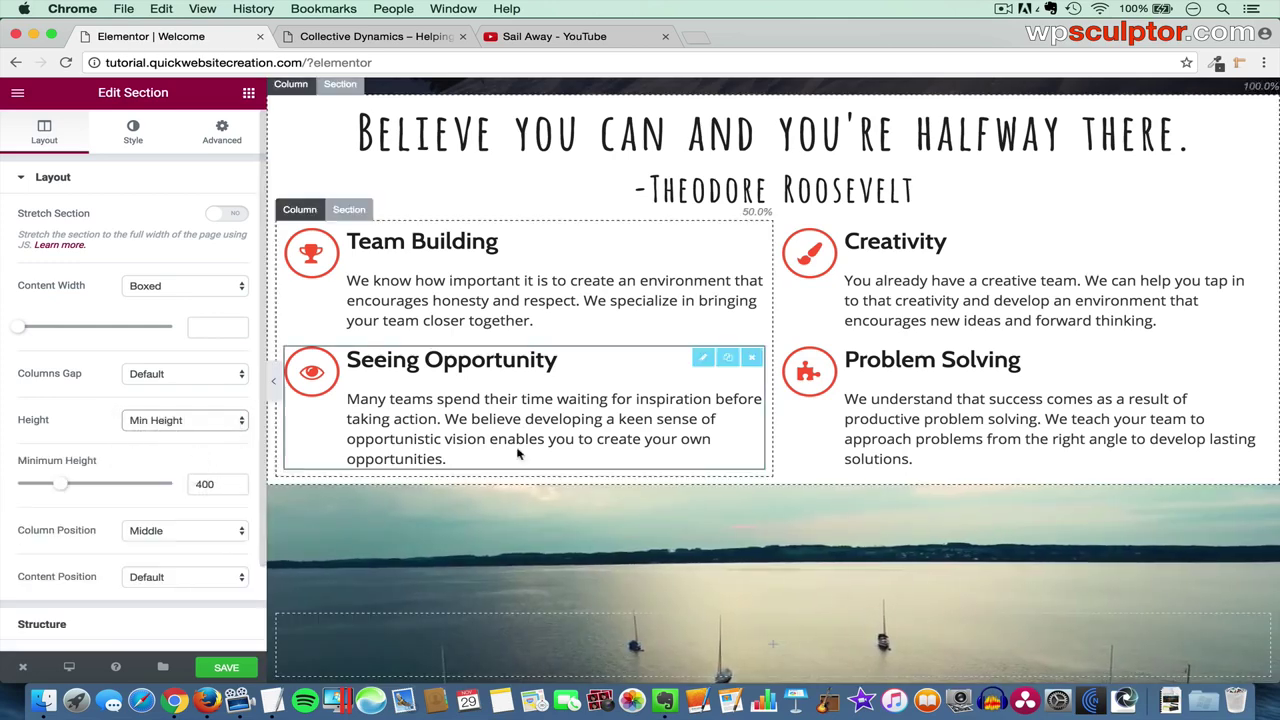
scroll(548, 452, down, 3)
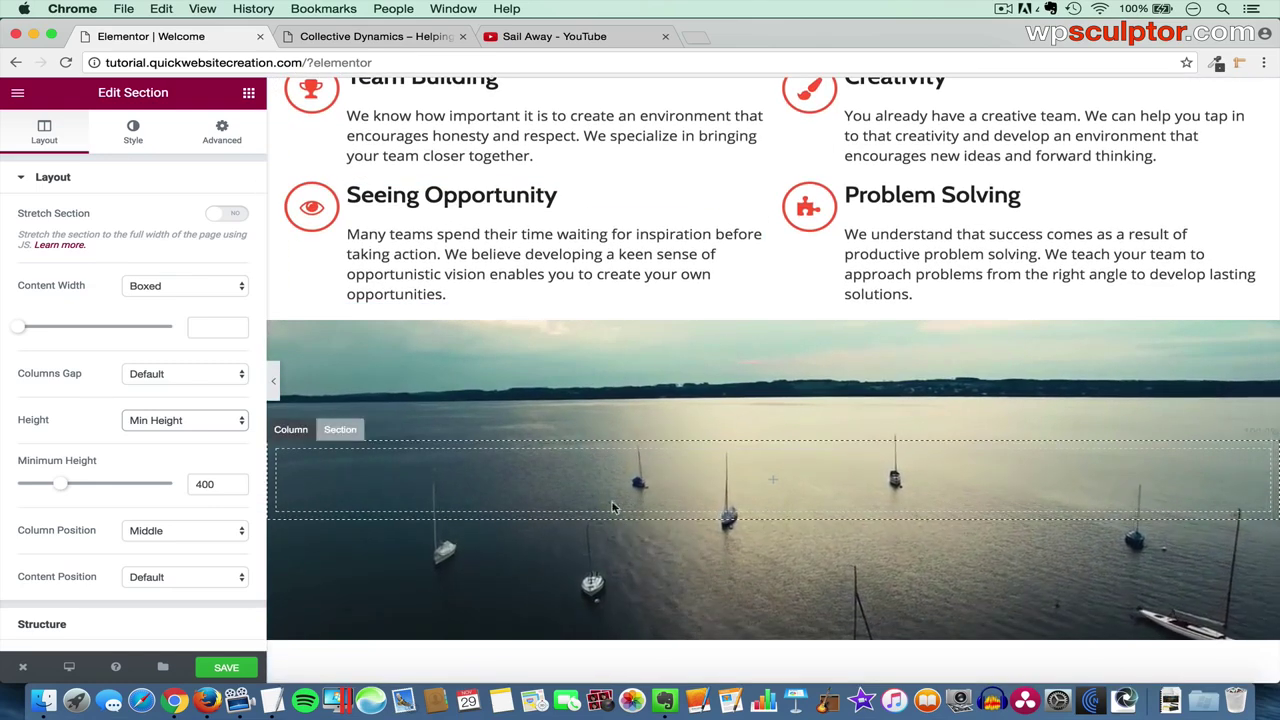
click(202, 483)
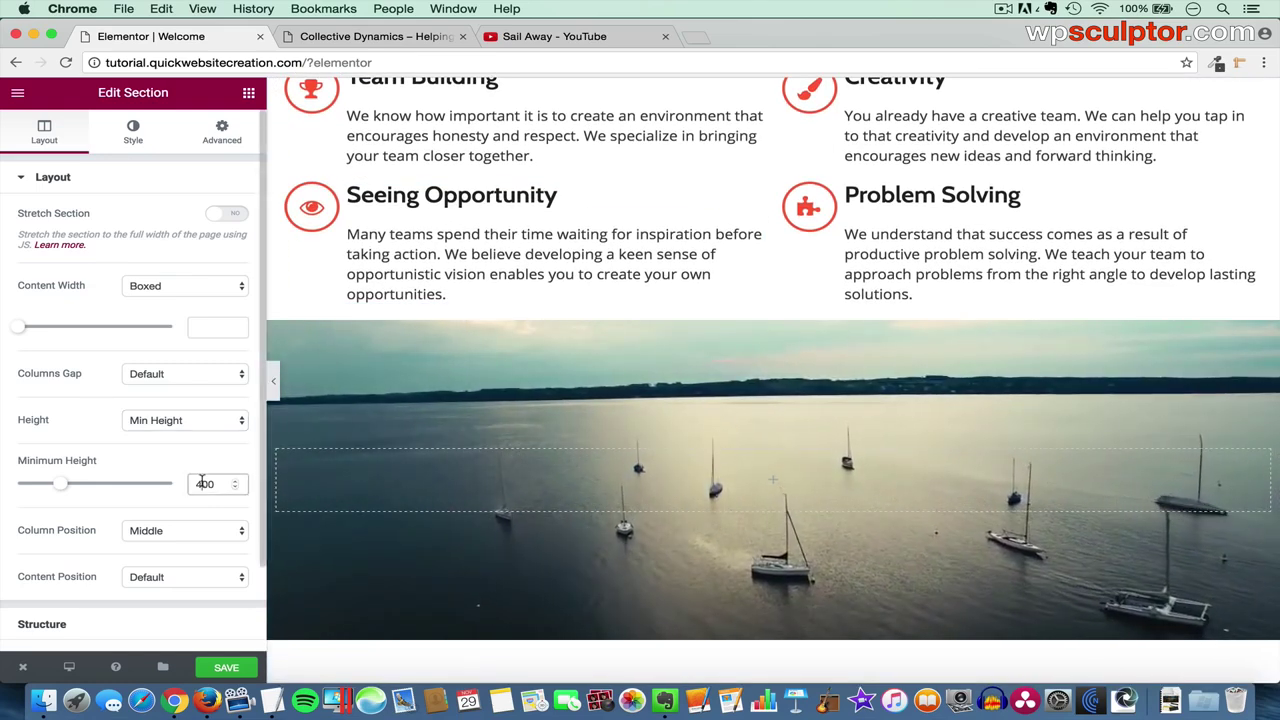
key(BackSpace)
text(5)
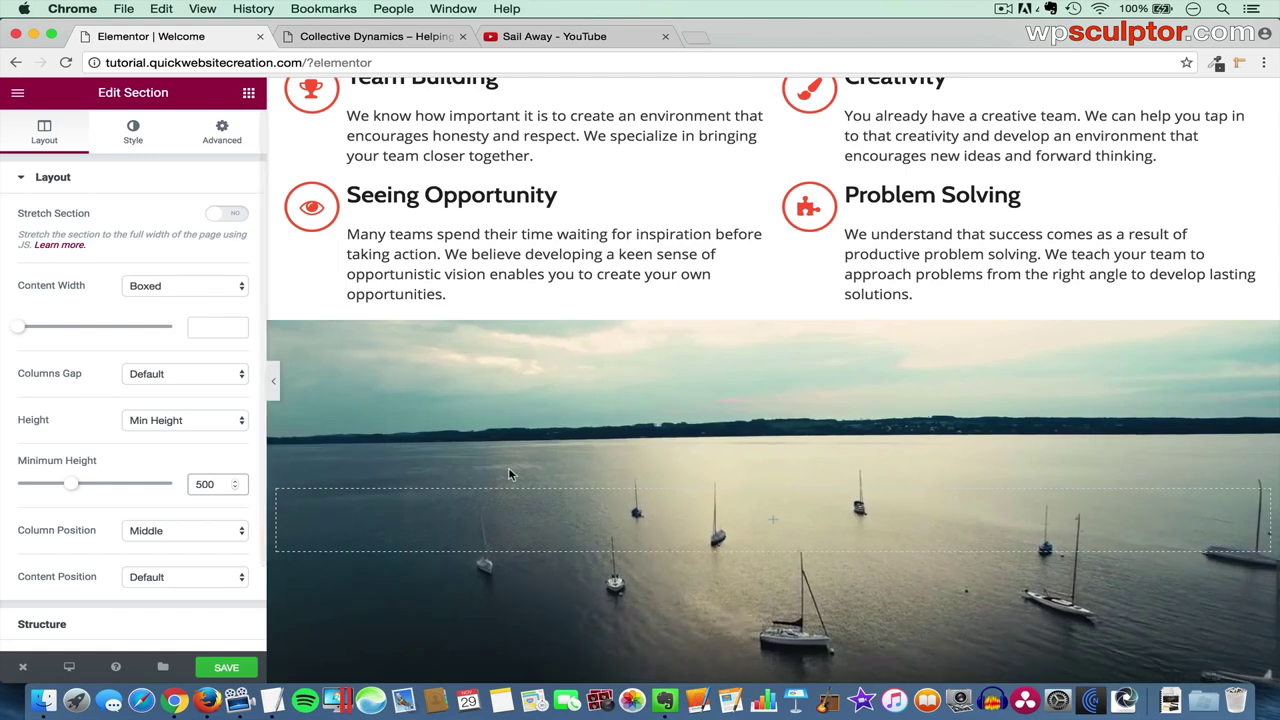
- Set the section's column position to Middle
scroll(508, 467, down, 2)
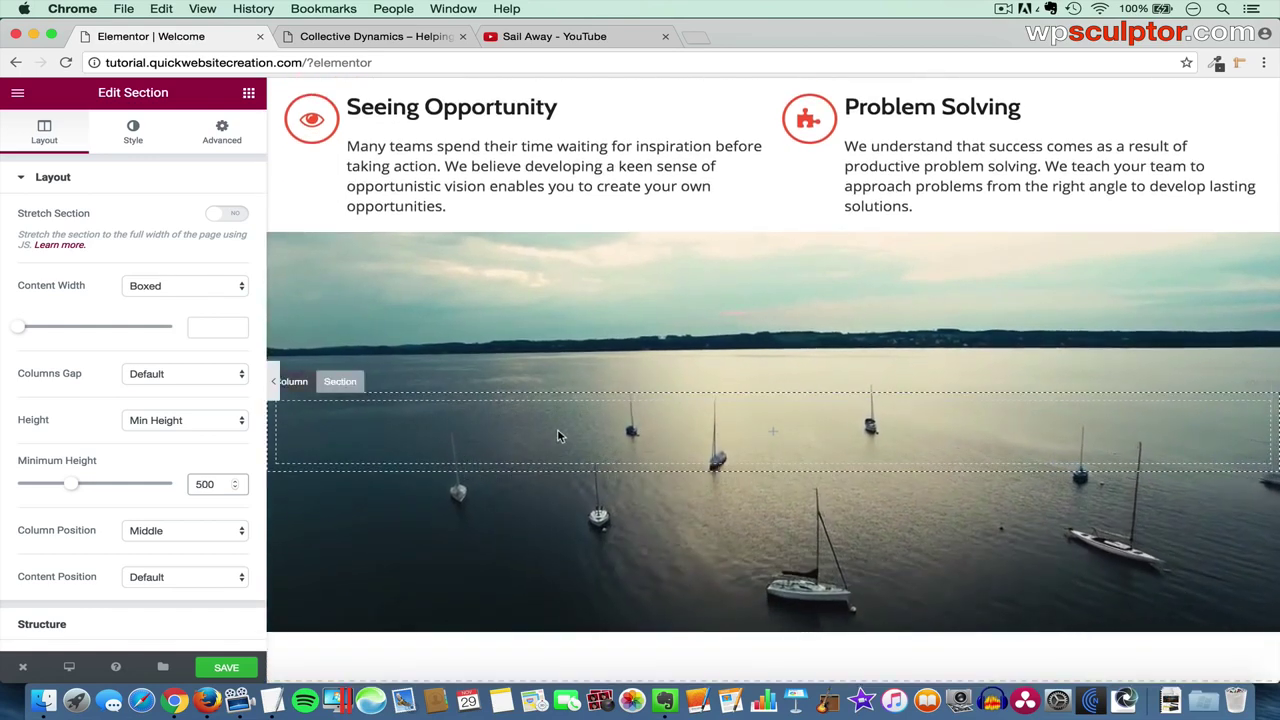
click(177, 533)
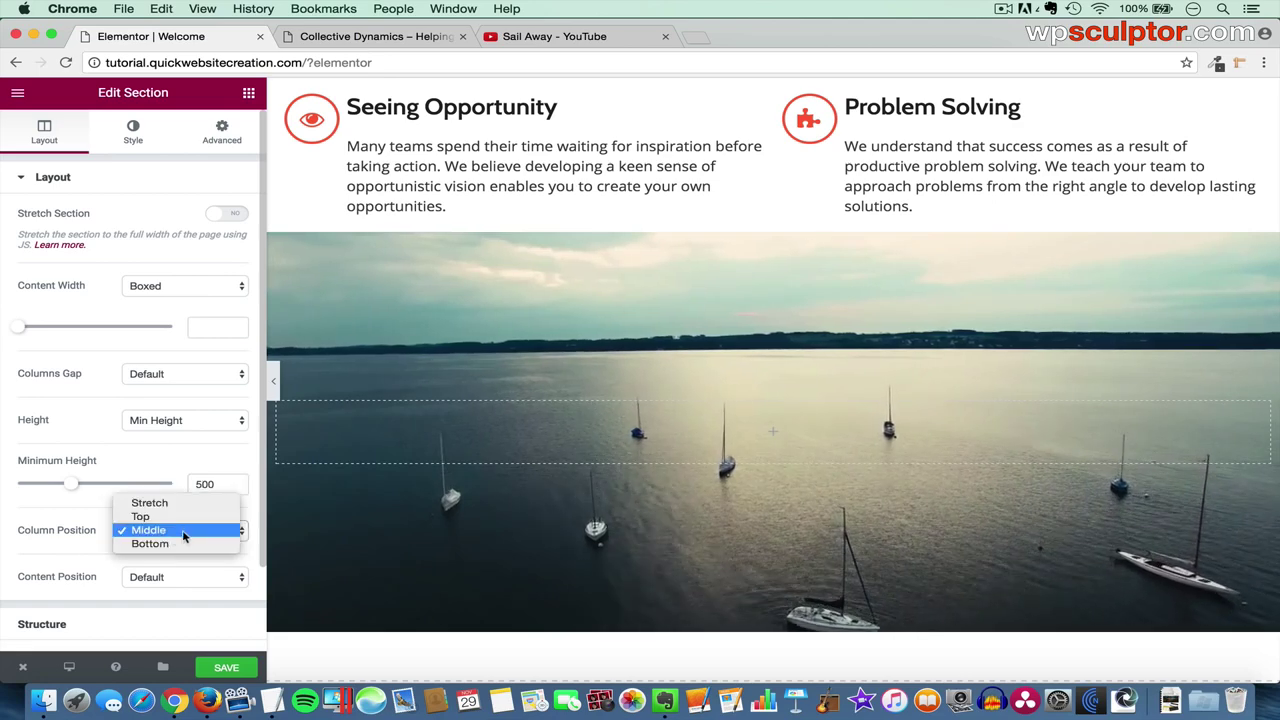
click(179, 537)
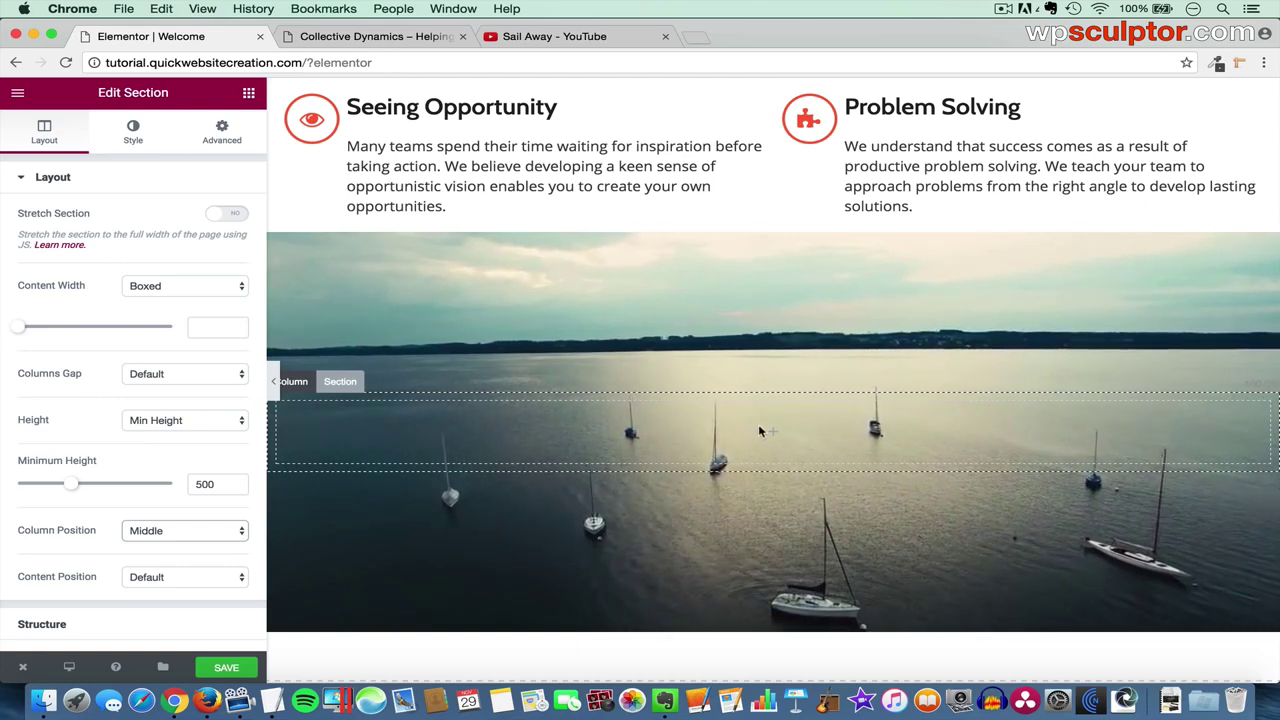
scroll(851, 188, up, 5)
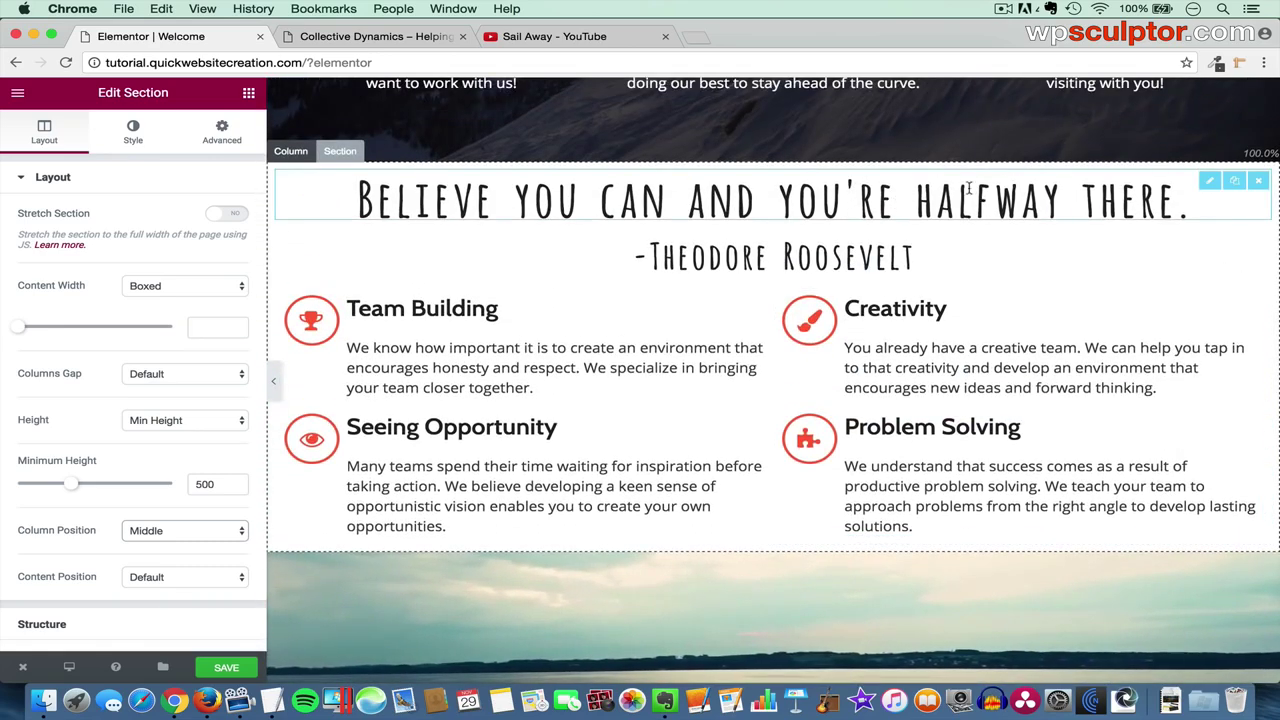
- Duplicate the quote heading, move it into the video section, and retitle it 'Media Gallery'
click(1235, 184)
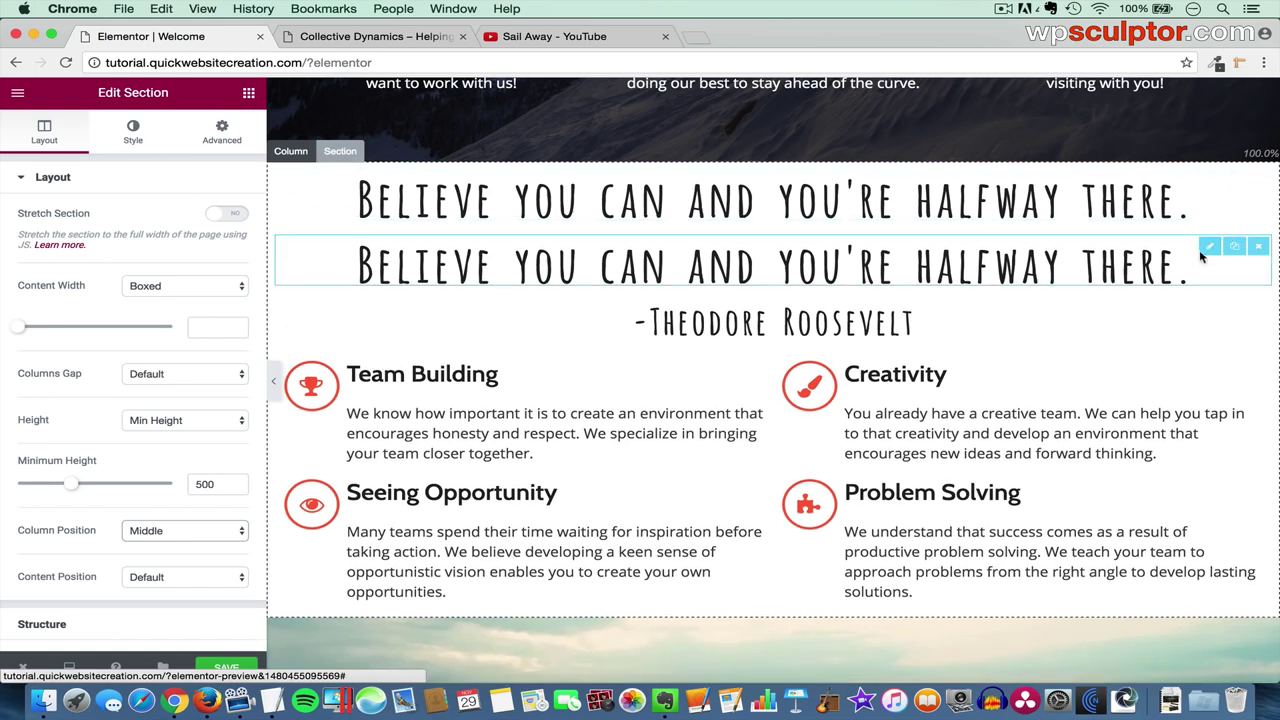
drag(1204, 245, 778, 513)
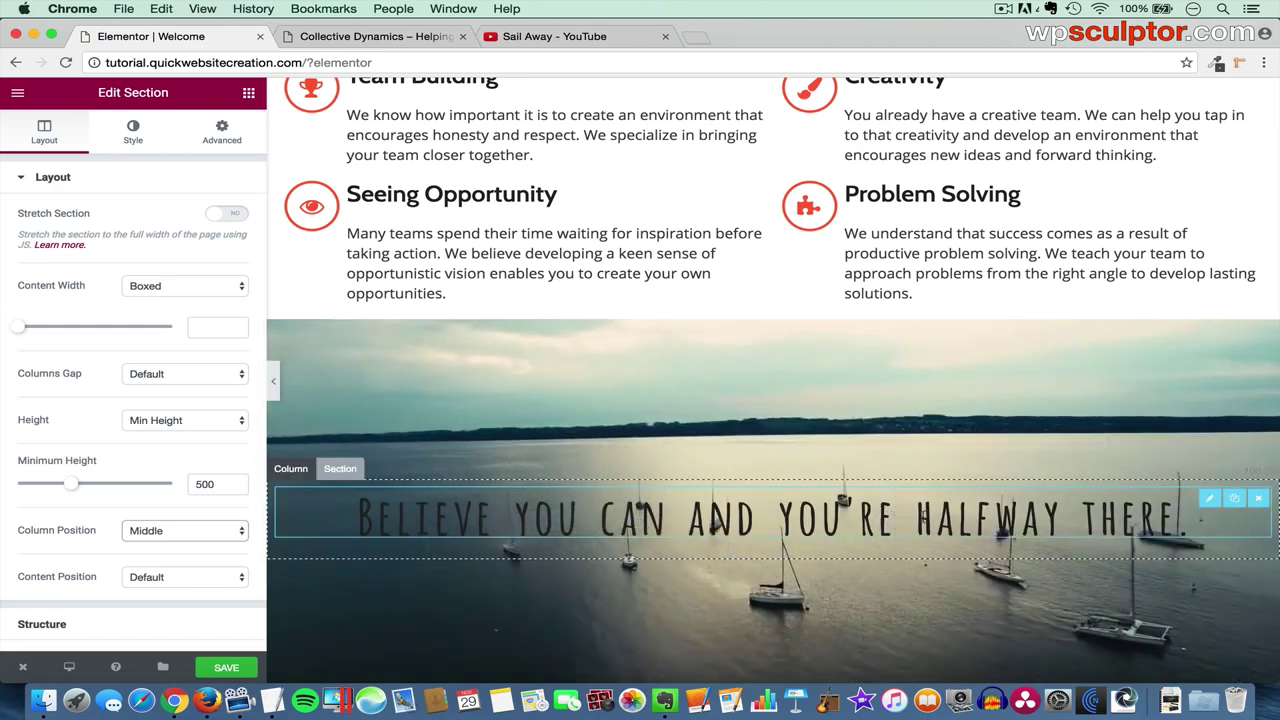
click(1207, 500)
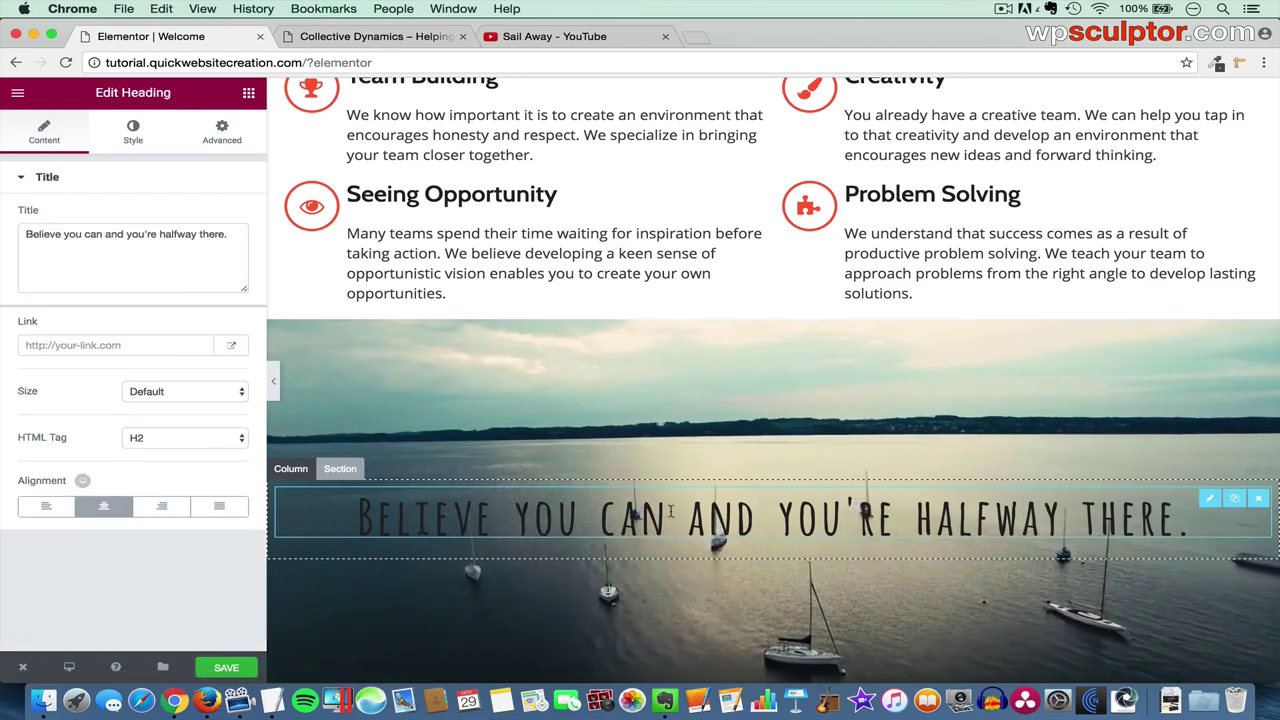
drag(232, 240, 3, 228)
key(BackSpace)
text(M)
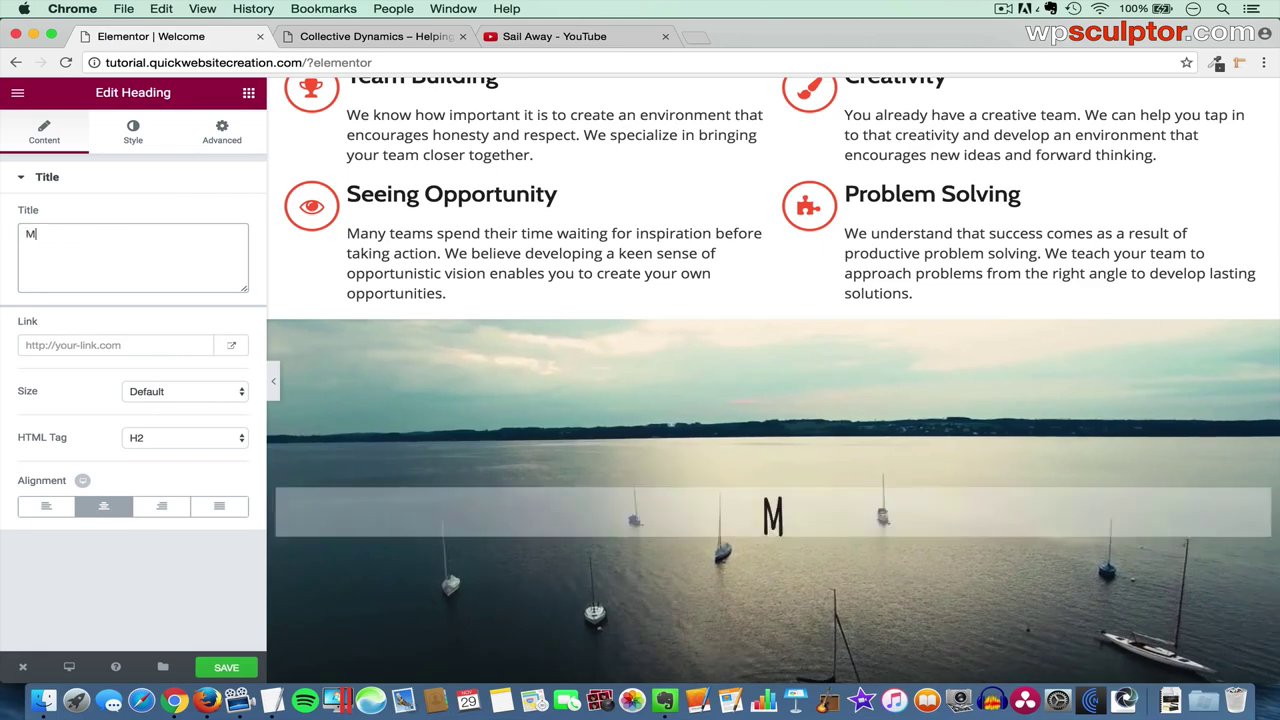
text(edia Galle)
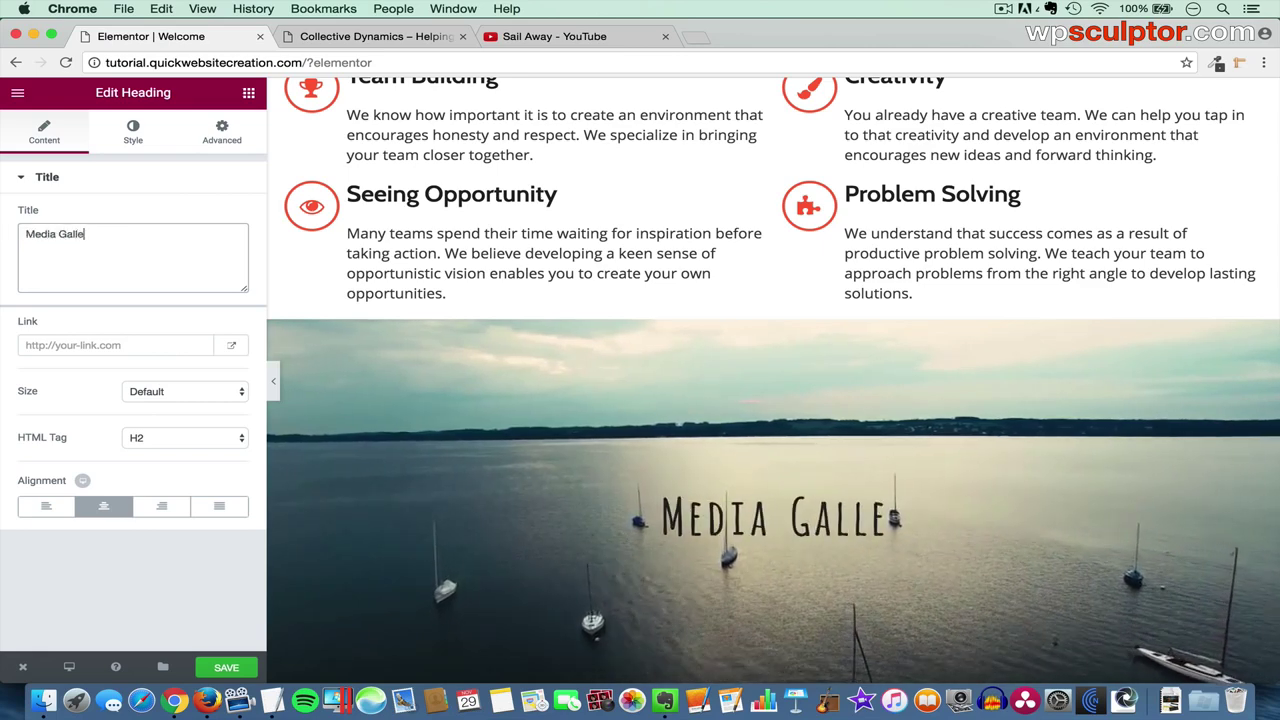
text(ry)
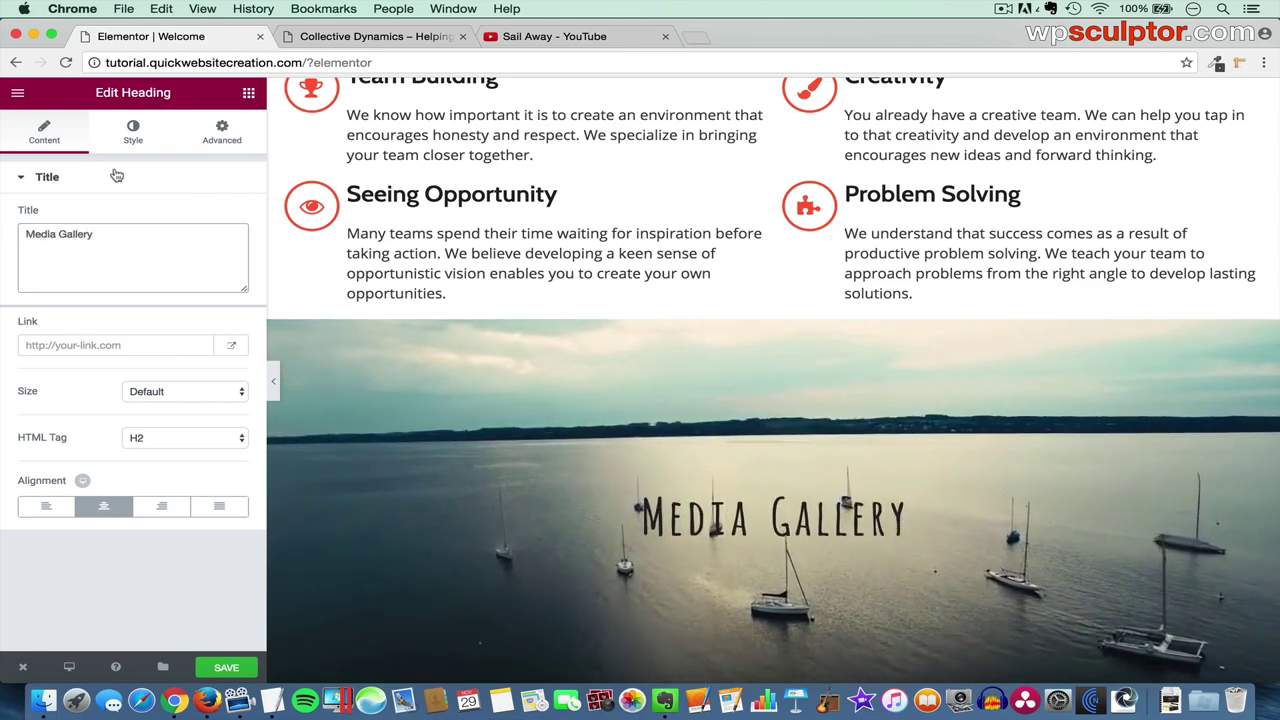
- Set the Media Gallery heading's text colour to white
click(133, 135)
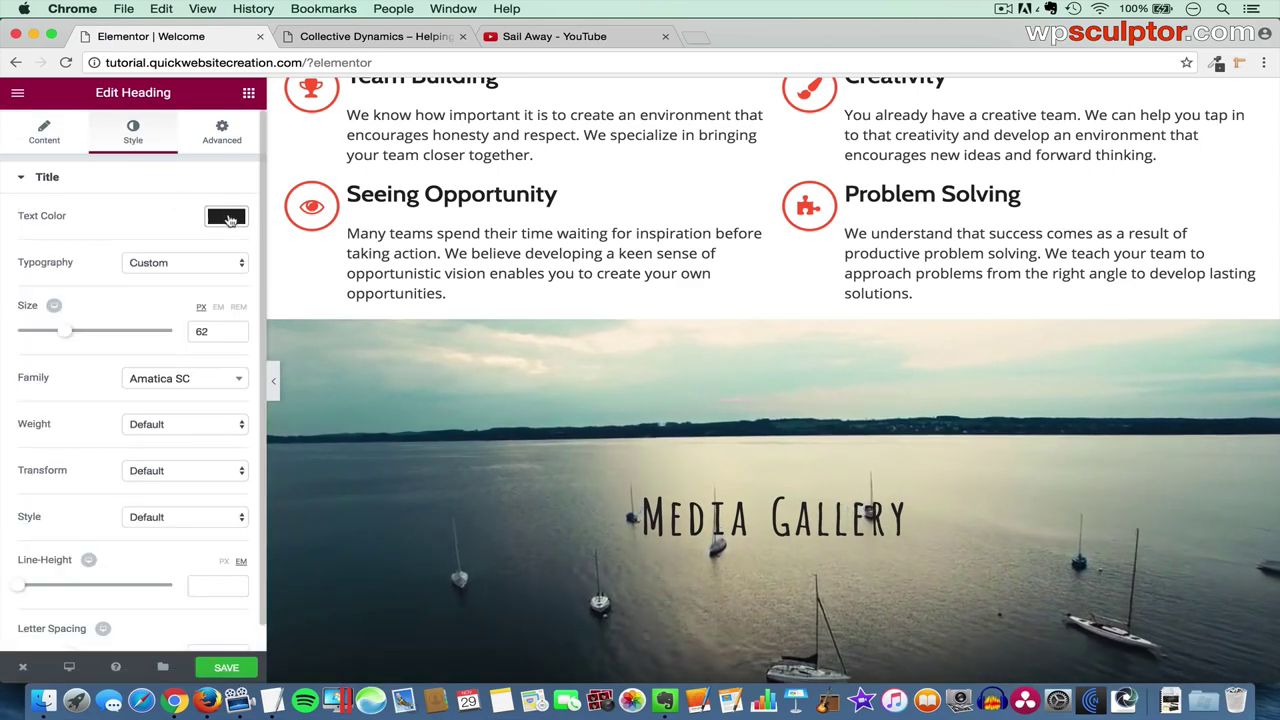
click(228, 218)
click(90, 390)
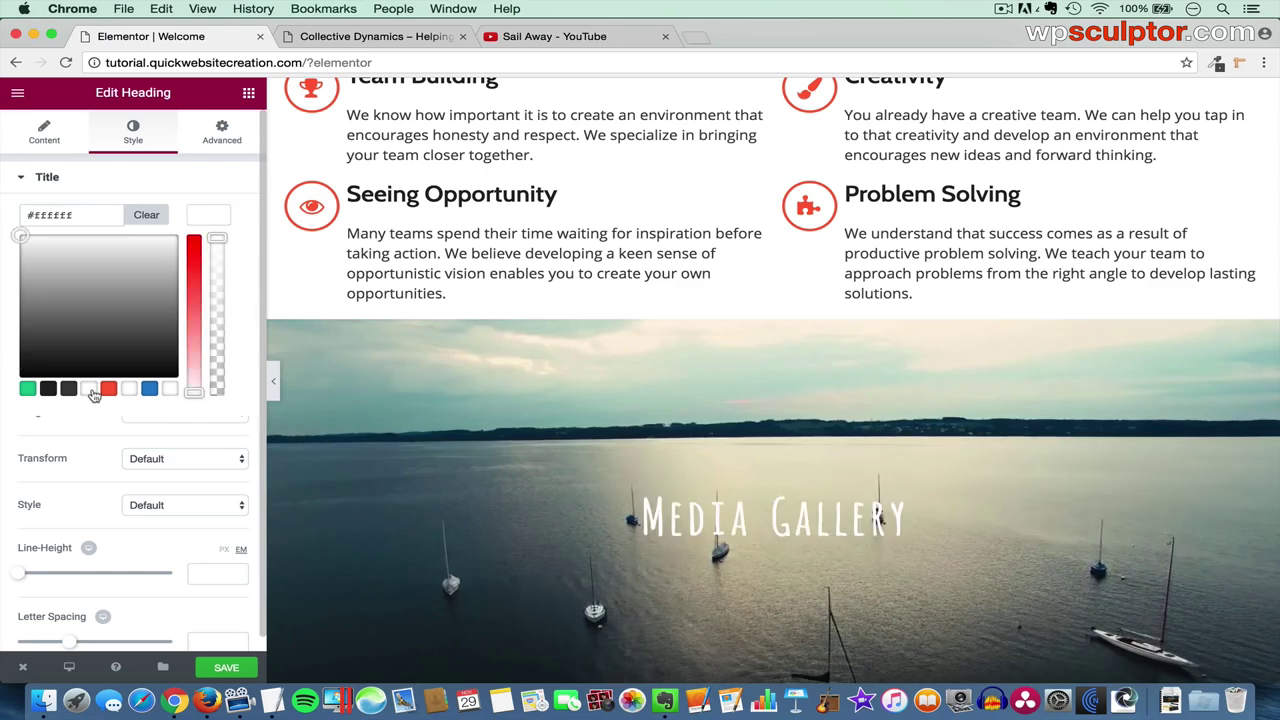
click(214, 221)
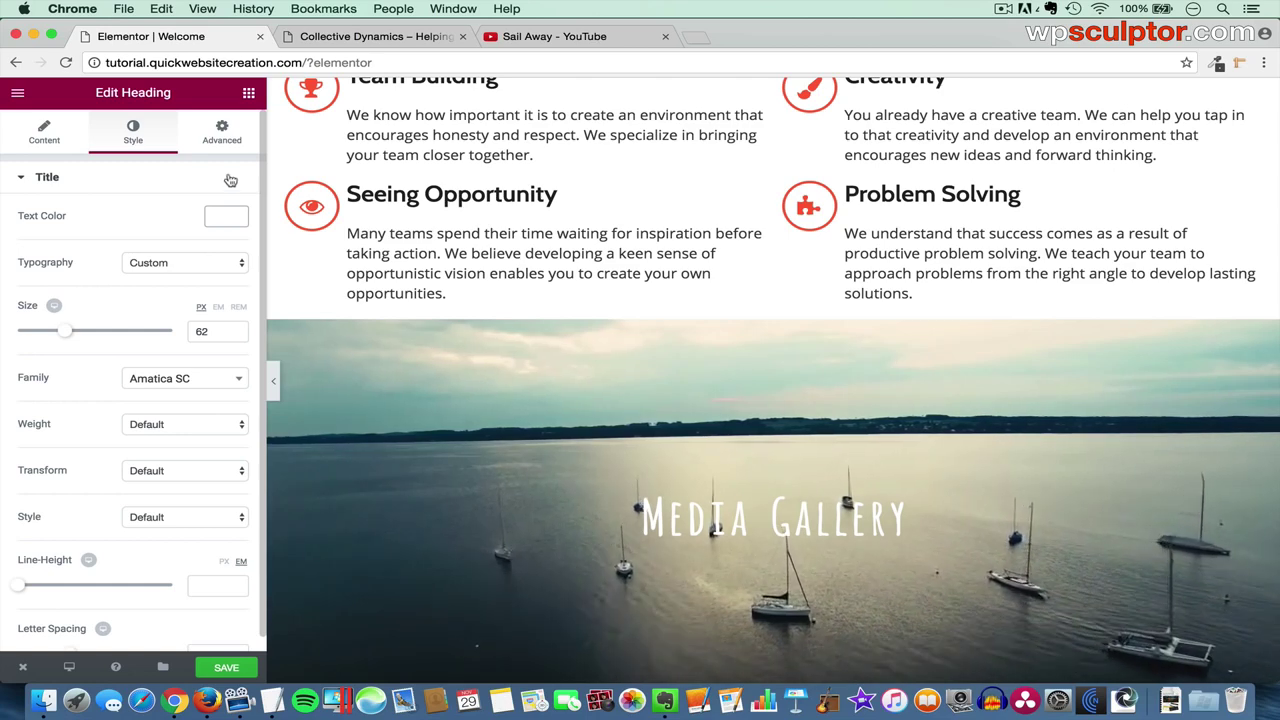
click(249, 95)
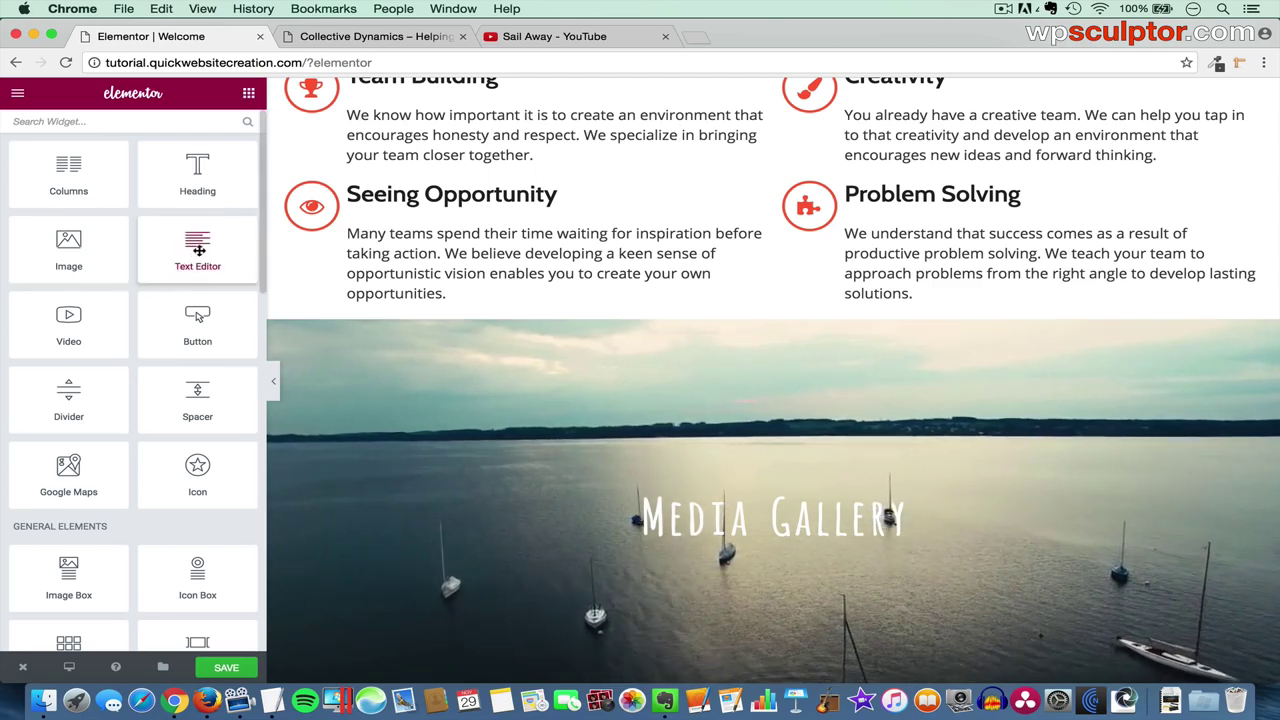
- Add a text block under the heading containing the 'We are adventure seekers!' paragraph from TextEdit
drag(213, 256, 724, 541)
drag(196, 470, 5, 335)
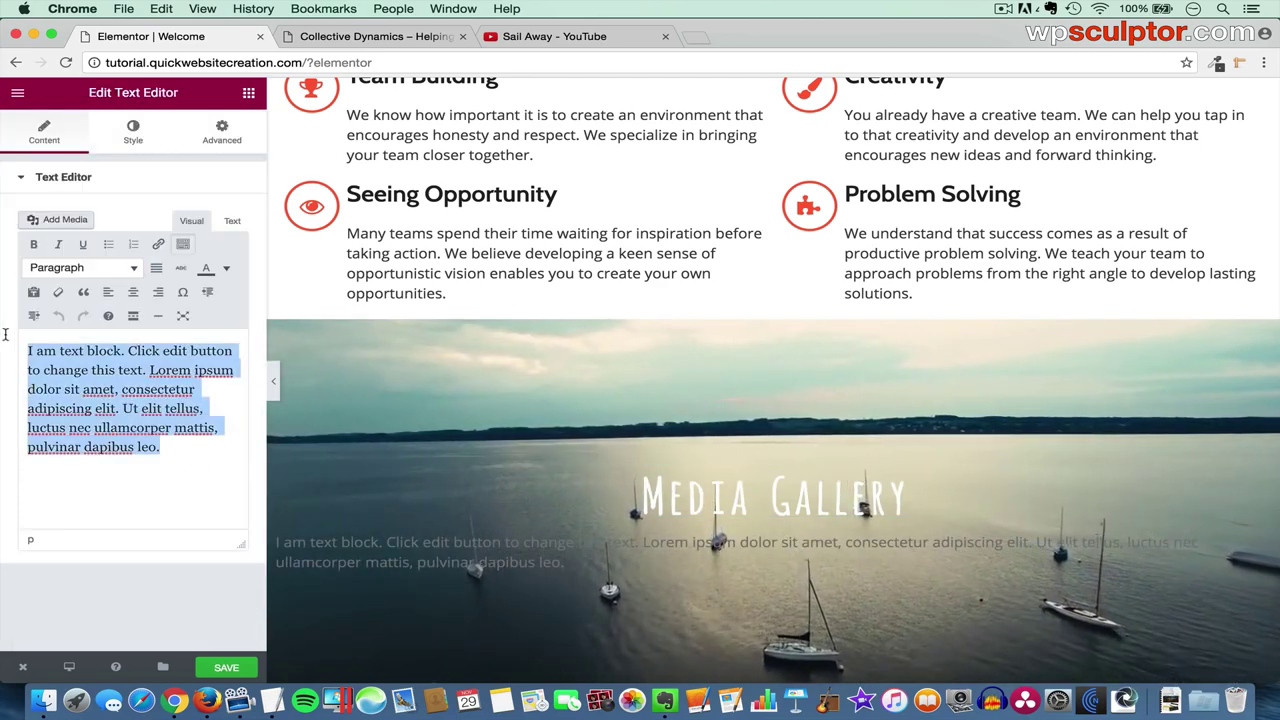
key(BackSpace)
key(super+Tab)
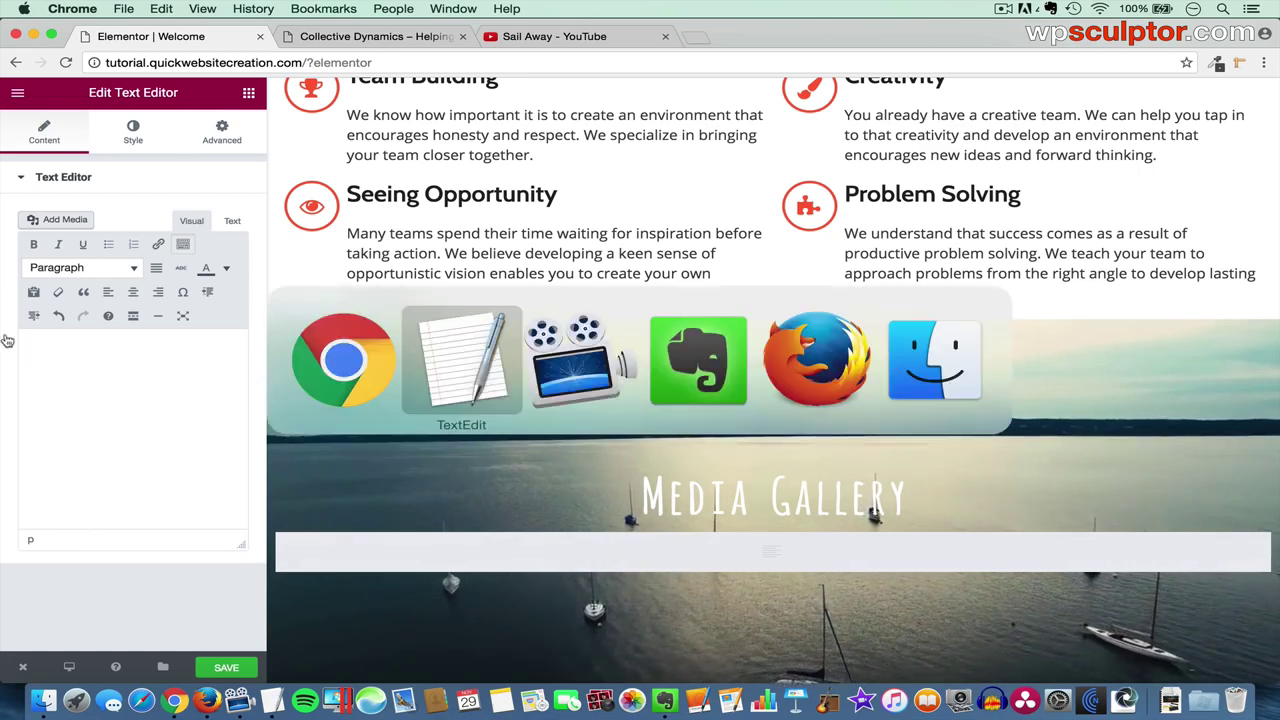
click(176, 318)
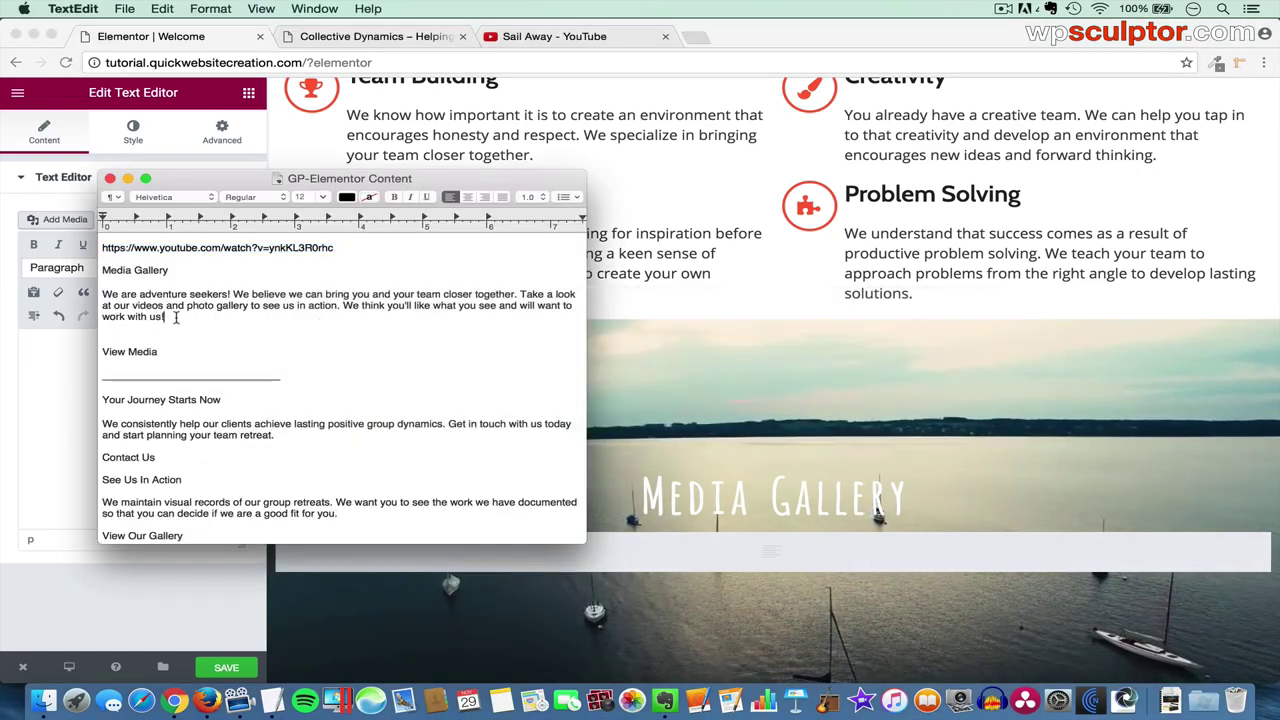
shift+click(104, 295)
key(super+c)
click(76, 392)
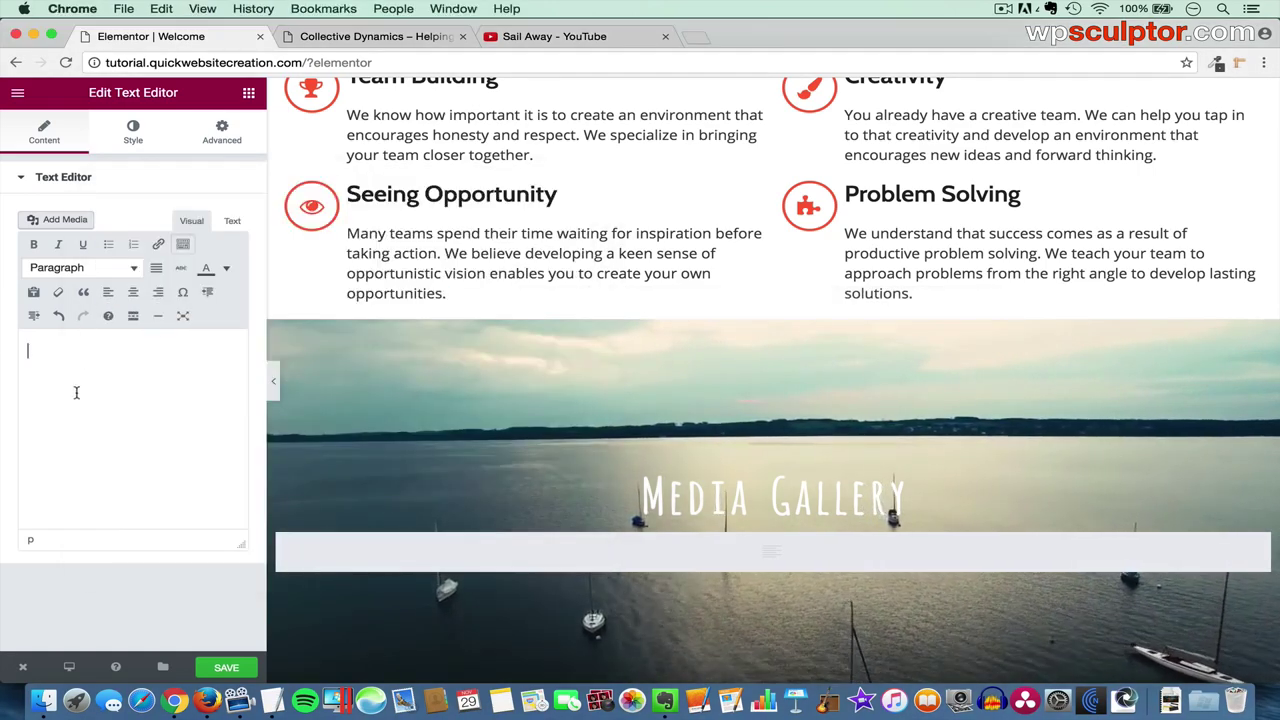
key(super+v)
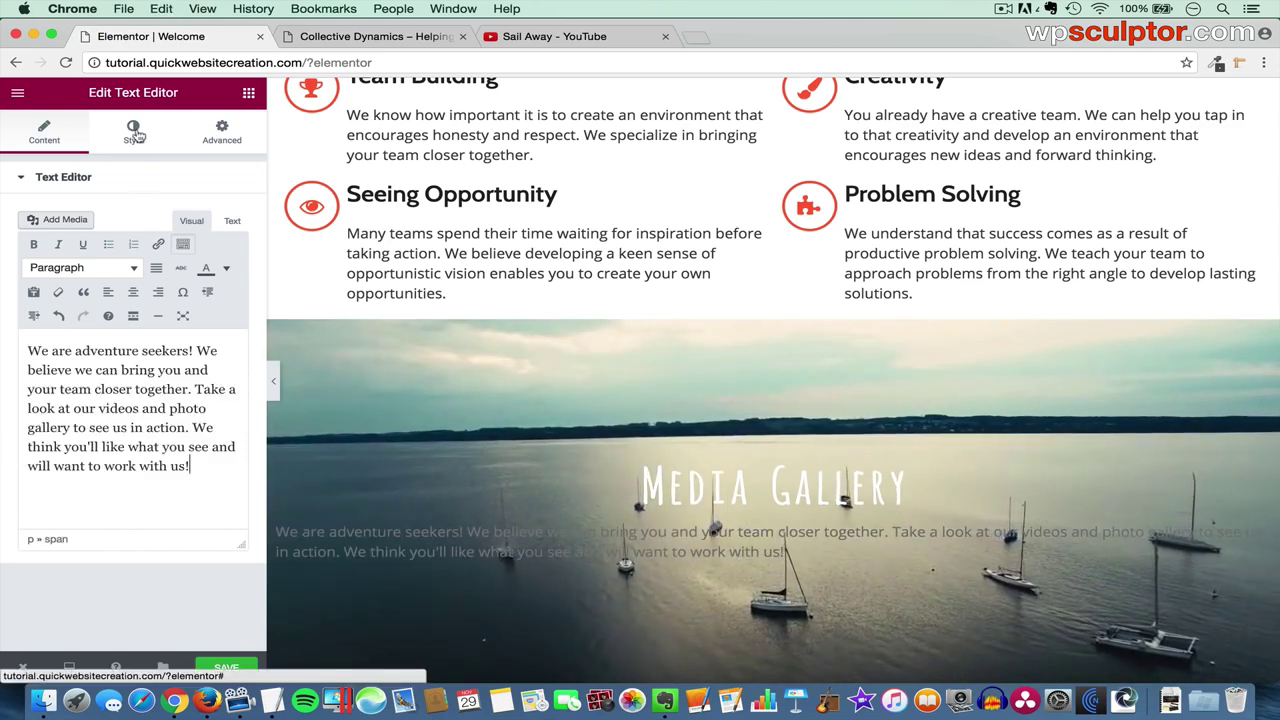
- Centre the paragraph and set its text colour to white #ffffff
click(136, 132)
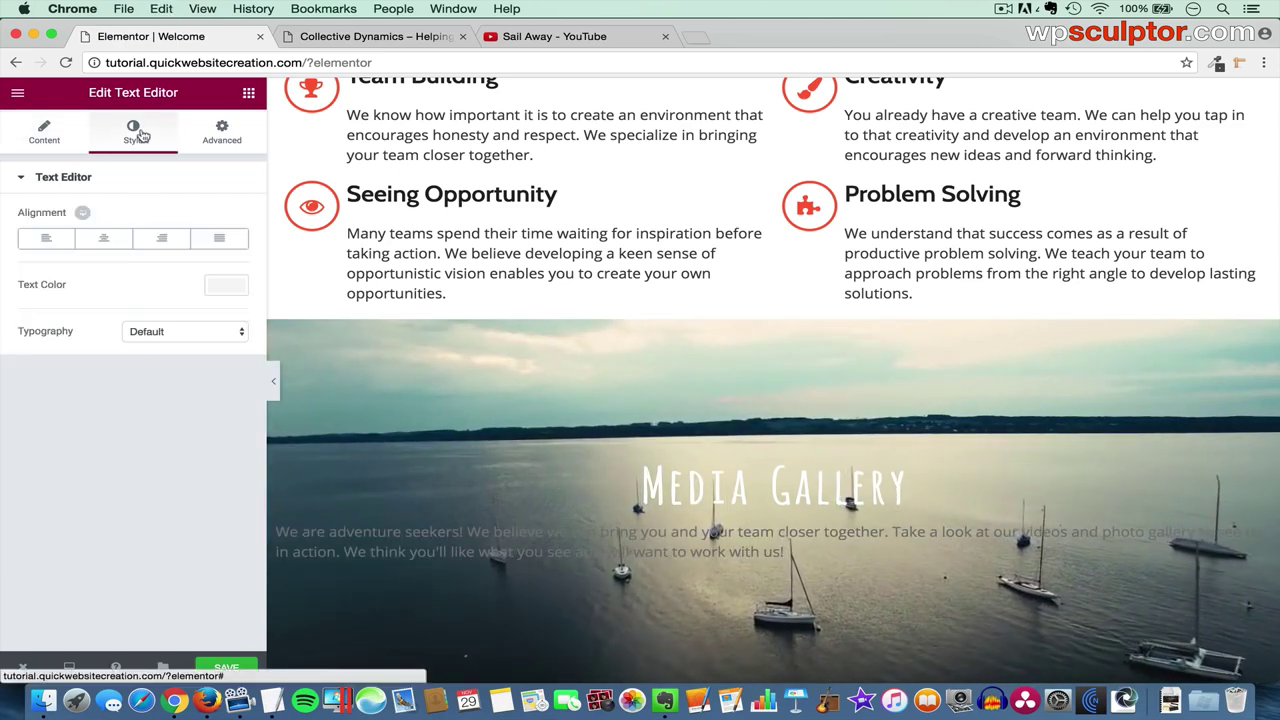
click(108, 240)
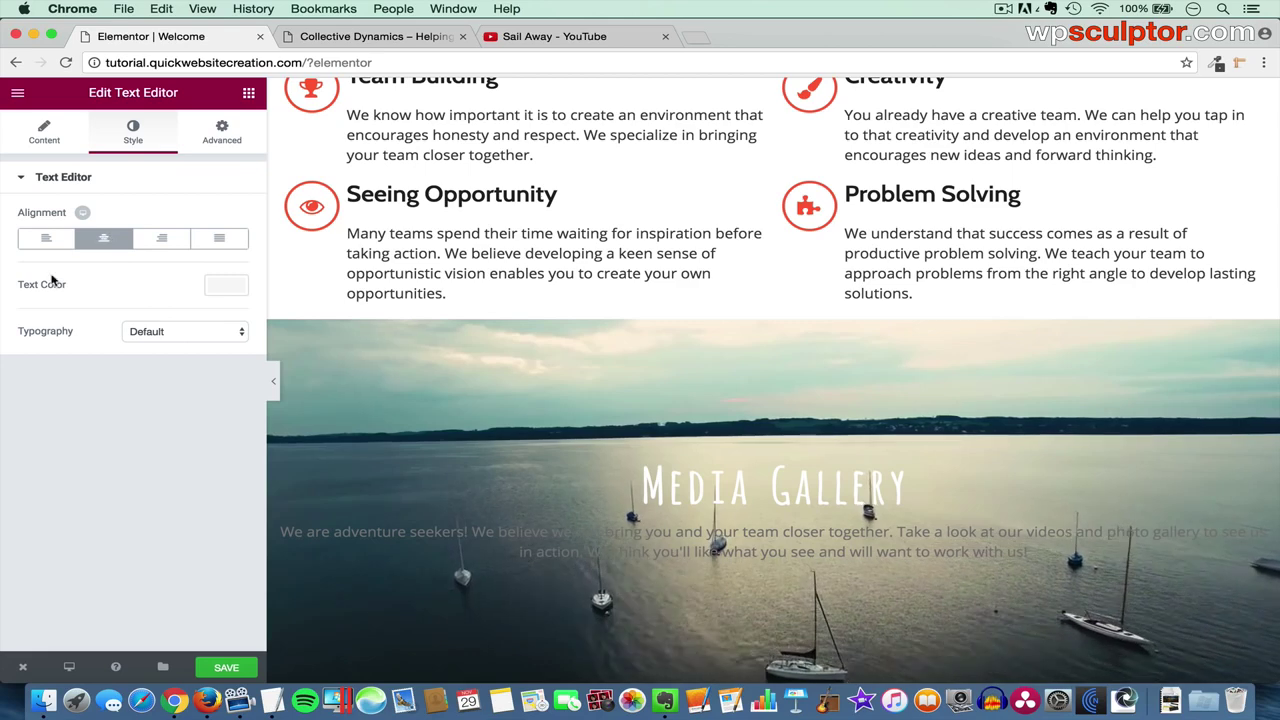
click(228, 289)
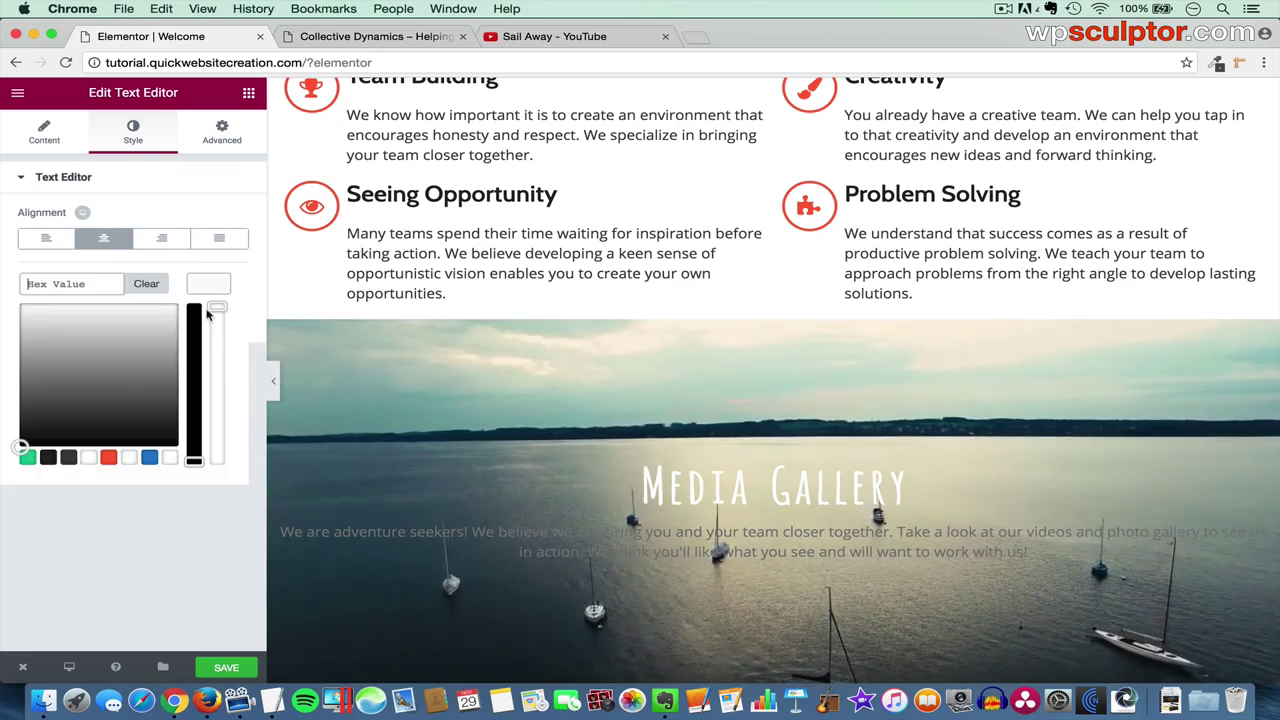
click(89, 457)
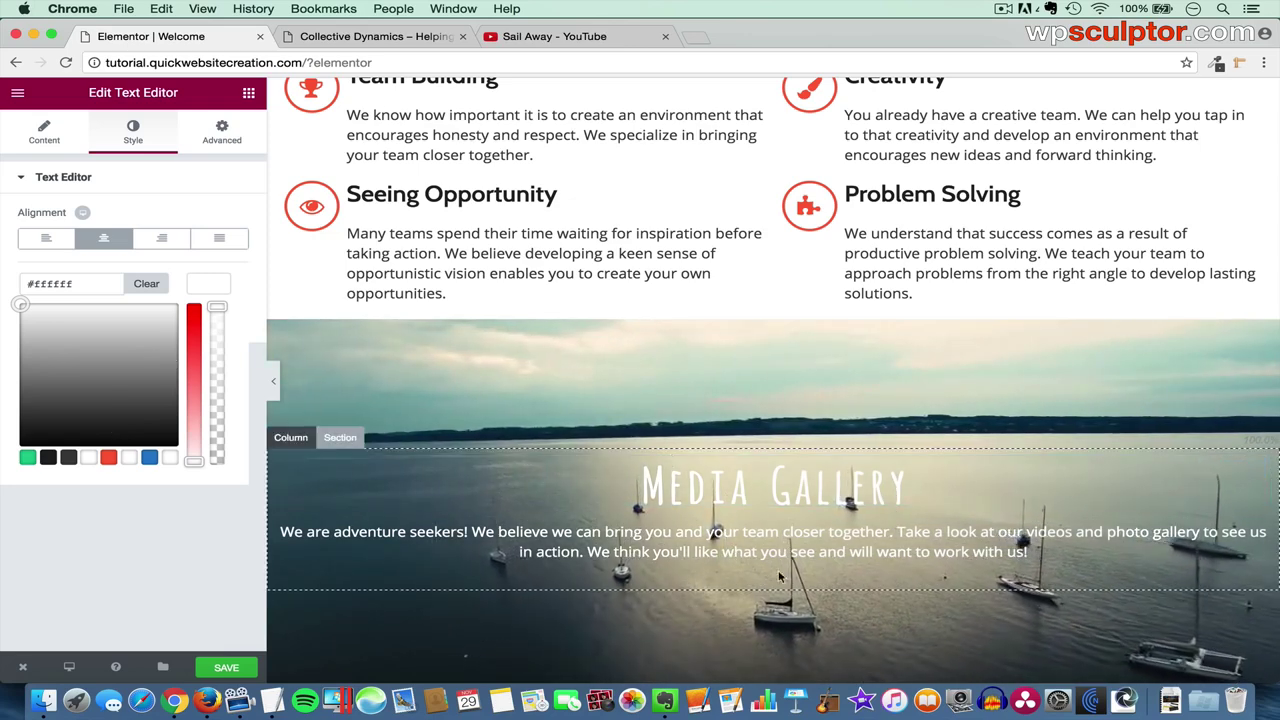
scroll(740, 240, up, 5)
scroll(656, 201, up, 4)
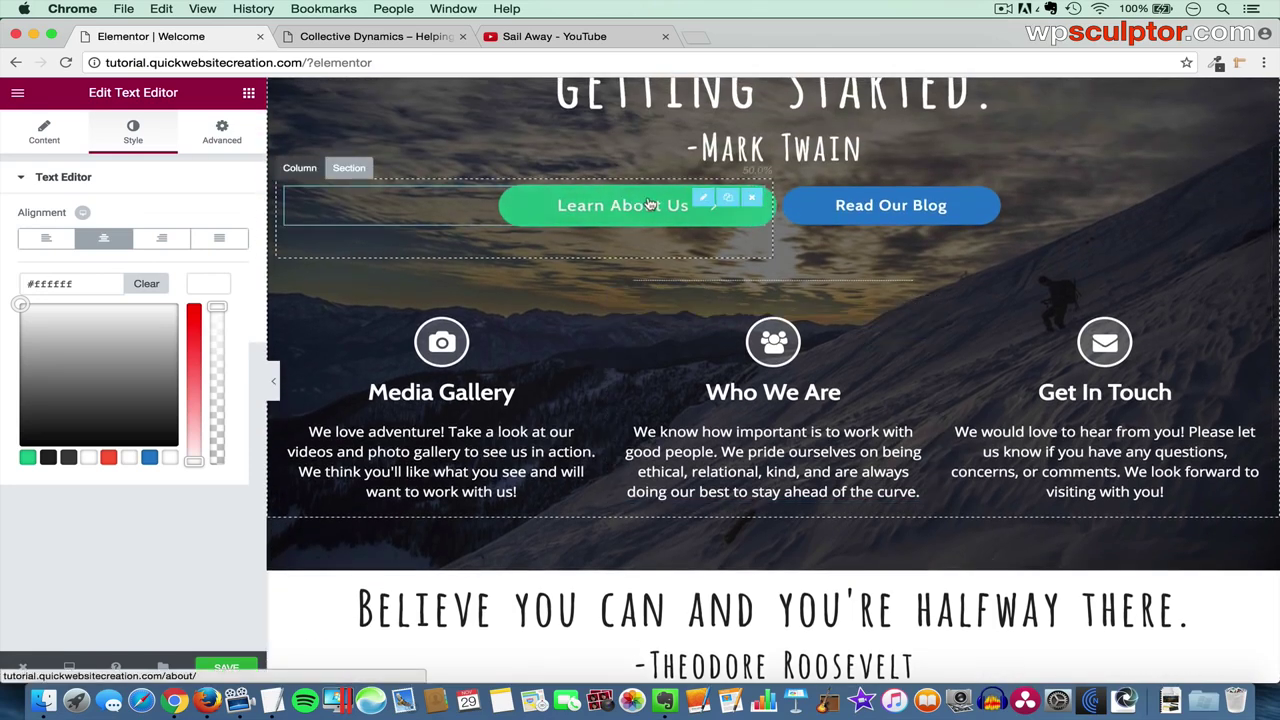
- Duplicate the Learn About Us button and move the copy below the Media Gallery text
click(729, 201)
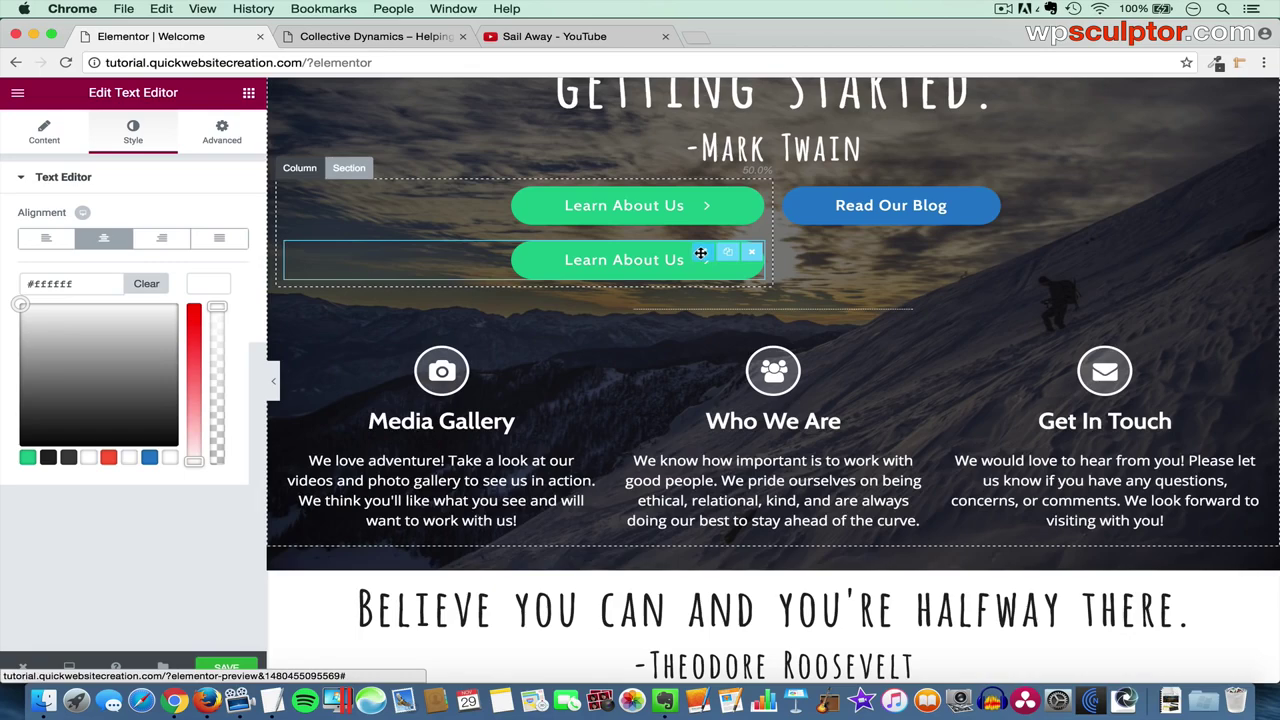
drag(701, 257, 740, 487)
scroll(695, 404, down, 7)
scroll(700, 420, down, 2)
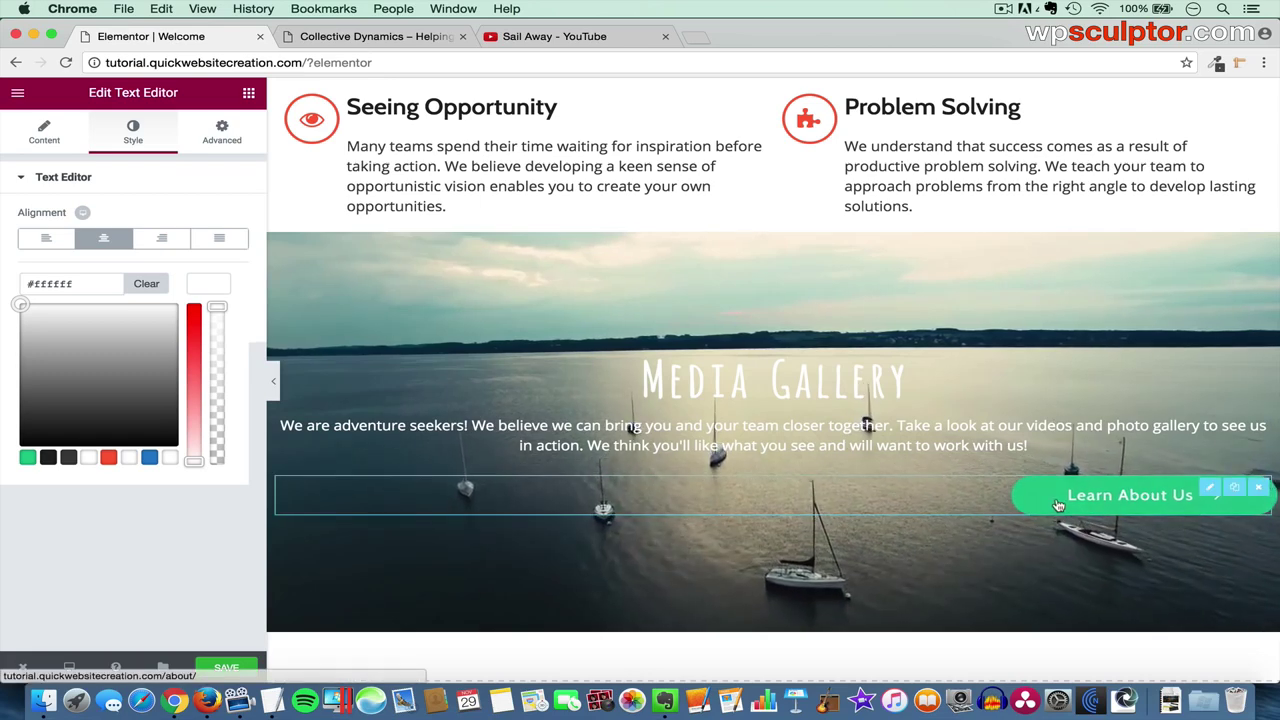
- Relabel the copied button 'View Media' and clear its link URL
click(1206, 487)
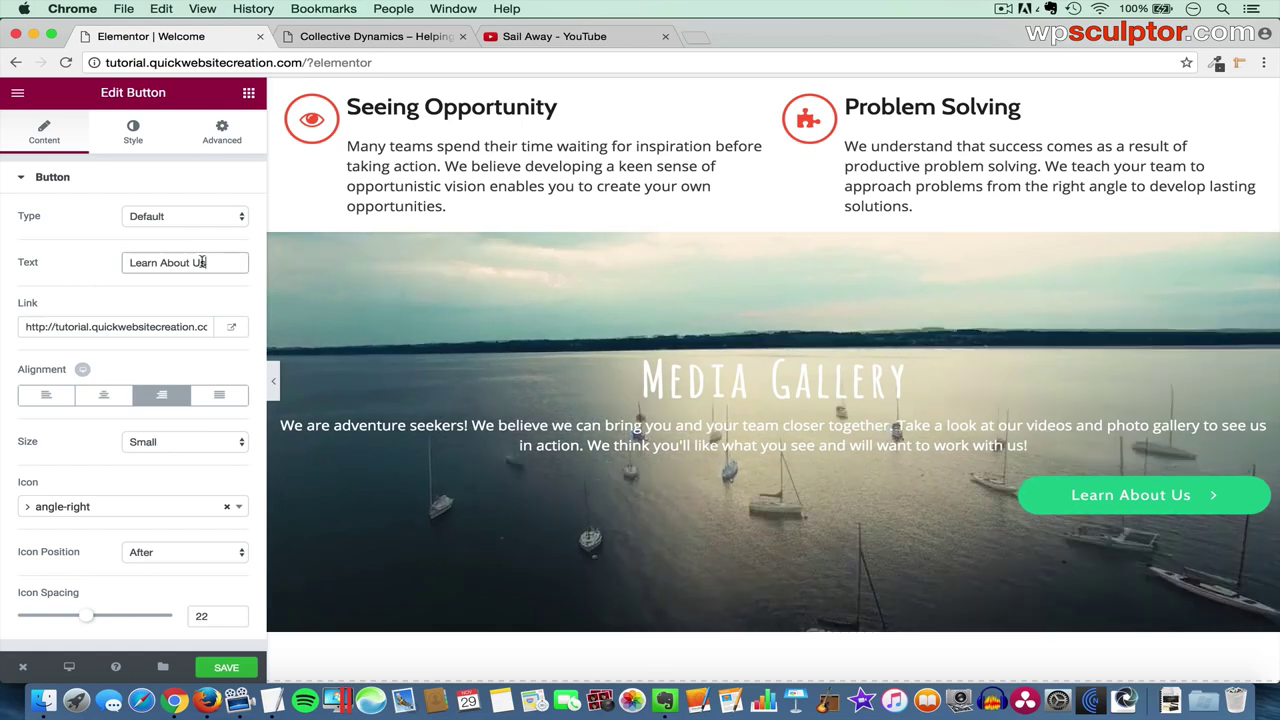
drag(240, 262, 109, 258)
key(BackSpace)
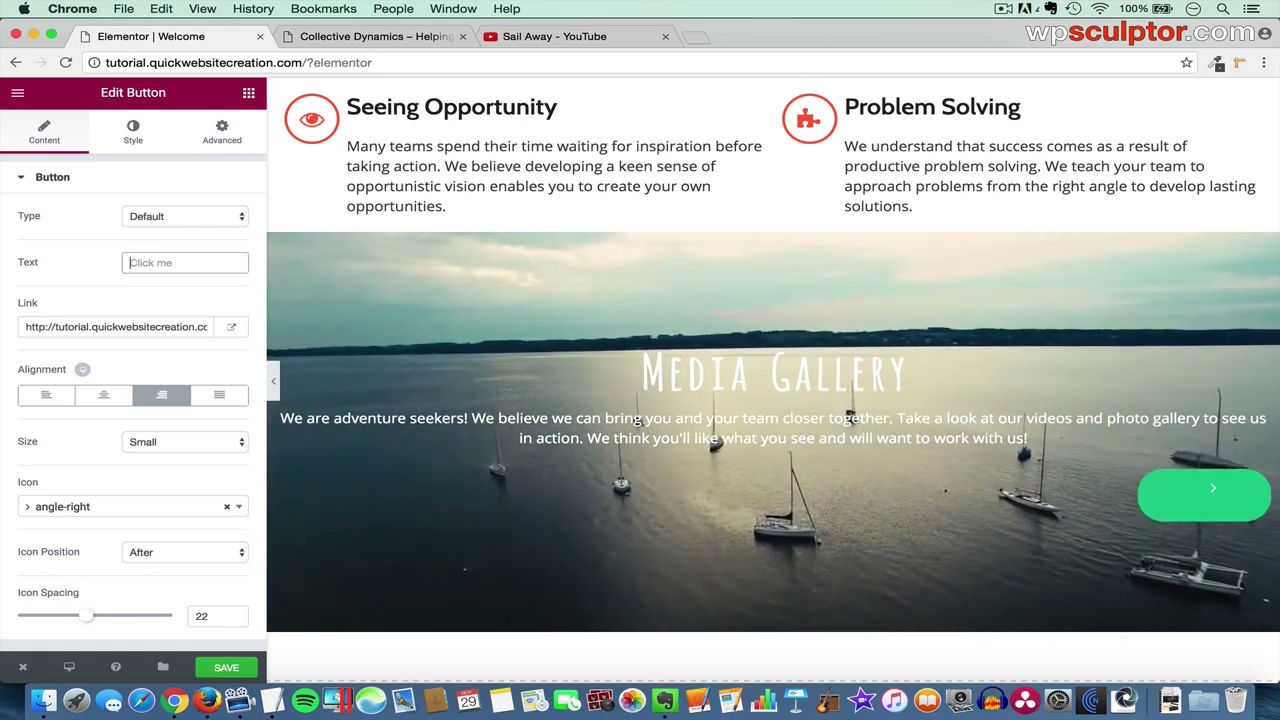
text(View Med)
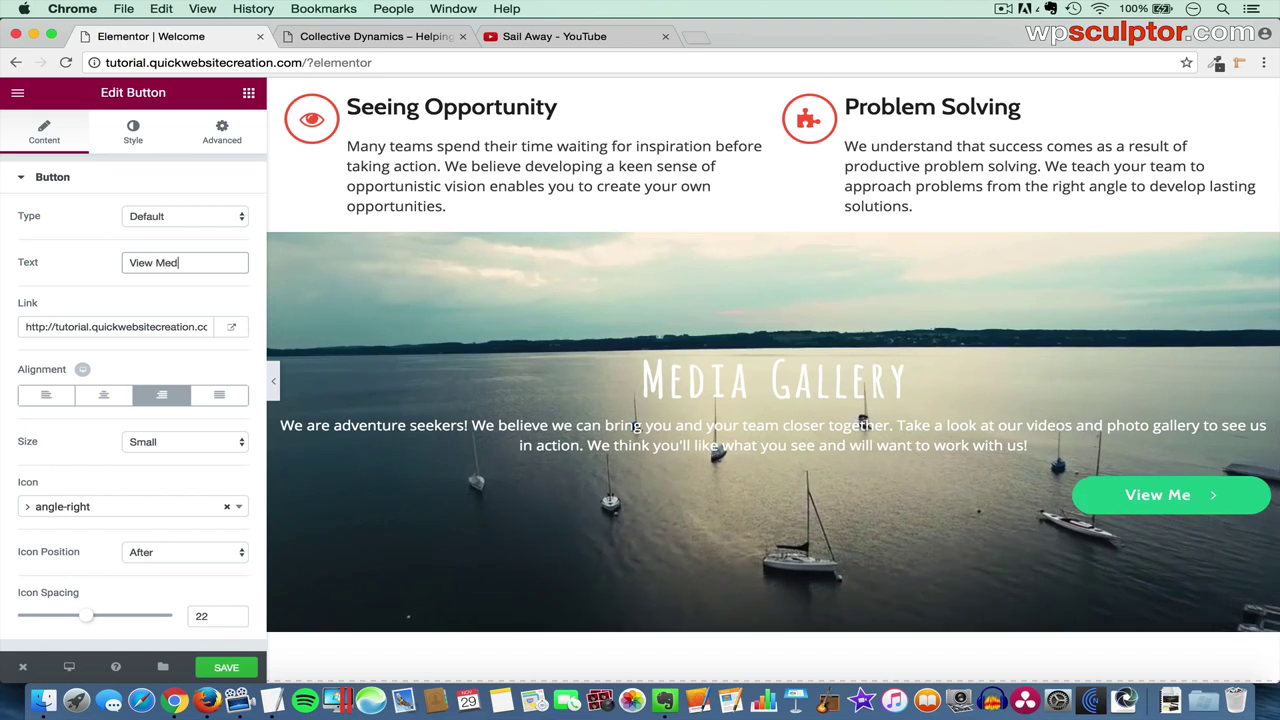
text(ia)
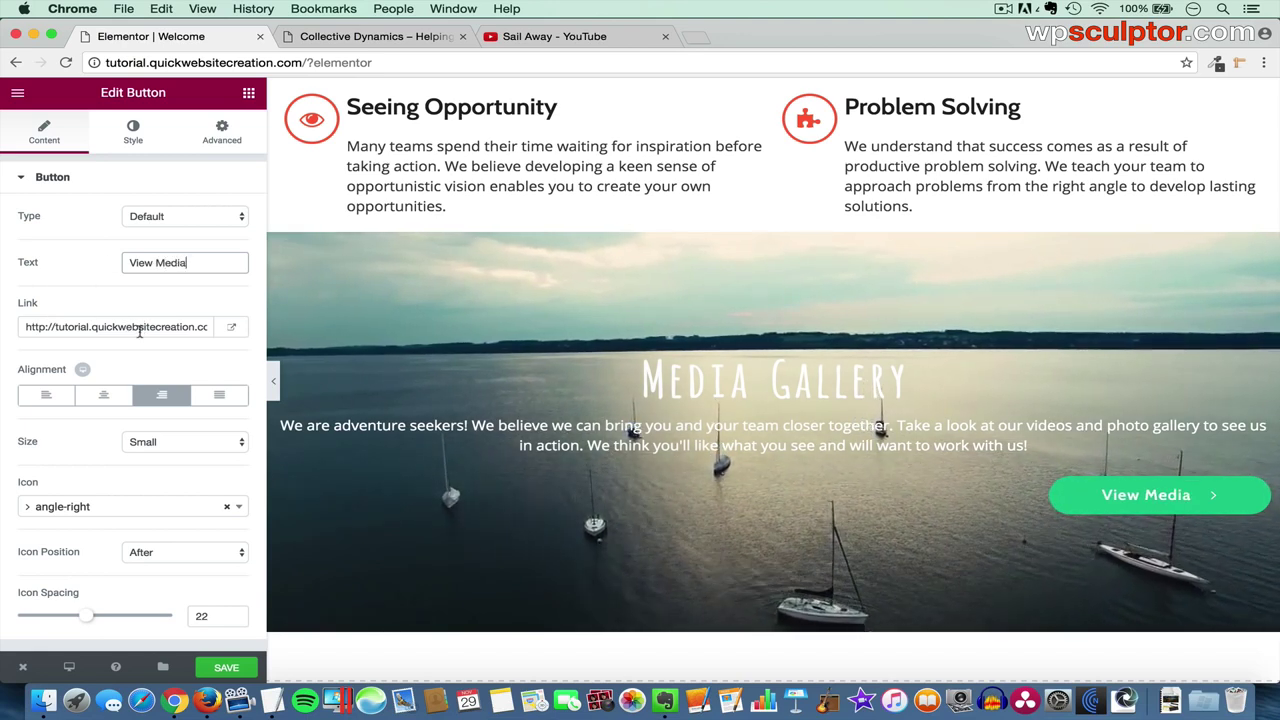
triple_click(137, 327)
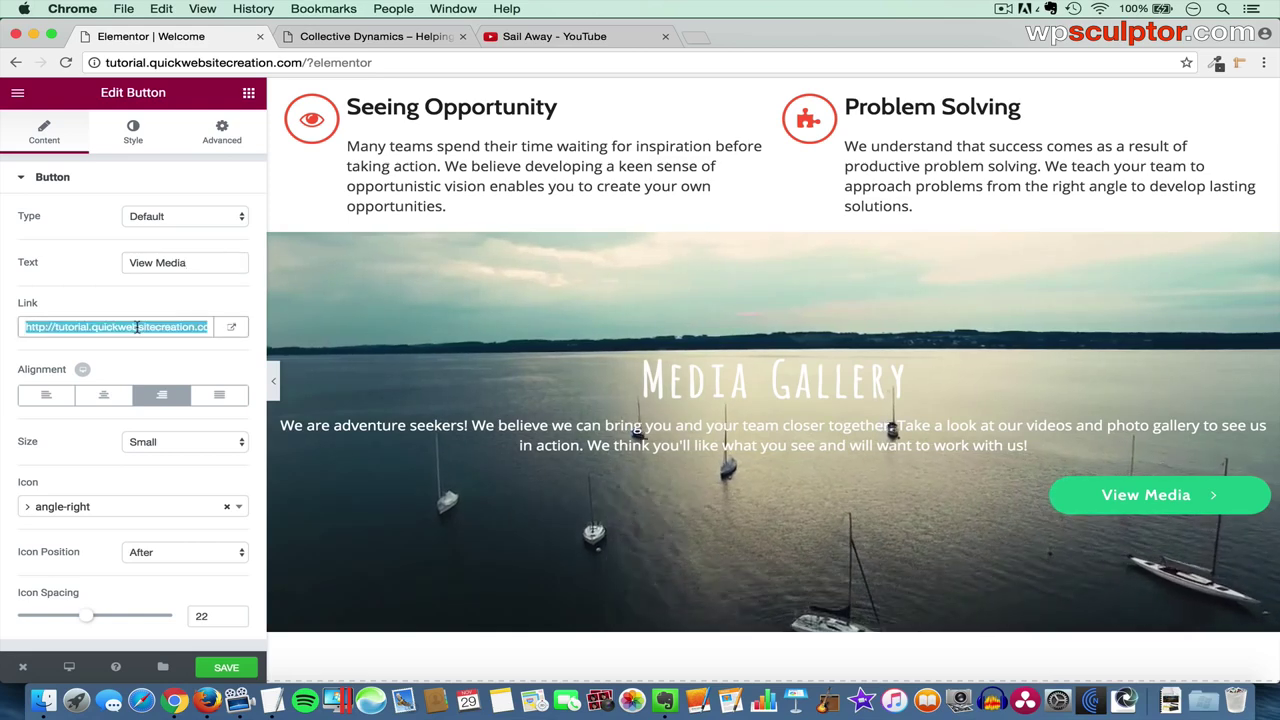
key(BackSpace)
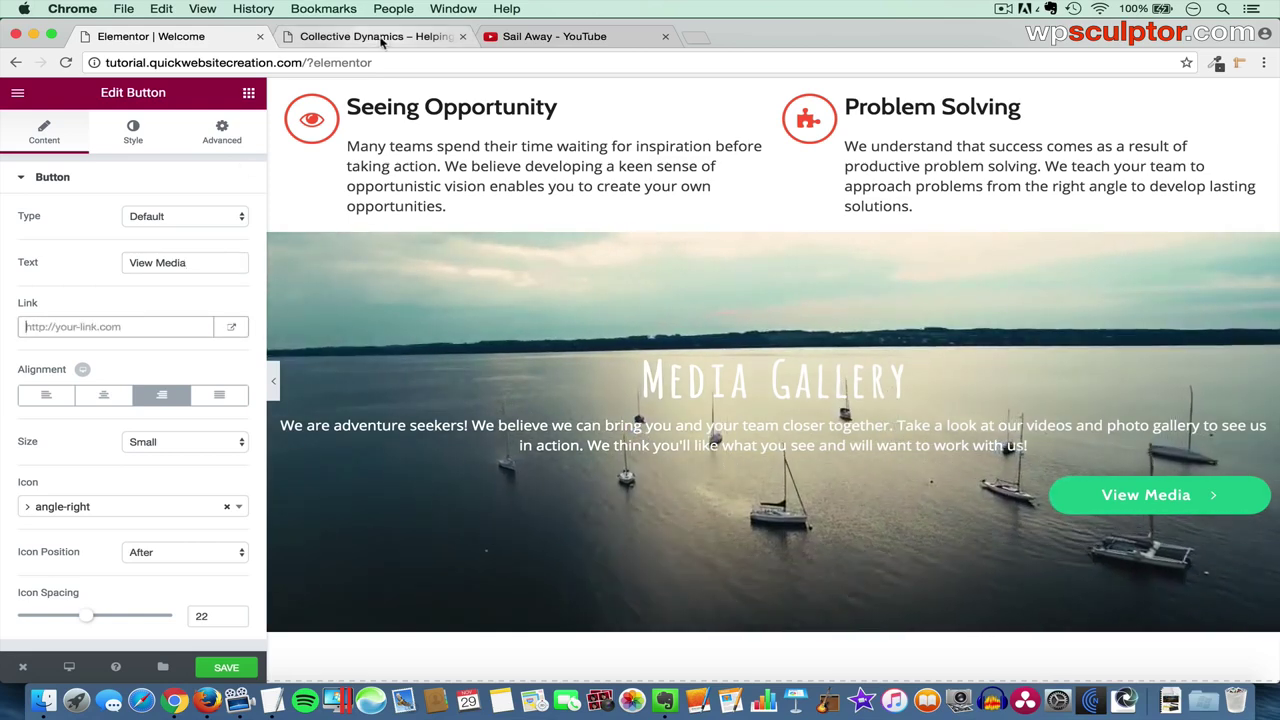
- Open the live site's Media page in a new tab and copy its /media/ URL
click(370, 37)
scroll(530, 226, up, 10)
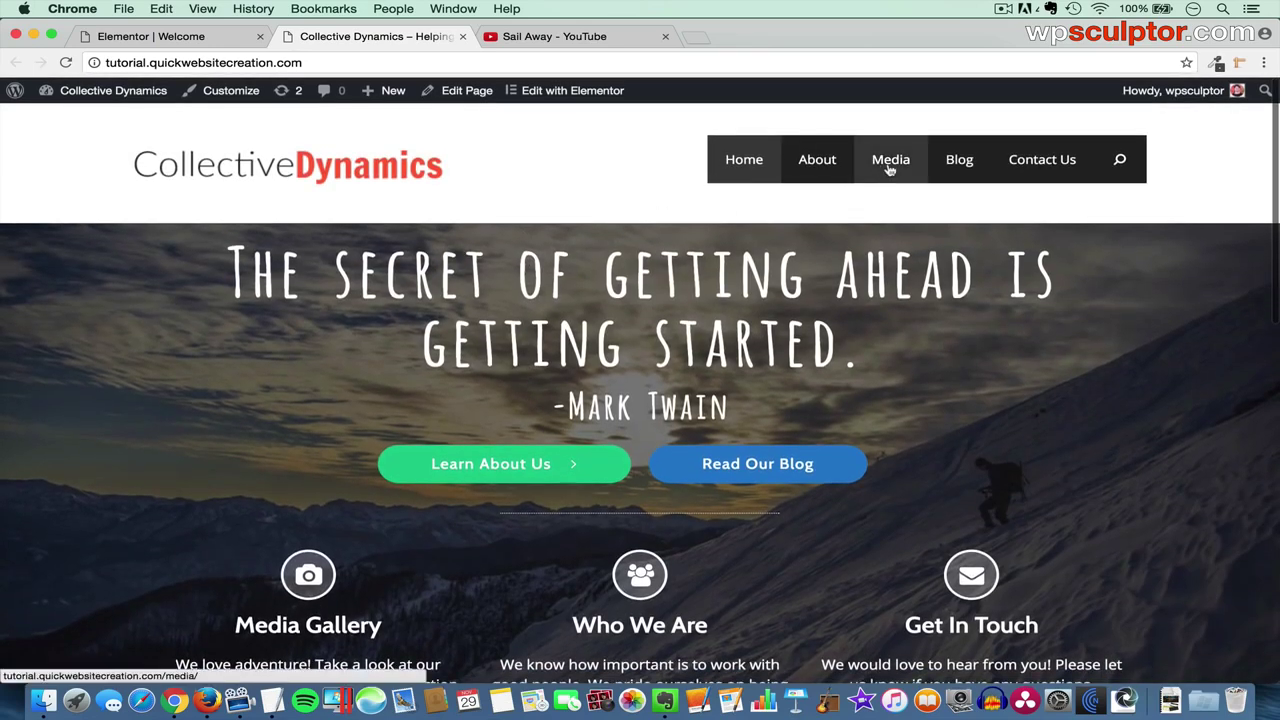
right_click(889, 169)
click(925, 170)
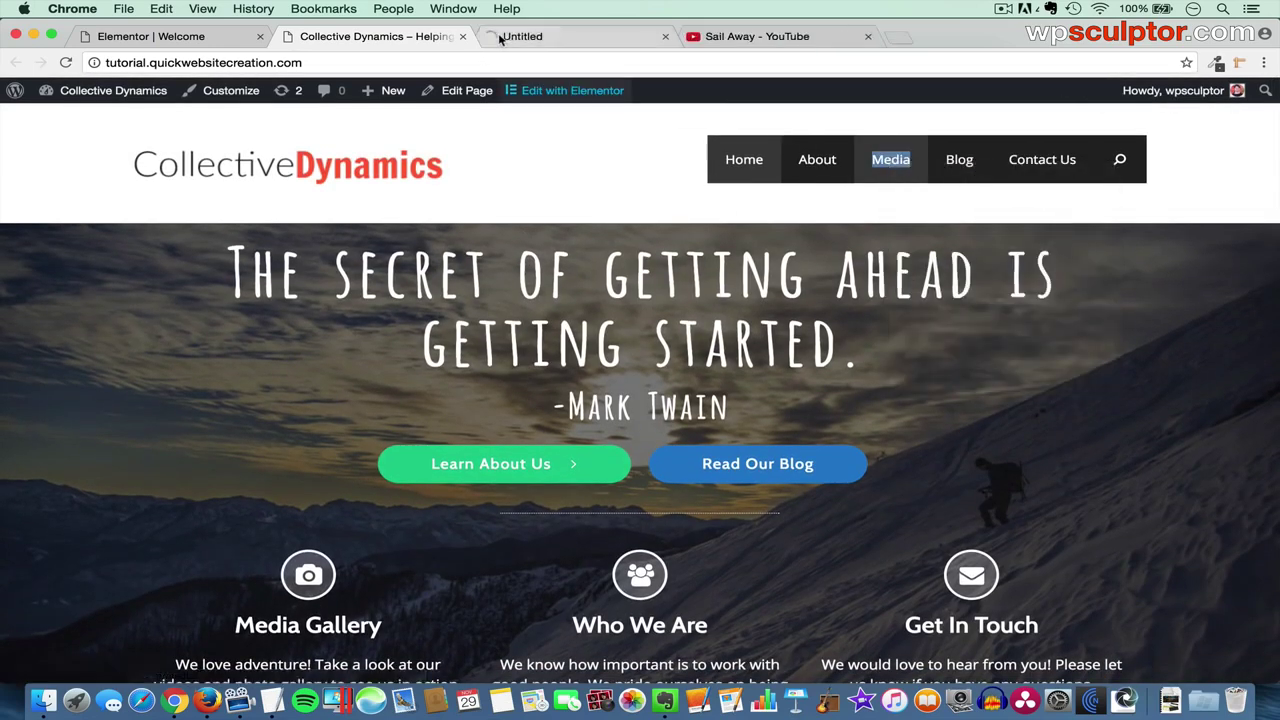
click(496, 38)
click(338, 63)
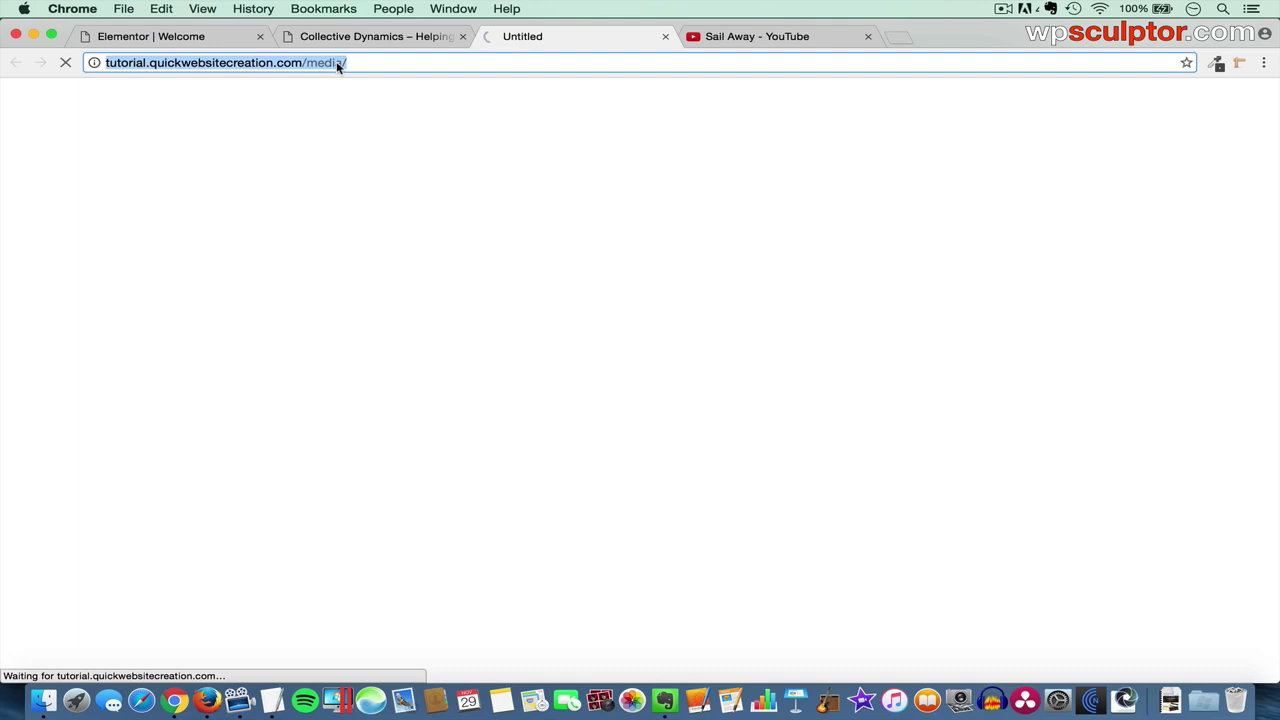
key(super+c)
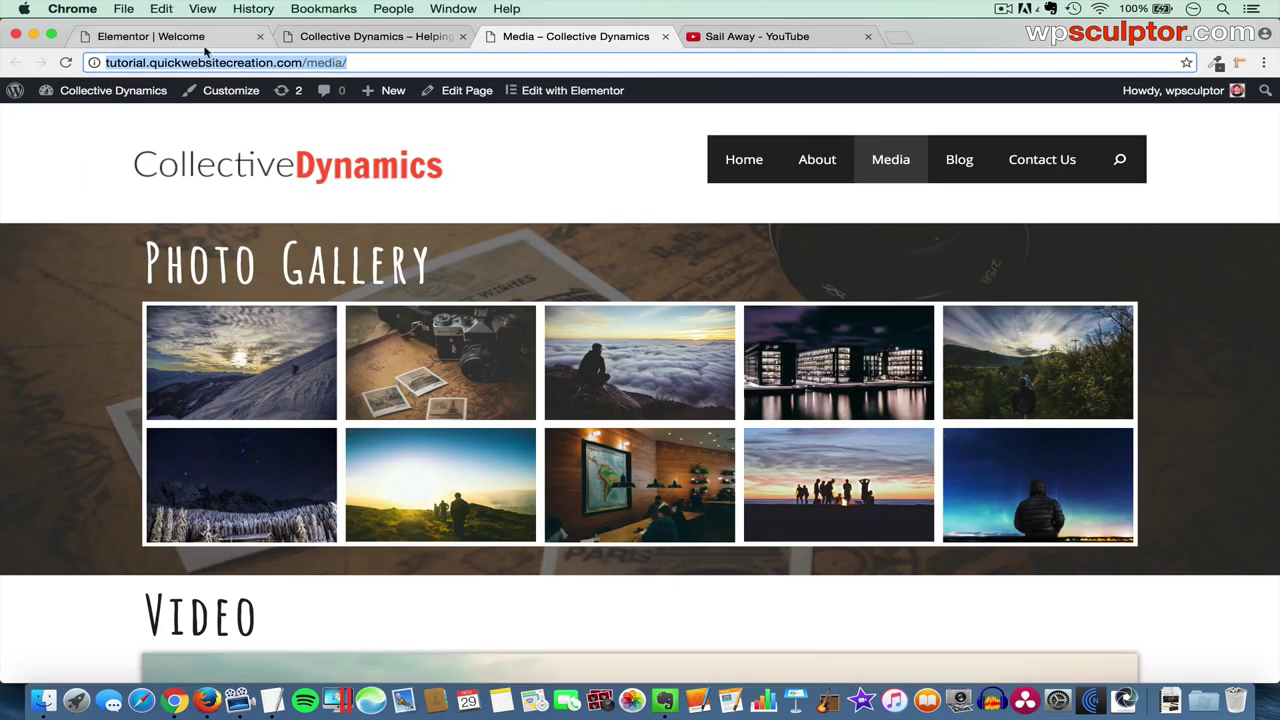
- Link the View Media button to /media/, centre it, and remove its arrow icon
click(200, 40)
click(160, 327)
key(super+v)
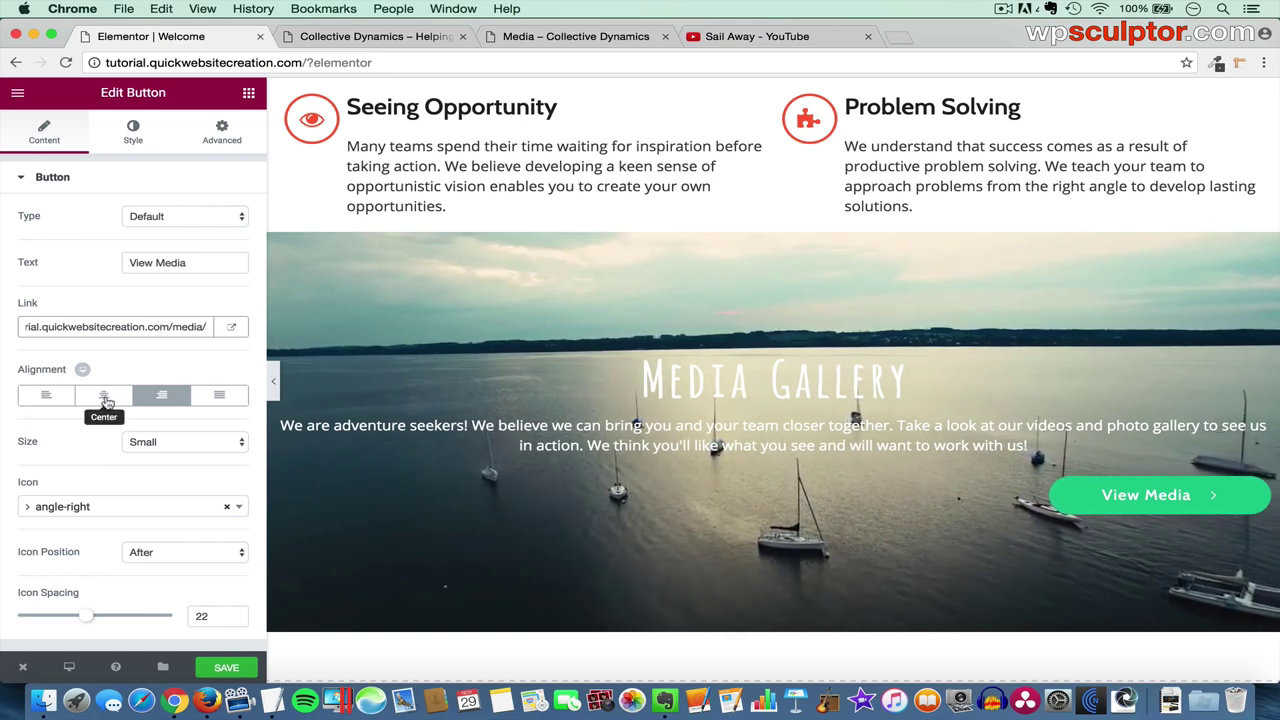
click(104, 397)
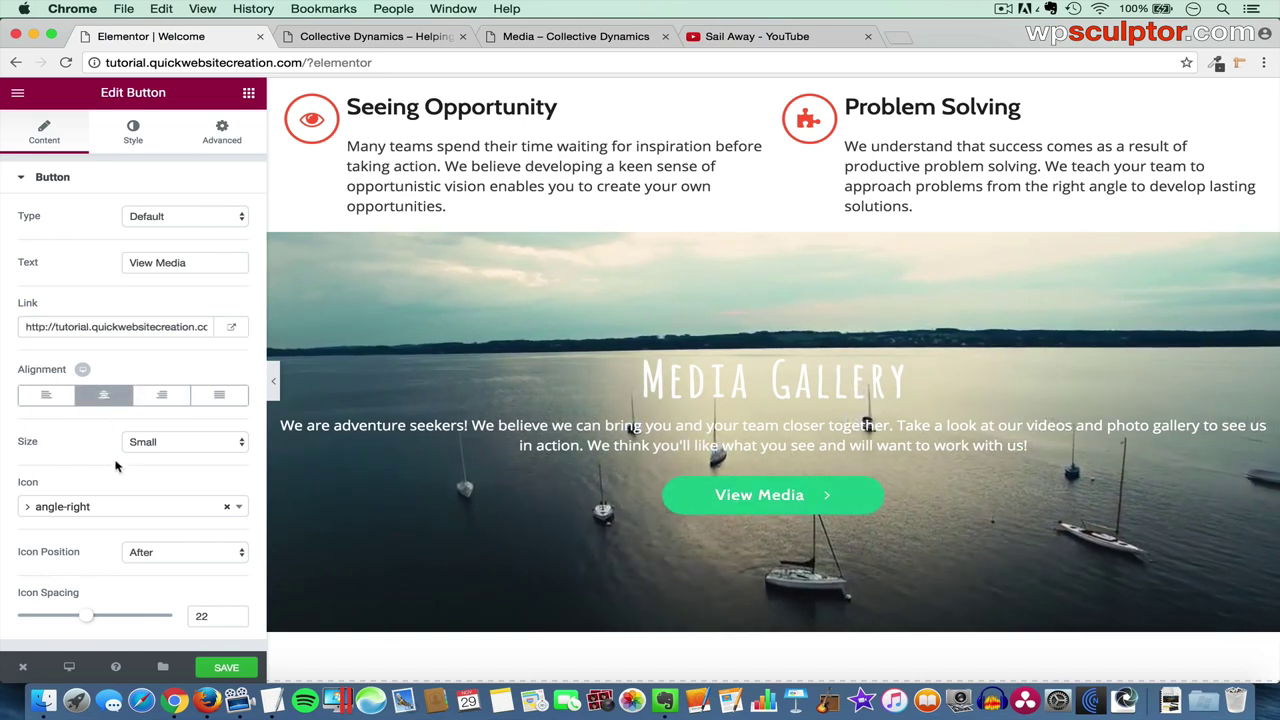
click(227, 508)
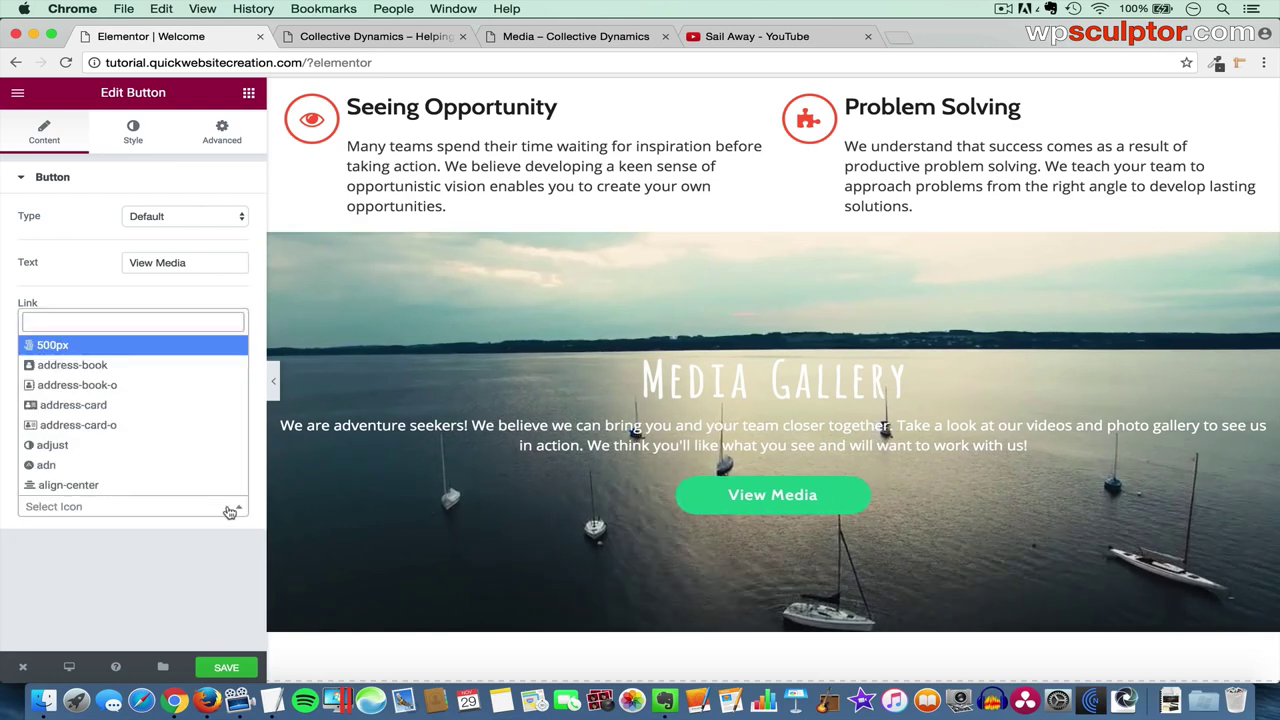
click(91, 287)
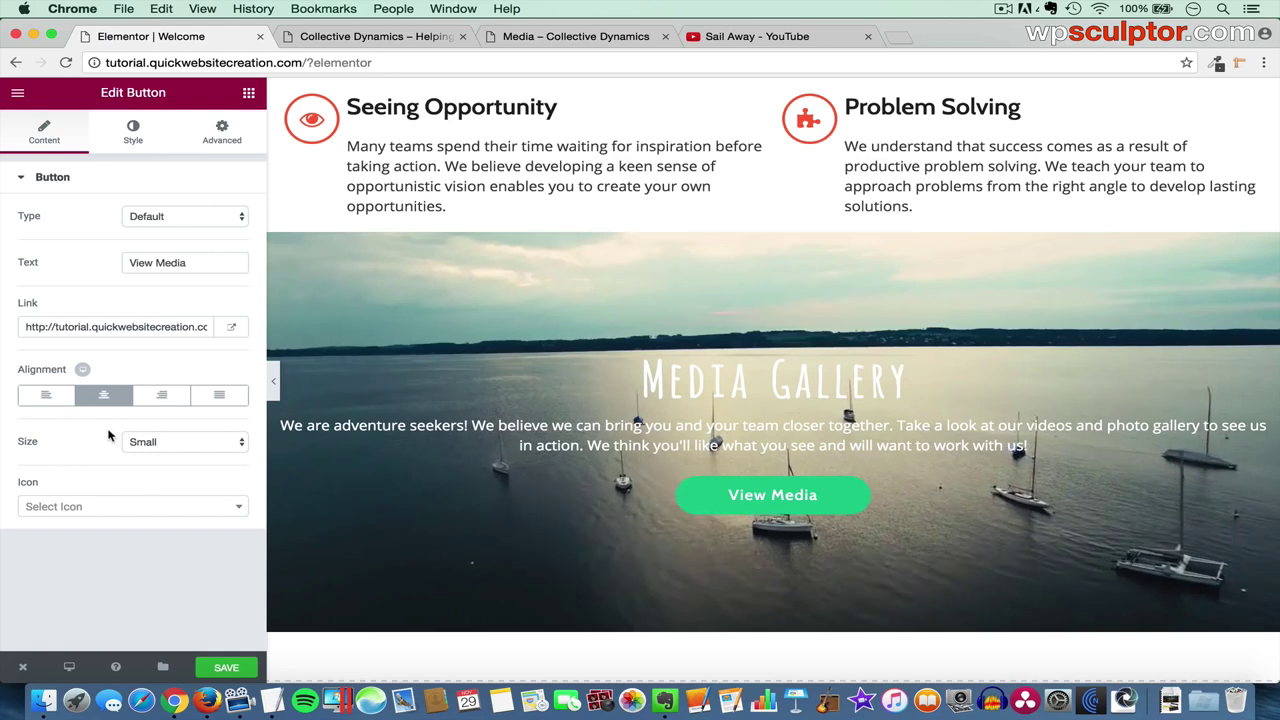
- Give the View Media button a red #fc6042 background and reveal its hover settings
click(131, 141)
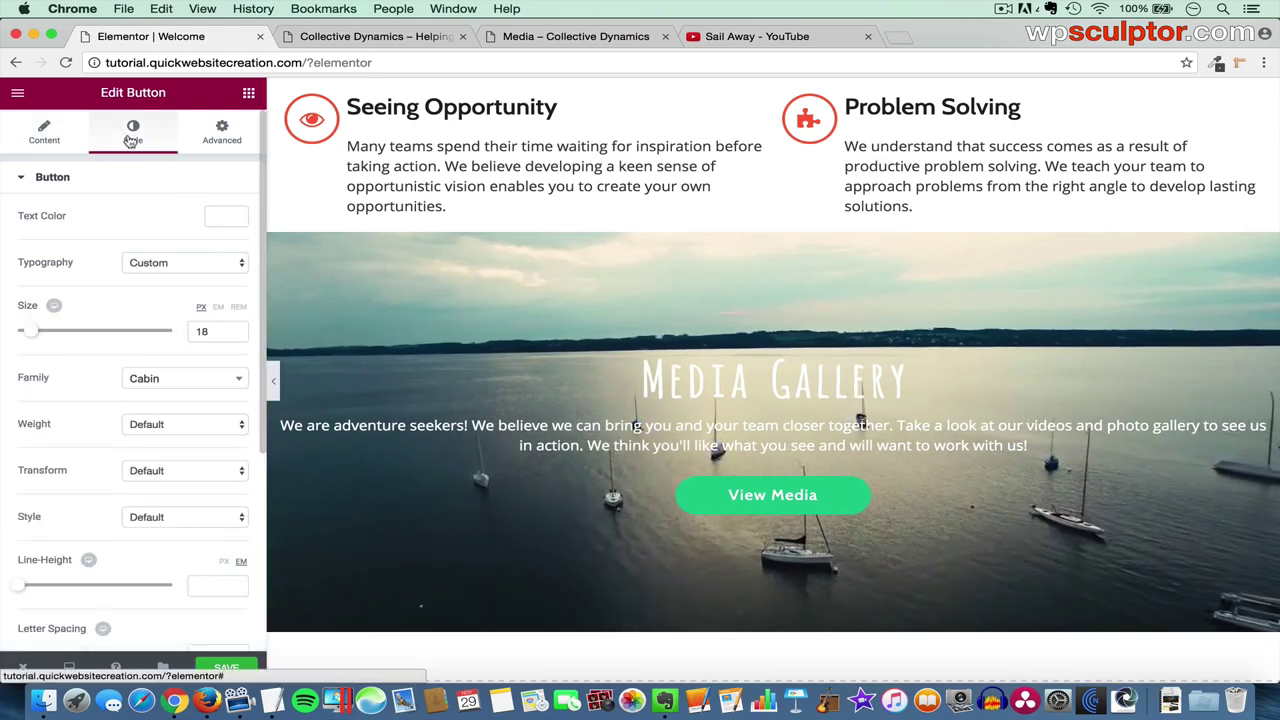
scroll(126, 408, down, 2)
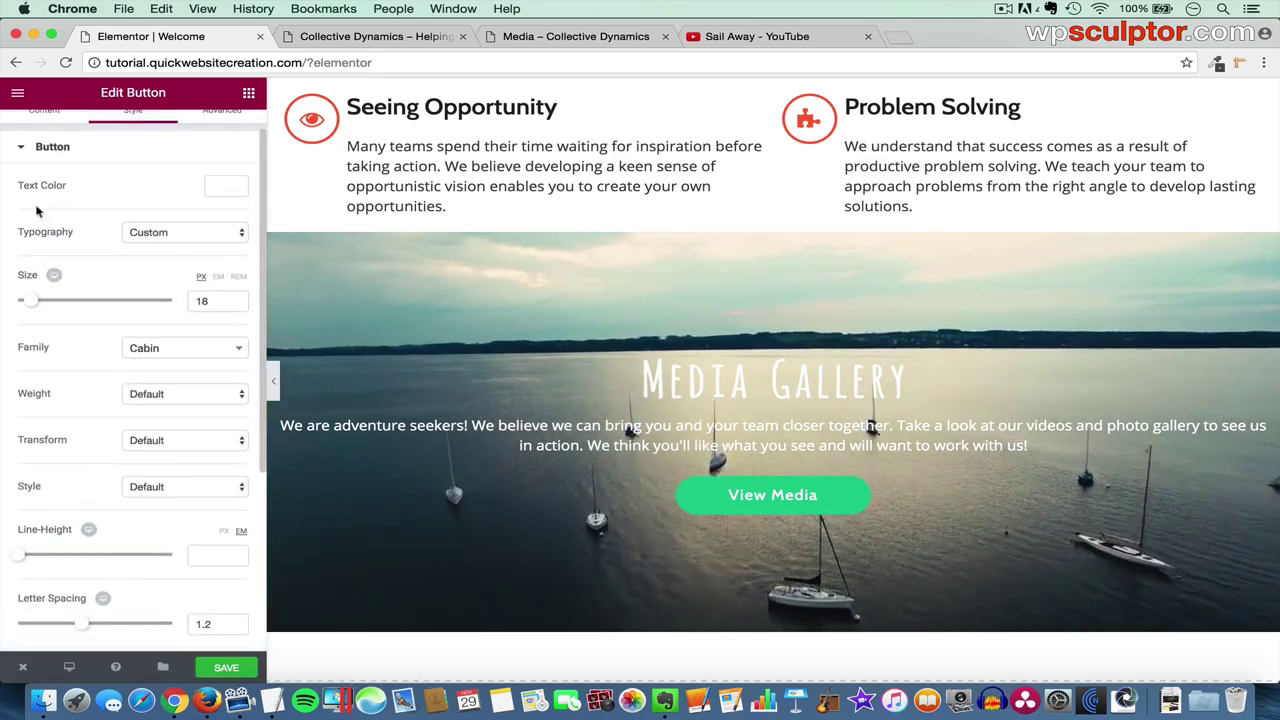
scroll(121, 374, down, 5)
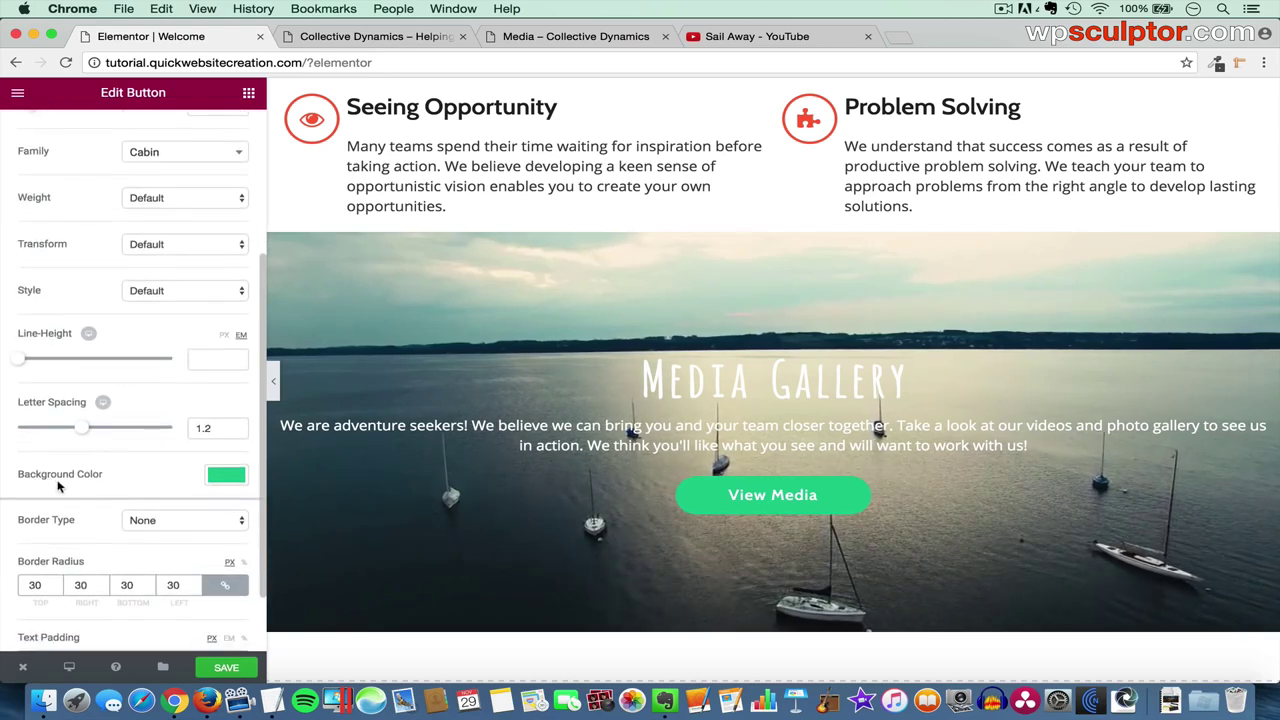
click(237, 478)
scroll(143, 563, down, 2)
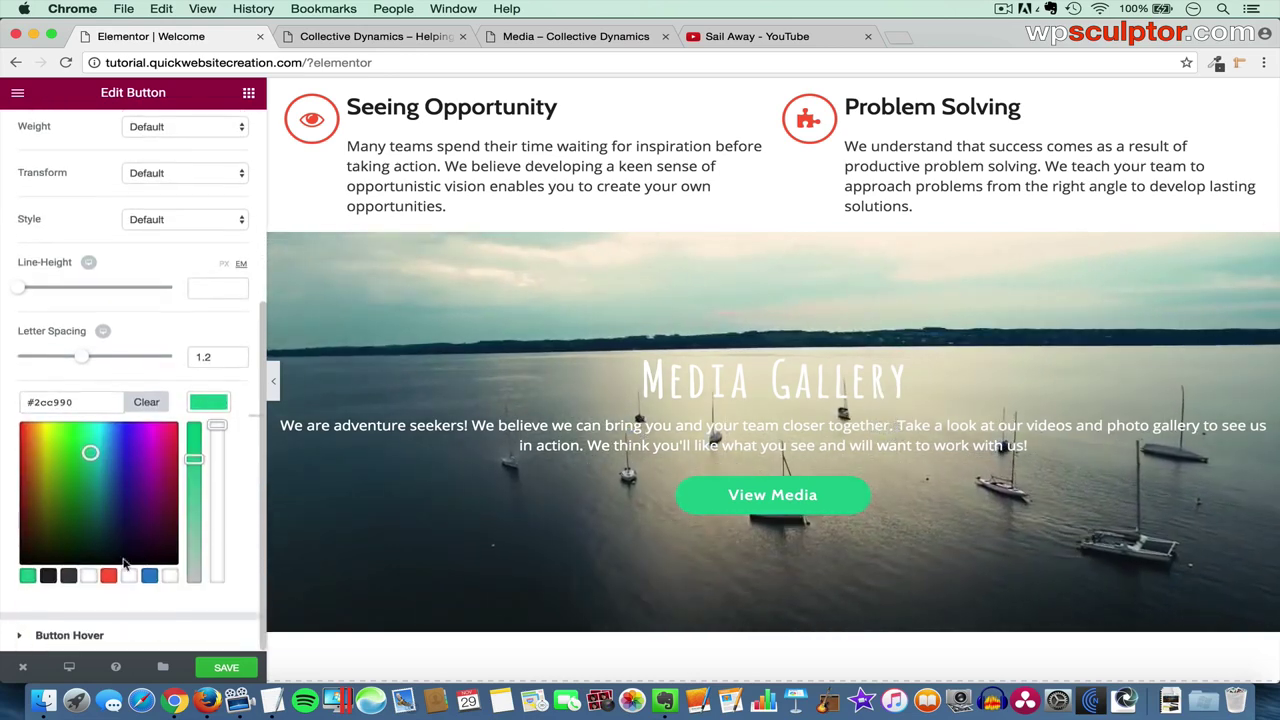
click(109, 577)
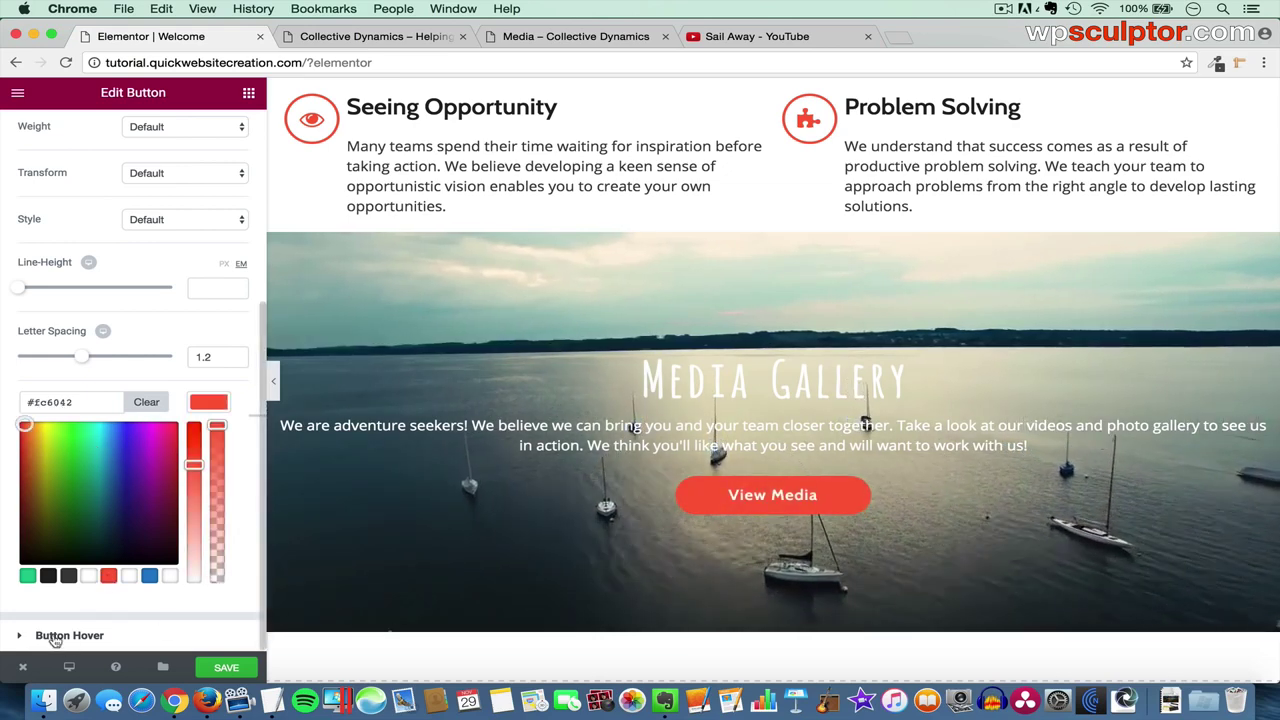
click(110, 637)
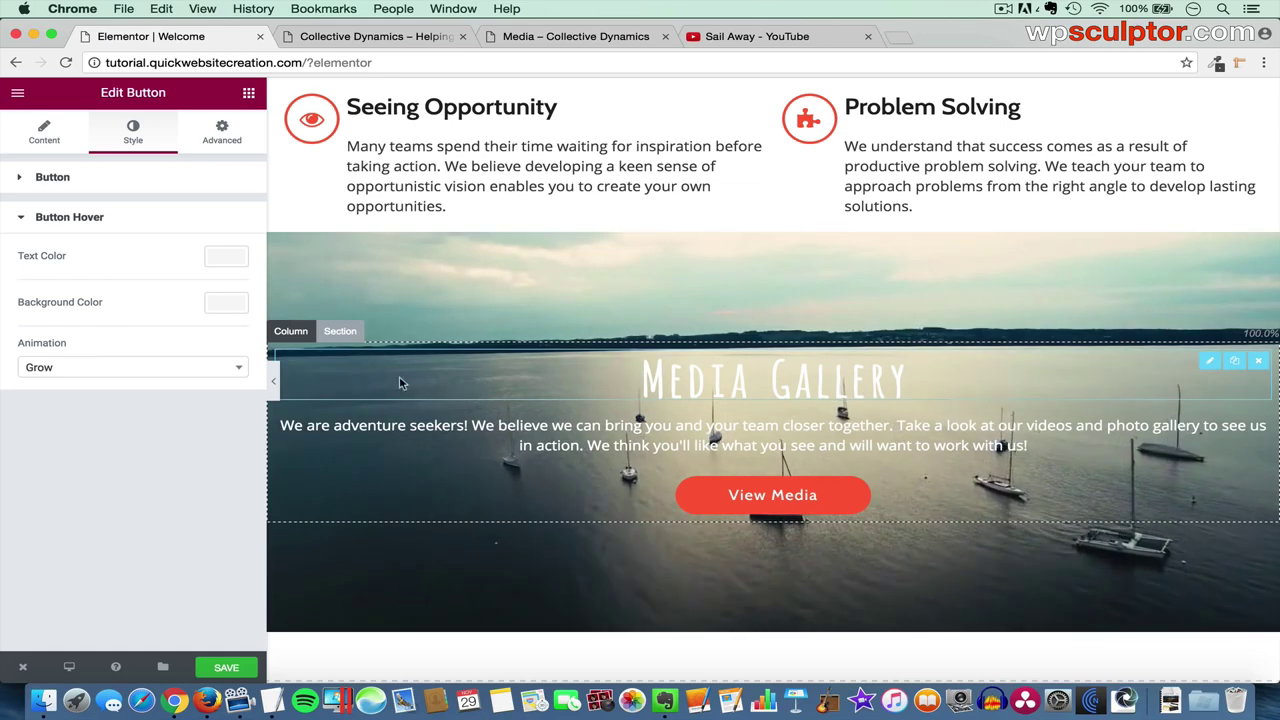
- Give the Media Gallery section a classic #222222 colour background overlay
click(336, 331)
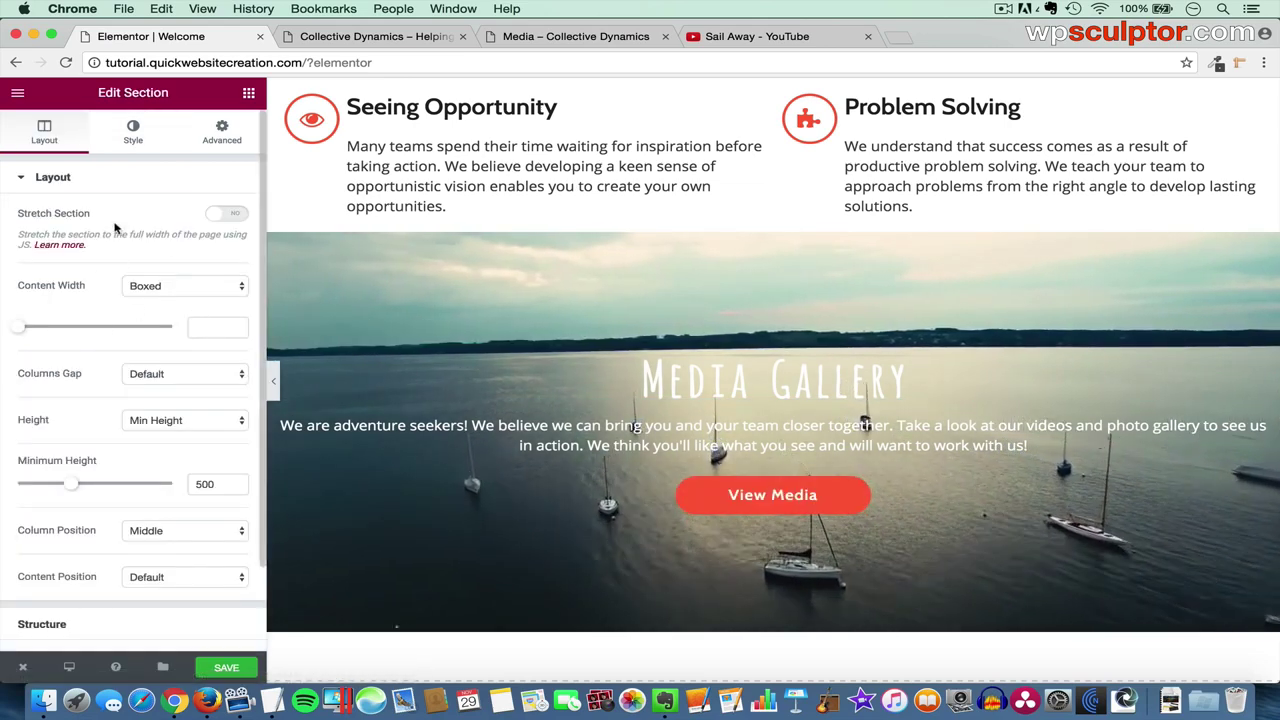
click(133, 131)
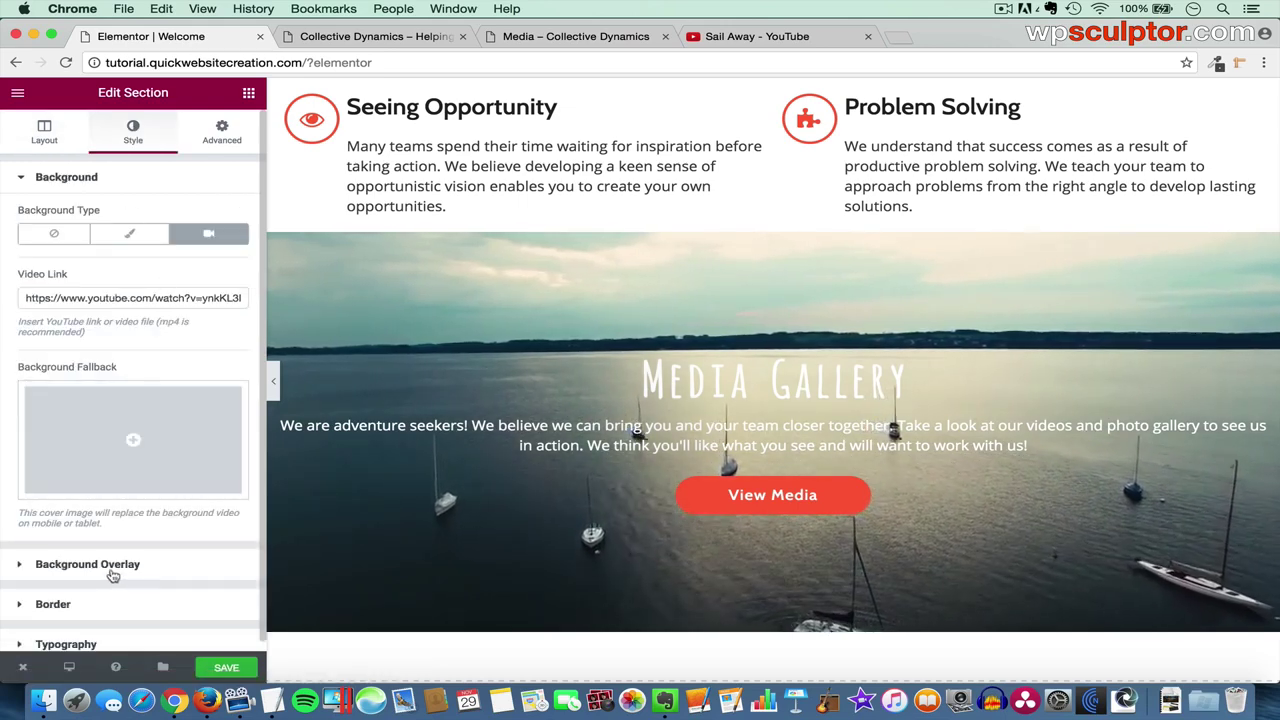
click(150, 567)
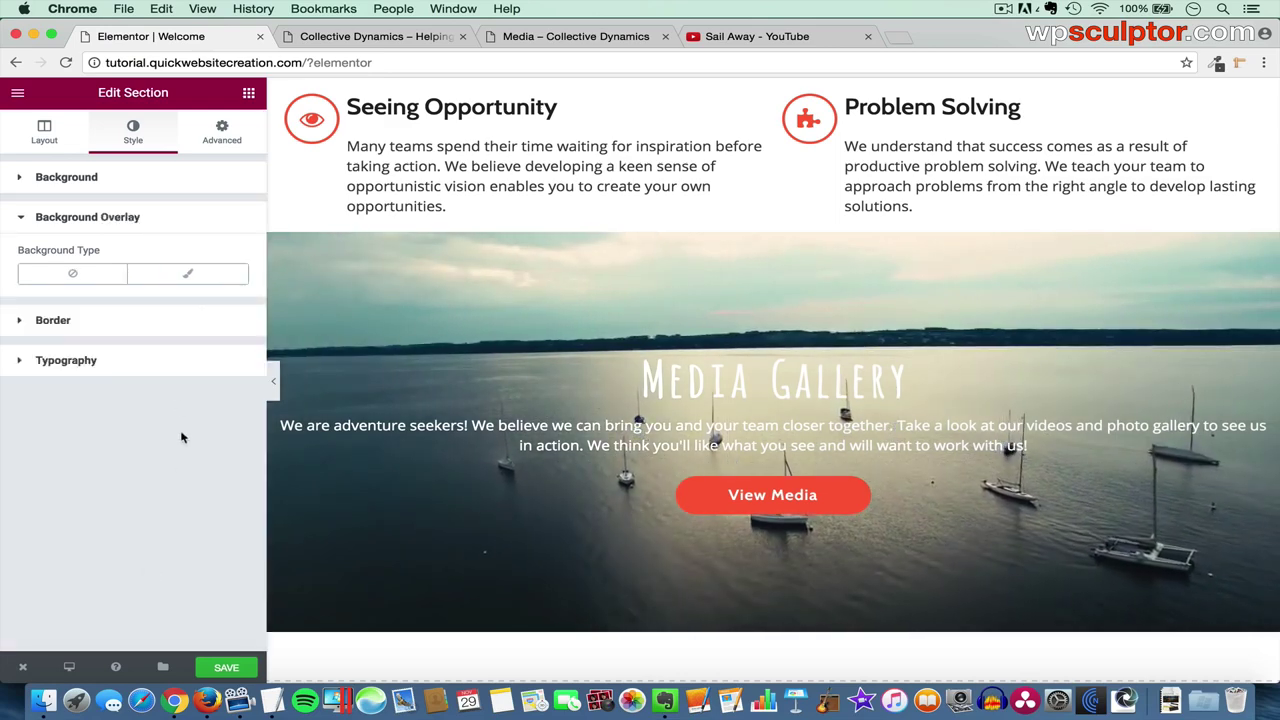
click(188, 276)
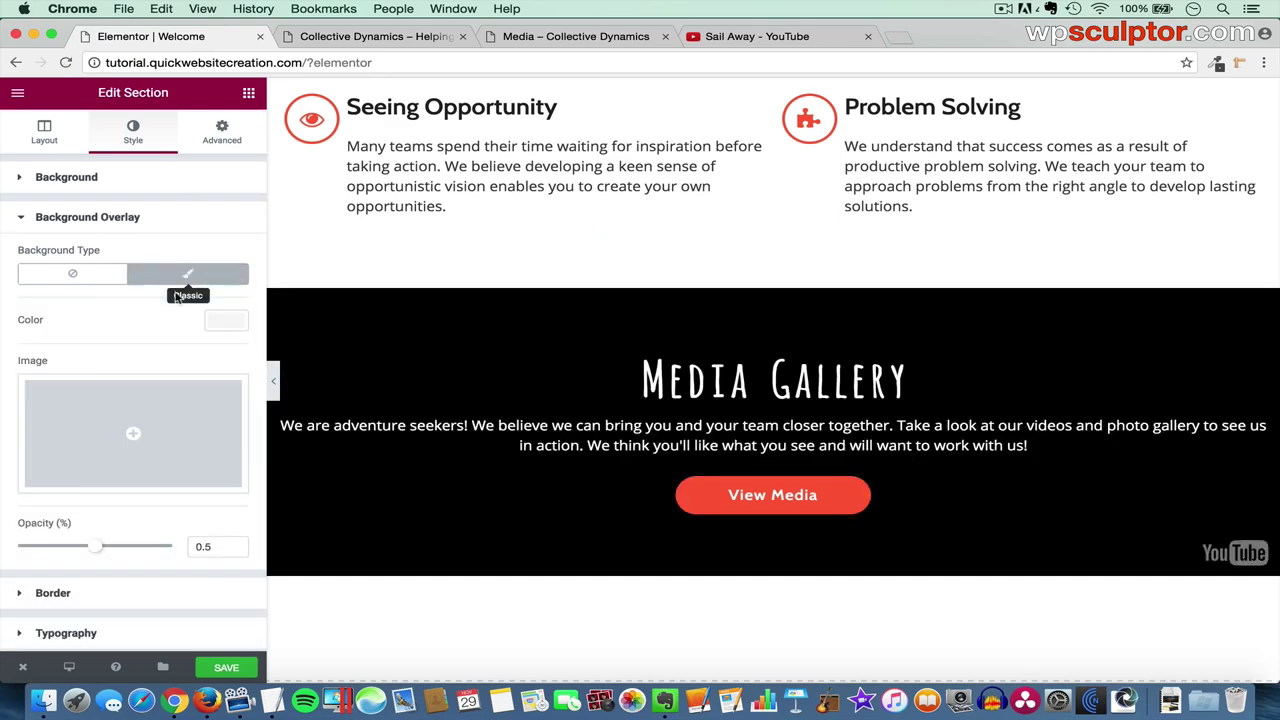
click(227, 323)
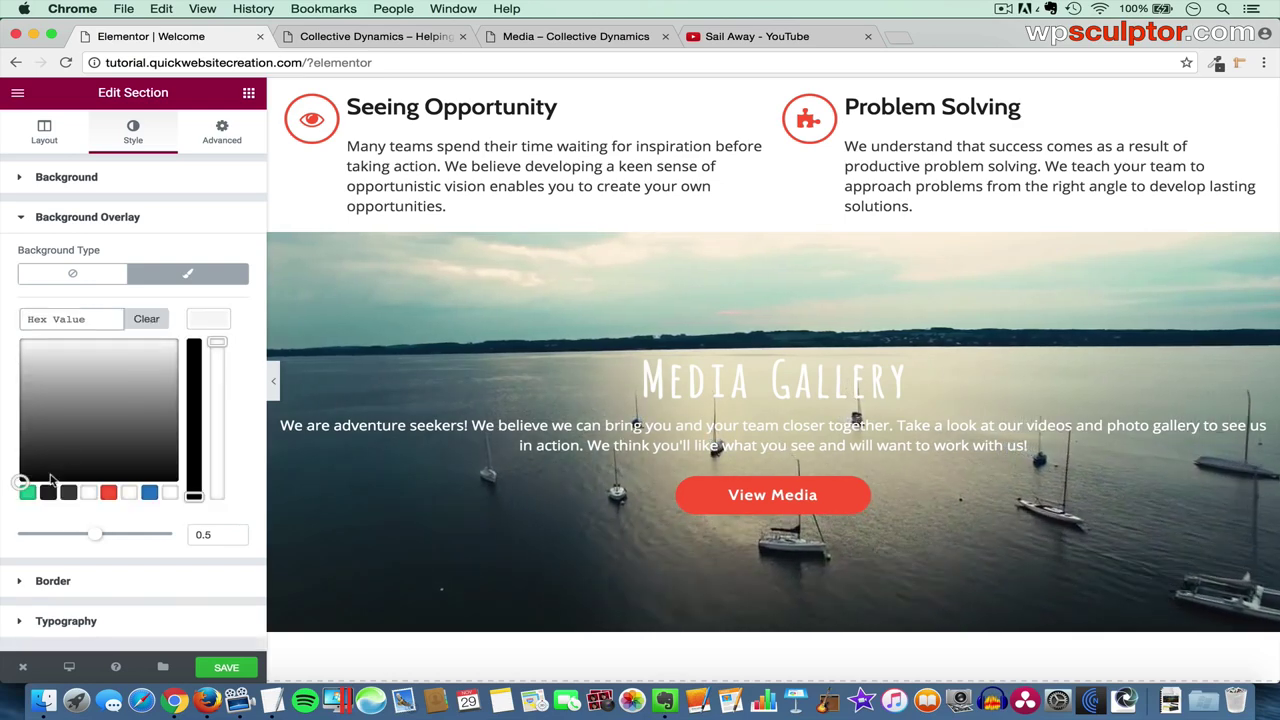
click(50, 493)
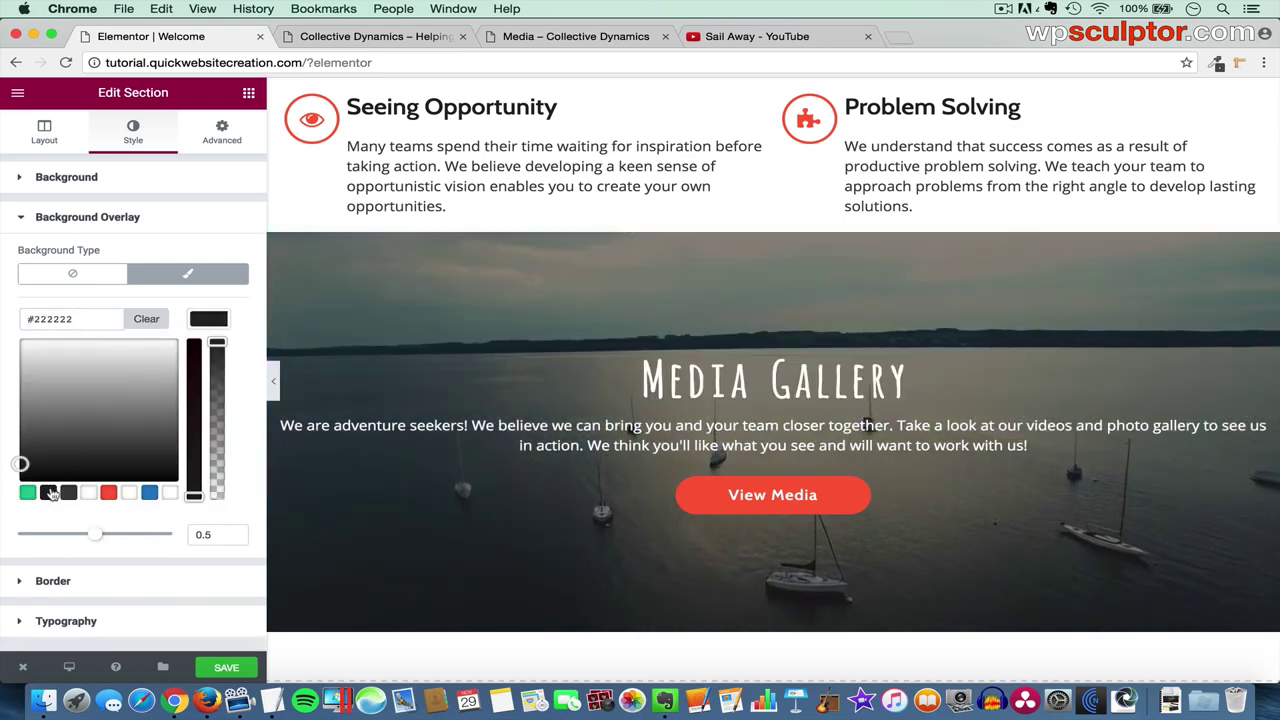
- Set the overlay opacity to 0.6 and save the Welcome page
click(215, 533)
key(BackSpace)
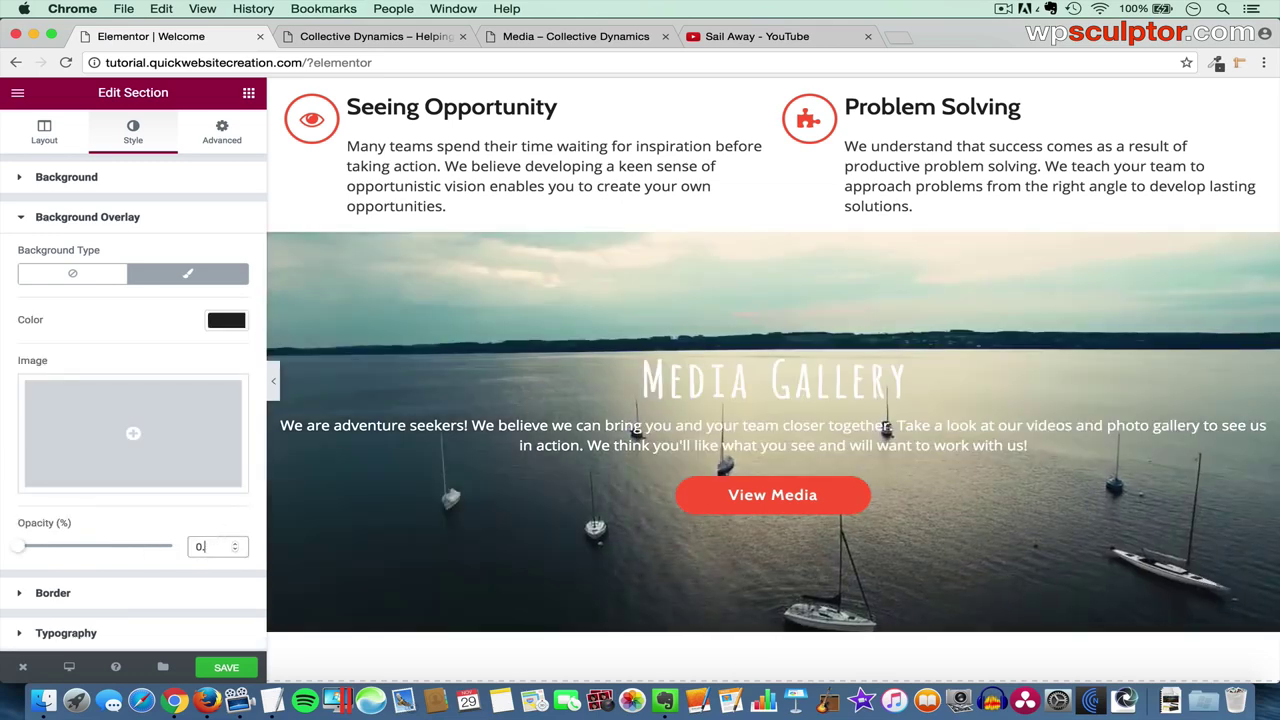
text(6)
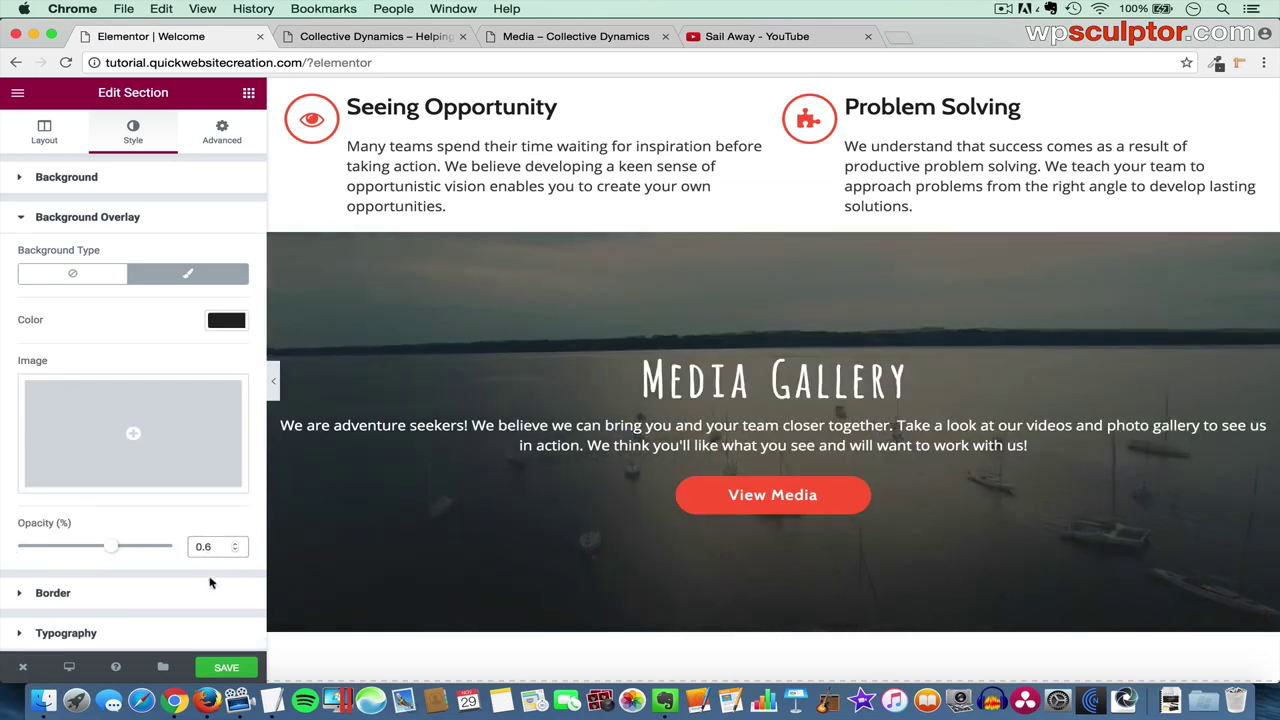
click(234, 668)
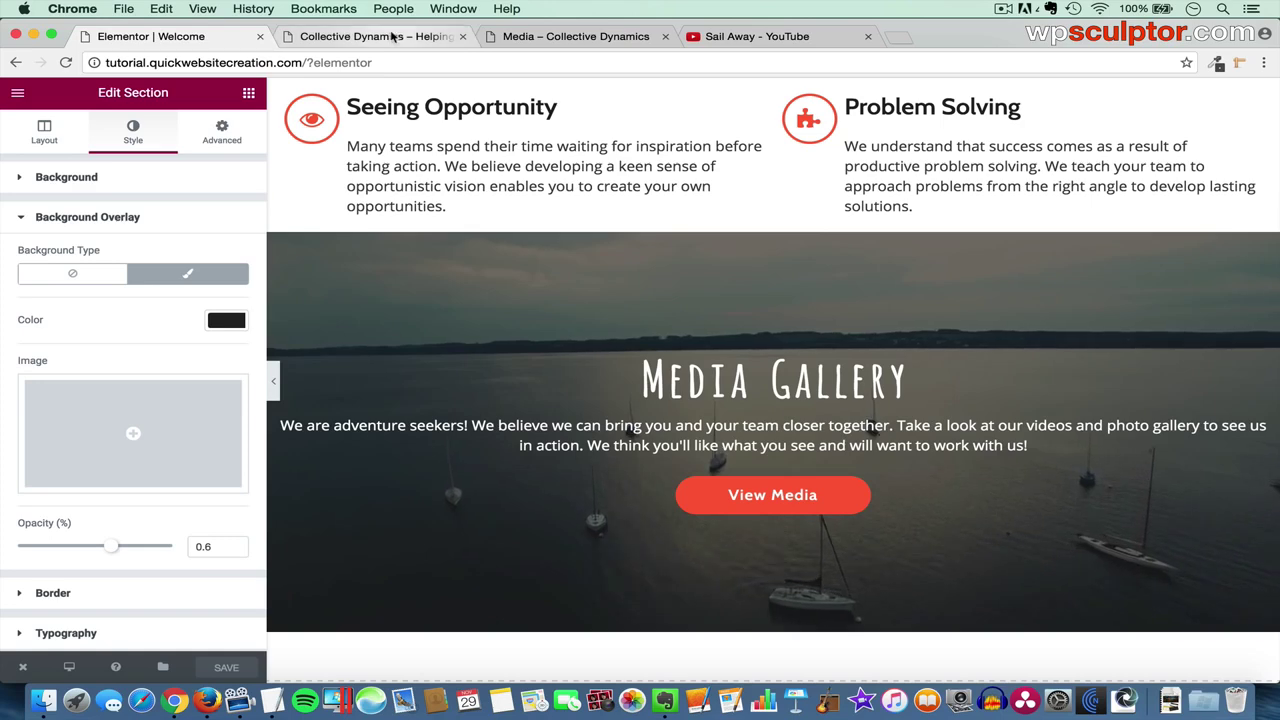
click(393, 37)
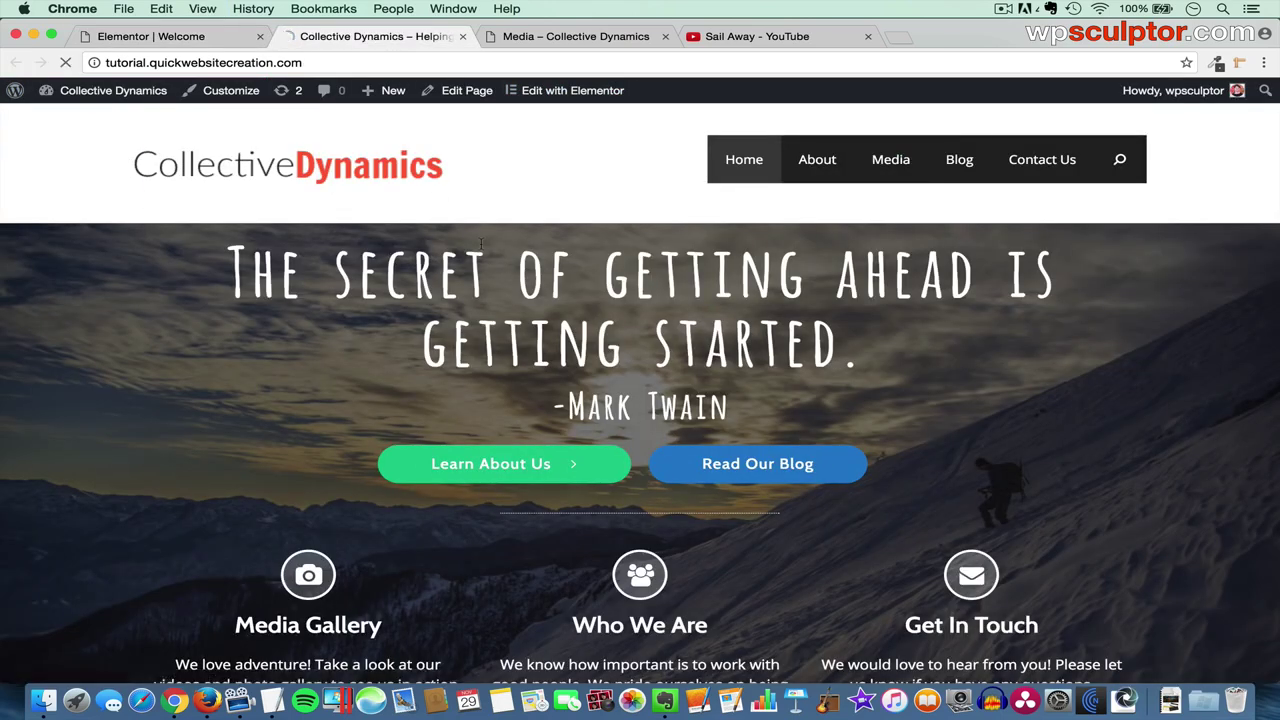
scroll(564, 331, down, 10)
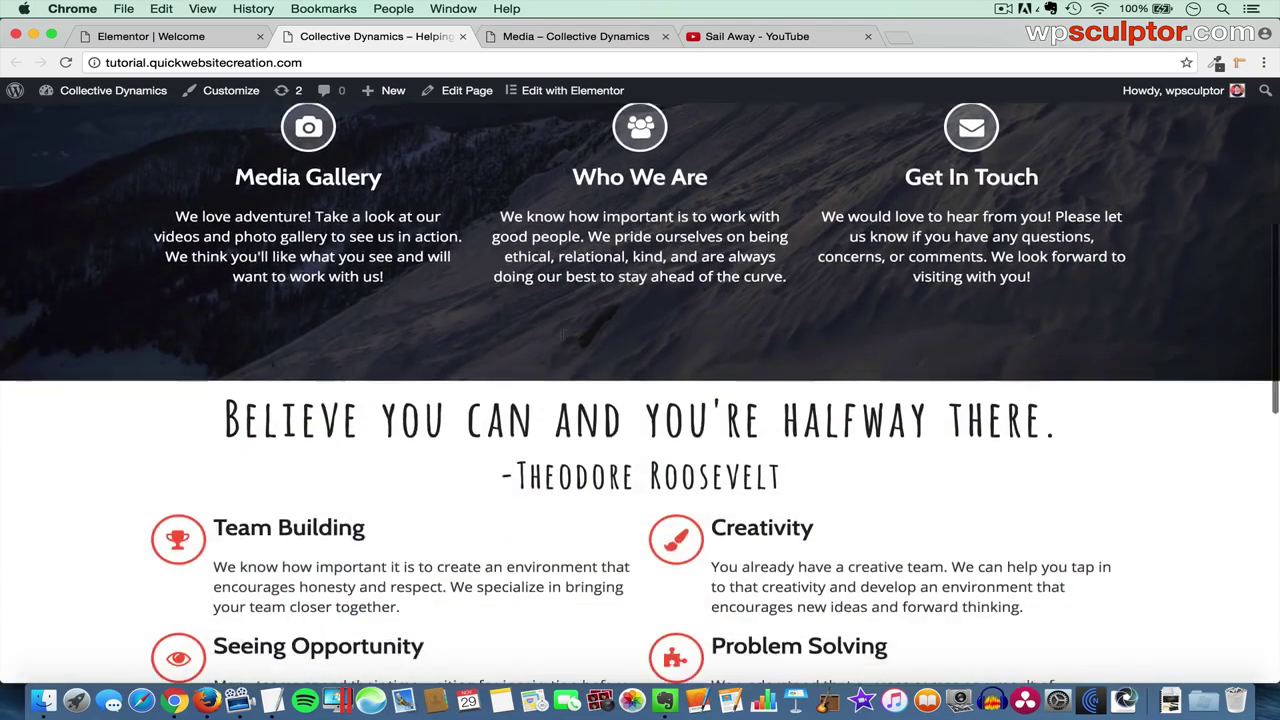
scroll(561, 333, down, 1)
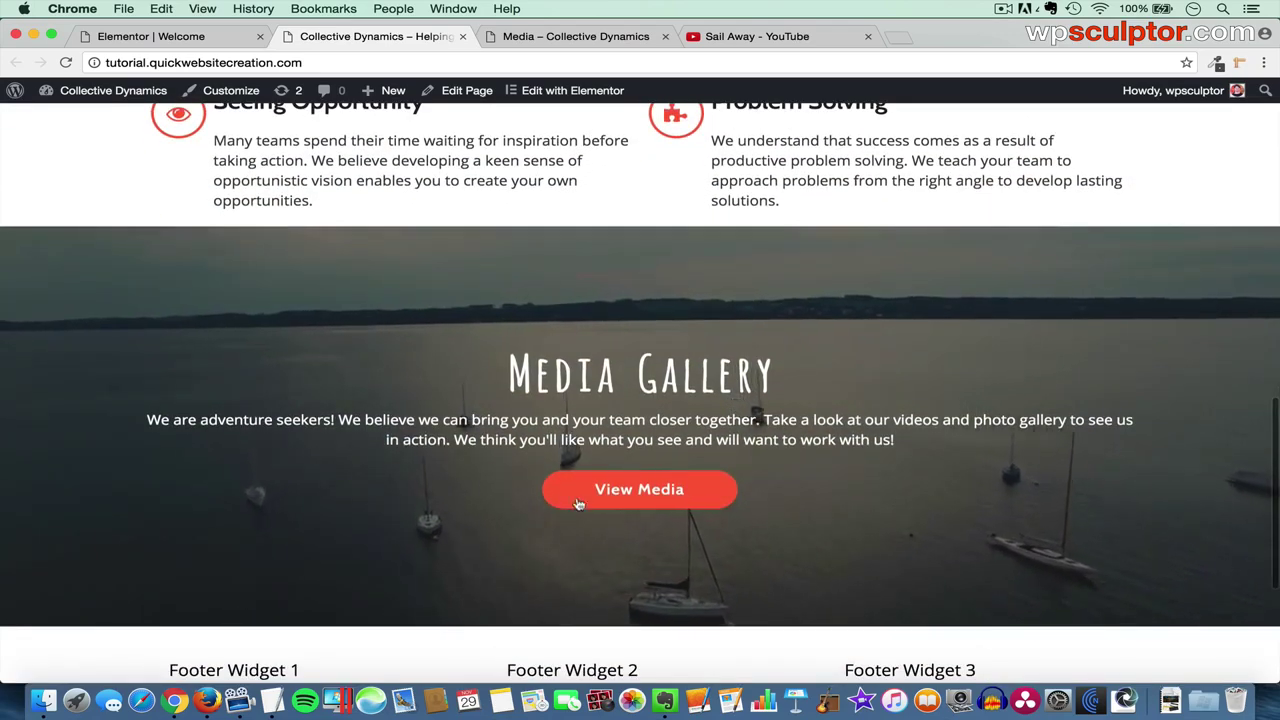
click(638, 489)
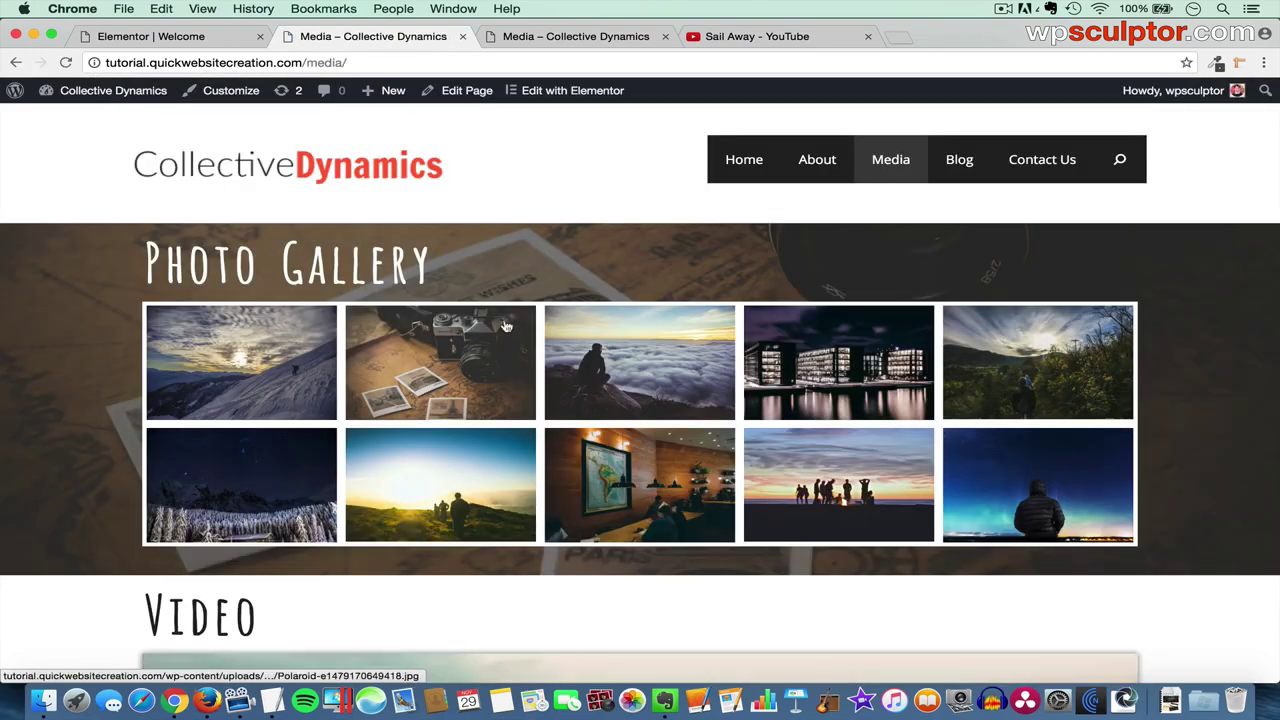
click(15, 62)
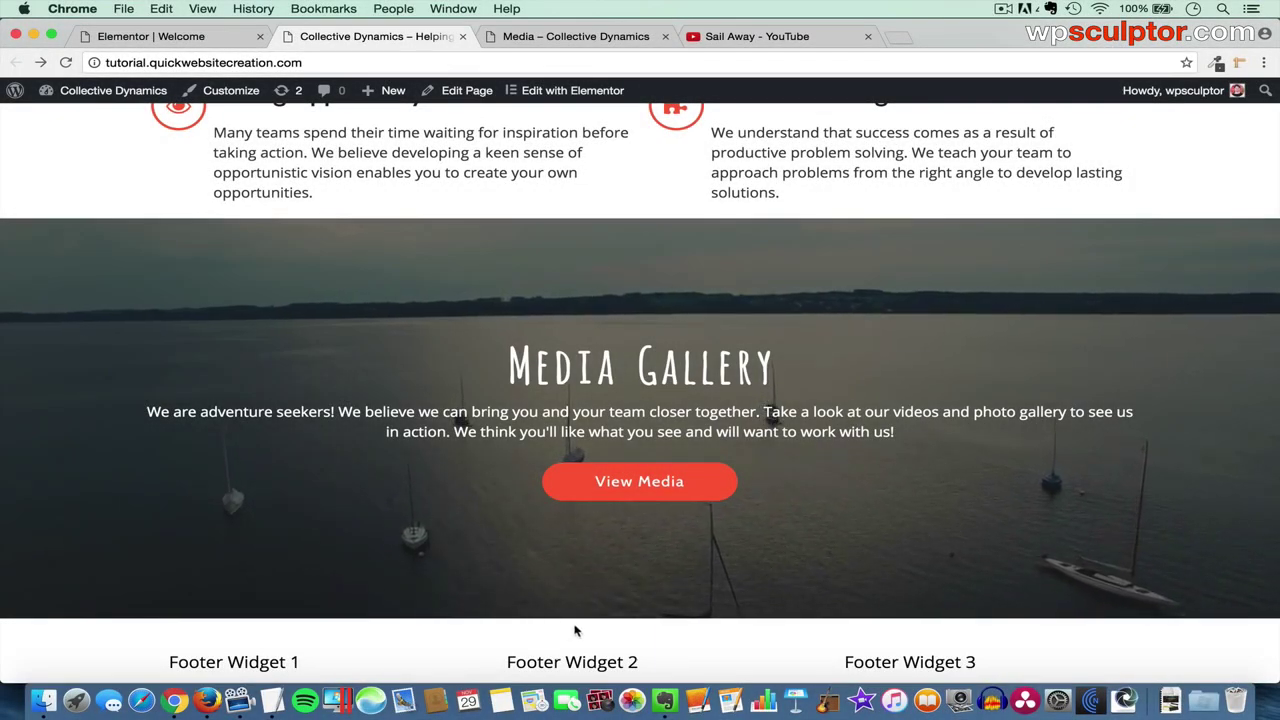
scroll(728, 642, down, 3)
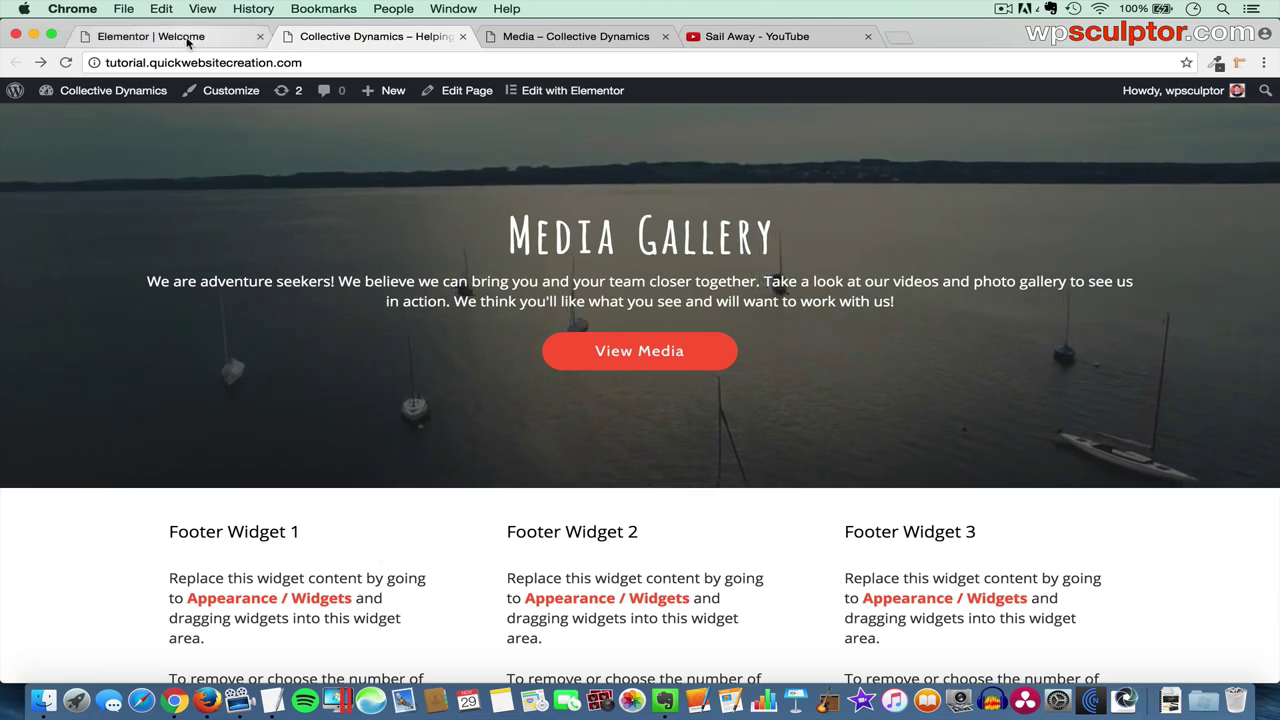
click(150, 36)
scroll(743, 324, down, 5)
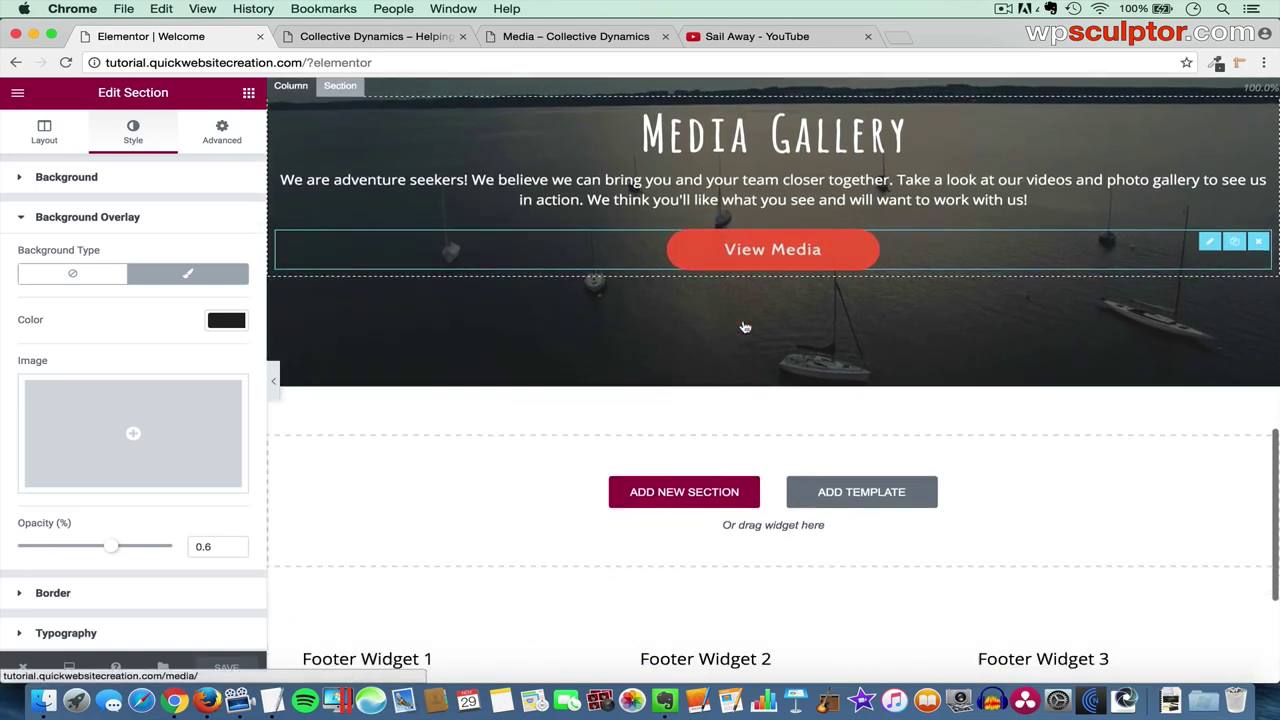
- Add a two-column section below the Media Gallery, then close the Sail Away YouTube tab
scroll(743, 324, down, 2)
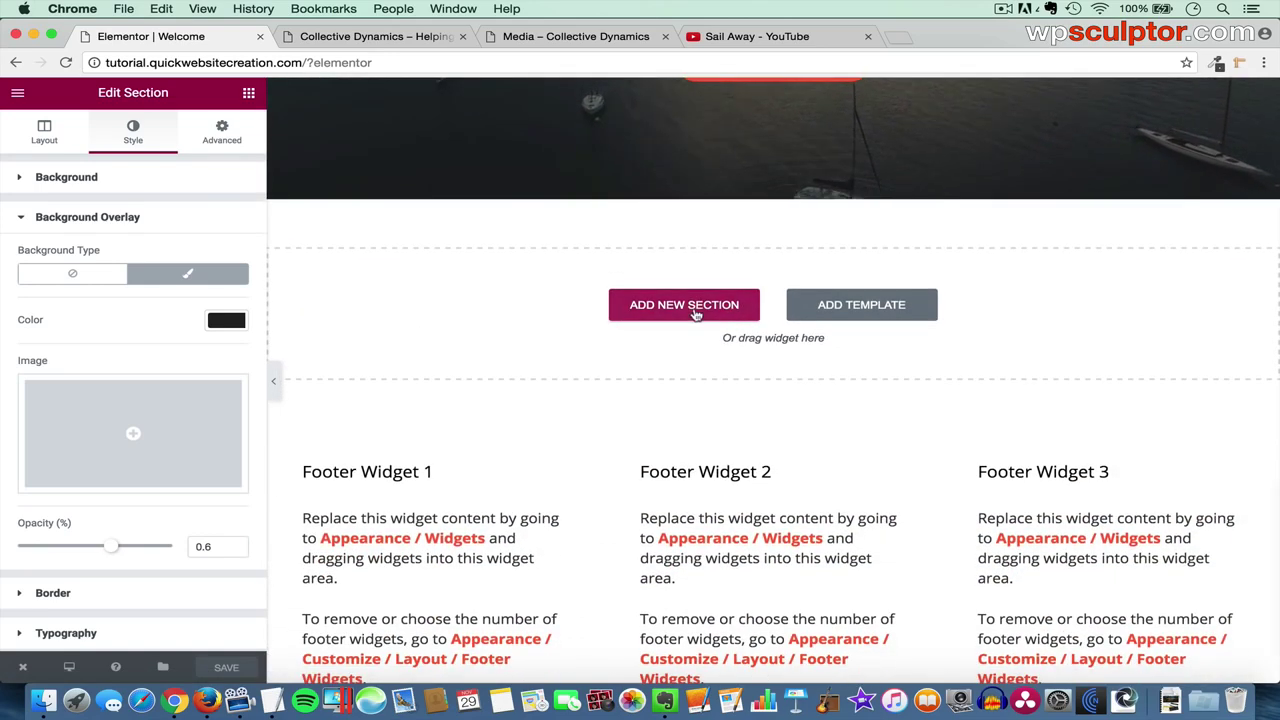
click(695, 308)
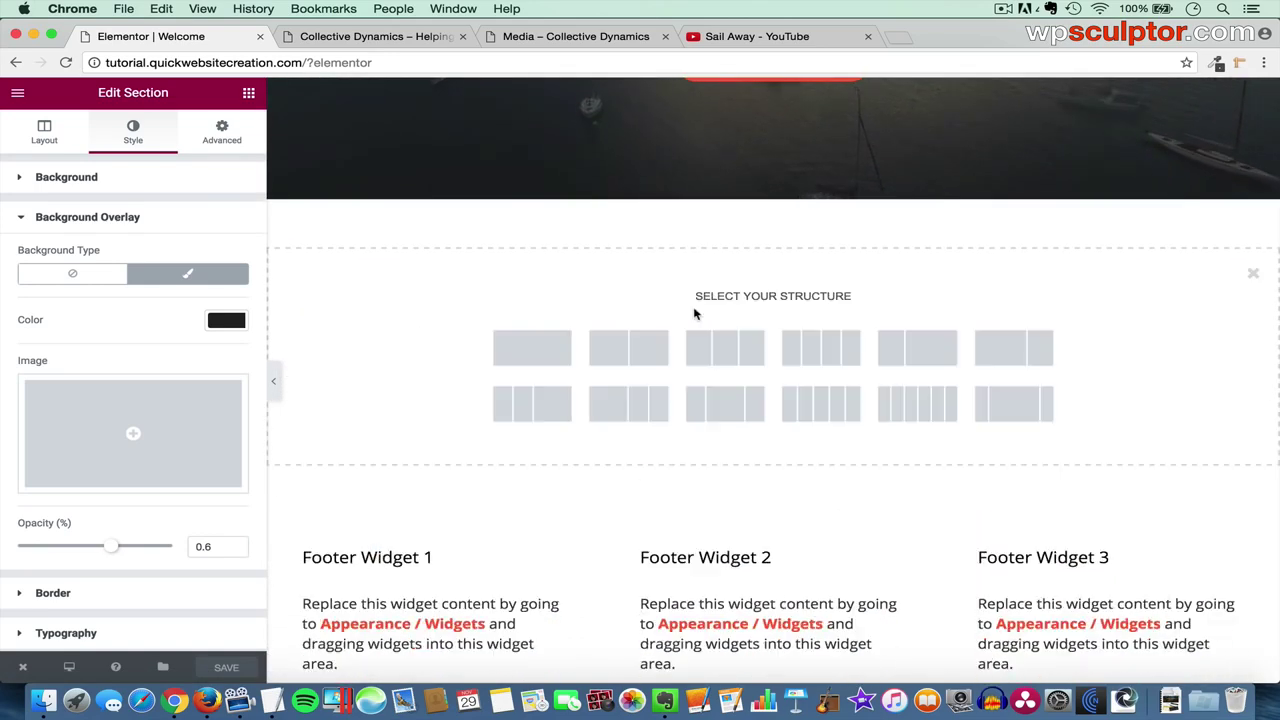
click(631, 351)
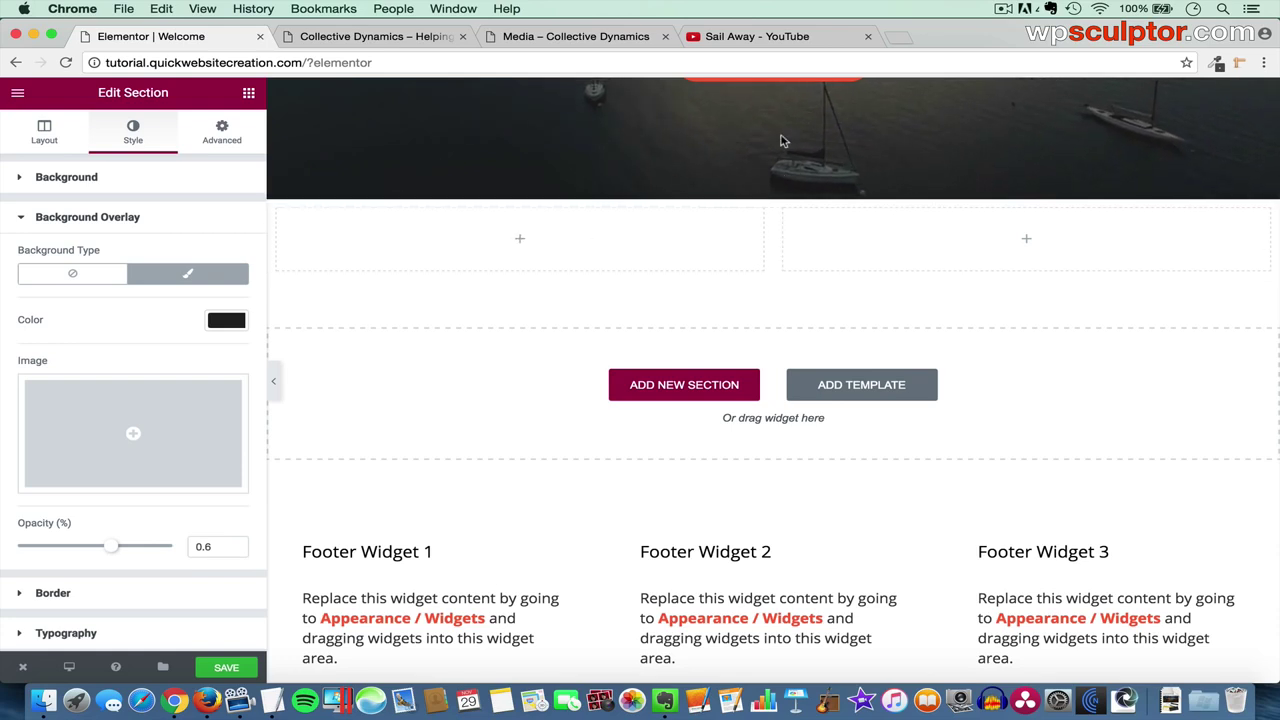
click(868, 36)
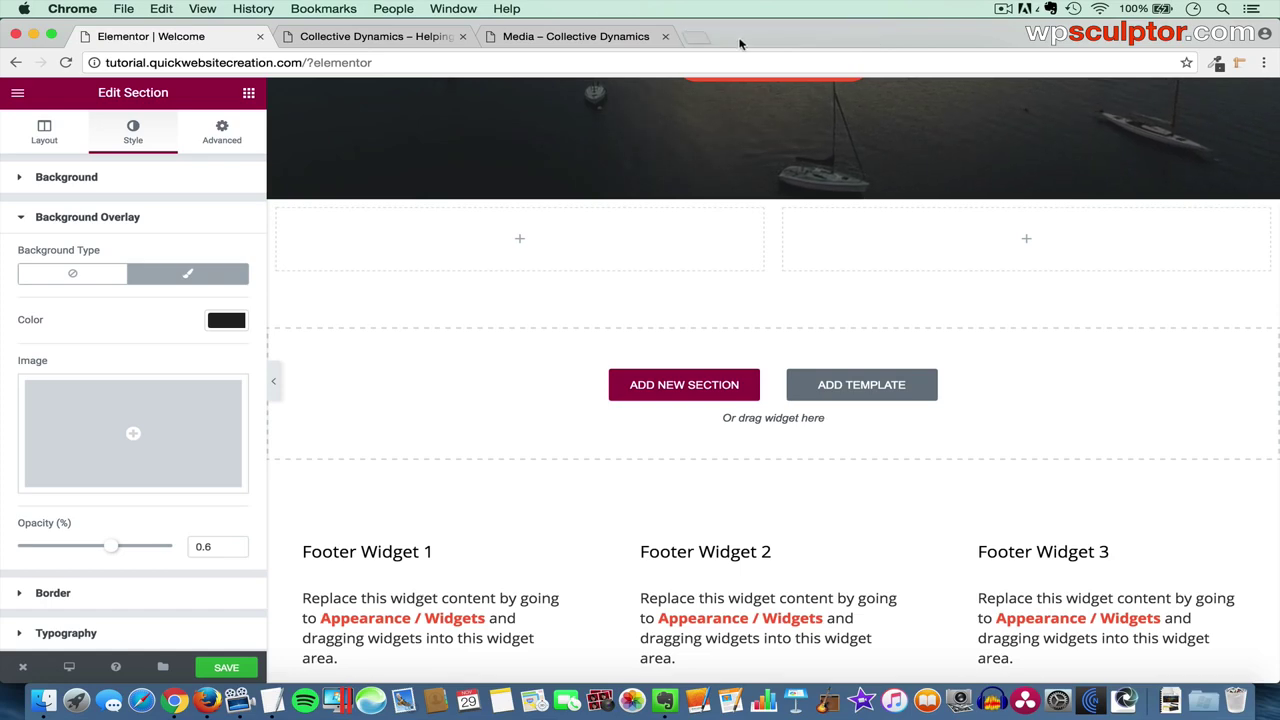
- Go to pixlr.com in a new tab and launch the Pixlr Editor
click(707, 42)
text(pixlr)
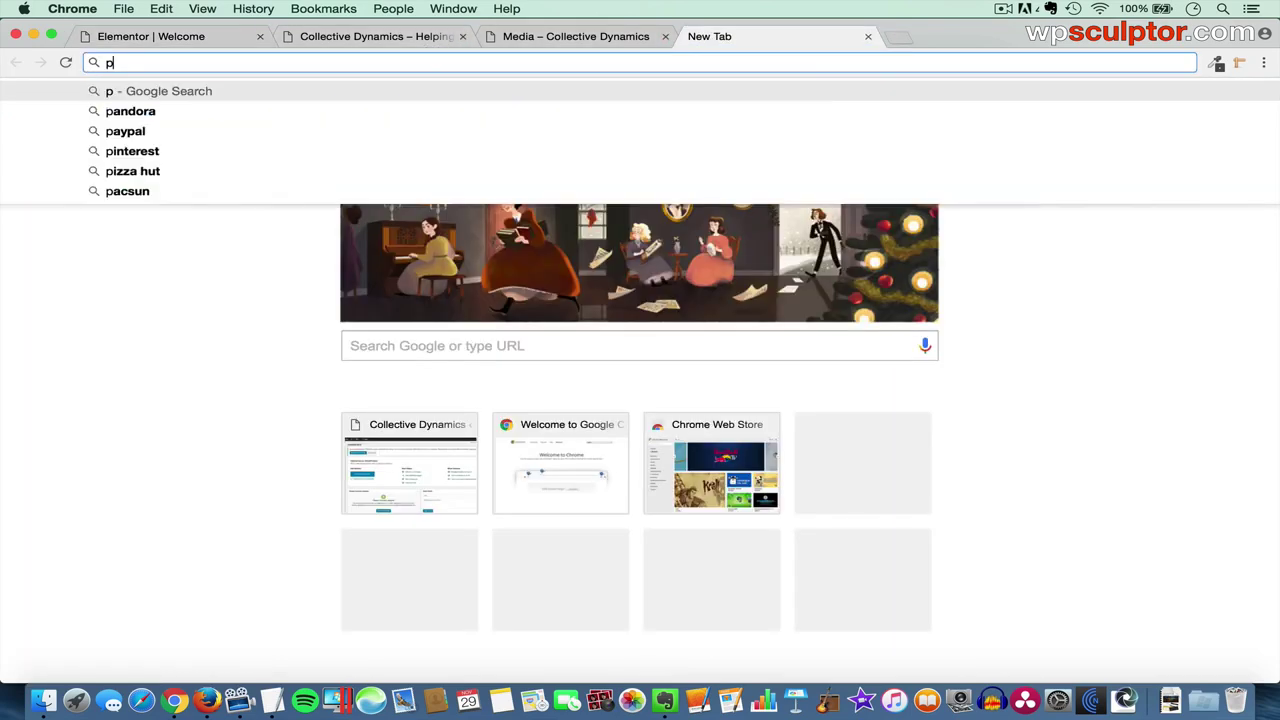
text(.com)
key(Return)
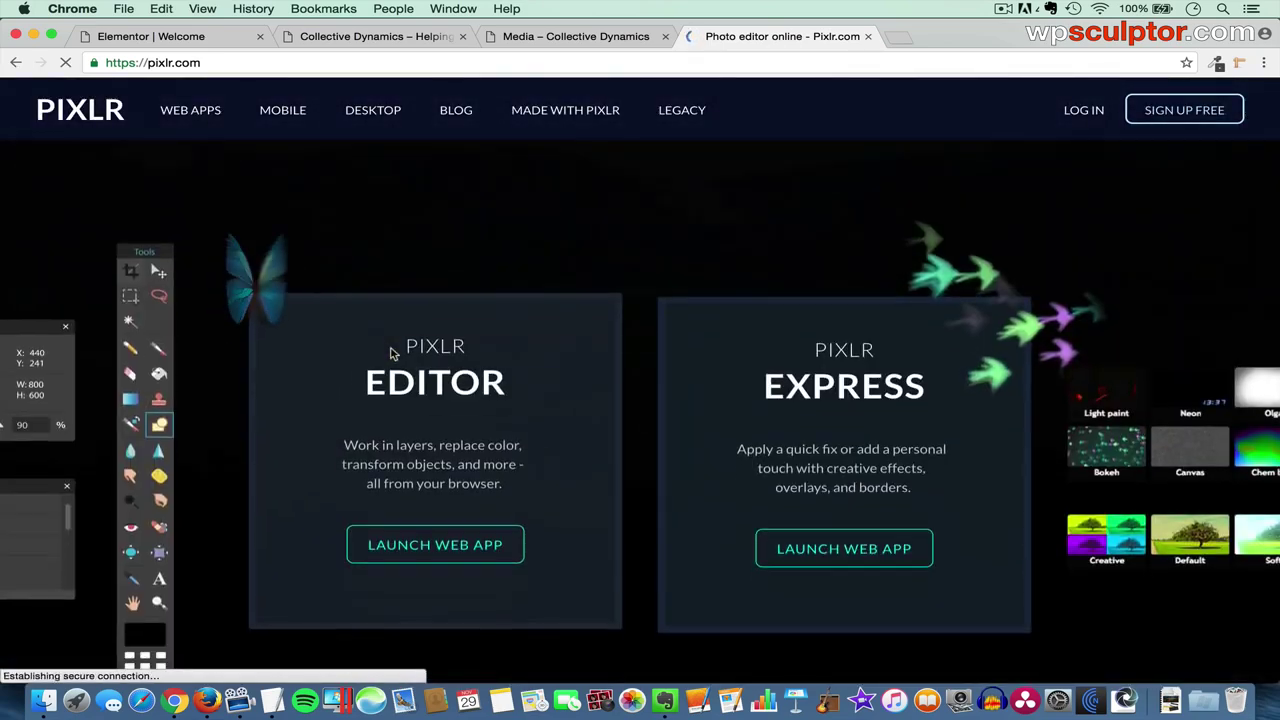
click(434, 484)
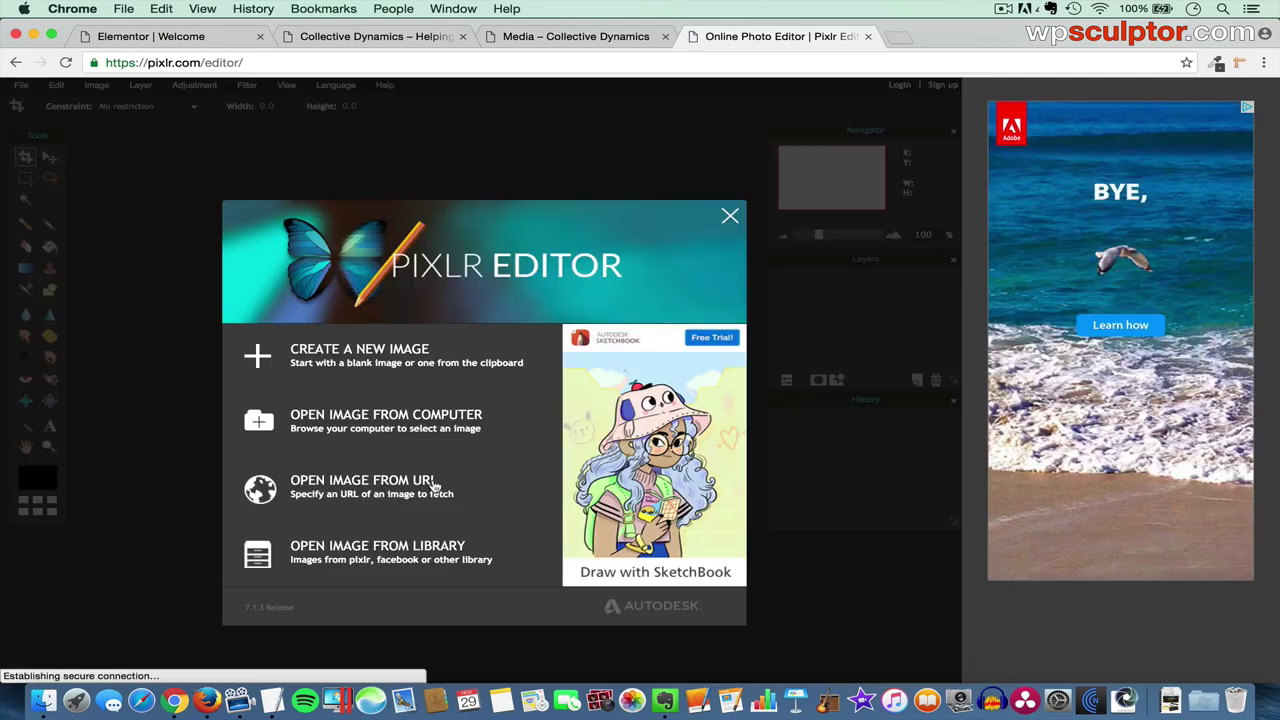
- Open Nicaragua.jpg from the Image Gallery folder on the computer
click(380, 423)
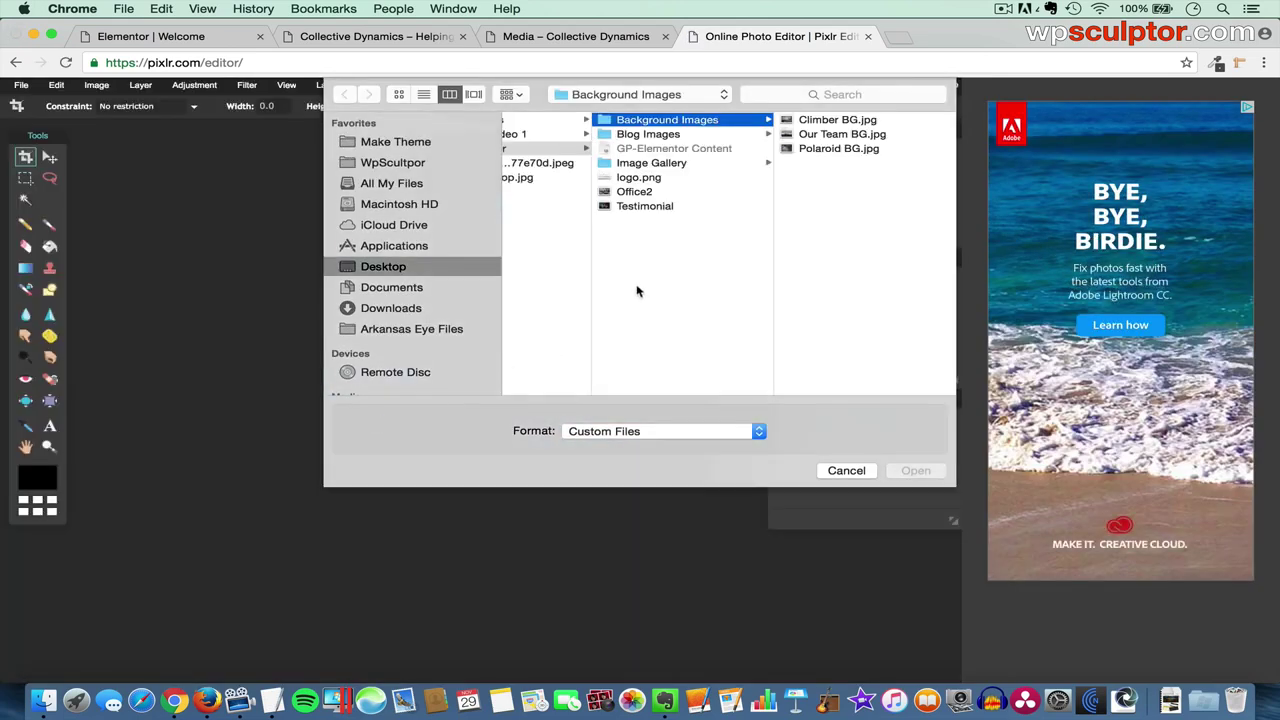
click(673, 165)
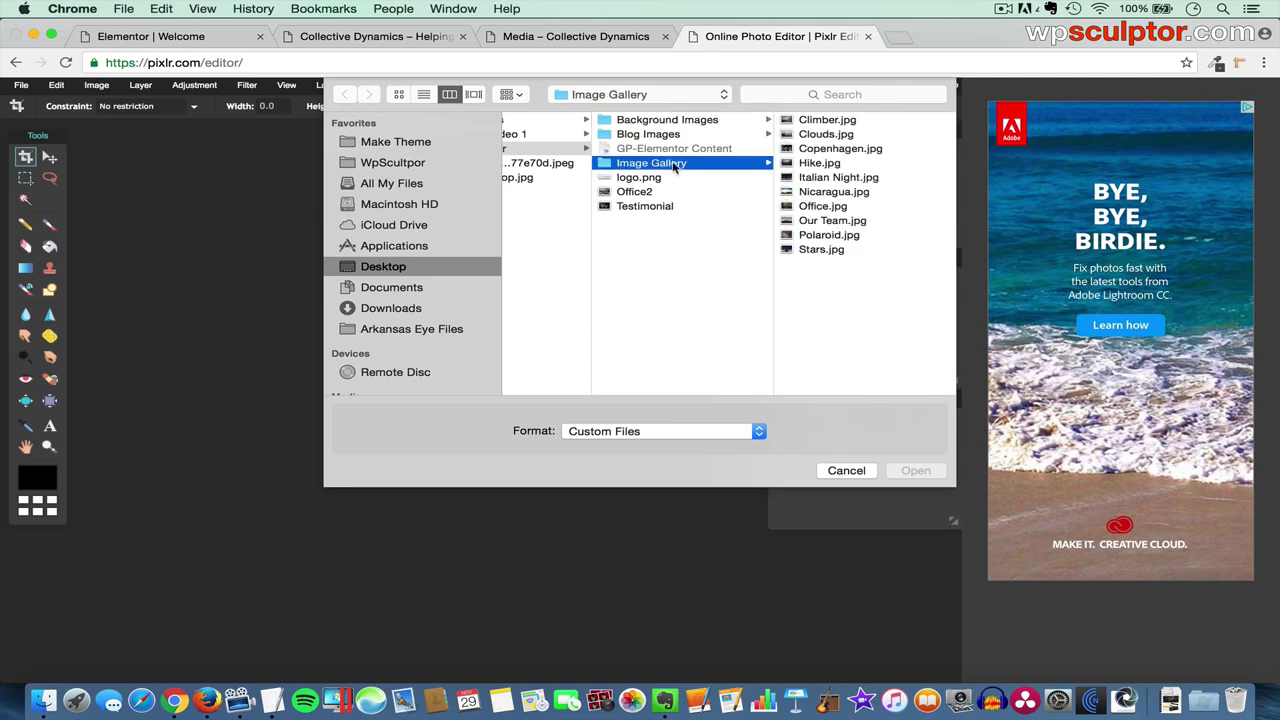
click(838, 192)
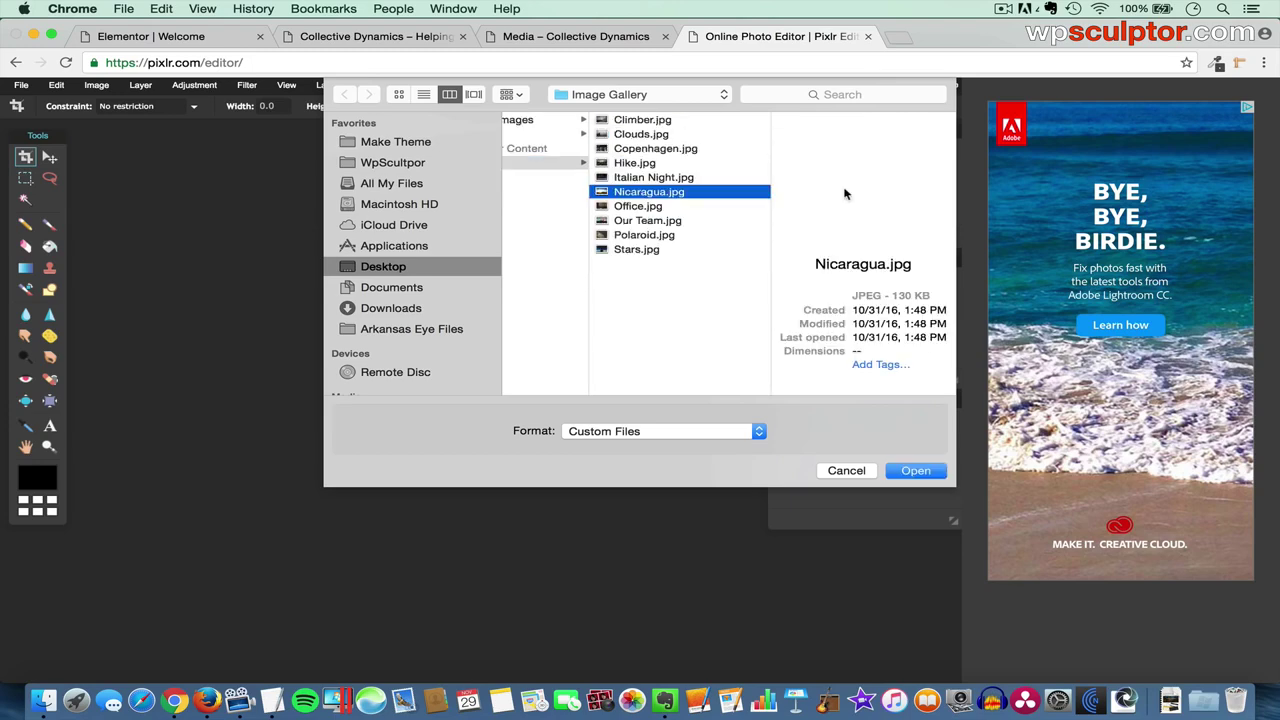
click(916, 470)
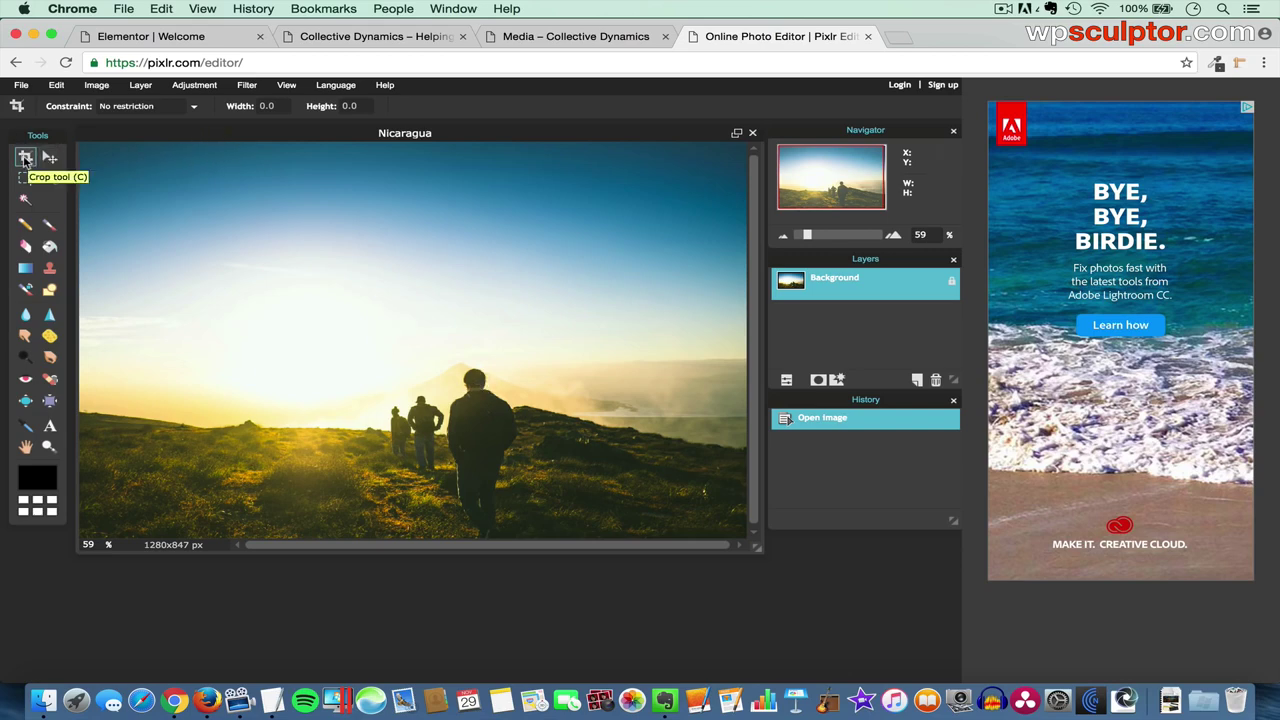
- Crop Nicaragua.jpg with a 16:9 aspect-ratio constraint to 1280×720 px
click(25, 158)
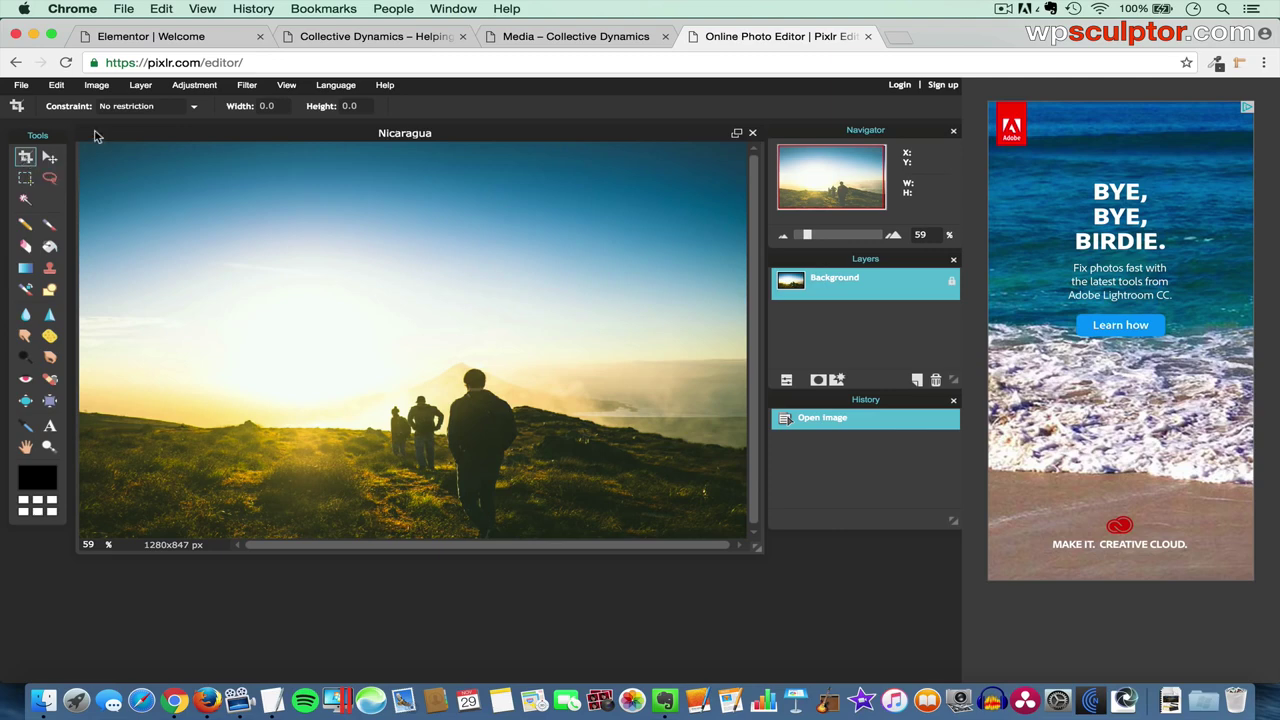
click(160, 108)
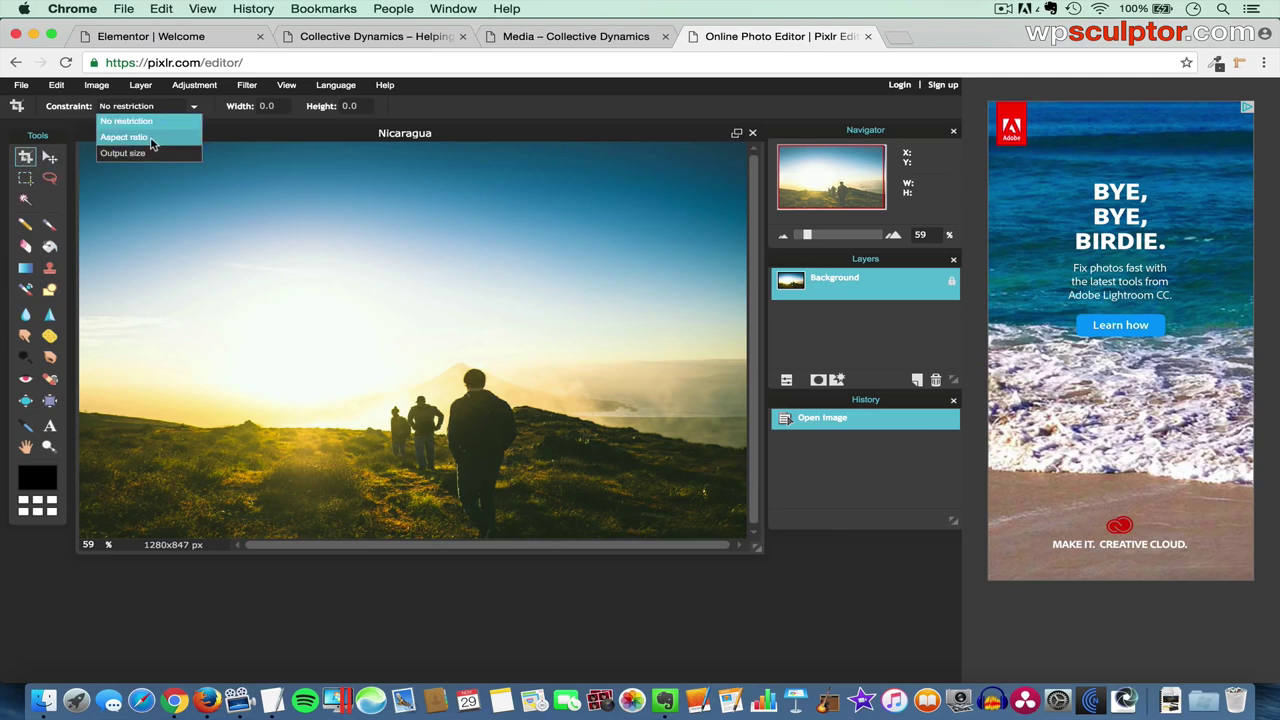
click(150, 138)
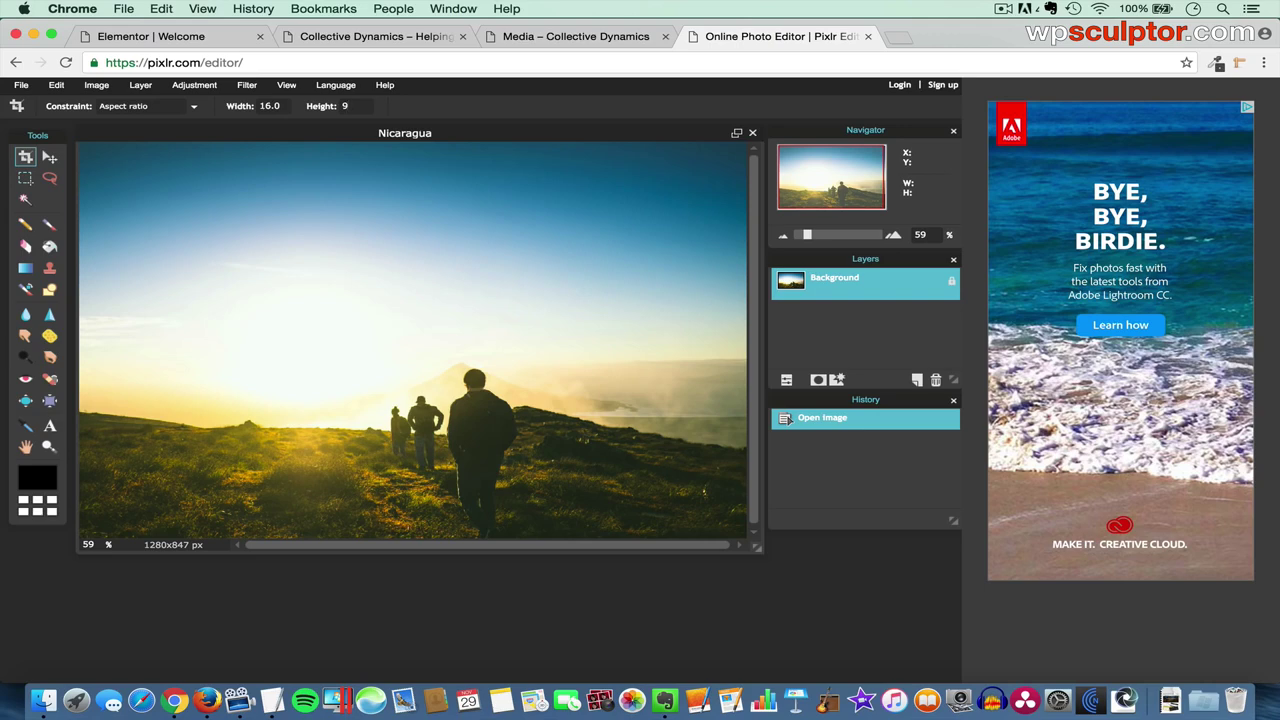
drag(757, 548, 834, 621)
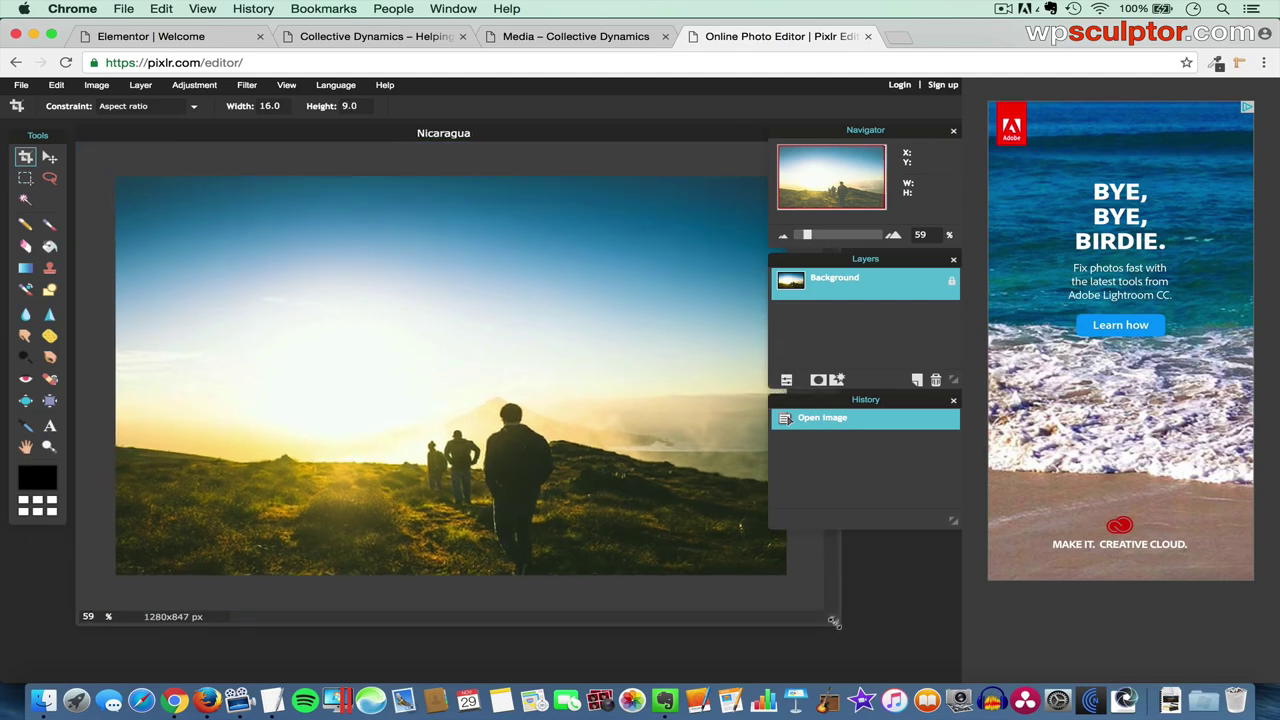
click(26, 157)
drag(114, 172, 702, 710)
drag(770, 632, 940, 622)
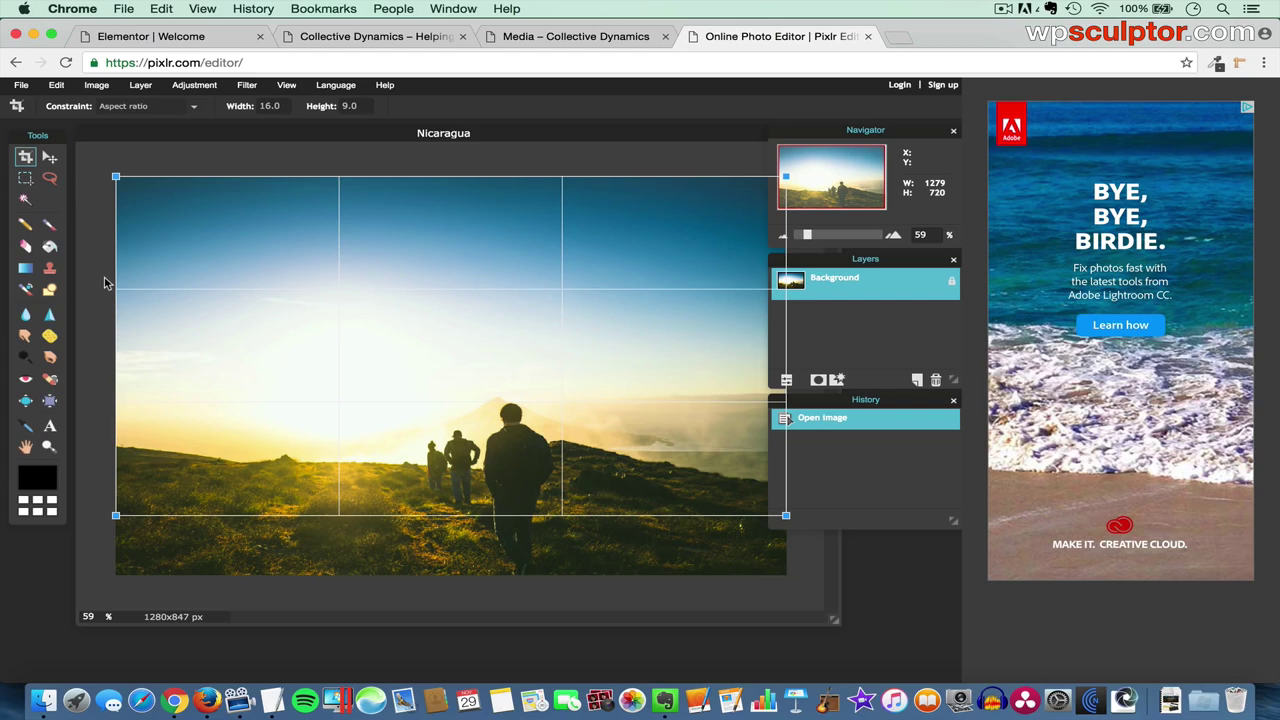
key(Return)
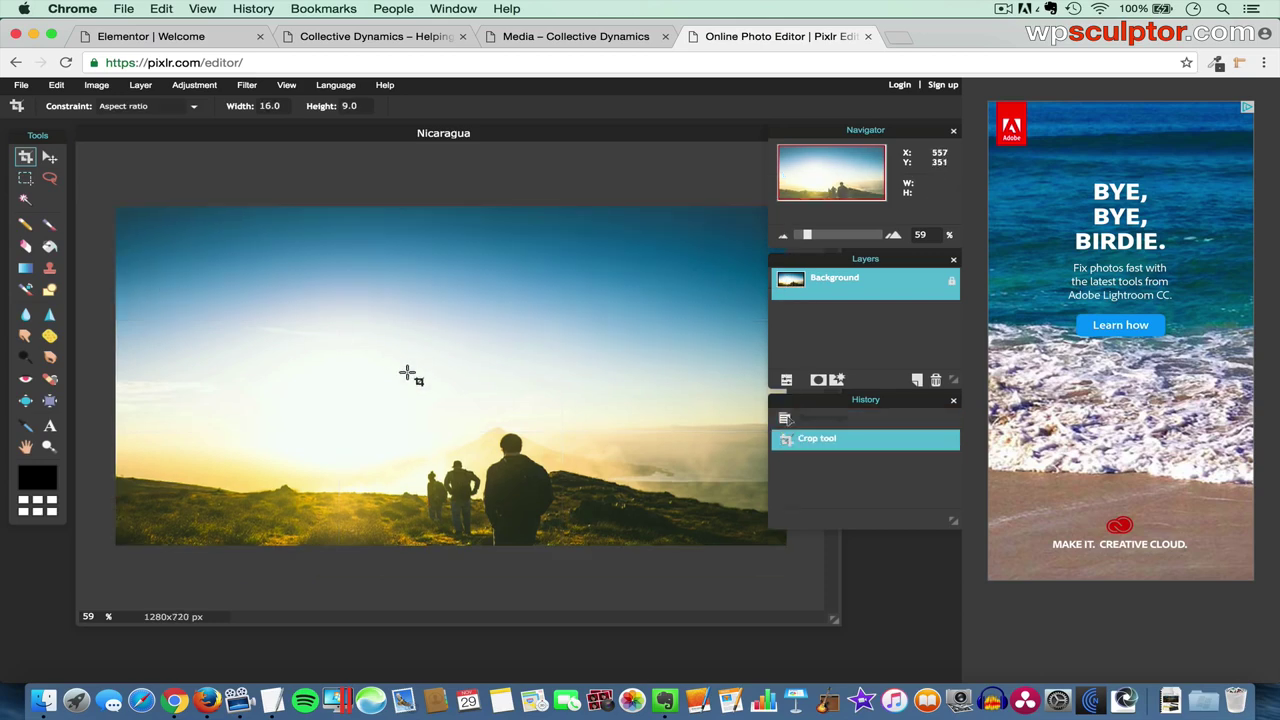
- Save the cropped photo in Pixlr as JPEG 'Nicaraguawidescreen', then return to the Elementor | Welcome tab
click(20, 86)
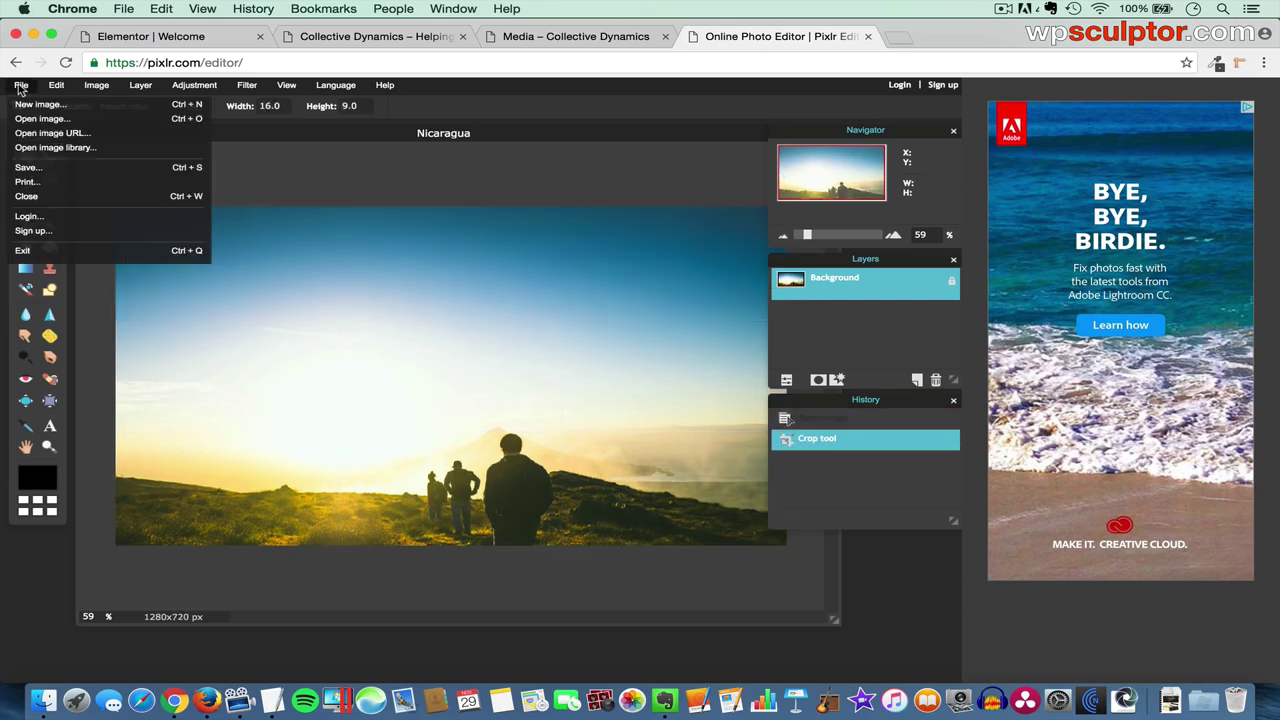
click(28, 167)
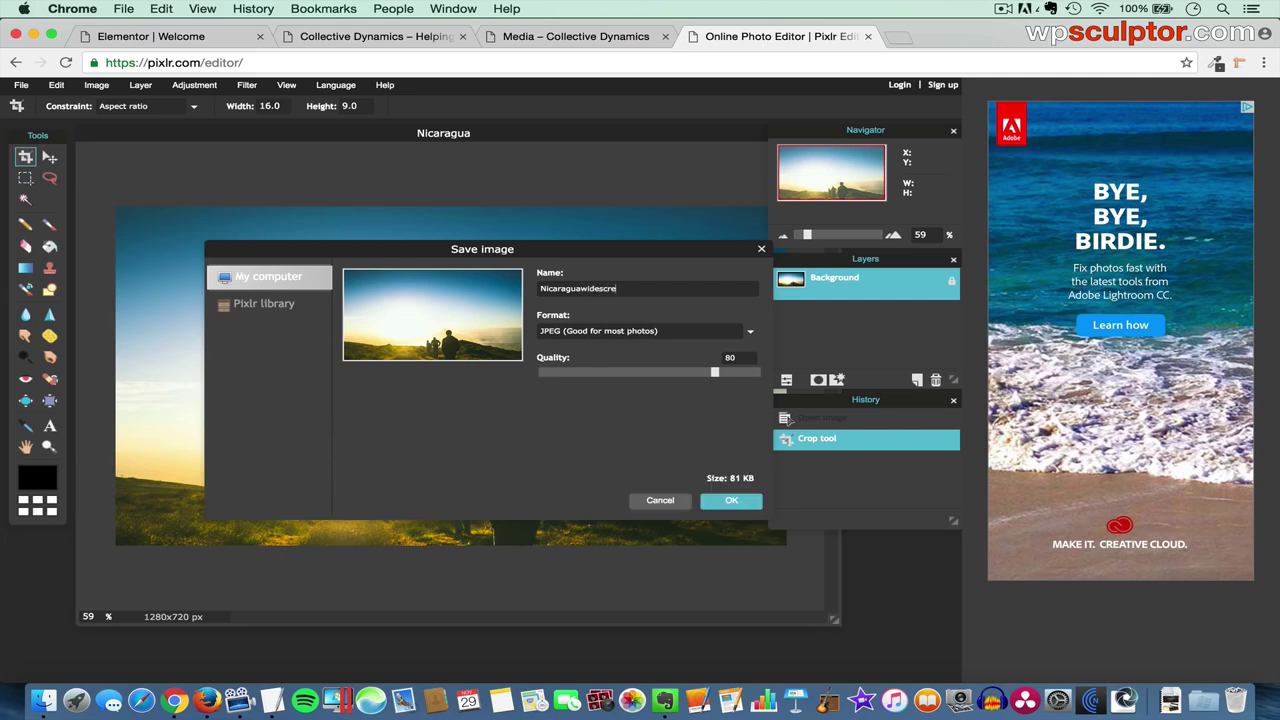
click(728, 503)
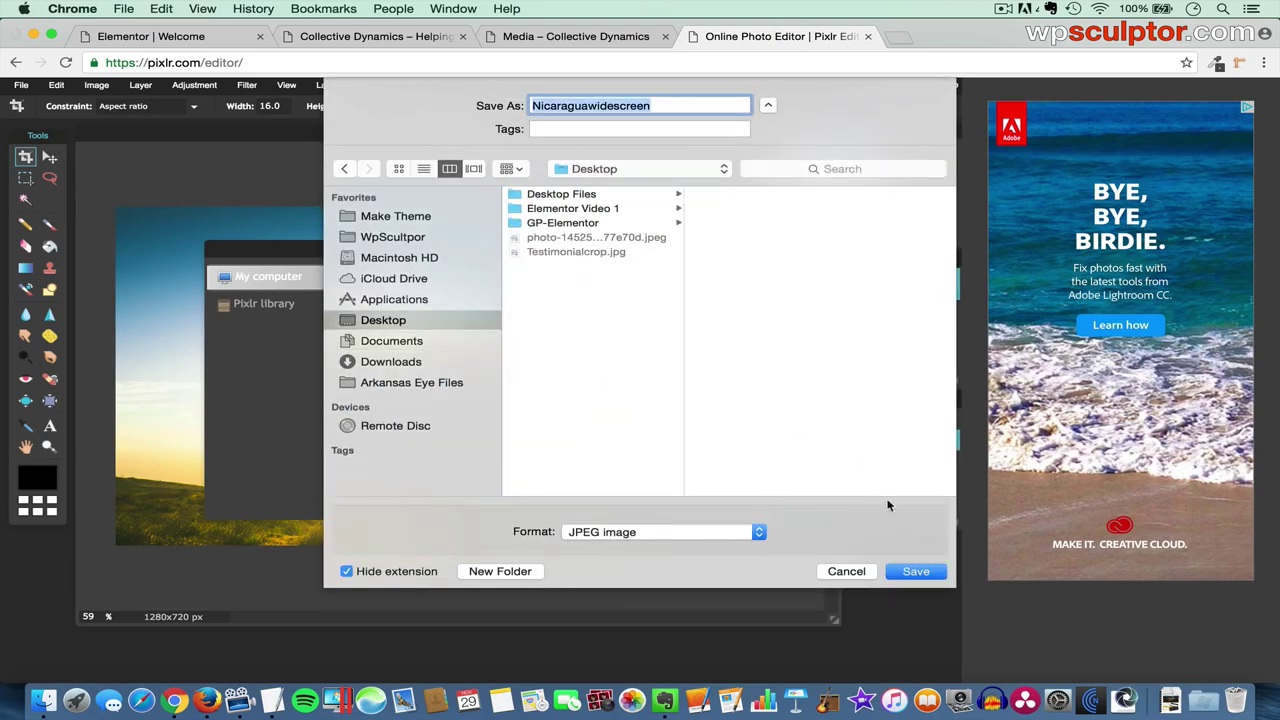
click(914, 573)
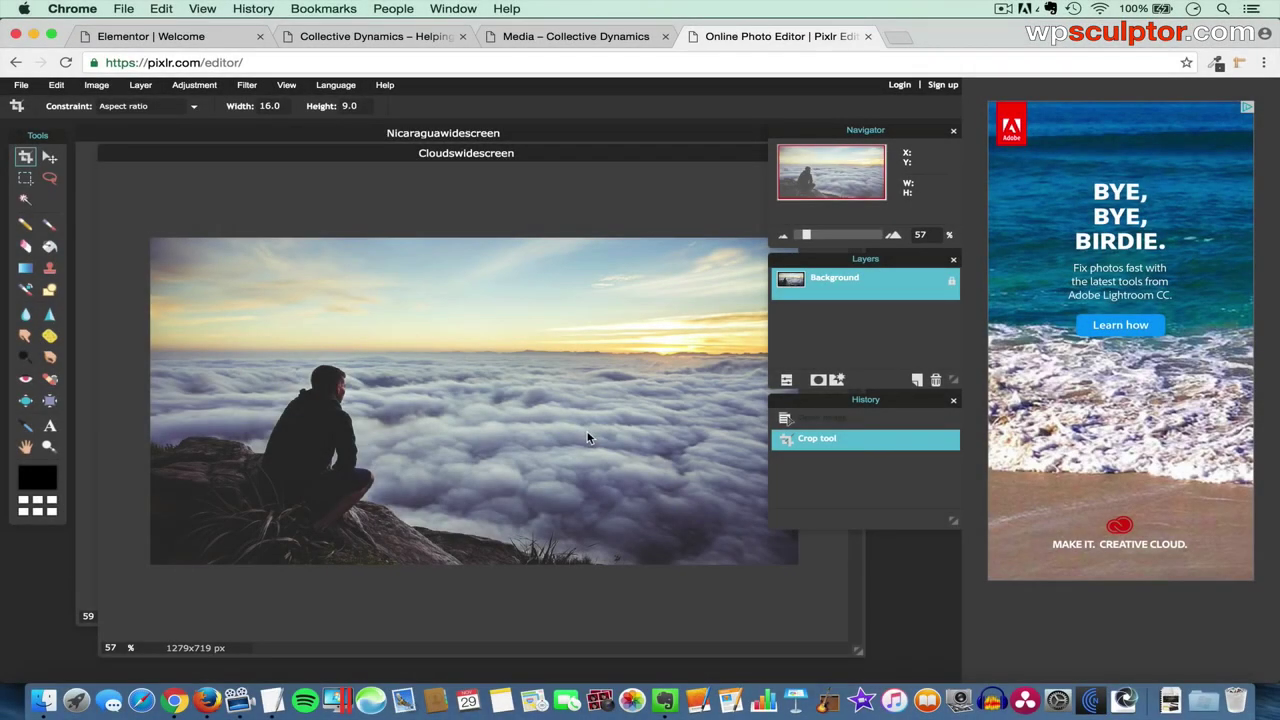
click(185, 37)
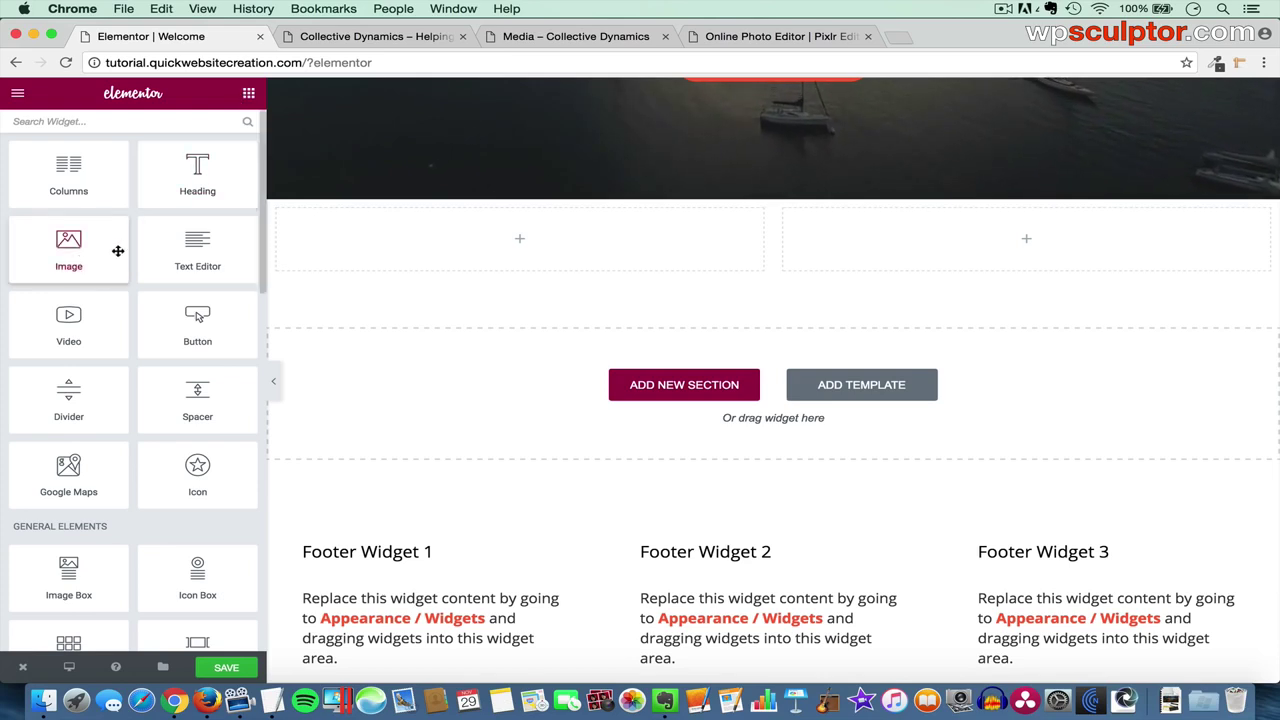
- Add an Image widget to the left column and upload and insert Nicaraguawidescreen.jpg
drag(70, 246, 552, 245)
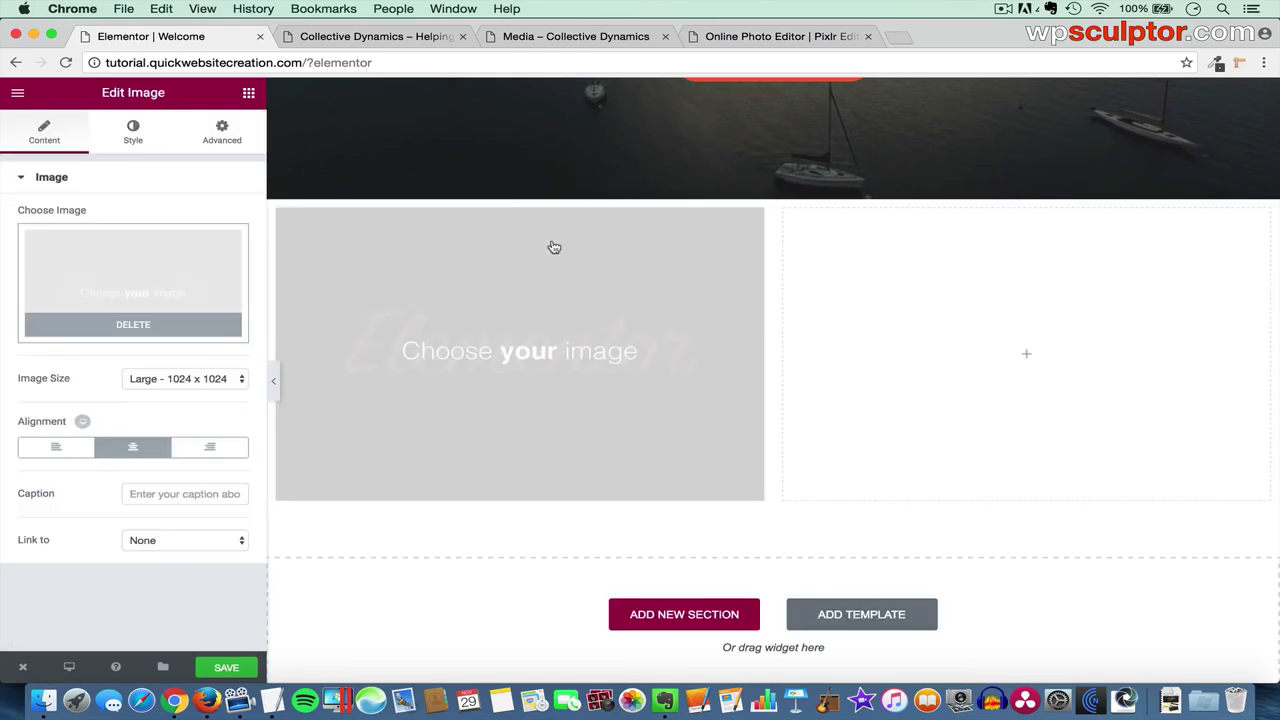
click(128, 290)
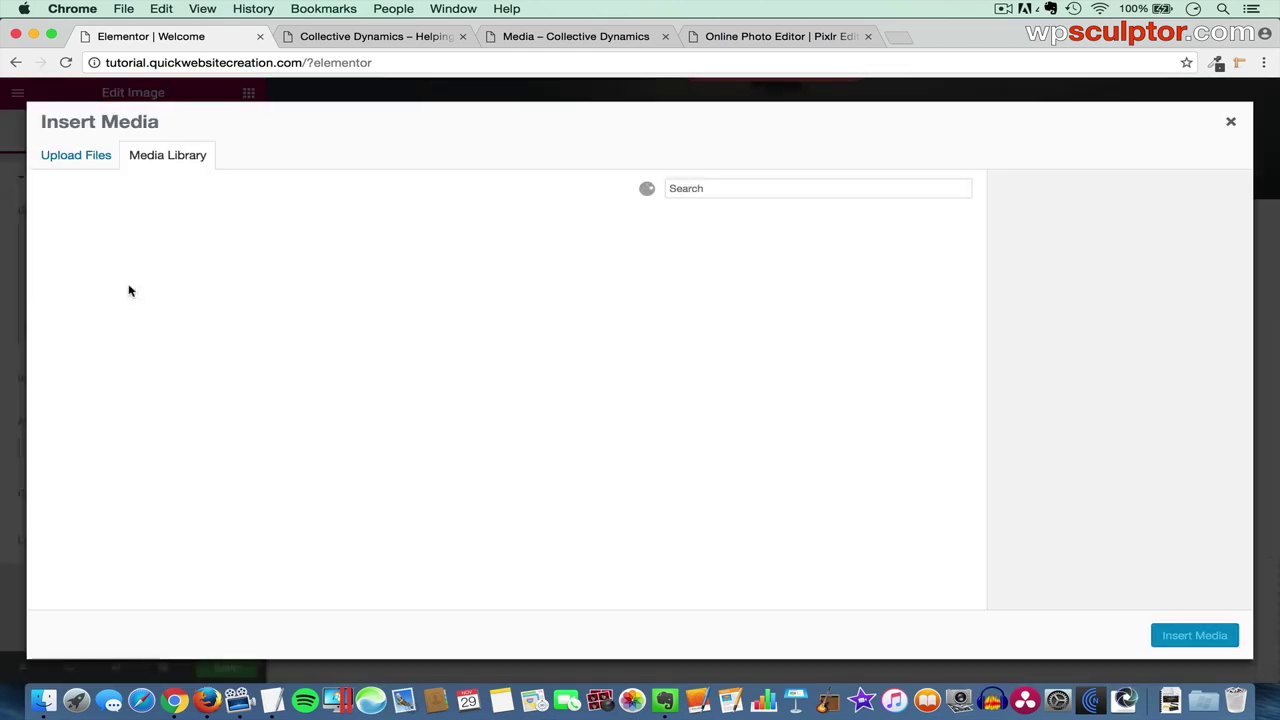
click(84, 160)
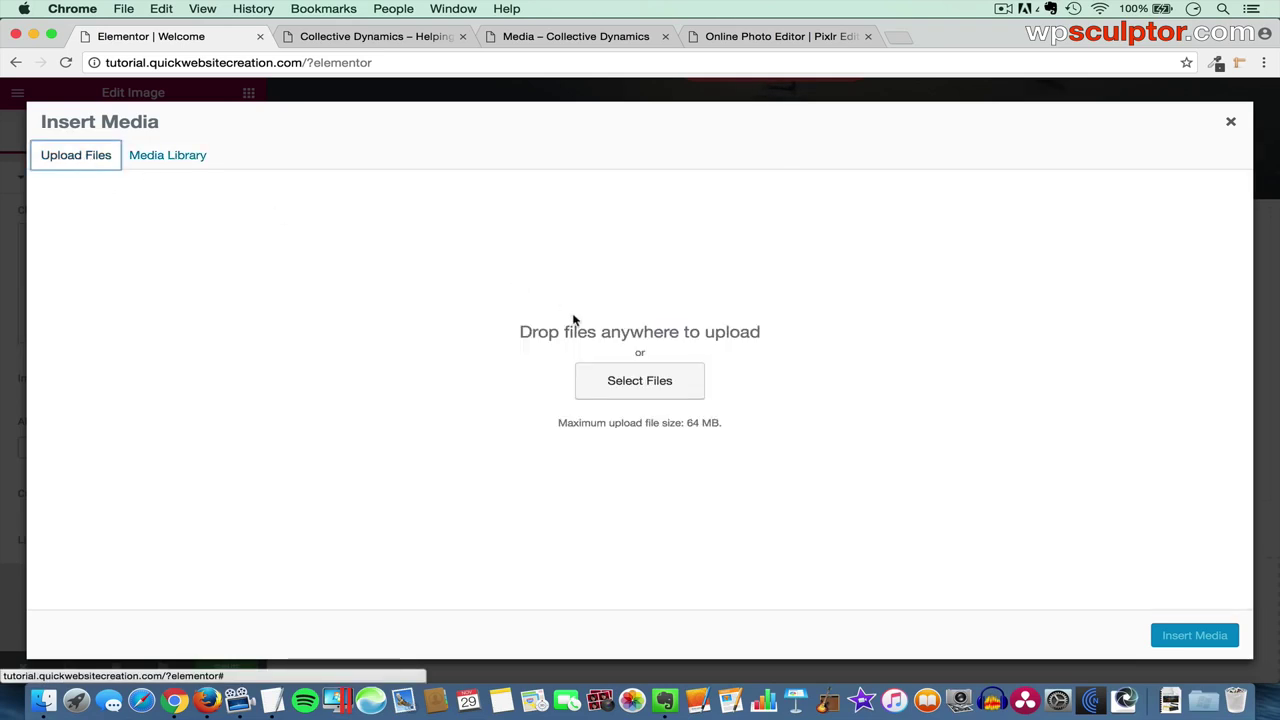
click(609, 381)
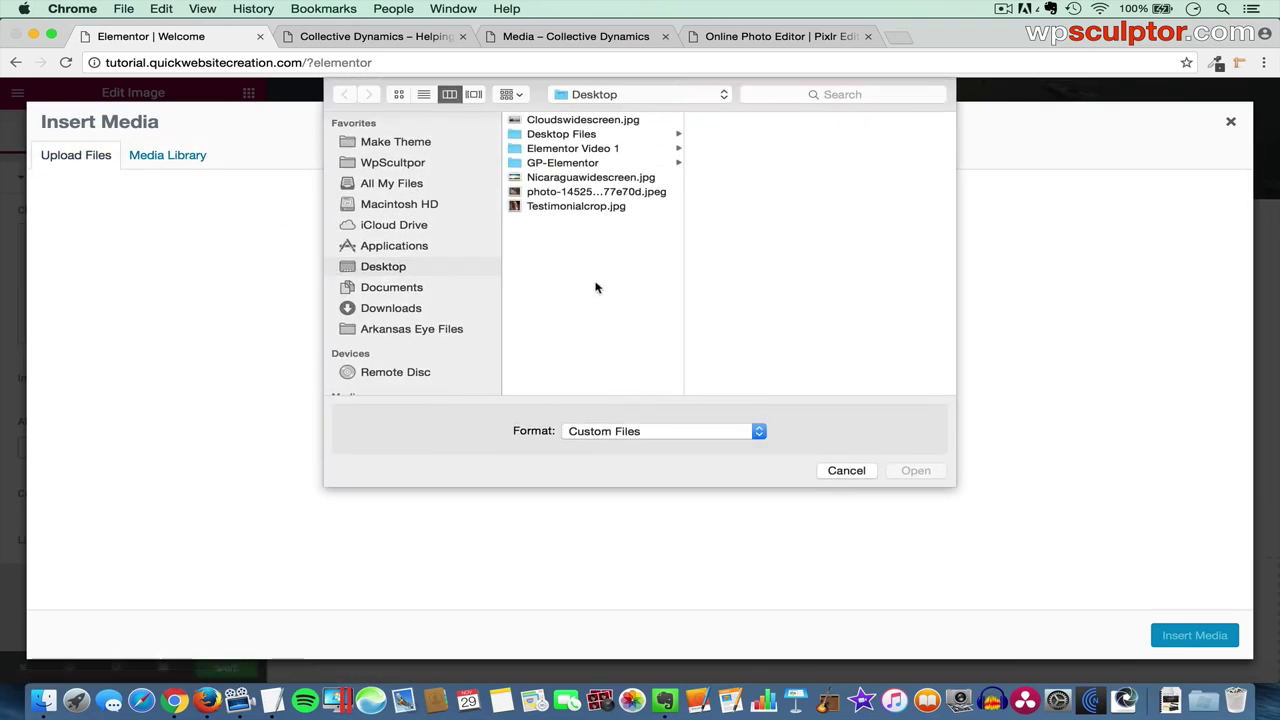
click(624, 178)
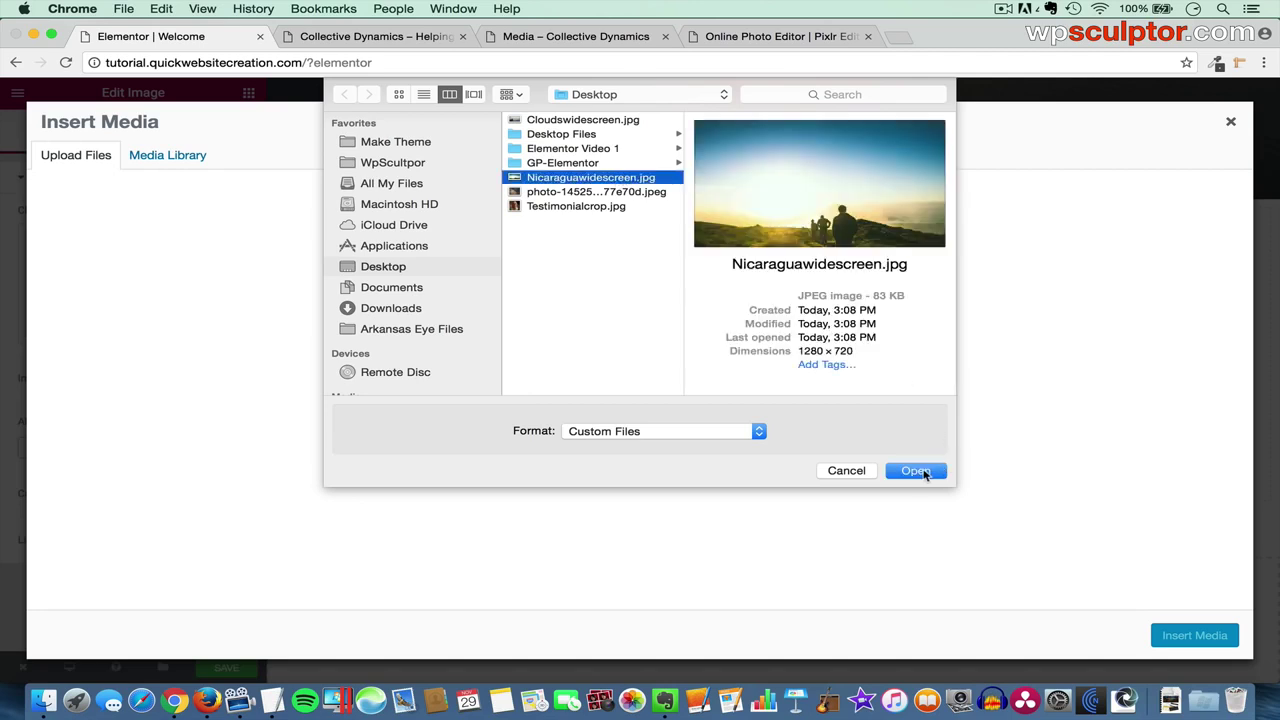
click(916, 471)
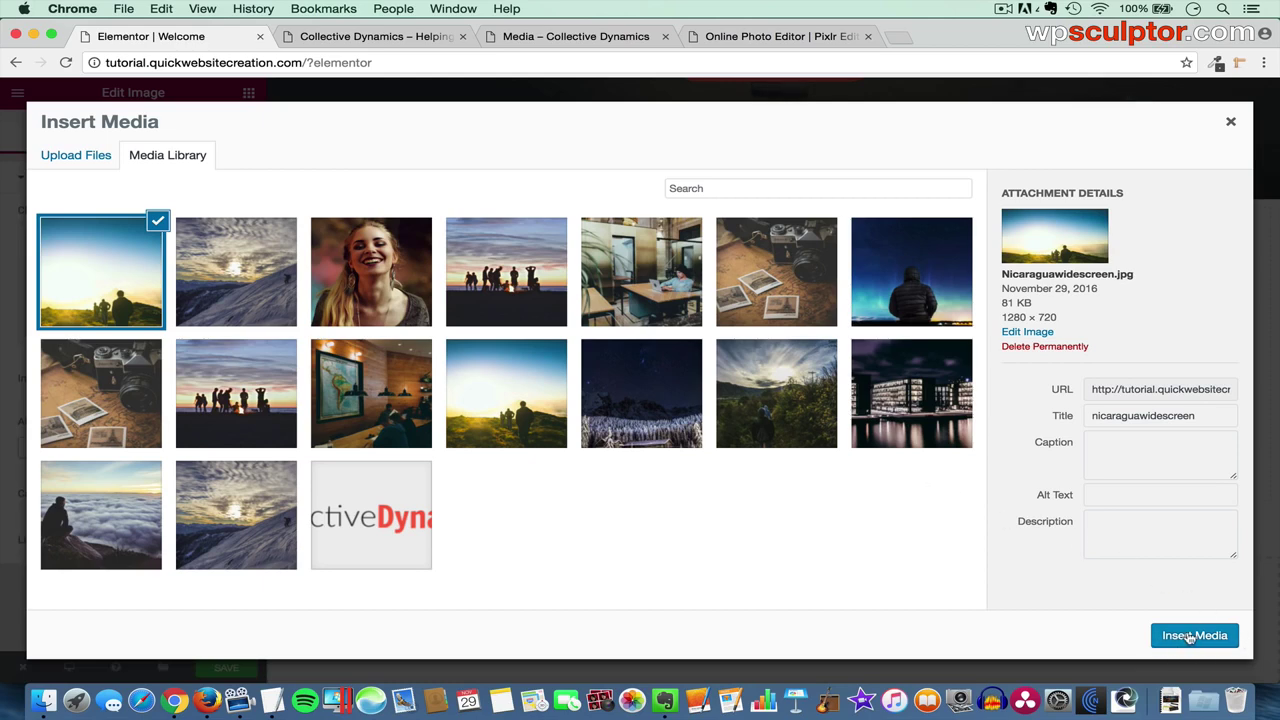
click(1190, 637)
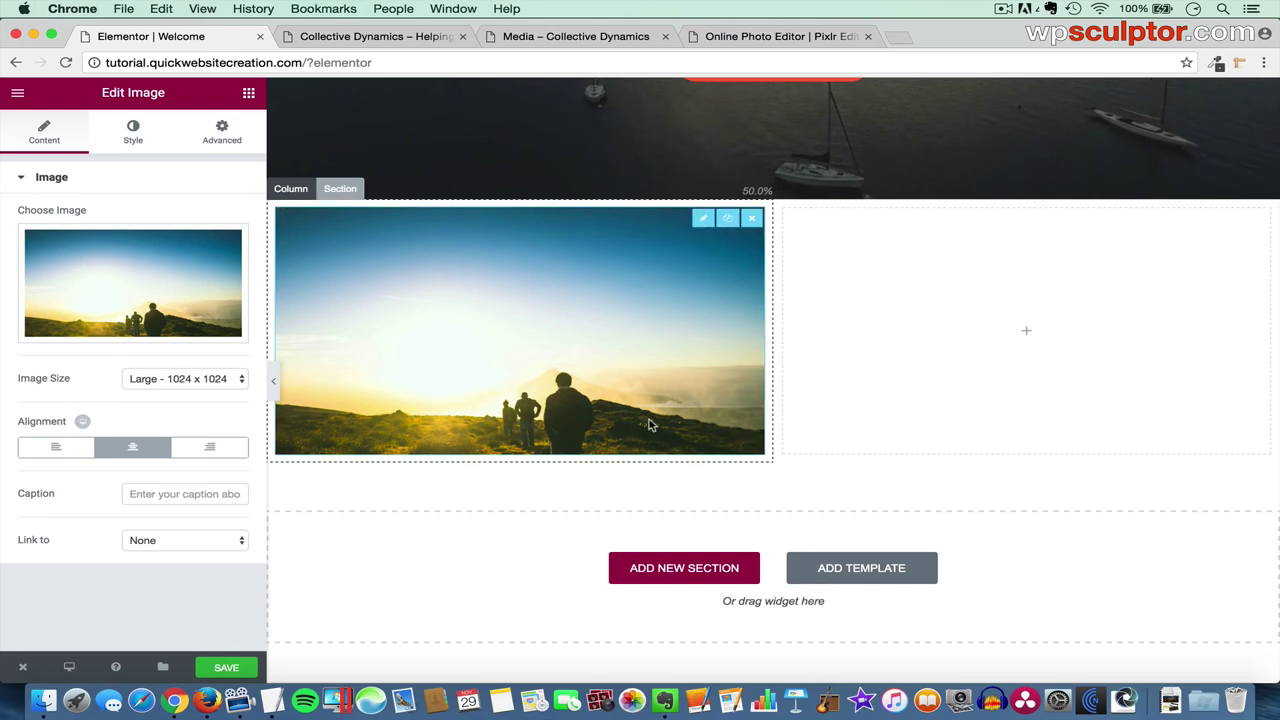
- Set the widescreen photo's image size to Full
click(198, 379)
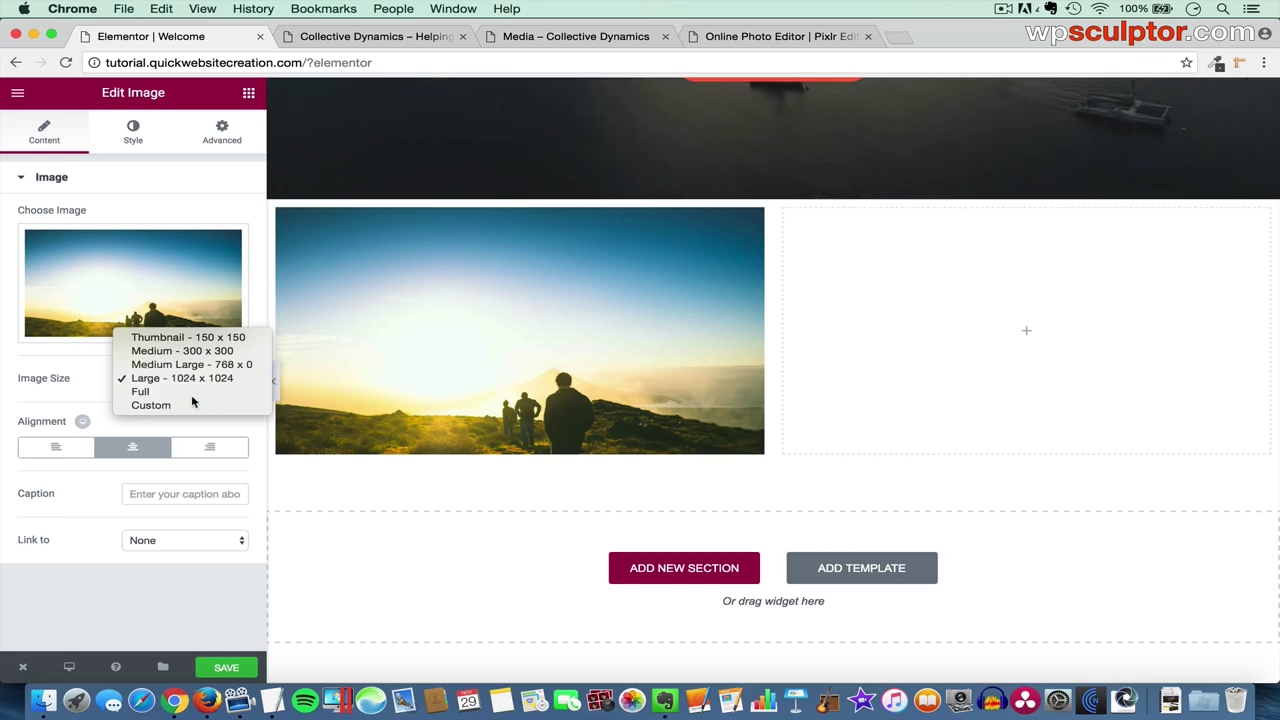
click(195, 392)
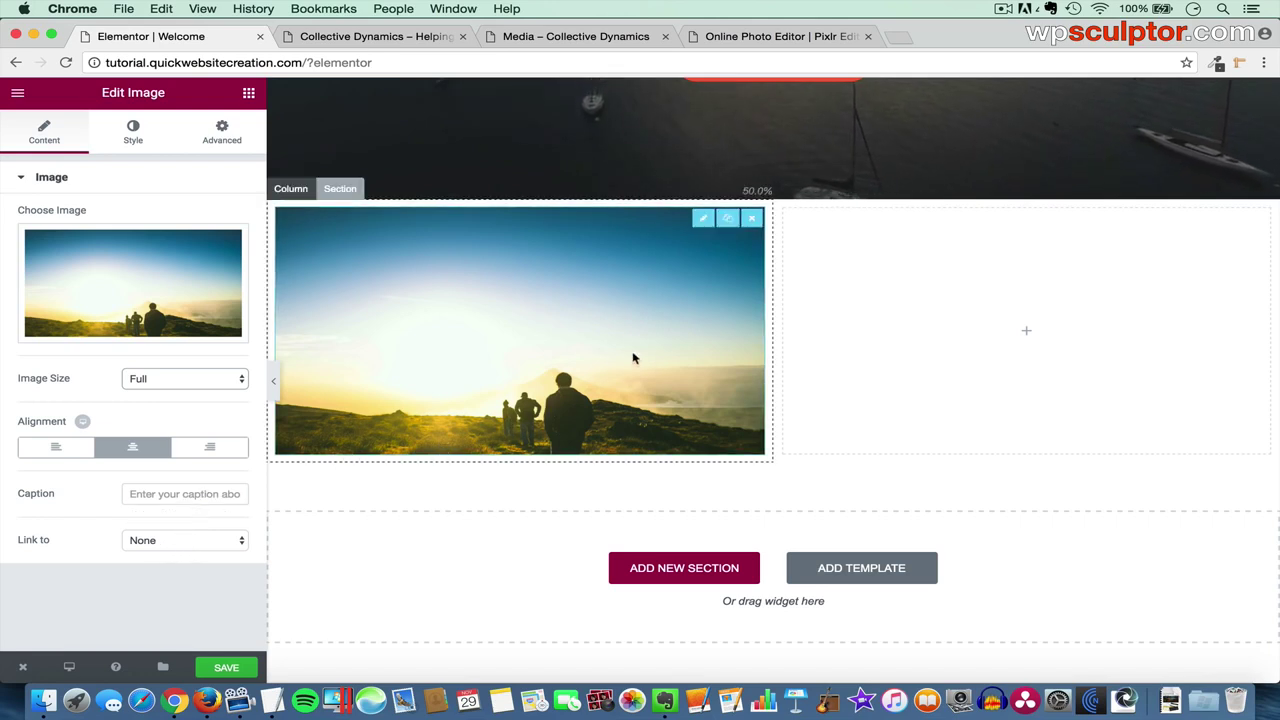
scroll(871, 326, up, 5)
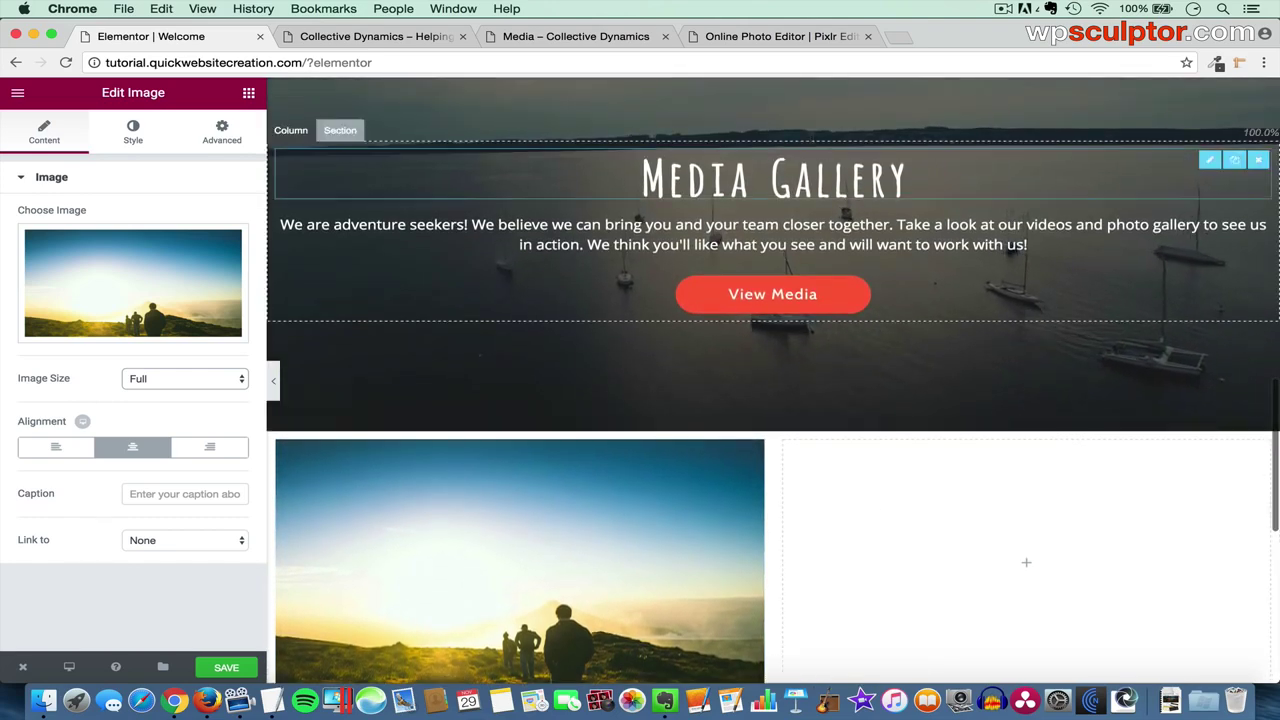
- Duplicate the Media Gallery heading, move it under the photo, and make its text colour #222222
click(1235, 161)
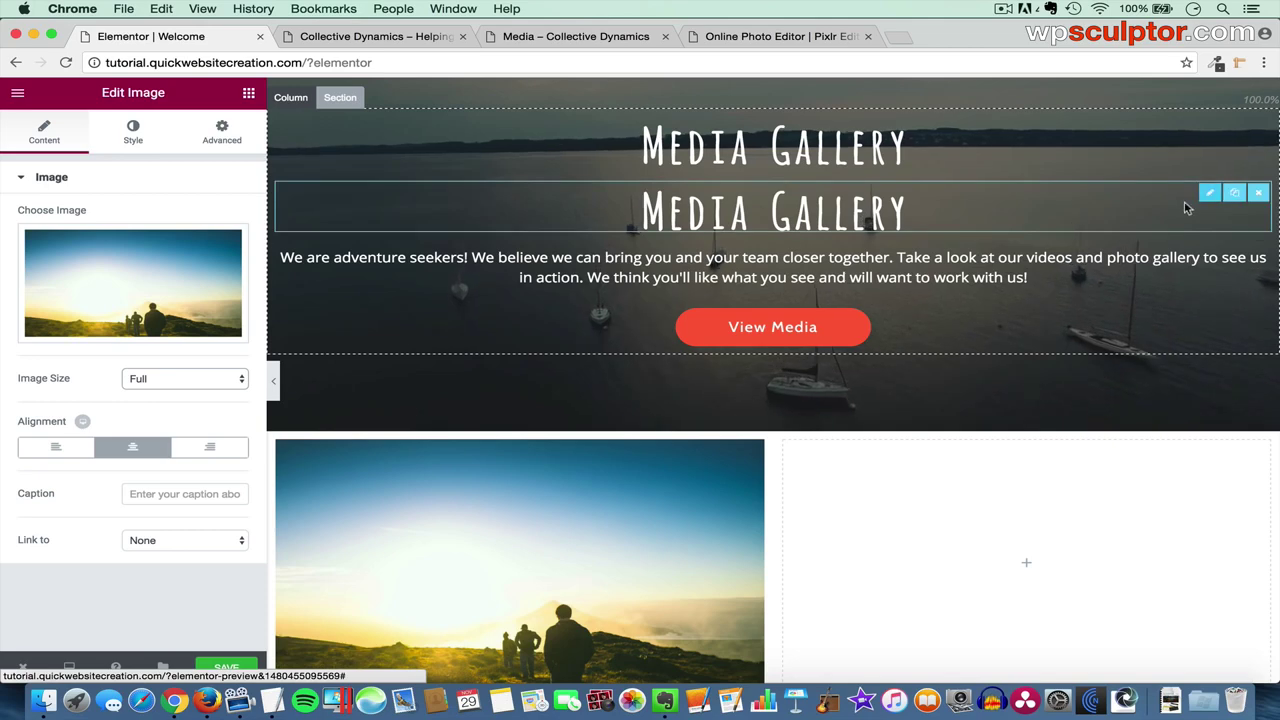
drag(1207, 194, 440, 609)
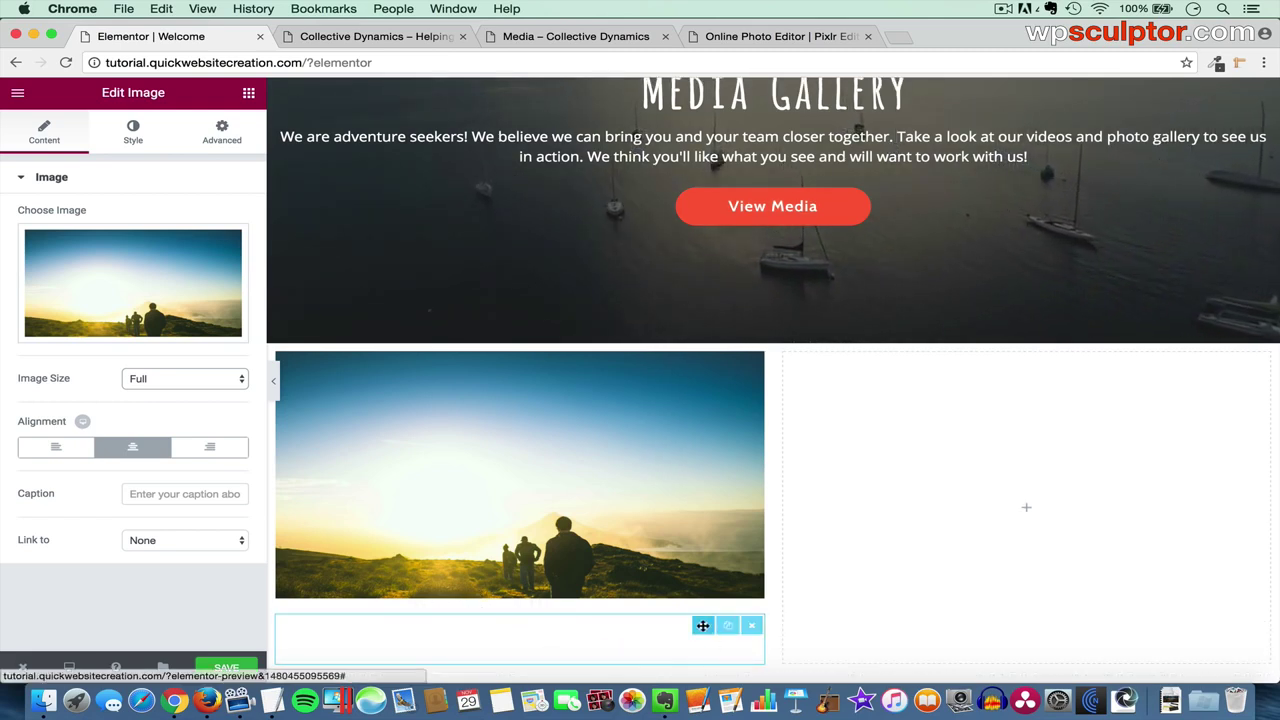
click(703, 625)
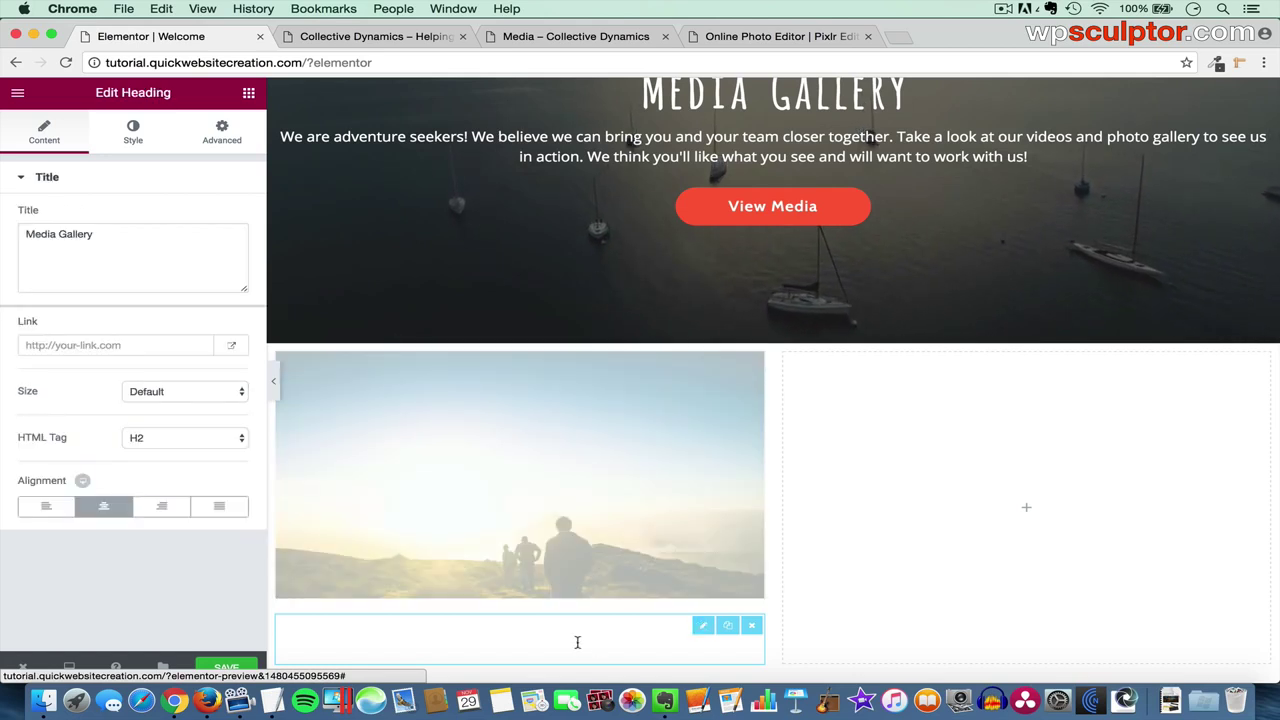
click(125, 138)
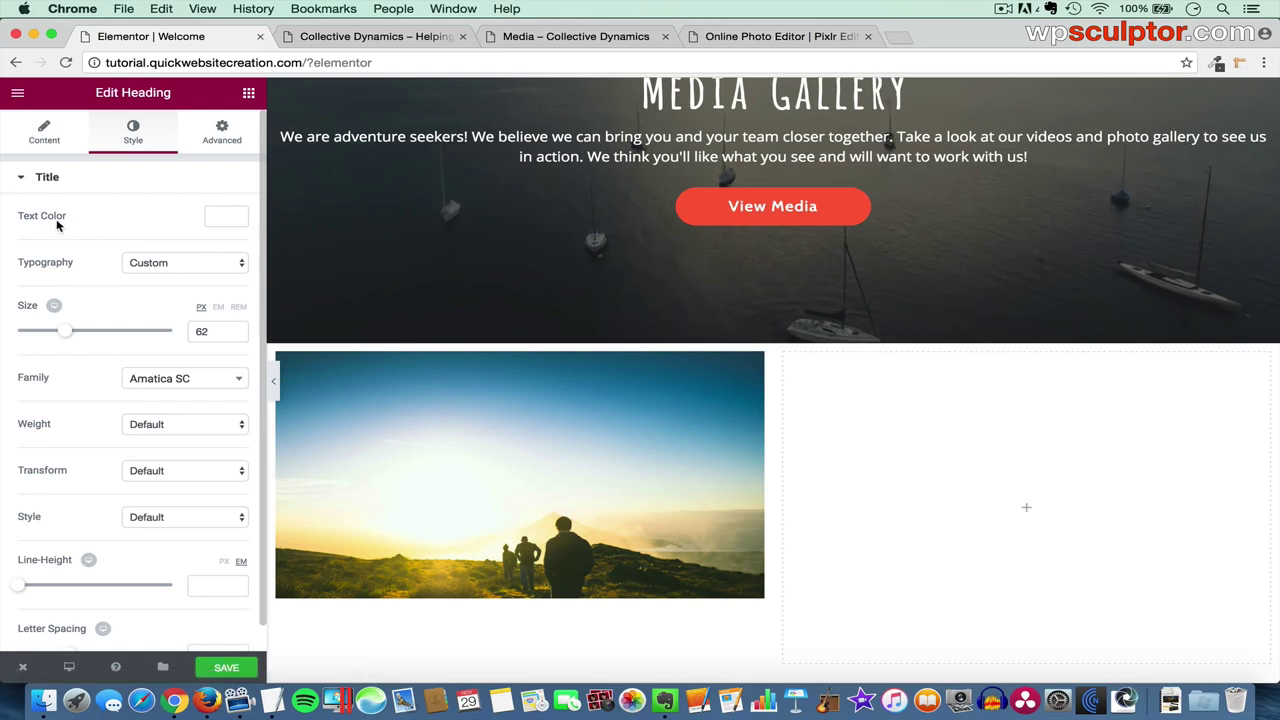
click(225, 220)
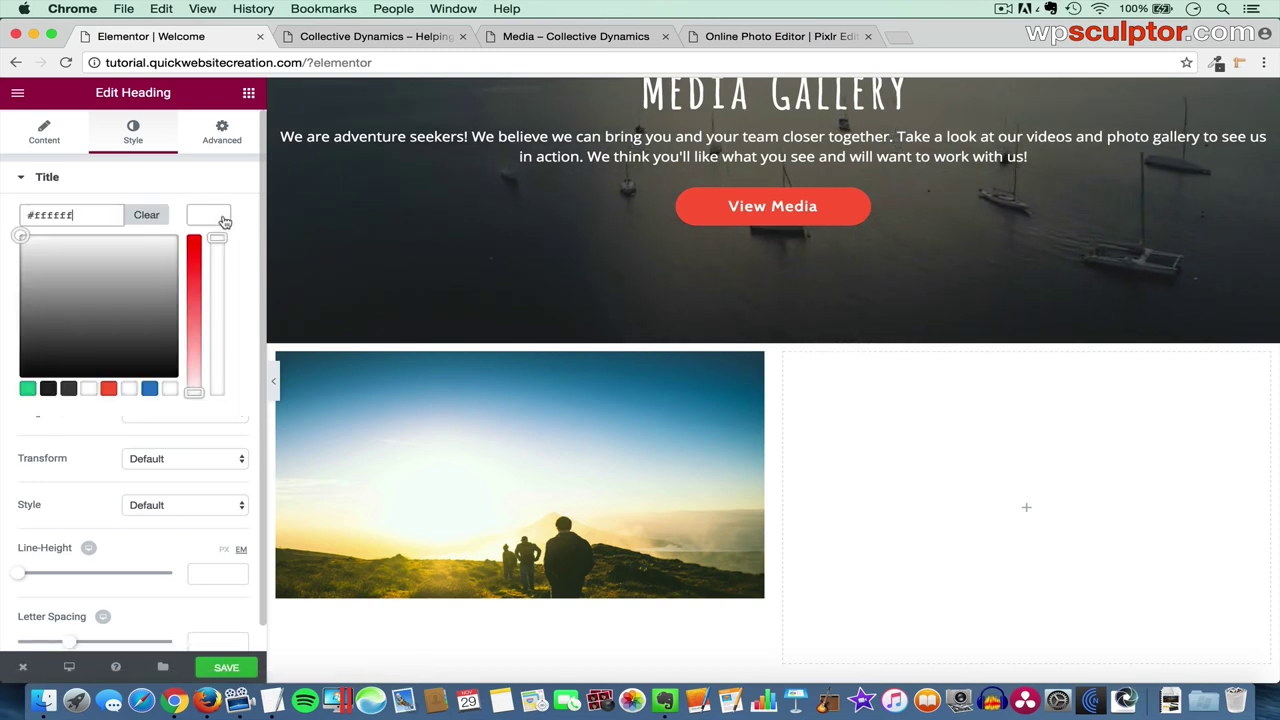
click(49, 390)
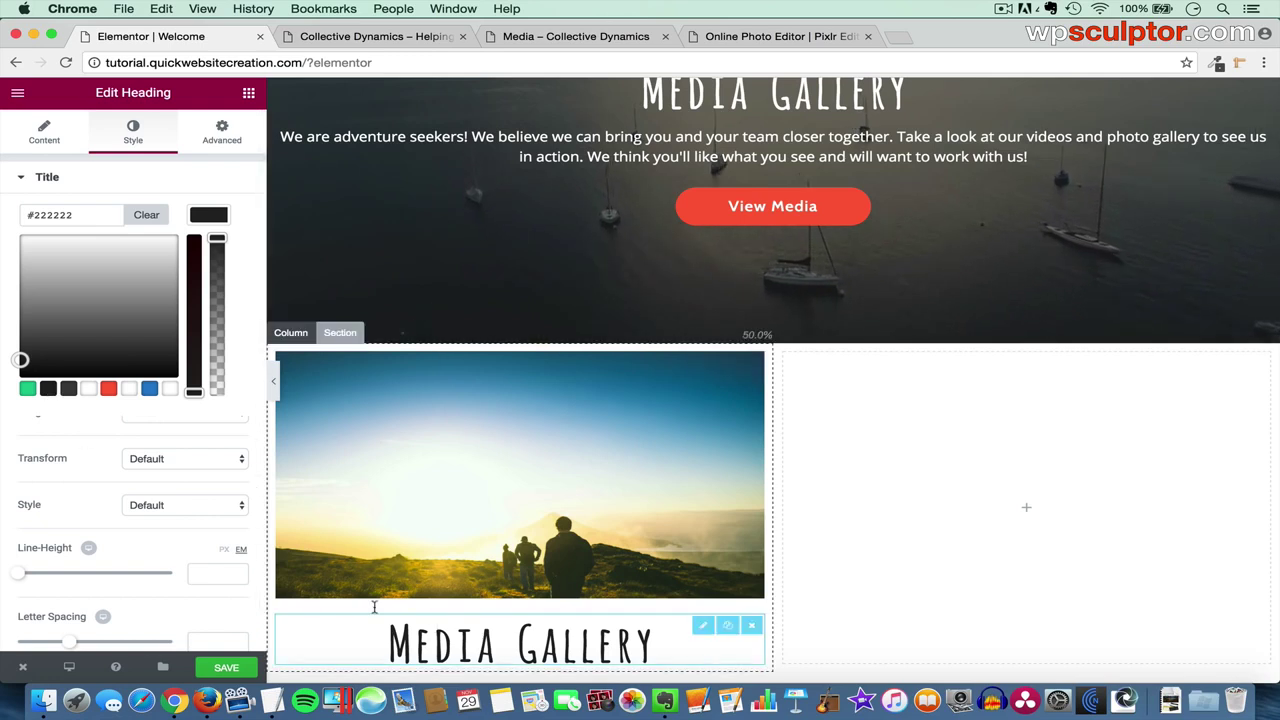
- Change the copied heading's title to 'Your Journey Starts Now'
click(51, 140)
drag(130, 252, 31, 231)
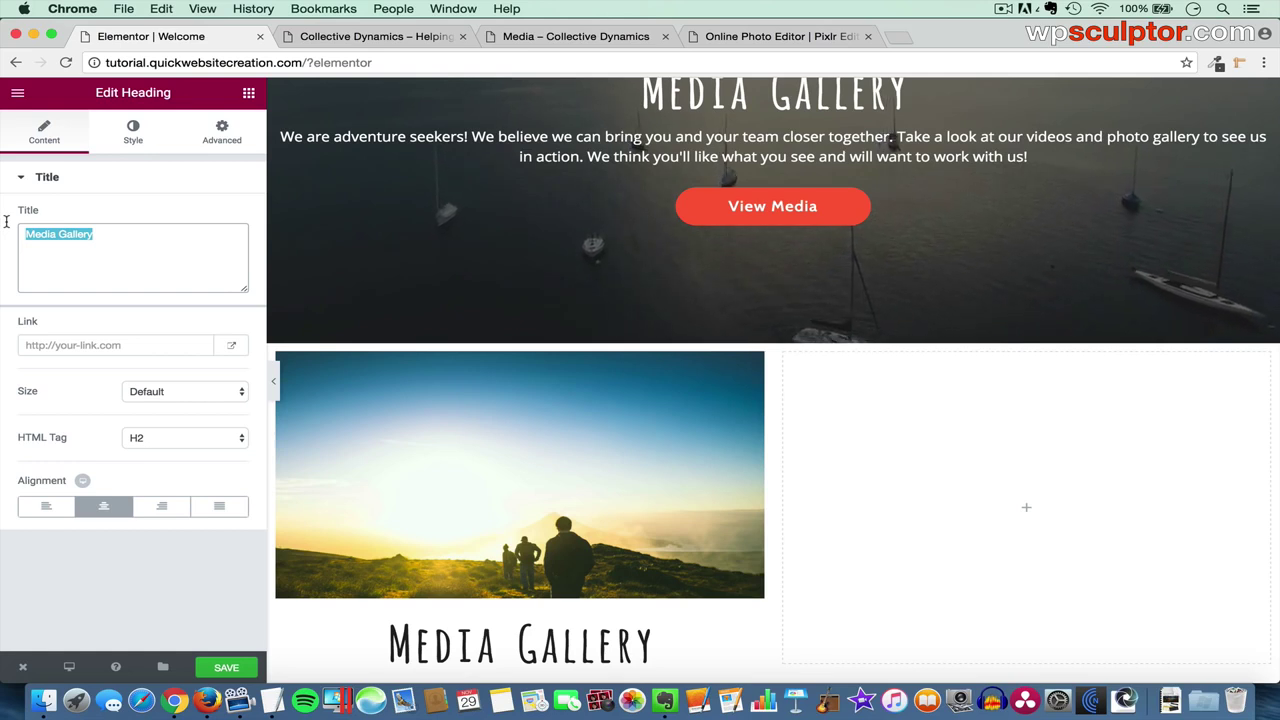
text(Your Journey Starts N)
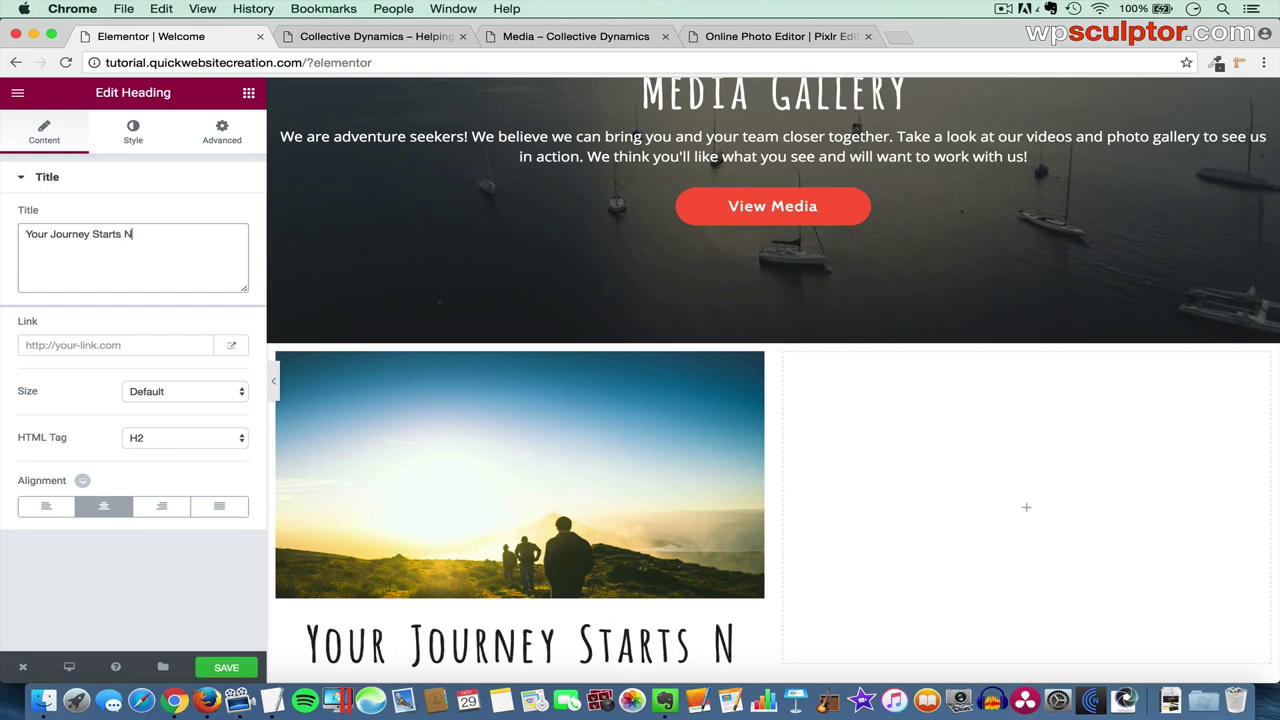
text(ow)
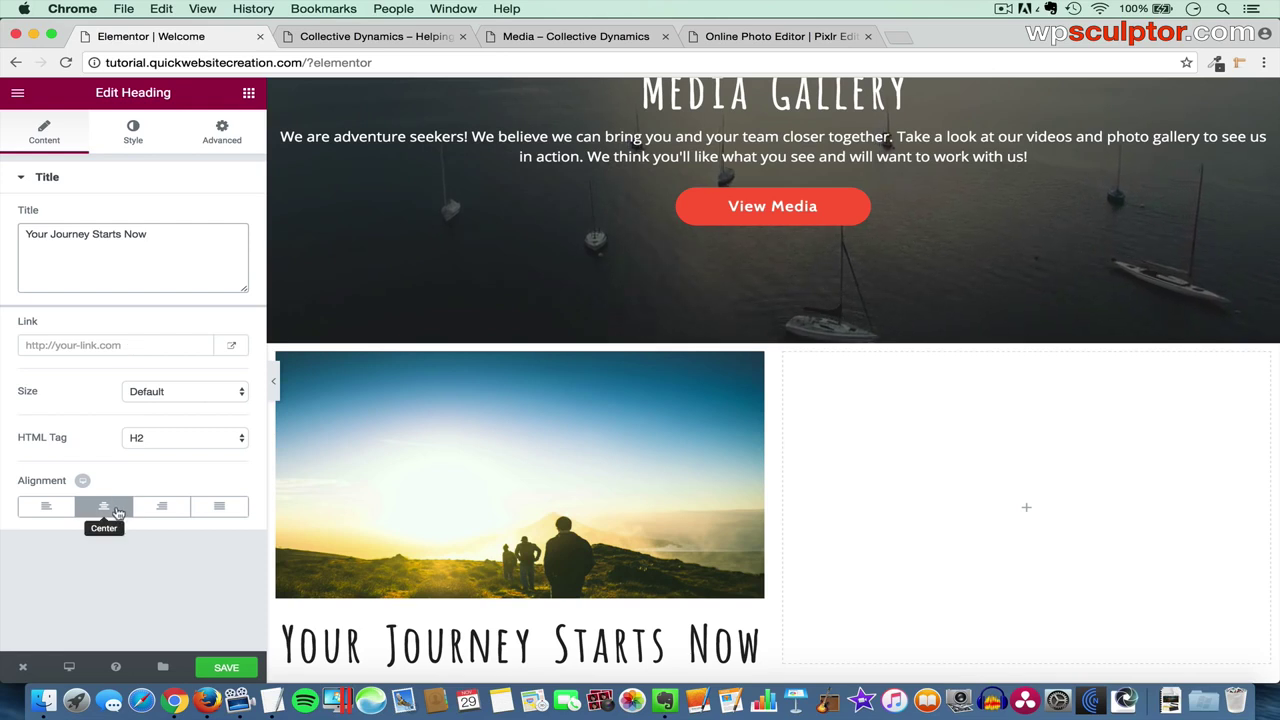
scroll(520, 490, down, 3)
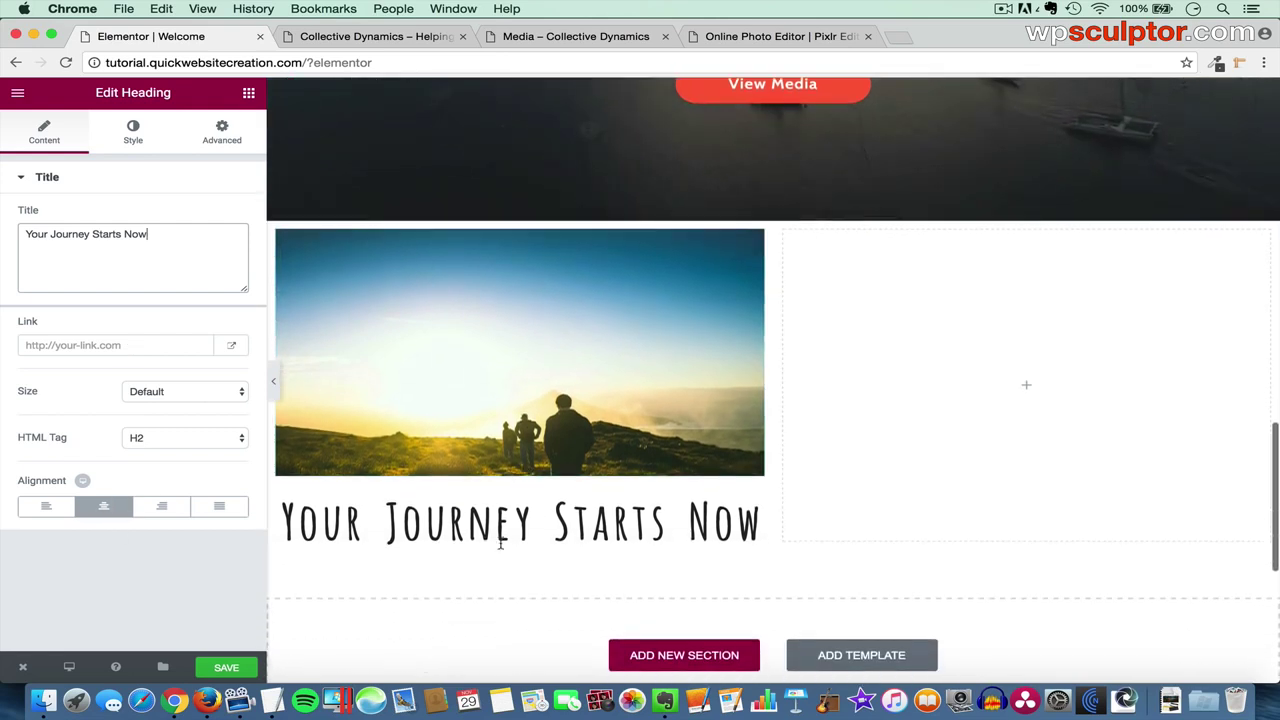
click(247, 93)
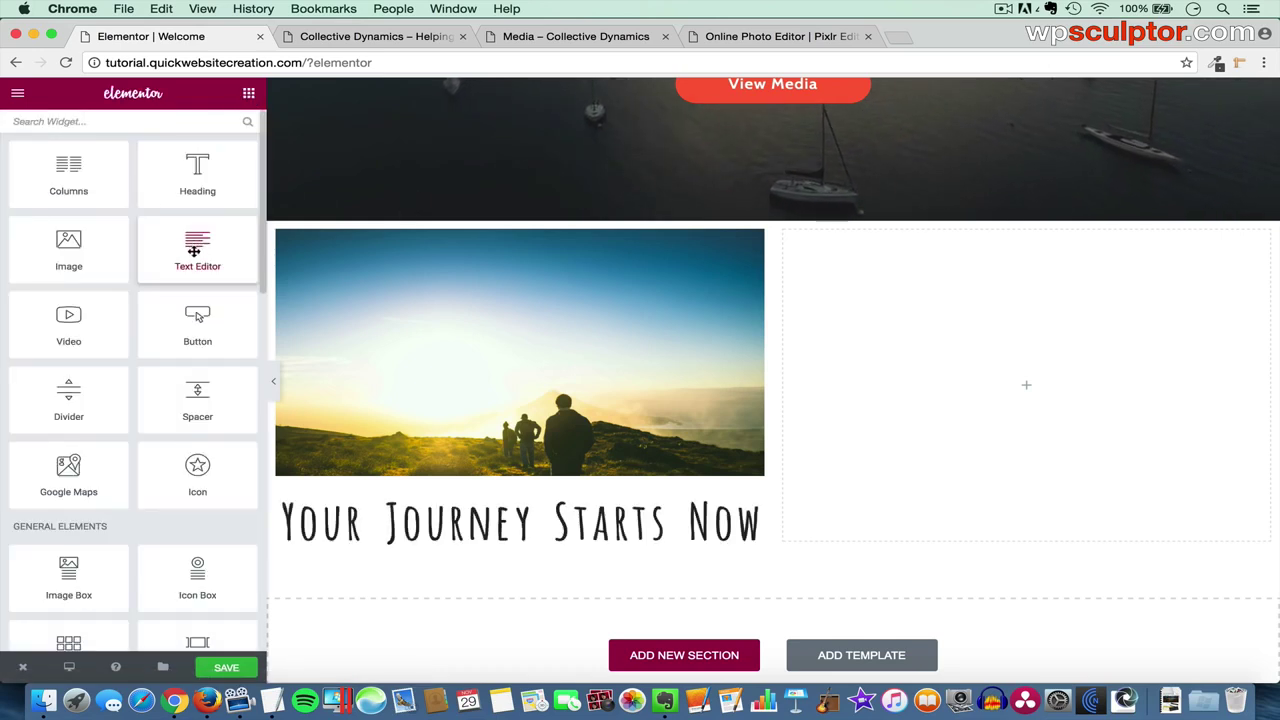
- Add a text block under the heading and paste in the 'We consistently help our clients…' paragraph
drag(194, 252, 479, 538)
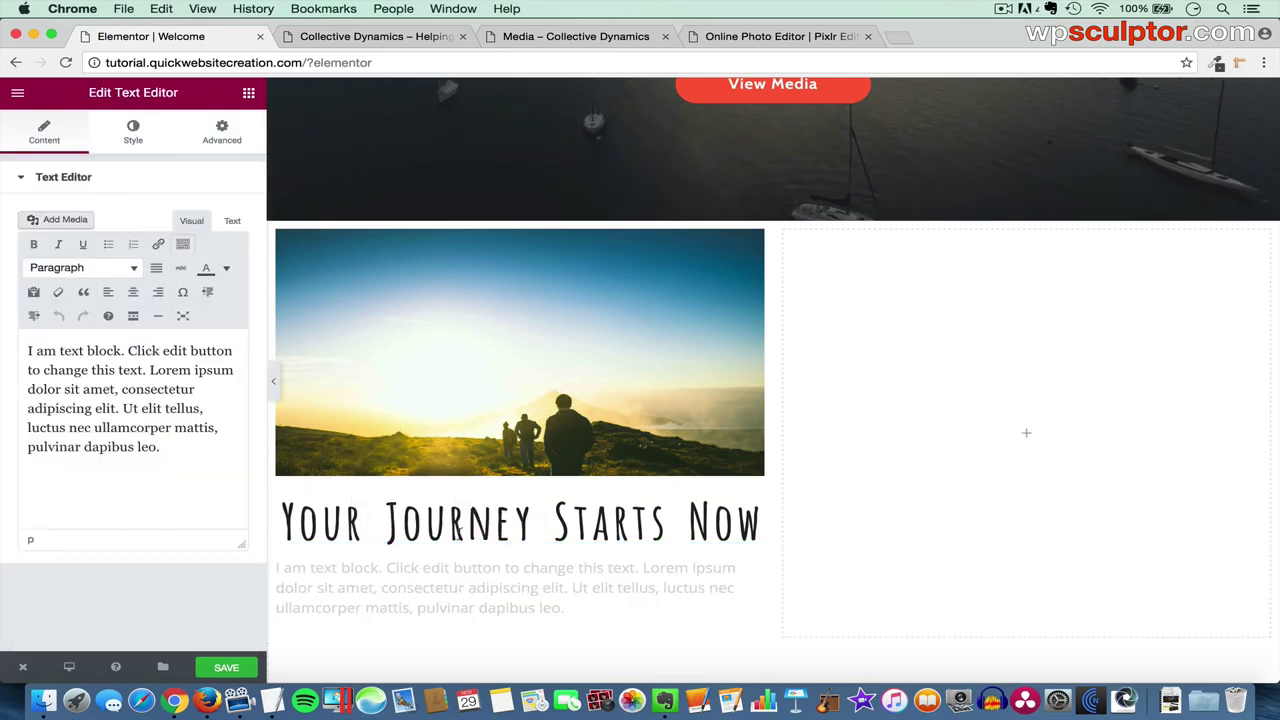
drag(192, 462, 19, 340)
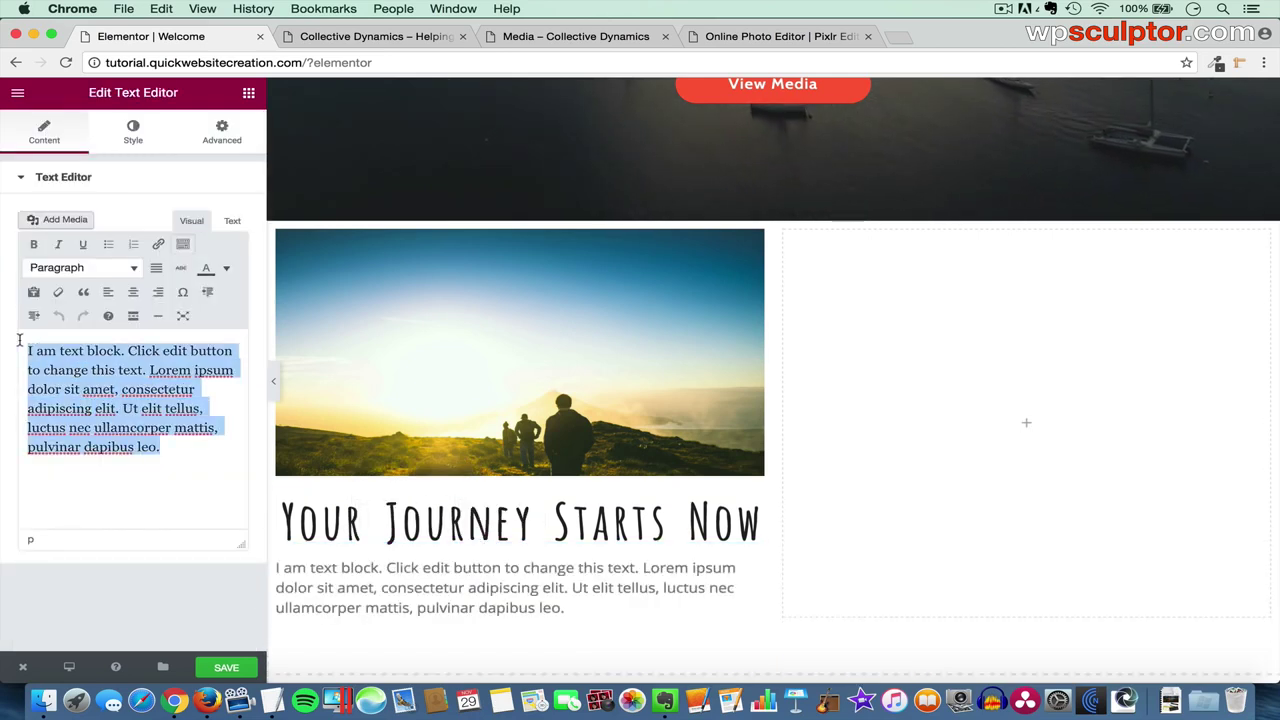
key(BackSpace)
key(super+Tab)
key(super+Tab)
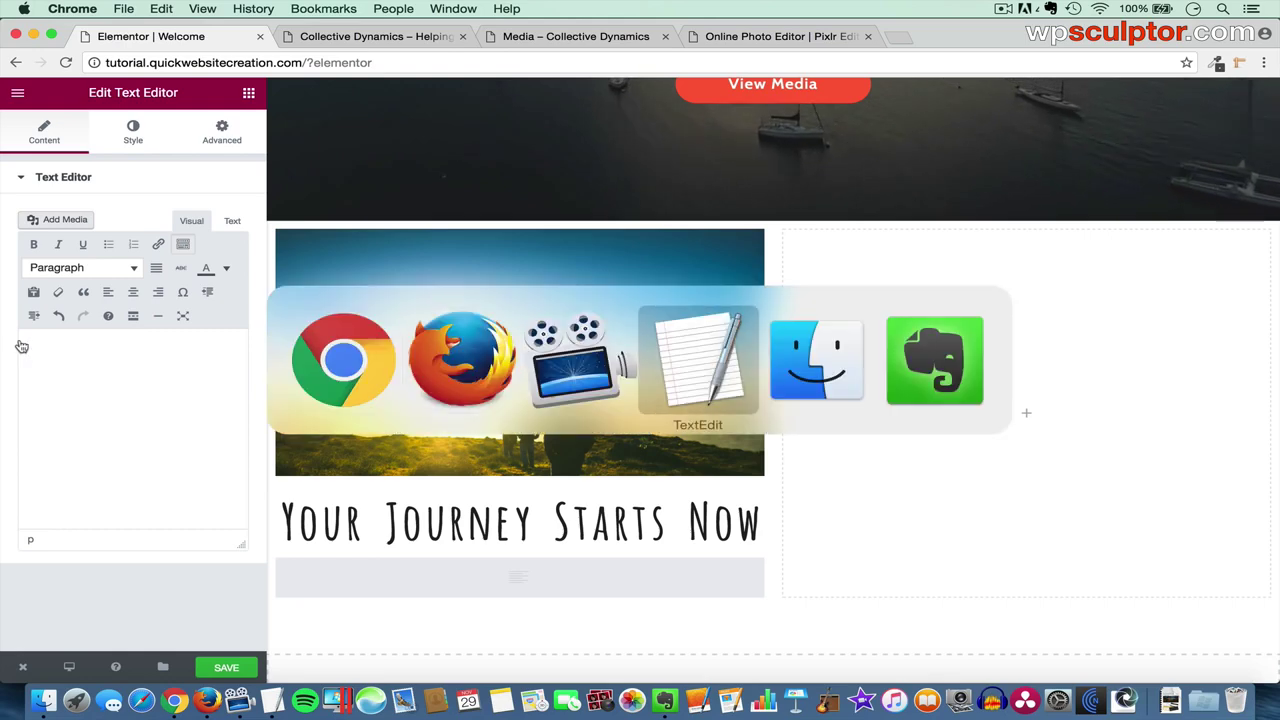
key(super+Tab)
shift+click(102, 310)
key(super+c)
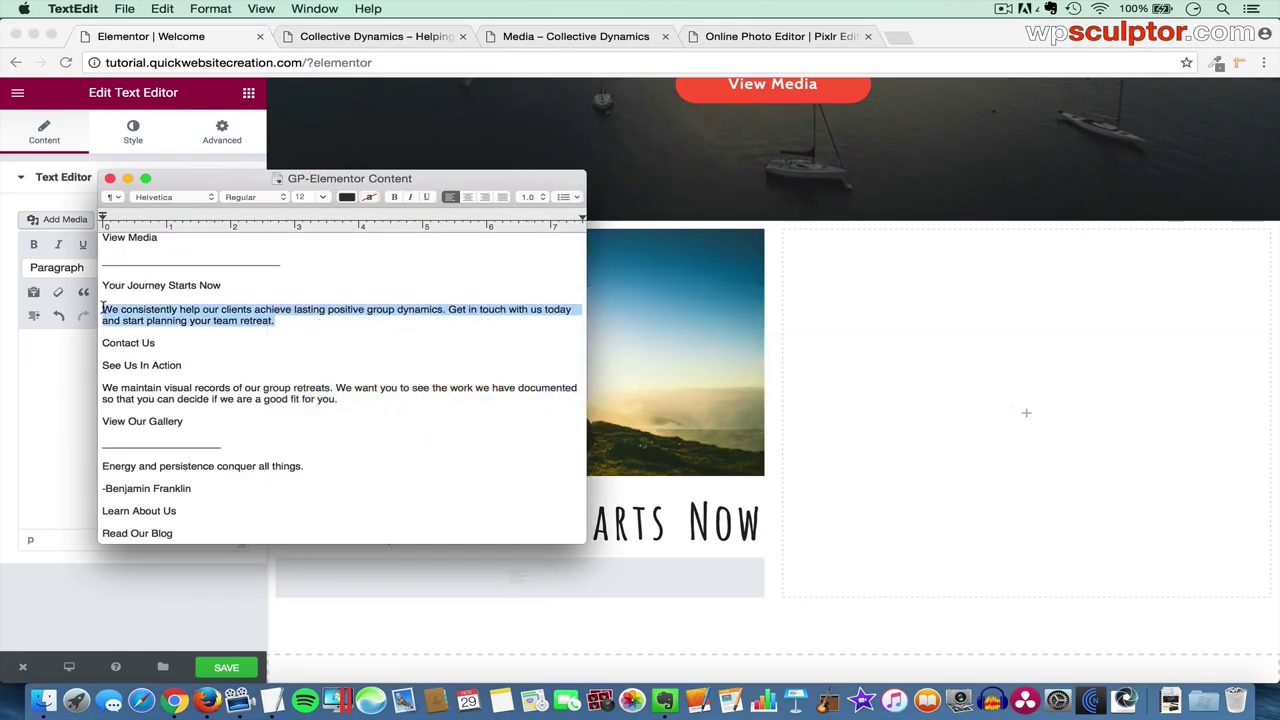
click(107, 388)
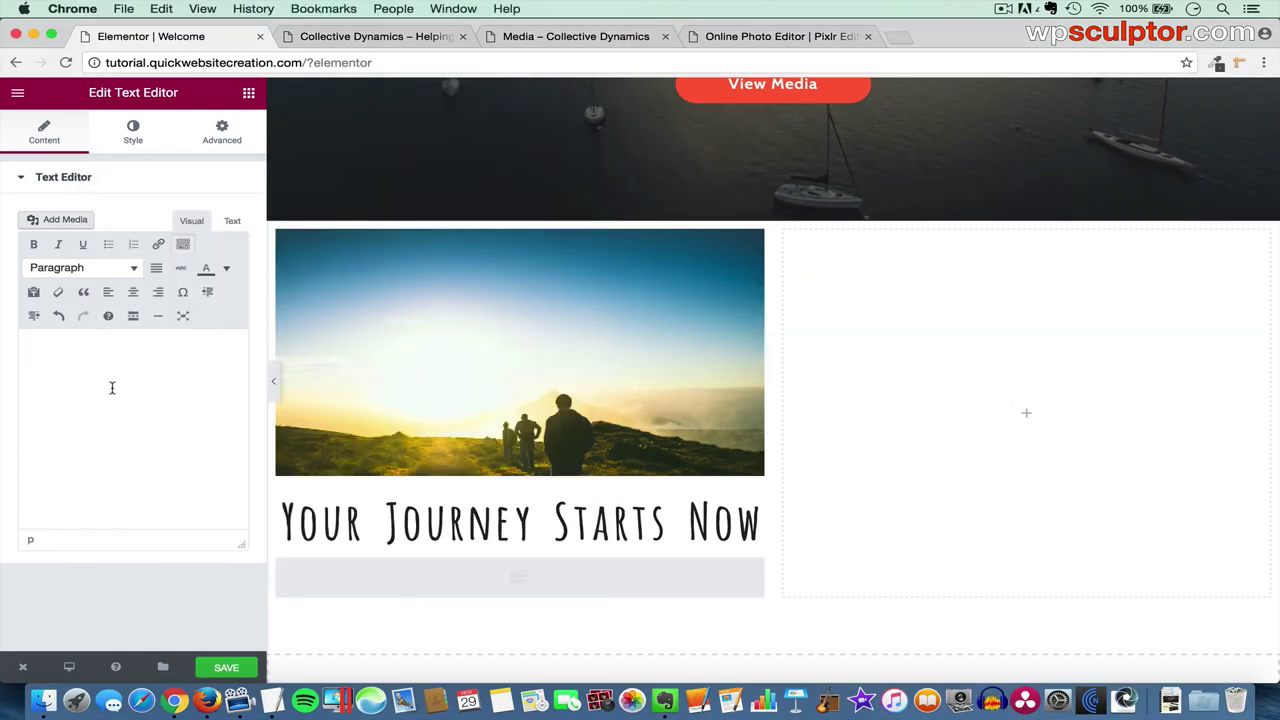
key(super+v)
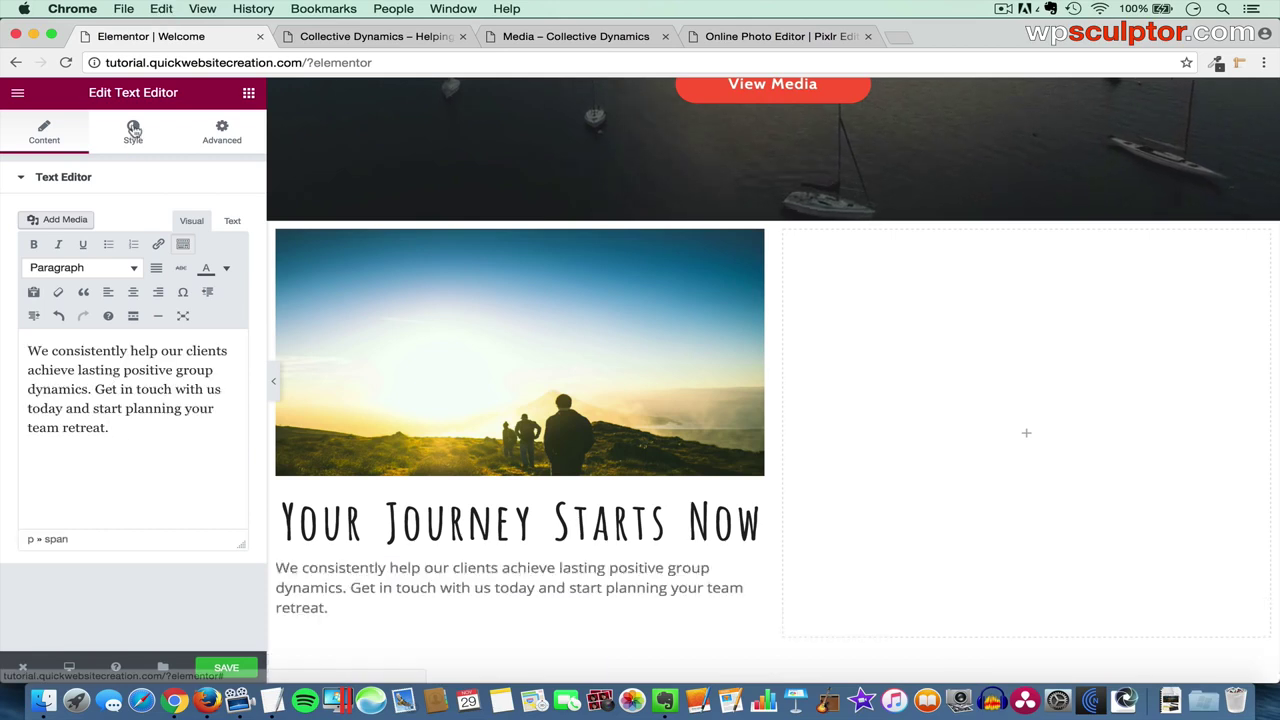
- Centre the paragraph and colour its text dark grey #3f3f3f
click(133, 132)
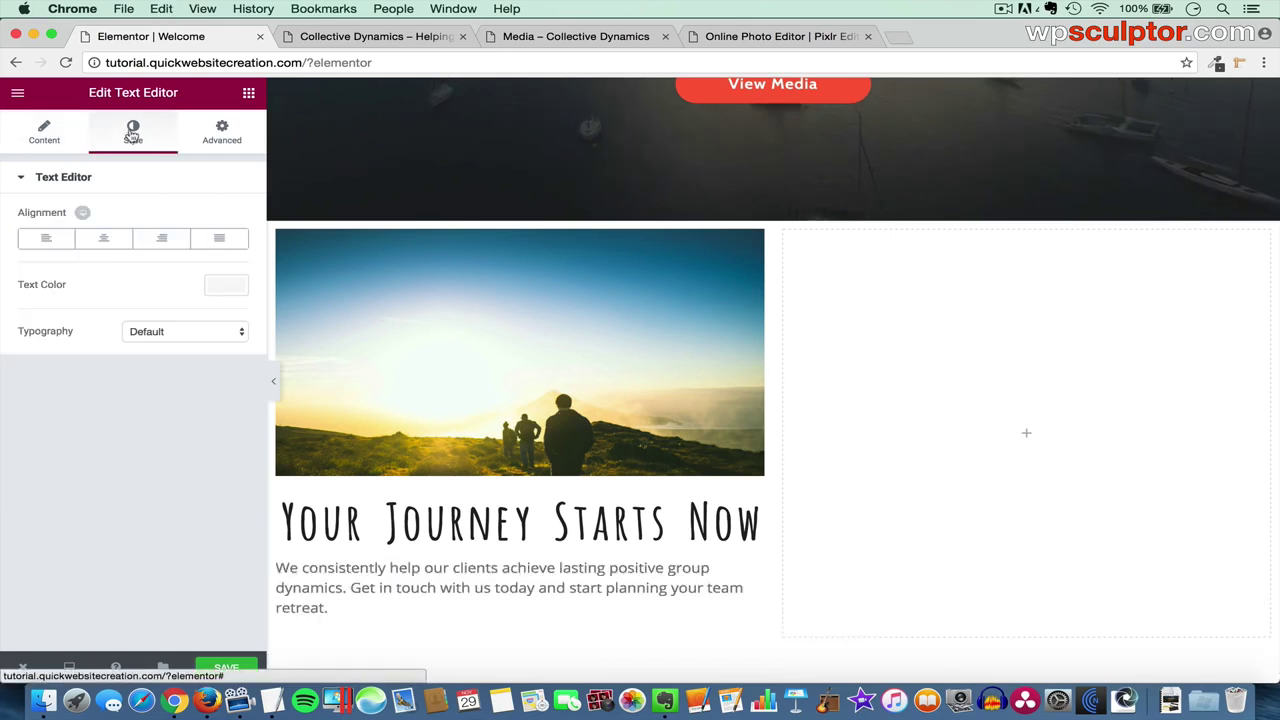
click(105, 240)
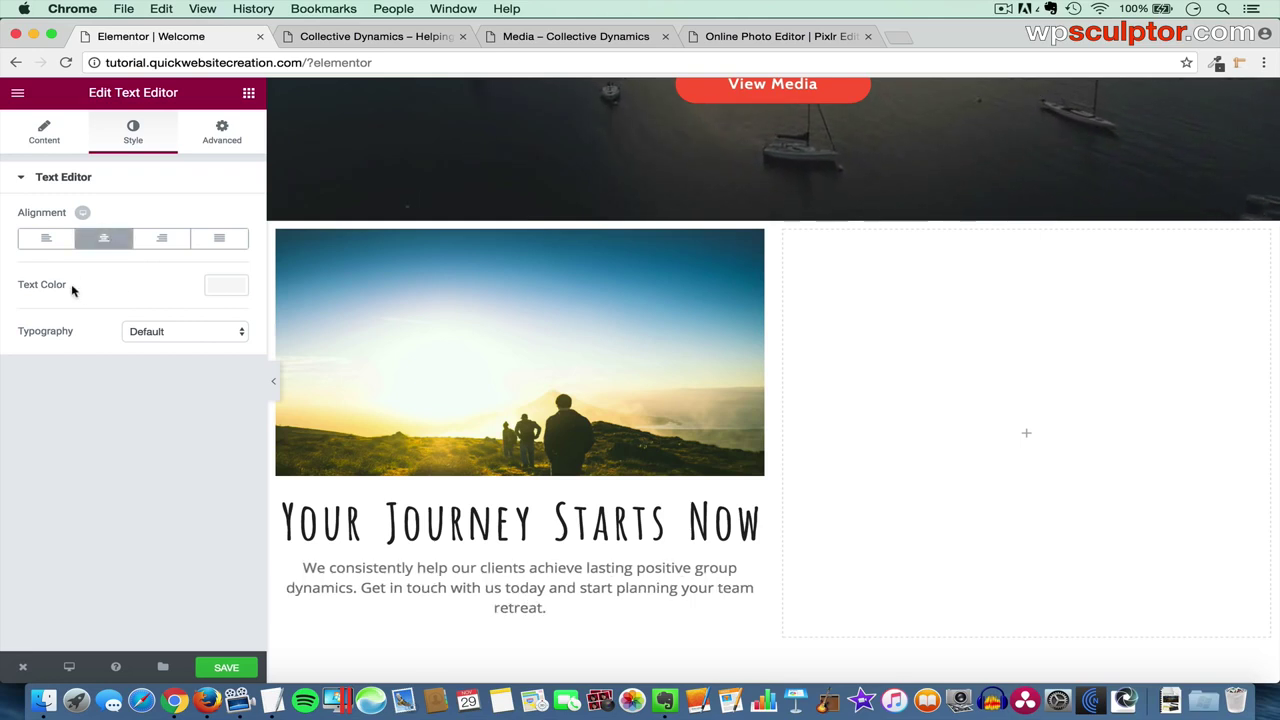
click(223, 289)
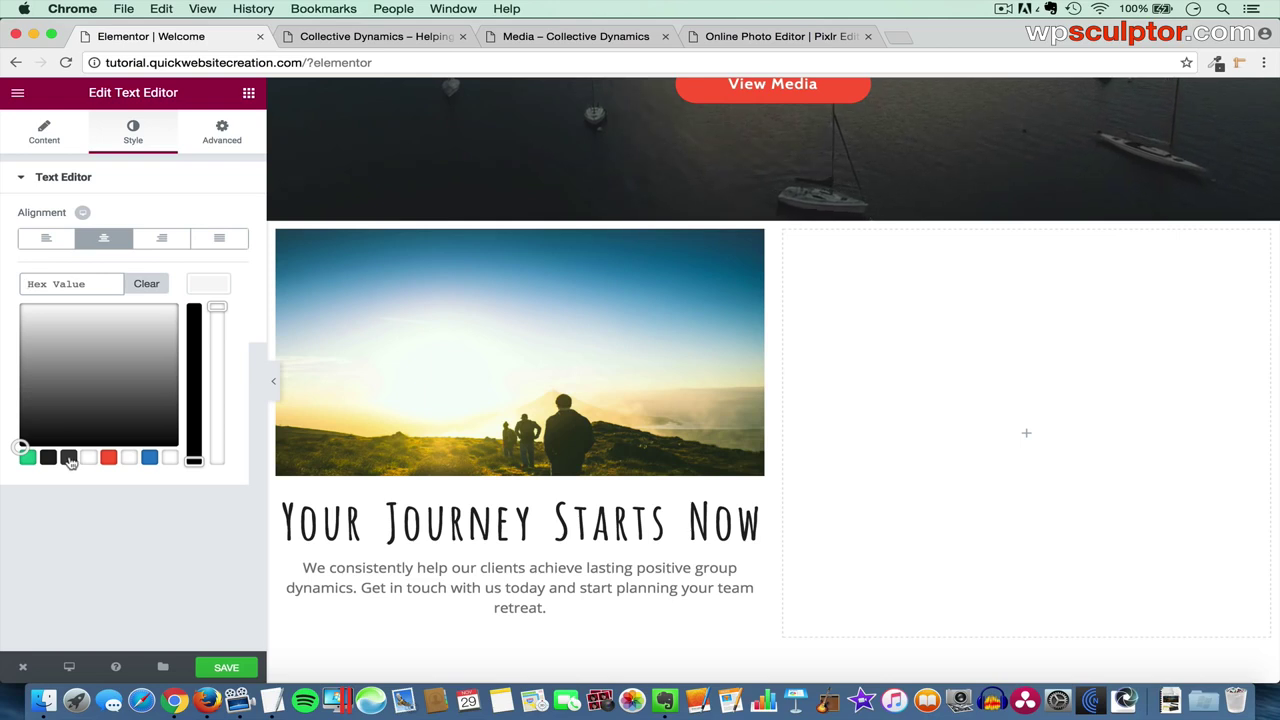
click(69, 458)
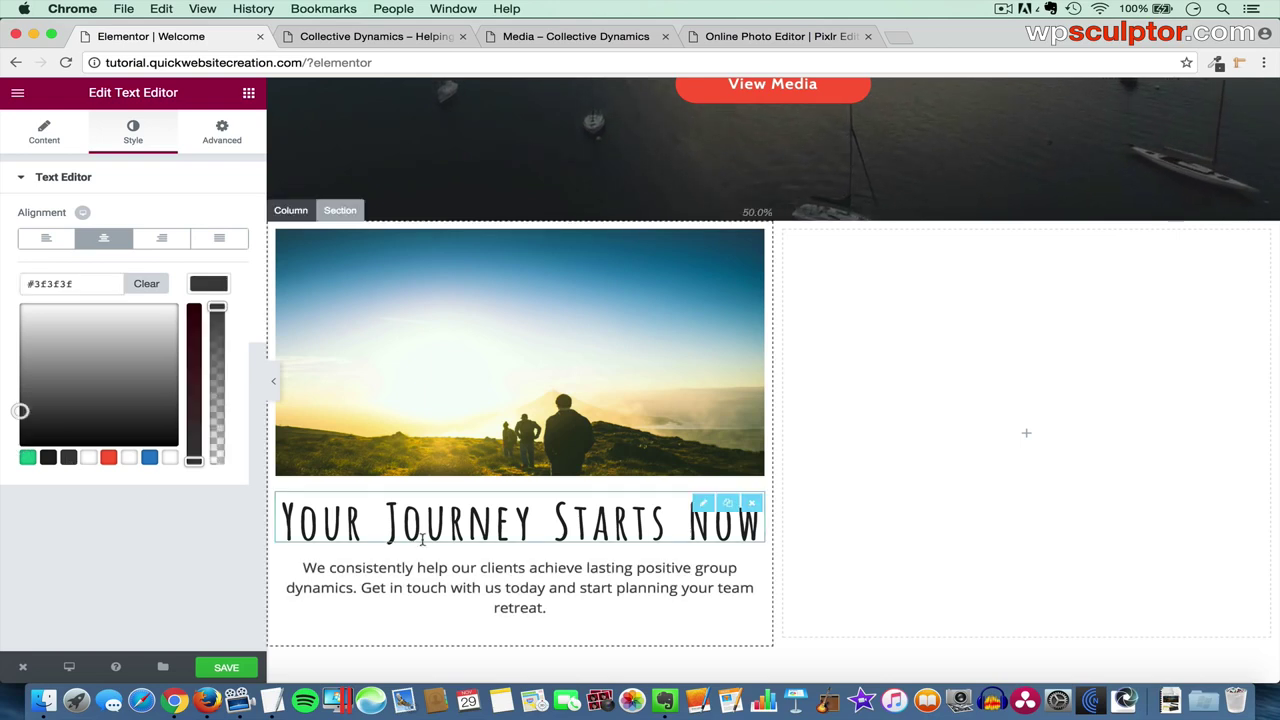
scroll(443, 540, down, 2)
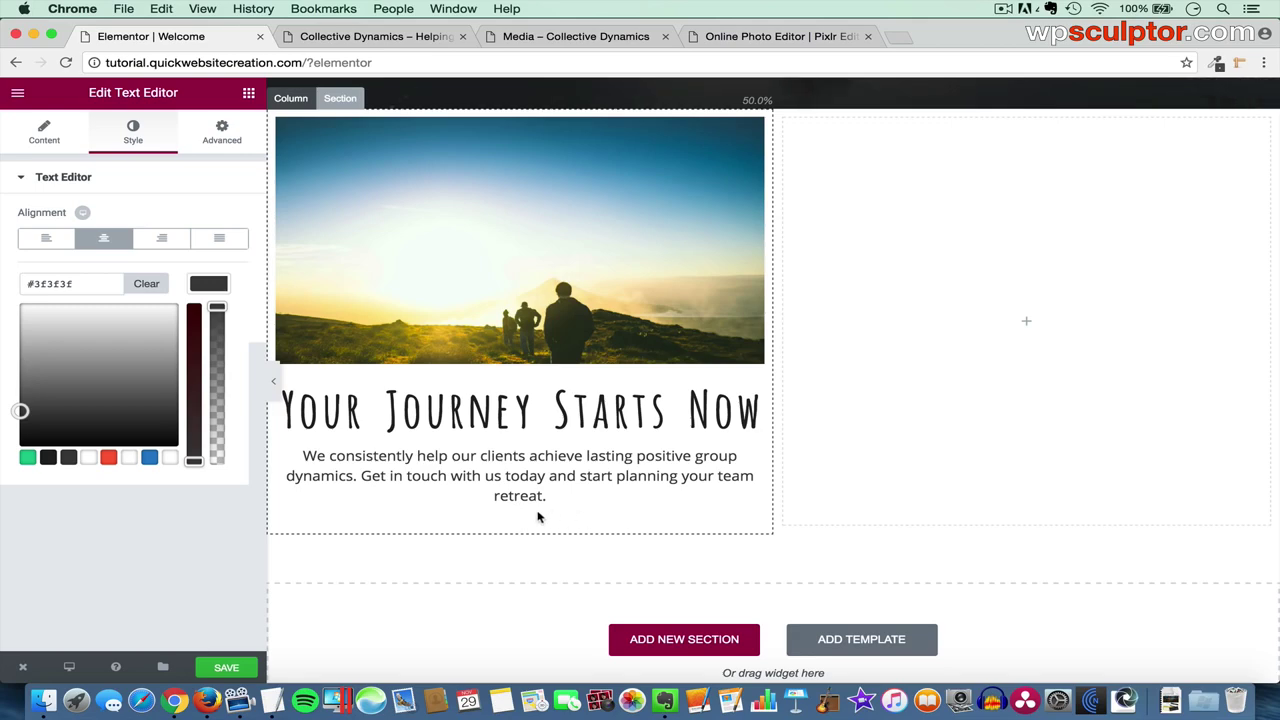
scroll(538, 517, up, 6)
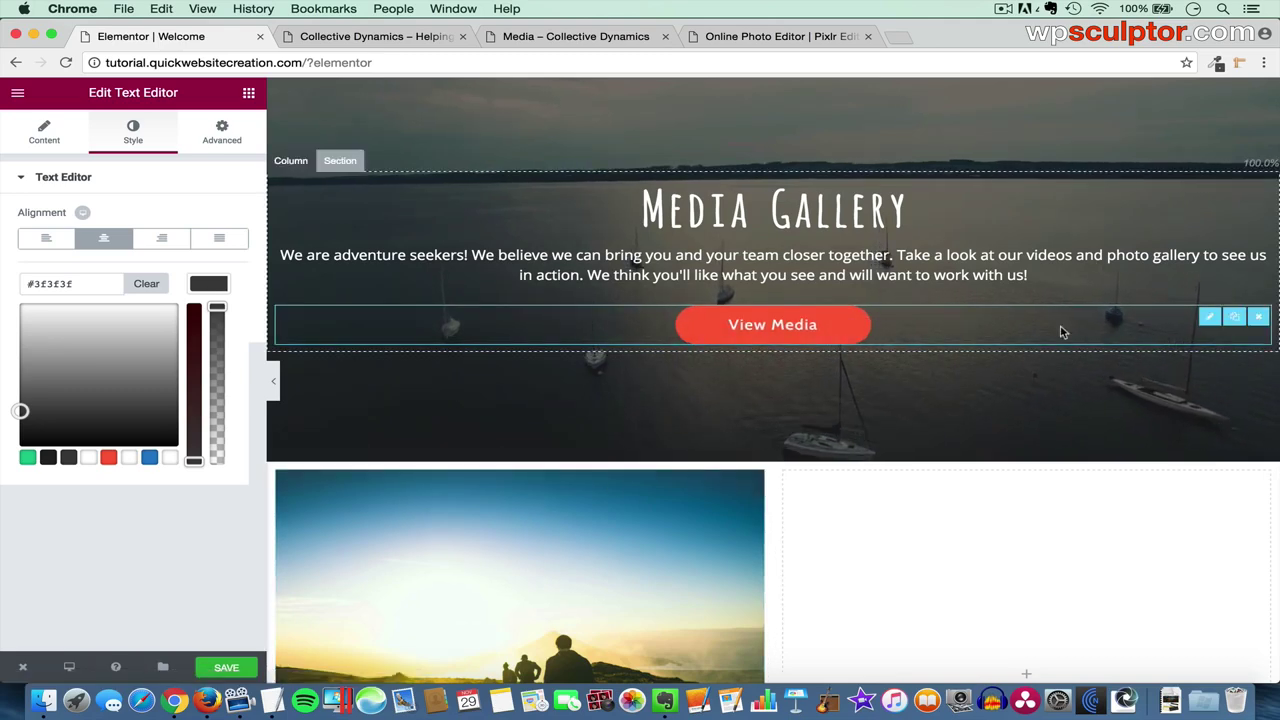
- Duplicate the View Media button, move it below the paragraph, and label it 'Contact Us'
click(1234, 316)
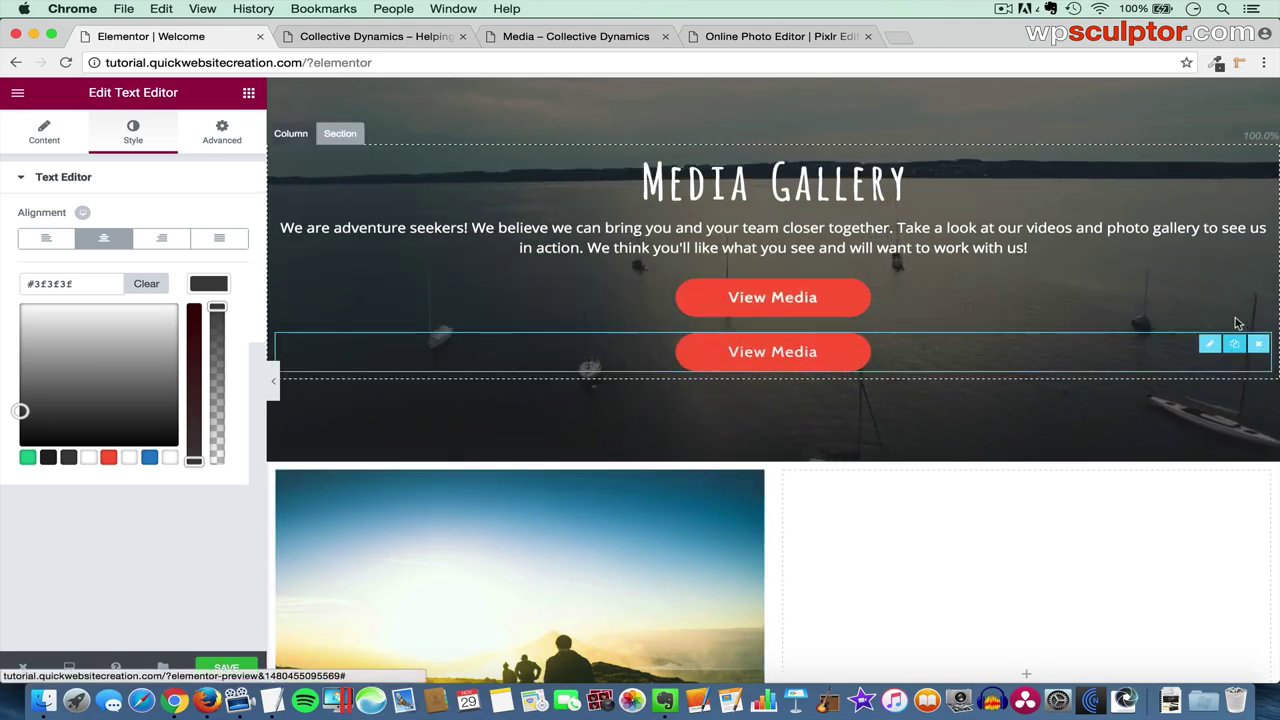
drag(1210, 342, 578, 503)
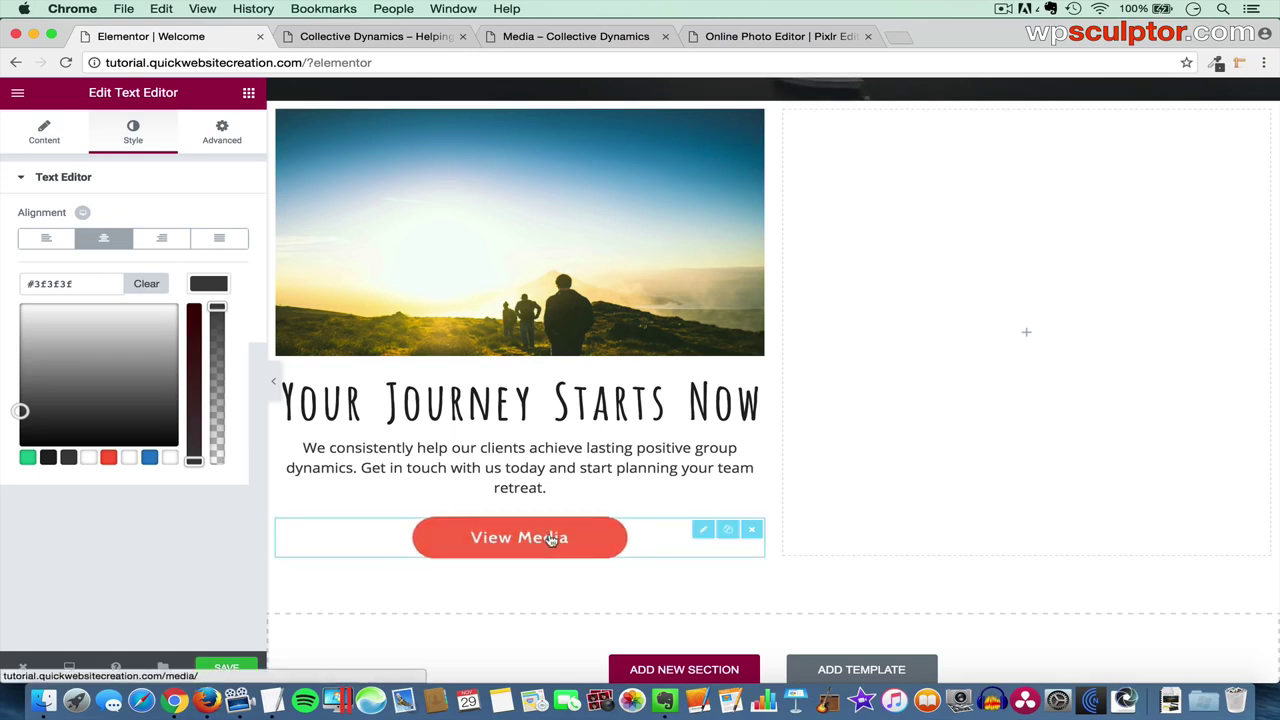
click(700, 530)
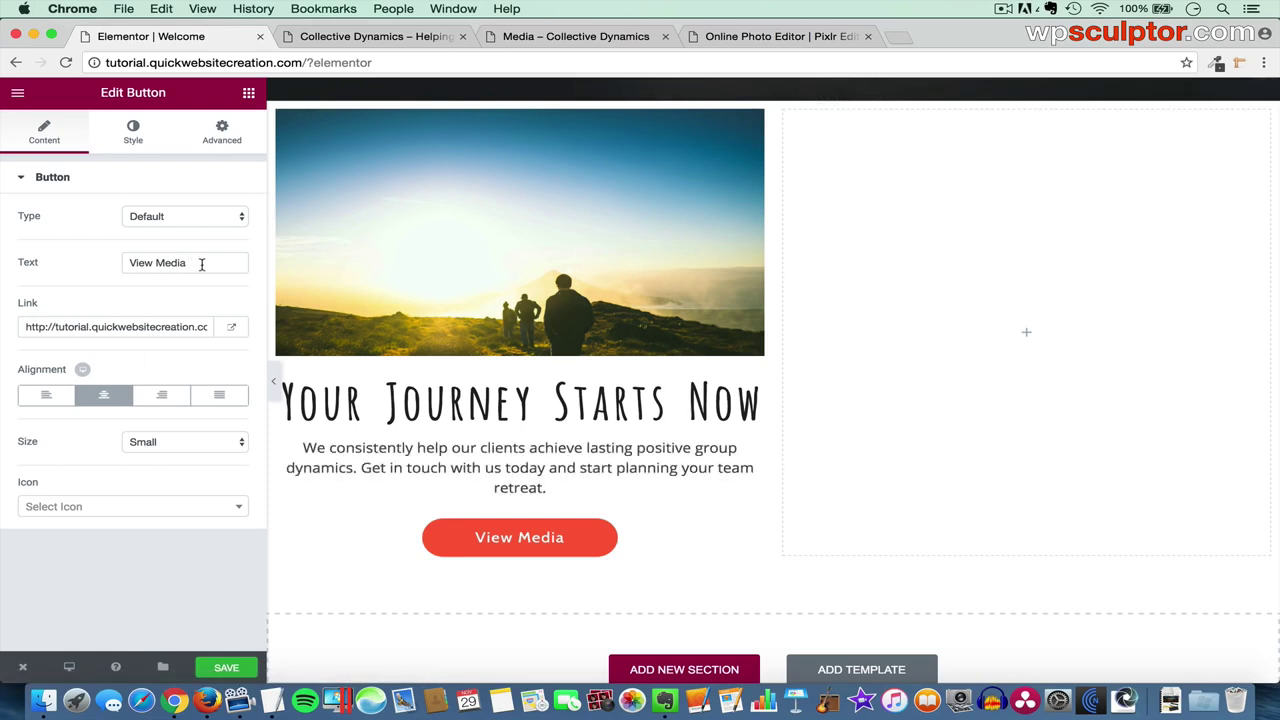
text(Contact Us)
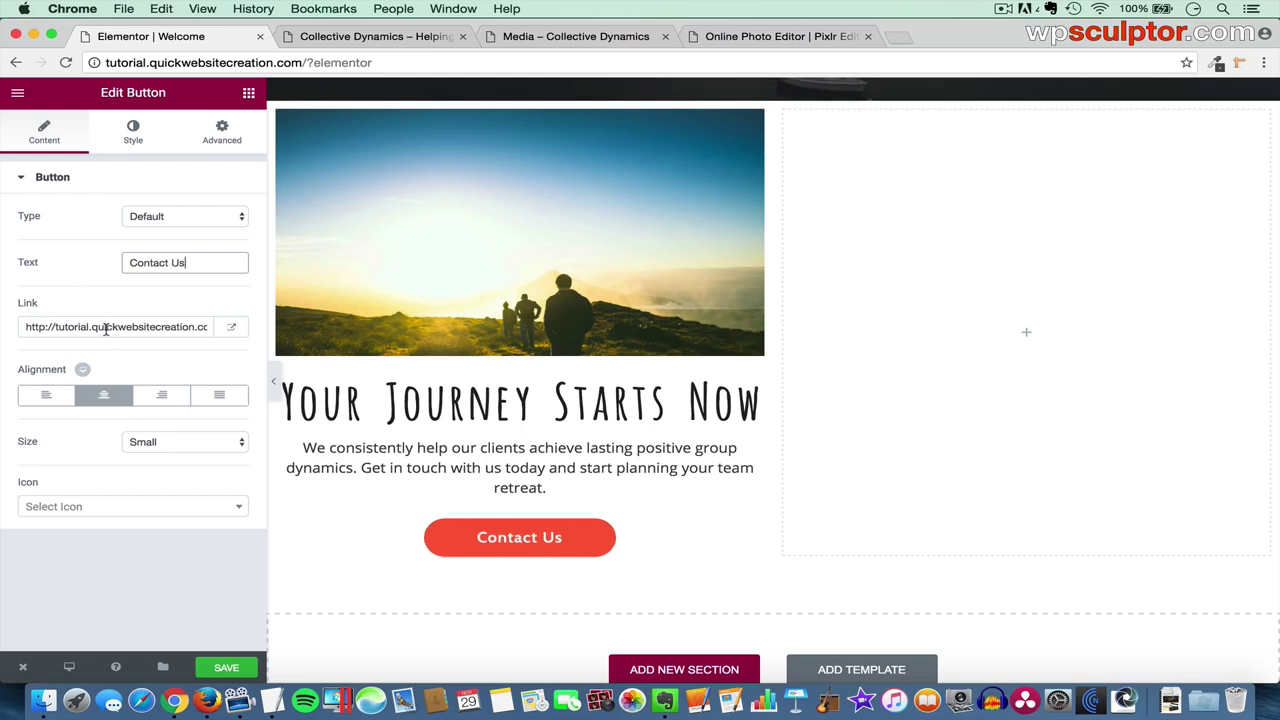
- Replace the button's link with the site's Contact Us page address
triple_click(105, 328)
key(BackSpace)
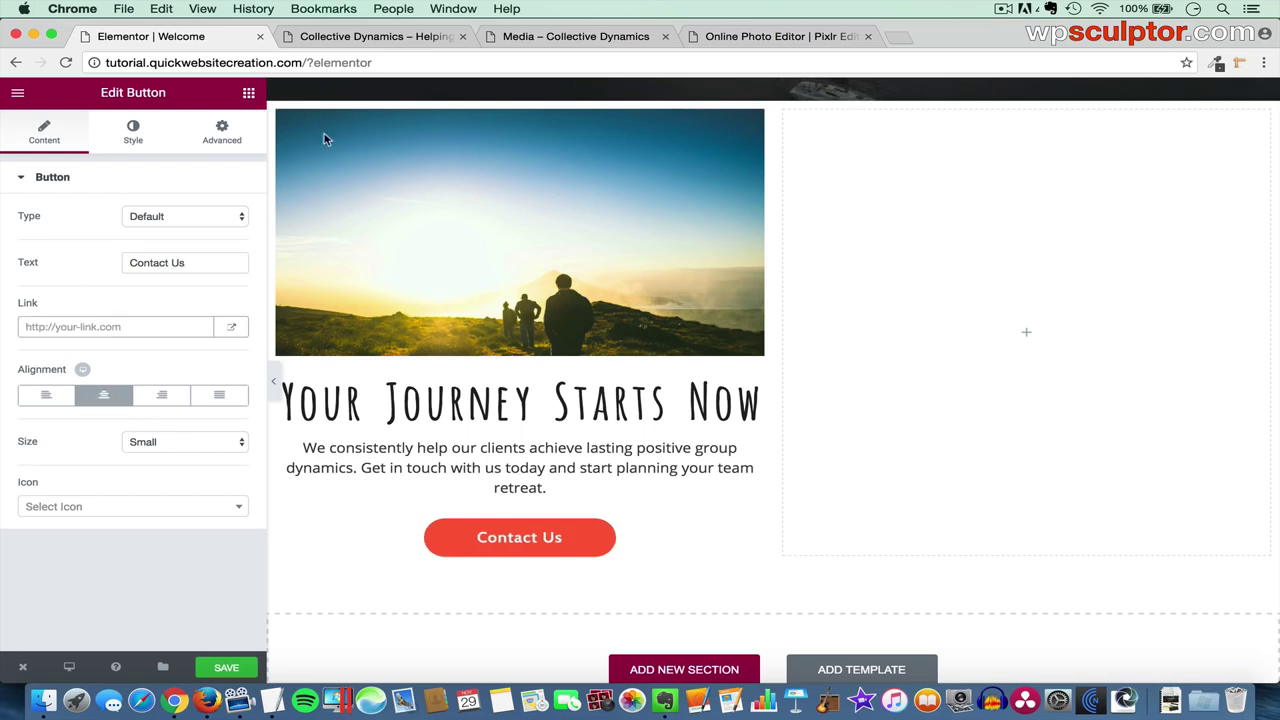
click(543, 37)
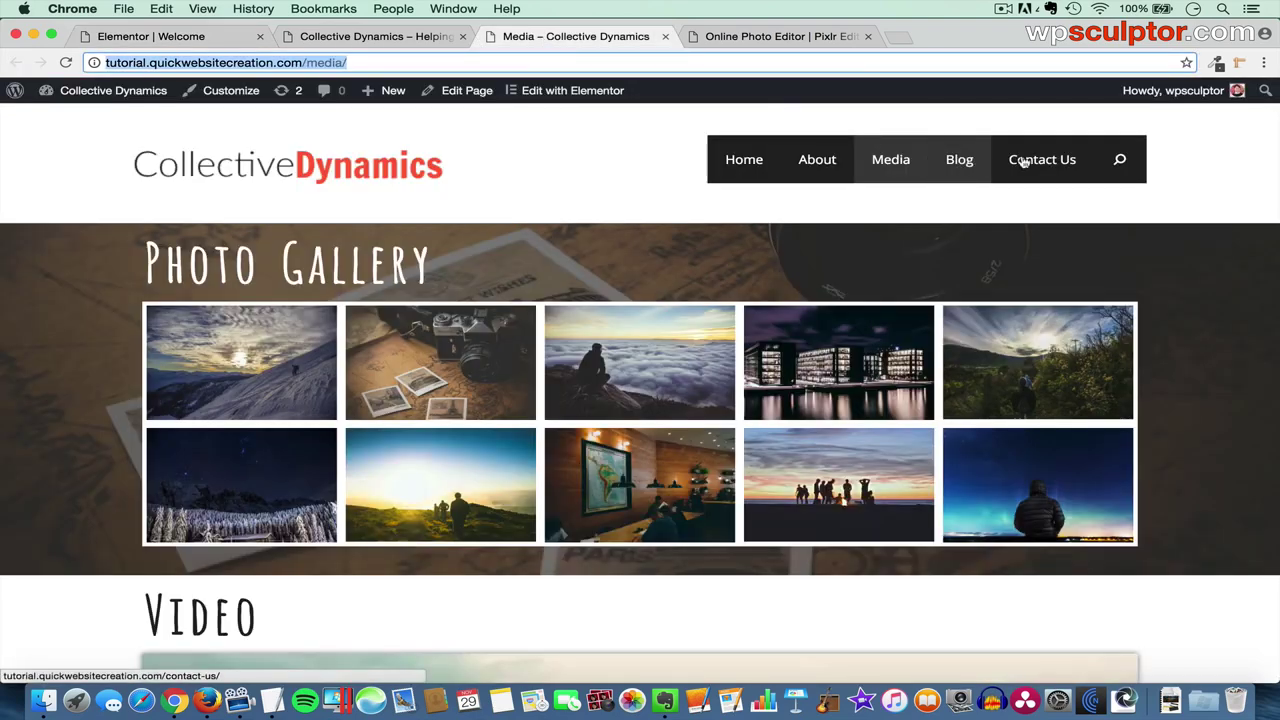
click(1064, 156)
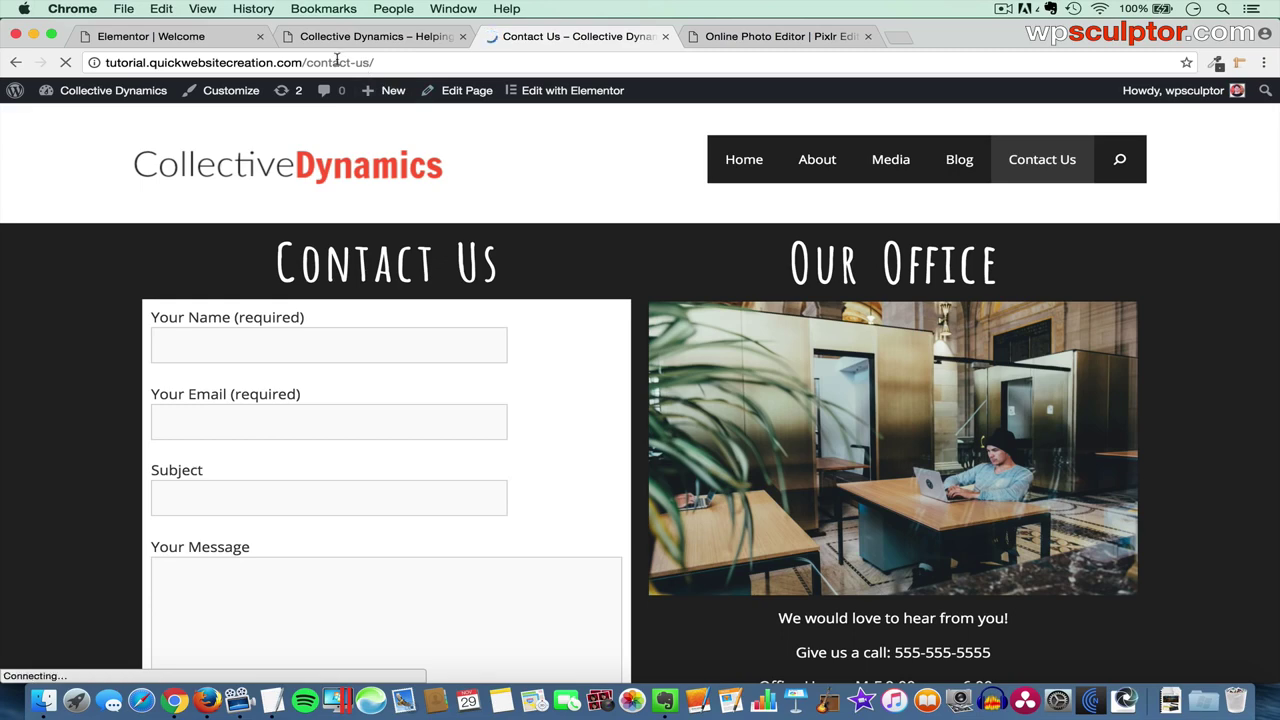
click(337, 62)
key(super+c)
click(185, 40)
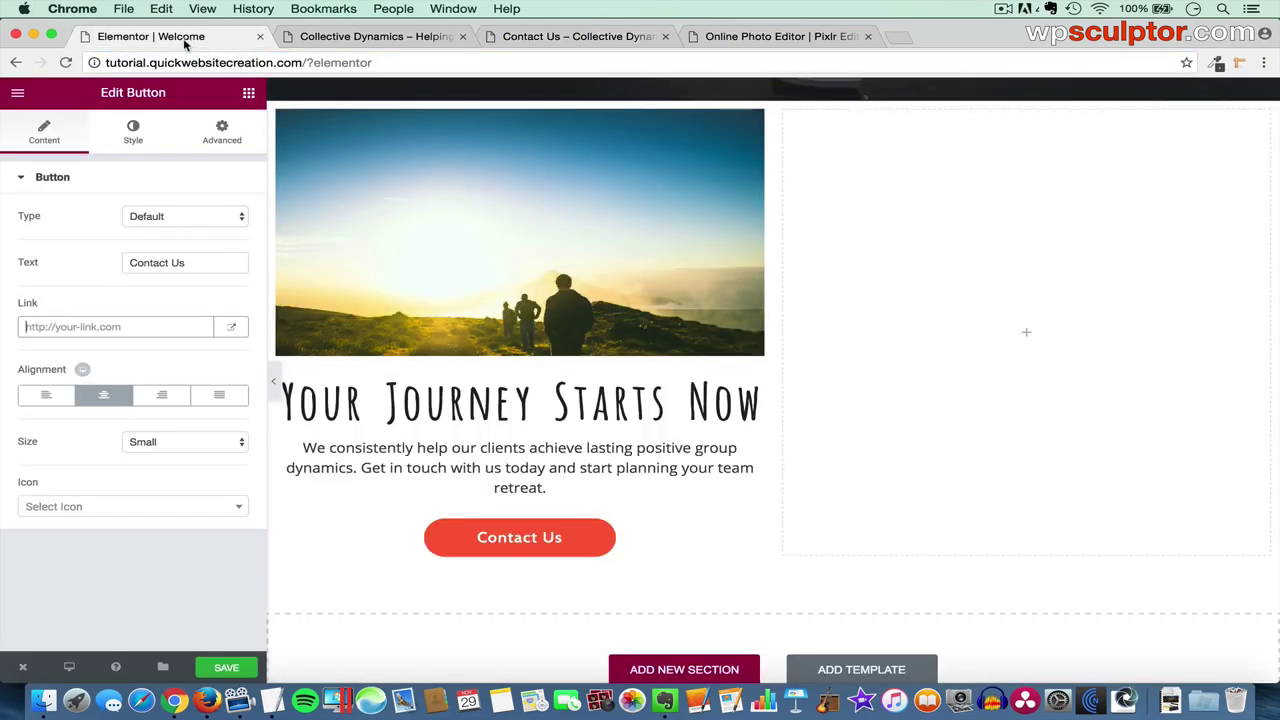
click(103, 327)
key(super+v)
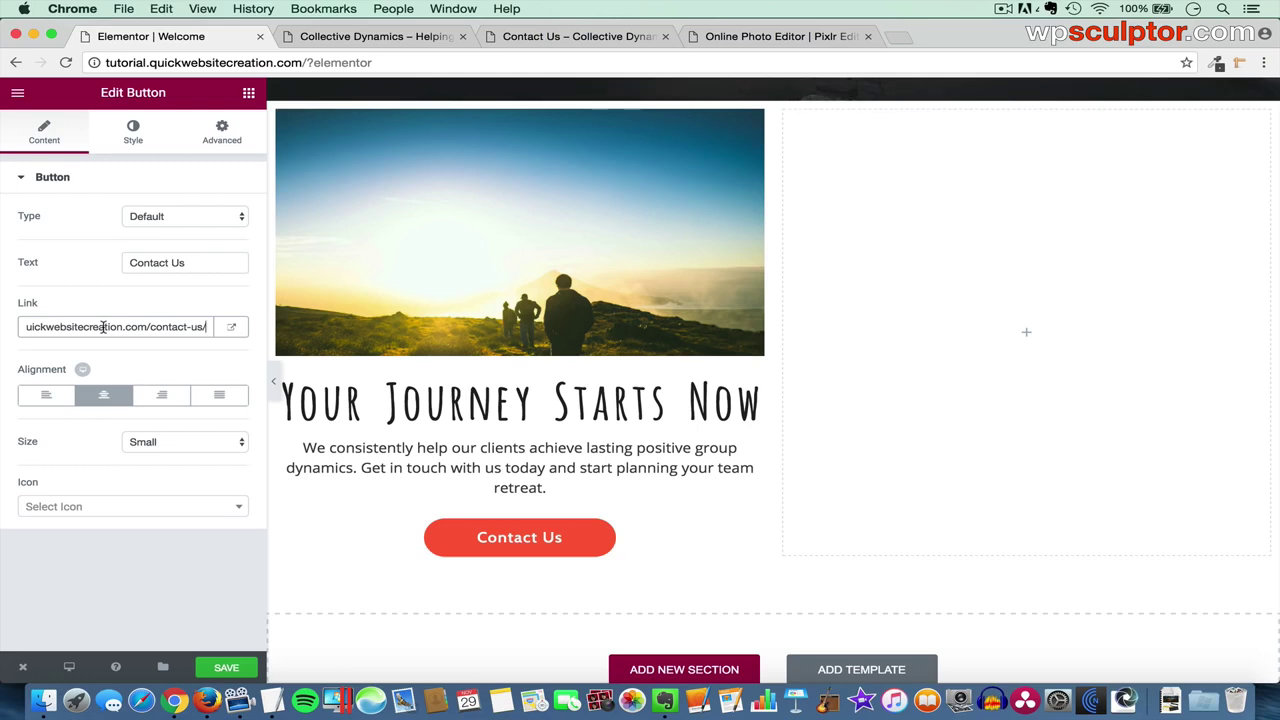
click(133, 141)
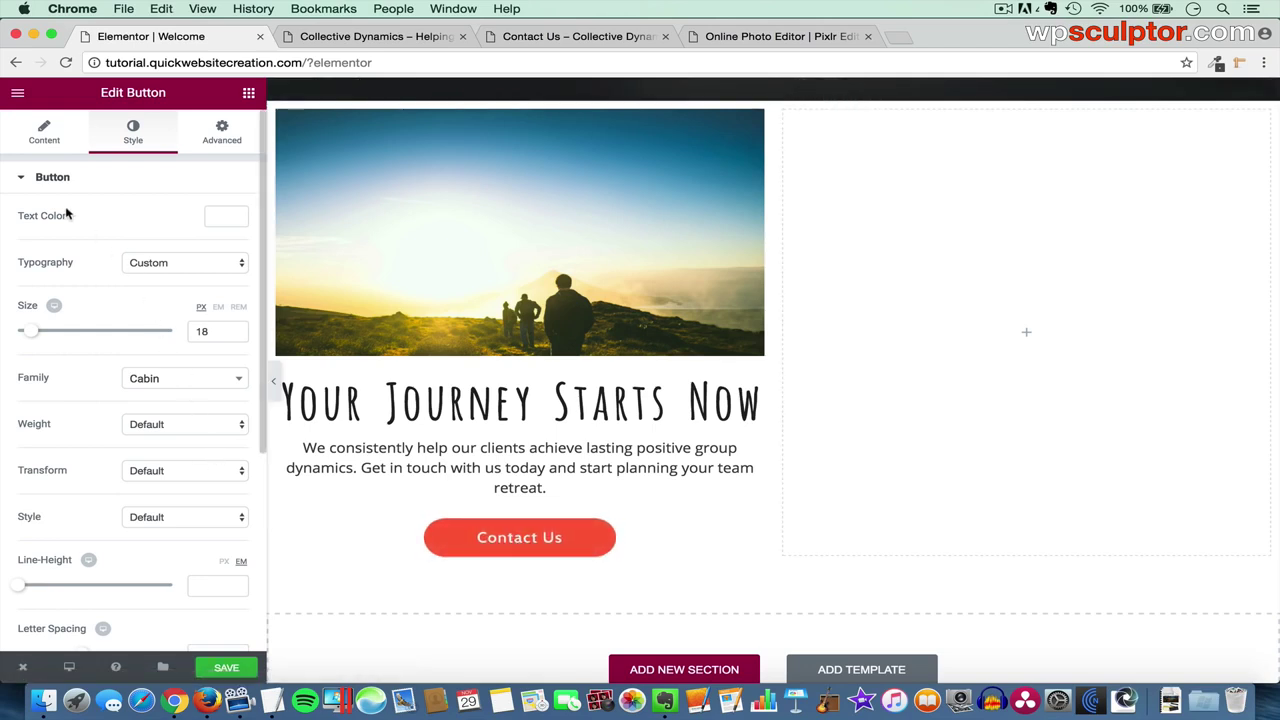
- Make the Contact Us button text dark and its background white
click(227, 220)
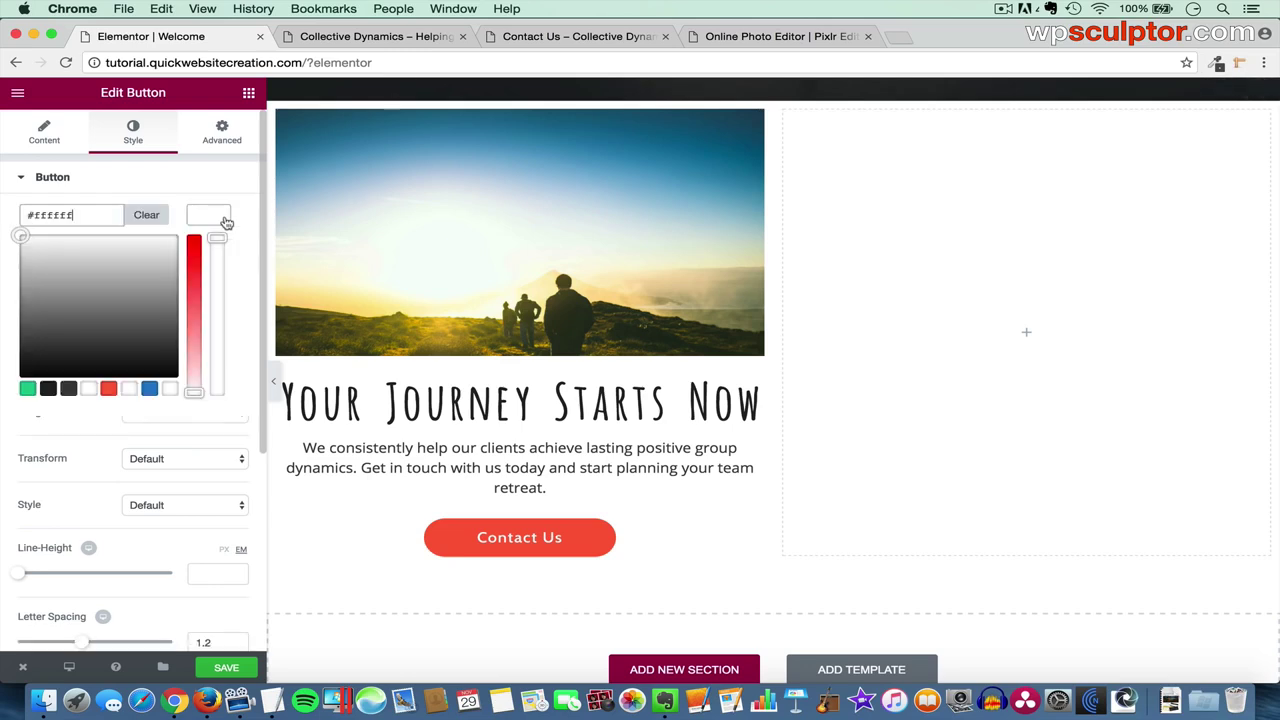
click(48, 389)
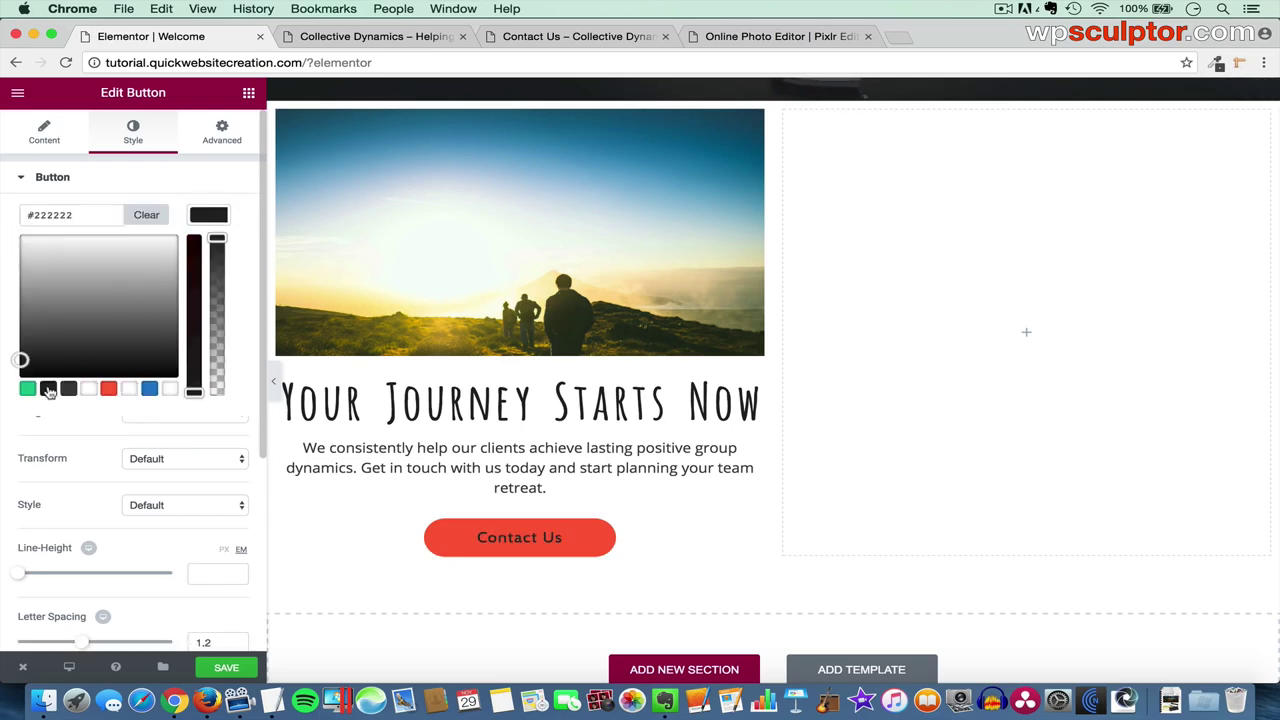
click(214, 218)
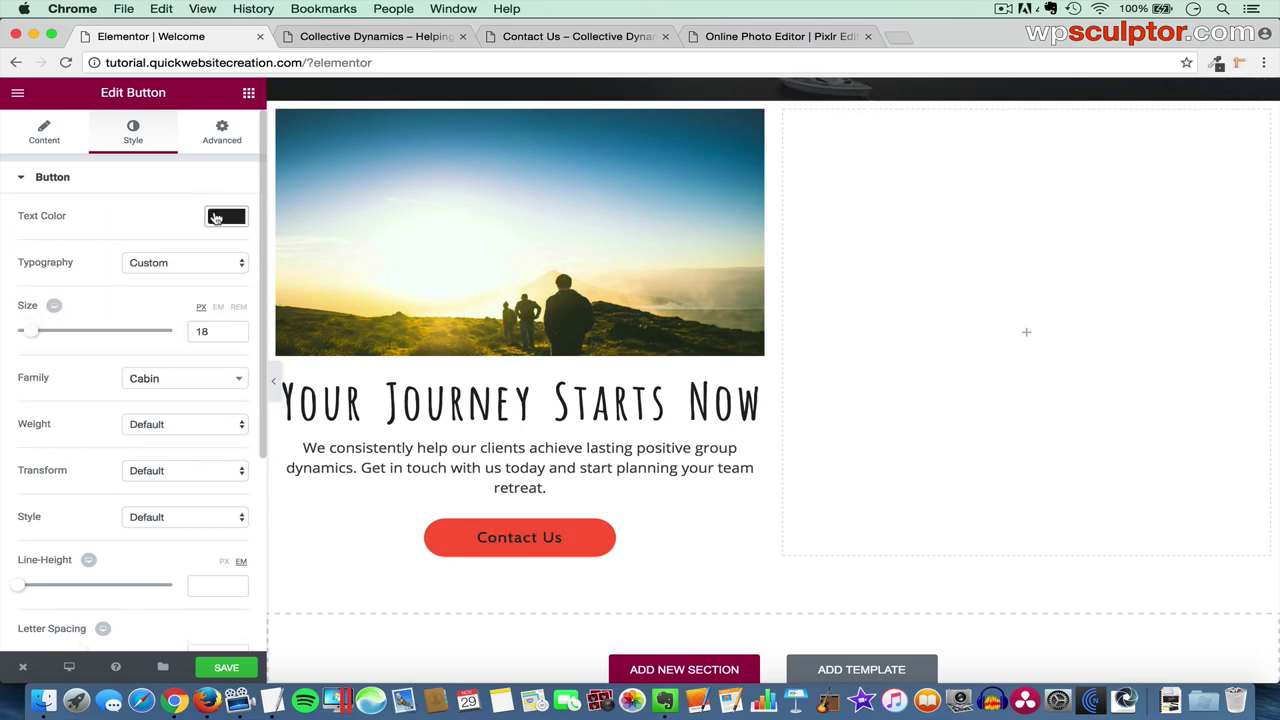
scroll(181, 306, down, 5)
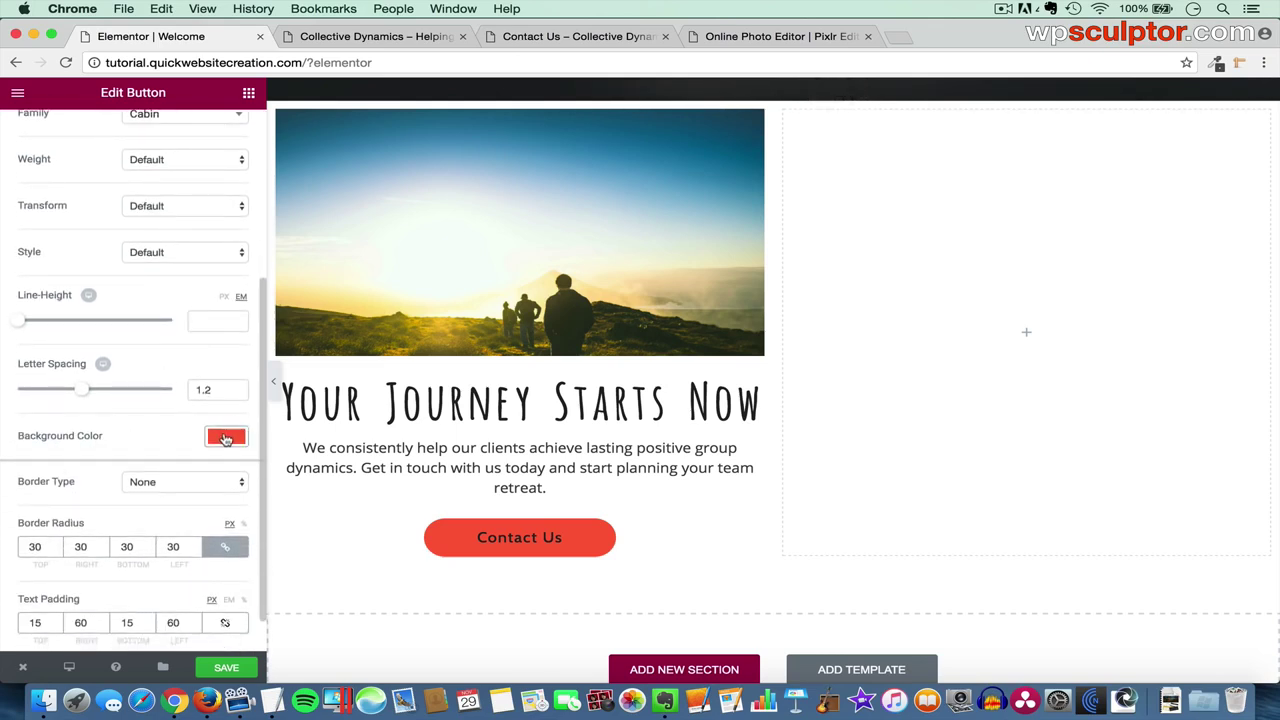
click(226, 438)
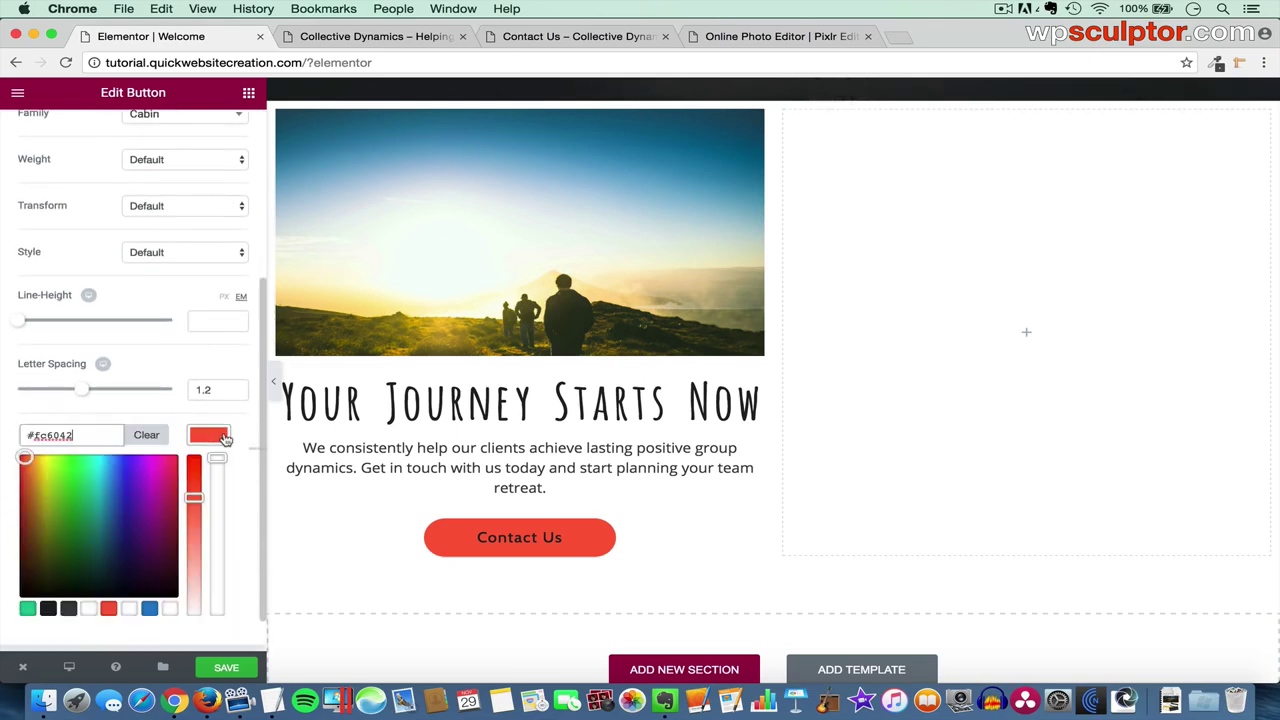
click(48, 610)
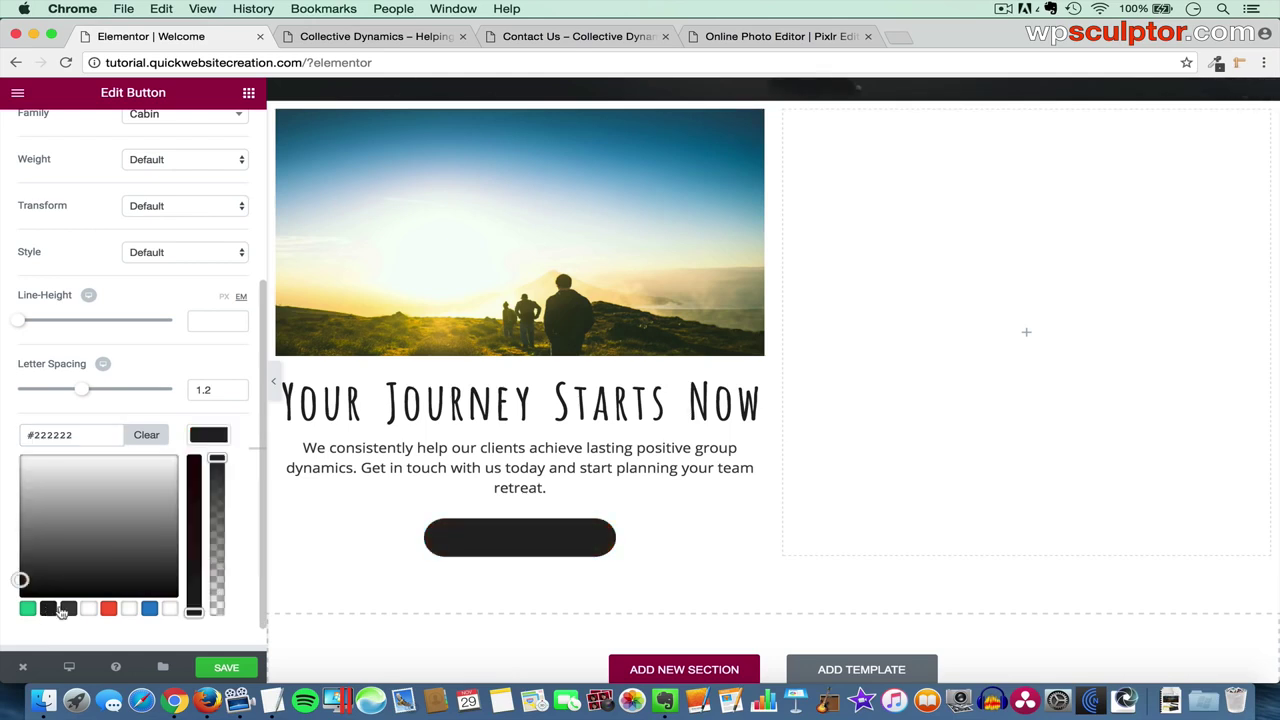
click(89, 610)
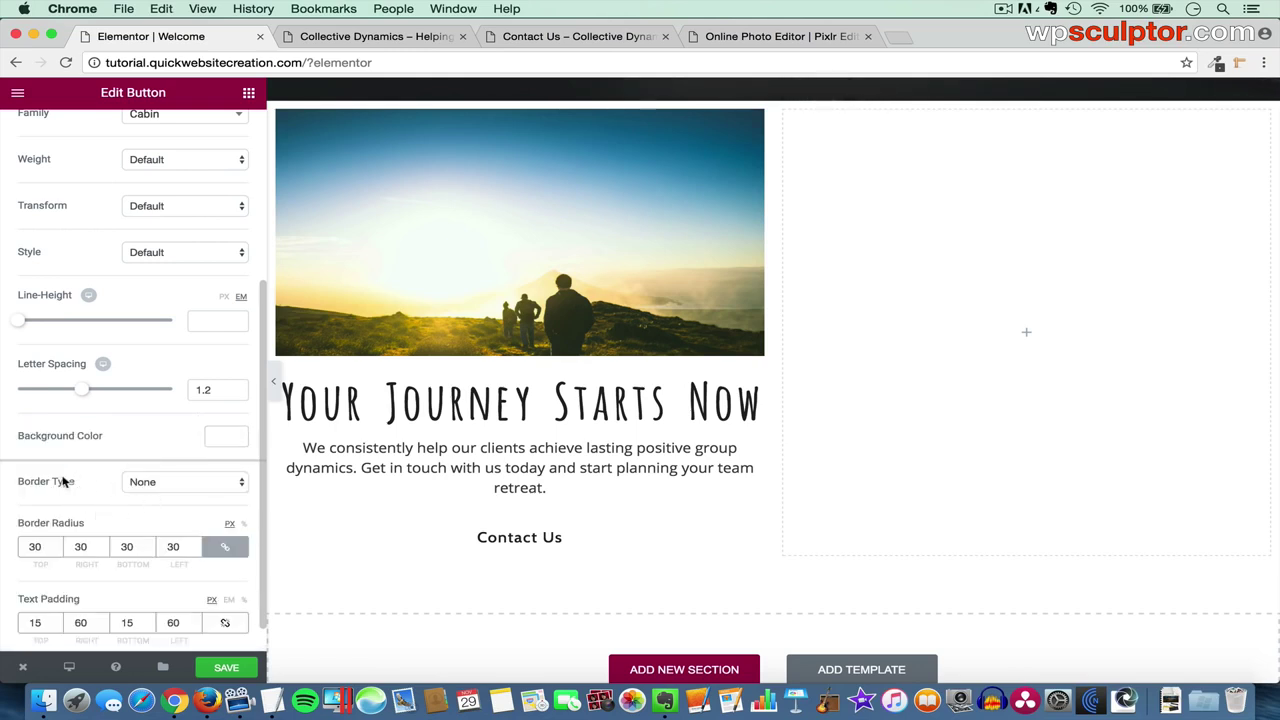
- Give the Contact Us button a solid 2 px dark #222222 border and expand Button Hover
click(183, 486)
click(173, 495)
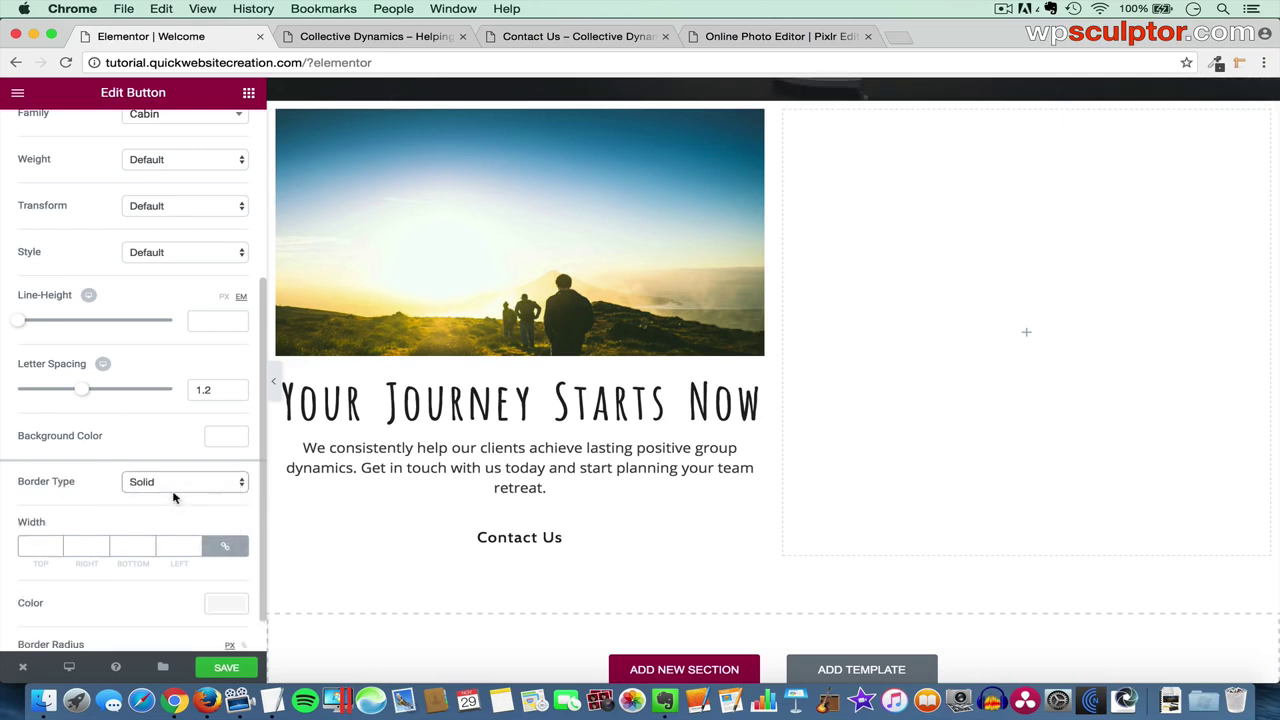
scroll(173, 492, down, 1)
click(37, 493)
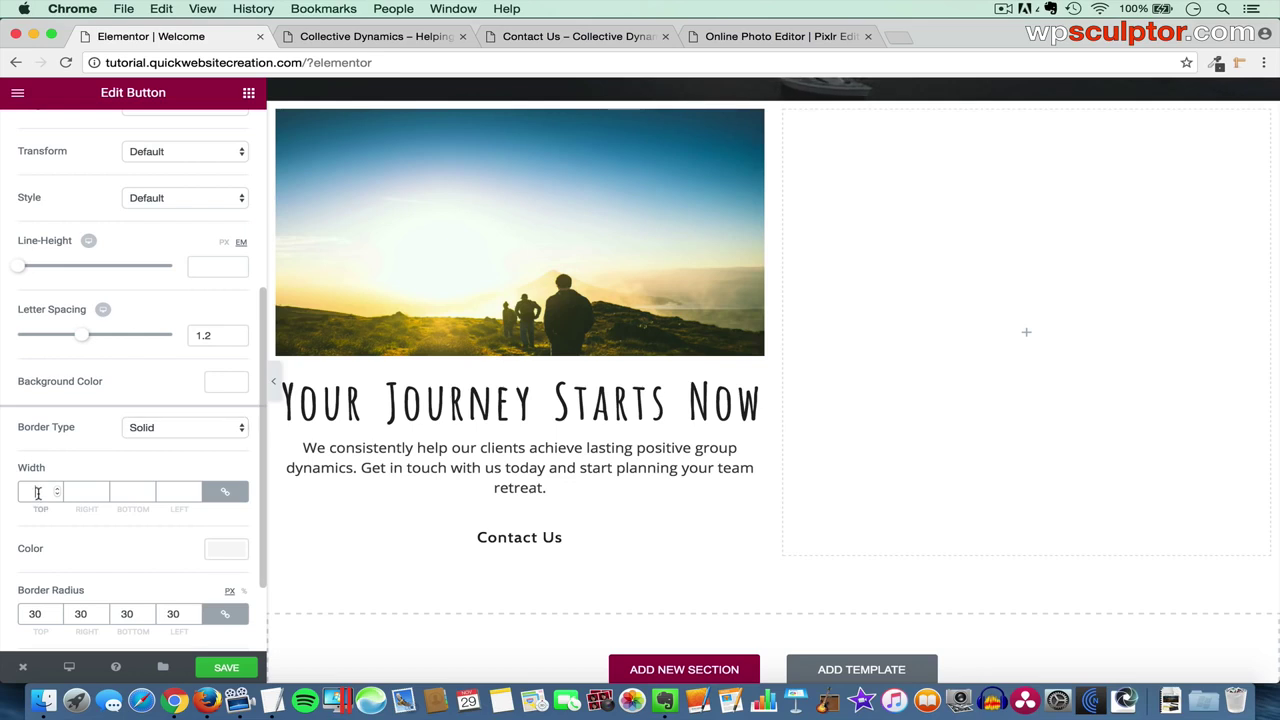
text(1.)
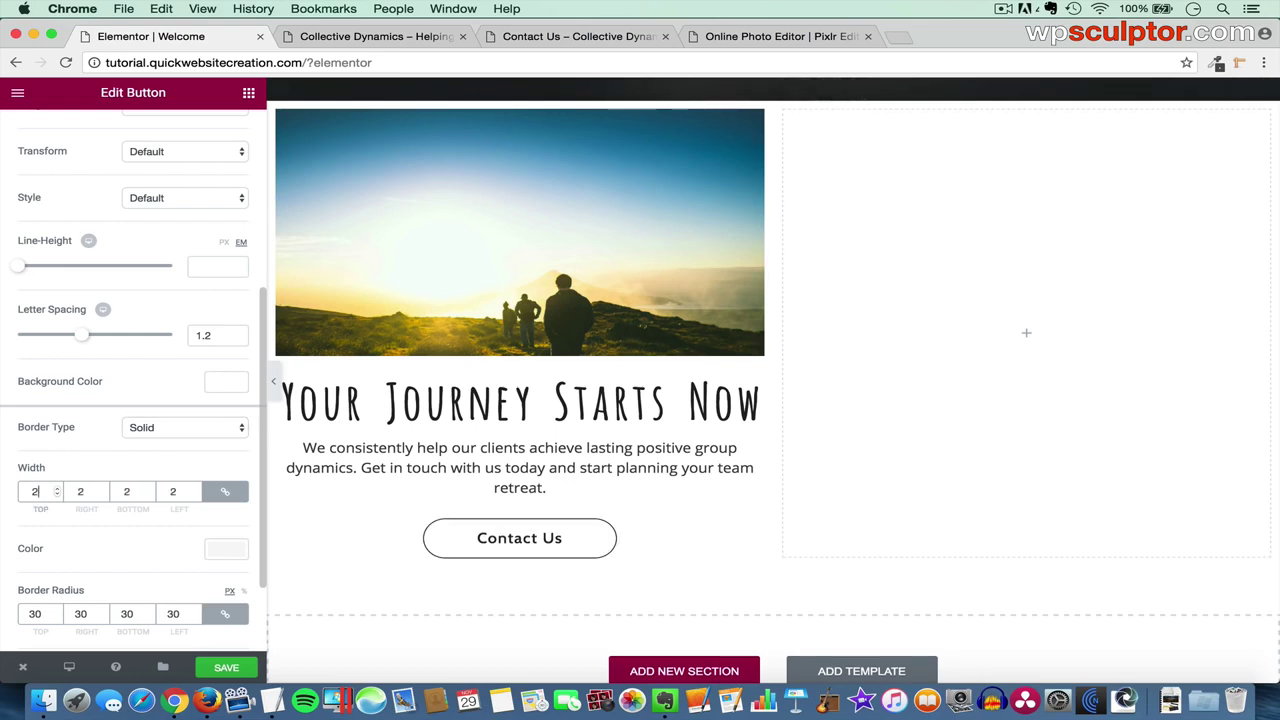
text(2)
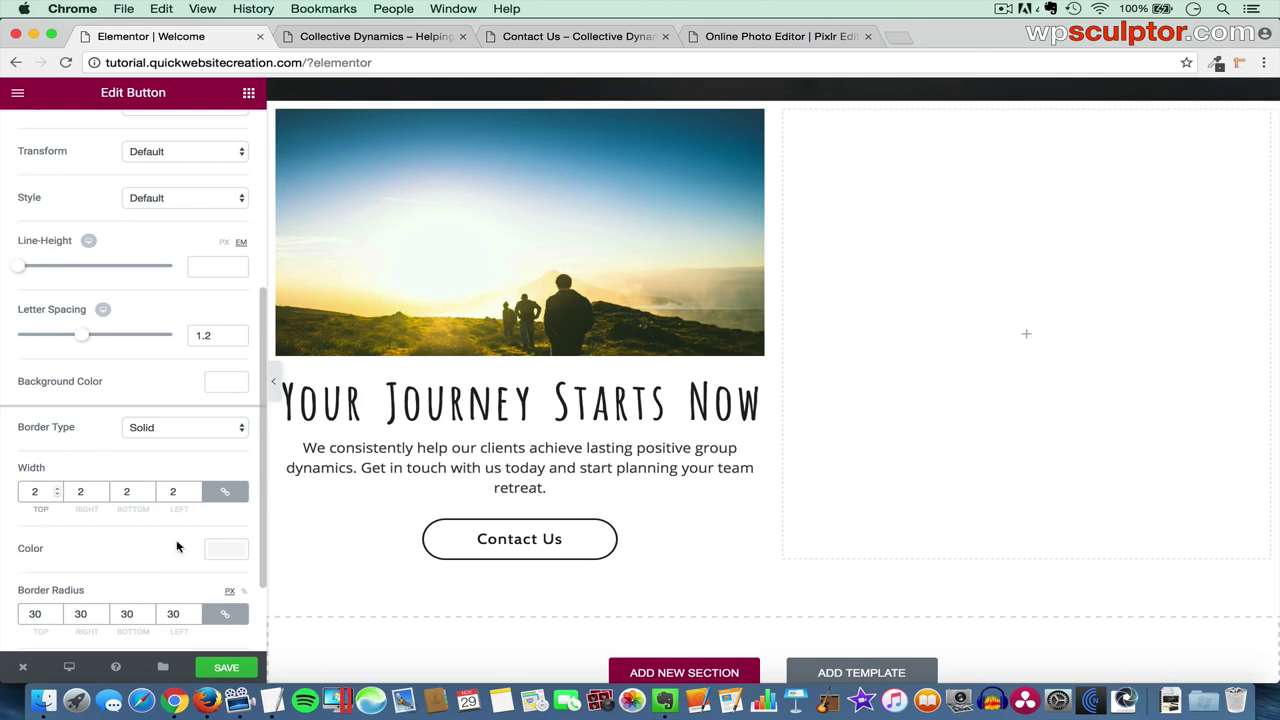
click(226, 551)
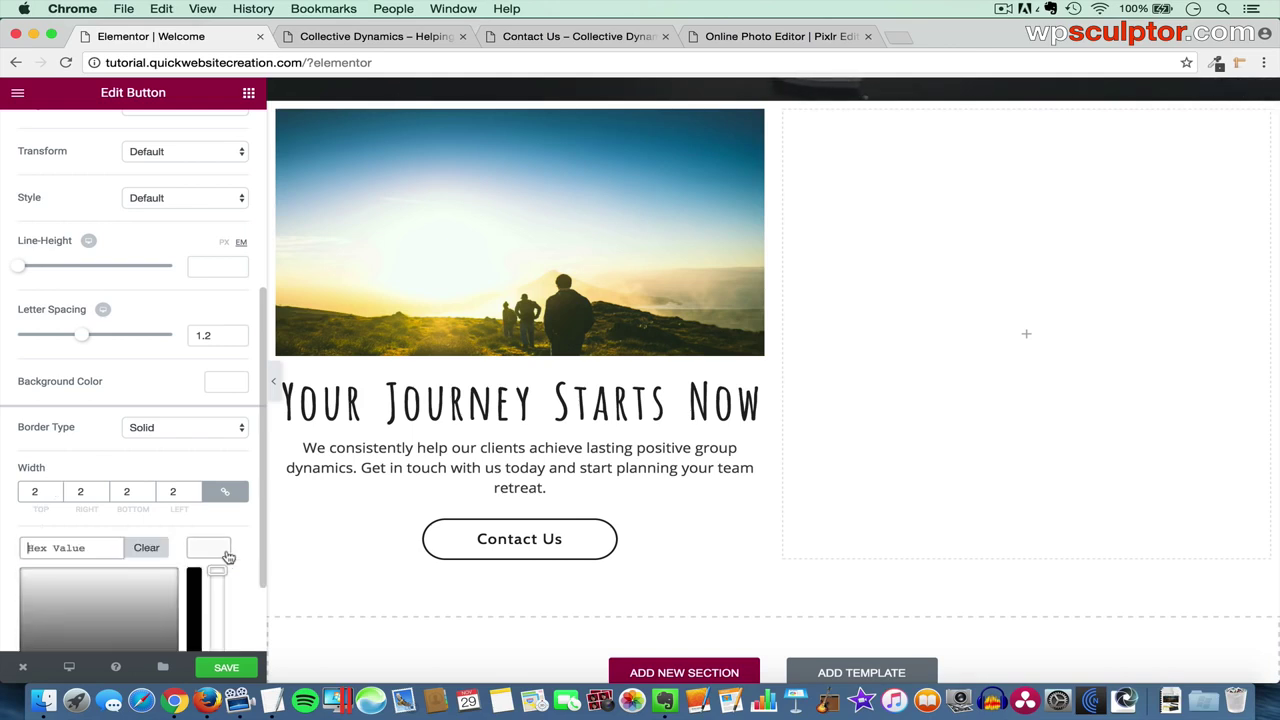
scroll(172, 546, down, 2)
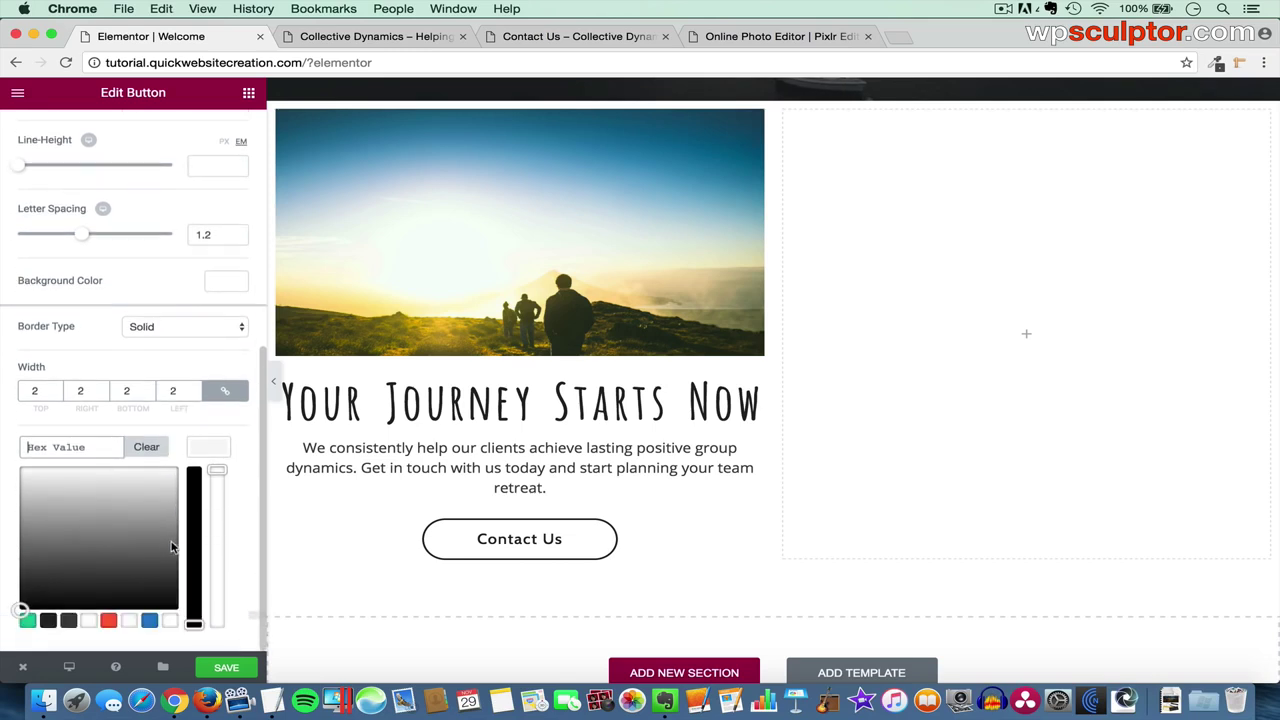
click(48, 621)
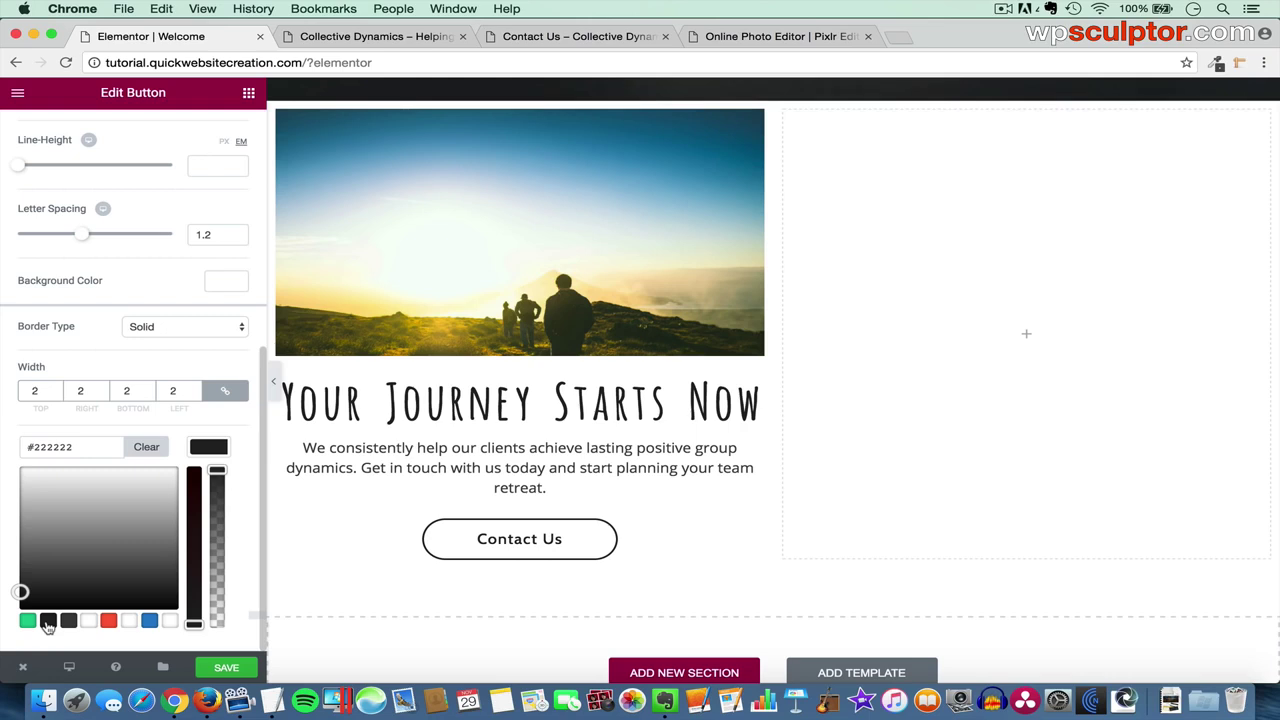
click(209, 447)
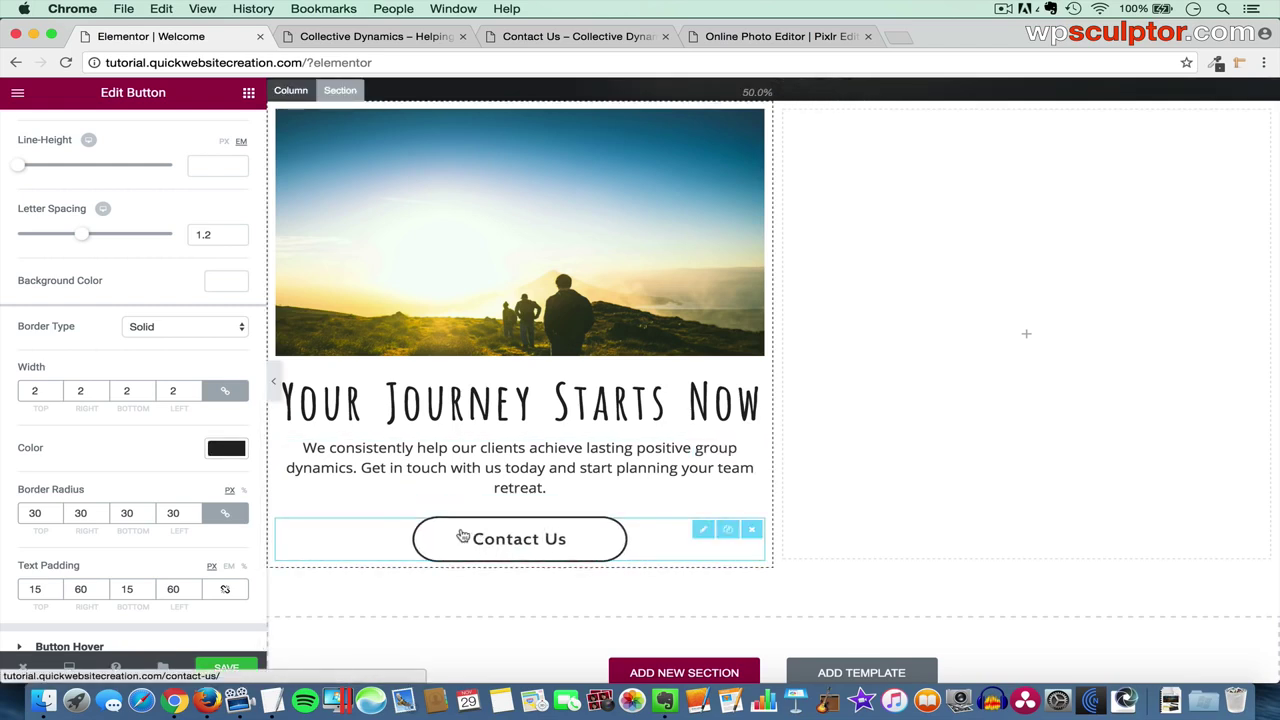
scroll(195, 555, down, 1)
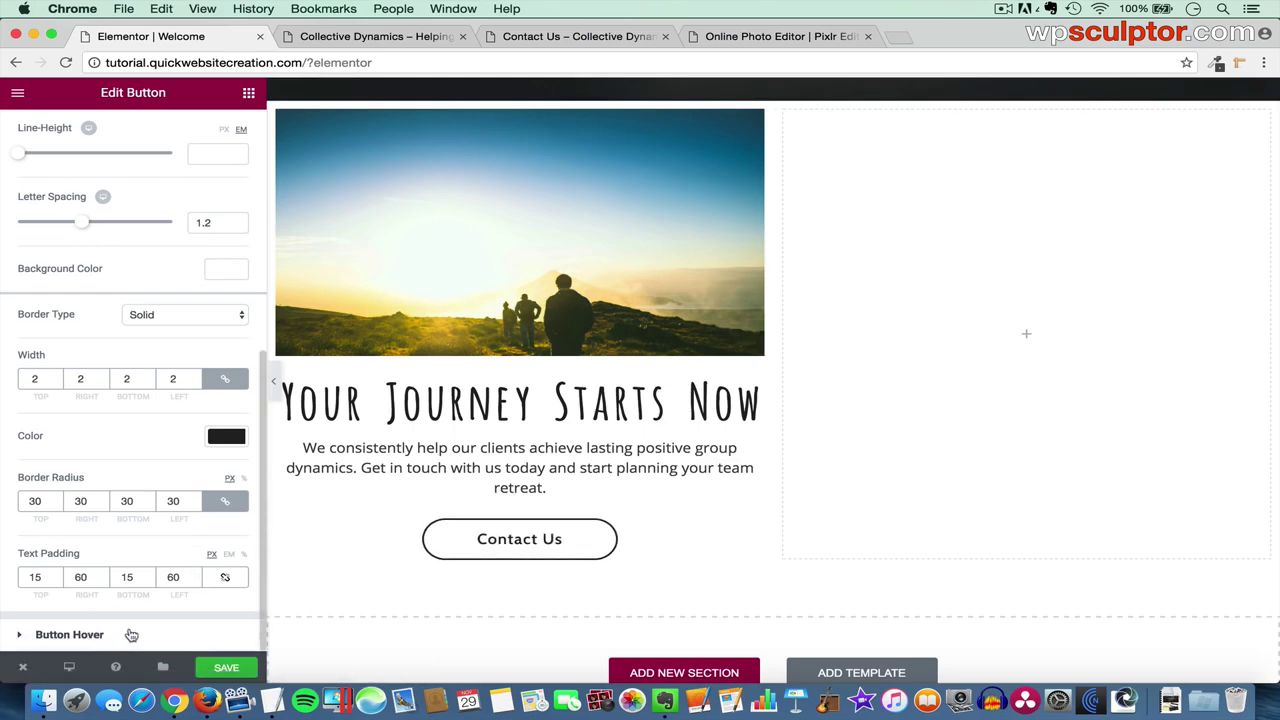
click(69, 635)
- Set the button's hover animation to None, hover background #222222, and hover text #ffffff
click(72, 418)
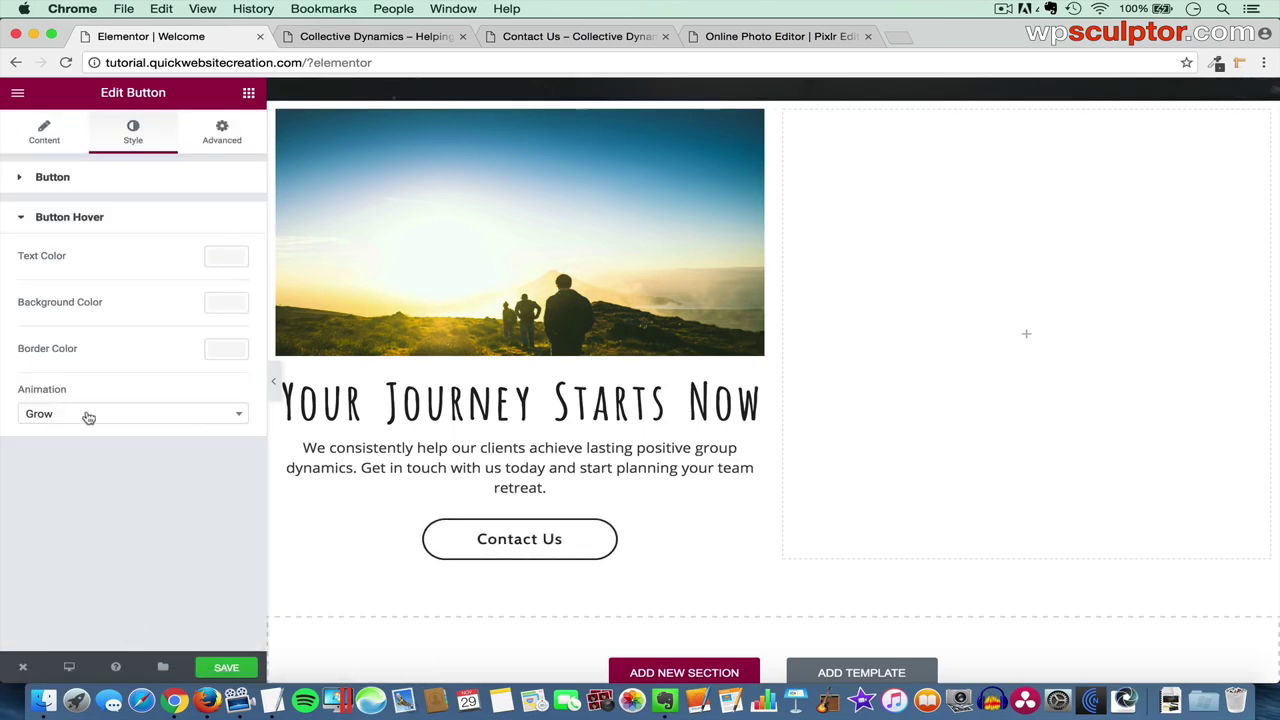
click(131, 414)
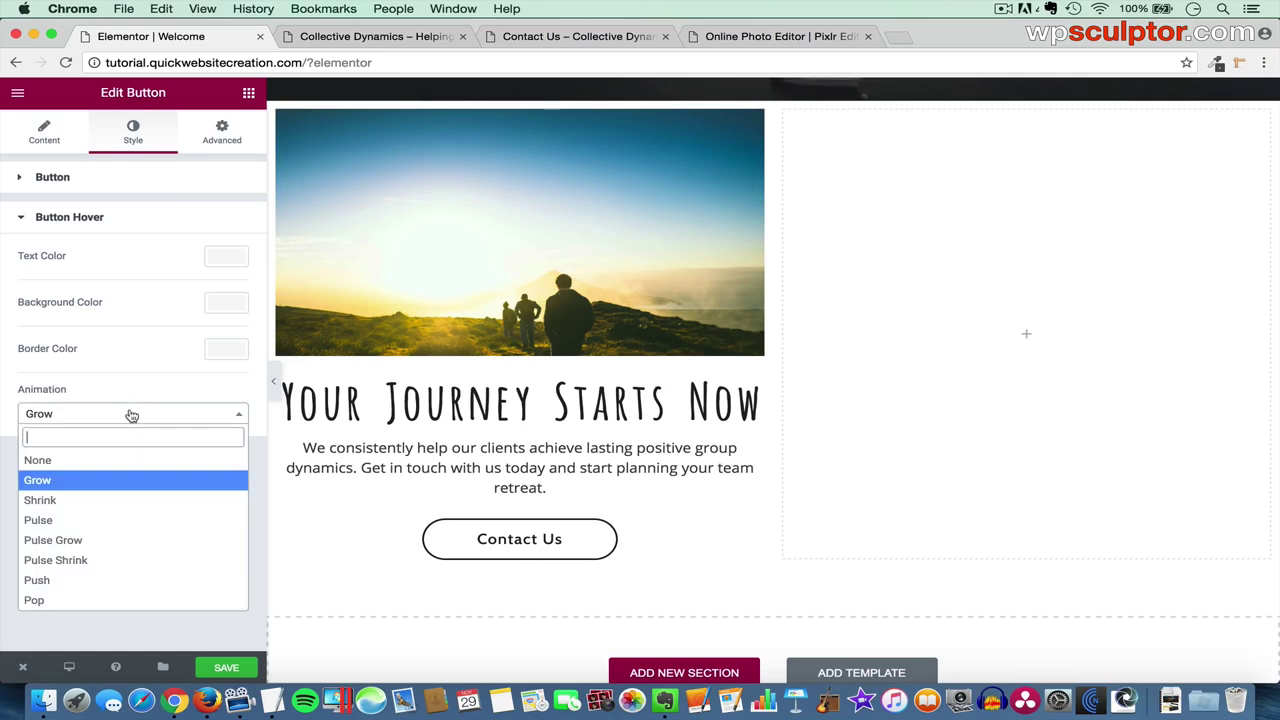
click(125, 461)
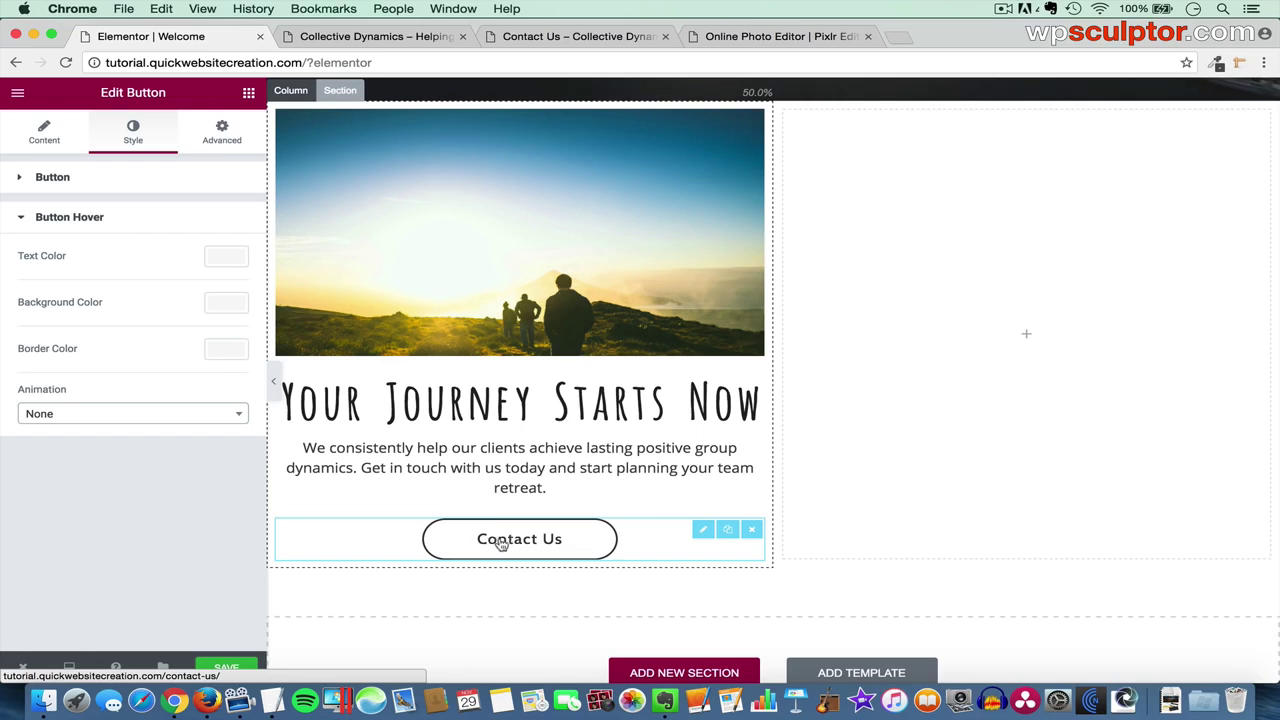
click(226, 303)
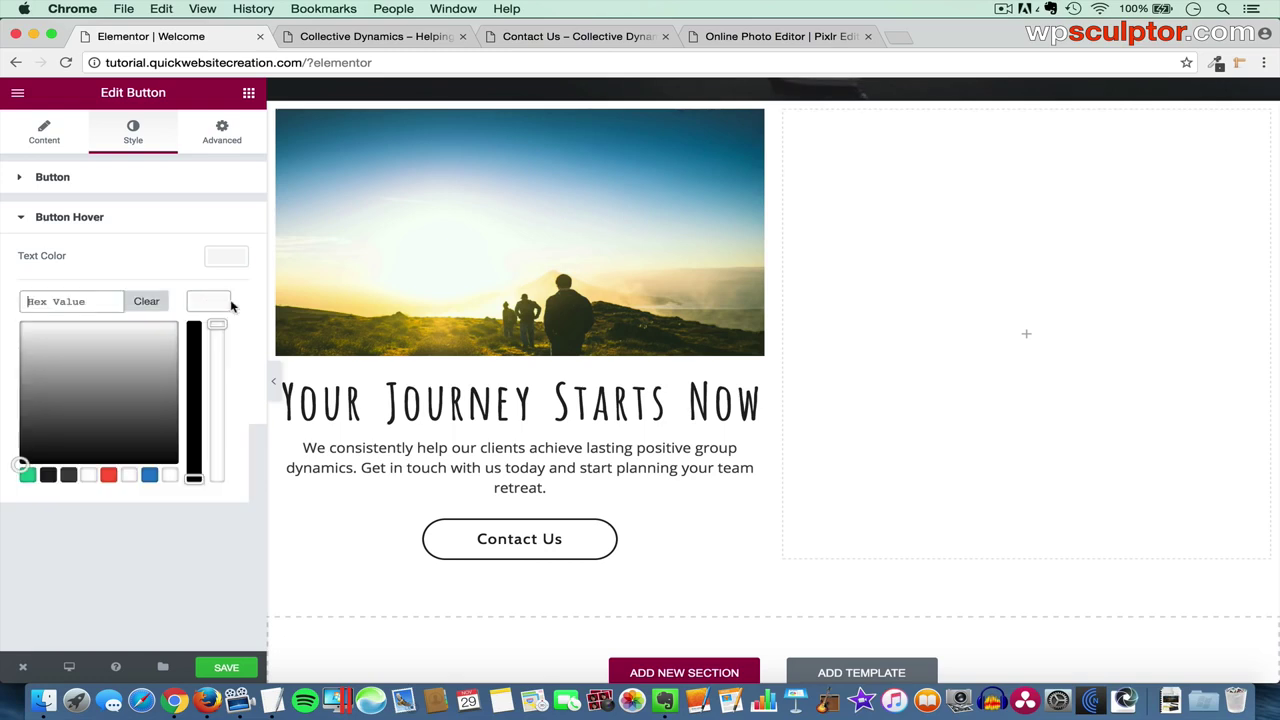
click(48, 476)
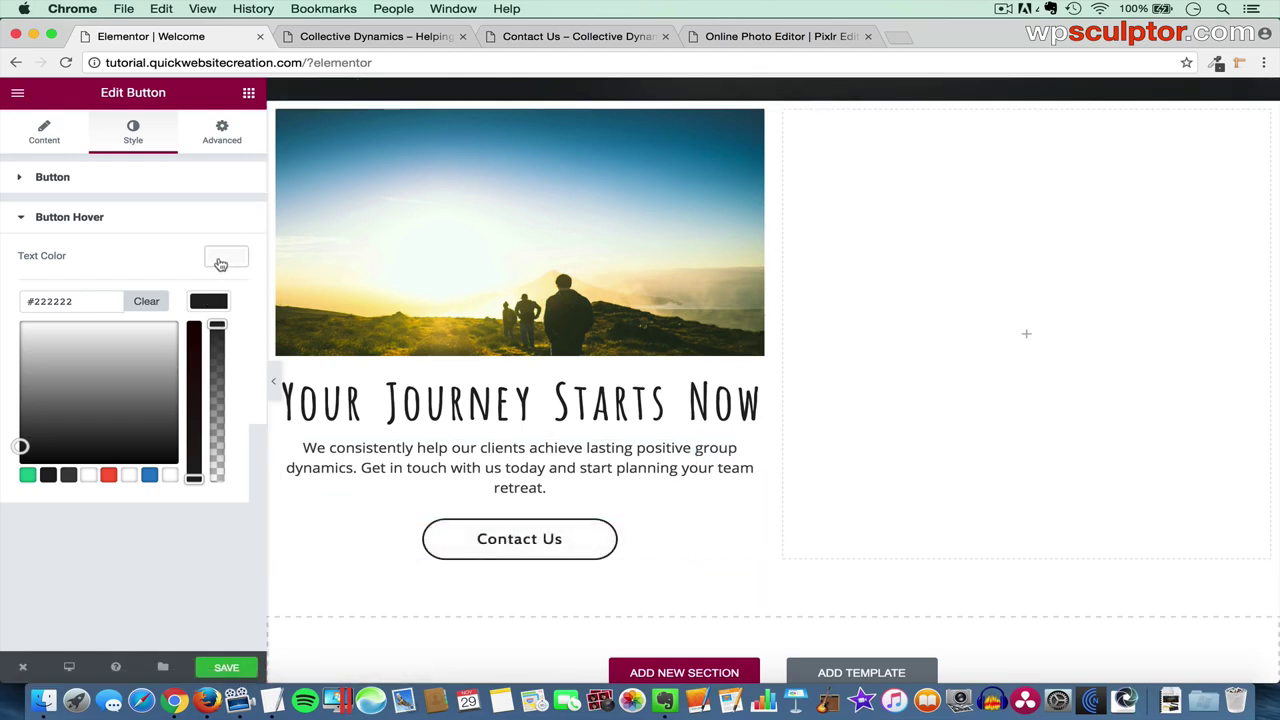
click(210, 303)
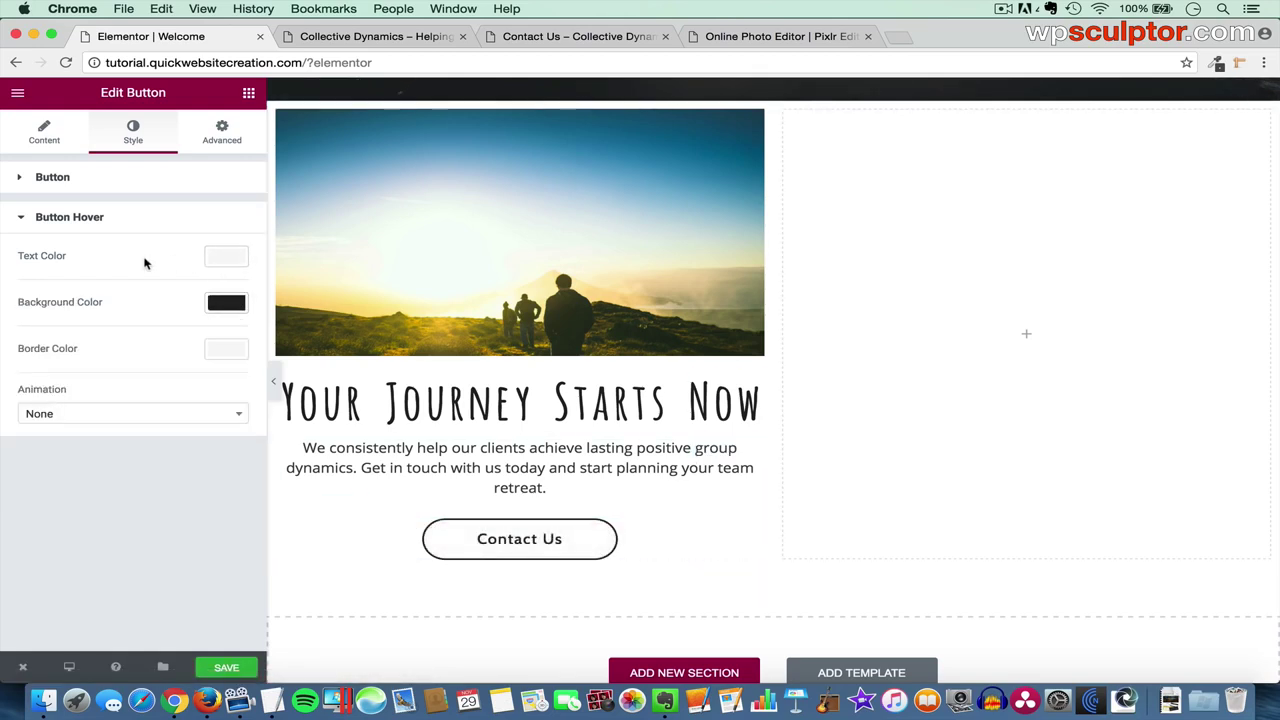
click(231, 259)
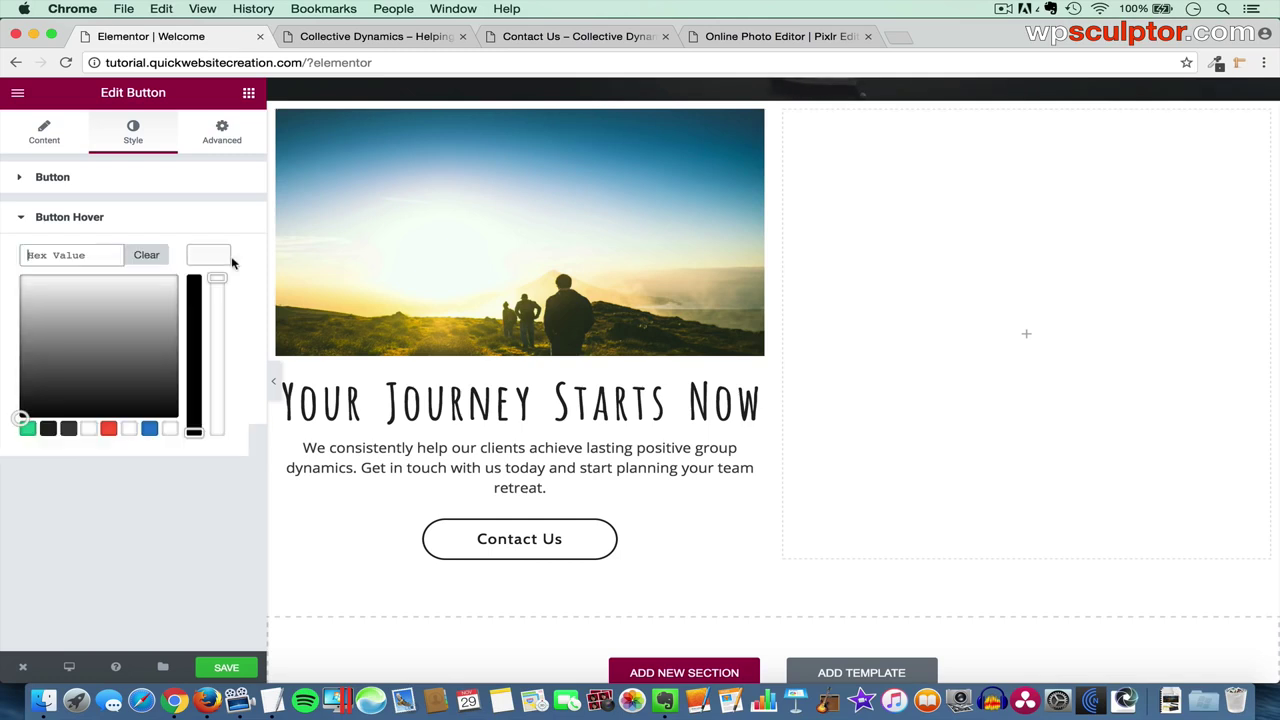
click(87, 429)
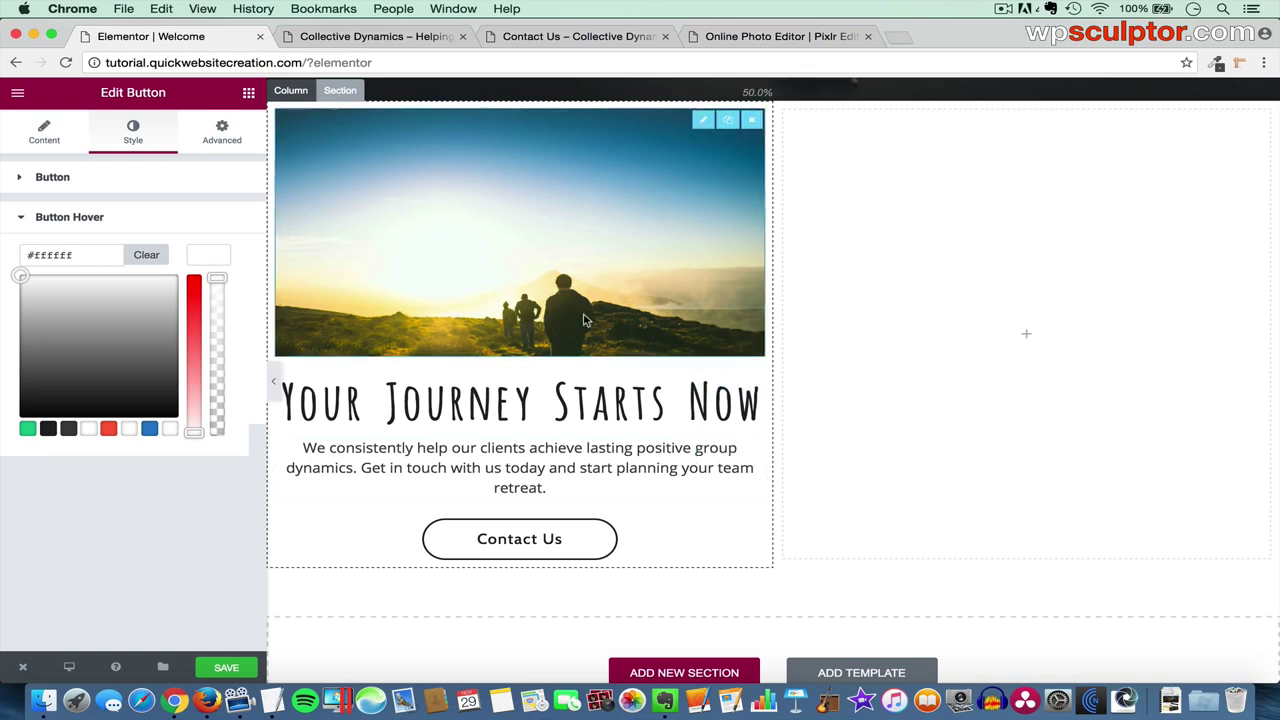
scroll(620, 425, up, 1)
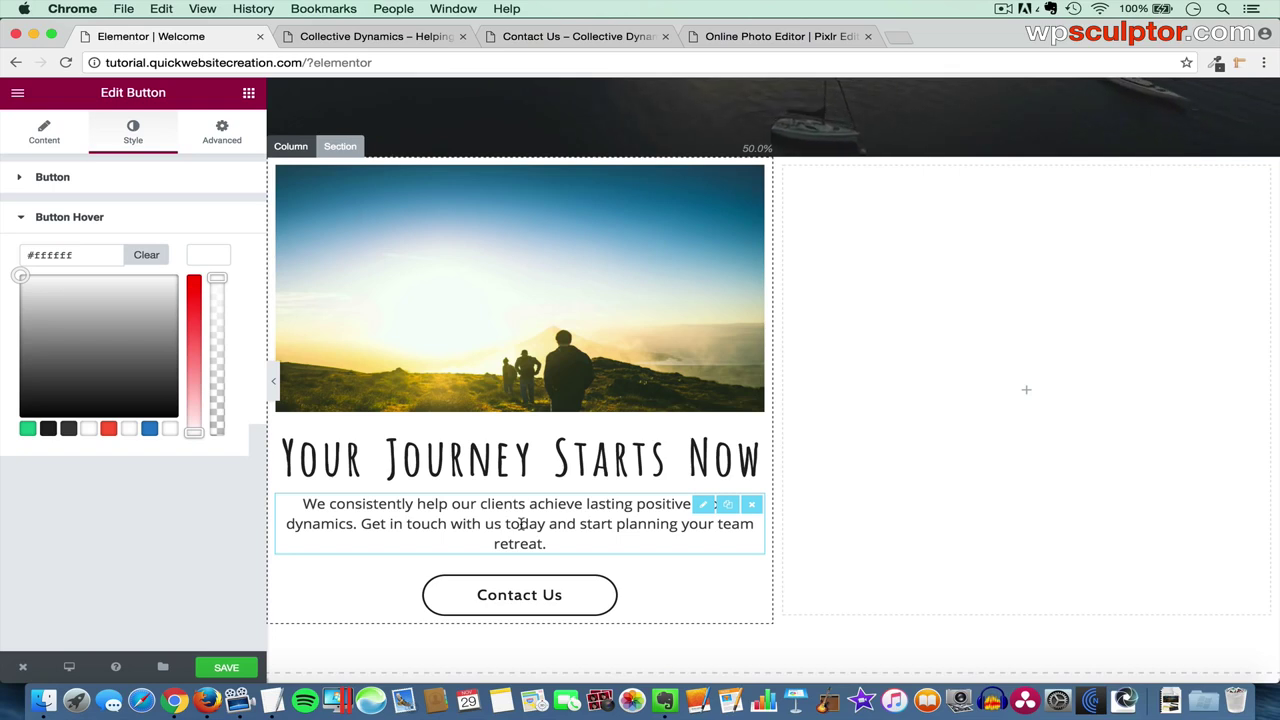
- Duplicate the Your Journey column and delete the empty third column, leaving two equal columns
click(284, 147)
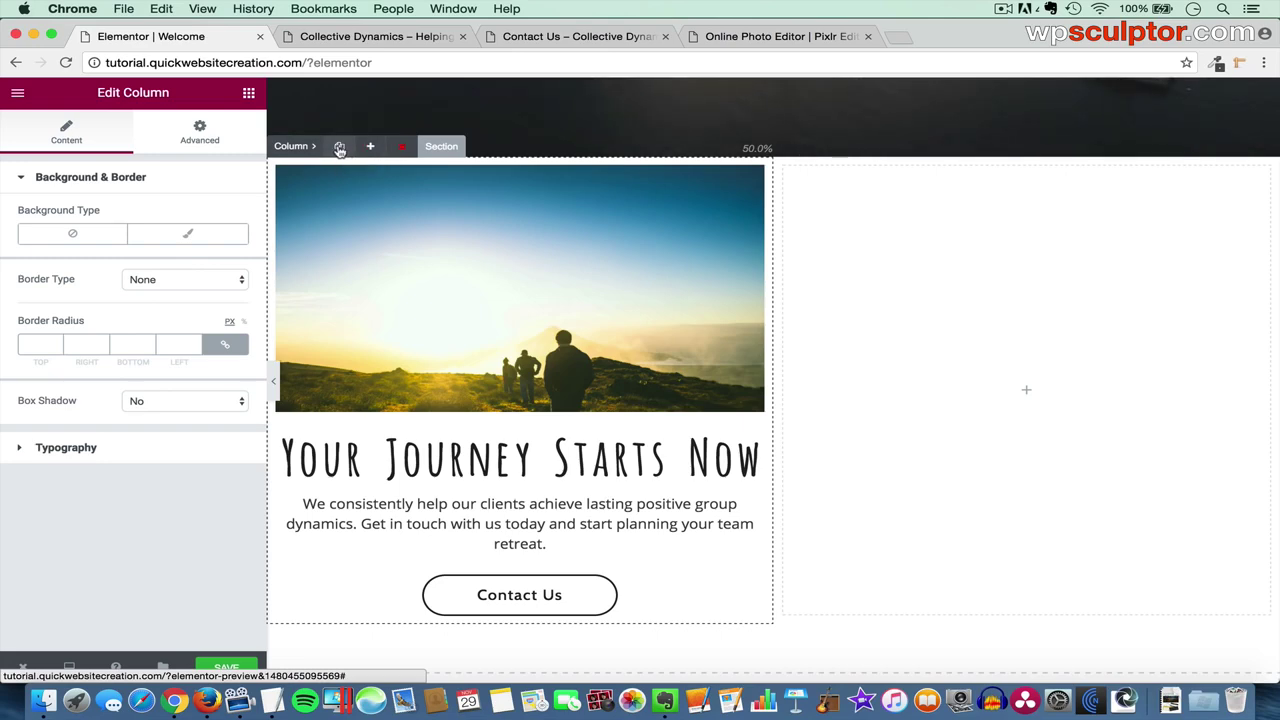
click(340, 147)
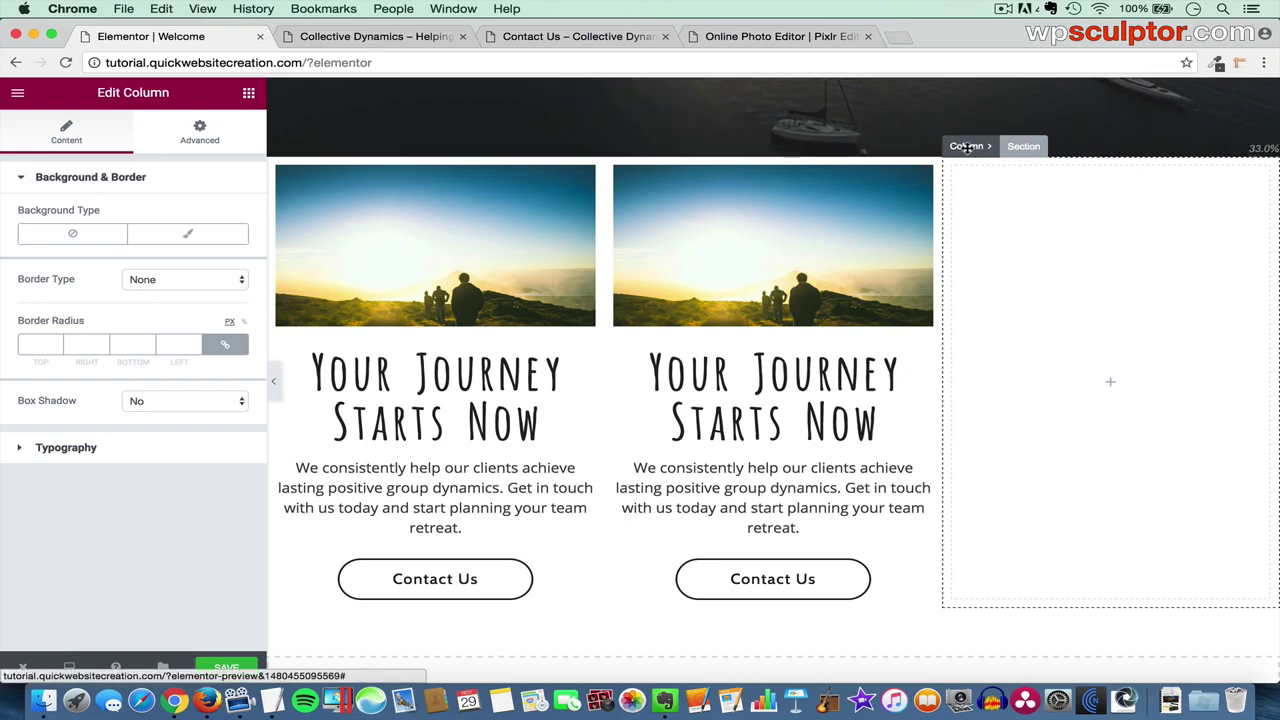
mouse_move(968, 148)
click(1078, 149)
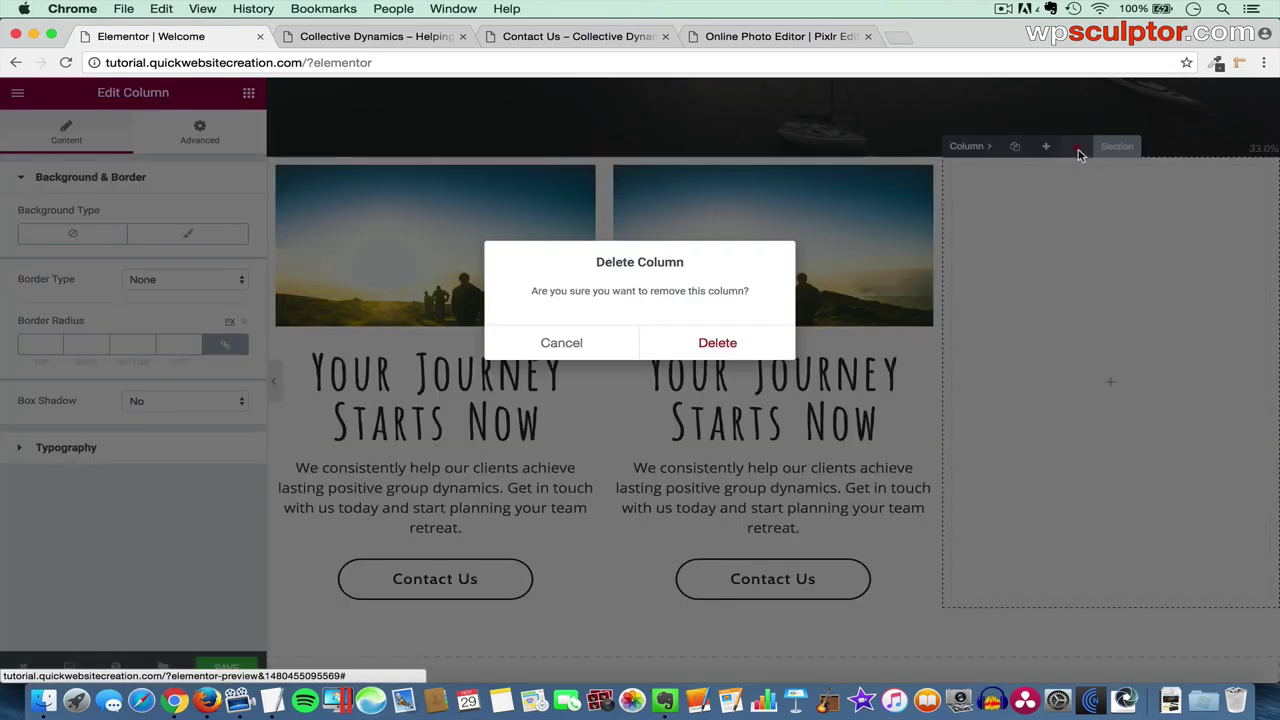
click(704, 343)
scroll(850, 300, down, 1)
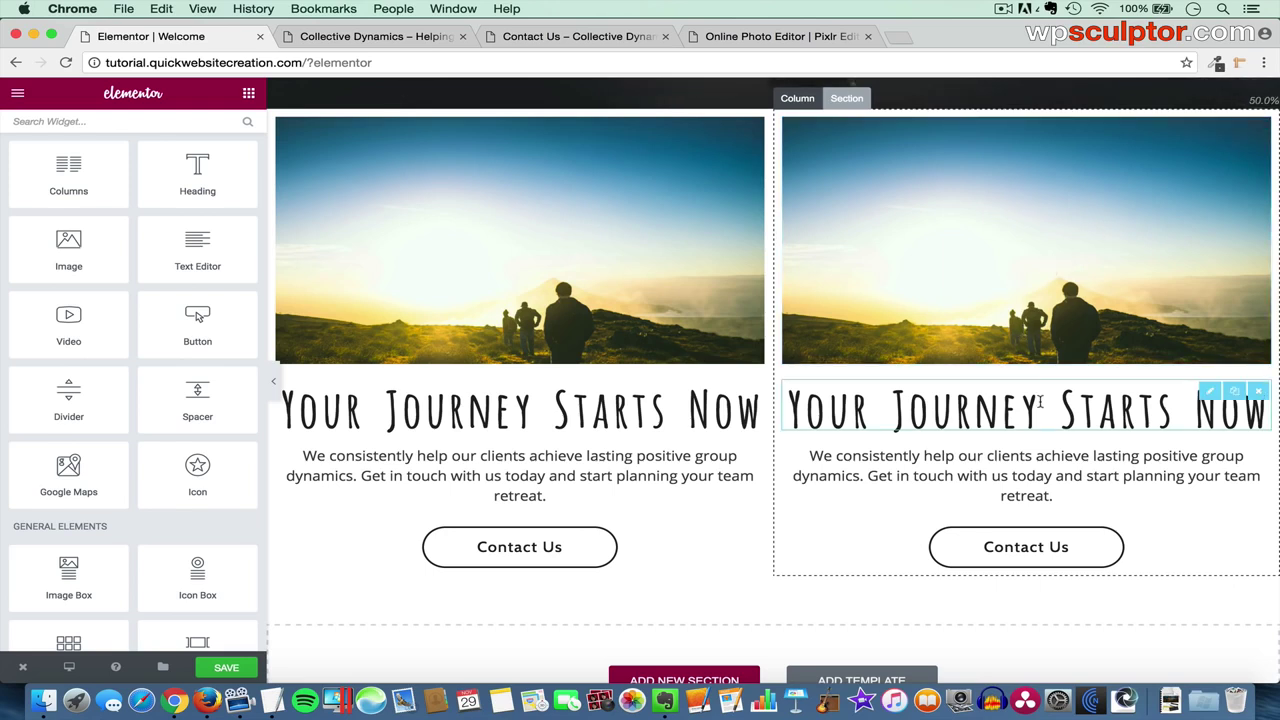
click(1205, 150)
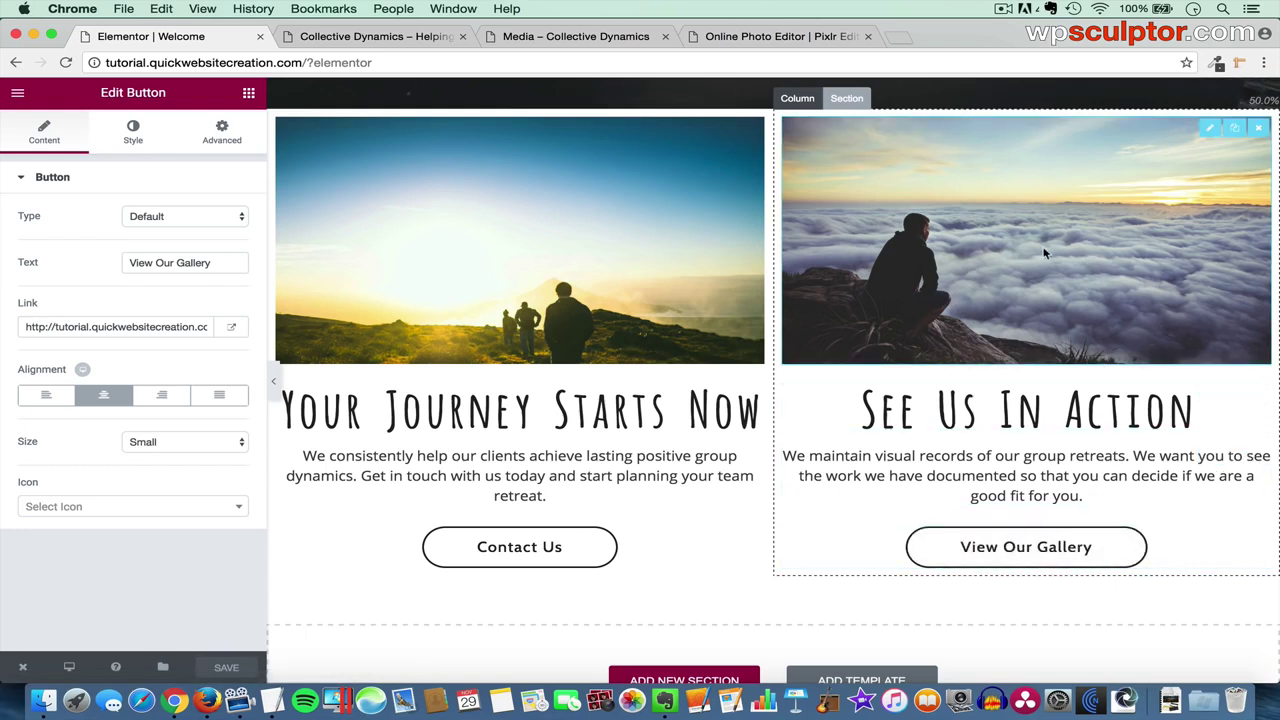
- Check the right column's clouds photo in the Media Library, then save the Welcome page
click(1207, 129)
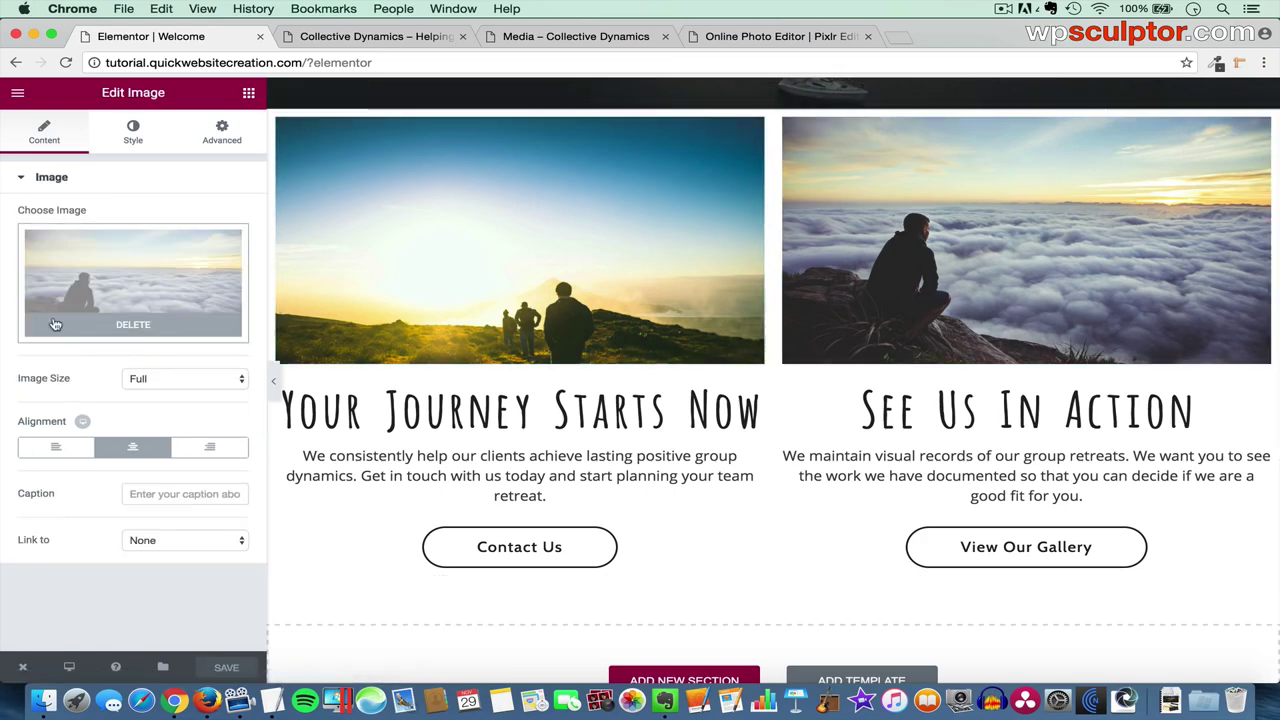
click(155, 279)
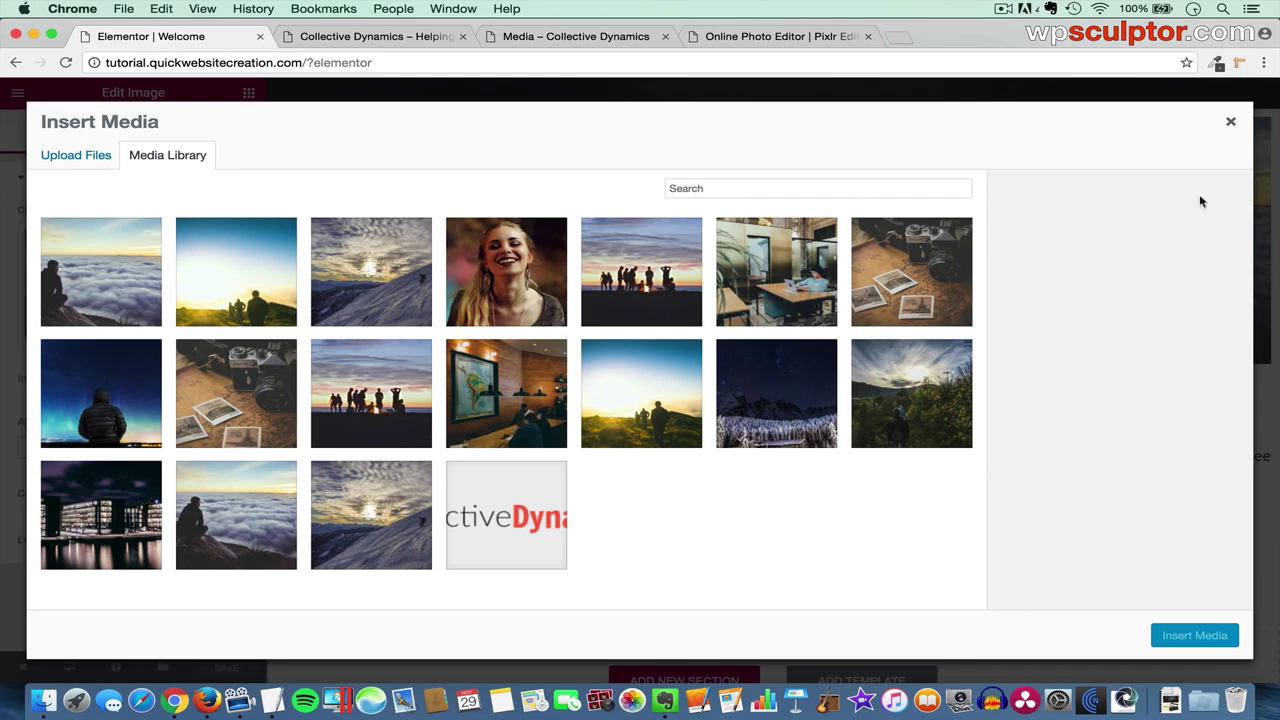
click(1233, 123)
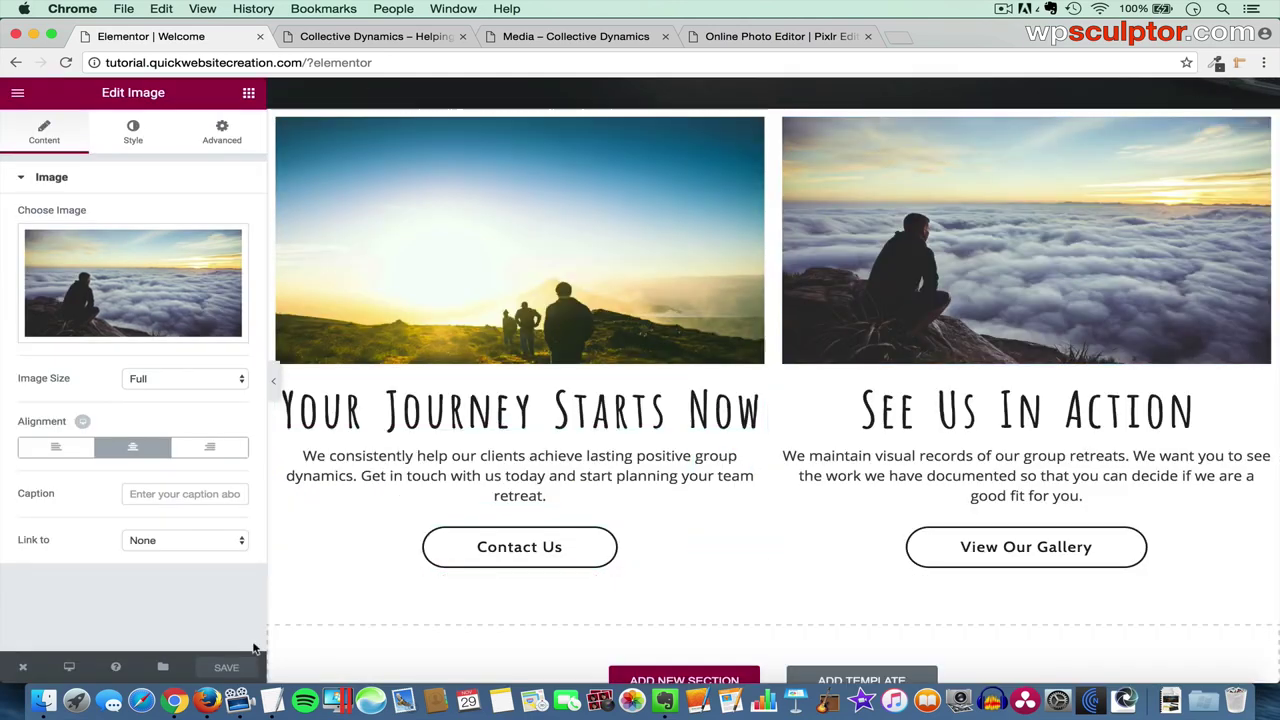
click(229, 669)
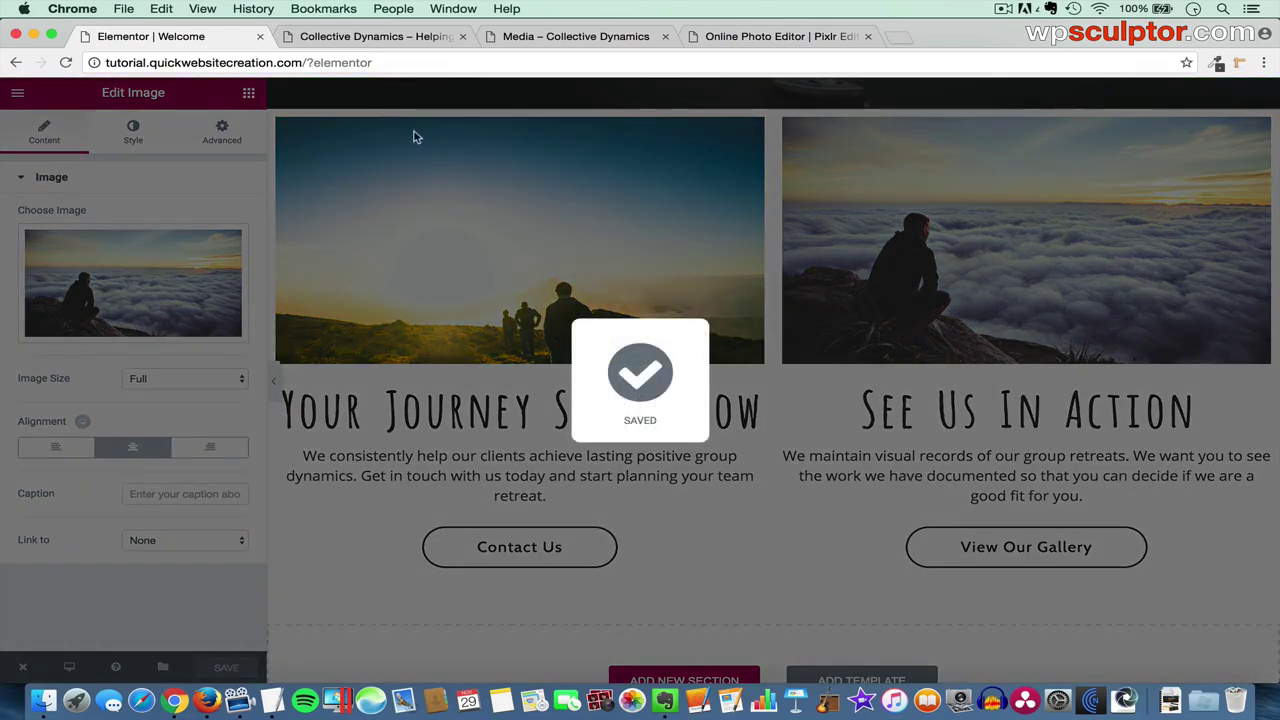
- Refresh the live Welcome page, scroll to the new two-column section, then return to Elementor
click(405, 40)
scroll(437, 216, up, 3)
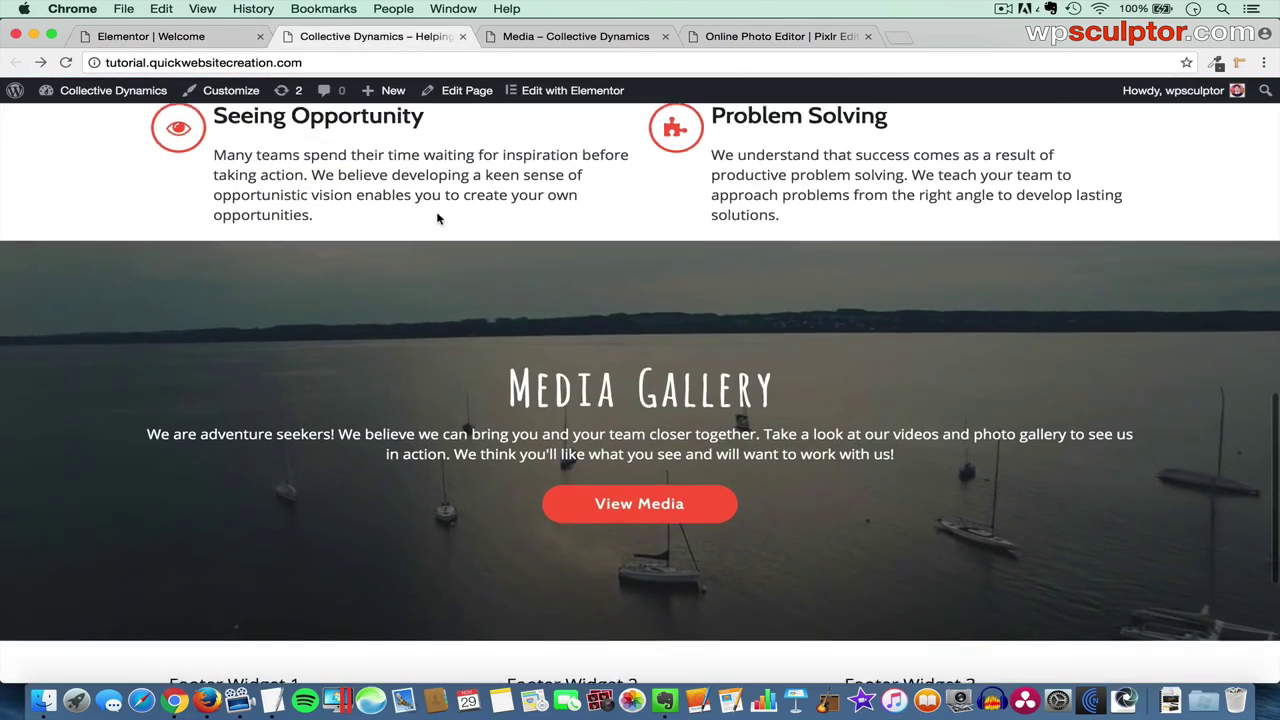
key(super+r)
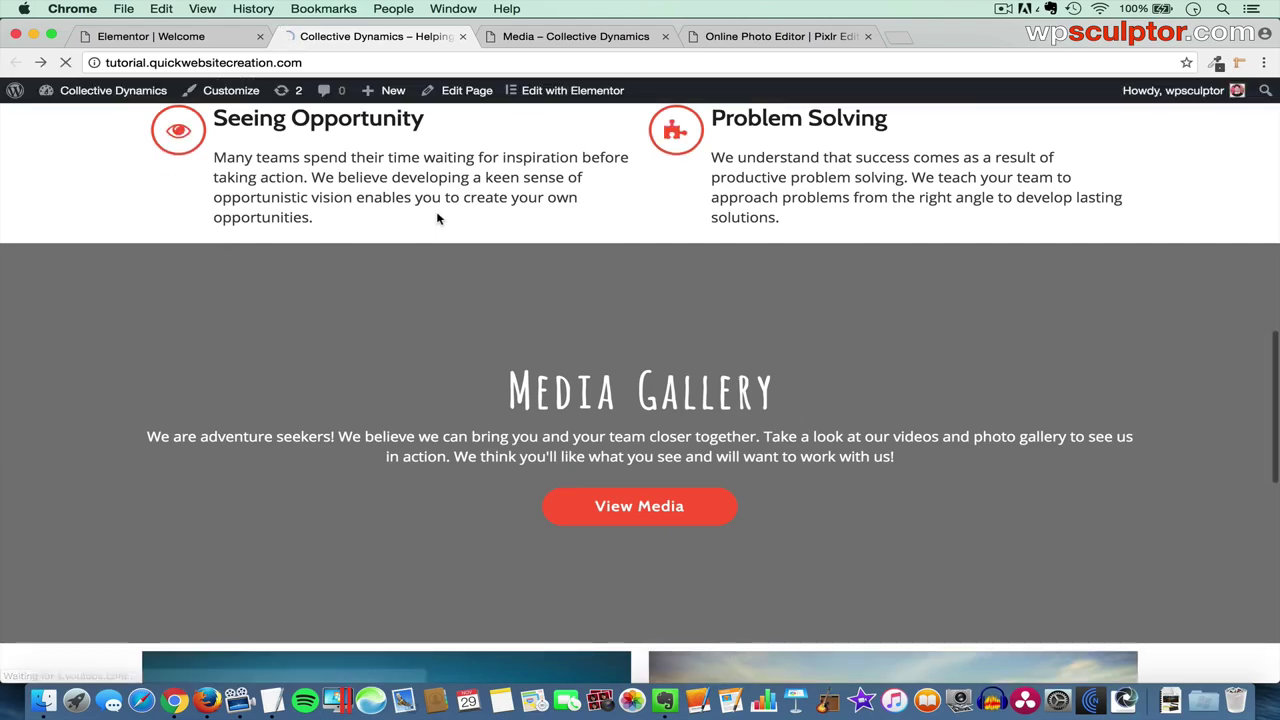
scroll(437, 218, down, 5)
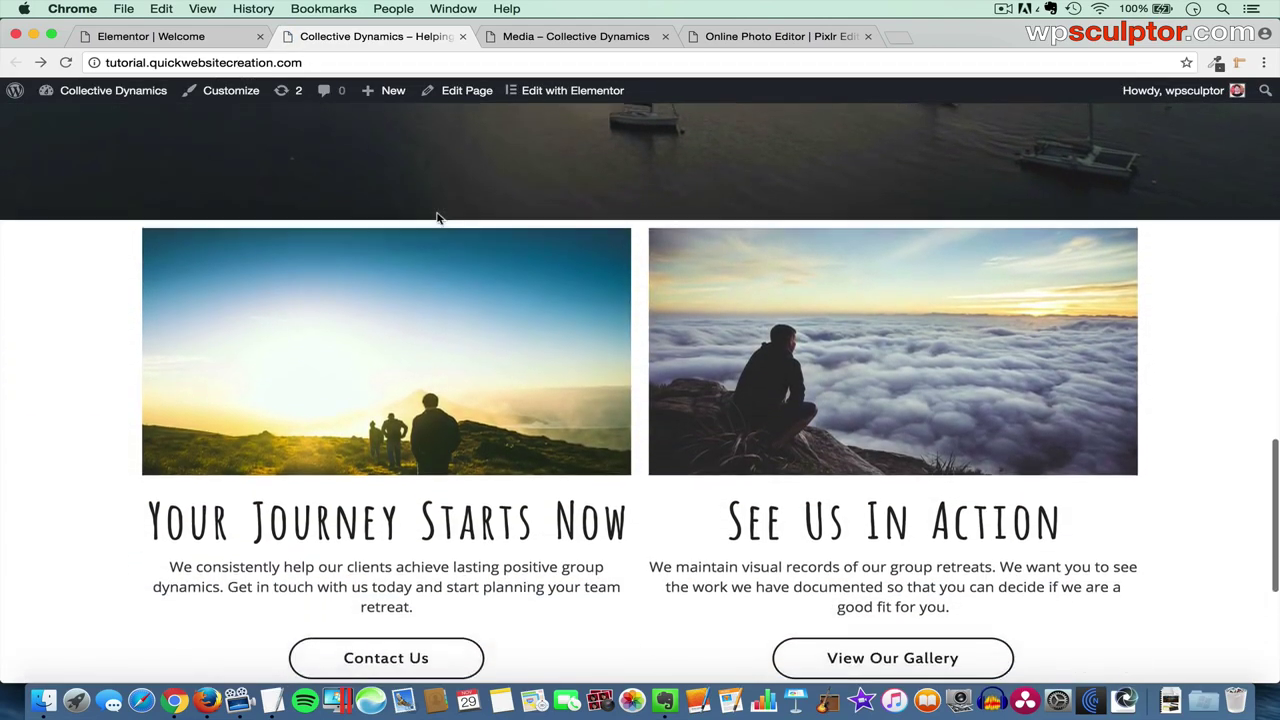
scroll(470, 222, down, 1)
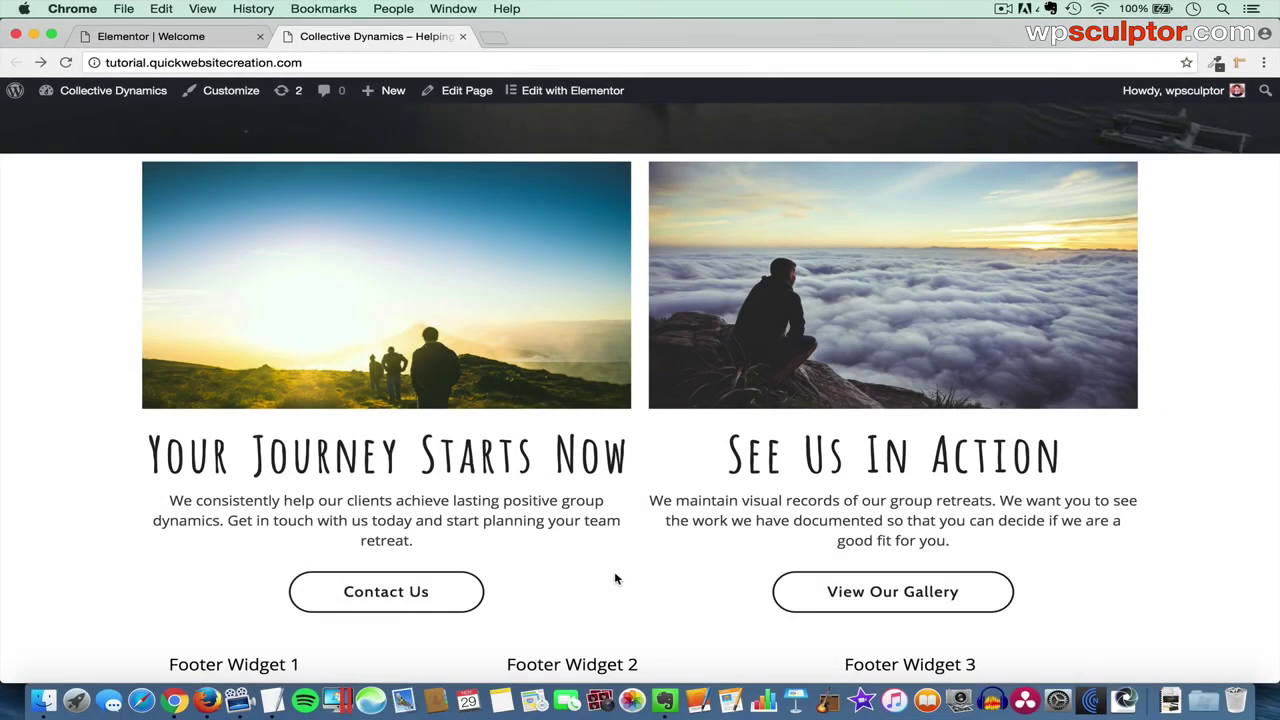
scroll(614, 571, down, 1)
scroll(614, 578, down, 2)
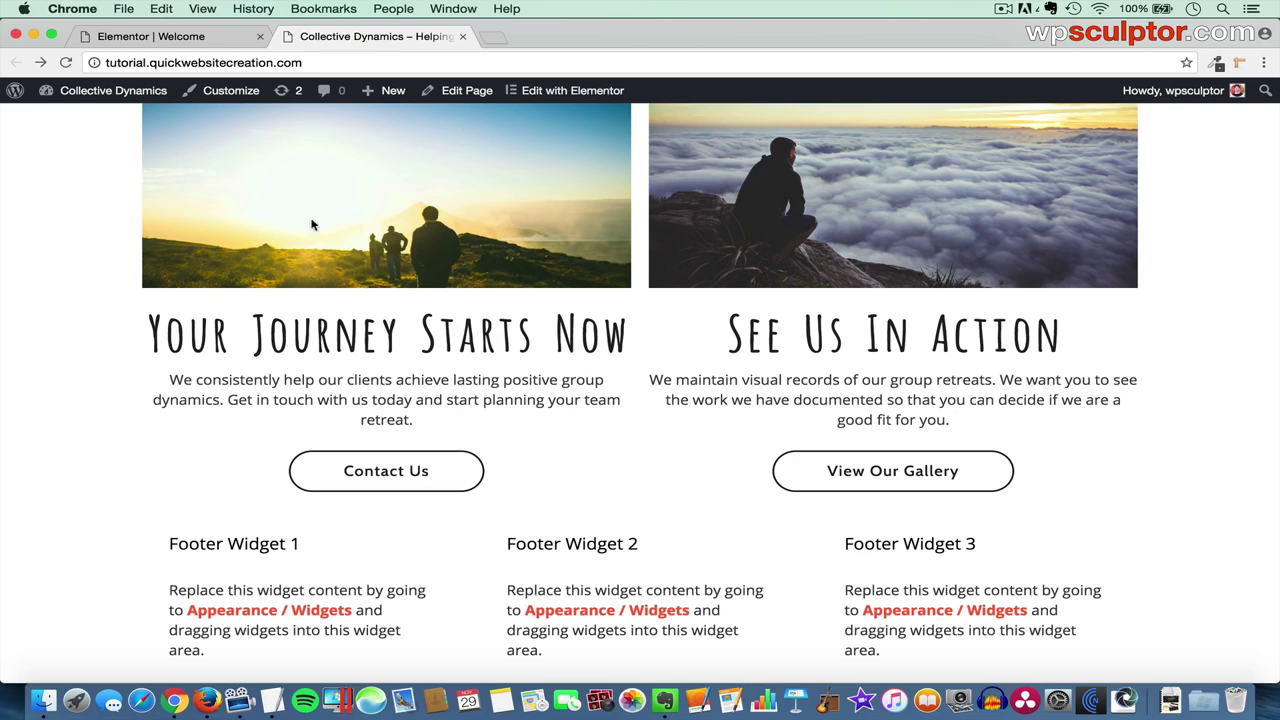
click(168, 36)
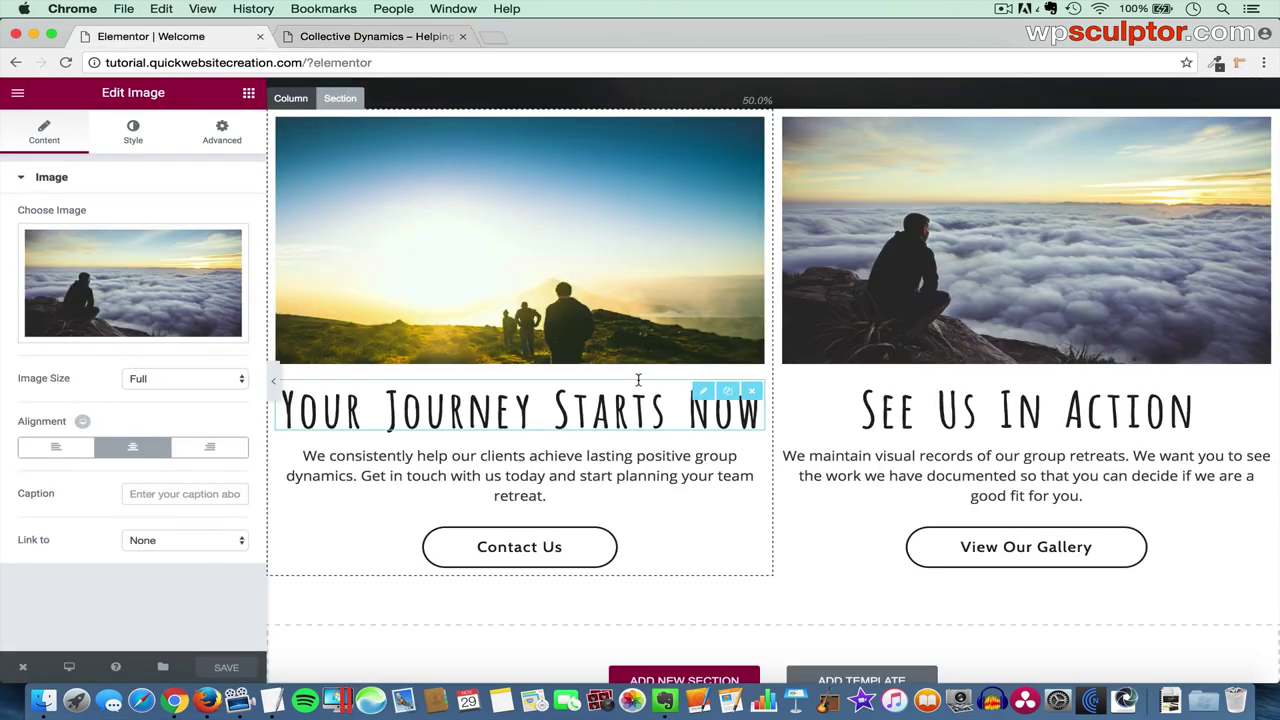
- Add a new single full-width column section below the two image columns
scroll(638, 380, down, 3)
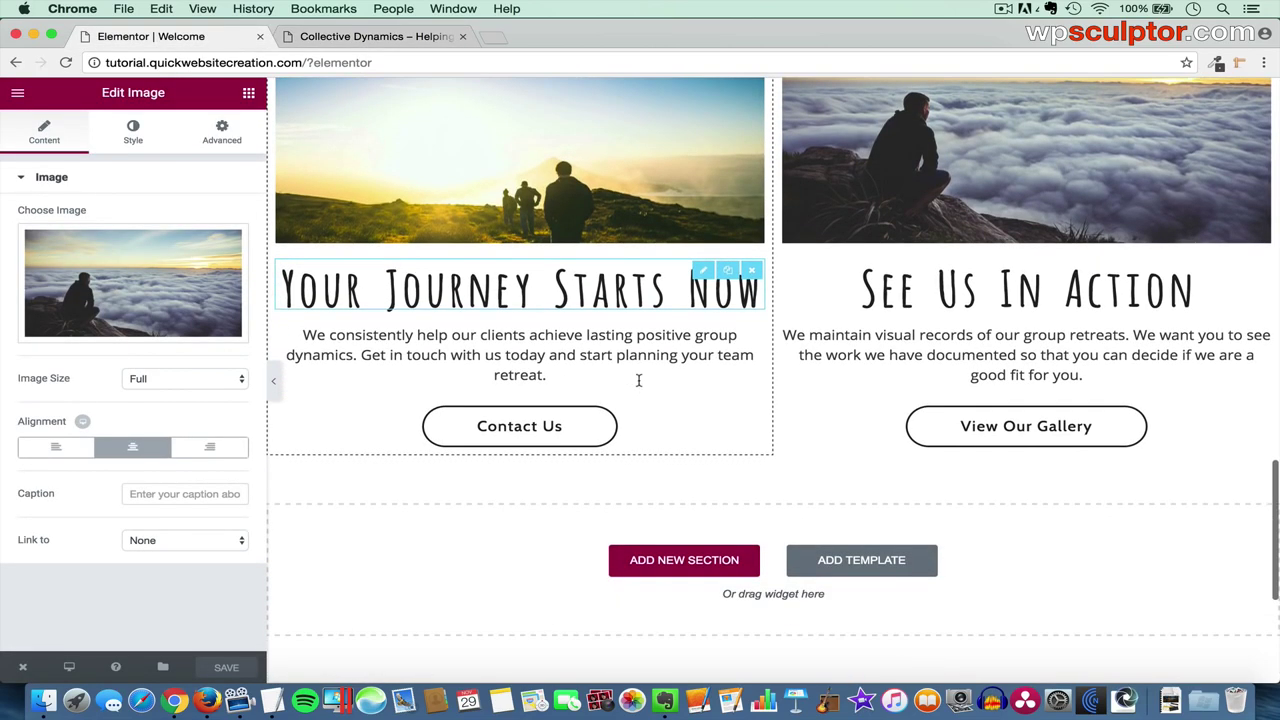
click(684, 561)
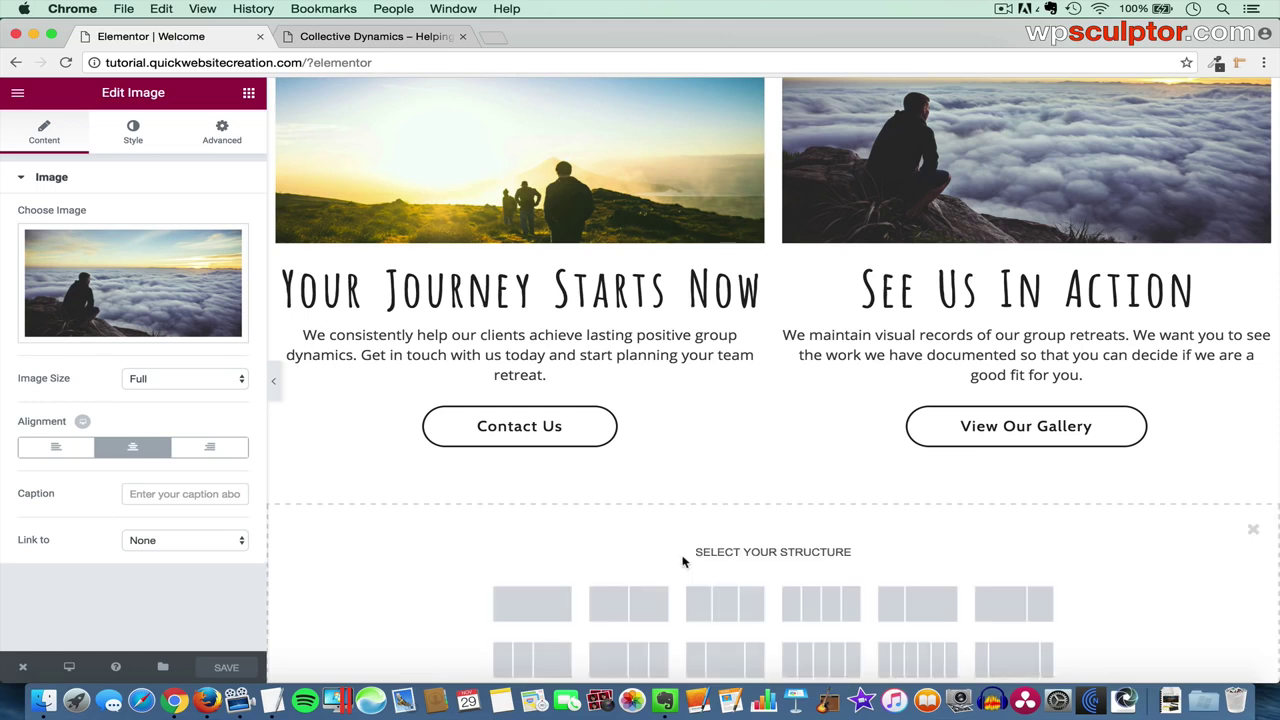
click(533, 605)
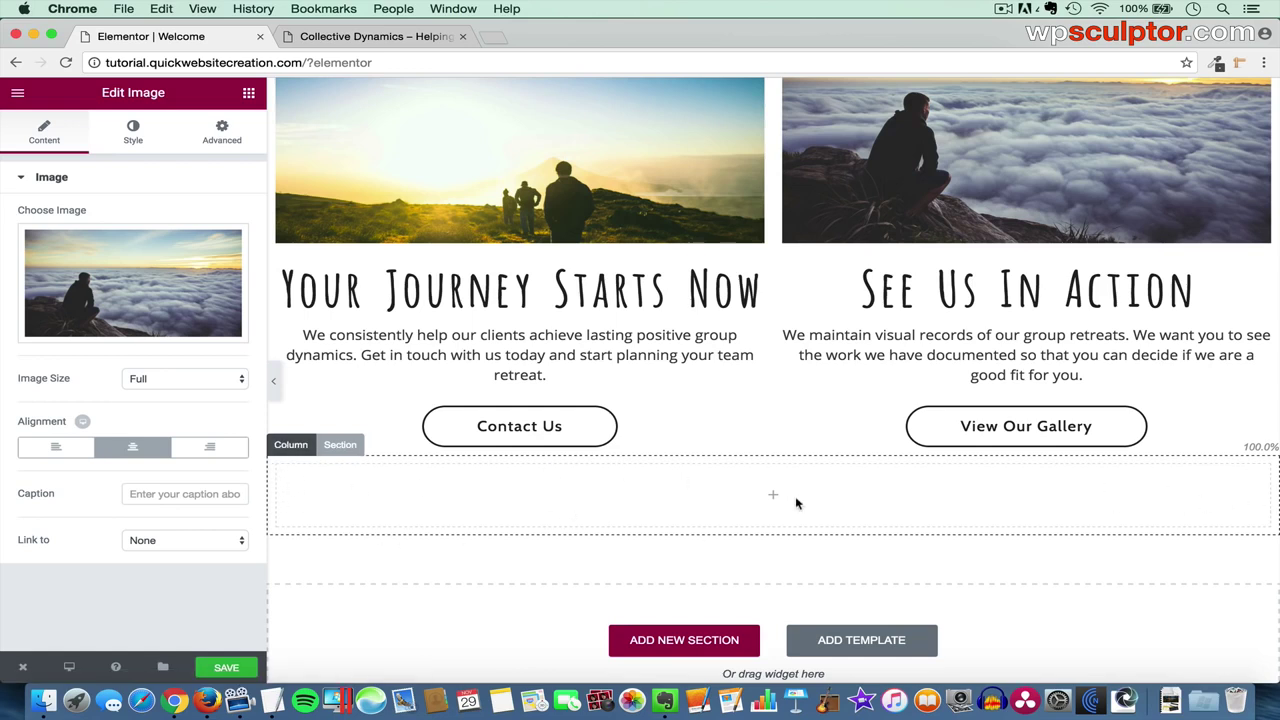
- Duplicate the 'Believe you can and you're halfway there.' heading and drag the copy into the new section
scroll(801, 461, up, 10)
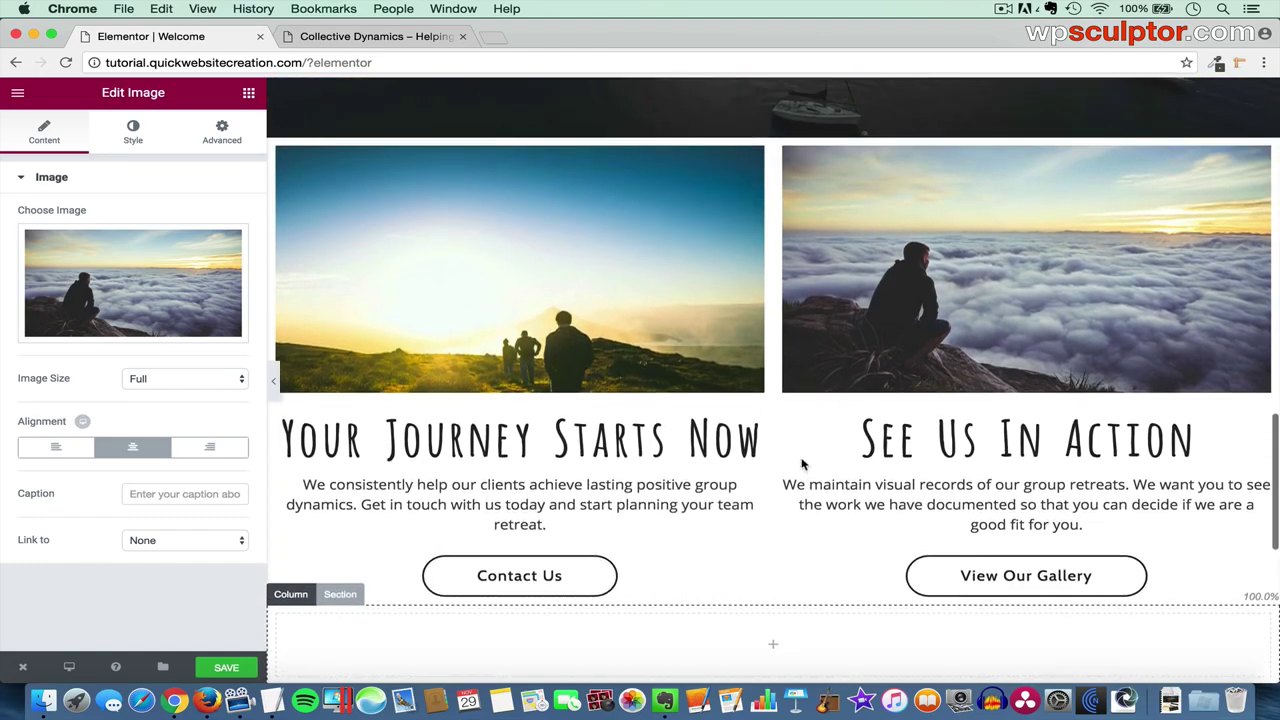
scroll(801, 457, up, 6)
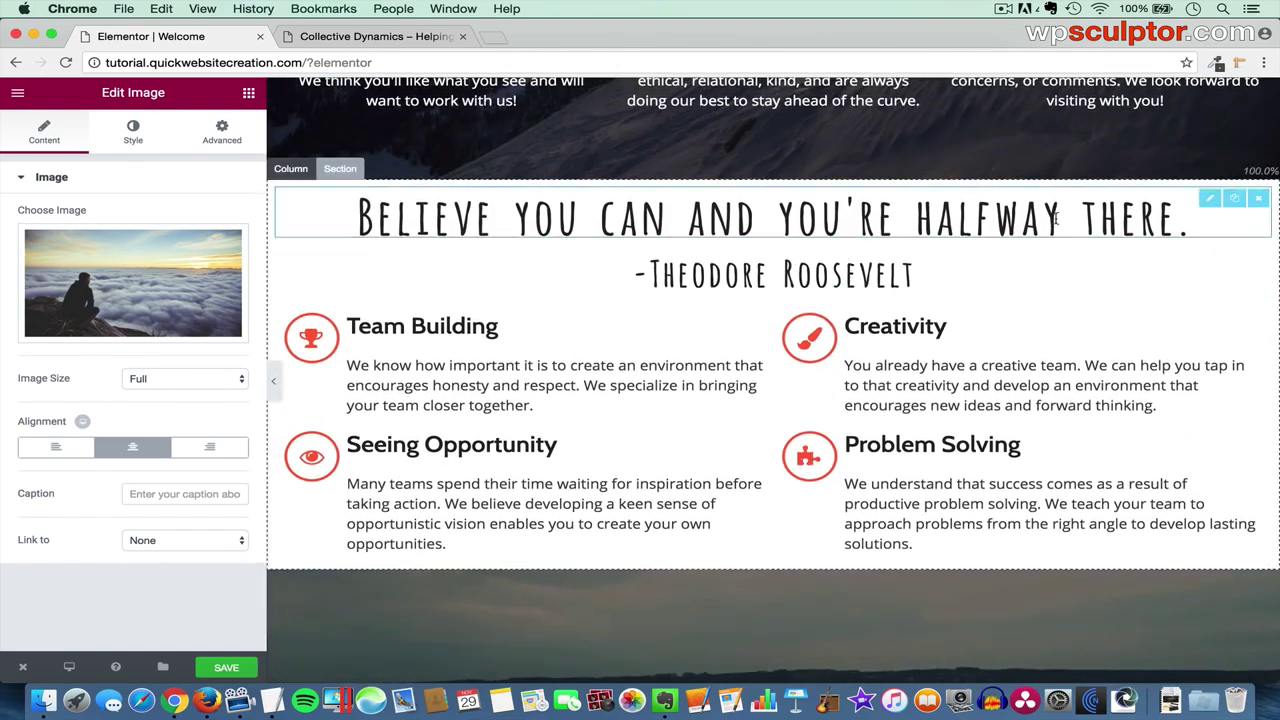
click(1236, 200)
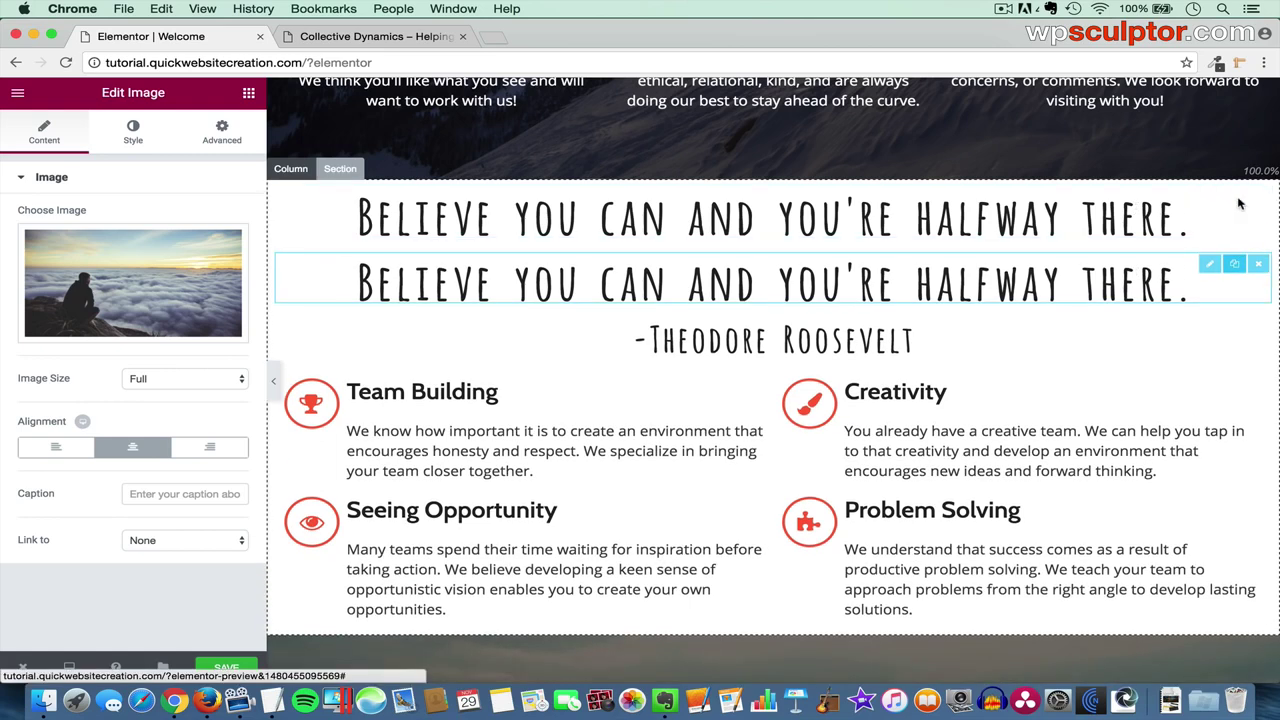
drag(1210, 263, 785, 485)
scroll(1028, 366, down, 5)
scroll(1028, 366, down, 6)
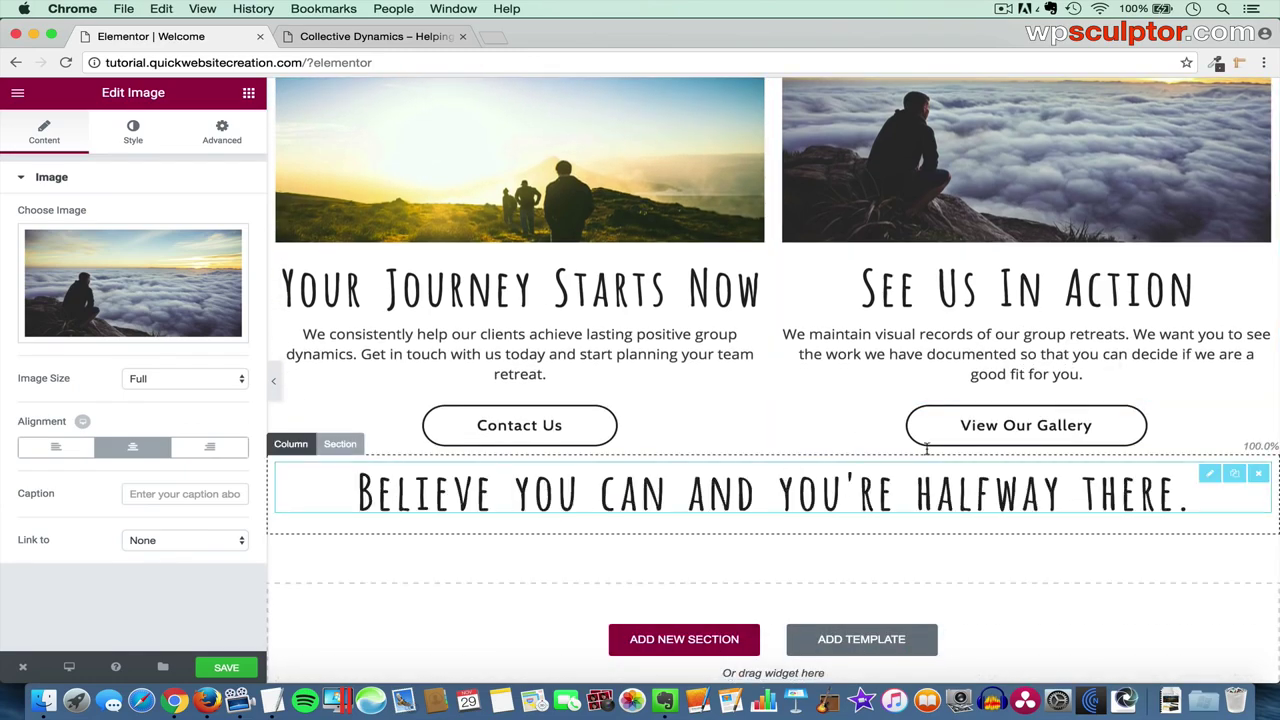
scroll(962, 347, up, 15)
scroll(962, 347, up, 1)
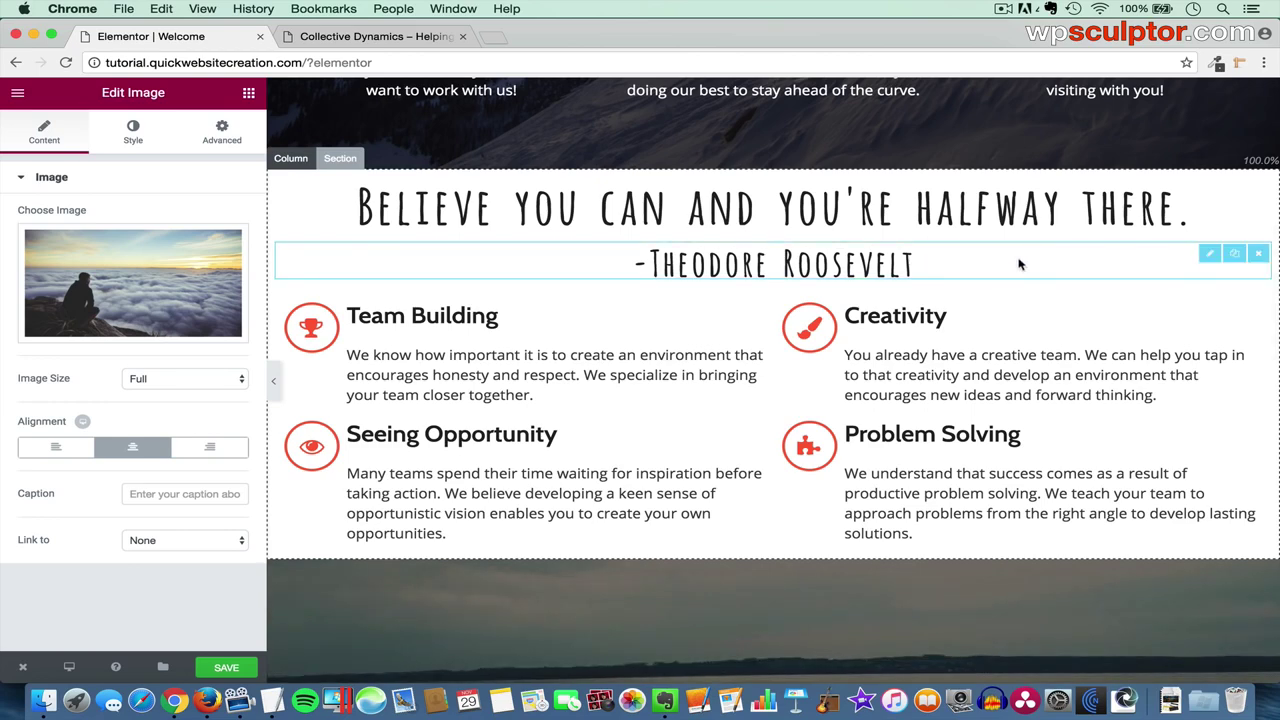
- Duplicate the -Theodore Roosevelt attribution and drag the copy under the copied quote
click(1234, 253)
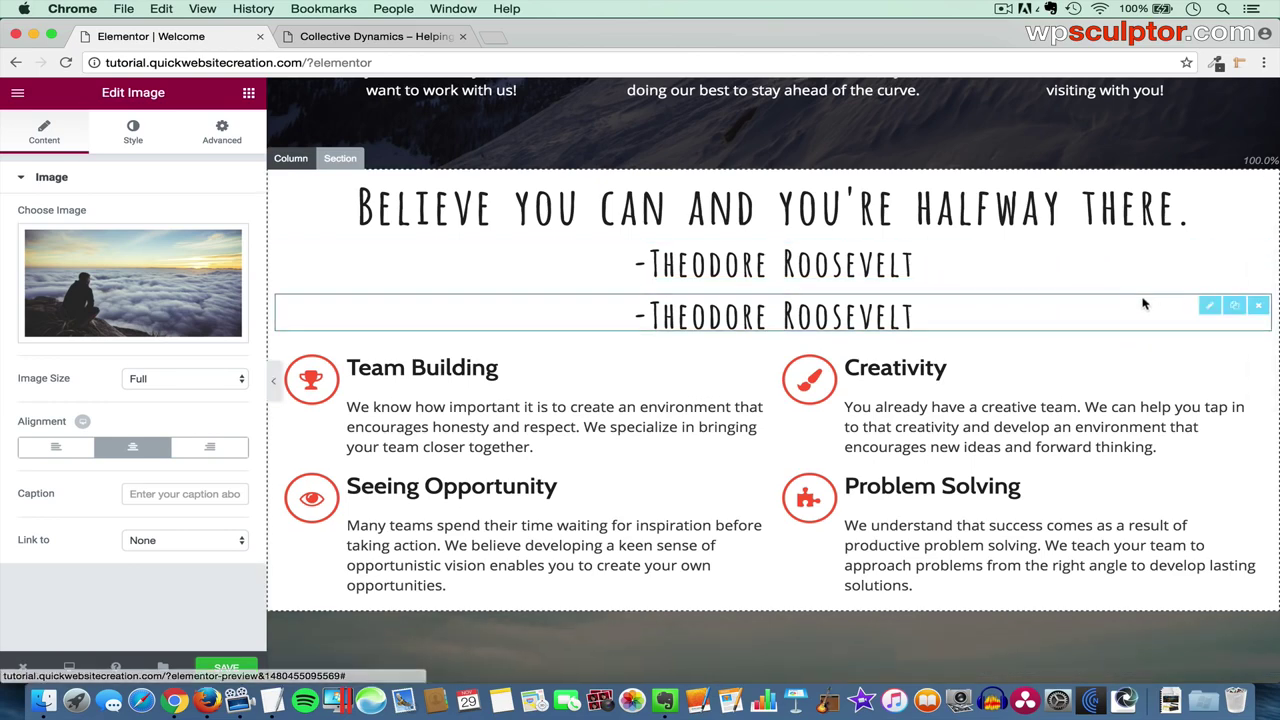
drag(1203, 306, 860, 420)
scroll(1149, 378, down, 12)
scroll(1146, 374, down, 4)
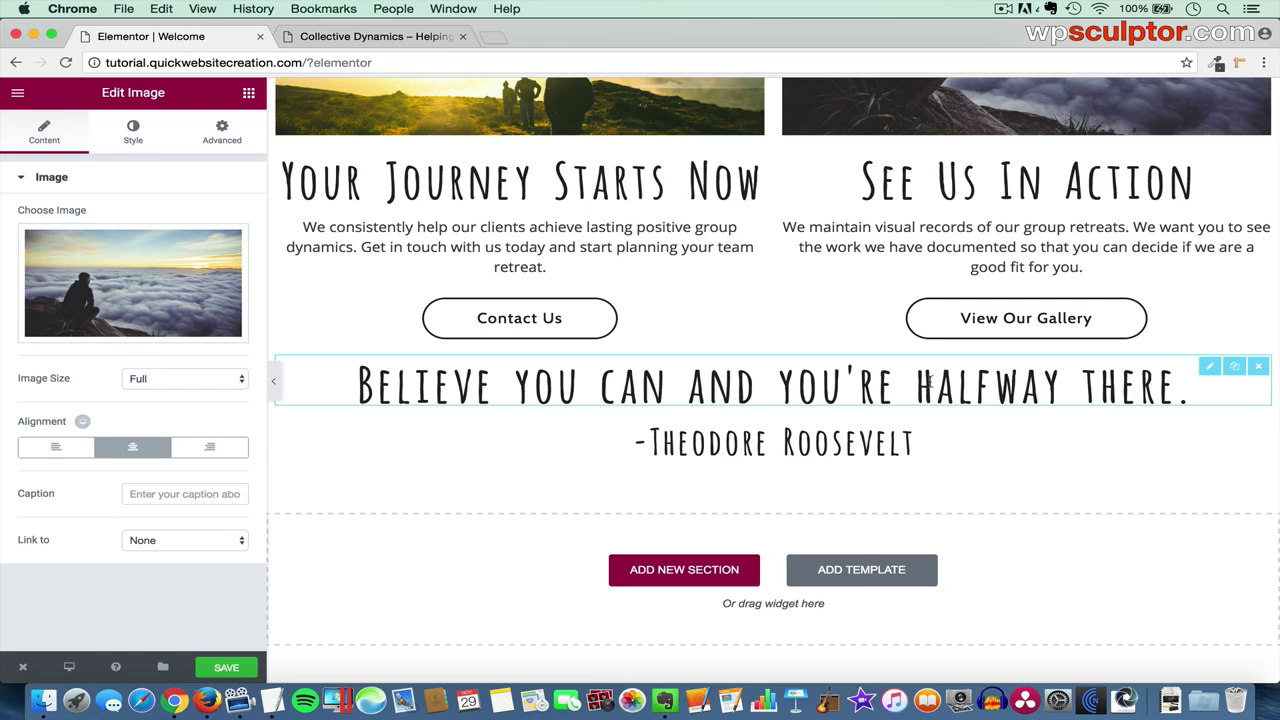
- Replace the copied quote's title with 'Energy and persistence conquer all things.' copied from TextEdit
click(1206, 368)
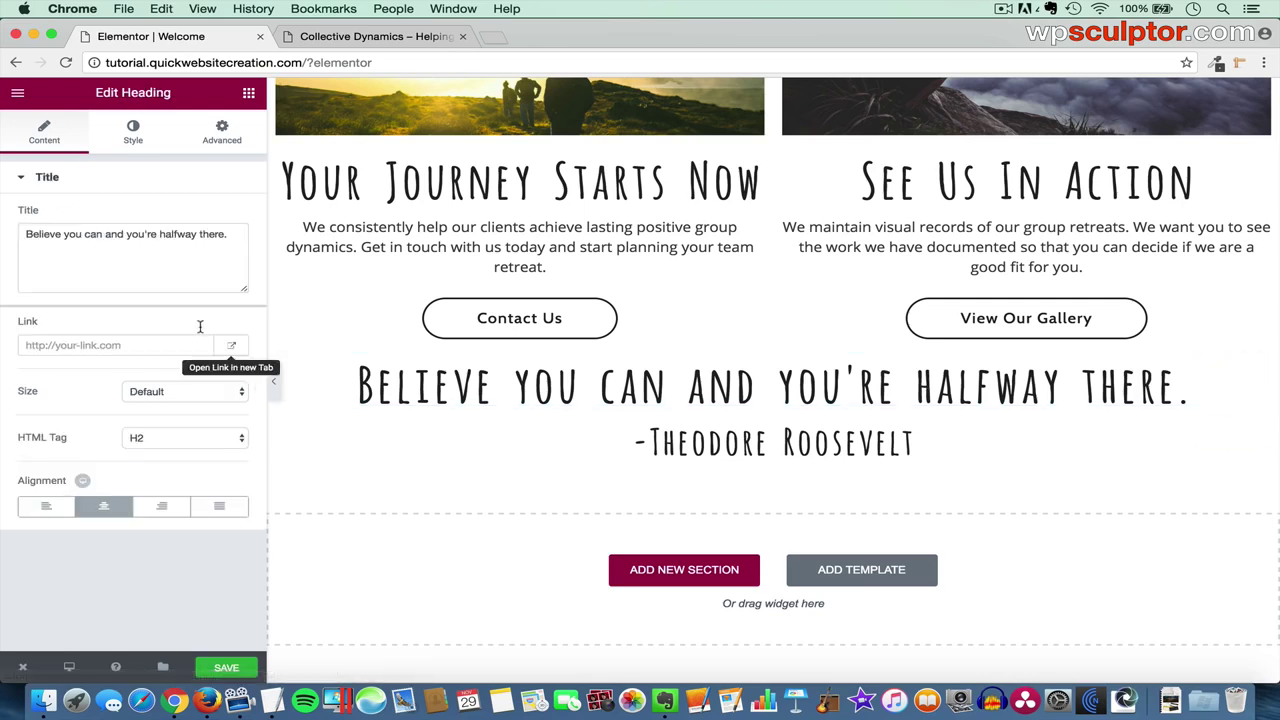
drag(232, 234, 3, 236)
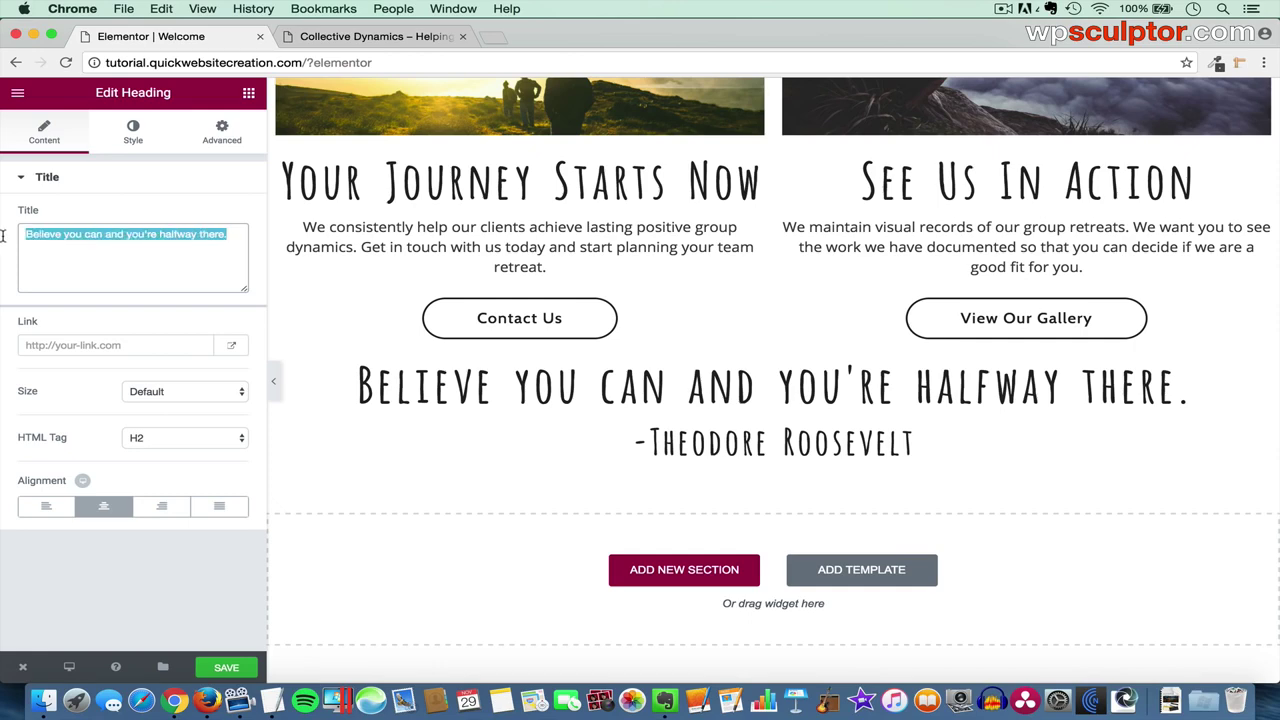
key(super+x)
key(super+Tab)
key(super+Tab)
key(super+Tab)
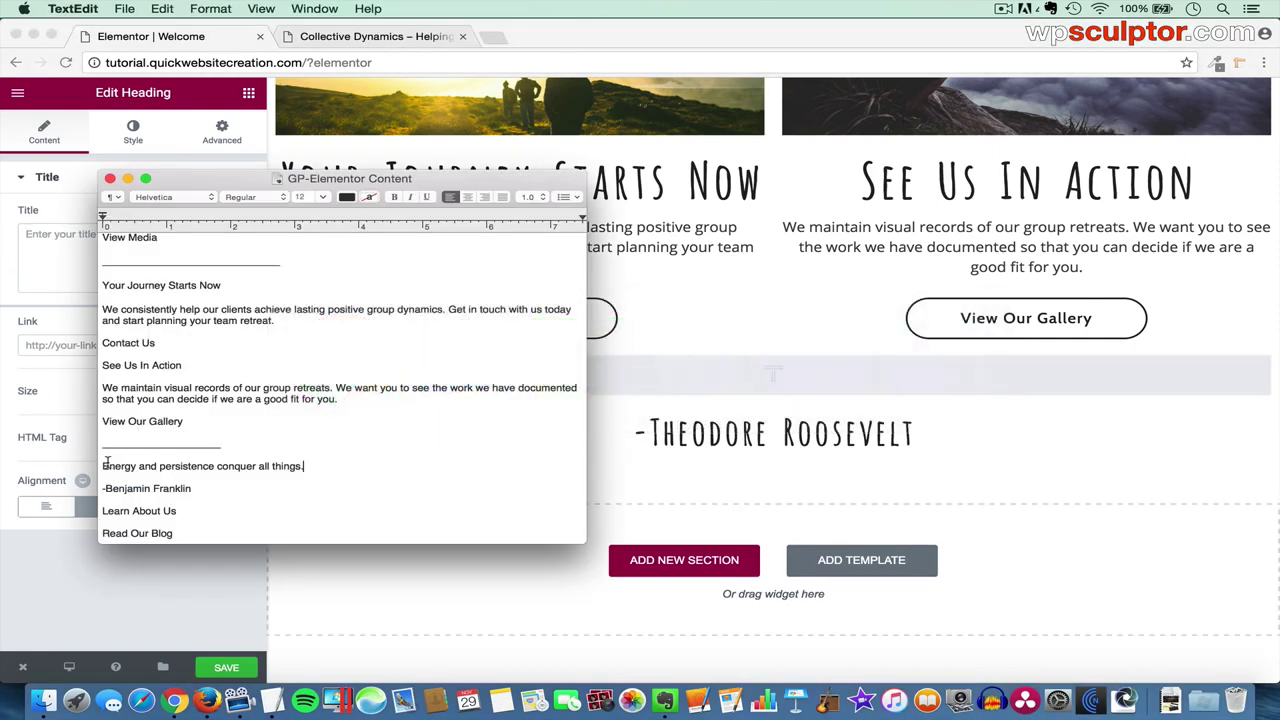
triple_click(100, 465)
key(super+Tab)
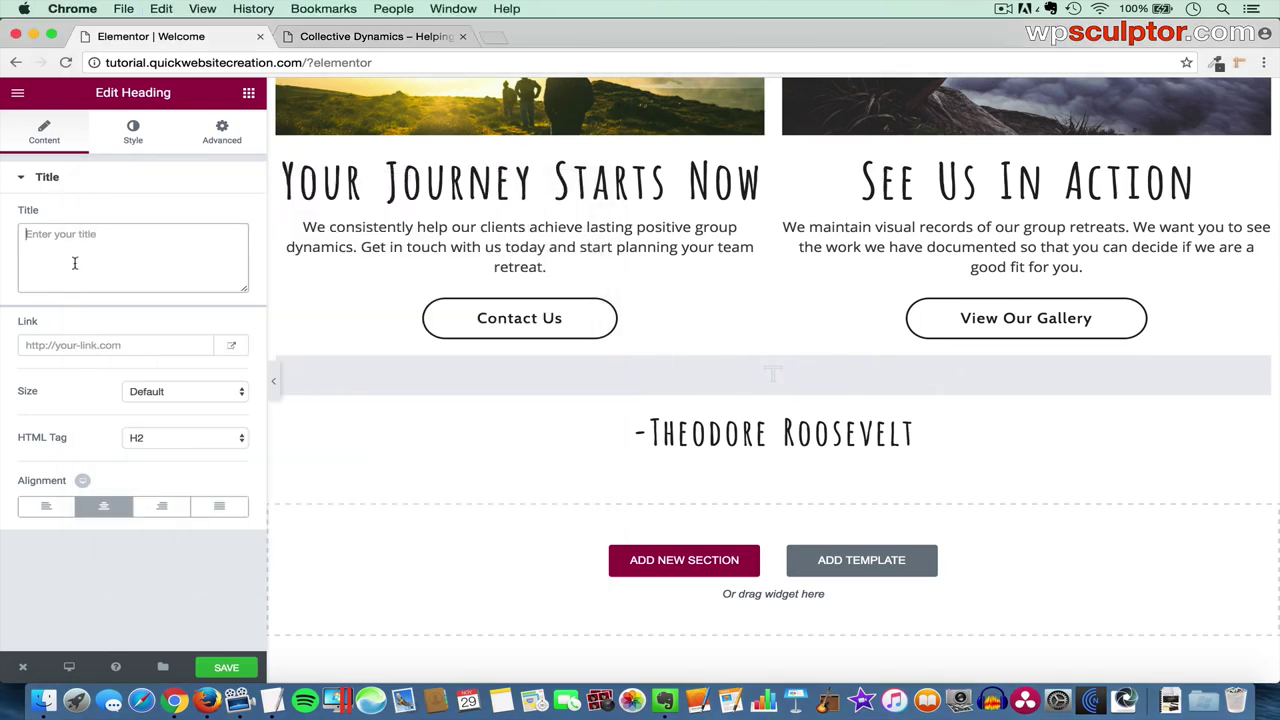
click(79, 249)
key(super+v)
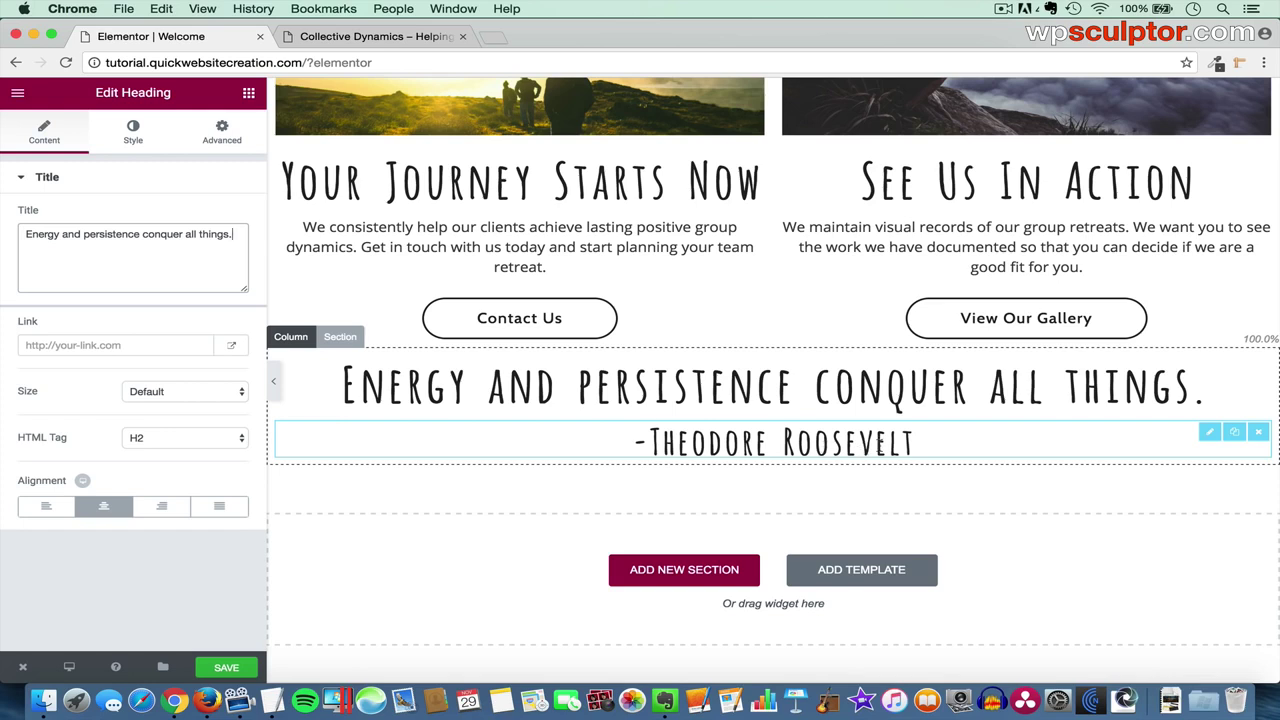
- Replace the copied attribution with '-Benjamin Franklin' copied from TextEdit
click(1206, 432)
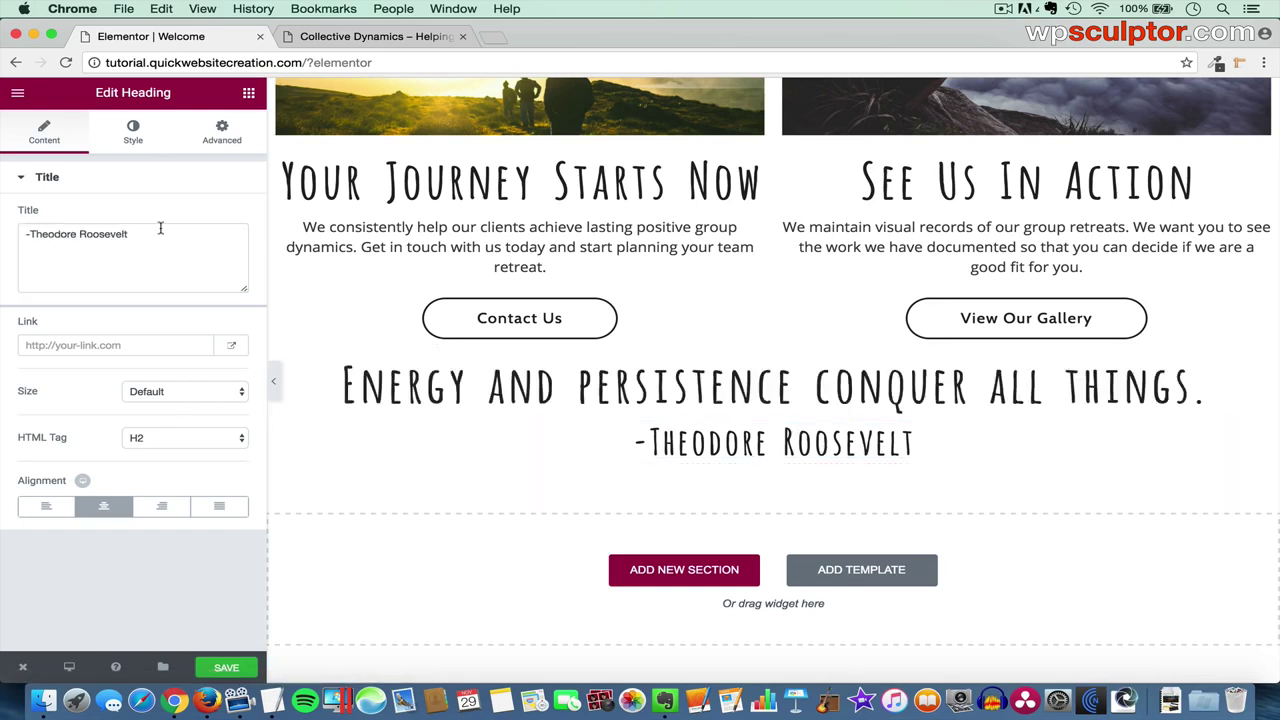
drag(195, 240, 3, 232)
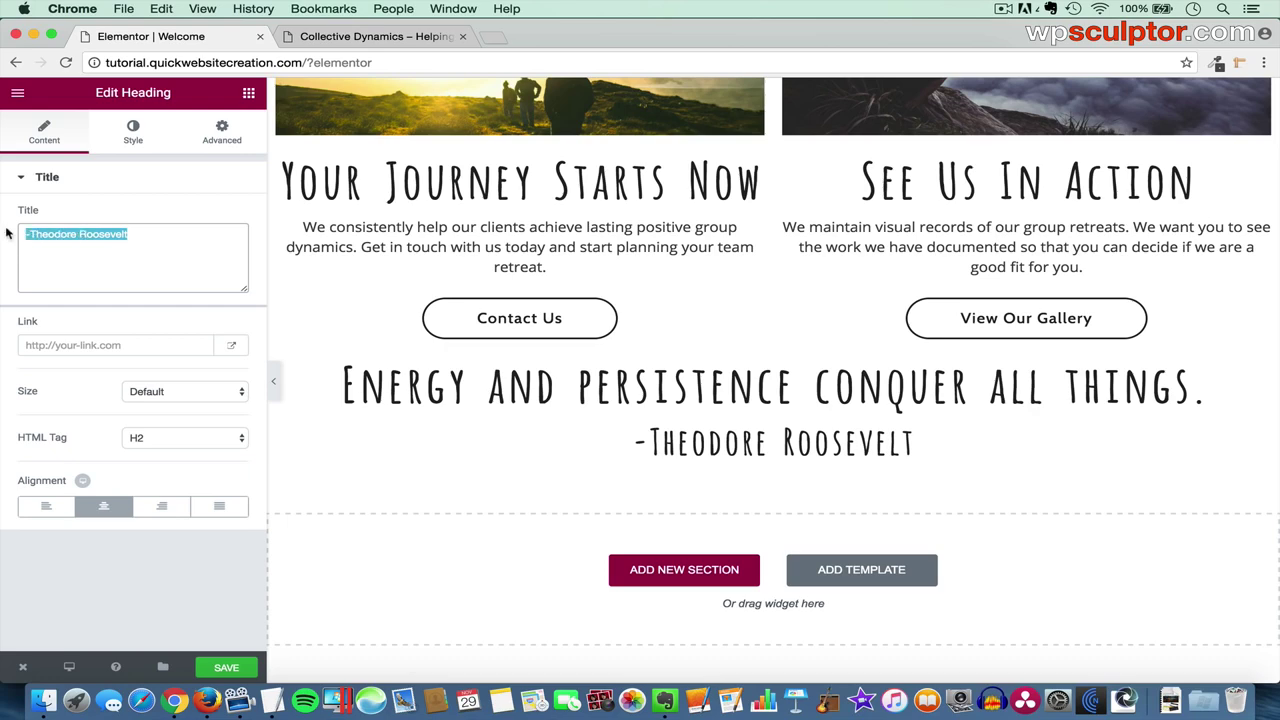
key(super+Tab)
drag(198, 494, 100, 490)
key(super+c)
key(super+Tab)
key(BackSpace)
key(super+v)
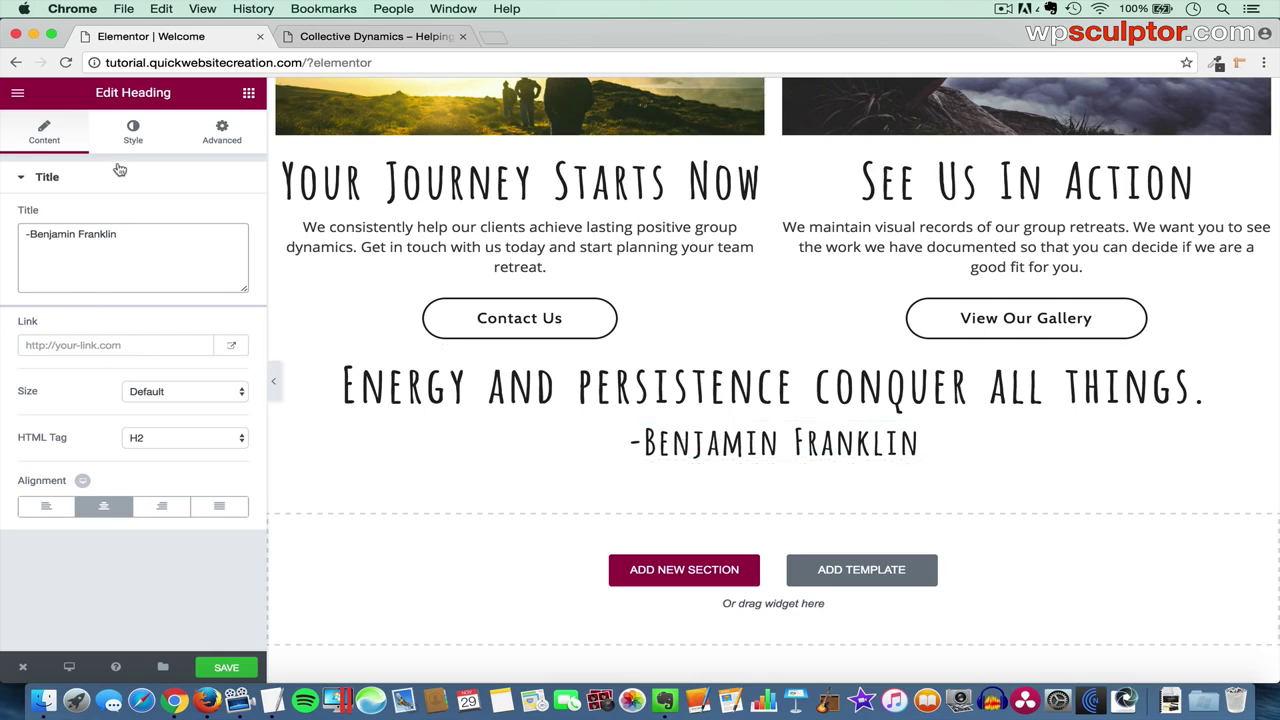
- Set the text colour of the Franklin attribution and the Energy quote to white (#ffffff)
click(132, 132)
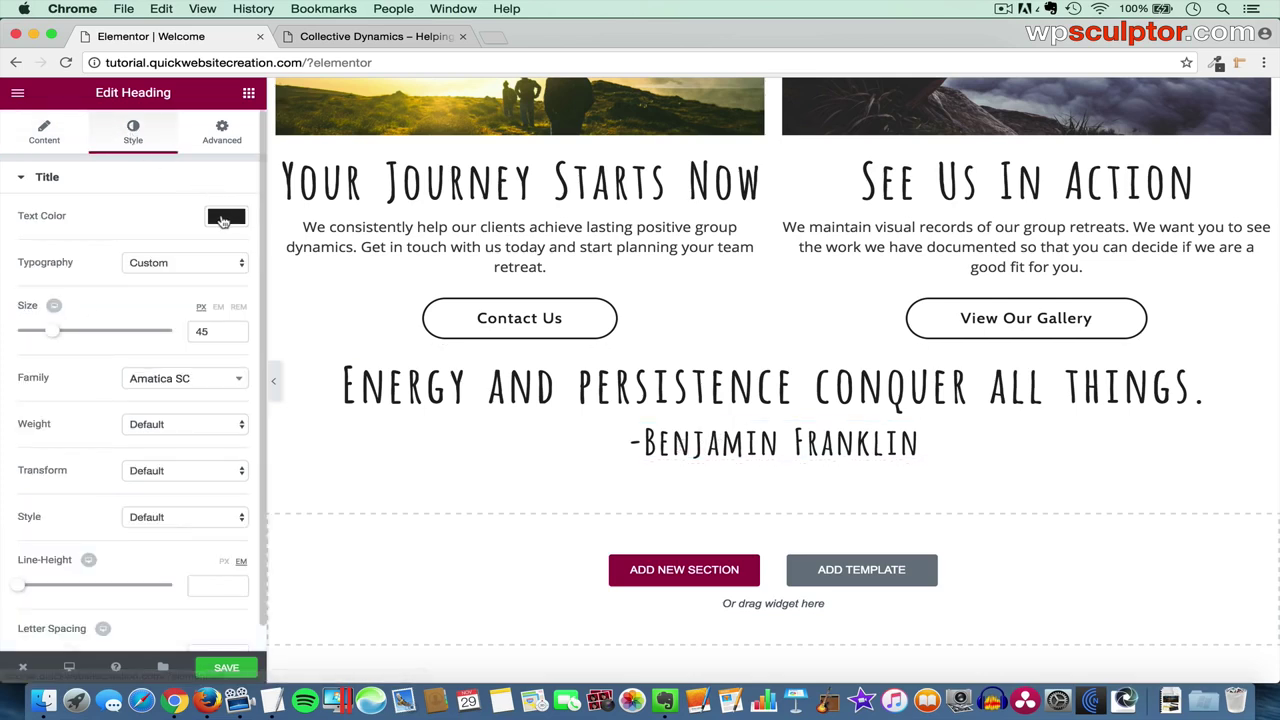
click(234, 222)
click(89, 388)
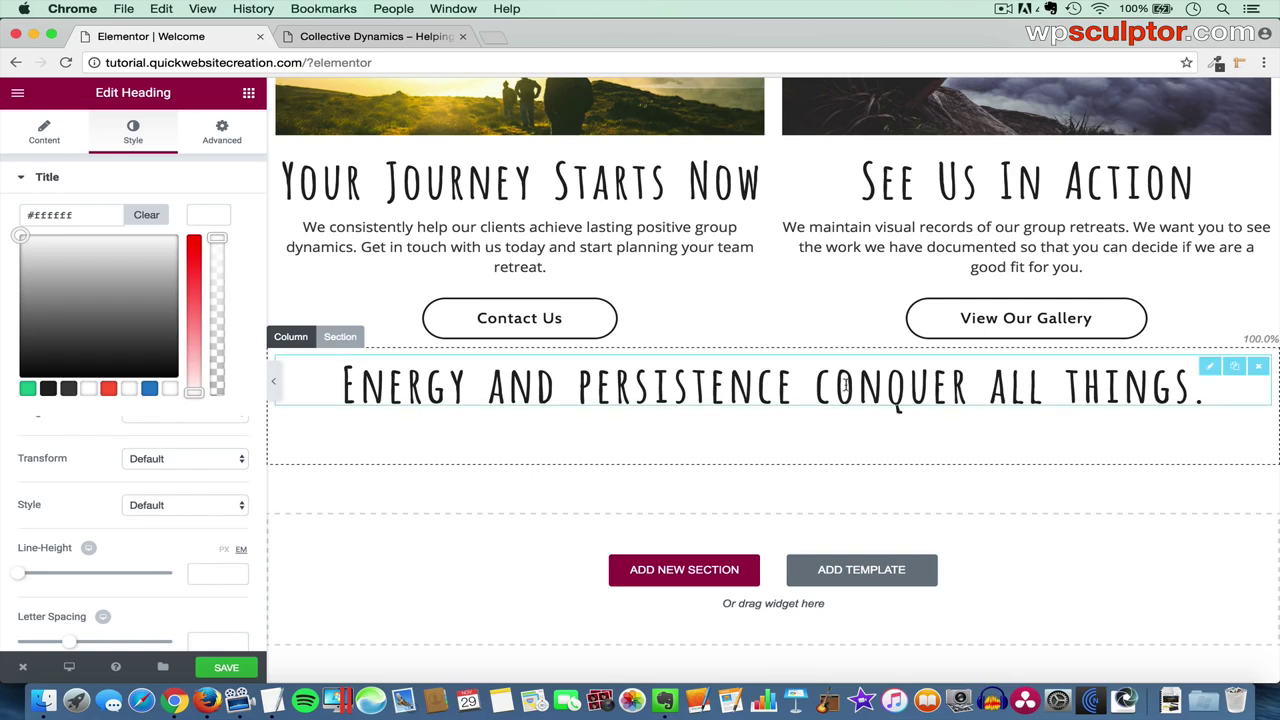
click(1205, 368)
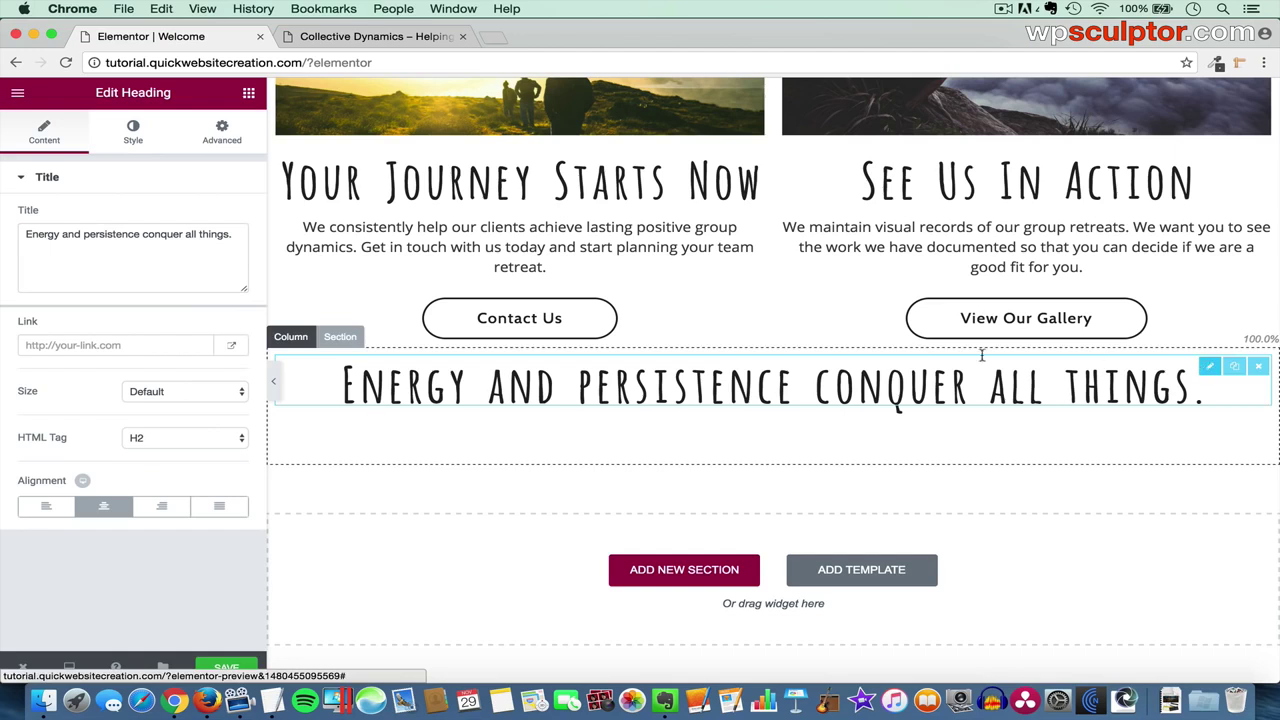
click(131, 140)
click(226, 216)
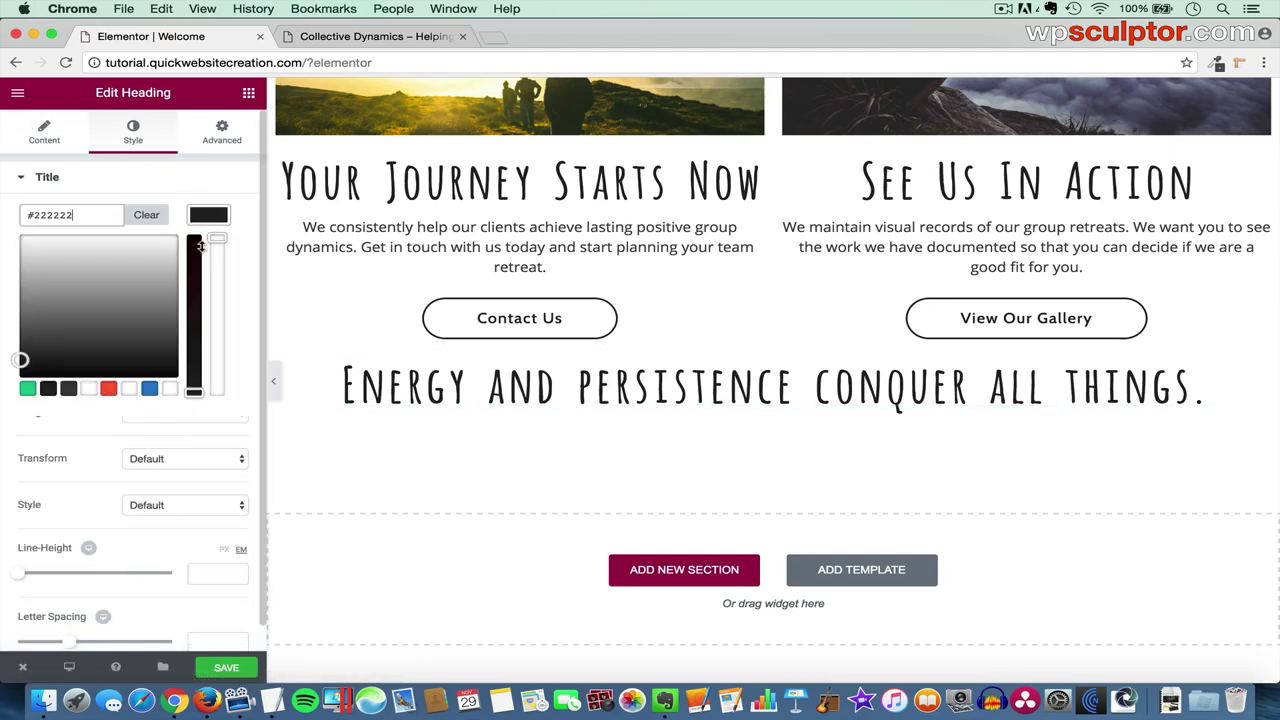
click(89, 389)
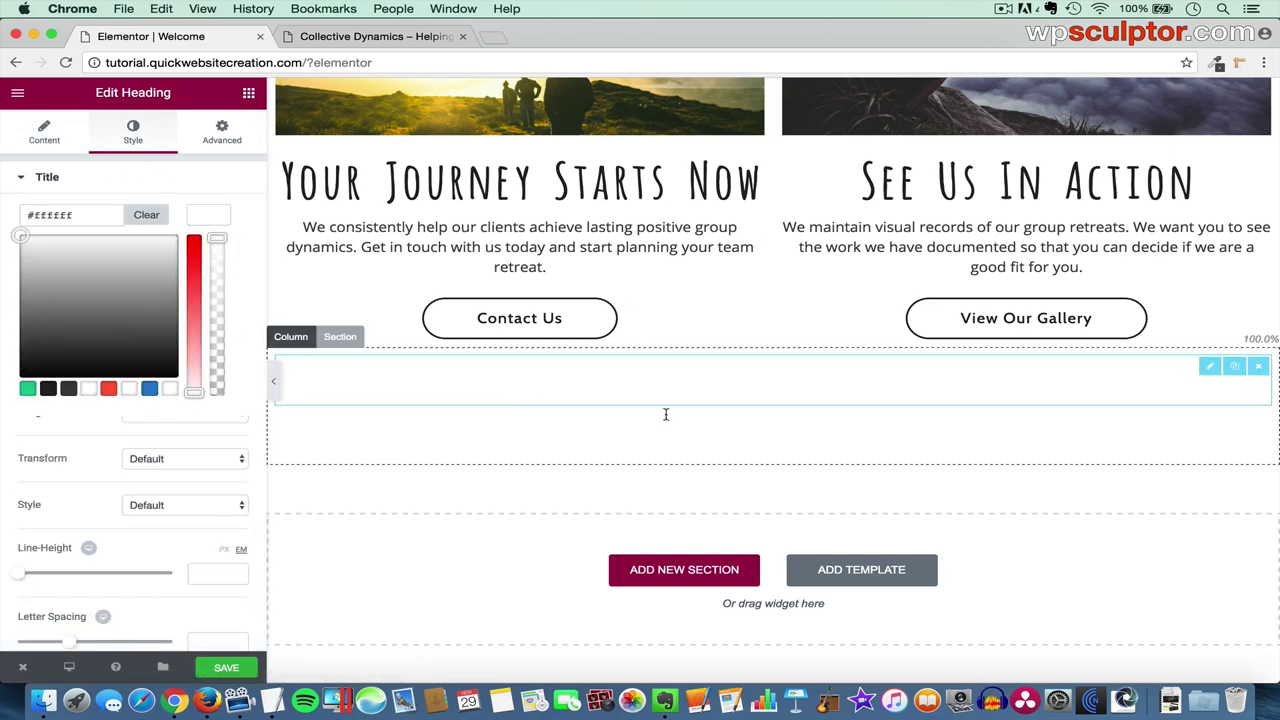
- Give the quote section a Classic background with colour #222222
click(348, 337)
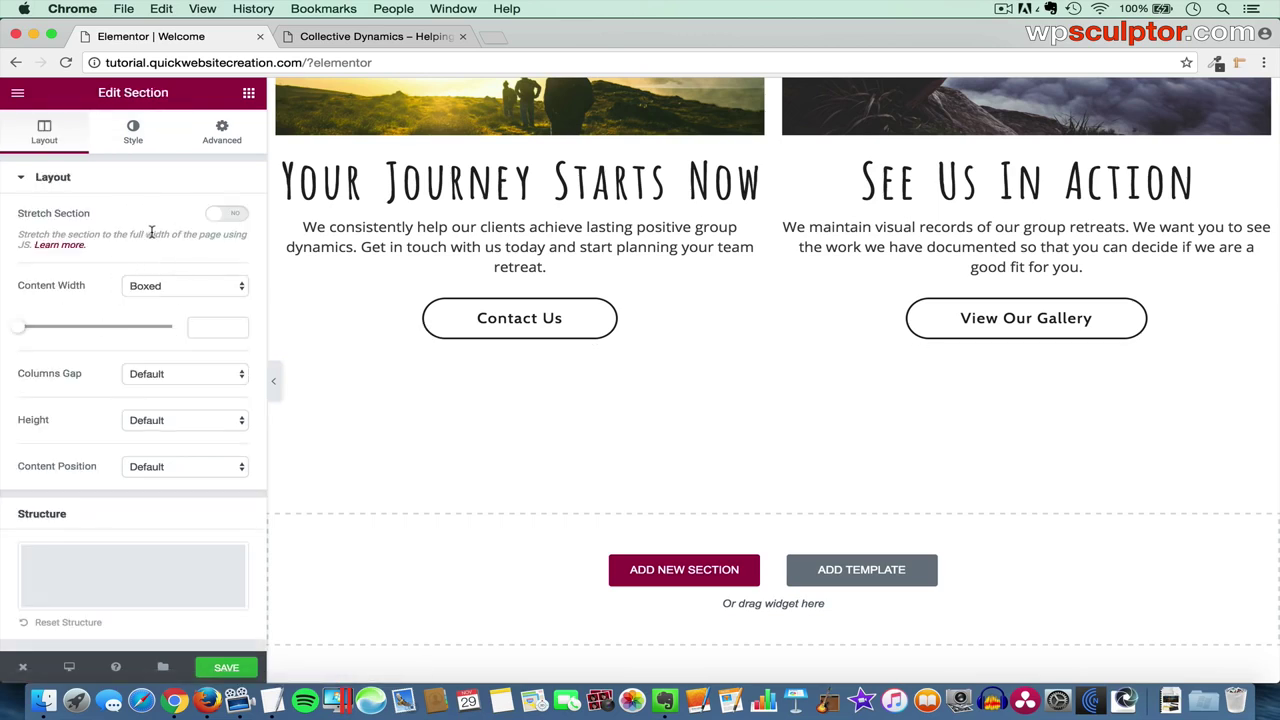
click(133, 141)
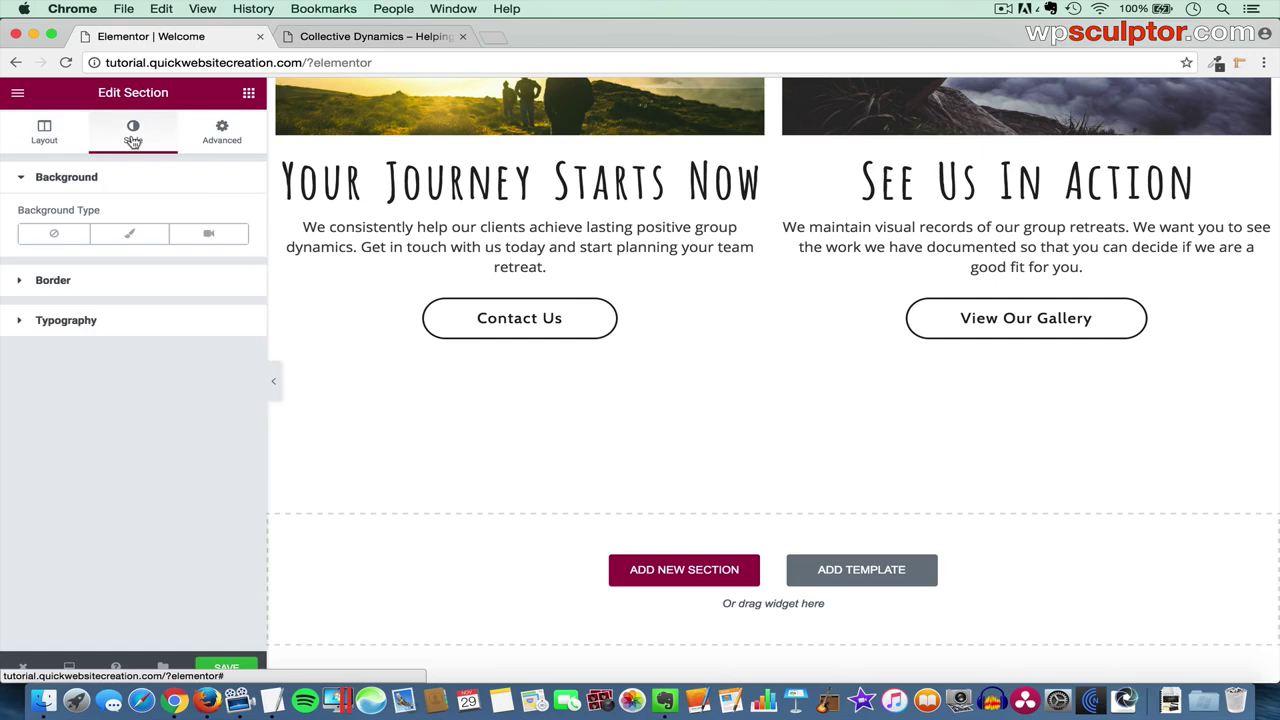
click(132, 235)
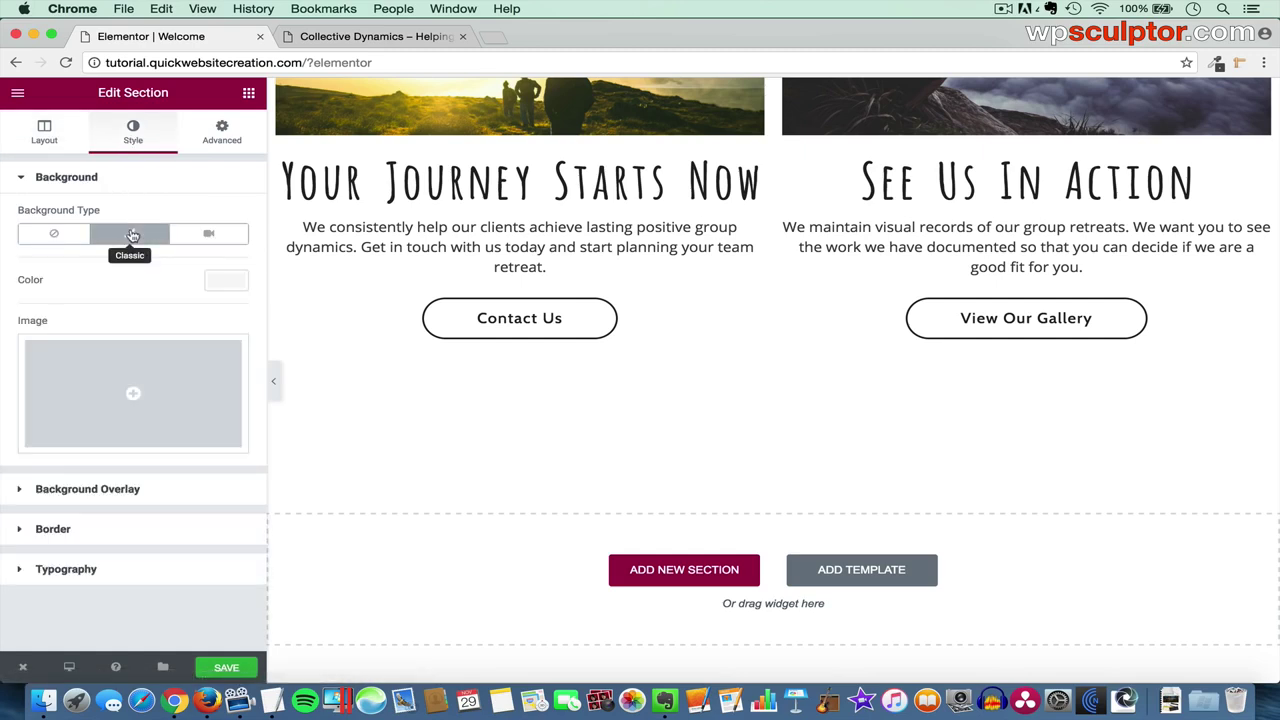
click(226, 283)
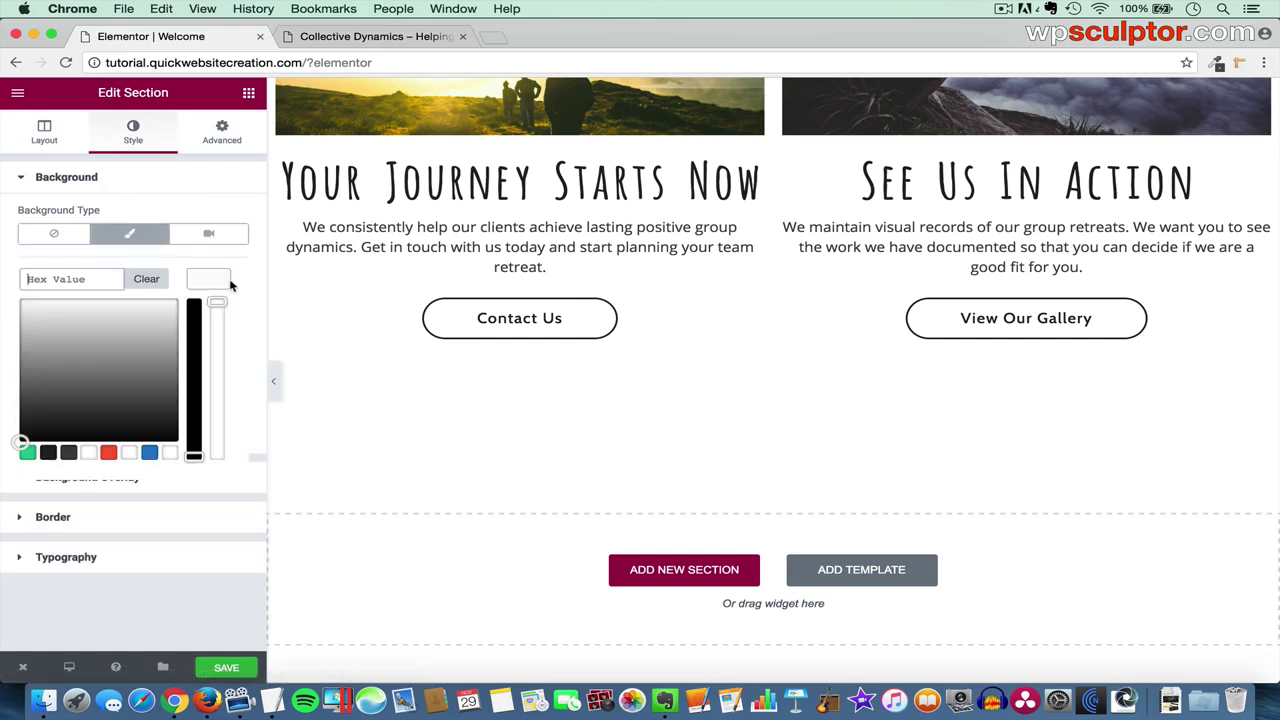
click(48, 453)
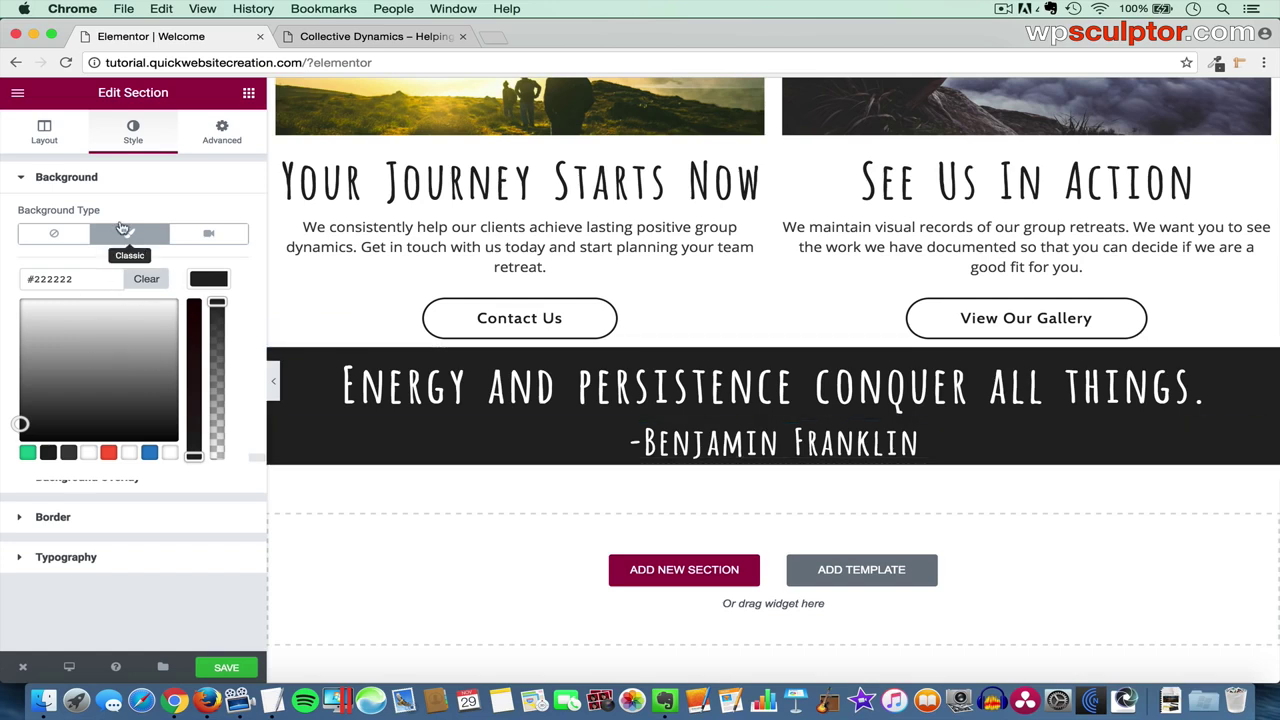
click(44, 134)
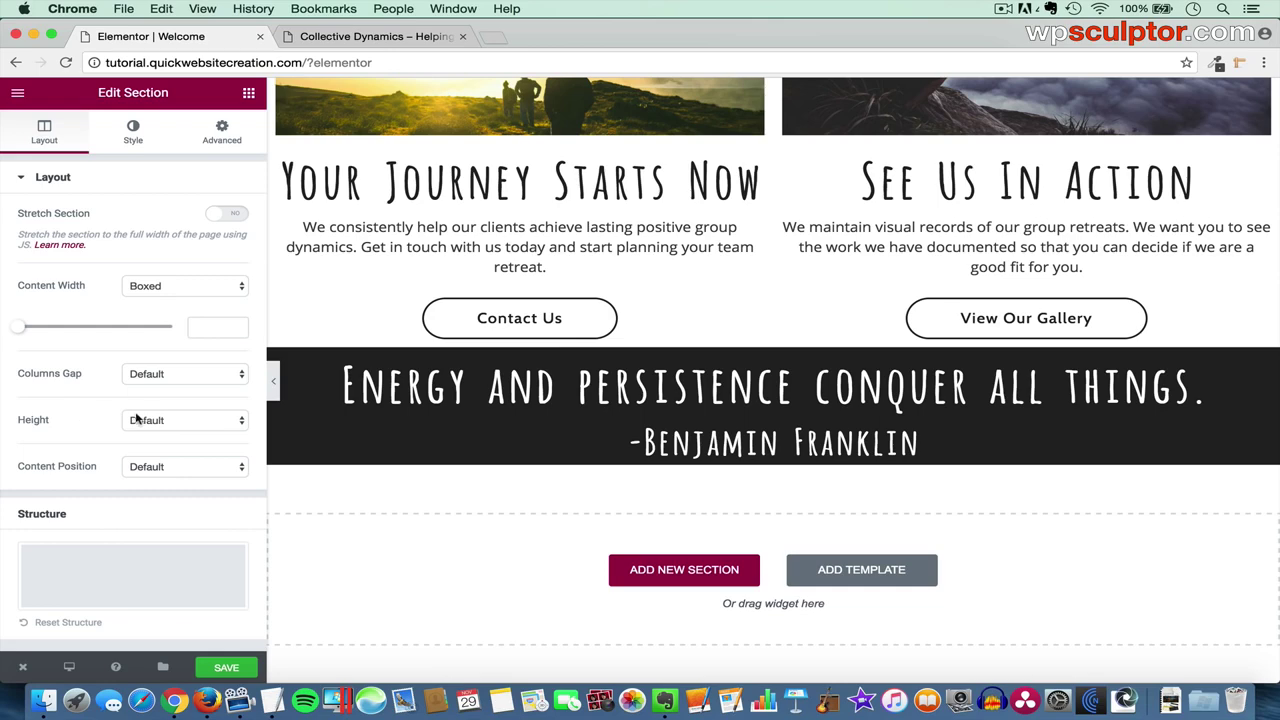
- Set the quote section to Min Height 400 with Column Position Middle
click(168, 420)
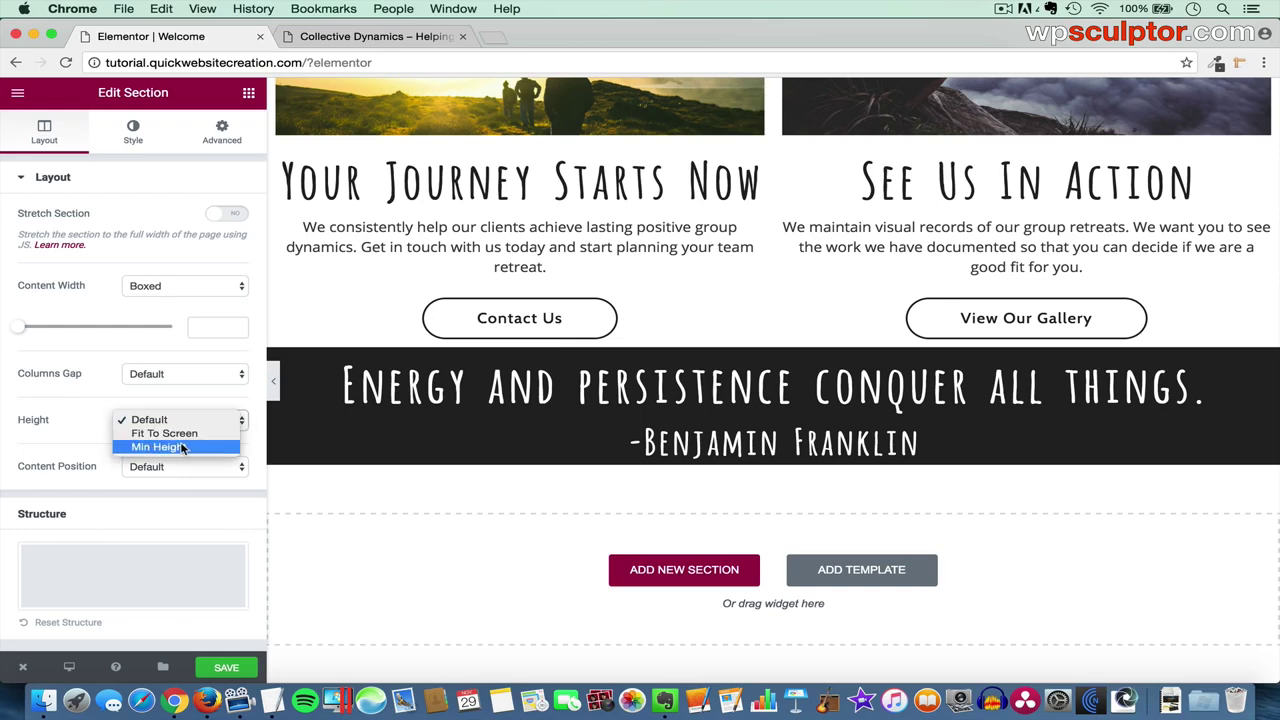
key(Escape)
click(182, 449)
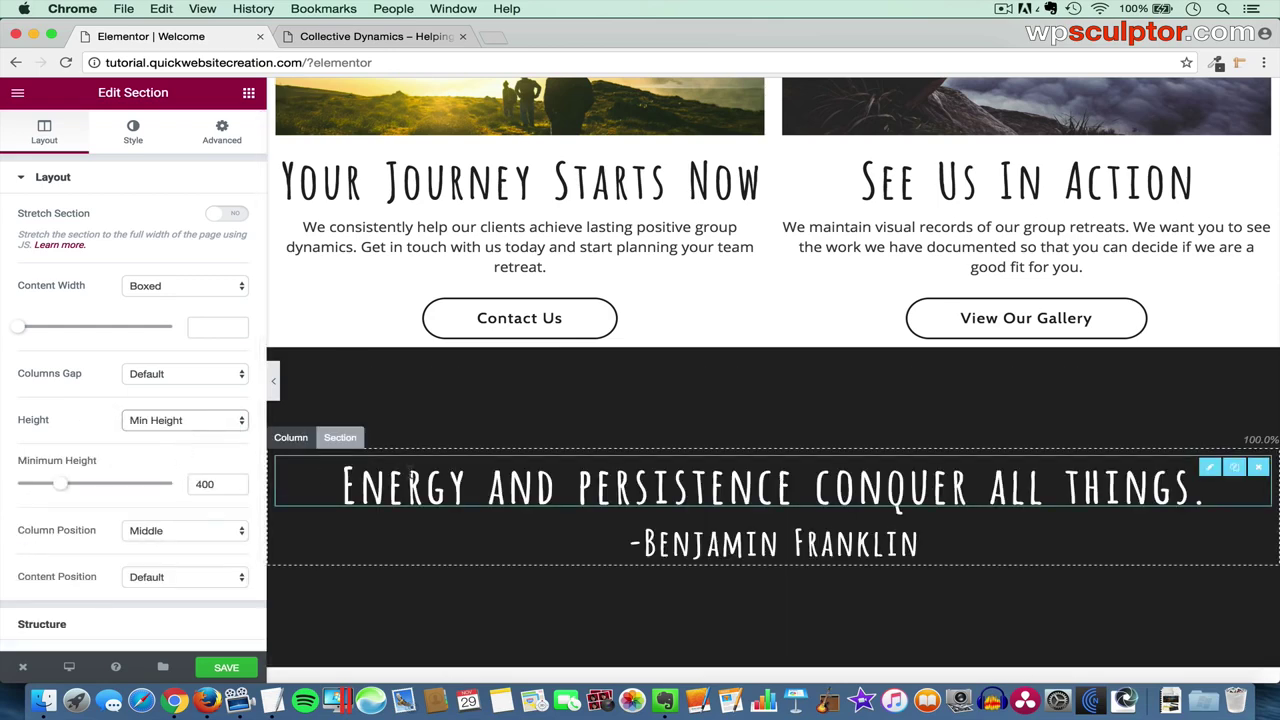
scroll(410, 472, down, 2)
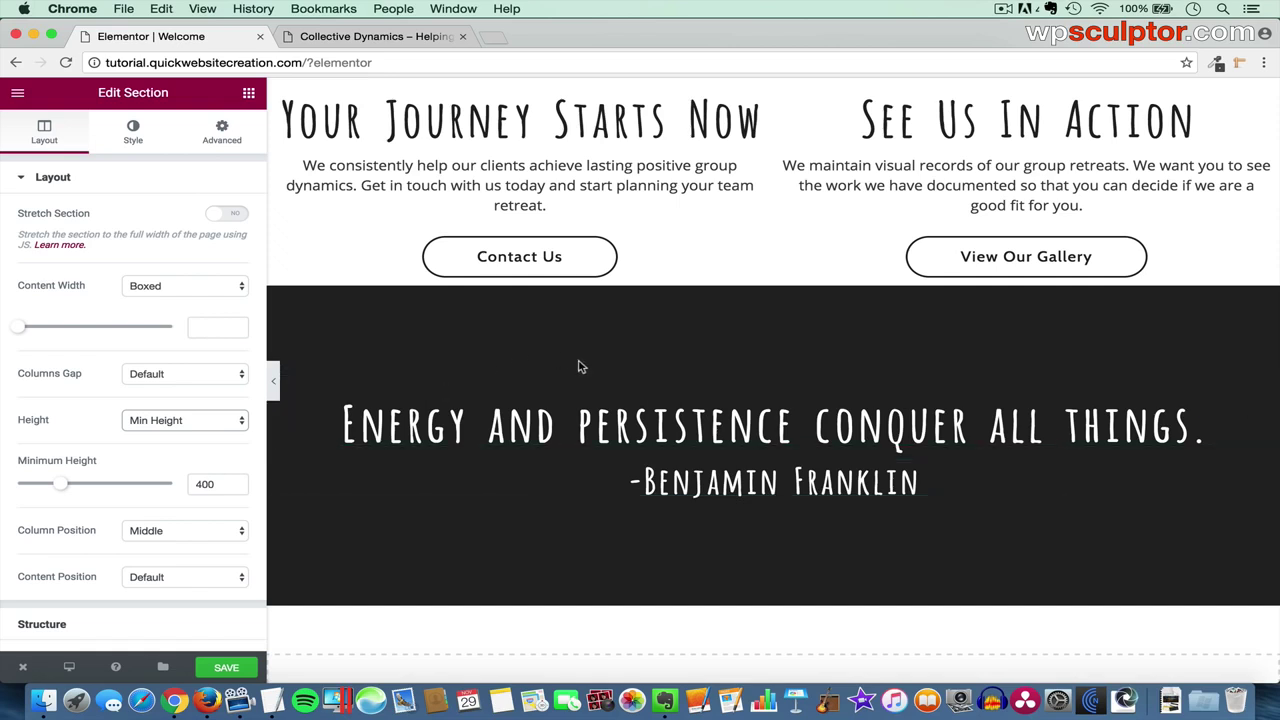
click(191, 530)
click(183, 516)
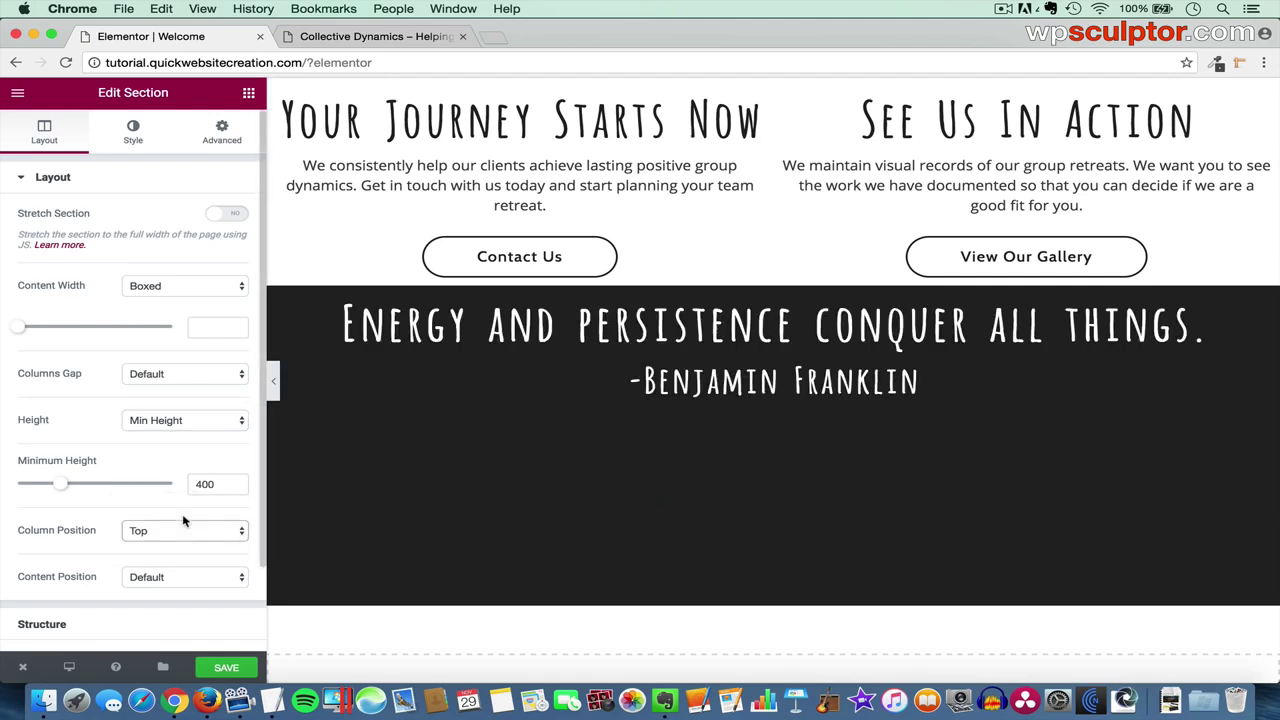
click(179, 533)
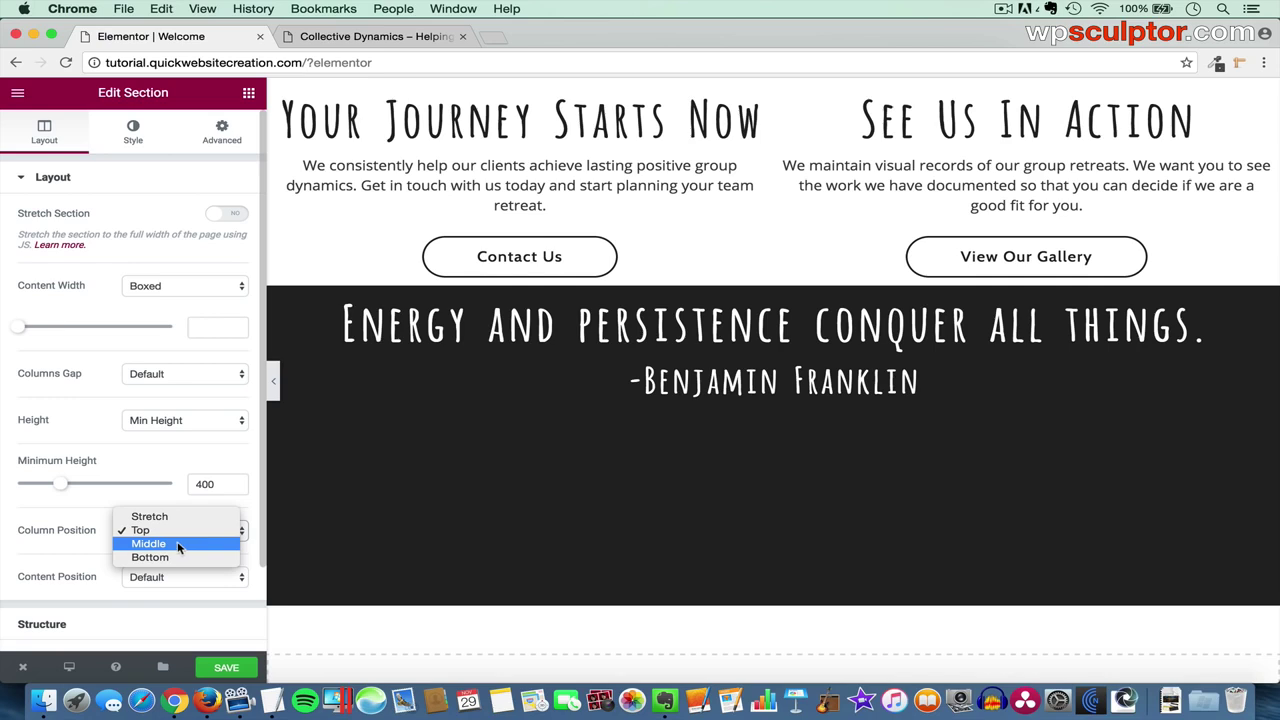
click(178, 546)
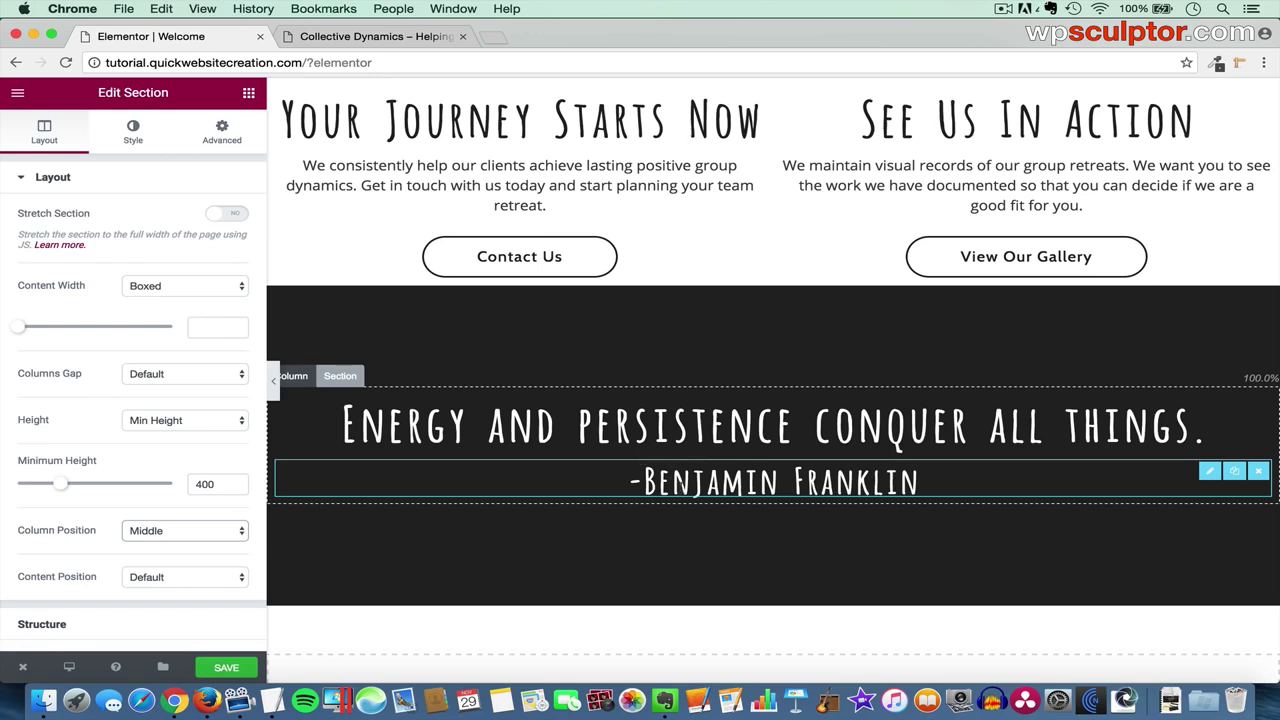
click(248, 94)
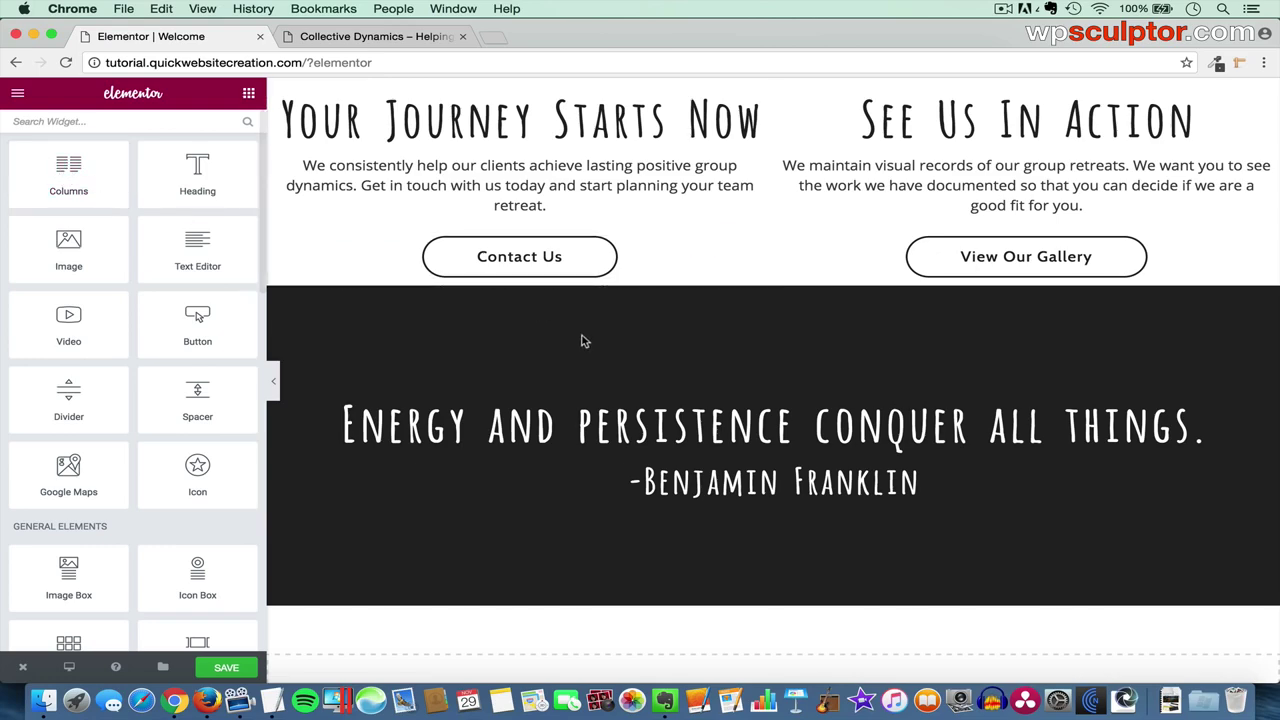
- Duplicate the Learn About Us / Read Our Blog button row below the Franklin quote and save the page
scroll(803, 235, up, 10)
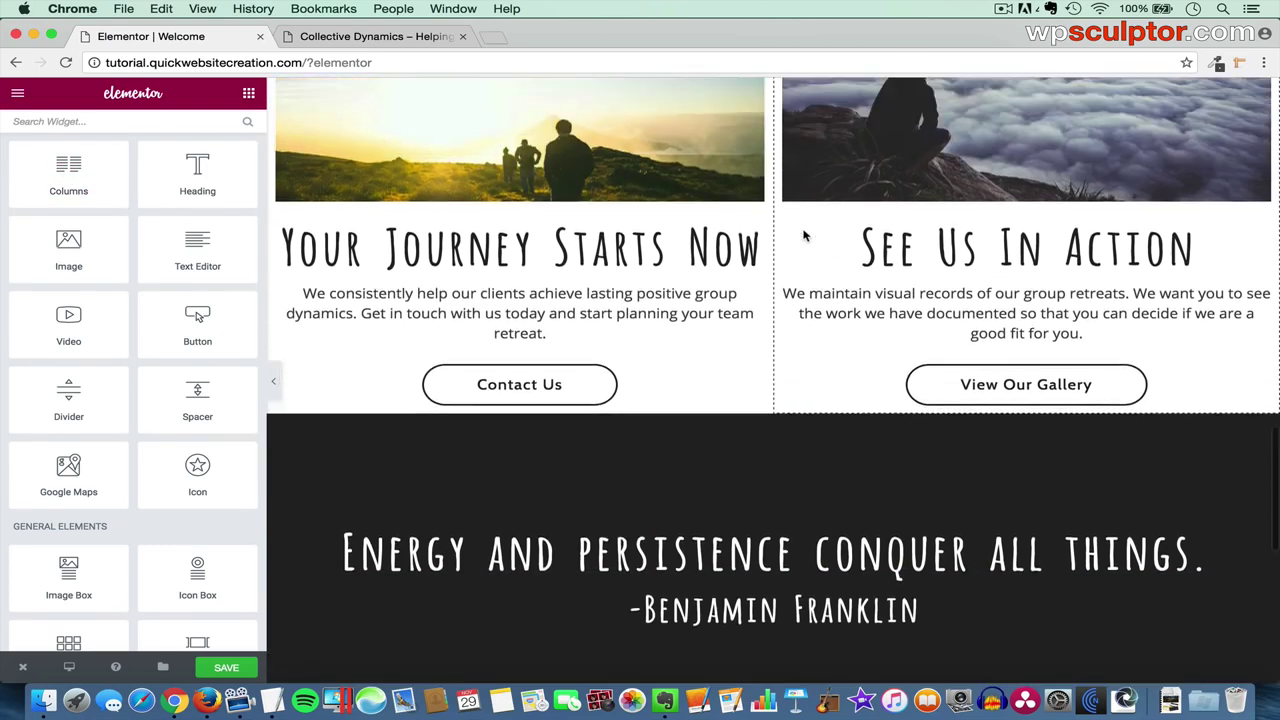
scroll(805, 236, up, 6)
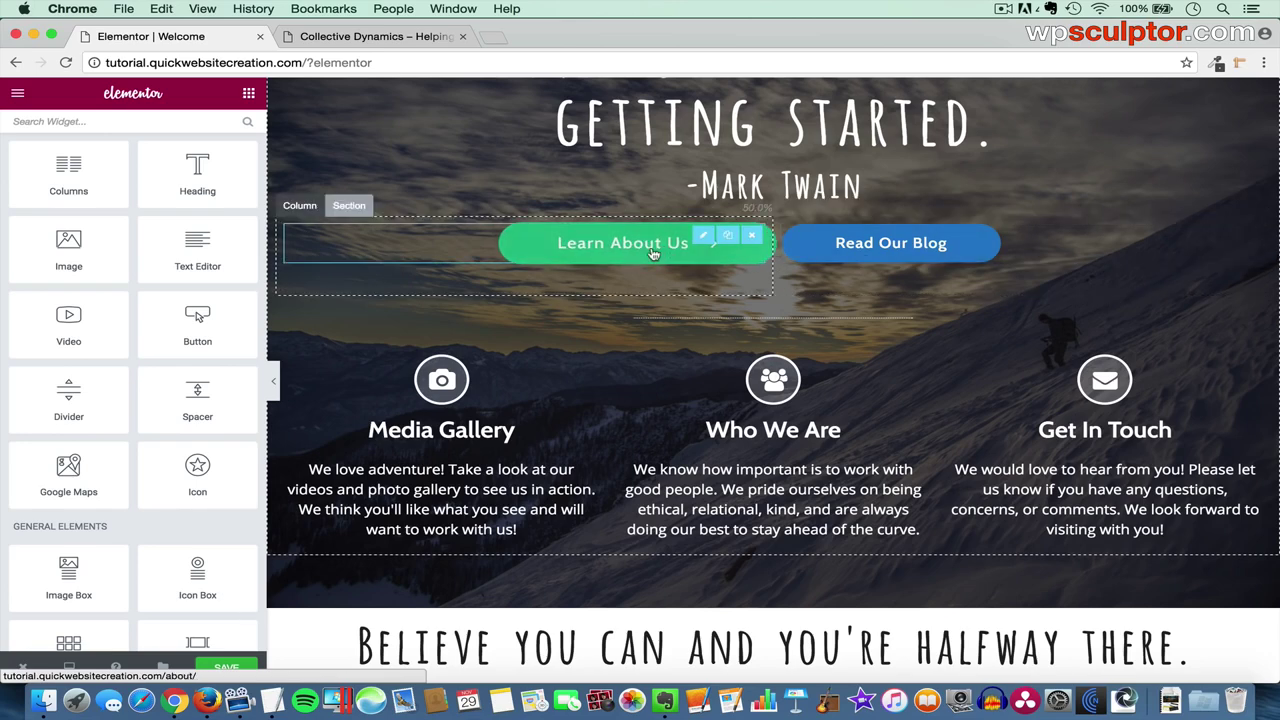
scroll(652, 254, up, 3)
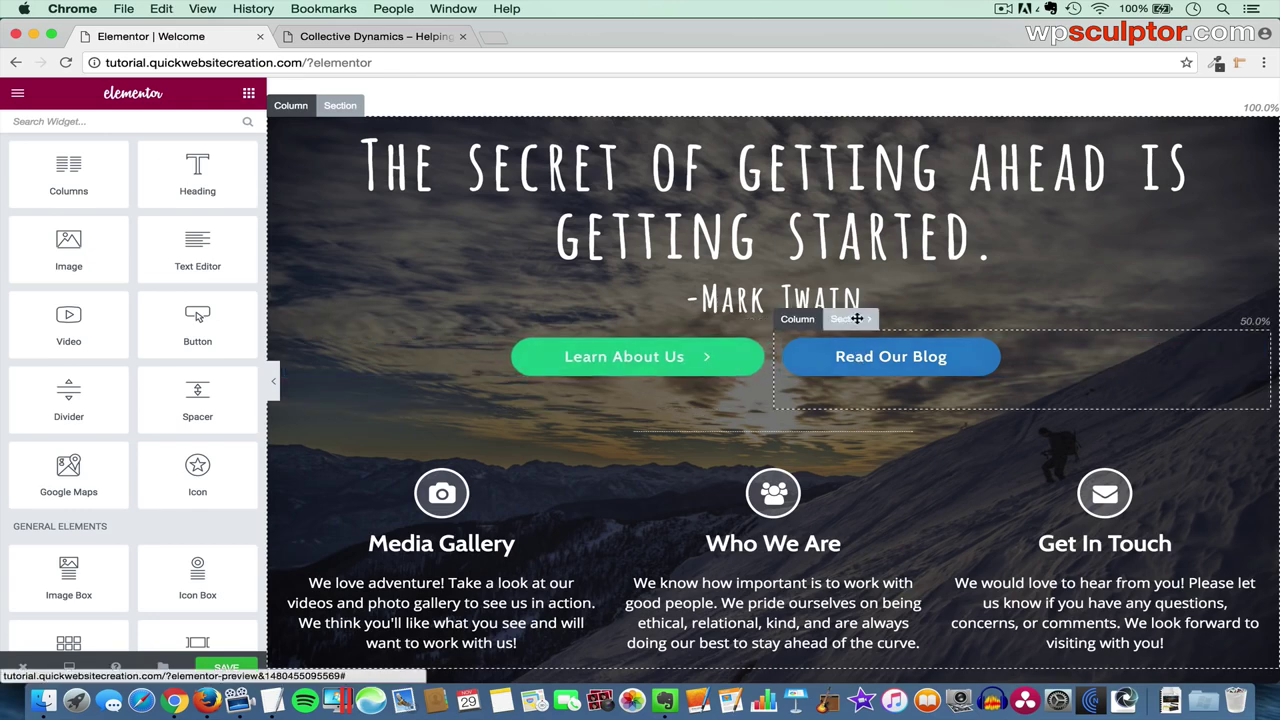
click(851, 320)
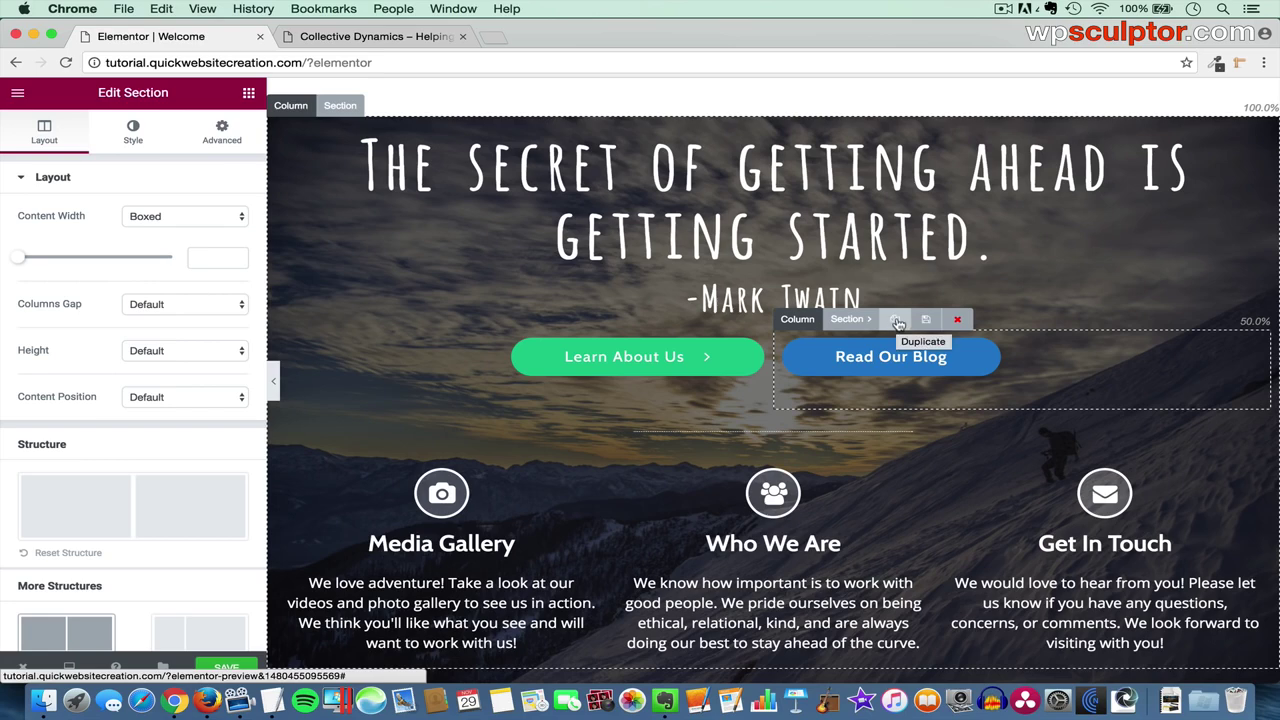
click(896, 320)
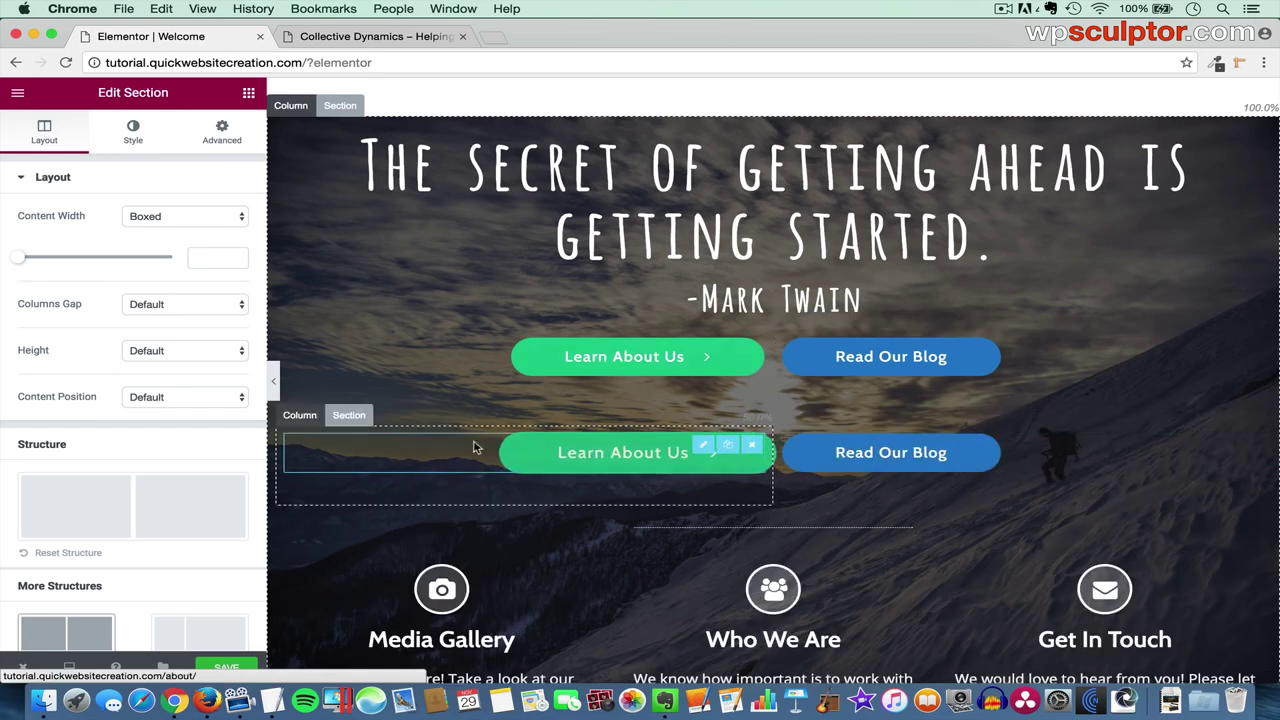
drag(348, 414, 731, 536)
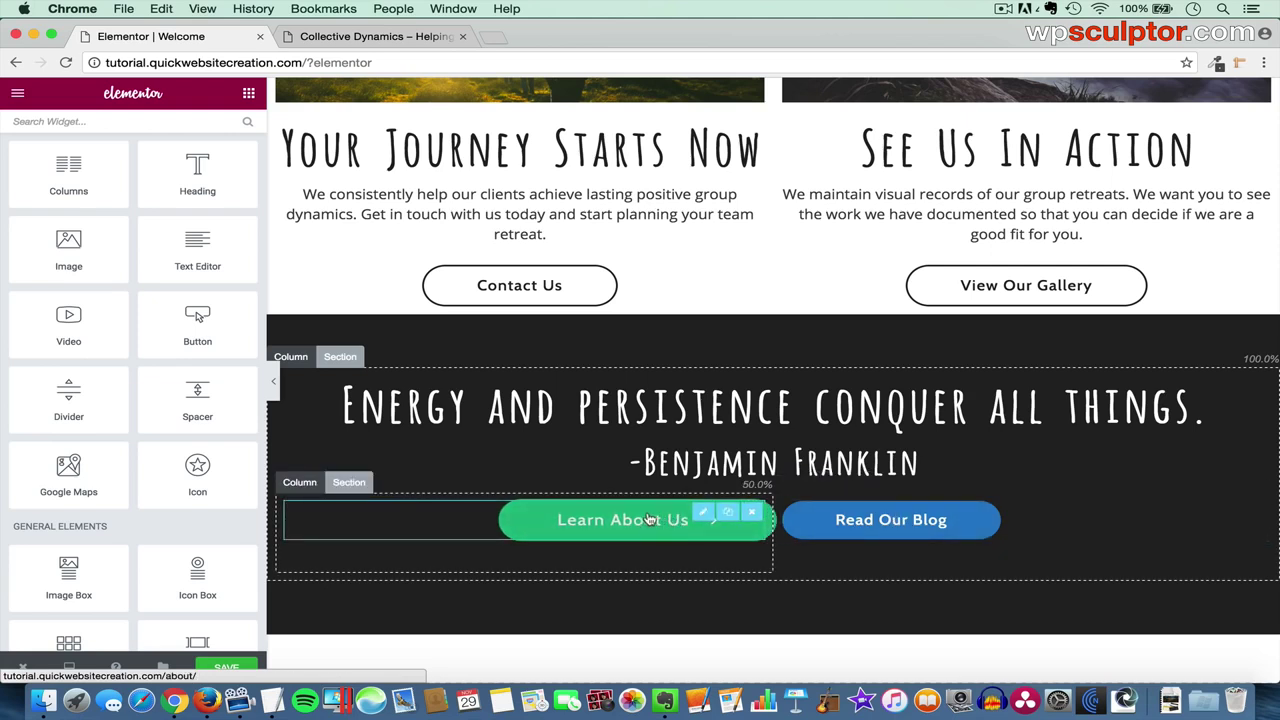
click(232, 668)
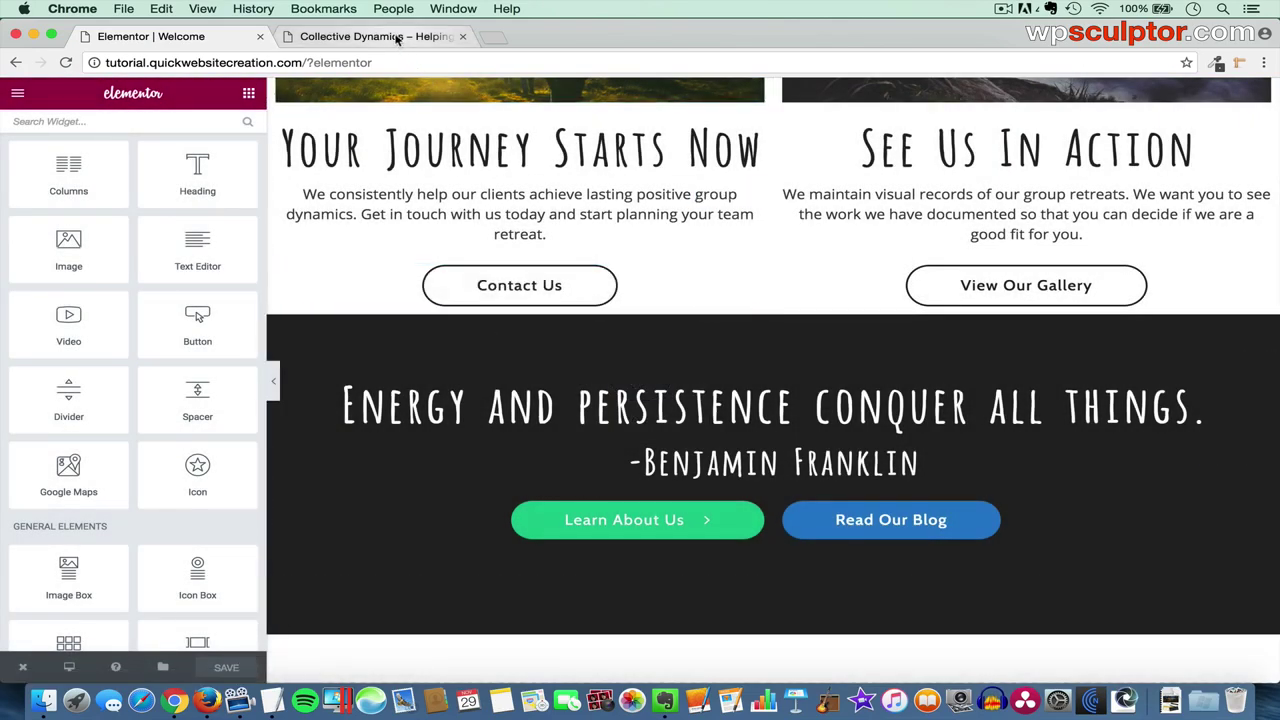
- Refresh the live Collective Dynamics site and scroll to review the new quote section
click(430, 36)
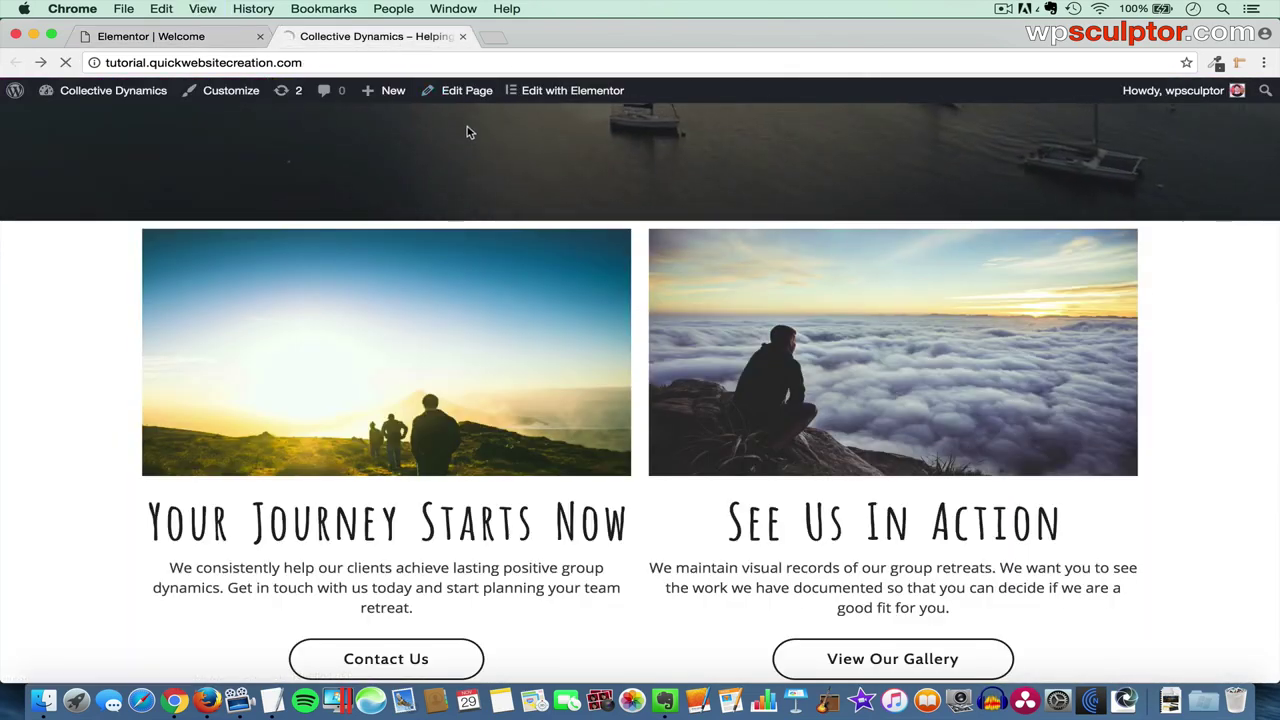
key(super+r)
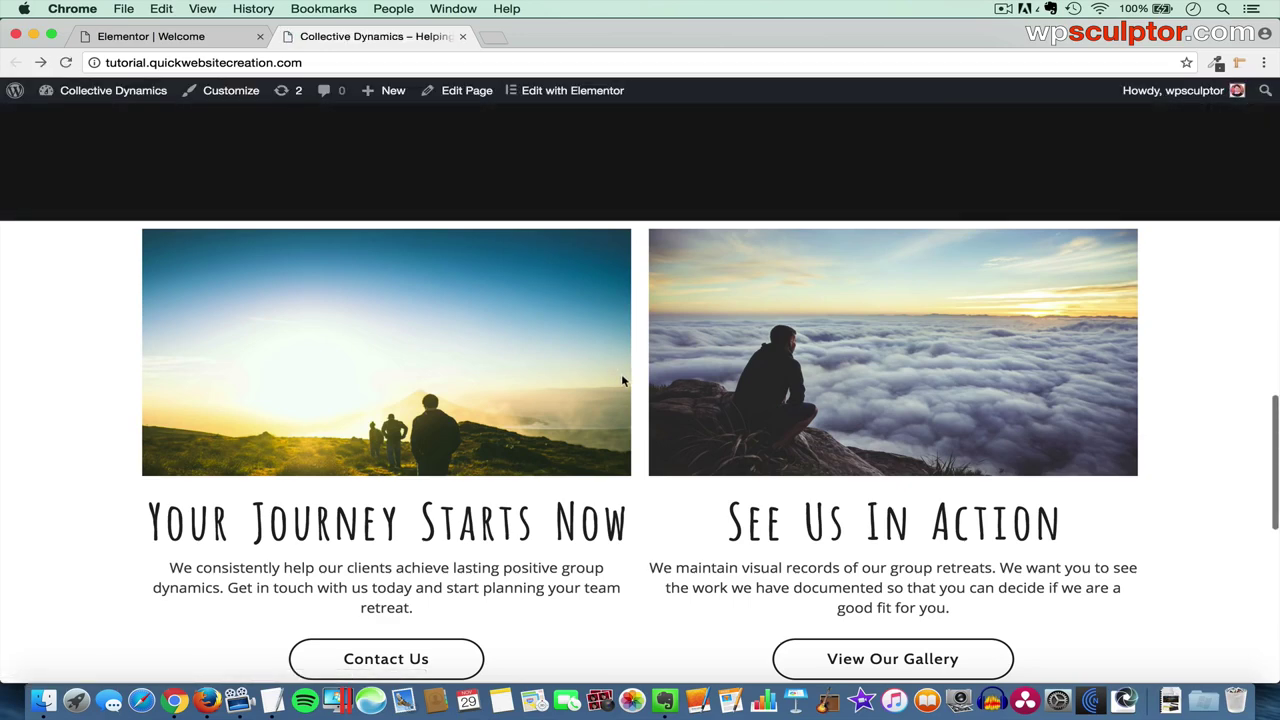
scroll(621, 378, down, 6)
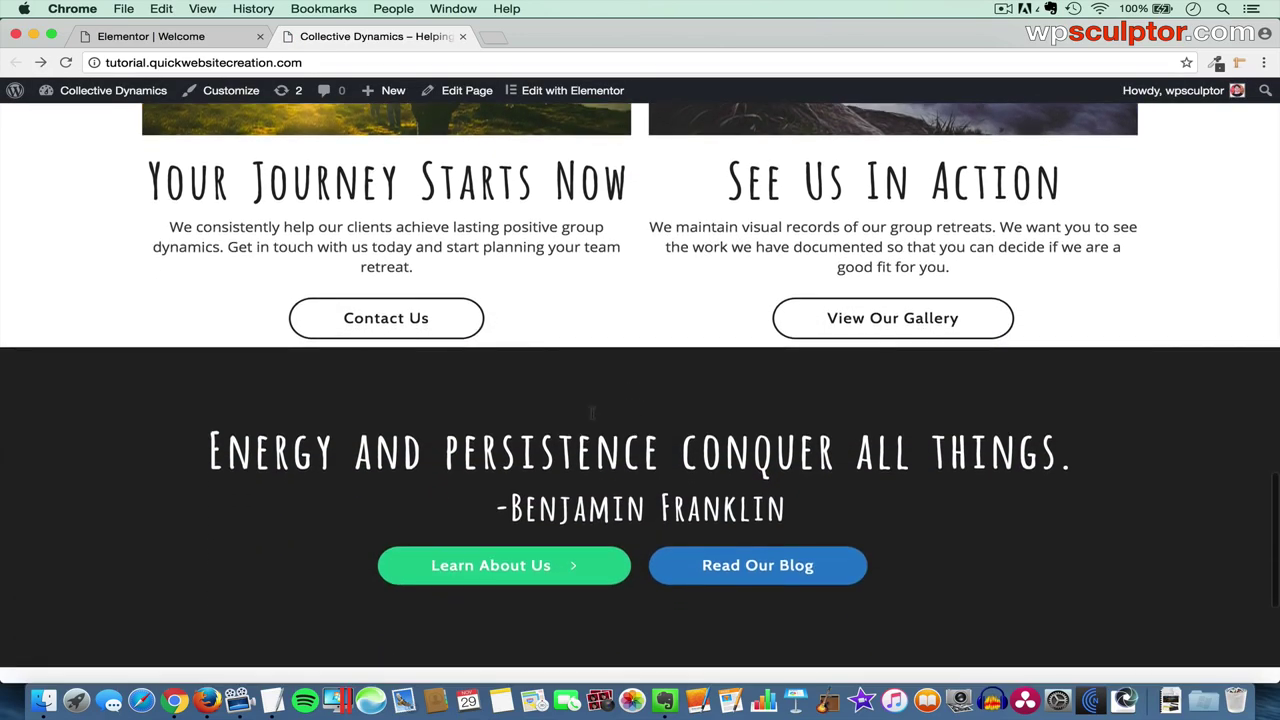
scroll(688, 492, down, 1)
scroll(686, 448, up, 3)
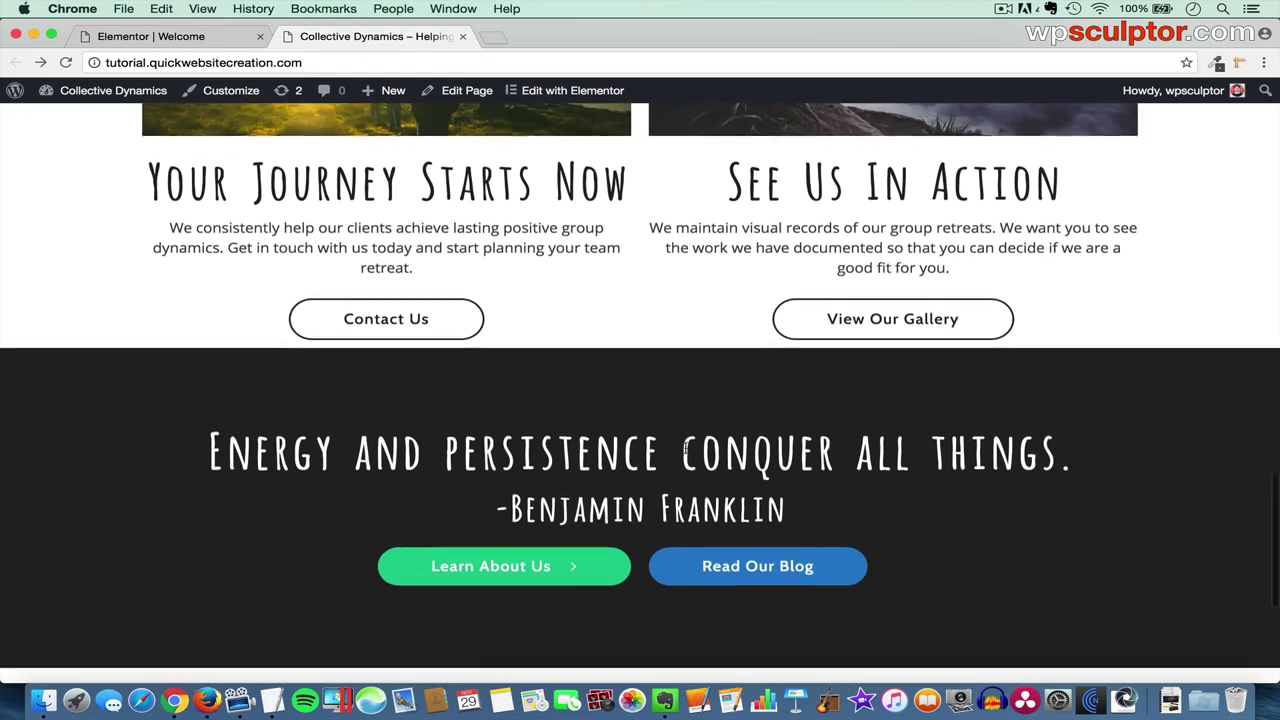
scroll(686, 450, up, 4)
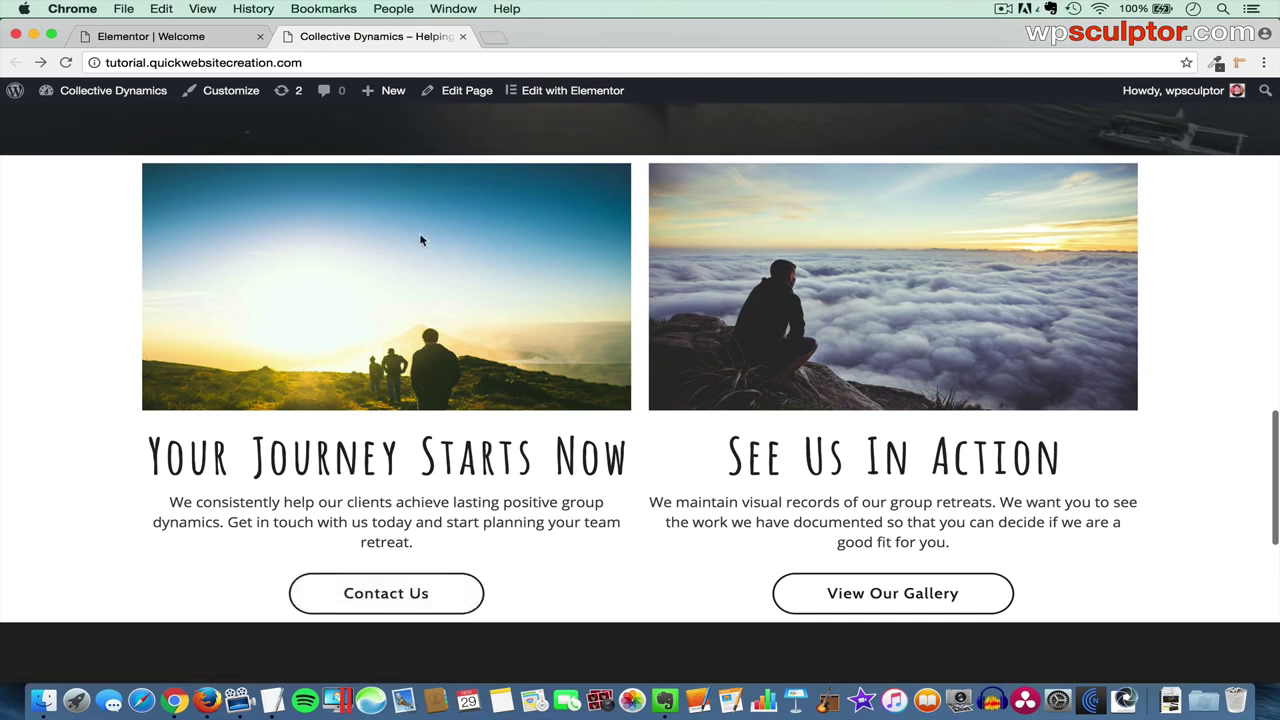
scroll(451, 197, up, 2)
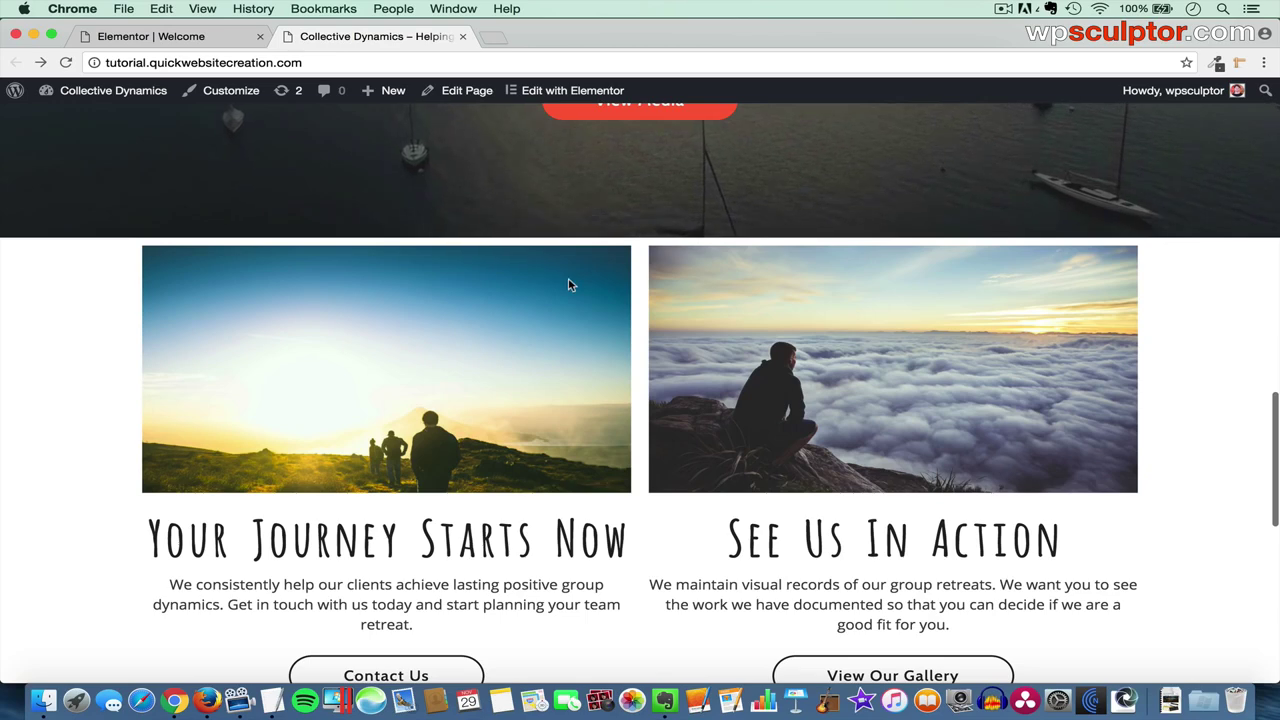
- Set the two-column photo section to Min Height 630 and save the page
click(176, 36)
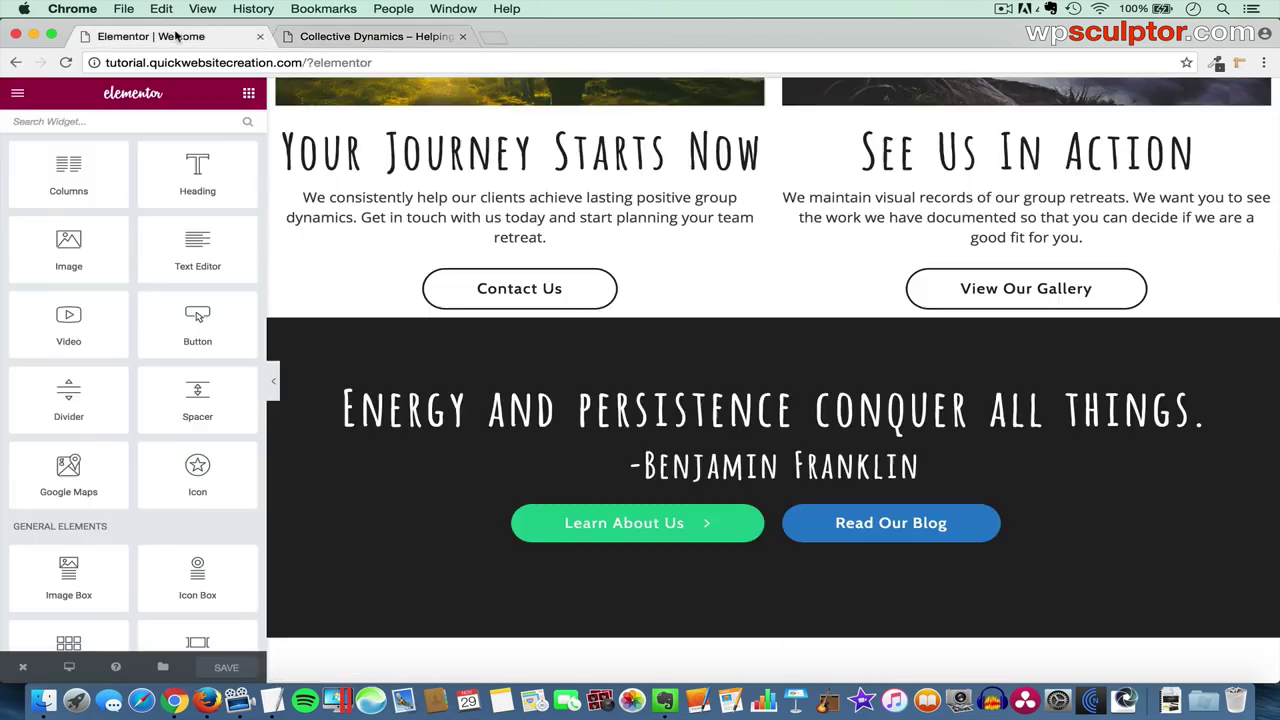
scroll(600, 341, up, 5)
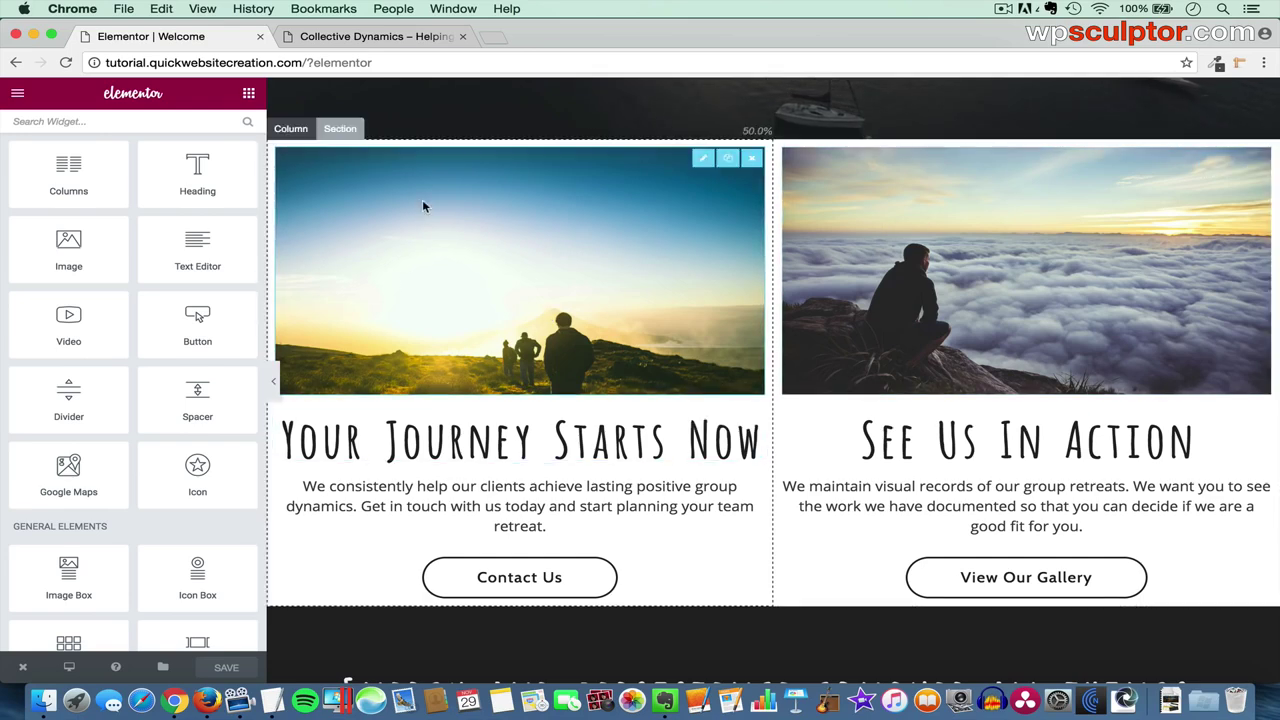
click(347, 129)
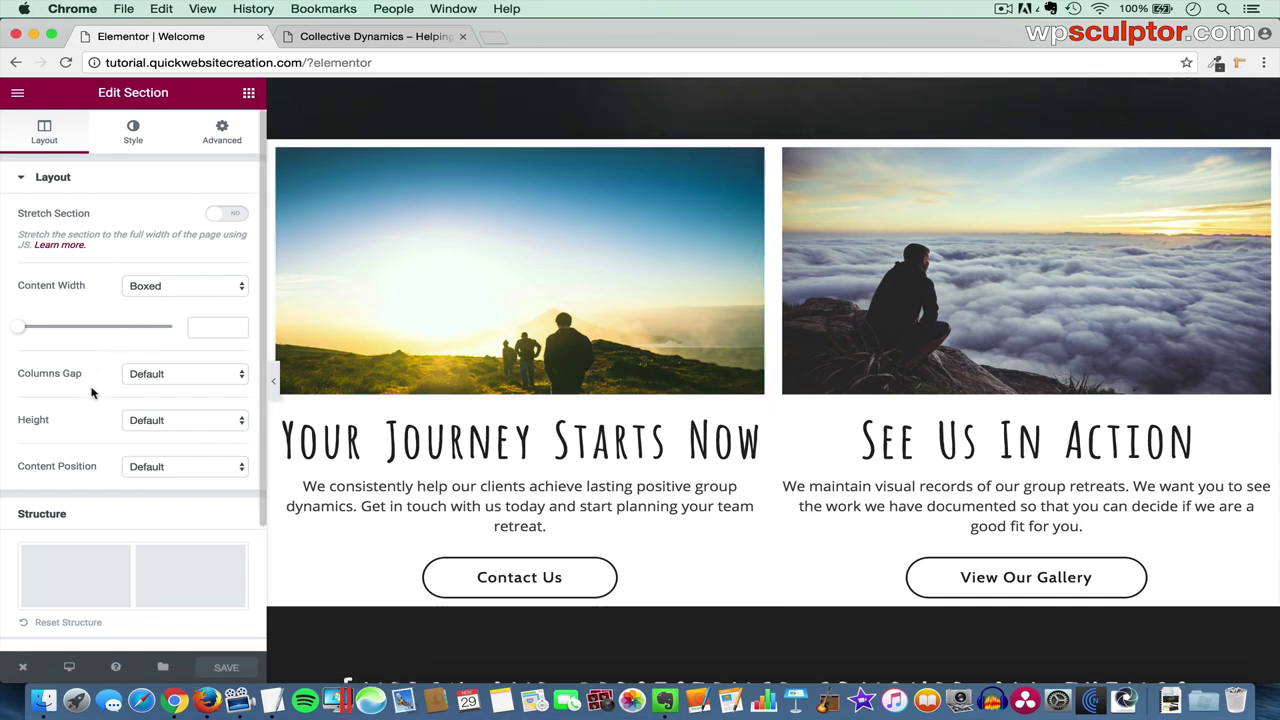
click(159, 421)
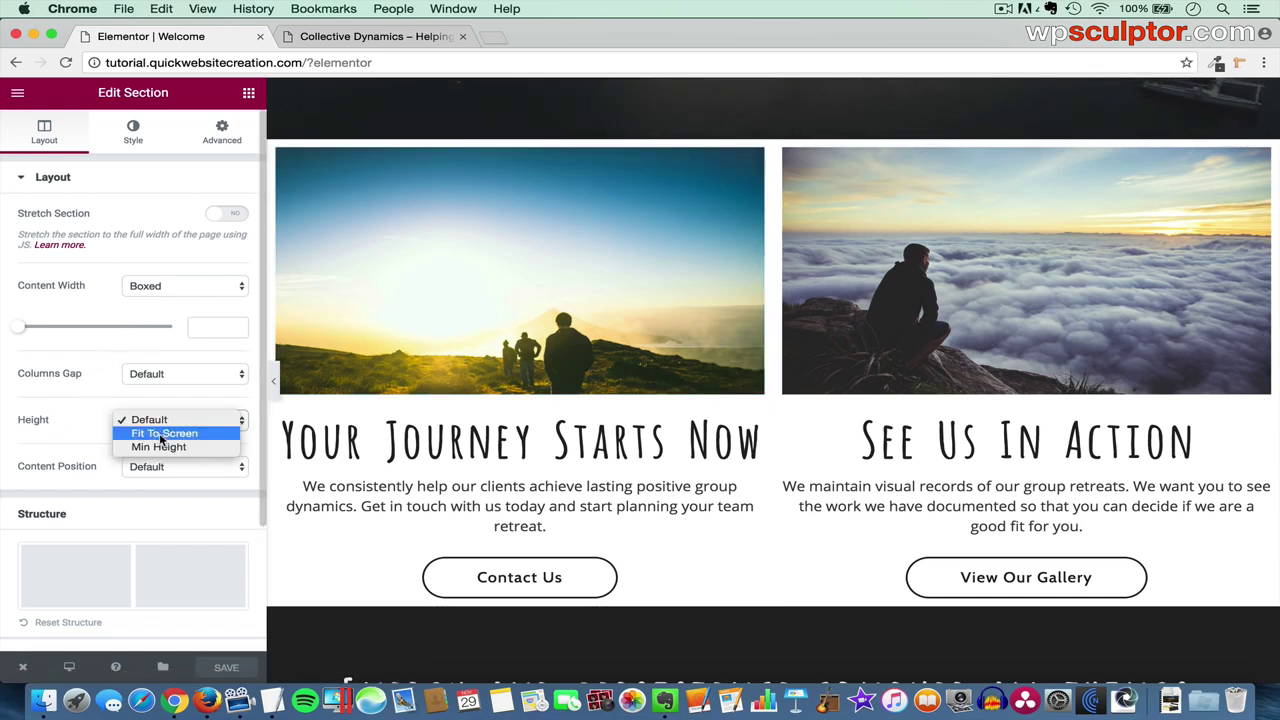
click(168, 445)
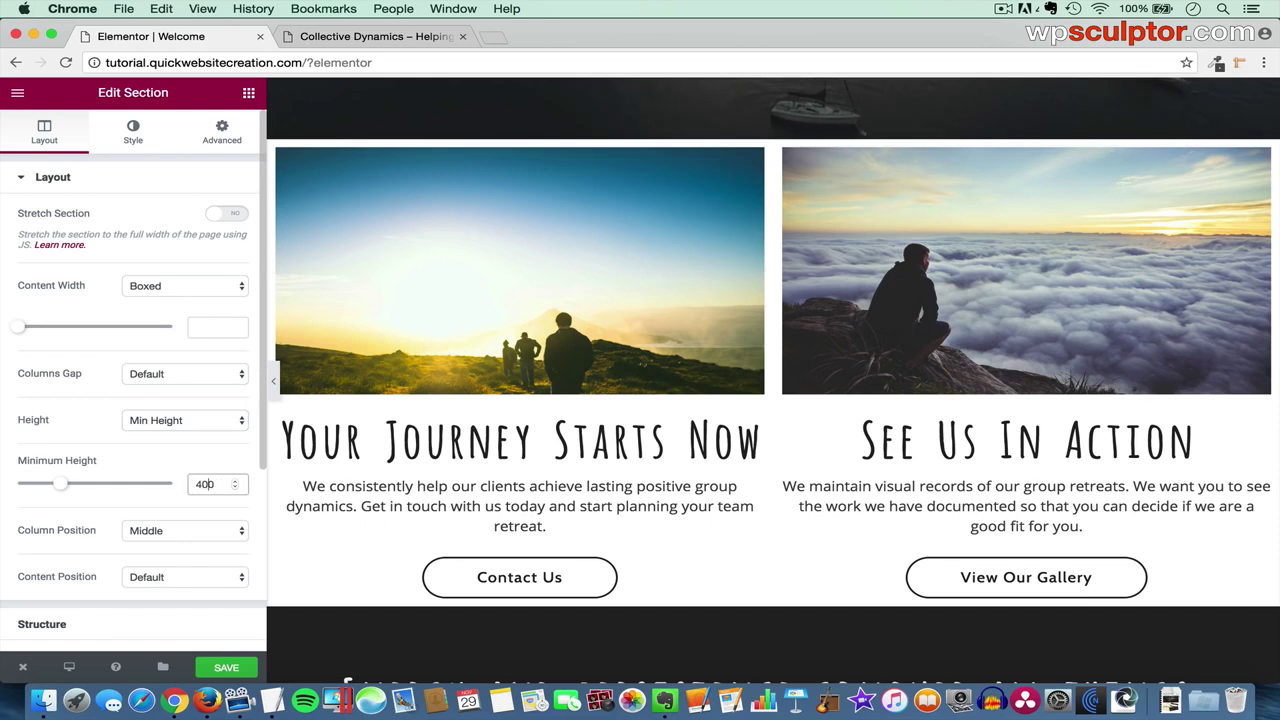
text(30)
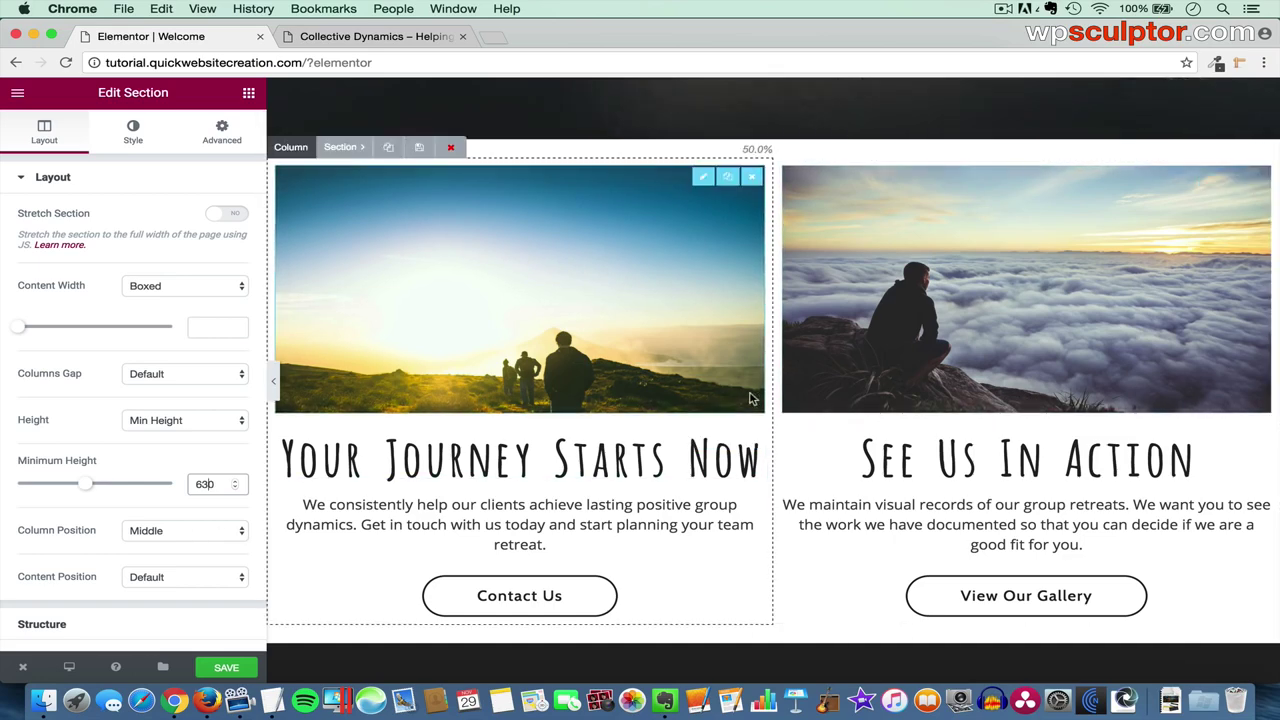
click(227, 667)
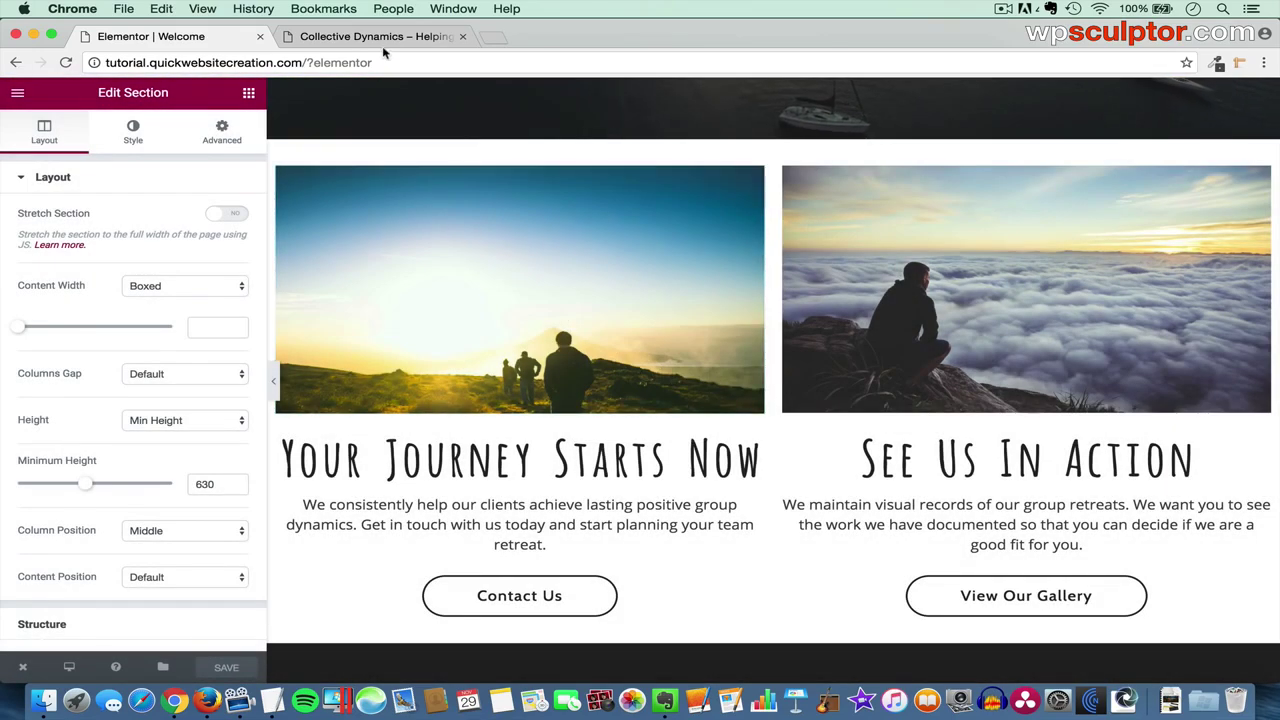
- Refresh the live Collective Dynamics site and scroll through to check the taller photo section
click(372, 36)
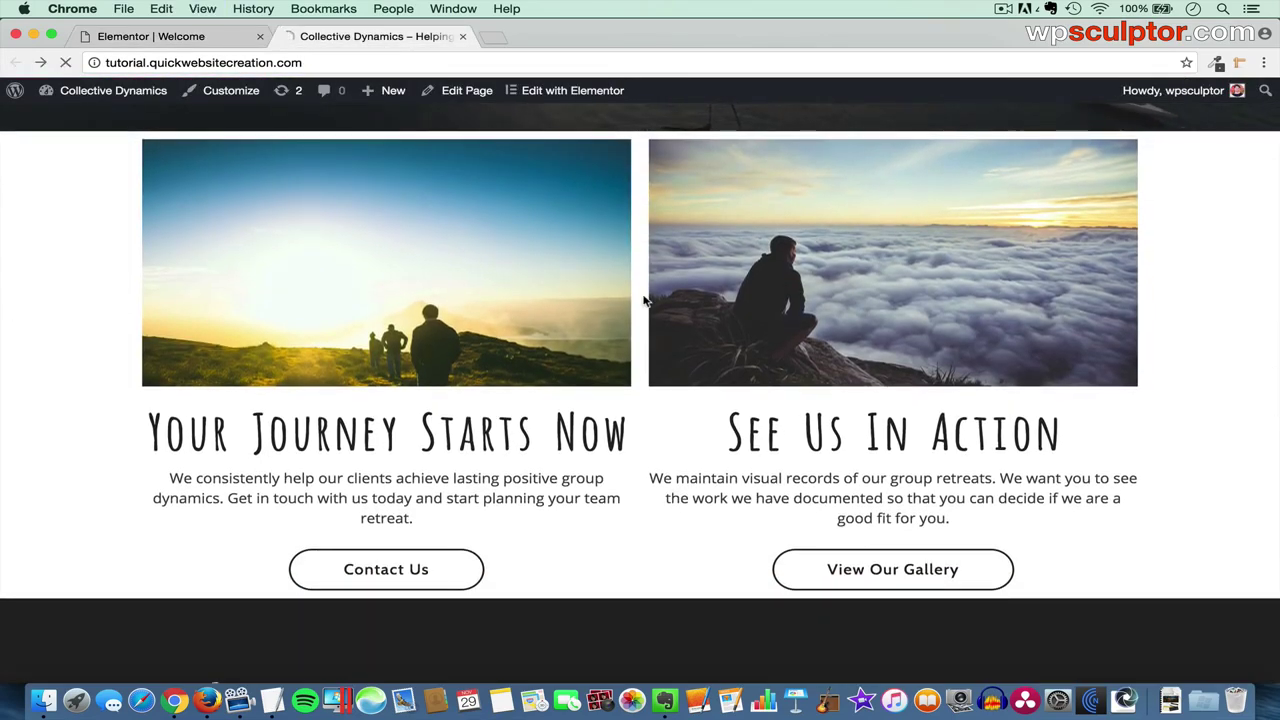
key(super+r)
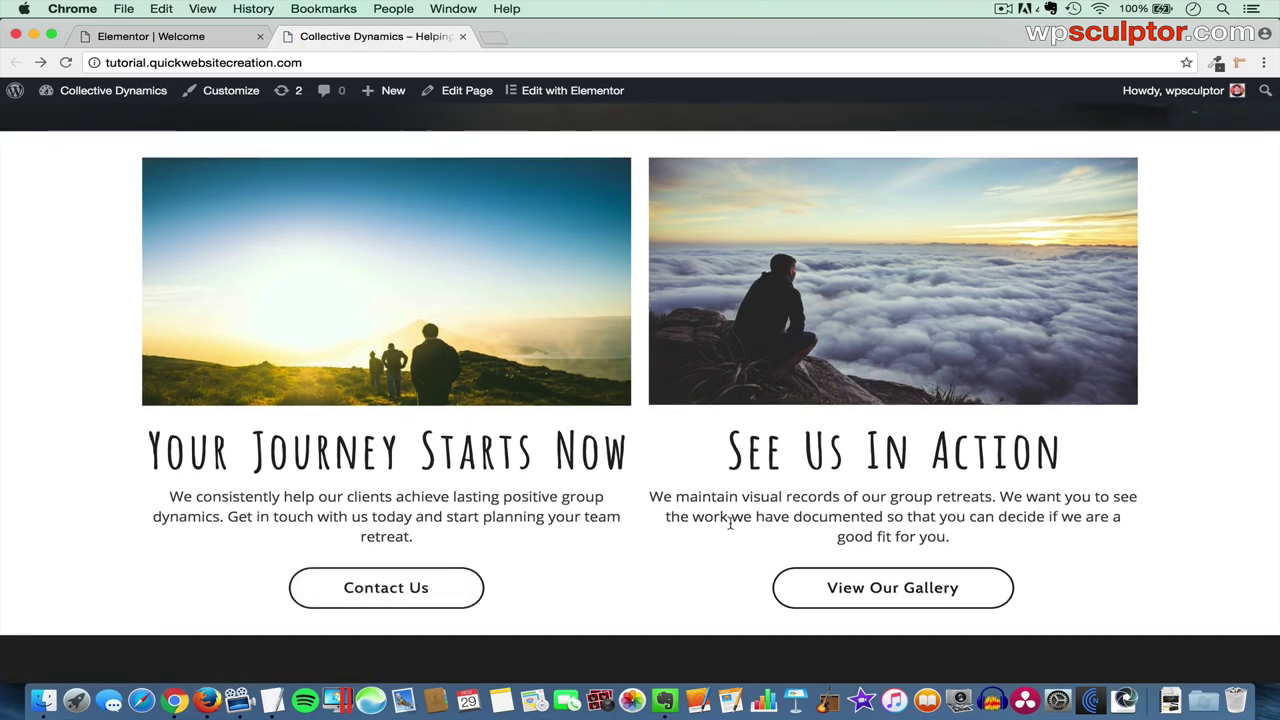
scroll(733, 528, down, 5)
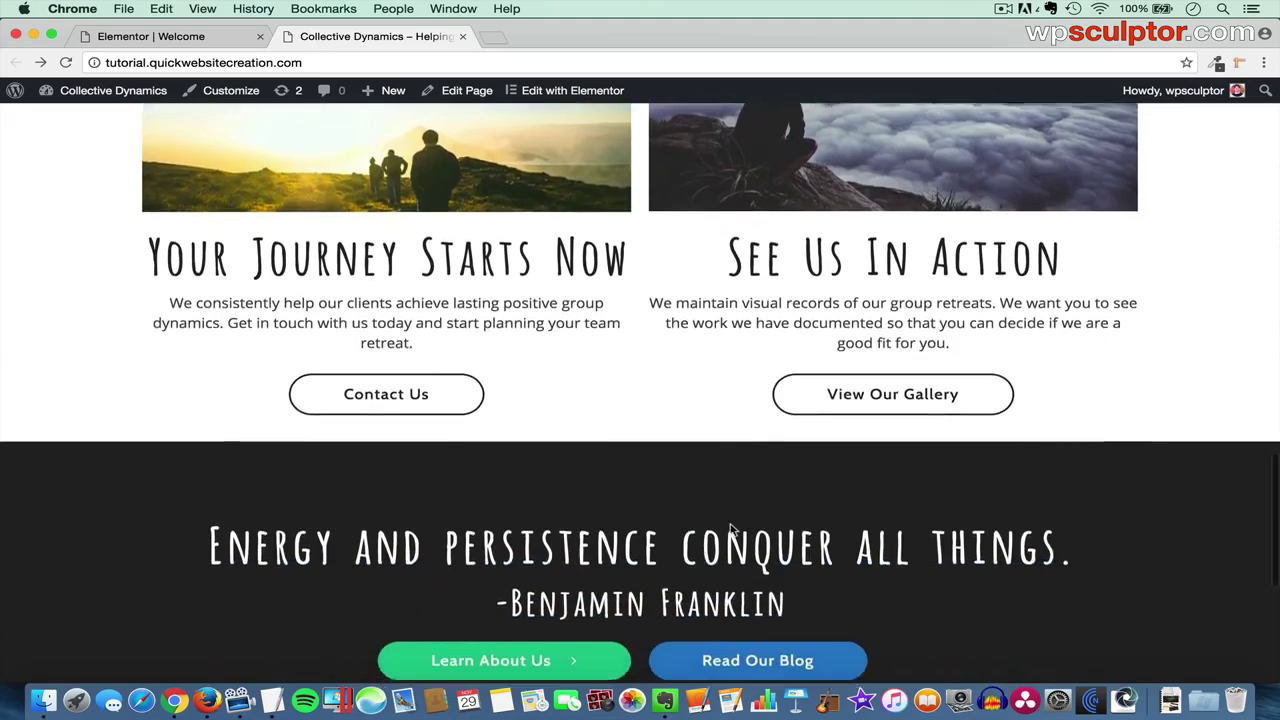
scroll(733, 531, up, 15)
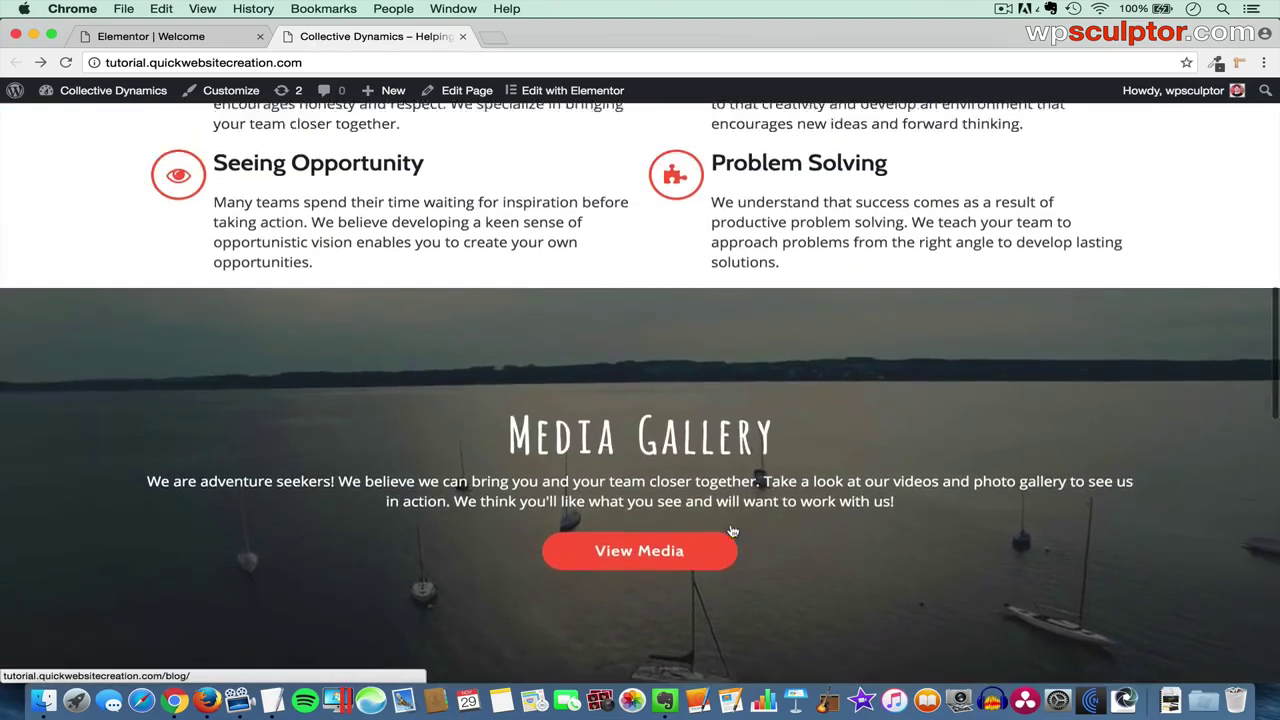
scroll(733, 531, up, 6)
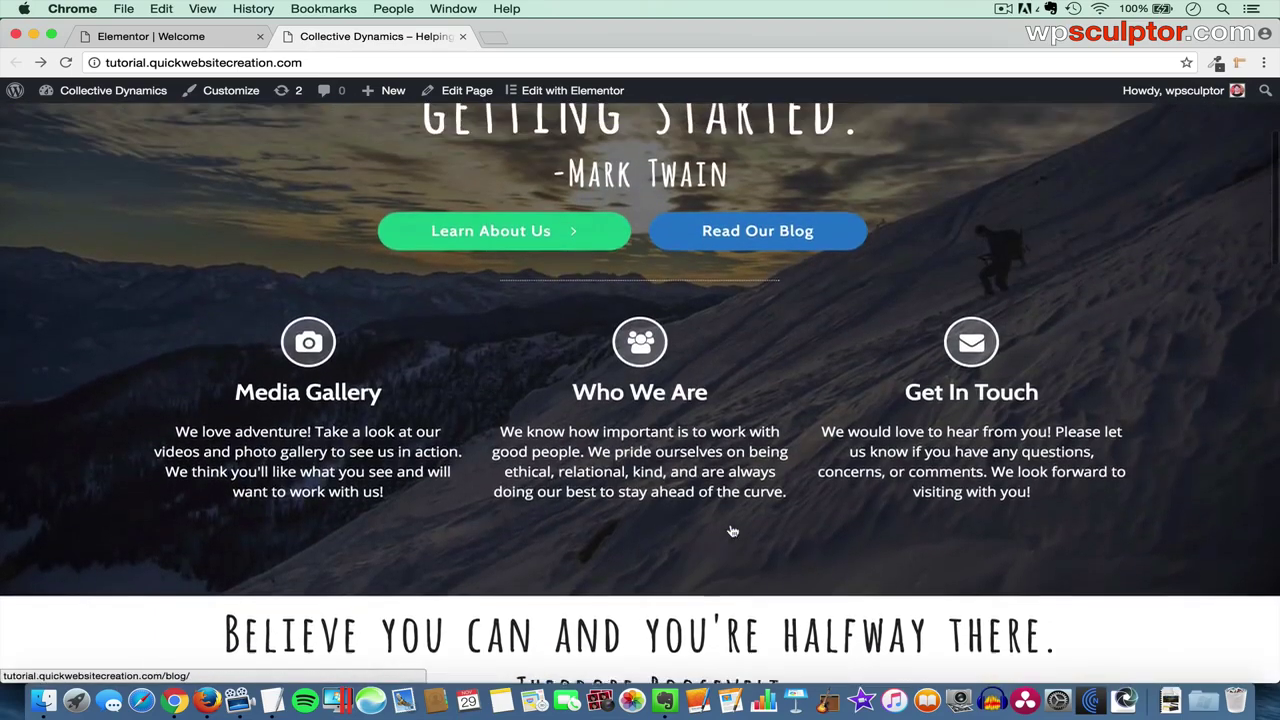
scroll(767, 376, up, 3)
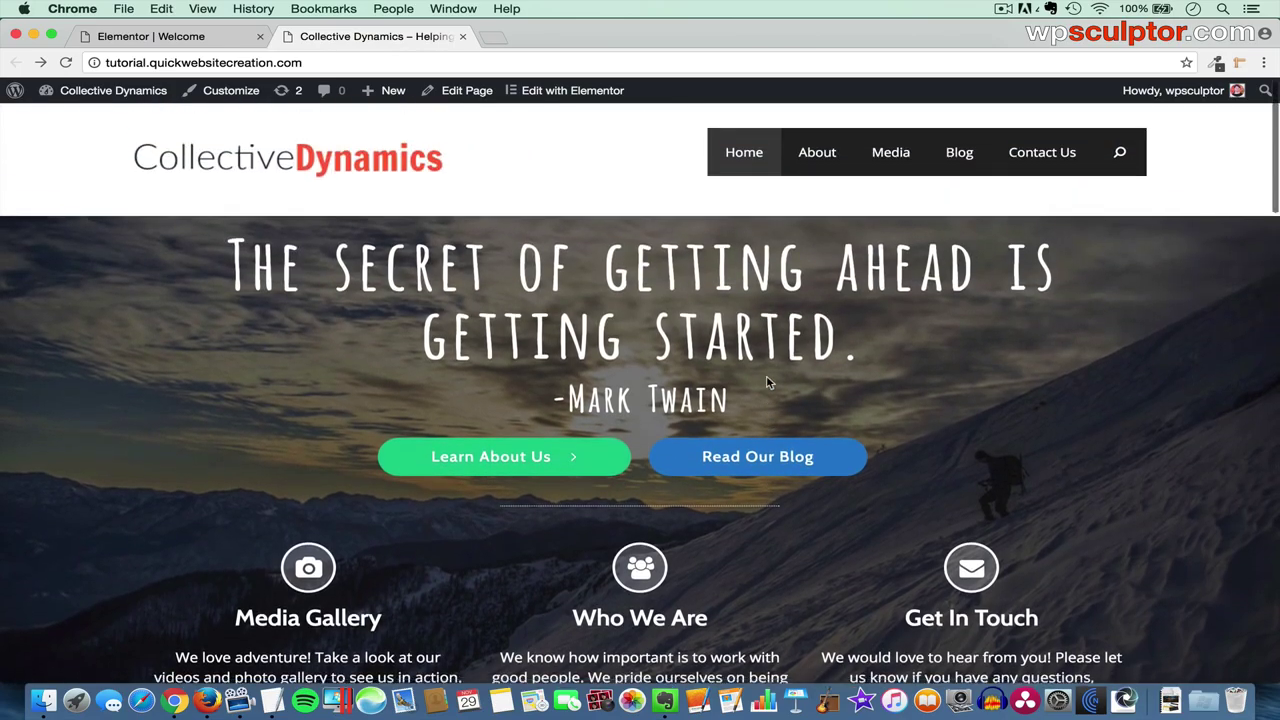
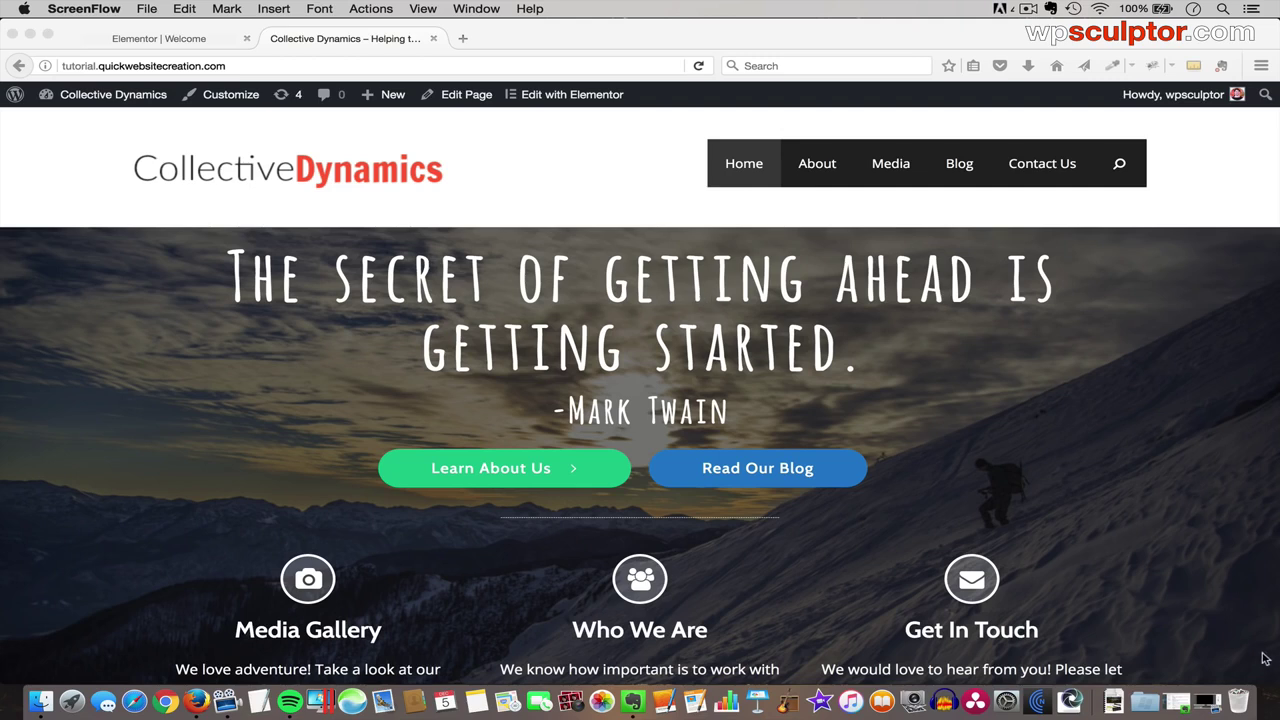
- Narrow Firefox to phone width and try the site's hamburger menu
drag(1276, 686, 290, 706)
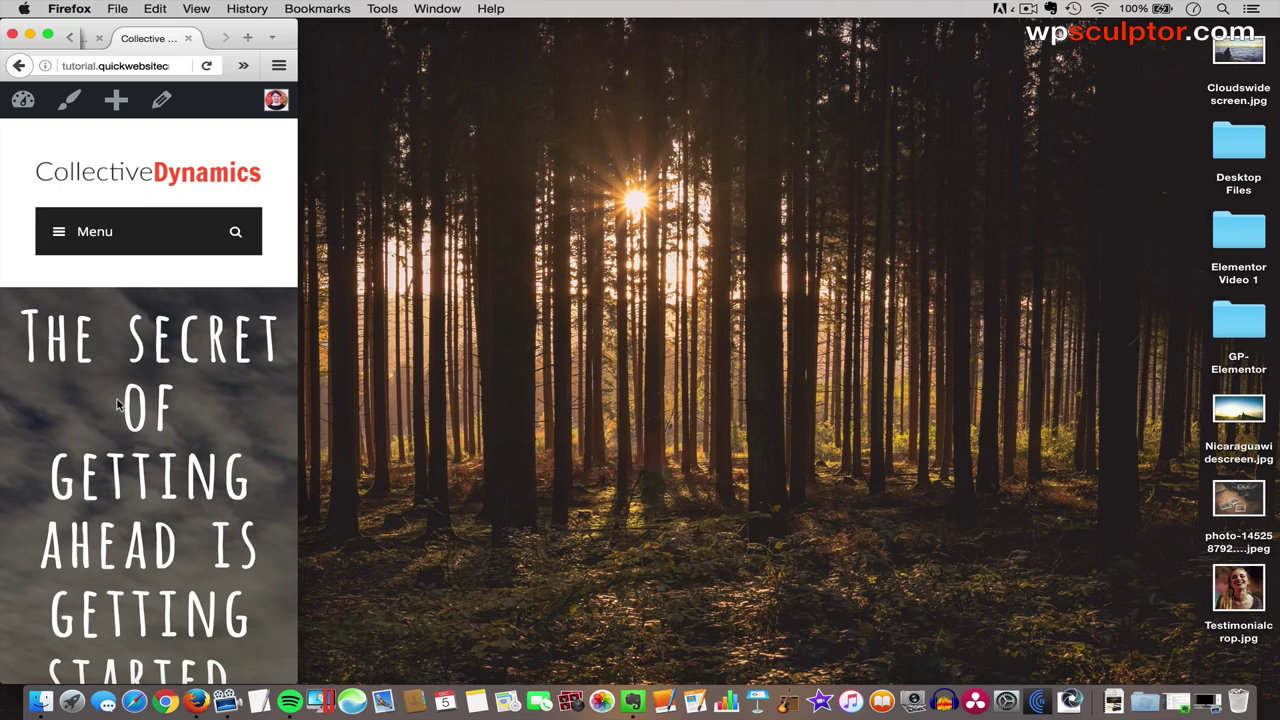
click(74, 232)
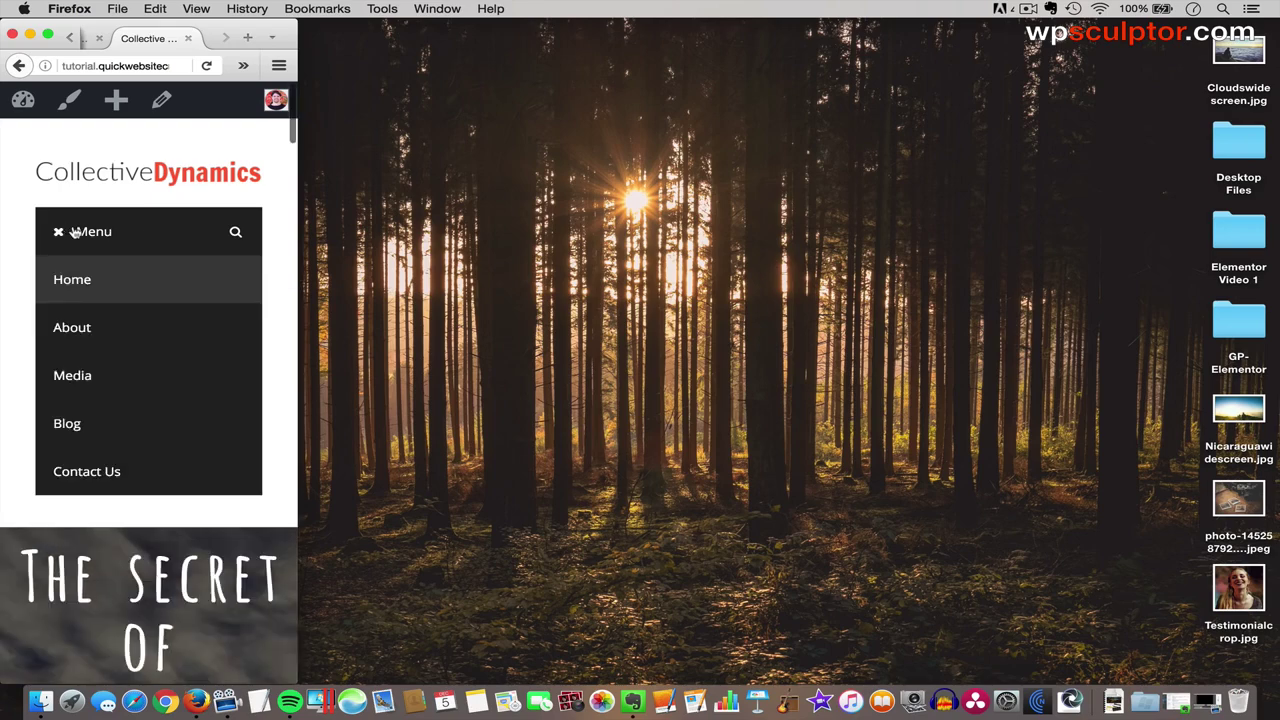
click(96, 229)
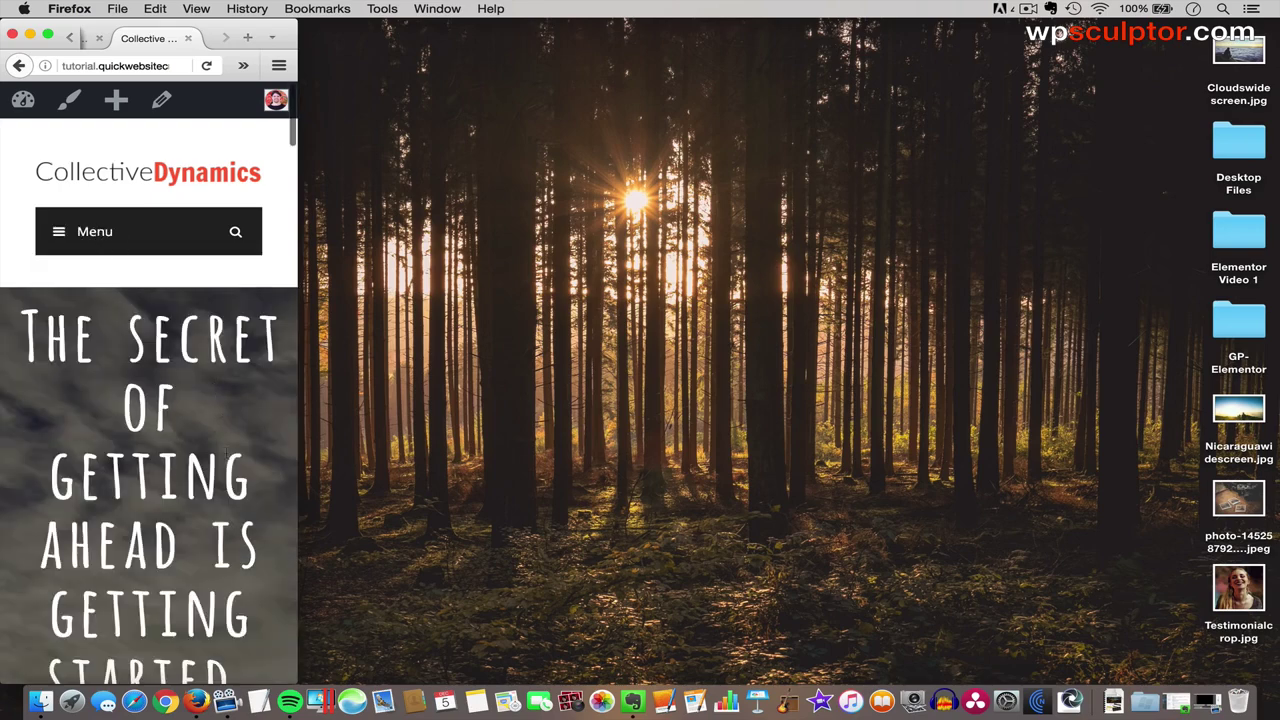
click(57, 236)
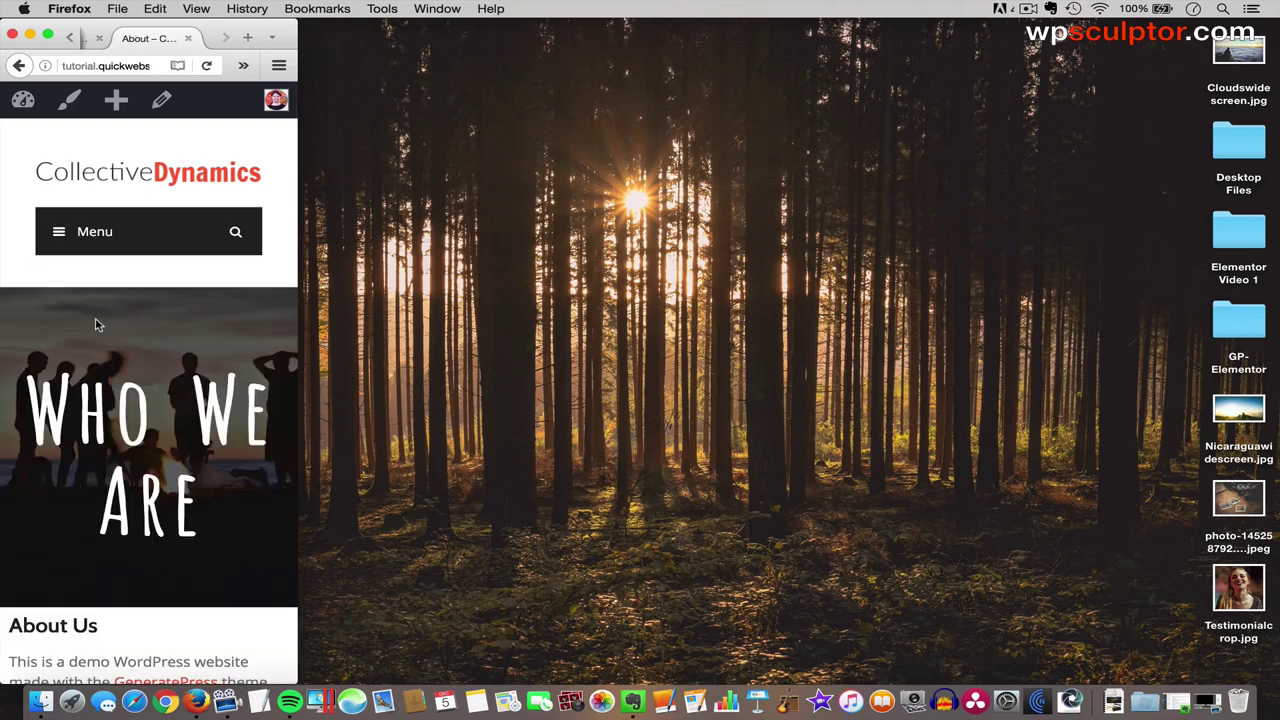
scroll(157, 451, down, 15)
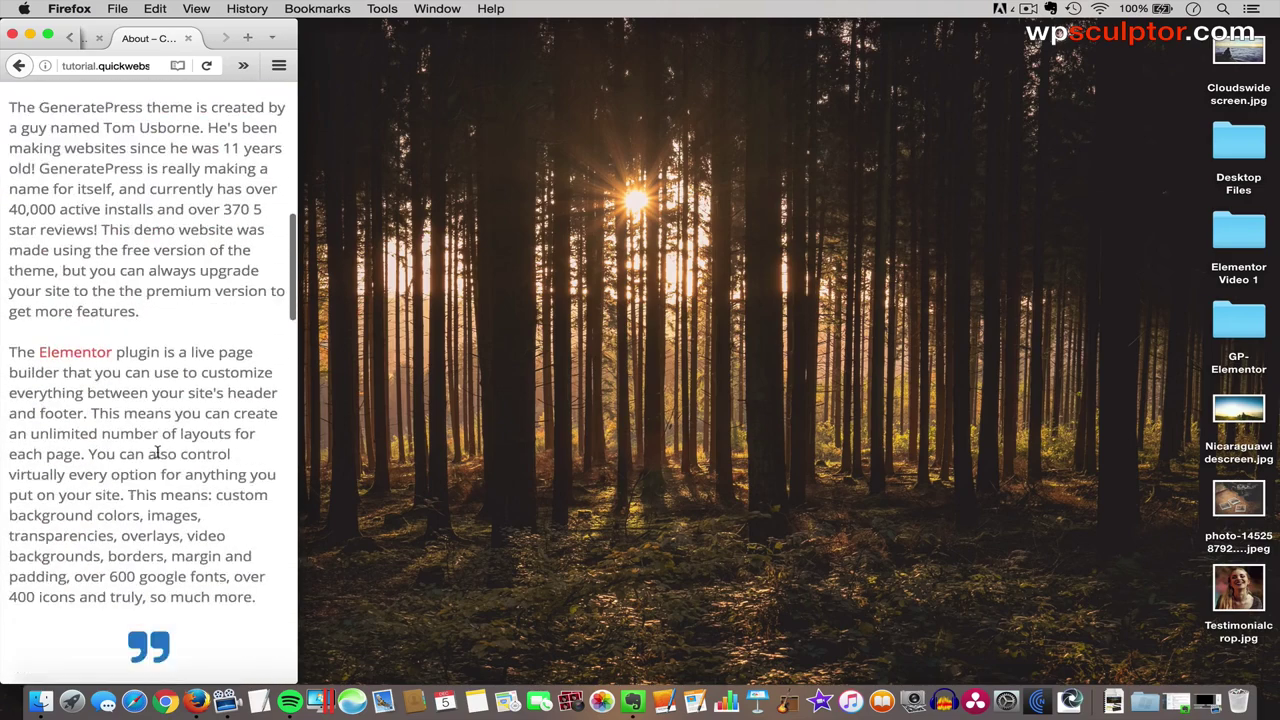
scroll(157, 451, up, 15)
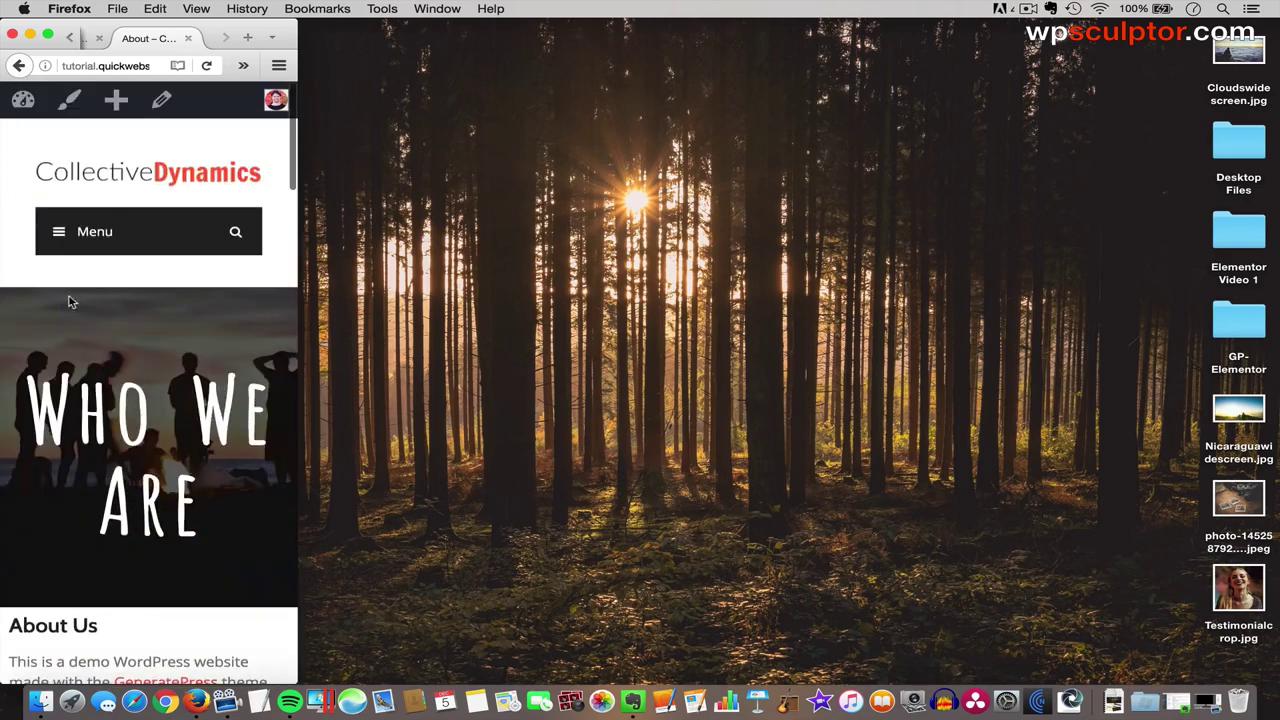
- Open the Media page from the mobile menu and scroll through it
click(60, 243)
click(89, 389)
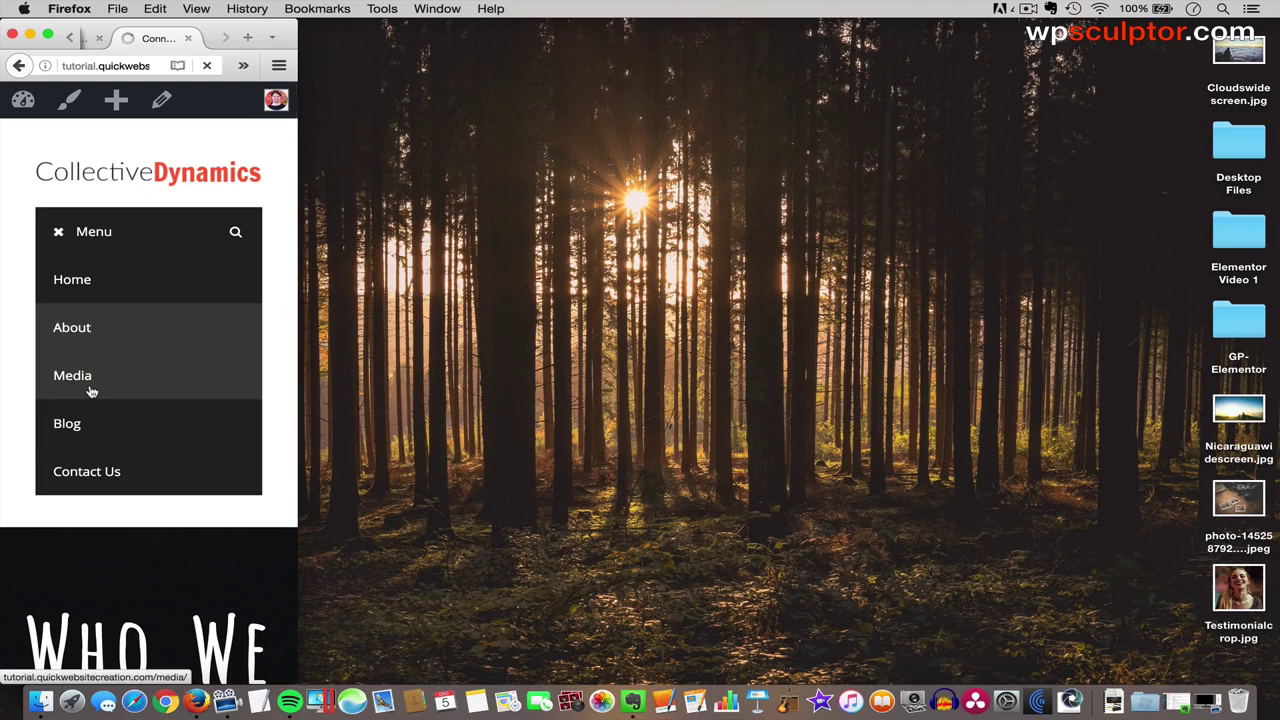
scroll(90, 390, down, 8)
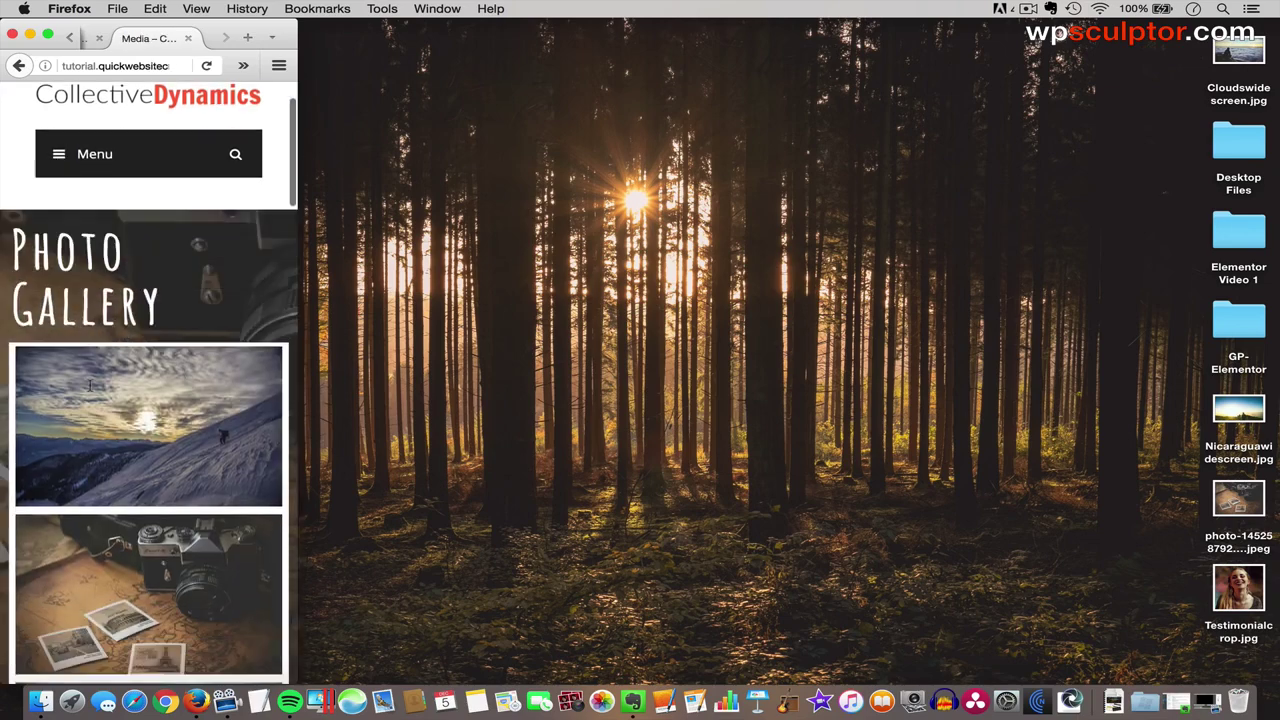
scroll(108, 405, down, 10)
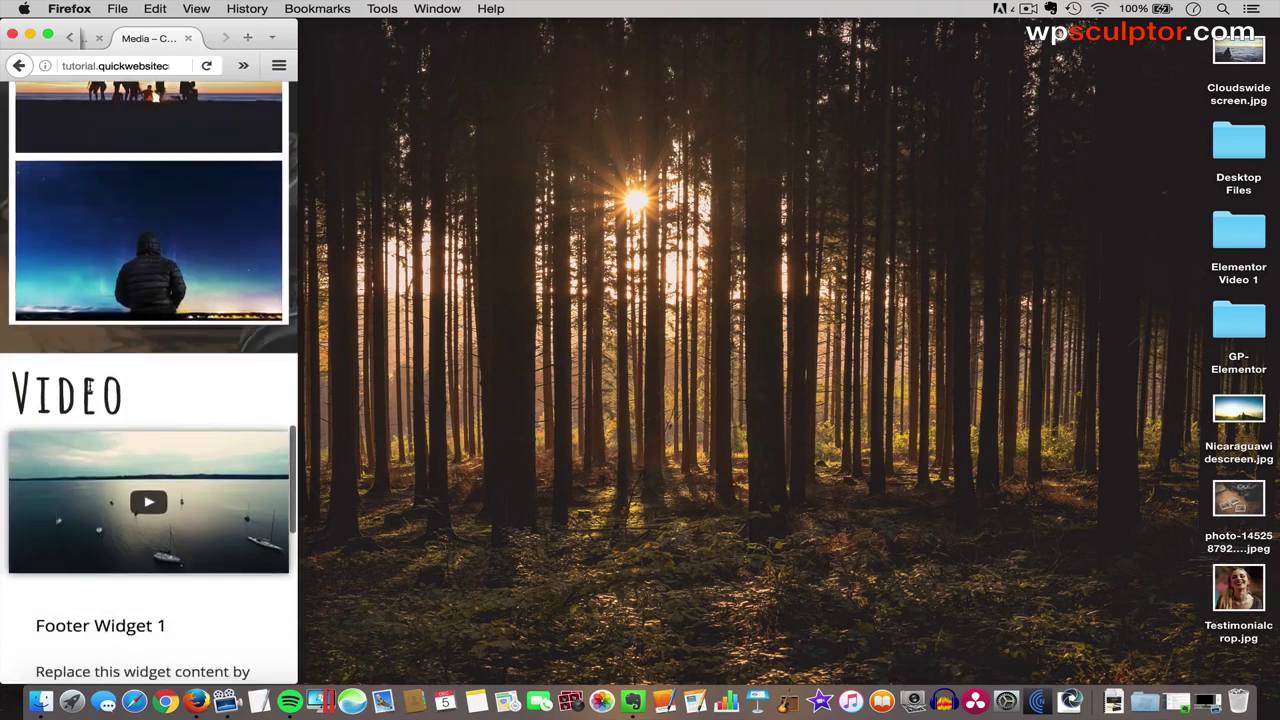
scroll(130, 330, up, 20)
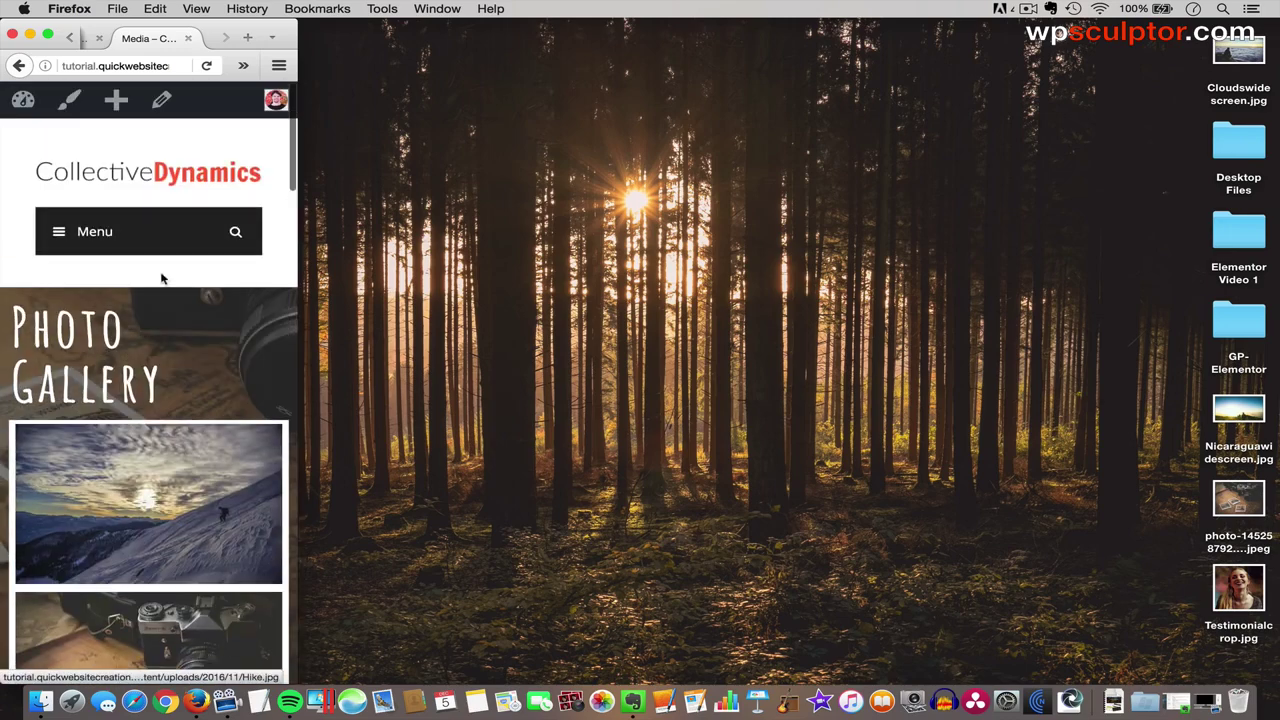
- Open Contact Us from the mobile menu, scroll it, then return to Home
click(75, 230)
click(103, 474)
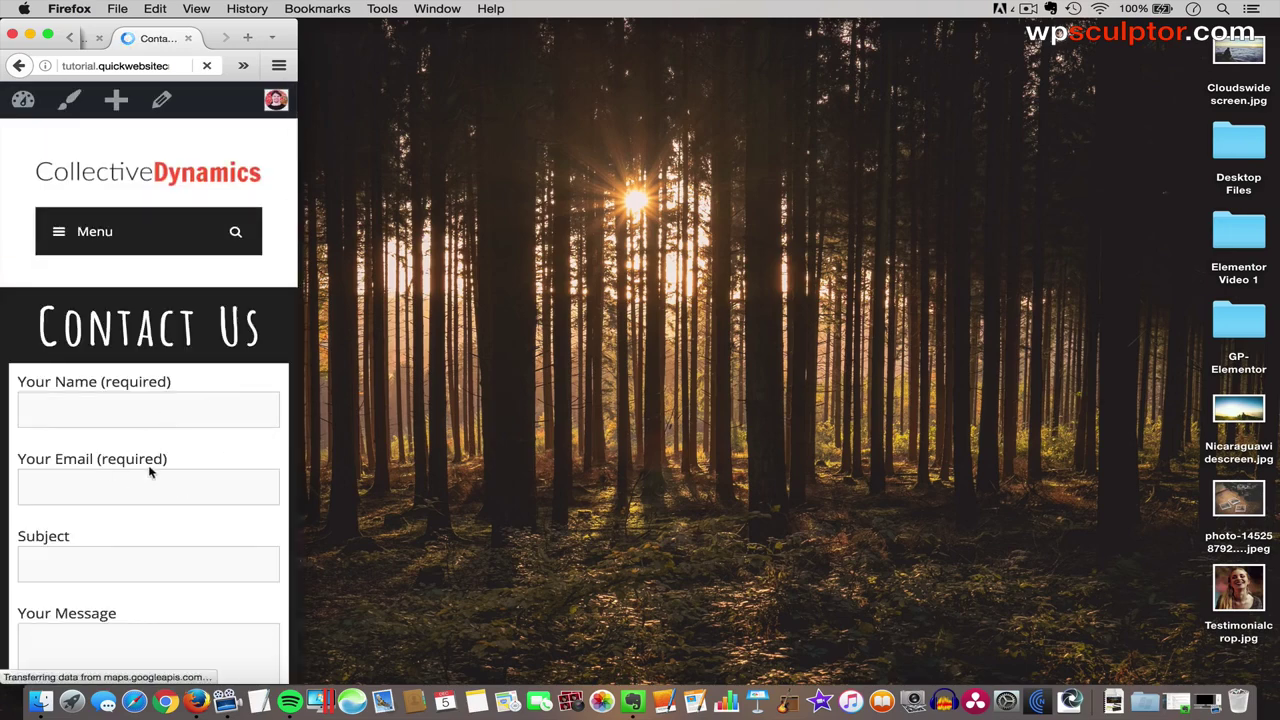
scroll(150, 466, down, 15)
scroll(150, 474, down, 3)
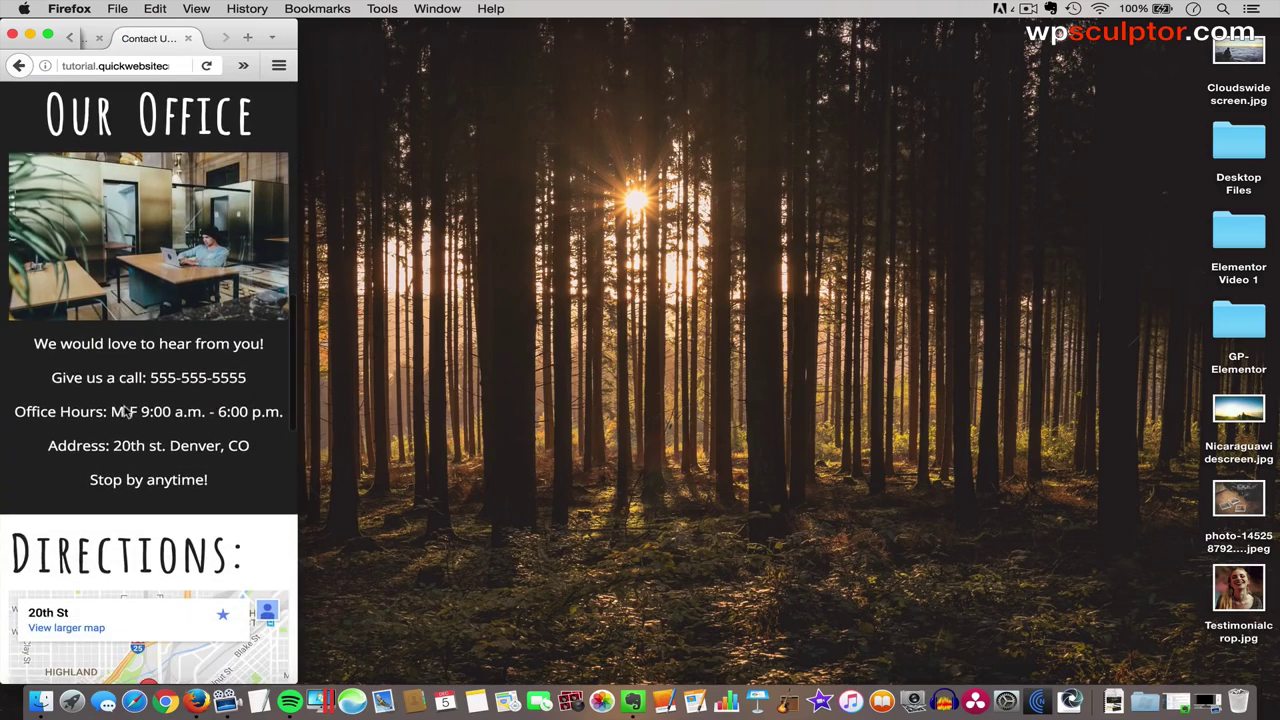
scroll(147, 393, down, 3)
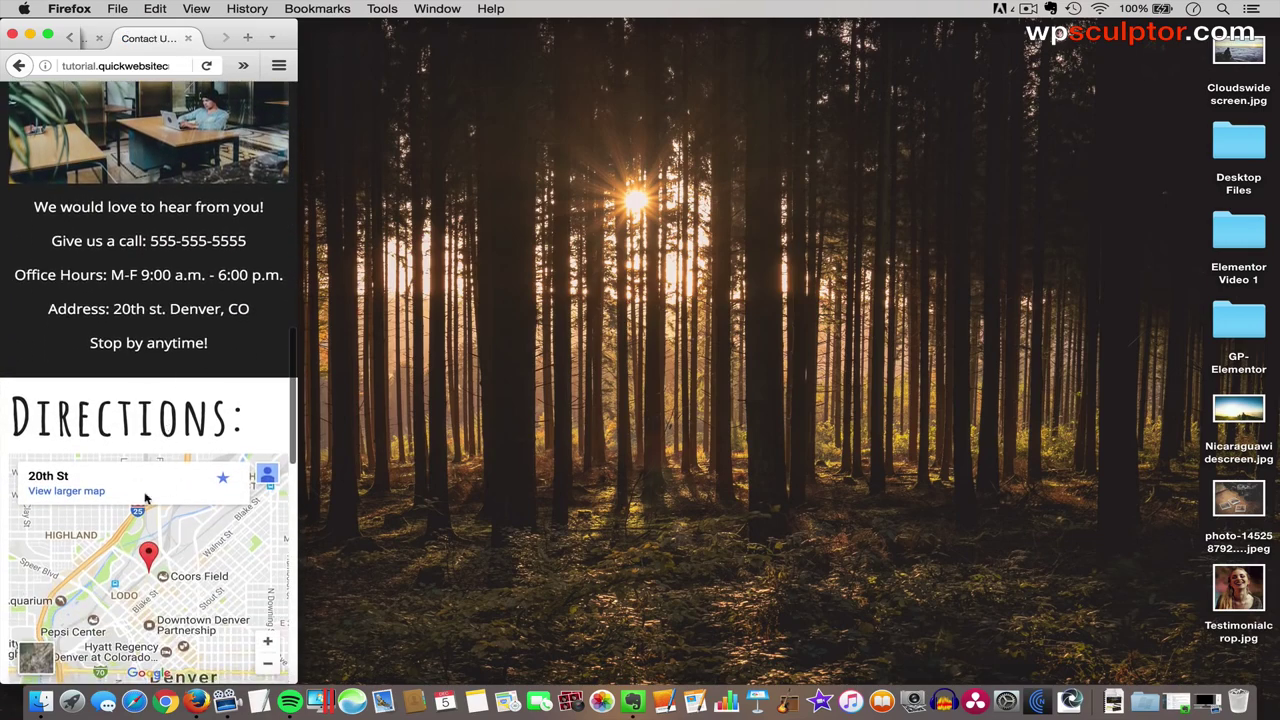
scroll(164, 234, up, 20)
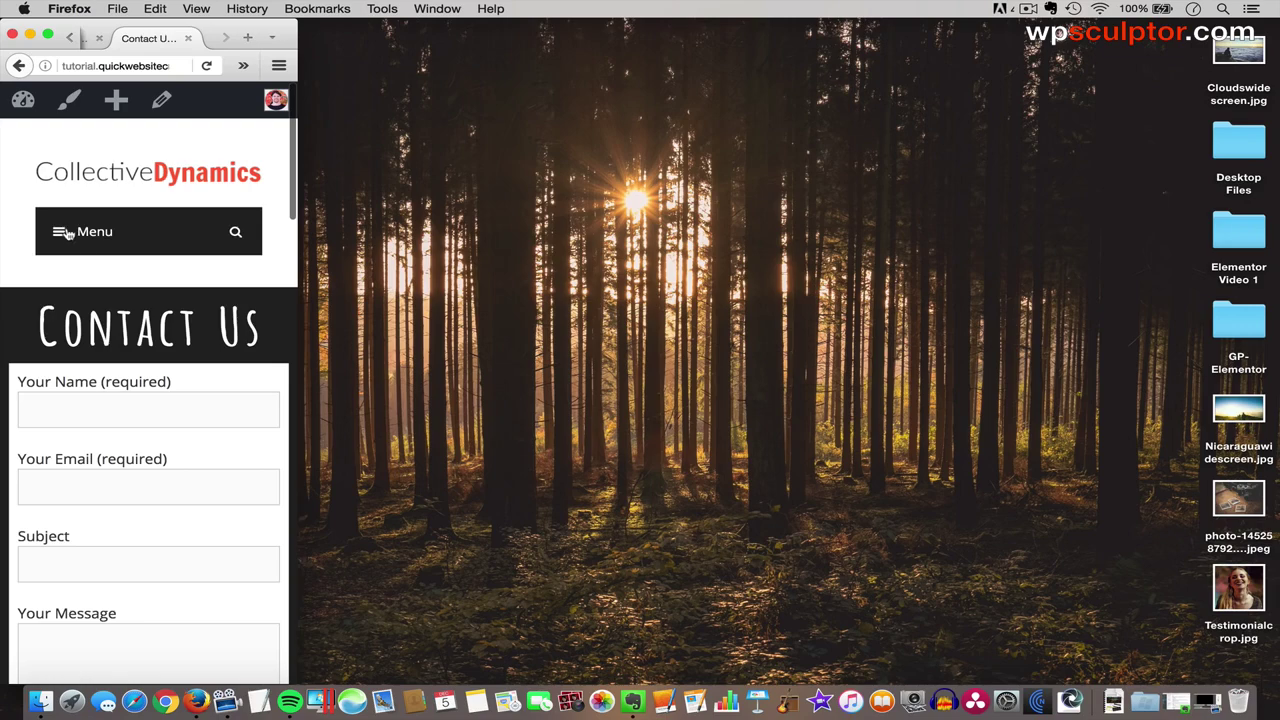
click(67, 232)
click(88, 288)
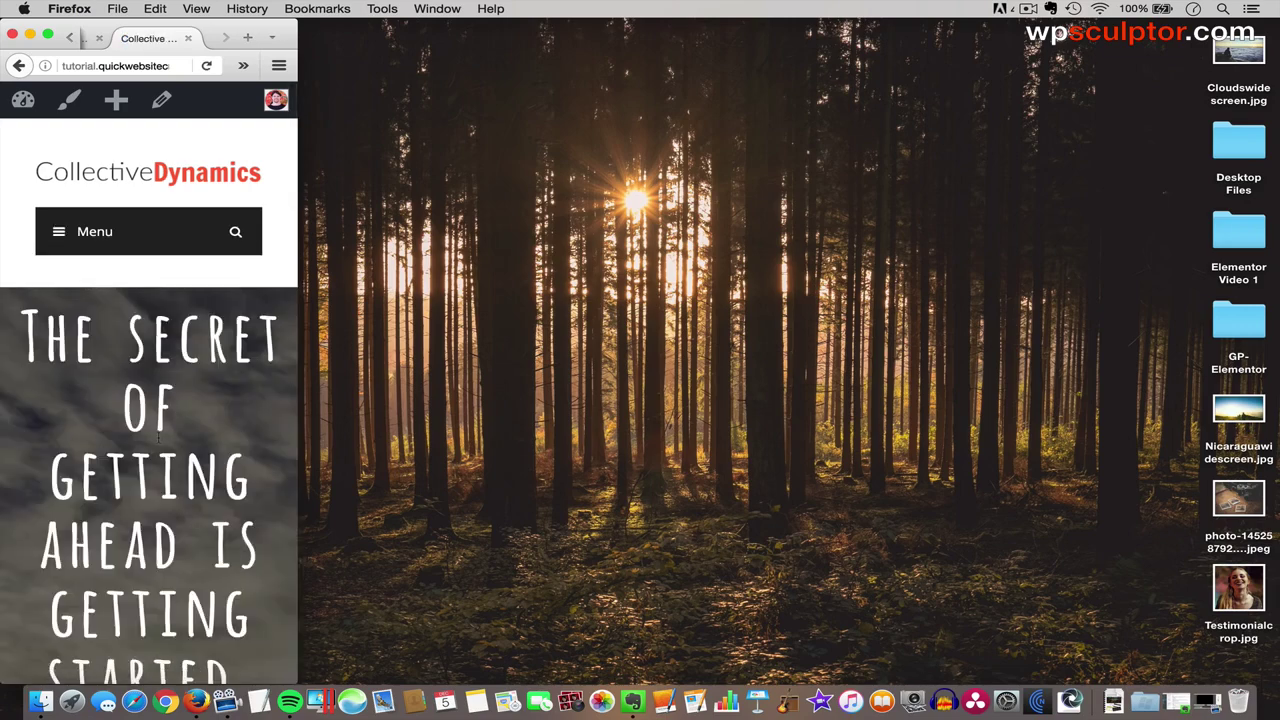
- Scroll the mobile home page all the way down to the footer
scroll(127, 422, down, 3)
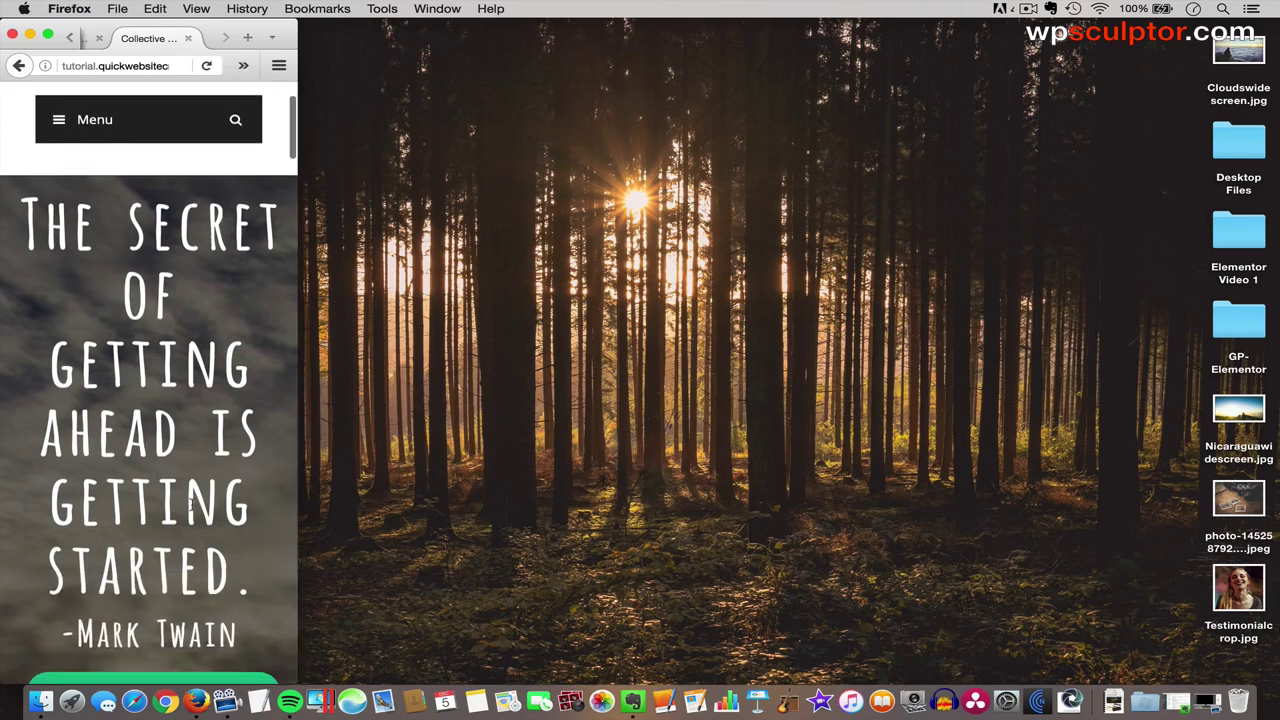
scroll(142, 450, down, 5)
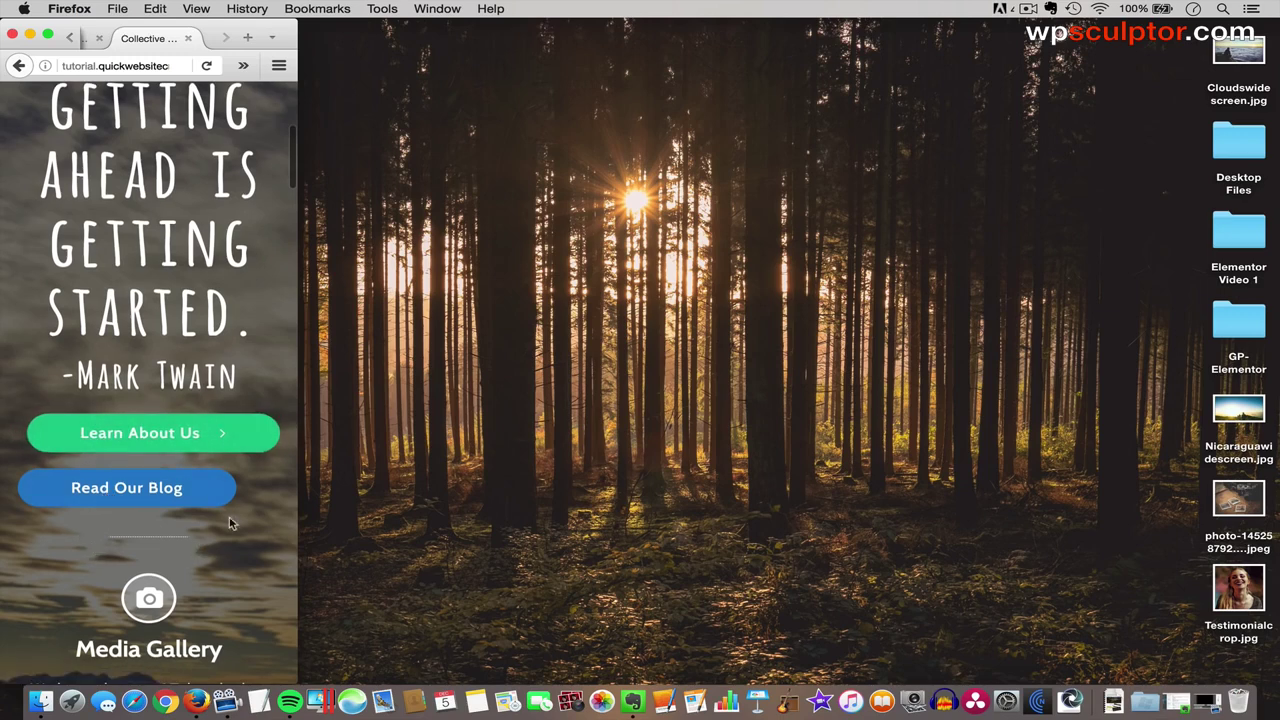
scroll(238, 595, down, 10)
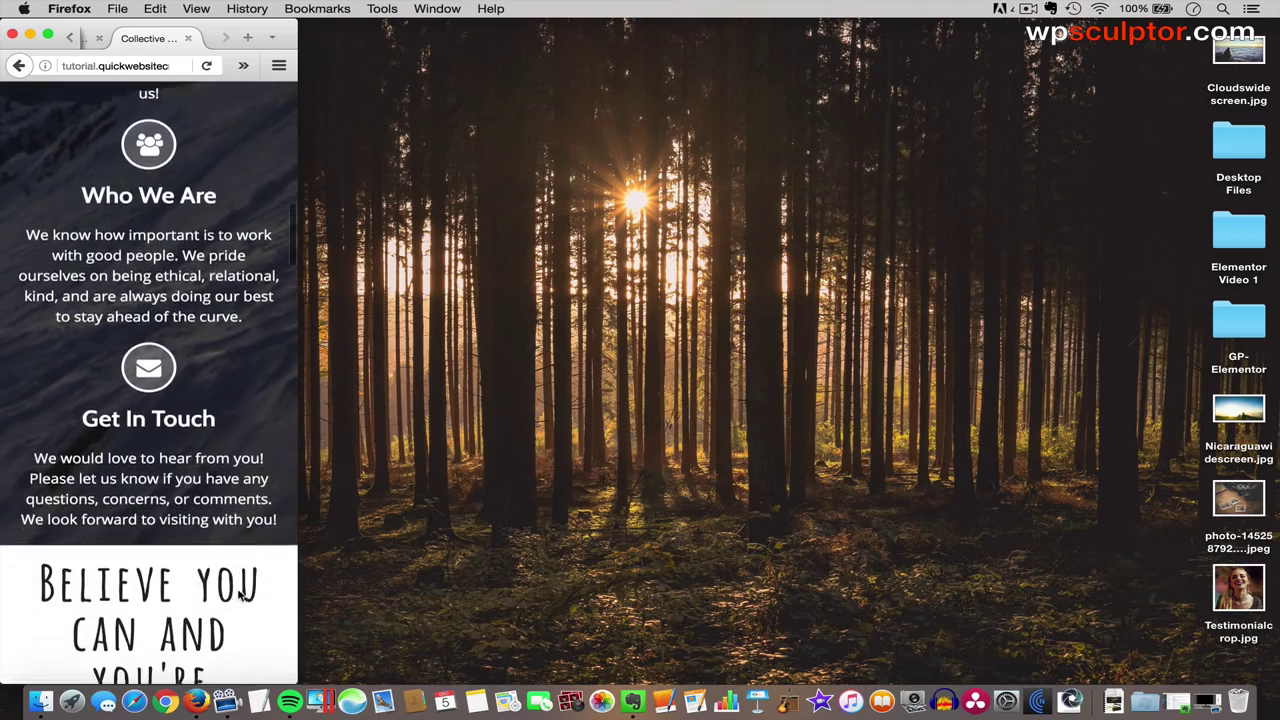
scroll(238, 595, down, 8)
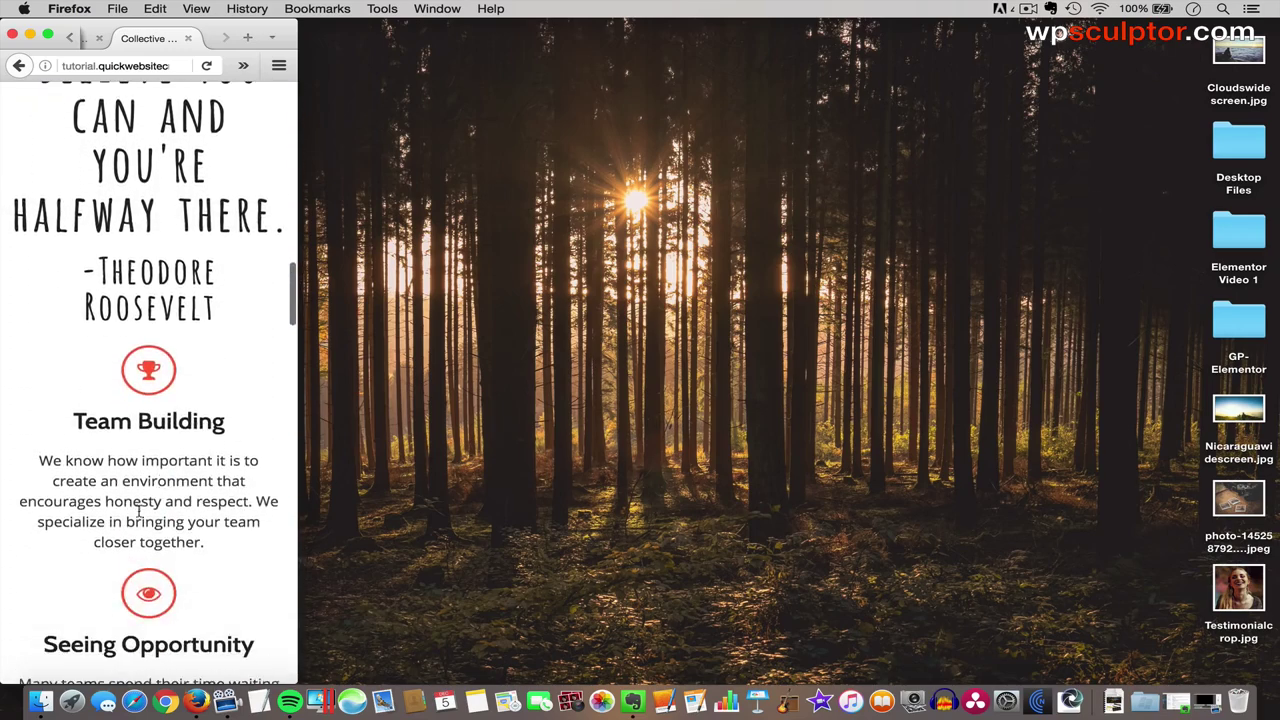
scroll(138, 512, down, 10)
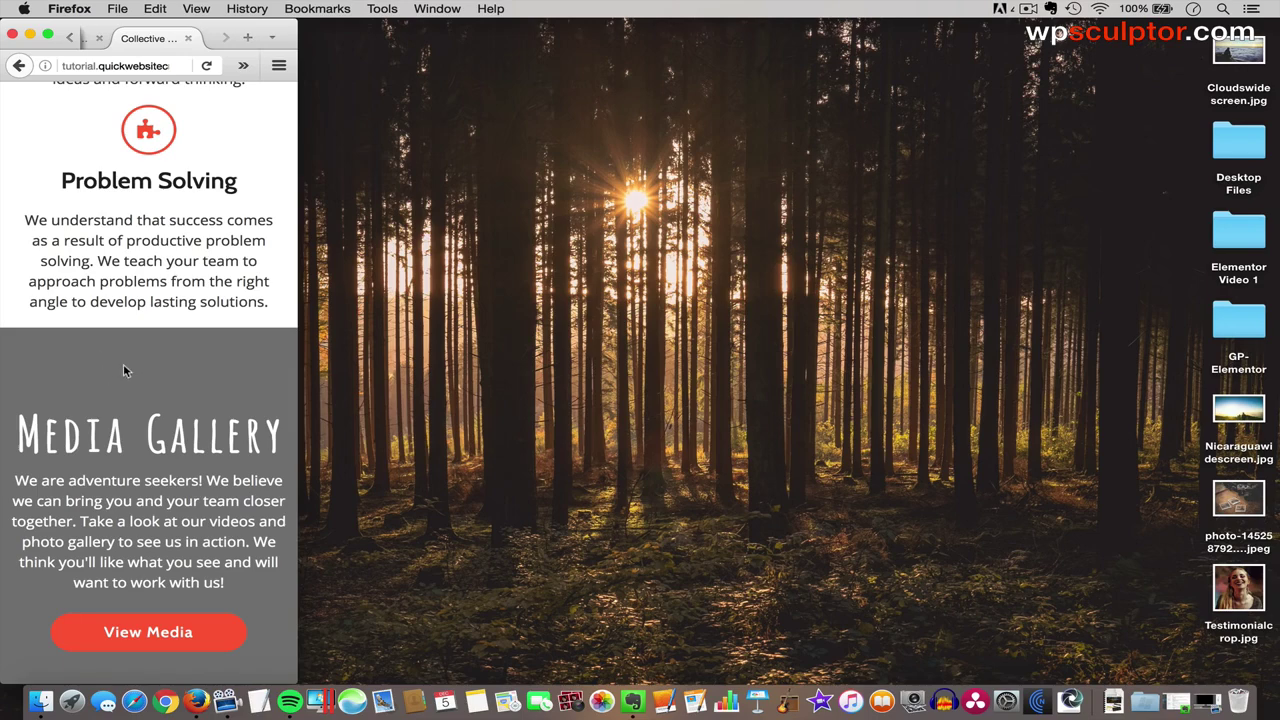
scroll(150, 478, down, 15)
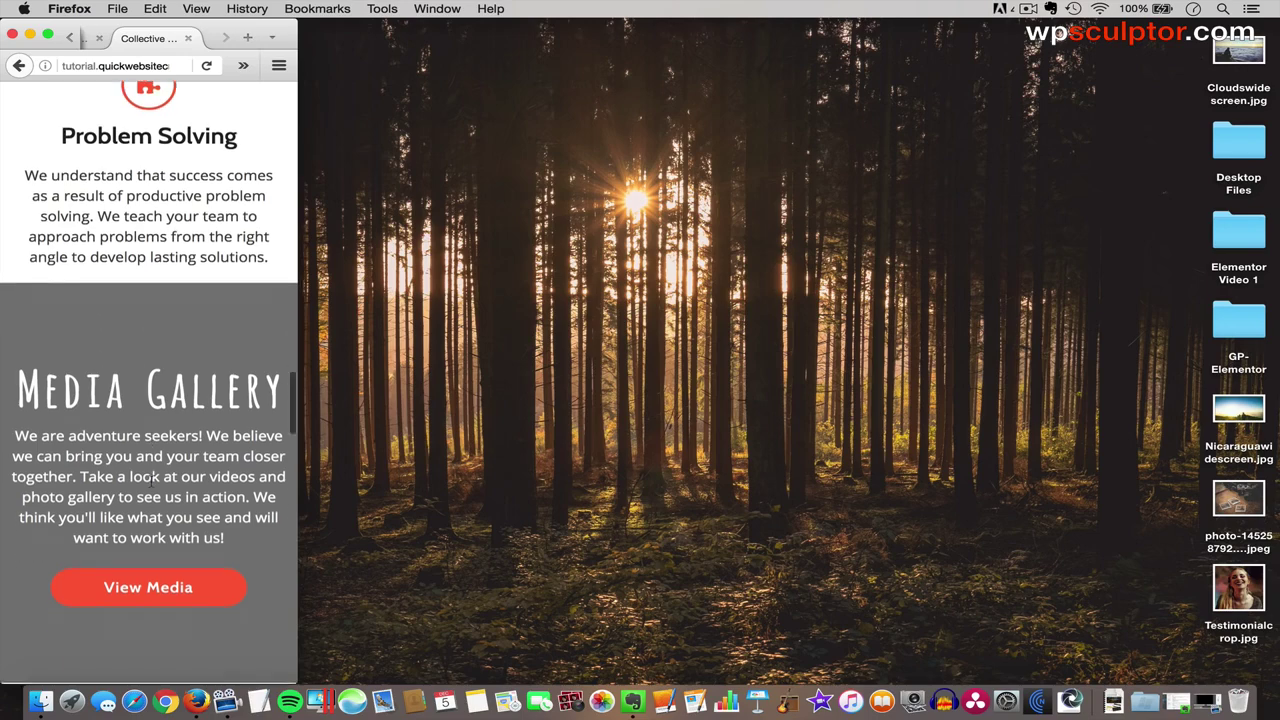
scroll(152, 487, down, 5)
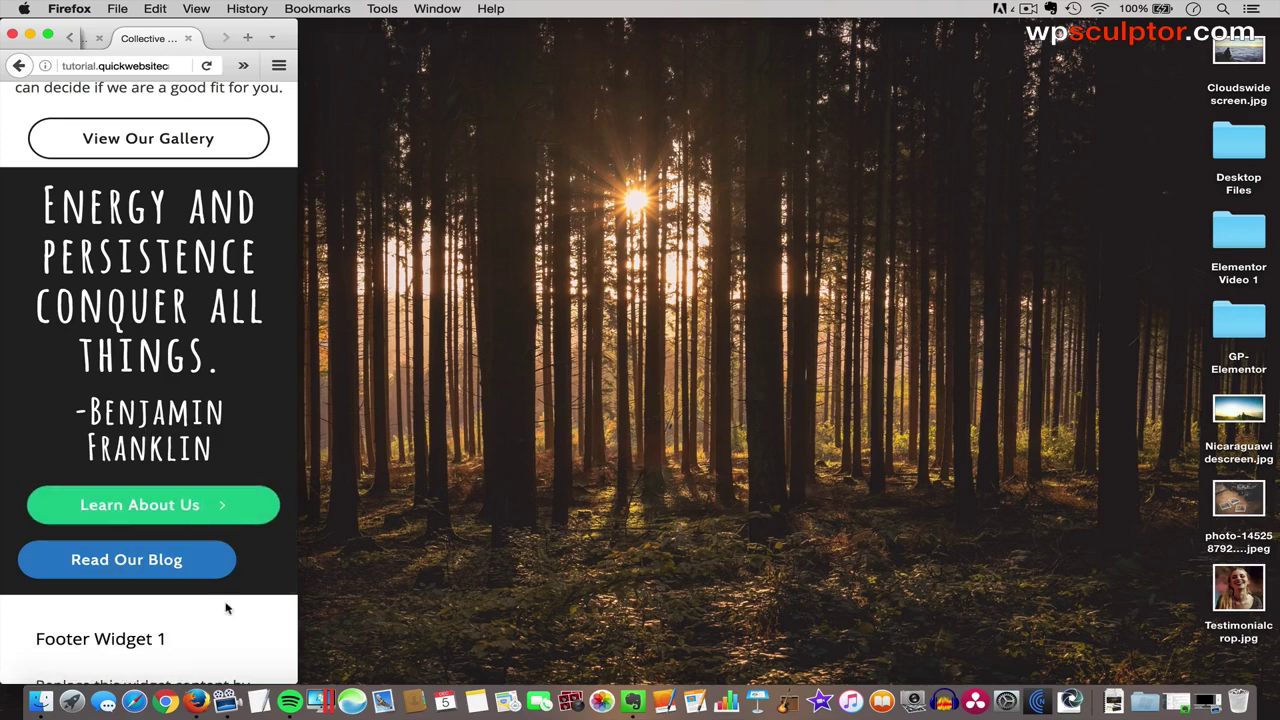
- Widen Firefox back to desktop width and scroll to the top
drag(288, 682, 1278, 686)
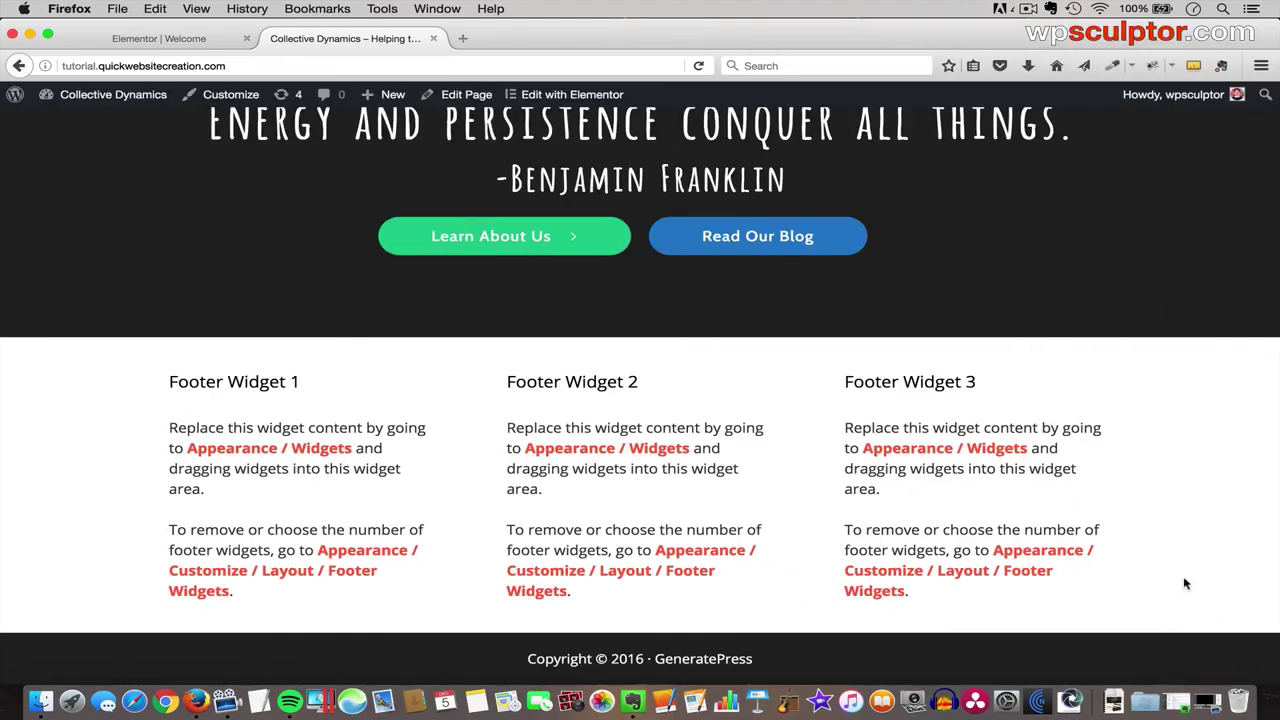
scroll(995, 485, up, 15)
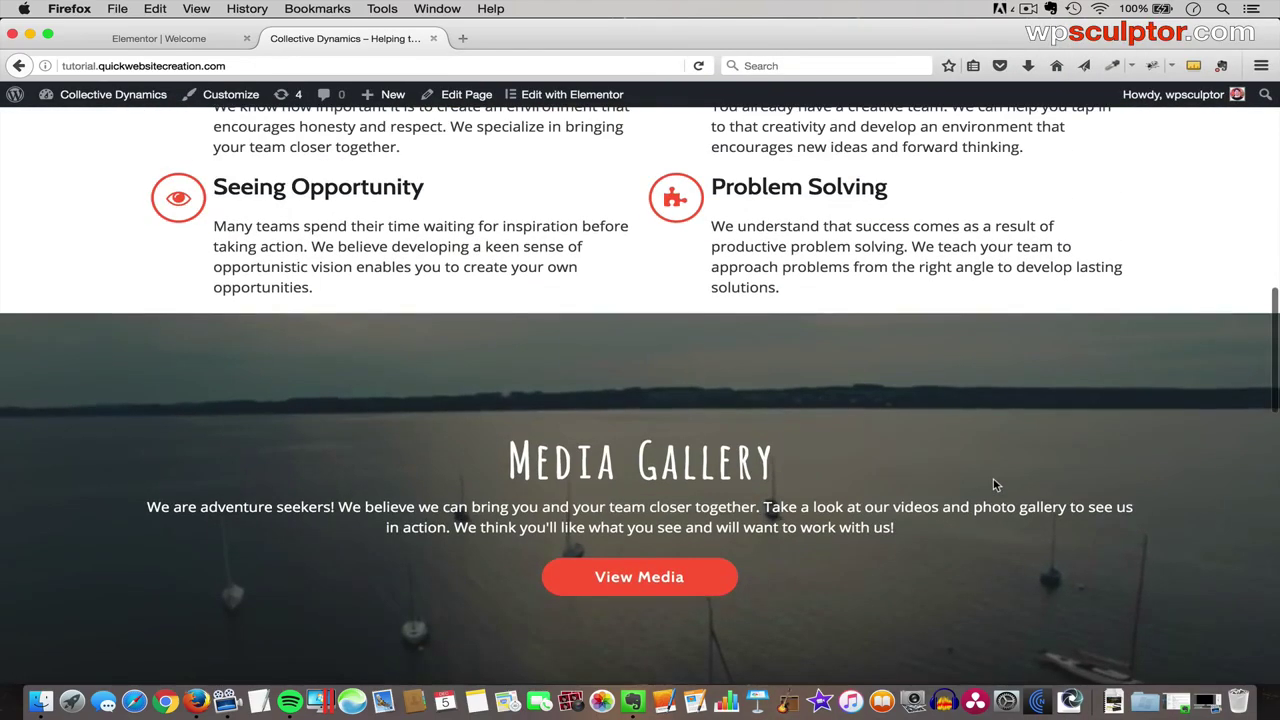
scroll(995, 485, up, 15)
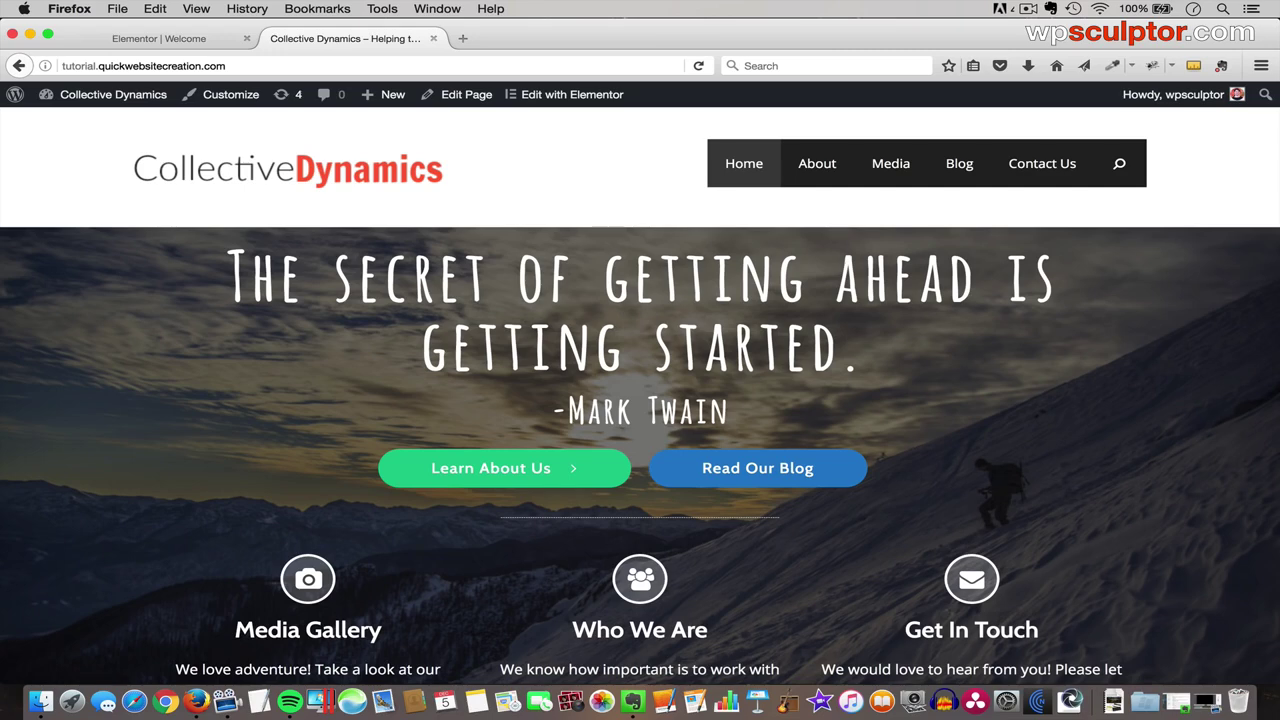
click(160, 38)
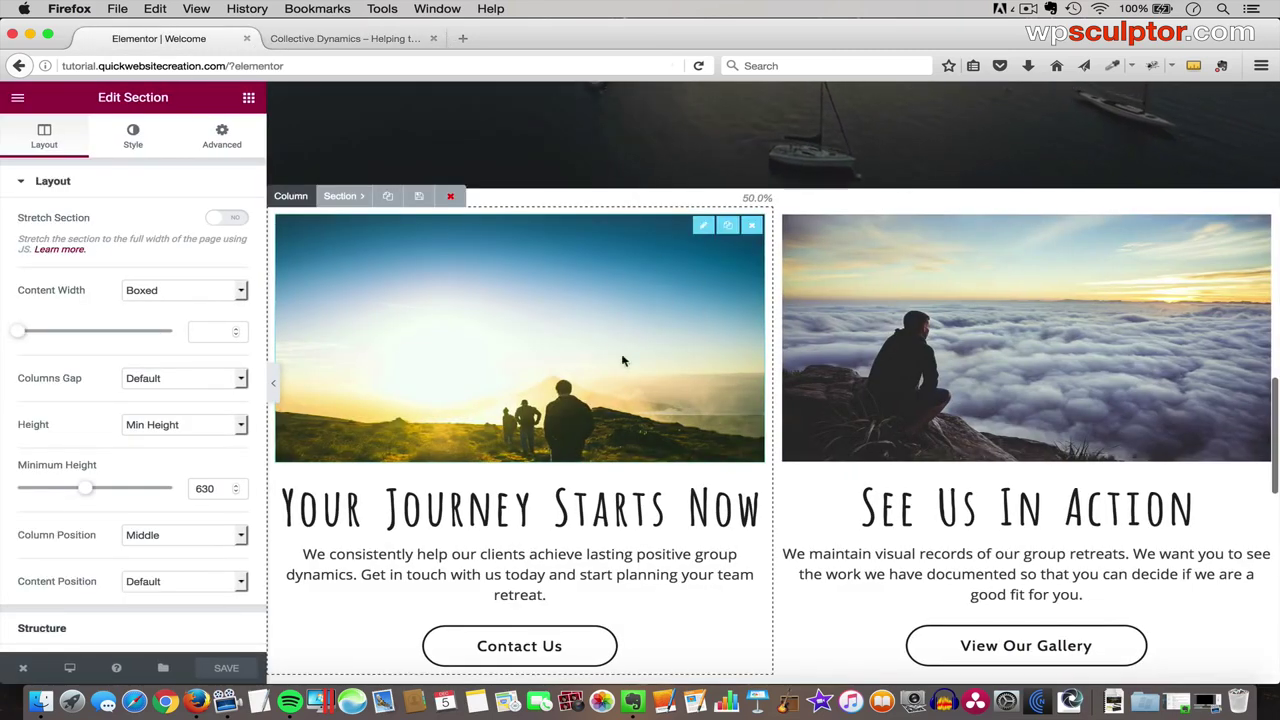
scroll(615, 333, up, 5)
scroll(615, 333, up, 10)
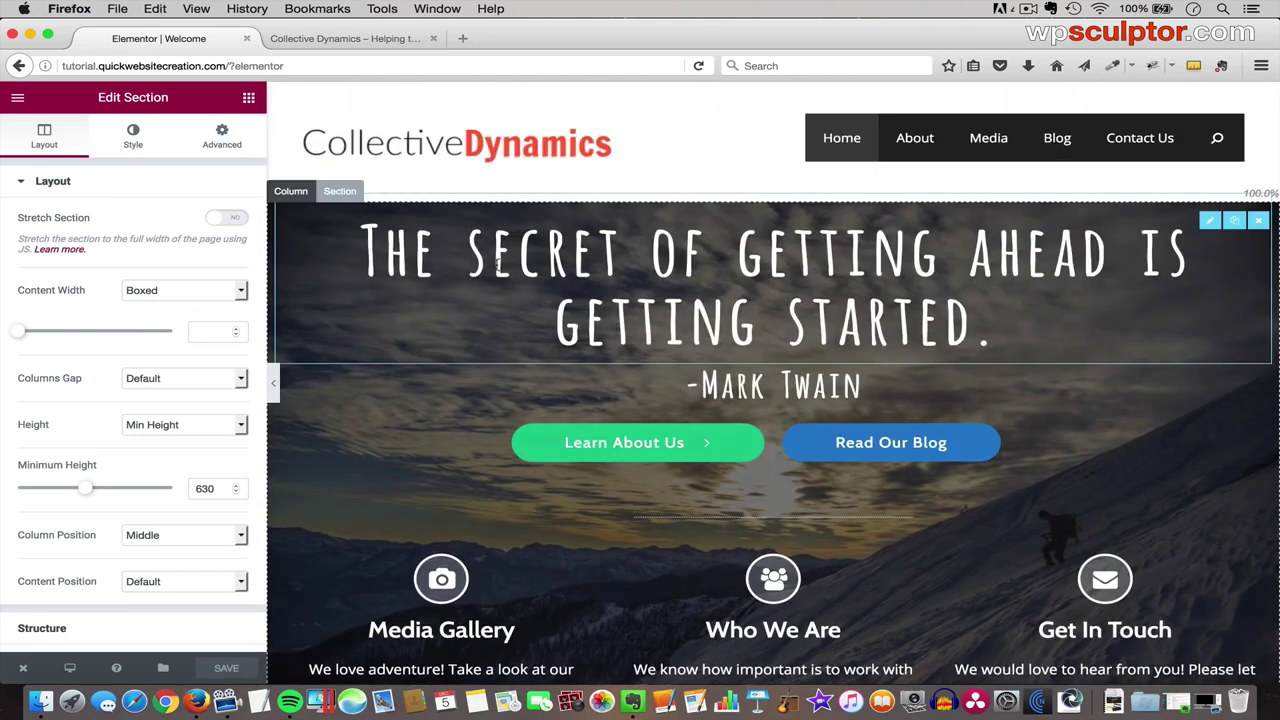
click(71, 670)
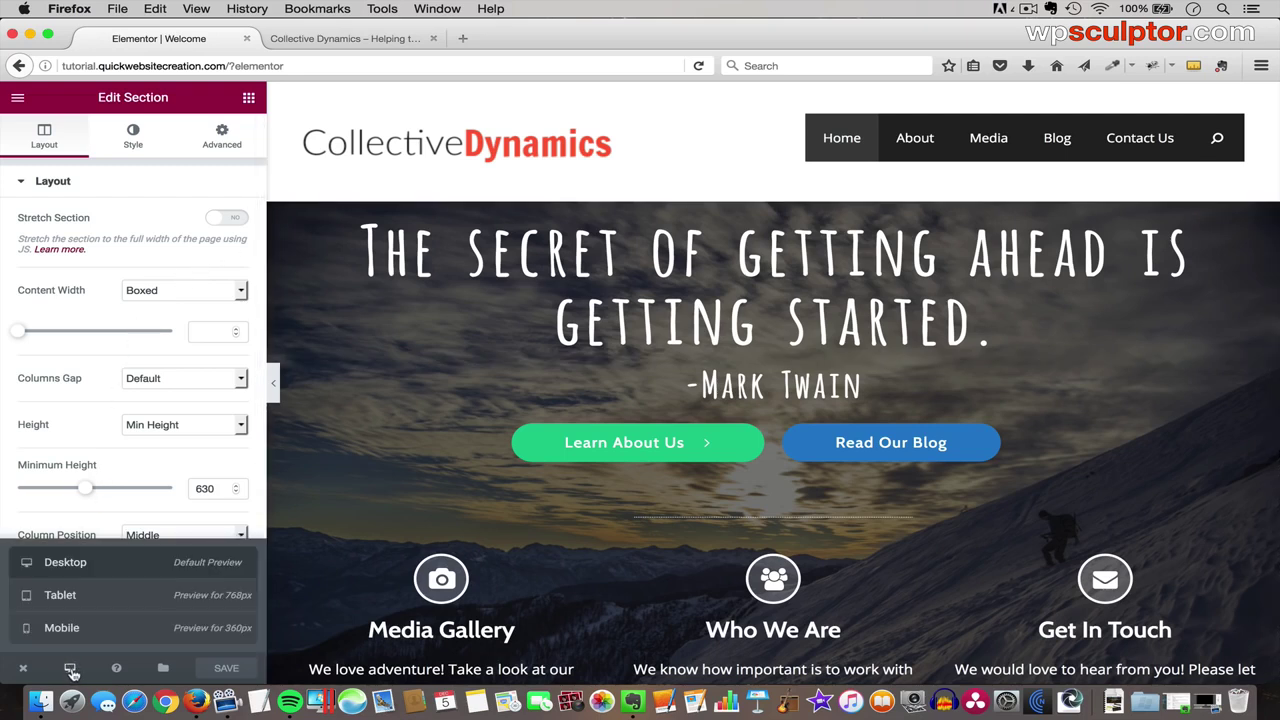
click(101, 628)
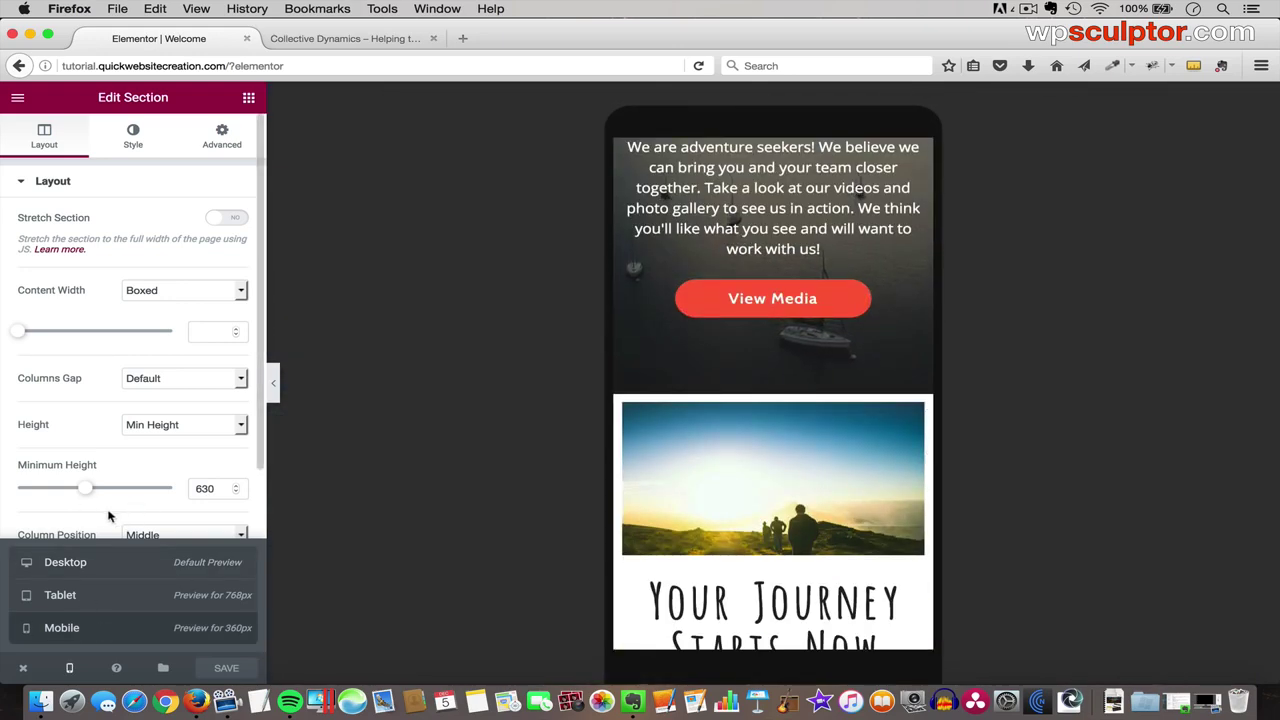
click(112, 518)
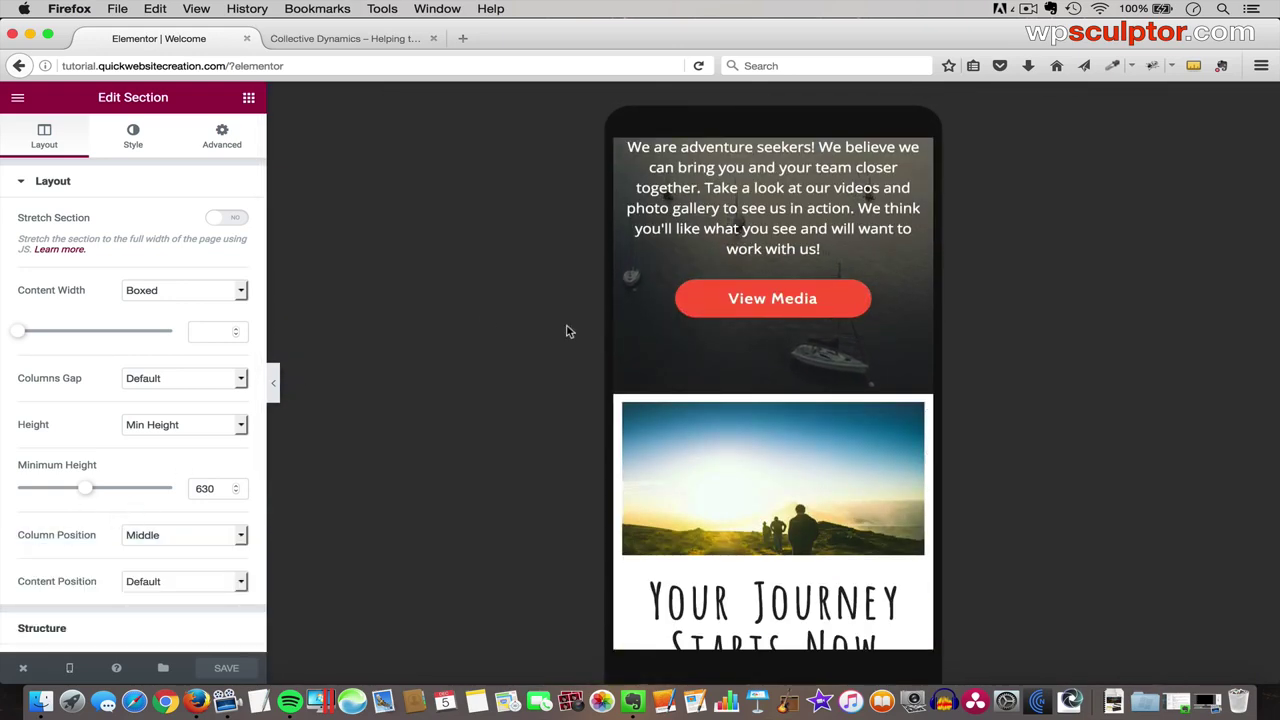
scroll(800, 410, up, 20)
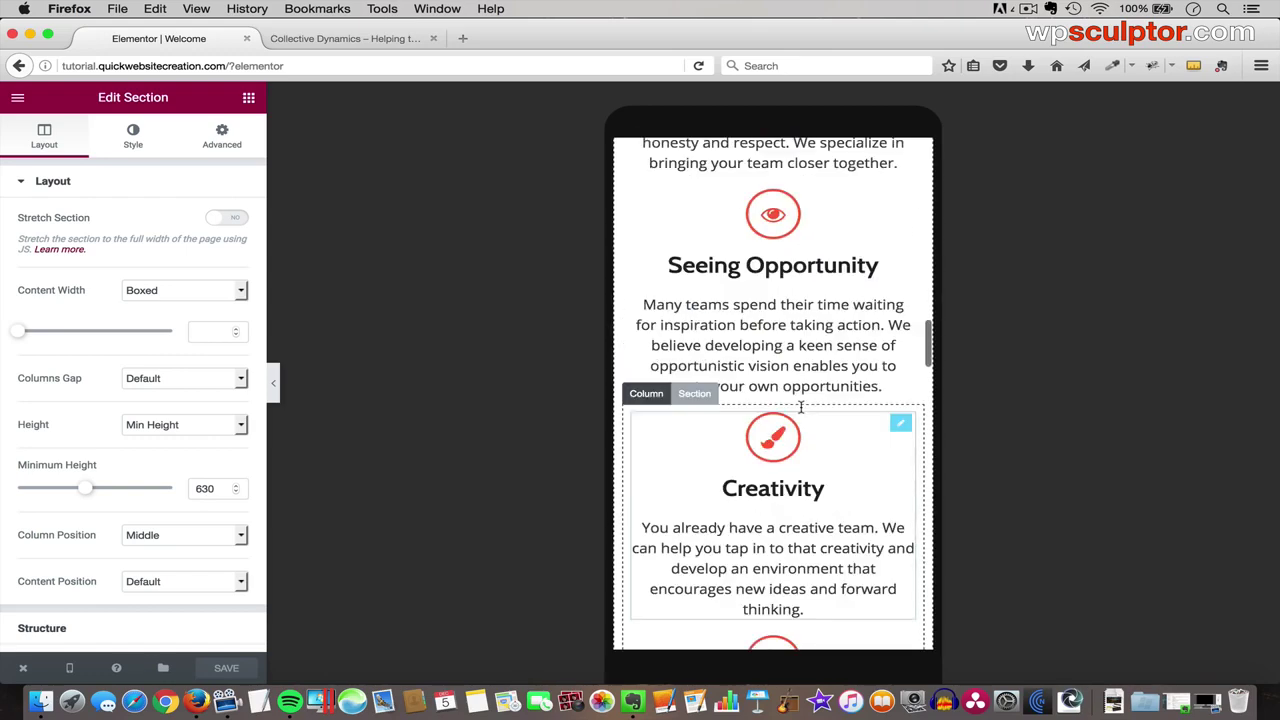
scroll(800, 408, up, 3)
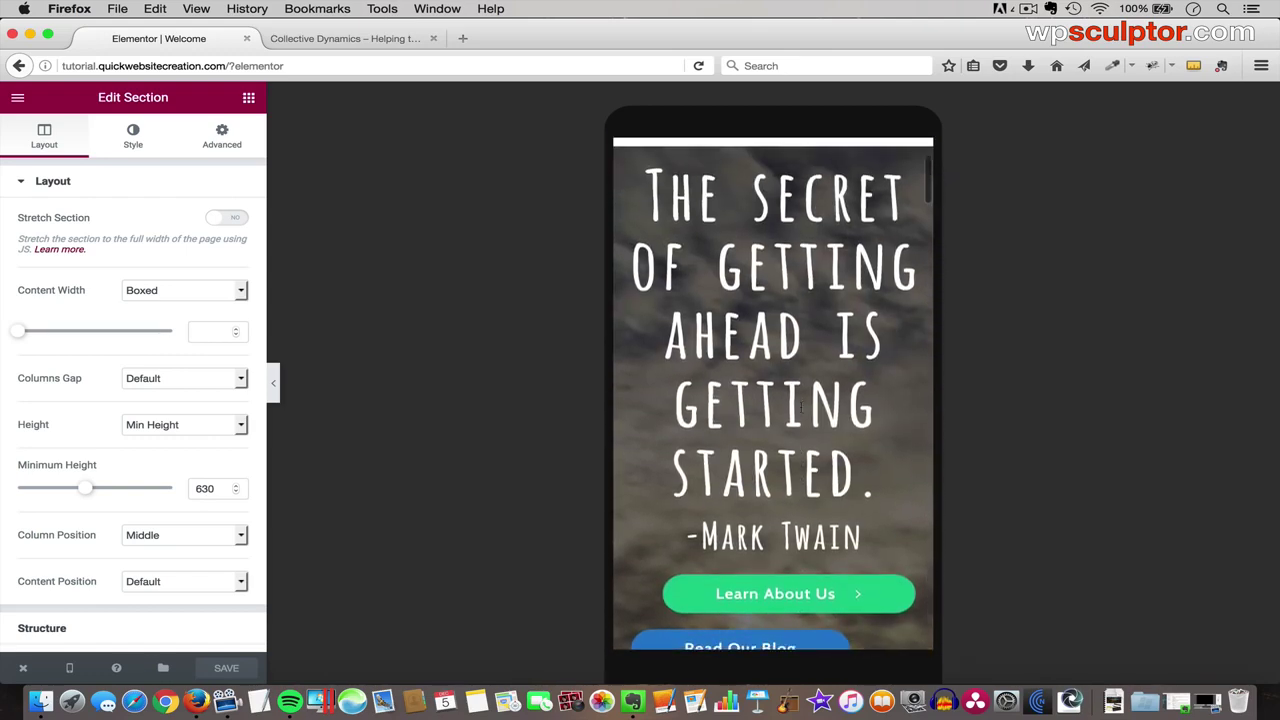
scroll(800, 407, down, 5)
scroll(800, 407, down, 20)
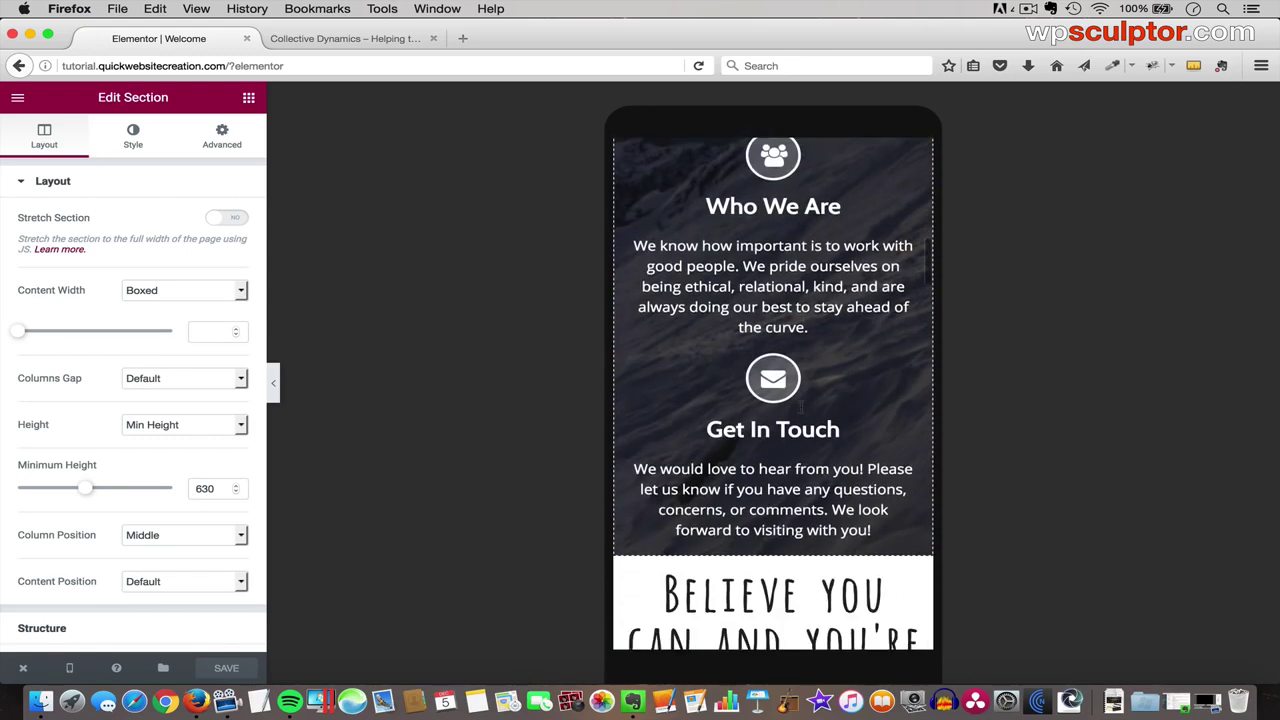
scroll(800, 407, down, 5)
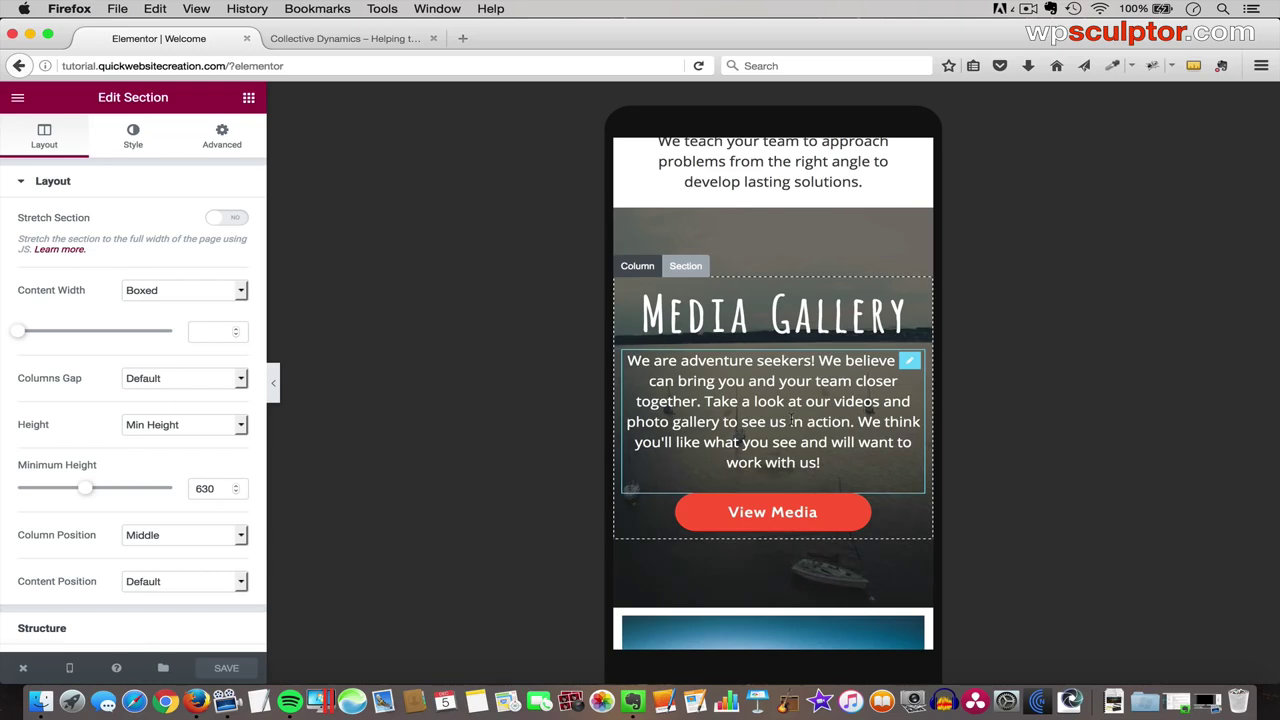
scroll(795, 298, up, 15)
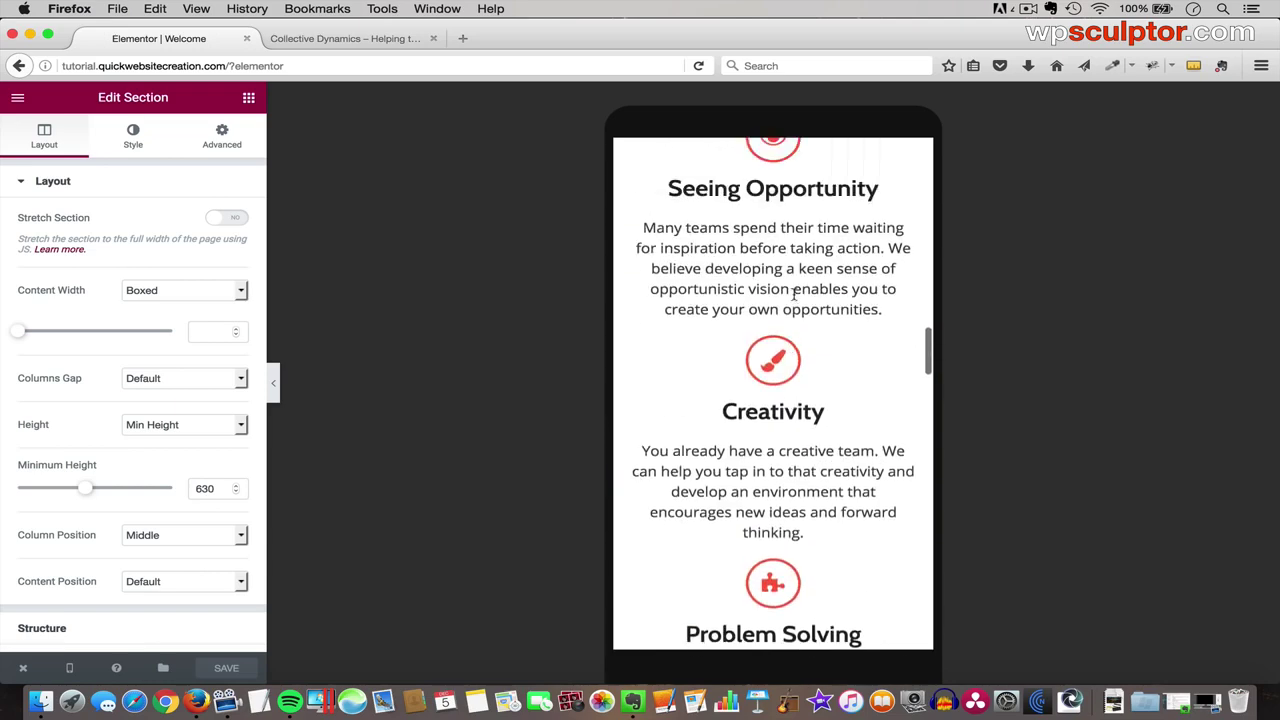
scroll(795, 298, up, 15)
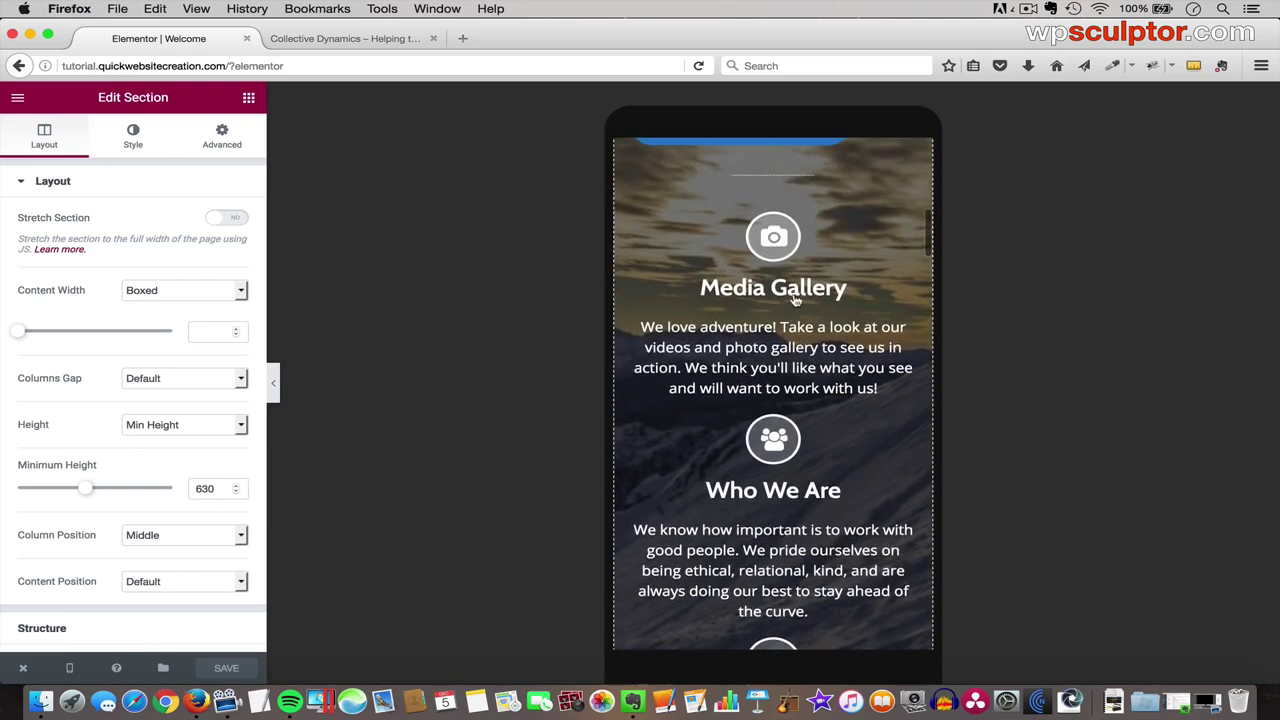
scroll(788, 277, up, 5)
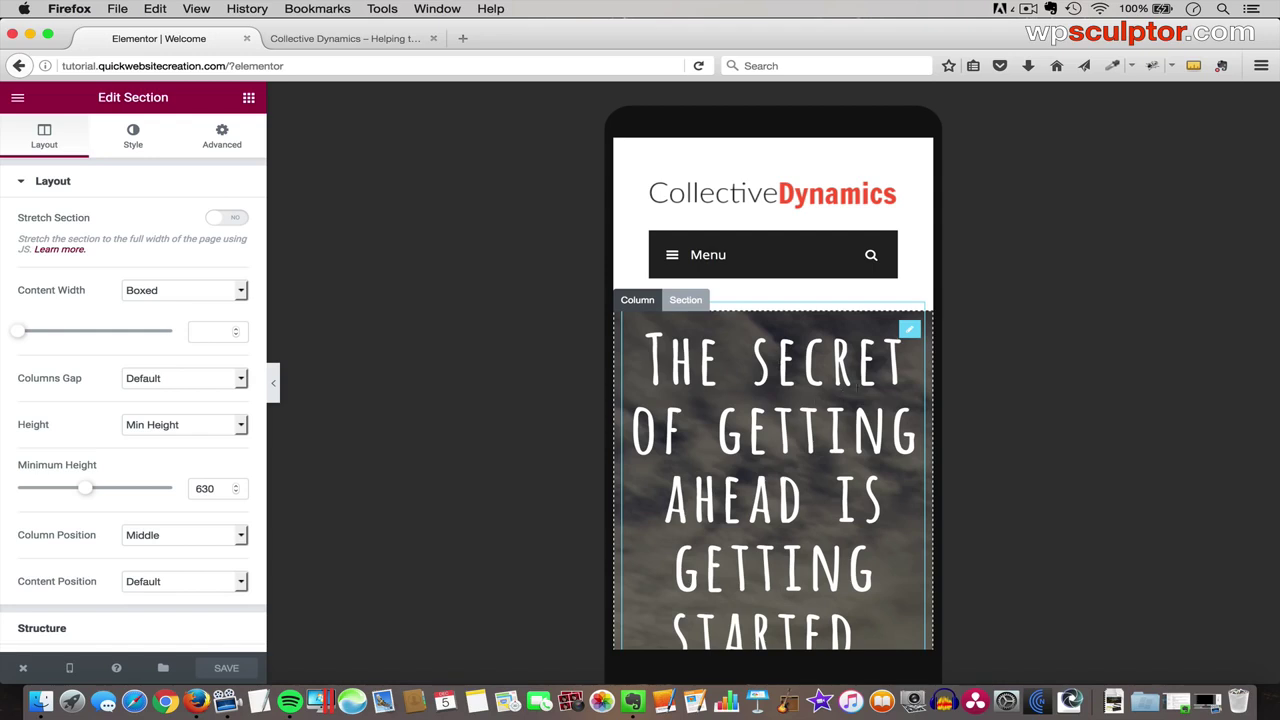
- Set the Mark Twain quote heading's mobile font size to 64 px
click(907, 331)
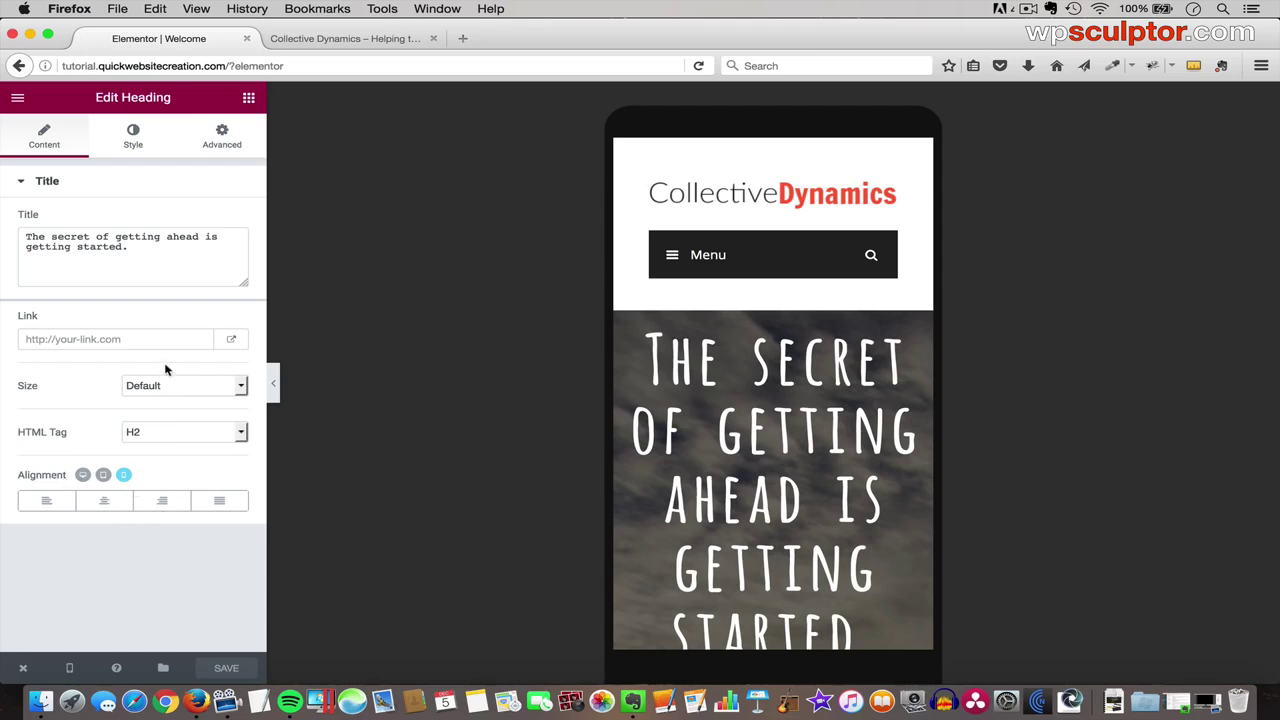
click(133, 136)
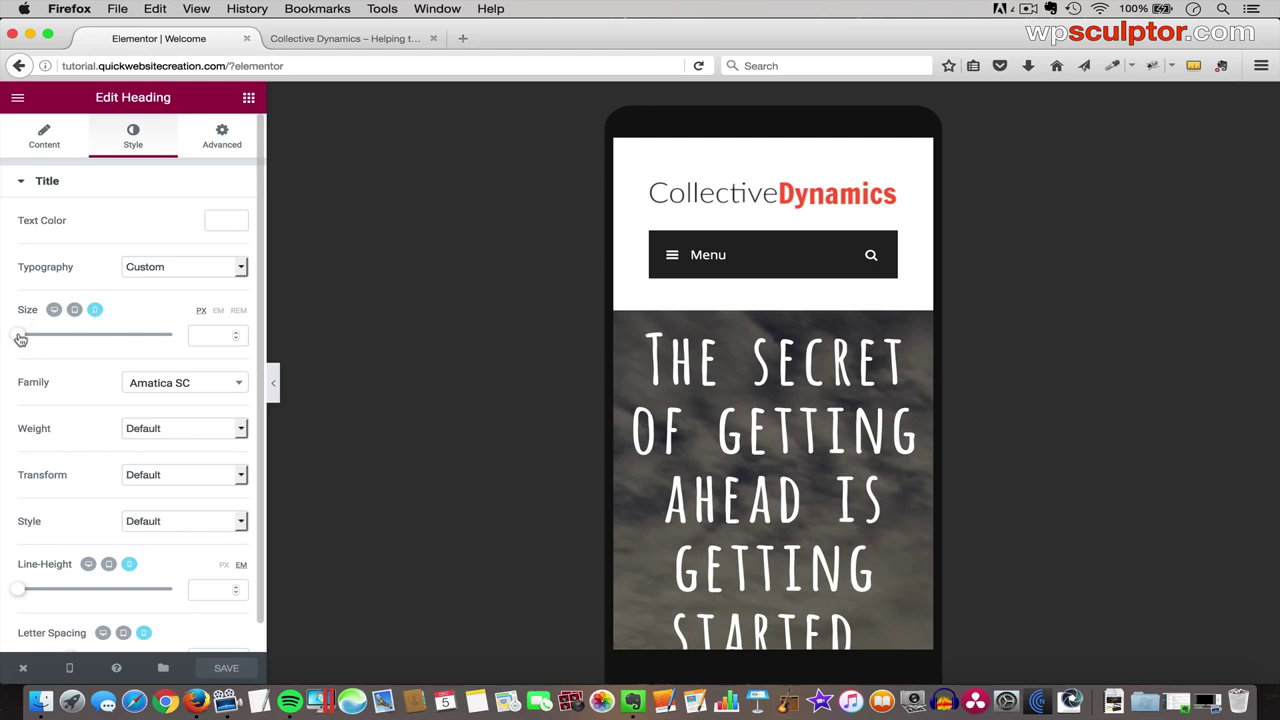
drag(20, 339, 50, 337)
click(204, 335)
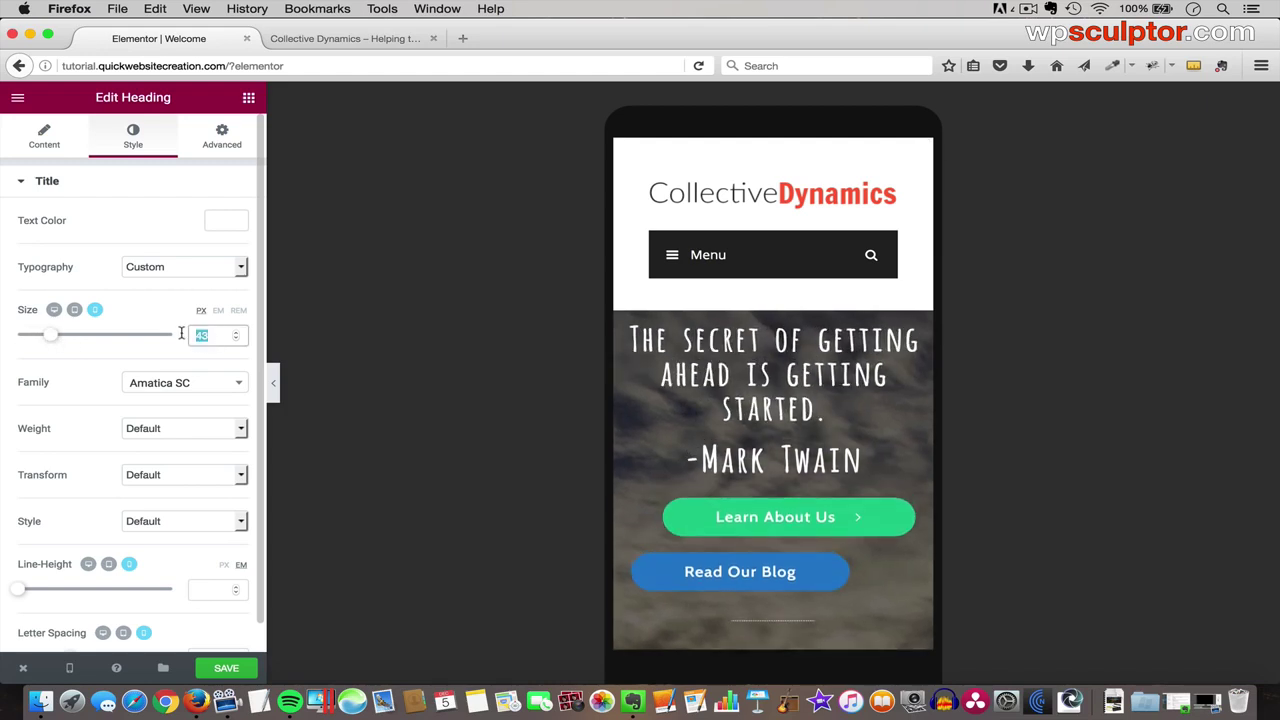
text(64)
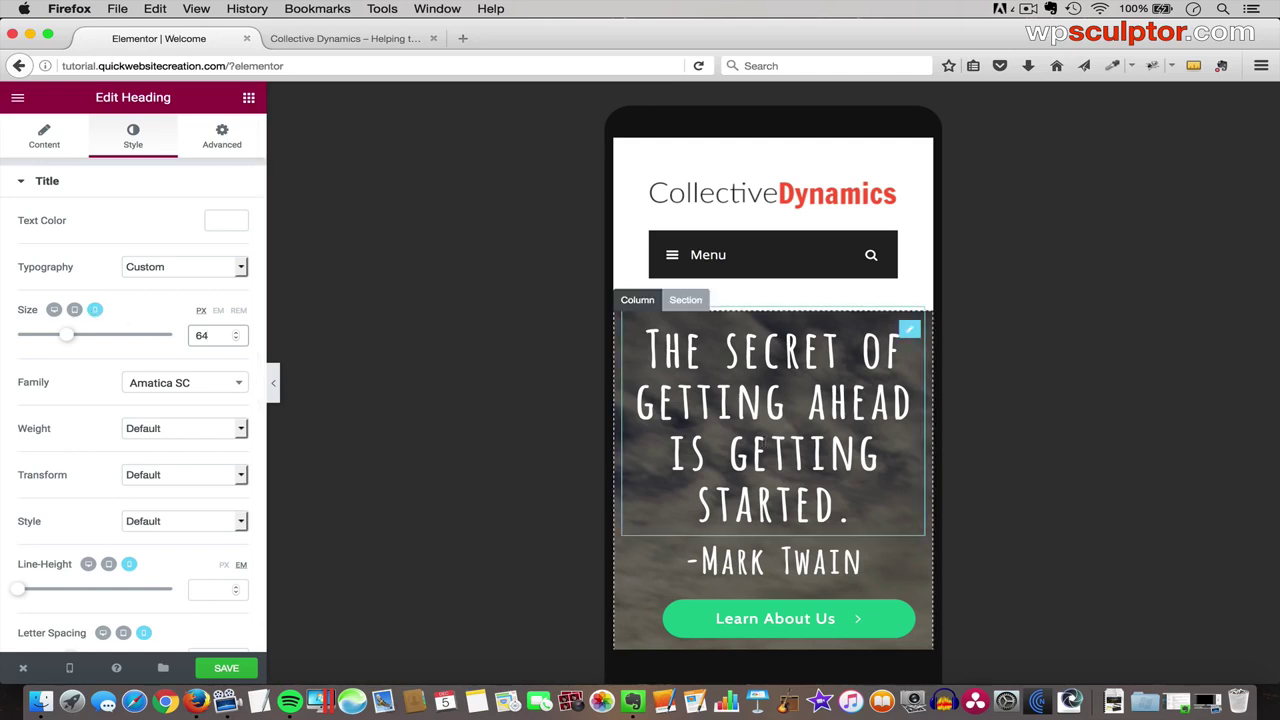
scroll(765, 437, down, 3)
scroll(770, 440, down, 1)
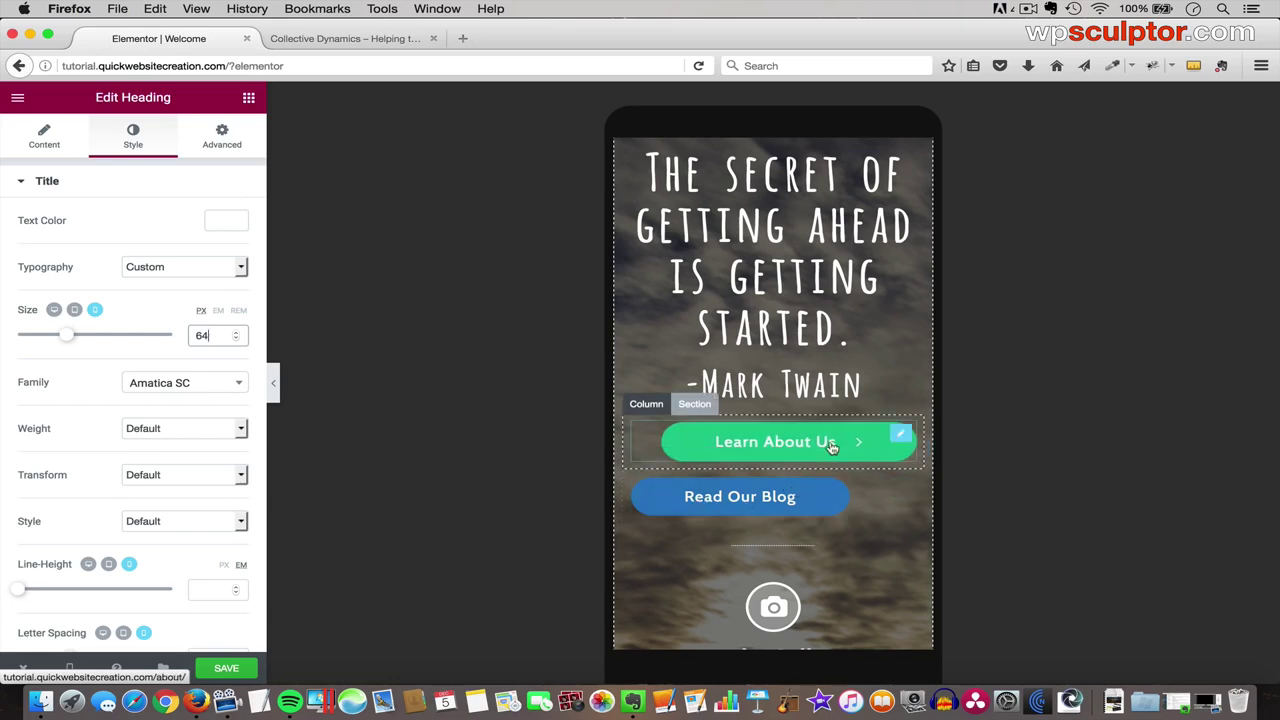
- Center-align the Learn About Us and Read Our Blog buttons in the mobile layout
click(897, 433)
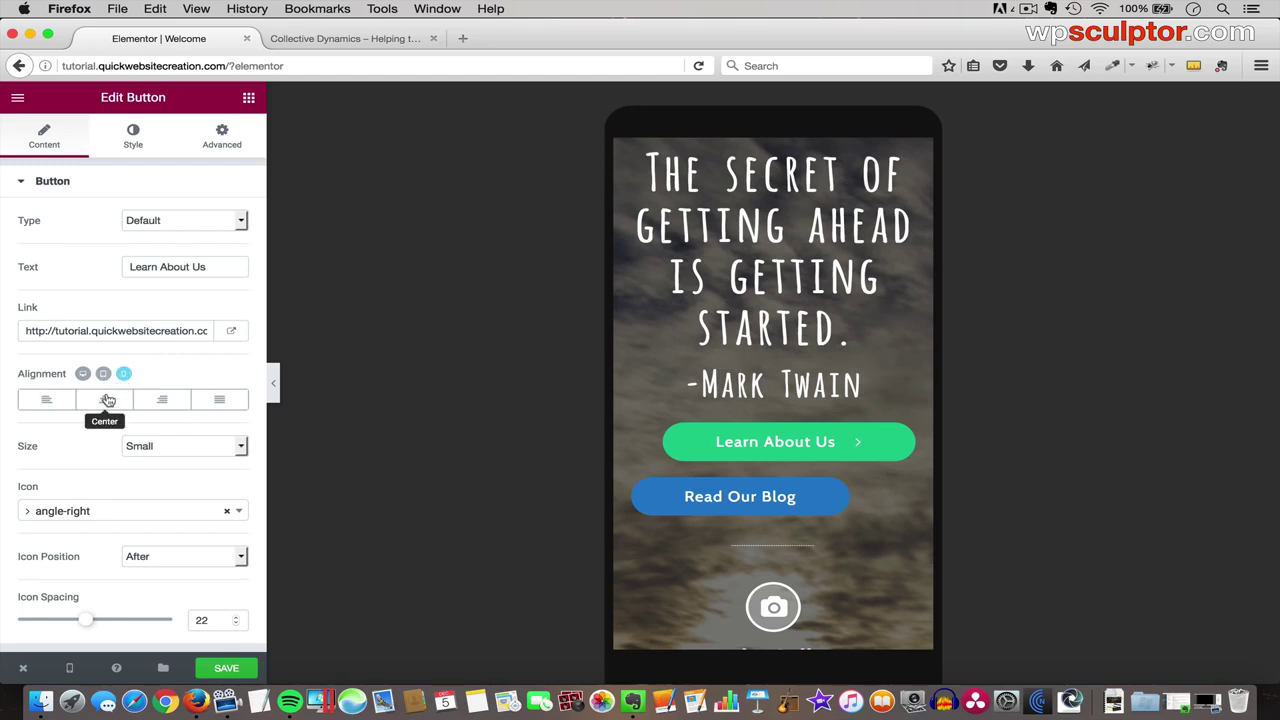
click(107, 401)
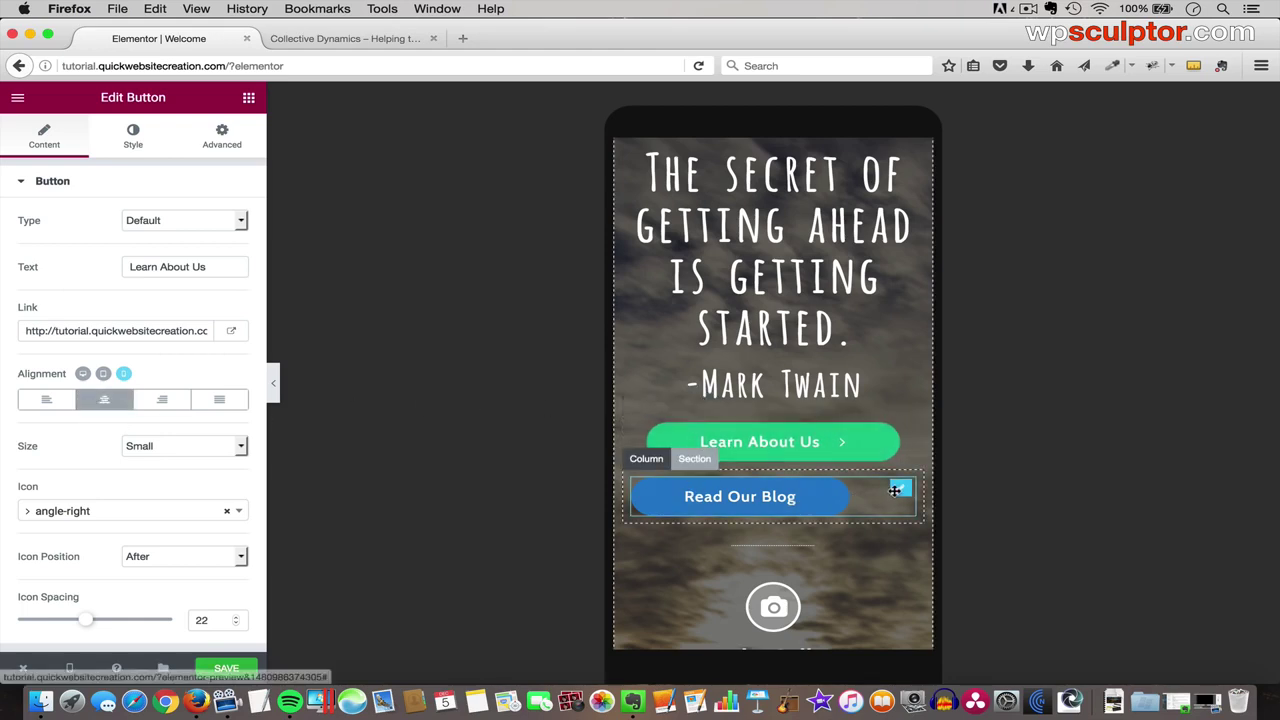
click(898, 488)
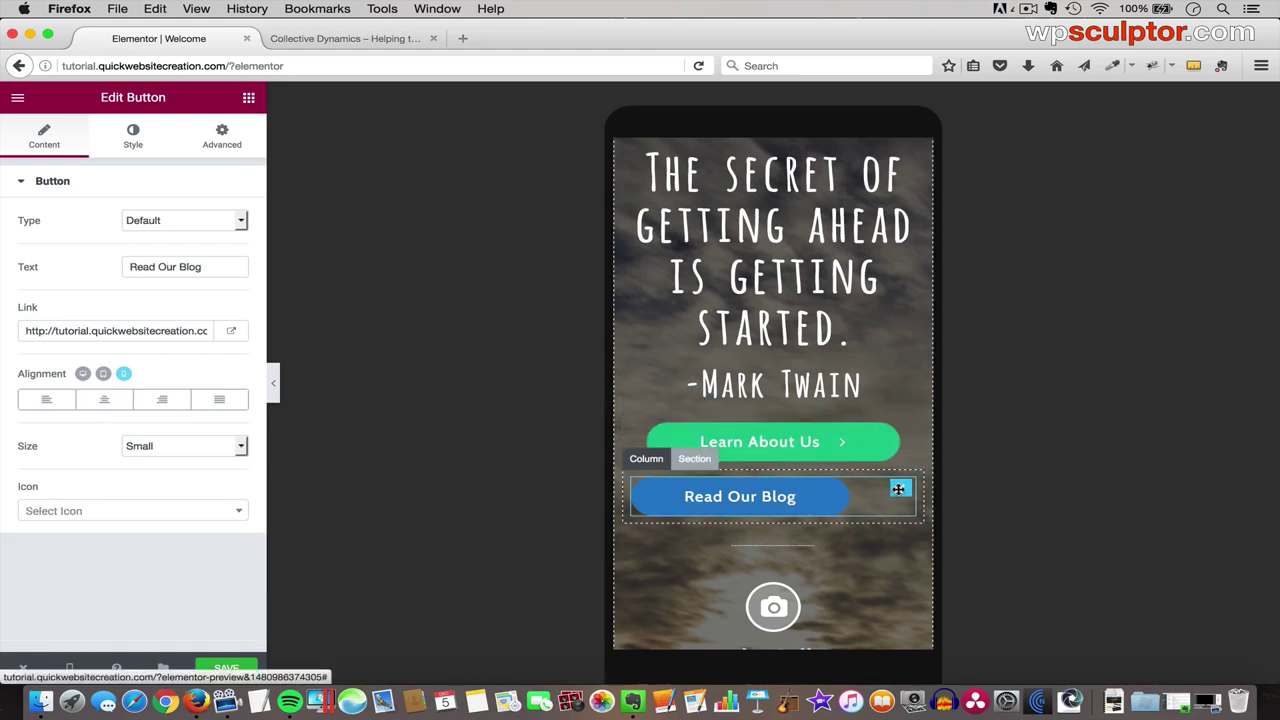
click(104, 399)
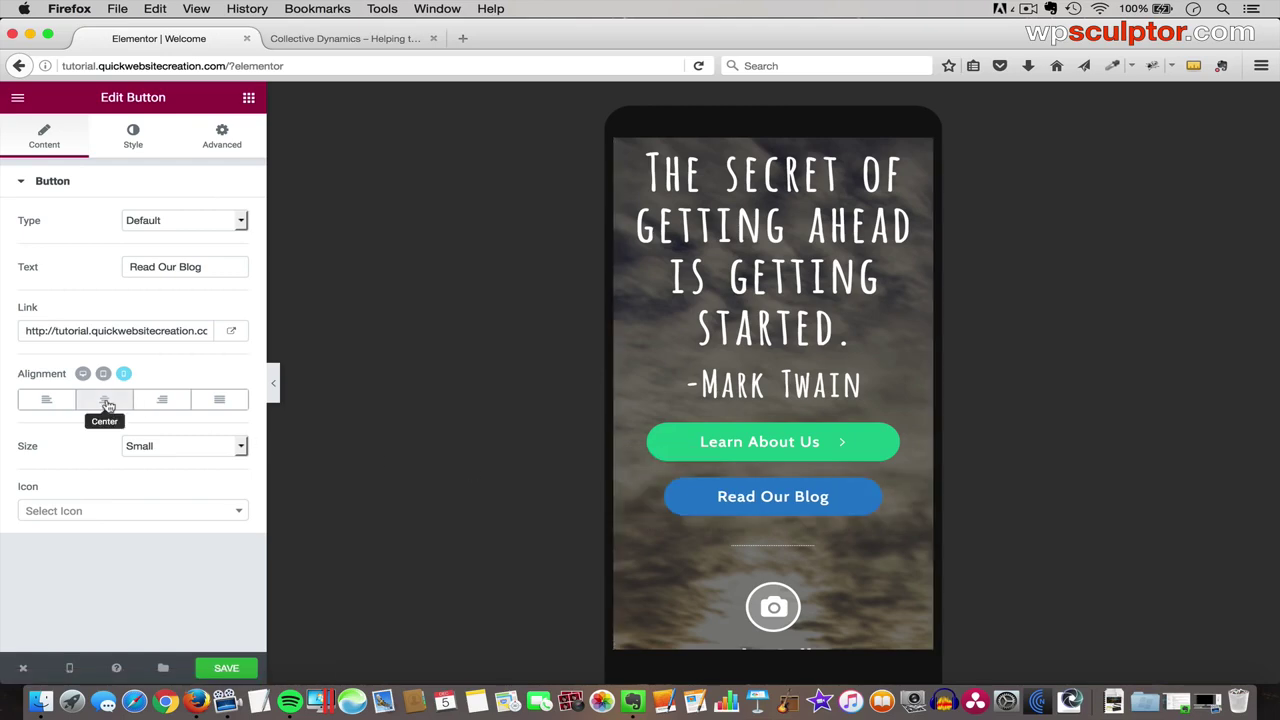
scroll(840, 480, down, 15)
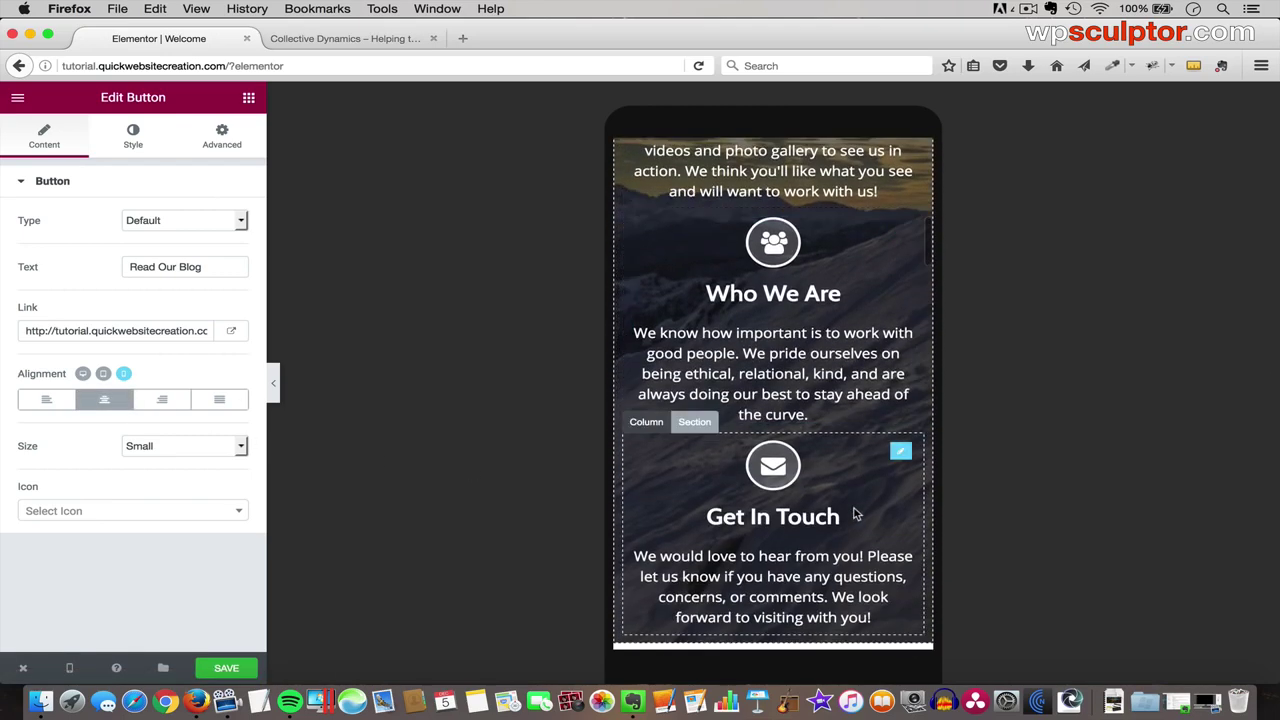
scroll(855, 508, down, 15)
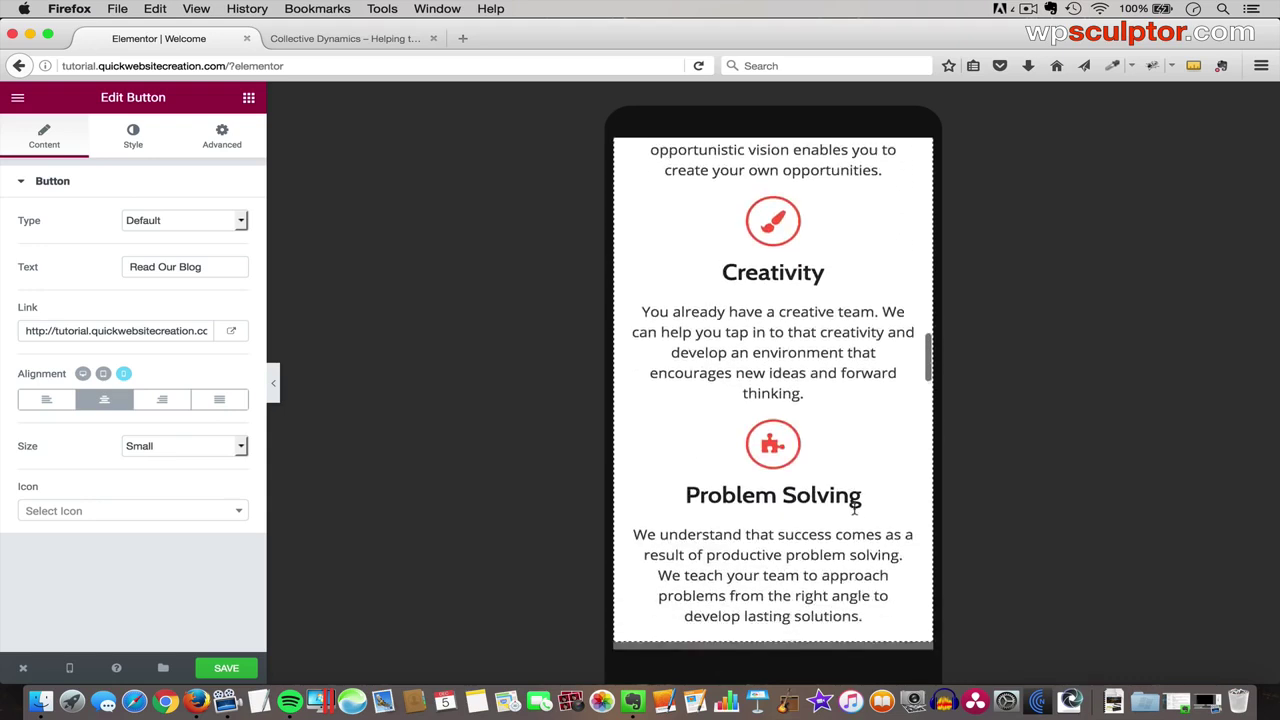
scroll(856, 508, down, 2)
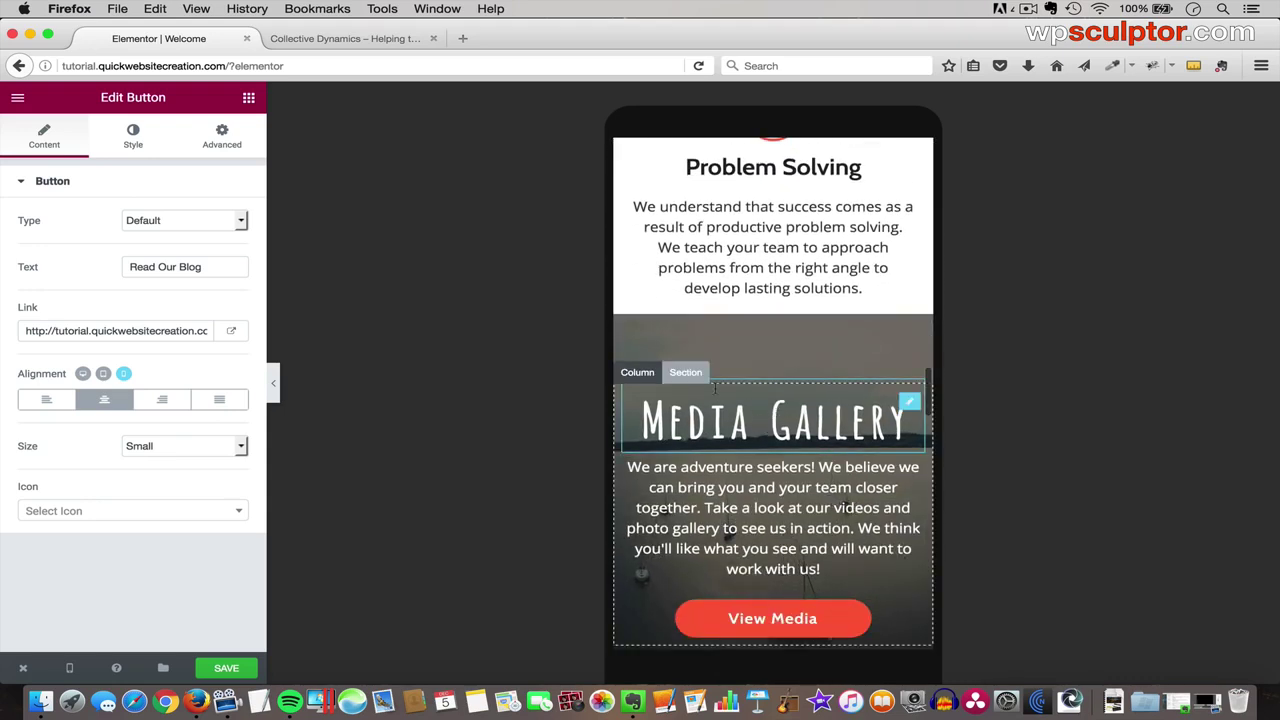
- Set Cloudswidescreen.jpg as the Media Gallery section's background fallback image
click(688, 374)
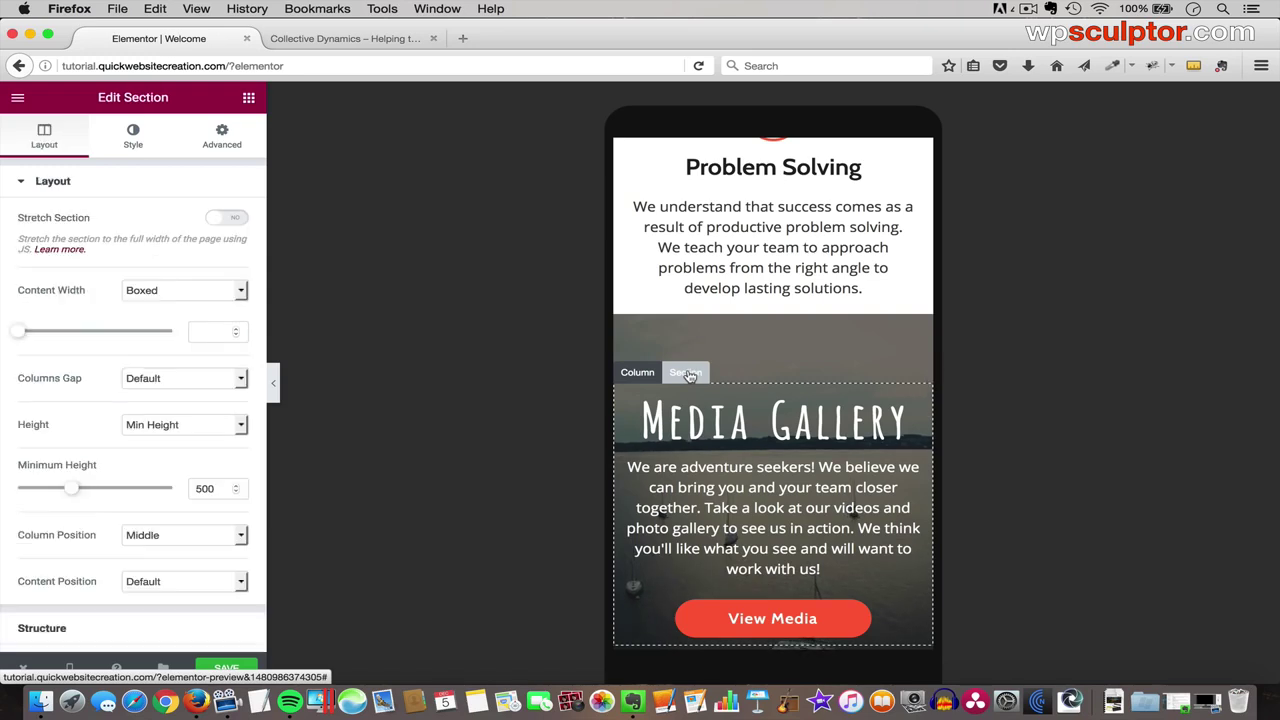
click(133, 137)
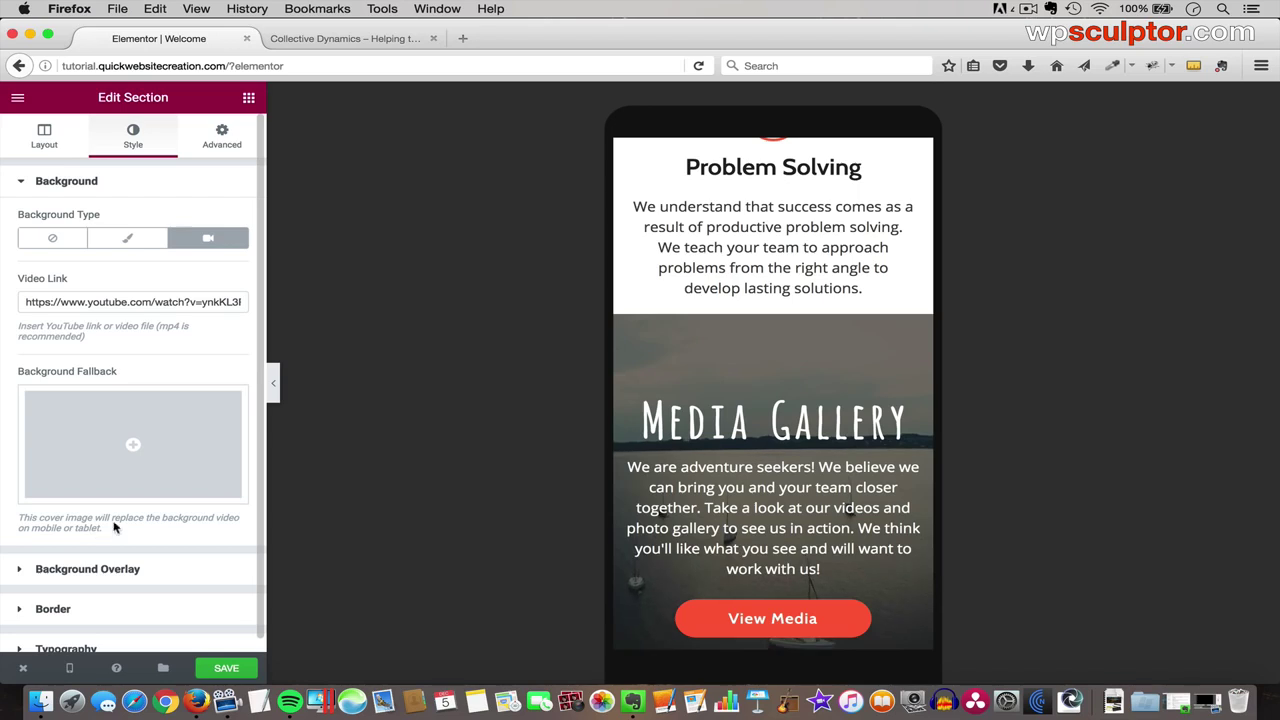
click(134, 447)
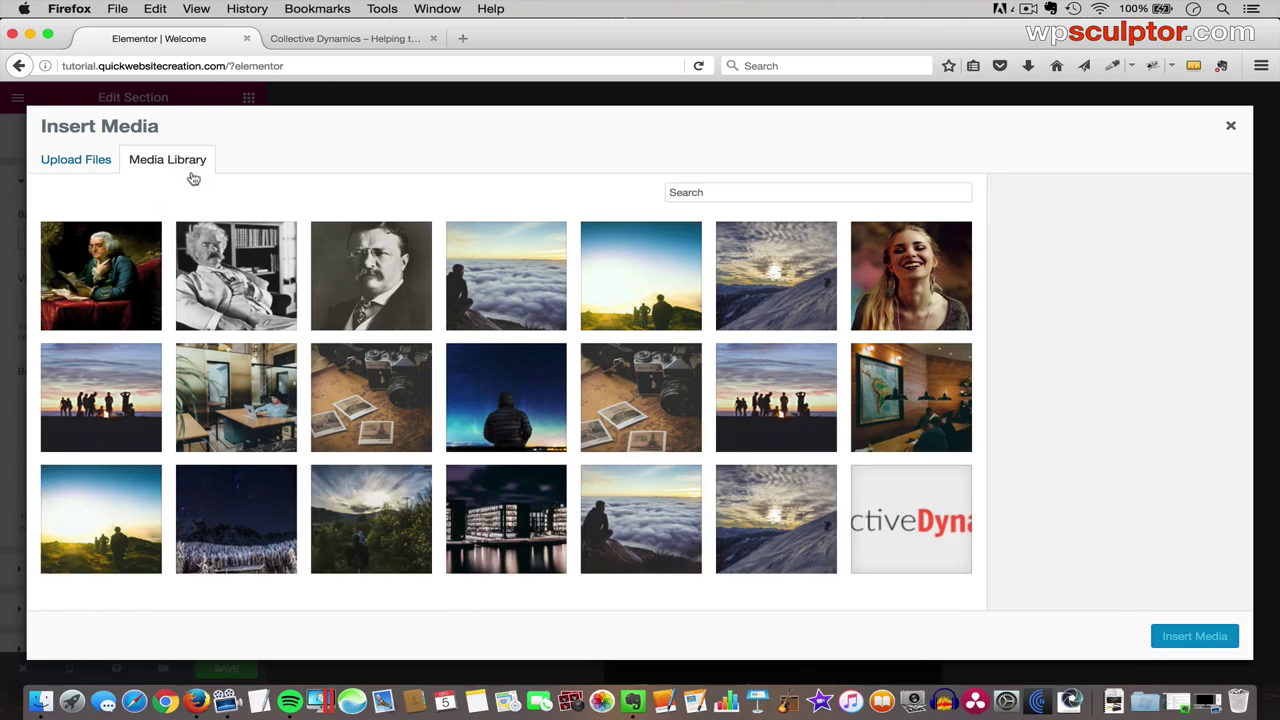
click(494, 282)
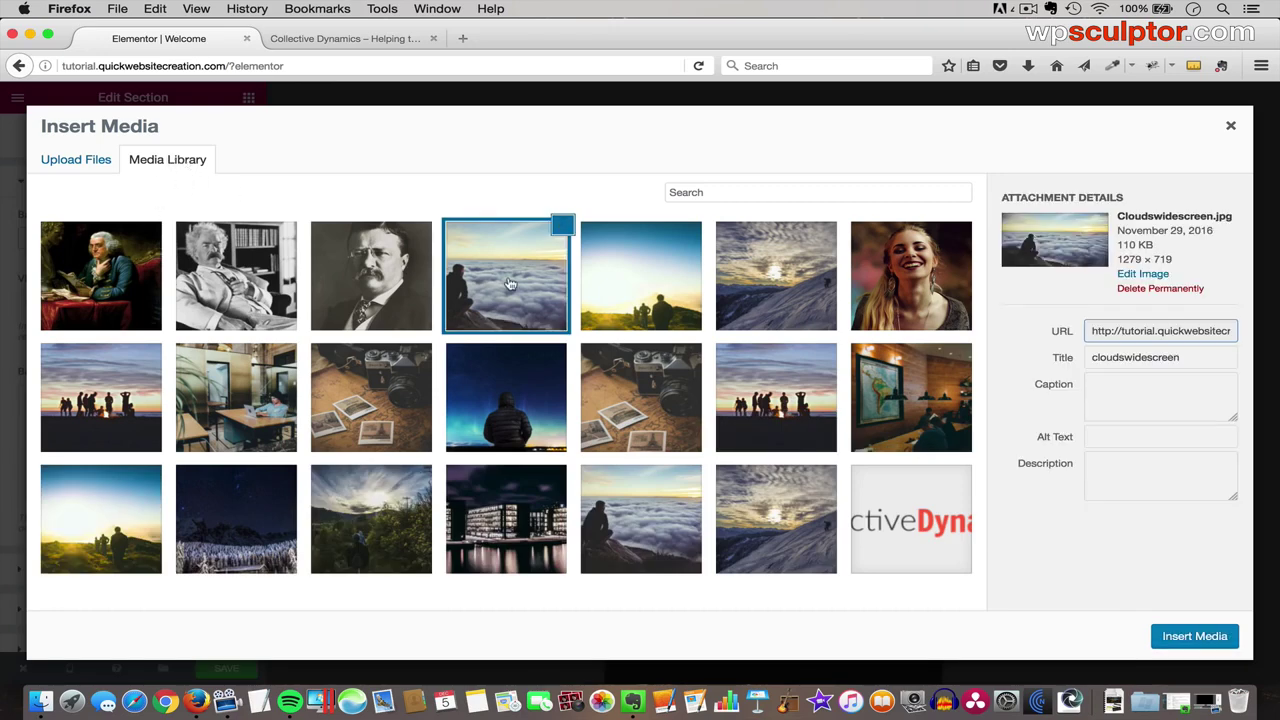
click(1195, 637)
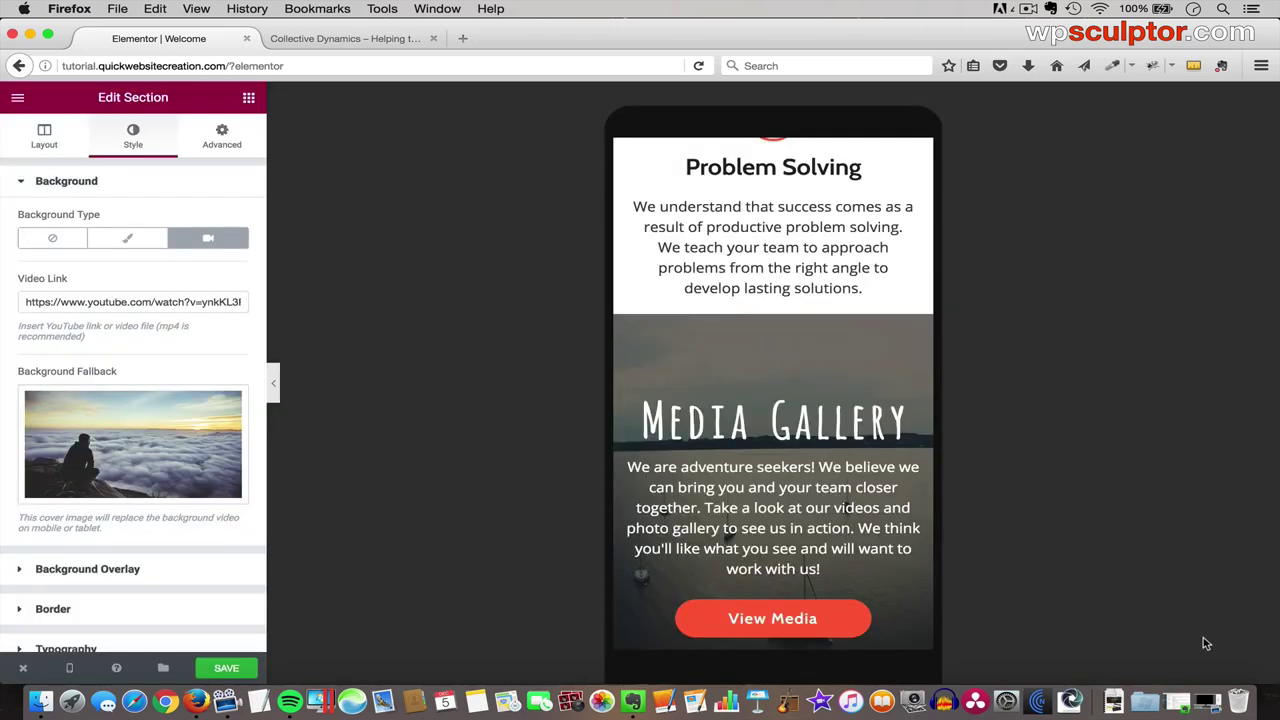
- Check the section's background overlay colour, leaving it unchanged
click(90, 570)
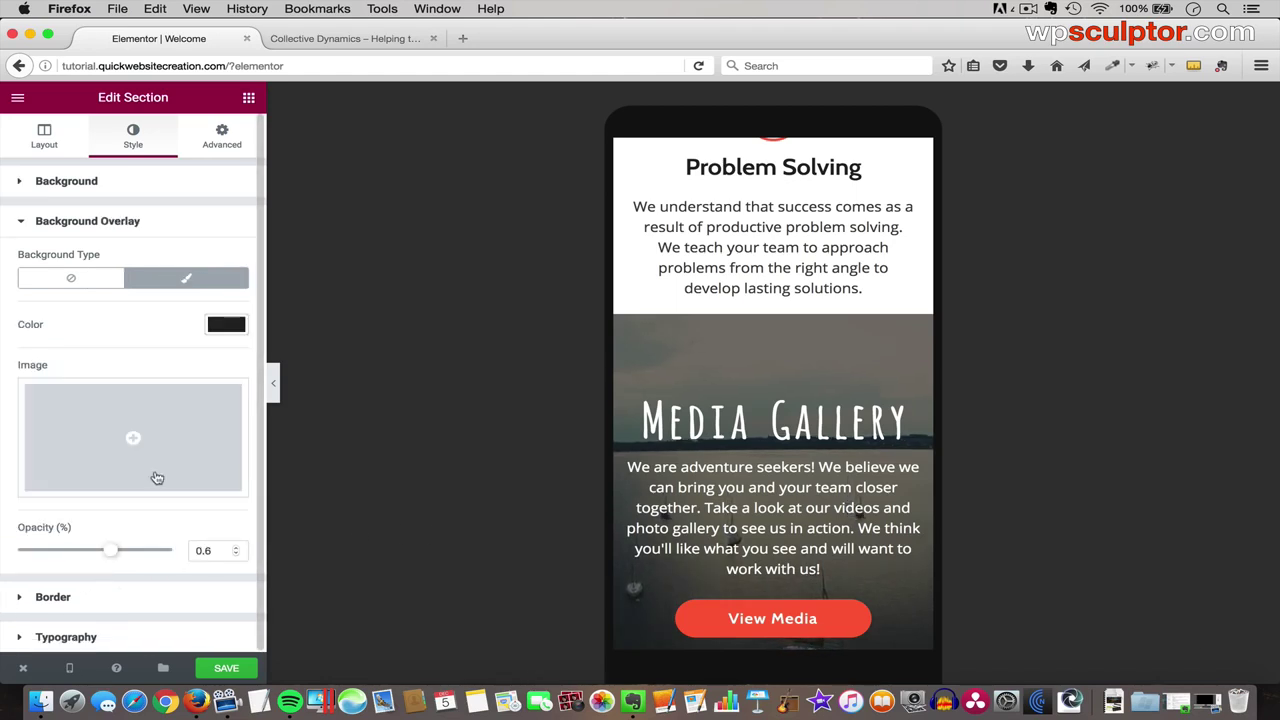
click(222, 332)
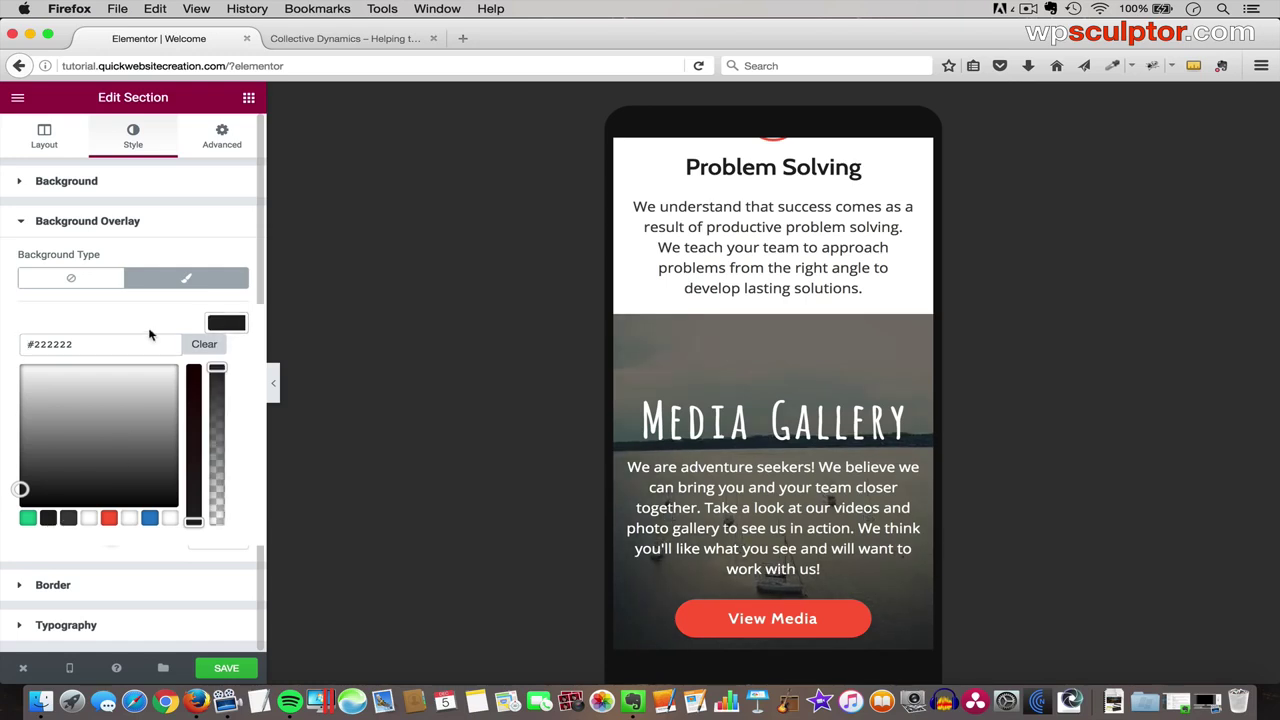
click(214, 326)
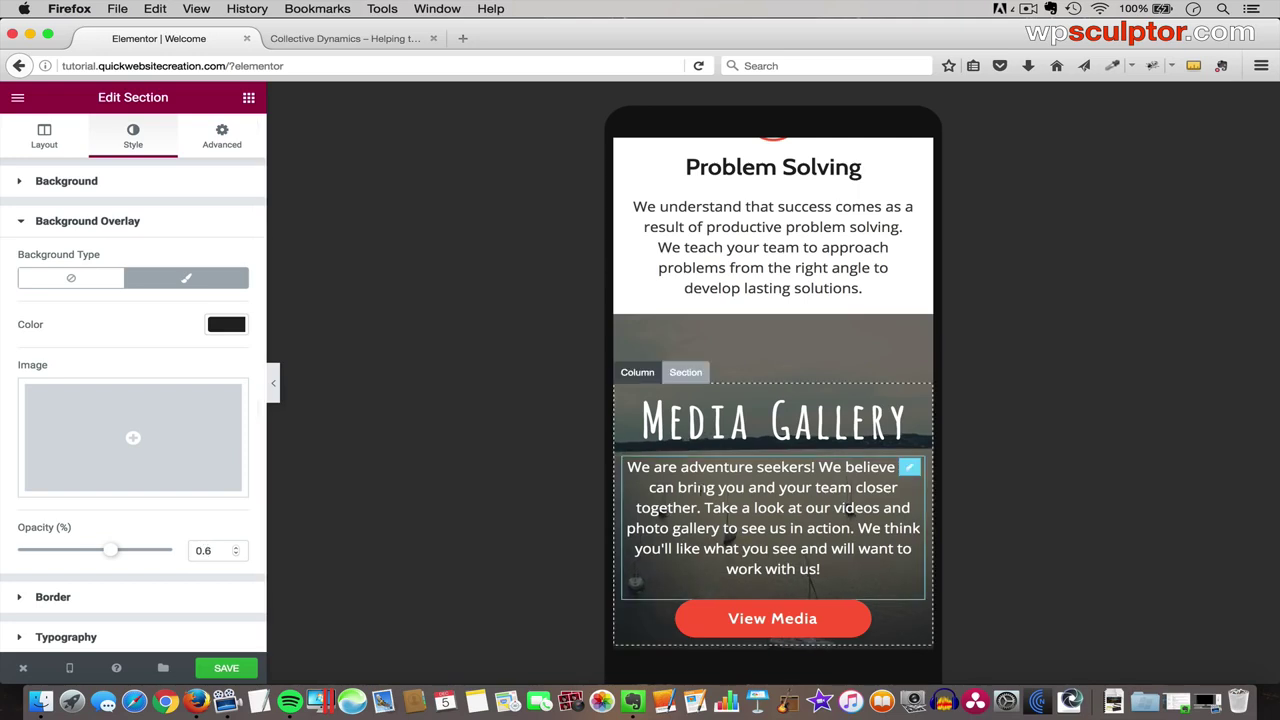
scroll(676, 416, down, 3)
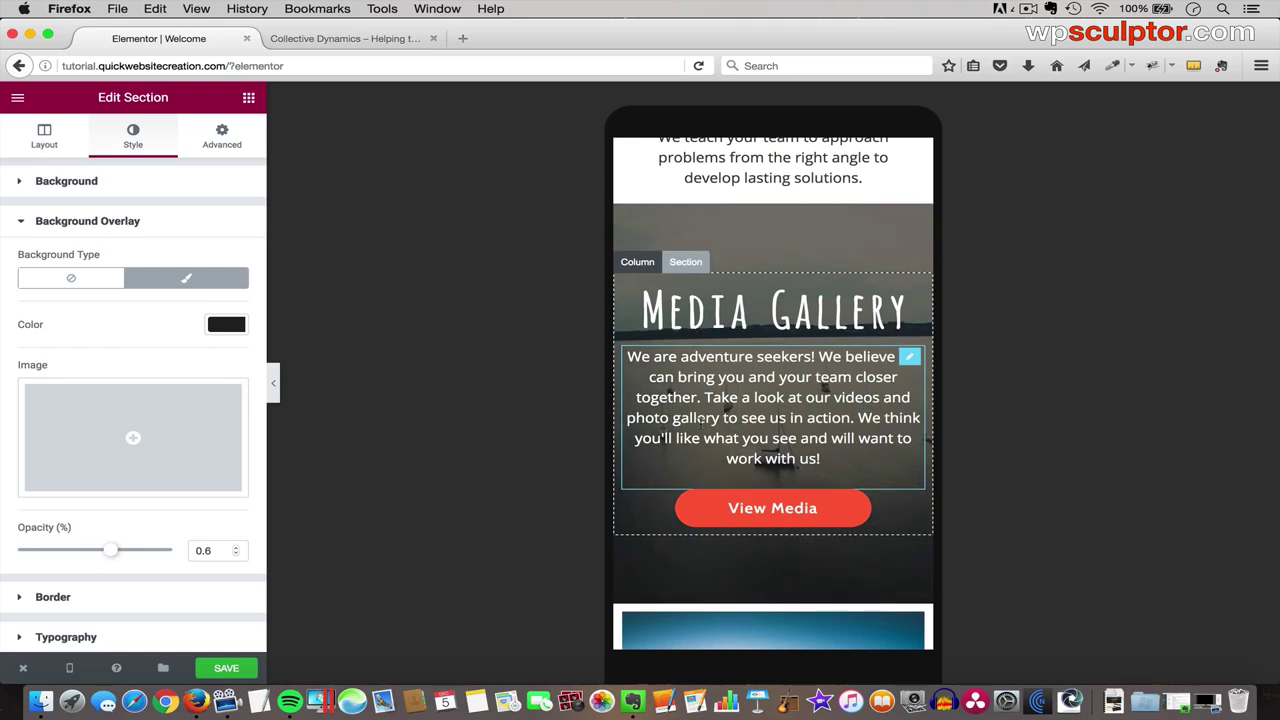
scroll(700, 422, down, 4)
scroll(700, 422, down, 20)
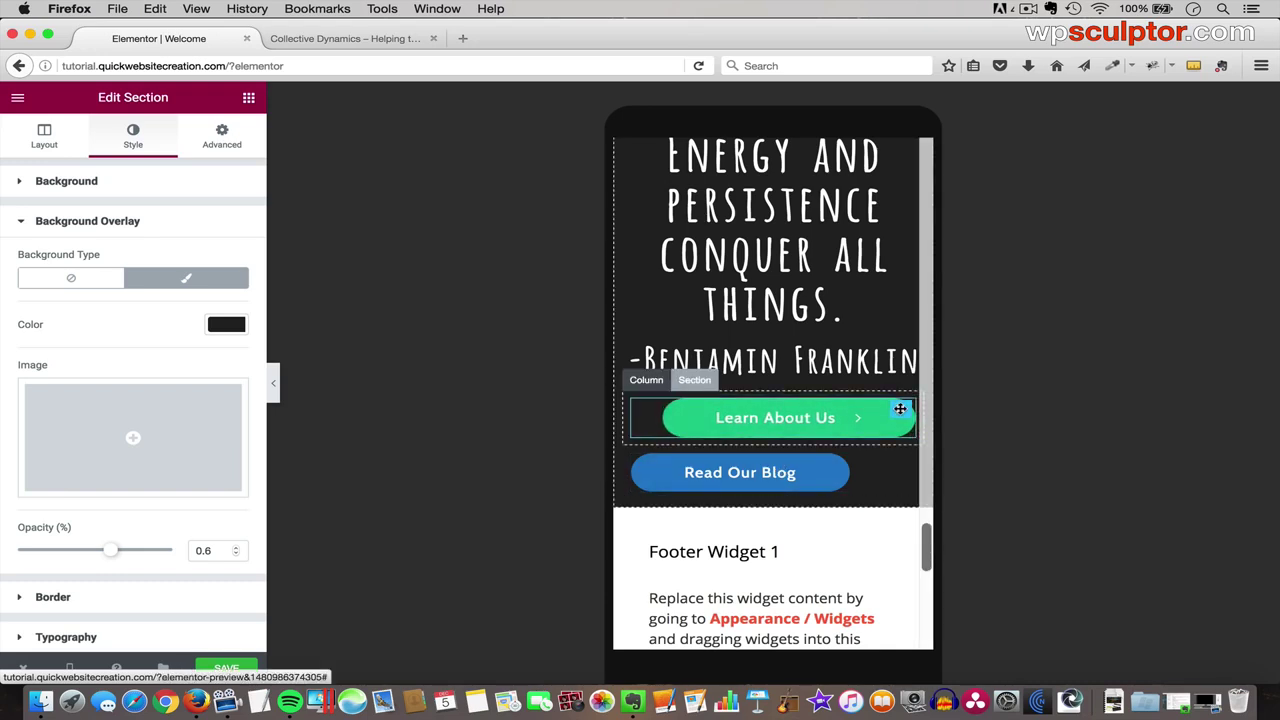
- Center both buttons under the Franklin quote, save, and view the live homepage
click(900, 408)
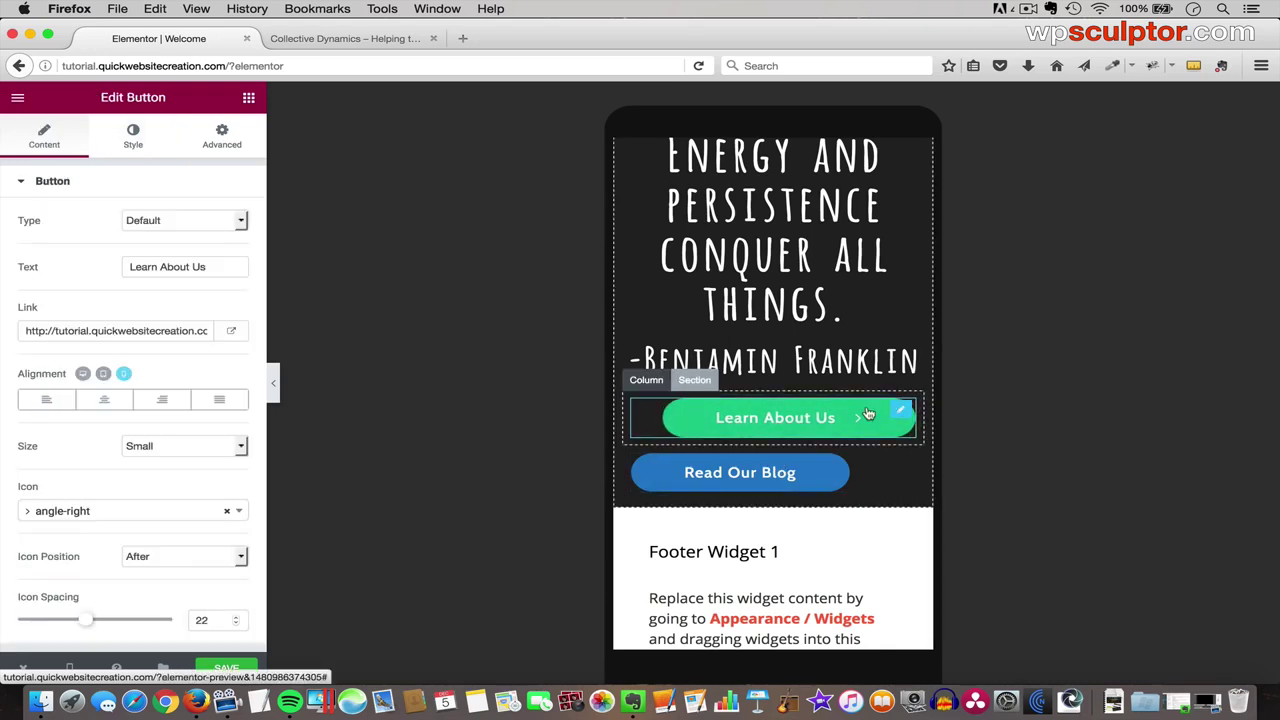
click(104, 400)
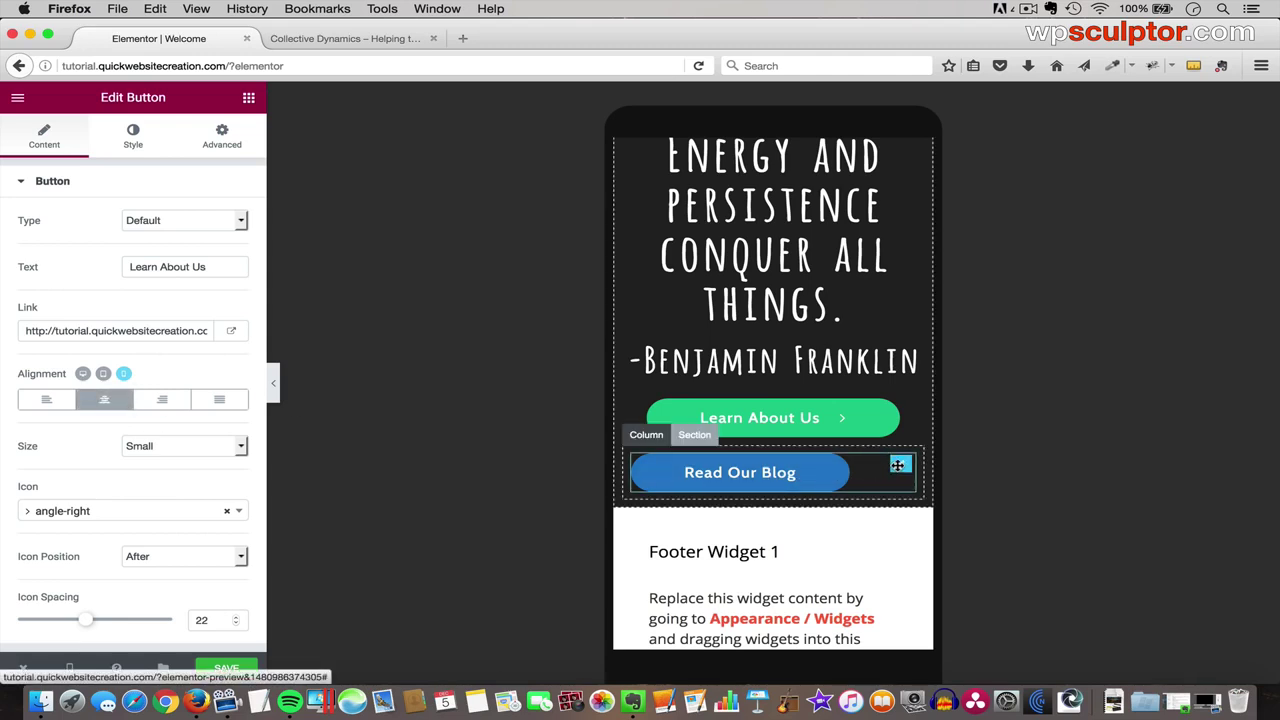
click(898, 465)
click(104, 400)
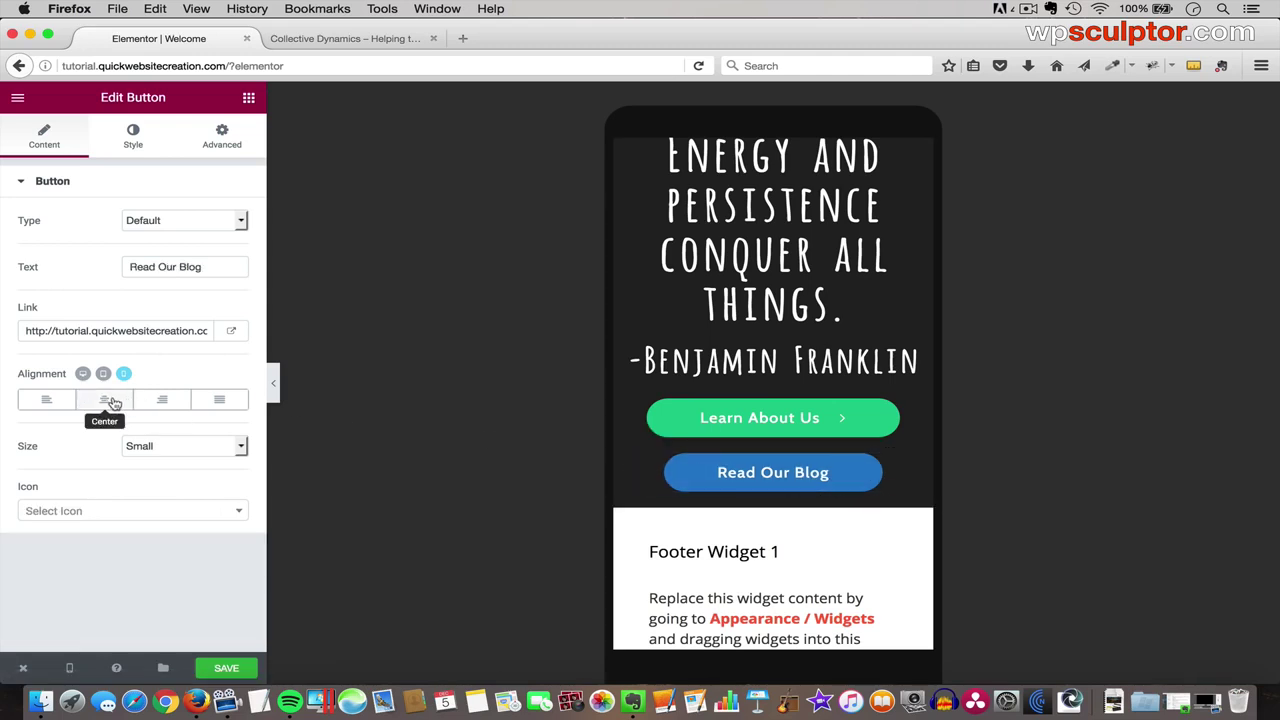
click(233, 669)
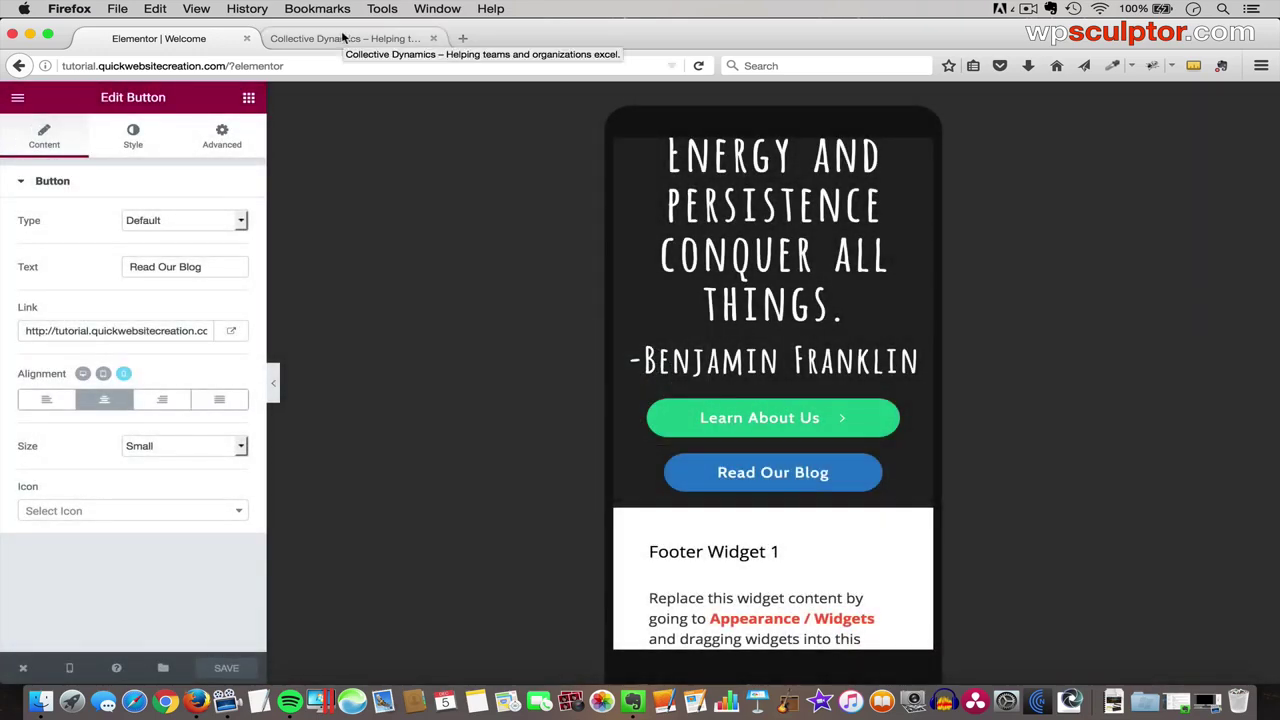
click(342, 37)
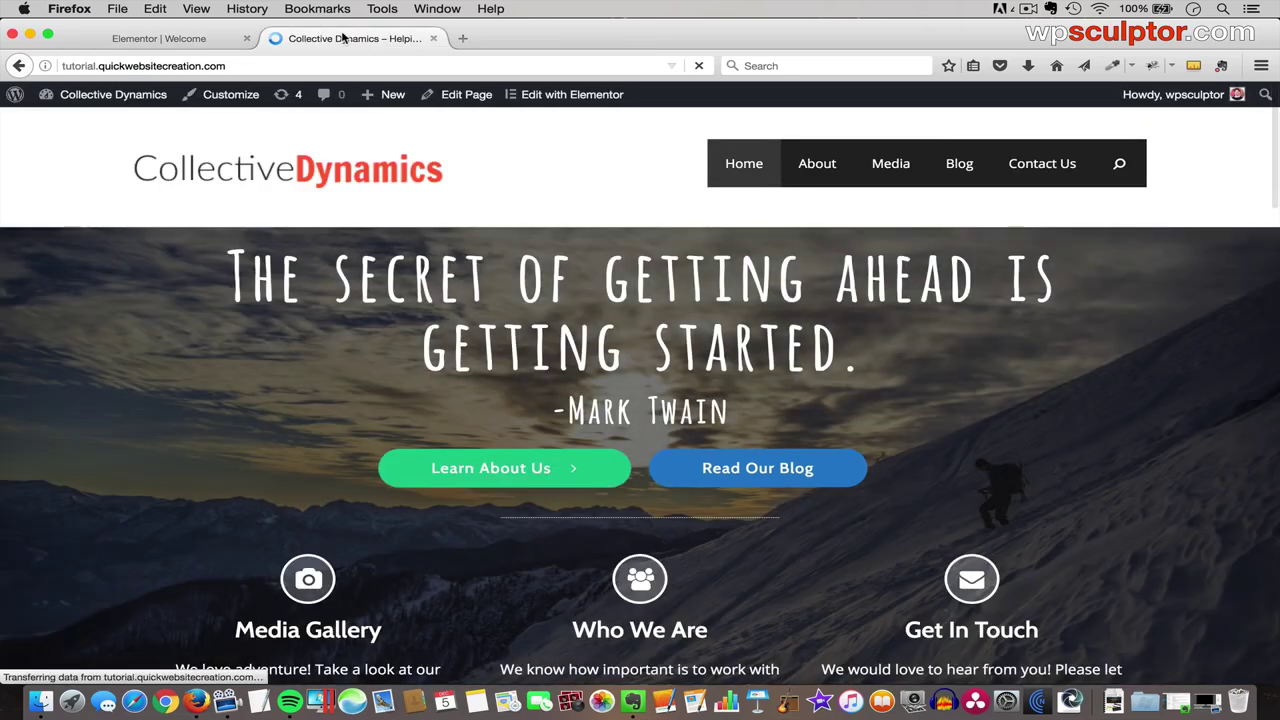
- Preview the live homepage at narrow width, then widen it and return to Elementor
drag(1266, 675, 298, 686)
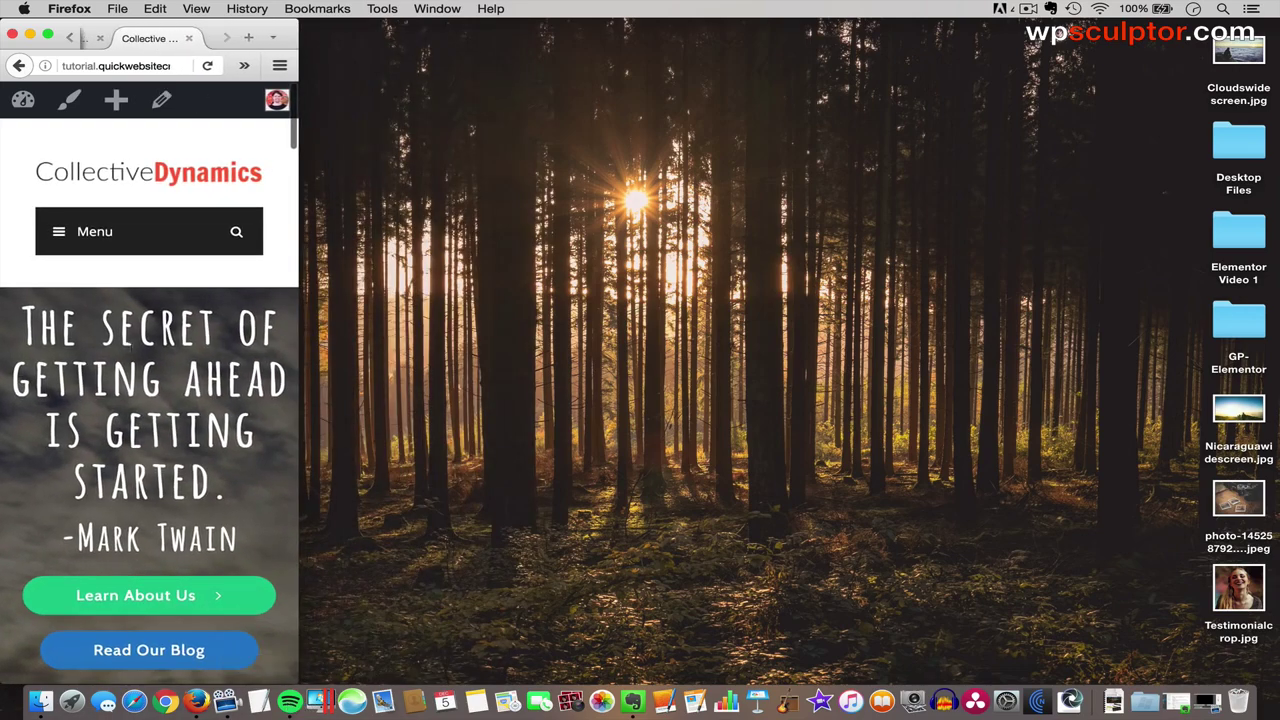
scroll(115, 446, down, 5)
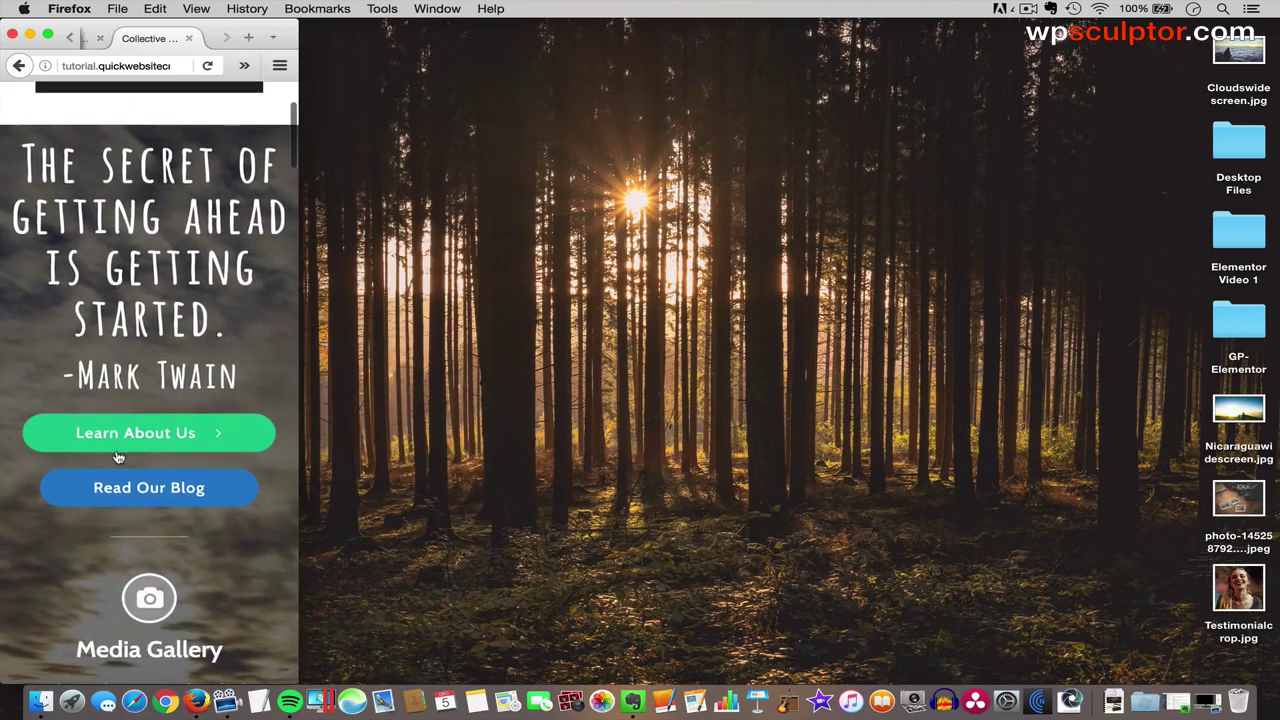
scroll(115, 455, down, 12)
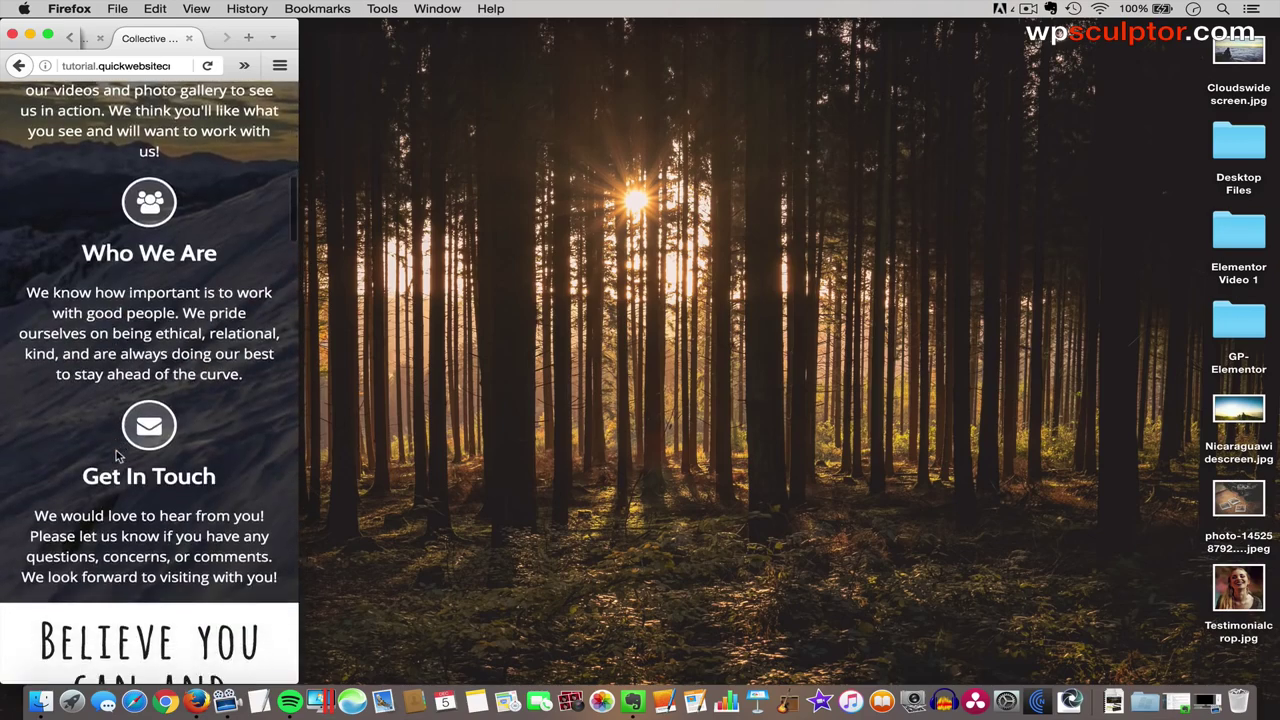
scroll(117, 456, down, 12)
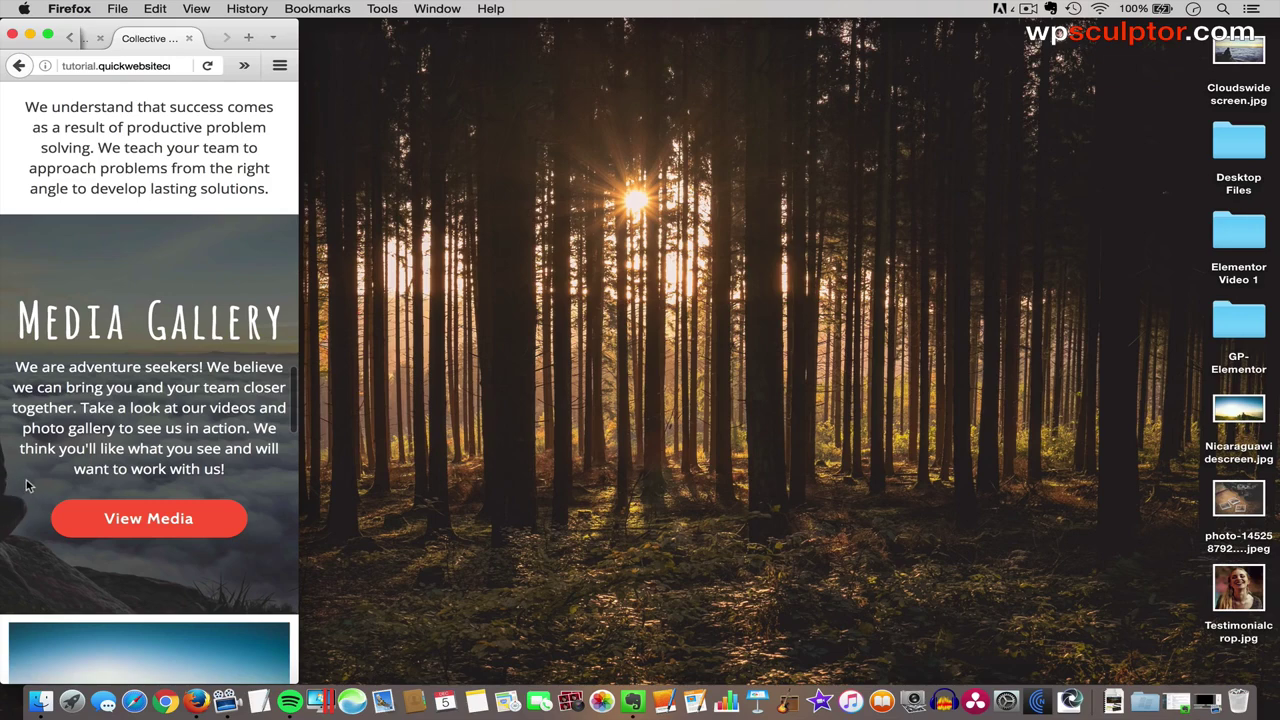
scroll(44, 535, down, 12)
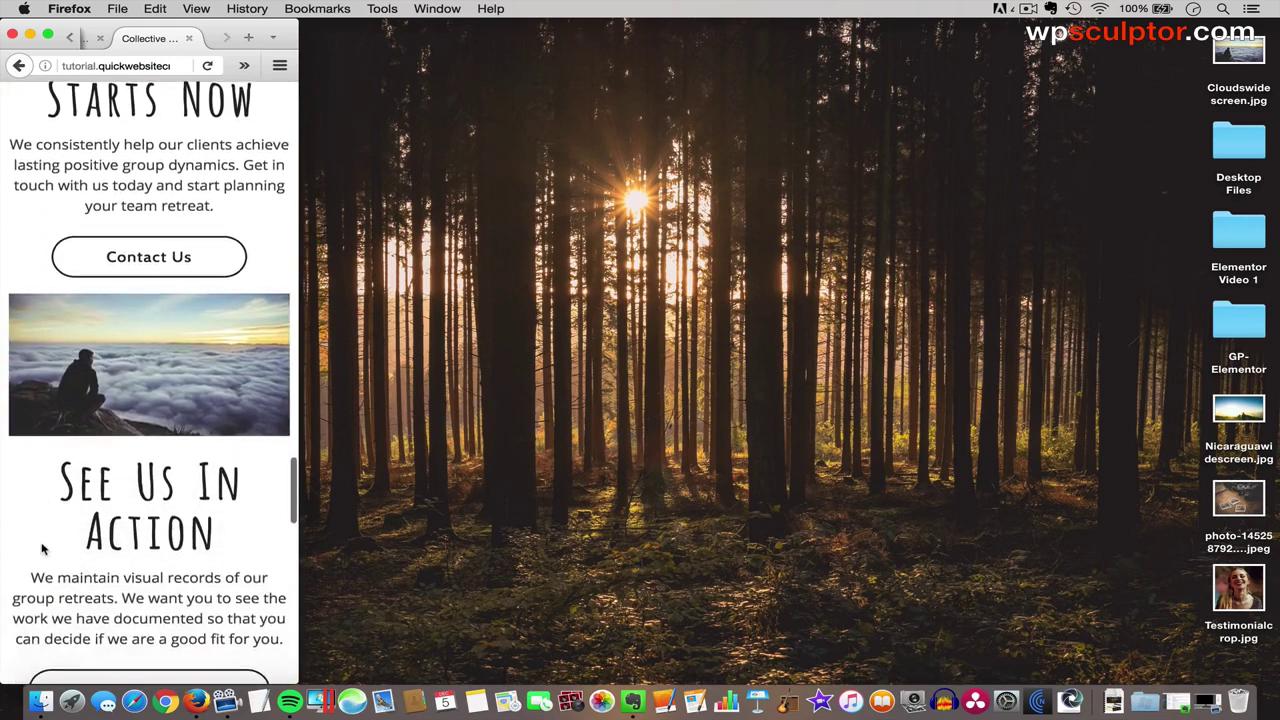
scroll(44, 548, down, 6)
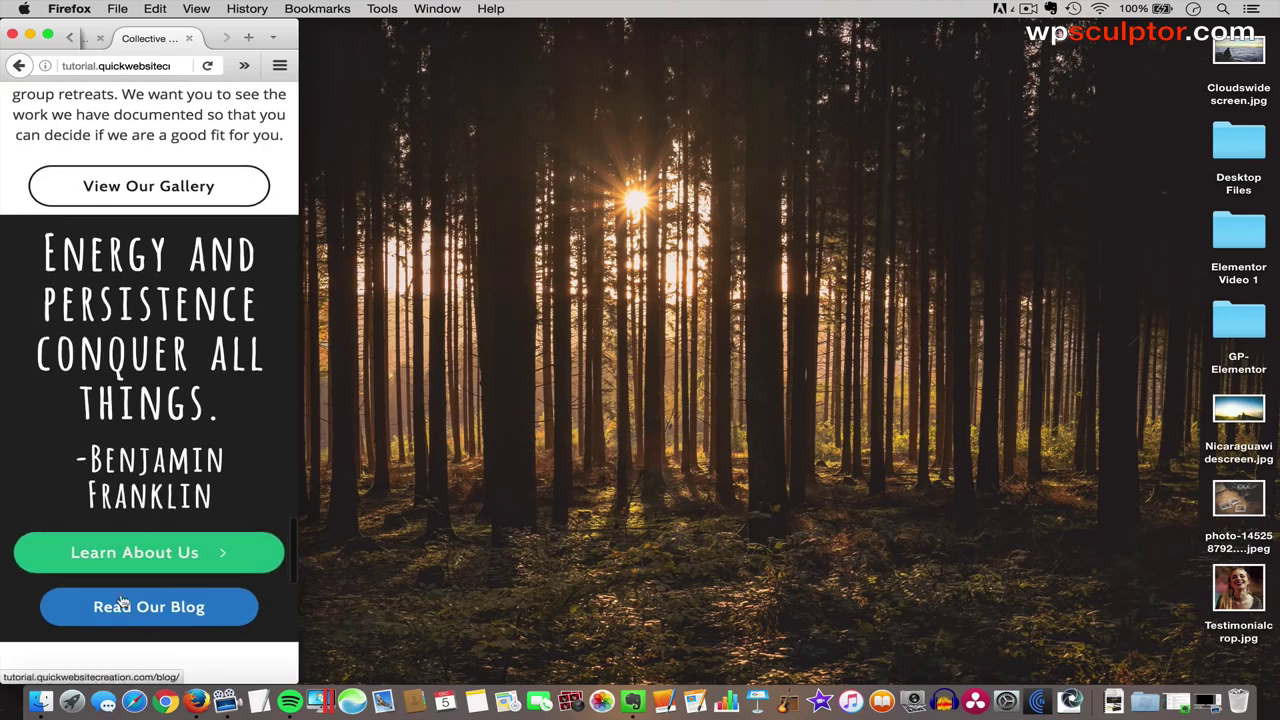
drag(299, 680, 1278, 688)
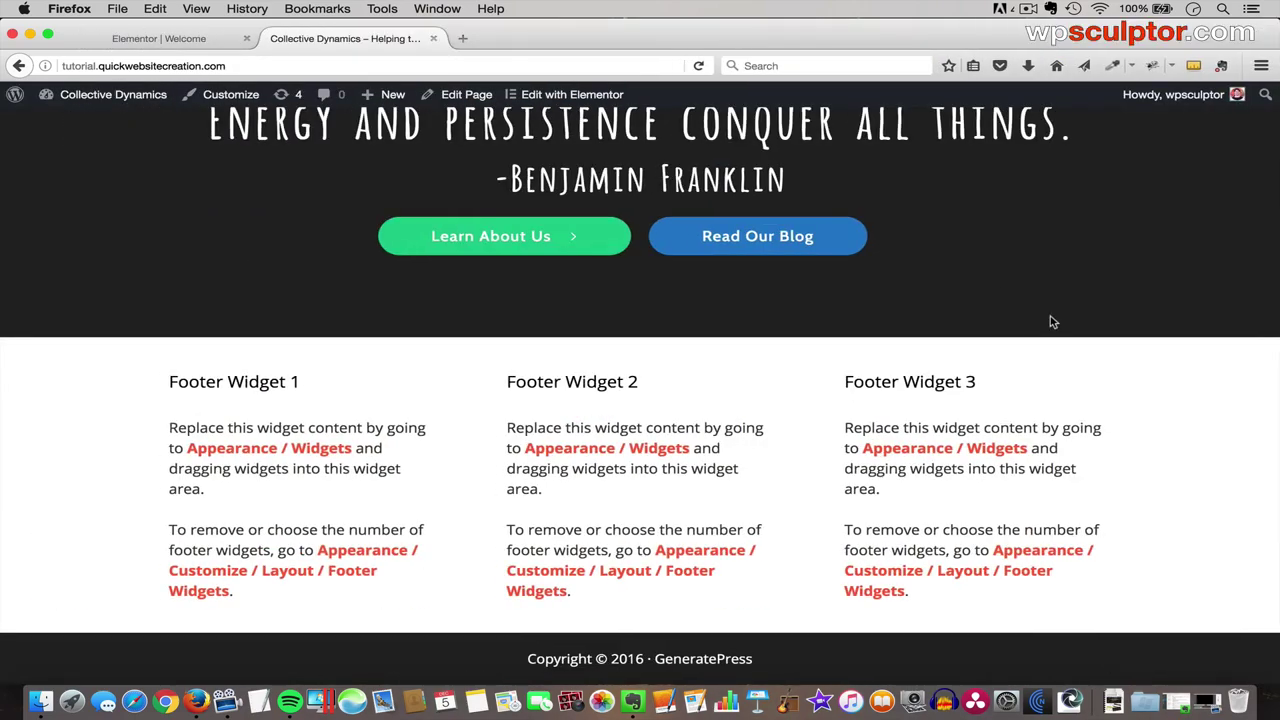
scroll(1050, 322, up, 10)
scroll(1050, 322, up, 10)
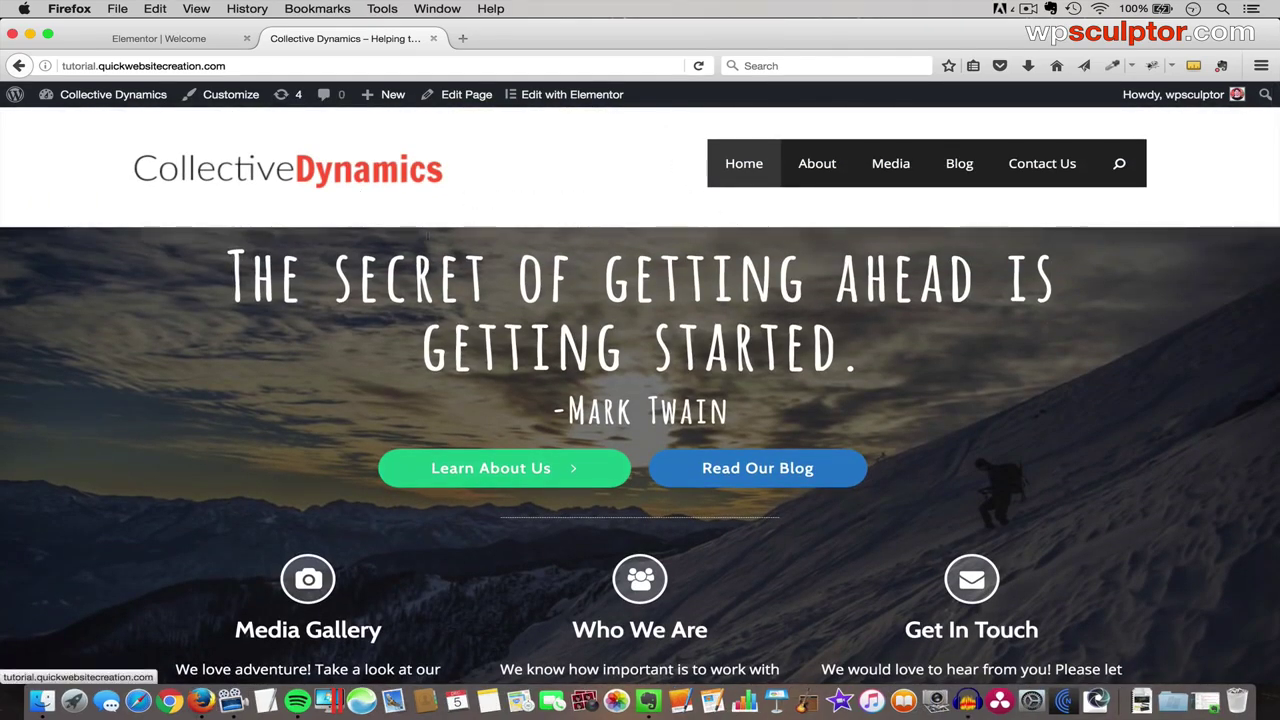
click(143, 40)
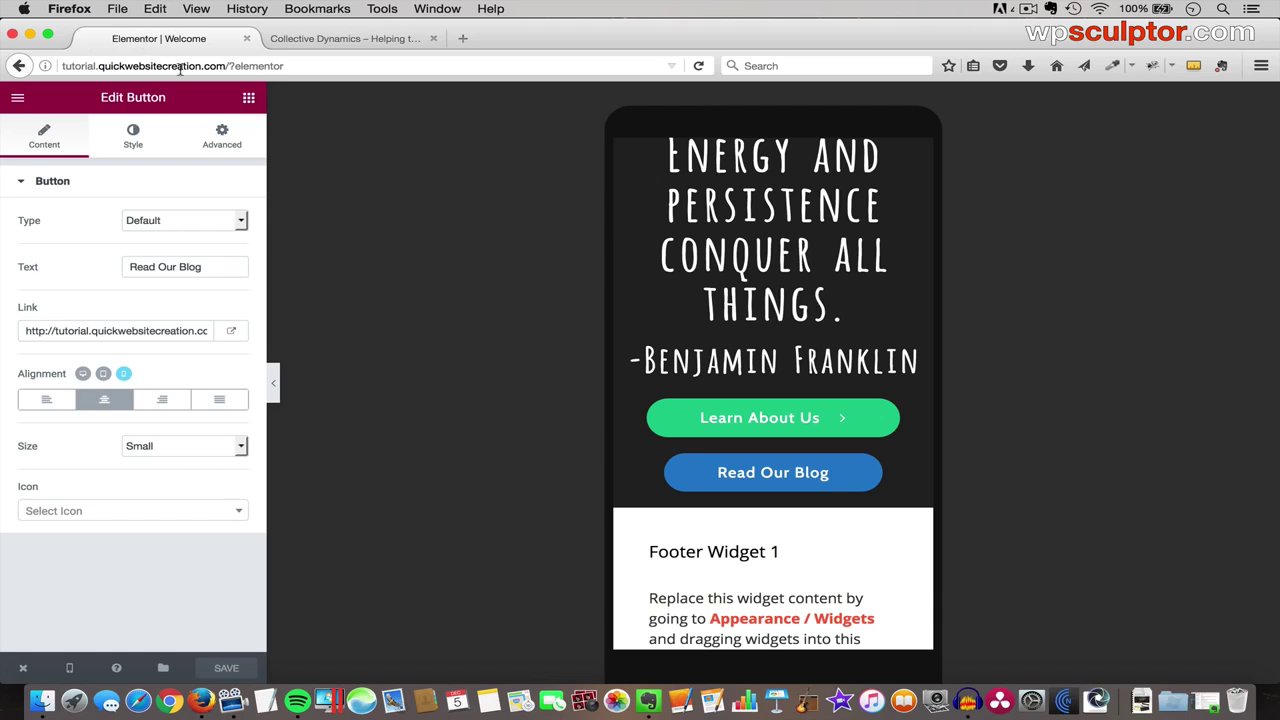
- Switch the Elementor preview back to the Desktop layout
click(68, 670)
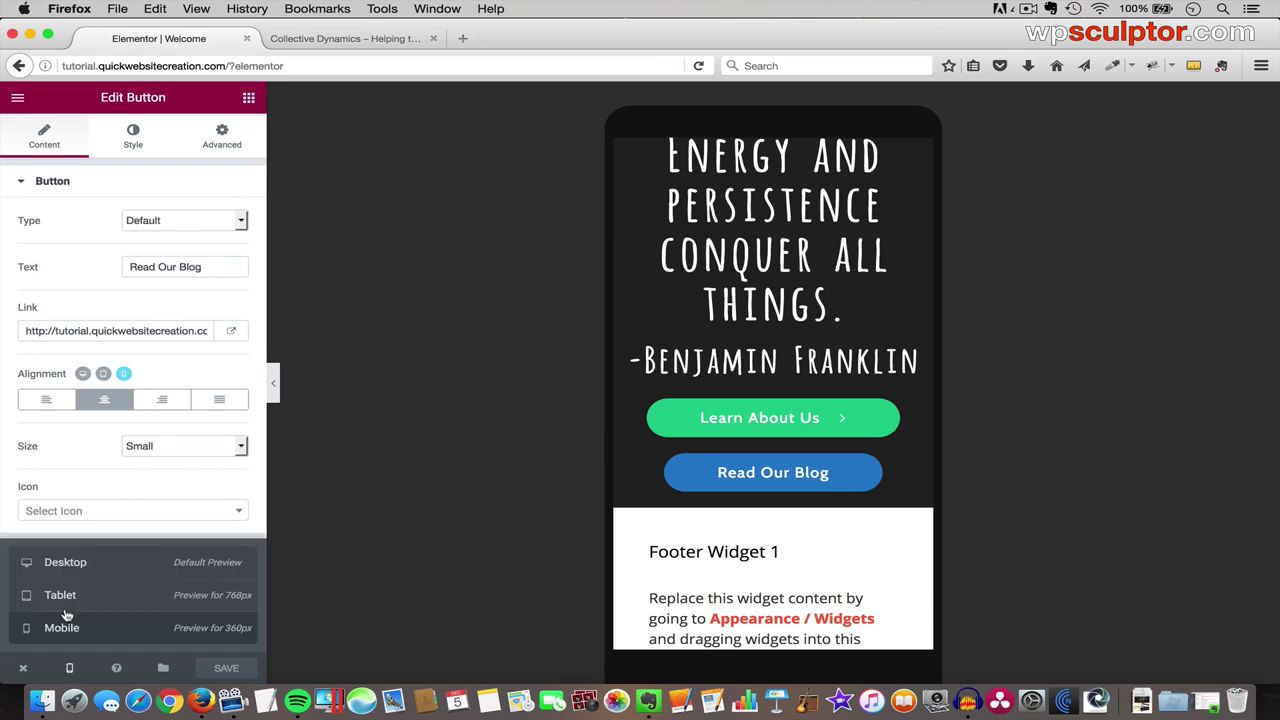
click(85, 567)
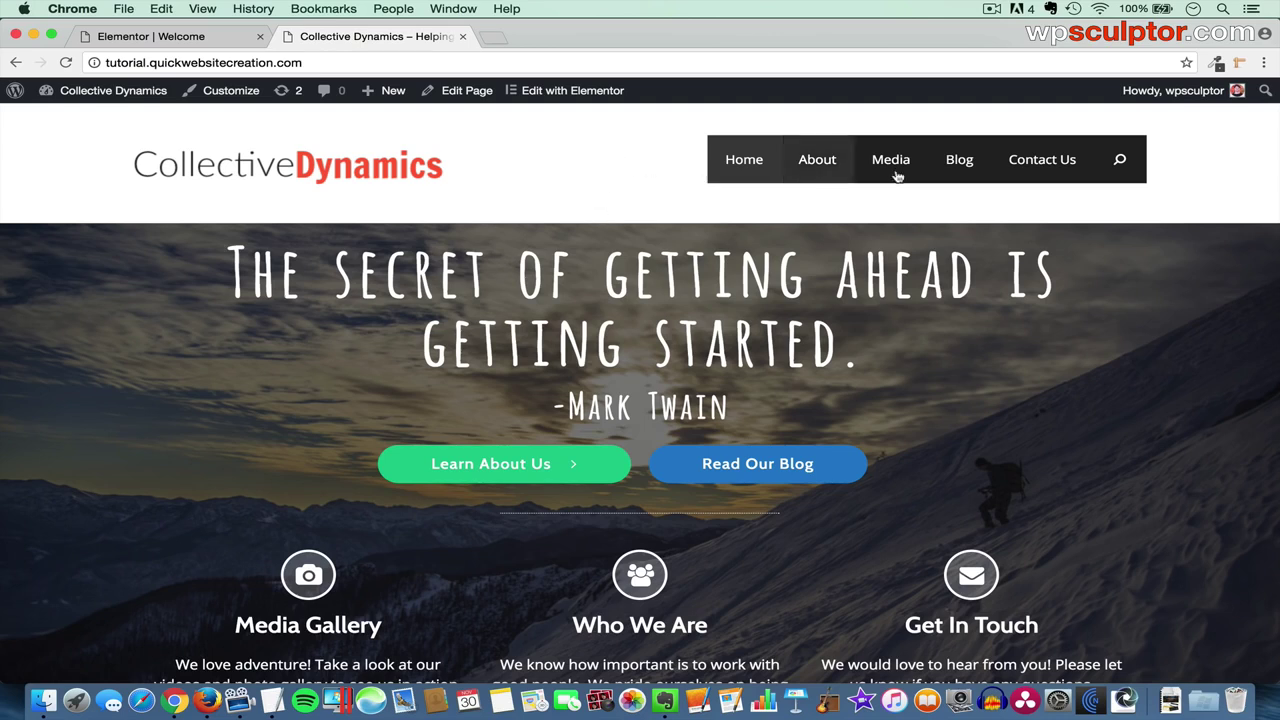
- View the Blog page, then exit Elementor to the WordPress dashboard
click(956, 165)
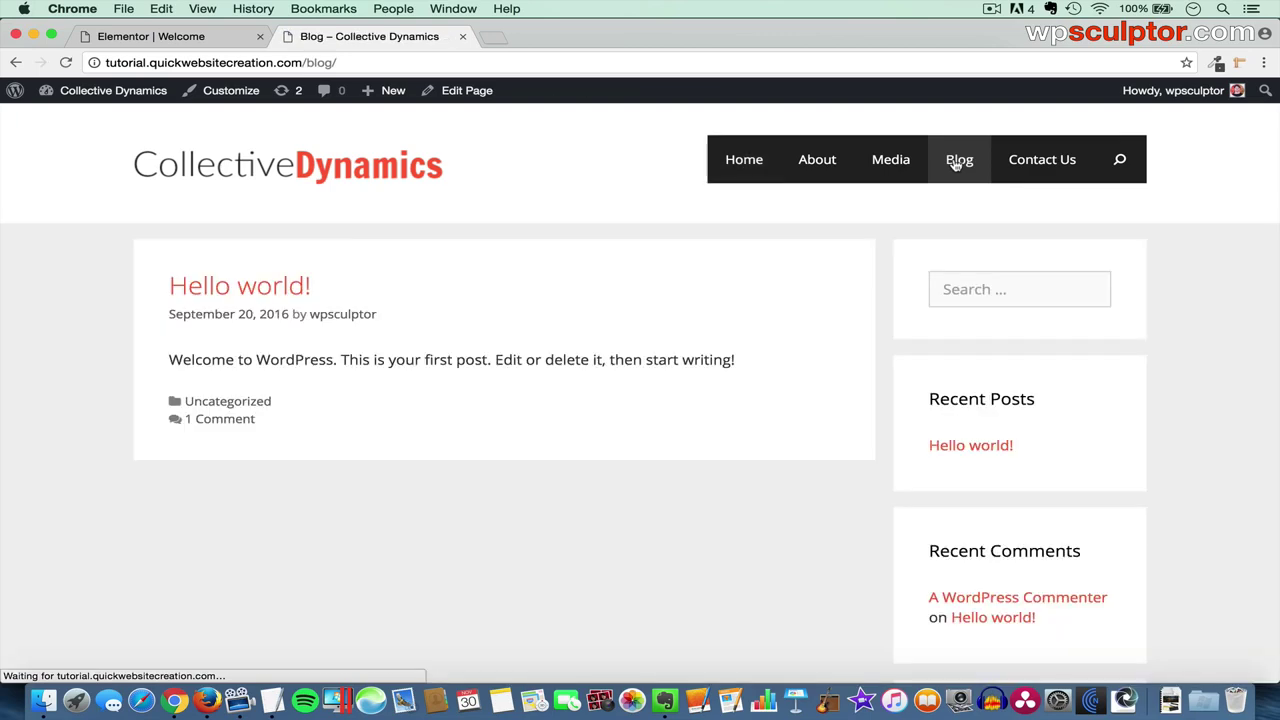
click(158, 37)
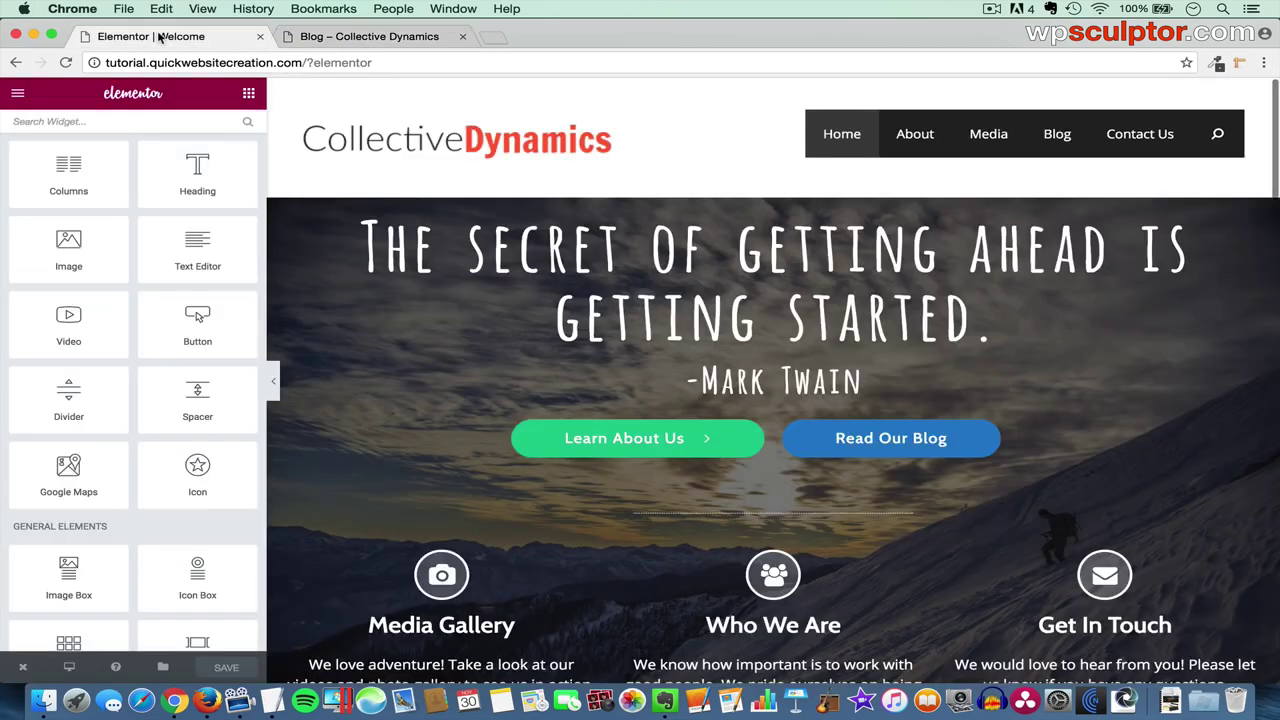
click(25, 669)
click(80, 630)
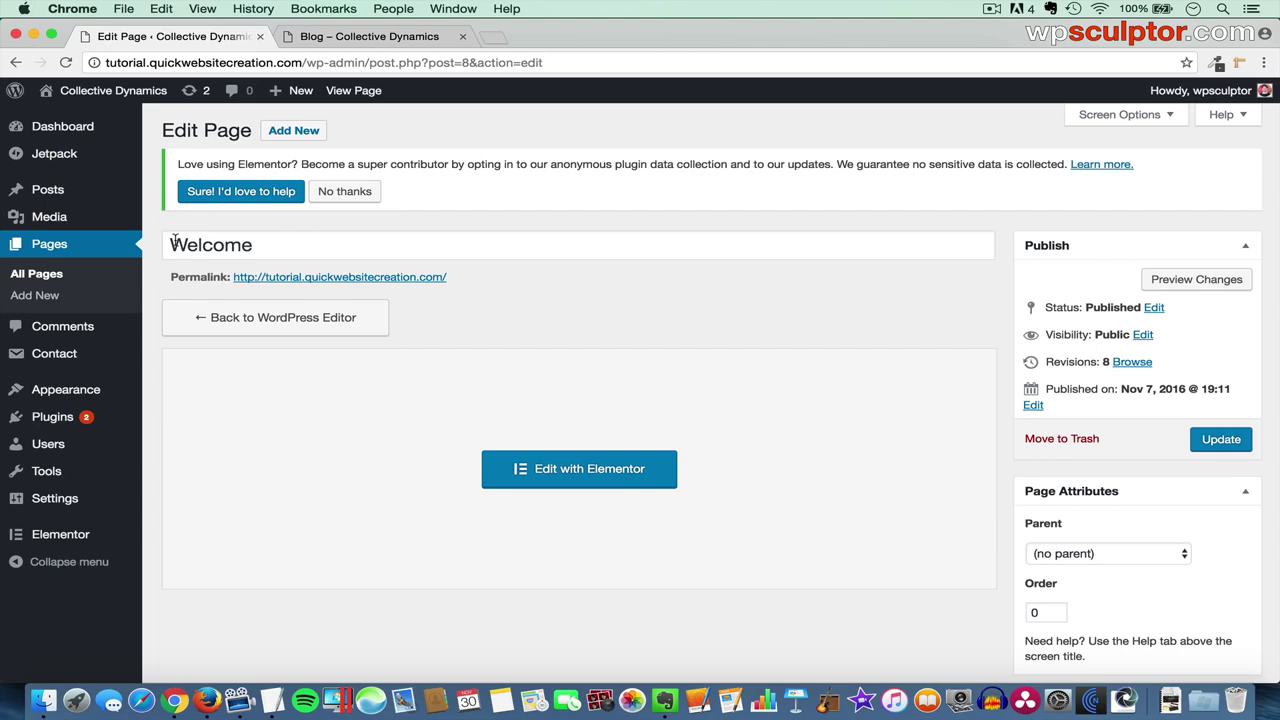
- In the Customizer, keep Welcome as front page and Blog as posts page, then view Blog
mouse_move(85, 398)
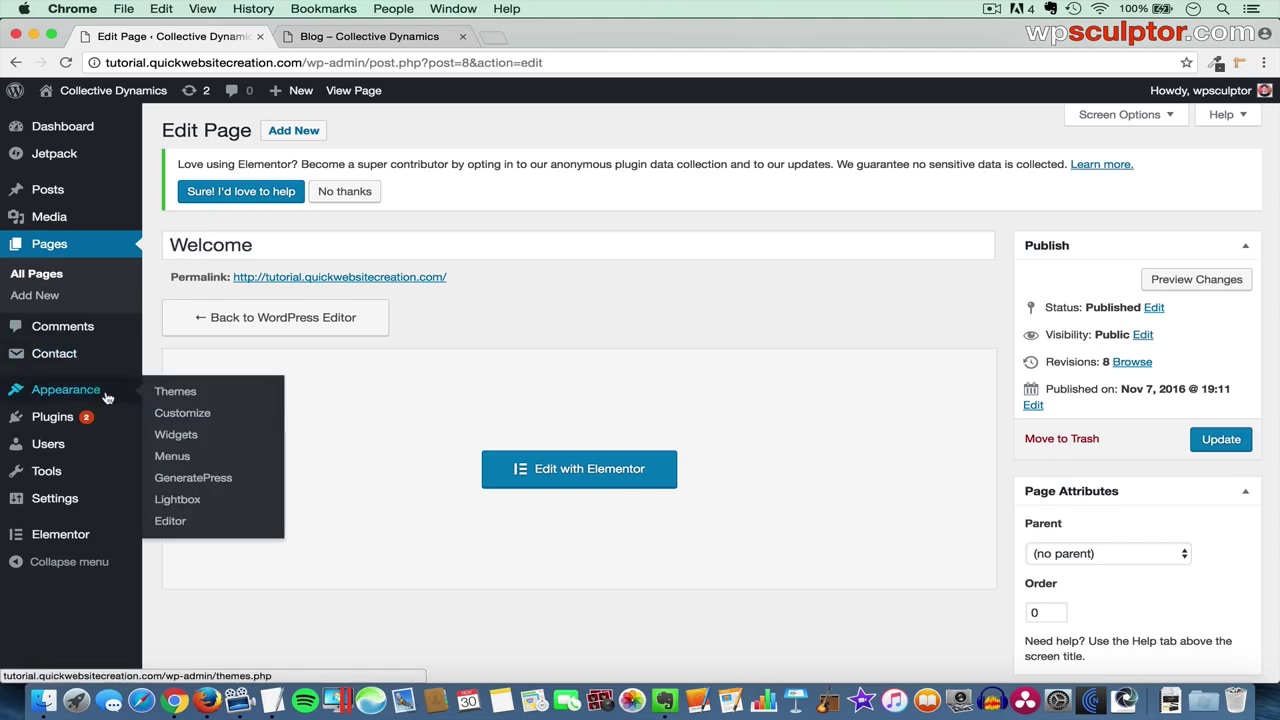
click(181, 416)
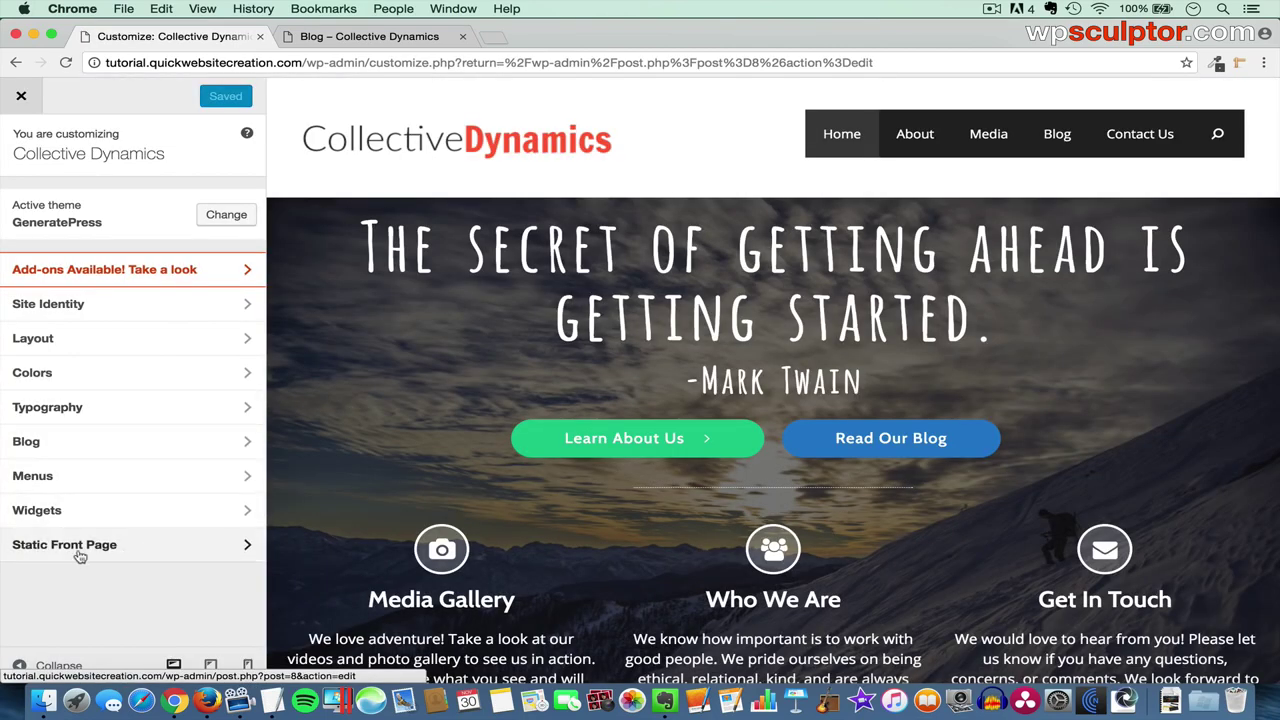
click(162, 551)
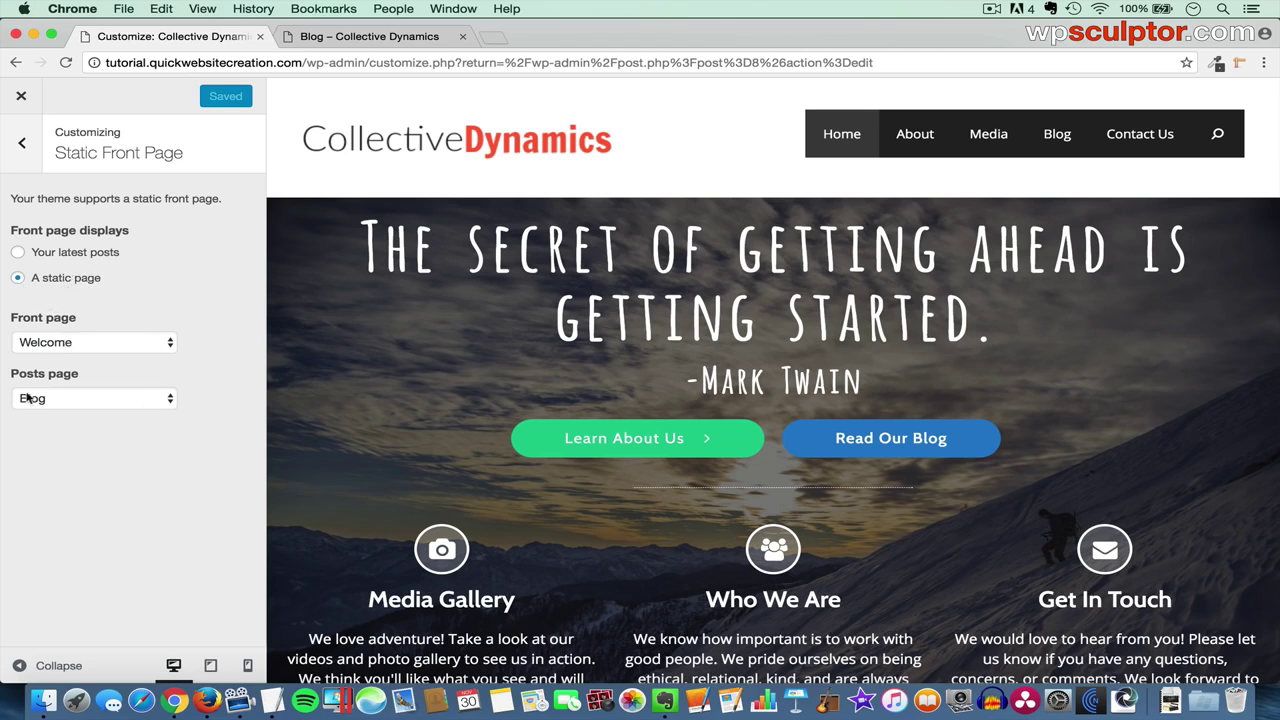
click(70, 346)
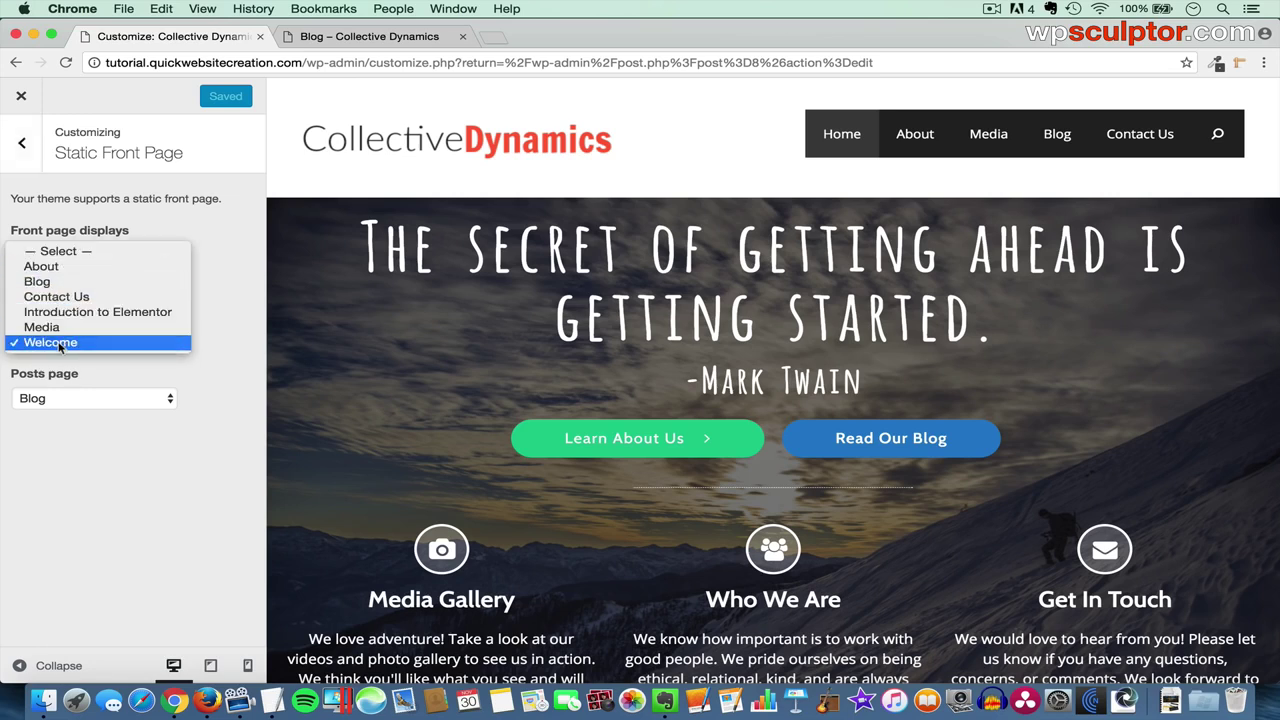
click(87, 346)
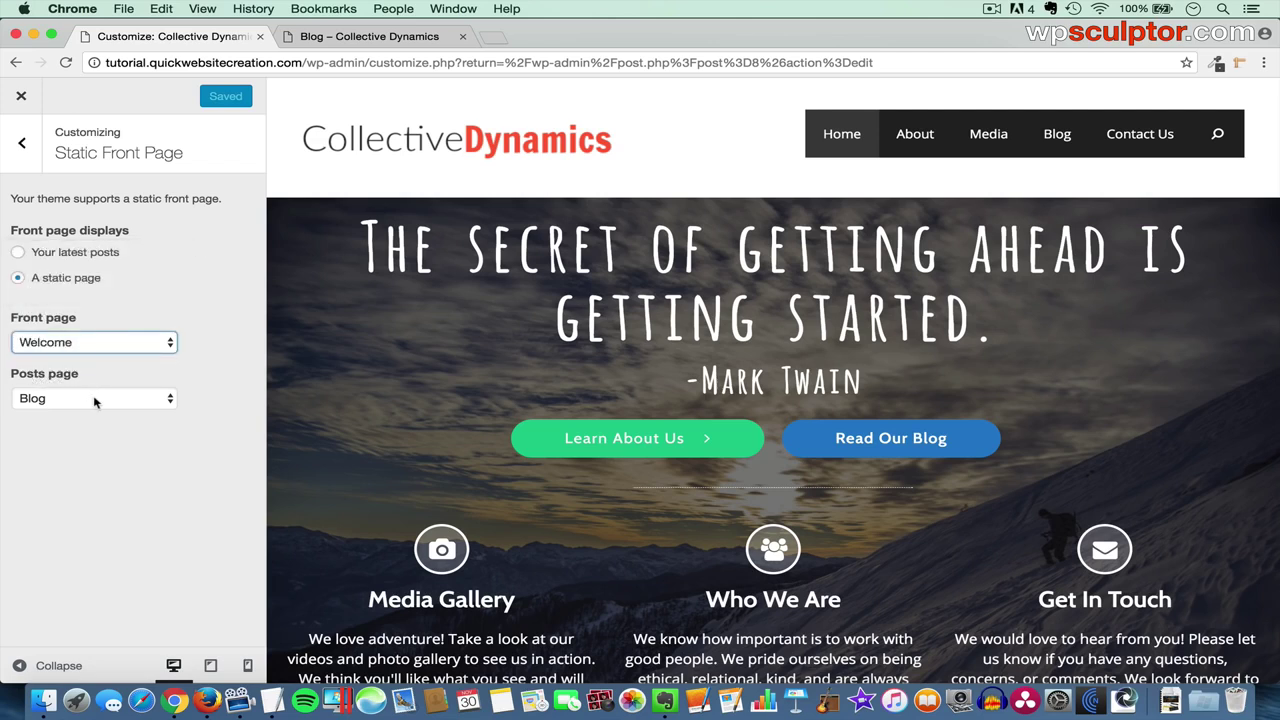
click(88, 402)
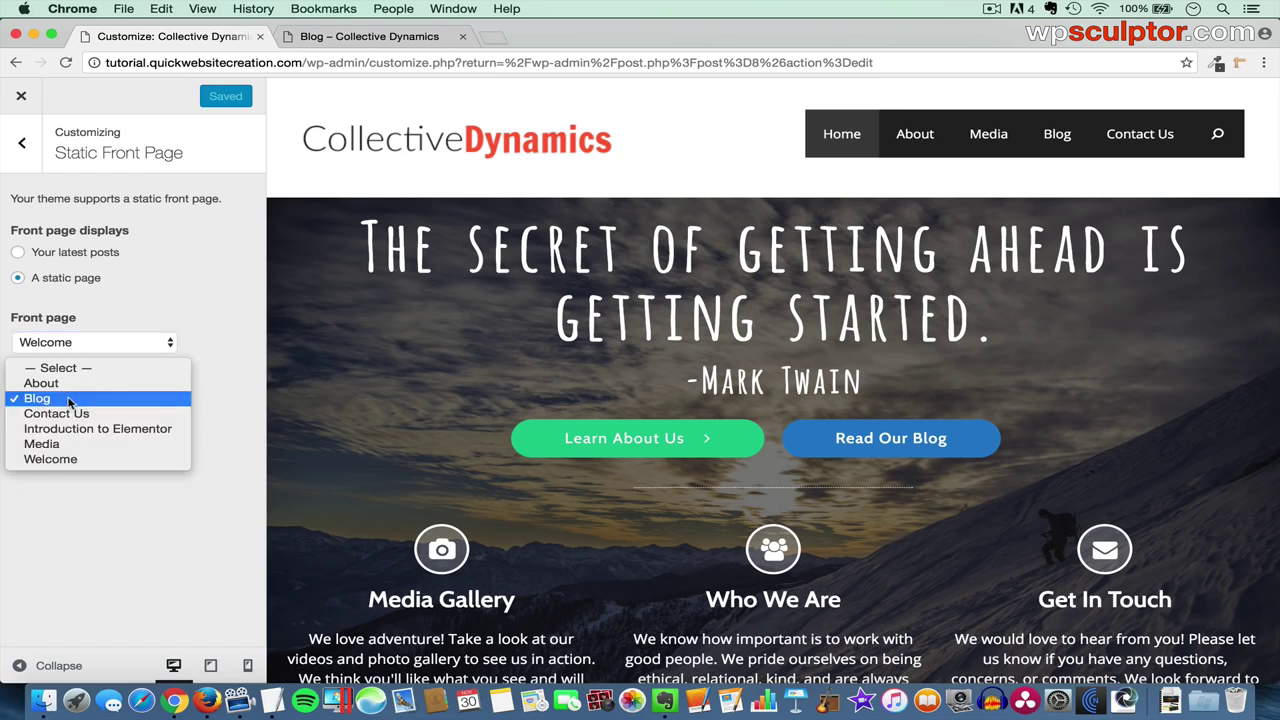
click(69, 401)
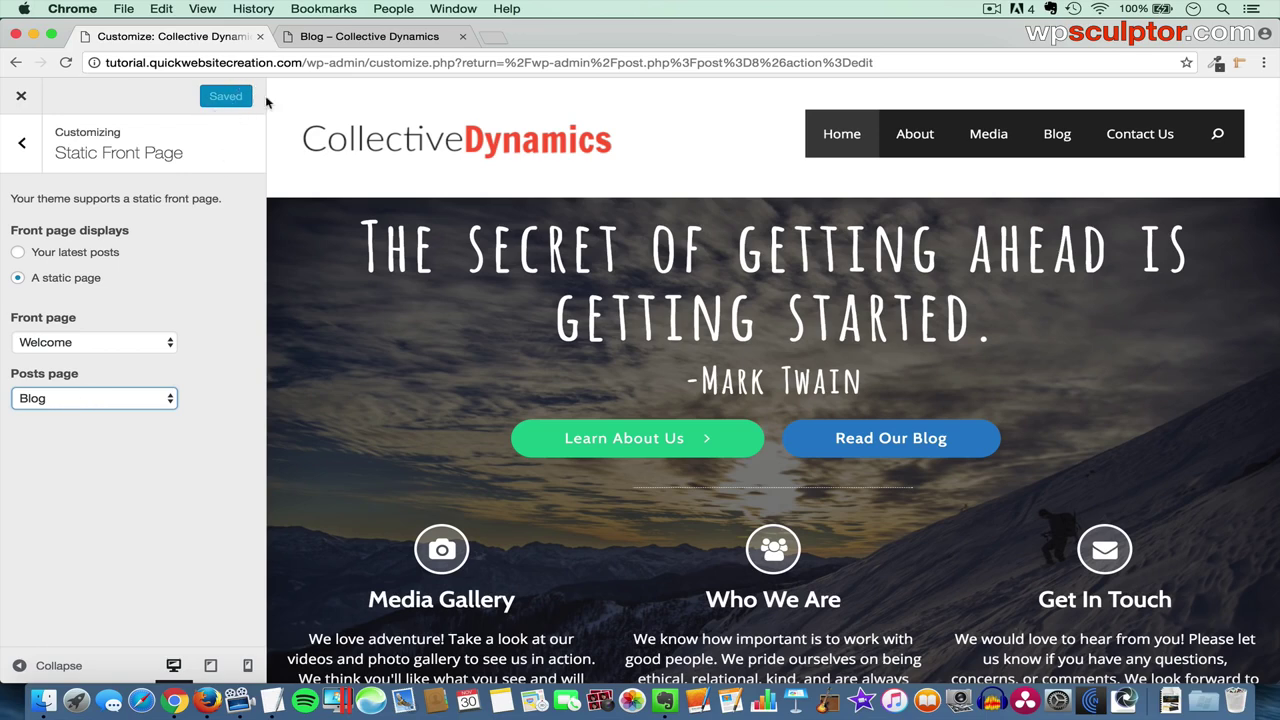
click(360, 40)
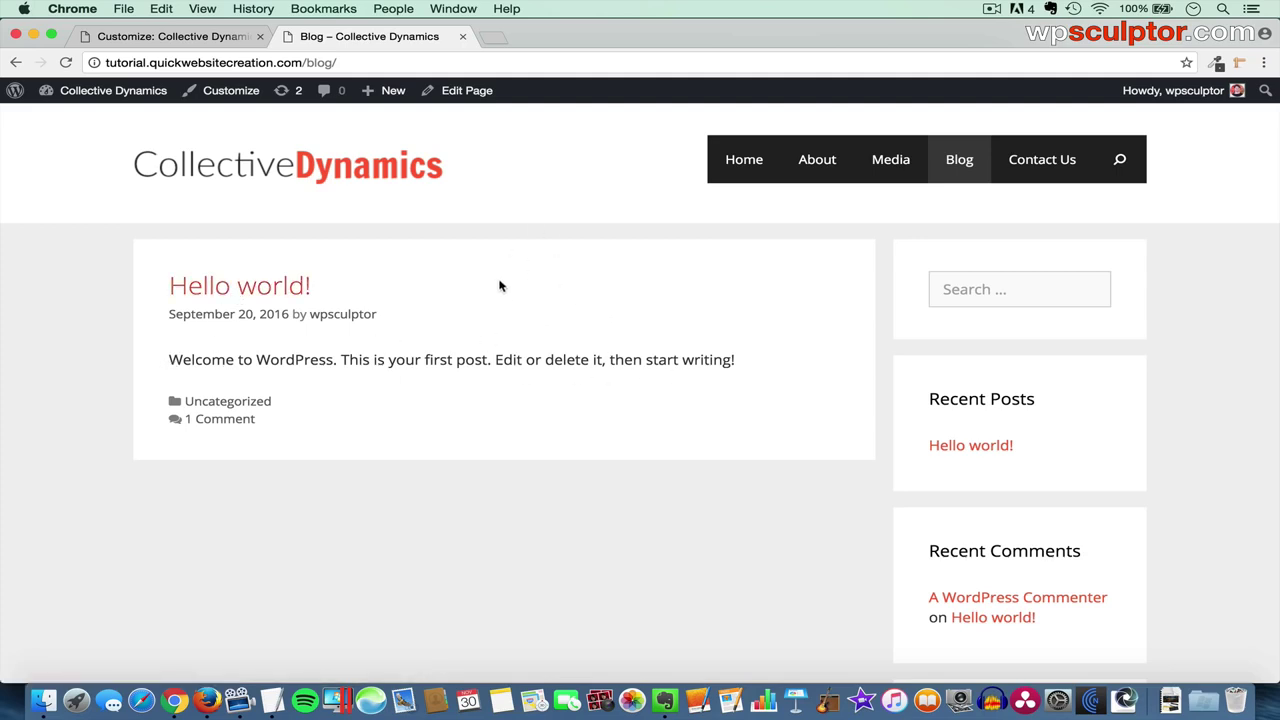
- Open the Hello world! post, read its single sample comment, then return to the Customizer
click(257, 291)
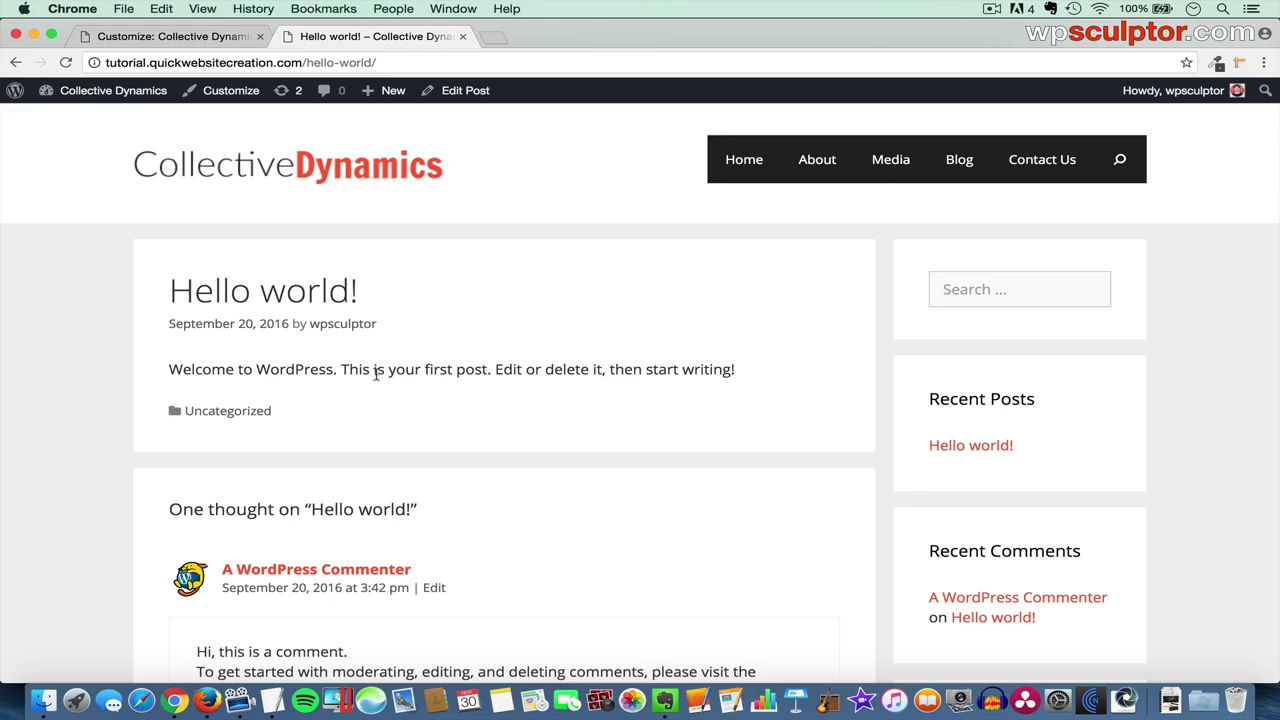
scroll(375, 372, down, 3)
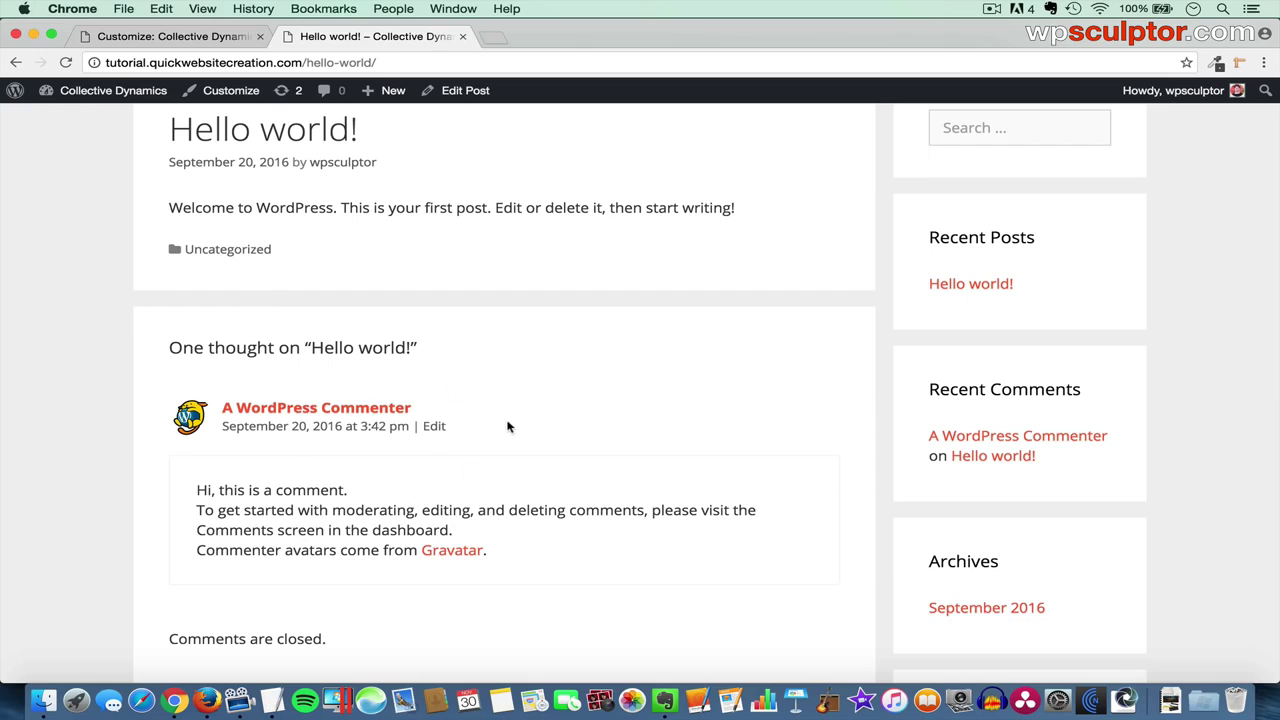
scroll(507, 427, up, 4)
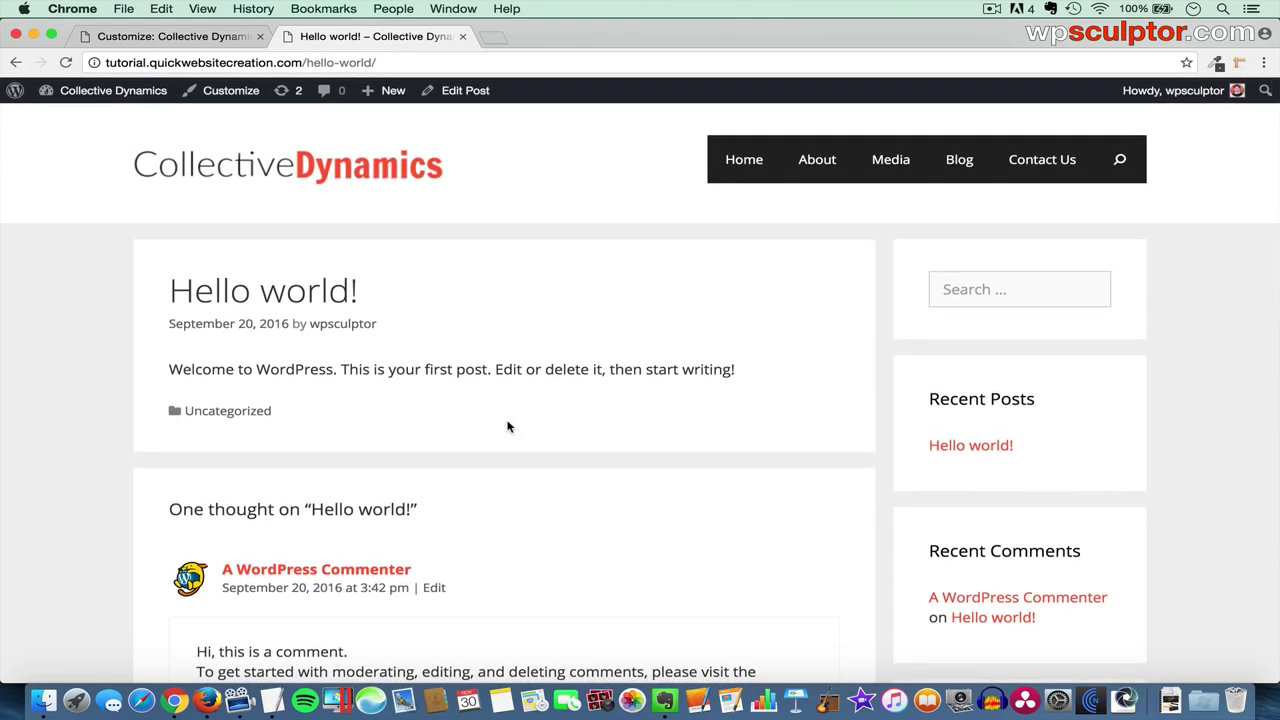
click(187, 36)
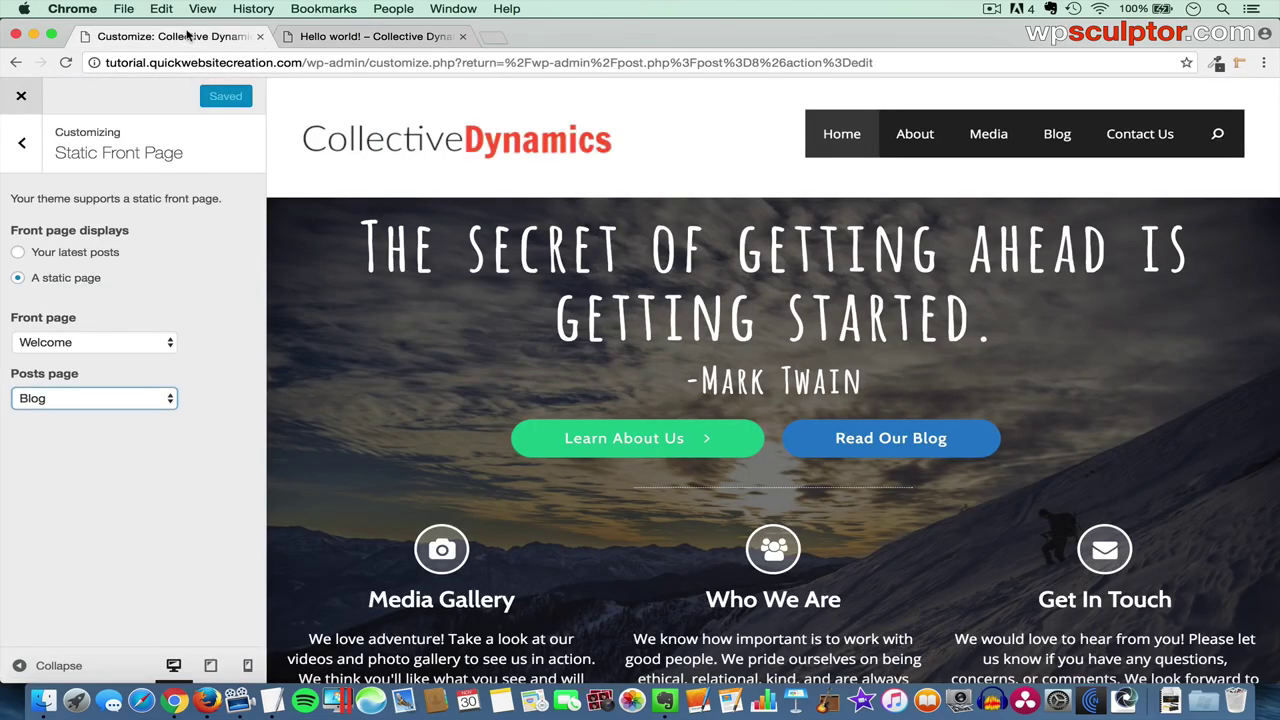
- Preview the Blog page in the Customizer, then close it back to the Welcome page editor
click(1052, 136)
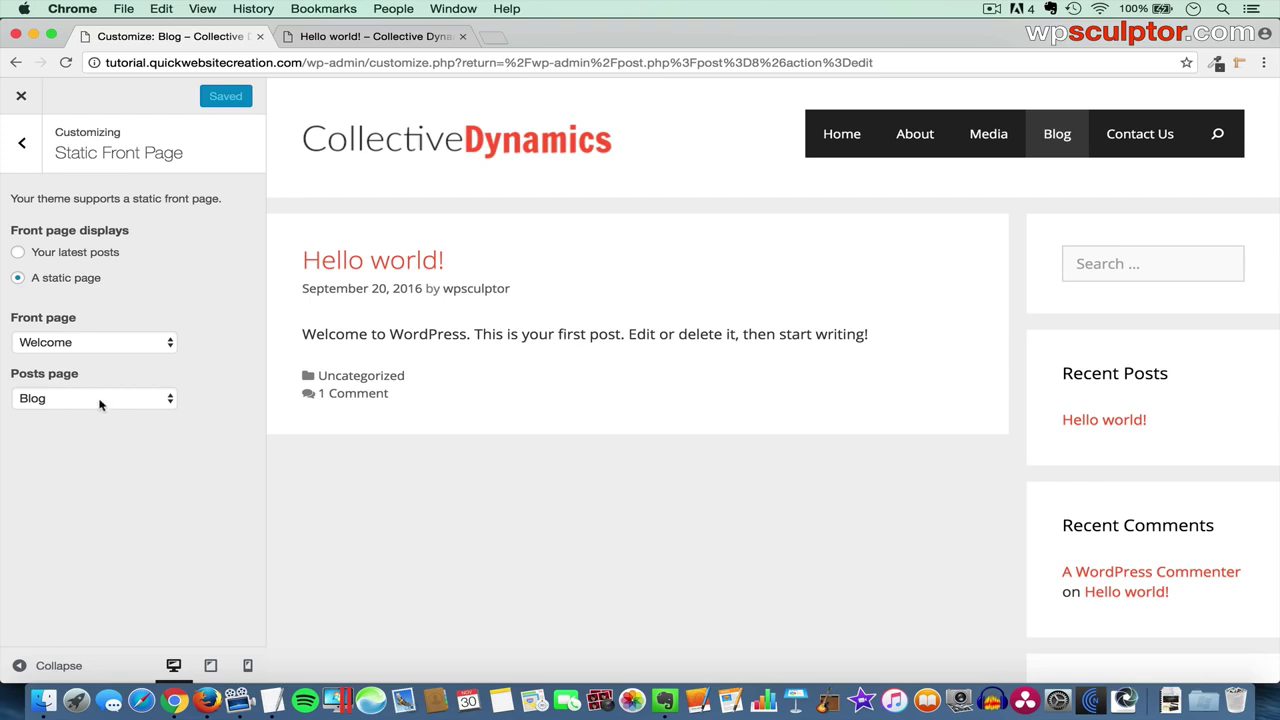
click(22, 97)
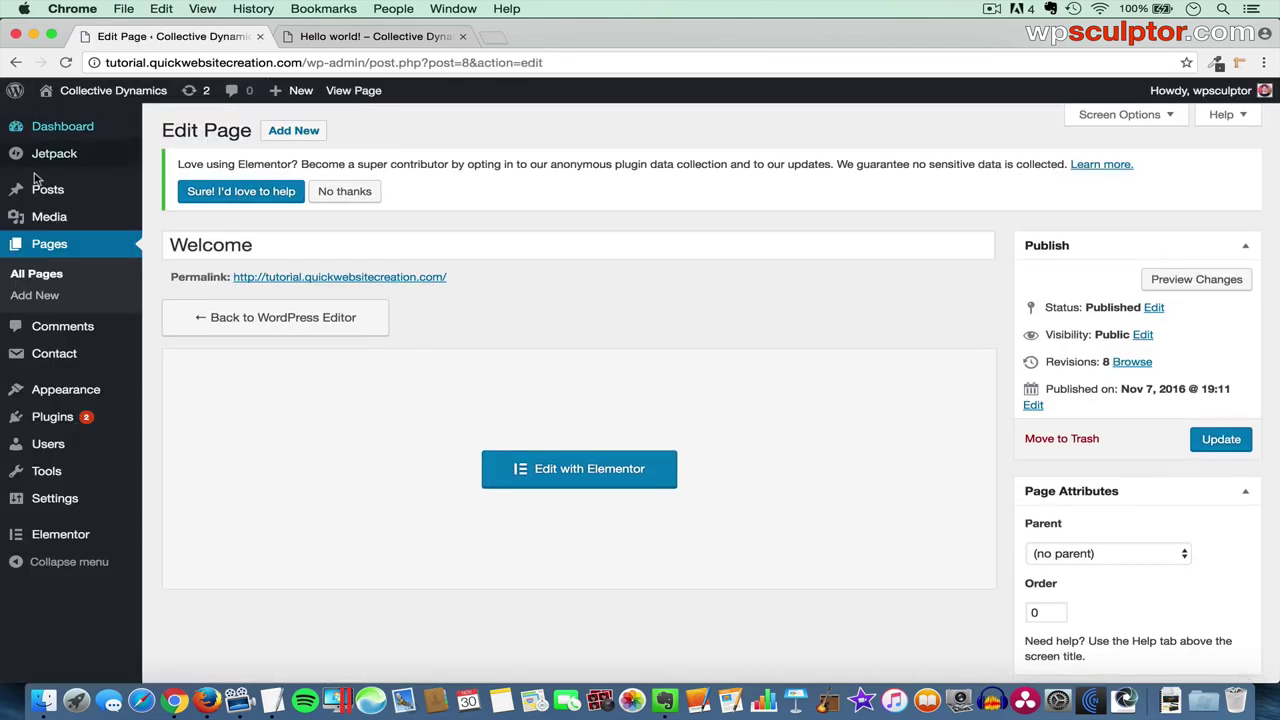
- Trash the Hello world! post from All Posts and start a blank new post
mouse_move(45, 189)
click(188, 194)
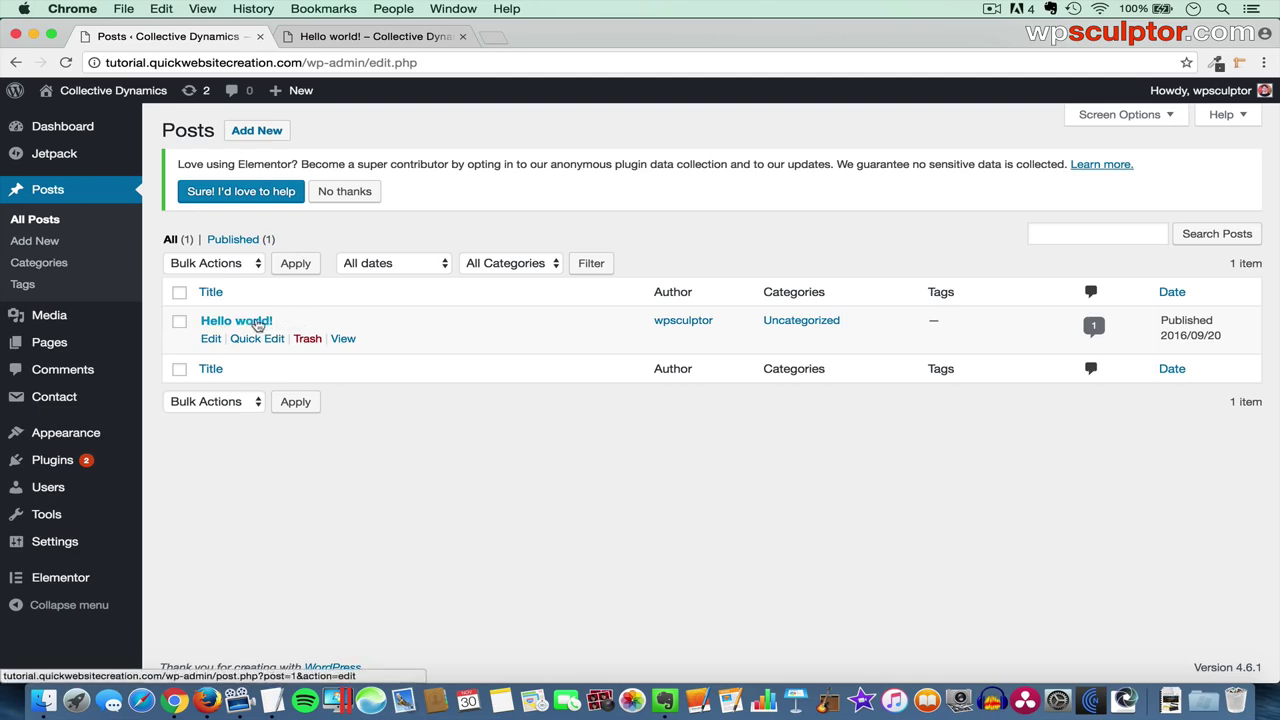
click(308, 339)
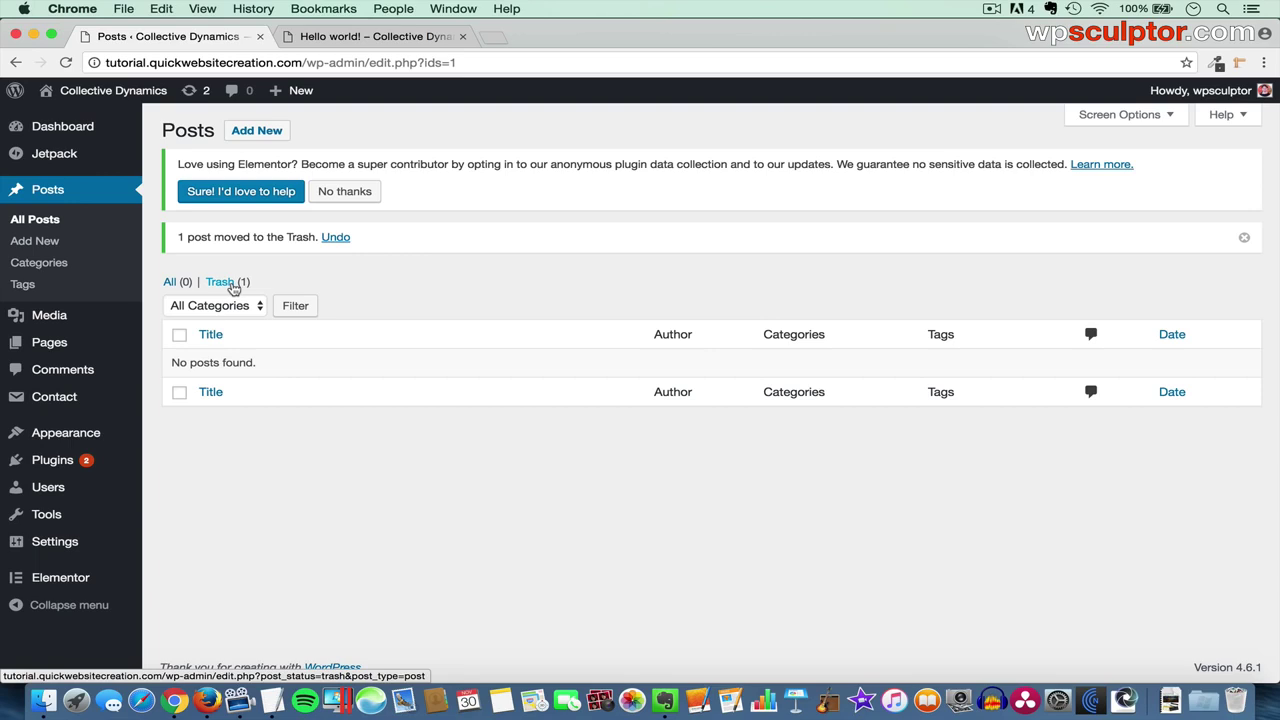
click(50, 246)
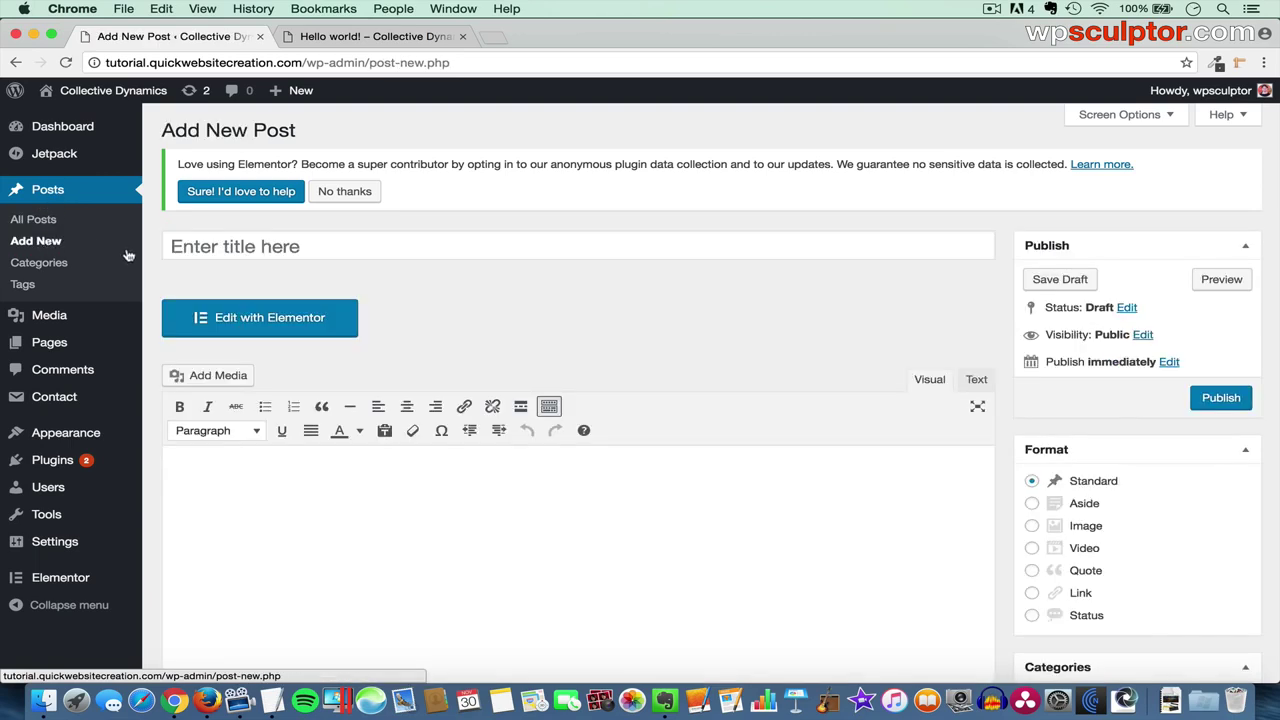
- Paste 'Believe You Can and You're Halfway There' from TextEdit as the post title
click(281, 240)
key(super+Tab)
key(super+Tab)
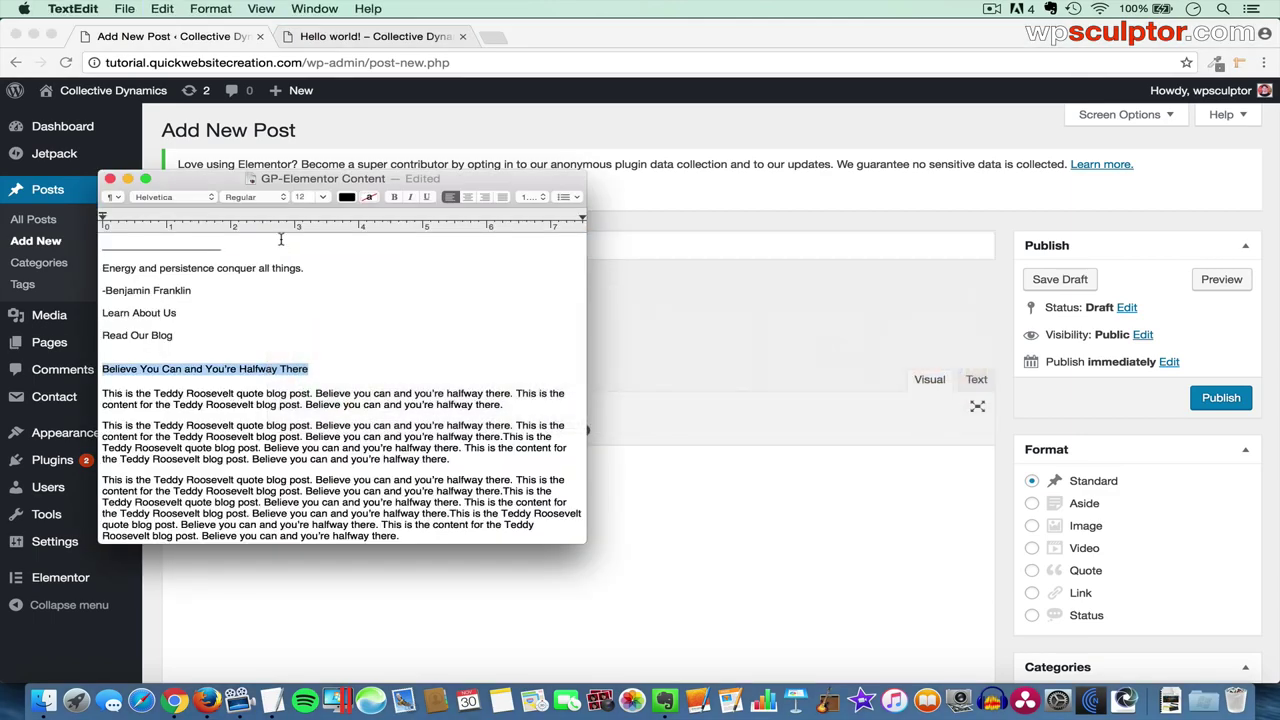
key(super+Tab)
text(Believe You Can and You’re Halfway There)
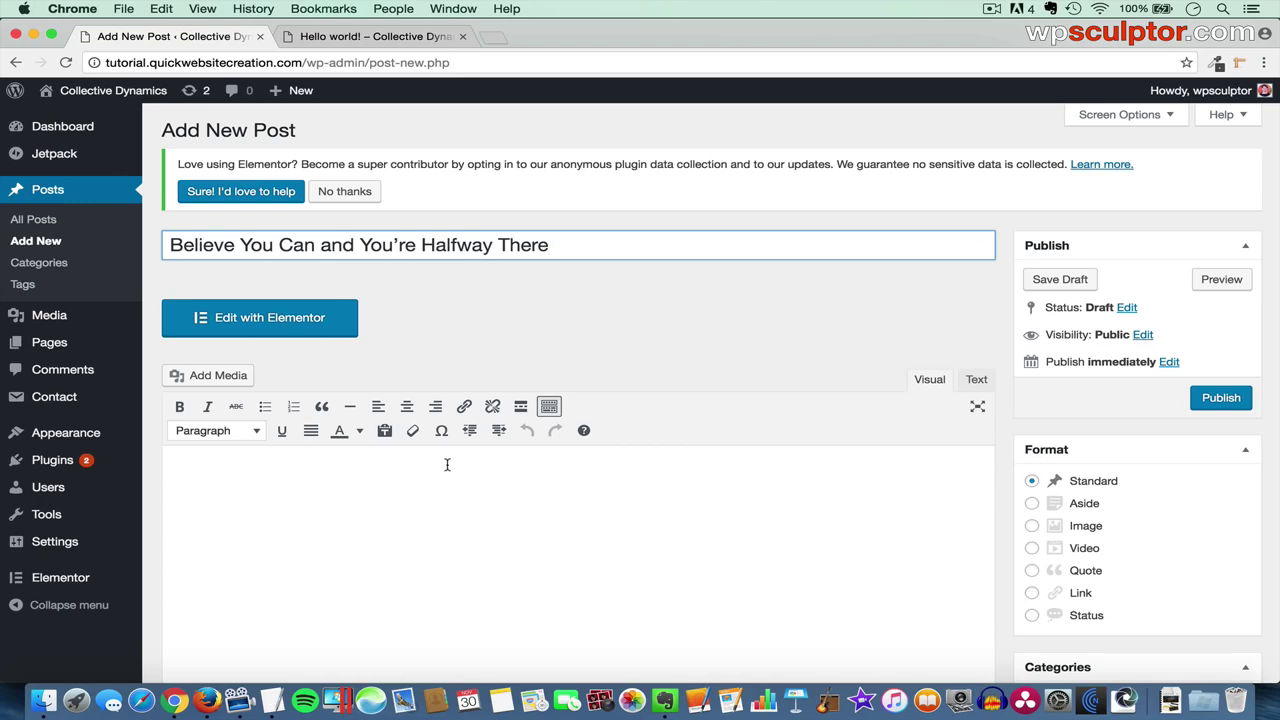
- Copy the first two Teddy Roosevelt paragraphs from TextEdit into the post body
click(549, 407)
click(549, 407)
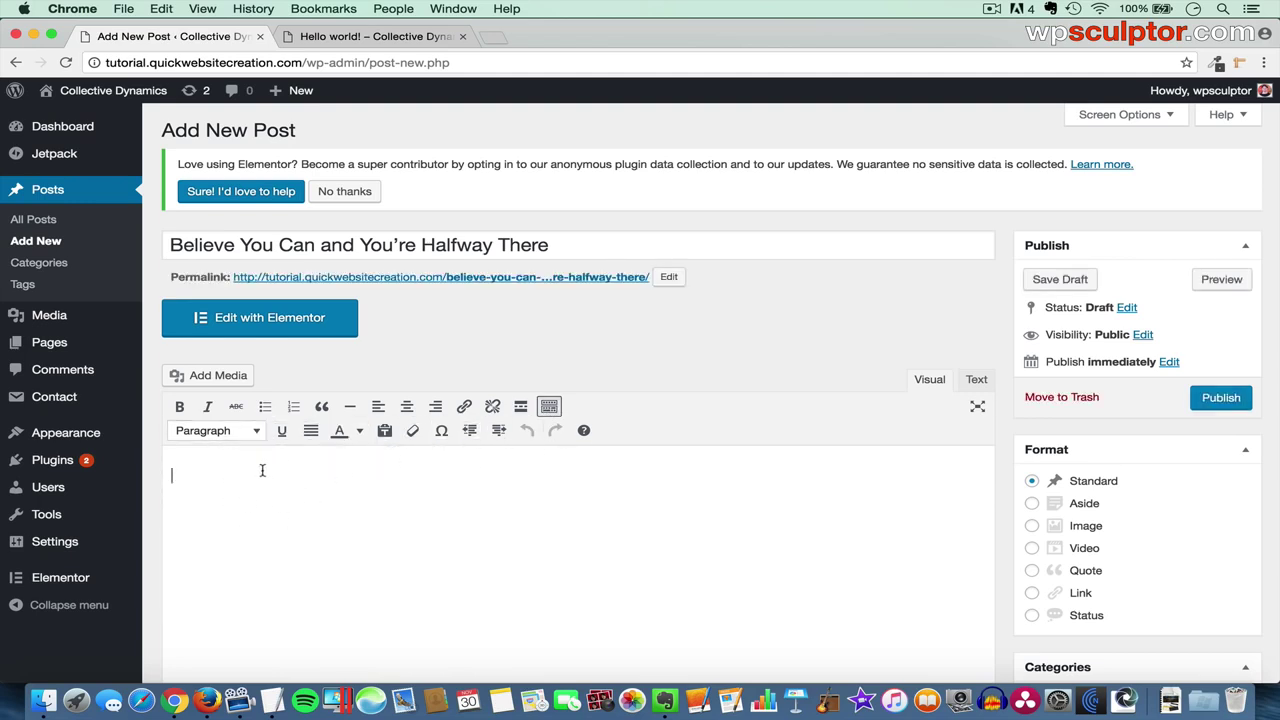
key(super+Tab)
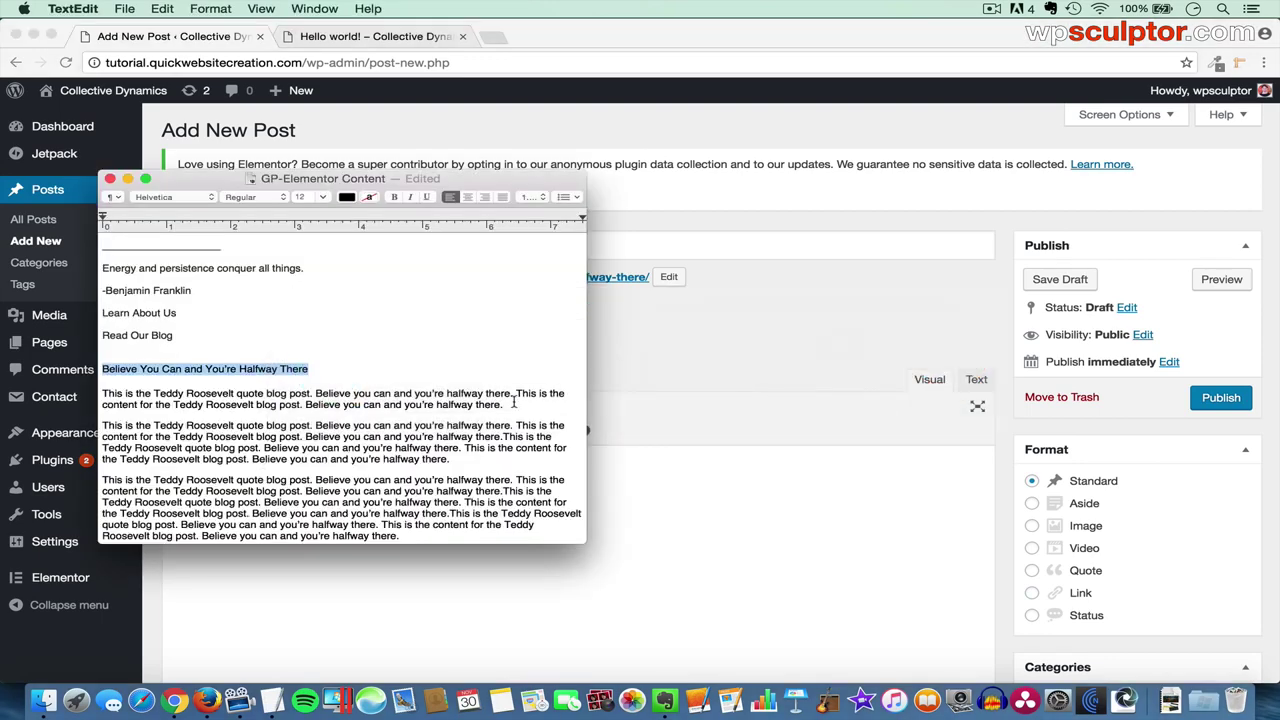
triple_click(101, 393)
key(super+c)
key(super+Tab)
key(super+v)
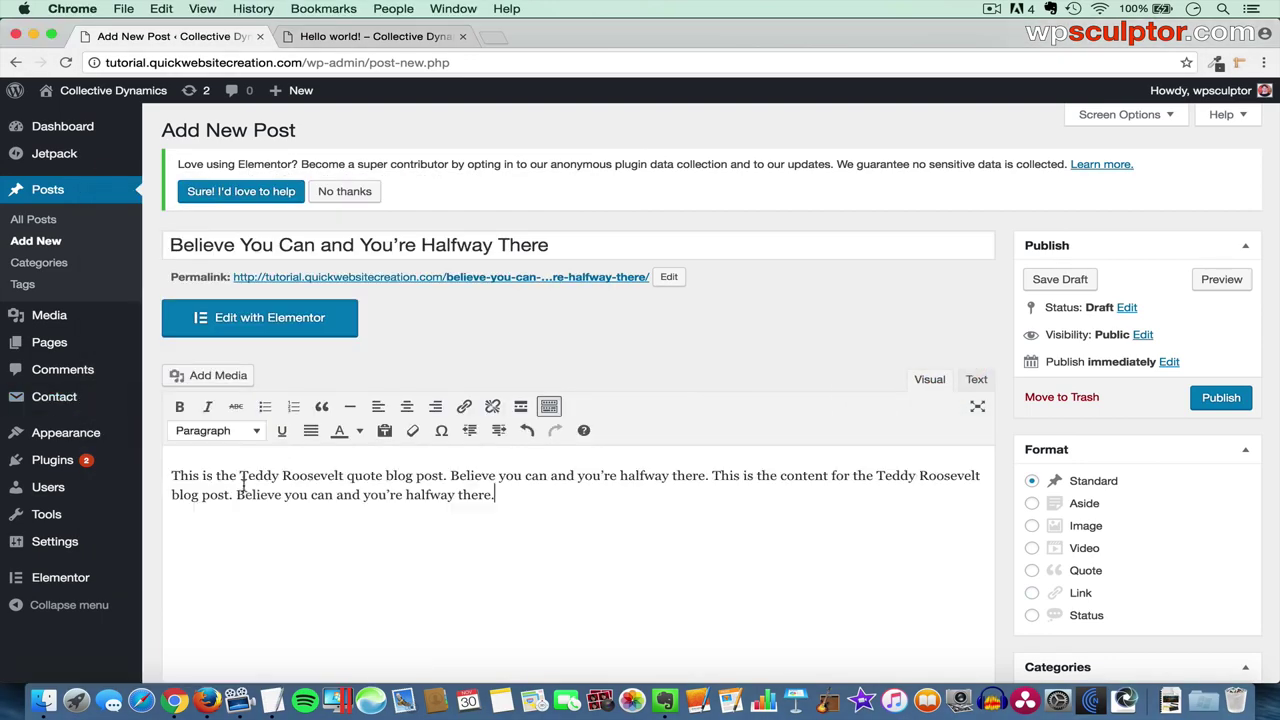
key(super+Tab)
click(450, 458)
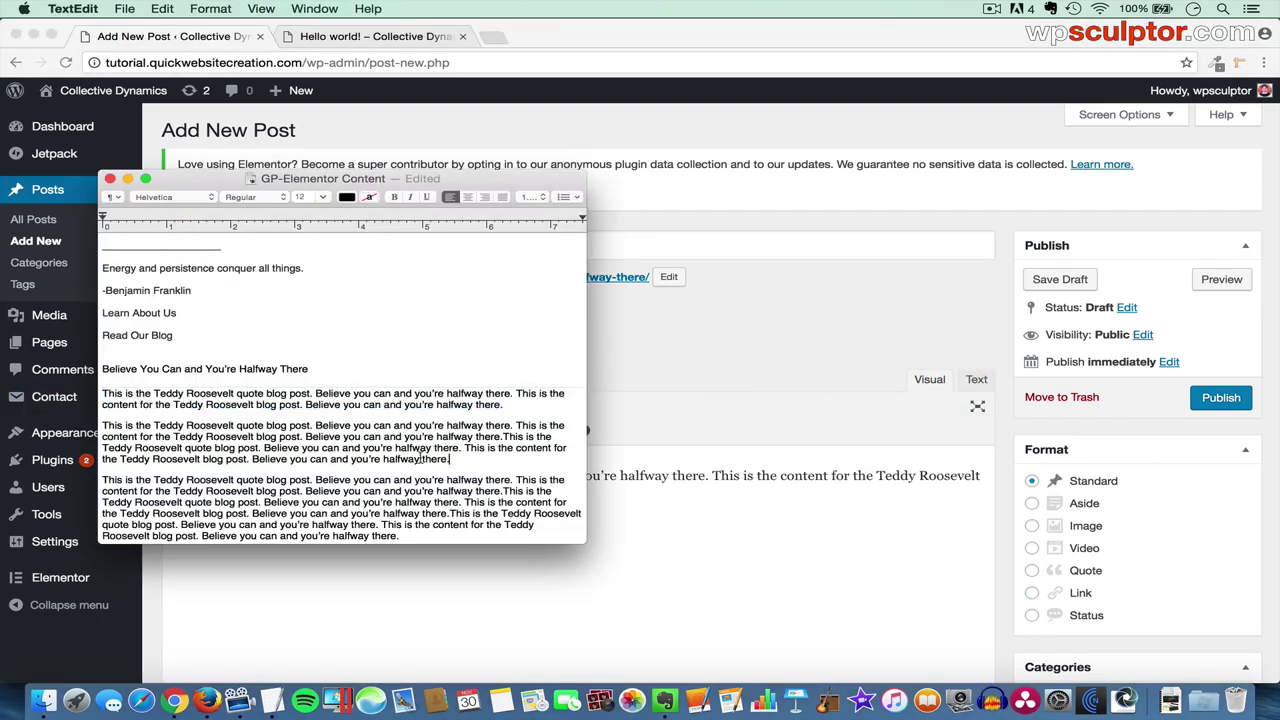
shift+click(104, 424)
key(super+c)
key(super+Tab)
key(super+v)
- Copy the third and fourth Roosevelt paragraphs into the body, then place the caret before the first paragraph
key(super+Tab)
click(426, 530)
shift+click(101, 480)
key(super+c)
key(super+Tab)
key(super+v)
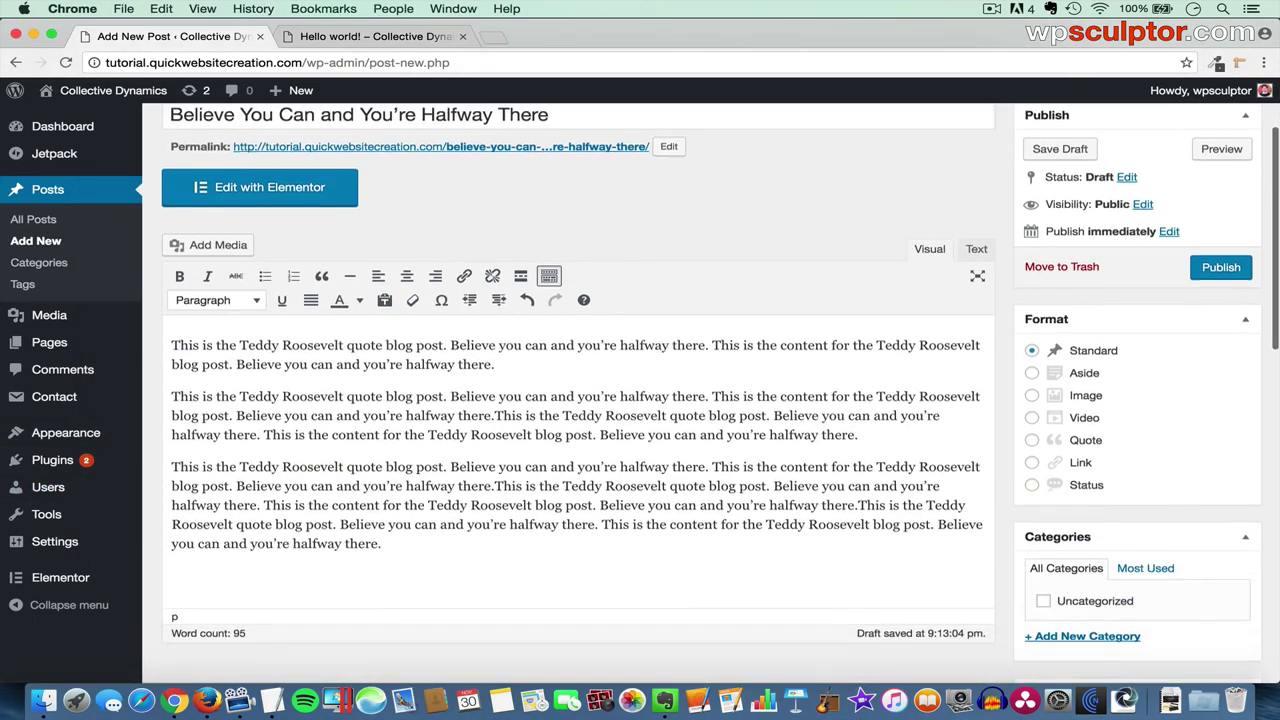
key(super+Tab)
scroll(418, 523, down, 2)
scroll(420, 523, down, 2)
click(420, 503)
shift+click(102, 445)
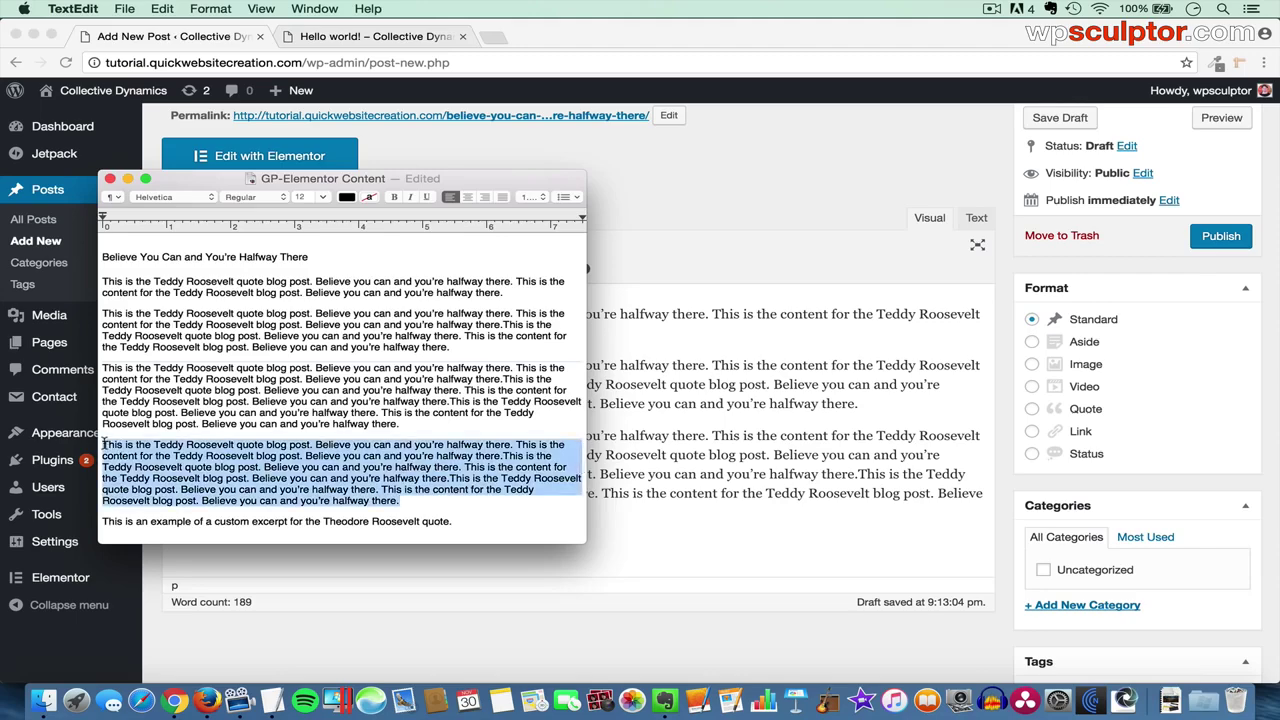
key(super+c)
key(super+Tab)
key(super+v)
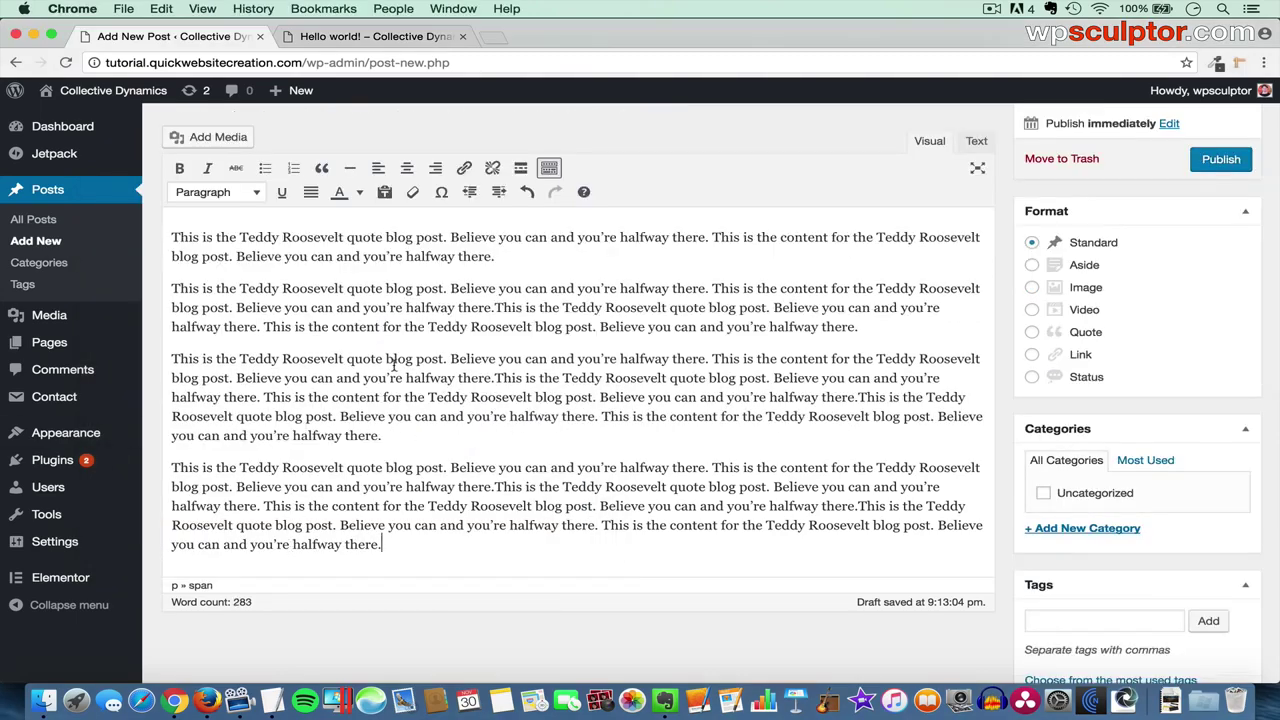
scroll(394, 365, up, 2)
scroll(394, 365, down, 2)
scroll(394, 365, up, 3)
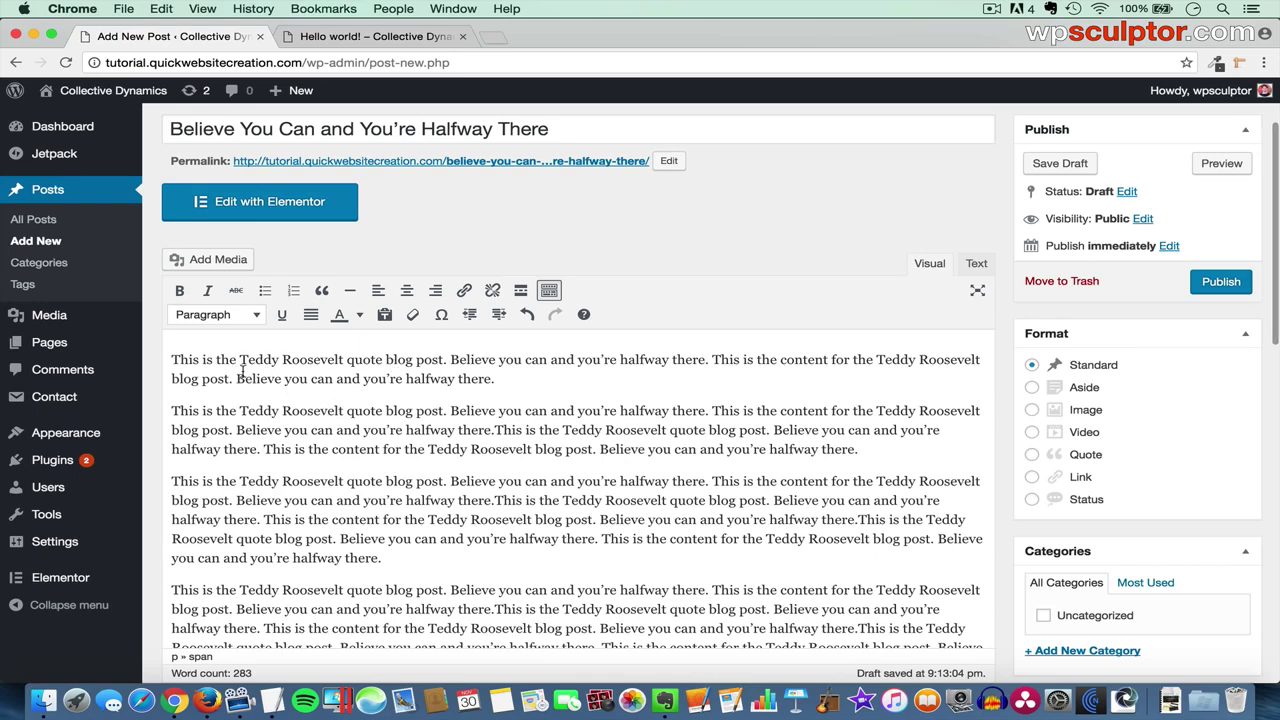
click(172, 358)
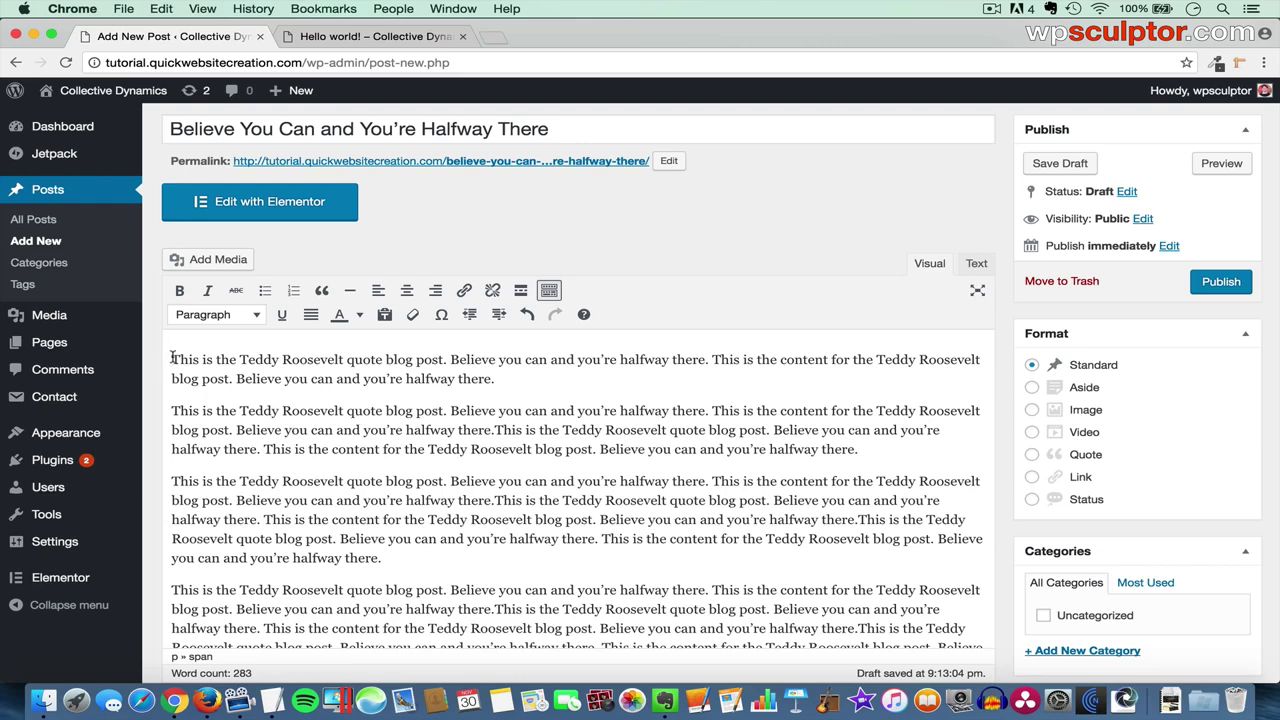
- Insert the polaroid camera photo at the post start: Left alignment, no link, Medium 300×200
click(225, 261)
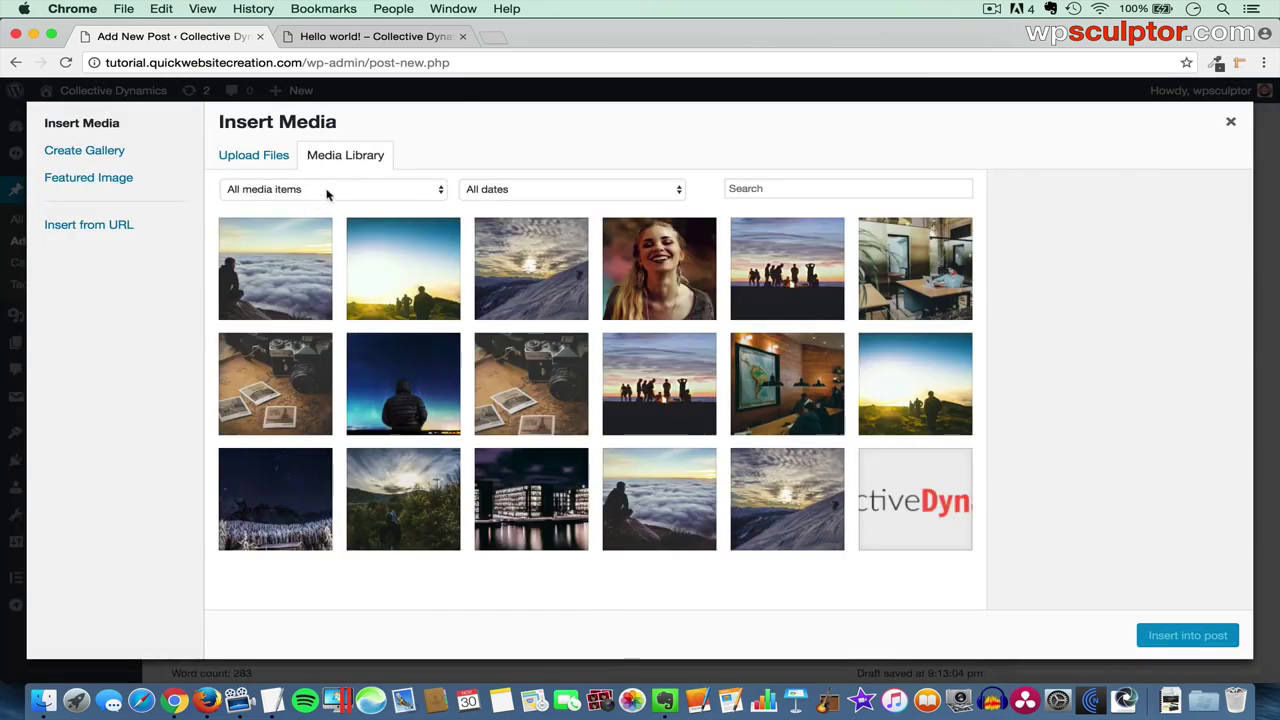
click(543, 392)
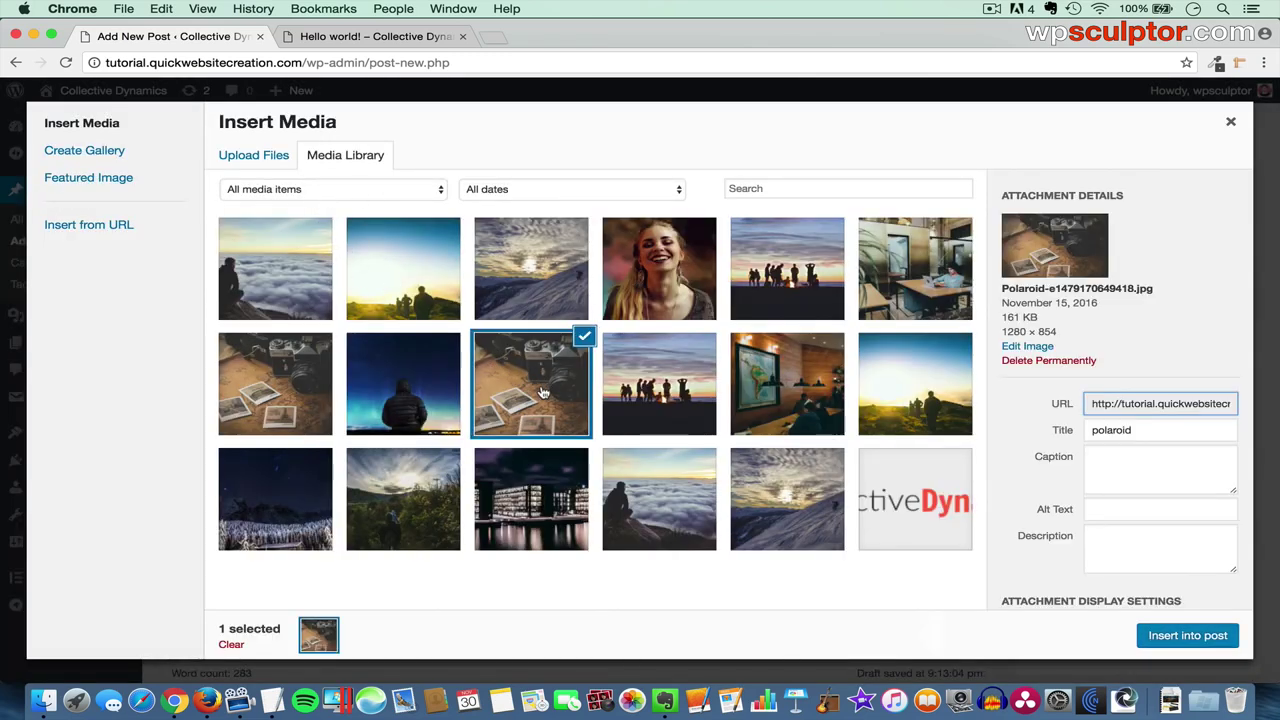
scroll(1108, 550, down, 3)
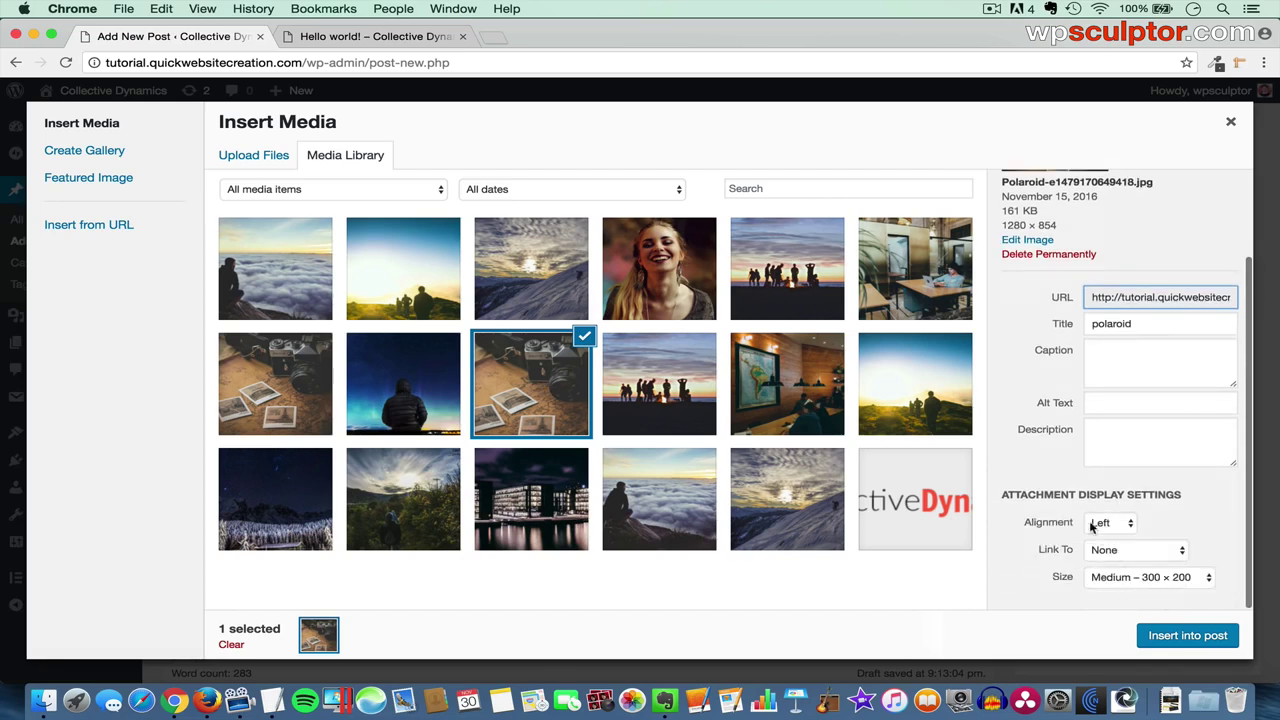
click(1122, 528)
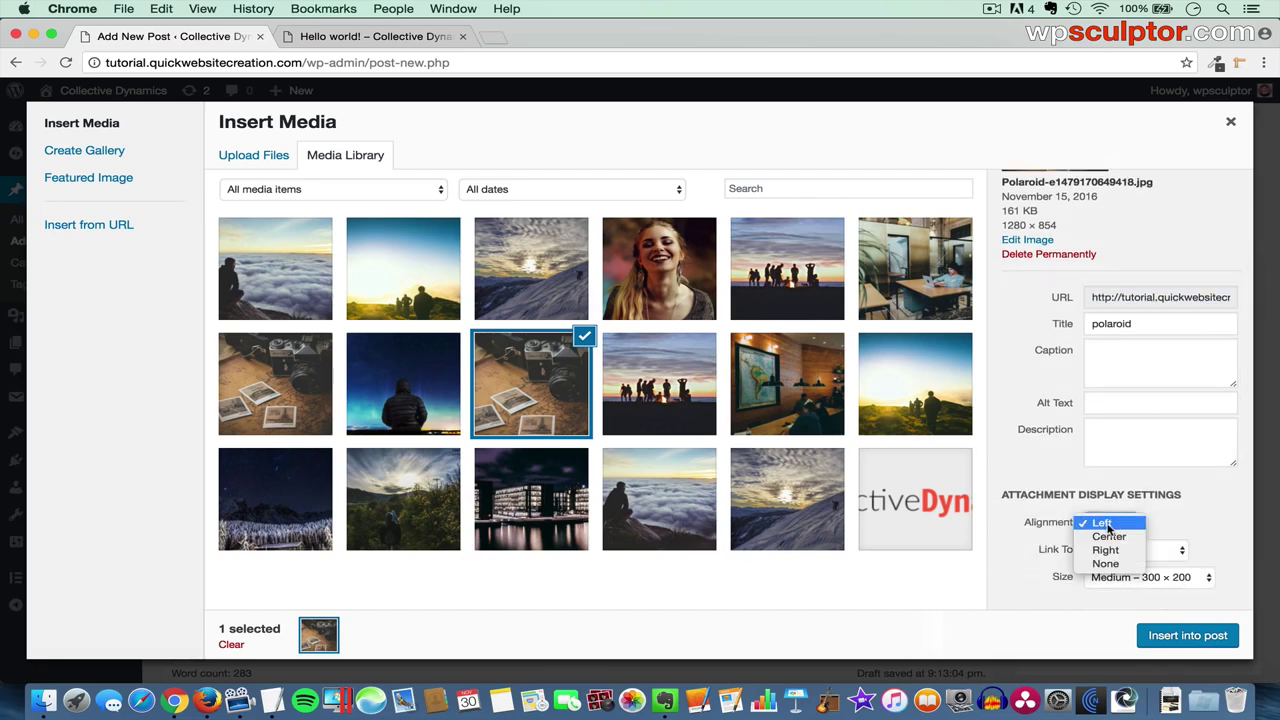
click(1114, 524)
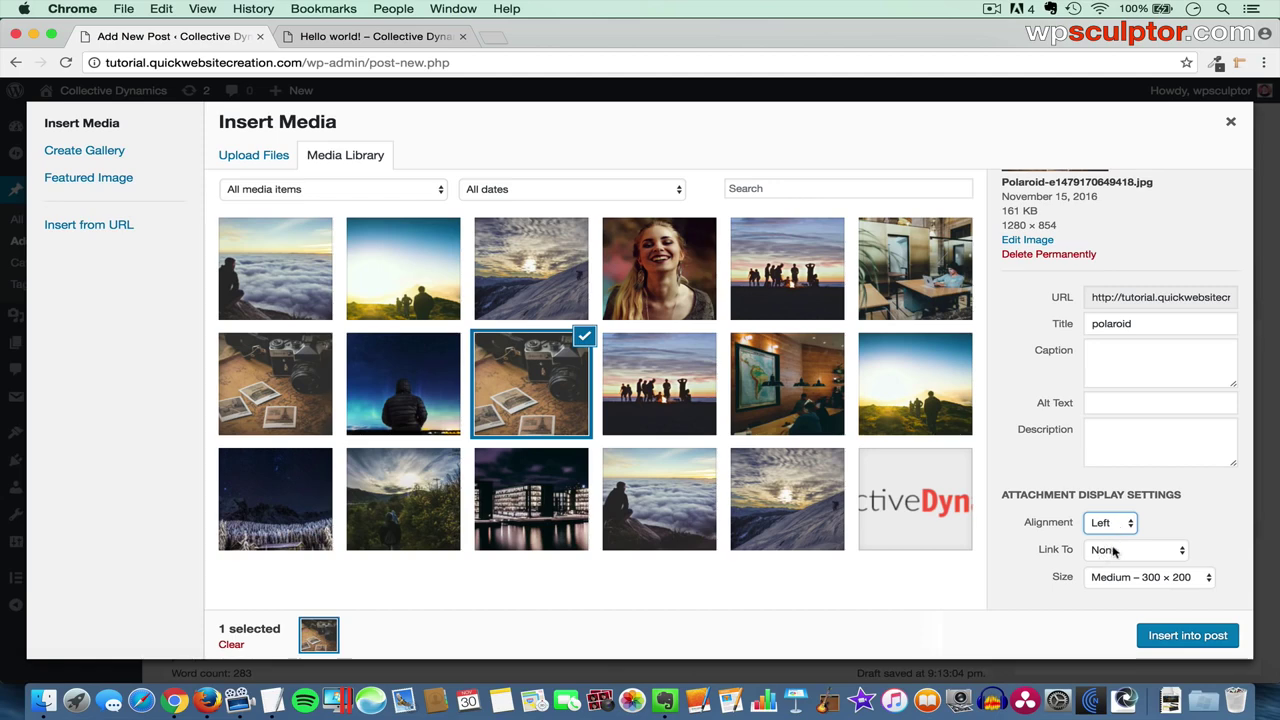
click(1113, 551)
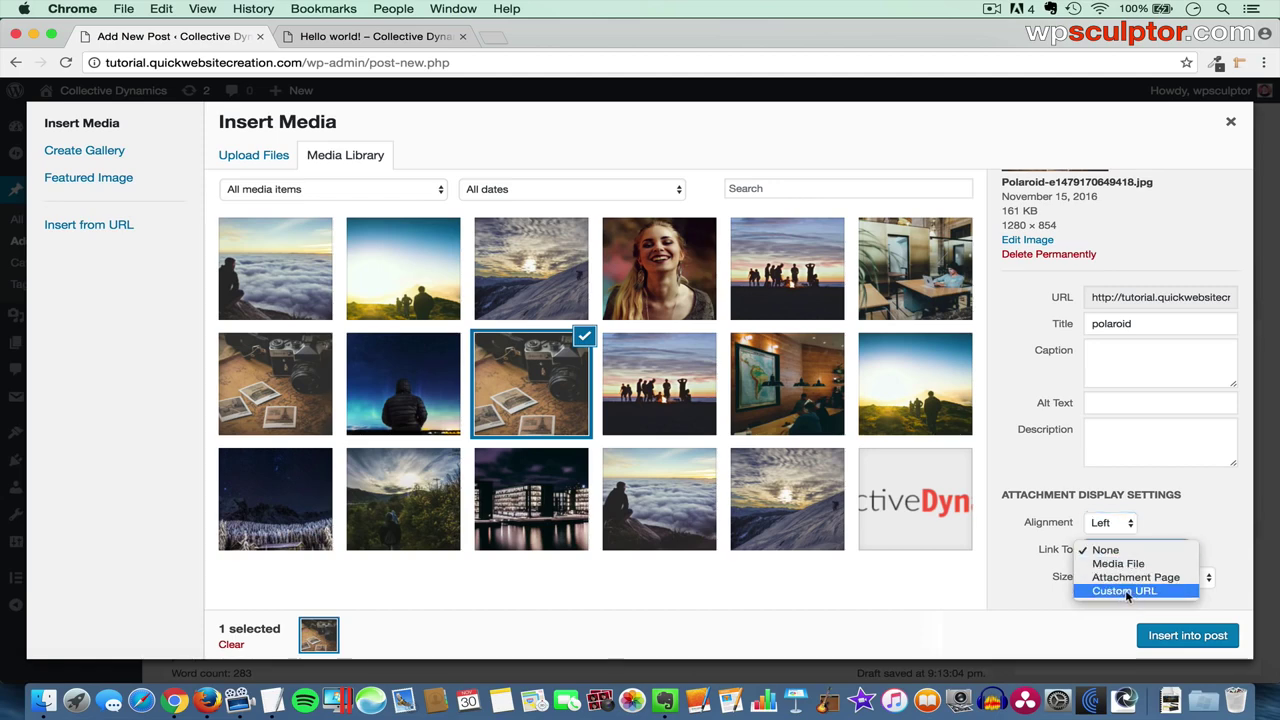
click(1189, 527)
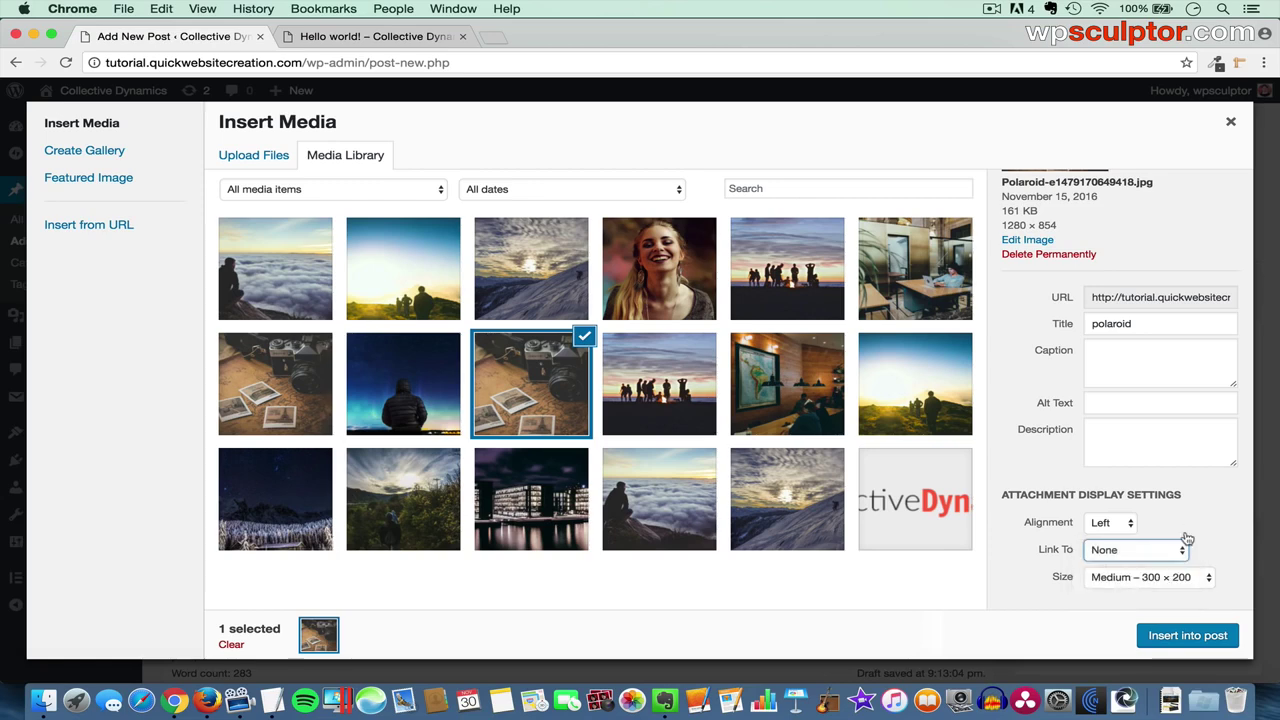
click(1162, 582)
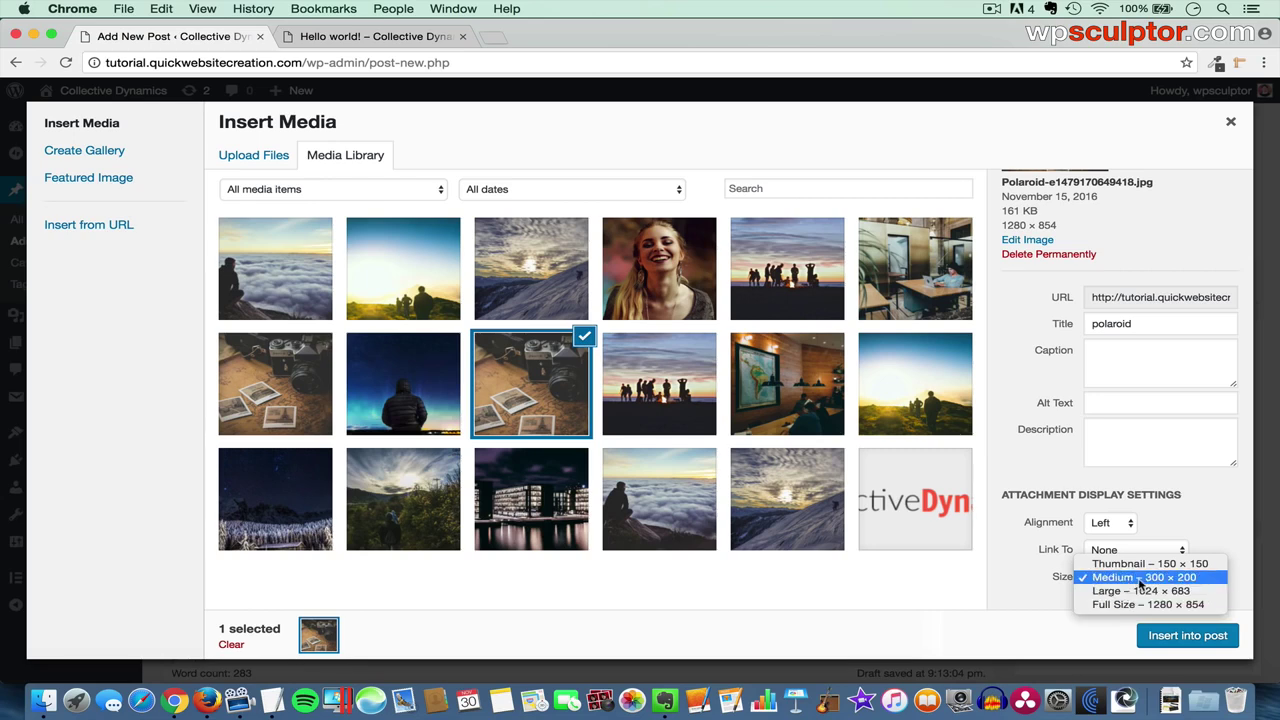
click(1141, 580)
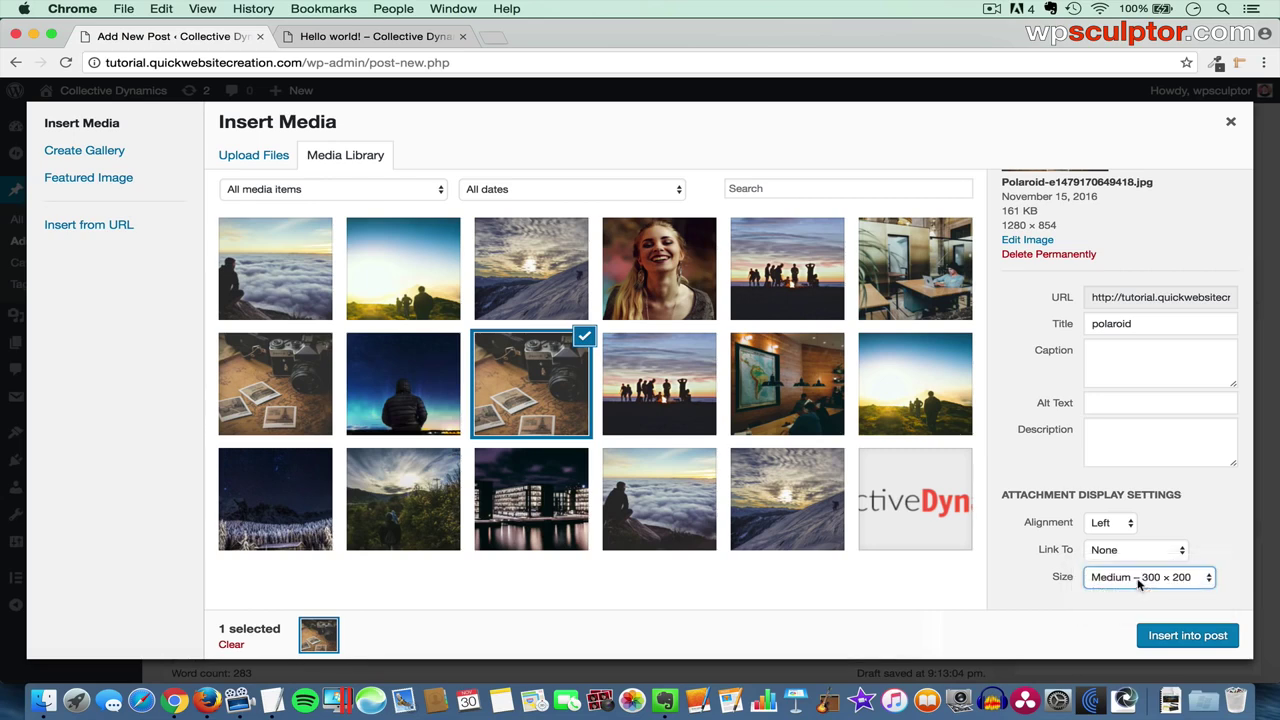
click(1187, 638)
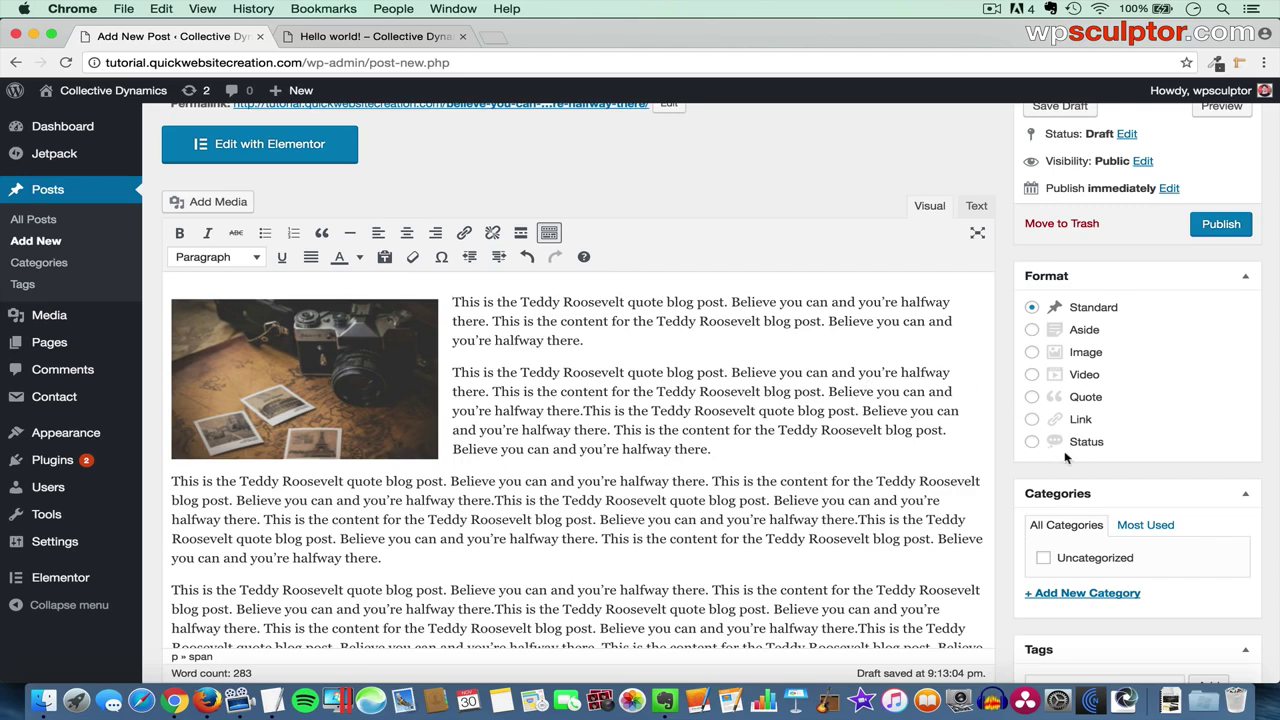
scroll(1066, 456, down, 5)
scroll(1066, 456, down, 6)
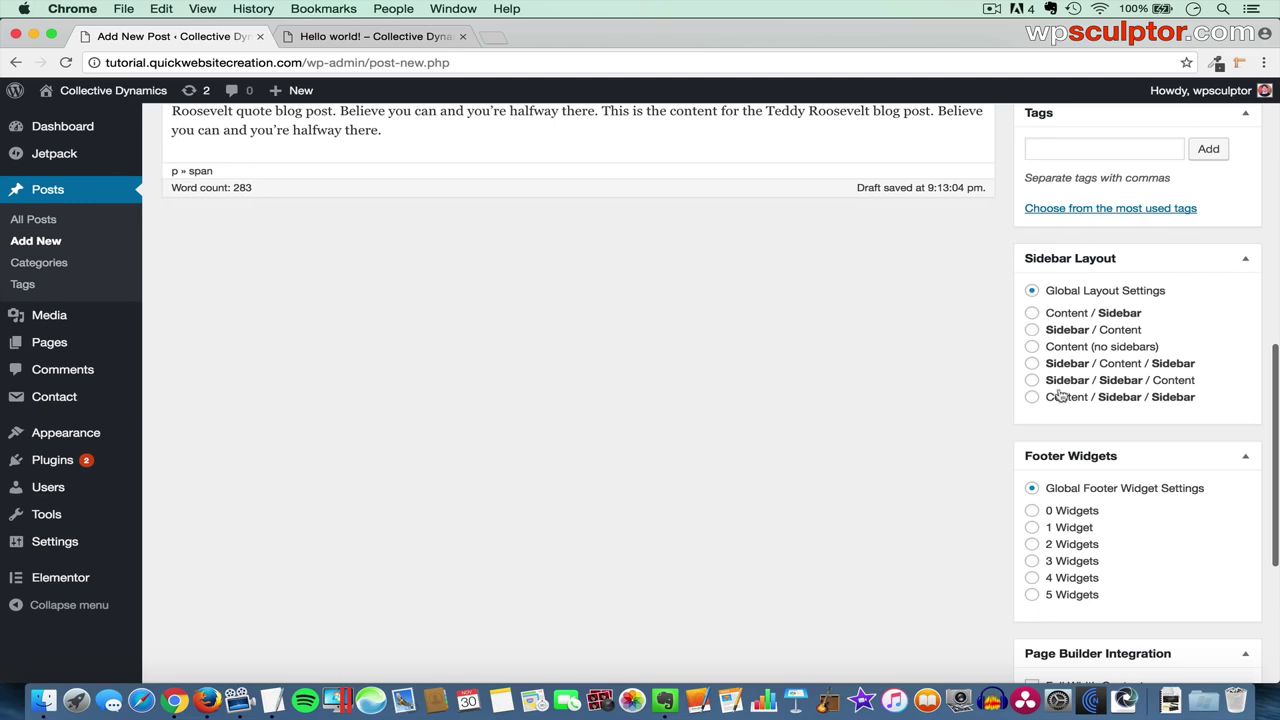
scroll(912, 496, down, 4)
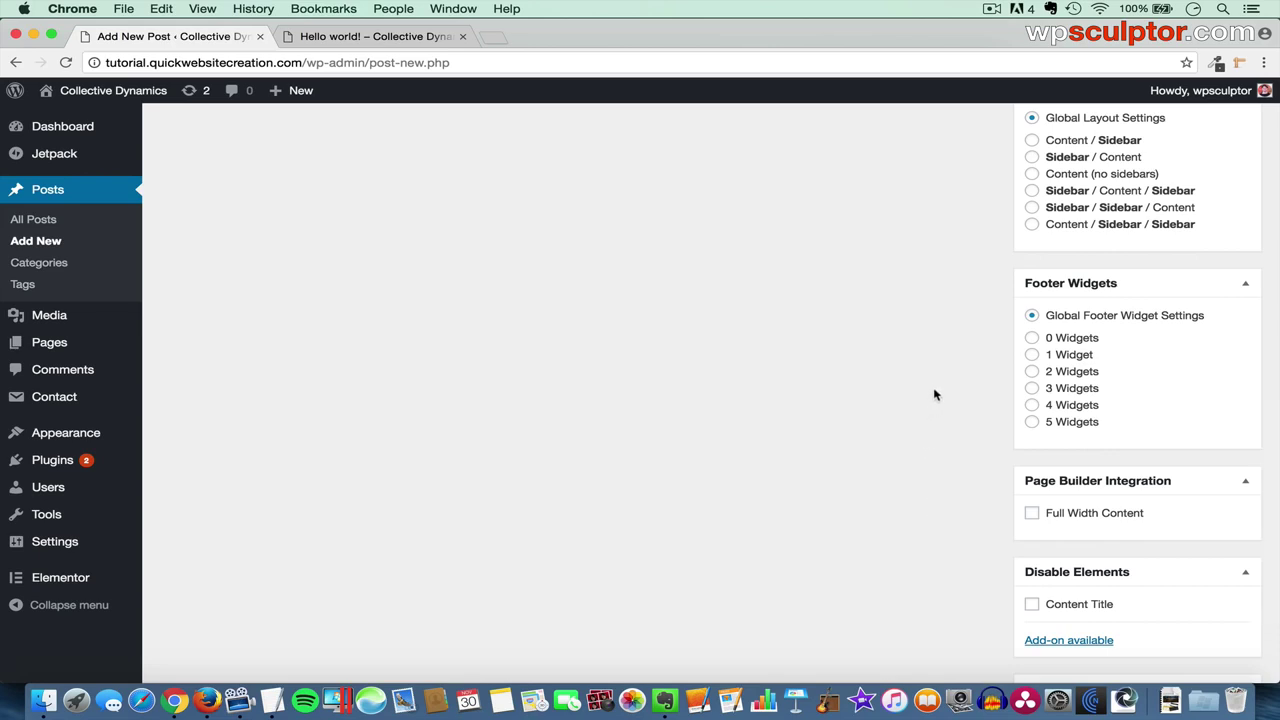
scroll(935, 395, down, 3)
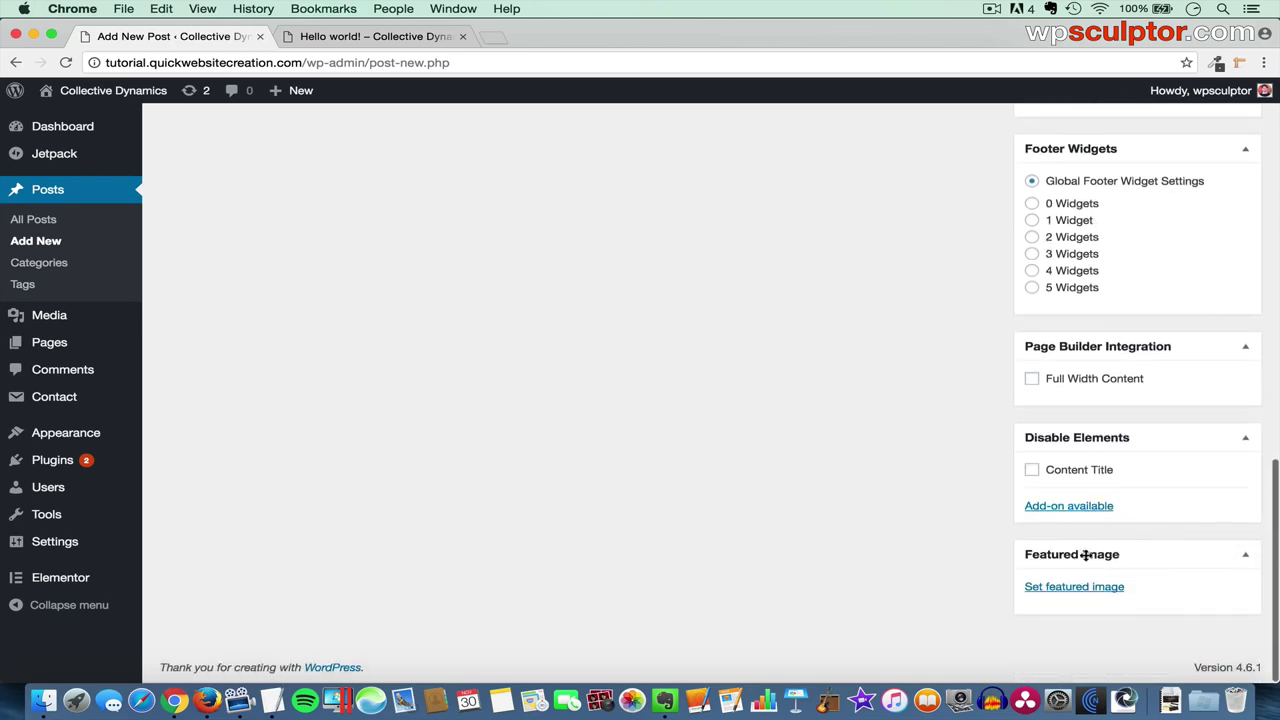
scroll(991, 342, up, 3)
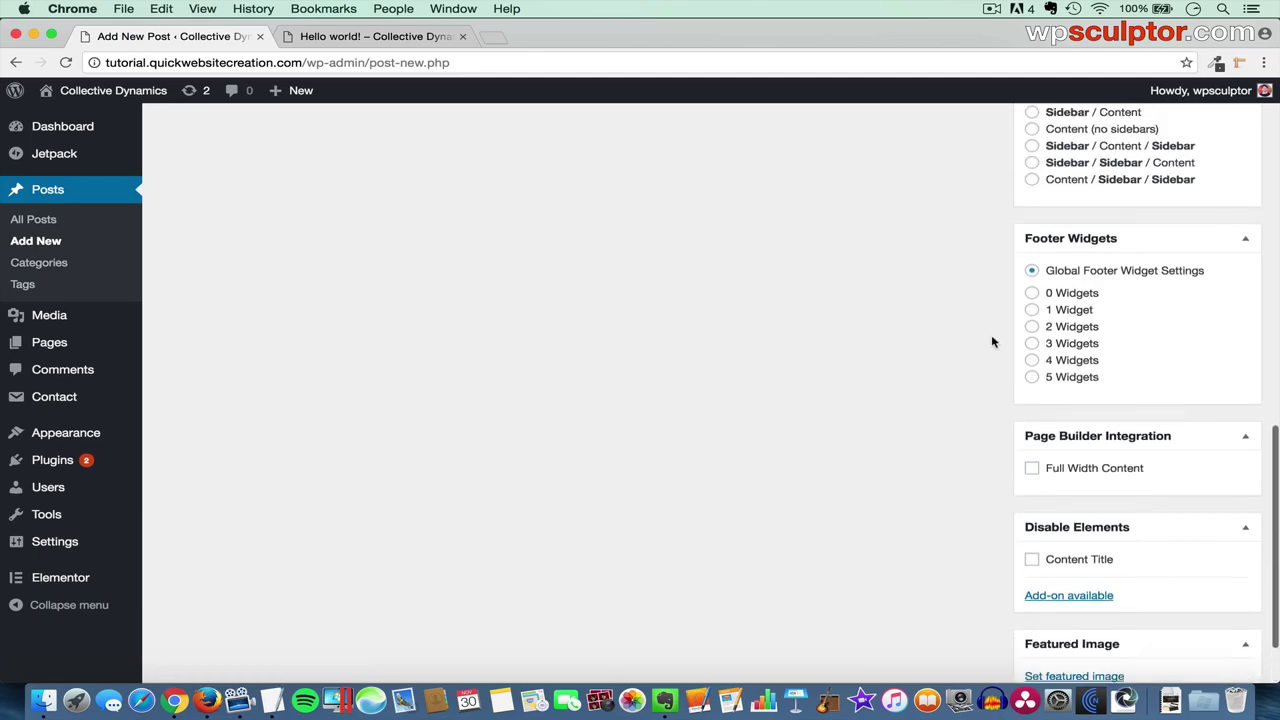
scroll(992, 341, up, 15)
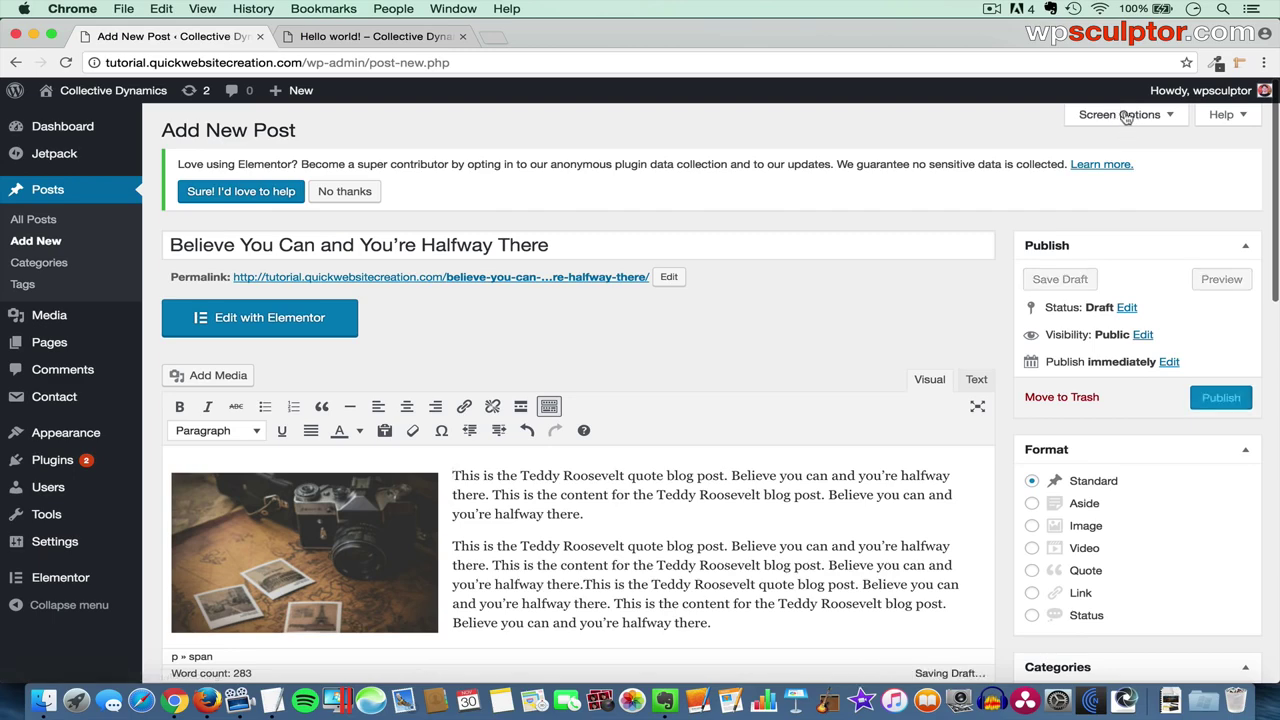
click(1125, 115)
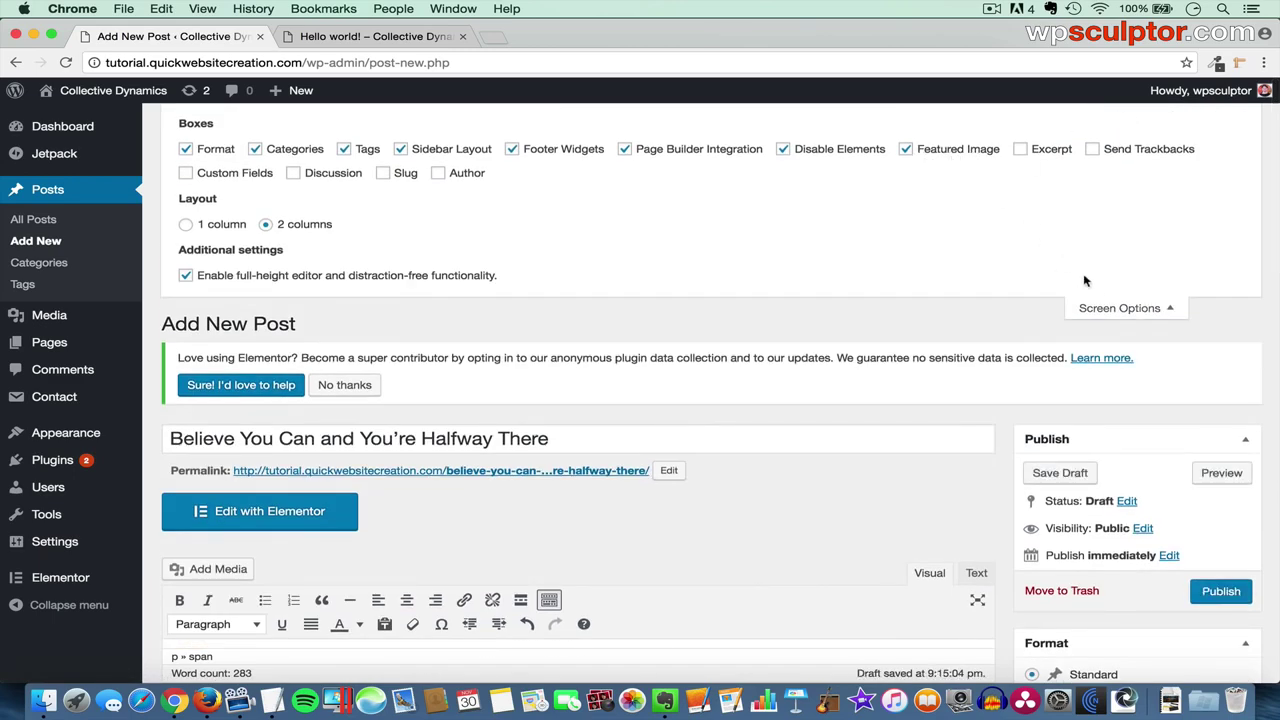
click(1112, 308)
scroll(1105, 308, down, 6)
scroll(1105, 308, down, 5)
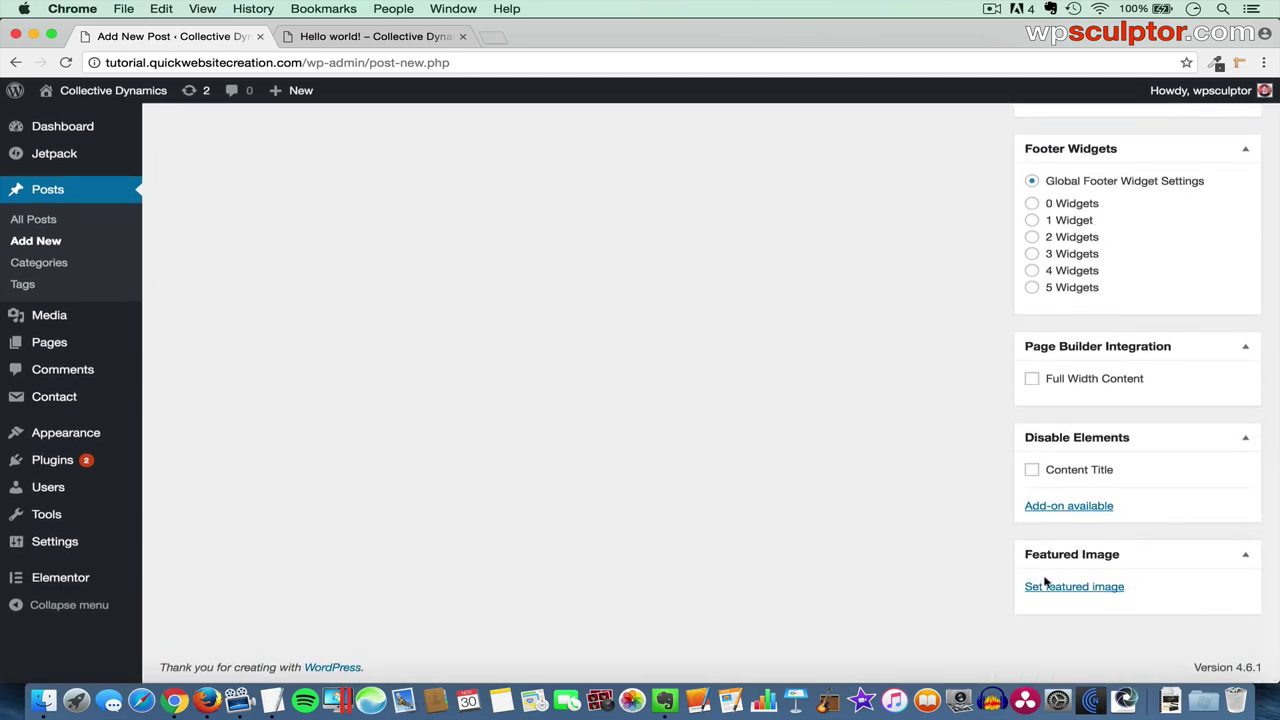
- Upload Theodore Roosevelt.jpg from GP-Elementor > Blog Images as the post's featured image
click(1070, 587)
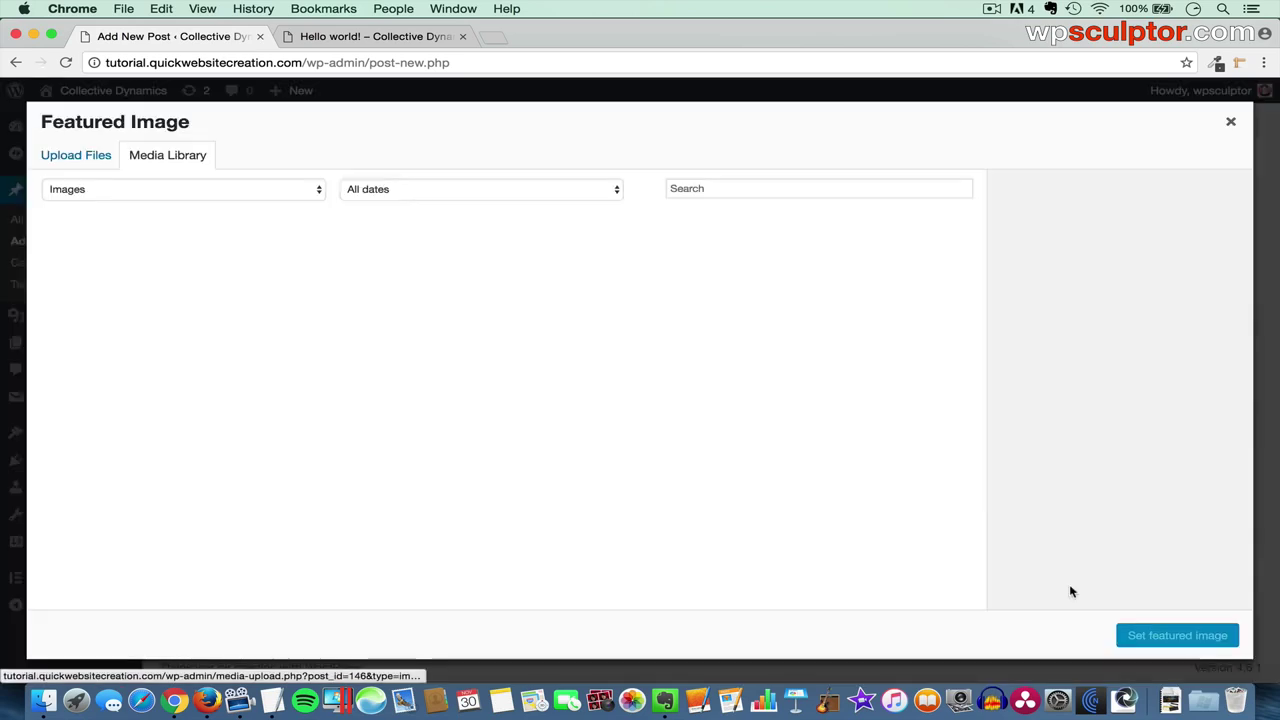
click(75, 157)
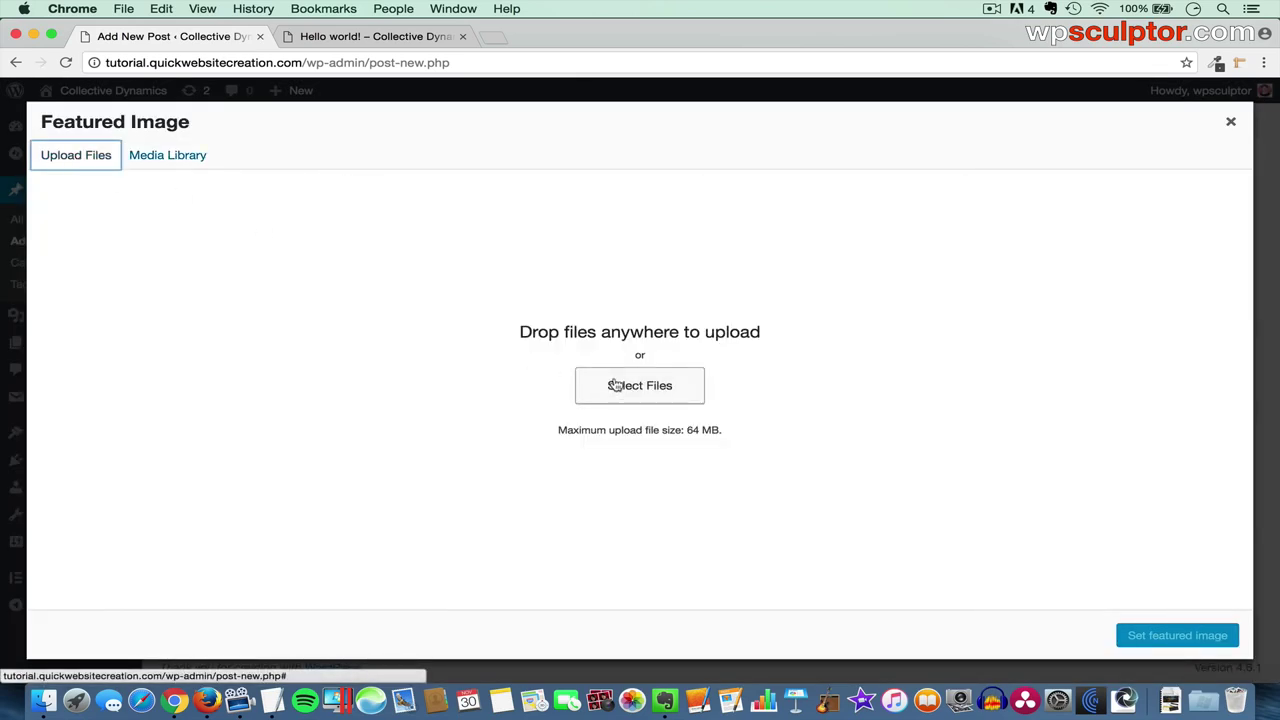
click(612, 385)
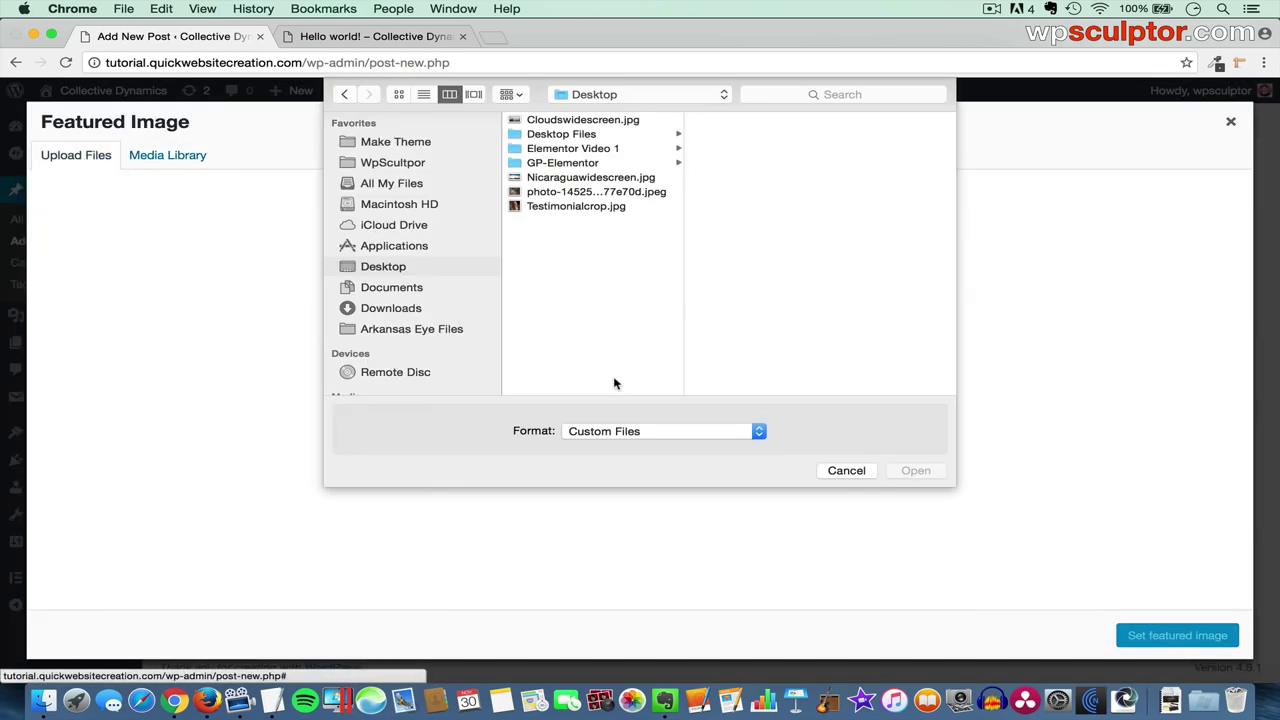
click(562, 166)
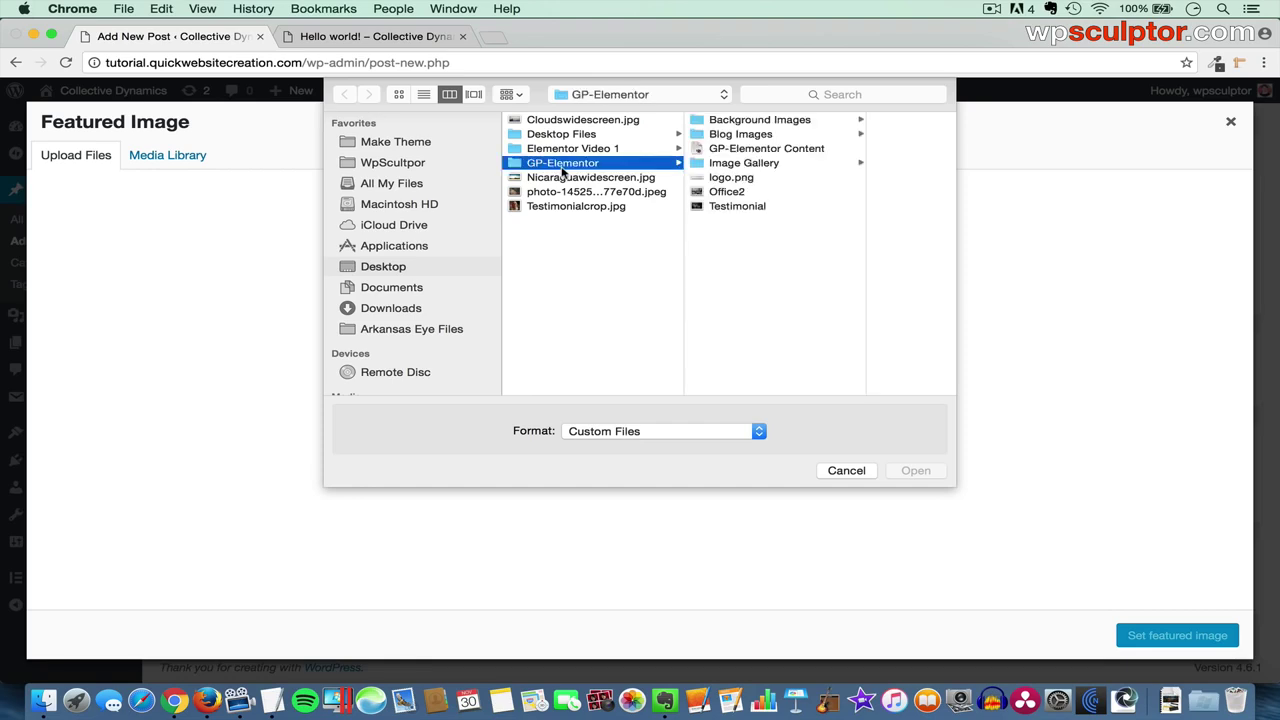
click(765, 134)
click(851, 148)
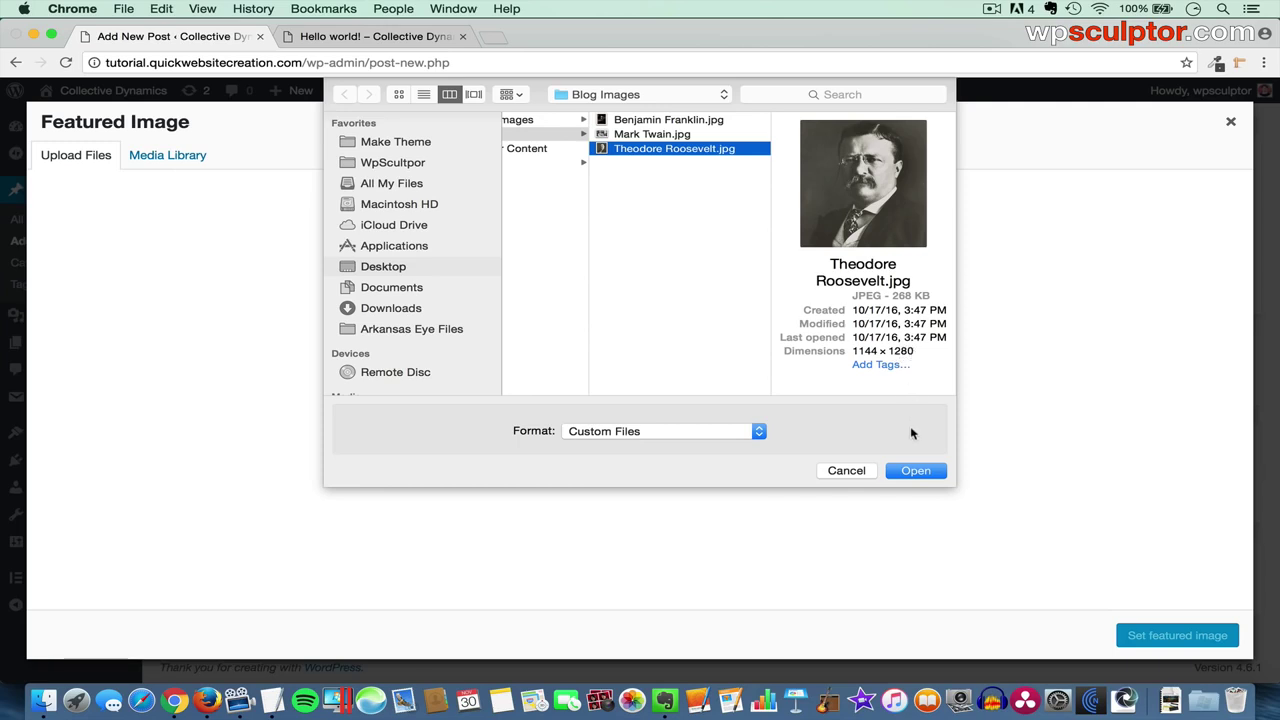
click(921, 474)
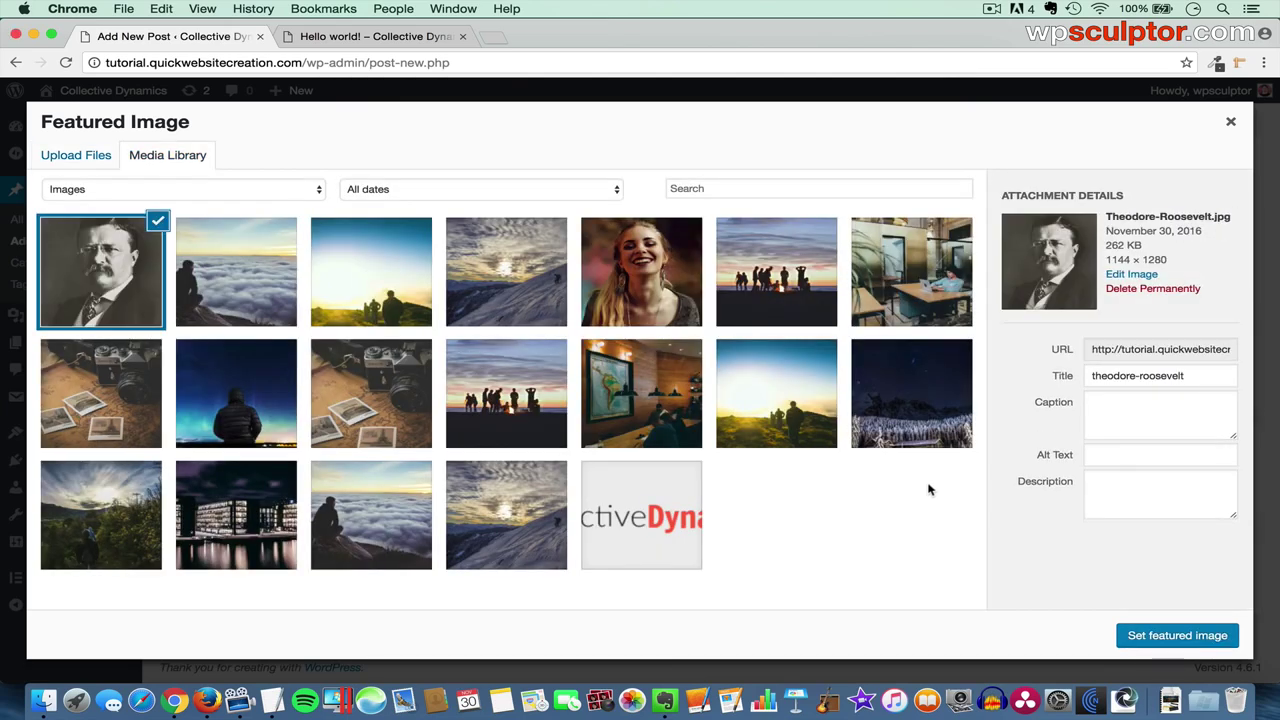
click(1177, 636)
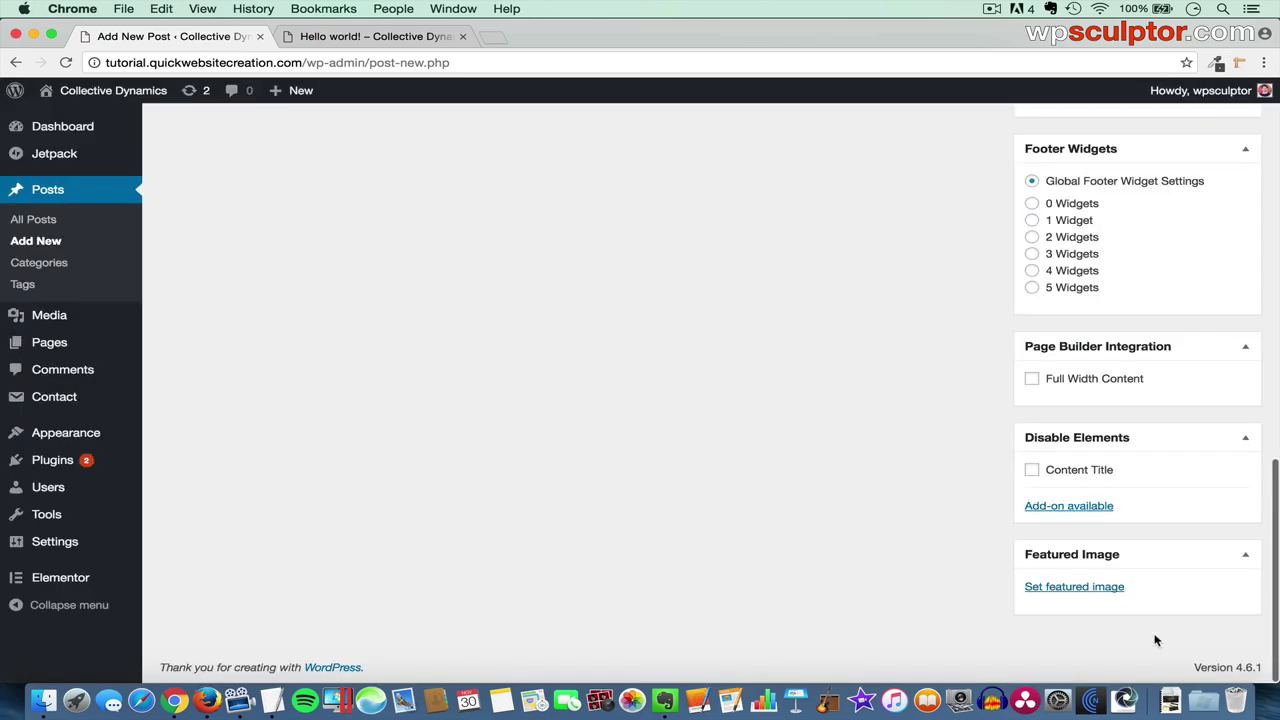
scroll(1155, 641, down, 3)
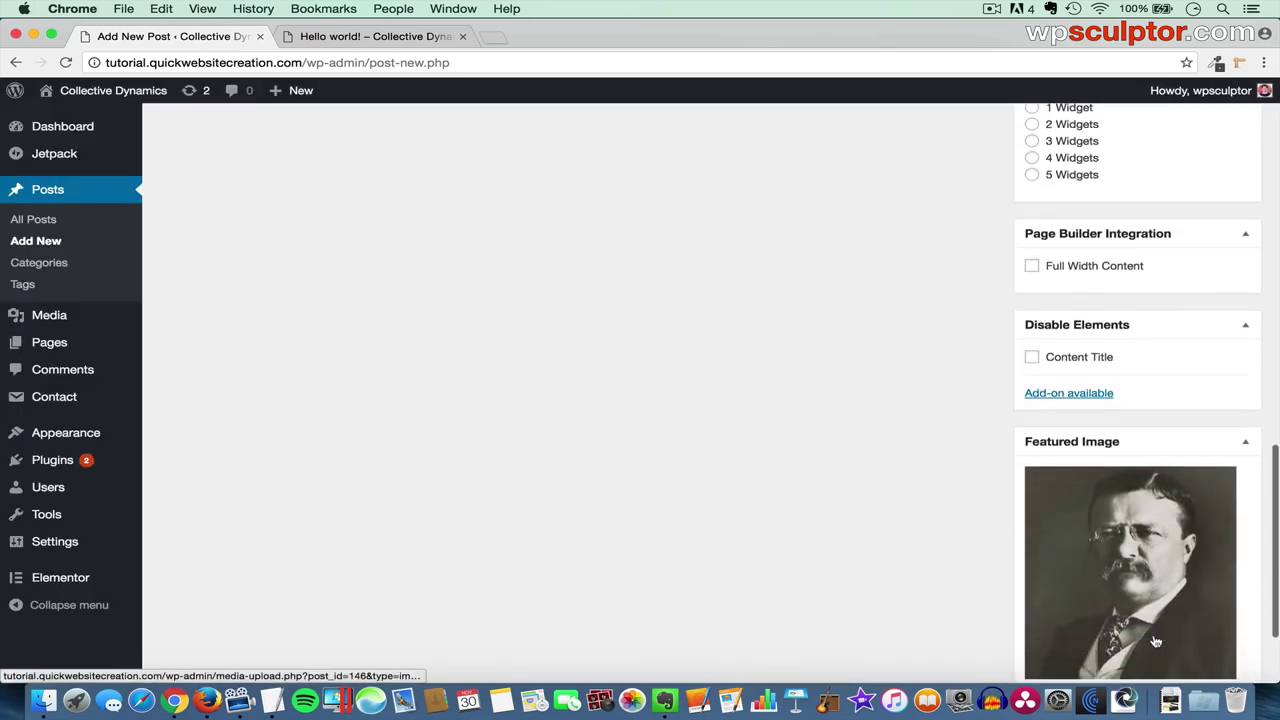
scroll(1120, 637, down, 1)
scroll(1120, 637, down, 2)
scroll(1118, 635, up, 8)
scroll(1120, 636, up, 10)
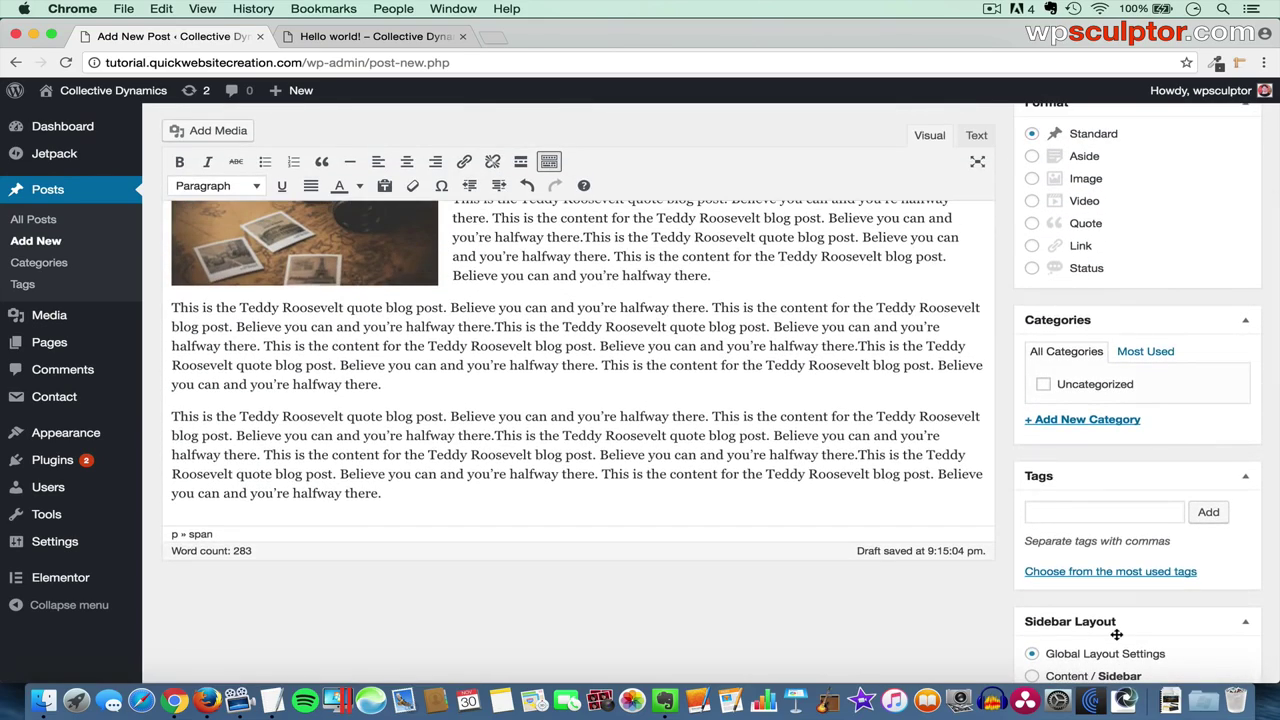
scroll(1118, 635, up, 3)
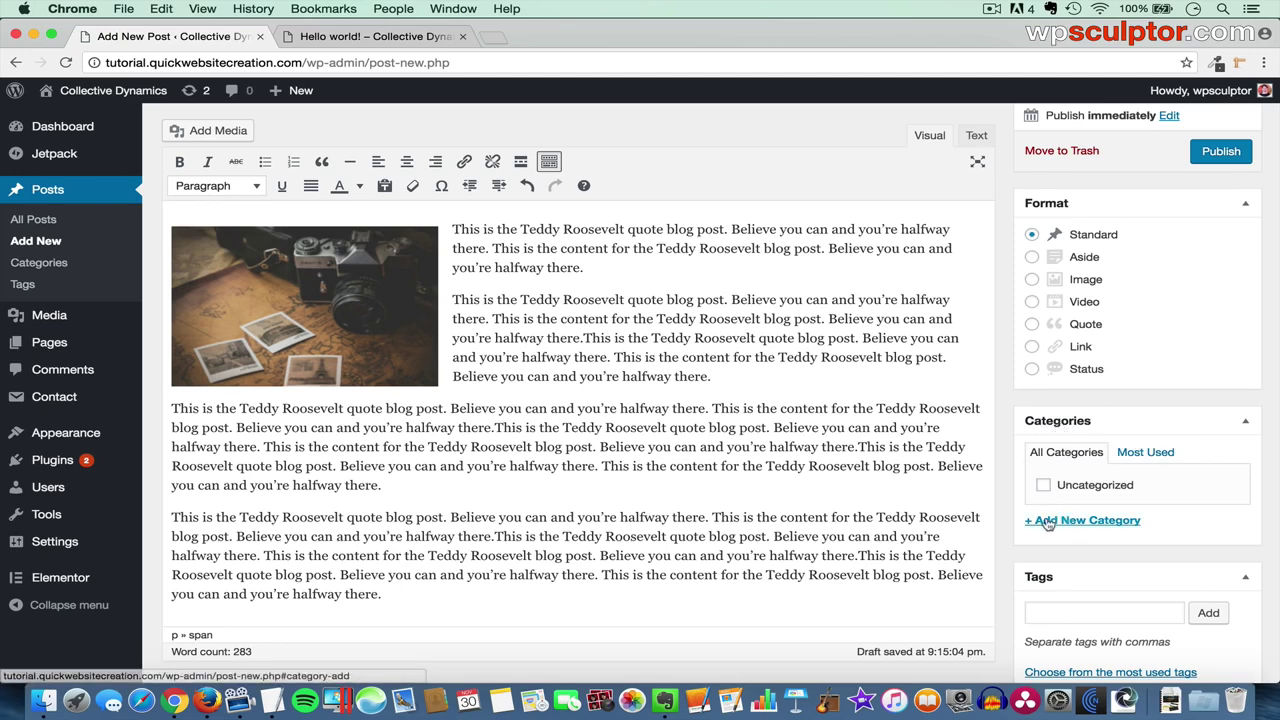
- Add and check the new categories American Presidents and Historical Figures
click(1085, 522)
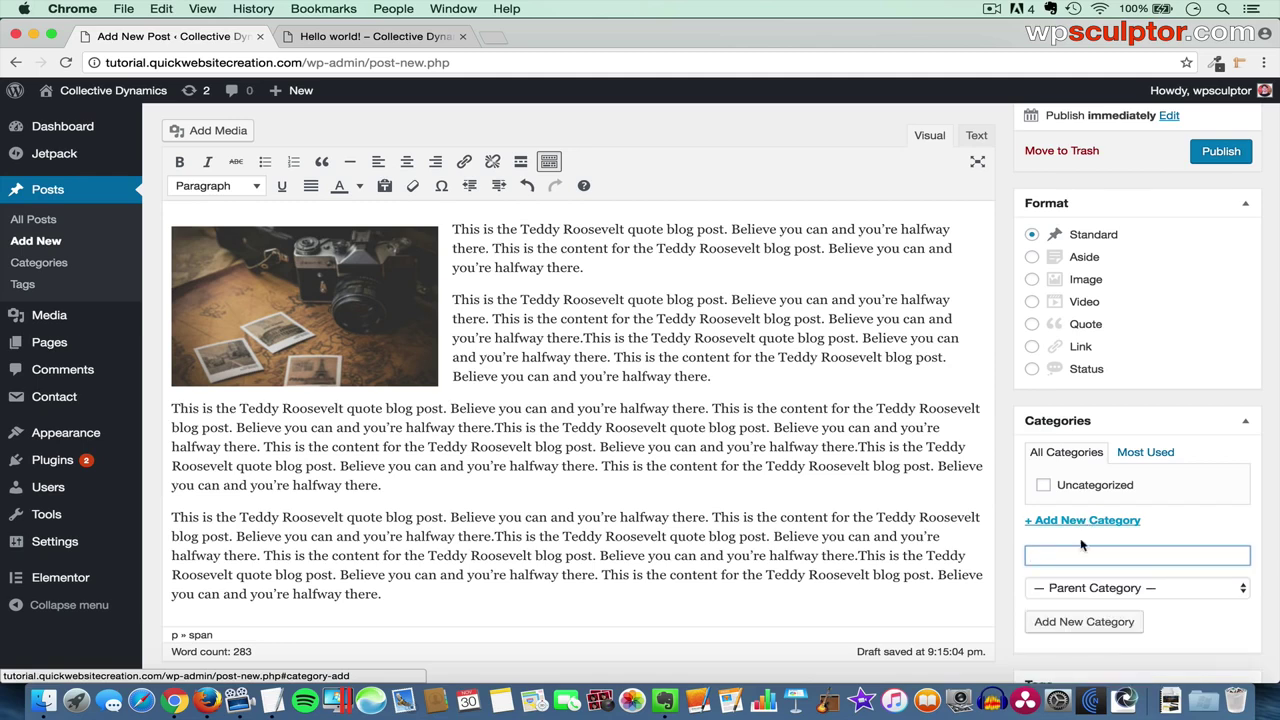
text(AMERI)
key(BackSpace)
key(BackSpace)
key(BackSpace)
key(BackSpace)
key(BackSpace)
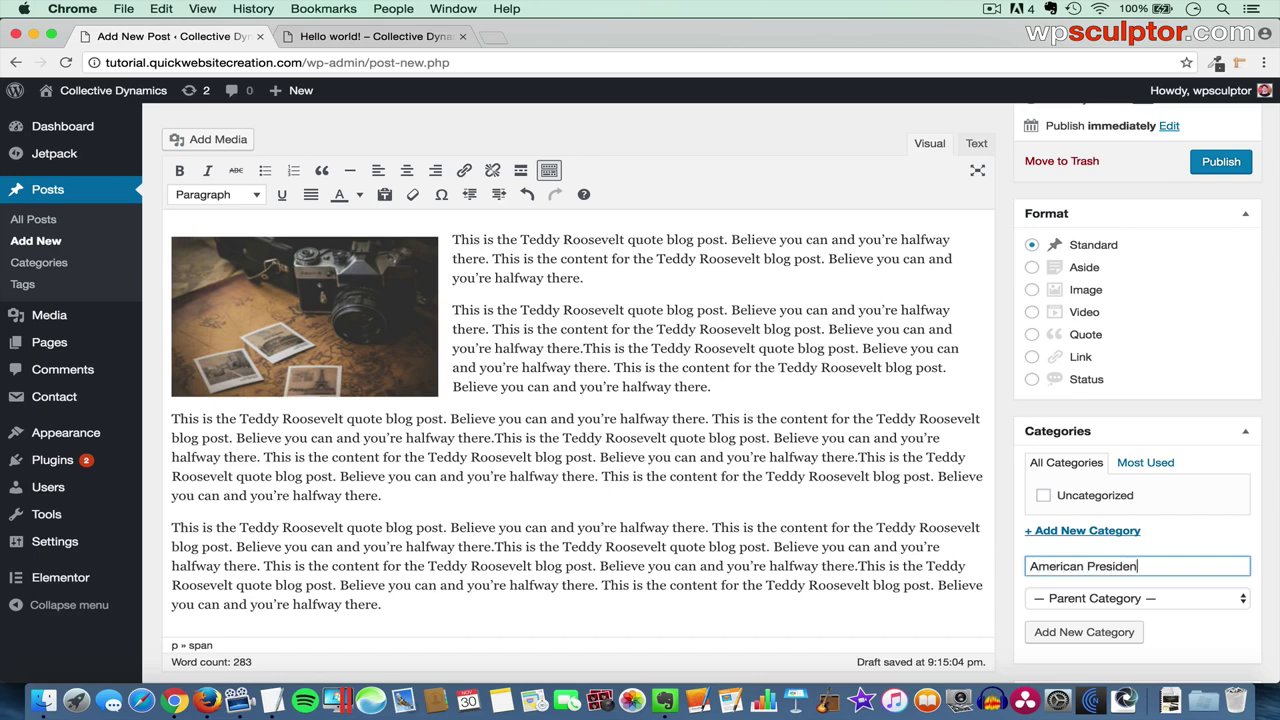
click(1092, 636)
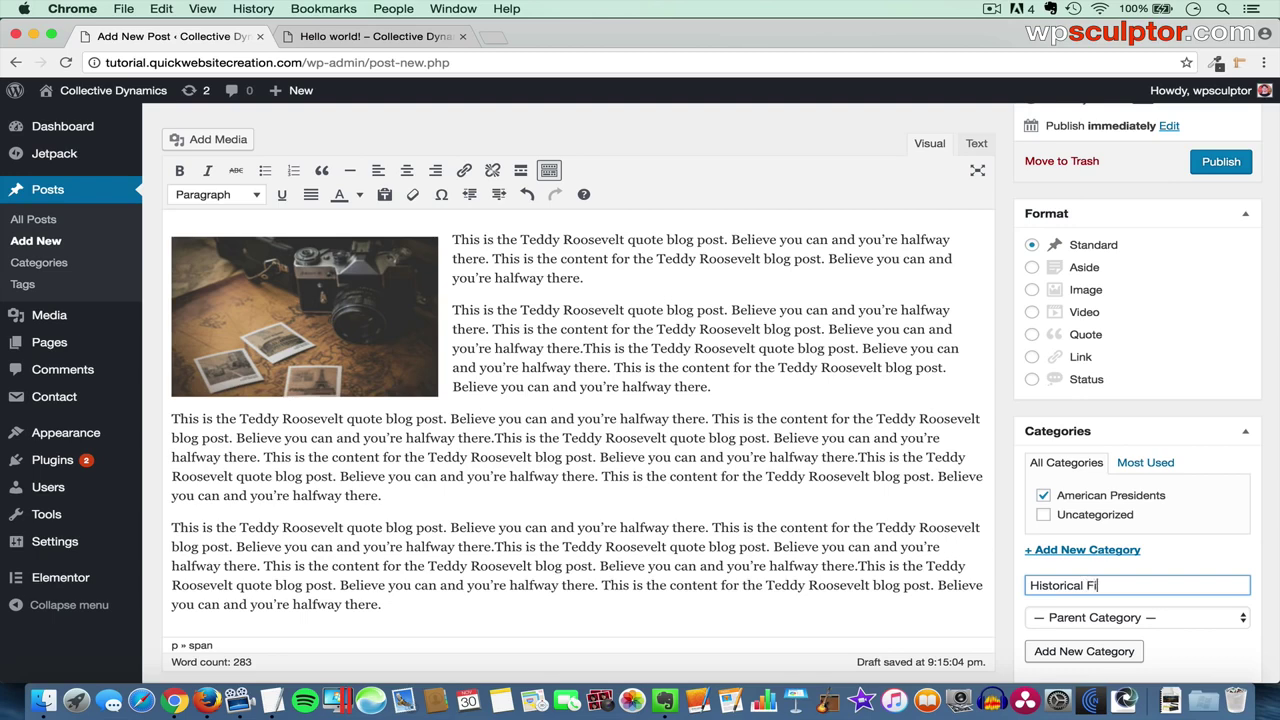
click(1097, 652)
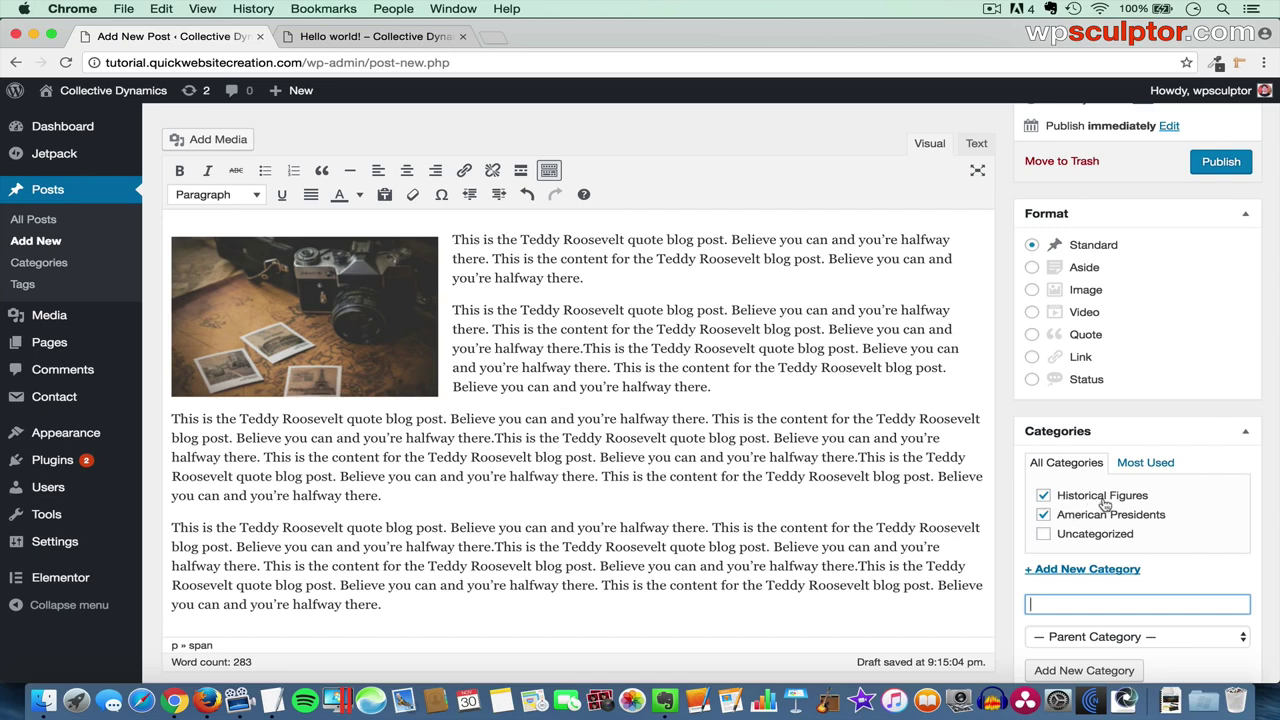
- Publish the post and switch to the live site's Hello world! page
scroll(1108, 513, up, 3)
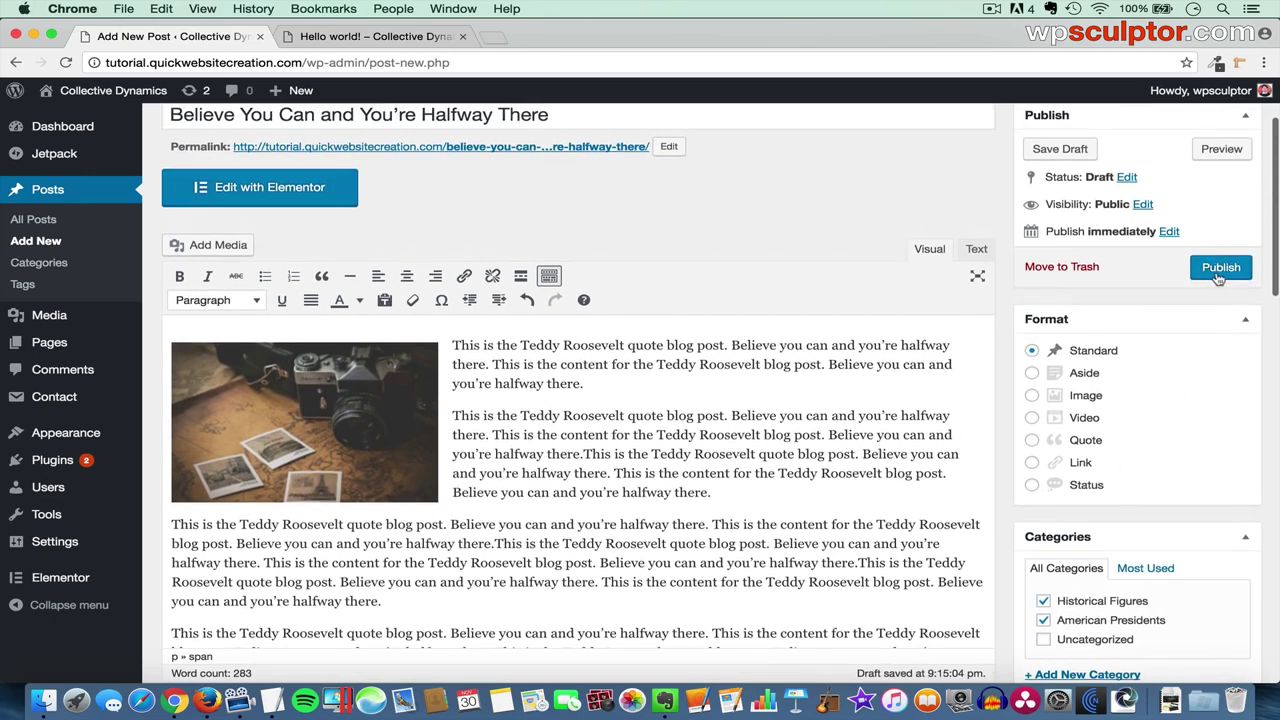
click(1217, 272)
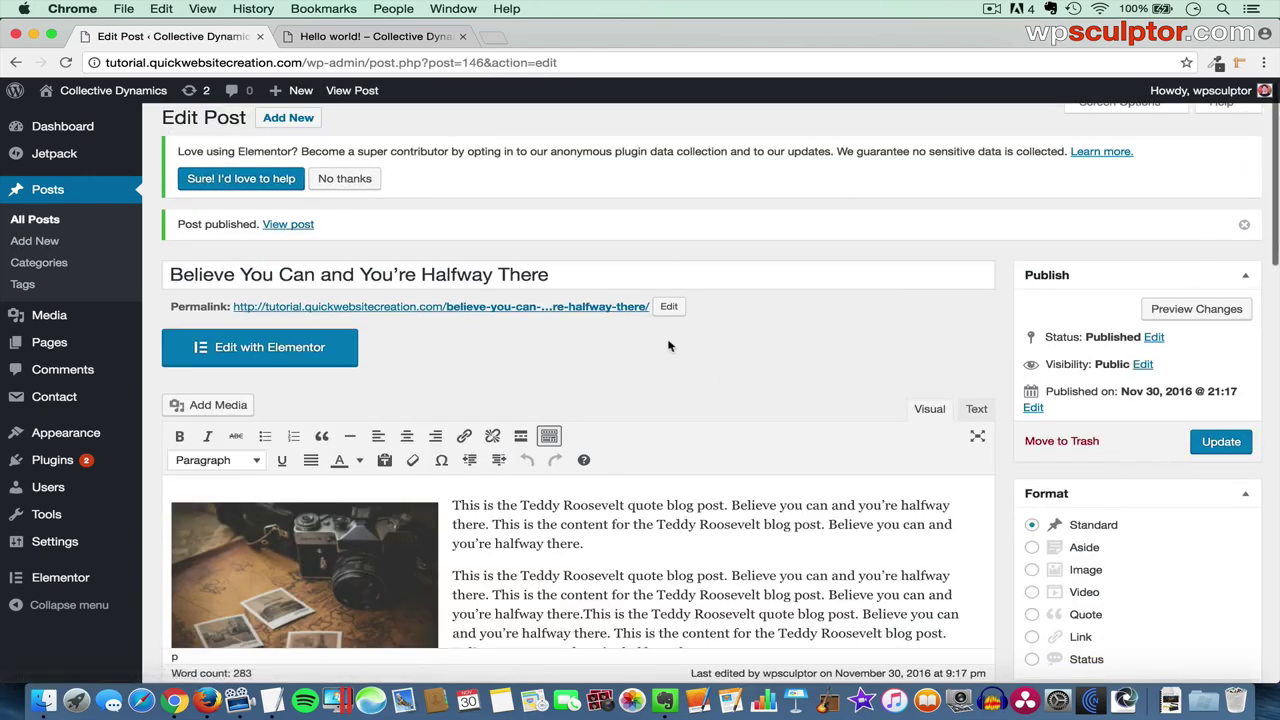
click(378, 38)
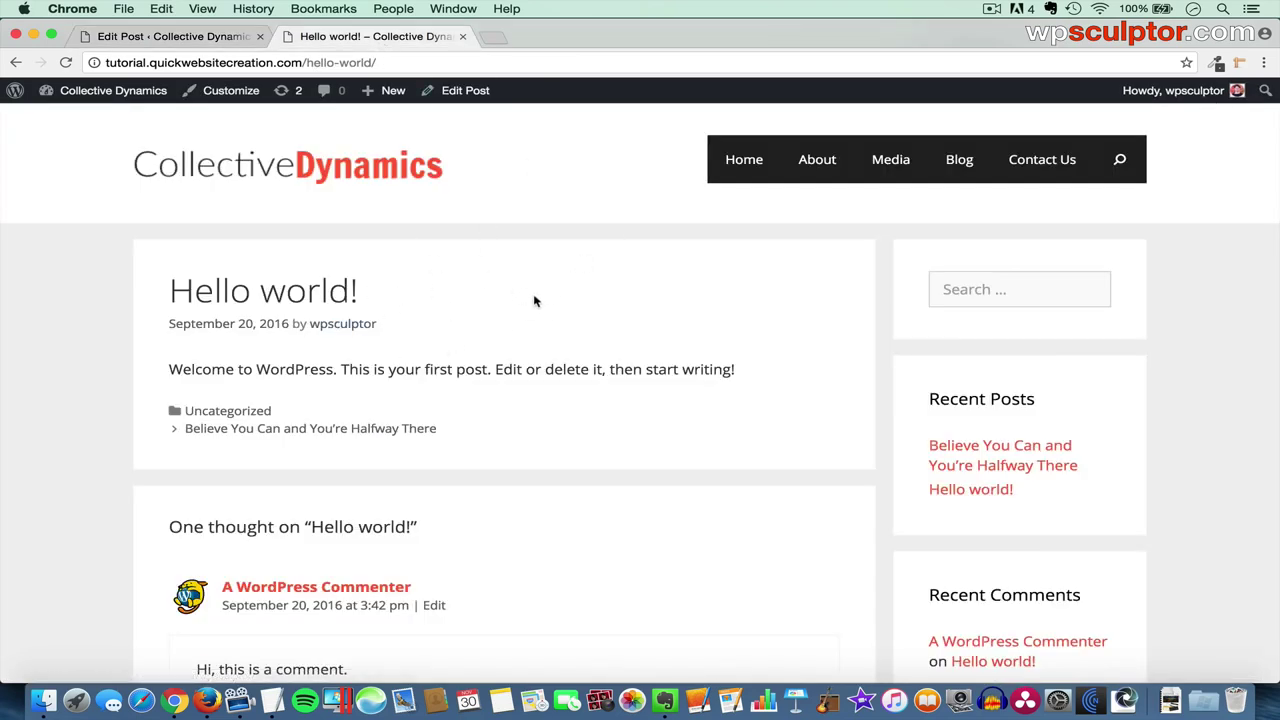
- Open the live site's Blog page and scroll through the Roosevelt post listing
click(957, 168)
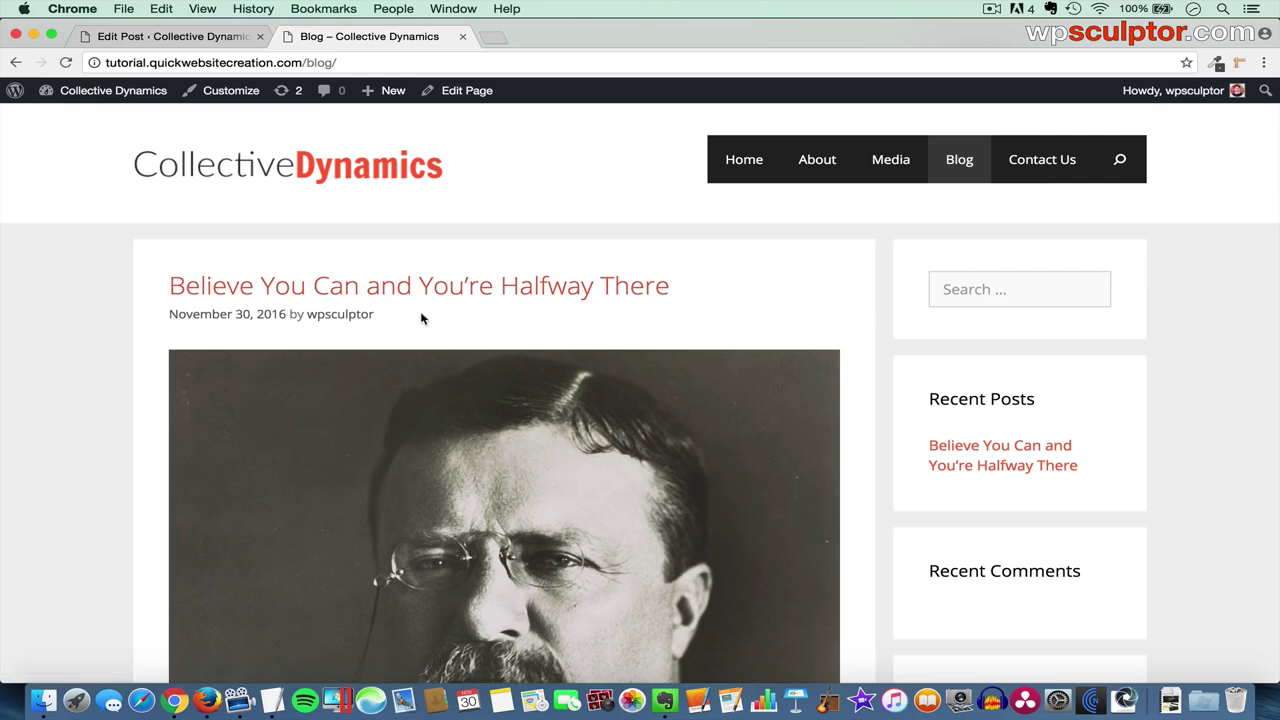
scroll(650, 360, down, 3)
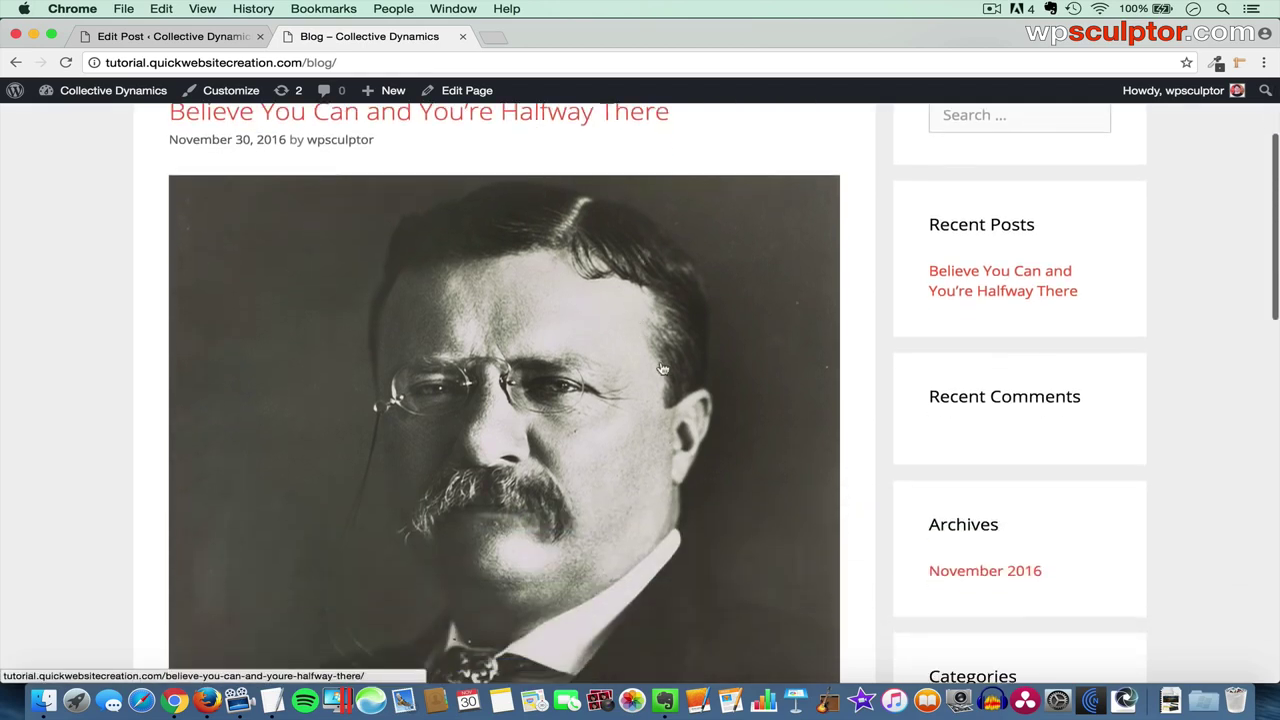
scroll(425, 440, down, 3)
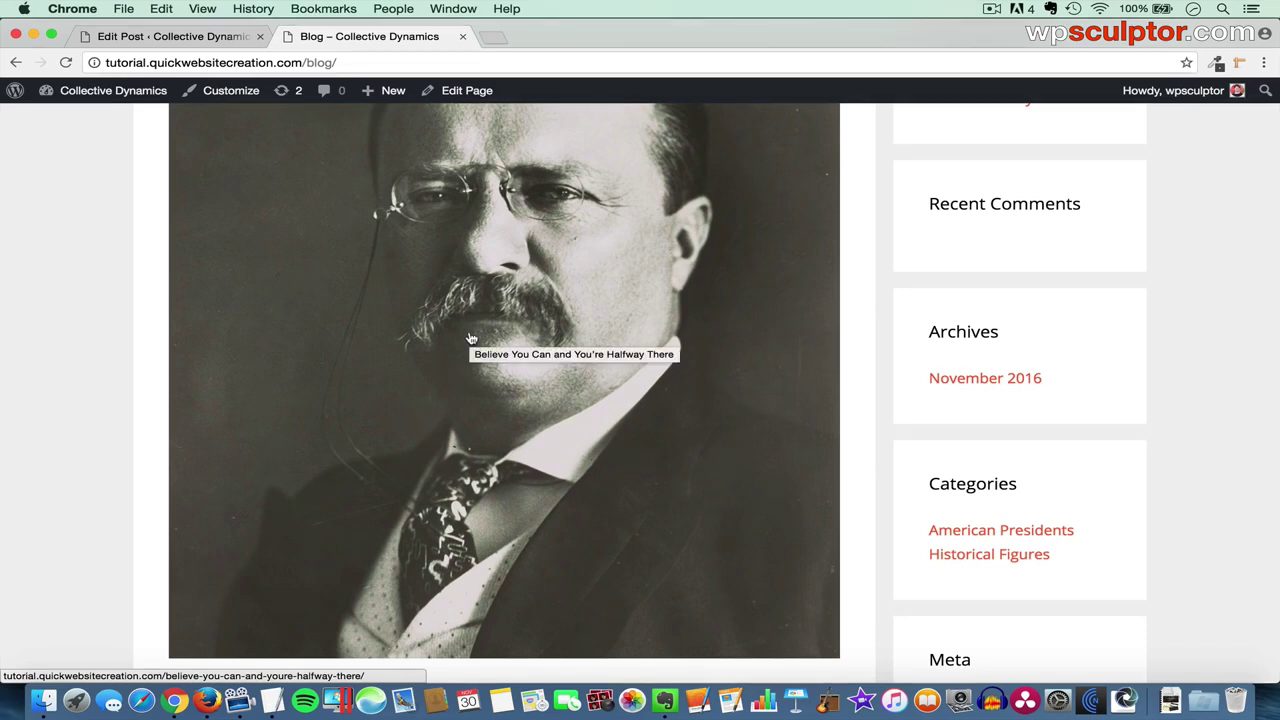
scroll(470, 338, down, 6)
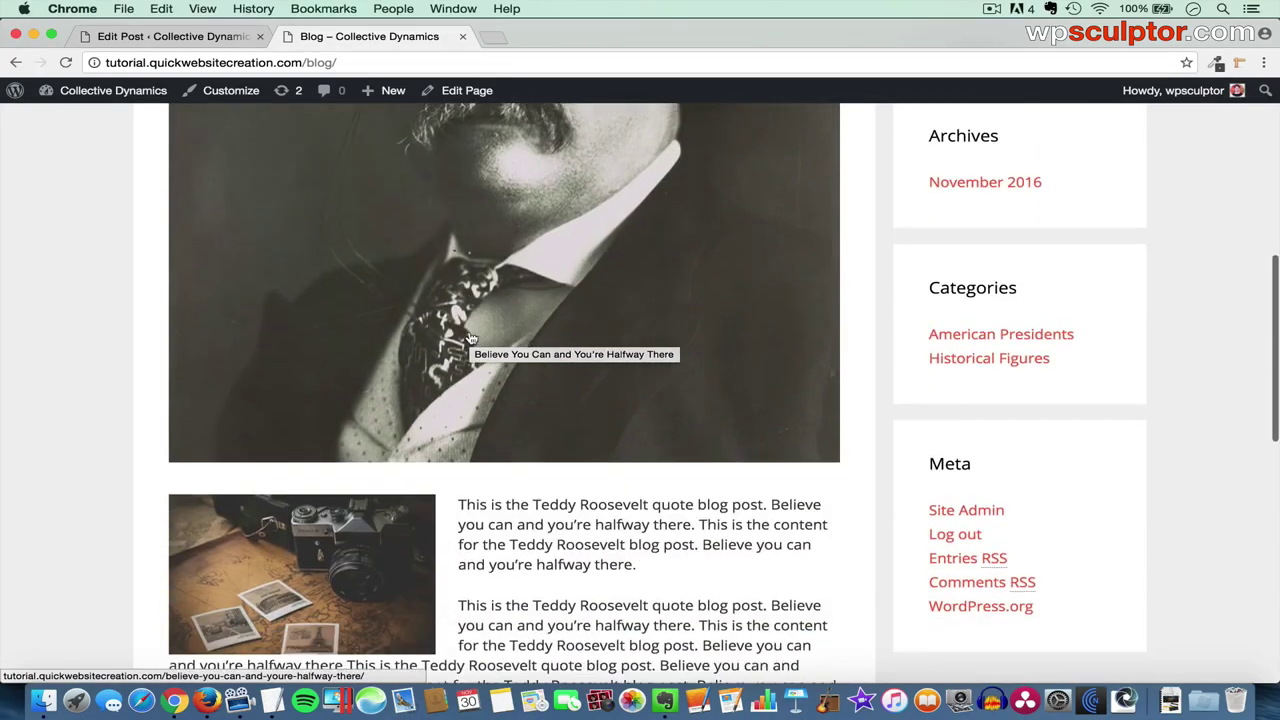
scroll(470, 338, down, 1)
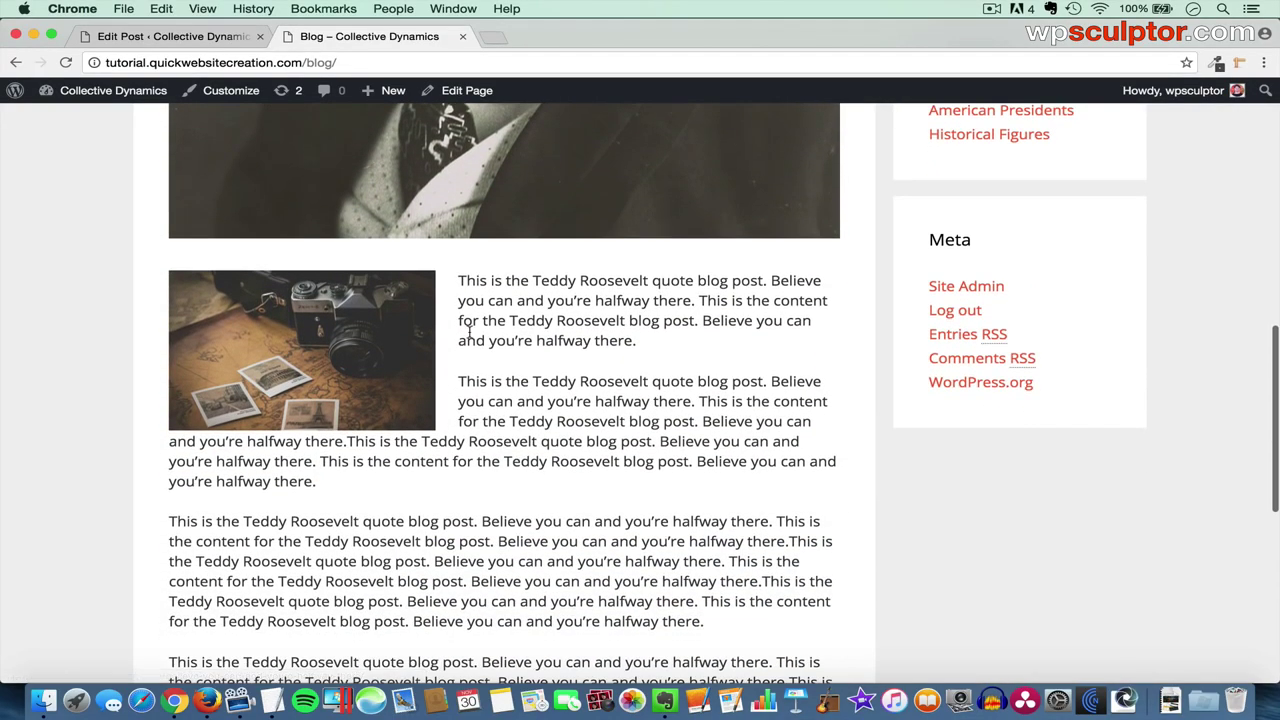
scroll(469, 333, down, 2)
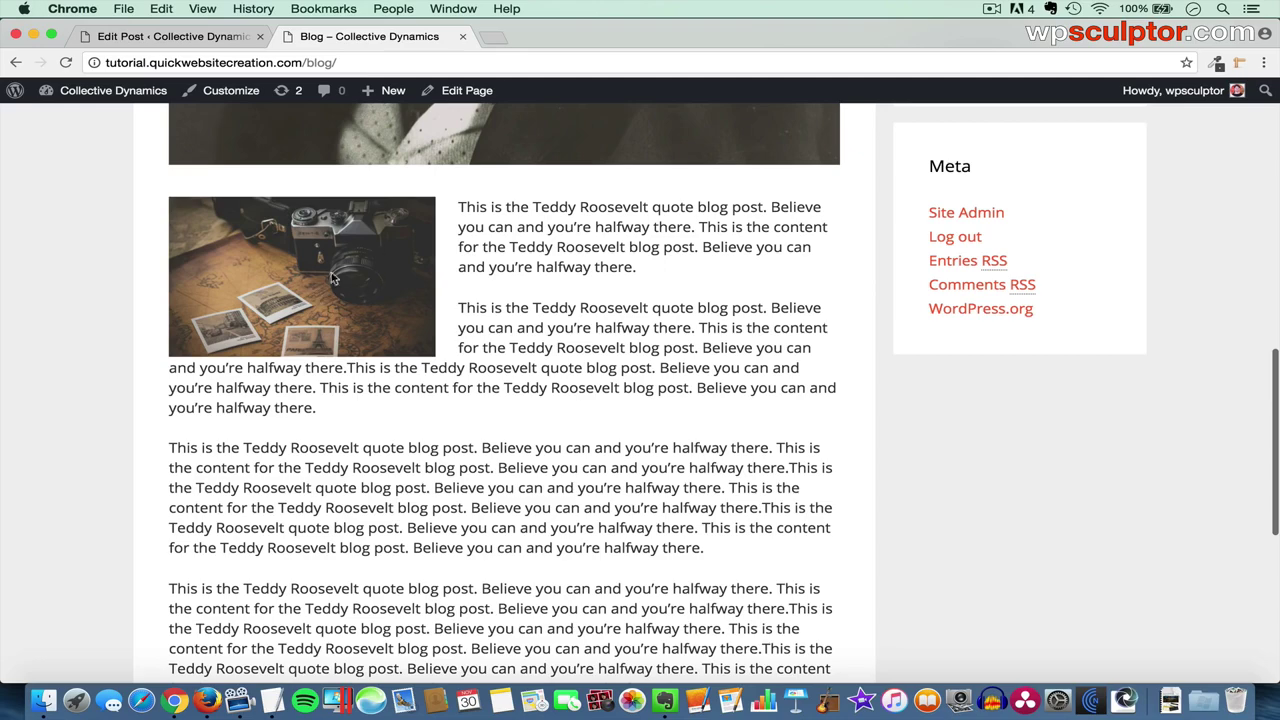
scroll(595, 432, down, 5)
scroll(590, 432, up, 15)
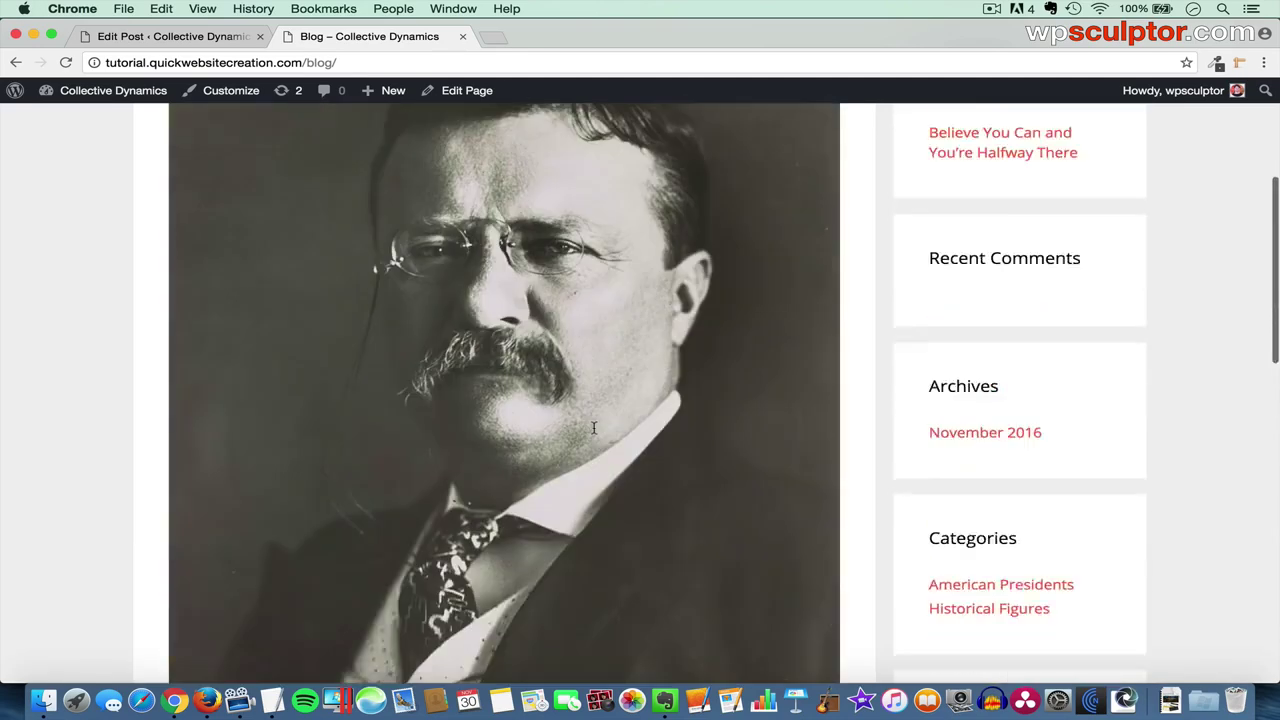
scroll(480, 385, down, 3)
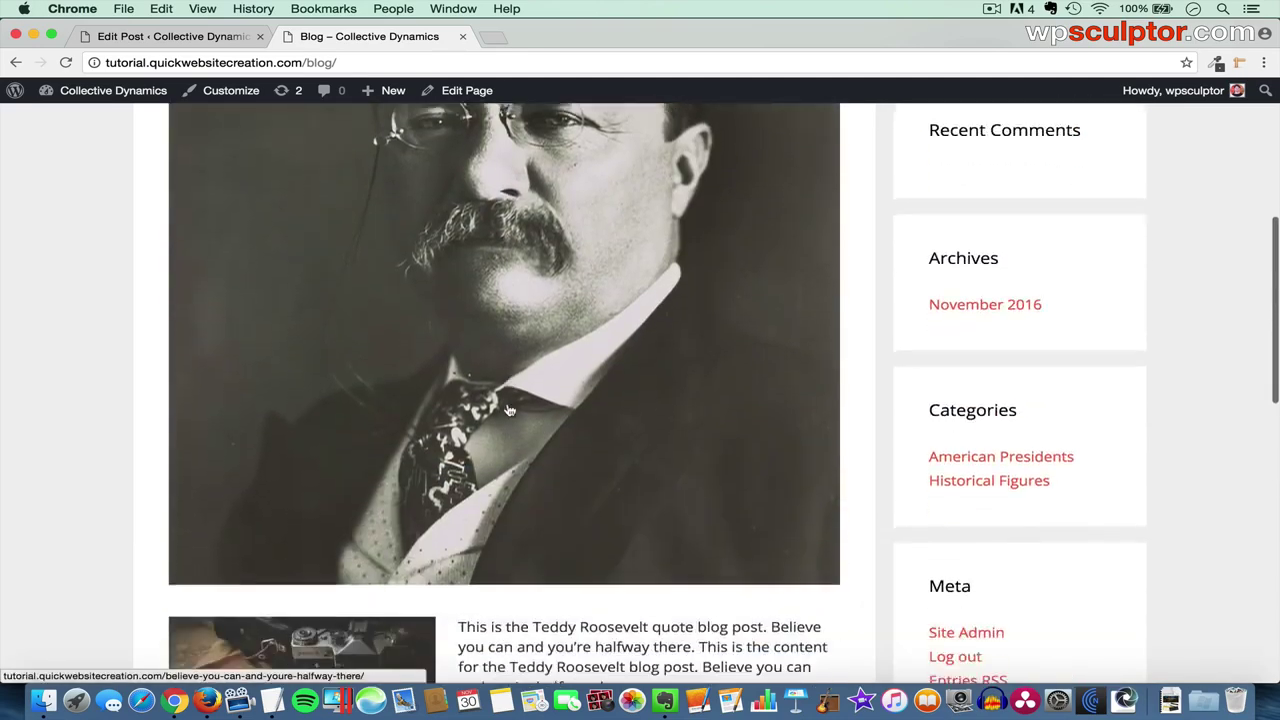
scroll(500, 400, up, 8)
- View the full Roosevelt post page, then return to the Blog page and the post editor
click(466, 290)
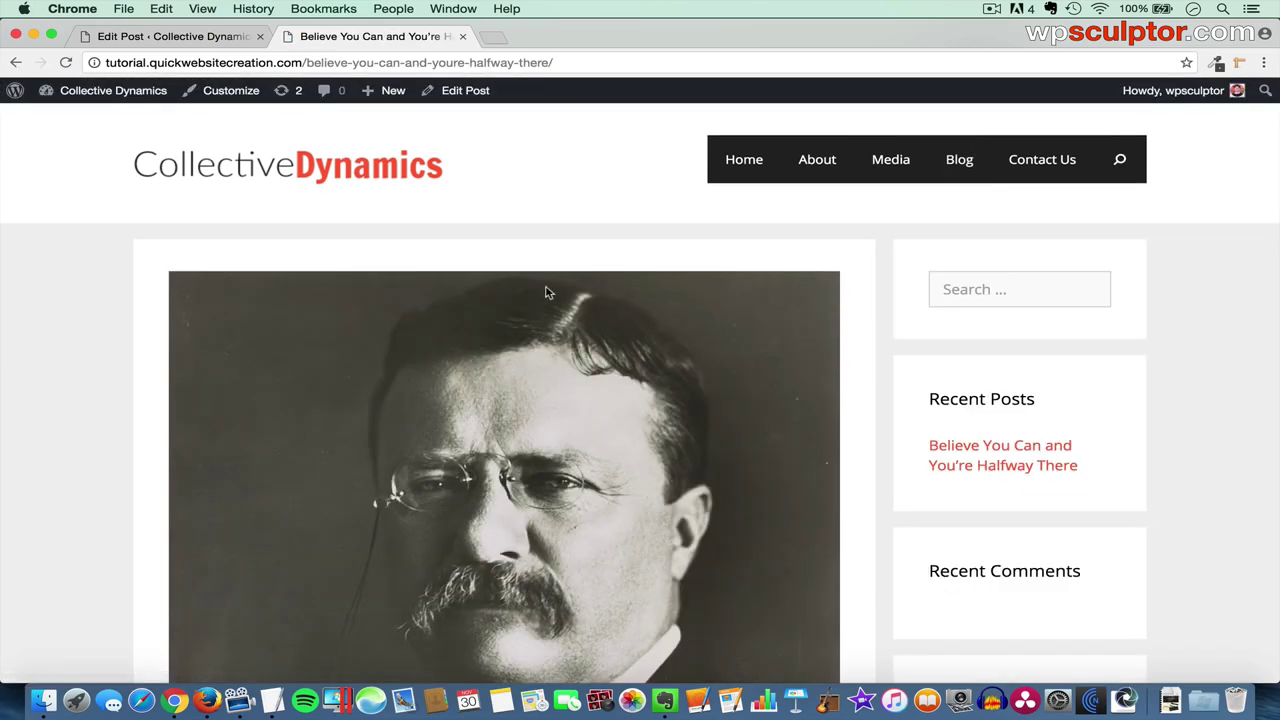
scroll(599, 402, down, 4)
scroll(600, 406, down, 15)
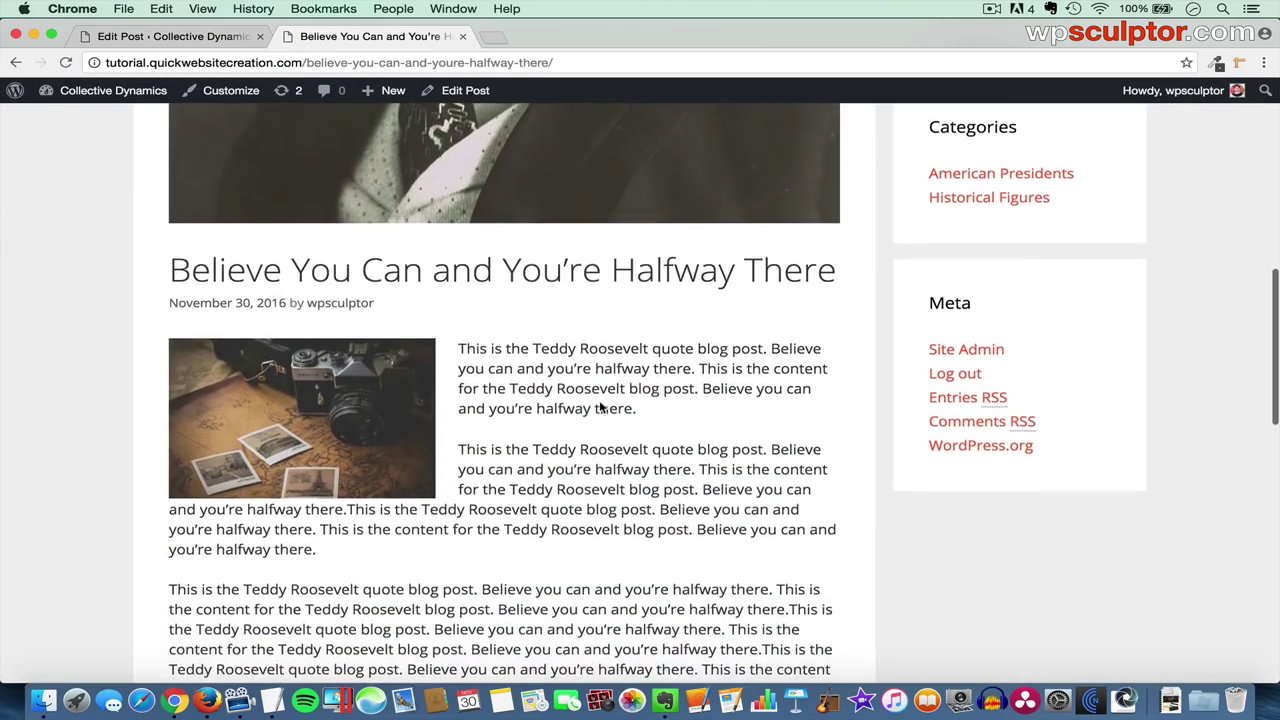
scroll(600, 406, down, 2)
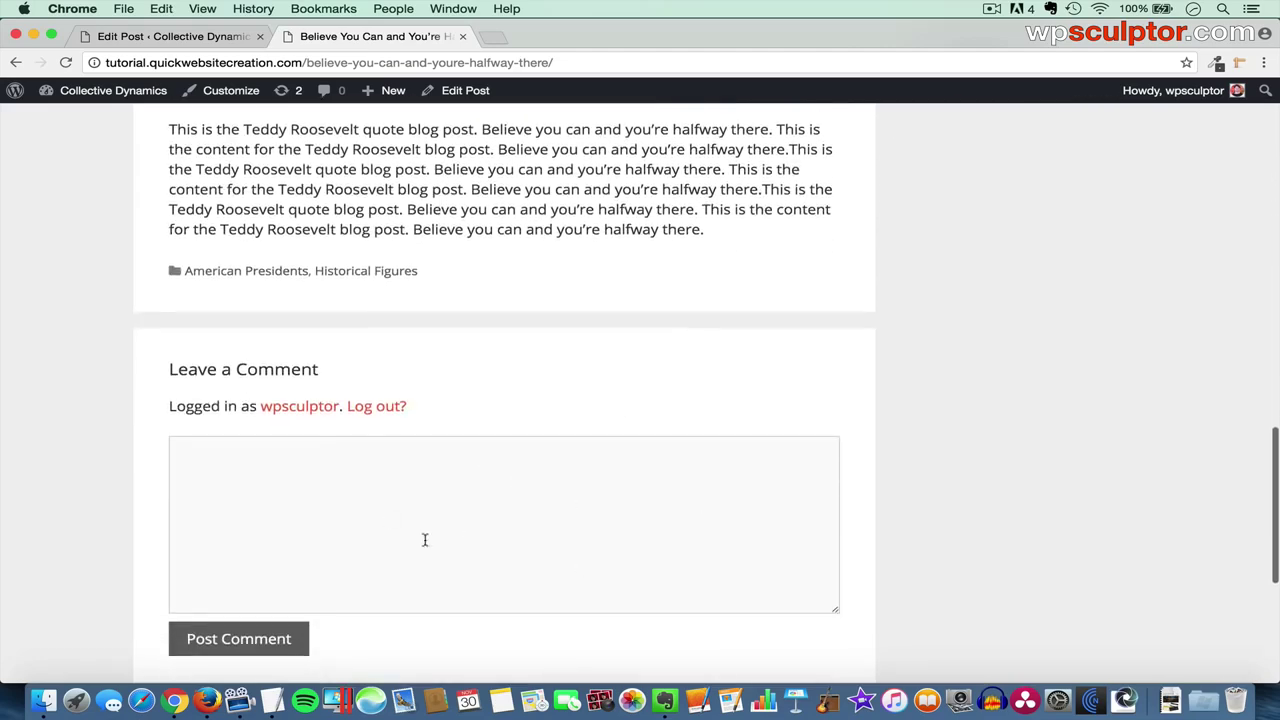
scroll(587, 367, up, 15)
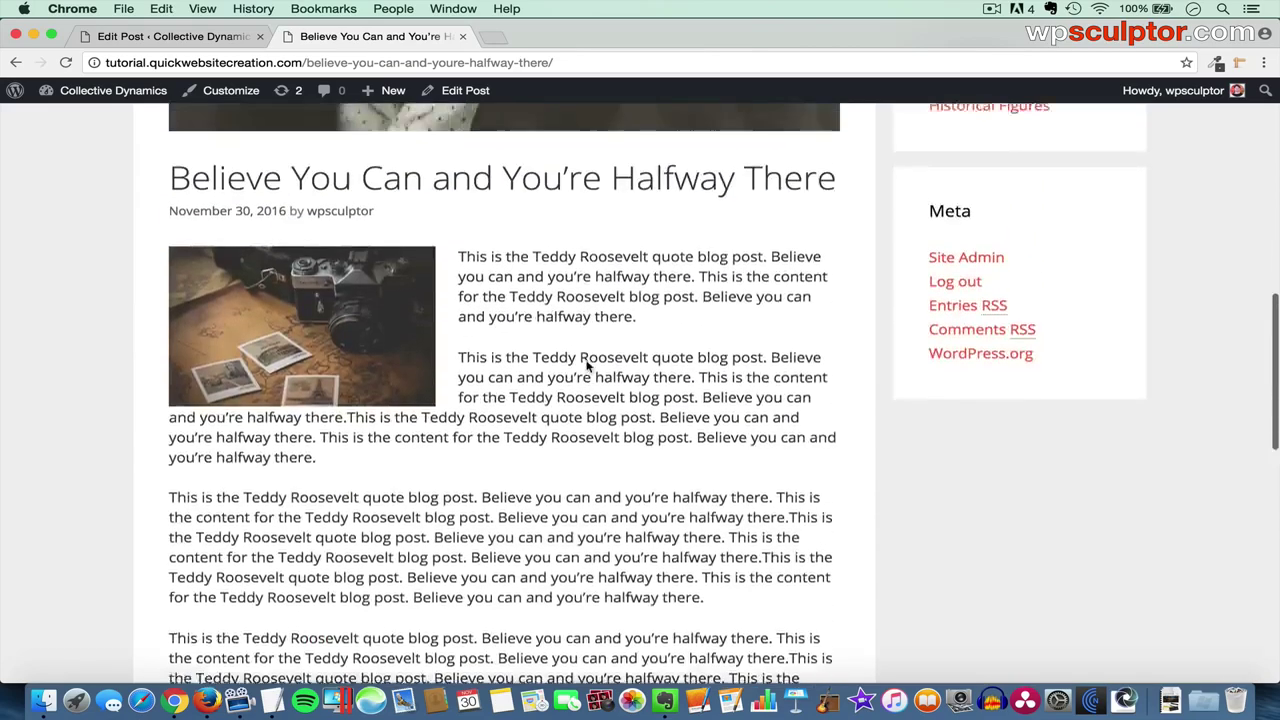
scroll(587, 367, up, 3)
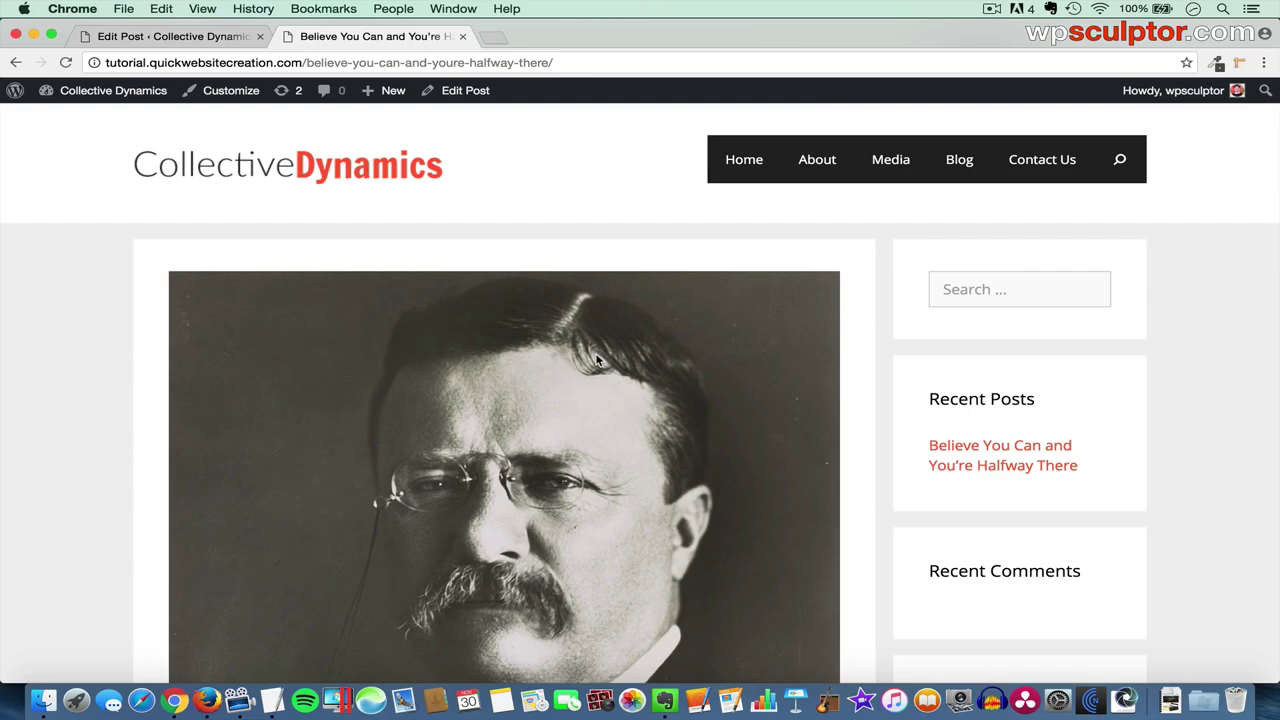
scroll(494, 396, down, 10)
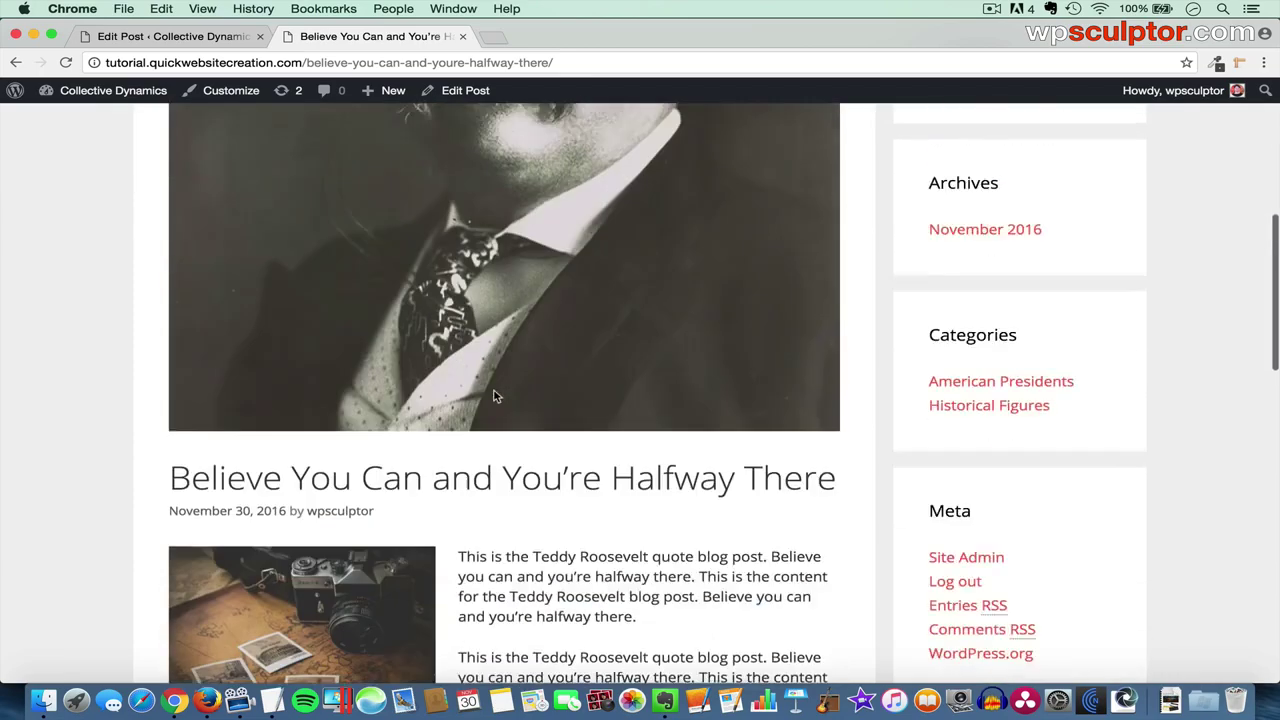
scroll(397, 438, up, 10)
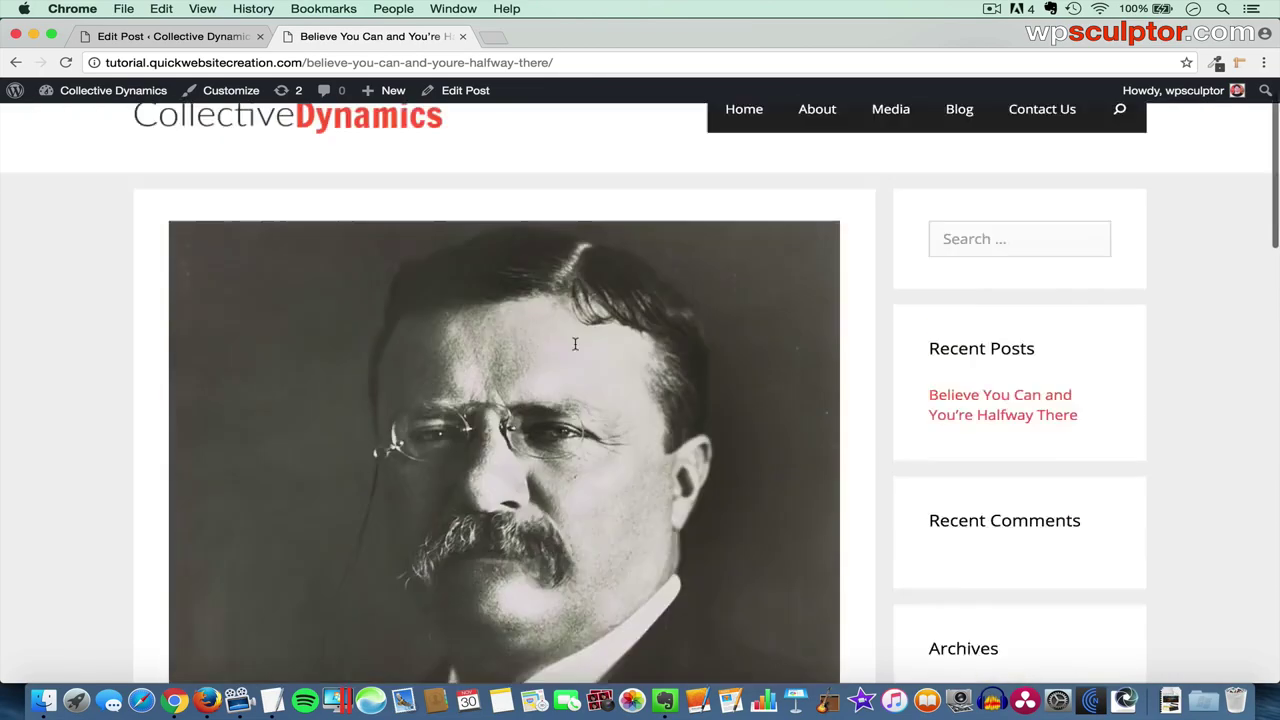
click(960, 166)
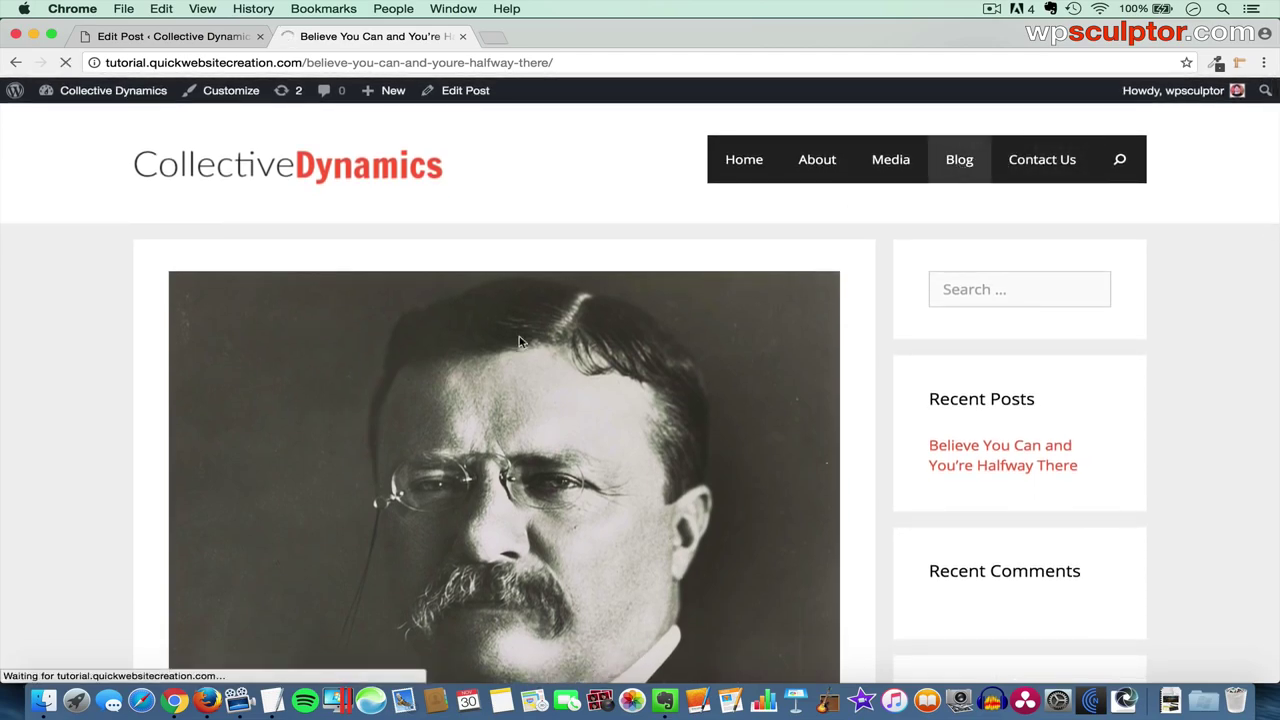
scroll(517, 350, down, 10)
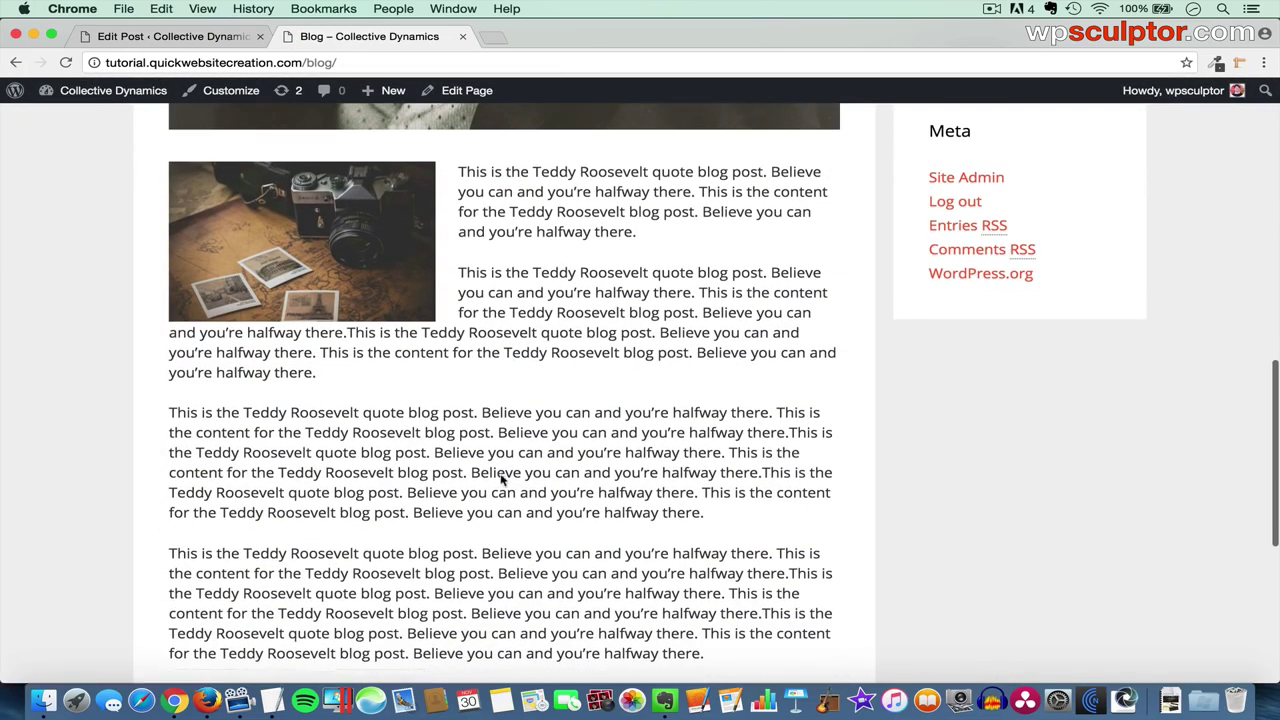
click(160, 38)
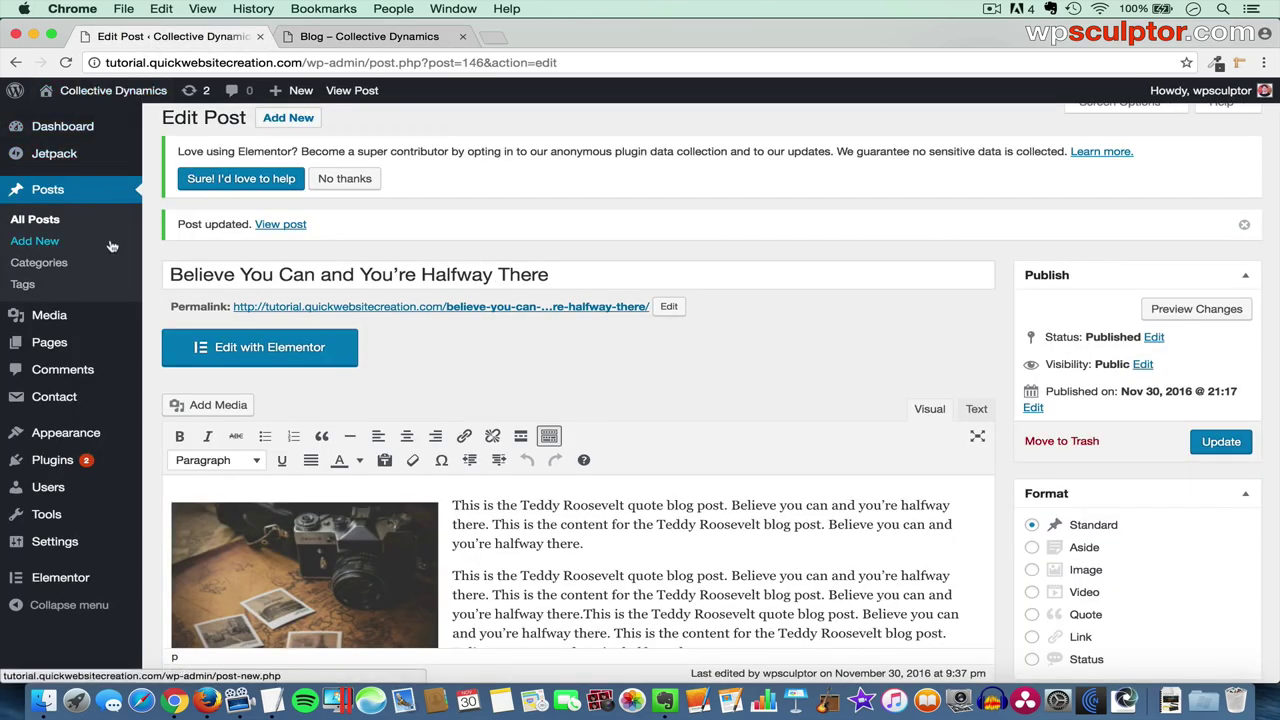
- Open the theme Customizer in a new browser tab
mouse_move(86, 433)
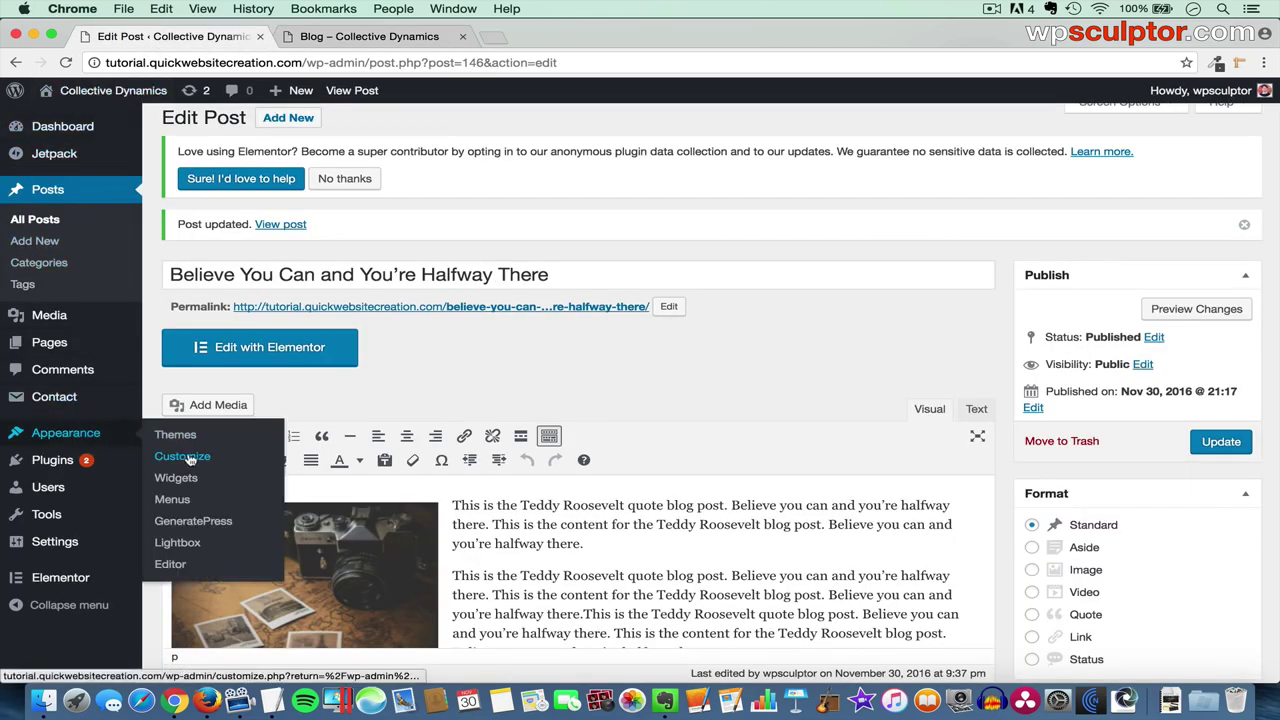
right_click(190, 459)
click(229, 460)
click(525, 40)
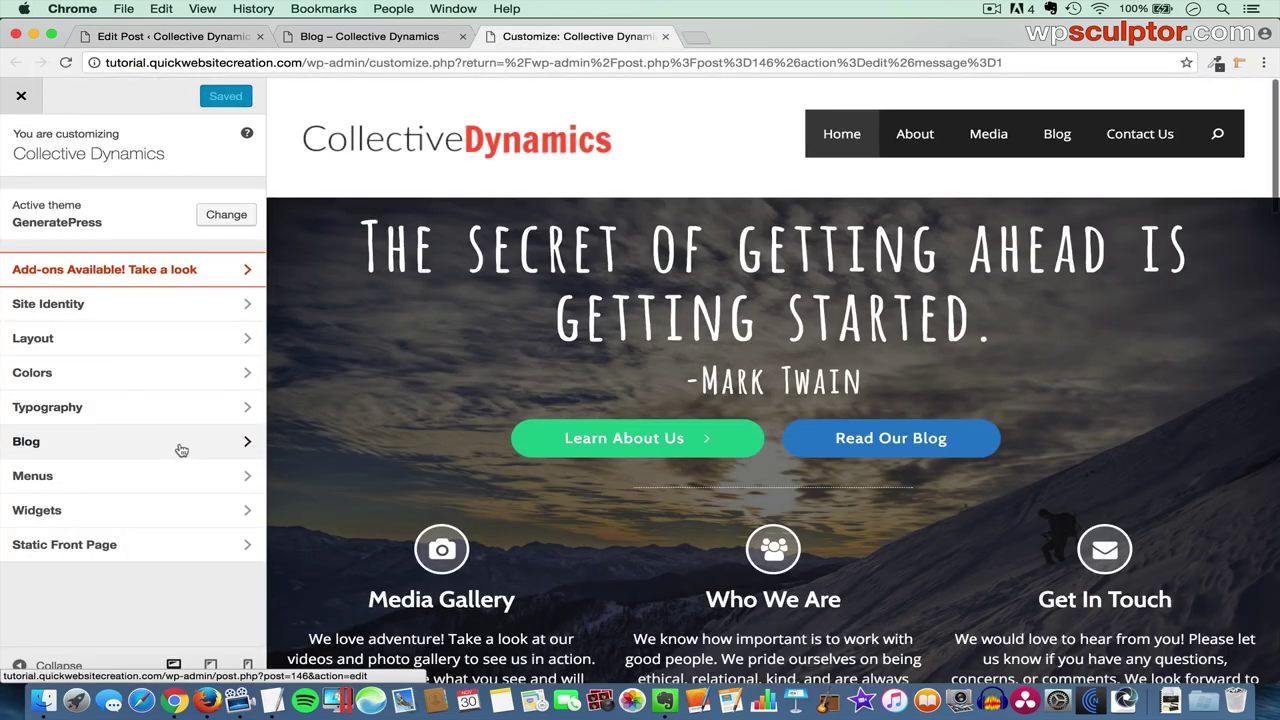
- Set Blog Post Content to Show excerpt and Save & Publish
click(178, 445)
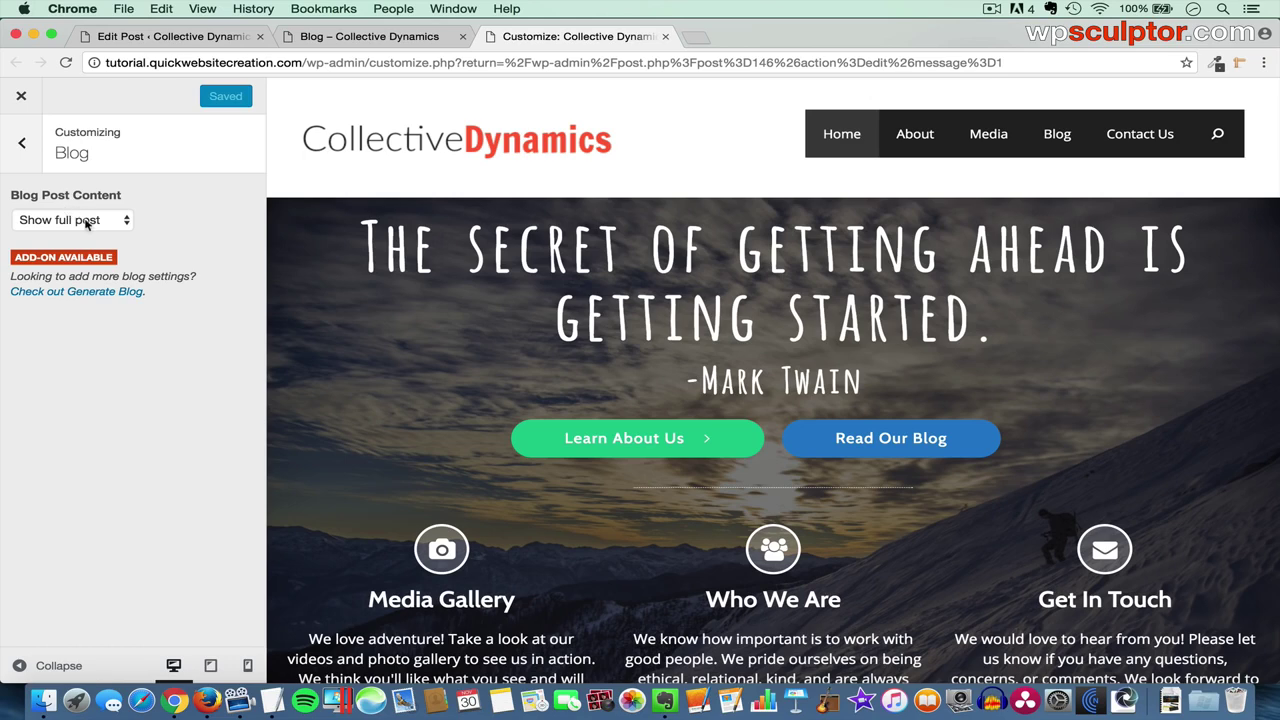
click(87, 222)
click(84, 236)
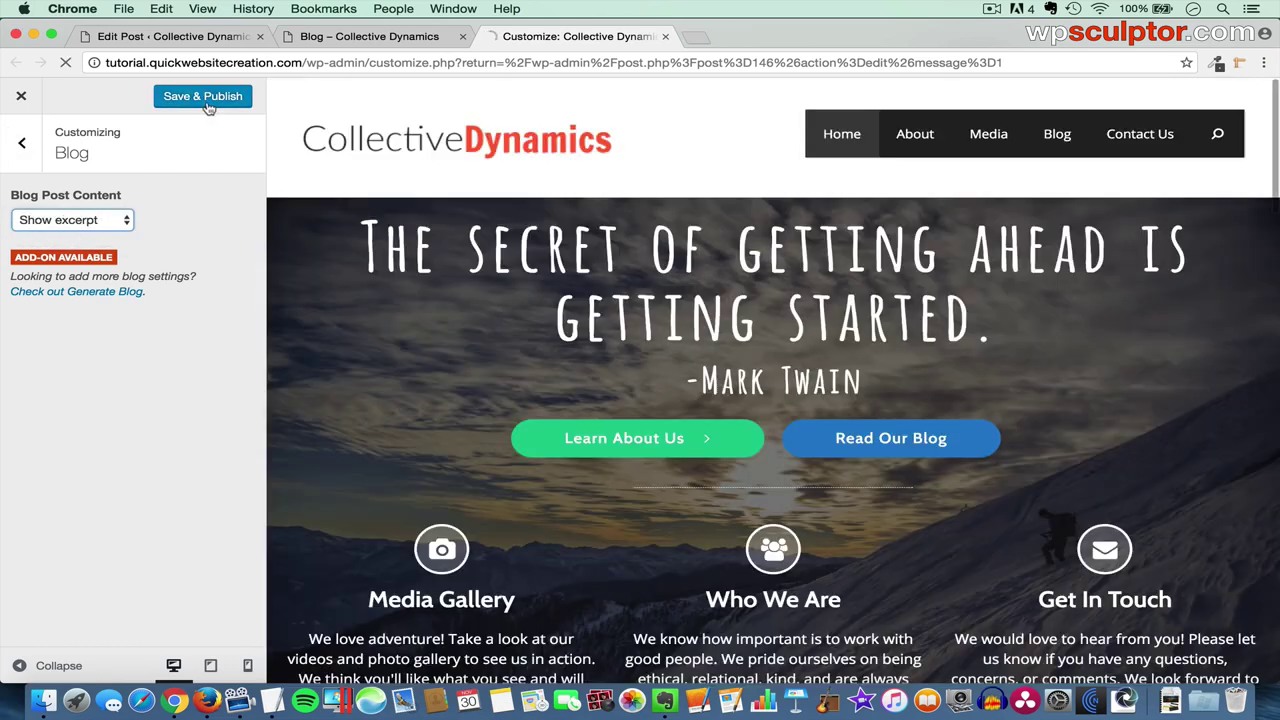
click(207, 100)
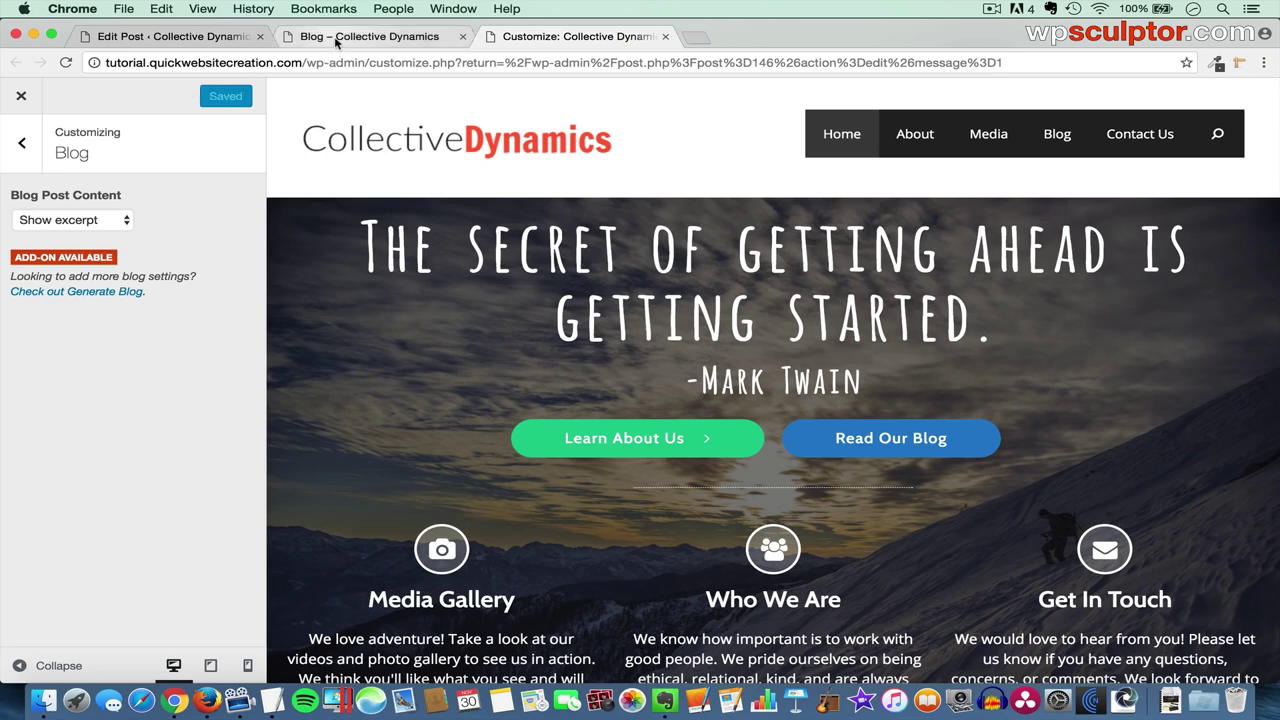
click(337, 41)
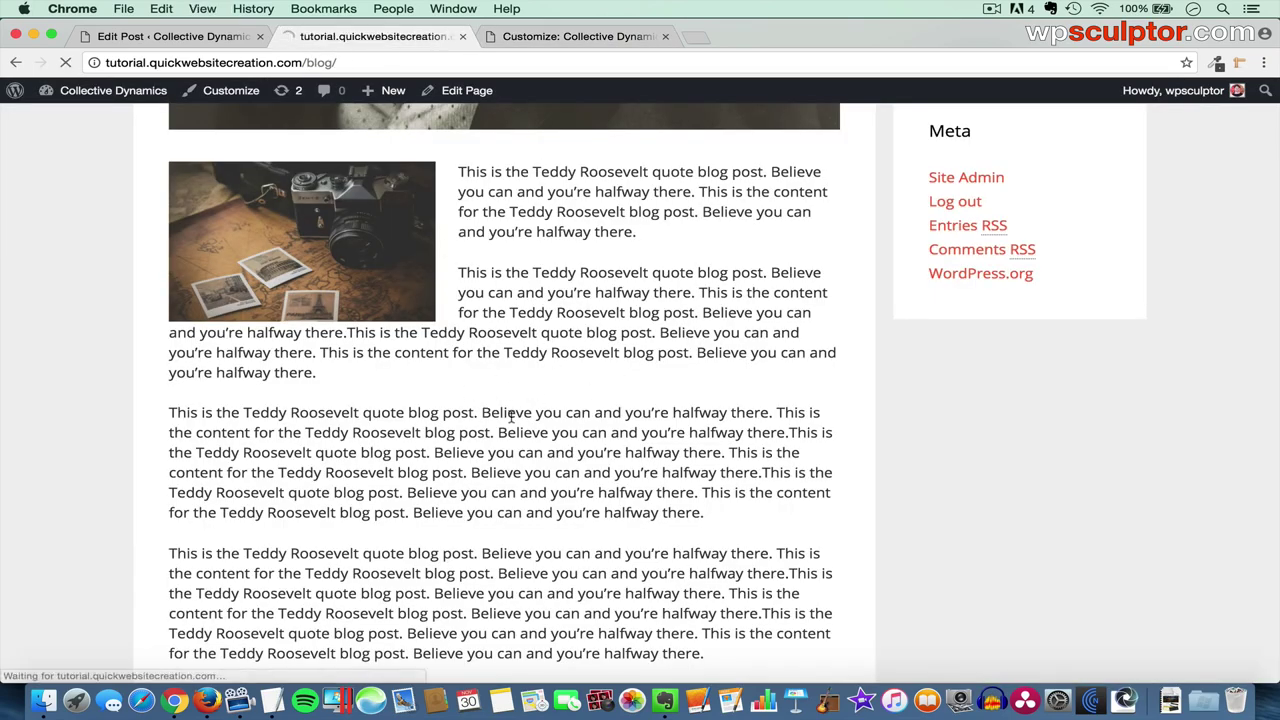
- Confirm the Roosevelt post shows as an excerpt with Read more, then return to the editor
scroll(511, 416, down, 5)
scroll(511, 416, up, 5)
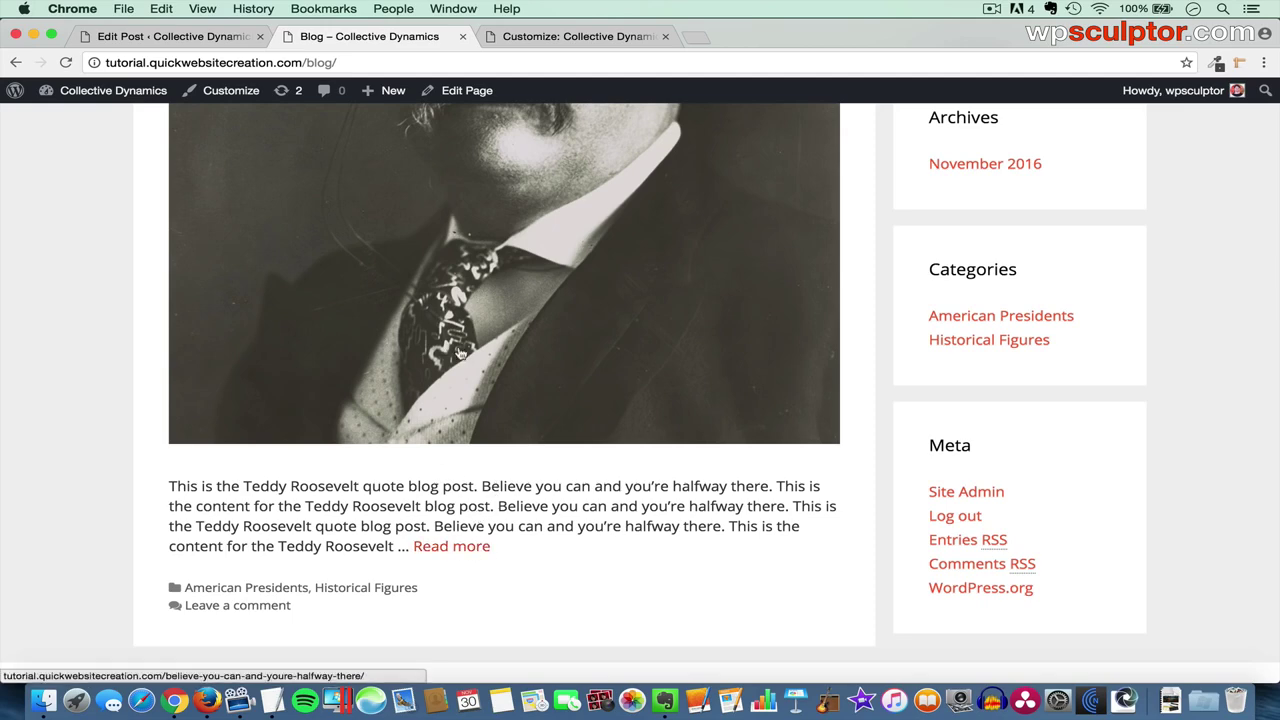
scroll(487, 363, up, 6)
click(458, 266)
scroll(535, 400, down, 15)
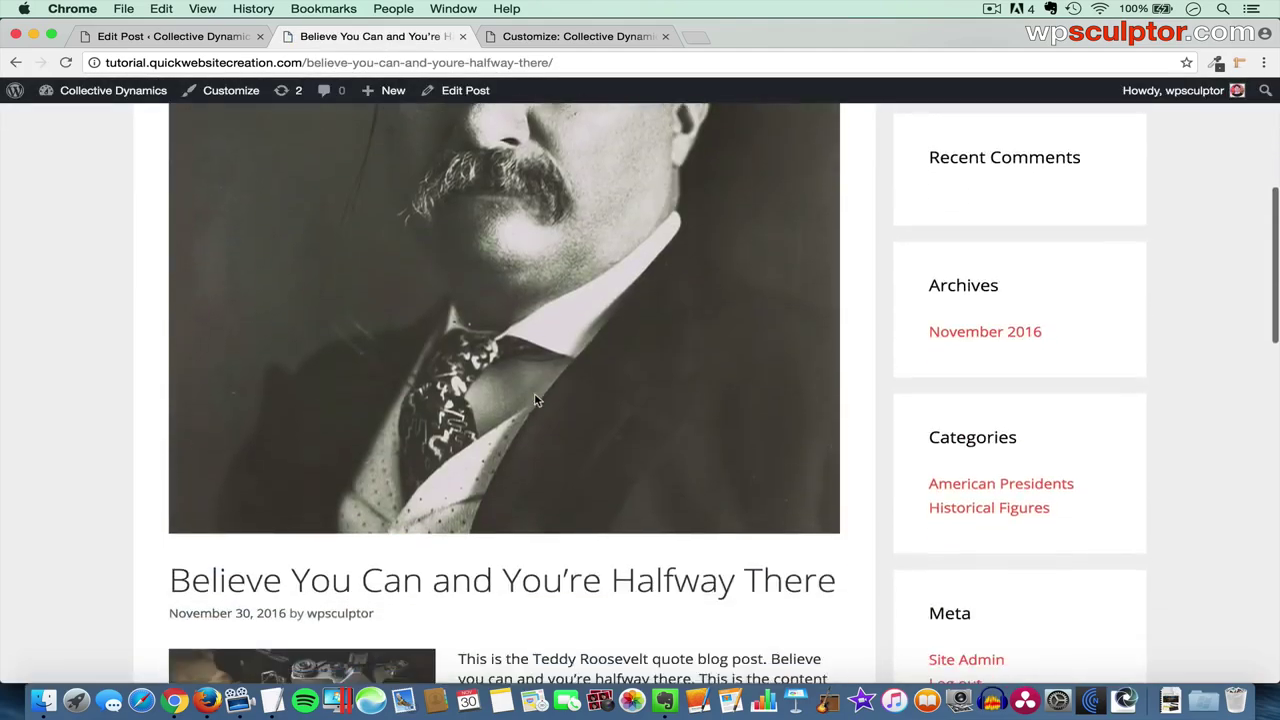
scroll(535, 395, up, 12)
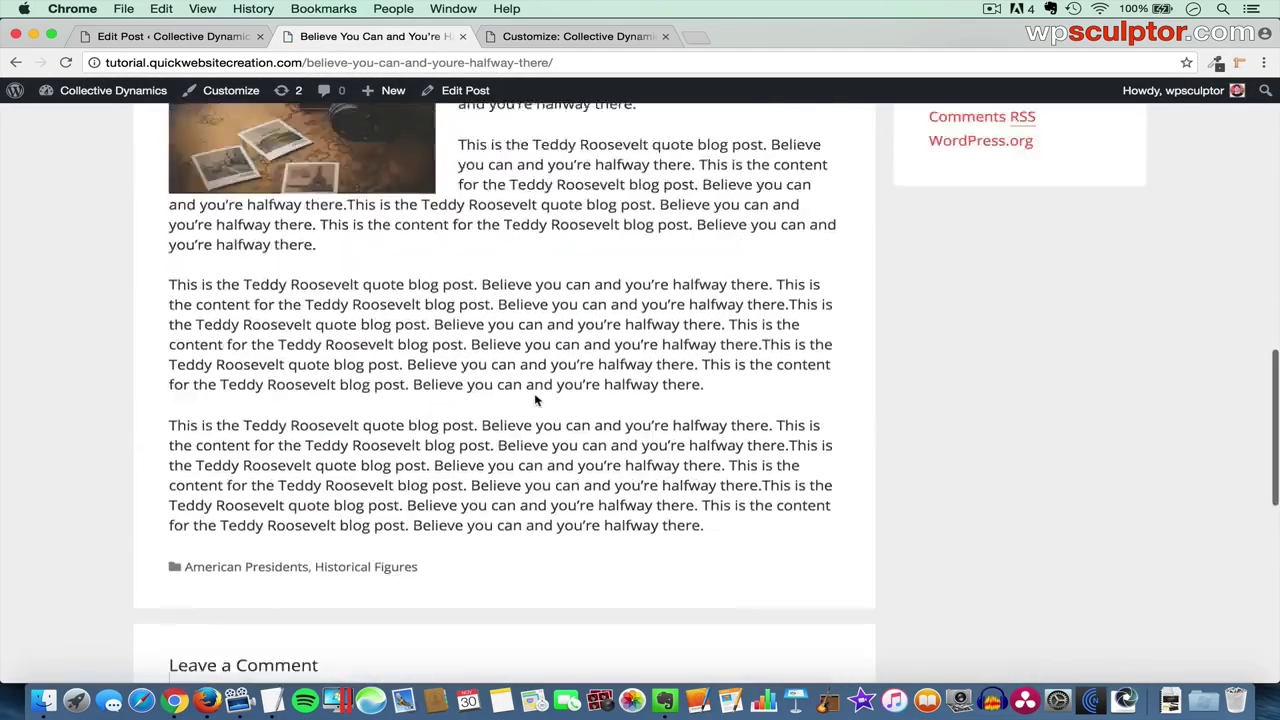
scroll(534, 397, up, 4)
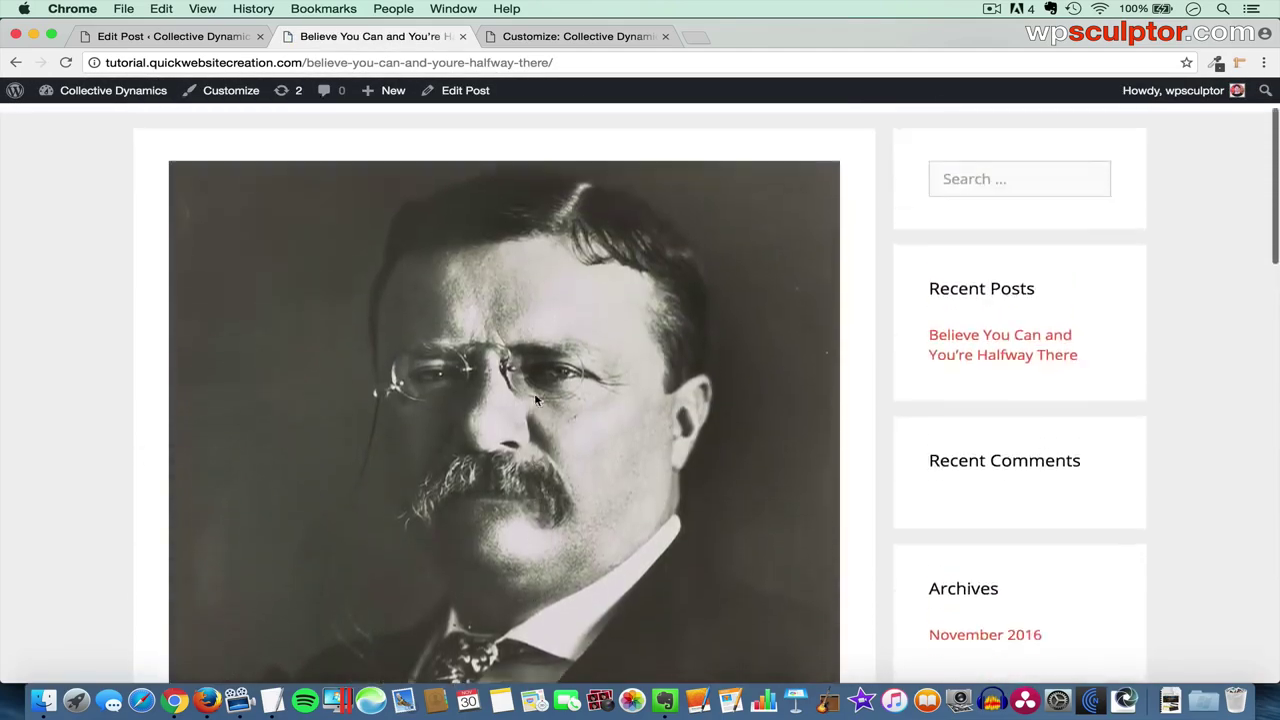
click(963, 174)
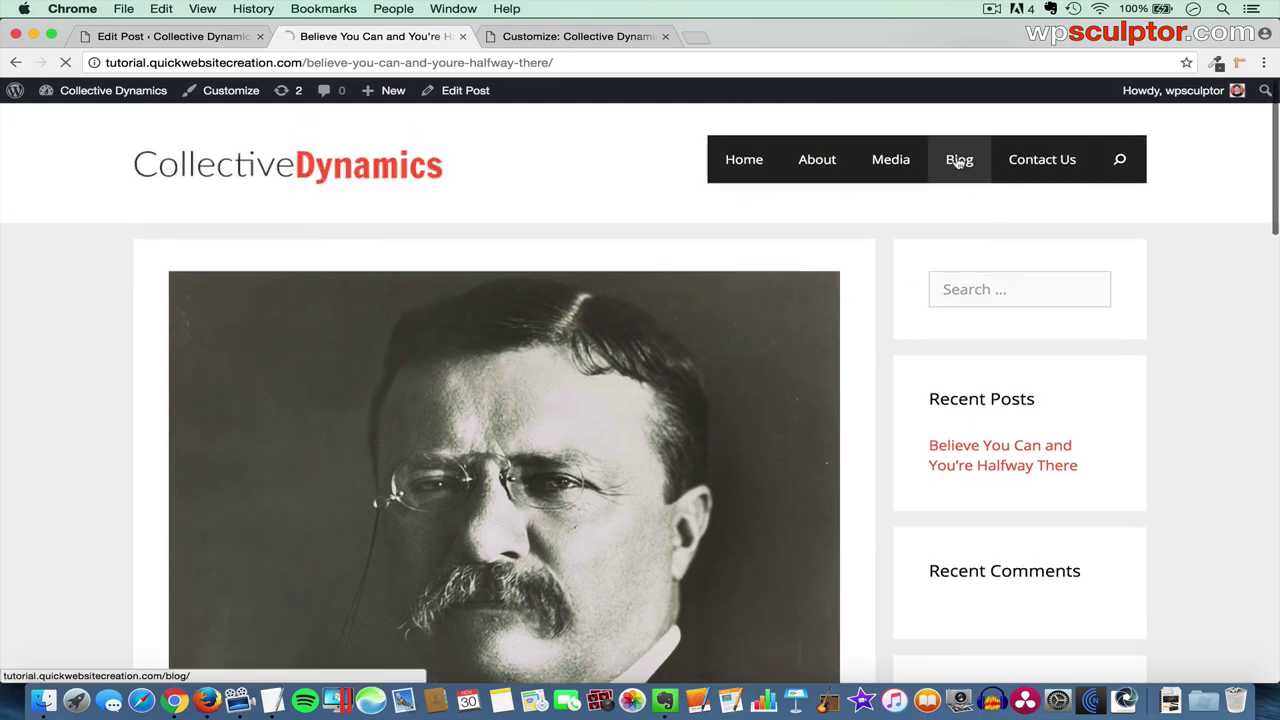
scroll(620, 469, down, 10)
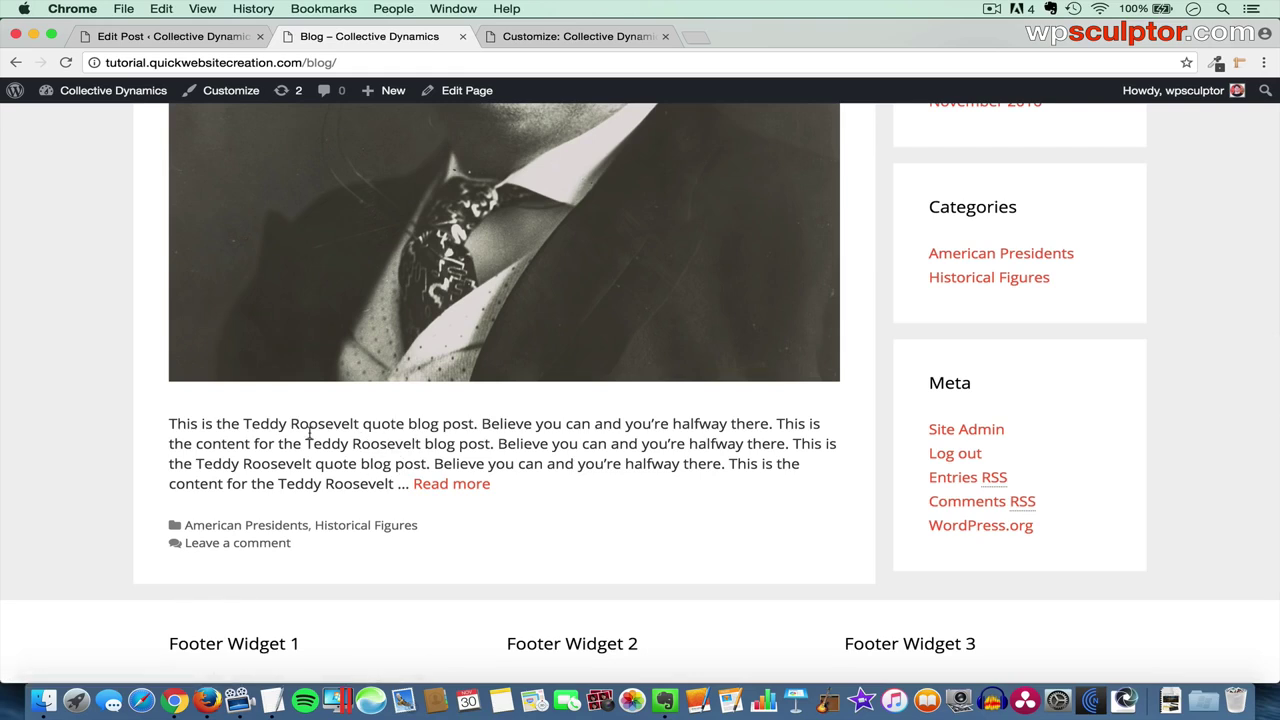
click(174, 38)
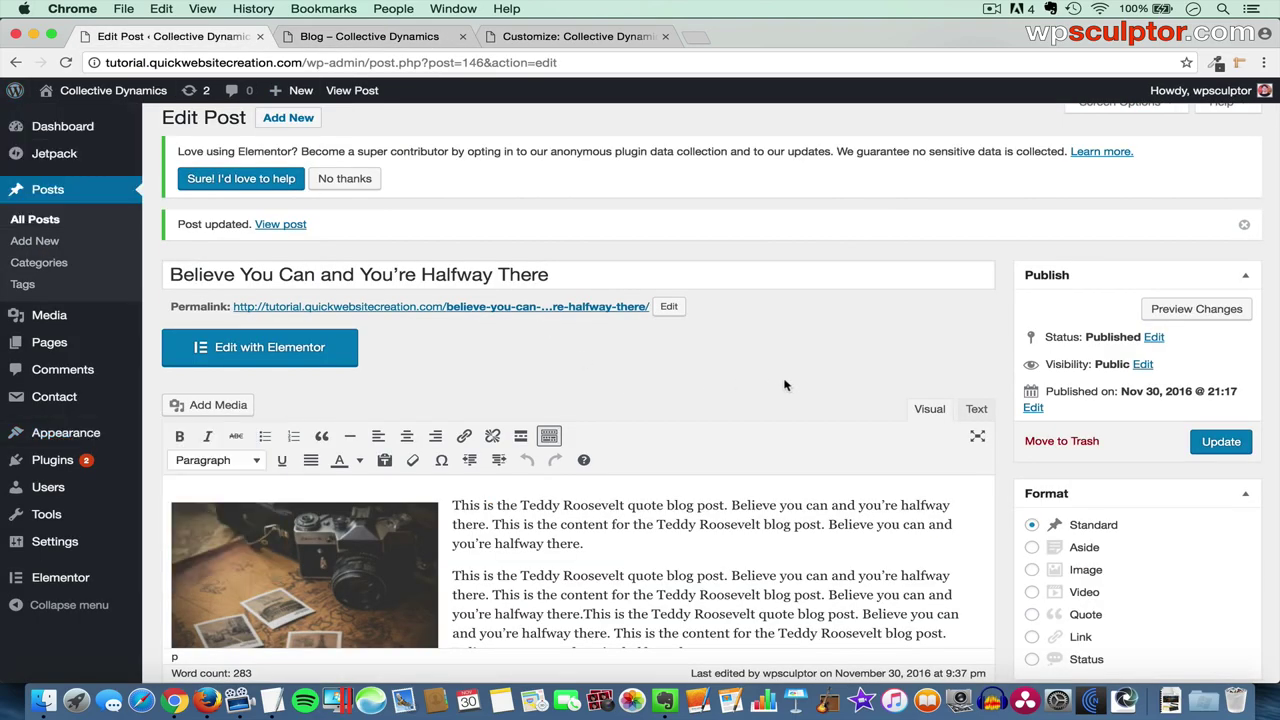
- Turn on the Excerpt box in the post editor's Screen Options
scroll(822, 378, up, 1)
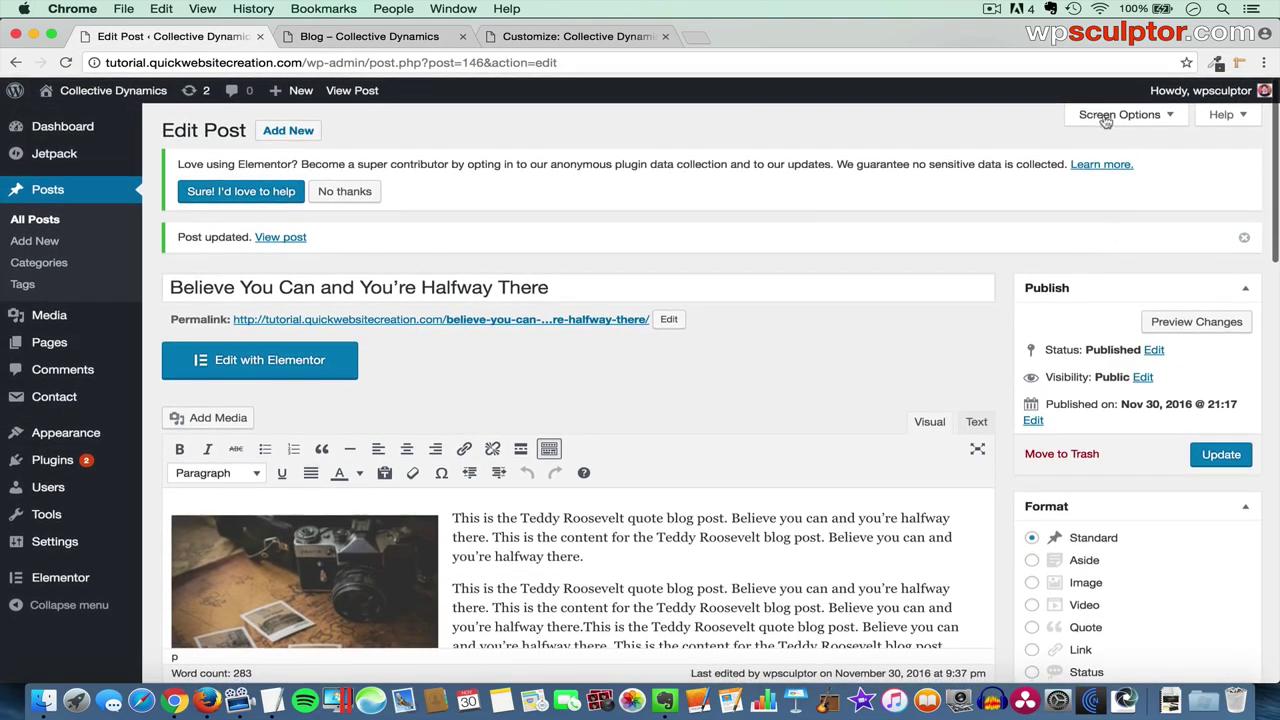
click(1118, 115)
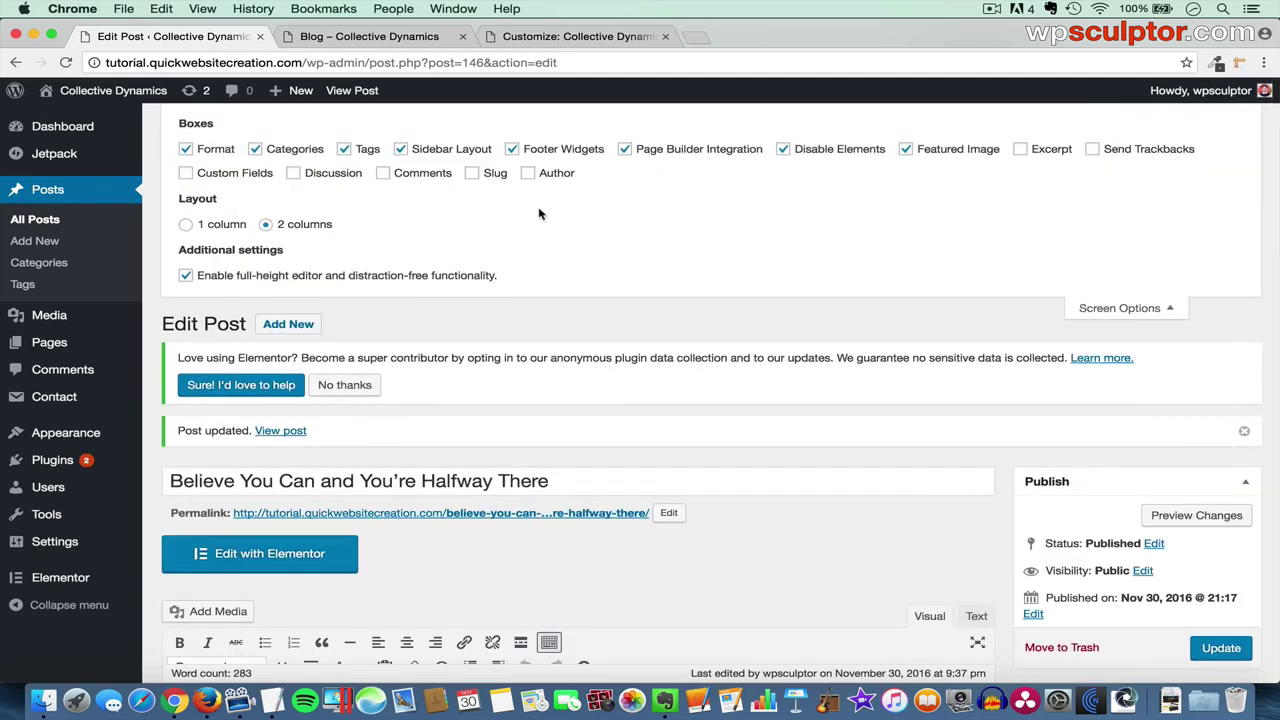
click(1037, 152)
- Paste the custom Theodore Roosevelt excerpt from TextEdit into the Excerpt box and update the post
scroll(911, 420, down, 10)
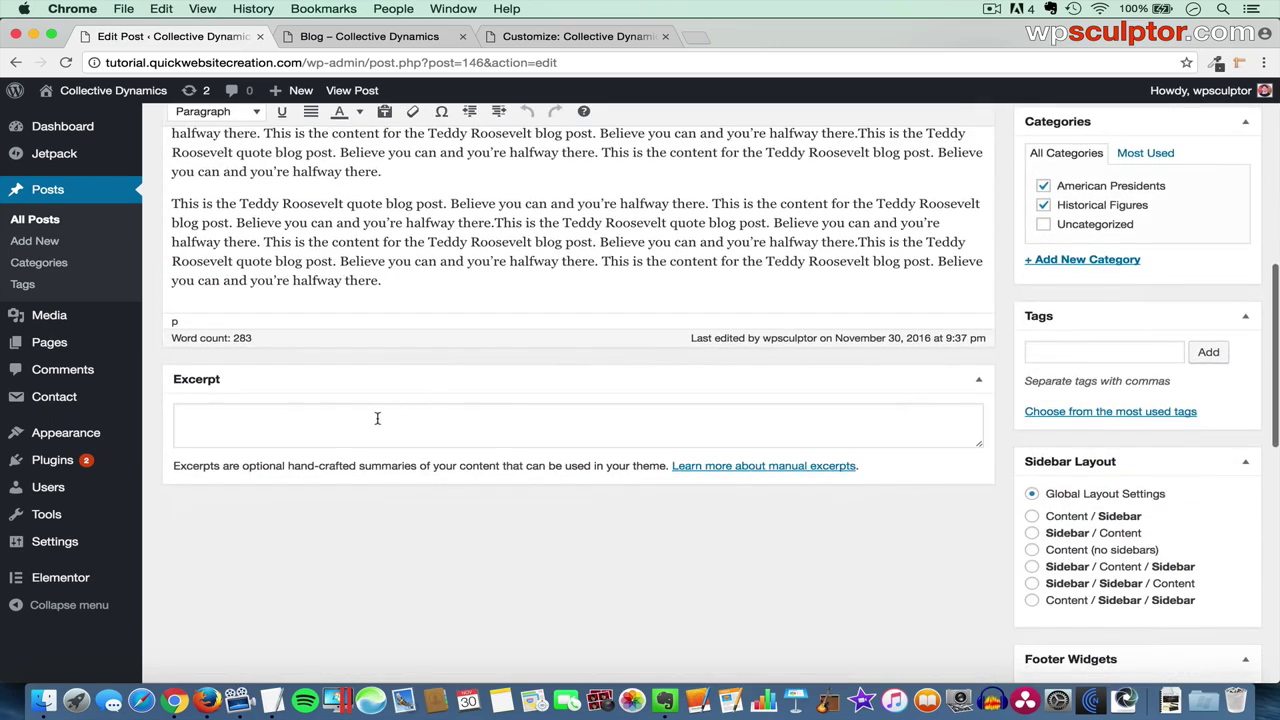
click(377, 418)
key(super+Tab)
key(super+Tab)
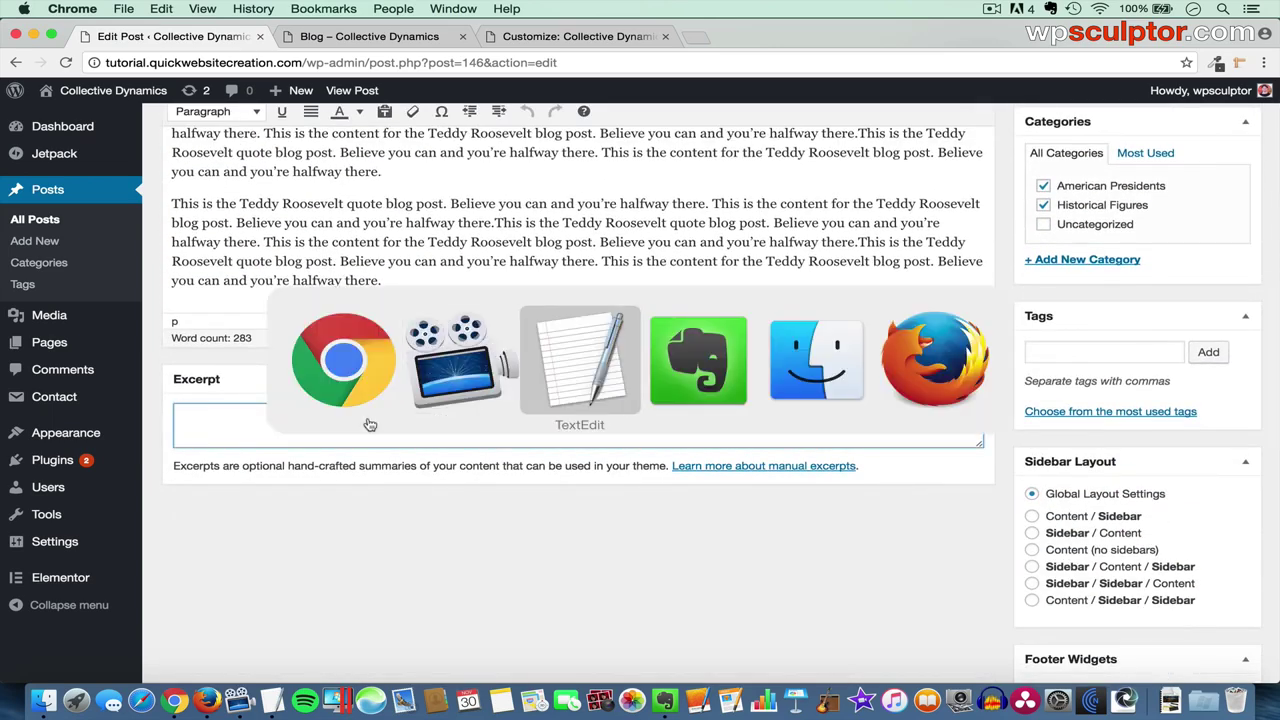
drag(452, 521, 101, 520)
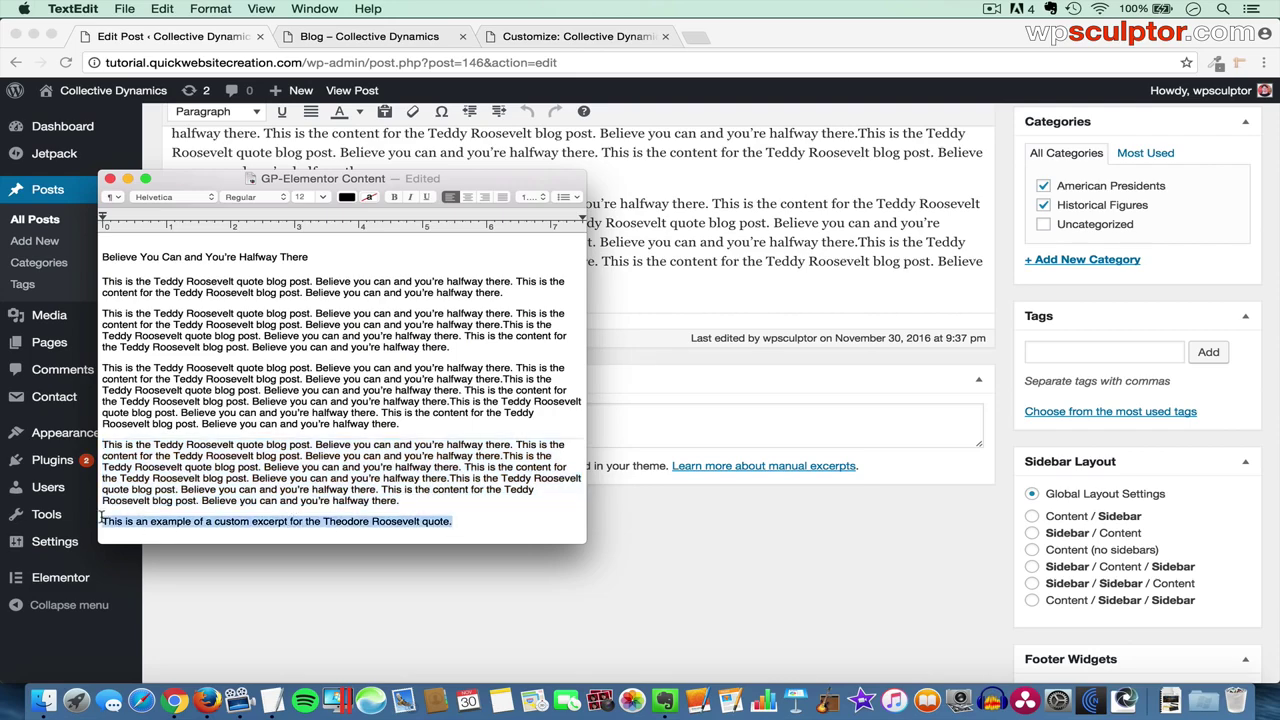
key(super+c)
click(274, 428)
key(super+v)
scroll(910, 401, up, 10)
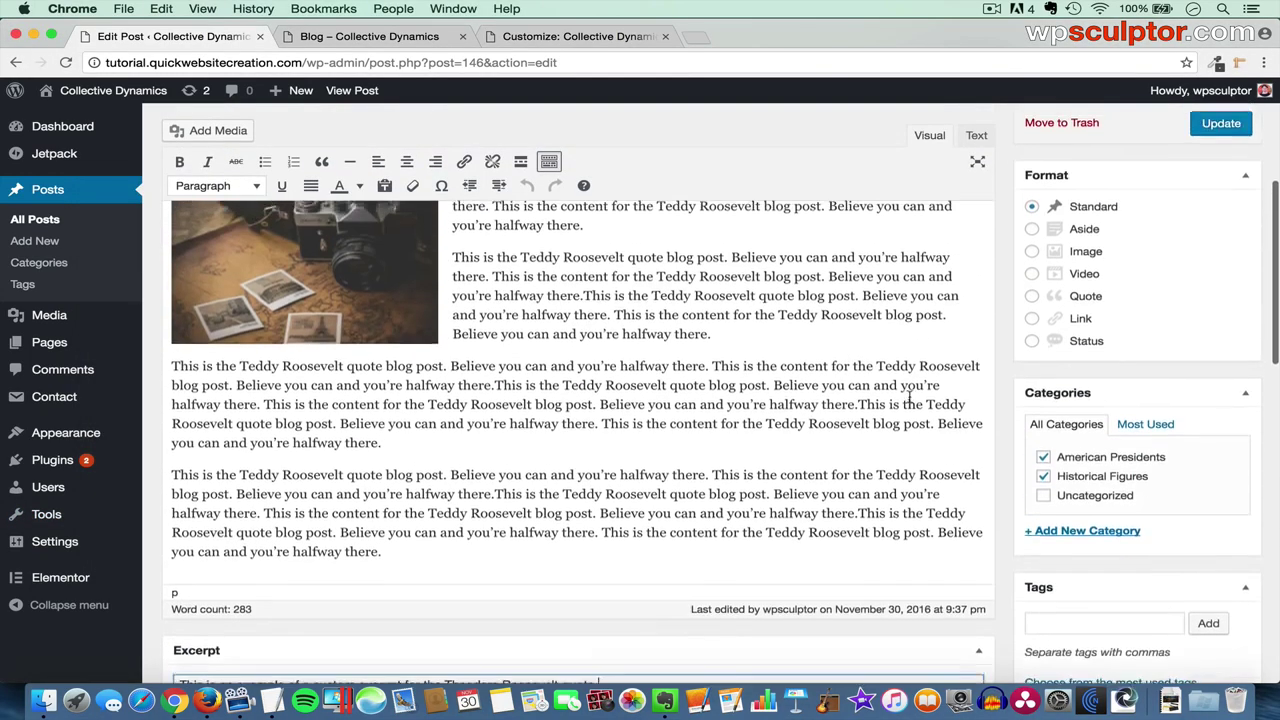
click(1222, 298)
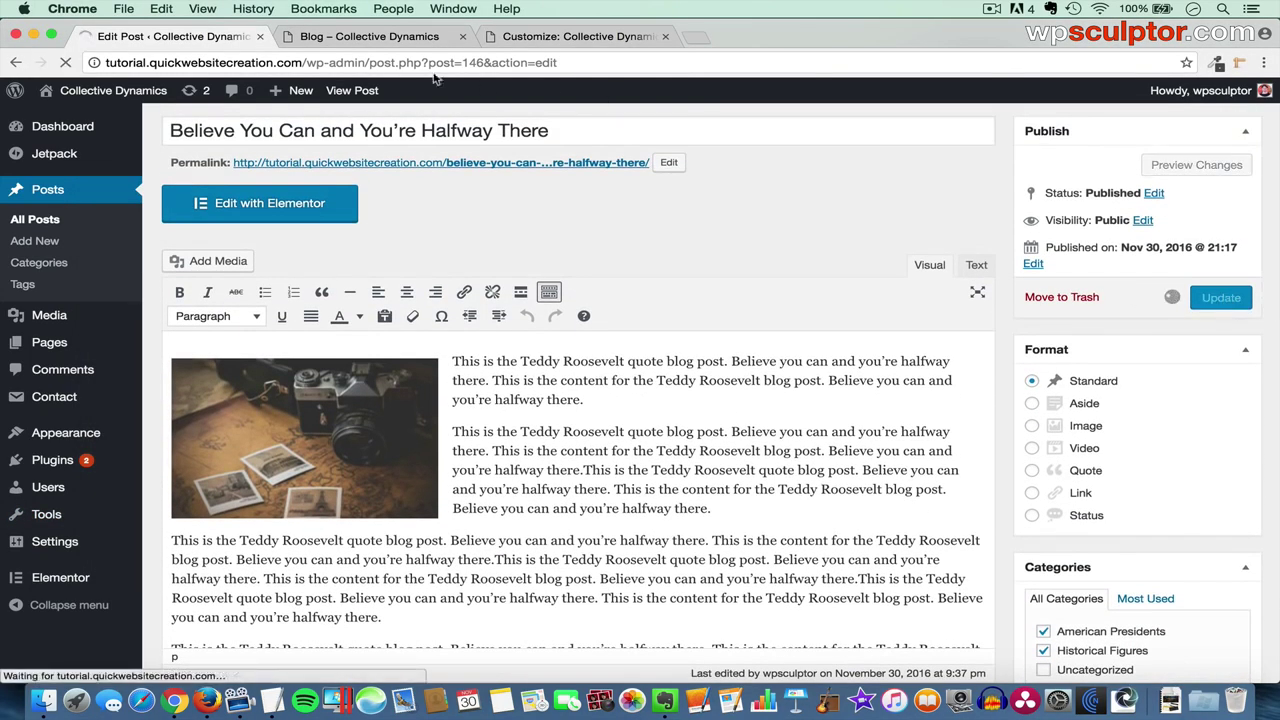
click(370, 38)
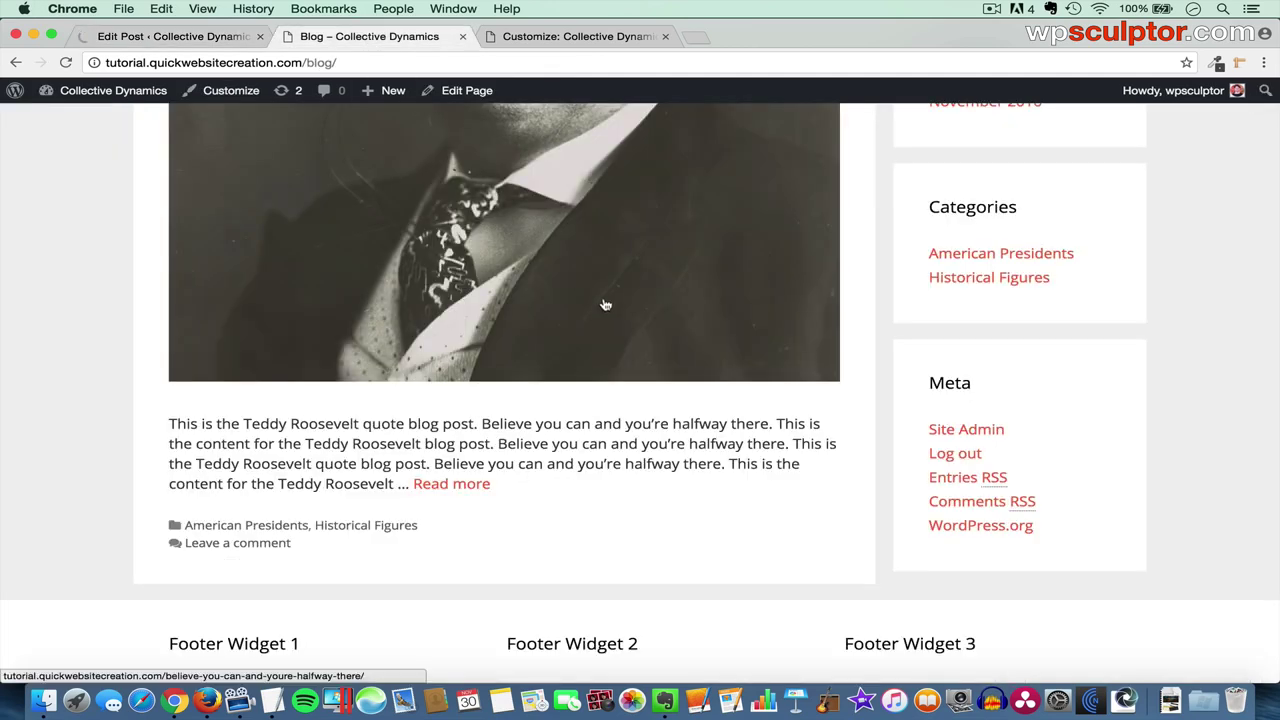
- Check the Roosevelt excerpt on the Blog page, then open the Roosevelt post from its title
scroll(605, 305, up, 5)
scroll(605, 305, down, 3)
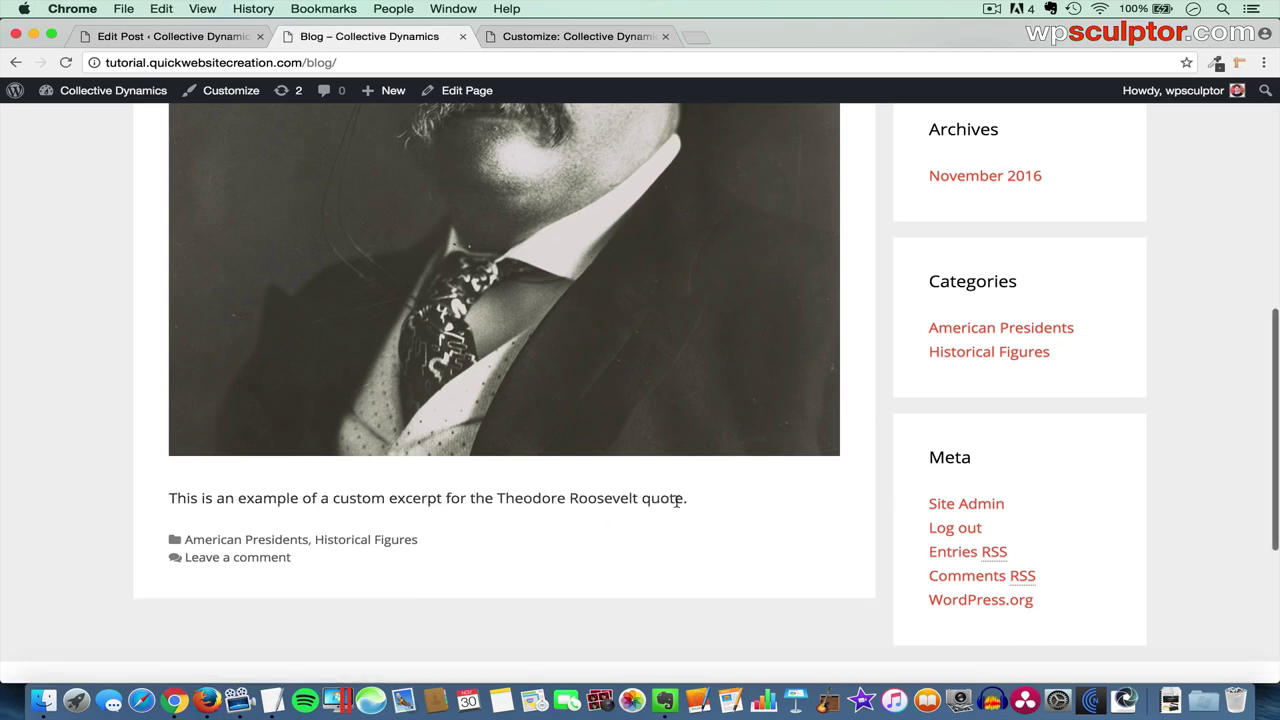
scroll(677, 502, up, 5)
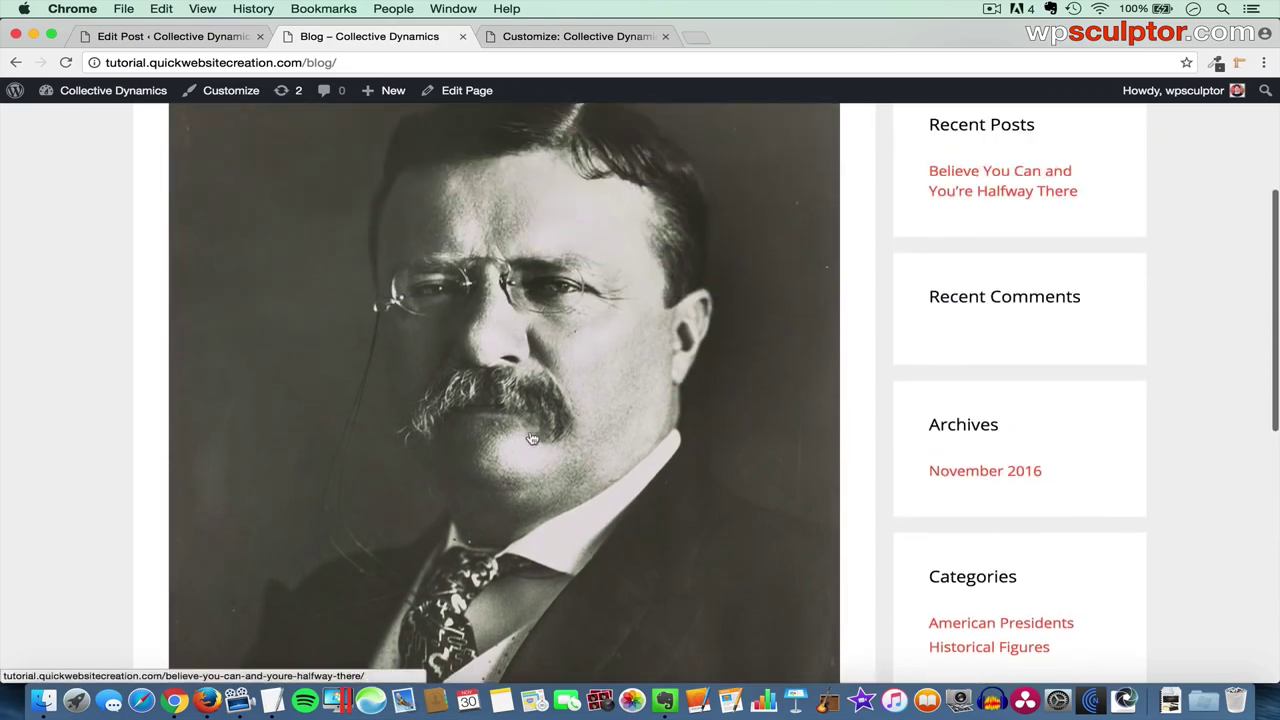
scroll(579, 361, up, 4)
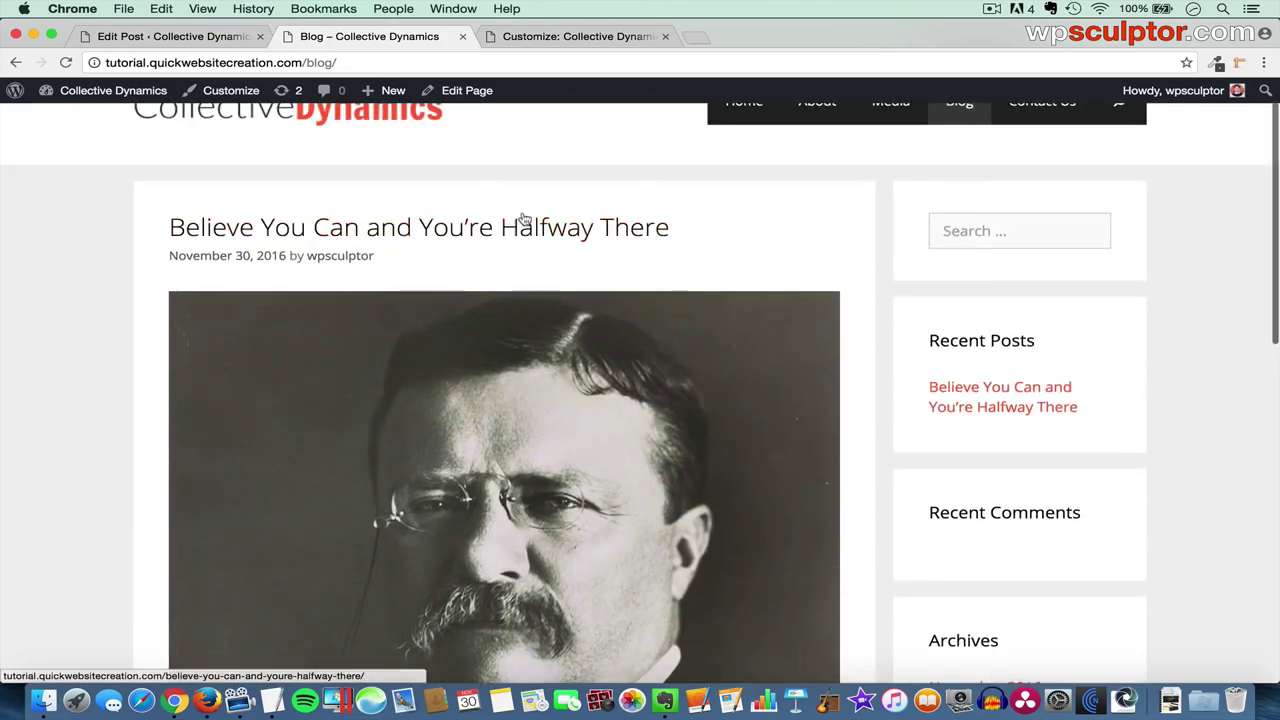
click(519, 224)
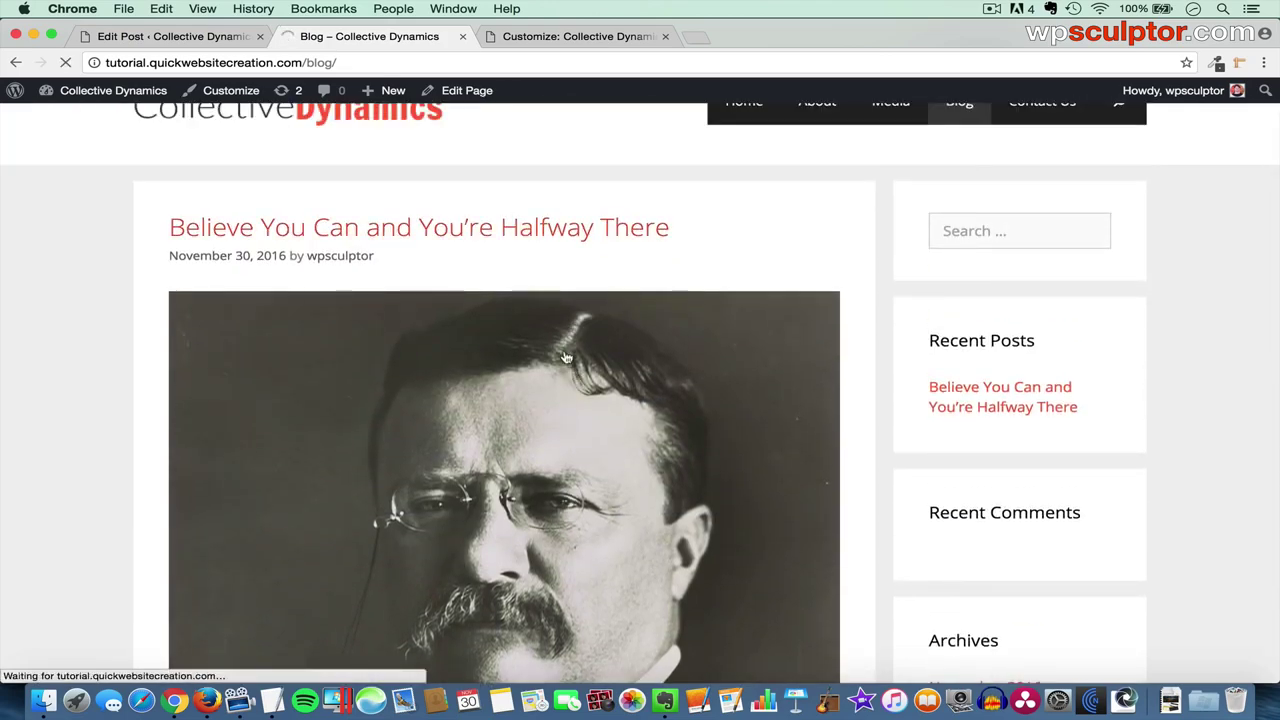
scroll(565, 357, down, 10)
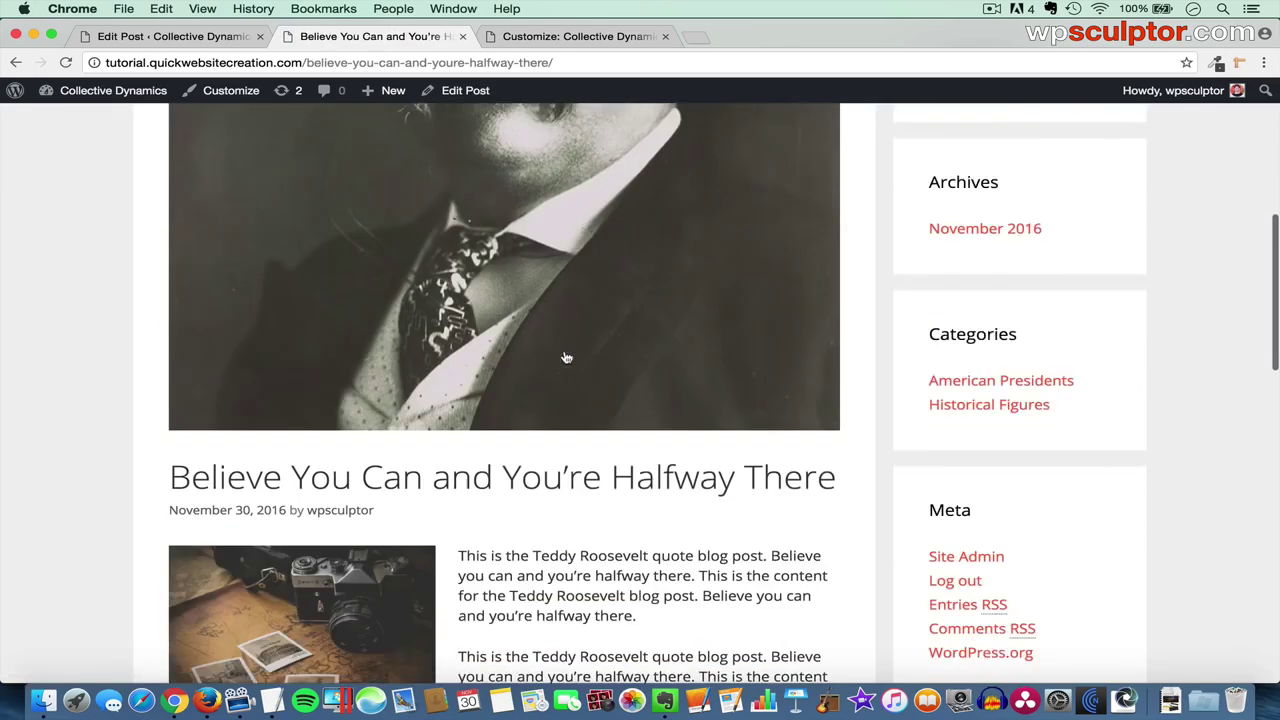
scroll(565, 357, up, 8)
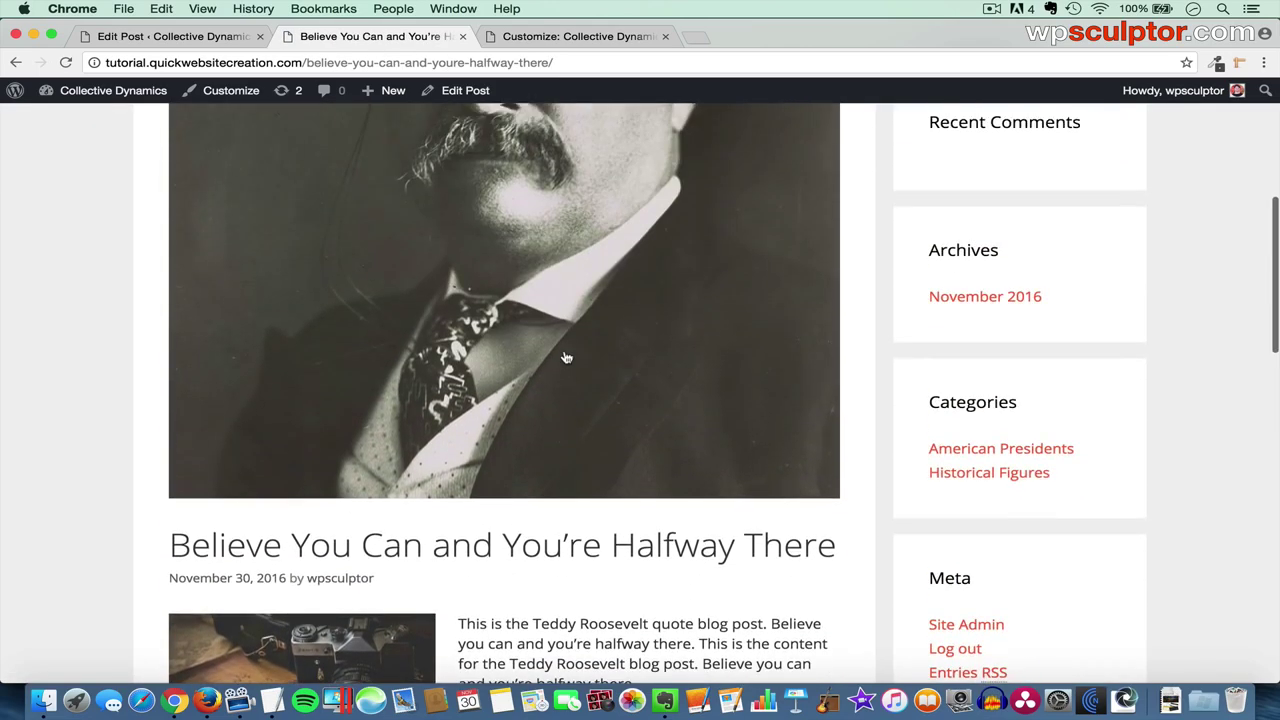
scroll(565, 357, up, 5)
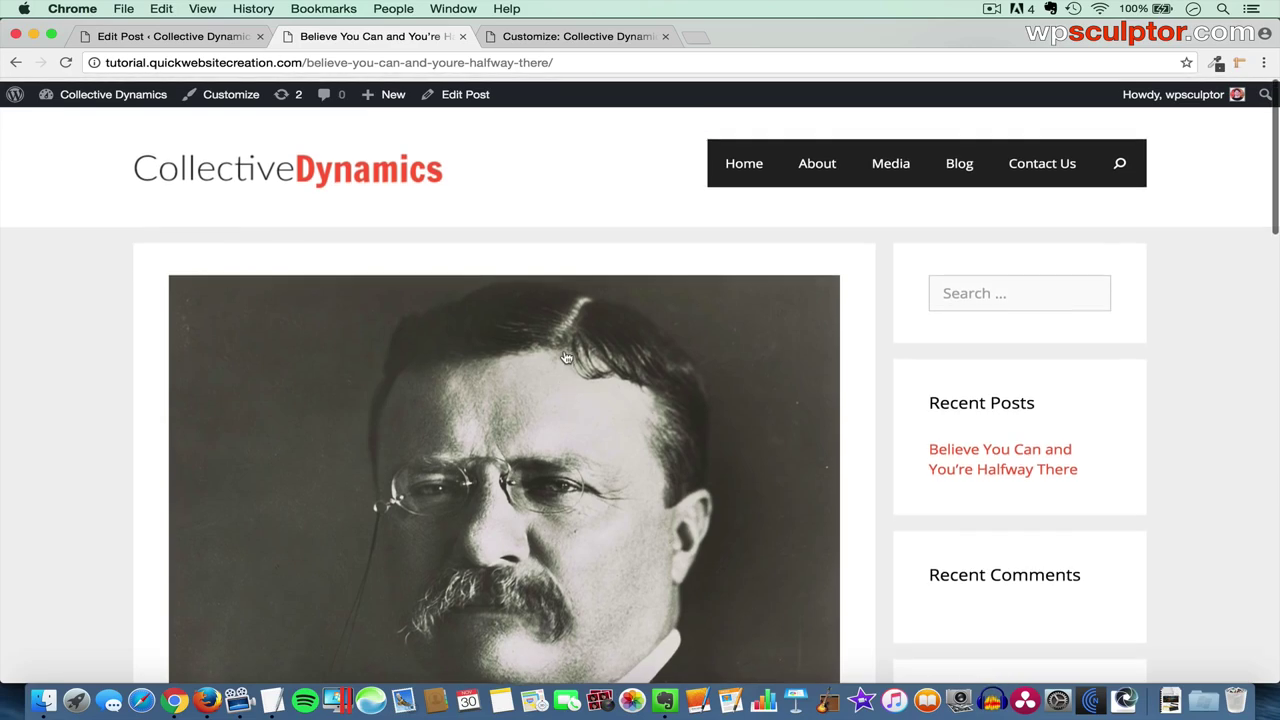
- Paste the Mark Twain post's title and text from TextEdit into the new draft
click(198, 39)
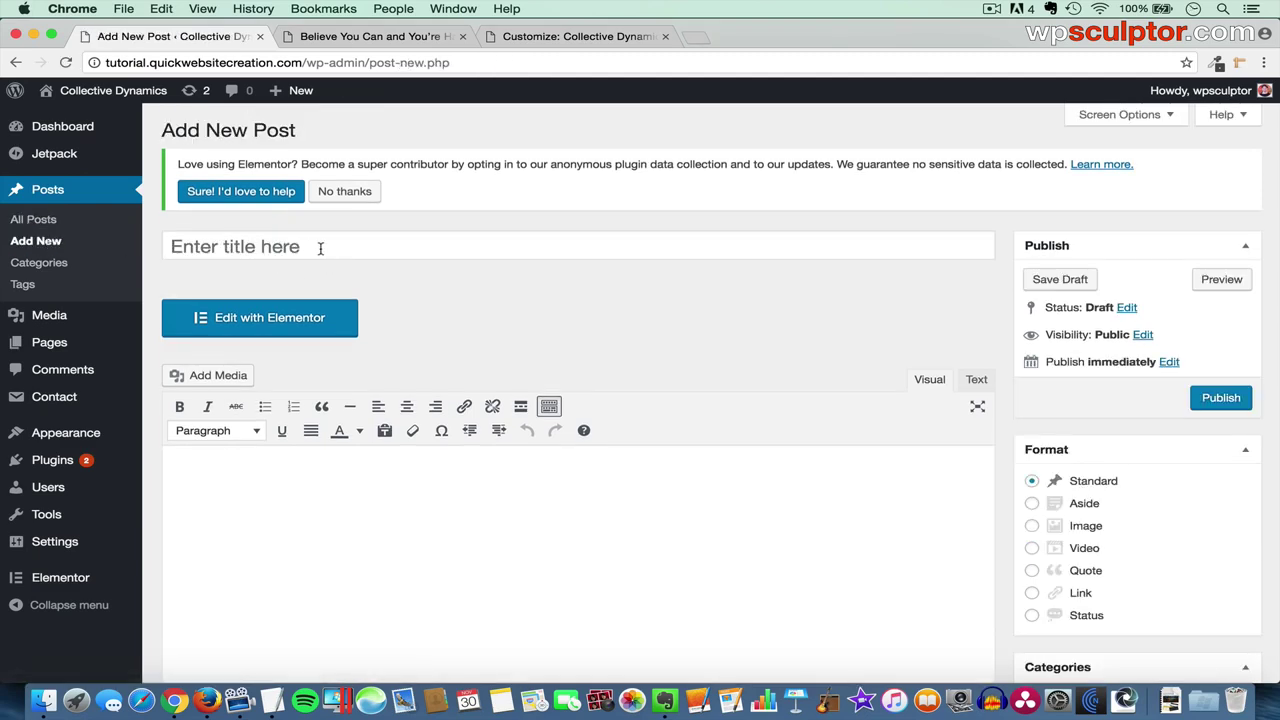
click(323, 249)
key(super+Tab)
key(super+Tab)
key(super+Tab)
key(super+c)
key(super+Tab)
key(super+v)
click(302, 518)
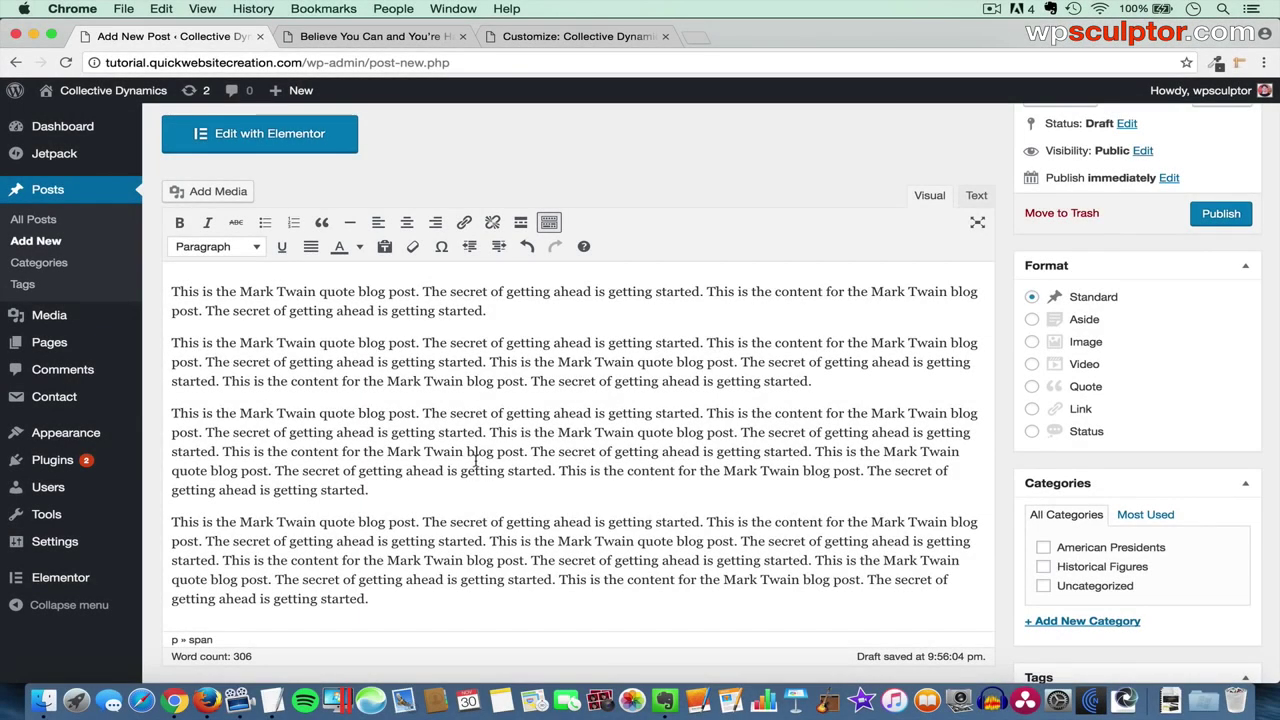
scroll(755, 503, down, 15)
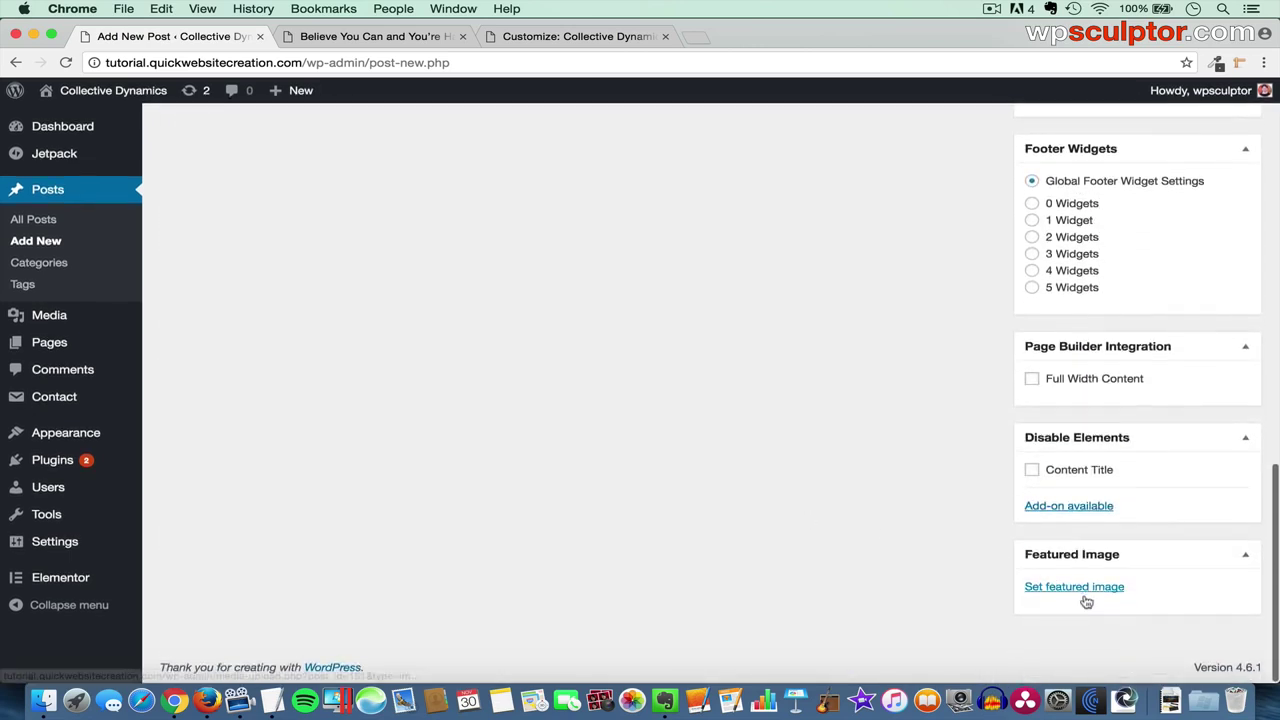
- Upload Mark Twain.jpg and set it as the post's featured image
click(1070, 586)
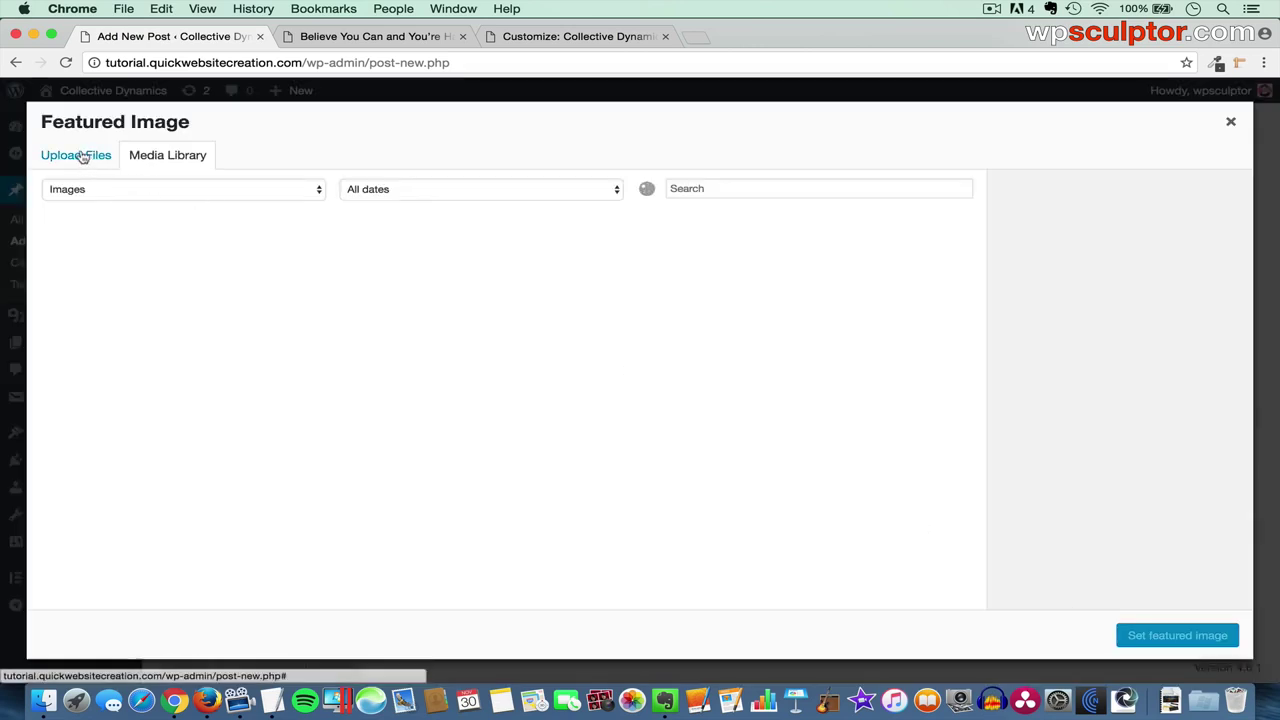
click(82, 157)
click(616, 401)
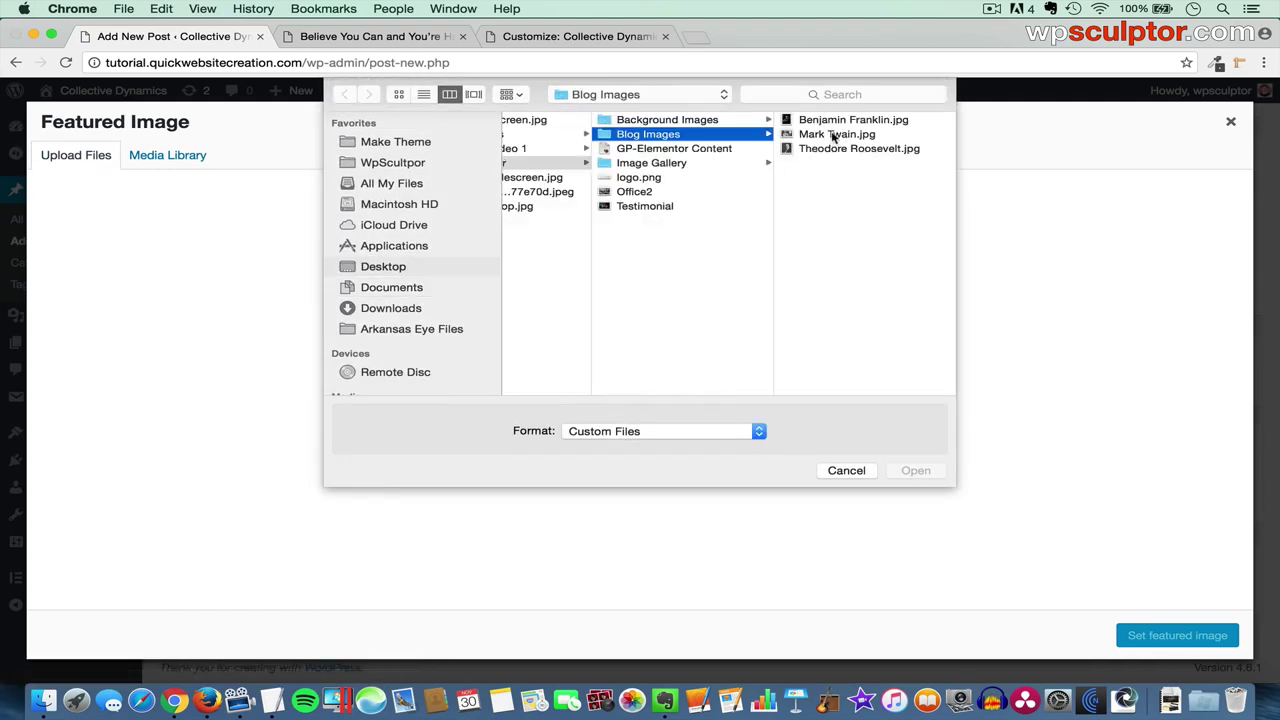
click(833, 134)
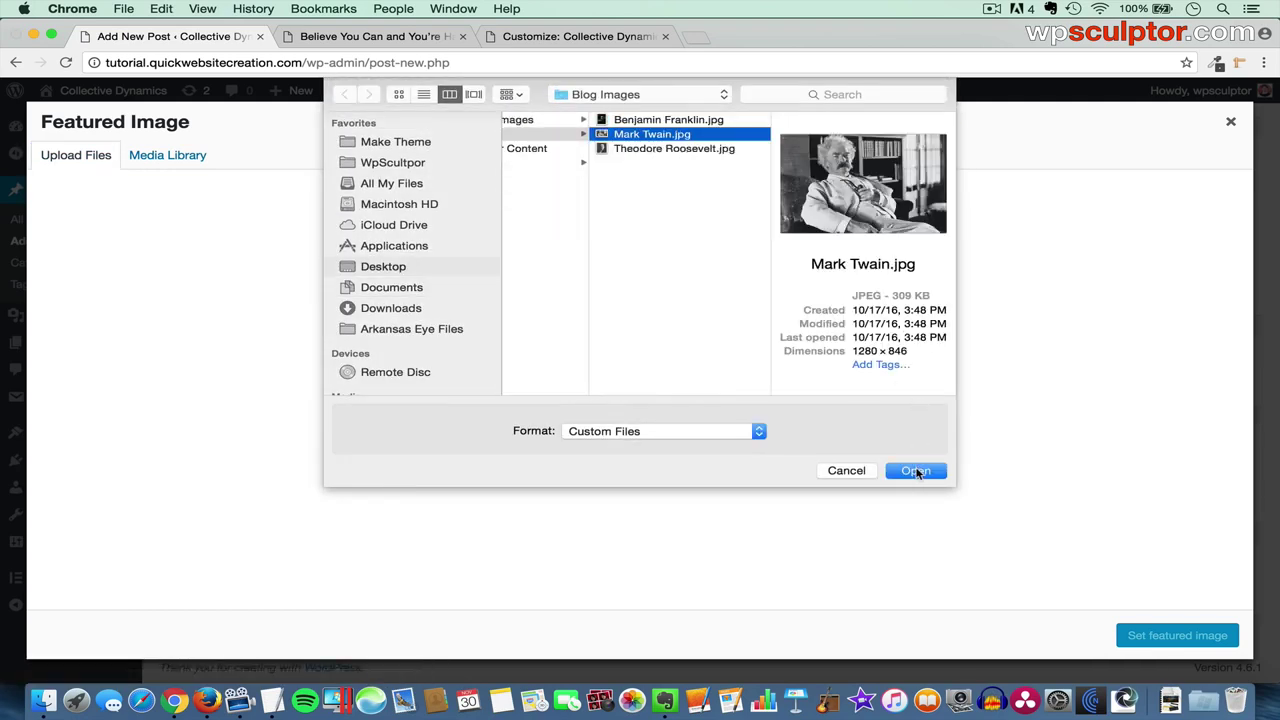
click(916, 471)
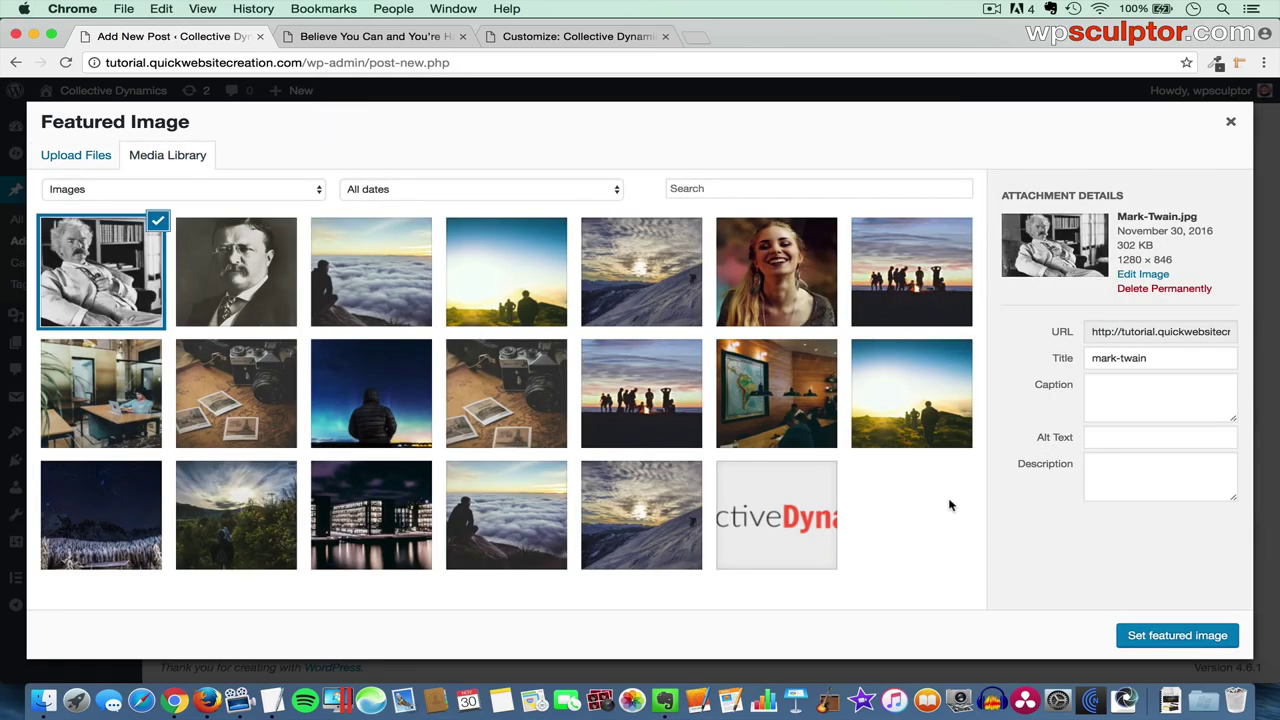
click(1175, 636)
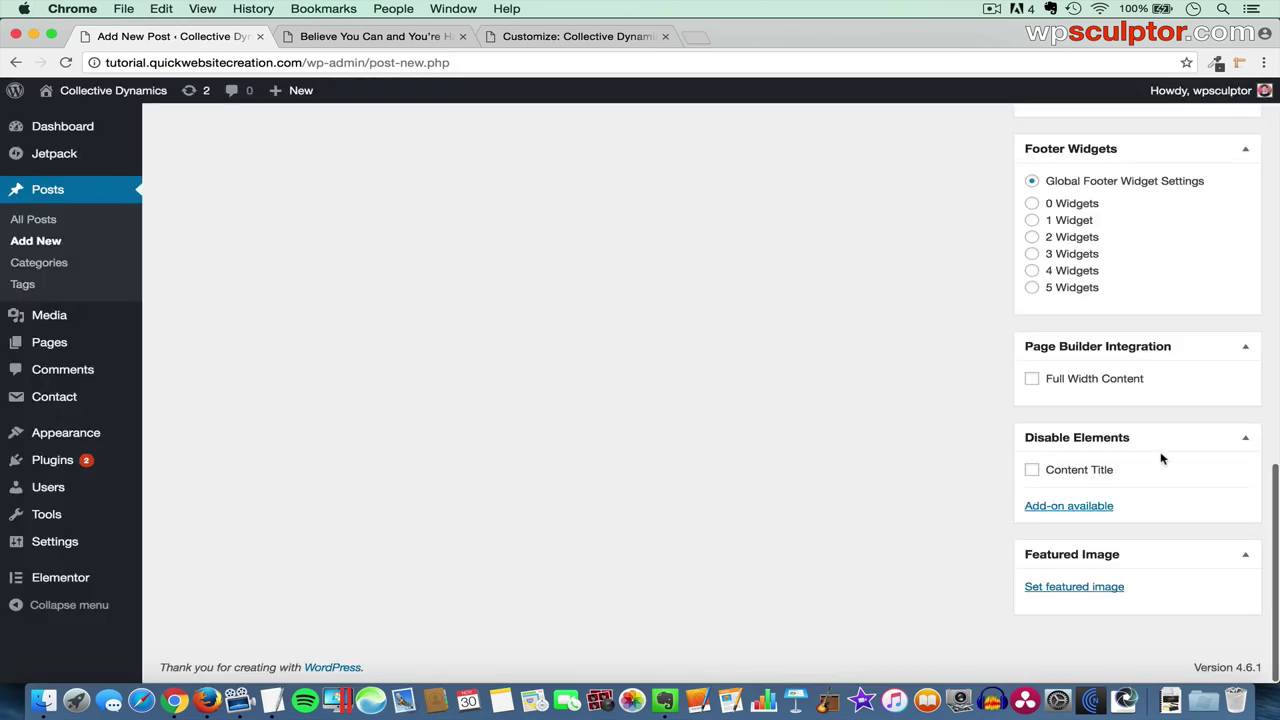
- Create the American Authors category beside Historical Figures and publish 'The Secret of Getting Ahead is Getting Started'
scroll(1161, 458, up, 10)
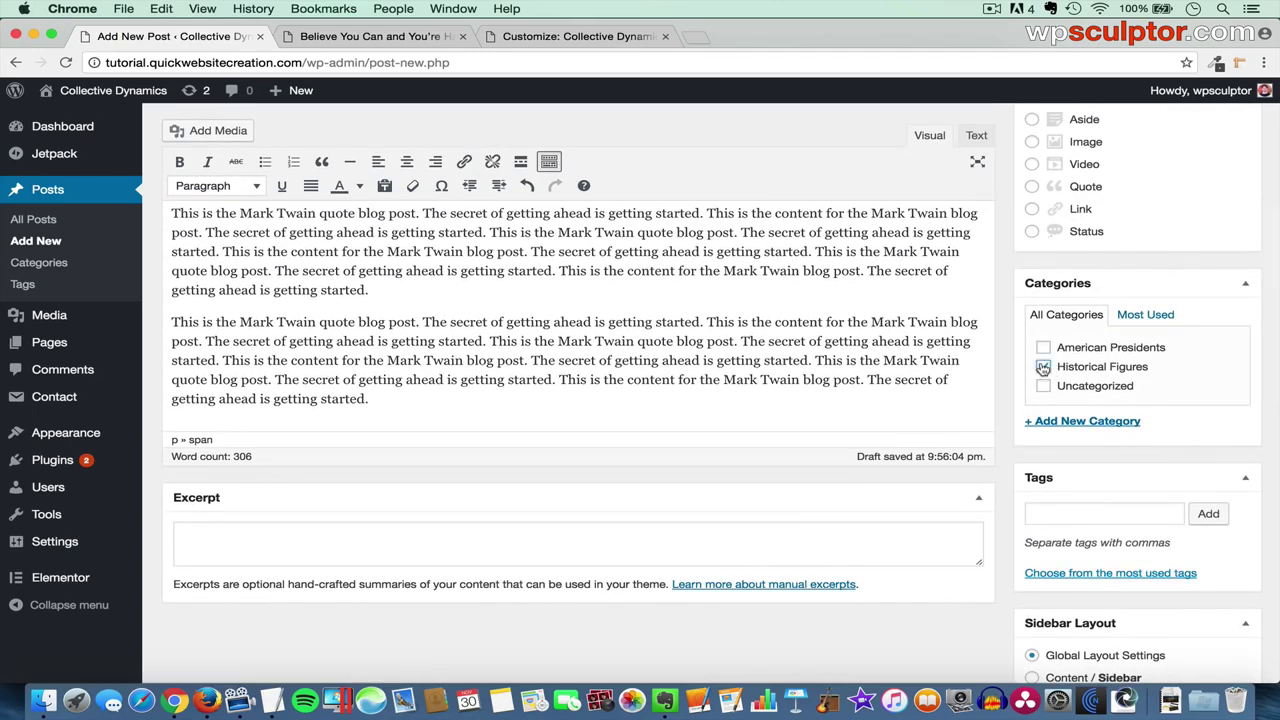
click(1069, 423)
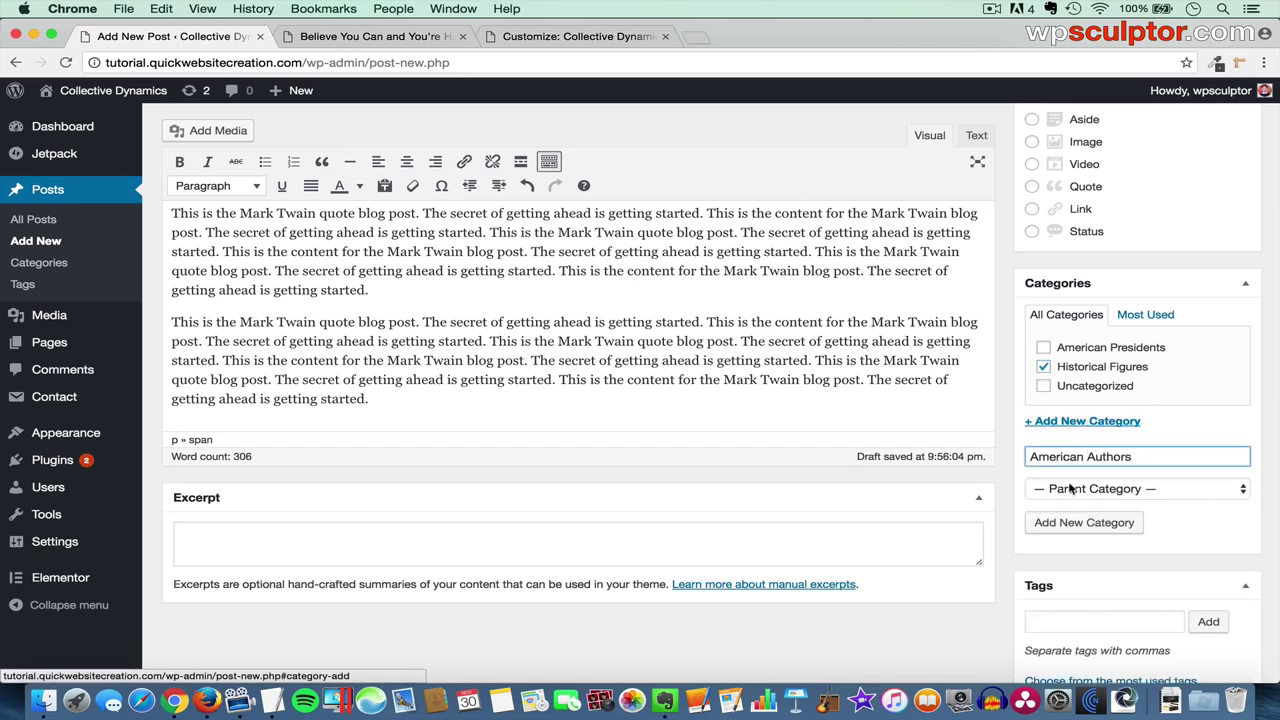
click(1090, 522)
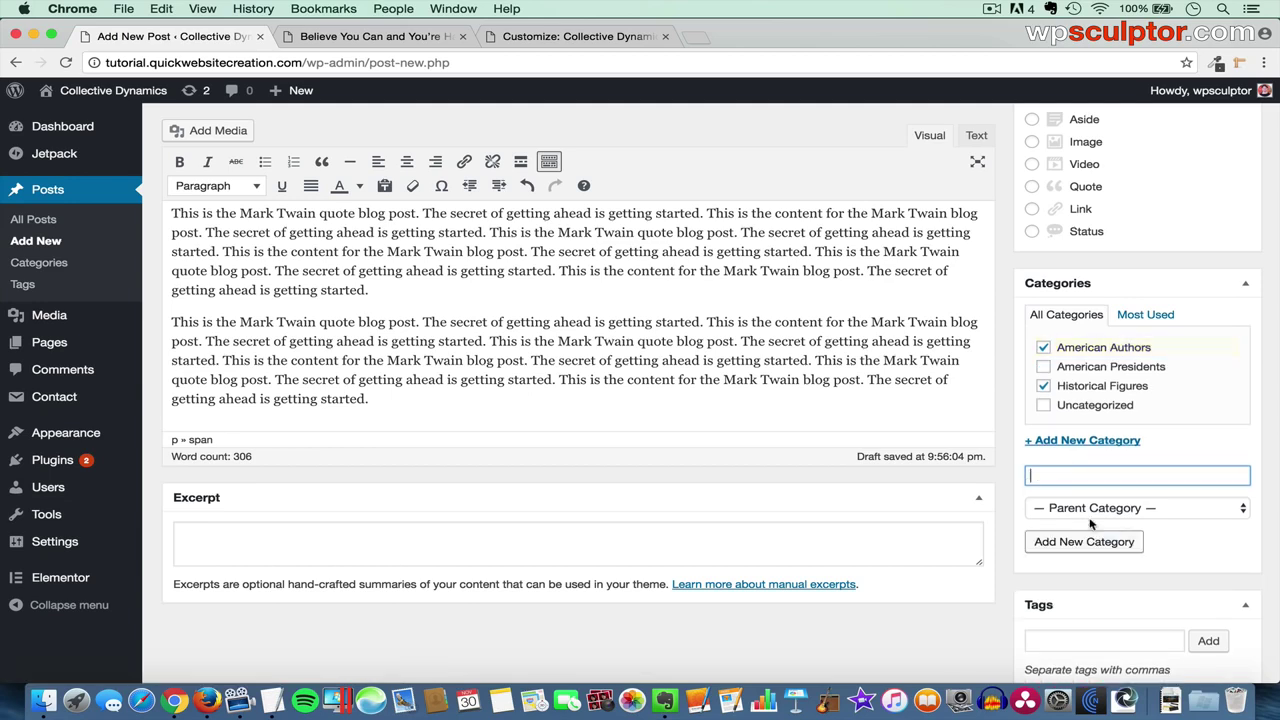
scroll(1090, 522, up, 5)
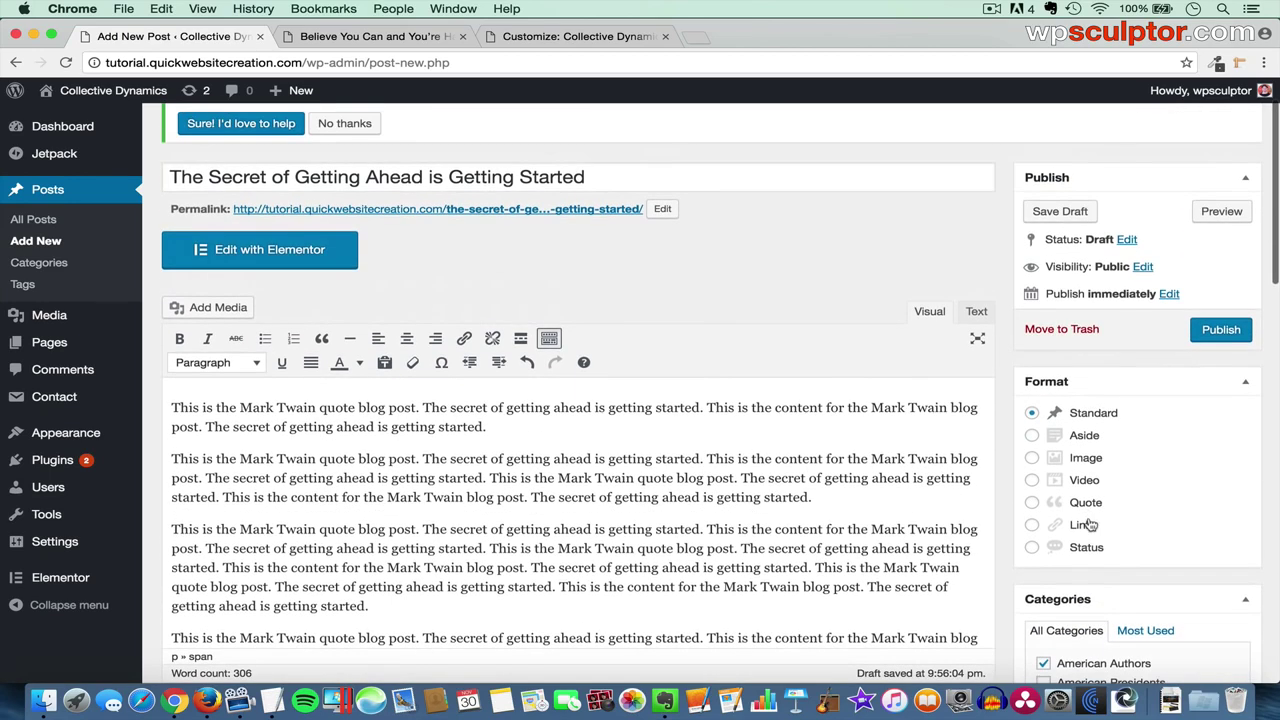
click(1222, 329)
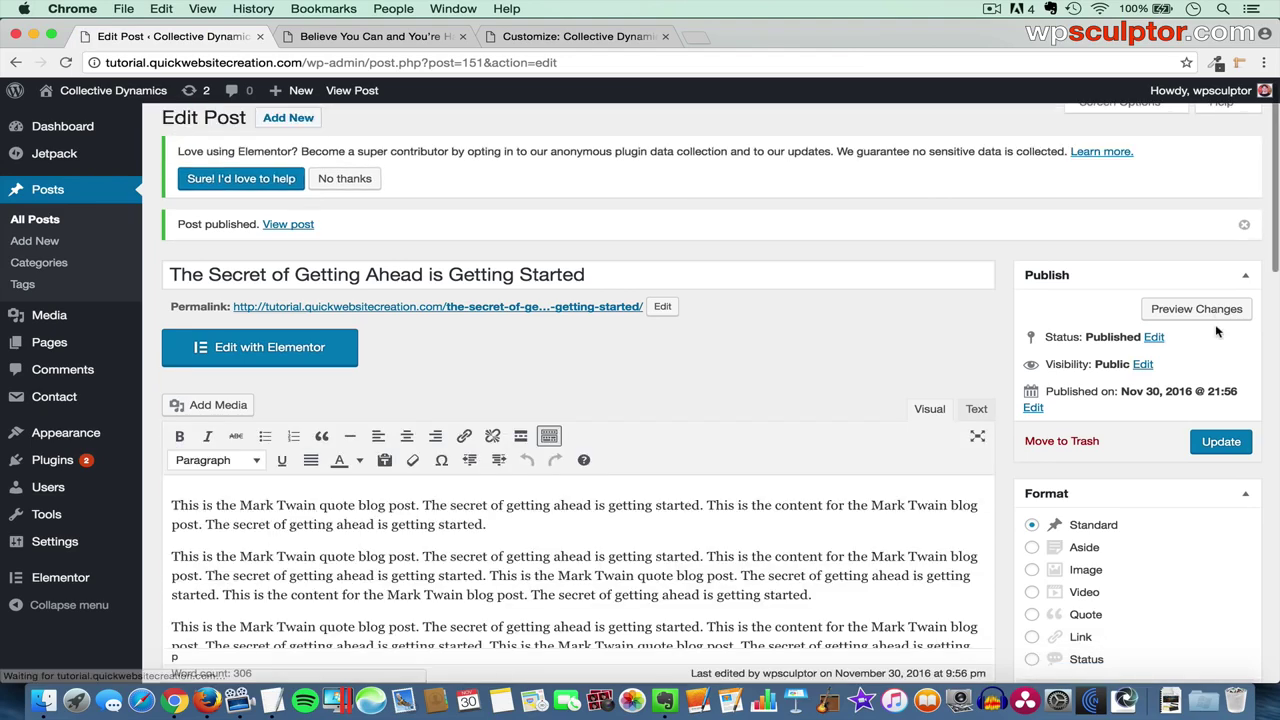
click(404, 37)
- Open the Blog page and review the Mark Twain post's portrait, excerpt and both categories
click(960, 165)
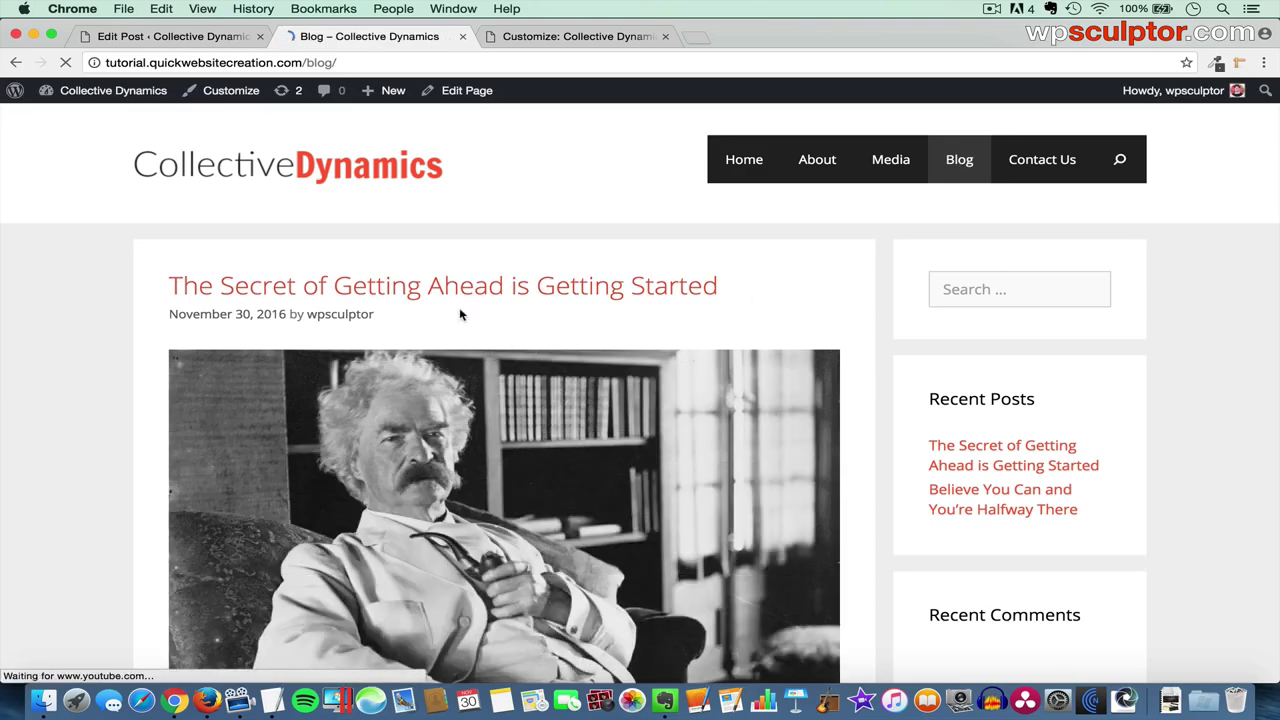
scroll(500, 380, down, 10)
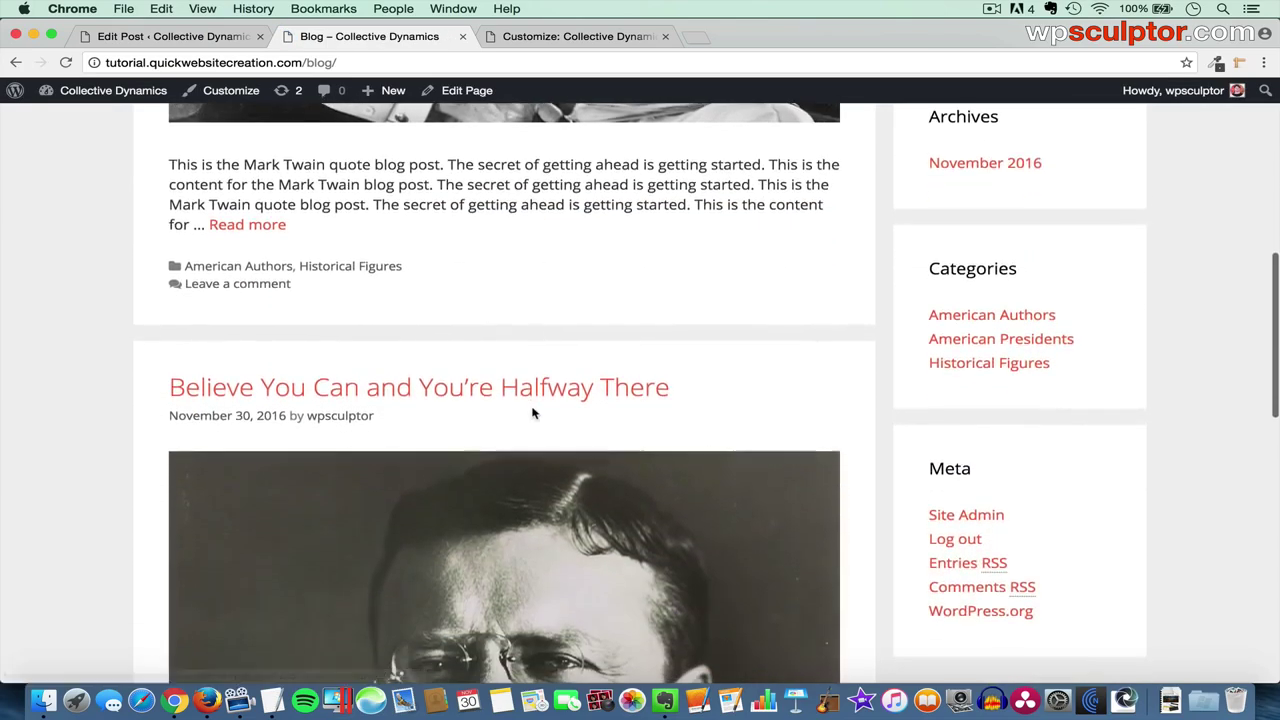
scroll(400, 440, down, 3)
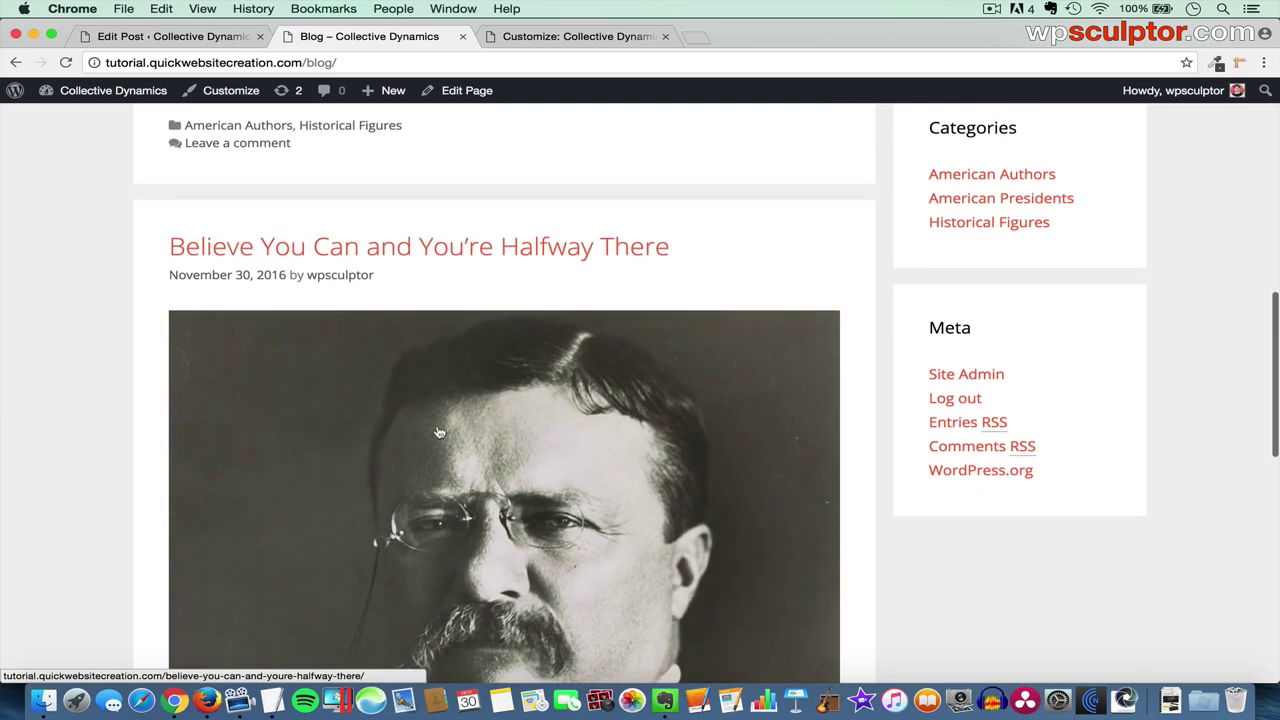
scroll(500, 414, down, 3)
scroll(500, 415, up, 12)
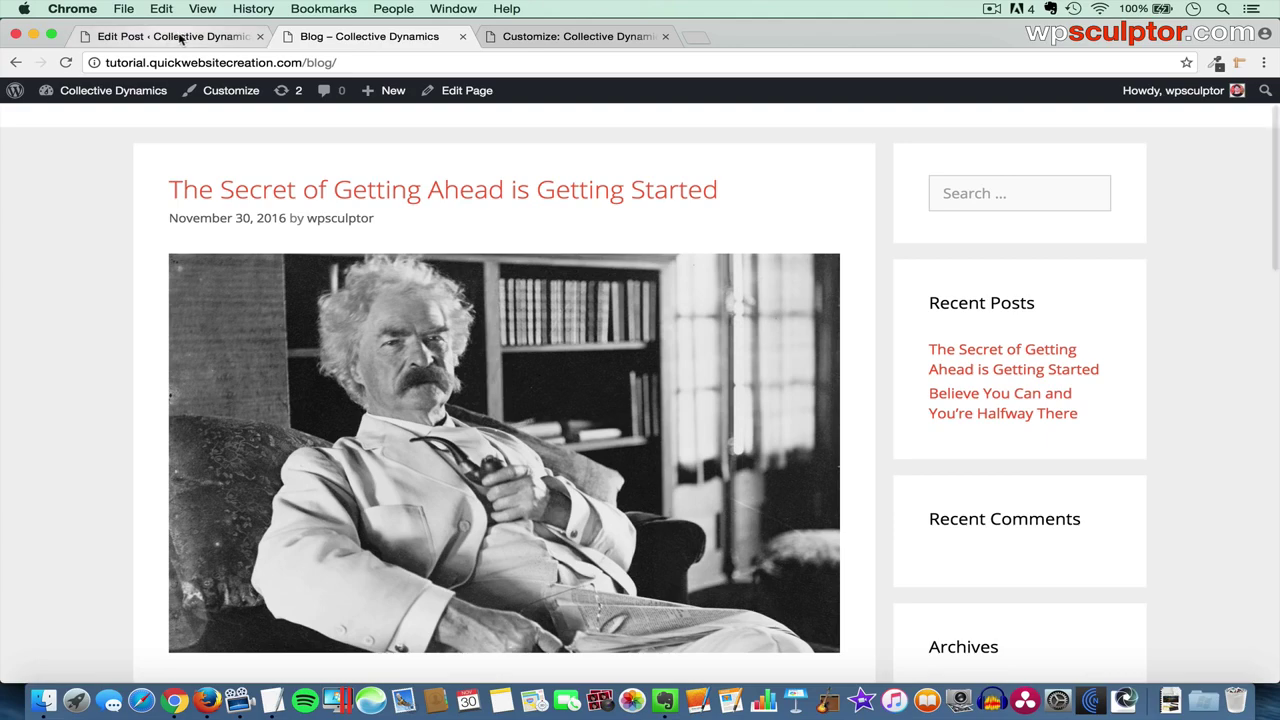
click(183, 38)
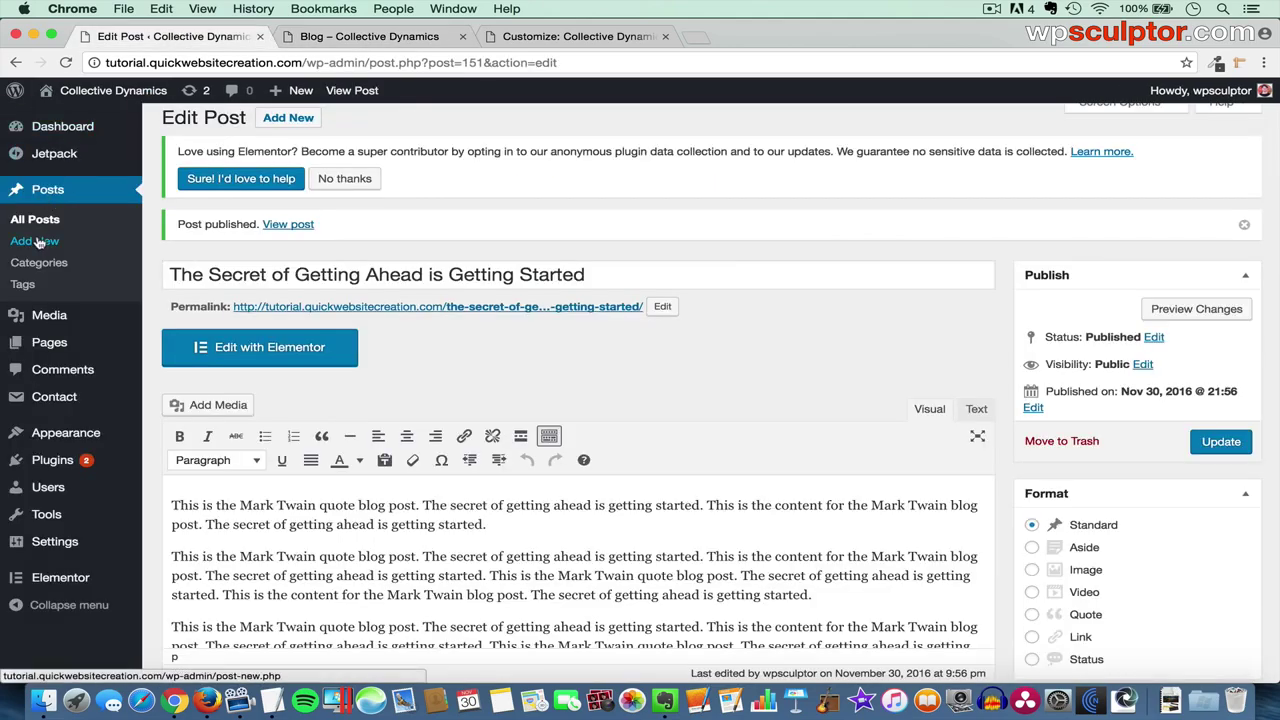
- Paste the title 'Energy and Persistence Conquer All Things' and the Franklin body text into a new post
key(super+Tab)
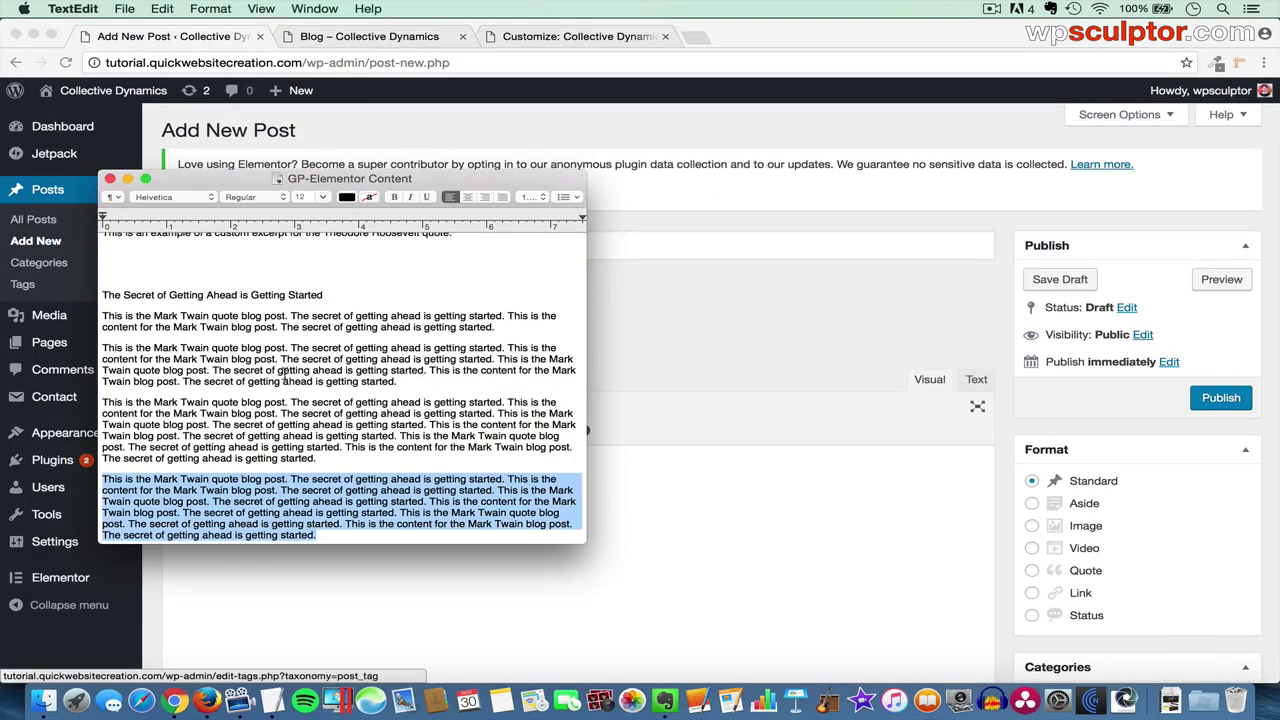
scroll(300, 390, down, 5)
drag(306, 401, 100, 401)
key(super+Tab)
key(super+v)
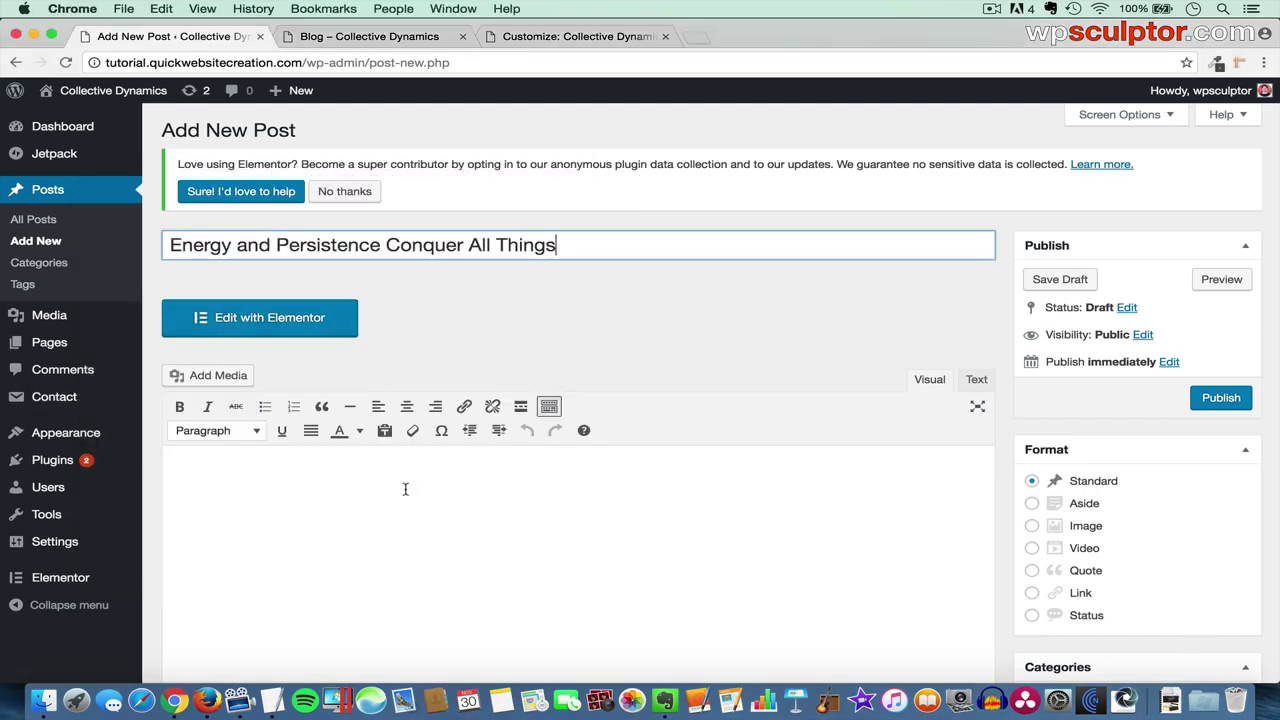
click(394, 489)
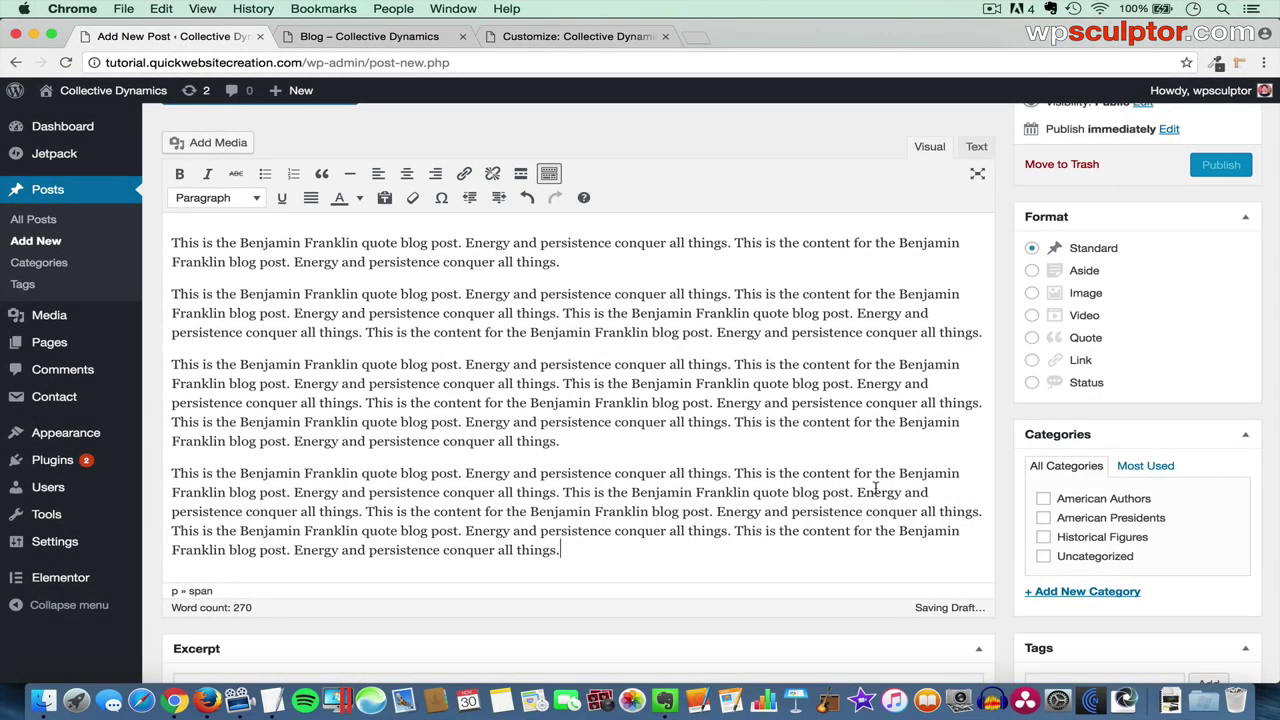
scroll(875, 488, down, 10)
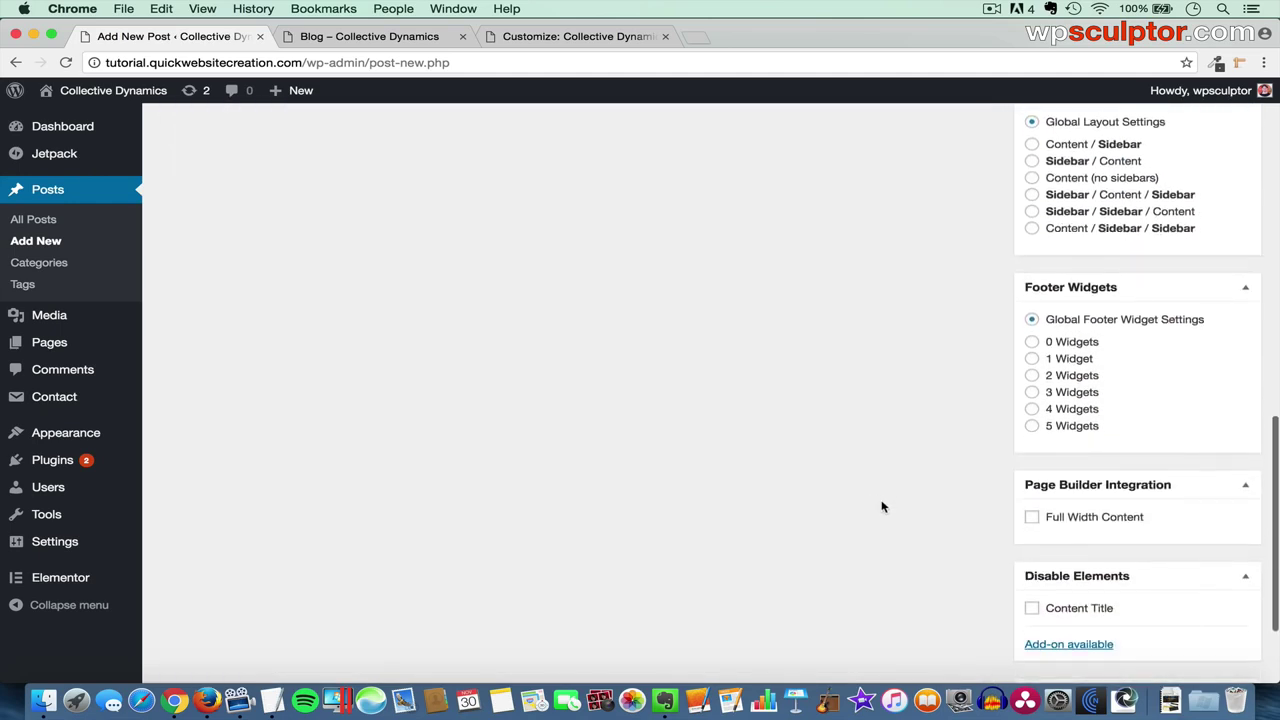
- Upload Benjamin Franklin.jpg and make it the post's featured image
click(1090, 588)
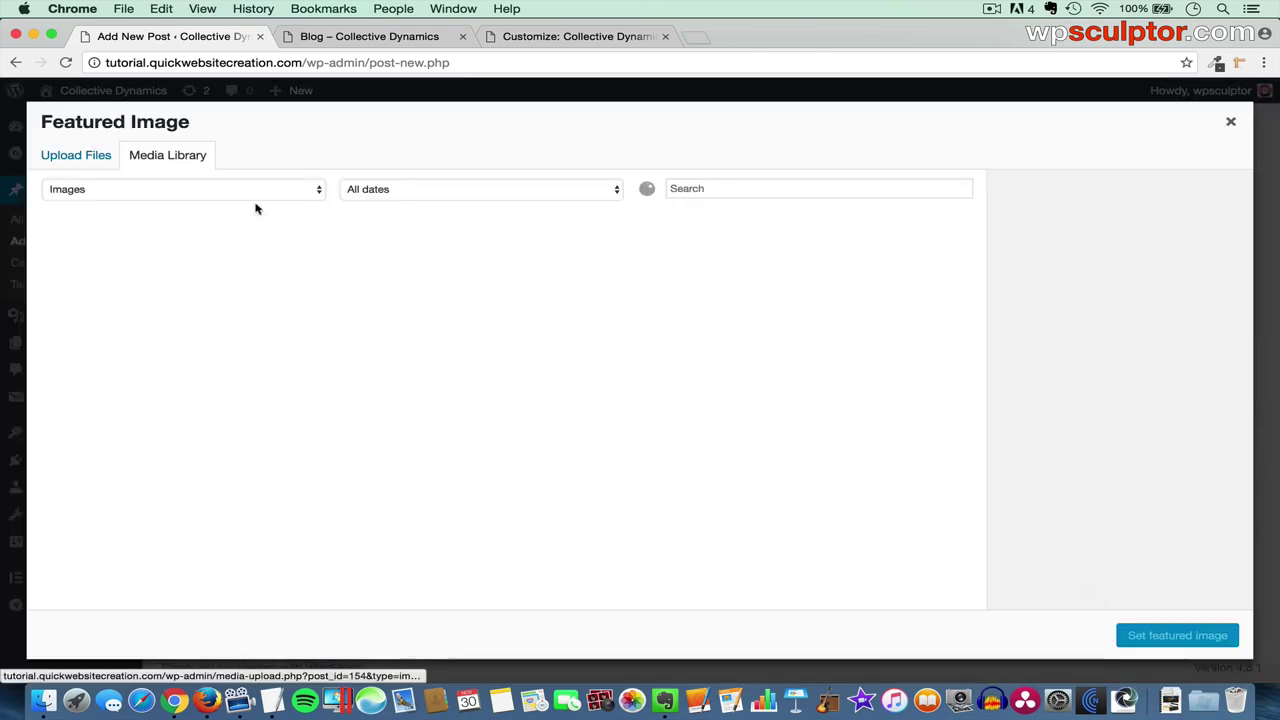
click(85, 160)
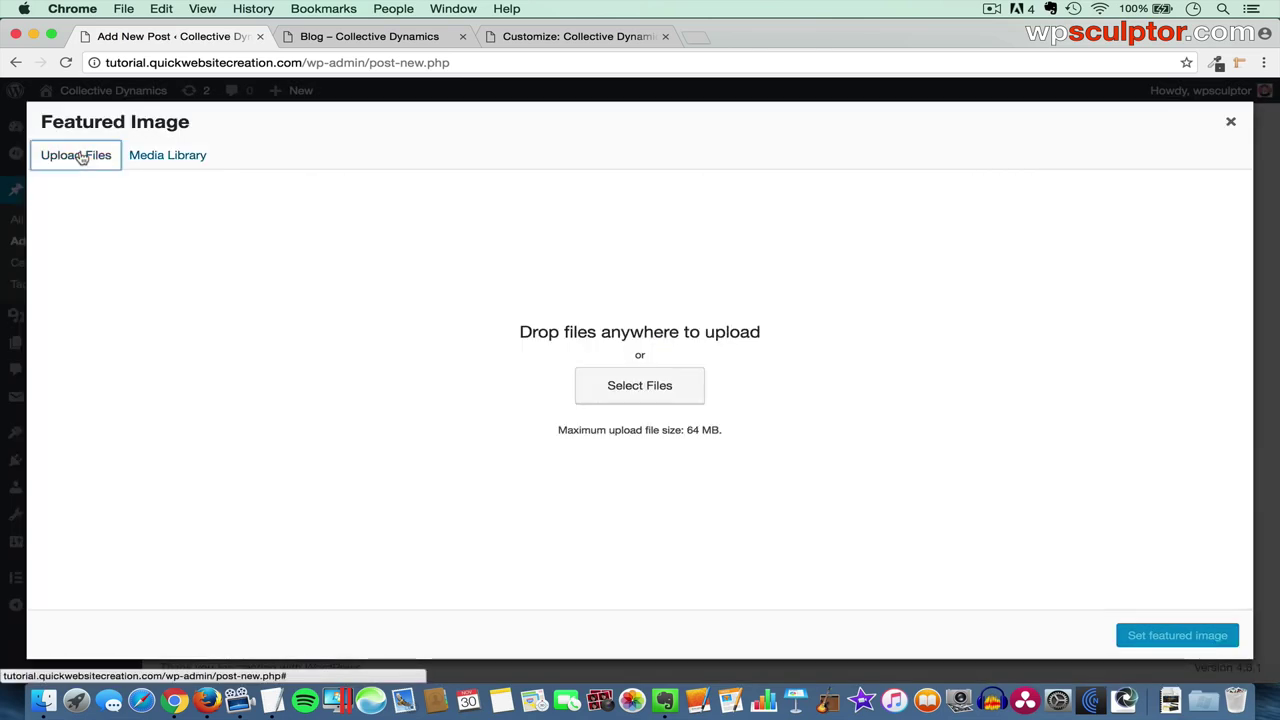
click(619, 398)
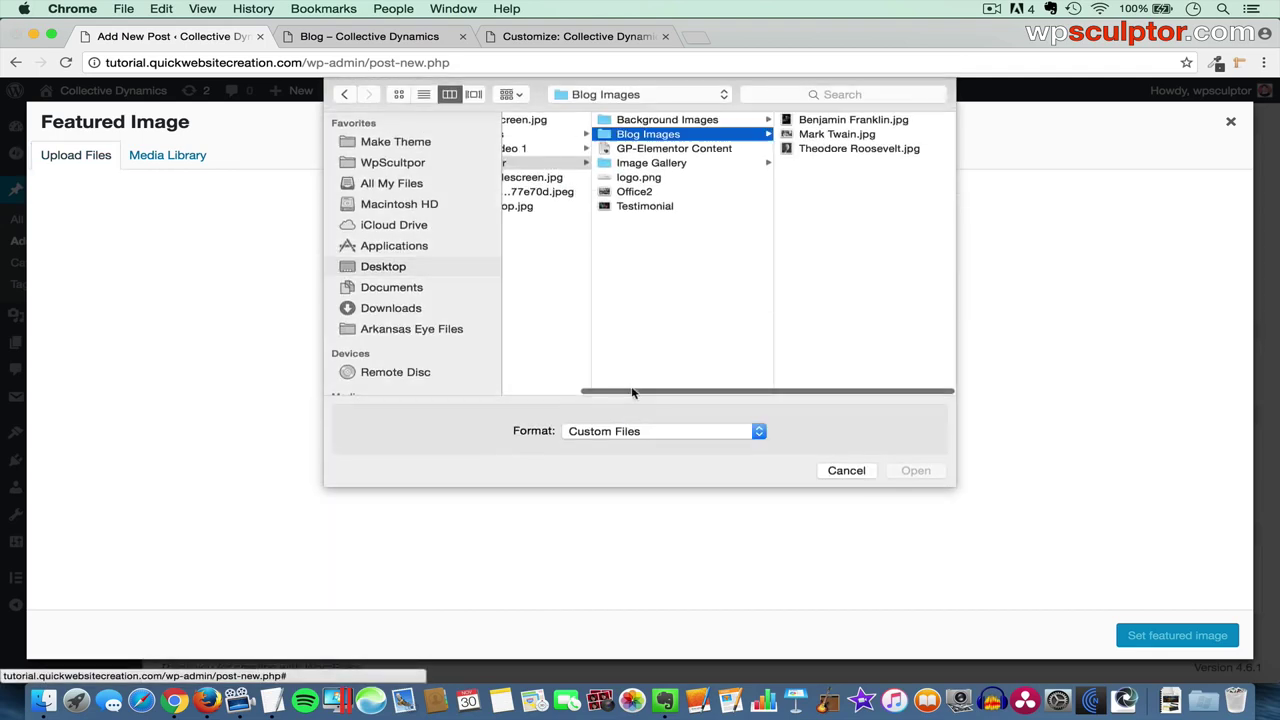
click(830, 121)
click(915, 471)
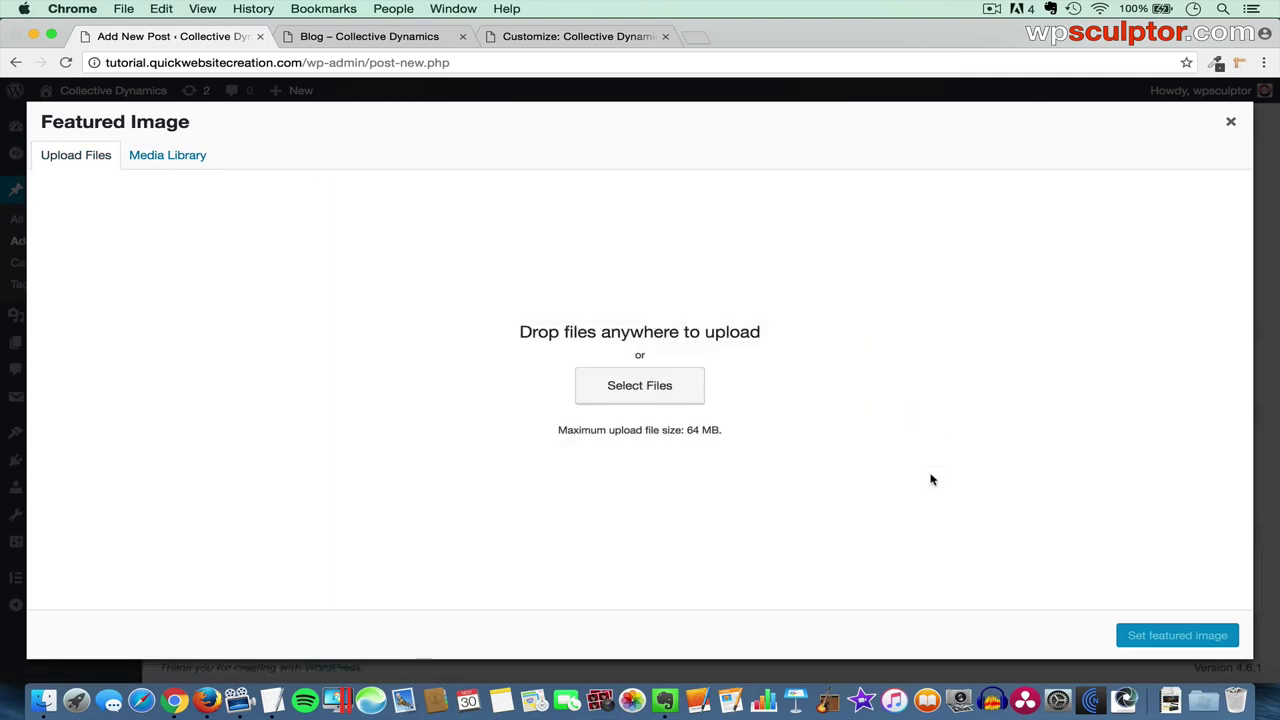
click(1165, 635)
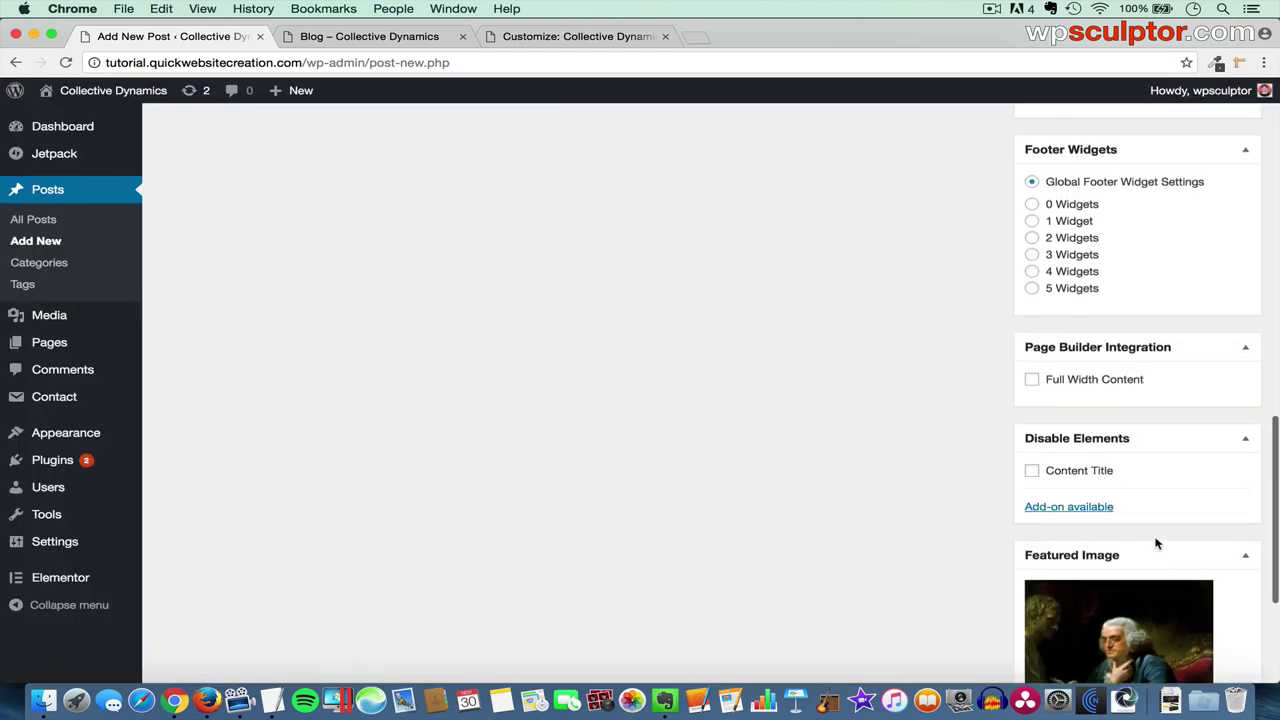
- File the Franklin post under American Authors and publish it
scroll(1156, 543, up, 10)
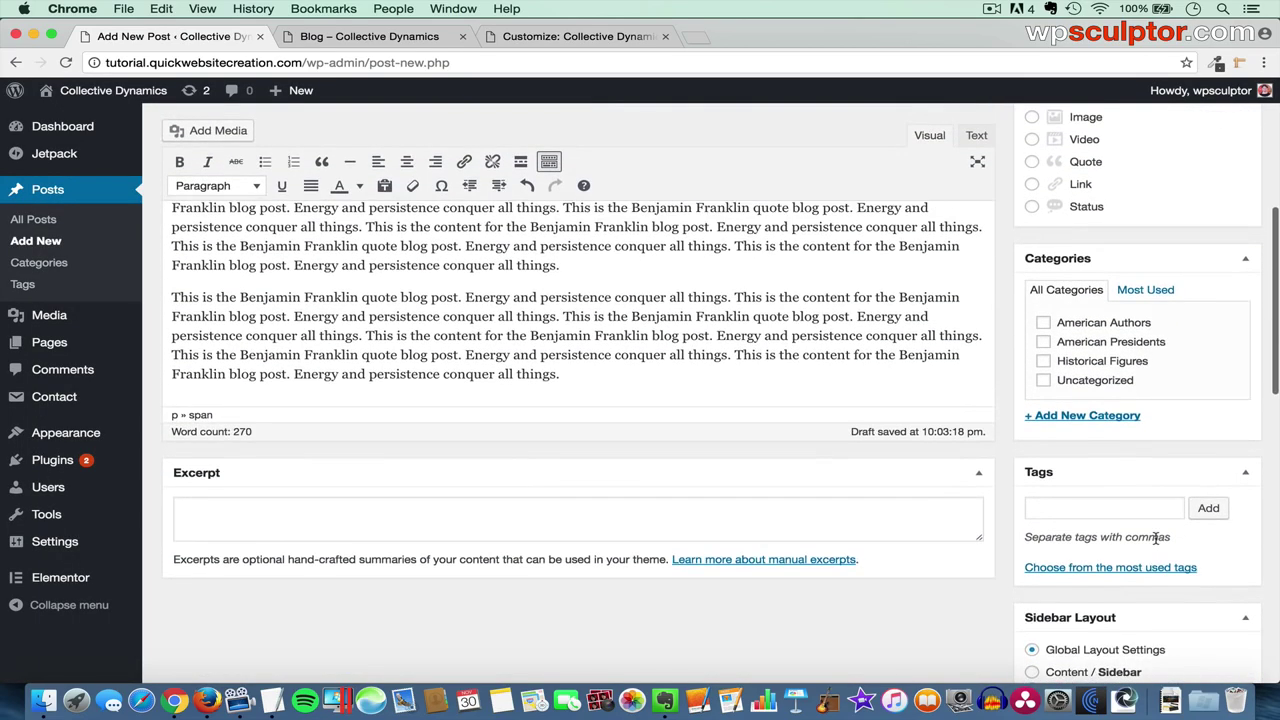
scroll(1156, 540, up, 3)
click(1043, 412)
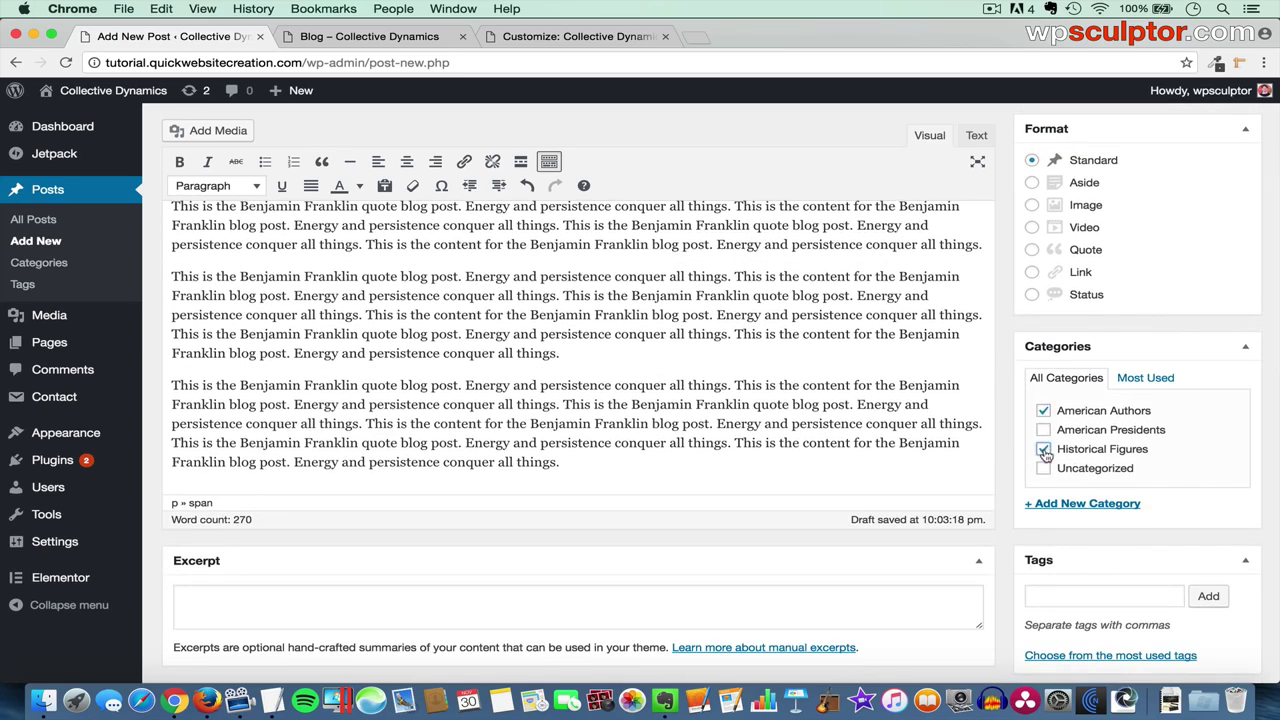
scroll(1186, 424, up, 5)
click(1220, 333)
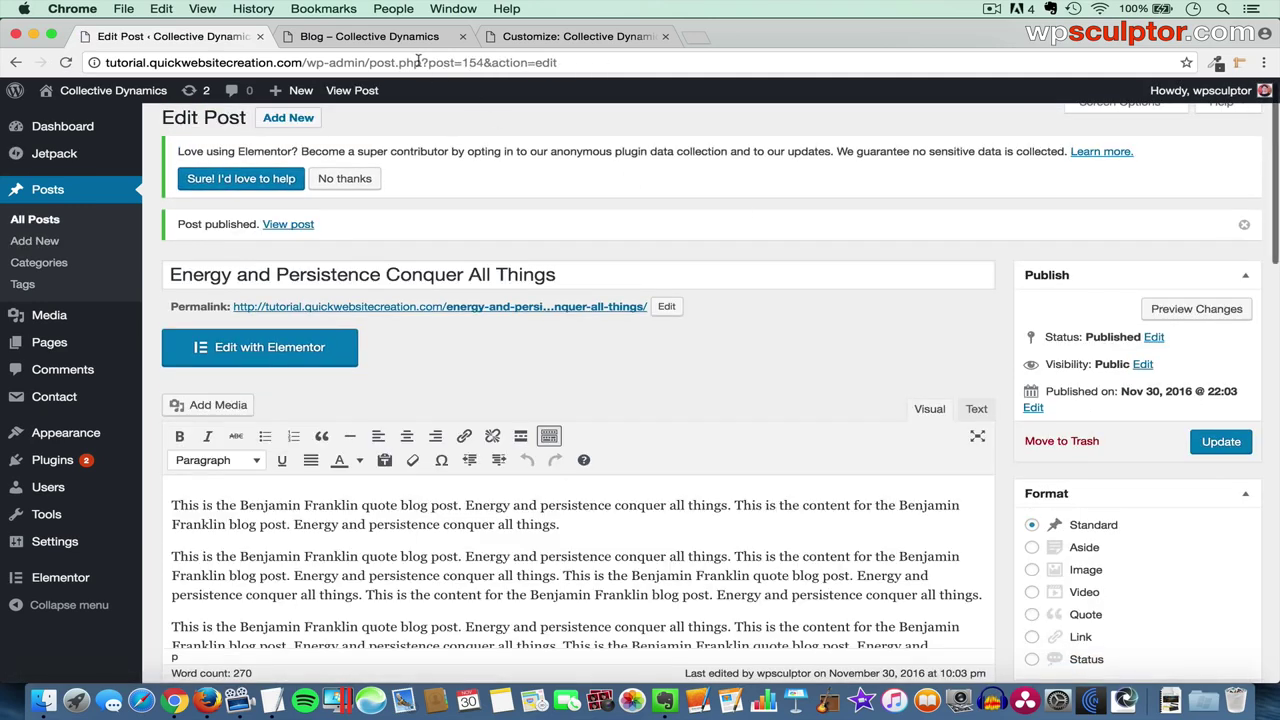
- Reload the live Blog page and open the Energy and Persistence Conquer All Things post
click(400, 40)
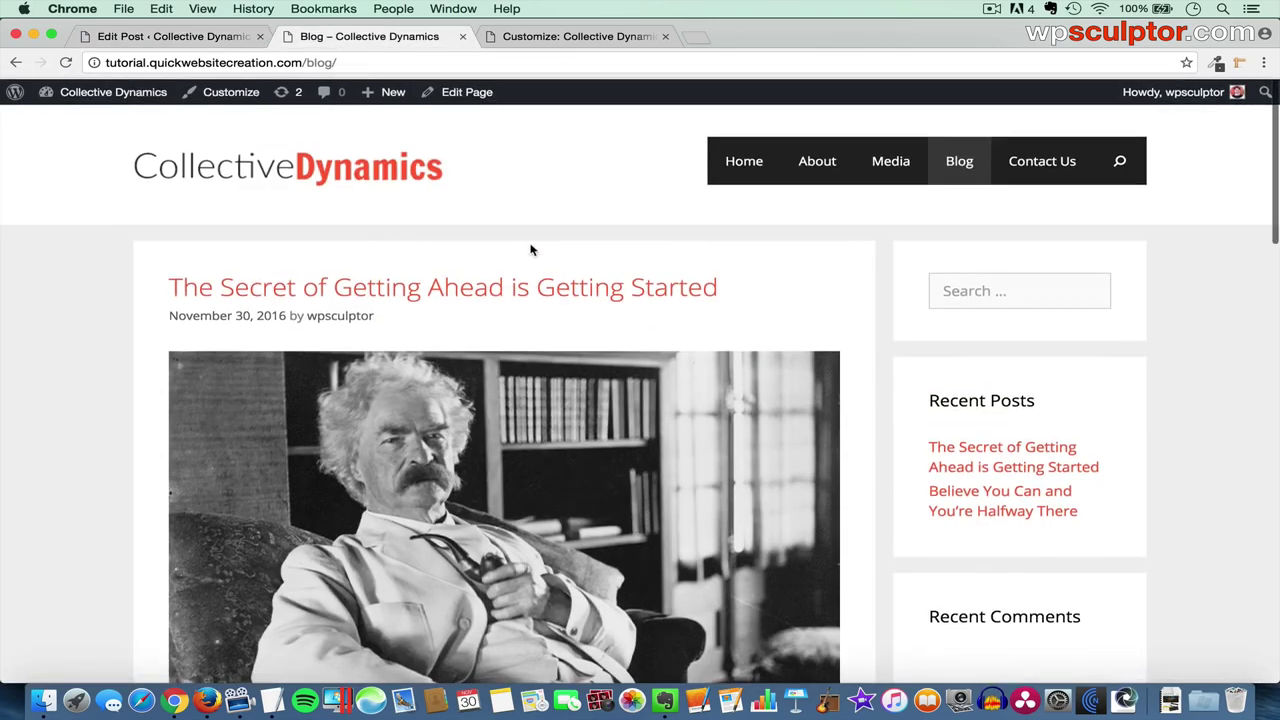
key(super+r)
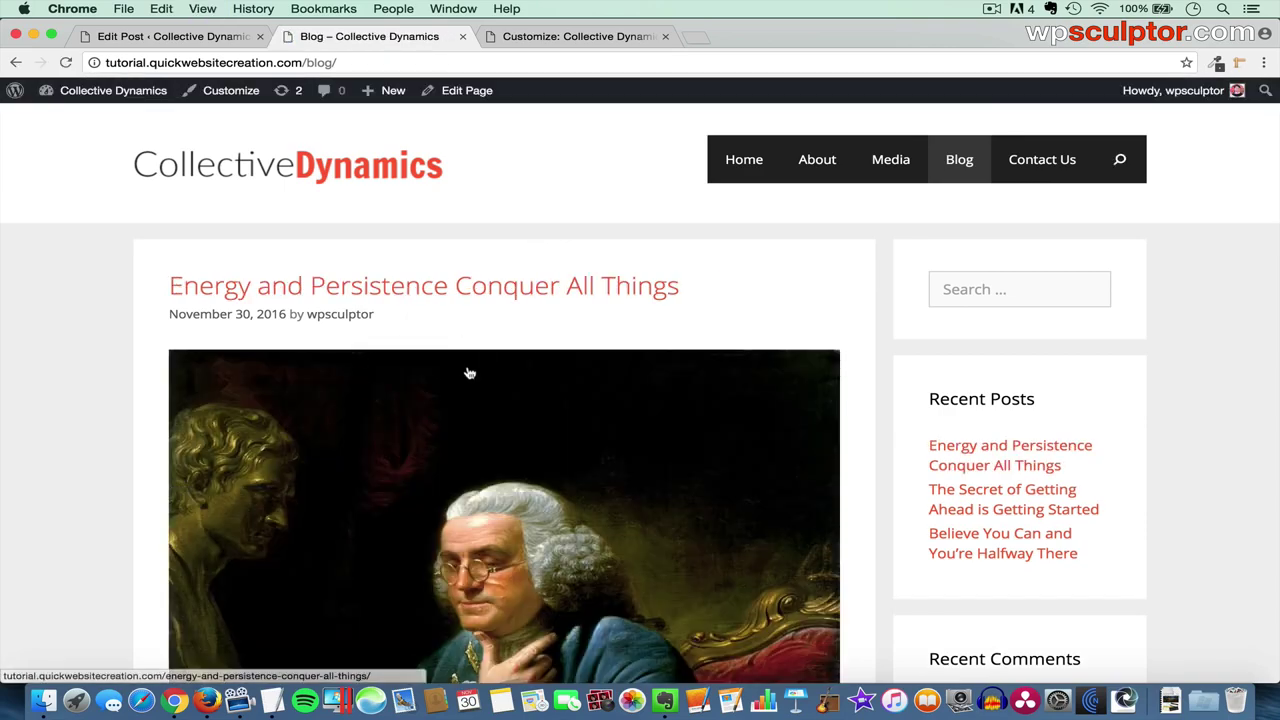
scroll(528, 376, down, 5)
scroll(530, 377, down, 15)
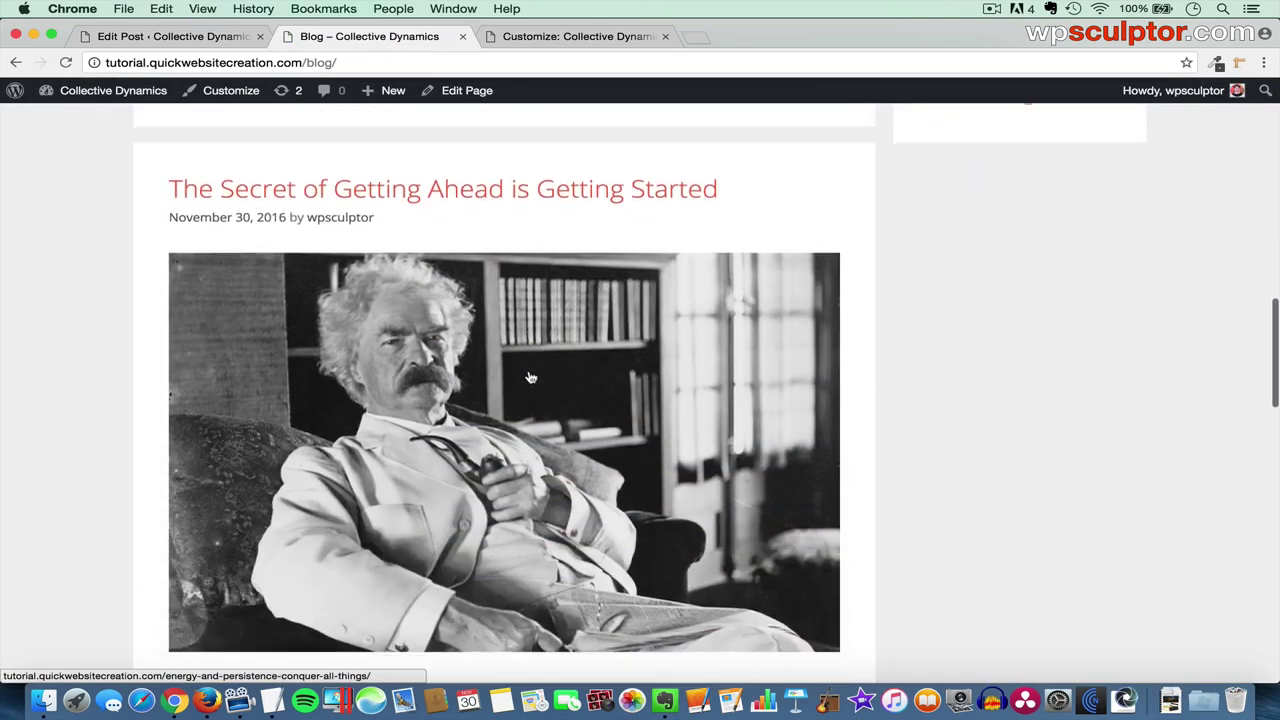
scroll(530, 377, up, 20)
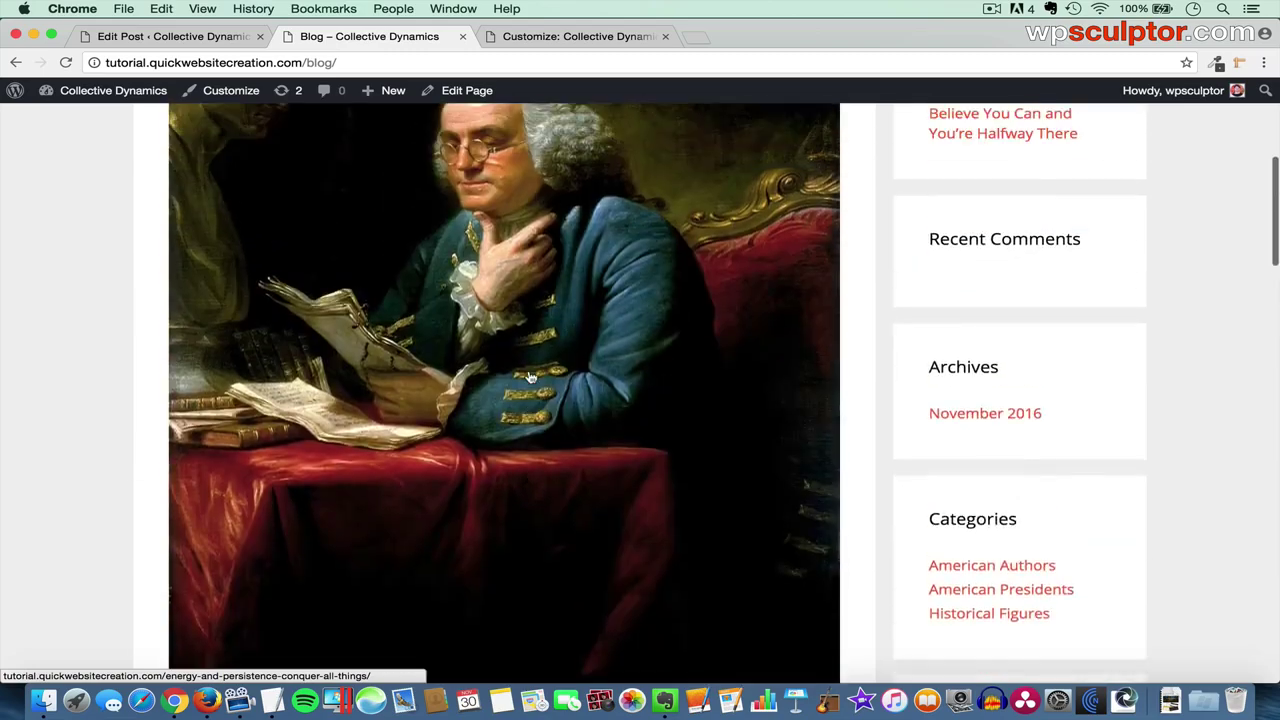
scroll(525, 400, down, 3)
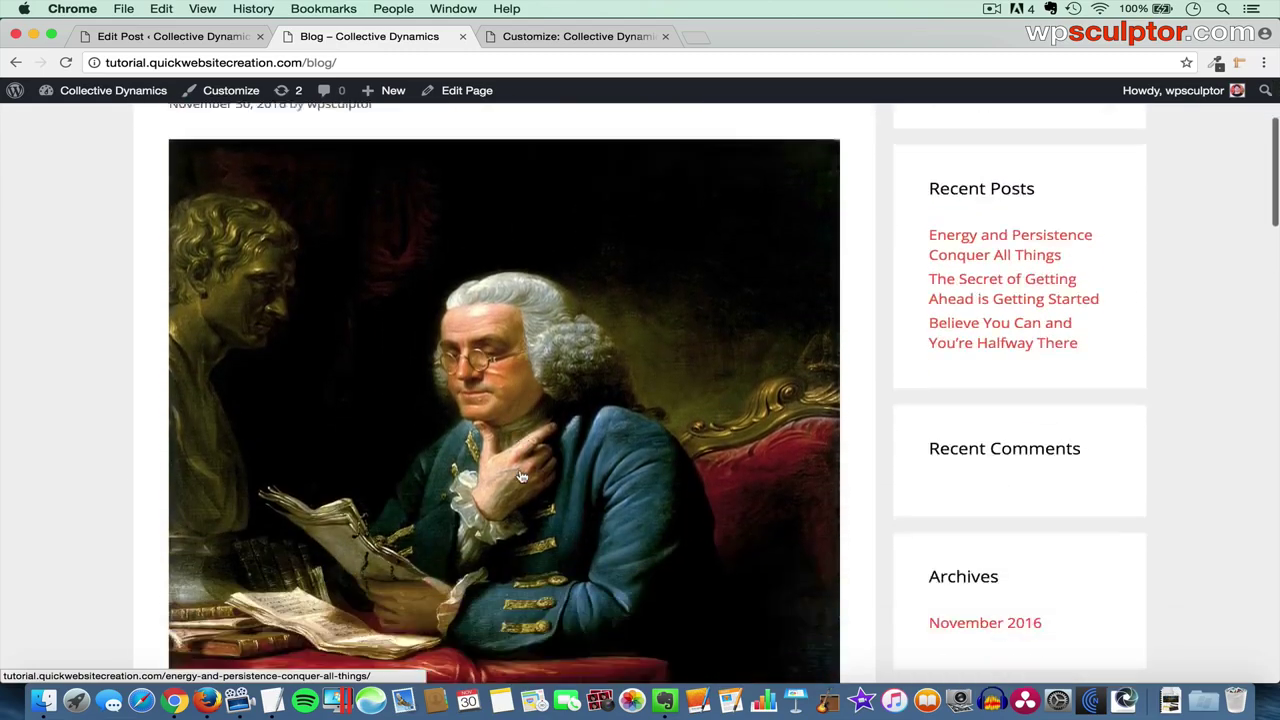
click(521, 477)
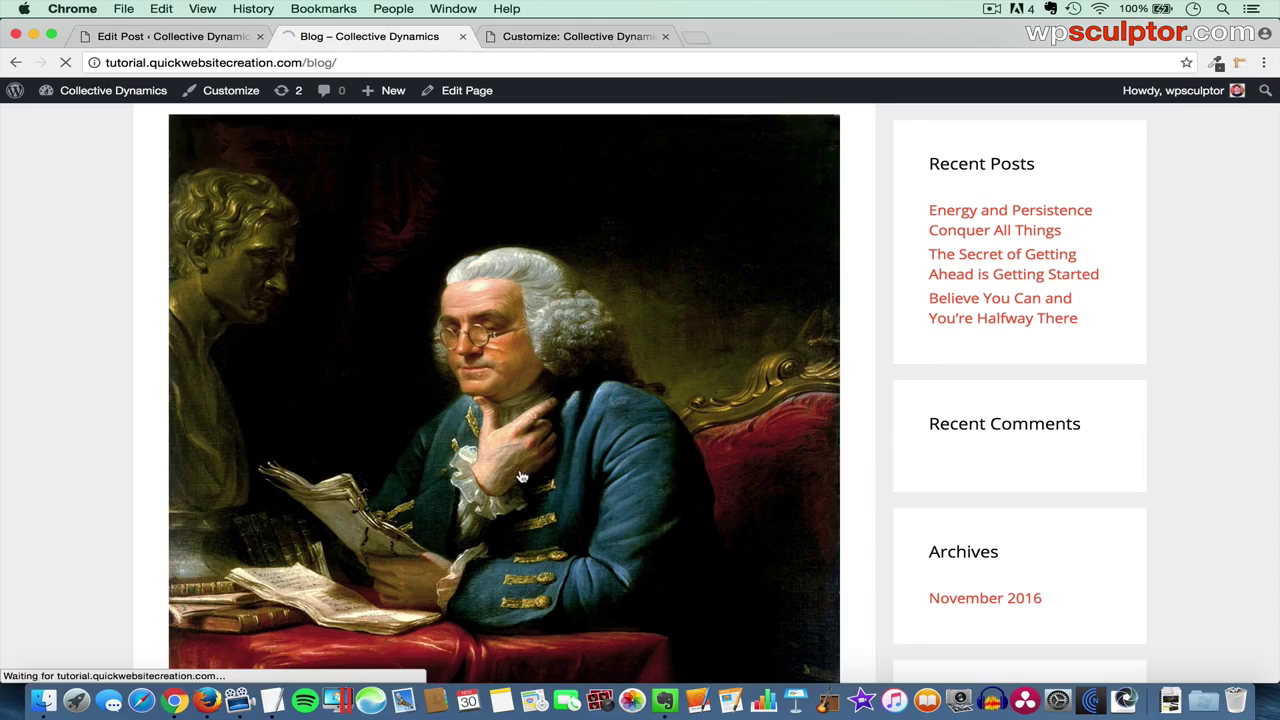
- Scroll down past the featured image and text to the Leave a Comment form
scroll(521, 477, down, 15)
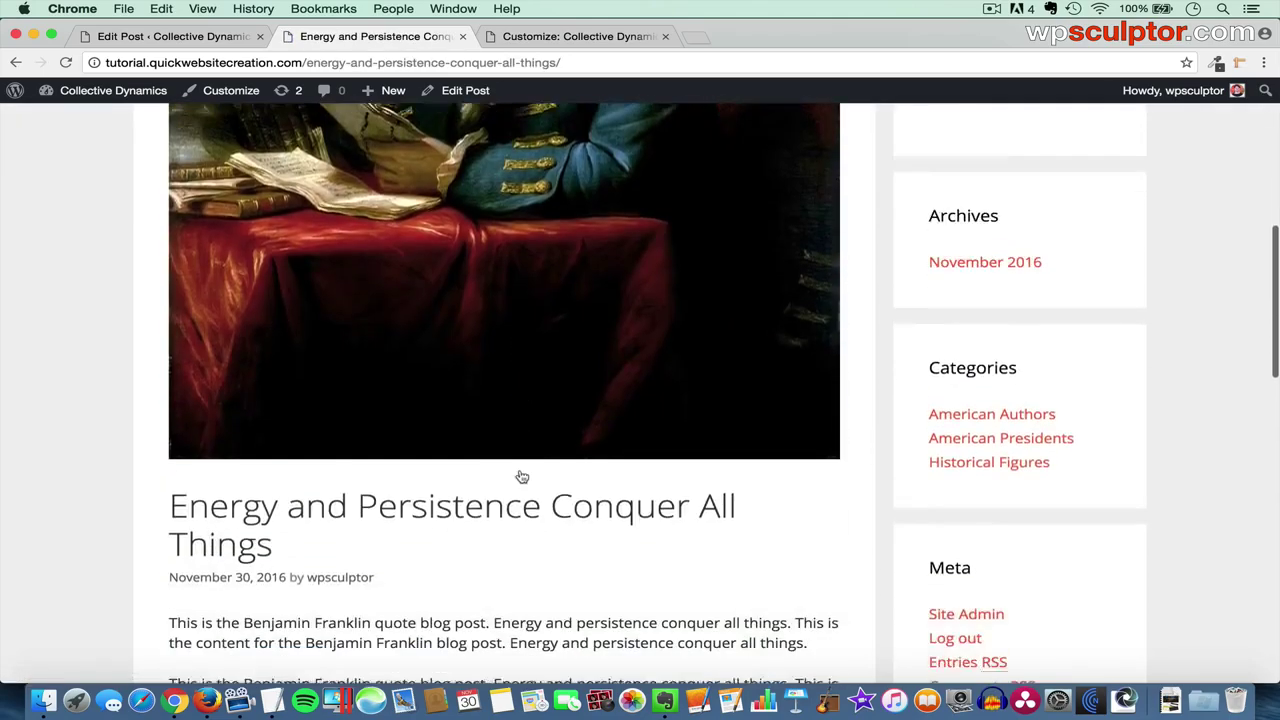
scroll(521, 477, down, 6)
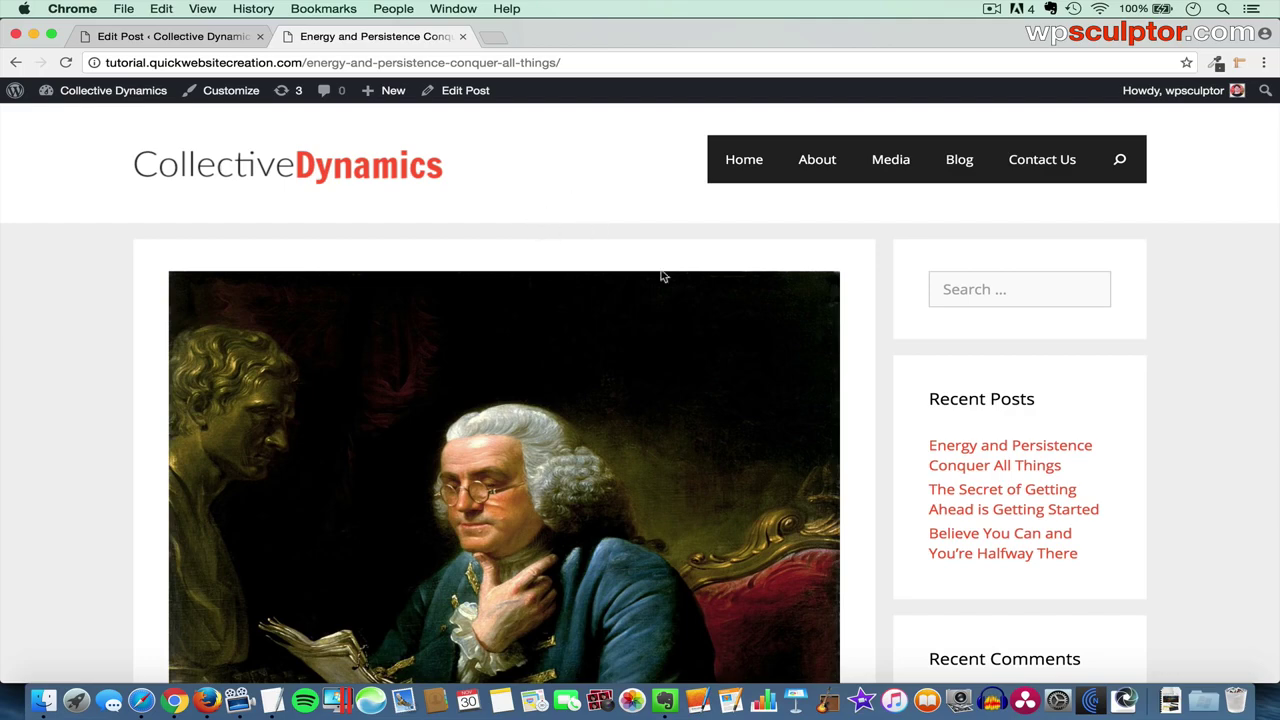
scroll(540, 358, down, 10)
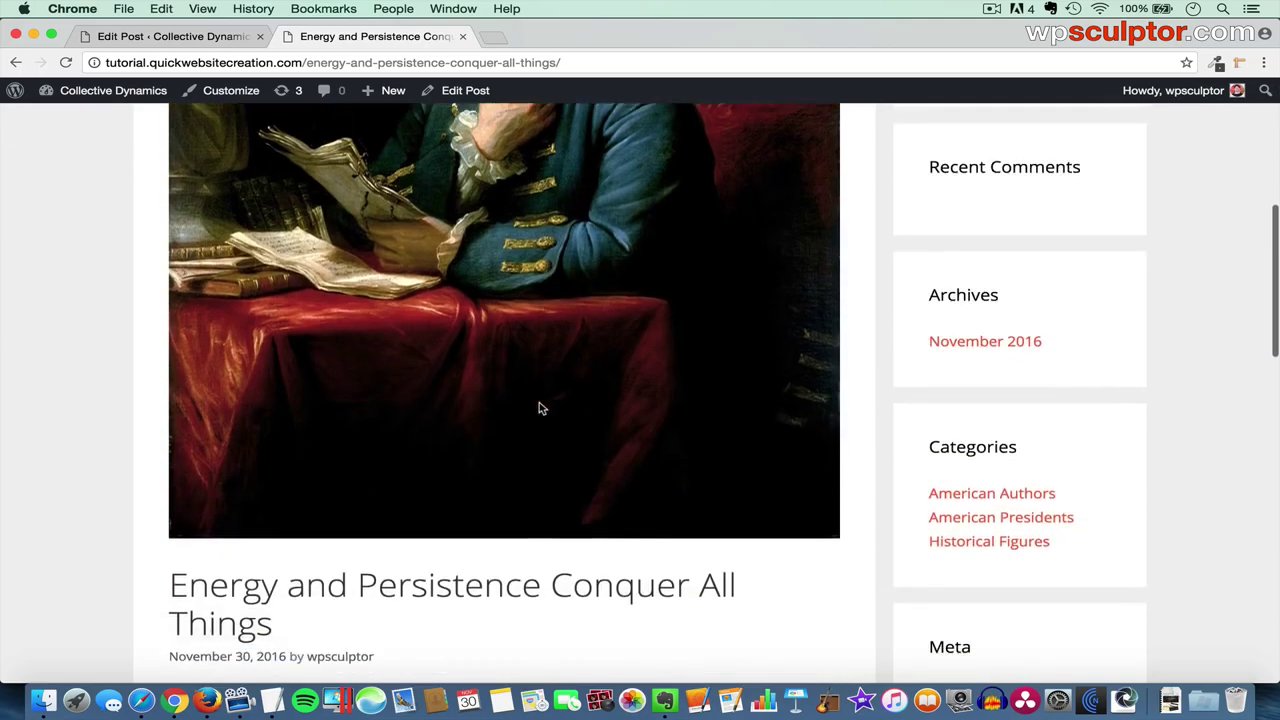
scroll(540, 408, down, 5)
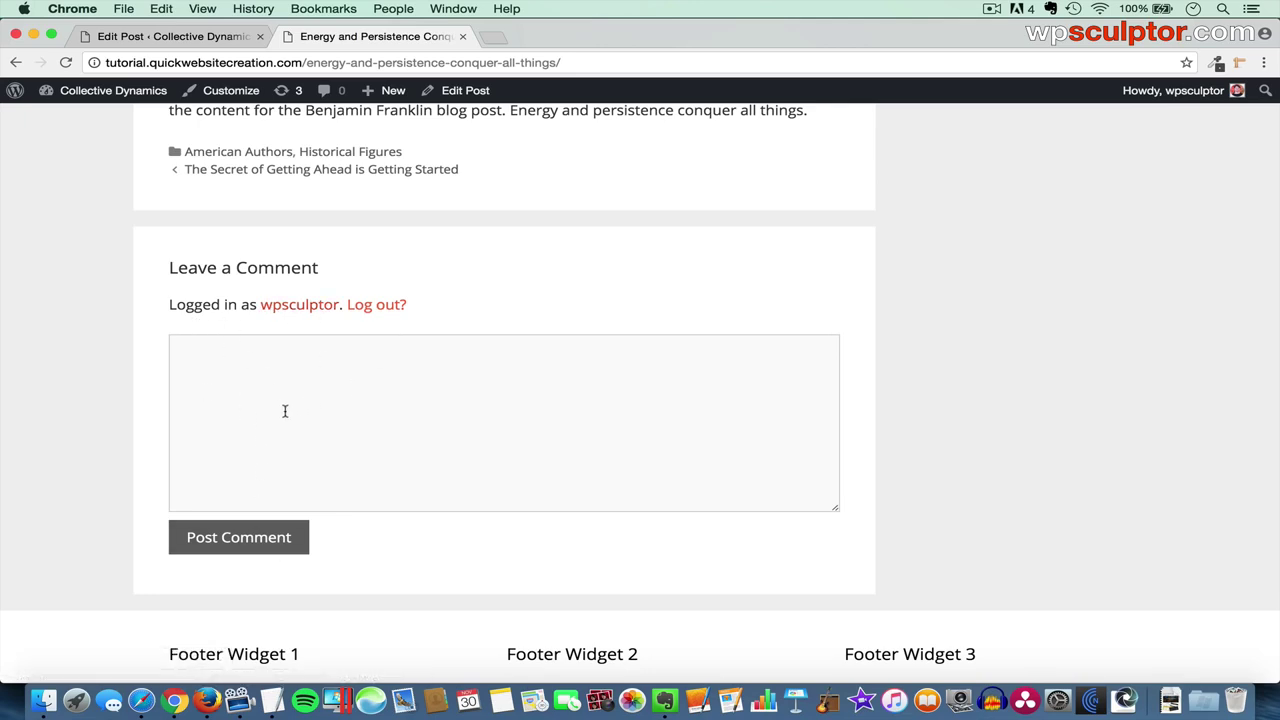
- Load the Franklin post's URL in Safari and scroll to its Name, Email and Website comment form
click(141, 700)
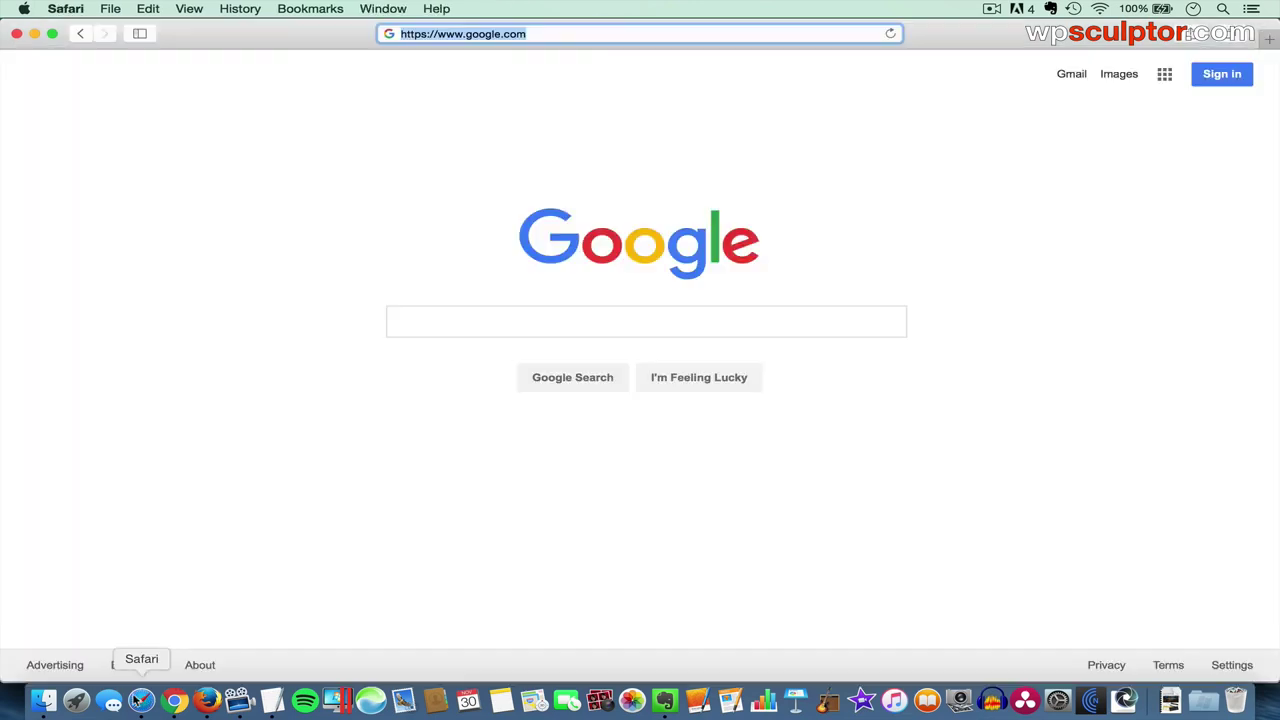
text(http://tutorial.quickwebsitecreation.com/energy-and-persistence-conquer-all-things/)
key(Return)
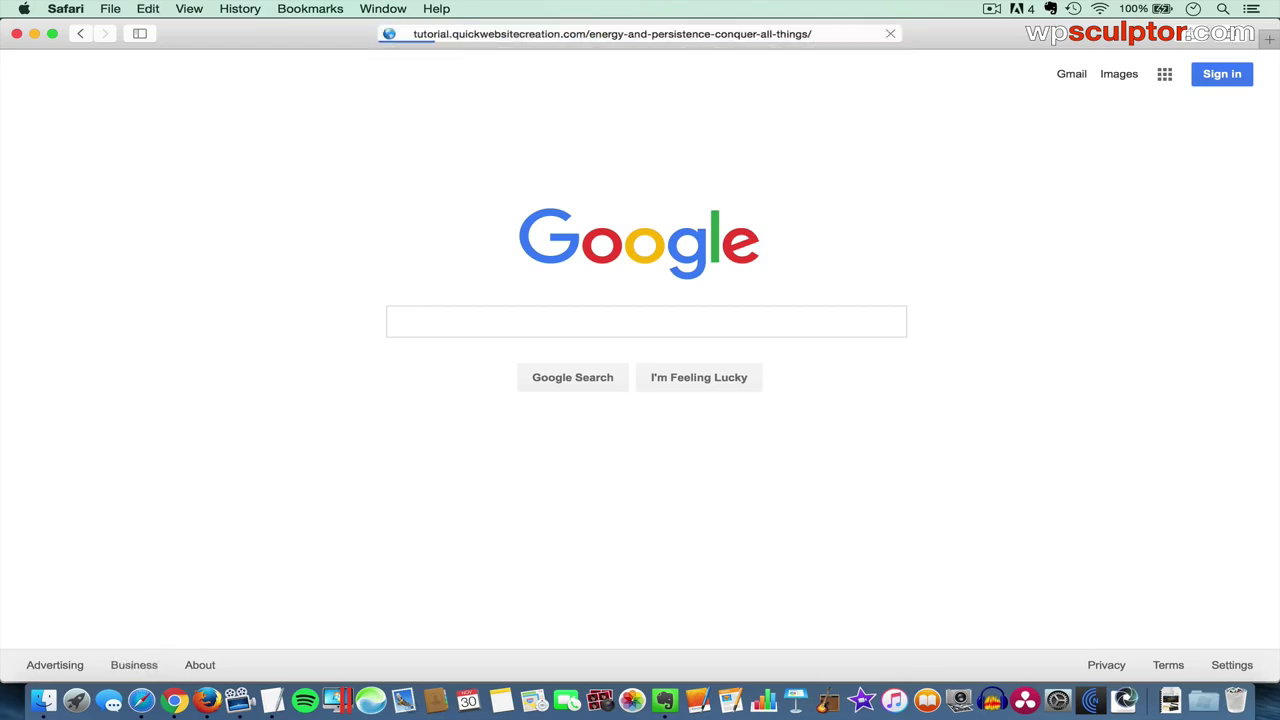
scroll(640, 360, down, 15)
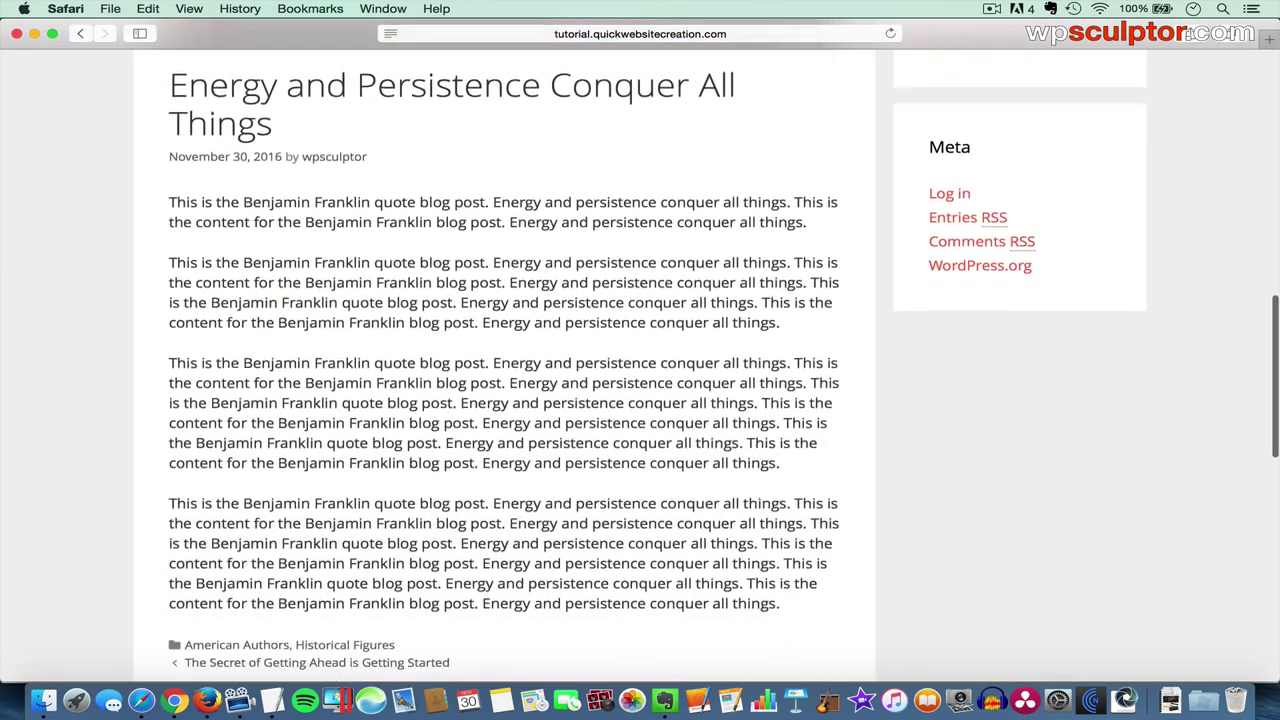
scroll(683, 194, down, 5)
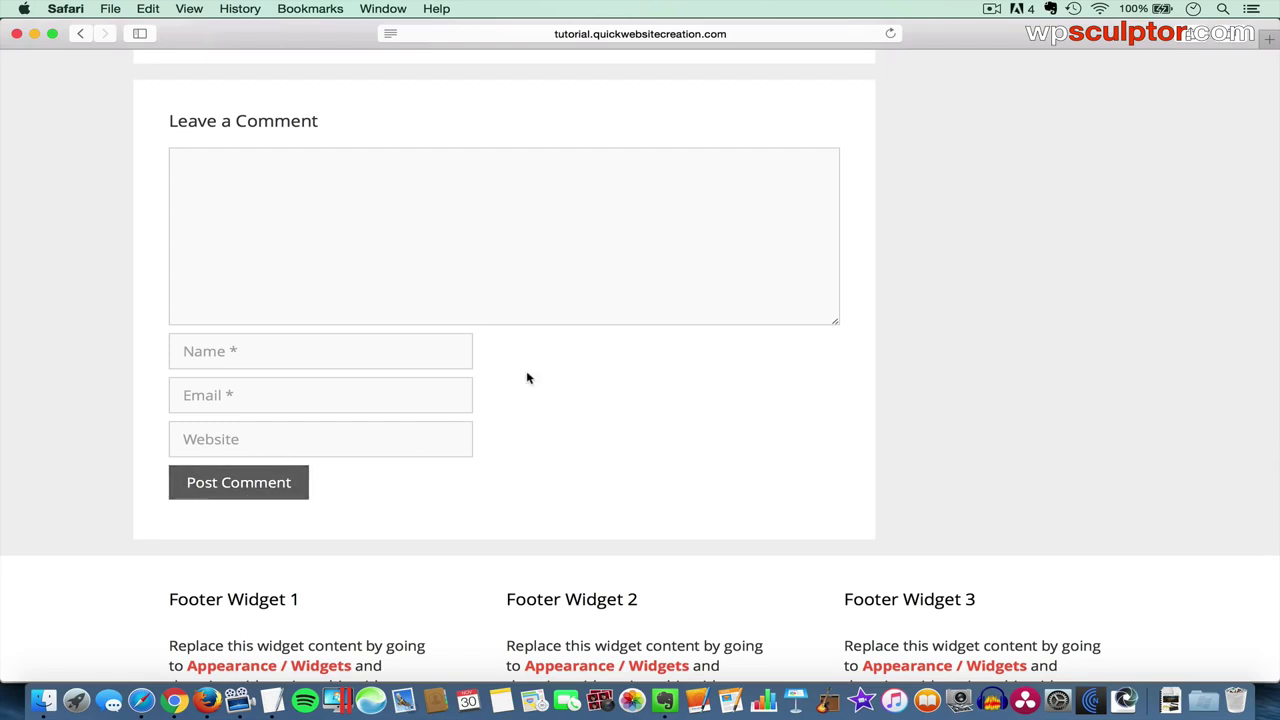
scroll(528, 378, up, 5)
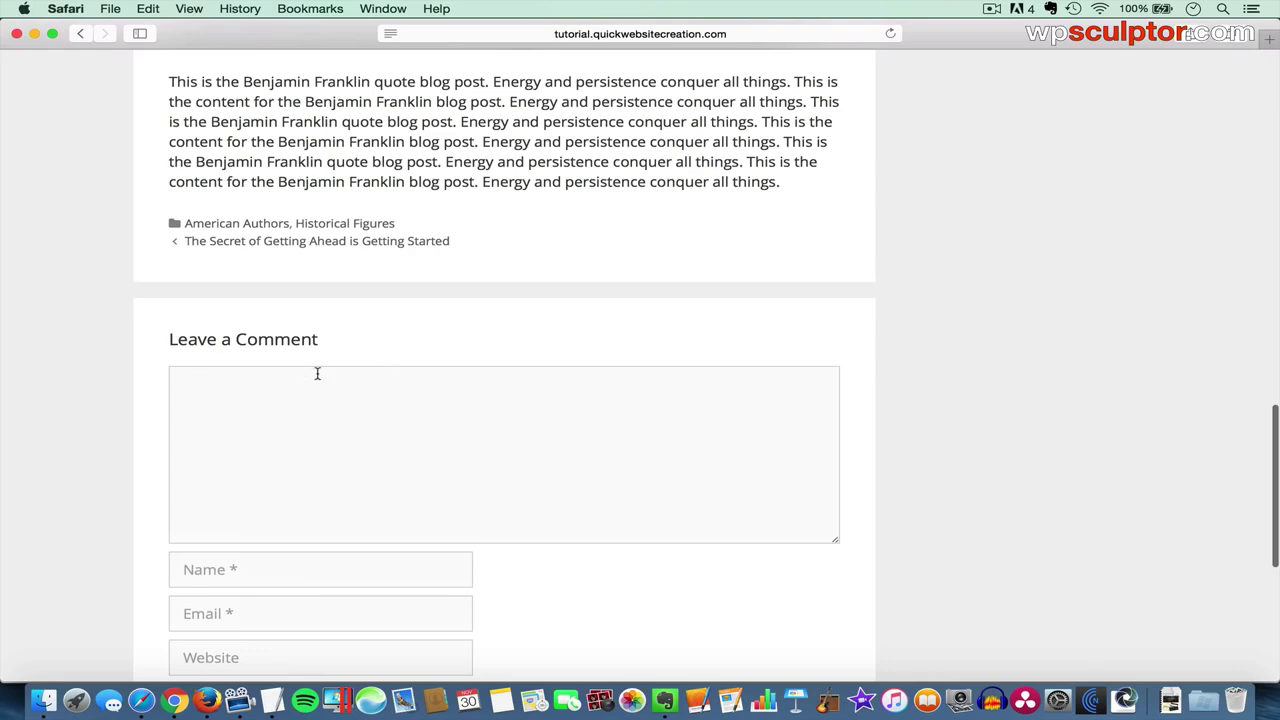
key(super+Tab)
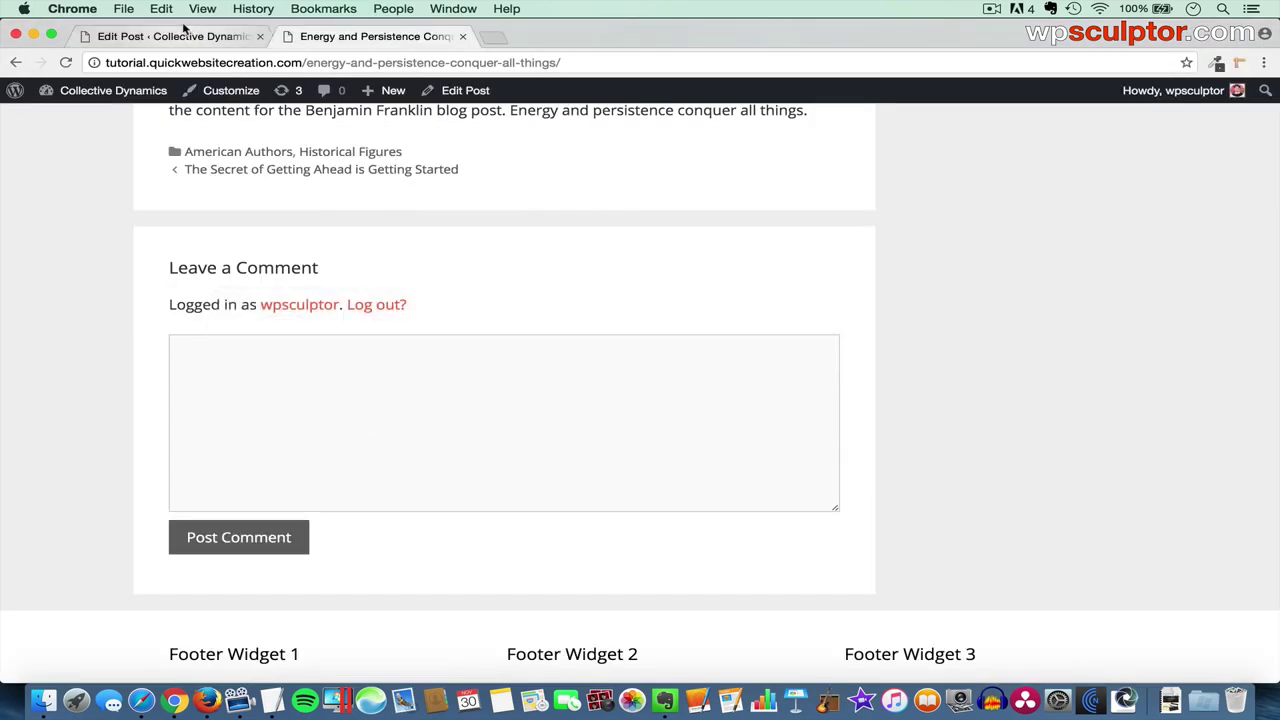
- Open Settings > Discussion in a new tab from the post editor
click(185, 37)
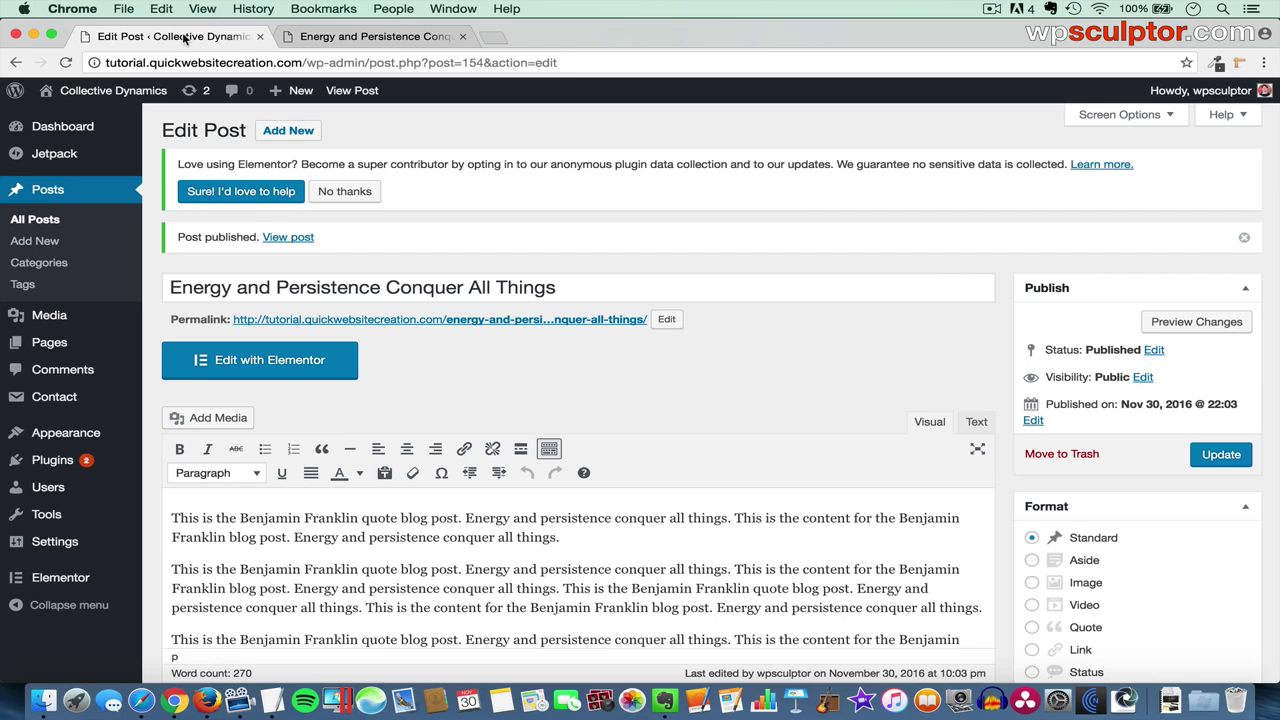
mouse_move(70, 541)
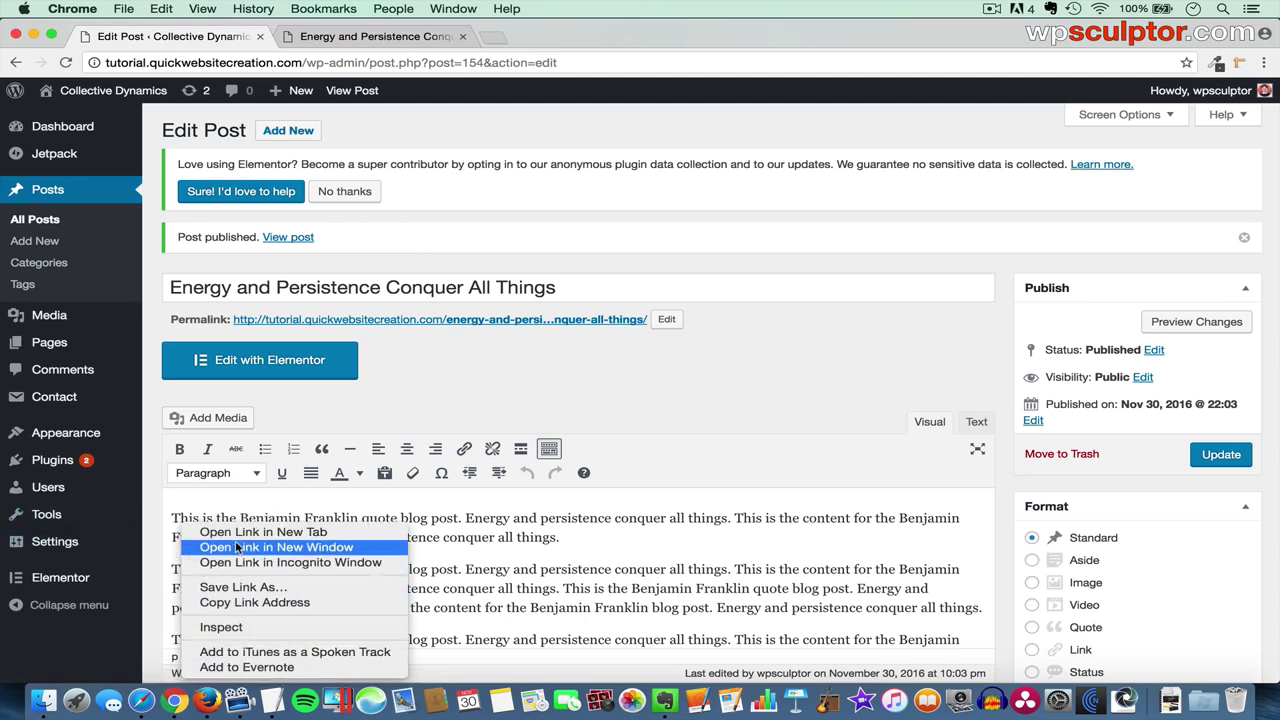
click(245, 532)
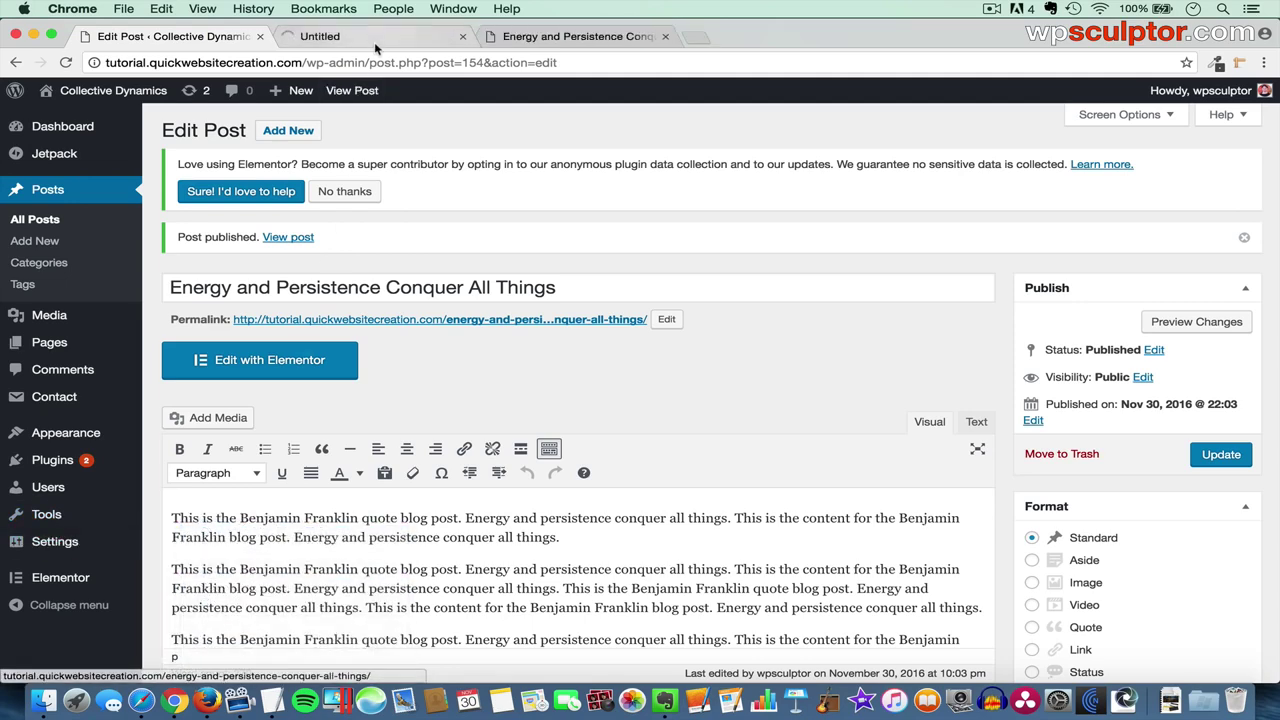
click(375, 36)
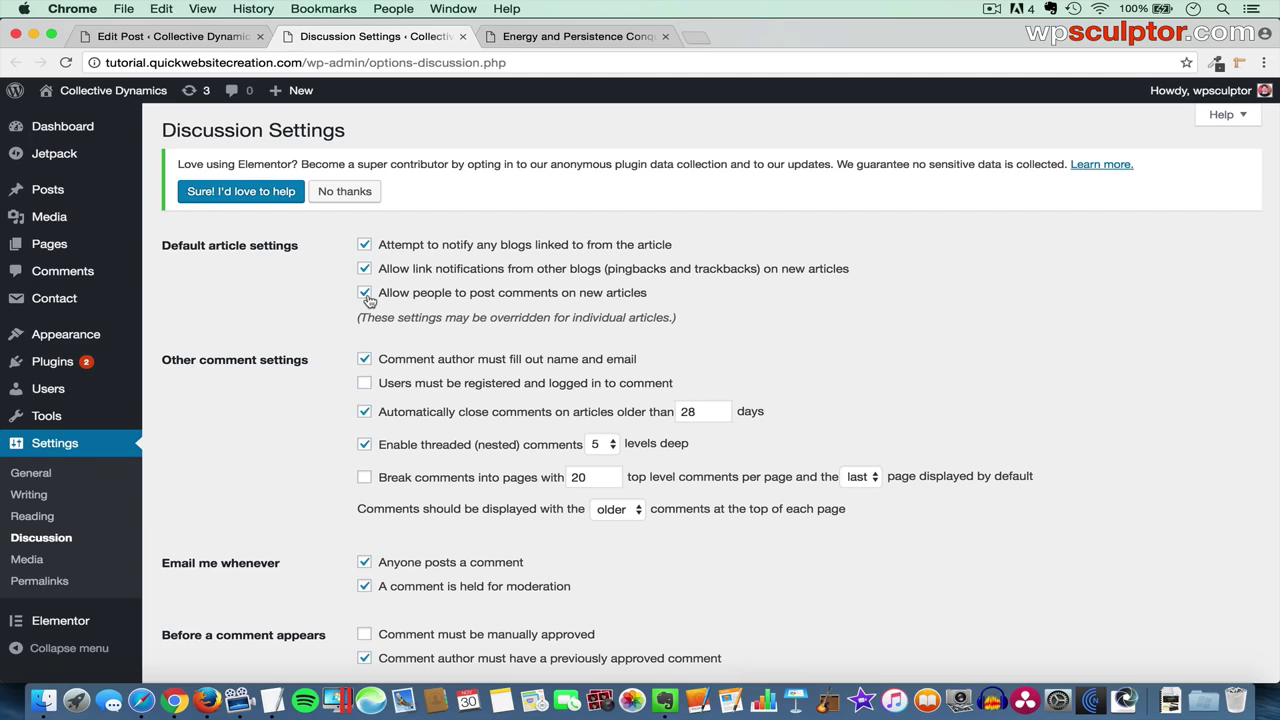
- Review the comment options, toggling 'Allow people to post comments on new articles', then return to the editor
click(365, 293)
scroll(426, 417, down, 5)
scroll(426, 417, down, 10)
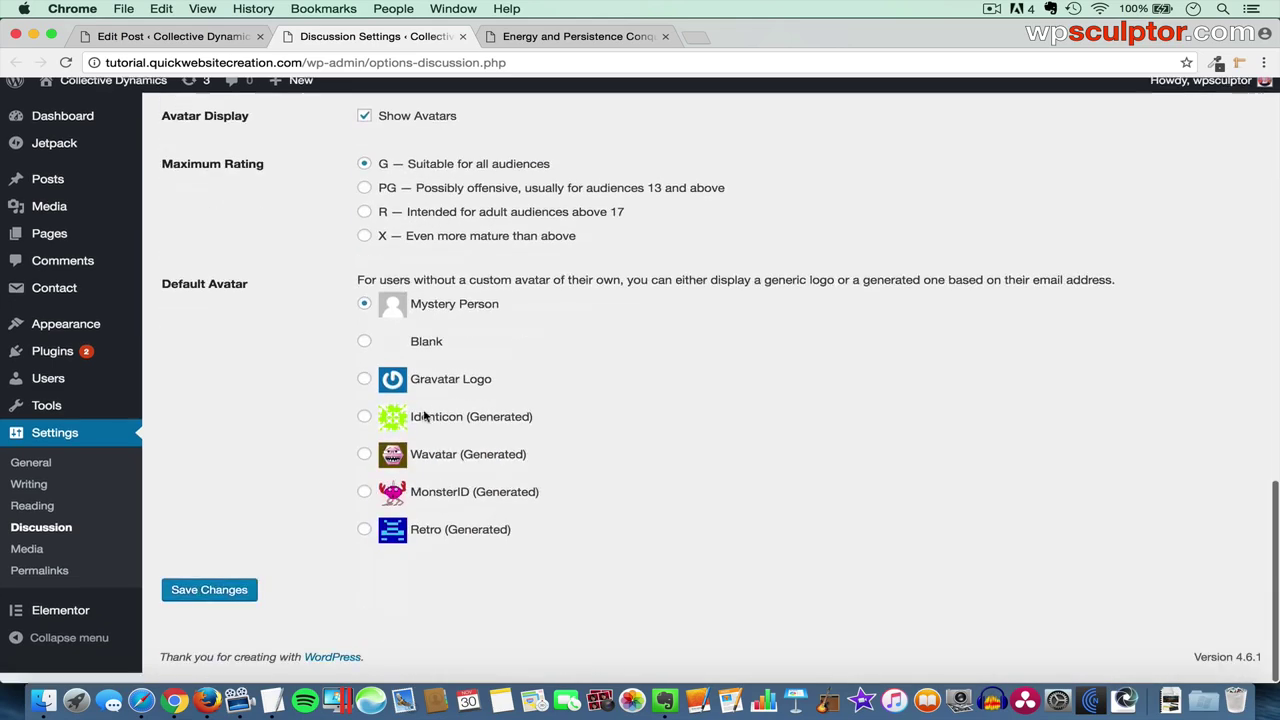
scroll(283, 552, up, 15)
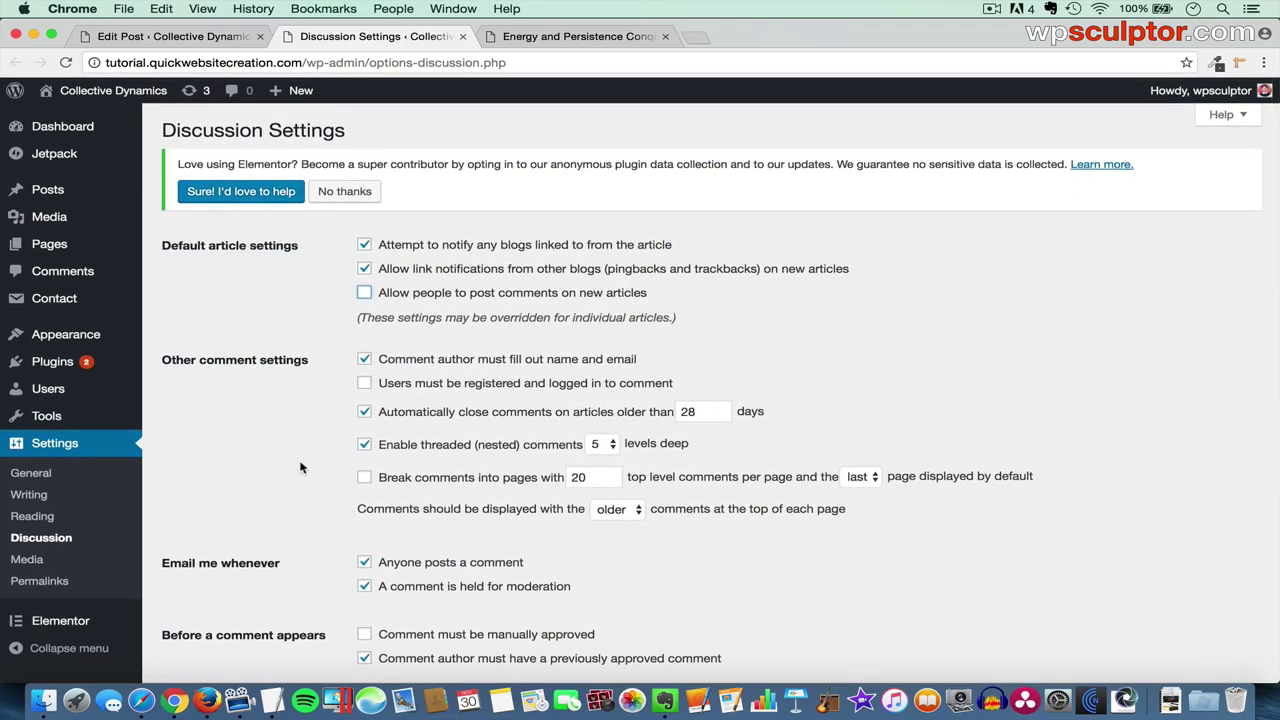
scroll(300, 467, down, 2)
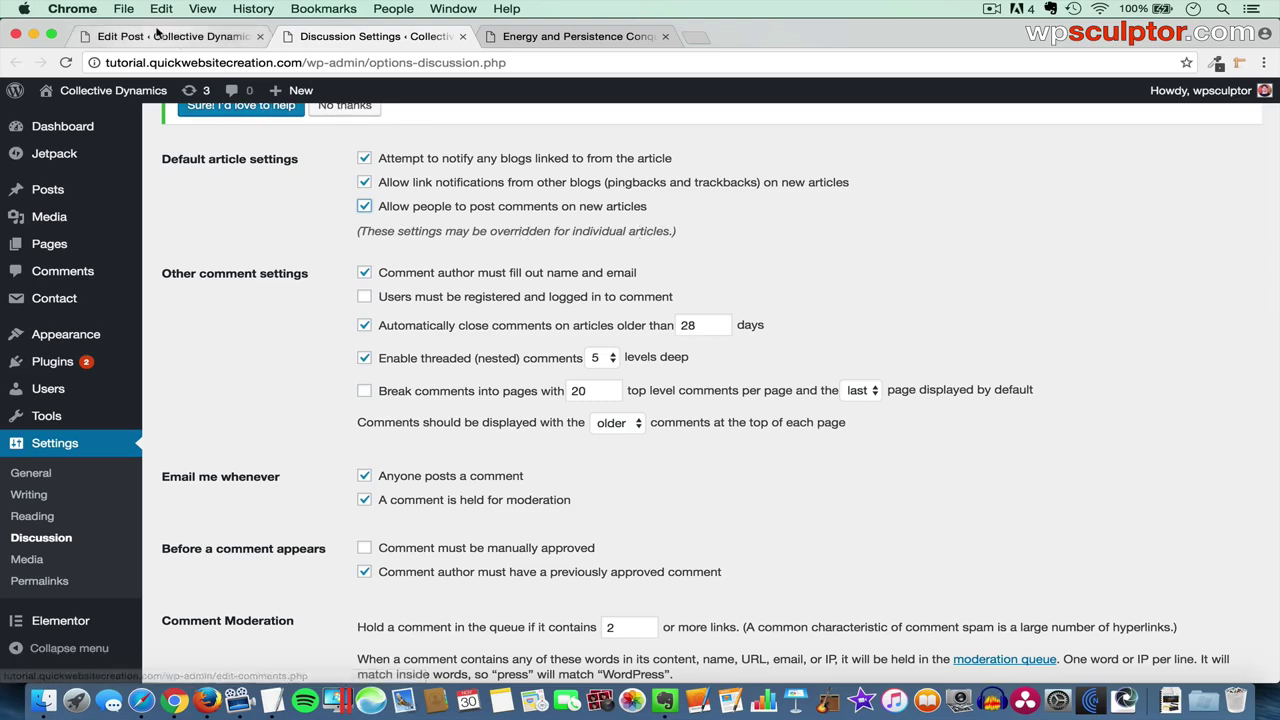
click(185, 37)
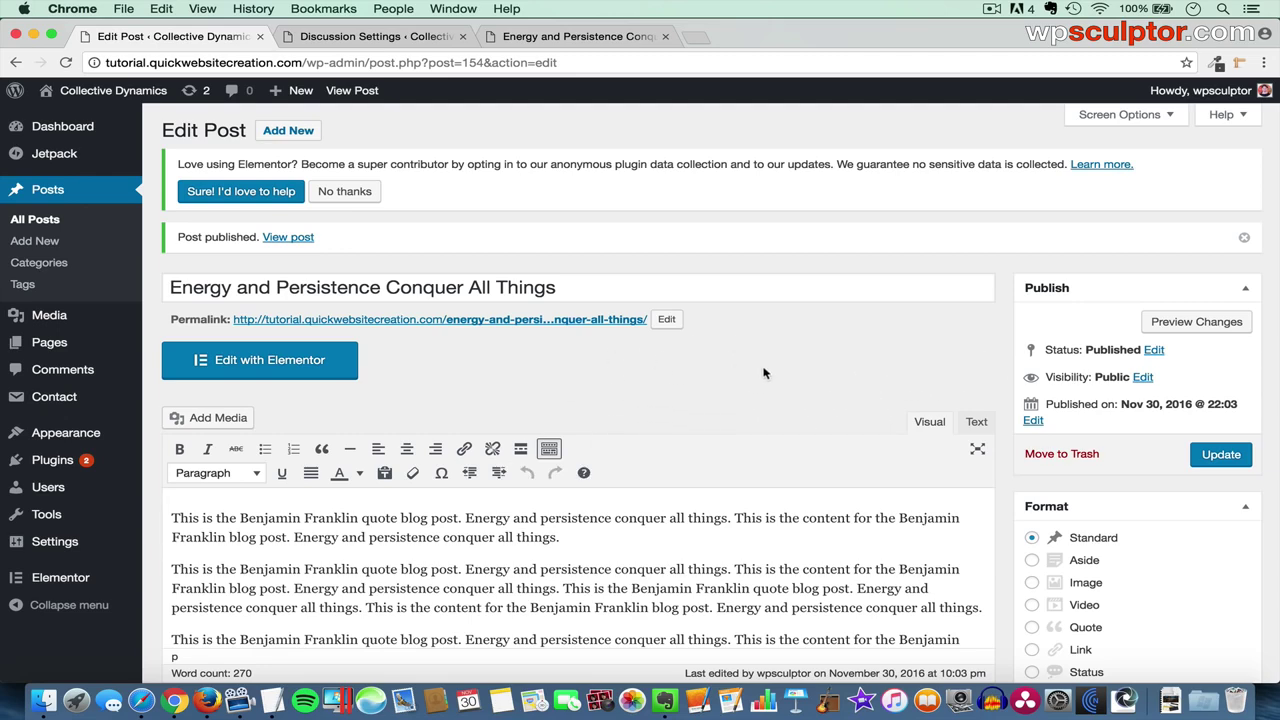
- Show the Discussion box in the post editor via Screen Options
click(1118, 114)
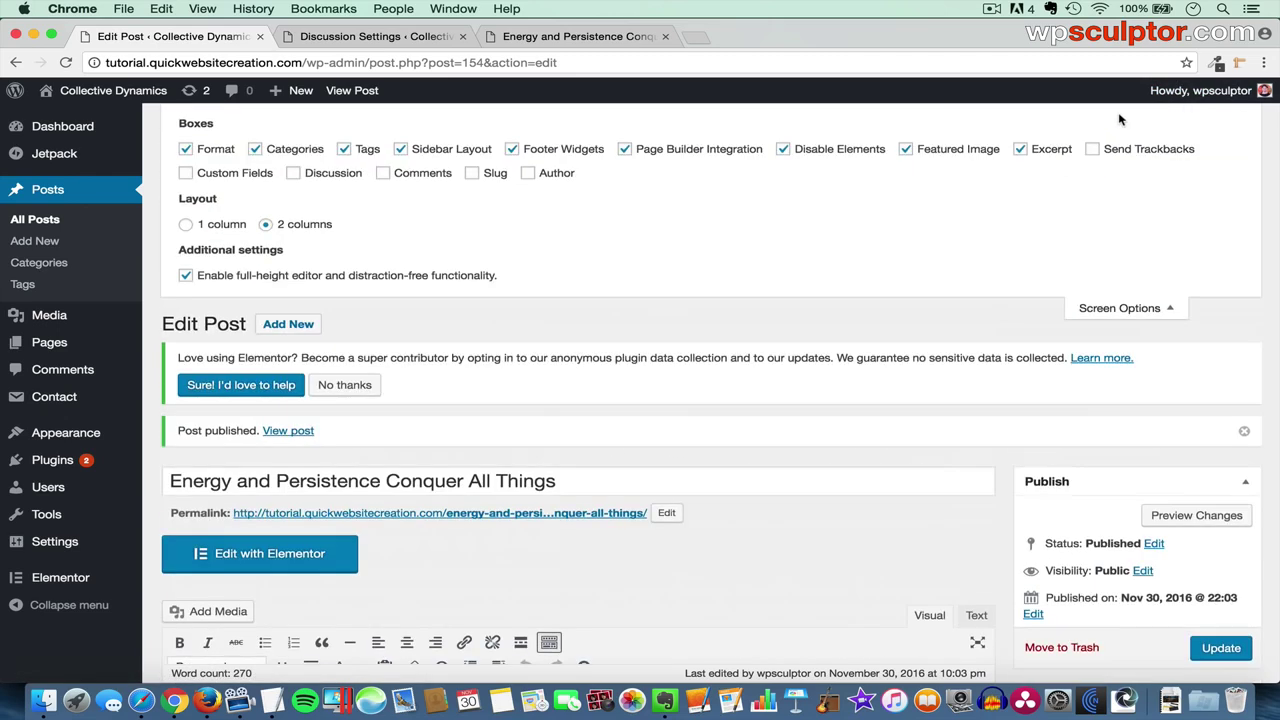
click(303, 176)
click(1137, 311)
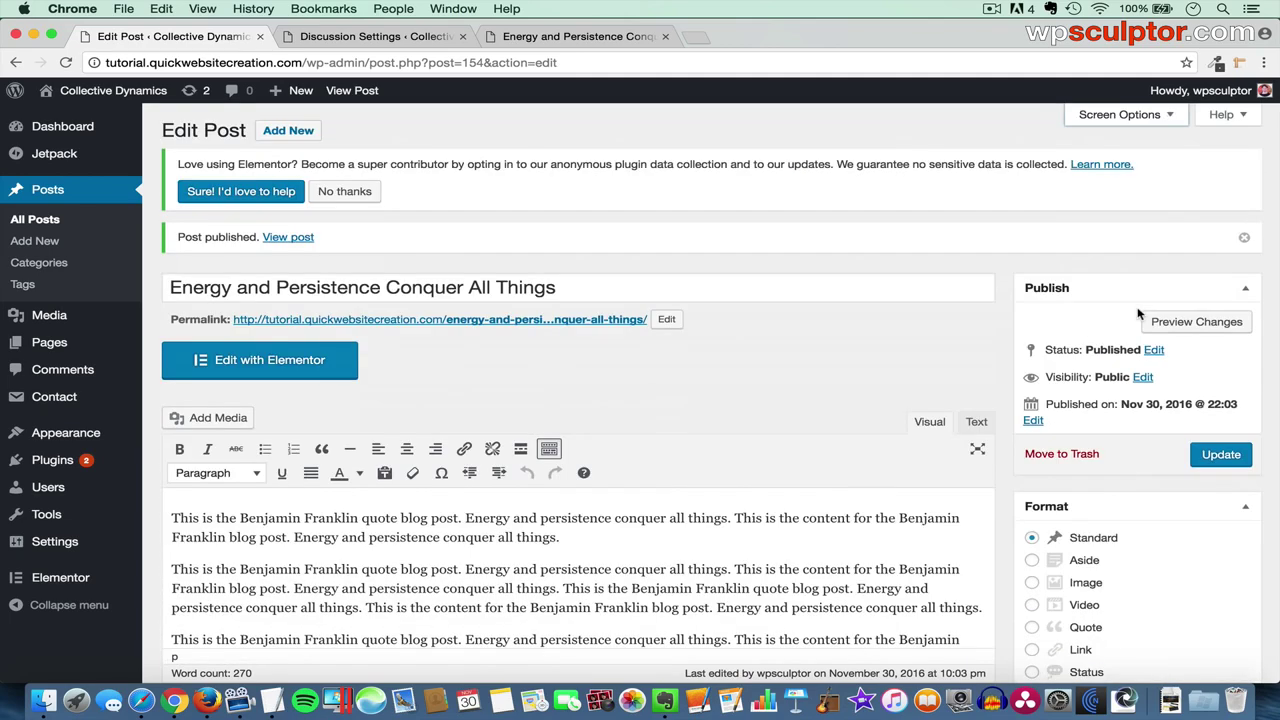
- Tick Allow comments in the Discussion box and update the Franklin post
scroll(796, 491, down, 10)
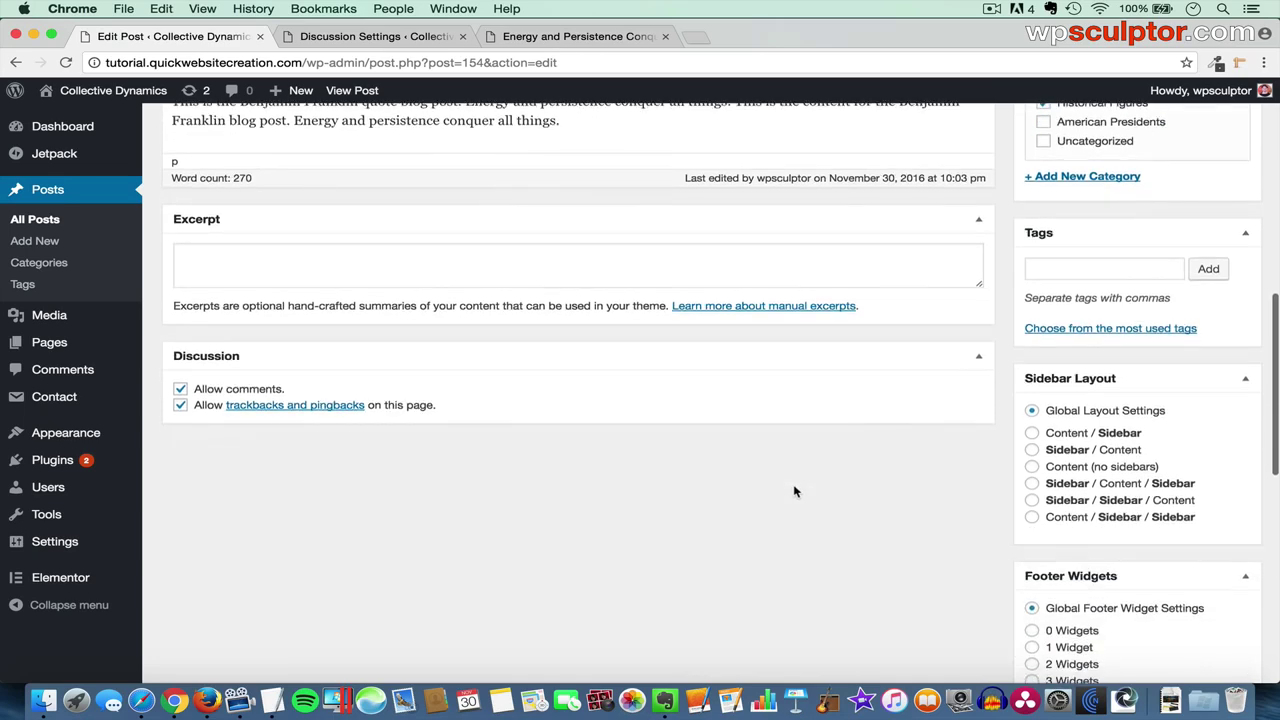
click(181, 390)
scroll(760, 340, up, 10)
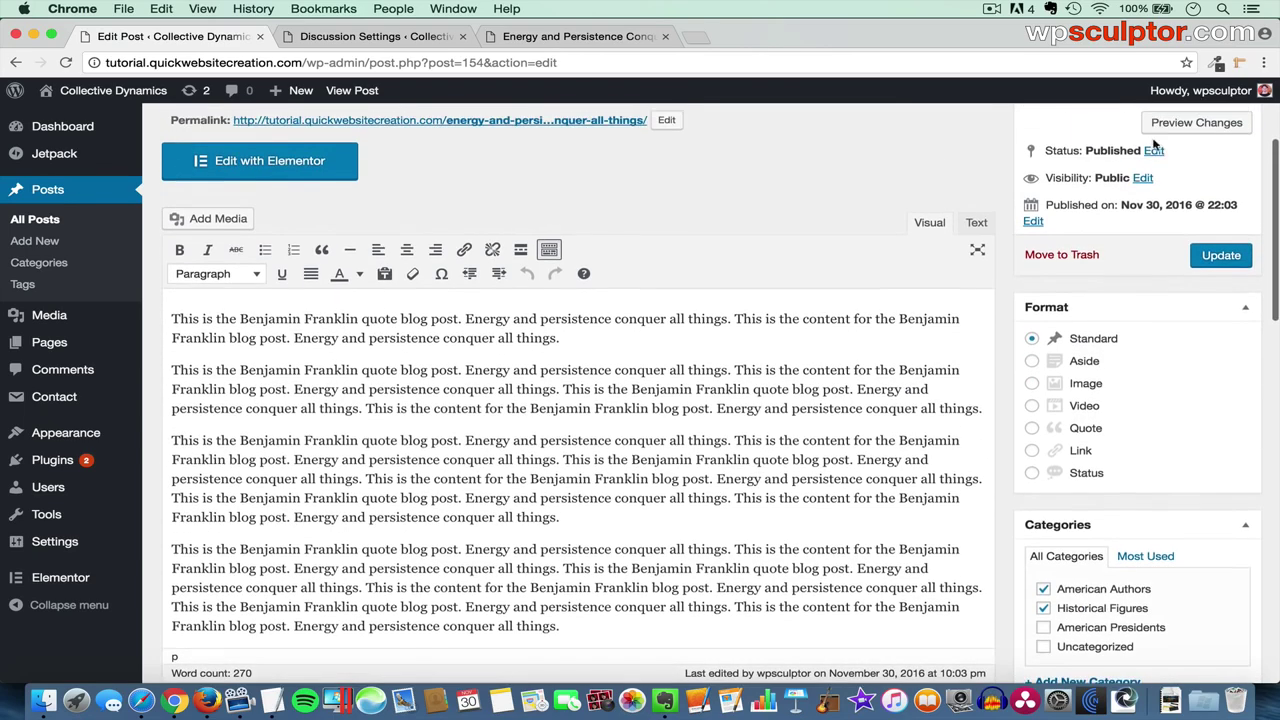
click(1224, 256)
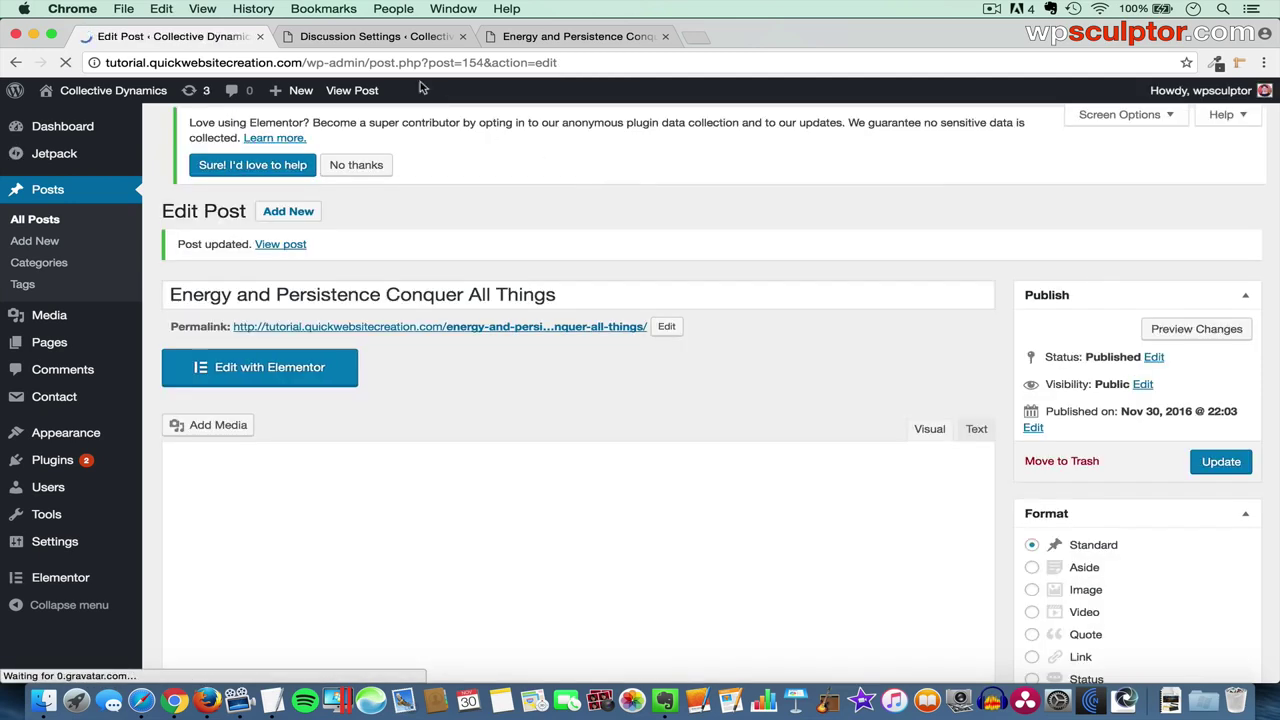
click(390, 38)
- Reload the live Franklin post to confirm its comment form is gone, then return to Discussion Settings
click(525, 38)
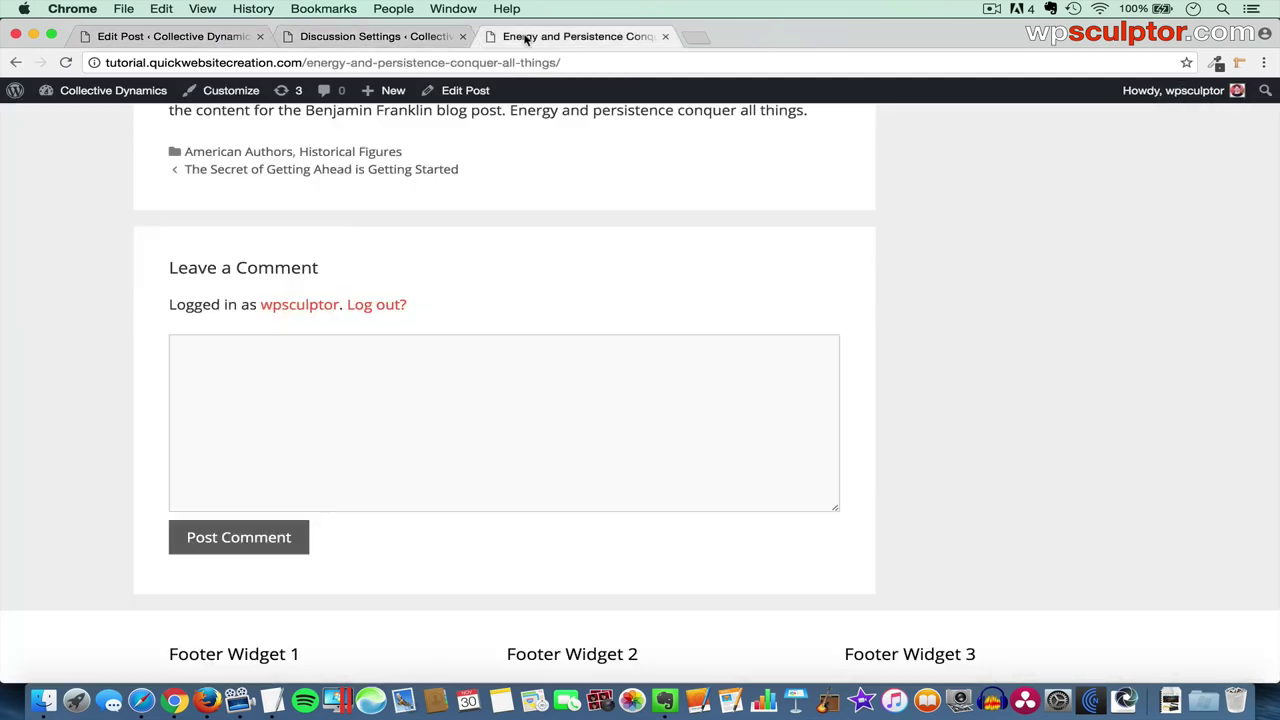
key(super+r)
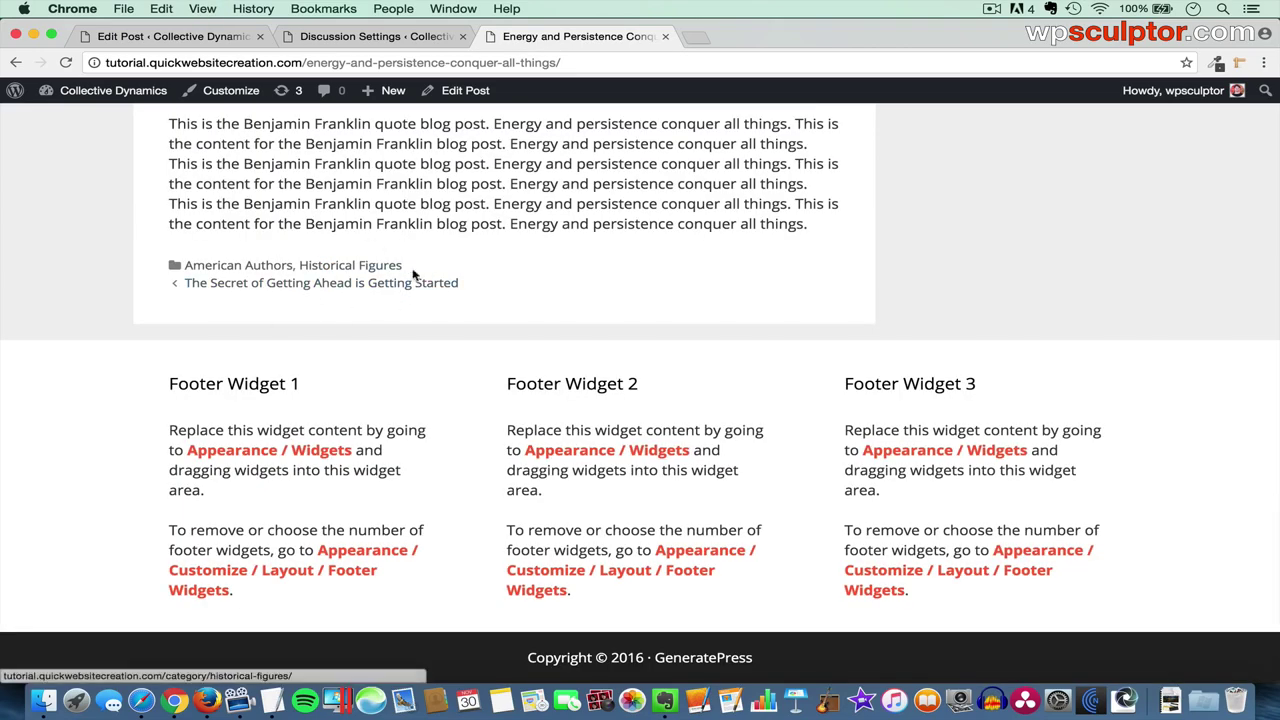
scroll(395, 268, up, 10)
scroll(548, 218, up, 5)
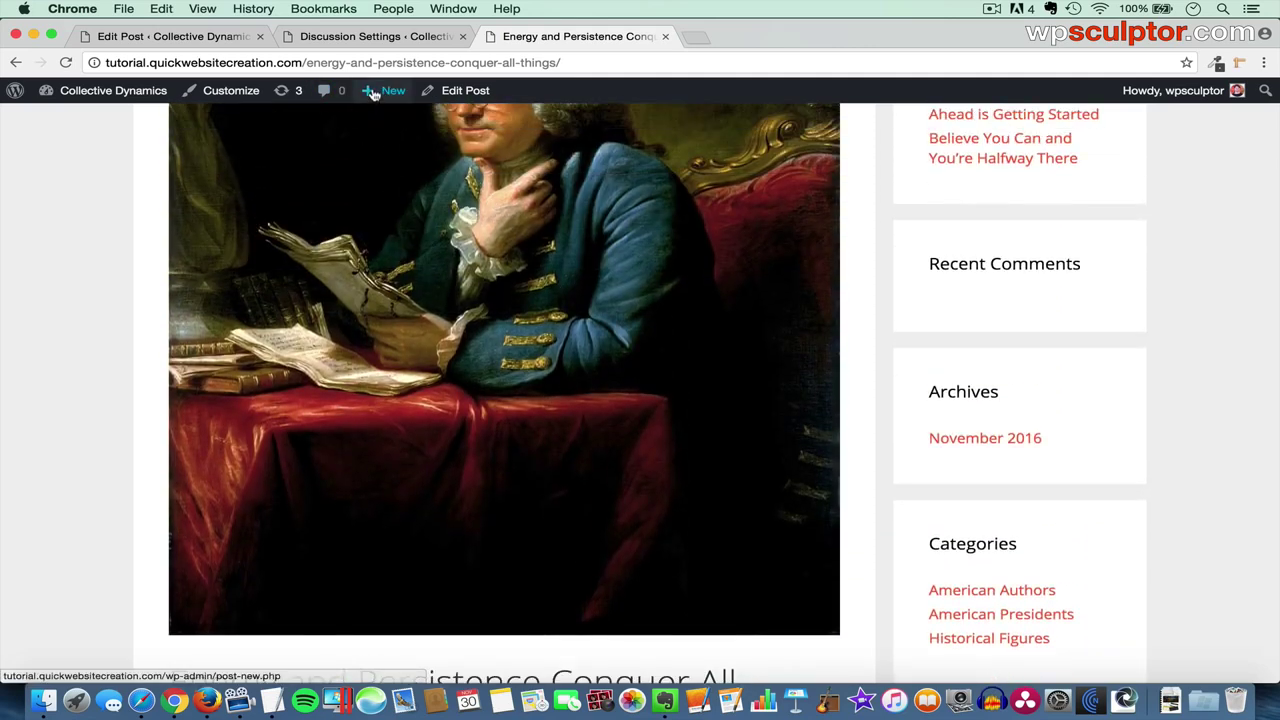
click(186, 40)
click(343, 37)
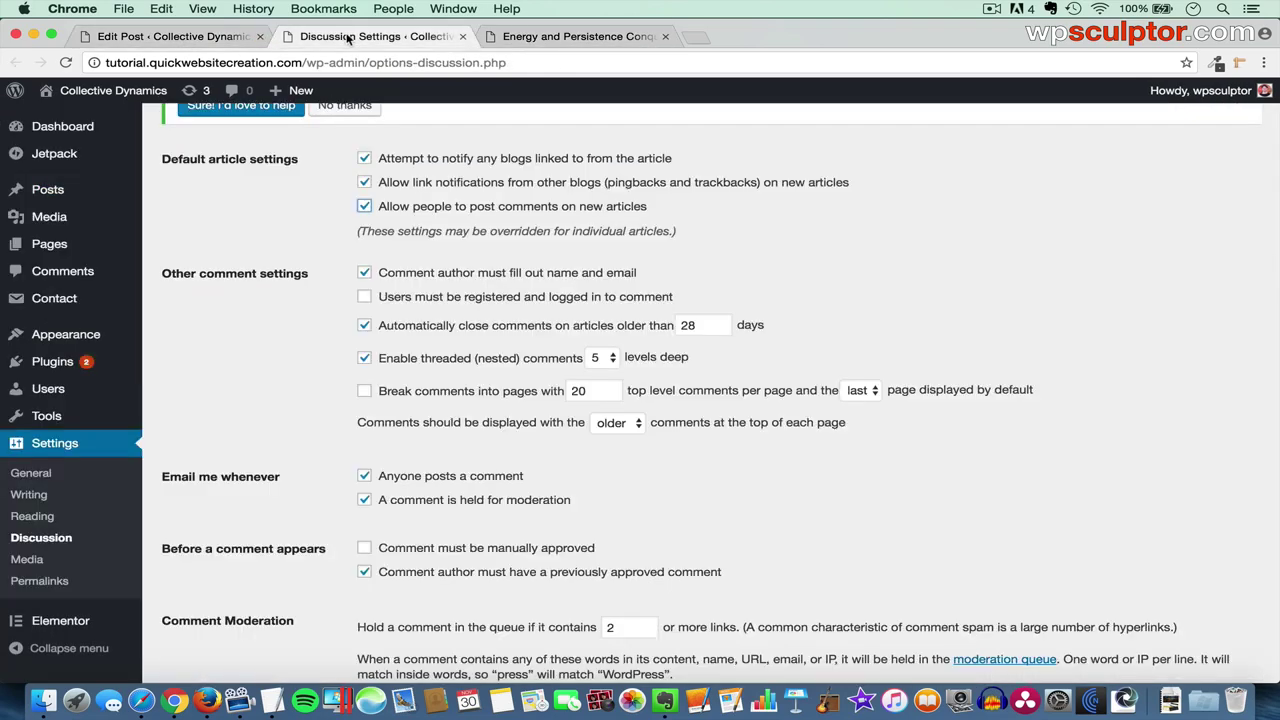
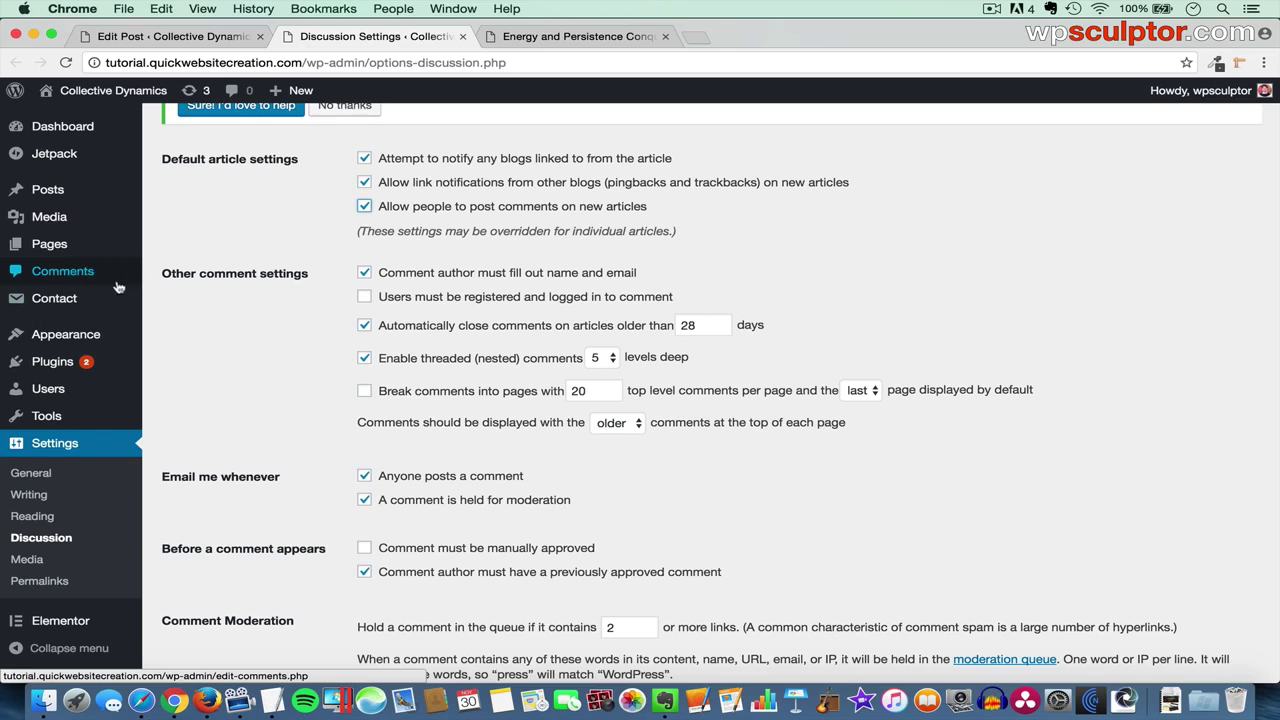
- Look over the Comments list, then the Discussion Settings page
mouse_move(85, 372)
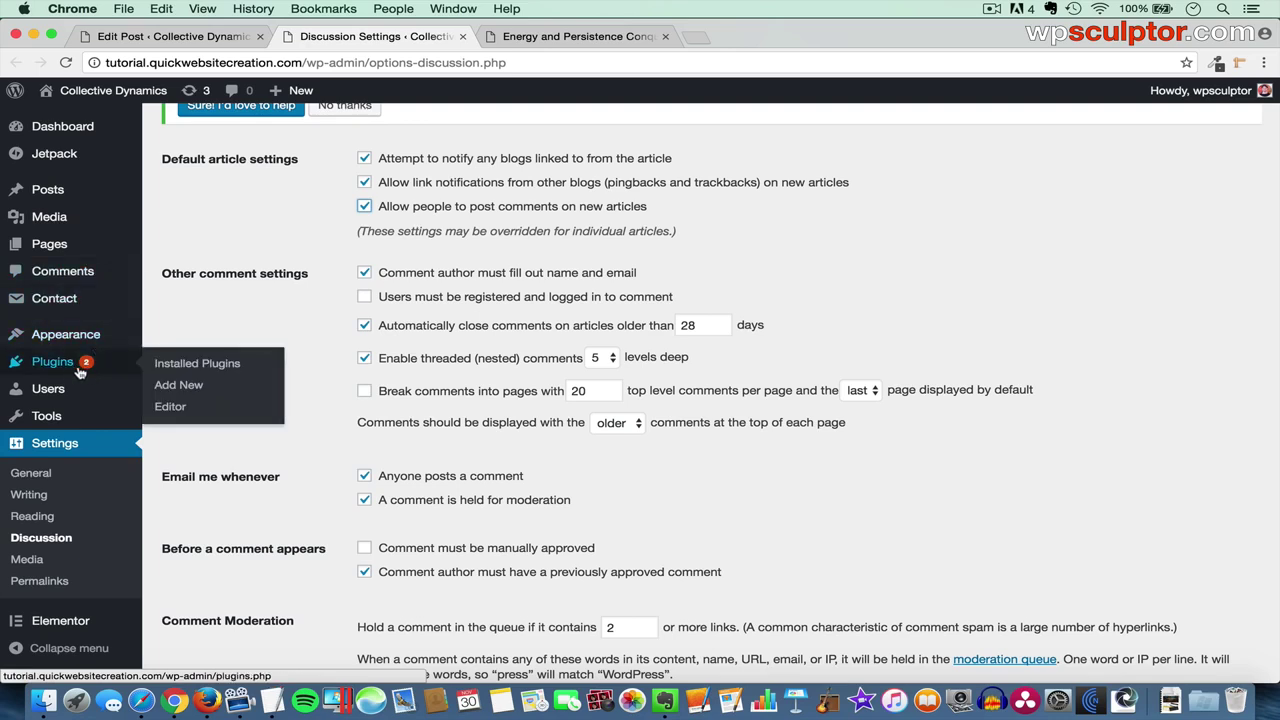
click(88, 273)
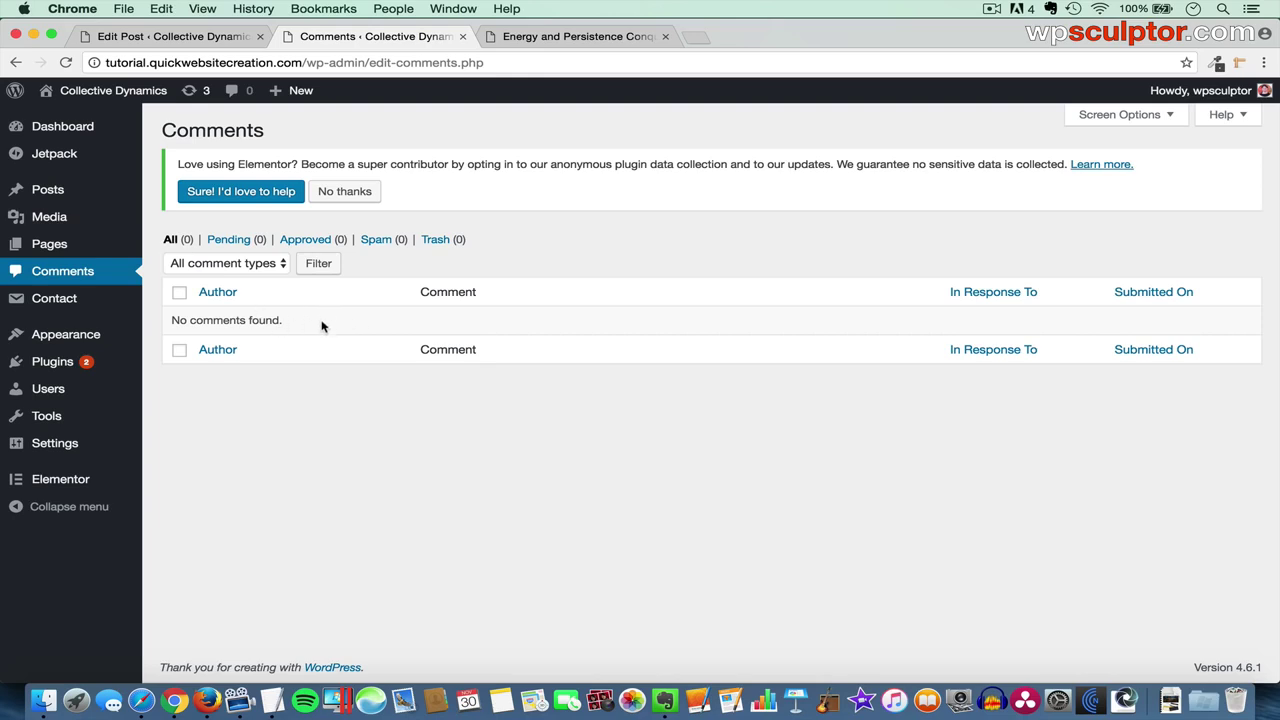
mouse_move(70, 446)
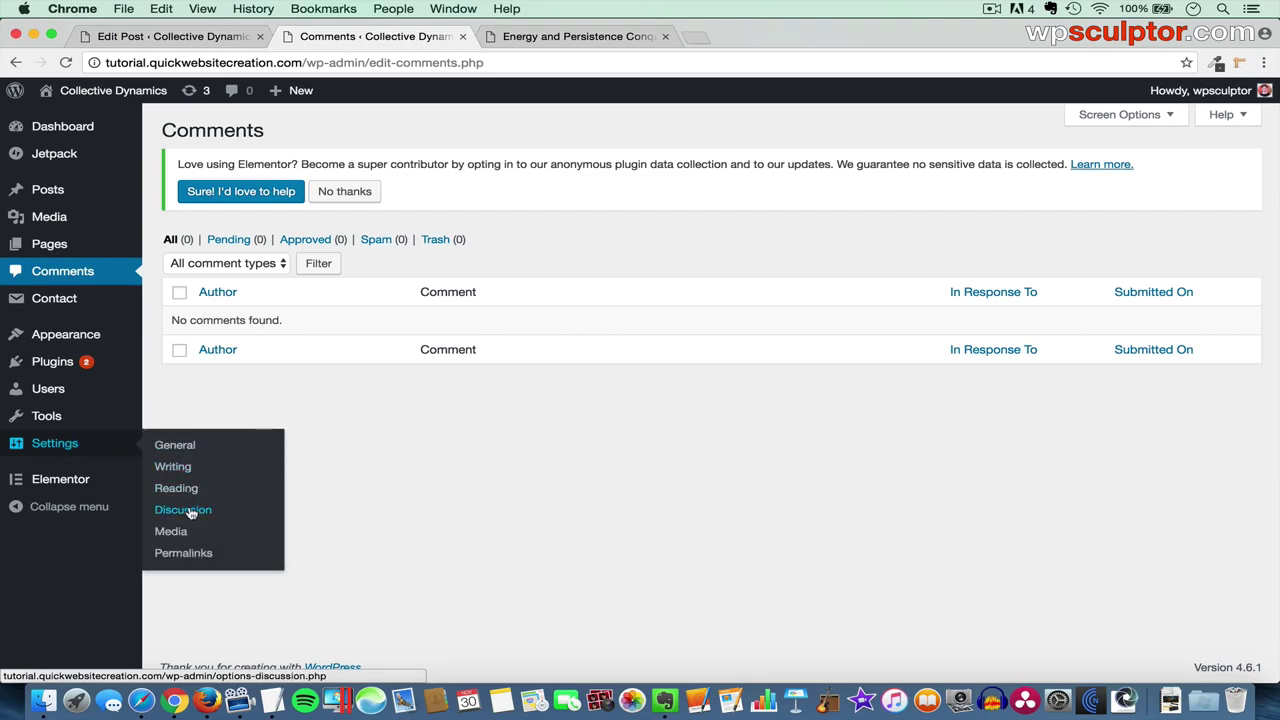
click(190, 512)
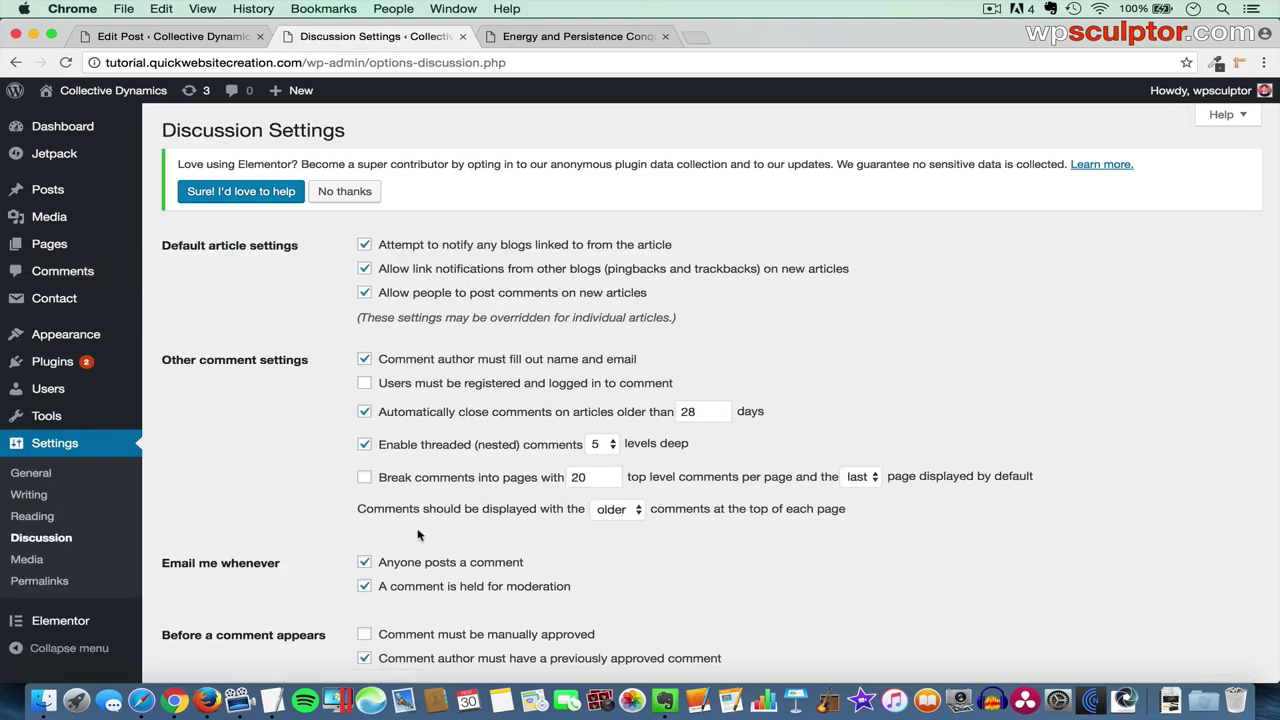
scroll(455, 560, down, 3)
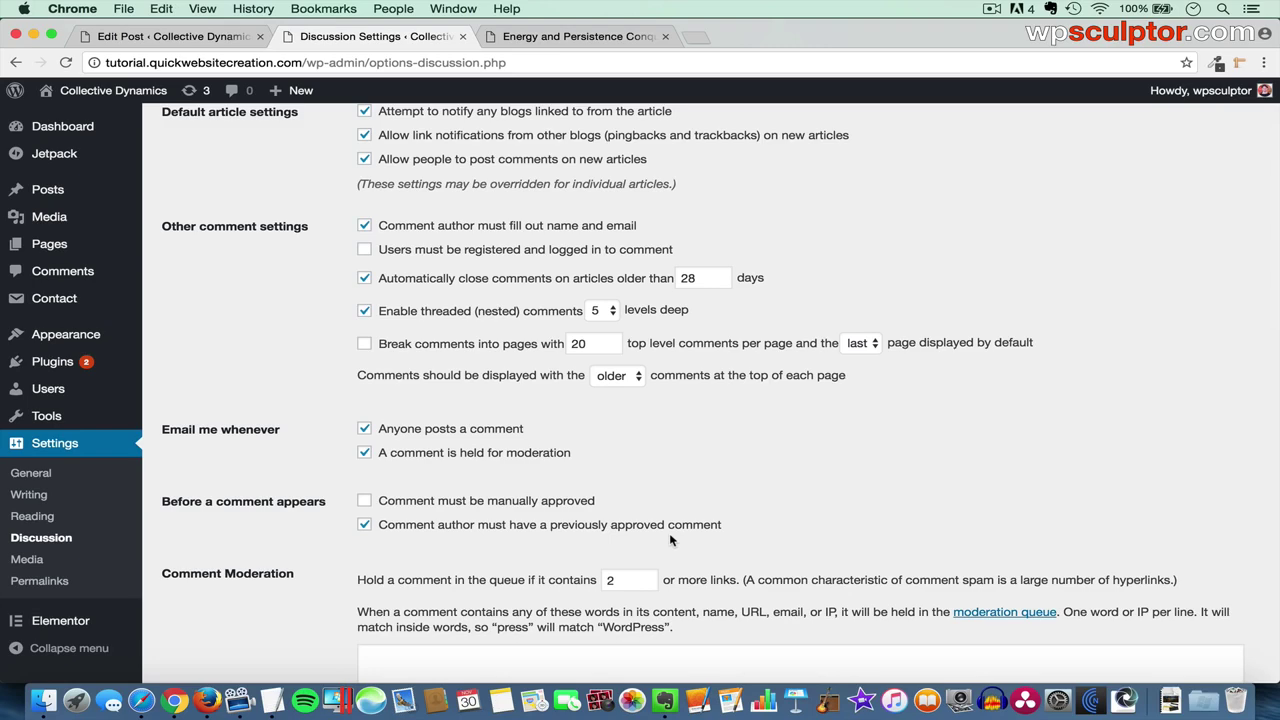
scroll(670, 540, up, 3)
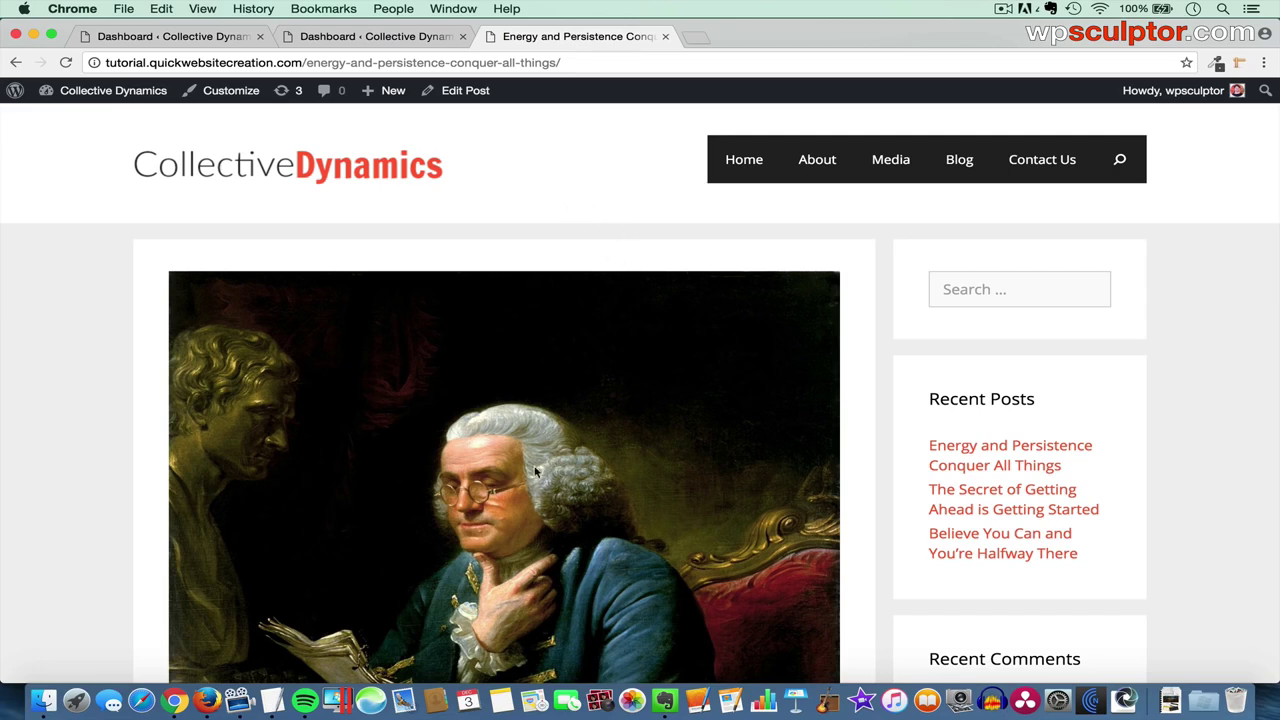
- Scroll the Energy and Persistence post, then open American Authors from the sidebar's Categories
scroll(588, 494, down, 10)
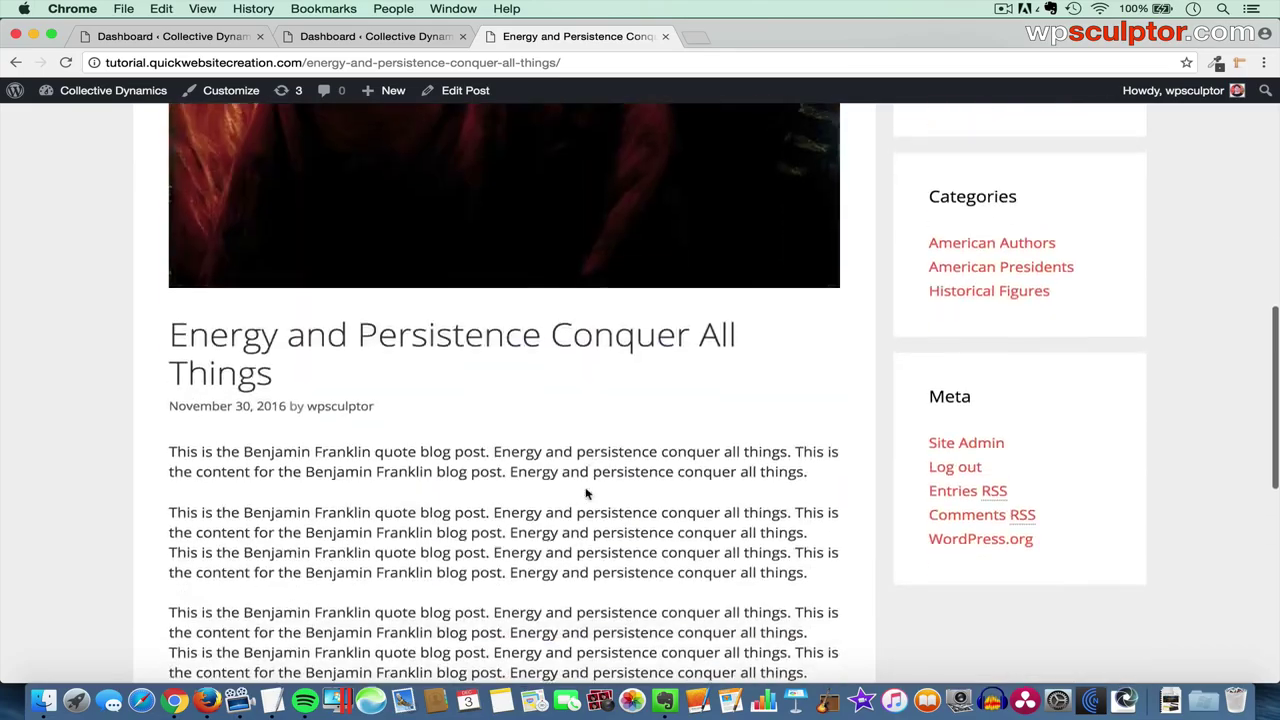
scroll(588, 494, down, 7)
scroll(588, 494, up, 12)
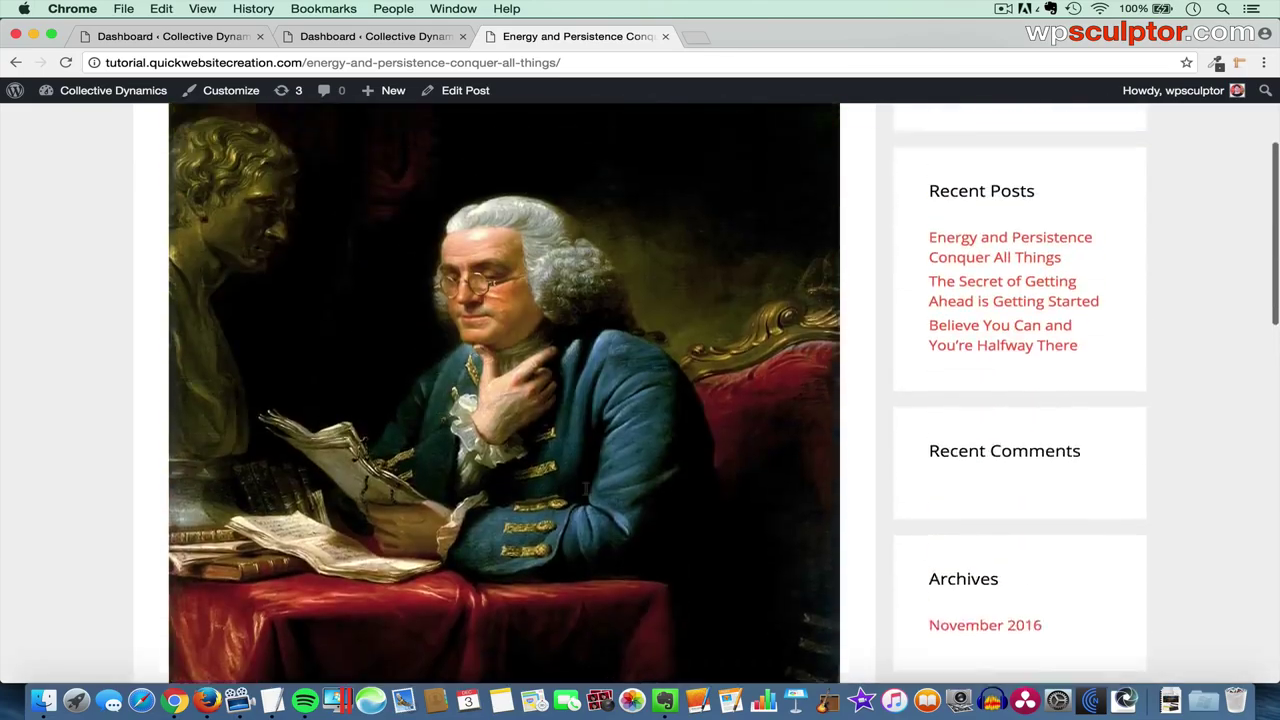
scroll(877, 246, up, 3)
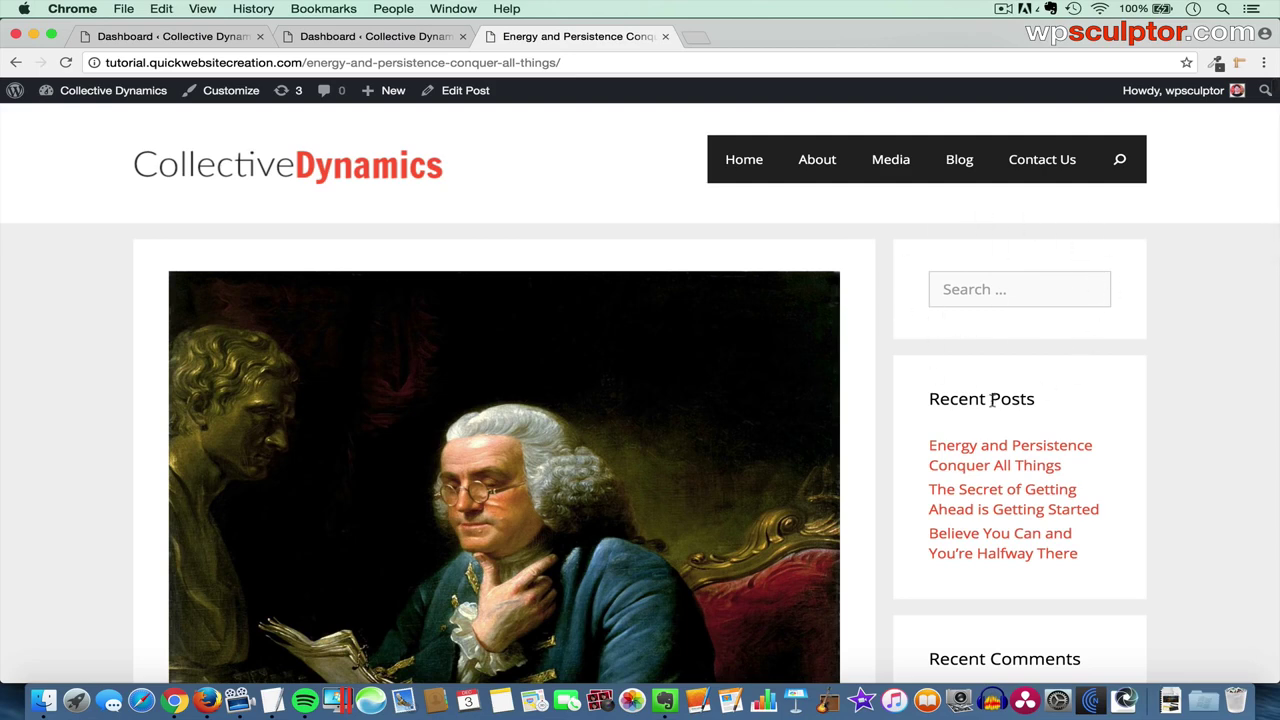
scroll(1100, 403, down, 5)
scroll(1098, 405, down, 3)
scroll(1098, 405, up, 3)
scroll(1098, 405, up, 6)
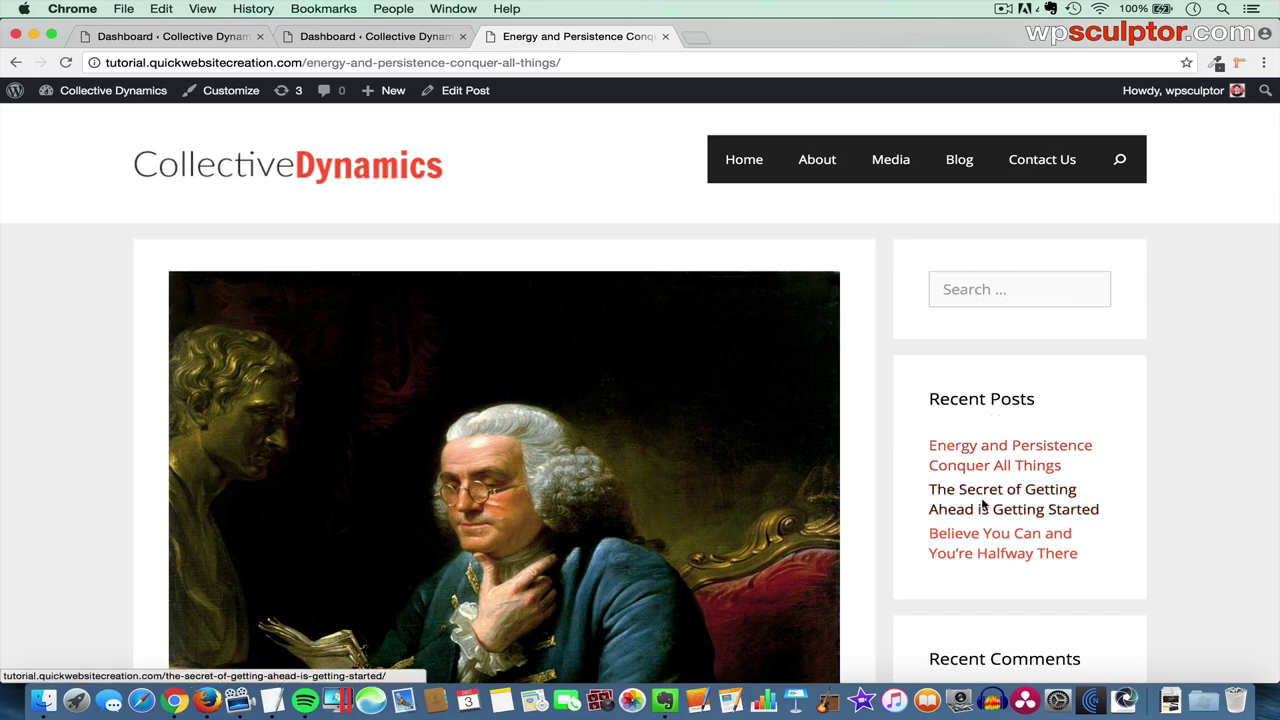
scroll(977, 541, down, 5)
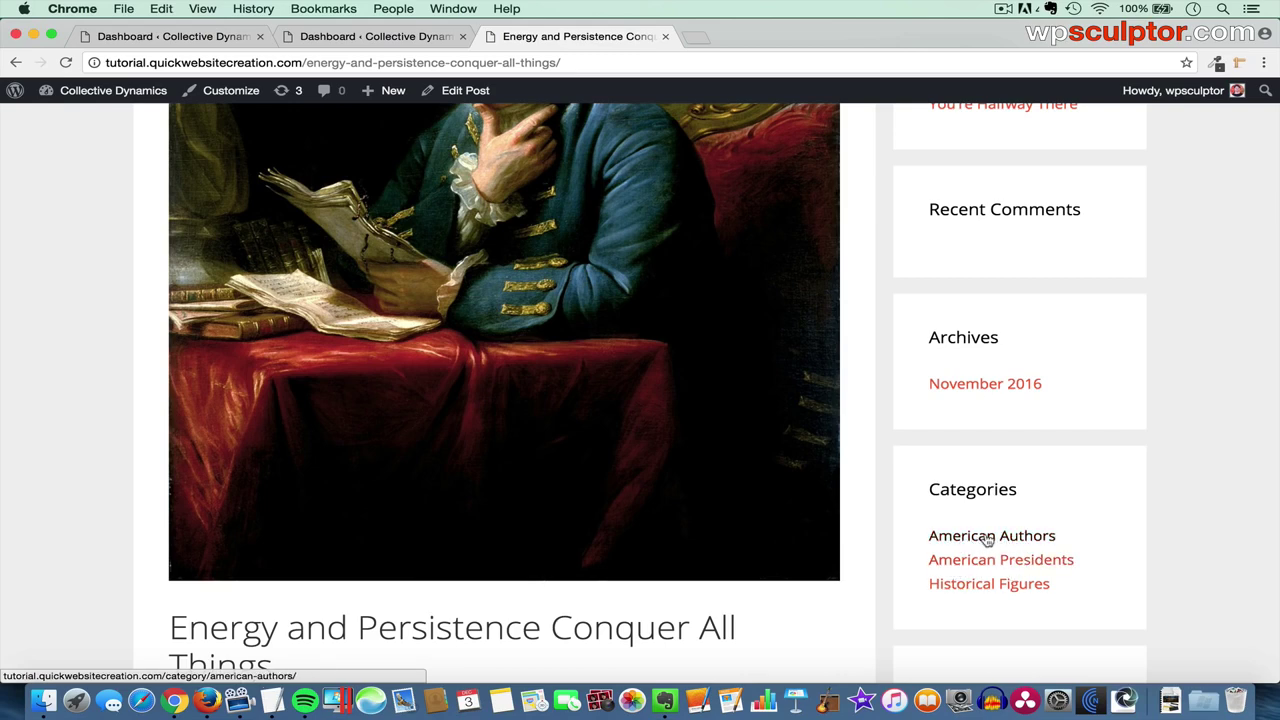
click(988, 540)
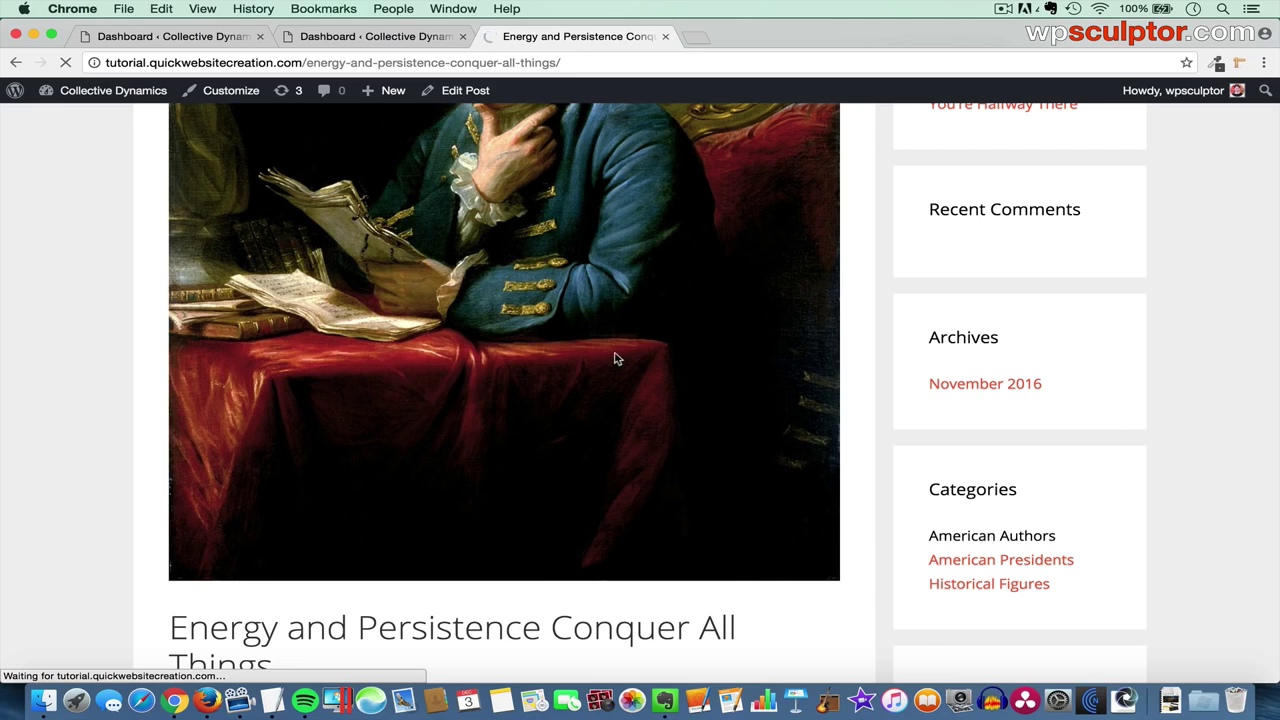
scroll(617, 359, down, 2)
scroll(617, 359, up, 1)
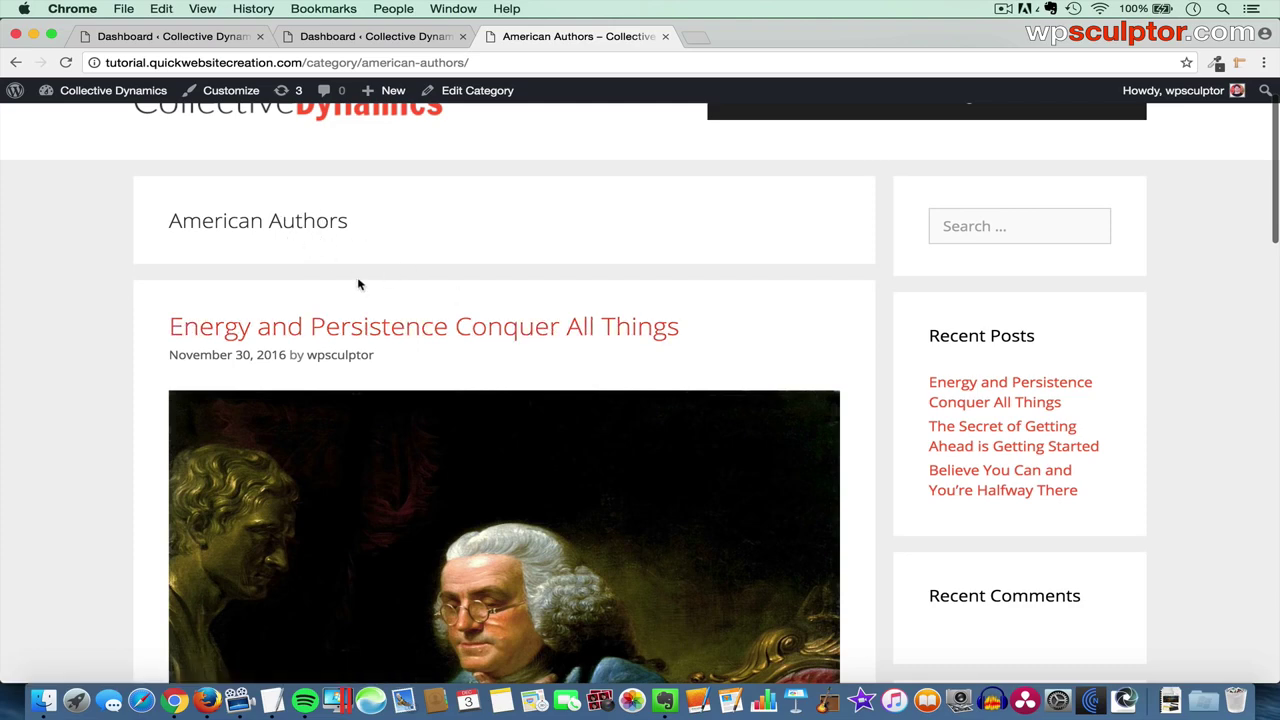
- Scroll the American Authors archive down to the three placeholder footer widgets and back up
scroll(437, 337, down, 4)
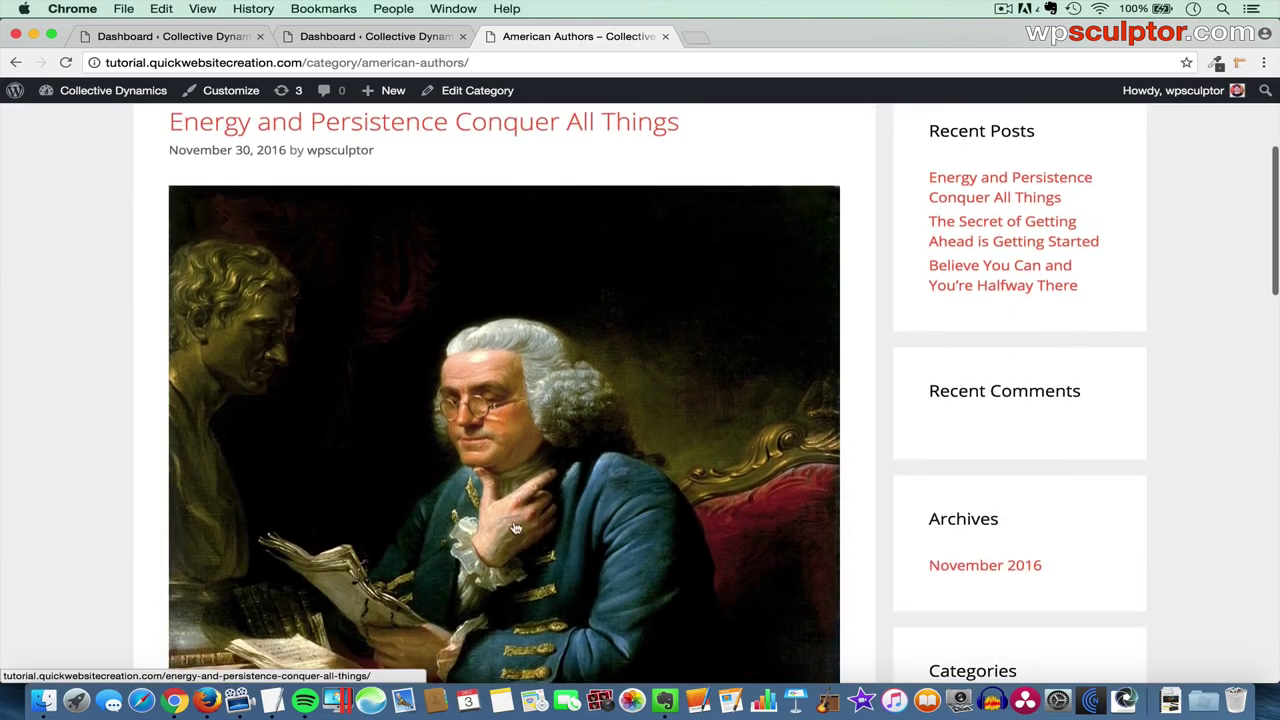
scroll(515, 527, down, 10)
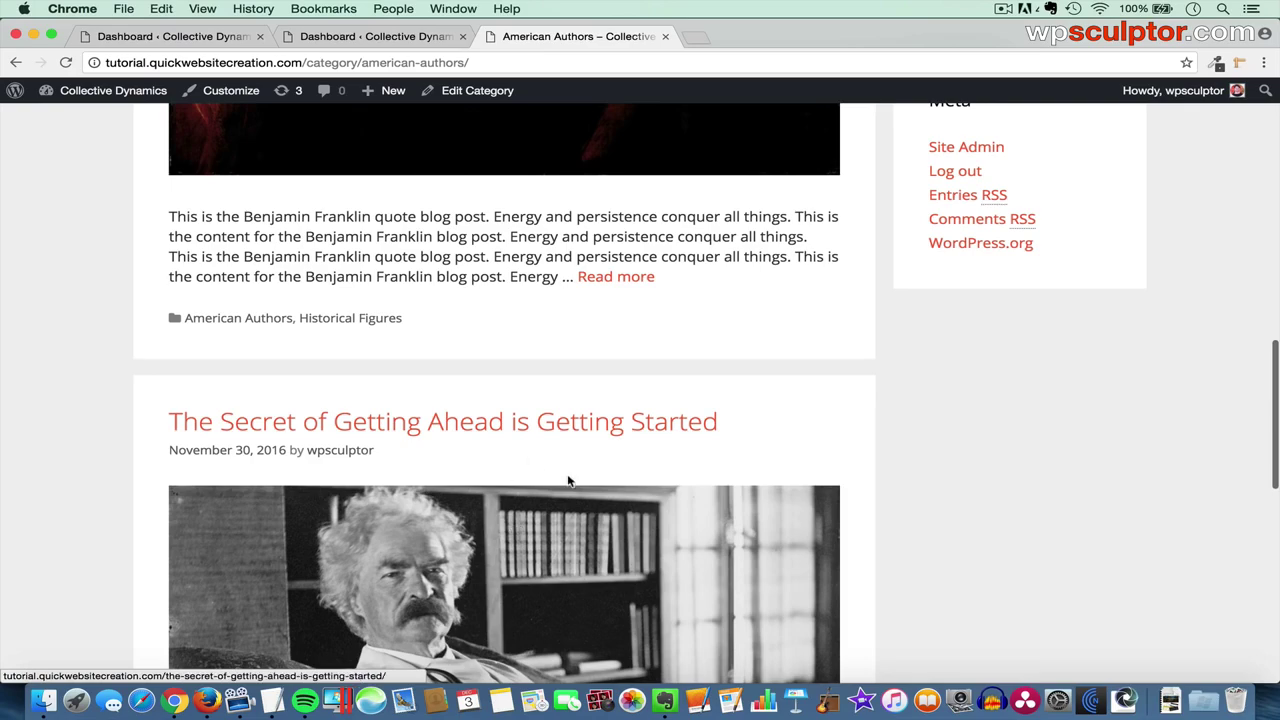
scroll(566, 445, up, 2)
scroll(566, 440, down, 9)
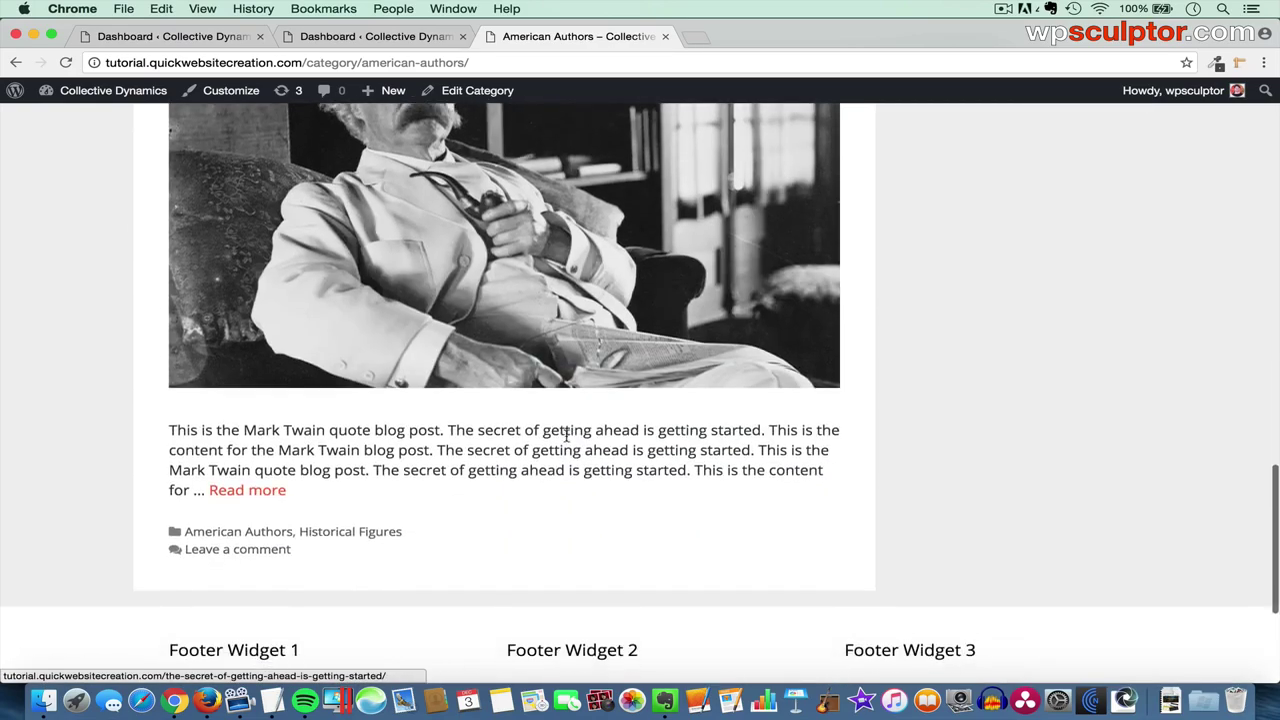
scroll(566, 436, up, 20)
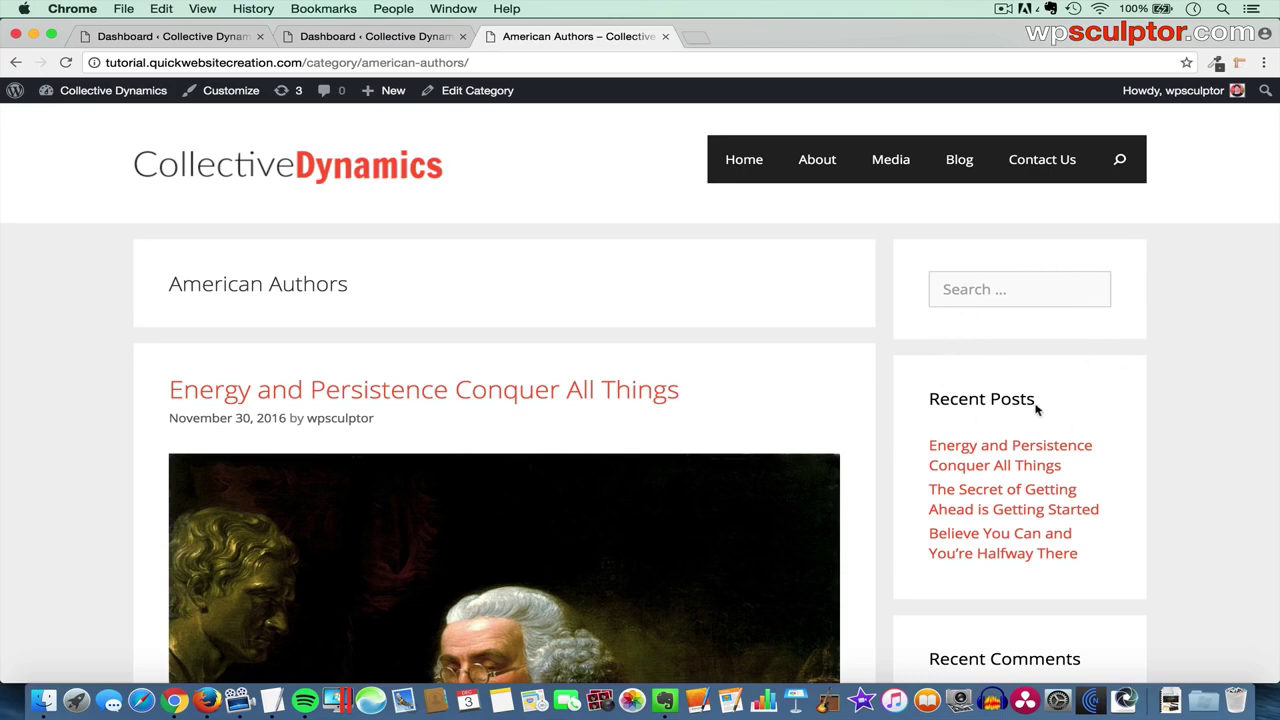
scroll(1020, 420, down, 10)
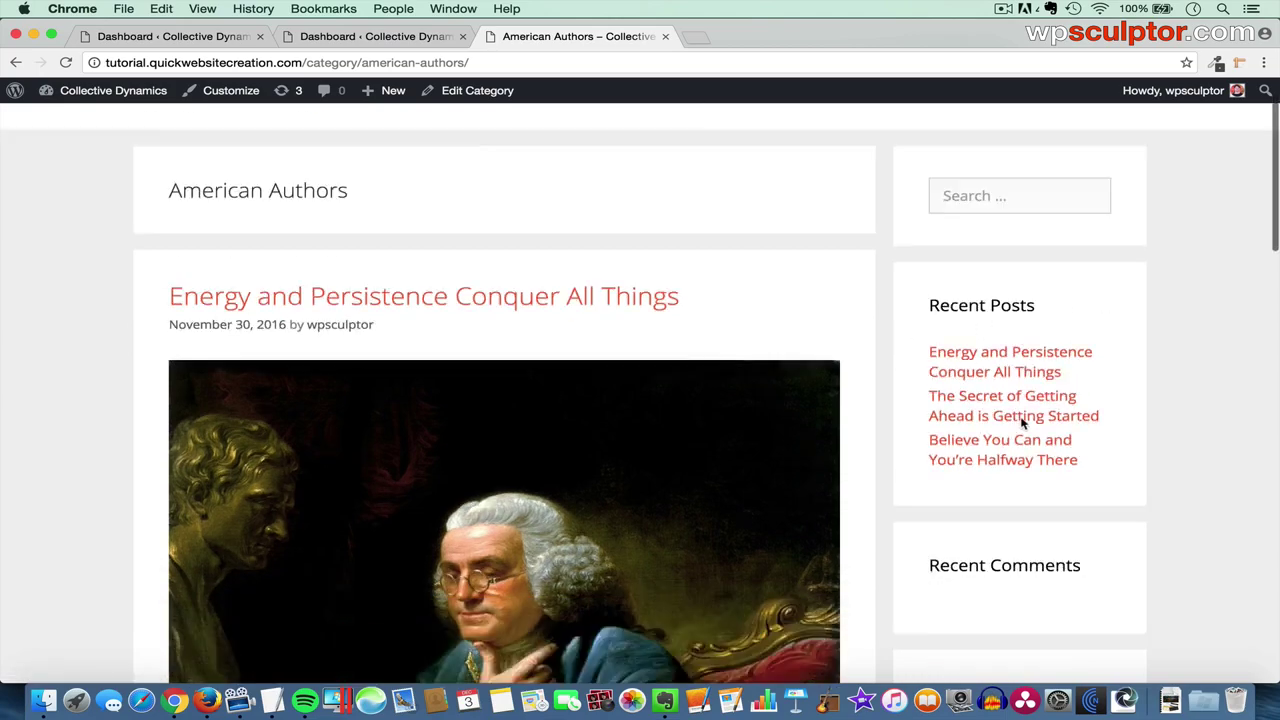
scroll(1021, 424, down, 10)
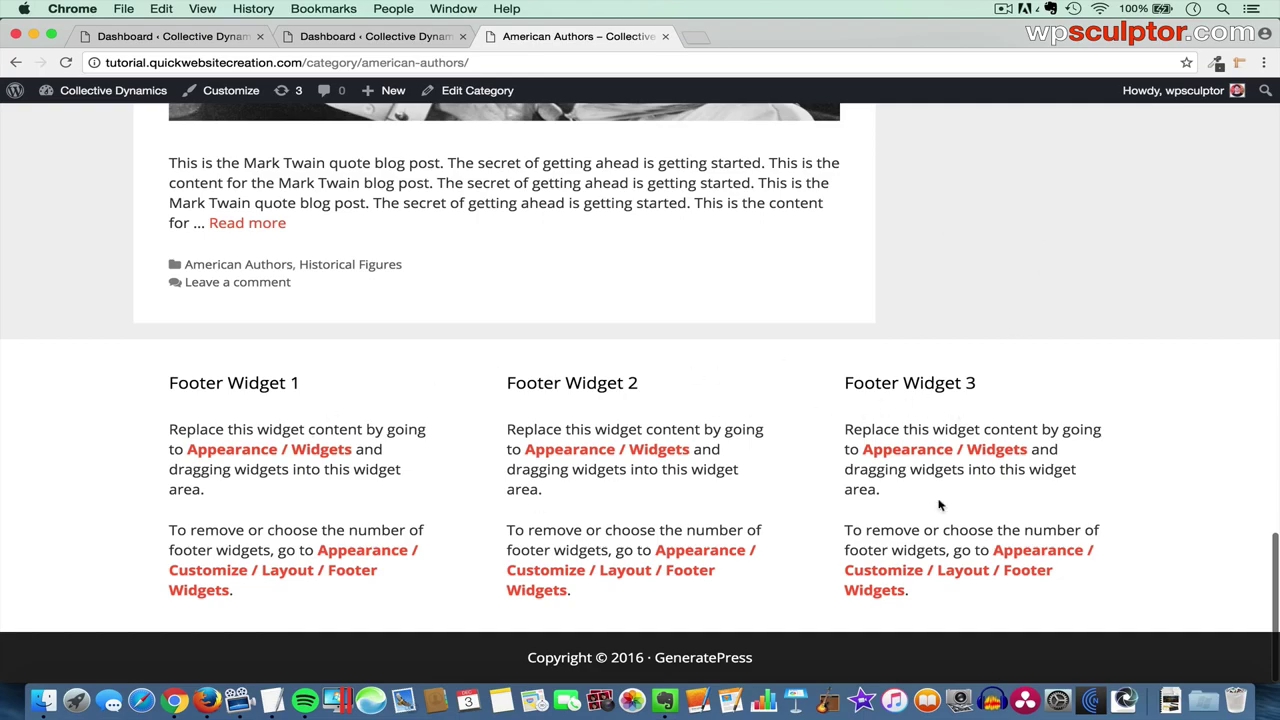
scroll(960, 309, up, 5)
scroll(958, 343, up, 10)
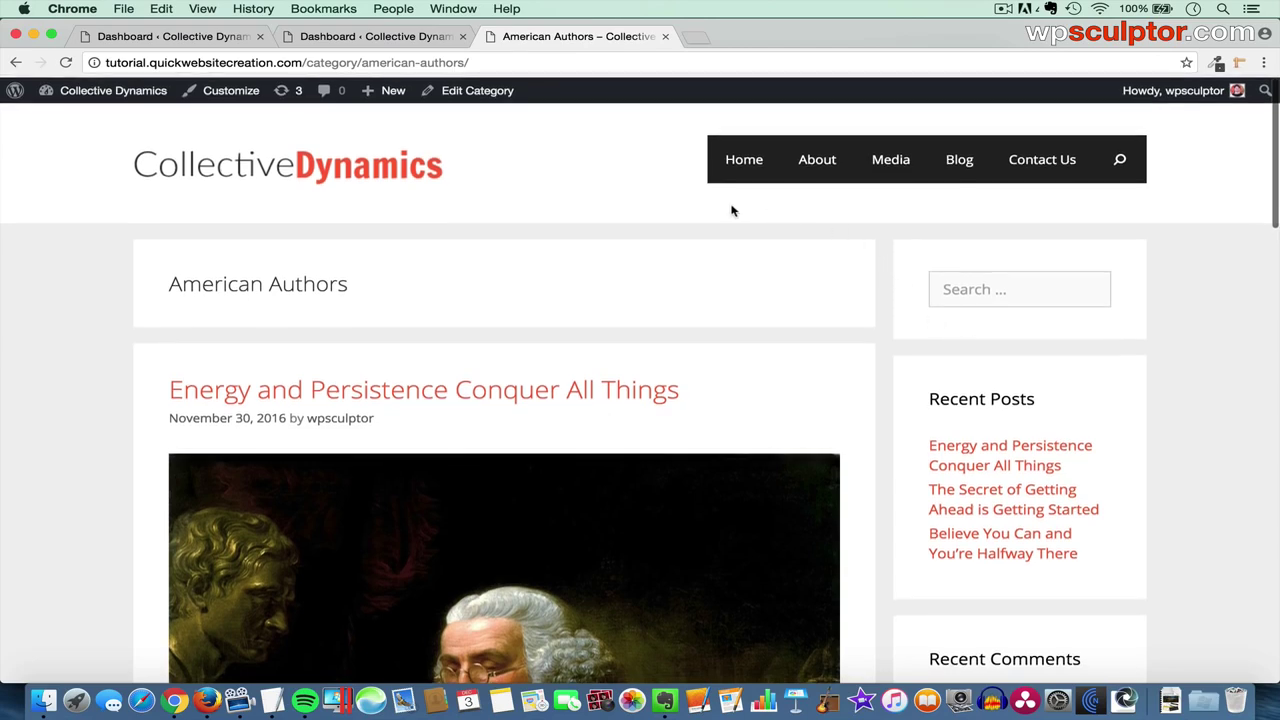
- Back in the admin, expand the Right Sidebar widget area to view its widgets
click(150, 40)
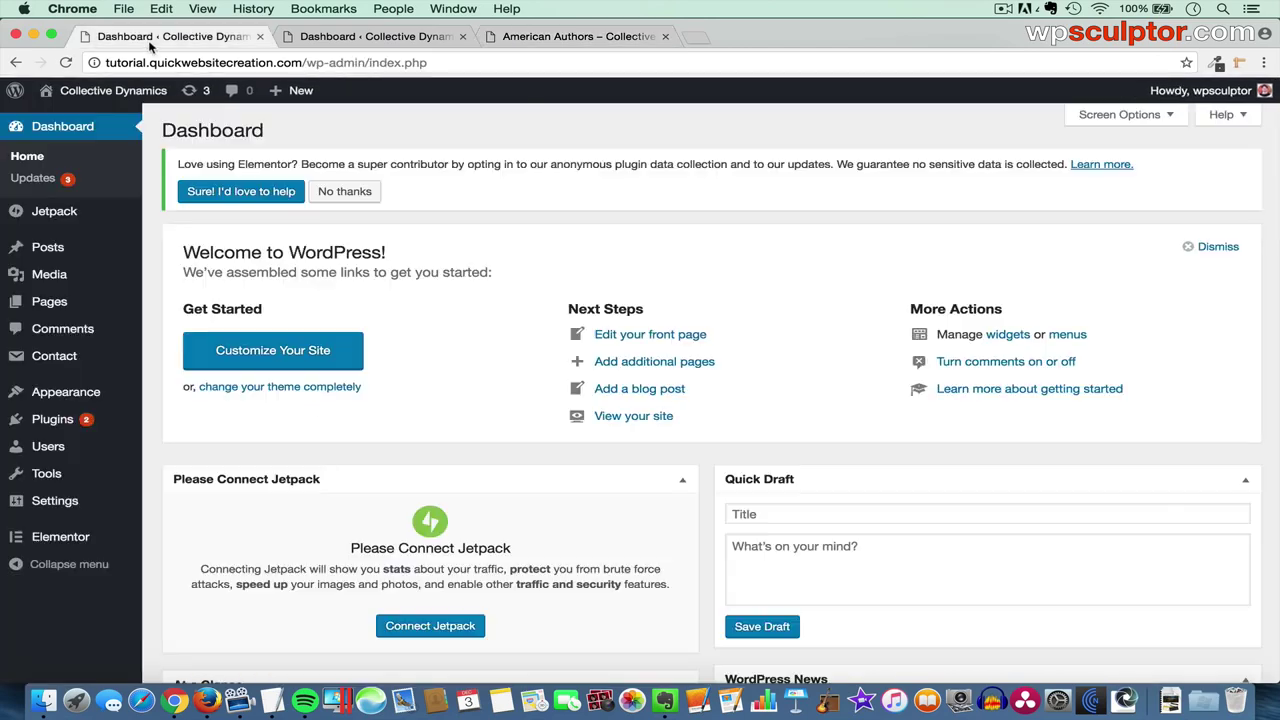
mouse_move(86, 397)
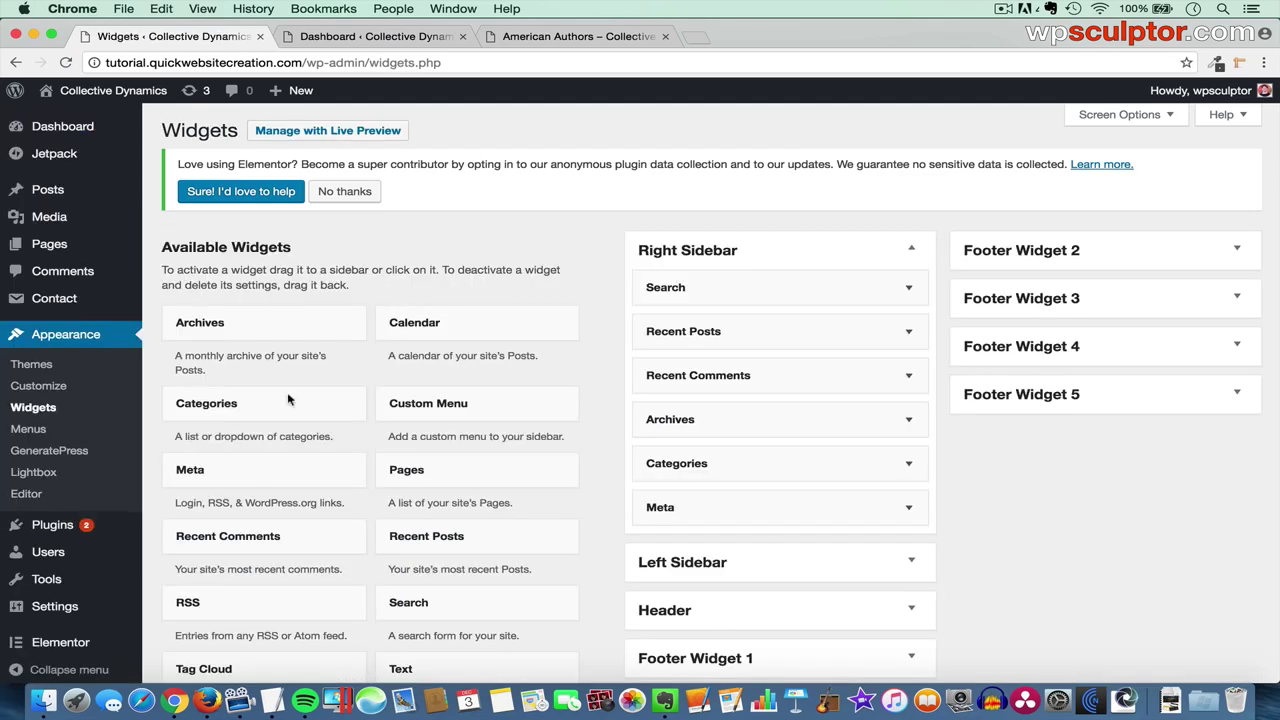
scroll(394, 400, down, 5)
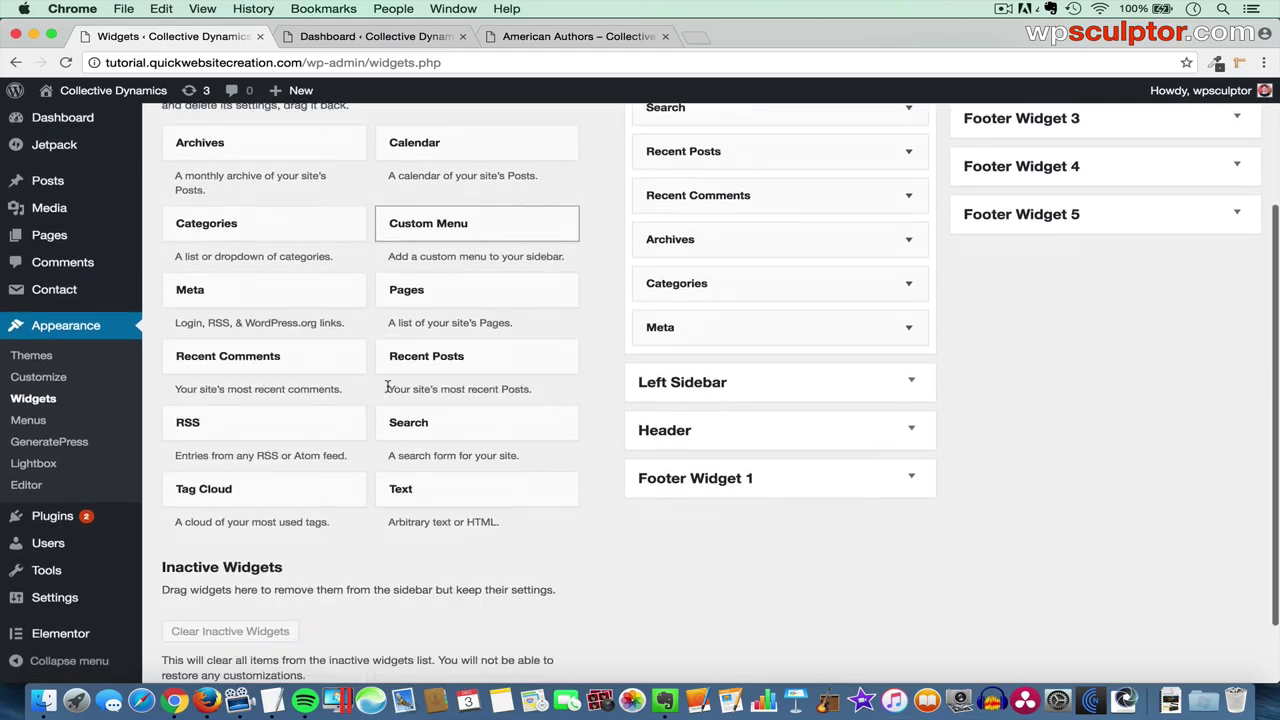
scroll(388, 390, up, 3)
scroll(400, 380, up, 2)
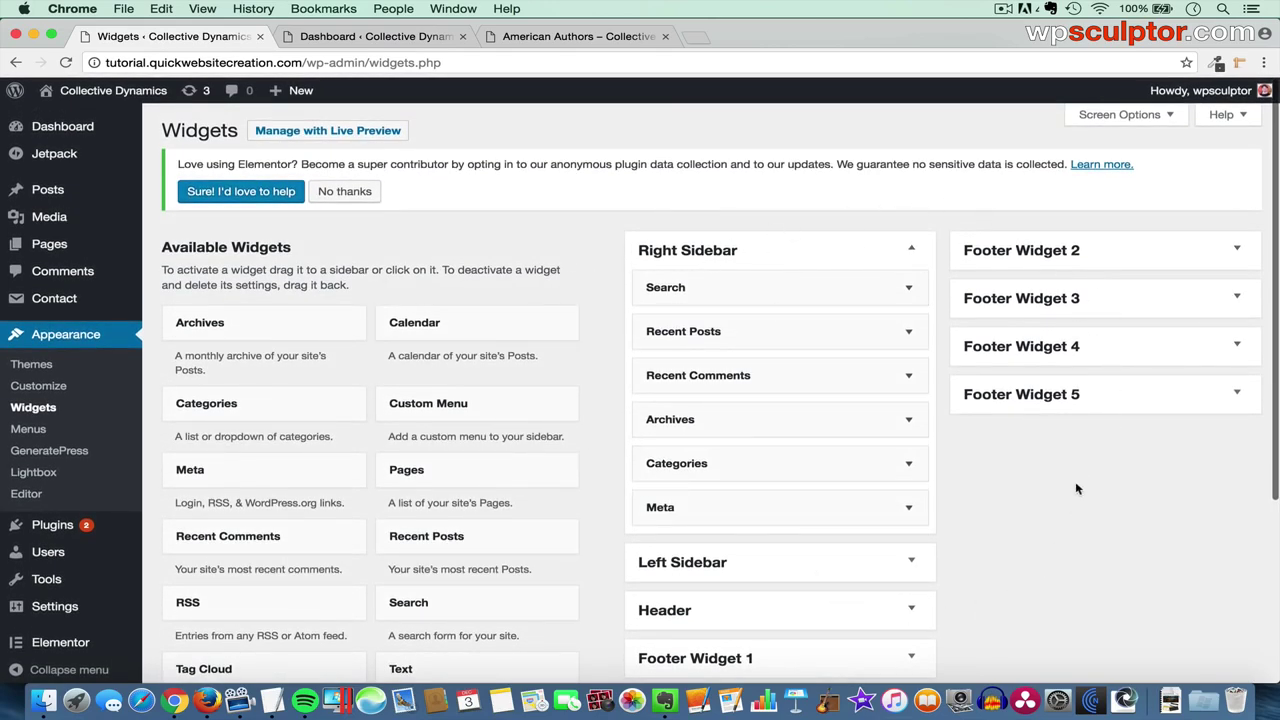
click(801, 251)
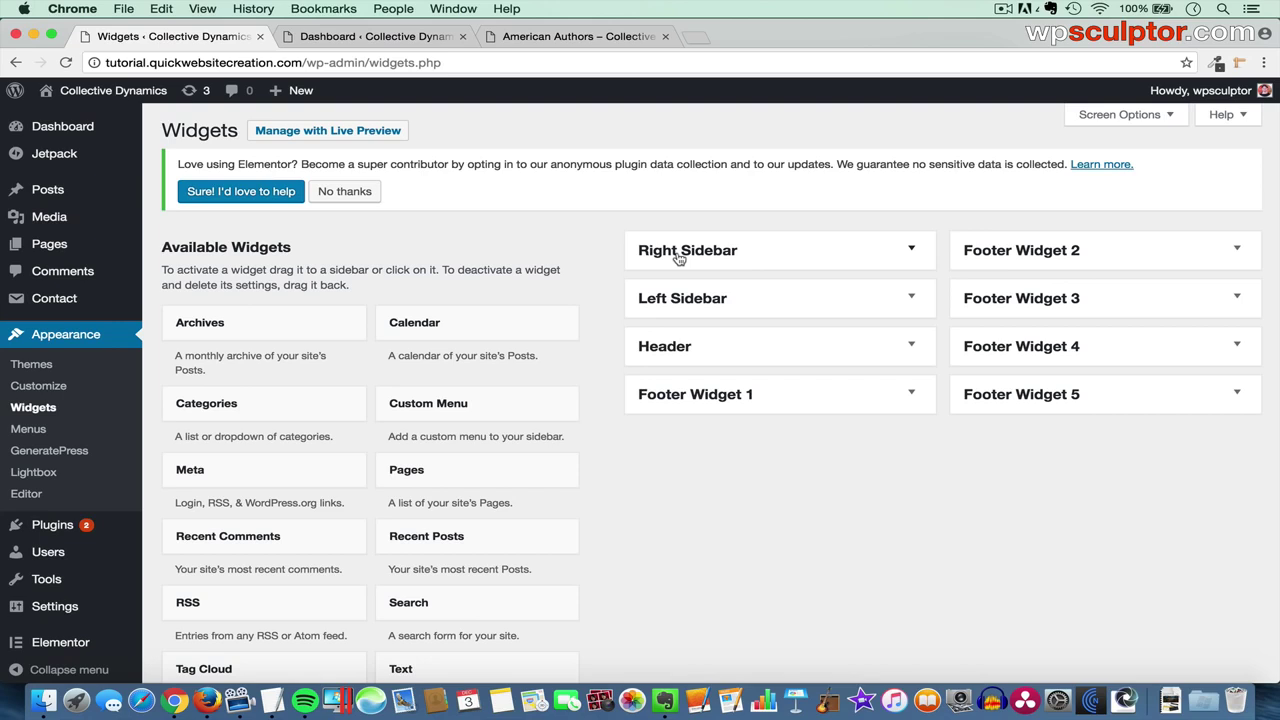
click(678, 256)
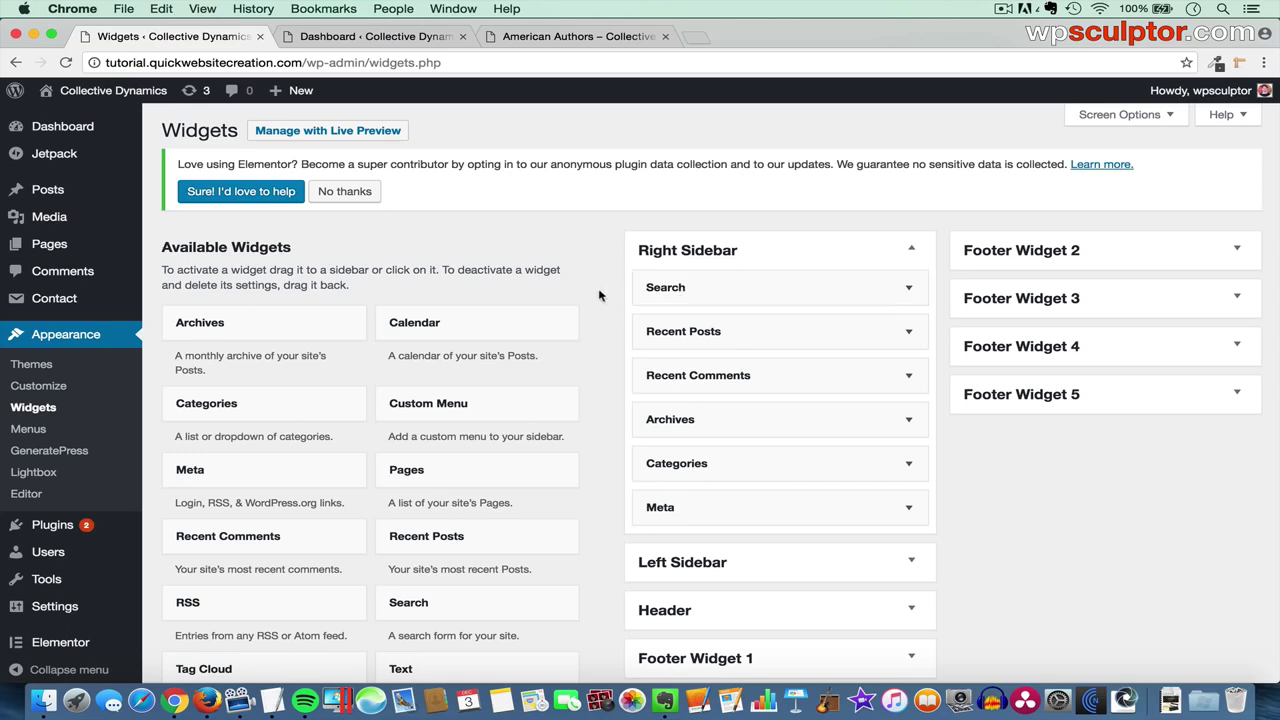
- Review the American Authors page sidebar, then return to the Widgets screen
click(567, 40)
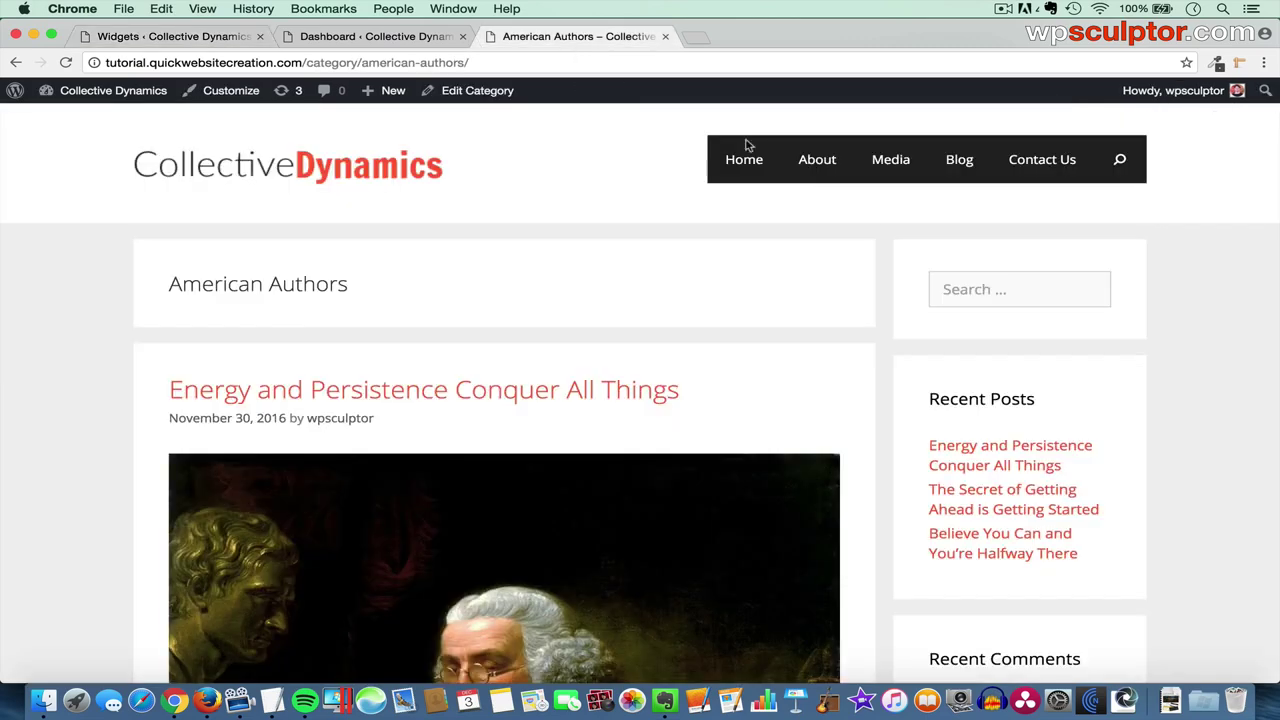
scroll(805, 316, down, 1)
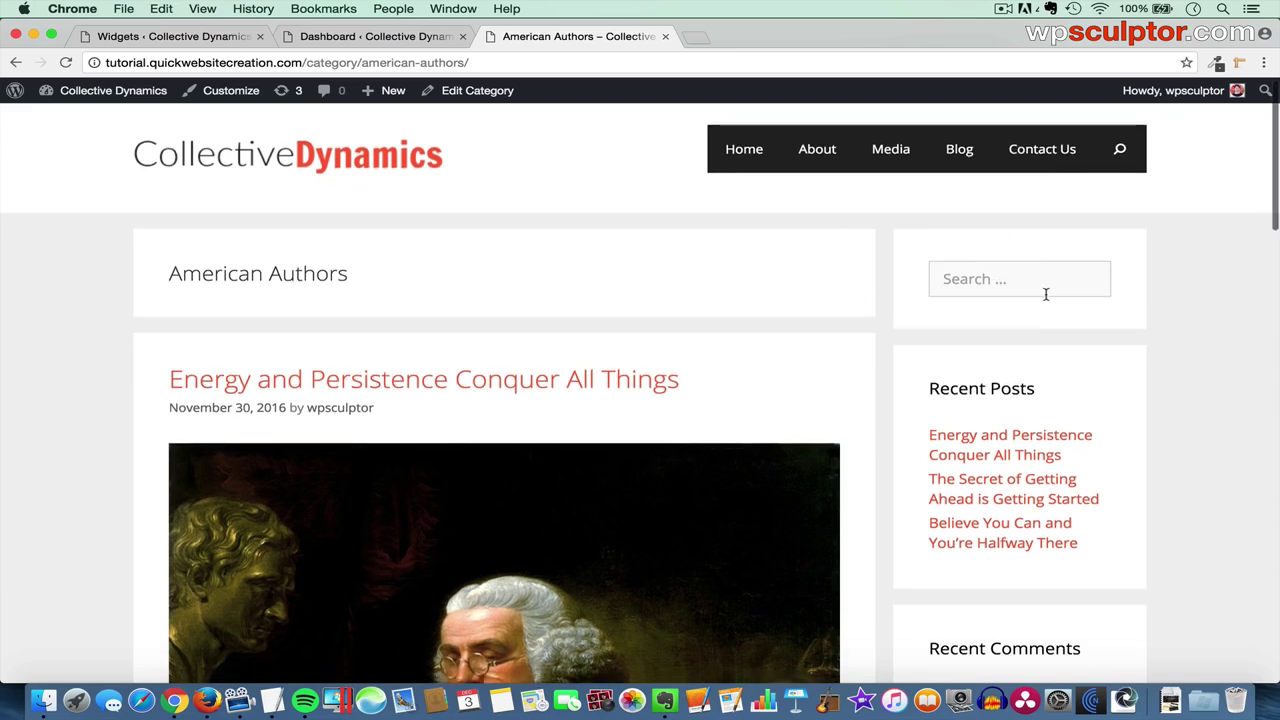
scroll(1143, 345, down, 5)
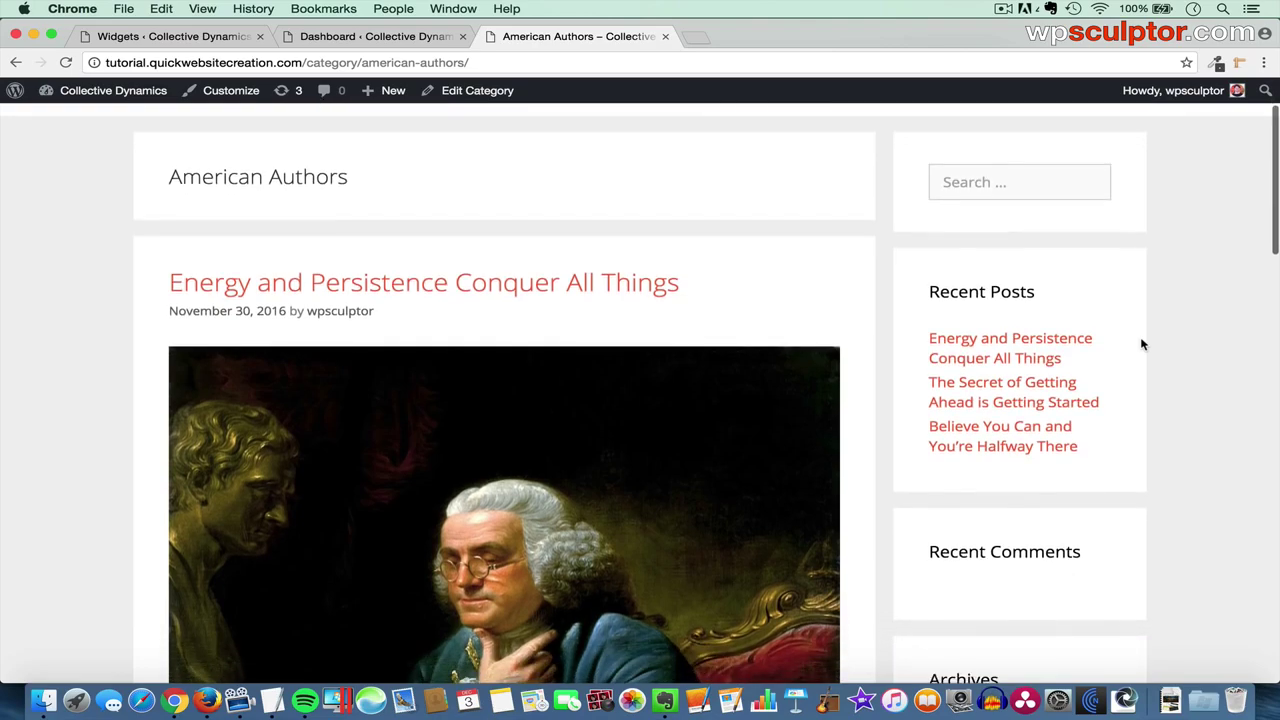
scroll(1143, 345, down, 6)
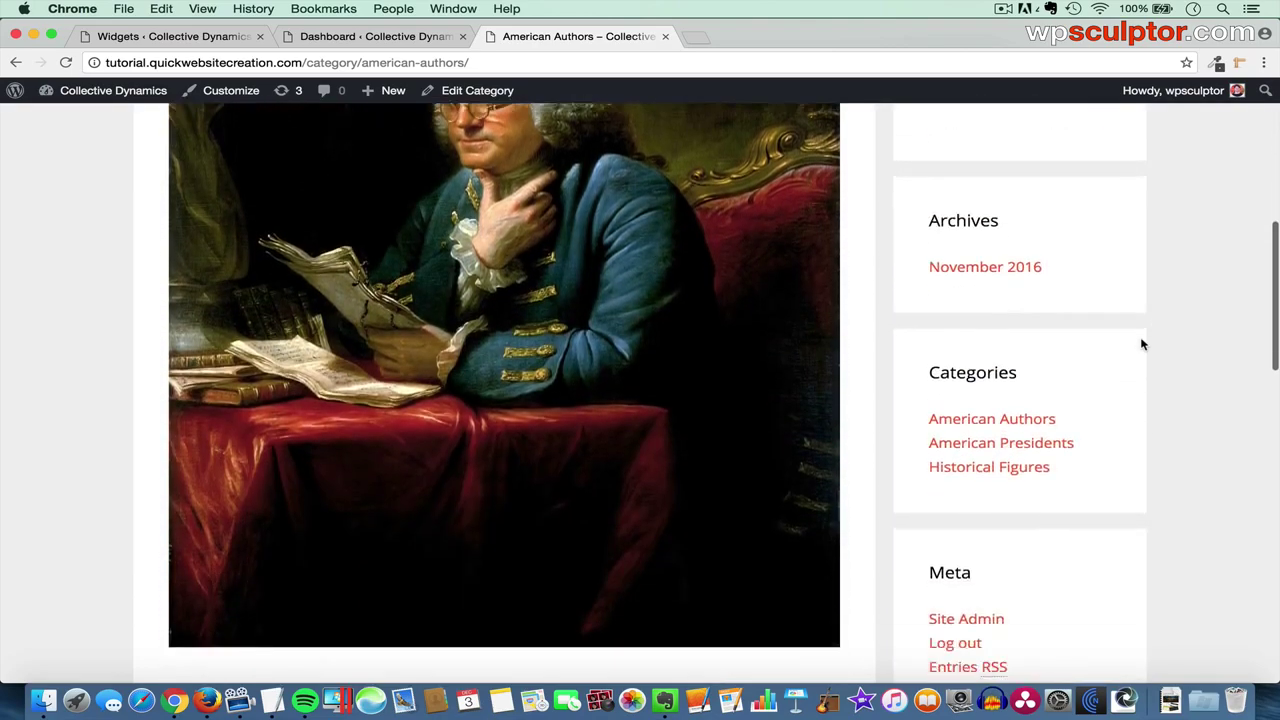
scroll(1143, 345, up, 10)
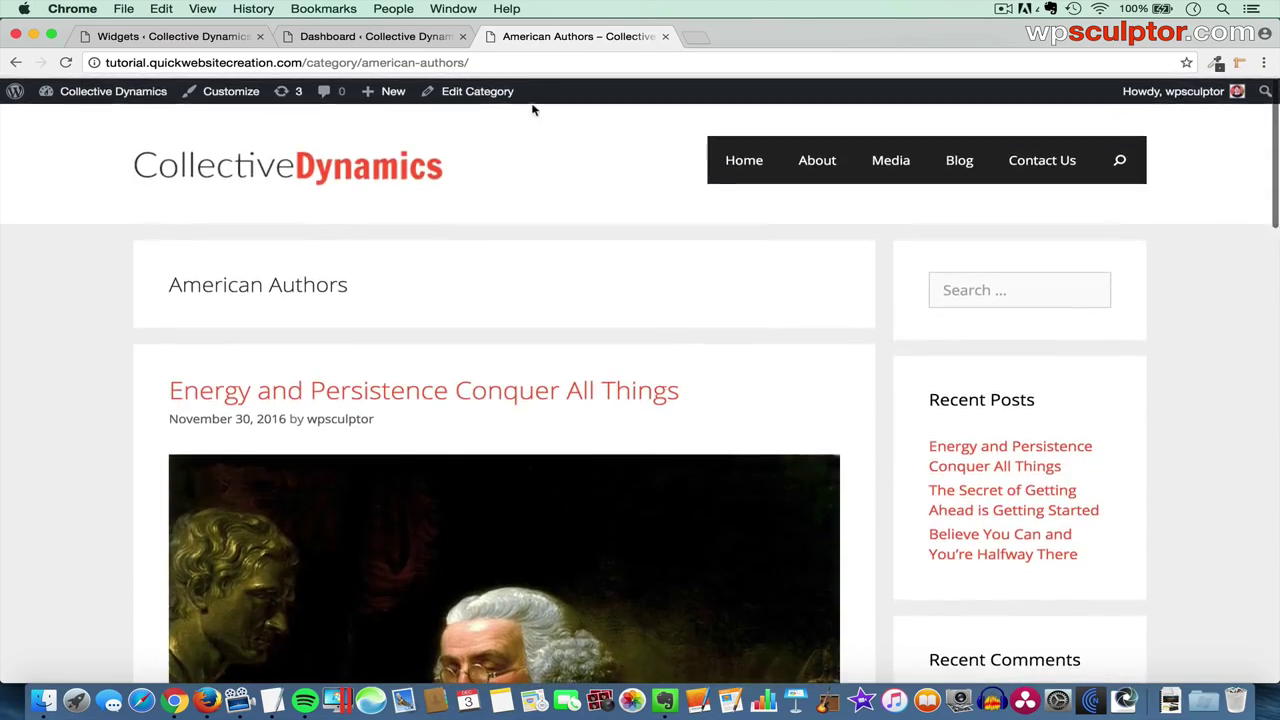
click(197, 37)
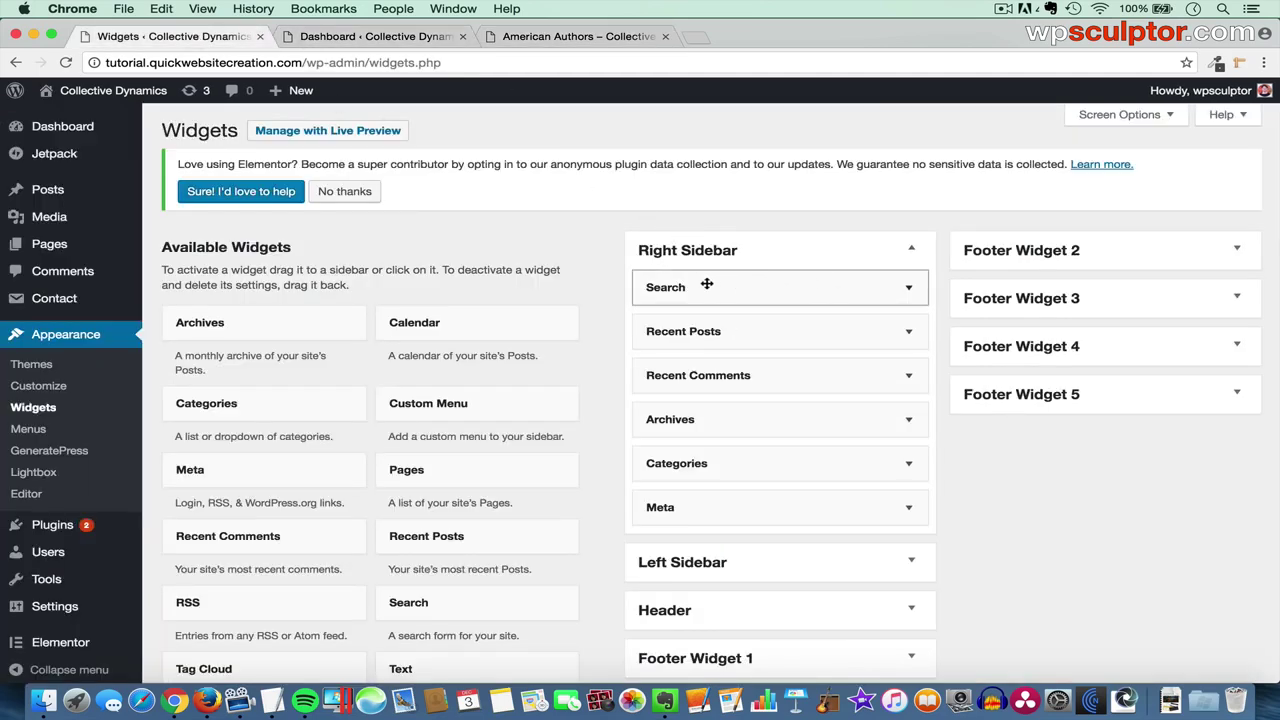
- Remove Search, Recent Posts, Recent Comments, Archives and Categories from the Right Sidebar, then preview the page
drag(703, 284, 356, 402)
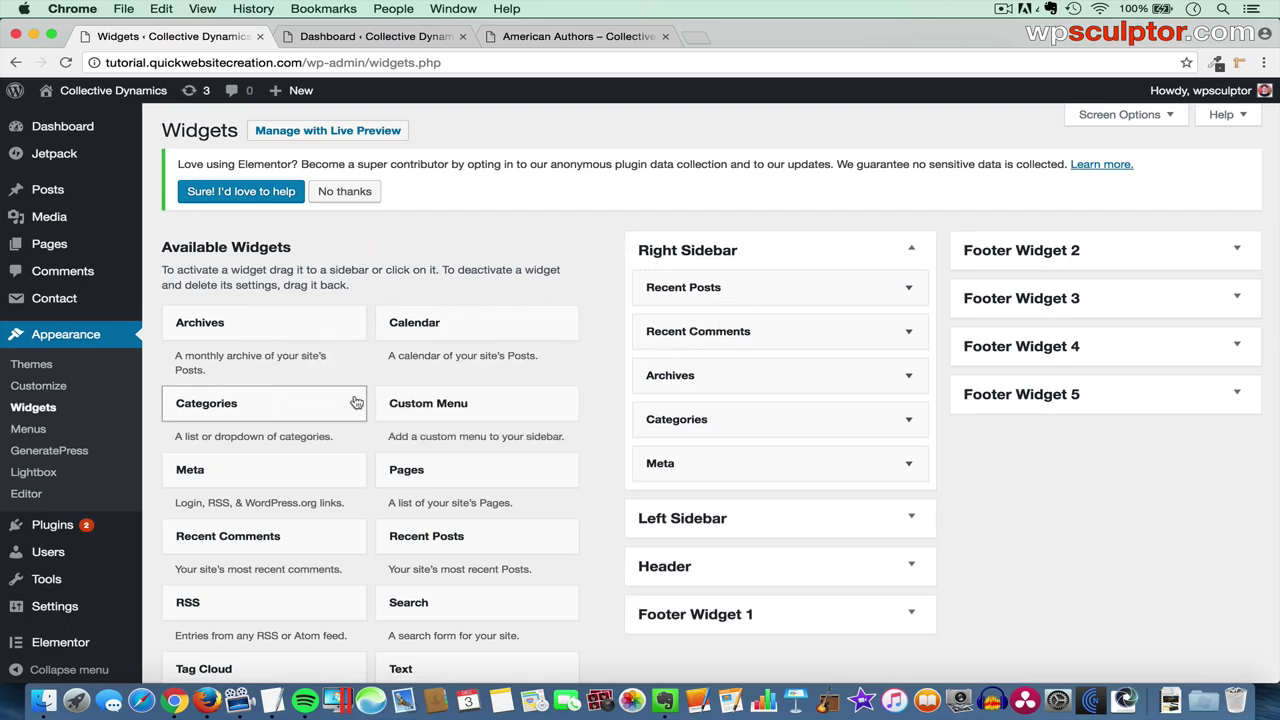
click(727, 293)
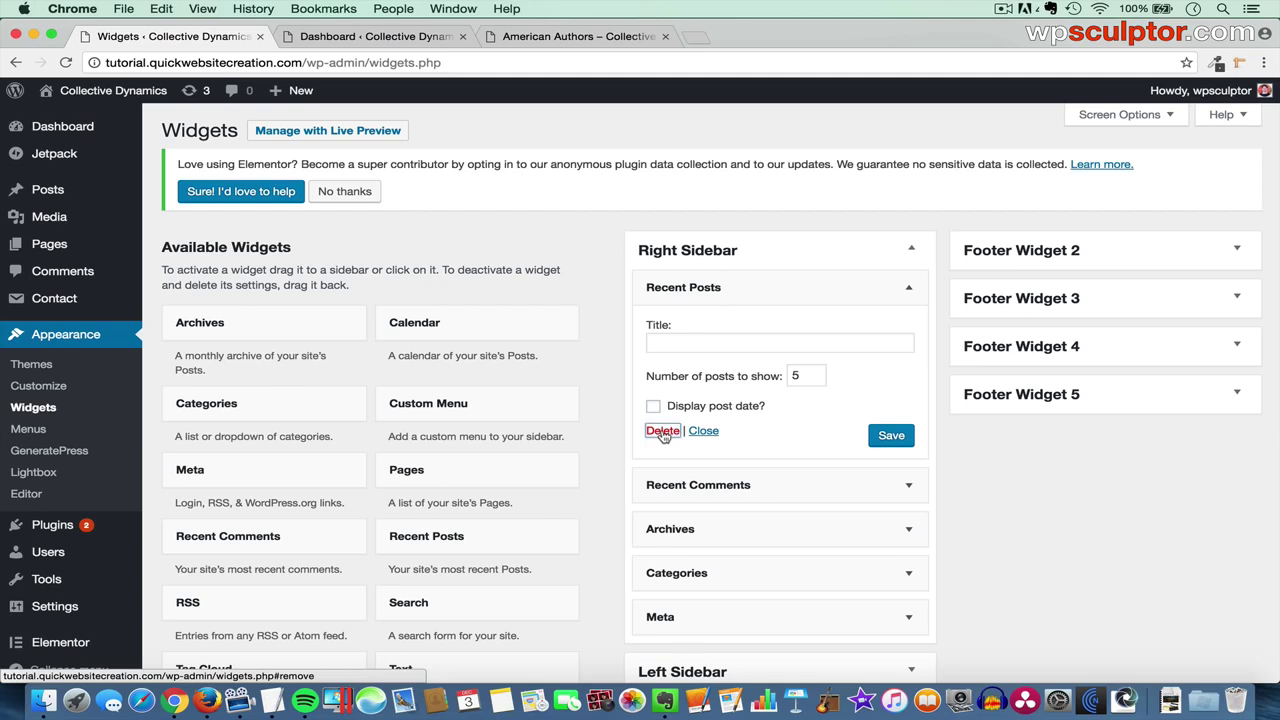
click(662, 431)
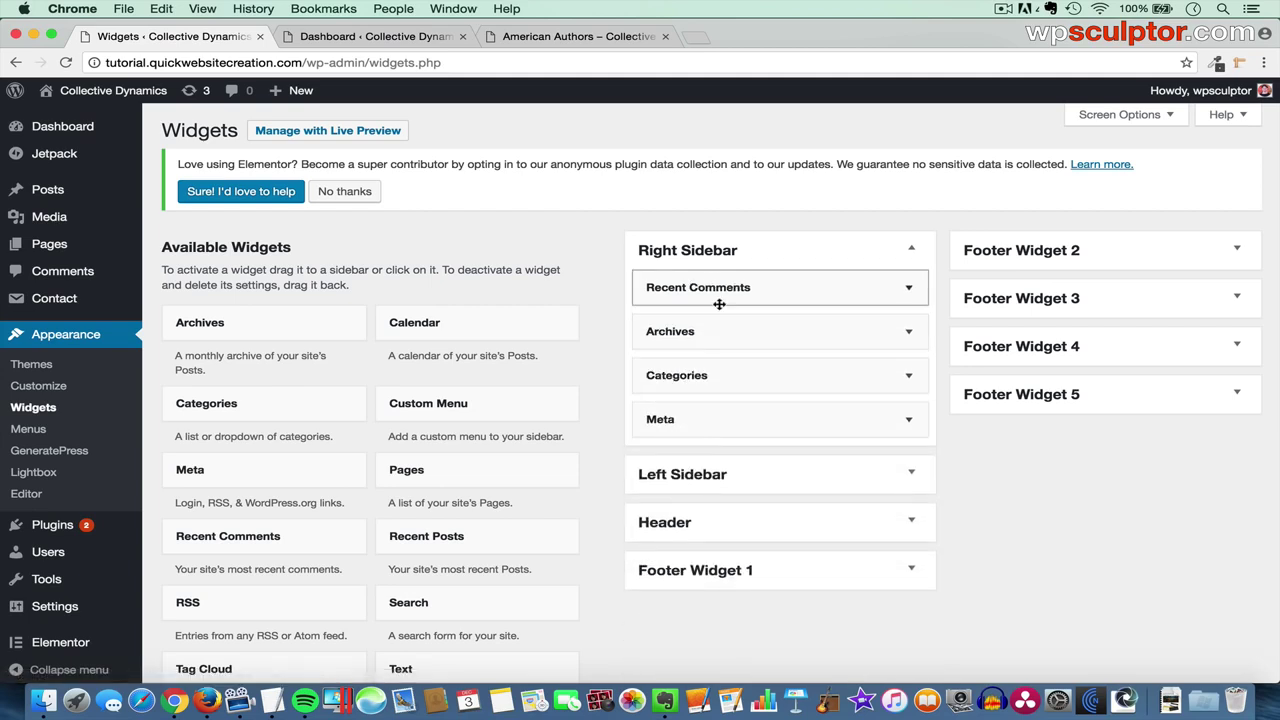
drag(715, 300, 452, 432)
drag(650, 300, 552, 341)
drag(660, 287, 246, 440)
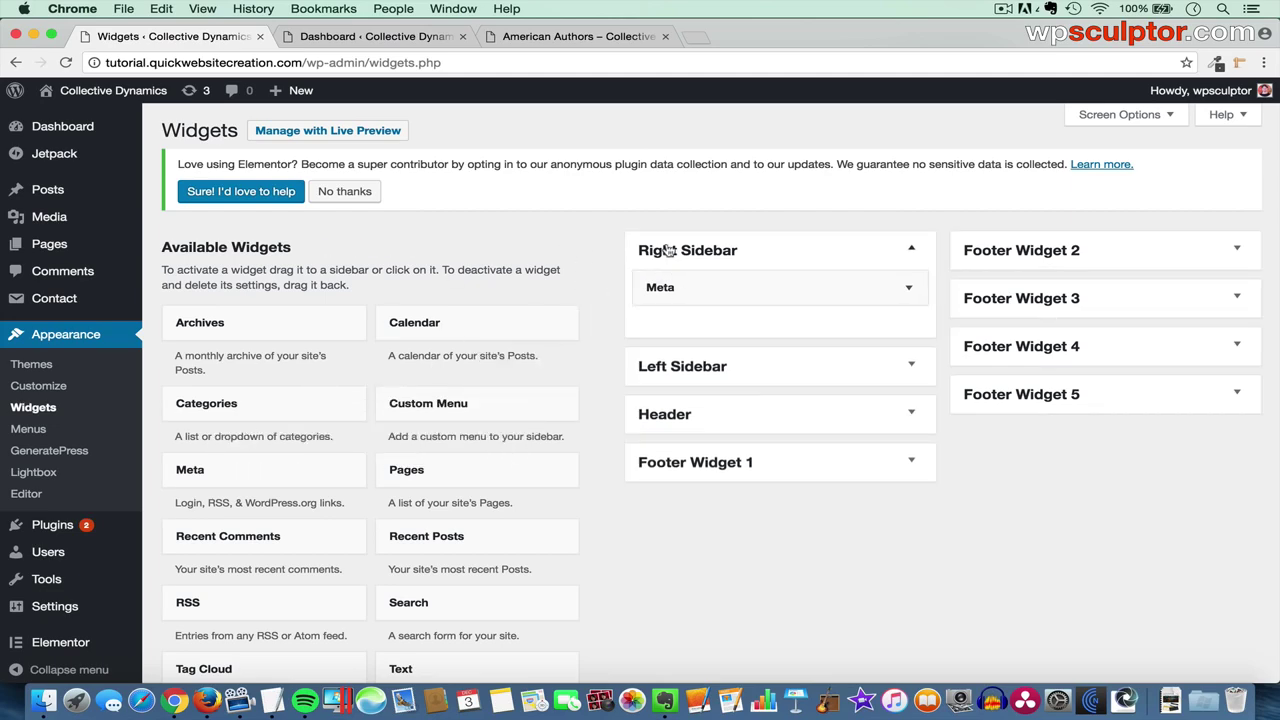
click(545, 38)
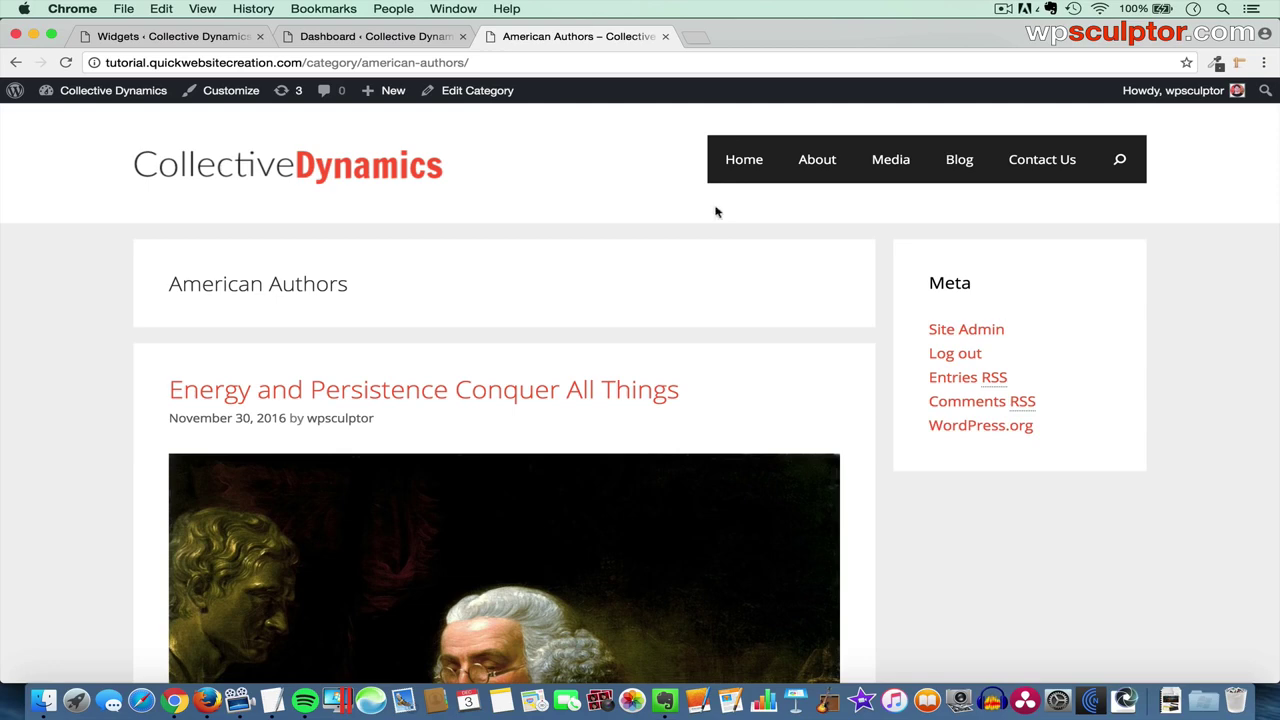
- Remove Meta from the Right Sidebar and drag in Search, then Recent Posts
click(172, 36)
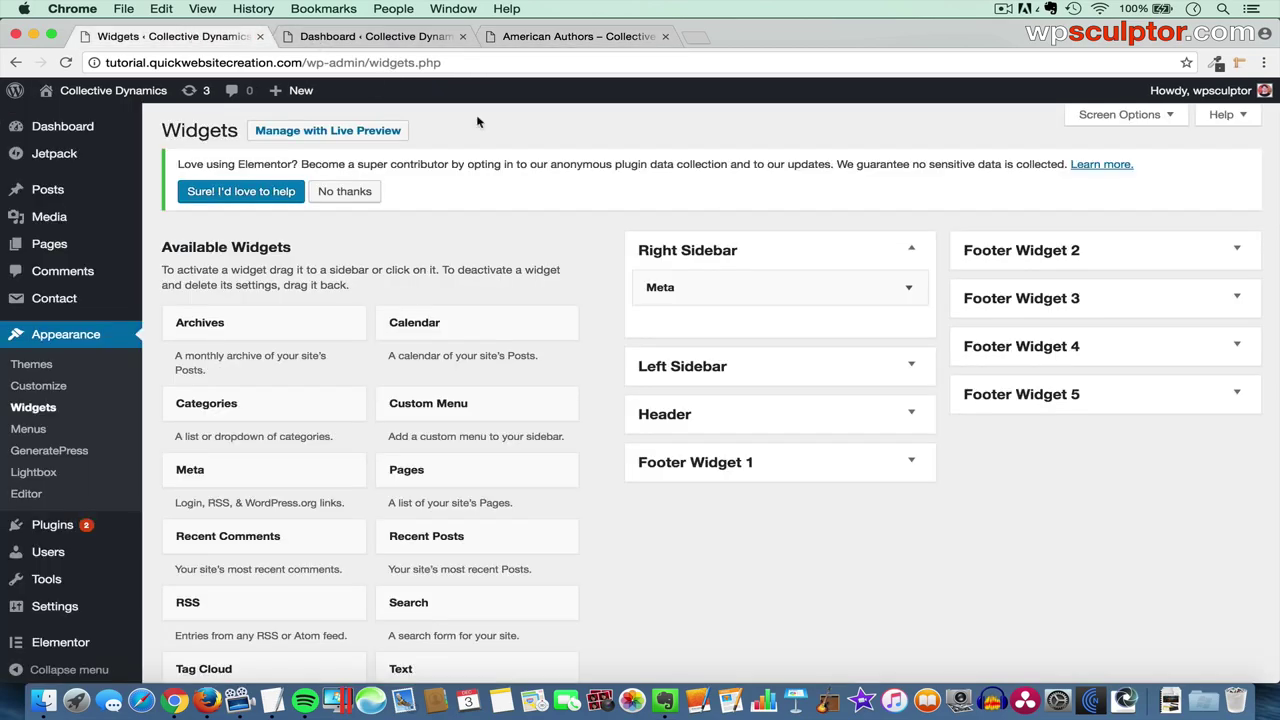
drag(774, 288, 367, 413)
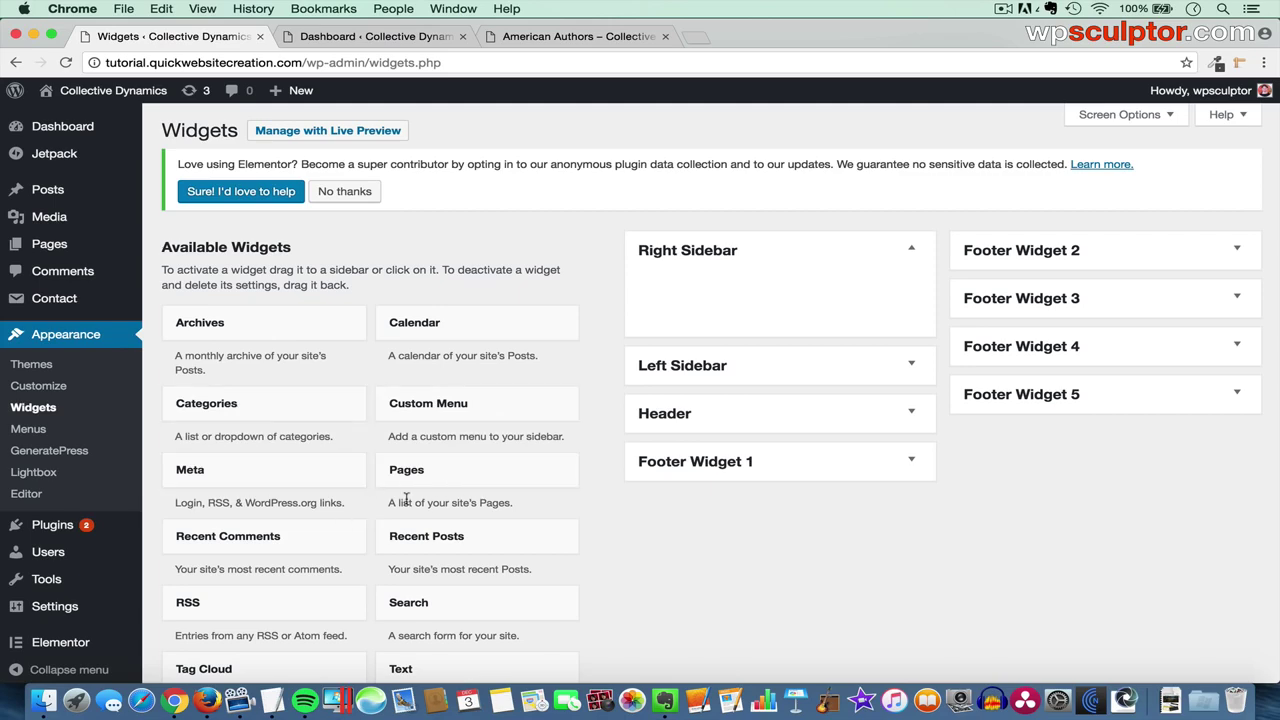
scroll(405, 515, down, 3)
drag(425, 488, 697, 171)
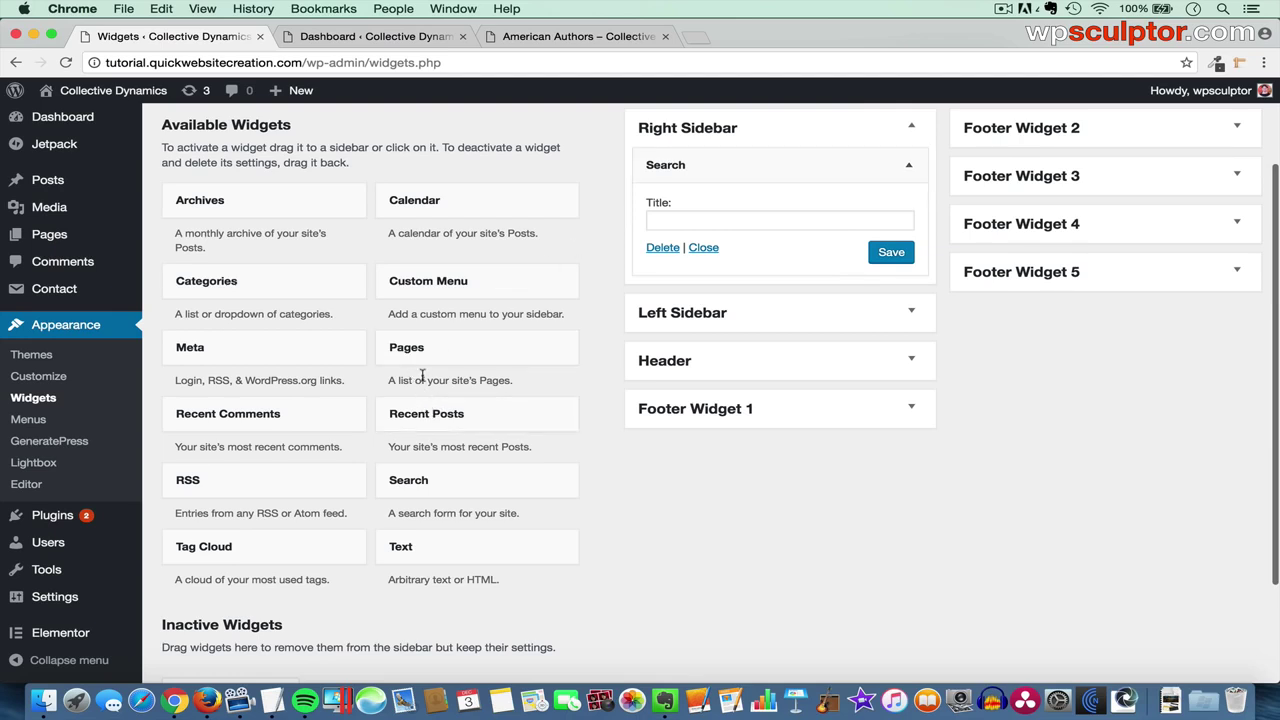
drag(428, 416, 712, 301)
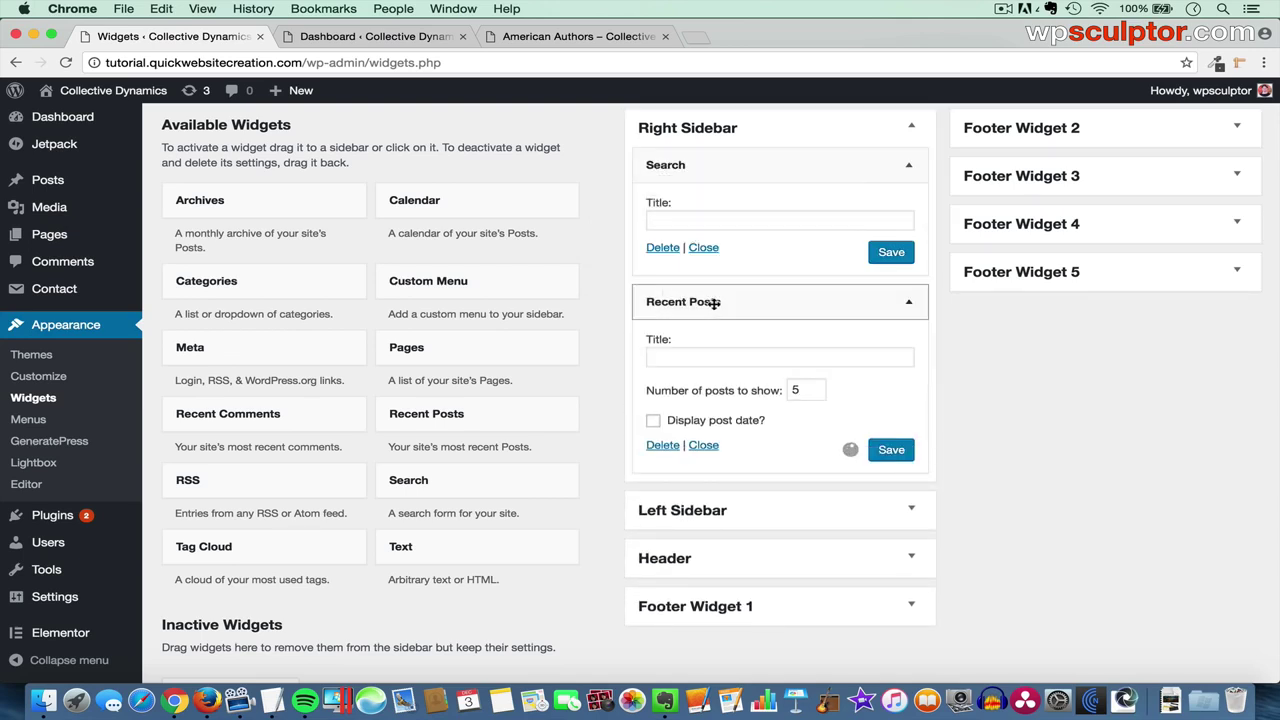
- Add Categories, move it above Recent Posts, and reload the American Authors page
click(230, 290)
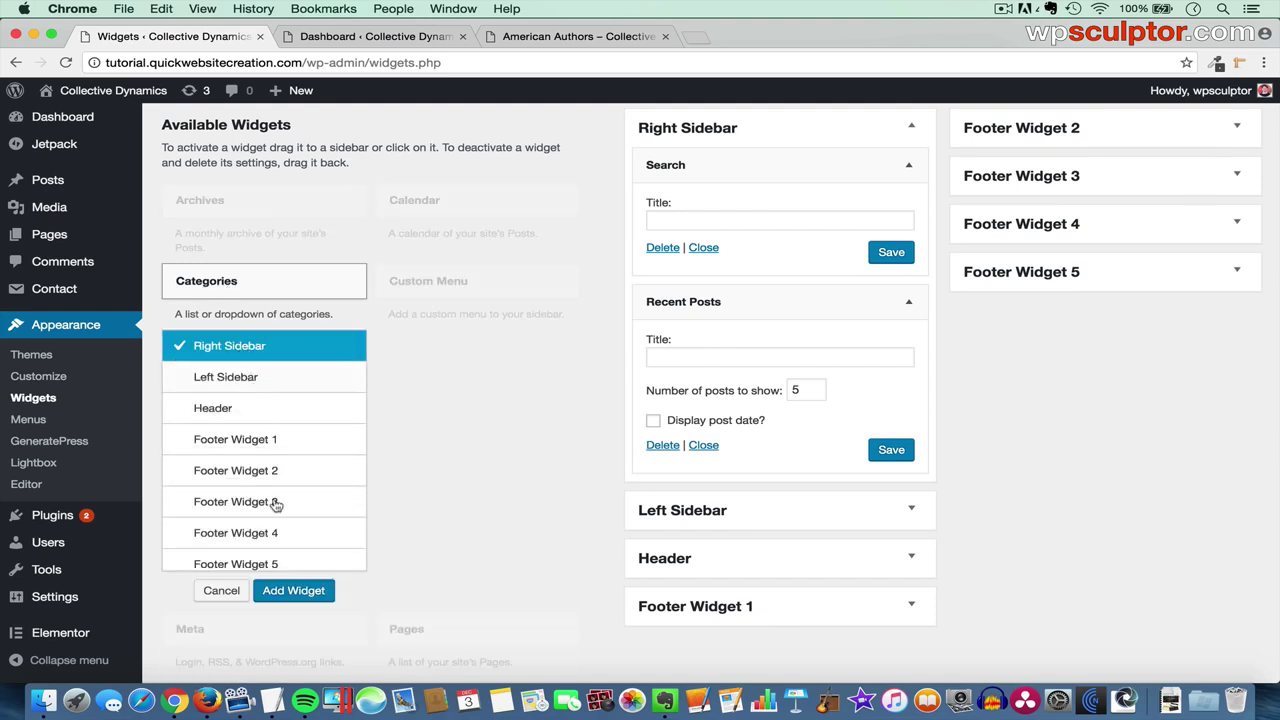
click(293, 590)
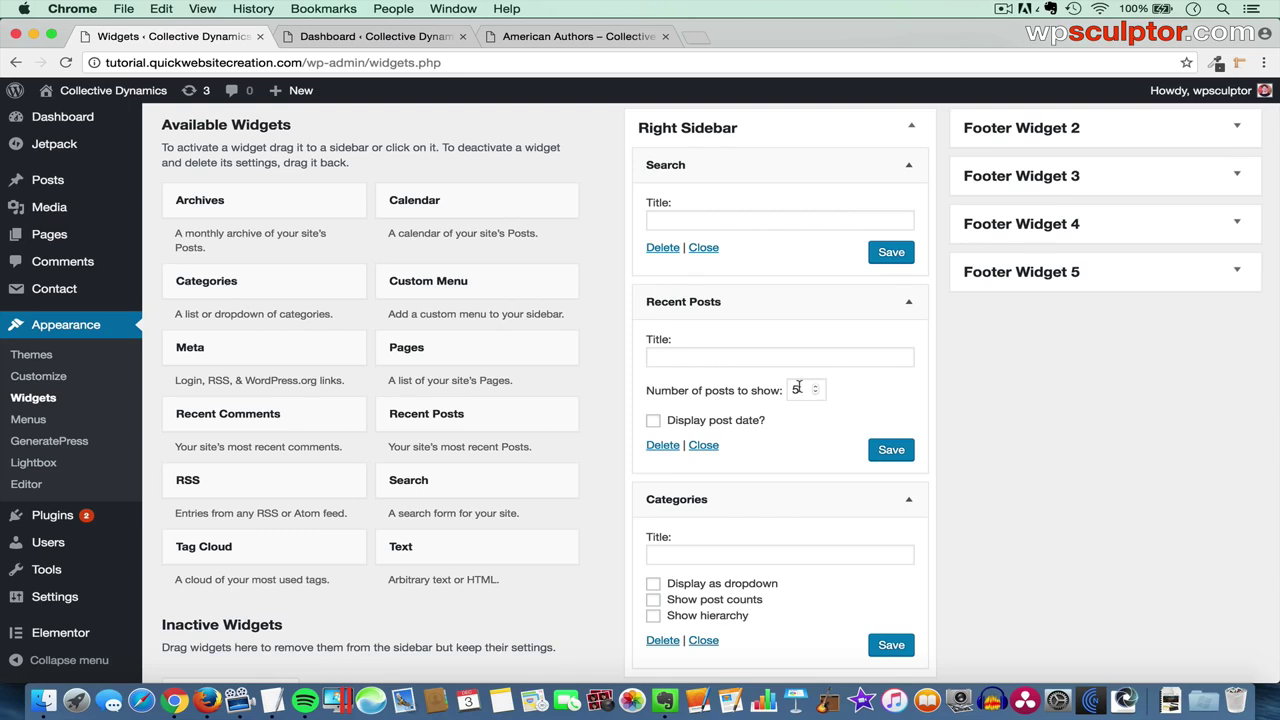
click(743, 498)
click(728, 303)
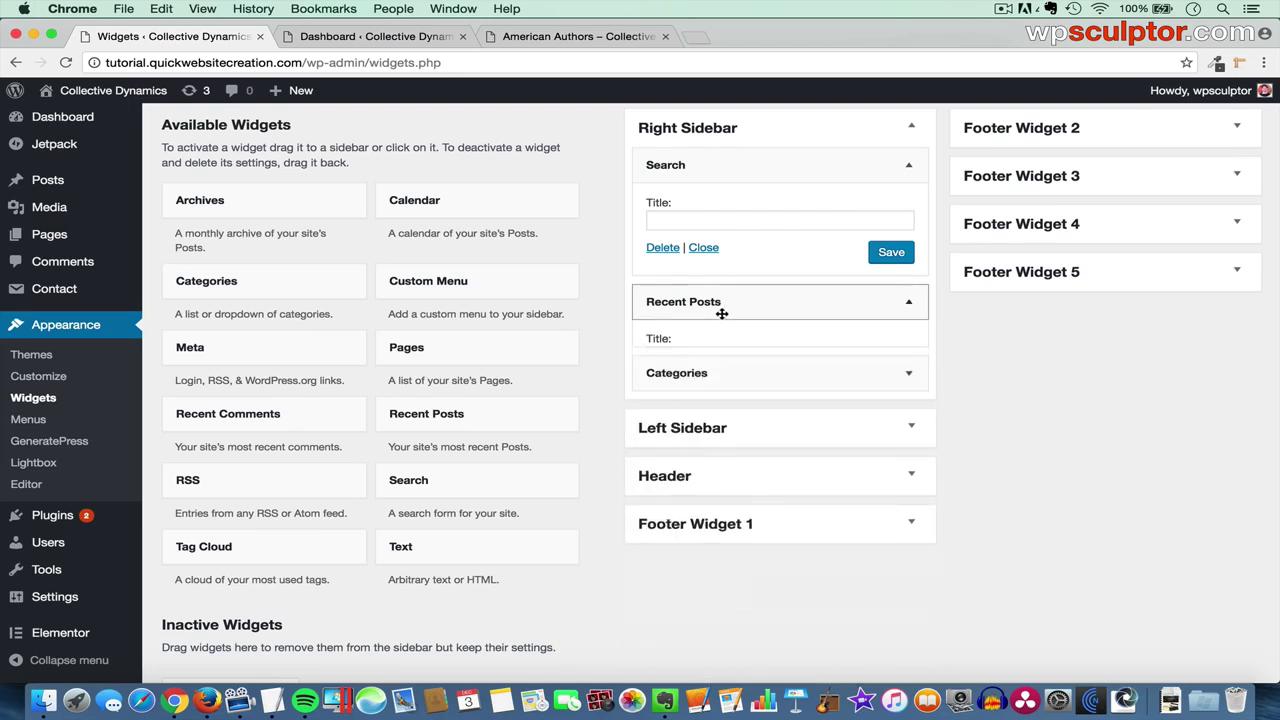
click(722, 171)
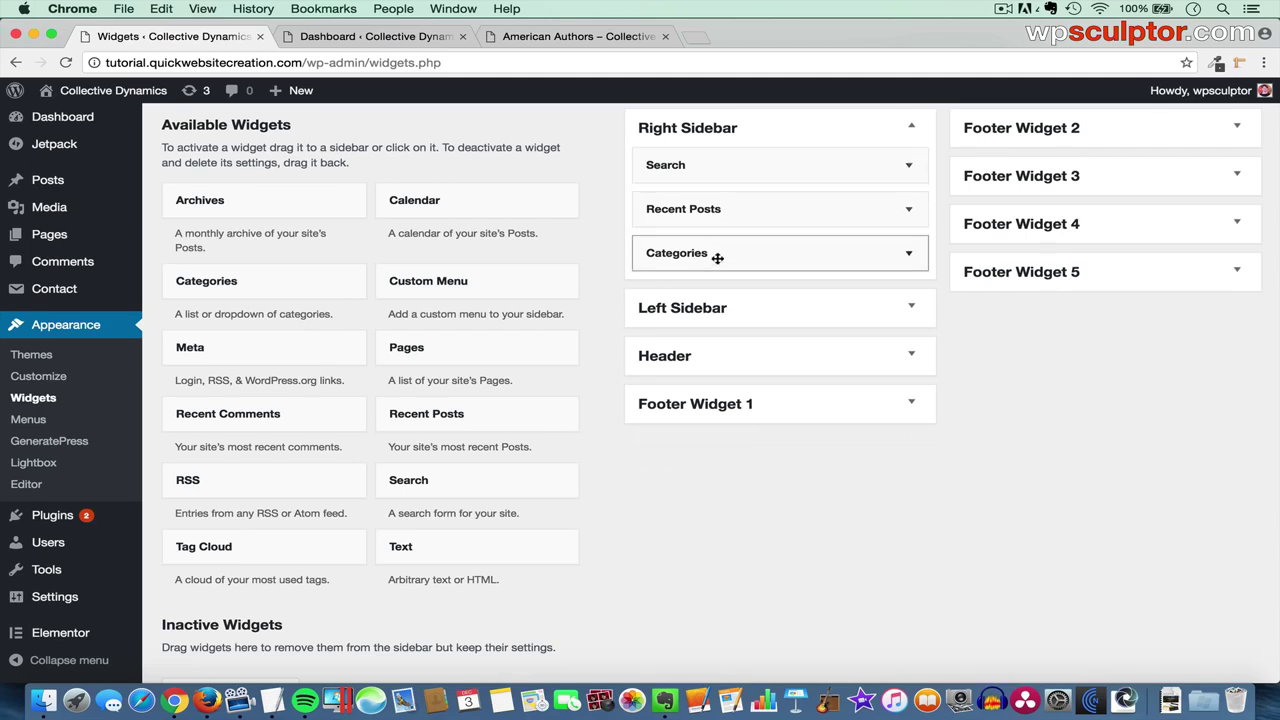
drag(702, 252, 698, 207)
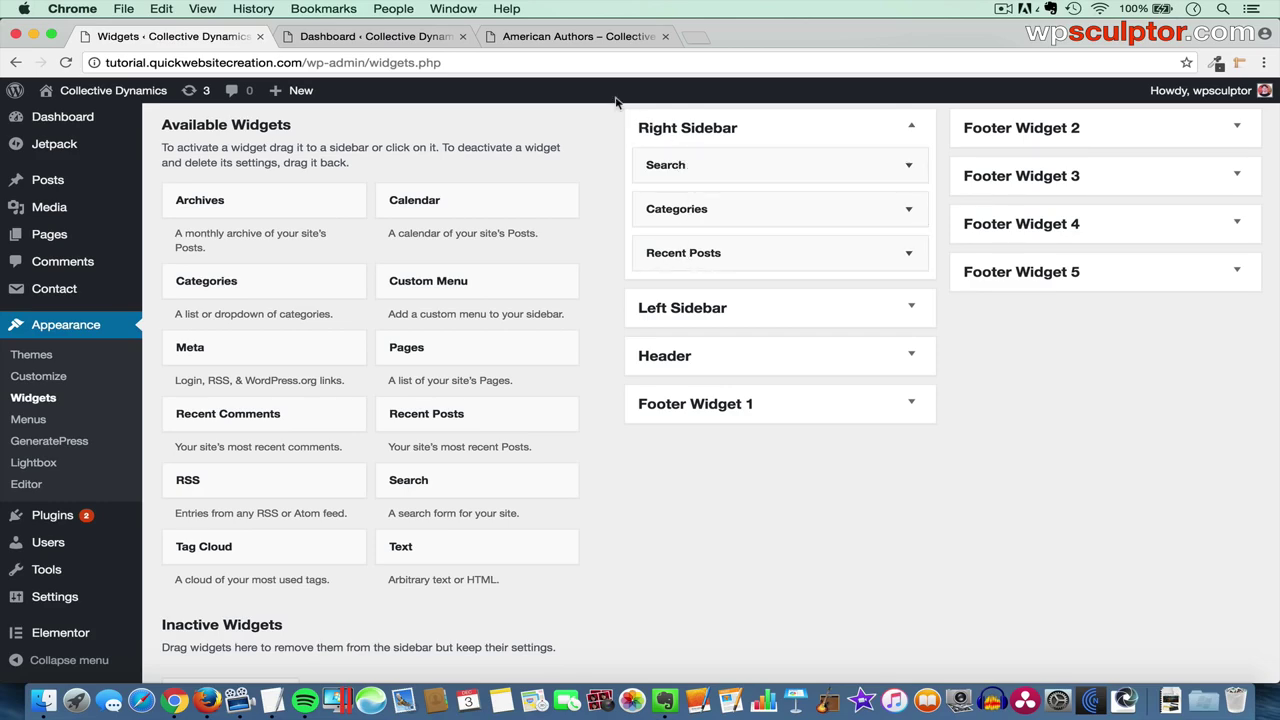
click(550, 40)
key(super+r)
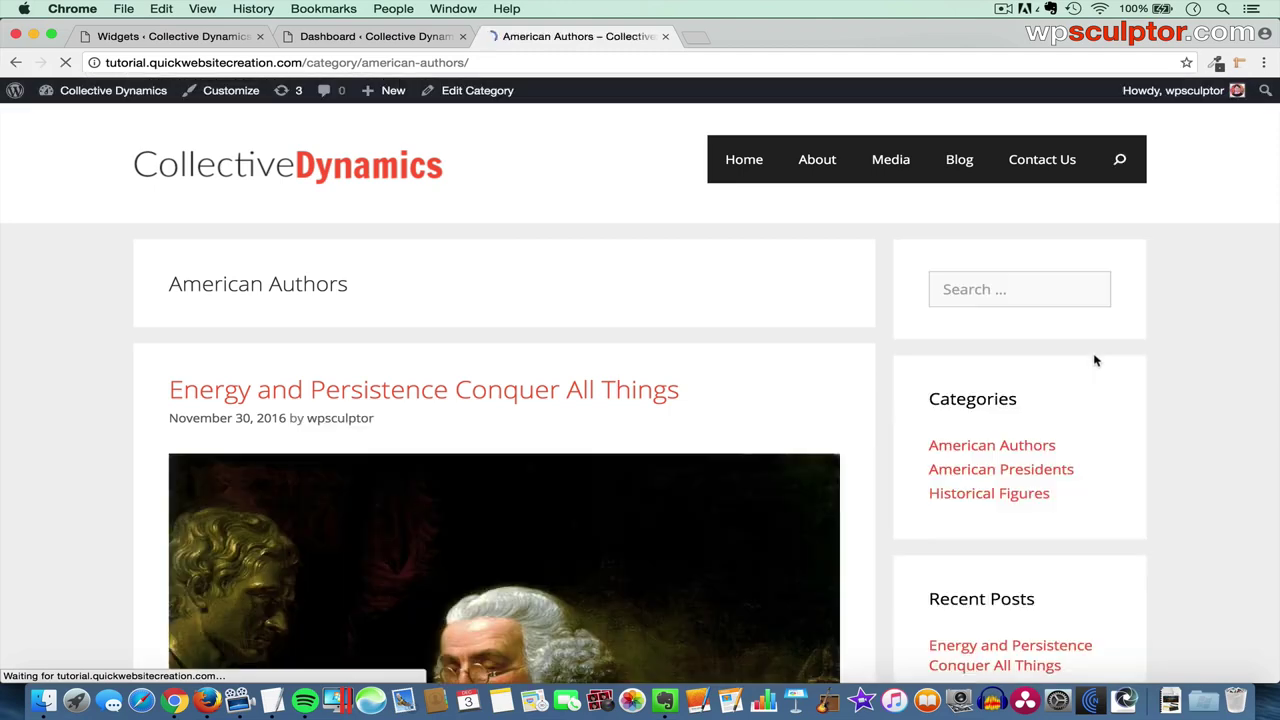
scroll(1094, 360, down, 3)
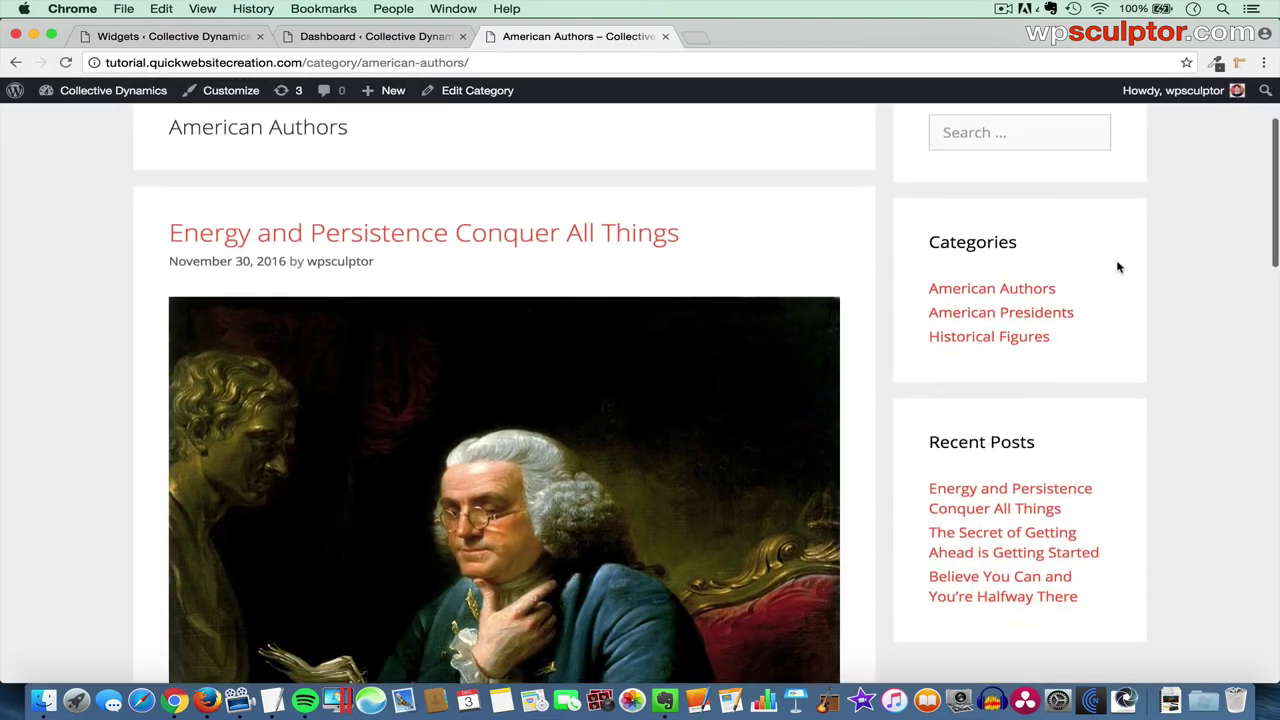
- Put a Search widget in the Left Sidebar, check the reloaded archive page, then collapse Left Sidebar
scroll(1088, 220, up, 3)
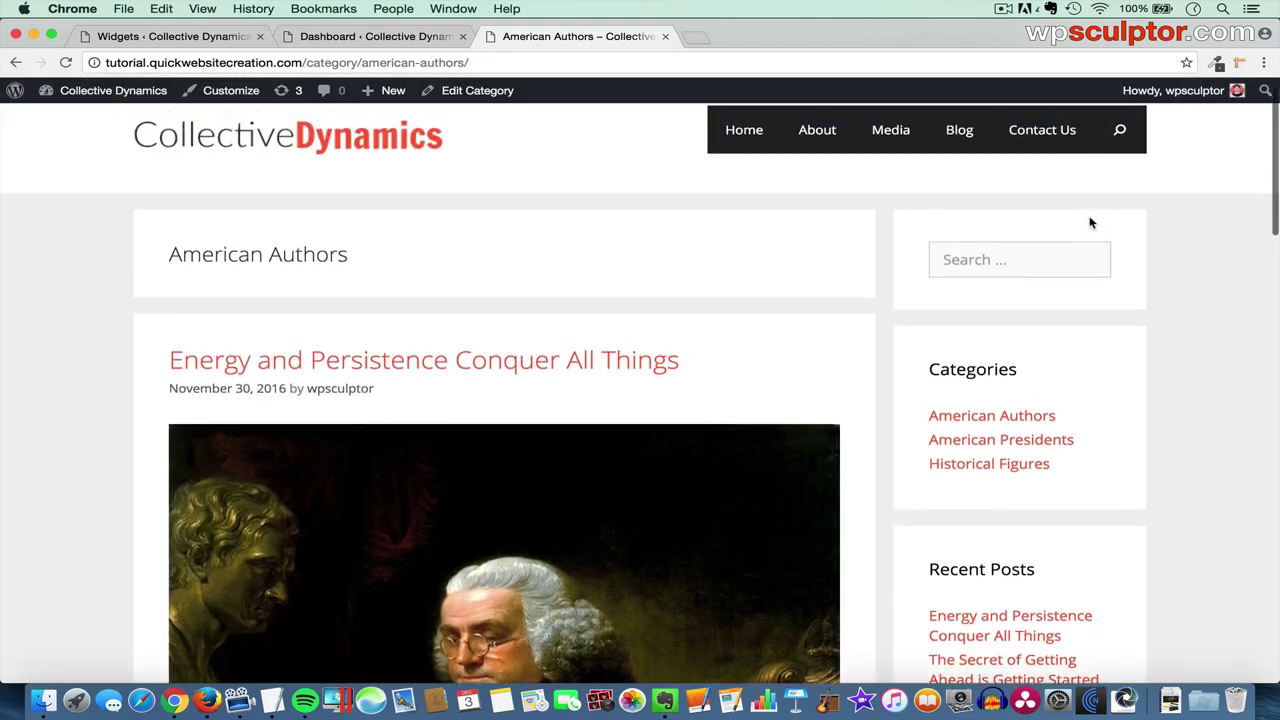
scroll(1091, 222, up, 1)
click(141, 44)
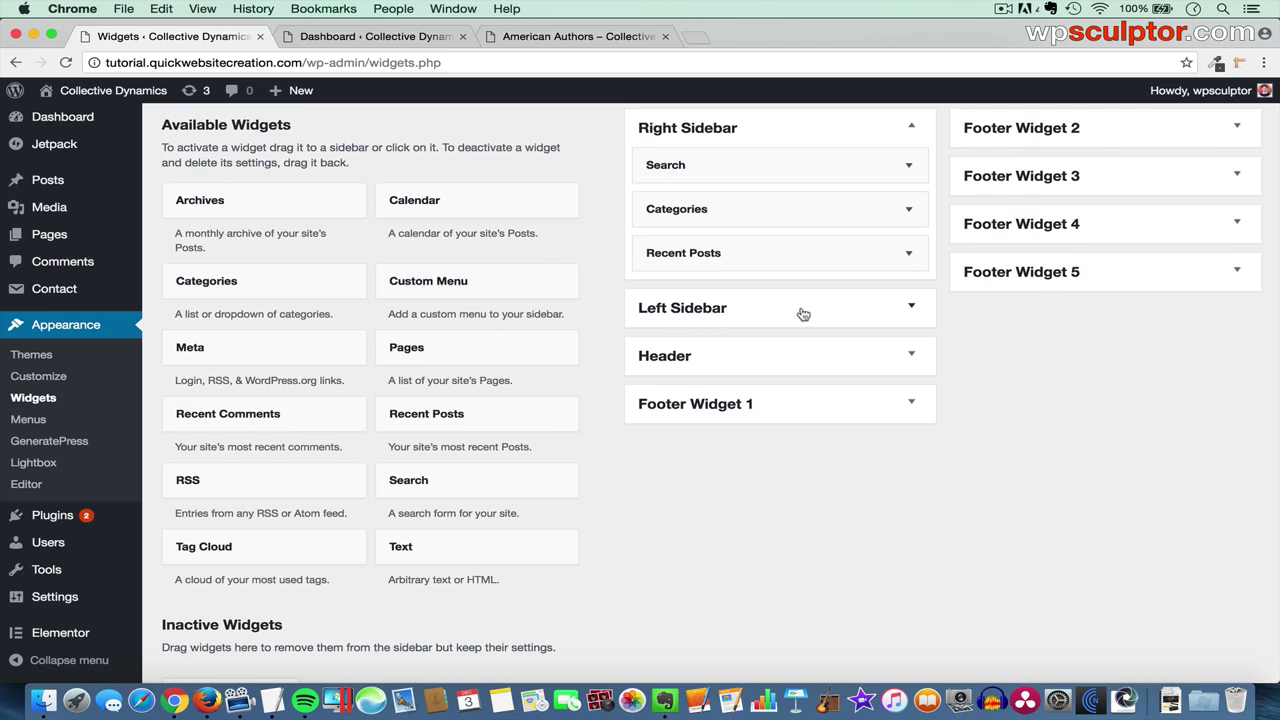
click(843, 320)
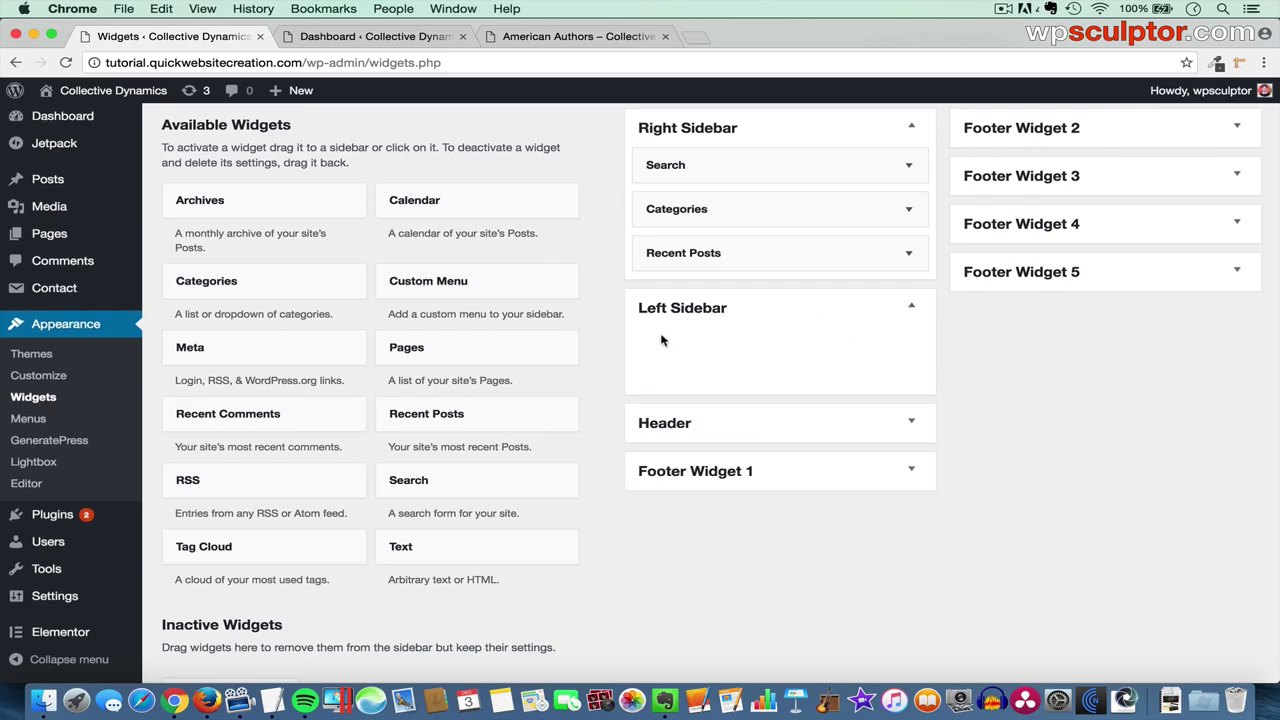
drag(457, 486, 730, 350)
click(558, 36)
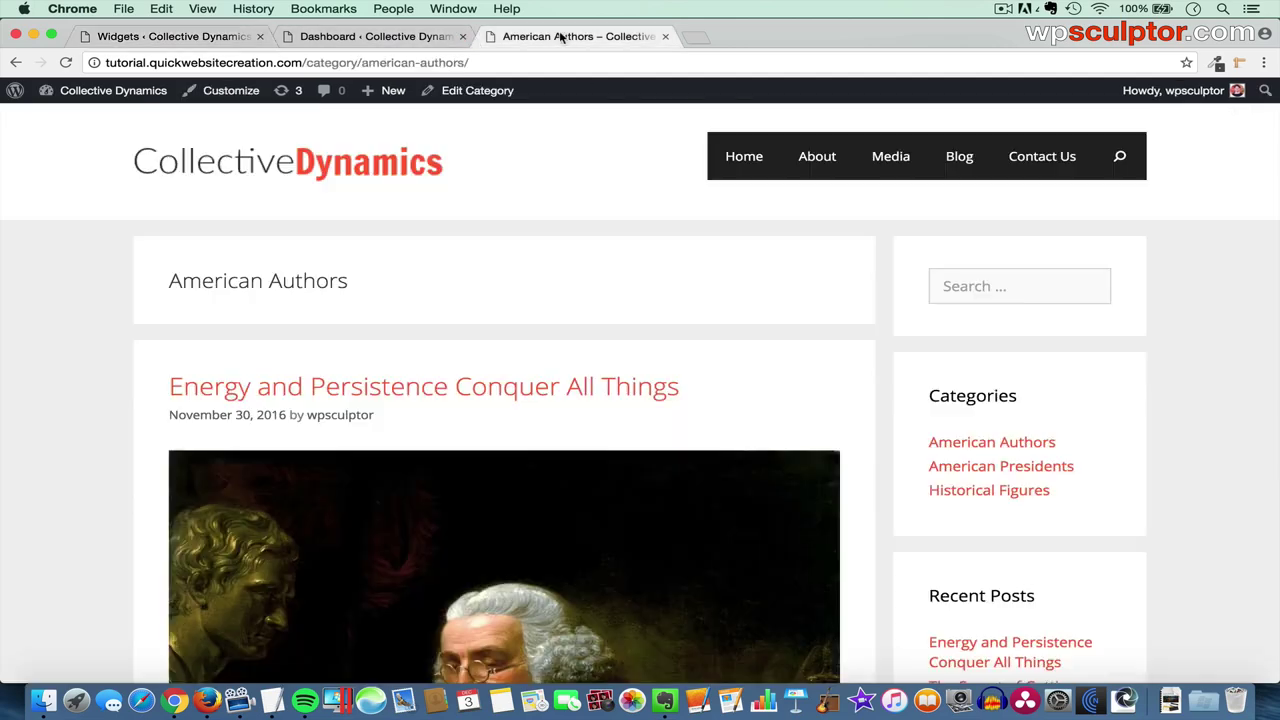
key(super+r)
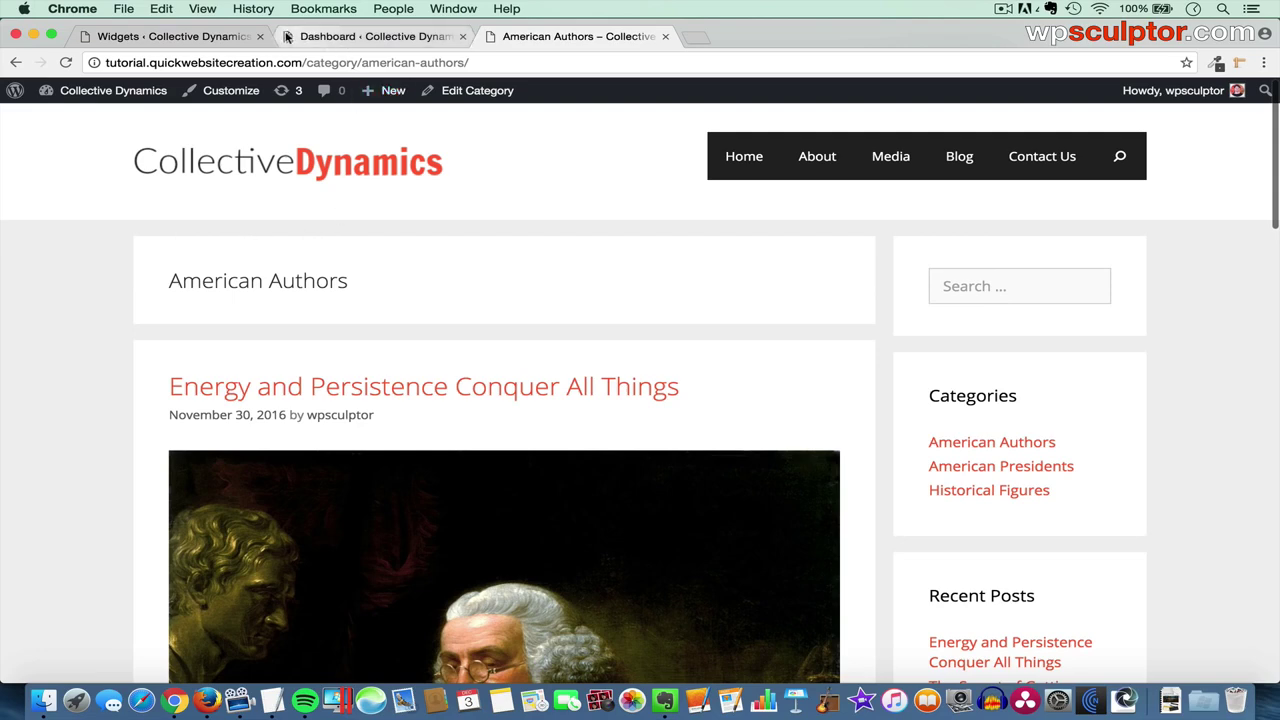
click(170, 36)
click(814, 314)
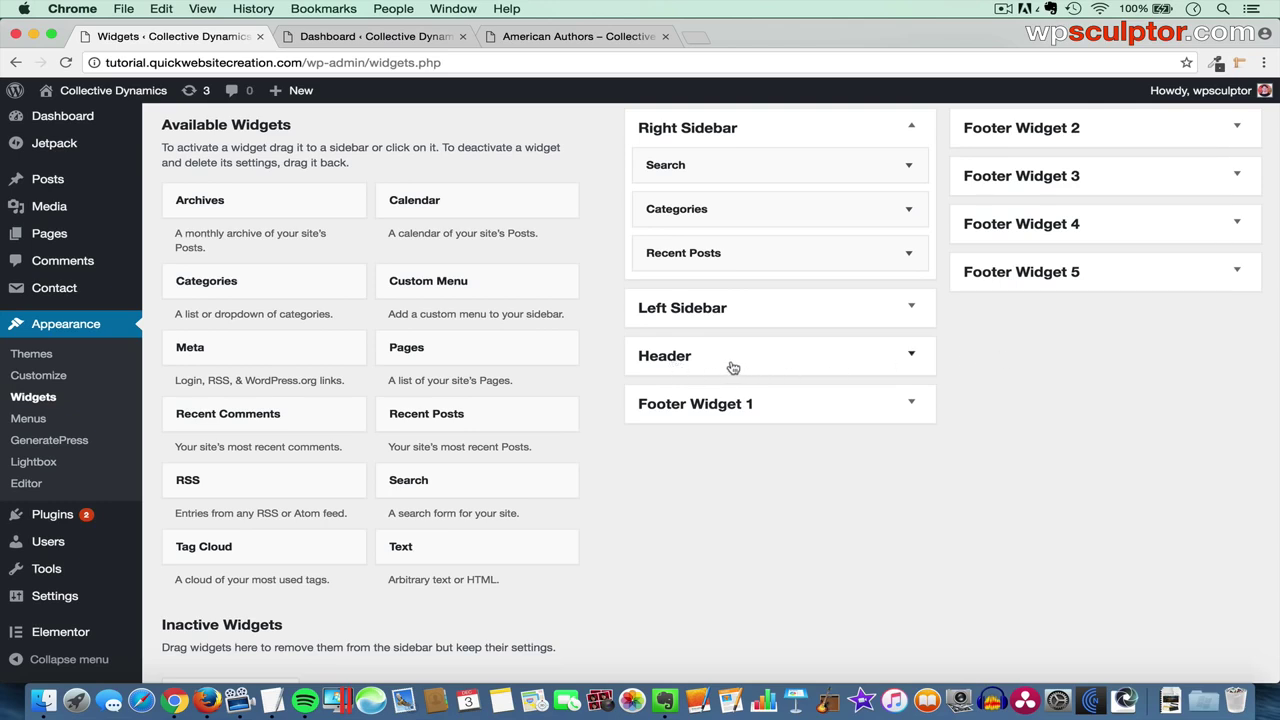
- Add a Search widget to the Header area and reload the American Authors page
click(771, 358)
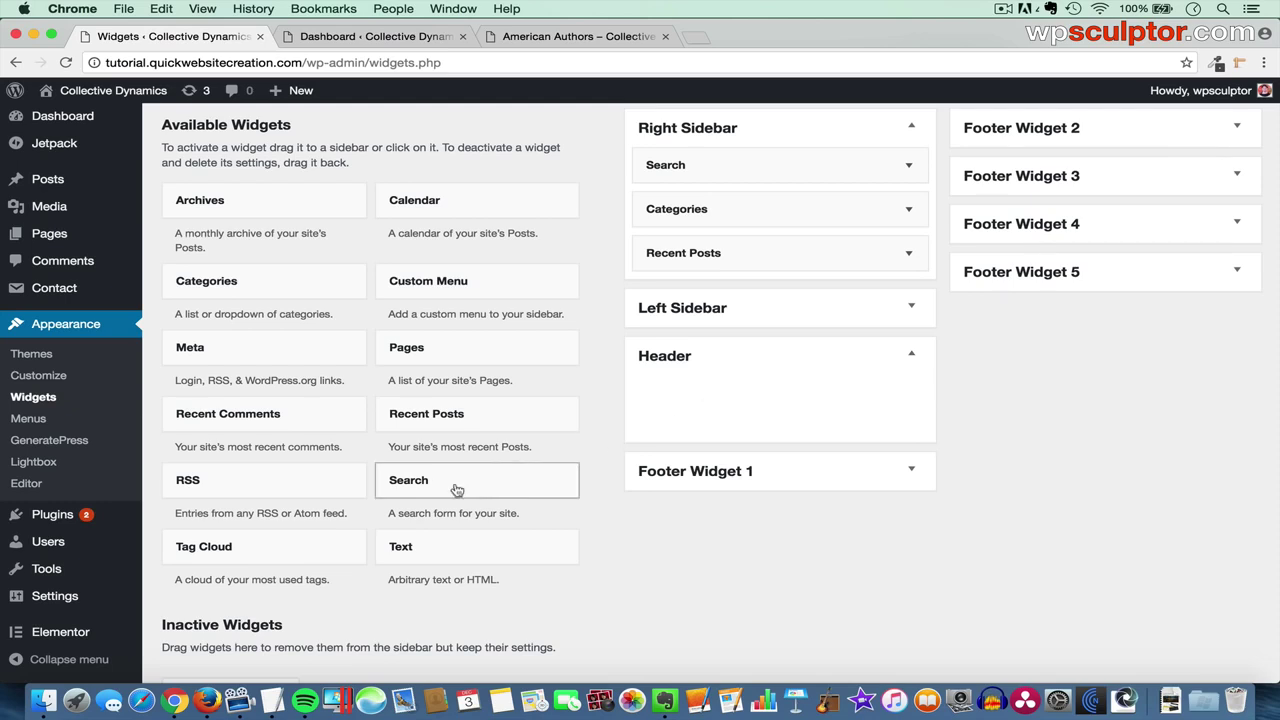
drag(420, 487, 688, 394)
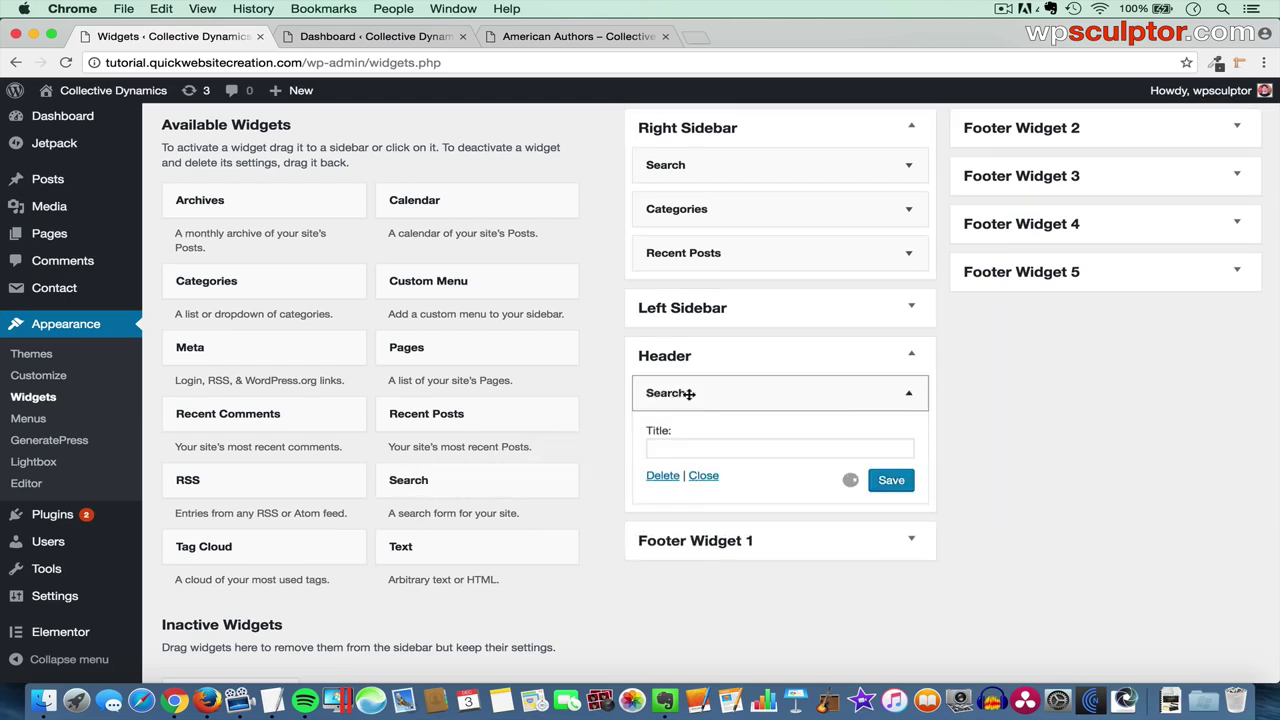
click(555, 37)
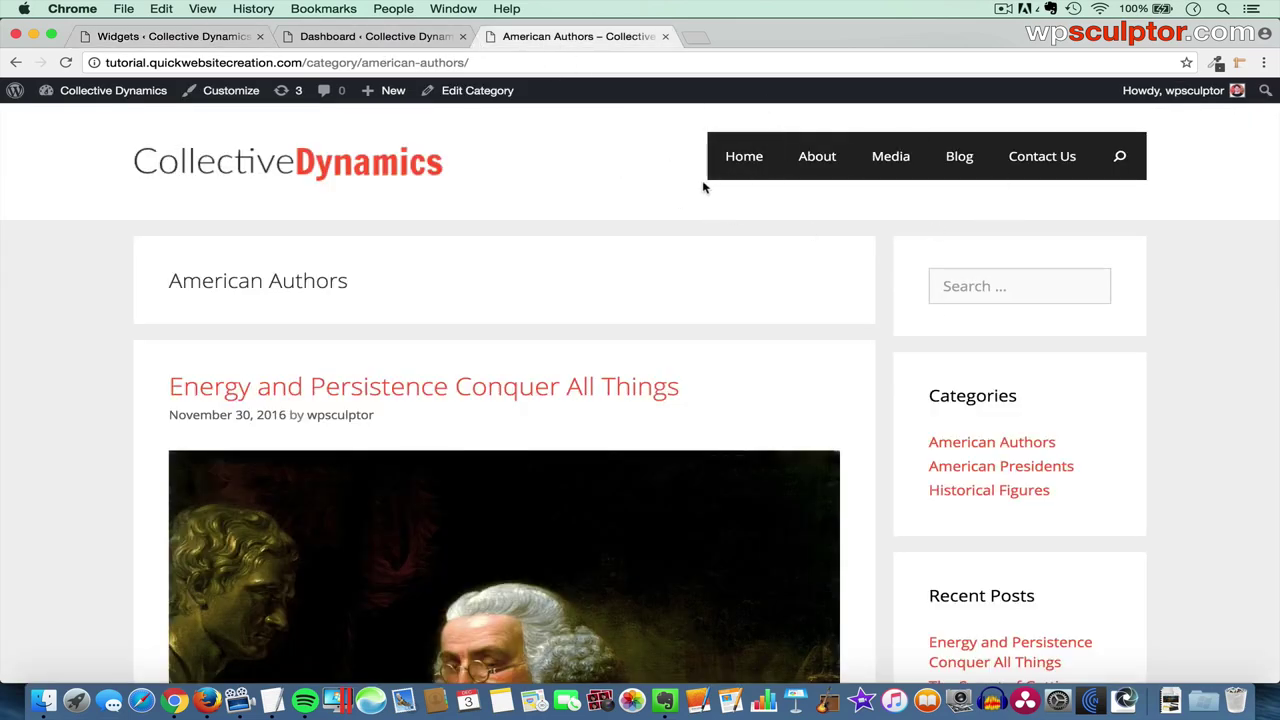
key(super+r)
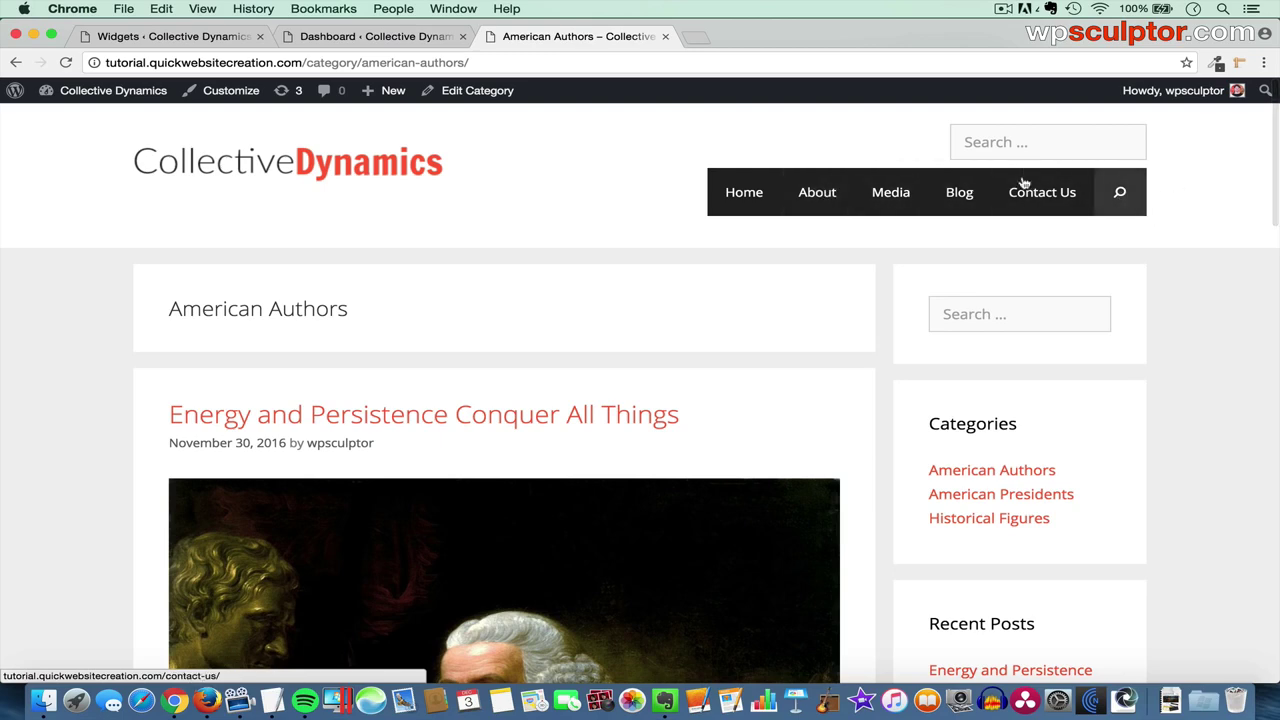
- Drag Search back out of the Header and confirm the site header no longer has it
click(205, 38)
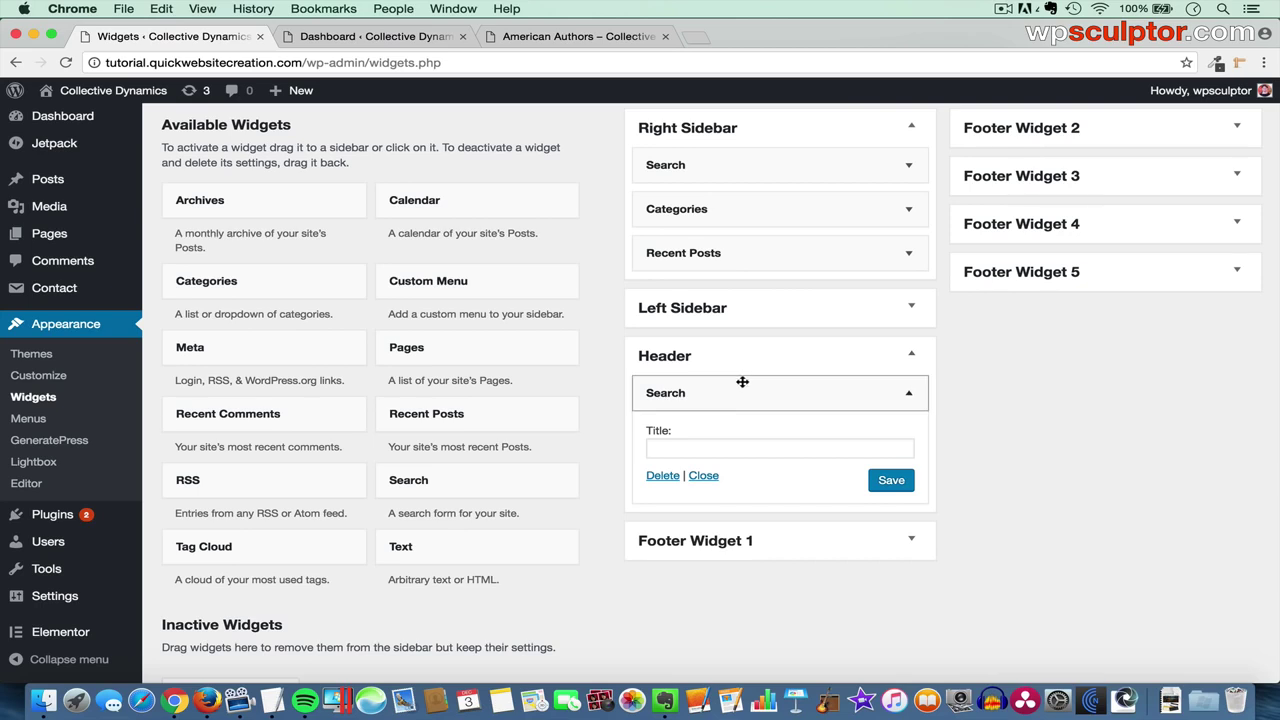
drag(751, 391, 359, 403)
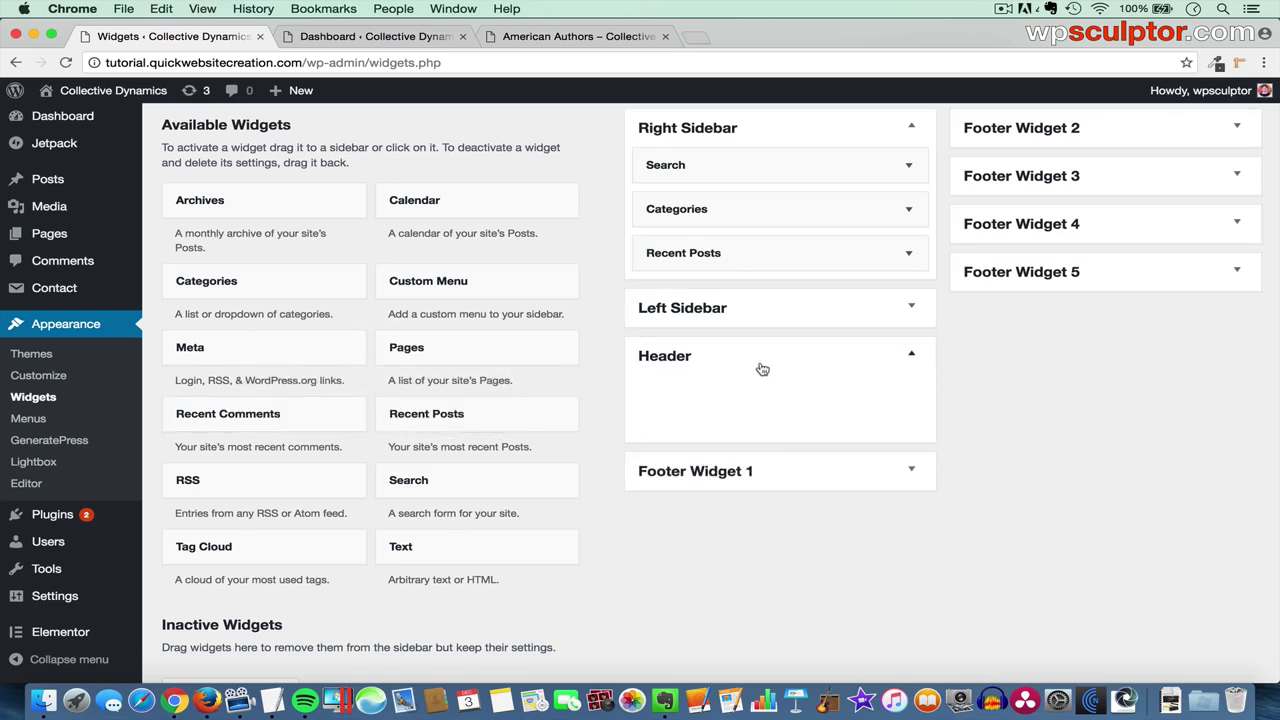
click(598, 38)
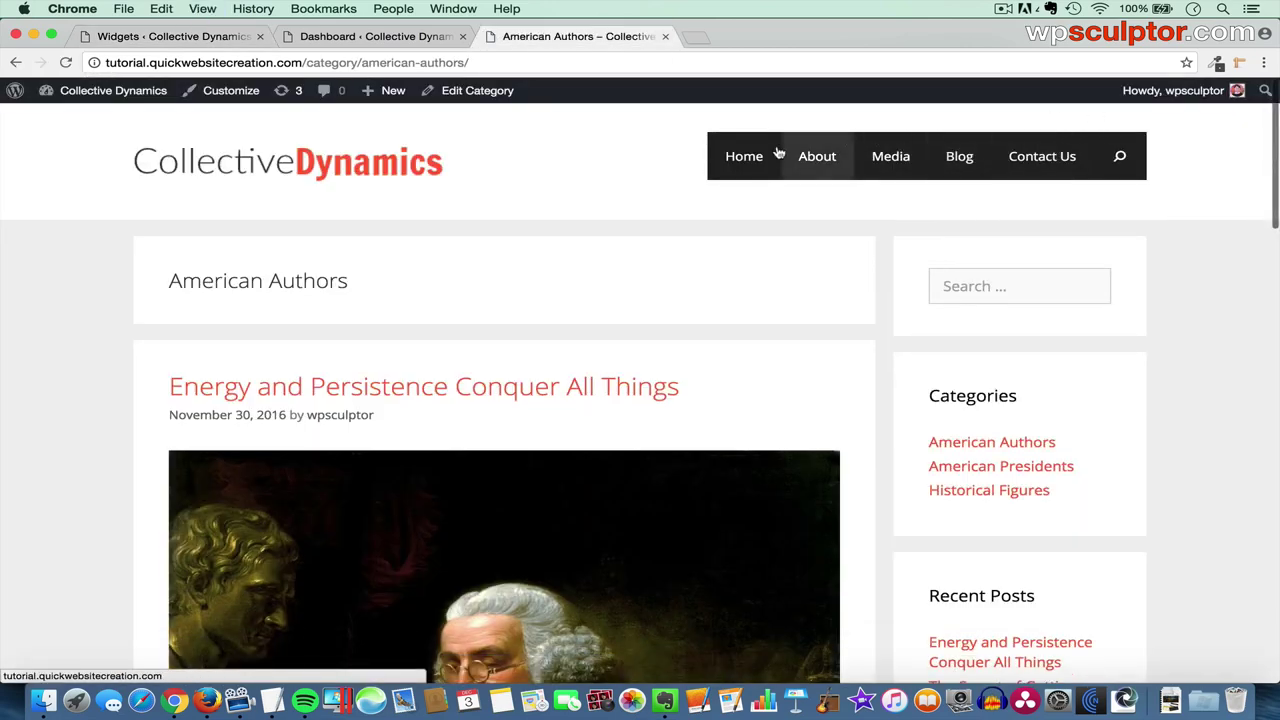
click(163, 38)
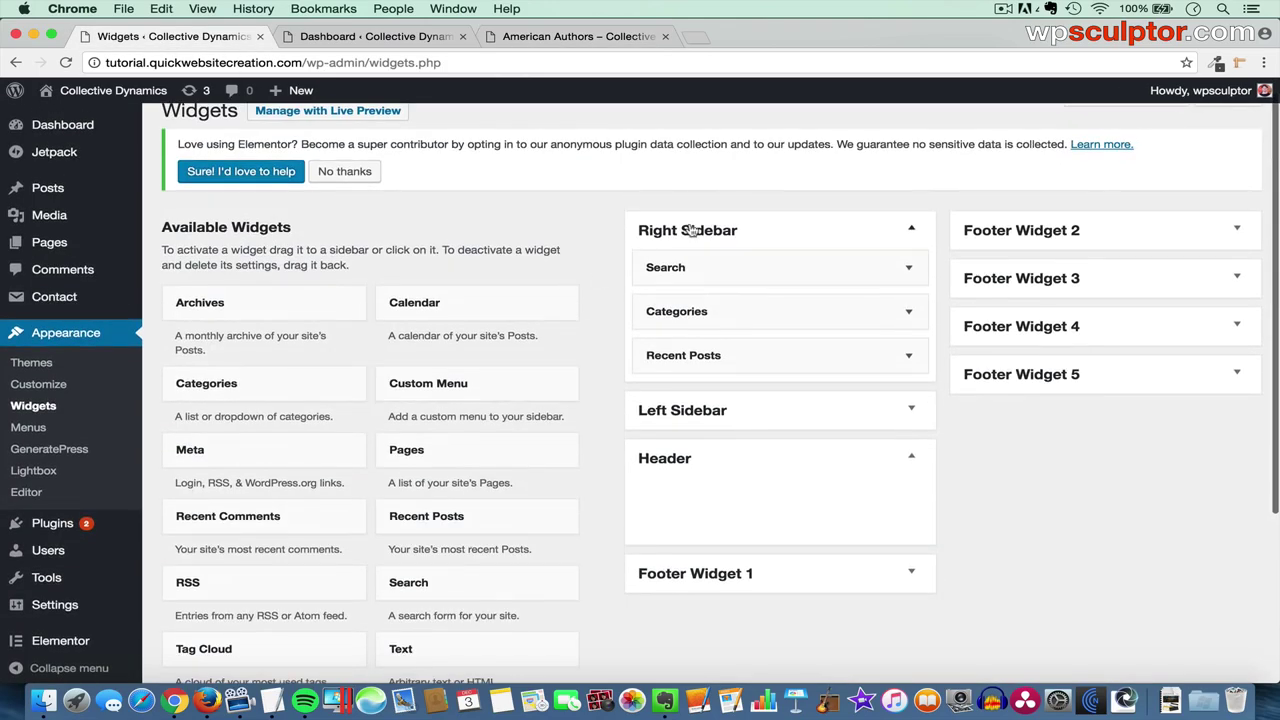
click(690, 230)
- In Customize > Layout > Sidebars, keep Sidebar Layout as Content / Sidebar, then return to the Dashboard
click(702, 330)
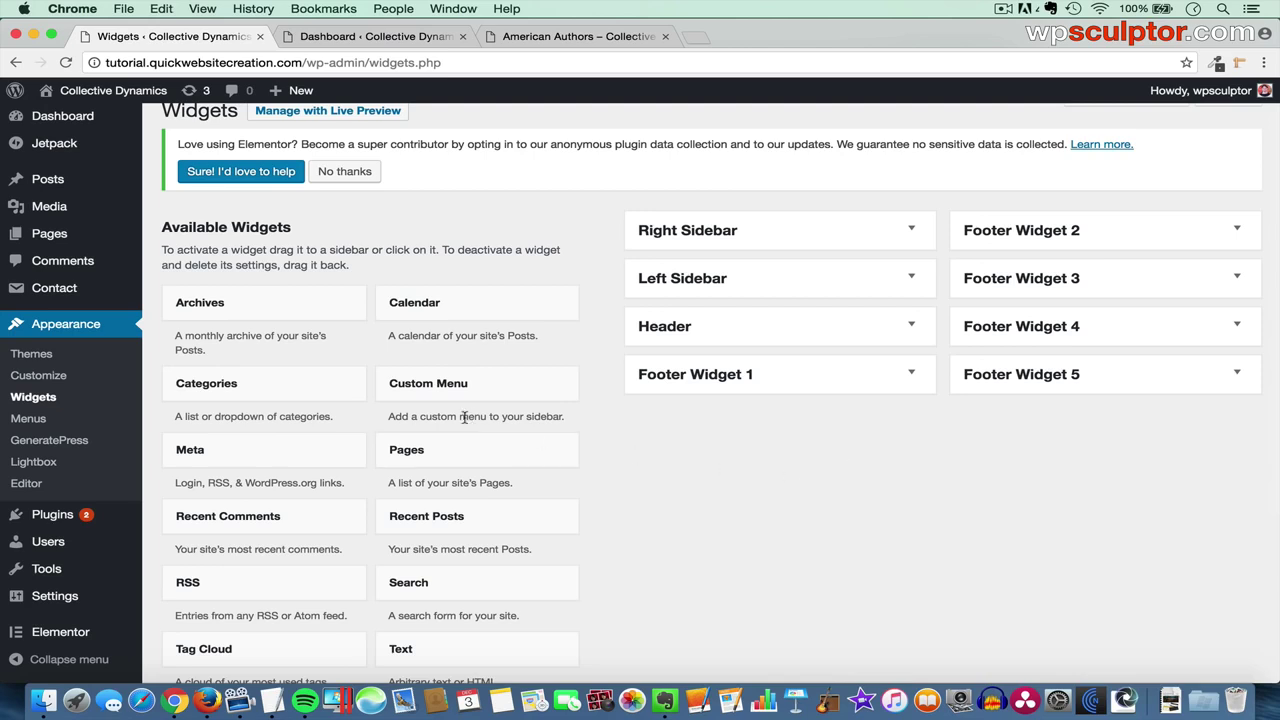
click(38, 376)
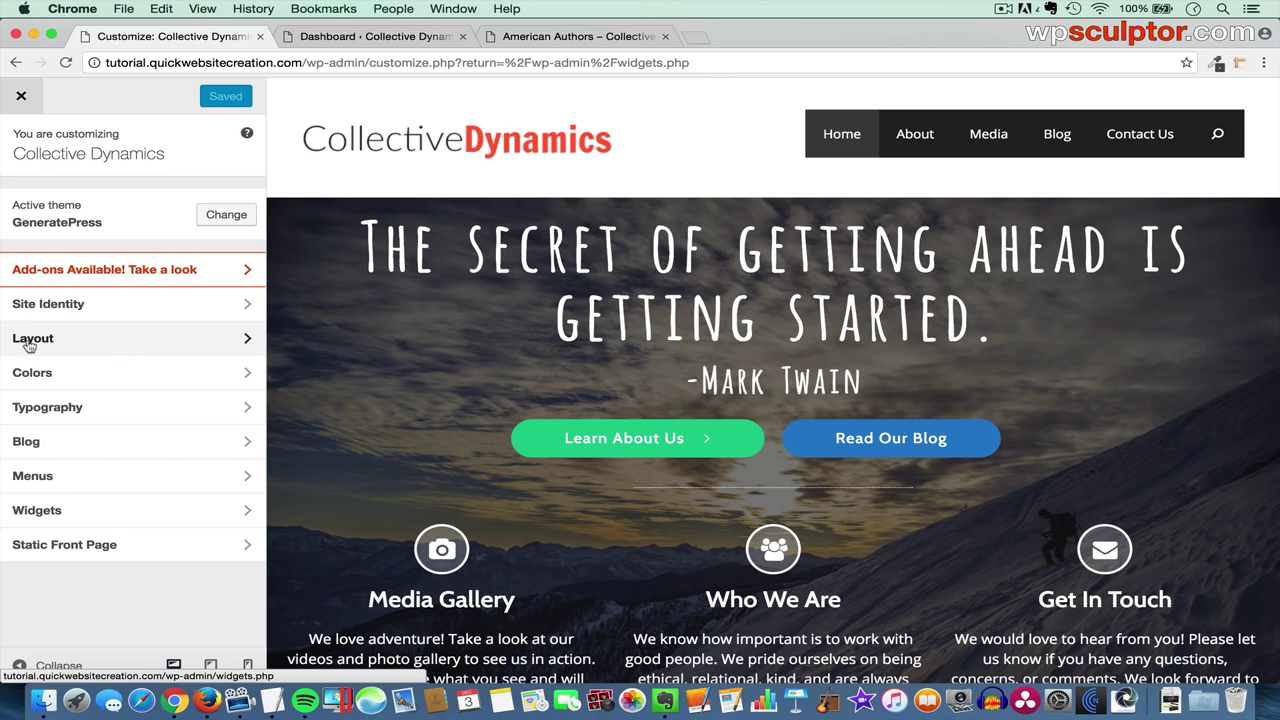
click(146, 338)
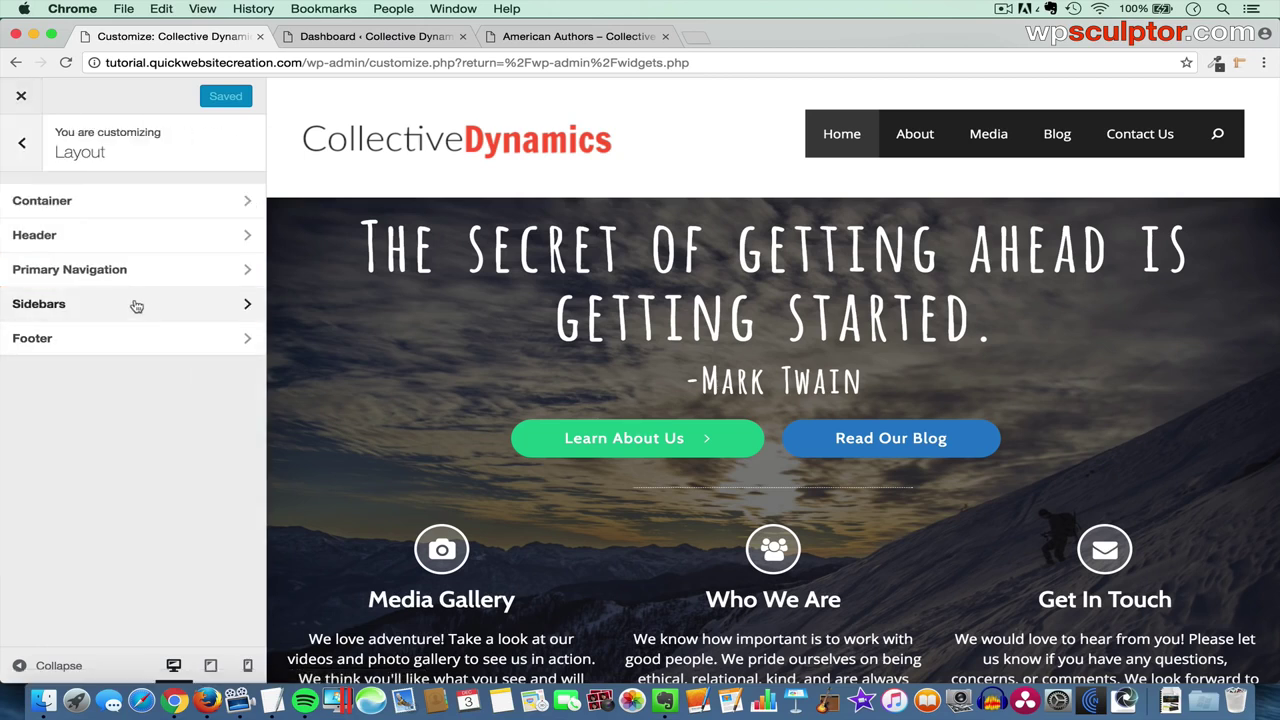
click(136, 305)
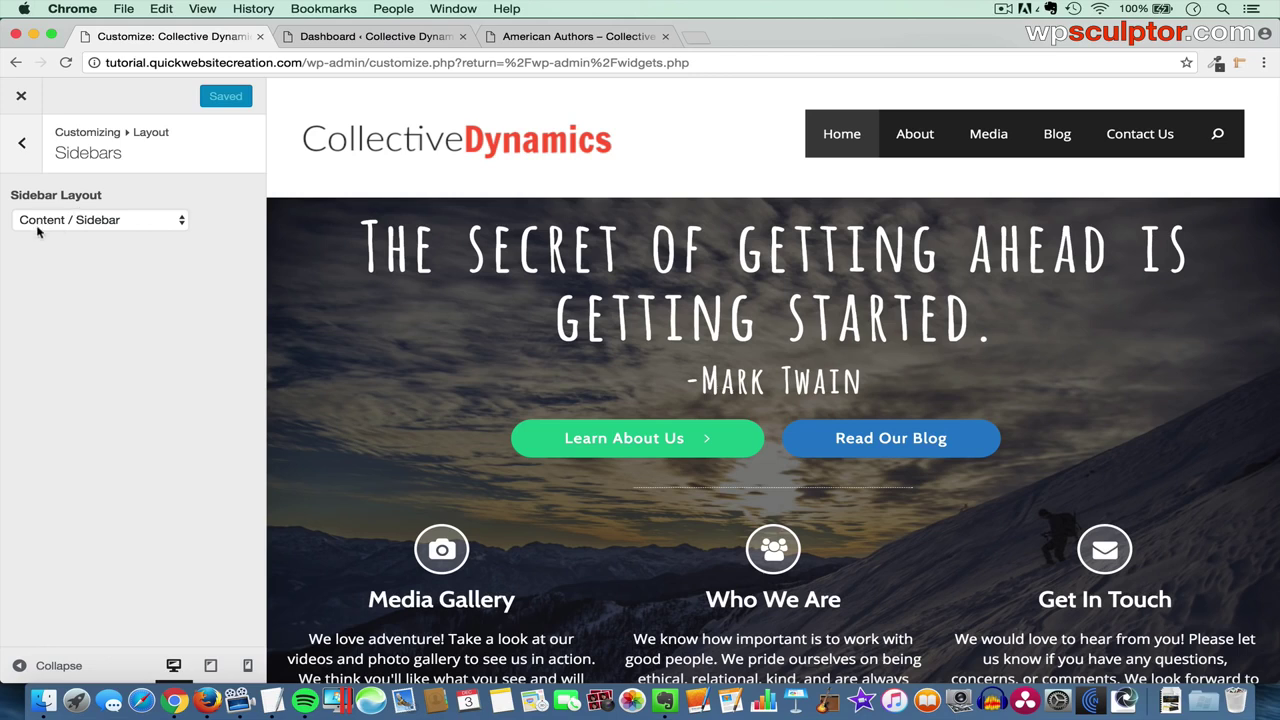
click(133, 223)
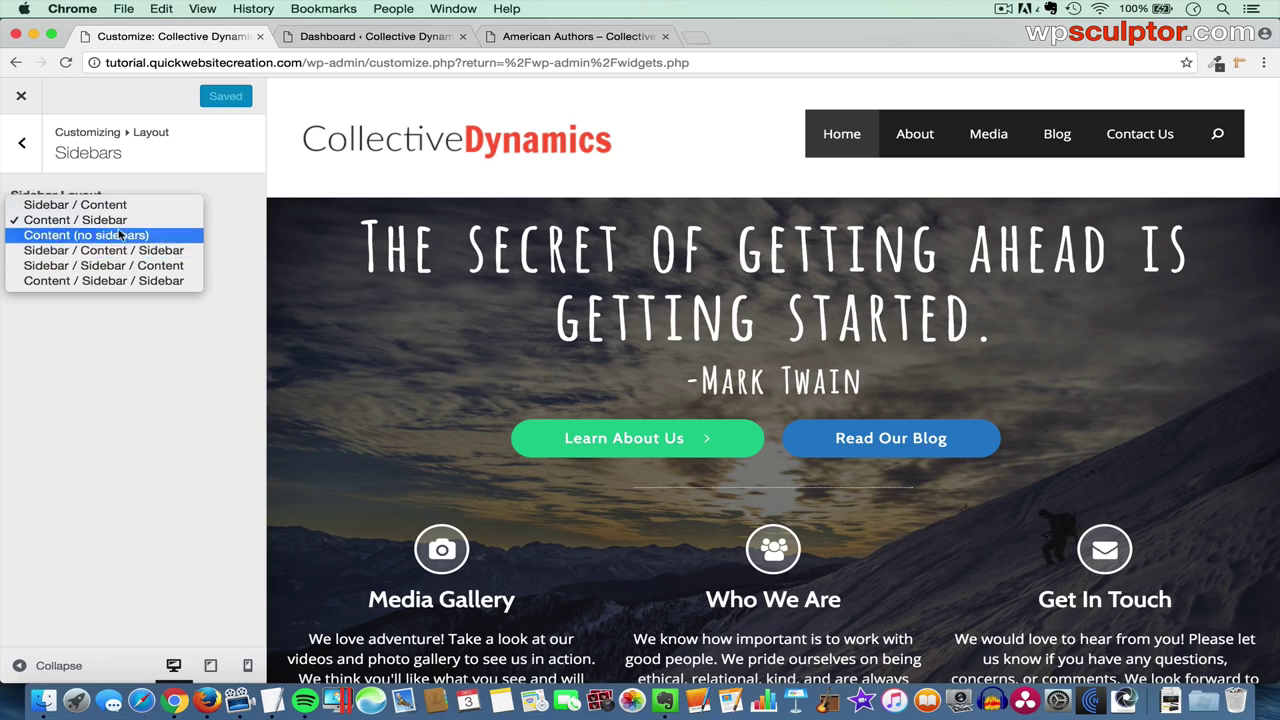
click(76, 220)
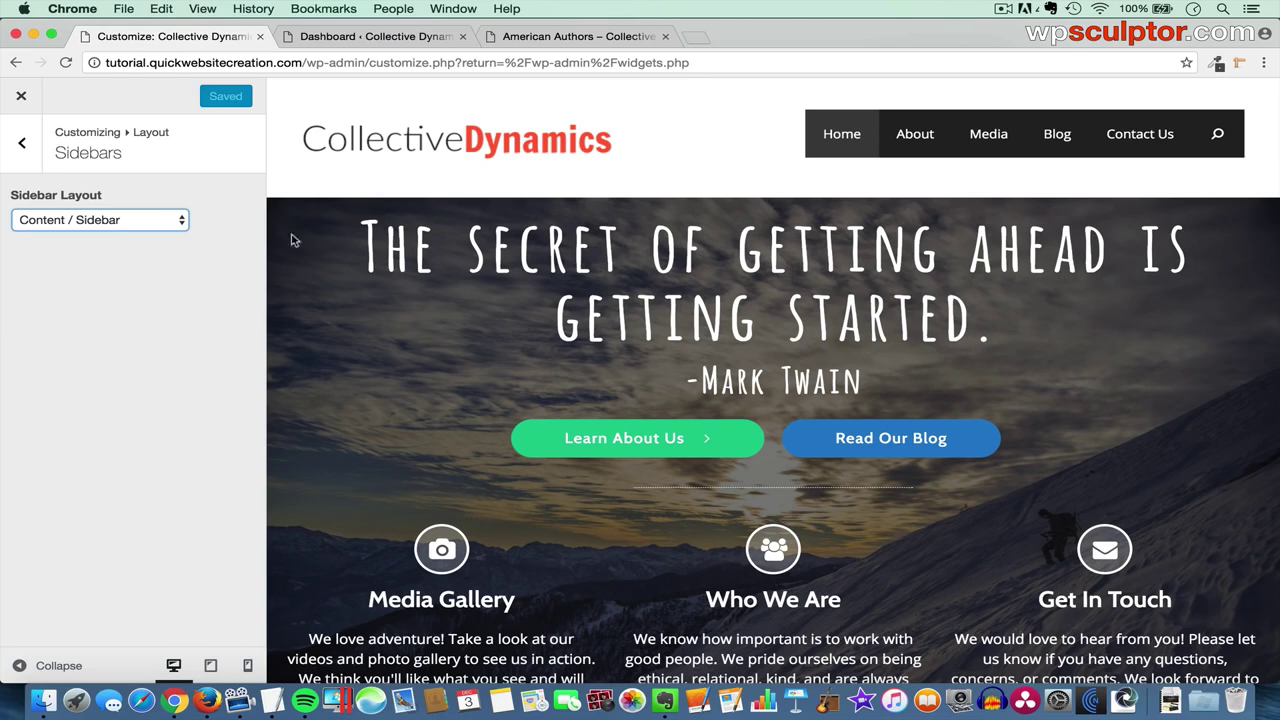
scroll(762, 490, down, 3)
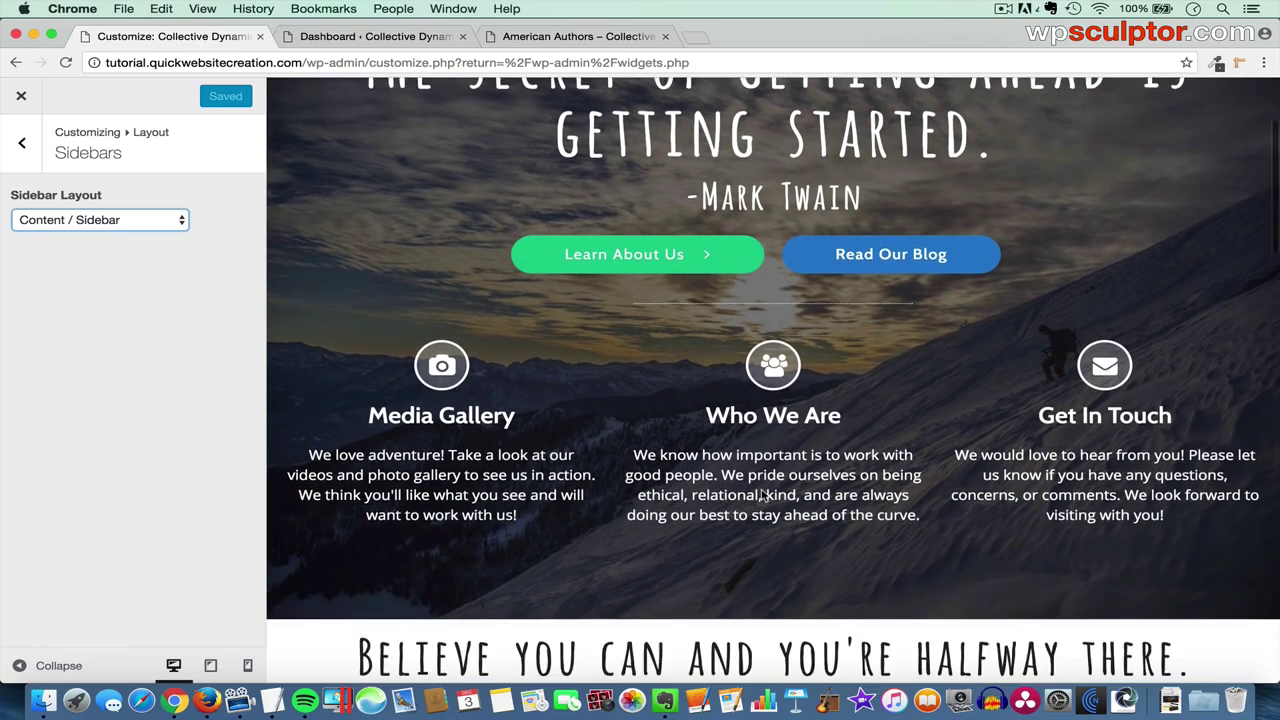
scroll(762, 494, up, 2)
scroll(786, 343, down, 5)
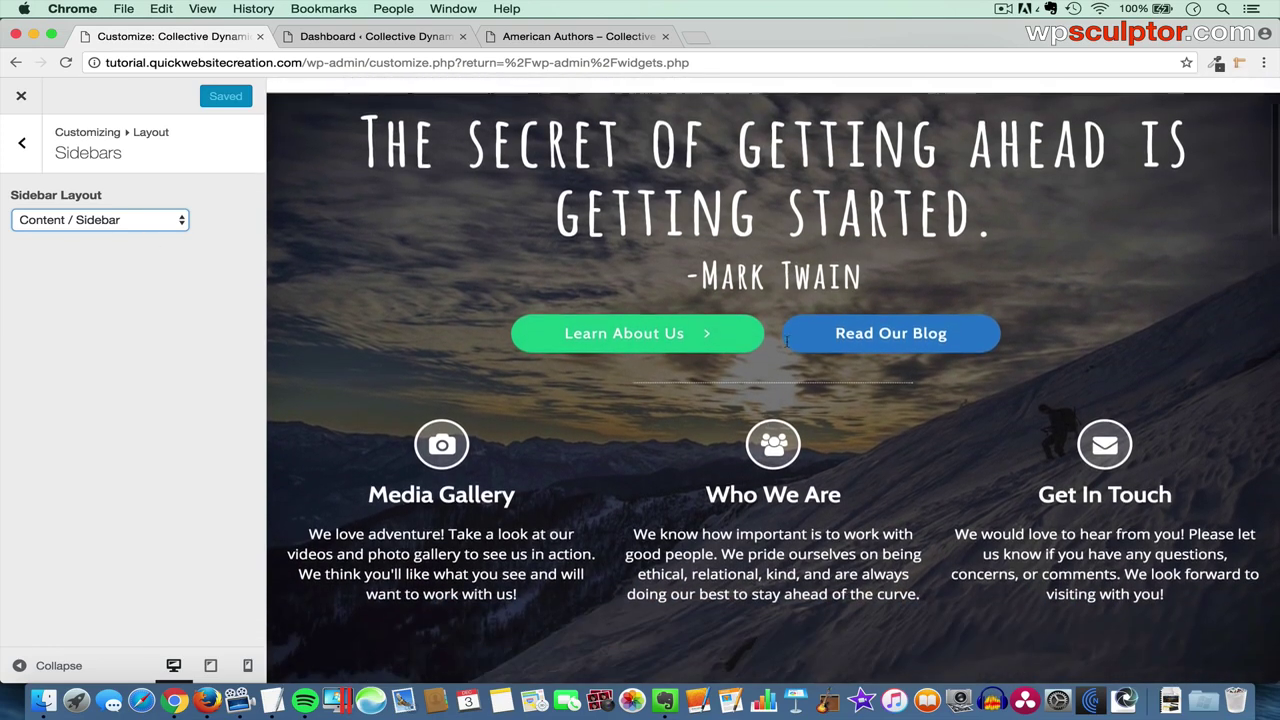
scroll(767, 362, up, 4)
scroll(767, 362, up, 2)
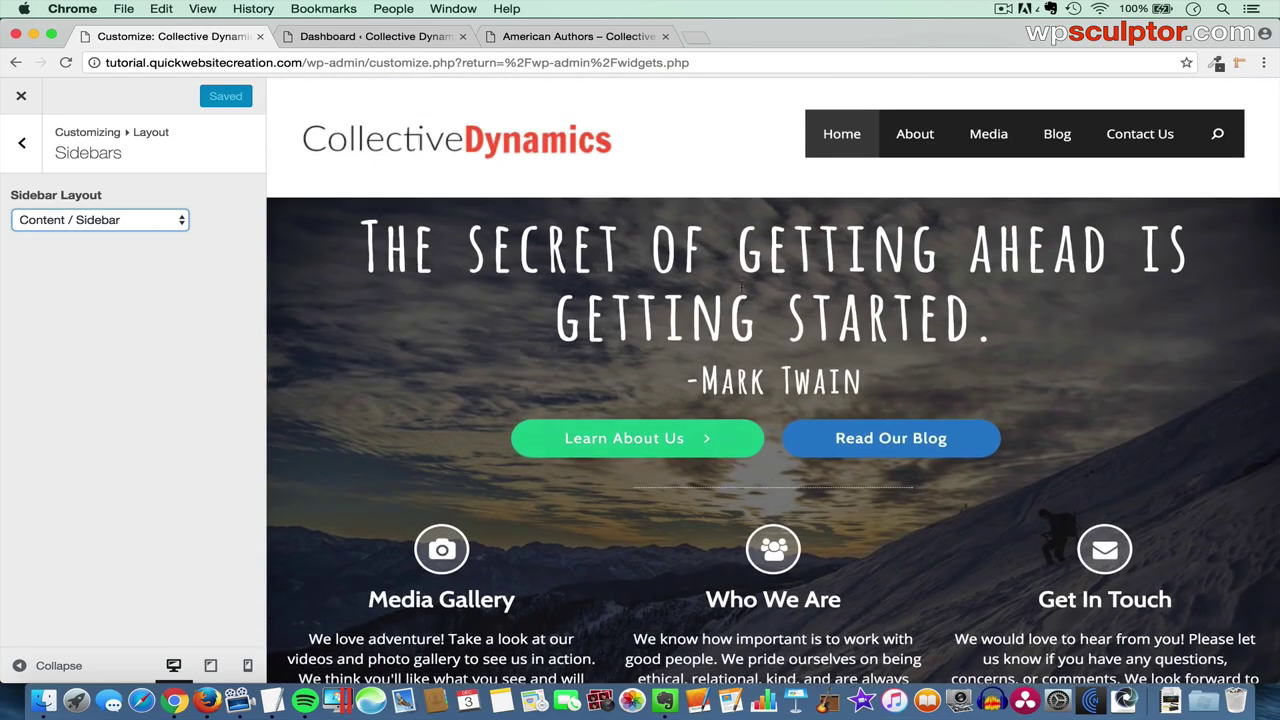
click(404, 37)
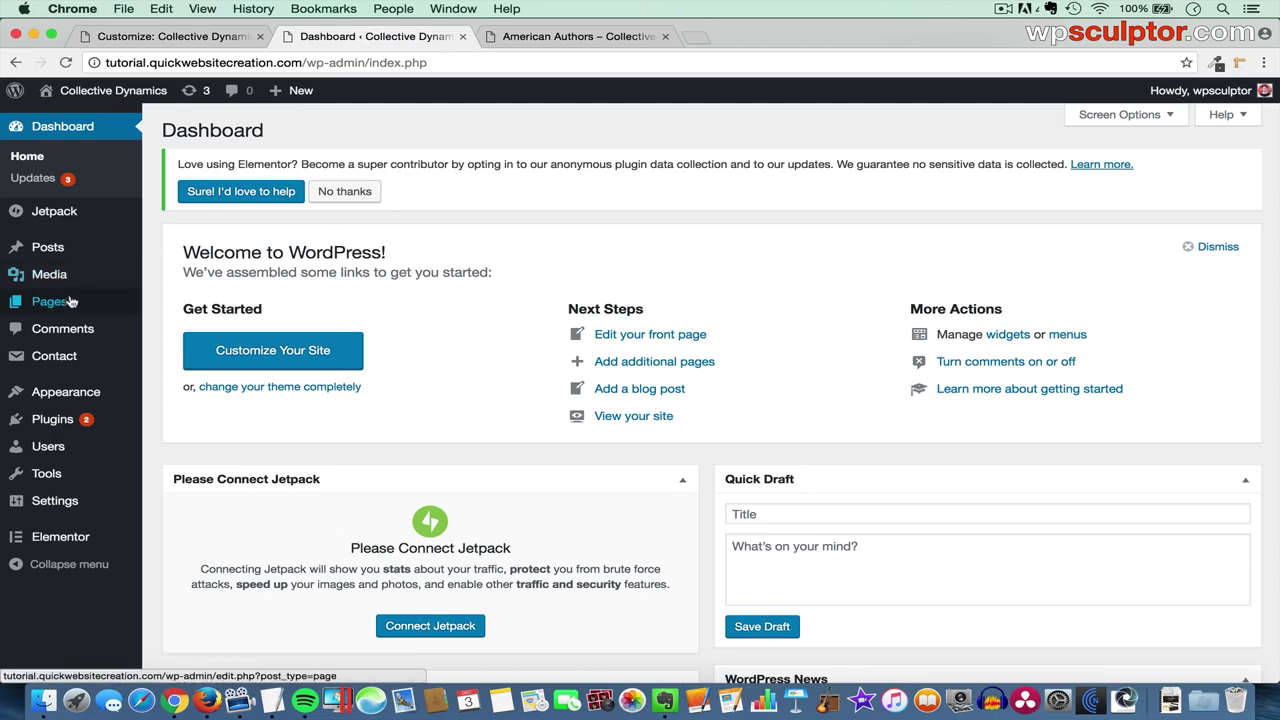
- Check the Welcome page editor's Content (no sidebars) layout, then return to the Customizer
mouse_move(49, 301)
click(165, 303)
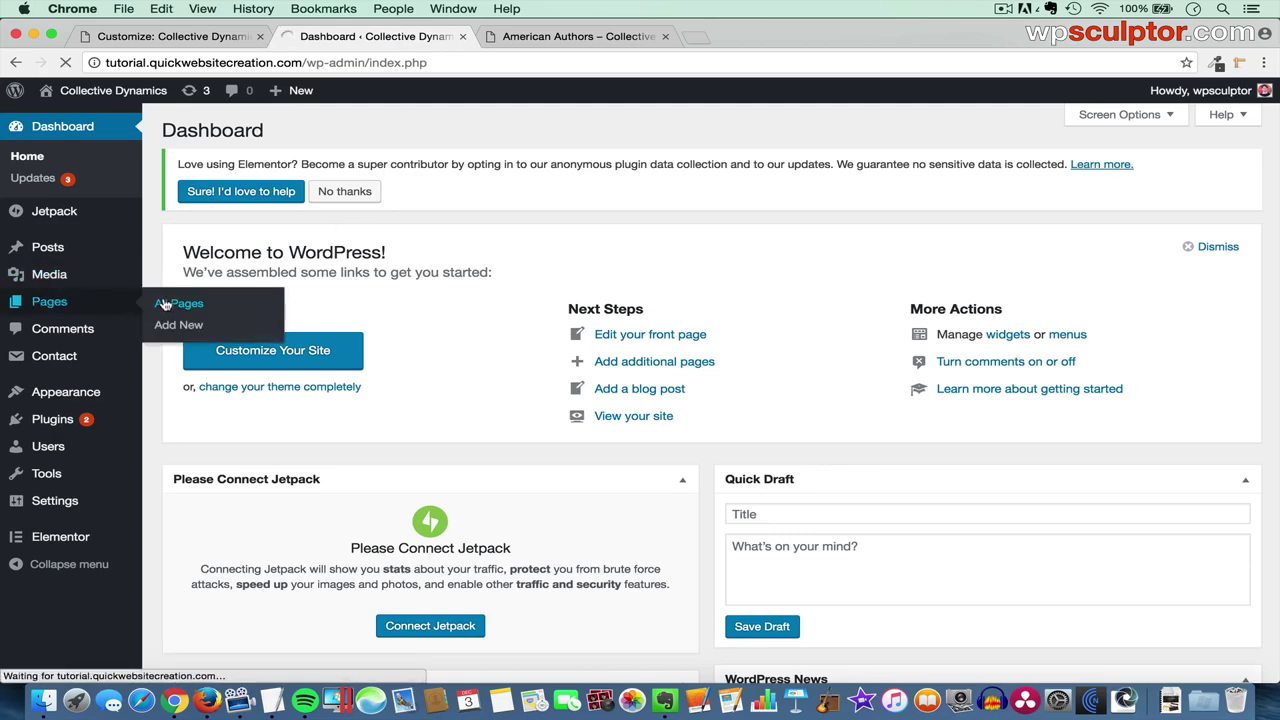
click(230, 560)
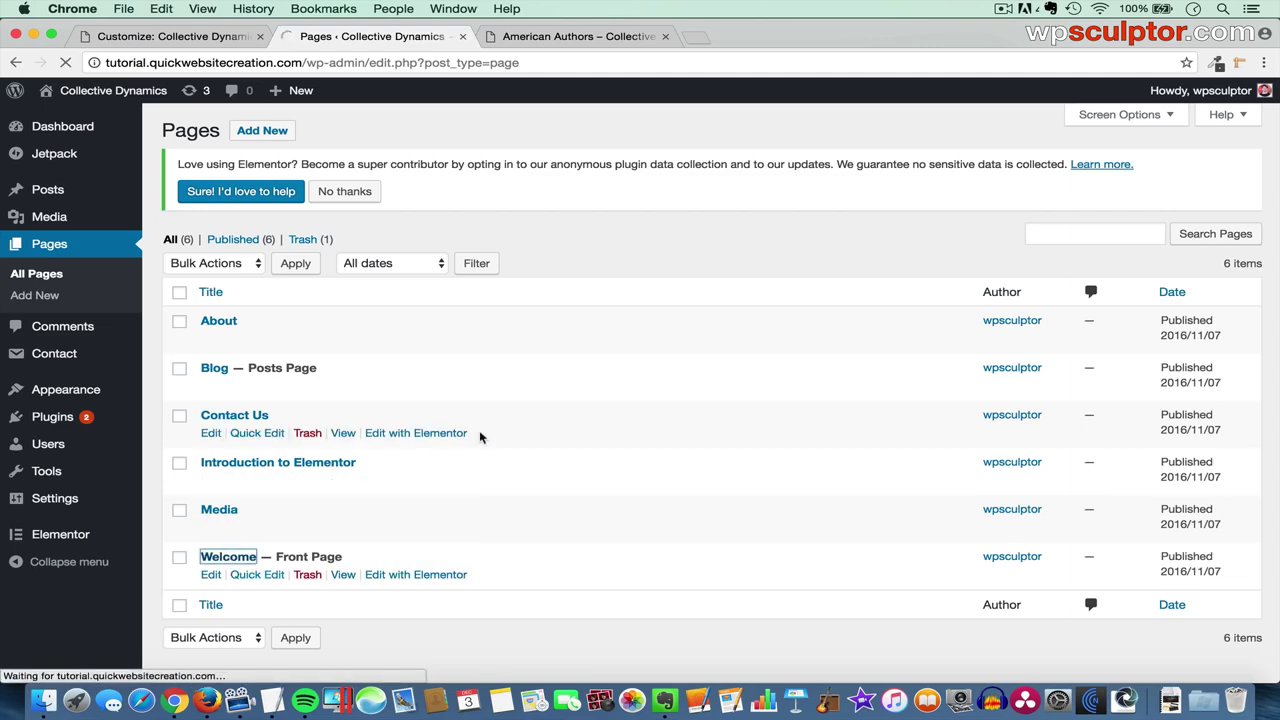
scroll(988, 437, down, 8)
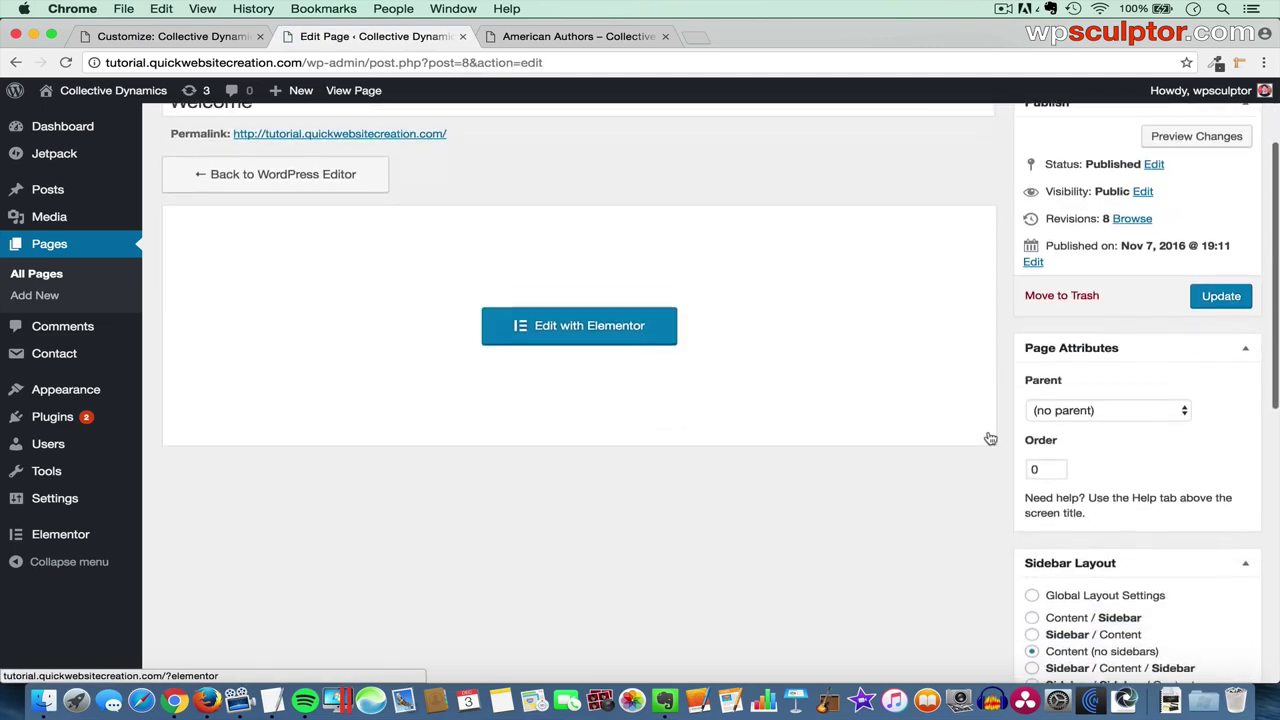
scroll(986, 420, down, 1)
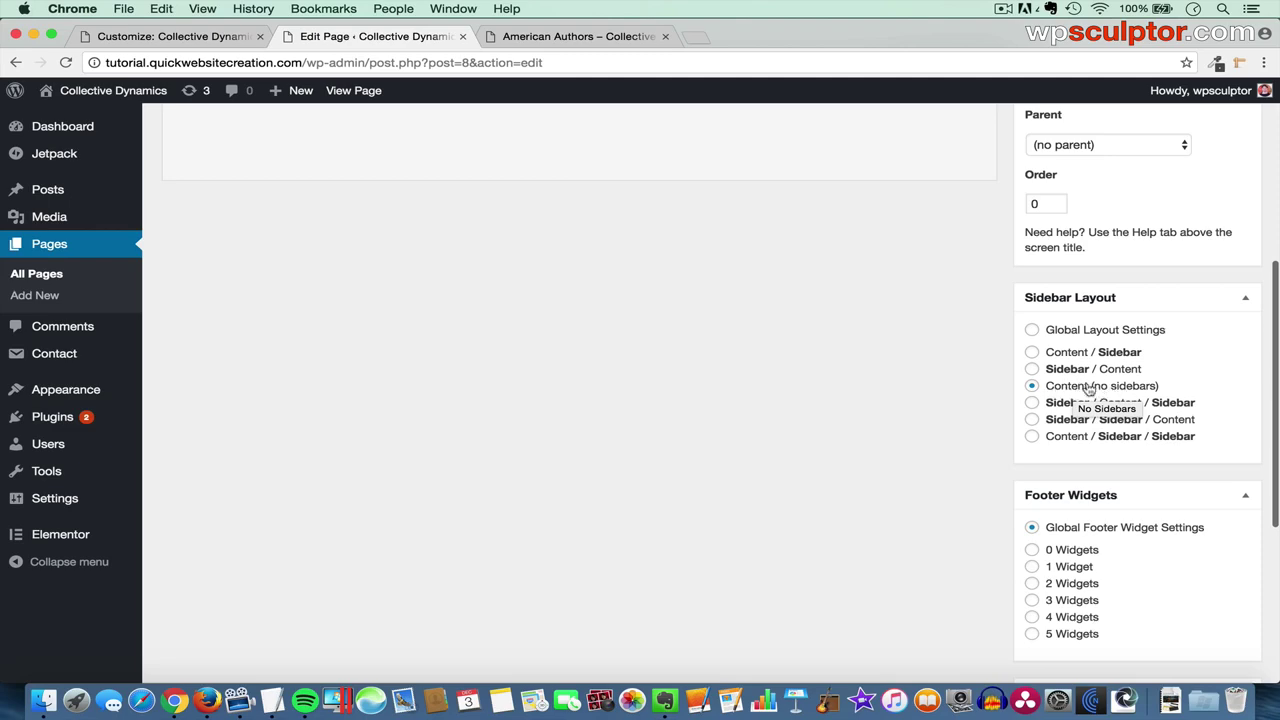
scroll(1100, 400, up, 8)
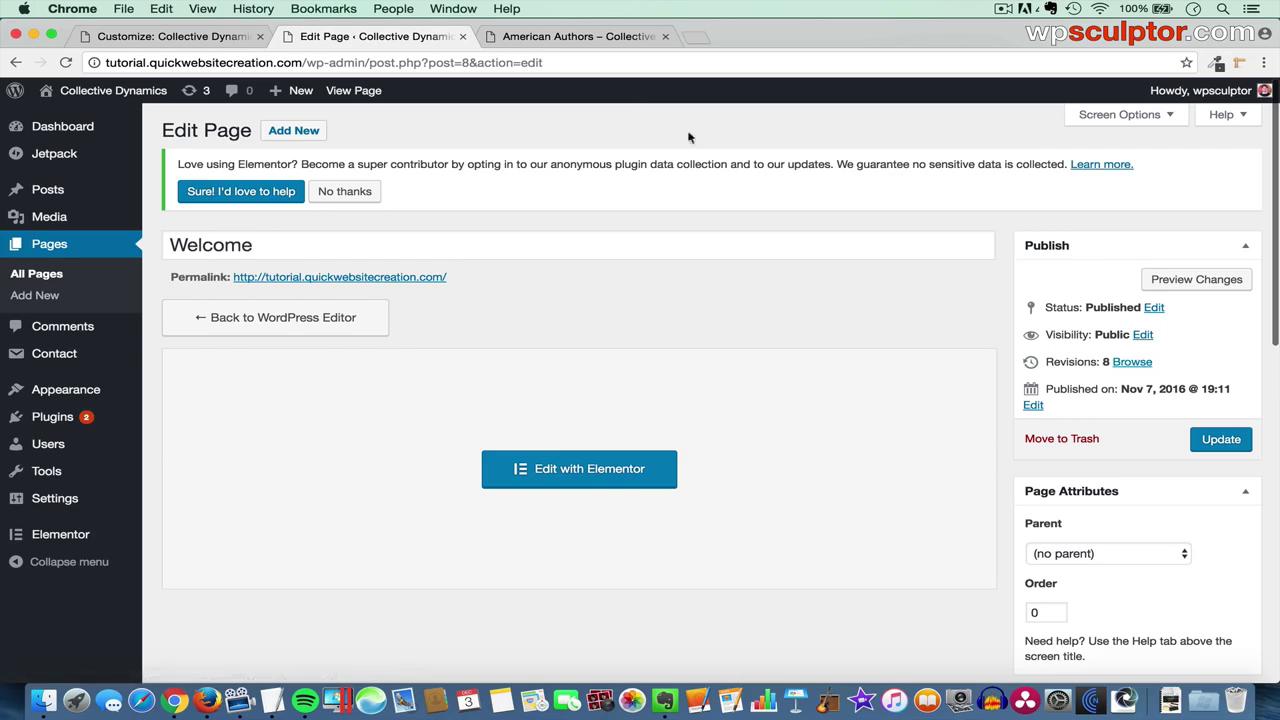
click(196, 37)
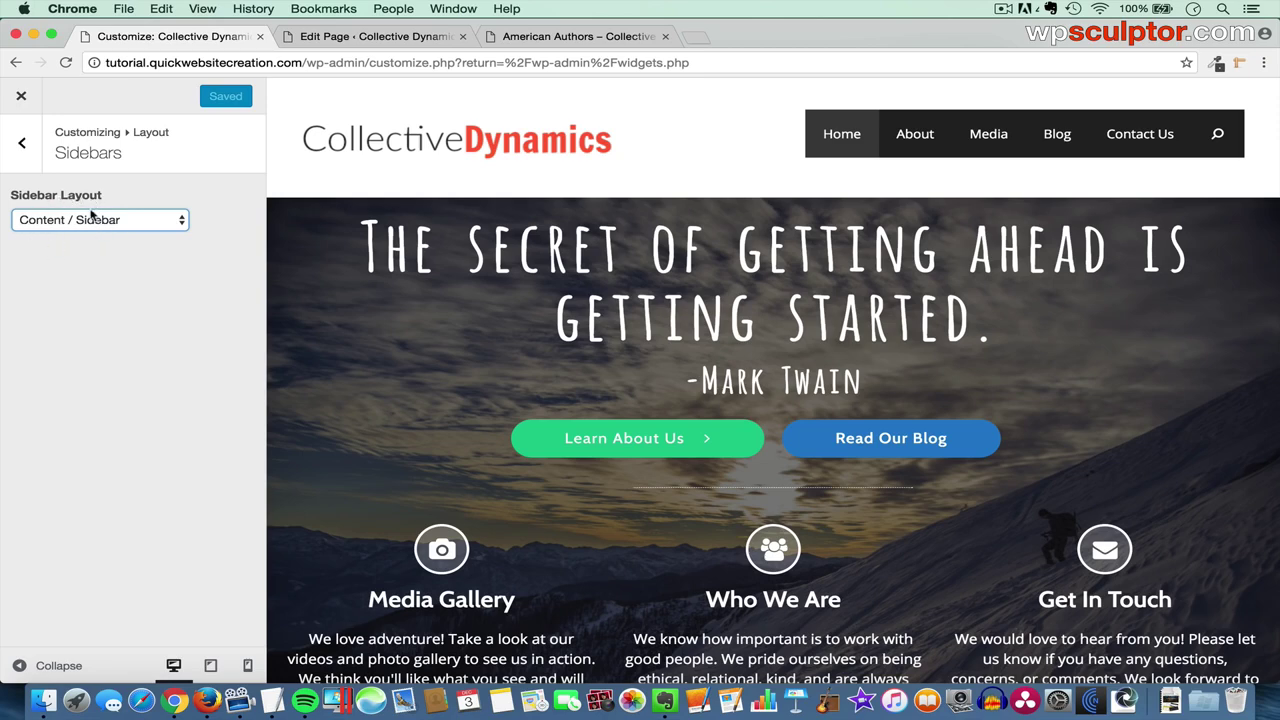
- Glance at the Welcome page editor, then preview the Blog page in the Customizer
click(386, 41)
scroll(1090, 425, down, 5)
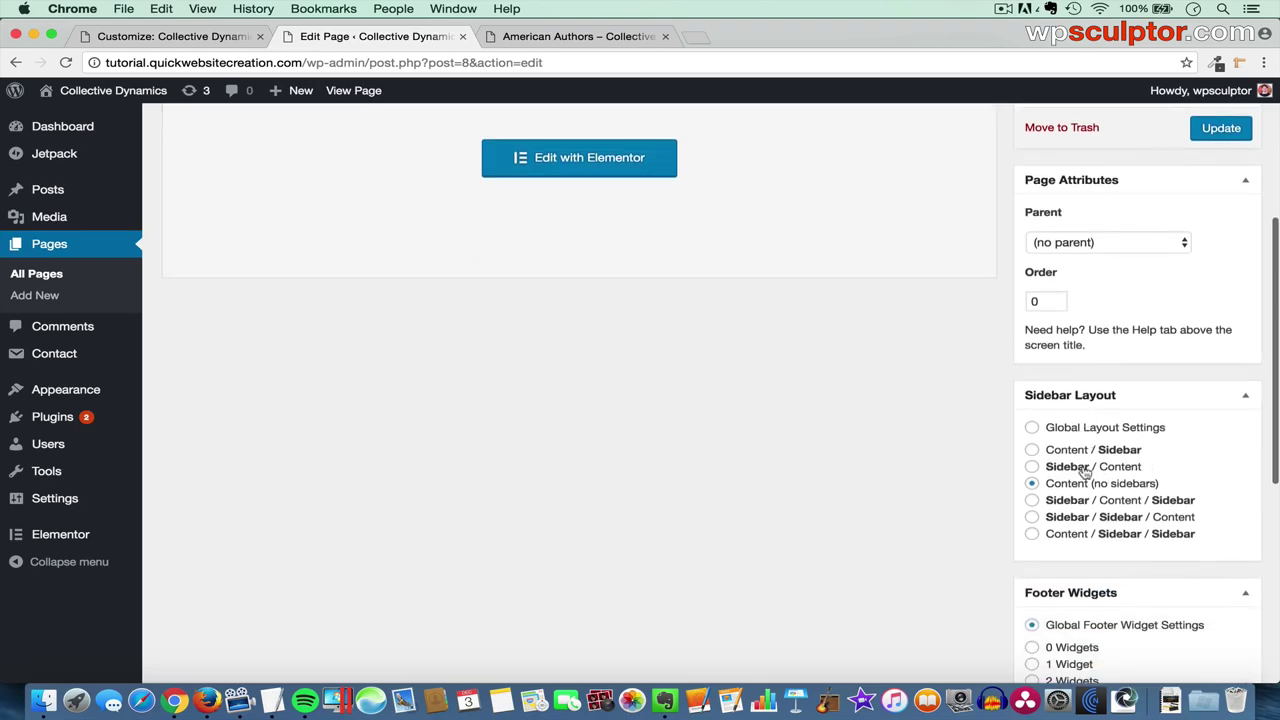
click(190, 36)
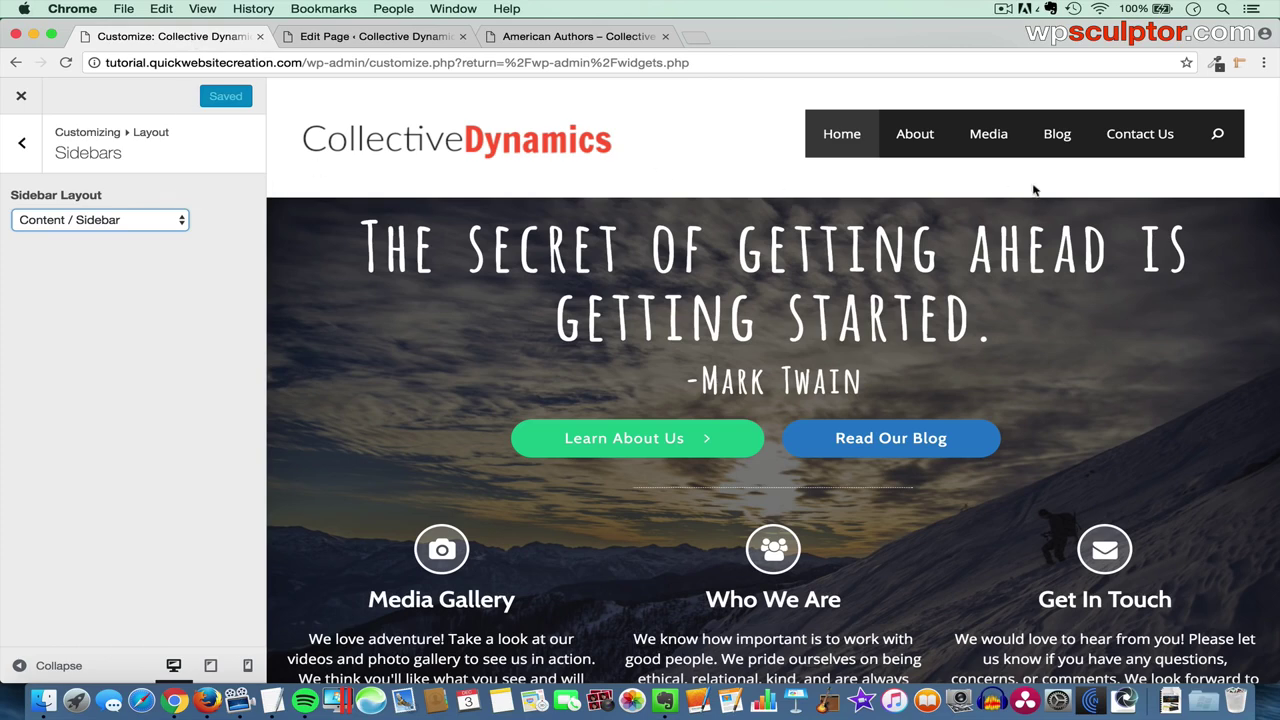
click(1055, 135)
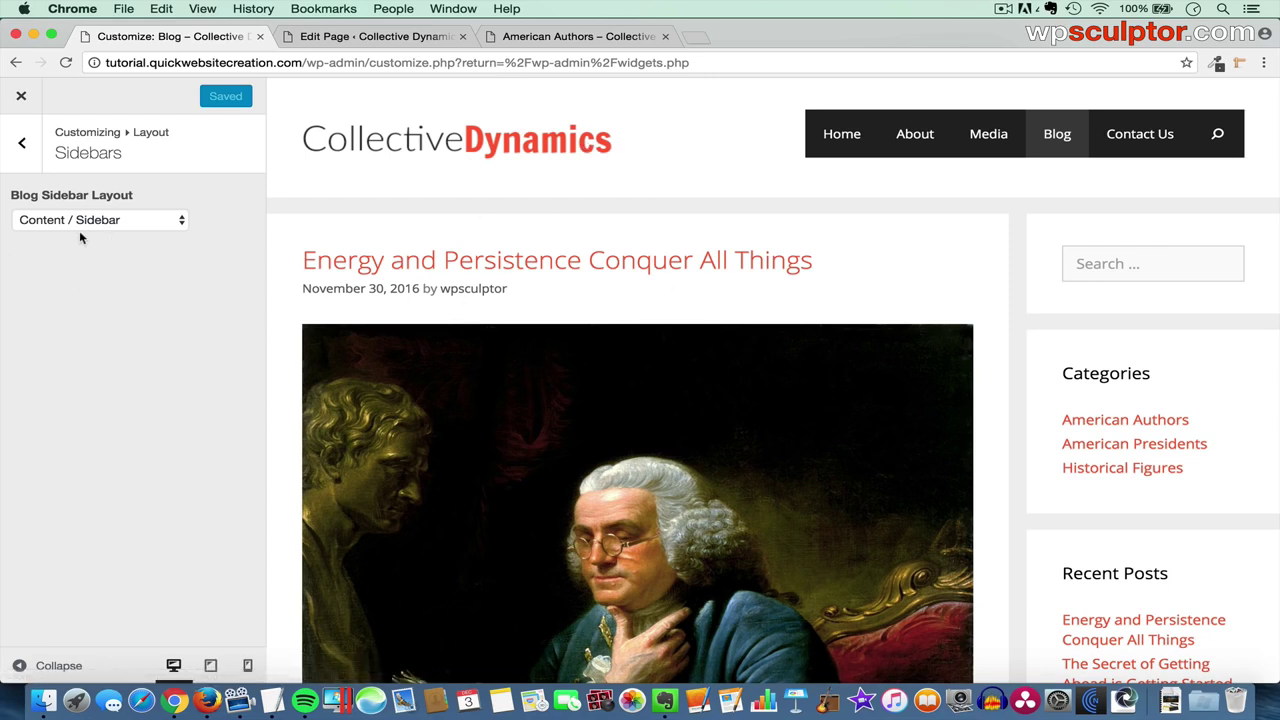
- In Layout > Sidebars, set Blog Sidebar Layout to Sidebar / Content / Sidebar
click(28, 143)
click(28, 143)
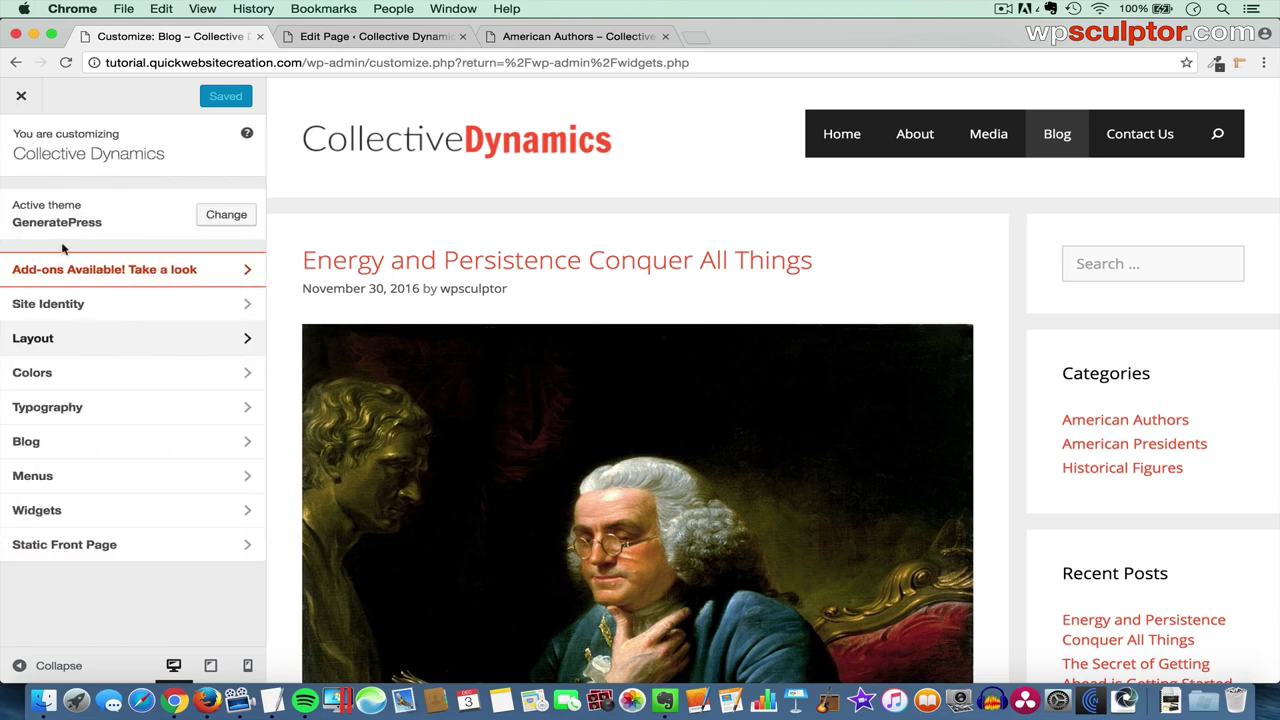
click(46, 340)
click(66, 305)
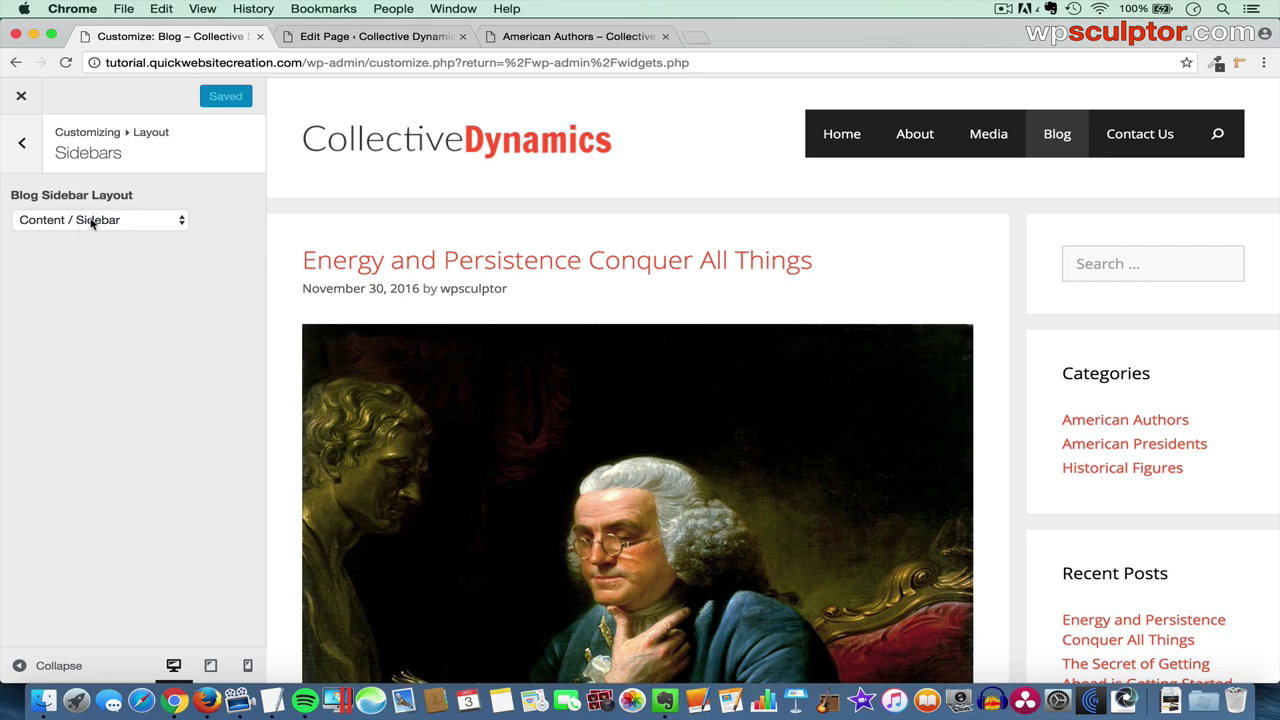
click(91, 222)
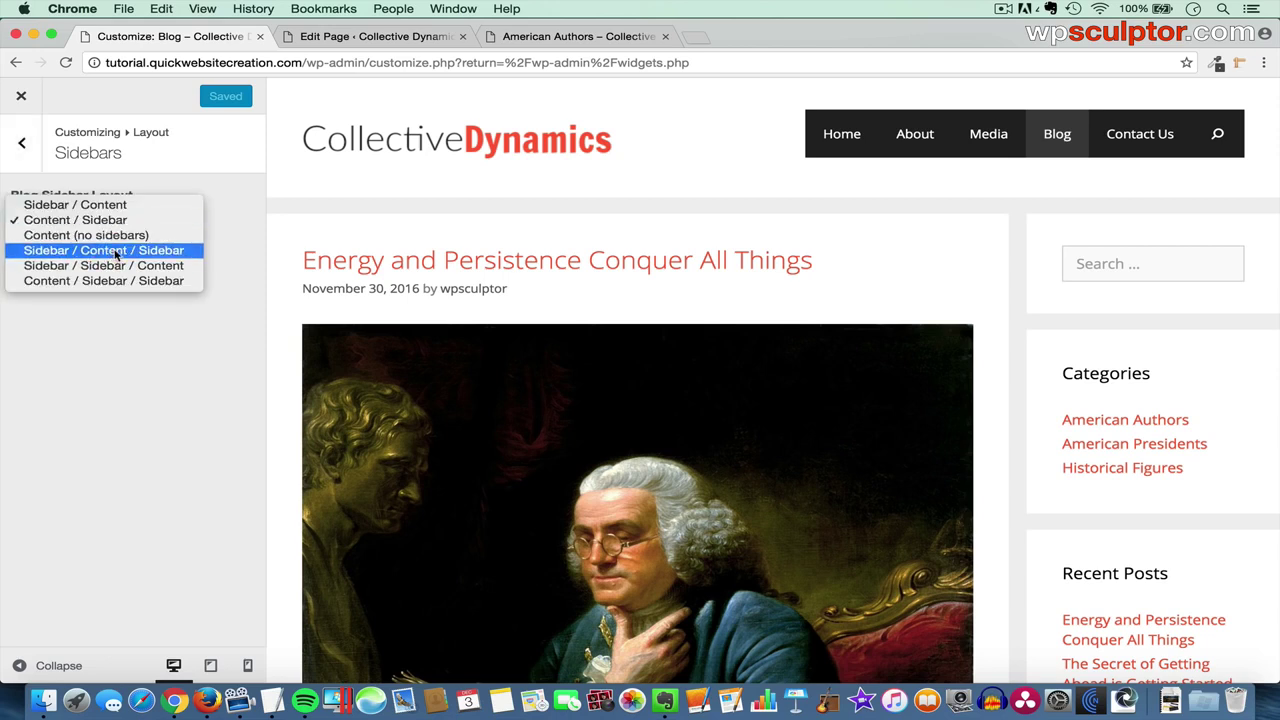
click(115, 250)
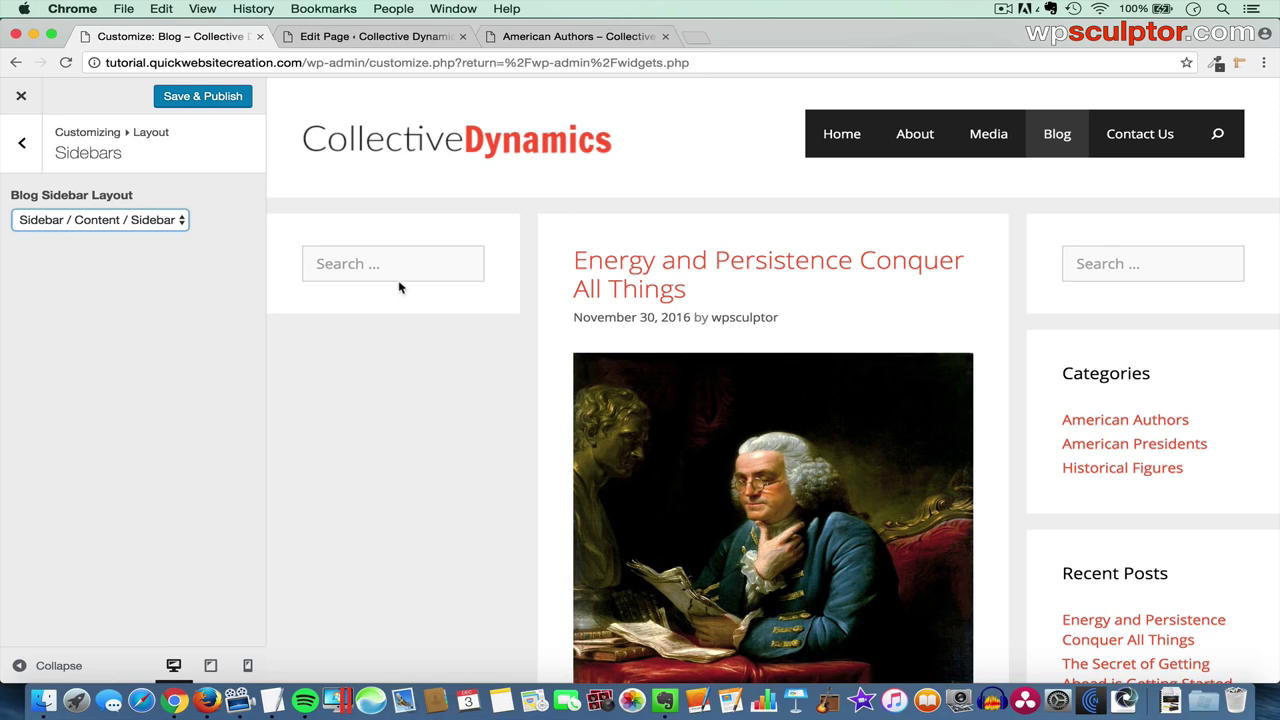
- Preview the blog full width, then change Blog Sidebar Layout to Content / Sidebar
click(60, 665)
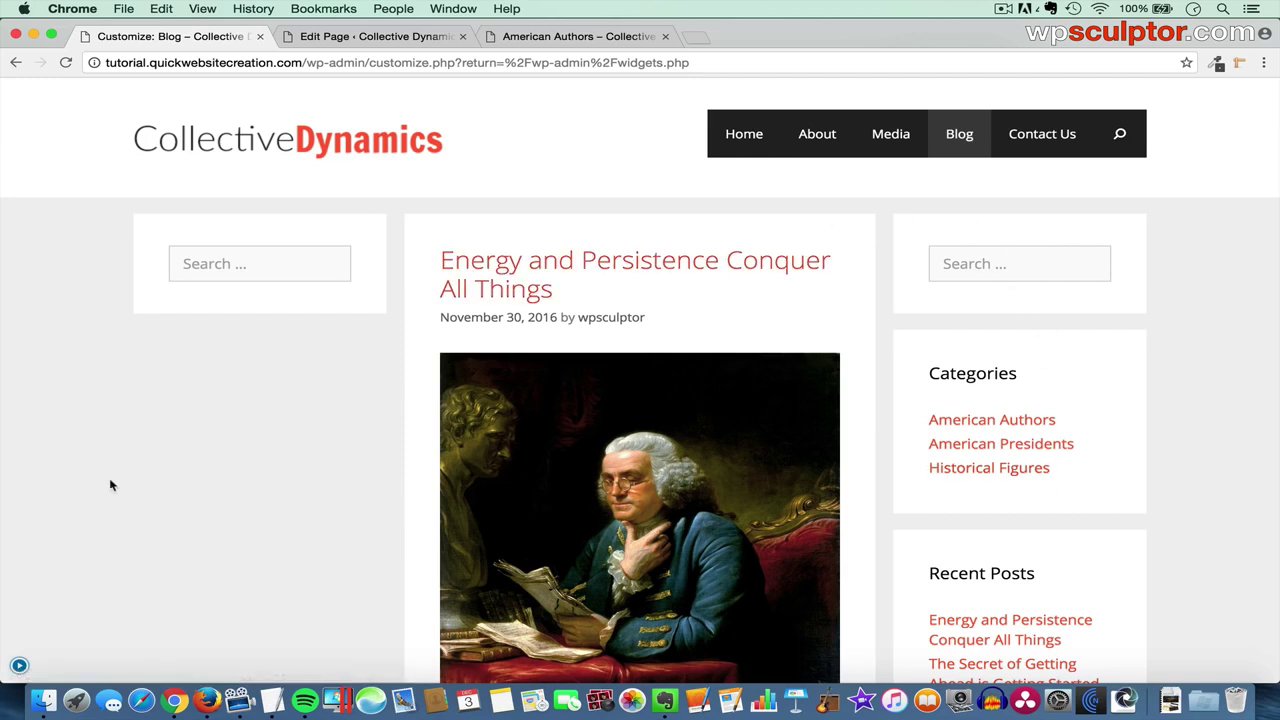
click(33, 658)
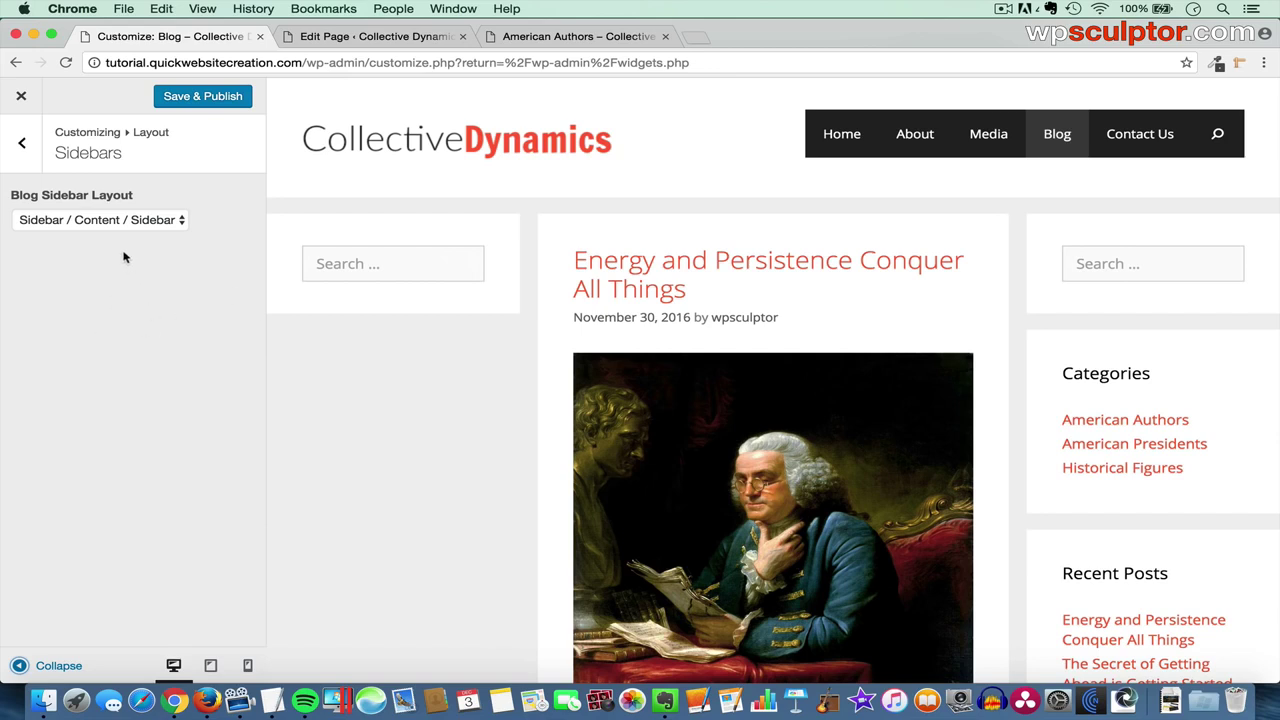
click(83, 219)
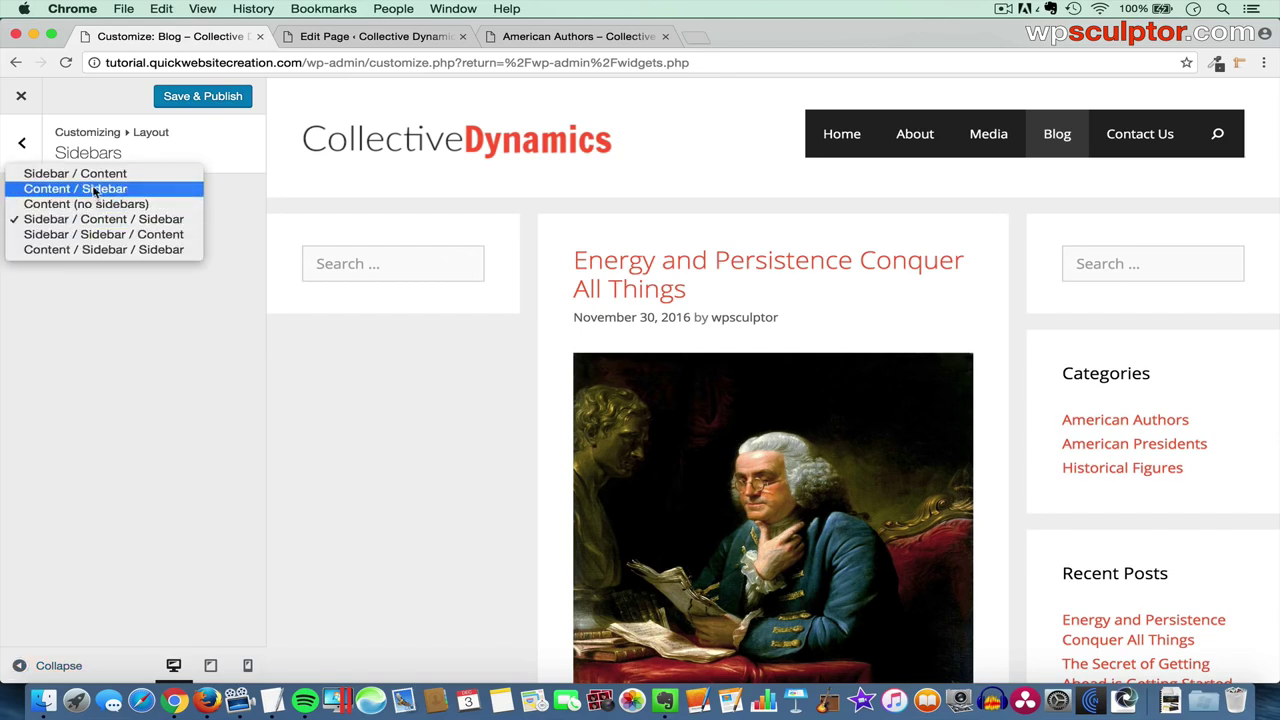
click(116, 190)
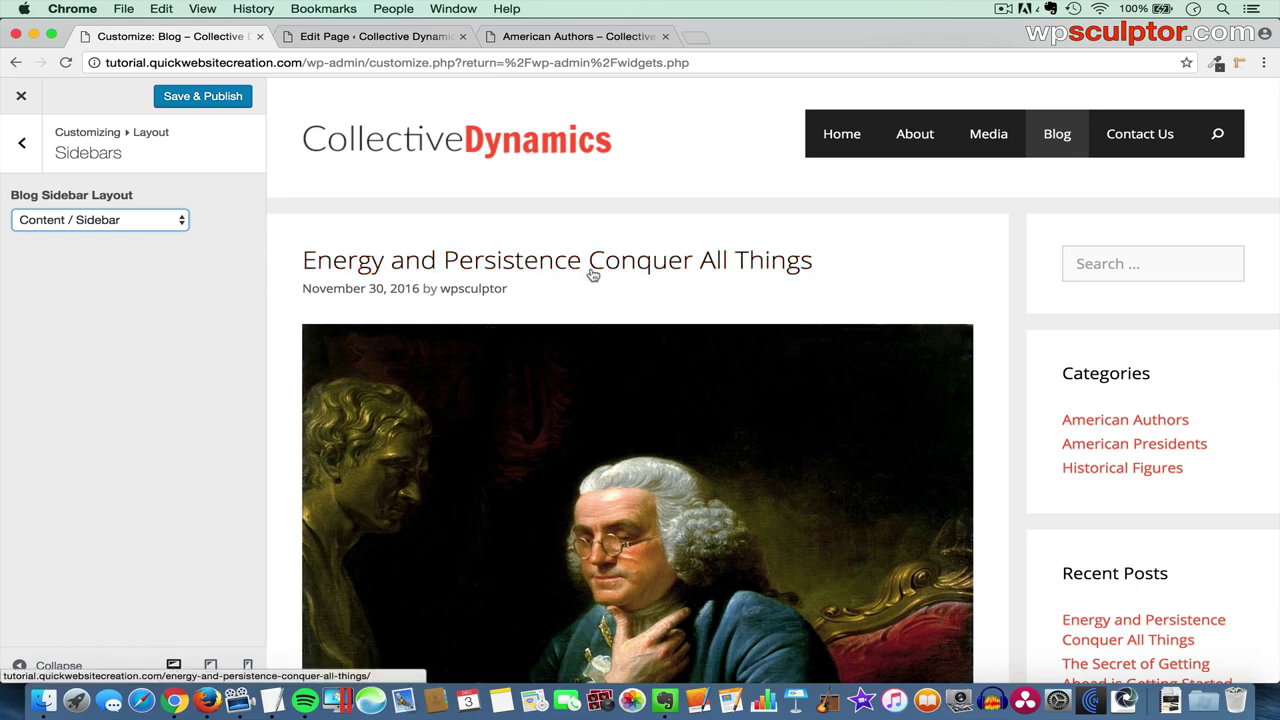
- Preview the Energy and Persistence post, keeping its single post layout as Content / Sidebar
click(676, 262)
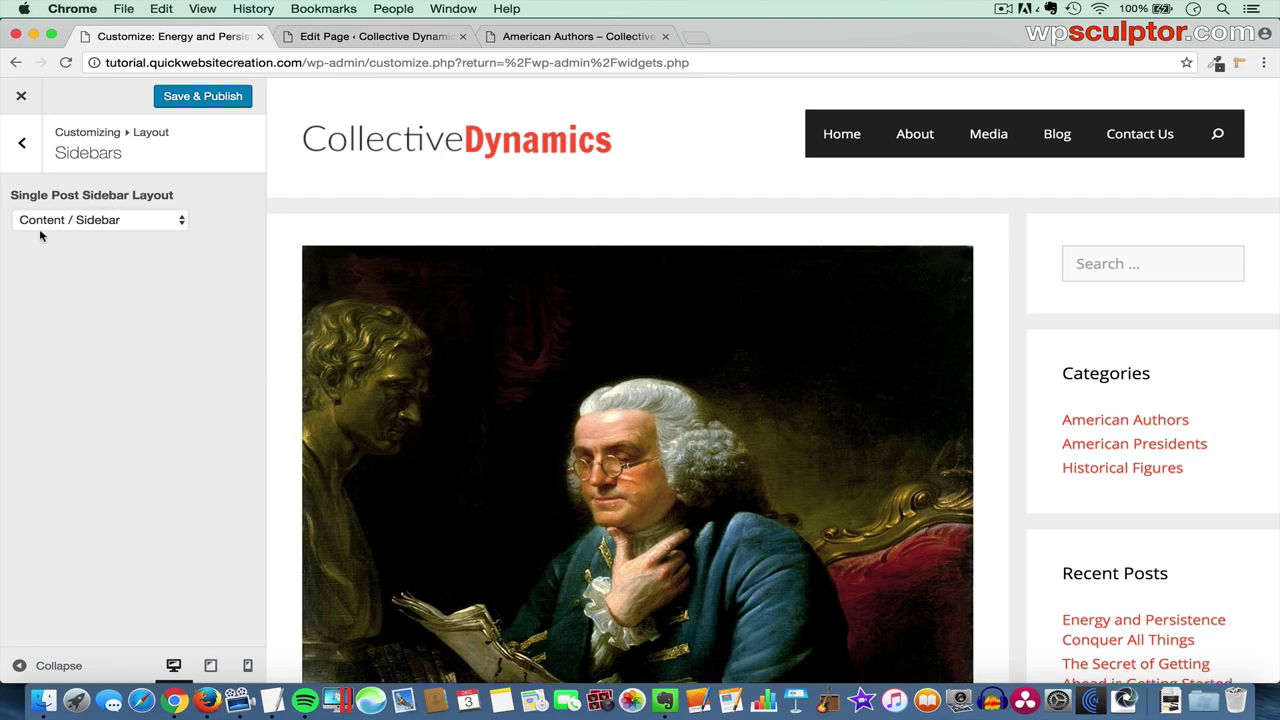
click(95, 222)
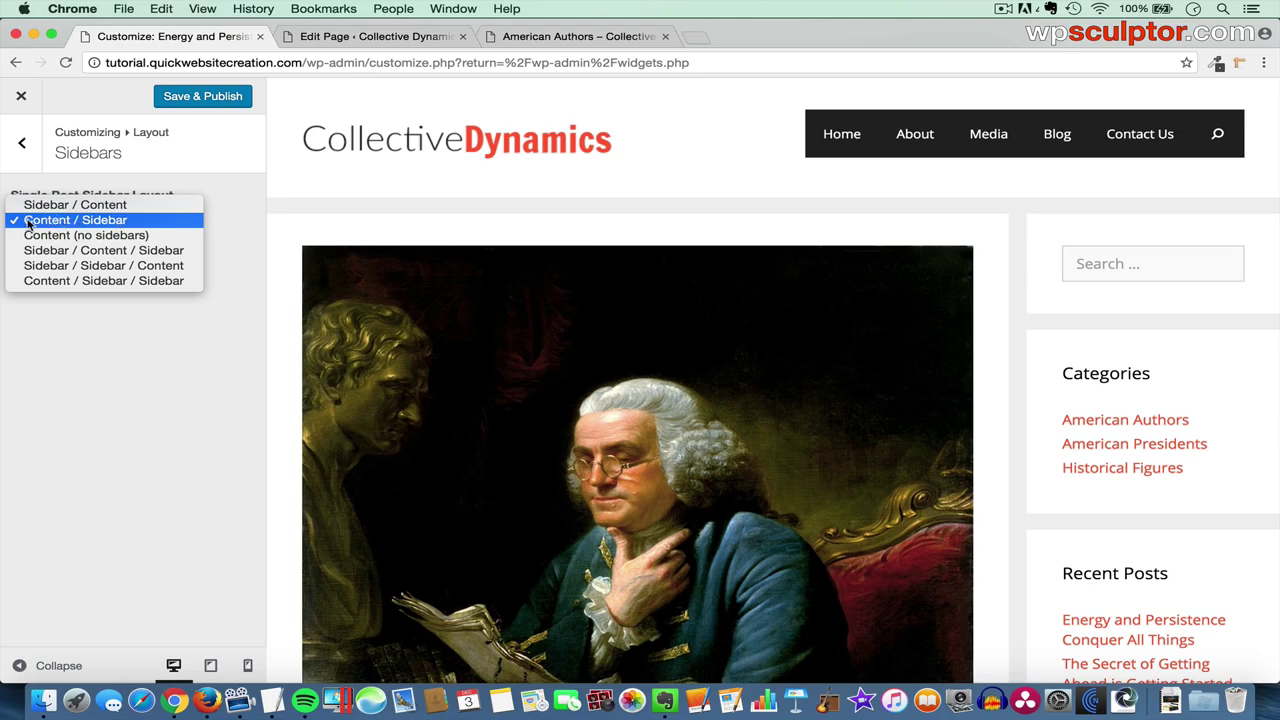
click(73, 219)
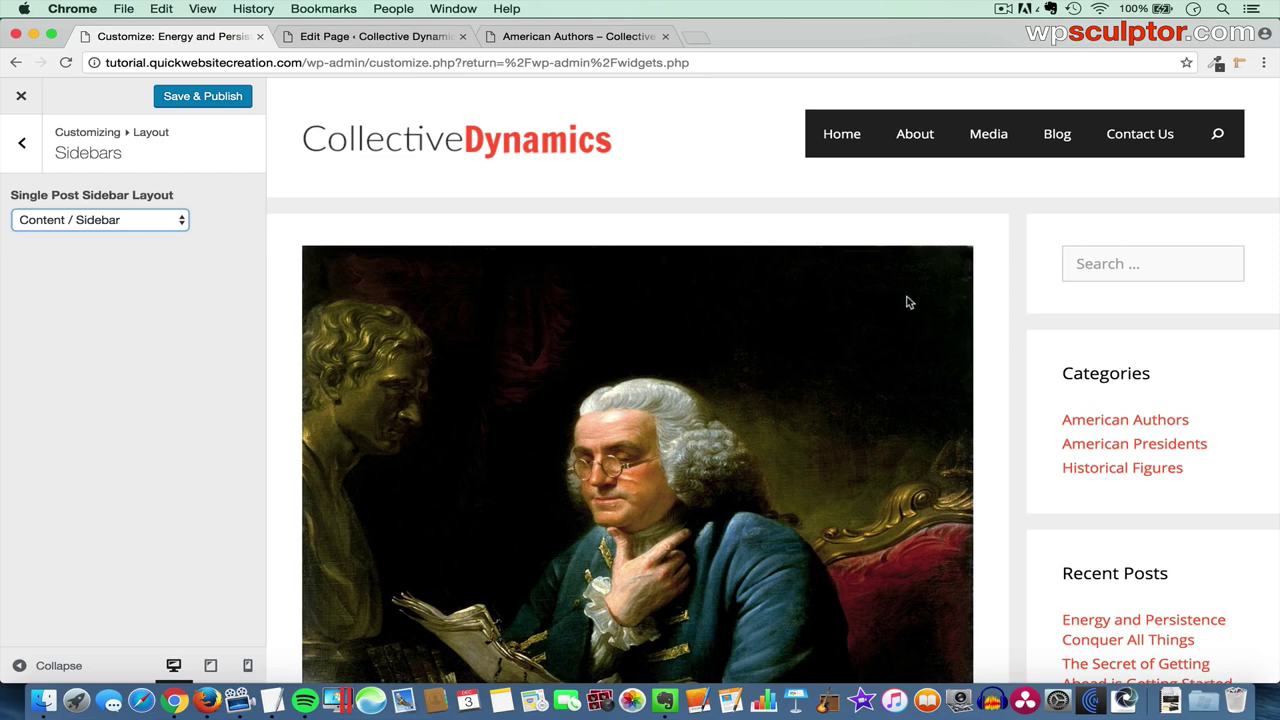
- Edit the Energy and Persistence post, choose Content (no sidebars) layout, and Update it
click(404, 40)
mouse_move(90, 189)
click(165, 191)
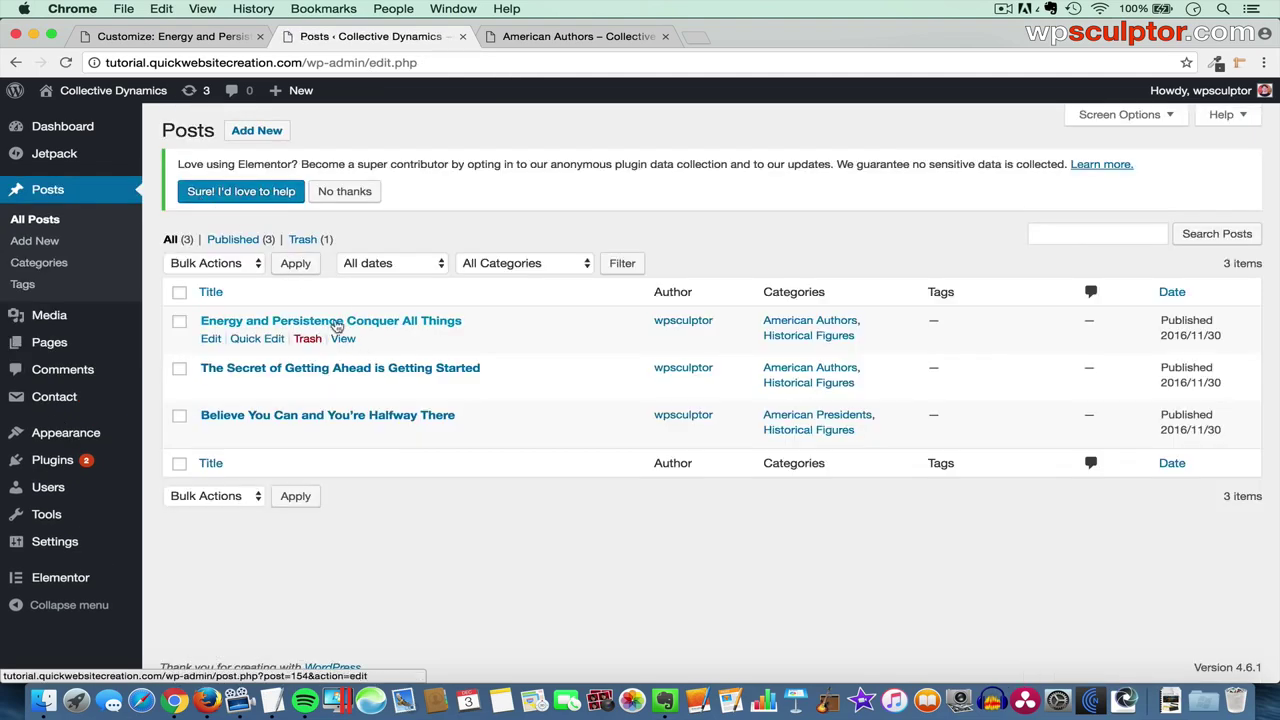
click(350, 322)
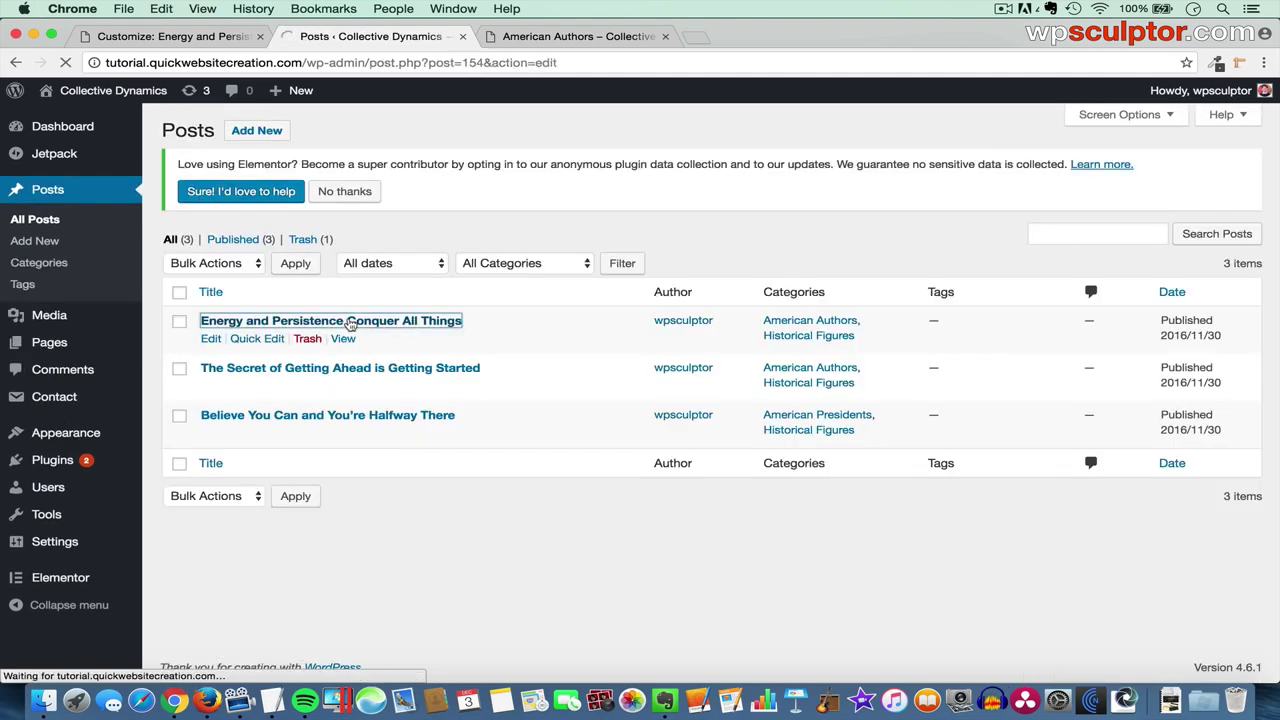
scroll(1018, 360, down, 5)
scroll(1018, 360, down, 10)
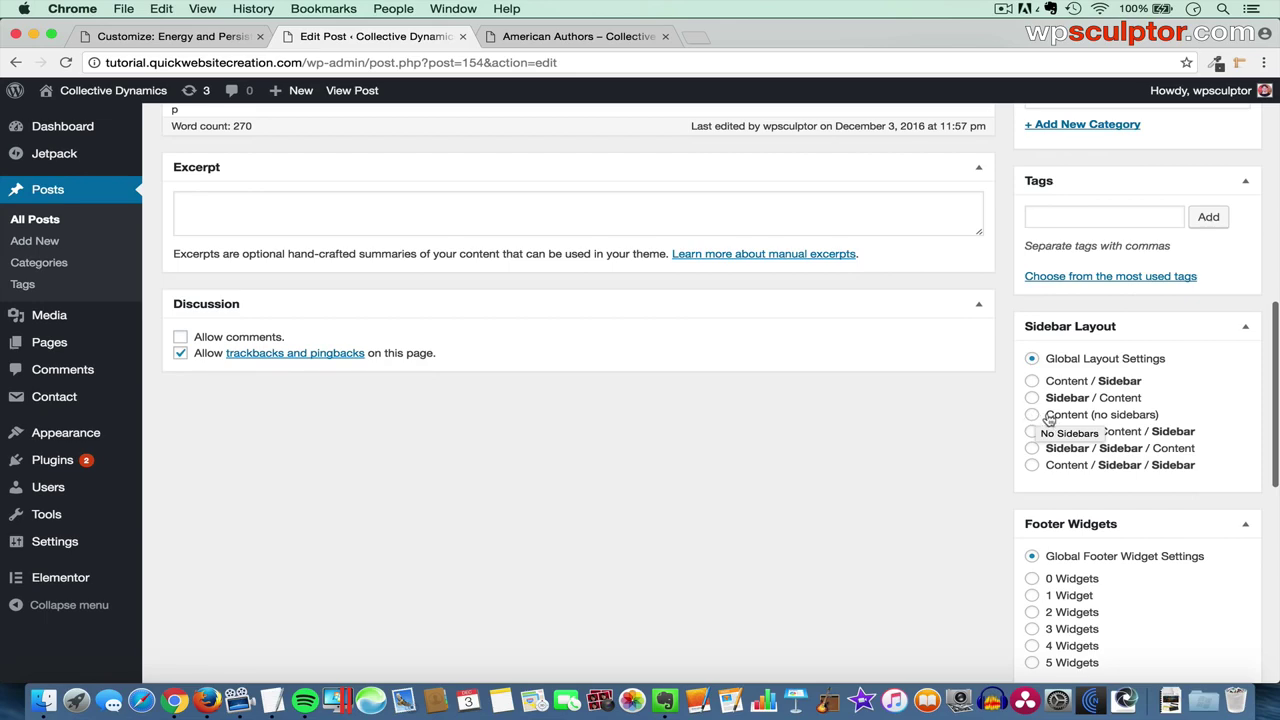
click(1033, 415)
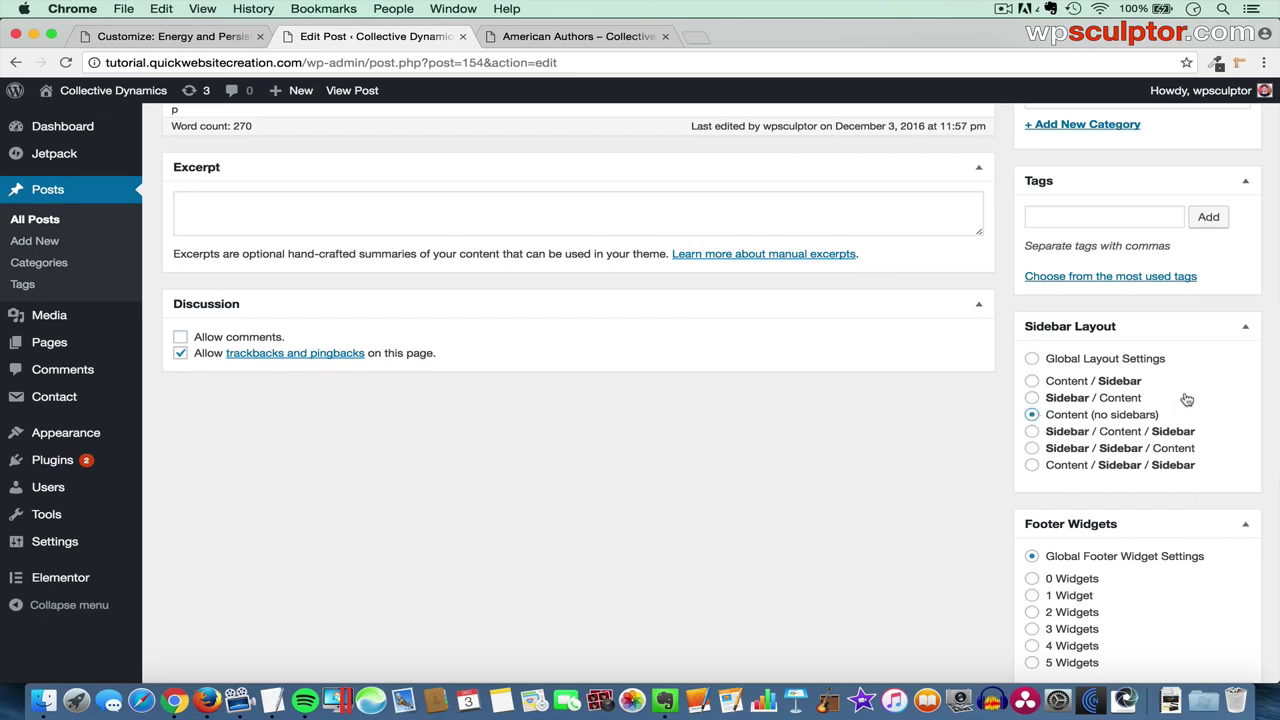
scroll(1214, 367, up, 5)
scroll(1214, 368, up, 3)
click(1221, 364)
- View the live Energy and Persistence post to check the no-sidebar layout
click(524, 38)
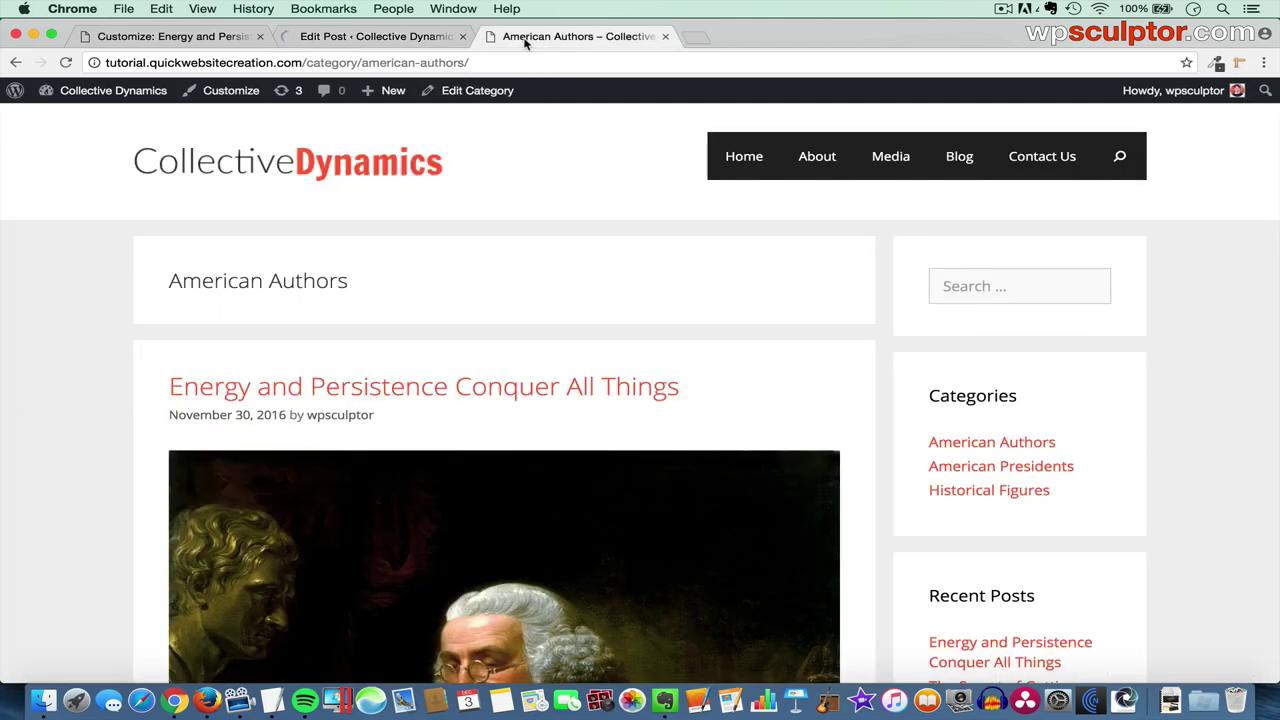
click(475, 387)
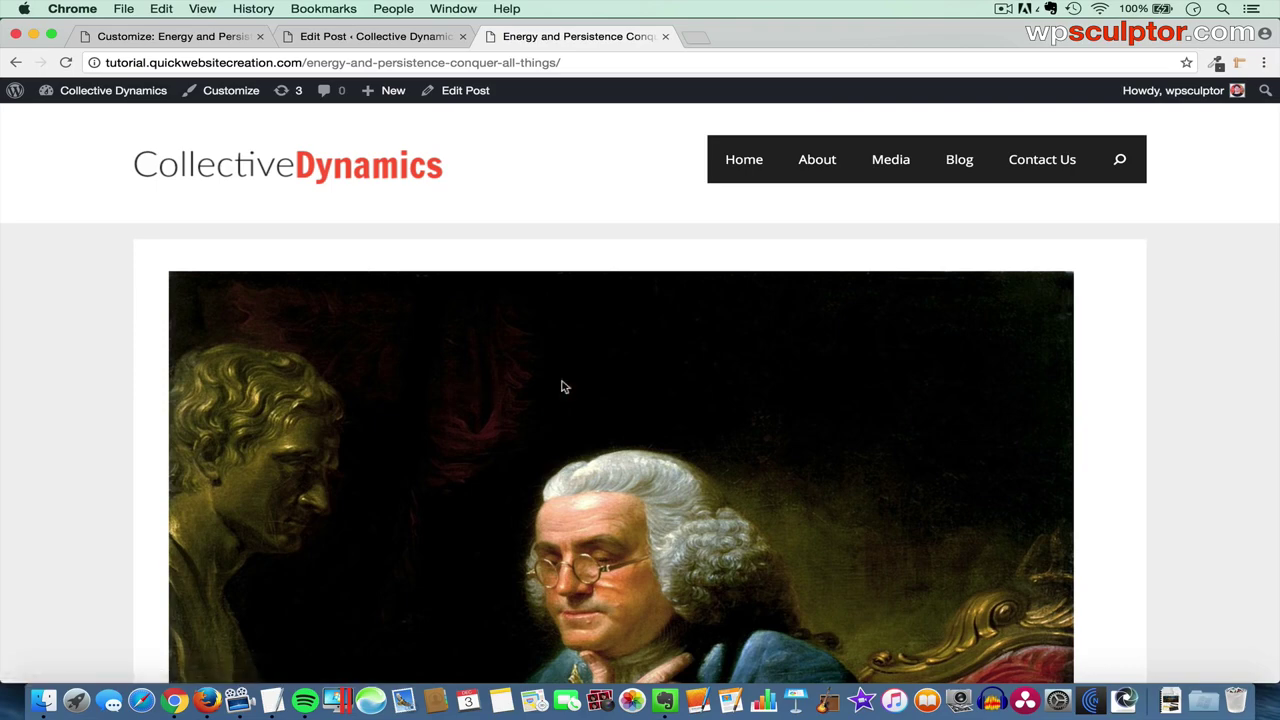
scroll(707, 422, down, 10)
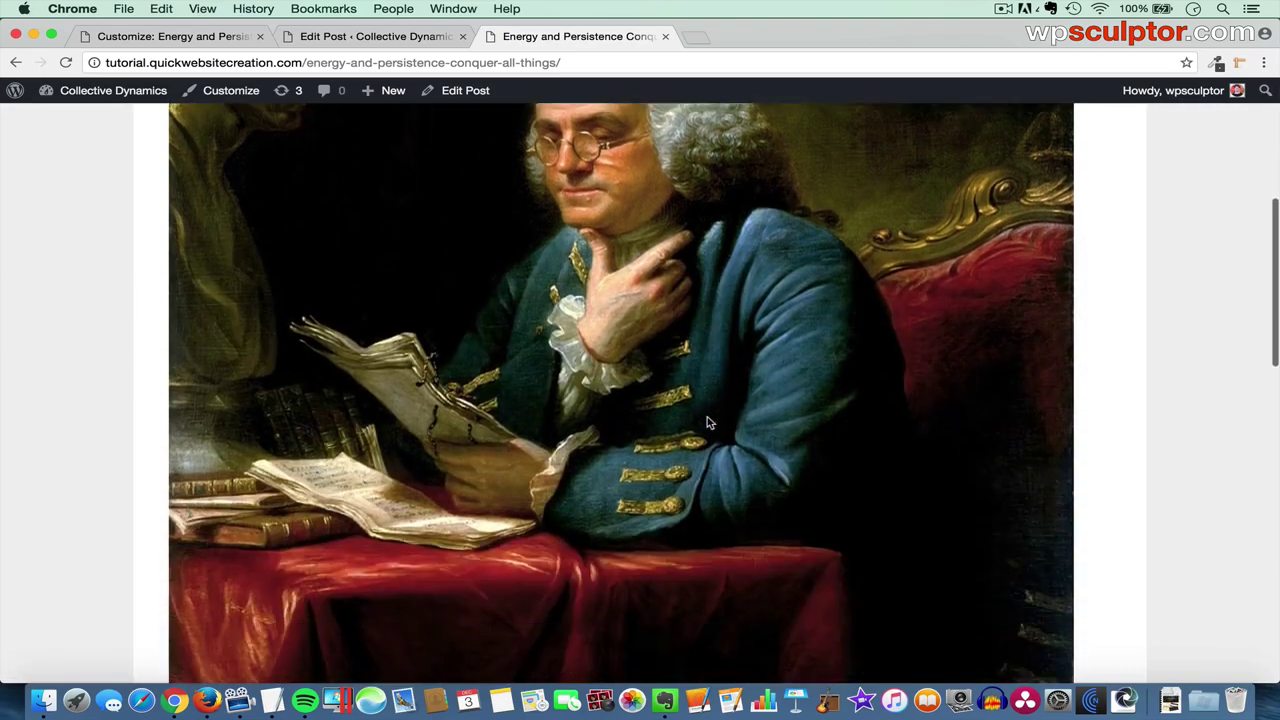
scroll(707, 422, down, 8)
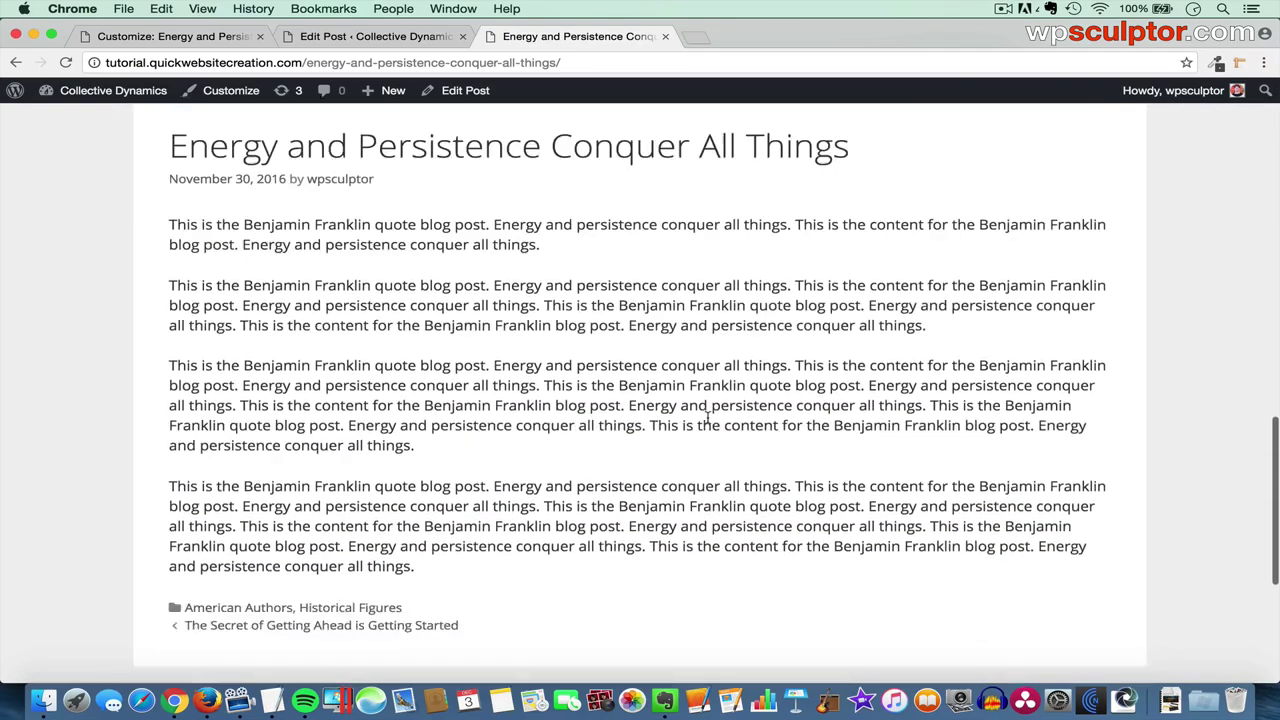
scroll(707, 422, up, 4)
scroll(707, 422, up, 5)
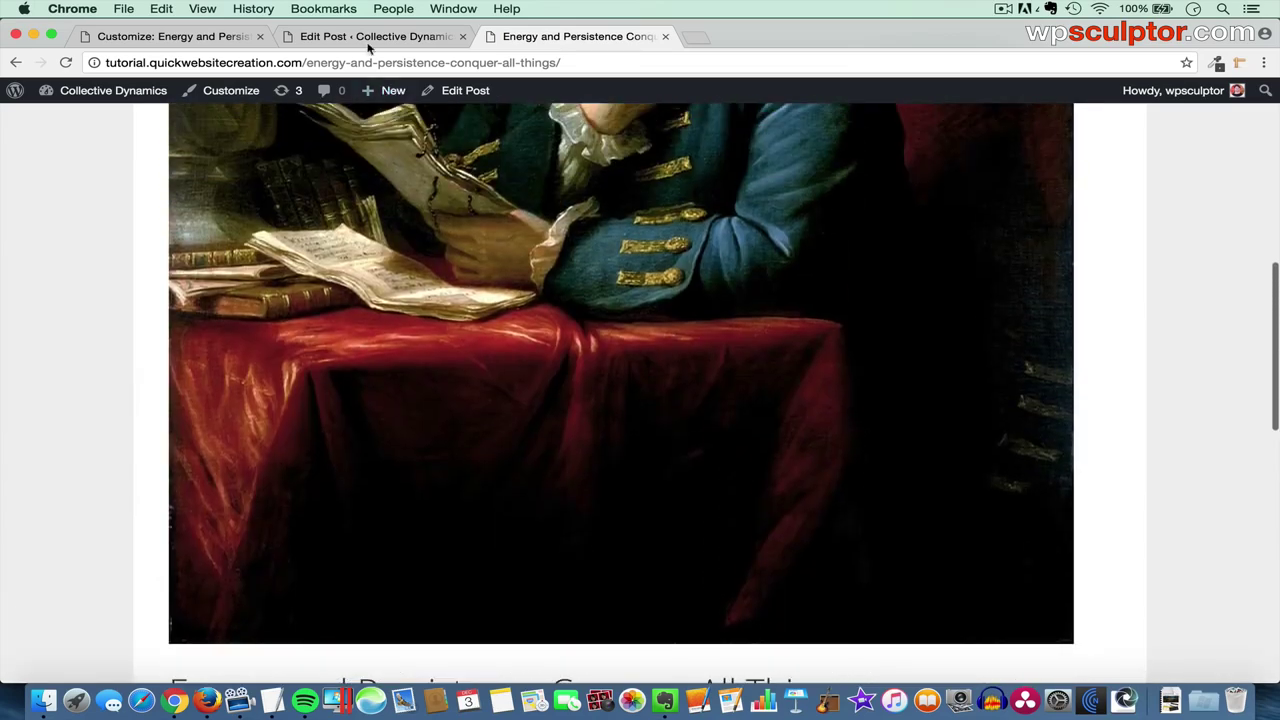
- Reset the post to Global Layout Settings, Update, reload the live post, then open Blog
click(360, 37)
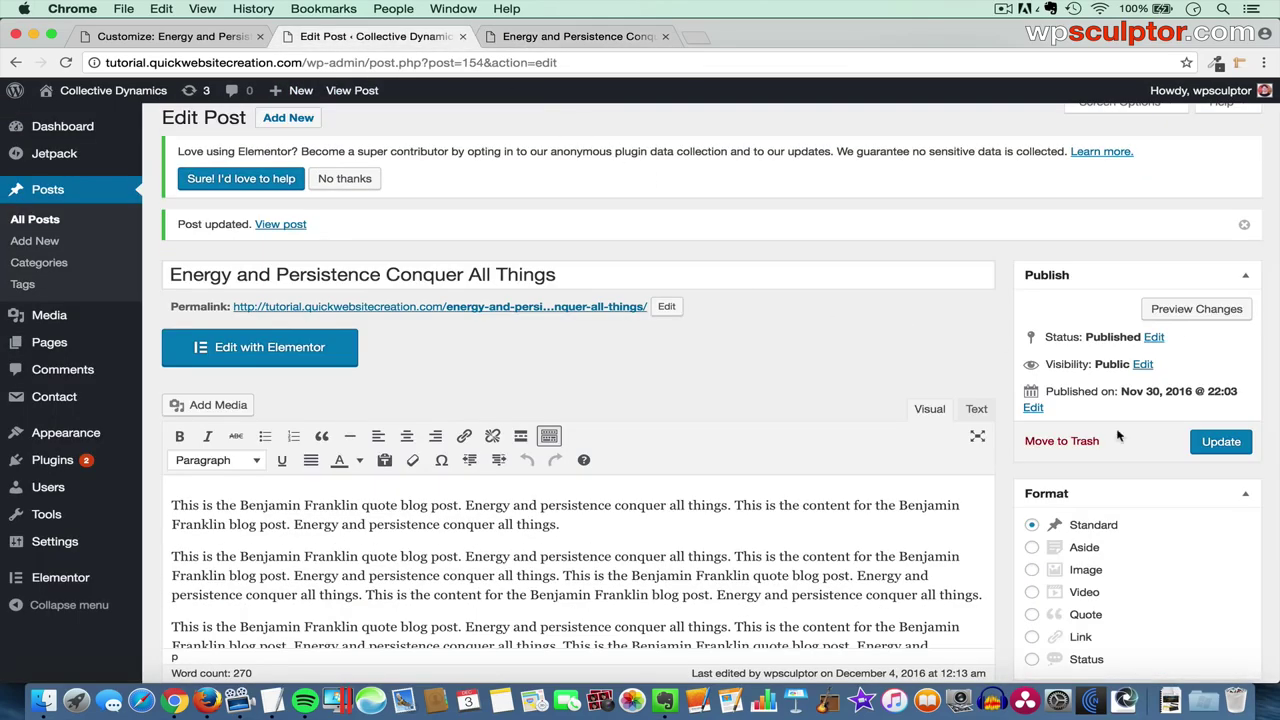
scroll(1118, 425, down, 6)
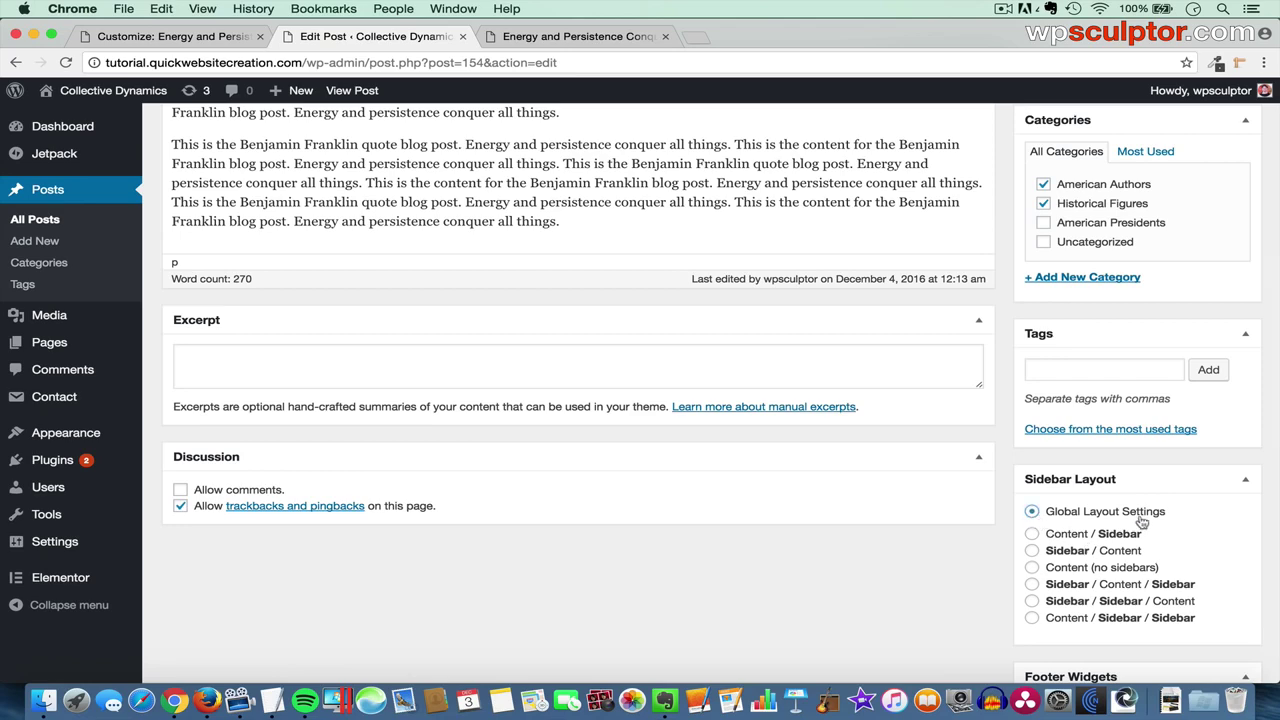
scroll(1140, 523, up, 6)
click(1218, 304)
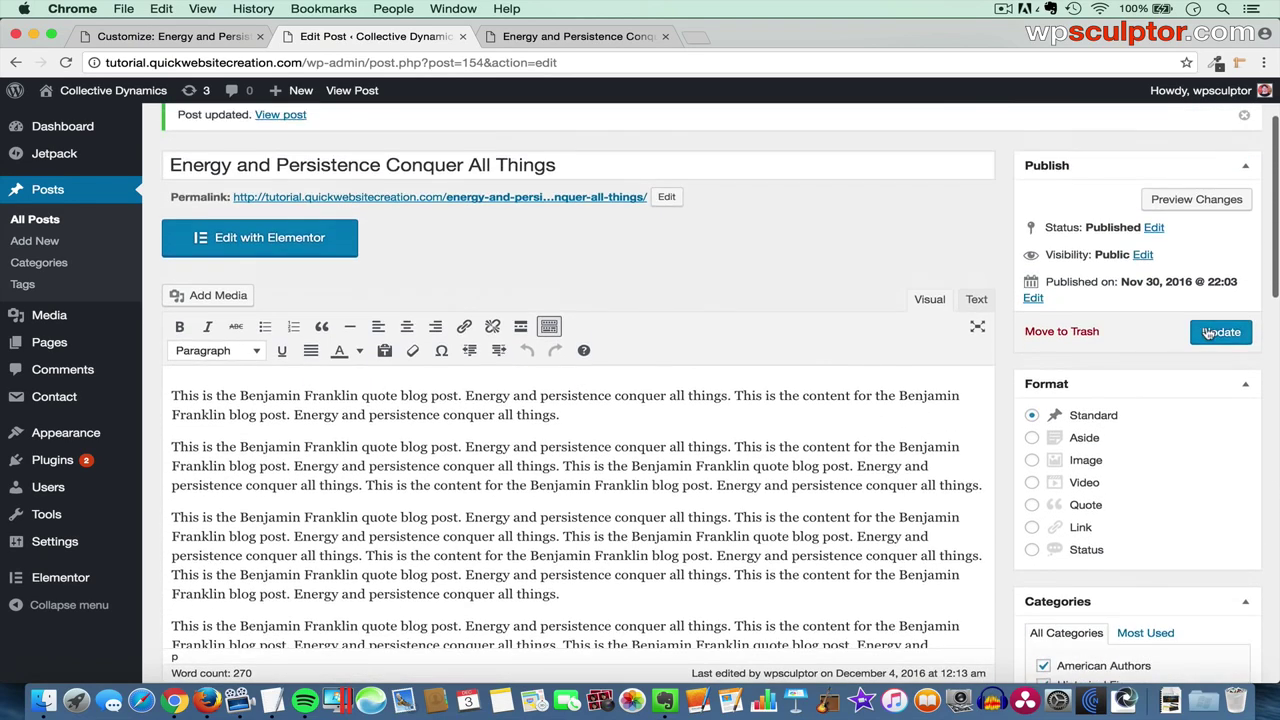
click(1210, 333)
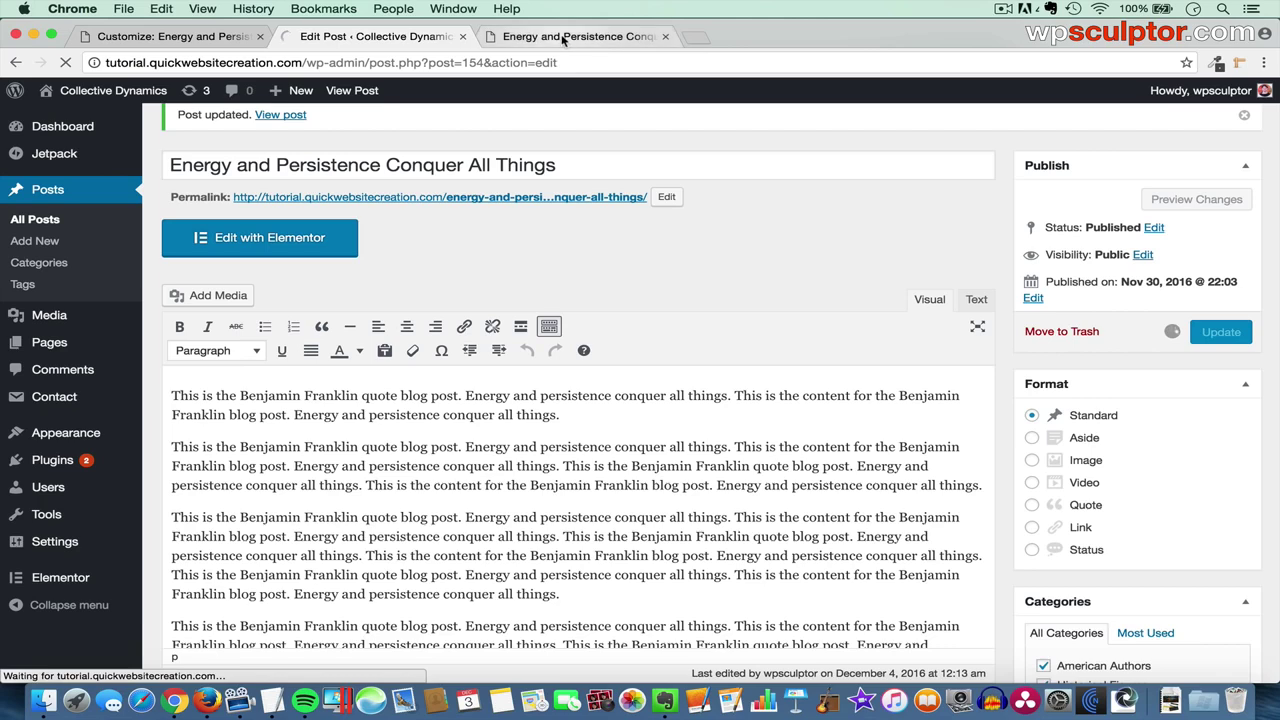
click(566, 37)
key(super+r)
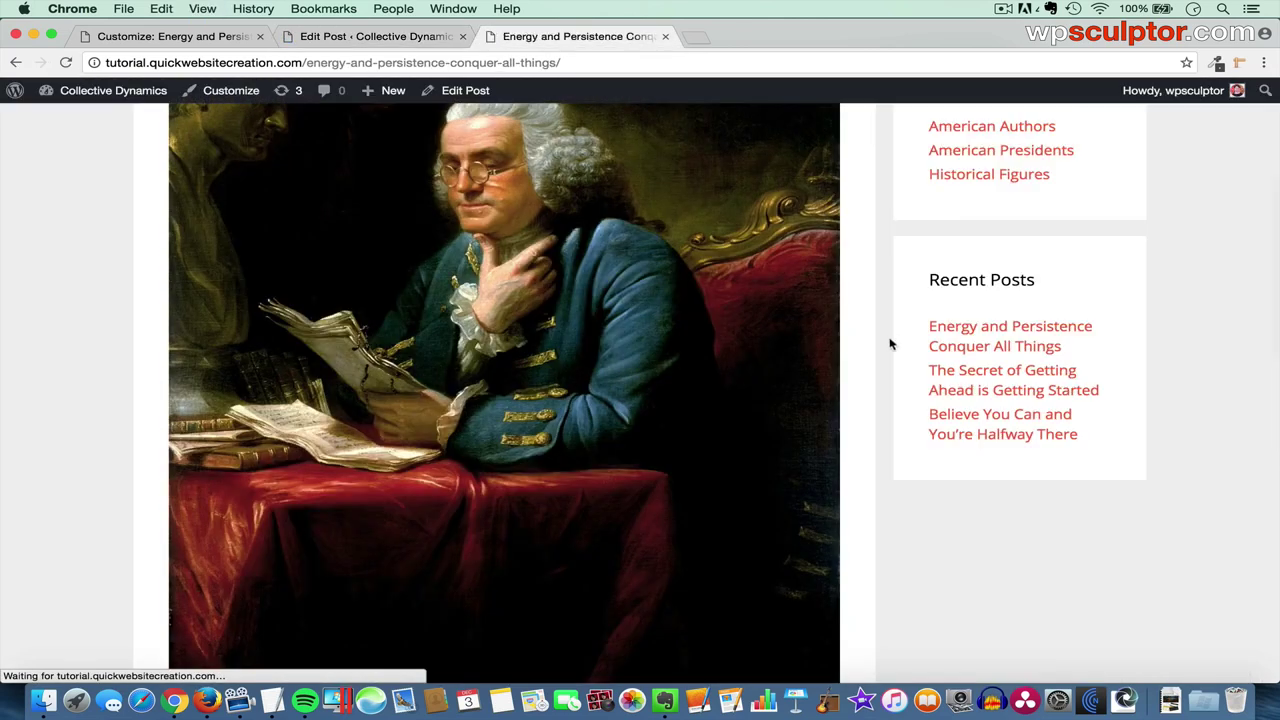
scroll(927, 250, up, 4)
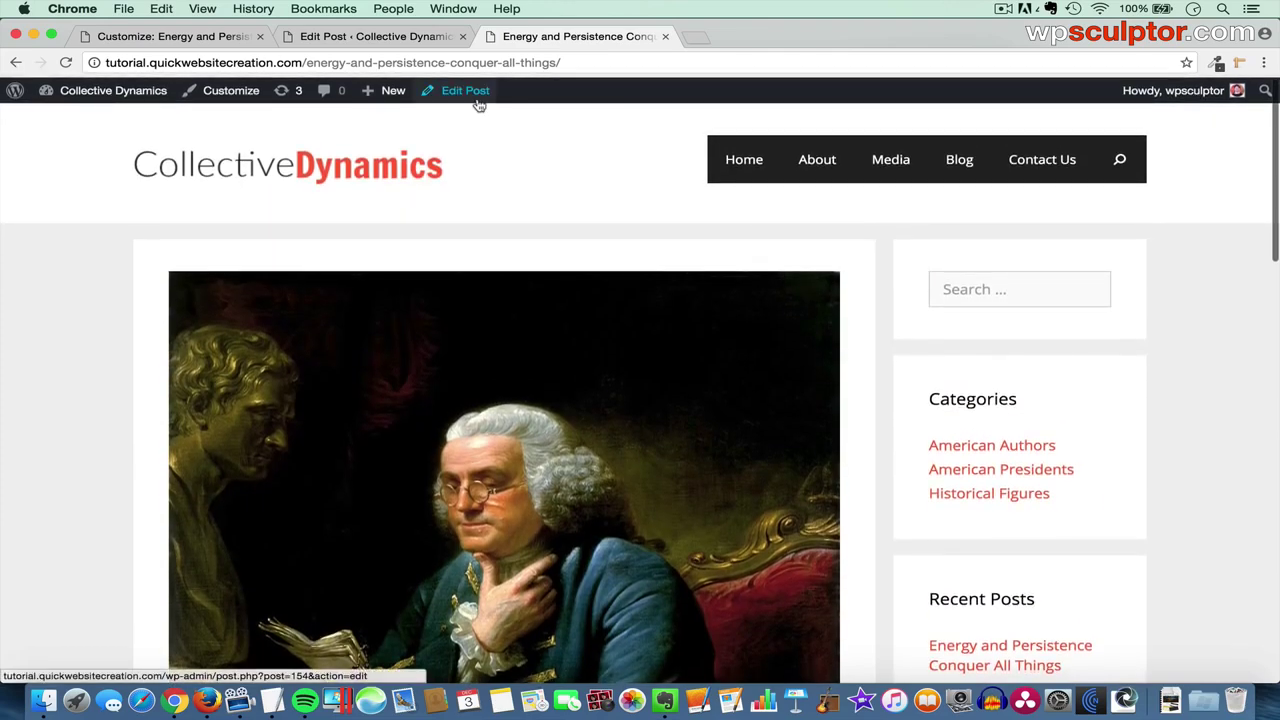
click(962, 162)
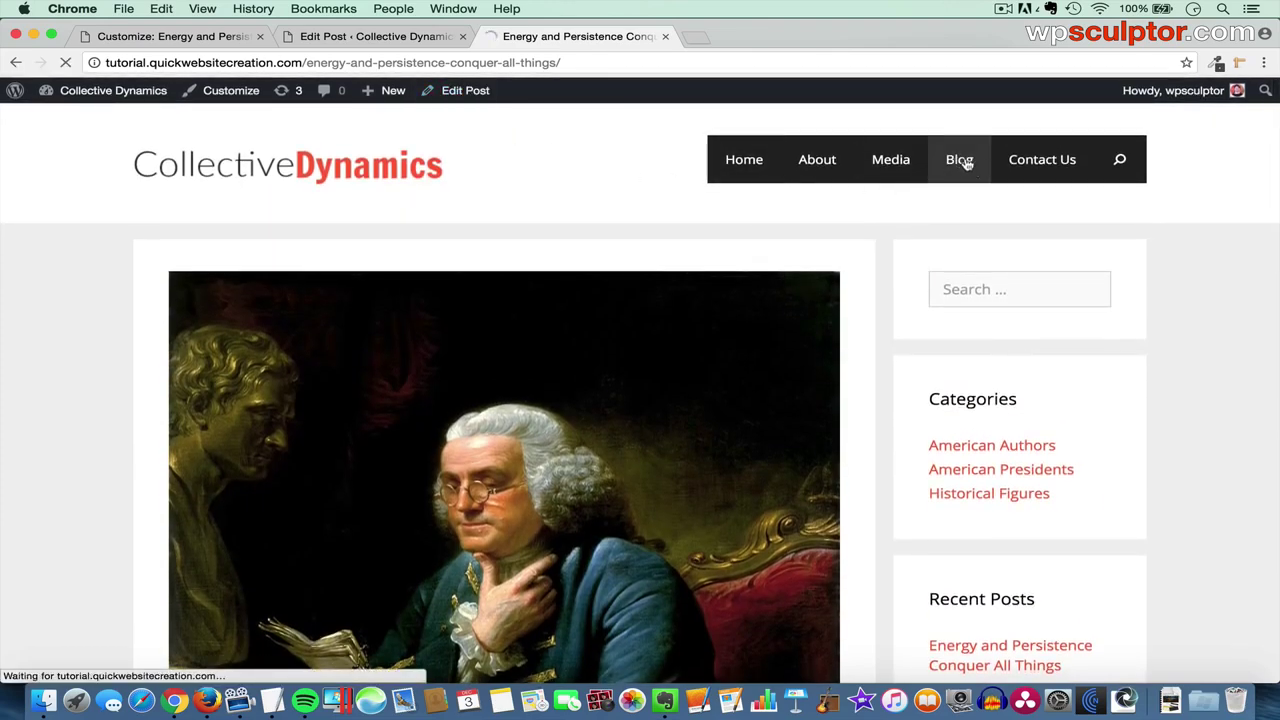
- Load Blog in the Customizer preview, scroll to its three footer widgets, then go to Dashboard
click(186, 36)
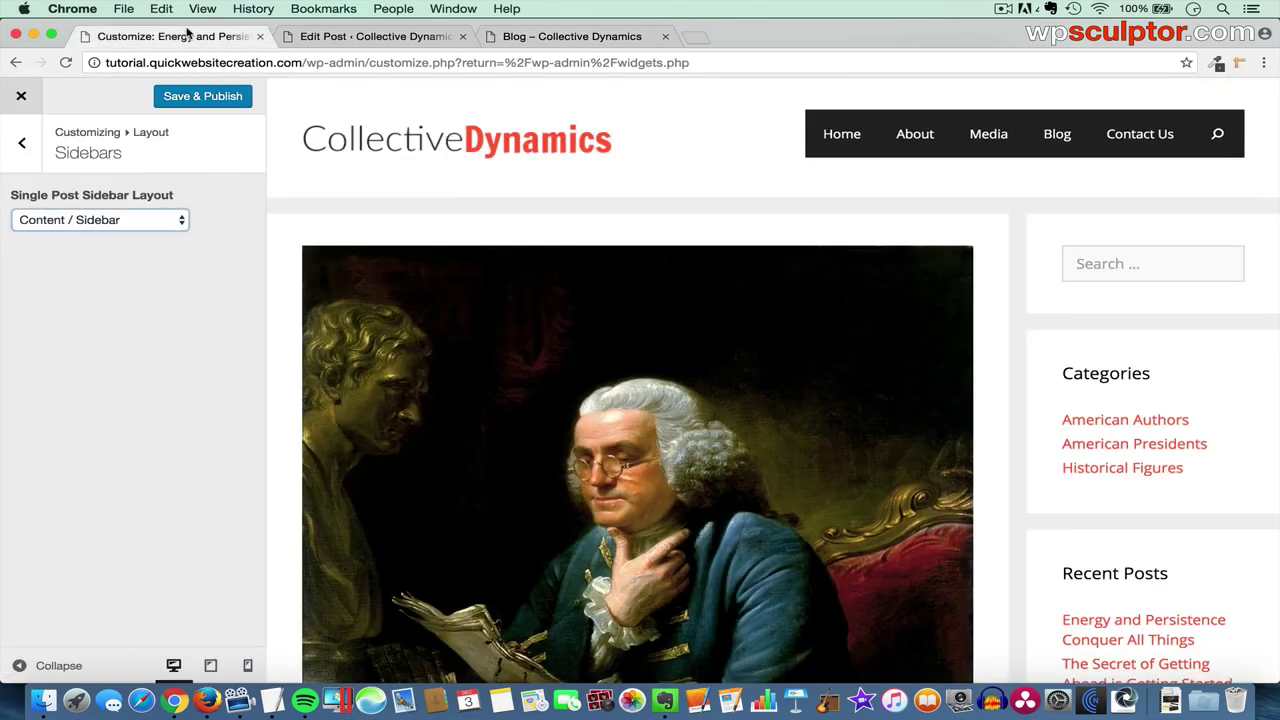
click(1057, 136)
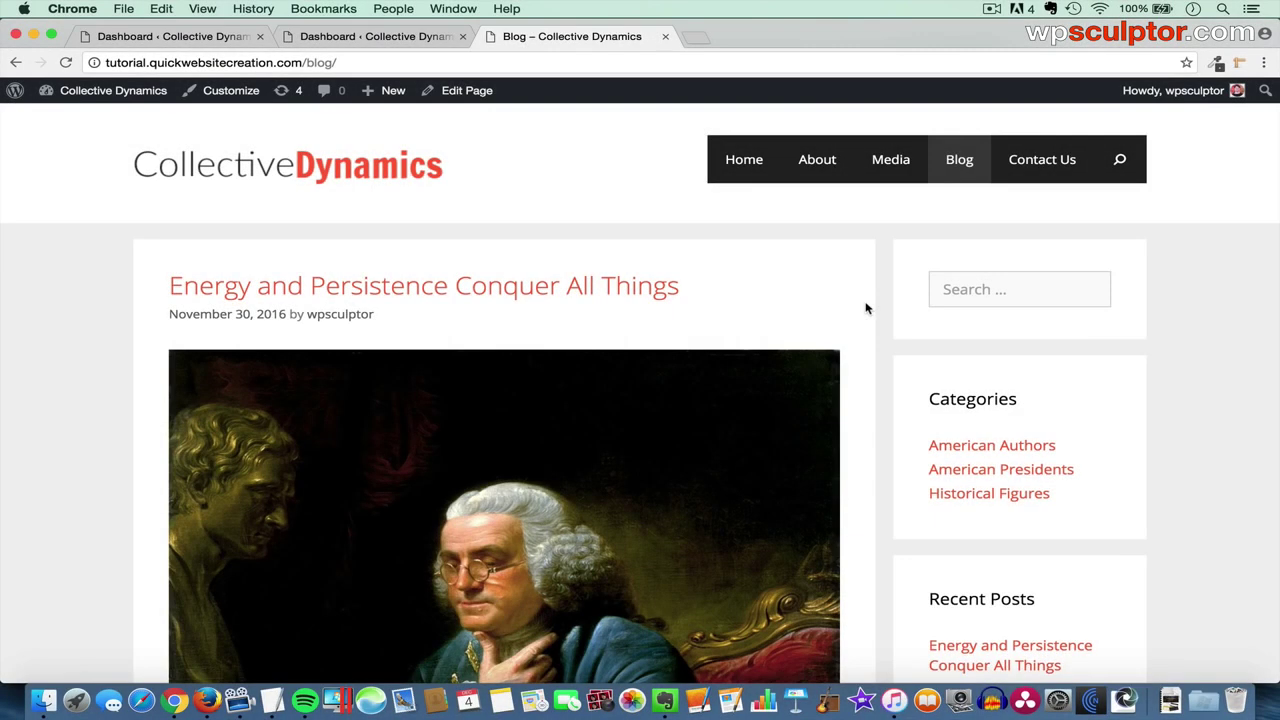
scroll(866, 308, down, 15)
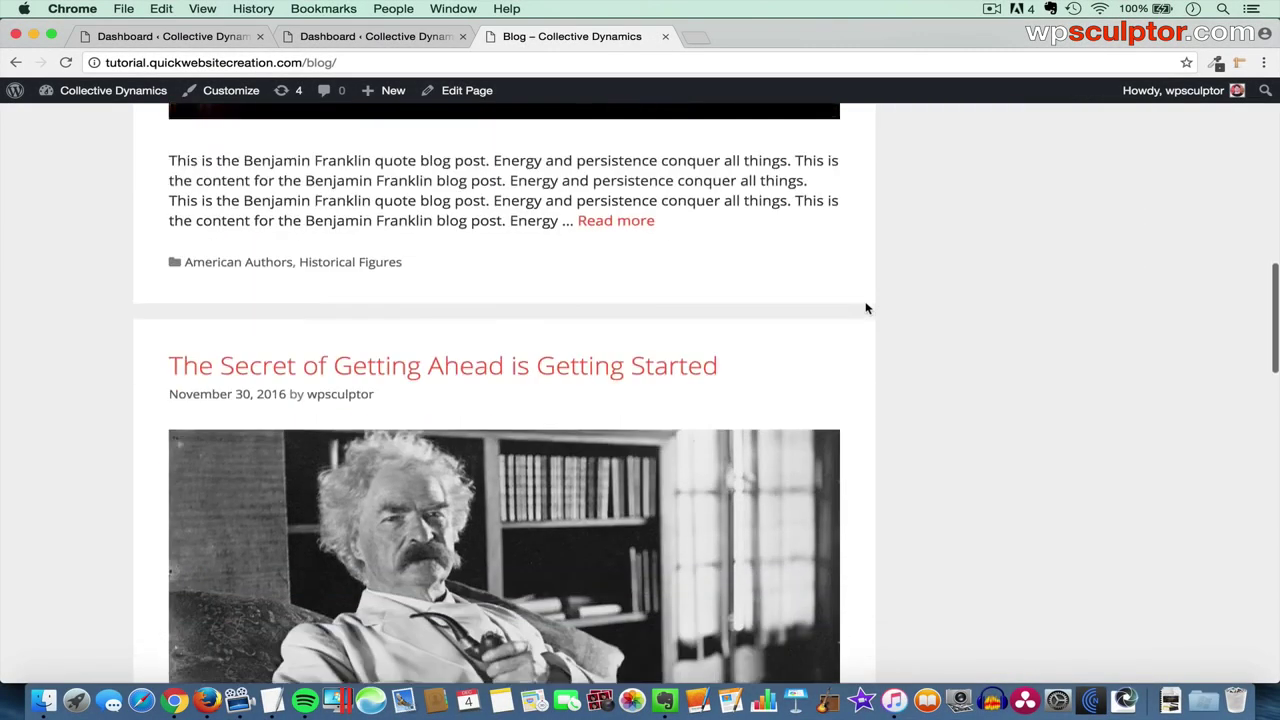
scroll(866, 308, down, 10)
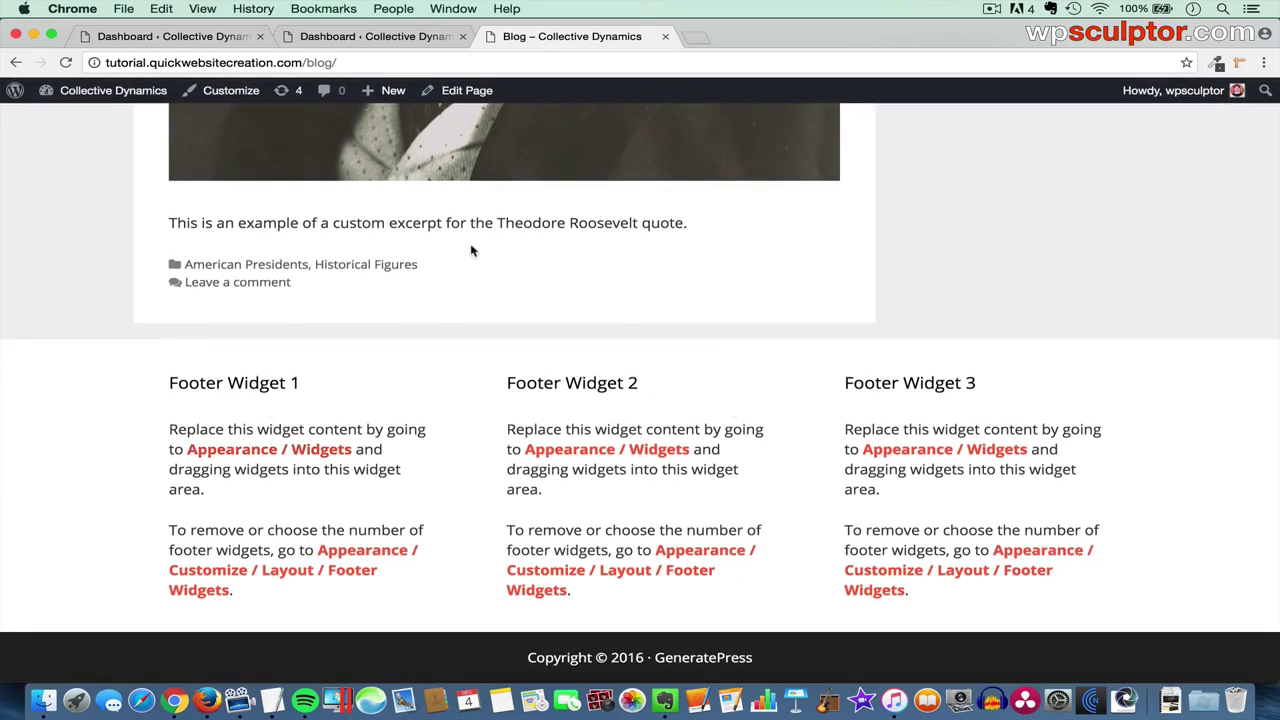
click(205, 37)
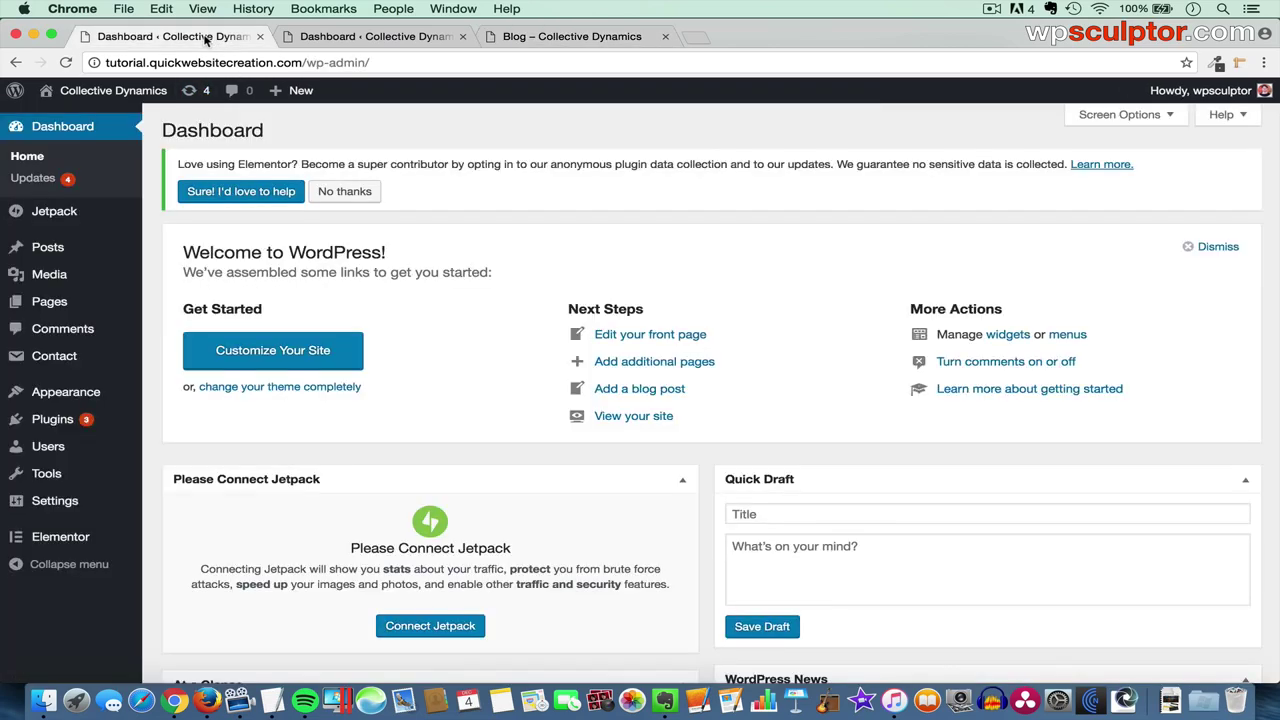
- Check the Widgets page, then open Appearance > Customize from the Dashboard
mouse_move(85, 398)
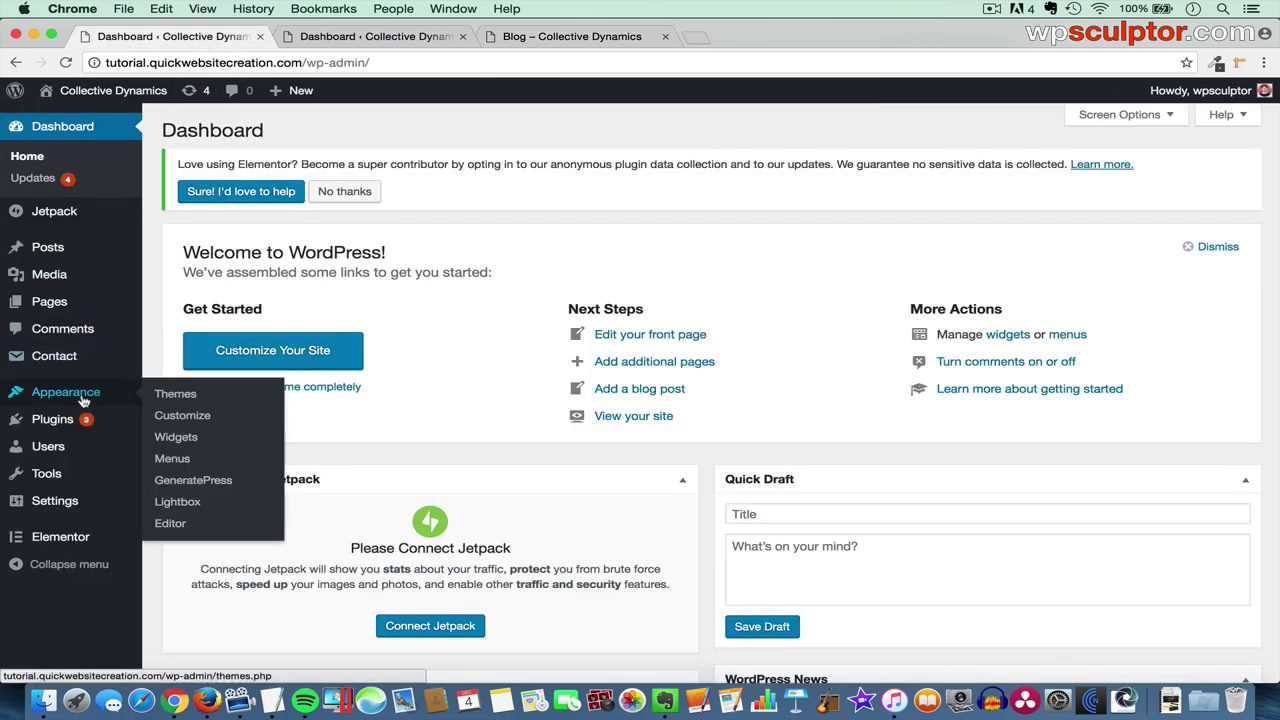
click(185, 443)
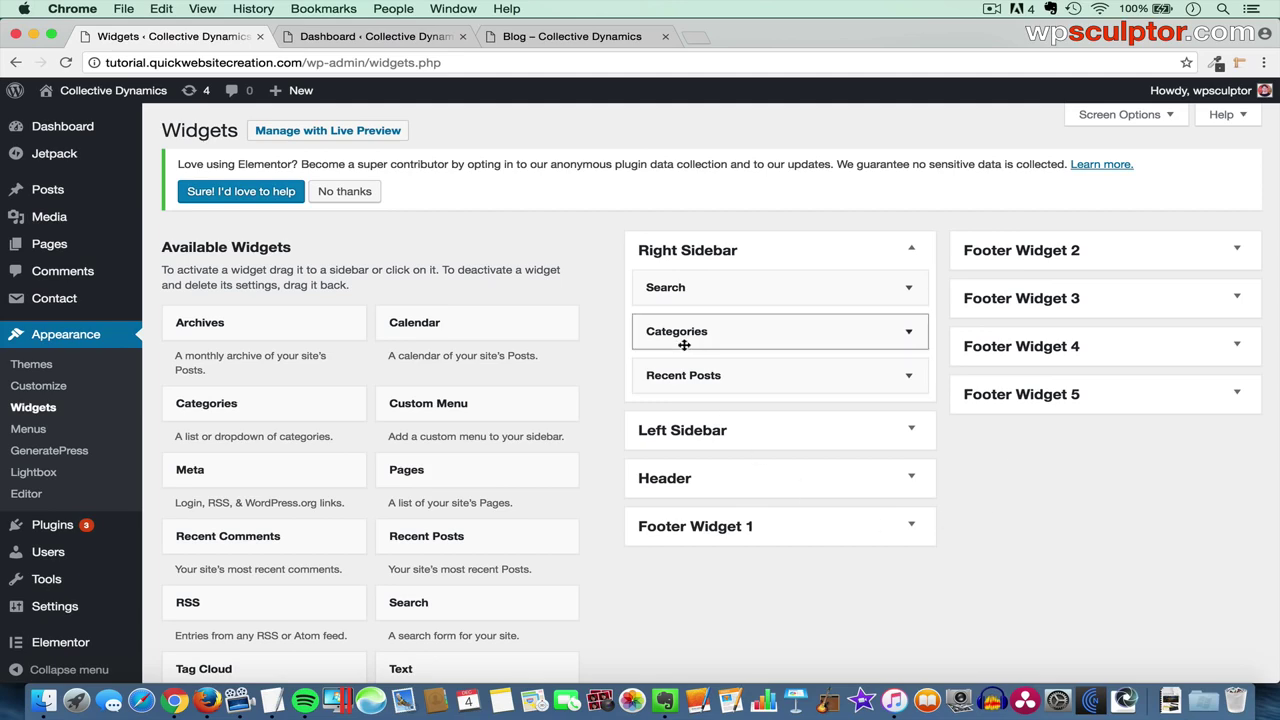
click(350, 38)
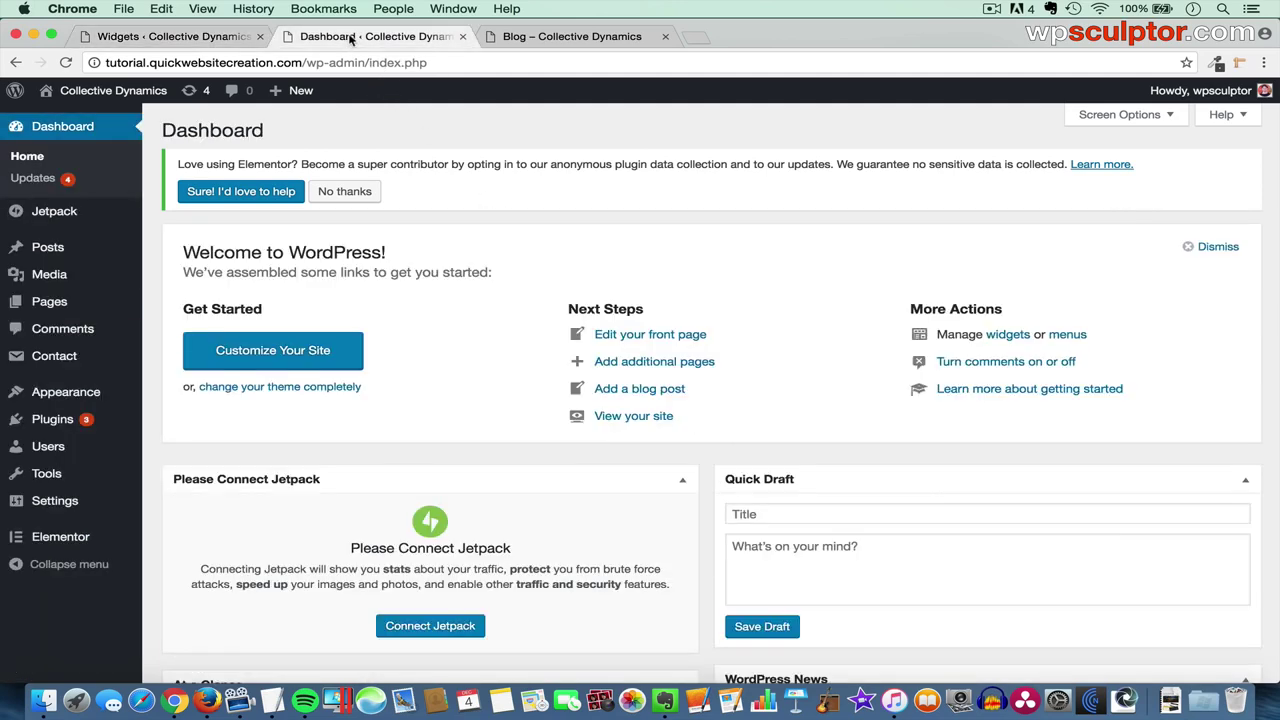
mouse_move(90, 394)
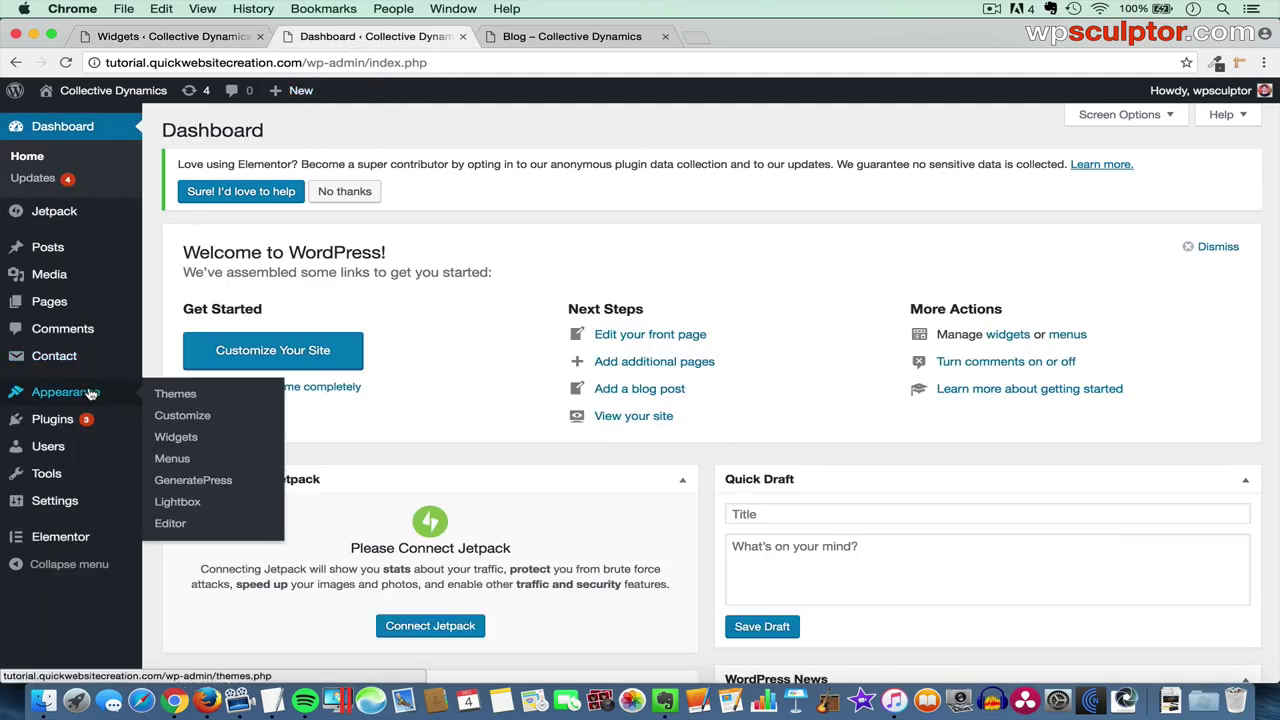
click(193, 418)
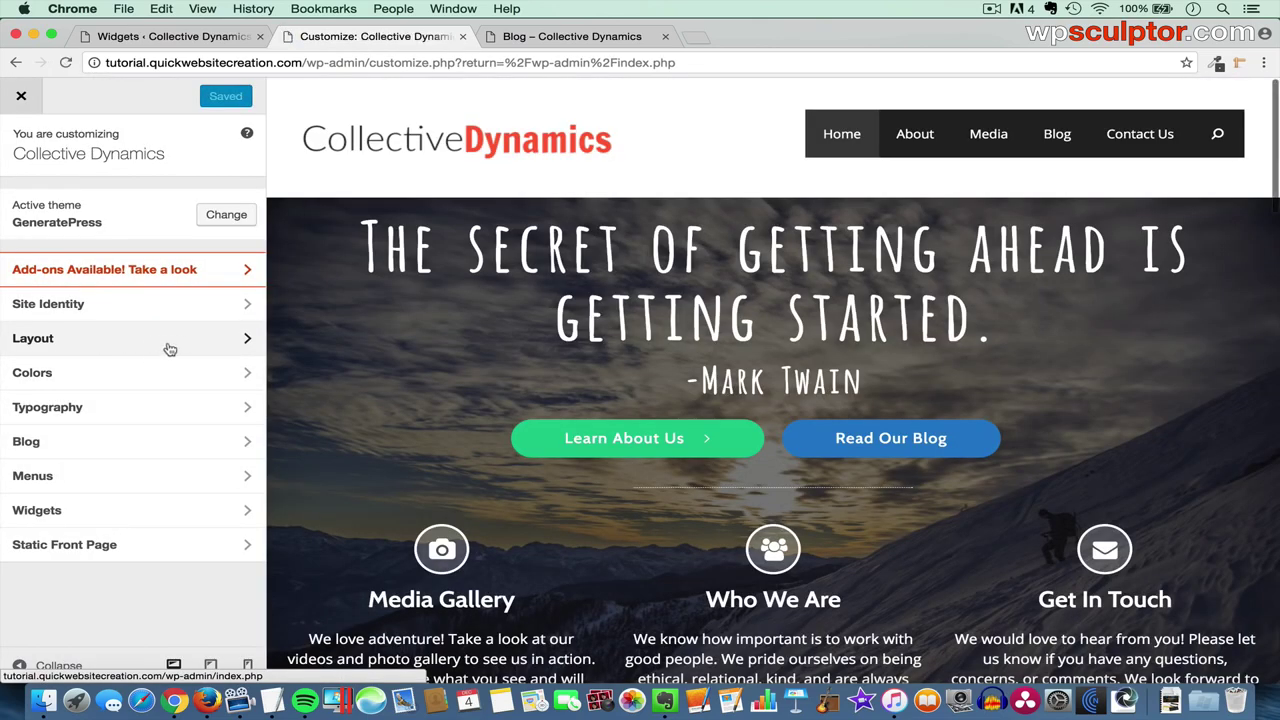
- In Layout > Footer, set Footer Widgets to 5
click(167, 348)
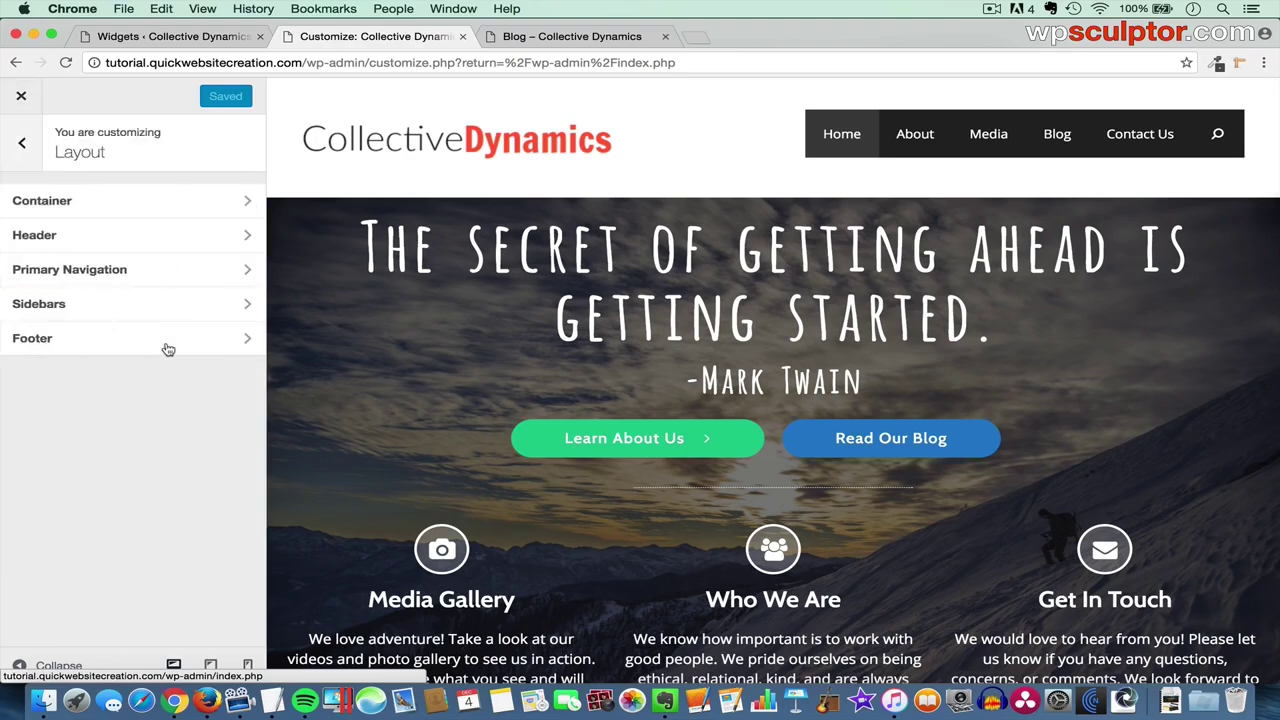
click(123, 345)
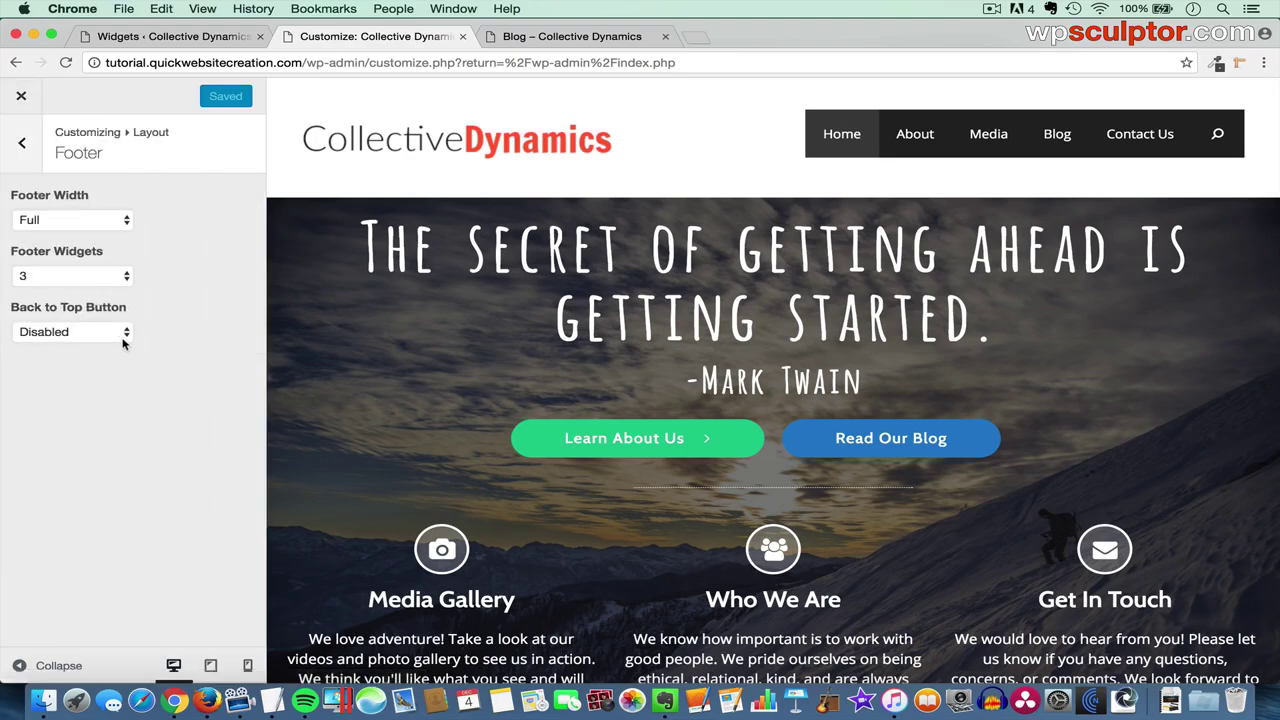
scroll(600, 412, down, 20)
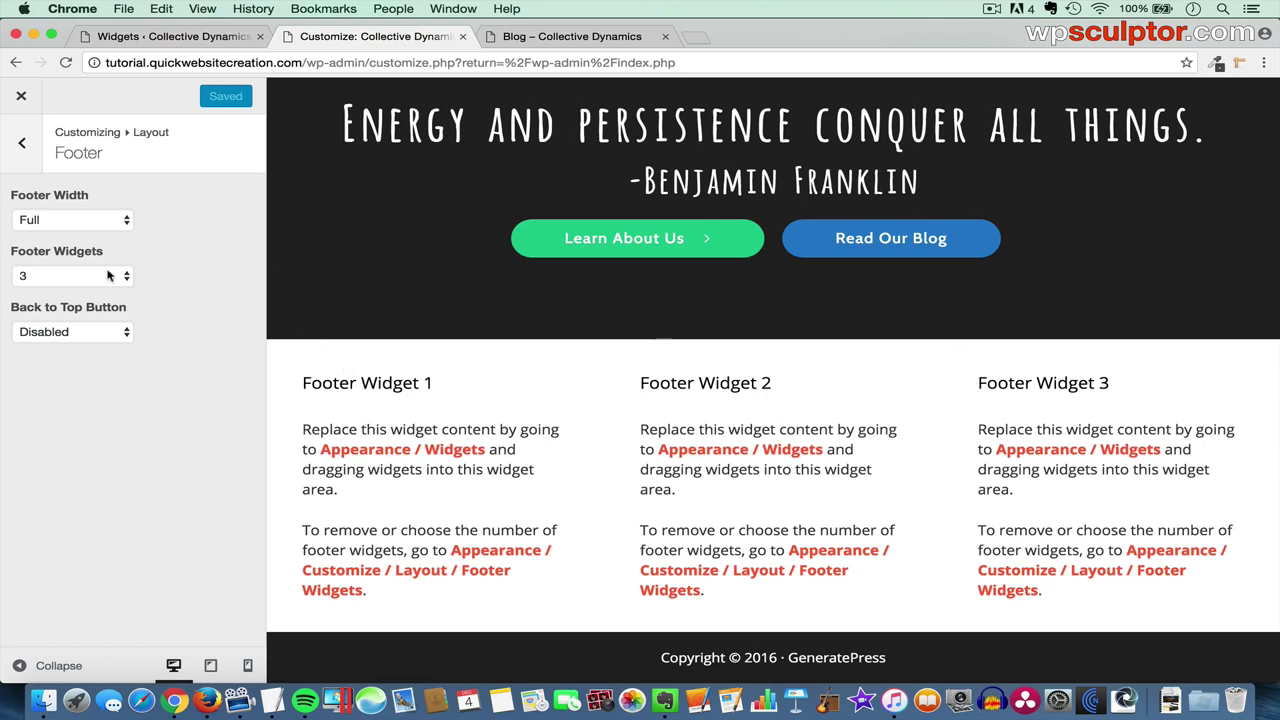
click(70, 280)
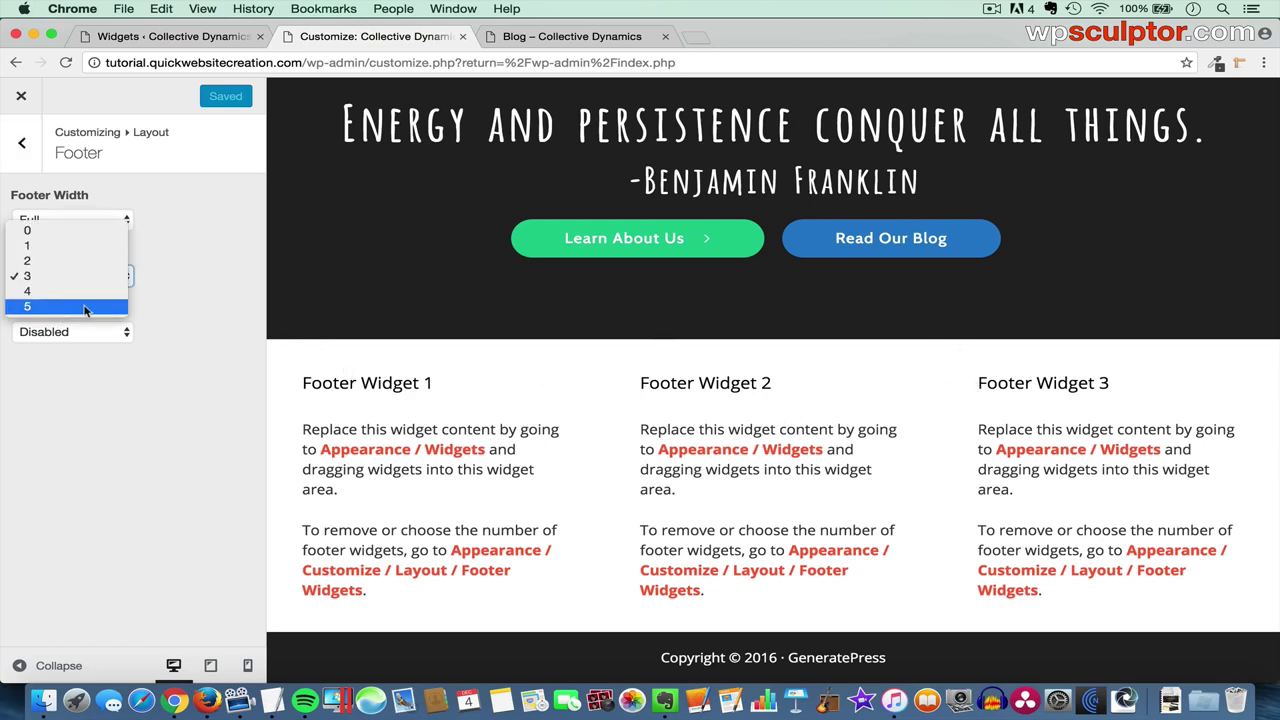
click(85, 308)
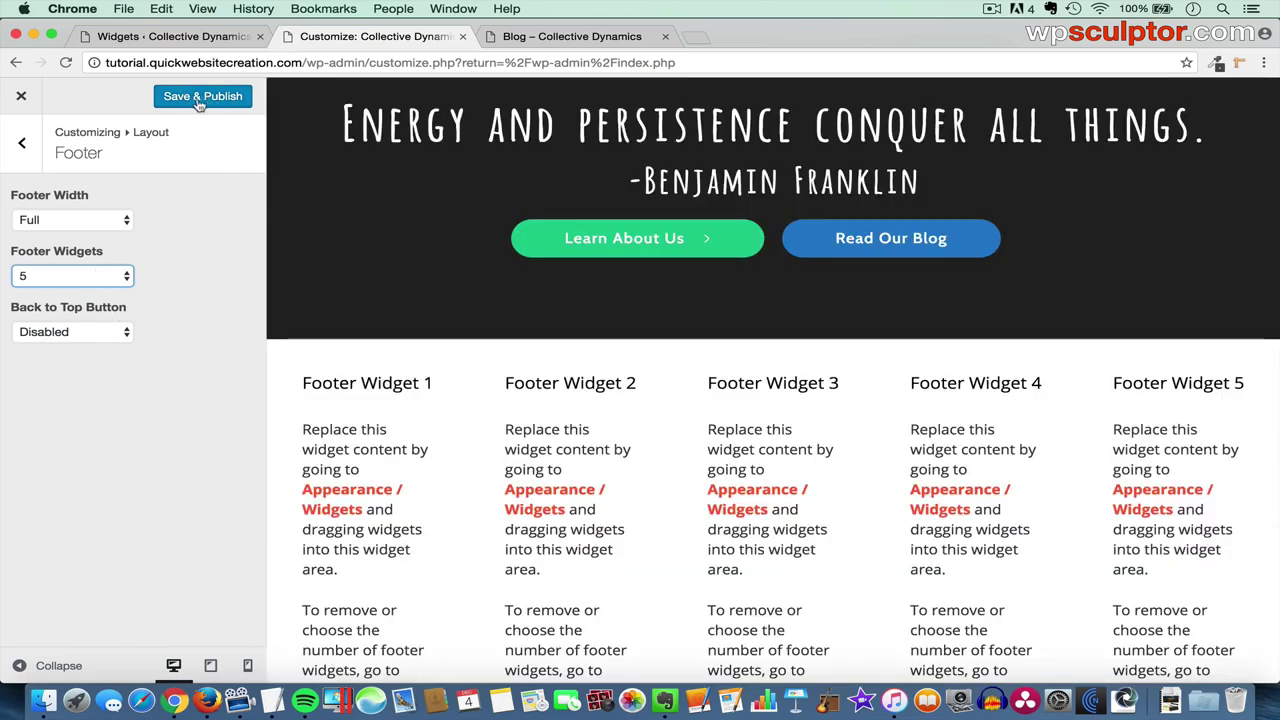
- After checking the widgets page, reduce Footer Widgets to 1 and Save & Publish
click(190, 36)
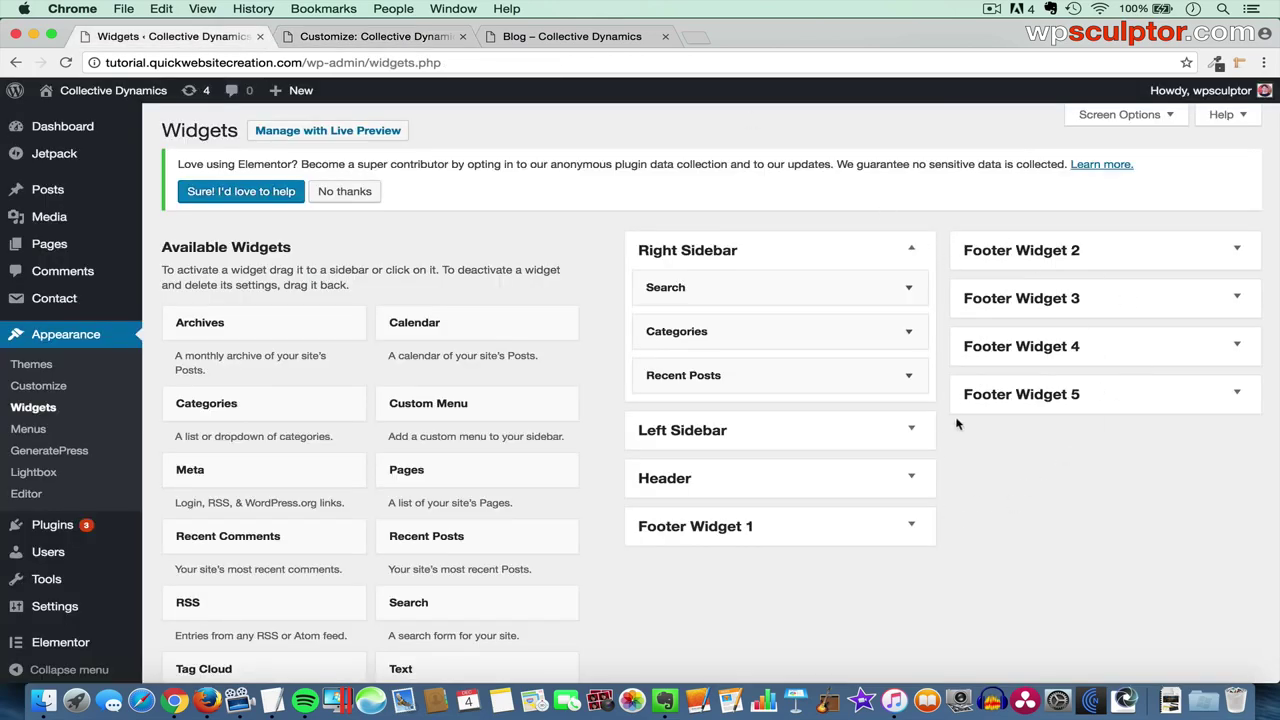
click(351, 37)
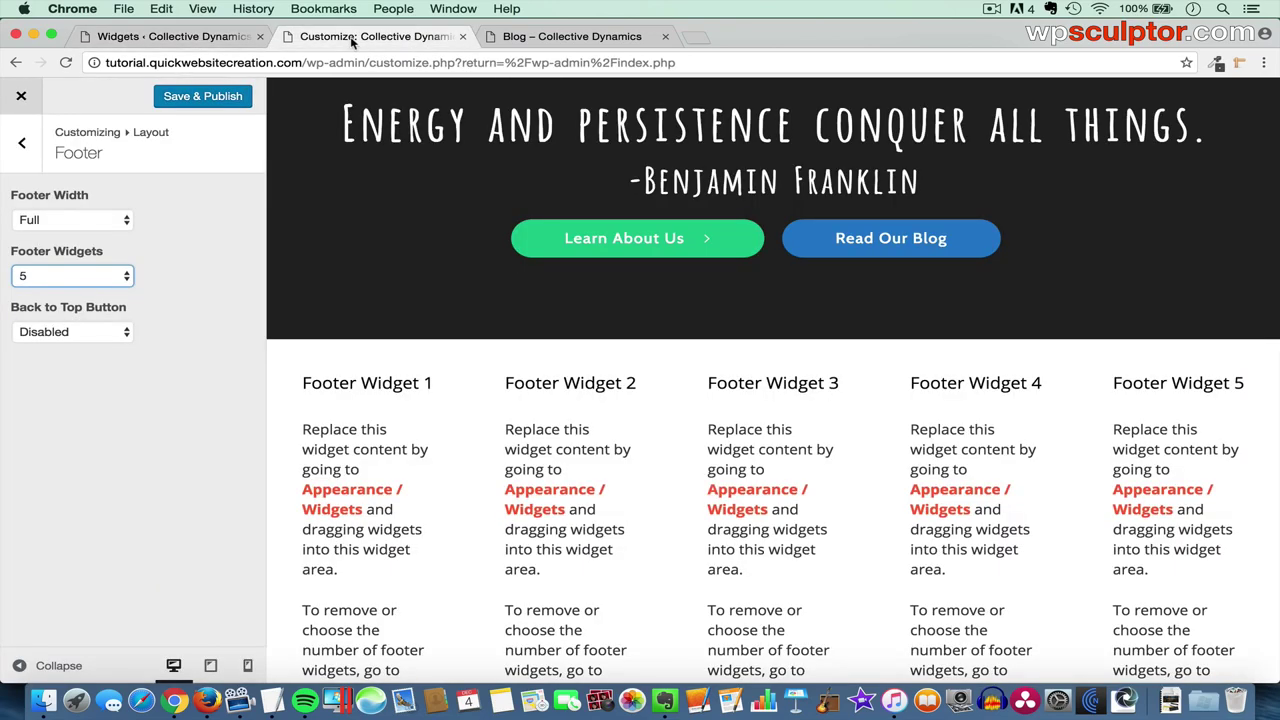
click(60, 278)
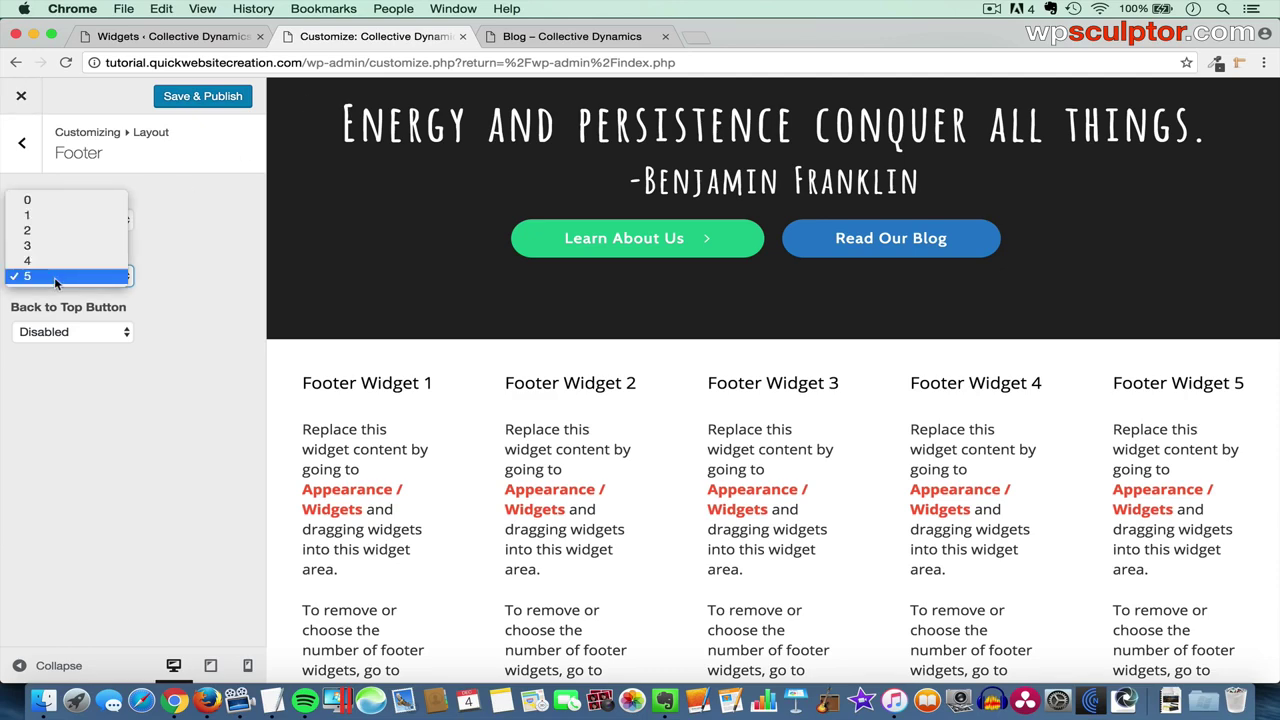
click(58, 216)
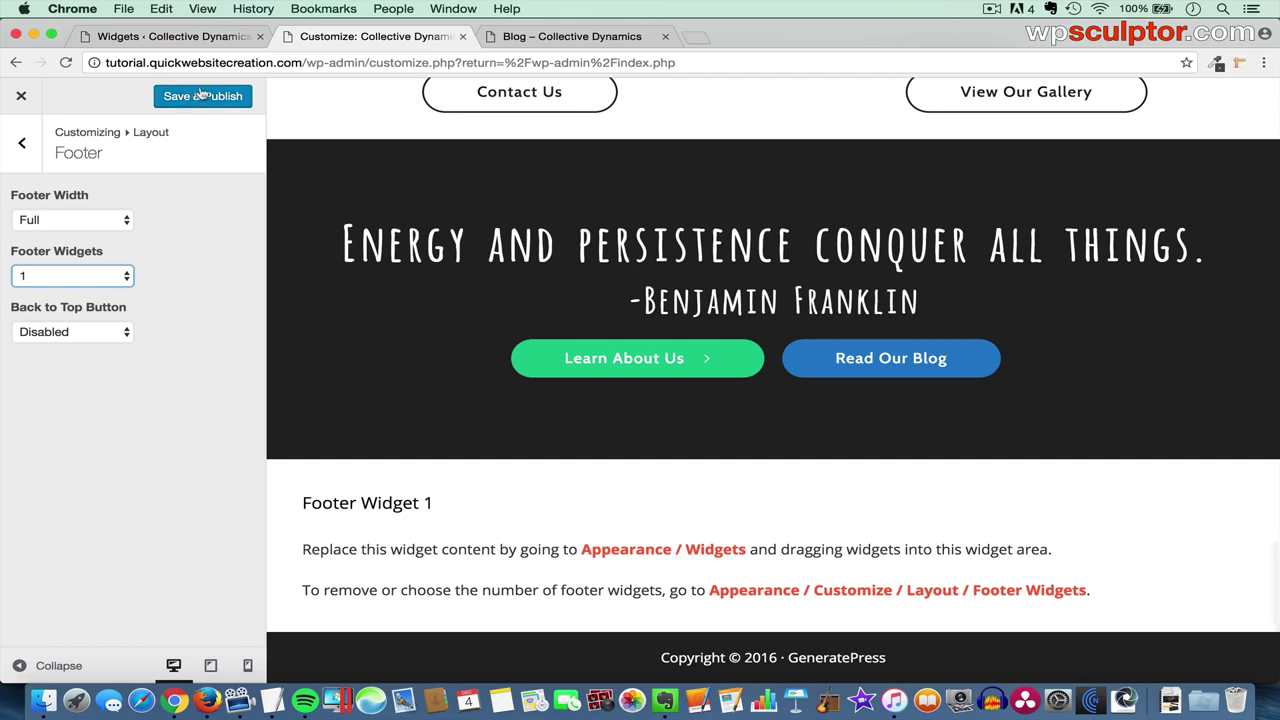
click(183, 95)
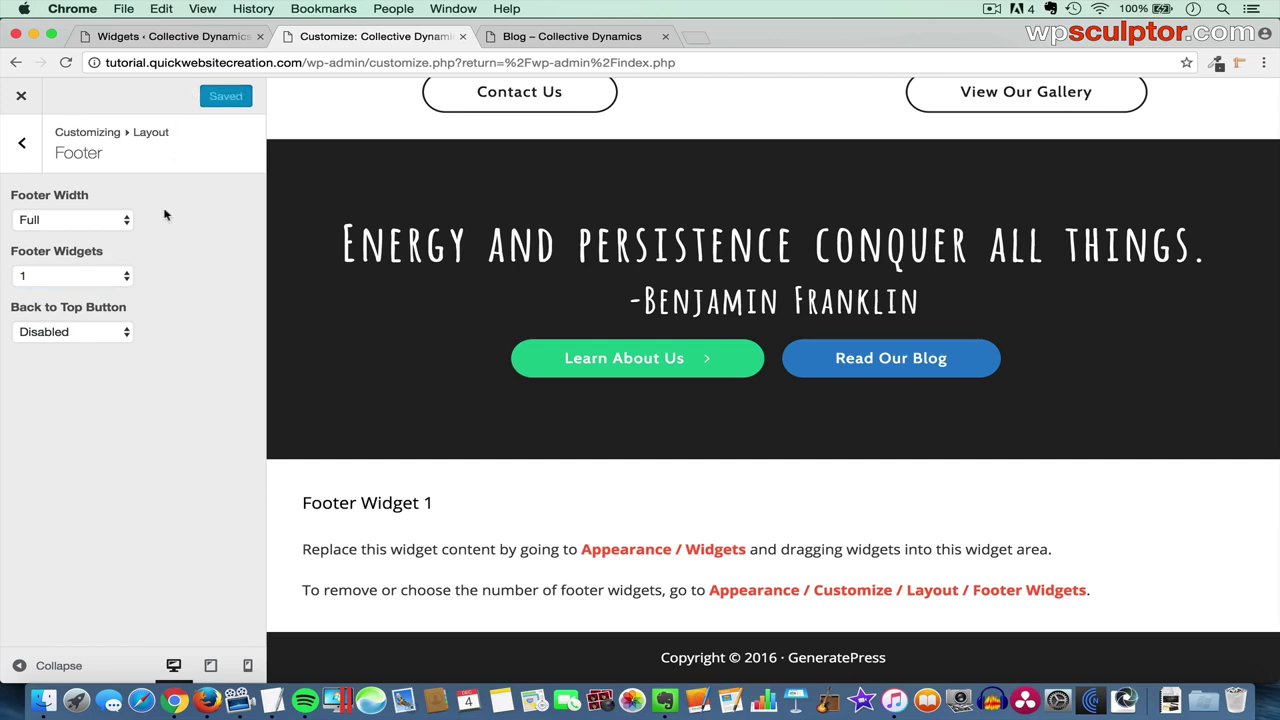
- Enable the Back to Top Button, test it in the preview, then set it back to Disabled
click(81, 332)
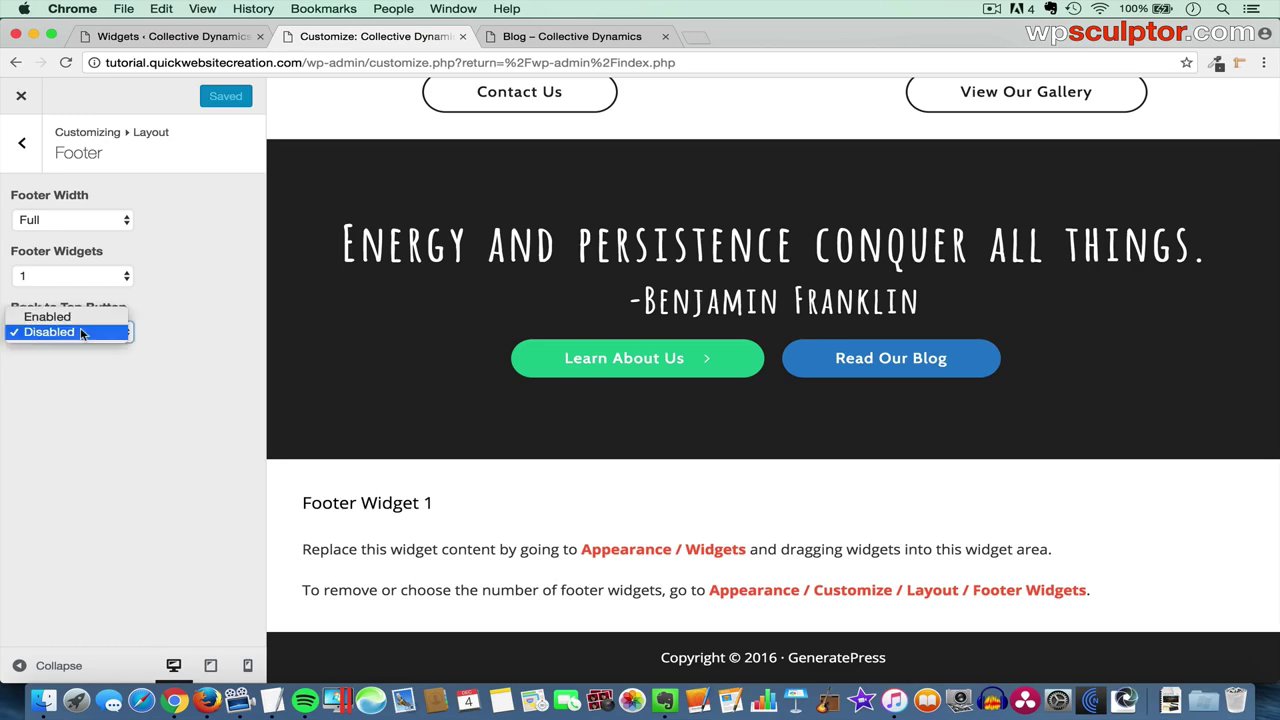
click(80, 318)
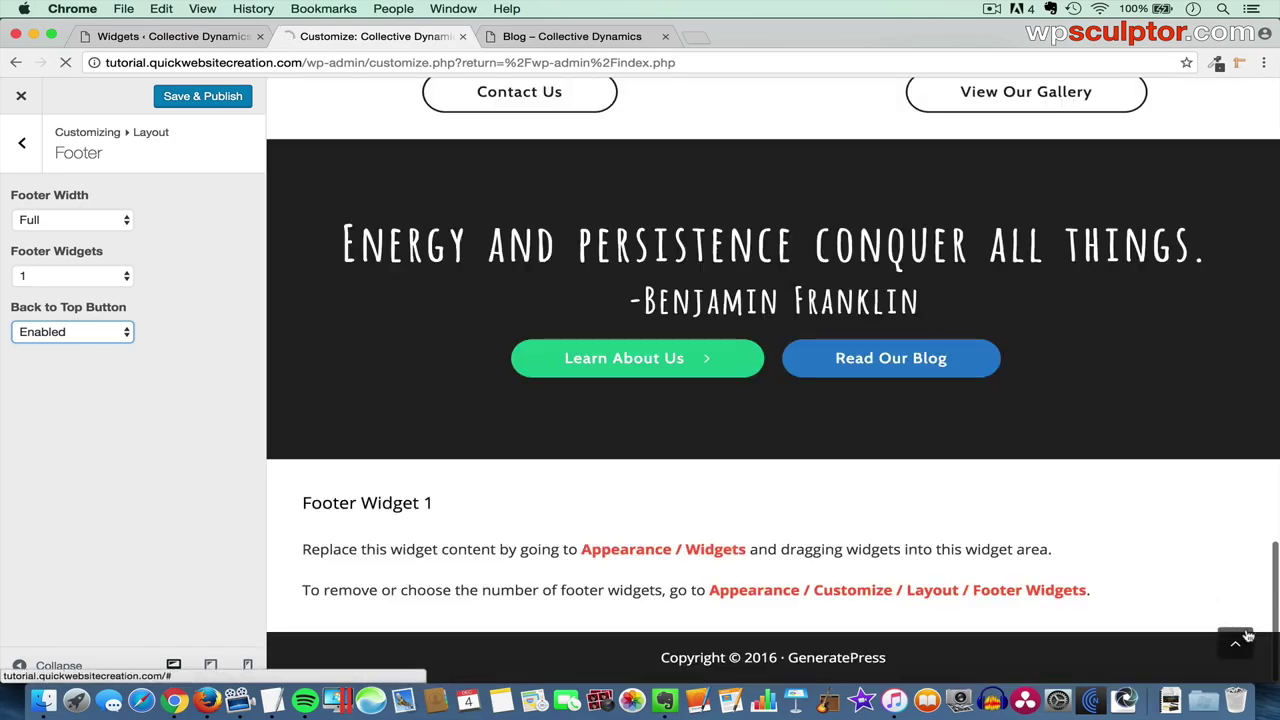
click(1236, 640)
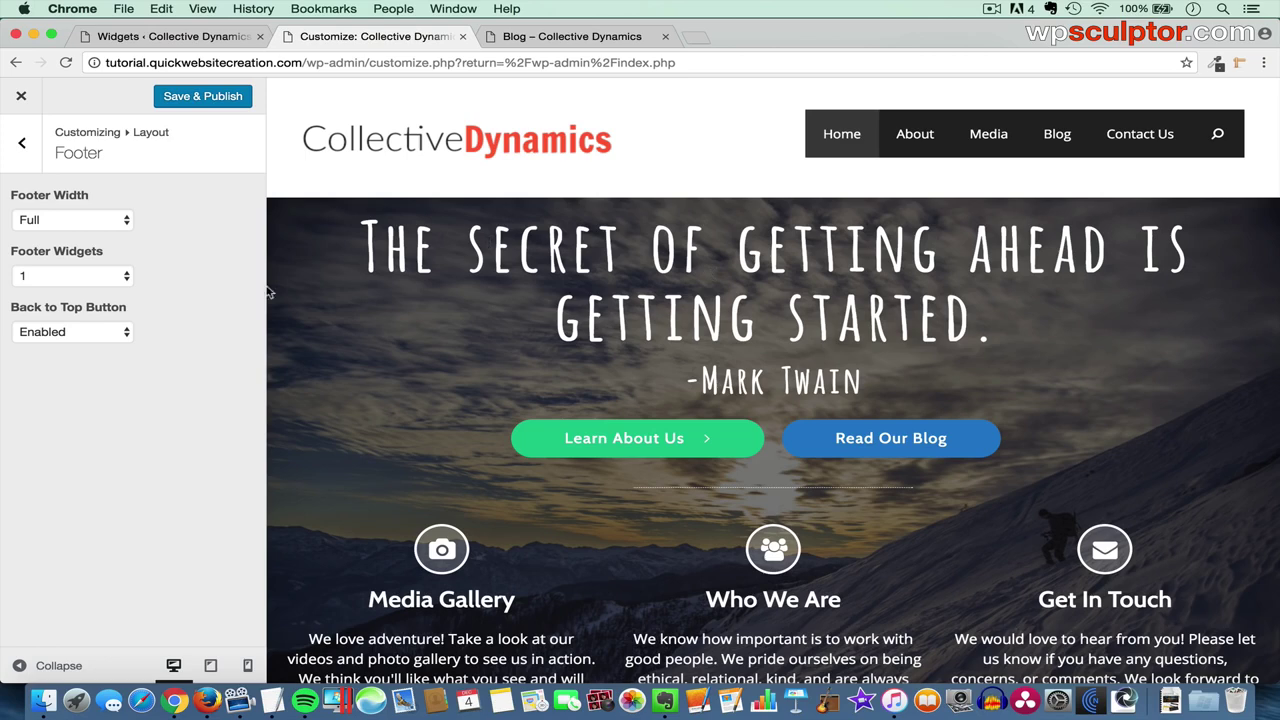
click(69, 335)
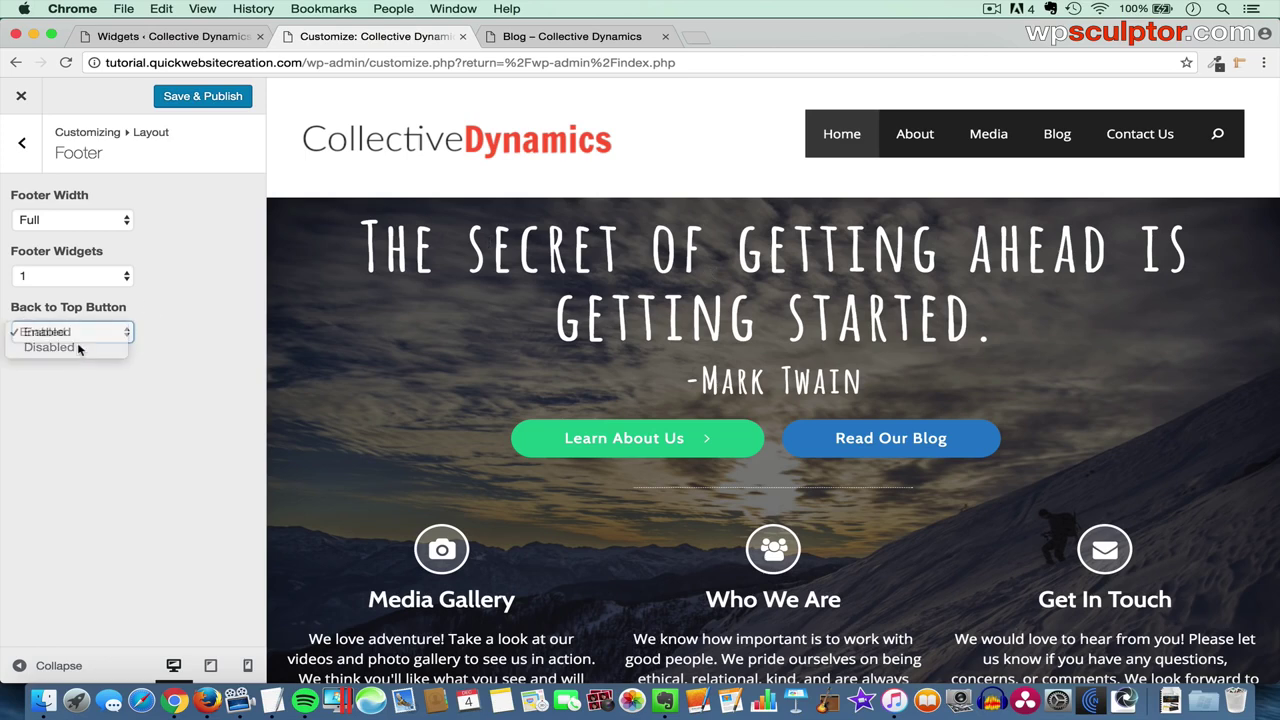
click(78, 347)
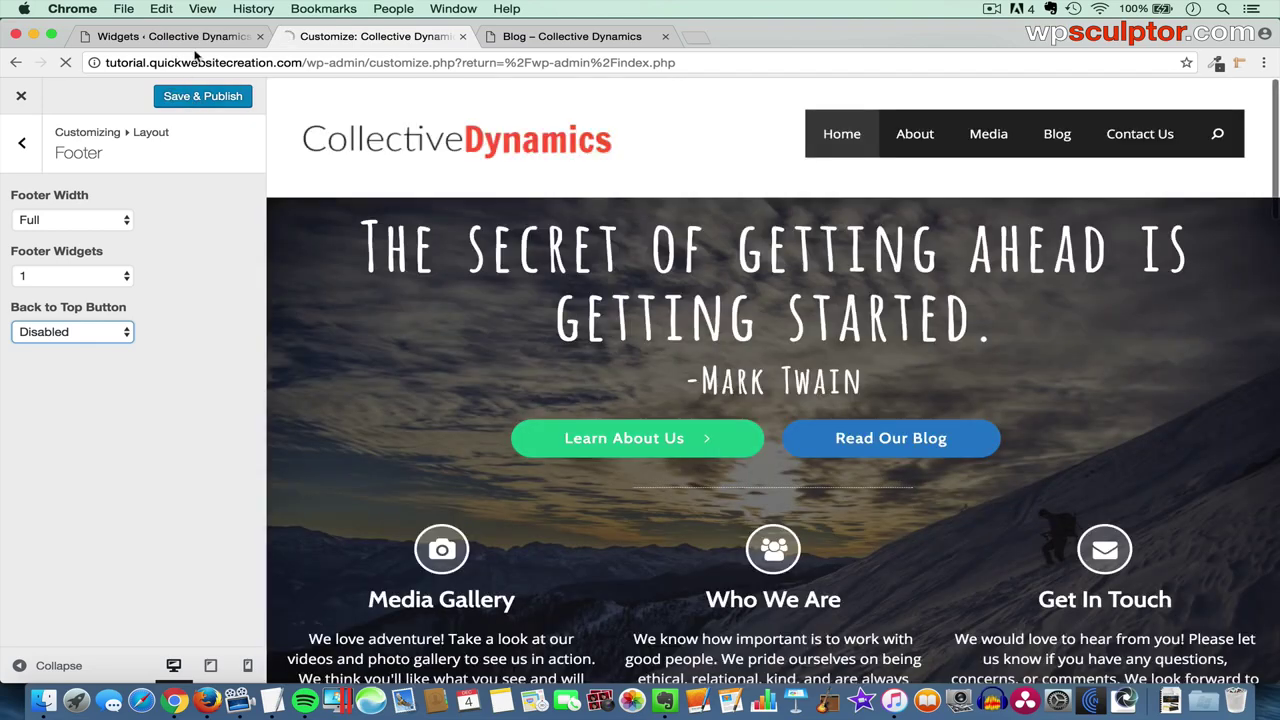
- On the Widgets page, drag a Text widget into Footer Widget 1
click(185, 38)
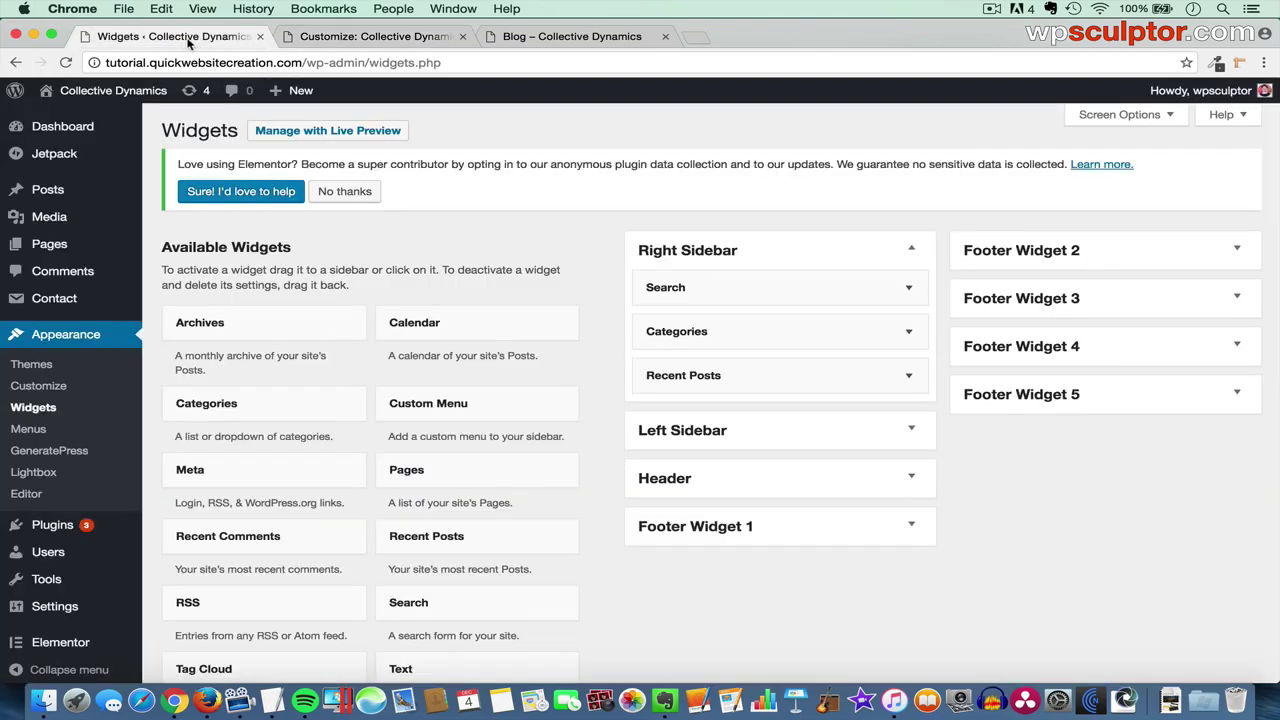
click(853, 530)
scroll(700, 562, down, 2)
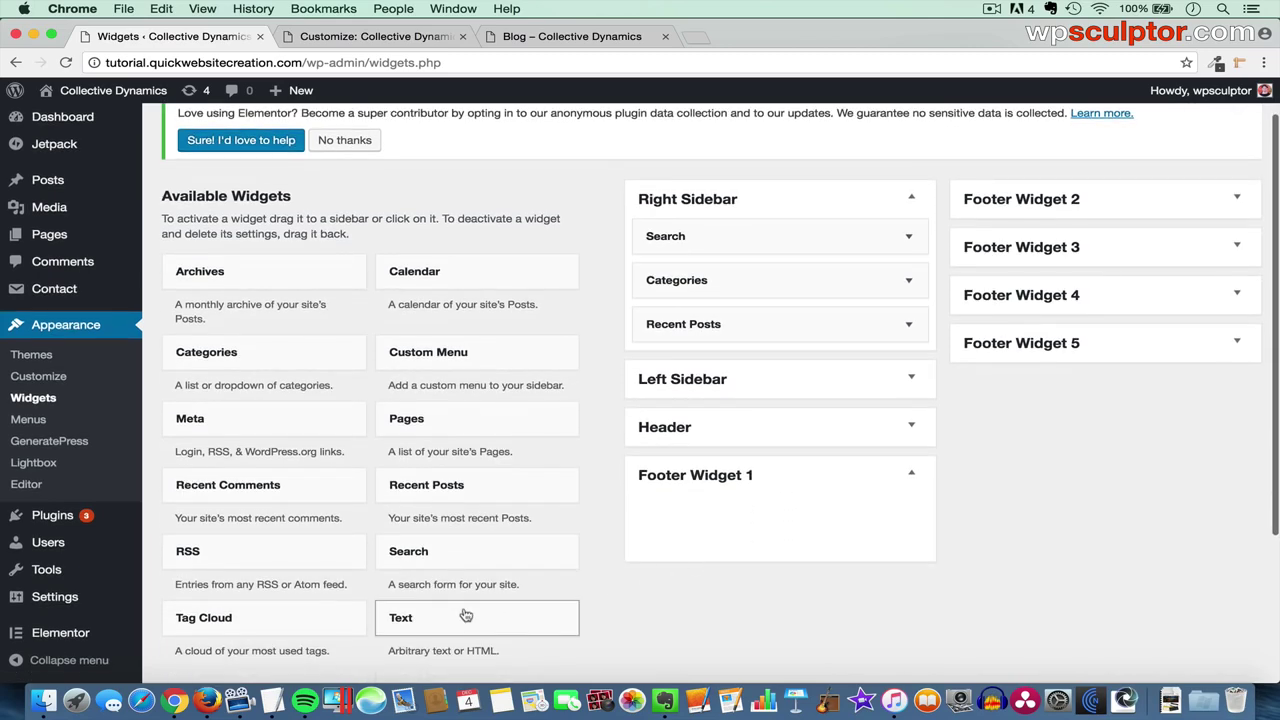
drag(440, 618, 718, 514)
- Enter "© Learn to create a website." in the Text widget, save, and reload the blog page
scroll(717, 514, down, 3)
click(659, 470)
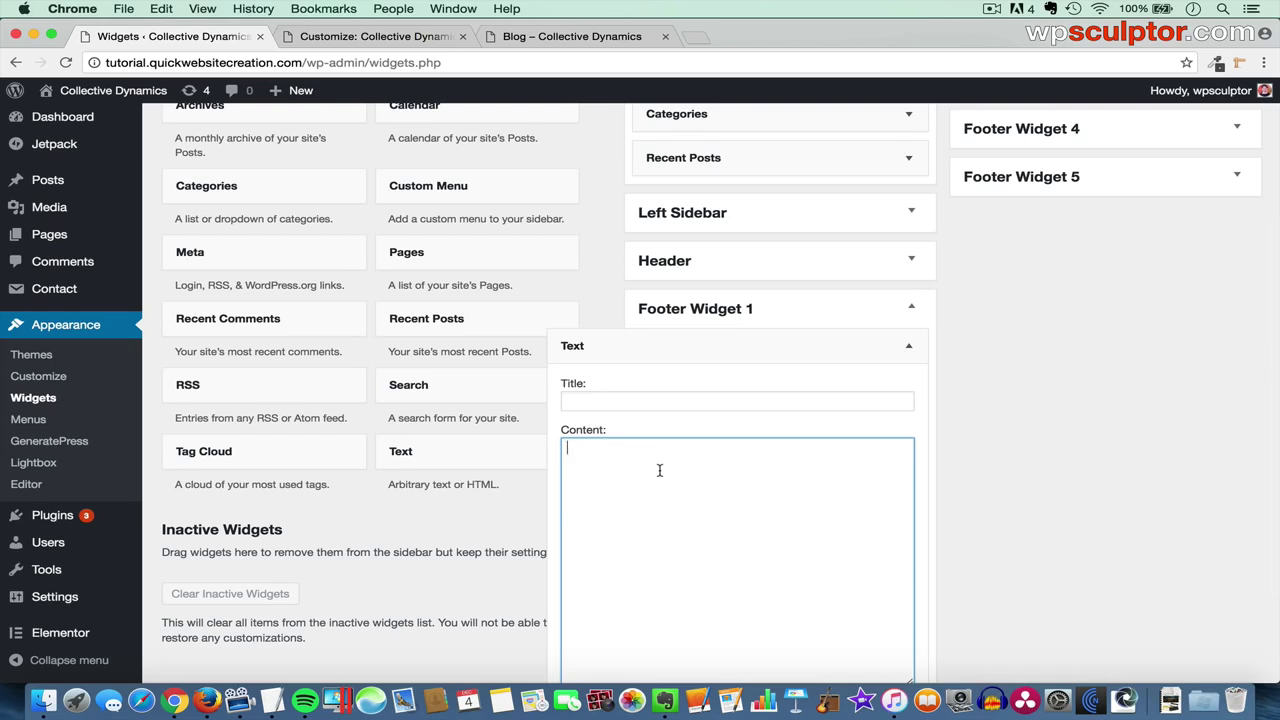
text(&copy; Learn to create a website.)
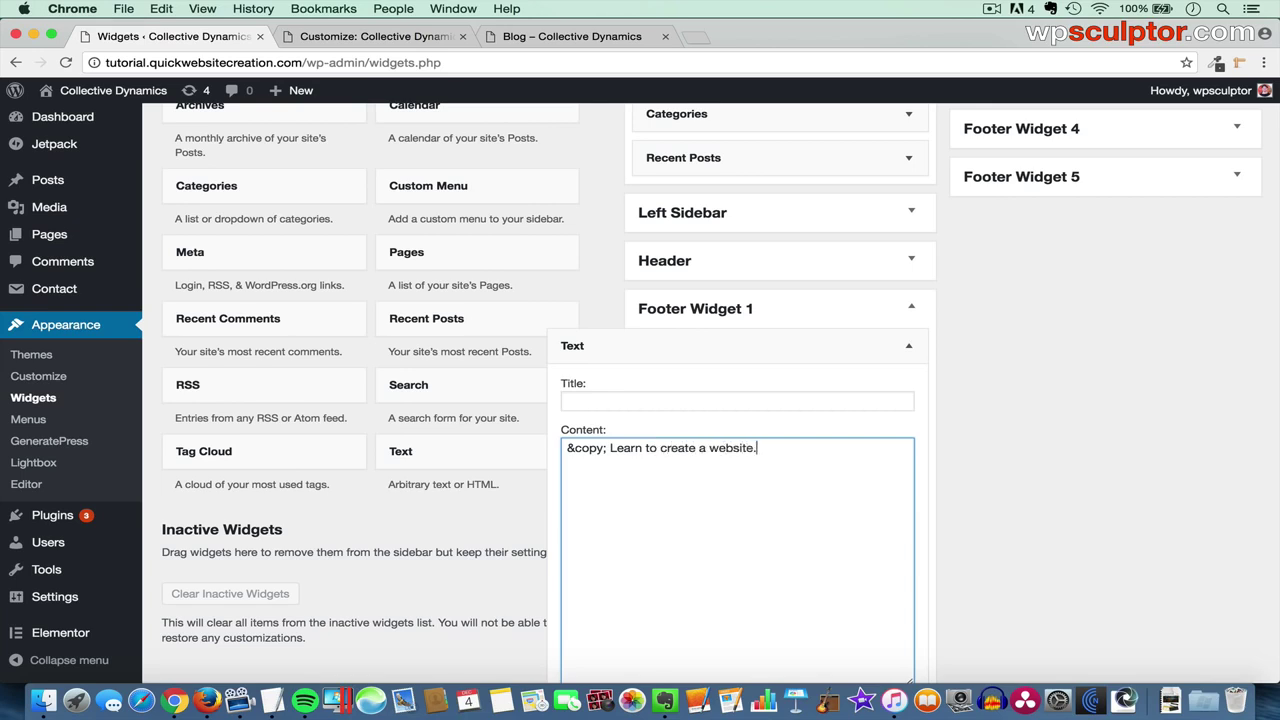
scroll(803, 477, down, 3)
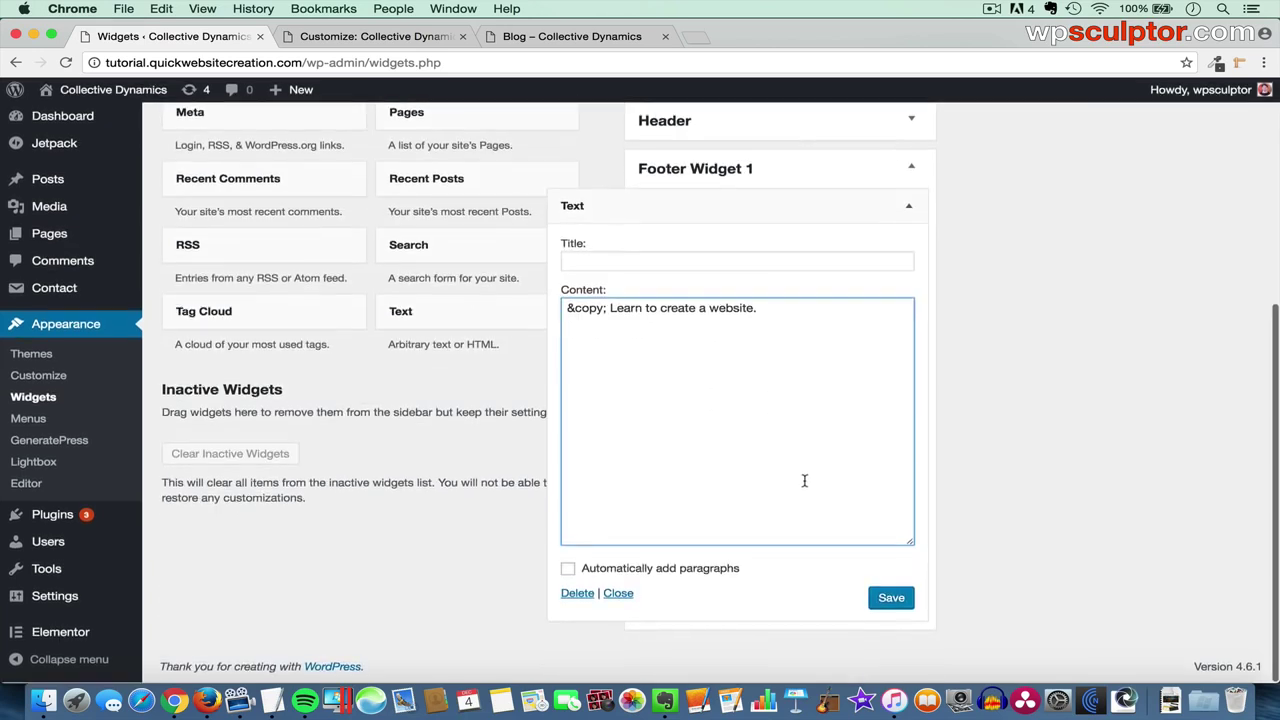
click(898, 600)
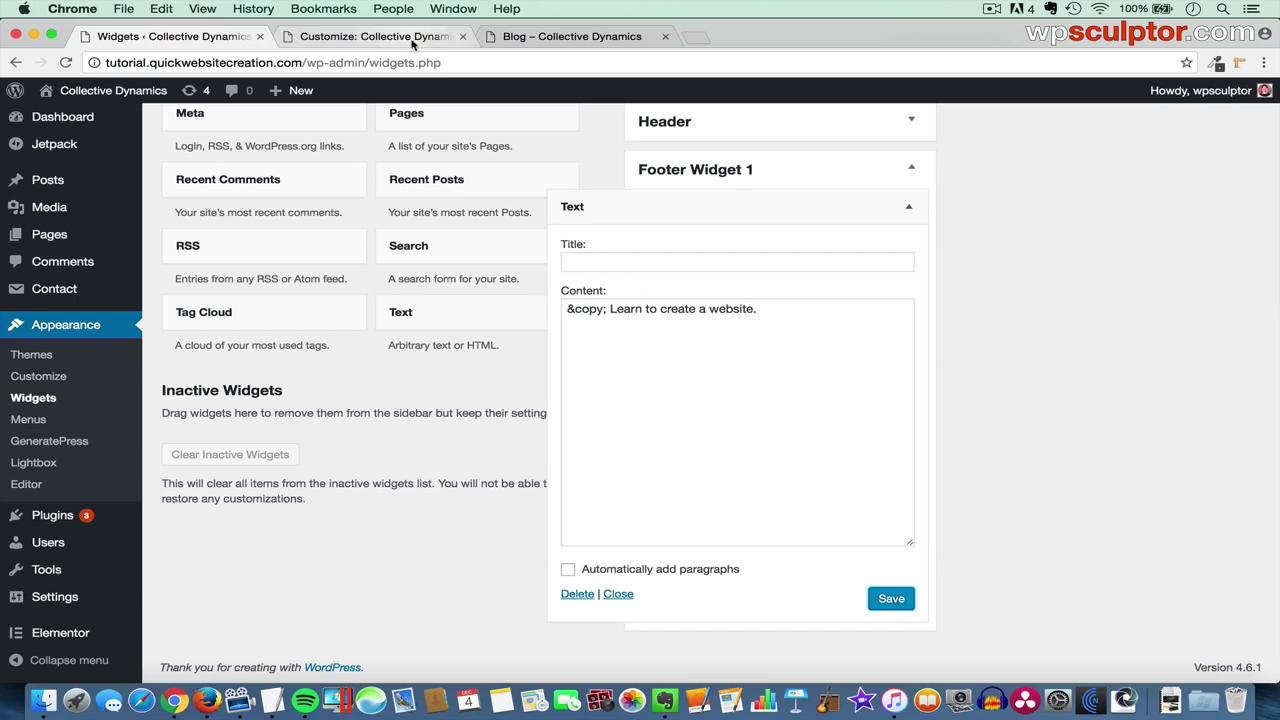
click(505, 36)
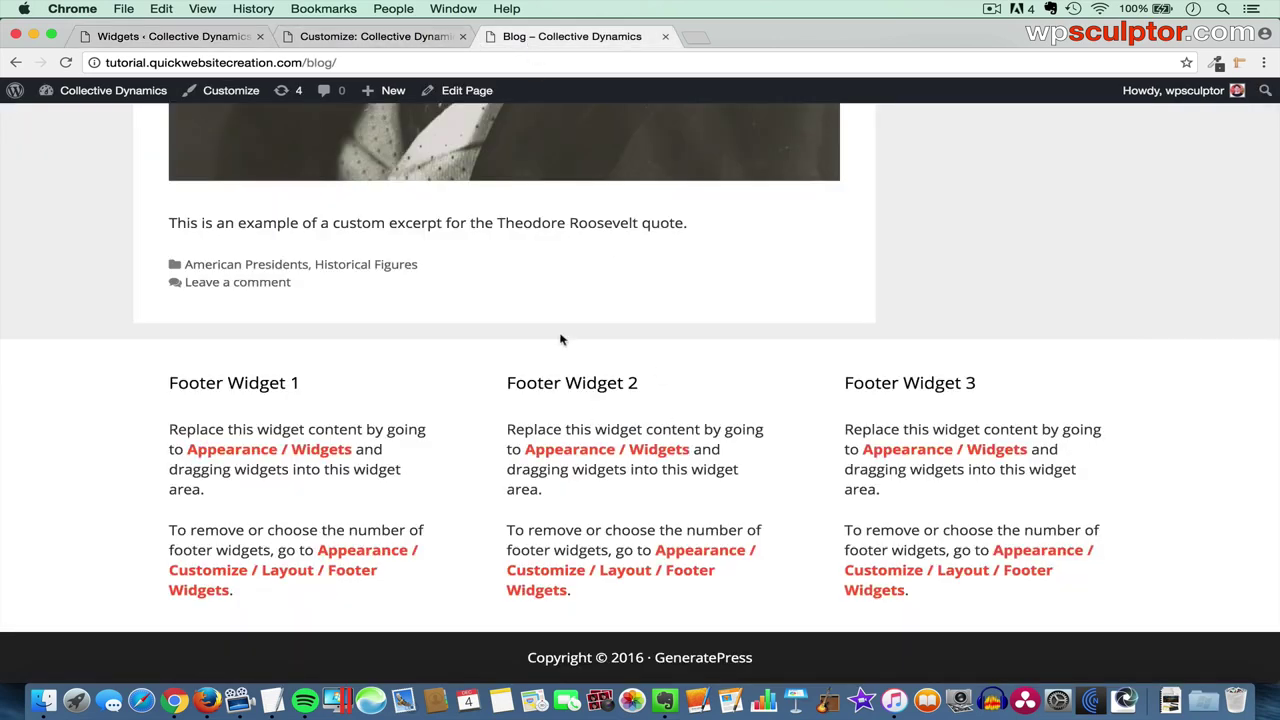
key(super+r)
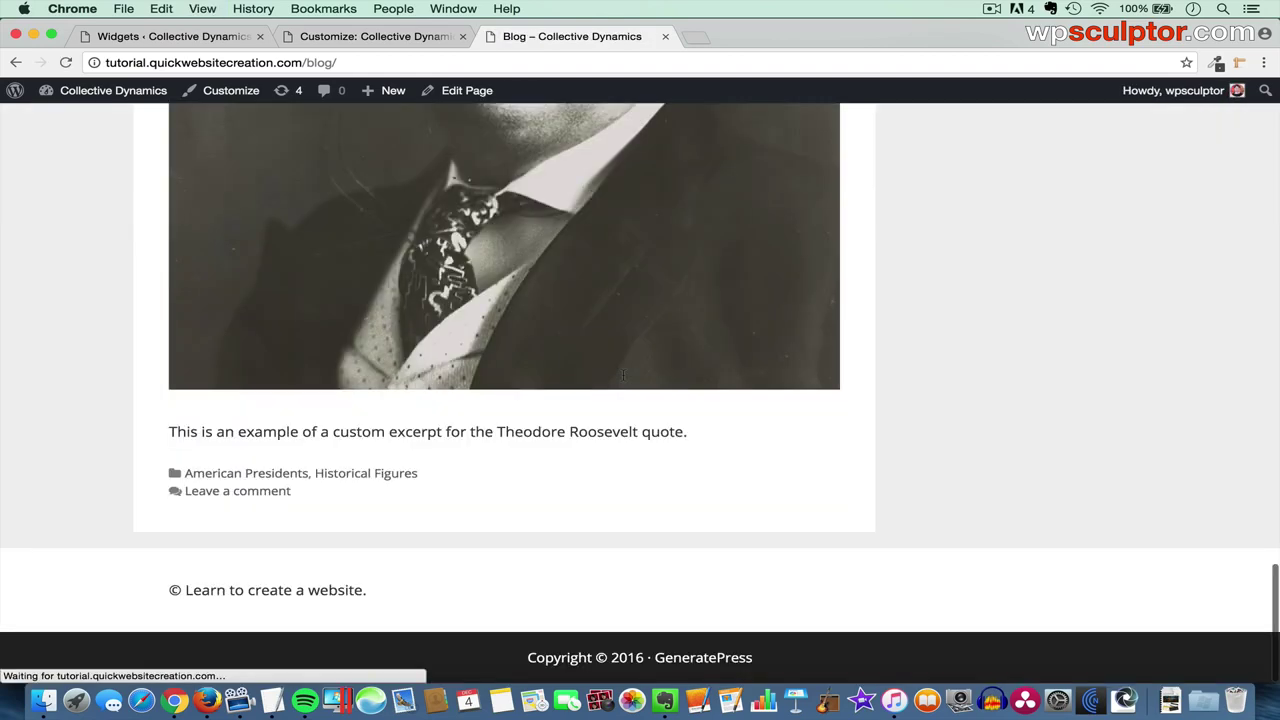